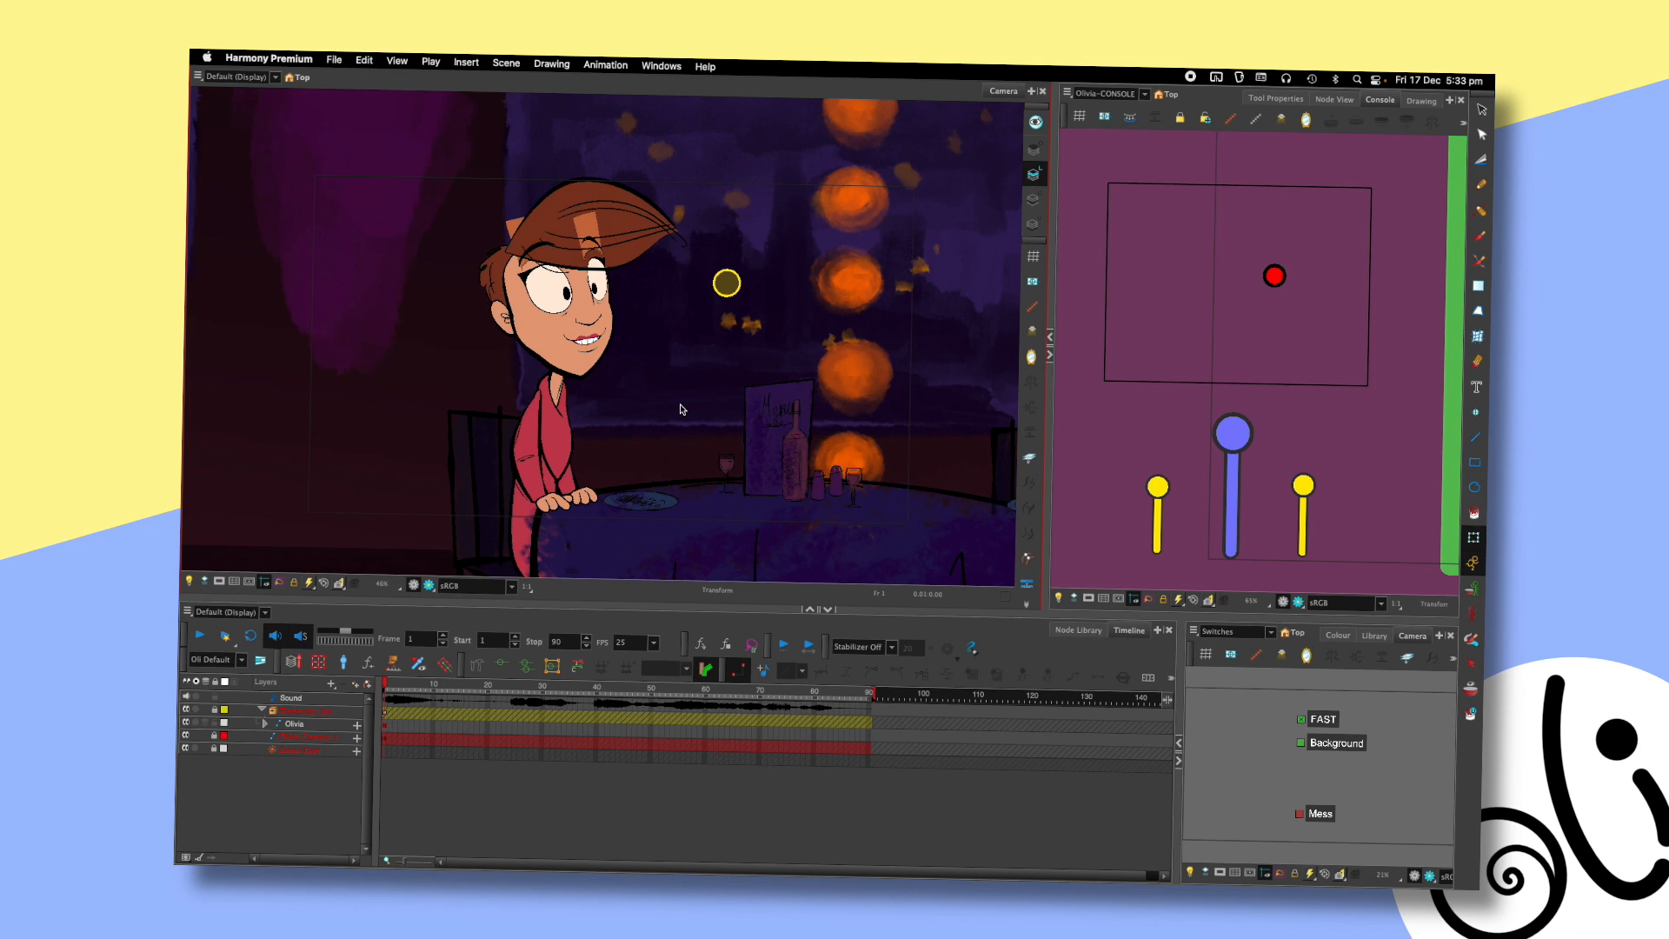
# - Bring up the scene's node network to inspect the Olivia and Rob groups and their connections to the composite
pyautogui.scroll(2, 817, 386)
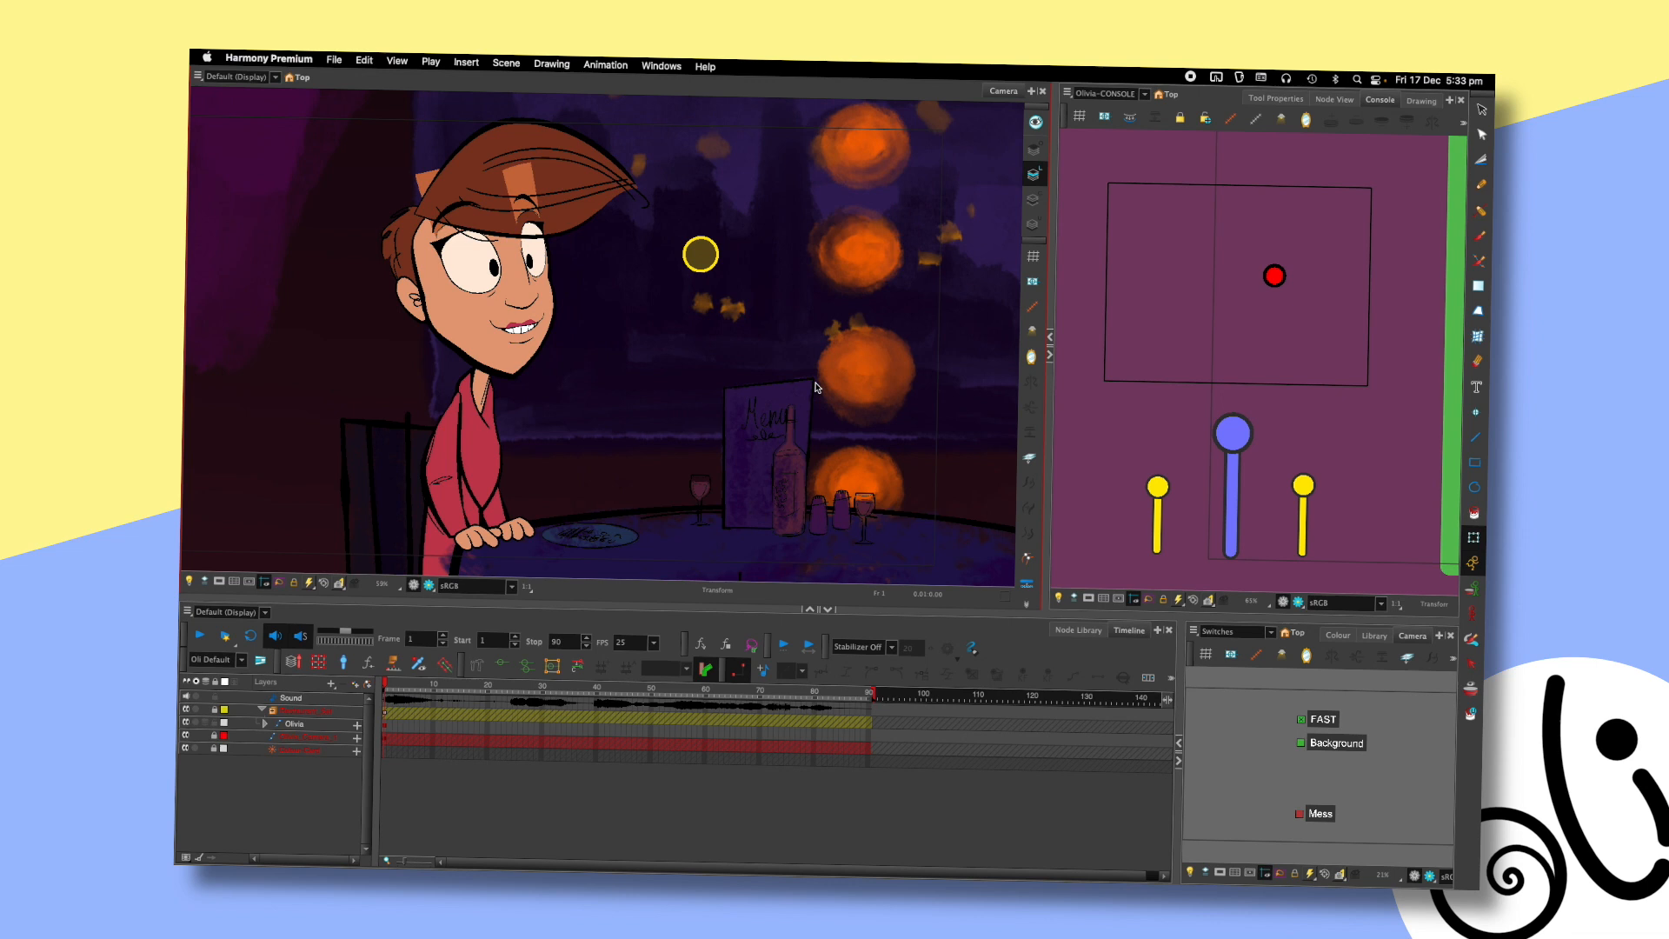
pyautogui.moveTo(862, 385); pyautogui.dragTo(875, 384)
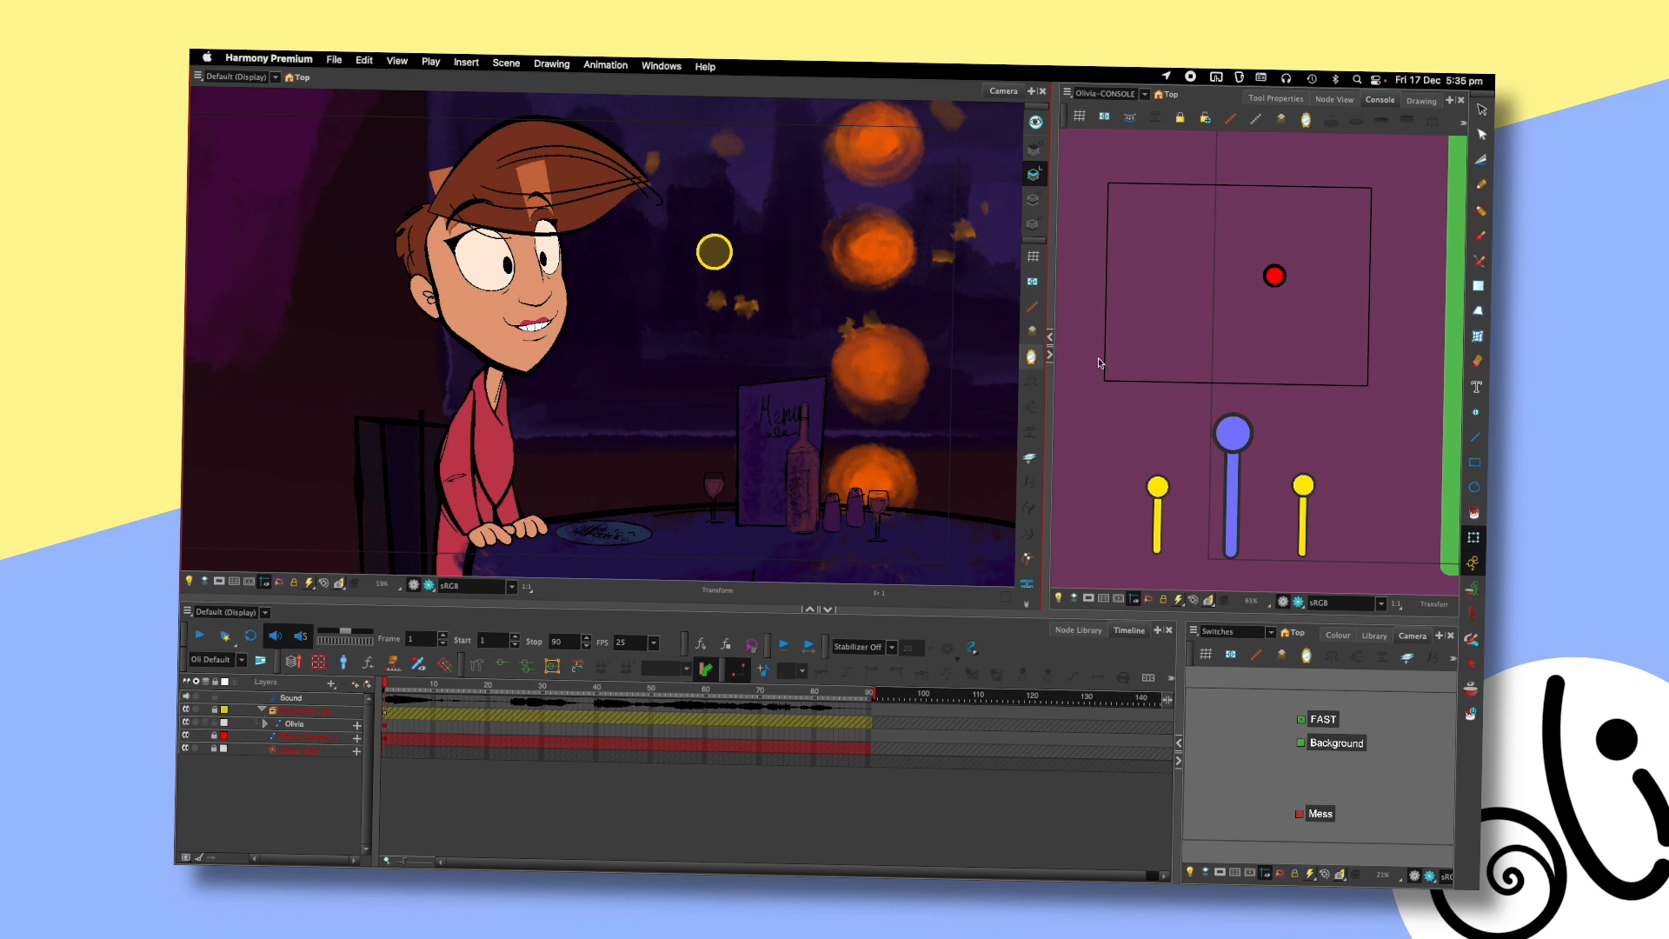
pyautogui.scroll(-1, 685, 357)
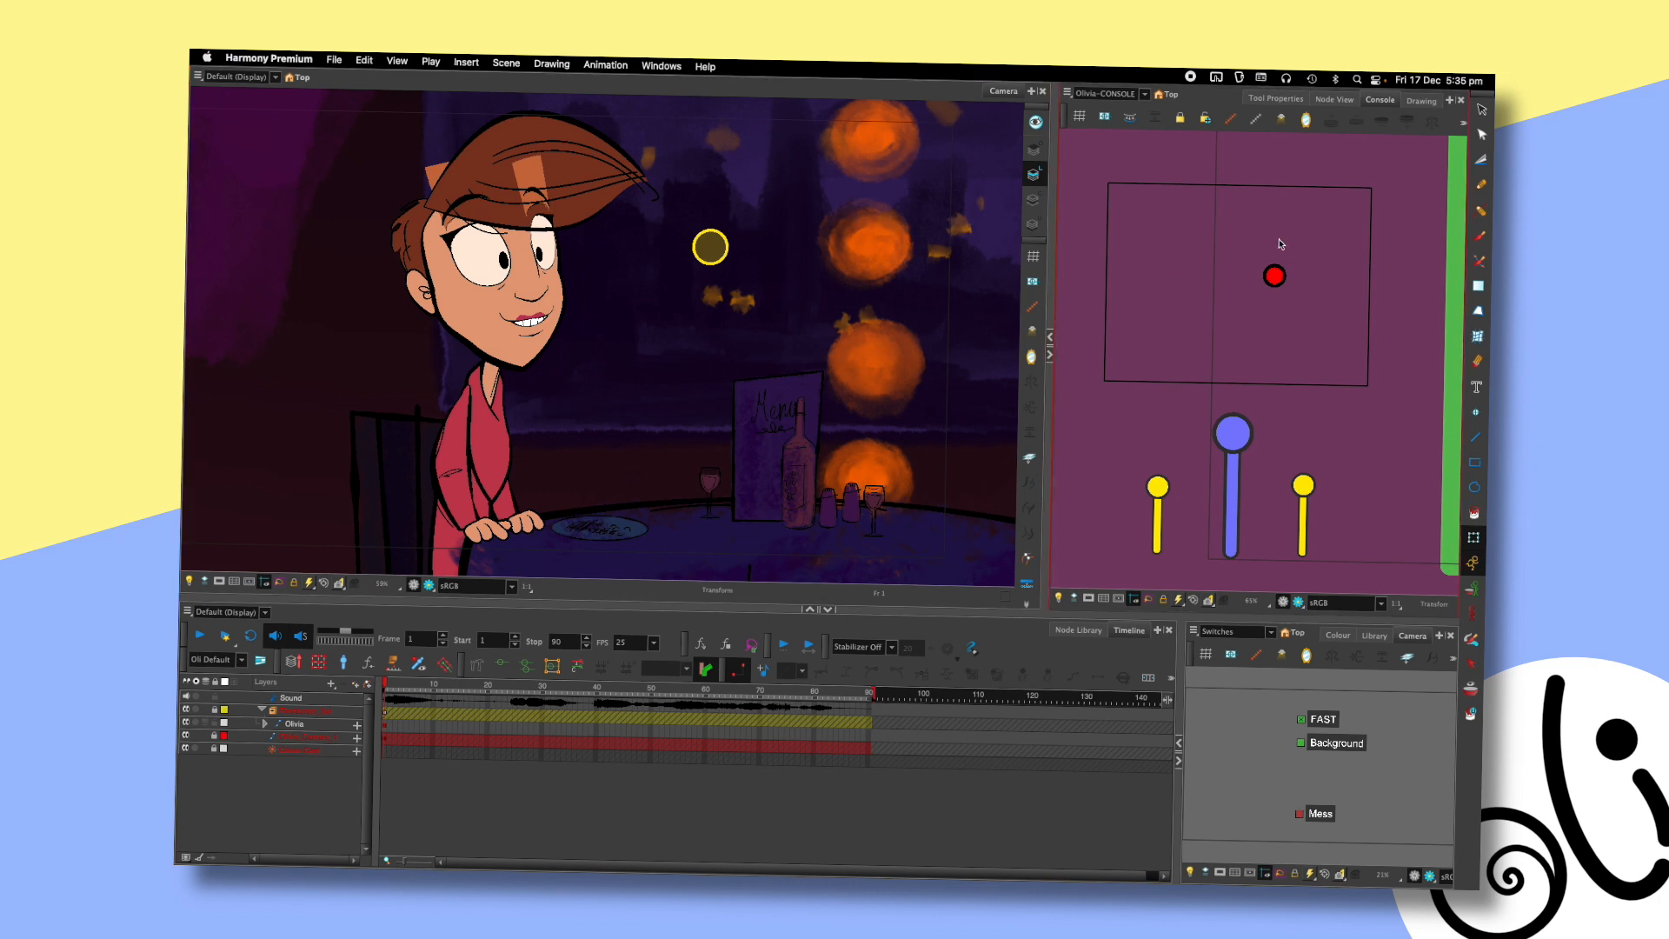
pyautogui.click(1335, 99)
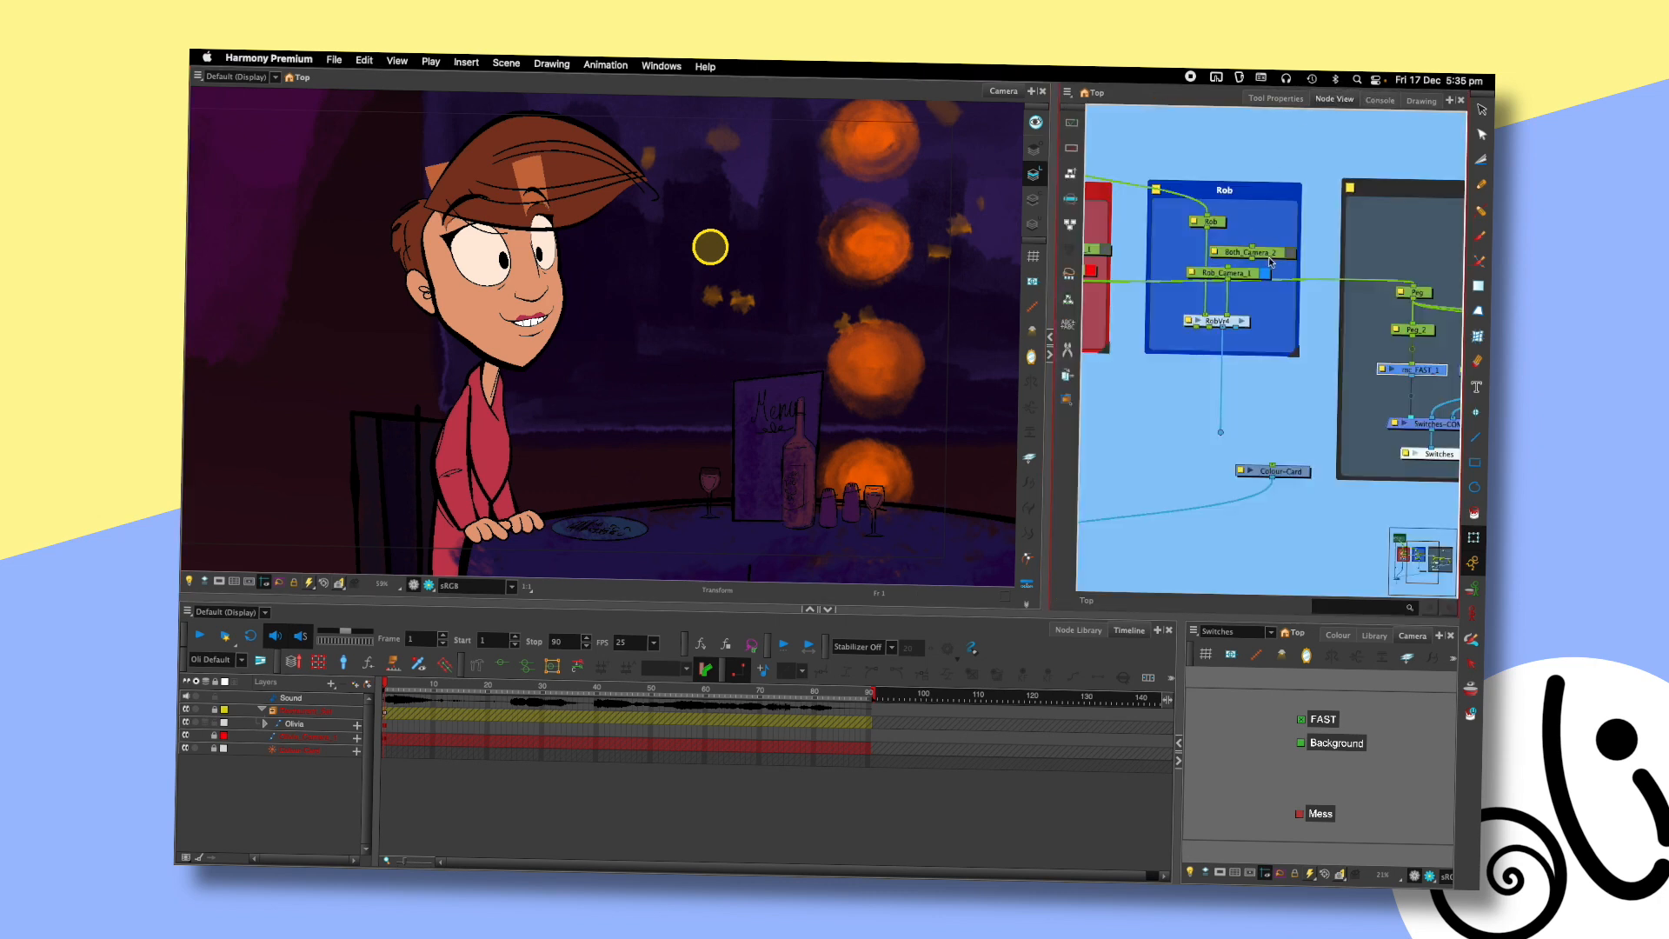
pyautogui.scroll(-1, 1264, 252)
pyautogui.moveTo(1141, 372); pyautogui.dragTo(1243, 384)
# - Open a Perspective view, examine the restaurant set's 3D layout around Olivia's table from several angles, and remove the view
pyautogui.click(1031, 92)
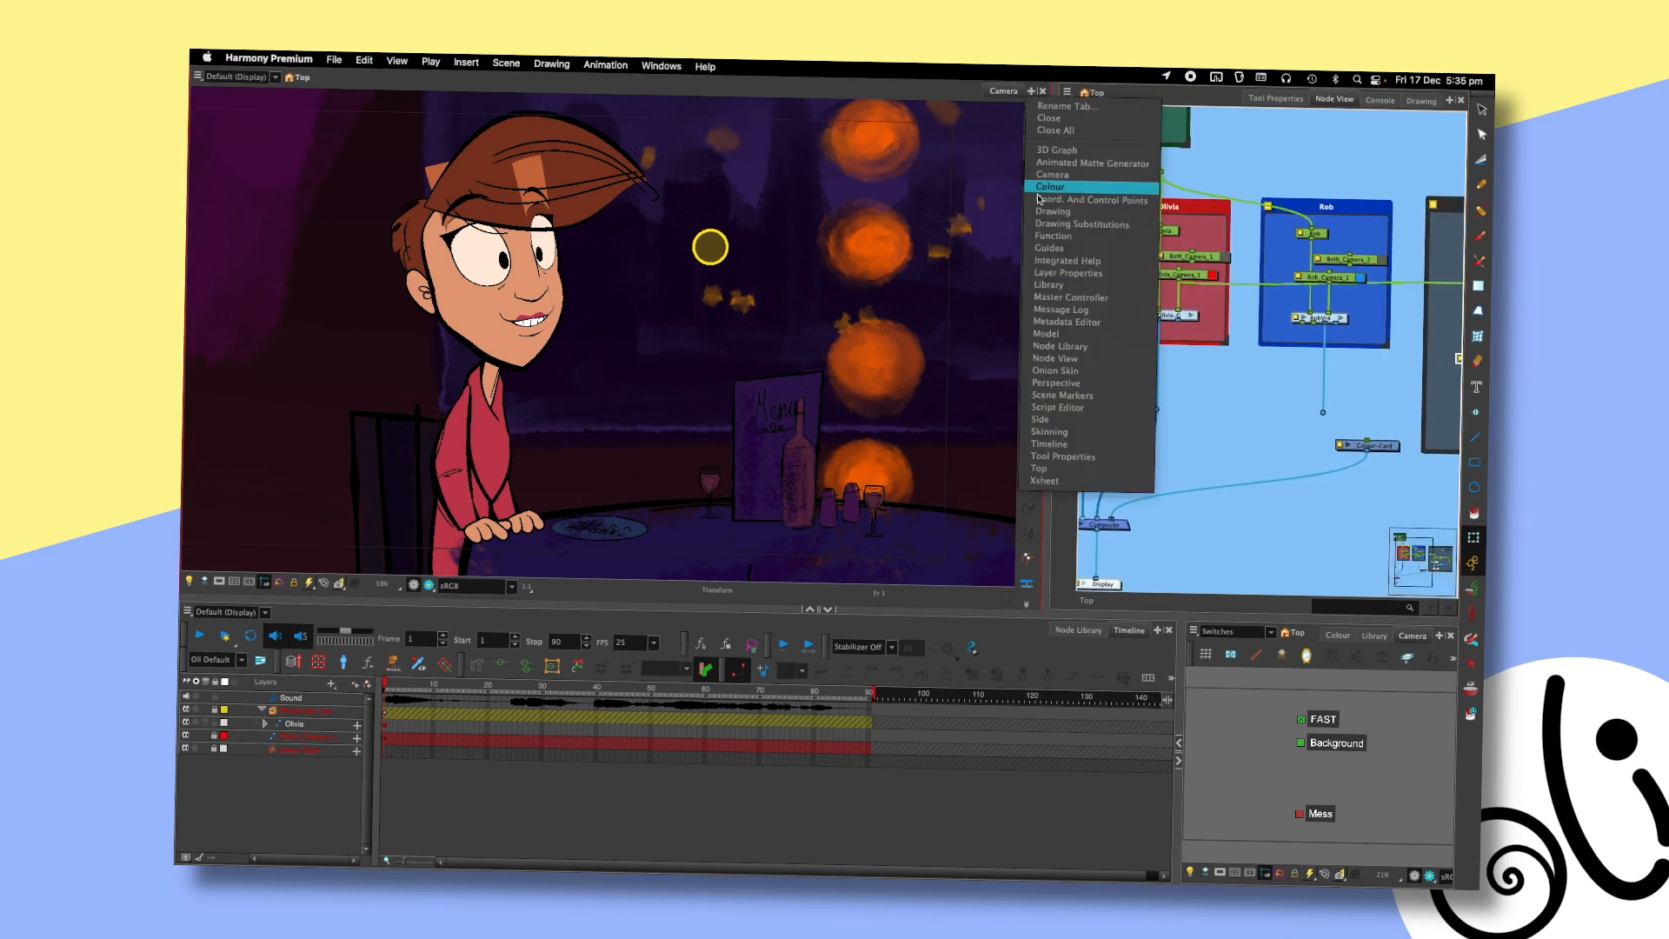
pyautogui.click(1056, 383)
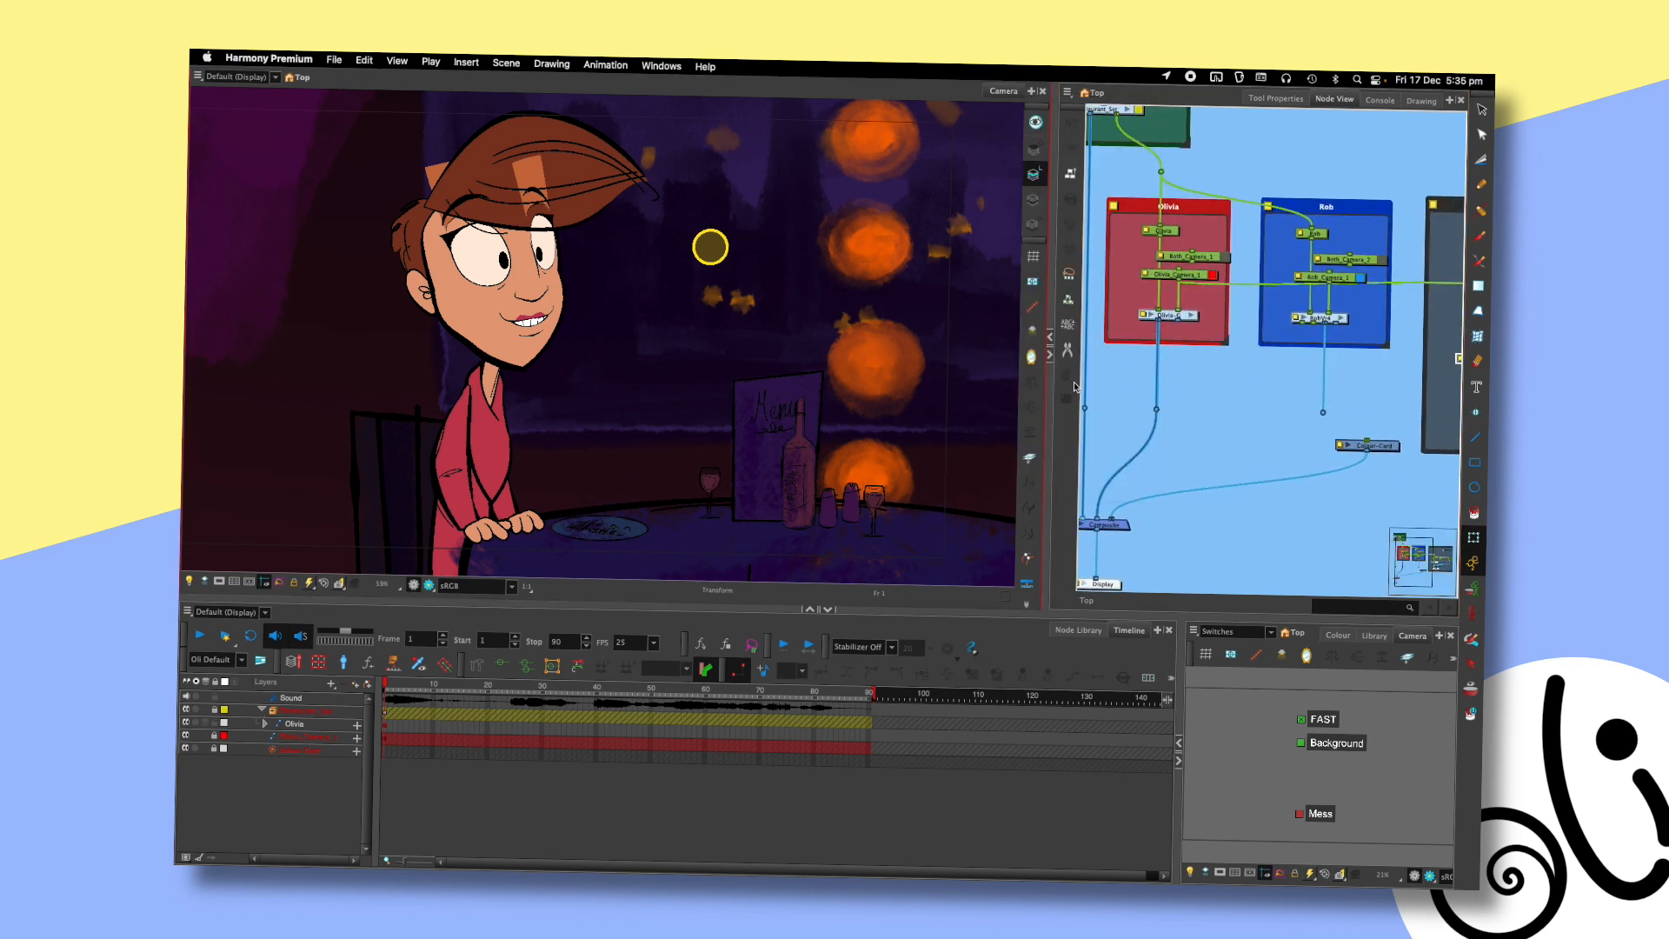
pyautogui.moveTo(758, 324)
pyautogui.mouseDown()
pyautogui.moveTo(864, 325)
pyautogui.moveTo(785, 321)
pyautogui.mouseUp()
pyautogui.scroll(-5, 876, 295)
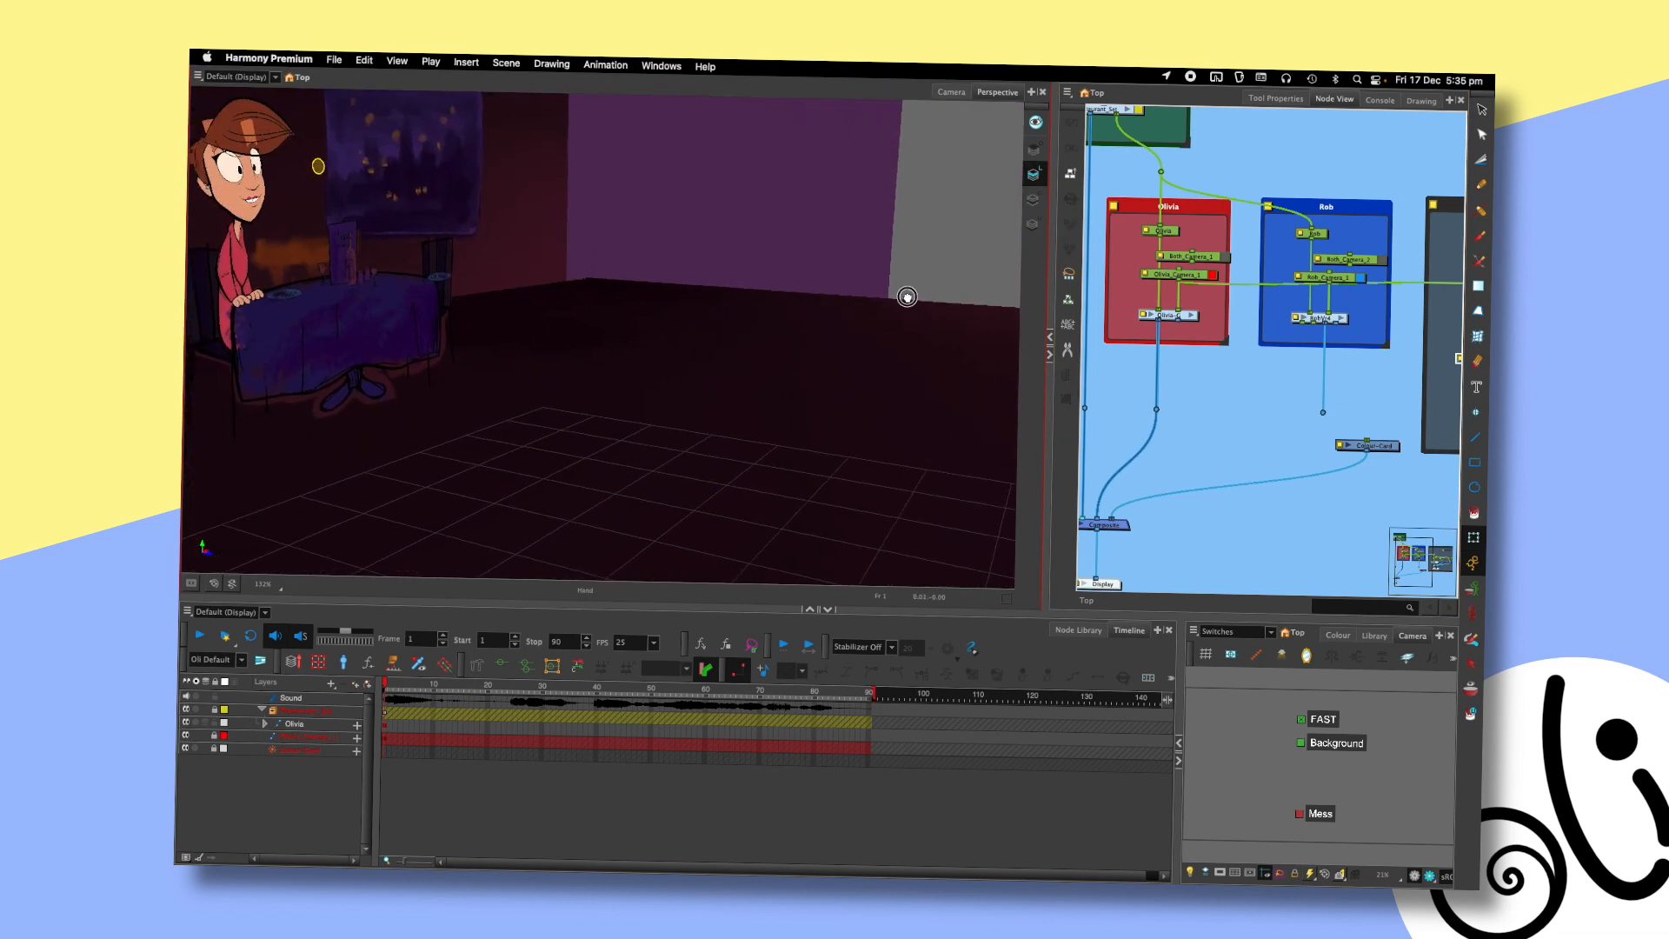
pyautogui.scroll(-2, 784, 375)
pyautogui.moveTo(574, 328); pyautogui.dragTo(784, 335)
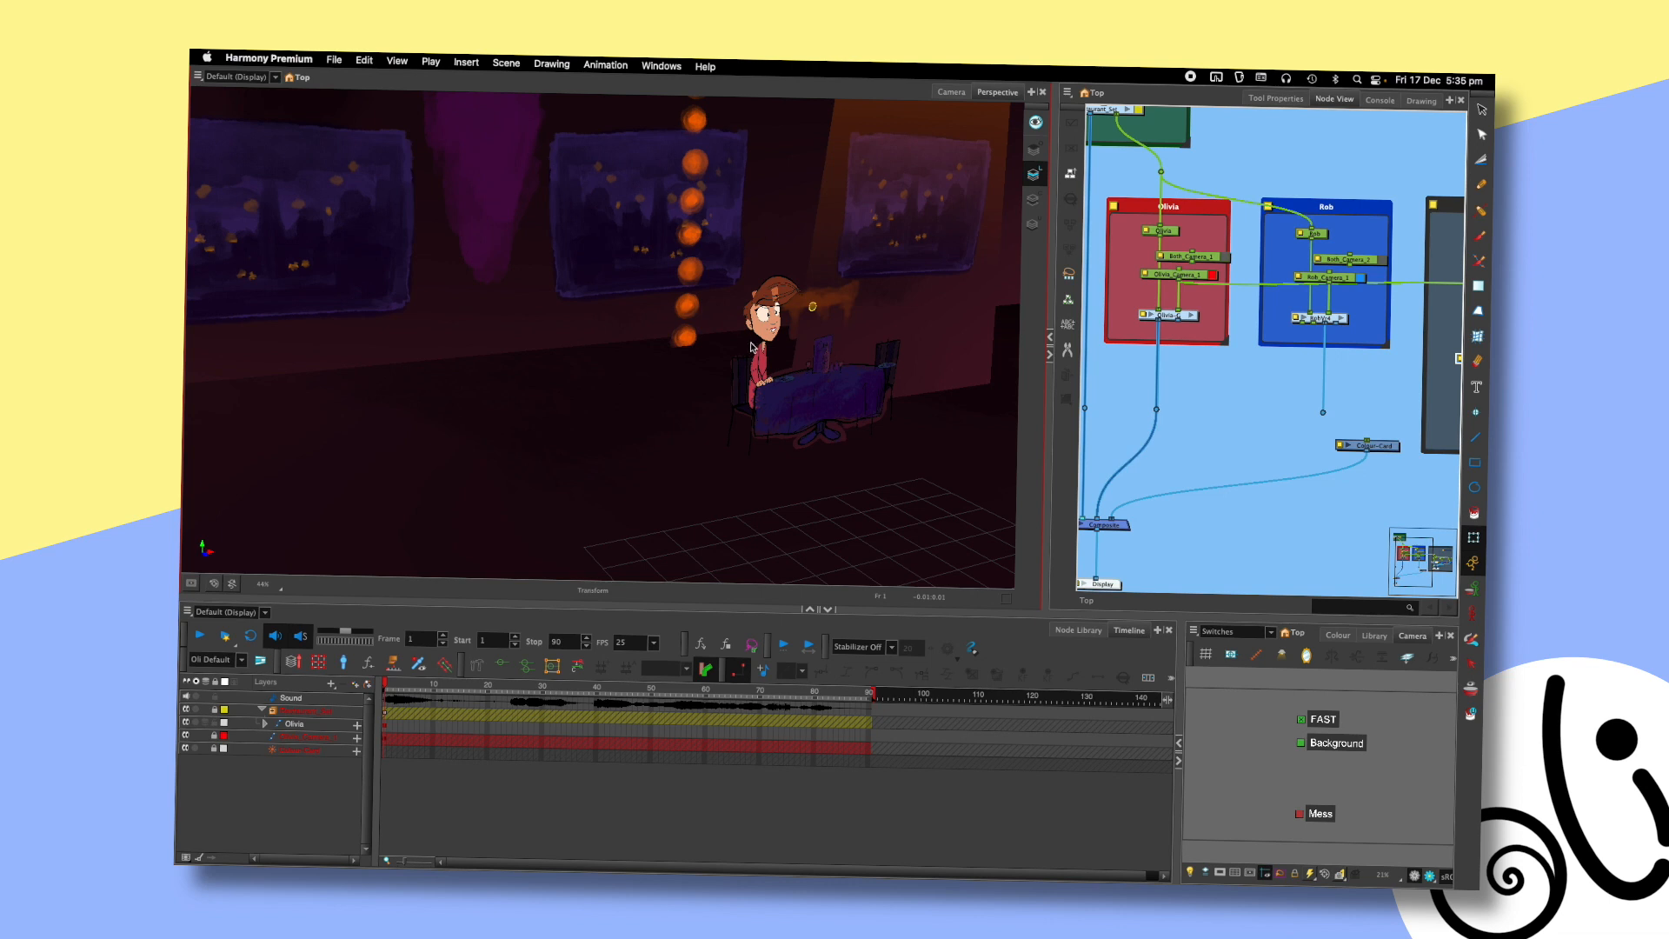
pyautogui.moveTo(738, 345); pyautogui.dragTo(784, 330)
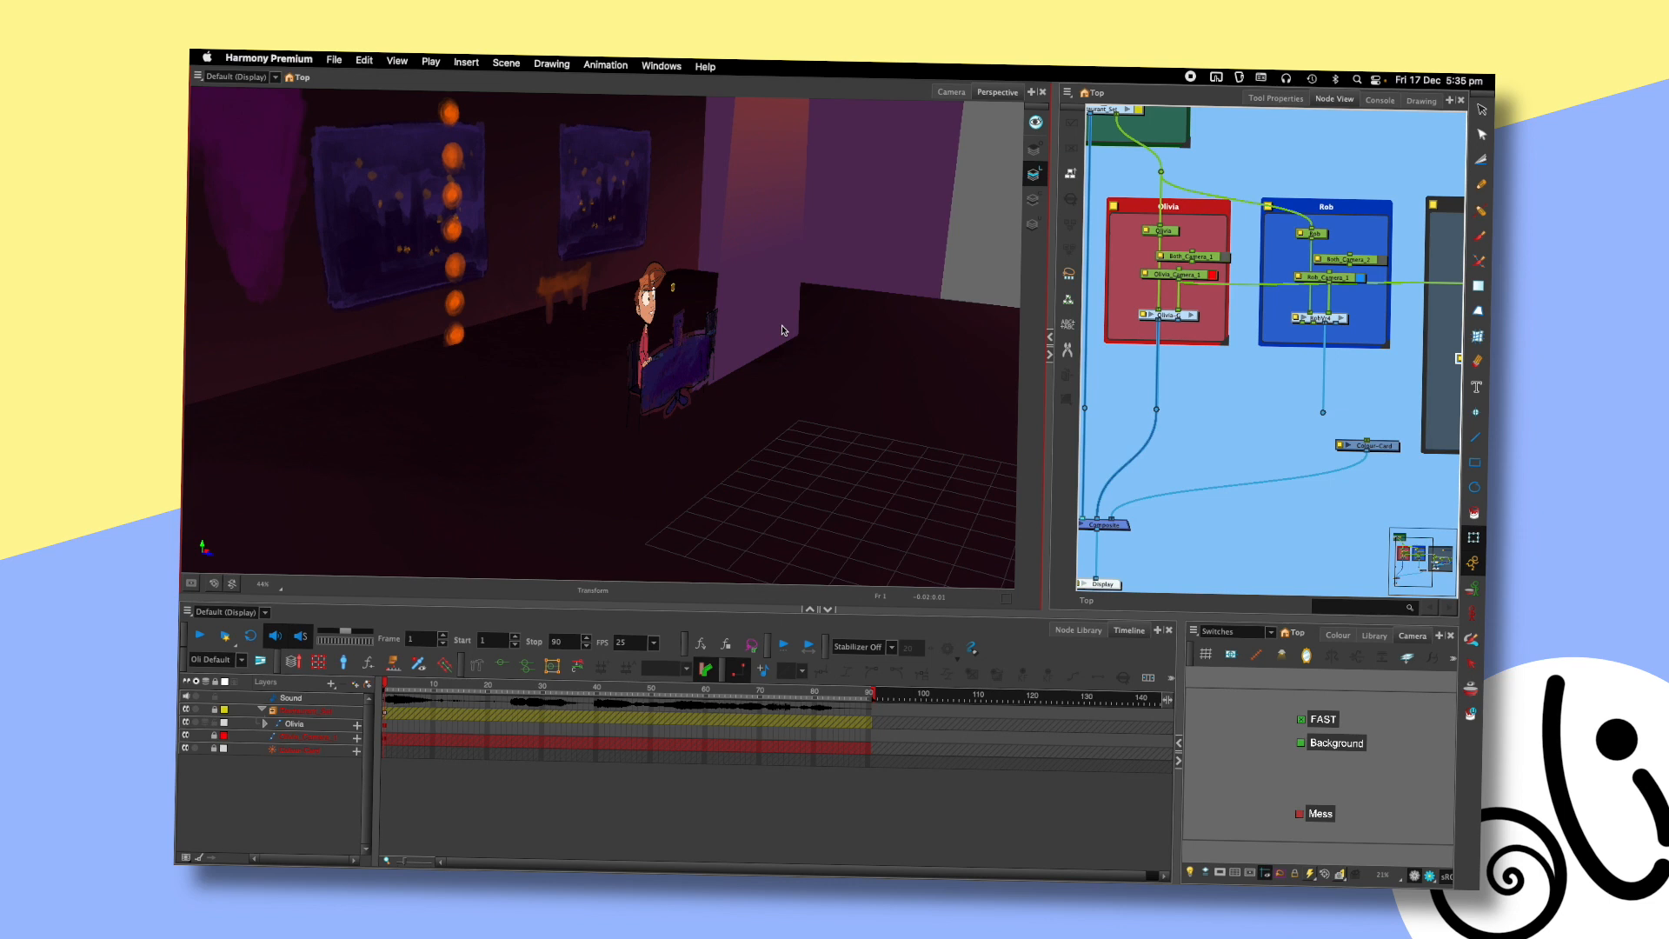
pyautogui.moveTo(860, 373); pyautogui.dragTo(821, 357)
pyautogui.click(1042, 92)
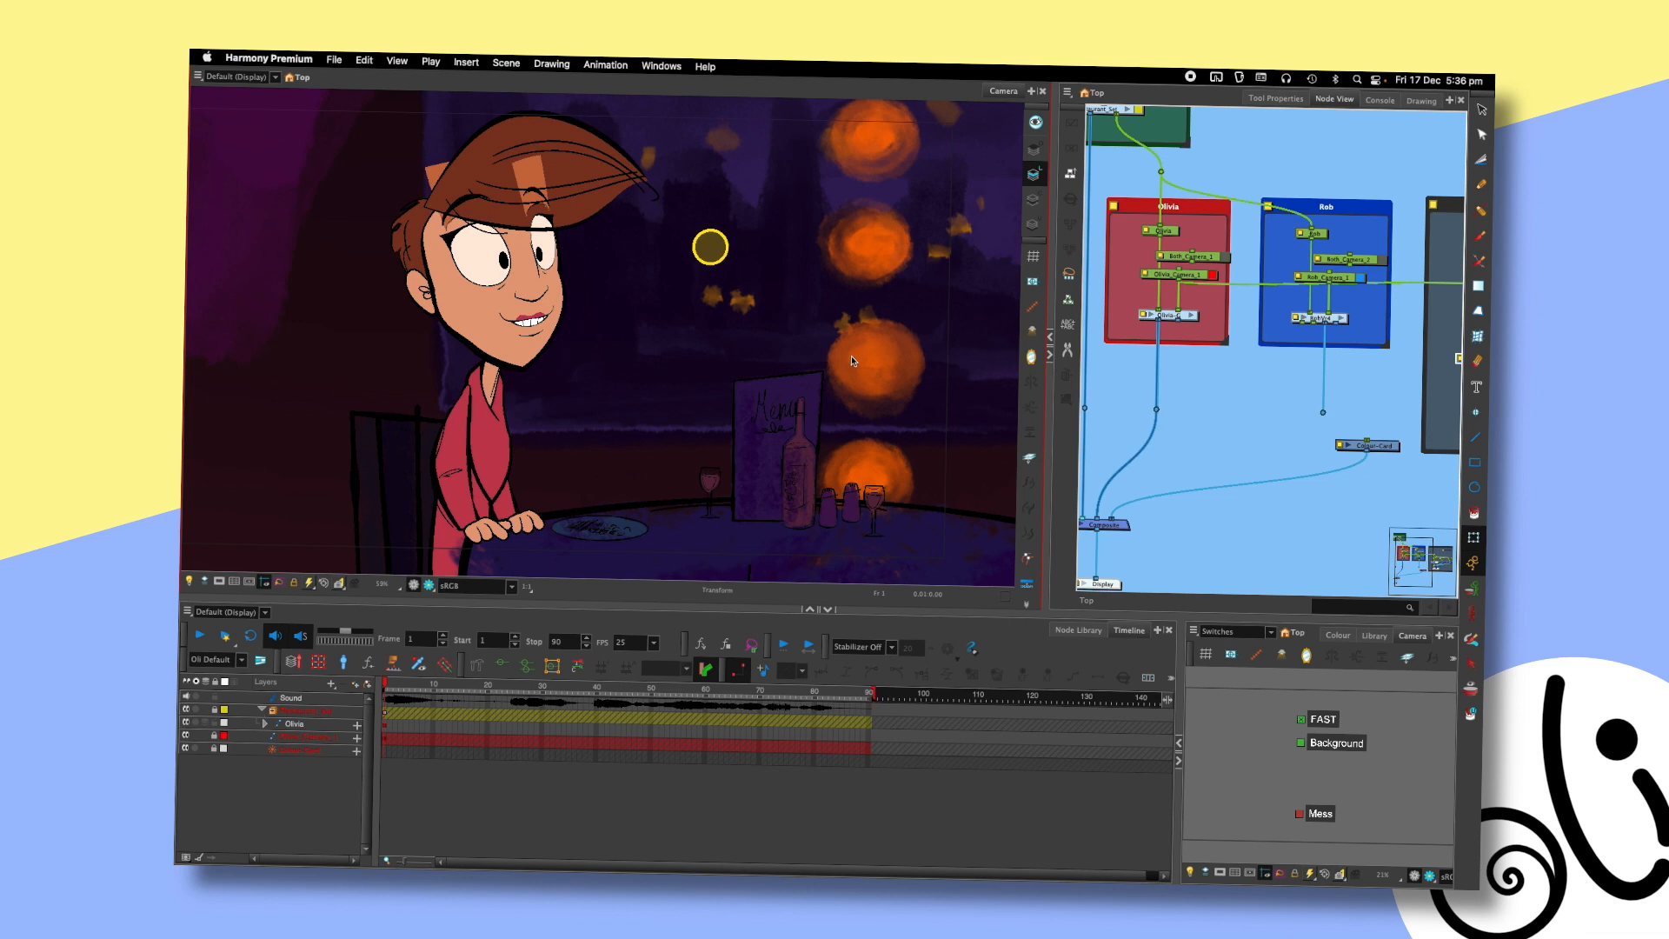
# - Reopen the Perspective view and examine the whole restaurant room, including the floor, walls and window panels
pyautogui.click(1030, 90)
pyautogui.click(1066, 383)
pyautogui.moveTo(752, 335); pyautogui.dragTo(803, 354)
pyautogui.scroll(-10, 819, 372)
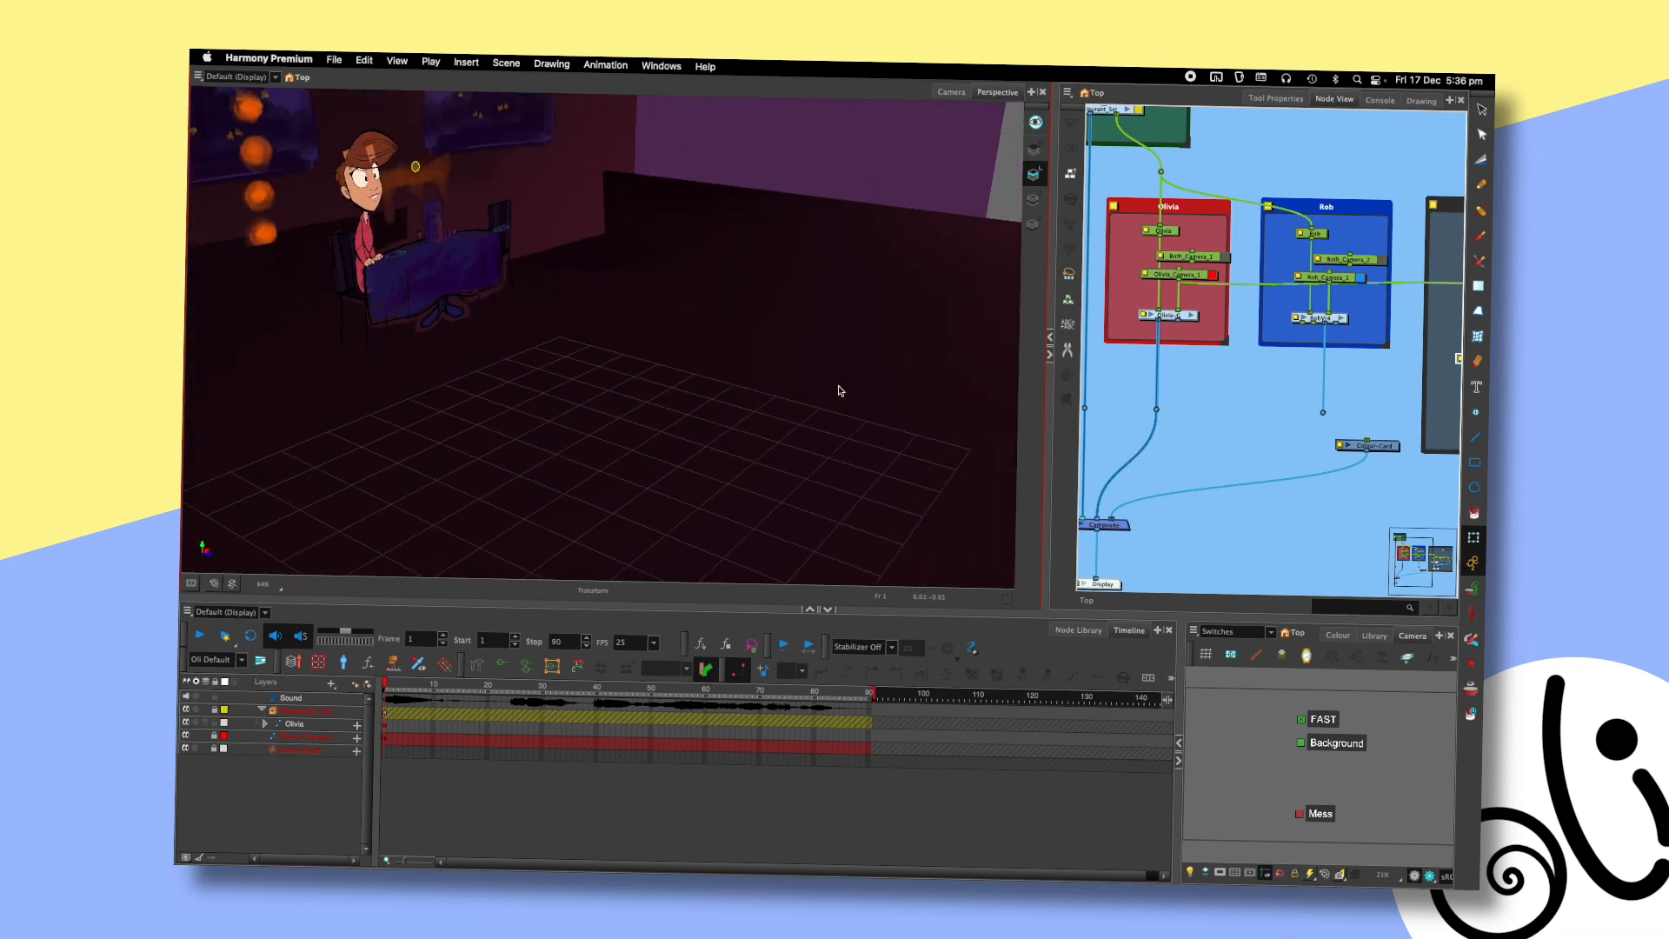
pyautogui.moveTo(505, 426)
pyautogui.mouseDown()
pyautogui.moveTo(540, 396)
pyautogui.moveTo(506, 419)
pyautogui.mouseUp()
pyautogui.moveTo(672, 337); pyautogui.dragTo(732, 295)
pyautogui.moveTo(741, 457)
pyautogui.mouseDown()
pyautogui.moveTo(801, 410)
pyautogui.moveTo(830, 349)
pyautogui.mouseUp()
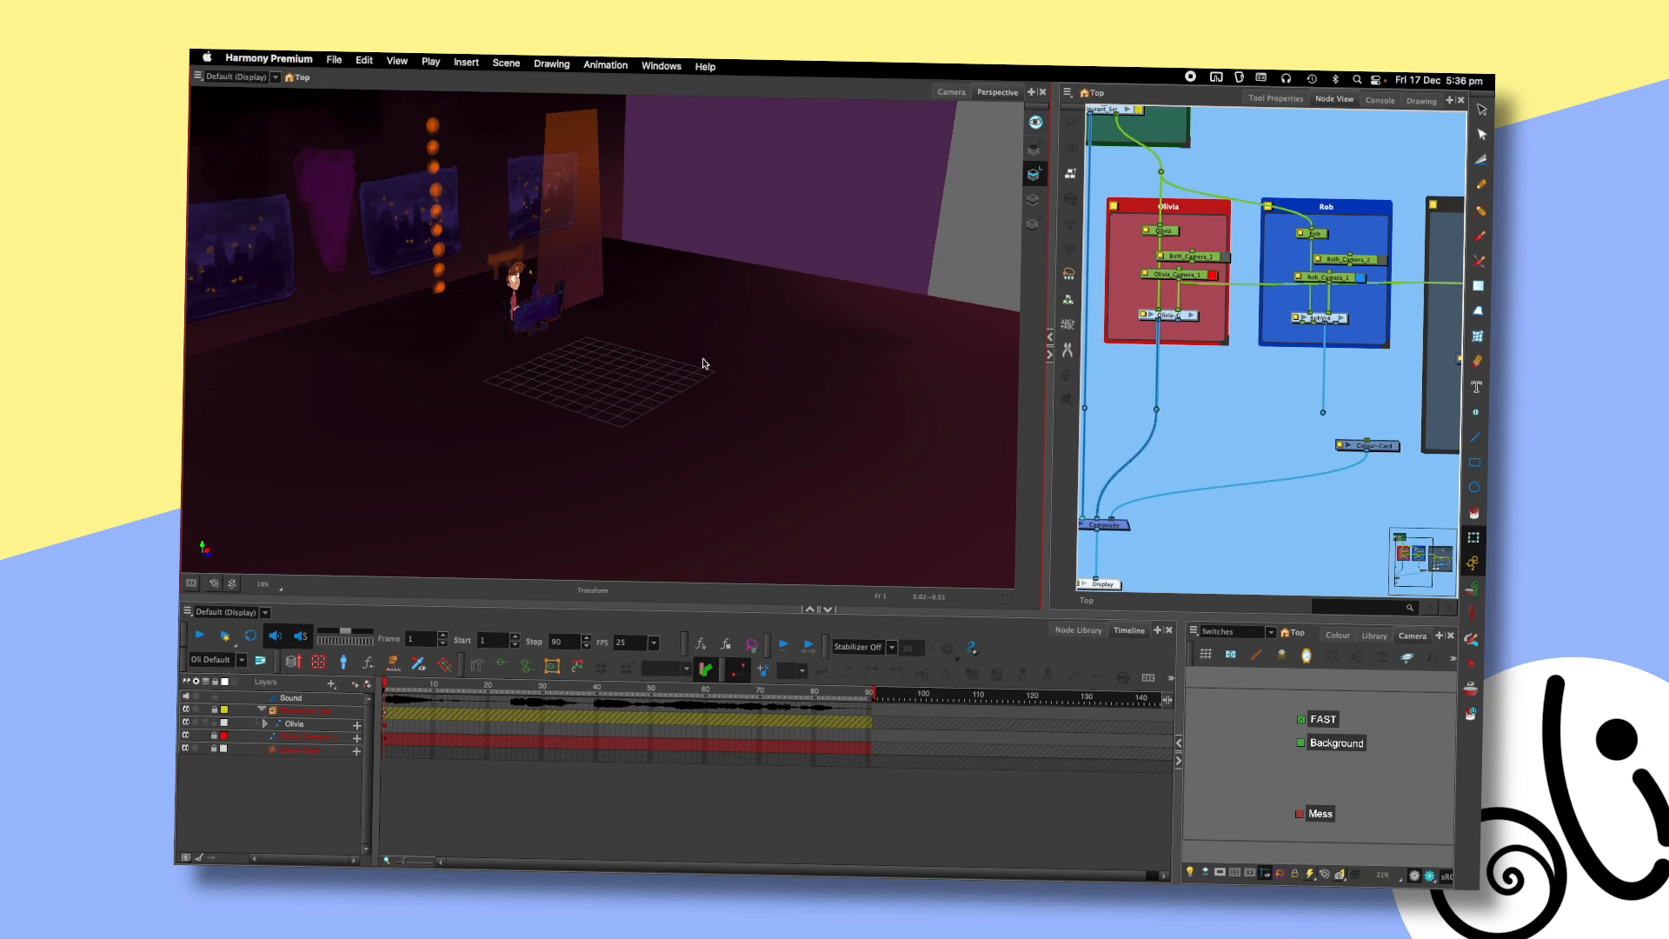
pyautogui.moveTo(929, 453)
pyautogui.mouseDown()
pyautogui.moveTo(578, 358)
pyautogui.moveTo(567, 375)
pyautogui.moveTo(578, 348)
pyautogui.mouseUp()
# - Return to the Camera view to check the table and both chairs, and remove the Perspective view
pyautogui.click(951, 92)
pyautogui.moveTo(874, 426); pyautogui.dragTo(737, 383)
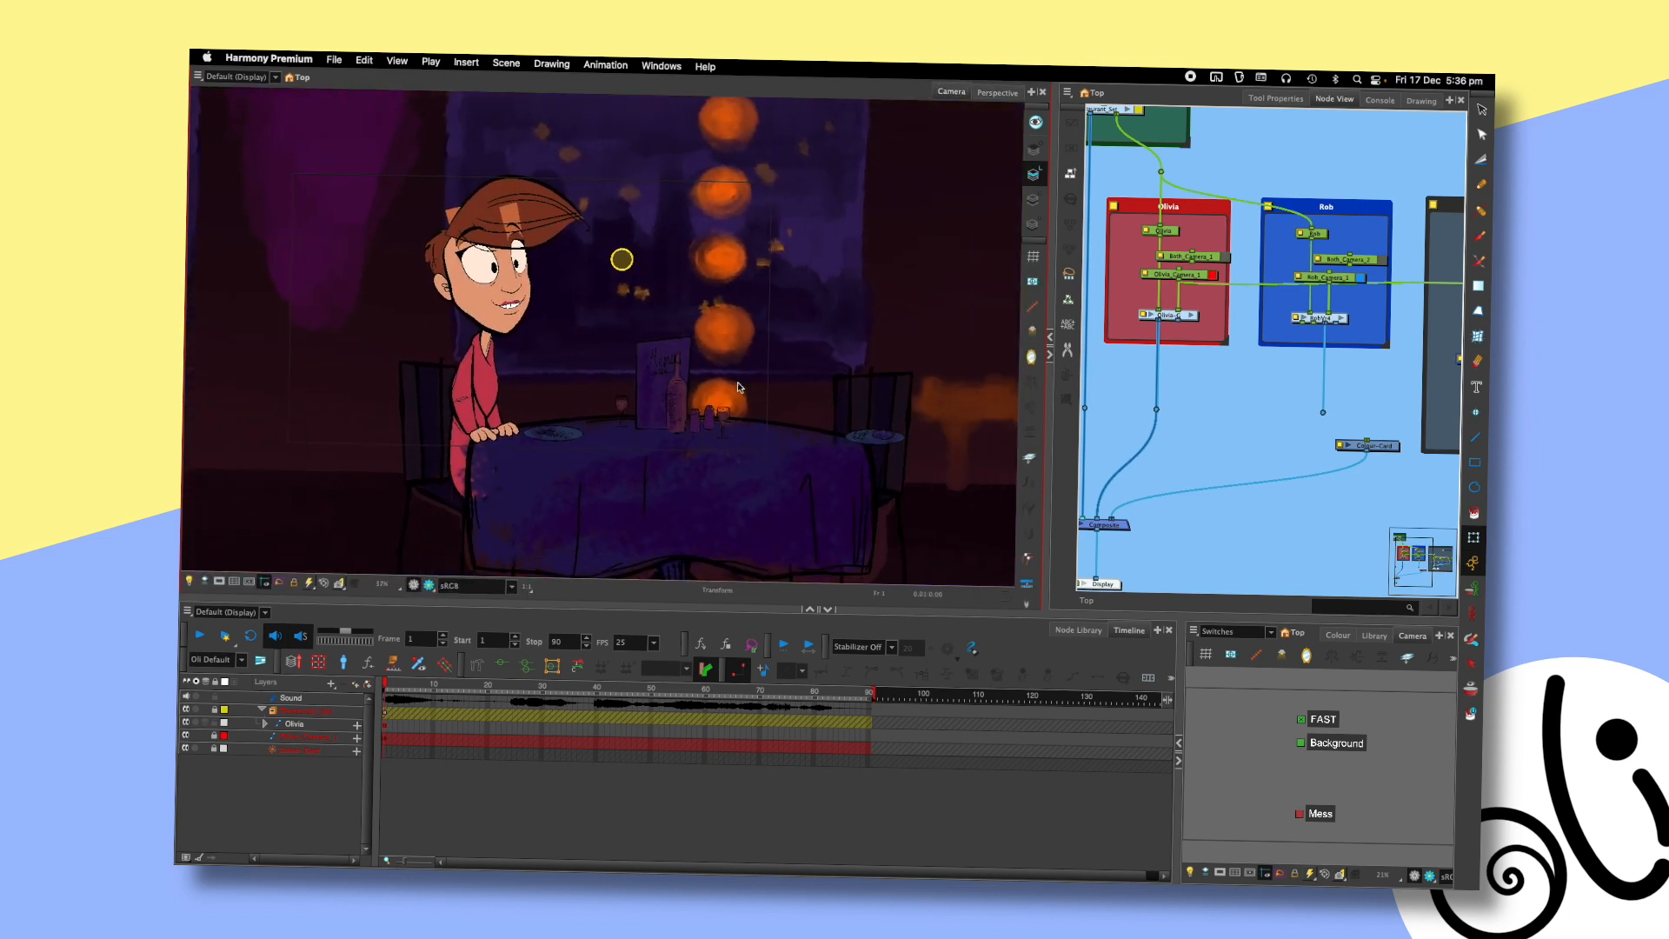
pyautogui.click(1009, 93)
pyautogui.click(1043, 92)
# - Connect Rob's output to the scene's main composite to show him at the table, and undo the connection
pyautogui.scroll(-1, 1243, 402)
pyautogui.moveTo(1336, 360); pyautogui.dragTo(1119, 461)
pyautogui.press('super+z')
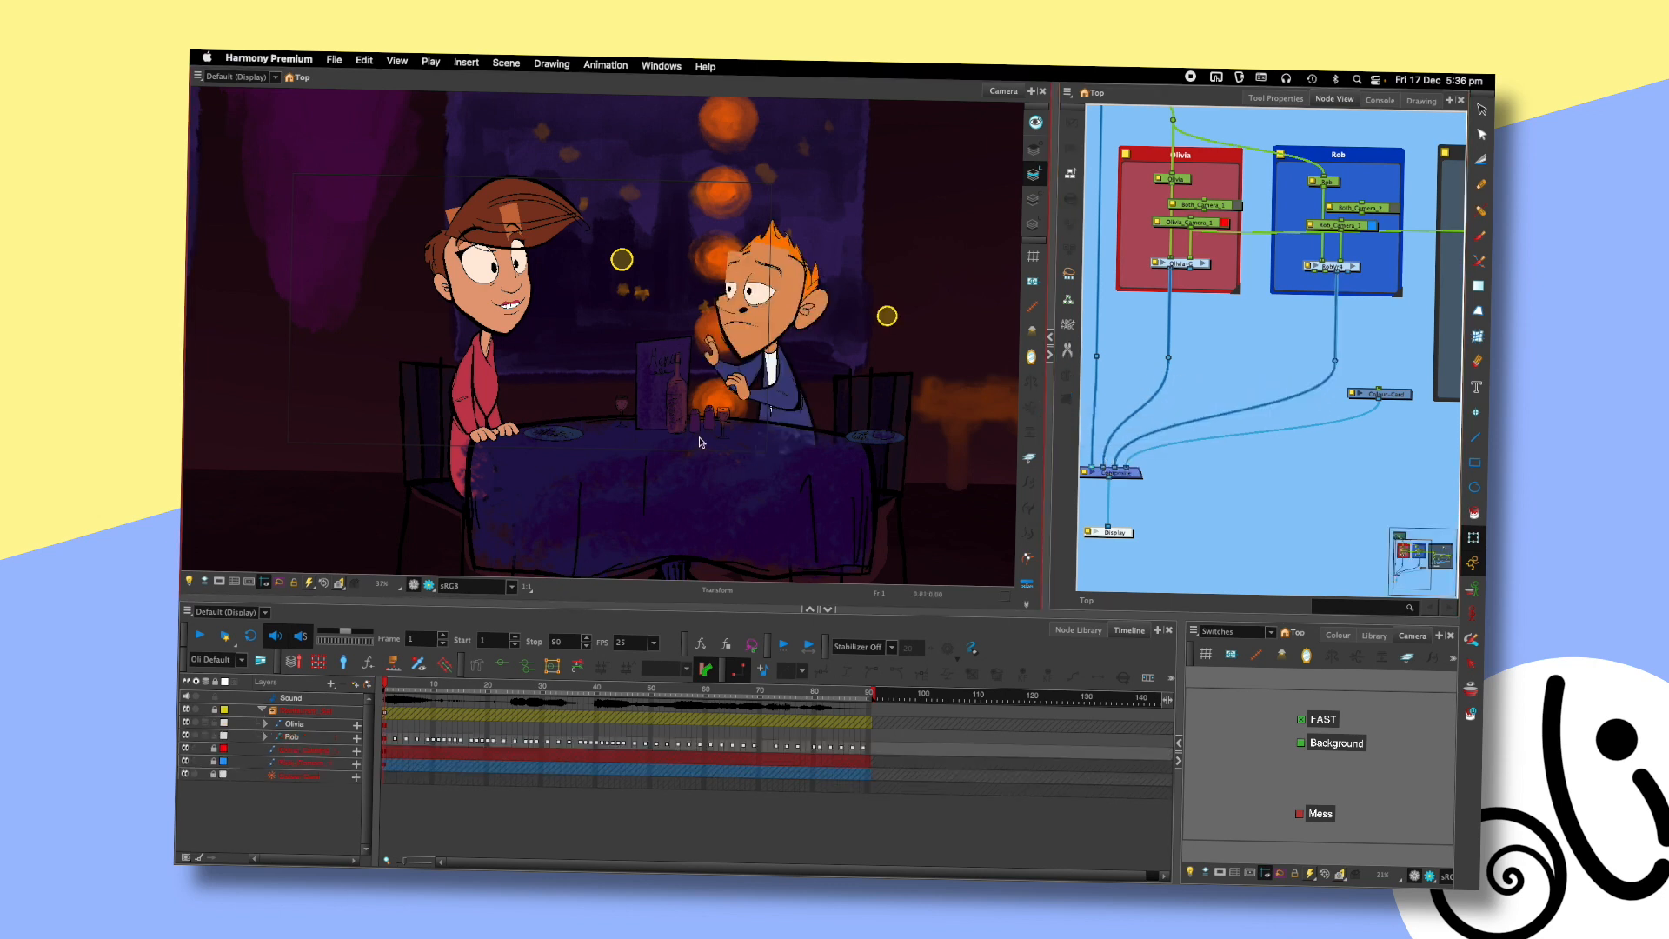
# - Enter the Restaurant_Set group and select the Olivia_Camera node in the Camera backdrop
pyautogui.moveTo(1178, 426); pyautogui.dragTo(1266, 423)
pyautogui.scroll(5, 1266, 423)
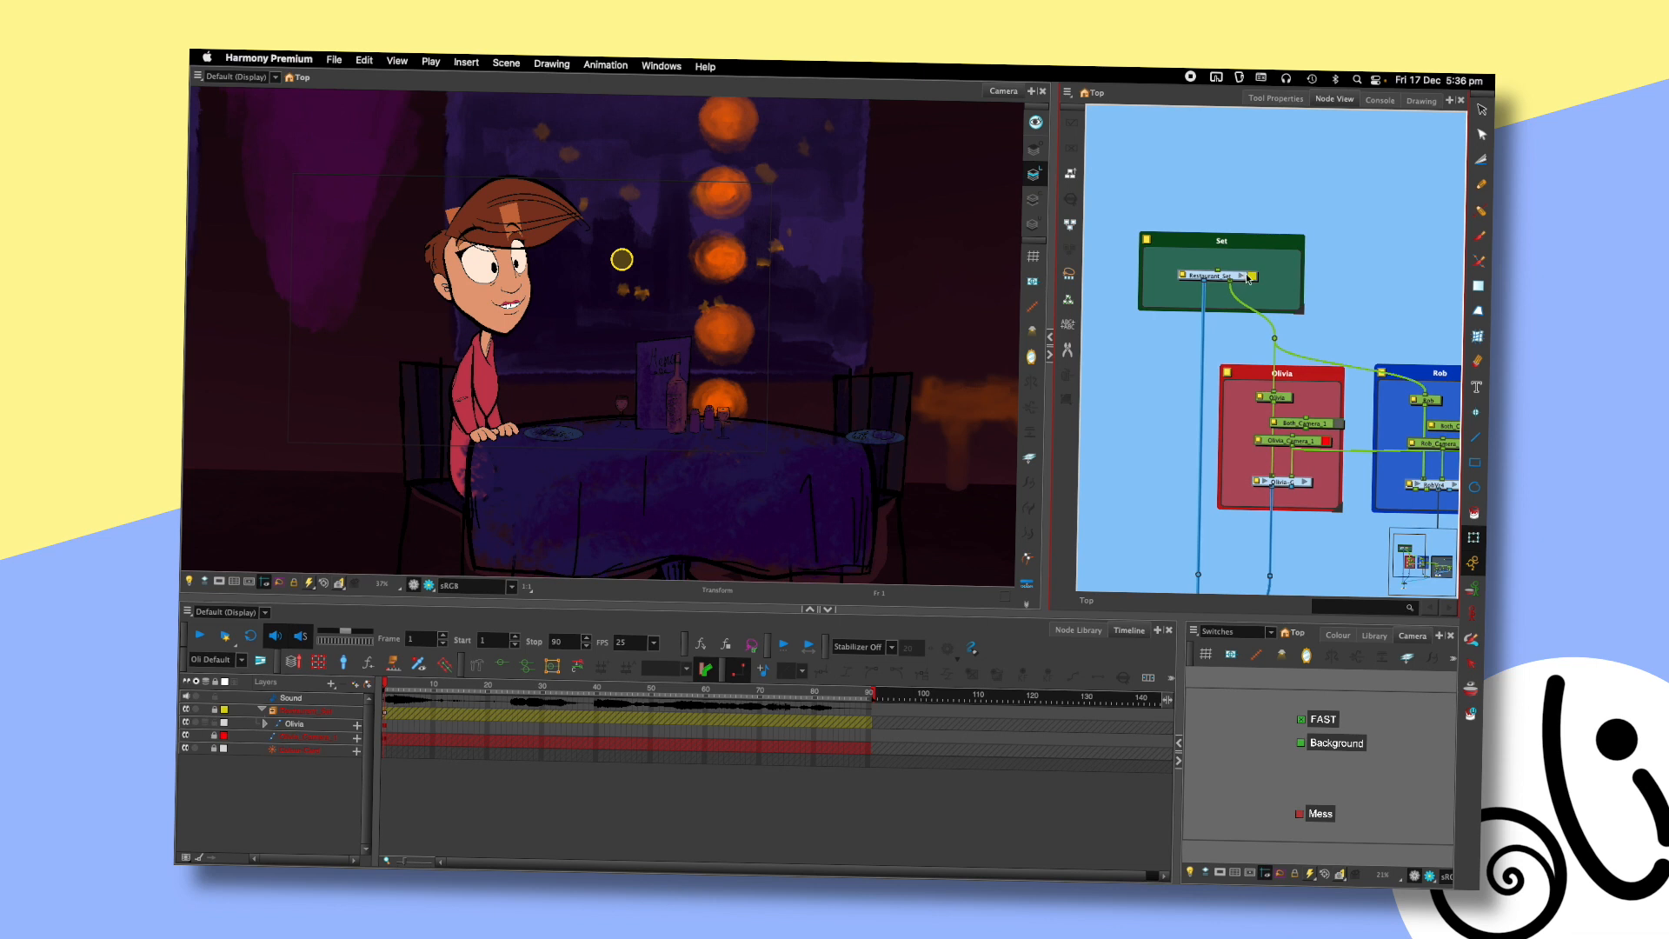
pyautogui.click(1249, 277)
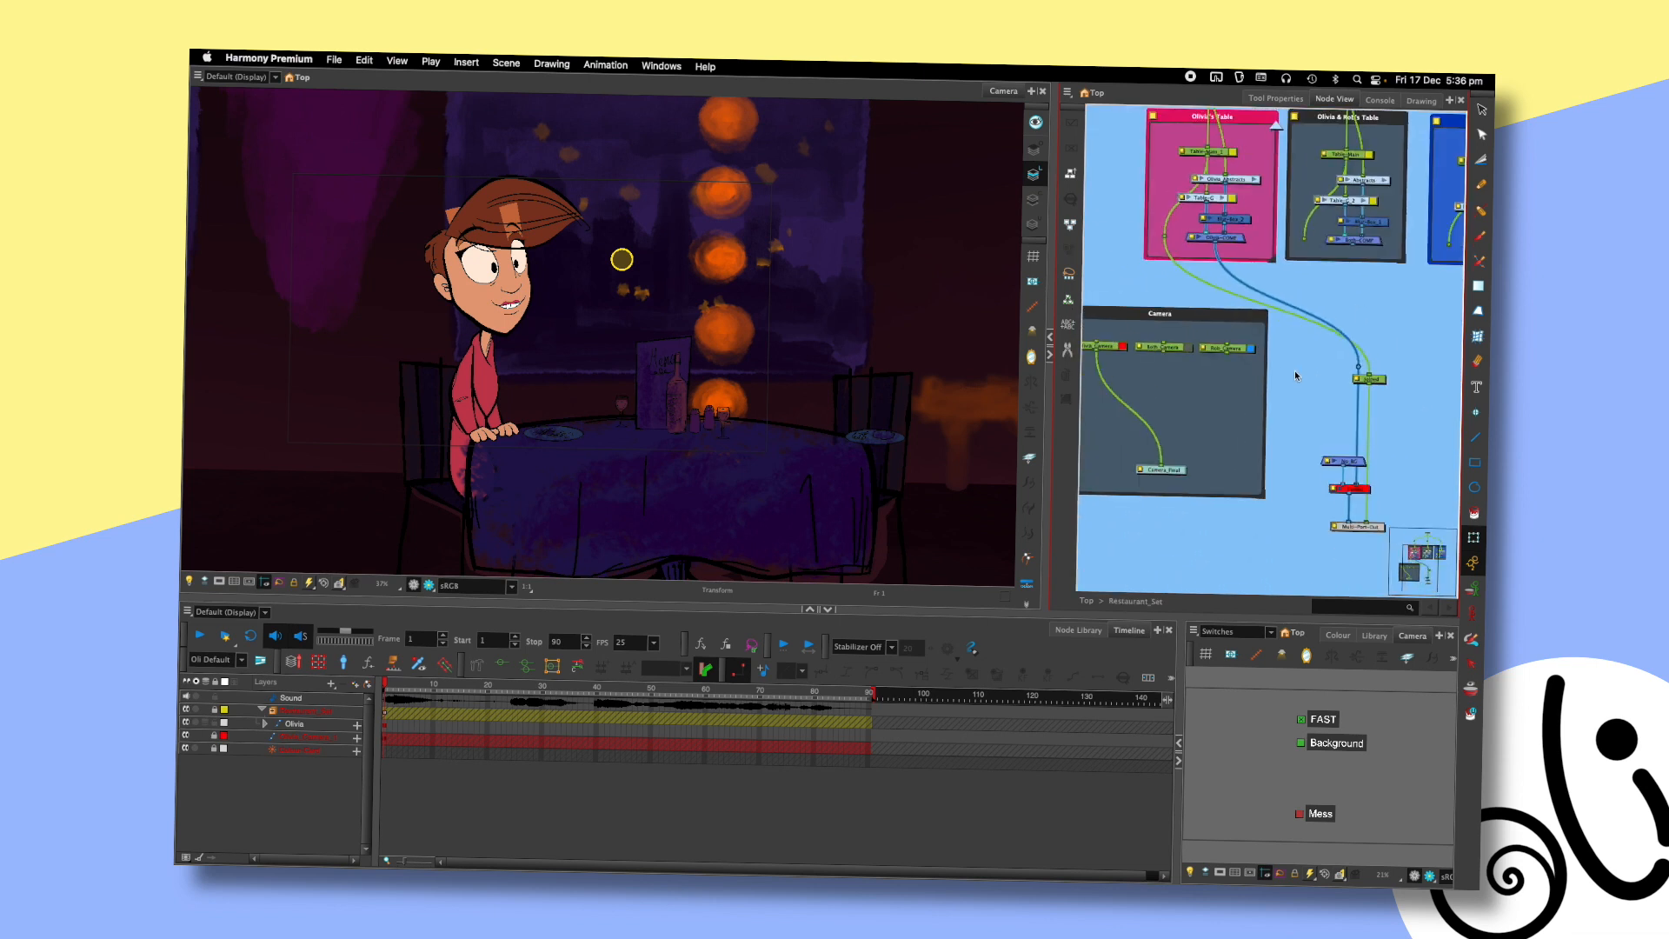
pyautogui.moveTo(1151, 298); pyautogui.dragTo(1215, 293)
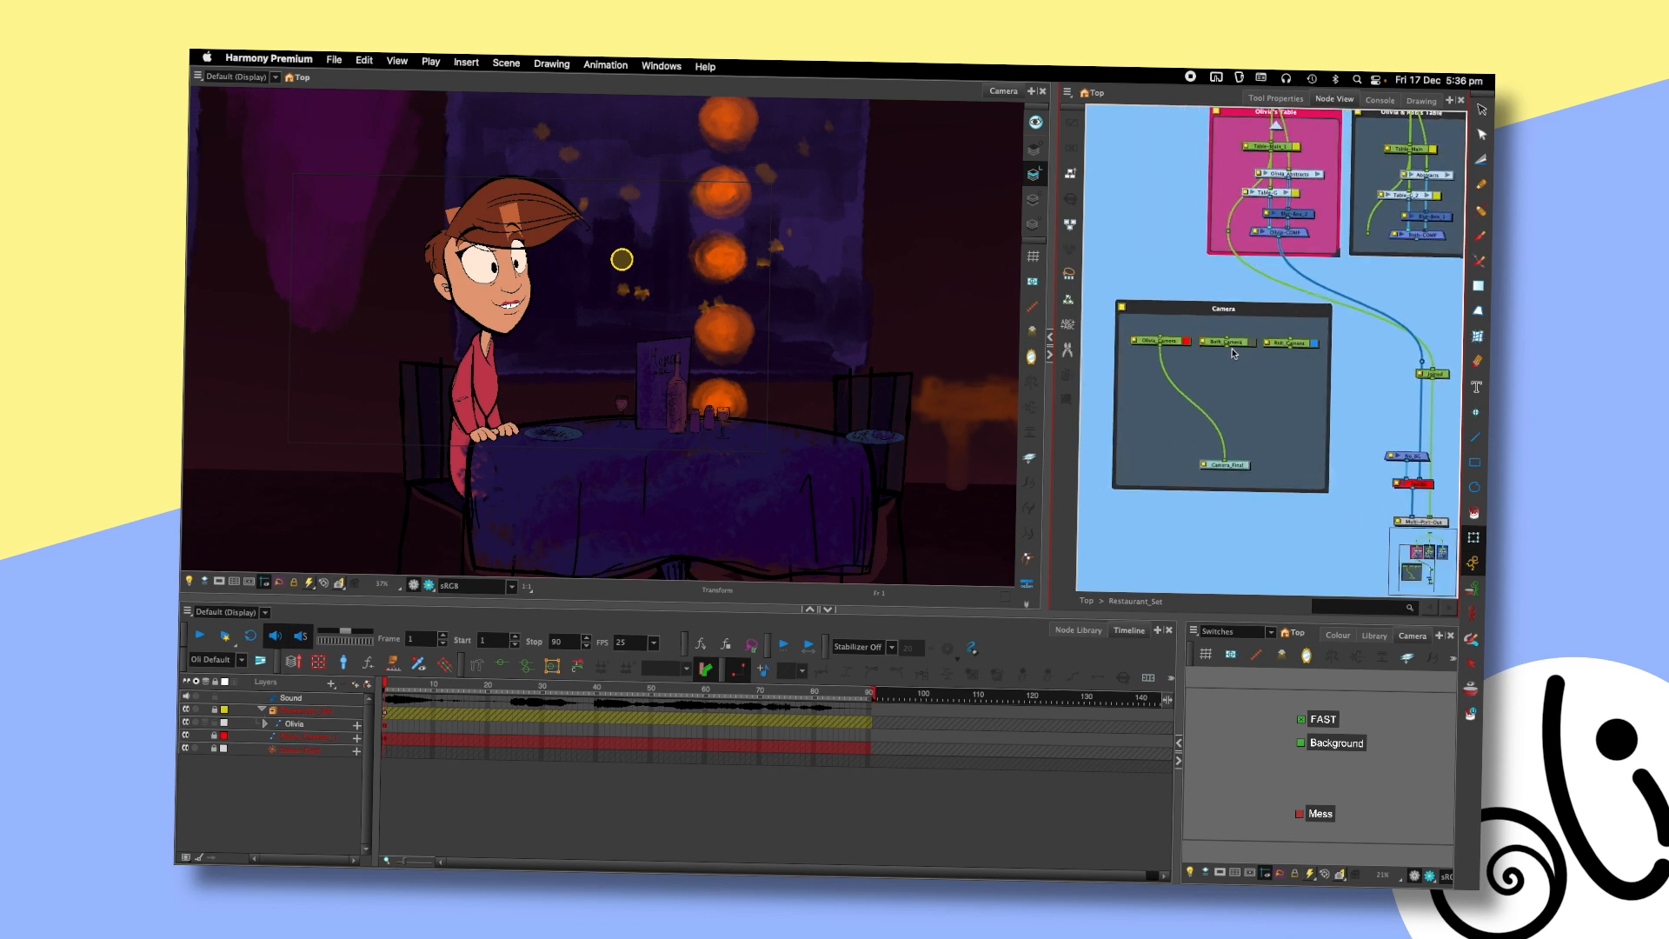
pyautogui.click(1184, 354)
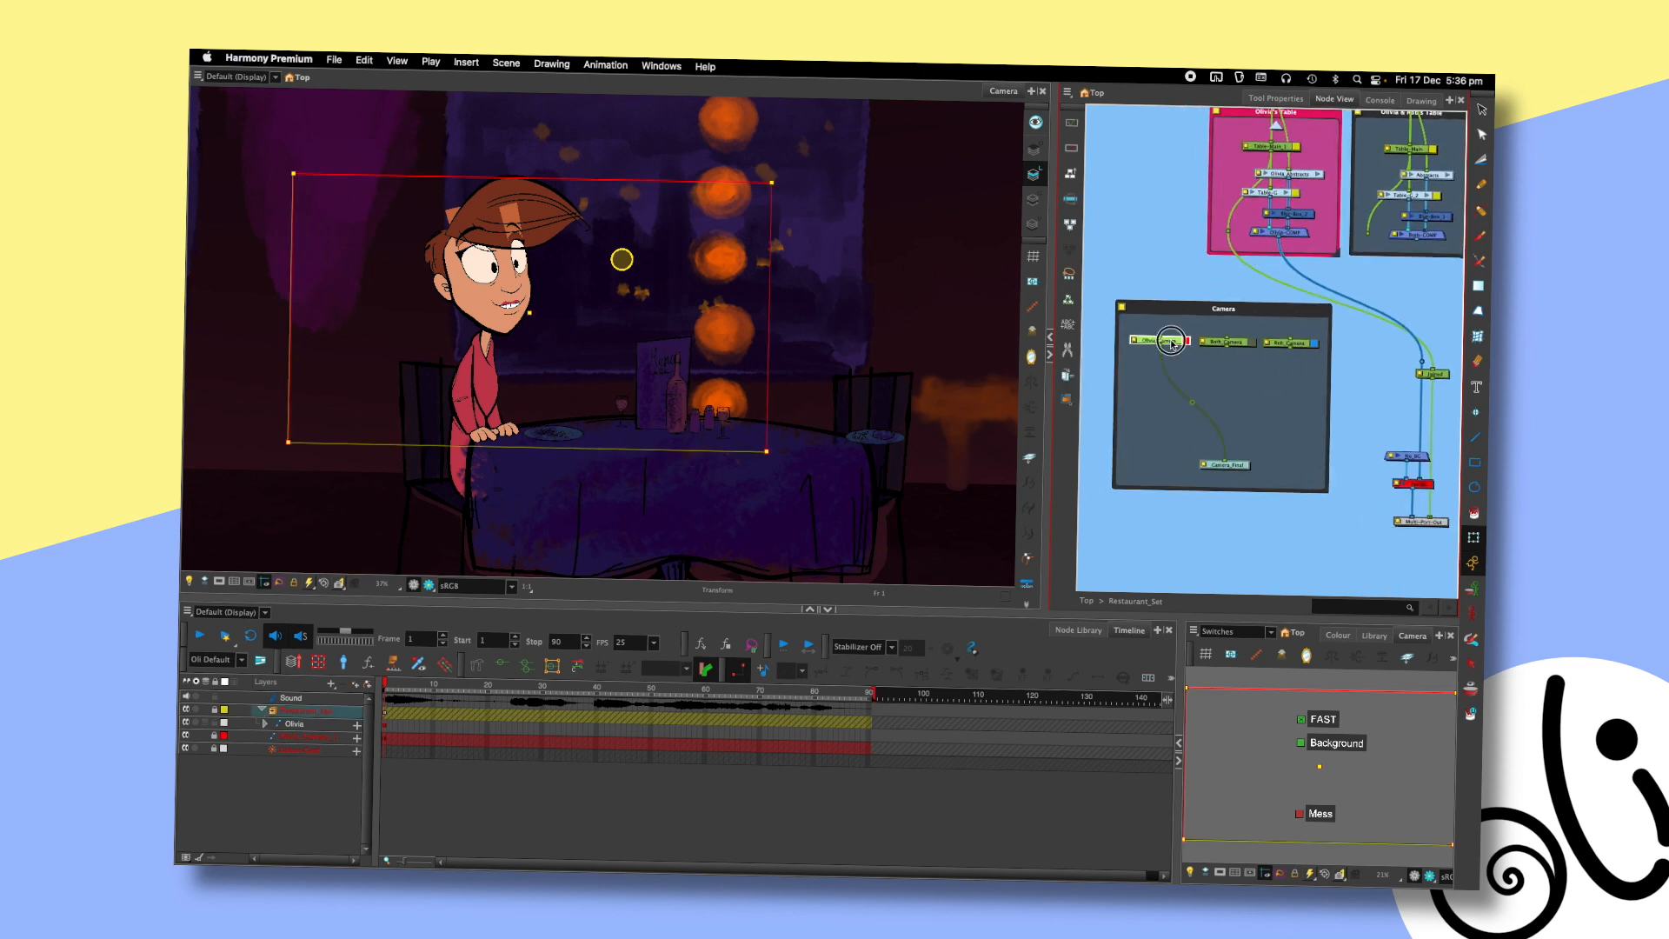
# - Connect Rob_Camera to Camera_Final and mask the area outside the camera frame
pyautogui.moveTo(1290, 346); pyautogui.dragTo(1226, 463)
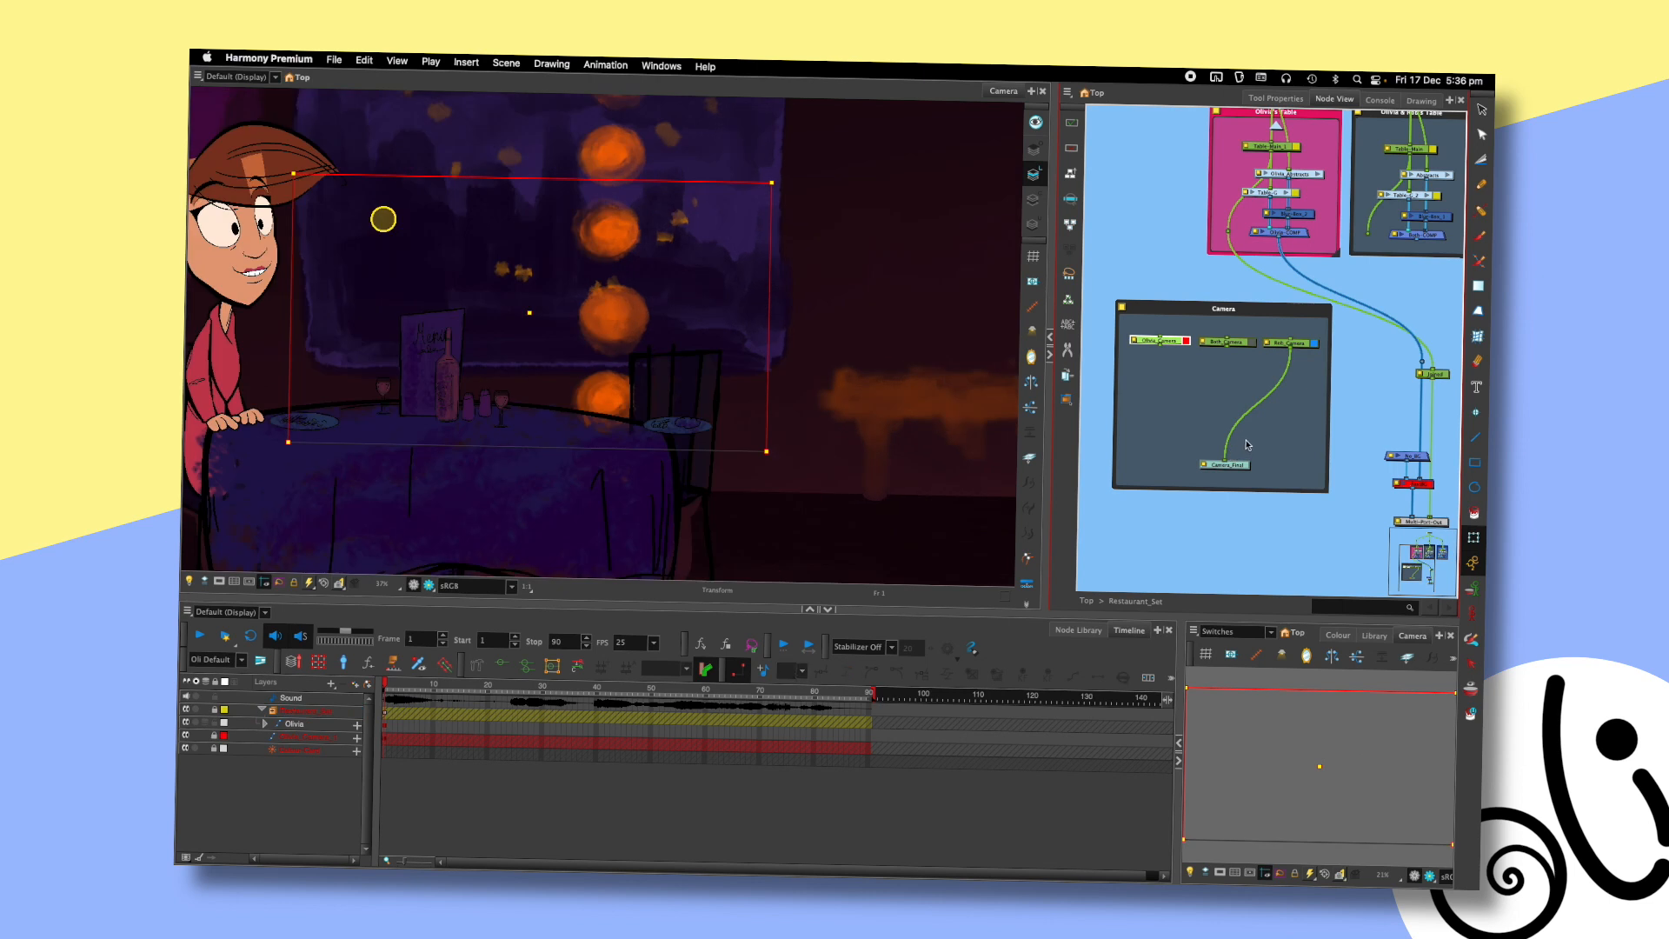
pyautogui.click(219, 580)
pyautogui.click(1146, 519)
# - Try Both_Camera as the input of Camera_Final, and leave Olivia_Camera connected to it
pyautogui.moveTo(1161, 343); pyautogui.dragTo(1225, 463)
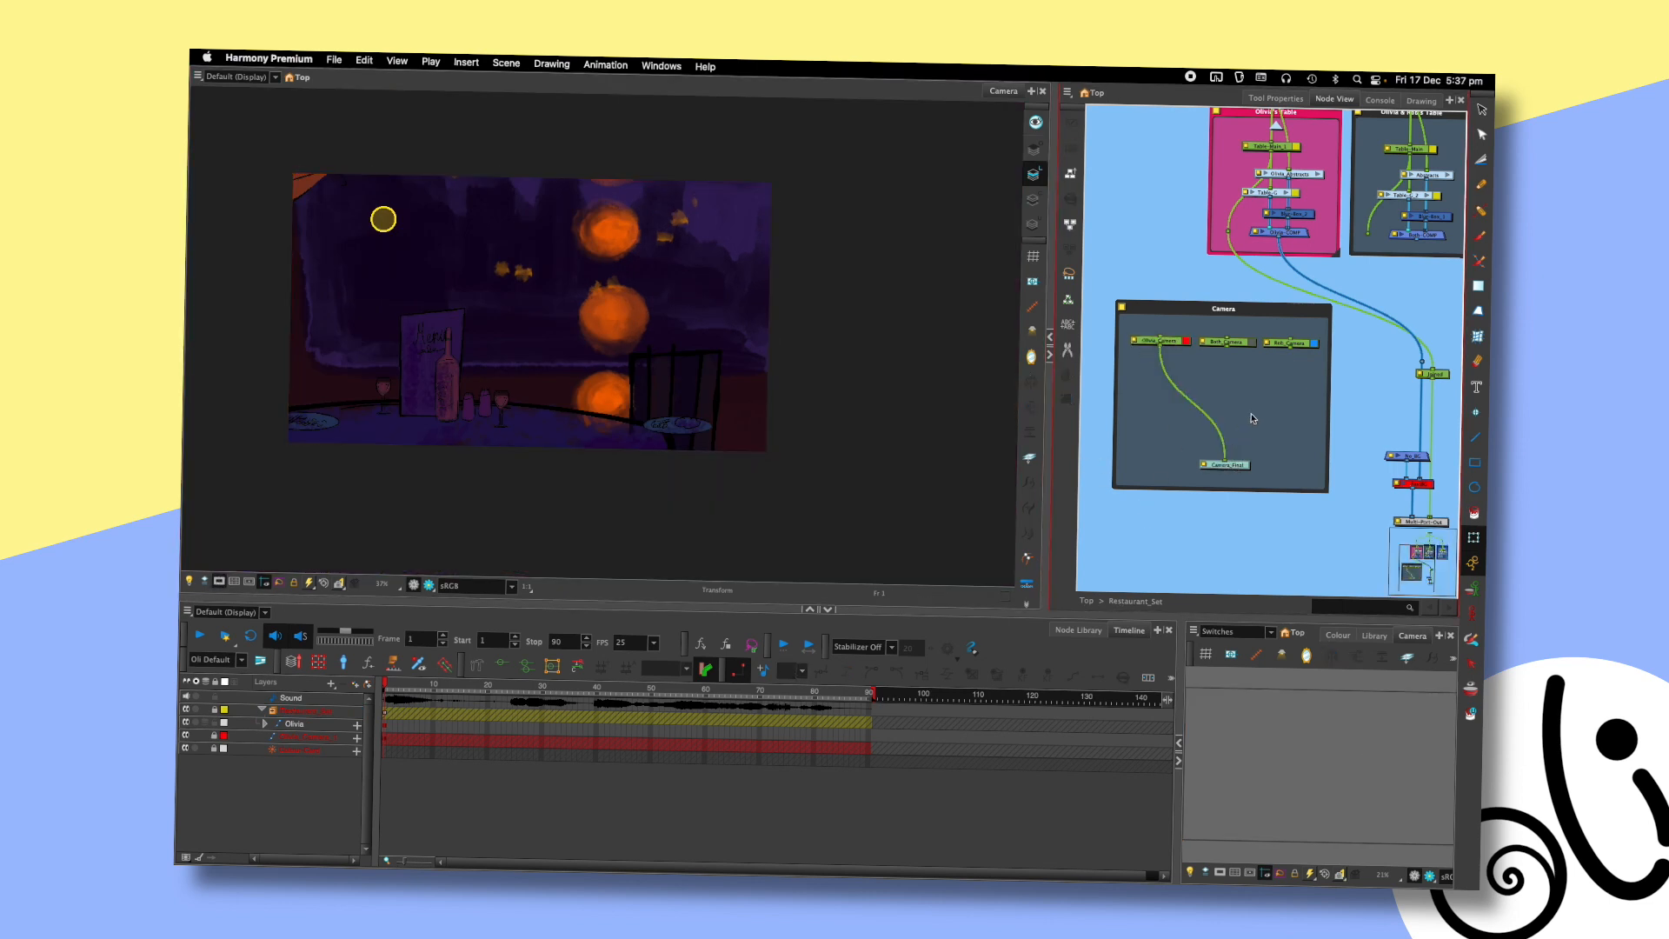
pyautogui.moveTo(1226, 346); pyautogui.dragTo(1222, 463)
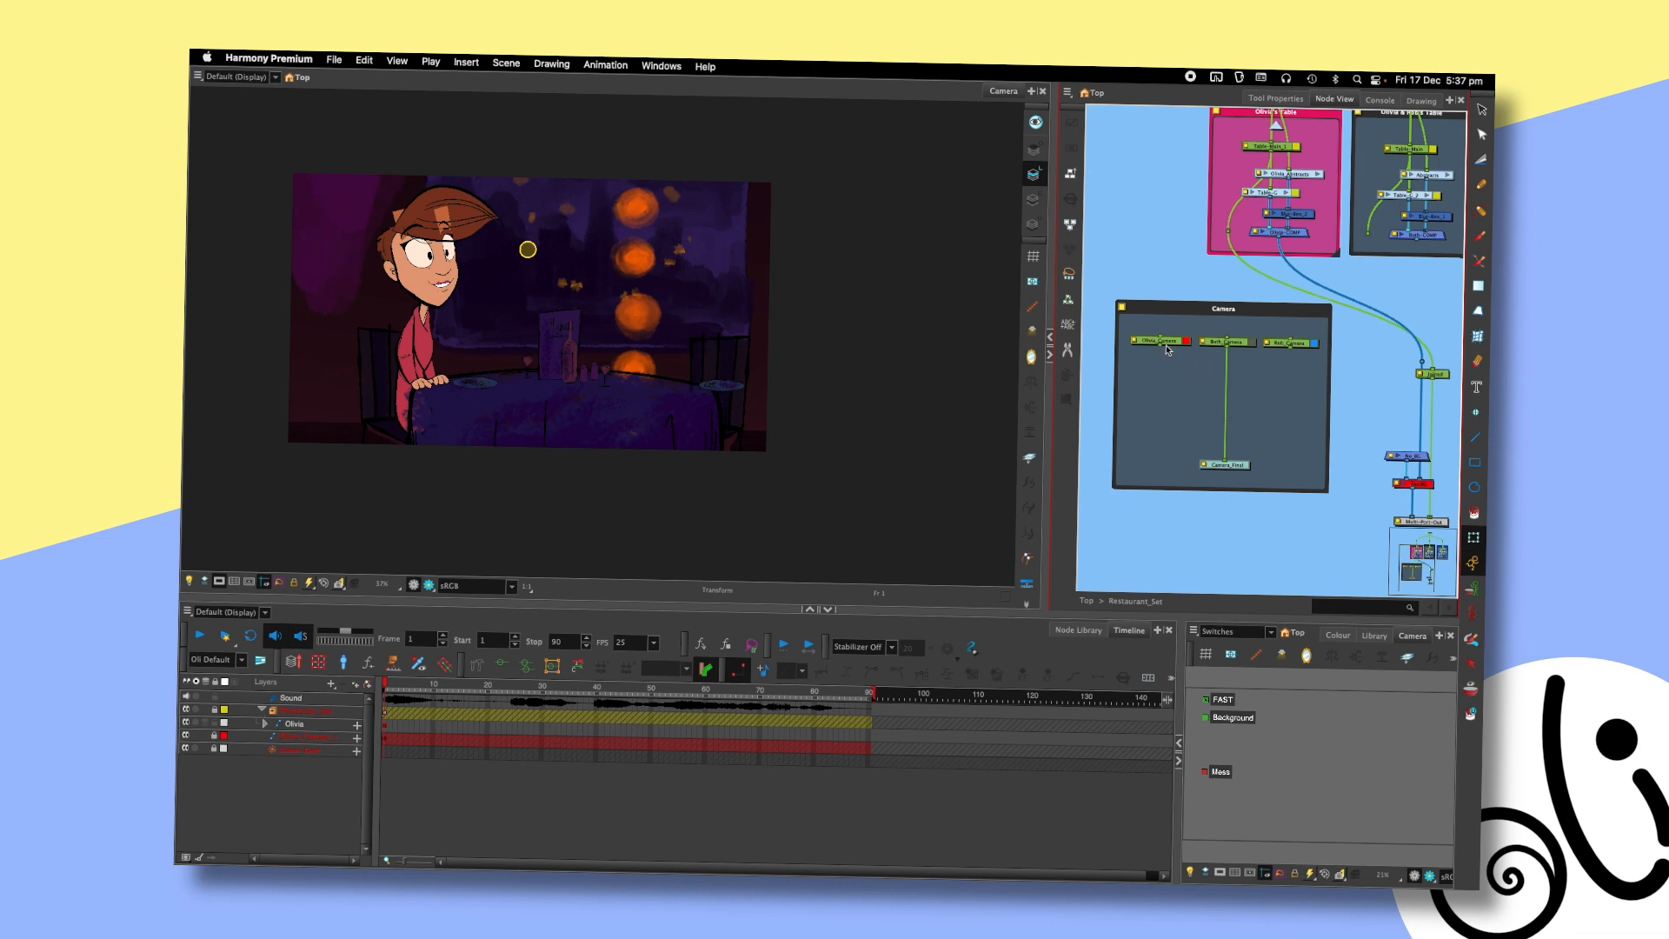
pyautogui.moveTo(1161, 345); pyautogui.dragTo(1224, 462)
# - Feed the set's output from Rob's Table instead of Olivia's Table, compare the two arrangements, and undo the connection
pyautogui.moveTo(1349, 341); pyautogui.dragTo(1253, 386)
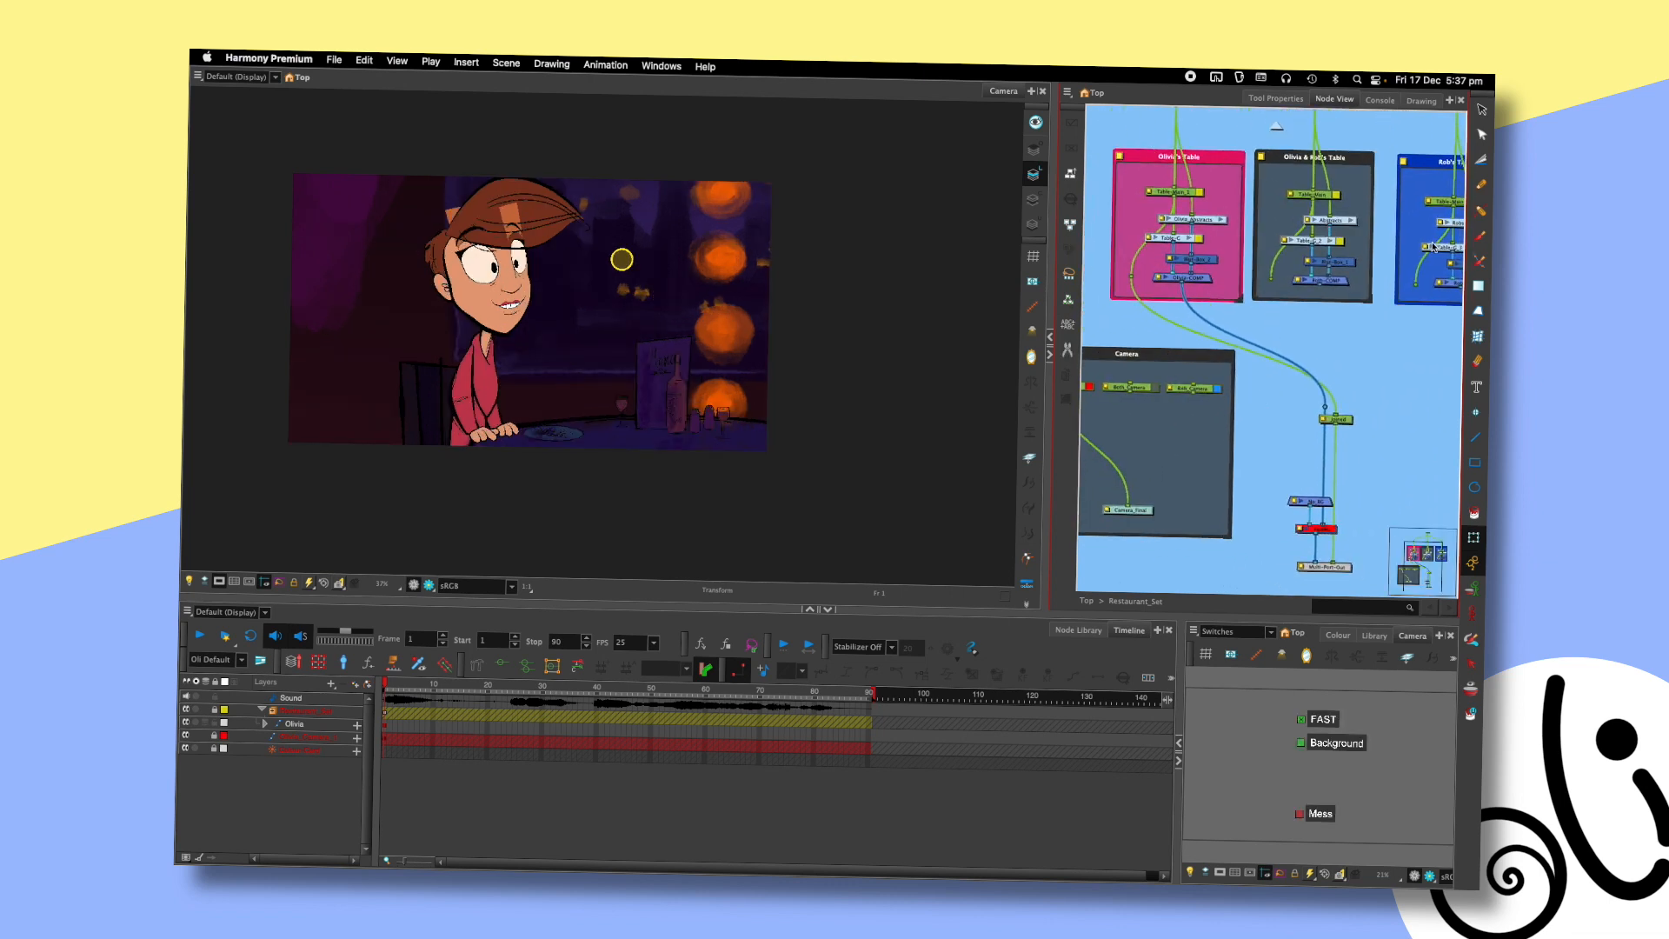
pyautogui.moveTo(1357, 287); pyautogui.dragTo(1316, 285)
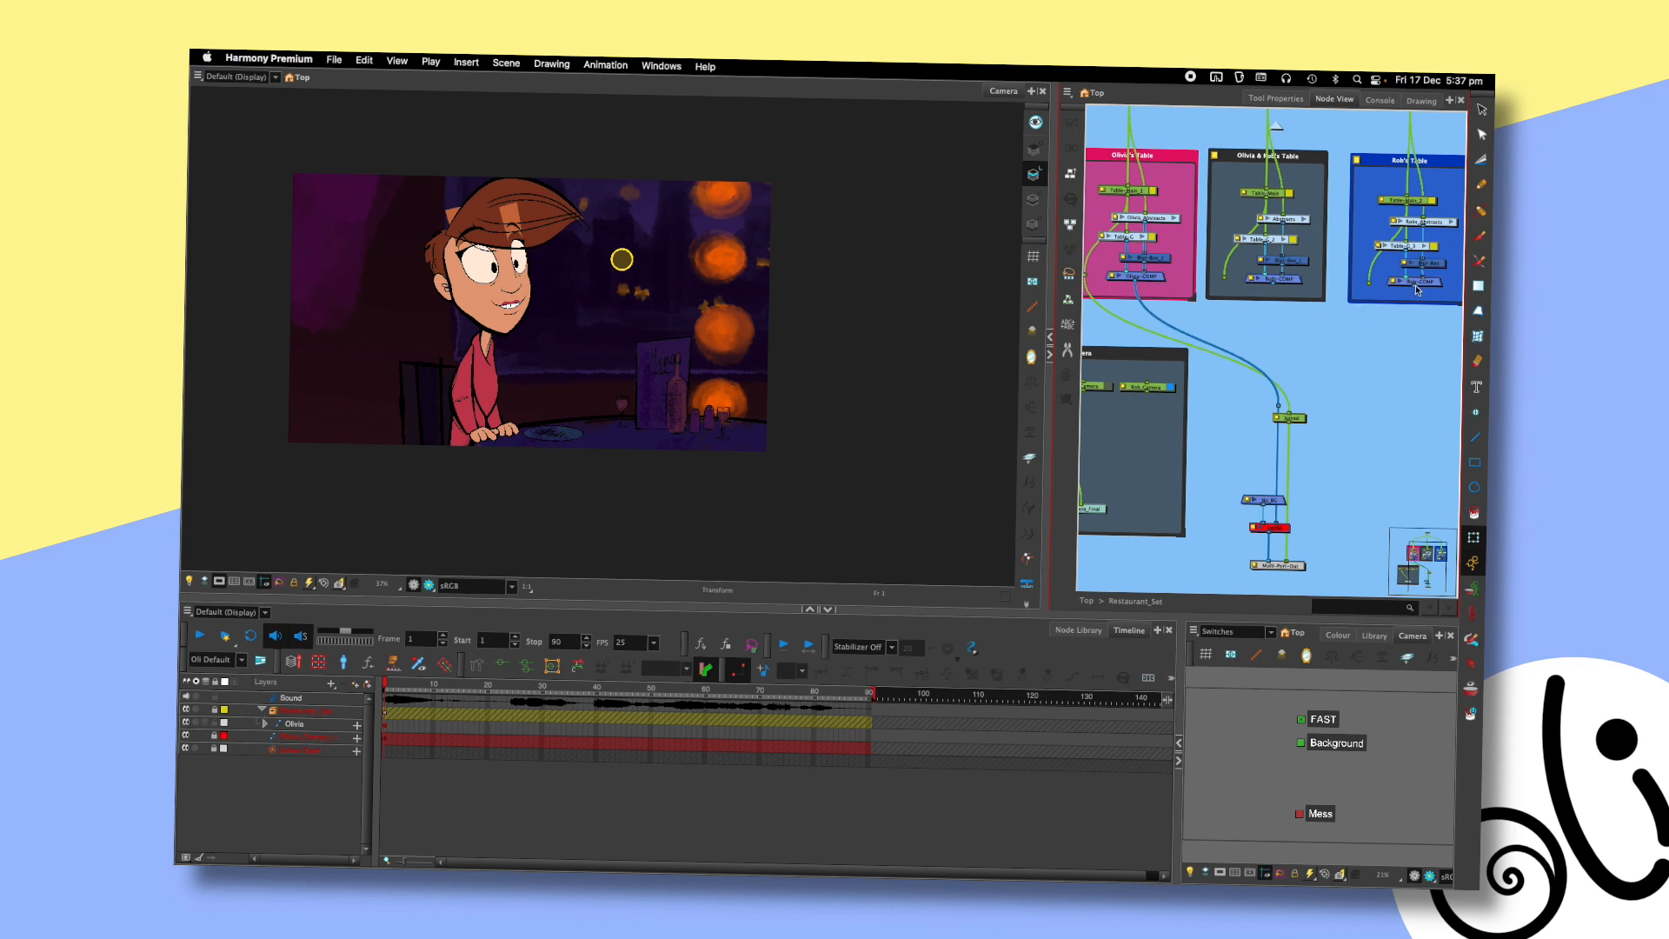
pyautogui.moveTo(1417, 289); pyautogui.dragTo(1278, 395)
pyautogui.moveTo(1413, 288); pyautogui.dragTo(1279, 403)
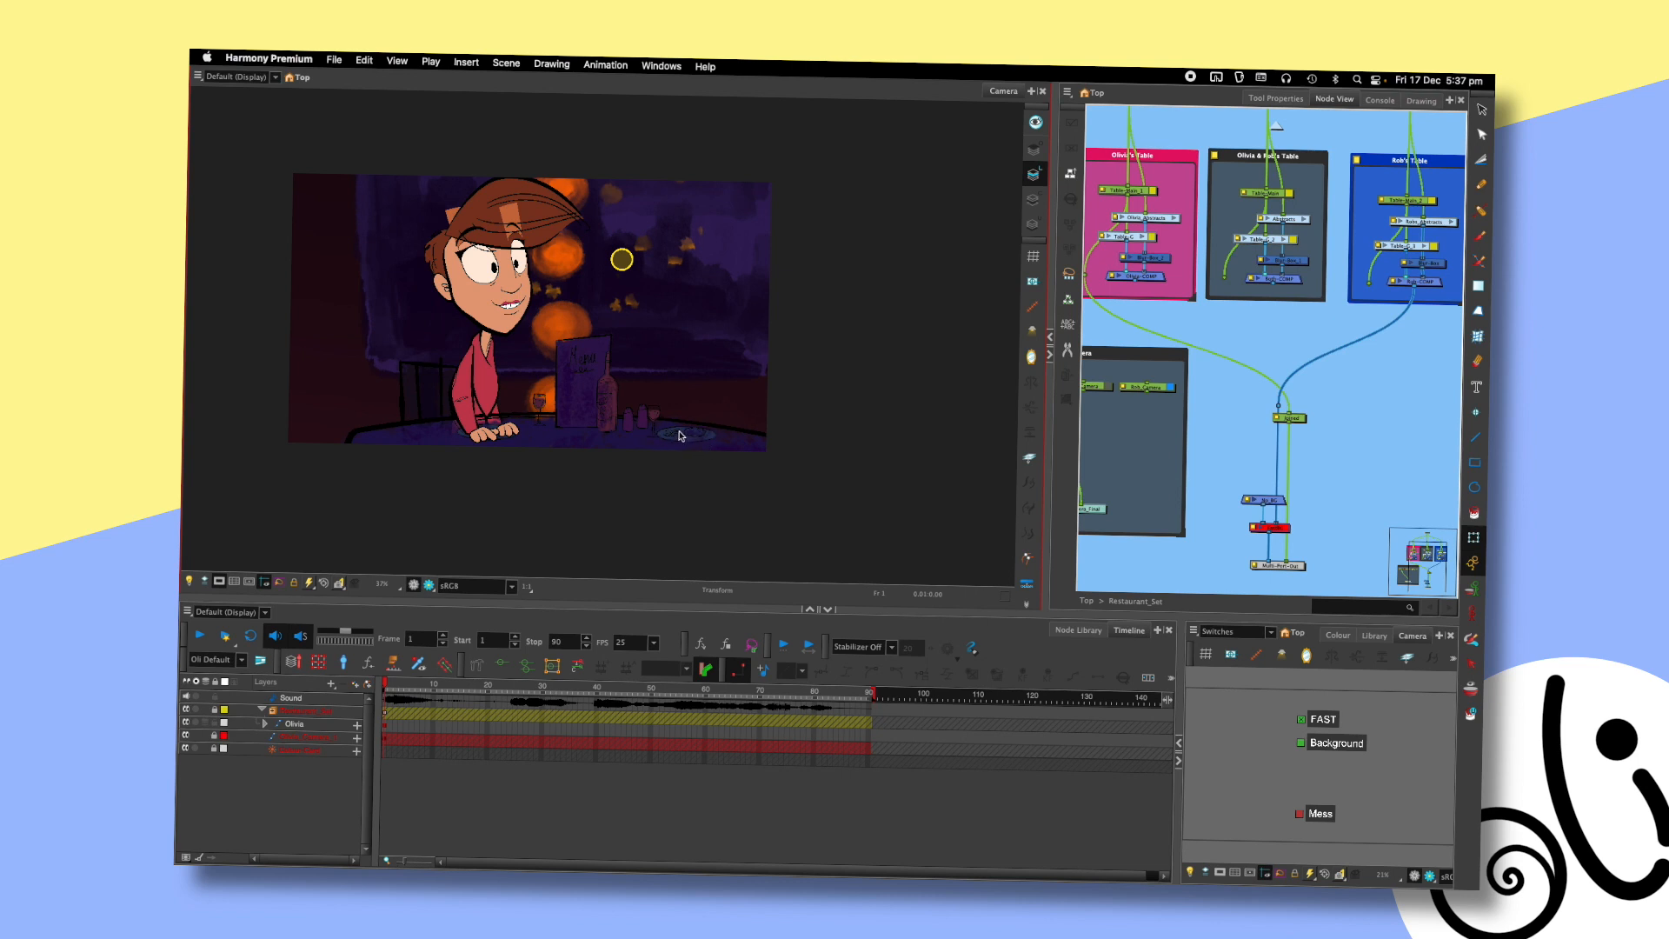
pyautogui.press('super+z')
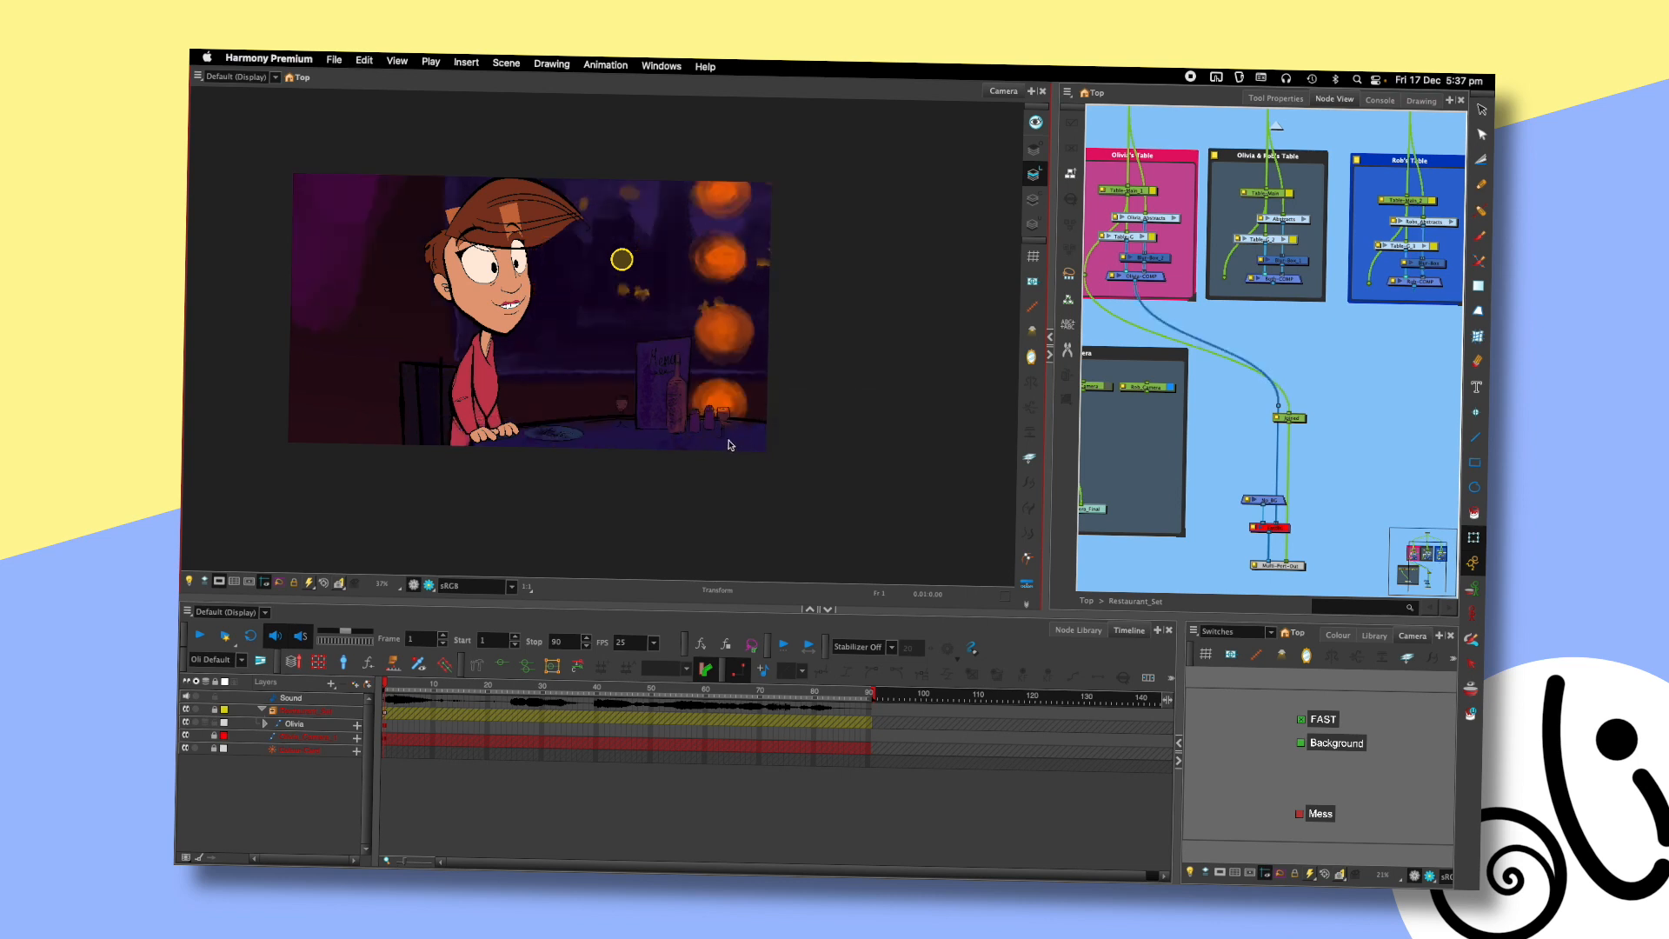
pyautogui.press('super+shift+z')
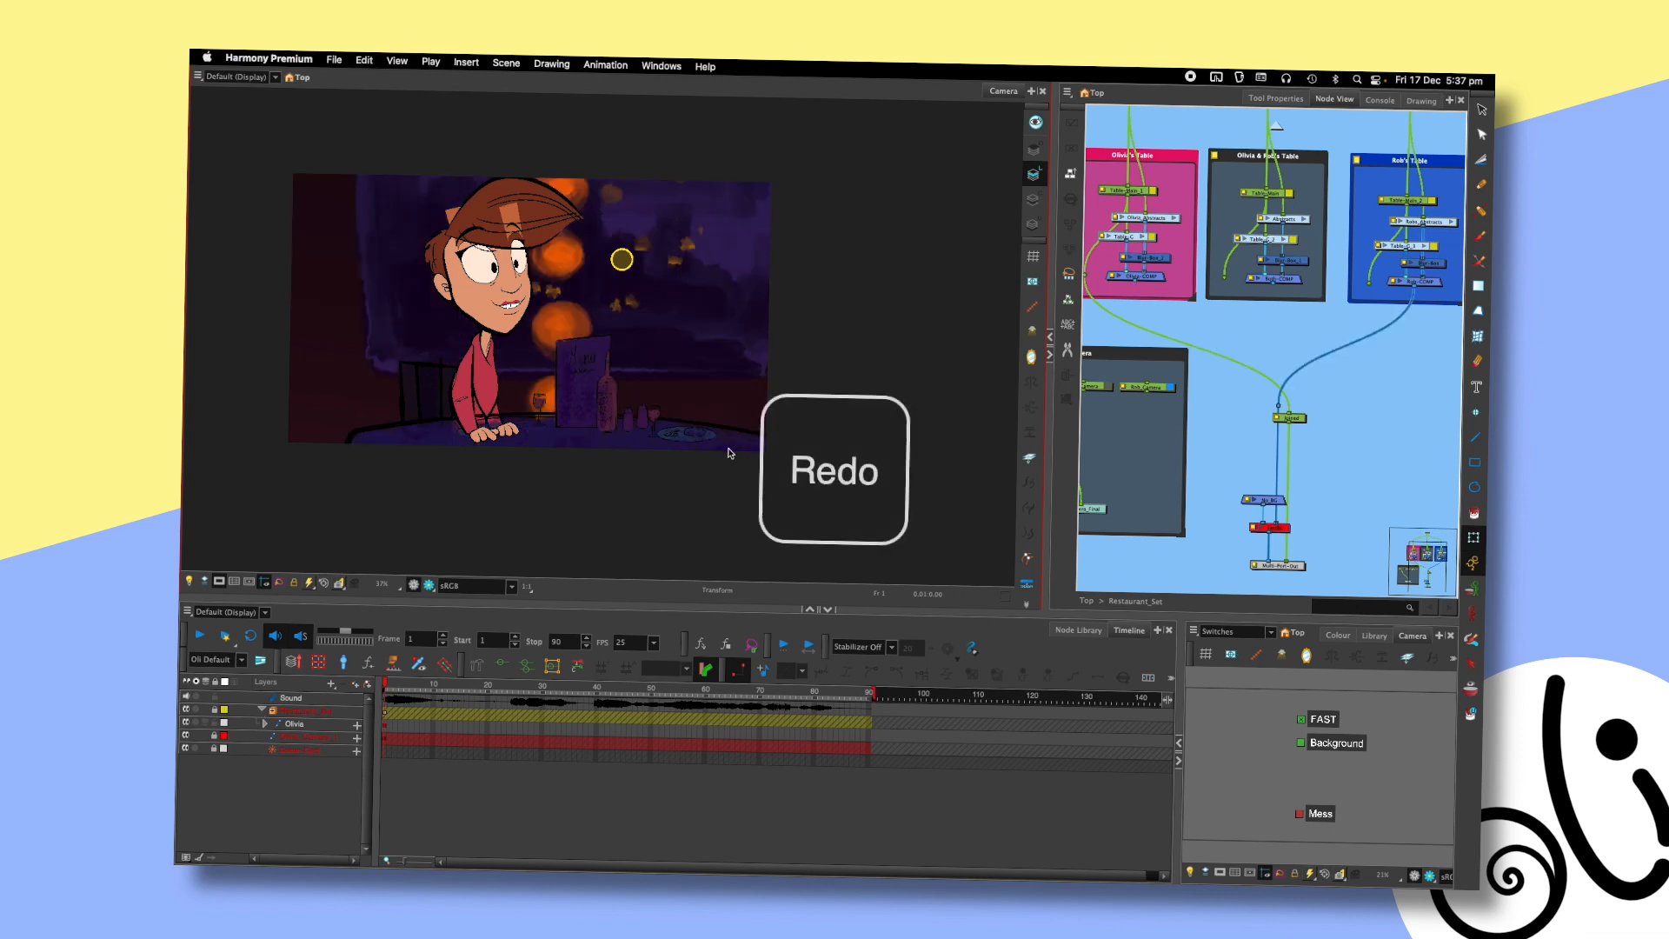
pyautogui.press('super+z')
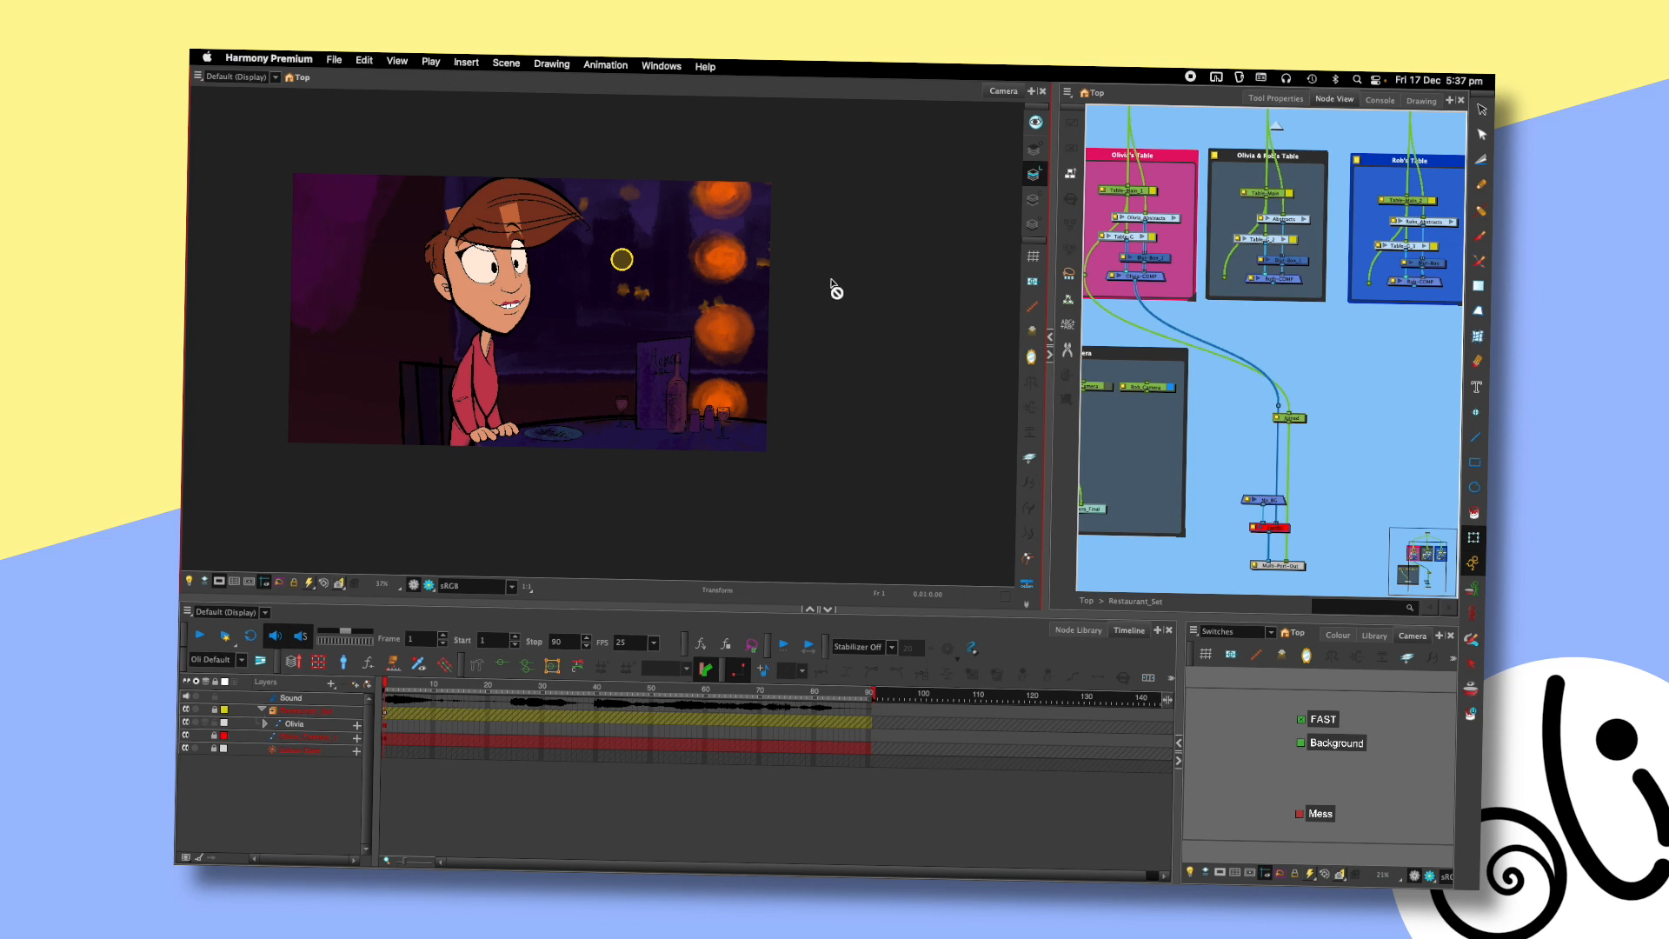
pyautogui.moveTo(872, 246)
pyautogui.mouseDown()
pyautogui.moveTo(792, 350)
pyautogui.moveTo(832, 243)
pyautogui.moveTo(872, 288)
pyautogui.moveTo(841, 334)
pyautogui.moveTo(882, 425)
pyautogui.moveTo(834, 385)
pyautogui.moveTo(863, 485)
pyautogui.moveTo(854, 359)
pyautogui.moveTo(841, 434)
pyautogui.moveTo(839, 370)
pyautogui.moveTo(813, 409)
pyautogui.moveTo(774, 421)
pyautogui.moveTo(795, 418)
pyautogui.moveTo(781, 438)
pyautogui.moveTo(826, 442)
pyautogui.moveTo(733, 423)
pyautogui.moveTo(795, 401)
pyautogui.moveTo(739, 422)
pyautogui.moveTo(765, 409)
pyautogui.moveTo(772, 423)
pyautogui.moveTo(770, 396)
pyautogui.moveTo(742, 441)
pyautogui.moveTo(767, 321)
pyautogui.moveTo(769, 411)
pyautogui.moveTo(775, 361)
pyautogui.moveTo(792, 413)
pyautogui.moveTo(755, 412)
pyautogui.moveTo(772, 403)
pyautogui.moveTo(786, 434)
pyautogui.moveTo(871, 436)
pyautogui.moveTo(791, 424)
pyautogui.moveTo(877, 411)
pyautogui.moveTo(890, 298)
pyautogui.moveTo(866, 431)
pyautogui.moveTo(870, 251)
pyautogui.moveTo(892, 274)
pyautogui.moveTo(894, 437)
pyautogui.moveTo(900, 359)
pyautogui.moveTo(912, 450)
pyautogui.mouseUp()
pyautogui.click(1117, 339)
pyautogui.click(469, 430)
pyautogui.press('Escape')
pyautogui.click(577, 464)
pyautogui.press('Escape')
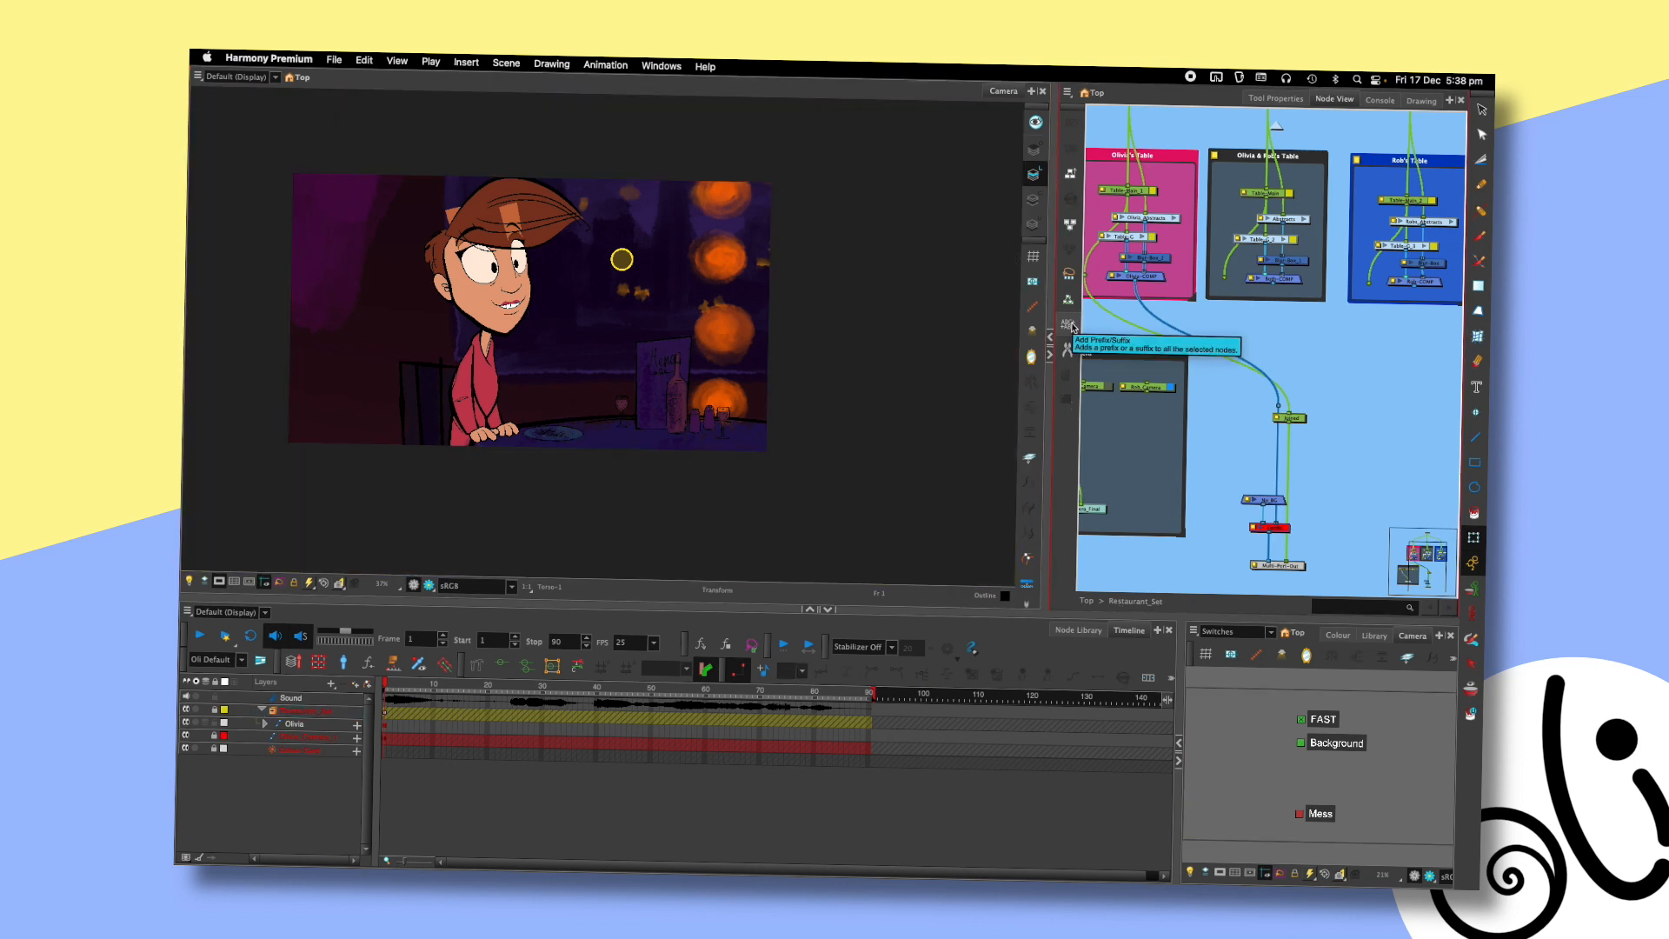
# - Feed the set's output from the Olivia & Rob's Table composite, and reconnect Olivia's Table composite in its place
pyautogui.moveTo(1275, 281); pyautogui.dragTo(1278, 406)
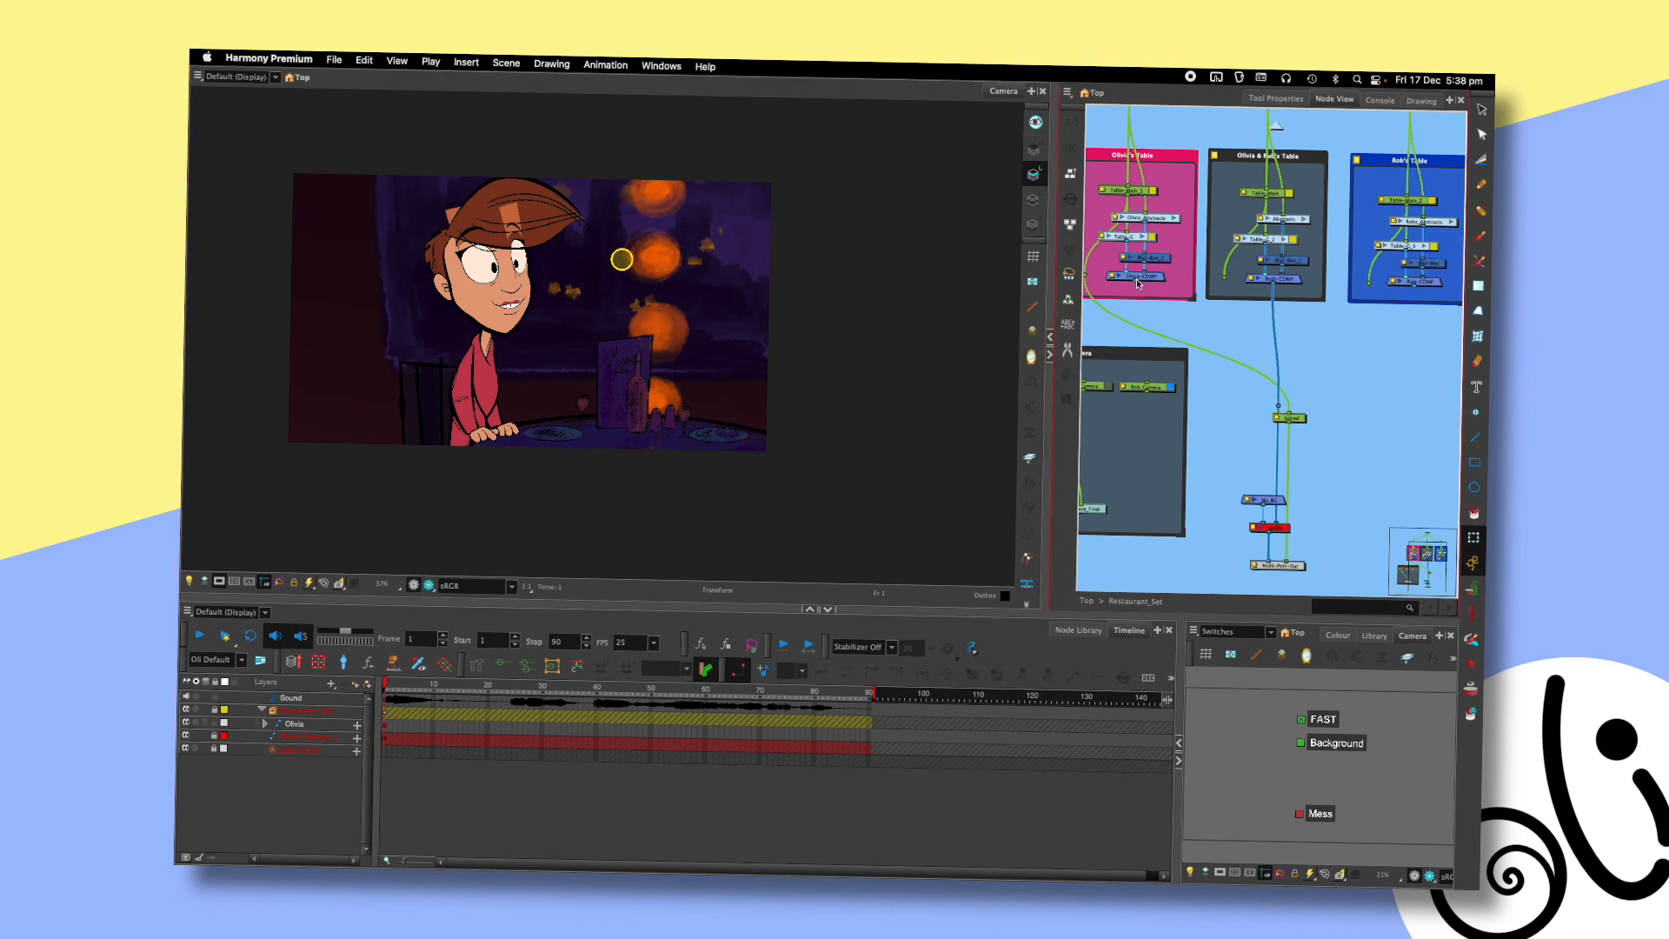
pyautogui.moveTo(1135, 287); pyautogui.dragTo(1278, 405)
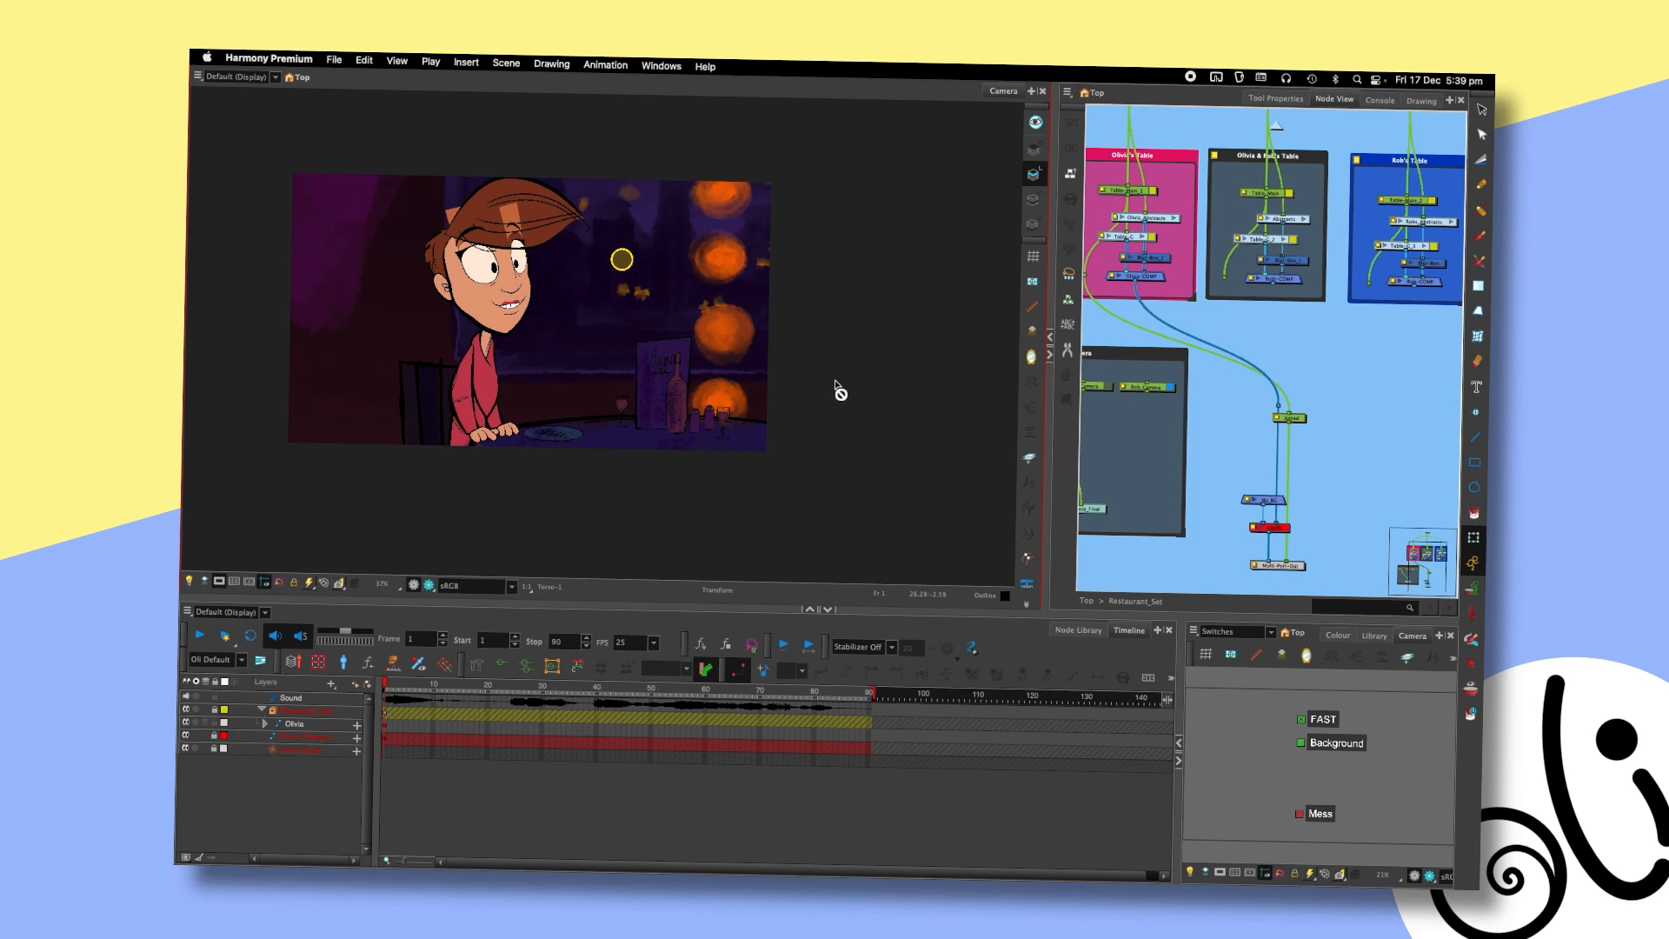
pyautogui.moveTo(634, 483)
pyautogui.mouseDown()
pyautogui.moveTo(574, 409)
pyautogui.moveTo(594, 283)
pyautogui.moveTo(697, 265)
pyautogui.moveTo(716, 354)
pyautogui.moveTo(688, 449)
pyautogui.moveTo(709, 398)
pyautogui.moveTo(646, 258)
pyautogui.moveTo(570, 373)
pyautogui.moveTo(684, 488)
pyautogui.moveTo(711, 285)
pyautogui.moveTo(577, 402)
pyautogui.moveTo(724, 426)
pyautogui.moveTo(605, 271)
pyautogui.moveTo(639, 502)
pyautogui.moveTo(668, 255)
pyautogui.moveTo(595, 463)
pyautogui.moveTo(681, 472)
pyautogui.moveTo(645, 459)
pyautogui.moveTo(625, 385)
pyautogui.moveTo(648, 465)
pyautogui.mouseUp()
pyautogui.moveTo(660, 475)
pyautogui.mouseDown()
pyautogui.moveTo(617, 417)
pyautogui.moveTo(694, 398)
pyautogui.moveTo(666, 465)
pyautogui.moveTo(605, 423)
pyautogui.moveTo(691, 389)
pyautogui.moveTo(634, 469)
pyautogui.mouseUp()
pyautogui.moveTo(659, 502)
pyautogui.mouseDown()
pyautogui.moveTo(580, 374)
pyautogui.moveTo(633, 246)
pyautogui.moveTo(739, 299)
pyautogui.moveTo(701, 480)
pyautogui.moveTo(651, 484)
pyautogui.moveTo(641, 467)
pyautogui.moveTo(727, 361)
pyautogui.moveTo(728, 314)
pyautogui.mouseUp()
pyautogui.click(1201, 314)
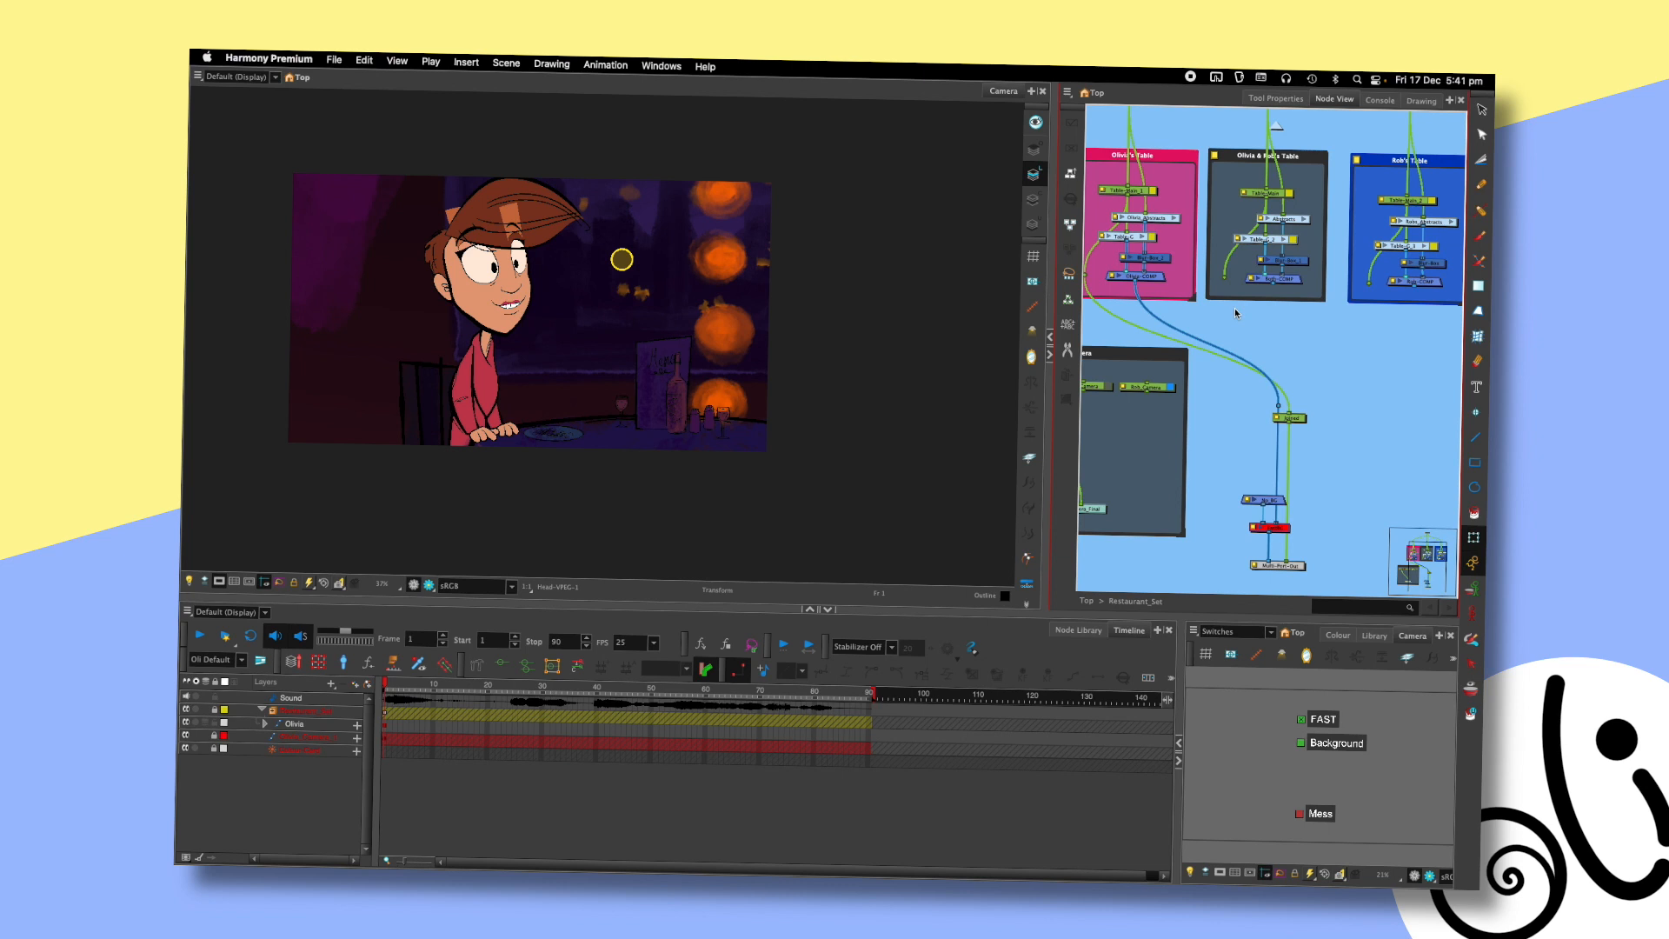
# - Inspect the three camera nodes in the Camera backdrop and move the playhead to frame 19
pyautogui.moveTo(1156, 340); pyautogui.dragTo(1313, 292)
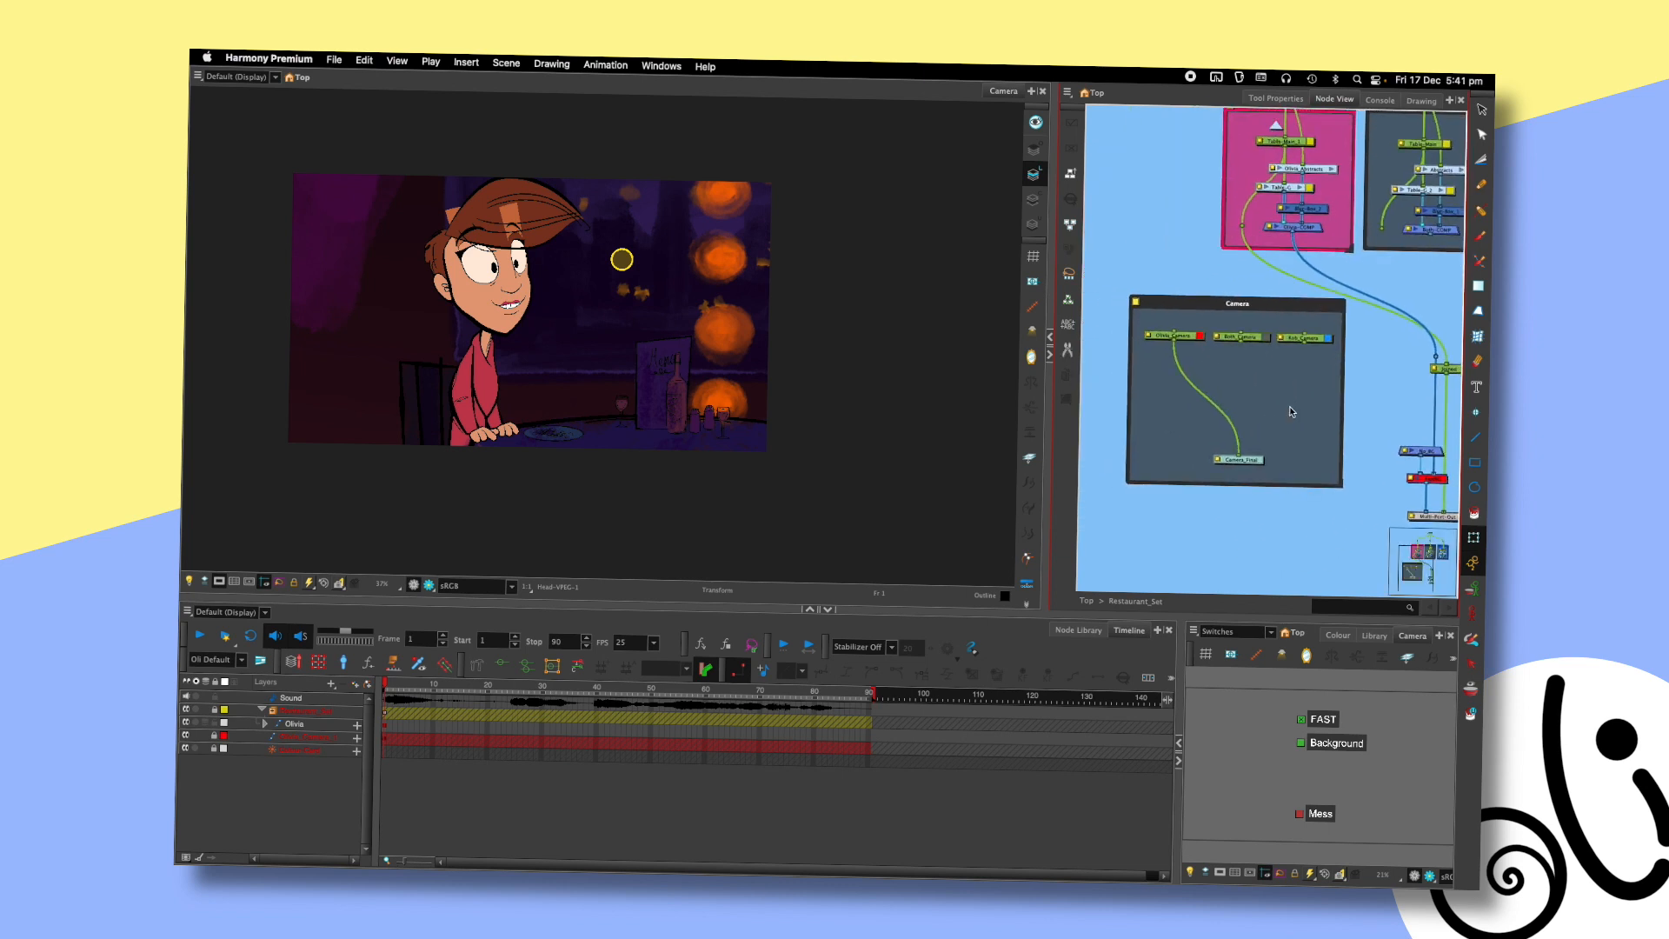
pyautogui.scroll(3, 1290, 405)
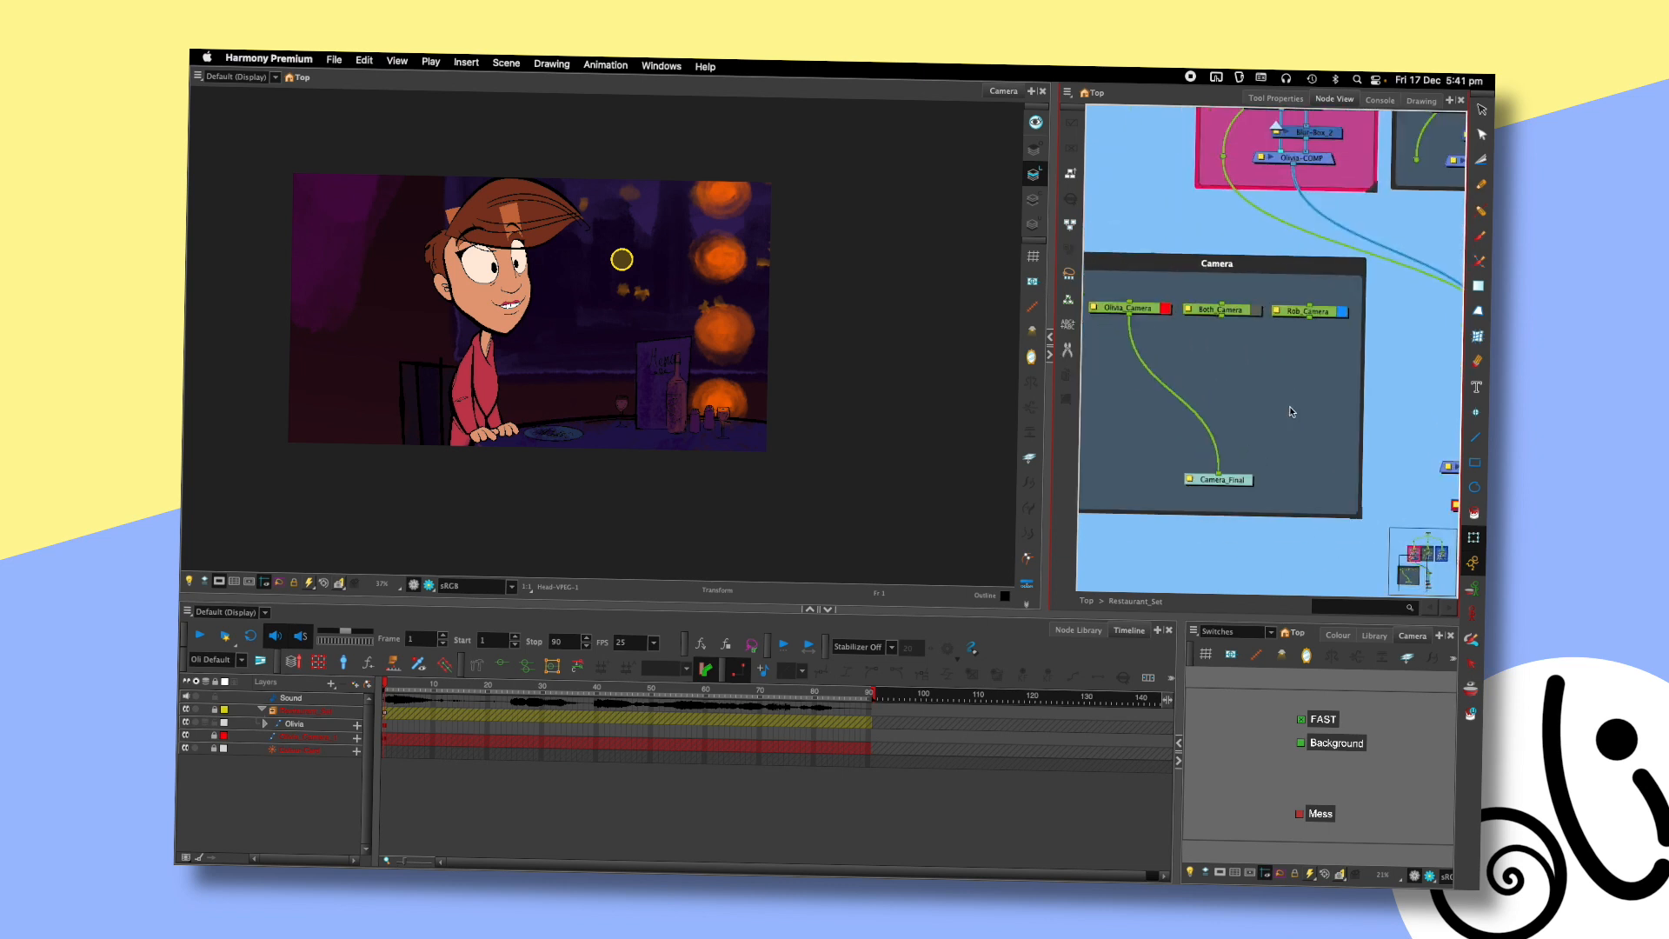
pyautogui.moveTo(1173, 233); pyautogui.dragTo(1227, 219)
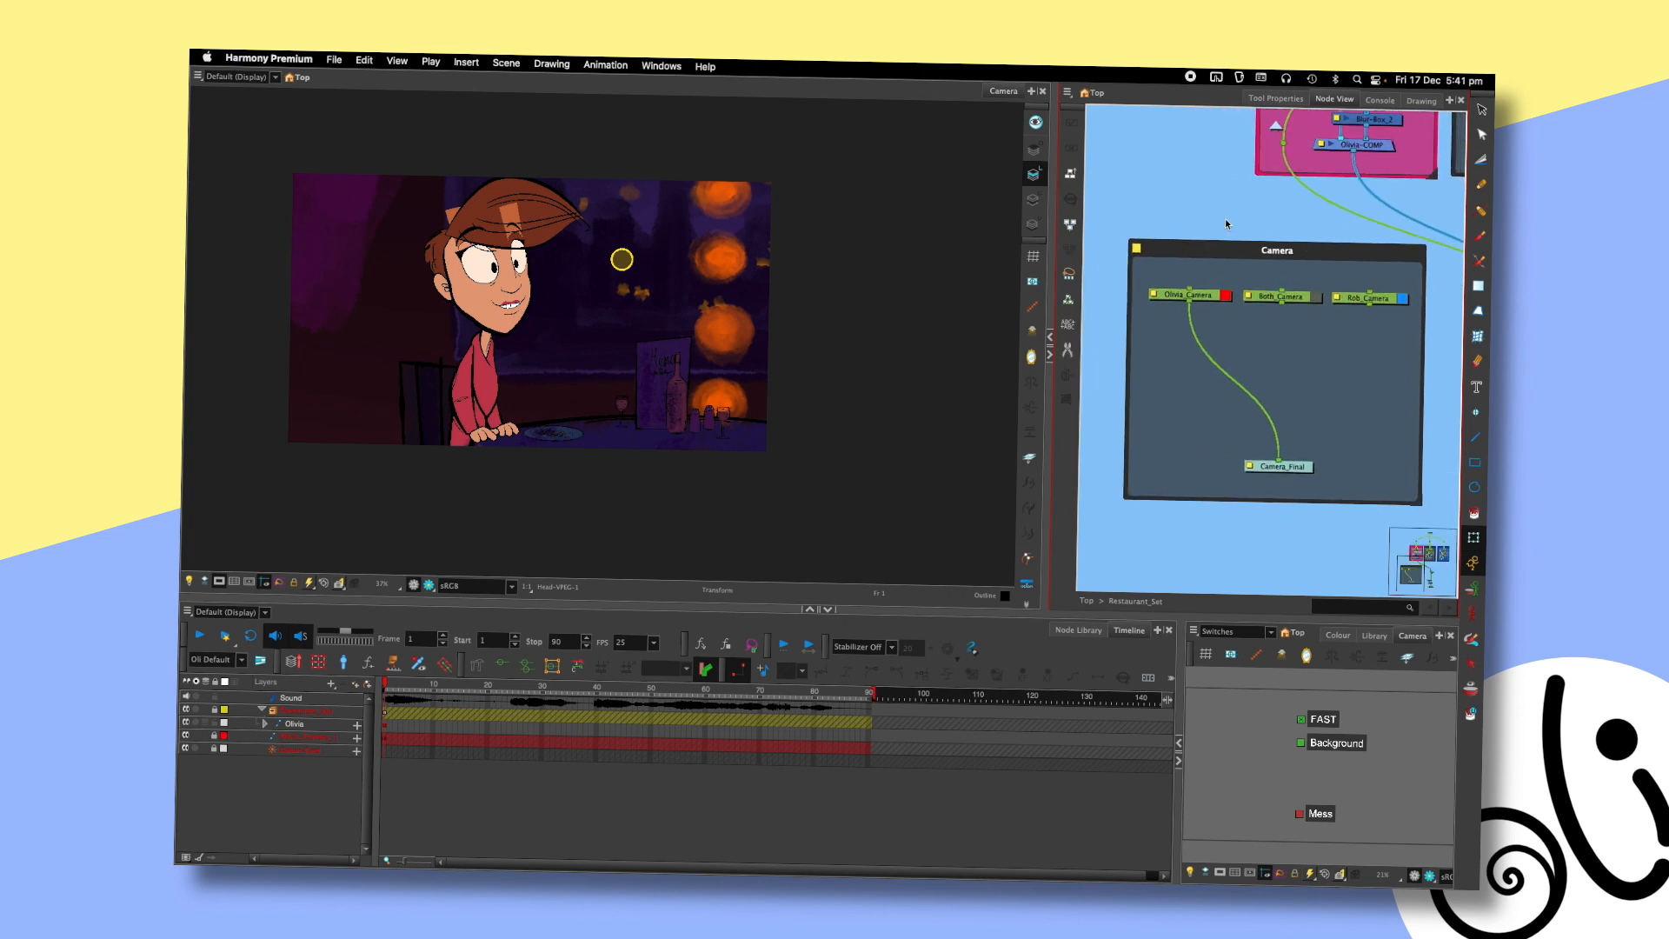
pyautogui.moveTo(393, 689); pyautogui.dragTo(484, 691)
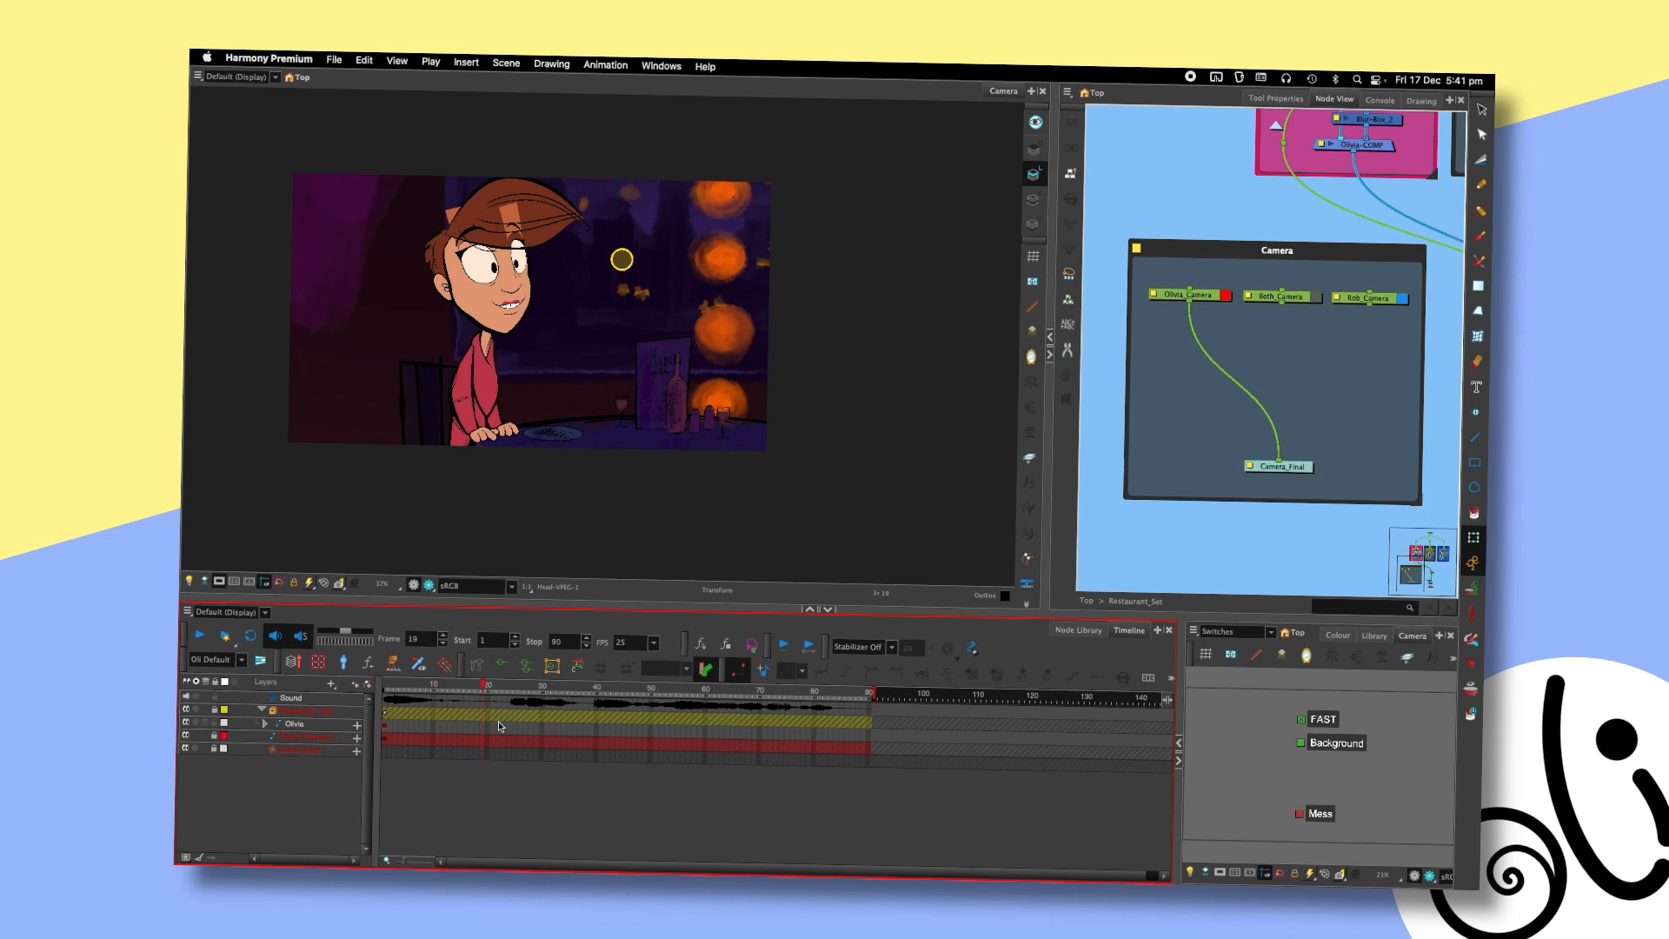
# - Move the playhead to frame 25 and back to frame 1, and review the Camera and Olivia's Table backdrops
pyautogui.click(387, 690)
pyautogui.moveTo(926, 374)
pyautogui.mouseDown()
pyautogui.moveTo(806, 421)
pyautogui.moveTo(808, 399)
pyautogui.moveTo(930, 374)
pyautogui.moveTo(903, 433)
pyautogui.mouseUp()
pyautogui.click(1090, 383)
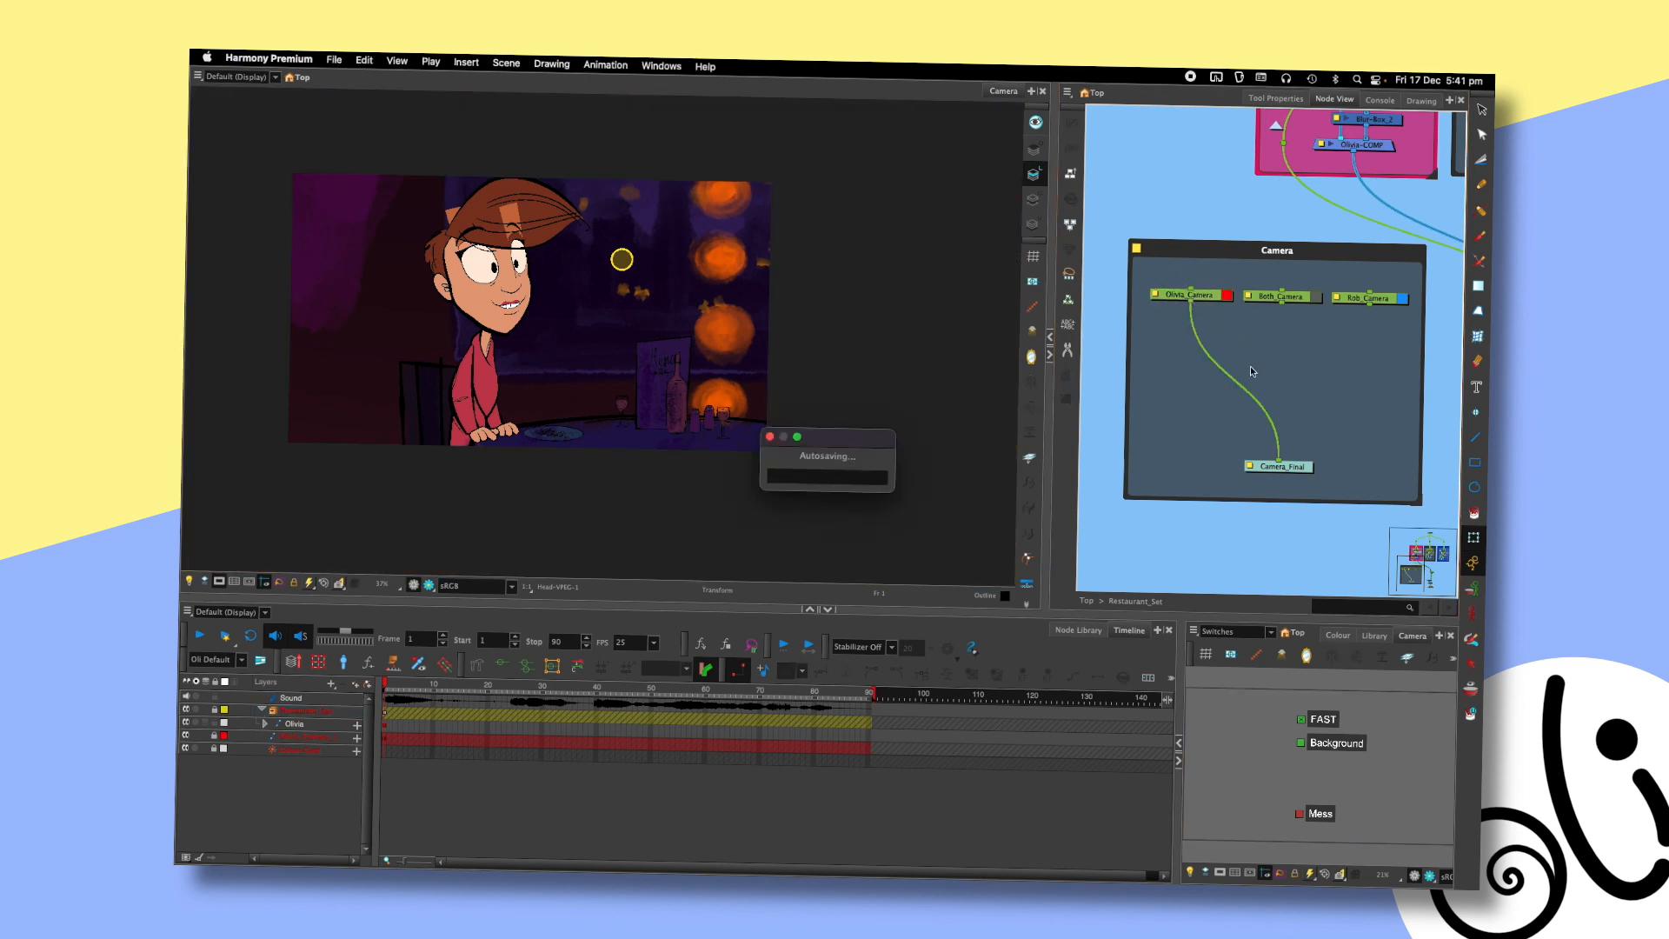
pyautogui.click(515, 689)
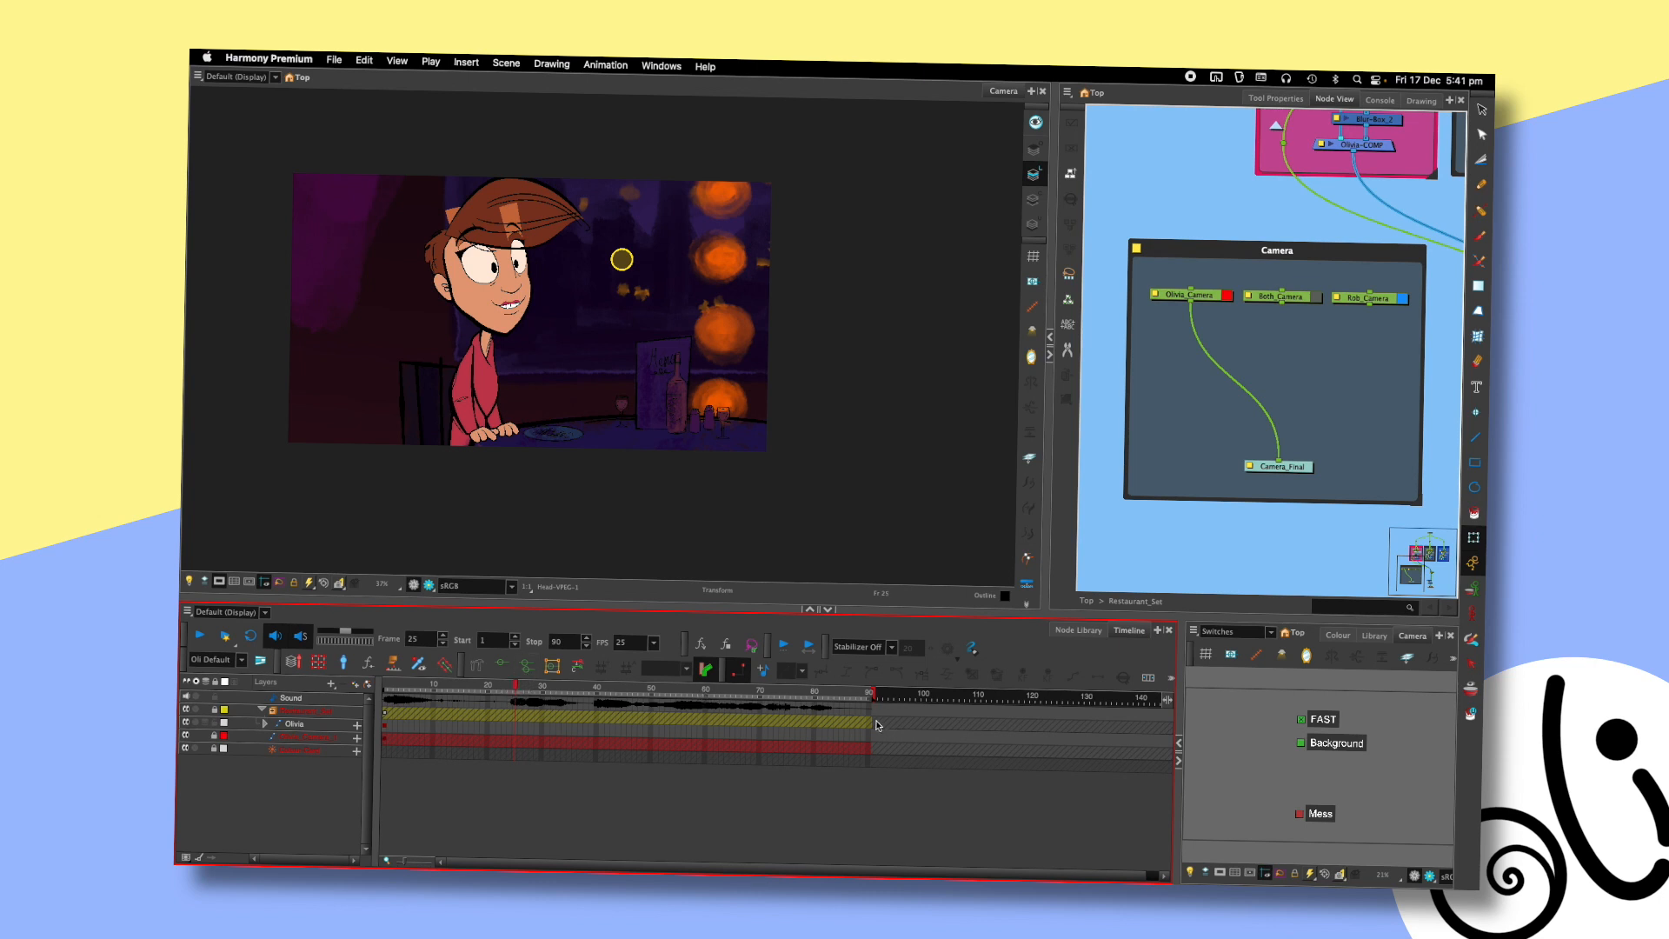
pyautogui.moveTo(453, 685); pyautogui.dragTo(371, 683)
pyautogui.scroll(5, 1391, 327)
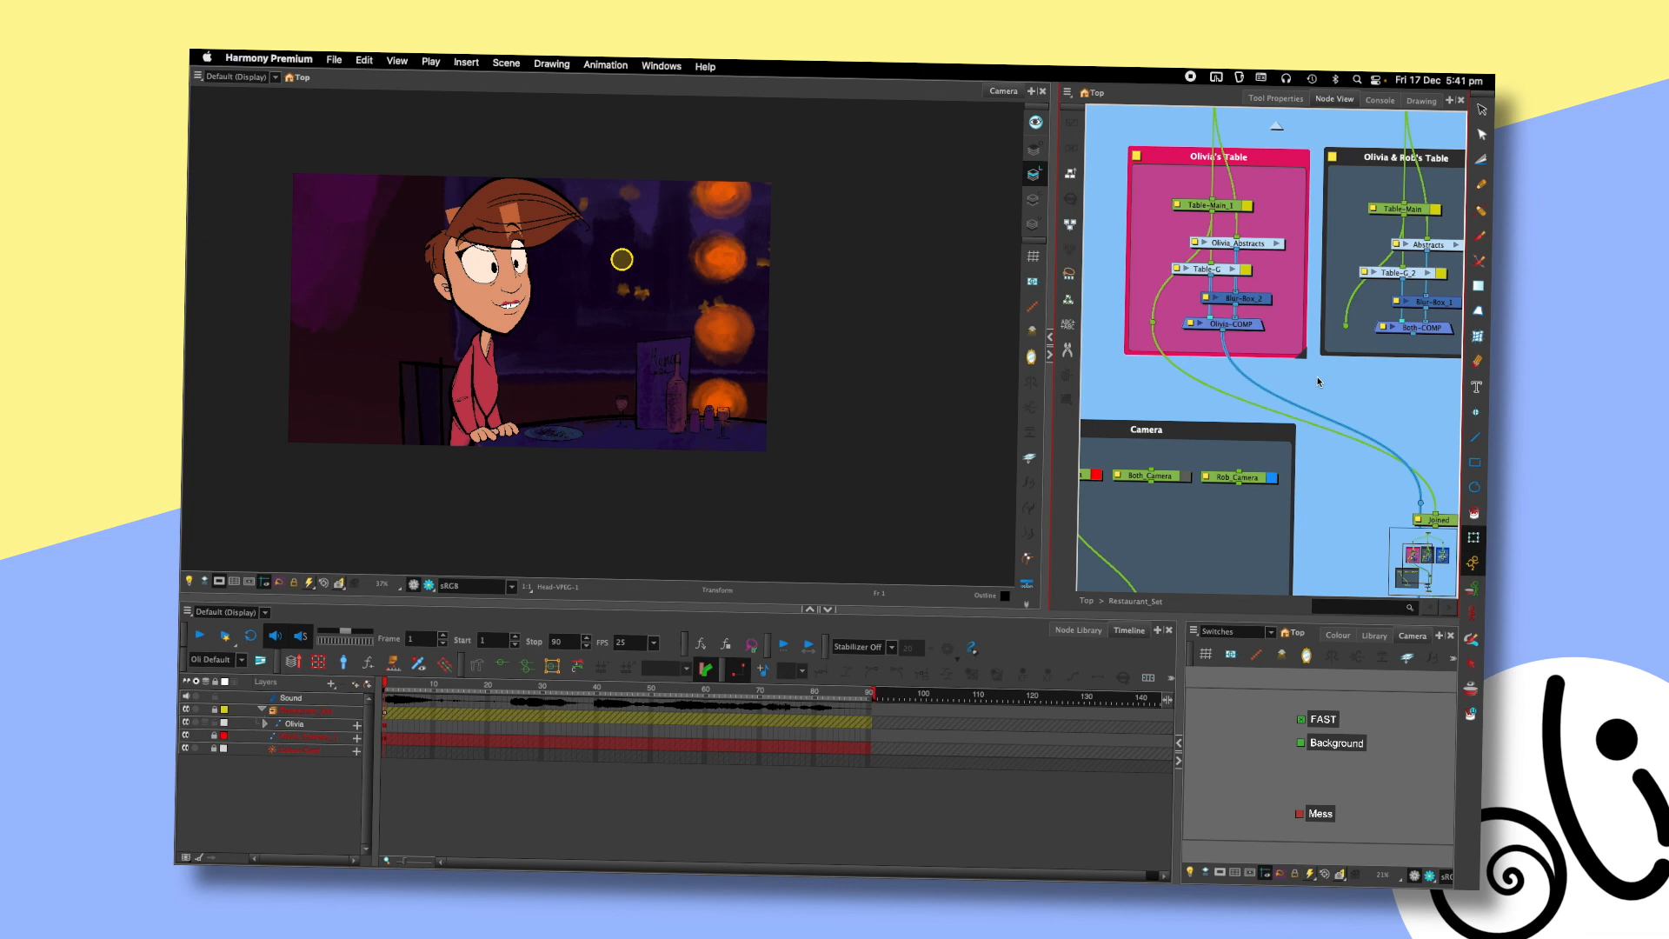
pyautogui.scroll(-5, 1304, 374)
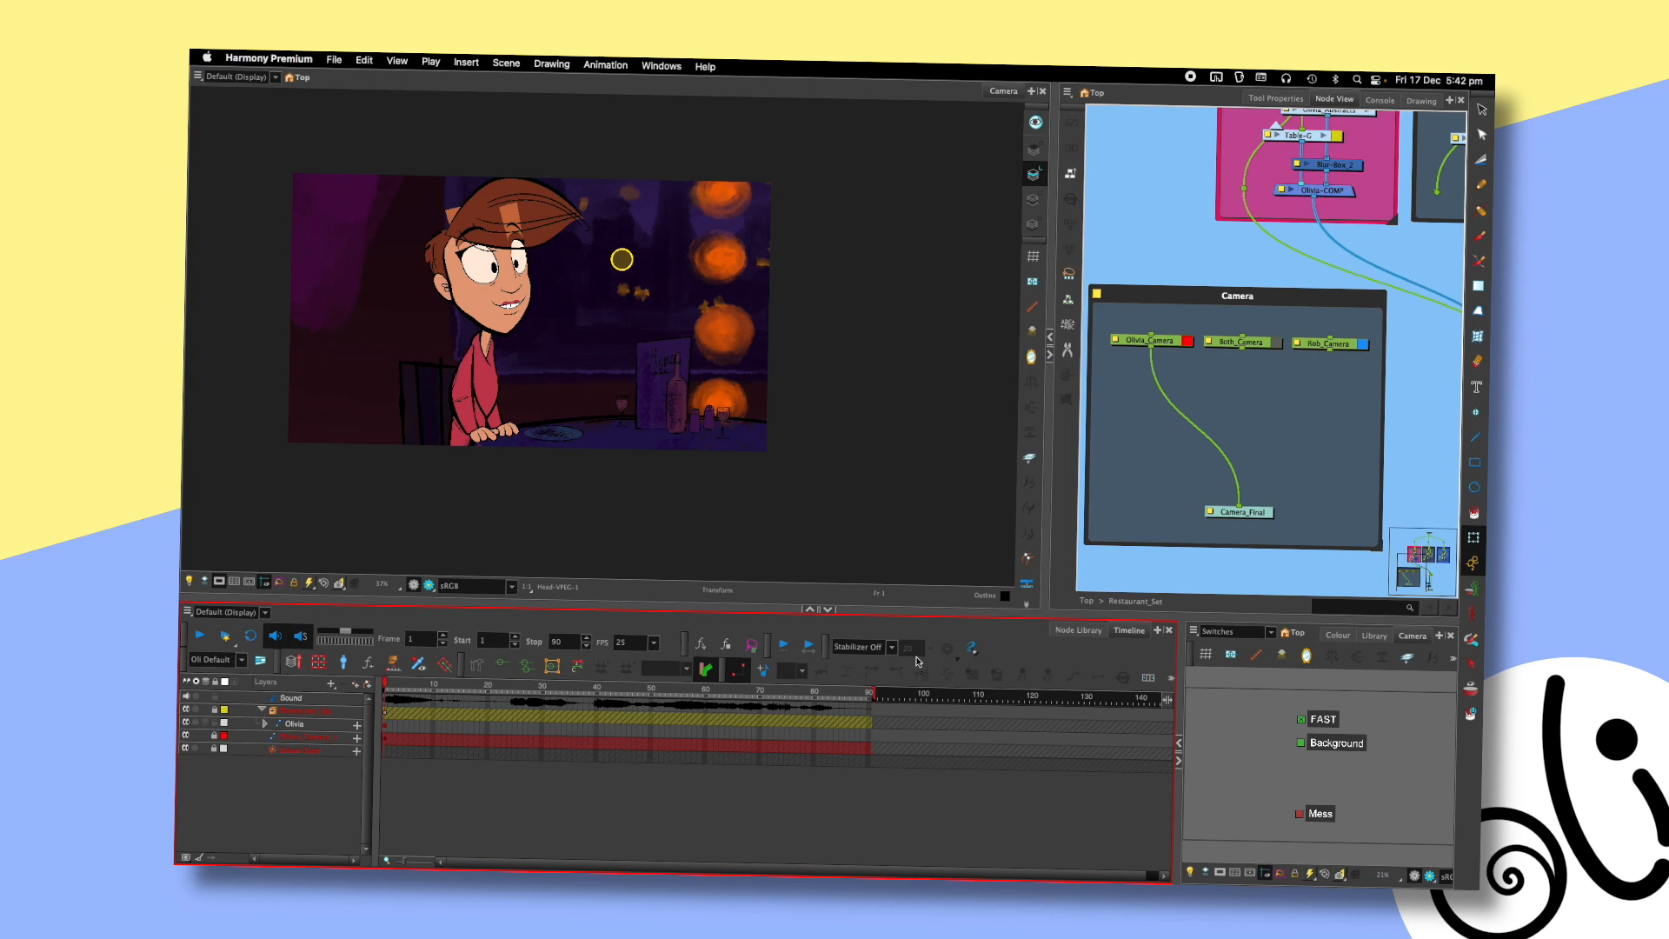
# - Follow the set's output down to Multi-Port-Out, and leave the Restaurant_Set group for the top-level Olivia and Rob backdrops
pyautogui.moveTo(1389, 259); pyautogui.dragTo(1158, 193)
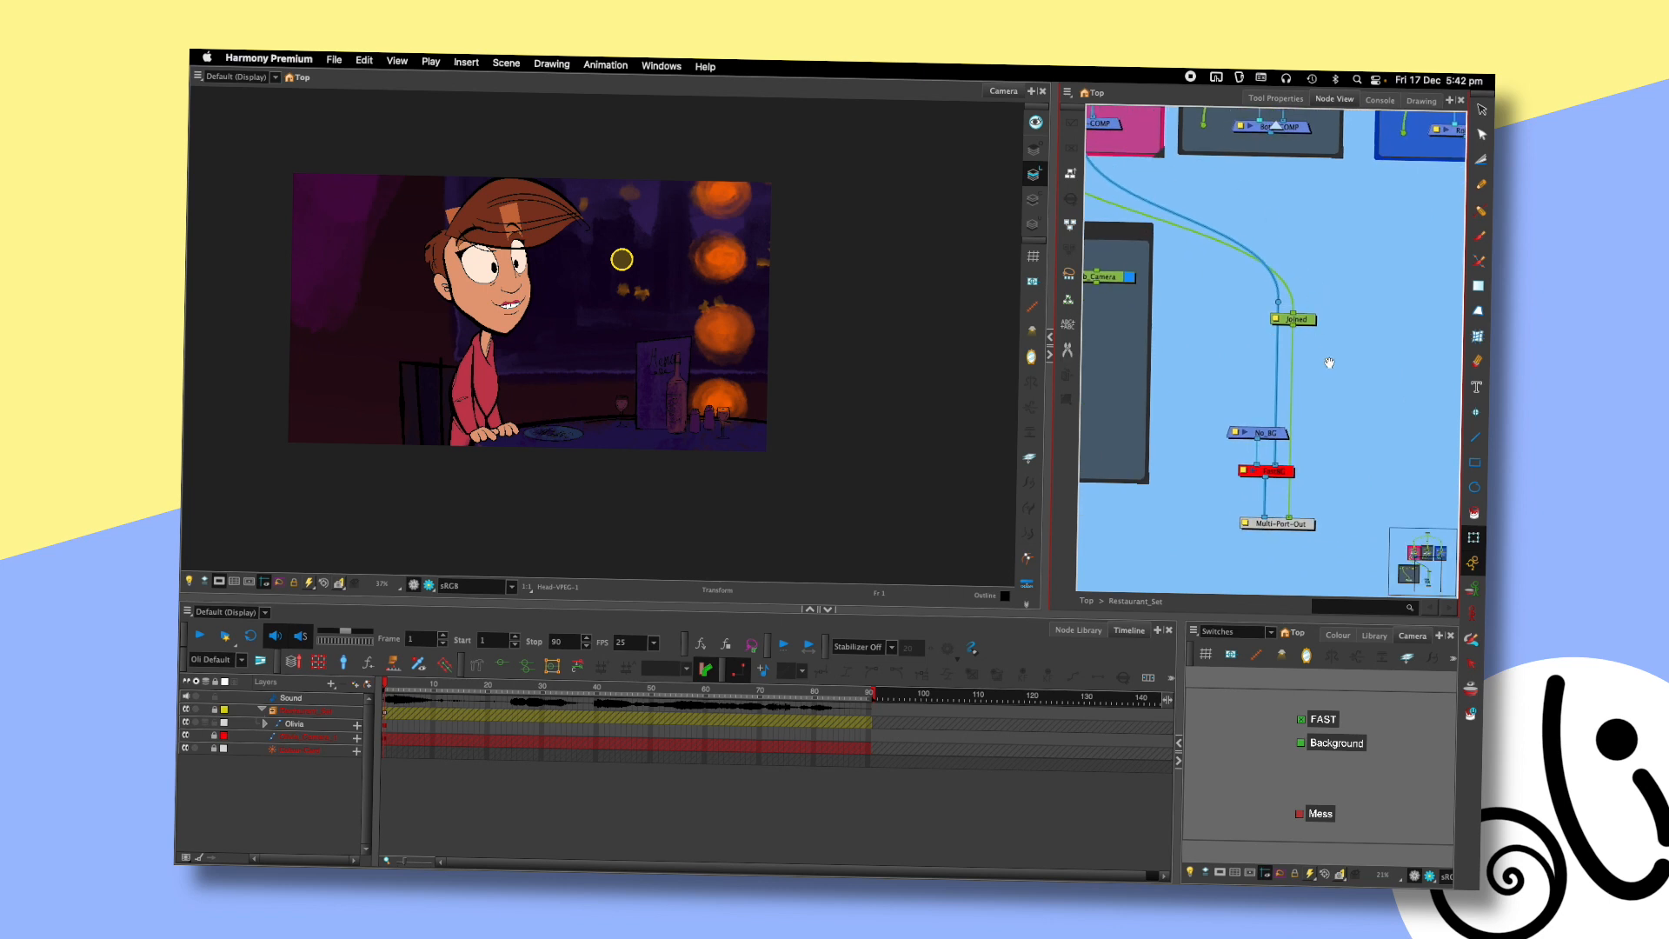
pyautogui.moveTo(1329, 363); pyautogui.dragTo(1286, 368)
pyautogui.moveTo(1266, 260); pyautogui.dragTo(1260, 298)
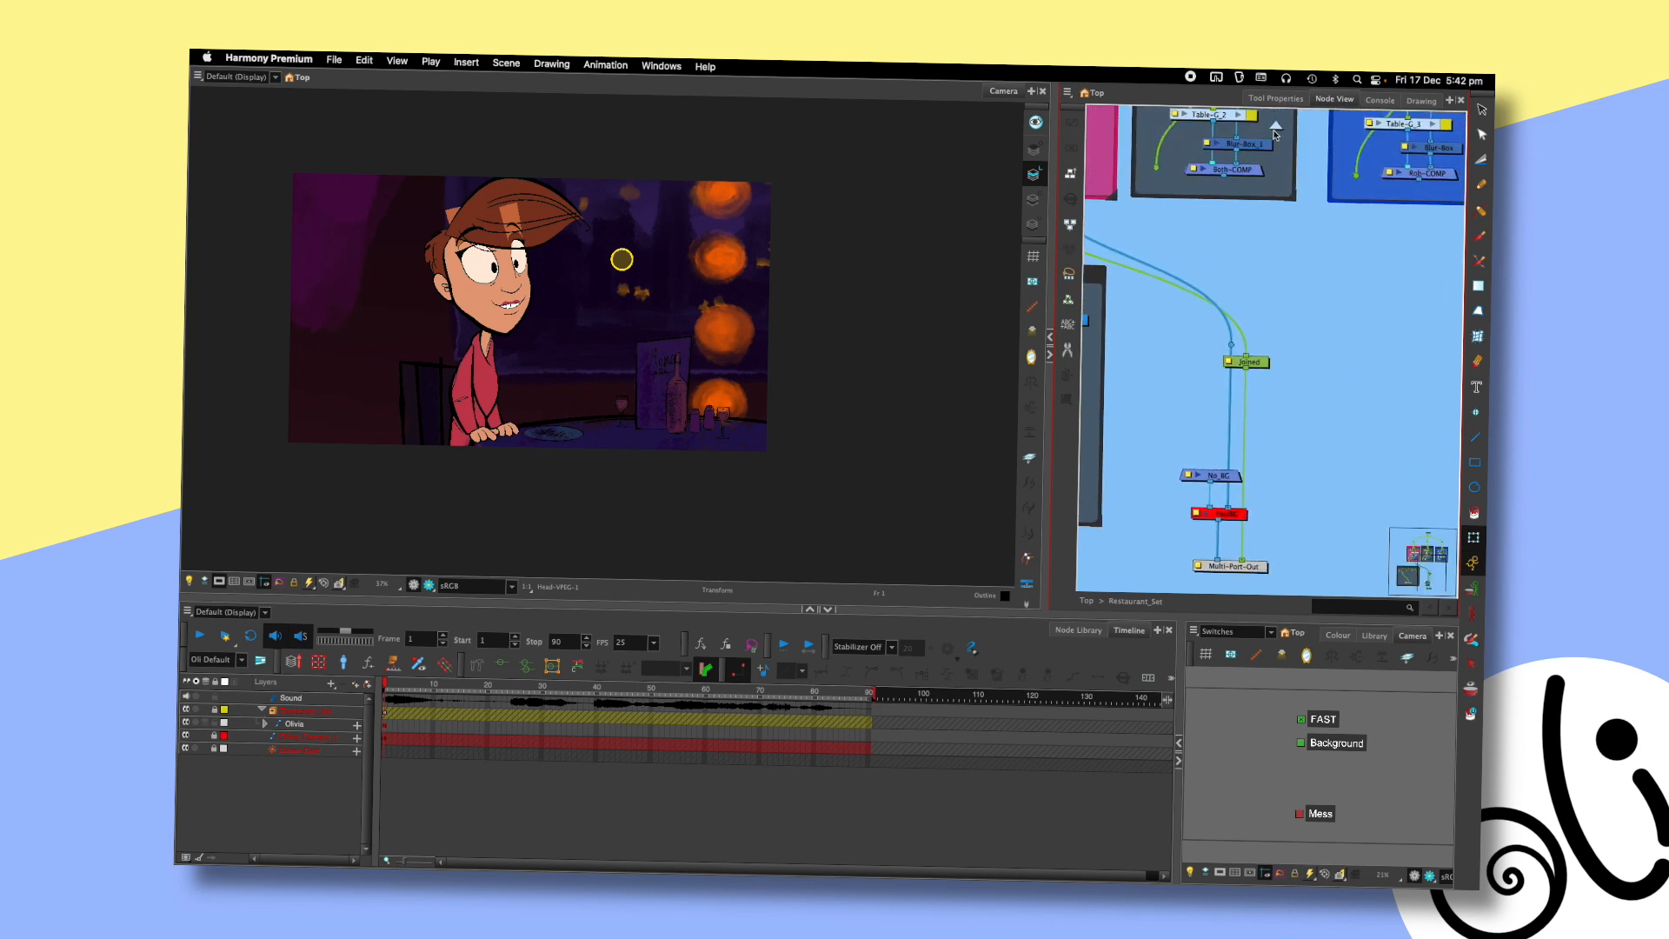
pyautogui.click(1276, 129)
pyautogui.moveTo(1319, 376); pyautogui.dragTo(1243, 180)
pyautogui.moveTo(1222, 417); pyautogui.dragTo(1127, 378)
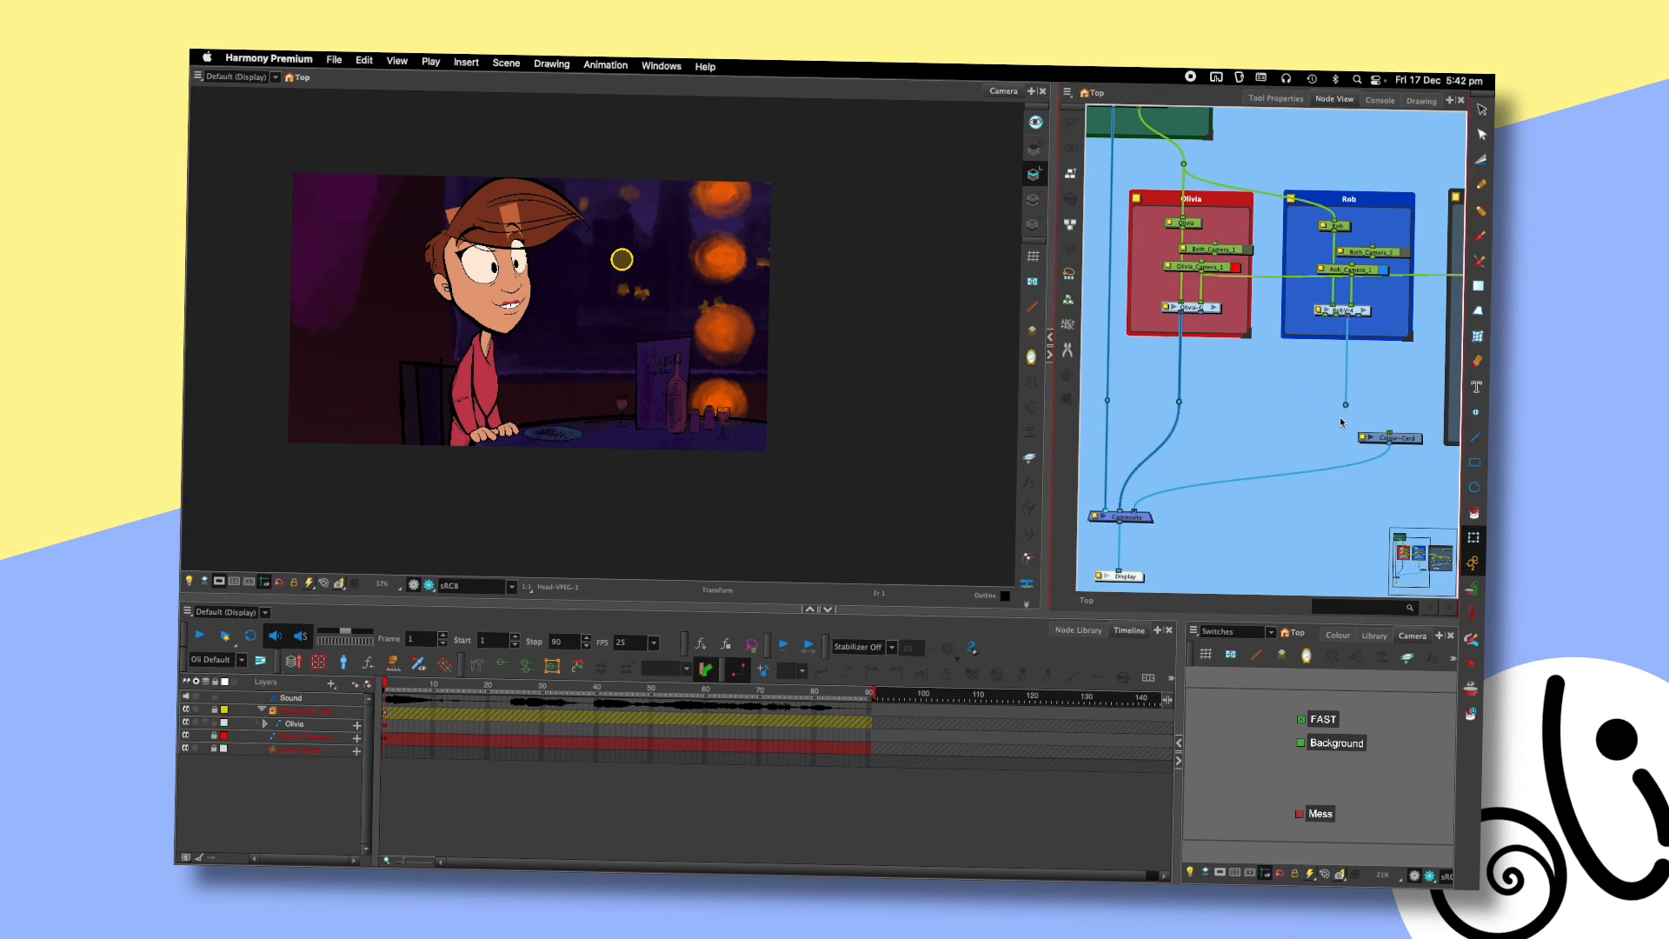
# - Connect Rob's output to the top-level Composite node, and delete that connection again
pyautogui.moveTo(1348, 411); pyautogui.dragTo(1127, 512)
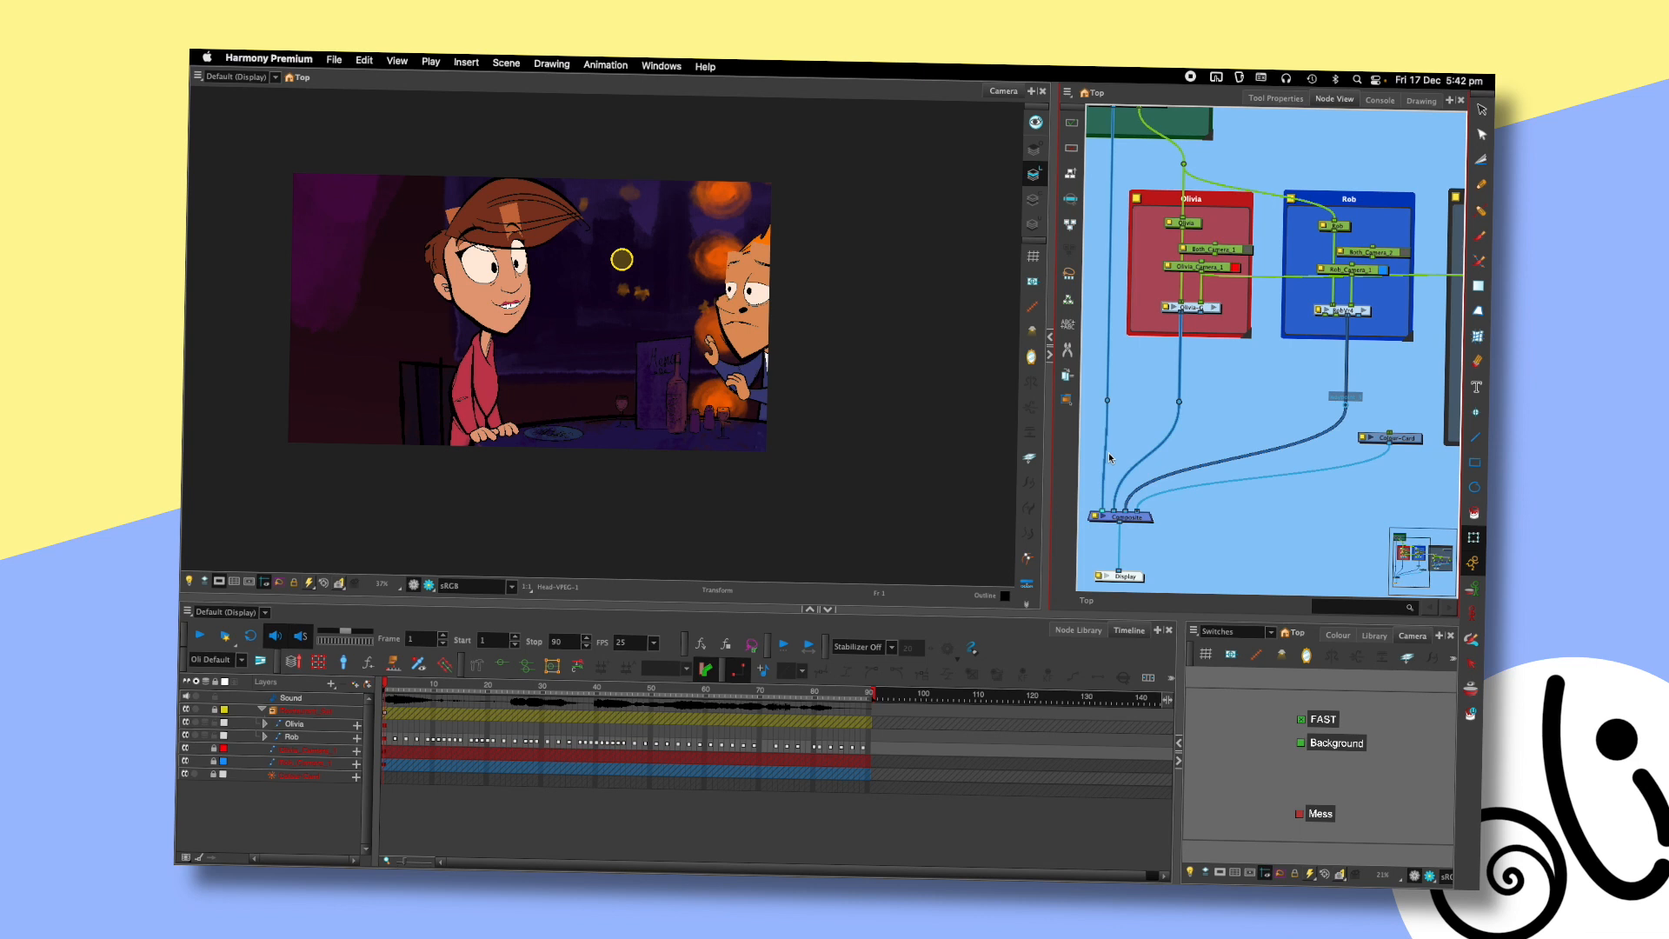
pyautogui.click(1189, 469)
pyautogui.press('Delete')
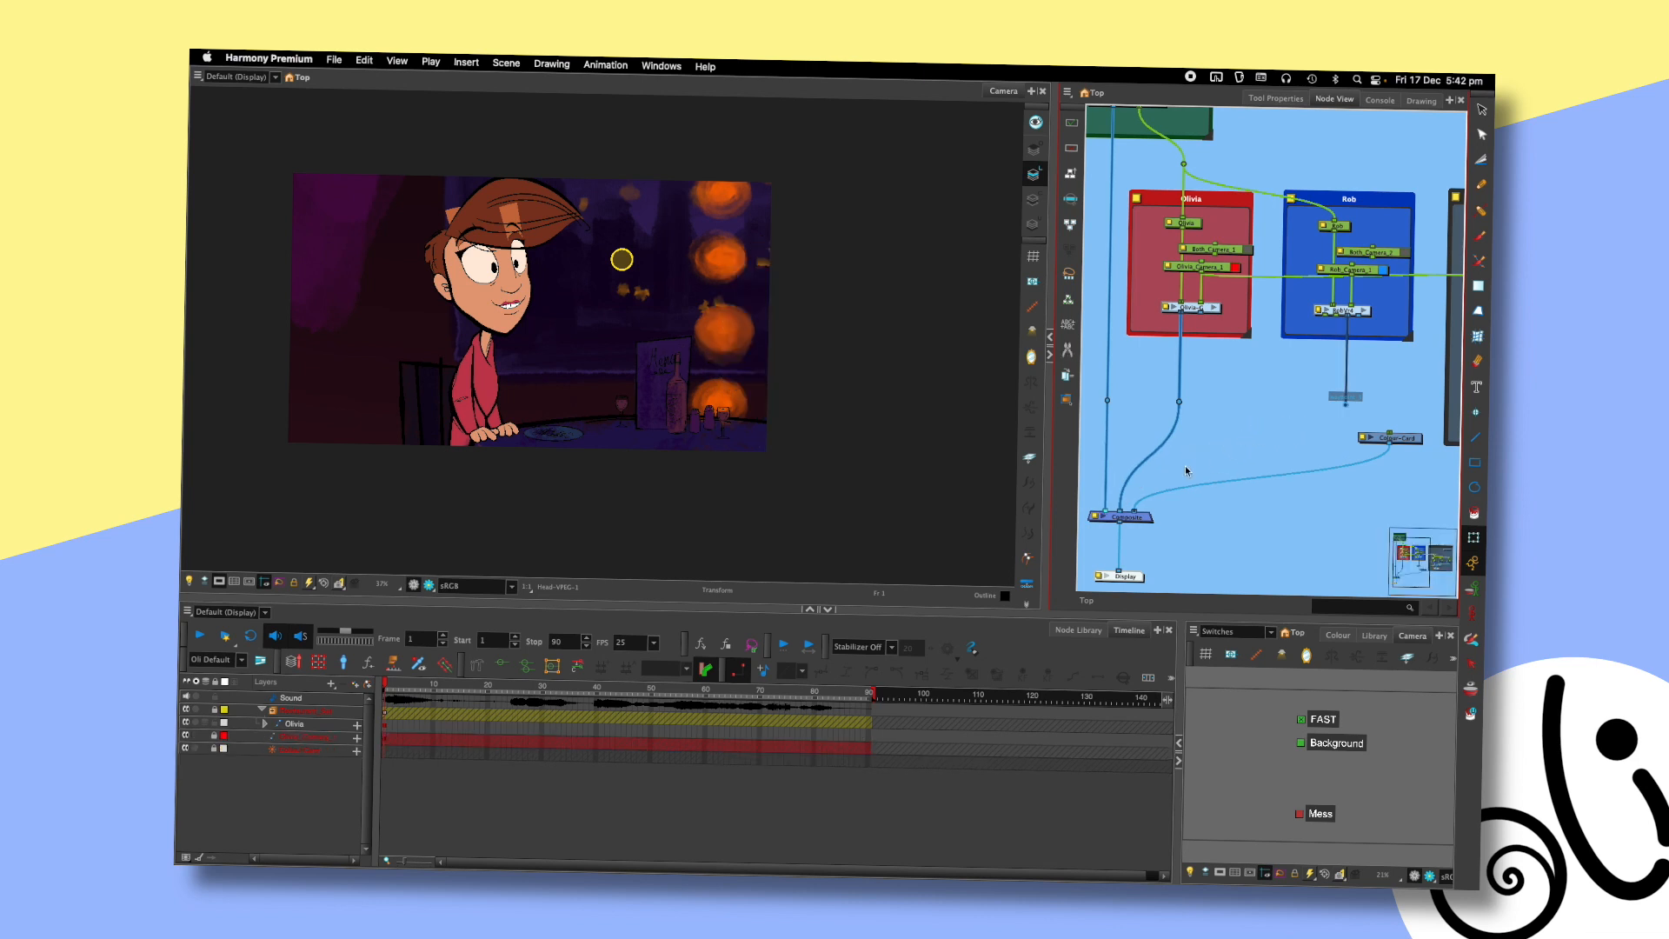
# - Locate the Show/Hide backdrop, turn the FAST switch off and back on, and examine Olivia's shading up close
pyautogui.click(1401, 372)
pyautogui.moveTo(1309, 401); pyautogui.dragTo(1223, 410)
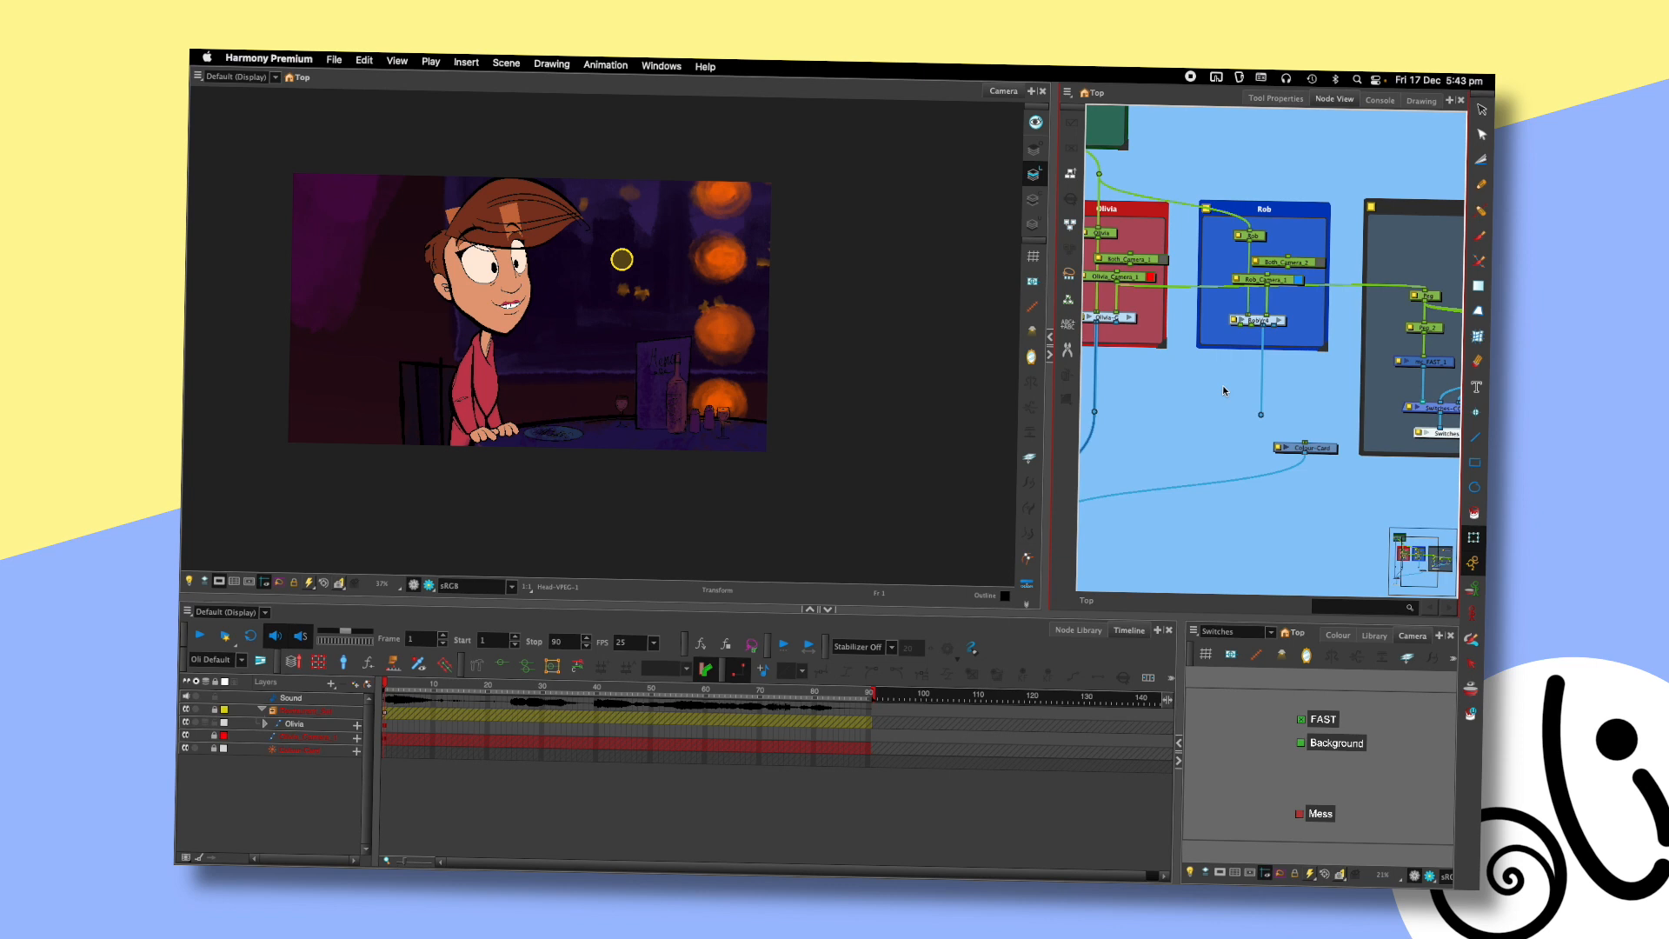
pyautogui.moveTo(1150, 440); pyautogui.dragTo(1200, 432)
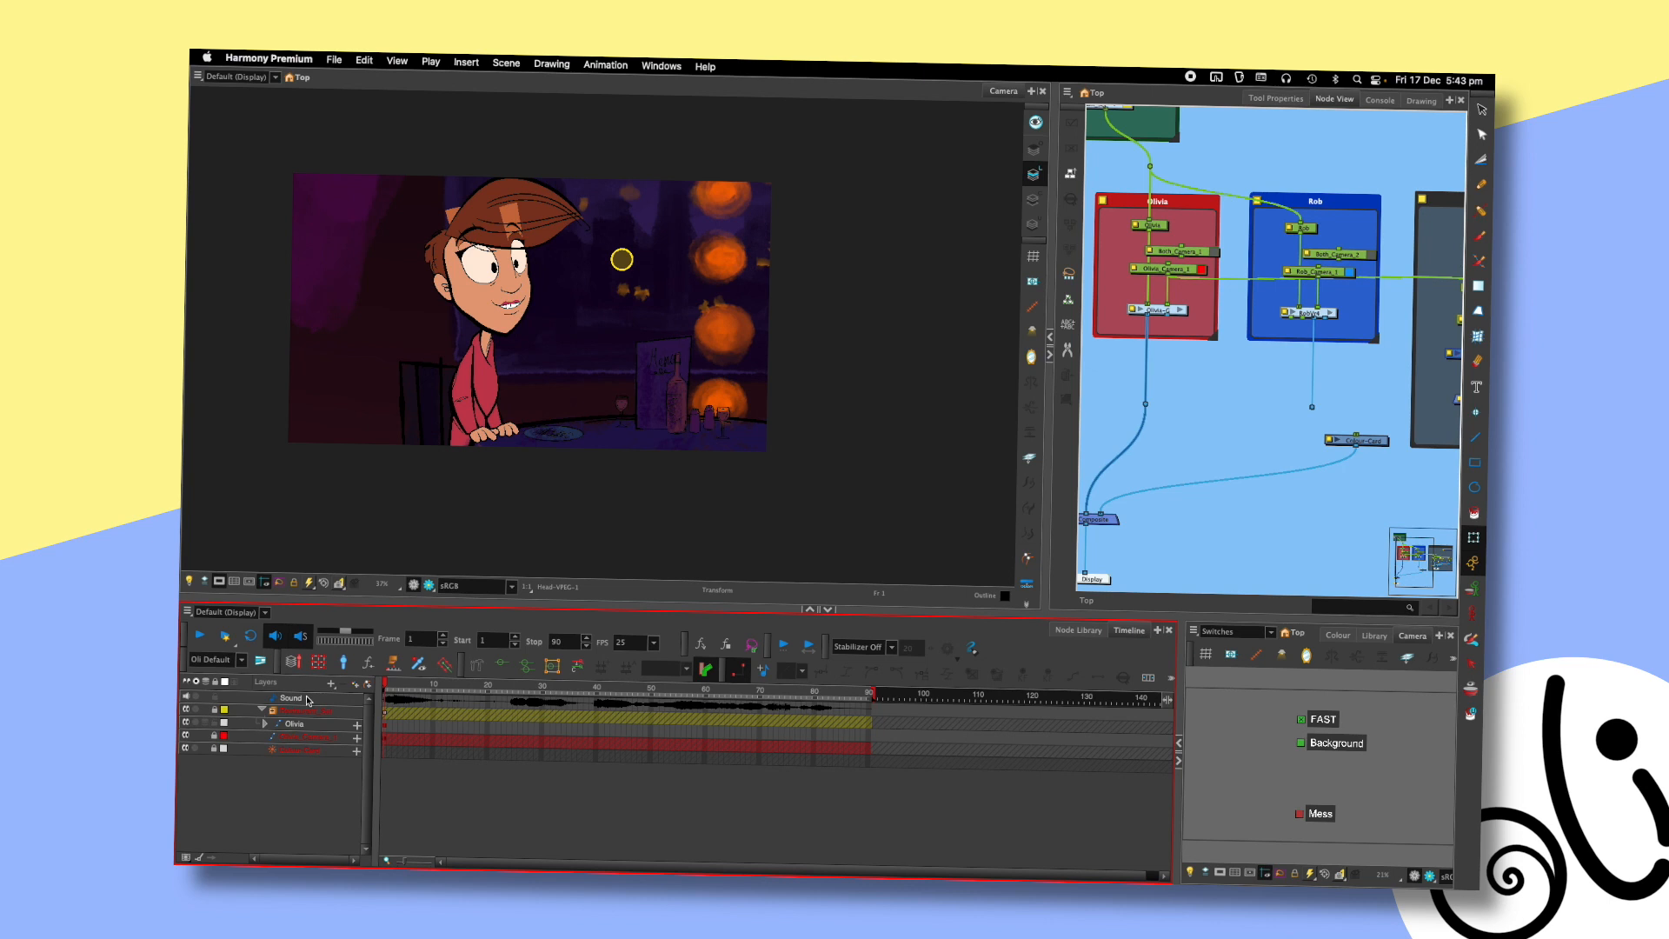
pyautogui.moveTo(1356, 489); pyautogui.dragTo(1098, 508)
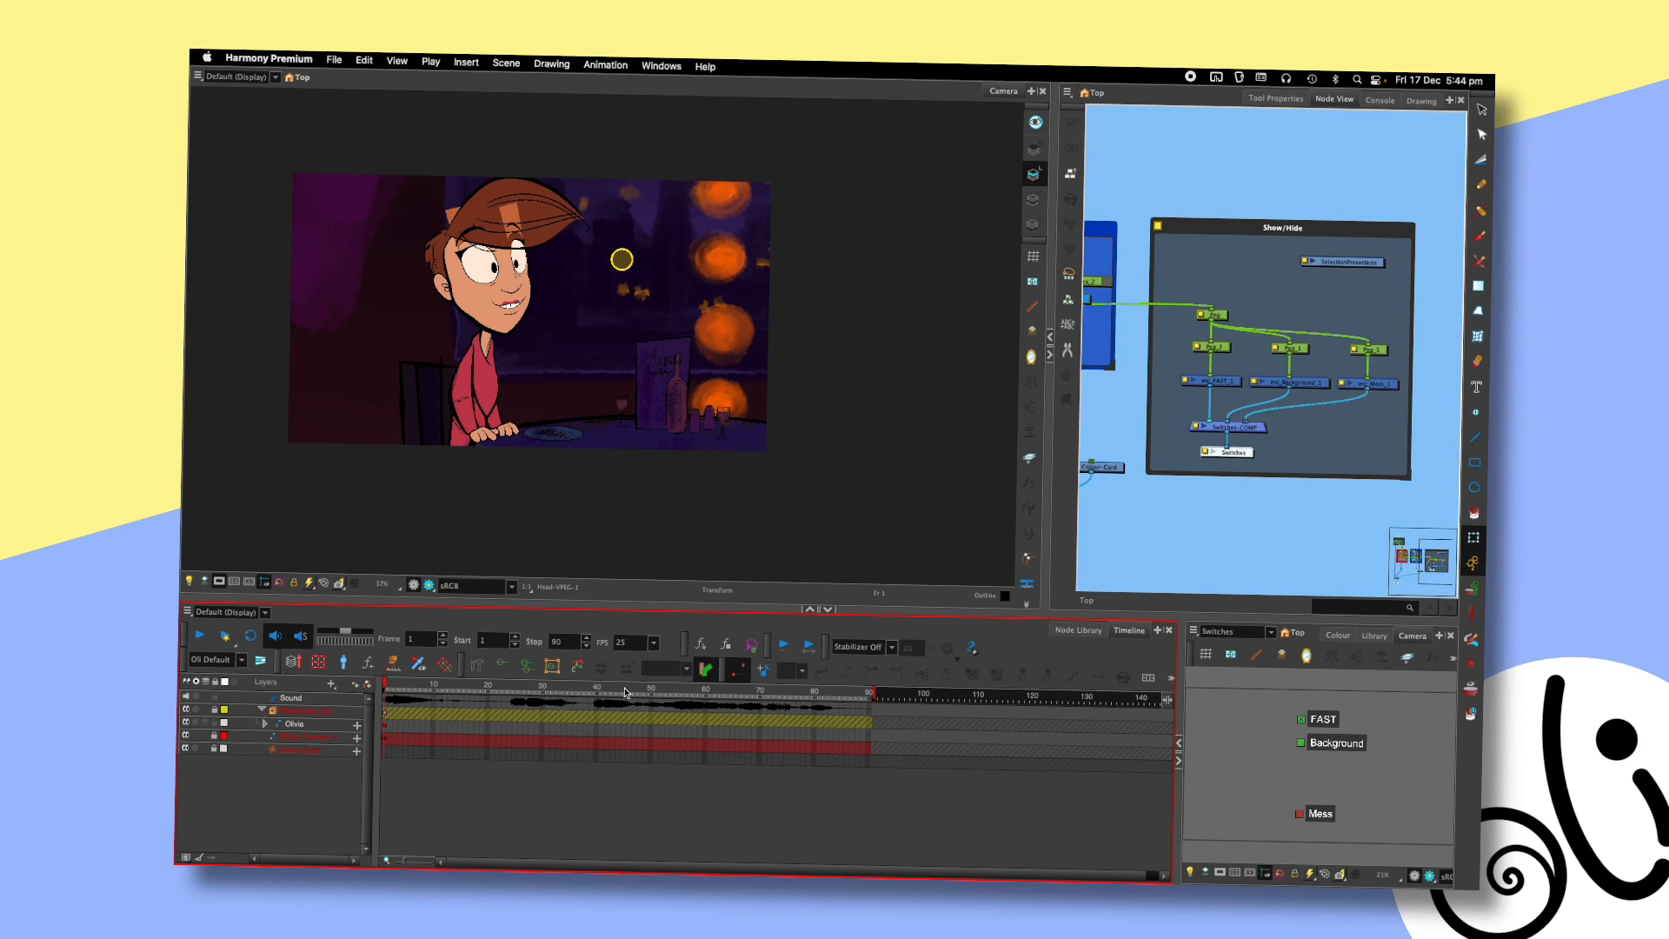
pyautogui.click(1301, 718)
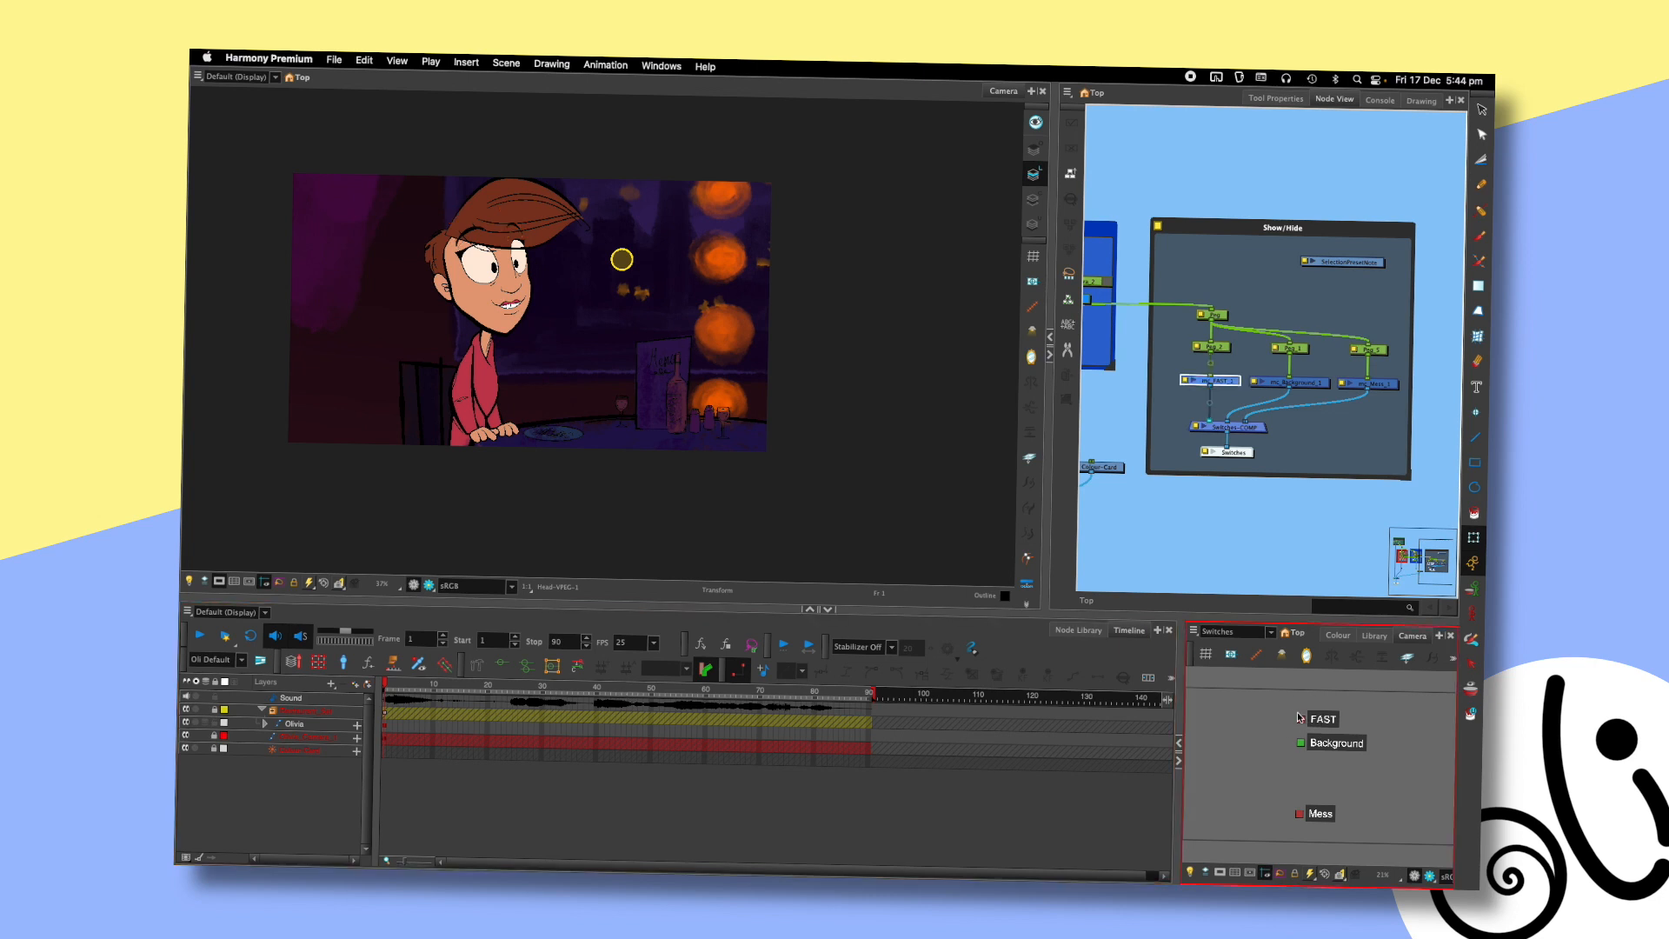
pyautogui.moveTo(817, 425); pyautogui.dragTo(905, 435)
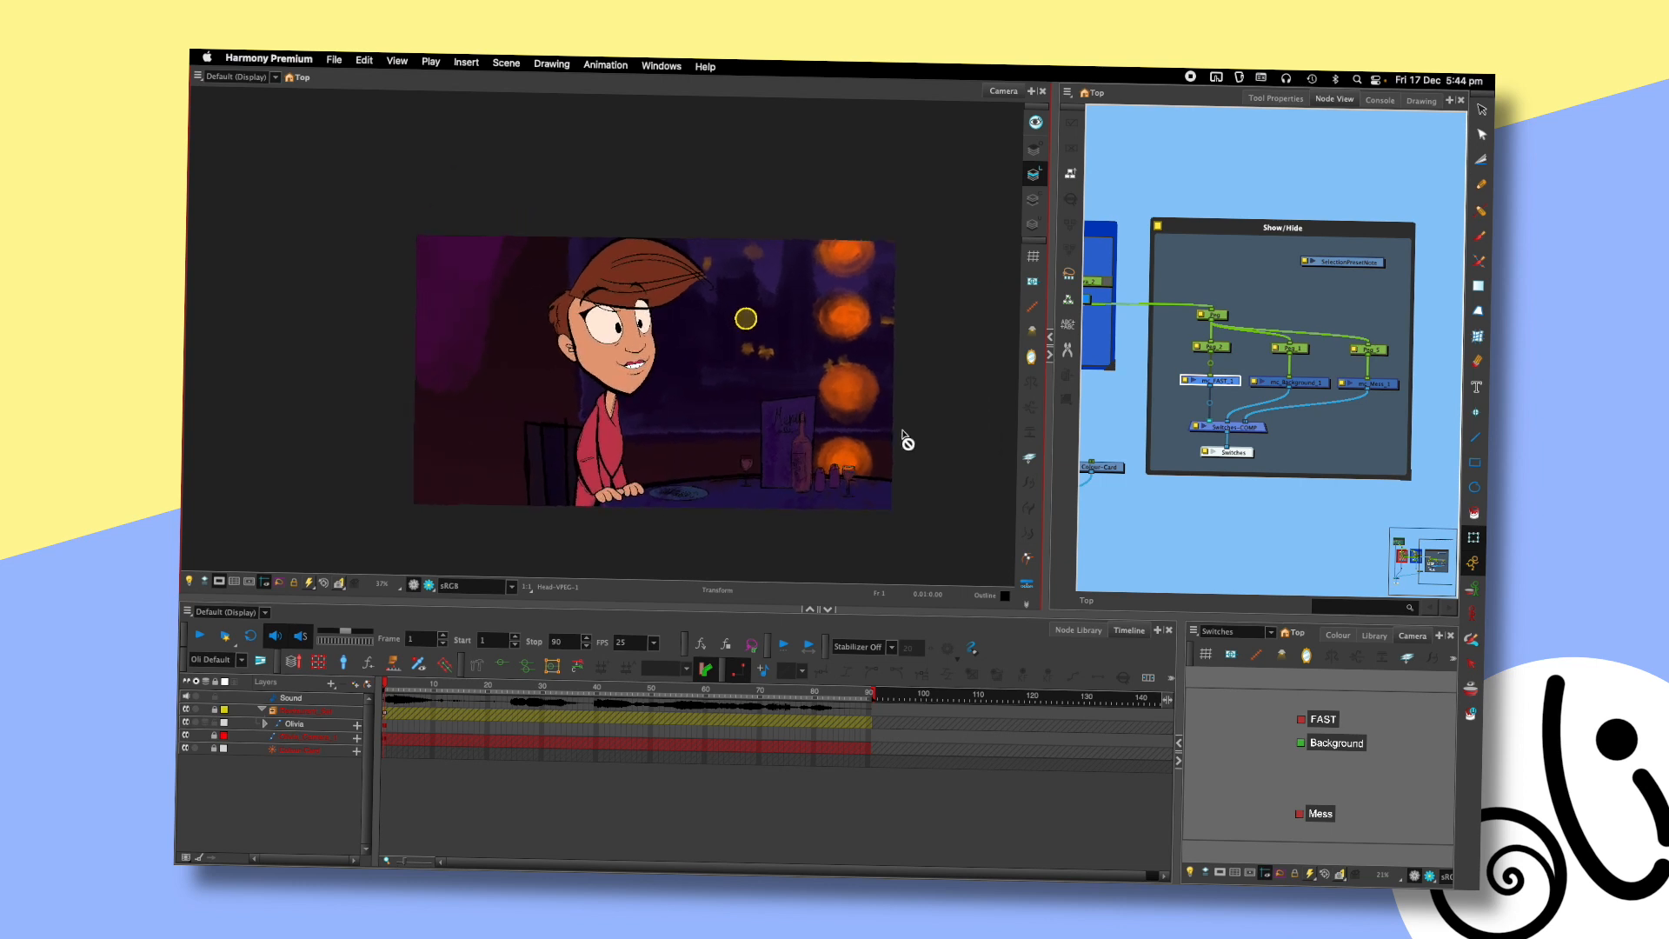
pyautogui.scroll(3, 888, 406)
pyautogui.moveTo(878, 373); pyautogui.dragTo(965, 360)
pyautogui.click(1301, 720)
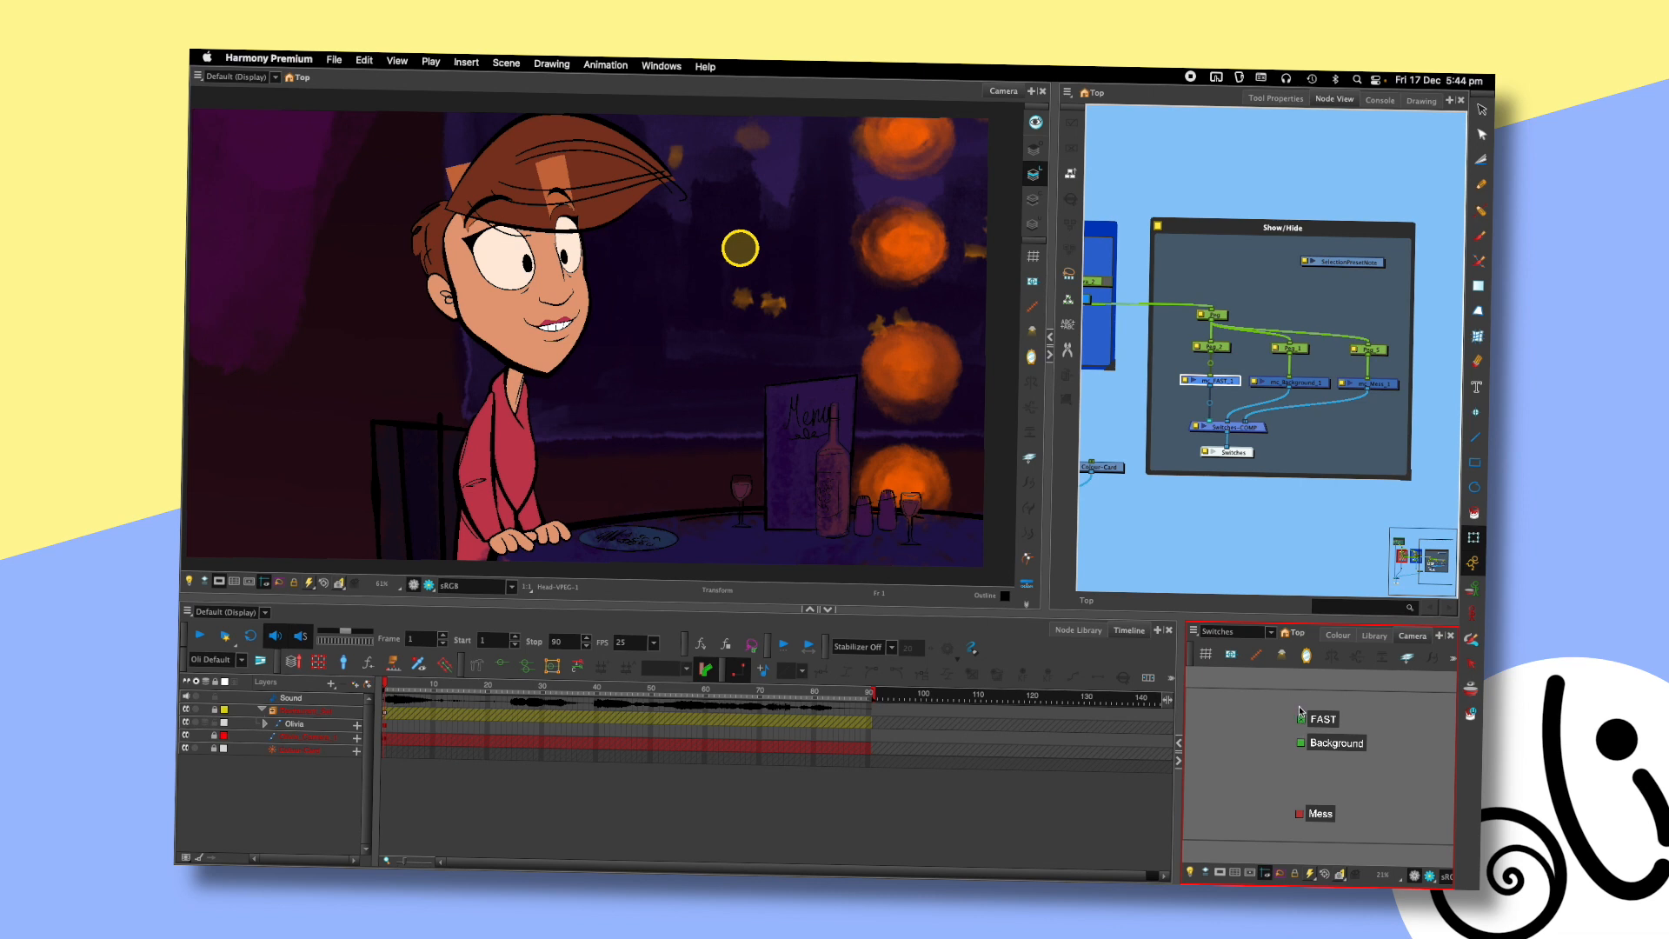
# - Toggle the FAST switch repeatedly to compare Olivia with and without shading, leaving it off
pyautogui.click(1301, 720)
pyautogui.click(1302, 721)
pyautogui.click(1302, 721)
pyautogui.click(1301, 721)
pyautogui.click(1302, 722)
pyautogui.click(1302, 722)
pyautogui.click(1302, 721)
pyautogui.click(1303, 723)
pyautogui.click(1302, 721)
pyautogui.click(1302, 721)
pyautogui.click(1302, 722)
pyautogui.click(1302, 722)
pyautogui.click(1302, 722)
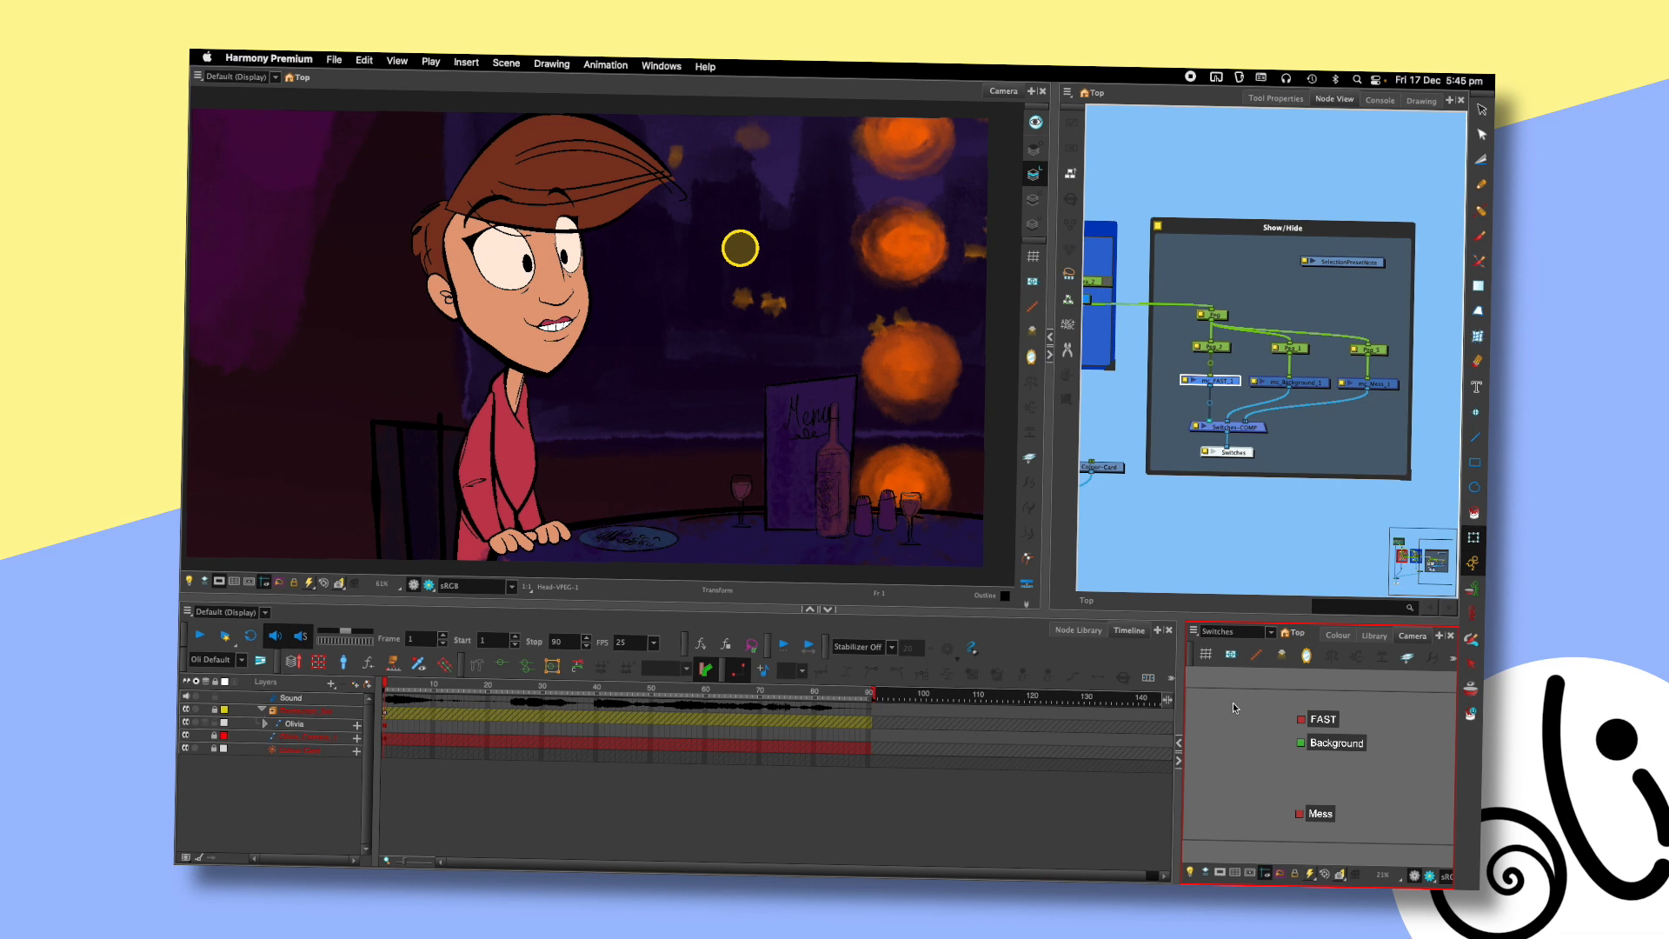
# - Play the scene with FAST off, disable sound and sound scrubbing, and replay it before returning to frame 1
pyautogui.press('Return')
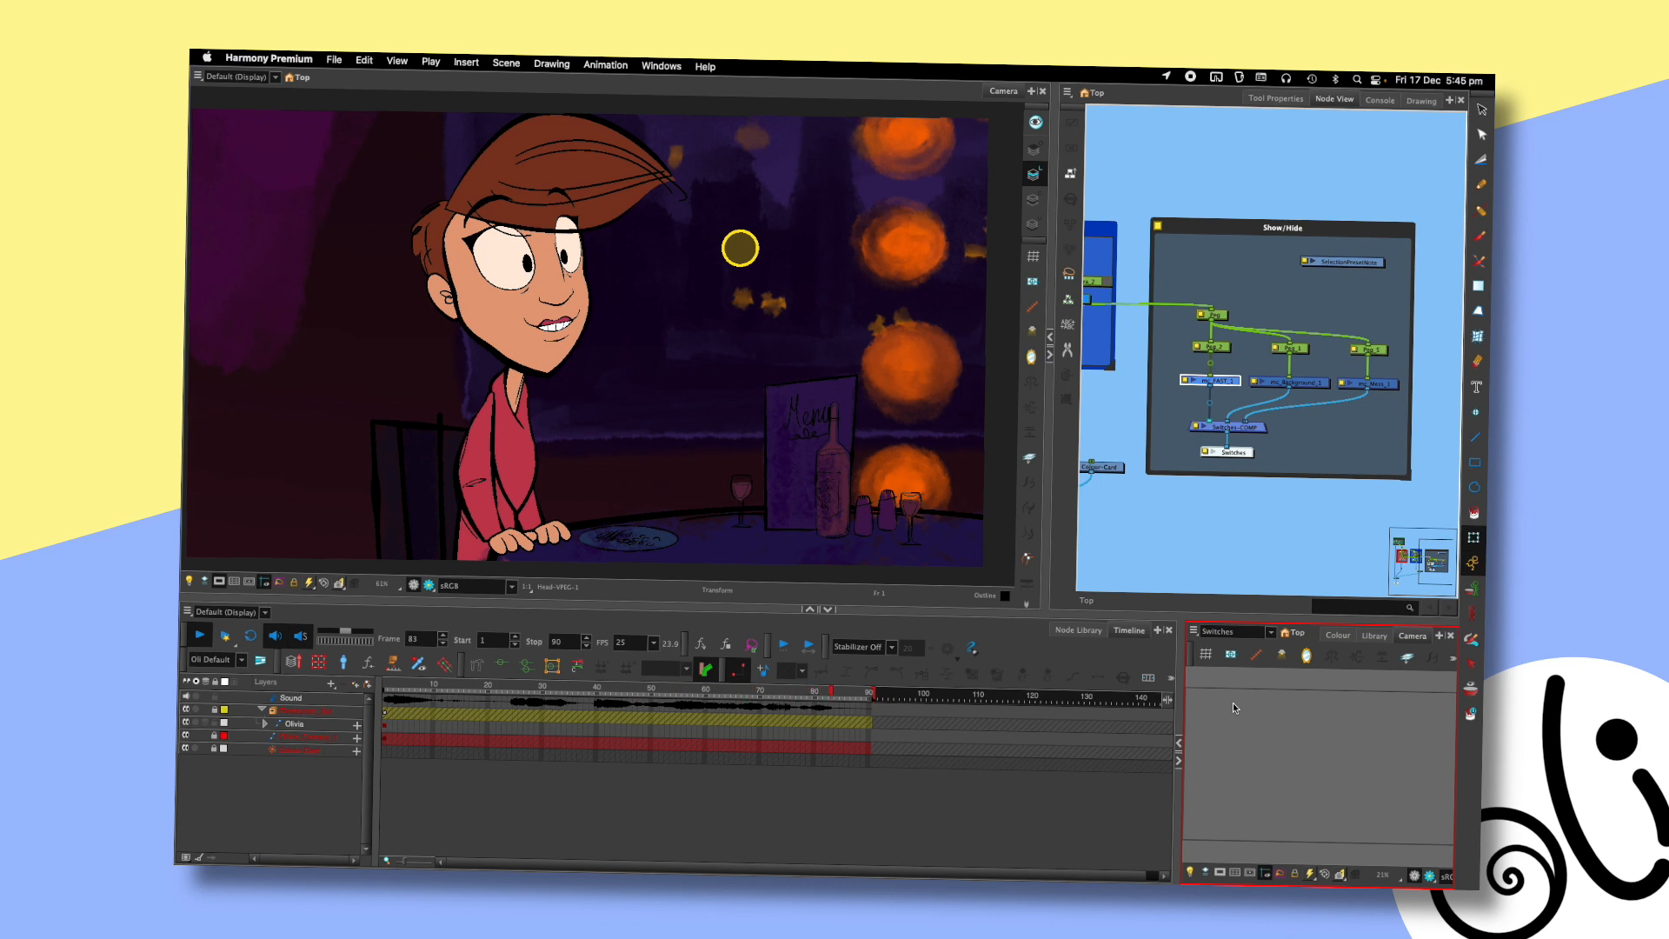
pyautogui.click(674, 666)
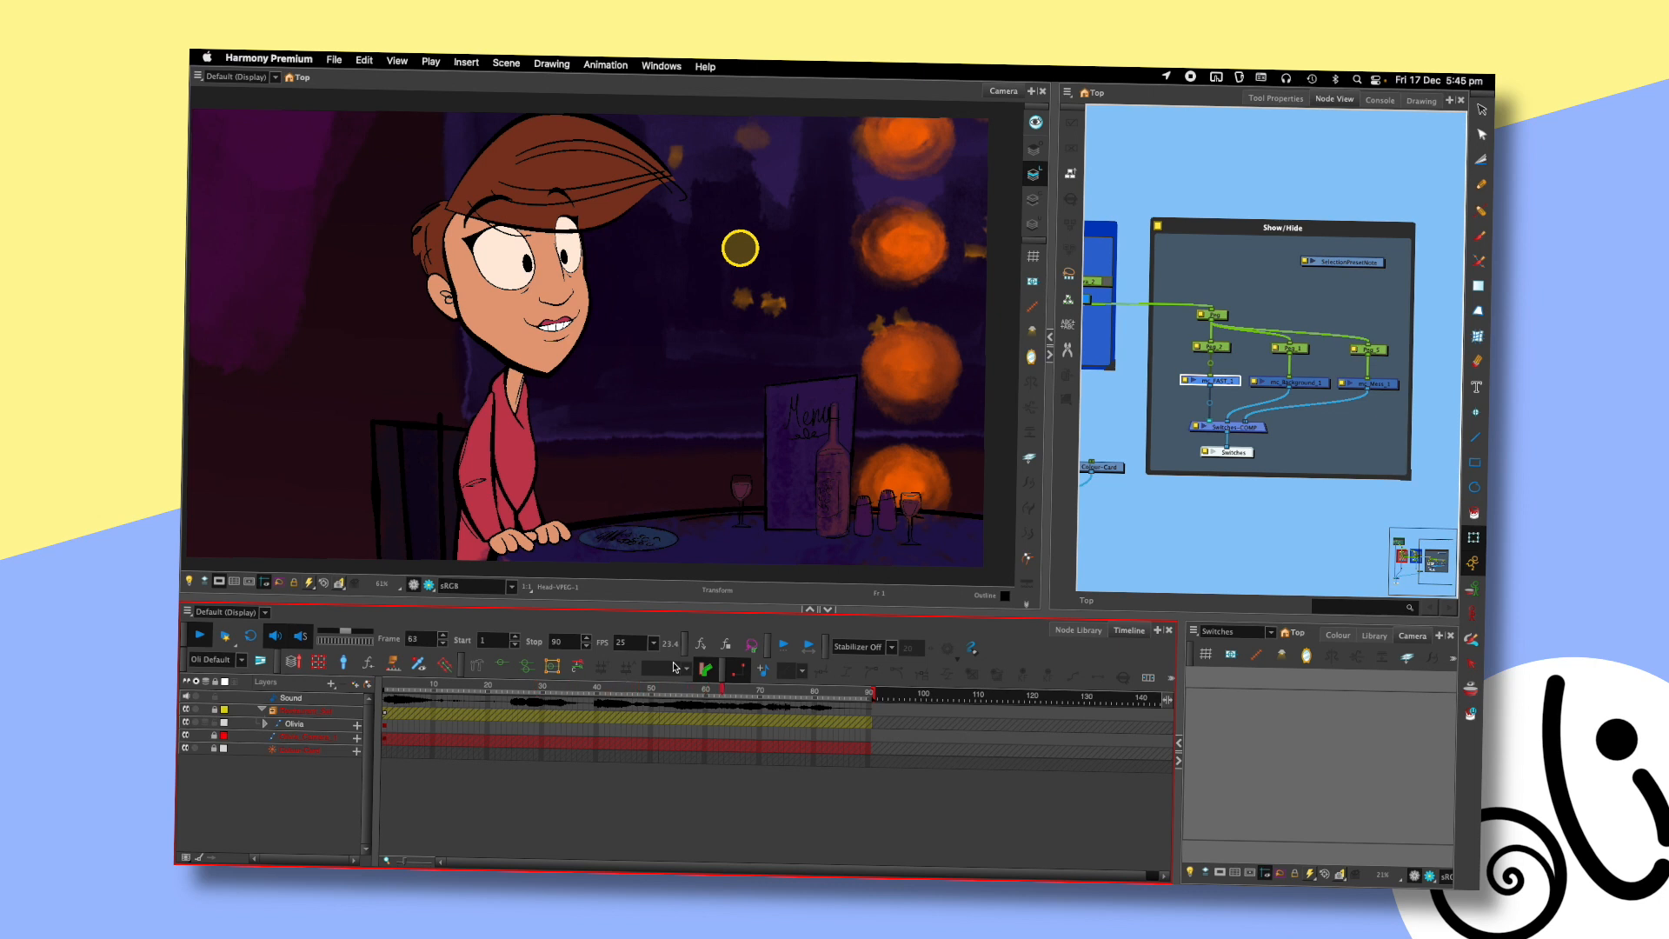
pyautogui.click(276, 639)
pyautogui.click(295, 643)
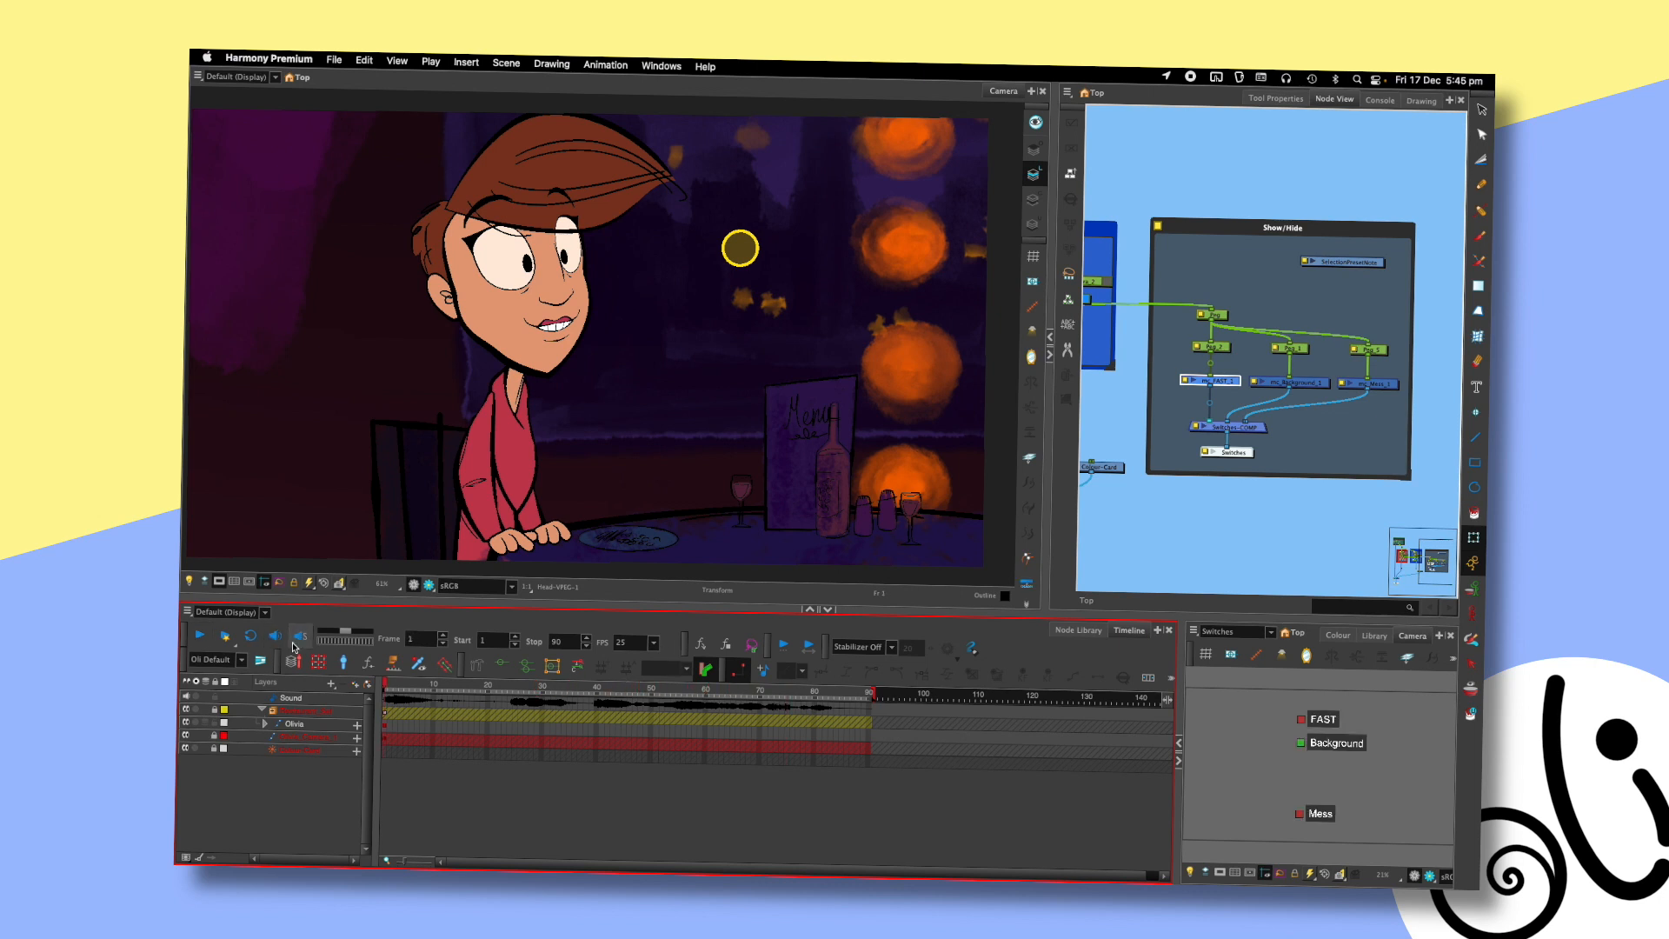
pyautogui.press('Return')
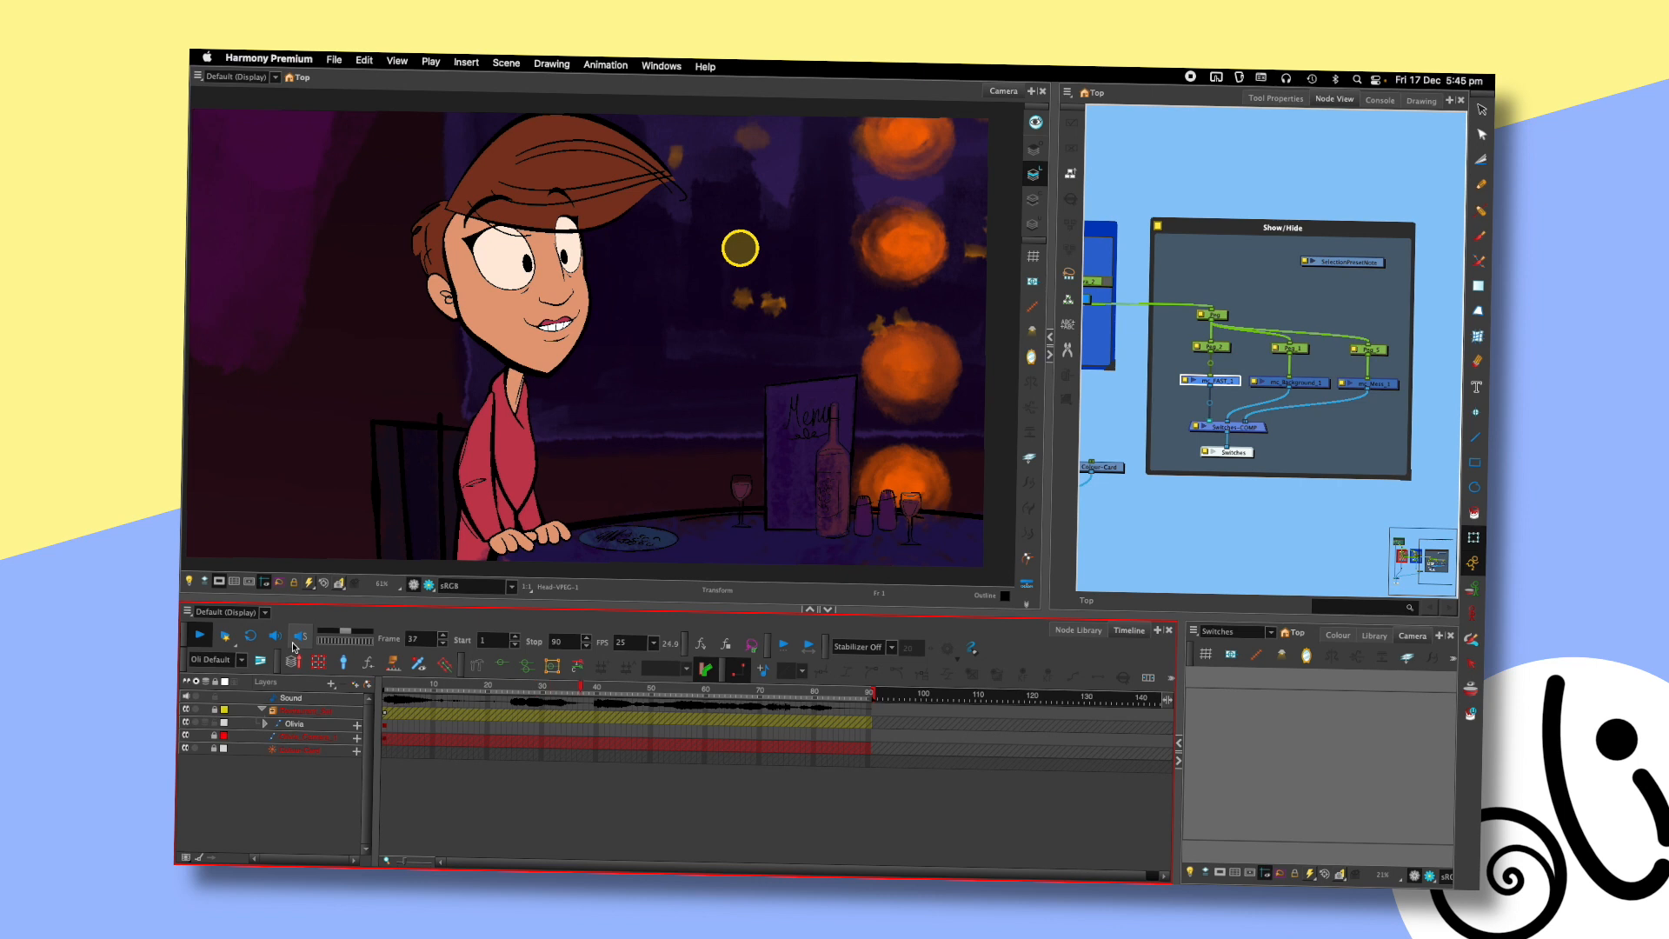
pyautogui.hotkey('shift', 'Return')
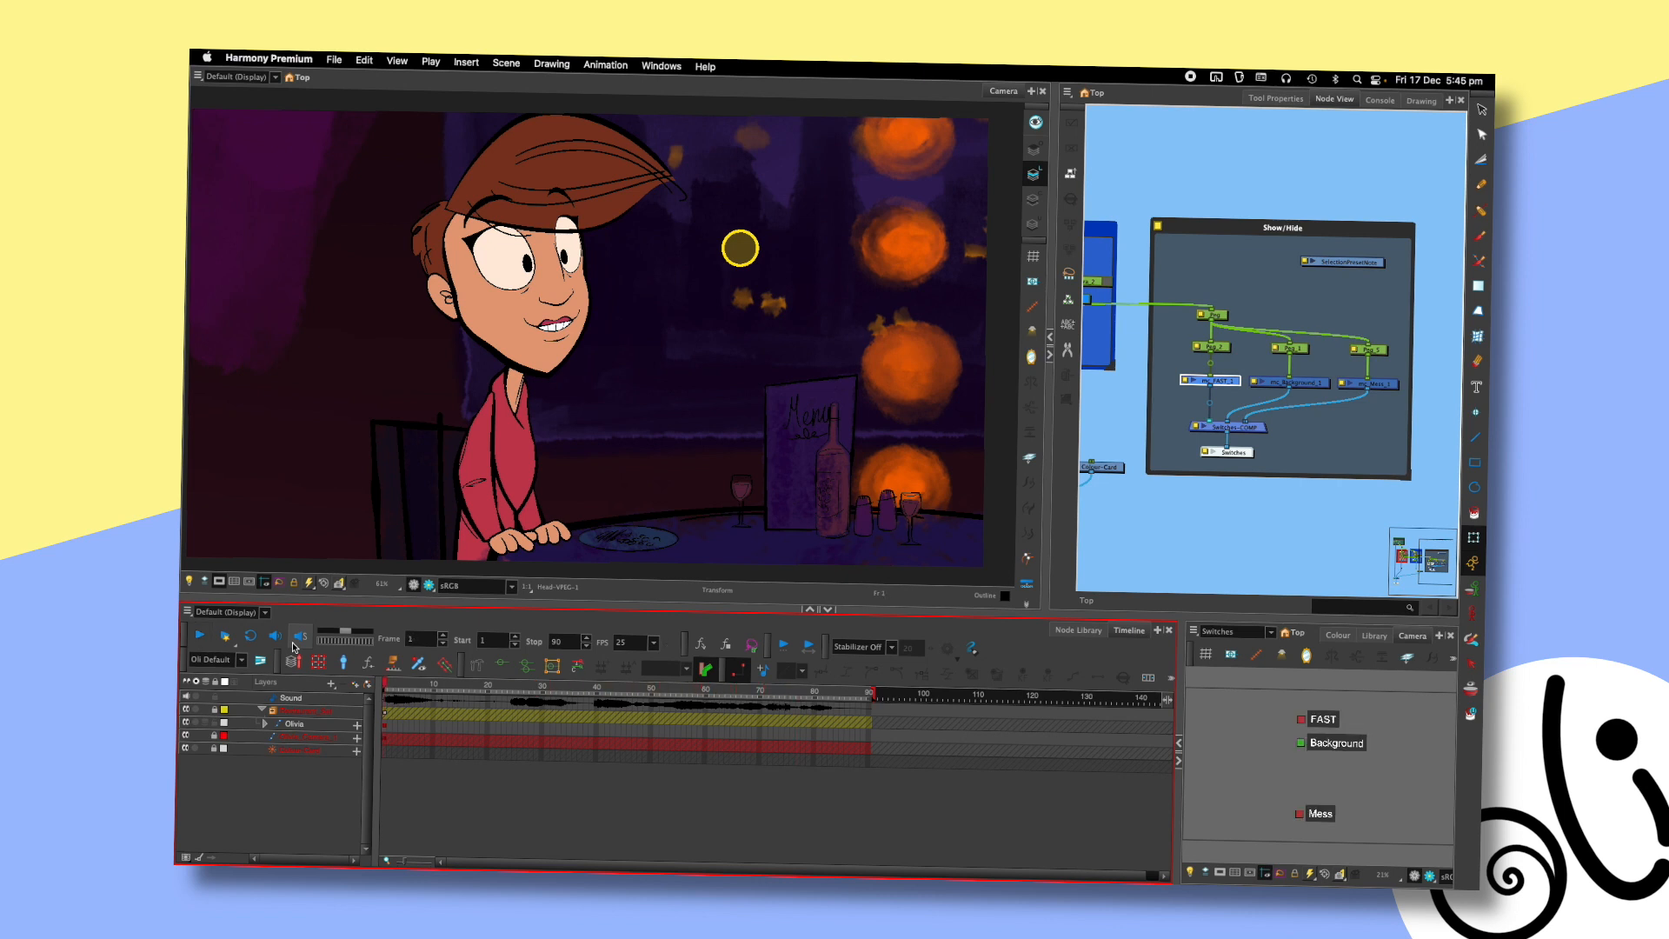
# - Turn the FAST switch on and play the scene to compare its playback speed
pyautogui.click(1300, 719)
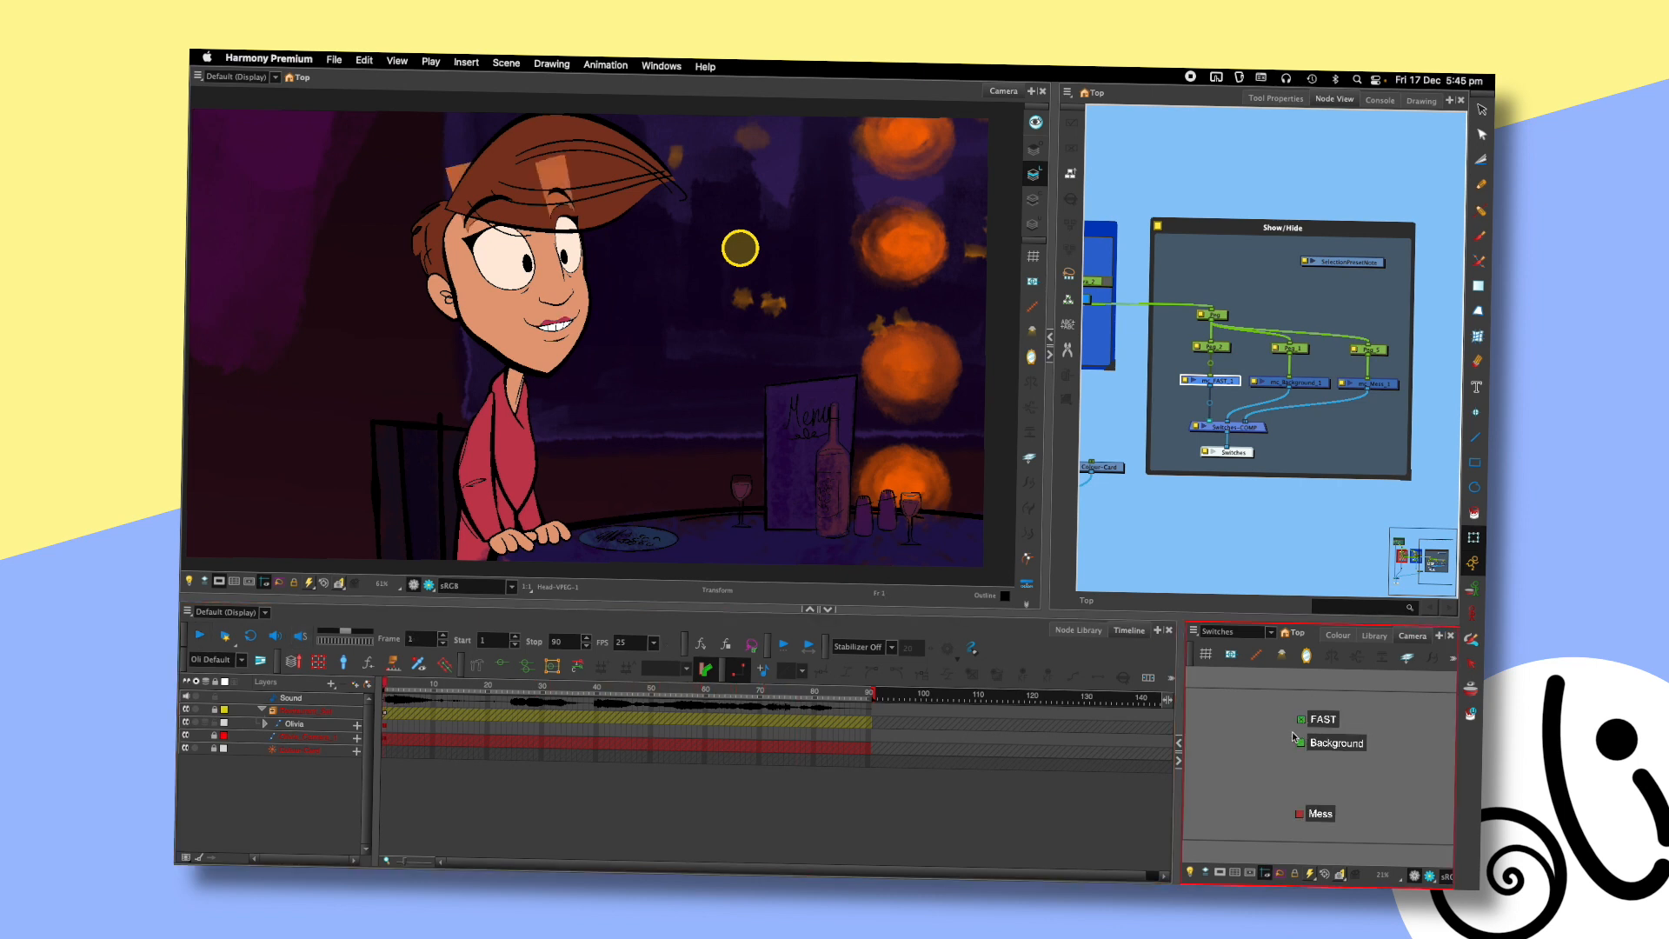
pyautogui.press('Return')
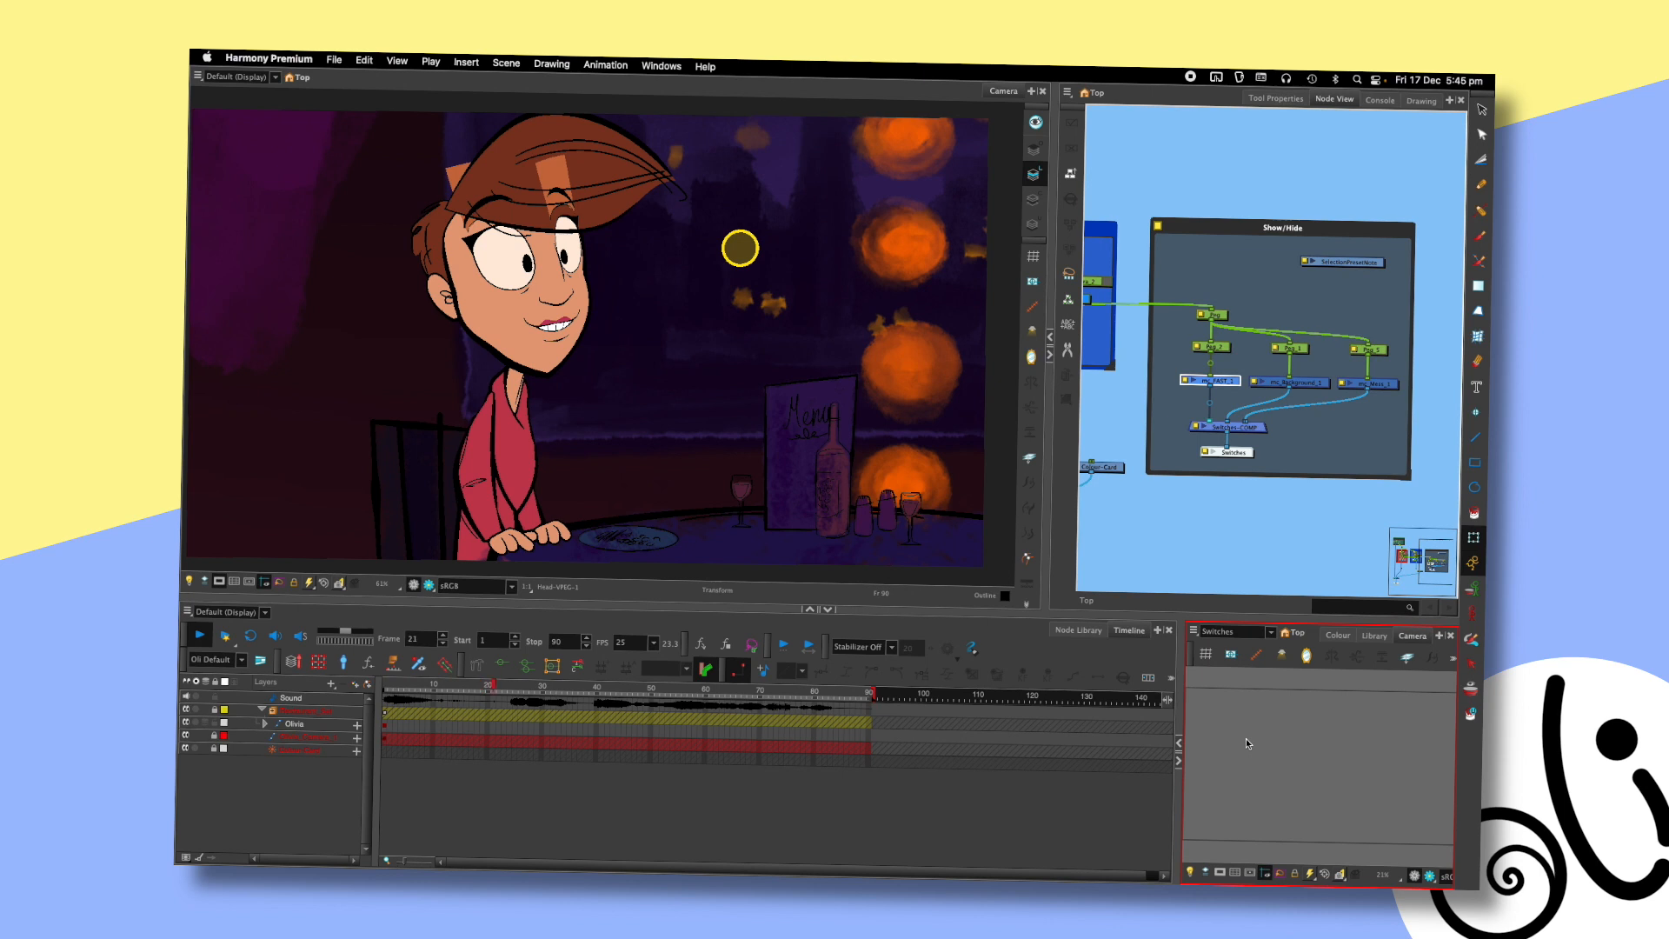
pyautogui.press('Return')
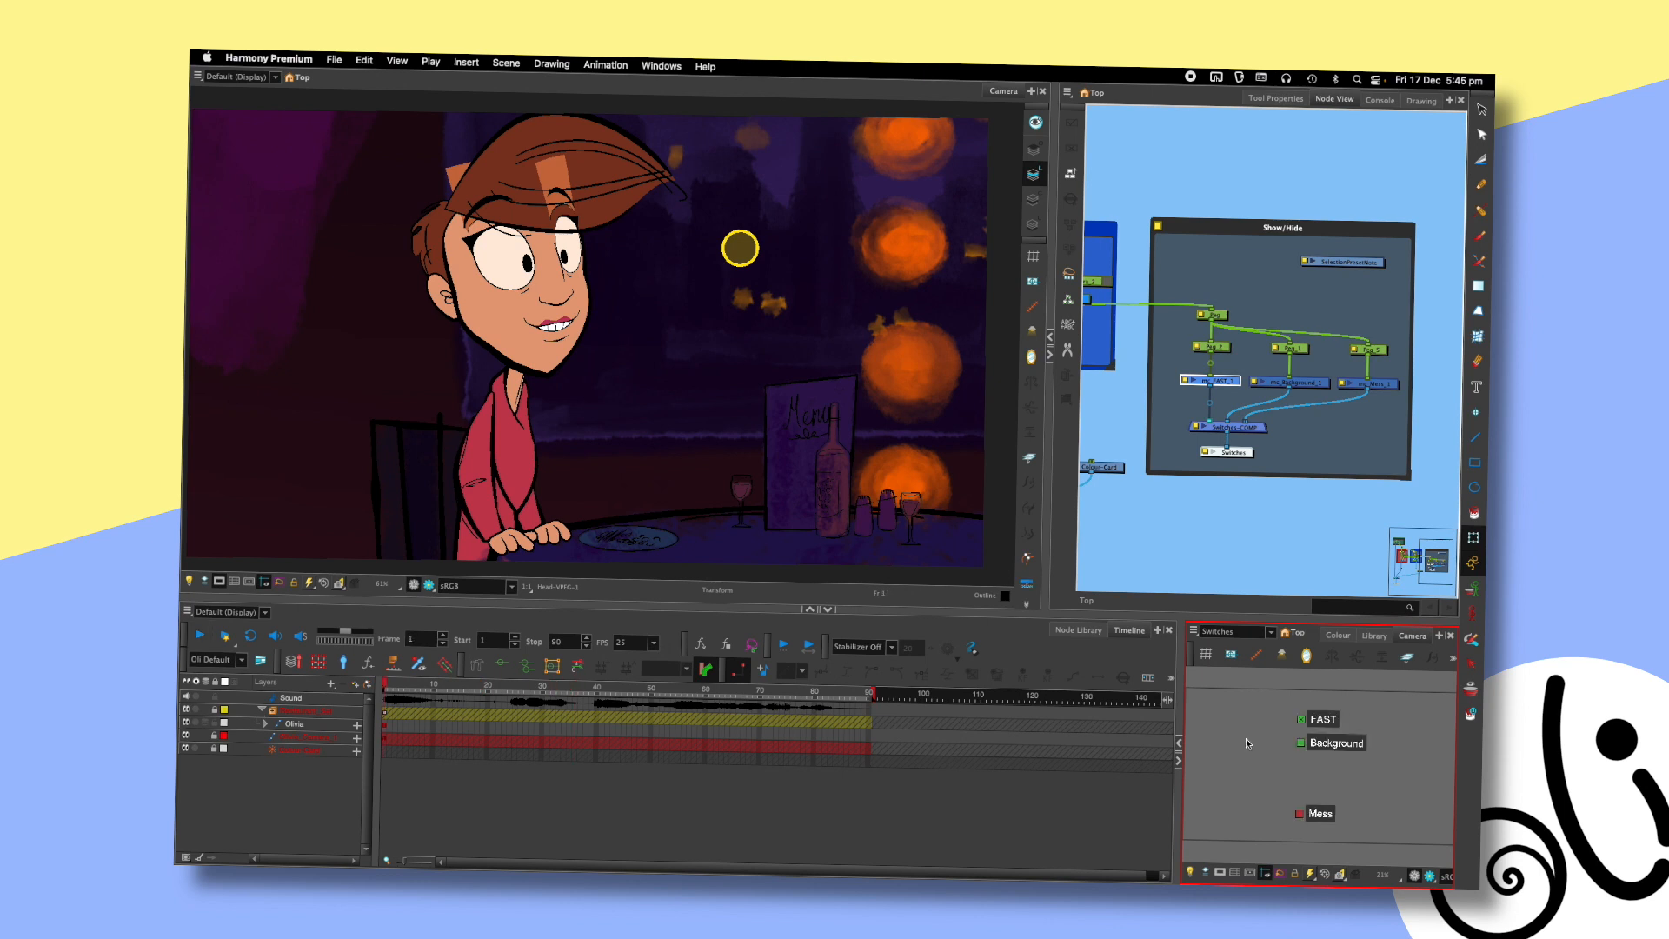
# - Switch FAST off and on several more times to compare Olivia's shading details, leaving it on
pyautogui.moveTo(683, 346); pyautogui.dragTo(692, 358)
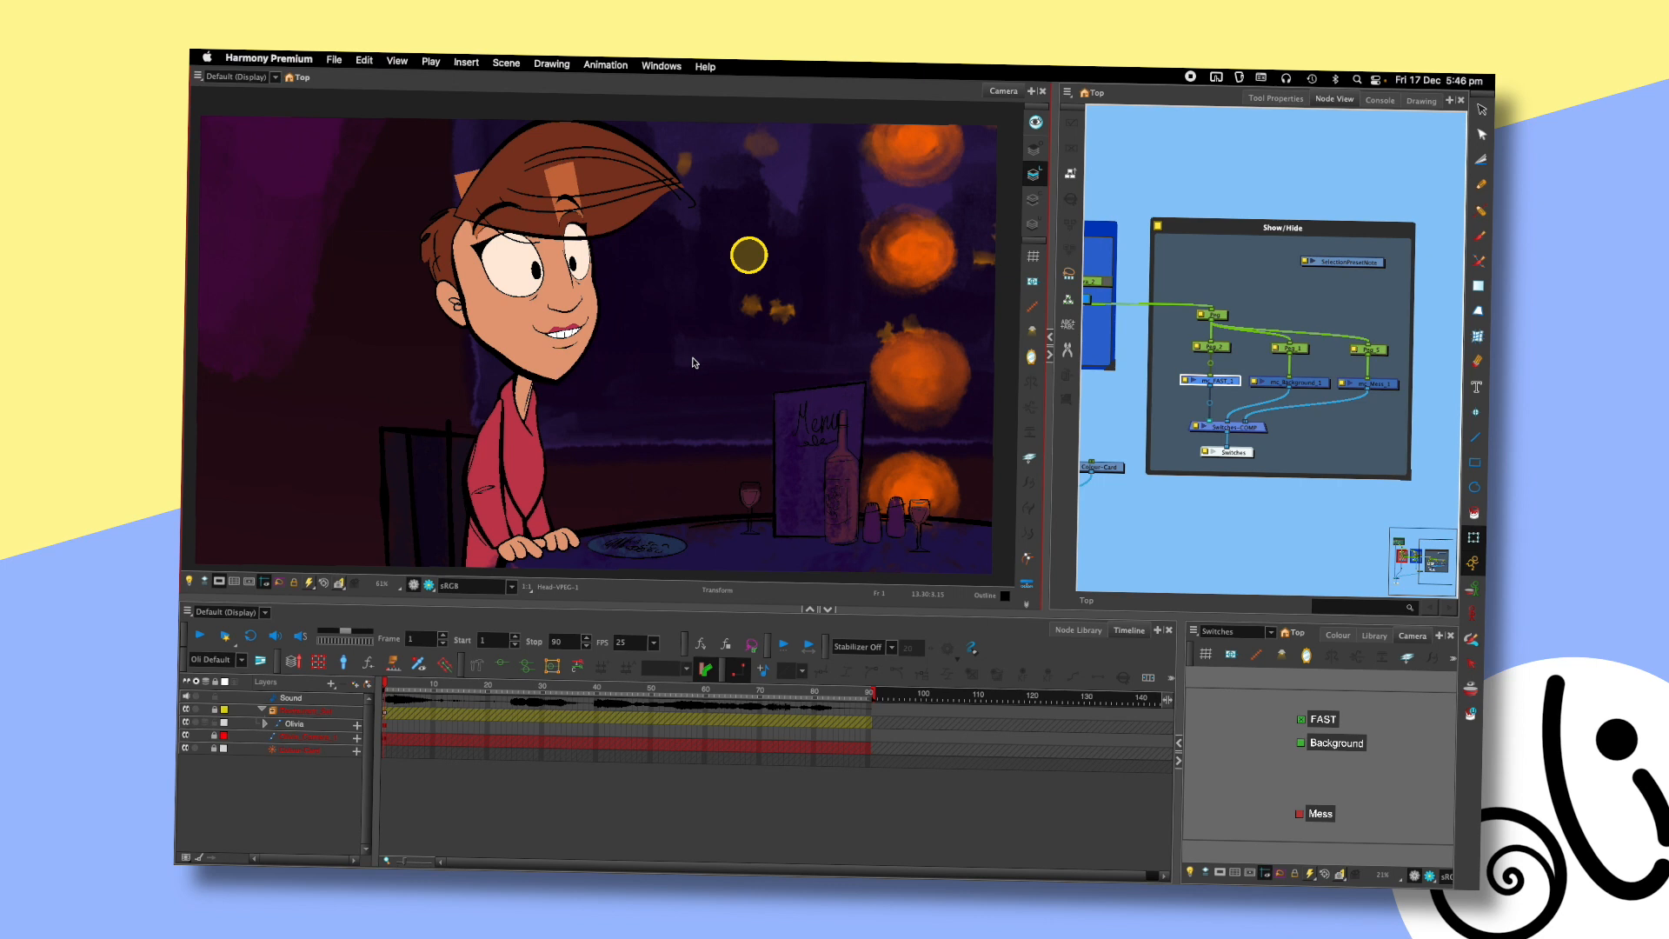
pyautogui.click(1299, 721)
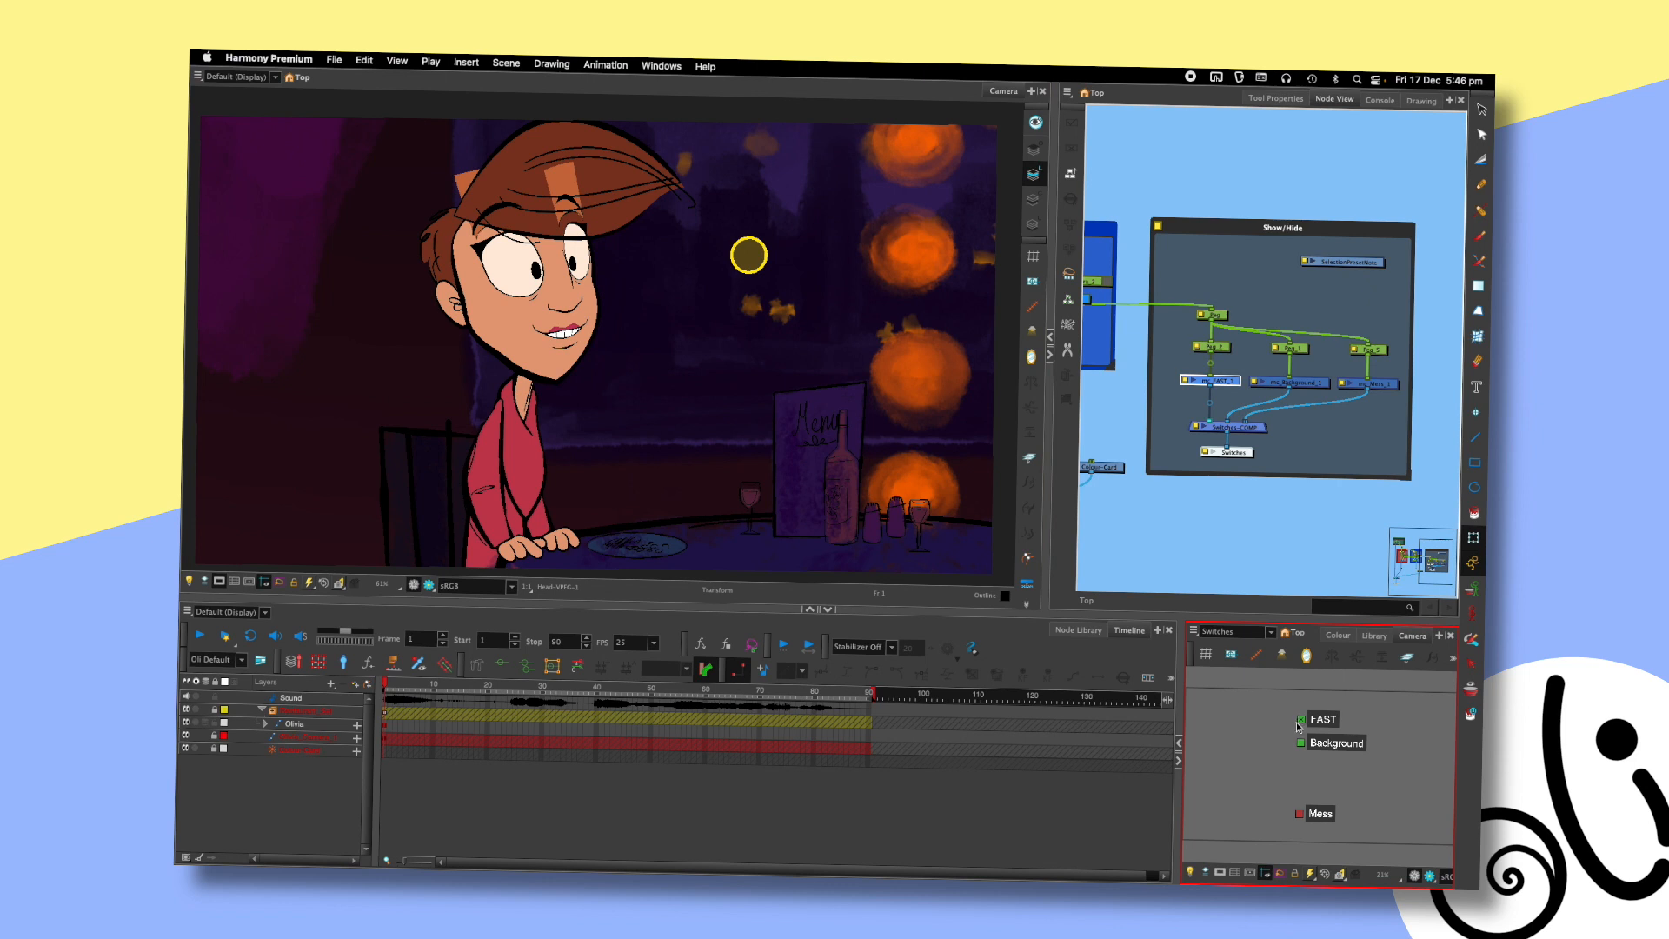
pyautogui.click(1300, 722)
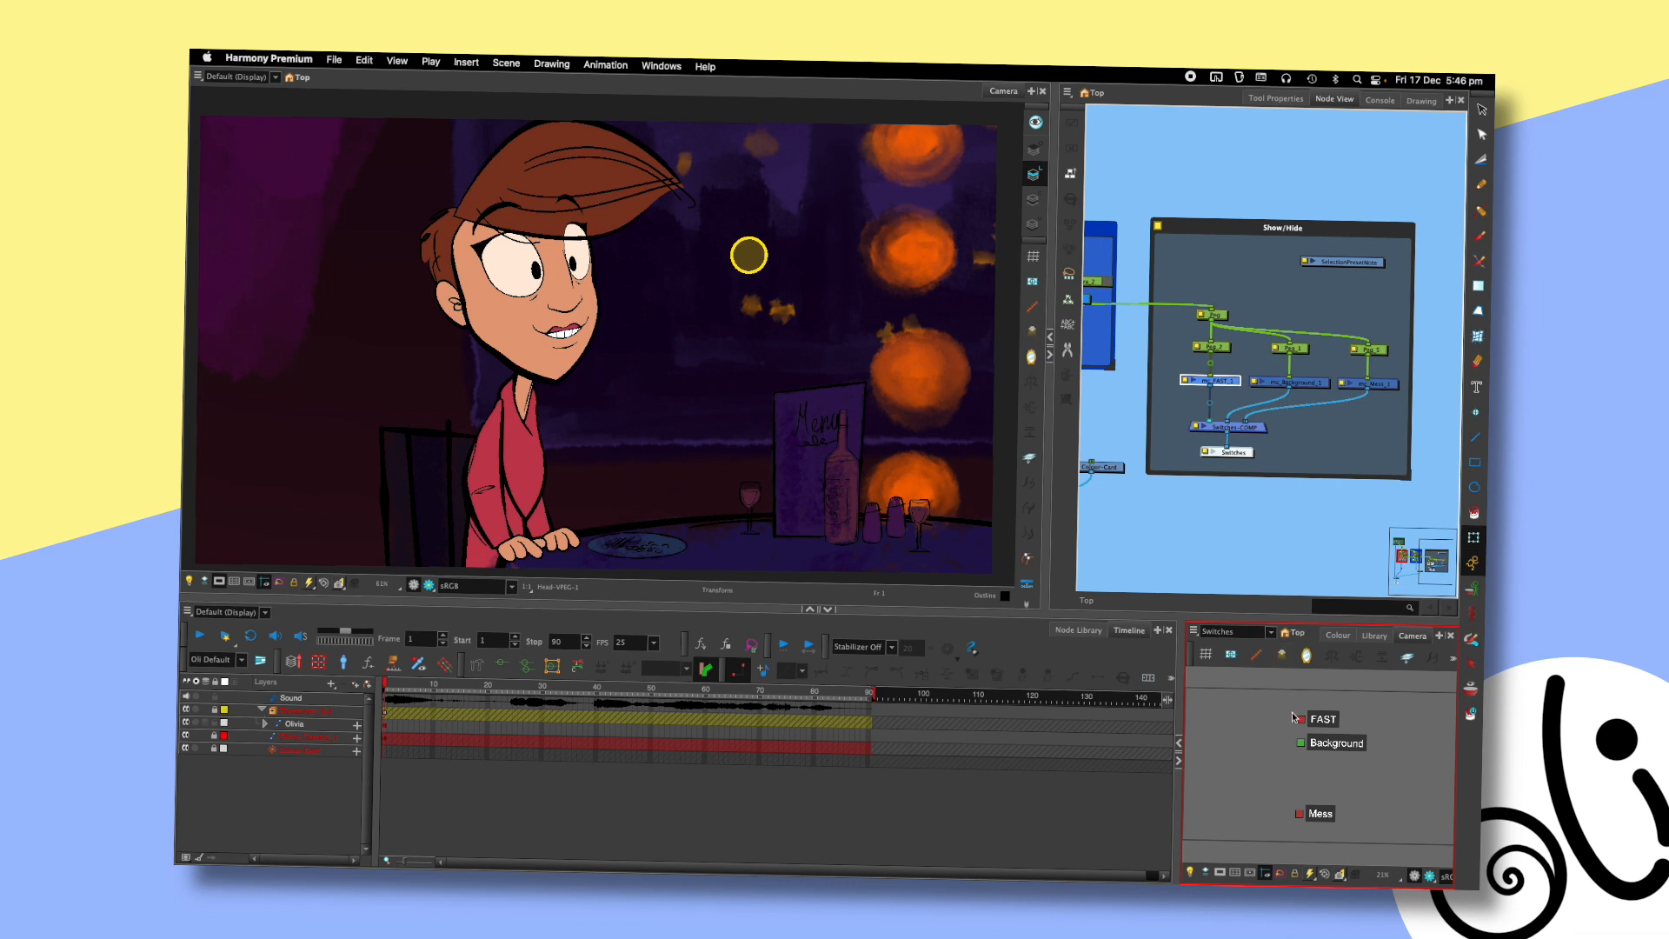
pyautogui.click(1301, 720)
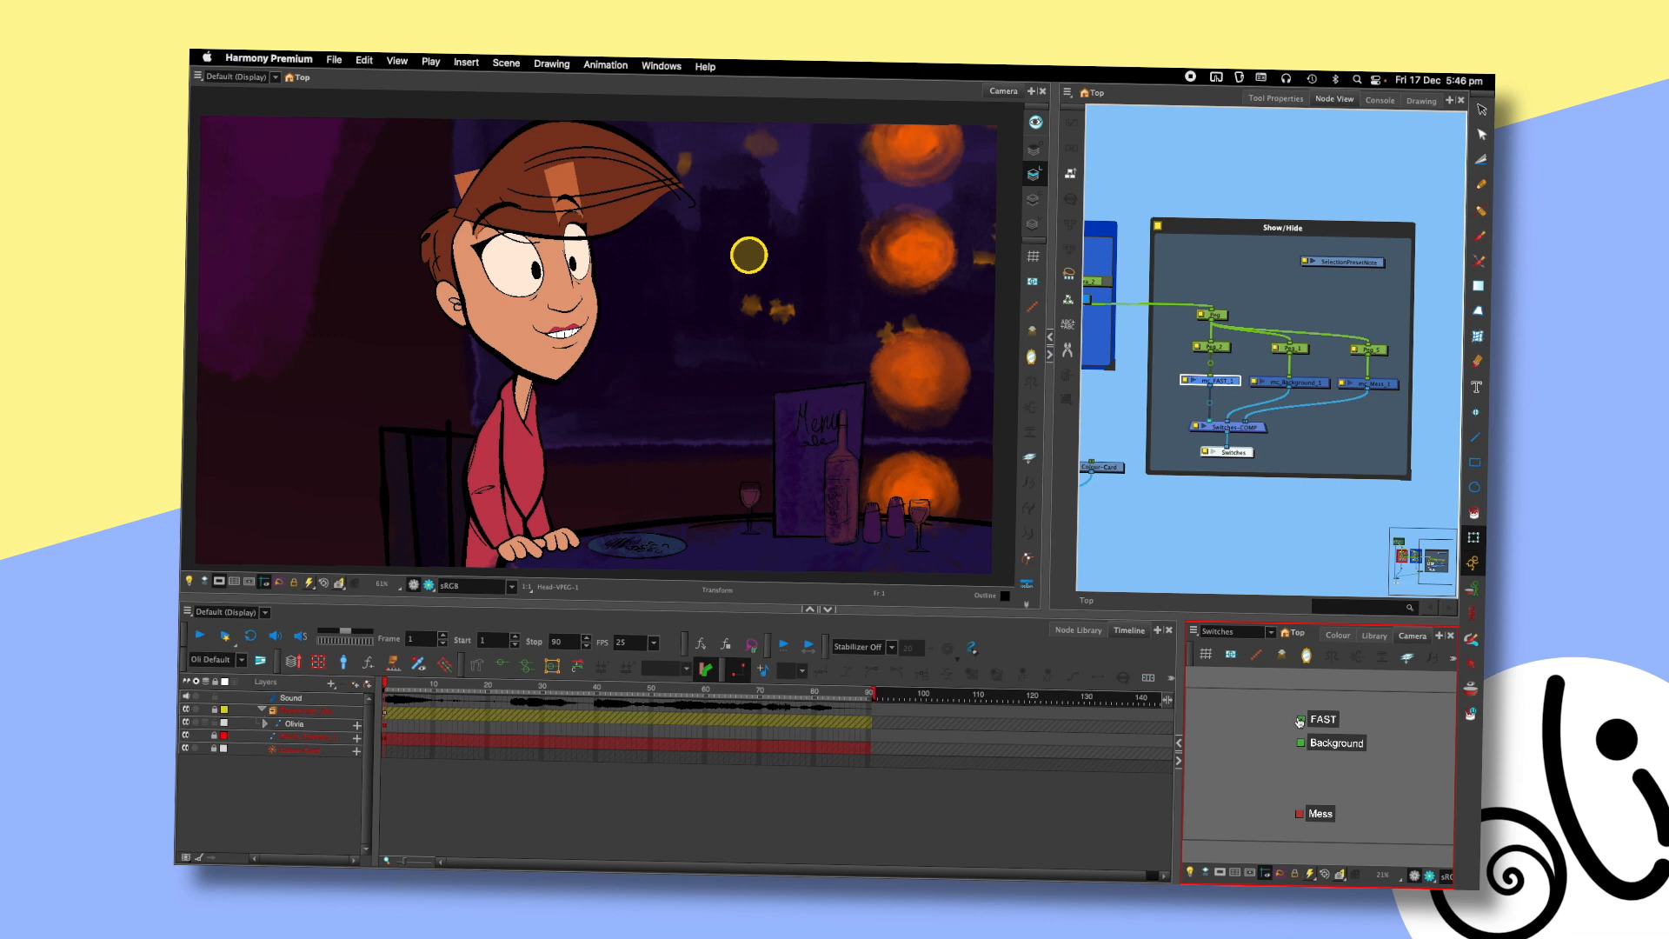
pyautogui.click(1301, 719)
pyautogui.click(1301, 719)
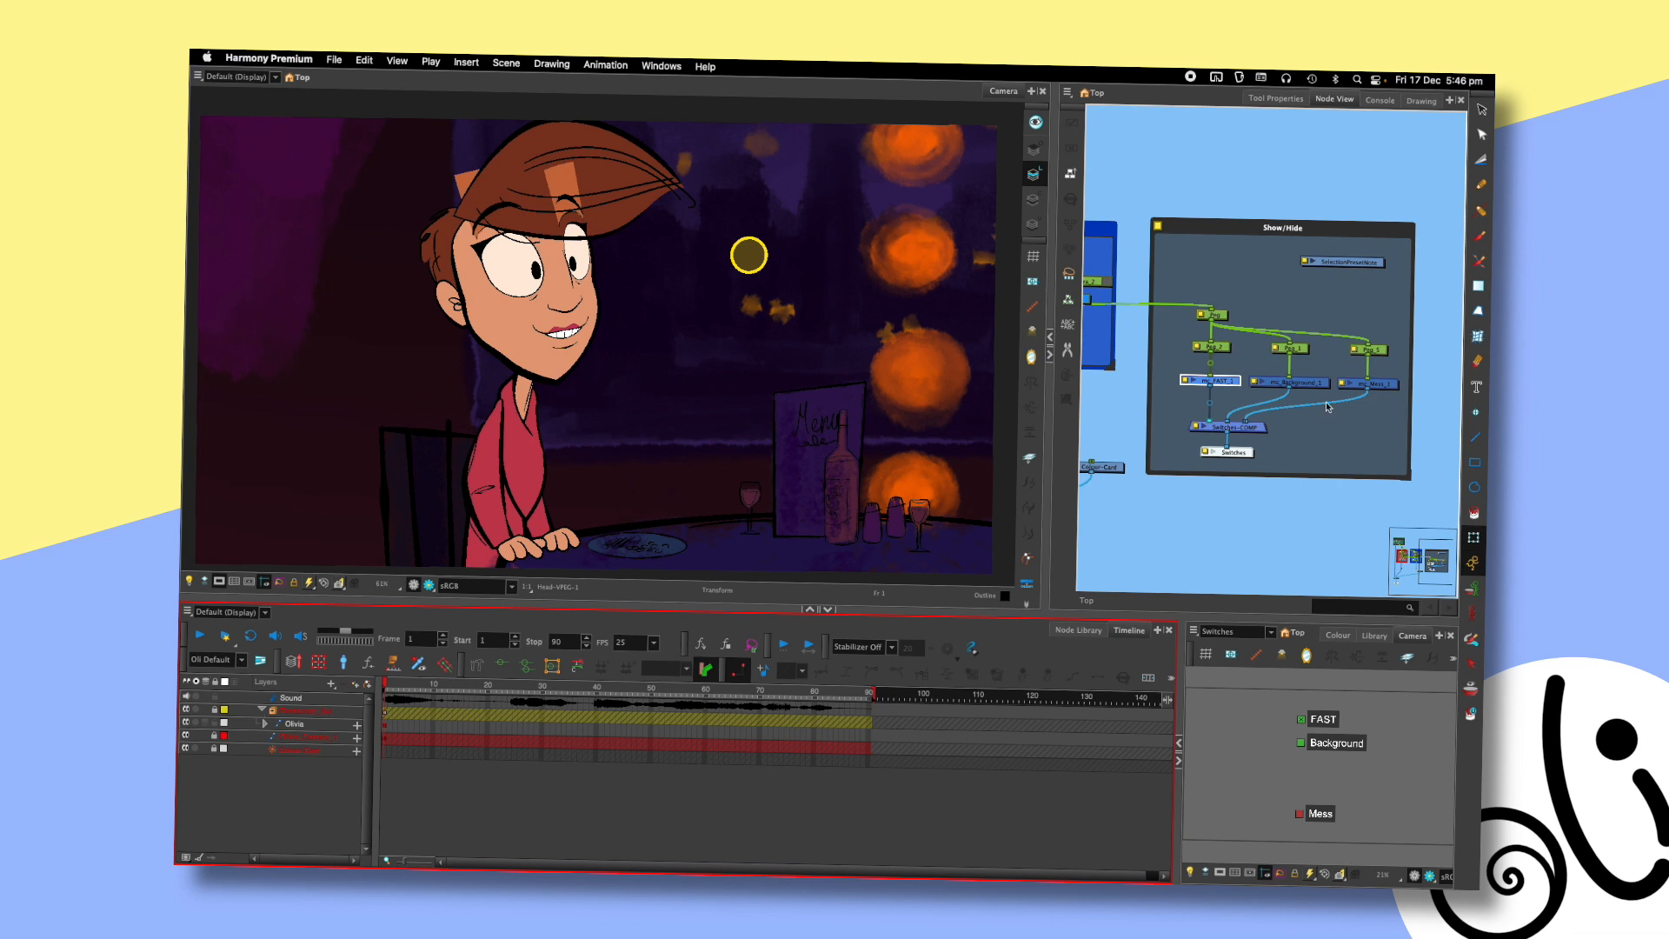
# - Toggle the Mess switch and compare the scene in the render preview and the OpenGL view
pyautogui.click(1301, 816)
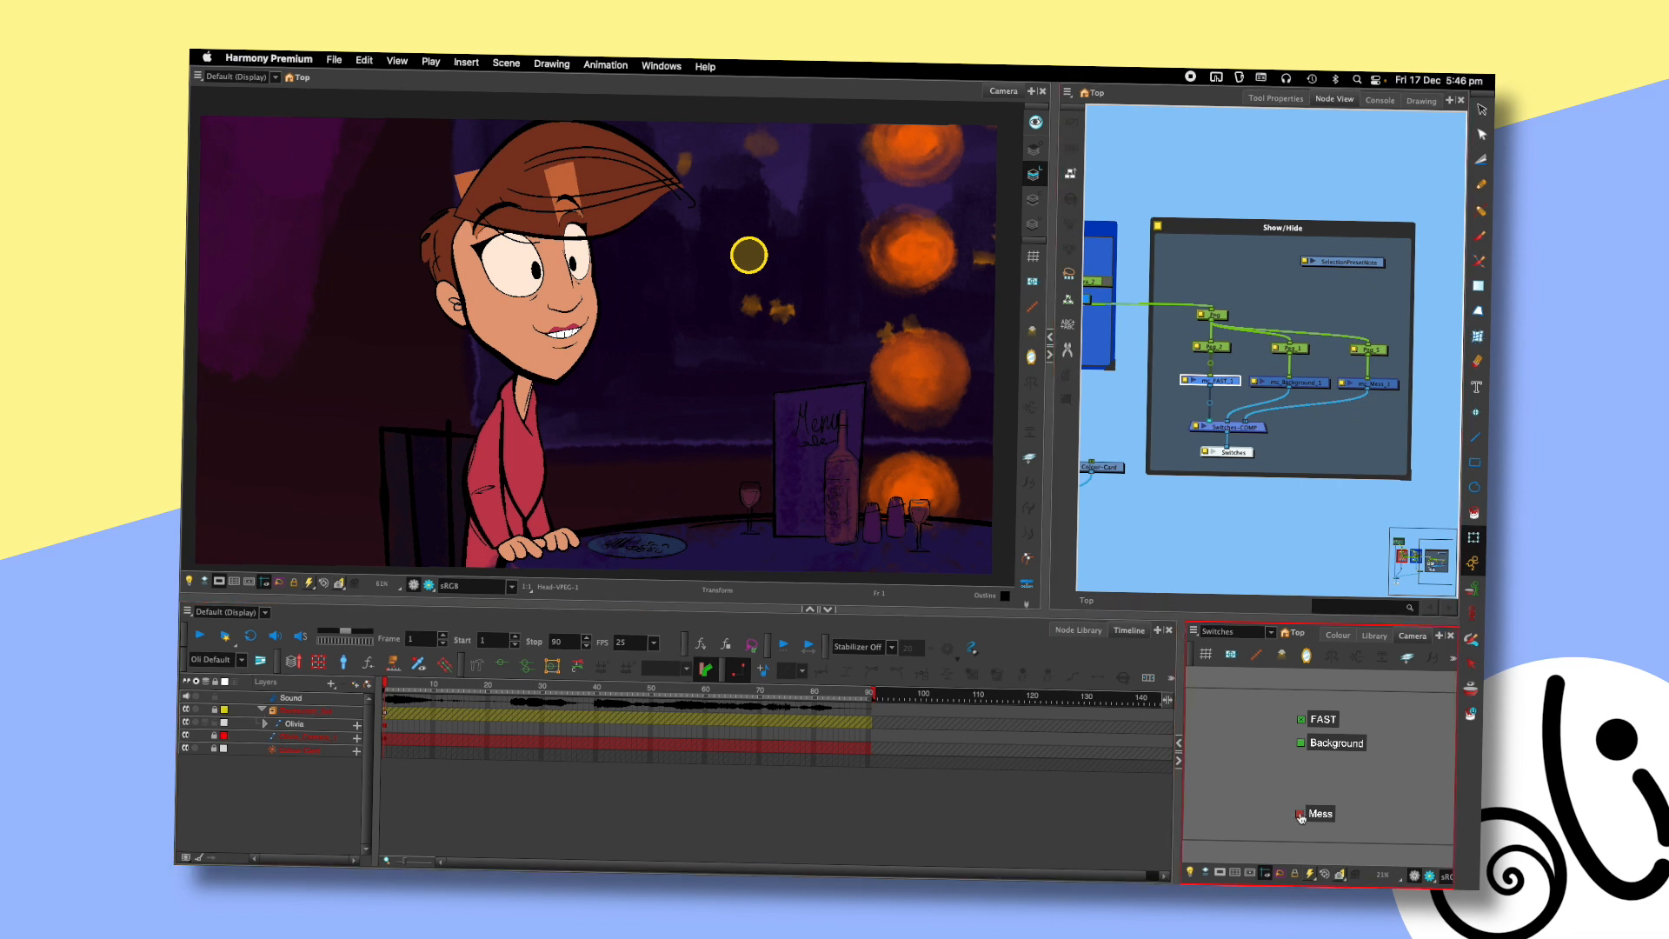
pyautogui.click(1302, 815)
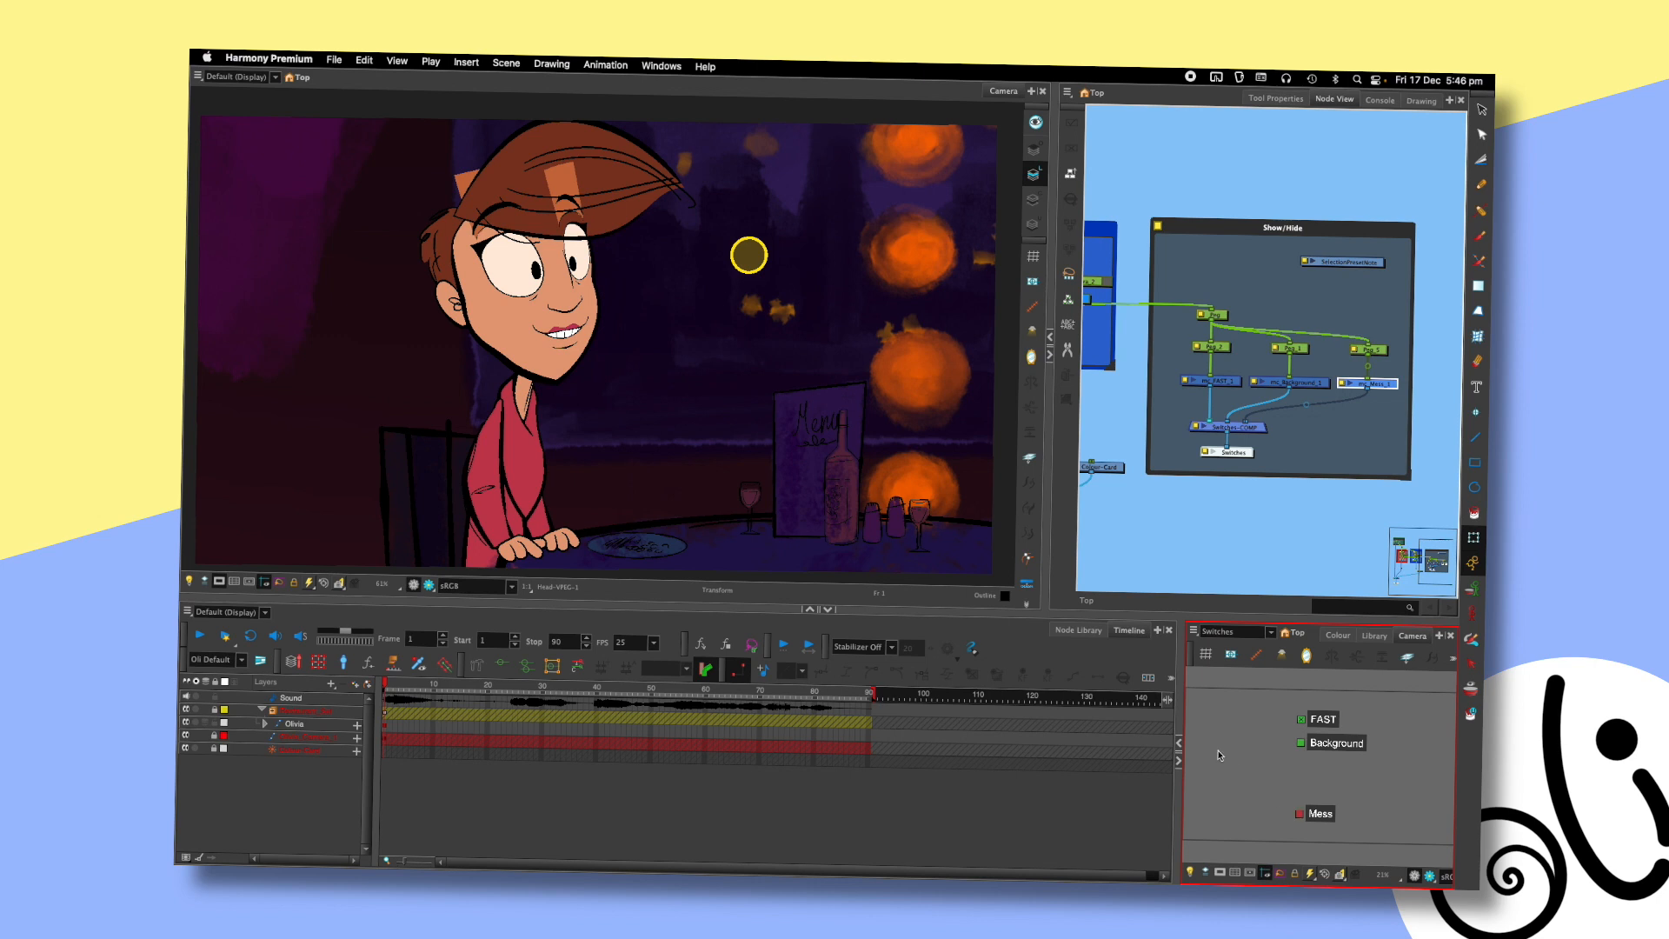
pyautogui.click(428, 585)
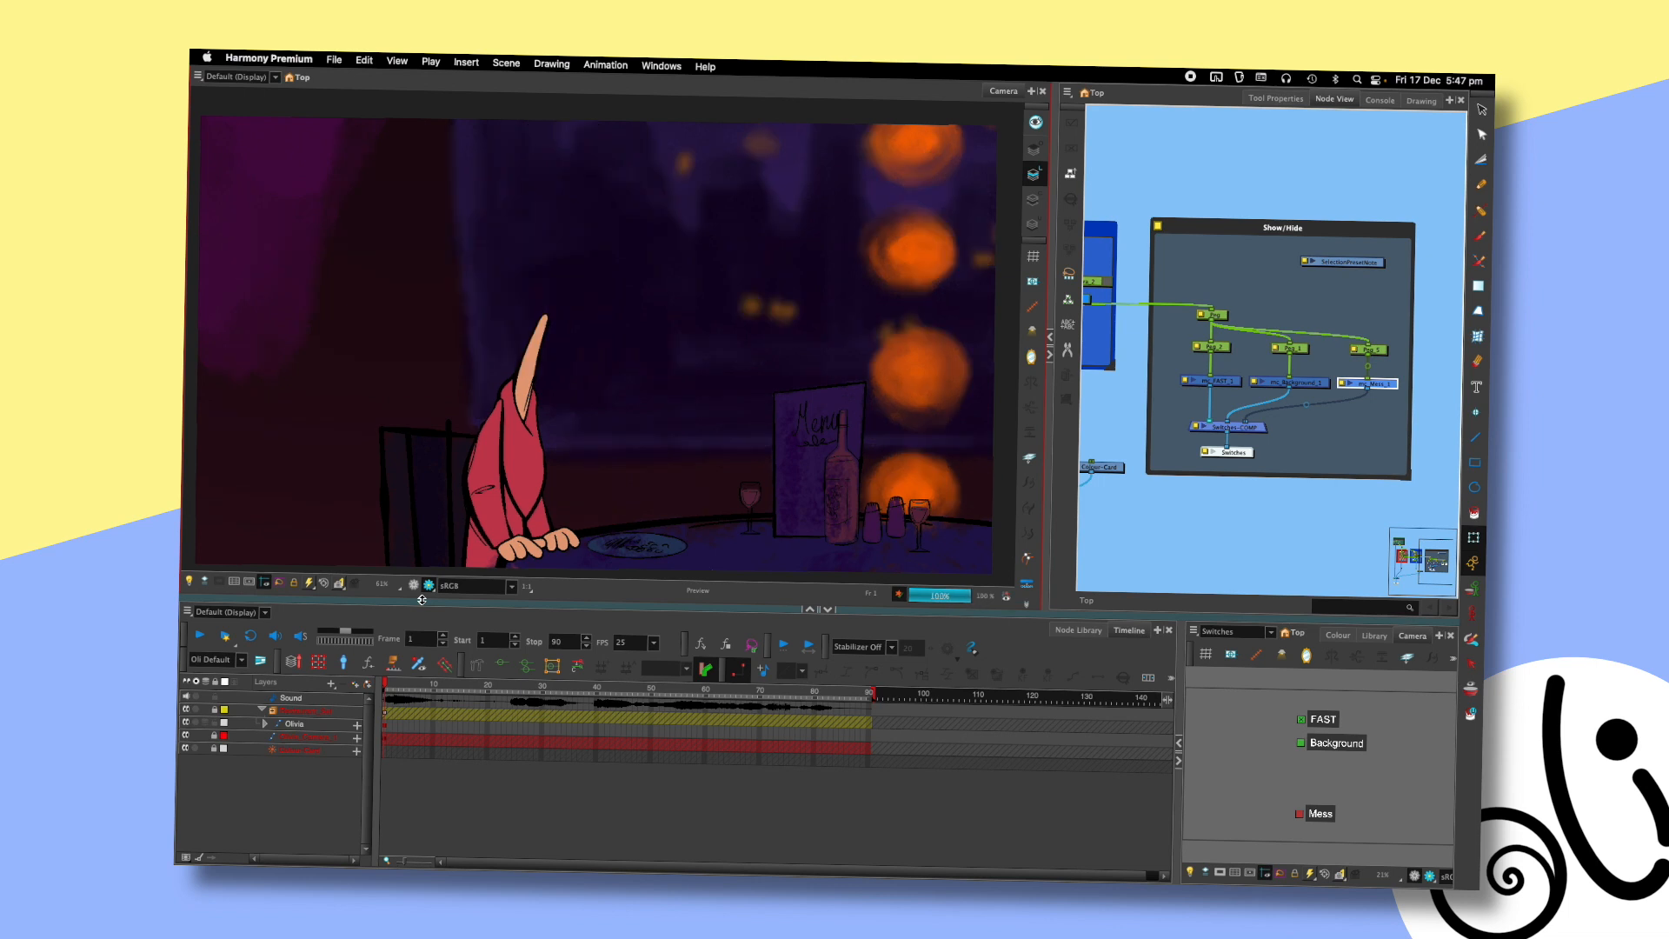
pyautogui.click(414, 585)
pyautogui.click(1301, 815)
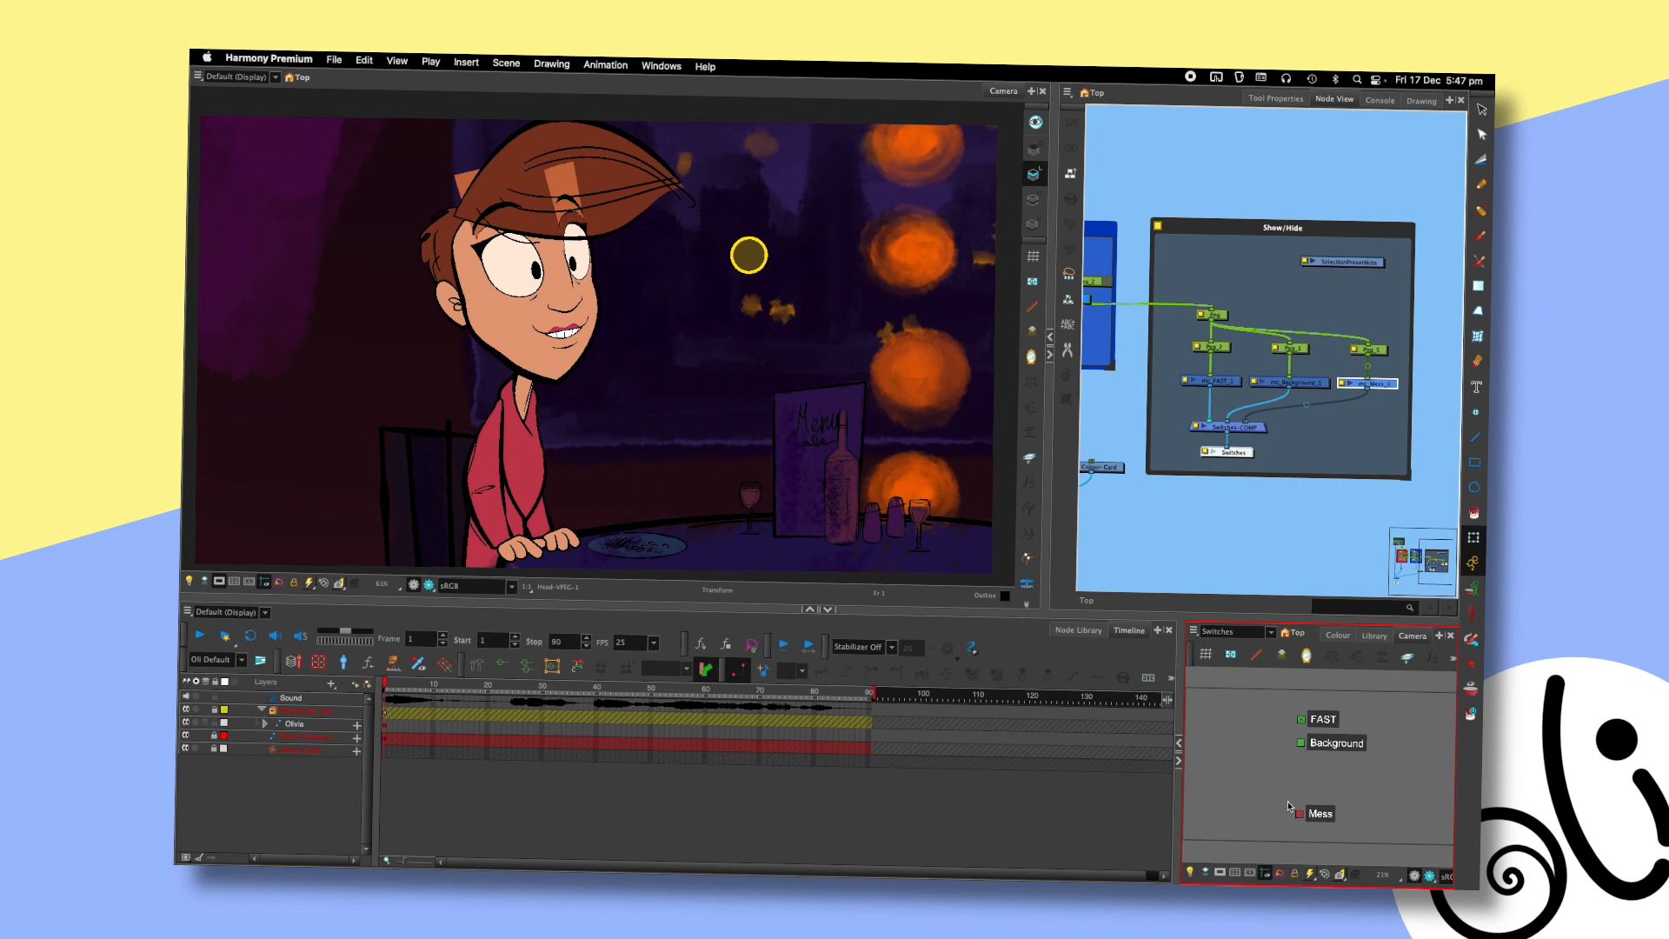
pyautogui.click(413, 583)
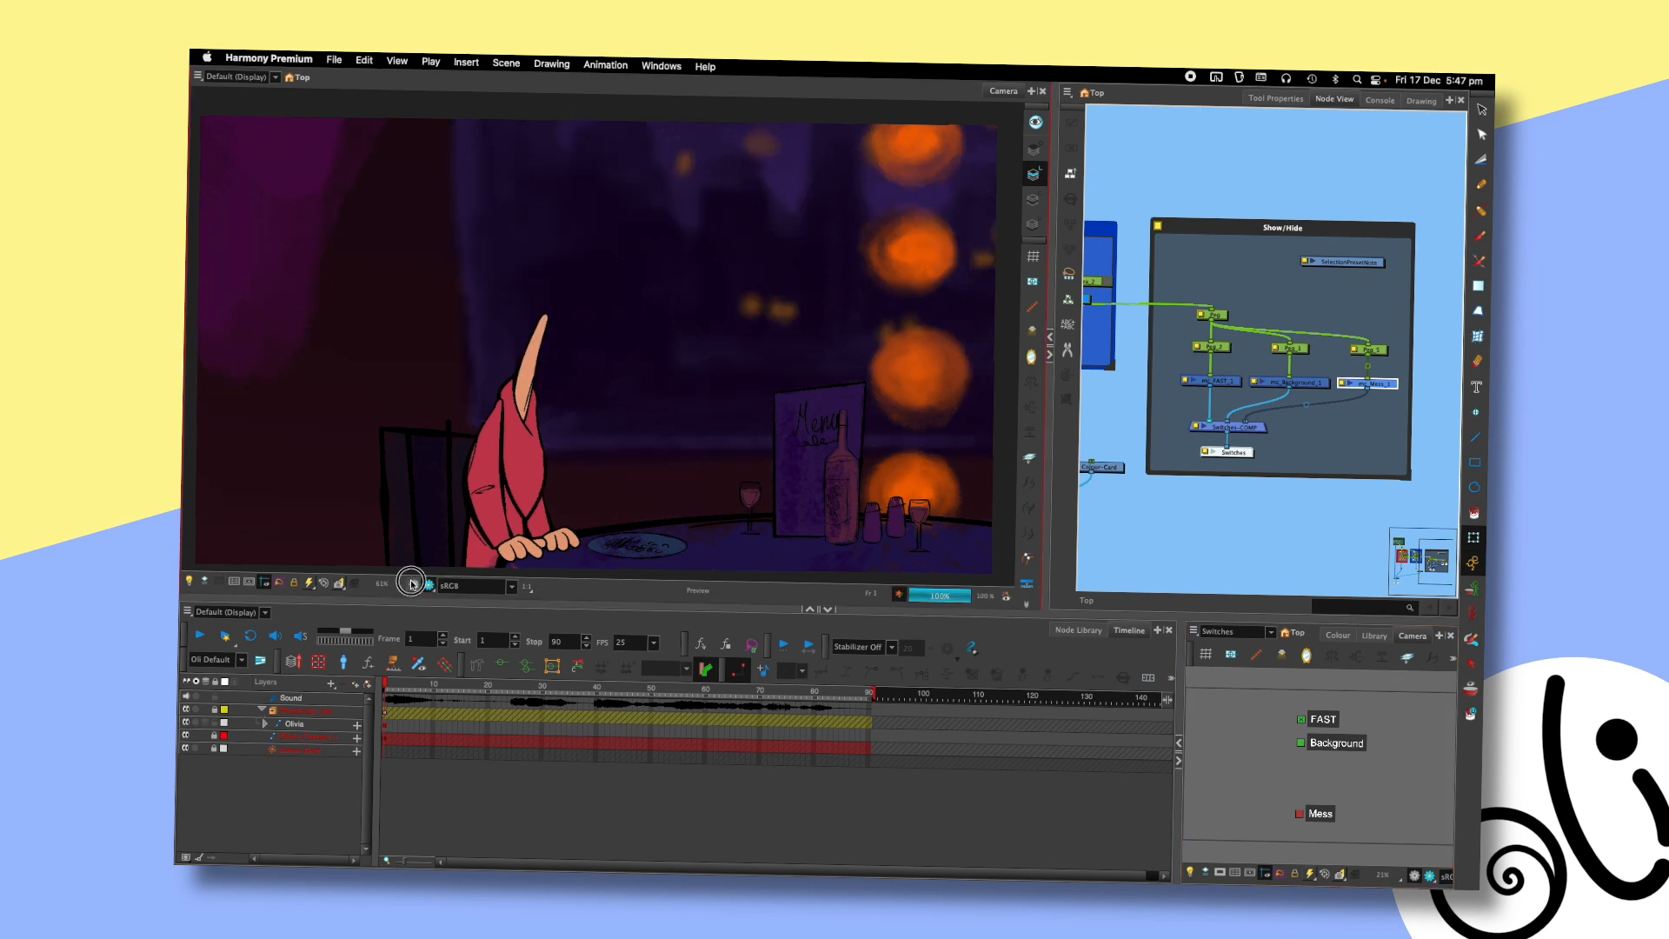
pyautogui.click(412, 584)
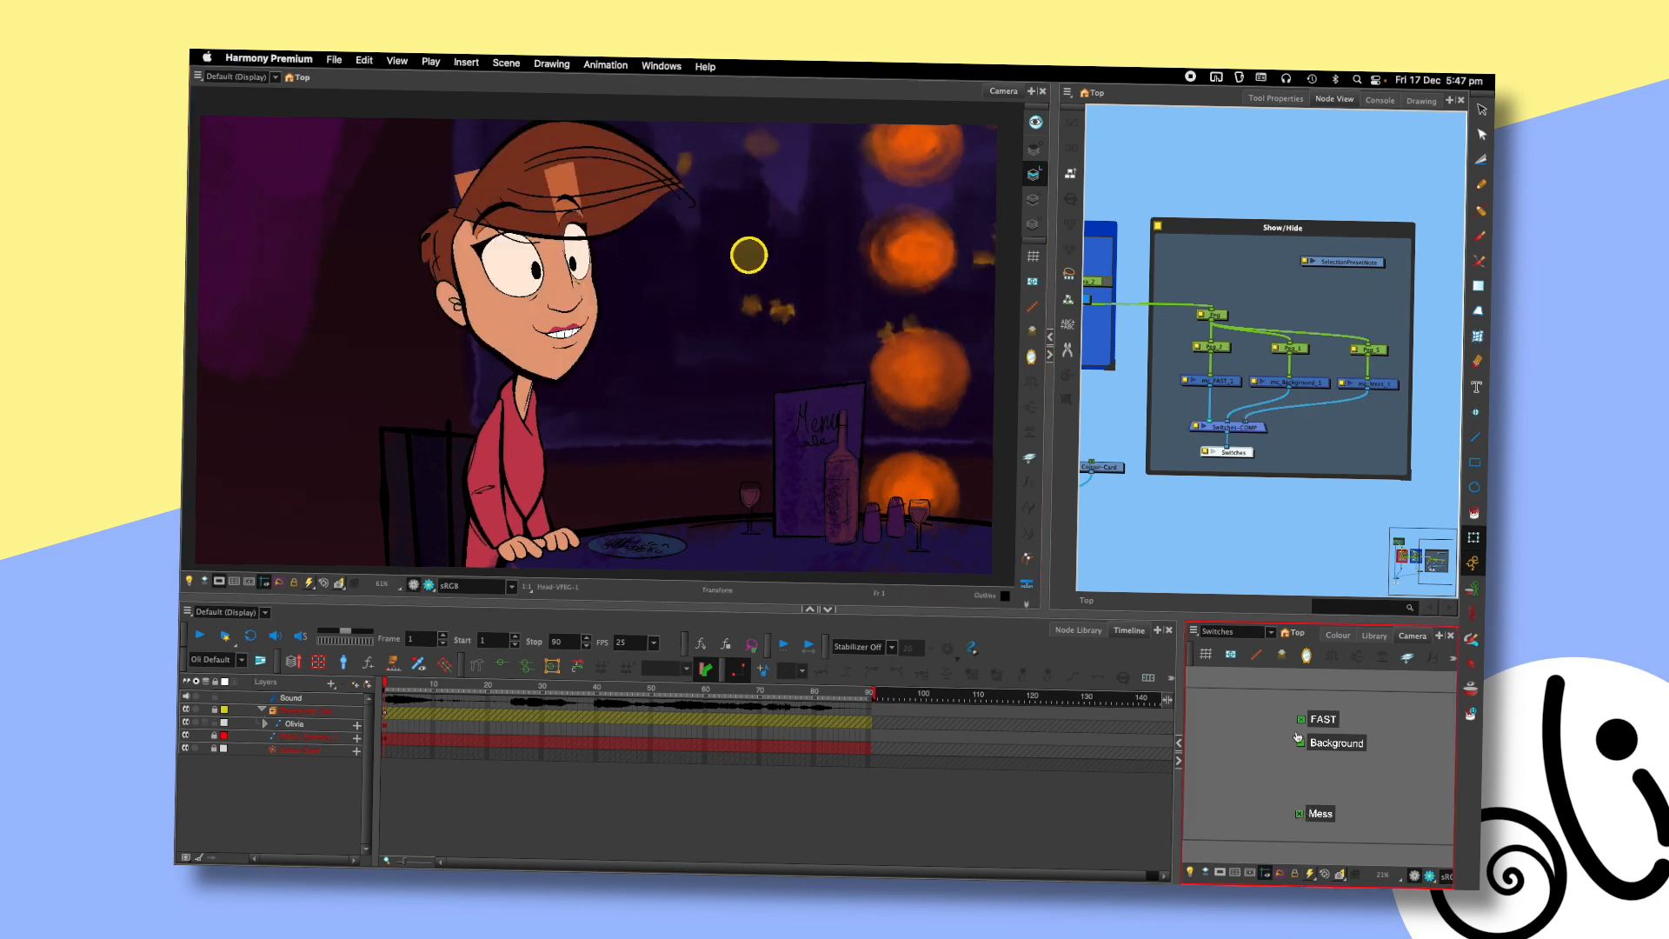
# - Show the scene in the render preview, trace Olivia's jaw through the node network and open the Mess_1 group inside her Head group
pyautogui.click(413, 583)
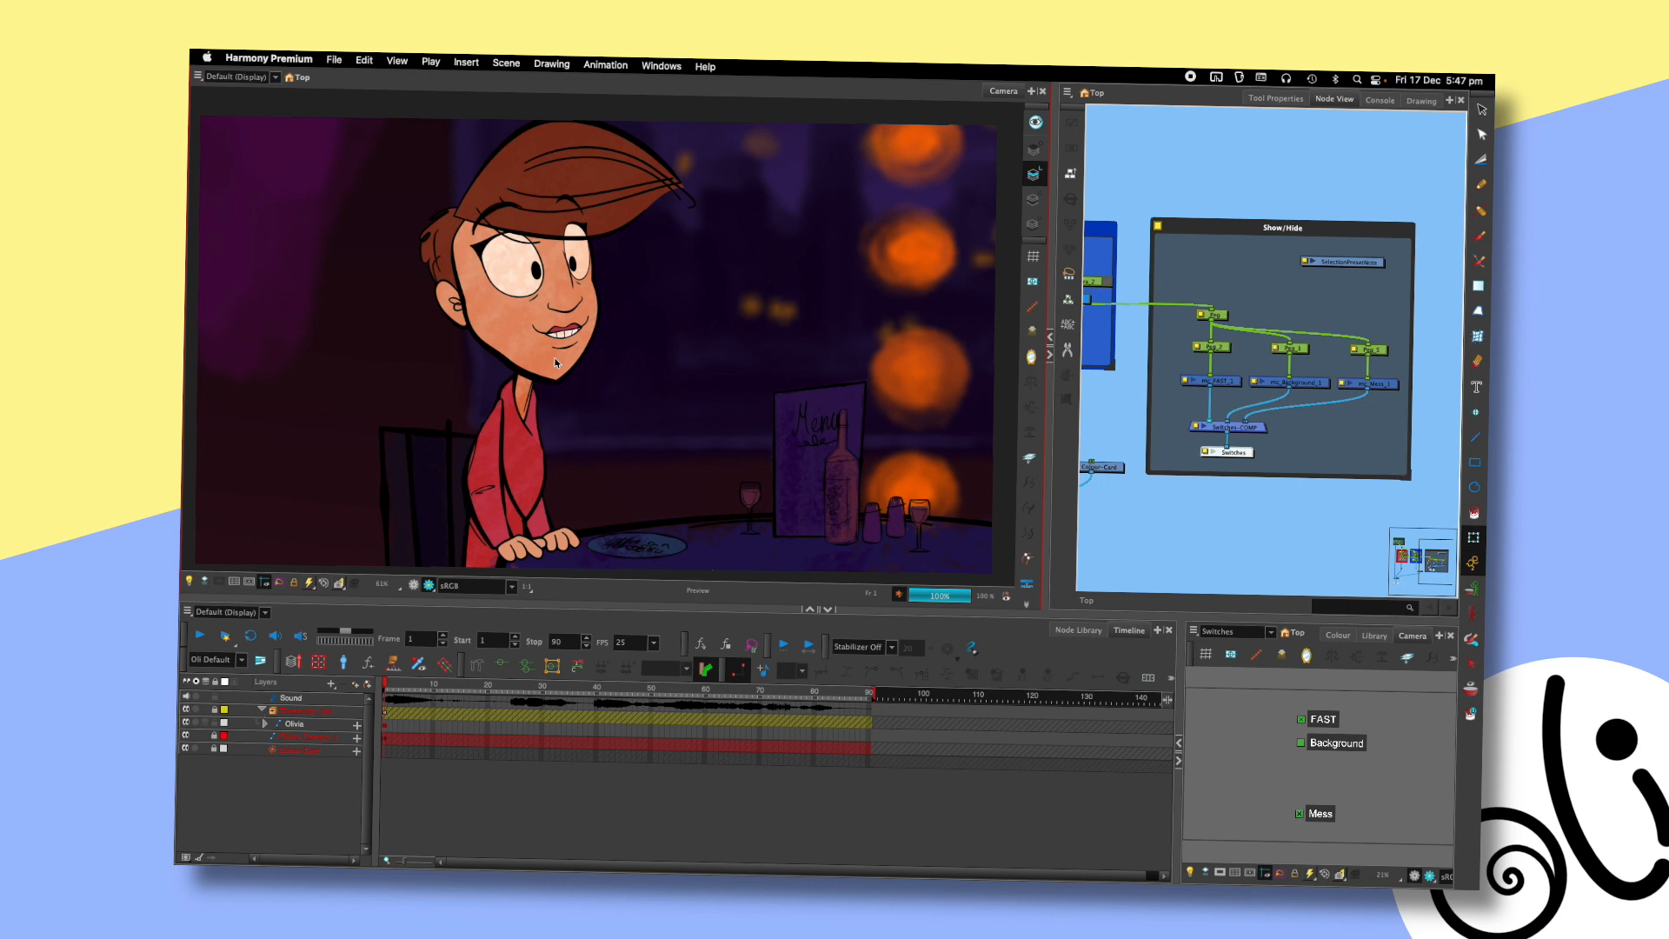
pyautogui.click(554, 361)
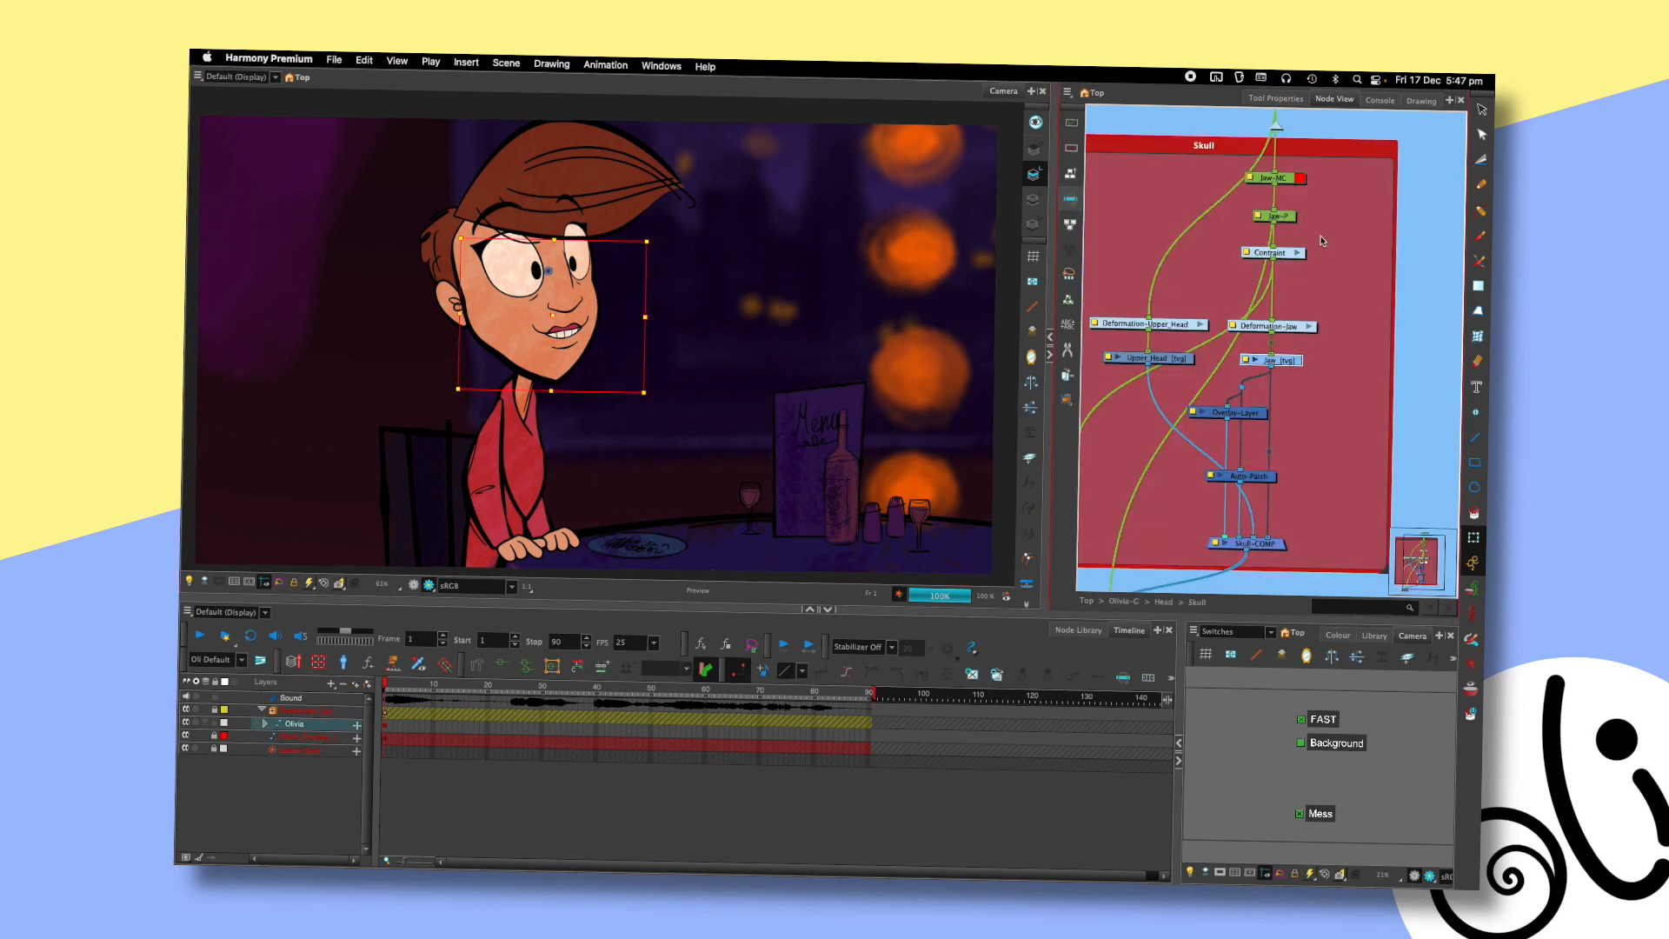
pyautogui.click(1330, 301)
pyautogui.moveTo(1277, 421); pyautogui.dragTo(1366, 210)
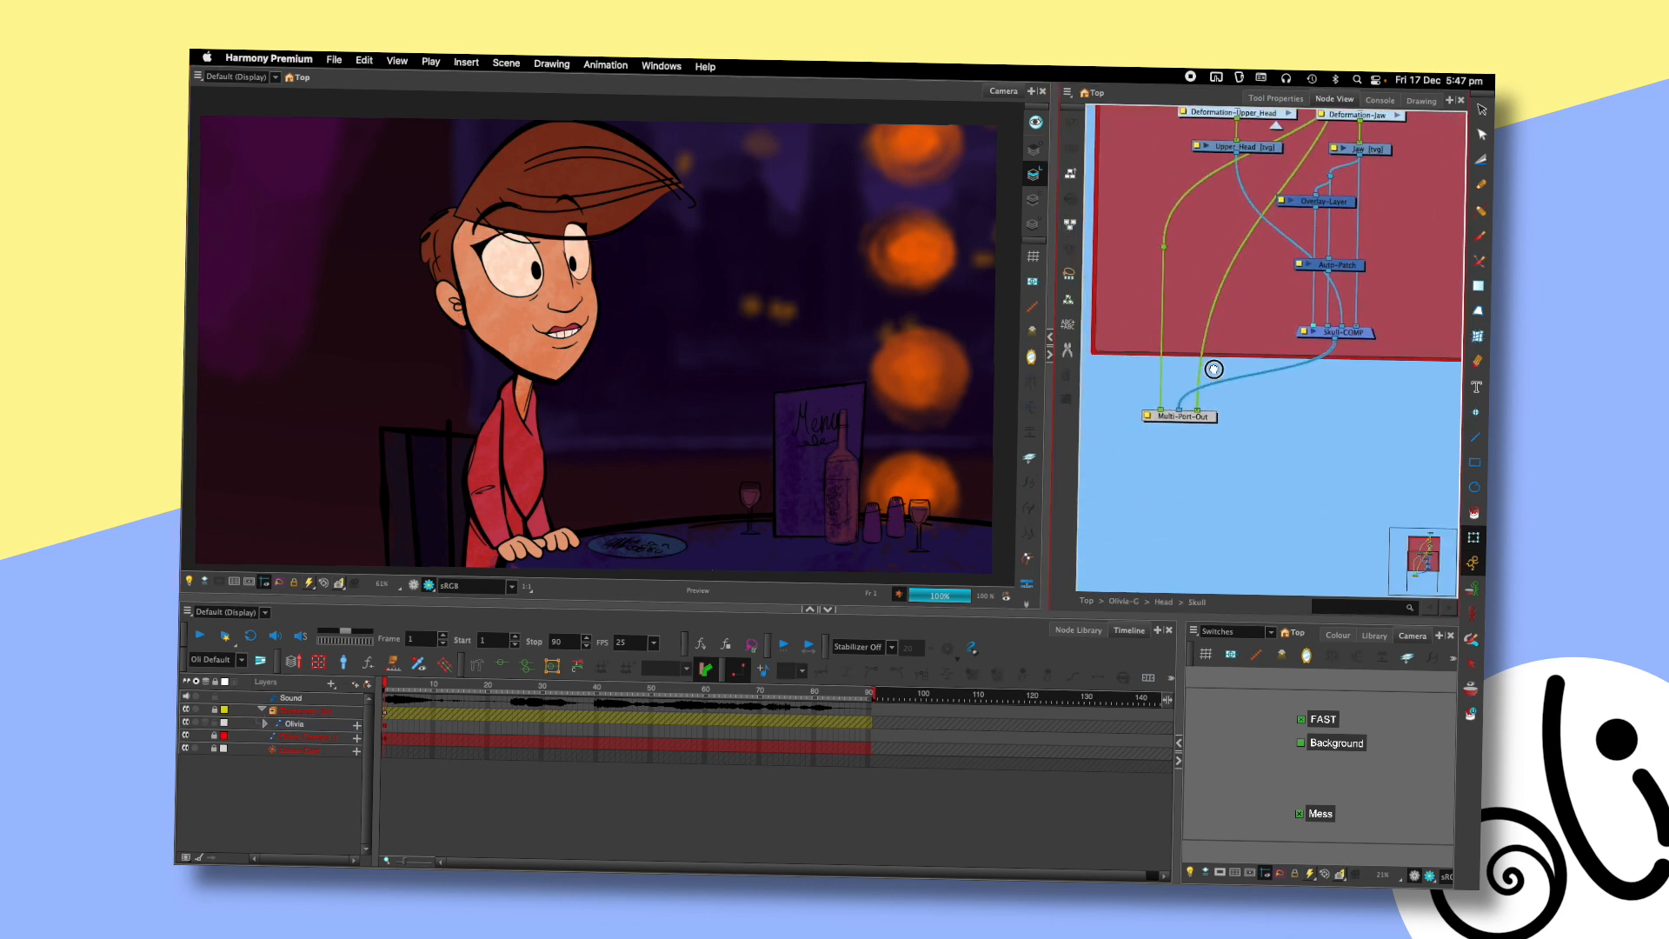
pyautogui.moveTo(1213, 369); pyautogui.dragTo(1194, 513)
pyautogui.press('super+shift+e')
pyautogui.moveTo(1245, 432); pyautogui.dragTo(1188, 191)
pyautogui.moveTo(1274, 408); pyautogui.dragTo(1369, 259)
pyautogui.moveTo(1250, 380); pyautogui.dragTo(1300, 371)
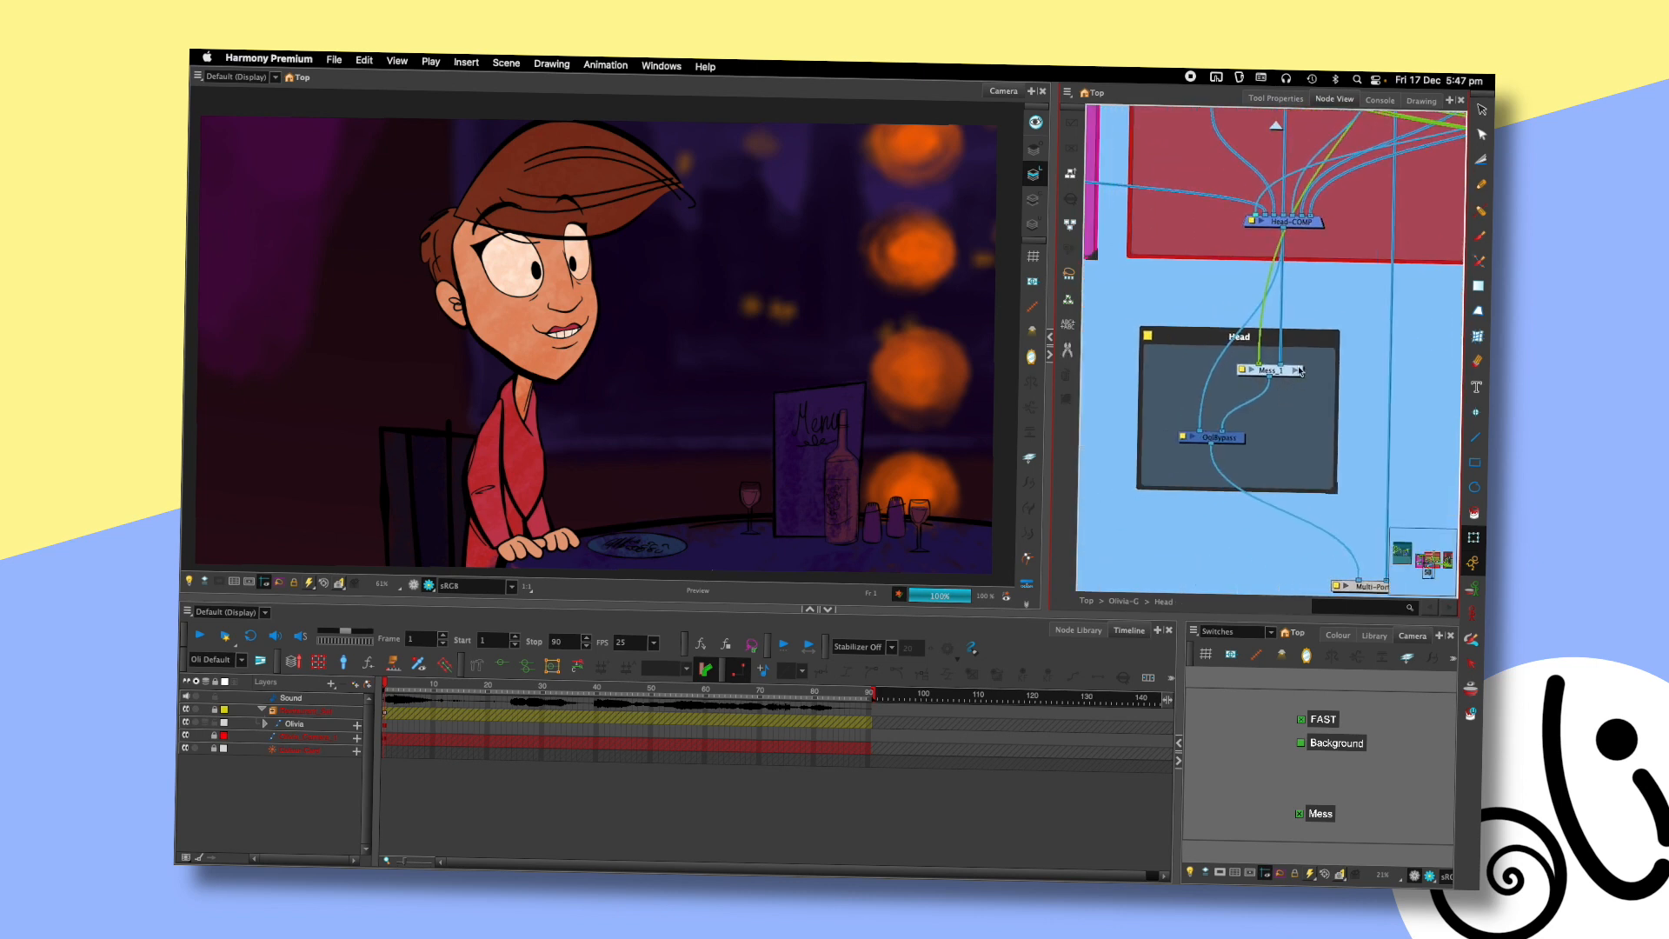
pyautogui.click(1295, 372)
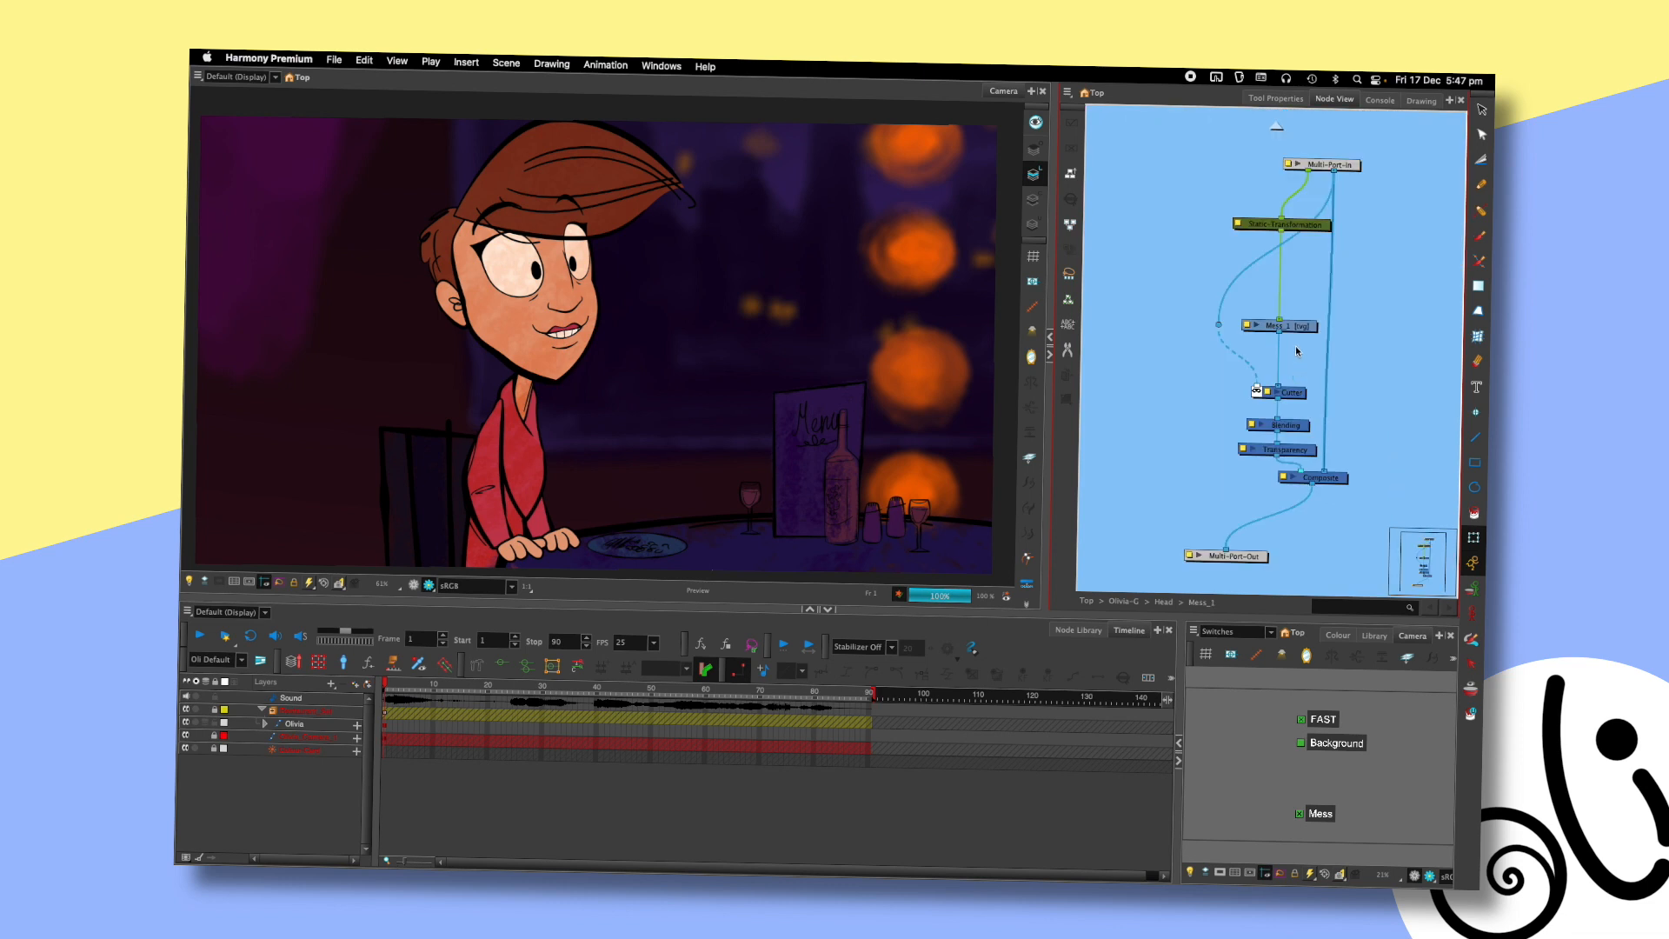
# - Examine an enlarged thumbnail of the Mess_1 drawing against light and dark backgrounds, and collapse it
pyautogui.click(1256, 327)
pyautogui.click(1297, 294)
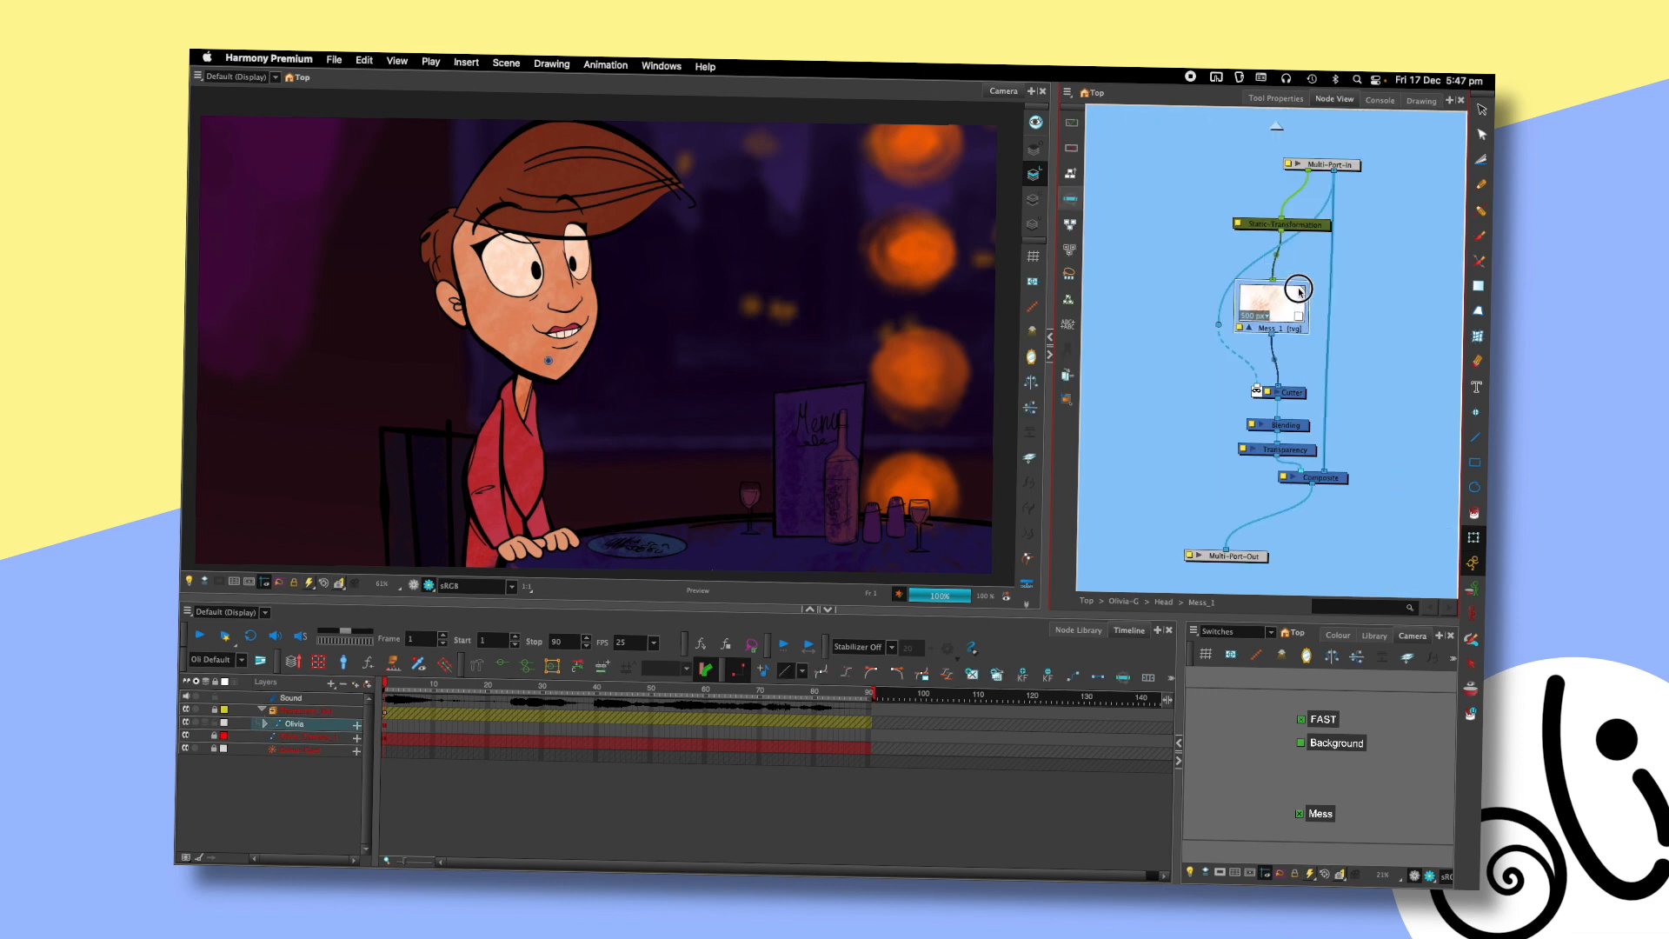
pyautogui.press('super+z')
pyautogui.moveTo(1310, 286); pyautogui.dragTo(1370, 238)
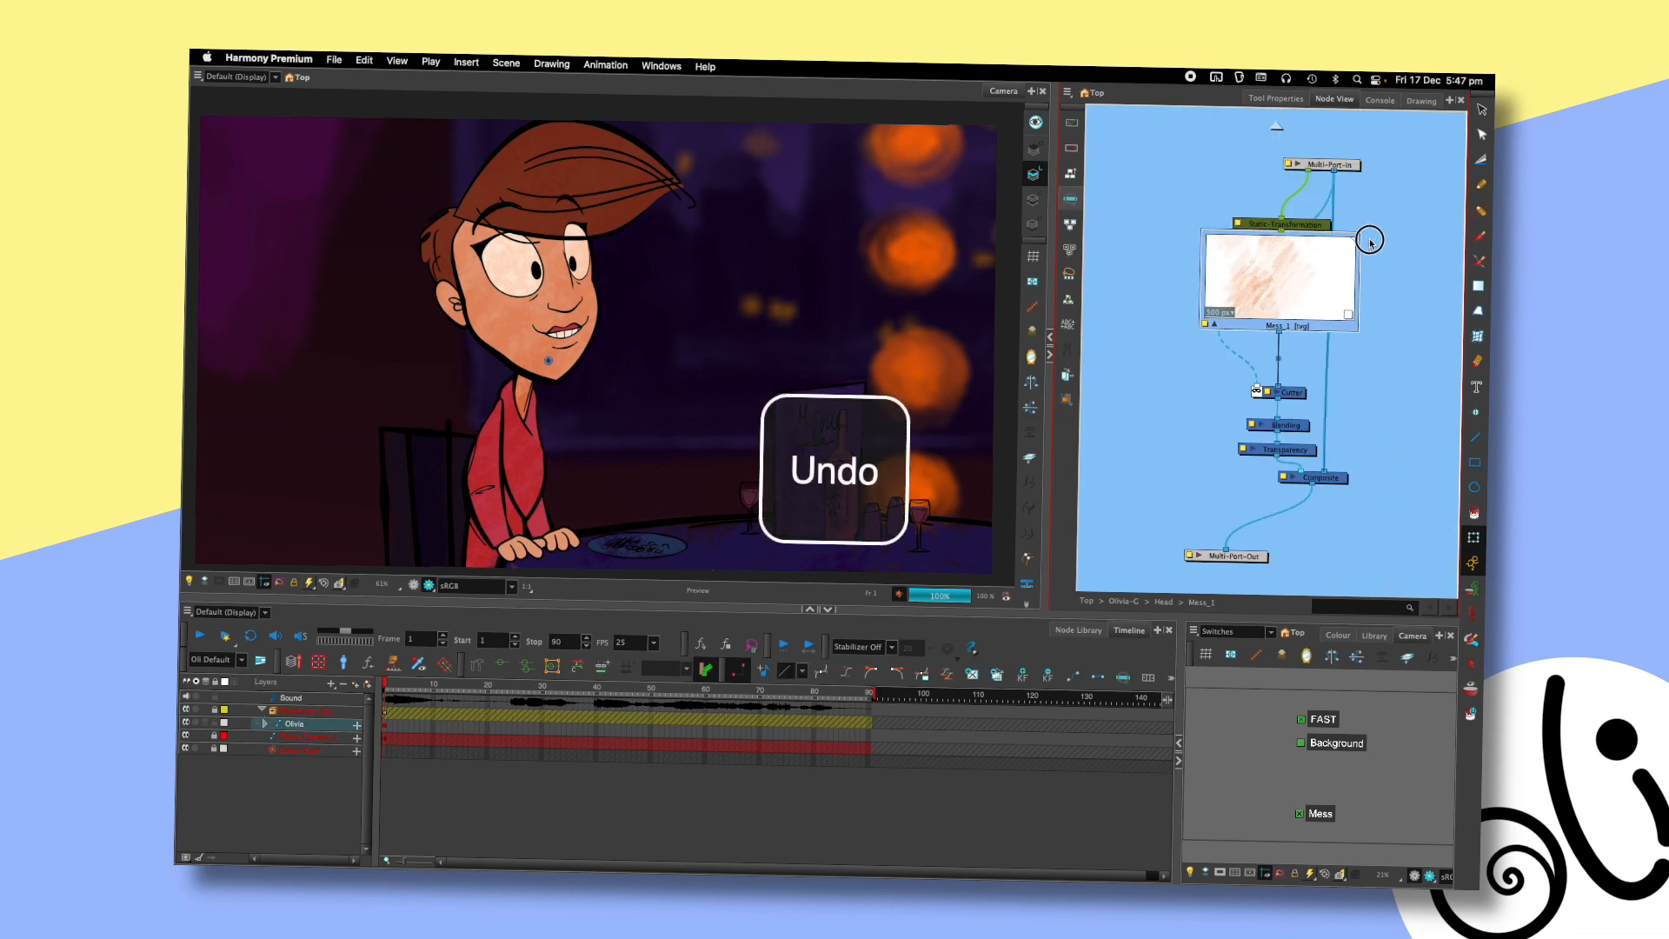
pyautogui.click(1350, 316)
pyautogui.click(1351, 316)
pyautogui.click(1351, 315)
pyautogui.click(1350, 315)
pyautogui.click(1350, 315)
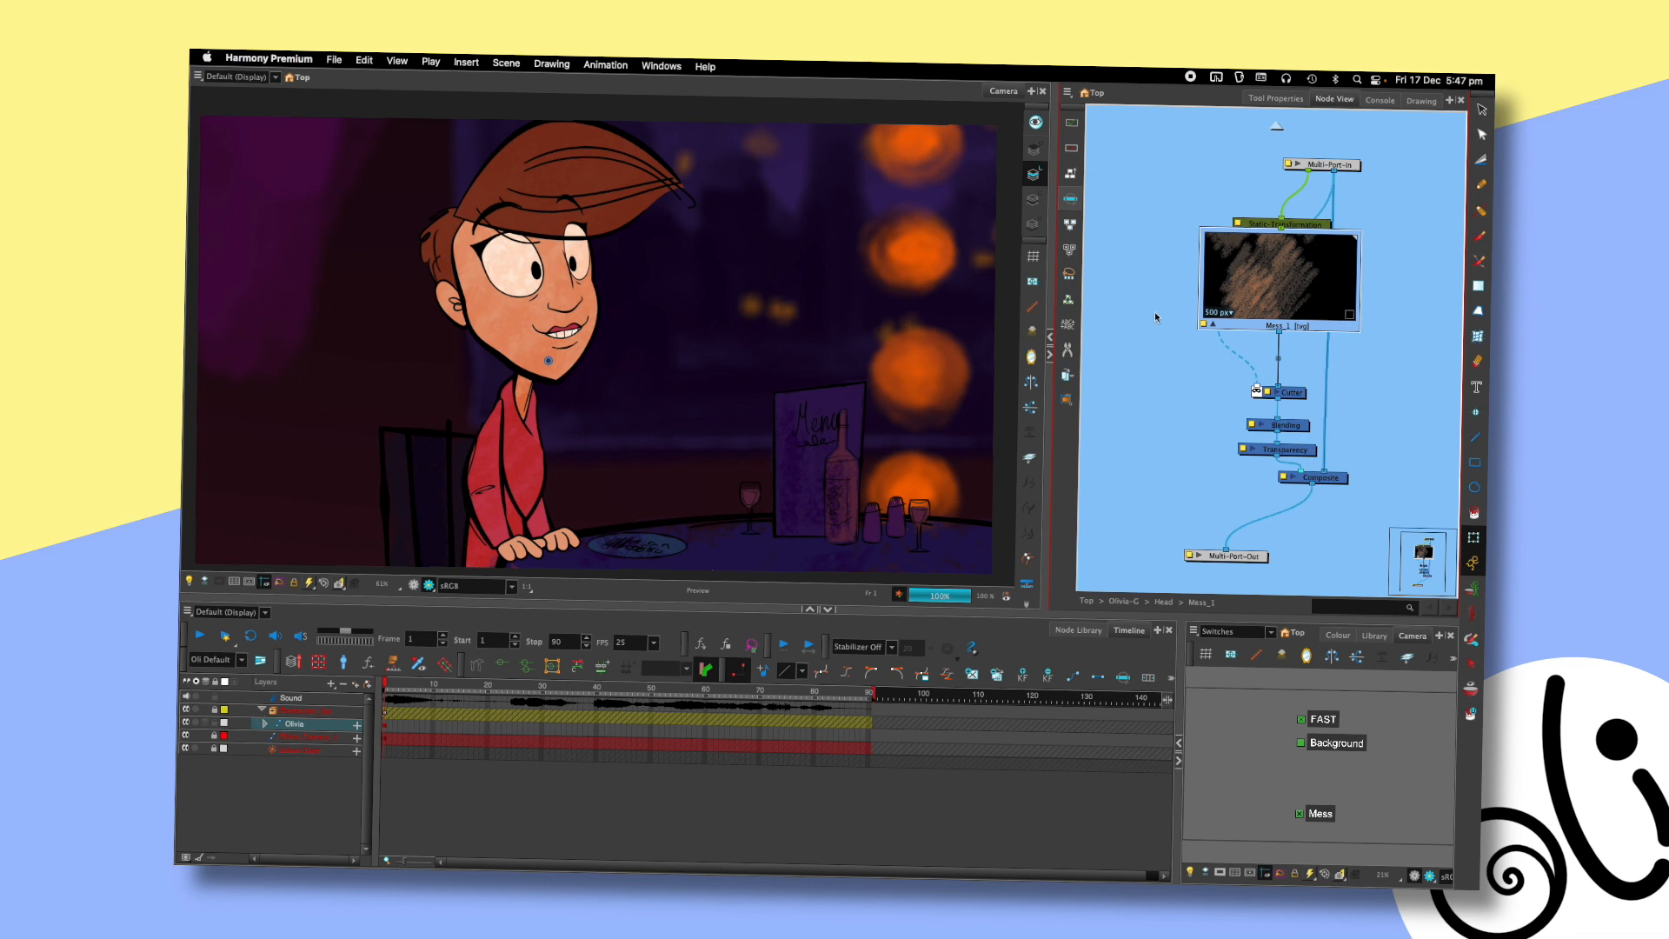
pyautogui.click(1217, 326)
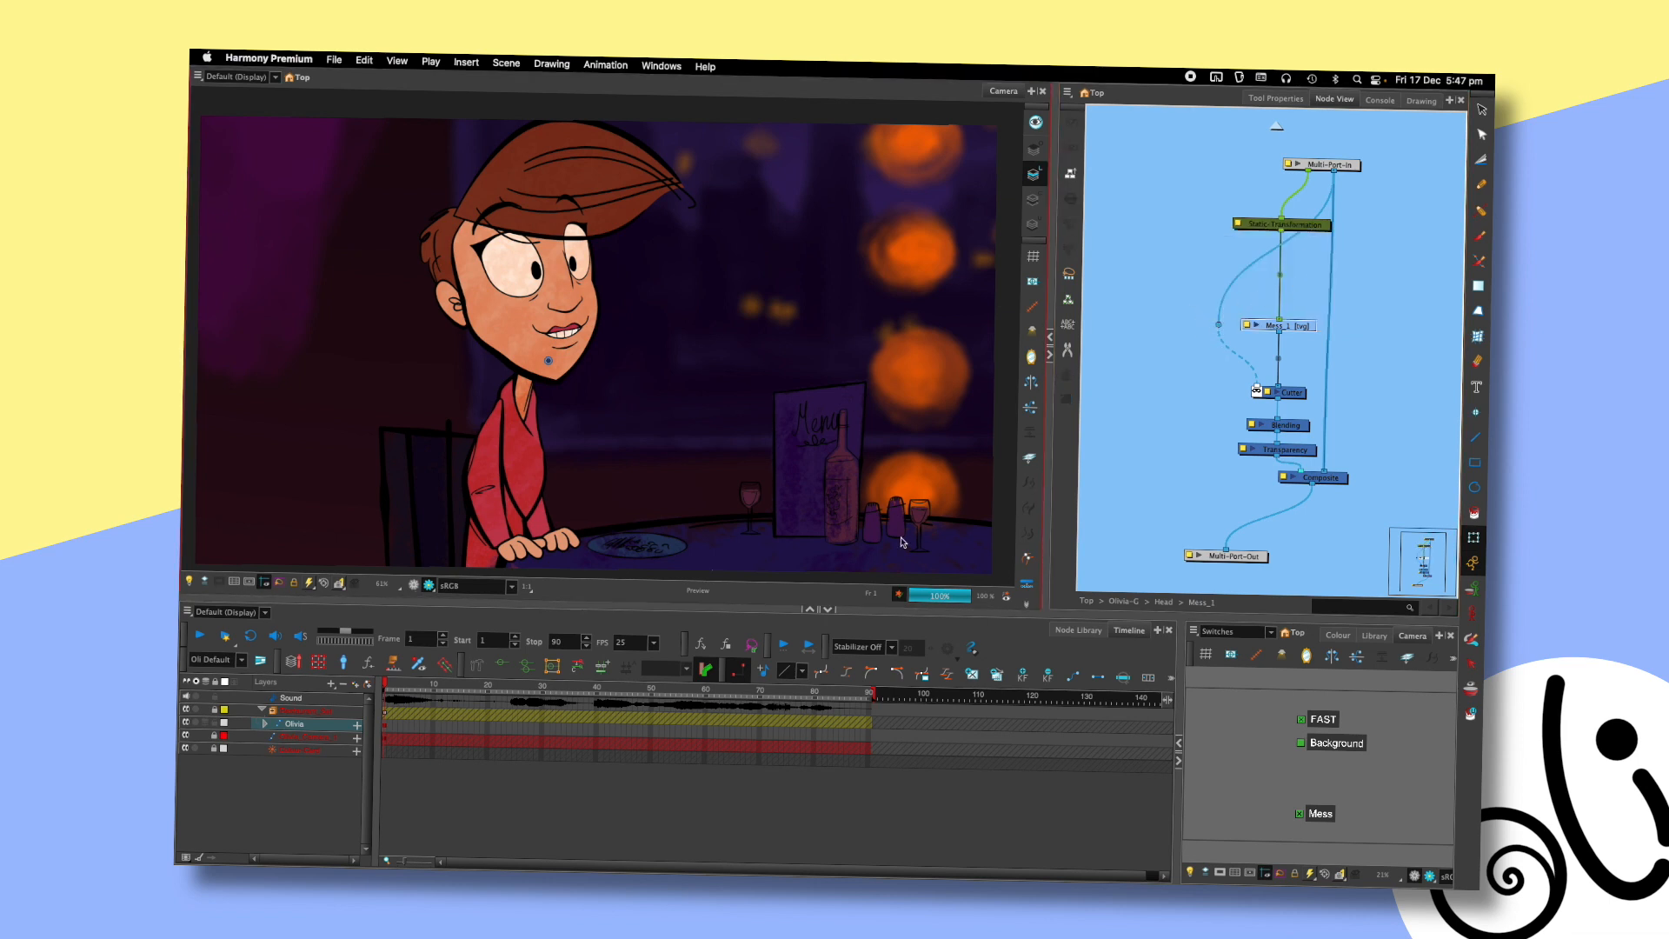
# - Inspect the Blending node's properties and its available blend modes, keeping Multiply
pyautogui.click(1303, 326)
pyautogui.click(1251, 425)
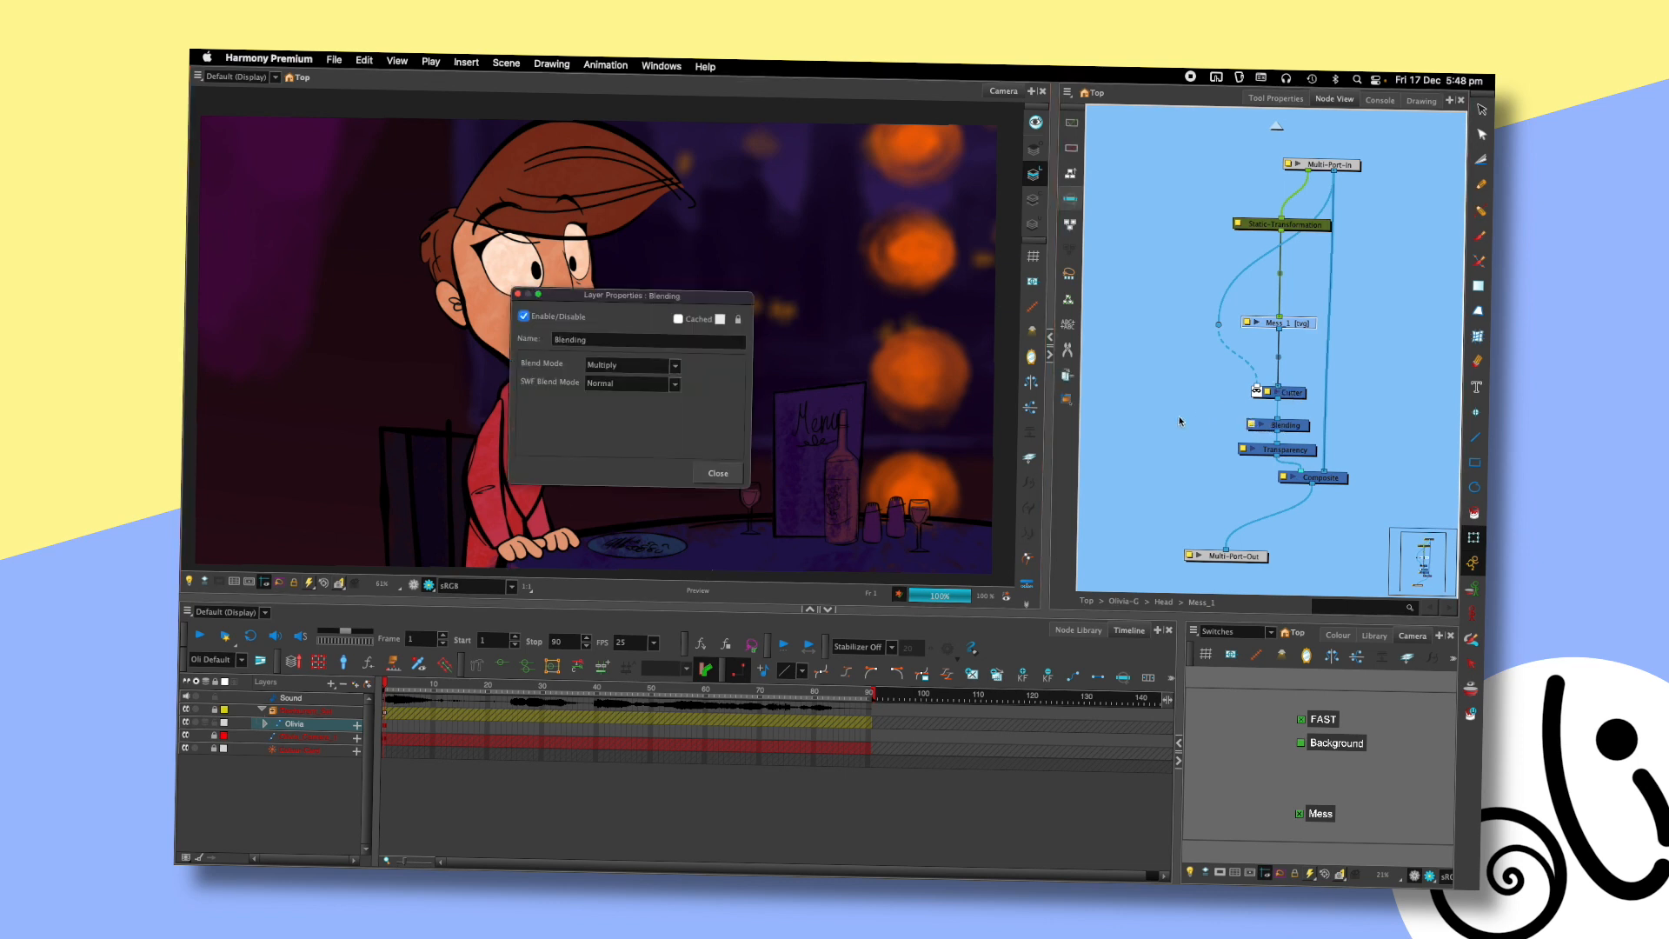
pyautogui.click(675, 366)
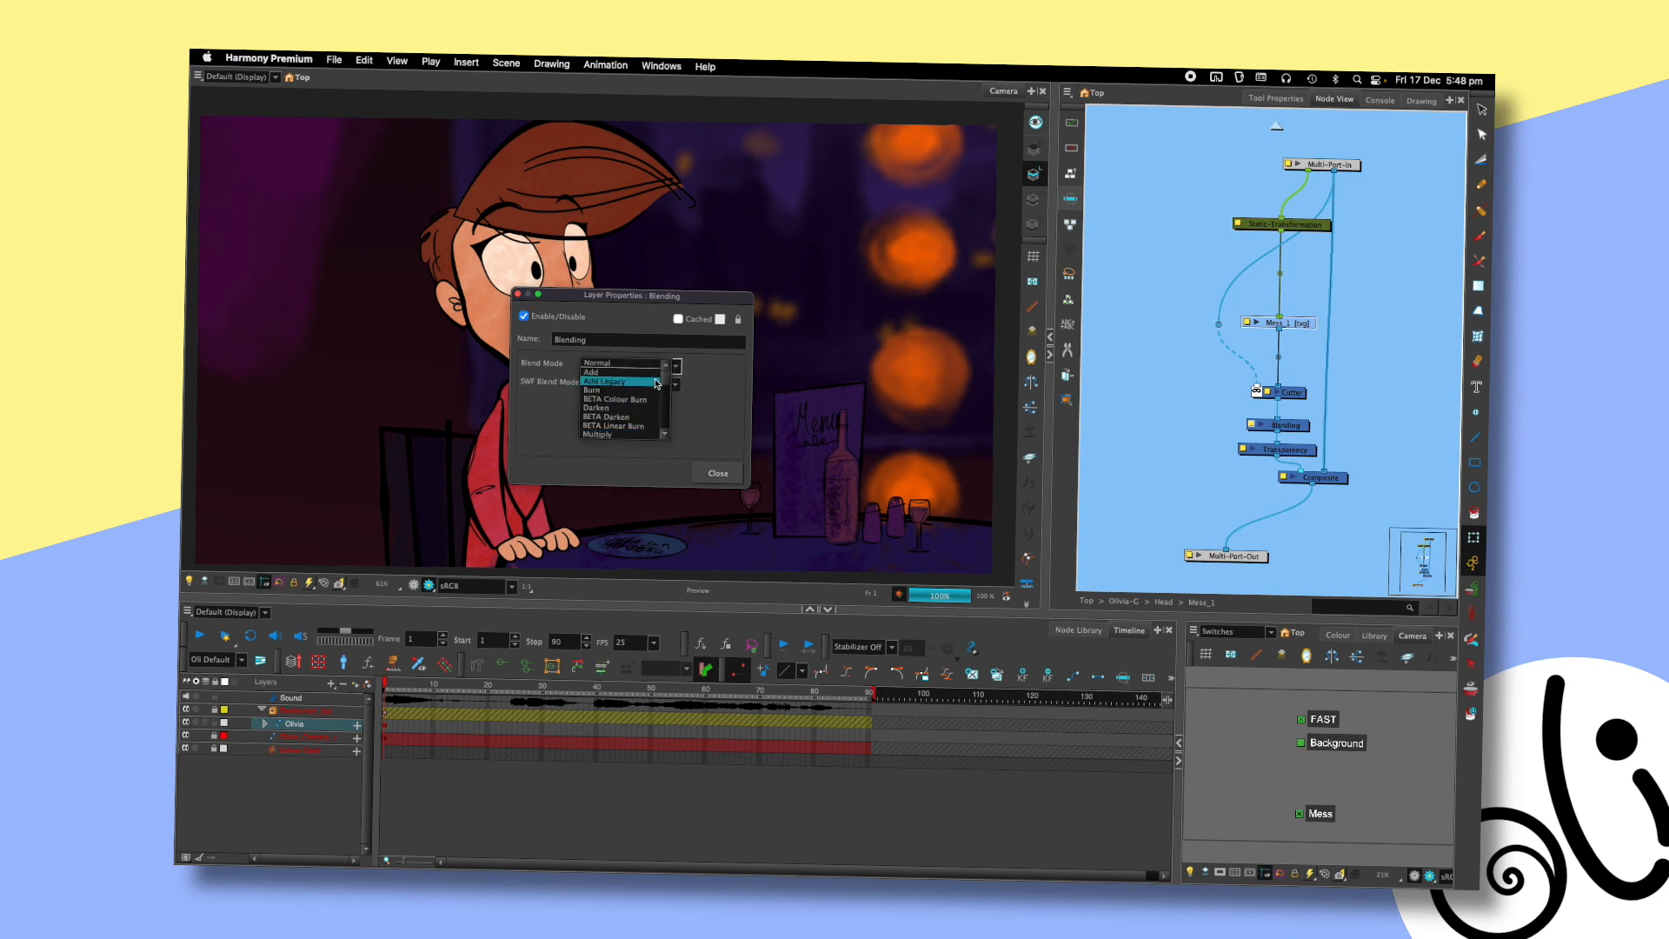
pyautogui.click(709, 394)
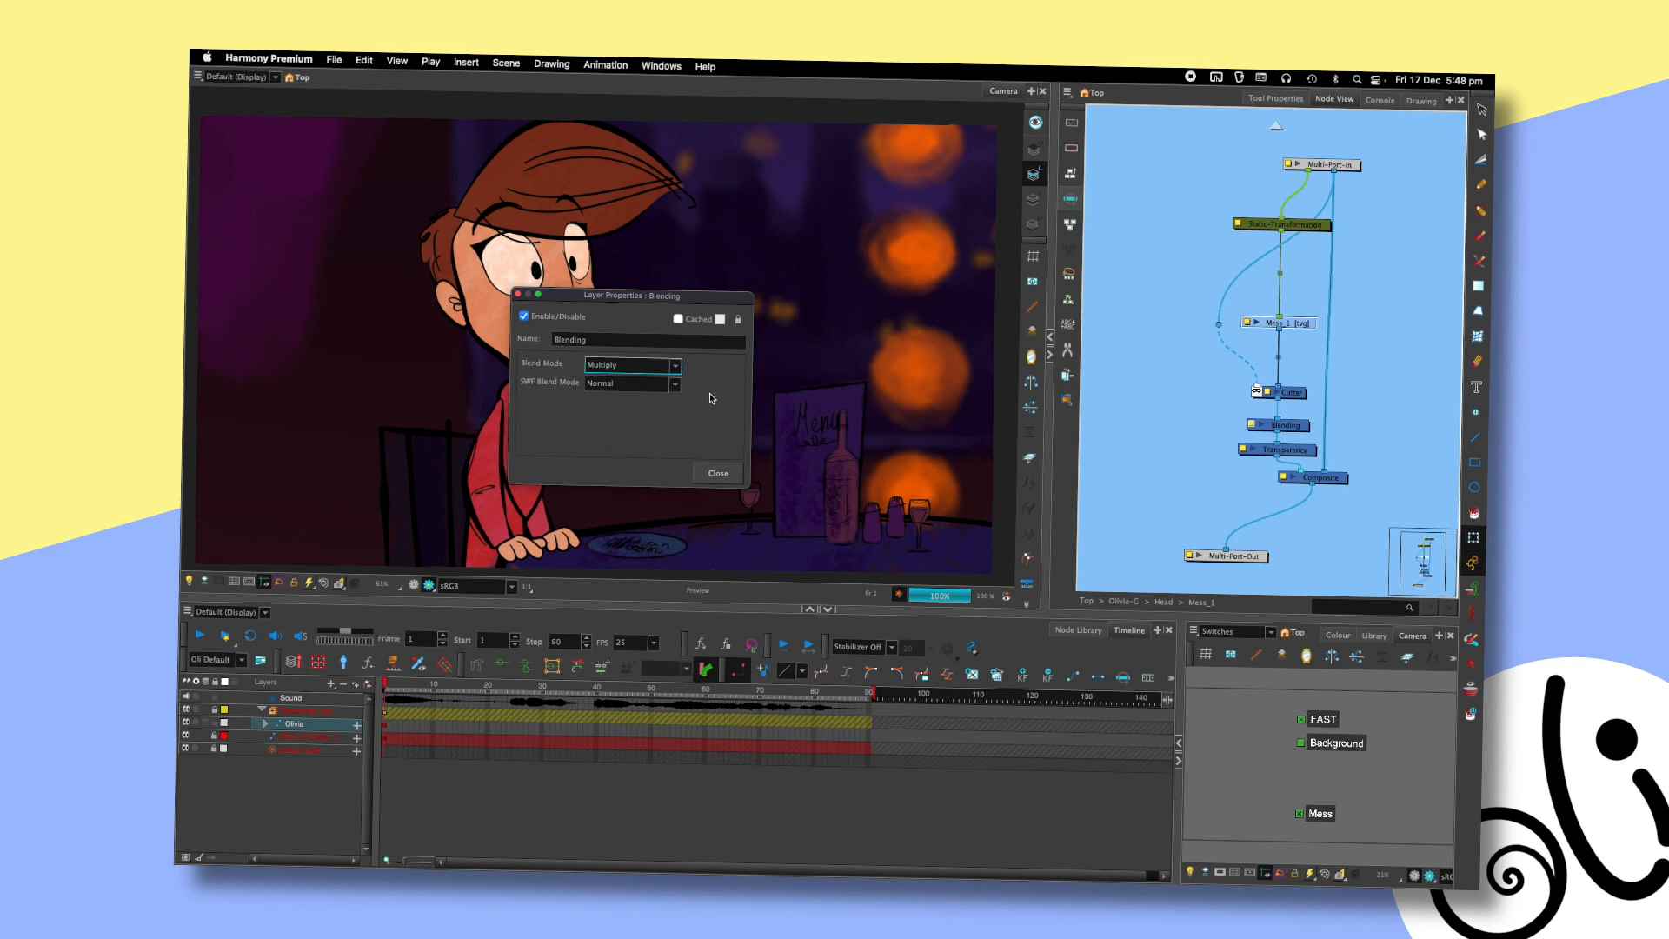
pyautogui.click(702, 477)
pyautogui.moveTo(1296, 425); pyautogui.dragTo(1296, 421)
# - Inspect the Transparency node's properties in the Mess_1 group and close them
pyautogui.click(1296, 450)
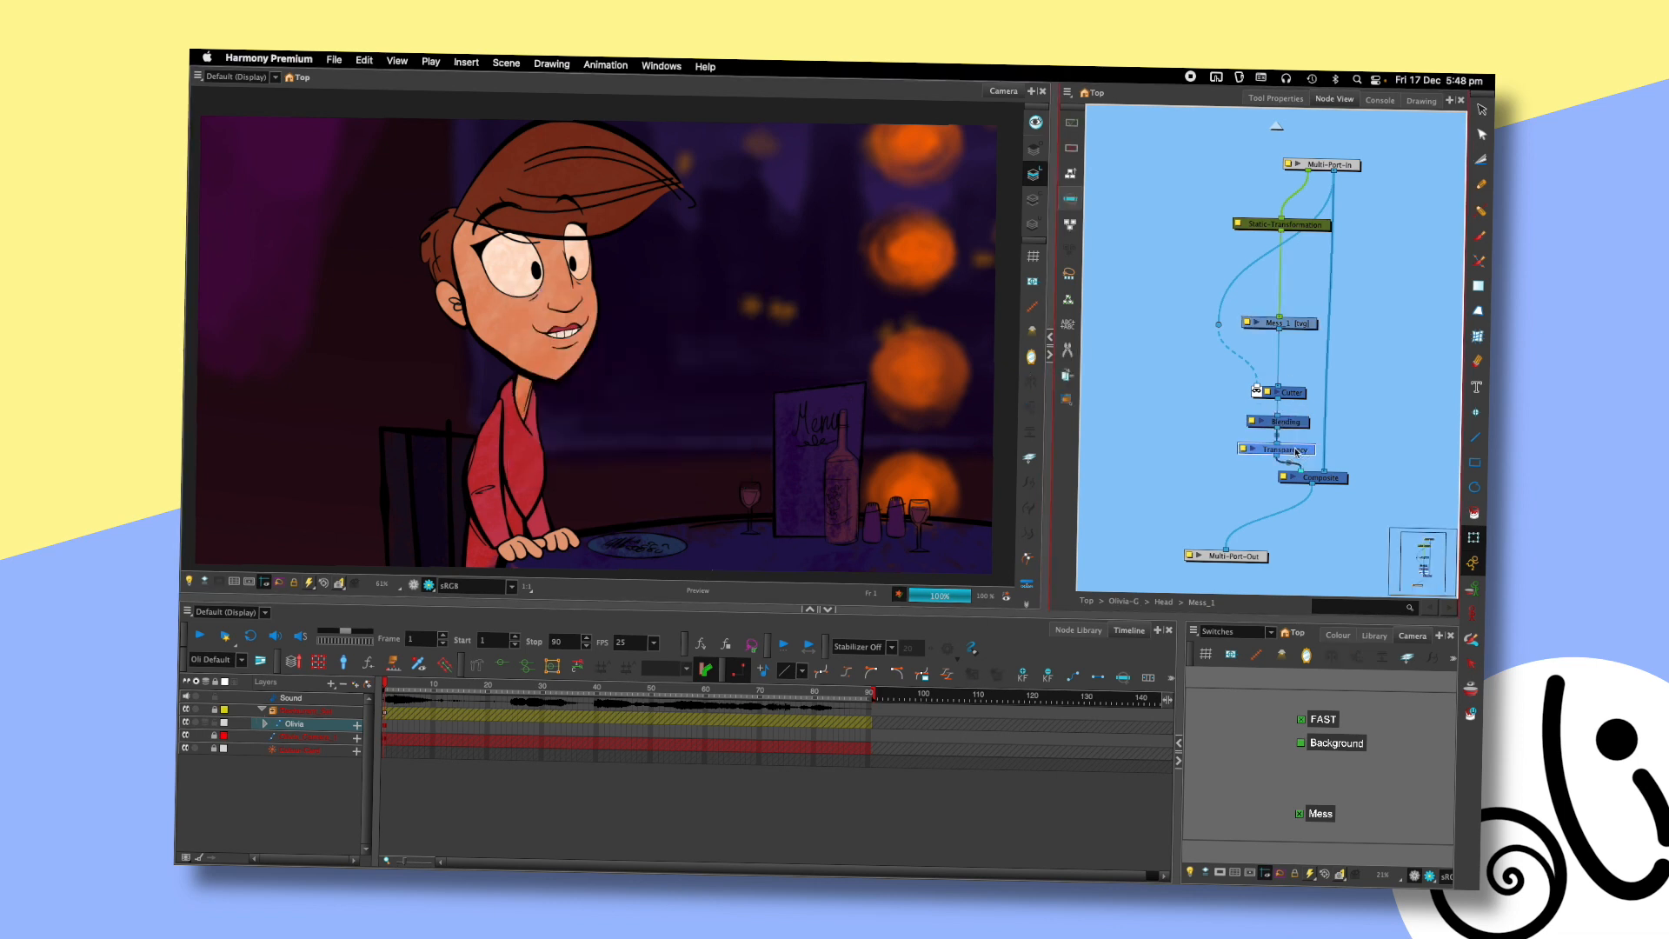
pyautogui.doubleClick(1243, 452)
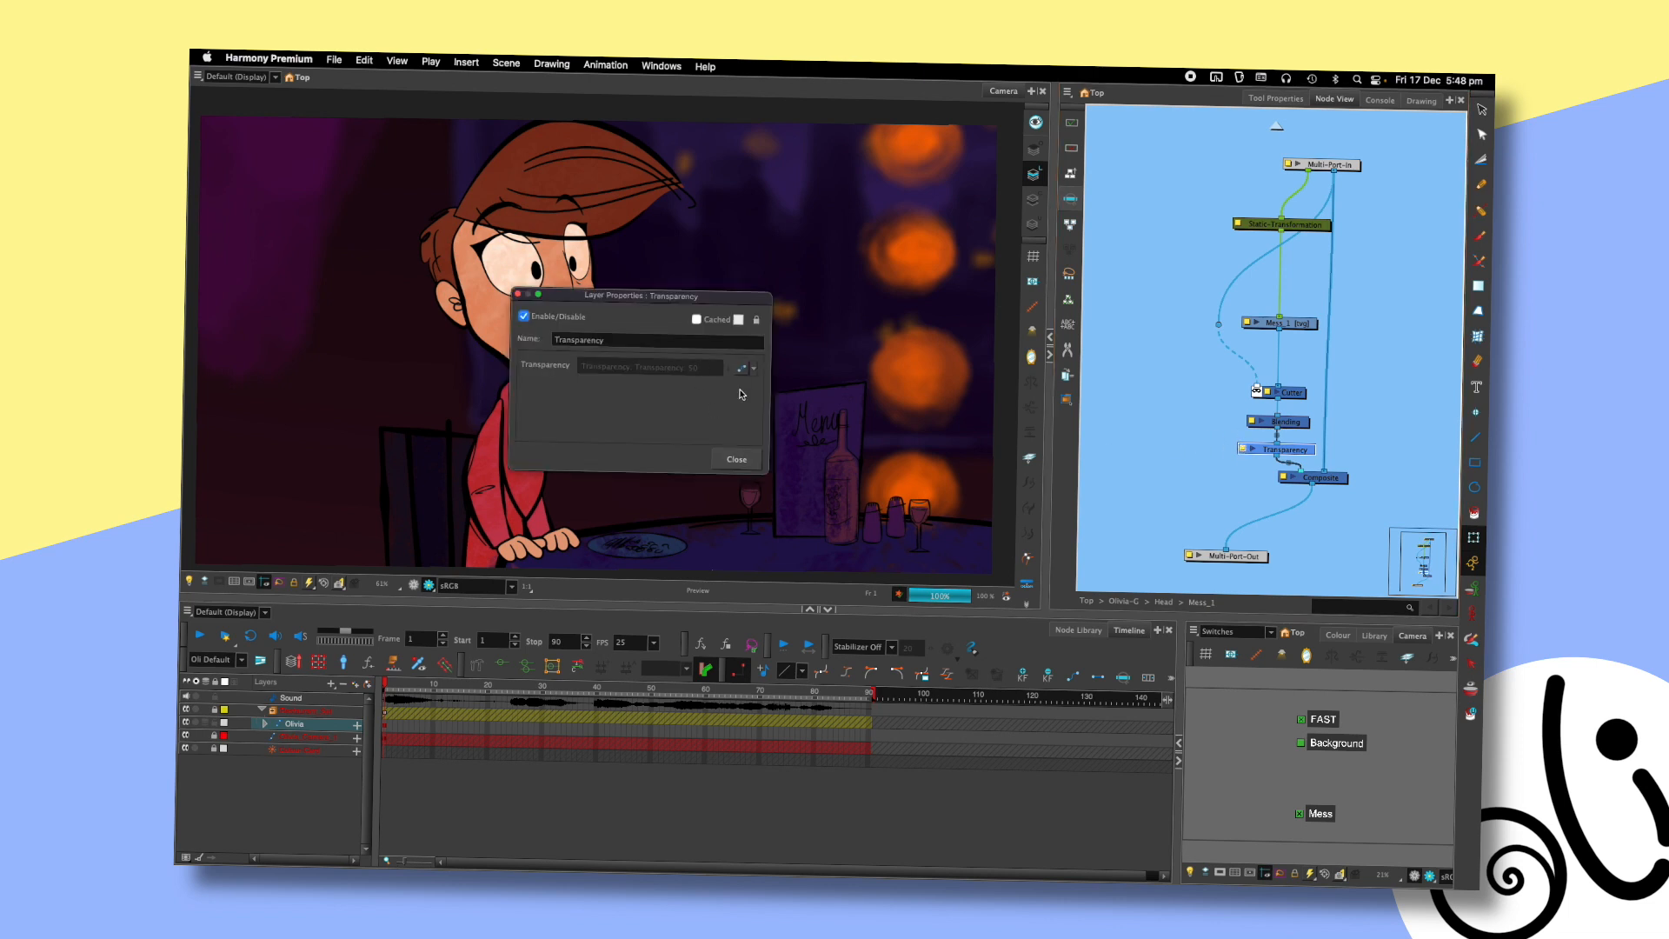
pyautogui.click(737, 458)
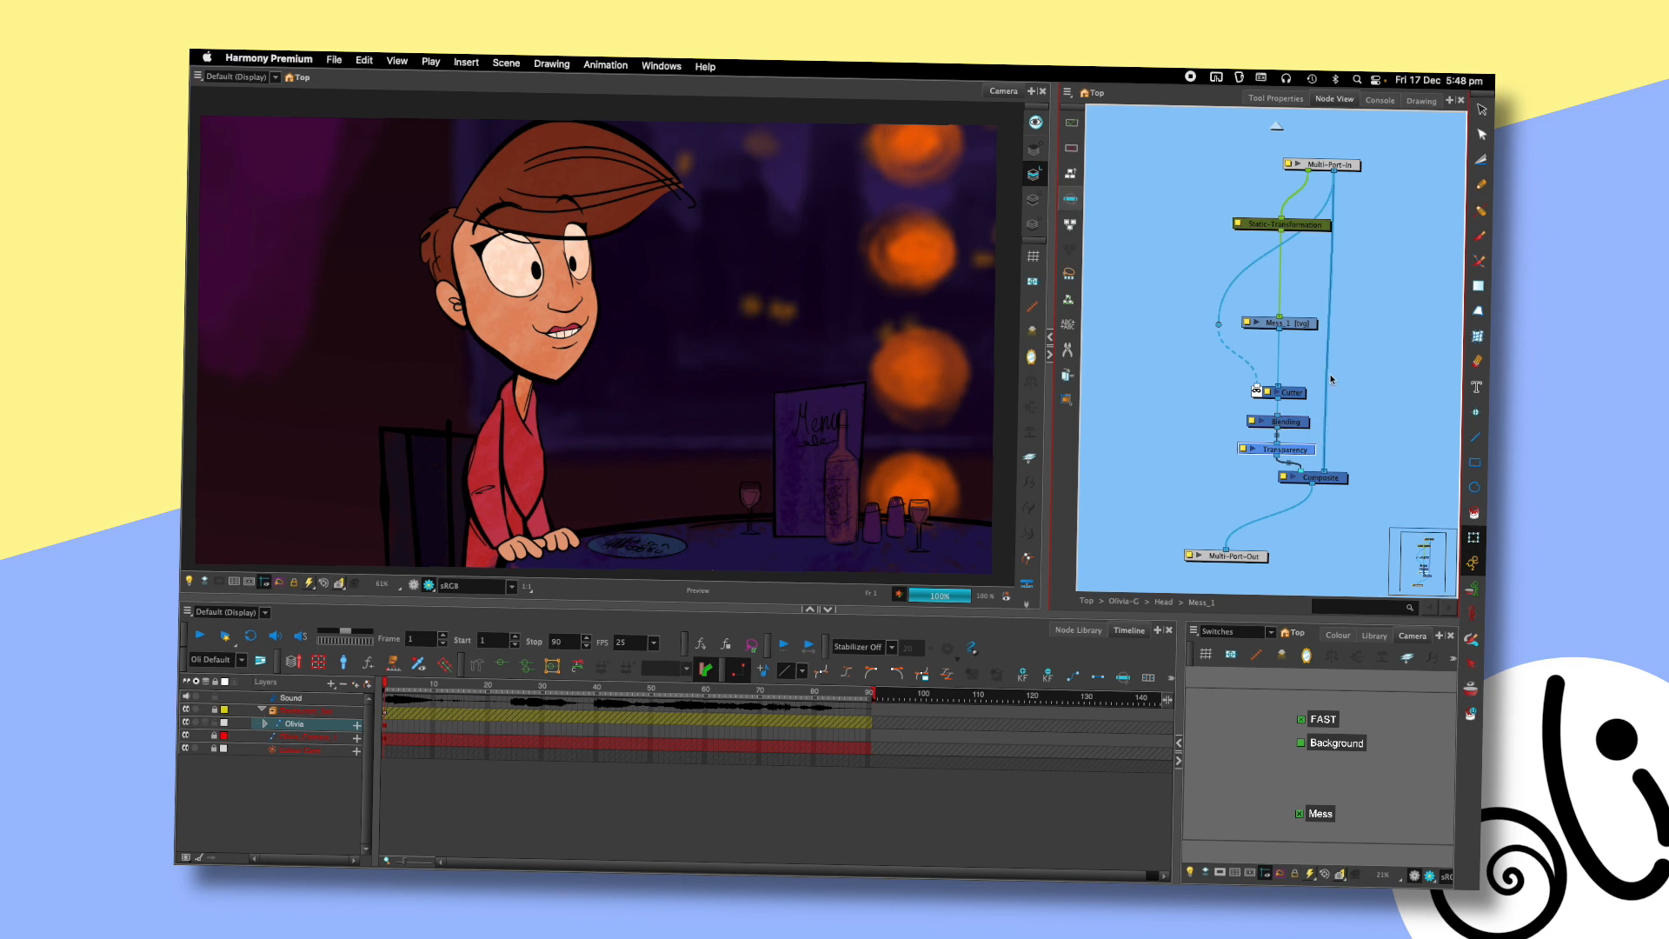
# - Move the Composite node farther below the Transparency node and check how the Mess_1 drawing feeds into it
pyautogui.moveTo(1339, 485); pyautogui.dragTo(1348, 489)
pyautogui.click(1298, 506)
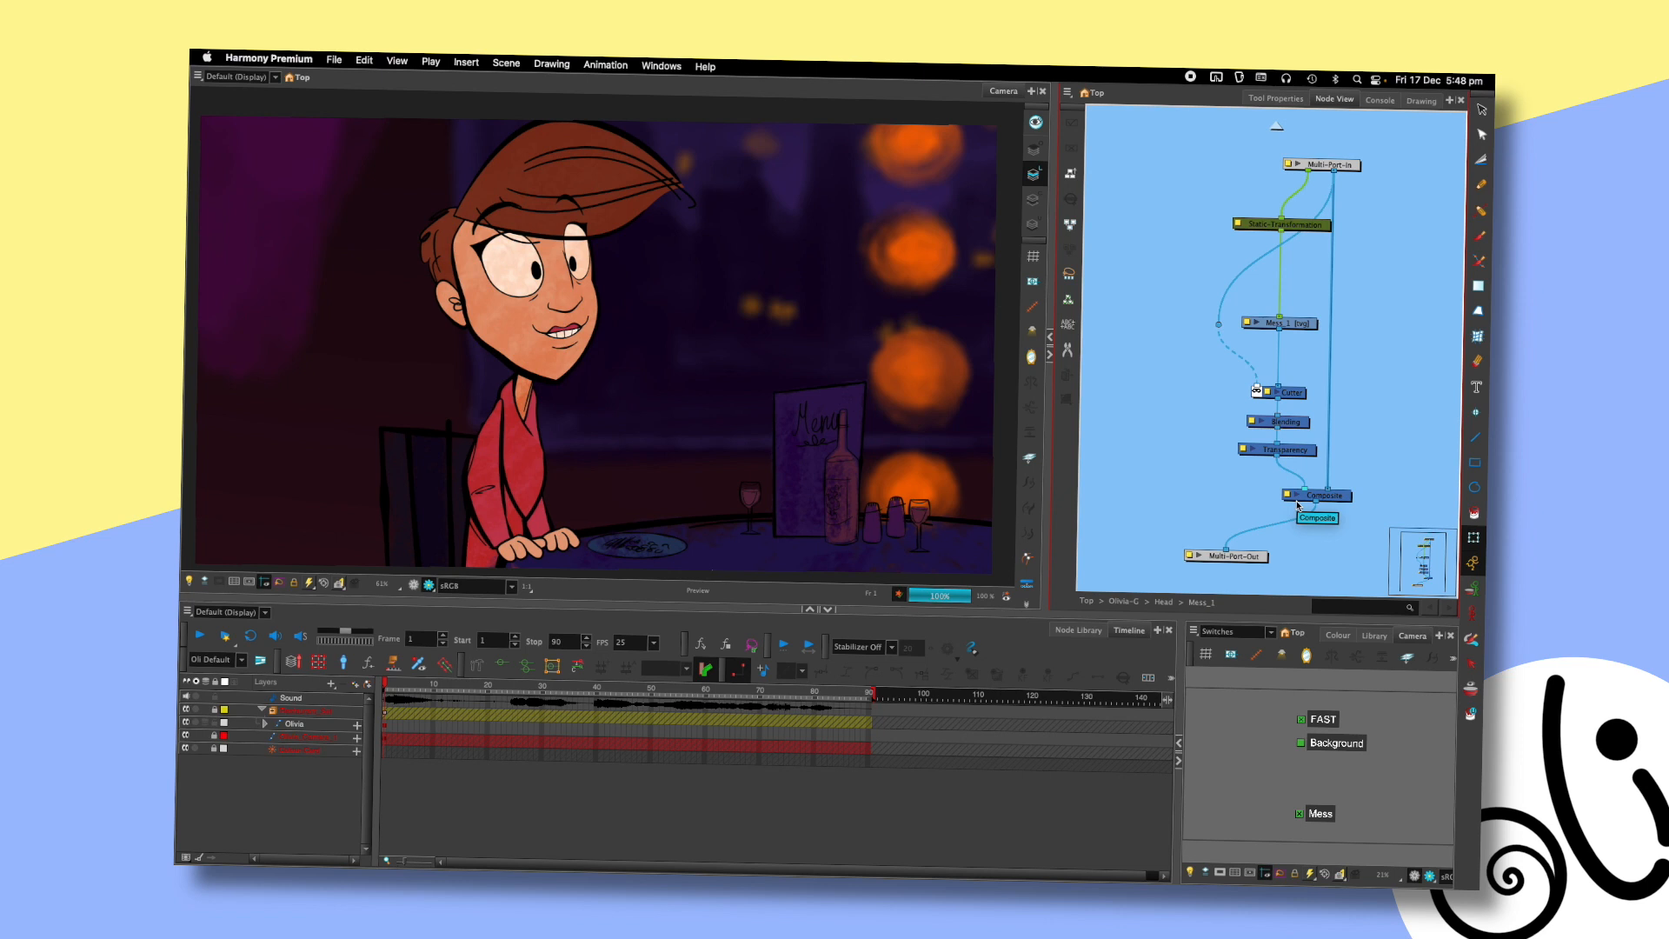
pyautogui.click(1288, 324)
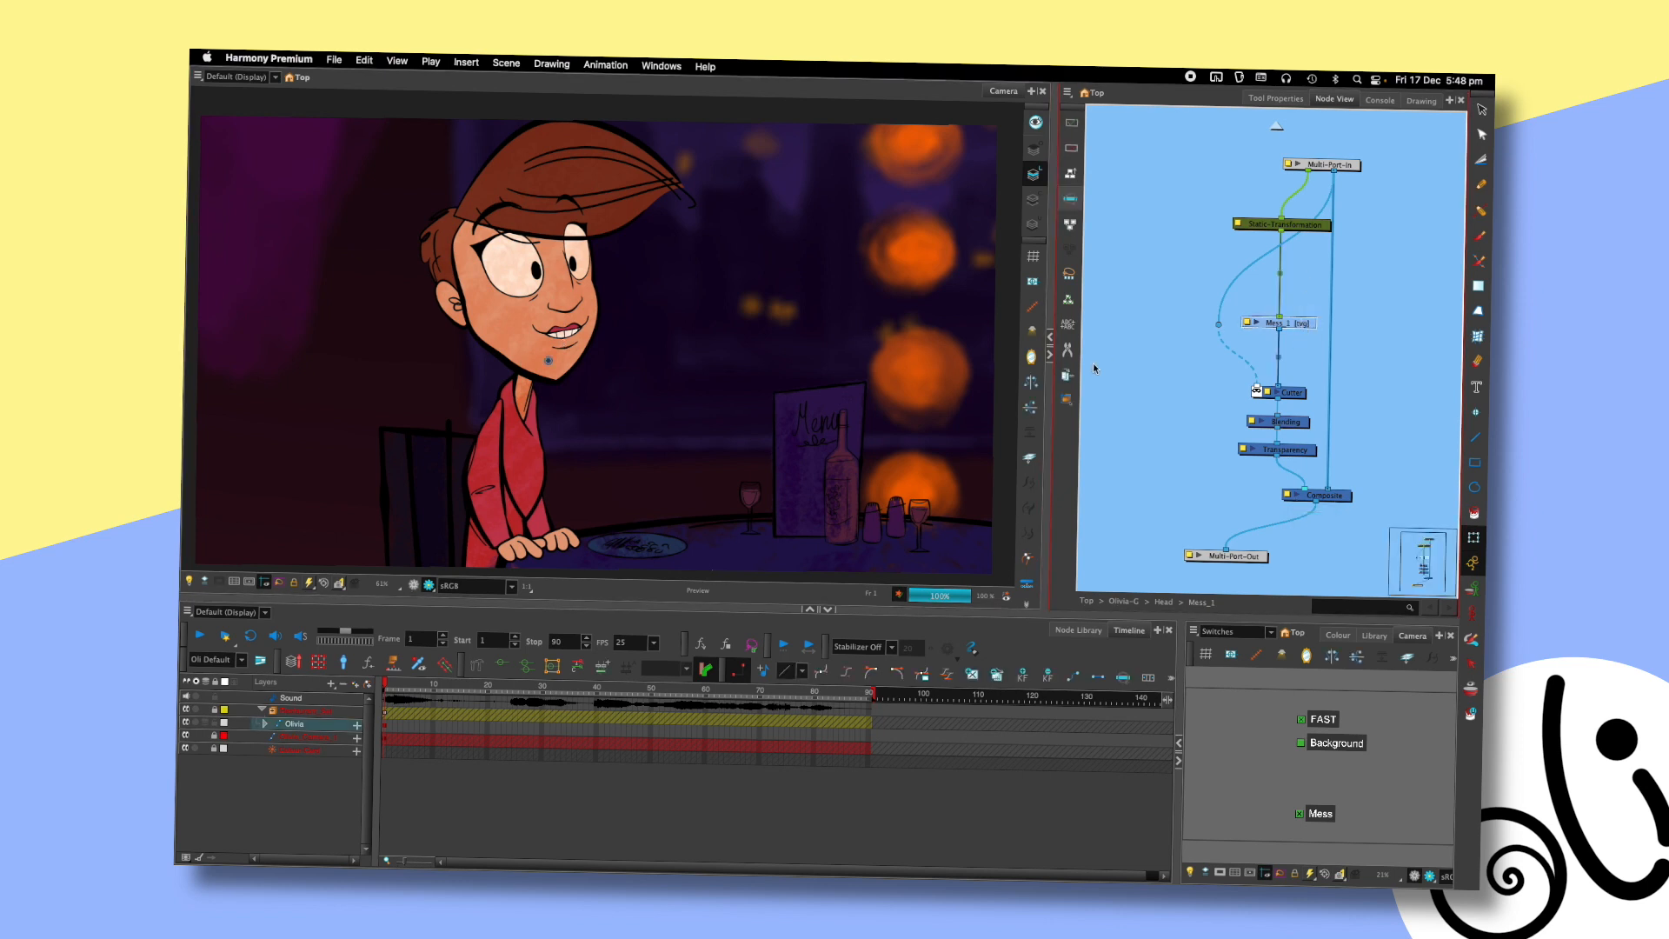
pyautogui.moveTo(1355, 467); pyautogui.dragTo(1266, 496)
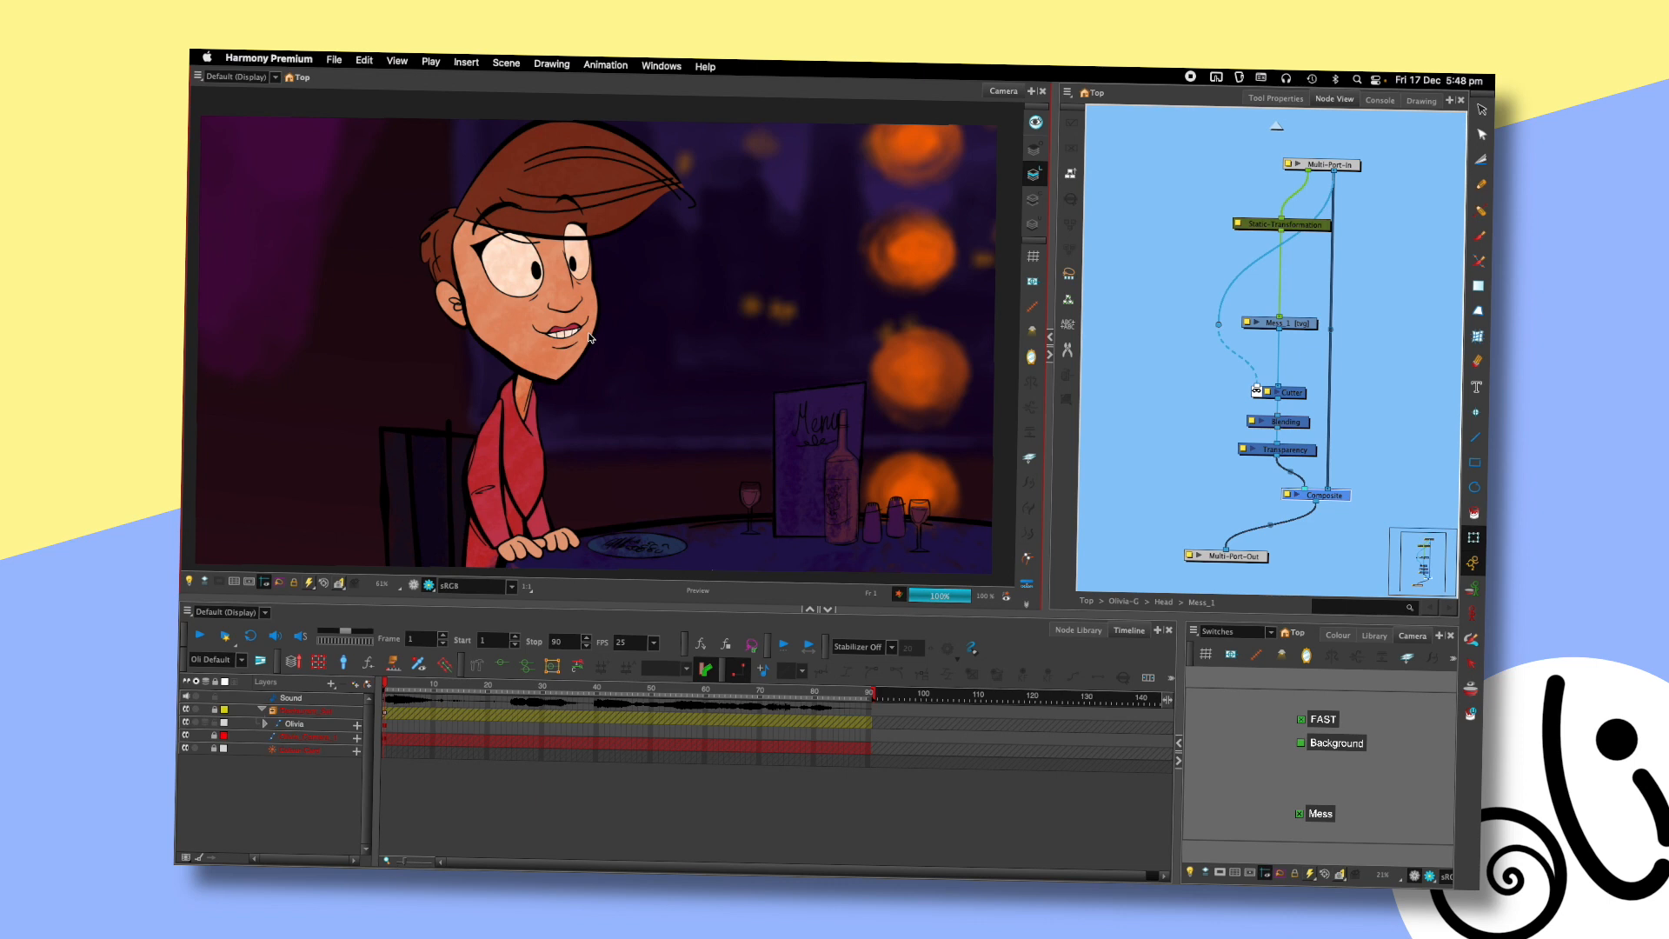
# - Check the Composite node's properties, move Multi-Port-Out directly beneath it and return to the Head group
pyautogui.doubleClick(1292, 496)
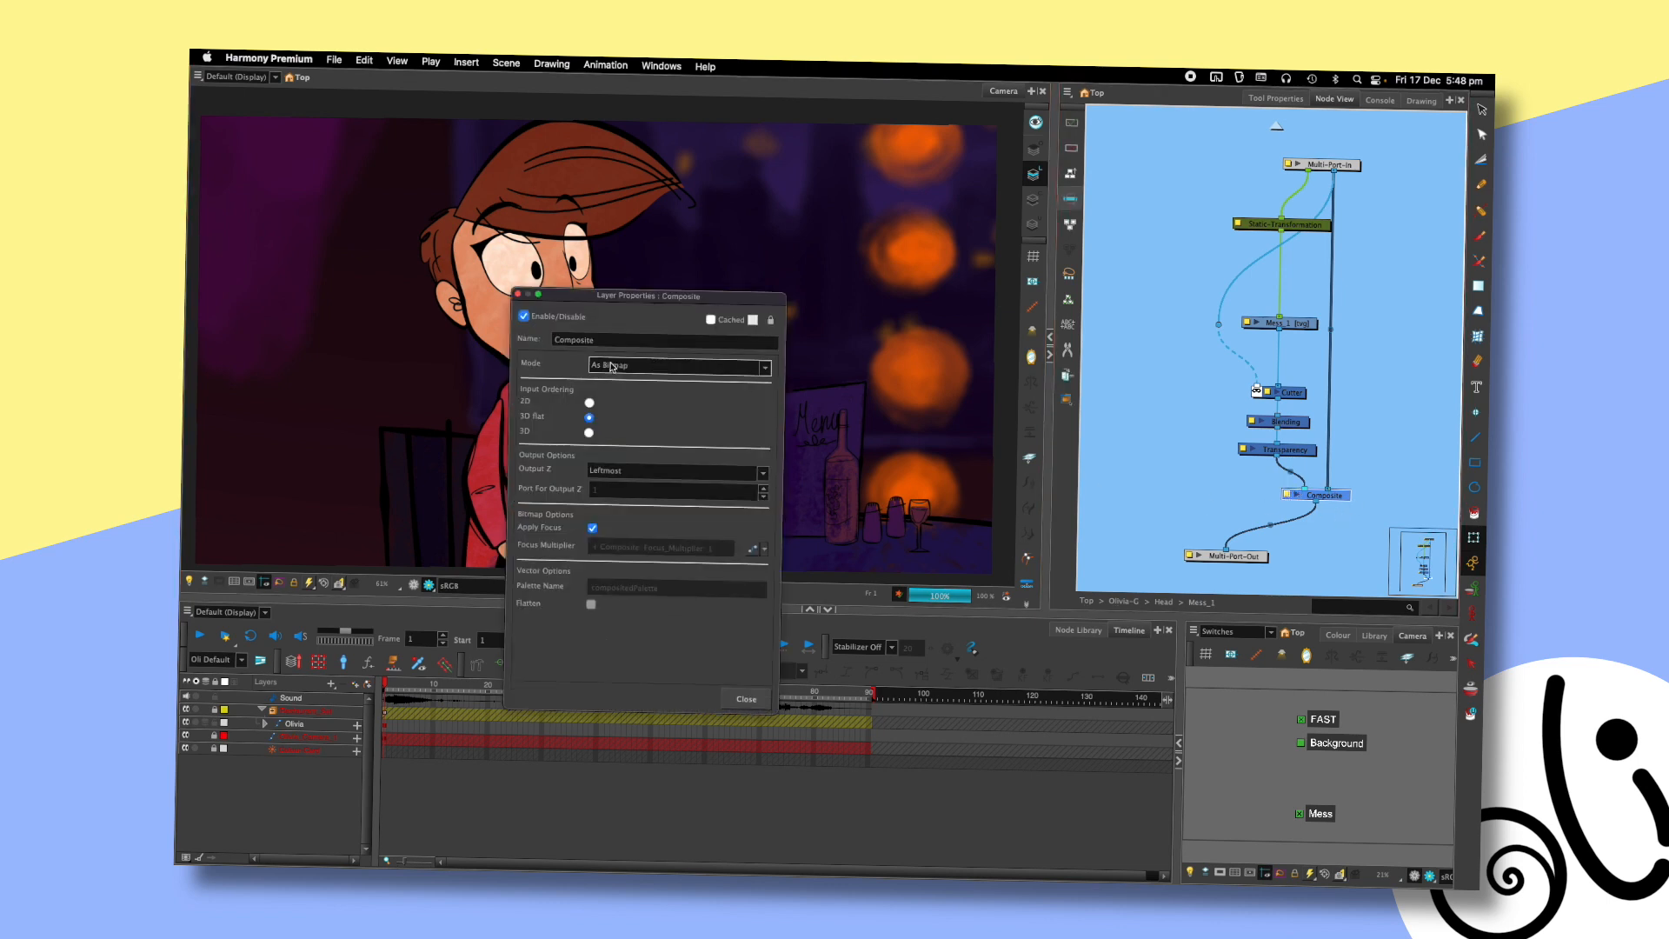
pyautogui.click(744, 701)
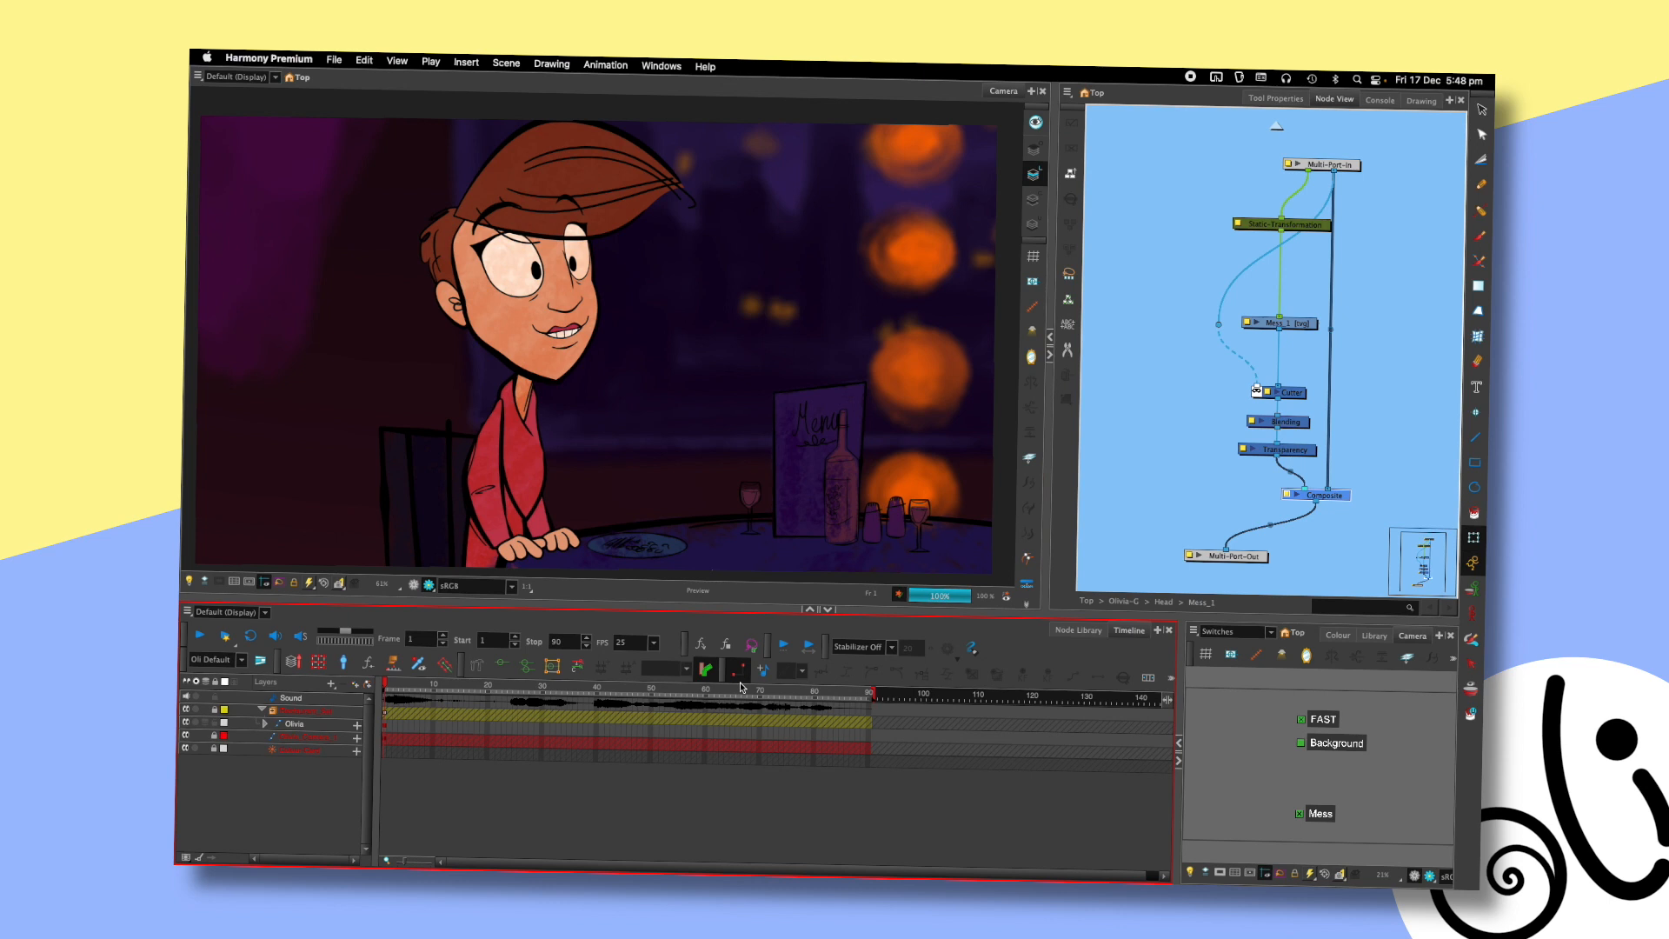
pyautogui.moveTo(1248, 556); pyautogui.dragTo(1339, 558)
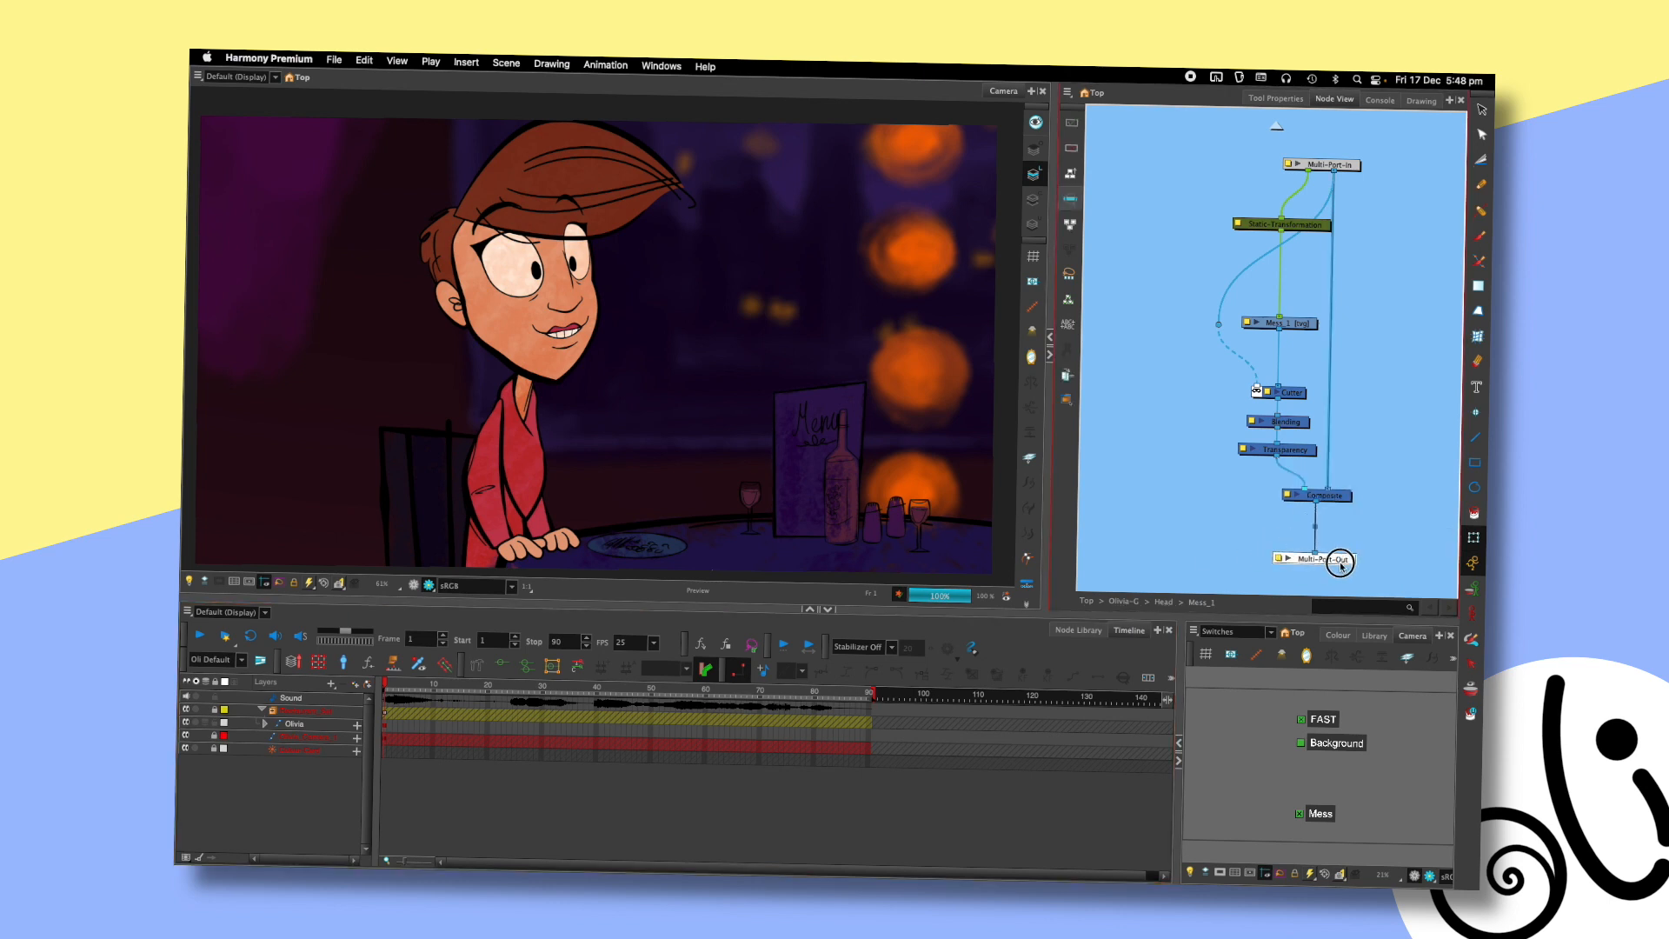
pyautogui.click(1276, 127)
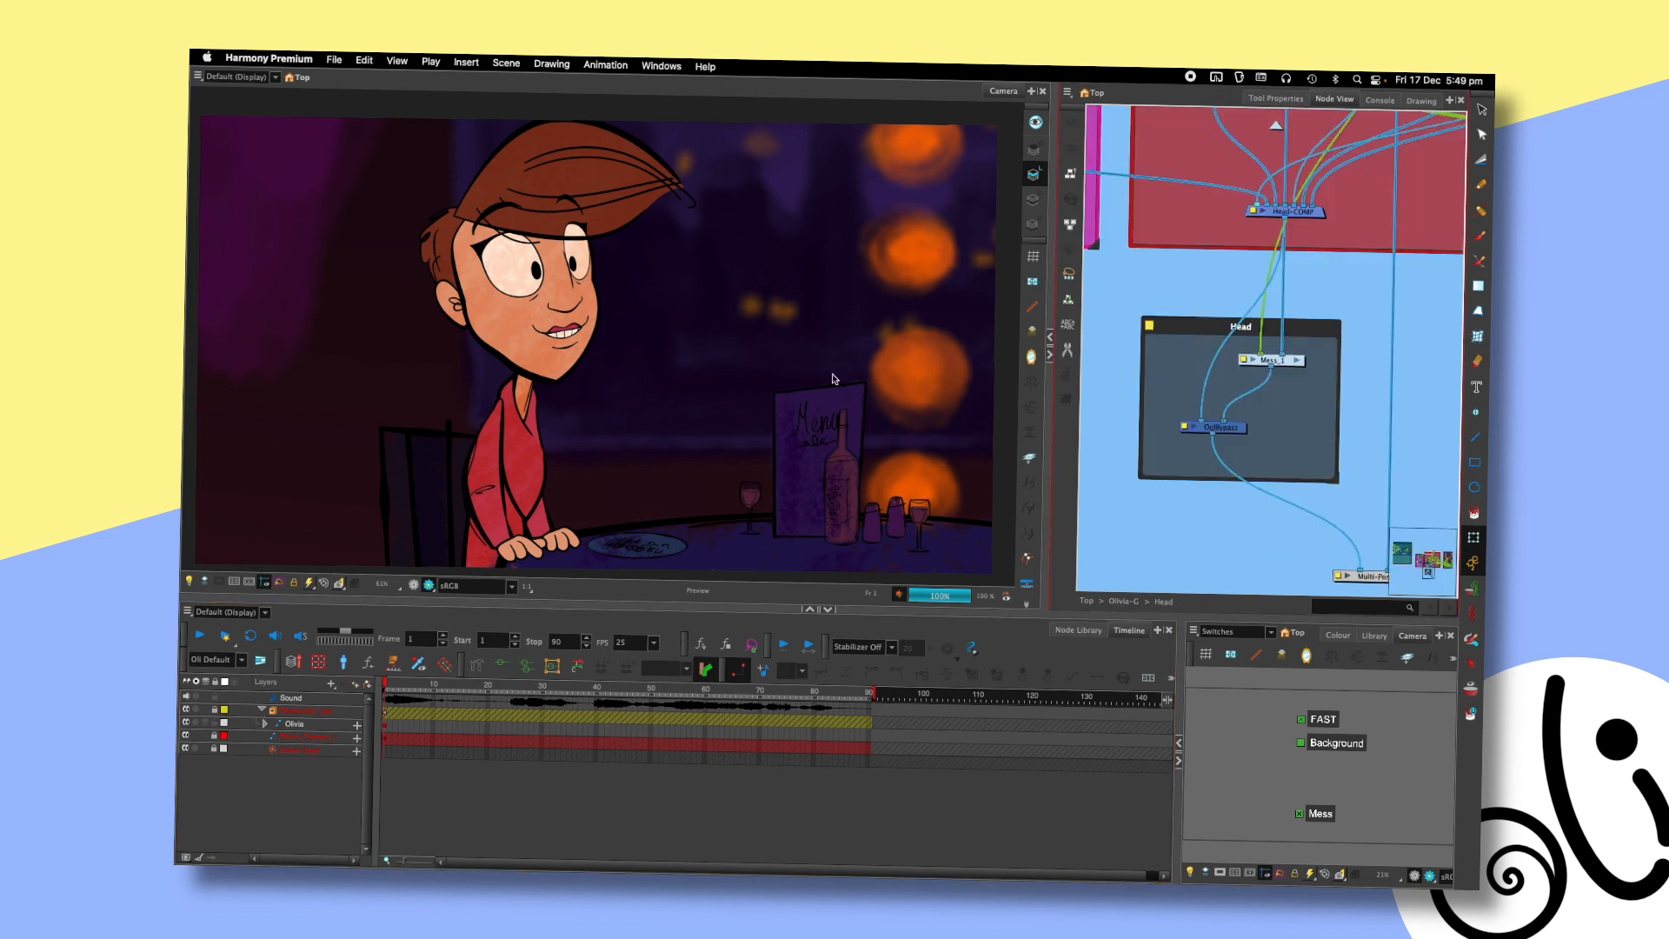
# - Switch the camera to the OpenGL view and select Olivia's head and arm drawings to examine the extent of their bounding boxes
pyautogui.scroll(-5, 833, 378)
pyautogui.scroll(1, 832, 379)
pyautogui.click(414, 585)
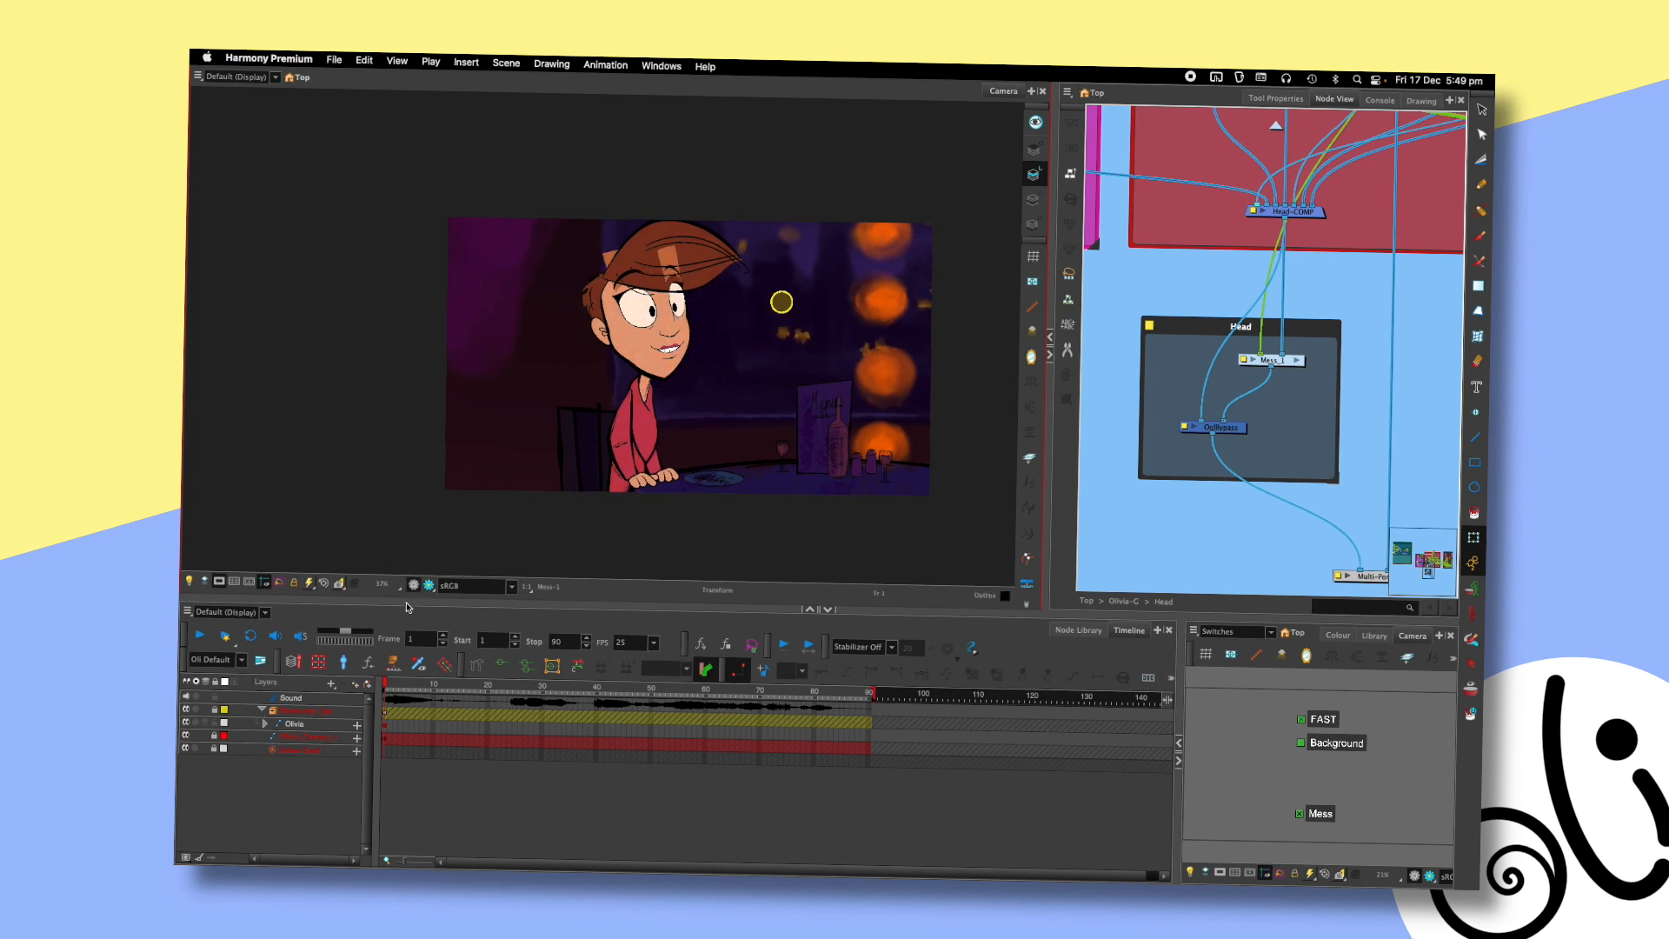
pyautogui.scroll(-2, 631, 313)
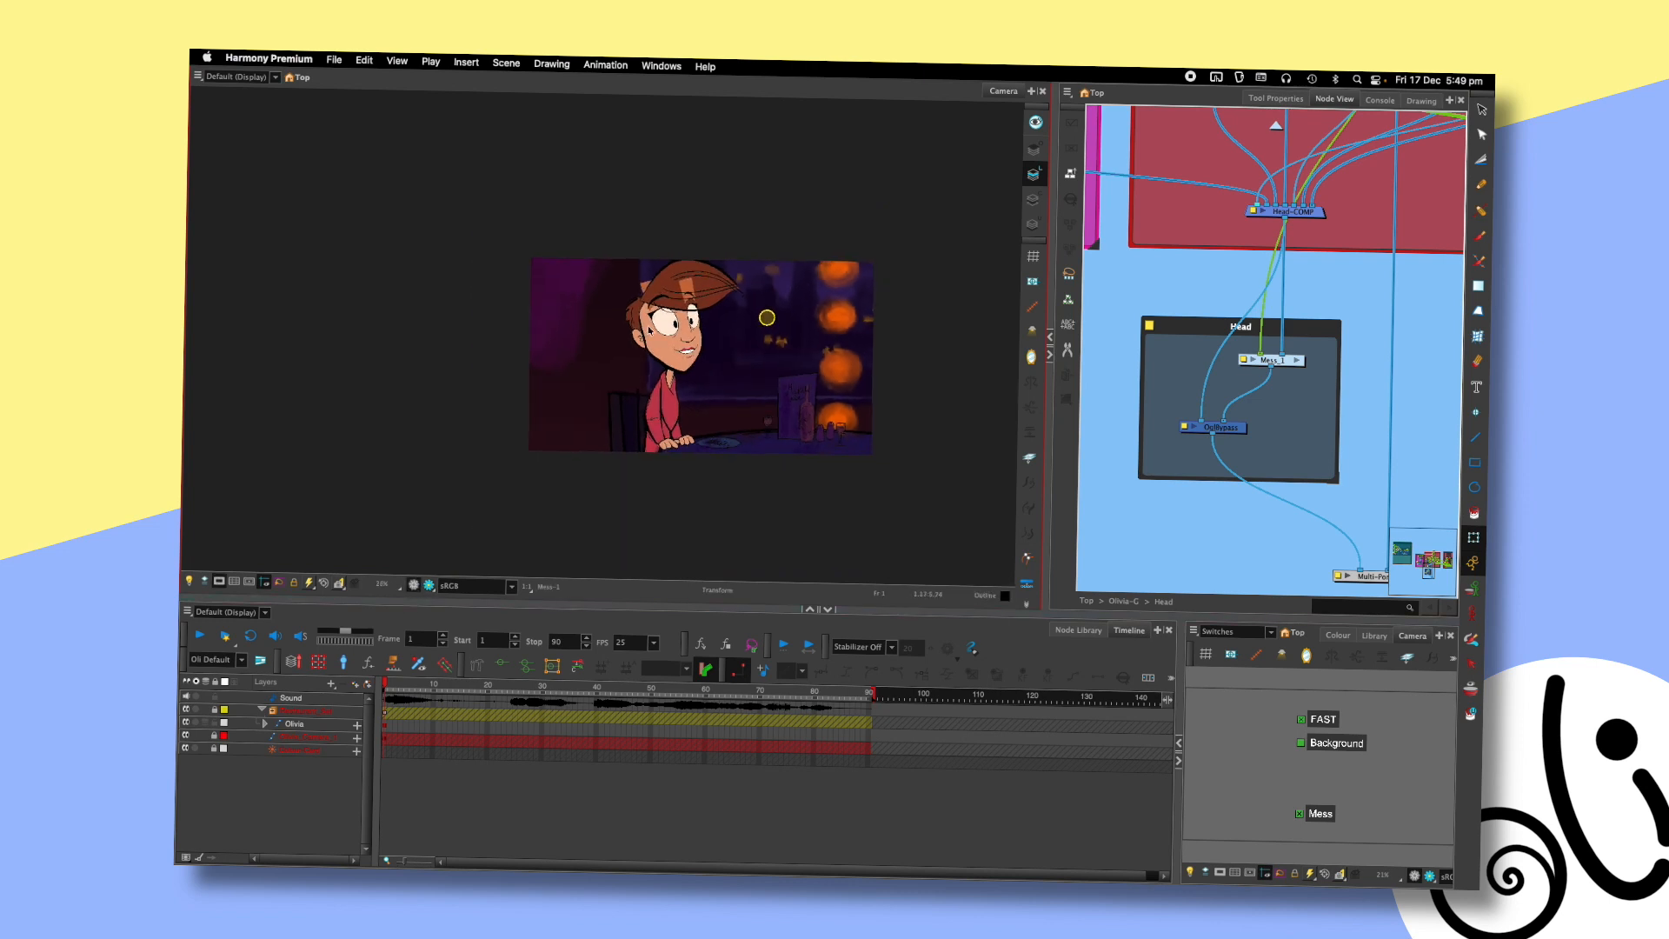
pyautogui.click(647, 326)
pyautogui.scroll(-2, 651, 312)
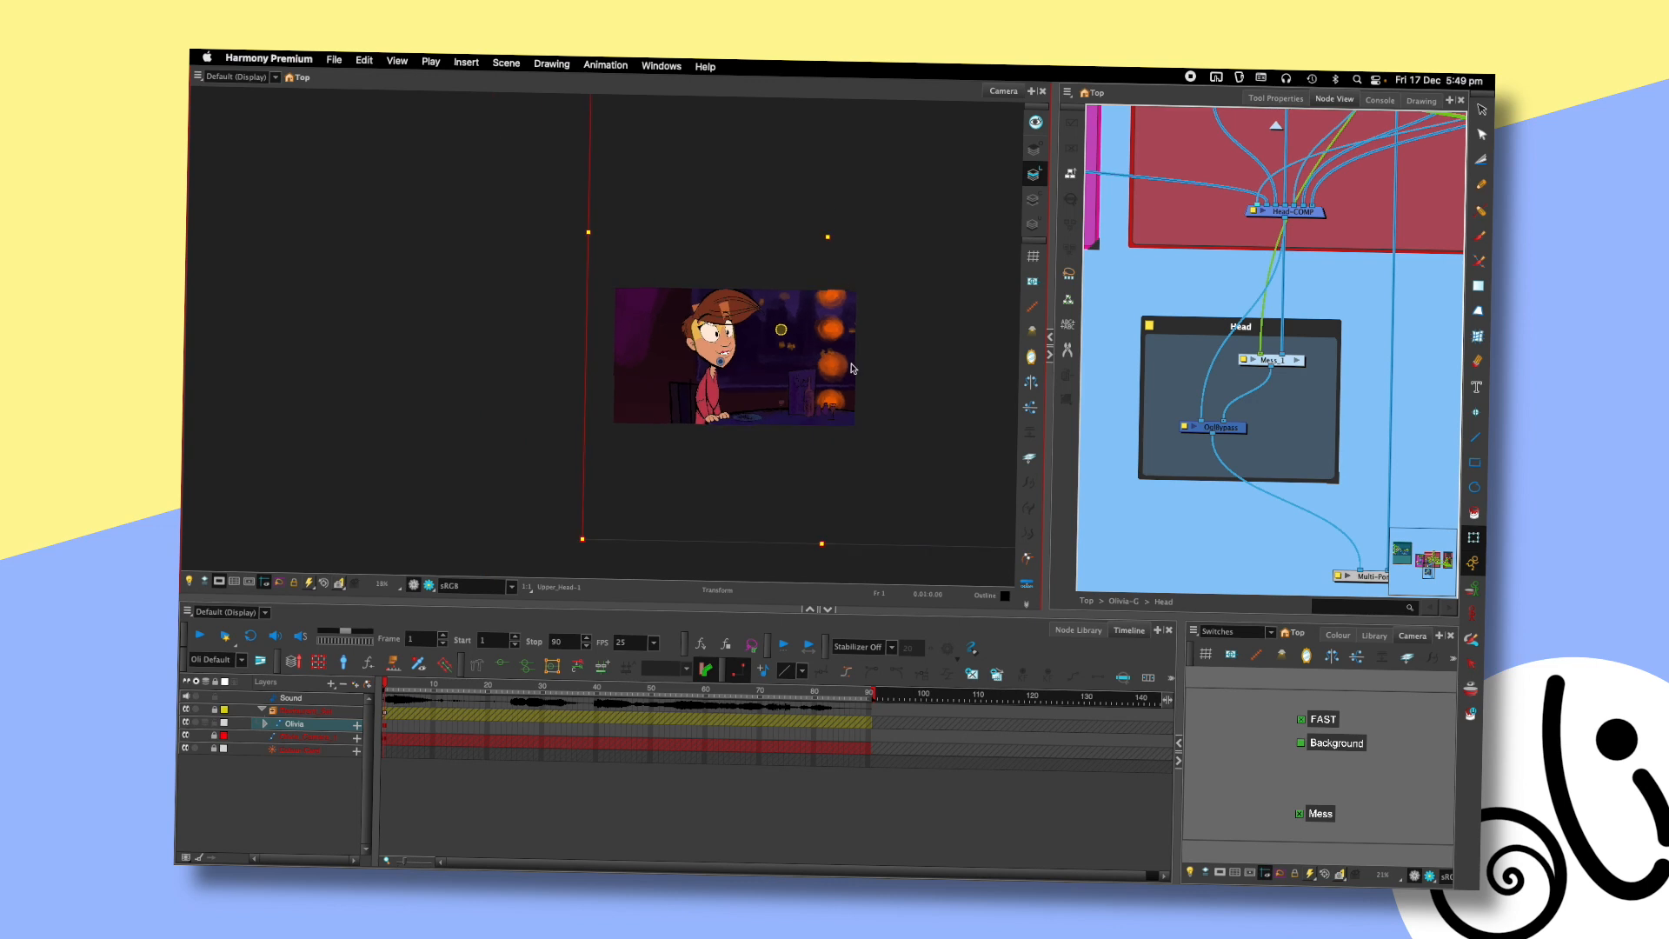
pyautogui.click(657, 398)
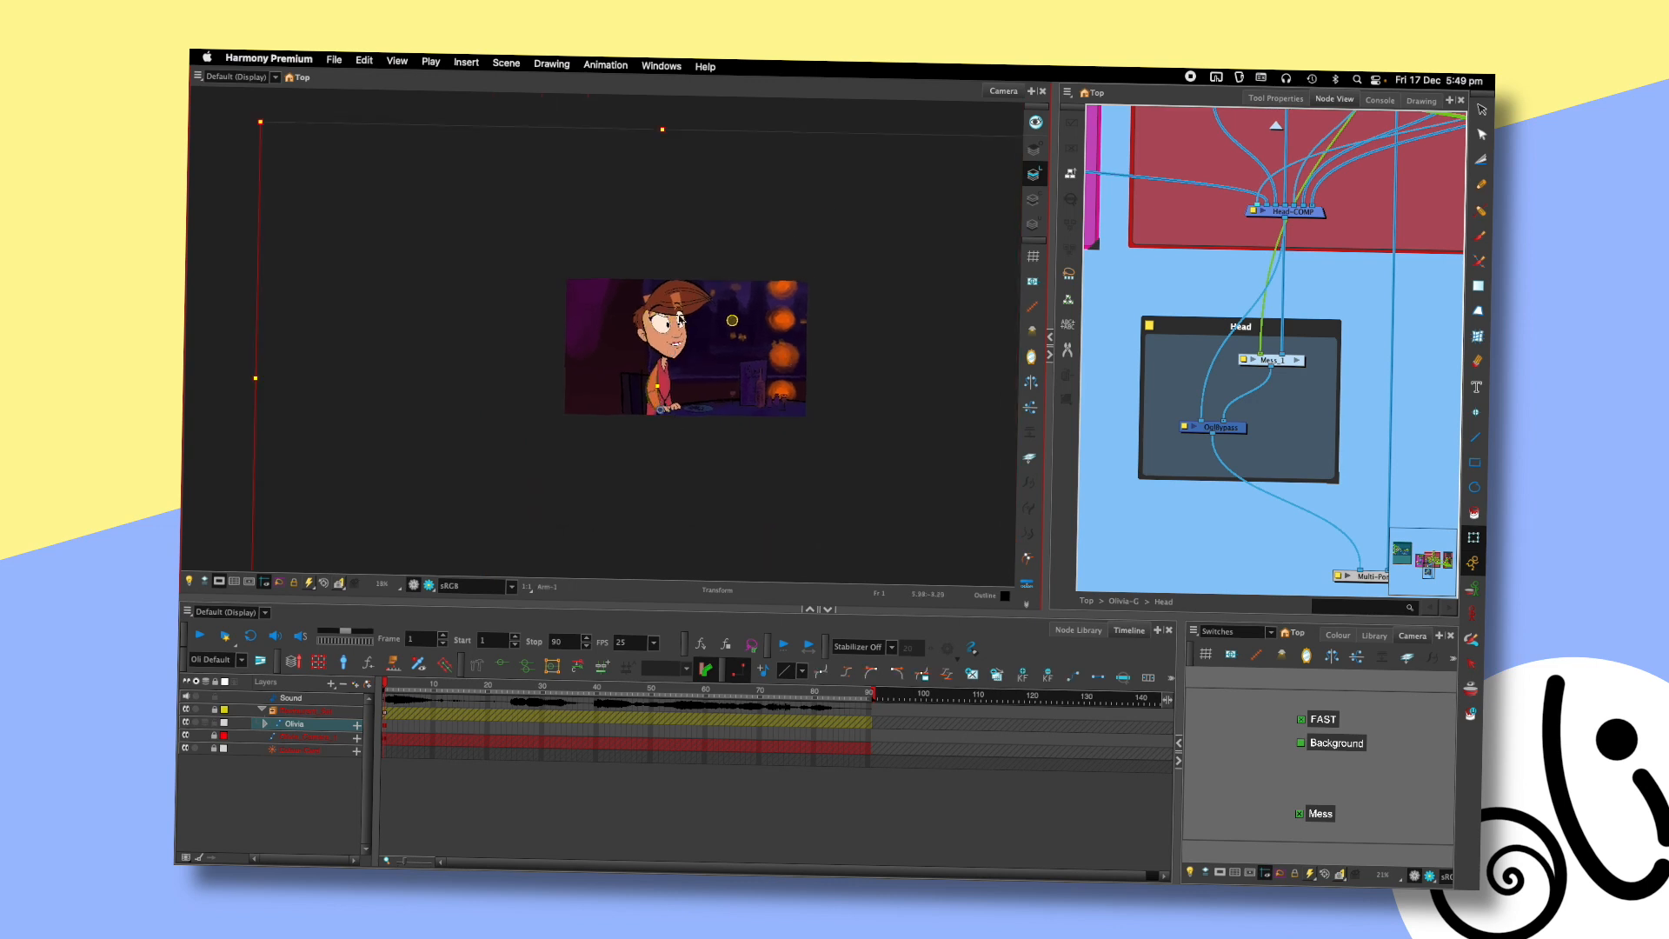
pyautogui.scroll(-2, 769, 365)
pyautogui.click(686, 335)
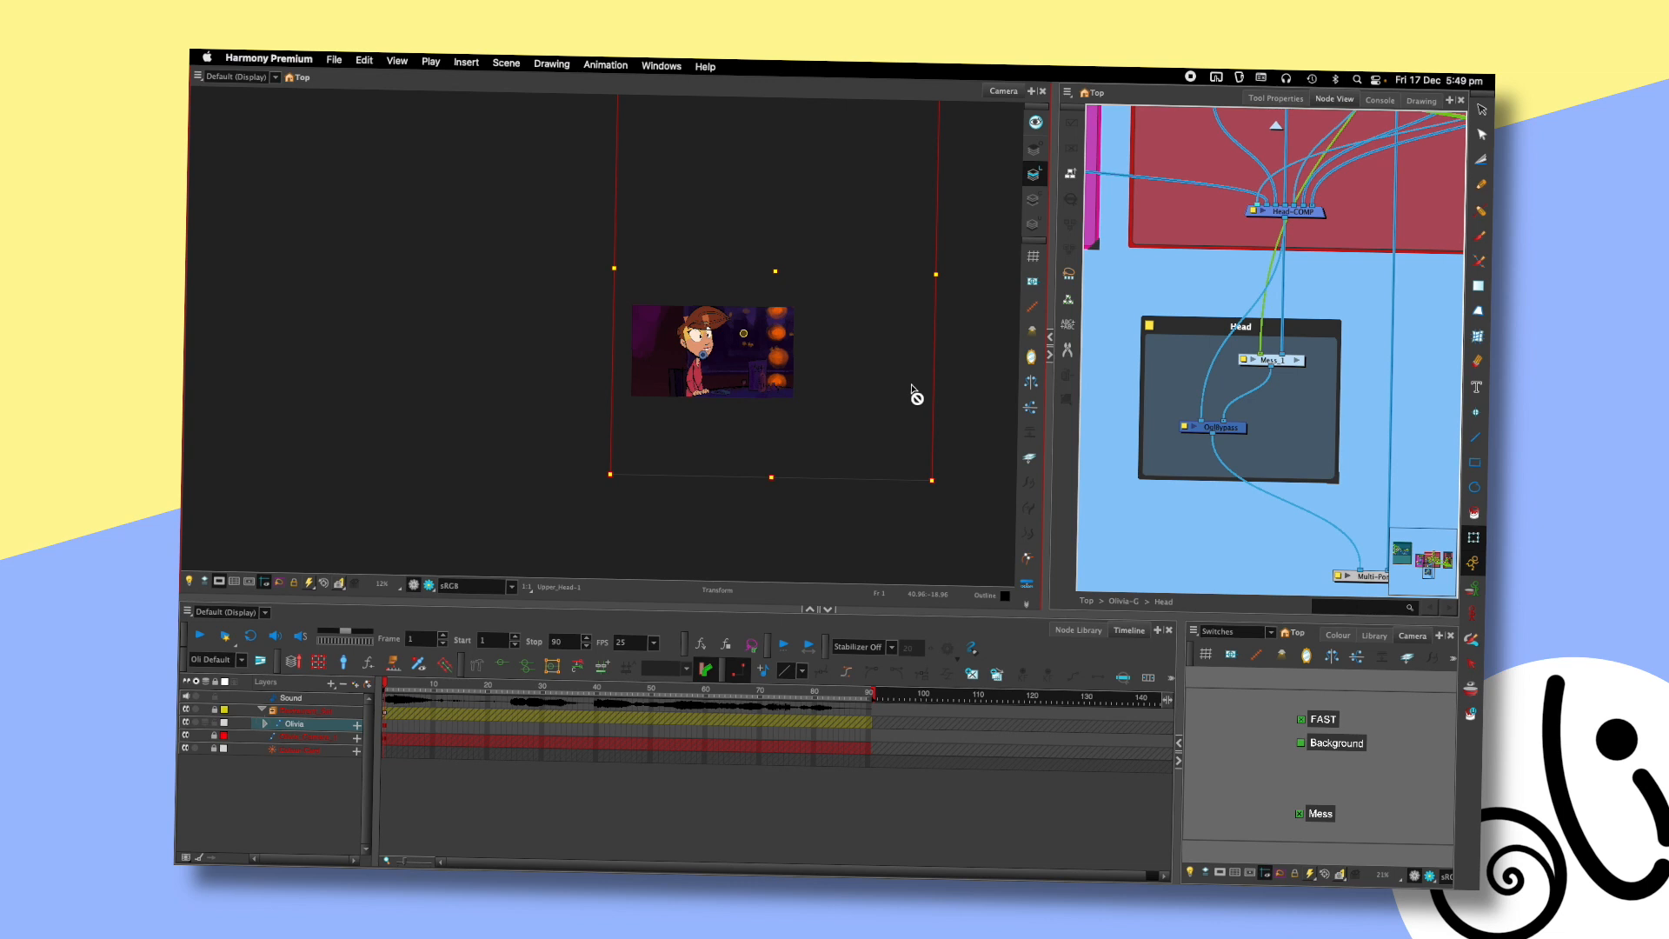
pyautogui.moveTo(942, 477)
pyautogui.mouseDown()
pyautogui.moveTo(961, 368)
pyautogui.moveTo(953, 447)
pyautogui.moveTo(962, 432)
pyautogui.mouseUp()
pyautogui.press('super+z')
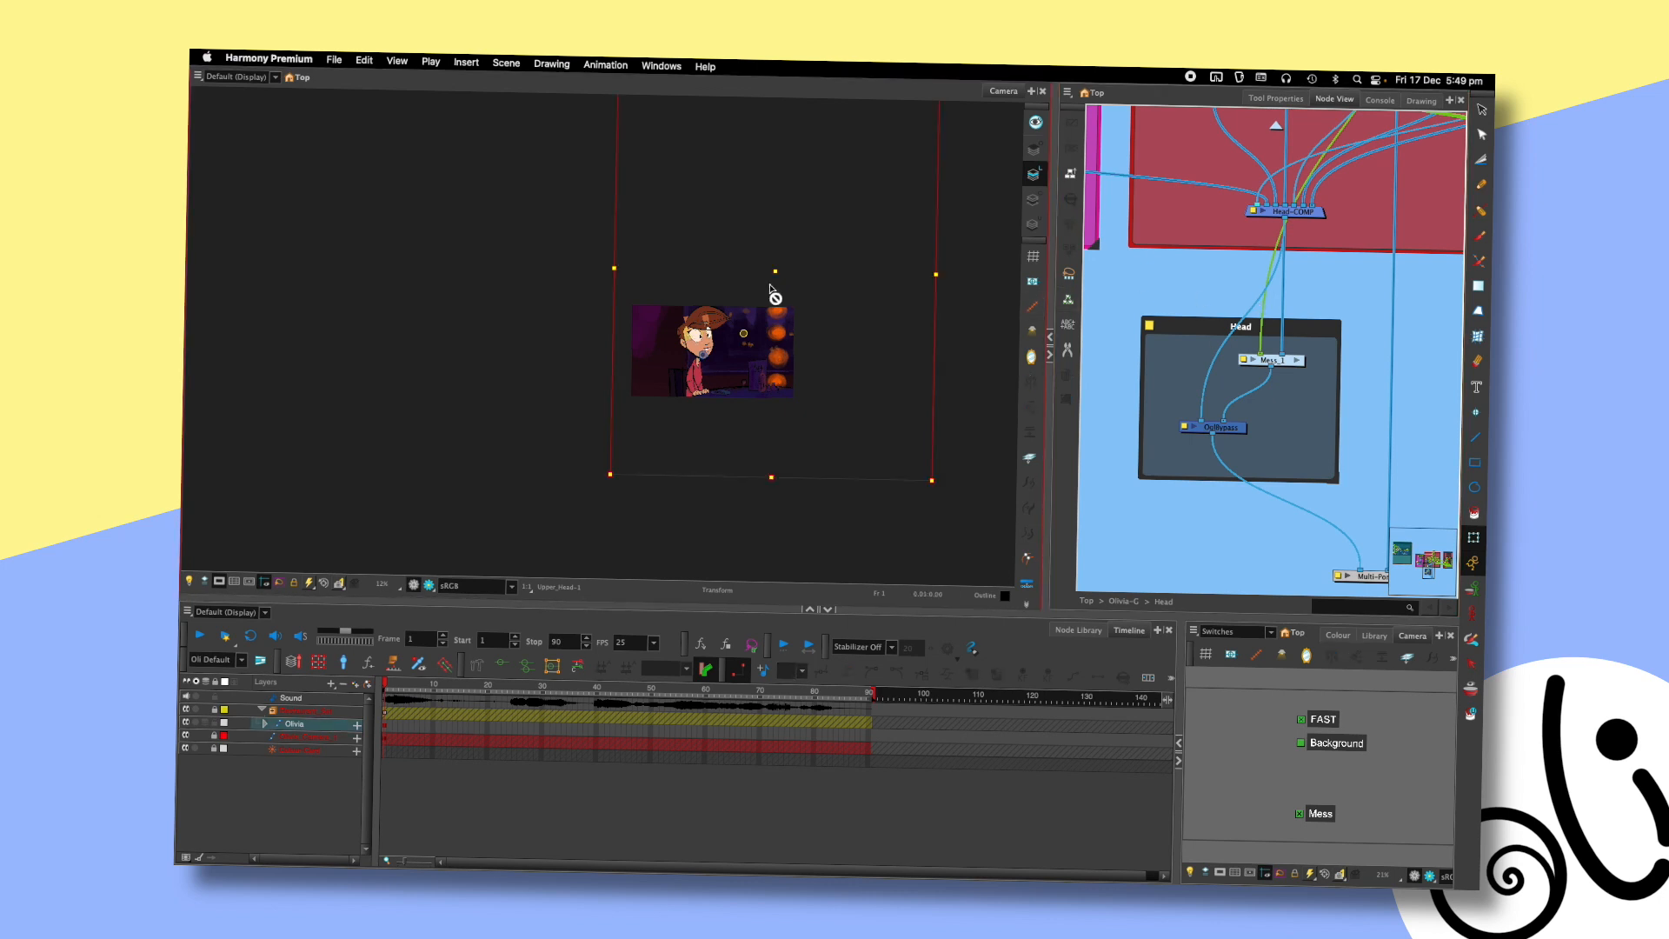
pyautogui.scroll(1, 842, 347)
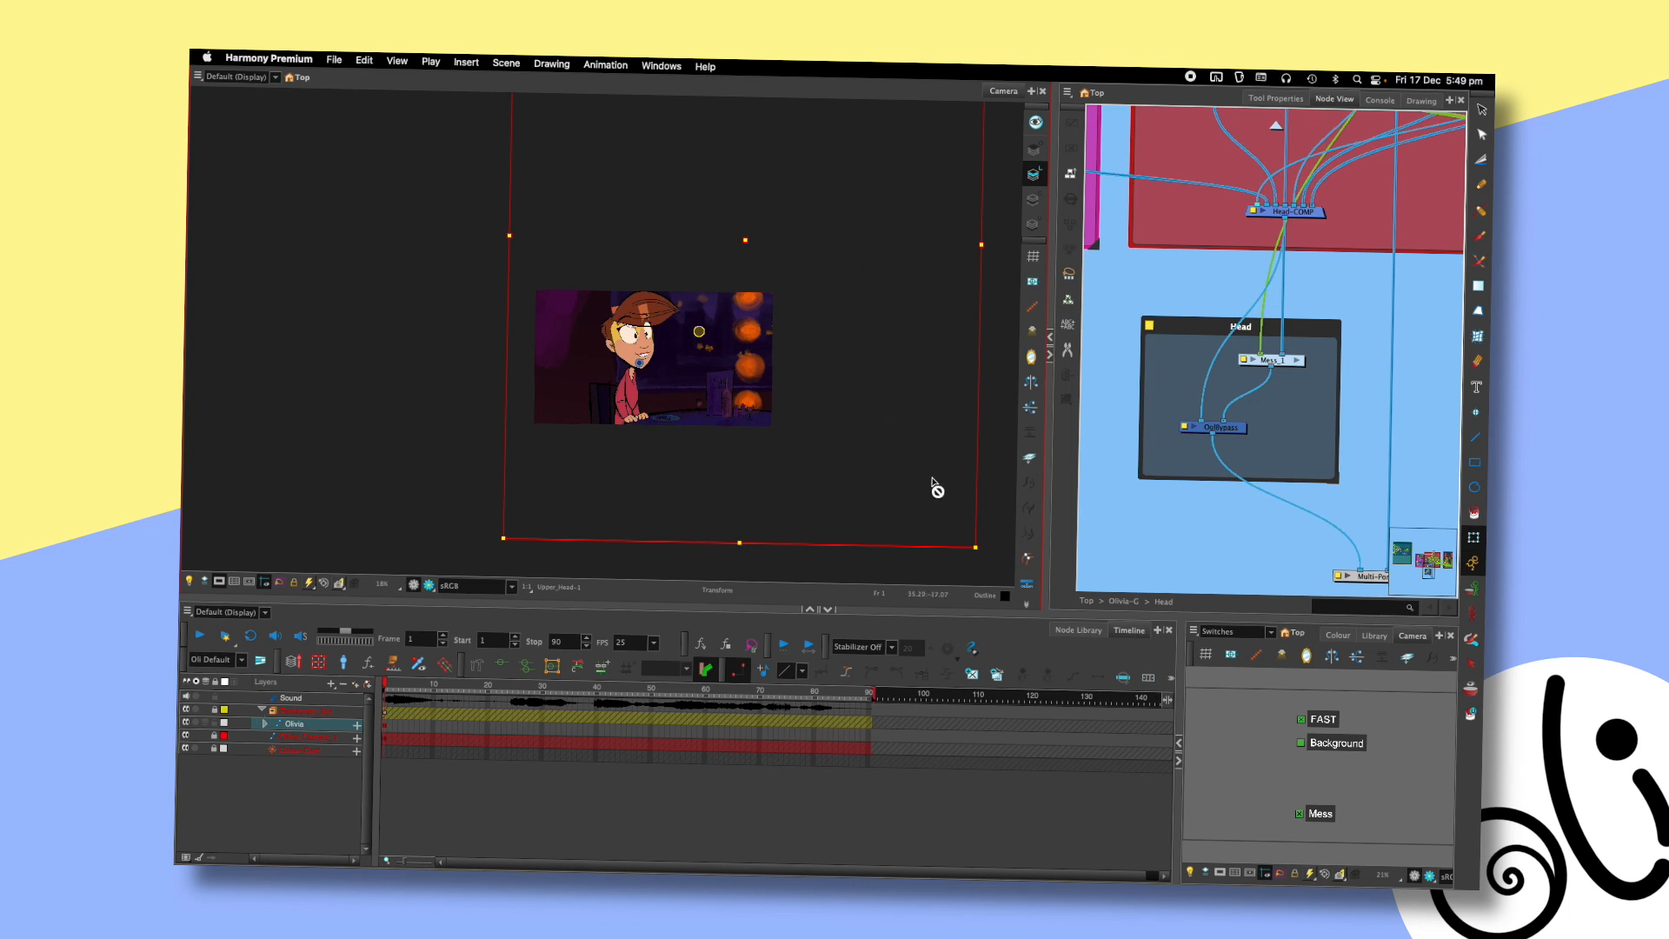
pyautogui.scroll(-2, 804, 361)
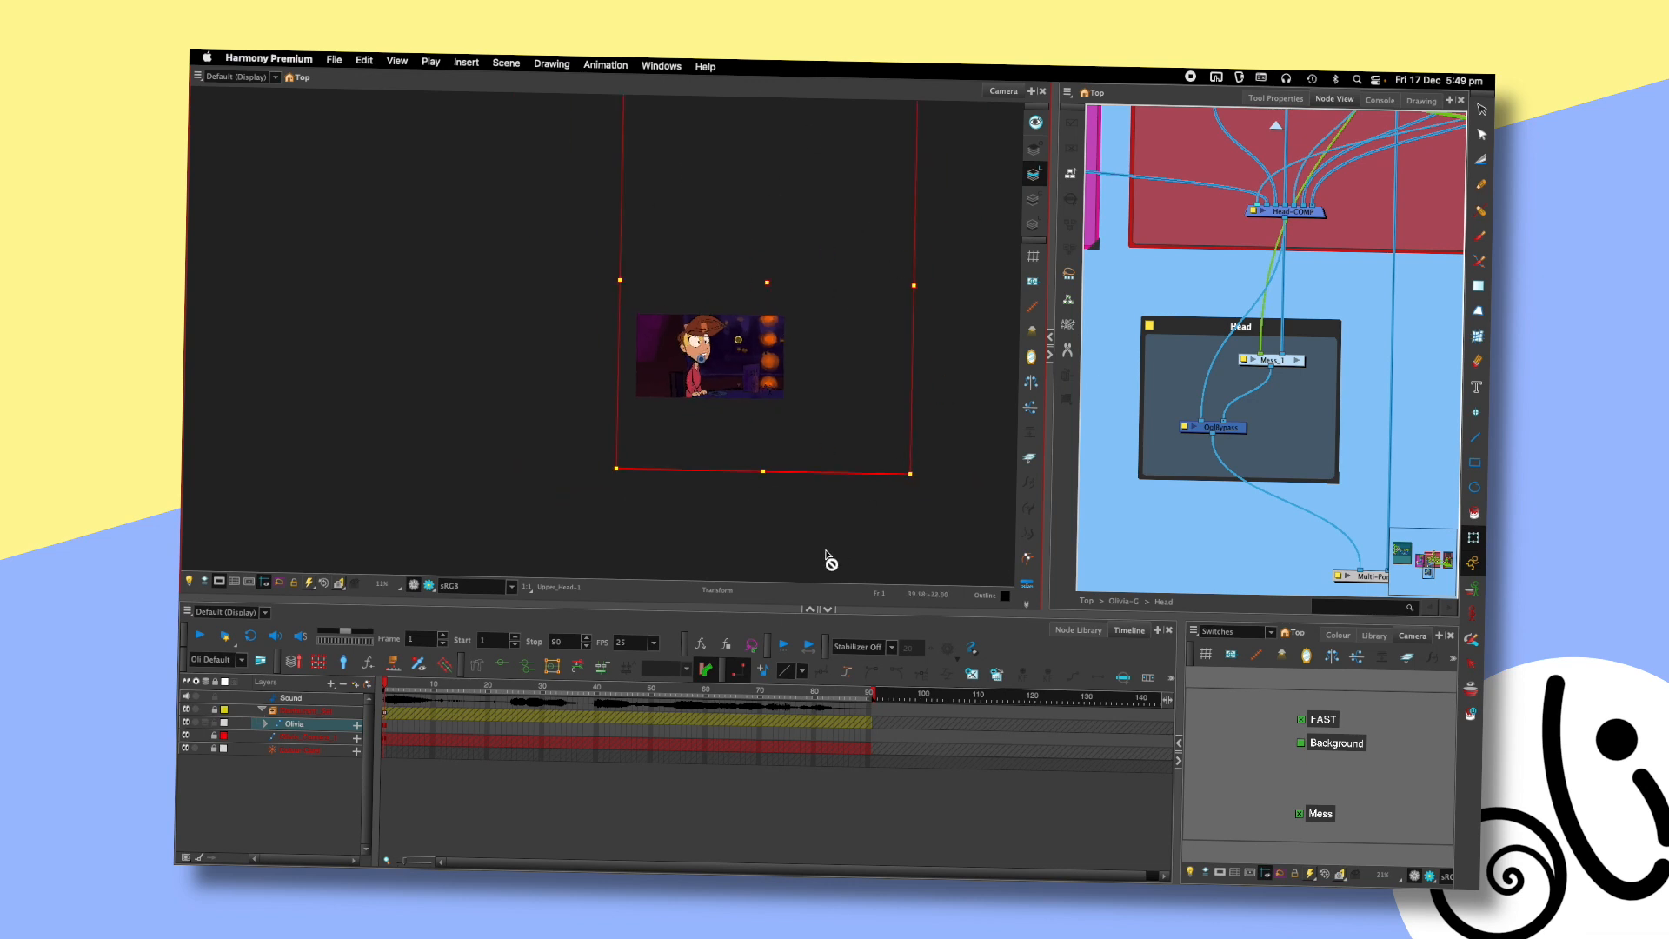
# - Toggle the Mess switch to compare the Mess_1 group's enabled and disabled states, leaving the switch off
pyautogui.click(1300, 814)
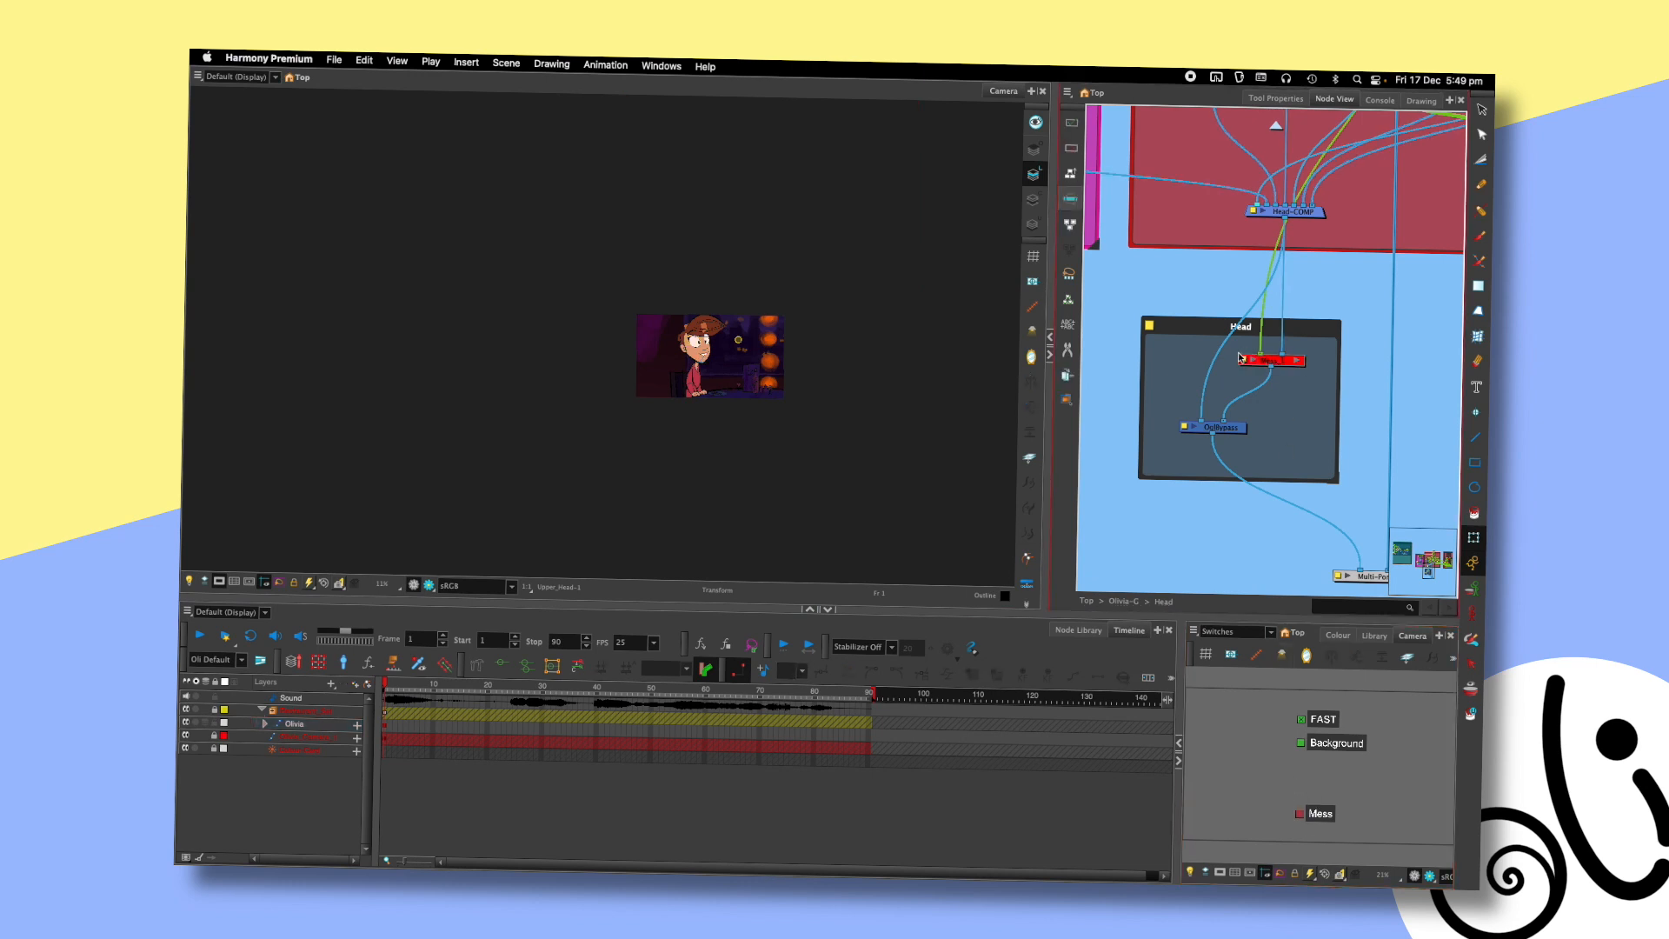
pyautogui.click(1300, 814)
pyautogui.click(1300, 814)
# - Enter the disabled Mess_1 group twice to examine its drawing node, returning to the Head group each time
pyautogui.doubleClick(1301, 364)
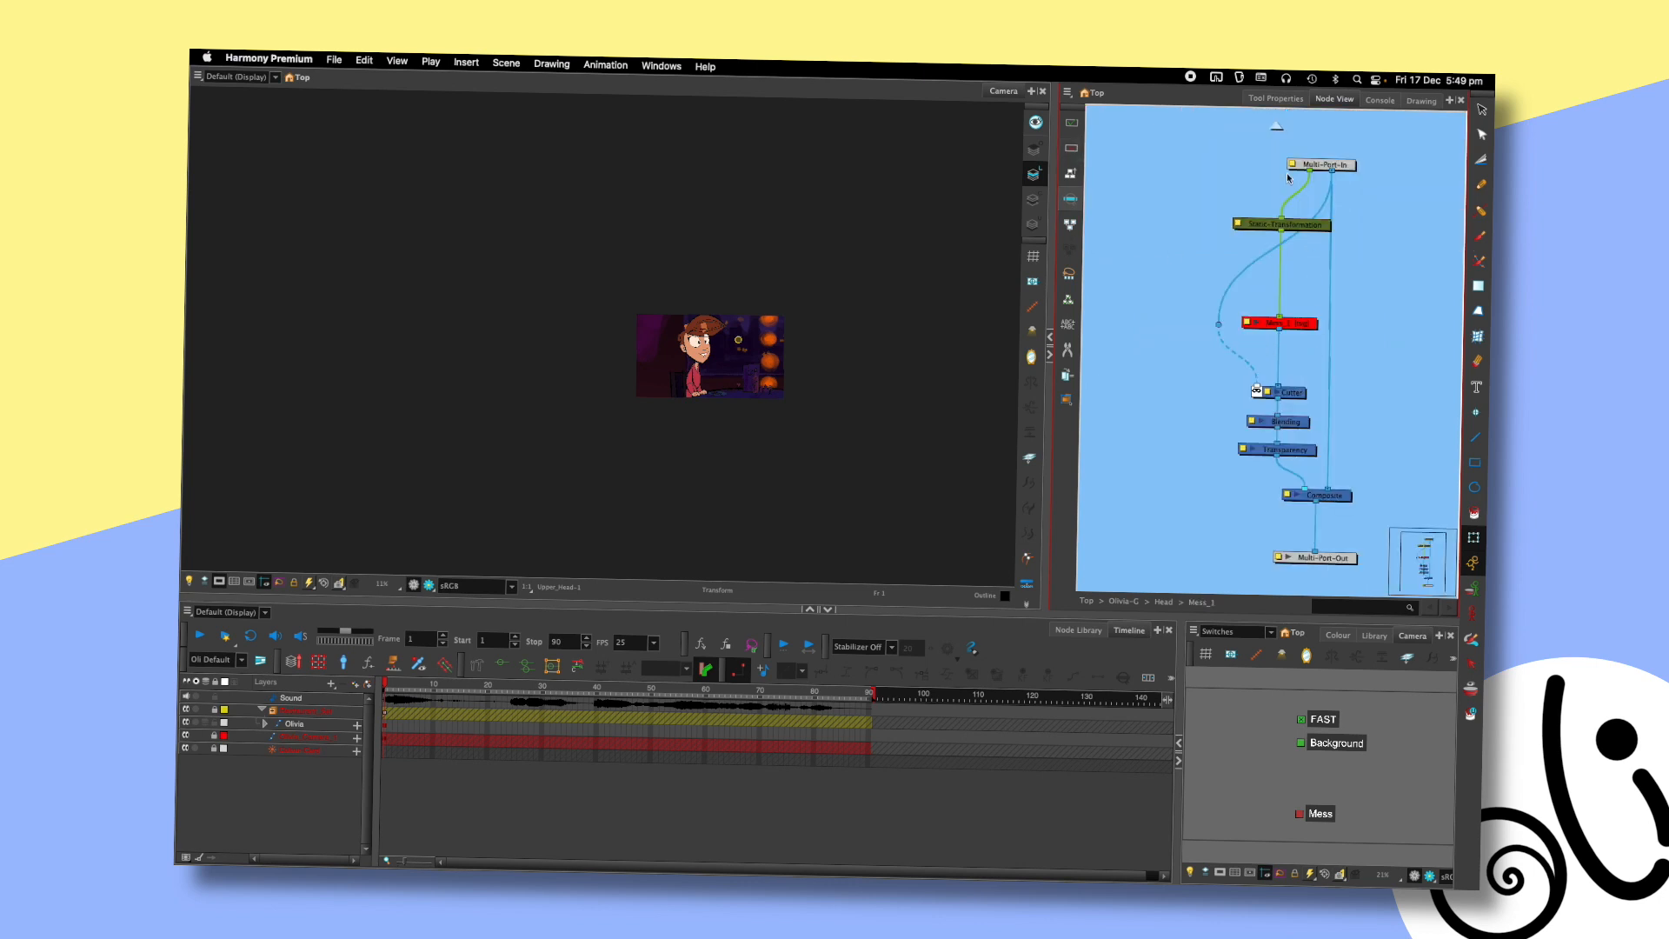
pyautogui.click(1277, 127)
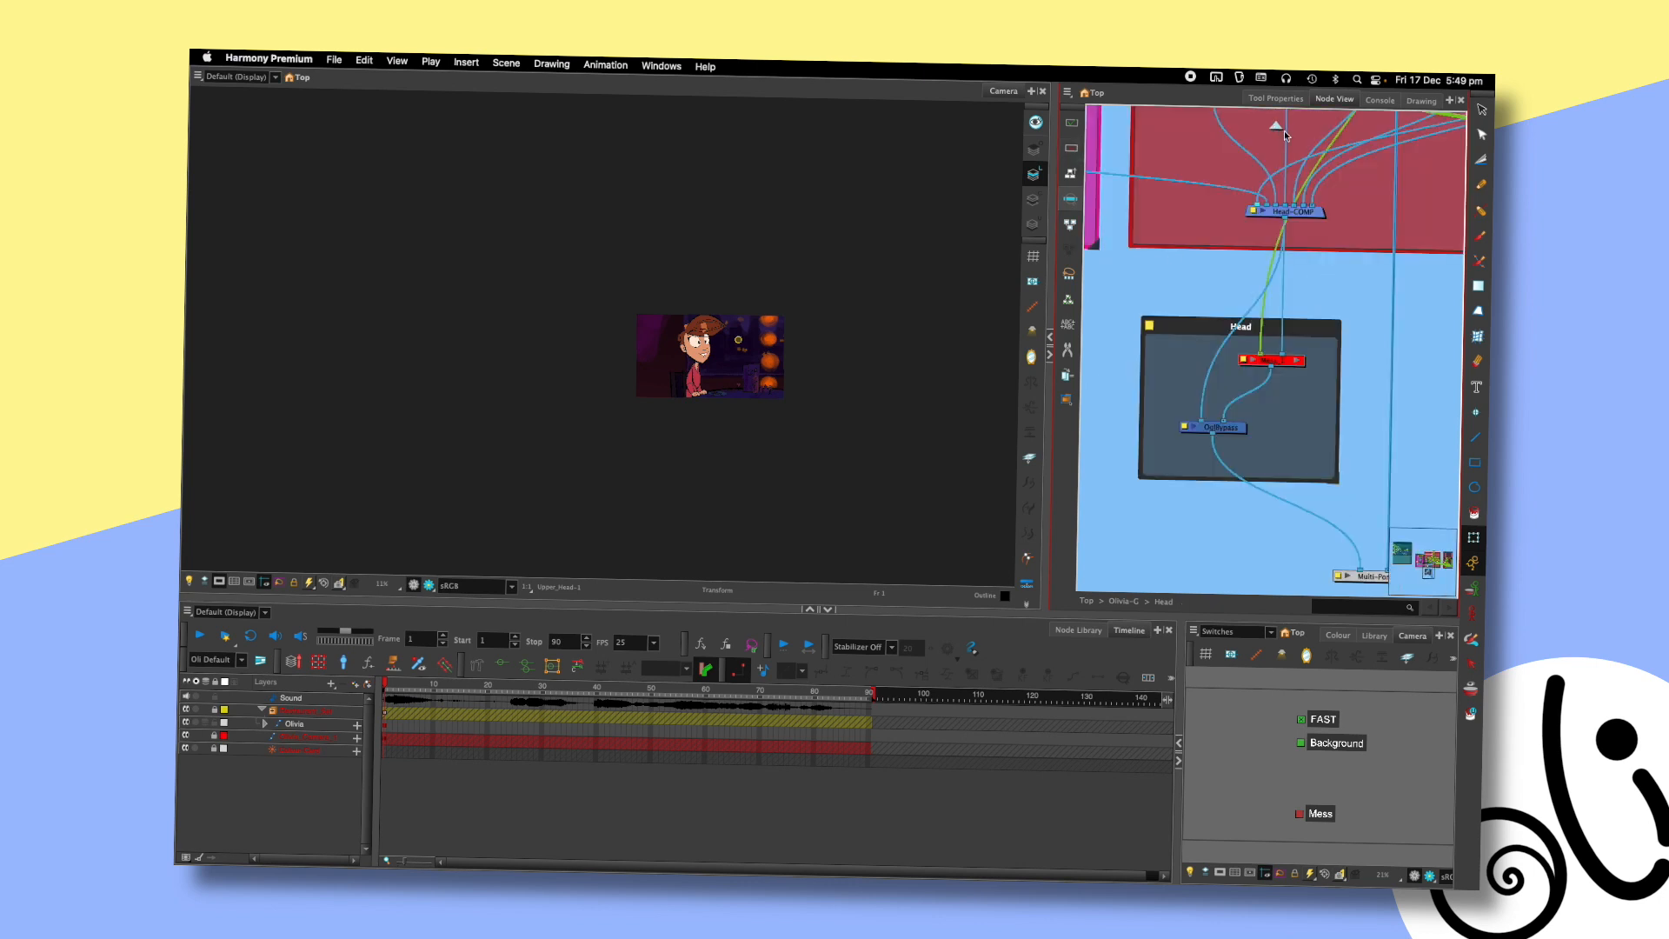
pyautogui.doubleClick(1273, 367)
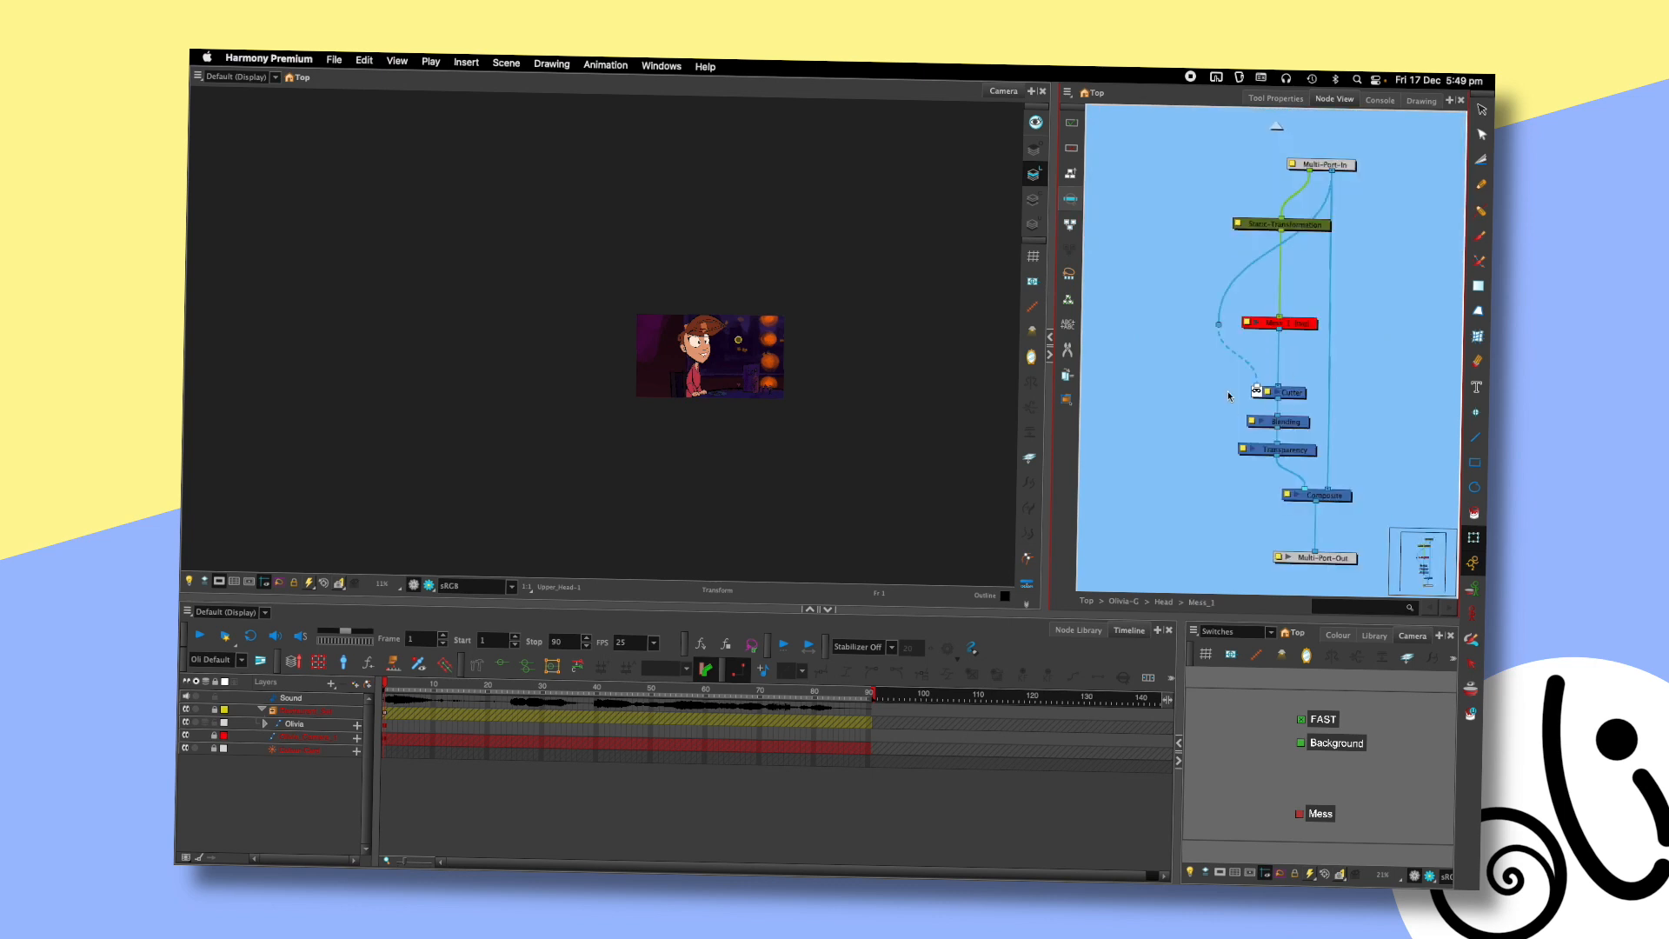
pyautogui.click(1276, 126)
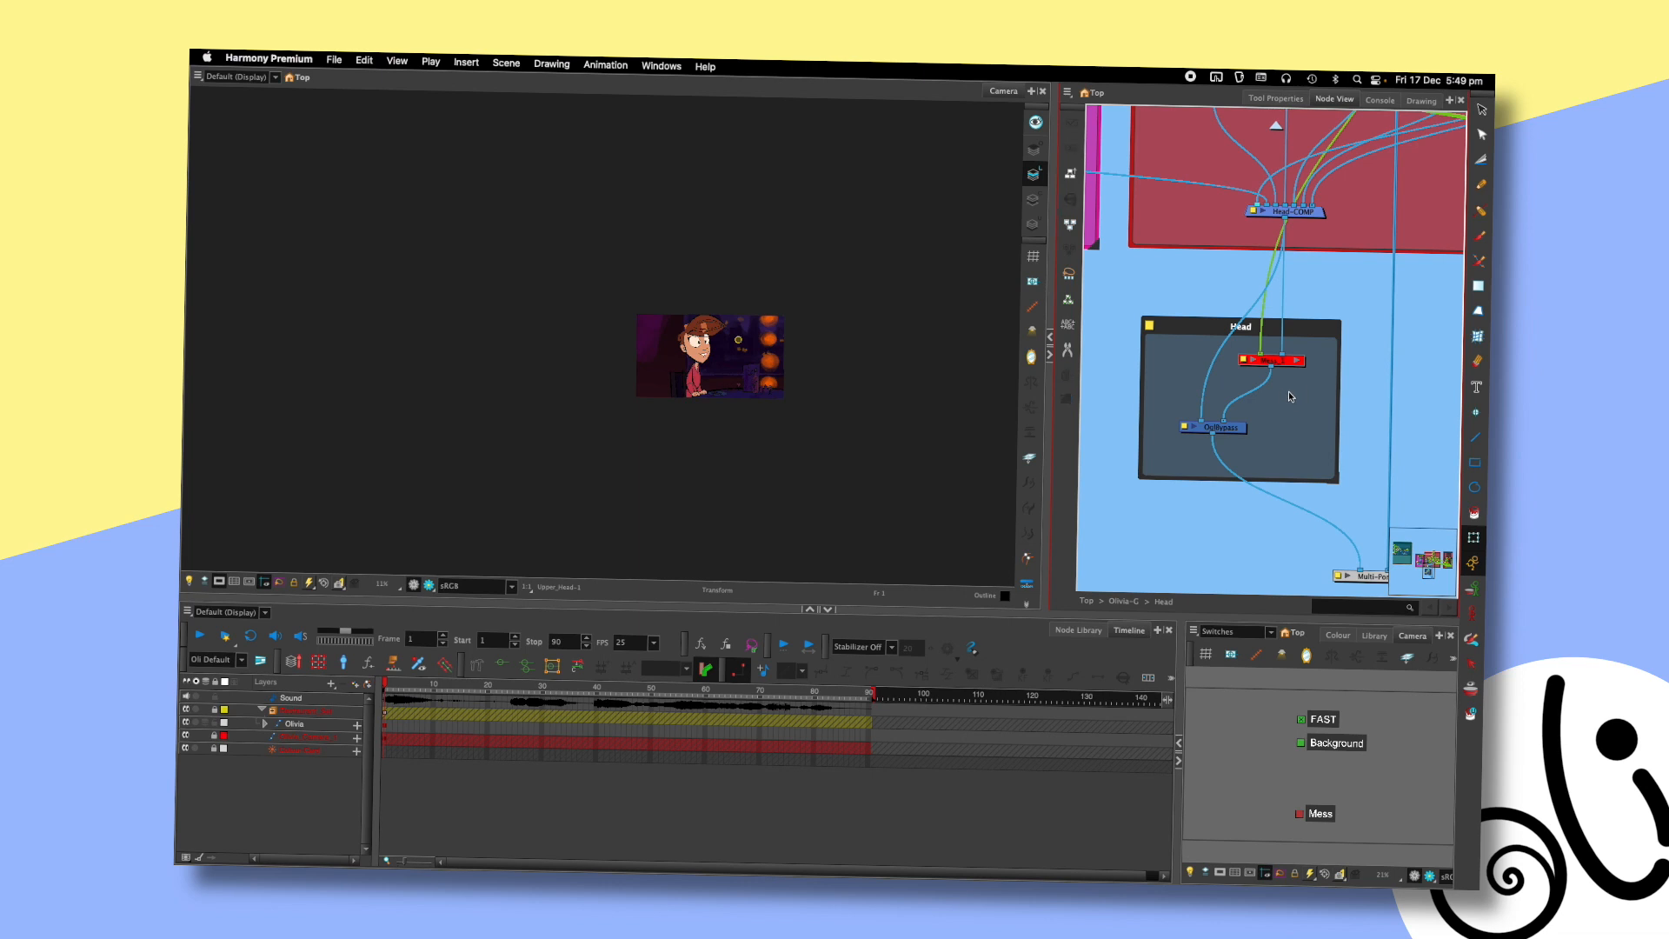
# - Select Olivia's upper head and arm drawings in the camera to compare their bounding boxes while Mess is off
pyautogui.scroll(2, 738, 353)
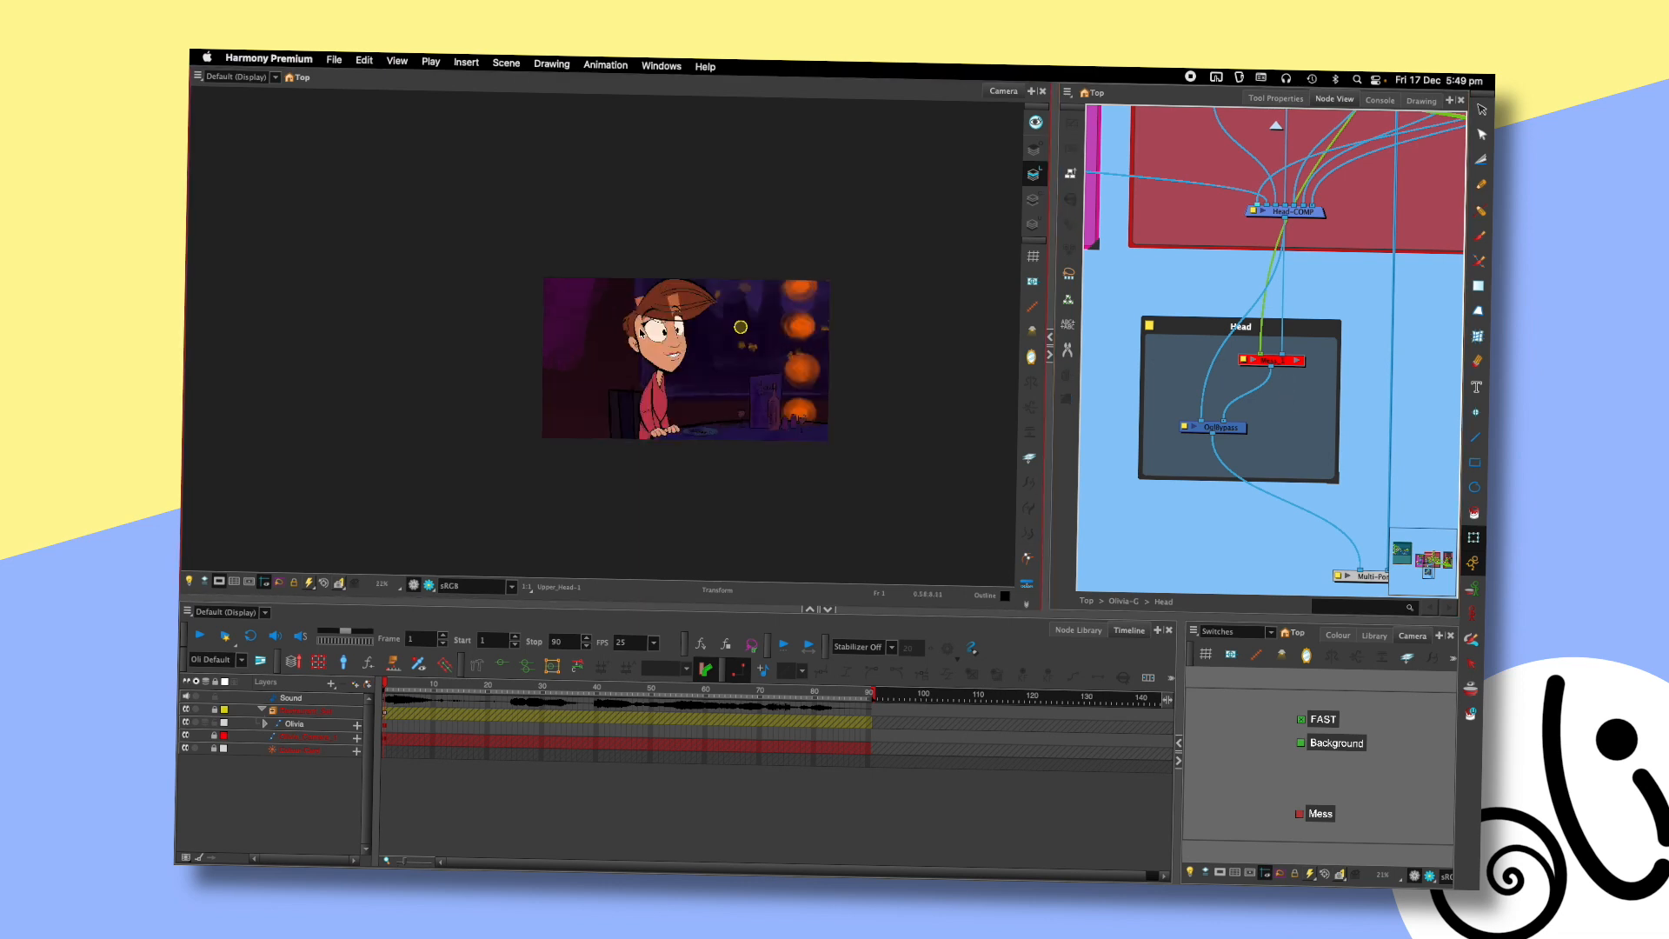
pyautogui.click(642, 332)
pyautogui.scroll(2, 718, 351)
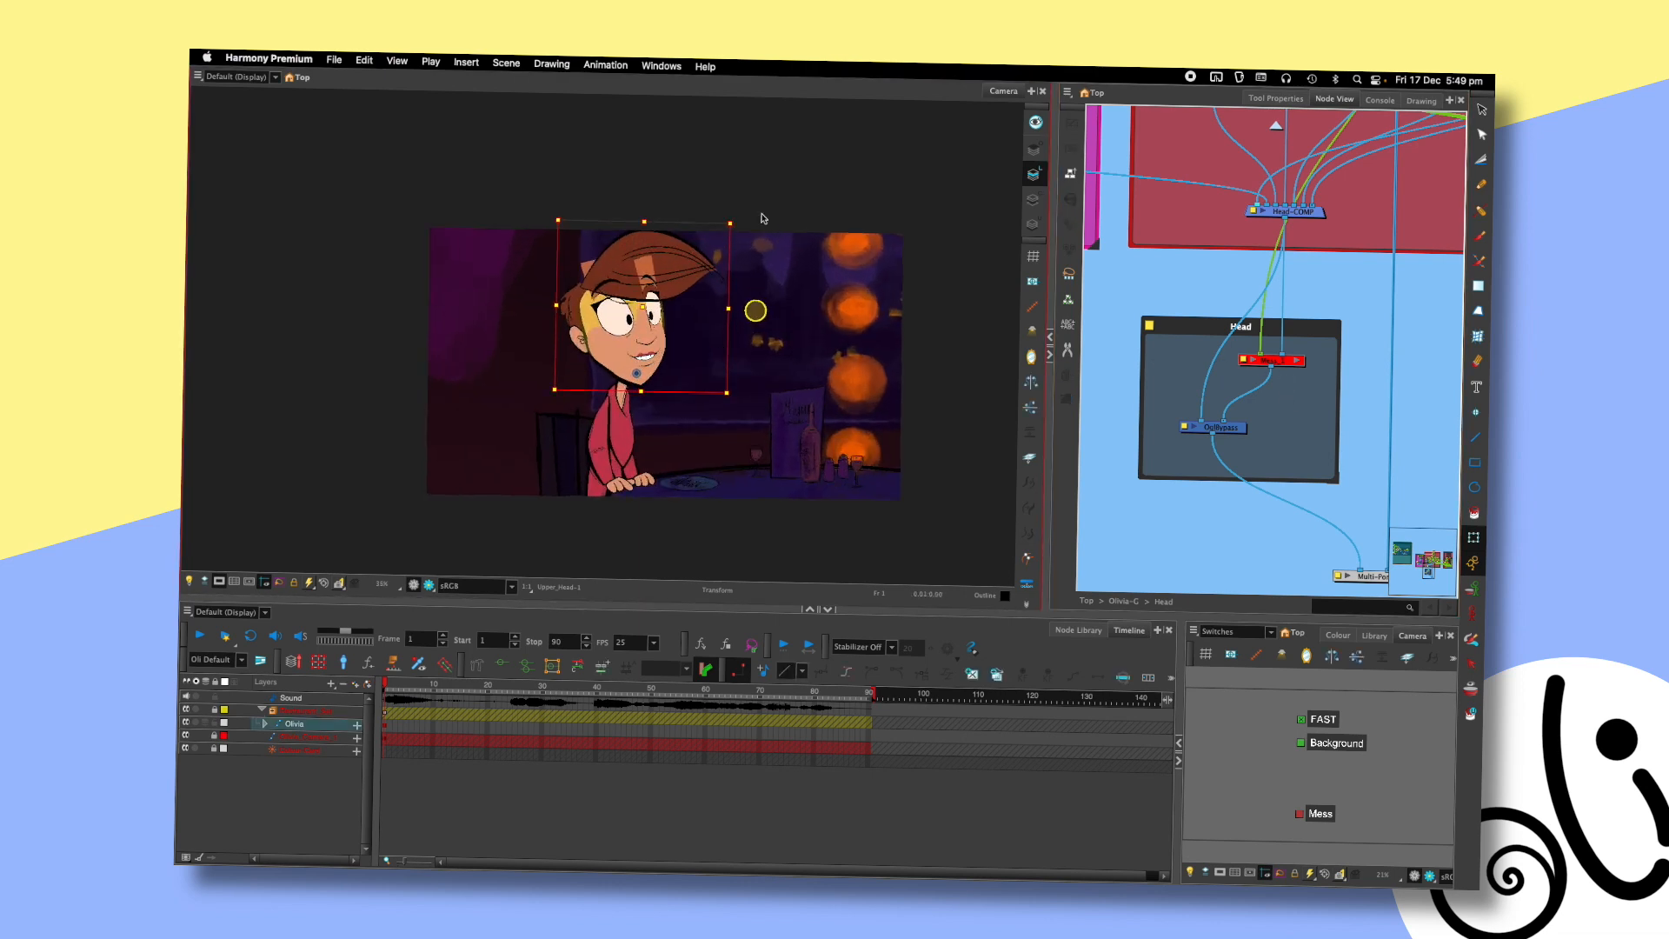
pyautogui.click(603, 428)
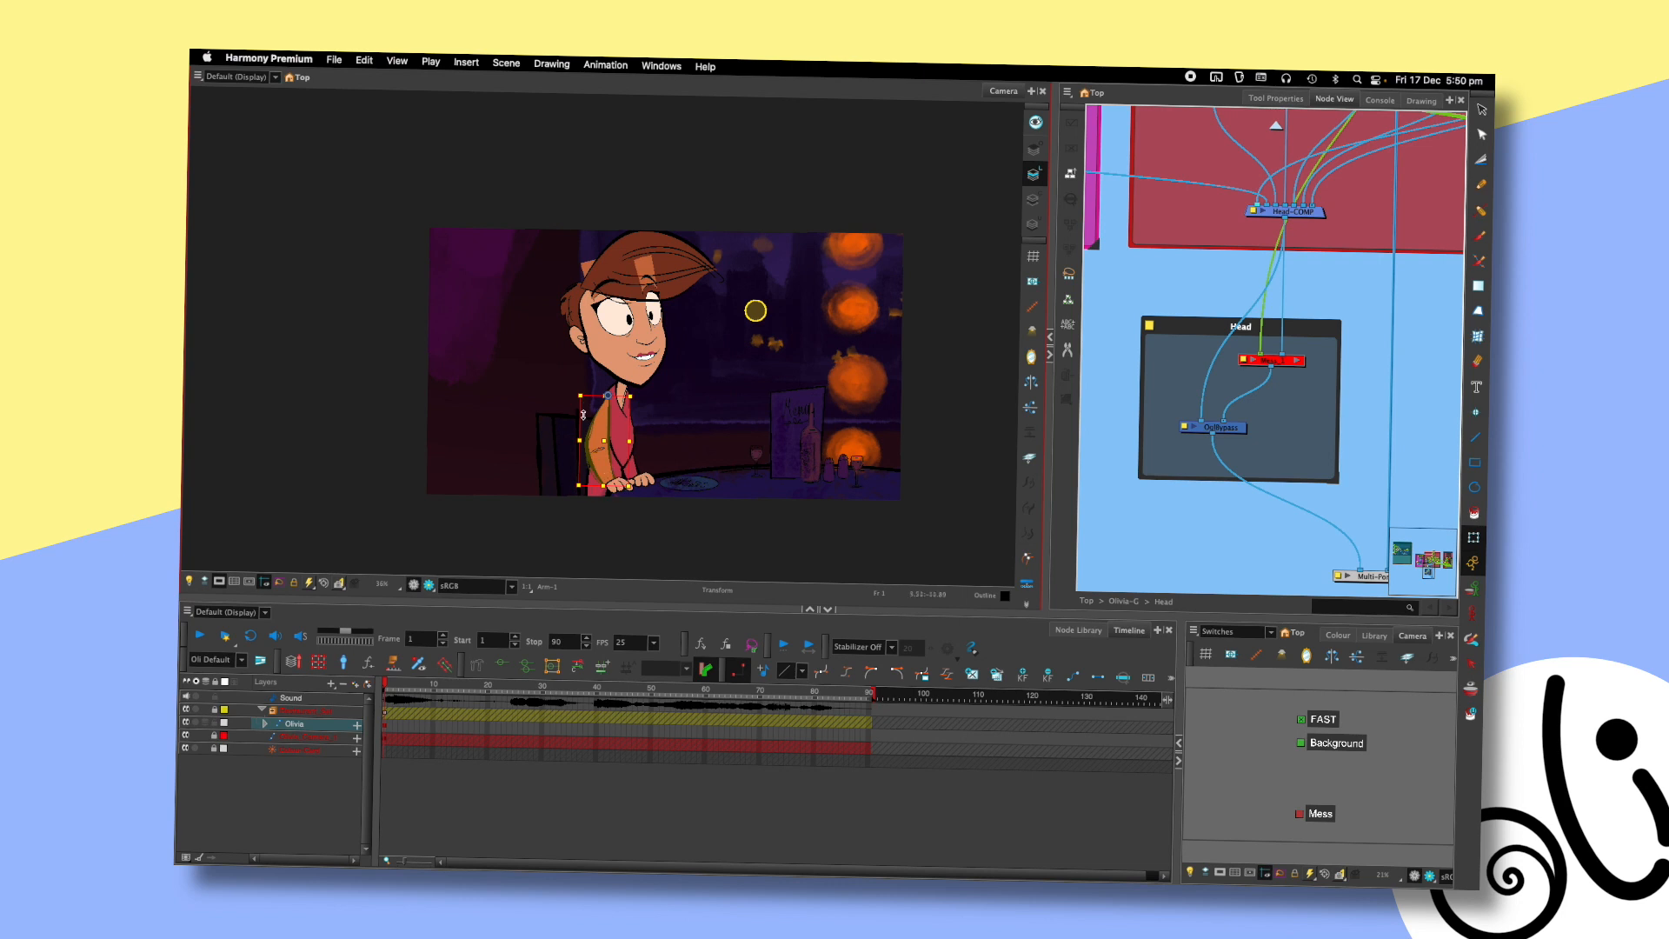
pyautogui.click(1118, 362)
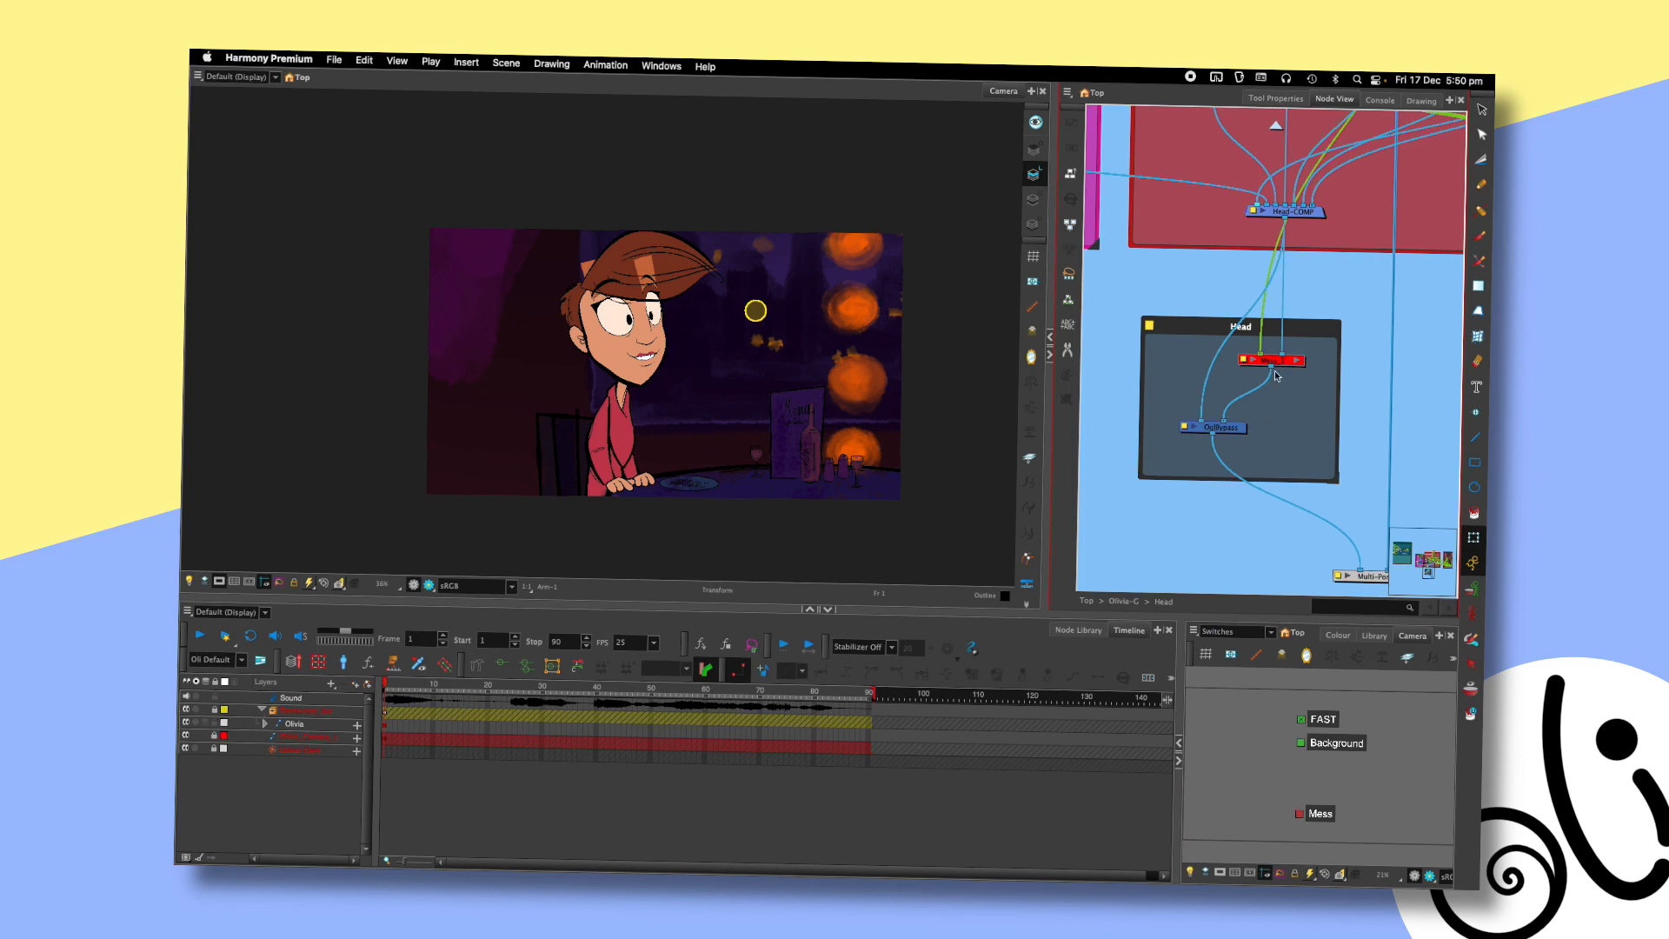
# - Trace the connection from Head-COMP through its waypoint into the bypass node below the disabled Mess_1 group
pyautogui.click(1306, 214)
pyautogui.moveTo(1241, 306); pyautogui.dragTo(1203, 301)
pyautogui.click(1335, 264)
pyautogui.click(1234, 428)
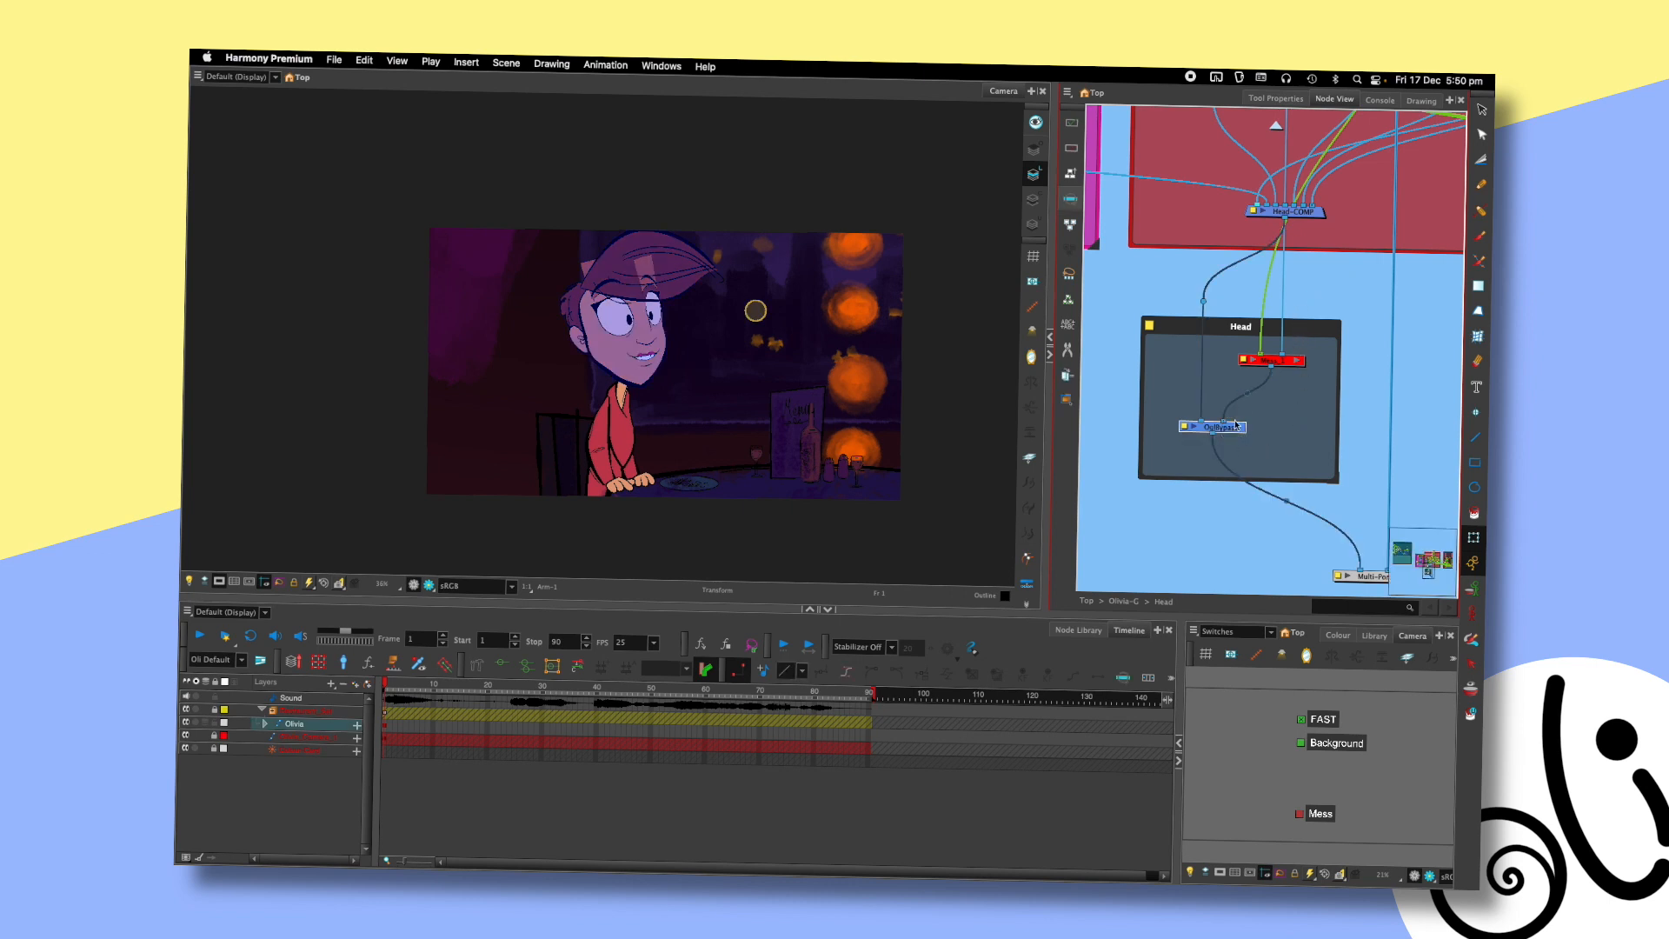
# - Switch Mess on and detach the bypass node so that Mess_1 feeds straight into Multi-Port-Out
pyautogui.click(1299, 814)
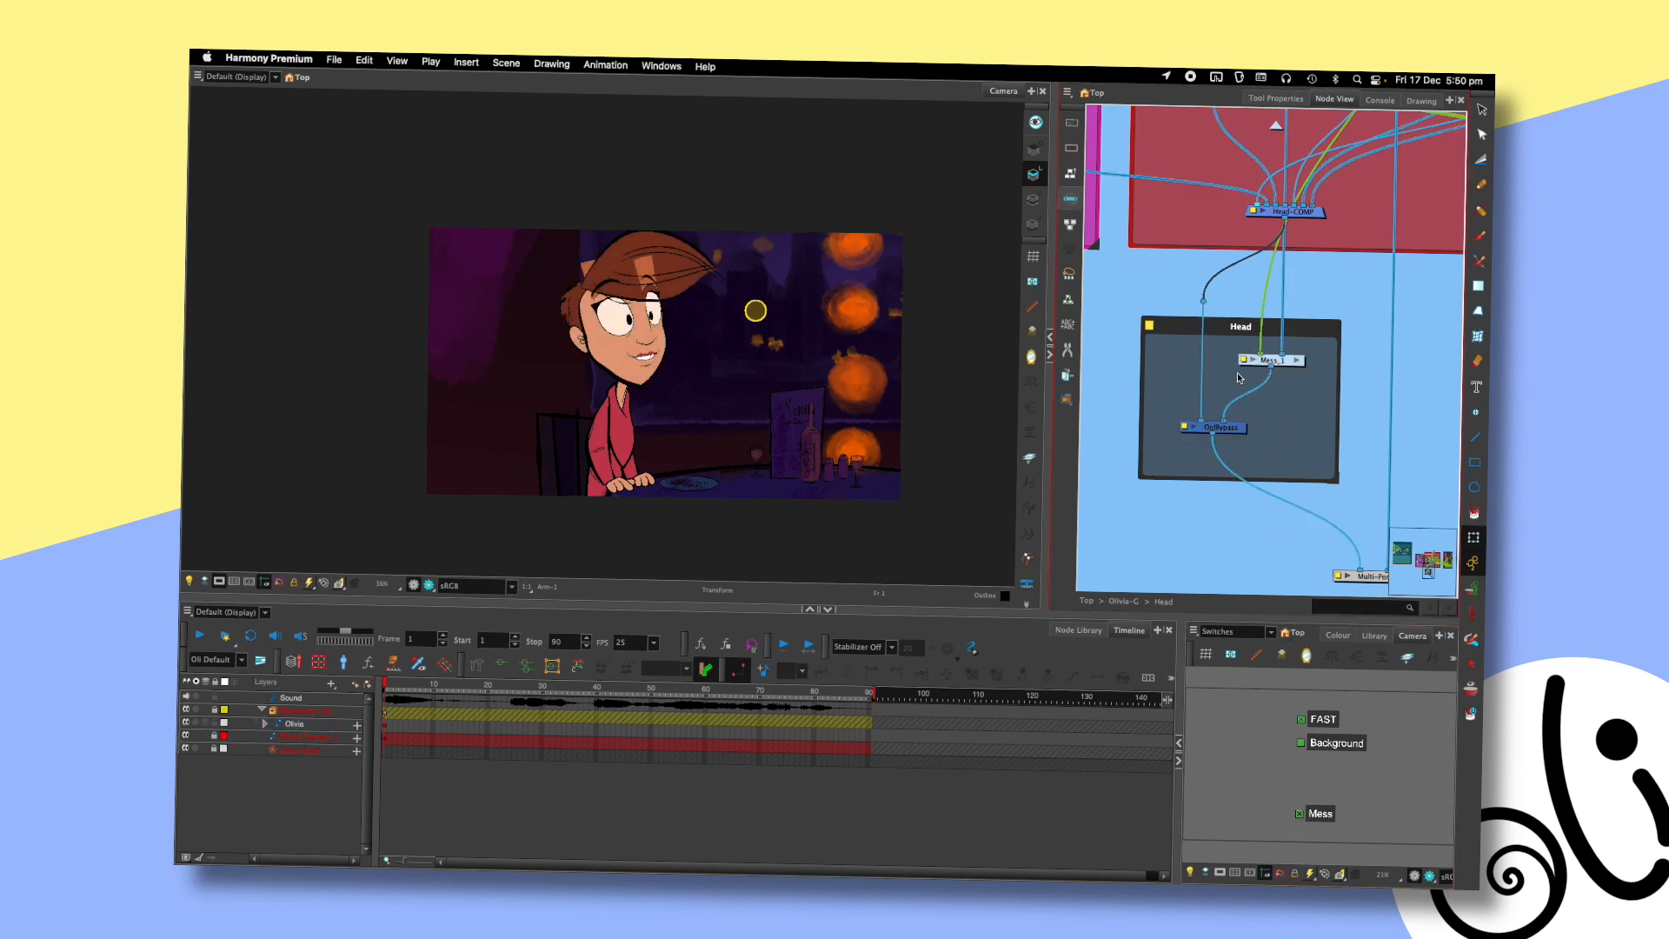
pyautogui.moveTo(1243, 431); pyautogui.dragTo(1198, 448)
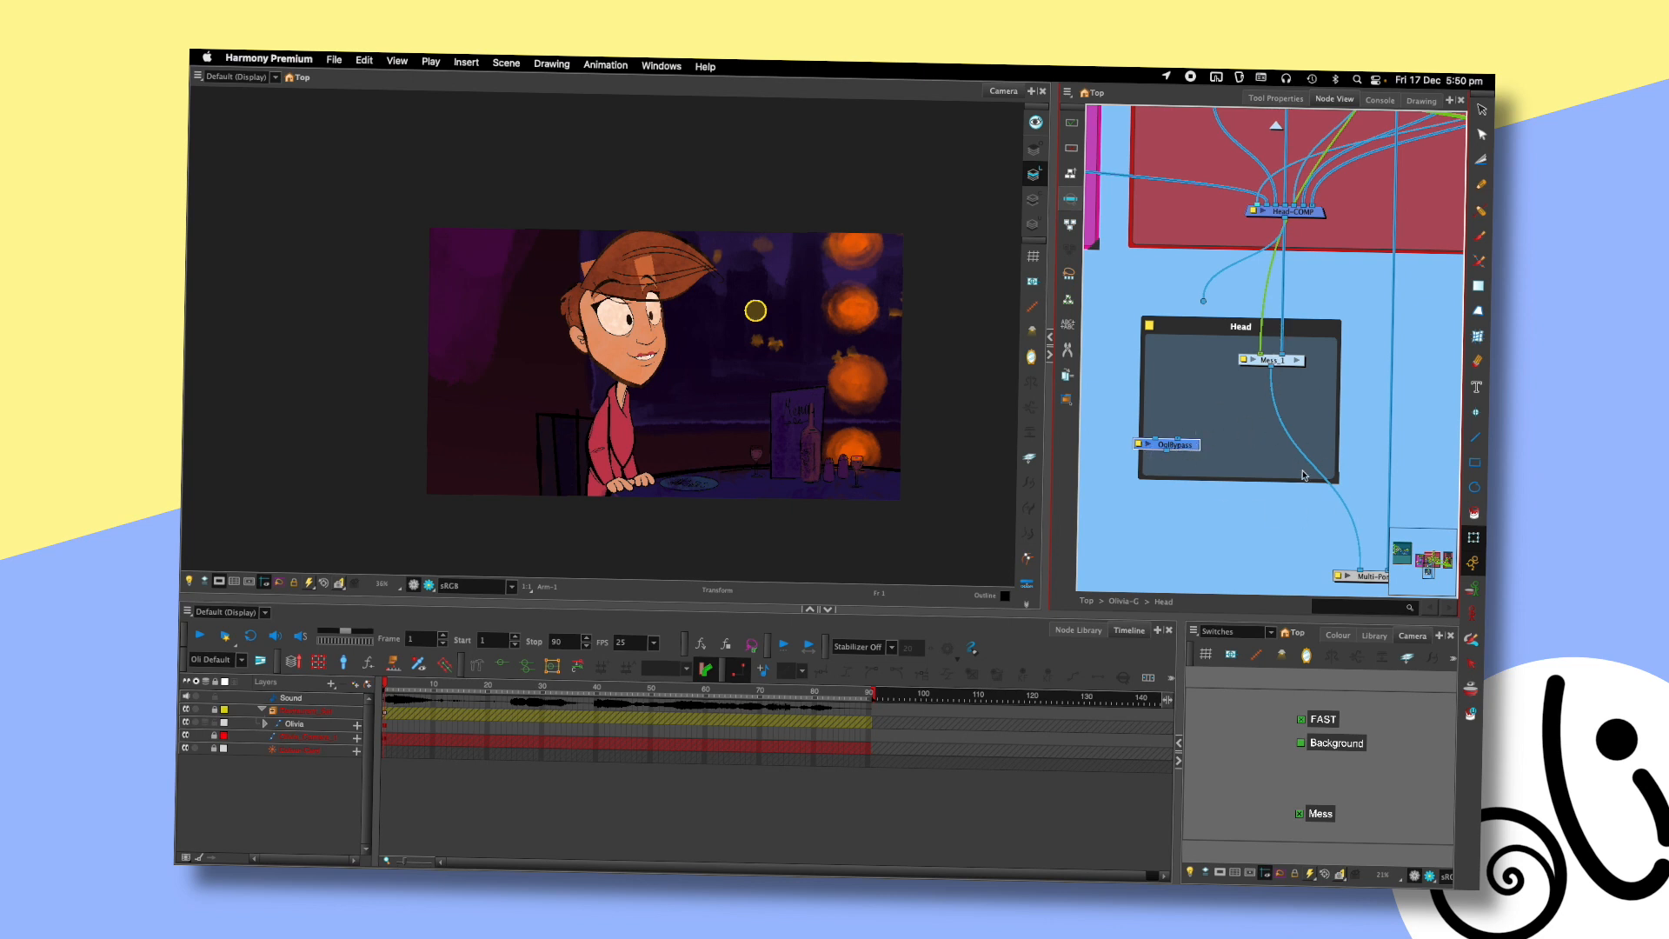
pyautogui.moveTo(1182, 444); pyautogui.dragTo(1260, 404)
pyautogui.click(1261, 403)
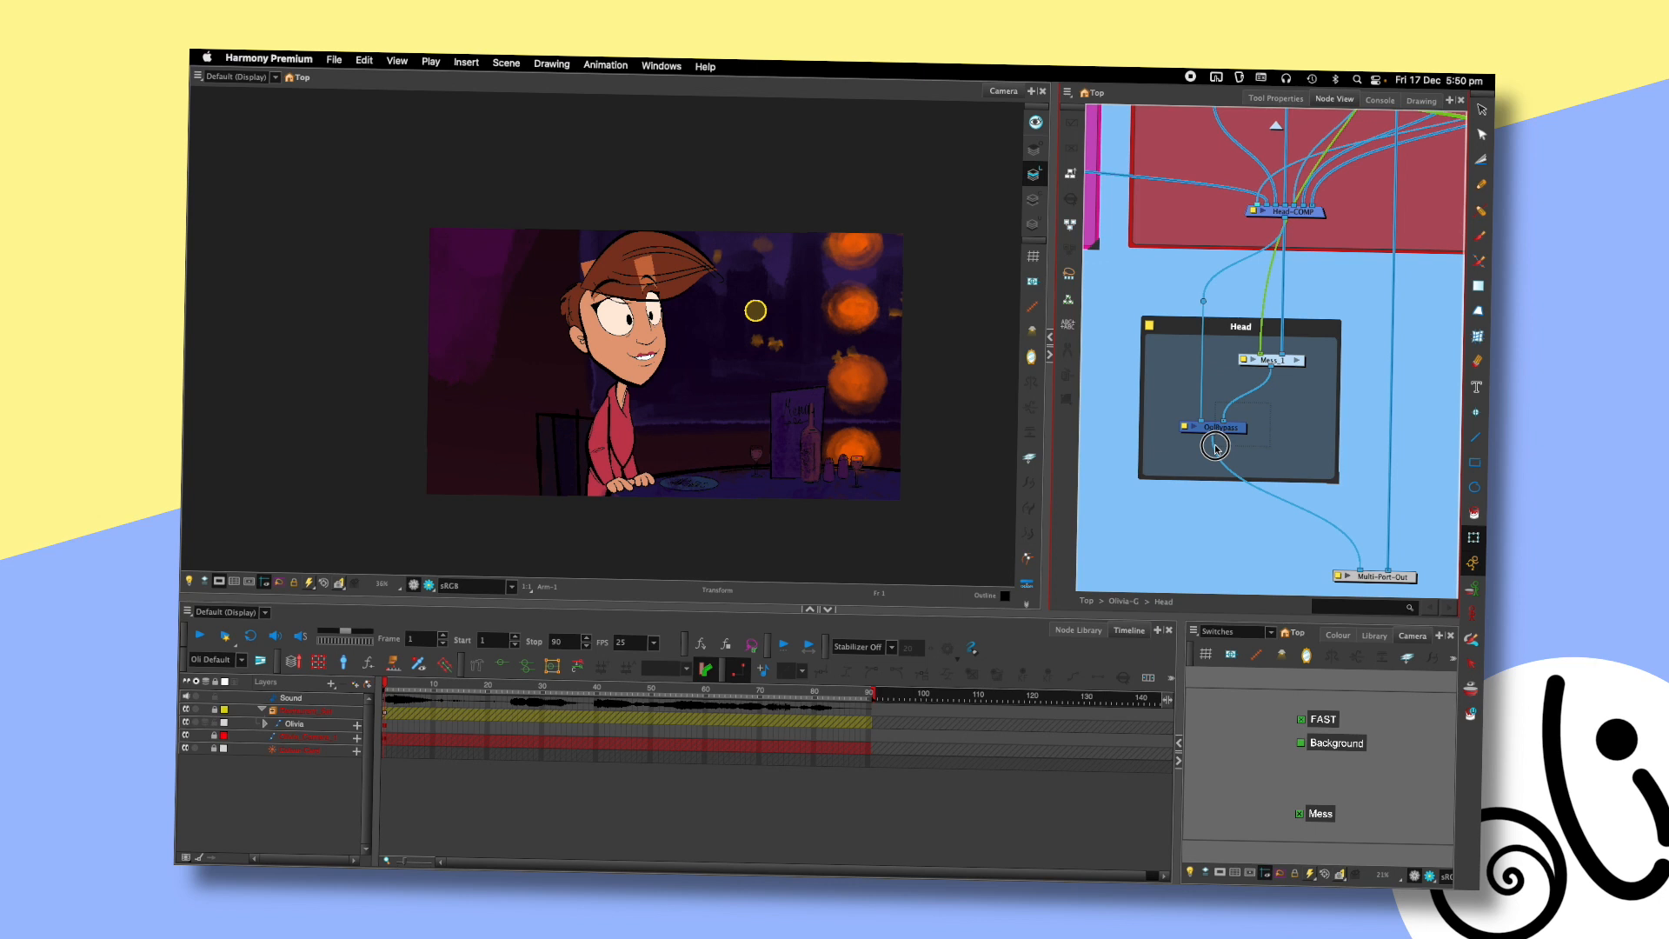
pyautogui.moveTo(1270, 403); pyautogui.dragTo(1180, 435)
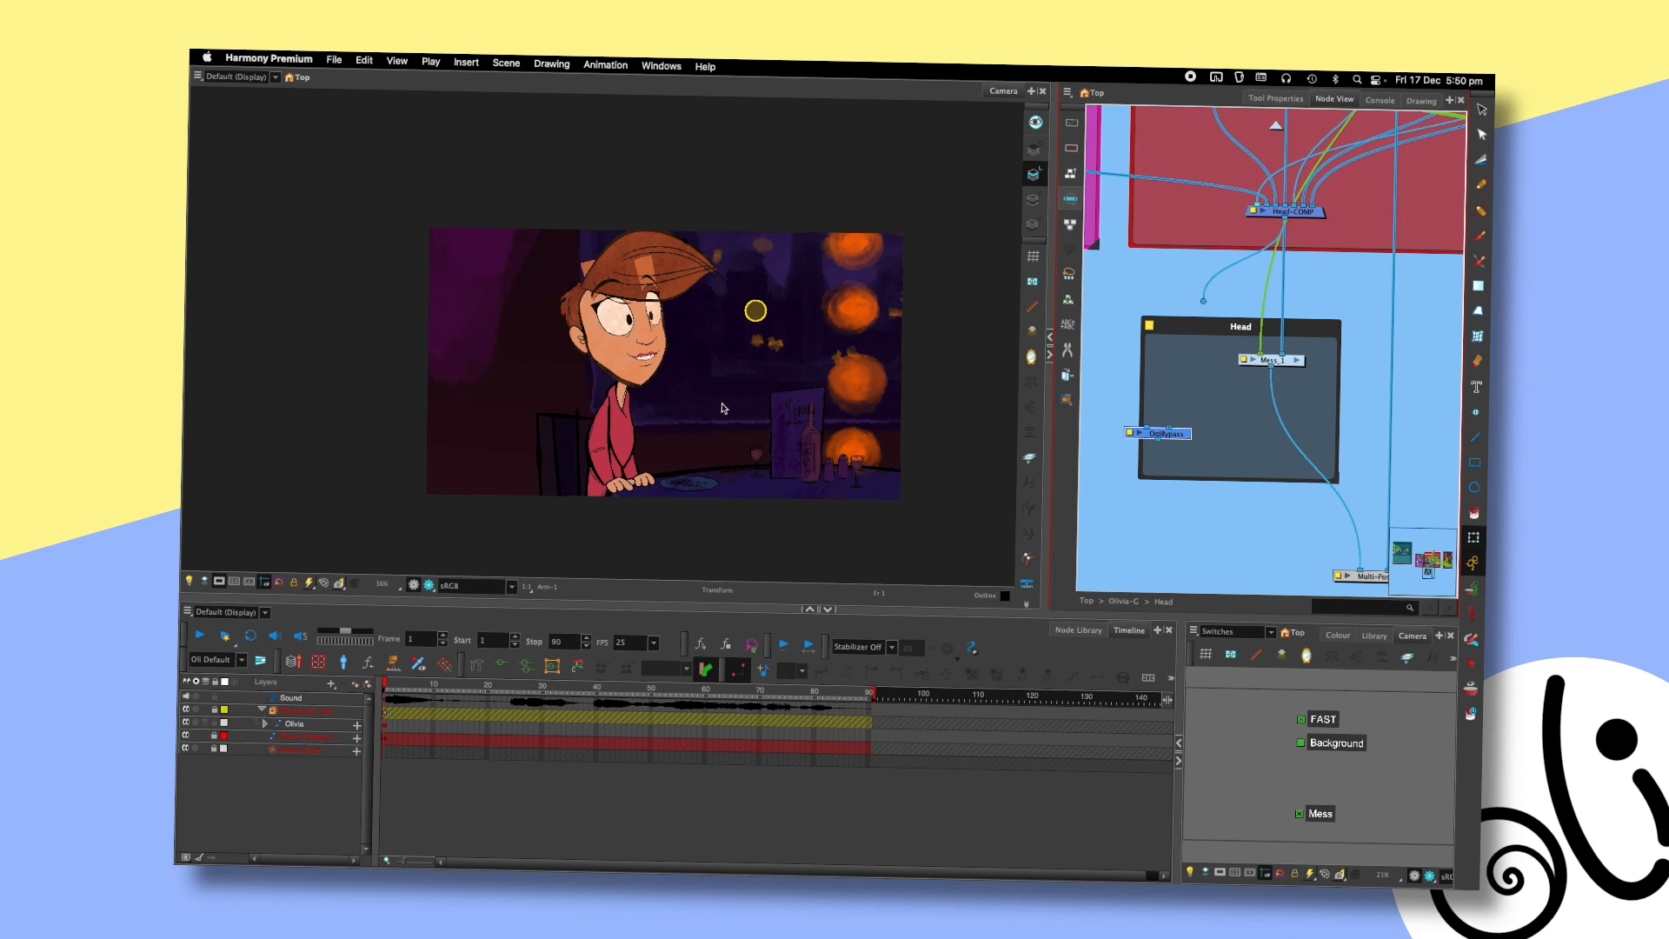
# - Select the Mess texture over Olivia's head to examine its bounding box, and switch Mess off to check the head without the bypass
pyautogui.scroll(3, 744, 306)
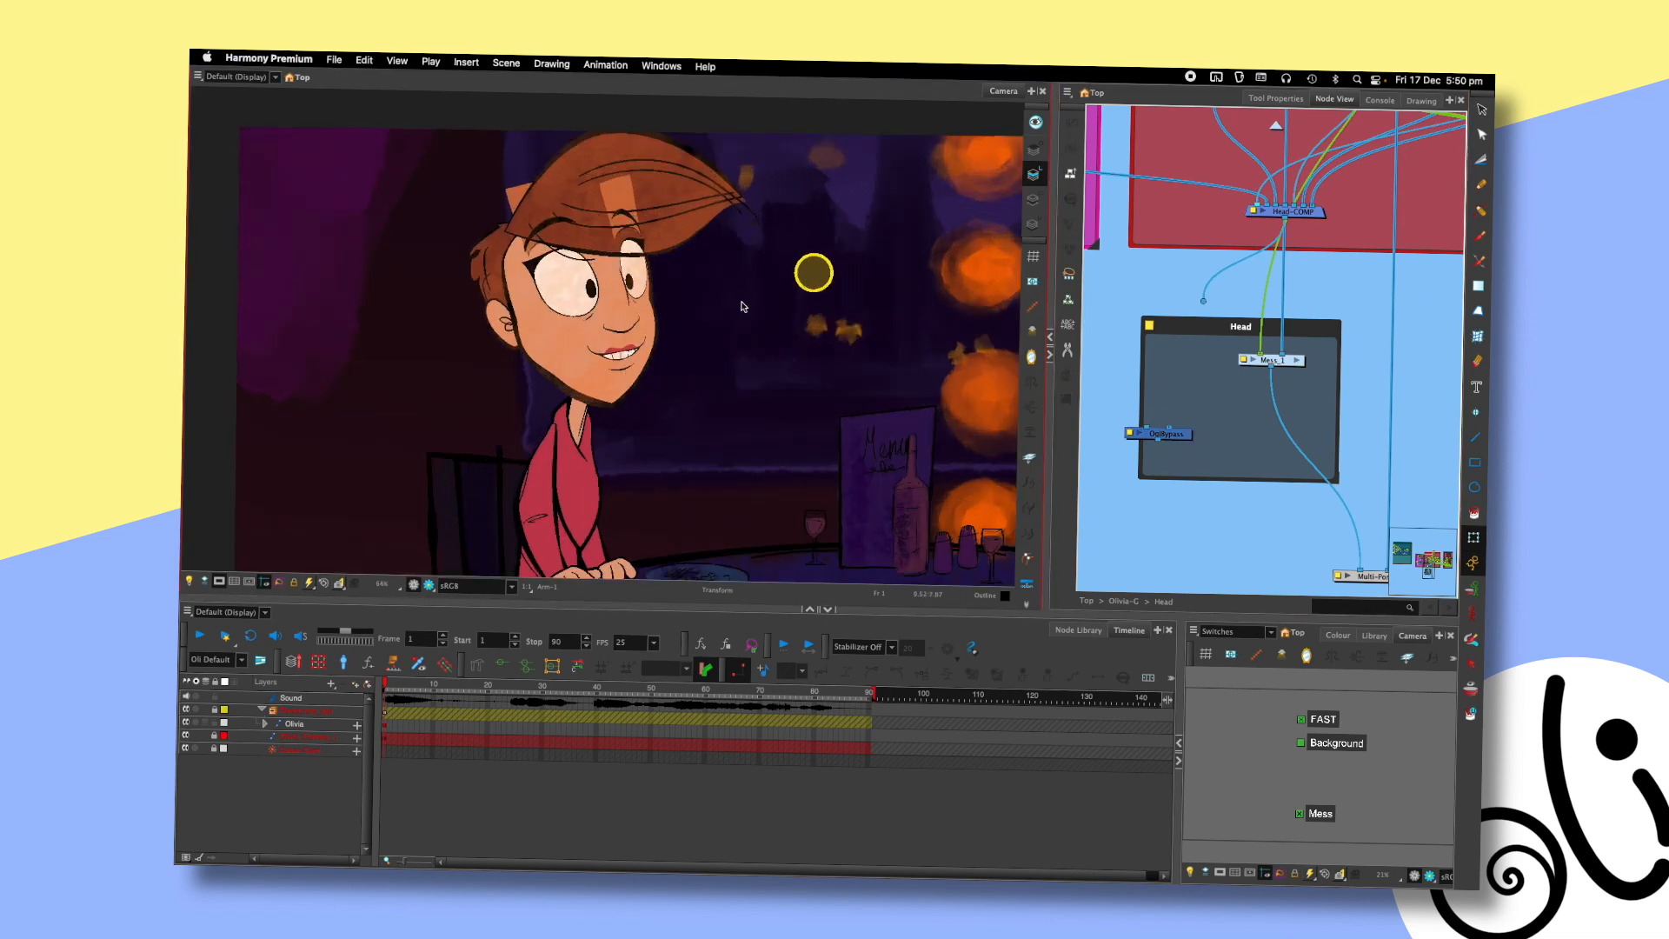
pyautogui.moveTo(743, 306); pyautogui.dragTo(842, 342)
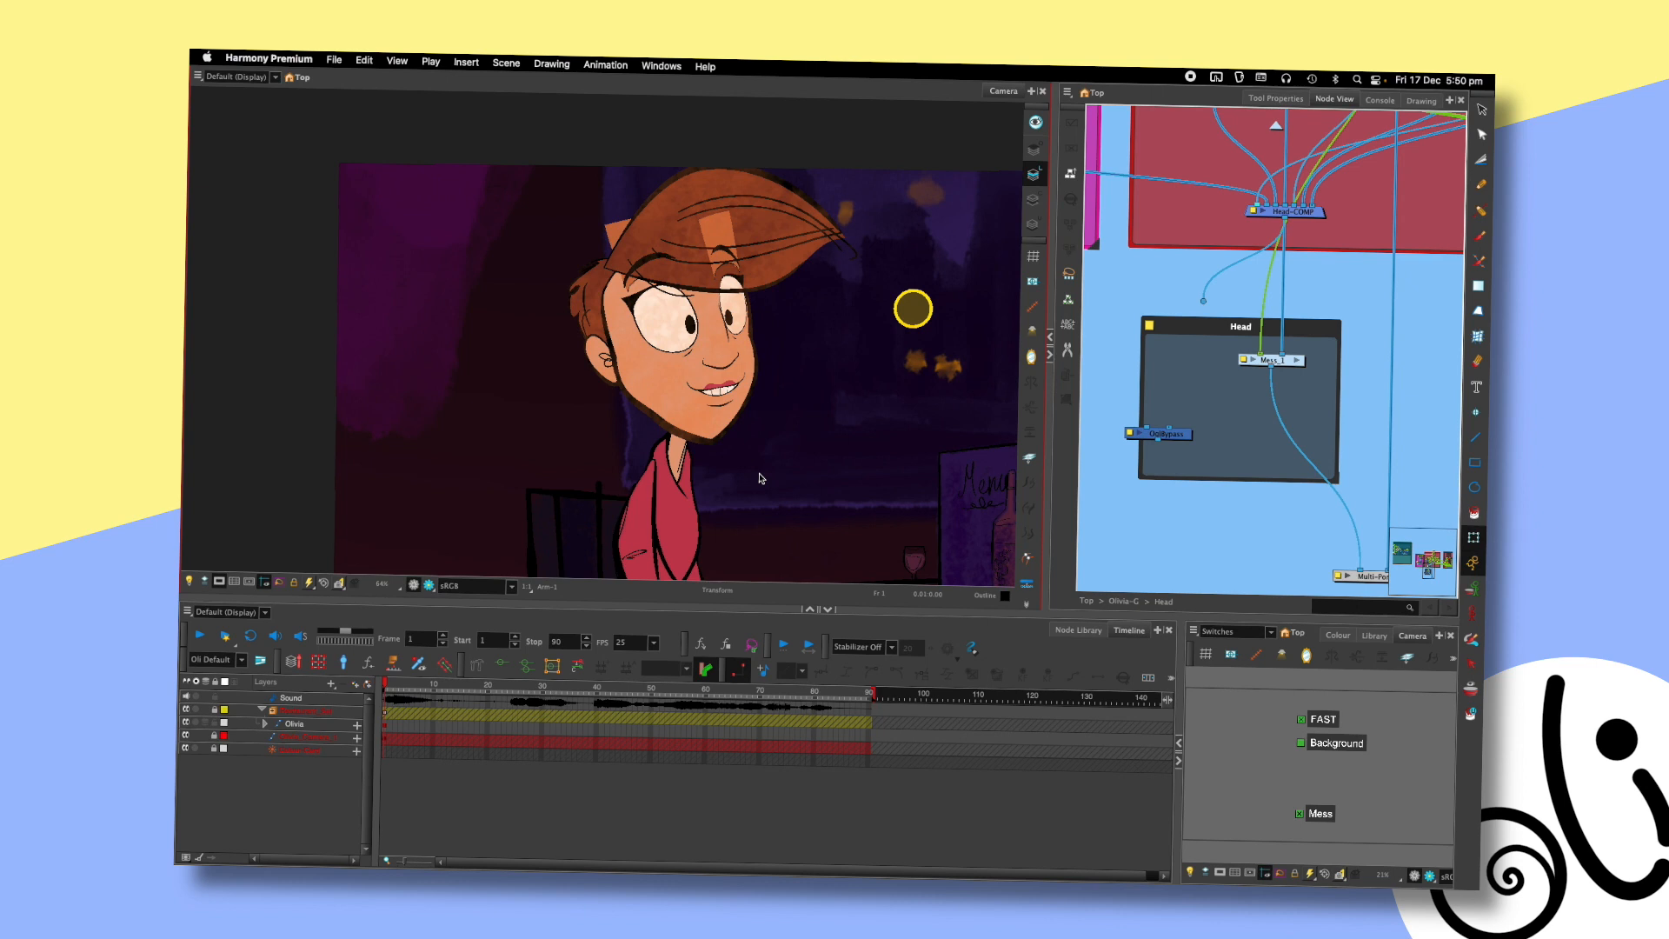
pyautogui.scroll(-2, 840, 396)
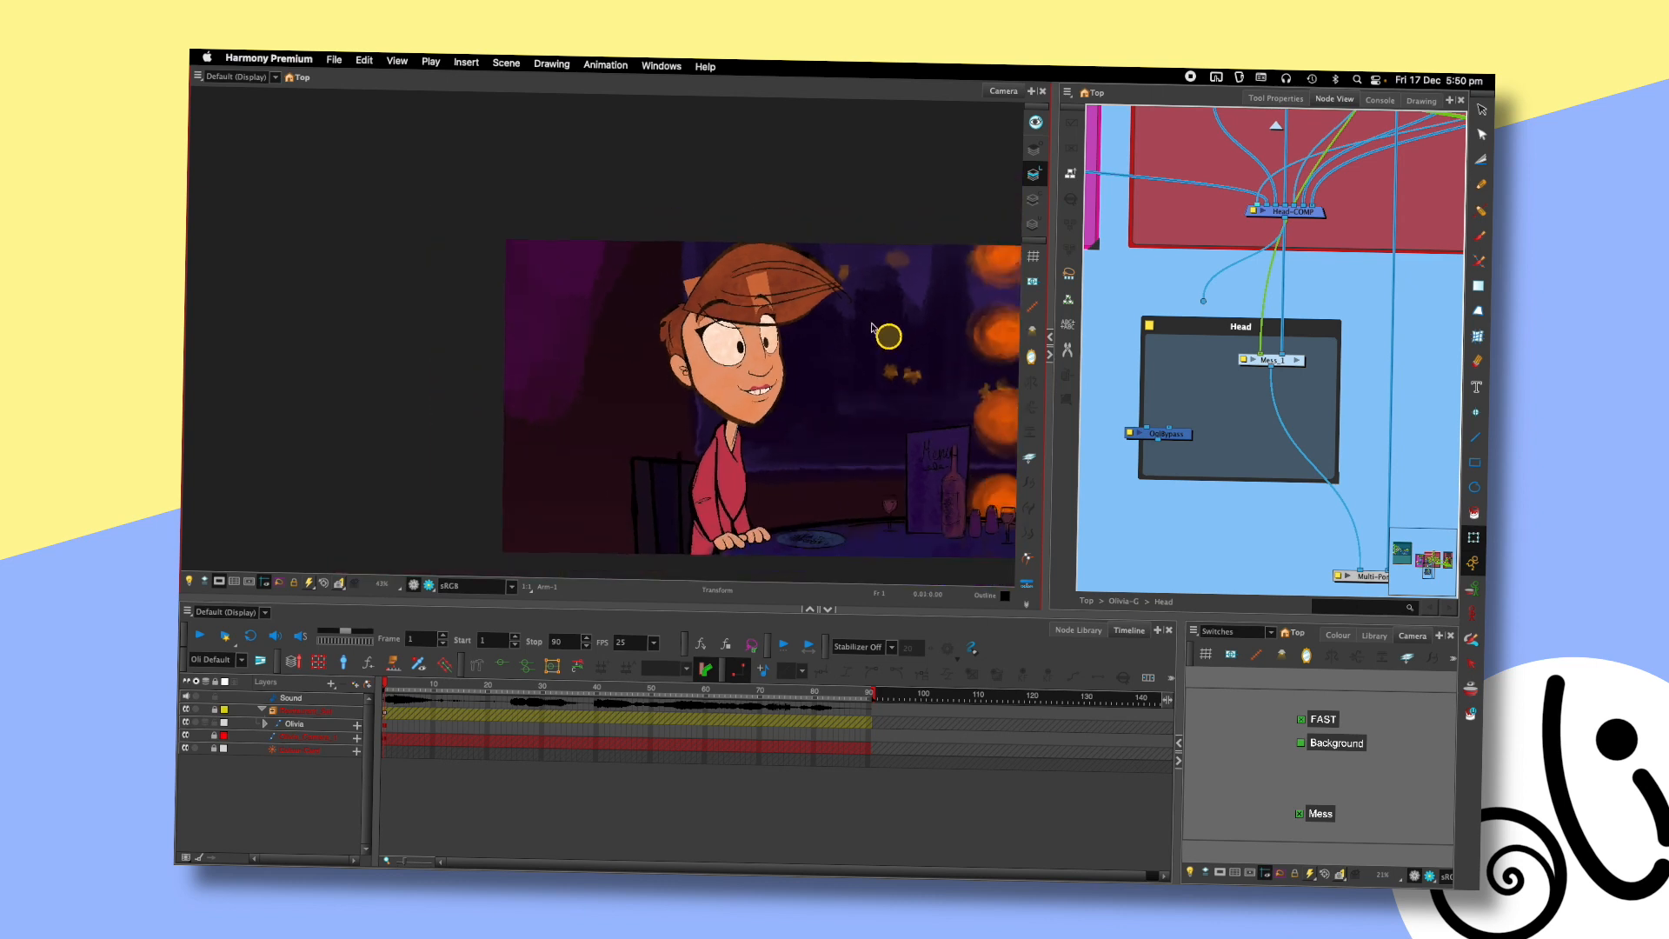
pyautogui.click(713, 374)
pyautogui.scroll(-2, 850, 396)
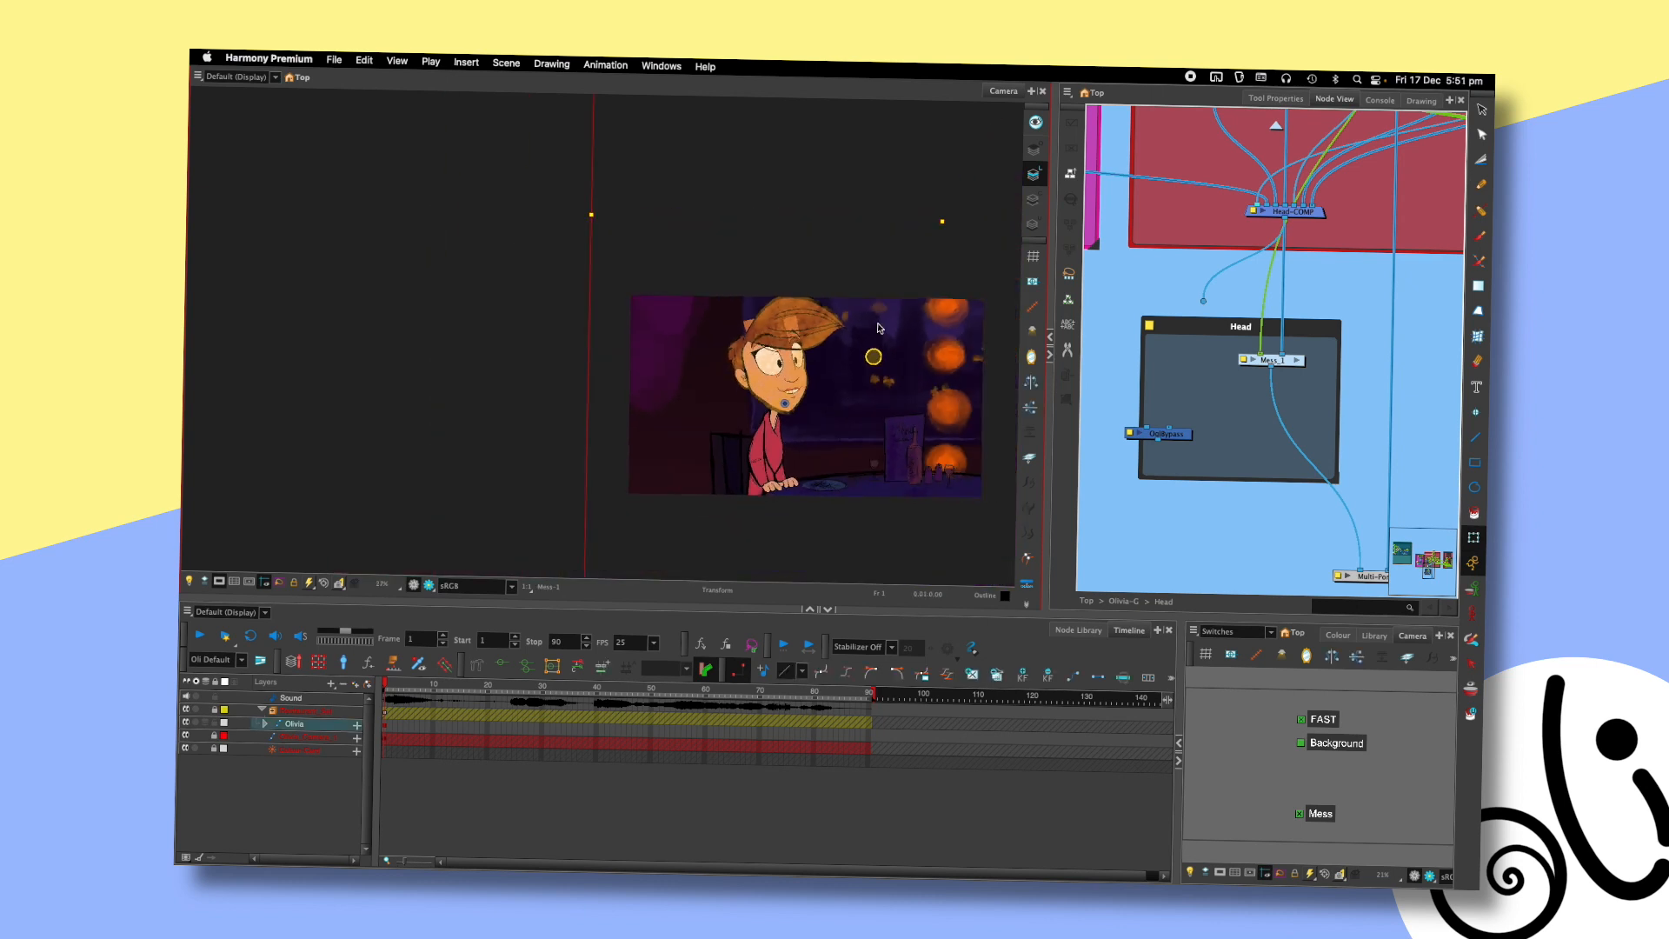
pyautogui.click(1300, 814)
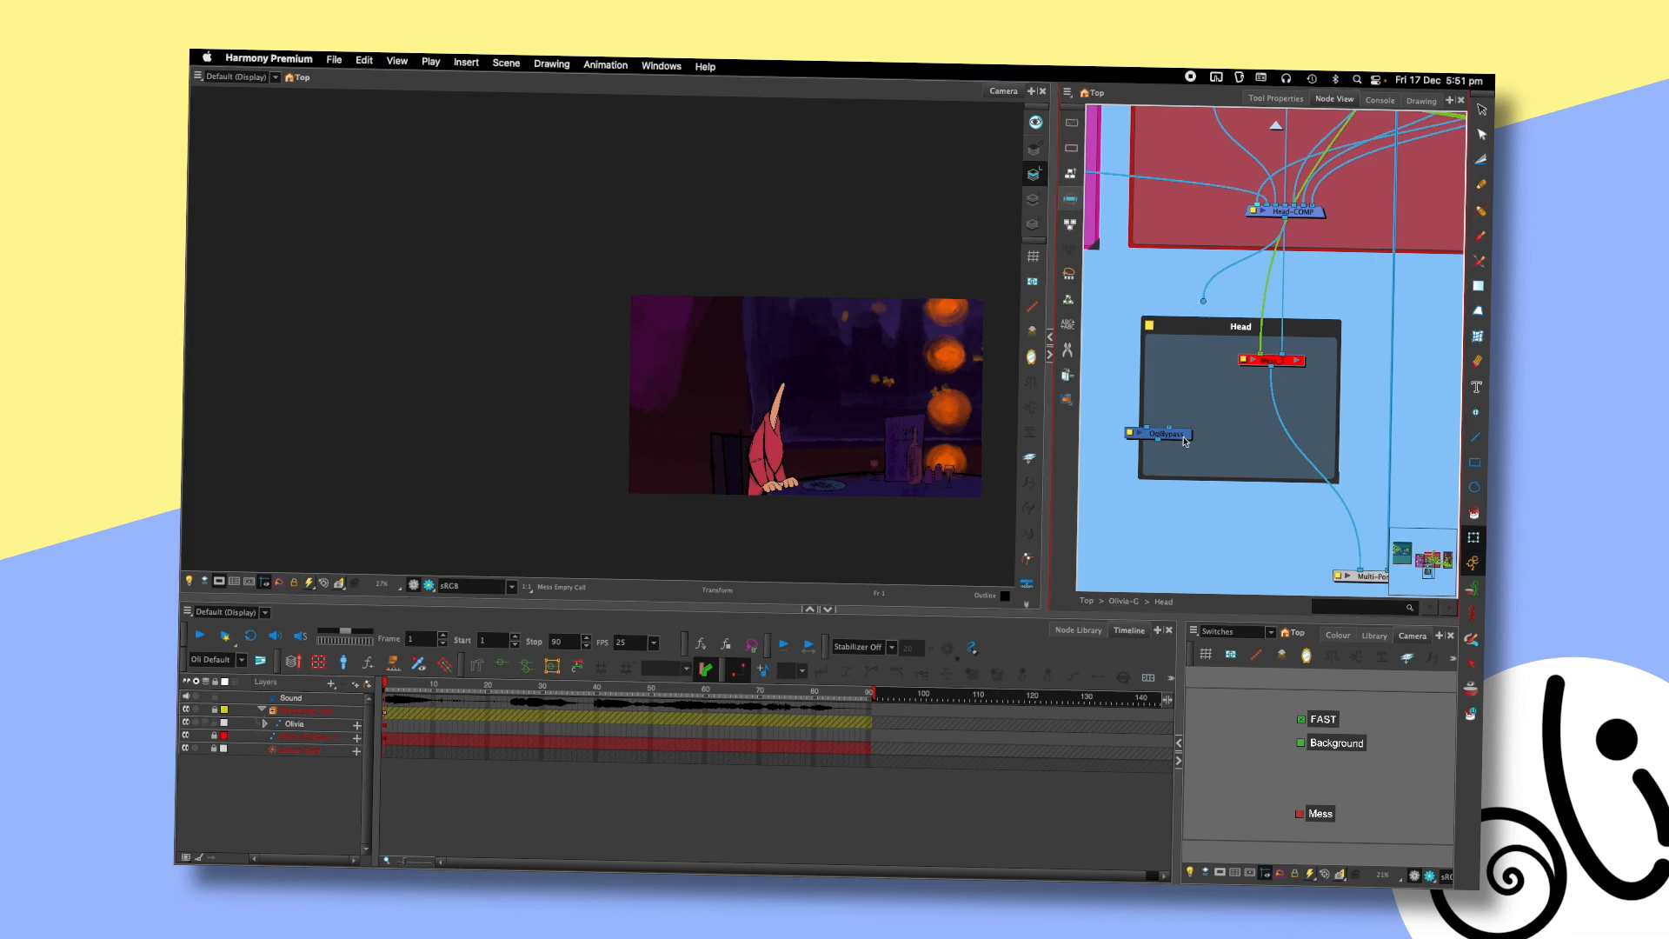
# - Reinsert the bypass node directly beneath Mess_1 and connect the Head-COMP waypoint to its input
pyautogui.moveTo(1189, 435); pyautogui.dragTo(1290, 408)
pyautogui.moveTo(1203, 301); pyautogui.dragTo(1245, 408)
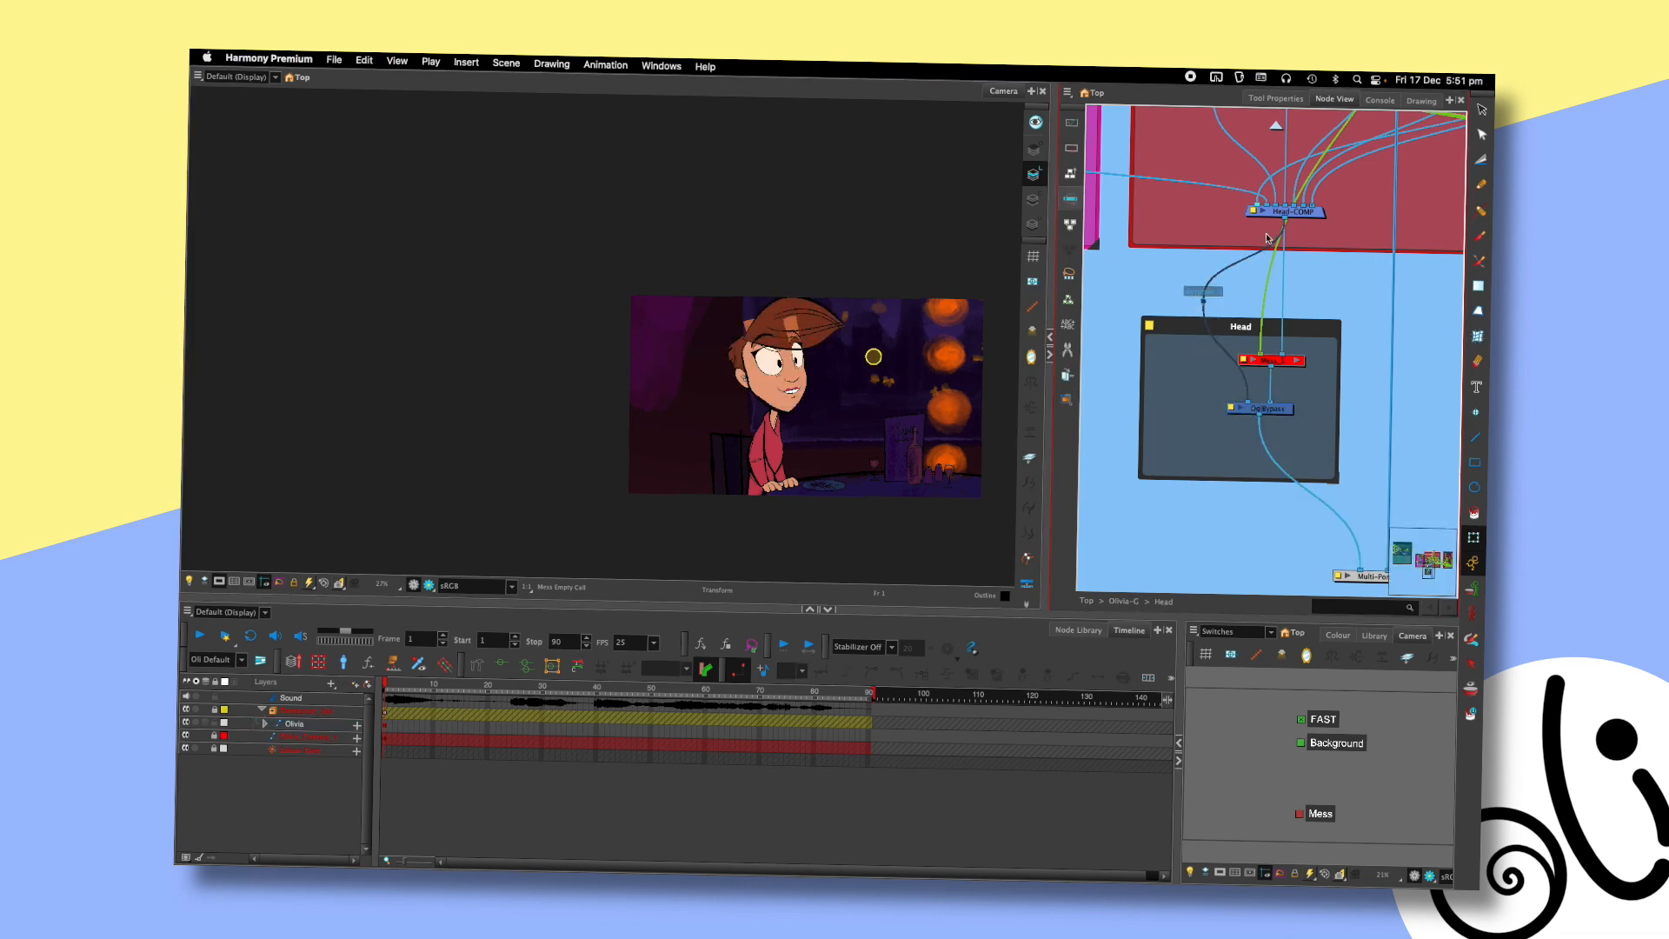
pyautogui.click(1299, 392)
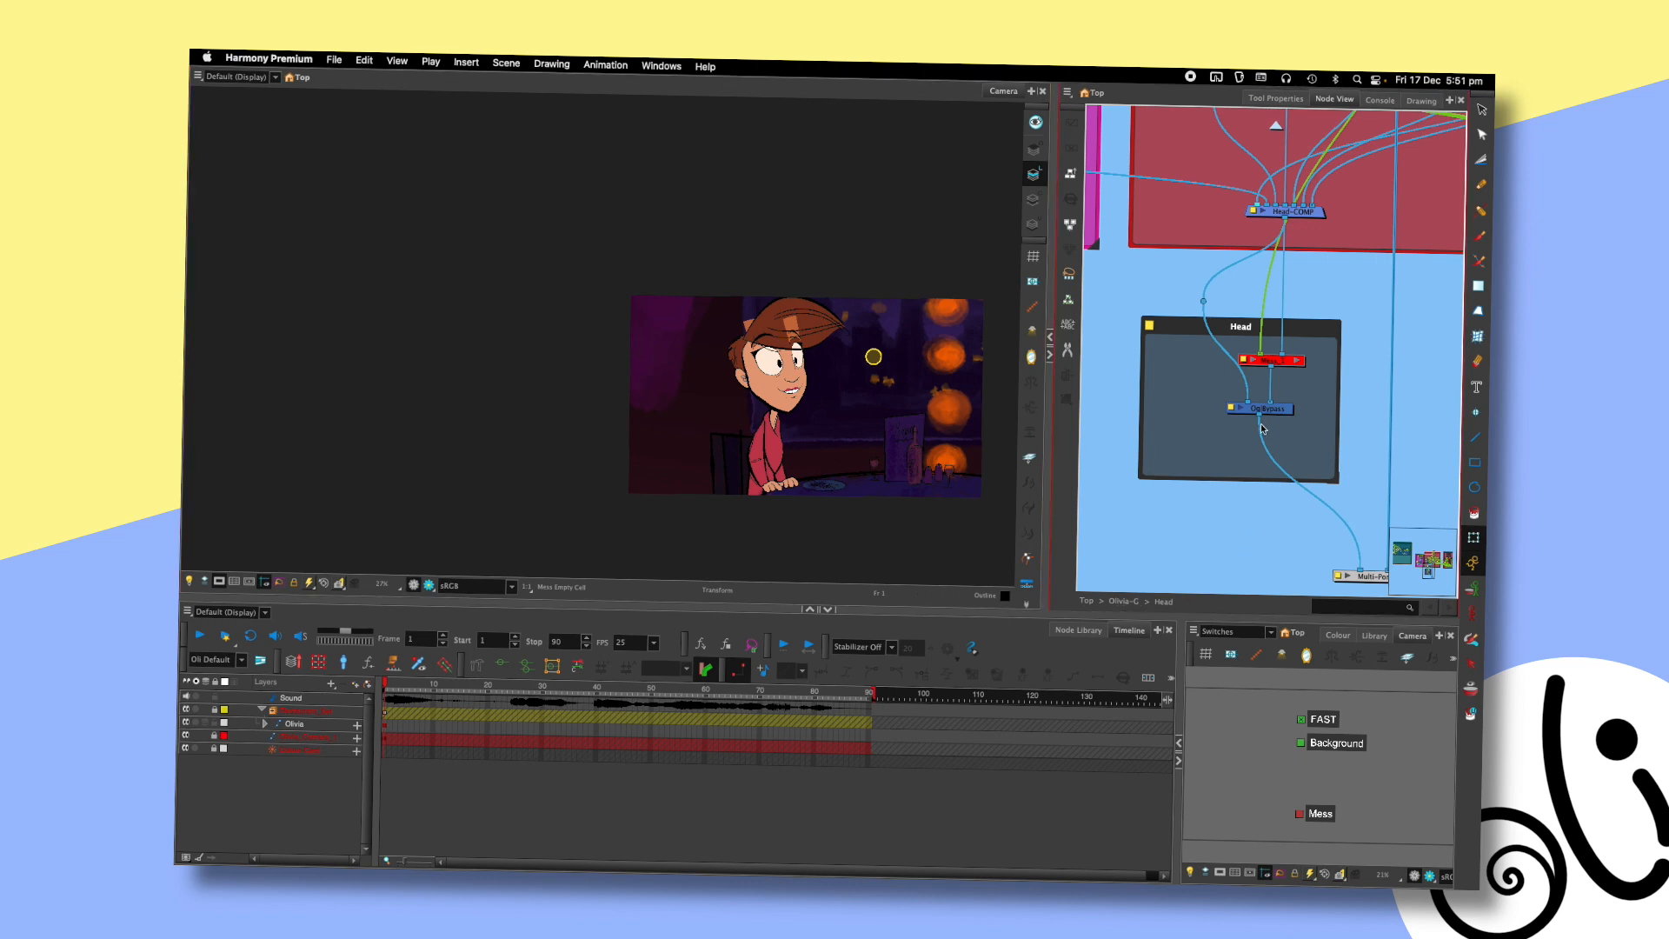
# - Select Olivia's head with Mess on and again with Mess off to compare the bounding boxes through the reconnected bypass
pyautogui.click(1300, 814)
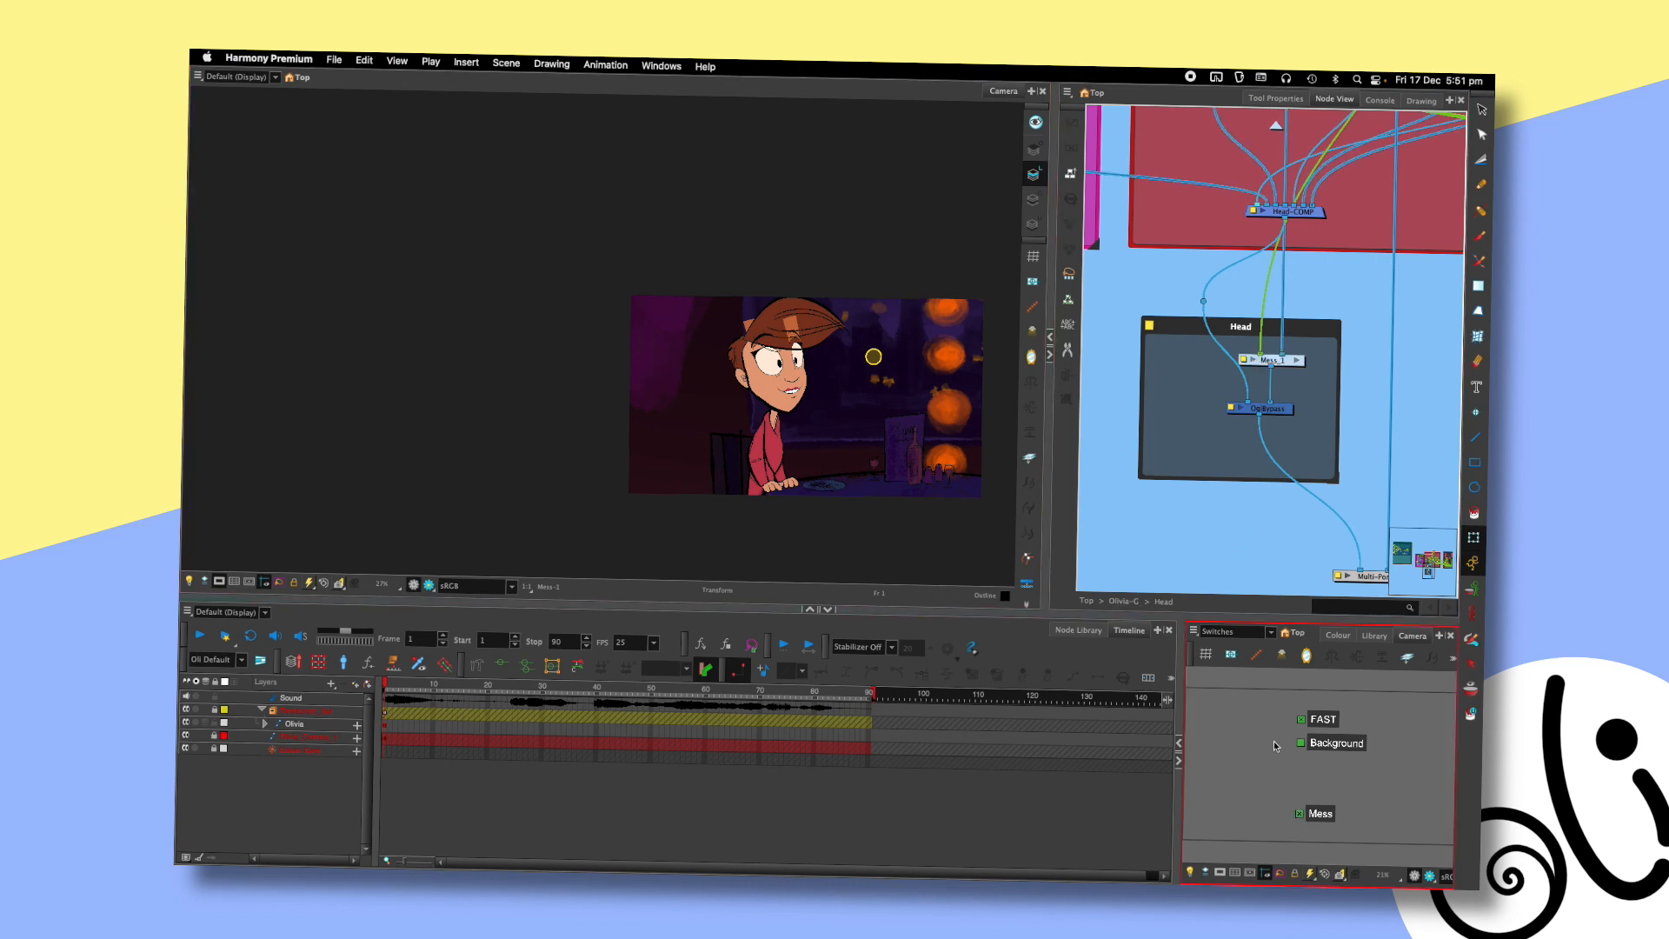
pyautogui.scroll(3, 804, 383)
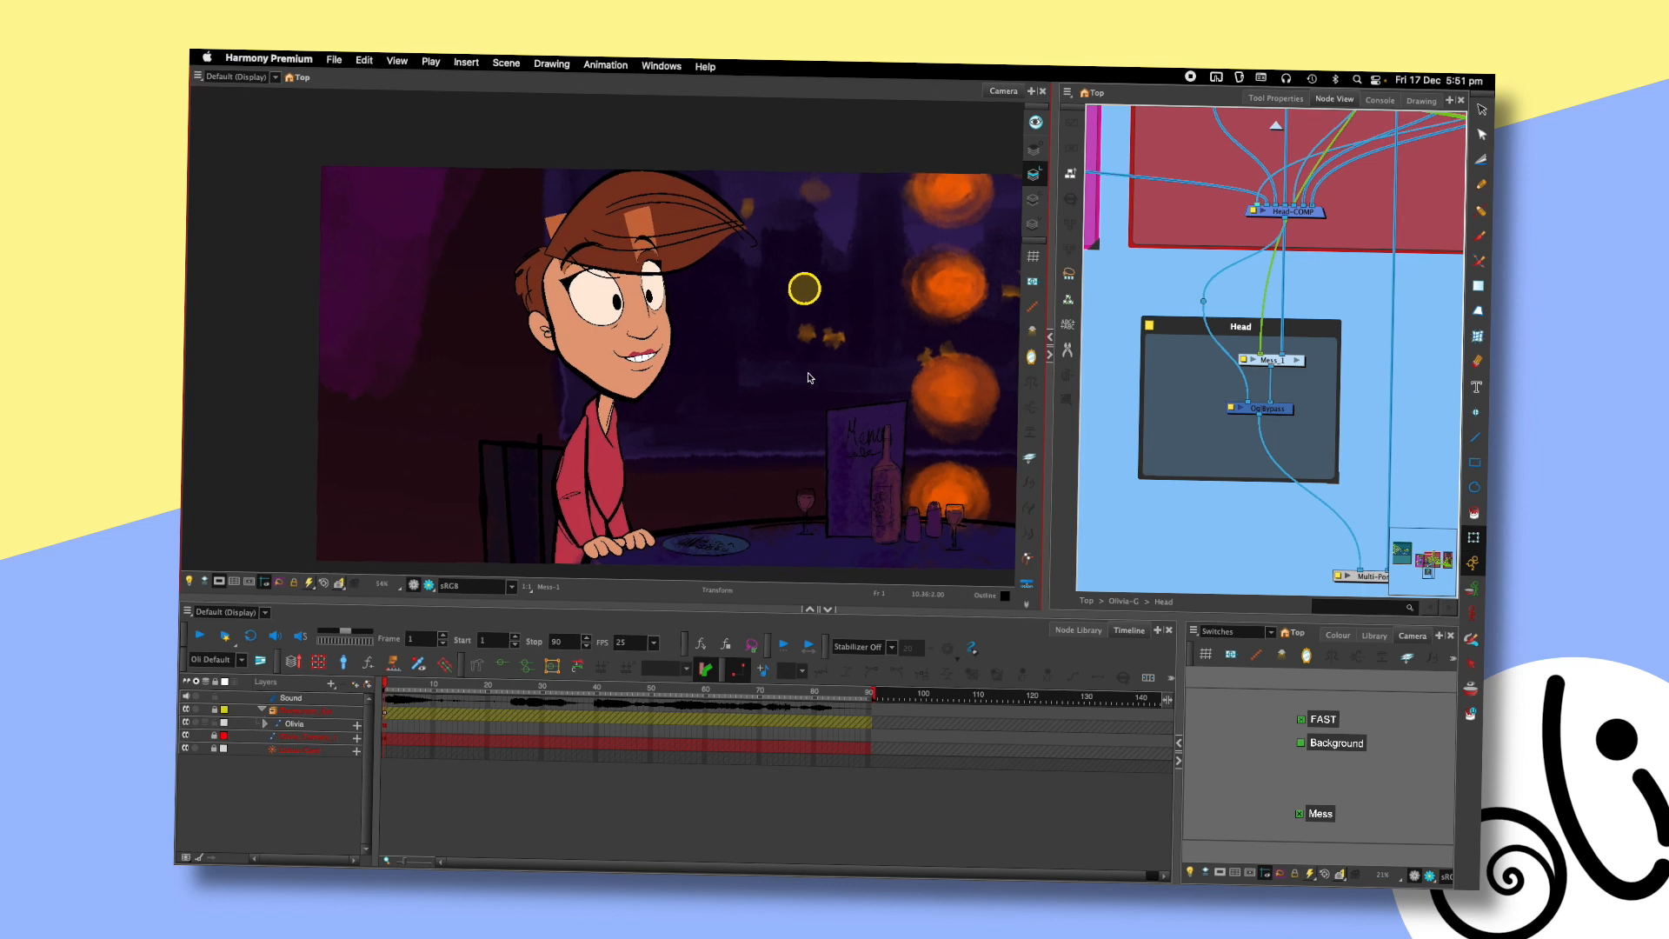
pyautogui.moveTo(808, 378); pyautogui.dragTo(825, 345)
pyautogui.click(609, 327)
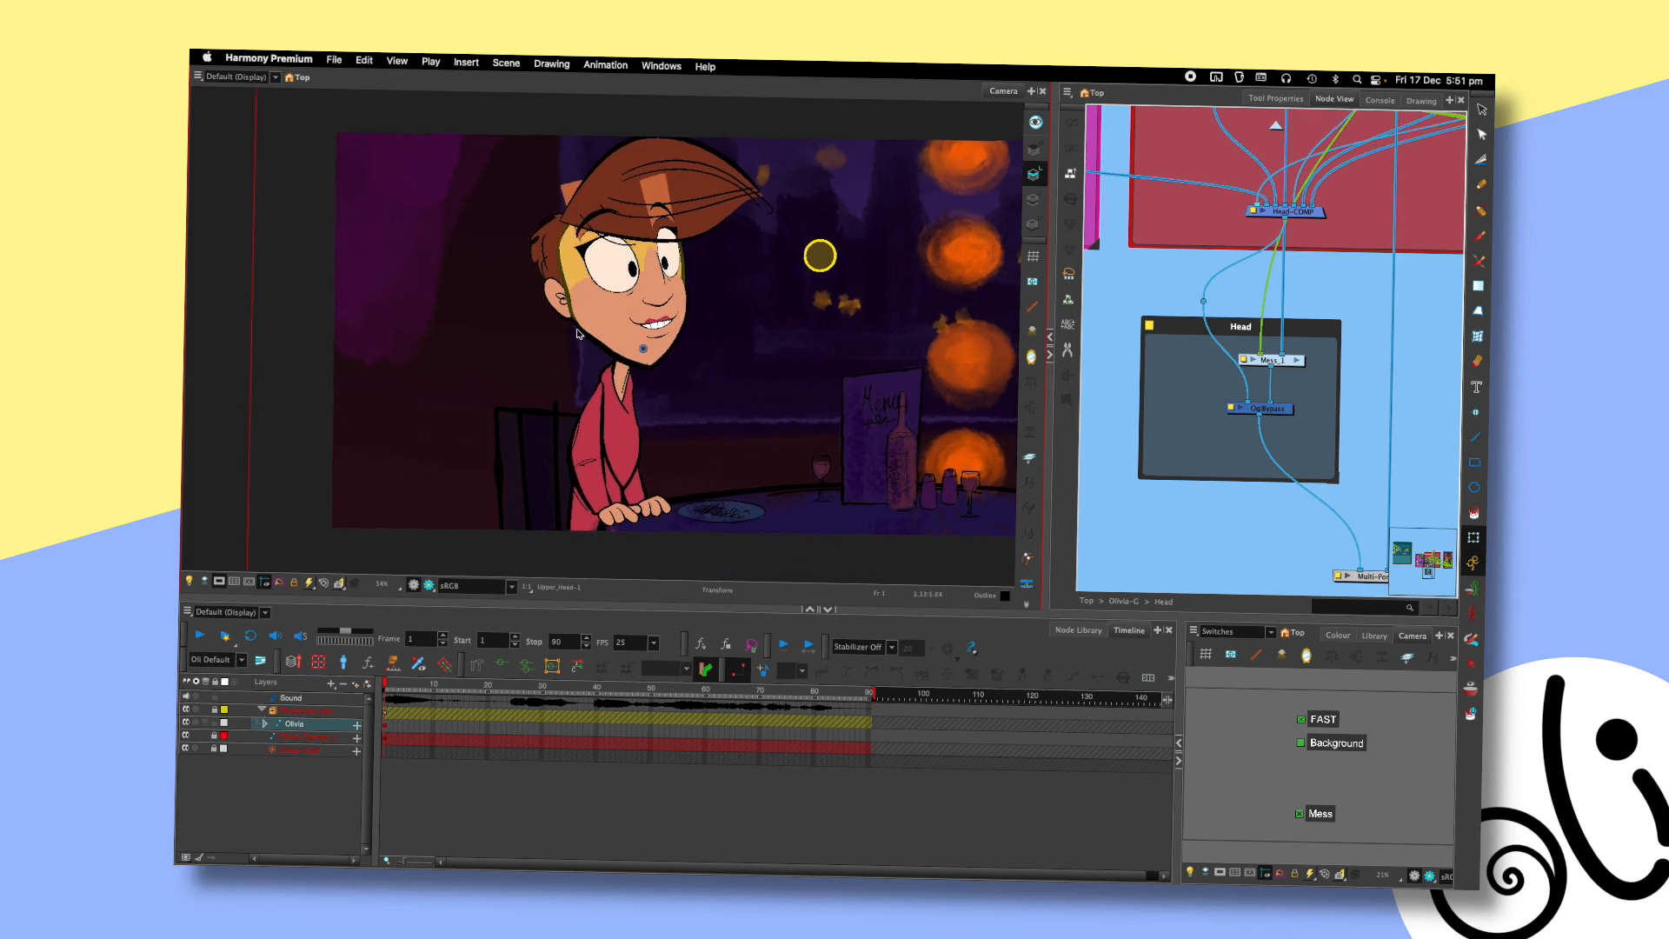
pyautogui.click(561, 259)
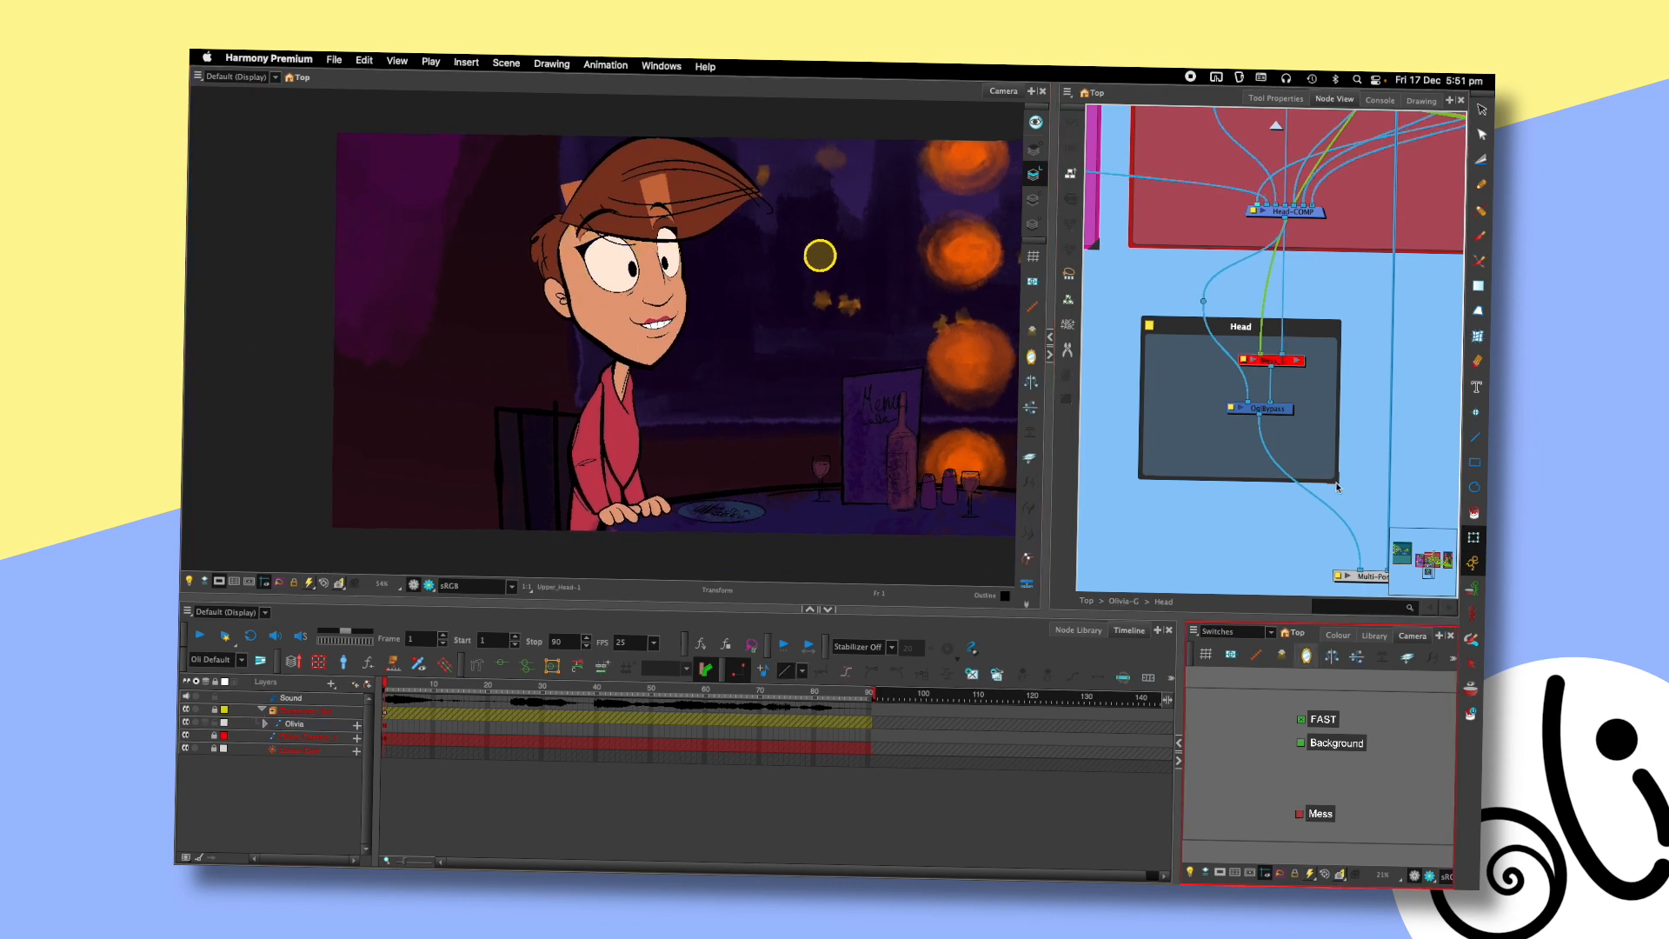
pyautogui.click(573, 271)
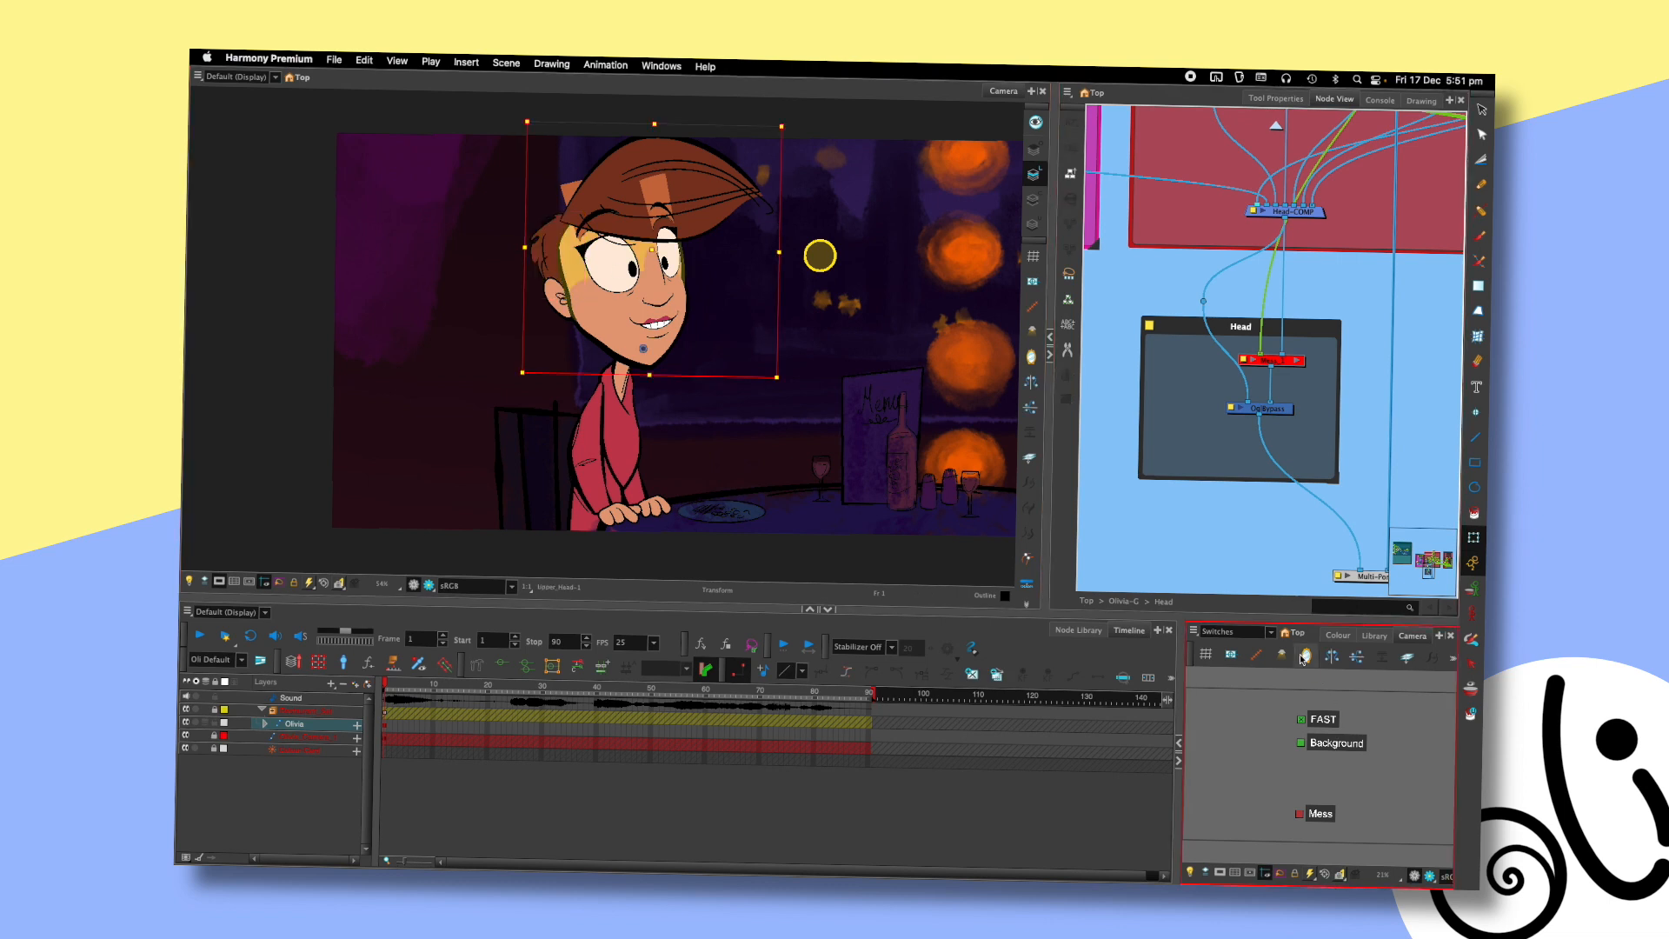
# - Return to the top level of the node network and examine the switch nodes in the Show/Hide backdrop beside Rob's
pyautogui.click(1275, 126)
pyautogui.click(1277, 129)
pyautogui.moveTo(1347, 307); pyautogui.dragTo(1156, 245)
pyautogui.moveTo(1248, 405); pyautogui.dragTo(1137, 402)
pyautogui.click(1302, 721)
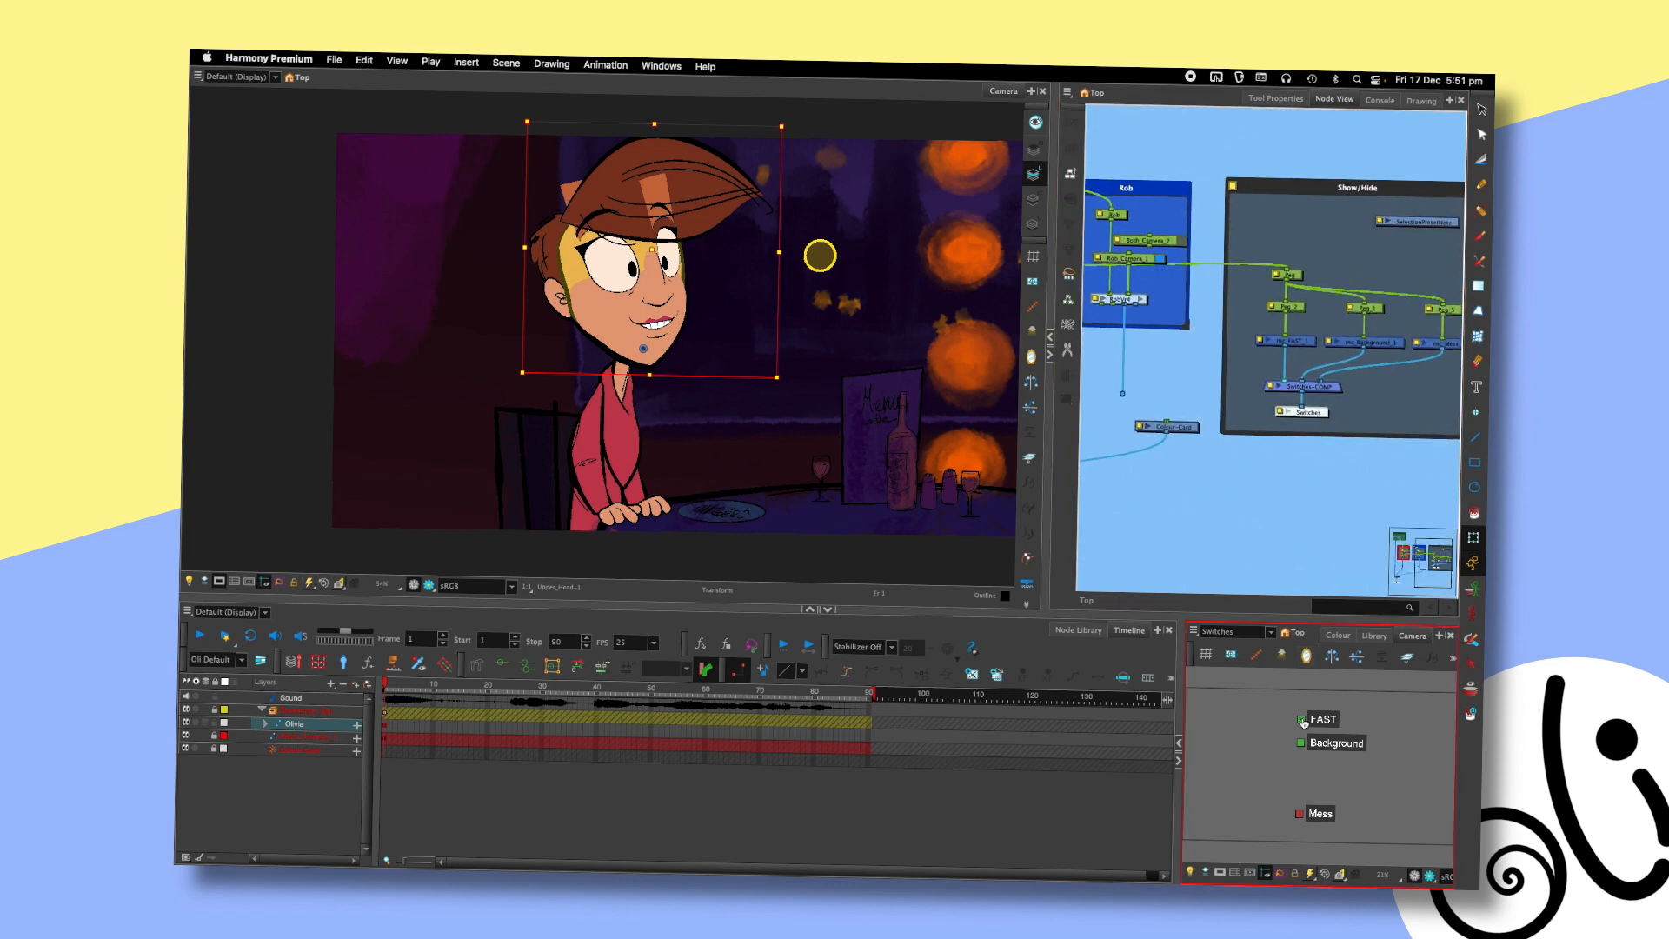
pyautogui.click(1227, 439)
pyautogui.moveTo(1239, 504); pyautogui.dragTo(1152, 516)
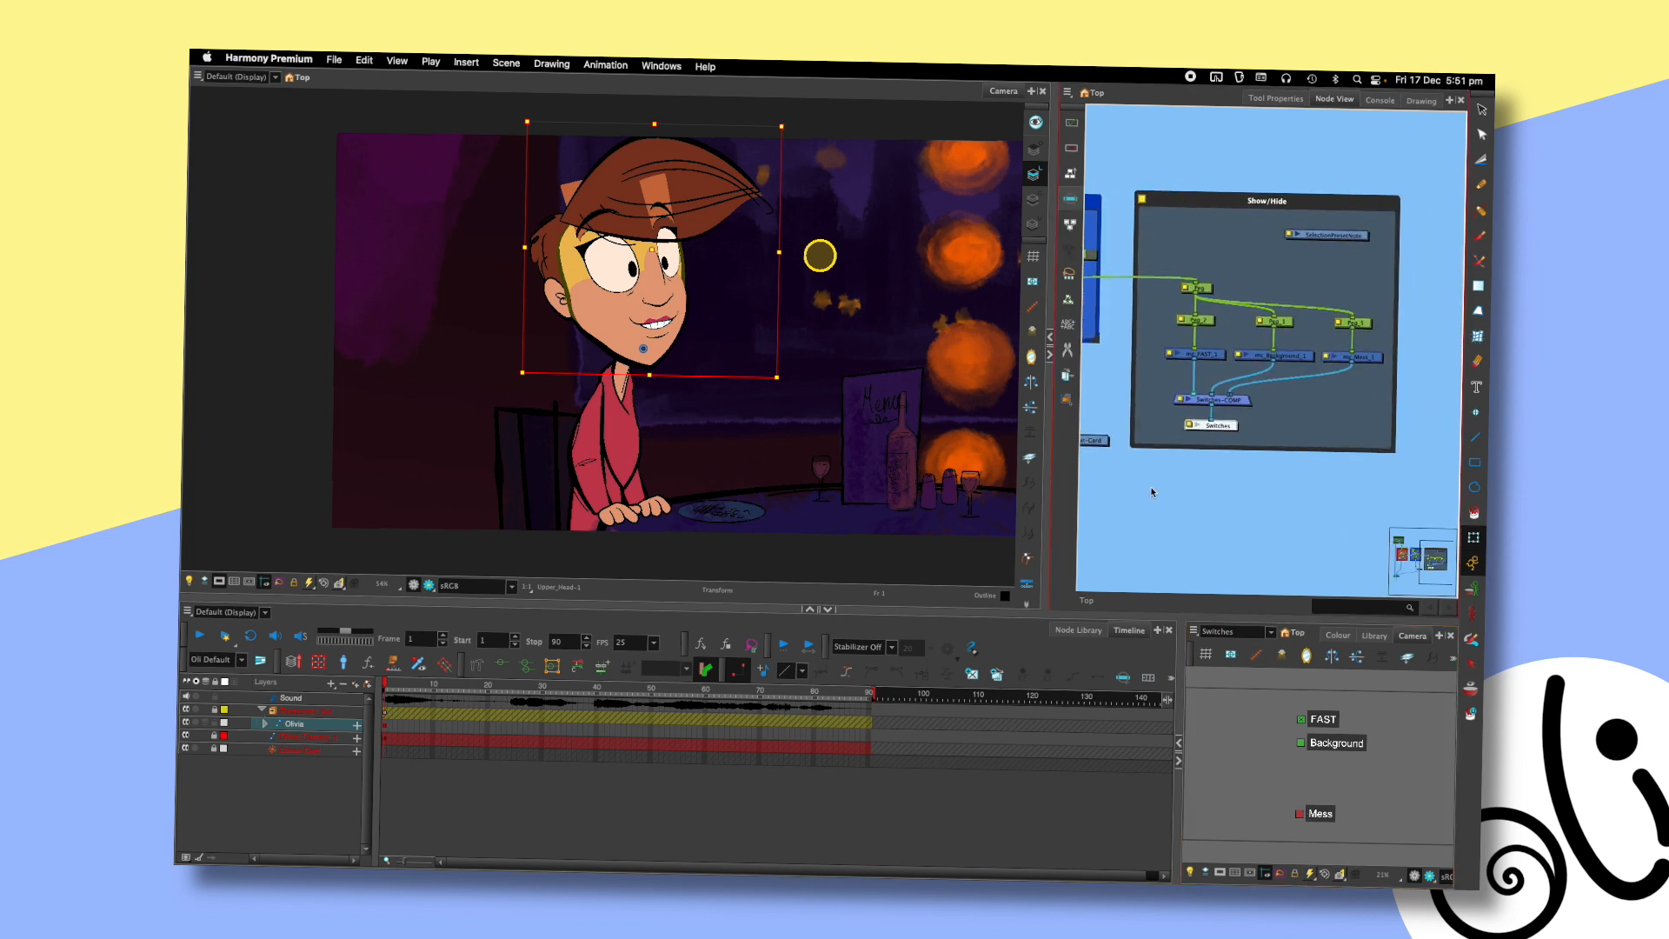
pyautogui.moveTo(1113, 483); pyautogui.dragTo(1281, 473)
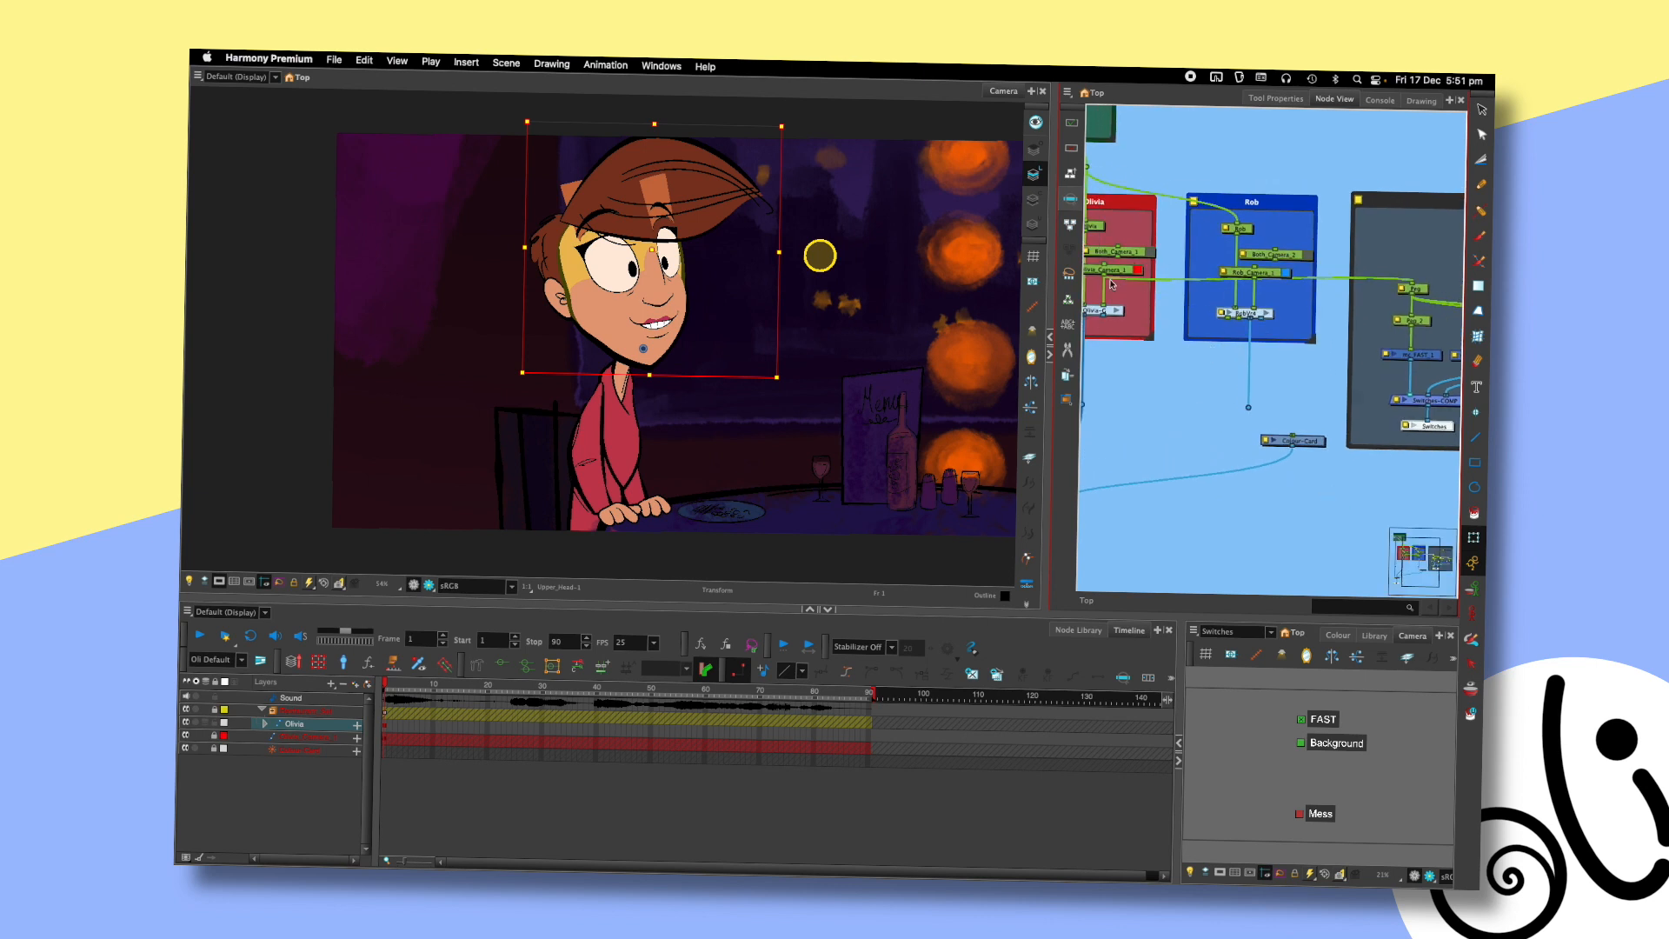
pyautogui.moveTo(1214, 421); pyautogui.dragTo(1071, 411)
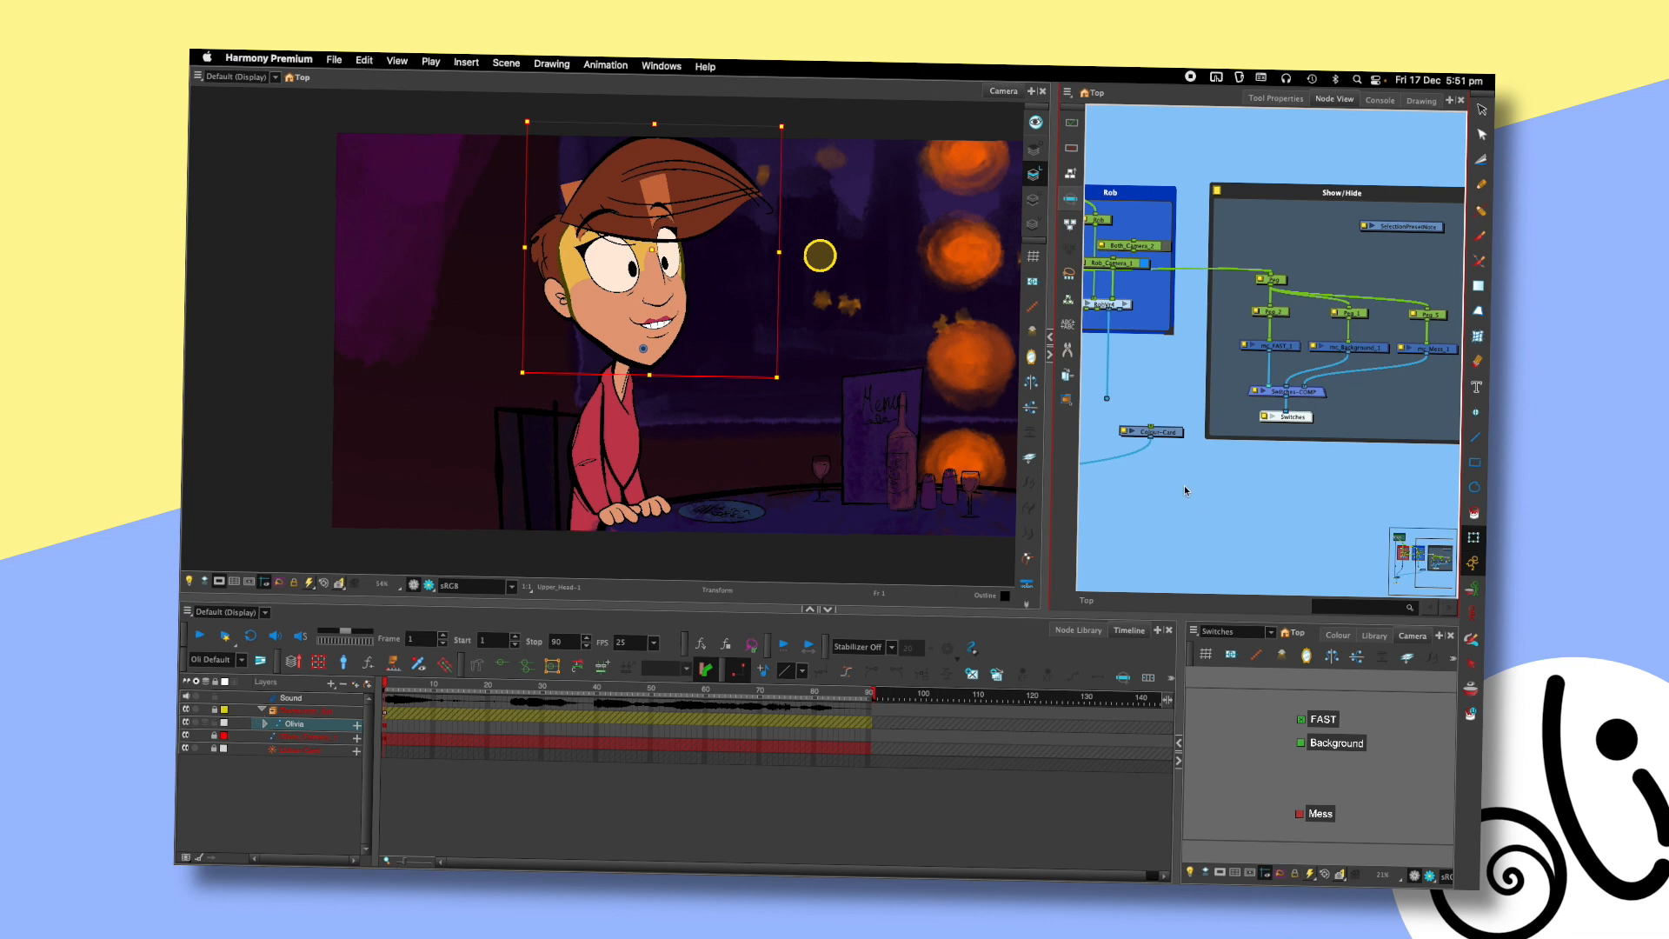
pyautogui.moveTo(1171, 489)
pyautogui.mouseDown()
pyautogui.moveTo(1277, 473)
pyautogui.moveTo(1237, 473)
pyautogui.moveTo(1180, 513)
pyautogui.mouseUp()
pyautogui.moveTo(1187, 366)
pyautogui.mouseDown()
pyautogui.moveTo(1315, 385)
pyautogui.moveTo(1359, 425)
pyautogui.moveTo(1178, 349)
pyautogui.mouseUp()
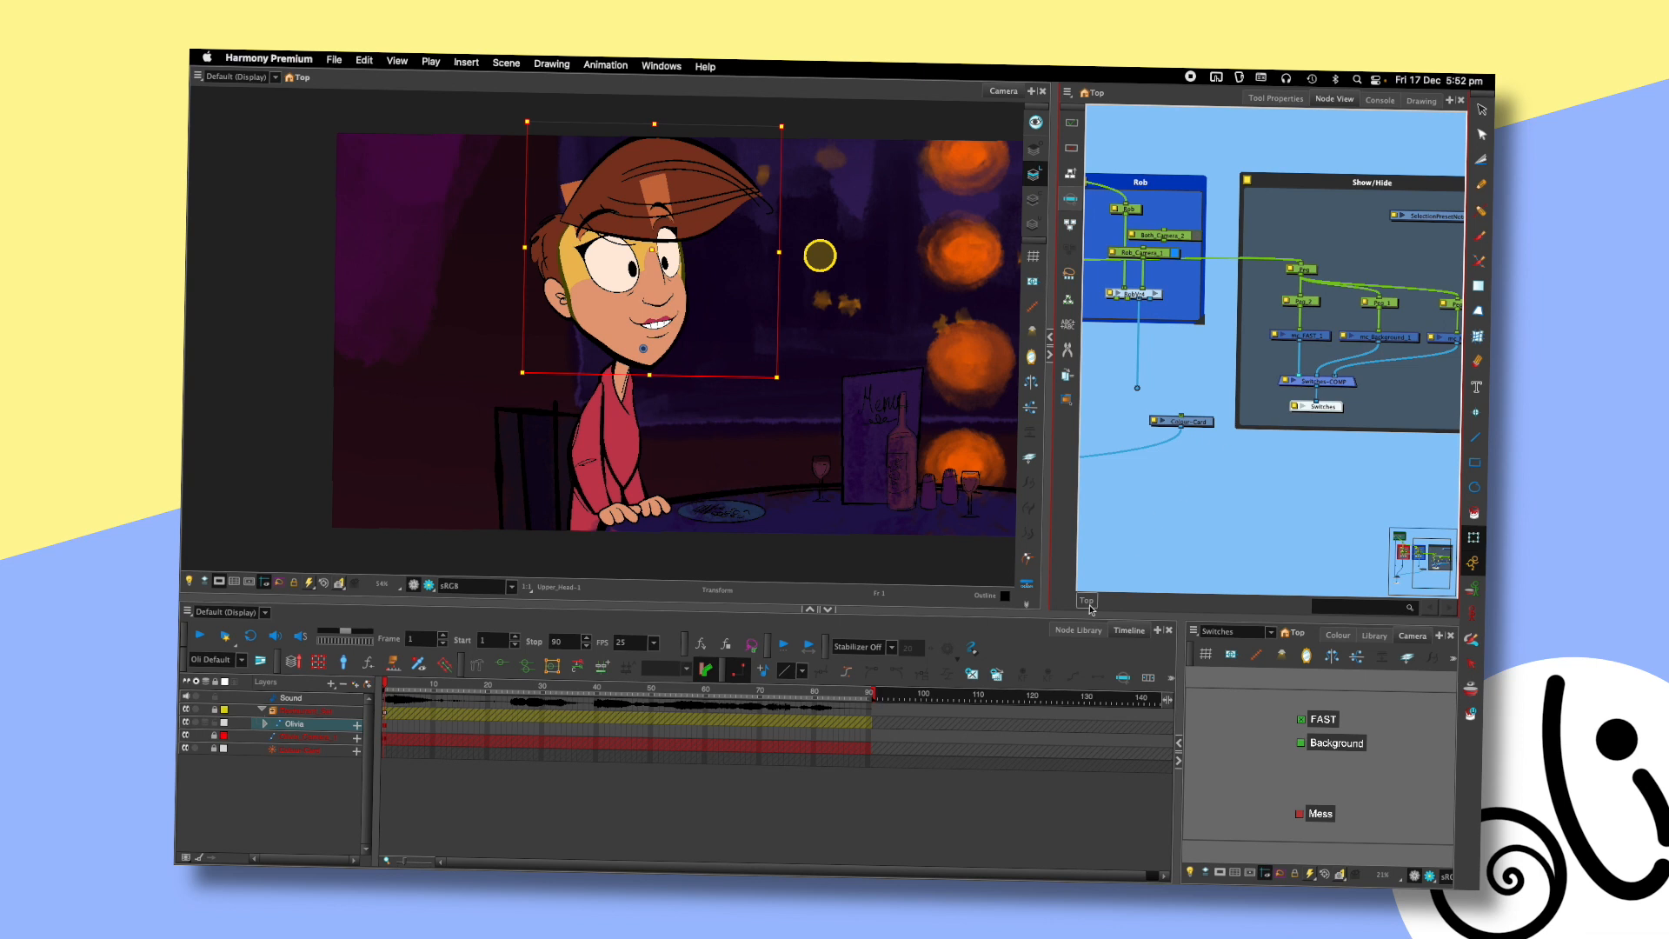
# - Enter the Olivia-C group to examine the Controls backdrop feeding Olivia-CONSOLE, and return to the top level
pyautogui.moveTo(1211, 492); pyautogui.dragTo(1420, 527)
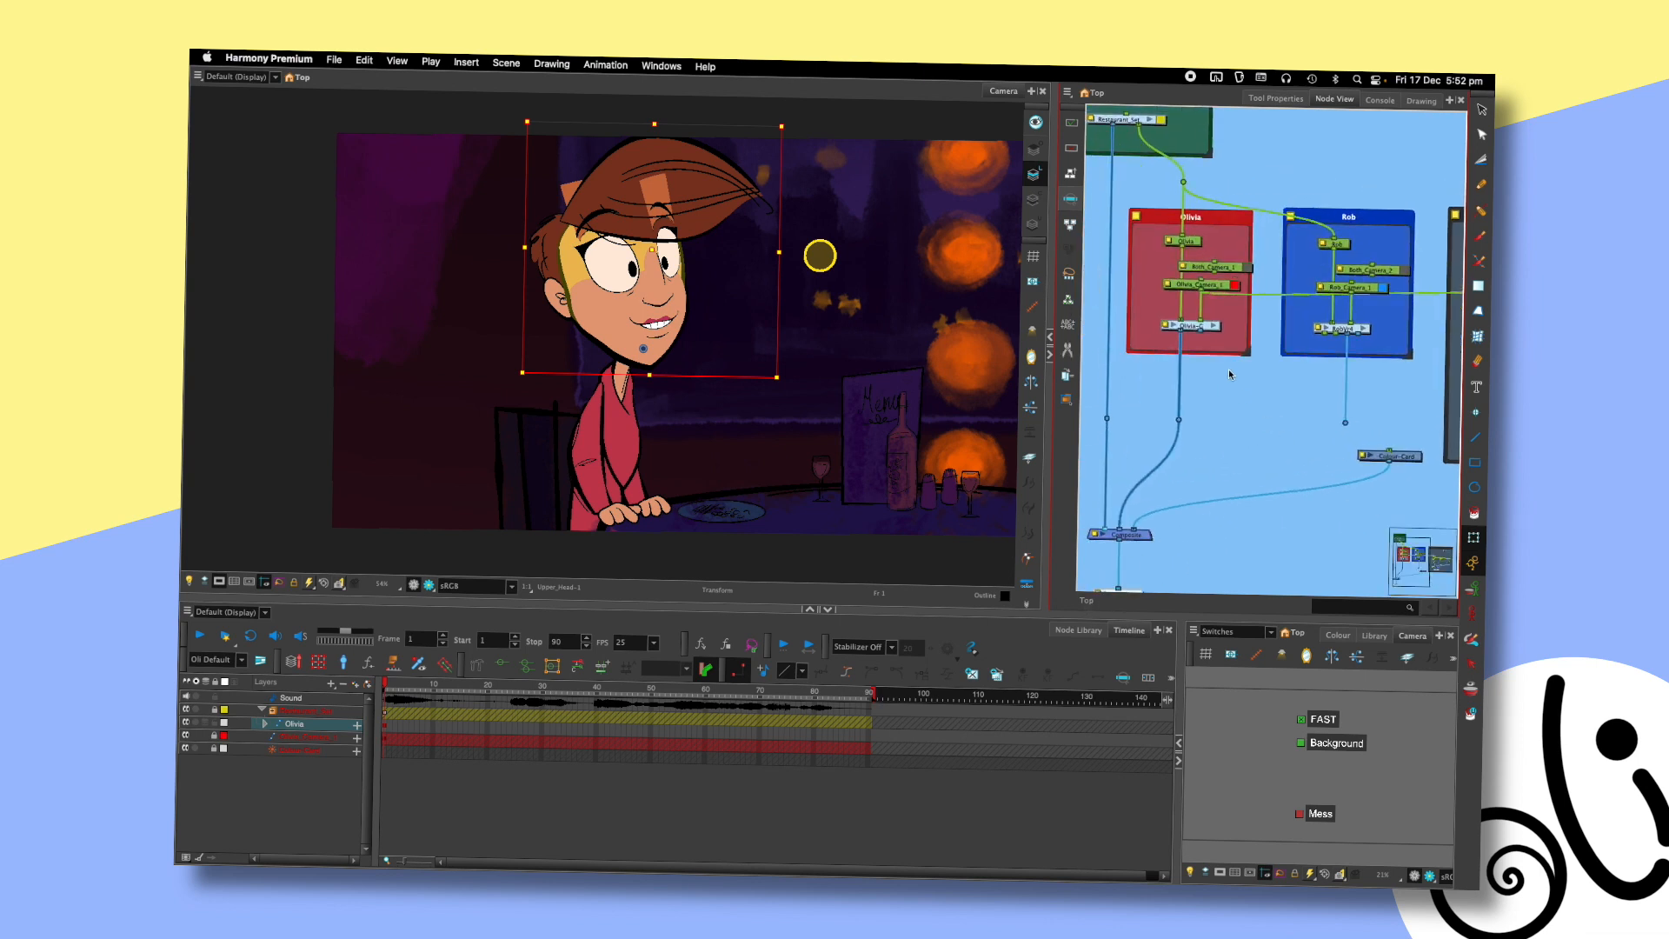
pyautogui.click(1215, 326)
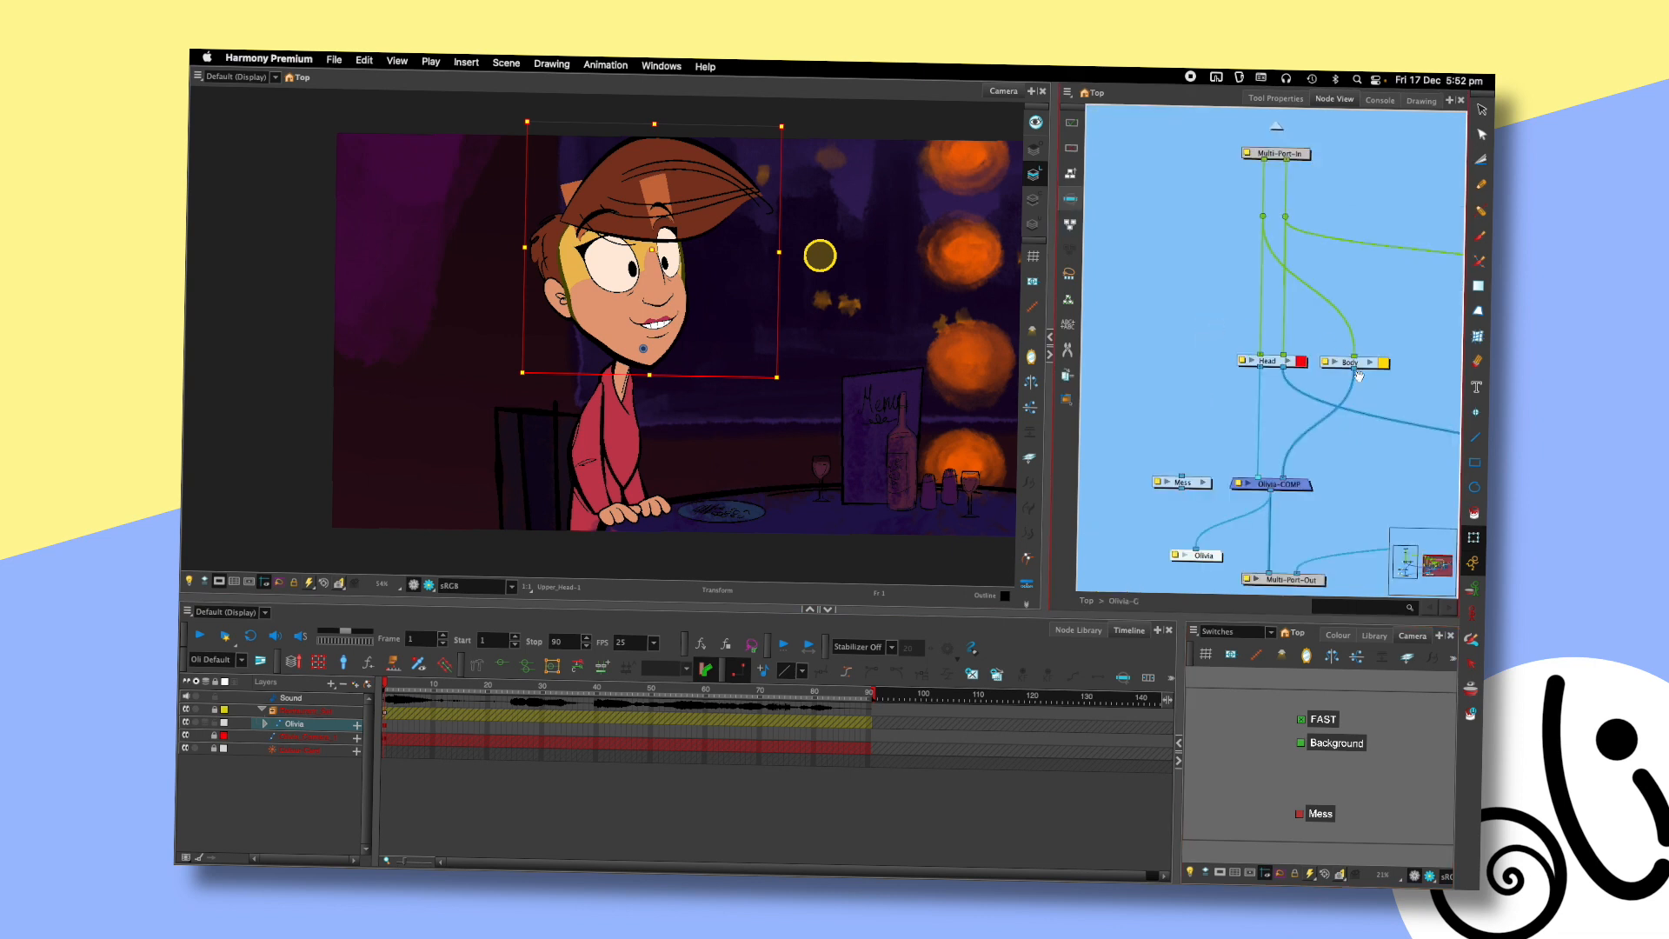
pyautogui.moveTo(1023, 331); pyautogui.dragTo(1000, 327)
pyautogui.moveTo(1295, 428); pyautogui.dragTo(1140, 437)
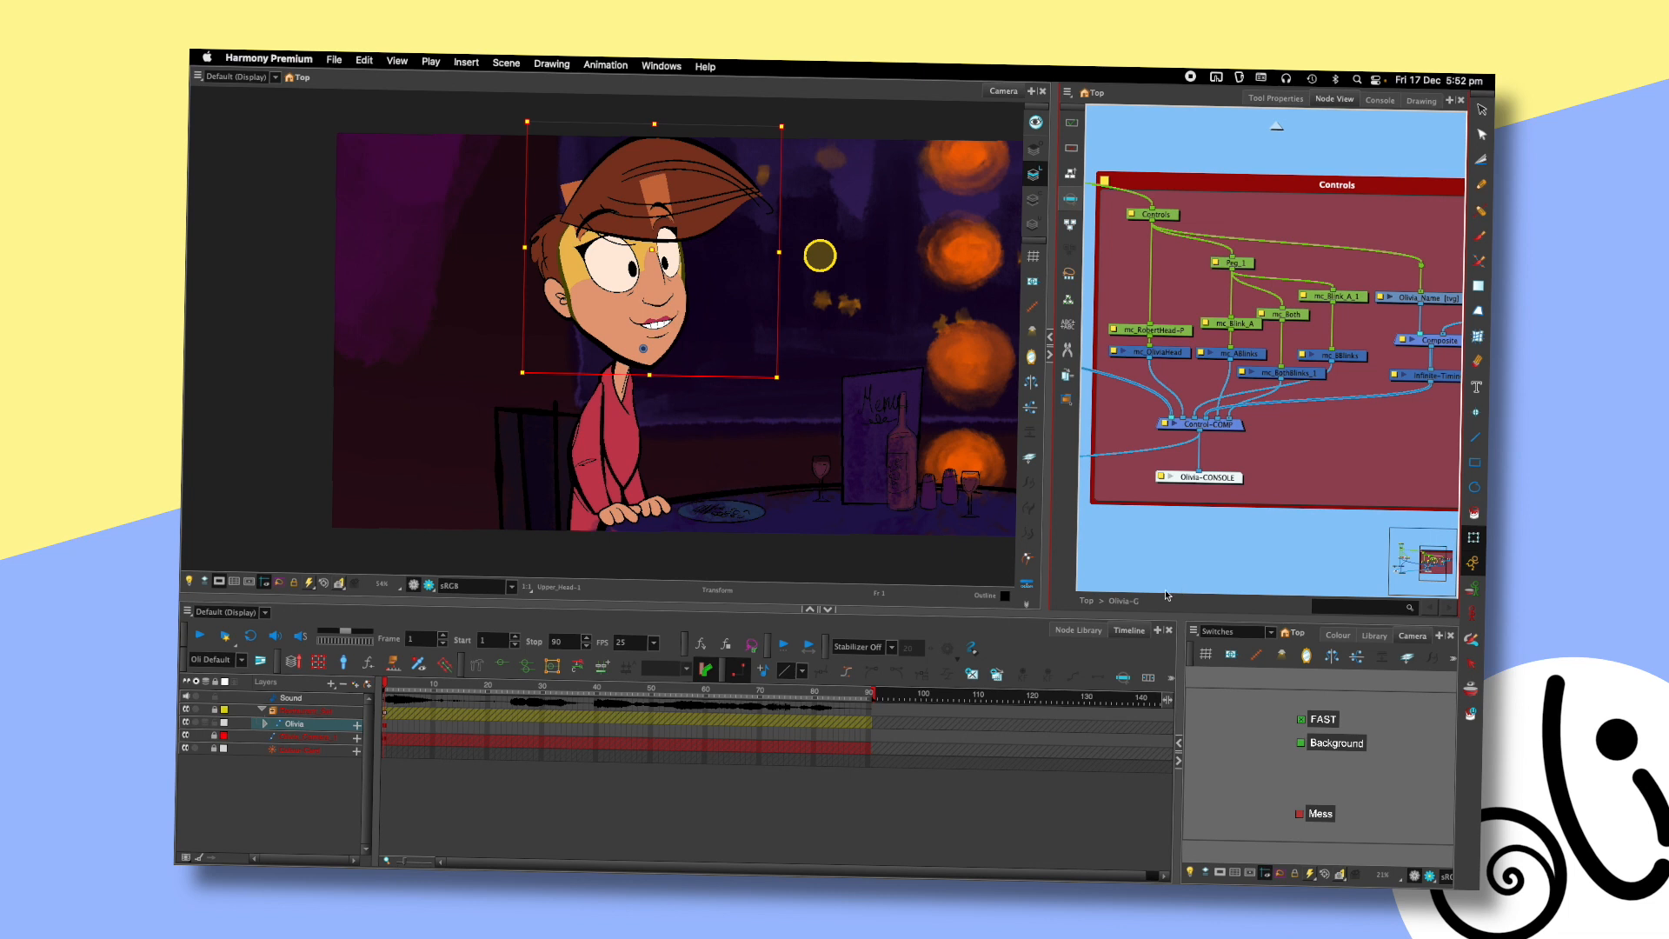
pyautogui.click(1212, 548)
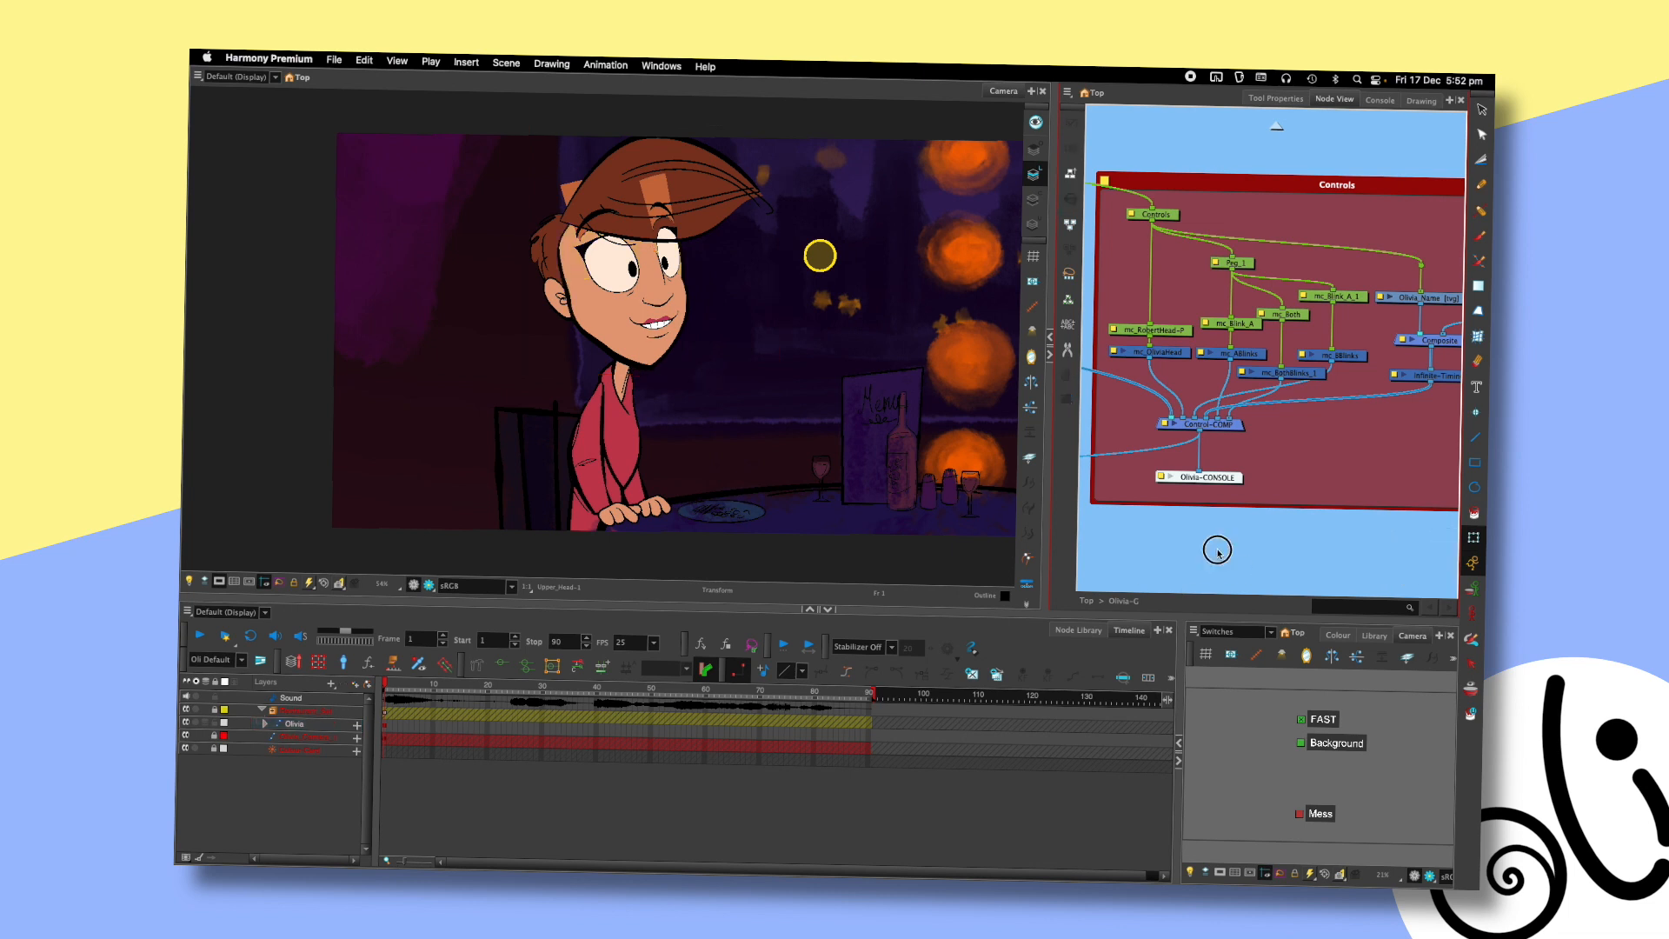
pyautogui.click(1276, 126)
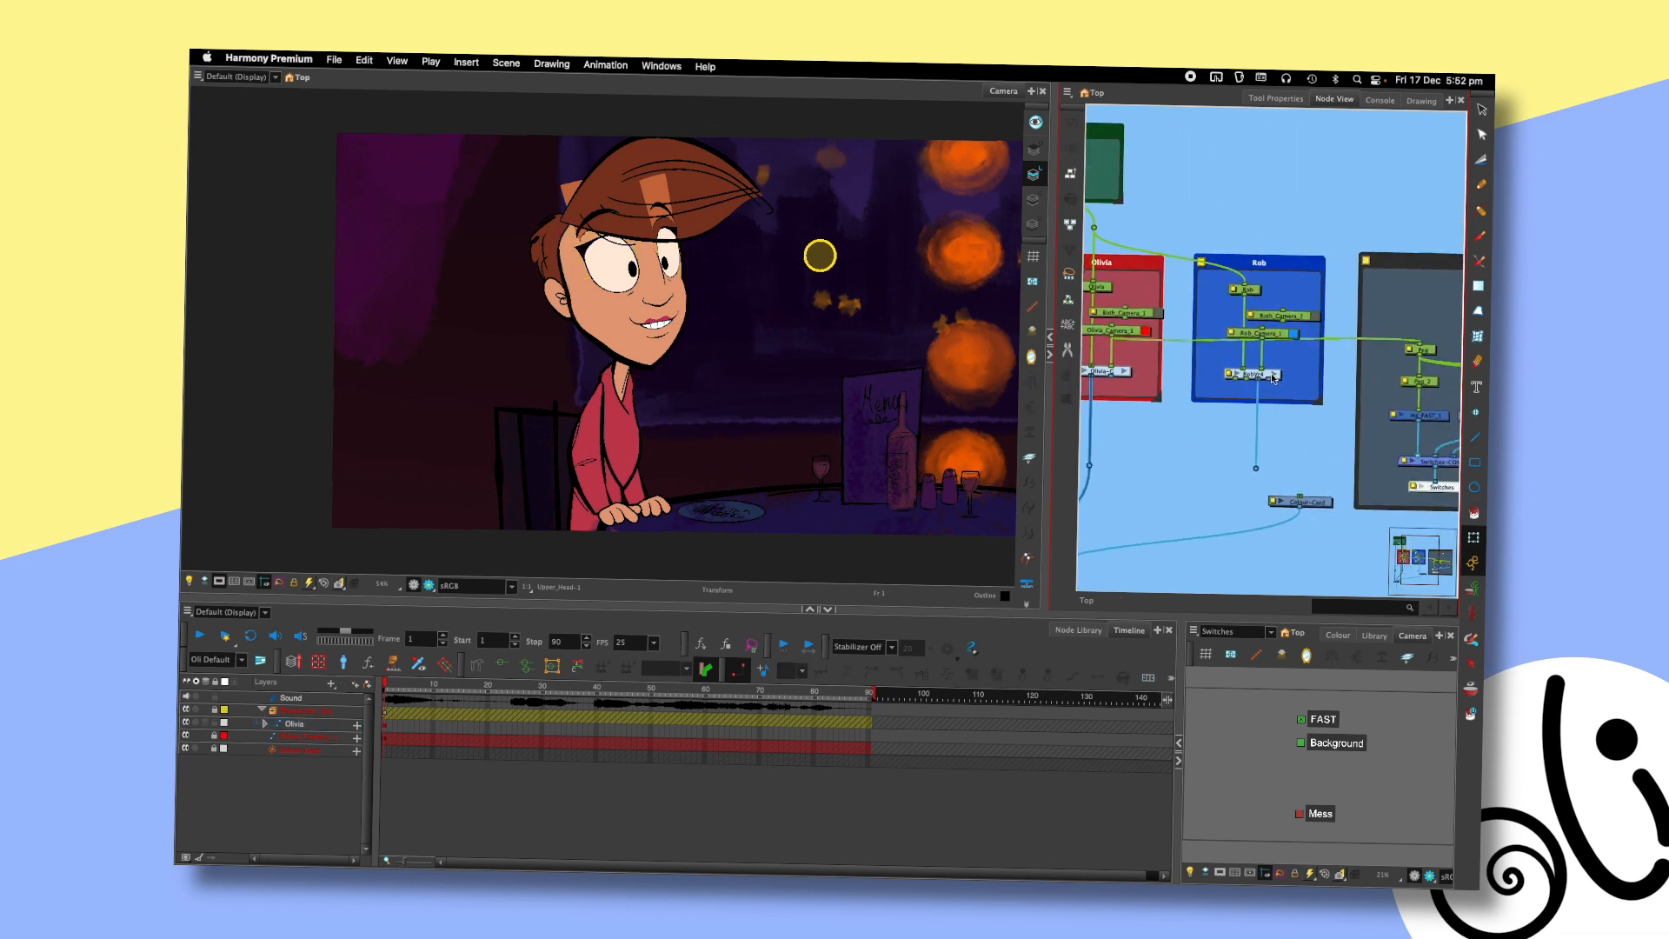
# - Enter Rob's character group to examine the Controls backdrop feeding Rob-CONSOLE, and return to the top level
pyautogui.click(1274, 376)
pyautogui.moveTo(1295, 499); pyautogui.dragTo(1457, 354)
pyautogui.moveTo(1232, 447); pyautogui.dragTo(1112, 481)
pyautogui.moveTo(1304, 435); pyautogui.dragTo(1185, 494)
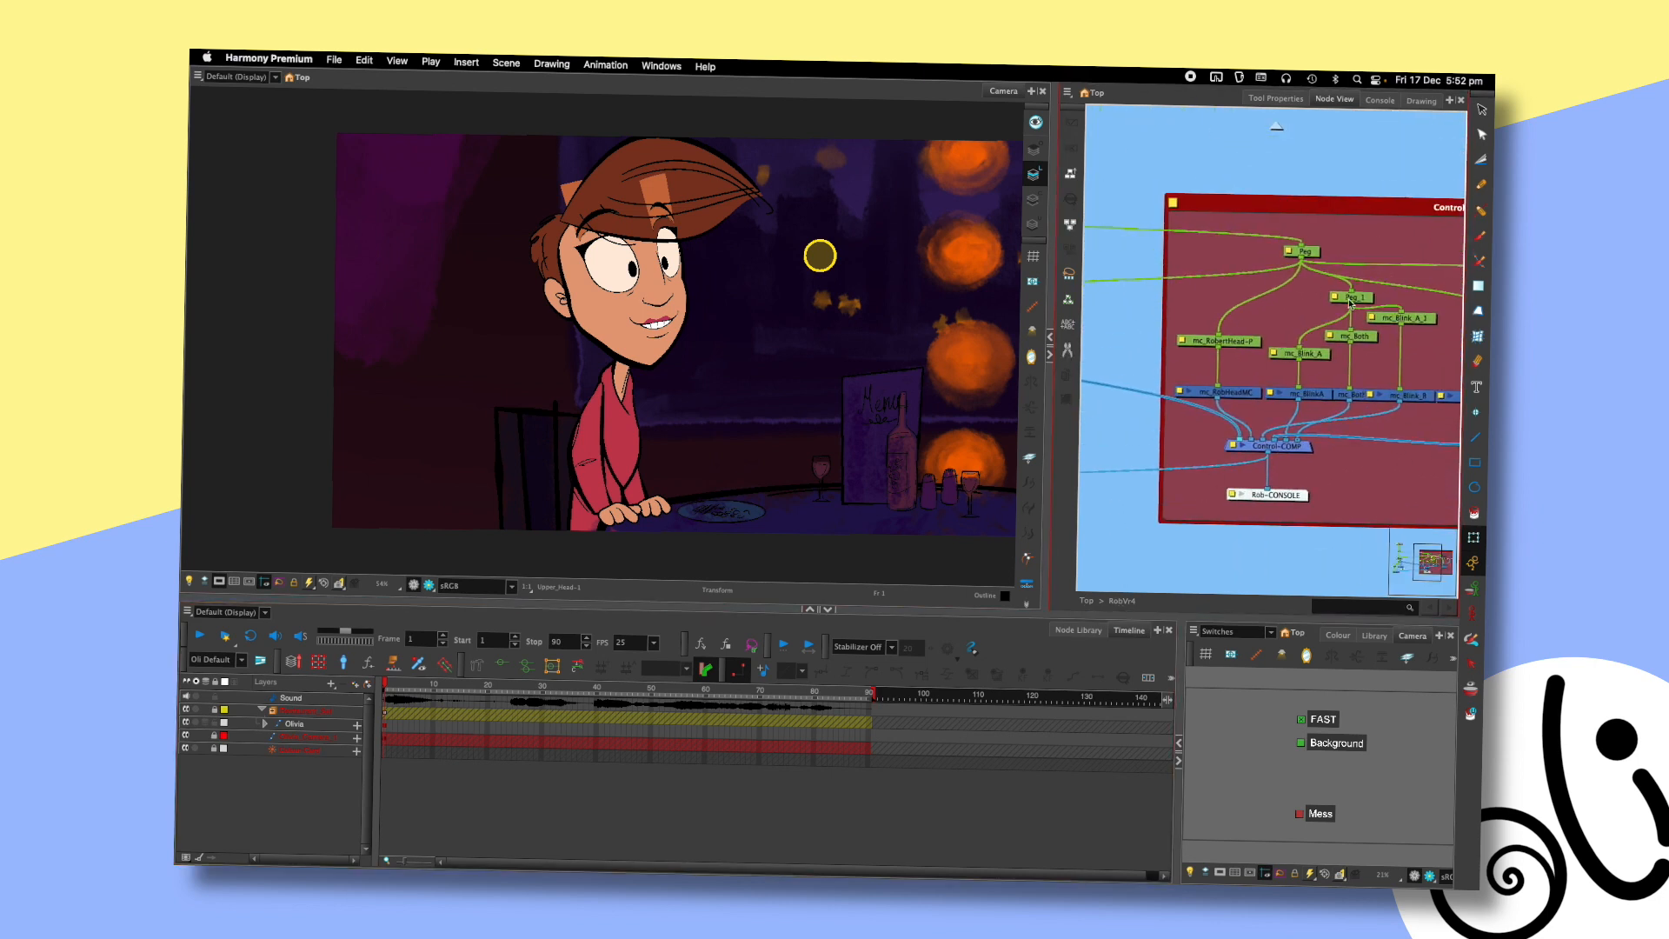
pyautogui.click(1276, 127)
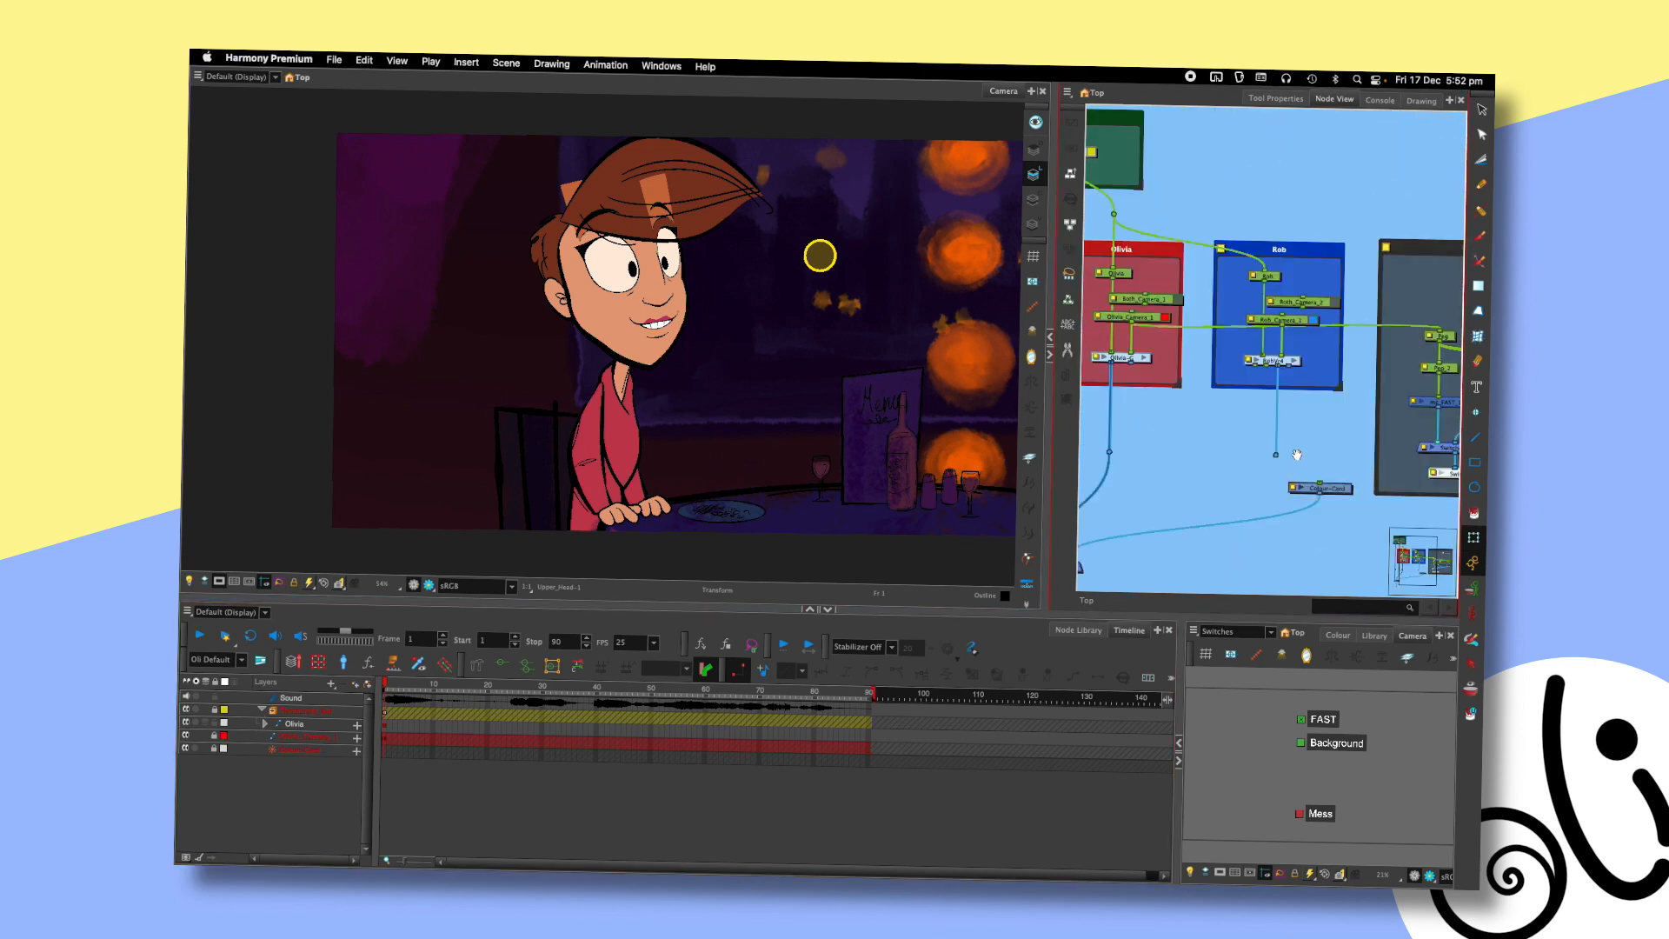
# - Revisit the Show/Hide backdrop, and open the Console view to examine the sliders and controls of Olivia-CONSOLE
pyautogui.moveTo(1295, 453); pyautogui.dragTo(1129, 469)
pyautogui.moveTo(1244, 533); pyautogui.dragTo(1219, 502)
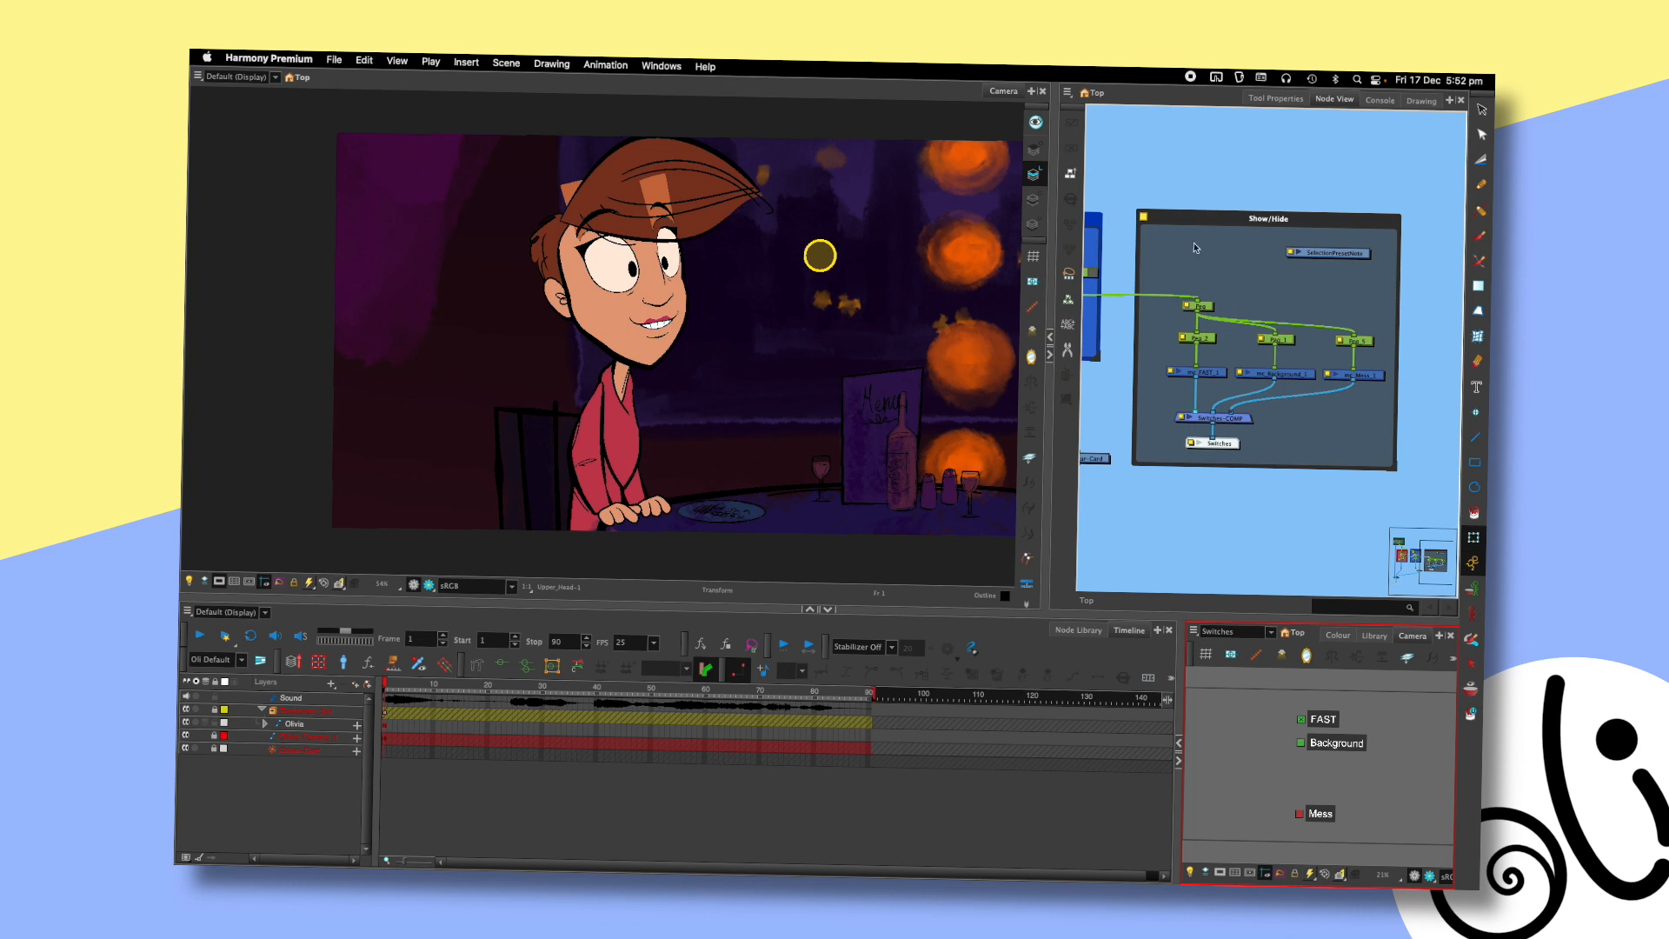
pyautogui.click(1379, 102)
pyautogui.moveTo(1269, 327)
pyautogui.mouseDown()
pyautogui.moveTo(1203, 336)
pyautogui.moveTo(1245, 301)
pyautogui.mouseUp()
pyautogui.scroll(-5, 1270, 360)
pyautogui.moveTo(1274, 391); pyautogui.dragTo(1114, 426)
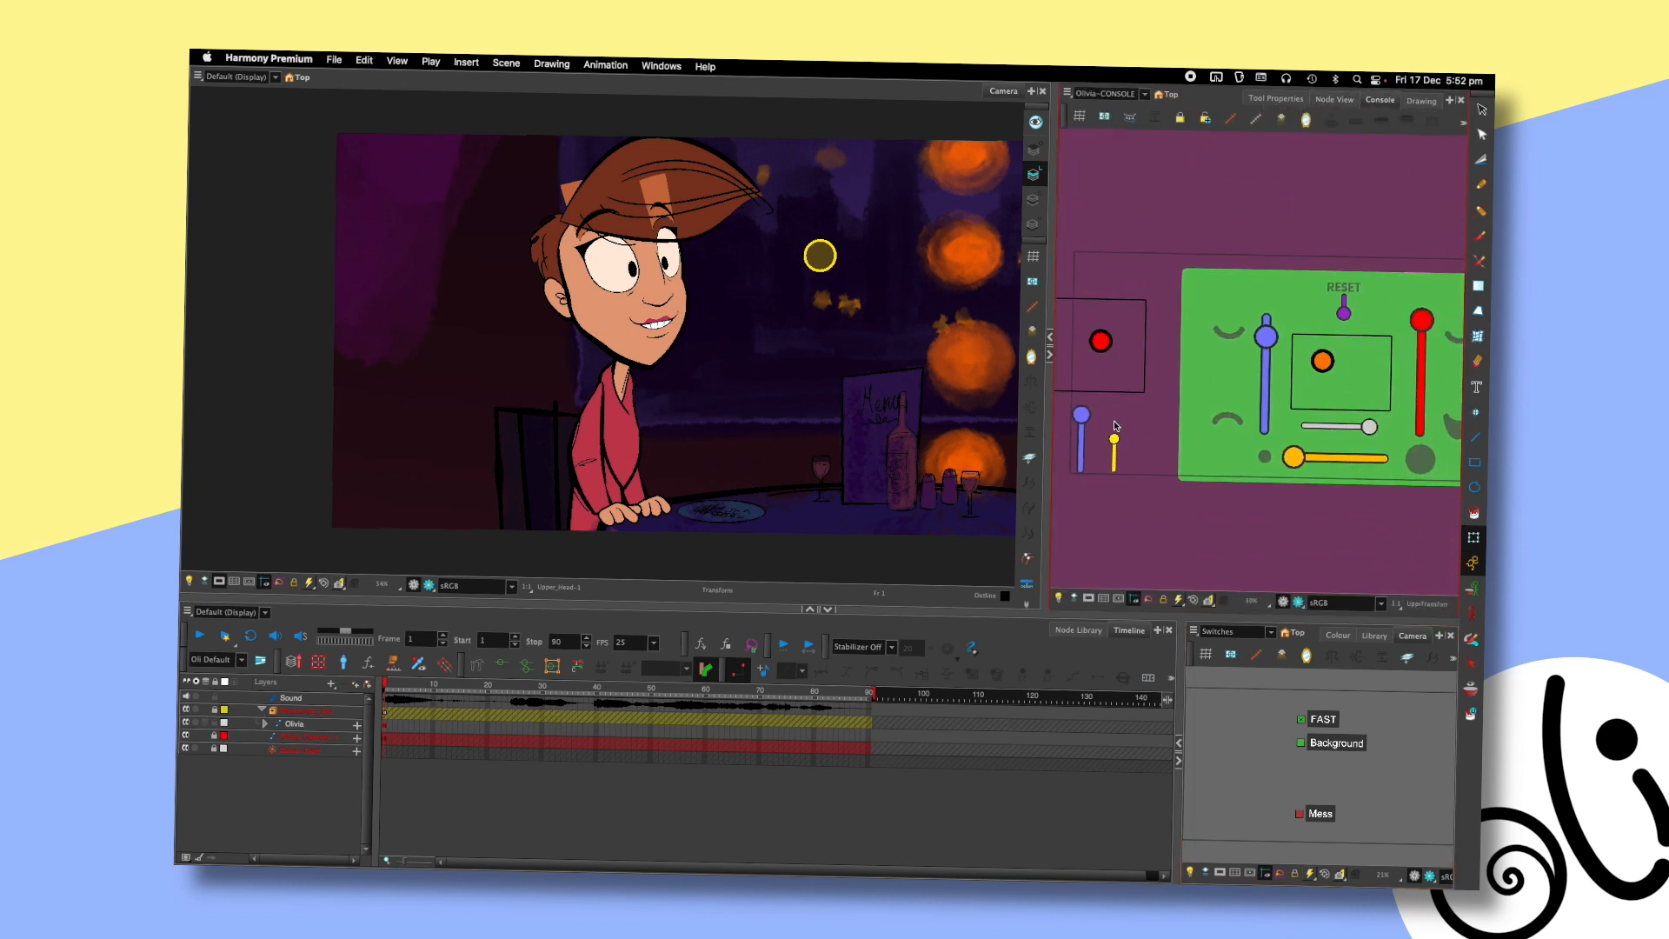
# - Examine the boxed red control and the blue and yellow sliders at the far end of Olivia-CONSOLE, beside the green panel
pyautogui.scroll(-2, 1317, 424)
pyautogui.moveTo(1311, 459); pyautogui.dragTo(1343, 410)
pyautogui.scroll(4, 1271, 406)
pyautogui.scroll(2, 1271, 406)
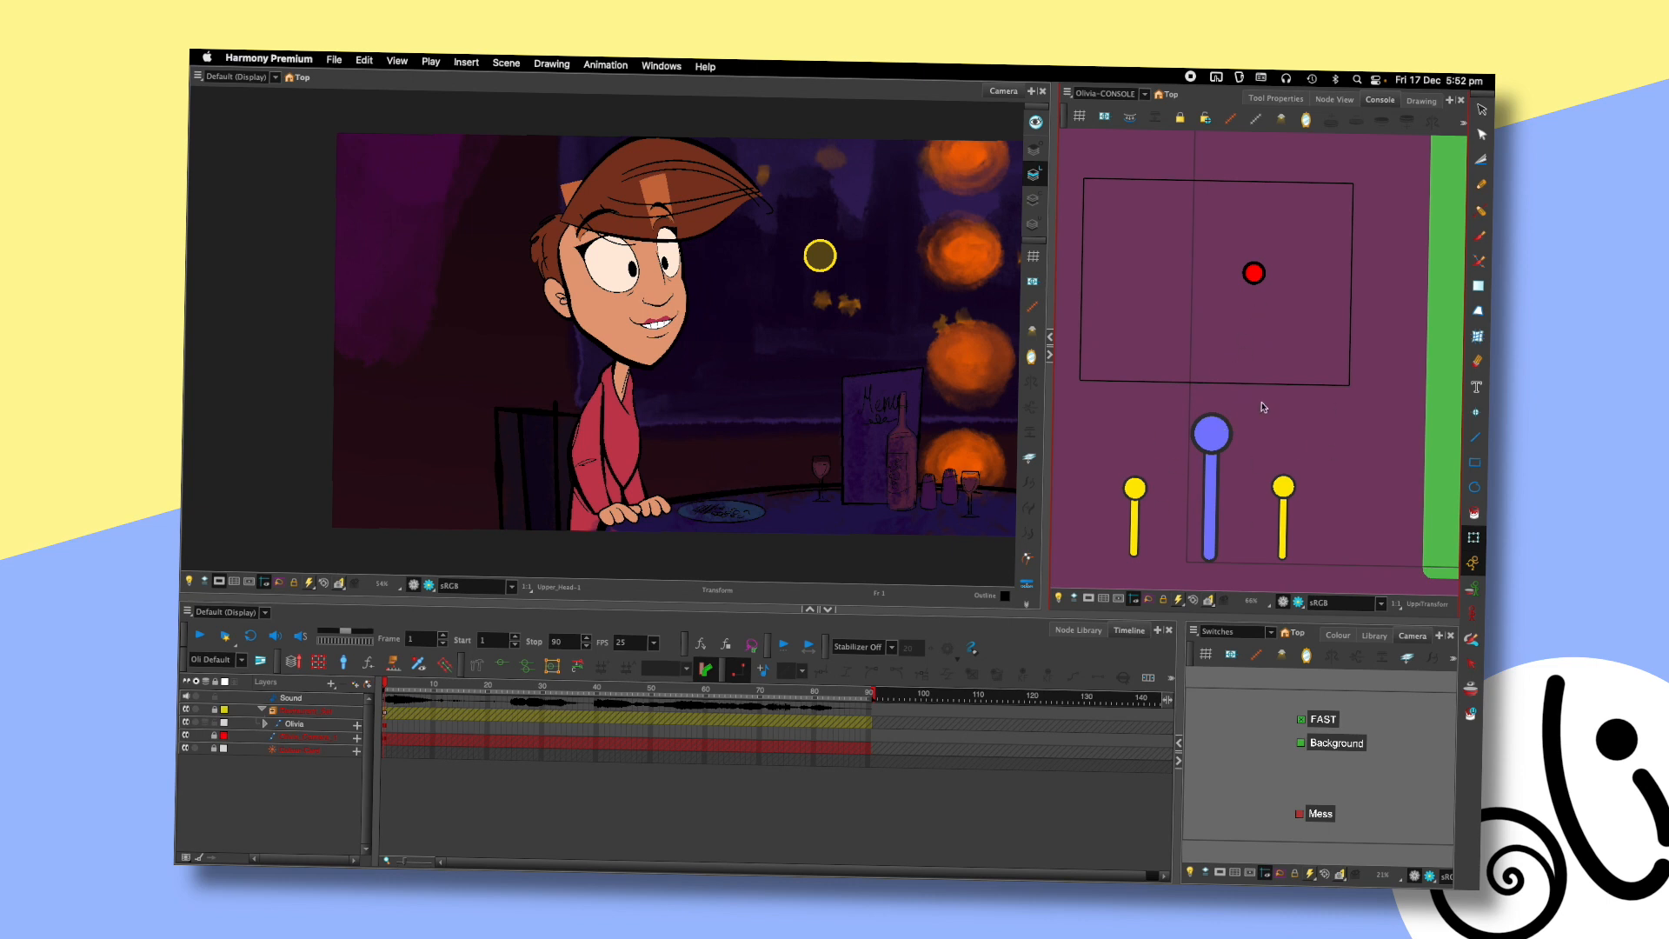
pyautogui.moveTo(1259, 403); pyautogui.dragTo(1292, 388)
pyautogui.scroll(1, 1312, 383)
pyautogui.scroll(1, 1337, 433)
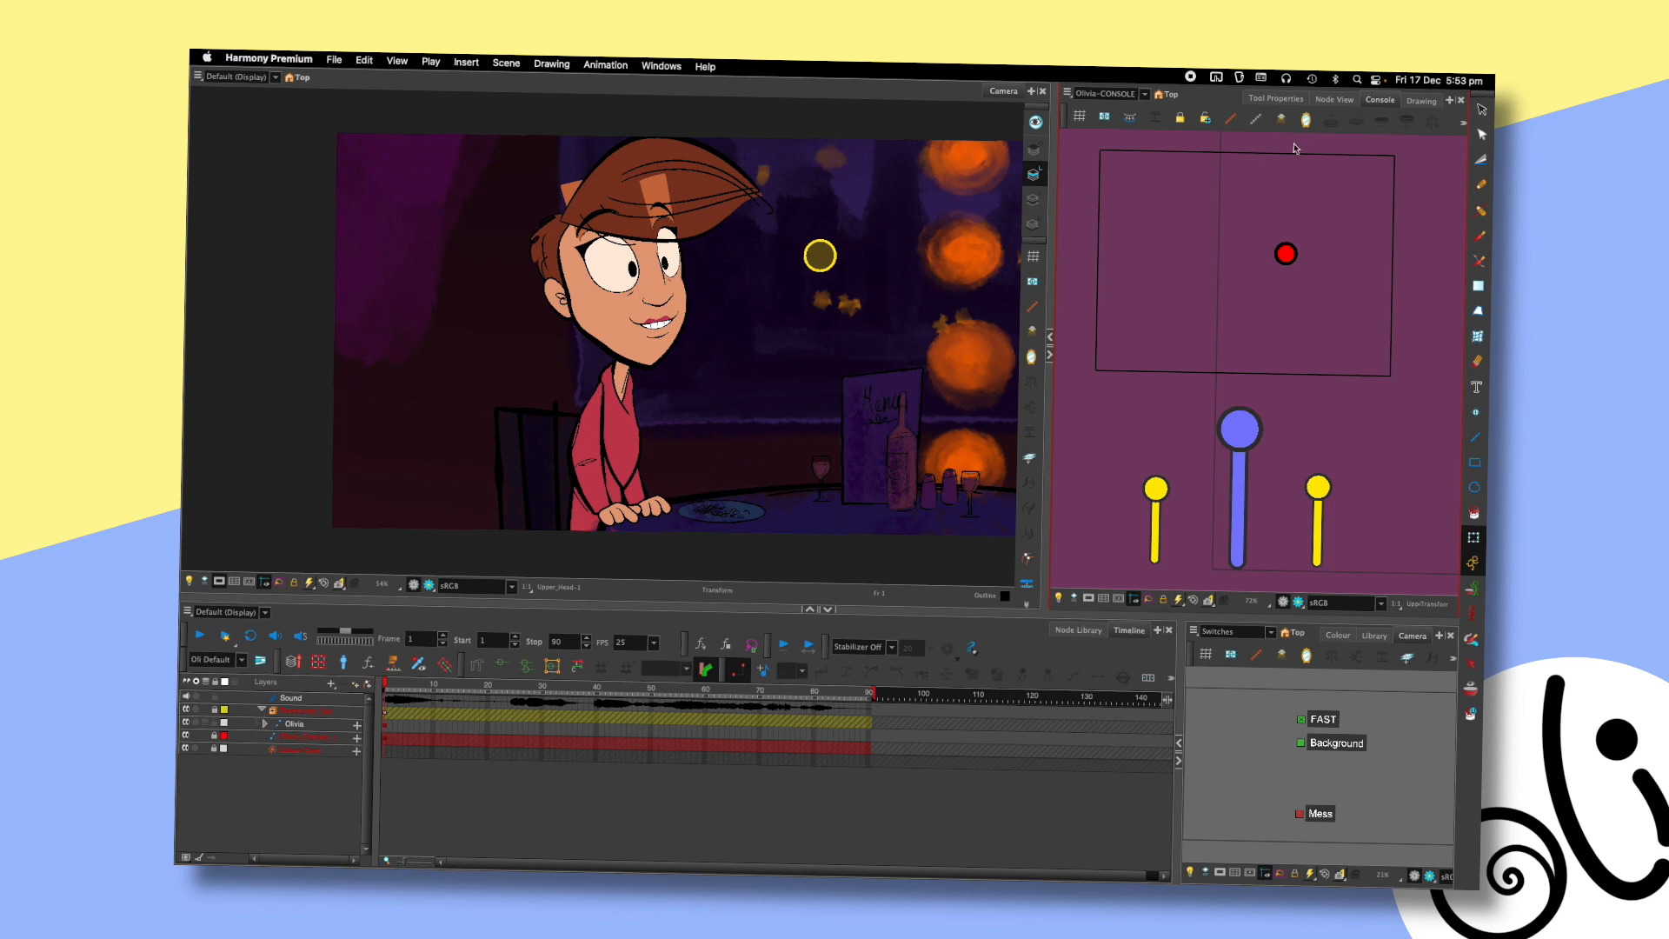
# - Return to the node network and enter the Restaurant_Set group to examine the table group and blur nodes in the Olivia's Table backdrop
pyautogui.click(1335, 100)
pyautogui.moveTo(1209, 236); pyautogui.dragTo(1378, 249)
pyautogui.moveTo(1154, 279); pyautogui.dragTo(1304, 258)
pyautogui.moveTo(1189, 188); pyautogui.dragTo(1216, 301)
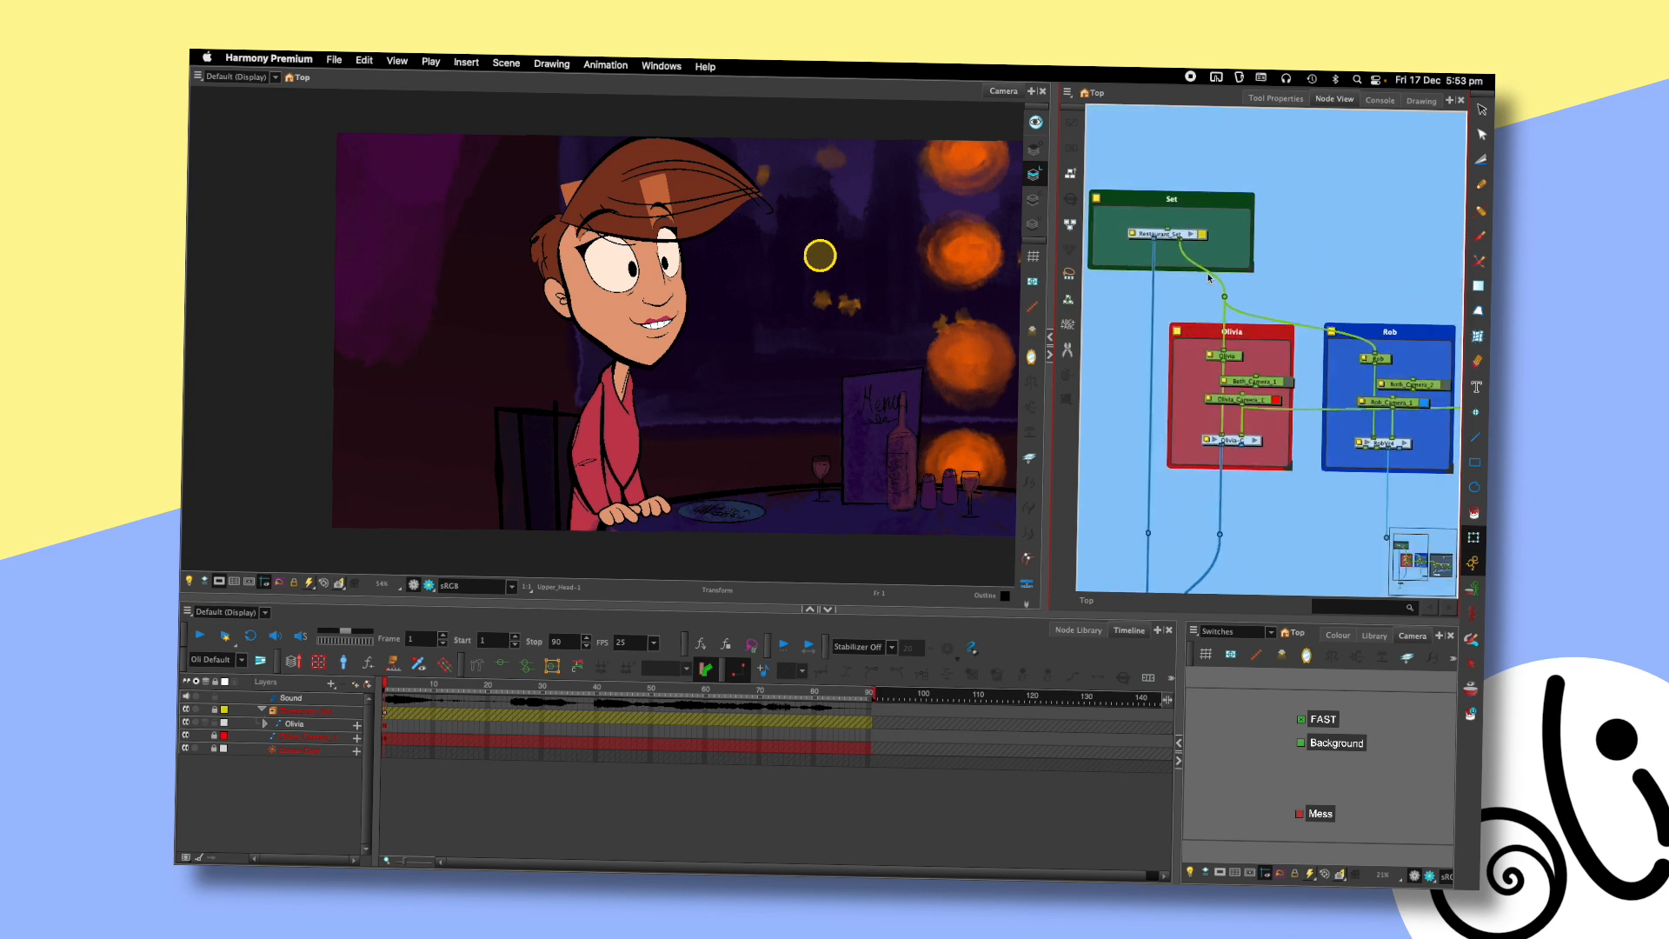
pyautogui.click(1191, 234)
pyautogui.moveTo(1211, 228); pyautogui.dragTo(1351, 370)
pyautogui.moveTo(1196, 317); pyautogui.dragTo(1233, 323)
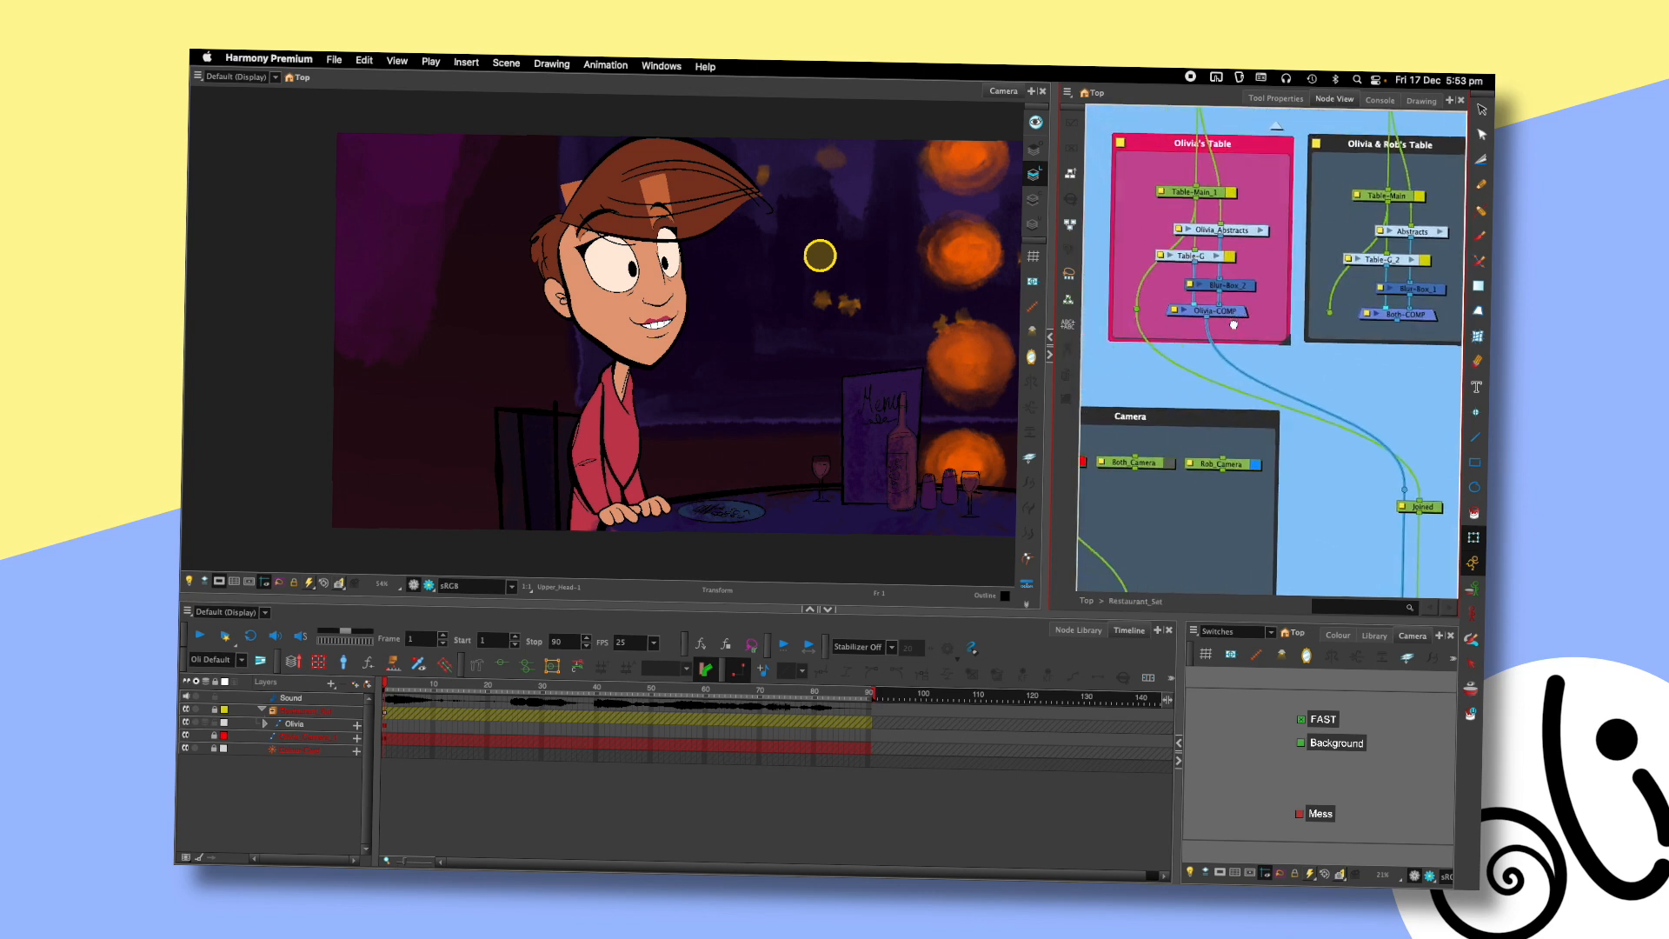
pyautogui.click(1239, 286)
pyautogui.click(1211, 258)
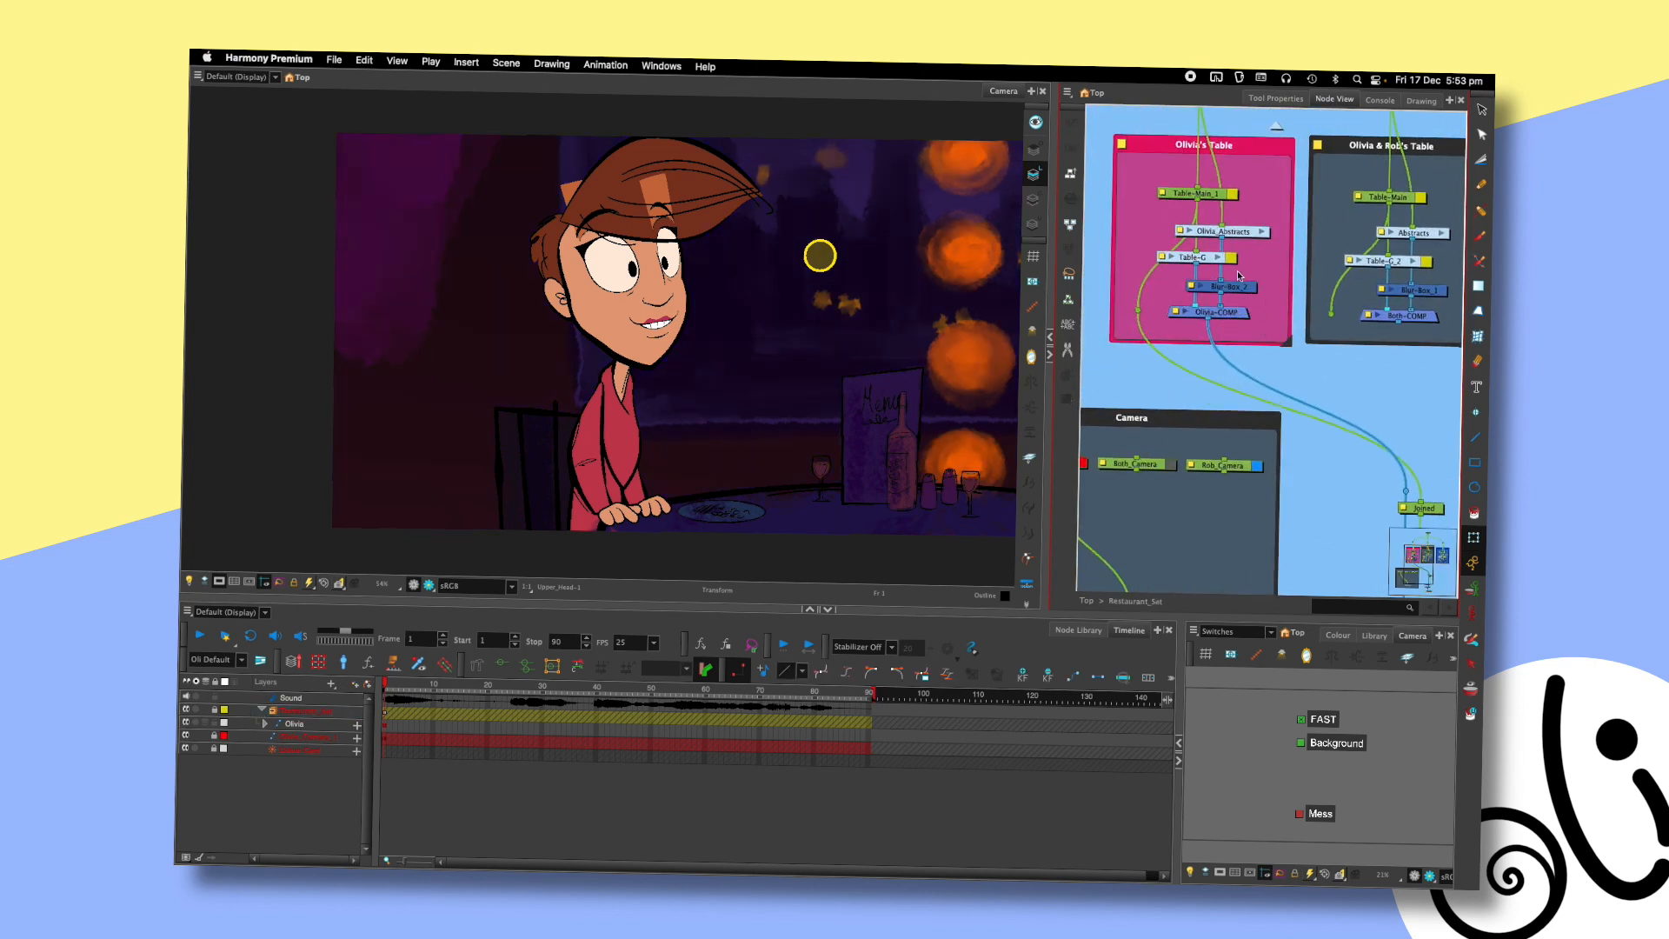
pyautogui.moveTo(1210, 258); pyautogui.dragTo(1215, 258)
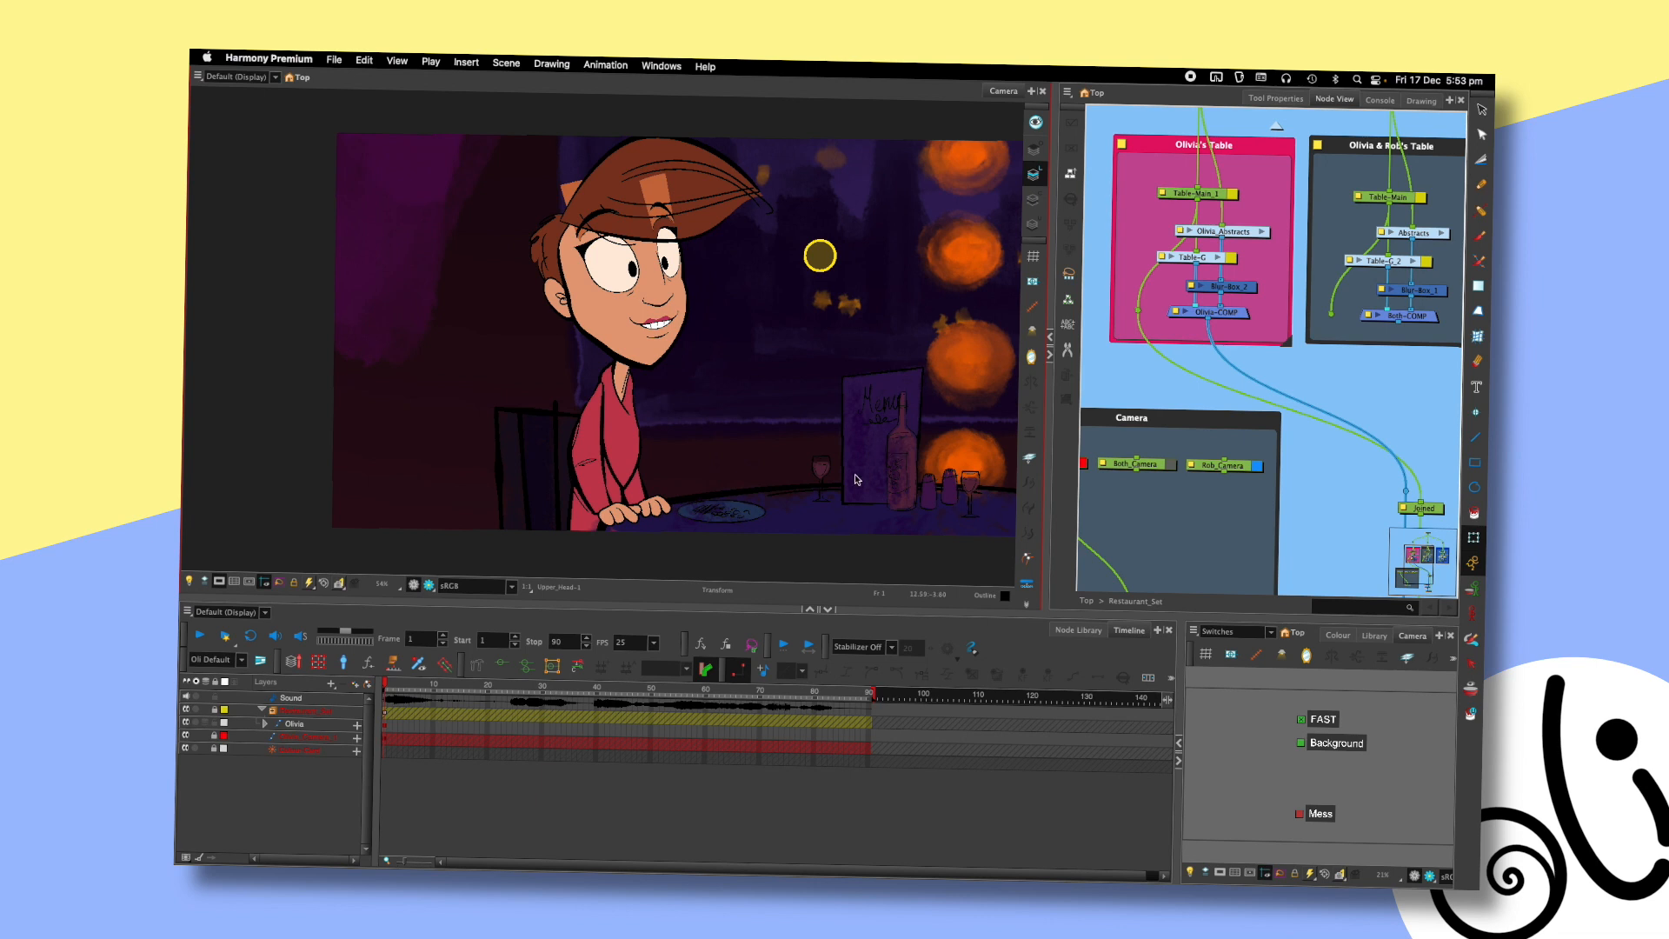
# - Compare the OpenGL and rendered views of the restaurant scene, briefly selecting the set's artwork and clearing the selection
pyautogui.click(831, 616)
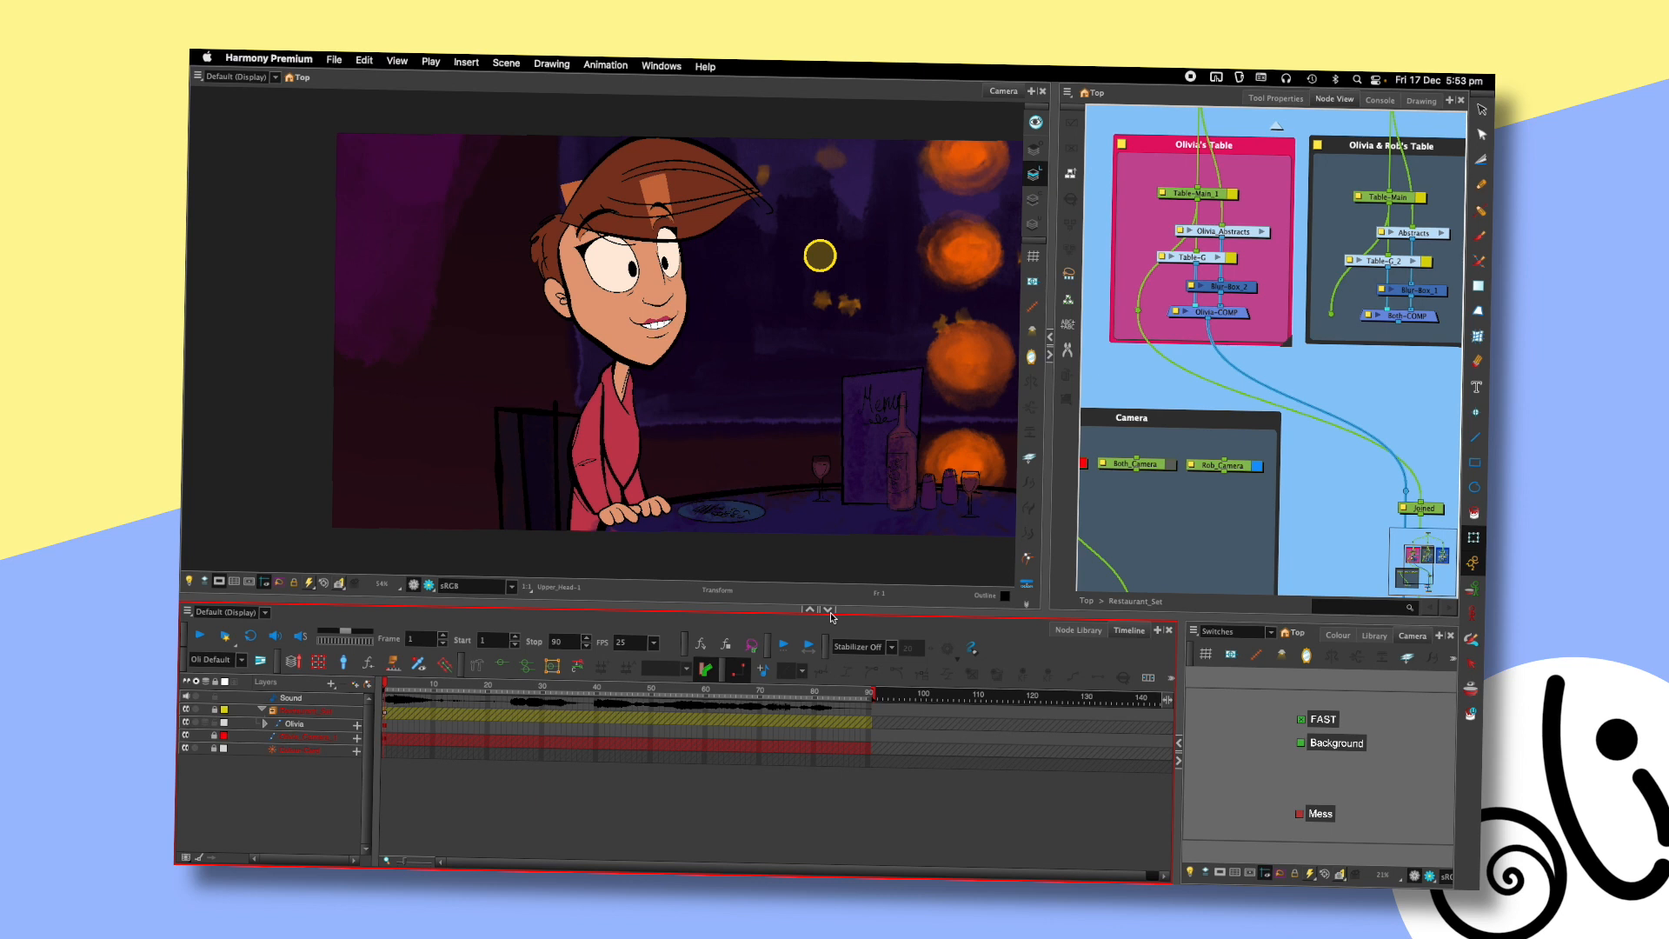
pyautogui.click(428, 585)
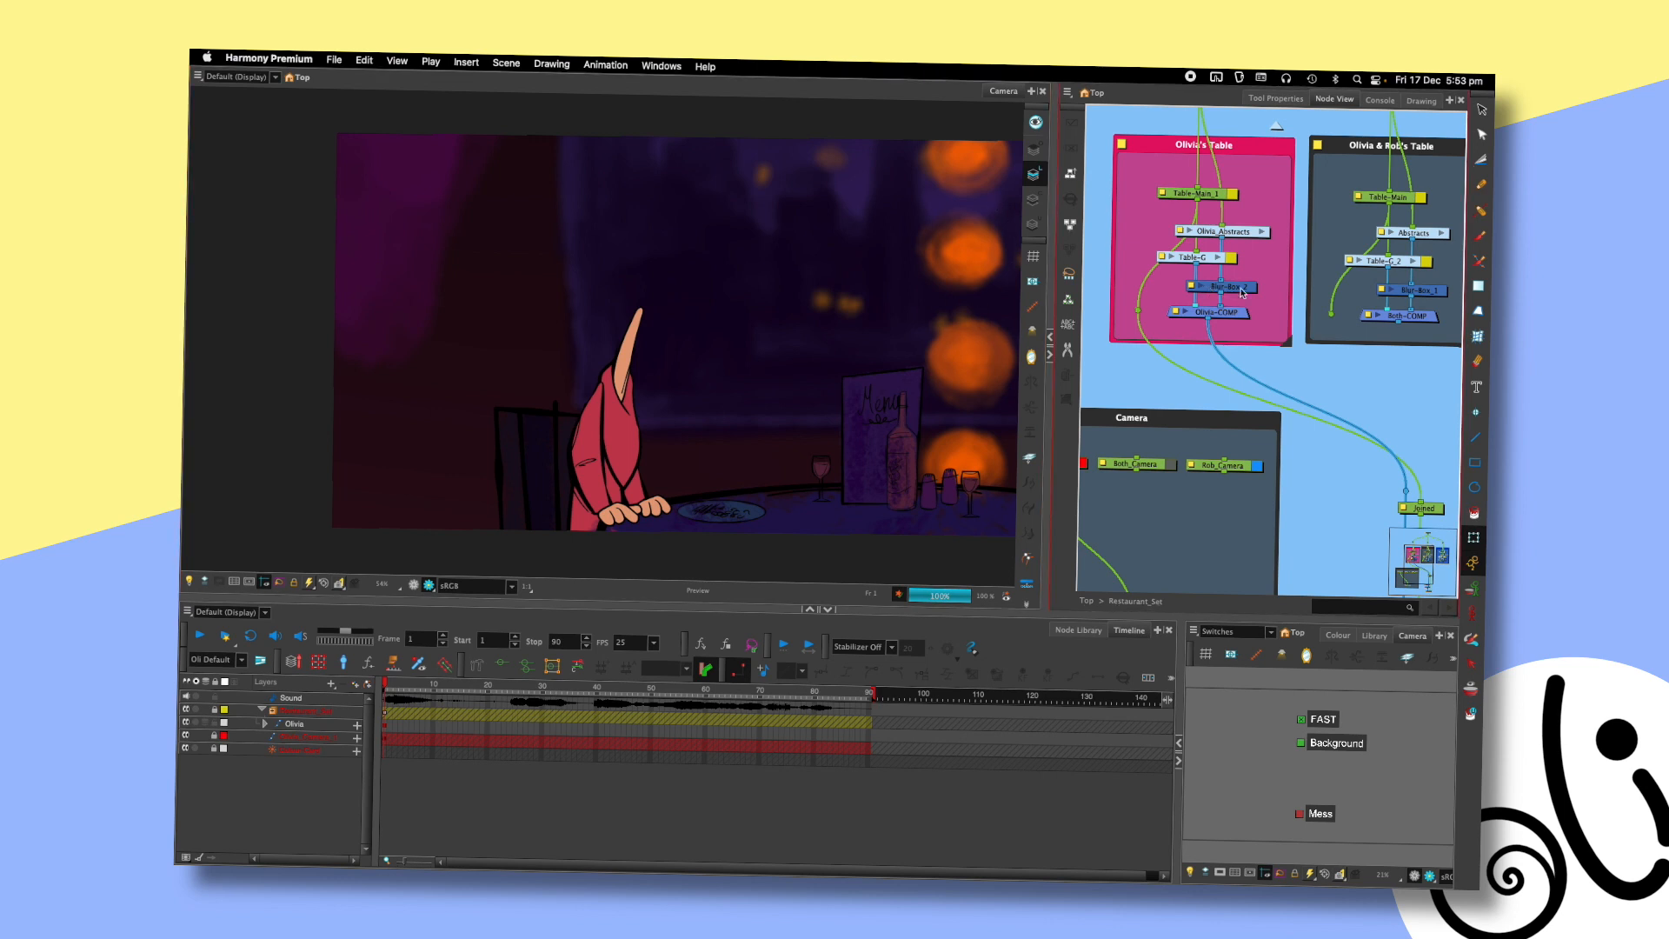
pyautogui.click(414, 588)
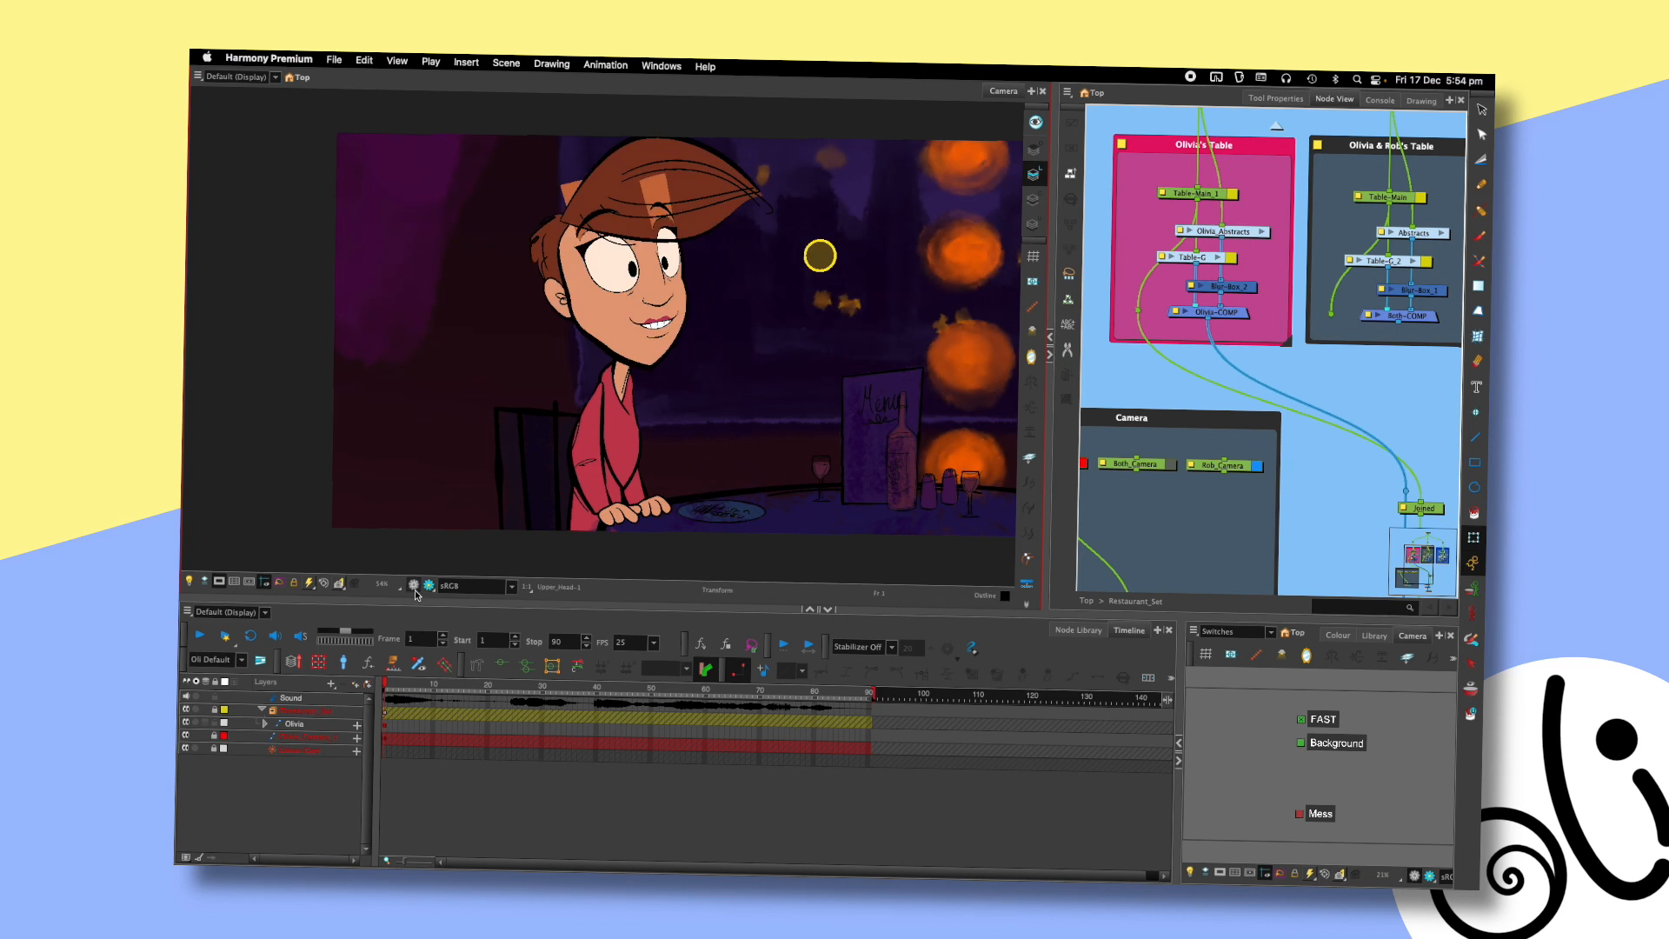
pyautogui.click(1235, 233)
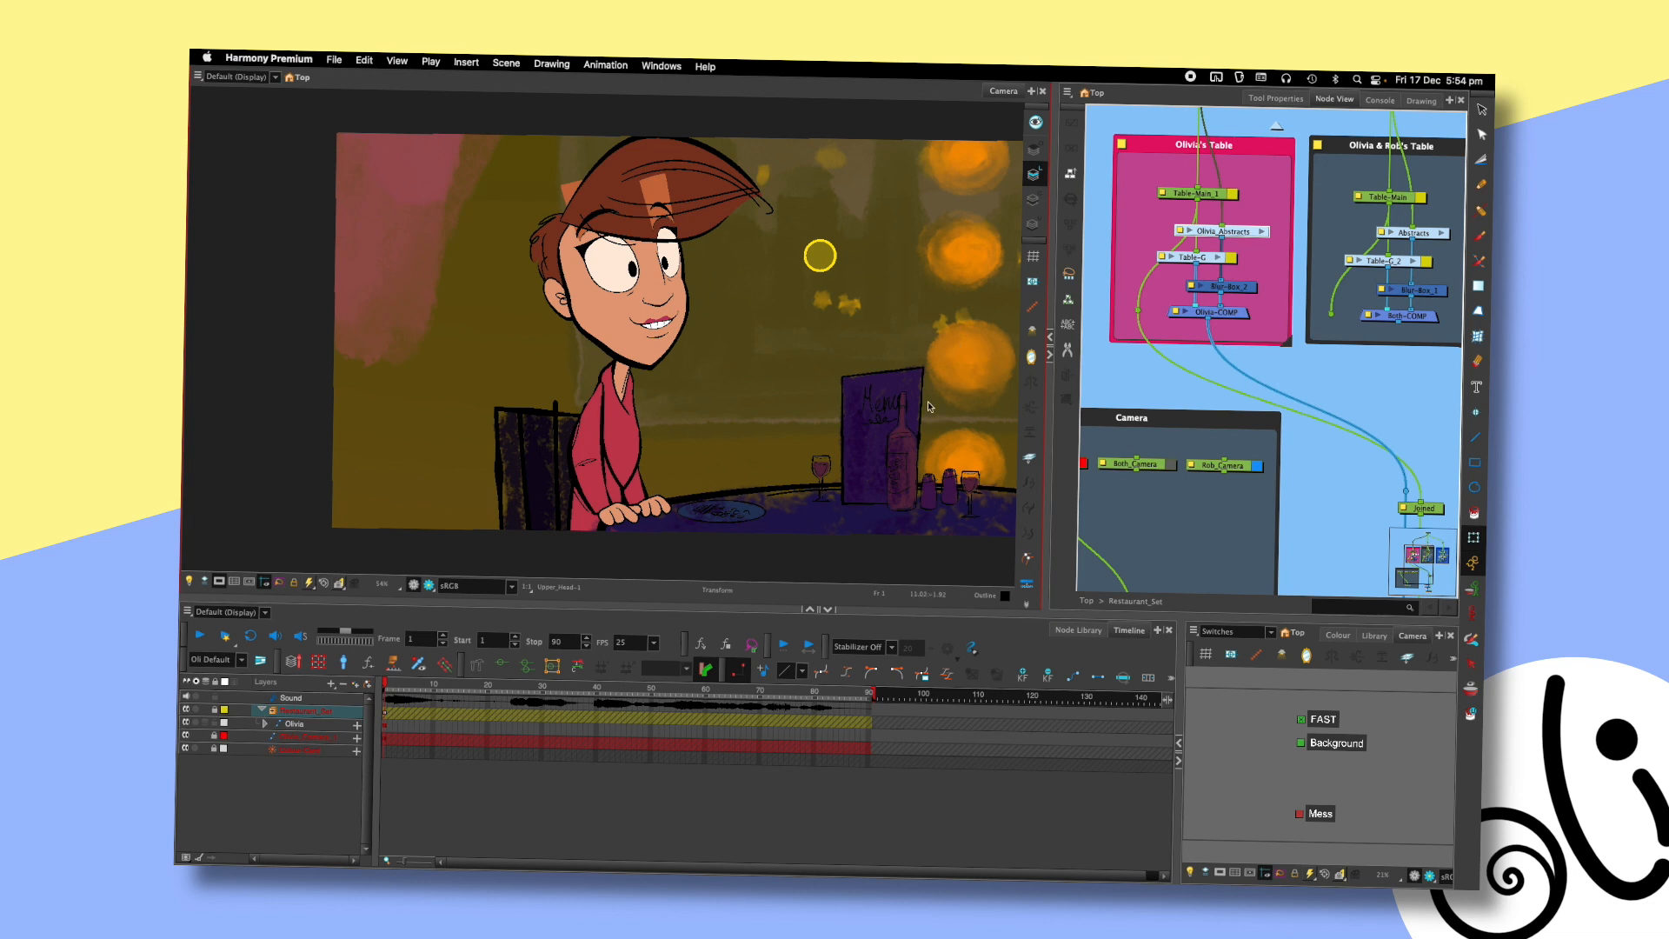
pyautogui.click(1315, 372)
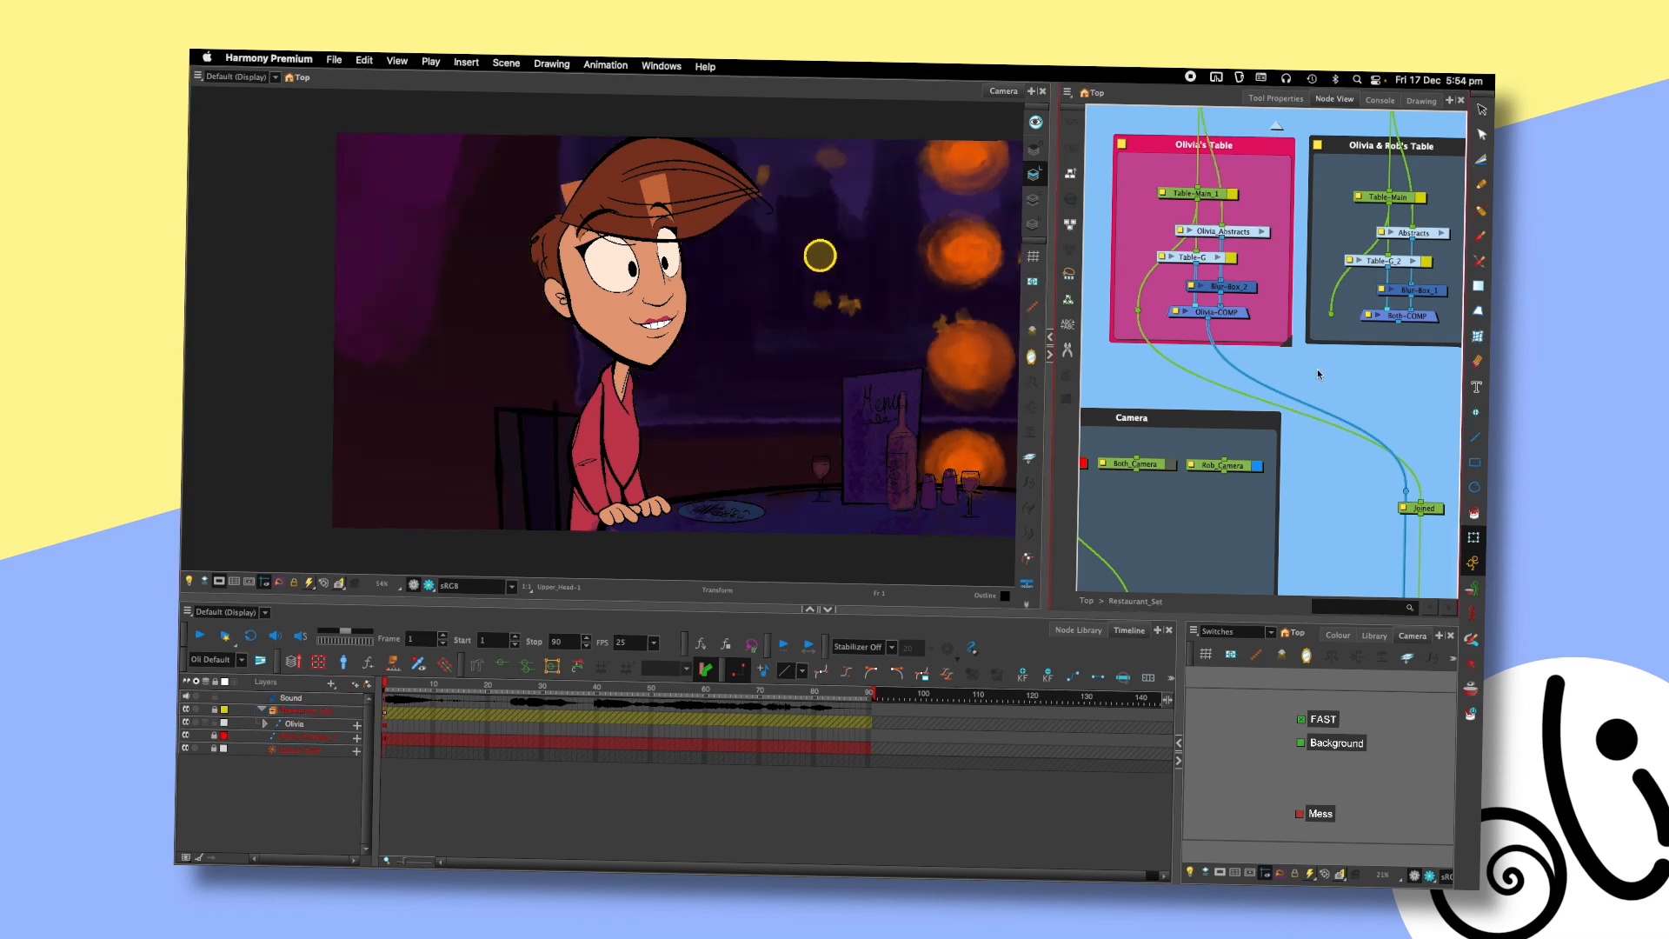
pyautogui.click(429, 584)
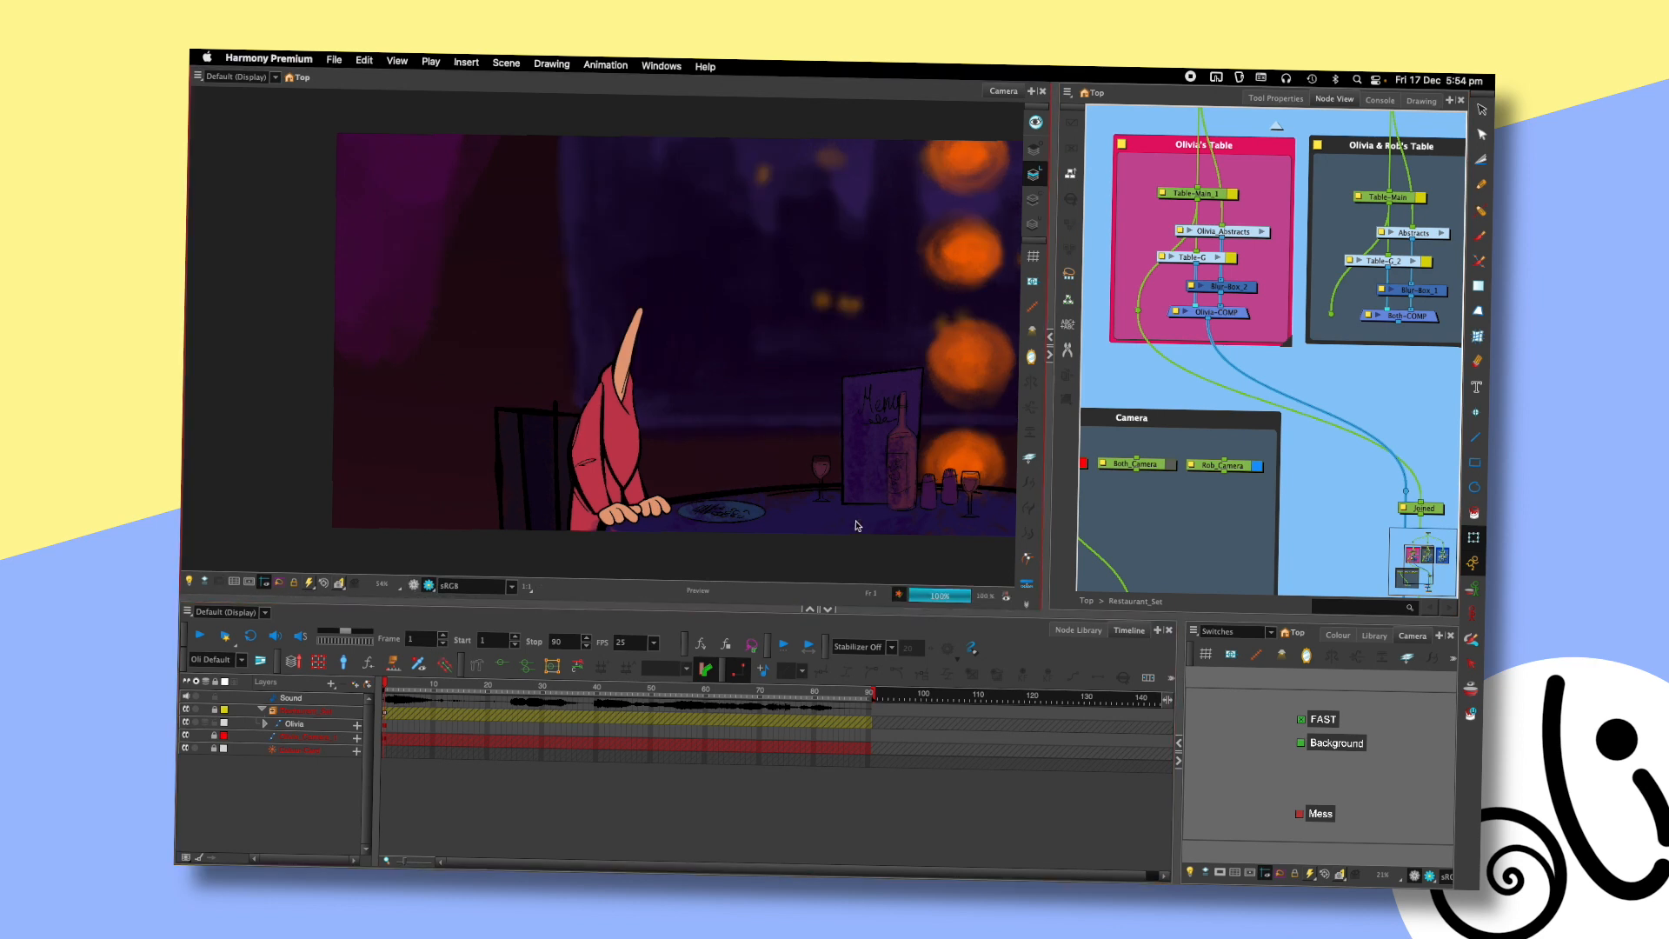
pyautogui.click(428, 585)
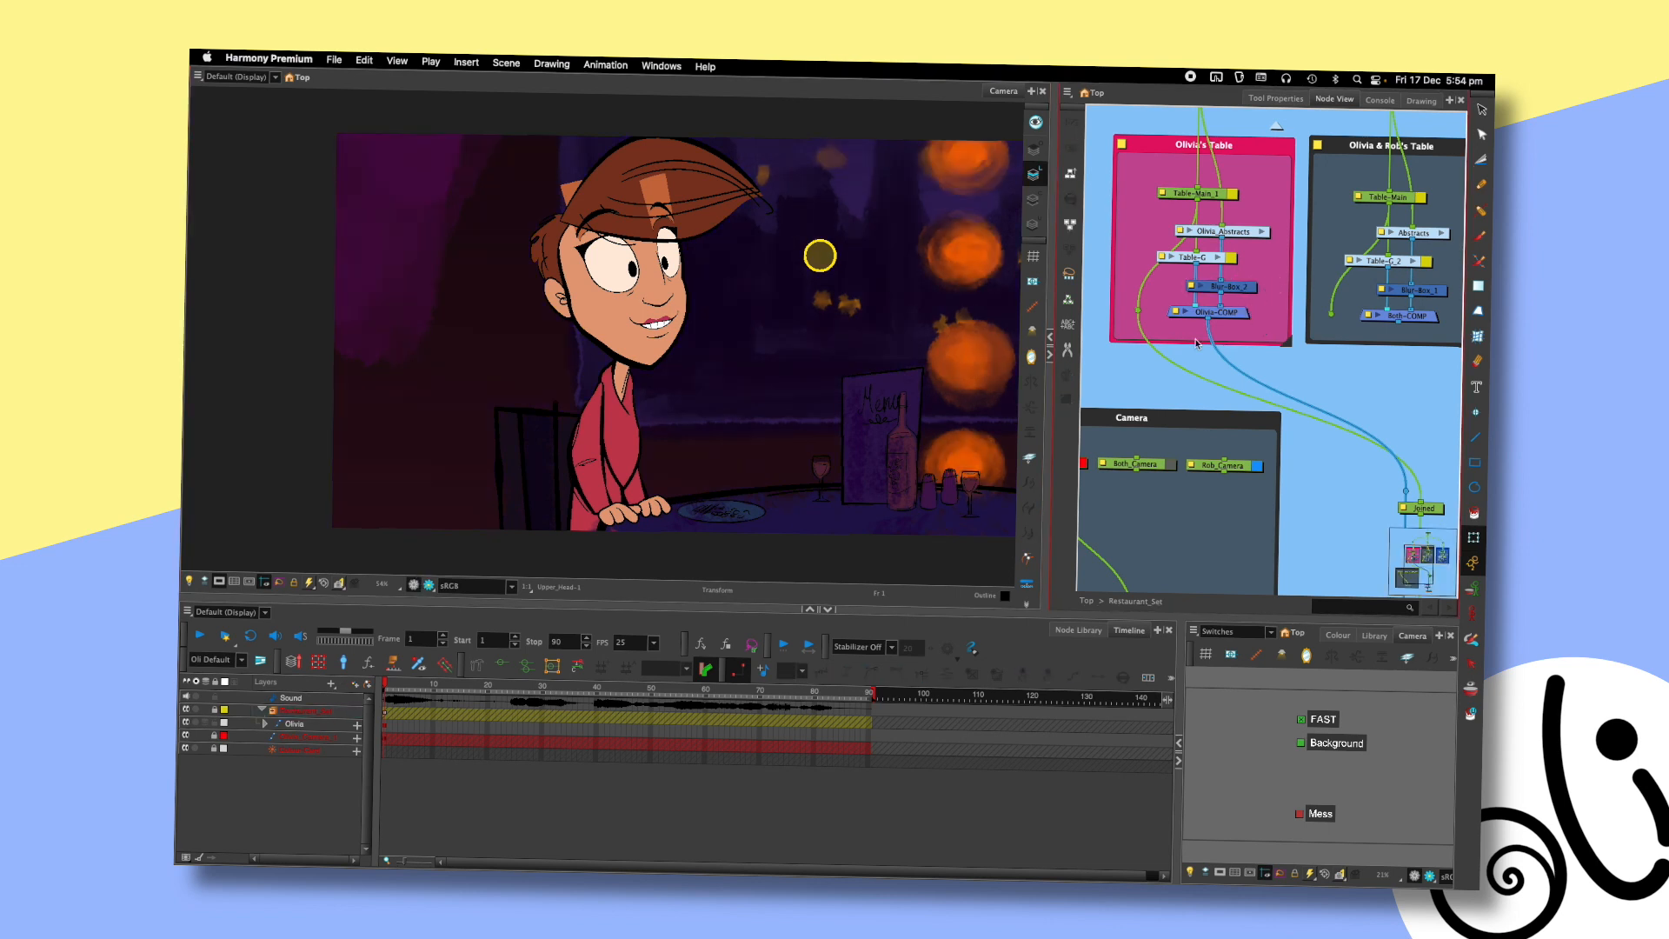
# - Search the node library for "blur" and compare the scene's rendered preview with its OpenGL view
pyautogui.click(1078, 629)
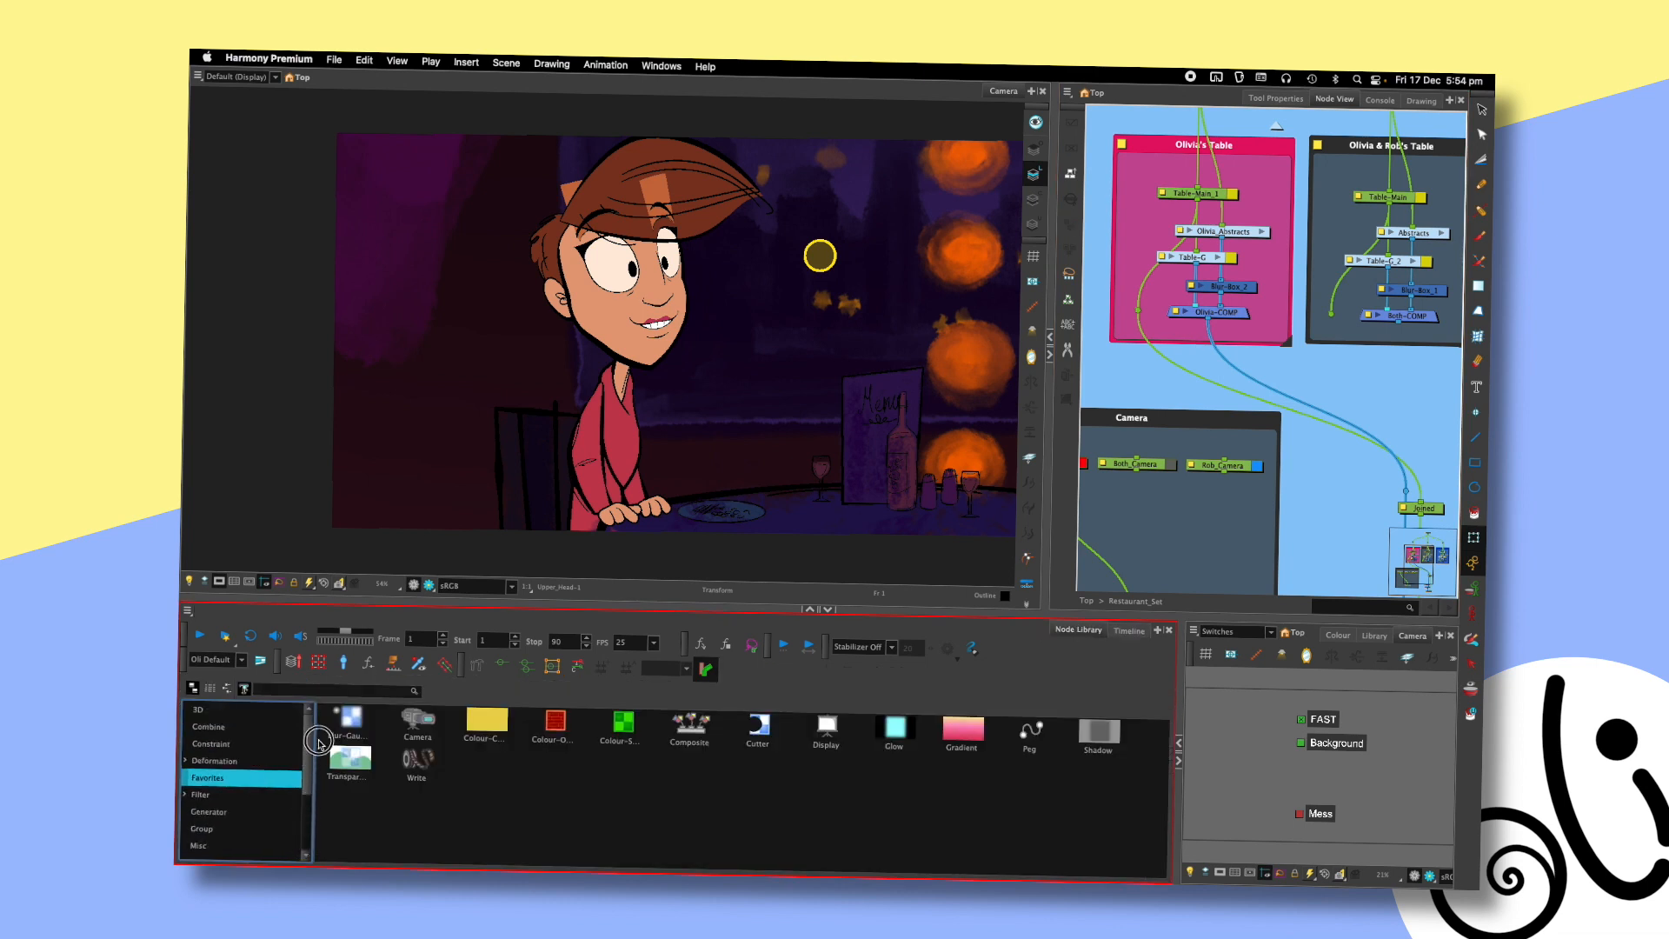
pyautogui.click(323, 692)
pyautogui.write('blur')
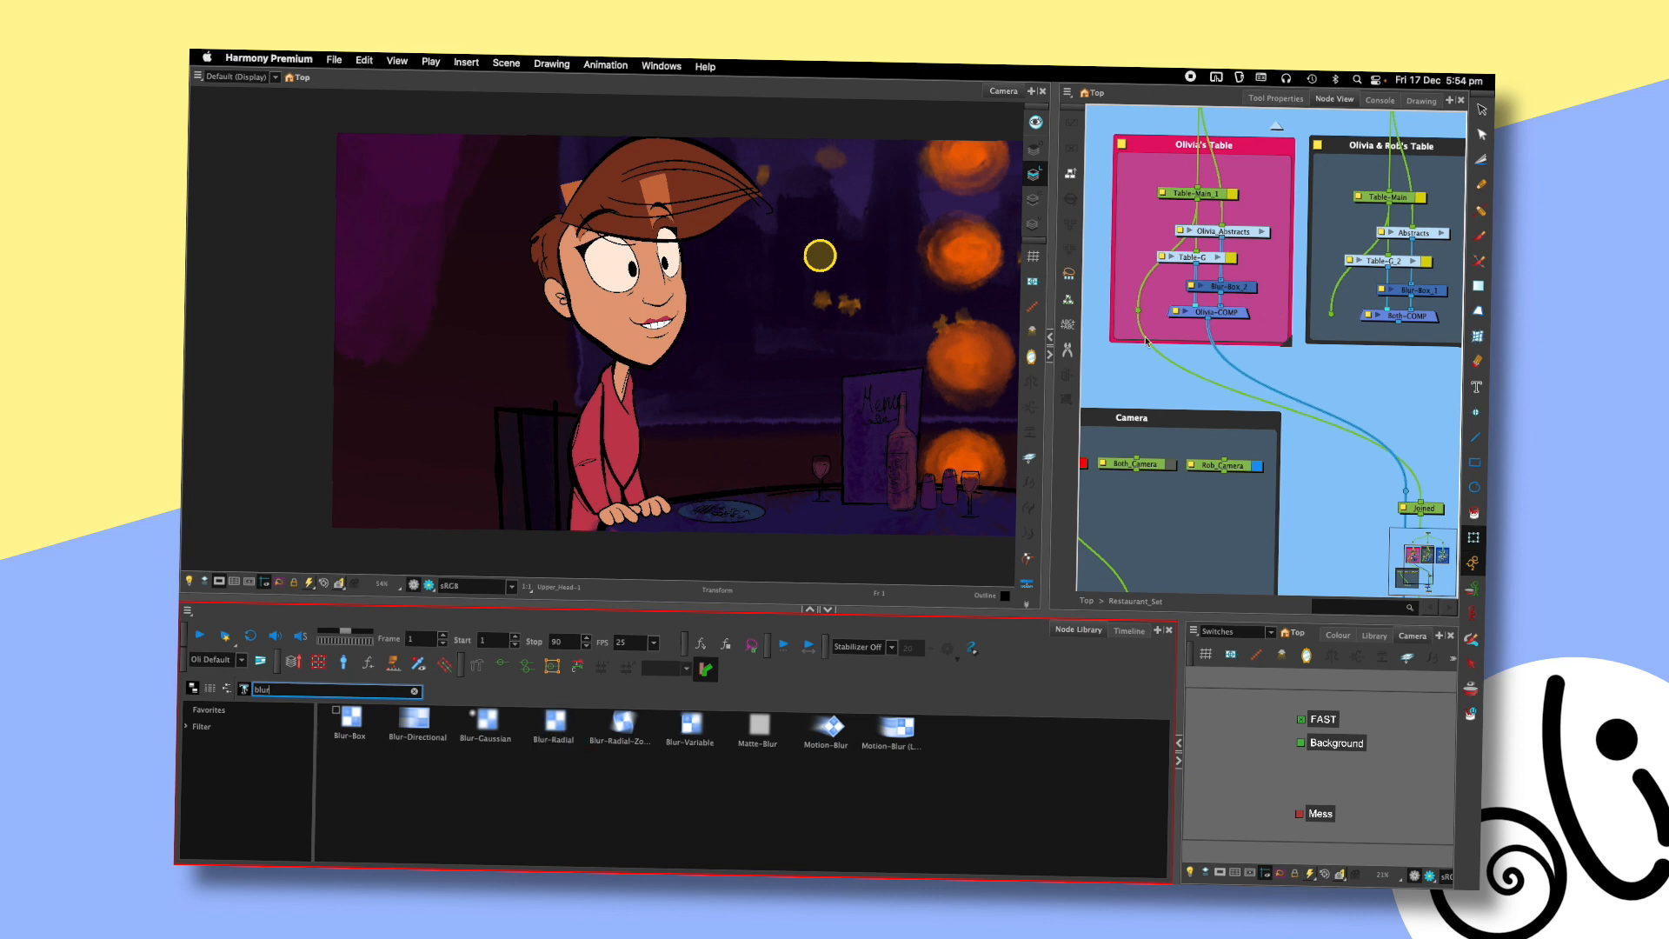
pyautogui.click(417, 587)
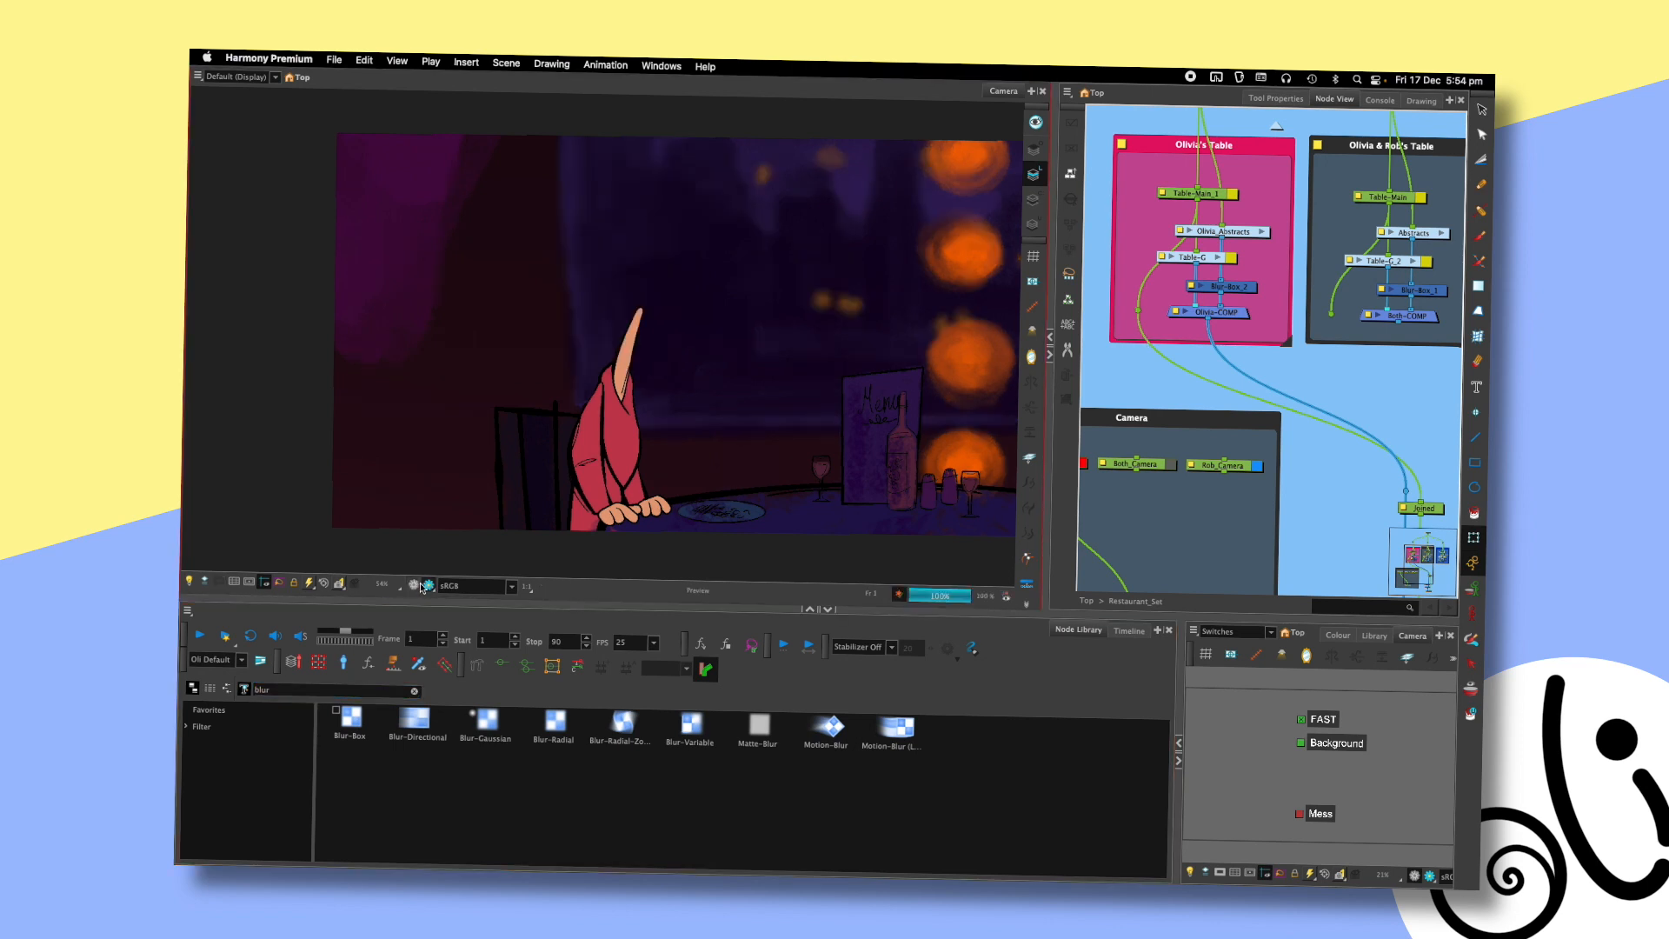
pyautogui.click(417, 589)
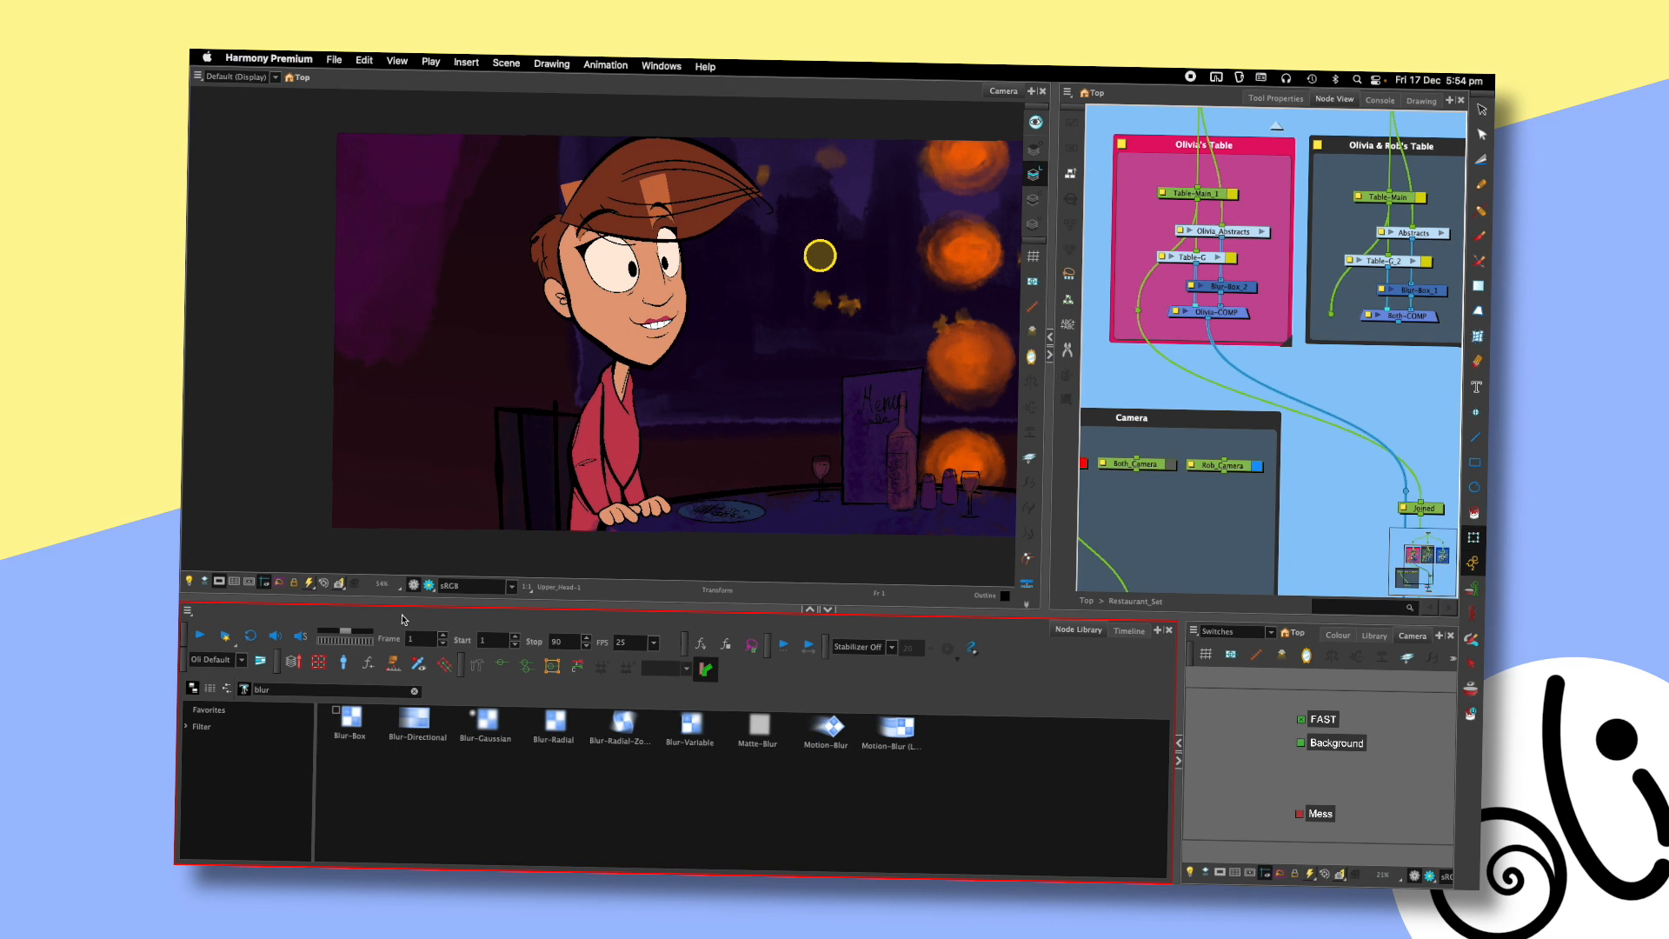
# - Revisit the top level of the node network to examine the composite and display nodes, and bring back Olivia-CONSOLE
pyautogui.click(1379, 101)
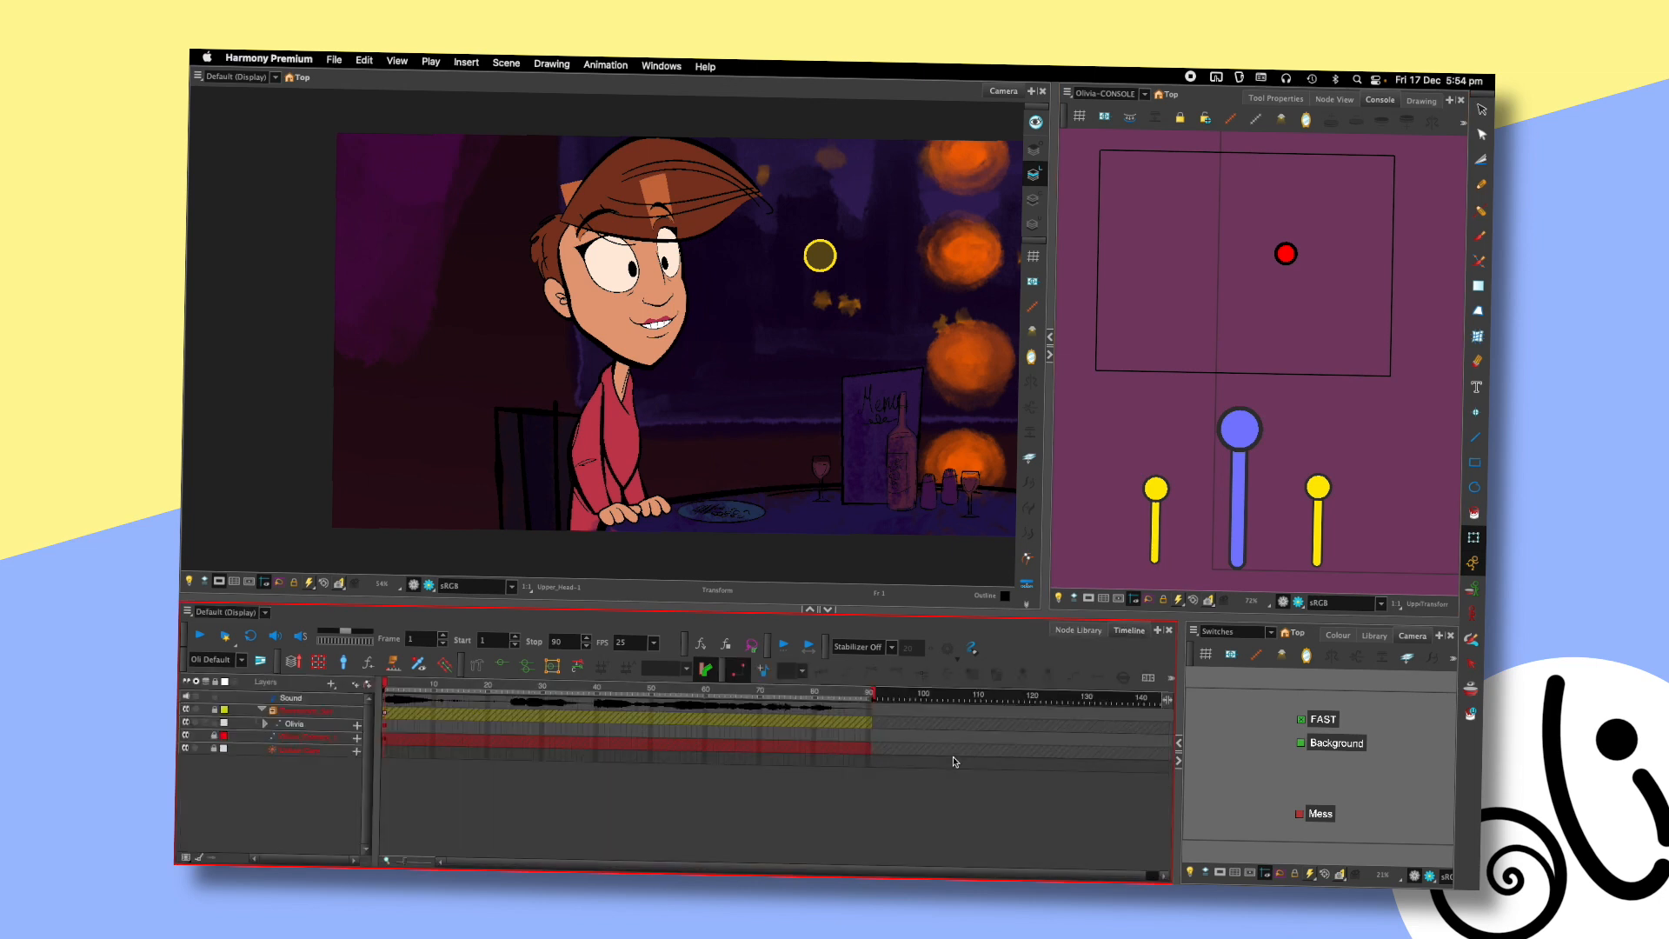
pyautogui.click(1334, 99)
pyautogui.scroll(-10, 1230, 234)
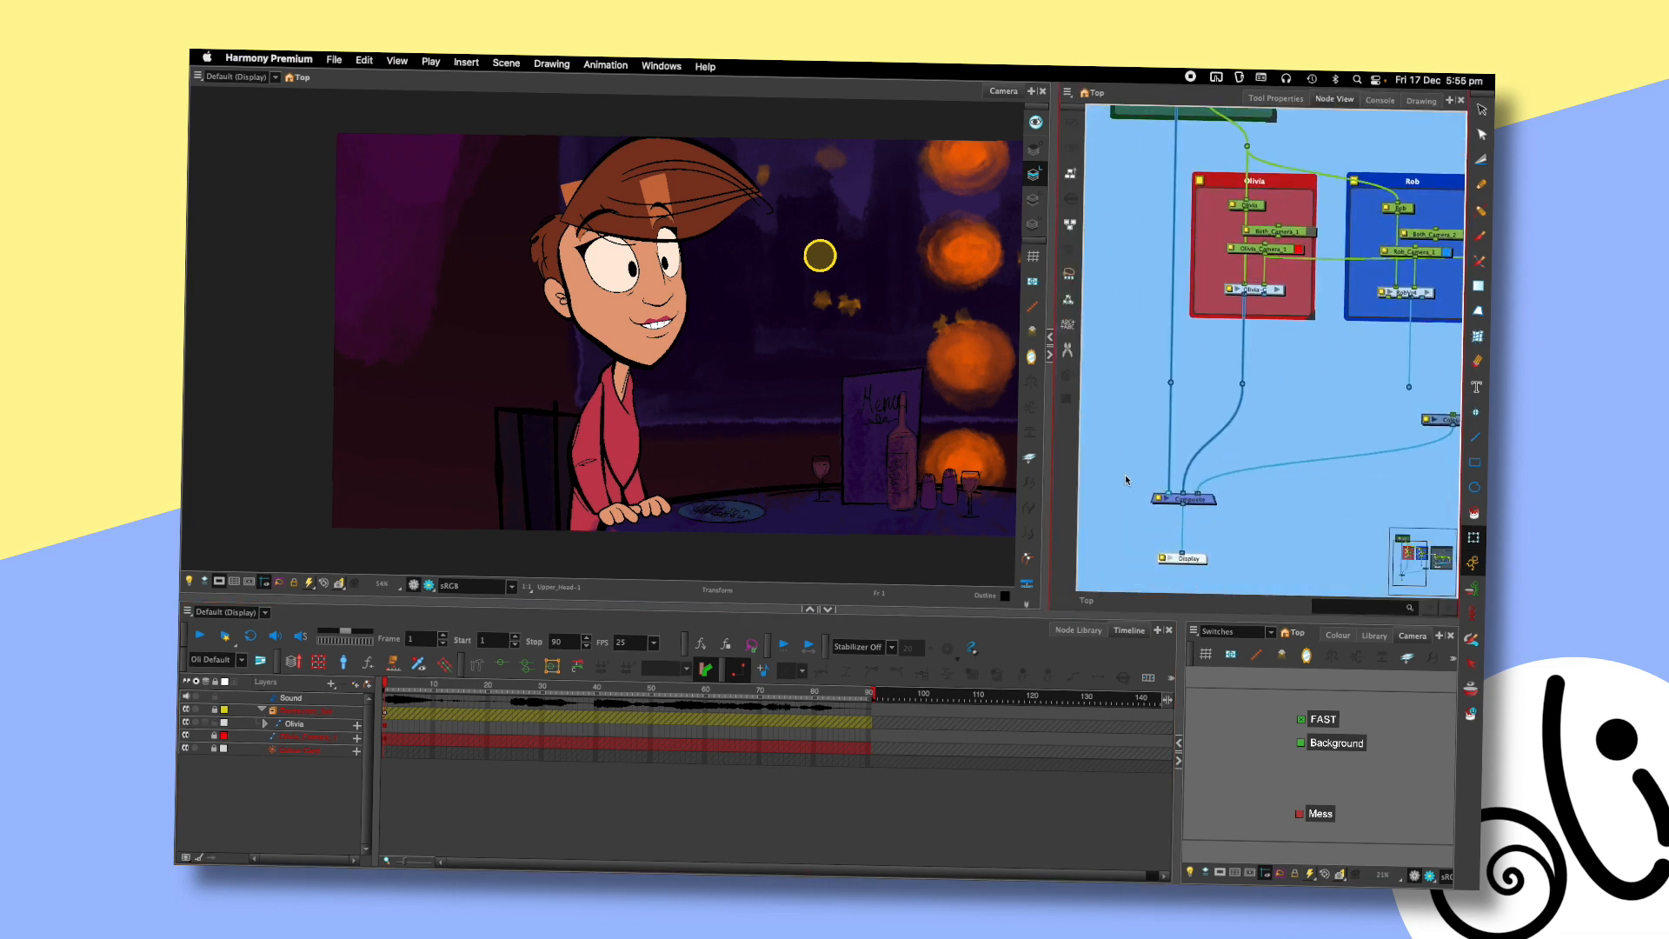
pyautogui.scroll(2, 1286, 339)
pyautogui.click(1373, 102)
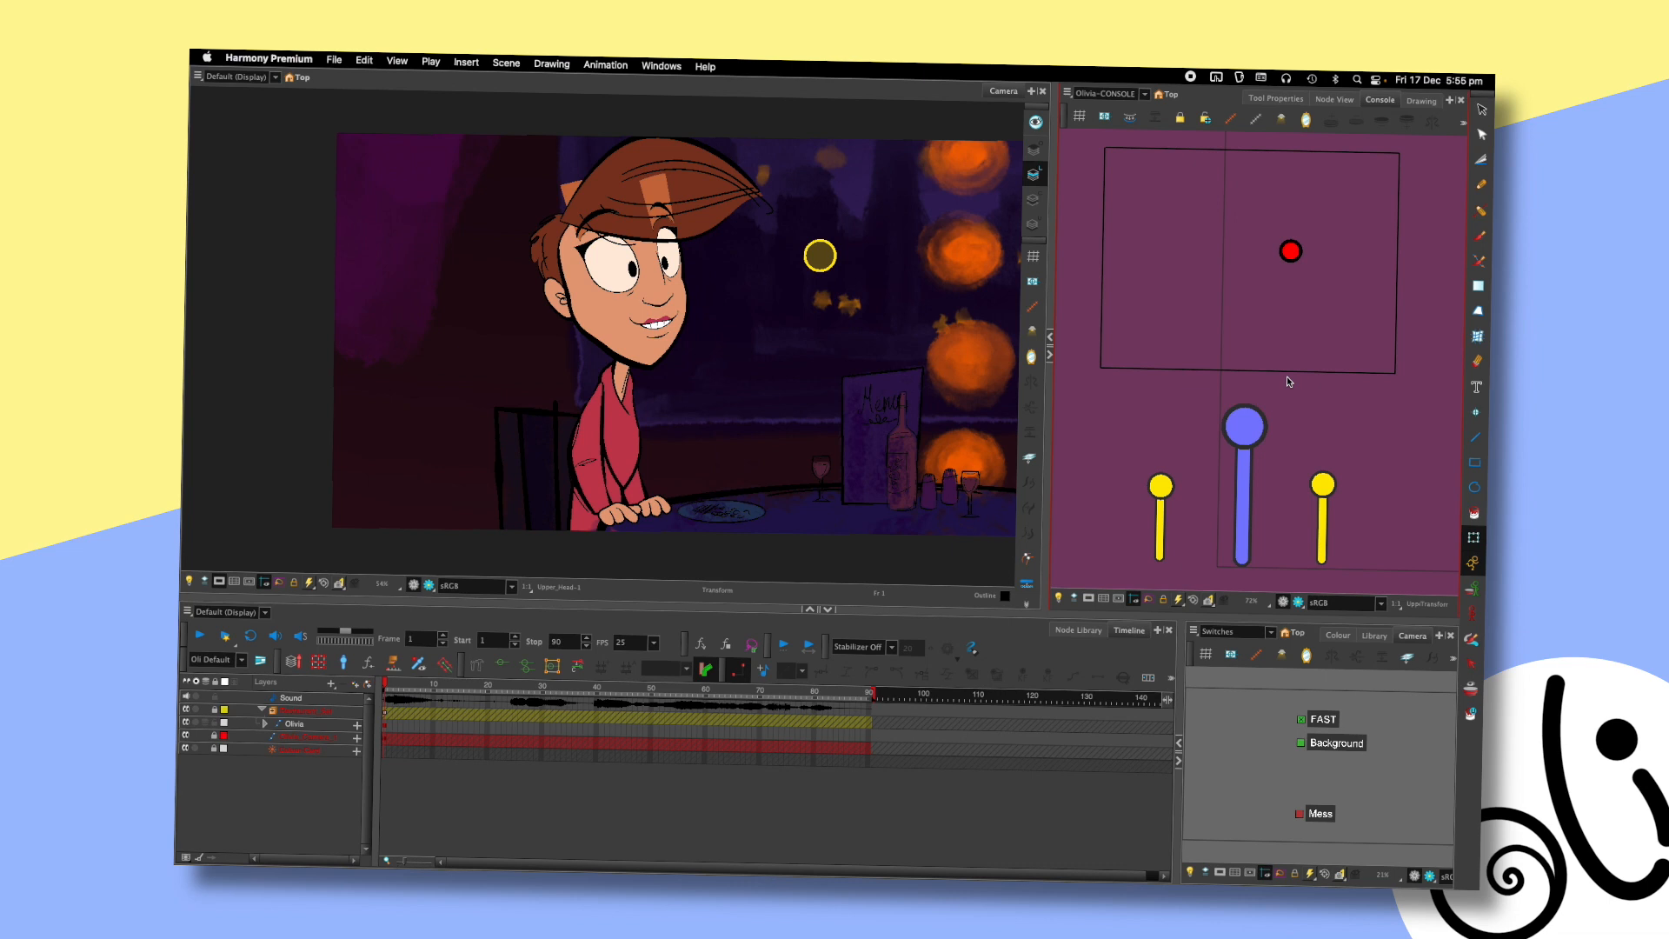
# - Turn on sound and play back the restaurant scene
pyautogui.moveTo(818, 416); pyautogui.dragTo(763, 427)
pyautogui.scroll(1, 817, 414)
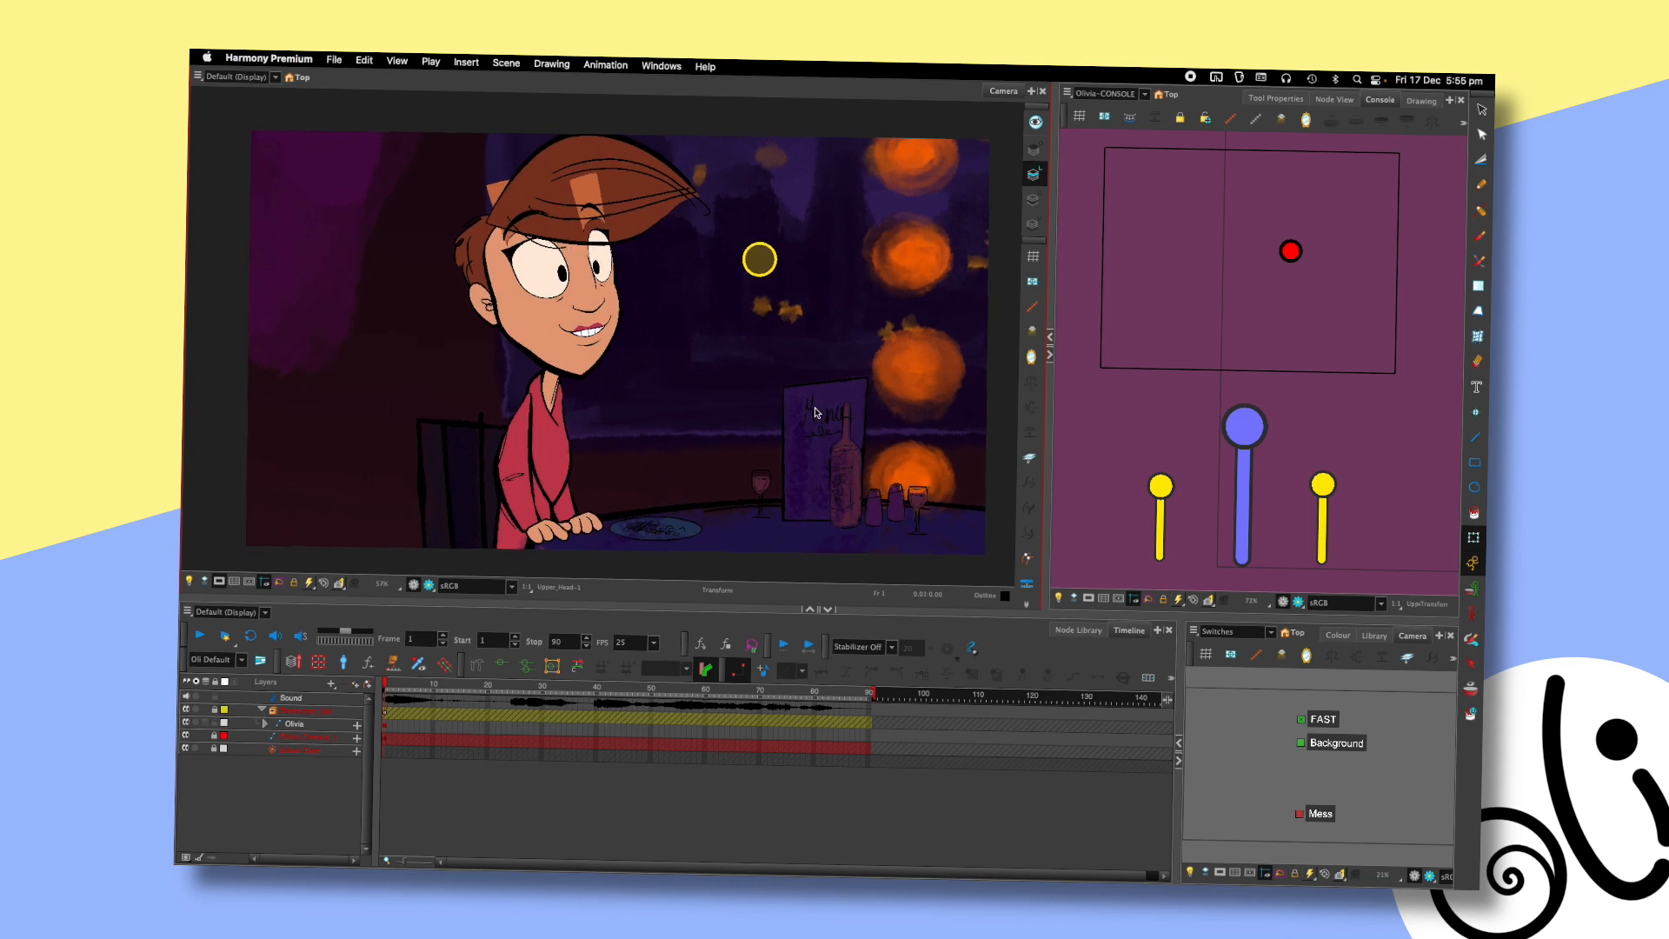
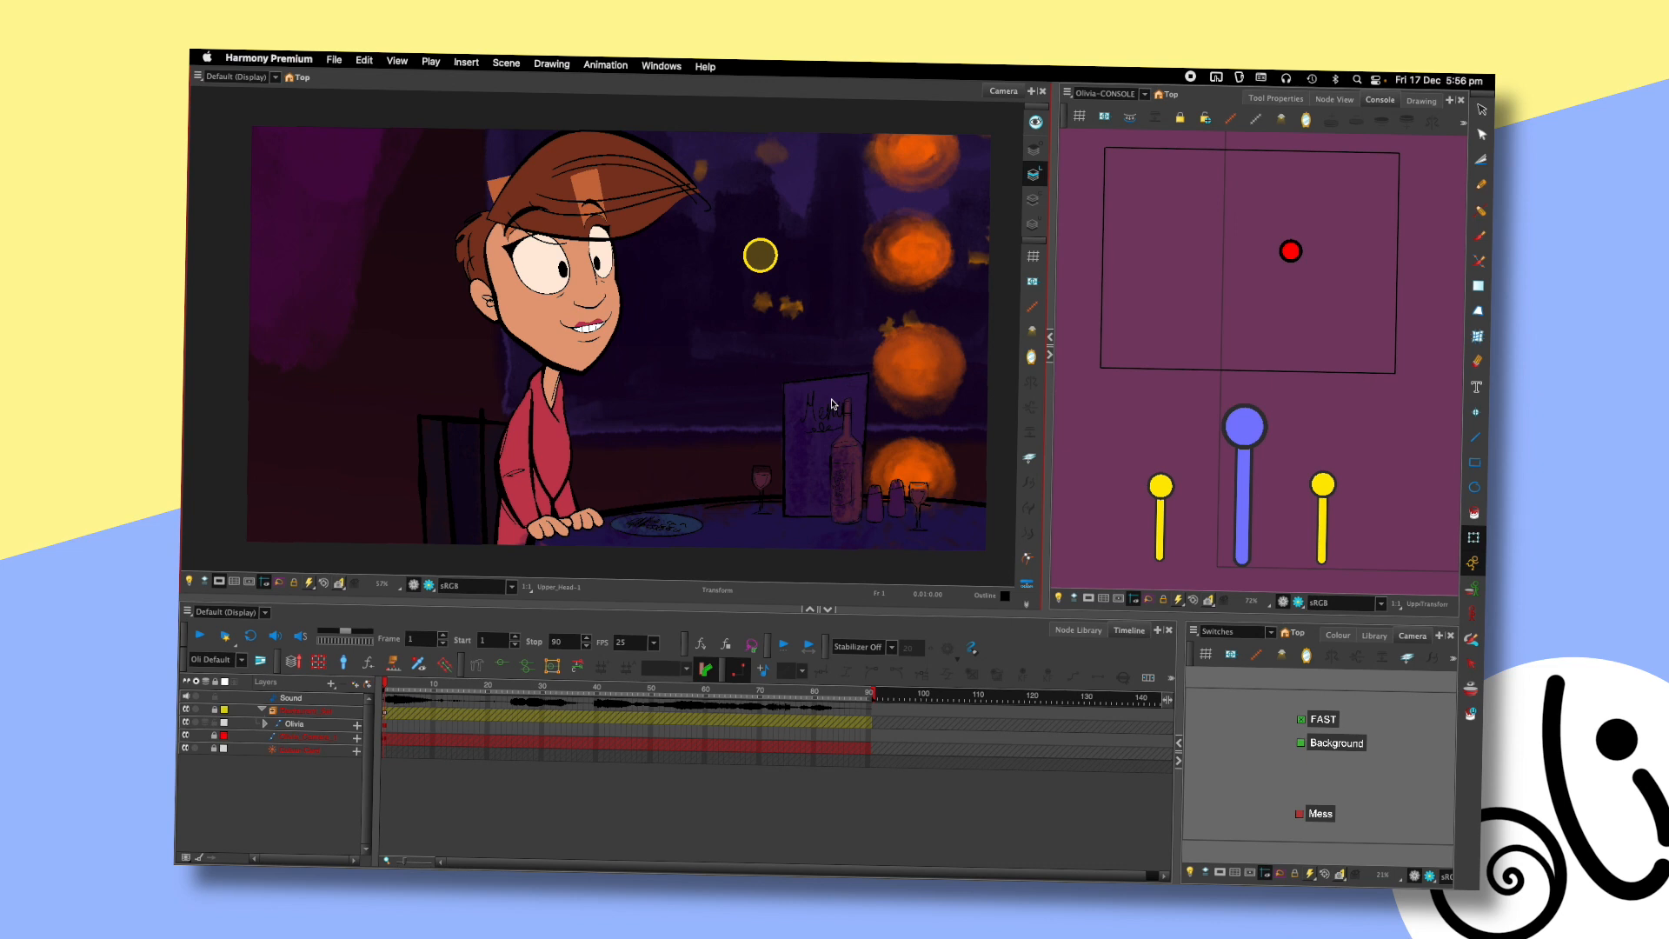
pyautogui.click(275, 635)
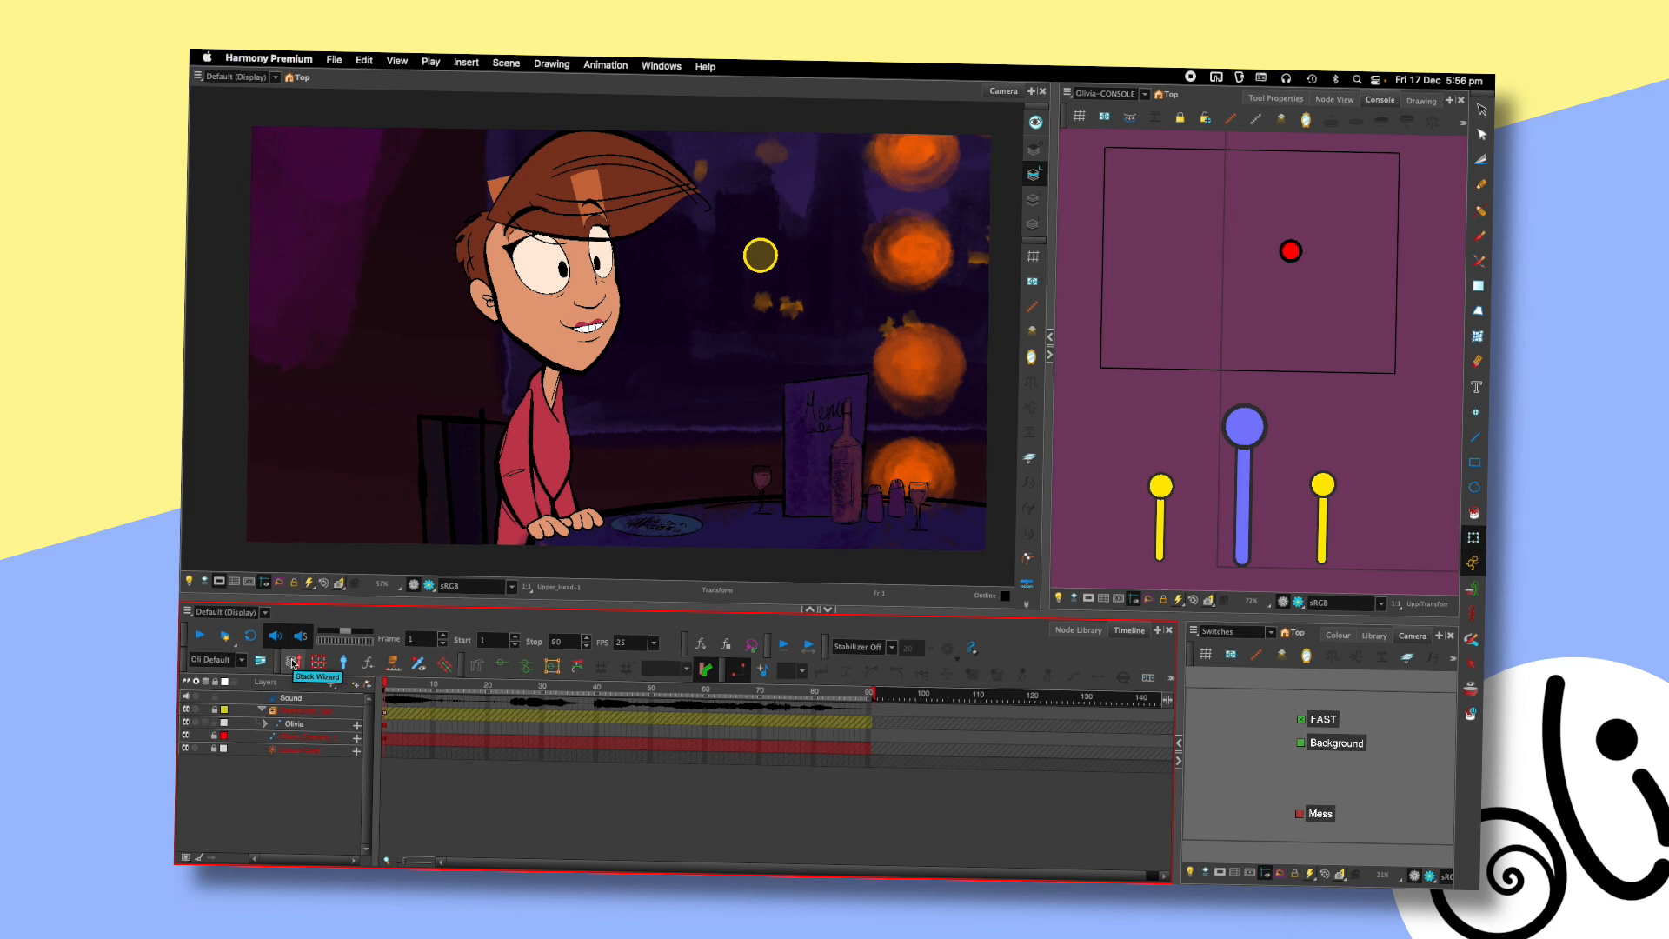
pyautogui.press('Return')
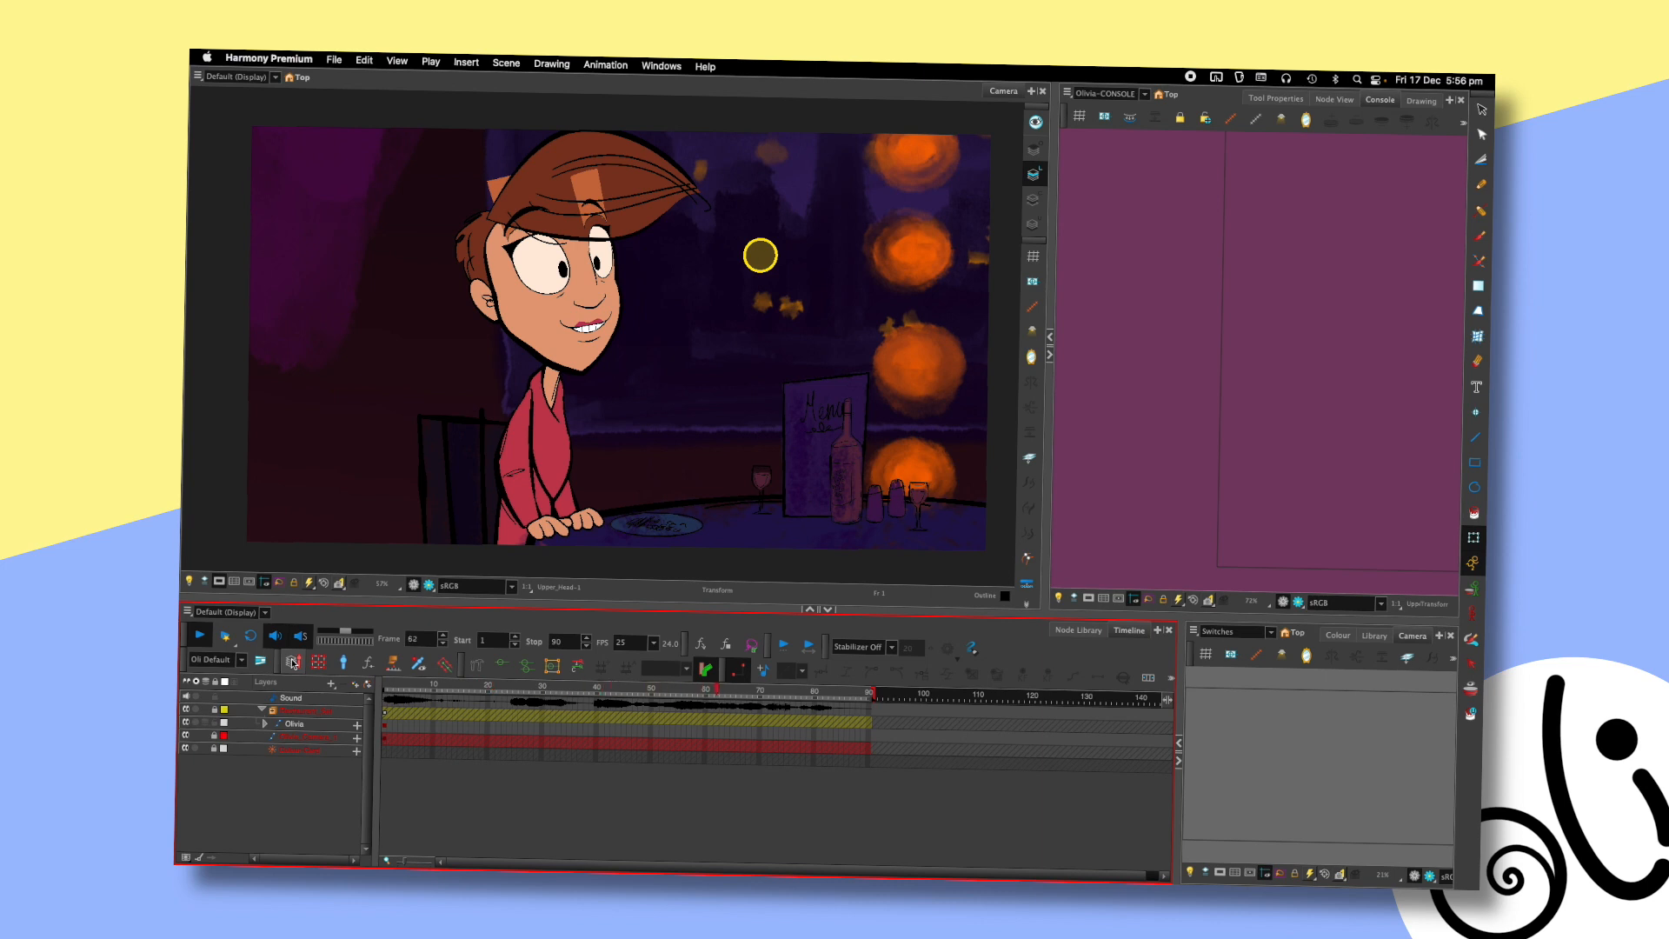
pyautogui.press('Return')
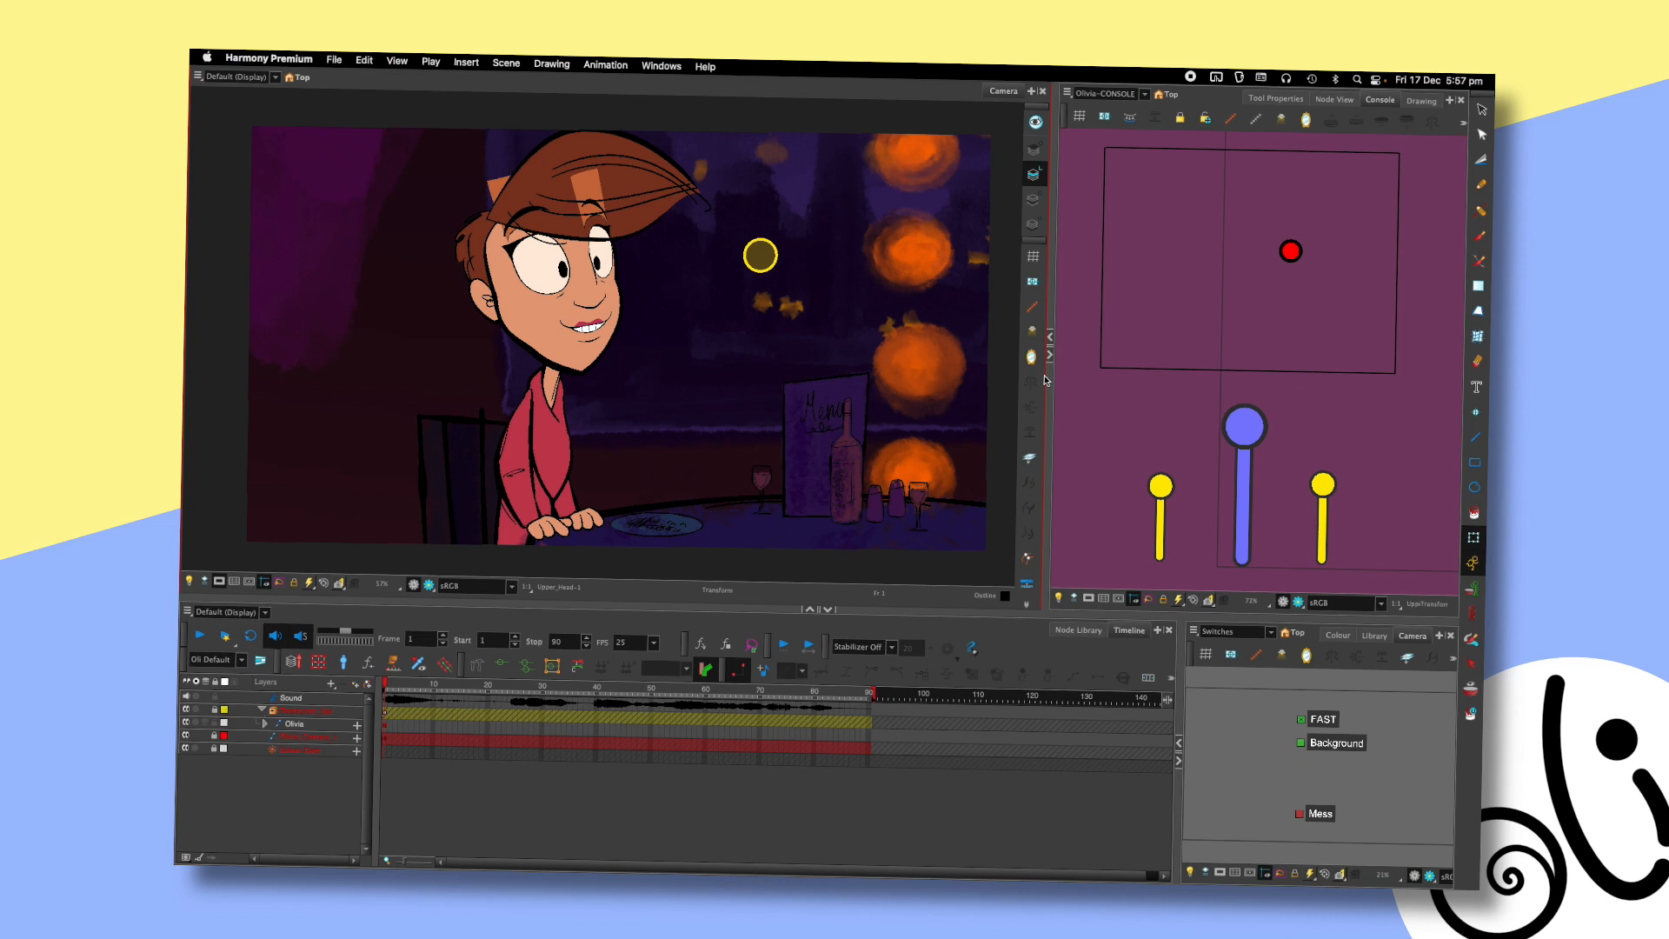
# - Move Olivia's head forward over the table so that her body leans with it, and clear the selection
pyautogui.click(503, 265)
pyautogui.moveTo(503, 266); pyautogui.dragTo(546, 279)
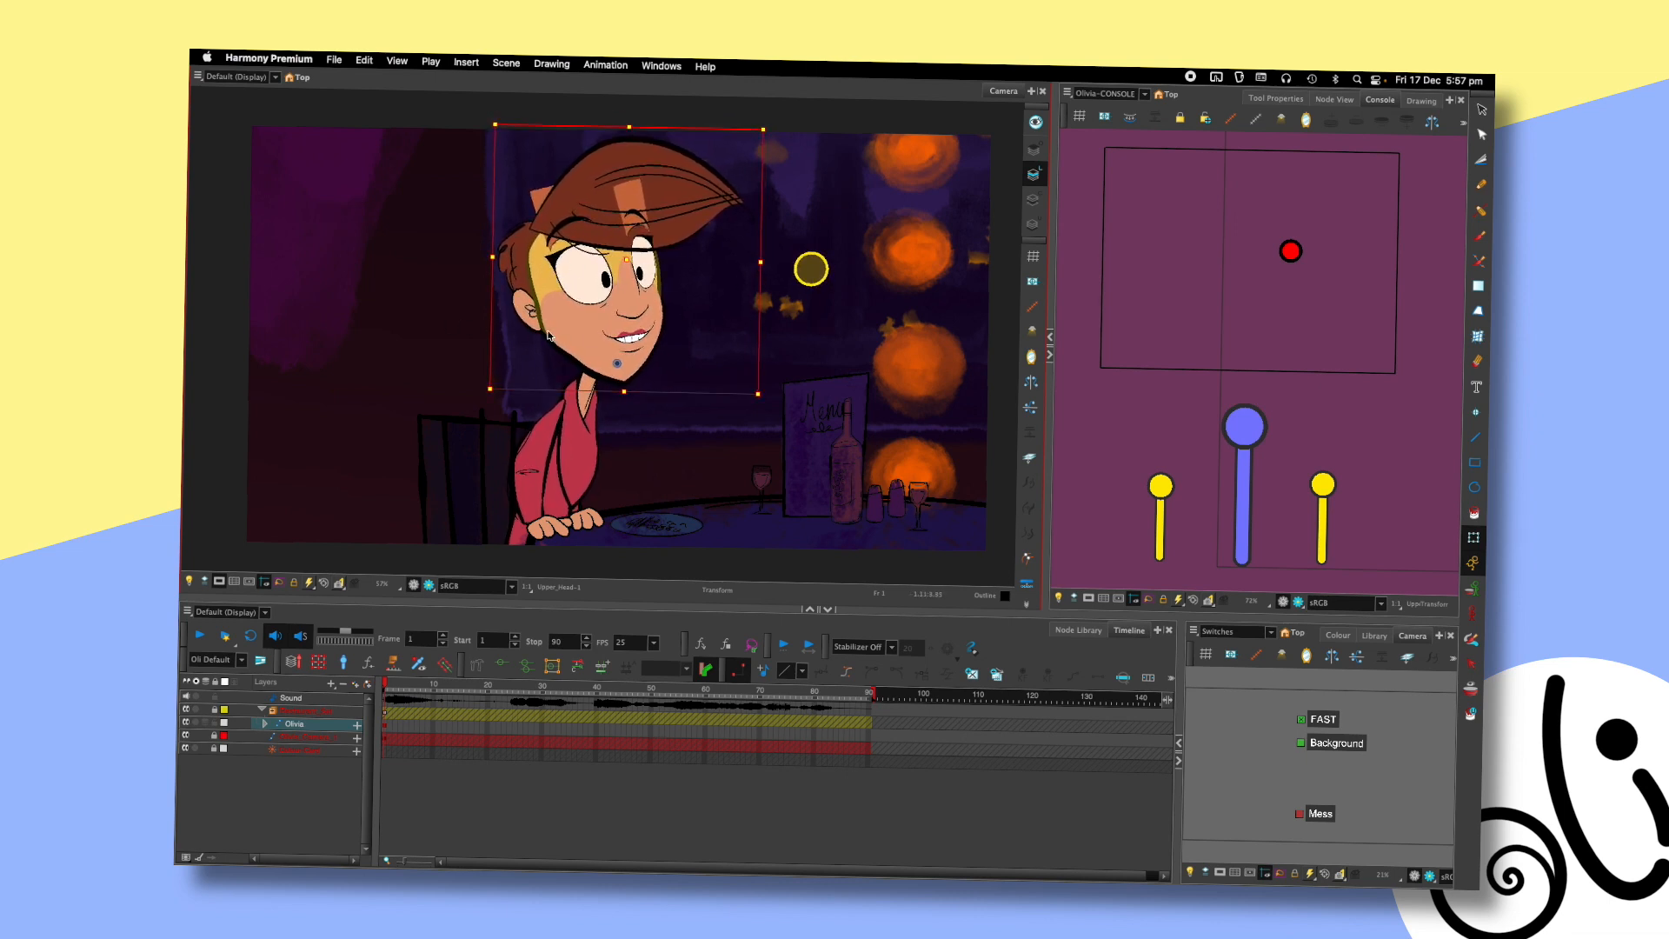
pyautogui.moveTo(548, 281); pyautogui.dragTo(540, 282)
pyautogui.press('space')
pyautogui.moveTo(693, 455); pyautogui.dragTo(660, 439)
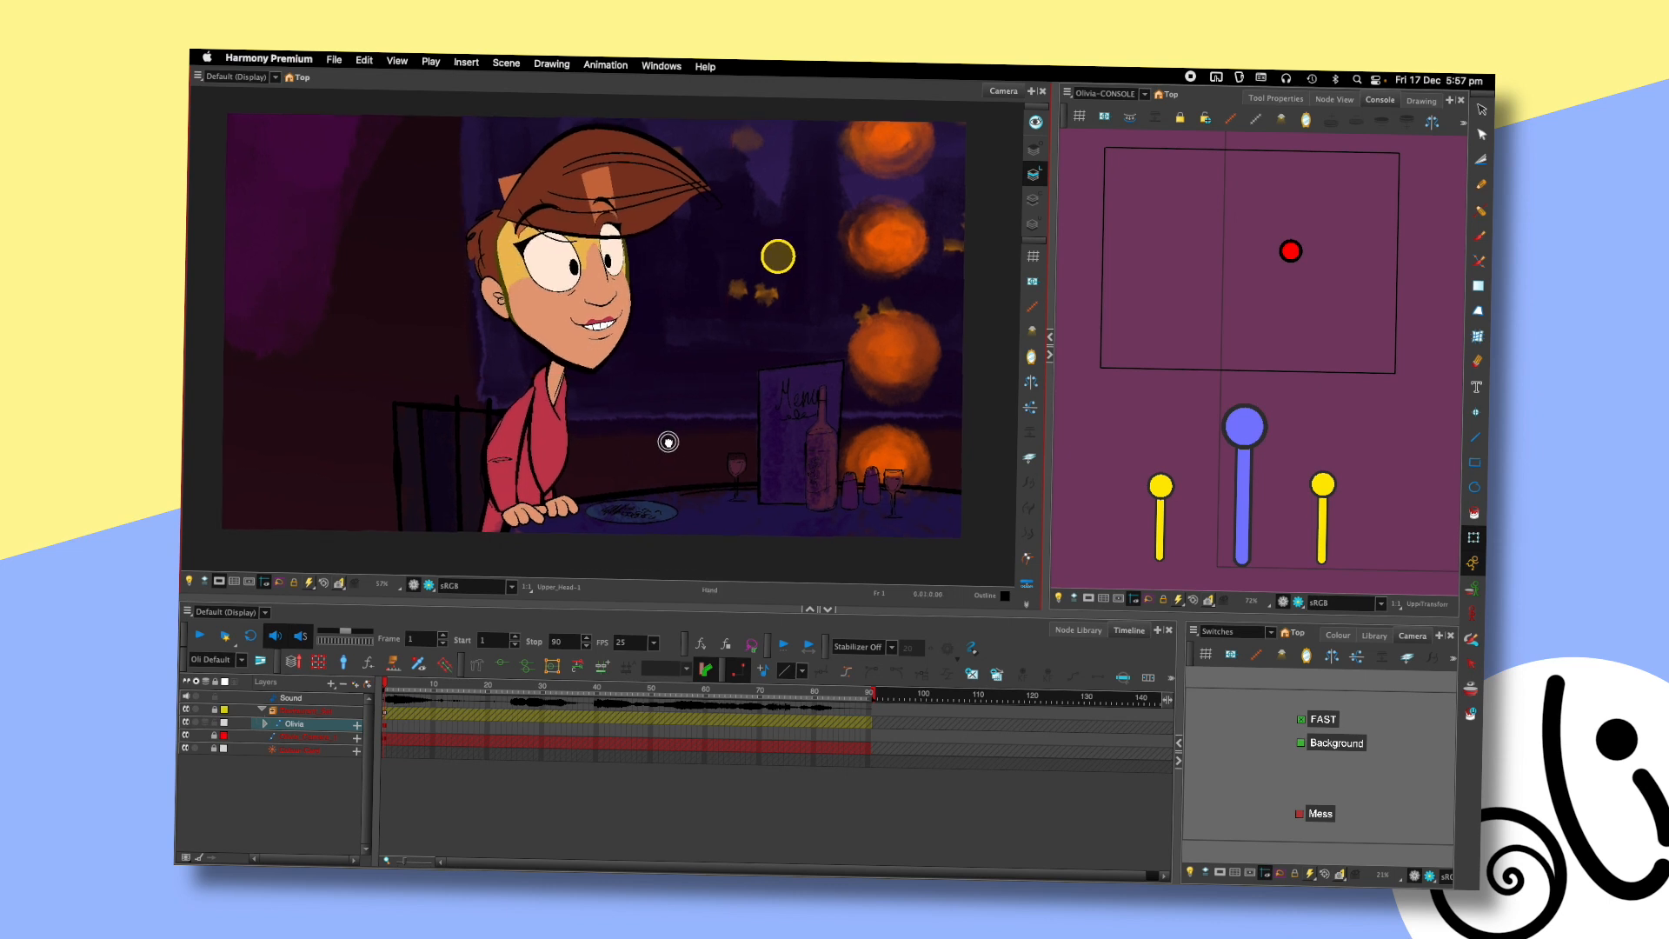
pyautogui.click(990, 368)
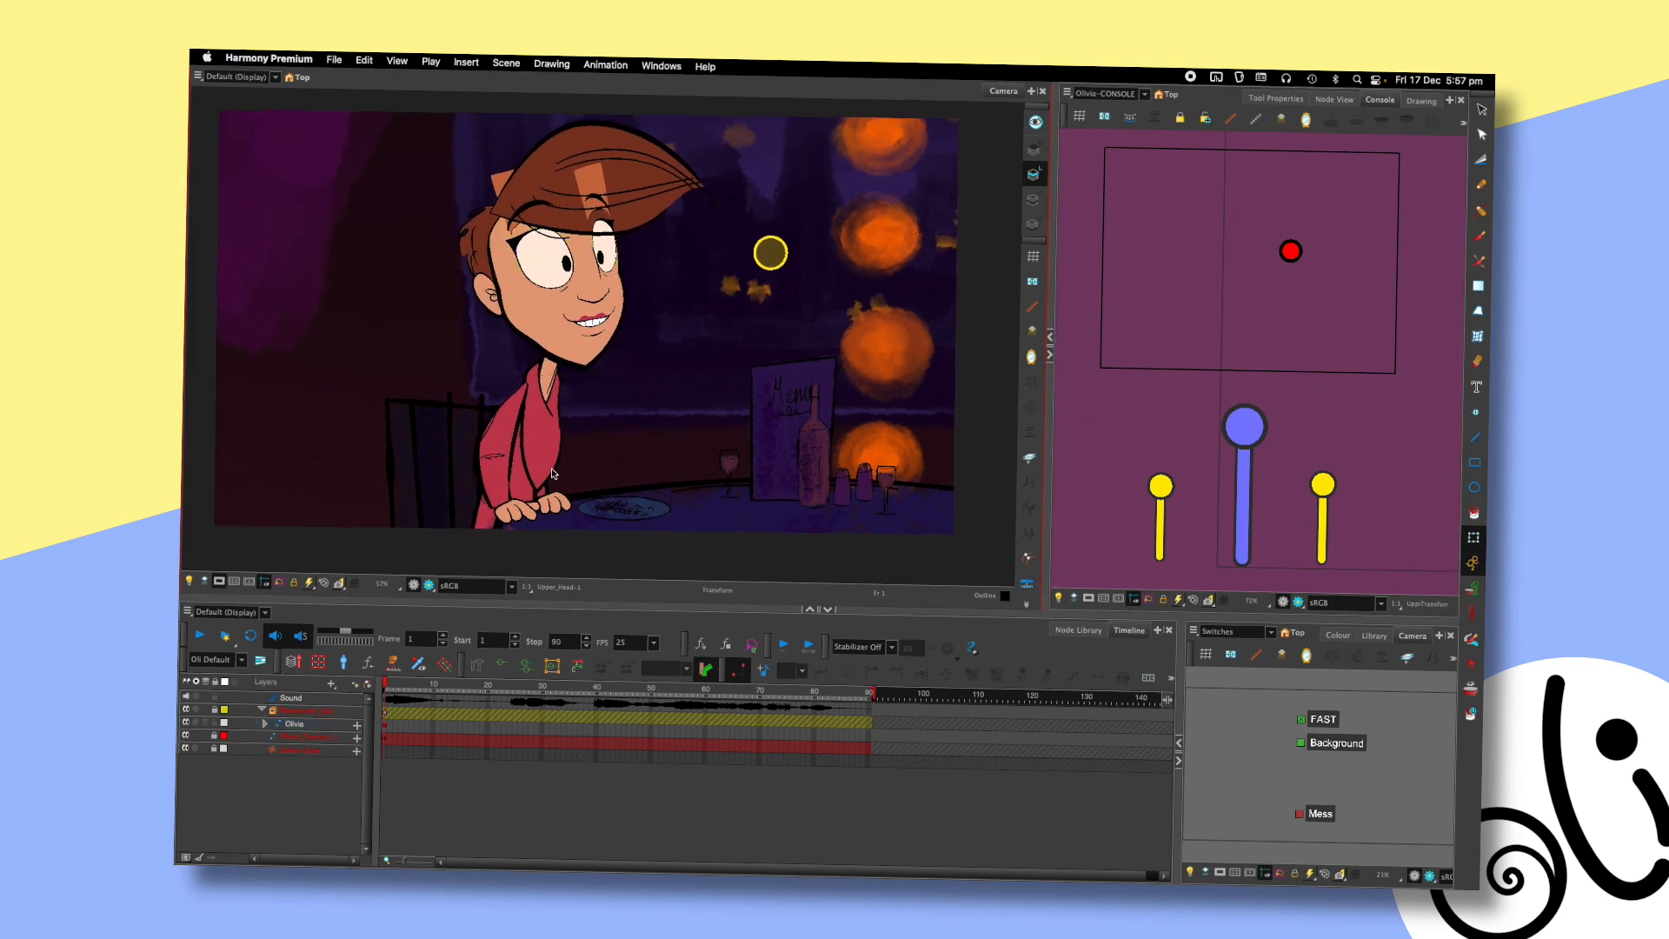
# - Place one of Olivia's hands on the far side of the plate on the table and play back the scene
pyautogui.moveTo(559, 506); pyautogui.dragTo(637, 490)
pyautogui.click(575, 449)
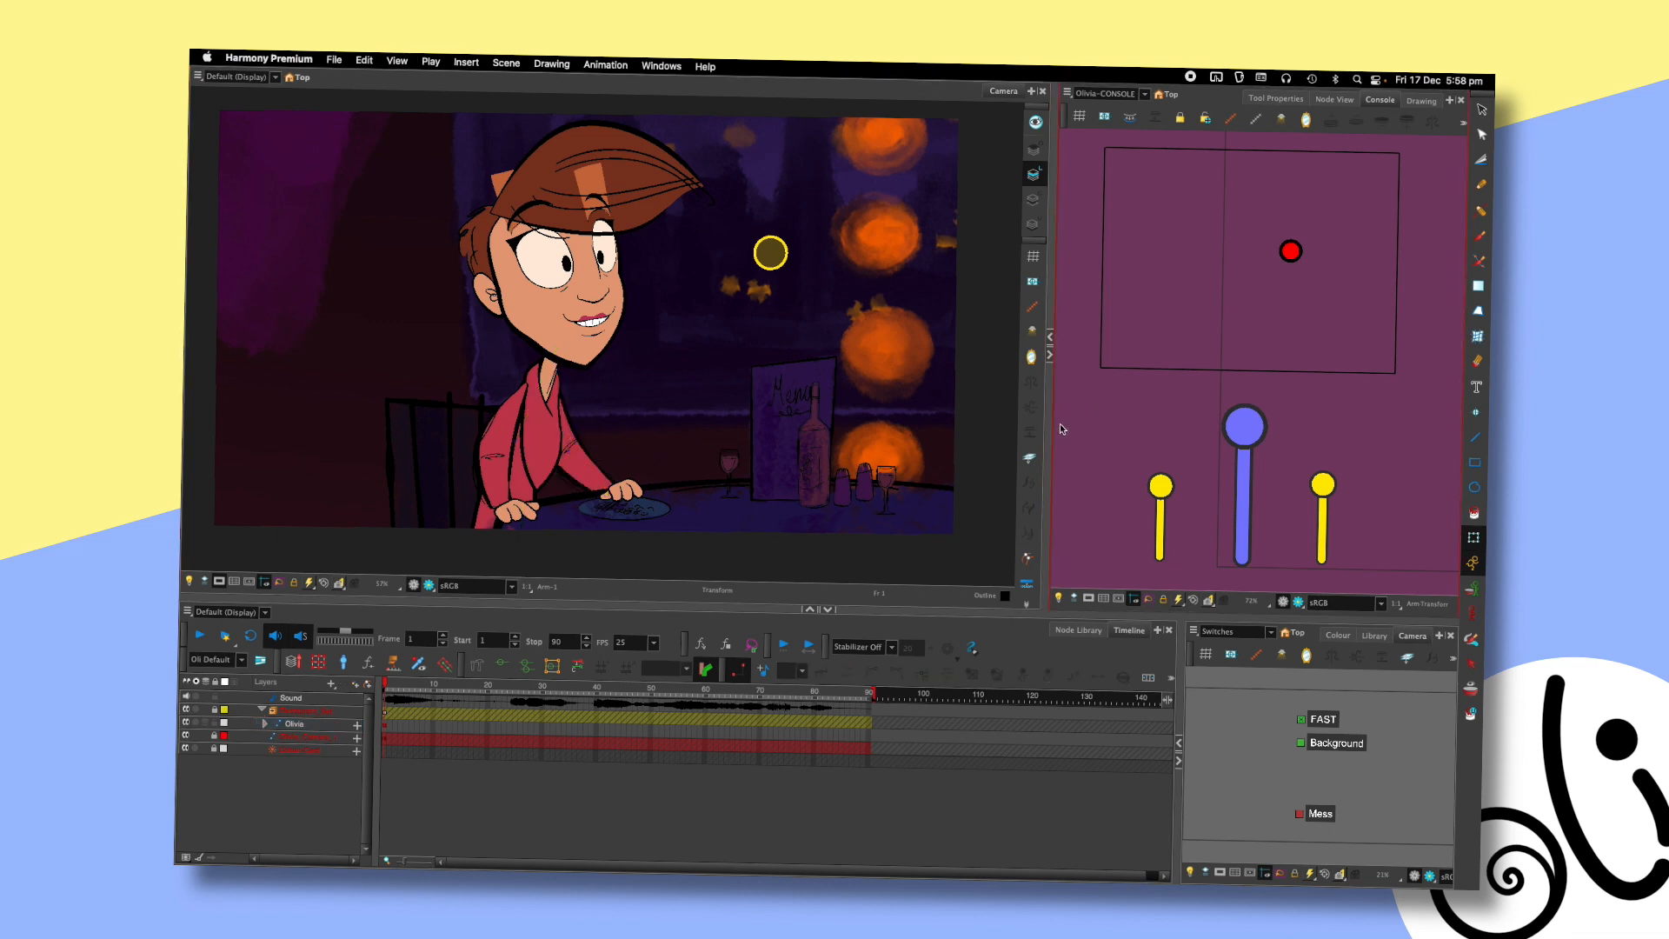
pyautogui.press('Return')
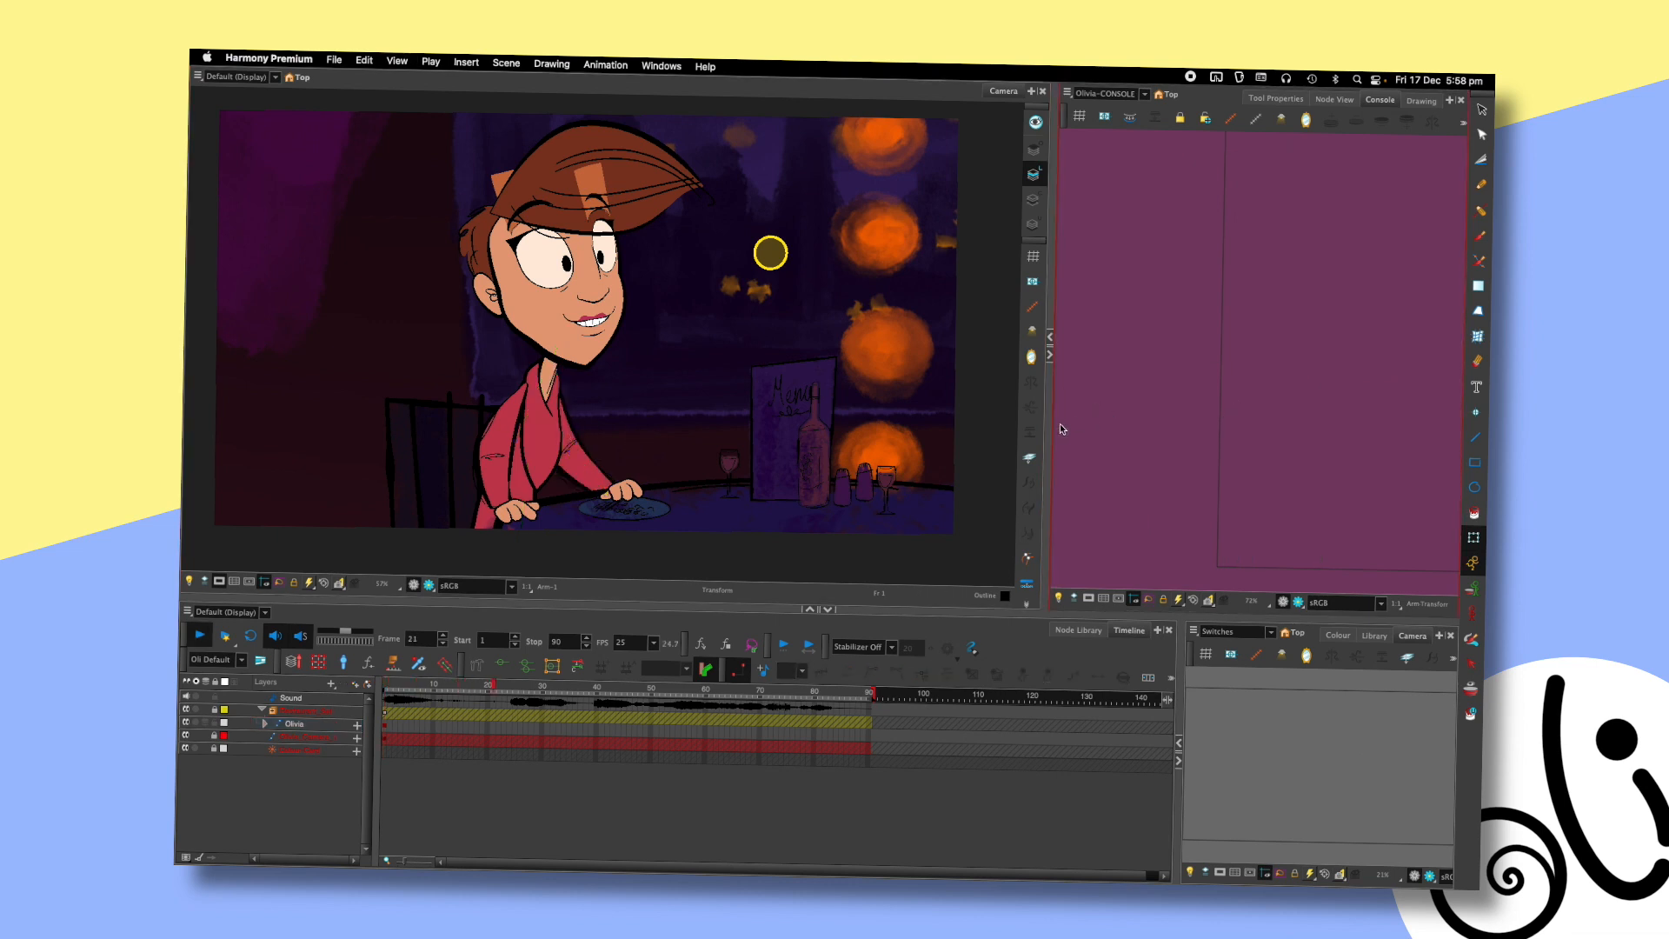
pyautogui.press('Return')
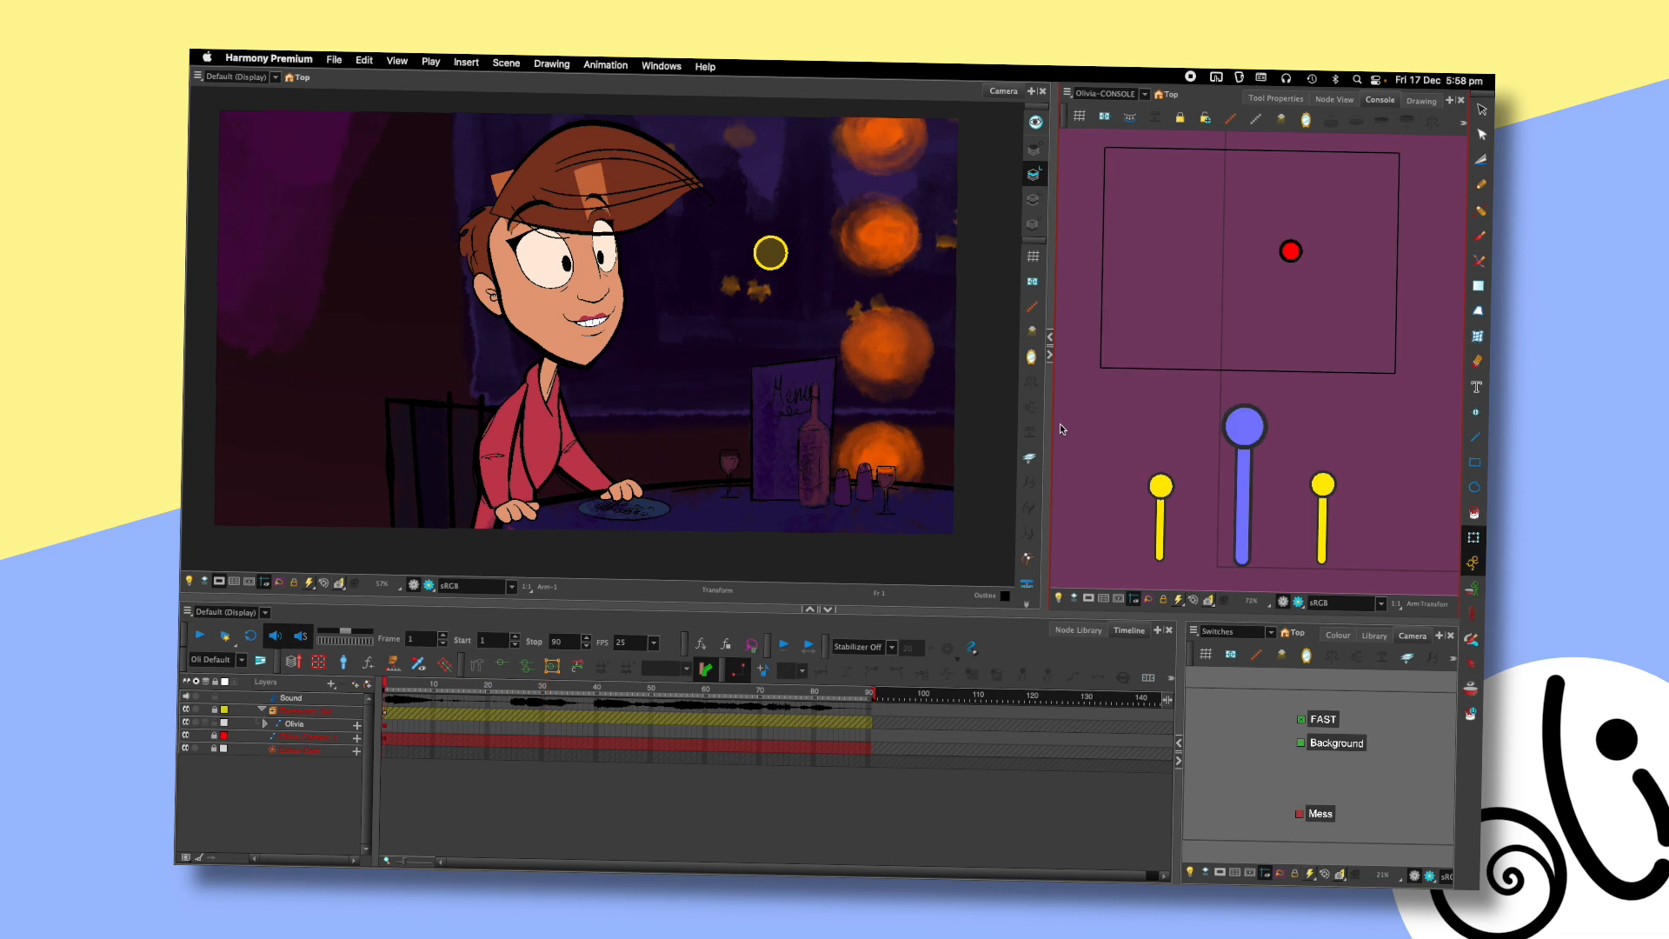
pyautogui.press('Return')
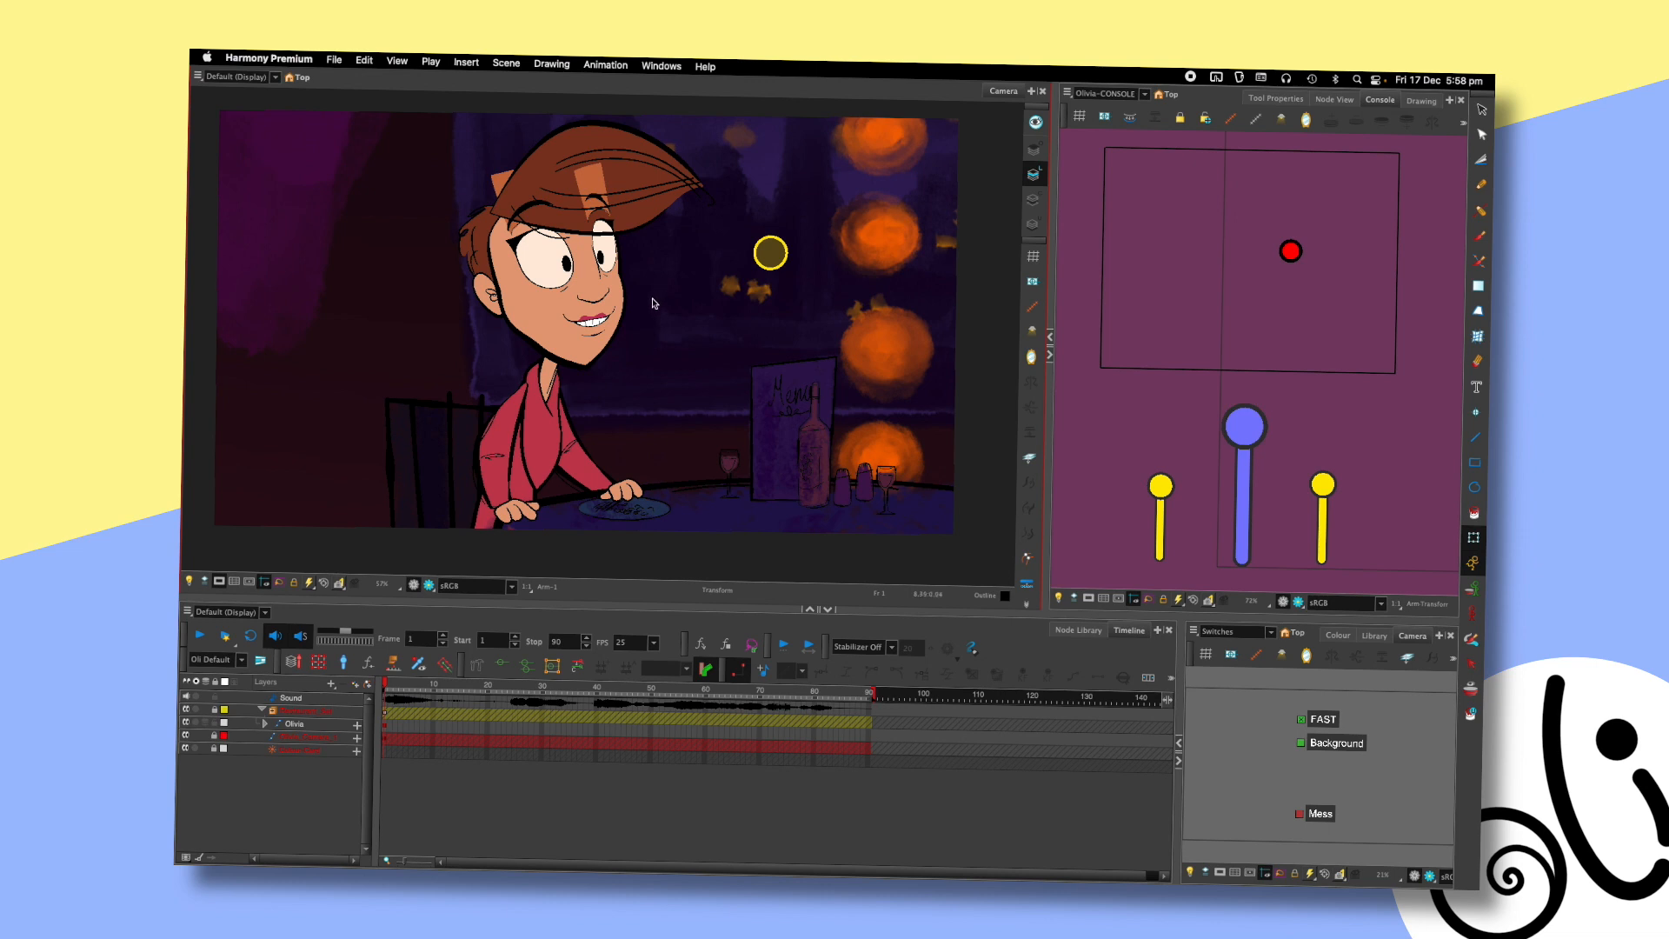
# - Try selecting parts of Olivia's head and jaw in the camera view, clearing the selection between attempts
pyautogui.moveTo(637, 277)
pyautogui.mouseDown()
pyautogui.moveTo(697, 288)
pyautogui.moveTo(704, 314)
pyautogui.mouseUp()
pyautogui.click(496, 318)
pyautogui.click(1070, 382)
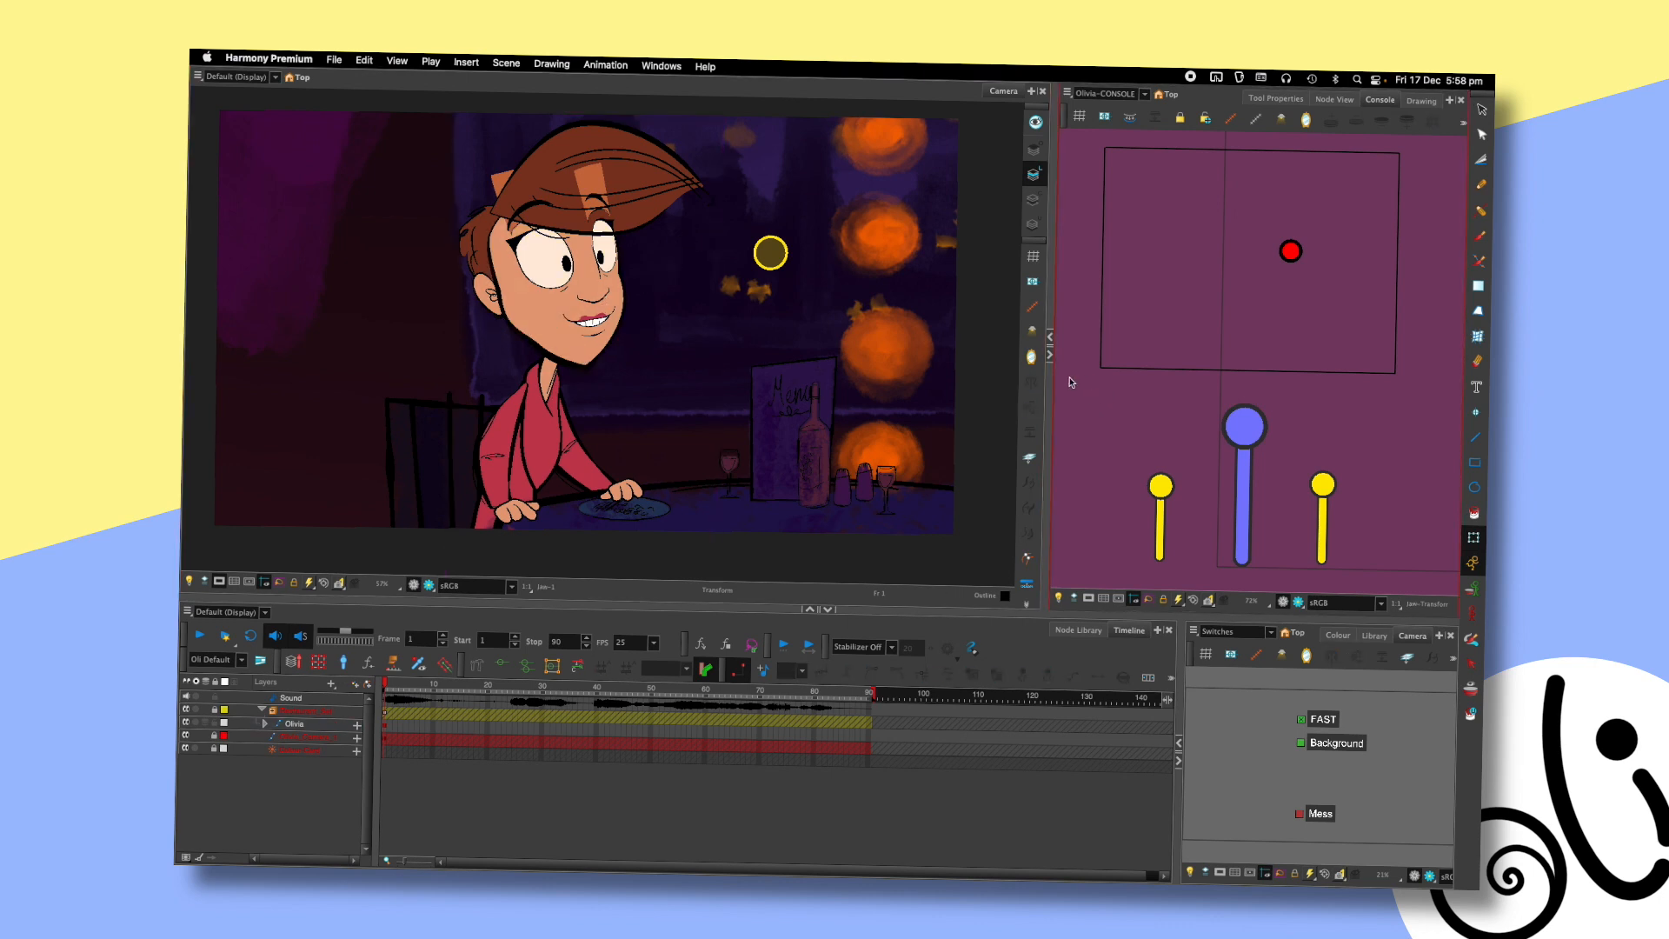
pyautogui.moveTo(681, 249)
pyautogui.mouseDown()
pyautogui.moveTo(543, 328)
pyautogui.moveTo(427, 326)
pyautogui.moveTo(469, 345)
pyautogui.mouseUp()
pyautogui.click(1085, 344)
pyautogui.moveTo(704, 302); pyautogui.dragTo(472, 369)
pyautogui.click(452, 367)
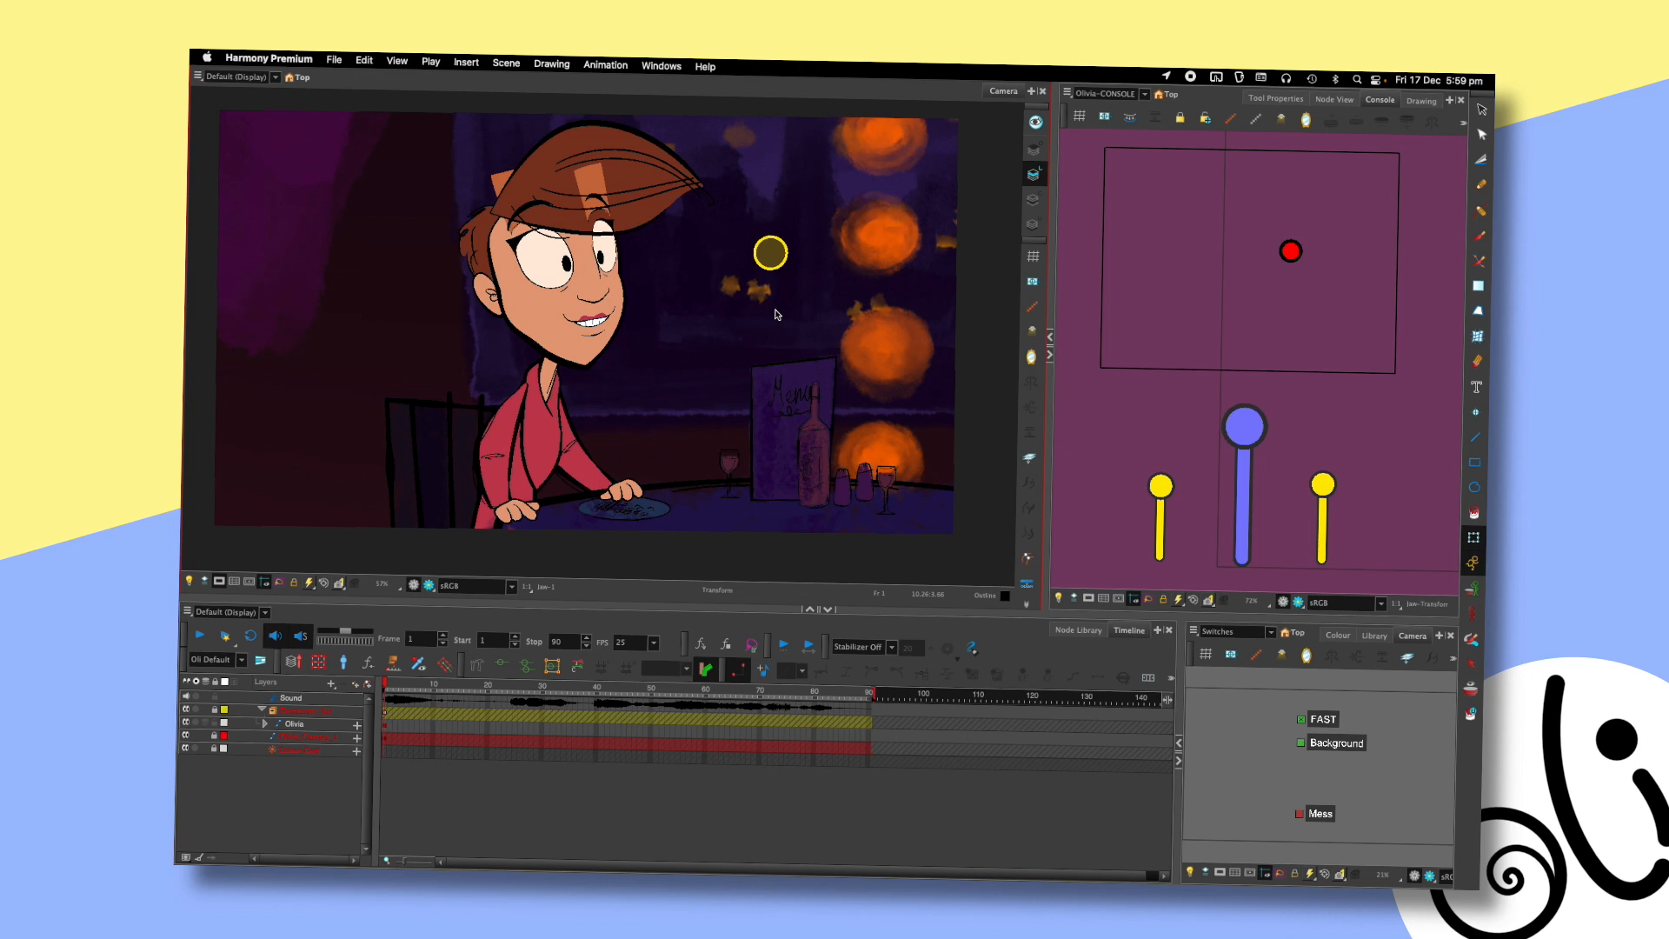
# - Select Olivia's upper head, try moving it further forward, and undo the move
pyautogui.click(554, 400)
pyautogui.click(924, 388)
pyautogui.click(507, 257)
pyautogui.moveTo(770, 253); pyautogui.dragTo(806, 267)
pyautogui.press('super+z')
pyautogui.press('super+z')
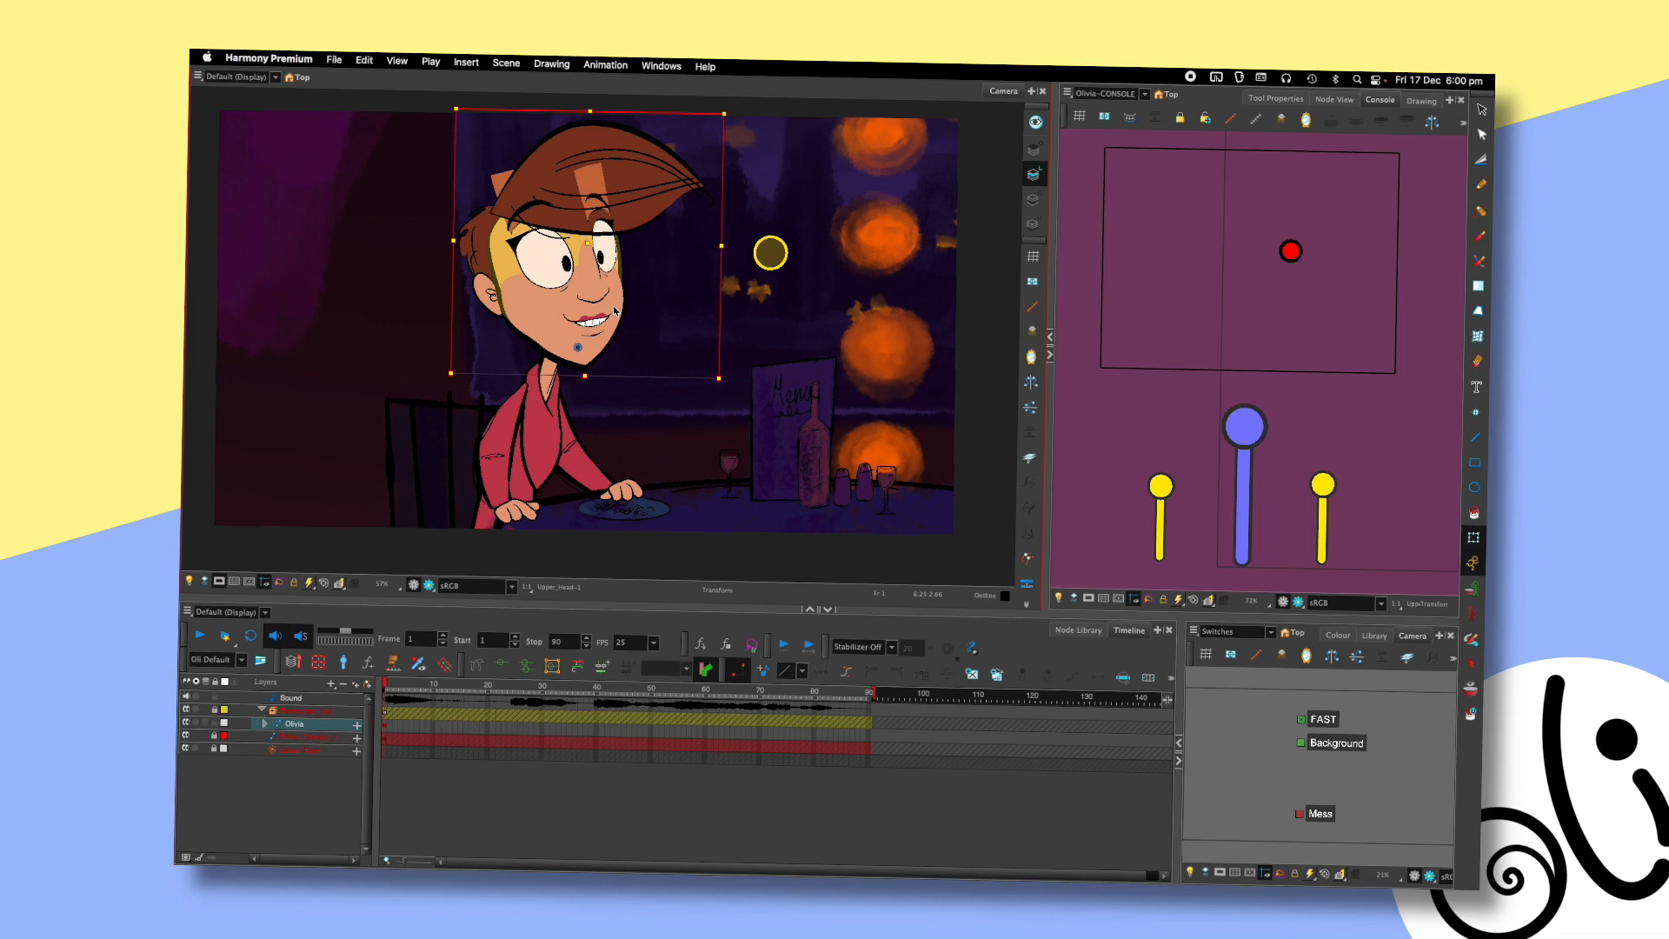
# - Pull Olivia's upper head back from the table on frame 3, tilt it slightly, and lower her head-turn control in the console grid
pyautogui.press('.')
pyautogui.press('.')
pyautogui.moveTo(509, 266); pyautogui.dragTo(490, 272)
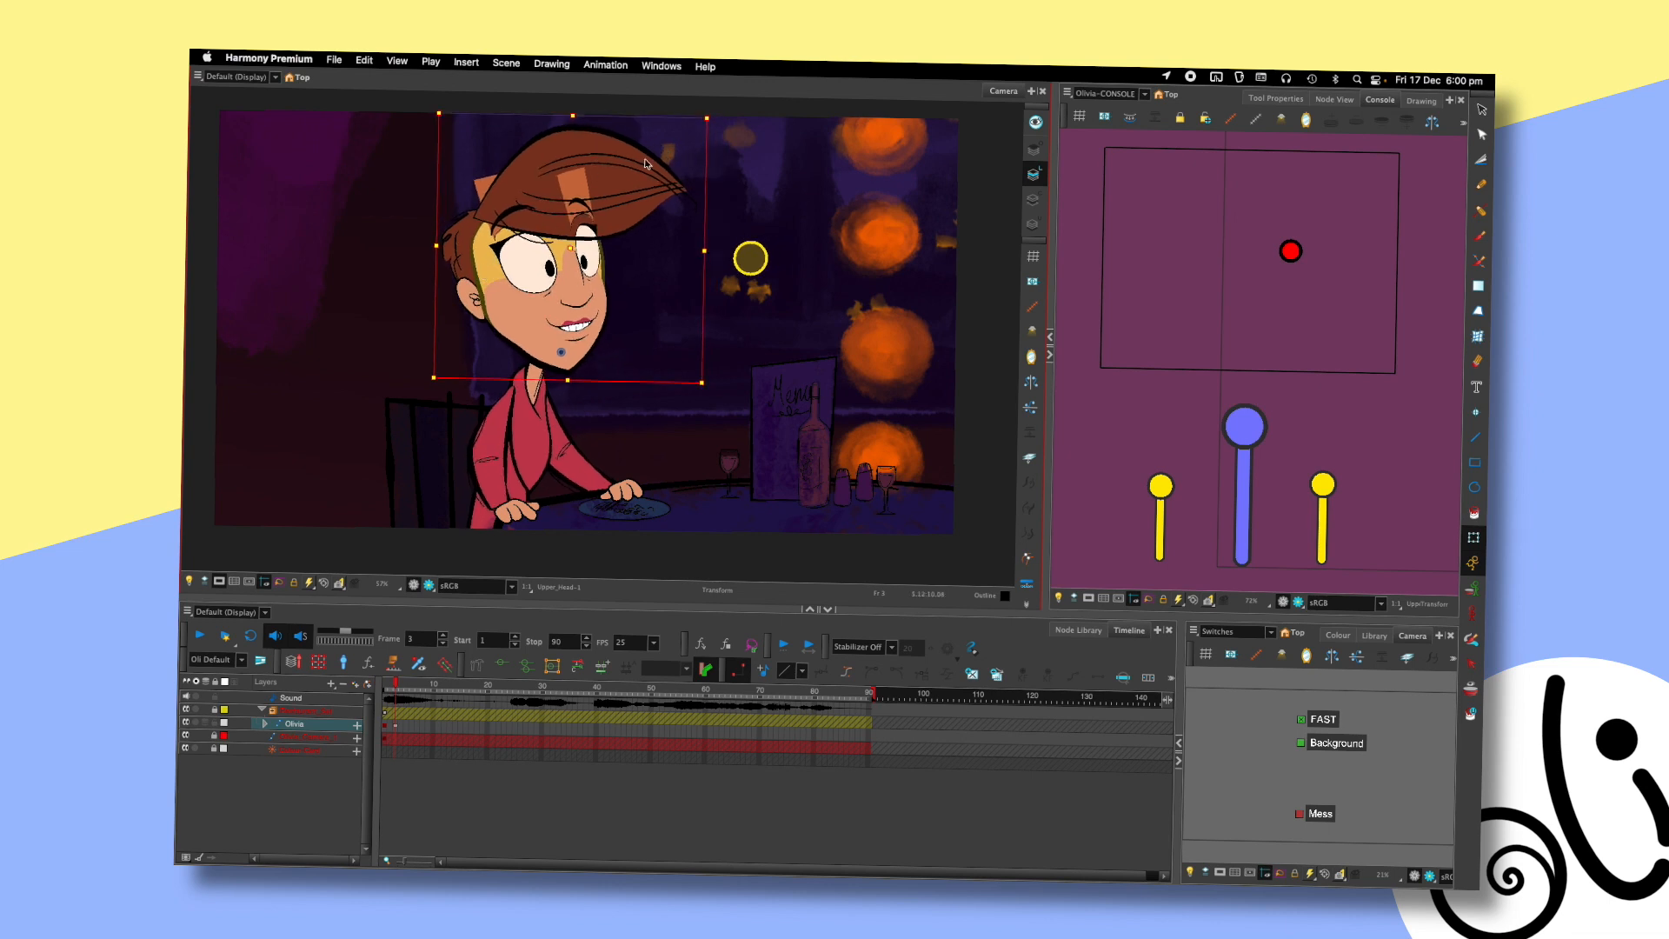
pyautogui.moveTo(718, 119); pyautogui.dragTo(732, 127)
pyautogui.press(',')
pyautogui.press('.')
pyautogui.moveTo(1289, 251); pyautogui.dragTo(1287, 266)
pyautogui.scroll(1, 1291, 350)
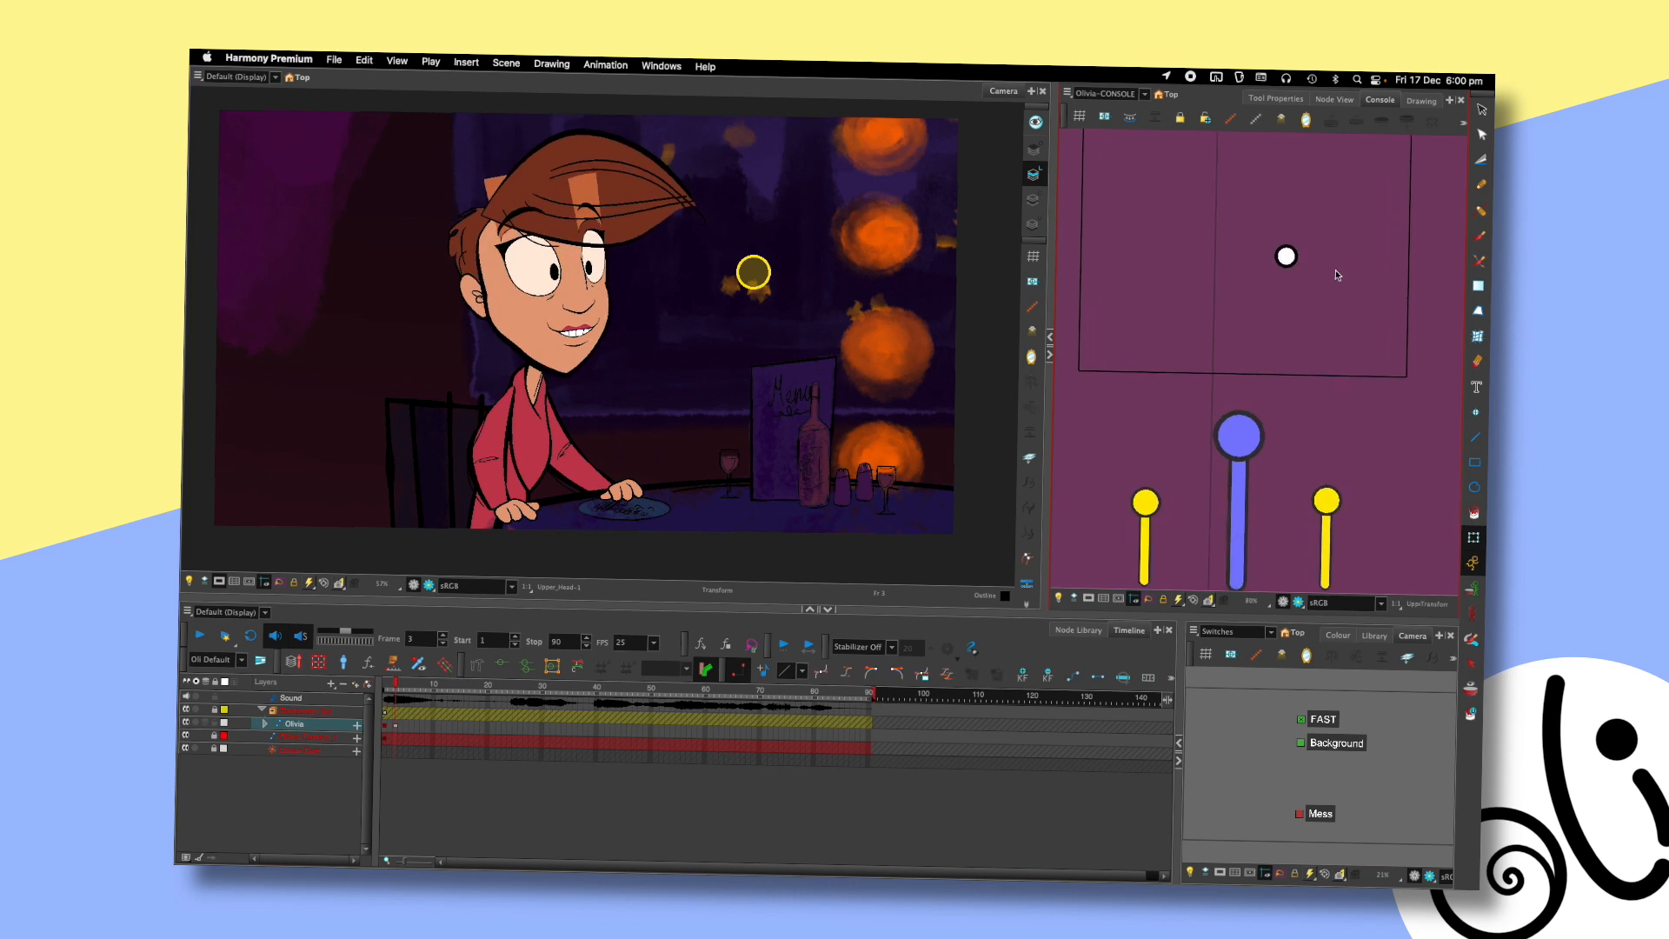
# - Enlarge the camera and console views by reducing the height of the timeline area
pyautogui.moveTo(1159, 617); pyautogui.dragTo(1166, 674)
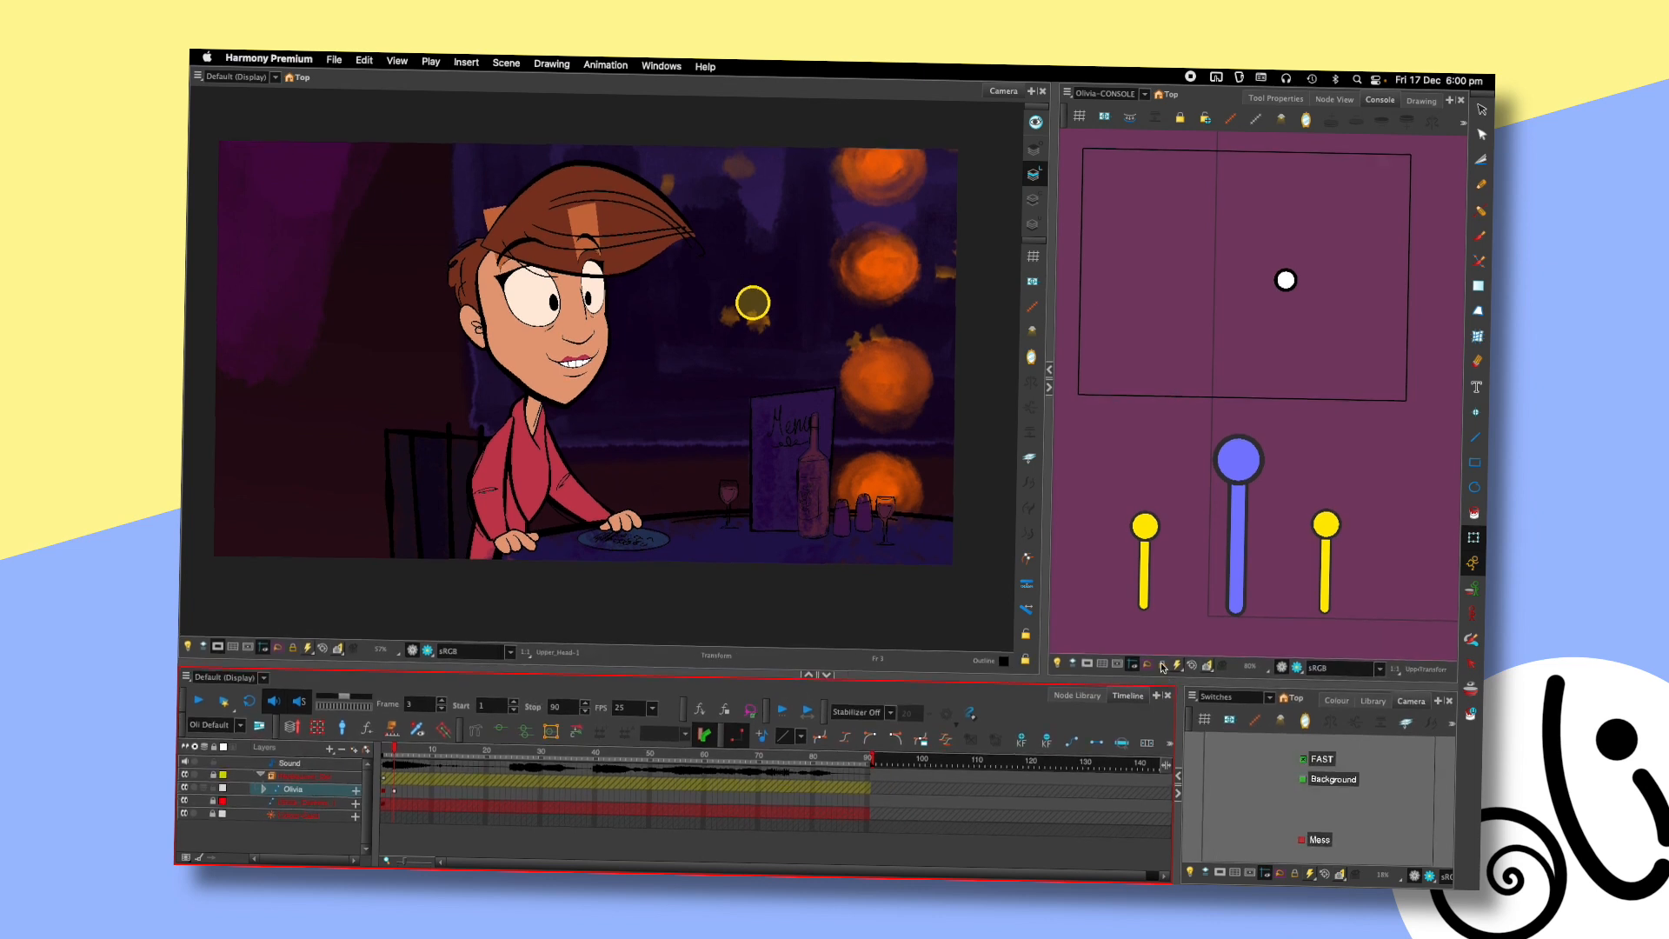
pyautogui.scroll(1, 1254, 333)
pyautogui.moveTo(1344, 312); pyautogui.dragTo(1288, 346)
# - Play back the start of the scene repeatedly to examine Olivia's head movement
pyautogui.hotkey('shift', 'Return')
pyautogui.hotkey('shift', 'Return')
pyautogui.hotkey('shift', 'Return')
pyautogui.hotkey('shift', 'Return')
pyautogui.hotkey('shift', 'Return')
pyautogui.hotkey('shift', 'Return')
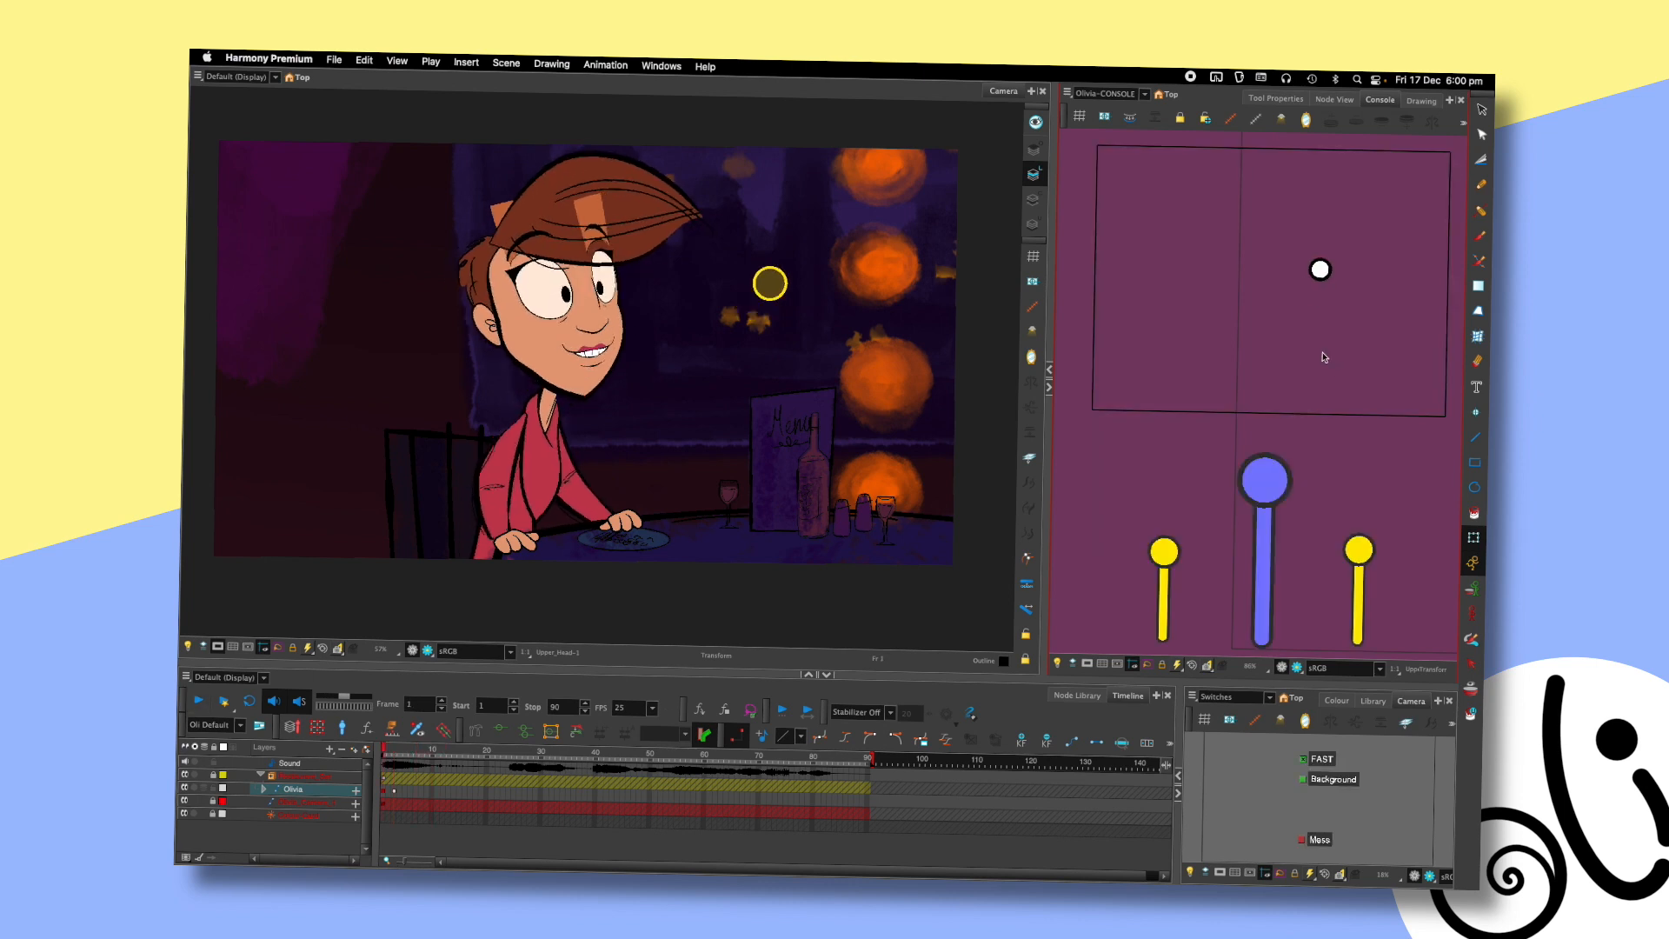
pyautogui.hotkey('shift', 'Return')
pyautogui.hotkey('shift', 'Return')
# - Shift the head-turn control closer to the console grid's centre line on frame 3
pyautogui.press('.')
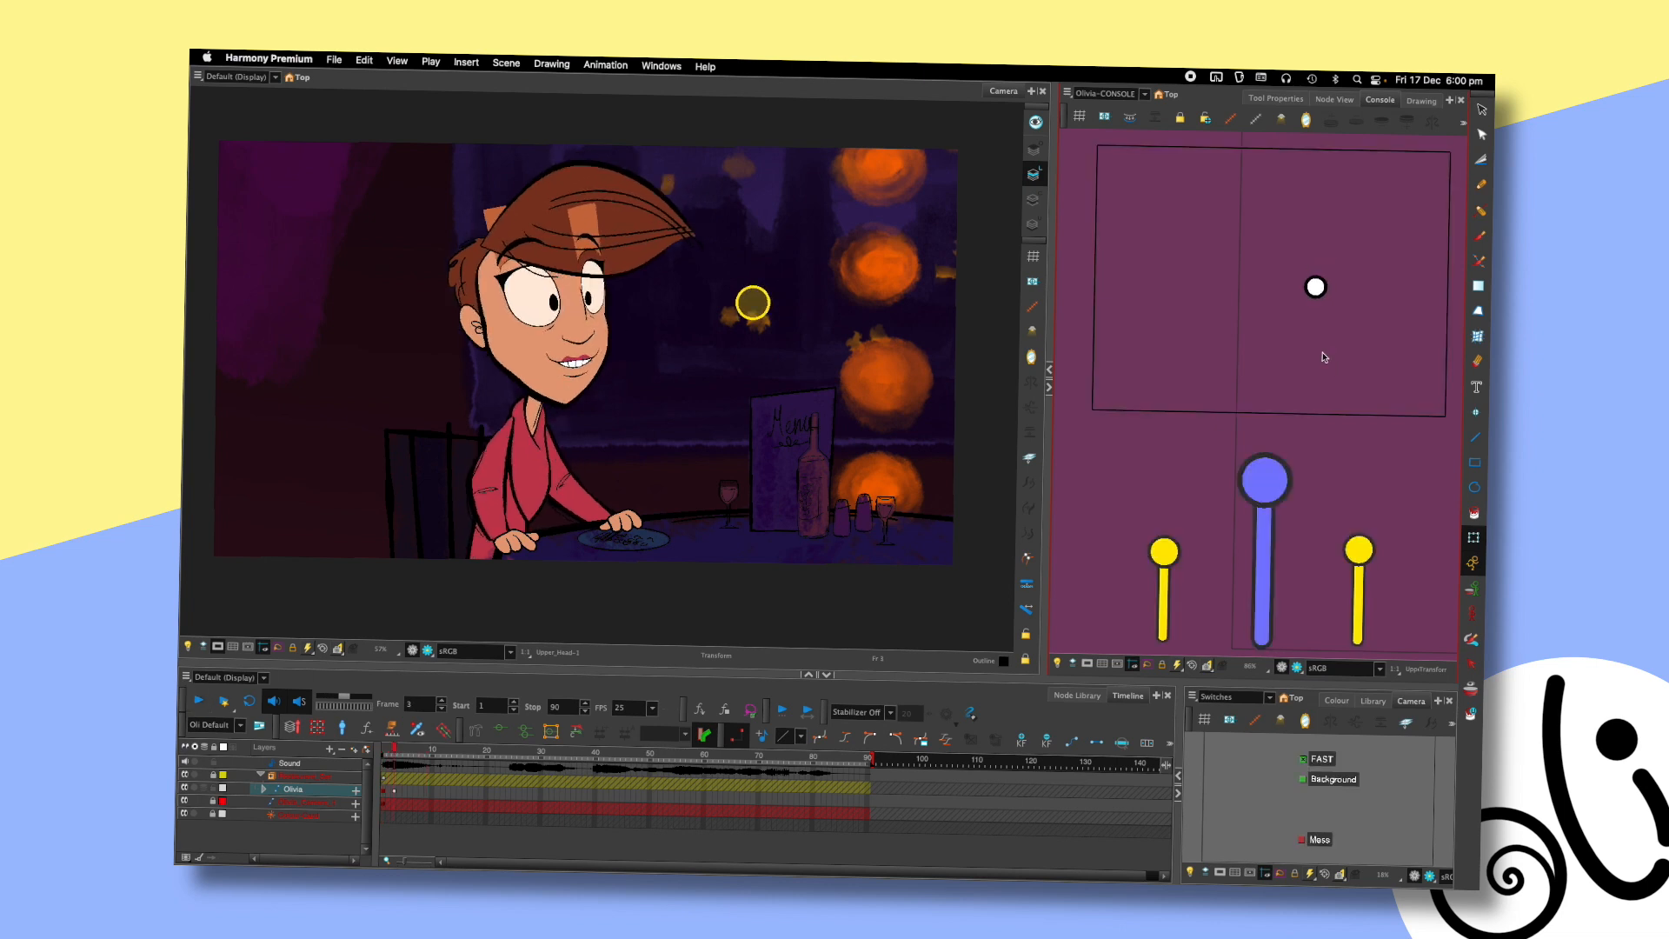
pyautogui.press('.')
pyautogui.moveTo(1315, 288); pyautogui.dragTo(1292, 286)
pyautogui.press('.')
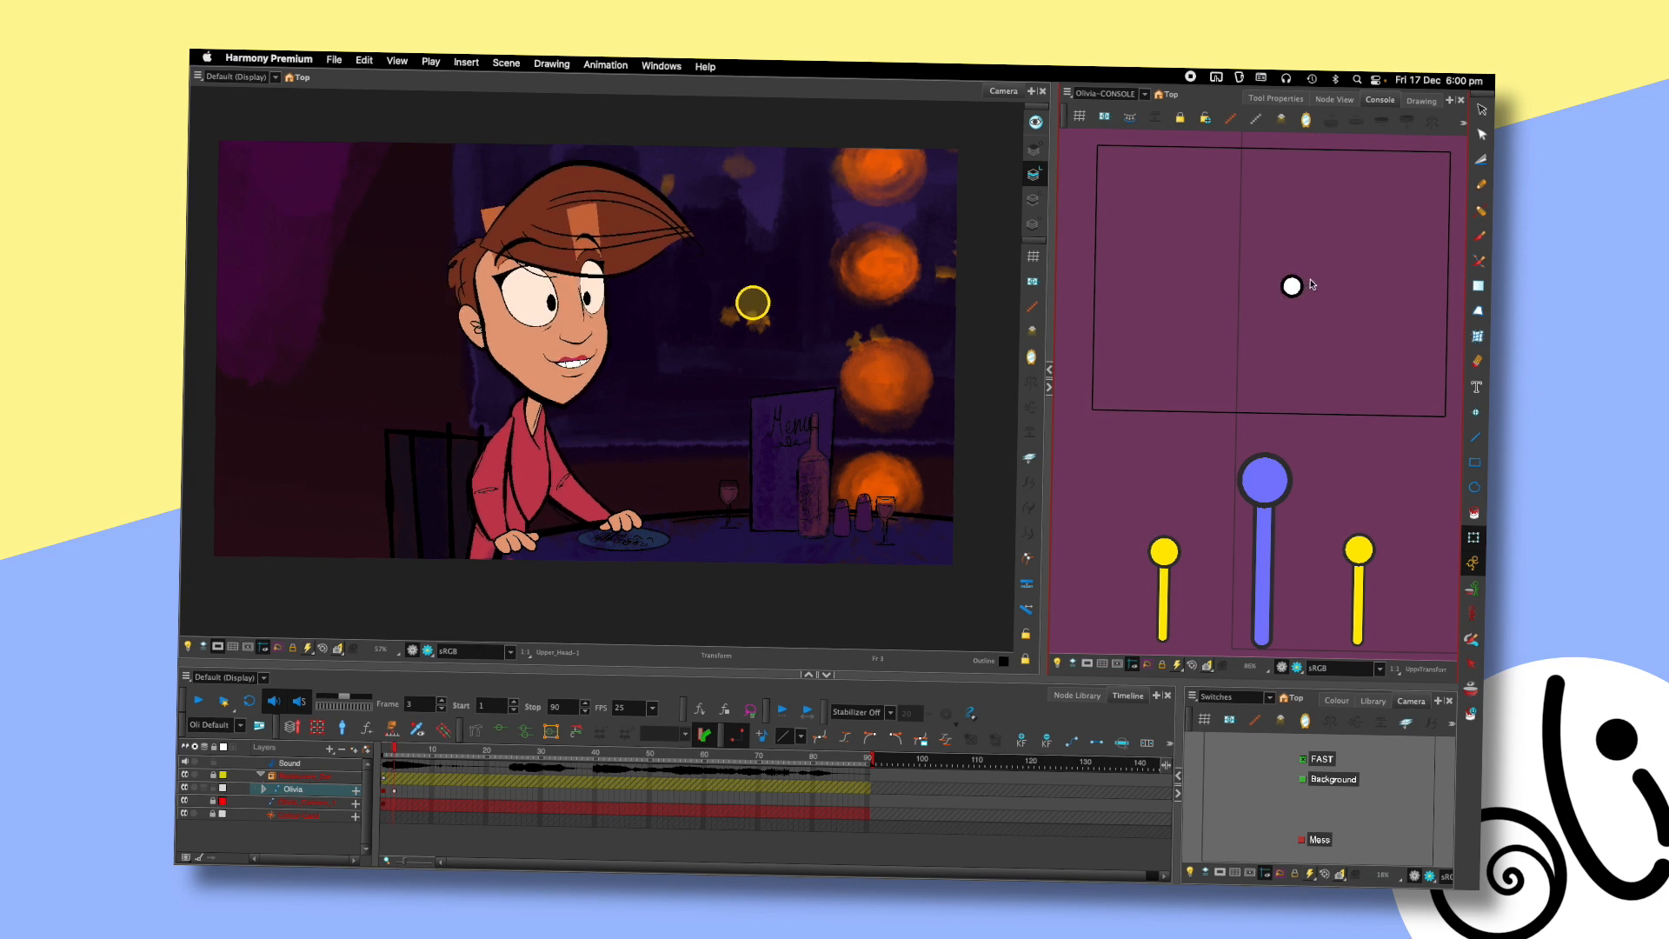
# - Move Olivia's upper head further back towards her chair on frame 5 and compare it with the earlier poses
pyautogui.press('.')
pyautogui.press('.')
pyautogui.moveTo(496, 278); pyautogui.dragTo(472, 285)
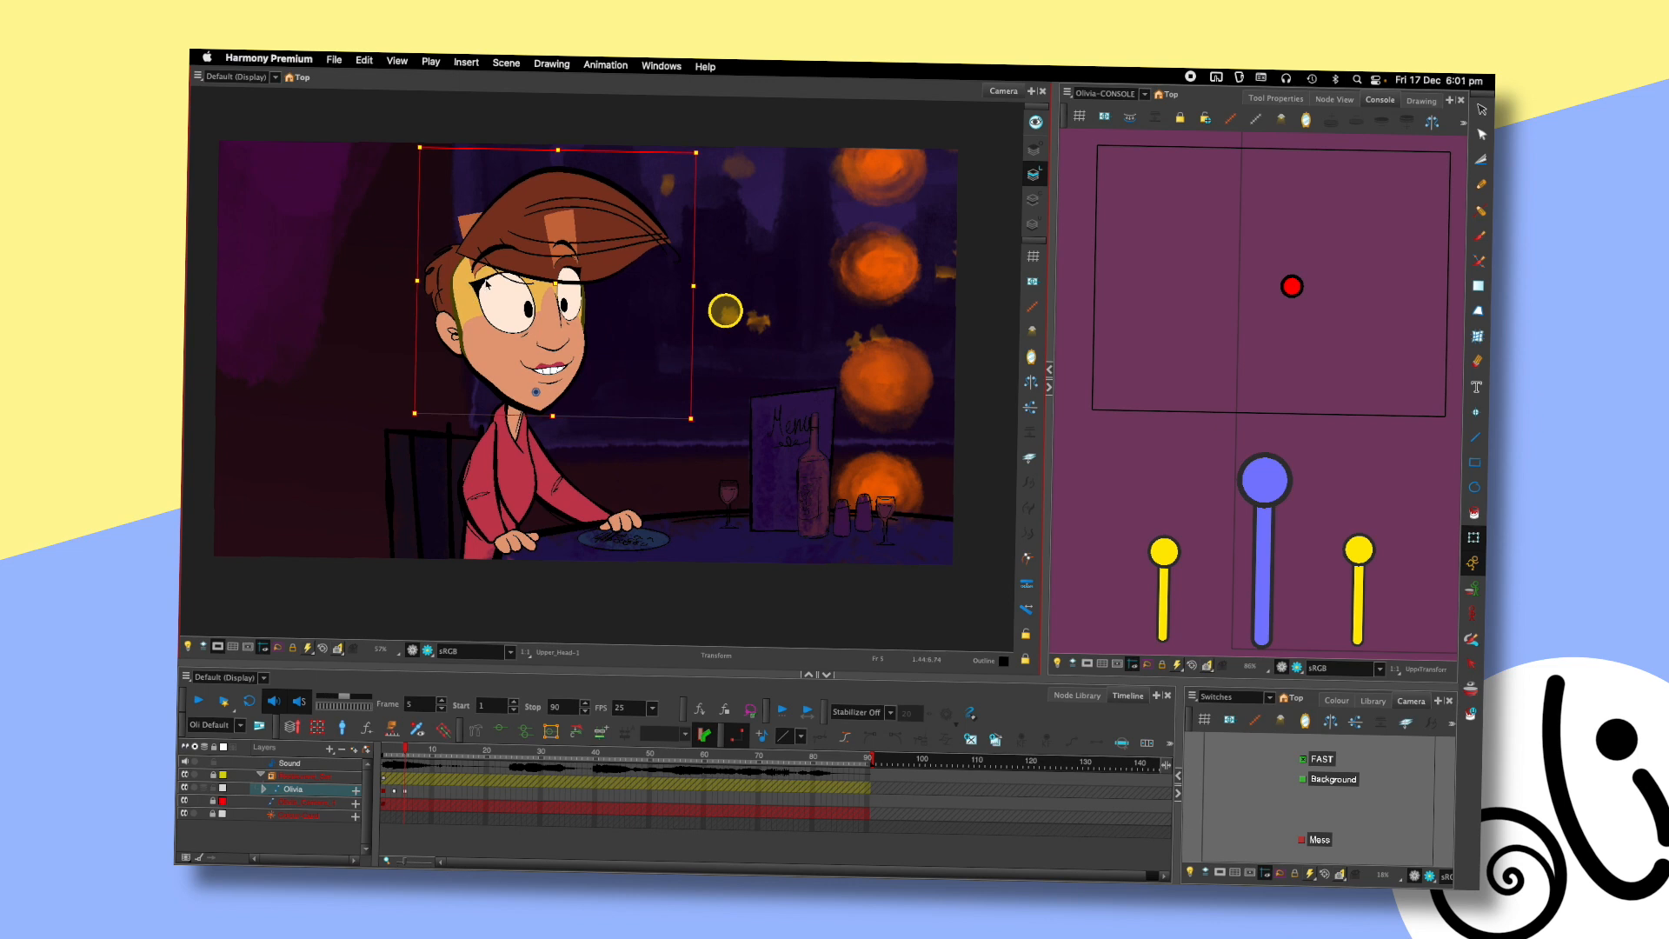
pyautogui.press('Return')
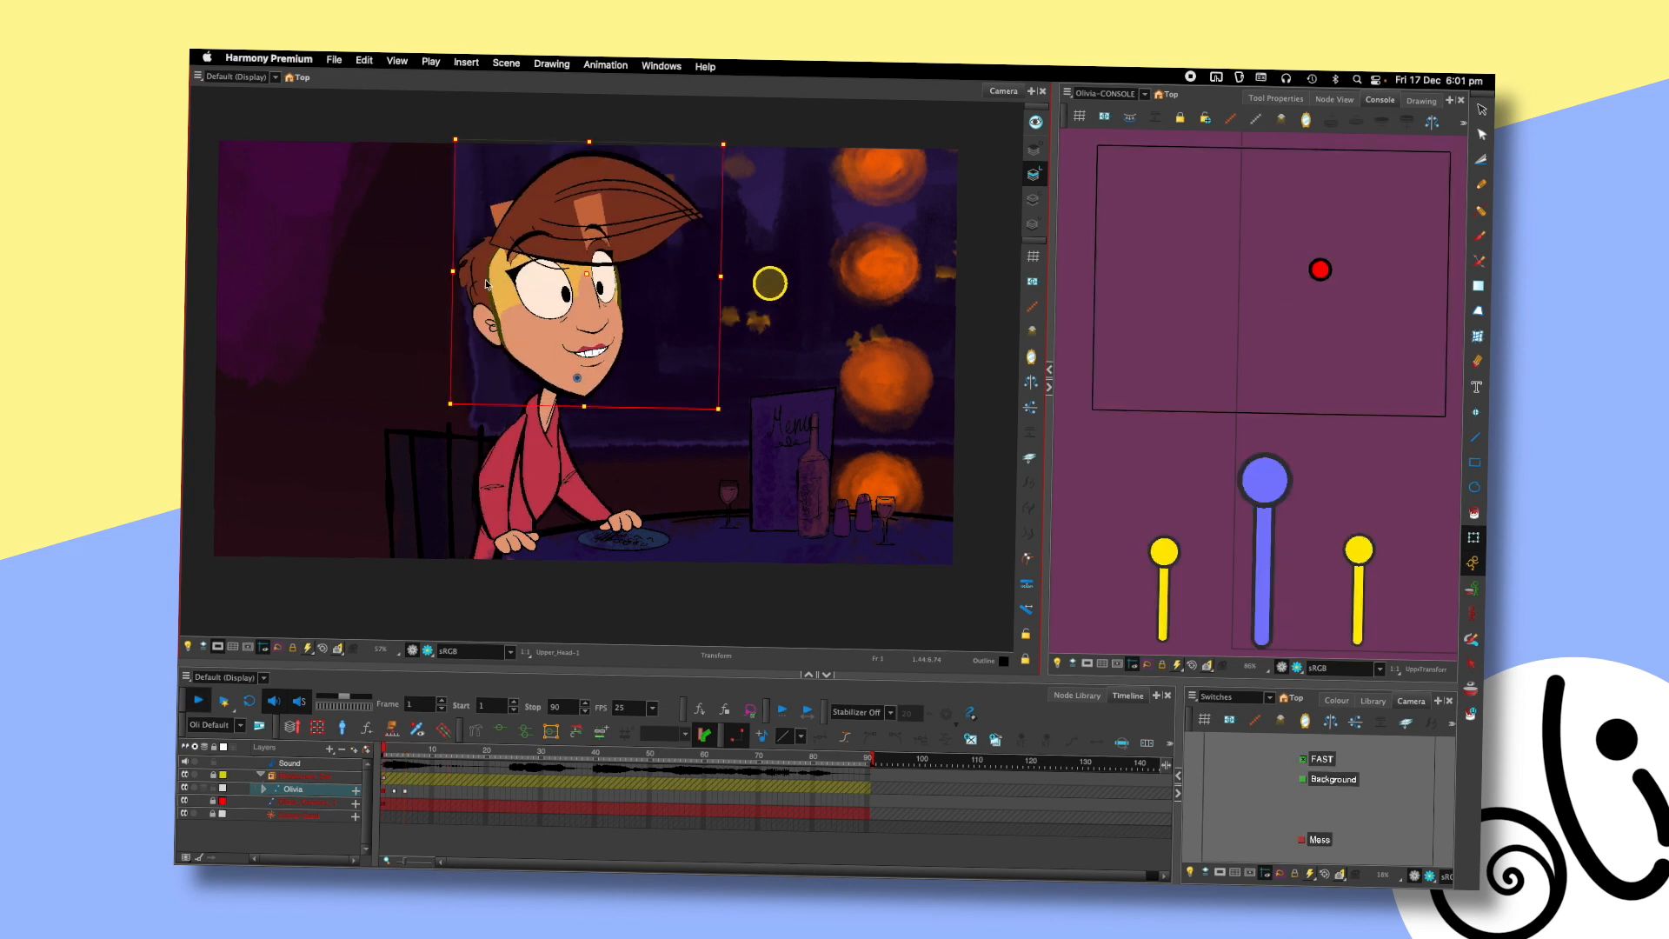
pyautogui.press(',')
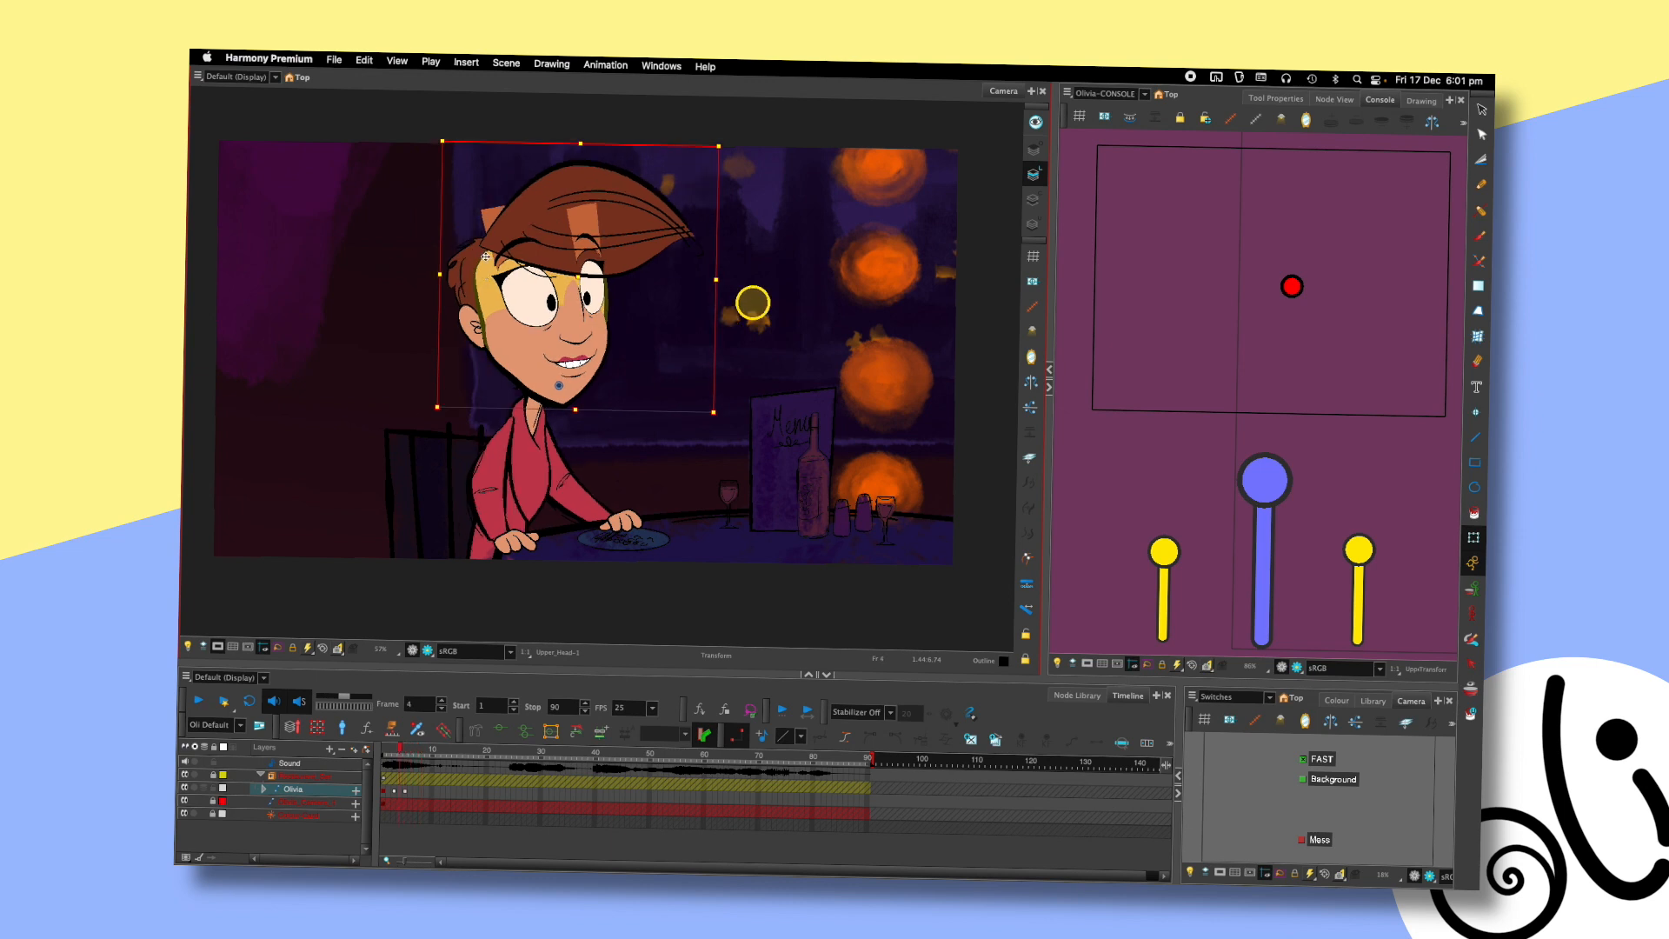
# - Raise Olivia's upper head slightly and tilt it clockwise on frame 5, comparing it with the neighbouring frames
pyautogui.press('.')
pyautogui.moveTo(468, 305); pyautogui.dragTo(469, 300)
pyautogui.press(',')
pyautogui.press(',')
pyautogui.press(',')
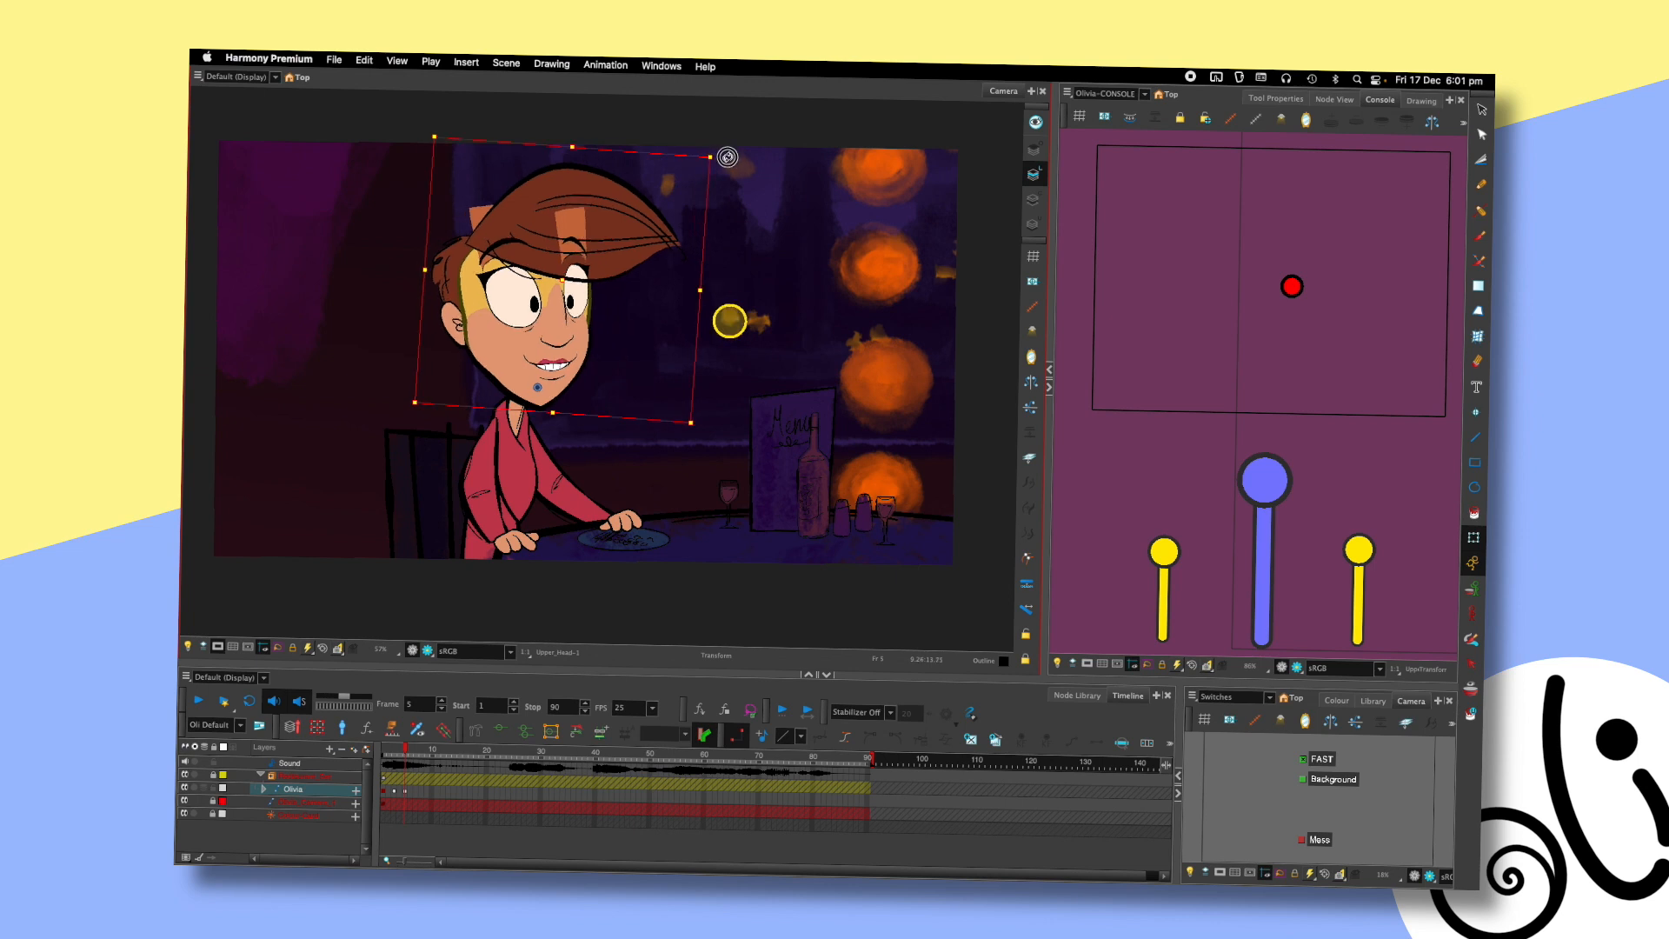
pyautogui.press('.')
pyautogui.press('.')
pyautogui.press('.')
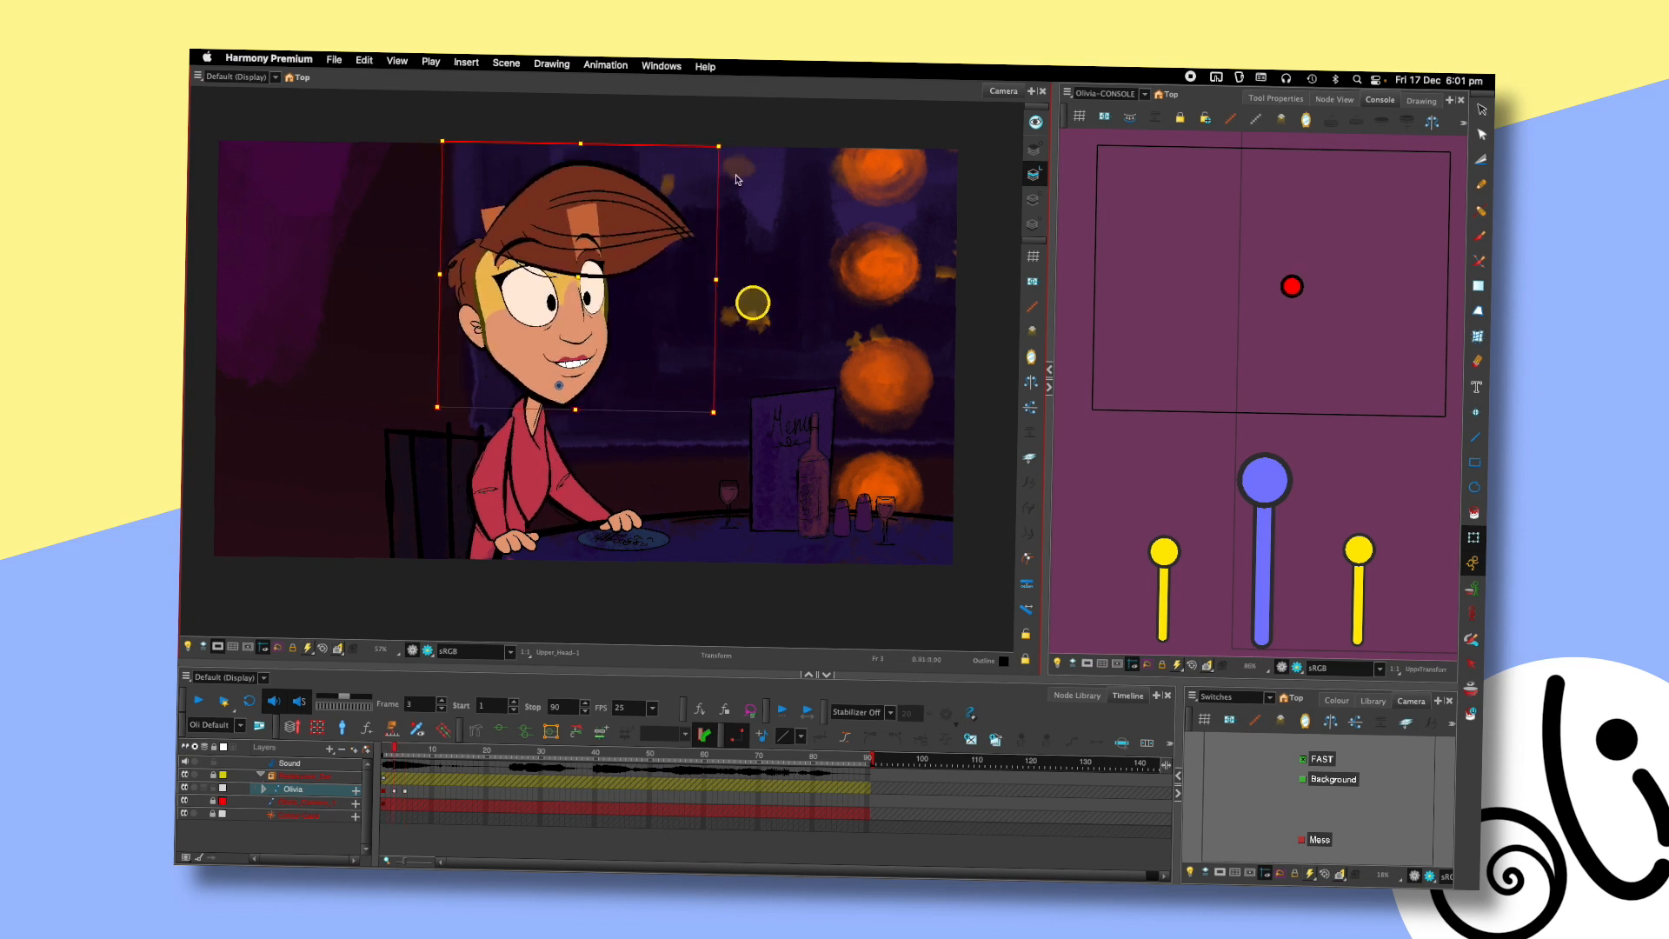
# - Set the head-turn control on the console grid's centre line and a little lower on frame 5, and check the head turn
pyautogui.moveTo(1291, 289); pyautogui.dragTo(1239, 306)
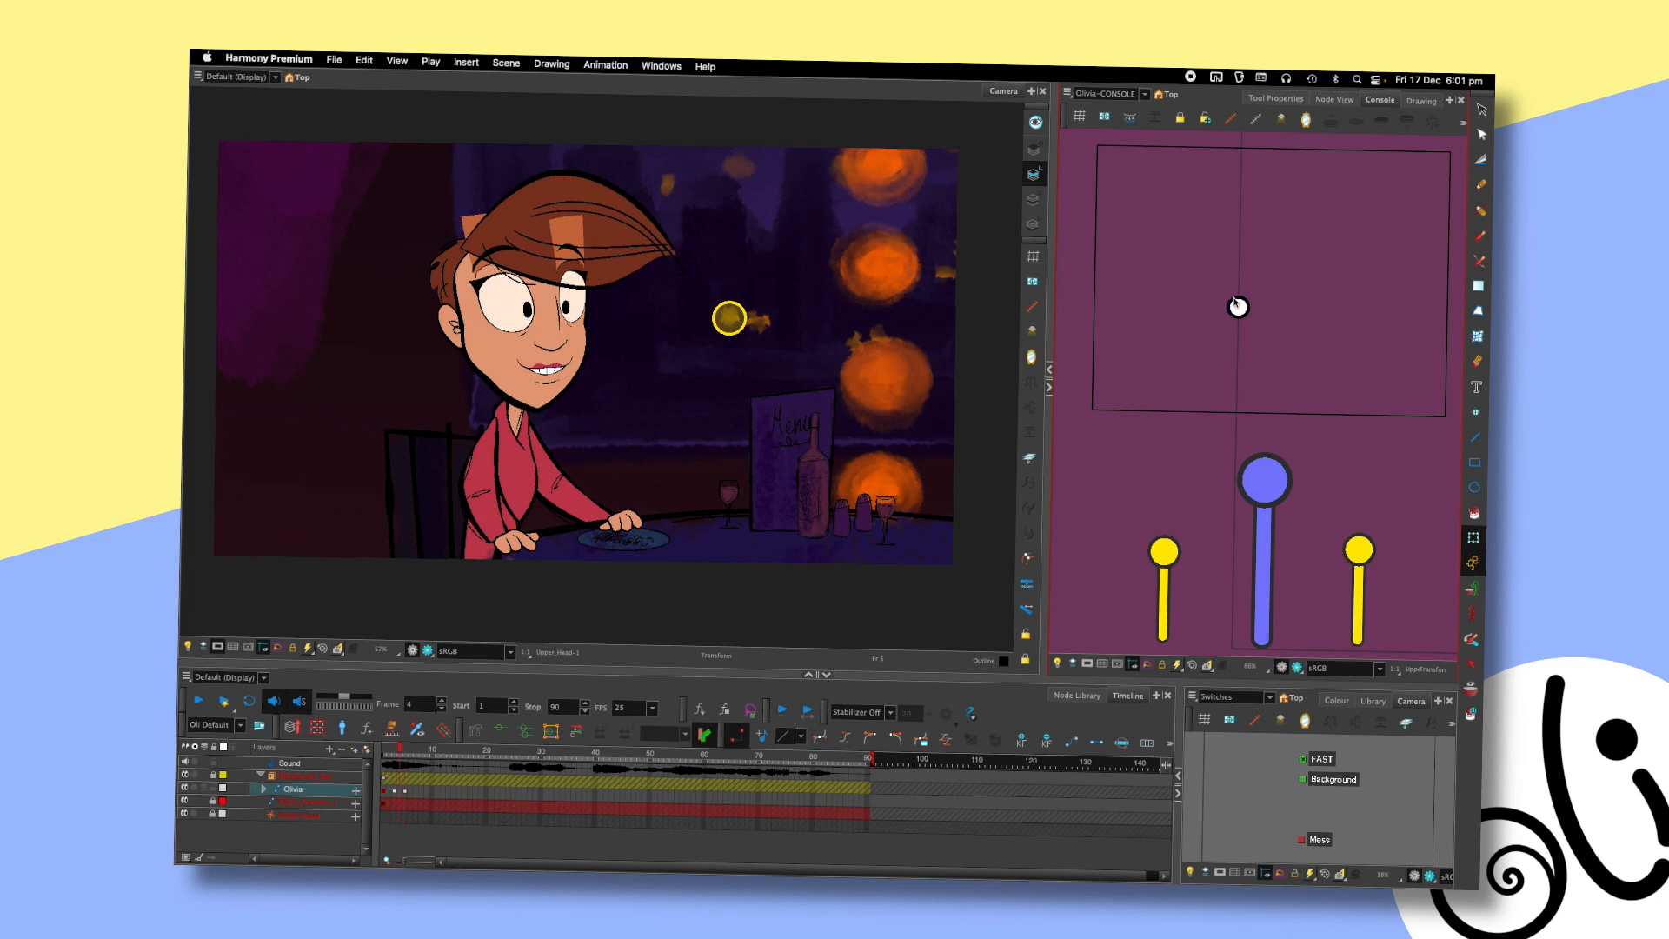
pyautogui.press(',')
pyautogui.press(',')
pyautogui.press(',')
pyautogui.press(',')
pyautogui.press('.')
pyautogui.press('.')
pyautogui.press('.')
# - Select Olivia's upper head on frame 5 and tilt it further clockwise, checking it against the preceding frames
pyautogui.click(507, 257)
pyautogui.moveTo(713, 139); pyautogui.dragTo(734, 151)
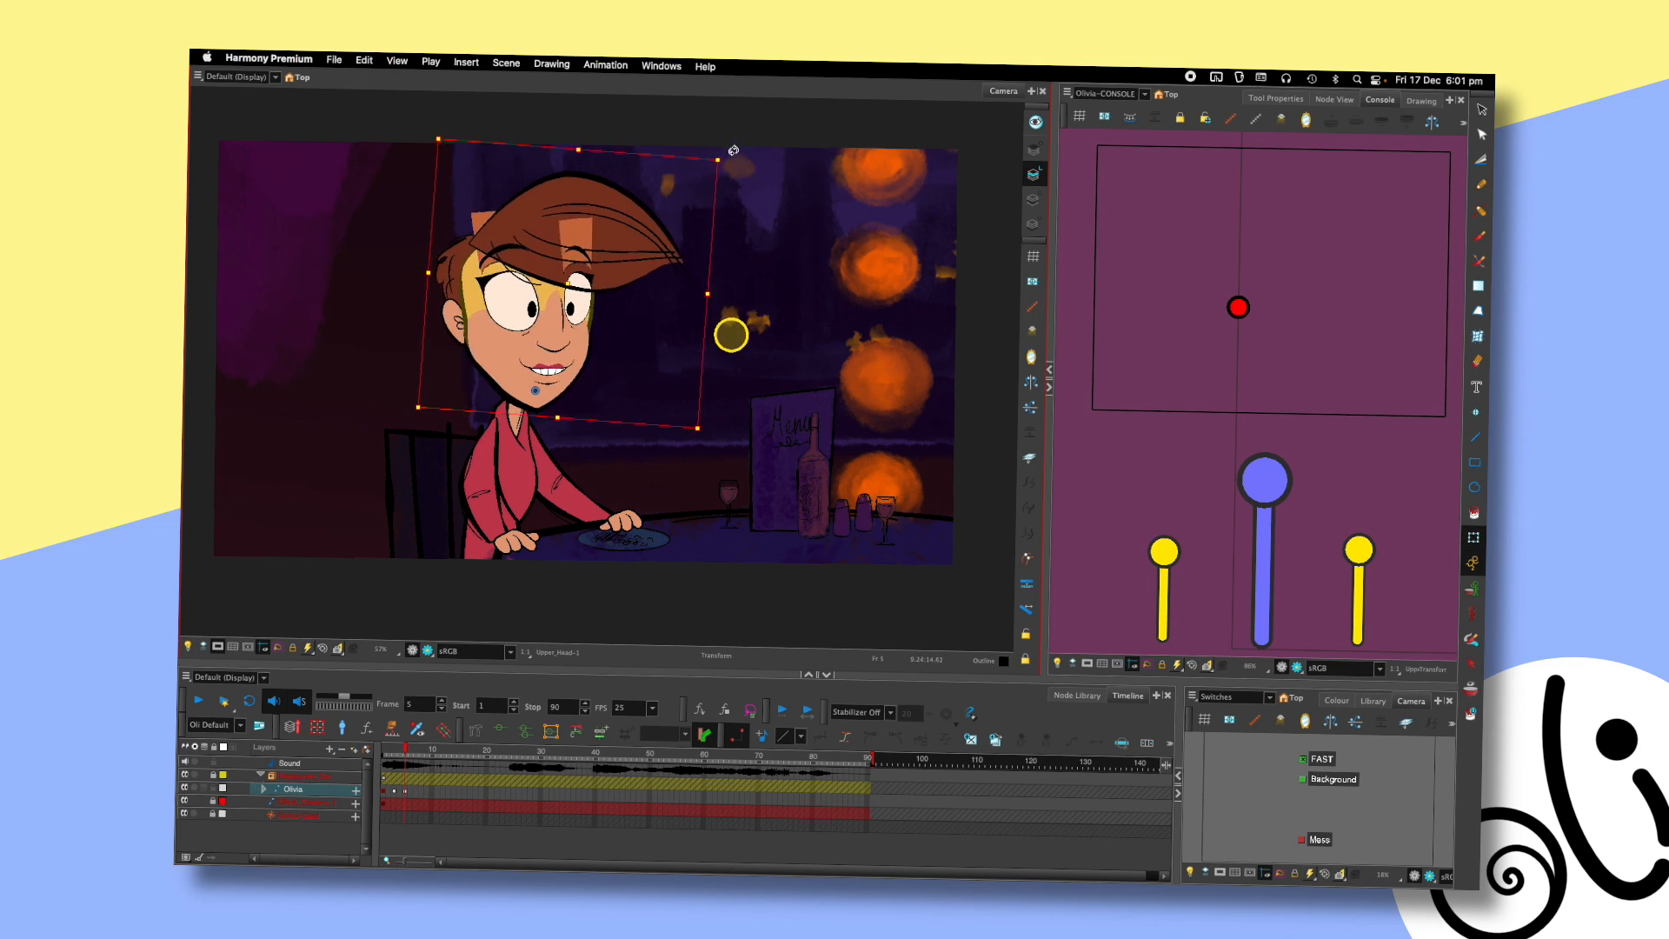
pyautogui.press(',')
pyautogui.press(',')
pyautogui.press(',')
pyautogui.press('.')
pyautogui.press('.')
pyautogui.press('.')
# - Step back and forth through the first frames to examine the flow of the head turn
pyautogui.press(',')
pyautogui.press(',')
pyautogui.press(',')
pyautogui.press(',')
pyautogui.press('.')
pyautogui.press('.')
pyautogui.press('.')
pyautogui.press('.')
pyautogui.press('.')
pyautogui.press('.')
pyautogui.press('.')
pyautogui.press('.')
pyautogui.press('.')
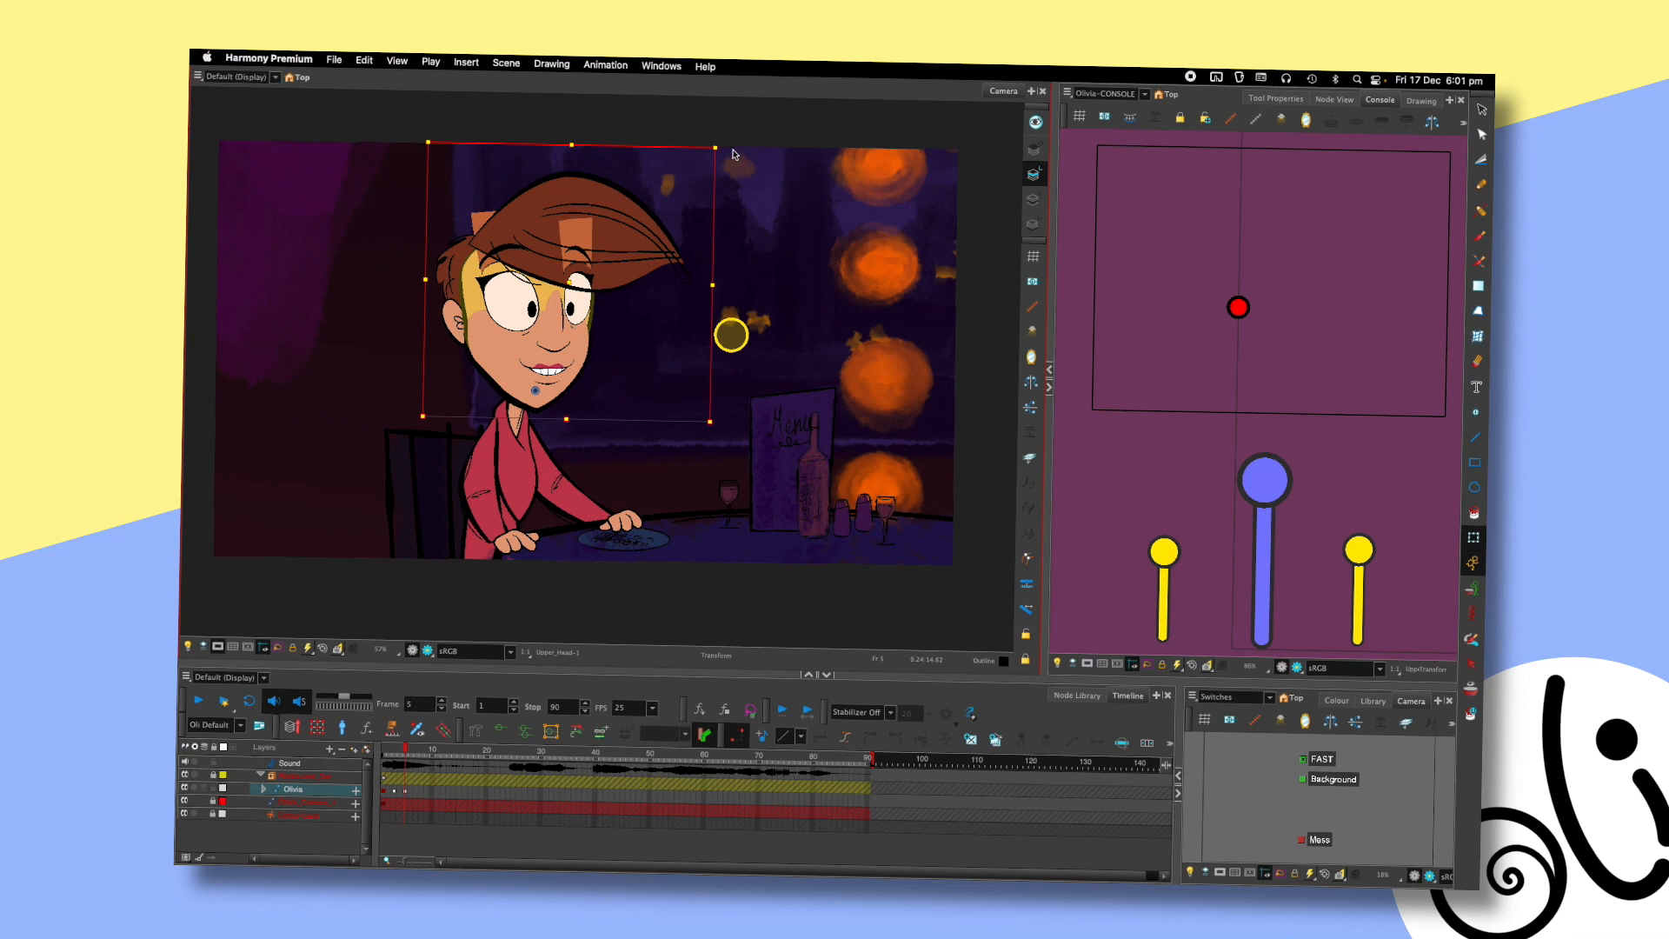
# - Shift the pupil of Olivia's near eye slightly down and back on frame 5, select the far pupil, and clear the selection
pyautogui.press('2')
pyautogui.moveTo(709, 312); pyautogui.dragTo(821, 367)
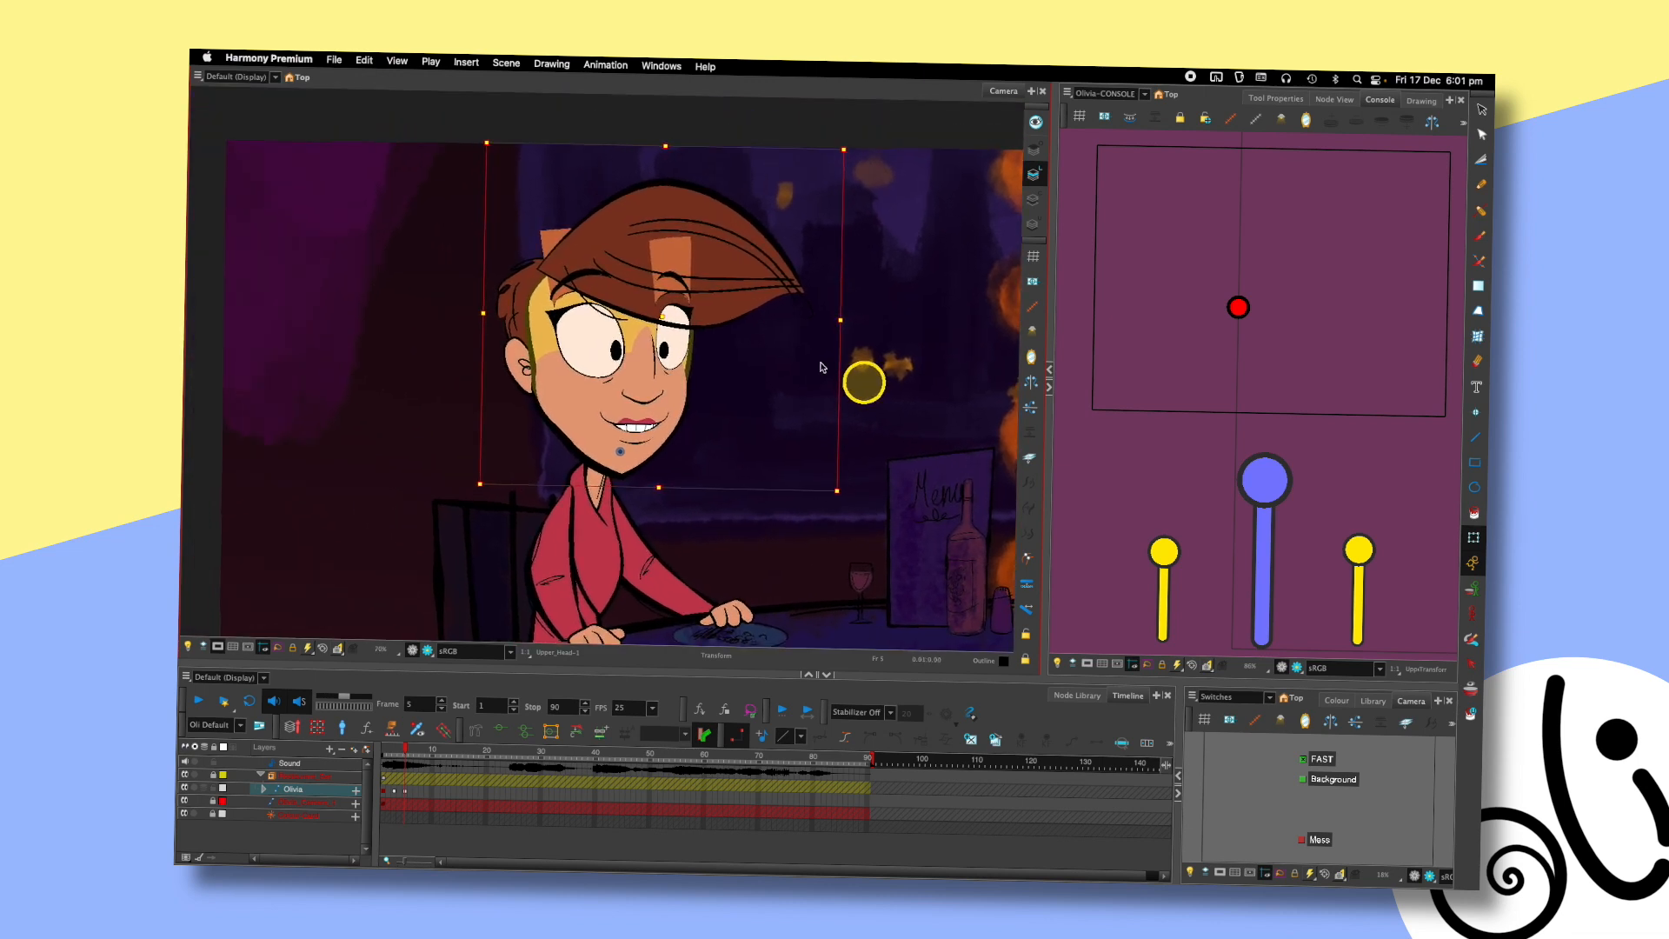
pyautogui.click(616, 351)
pyautogui.moveTo(615, 350); pyautogui.dragTo(608, 356)
pyautogui.click(662, 352)
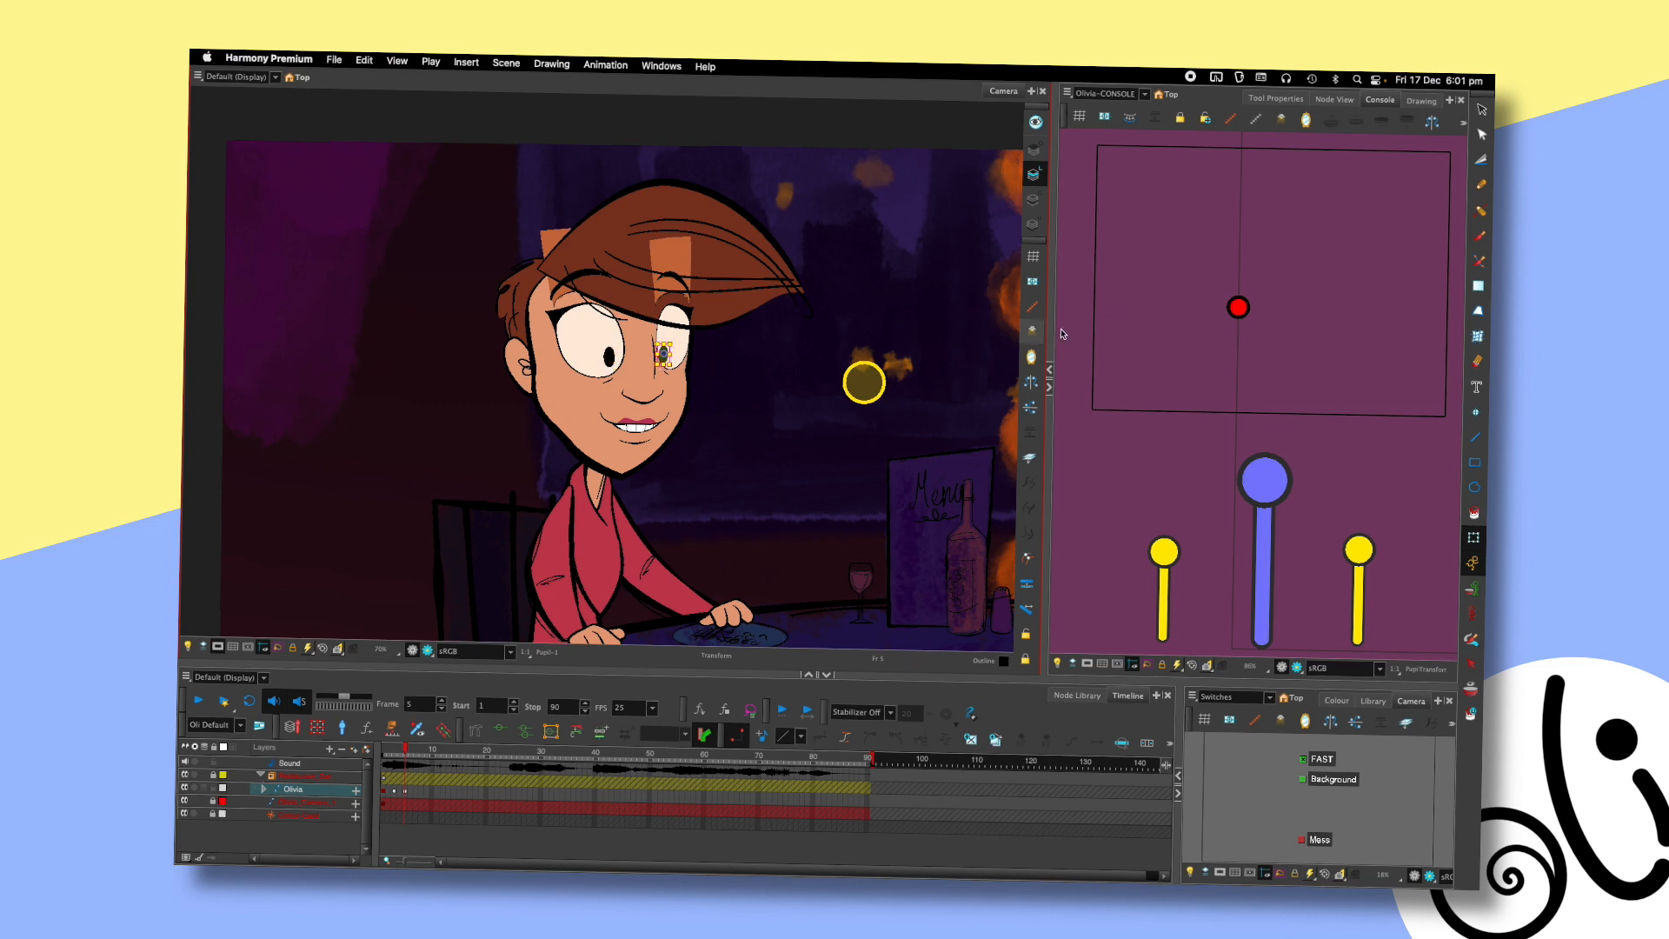
pyautogui.click(1078, 348)
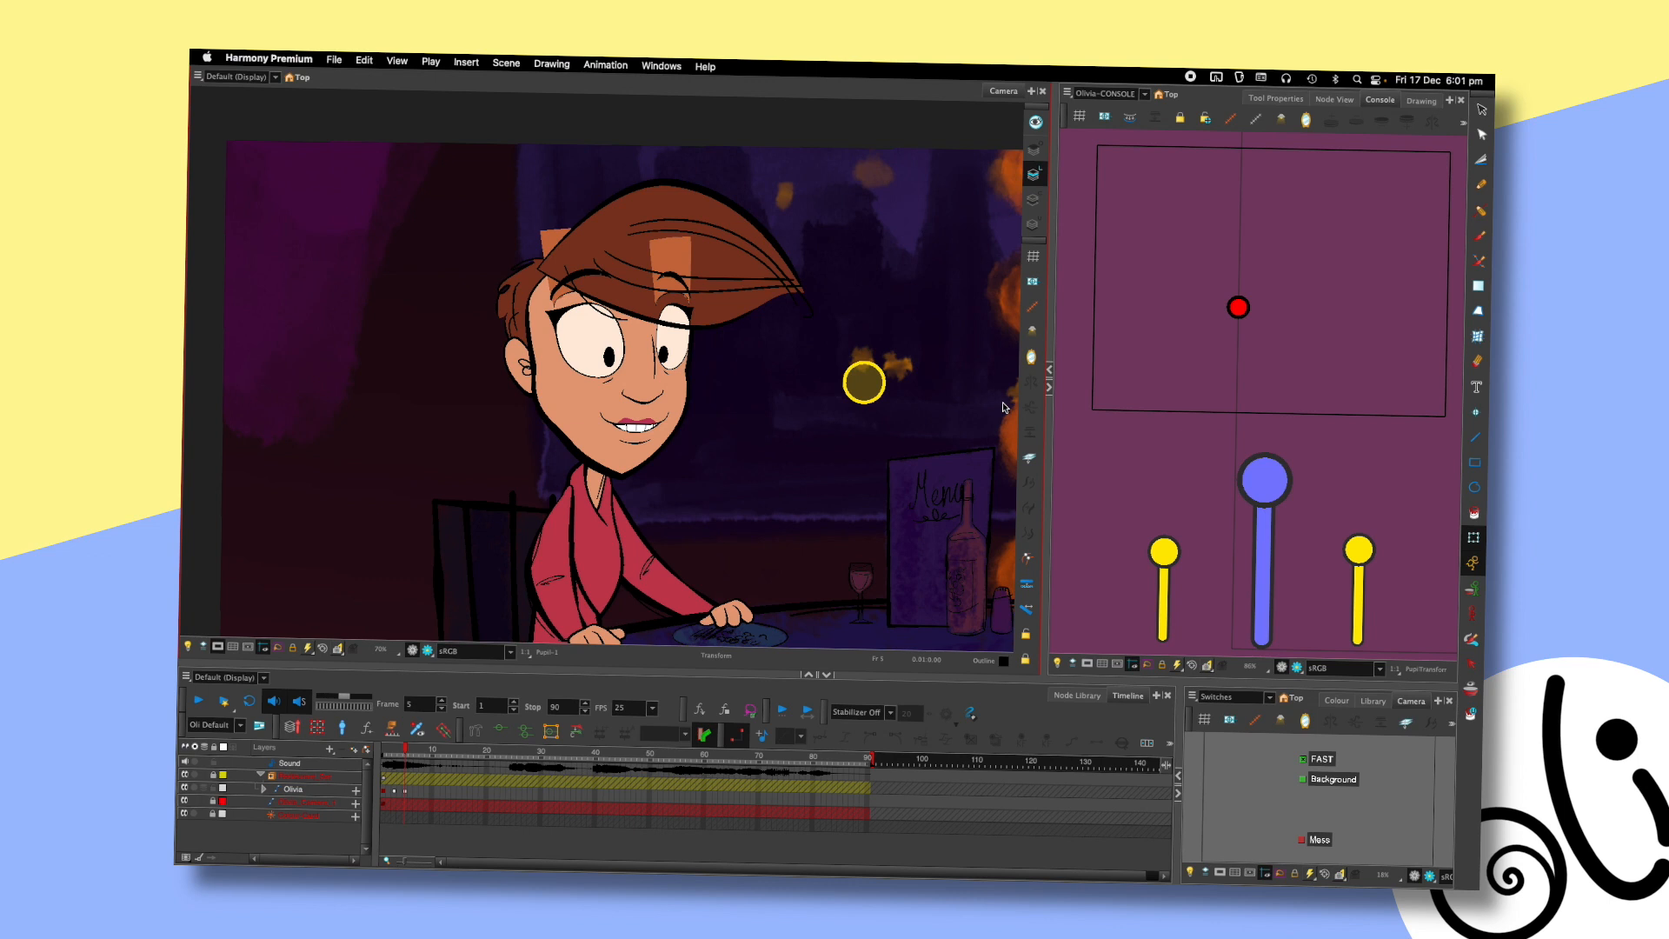
# - Lower the head-turn control slightly on the grid's centre line on frame 5, and select and deselect the far pupil
pyautogui.scroll(2, 727, 421)
pyautogui.moveTo(800, 370); pyautogui.dragTo(849, 321)
pyautogui.scroll(-3, 779, 431)
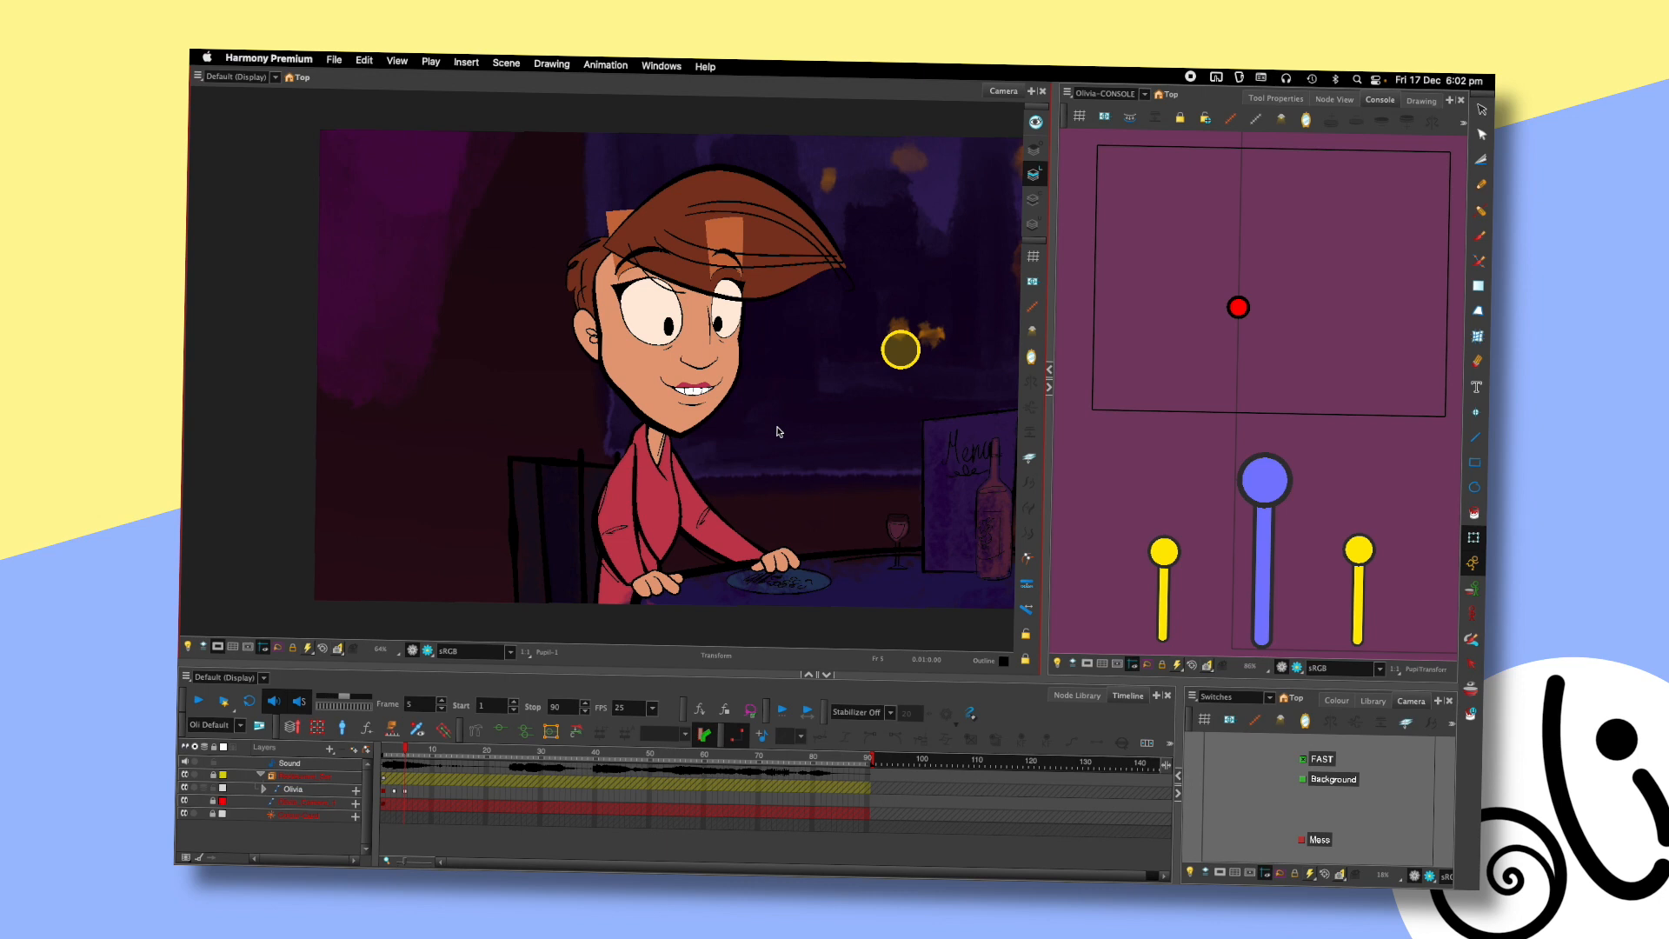
pyautogui.moveTo(1239, 308); pyautogui.dragTo(1217, 319)
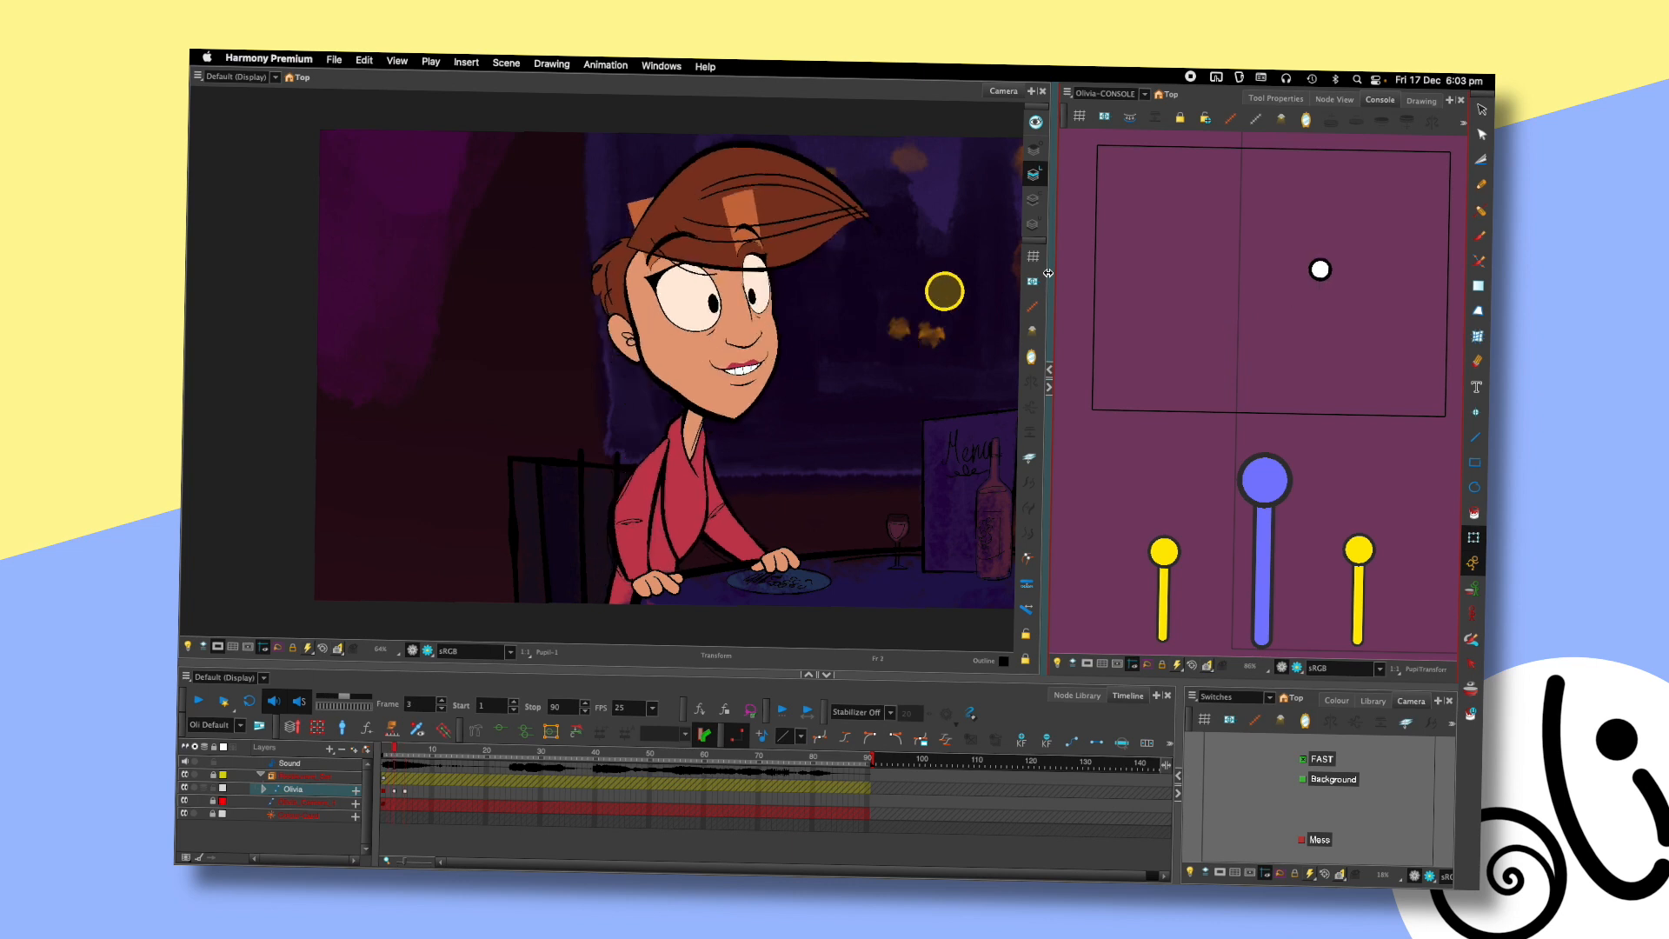
pyautogui.click(720, 329)
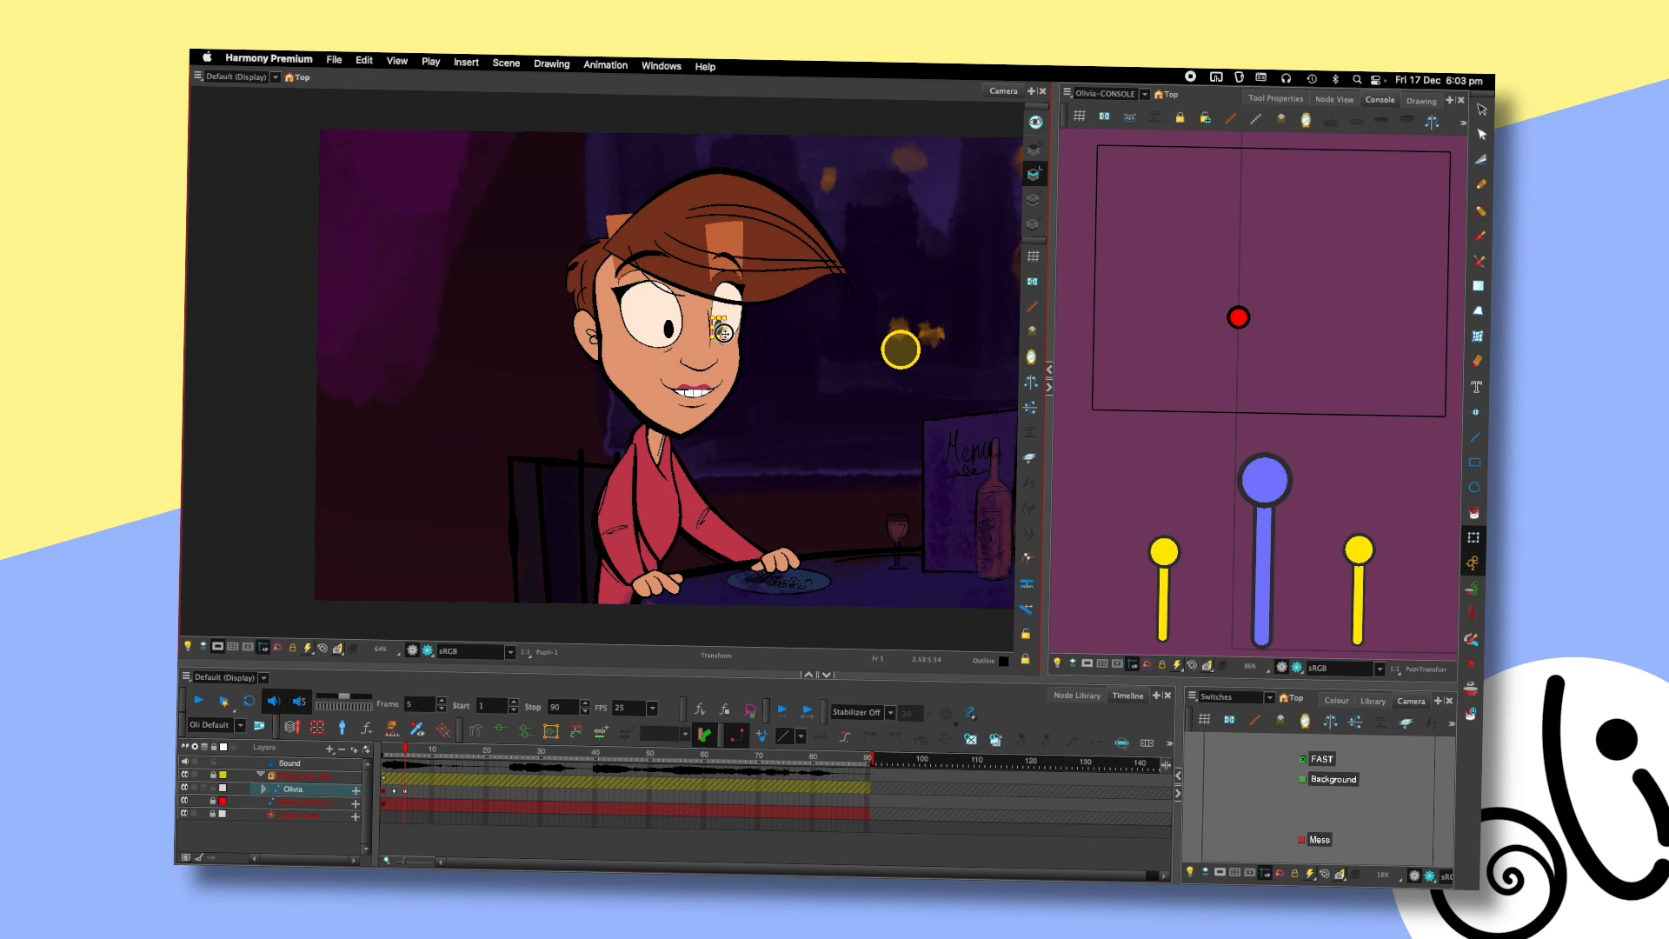
pyautogui.click(1072, 313)
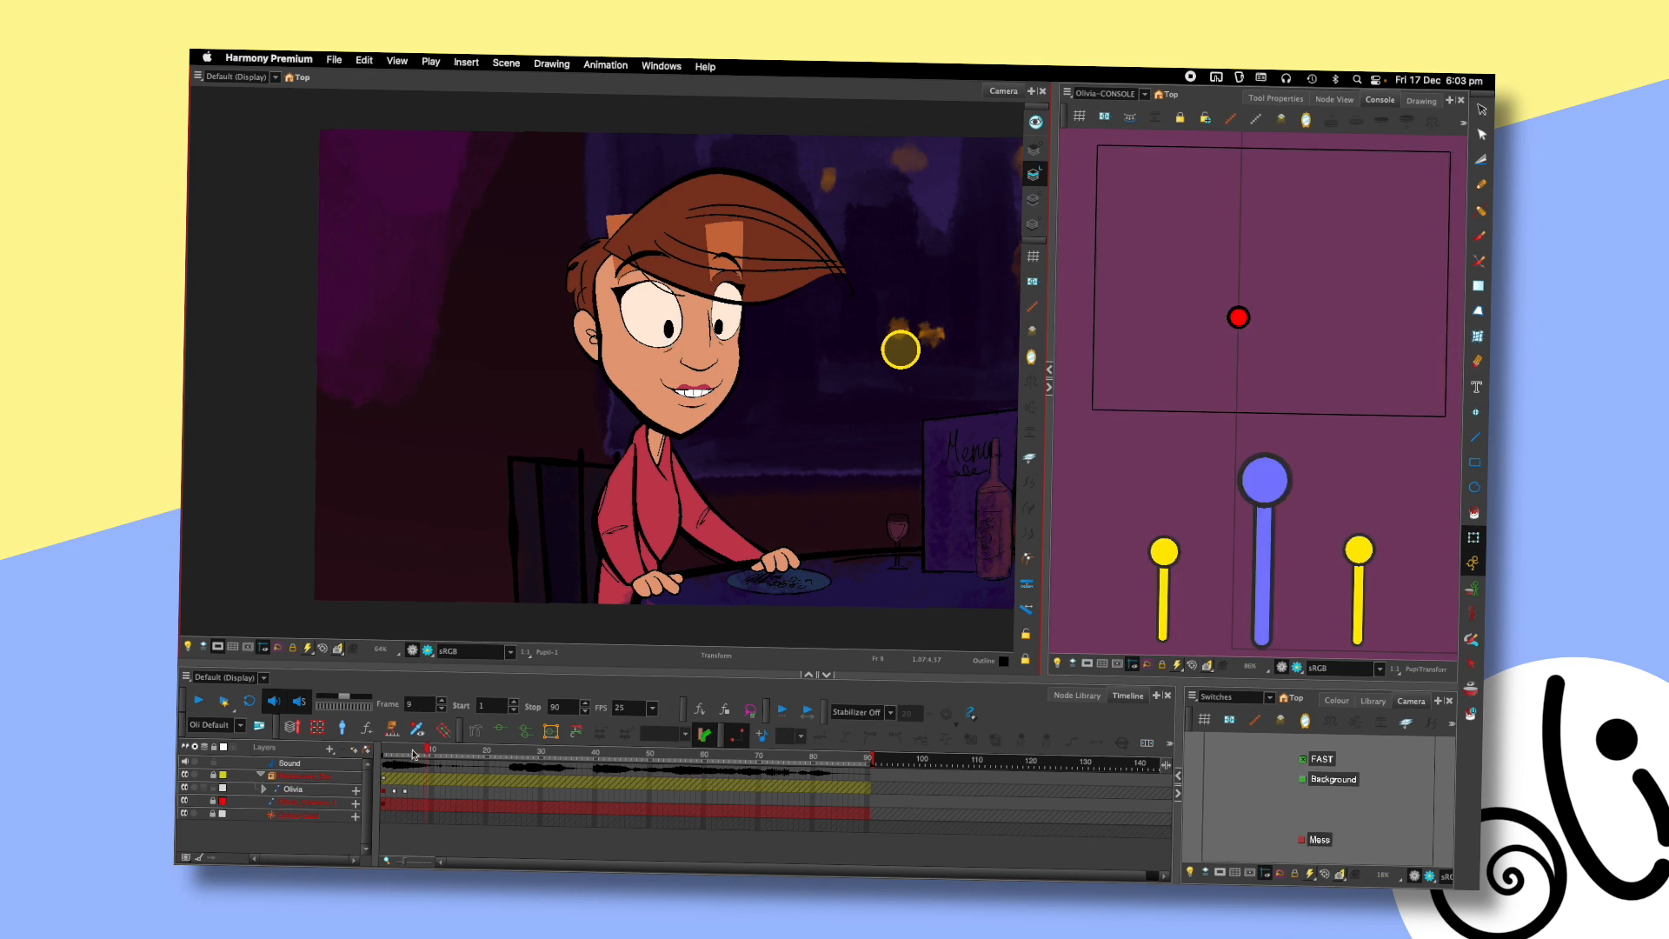
# - Move Olivia's upper head further back over her chair and play back the scene to check the move
pyautogui.click(608, 287)
pyautogui.moveTo(608, 287); pyautogui.dragTo(574, 290)
pyautogui.hotkey('shift', ',')
pyautogui.hotkey('shift', 'Return')
pyautogui.hotkey('shift', 'Return')
pyautogui.hotkey('shift', ',')
pyautogui.hotkey('shift', 'Return')
pyautogui.hotkey('shift', 'Return')
pyautogui.hotkey('shift', ',')
pyautogui.hotkey('shift', 'Return')
# - Close Olivia's eyes on frame 3 by lowering the large blue console slider all the way down
pyautogui.click(394, 752)
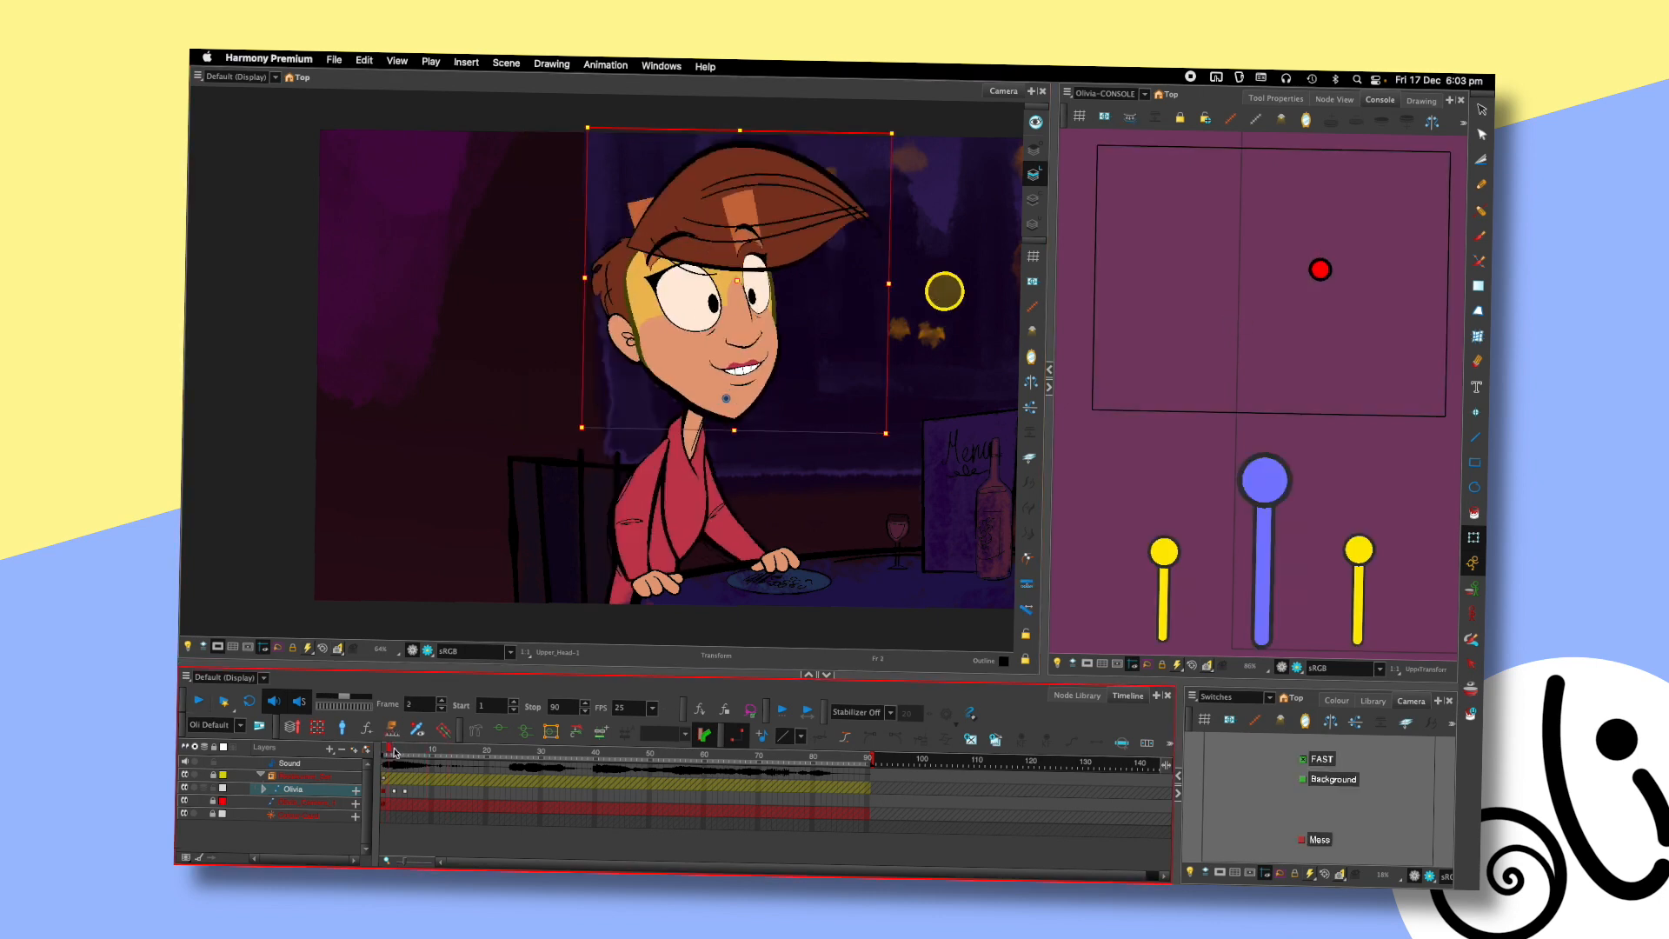
pyautogui.rightClick(392, 747)
pyautogui.click(1278, 461)
pyautogui.moveTo(1265, 480); pyautogui.dragTo(1249, 652)
pyautogui.press(',')
pyautogui.press('.')
# - Play back the start of the scene repeatedly to examine the blink during the head turn
pyautogui.hotkey('shift', ',')
pyautogui.hotkey('shift', 'Return')
pyautogui.hotkey('shift', 'Return')
pyautogui.hotkey('shift', ',')
pyautogui.hotkey('shift', 'Return')
pyautogui.hotkey('shift', 'Return')
pyautogui.hotkey('shift', ',')
pyautogui.hotkey('shift', 'Return')
pyautogui.hotkey('shift', 'Return')
pyautogui.hotkey('shift', ',')
pyautogui.press('.')
pyautogui.press(',')
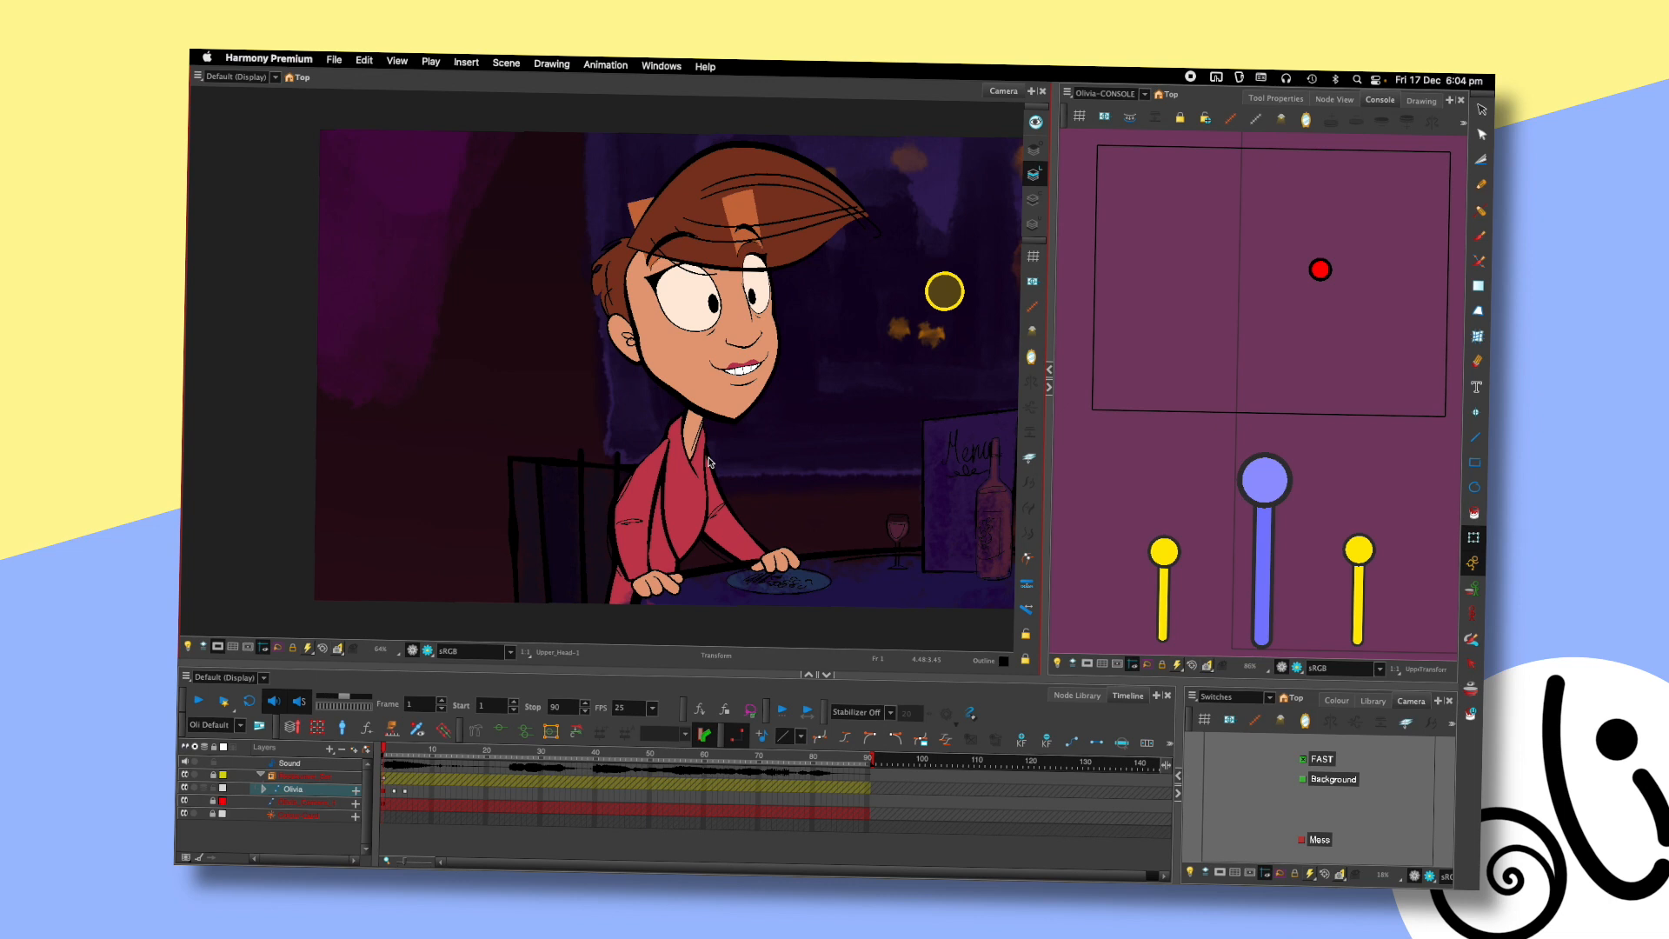
# - Reopen Olivia's eyes on frame 5 by raising the blue console slider back to its upper end, and check the blink
pyautogui.press('.')
pyautogui.press('.')
pyautogui.press('.')
pyautogui.press('.')
pyautogui.press('.')
pyautogui.press('.')
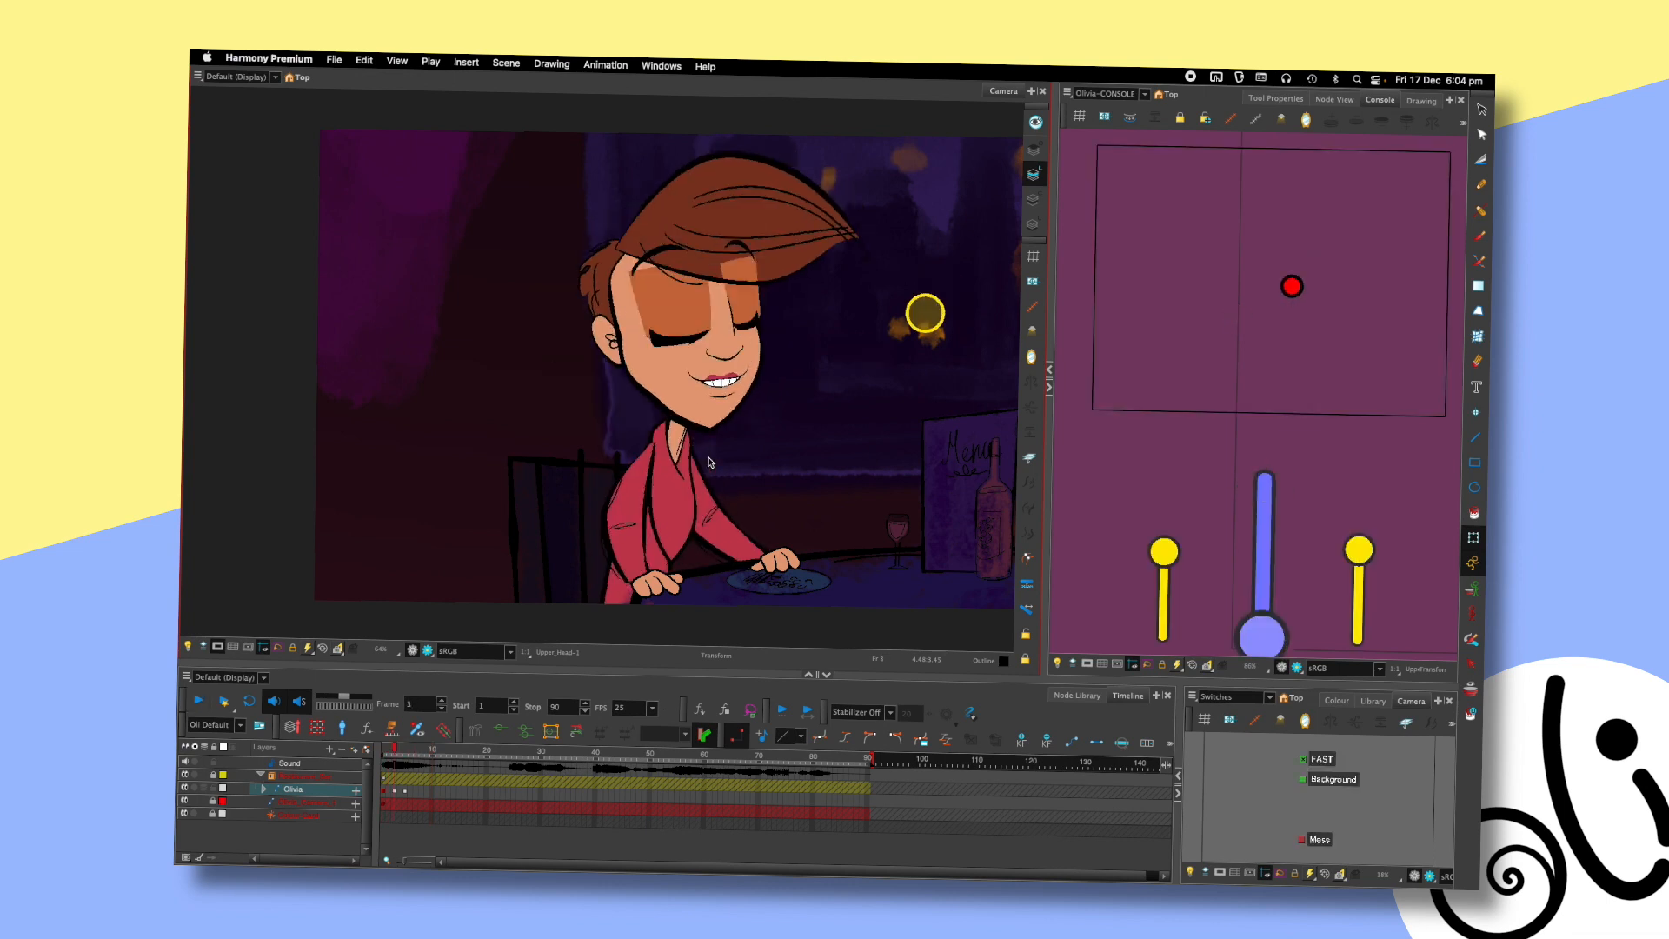
pyautogui.moveTo(1275, 633); pyautogui.dragTo(1275, 474)
pyautogui.press(',')
pyautogui.press(',')
pyautogui.press(',')
pyautogui.press(',')
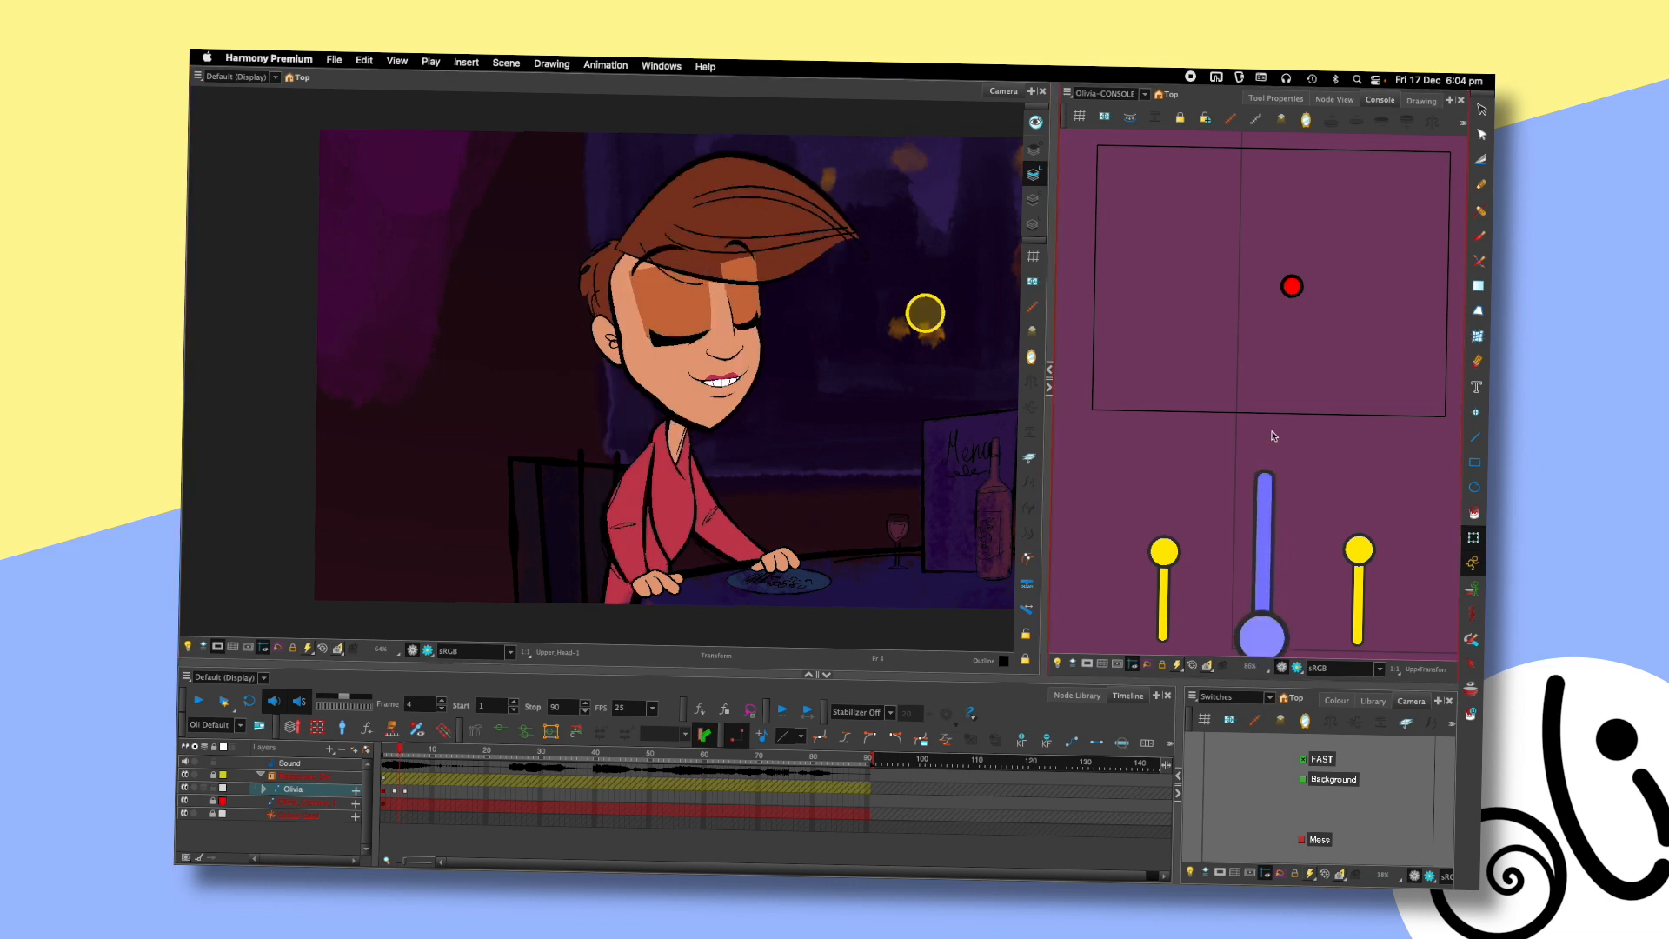
pyautogui.press('.')
# - Bring up the deformation controls of Olivia's eyebrows on frame 3, adjust the brows, and compare them with frame 5
pyautogui.scroll(2, 772, 211)
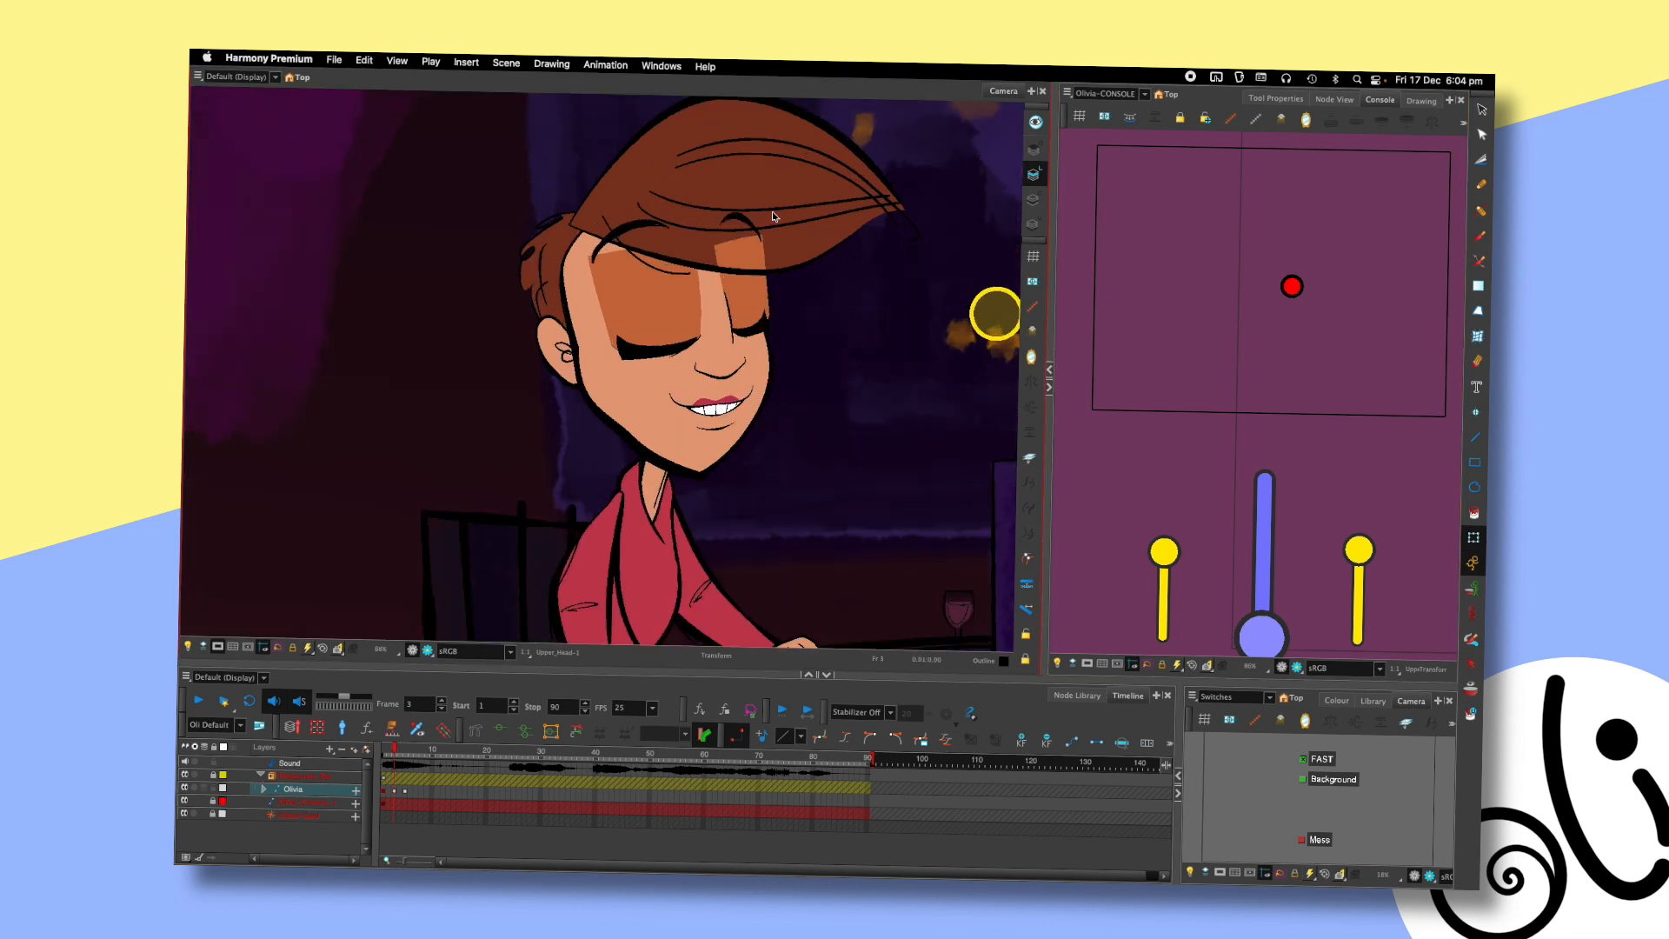
pyautogui.click(652, 226)
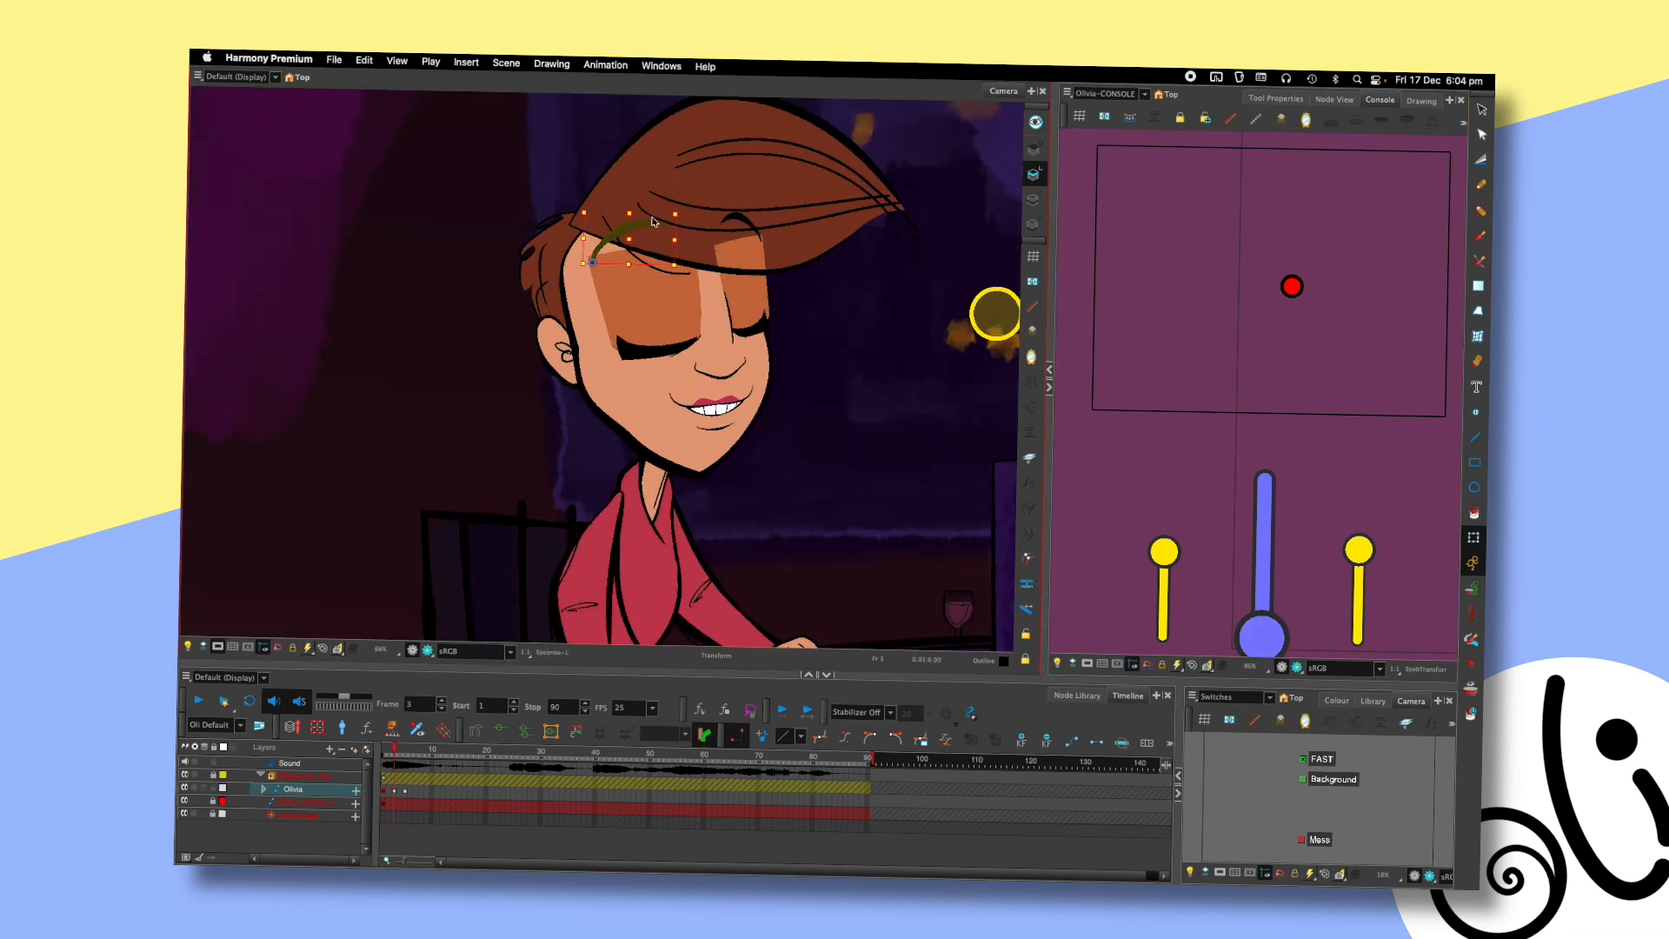
pyautogui.hotkey('shift', 'F11')
pyautogui.moveTo(645, 218); pyautogui.dragTo(728, 232)
pyautogui.hotkey('shift', 'c')
pyautogui.click(734, 217)
pyautogui.hotkey('shift', 'F11')
pyautogui.press('.')
pyautogui.press('.')
pyautogui.press('.')
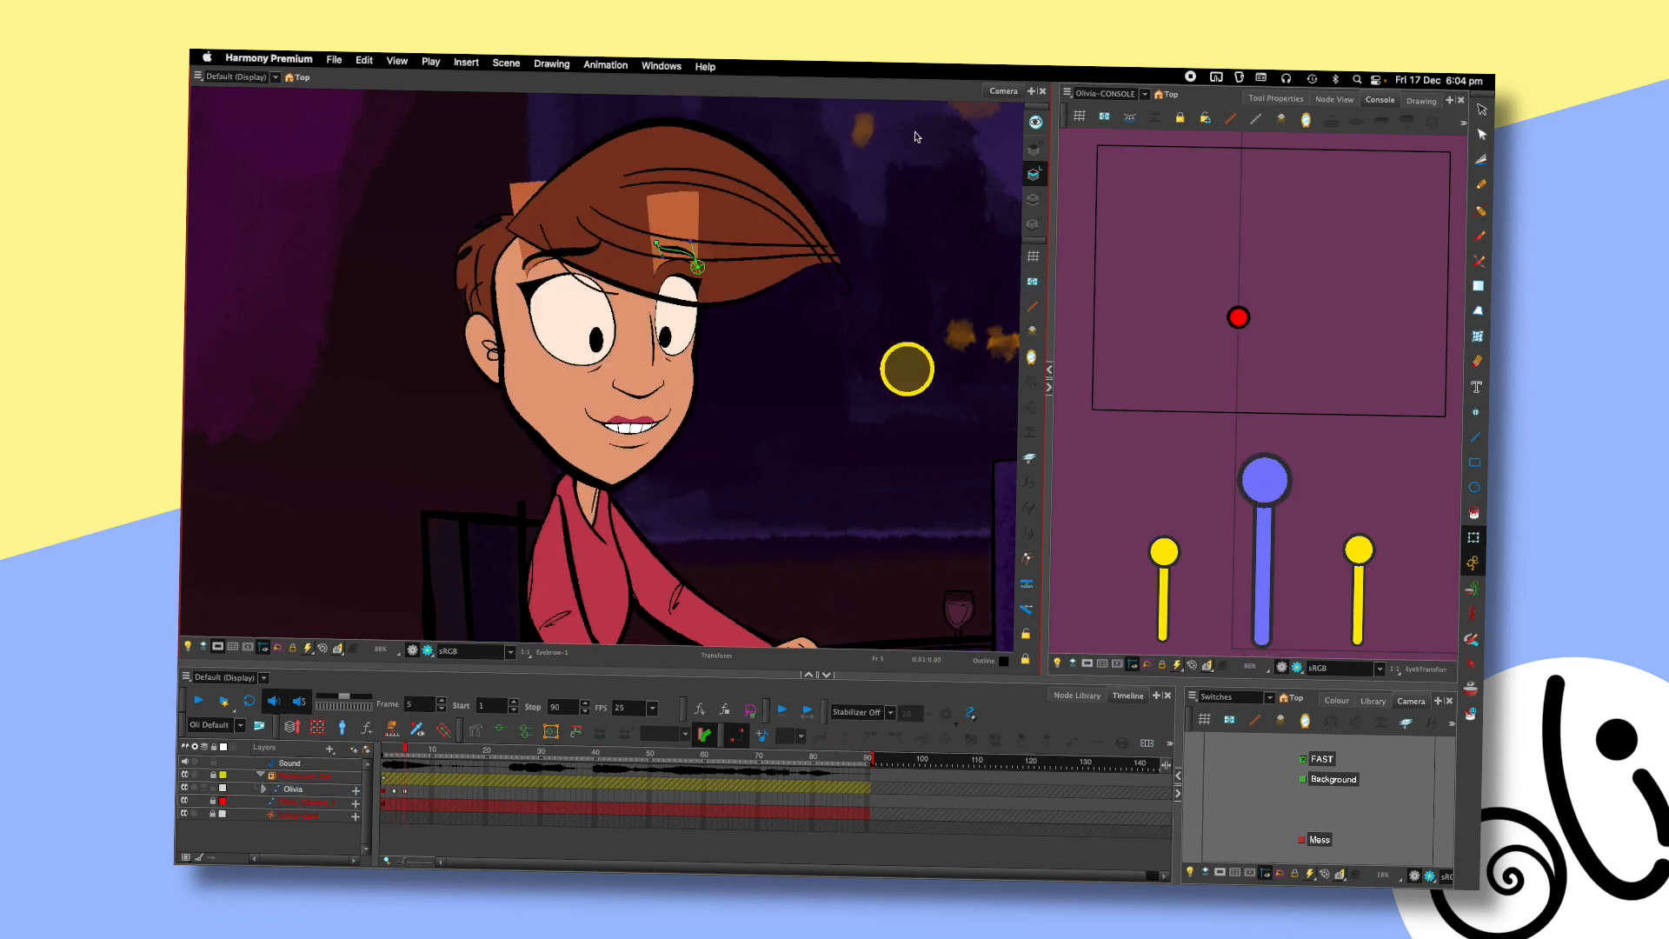
# - Move both of Olivia's pupils to the lower edge of her eyes on frame 5 so that she looks down
pyautogui.click(597, 342)
pyautogui.moveTo(597, 343); pyautogui.dragTo(575, 358)
pyautogui.click(667, 336)
pyautogui.moveTo(670, 338)
pyautogui.mouseDown()
pyautogui.moveTo(694, 336)
pyautogui.moveTo(676, 351)
pyautogui.mouseUp()
pyautogui.click(569, 364)
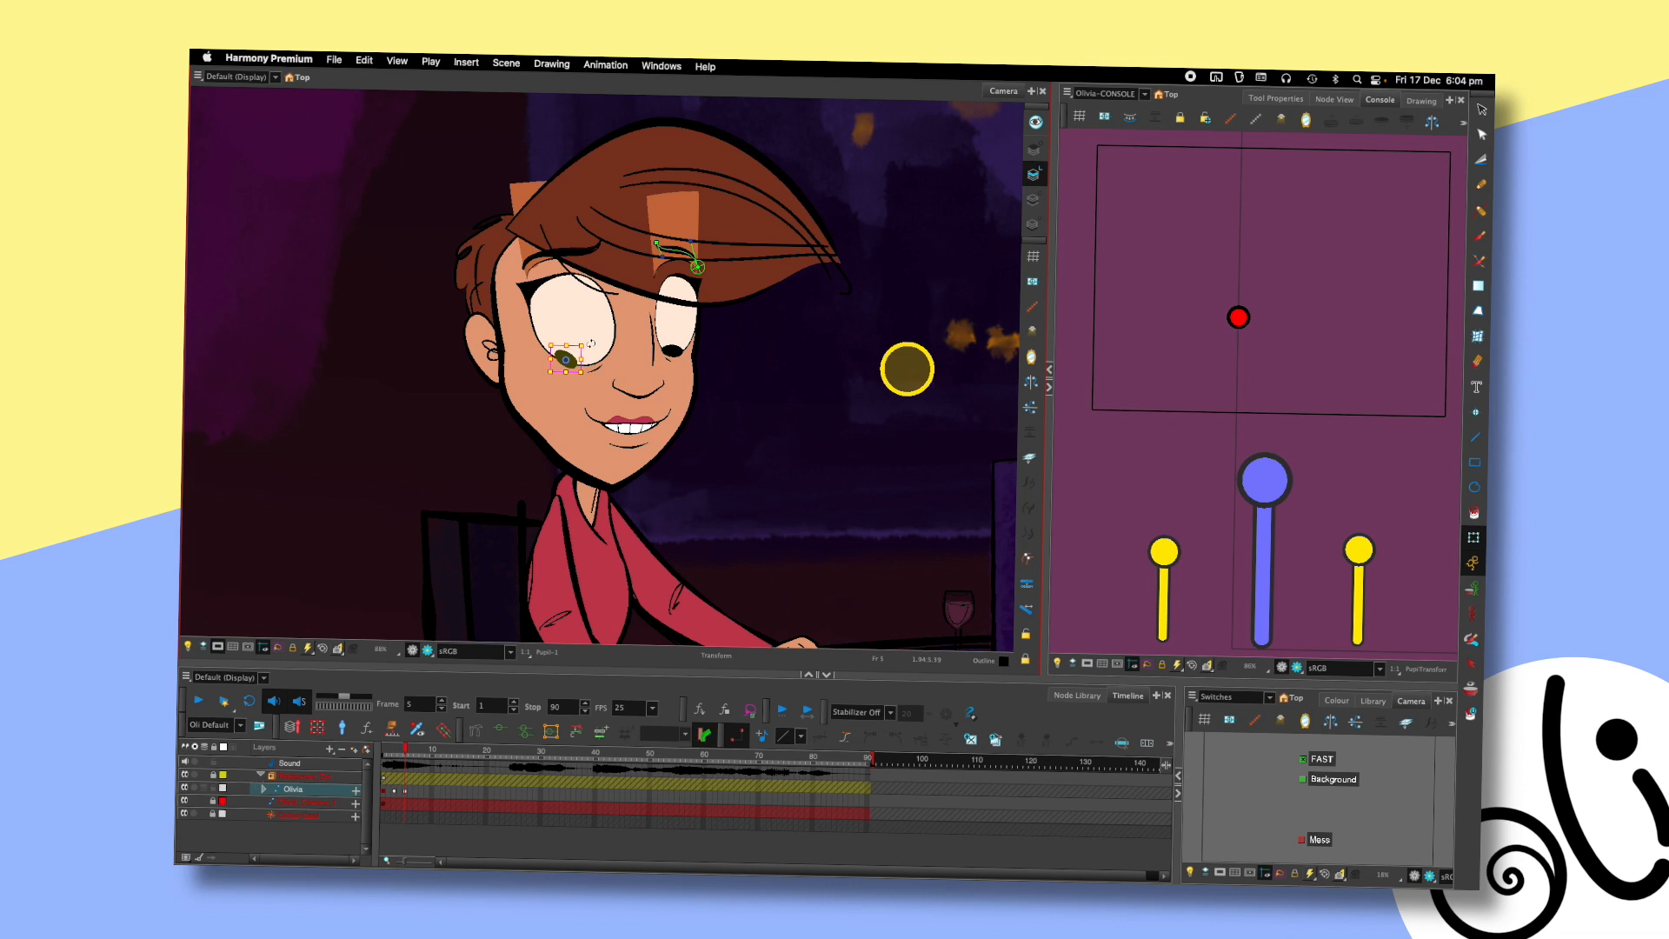
pyautogui.moveTo(573, 360)
pyautogui.mouseDown()
pyautogui.moveTo(588, 364)
pyautogui.moveTo(596, 335)
pyautogui.mouseUp()
pyautogui.click(714, 351)
pyautogui.press(',')
pyautogui.press('.')
# - Nudge the pupil of Olivia's far eye slightly forward and up on frame 5
pyautogui.scroll(-2, 732, 349)
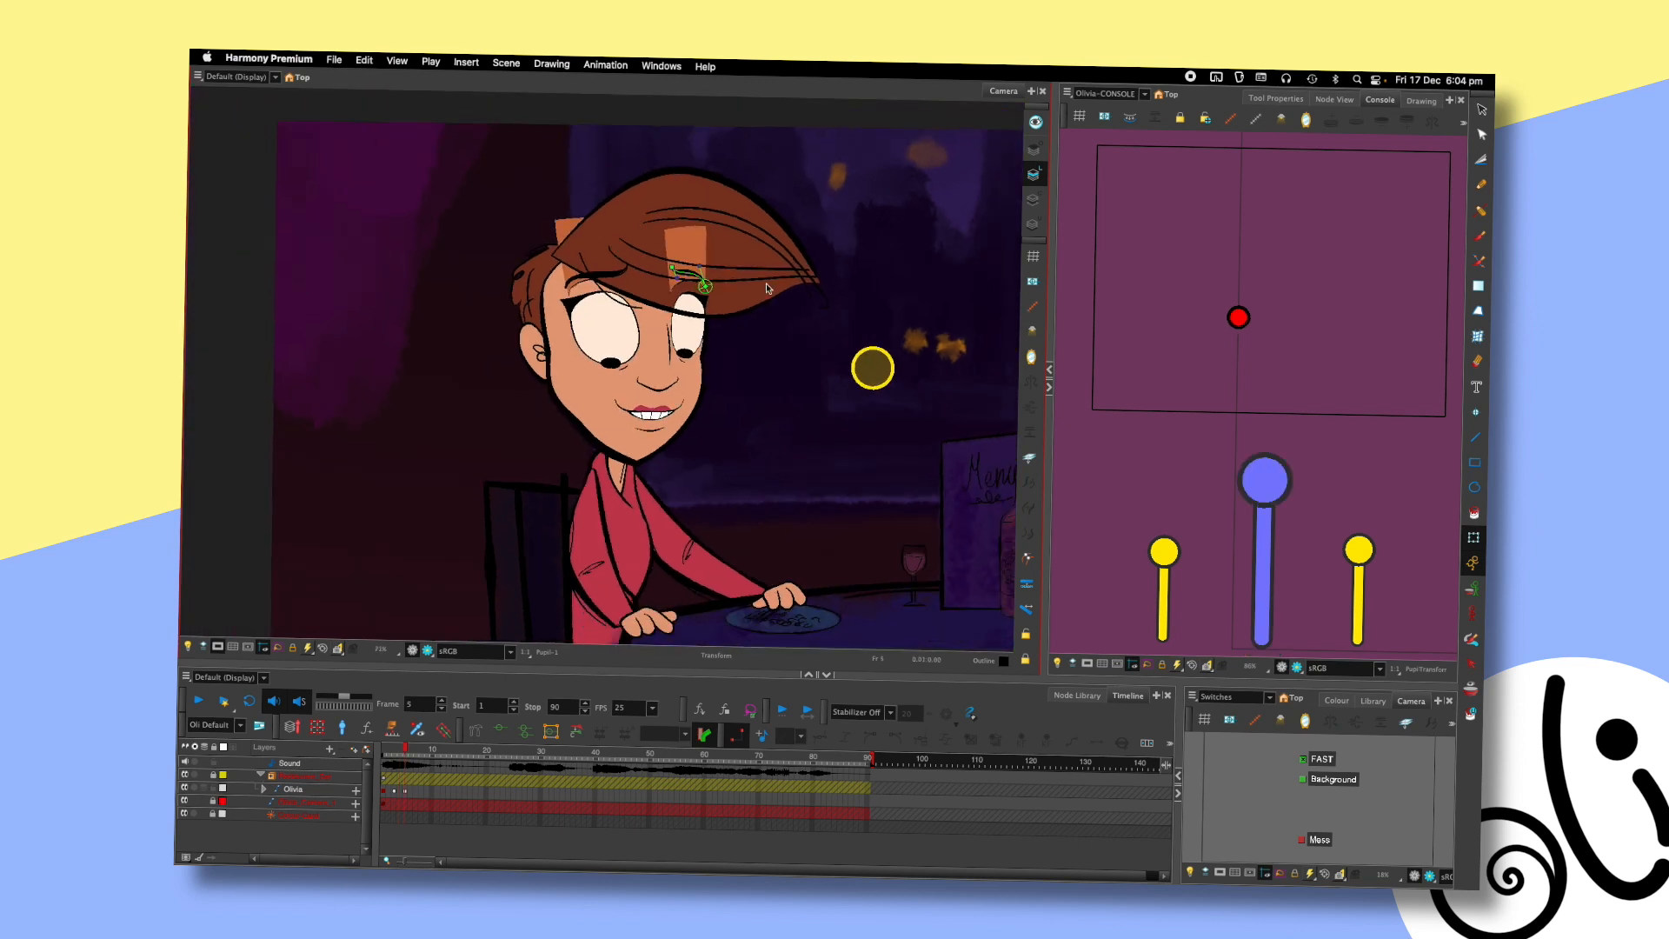
pyautogui.scroll(3, 757, 283)
pyautogui.click(658, 326)
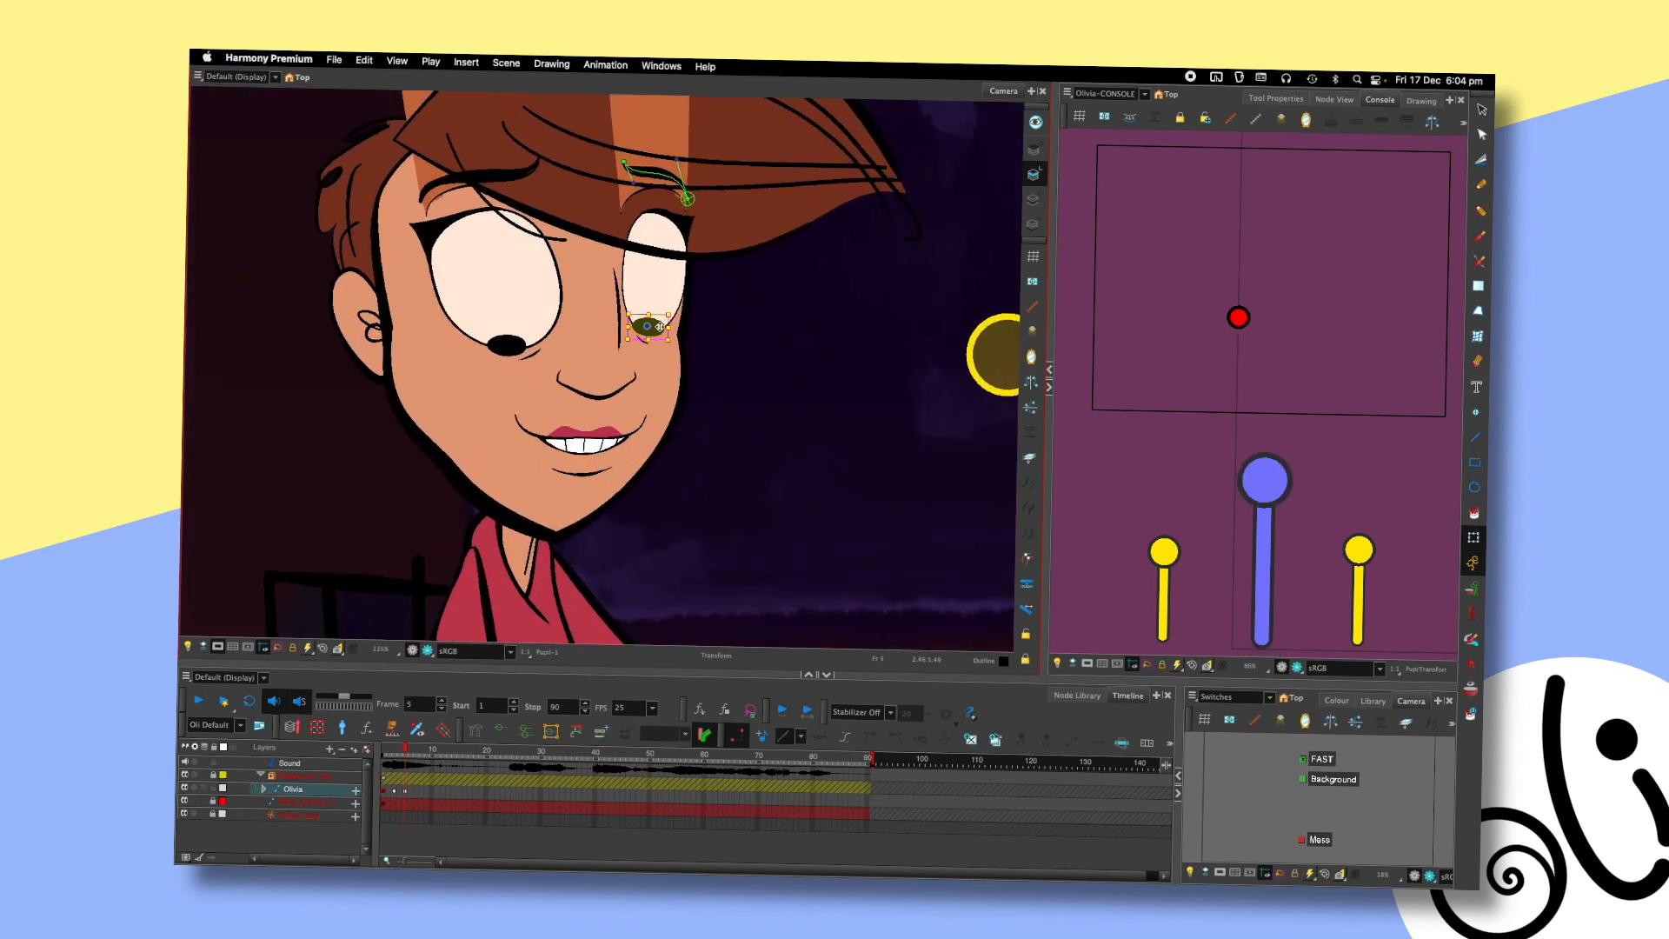
pyautogui.moveTo(660, 326); pyautogui.dragTo(666, 323)
pyautogui.scroll(-5, 734, 369)
# - Step through the first nine frames repeatedly to examine the head turn, blink and downward look together
pyautogui.press(',')
pyautogui.press(',')
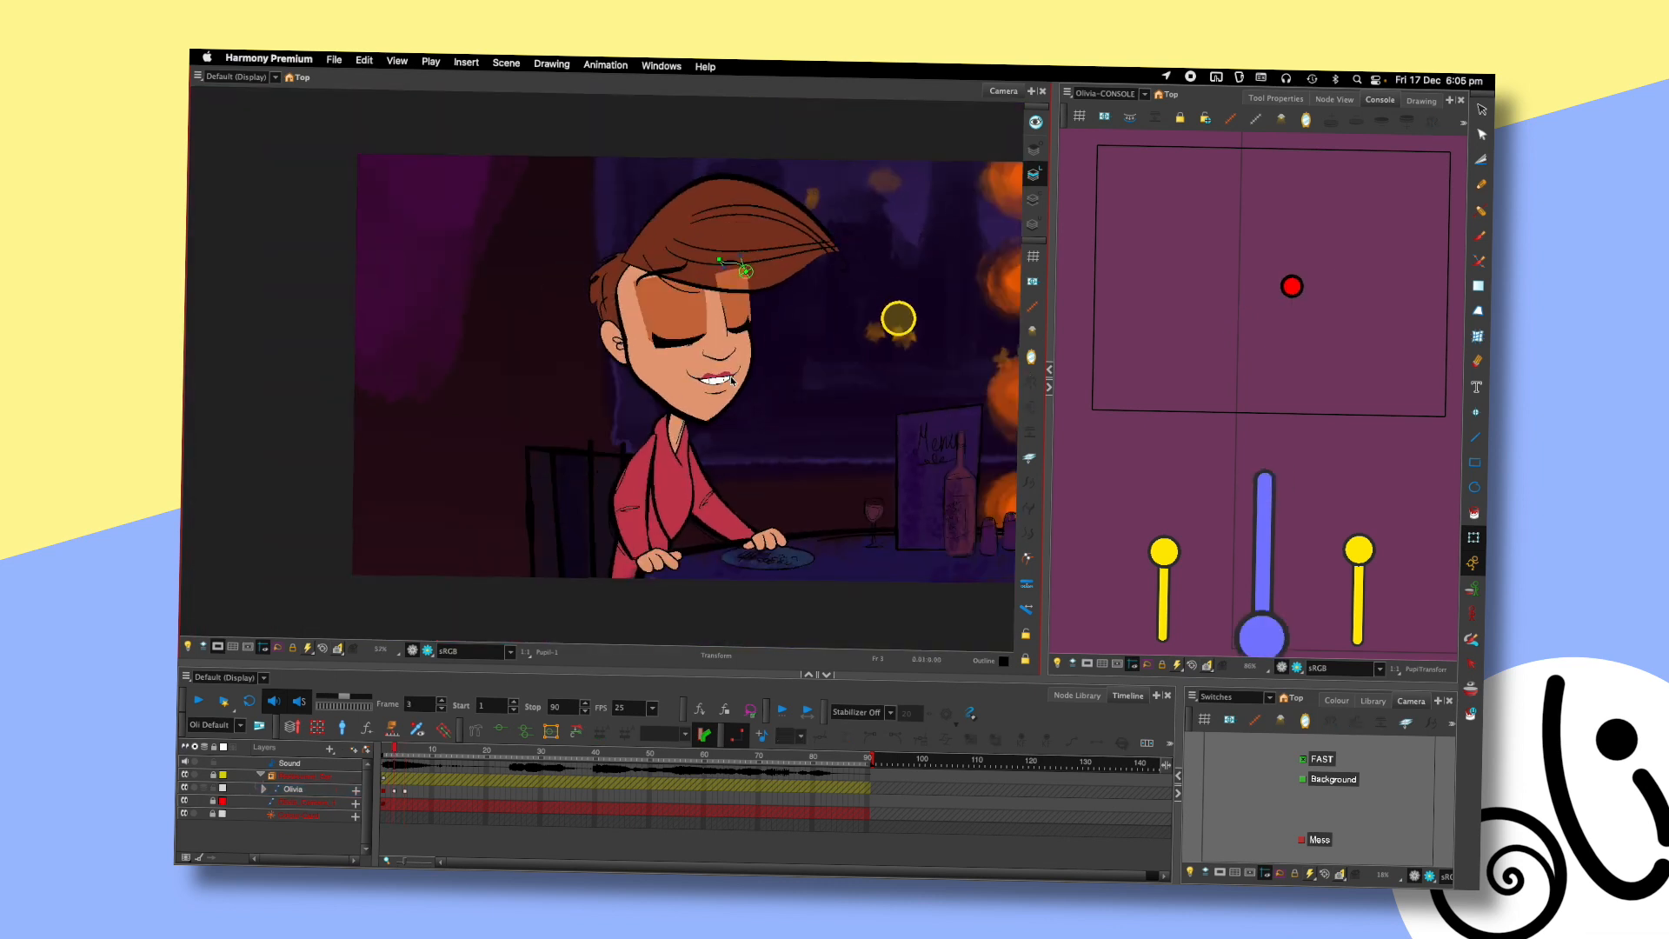
pyautogui.press('.')
pyautogui.press('.')
pyautogui.hotkey('shift', ',')
pyautogui.press('.')
pyautogui.press('.')
pyautogui.press('.')
pyautogui.press('.')
pyautogui.hotkey('shift', ',')
pyautogui.press('.')
pyautogui.press('.')
pyautogui.press('.')
pyautogui.press('.')
pyautogui.press('.')
pyautogui.press('.')
pyautogui.press('.')
pyautogui.press('.')
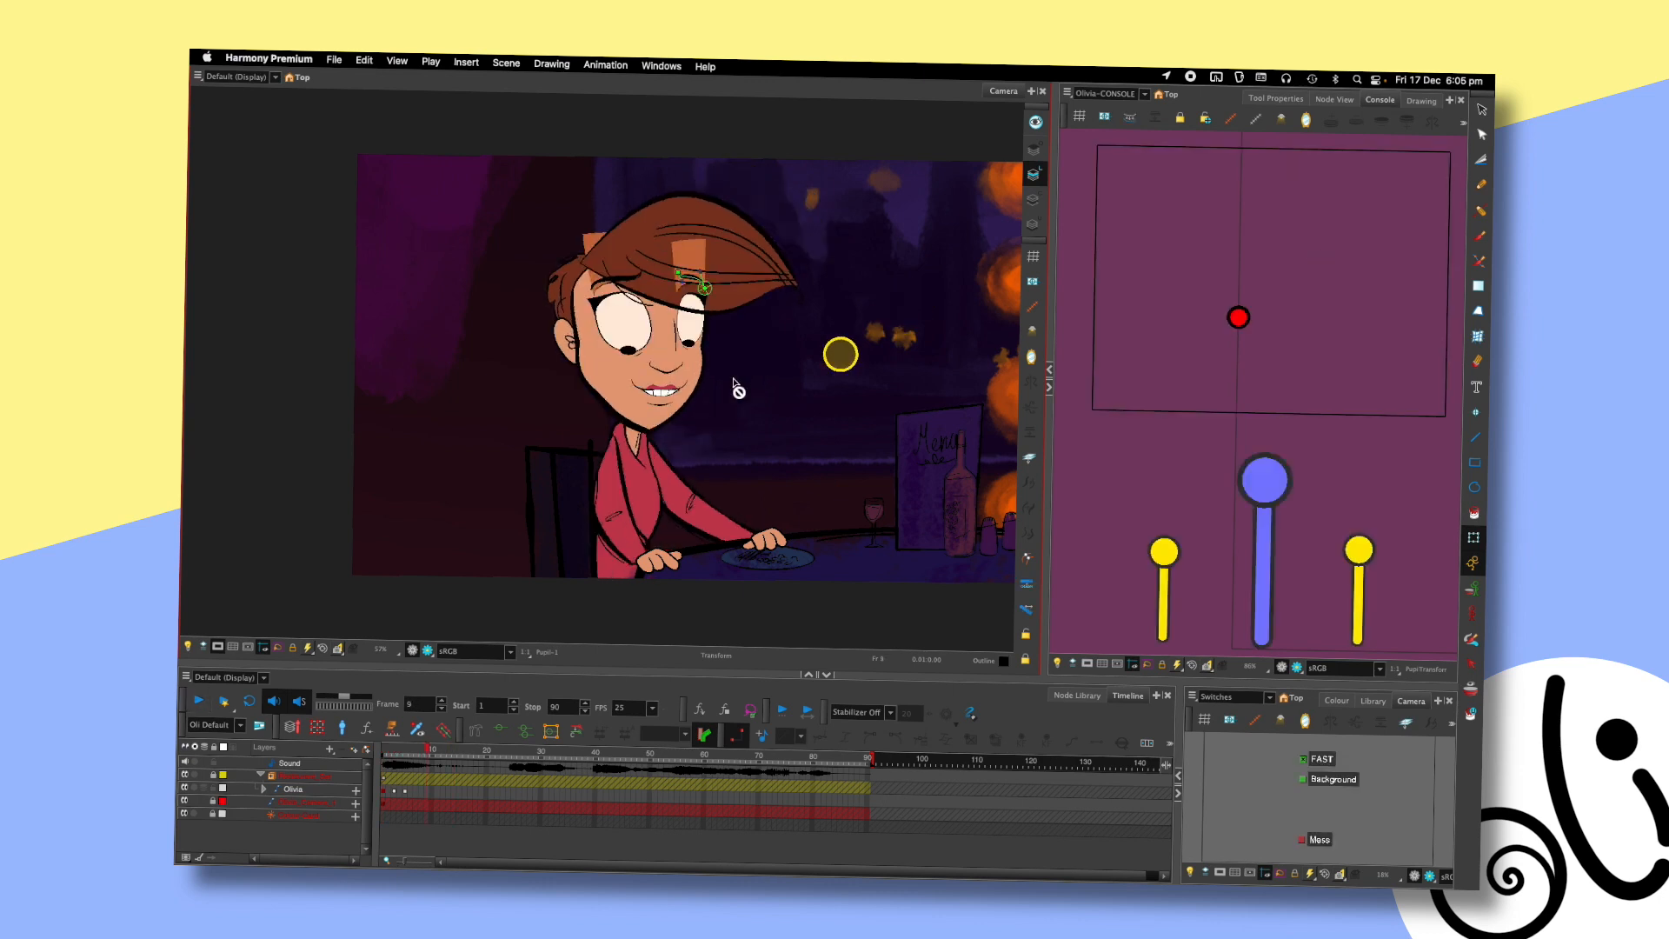
# - Step back and forth through the first frames to compare Olivia's starting pose with her turned head on frame 5
pyautogui.press('.')
pyautogui.press('.')
pyautogui.click(406, 749)
pyautogui.click(639, 278)
pyautogui.press(',')
pyautogui.press(',')
pyautogui.press(',')
pyautogui.press('.')
pyautogui.press('.')
pyautogui.press('.')
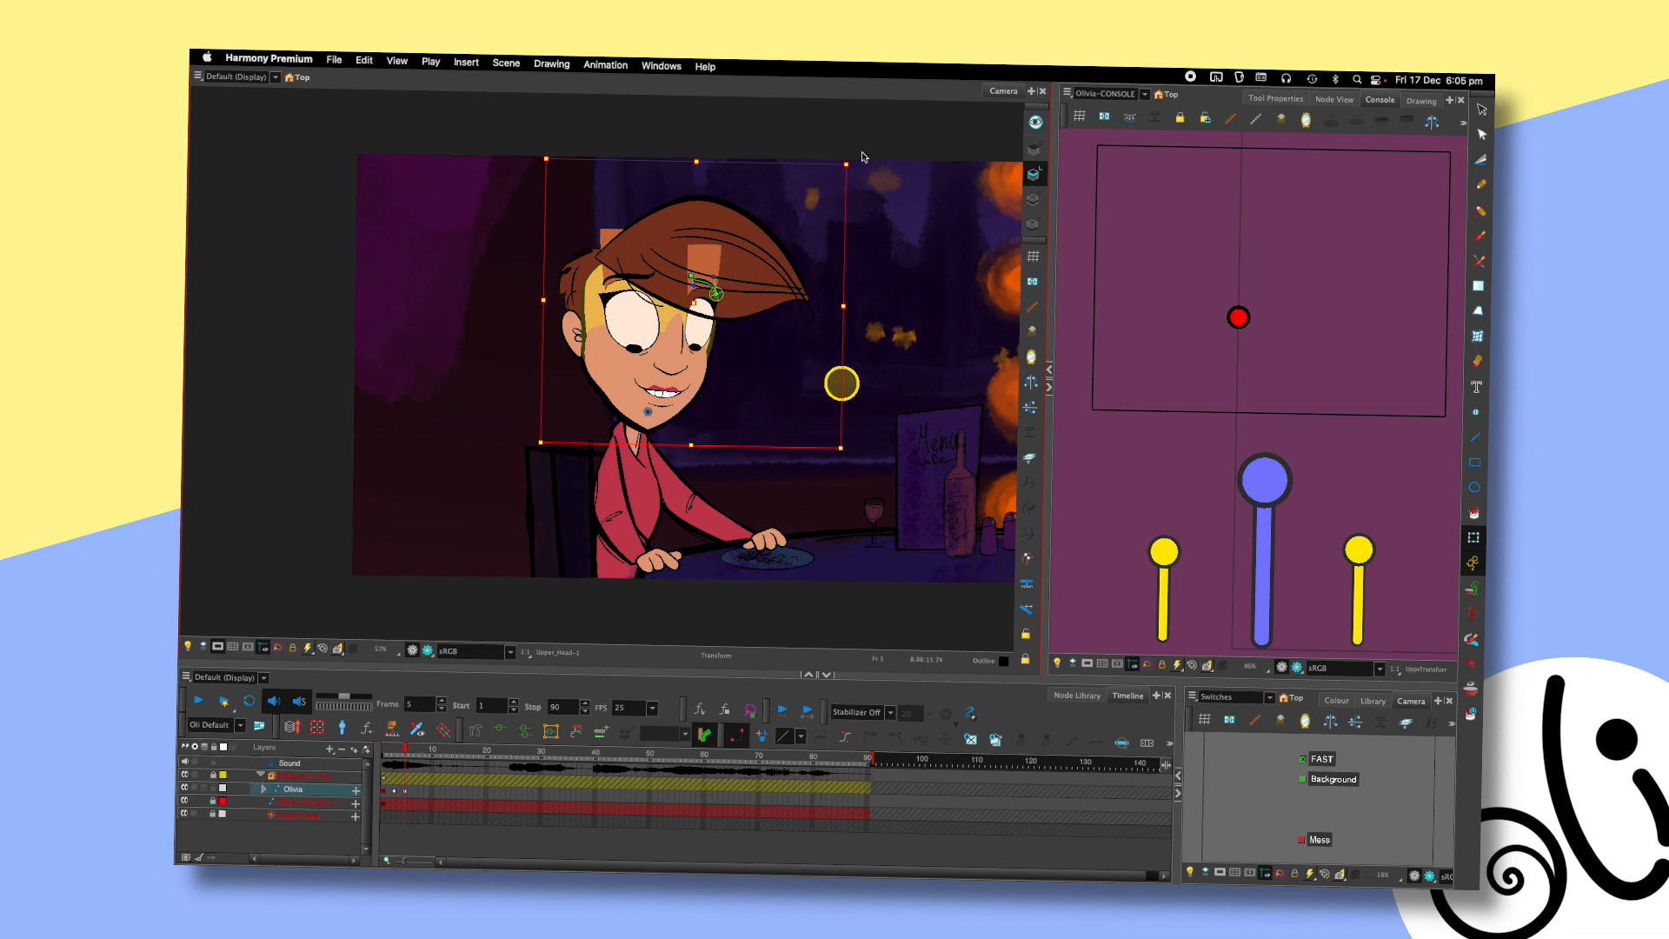
pyautogui.press(',')
pyautogui.press(',')
pyautogui.press(',')
pyautogui.press('.')
pyautogui.press('.')
pyautogui.press('.')
# - Replay the opening frames repeatedly to judge the timing of the head turn, finishing on frame 5
pyautogui.hotkey('shift', 'Return')
pyautogui.hotkey('shift', 'Return')
pyautogui.hotkey('shift', 'Return')
pyautogui.hotkey('shift', 'Return')
pyautogui.hotkey('shift', 'Return')
pyautogui.hotkey('shift', 'Return')
pyautogui.hotkey('shift', 'Return')
pyautogui.hotkey('shift', 'Return')
pyautogui.hotkey('shift', 'Return')
pyautogui.hotkey('shift', 'Return')
pyautogui.click(400, 751)
pyautogui.moveTo(400, 751); pyautogui.dragTo(405, 750)
pyautogui.press(',')
pyautogui.press('.')
# - Nudge both of Olivia's arms slightly upward on frame 5 so that her shoulders lift
pyautogui.click(613, 475)
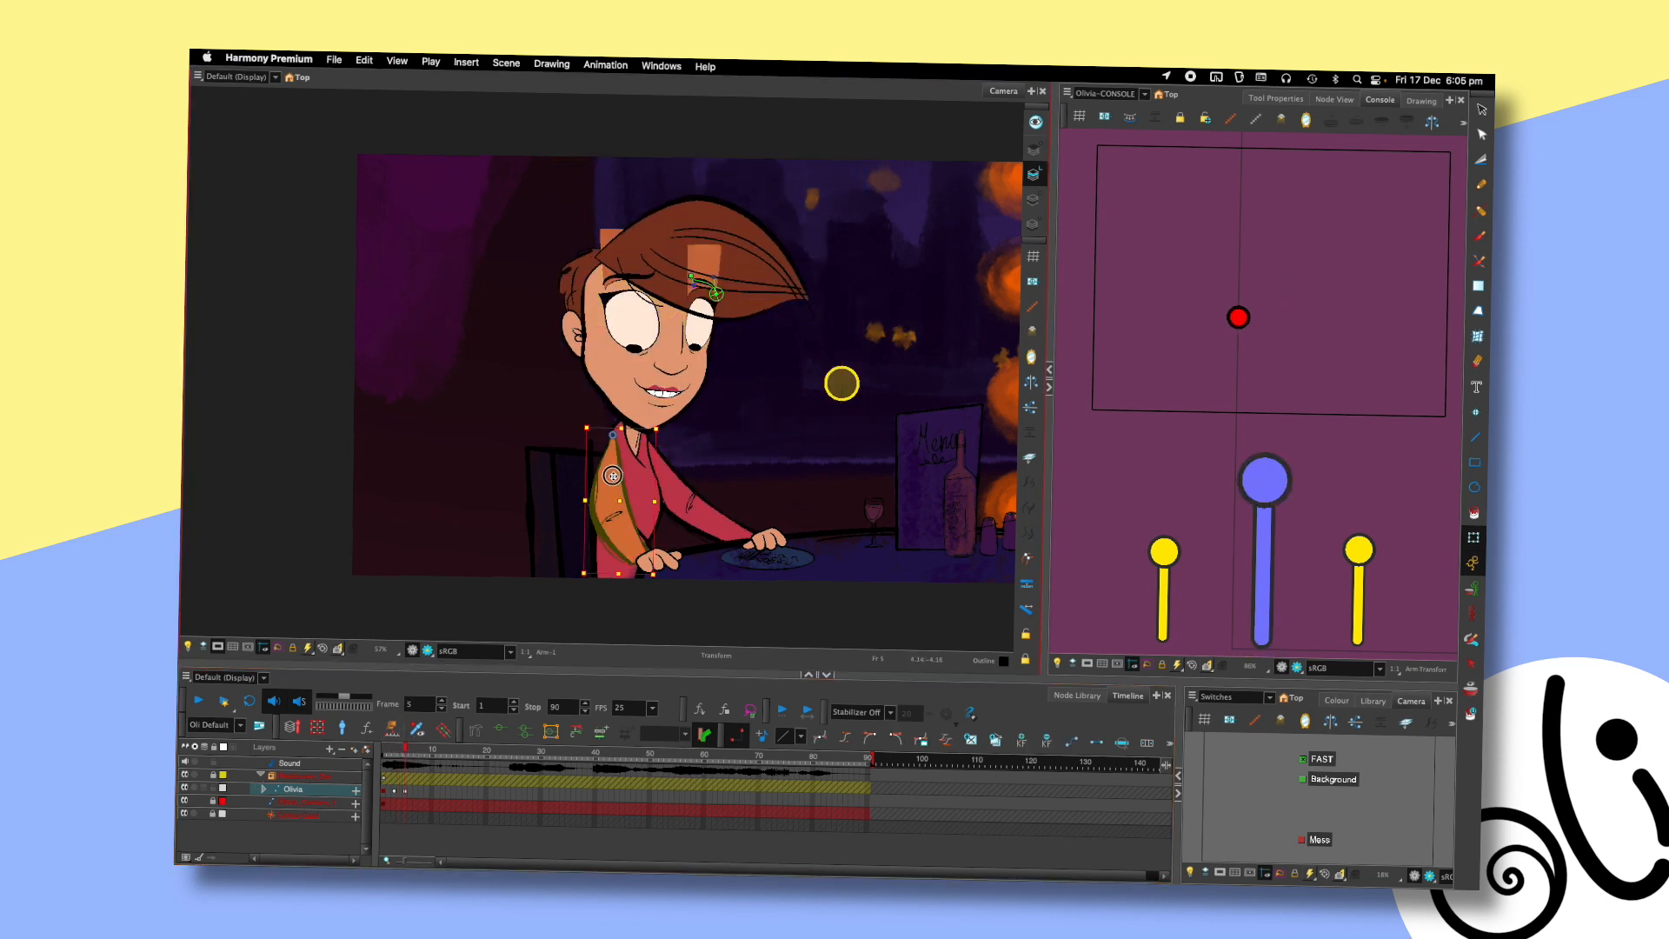
pyautogui.click(668, 471)
pyautogui.moveTo(667, 470); pyautogui.dragTo(666, 463)
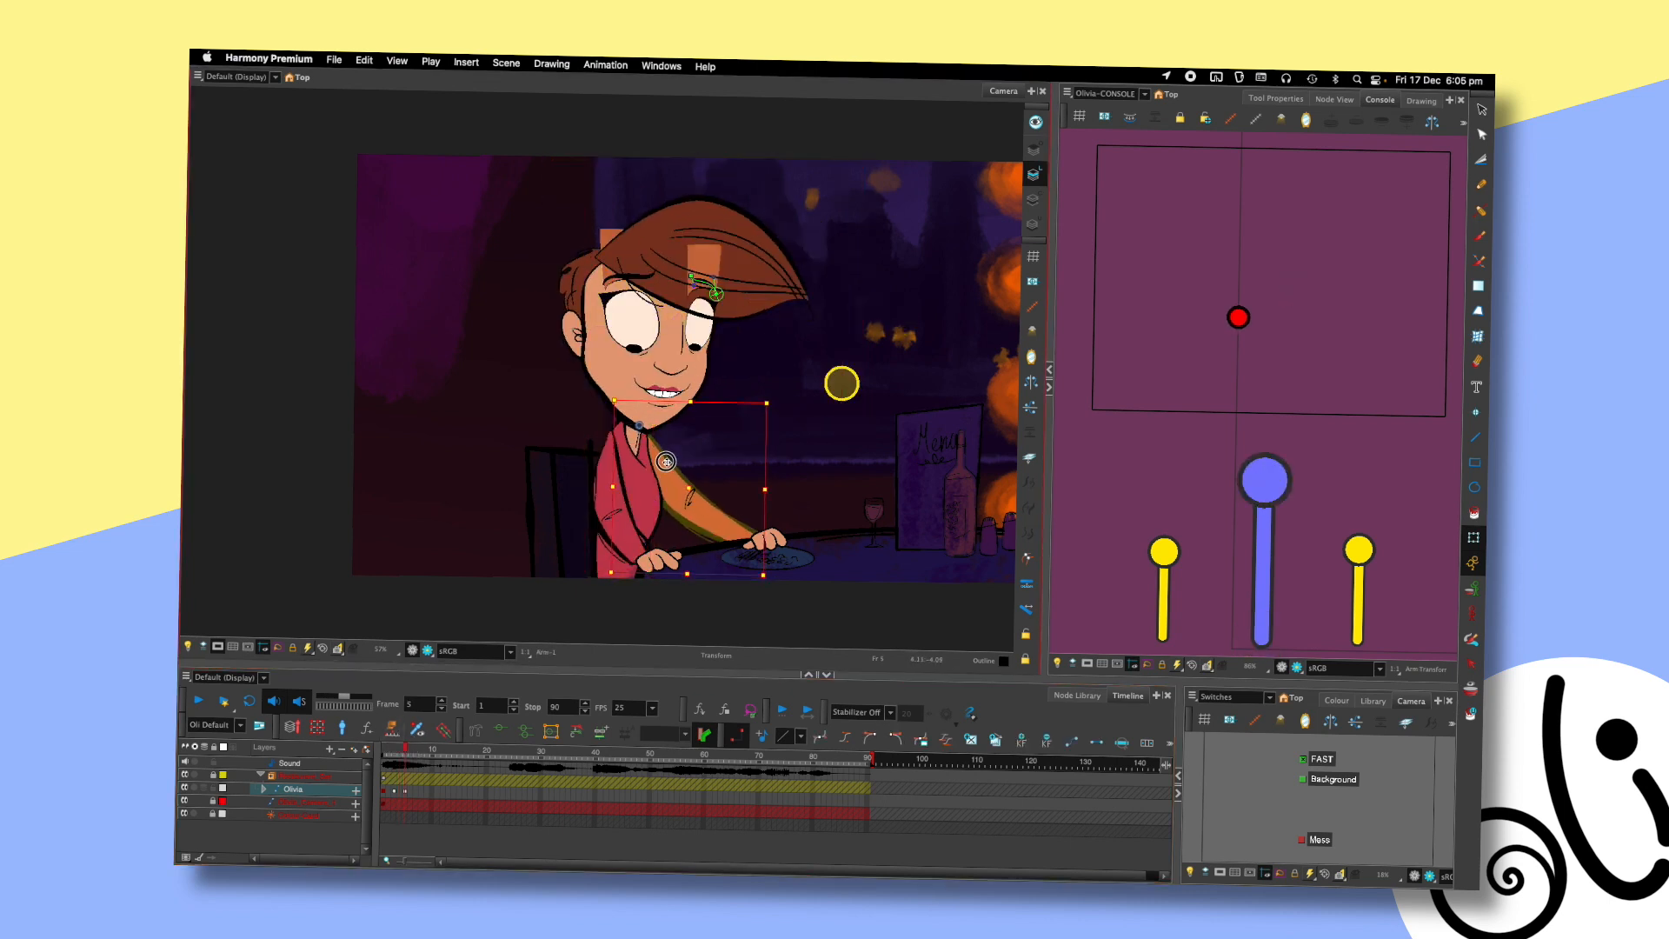
pyautogui.click(607, 480)
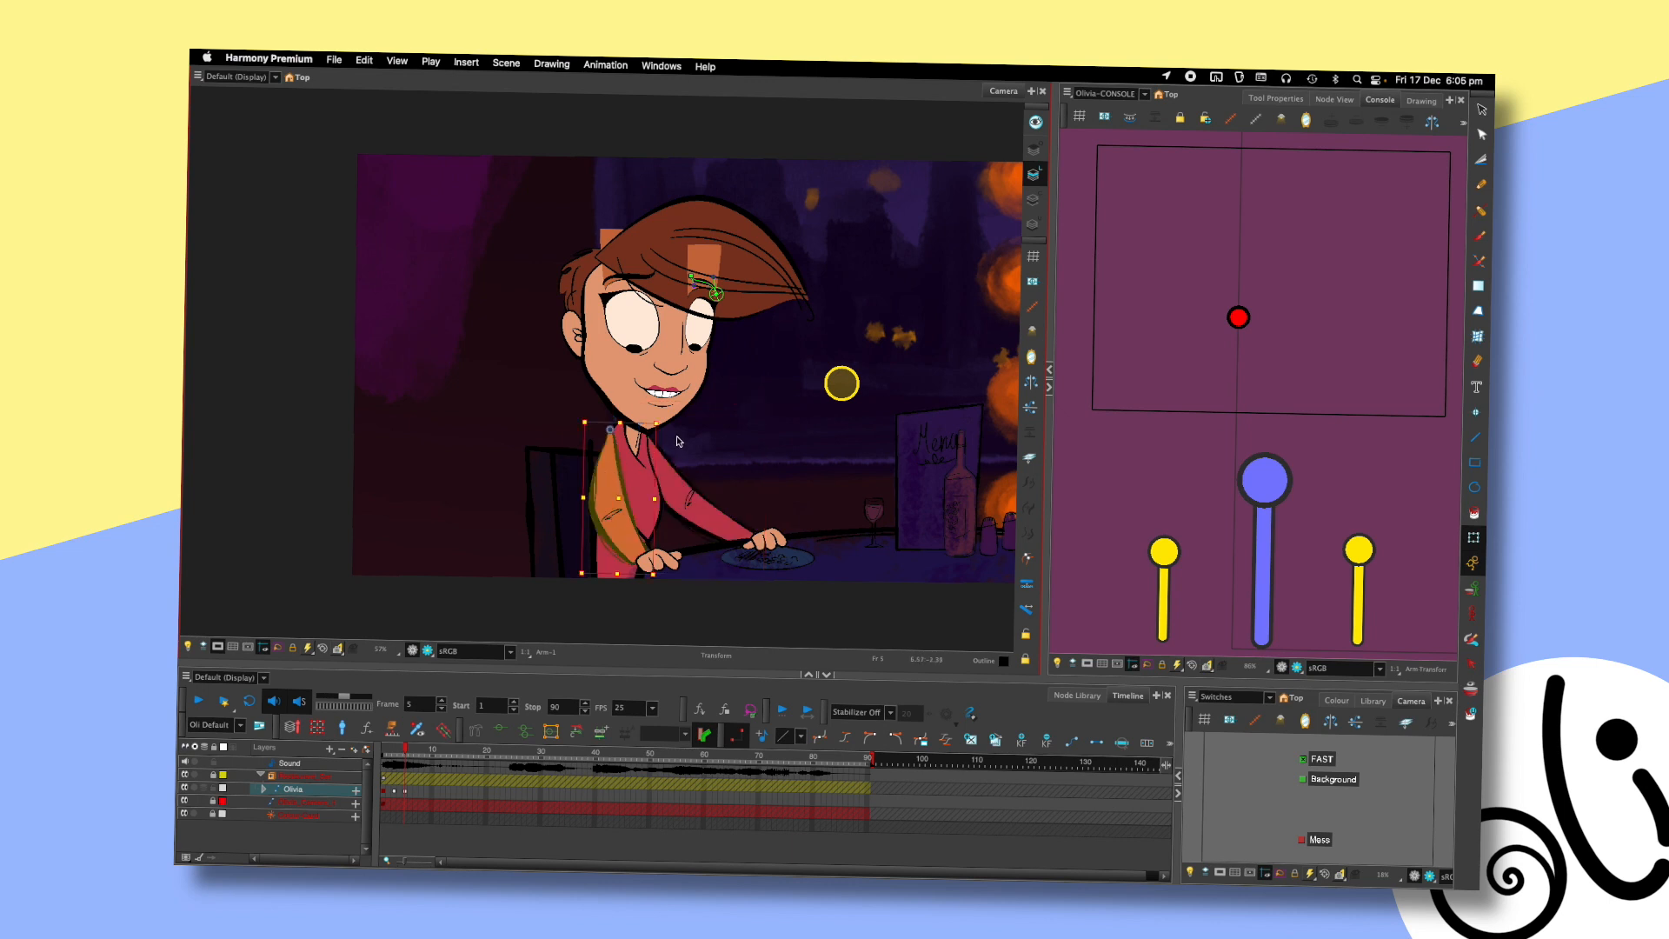
pyautogui.click(691, 435)
pyautogui.click(665, 465)
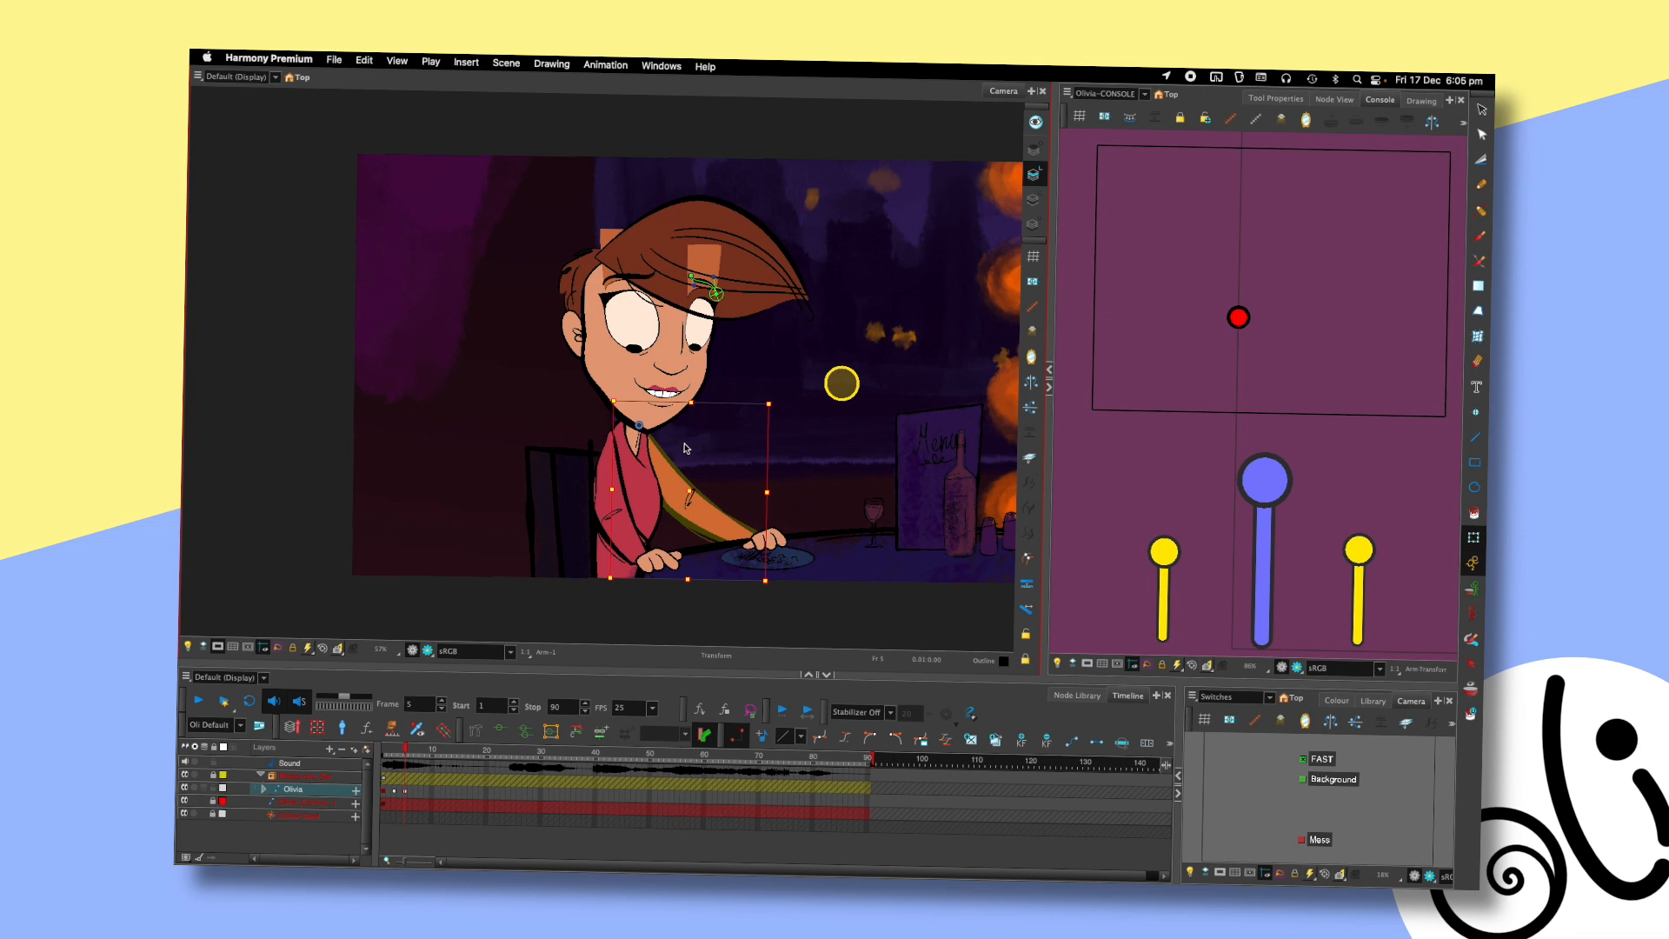
# - Look up the keyboard shortcuts in the program's settings
pyautogui.click(269, 59)
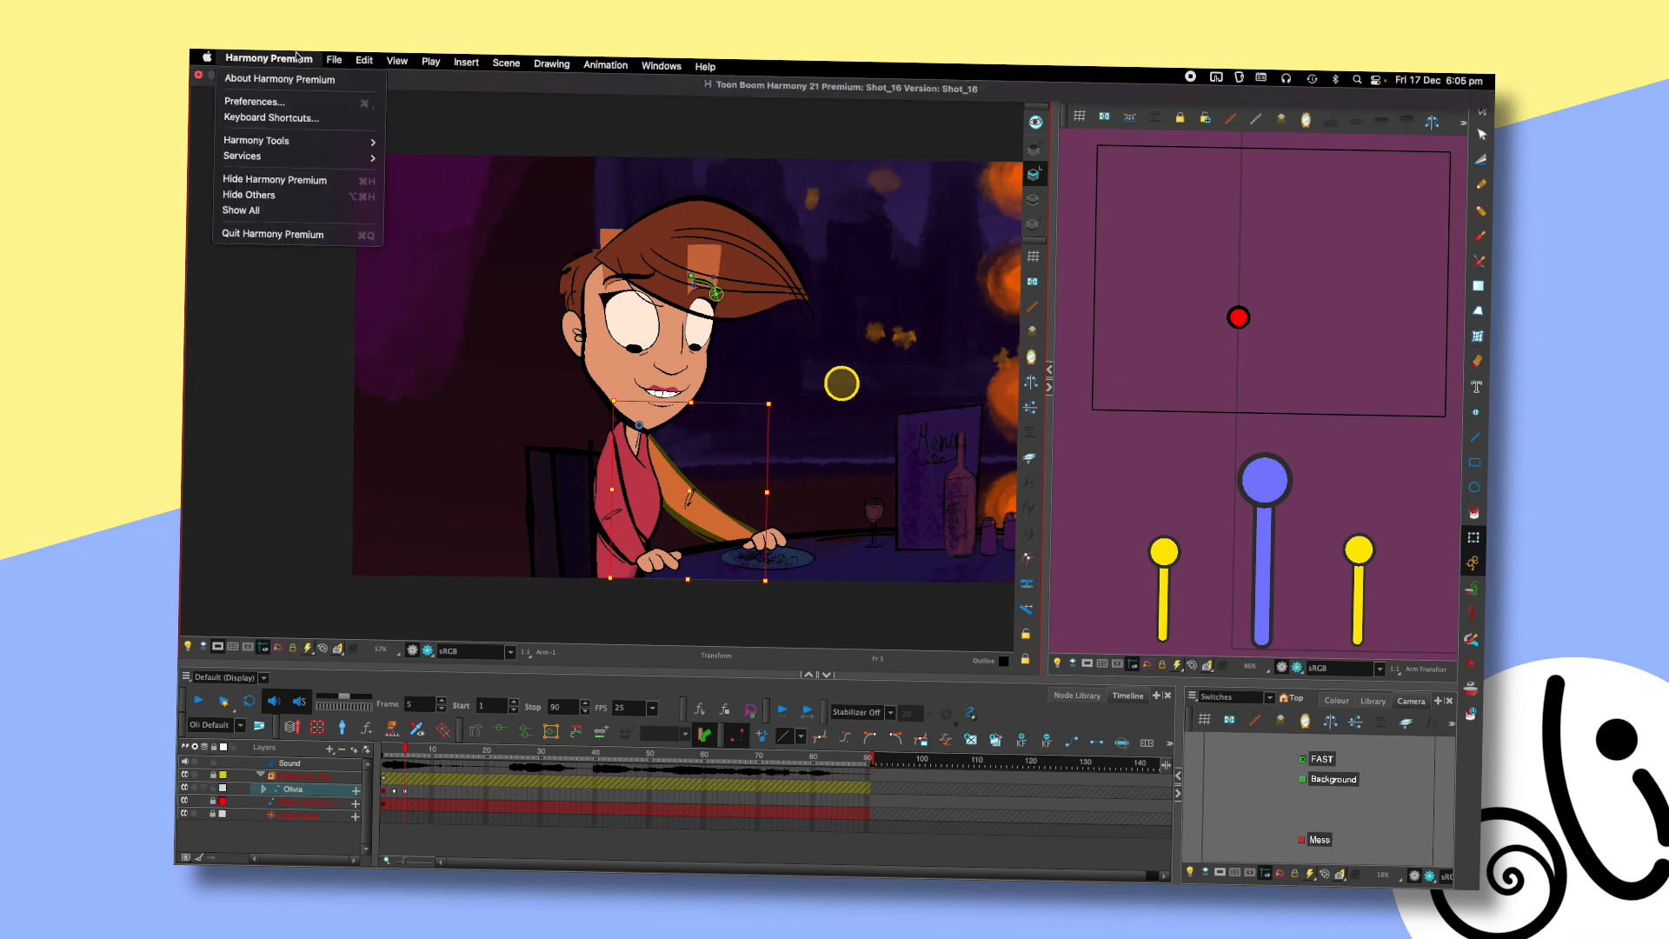
pyautogui.click(300, 119)
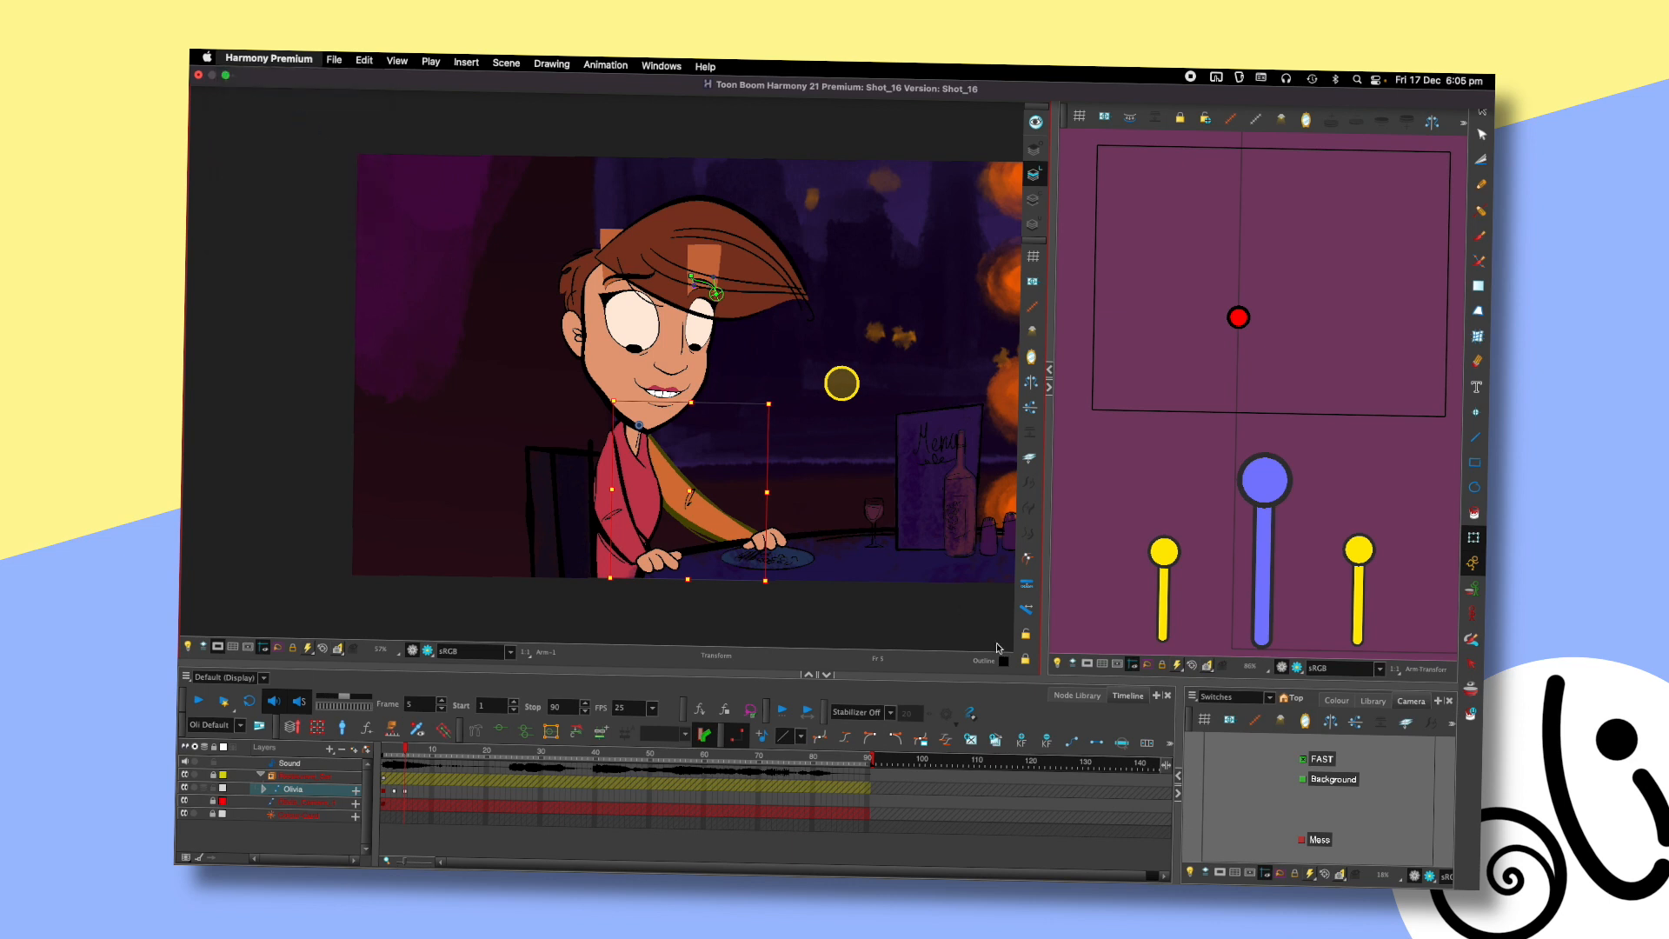
pyautogui.click(1044, 690)
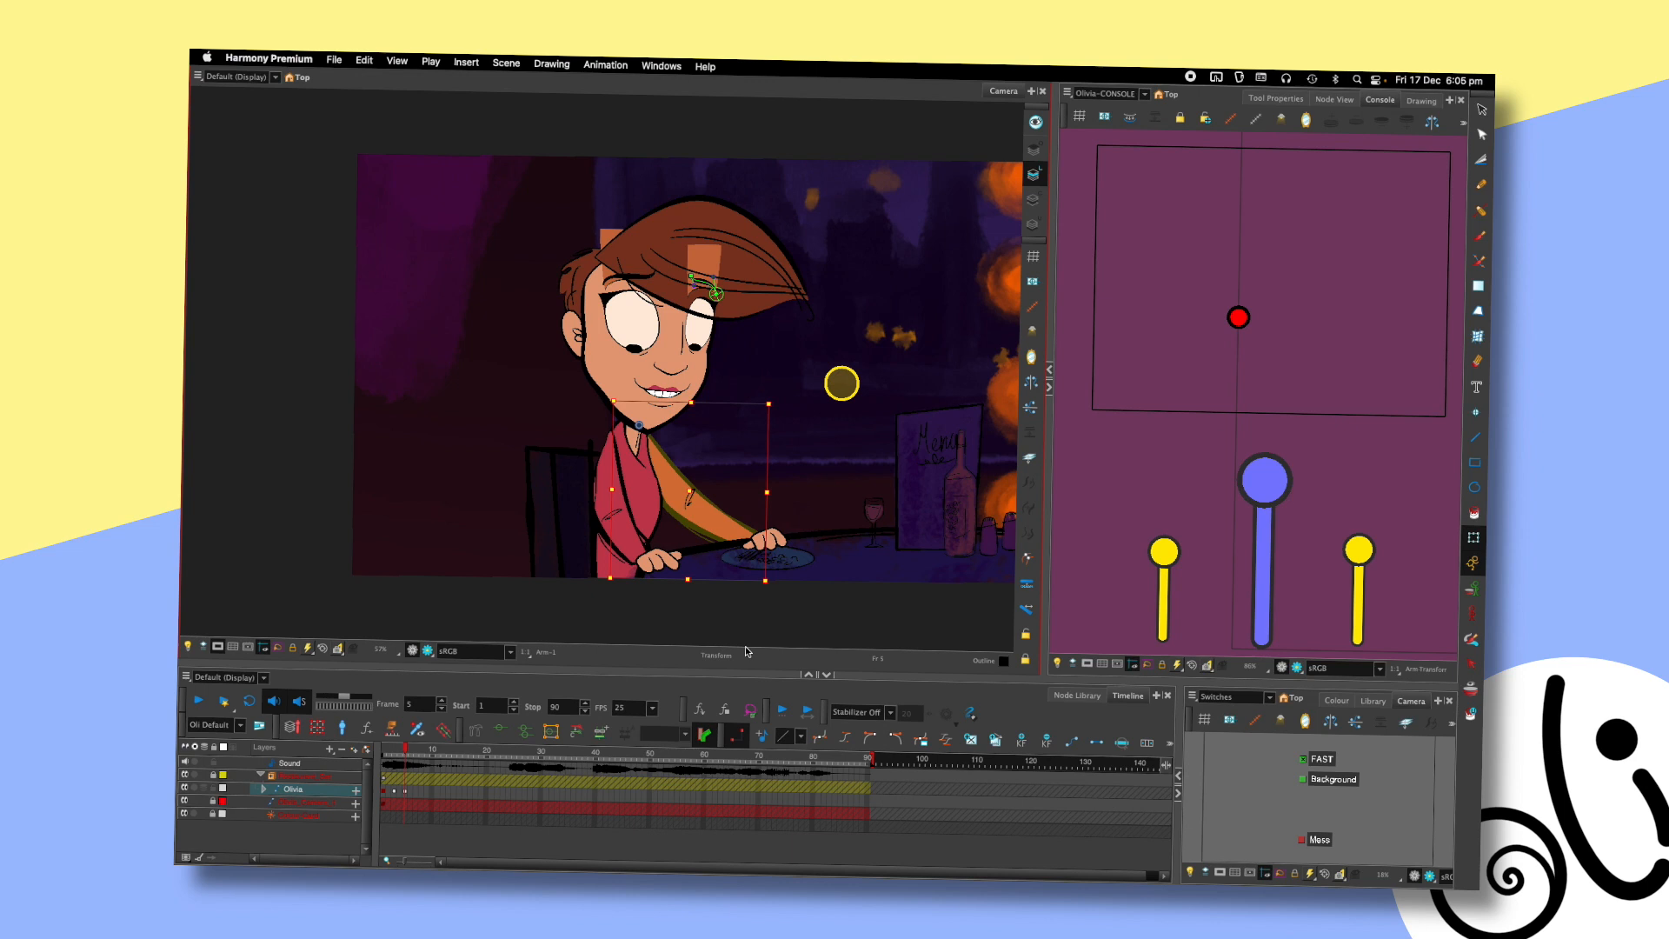
# - Shift Olivia's near arm a little further up and back at the shoulder on frame 5
pyautogui.moveTo(404, 749)
pyautogui.mouseDown()
pyautogui.moveTo(382, 748)
pyautogui.moveTo(406, 750)
pyautogui.mouseUp()
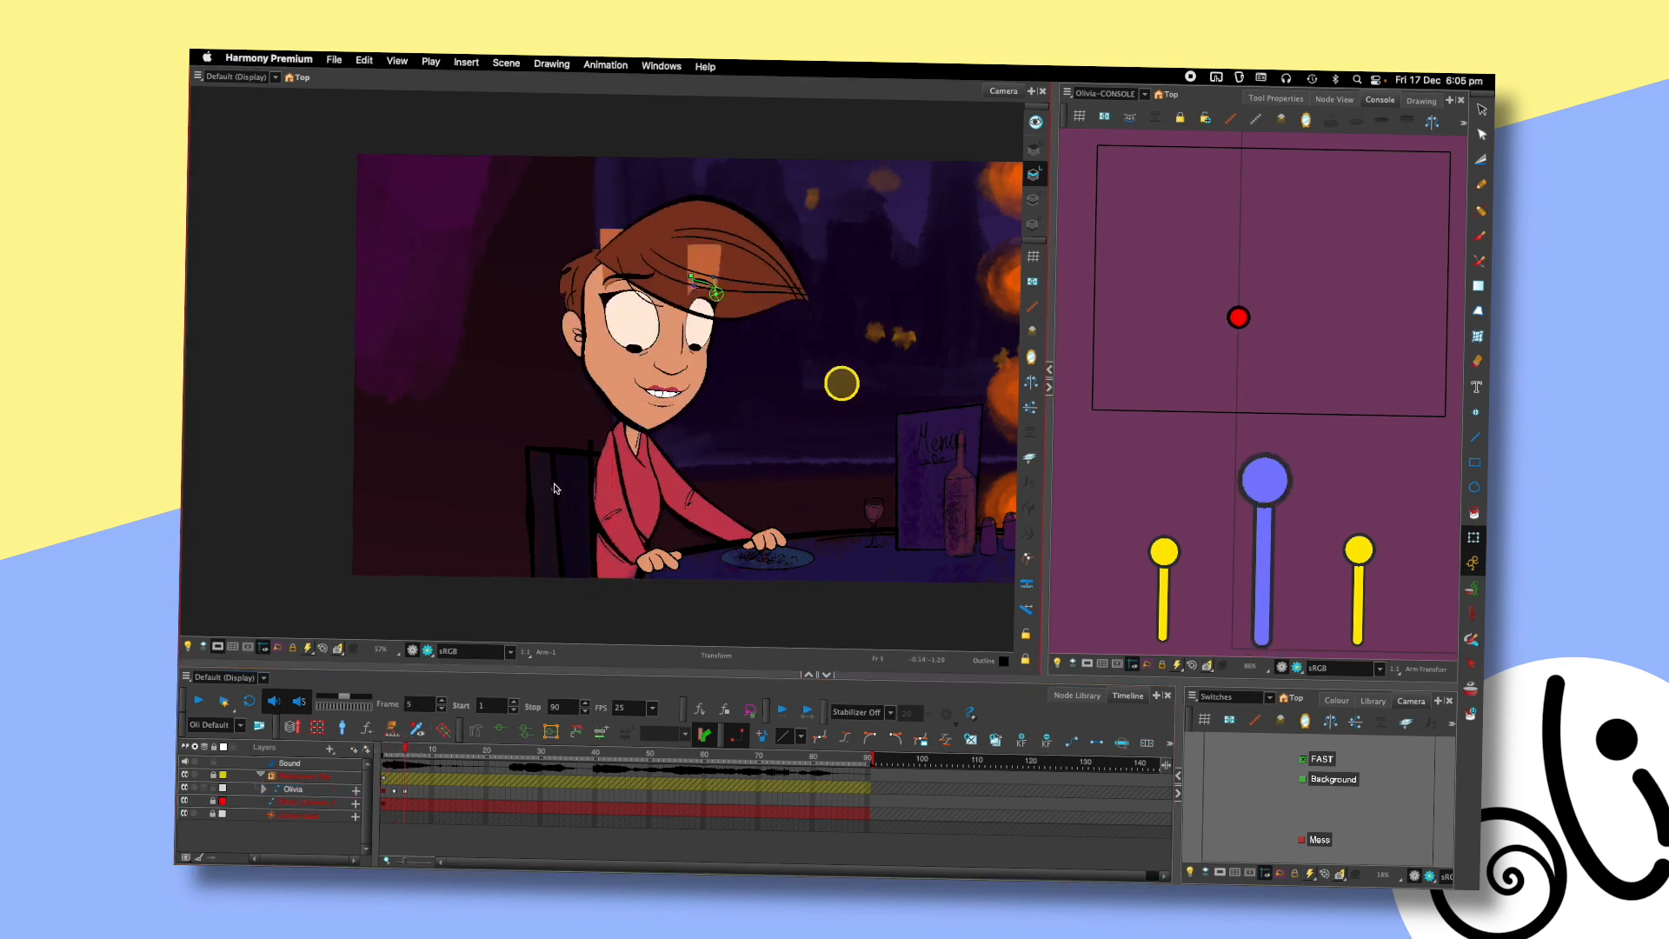
pyautogui.click(620, 498)
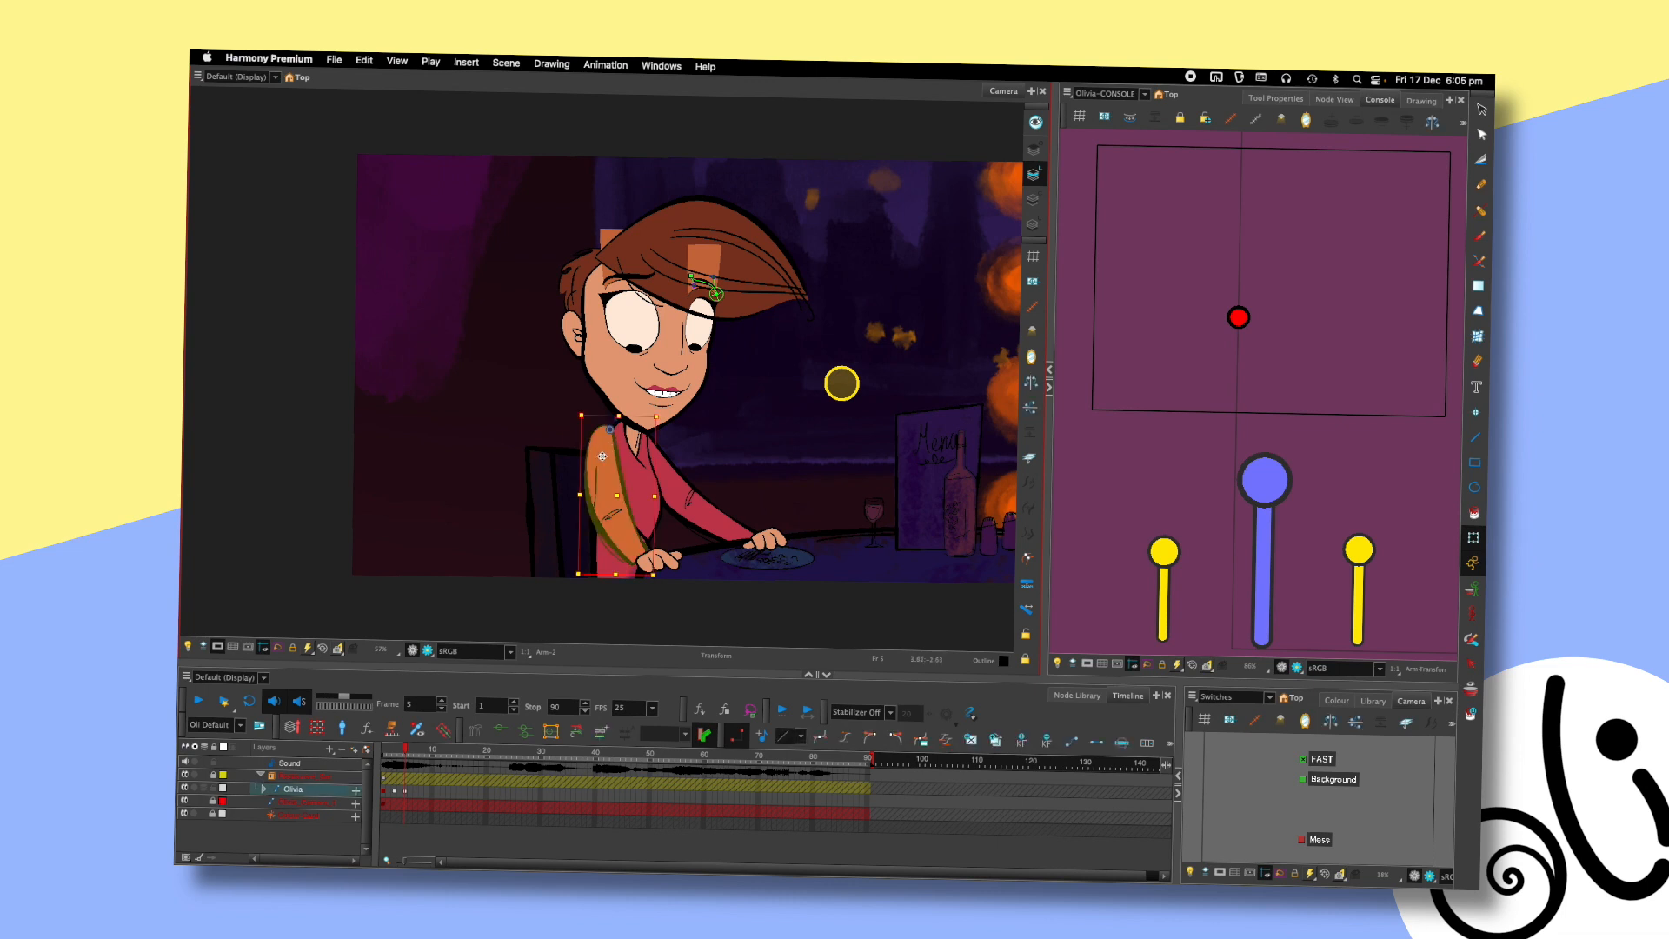
pyautogui.moveTo(595, 446)
pyautogui.mouseDown()
pyautogui.moveTo(604, 435)
pyautogui.moveTo(597, 450)
pyautogui.mouseUp()
pyautogui.click(692, 441)
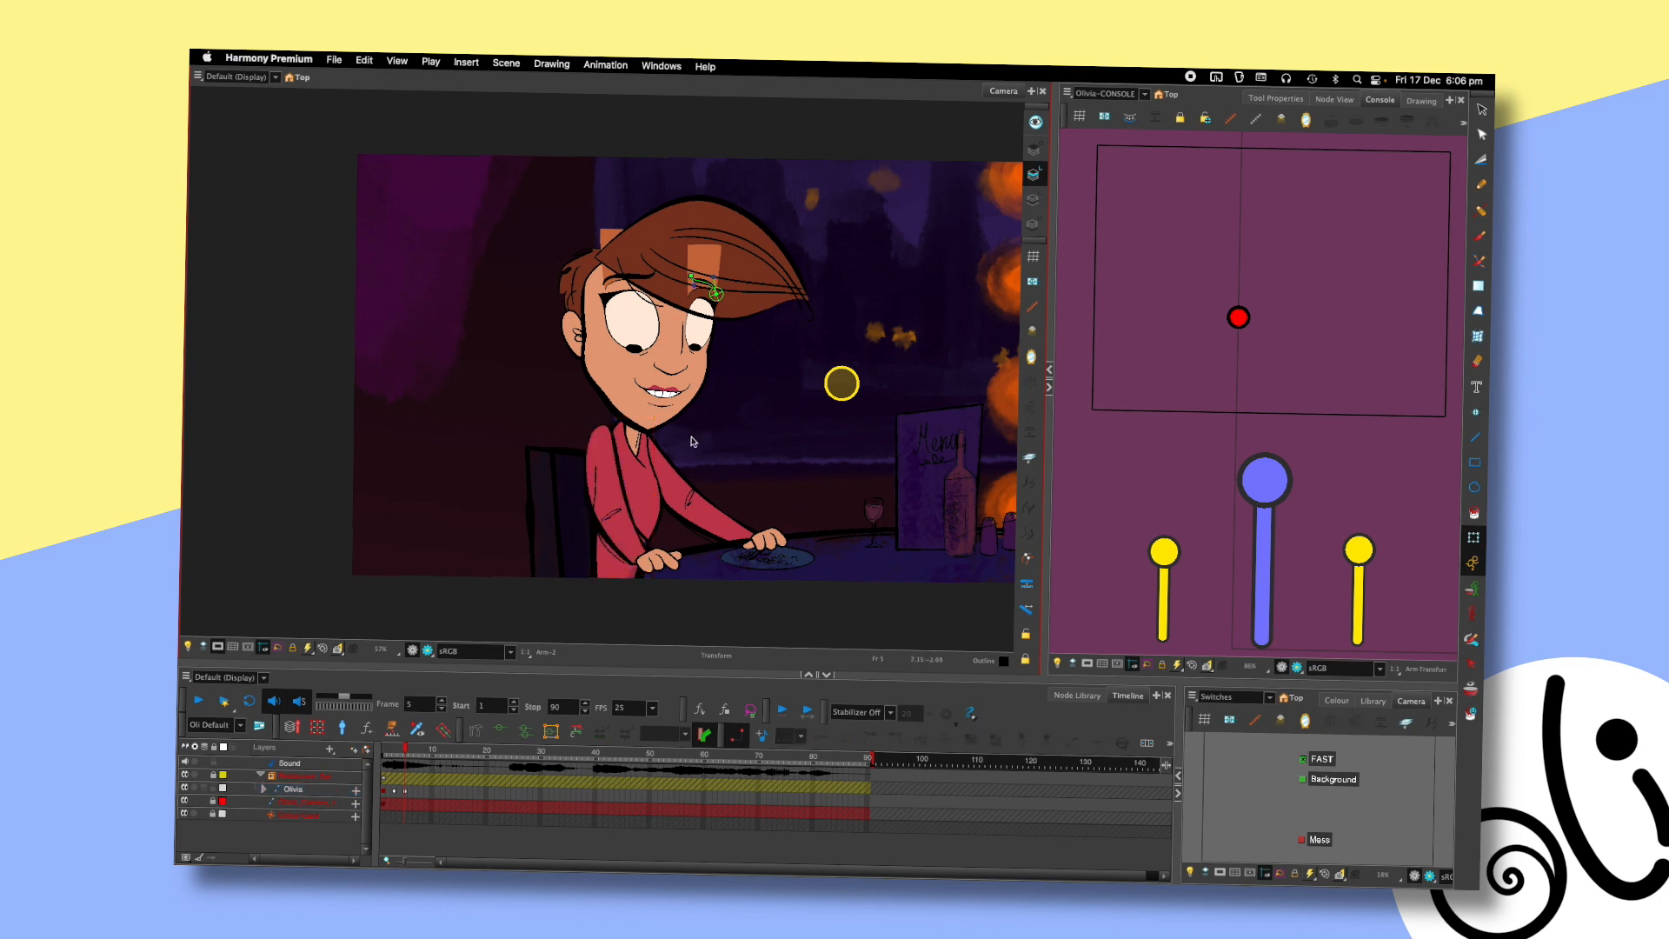
# - Compare the raised shoulders on frame 5 with the preceding frames and check the far arm
pyautogui.press(',')
pyautogui.press(',')
pyautogui.press(',')
pyautogui.press('.')
pyautogui.press('.')
pyautogui.press('.')
pyautogui.press('.')
pyautogui.click(693, 453)
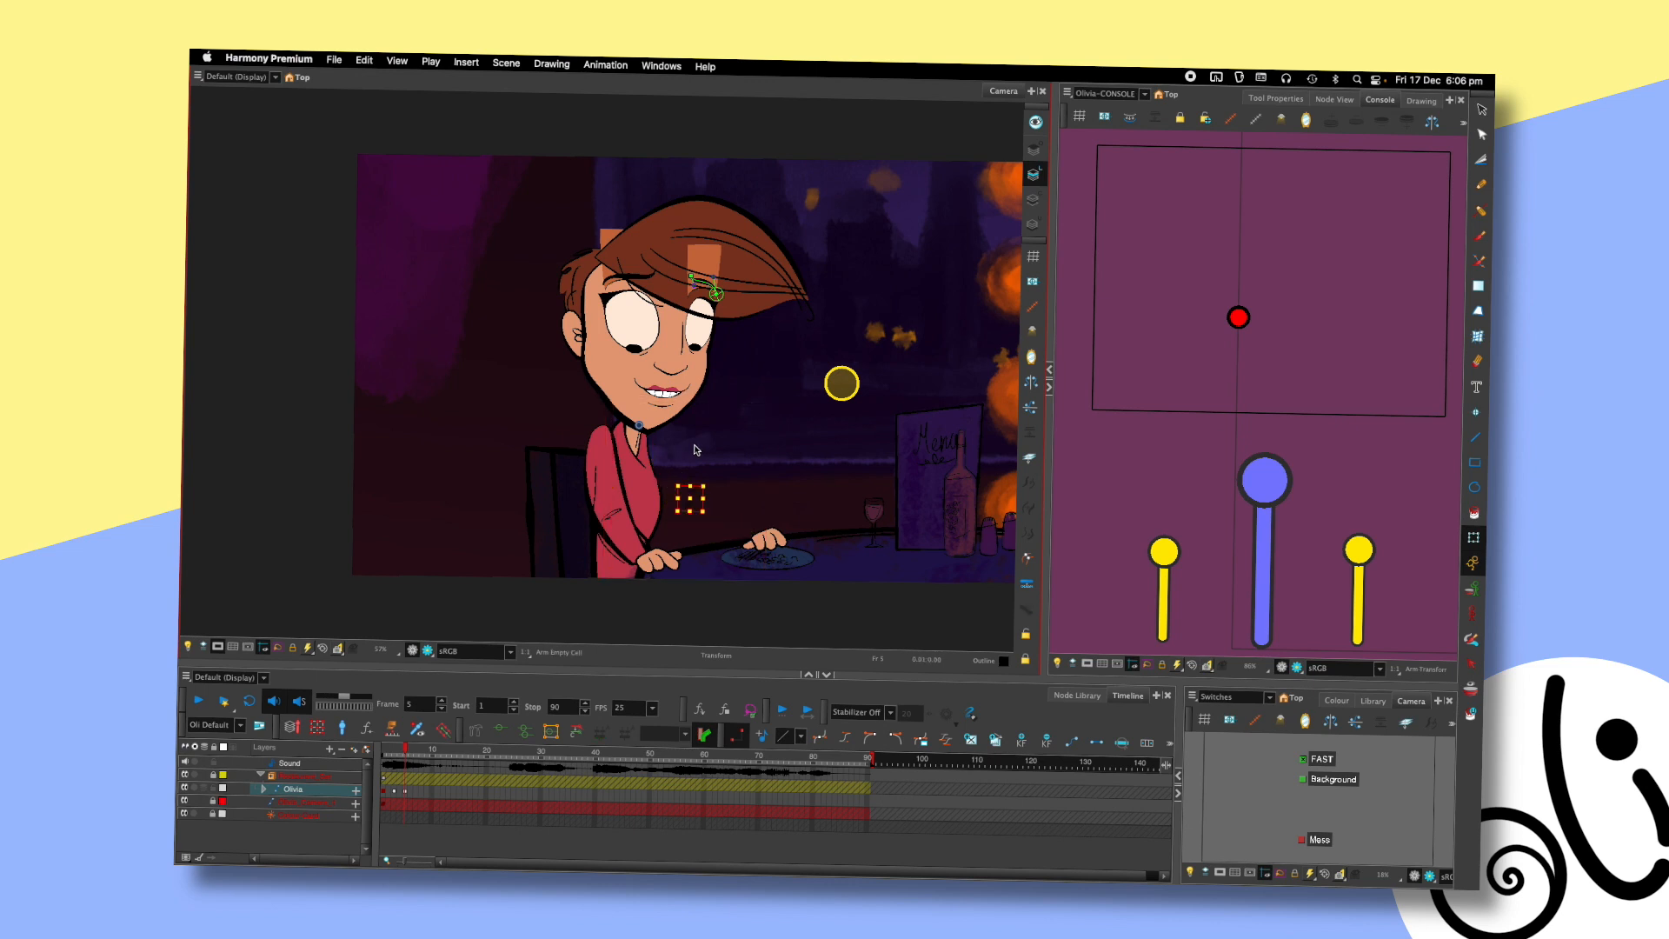
pyautogui.press(',')
pyautogui.press('.')
pyautogui.press(',')
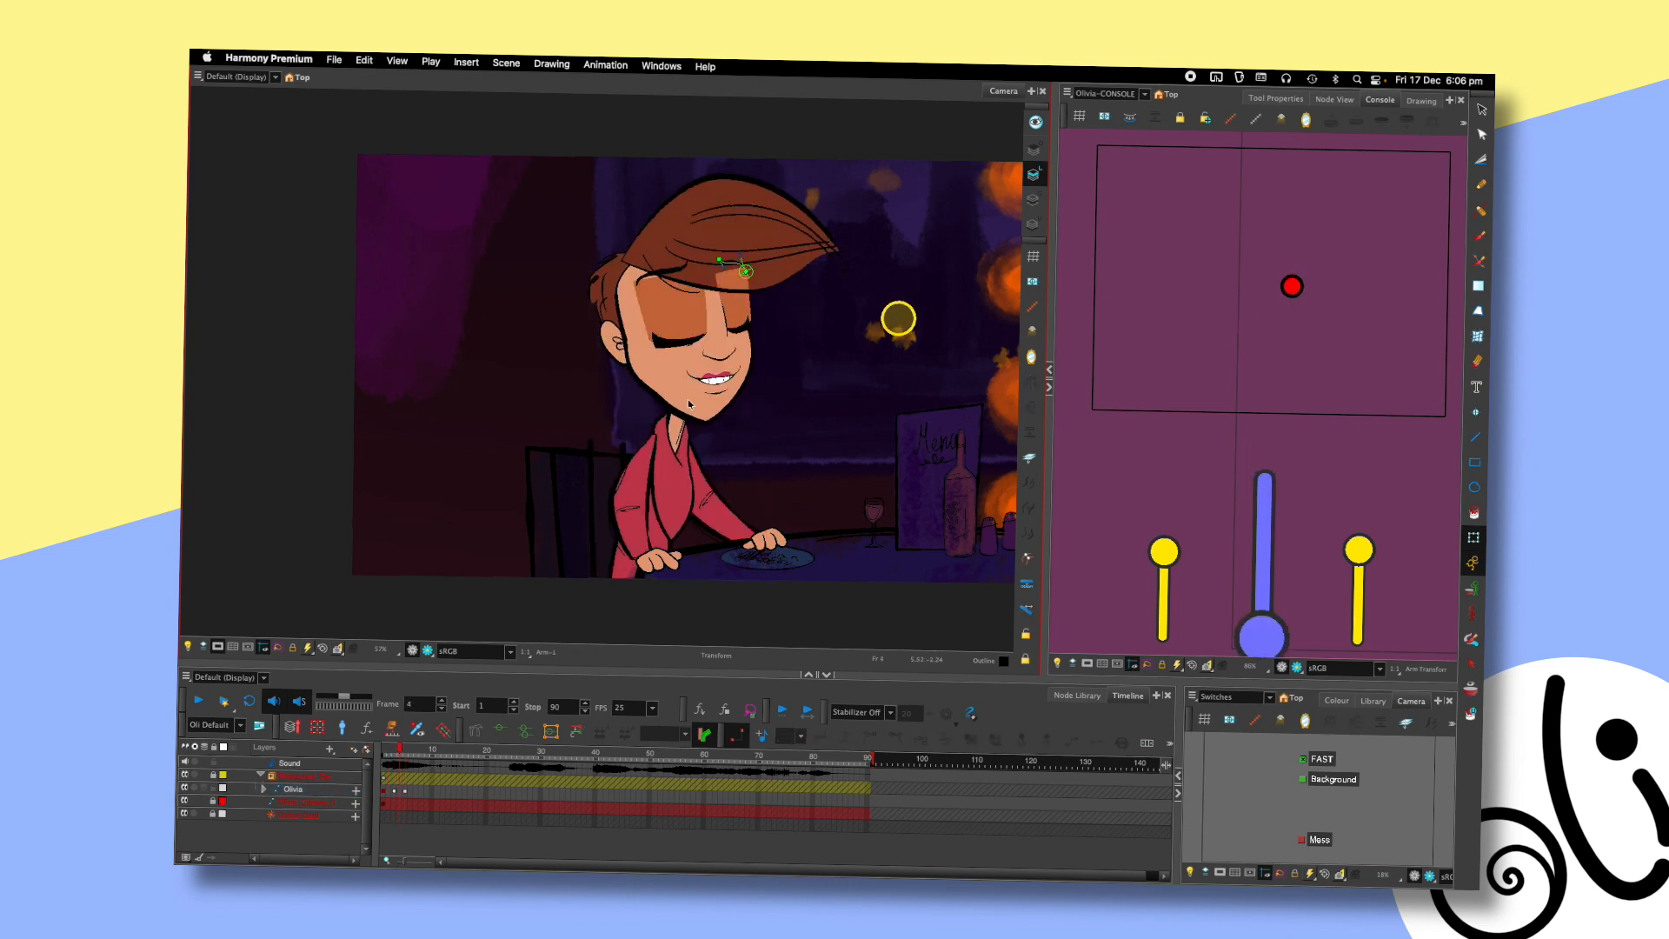
pyautogui.press('.')
# - Nudge Olivia's head slightly downward on frame 5 with its round yellow controller
pyautogui.click(847, 382)
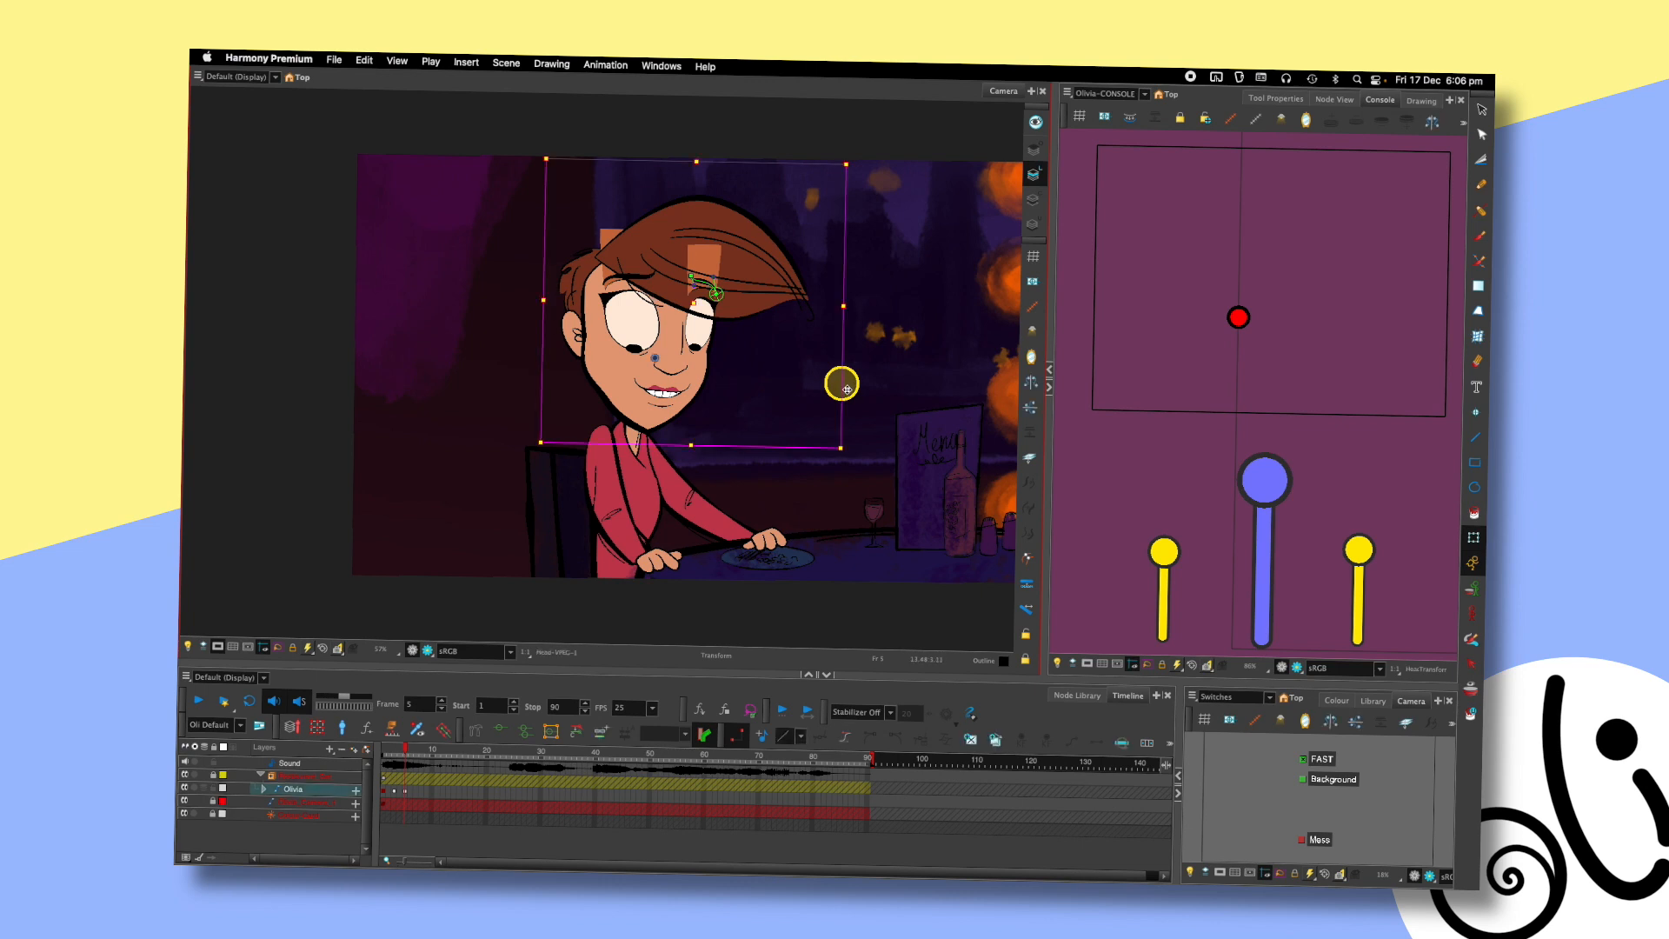
pyautogui.hotkey('shift', 'c')
pyautogui.click(885, 361)
pyautogui.click(851, 385)
pyautogui.moveTo(851, 385); pyautogui.dragTo(850, 391)
pyautogui.click(878, 370)
# - Review the adjusted head turn by stepping through the opening frames and playing the scene
pyautogui.press(',')
pyautogui.press(',')
pyautogui.press(',')
pyautogui.press('.')
pyautogui.press('Return')
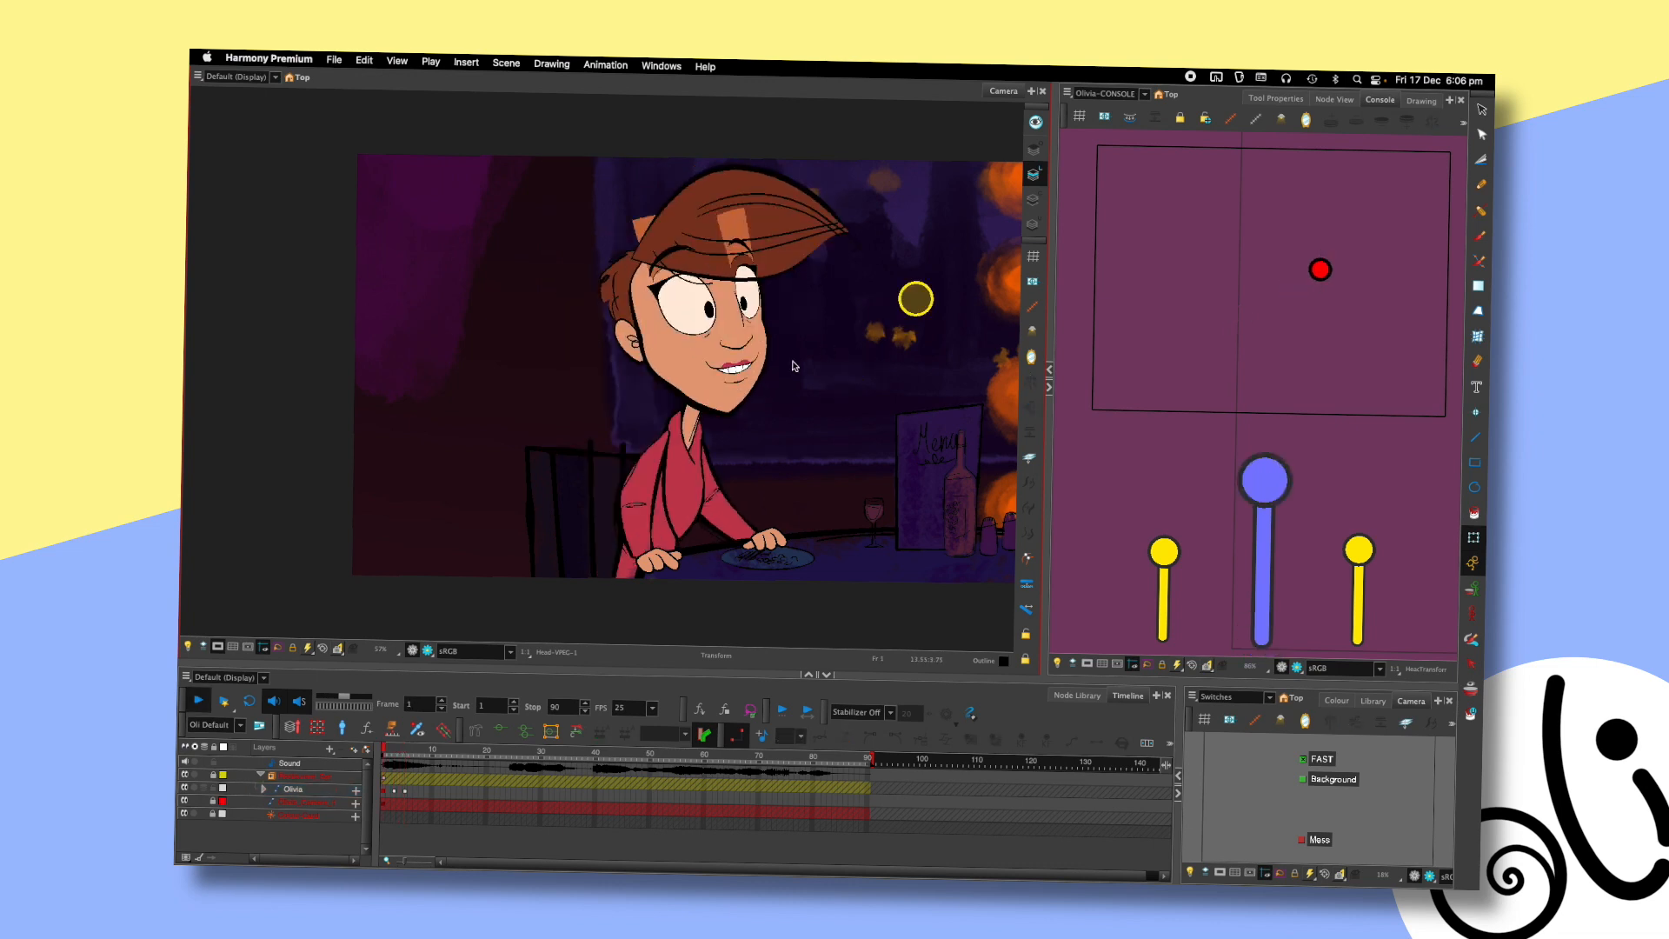
pyautogui.press('Return')
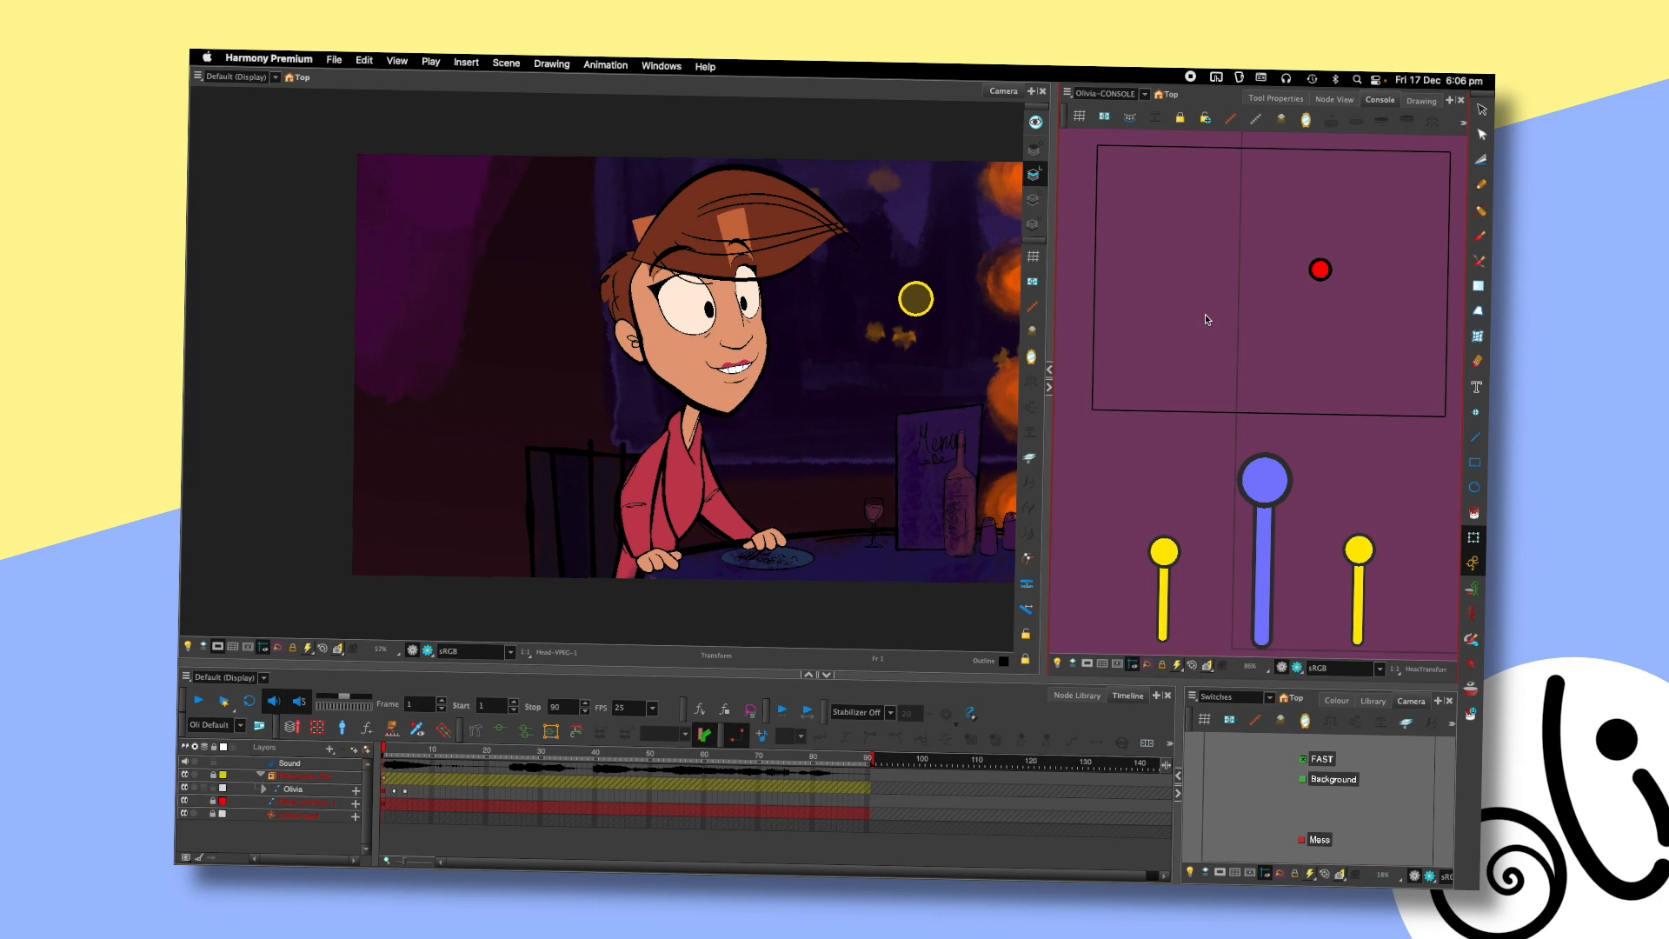
pyautogui.press('Return')
# - Shift both of Olivia's pupils slightly forward along the lower edge of her eyes on frame 5, and compare with the earlier frames
pyautogui.moveTo(402, 747); pyautogui.dragTo(402, 746)
pyautogui.scroll(4, 704, 348)
pyautogui.click(687, 410)
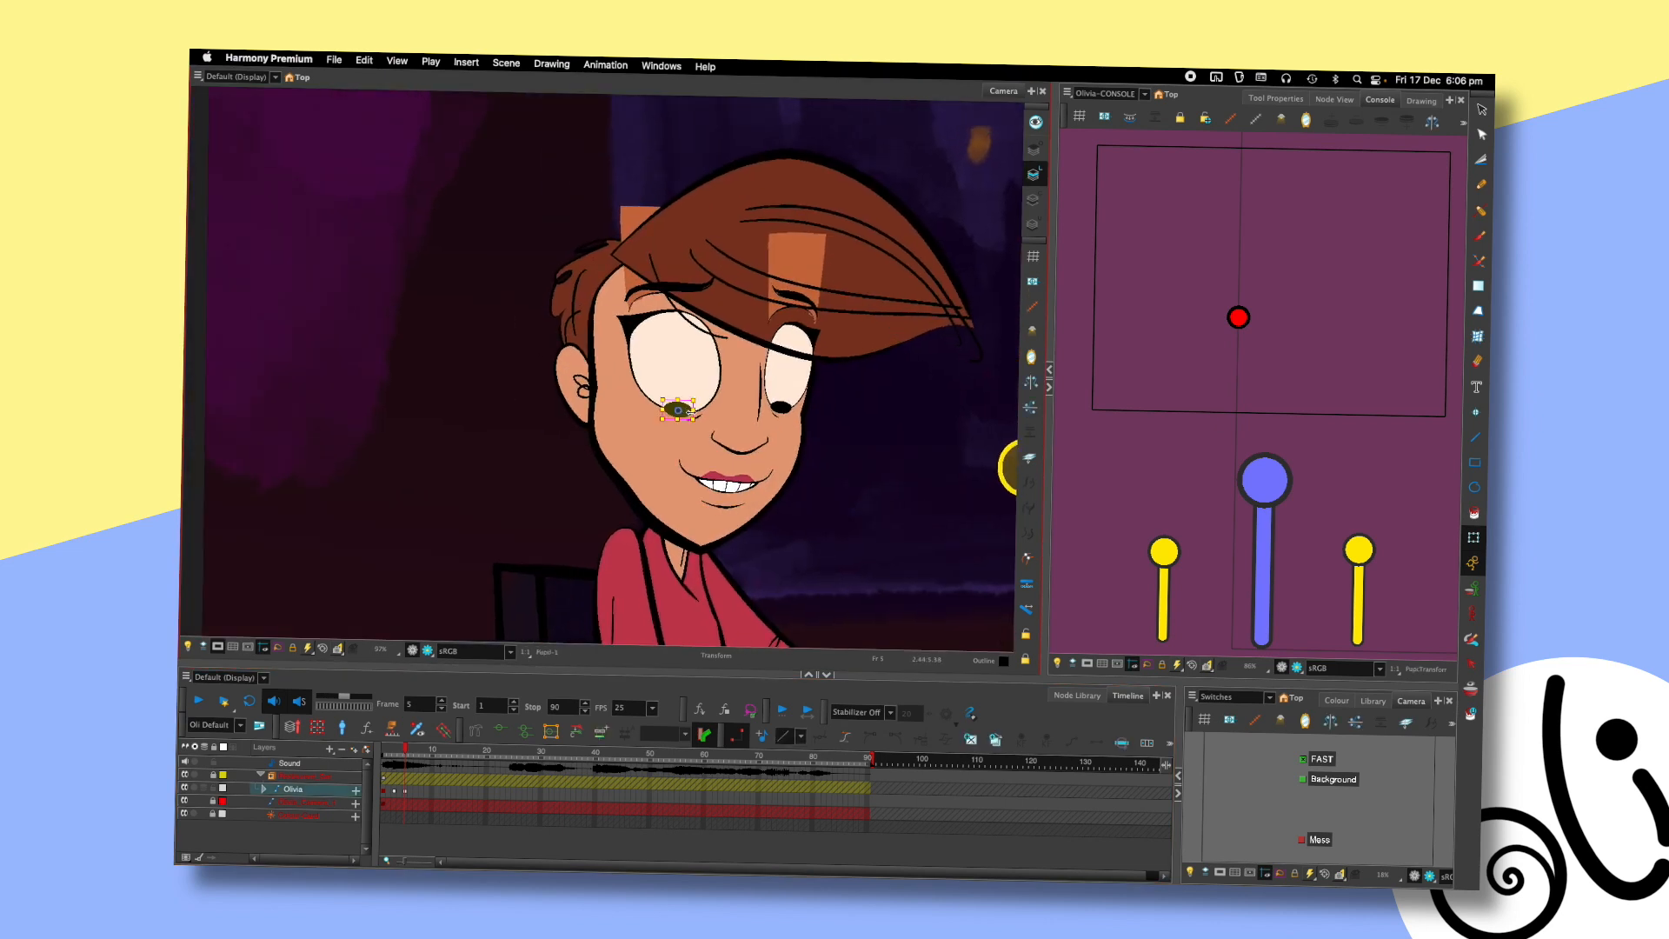
pyautogui.moveTo(699, 394); pyautogui.dragTo(794, 402)
pyautogui.click(786, 406)
pyautogui.press('Escape')
pyautogui.press(',')
pyautogui.press(',')
pyautogui.press(',')
pyautogui.press('.')
pyautogui.press('.')
pyautogui.press('.')
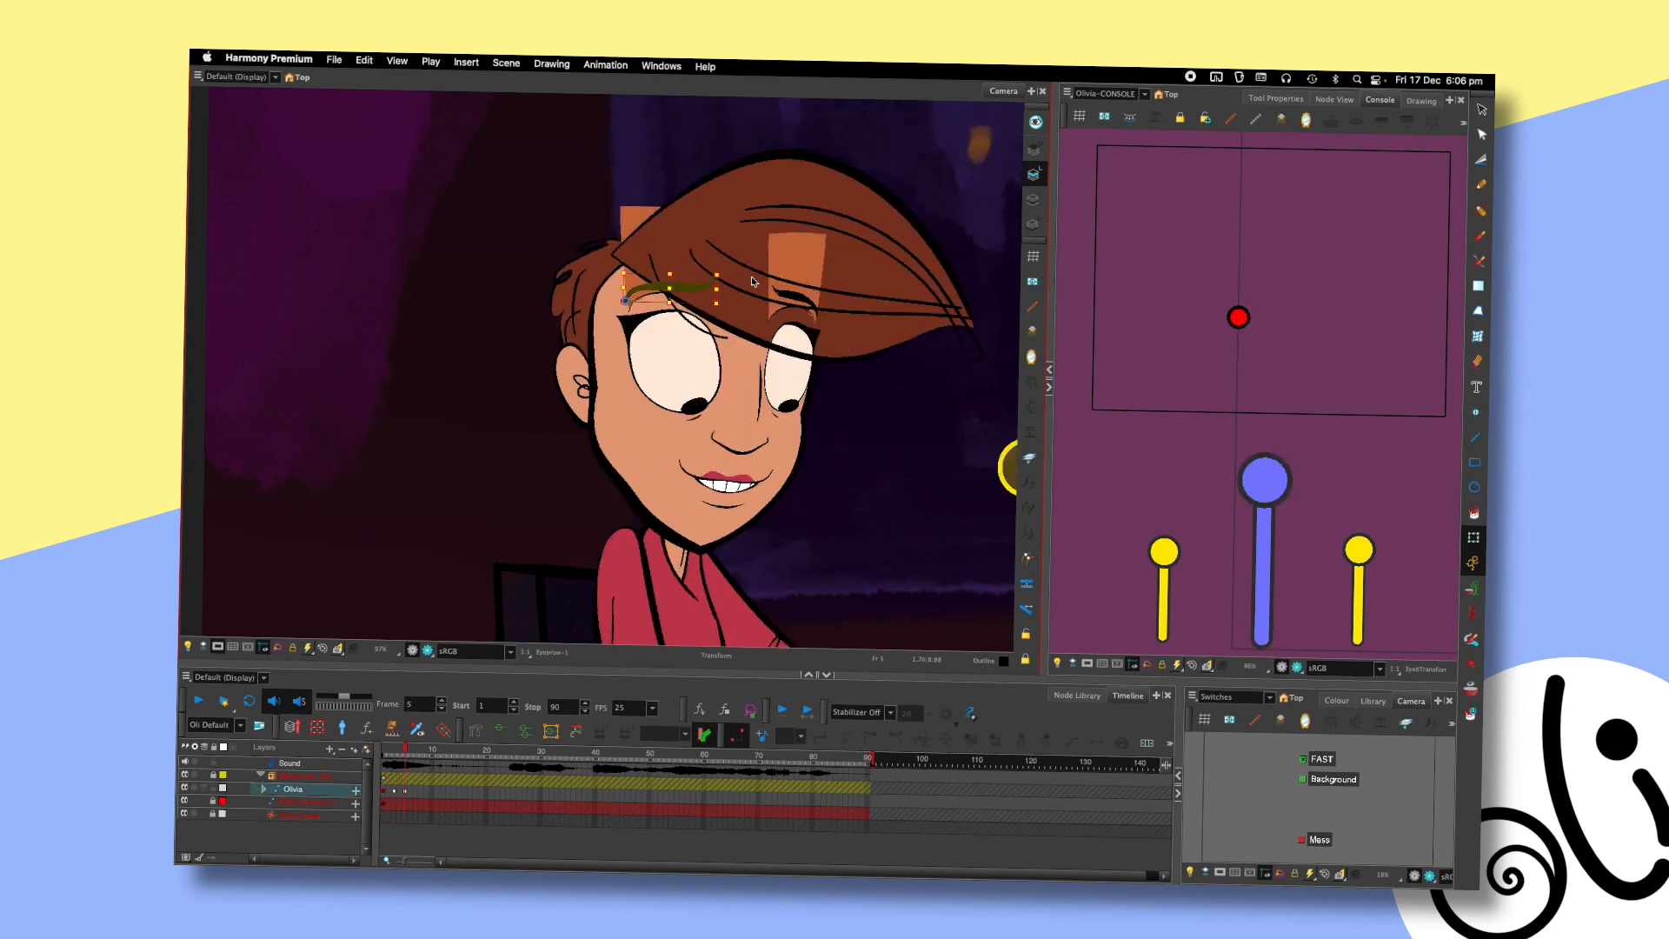
# - Lower the inner end of Olivia's near eyebrow on frame 5 by reshaping its deformation curve
pyautogui.click(710, 263)
pyautogui.click(686, 276)
pyautogui.moveTo(687, 276); pyautogui.dragTo(685, 293)
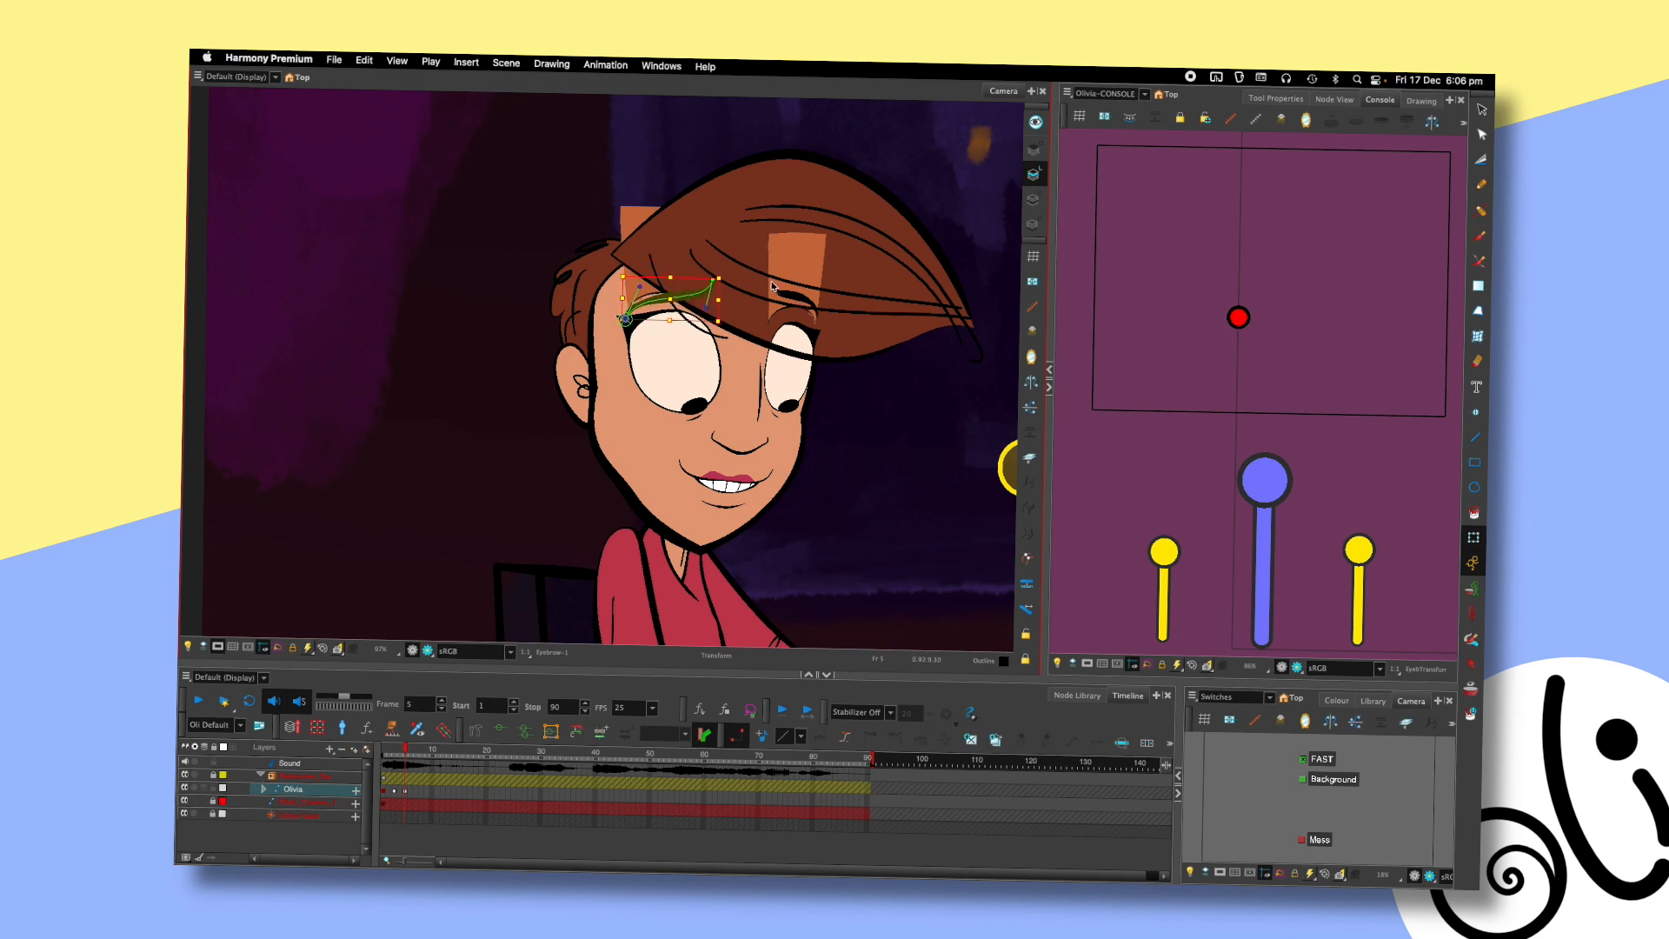
pyautogui.press('super+z')
pyautogui.click(831, 364)
pyautogui.moveTo(712, 262); pyautogui.dragTo(712, 276)
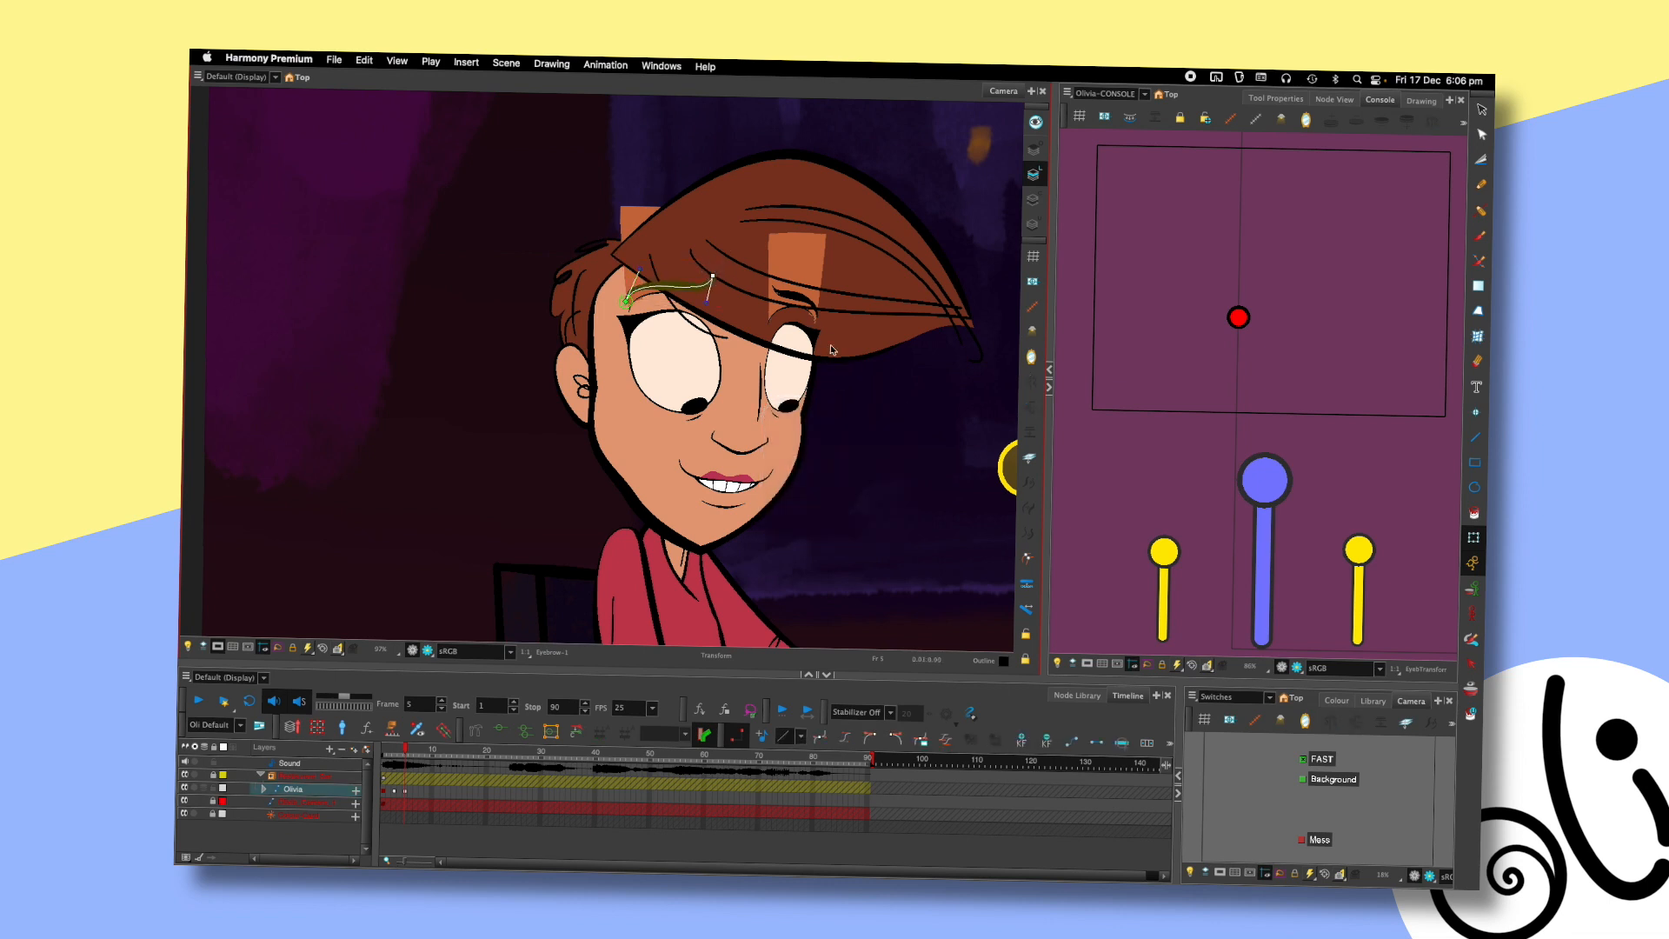
# - Bring up the green mouth controls in Olivia's console and lower the blue slider on frame 5 to turn her mouth into a frown
pyautogui.scroll(-2, 861, 361)
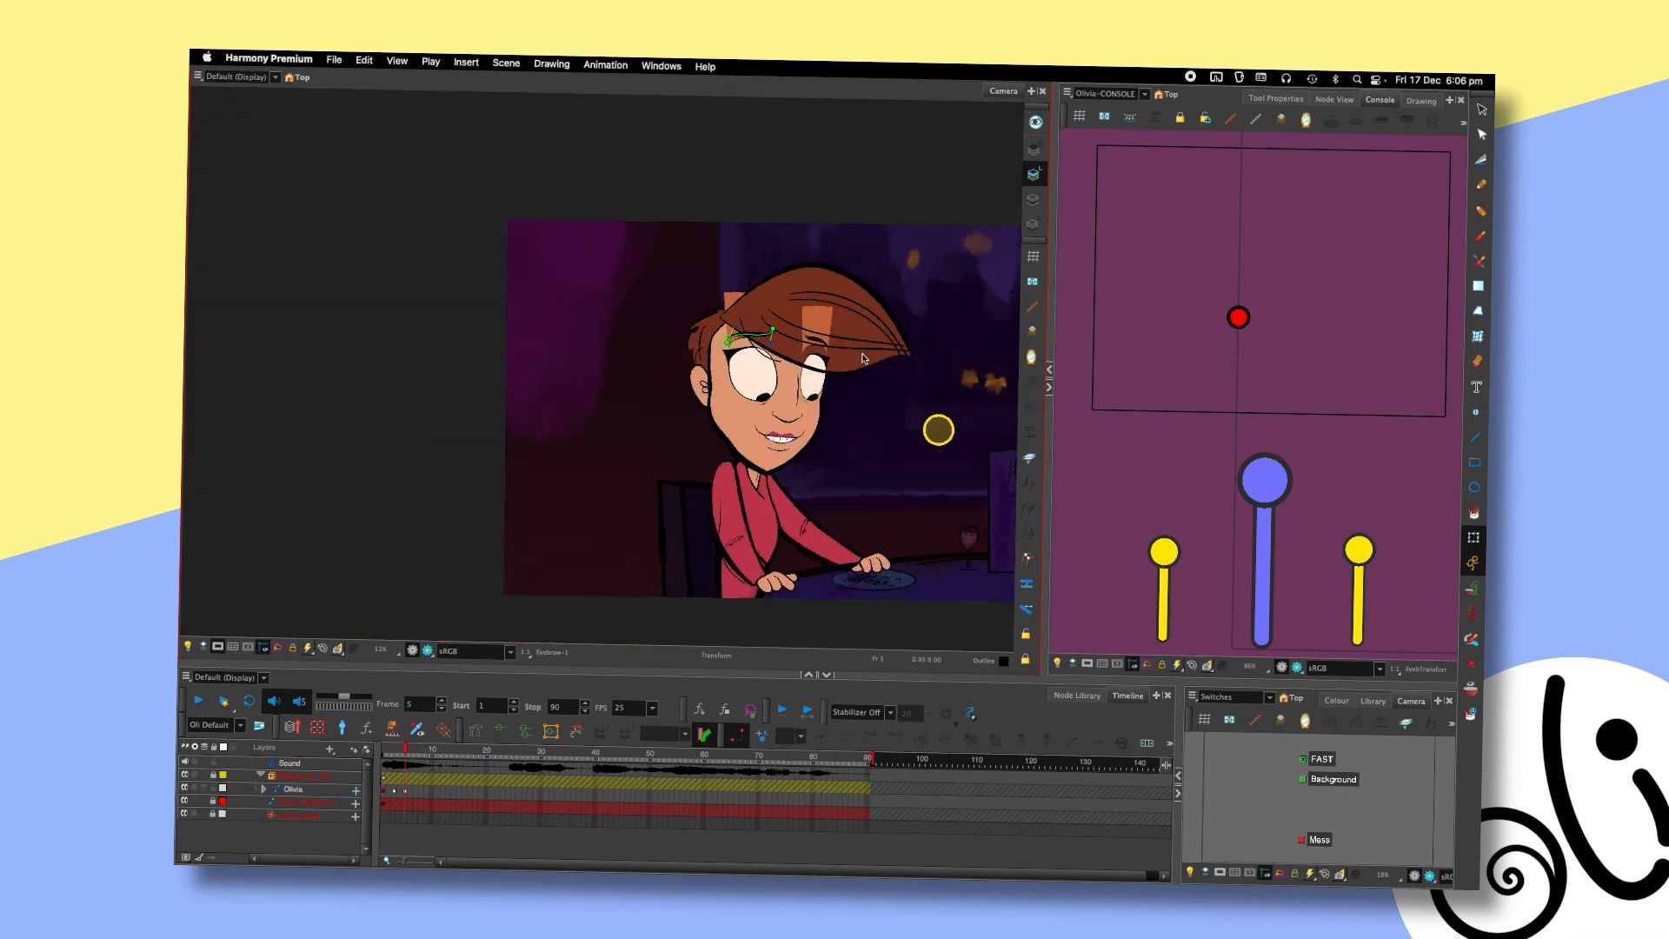
pyautogui.moveTo(1336, 294); pyautogui.dragTo(955, 258)
pyautogui.moveTo(1243, 320); pyautogui.dragTo(1038, 313)
pyautogui.moveTo(1190, 214); pyautogui.dragTo(1170, 405)
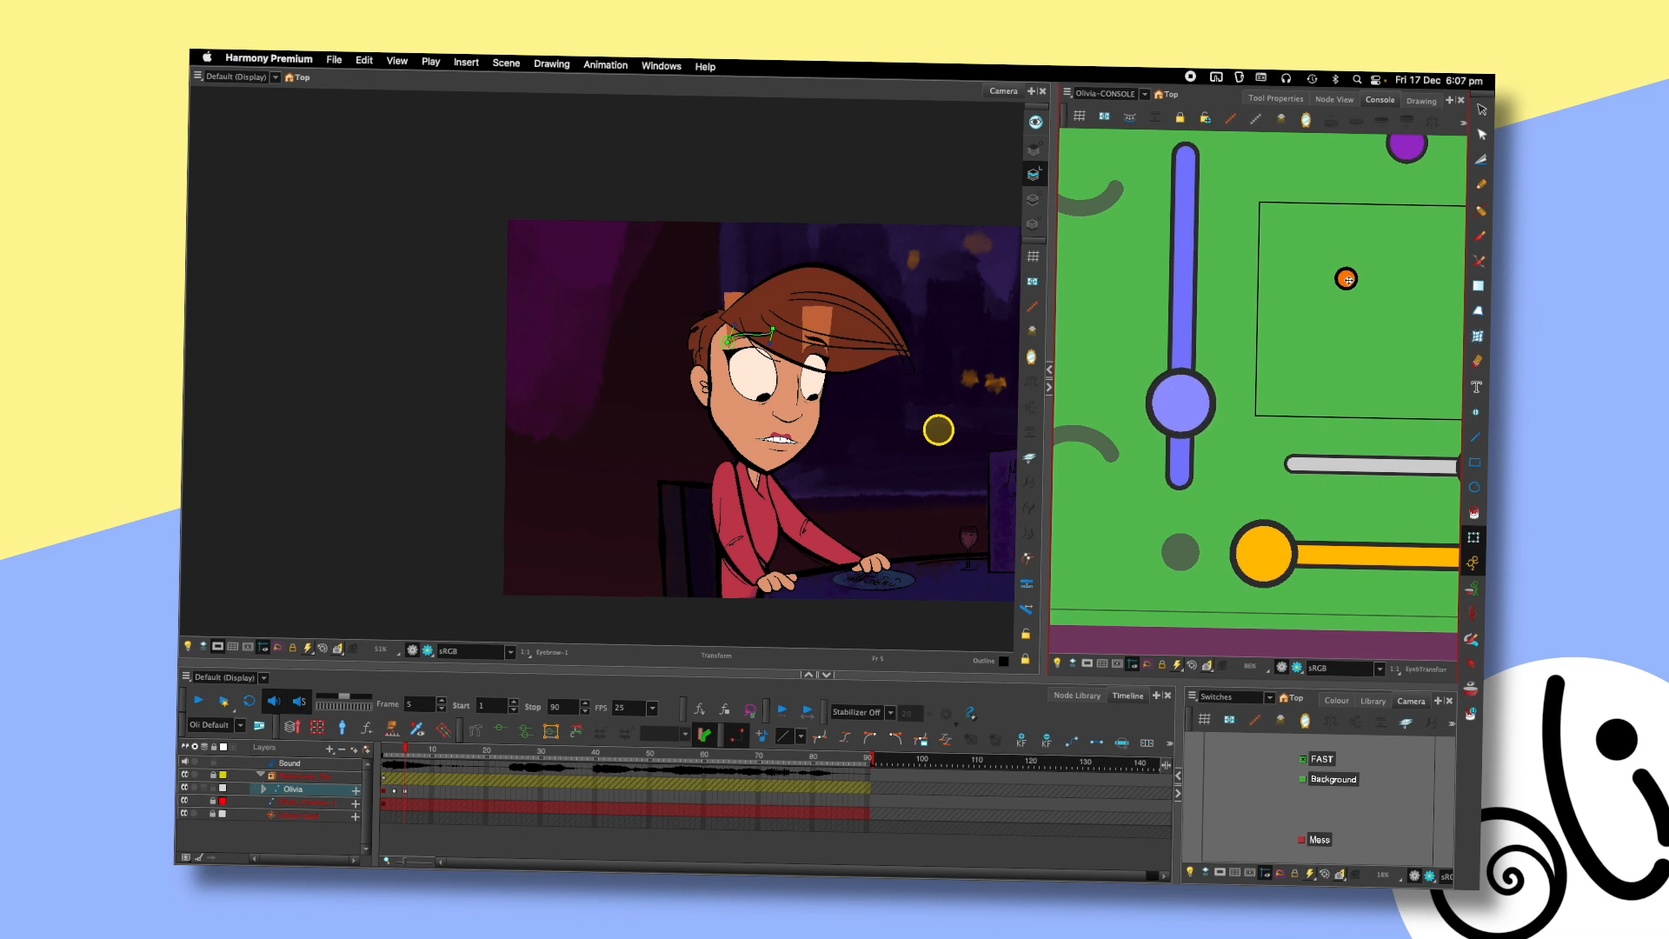
# - Move the mouth-shape dot to the upper-left corner of its square on frame 1, and compare the mouth across the first five frames
pyautogui.press(',')
pyautogui.press(',')
pyautogui.press(',')
pyautogui.press(',')
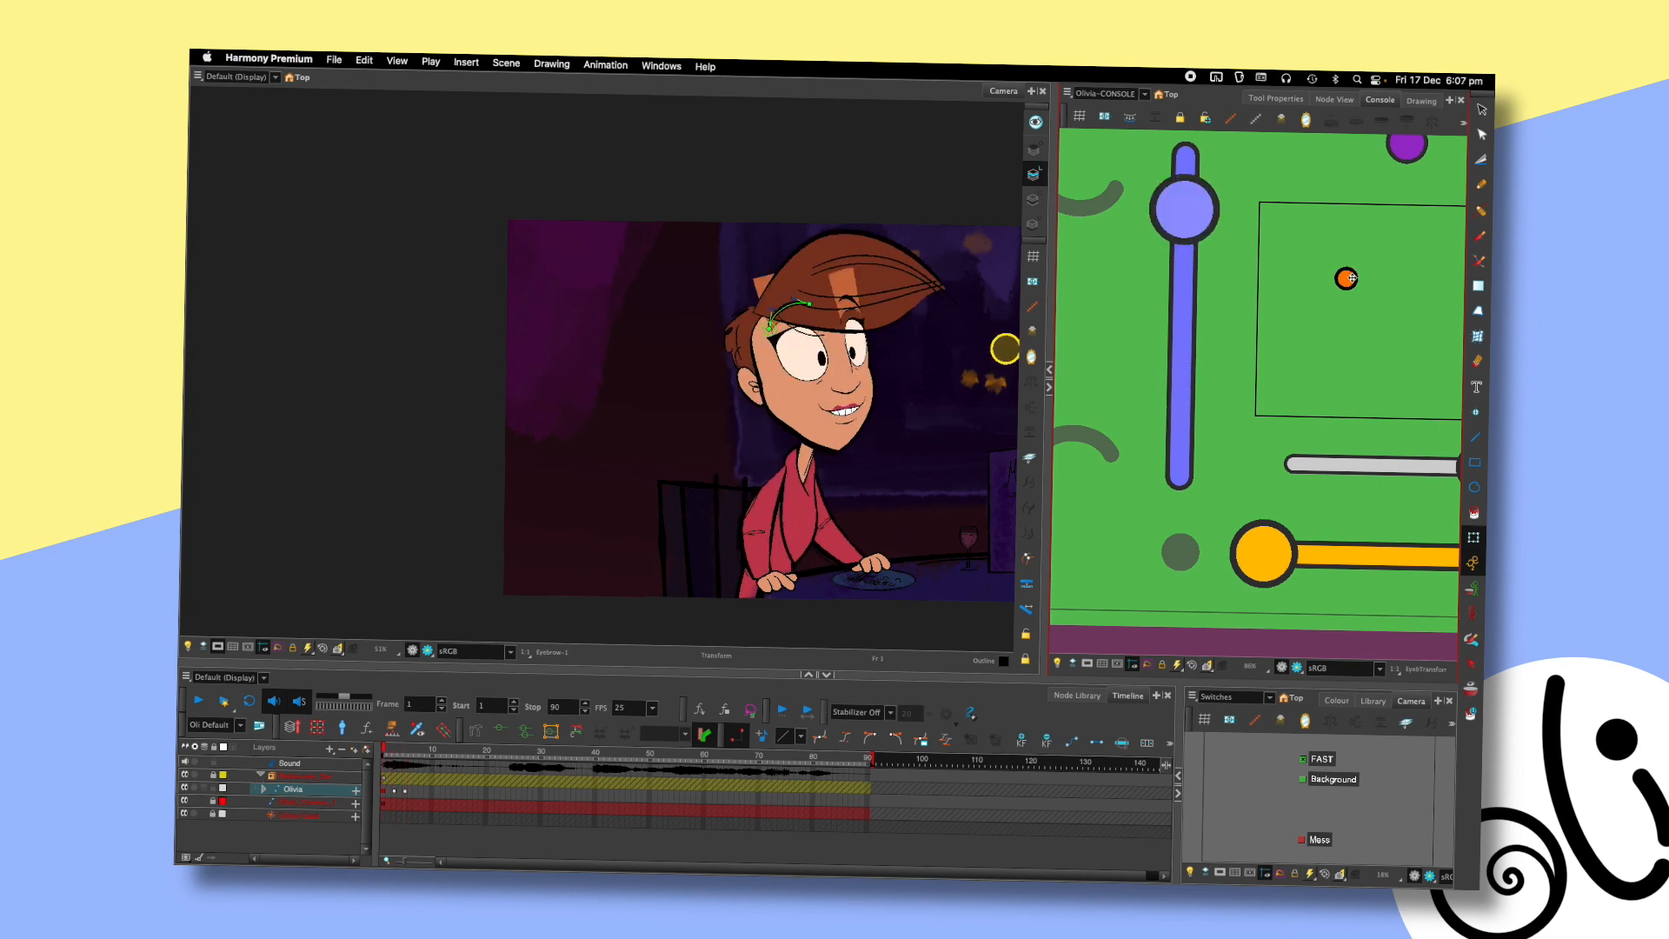
pyautogui.moveTo(1350, 278); pyautogui.dragTo(1258, 201)
pyautogui.press('.')
pyautogui.press('.')
pyautogui.press('.')
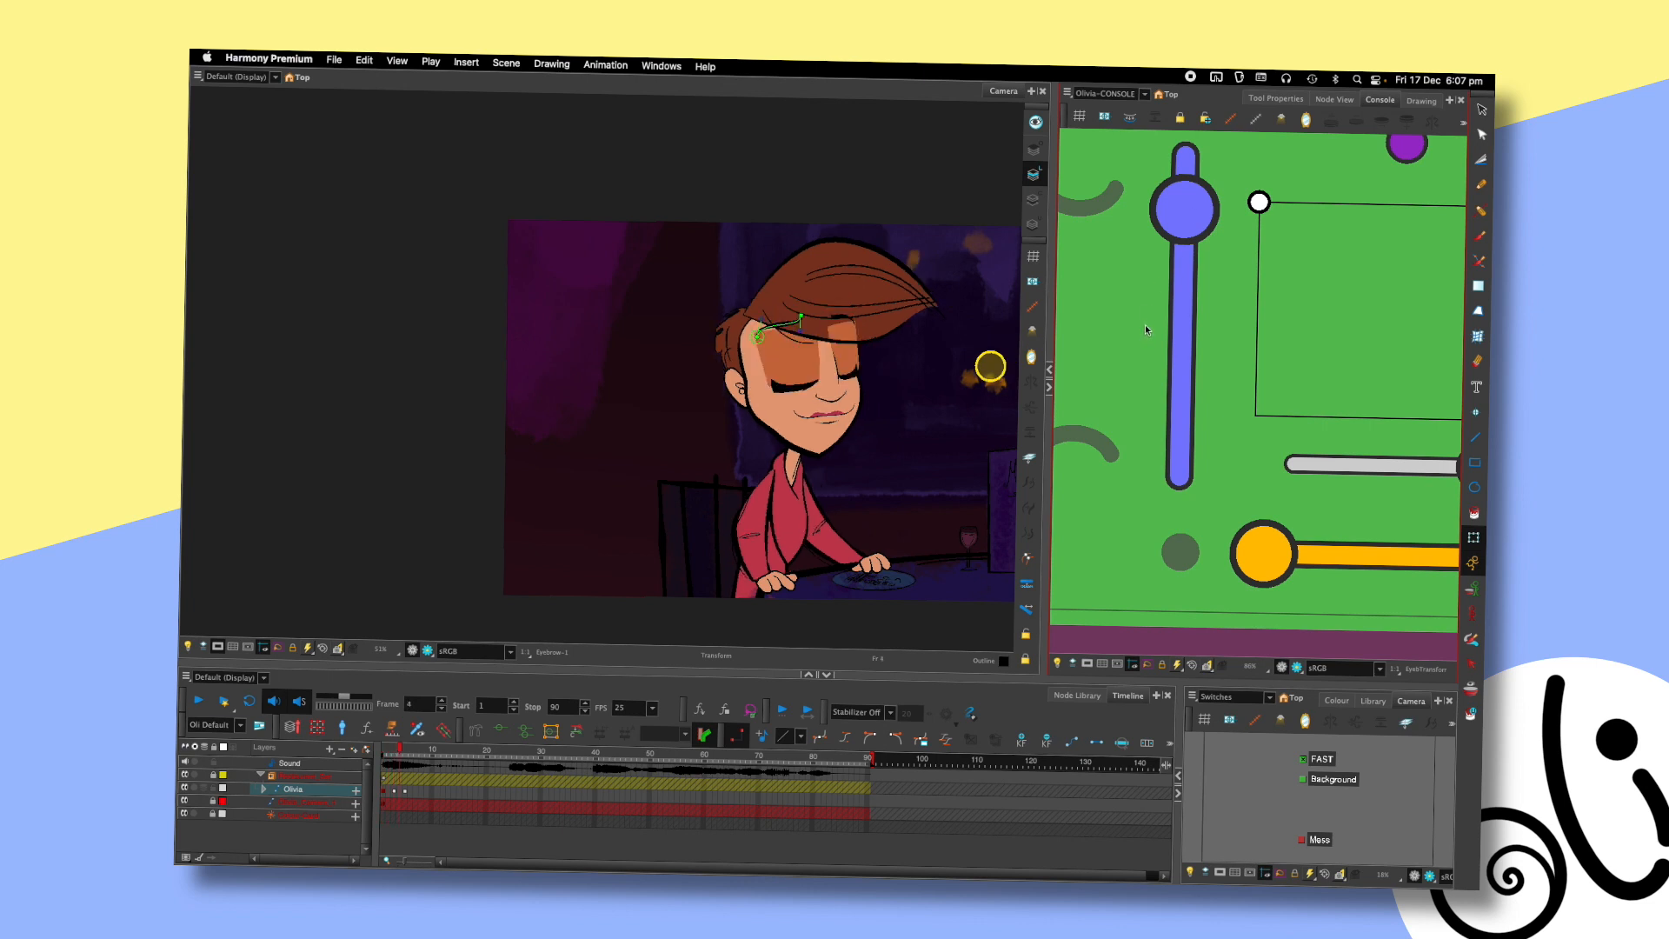
pyautogui.press(',')
pyautogui.press(',')
pyautogui.press('.')
# - Raise the blue mouth slider to about its middle on frame 5 to soften Olivia's frown
pyautogui.click(992, 205)
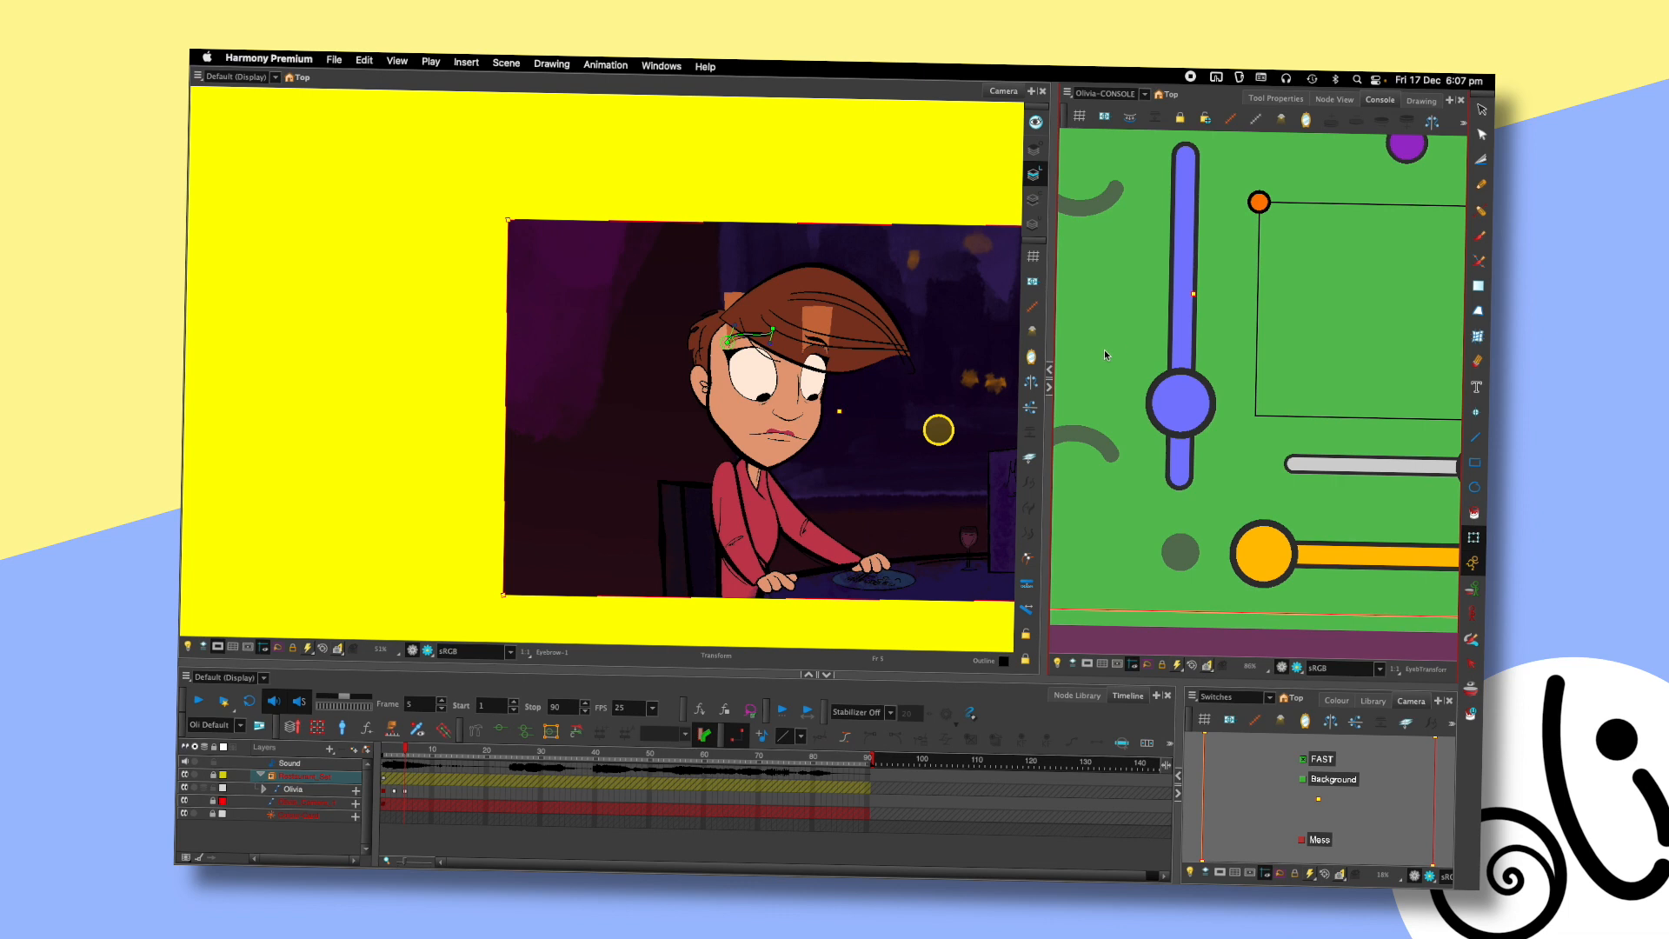
pyautogui.press('Escape')
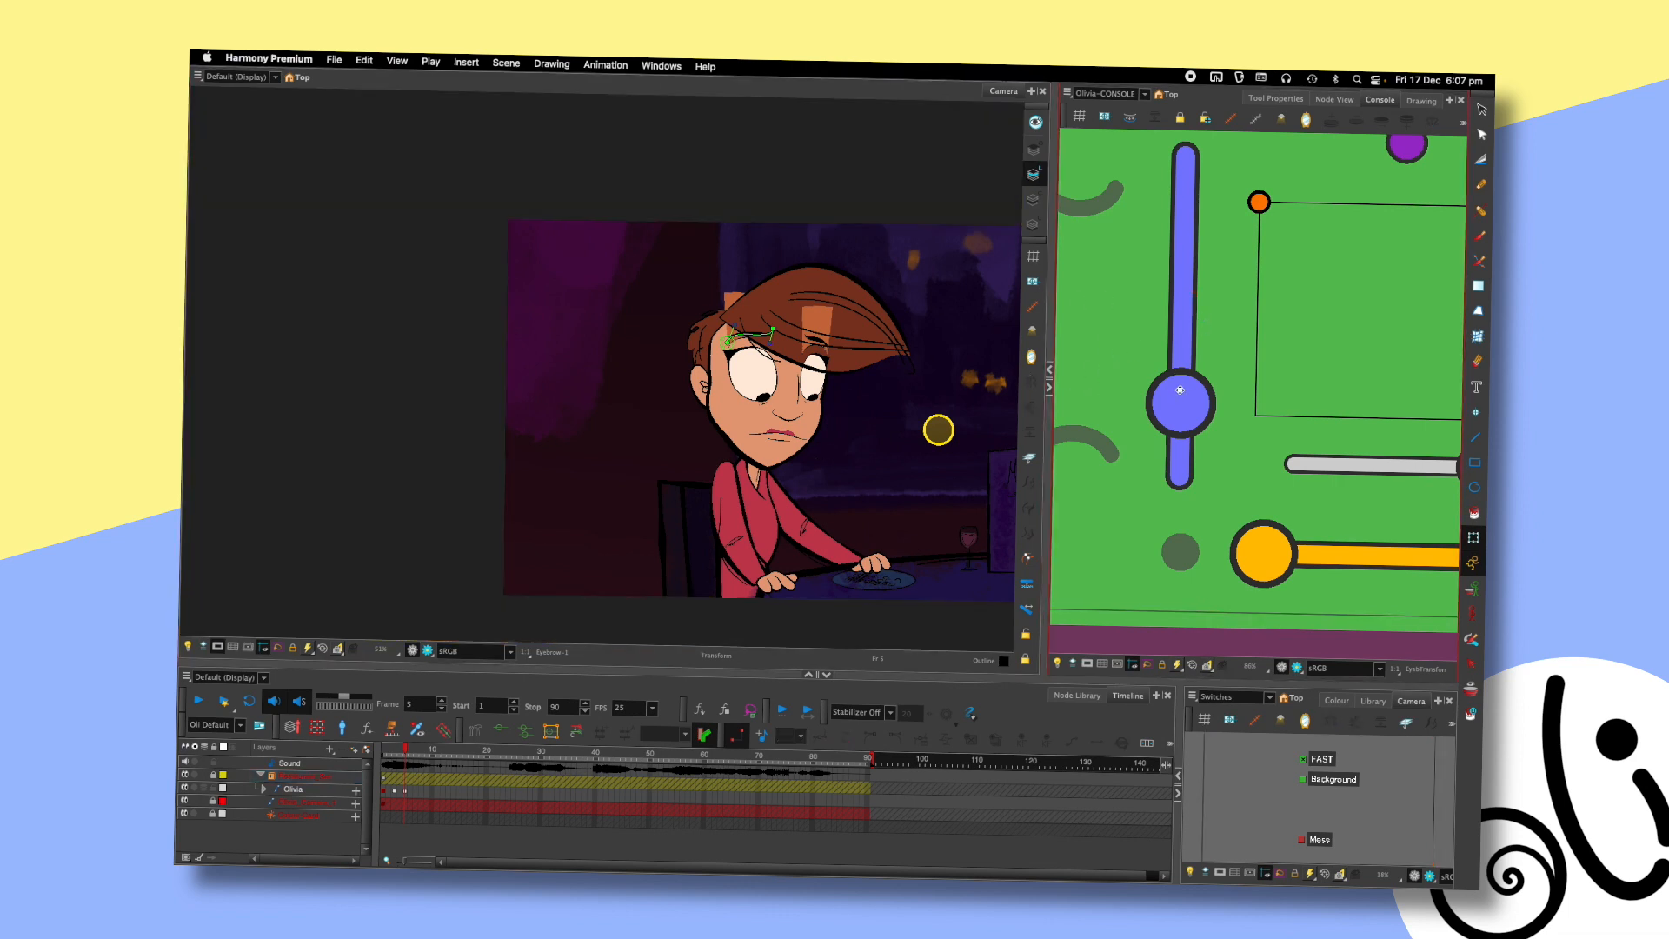
pyautogui.moveTo(1186, 397); pyautogui.dragTo(1181, 333)
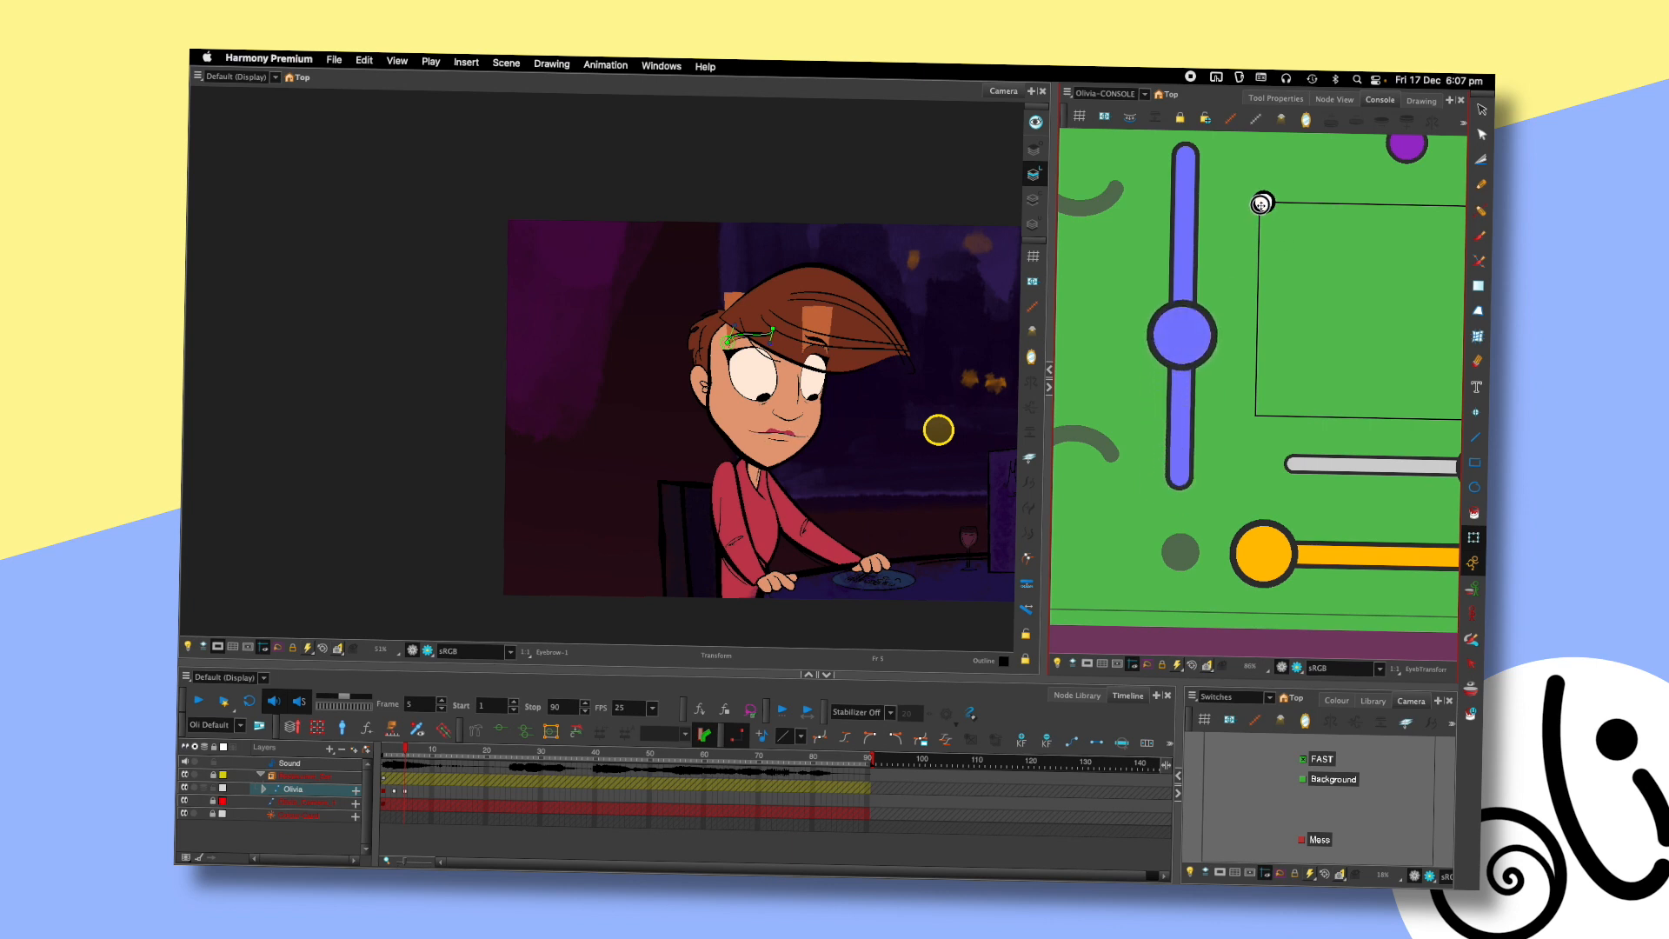
pyautogui.press('super+z')
# - Slide the mouth-shape dot along the upper edge of its square toward the middle on frame 1, and check the mouth up to frame 5
pyautogui.click(388, 752)
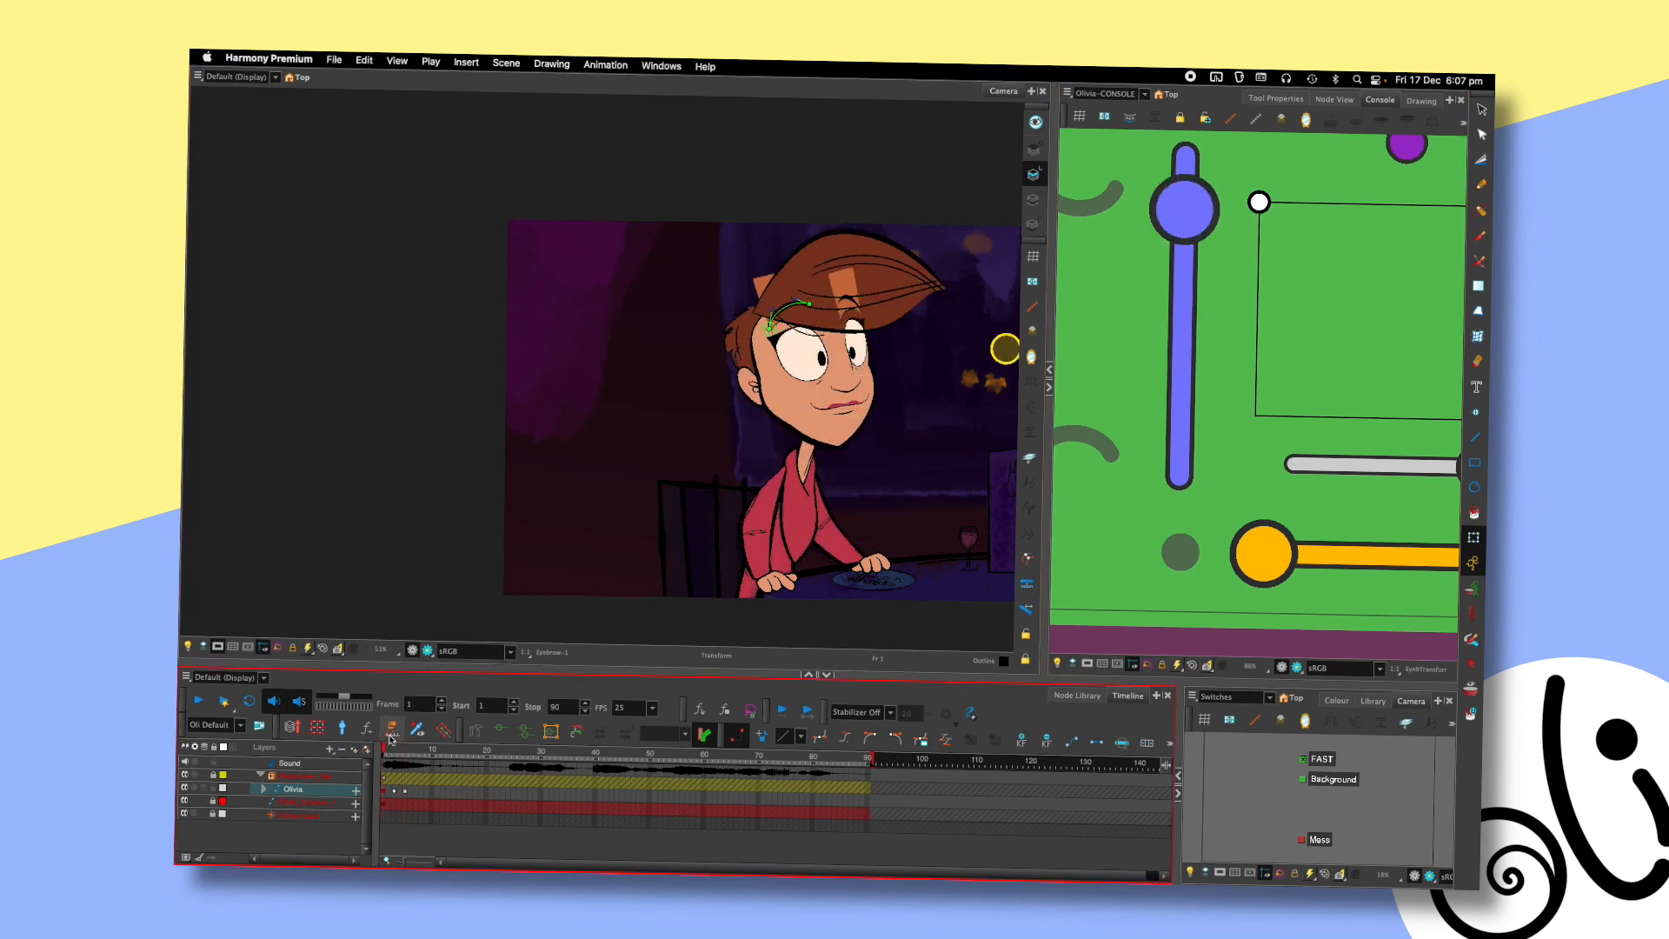
pyautogui.moveTo(1259, 202); pyautogui.dragTo(1361, 203)
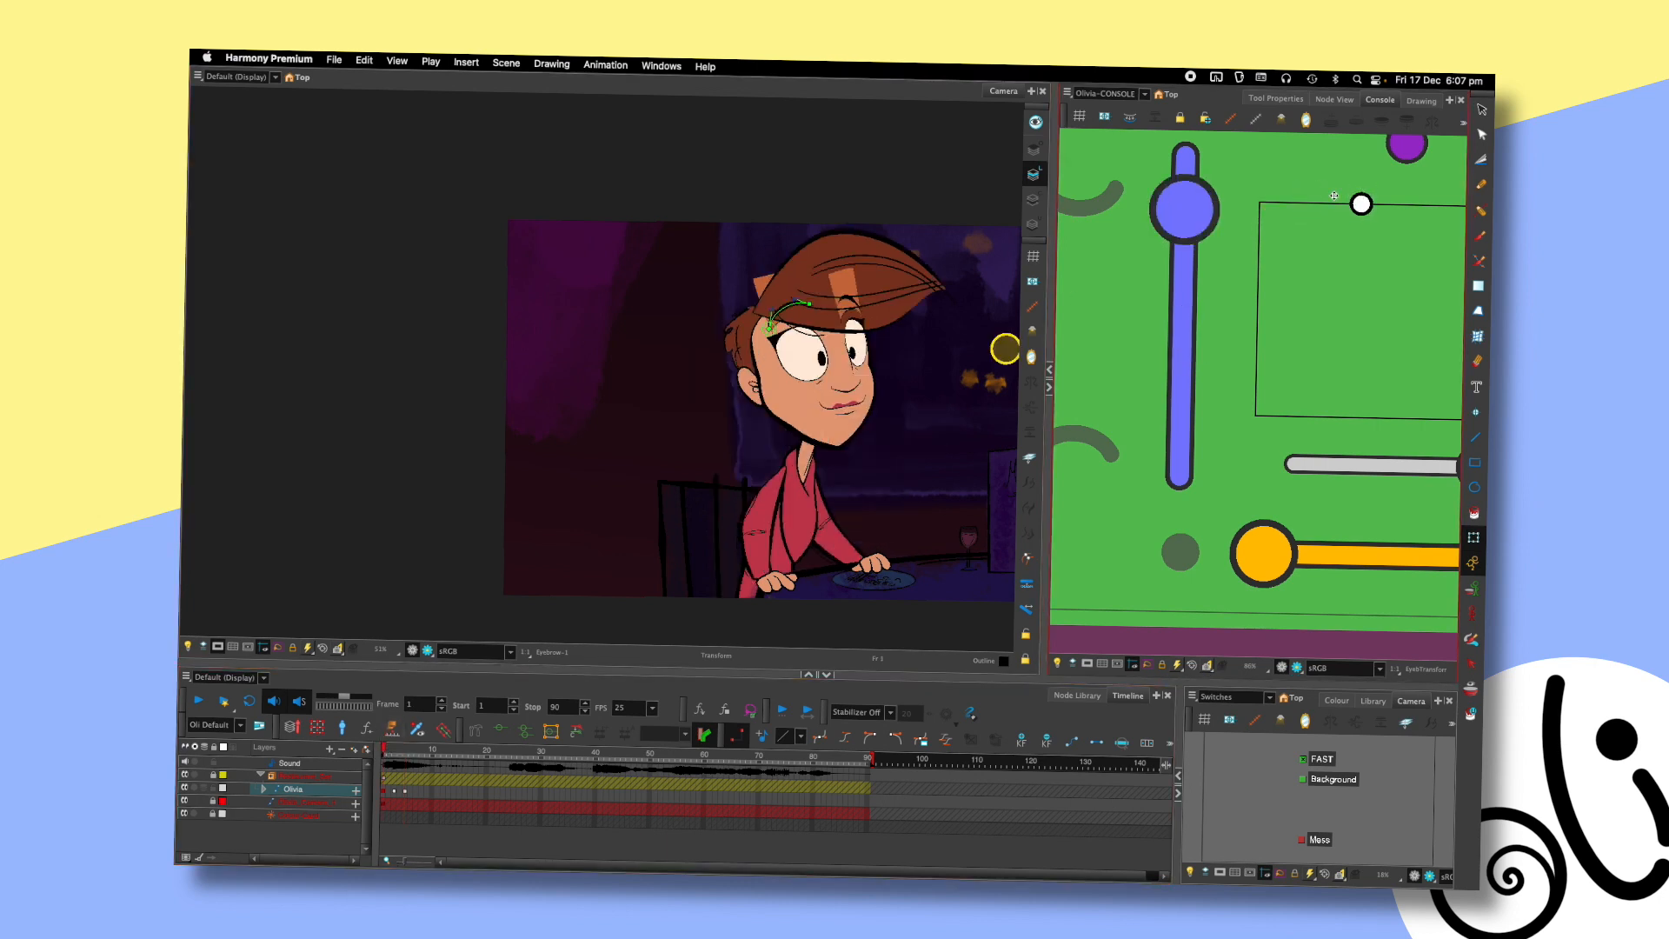
pyautogui.press('.')
pyautogui.press('.')
pyautogui.press('.')
pyautogui.press('.')
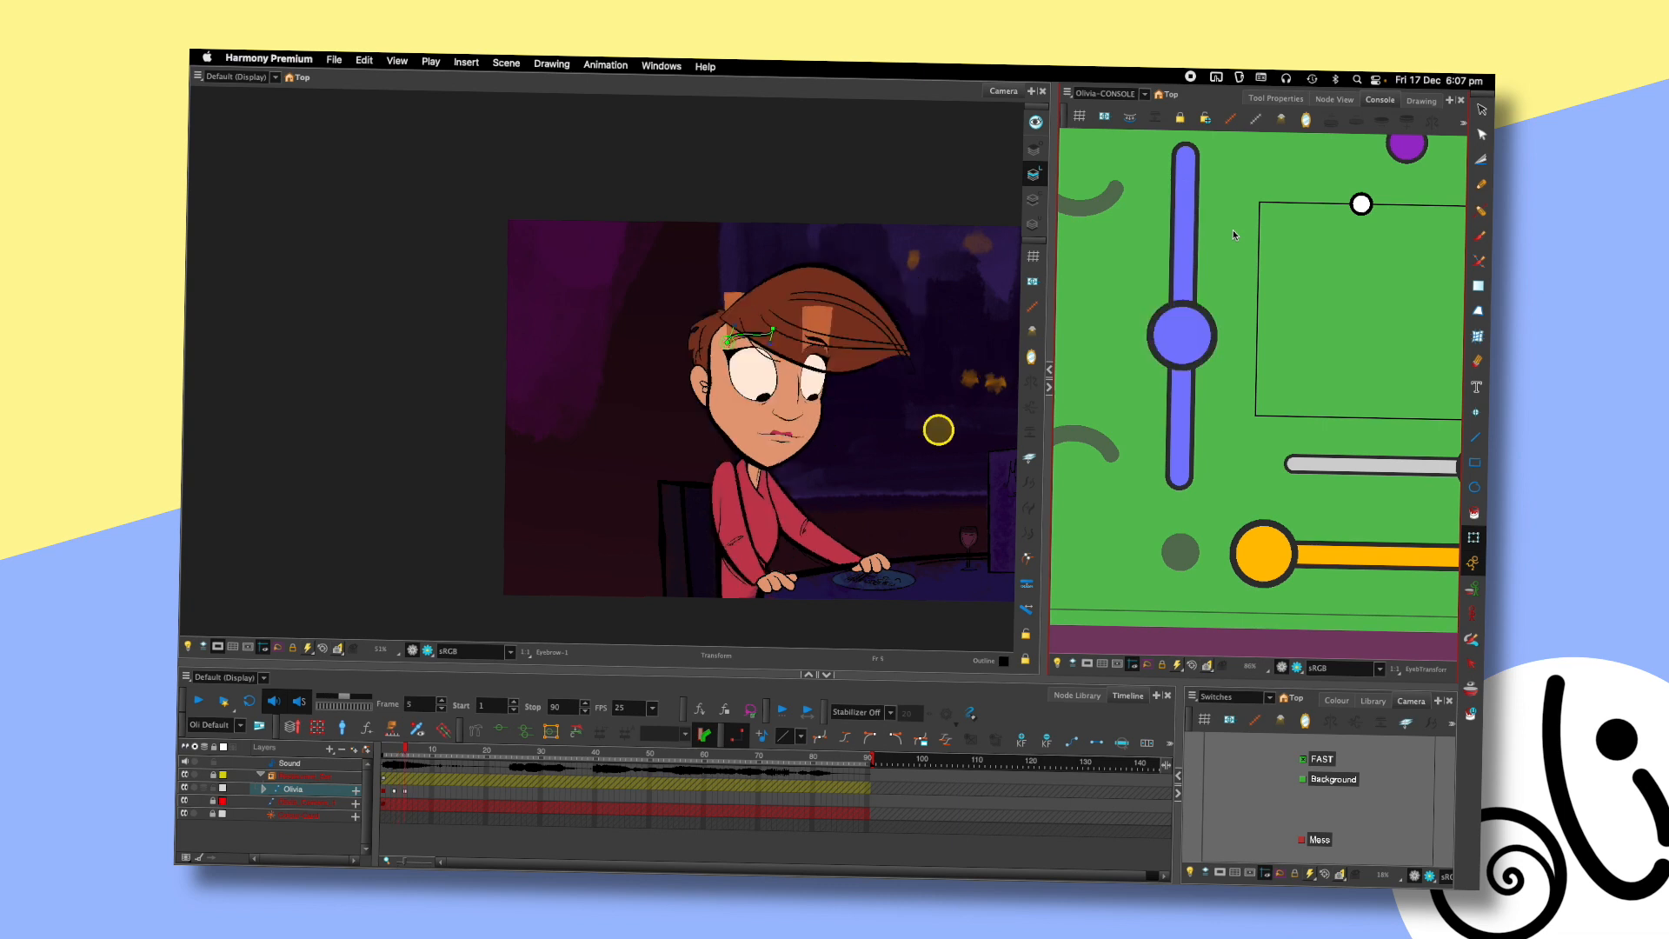
# - Examine Olivia's pupils and face up close on frame 5, and replay the animation from the start
pyautogui.scroll(3, 833, 402)
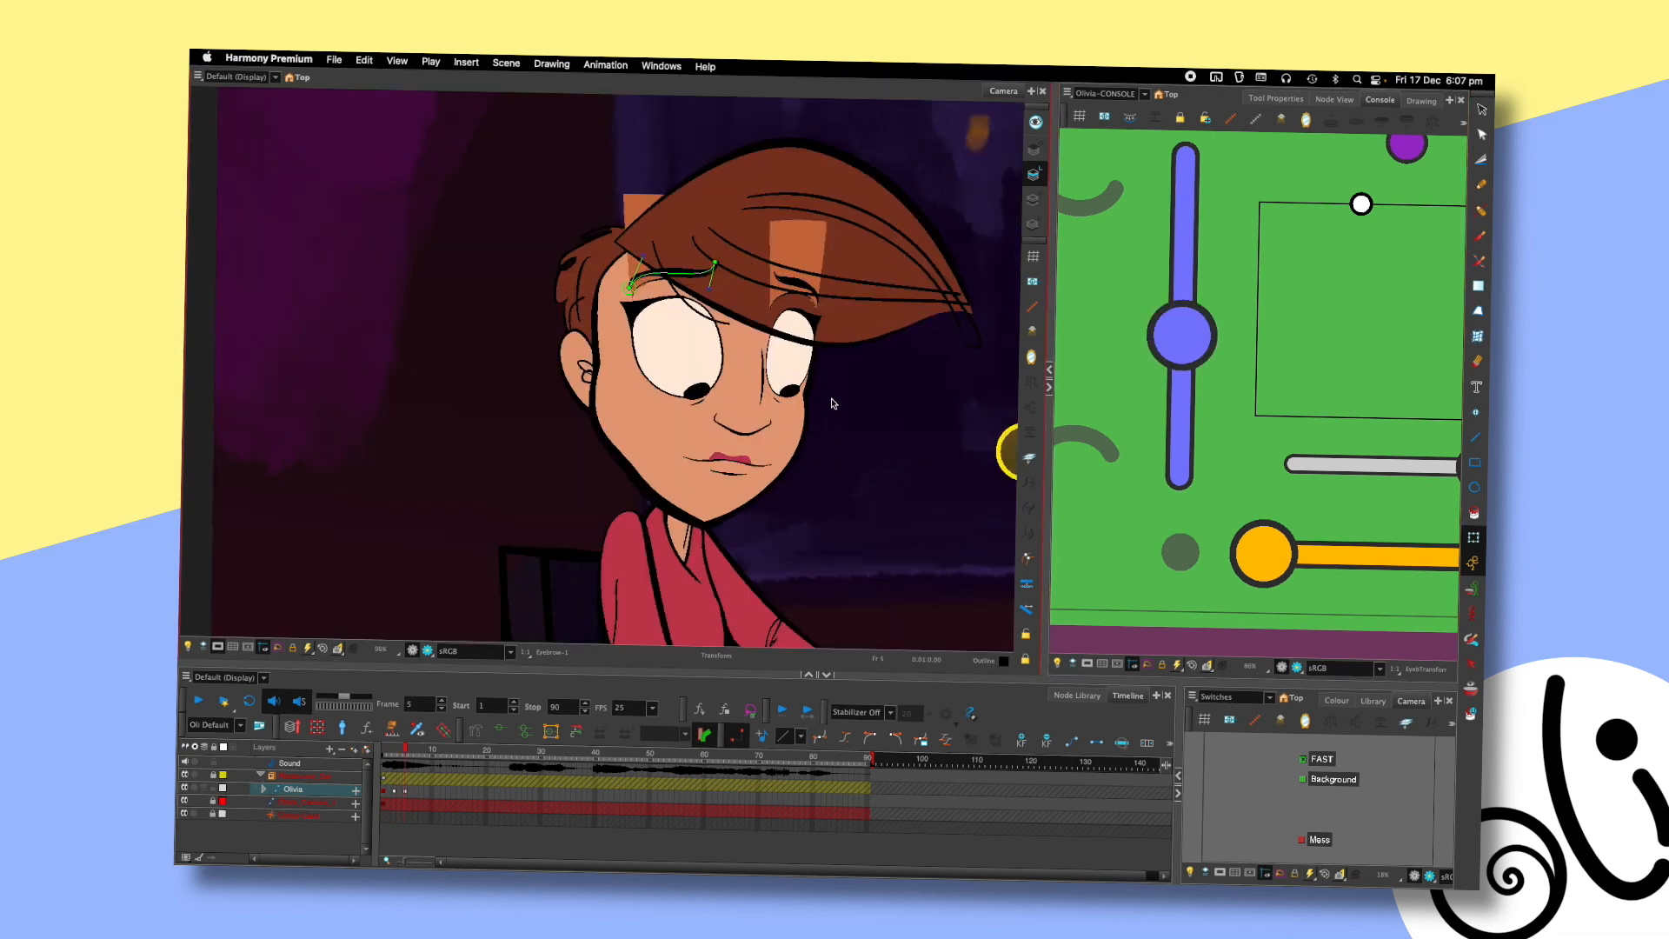
pyautogui.click(789, 391)
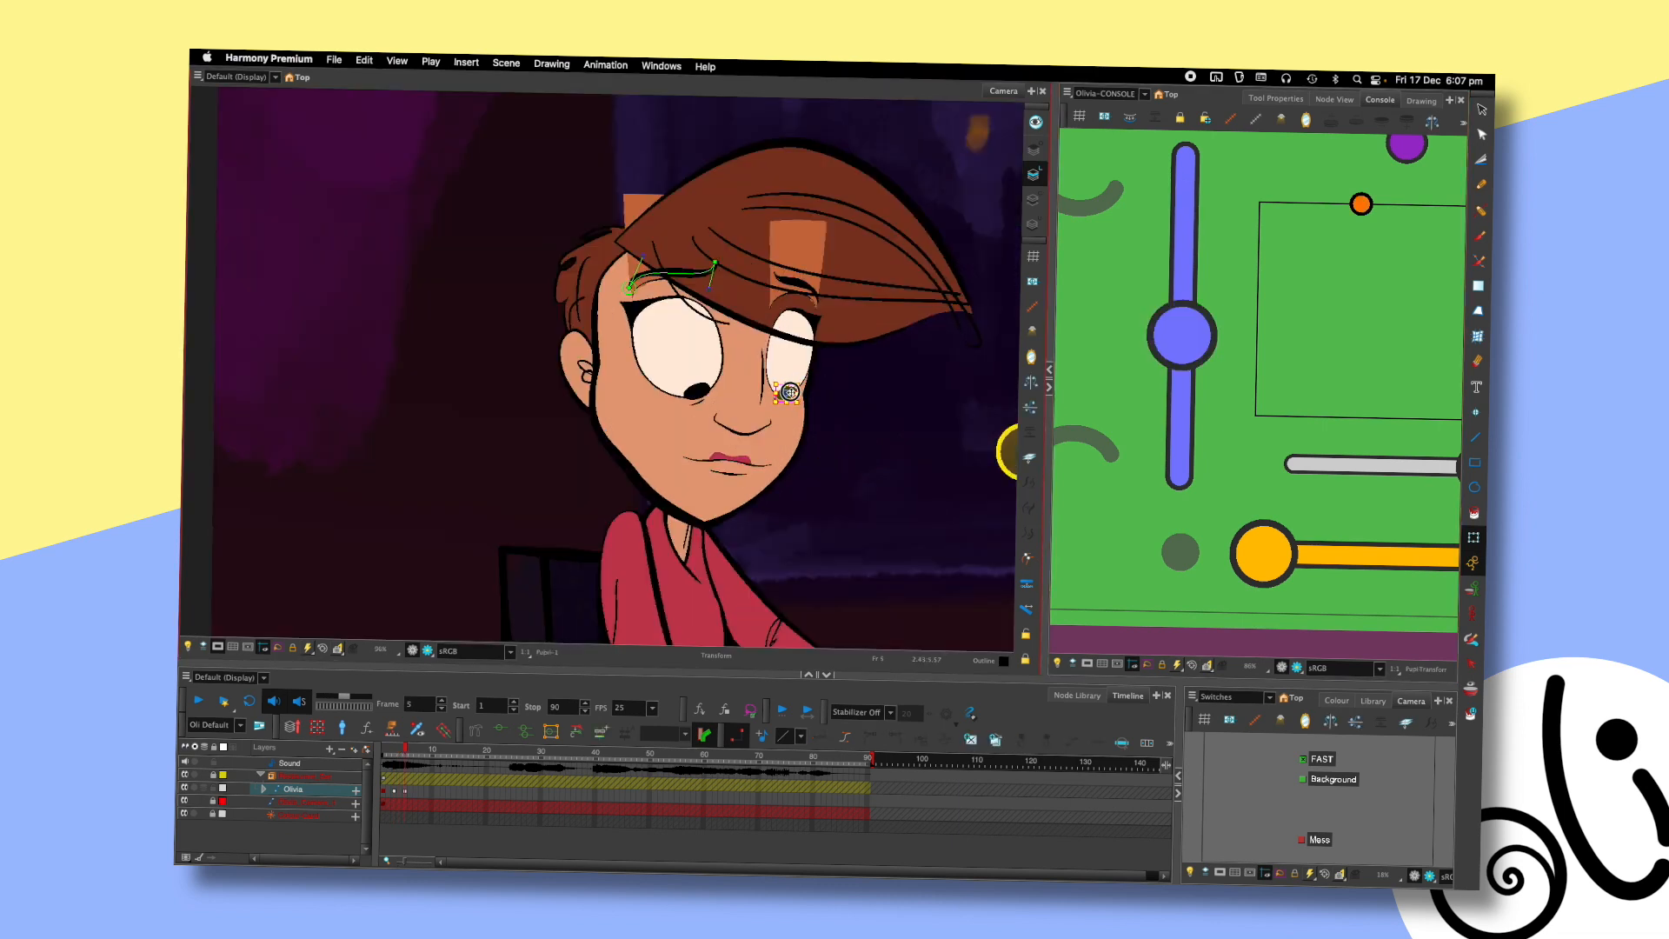
pyautogui.scroll(-3, 869, 352)
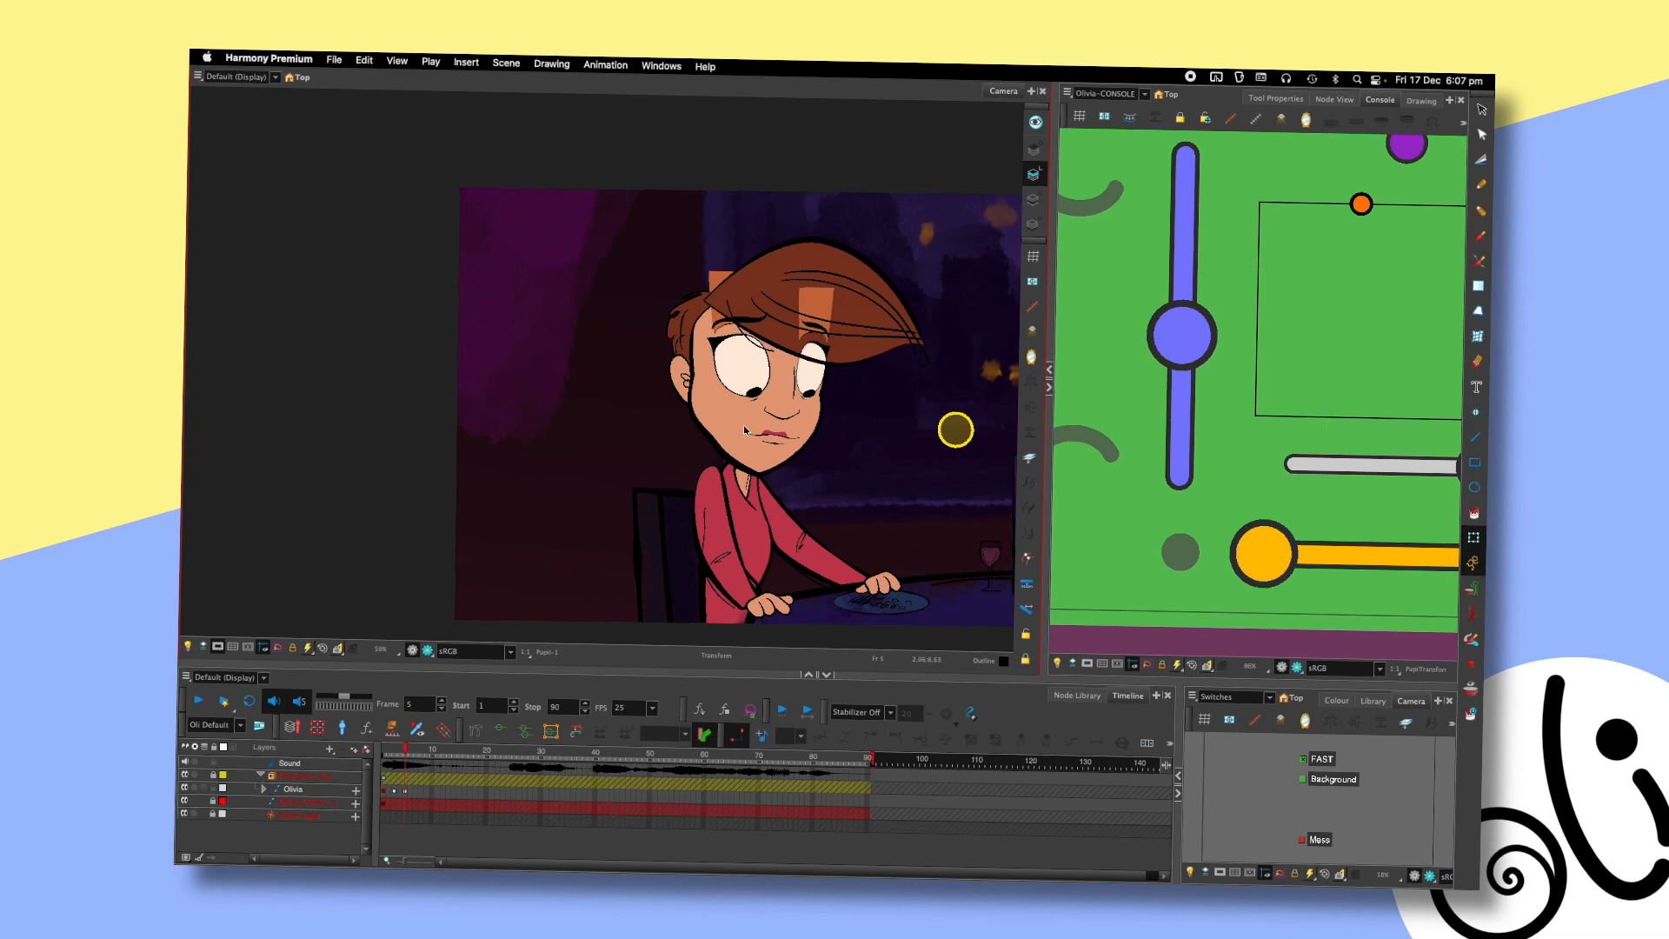
pyautogui.scroll(3, 856, 421)
pyautogui.moveTo(866, 396); pyautogui.dragTo(908, 321)
pyautogui.scroll(-4, 842, 414)
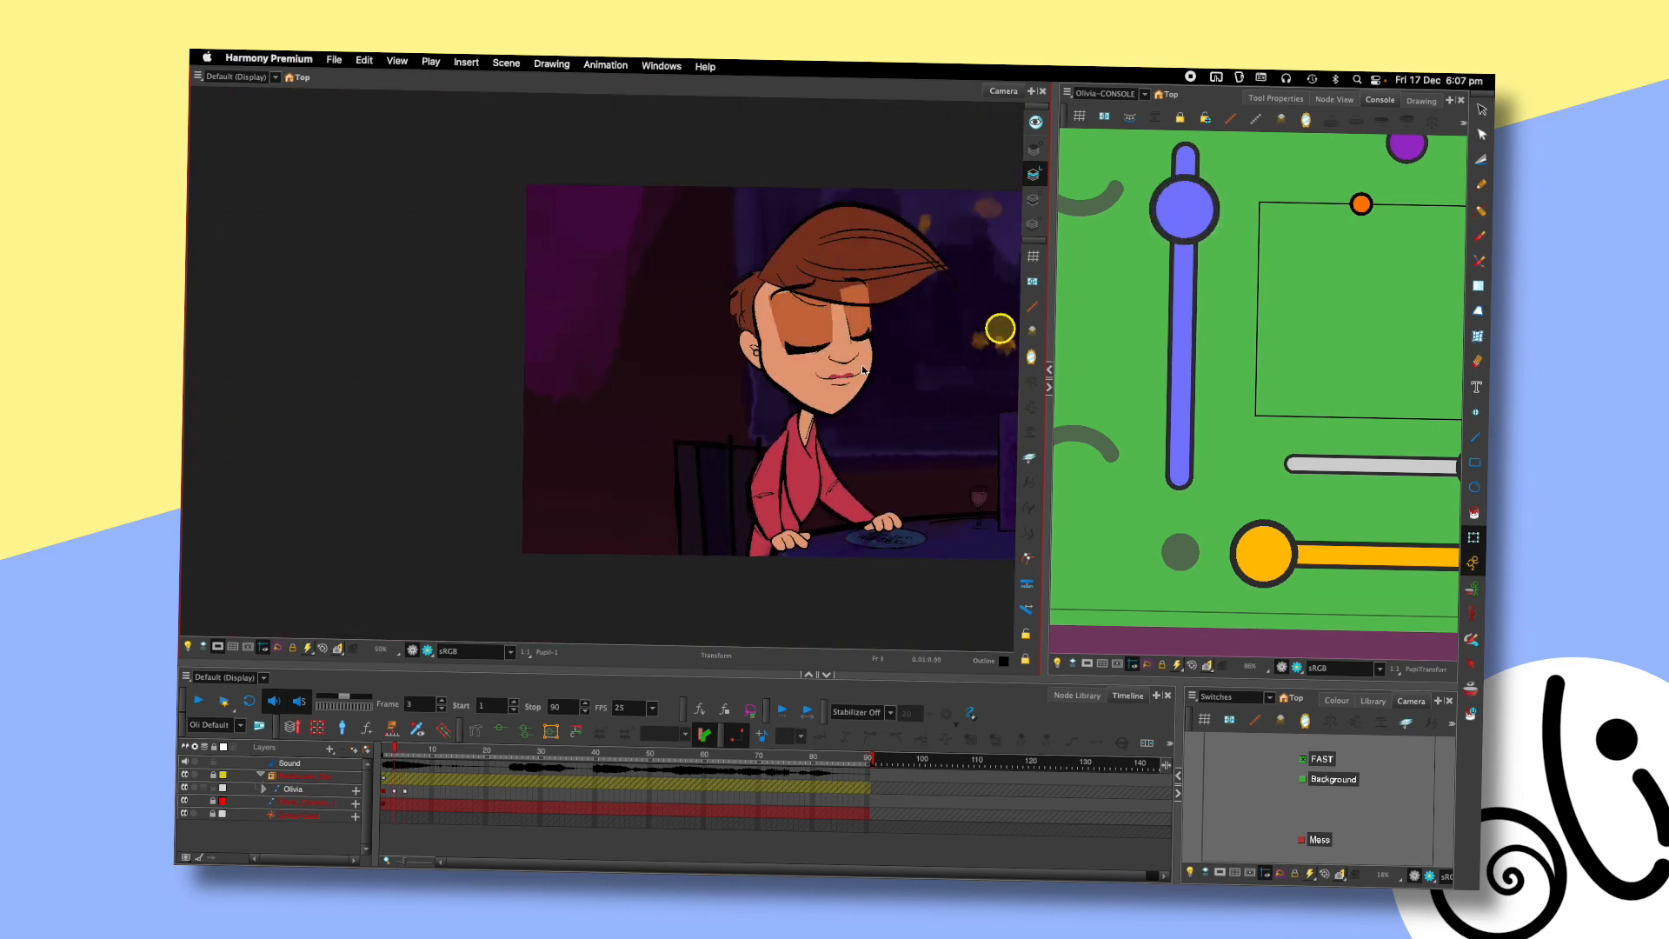
pyautogui.press('Return')
pyautogui.press('Return')
pyautogui.press('Return')
pyautogui.press('Return')
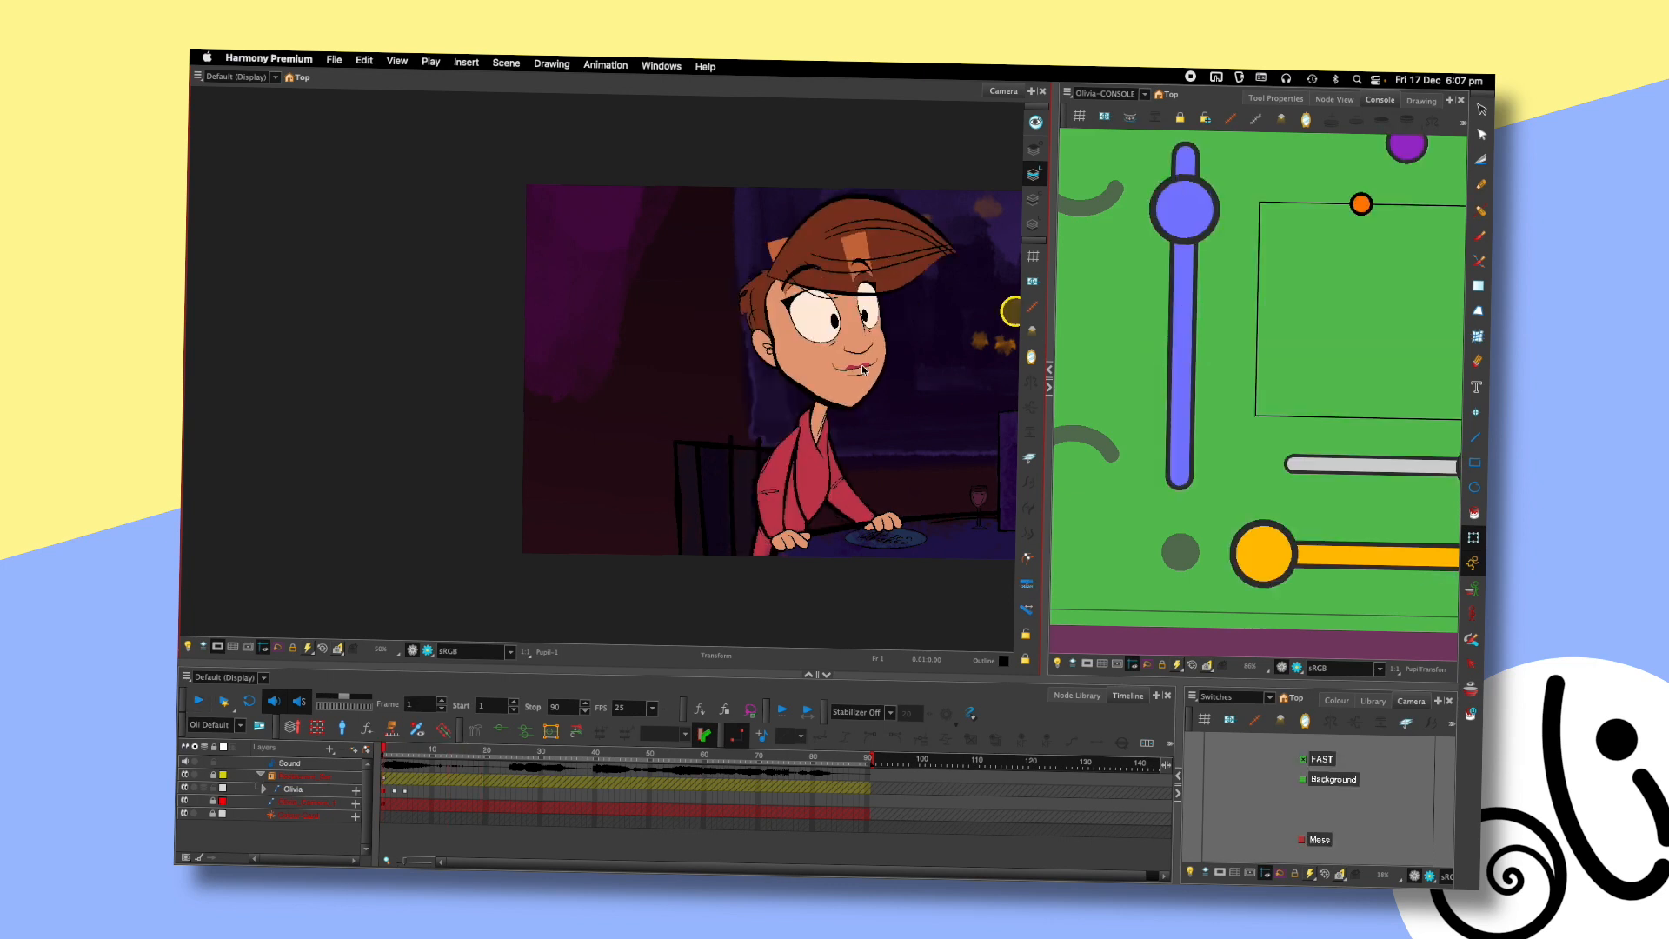
# - Replay Olivia's head-turn animation several times from the start to judge the timing and expression change
pyautogui.press('Return')
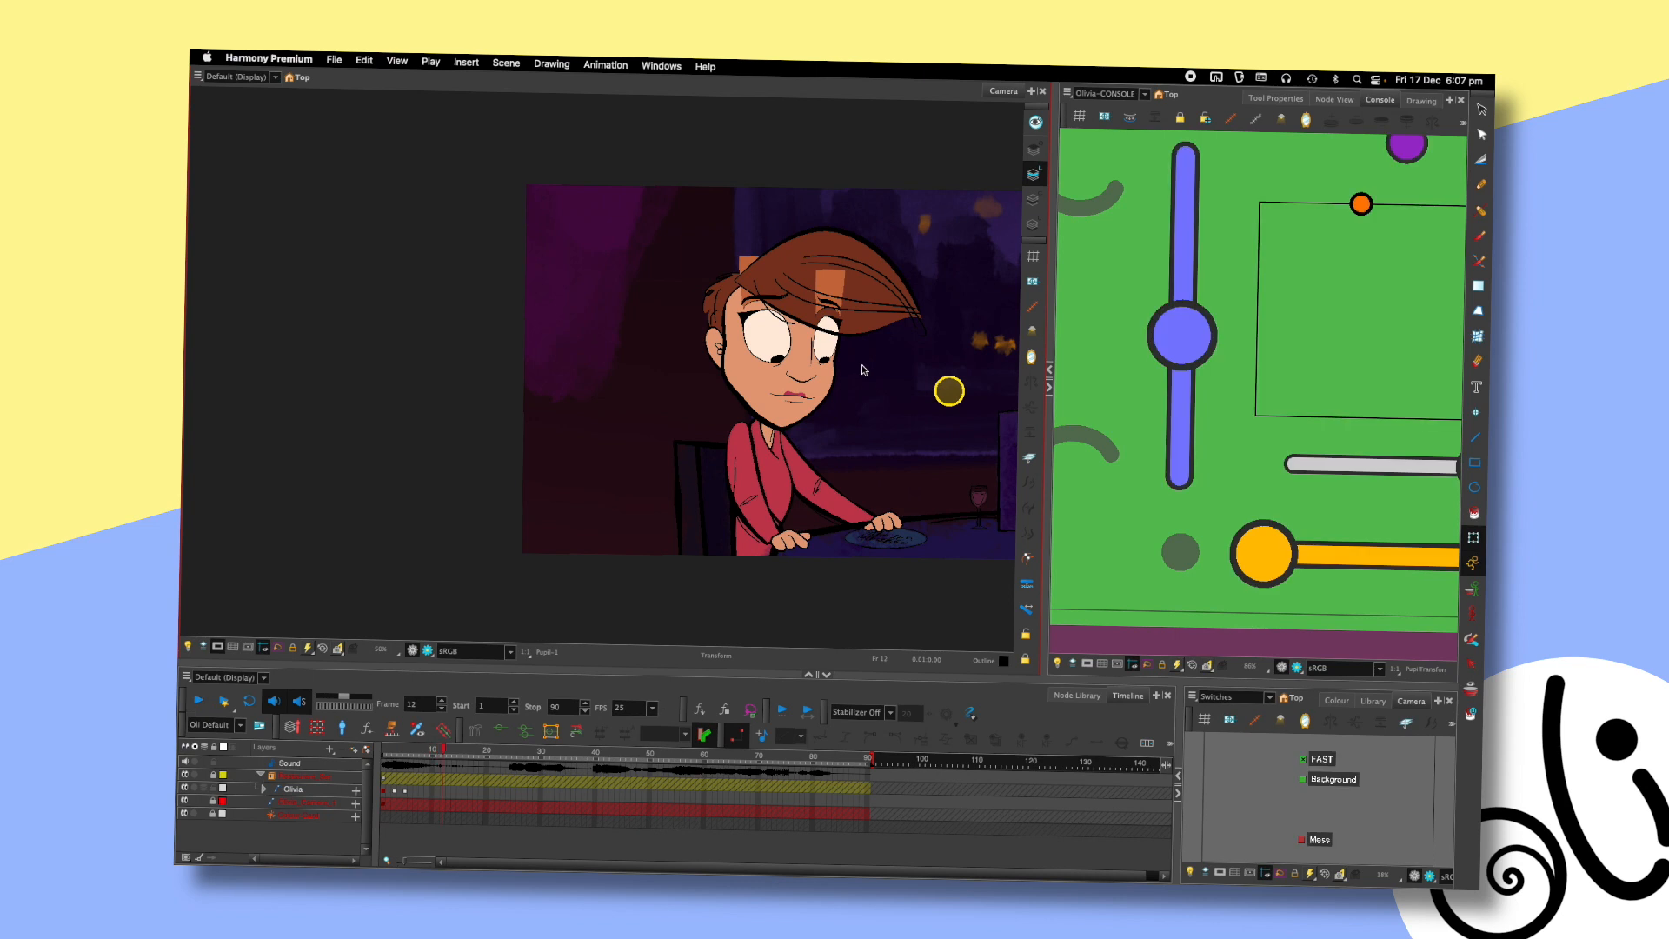
pyautogui.press('Return')
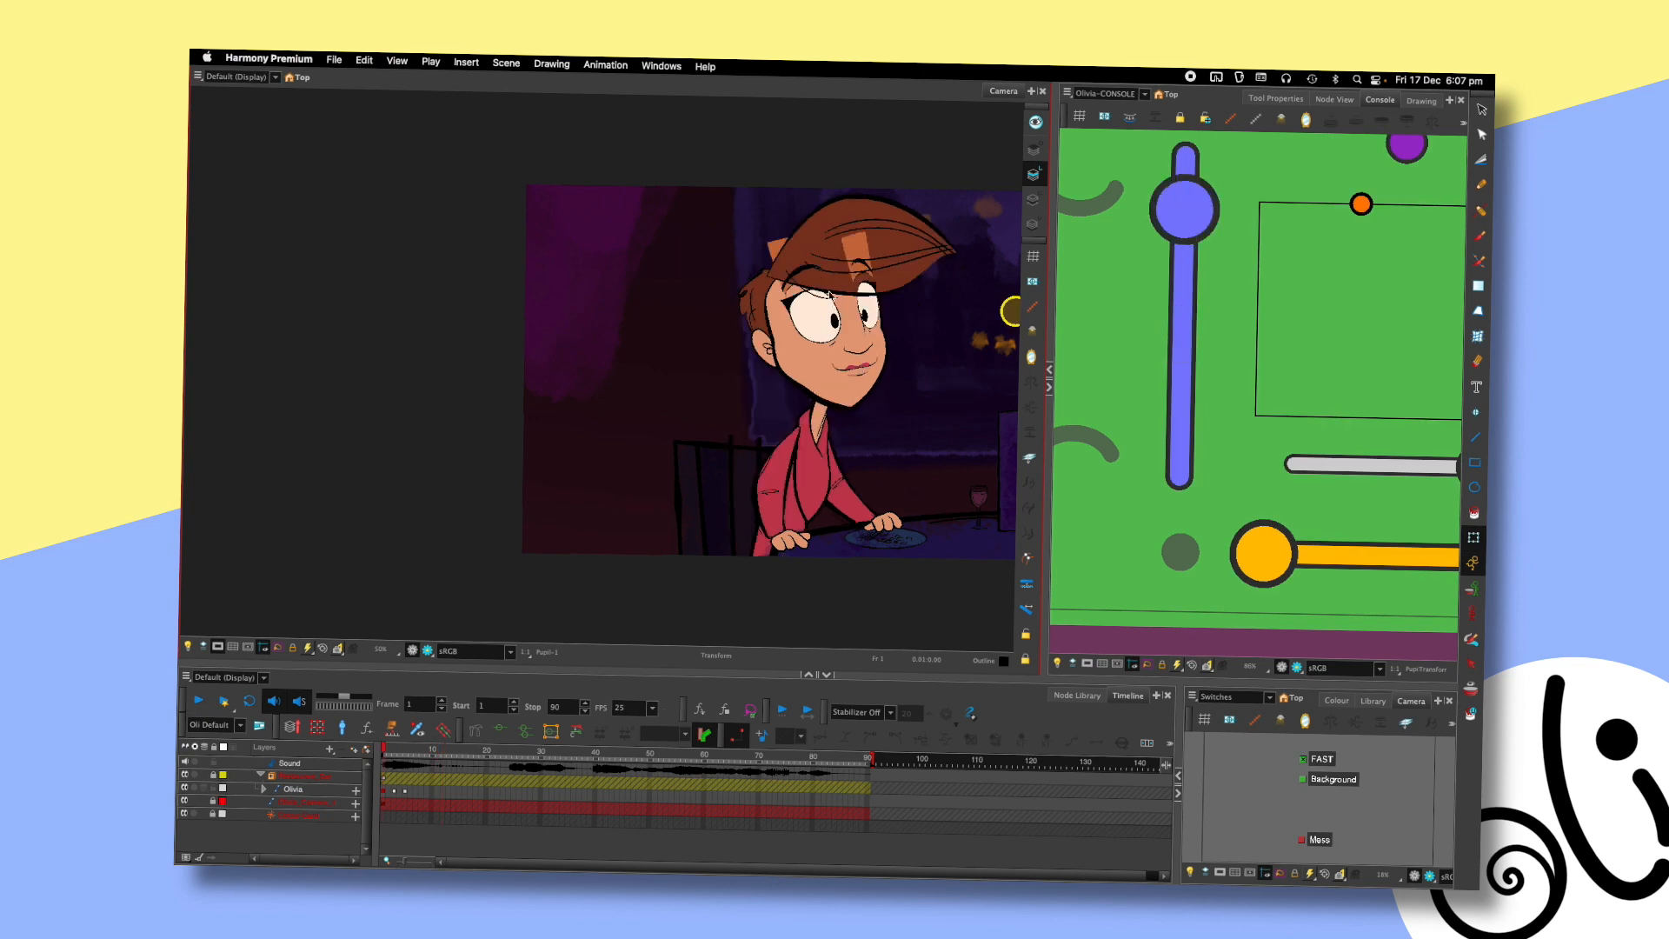
pyautogui.press('Return')
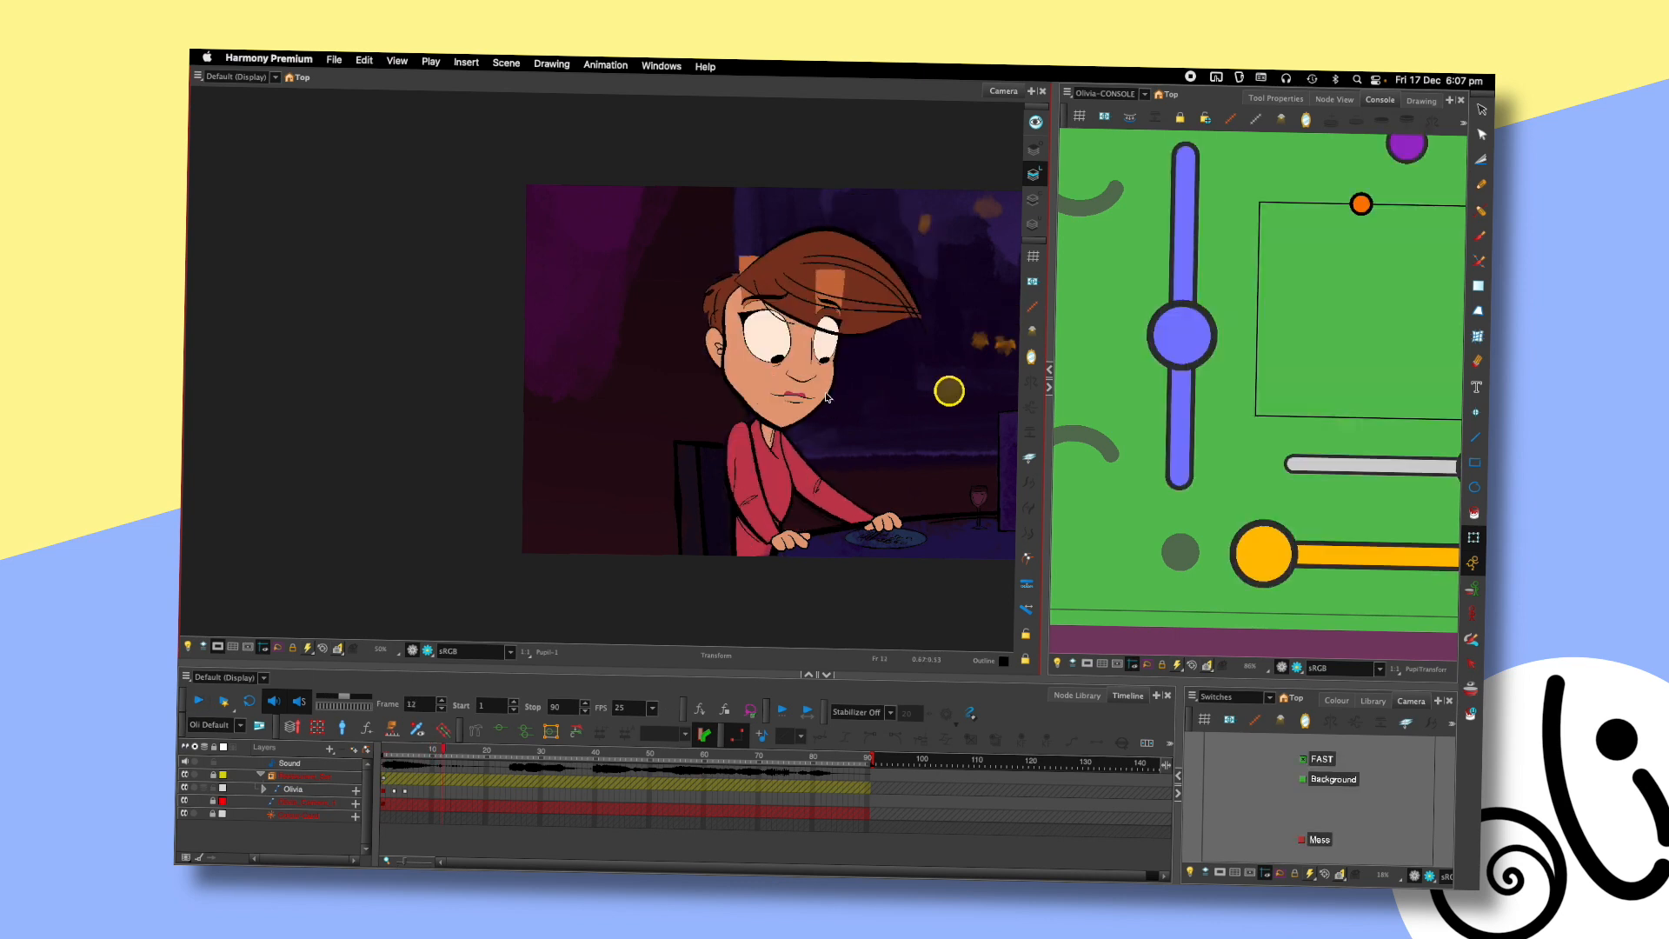
pyautogui.click(753, 714)
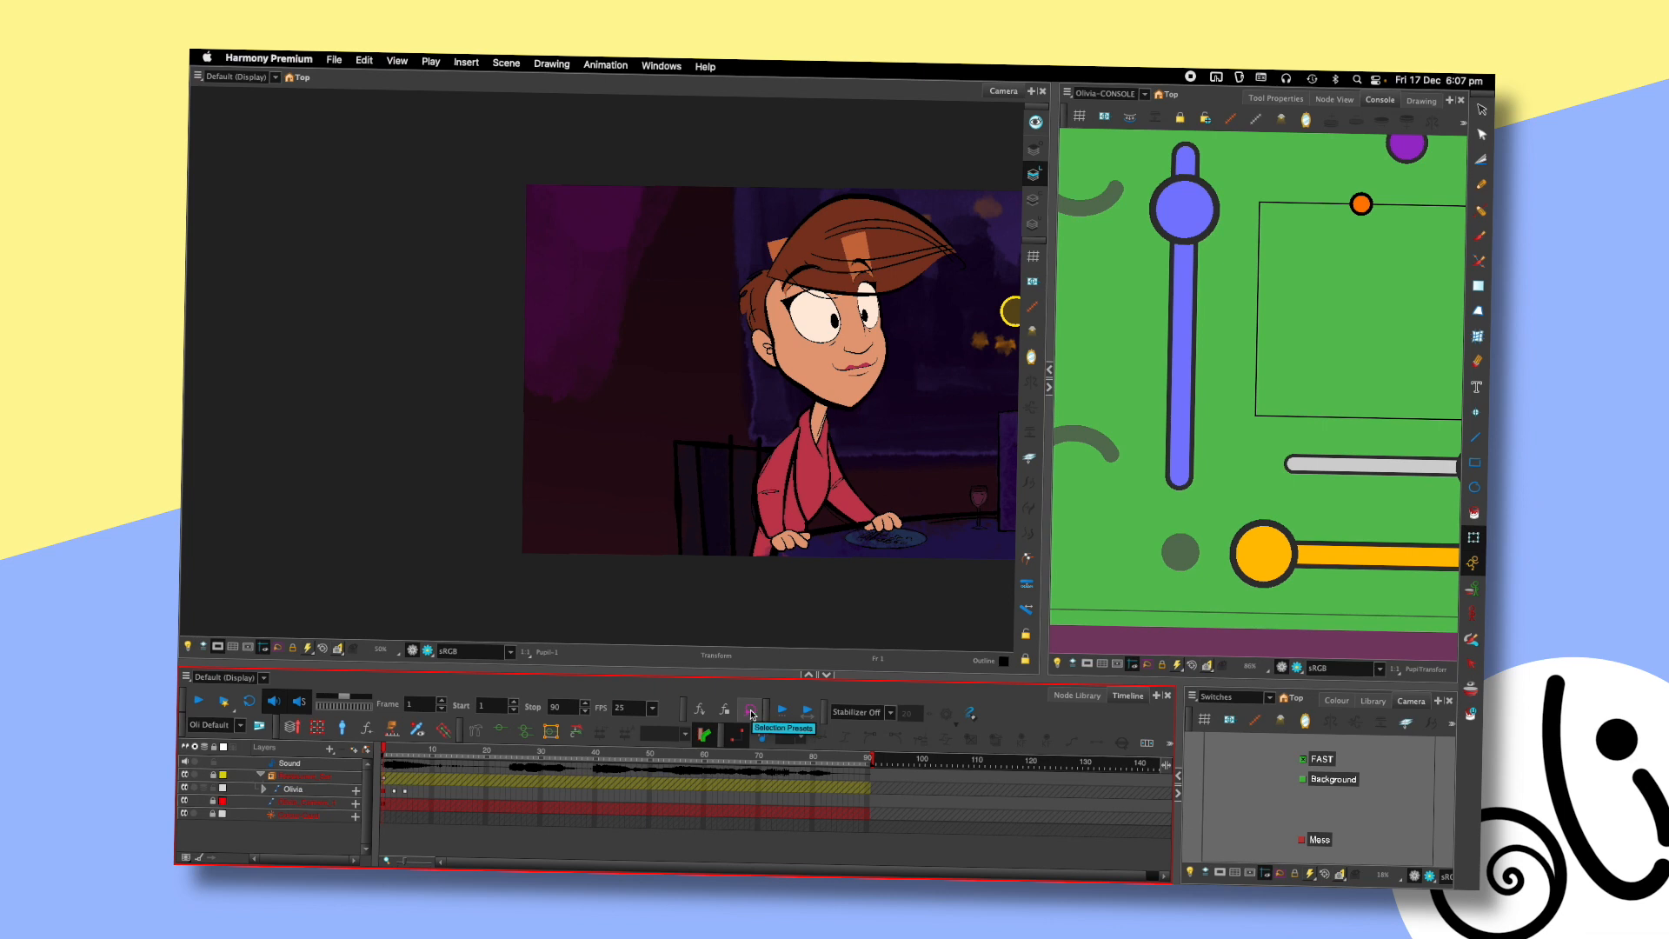
pyautogui.press('Return')
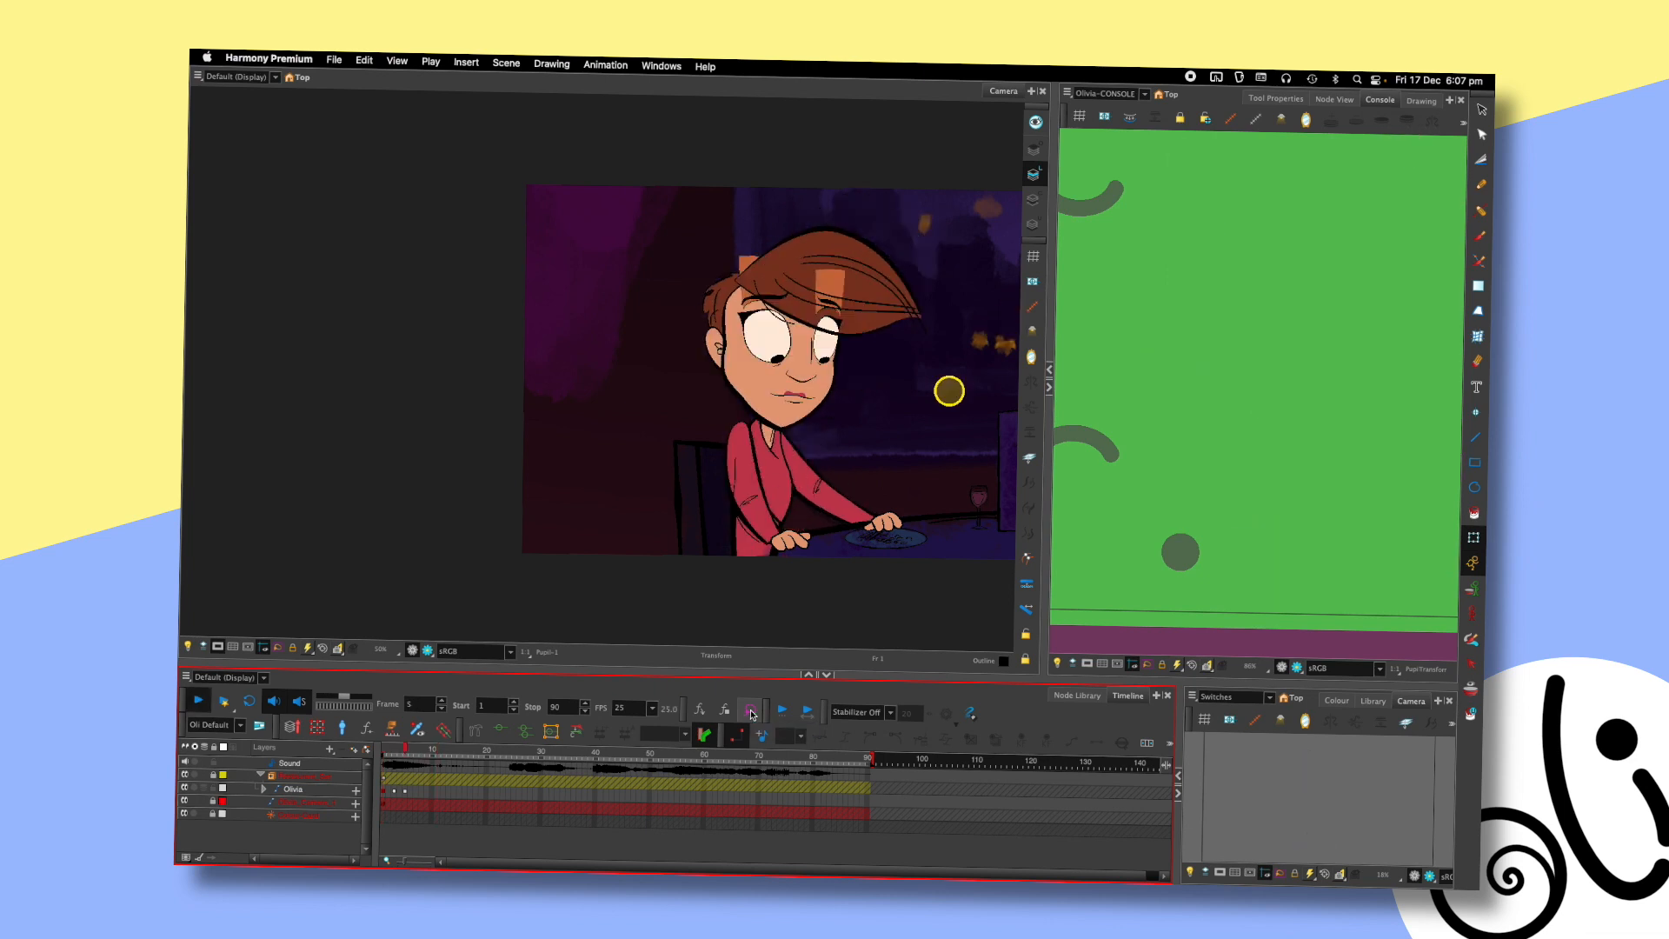
pyautogui.press('Return')
pyautogui.moveTo(1115, 376)
pyautogui.mouseDown()
pyautogui.moveTo(1453, 360)
pyautogui.moveTo(1371, 425)
pyautogui.mouseUp()
pyautogui.press('Return')
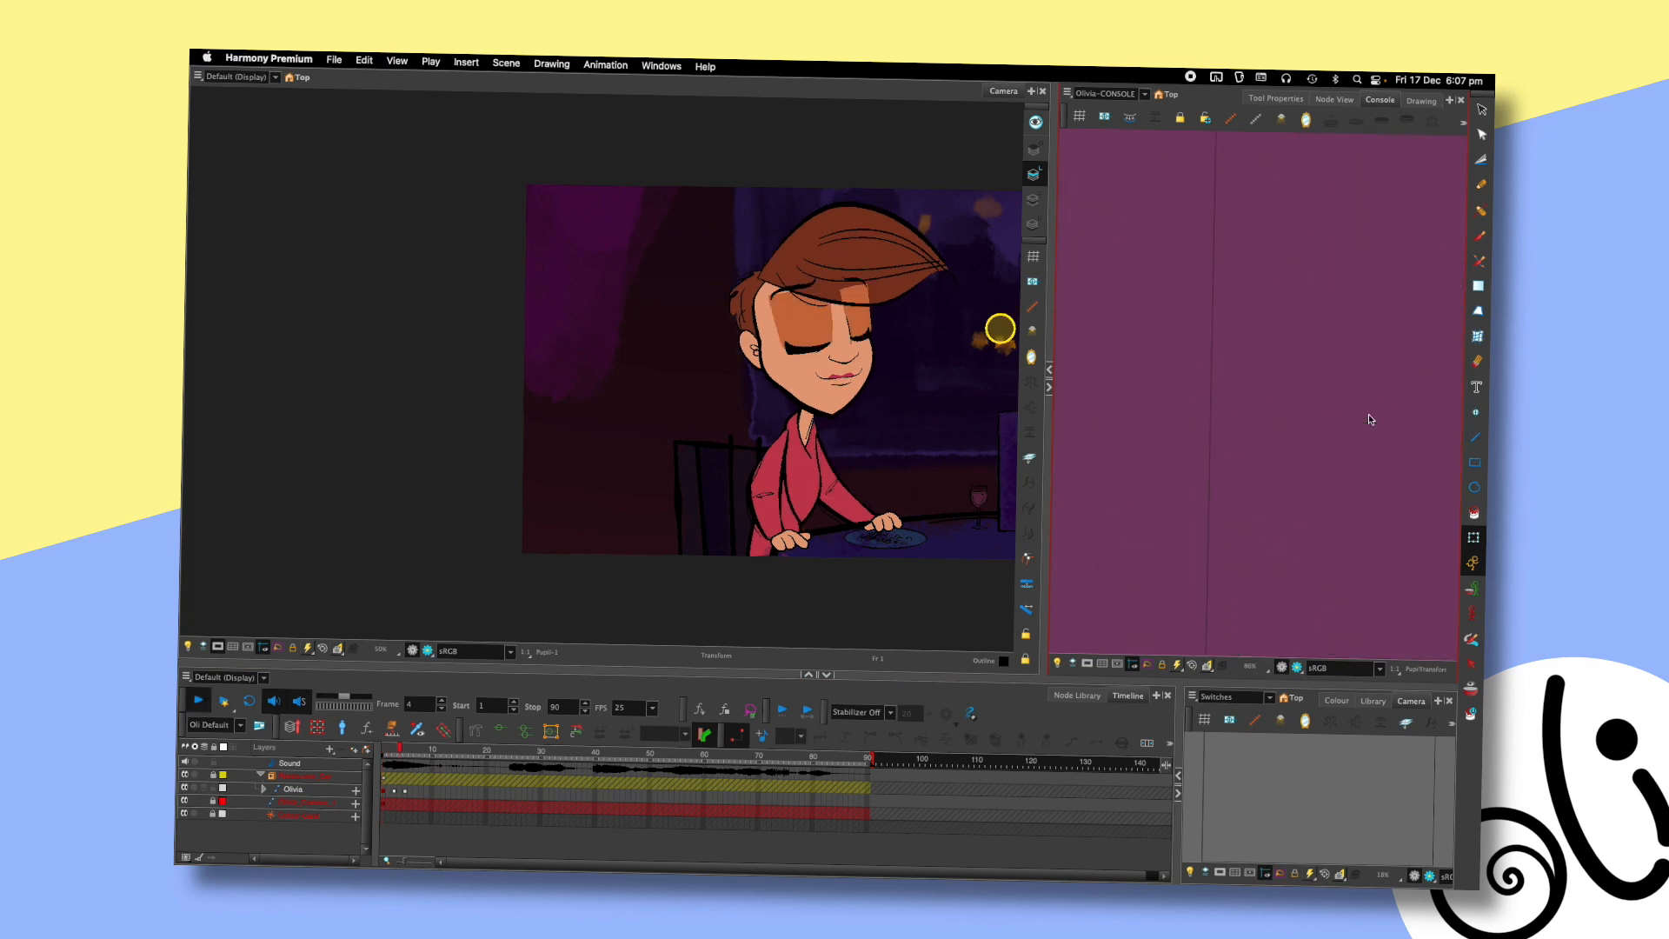
pyautogui.press('Return')
# - Move the red head-turn dot left within its square on frame 5, and compare the turn with the preceding frames
pyautogui.moveTo(834, 596); pyautogui.dragTo(671, 625)
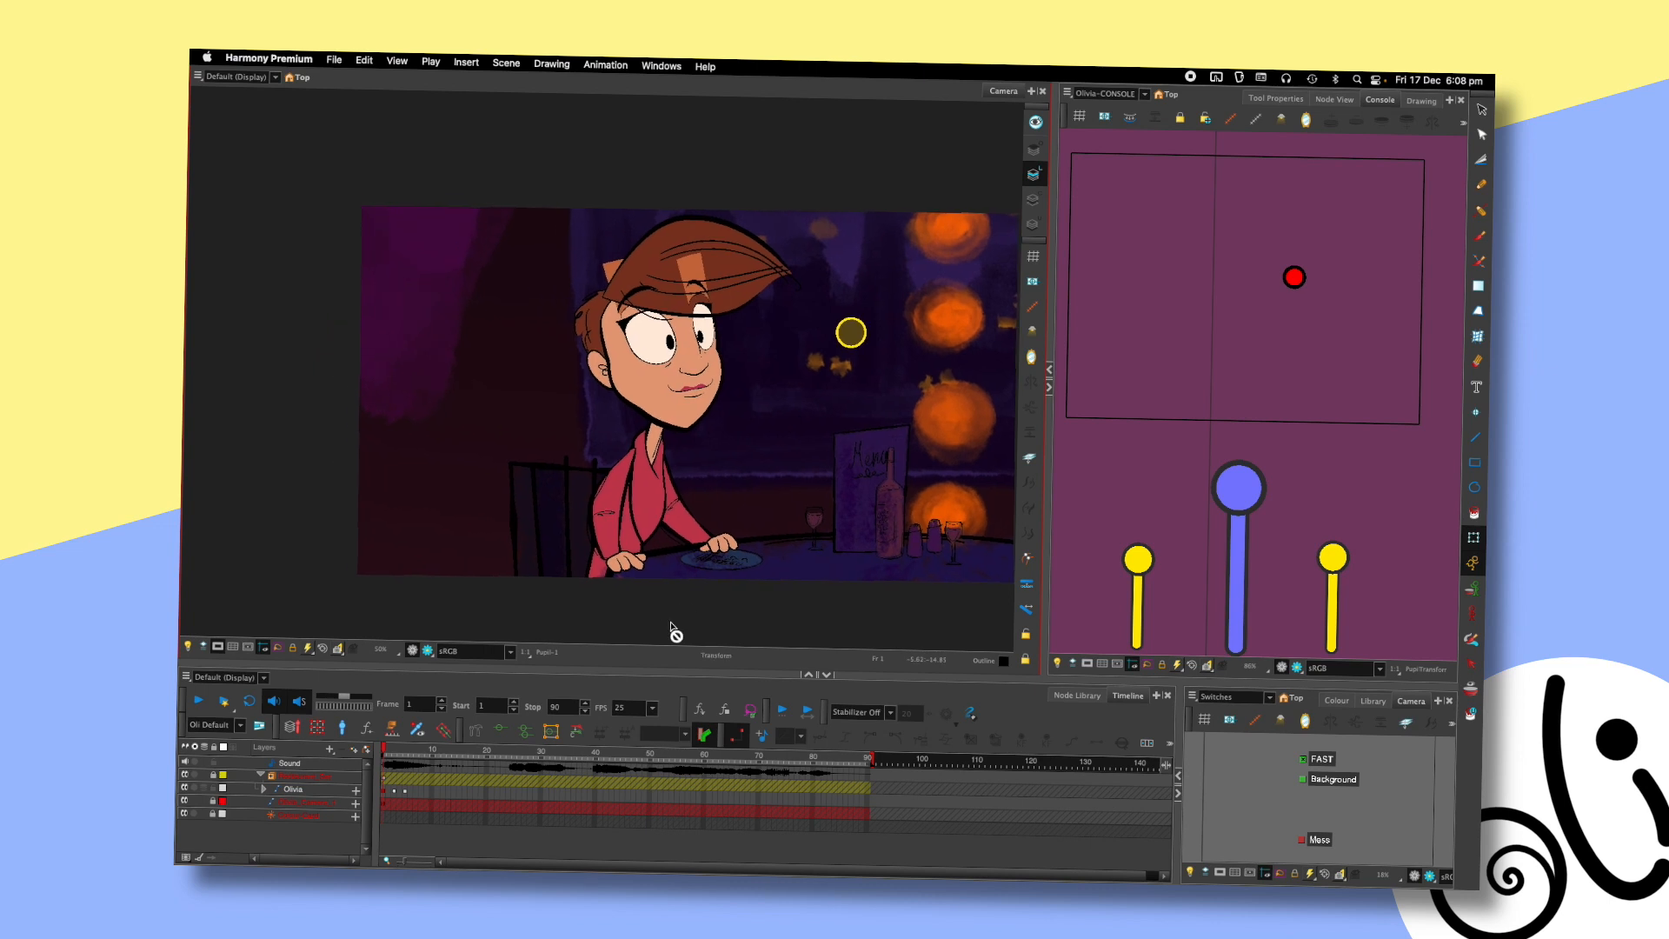
pyautogui.click(447, 774)
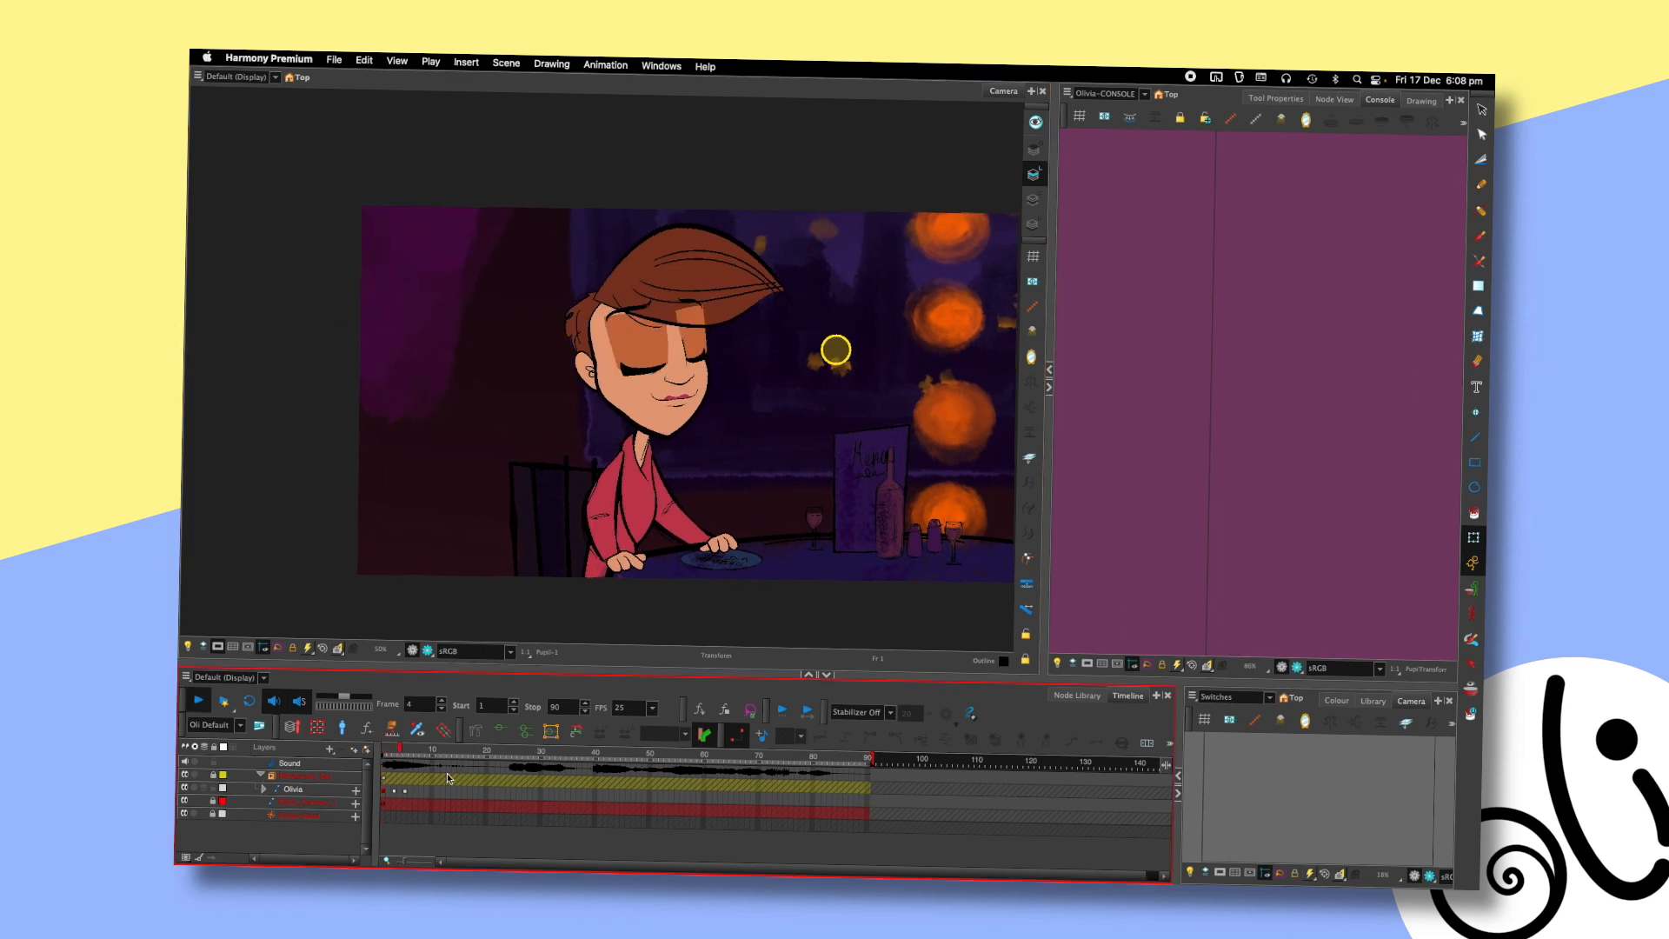
pyautogui.press(',')
pyautogui.press(',')
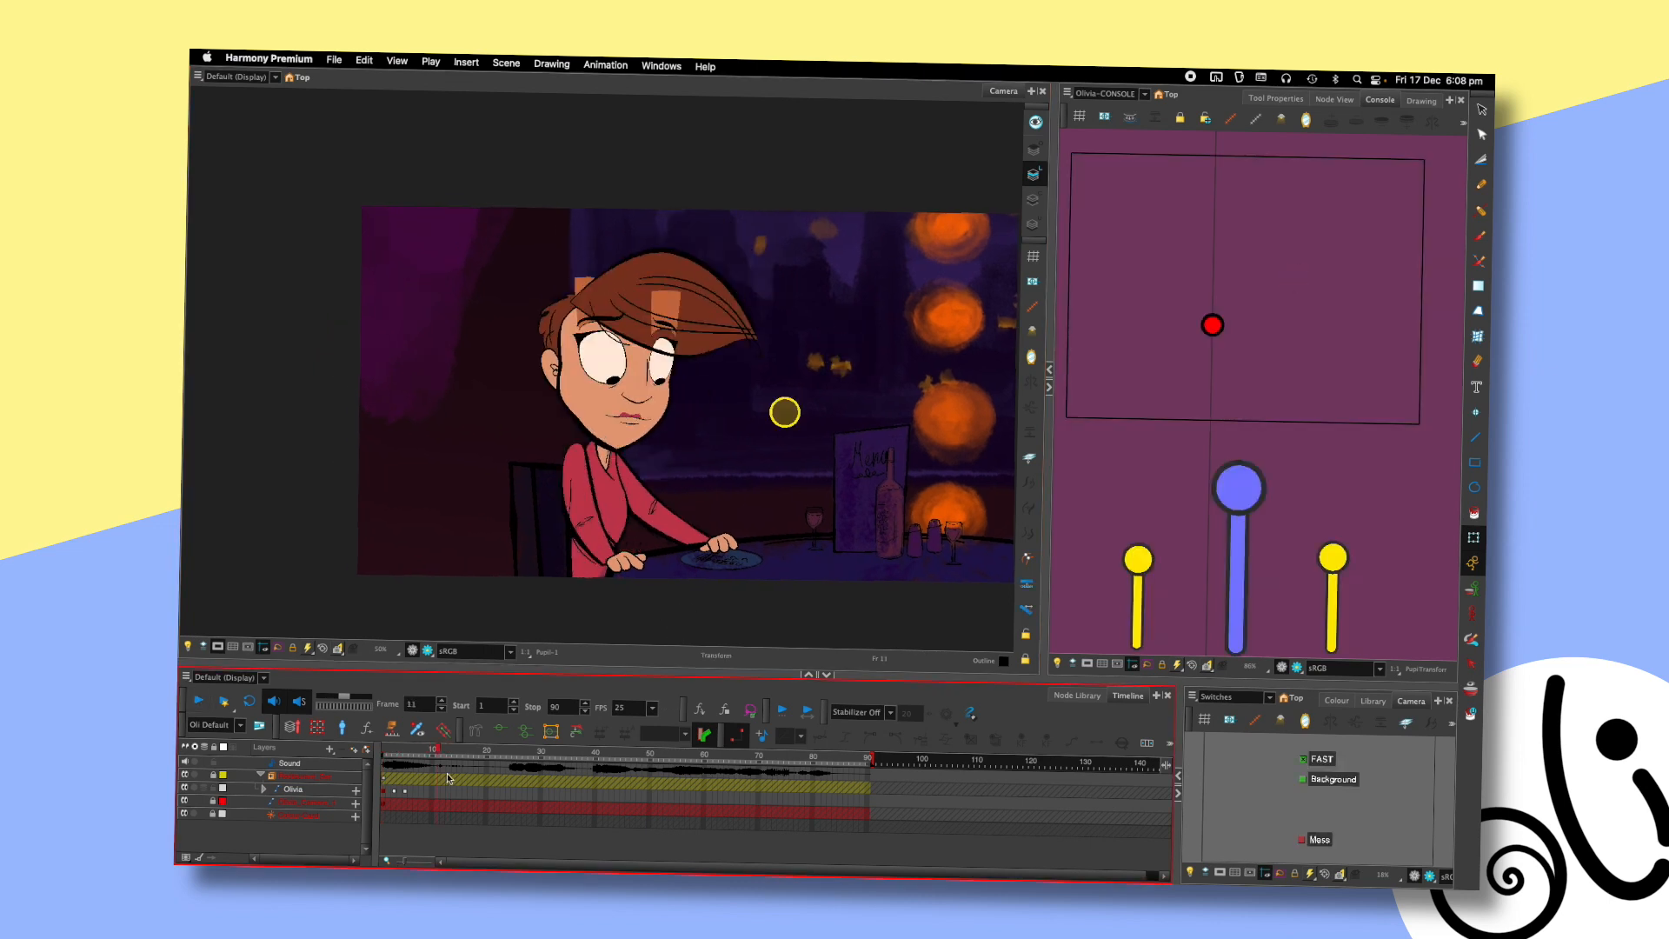
pyautogui.click(407, 751)
pyautogui.moveTo(1211, 326); pyautogui.dragTo(1135, 328)
pyautogui.press(',')
pyautogui.press(',')
pyautogui.press(',')
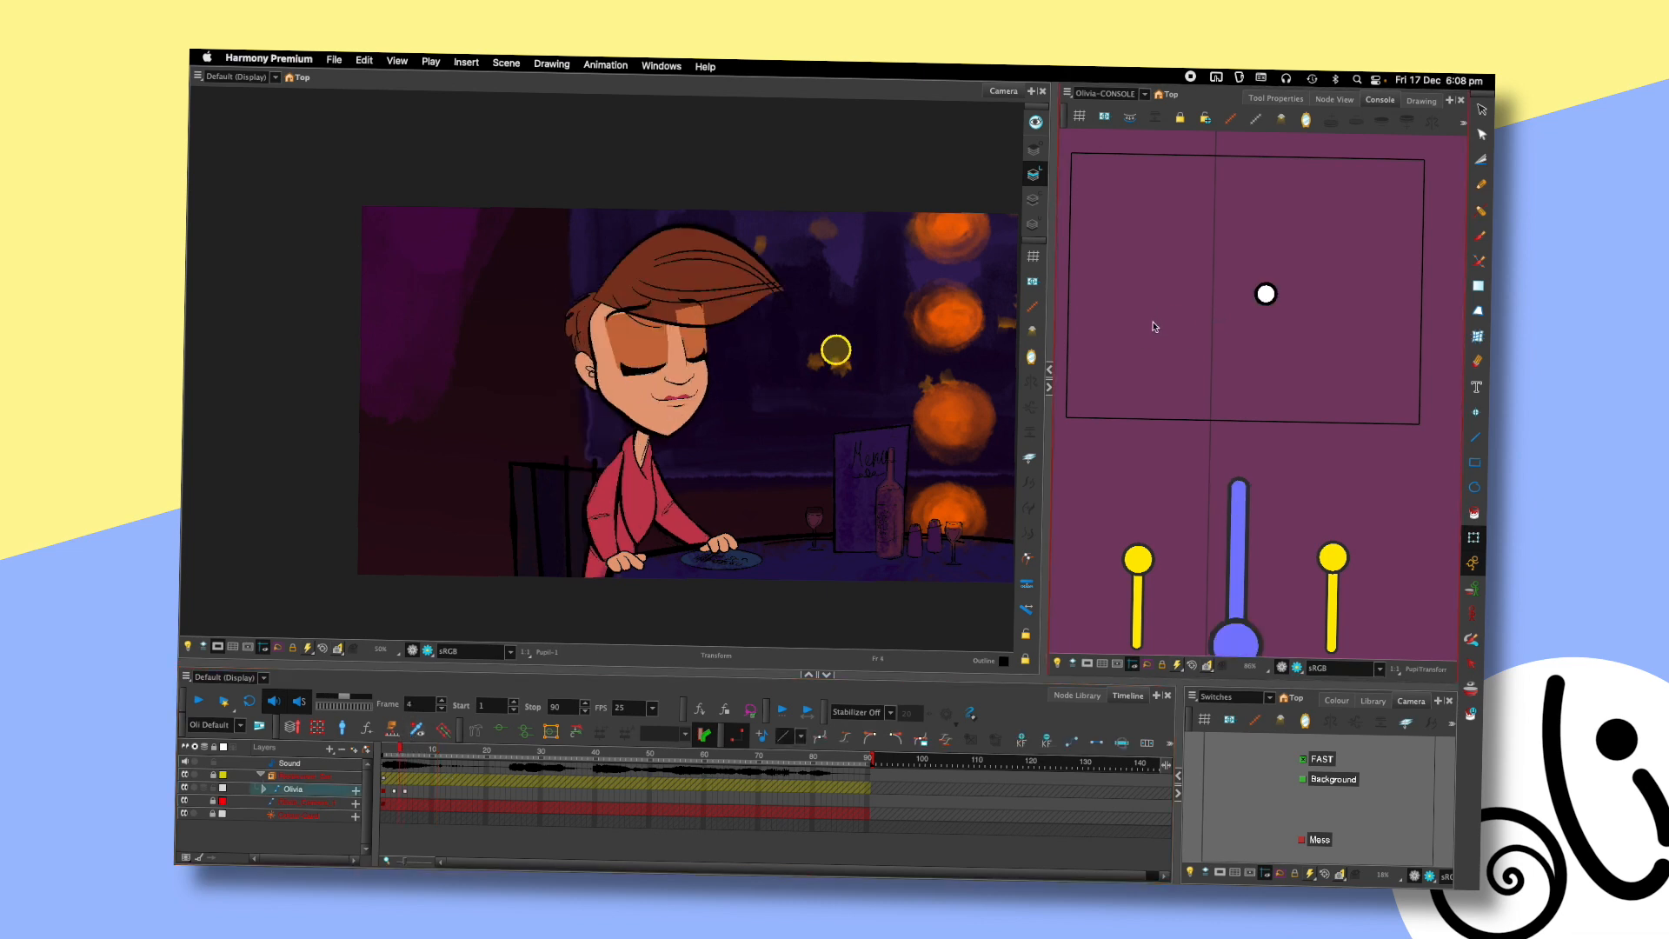
# - Rotate Olivia's upper head slightly clockwise on frame 5, and compare the tilt back and forth across the first five frames
pyautogui.press('Return')
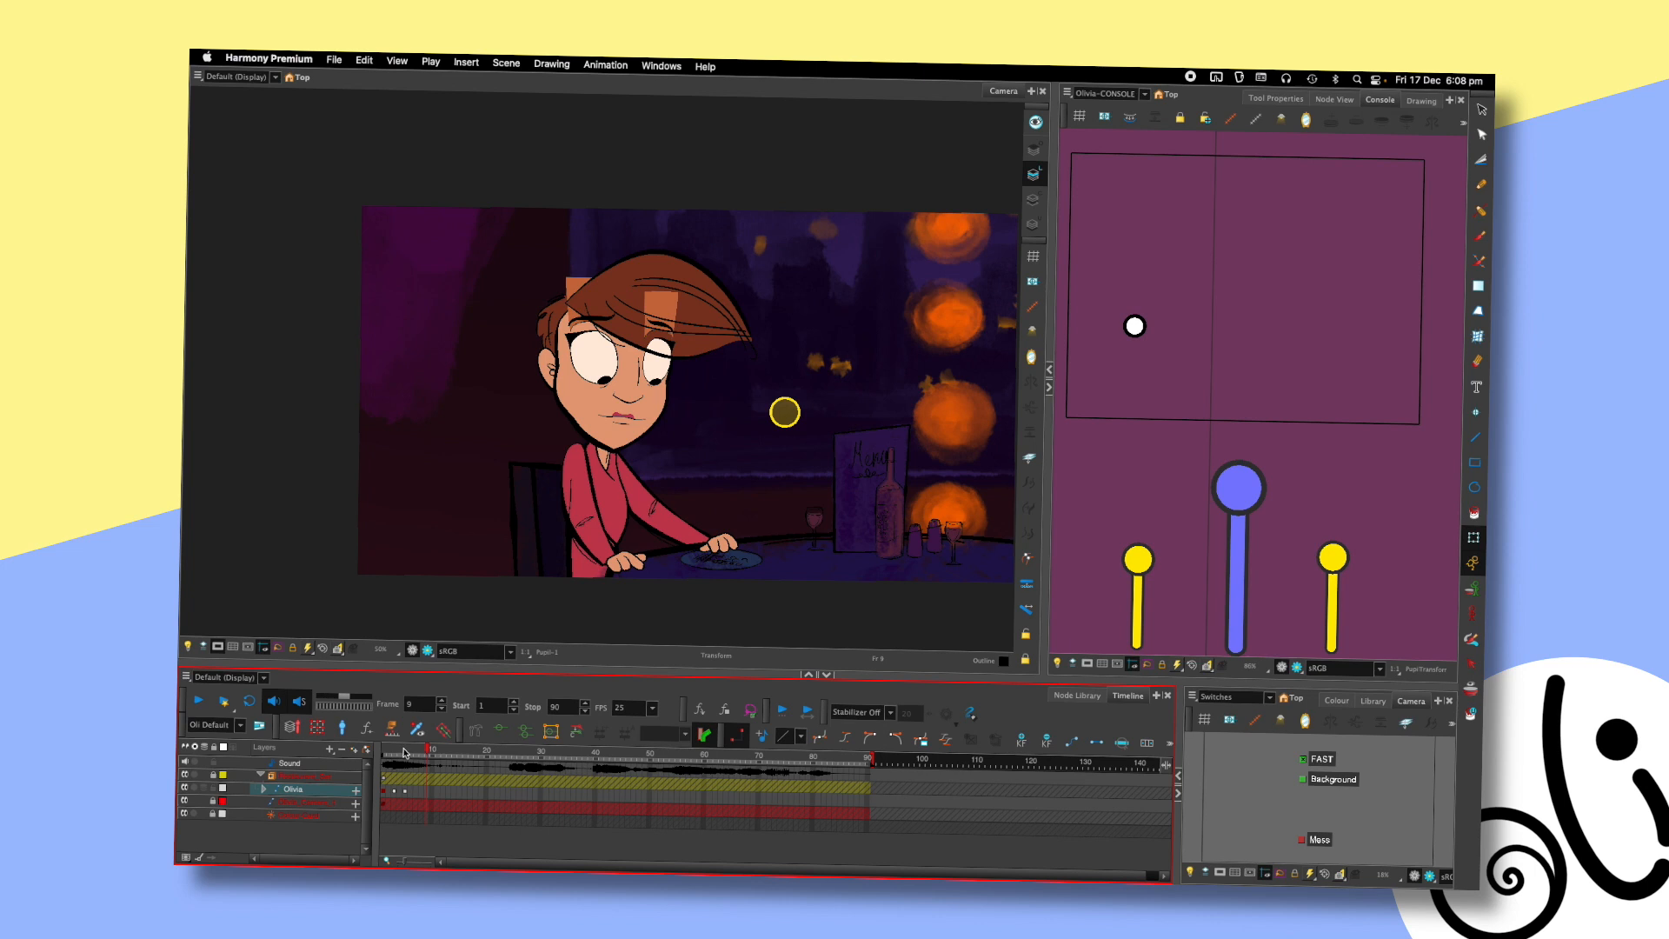
pyautogui.click(403, 753)
pyautogui.press('.')
pyautogui.click(555, 340)
pyautogui.moveTo(804, 217); pyautogui.dragTo(836, 239)
pyautogui.click(886, 196)
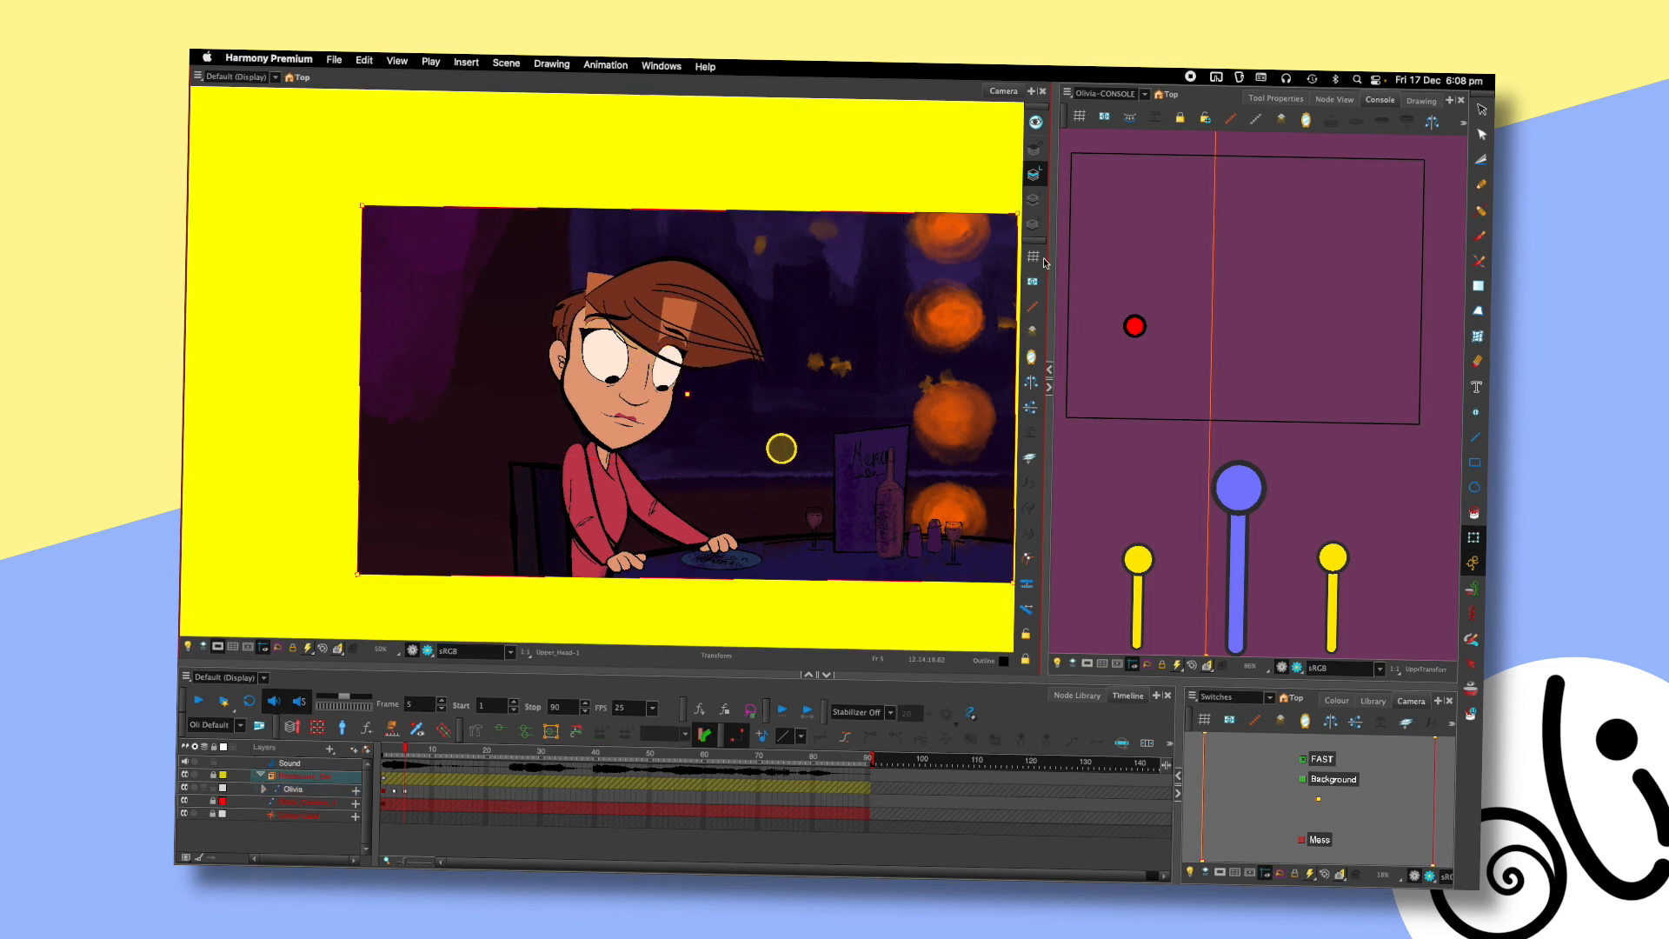
pyautogui.press(',')
pyautogui.press(',')
pyautogui.press(',')
pyautogui.press(',')
pyautogui.press('.')
pyautogui.press('.')
pyautogui.press('.')
pyautogui.press('.')
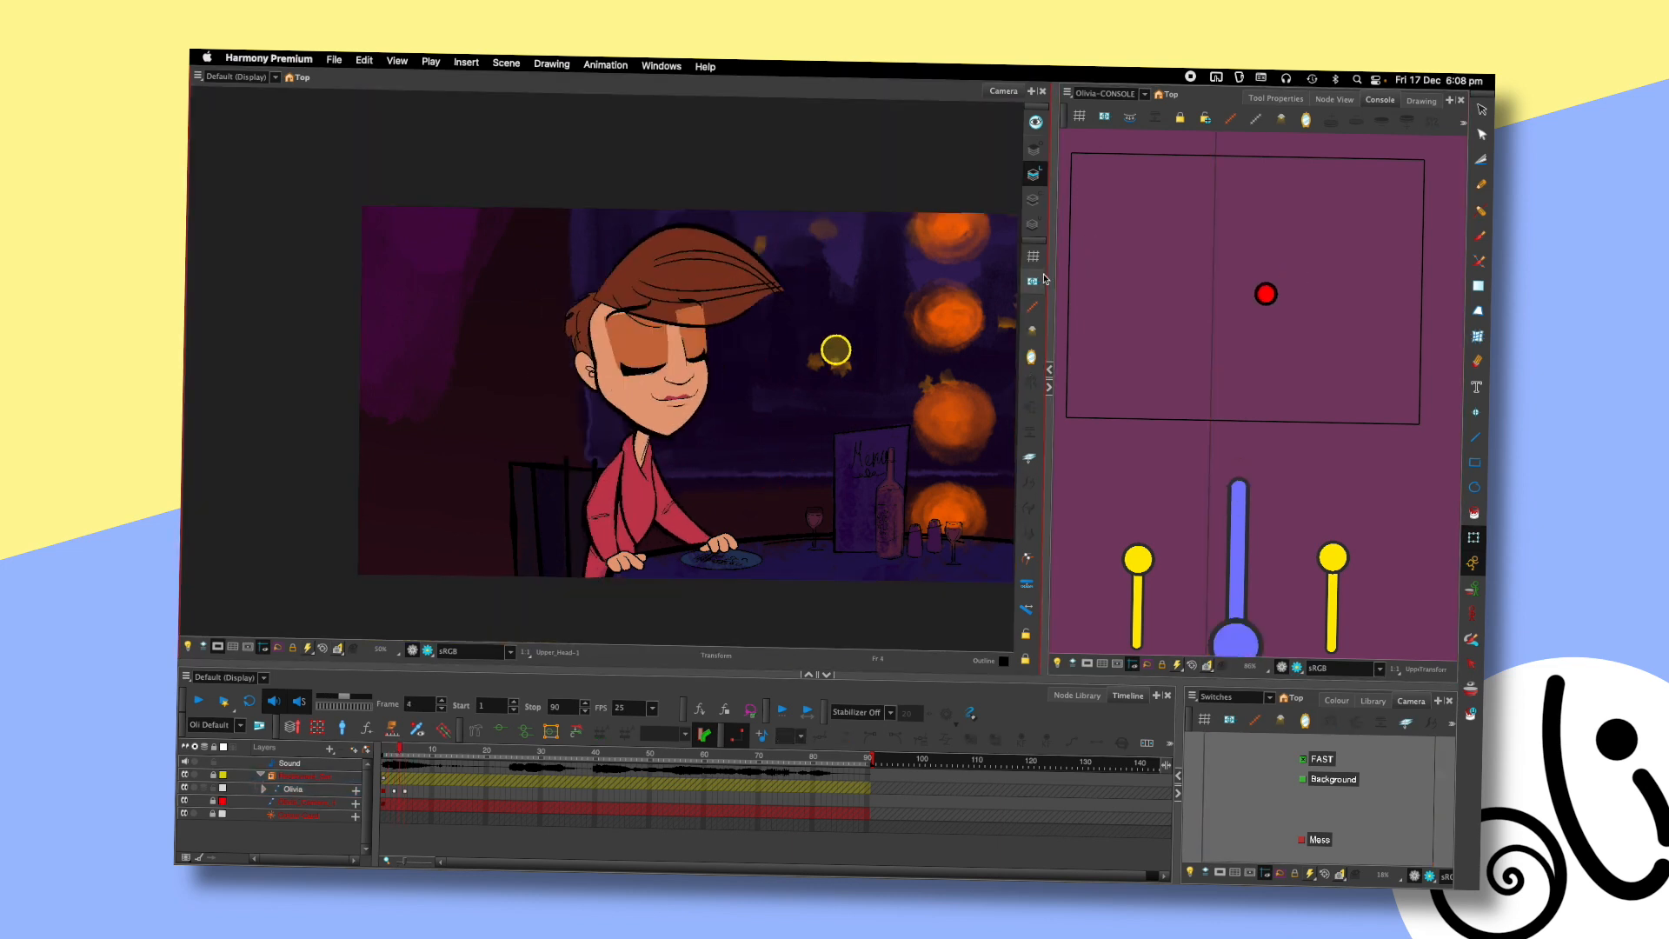
# - Replay the opening frames repeatedly to judge the tilted head pose in motion
pyautogui.press('Return')
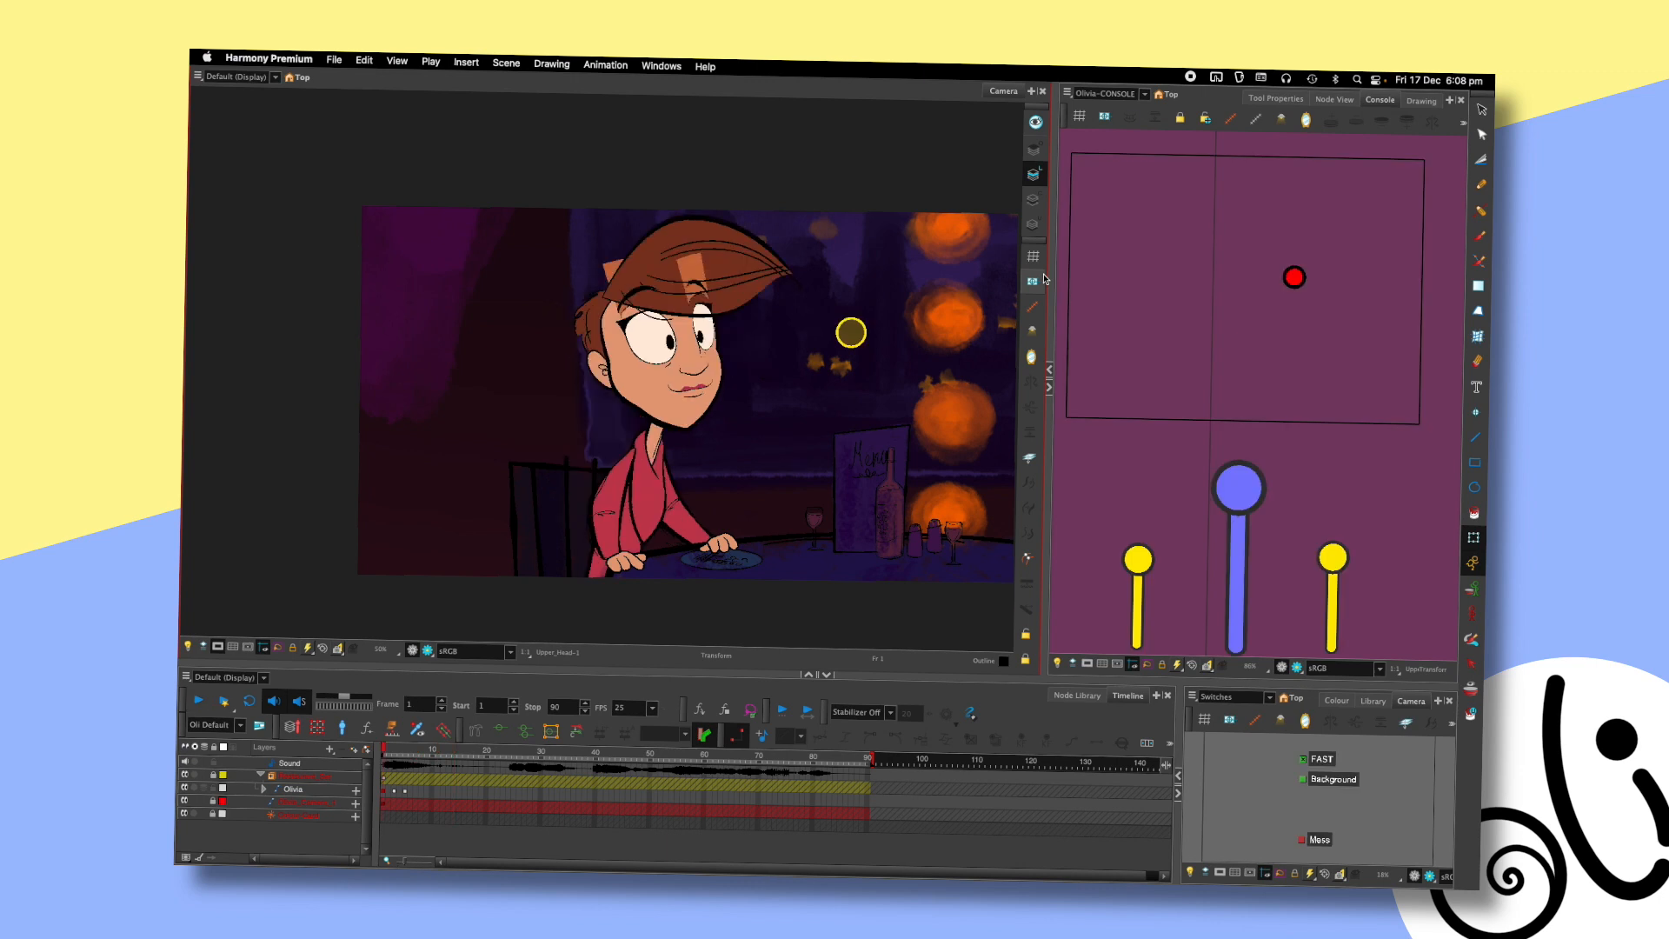
pyautogui.press('Return')
pyautogui.click(406, 747)
pyautogui.click(391, 758)
pyautogui.press('Return')
pyautogui.press('Return')
pyautogui.click(391, 758)
pyautogui.press('Return')
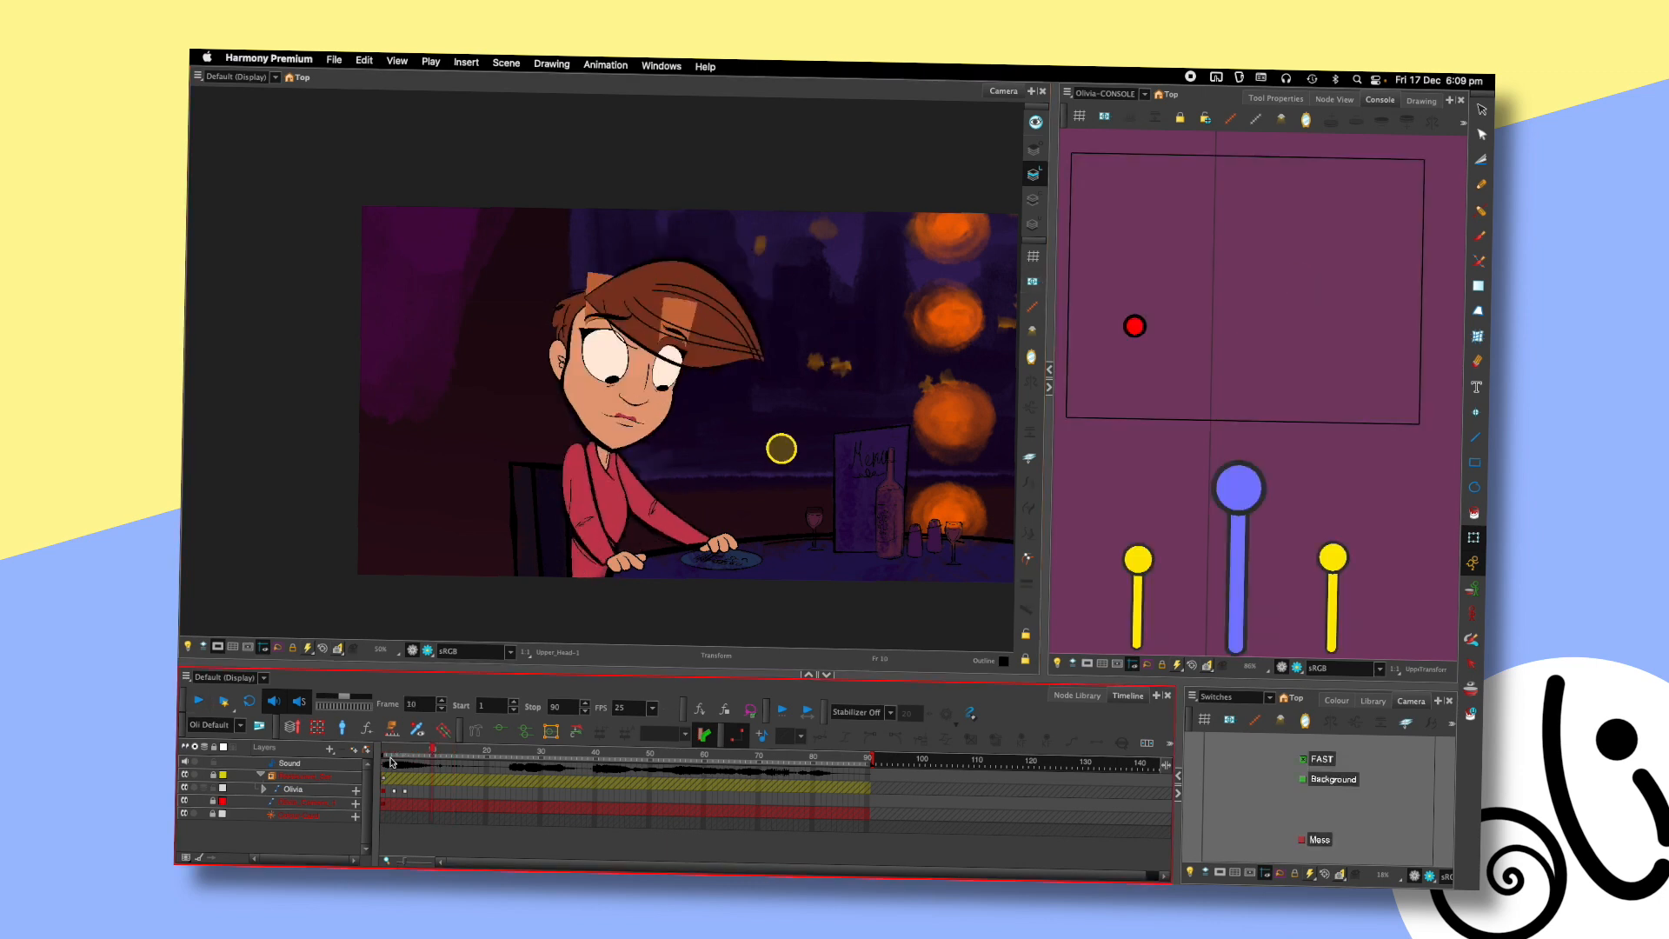
pyautogui.click(390, 759)
pyautogui.press('Return')
pyautogui.press('Return')
pyautogui.click(392, 761)
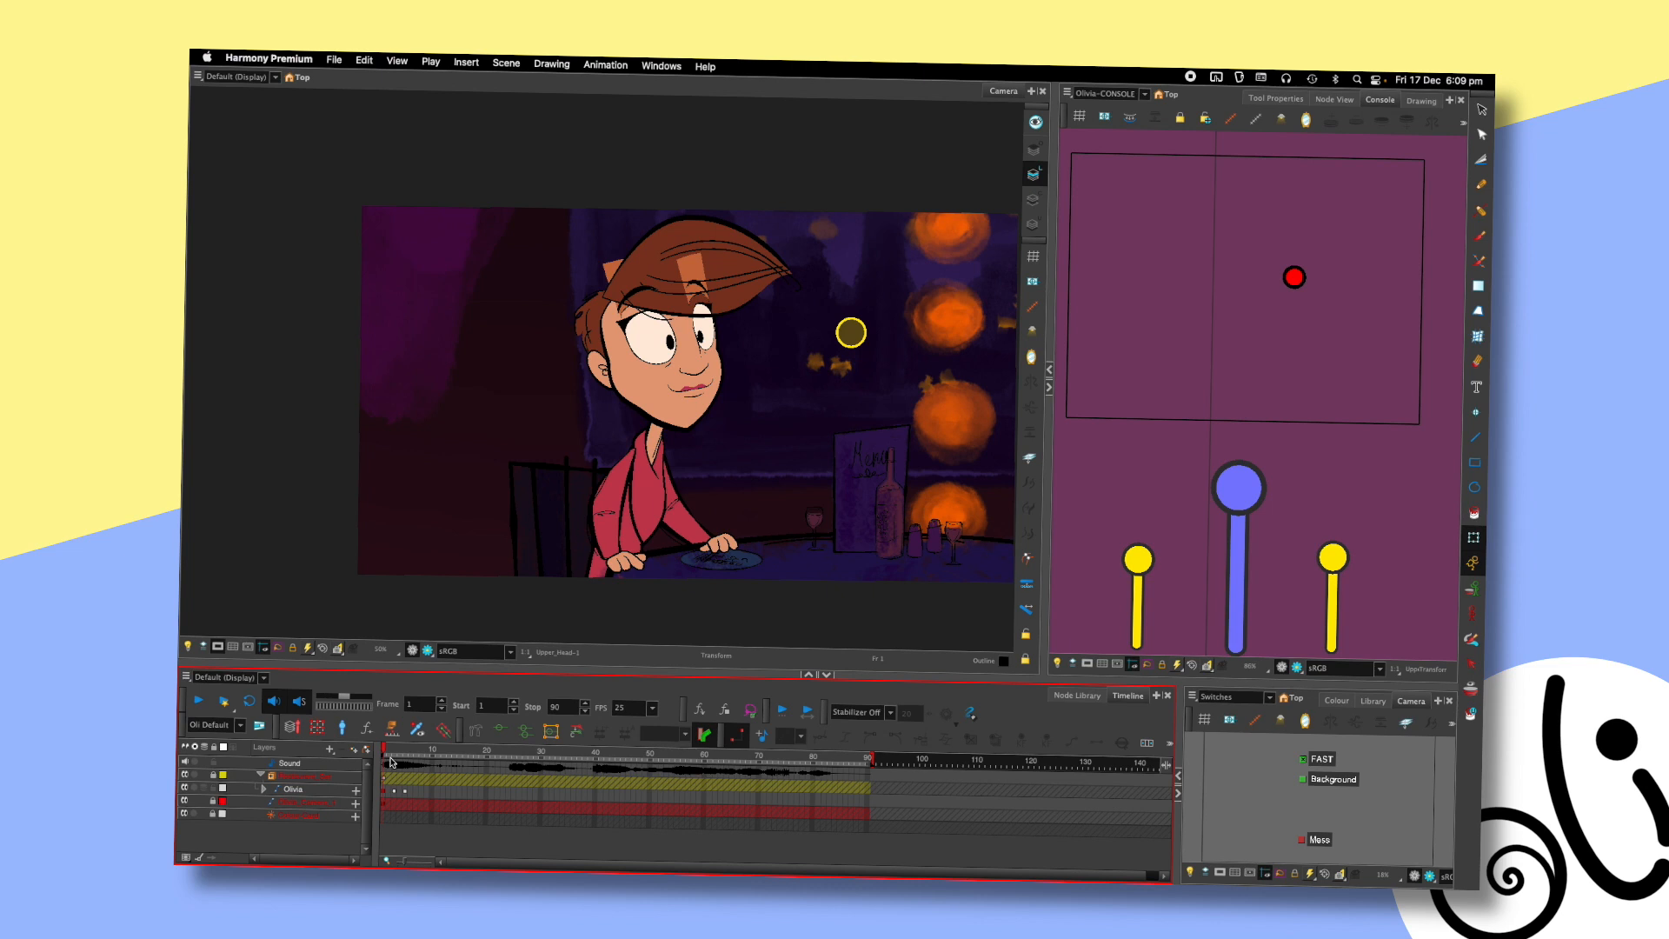
pyautogui.press('Return')
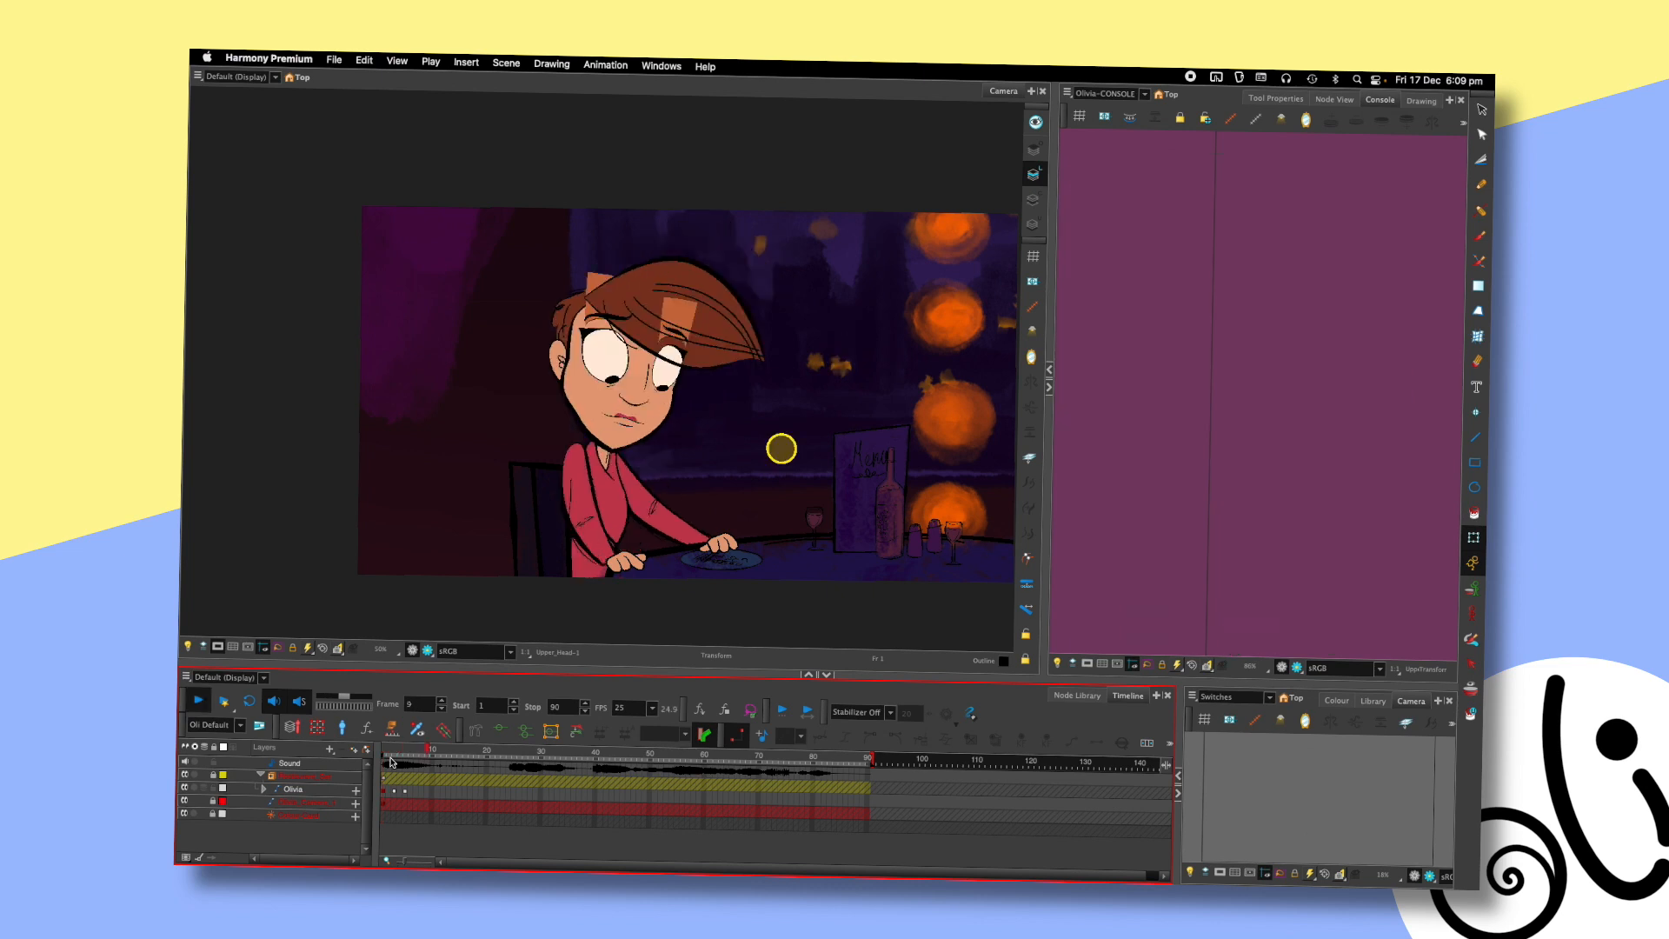
# - Bend Olivia's arm nearest the chair outward with its deformer on frame 5
pyautogui.click(405, 755)
pyautogui.scroll(3, 679, 417)
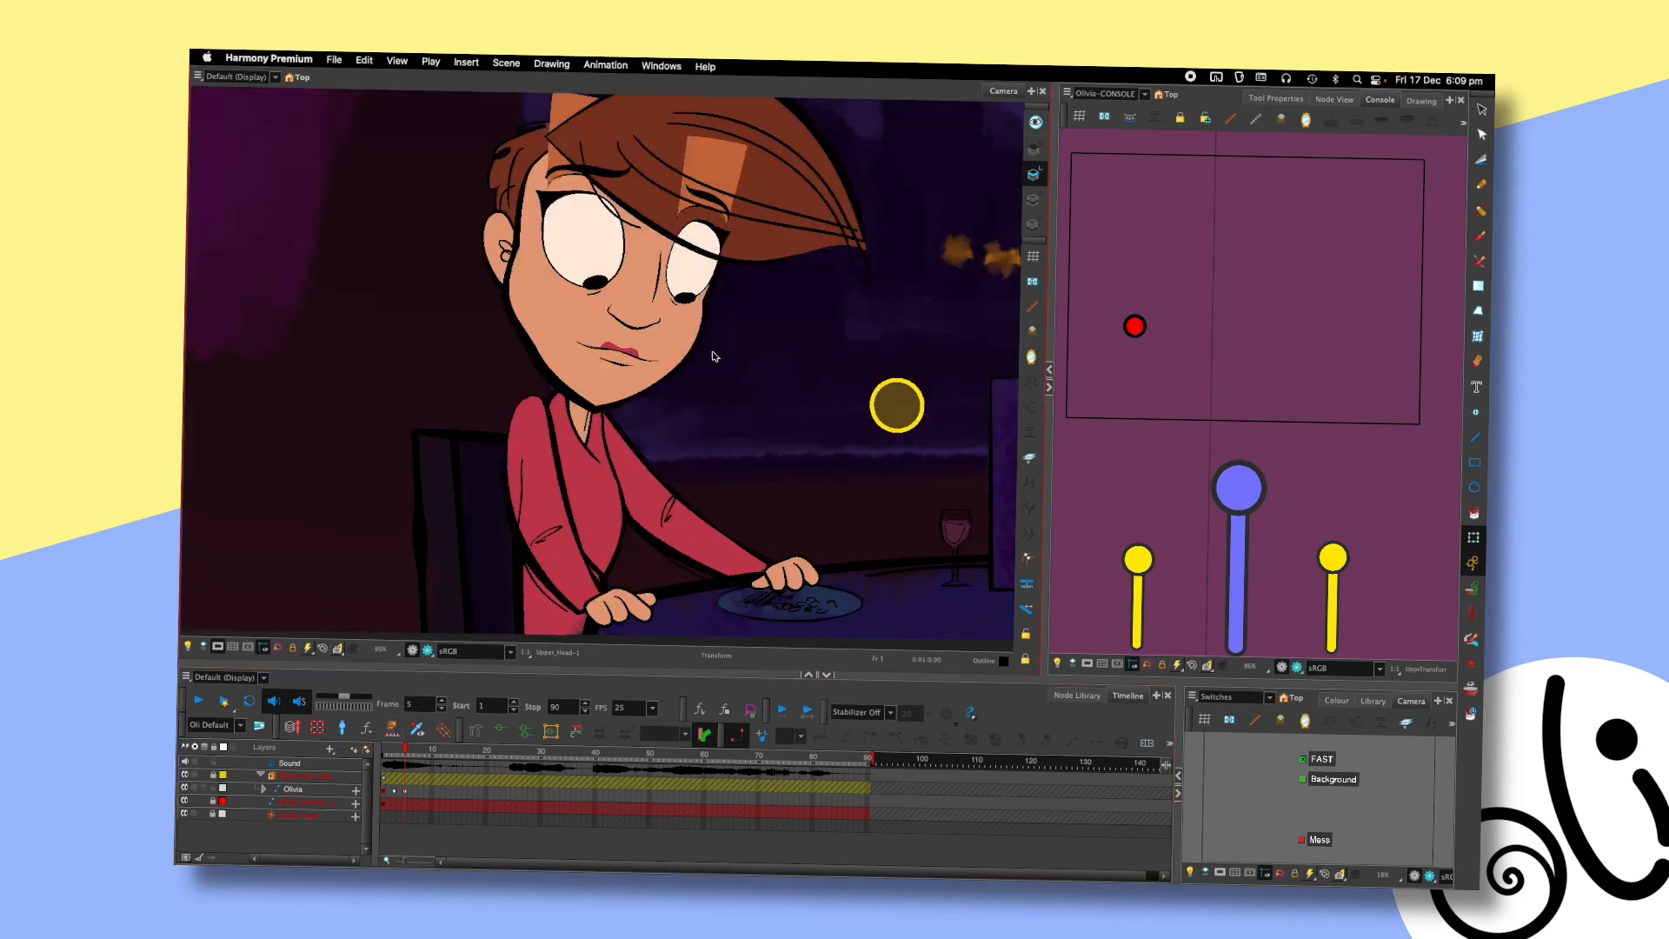
pyautogui.moveTo(748, 349); pyautogui.dragTo(837, 389)
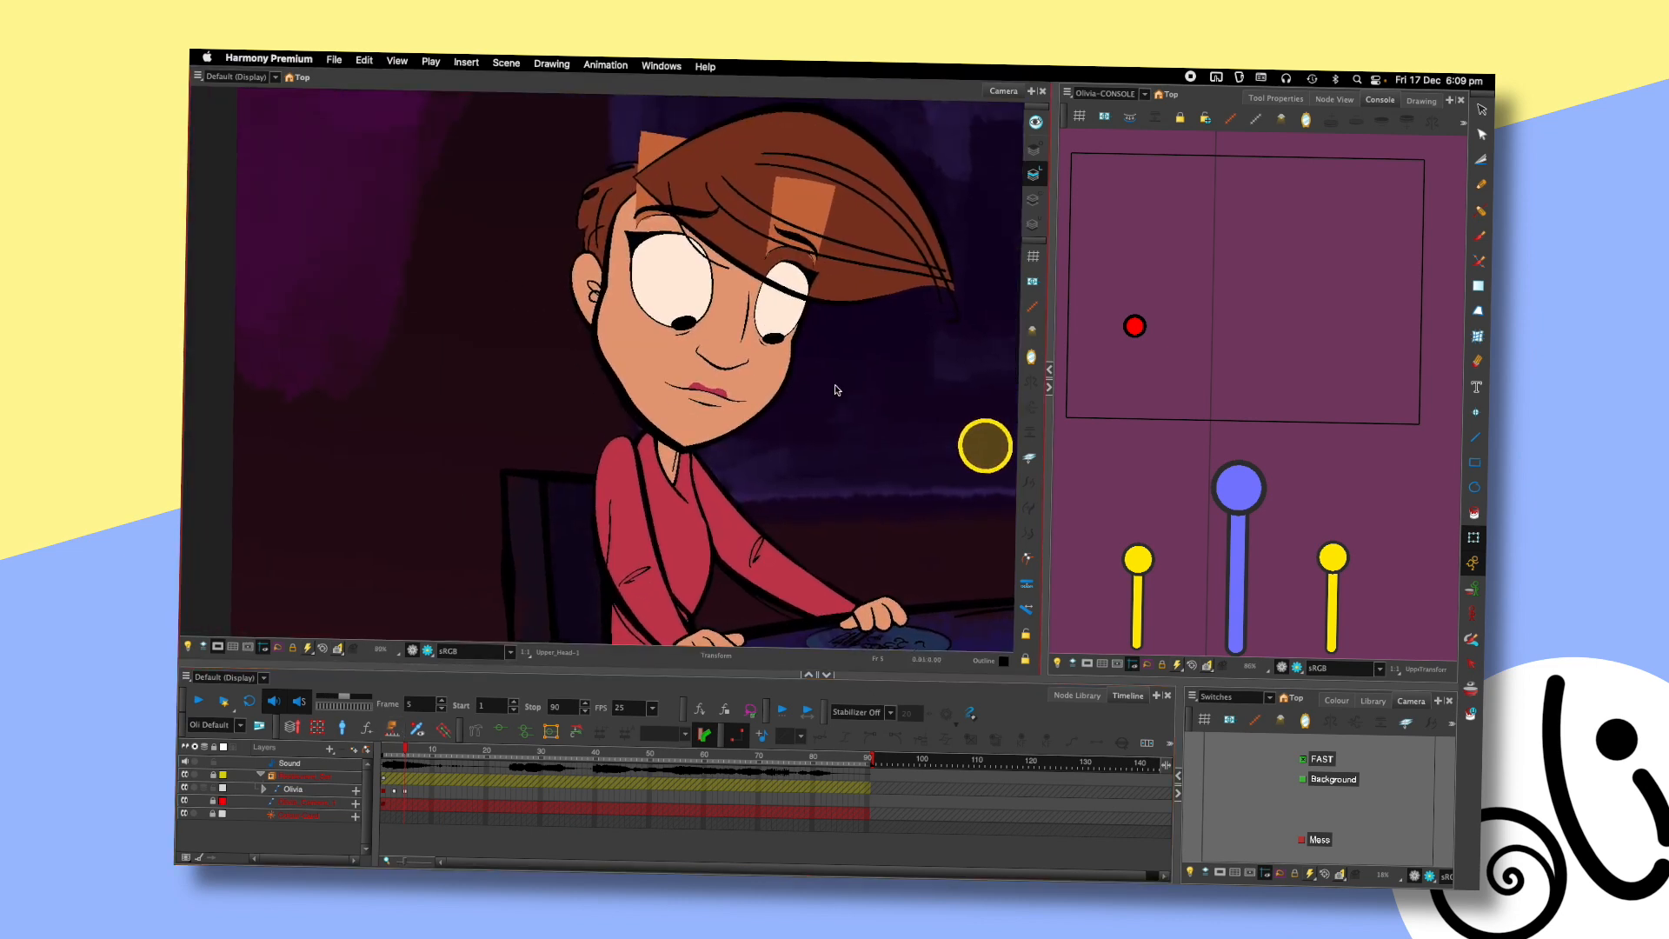
pyautogui.moveTo(631, 499); pyautogui.dragTo(624, 393)
pyautogui.click(624, 398)
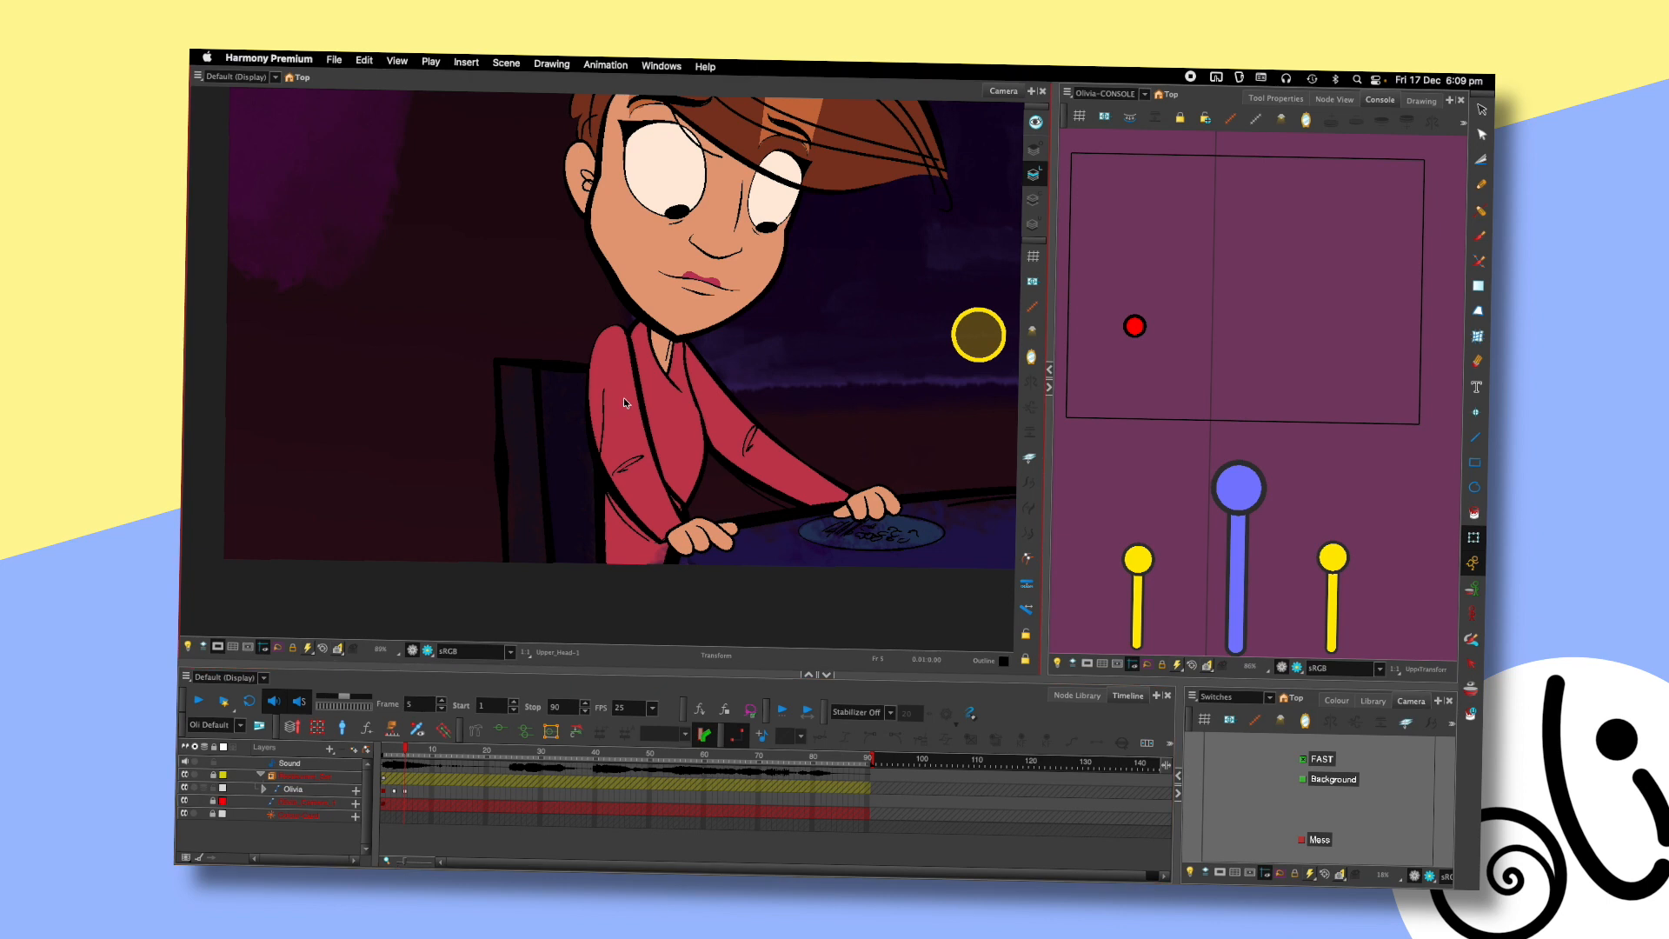
pyautogui.press('Escape')
pyautogui.scroll(1, 741, 334)
pyautogui.scroll(-4, 801, 335)
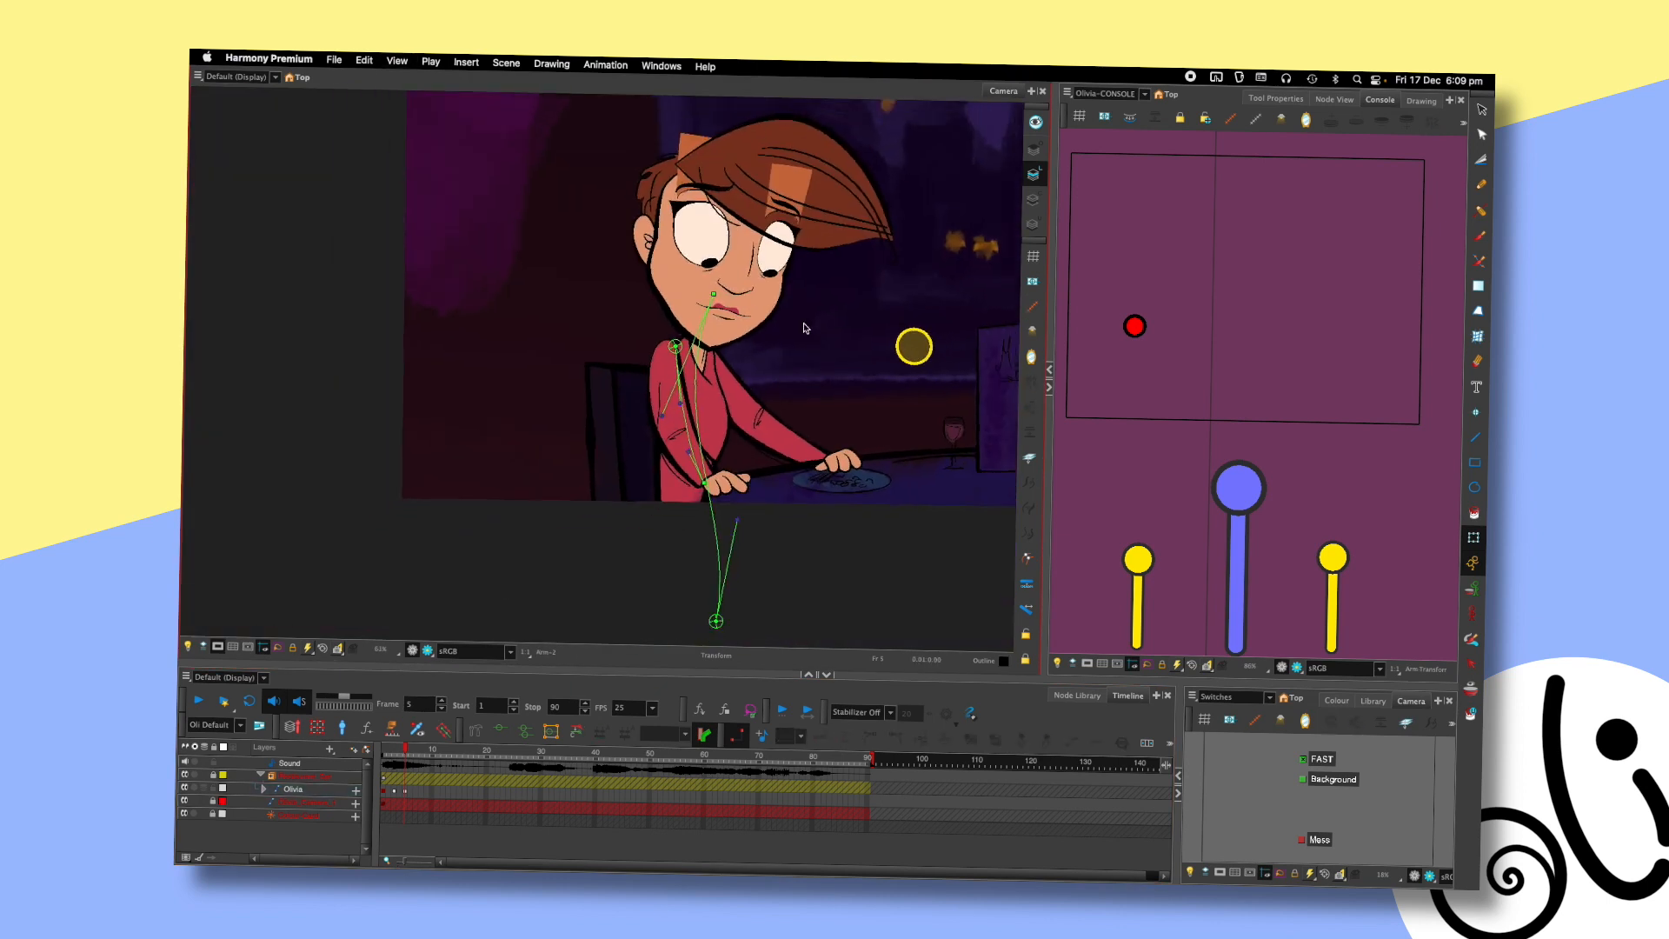
pyautogui.click(679, 402)
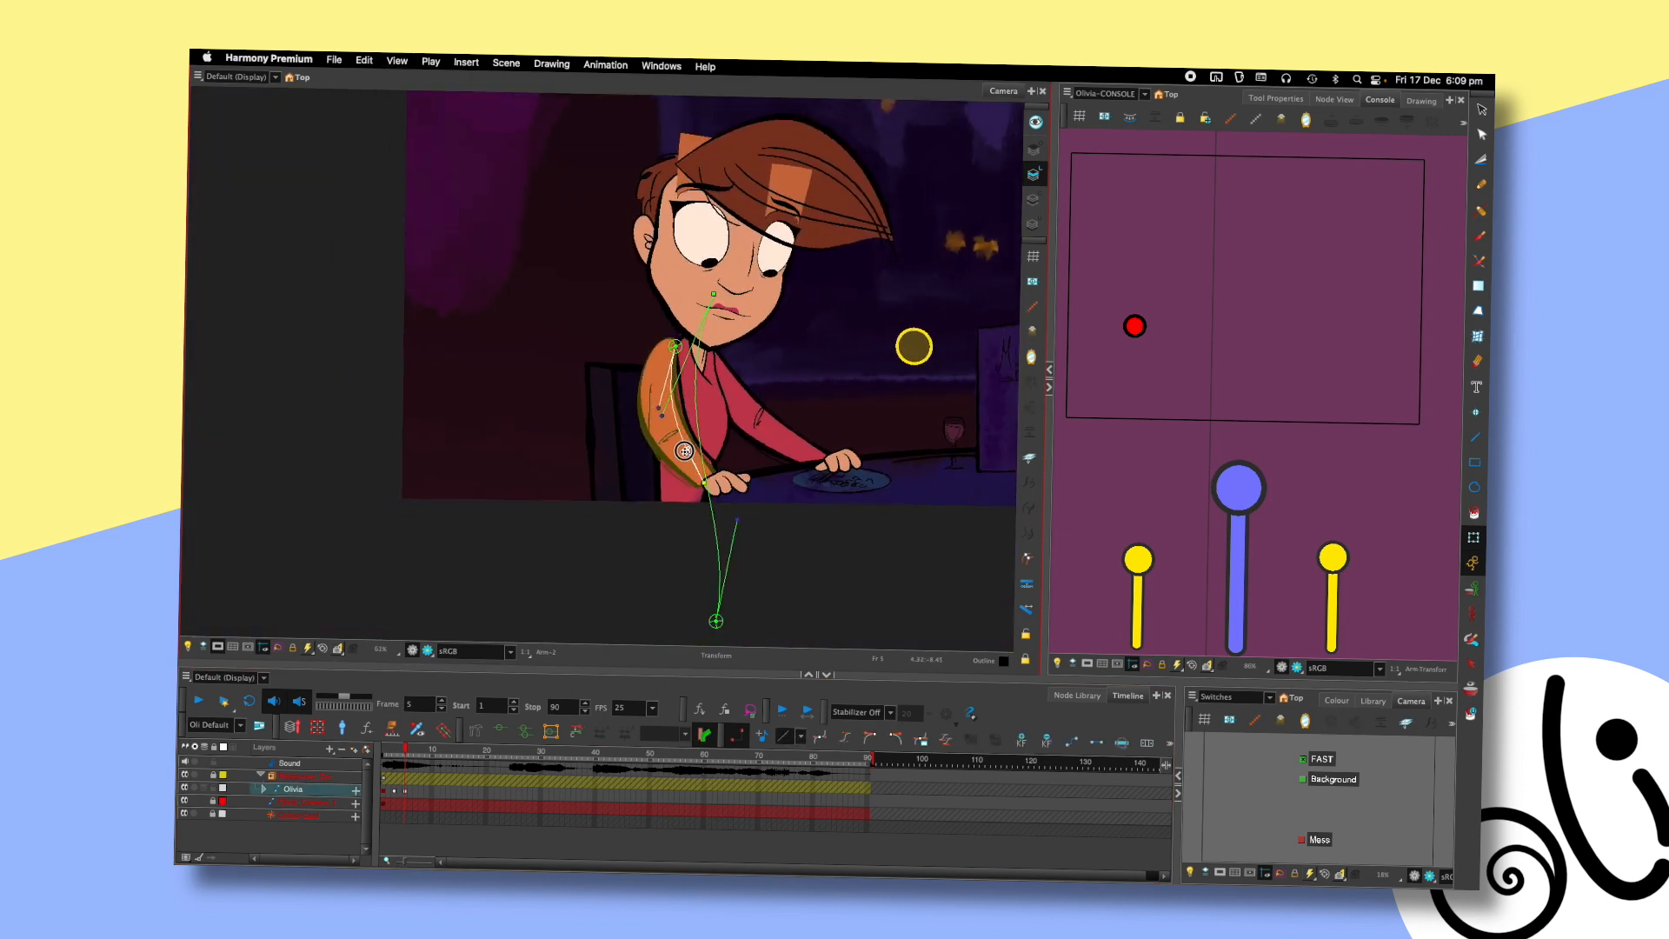
pyautogui.moveTo(804, 342); pyautogui.dragTo(764, 383)
pyautogui.click(792, 363)
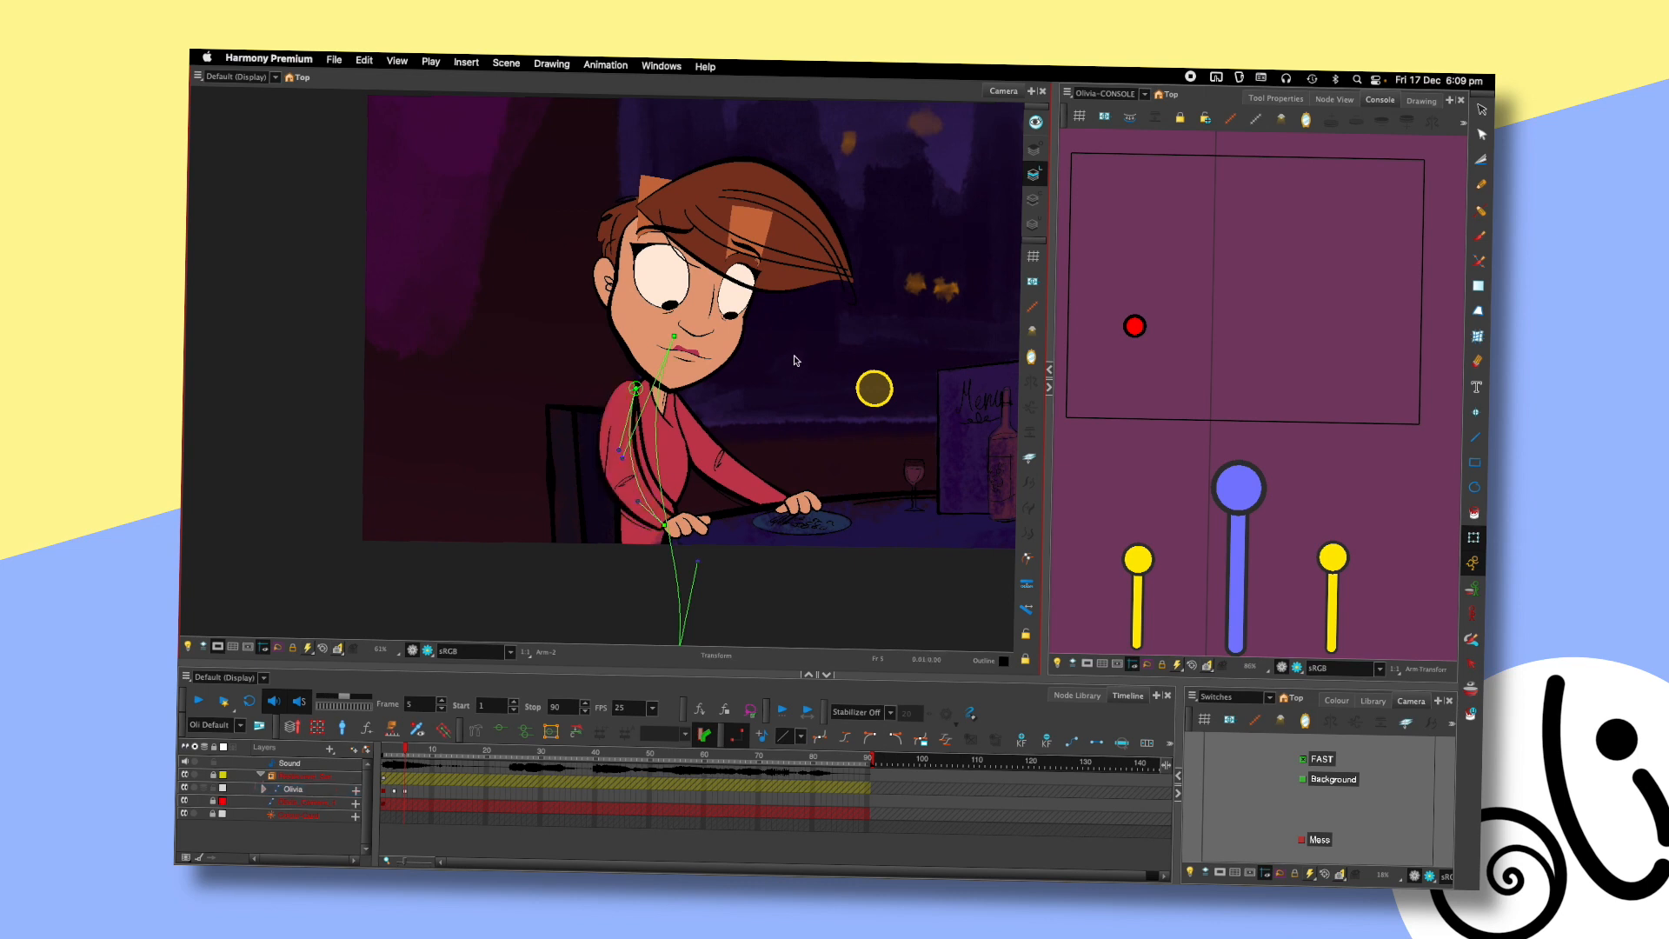
# - Examine the arm and shoulder change by stepping between frames 1 and 5
pyautogui.press(';')
pyautogui.press(';')
pyautogui.press("'")
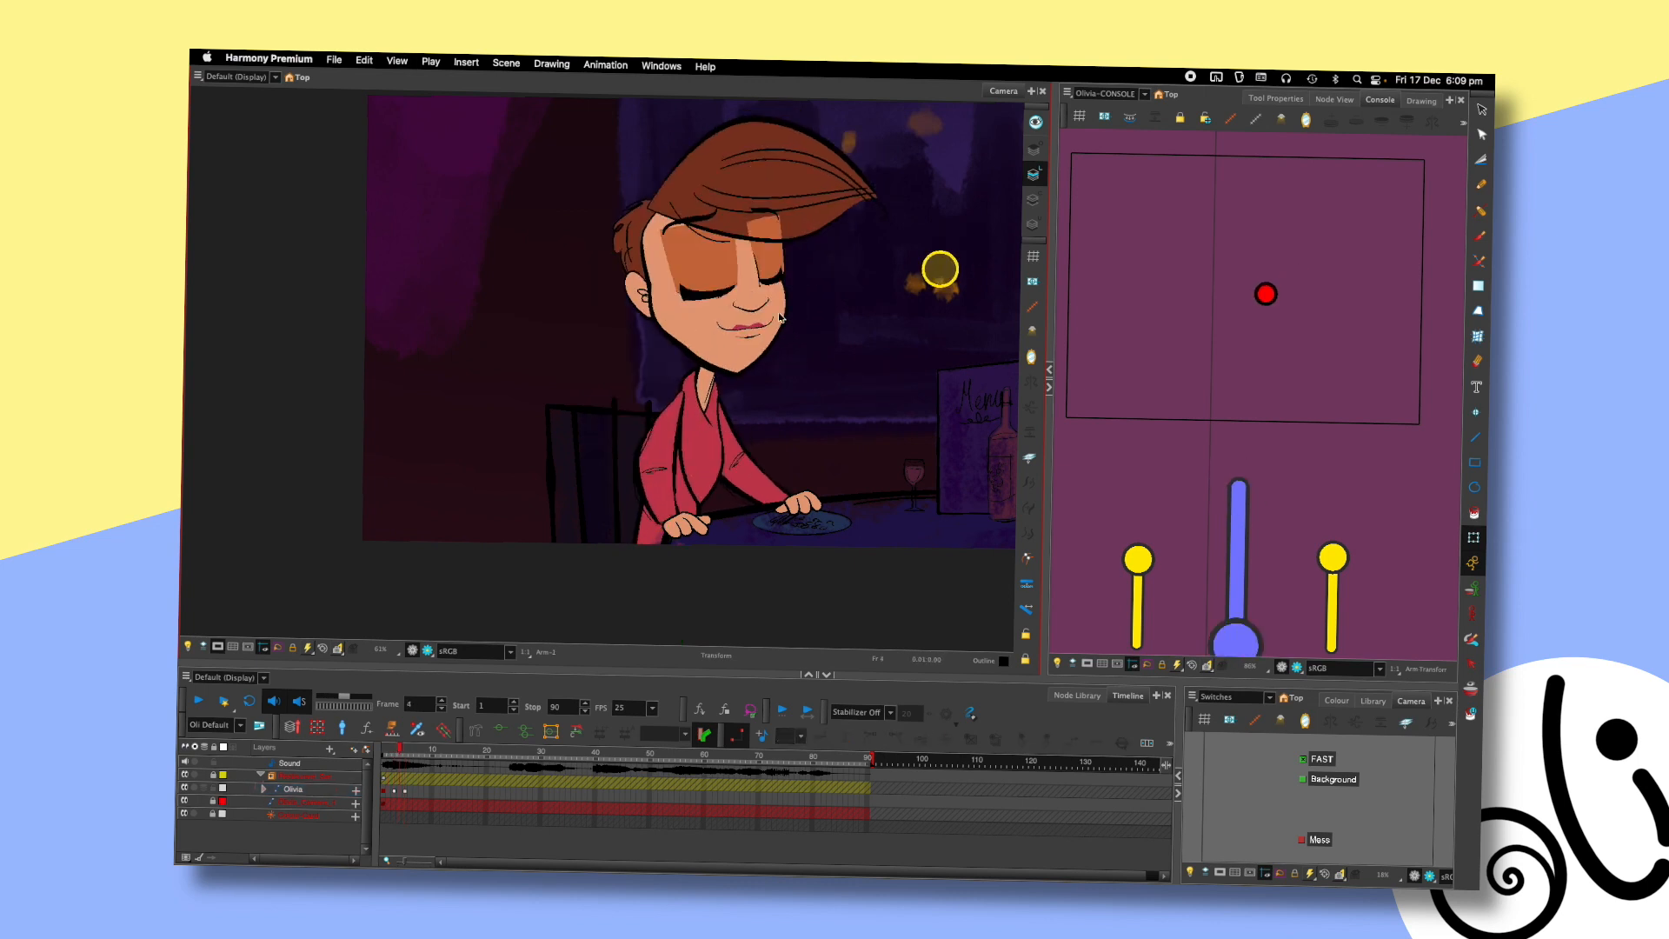
pyautogui.press("'")
pyautogui.moveTo(791, 358); pyautogui.dragTo(772, 390)
pyautogui.press(',')
pyautogui.press(',')
pyautogui.press(',')
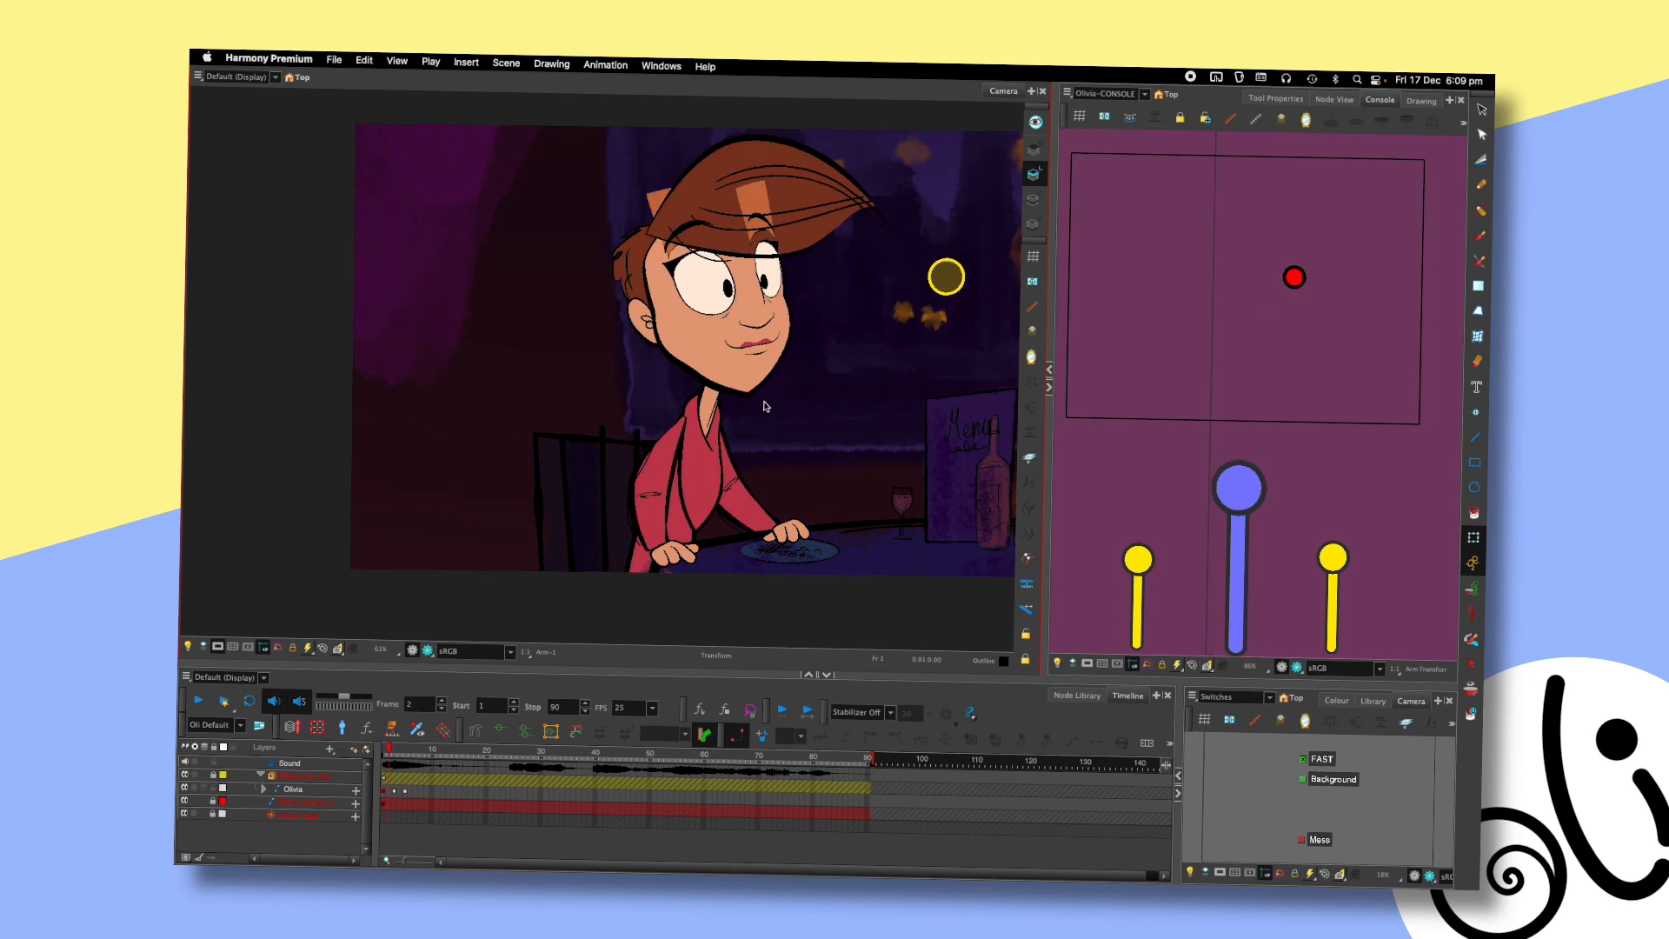
pyautogui.press(',')
pyautogui.press('.')
pyautogui.press('.')
pyautogui.press('.')
pyautogui.press('.')
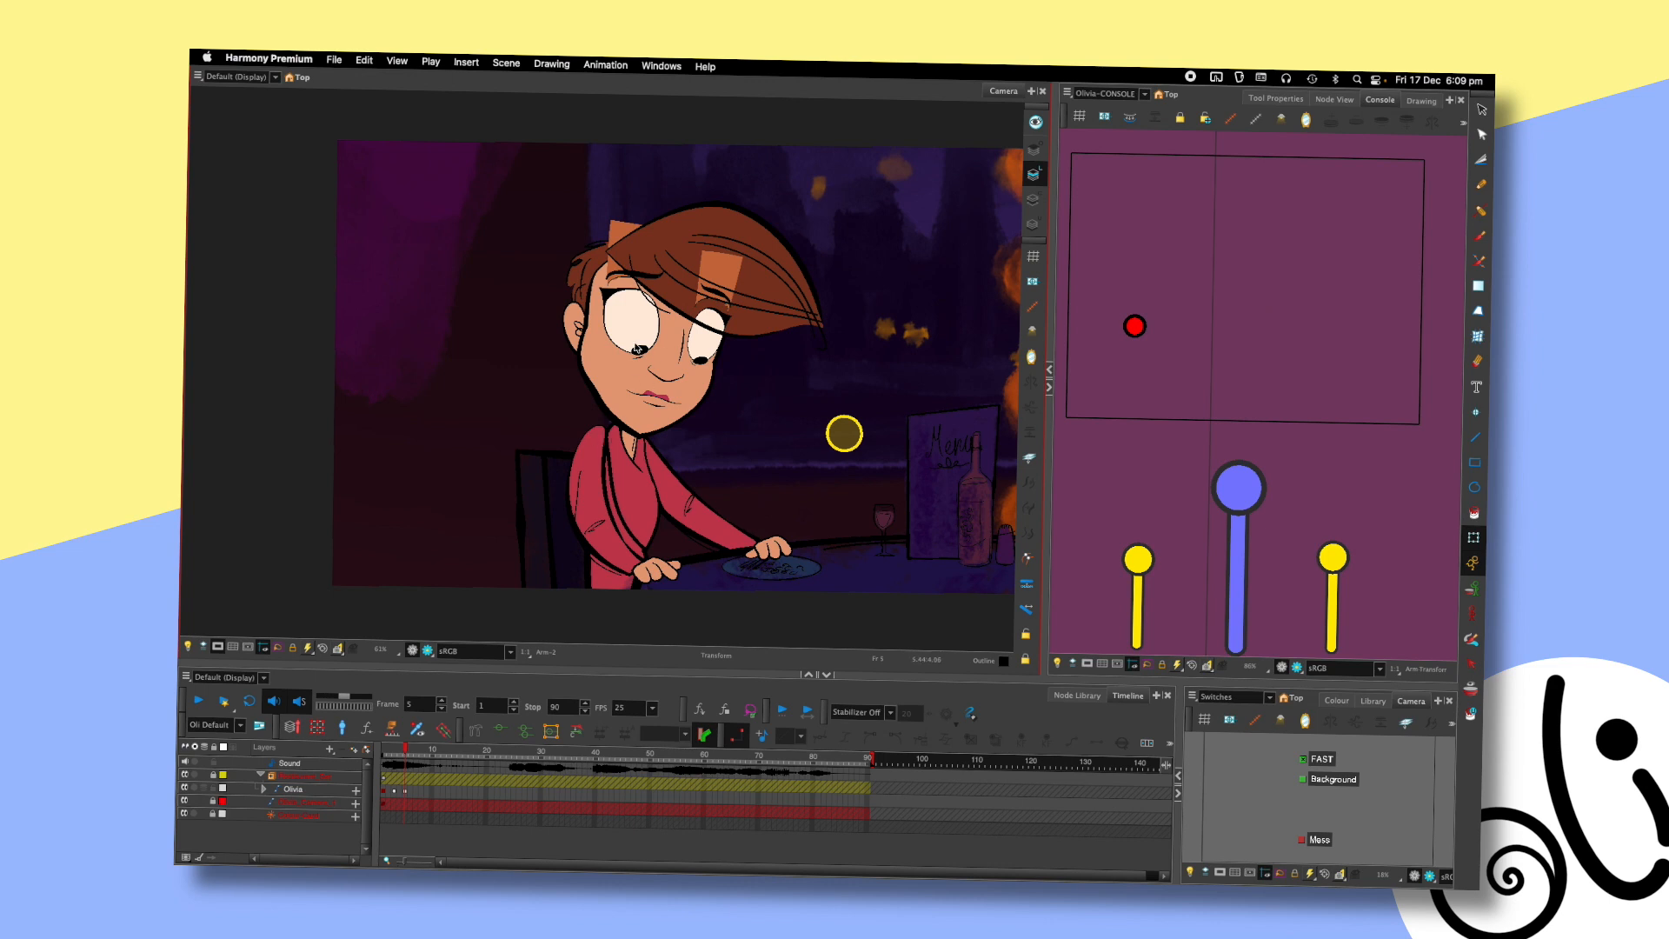
# - Shift Olivia's upper head slightly right and up on frame 5, and compare it with the preceding frames
pyautogui.moveTo(598, 285); pyautogui.dragTo(617, 279)
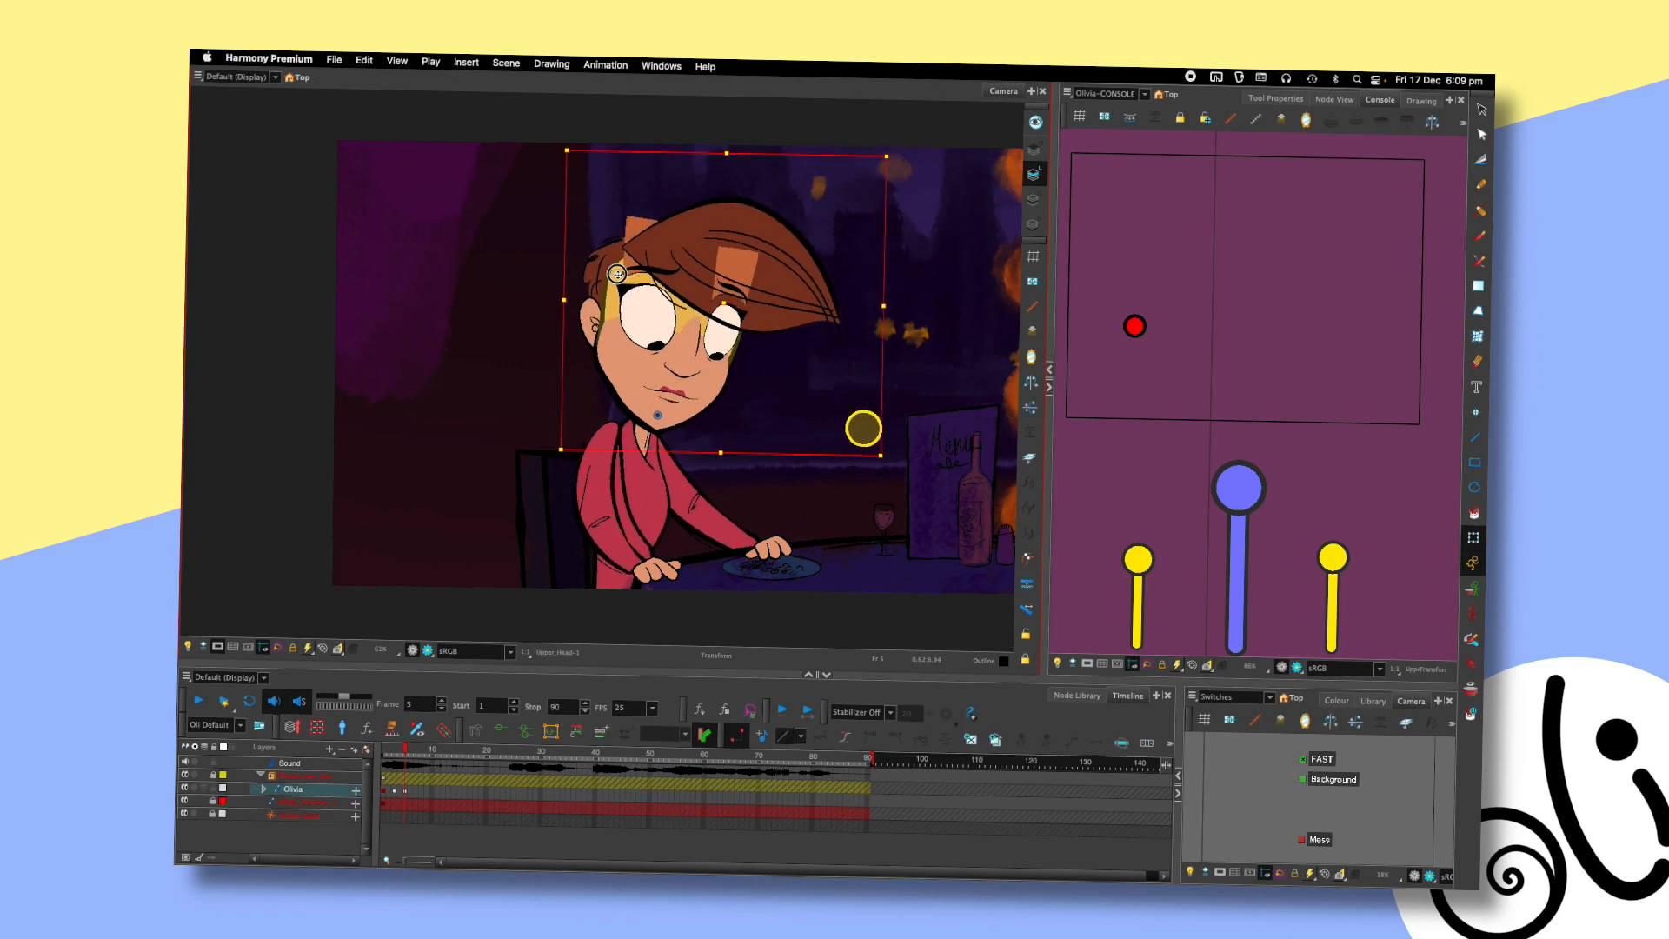
pyautogui.press(',')
pyautogui.press(',')
pyautogui.press(',')
pyautogui.press('.')
pyautogui.press('.')
pyautogui.press('.')
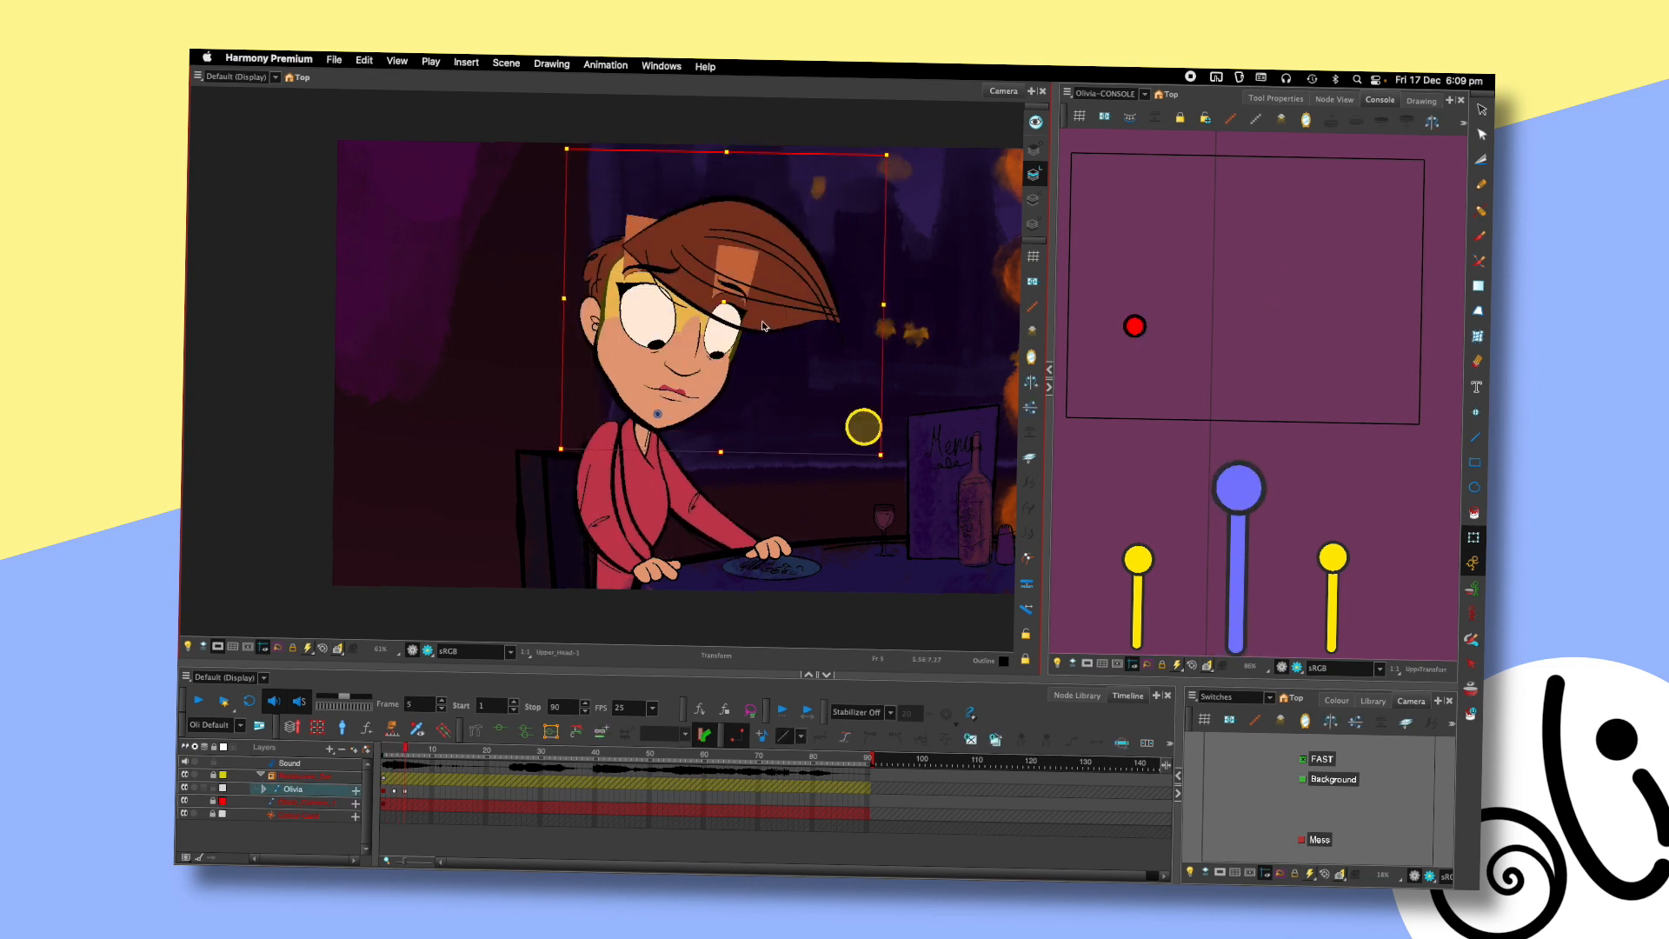
# - Replay the head turn and step back through its frames to check the shifted head position
pyautogui.hotkey('shift', 'Return')
pyautogui.hotkey('shift', 'Return')
pyautogui.hotkey('shift', 'Return')
pyautogui.hotkey('shift', 'Return')
pyautogui.hotkey('shift', 'Return')
pyautogui.hotkey('shift', 'Return')
pyautogui.press(',')
pyautogui.press(',')
pyautogui.press(',')
pyautogui.press(',')
pyautogui.press(',')
# - Inspect Olivia's arm and upper head on frame 5, comparing their poses with the blink and starting frames
pyautogui.click(619, 479)
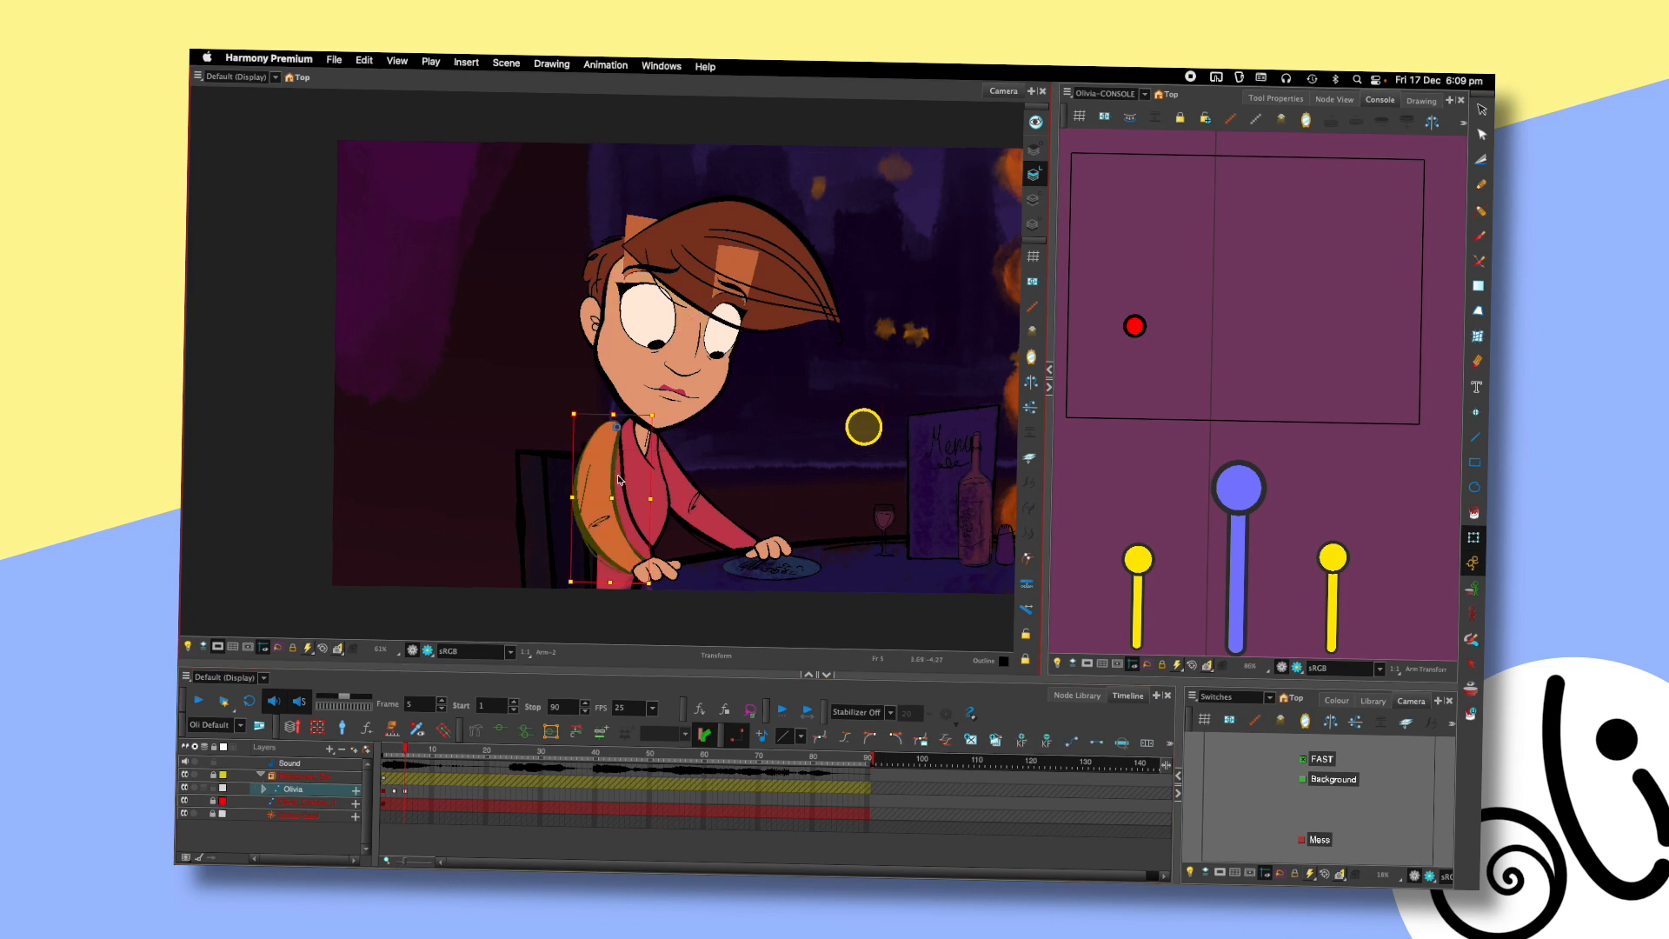
pyautogui.click(755, 383)
pyautogui.press(',')
pyautogui.press(',')
pyautogui.press('.')
pyautogui.press('.')
pyautogui.hotkey('shift', ',')
pyautogui.hotkey('shift', 'Return')
pyautogui.hotkey('shift', 'Return')
pyautogui.hotkey('shift', ',')
pyautogui.hotkey('shift', 'Return')
pyautogui.hotkey('shift', 'Return')
pyautogui.click(405, 753)
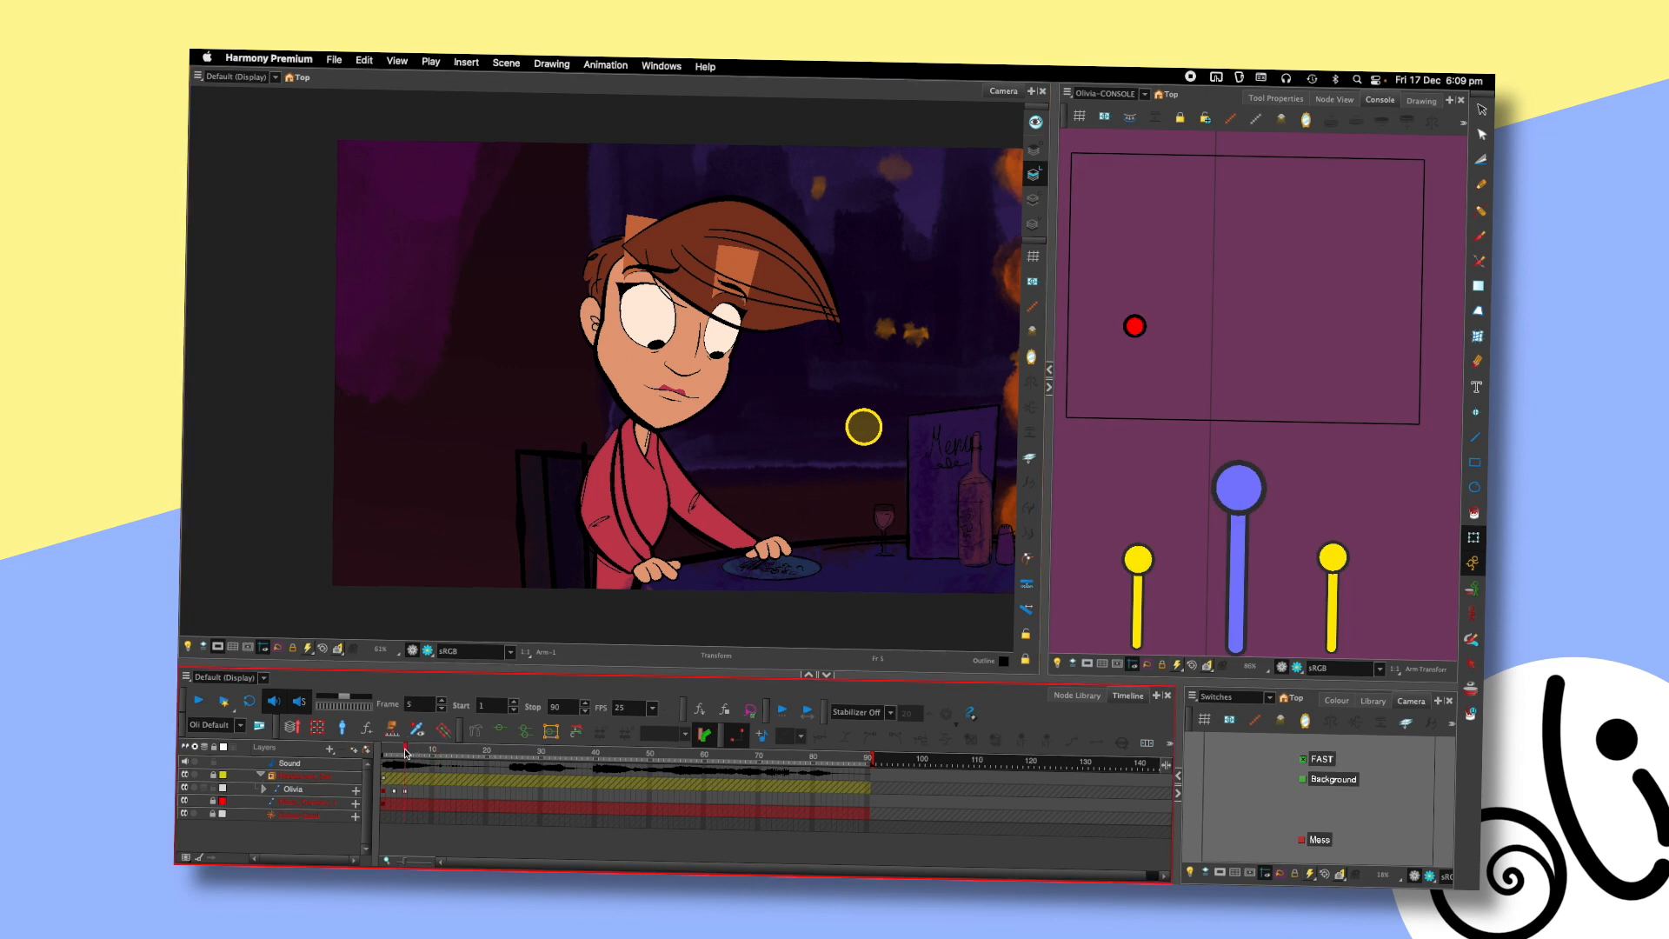
pyautogui.click(654, 297)
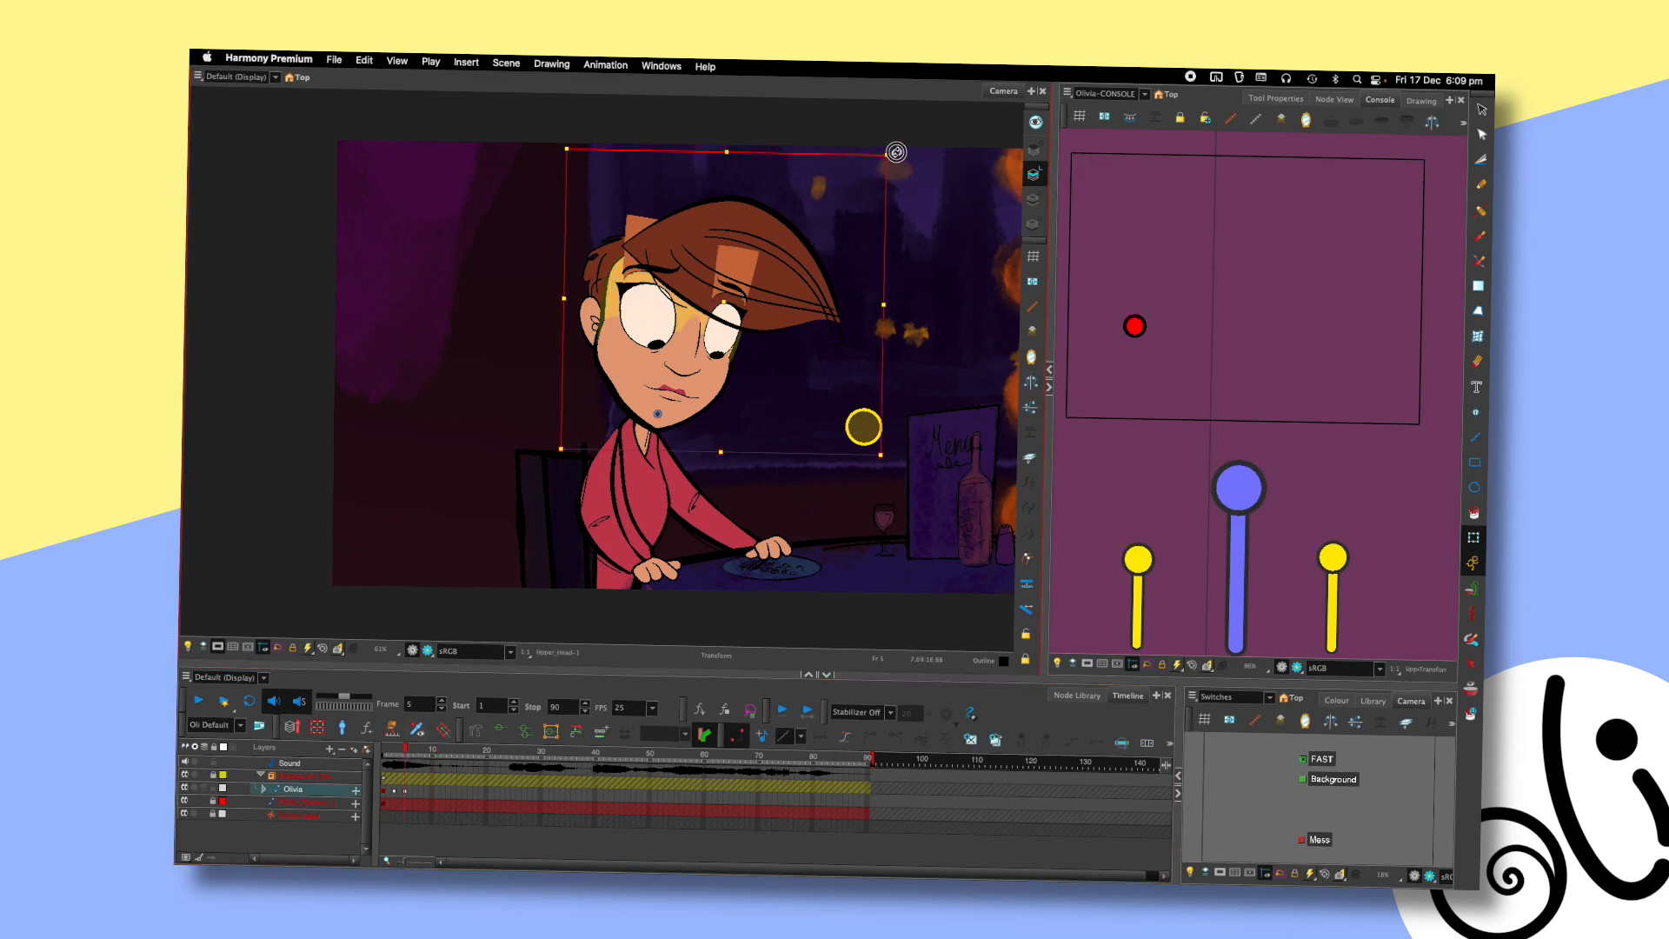
pyautogui.press(',')
pyautogui.press(',')
pyautogui.press(',')
pyautogui.press('.')
pyautogui.press('.')
pyautogui.press('.')
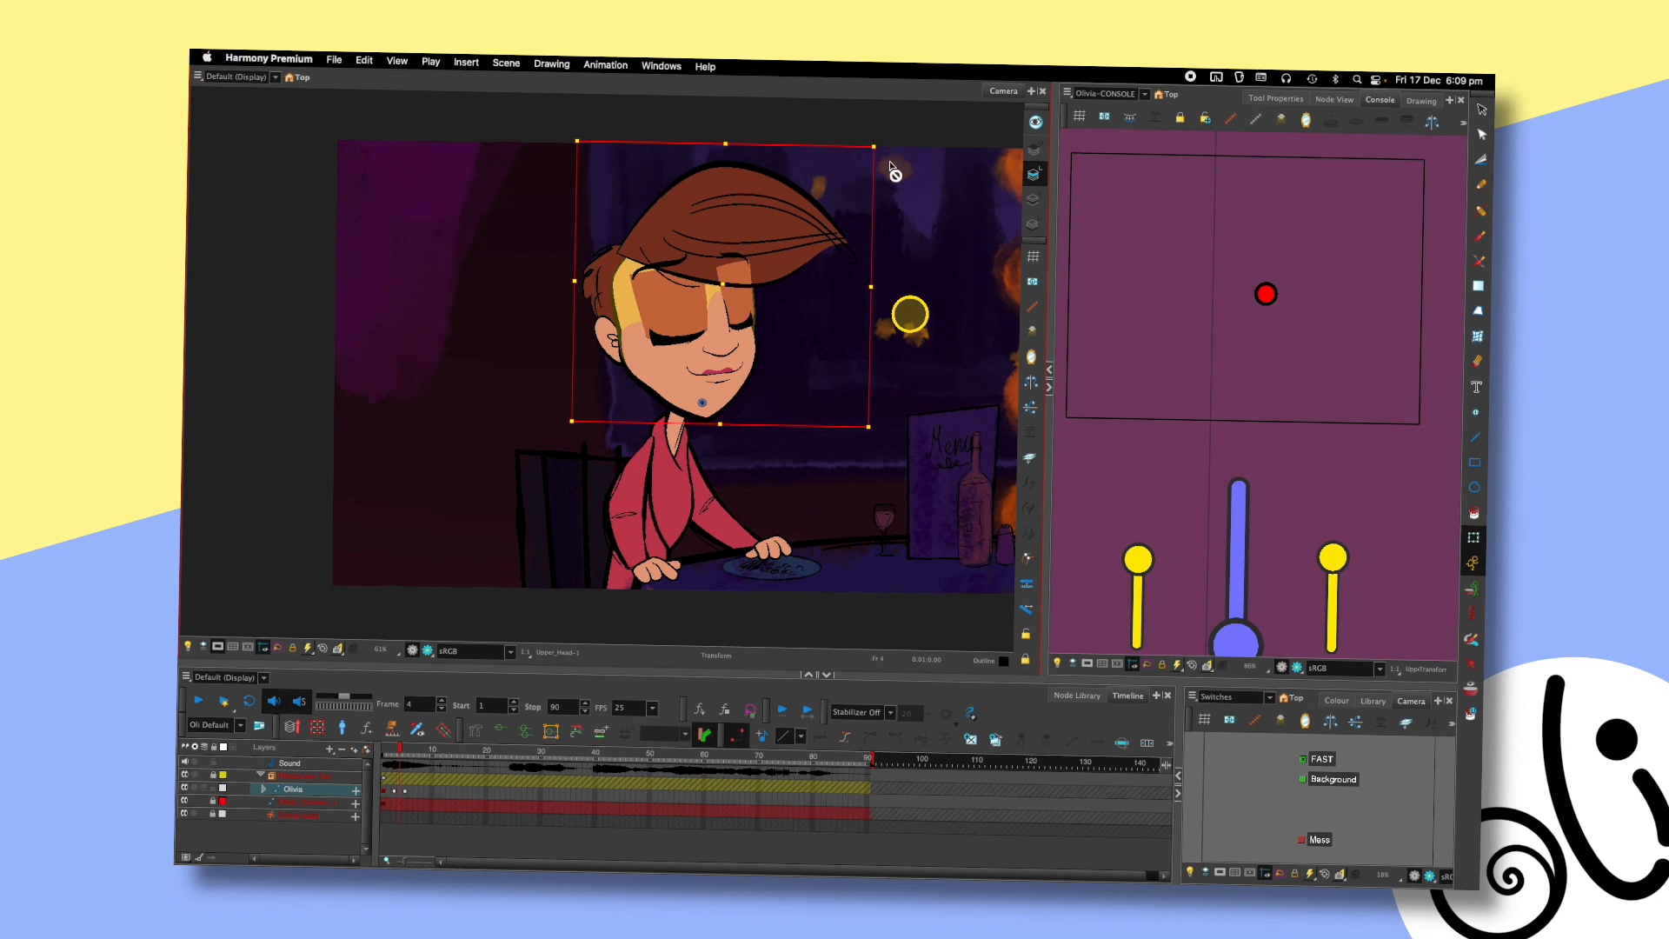
# - Nudge the head-turn dot slightly upward on frame 5, compare it with the earlier frames, and replay the animation
pyautogui.moveTo(1134, 326); pyautogui.dragTo(1132, 311)
pyautogui.press(',')
pyautogui.press(',')
pyautogui.press(',')
pyautogui.press('.')
pyautogui.press('.')
pyautogui.press('.')
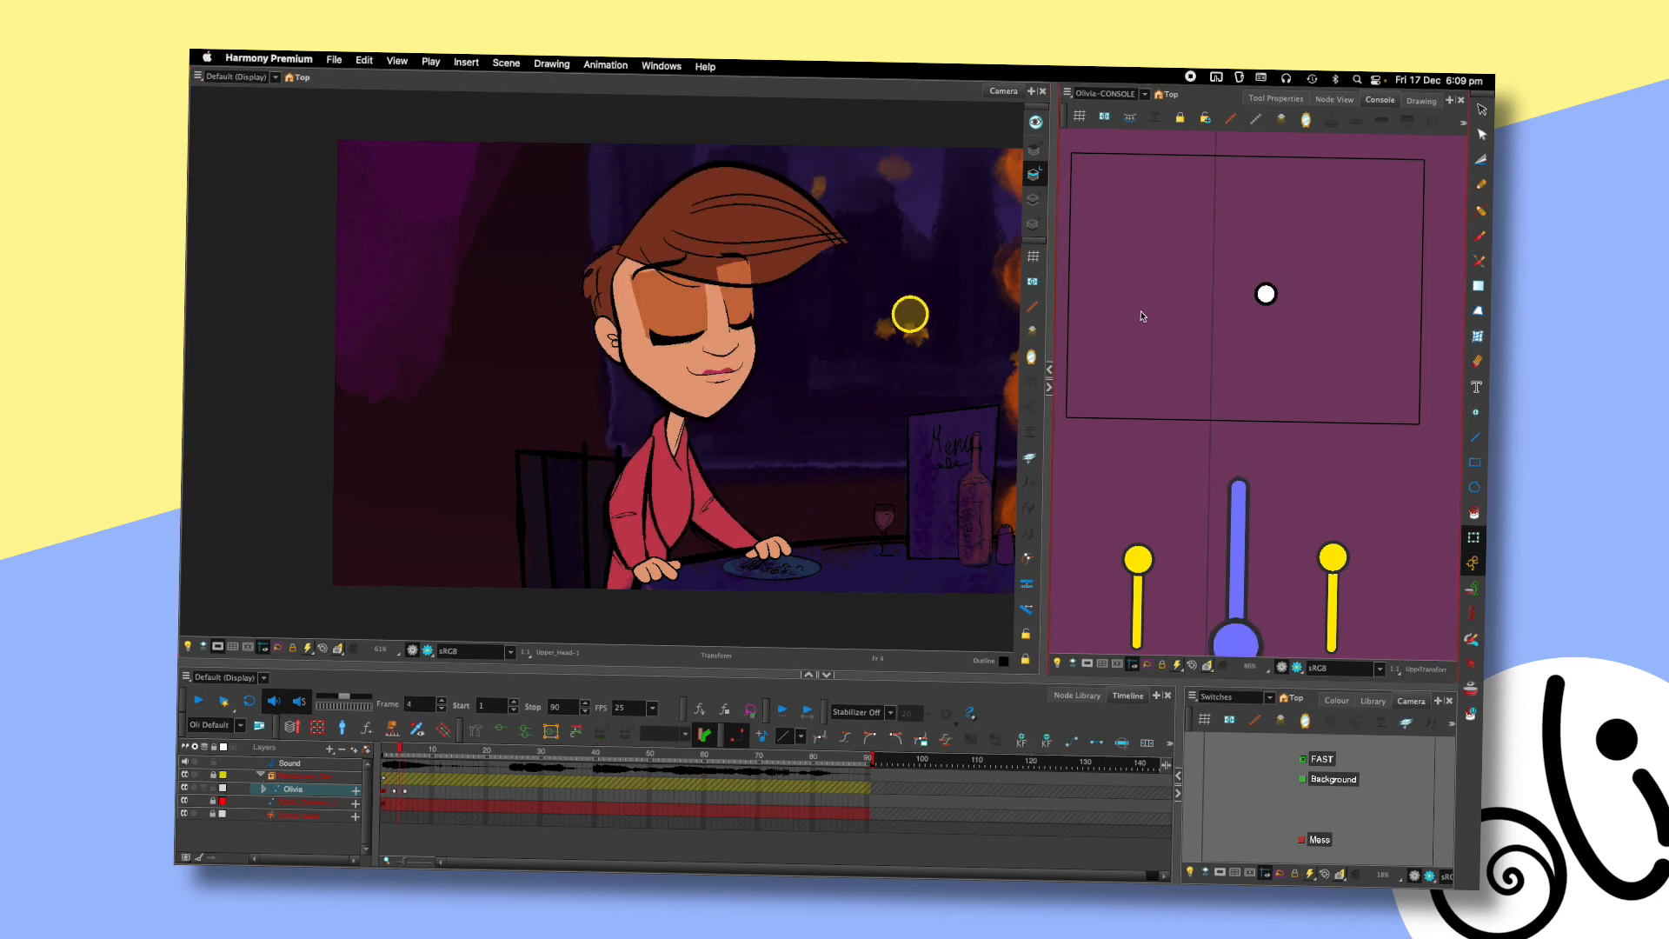
pyautogui.press('Return')
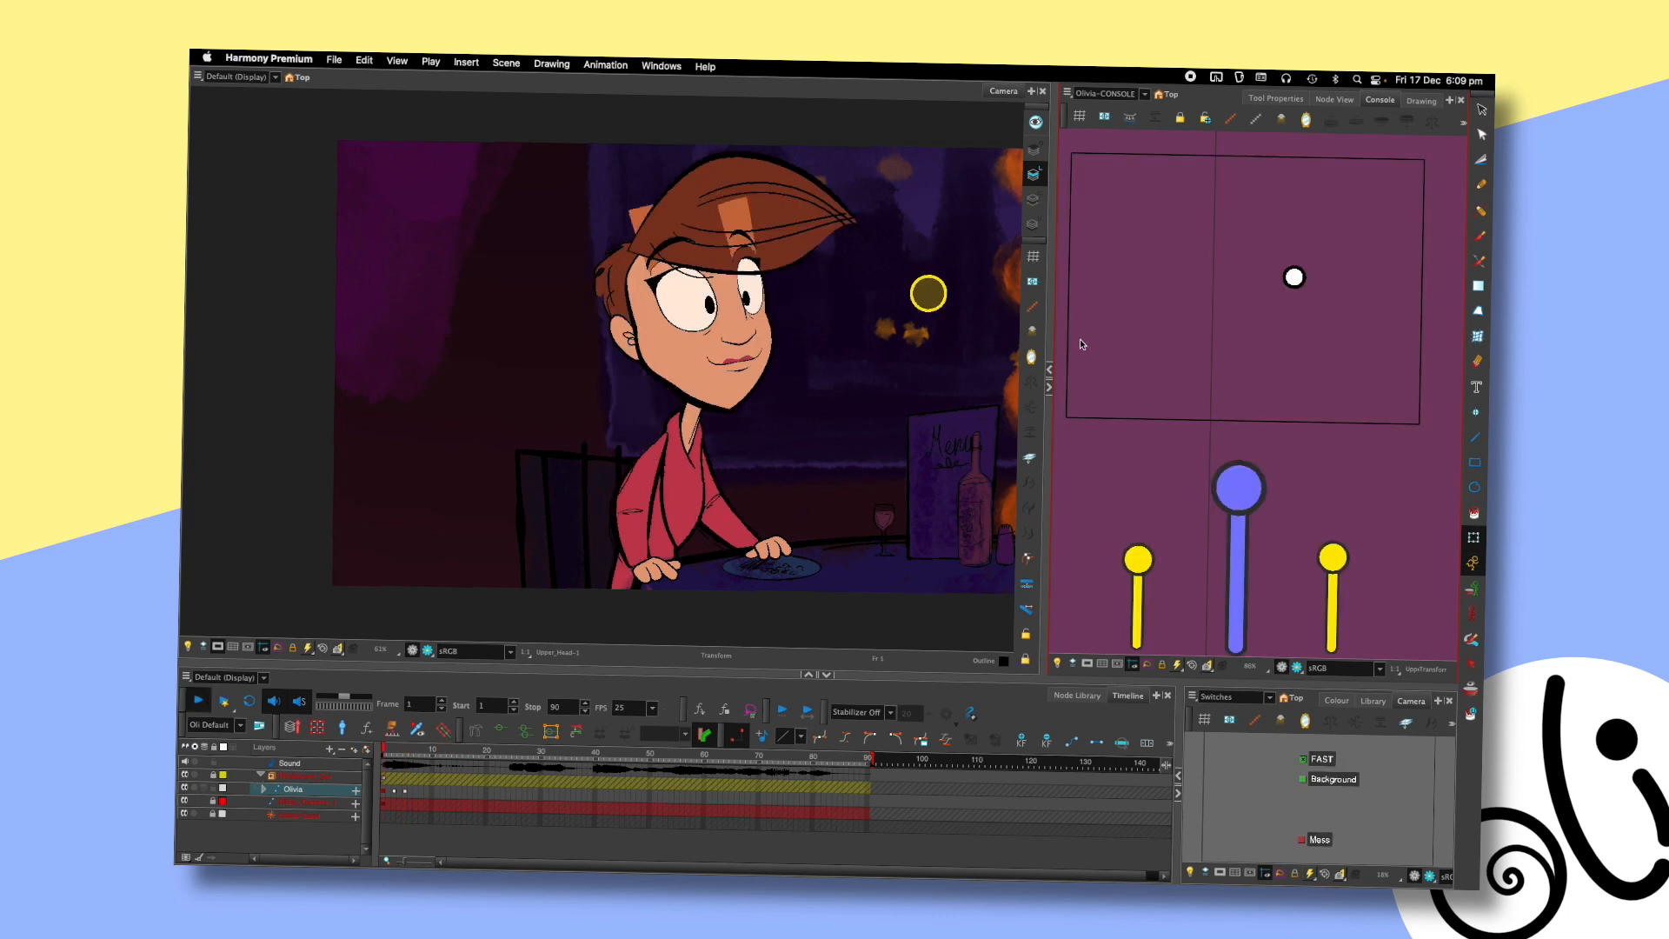
pyautogui.press('Return')
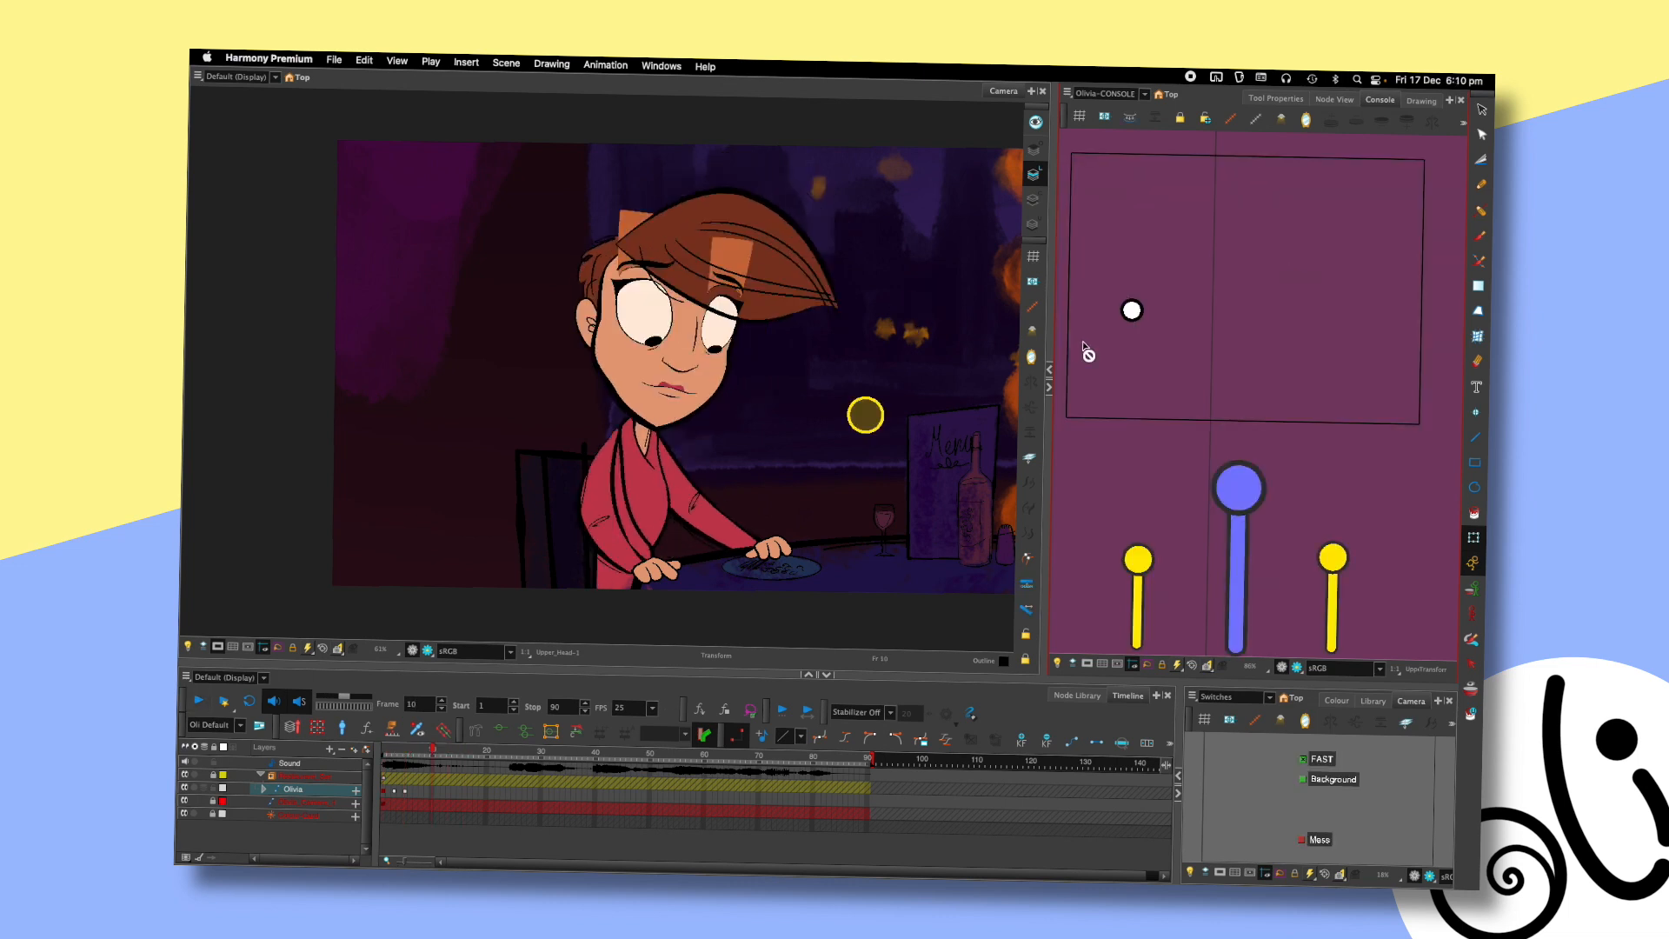
# - Raise the pupil of Olivia's near eye toward the eye's inner side on frame 5
pyautogui.click(405, 753)
pyautogui.scroll(3, 855, 453)
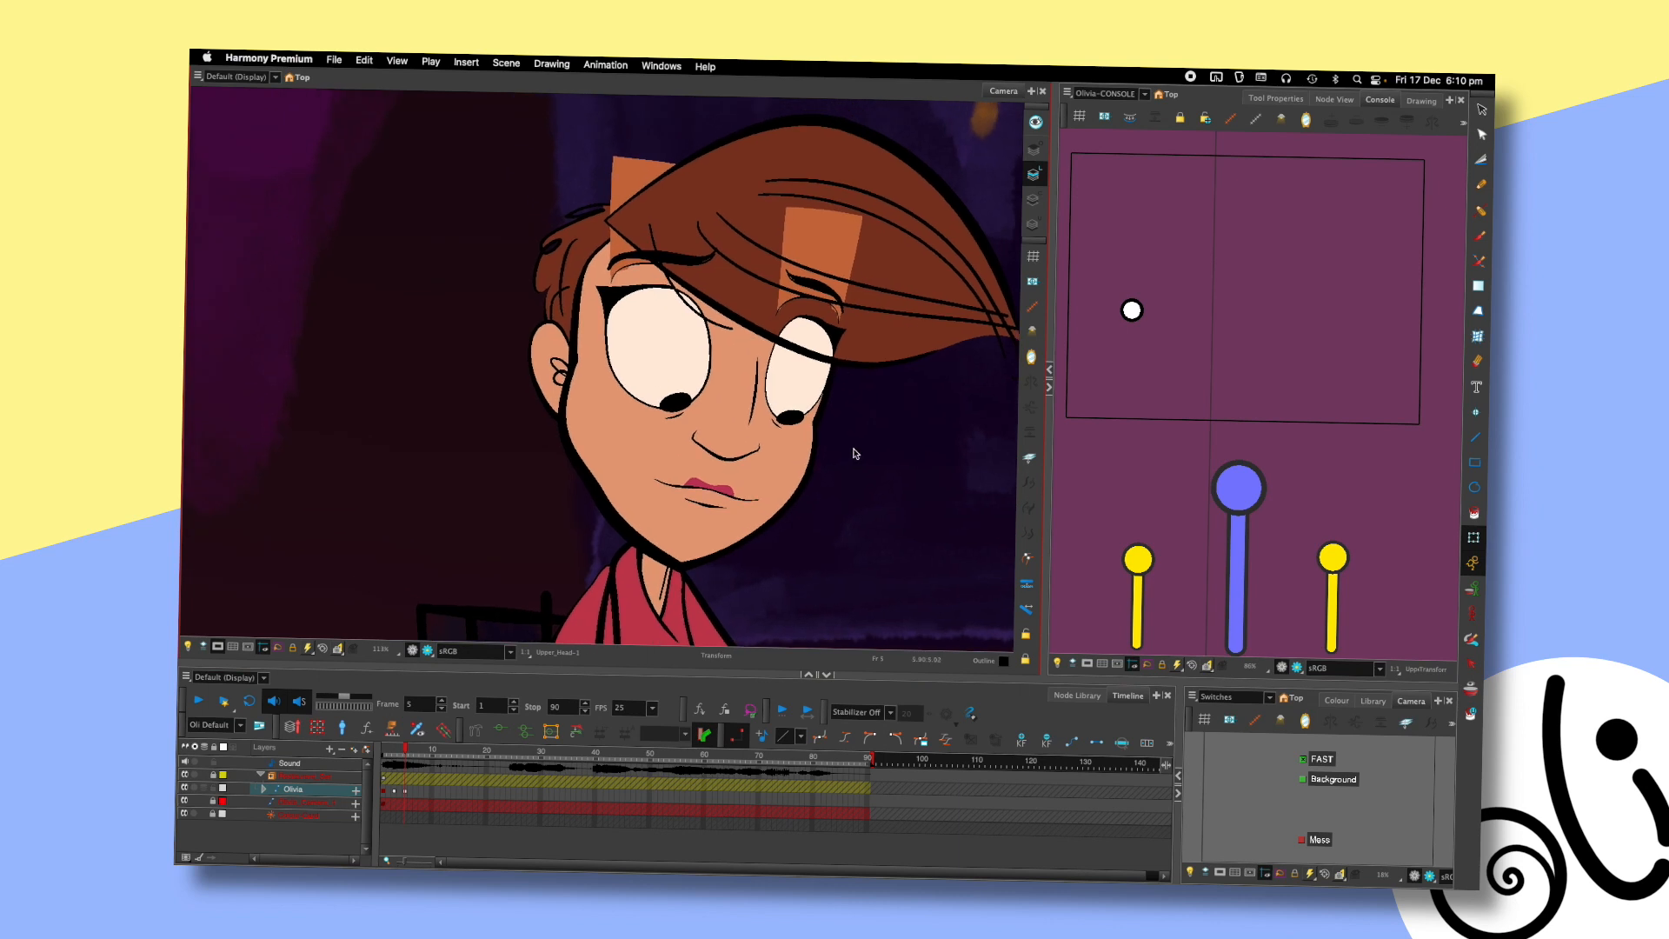
pyautogui.click(677, 402)
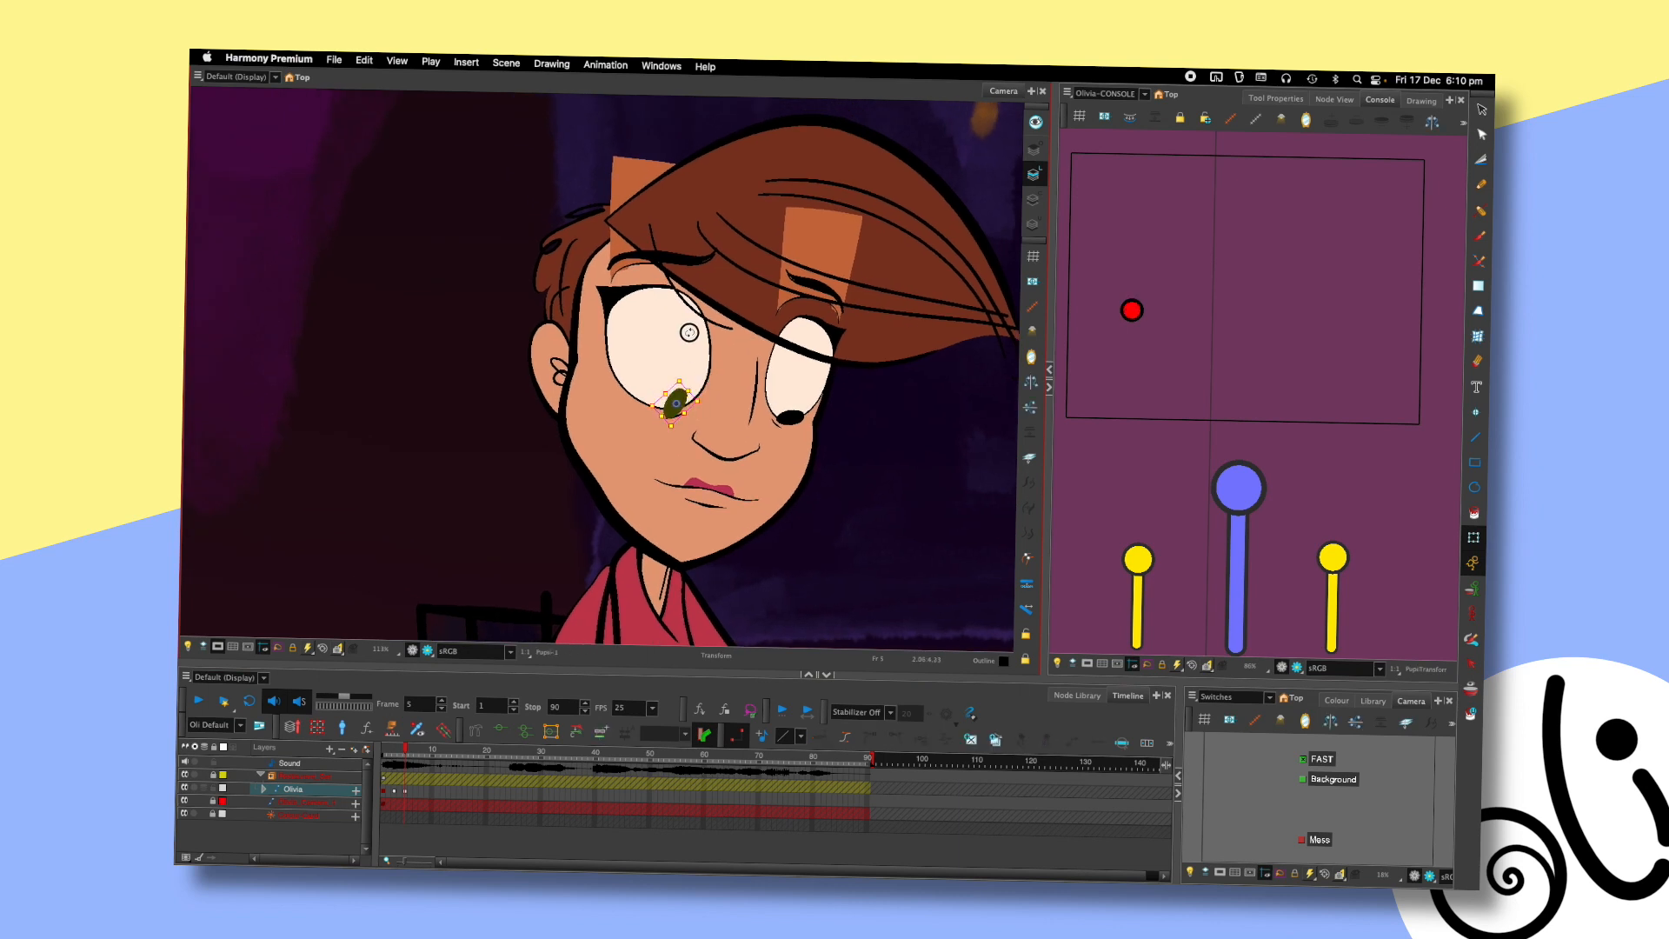
pyautogui.moveTo(681, 393); pyautogui.dragTo(695, 363)
pyautogui.moveTo(715, 366); pyautogui.dragTo(713, 351)
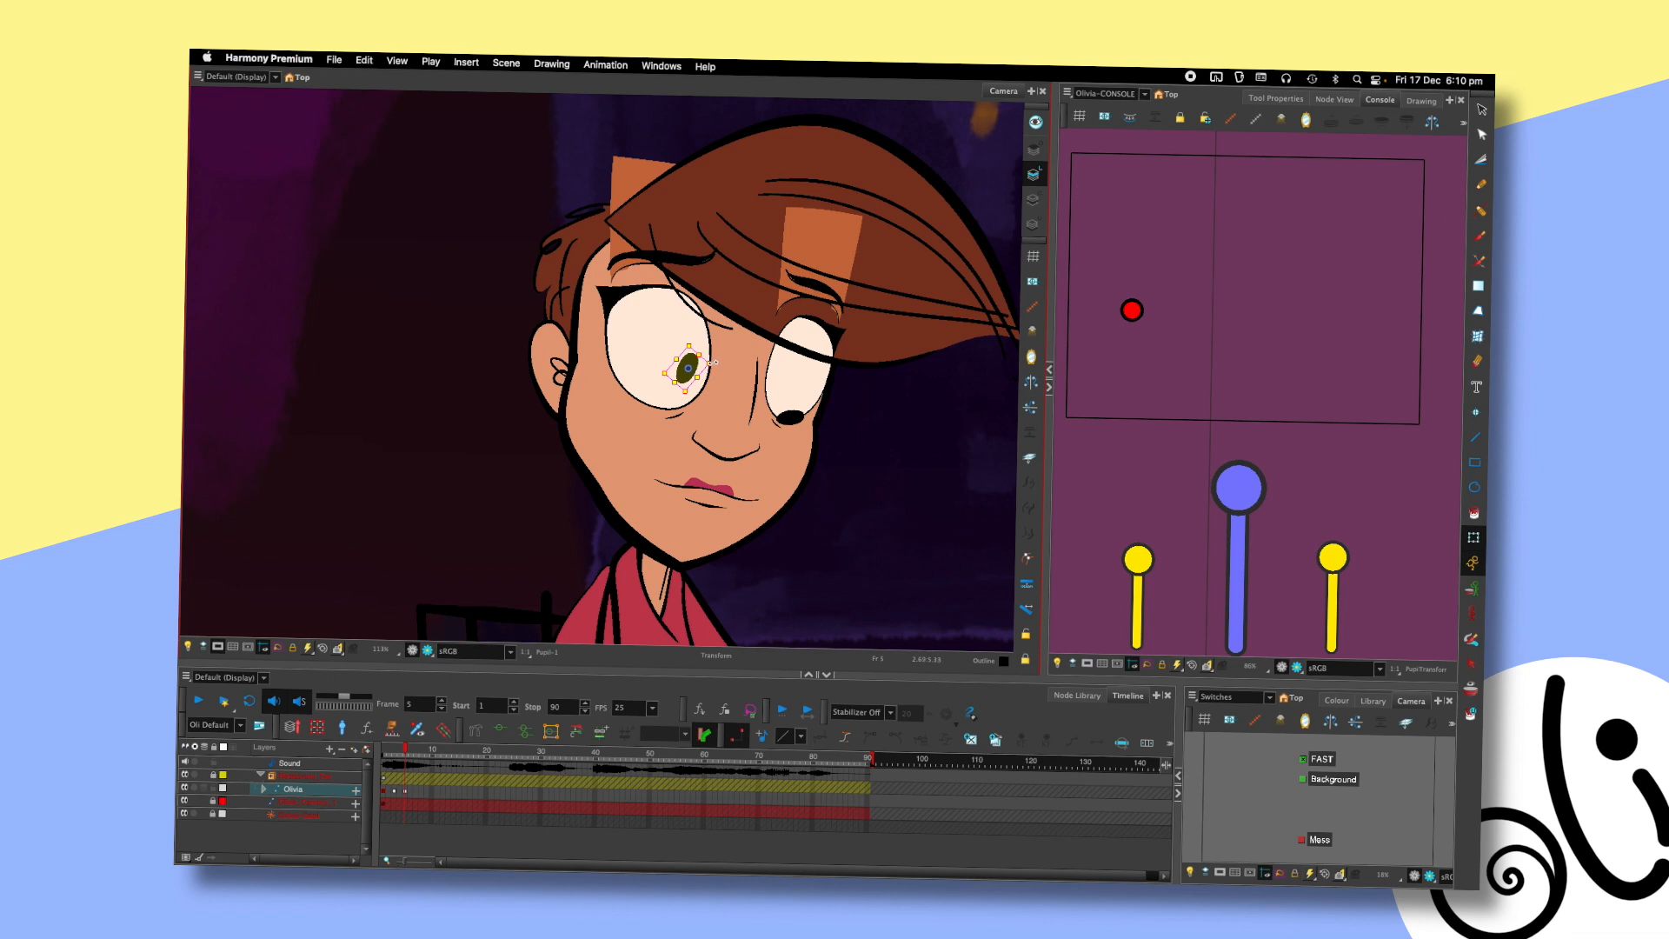
pyautogui.moveTo(695, 365)
pyautogui.mouseDown()
pyautogui.moveTo(622, 365)
pyautogui.moveTo(692, 376)
pyautogui.mouseUp()
# - Raise the pupil of Olivia's far eye on frame 5 to match the near one, and compare the gaze with the preceding frame
pyautogui.click(789, 417)
pyautogui.moveTo(789, 417); pyautogui.dragTo(797, 366)
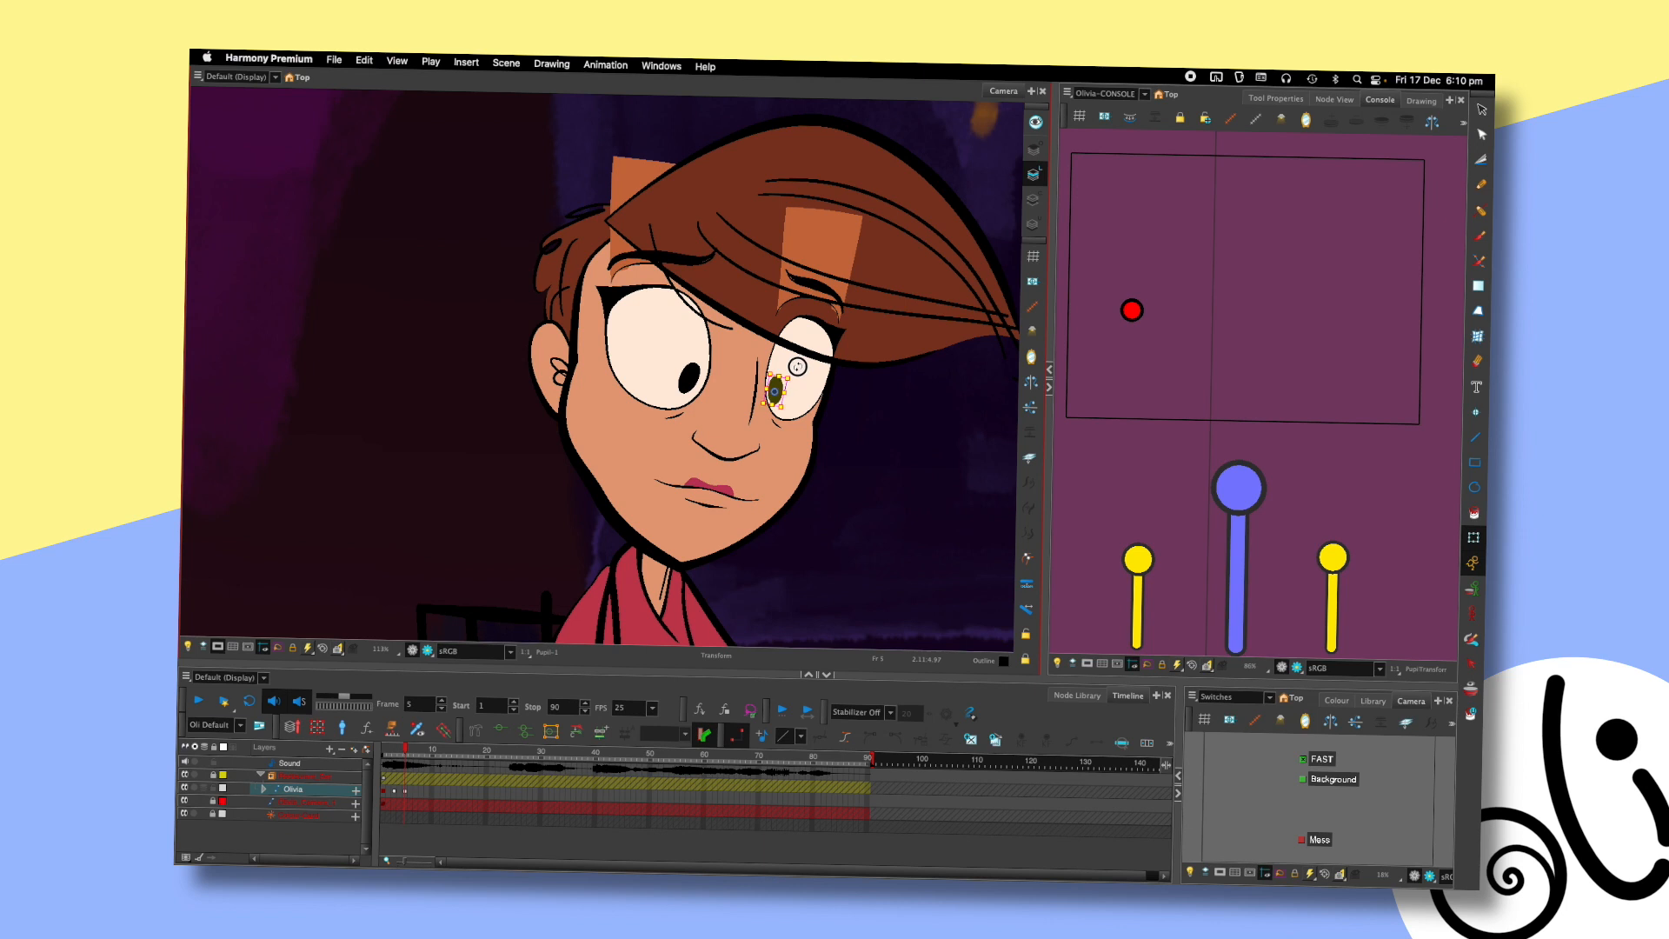
pyautogui.press('.')
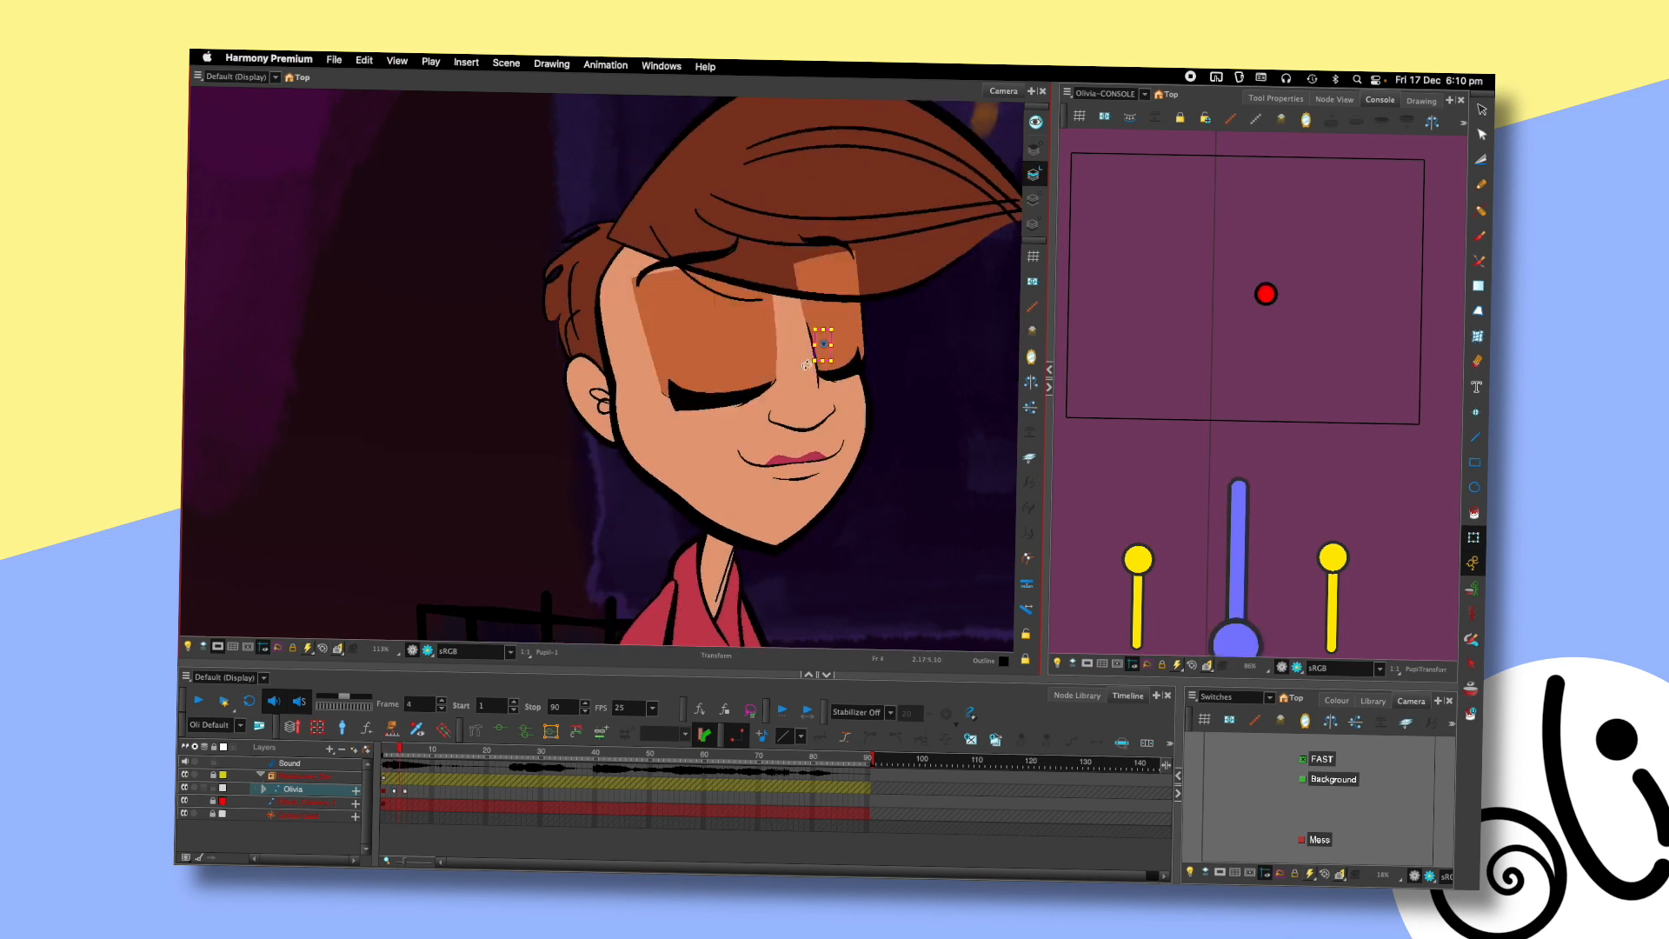
pyautogui.press('.')
pyautogui.press('Escape')
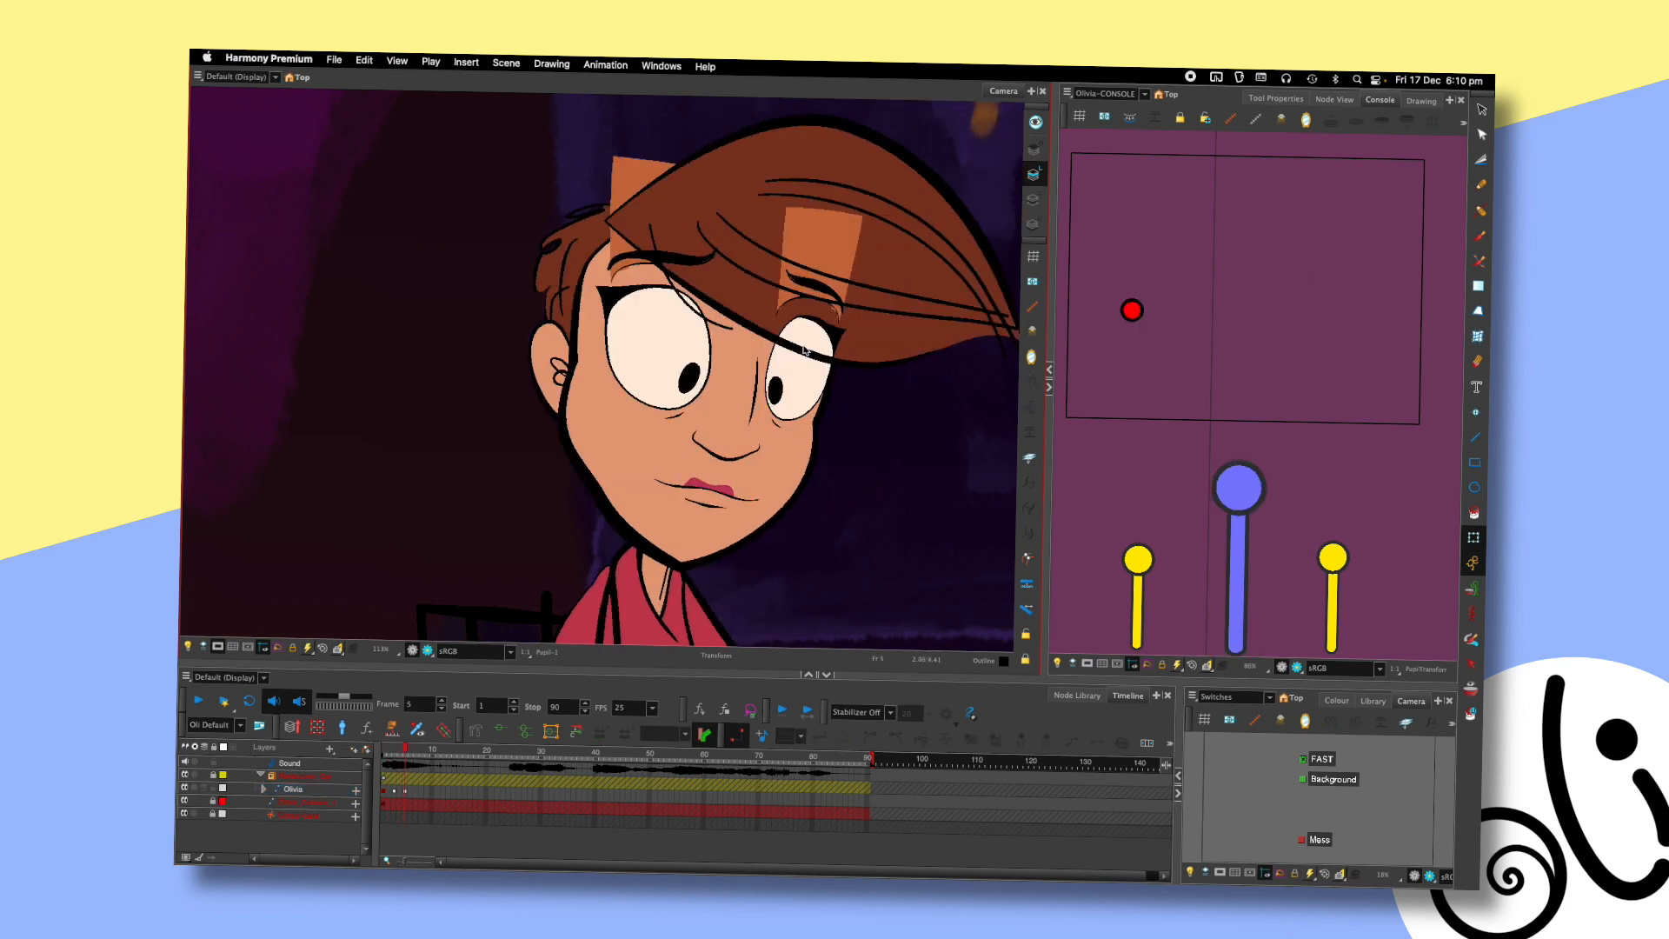
pyautogui.scroll(-3, 852, 396)
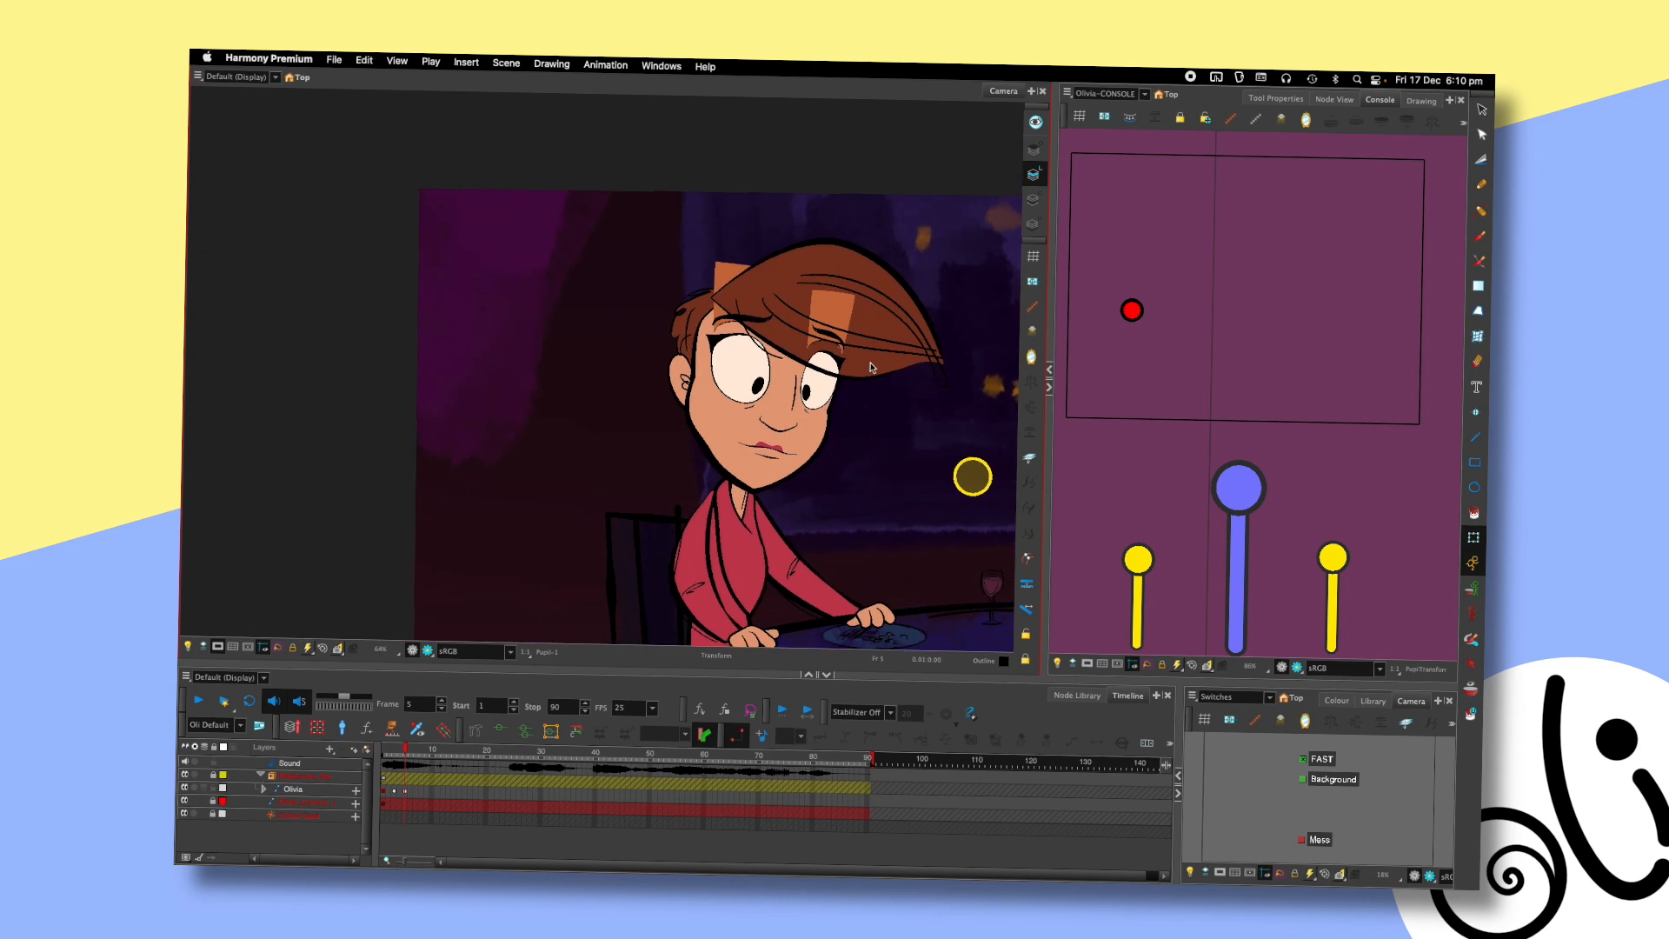
pyautogui.scroll(2, 830, 389)
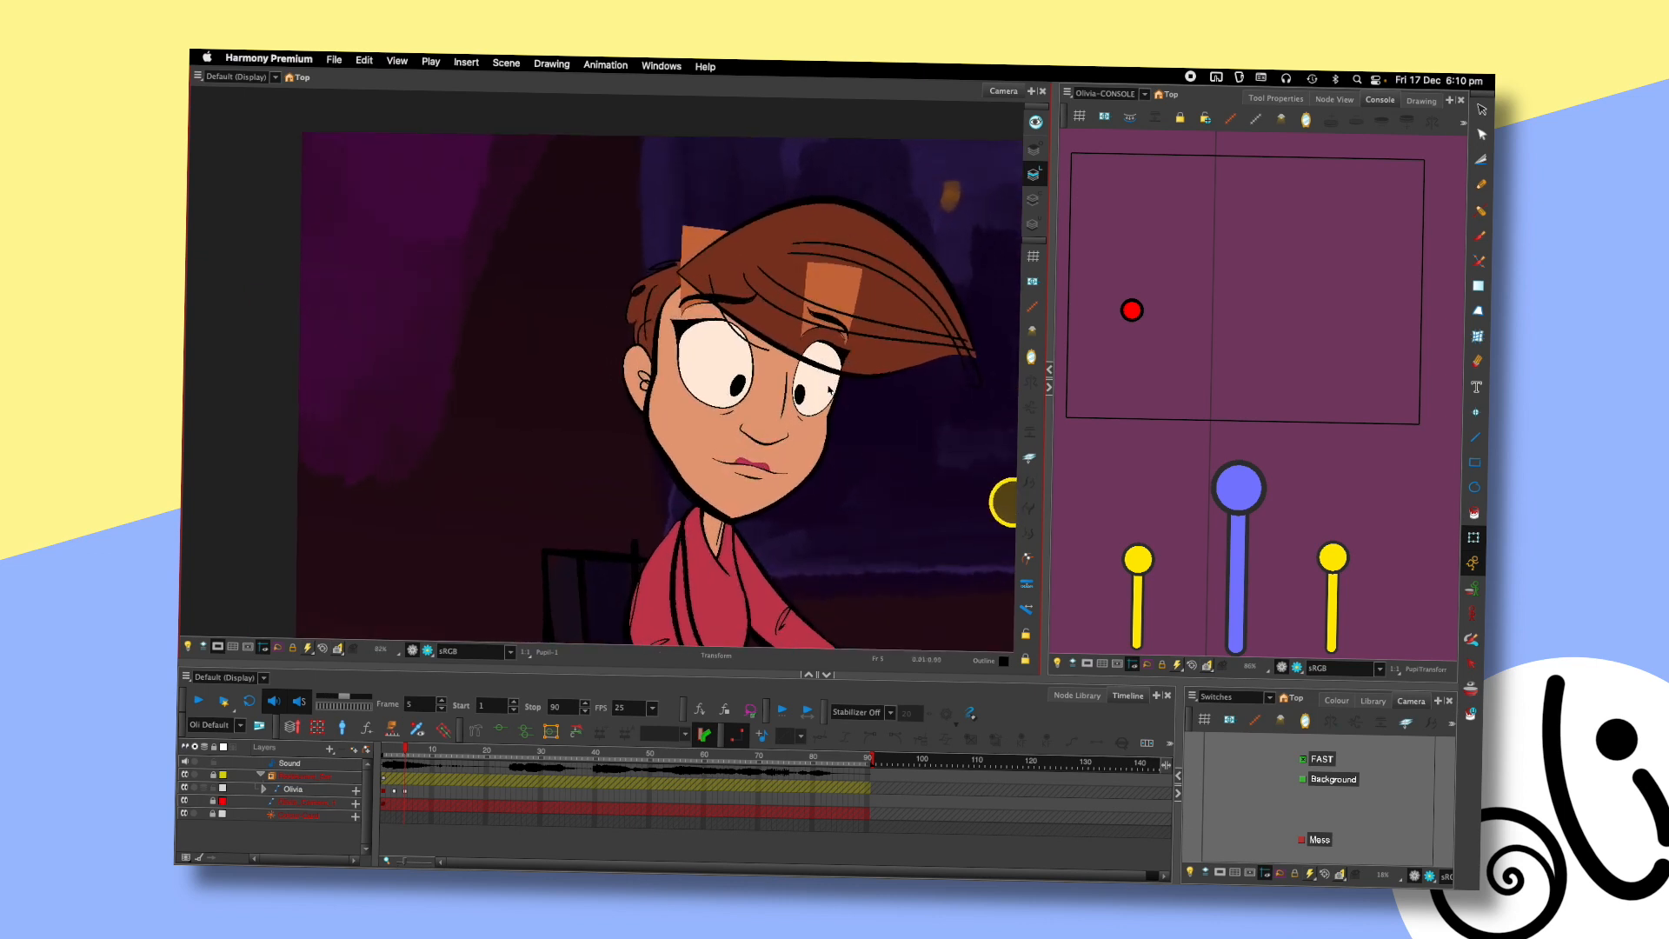
pyautogui.click(738, 396)
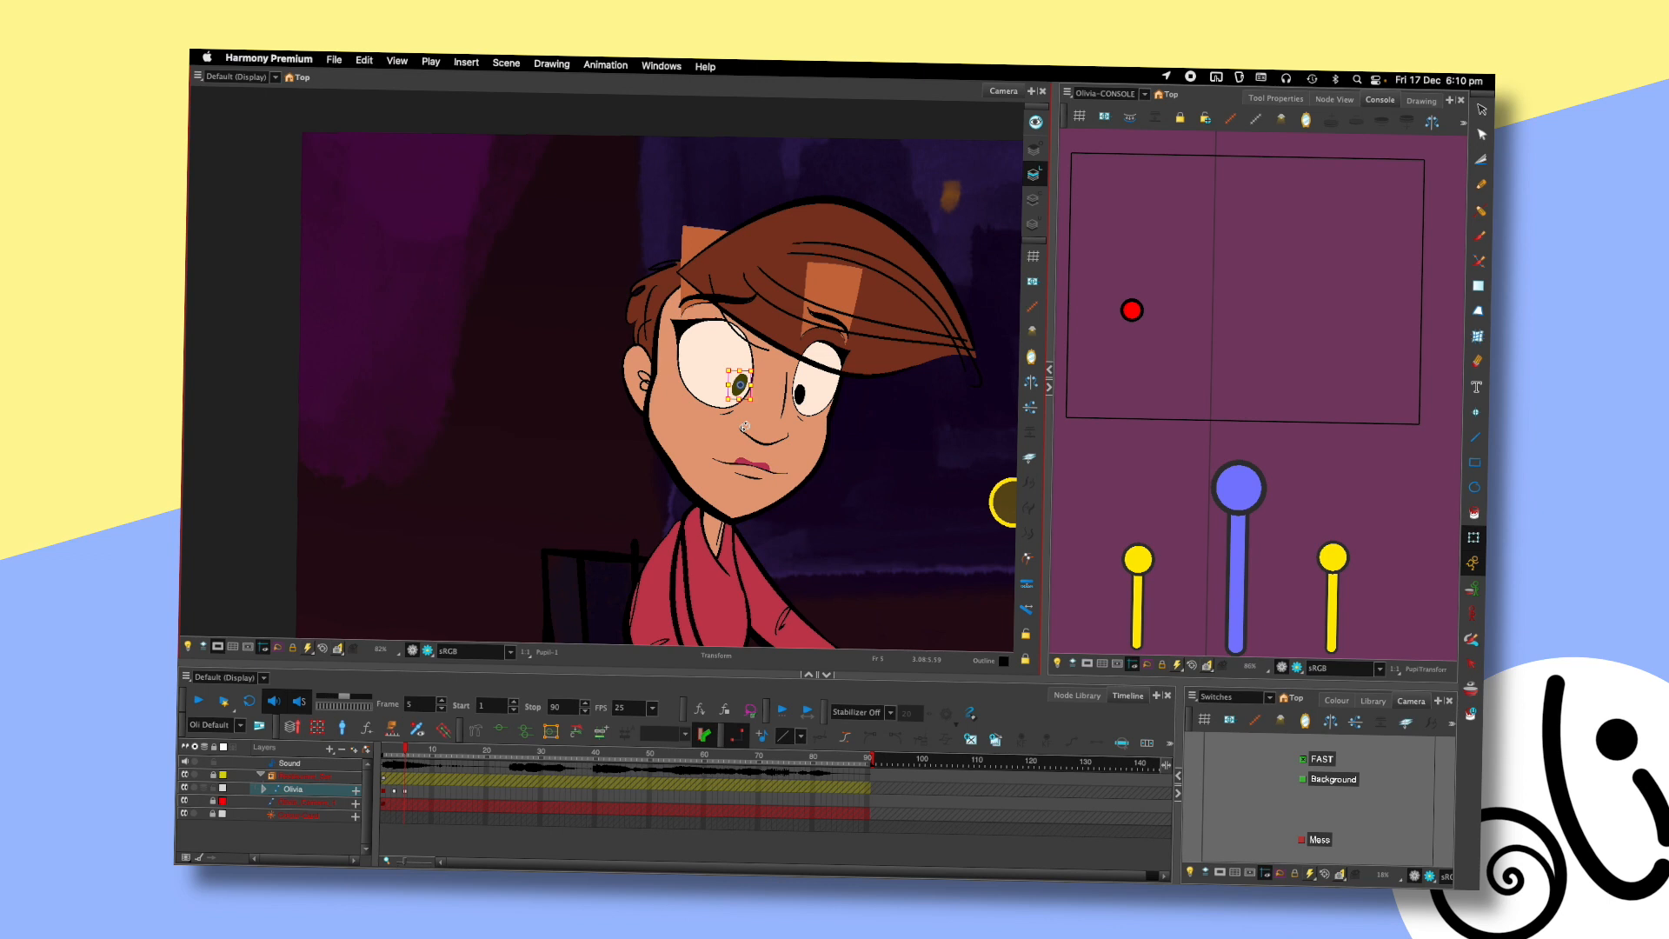
pyautogui.scroll(-3, 825, 430)
pyautogui.press('Escape')
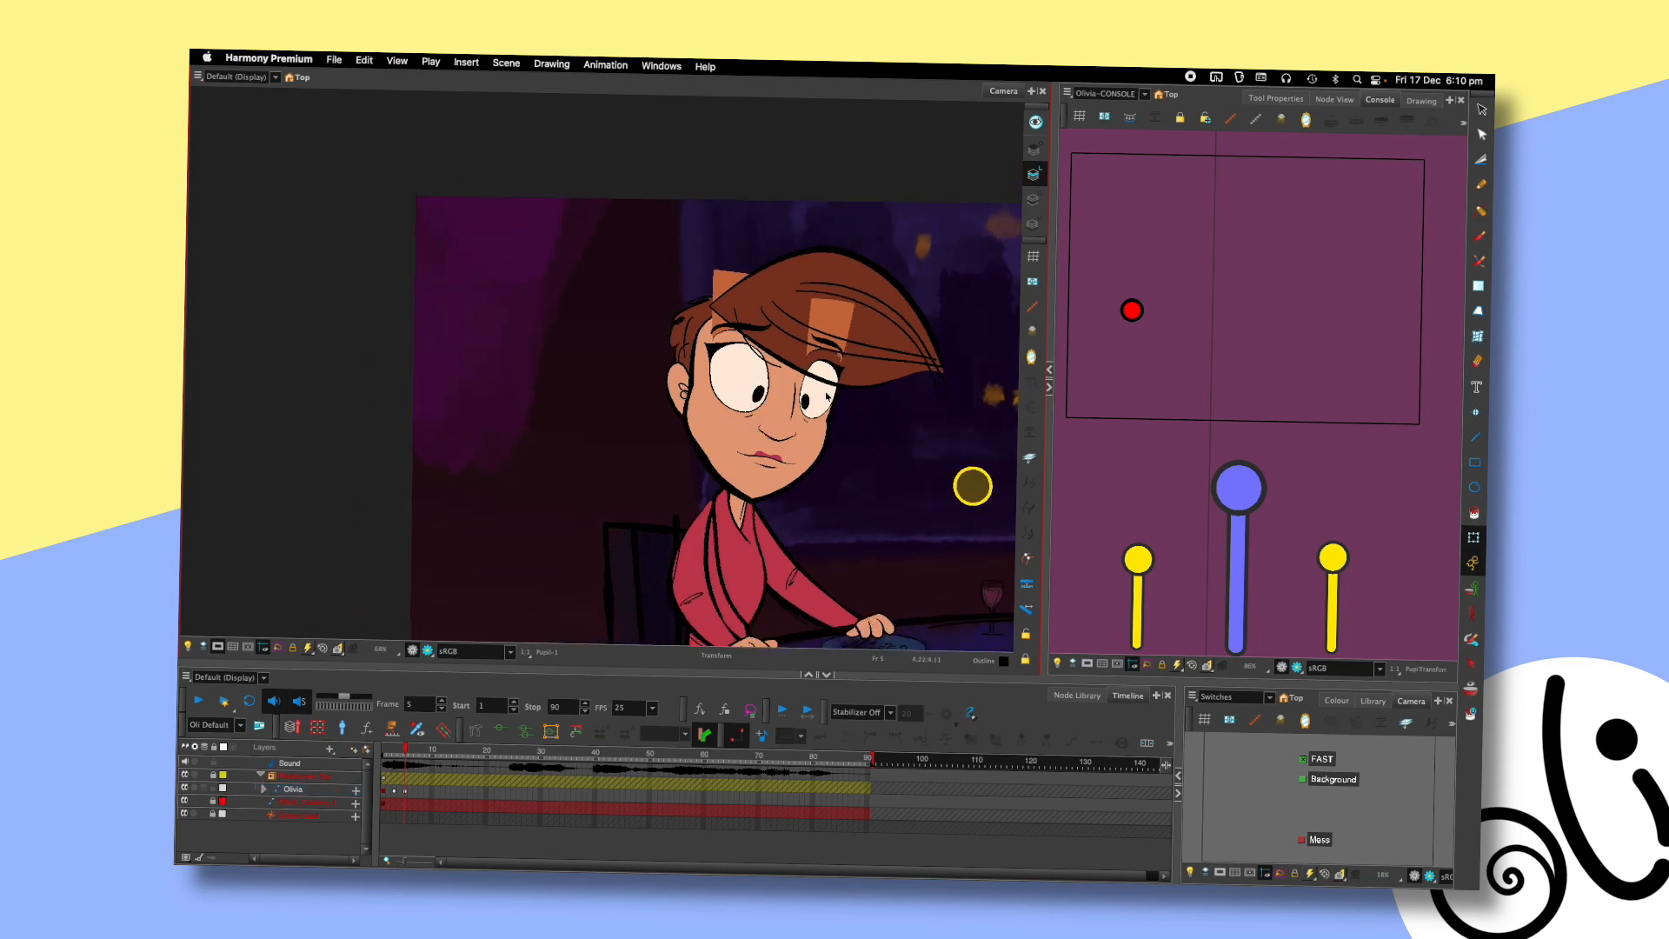
pyautogui.scroll(-3, 828, 395)
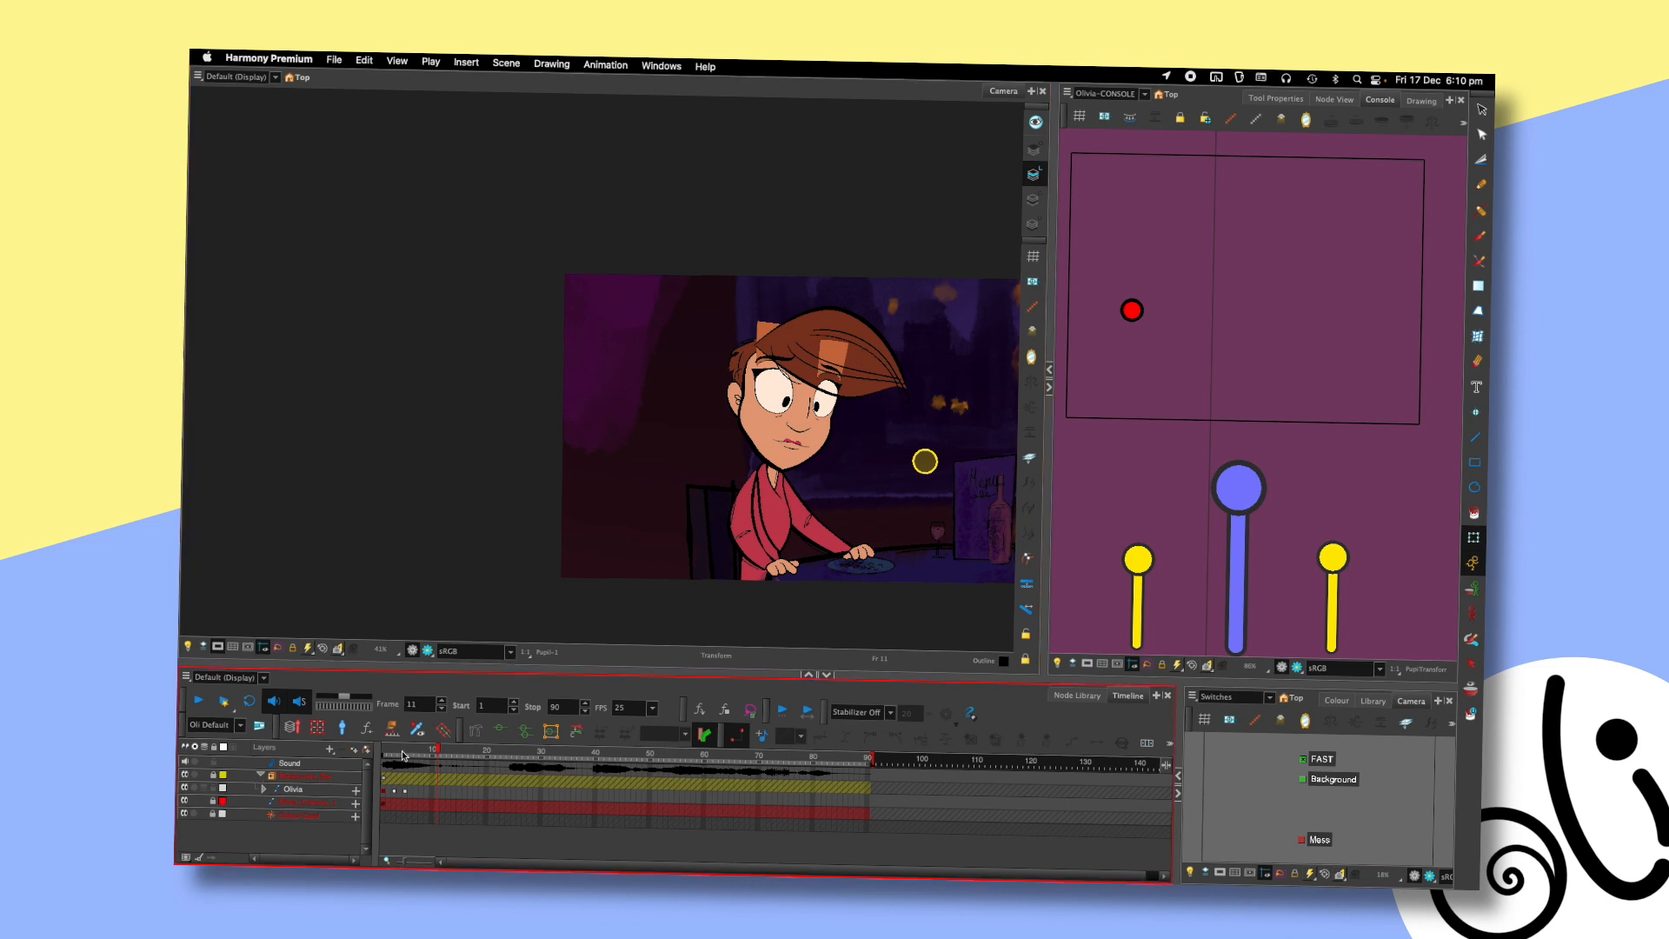
# - Lower Olivia's far eyebrow closer to the eye on frame 5, and compare it with the preceding frames
pyautogui.scroll(6, 856, 395)
pyautogui.click(789, 296)
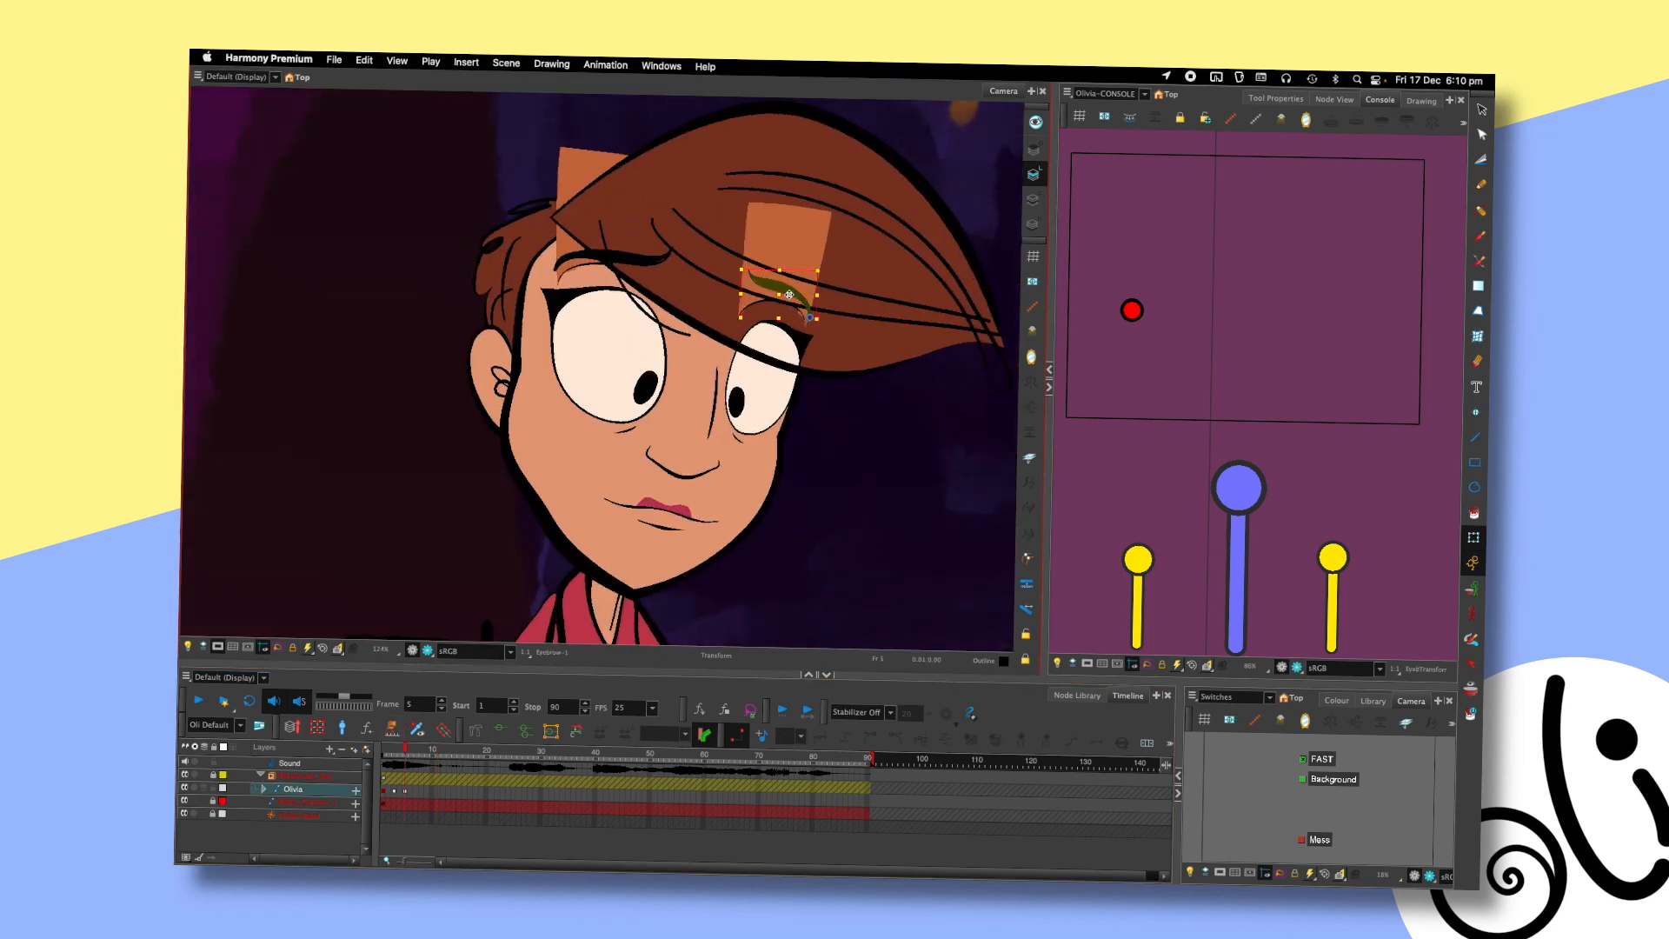
pyautogui.moveTo(794, 287); pyautogui.dragTo(792, 308)
pyautogui.click(832, 404)
pyautogui.press(',')
pyautogui.press('.')
pyautogui.press(',')
pyautogui.press(',')
pyautogui.press(',')
pyautogui.press('.')
pyautogui.press('.')
pyautogui.press('.')
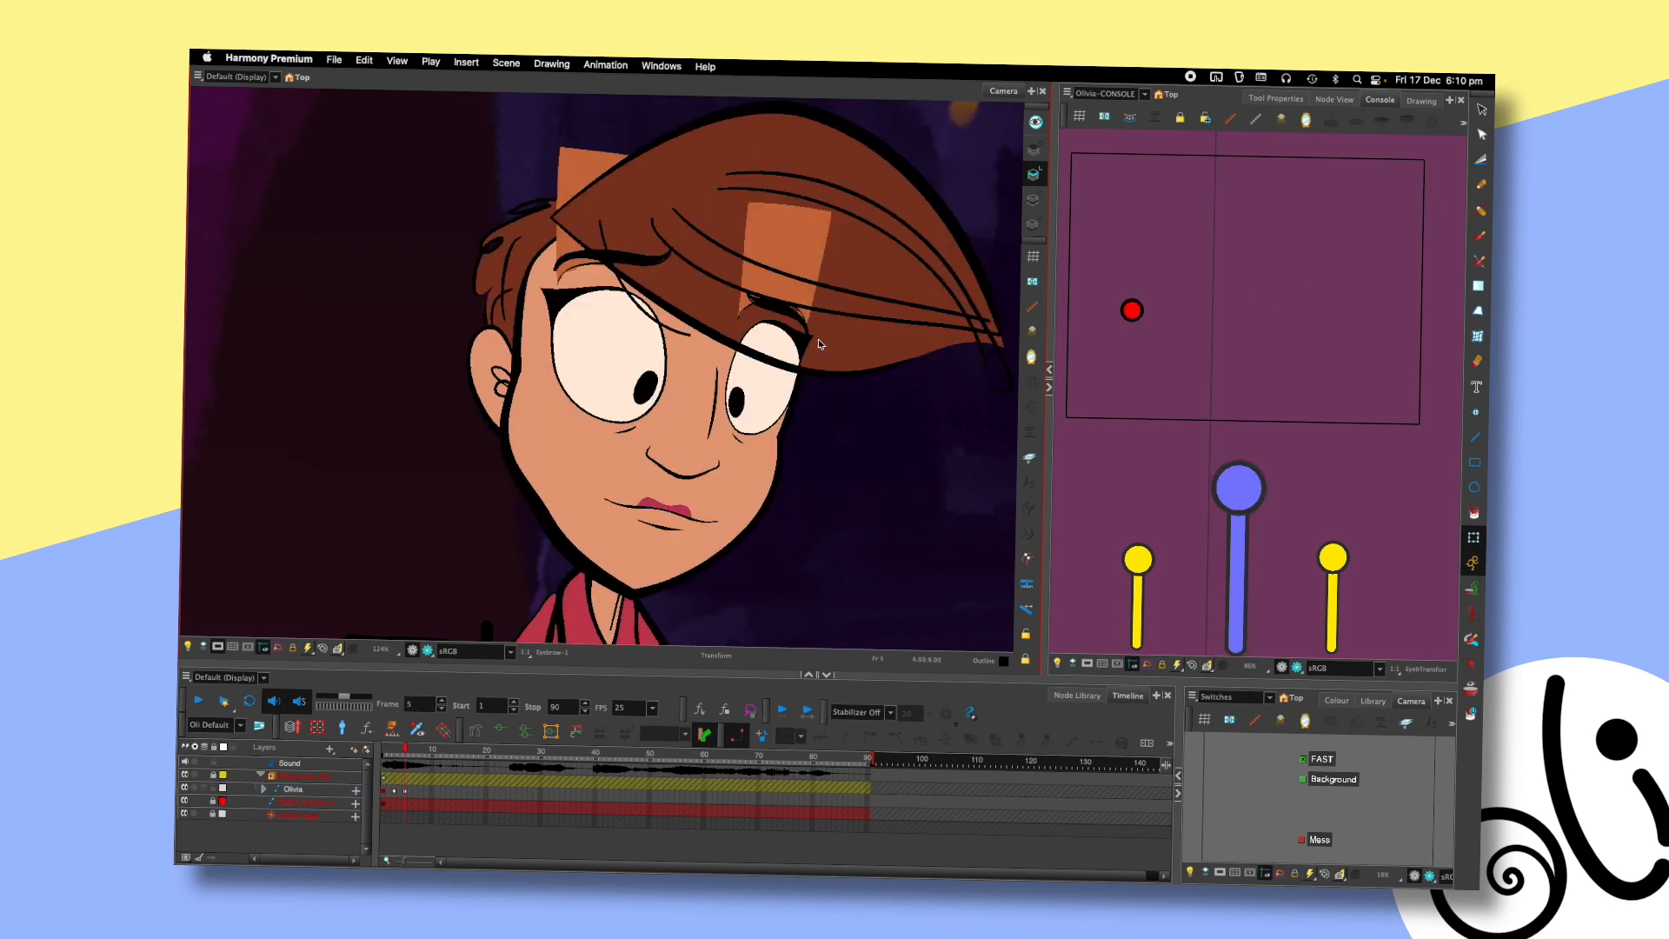
# - Try partly closing both of Olivia's eyelids on frame 5, and undo the change
pyautogui.scroll(-2, 820, 345)
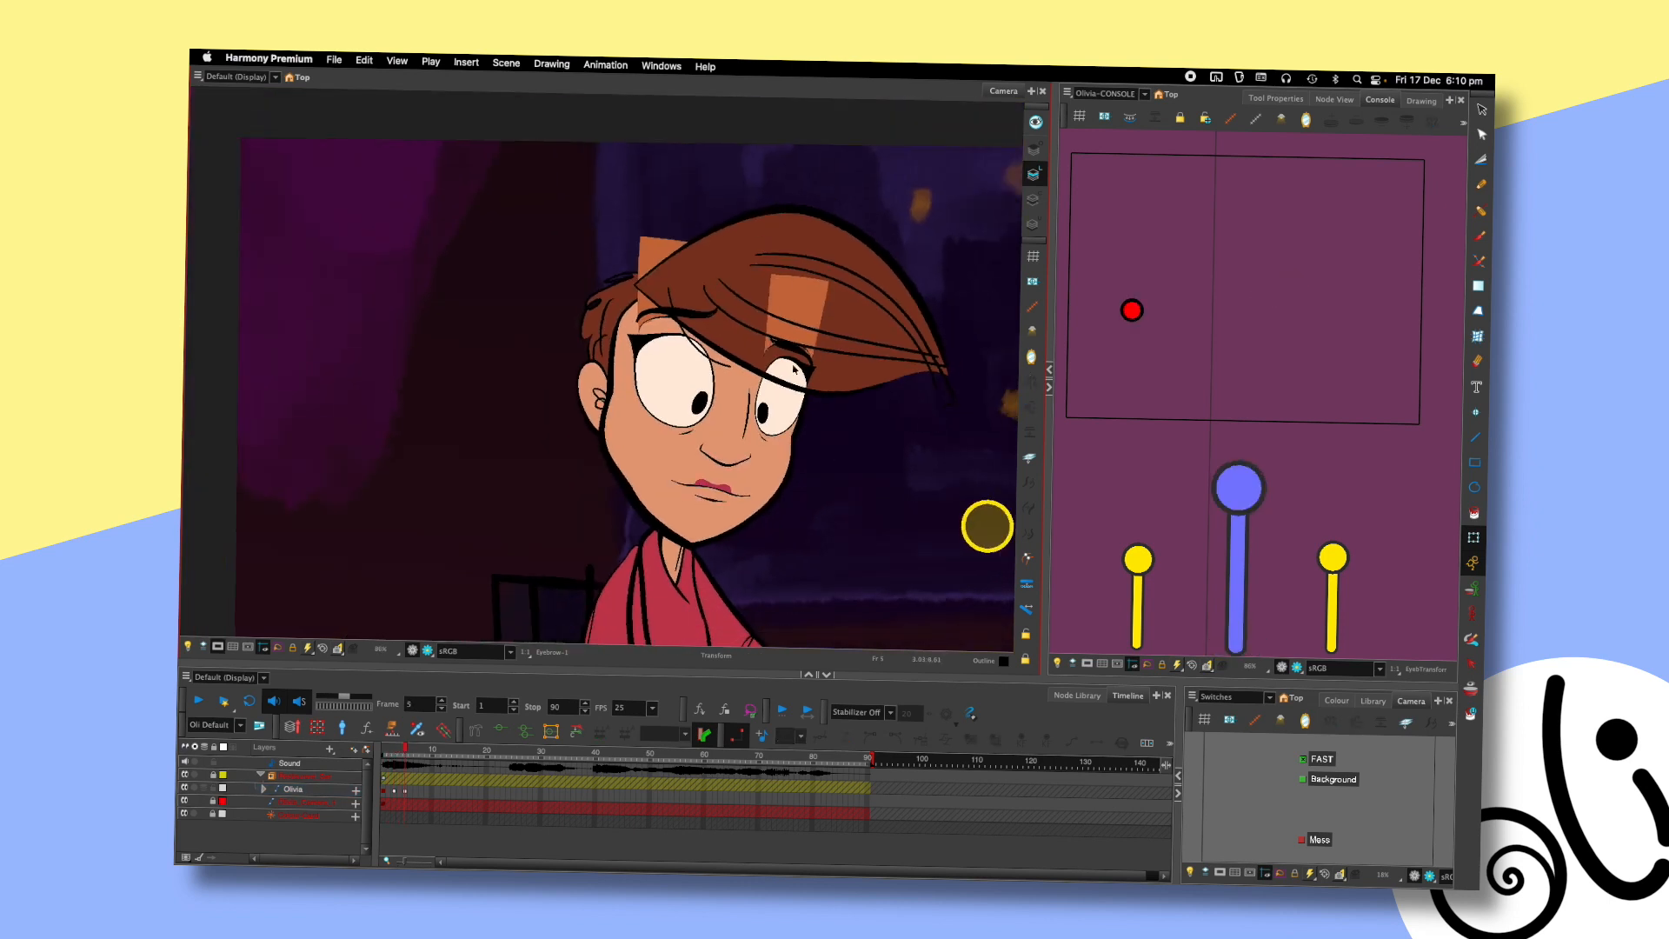
pyautogui.click(793, 373)
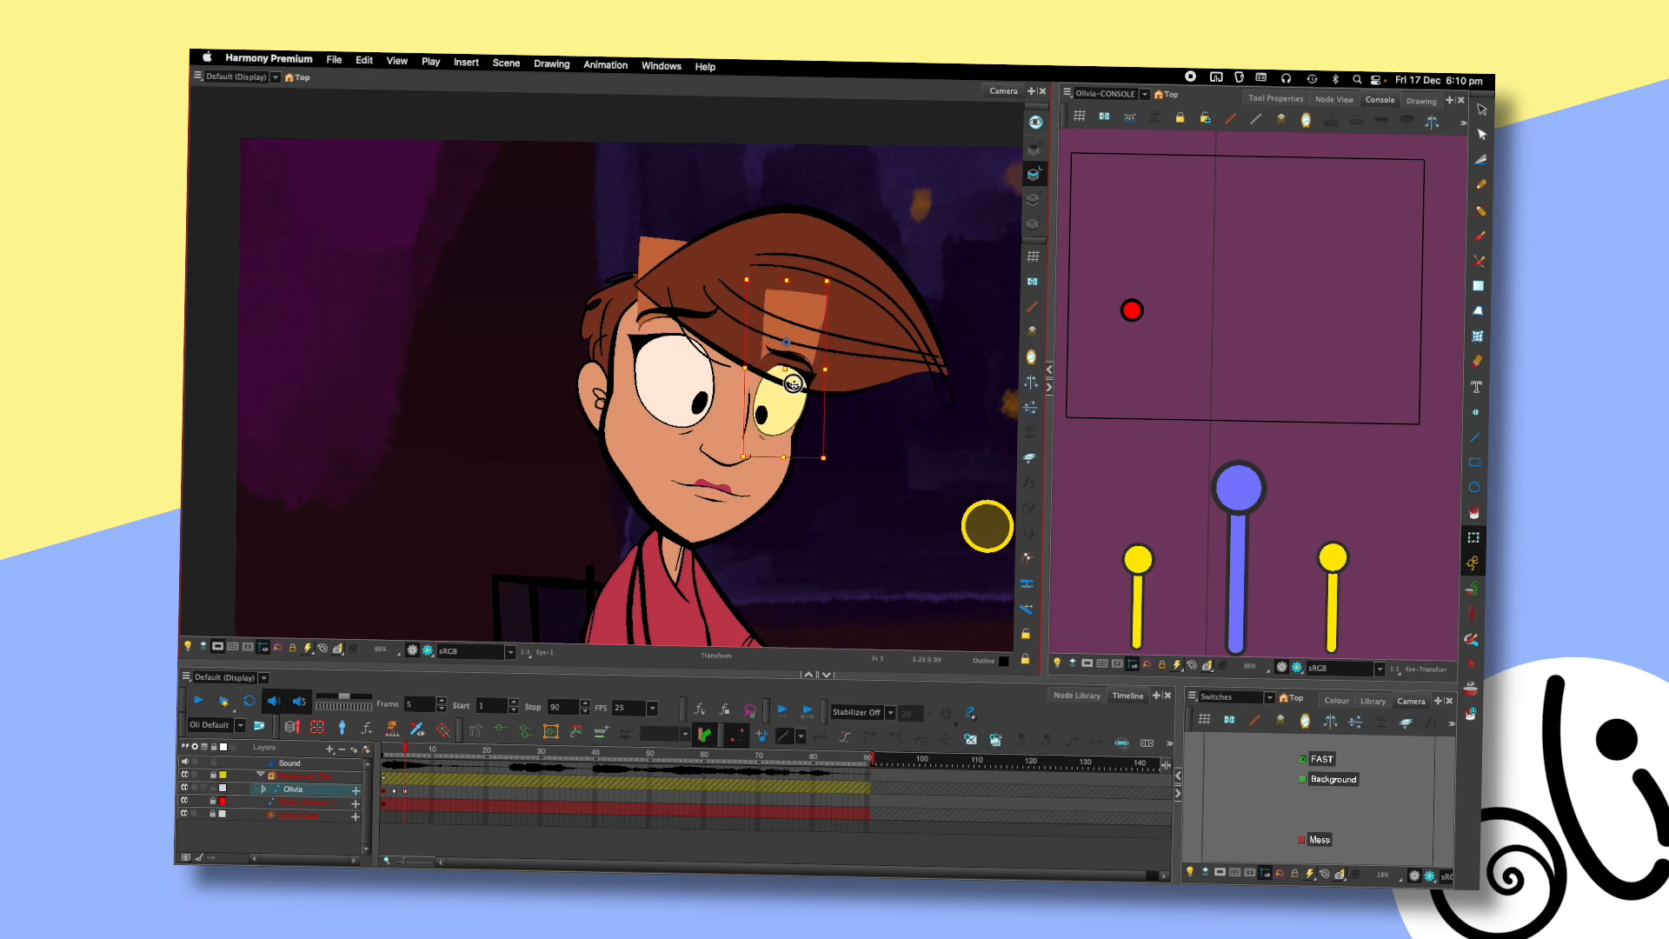
pyautogui.click(847, 409)
pyautogui.scroll(-2, 826, 391)
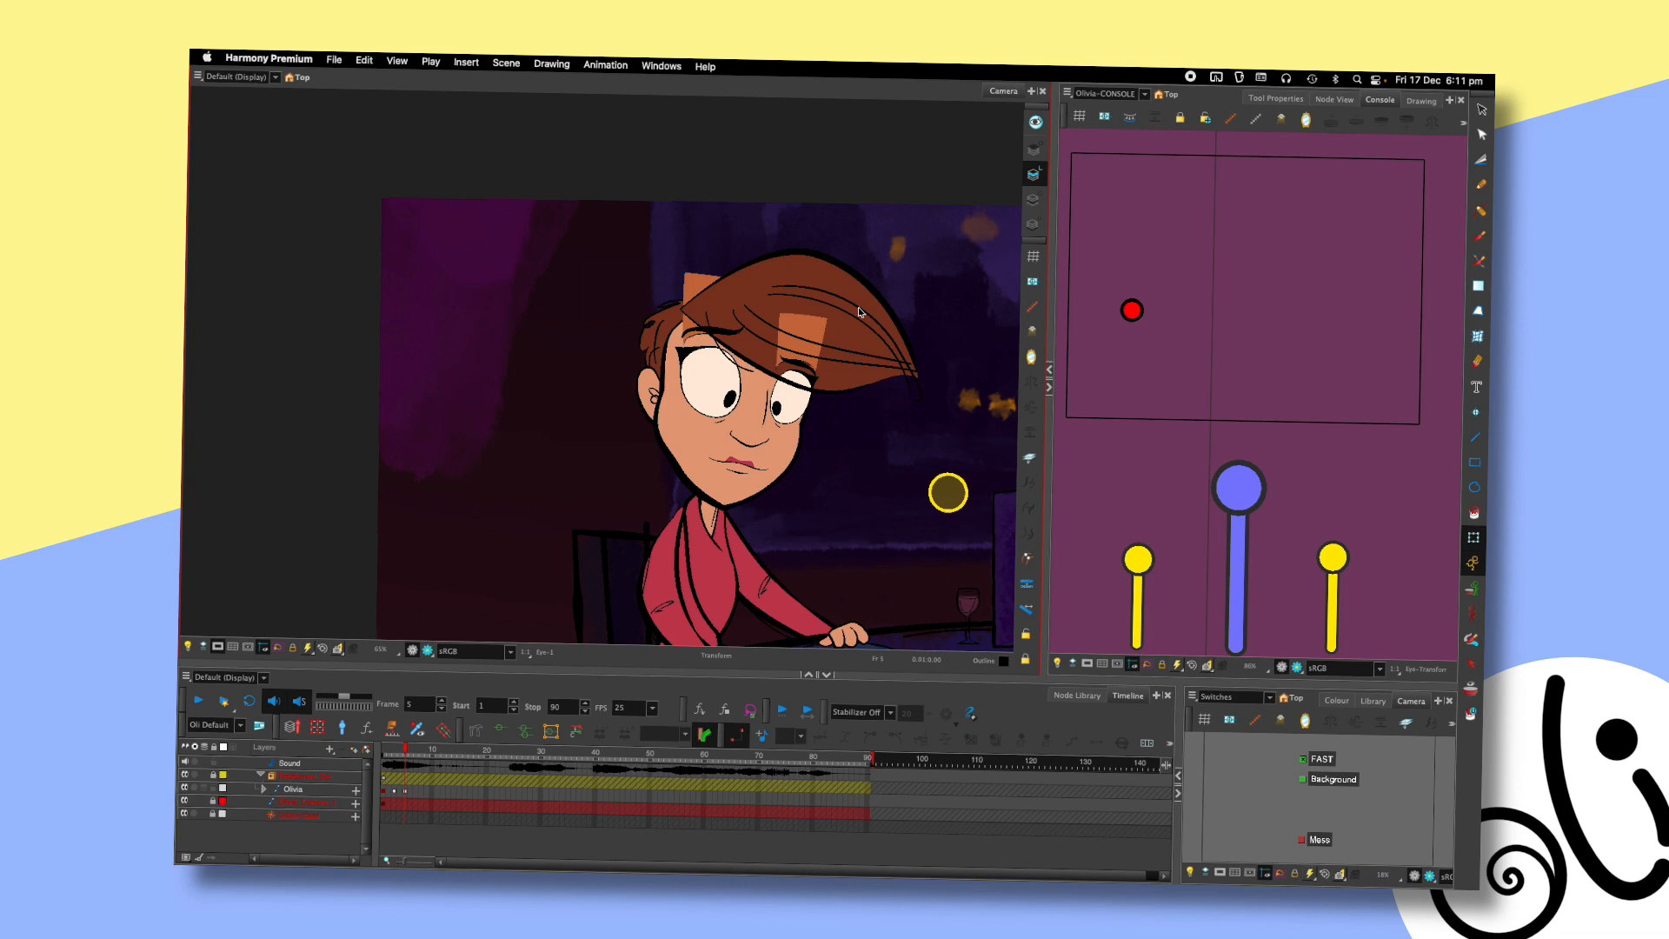
pyautogui.scroll(2, 832, 418)
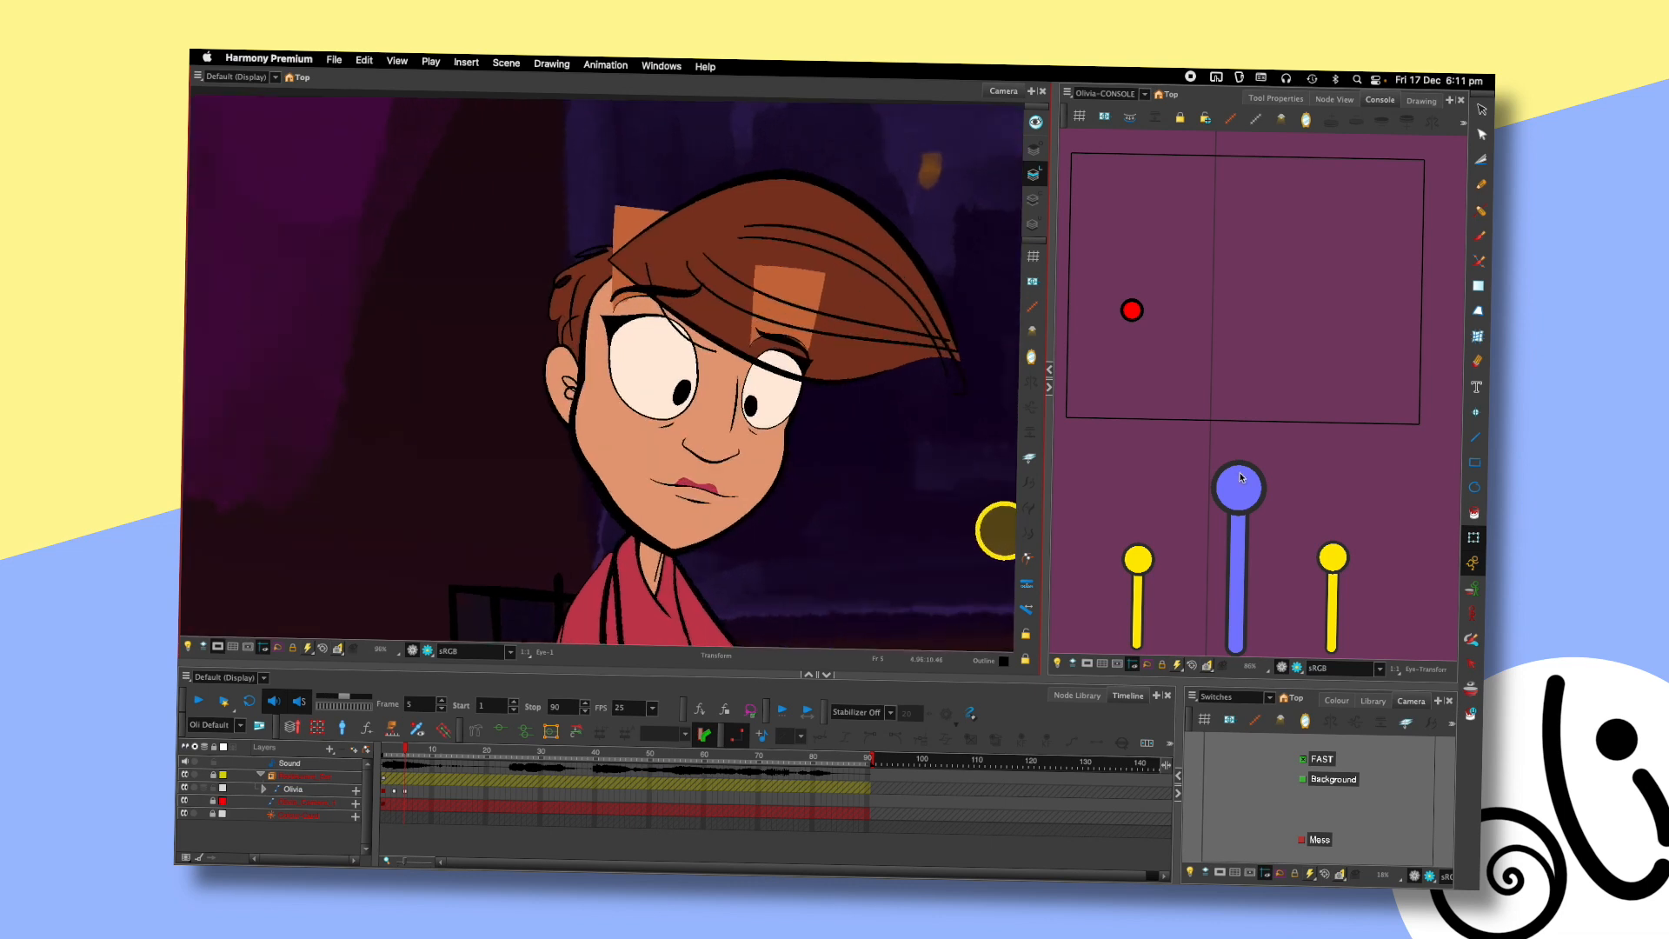
pyautogui.moveTo(1241, 420); pyautogui.dragTo(1247, 480)
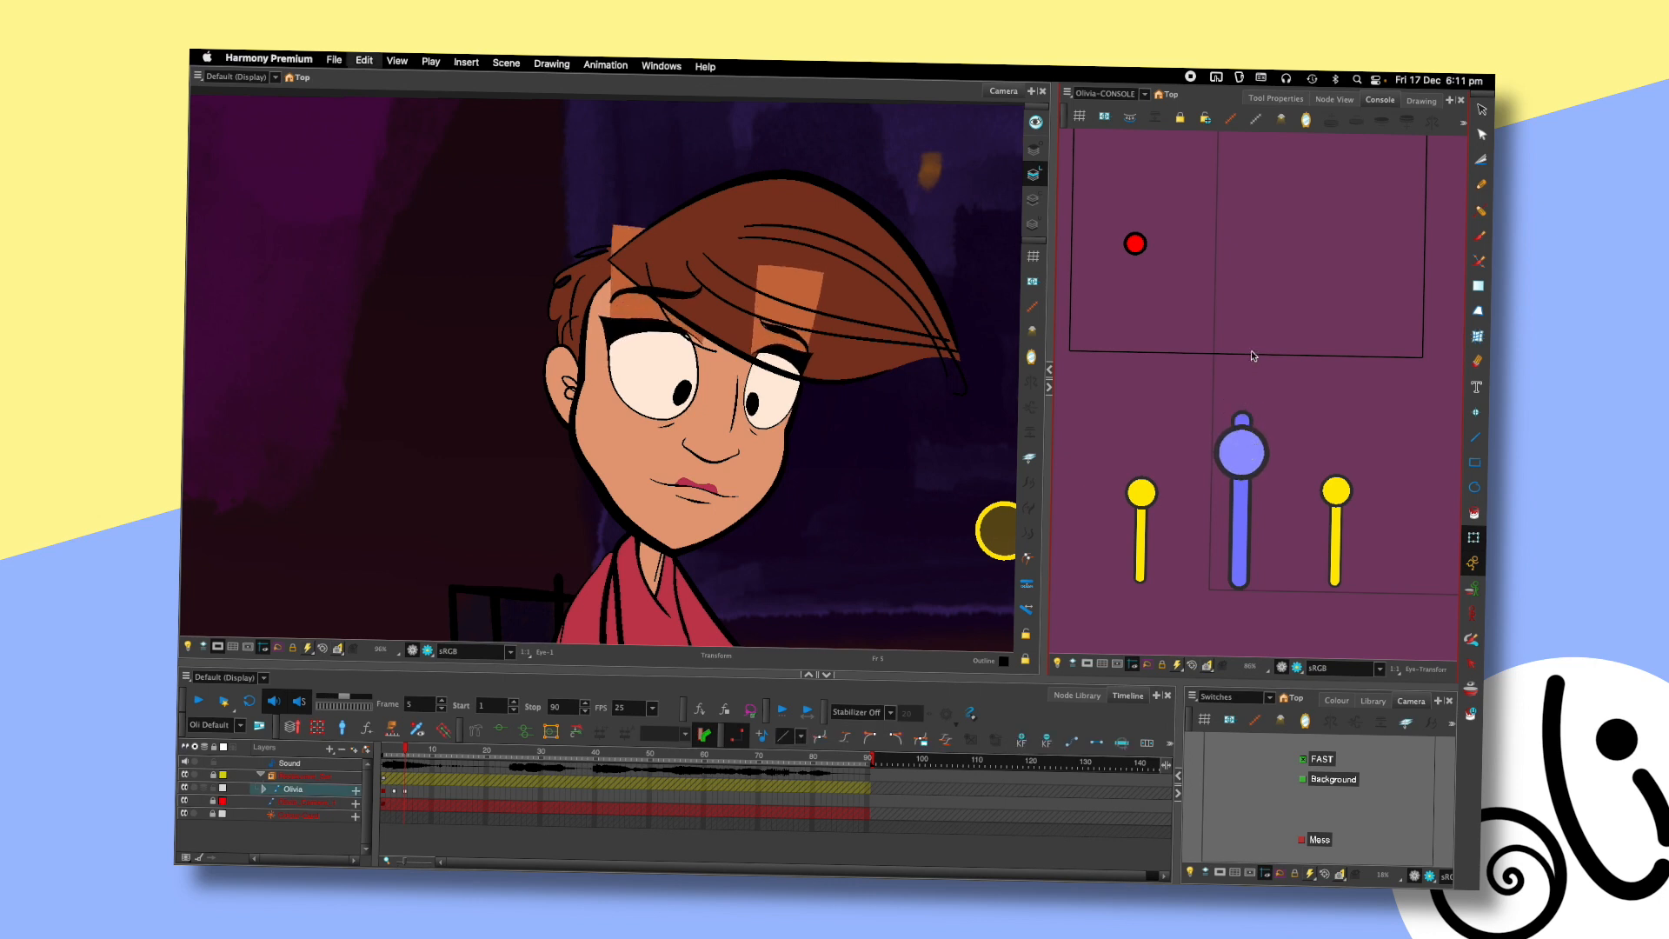
pyautogui.press('super+z')
# - Try partly closing Olivia's far eyelid and shifting the far eye's shapes slightly downward on frame 5
pyautogui.moveTo(1340, 509); pyautogui.dragTo(1341, 523)
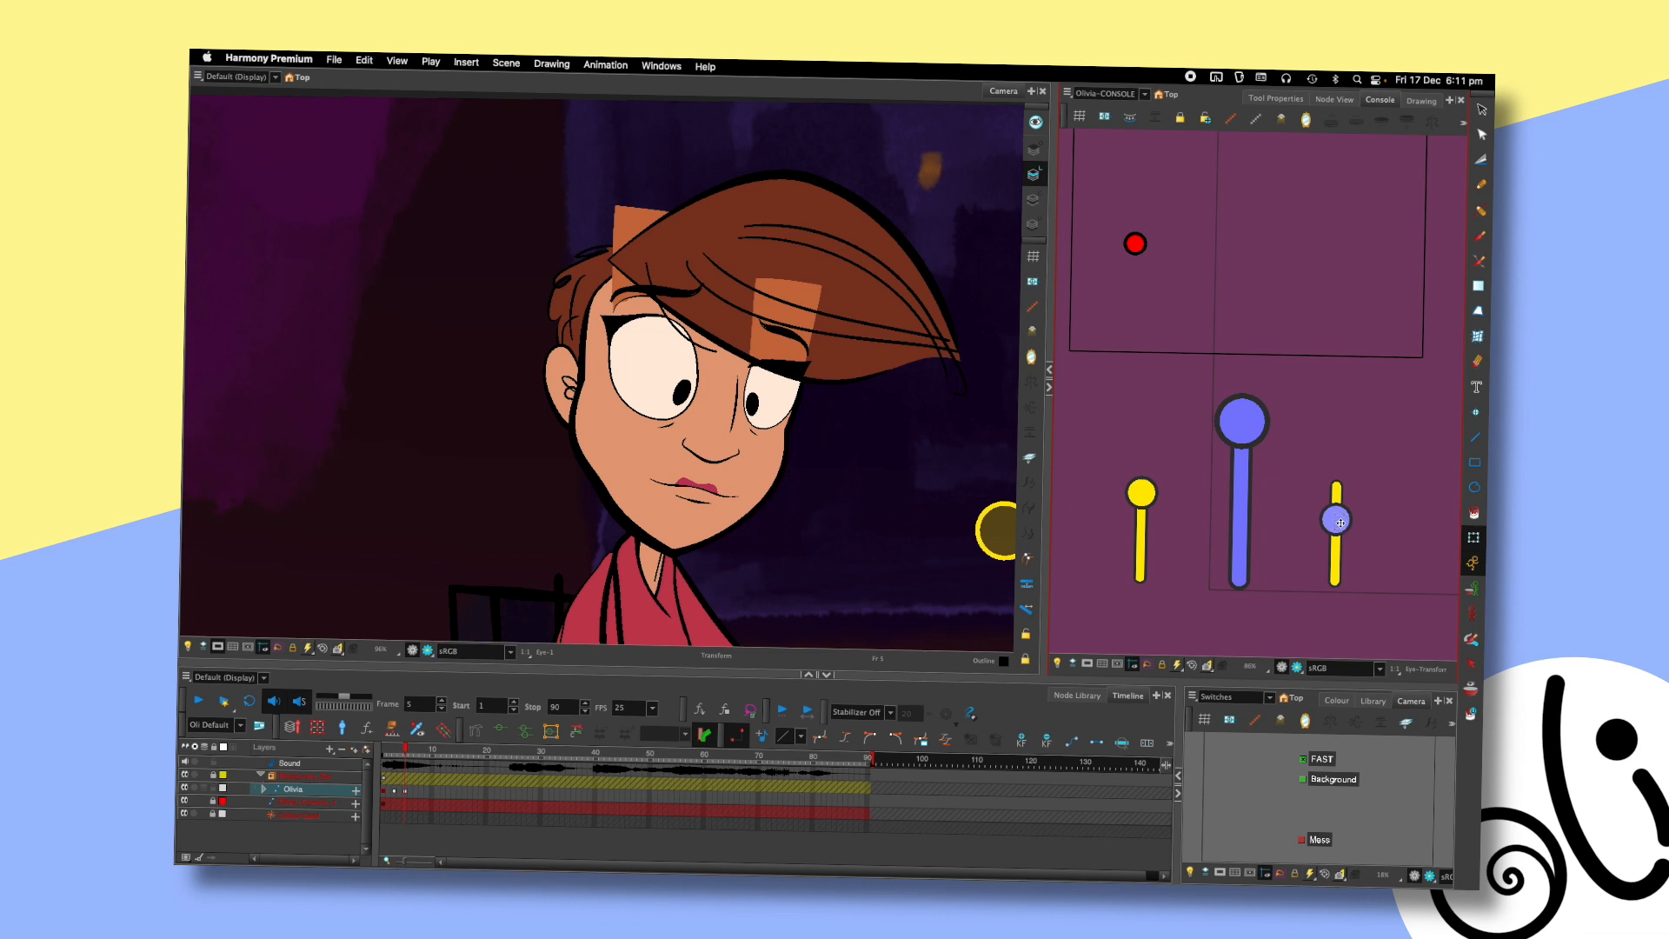
pyautogui.click(773, 387)
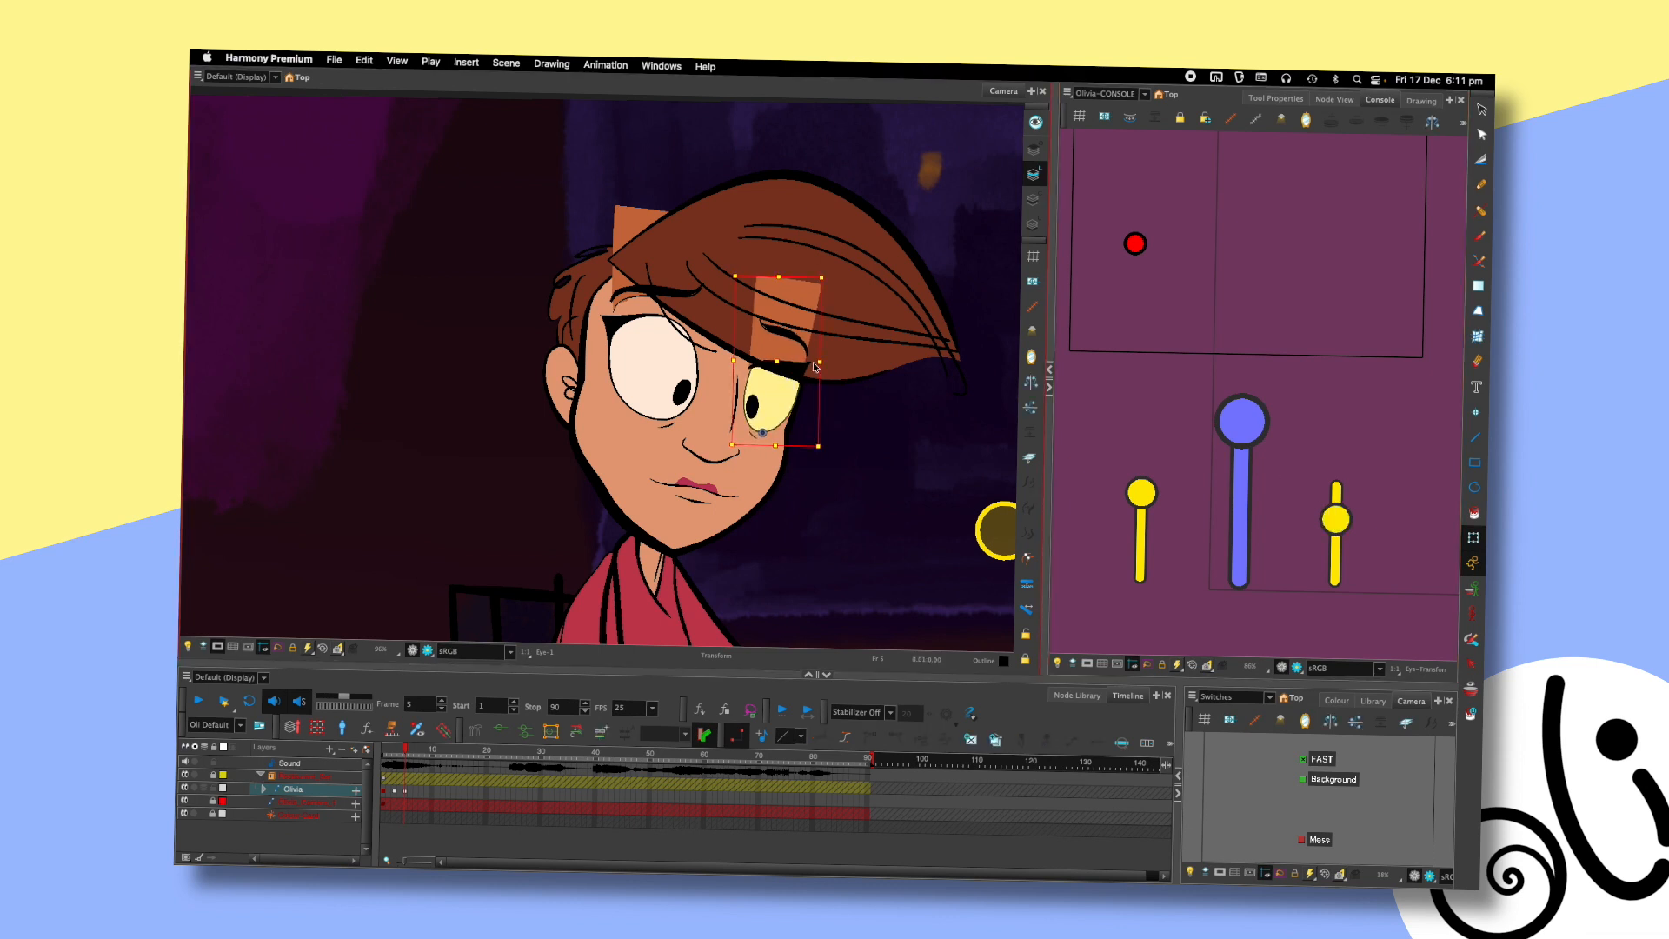
pyautogui.press('super+z')
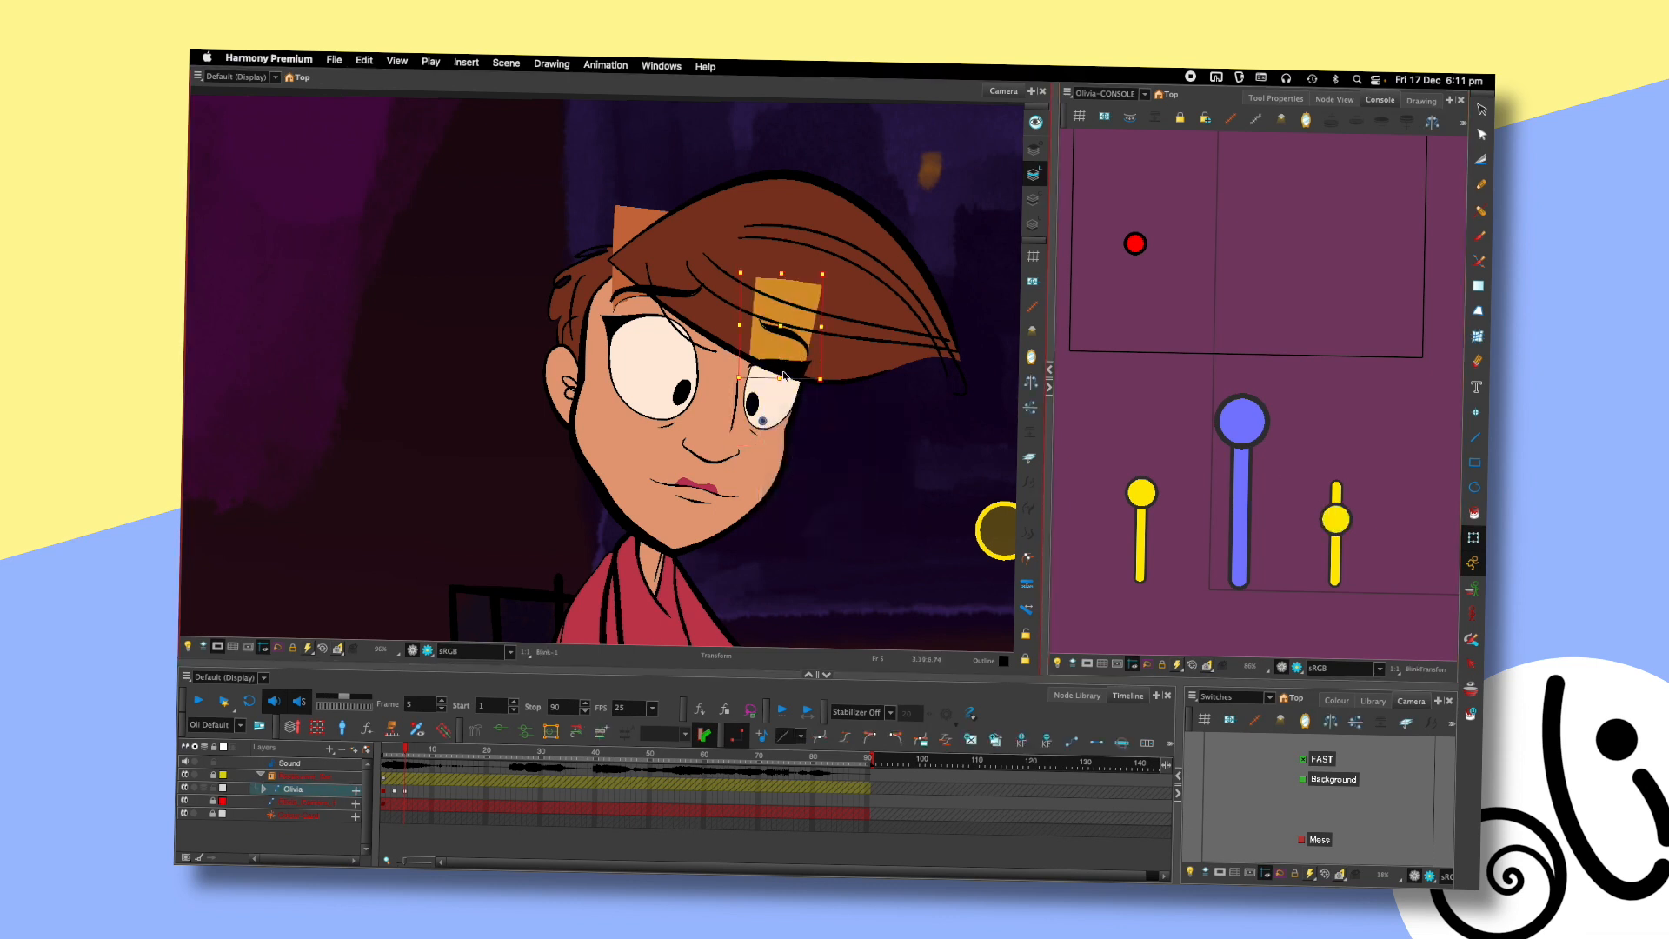
pyautogui.click(816, 382)
pyautogui.click(762, 371)
pyautogui.moveTo(759, 370); pyautogui.dragTo(760, 387)
pyautogui.click(859, 393)
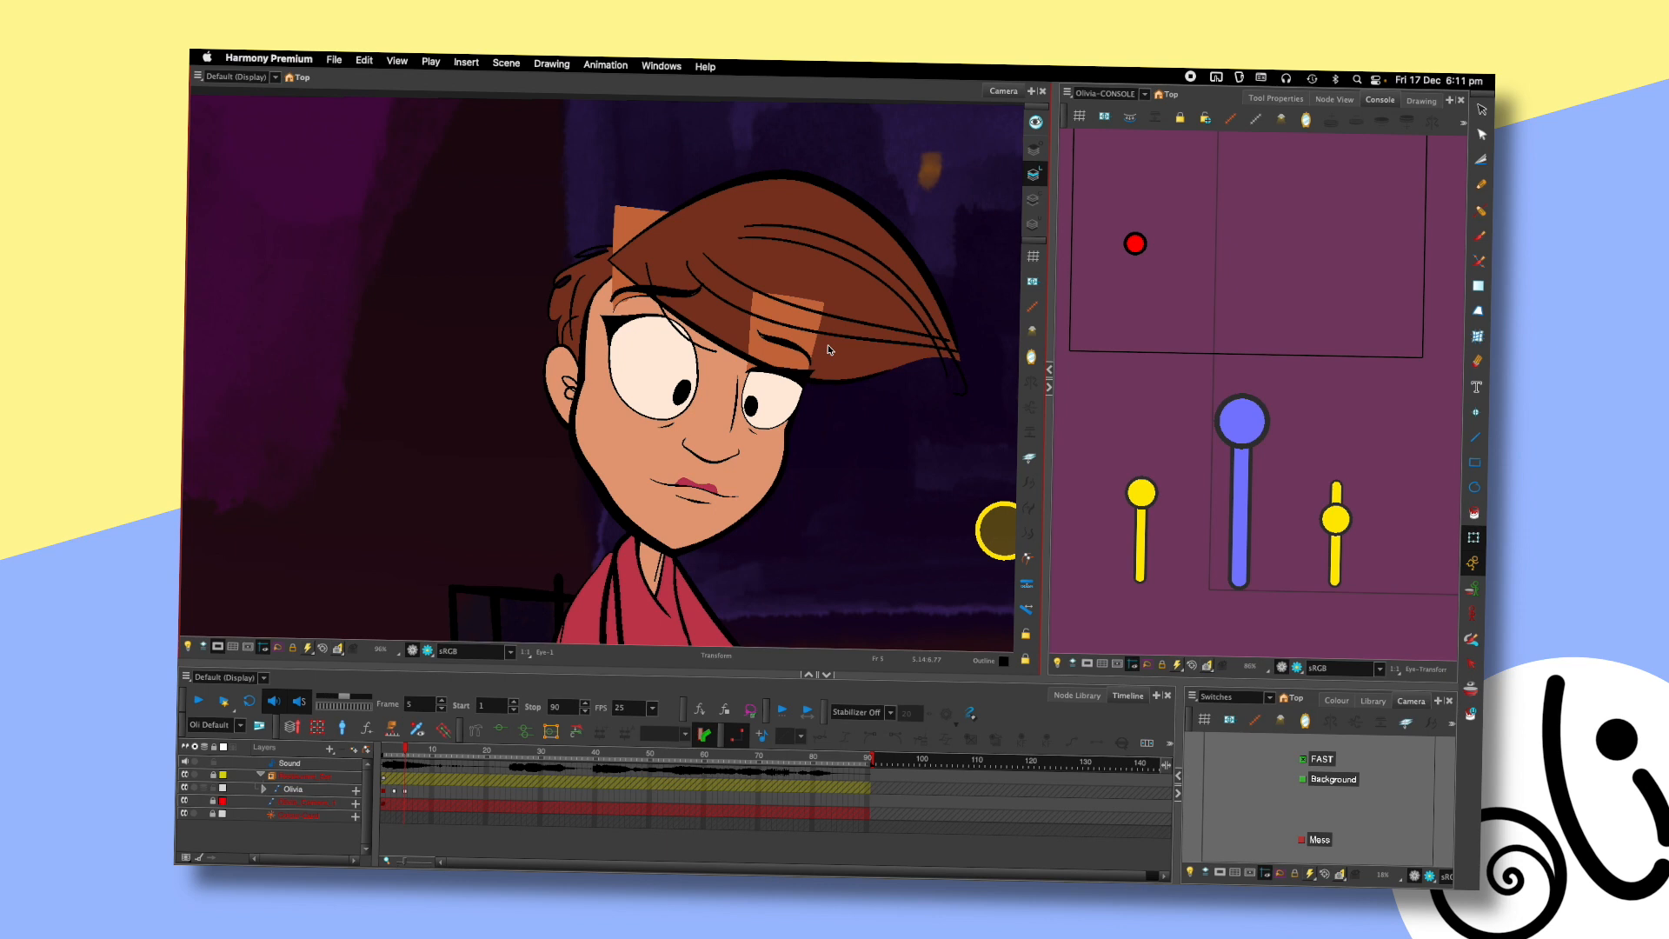
# - Adjust the position of Olivia's far eye slightly on frame 5, and compare it with the preceding frame
pyautogui.click(784, 357)
pyautogui.moveTo(784, 358); pyautogui.dragTo(780, 372)
pyautogui.click(861, 388)
pyautogui.scroll(-2, 886, 336)
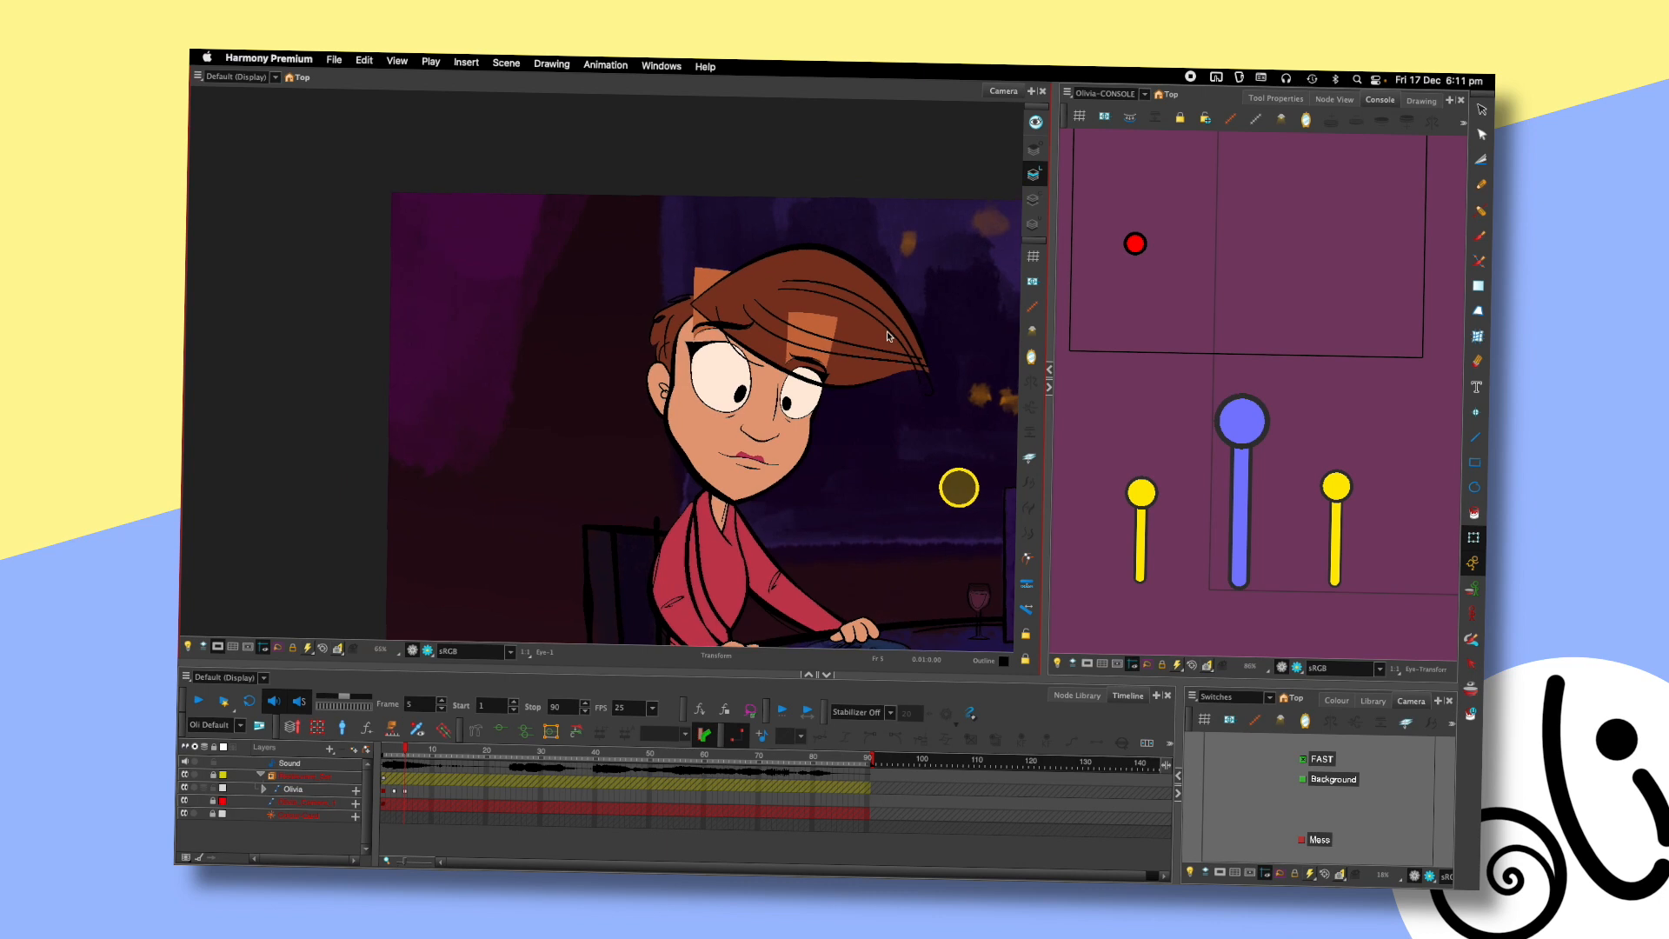
pyautogui.press(',')
pyautogui.press('.')
pyautogui.scroll(-1, 836, 422)
pyautogui.scroll(2, 836, 421)
pyautogui.scroll(-1, 836, 422)
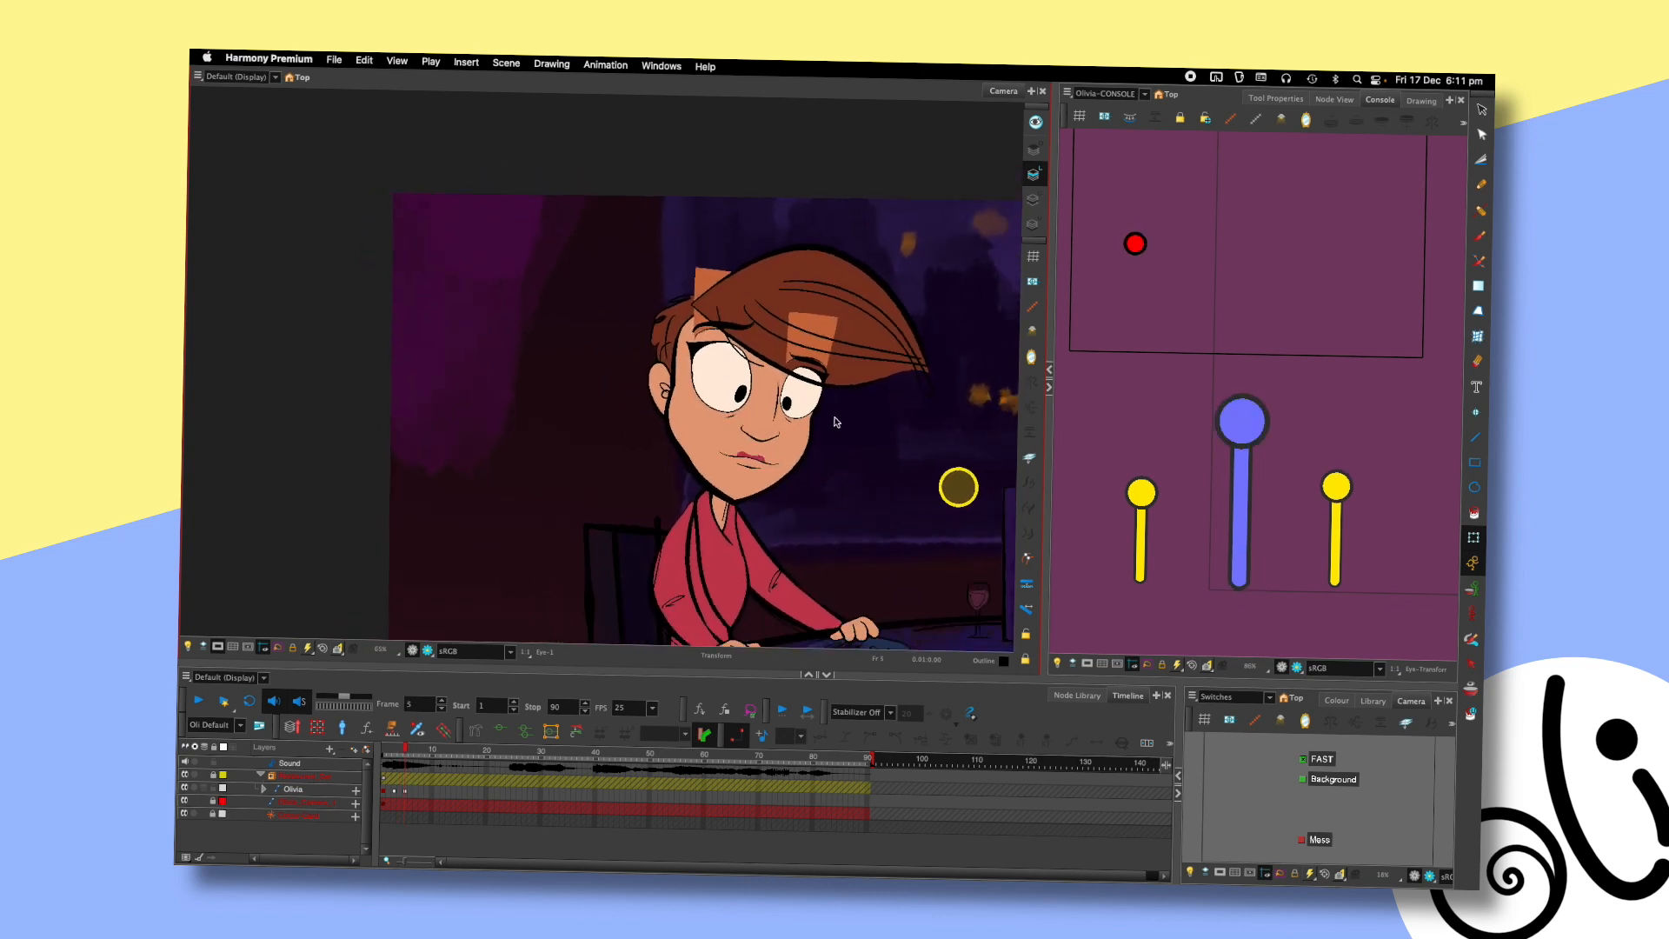
pyautogui.scroll(-1, 836, 422)
pyautogui.scroll(-1, 800, 459)
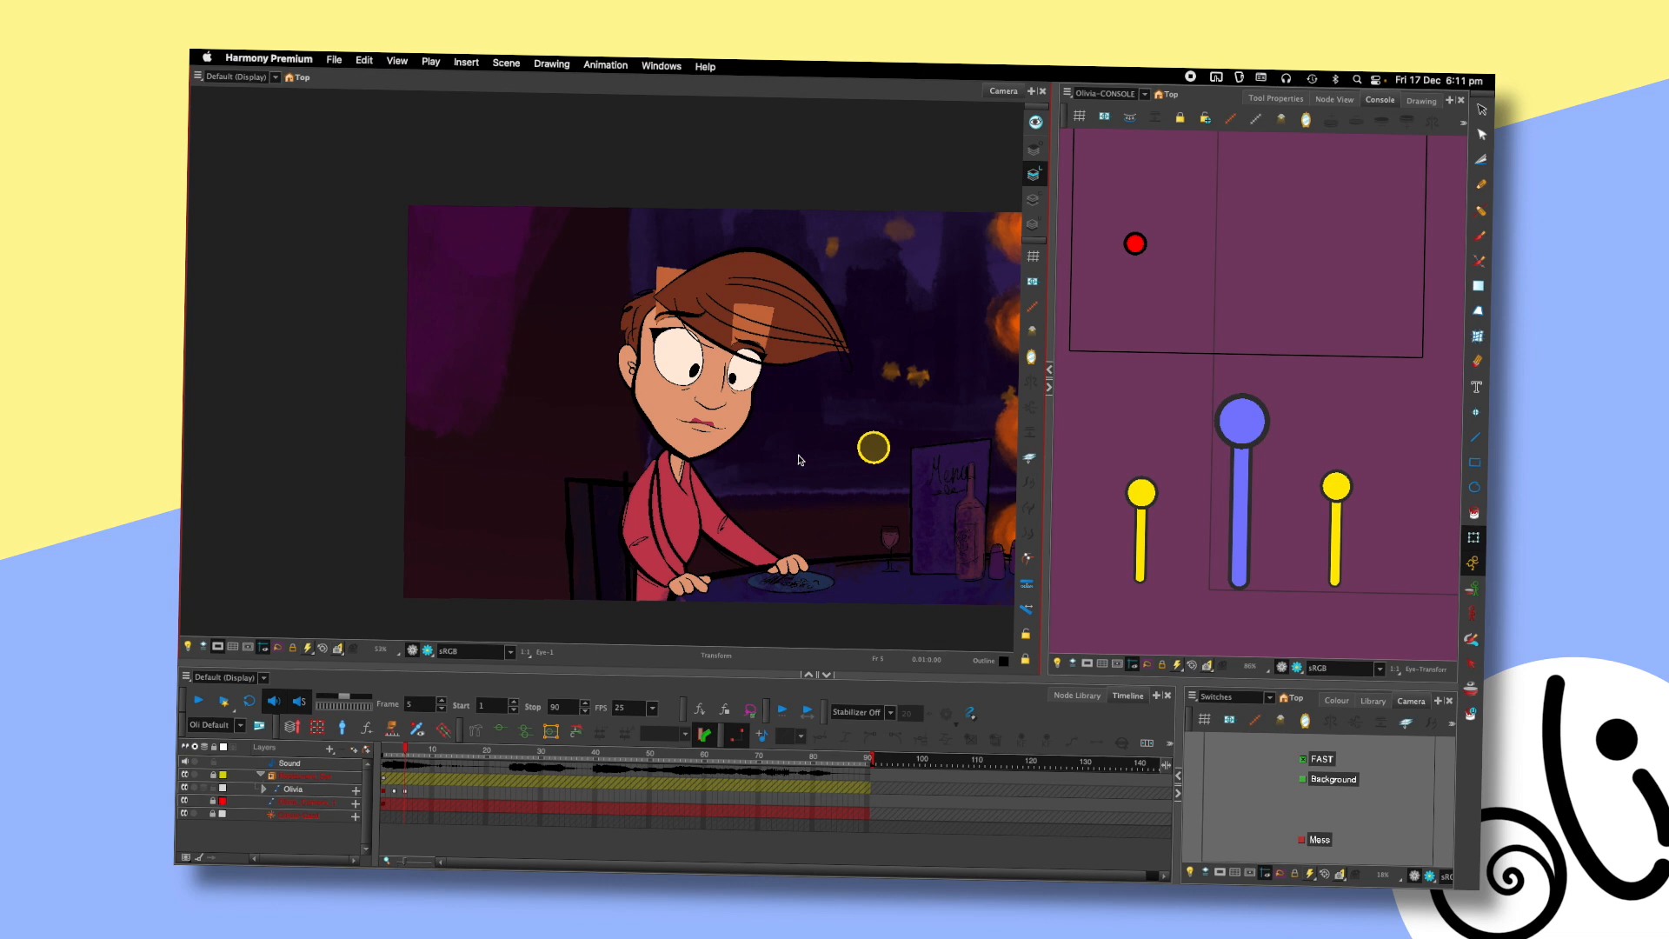
# - Replay the head turn from the start, and inspect Olivia's face up close on frame 11
pyautogui.moveTo(1139, 373); pyautogui.dragTo(1143, 422)
pyautogui.hotkey('shift', ',')
pyautogui.hotkey('shift', 'Return')
pyautogui.hotkey('shift', 'Return')
pyautogui.hotkey('shift', ',')
pyautogui.hotkey('shift', 'Return')
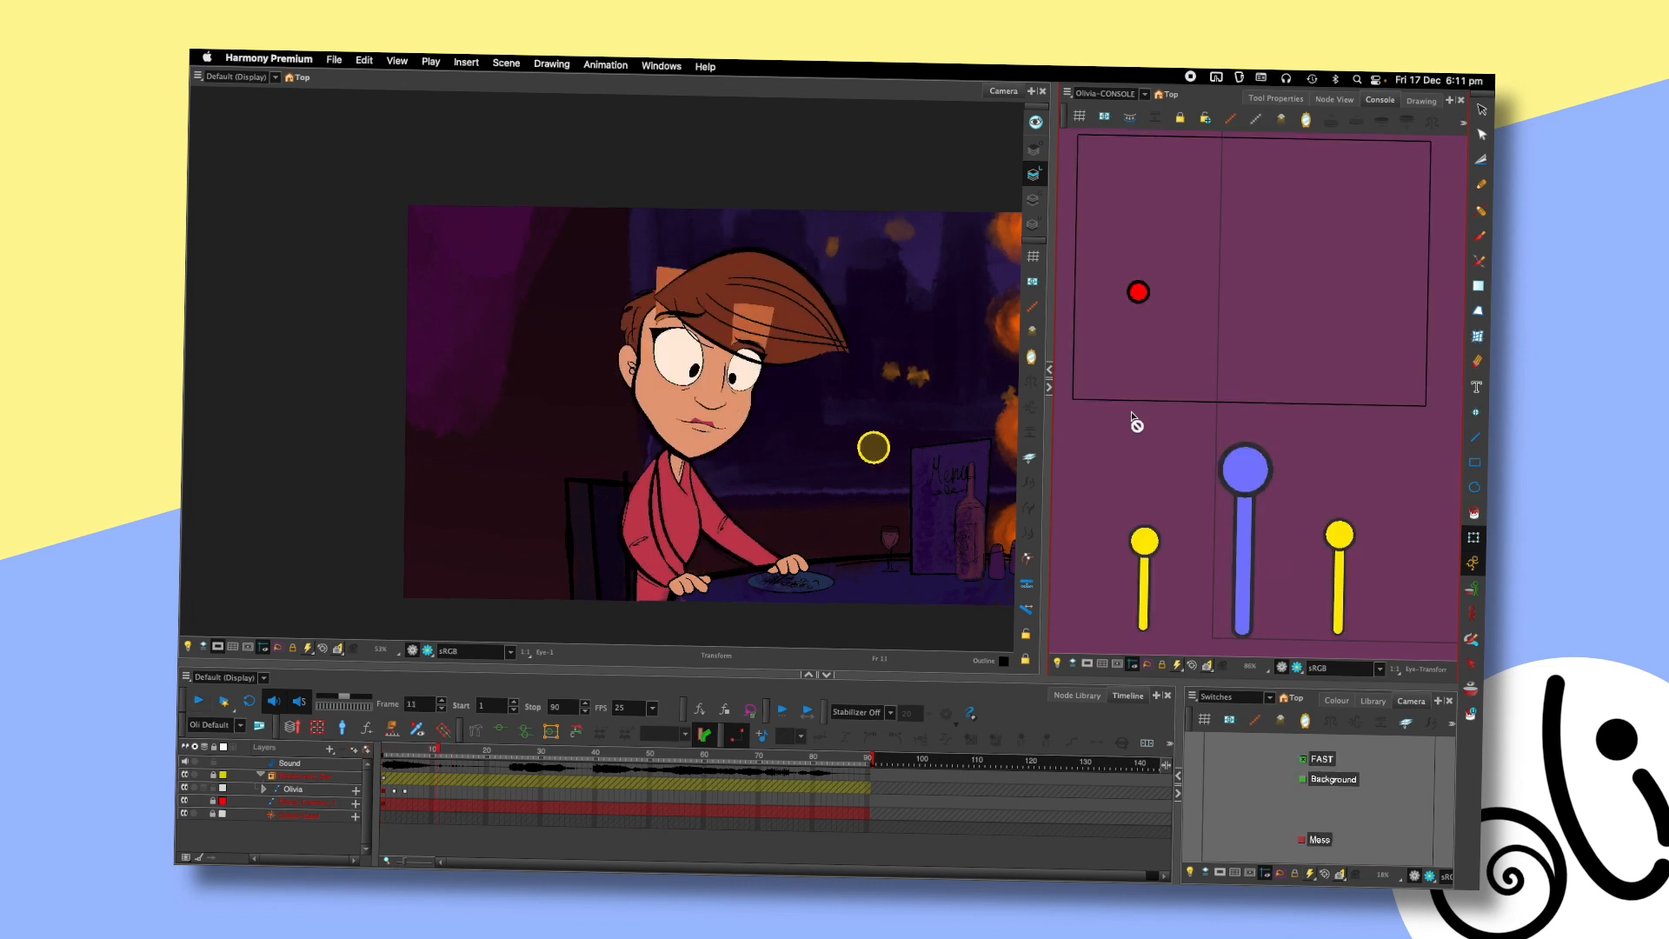
pyautogui.scroll(2, 752, 383)
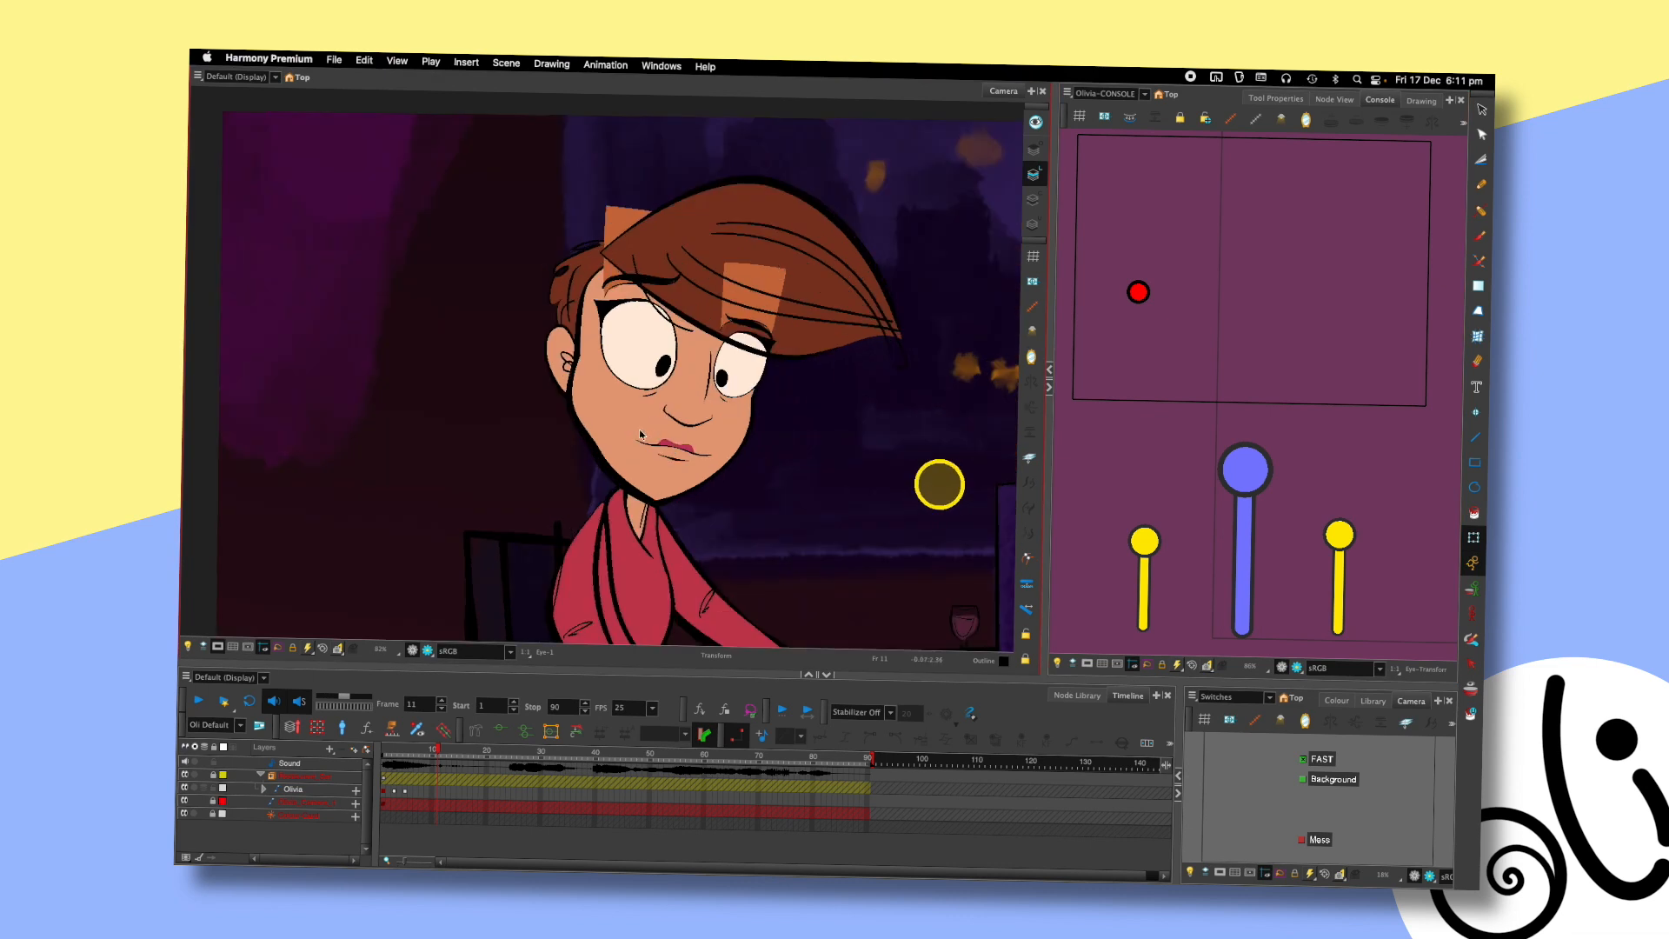
pyautogui.hotkey('shift', ',')
# - Replay the head turn repeatedly from frame 1 with Olivia's whole figure in view to judge the movement
pyautogui.scroll(-3, 675, 400)
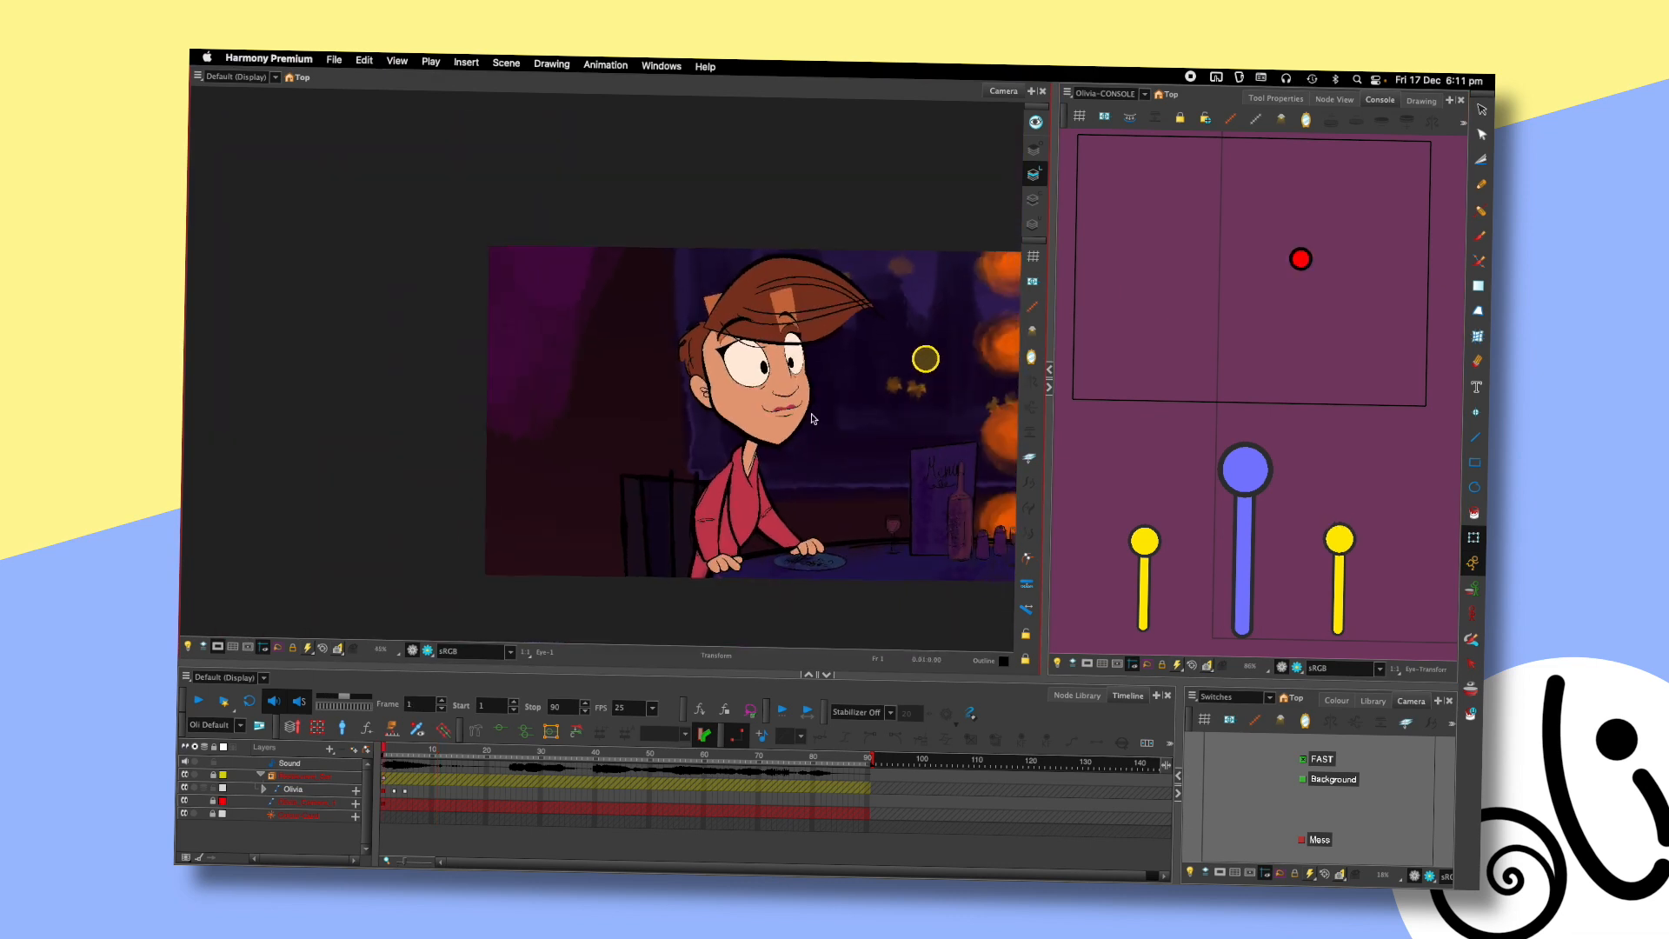
pyautogui.hotkey('shift', 'Return')
pyautogui.hotkey('shift', 'Return')
pyautogui.hotkey('shift', ',')
pyautogui.hotkey('shift', 'Return')
pyautogui.hotkey('shift', 'Return')
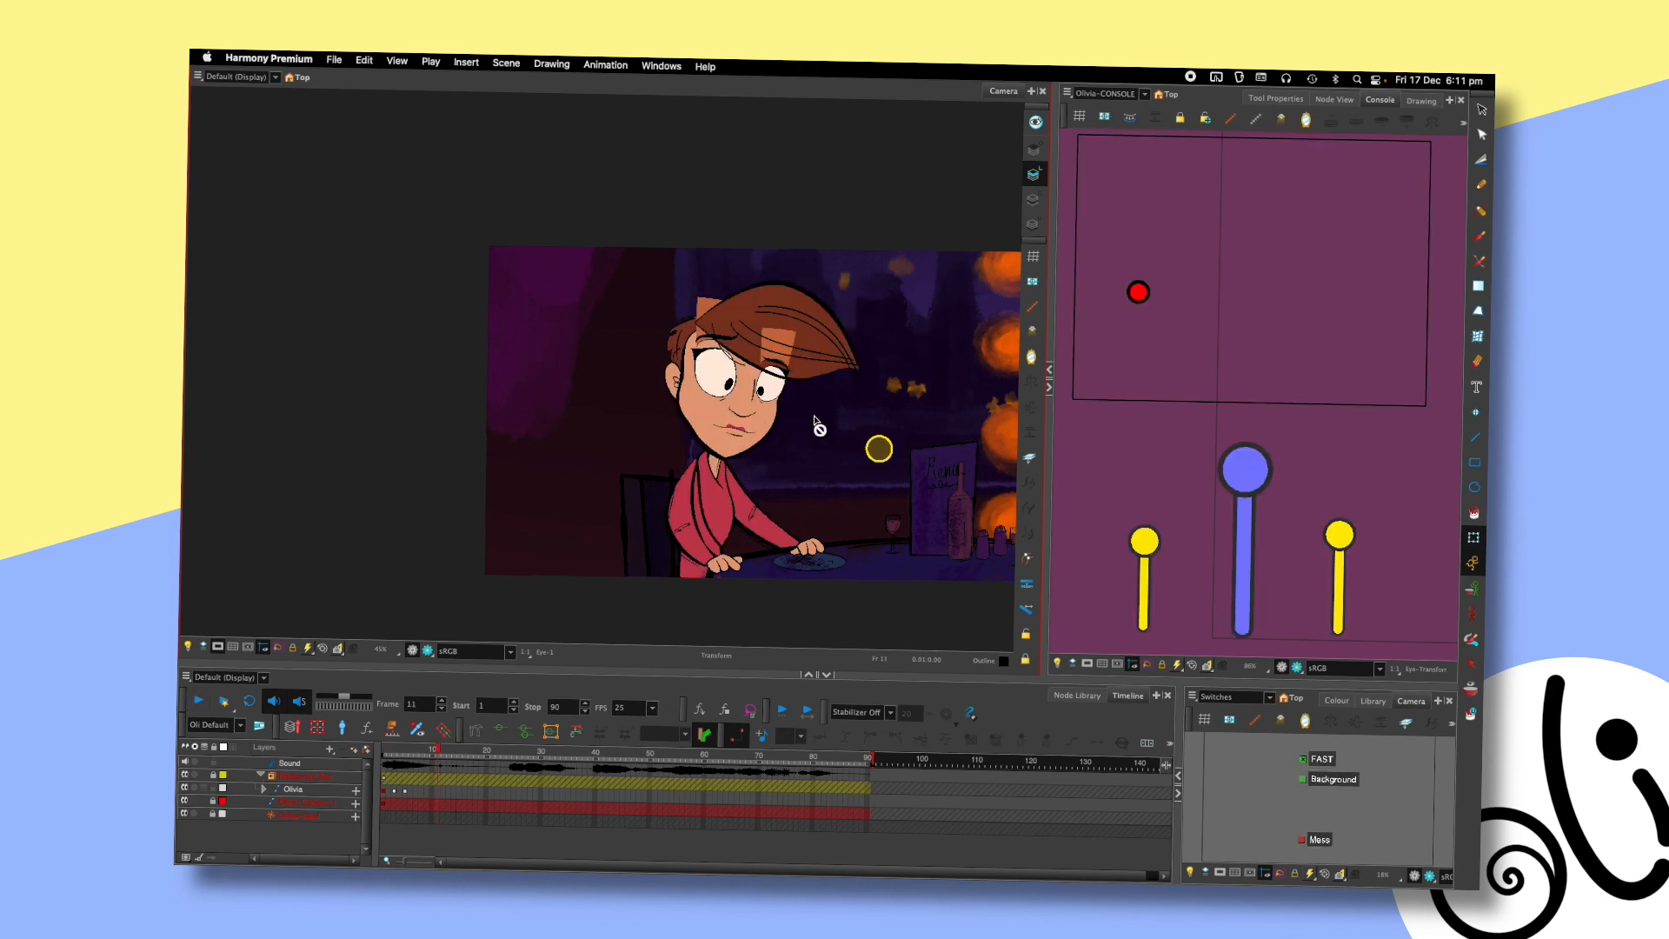
pyautogui.hotkey('shift', ',')
pyautogui.hotkey('shift', 'Return')
pyautogui.hotkey('shift', 'Return')
pyautogui.hotkey('shift', ',')
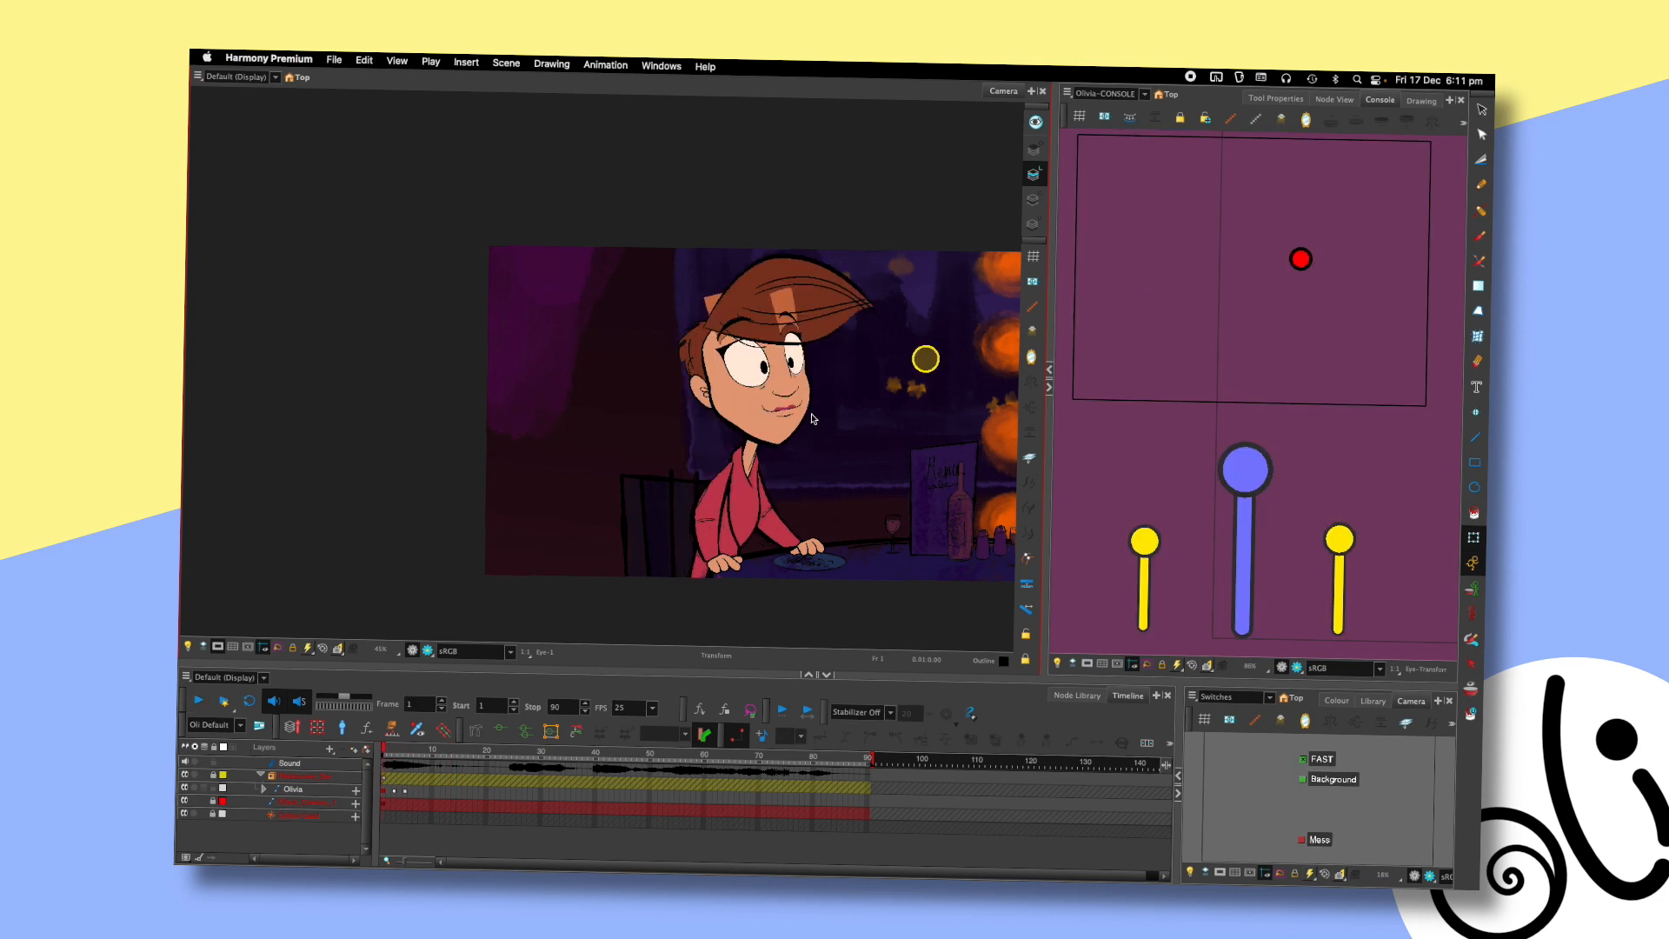
pyautogui.hotkey('shift', 'Return')
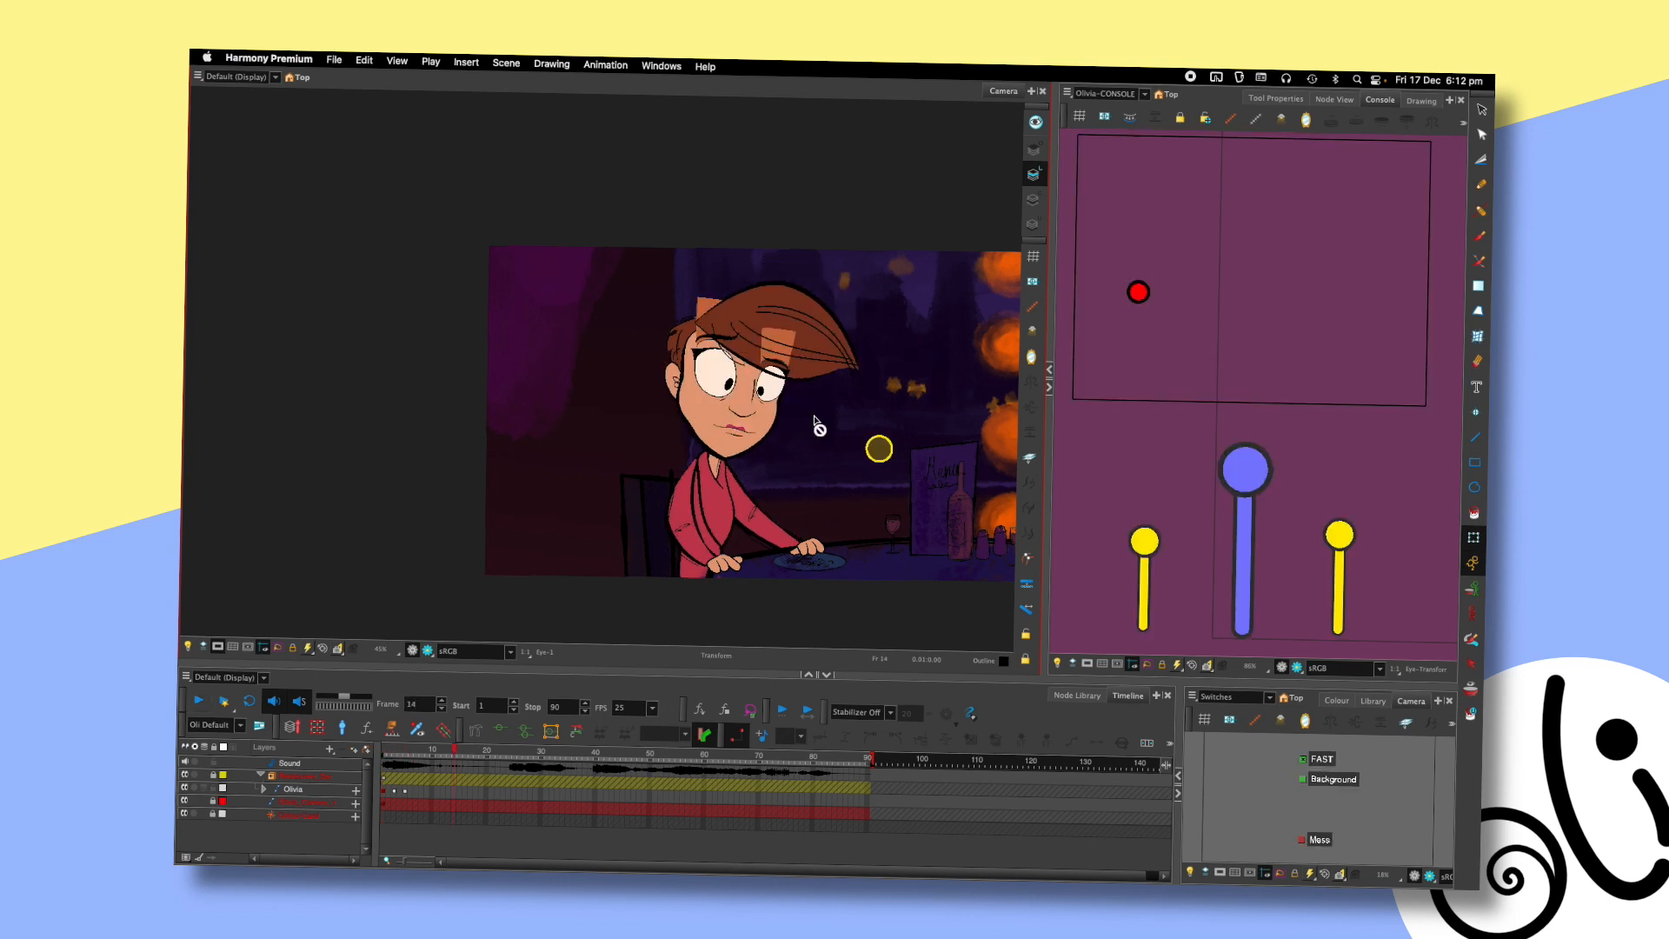
# - Step back from frame 14, and replay the turn from the first frame to check how the pose settles
pyautogui.press(',')
pyautogui.press(',')
pyautogui.hotkey('shift', ',')
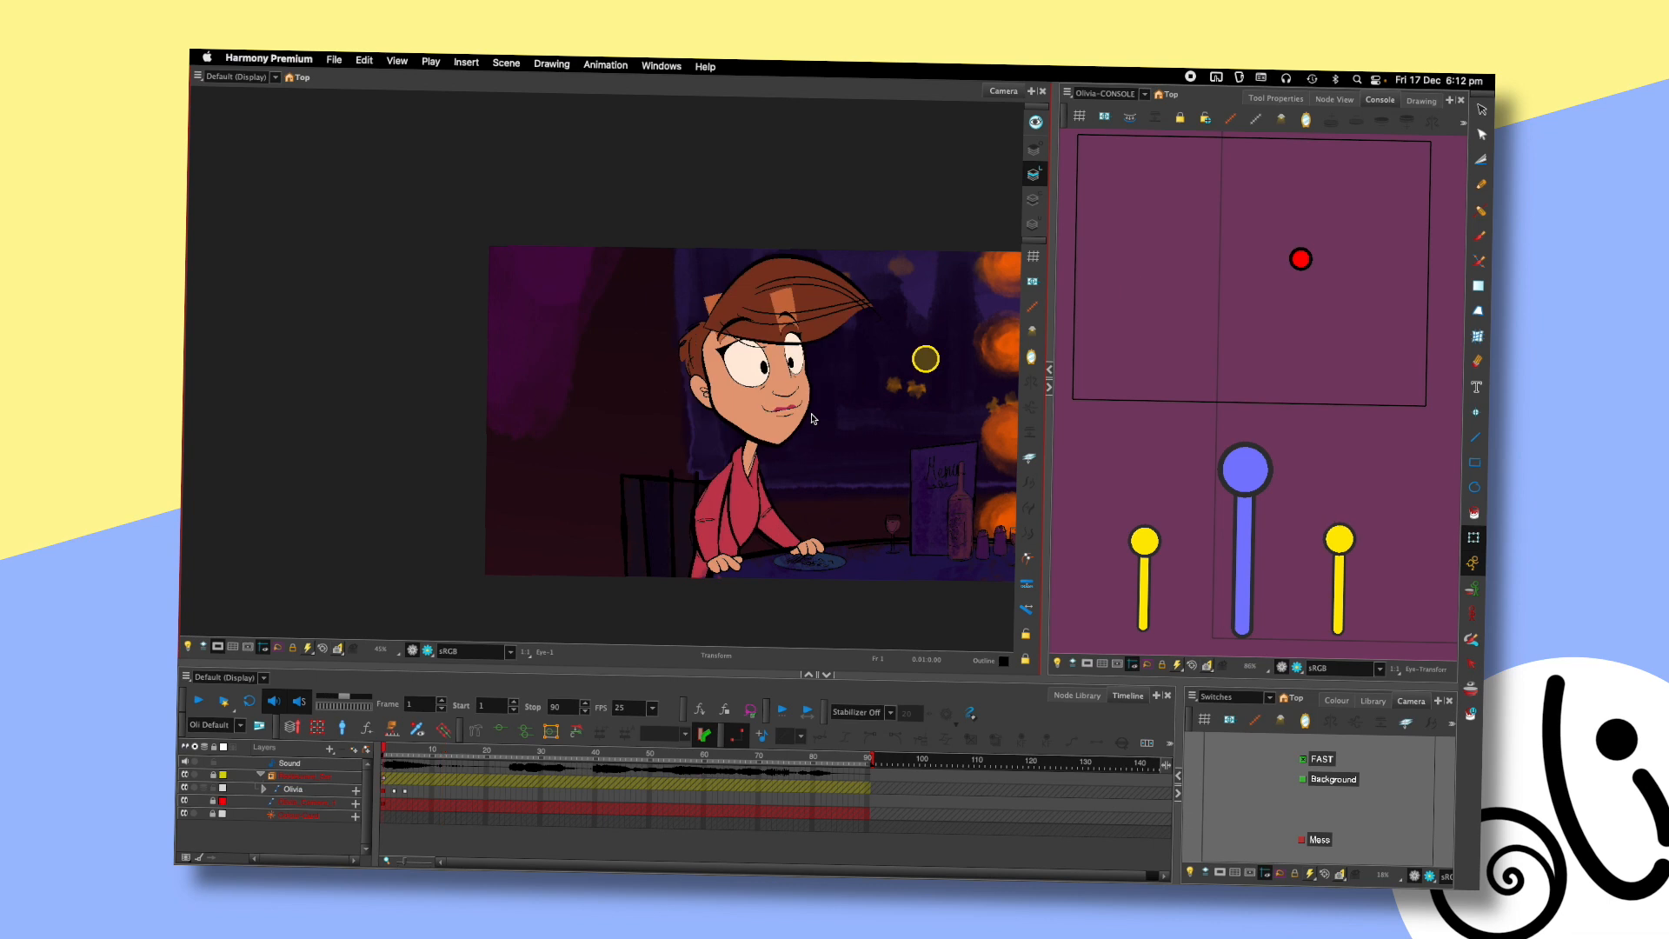
pyautogui.hotkey('shift', 'Return')
pyautogui.hotkey('shift', 'Return')
pyautogui.hotkey('shift', ',')
pyautogui.hotkey('shift', 'Return')
pyautogui.hotkey('shift', 'Return')
# - Rotate Olivia's upper head slightly on frame 7, and compare the pose with the preceding frames
pyautogui.click(417, 755)
pyautogui.click(686, 336)
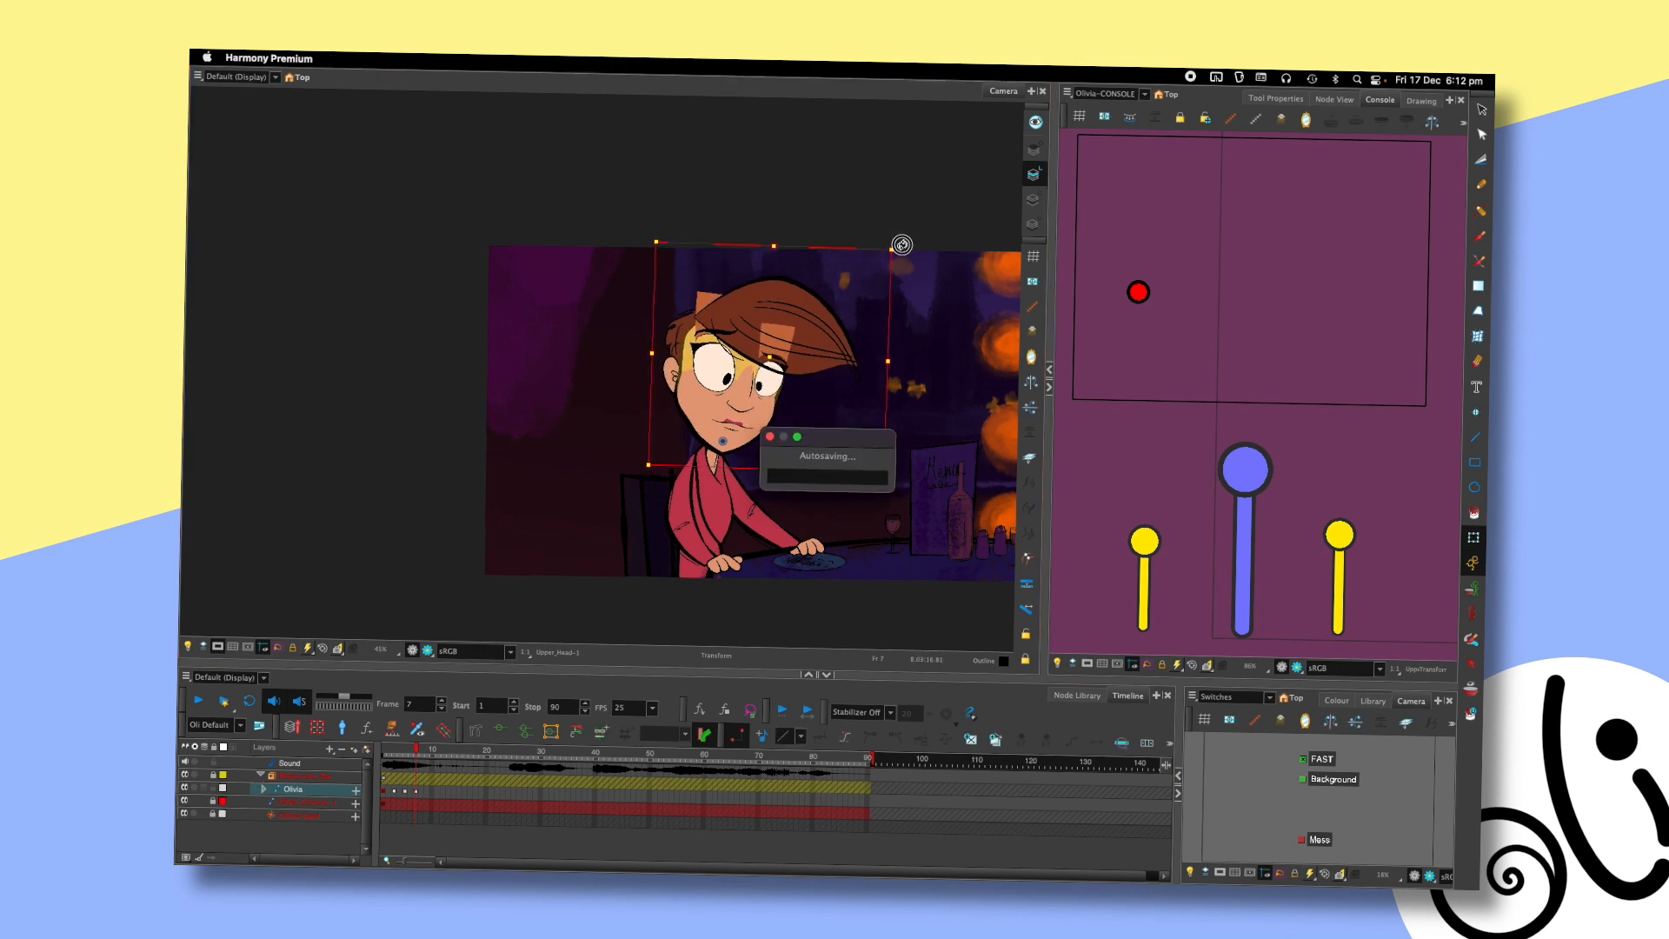
pyautogui.press(',')
pyautogui.press(',')
pyautogui.press(',')
pyautogui.press('.')
pyautogui.press('.')
pyautogui.press('.')
# - Move the head-turn dot slightly left and down on frame 7, and step through the neighbouring frames to compare
pyautogui.click(1125, 299)
pyautogui.press(',')
pyautogui.press(',')
pyautogui.press(',')
pyautogui.press('.')
pyautogui.press('.')
pyautogui.press('.')
pyautogui.press('.')
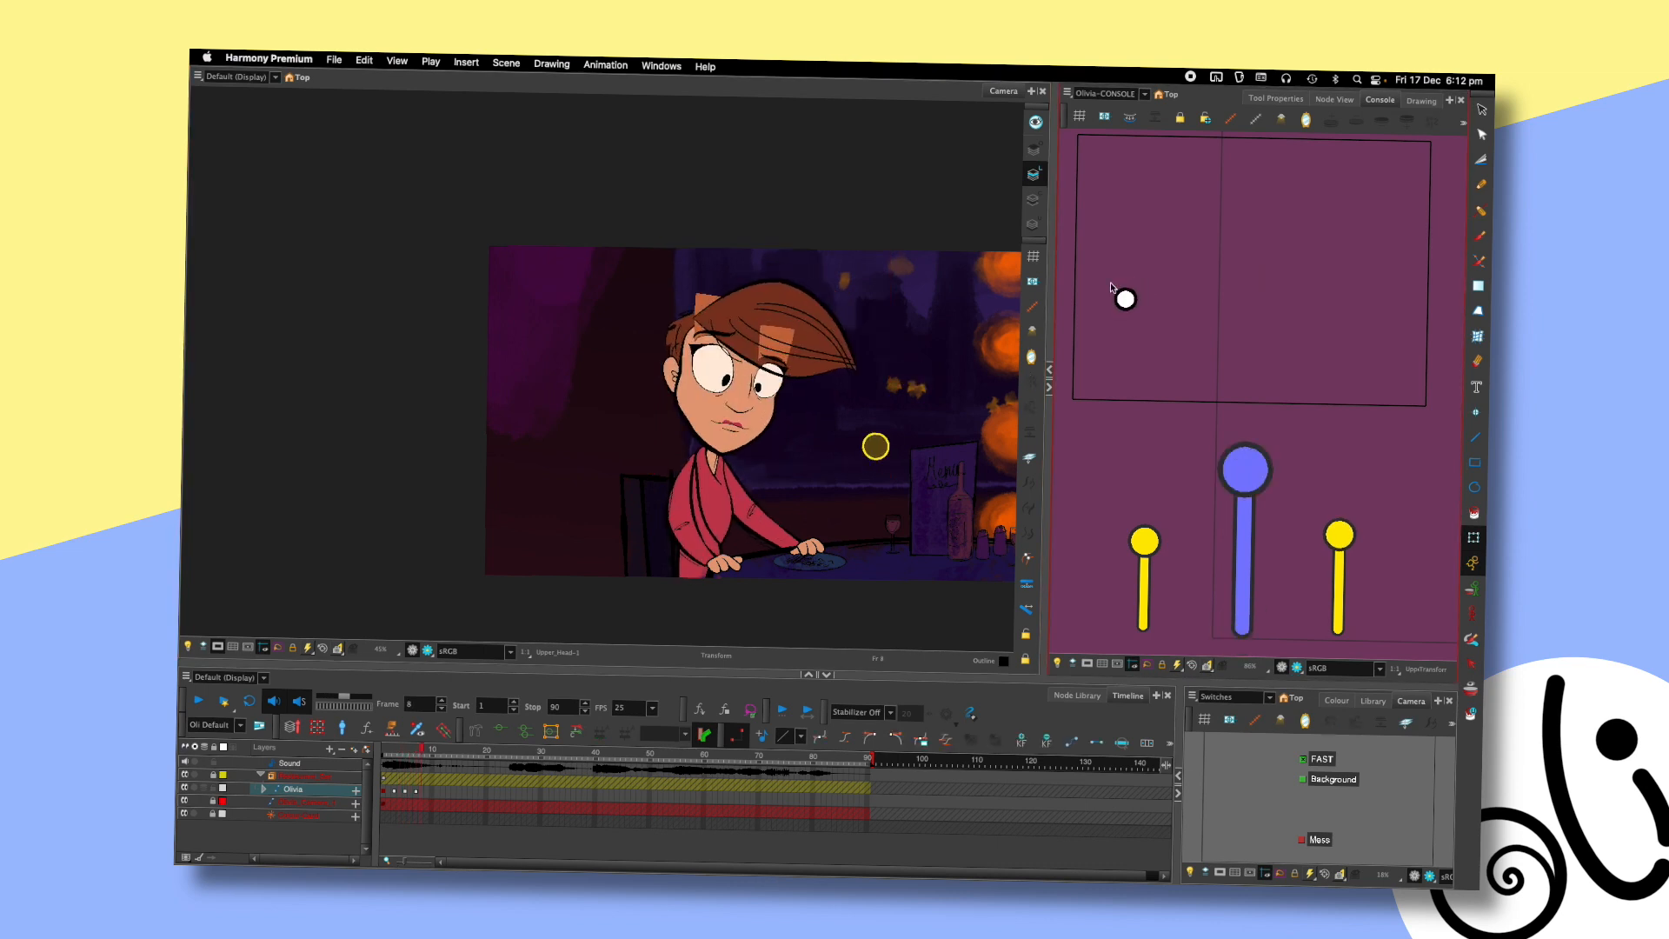
# - Replay the animation from frame 1 to check the settling pose added on frame 7
pyautogui.click(796, 372)
pyautogui.hotkey('shift', ',')
pyautogui.press('Return')
pyautogui.press('Return')
pyautogui.hotkey('shift', ',')
pyautogui.press('Return')
pyautogui.press('Return')
# - Move the head-turn dot slightly upward on frame 7, and compare Olivia's head with the preceding frames
pyautogui.click(417, 751)
pyautogui.moveTo(1126, 299); pyautogui.dragTo(1126, 282)
pyautogui.press(',')
pyautogui.press(',')
pyautogui.press('.')
pyautogui.press('.')
pyautogui.press('2')
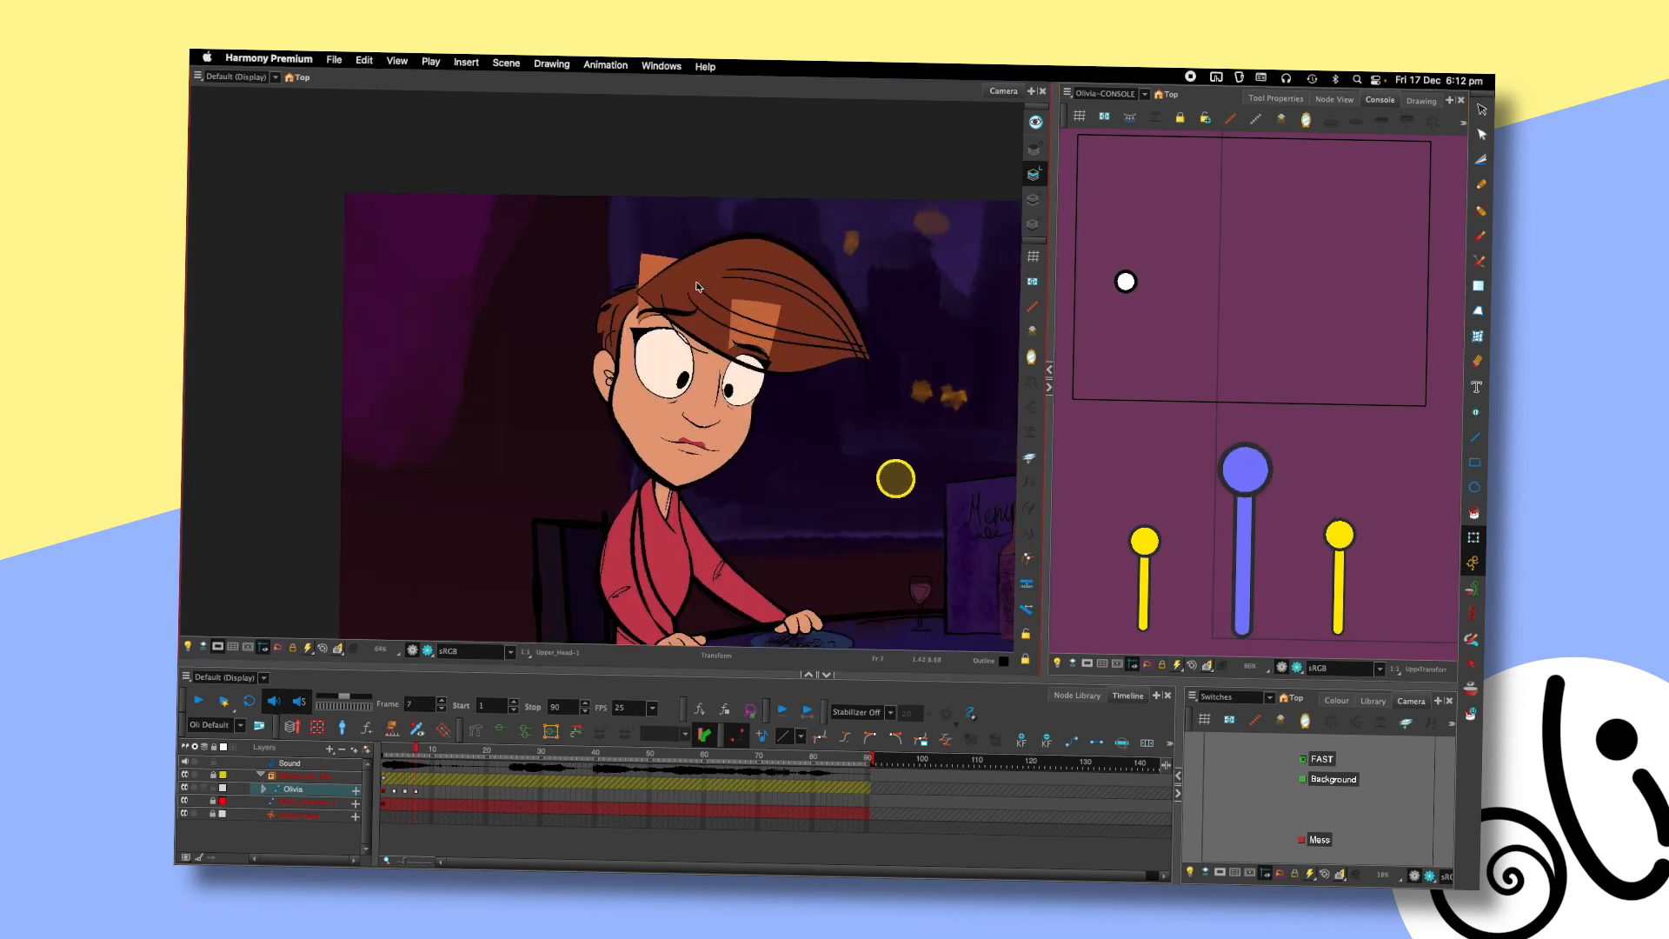
# - Rotate Olivia's head slightly clockwise on frame 7 and deselect it
pyautogui.click(626, 336)
pyautogui.moveTo(926, 186); pyautogui.dragTo(933, 192)
pyautogui.click(942, 184)
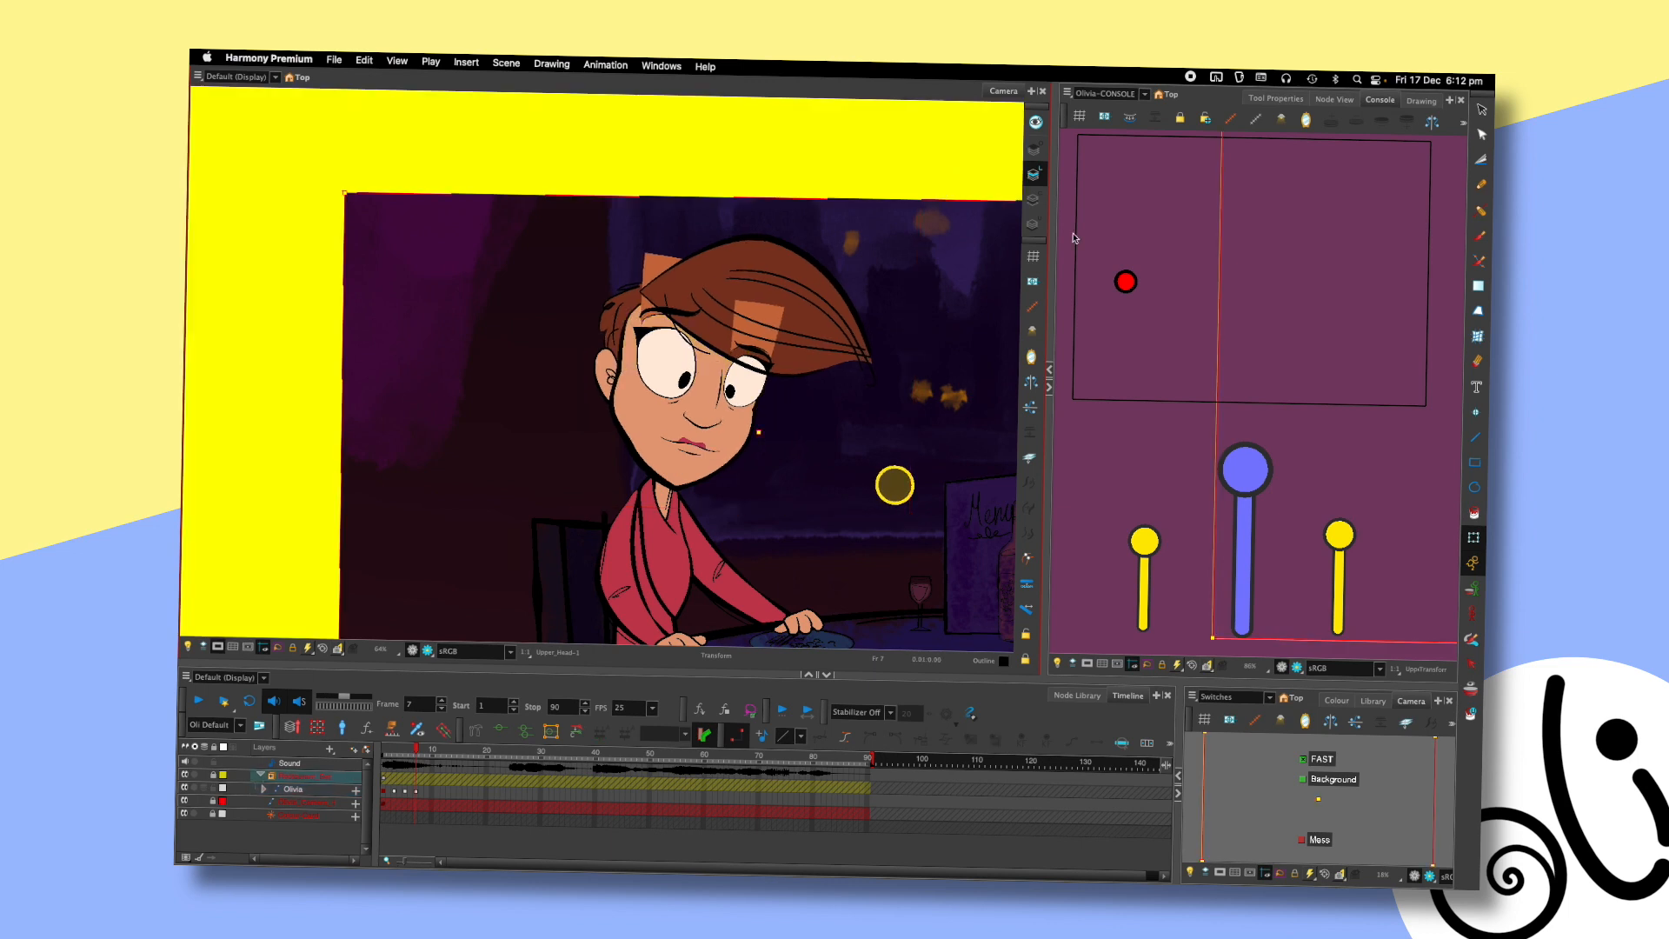
pyautogui.click(1093, 441)
pyautogui.scroll(-4, 816, 410)
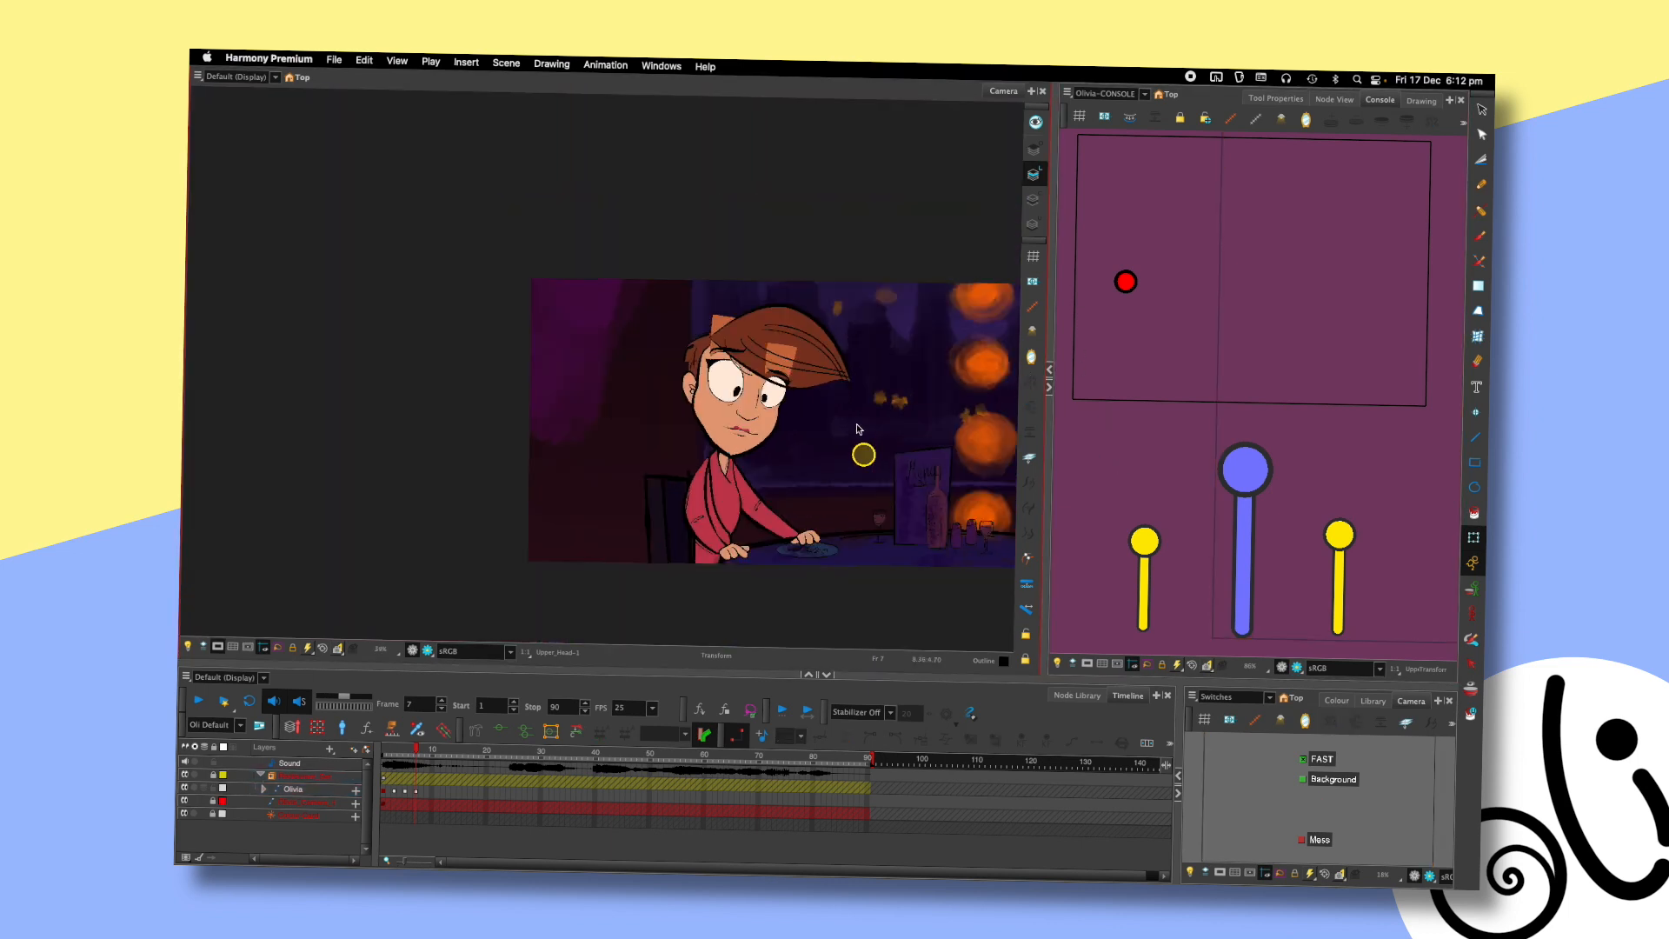
pyautogui.scroll(4, 859, 429)
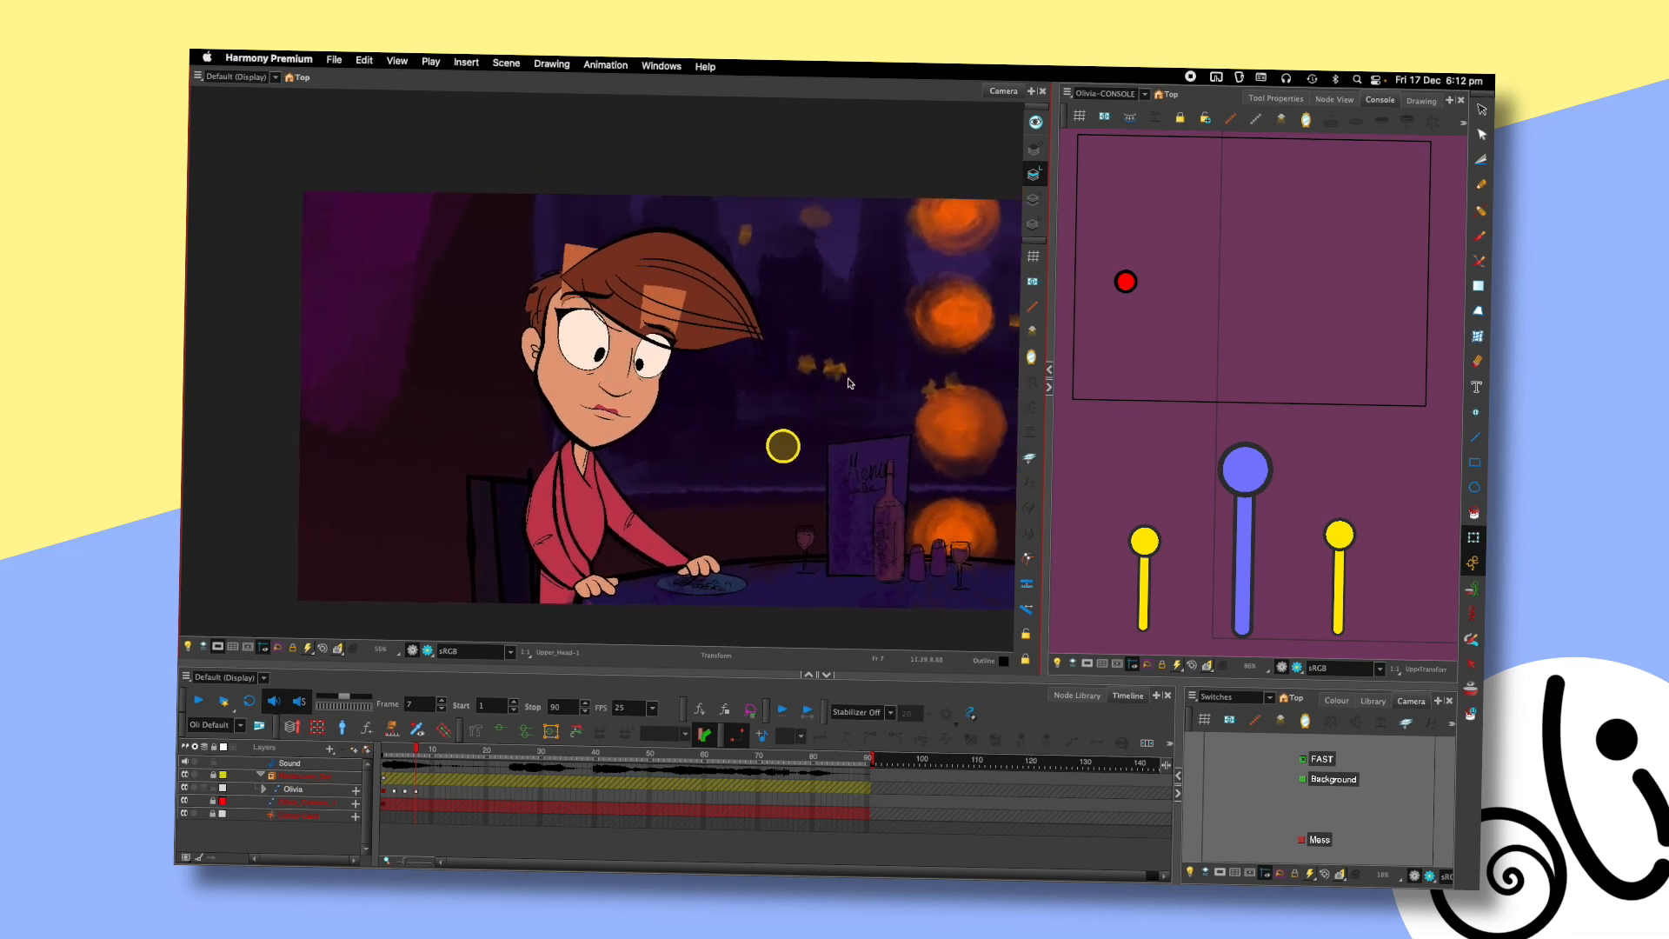
# - Step back and forth between frame 7 and the preceding frames to compare the rotated head pose
pyautogui.press(',')
pyautogui.press(',')
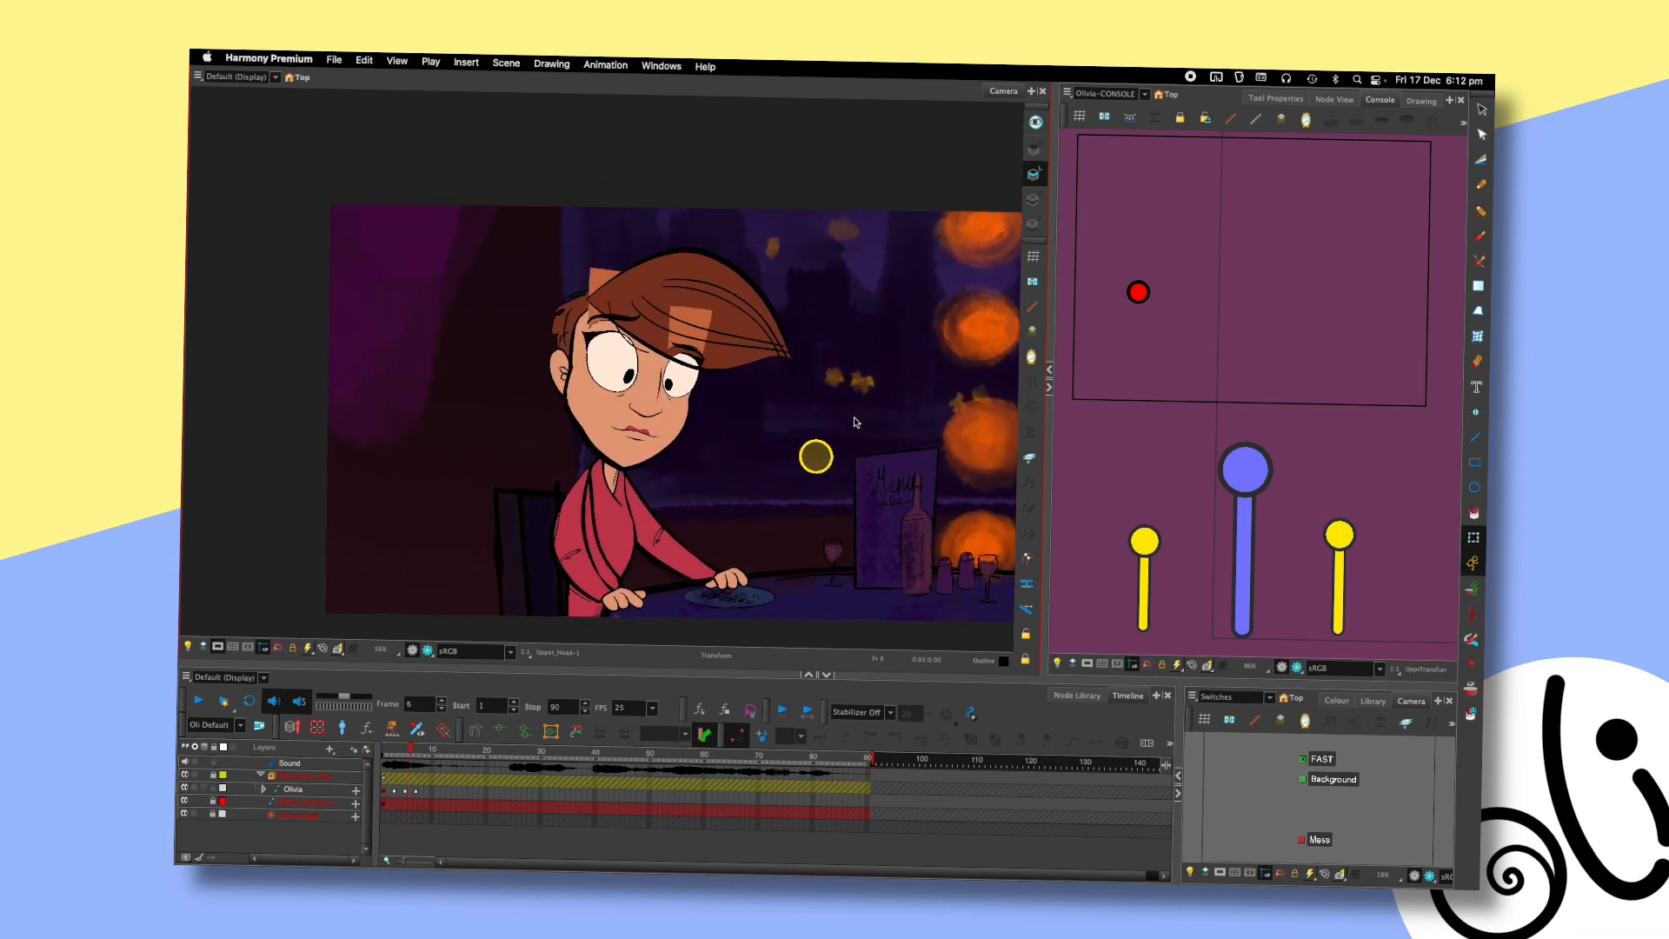
pyautogui.press('.')
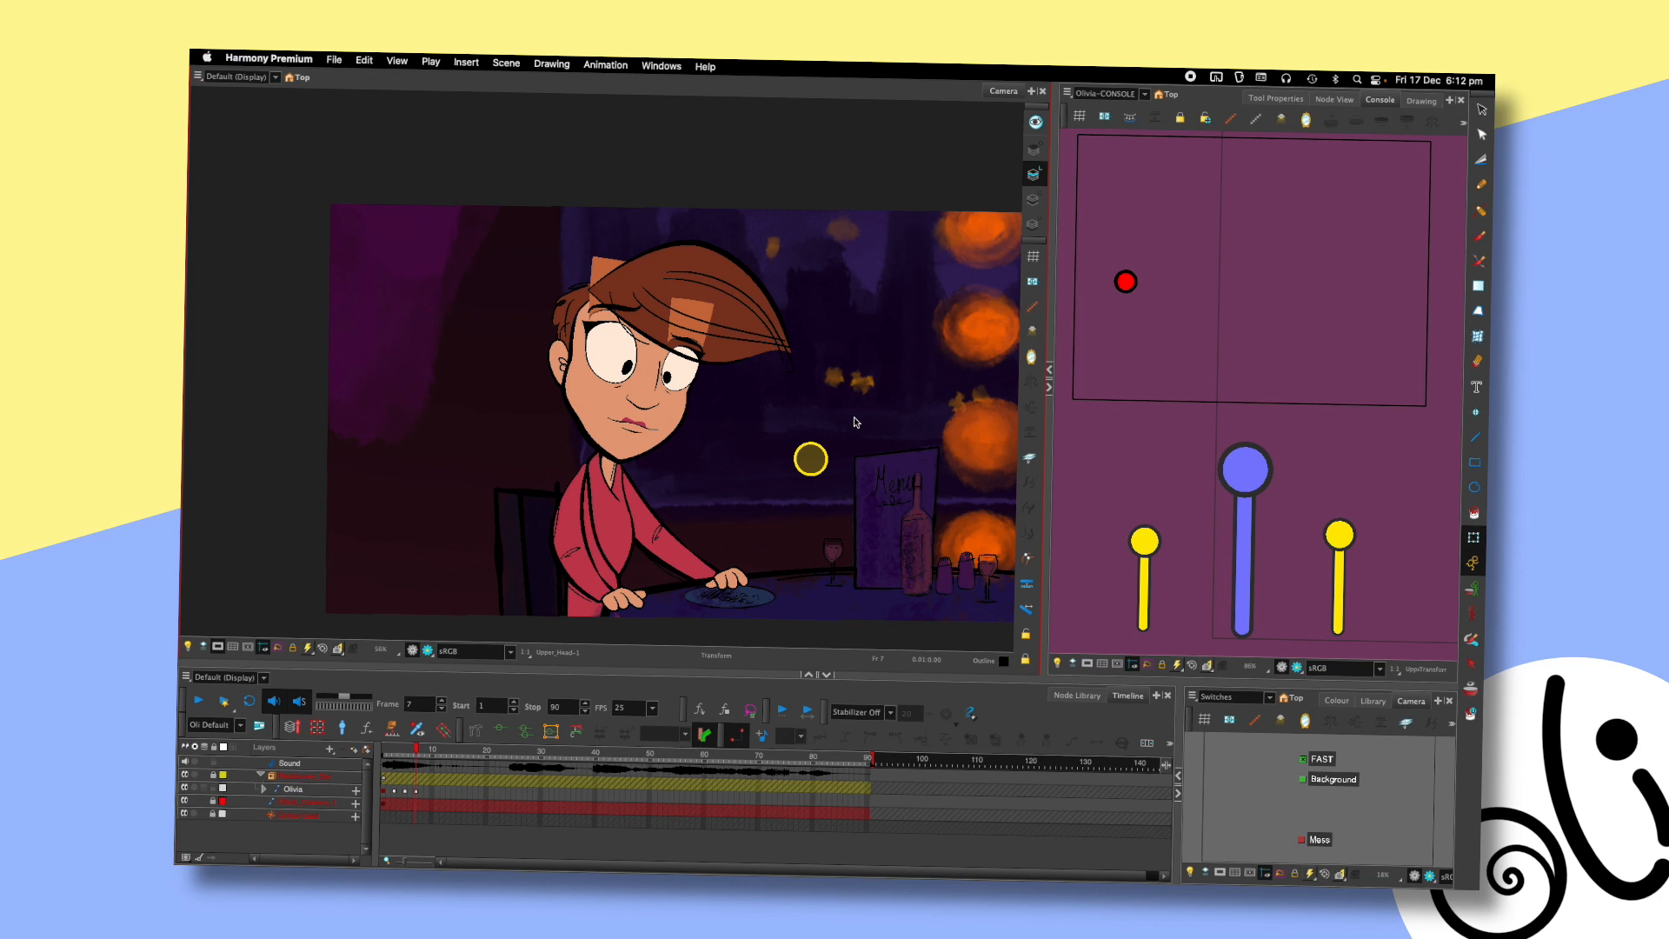
pyautogui.press(',')
pyautogui.press(',')
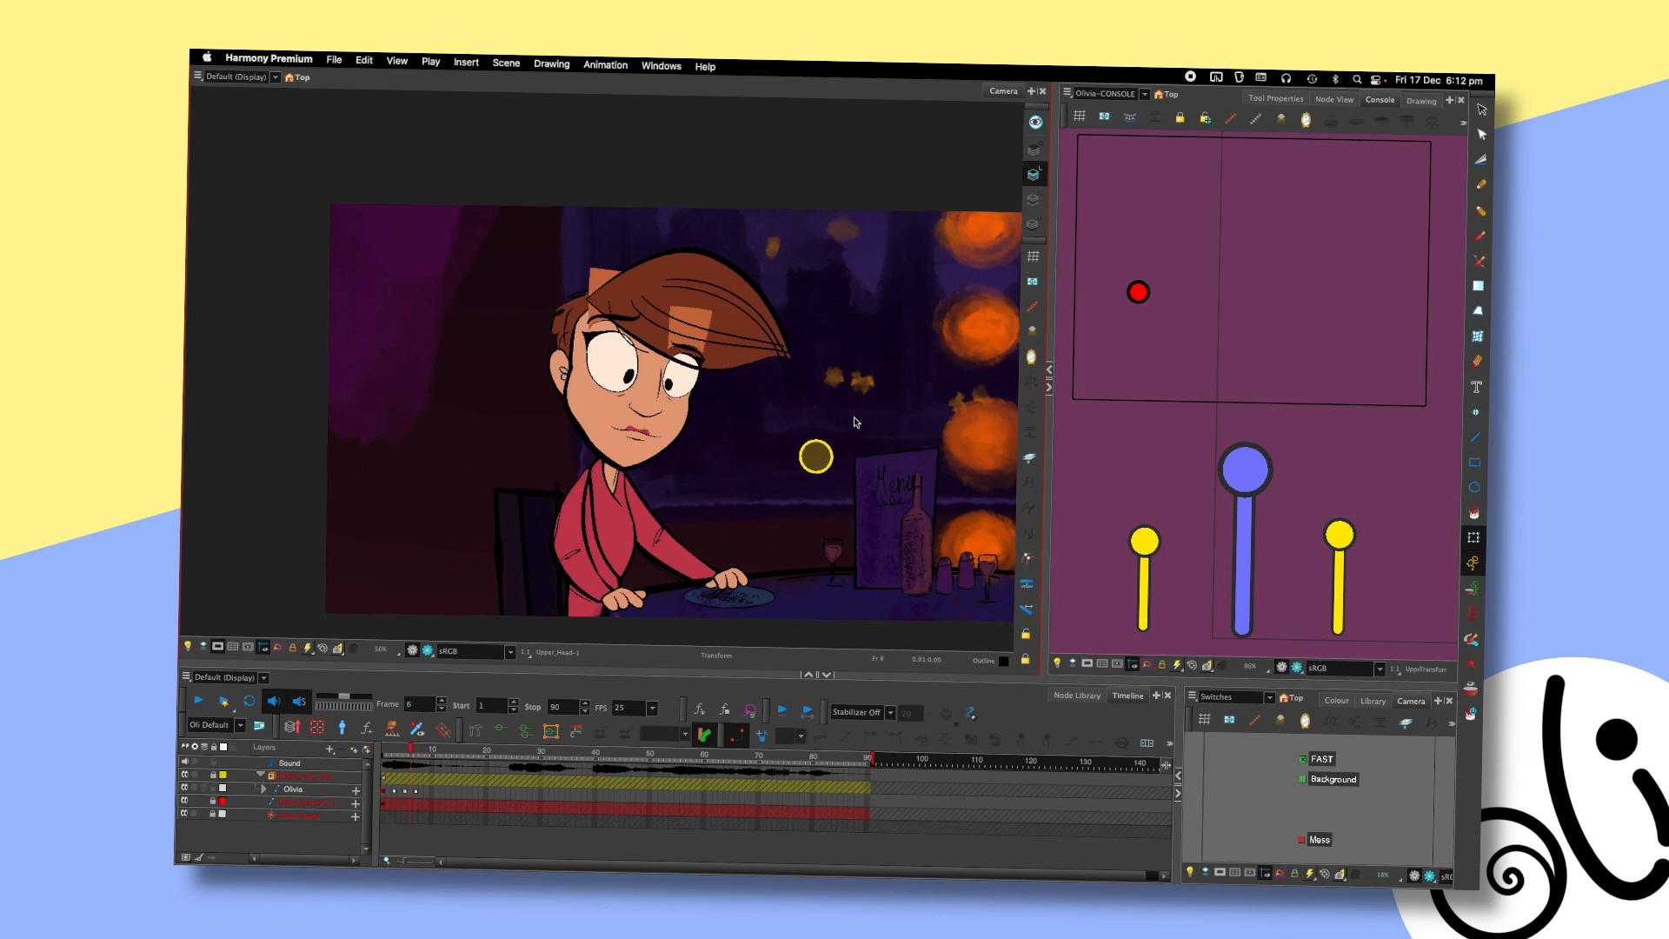
pyautogui.press('.')
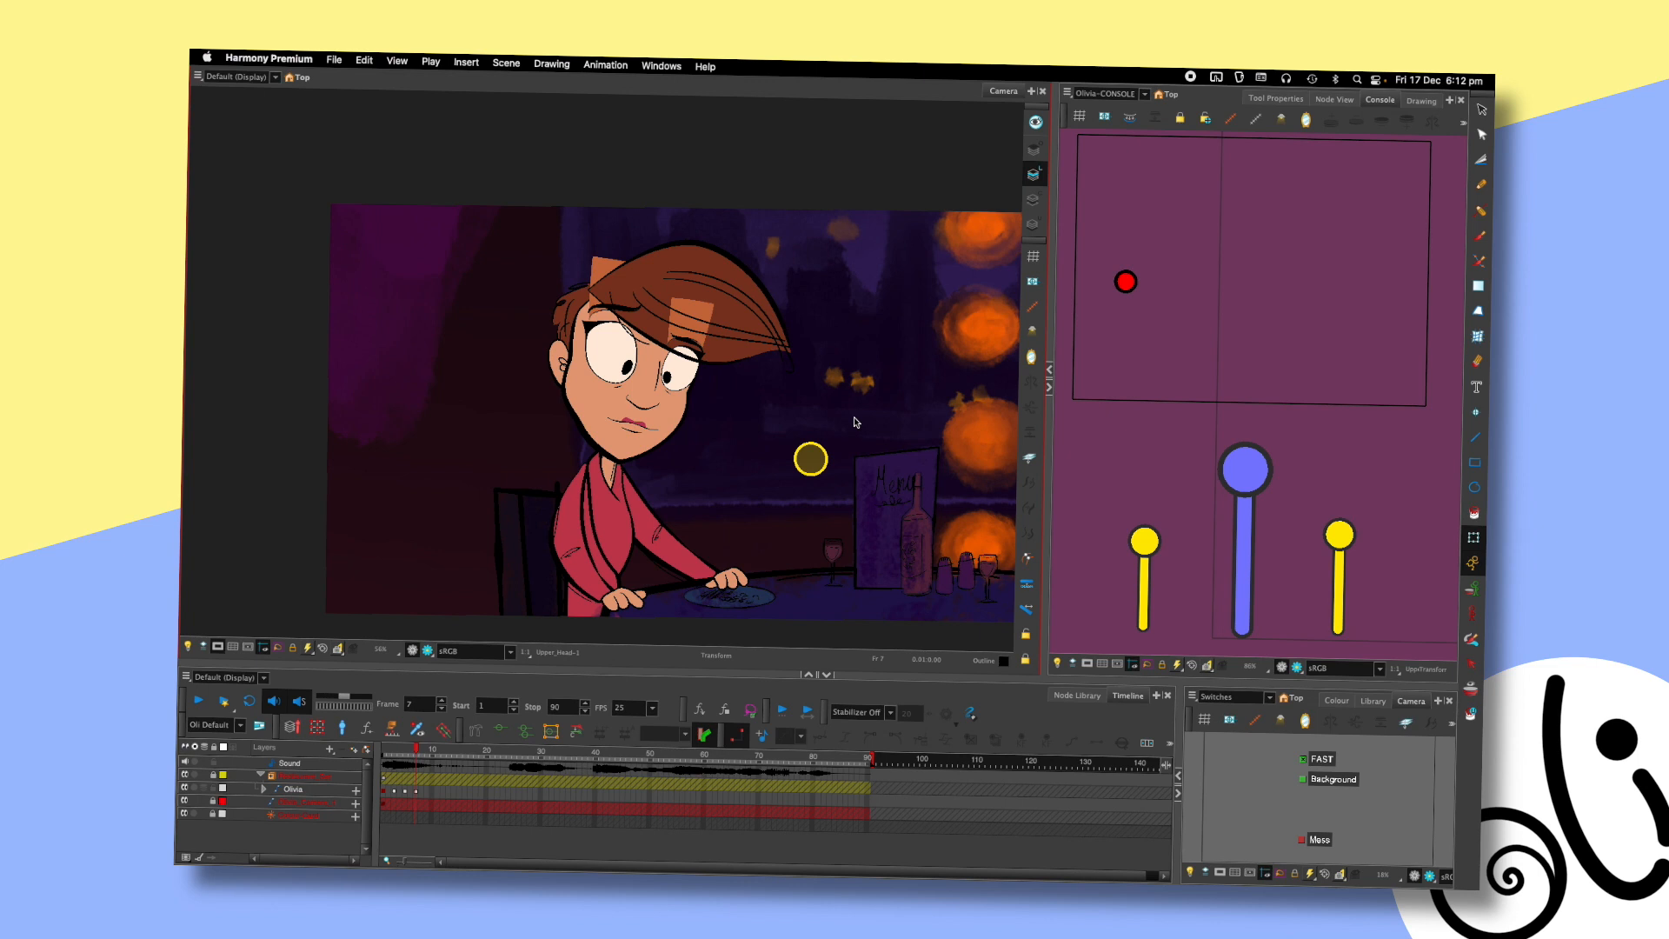
# - Replay the animation from frame 1, and return to frame 7
pyautogui.hotkey('shift', ',')
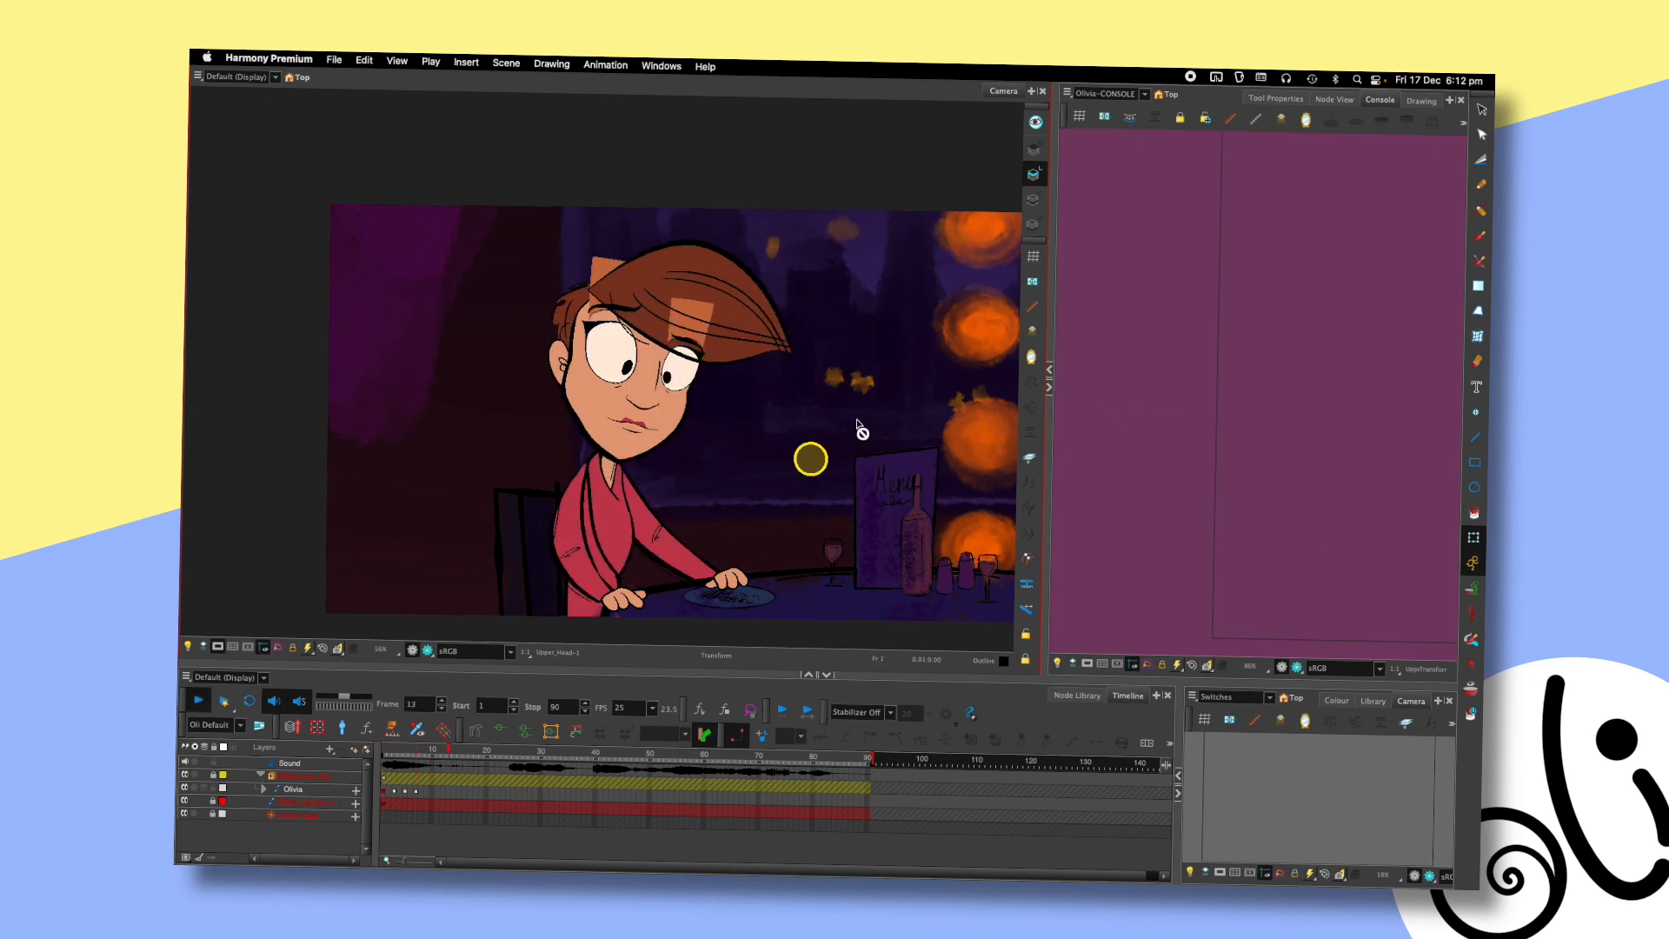
pyautogui.press('Return')
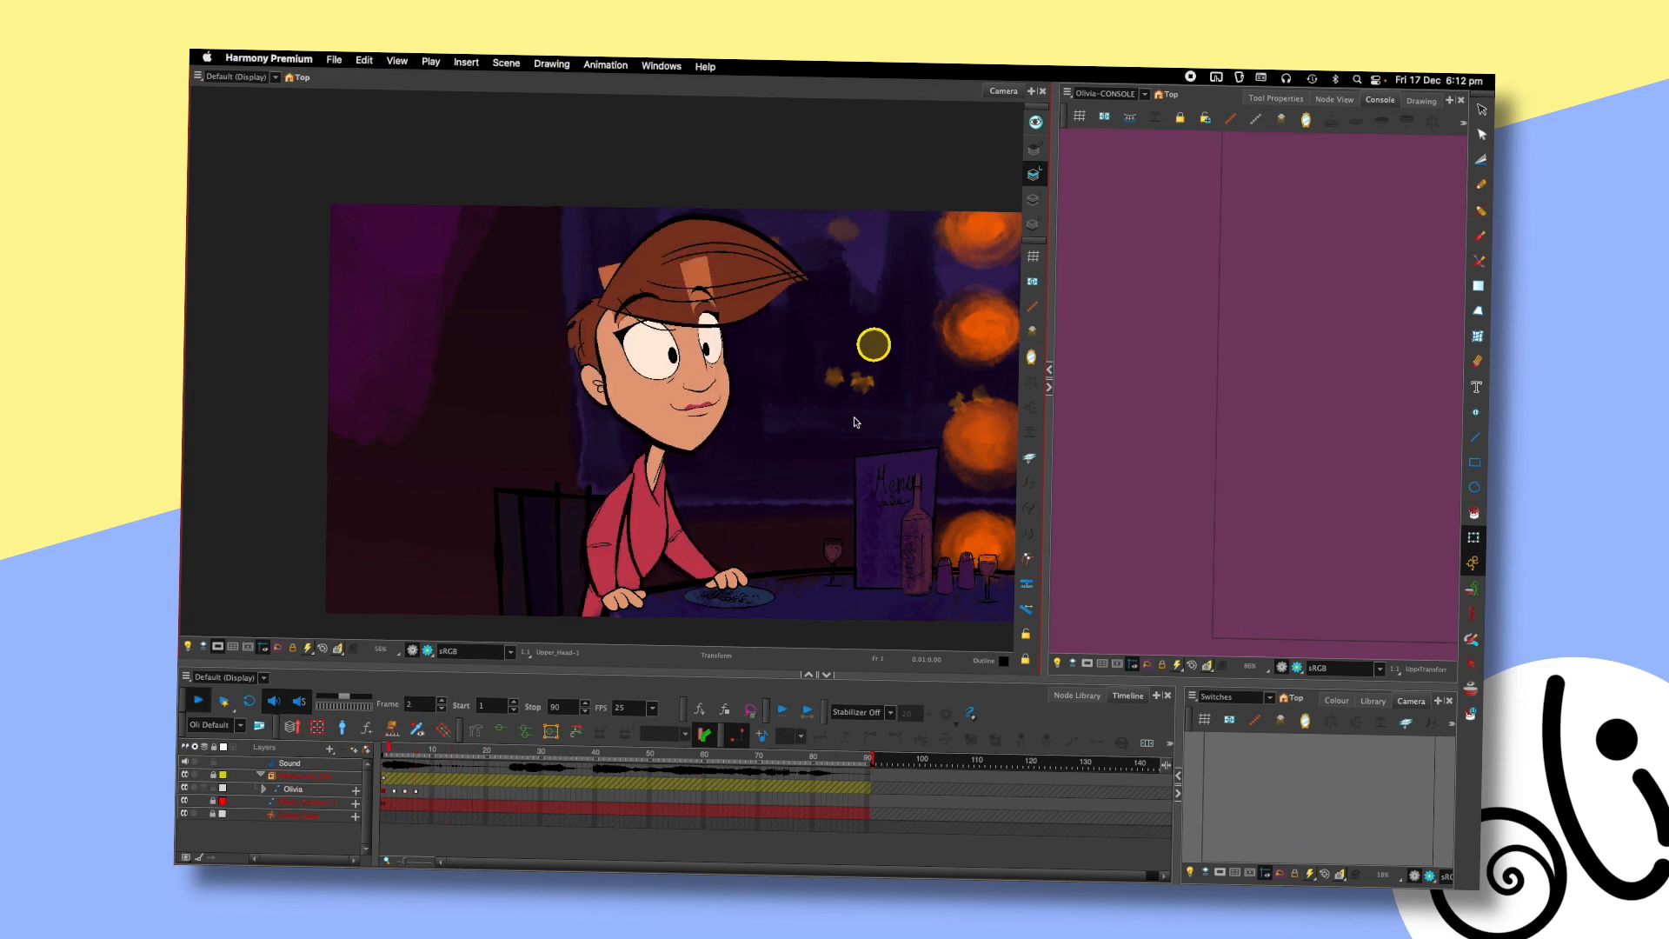
pyautogui.click(416, 756)
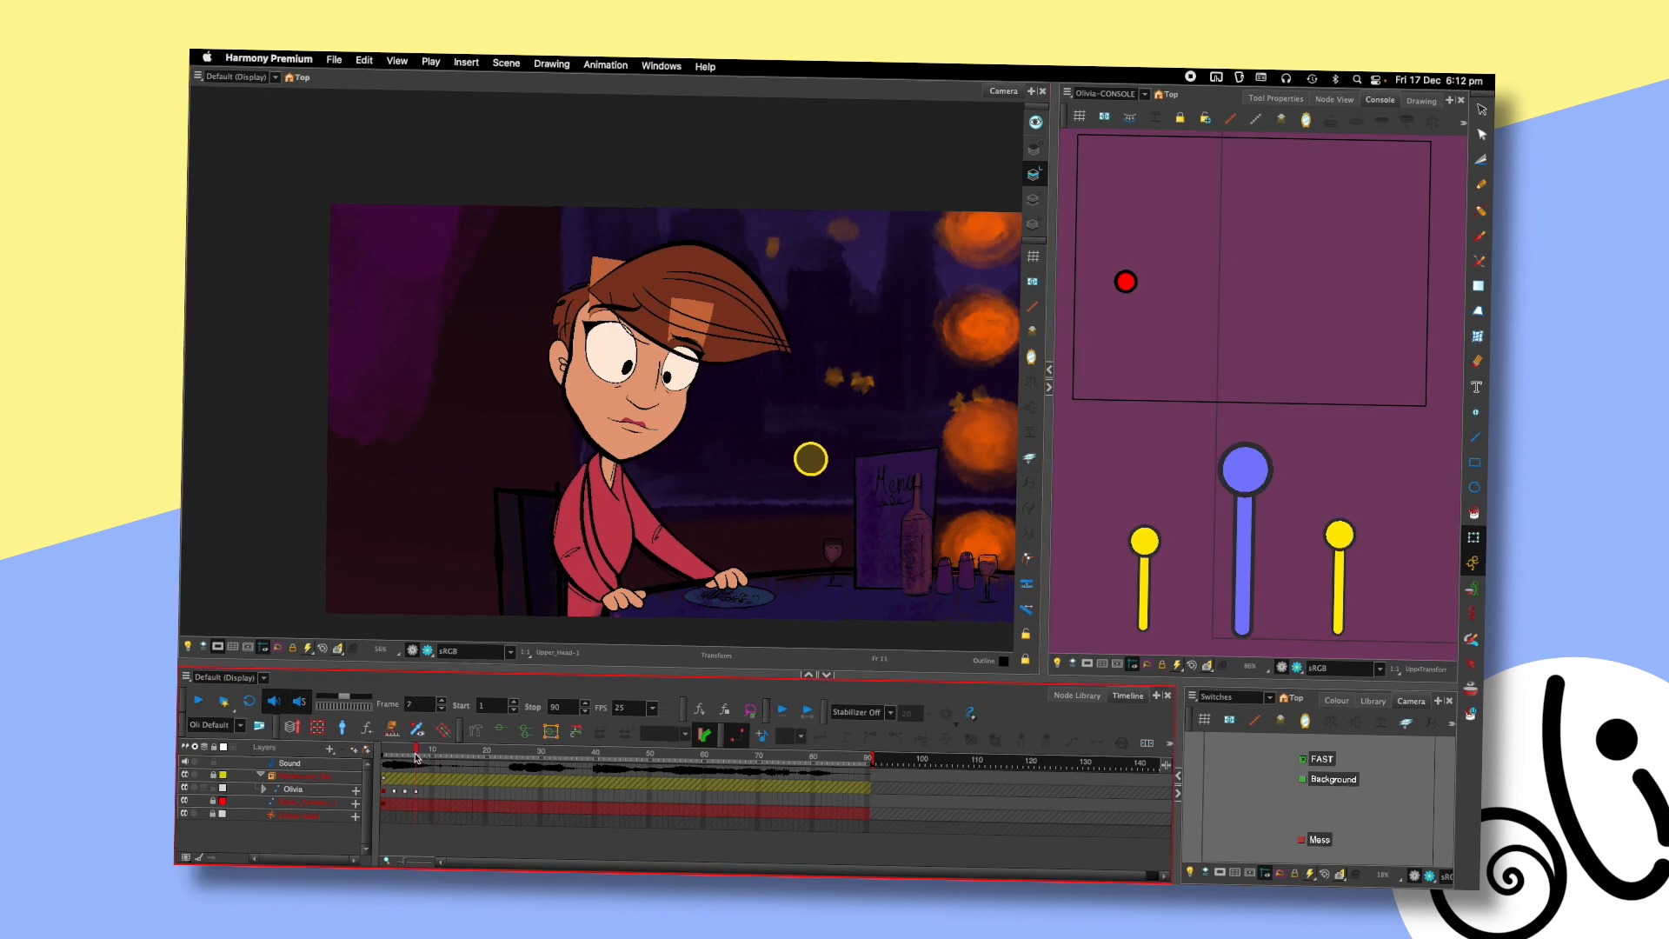
# - Nudge Olivia's head slightly left by two increments on frame 7 and deselect it
pyautogui.moveTo(752, 314); pyautogui.dragTo(850, 322)
pyautogui.click(679, 324)
pyautogui.press('Left')
pyautogui.press('Left')
pyautogui.click(1080, 427)
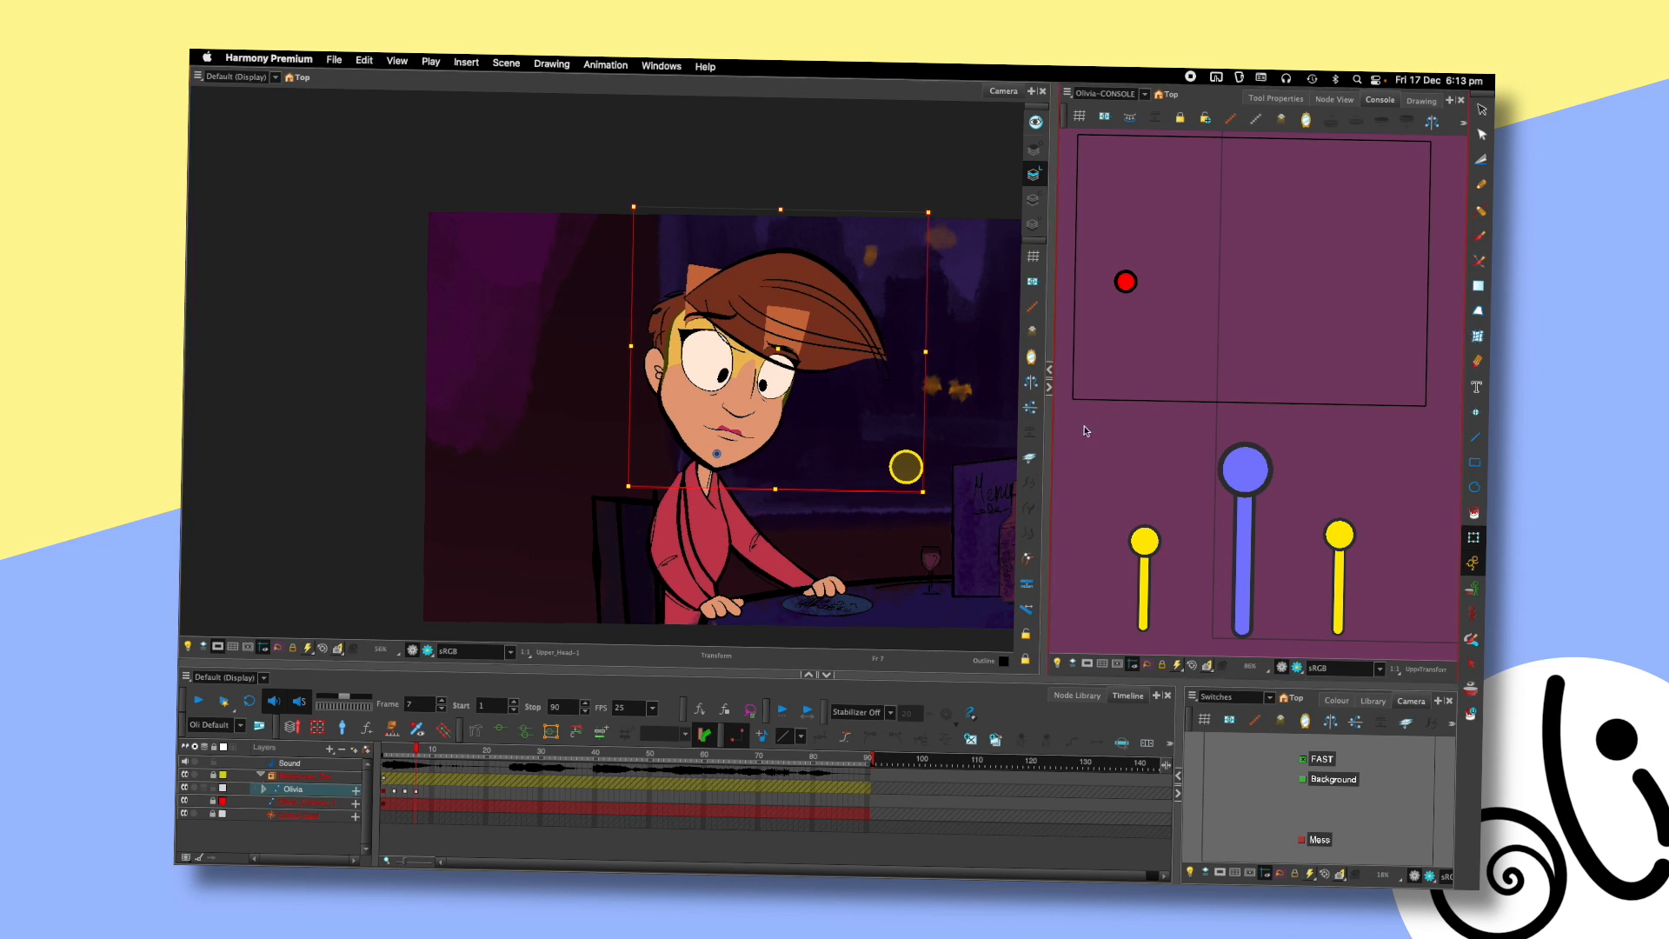
pyautogui.click(1011, 418)
# - Step back through the frames before frame 7 and forward again to check the nudged head position
pyautogui.press(',')
pyautogui.press(',')
pyautogui.press(',')
pyautogui.press(',')
pyautogui.press('.')
pyautogui.press('.')
pyautogui.press('.')
pyautogui.press('.')
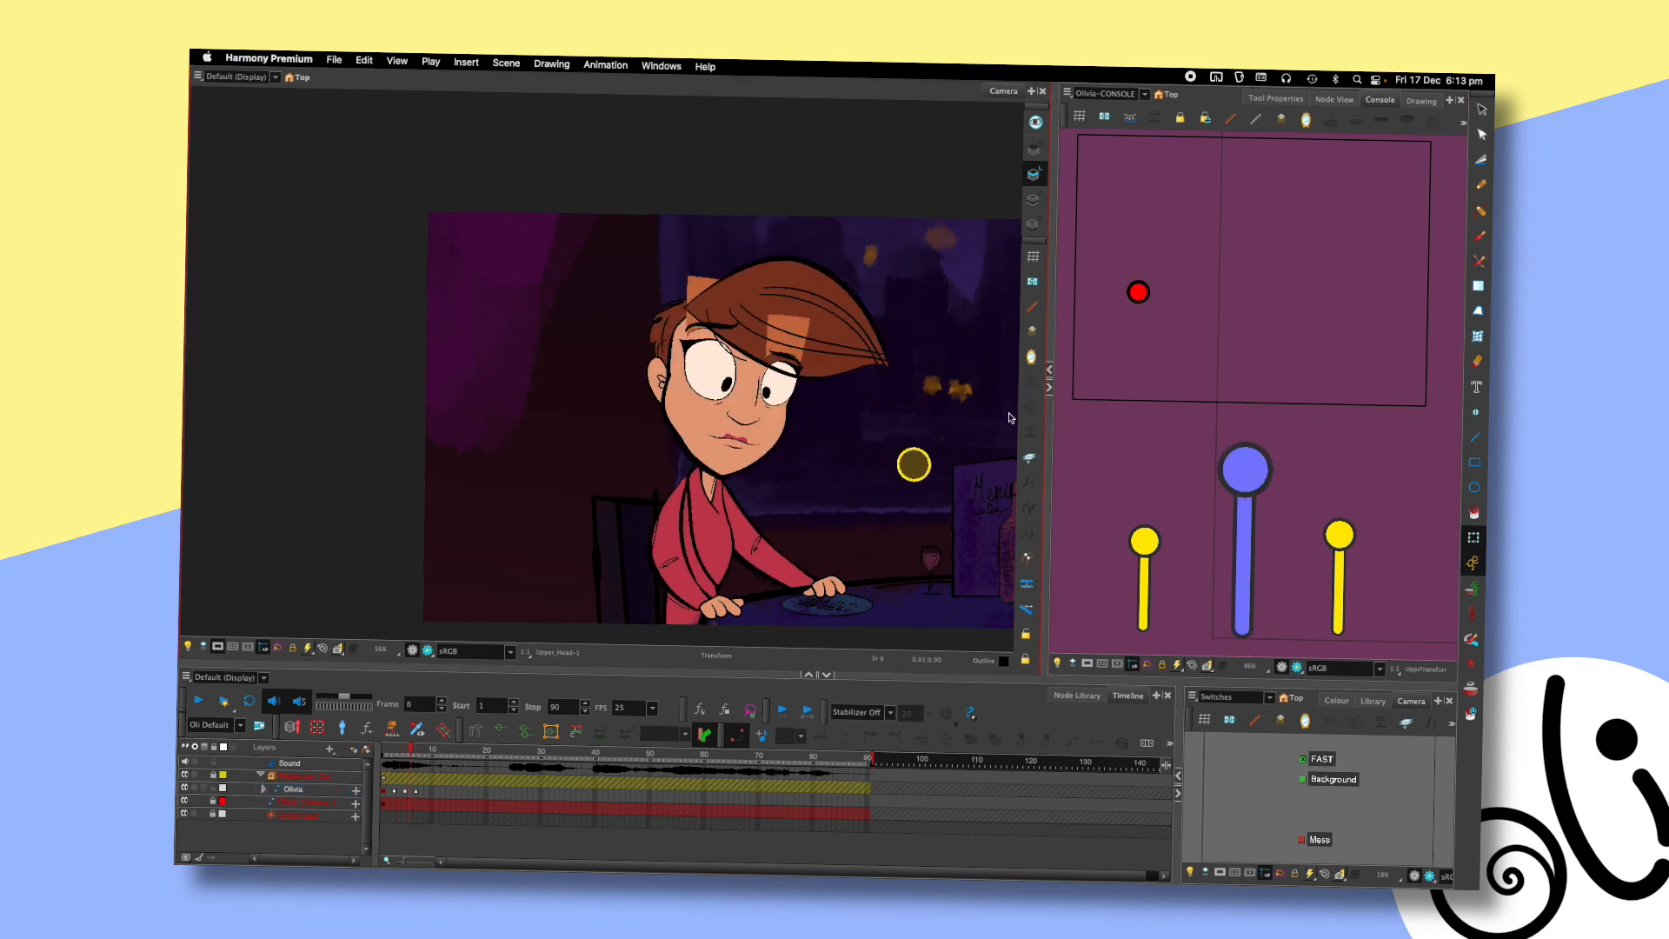
# - Go back to the first frame and play the animation to review the whole head turn
pyautogui.press('1')
pyautogui.moveTo(872, 383); pyautogui.dragTo(786, 379)
pyautogui.press(',')
pyautogui.press(',')
pyautogui.press(',')
pyautogui.press(',')
pyautogui.press(',')
pyautogui.press(',')
pyautogui.hotkey('shift', 'Return')
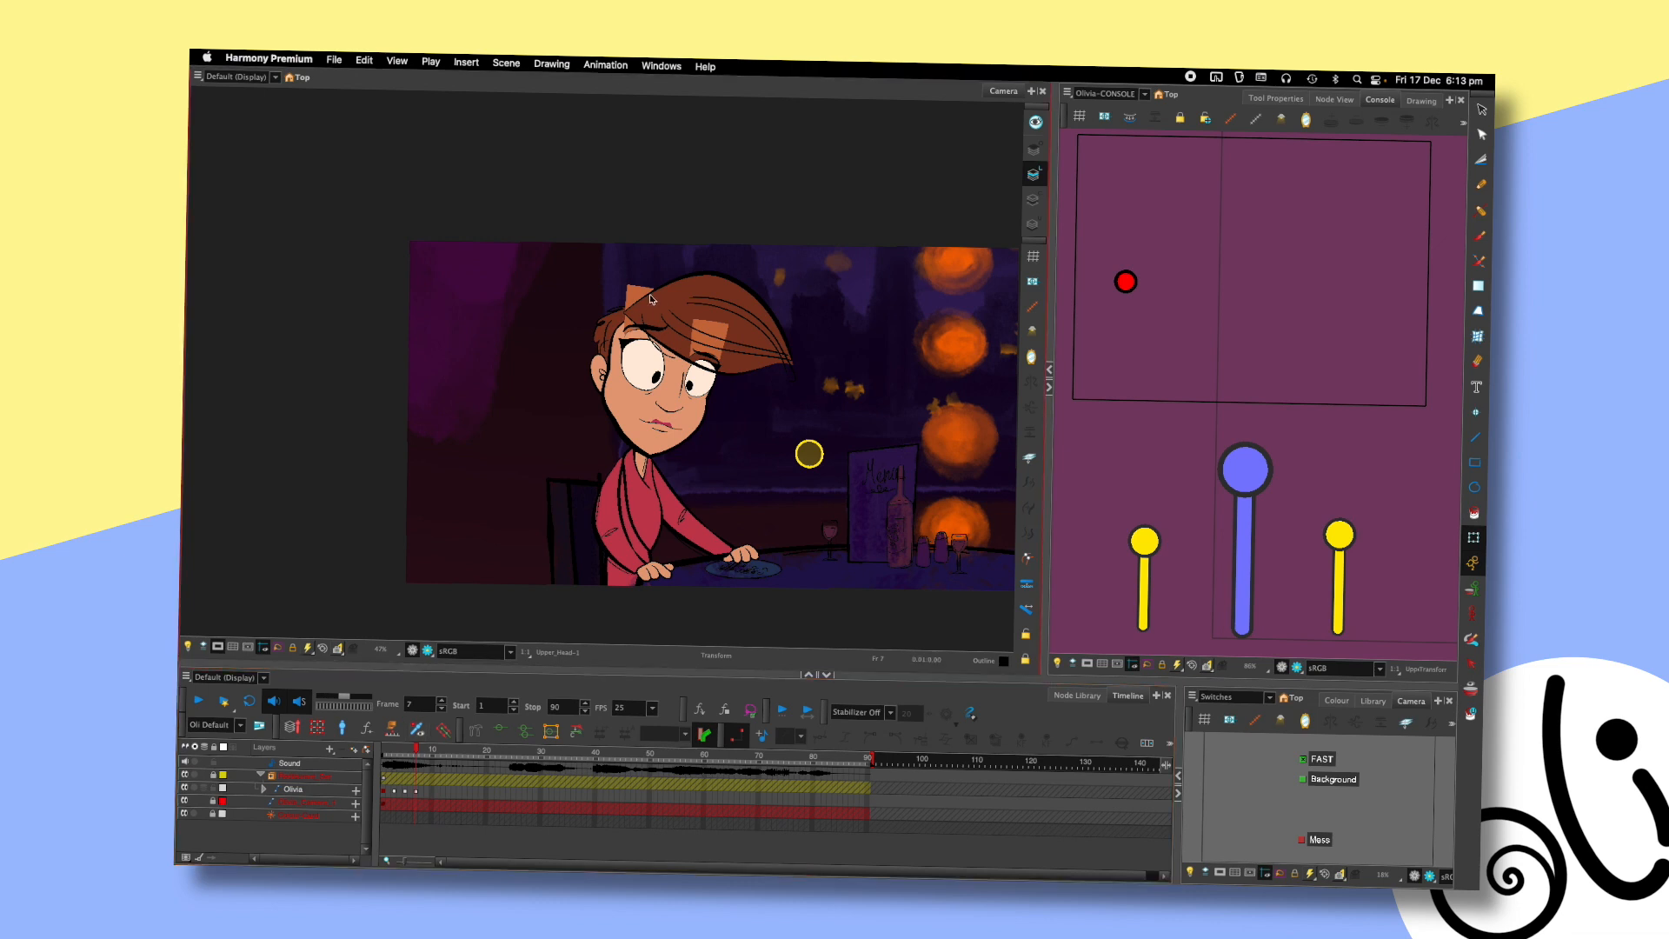
# - Raise the head-turn dot in Olivia's console in two small moves on frame 7
pyautogui.moveTo(1125, 280); pyautogui.dragTo(1126, 270)
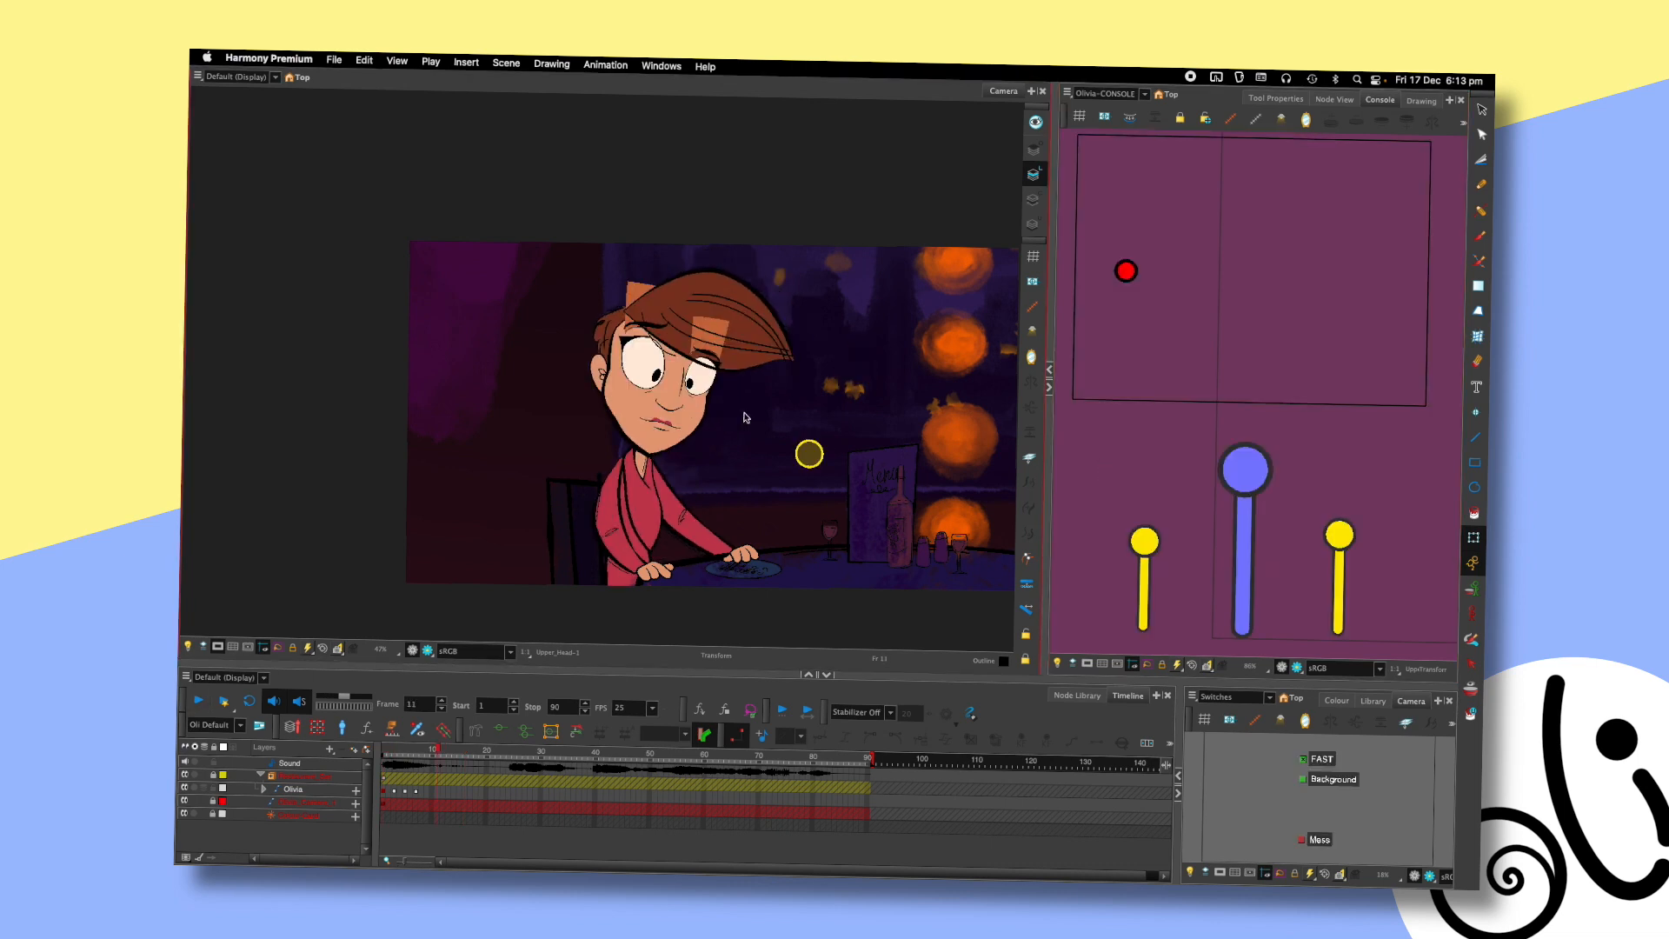
pyautogui.scroll(2, 737, 417)
pyautogui.moveTo(821, 340); pyautogui.dragTo(867, 346)
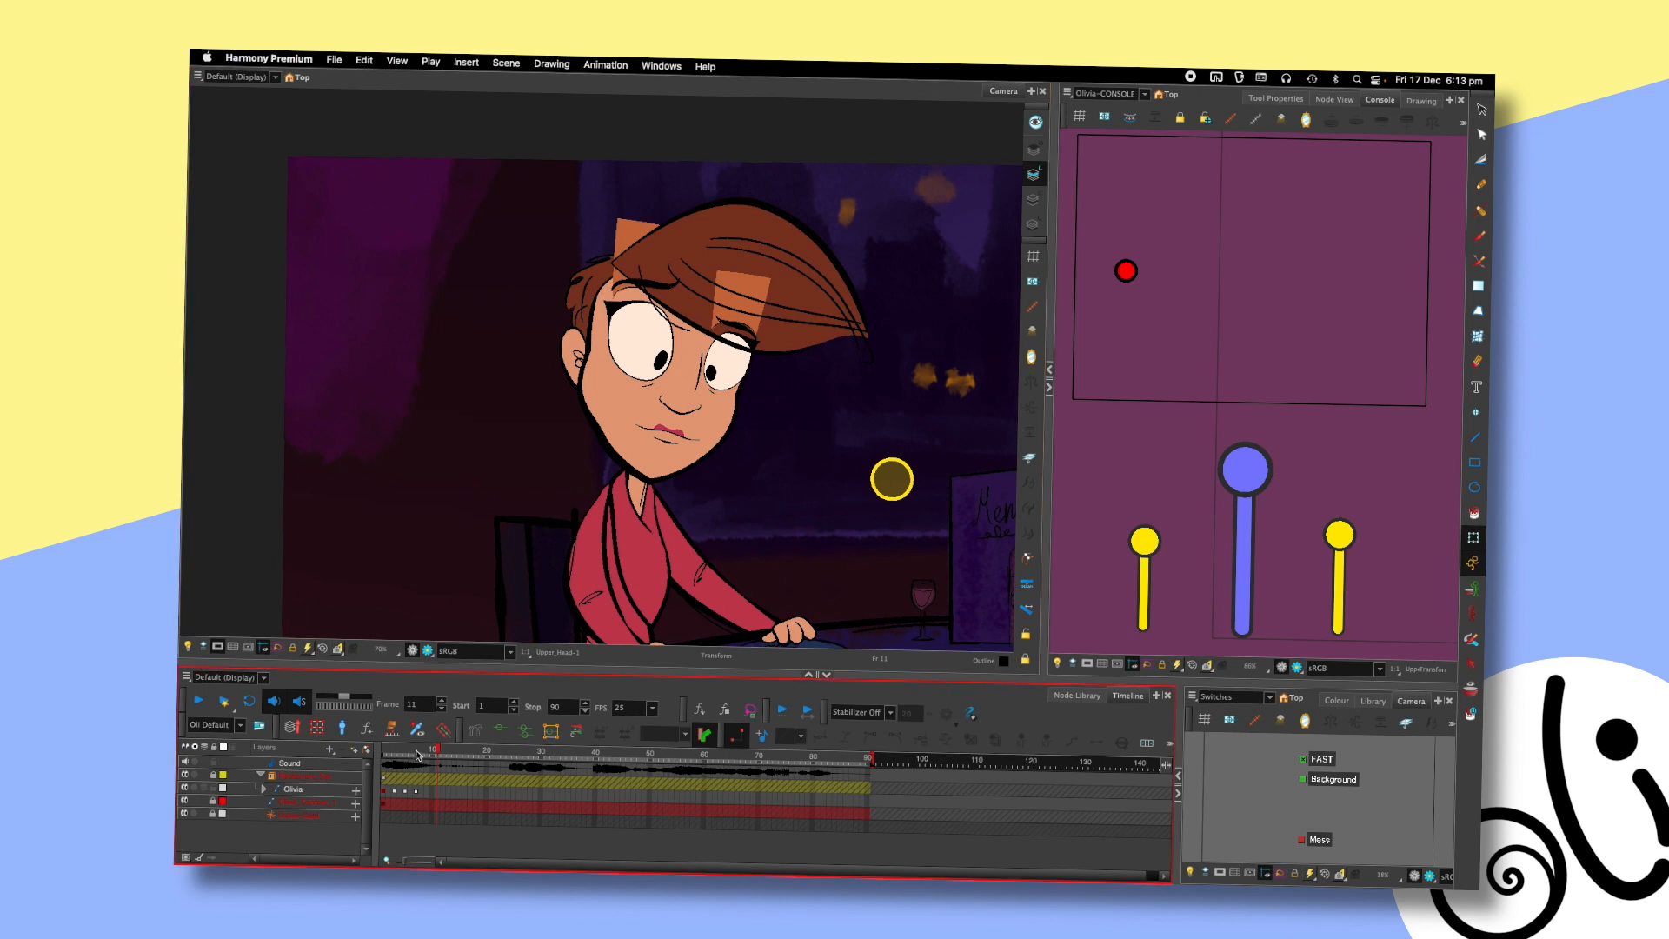
pyautogui.click(416, 755)
pyautogui.moveTo(1125, 270); pyautogui.dragTo(1124, 259)
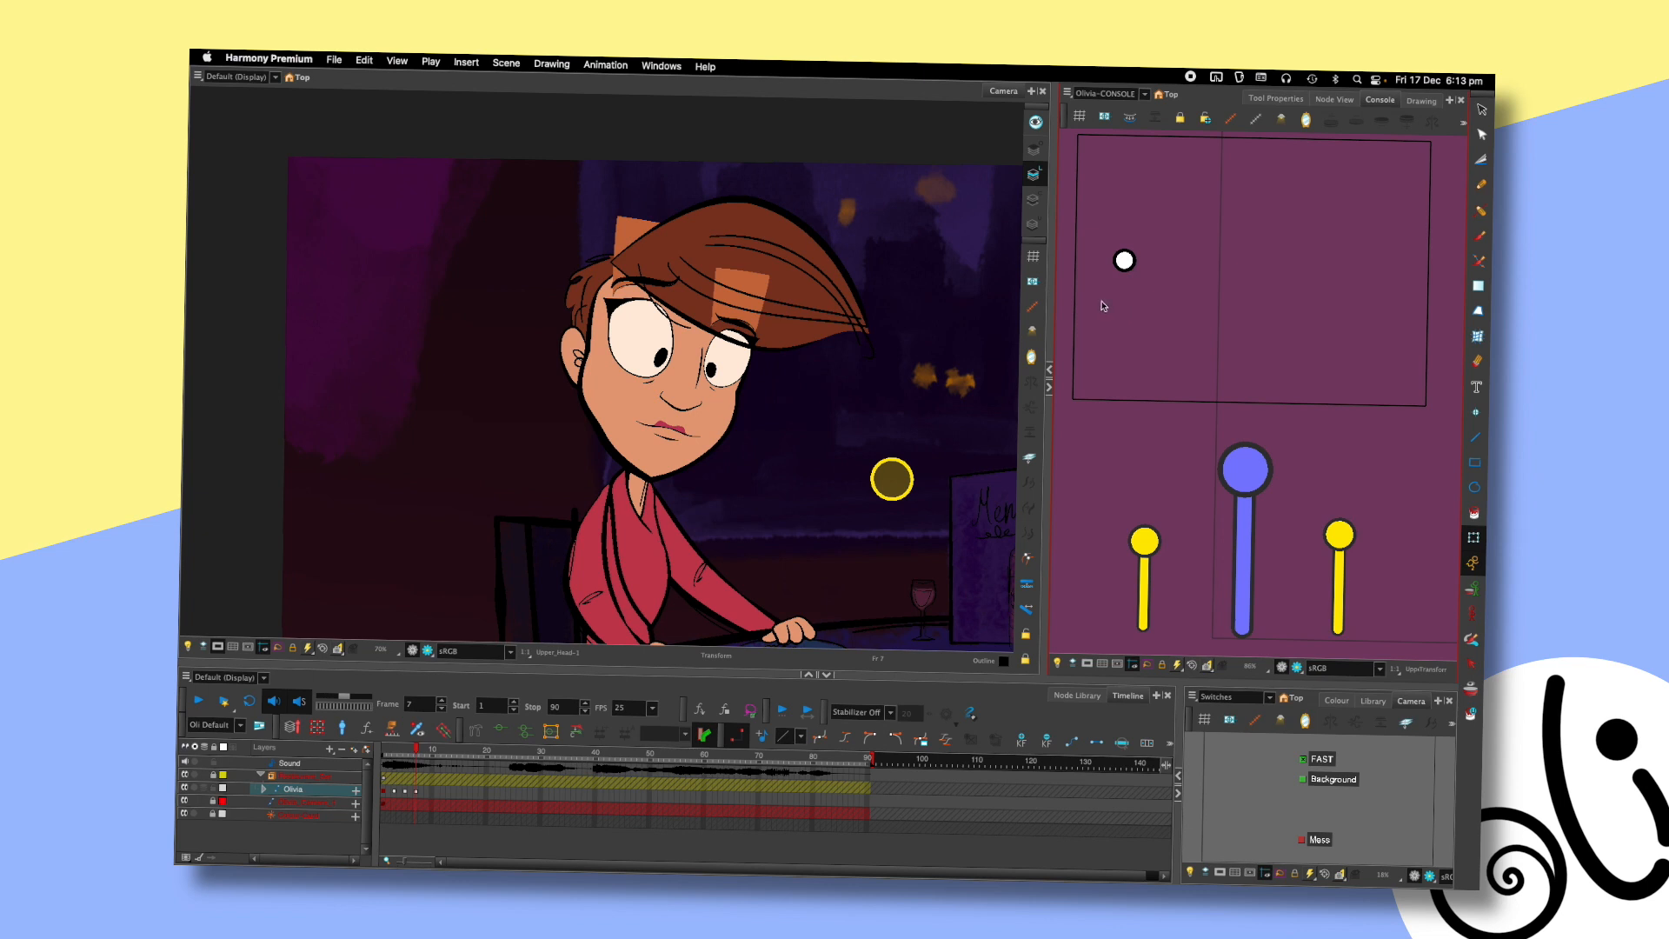
# - Compare the raised head pose on frame 7 with the blink frames before it
pyautogui.scroll(-3, 853, 396)
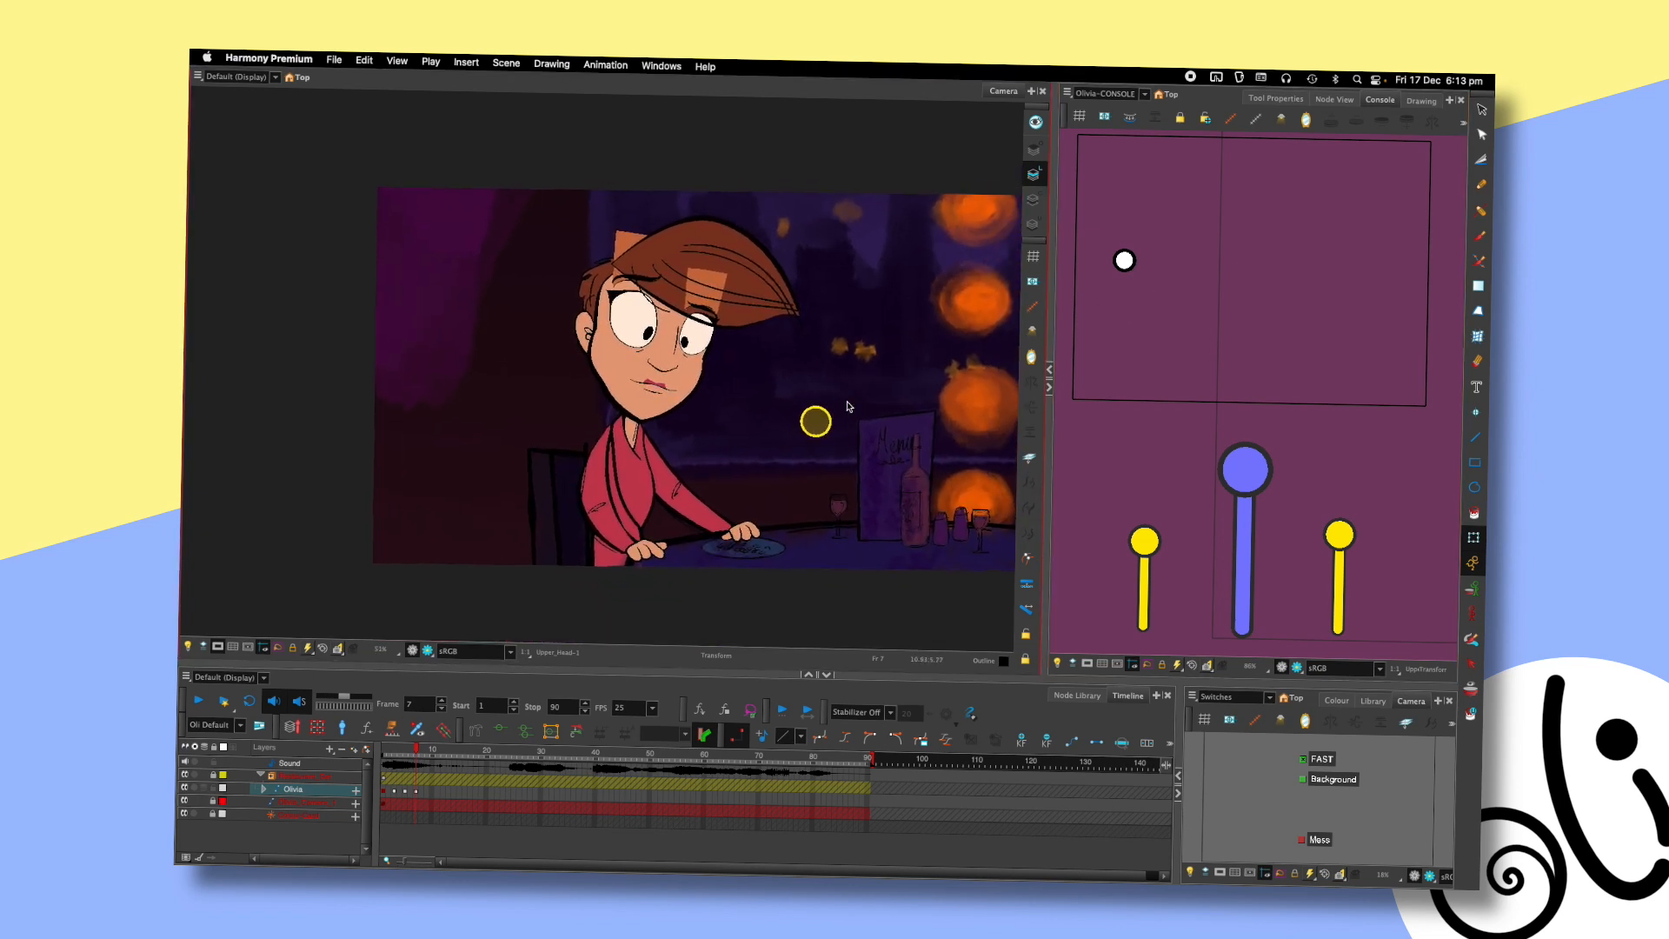
pyautogui.press(',')
pyautogui.press(',')
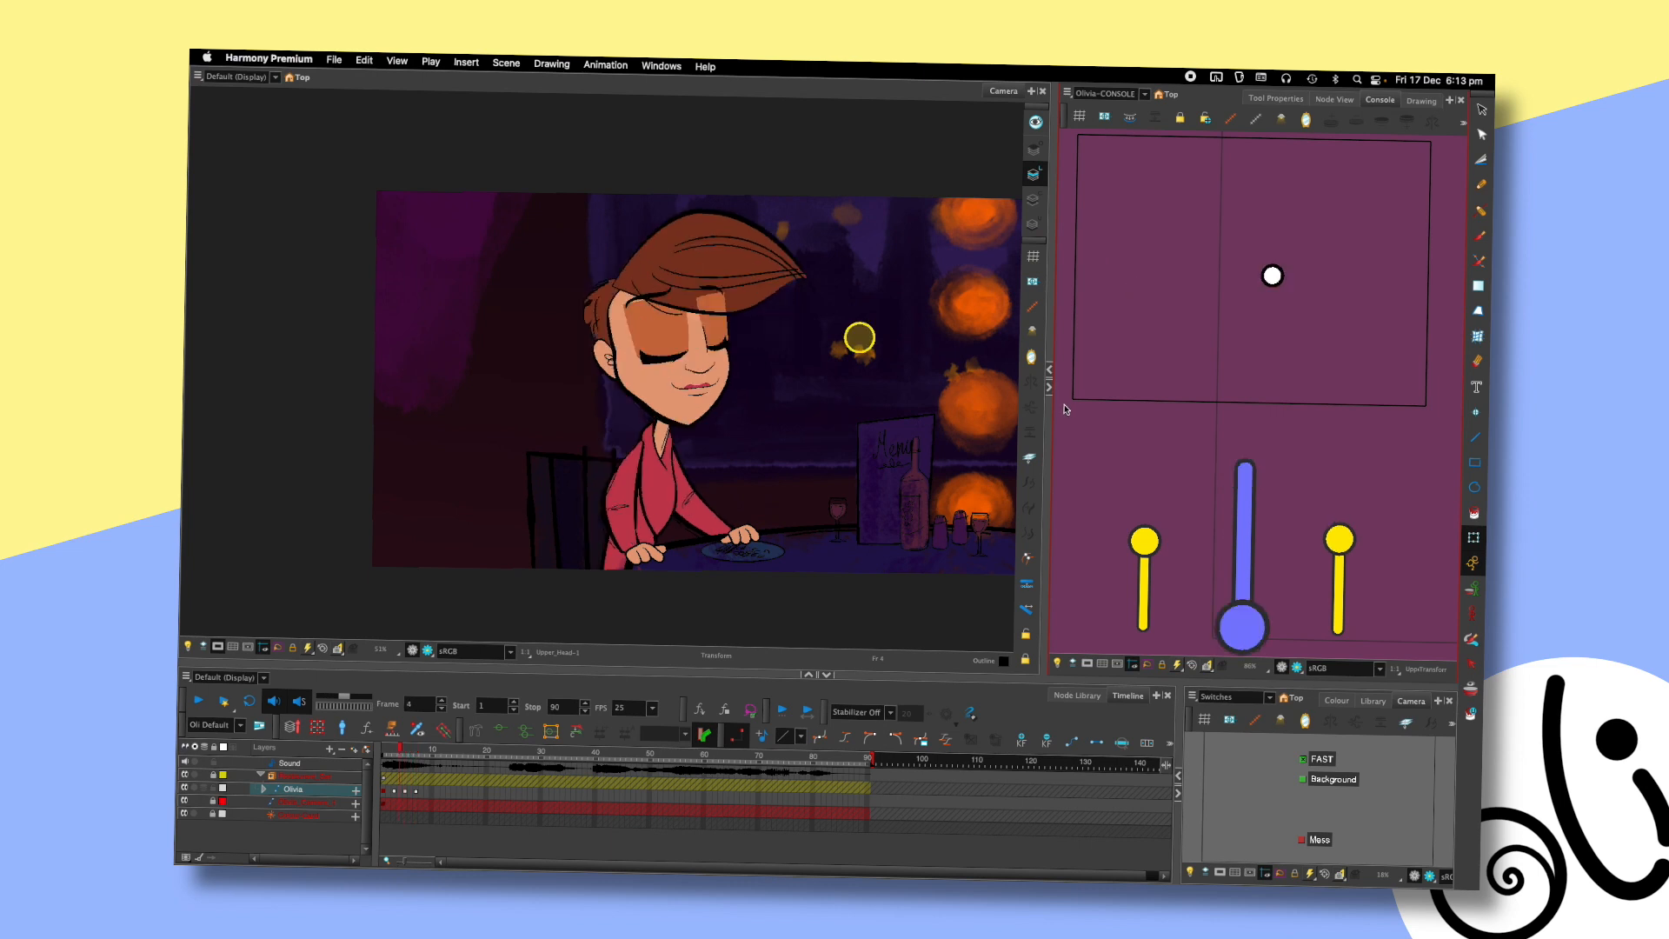
pyautogui.press('.')
pyautogui.press('.')
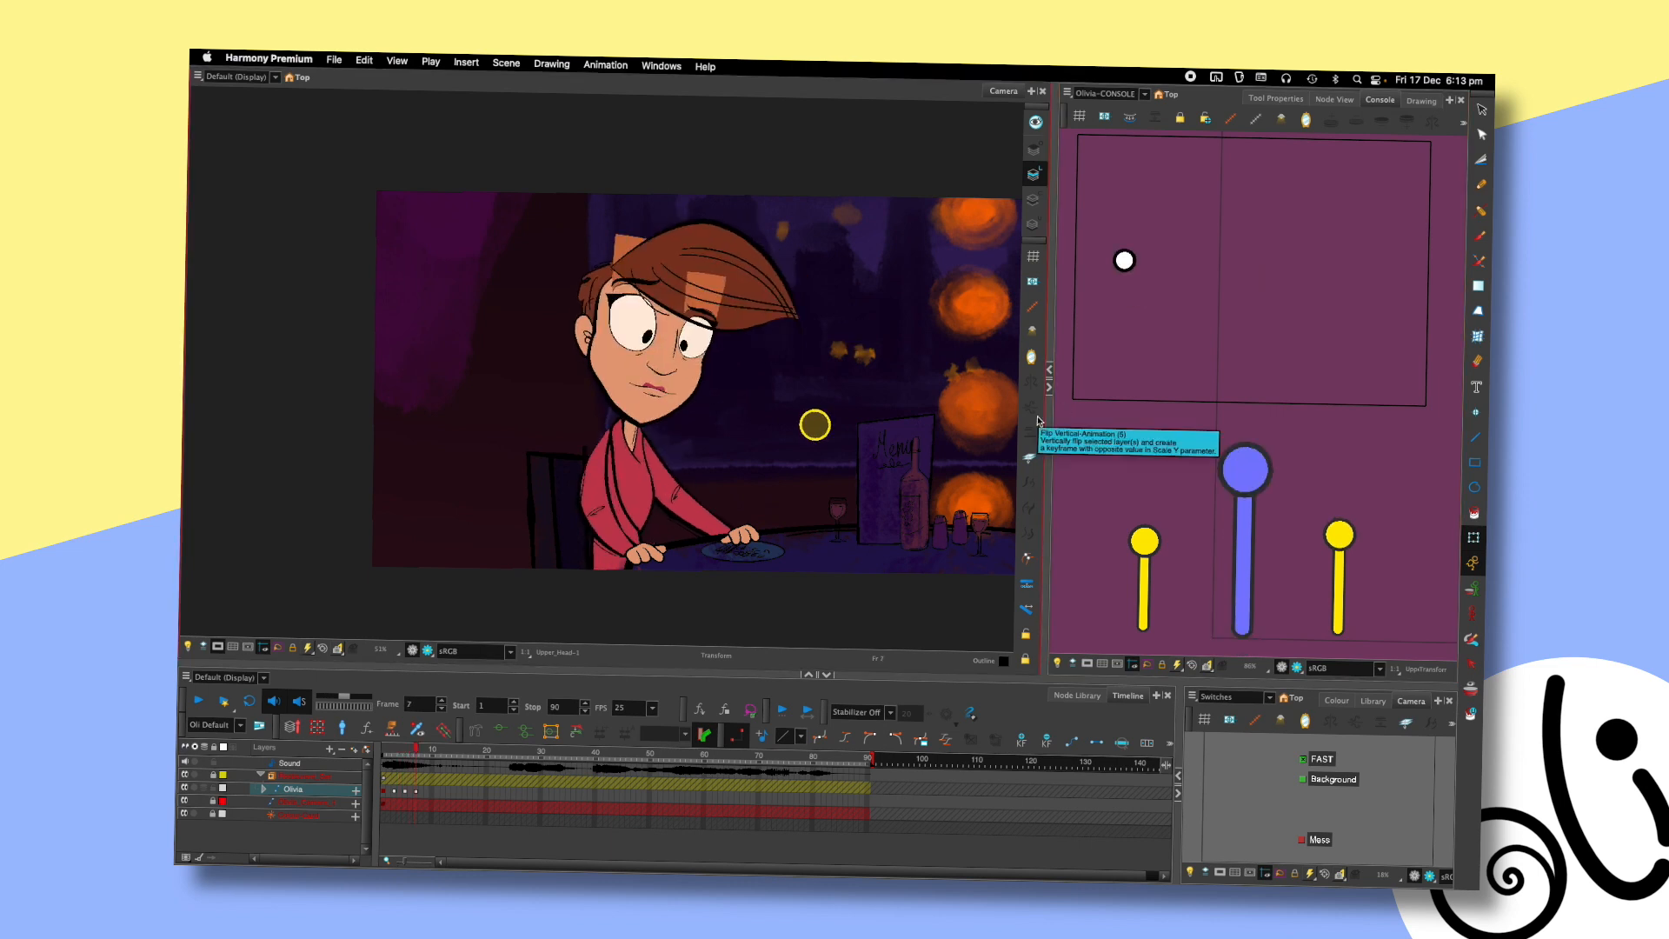
# - Review the character's head turn by stepping back through the opening frames and playing the shot
pyautogui.press(',')
pyautogui.press(',')
pyautogui.press(',')
pyautogui.press(',')
pyautogui.press(',')
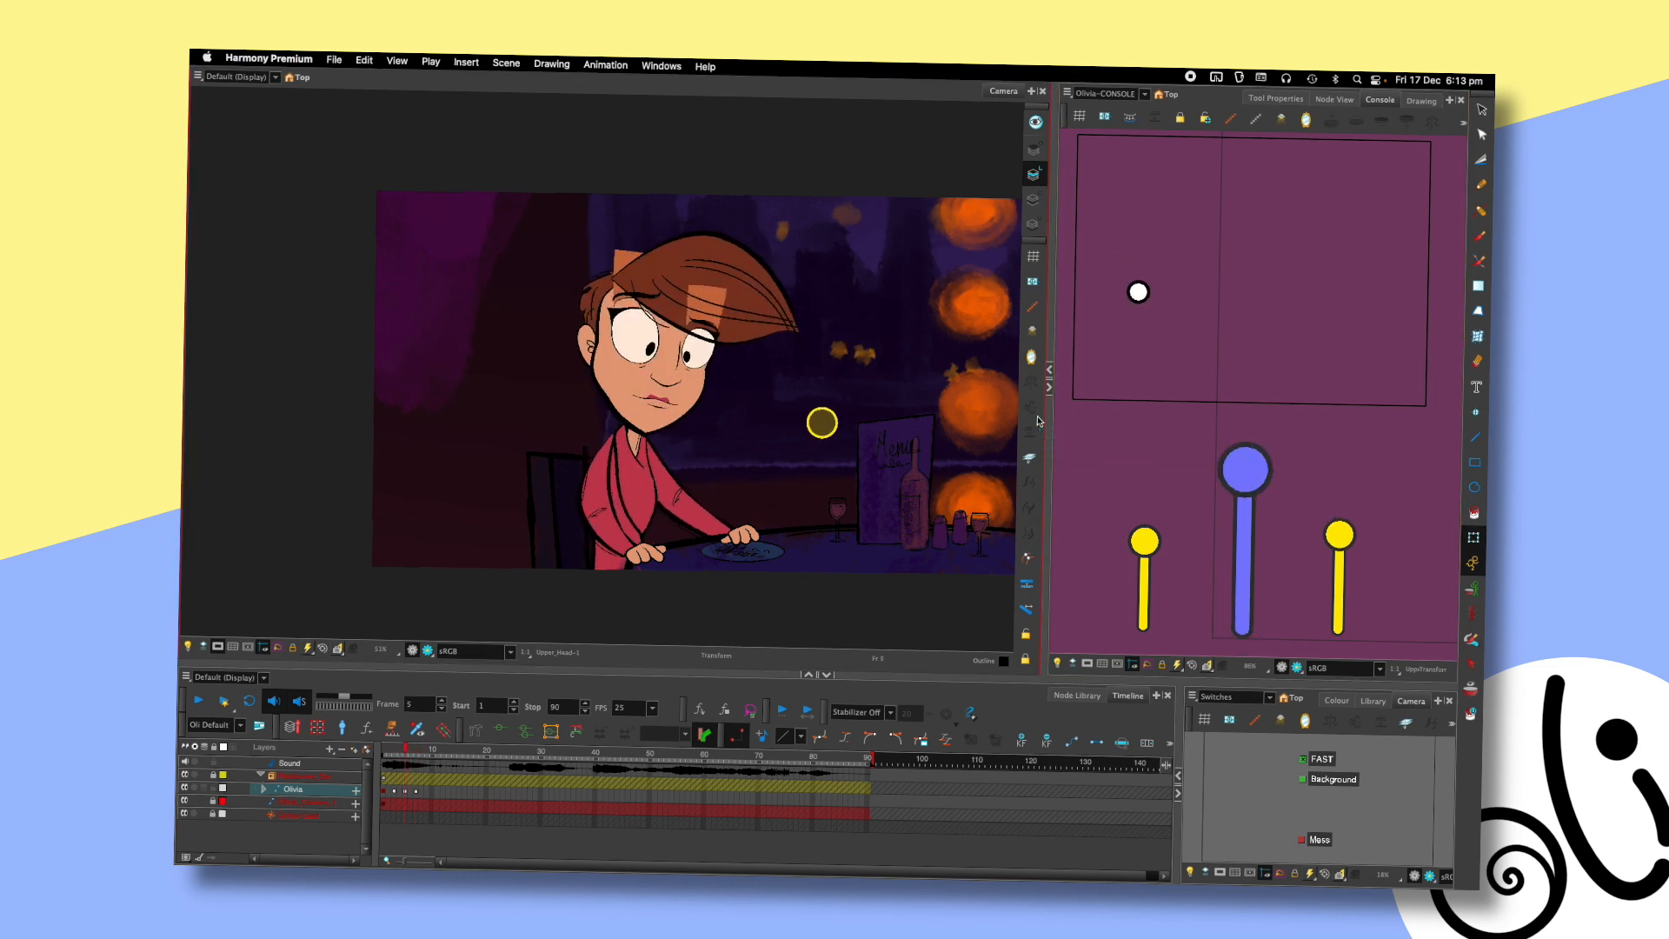
pyautogui.press('Return')
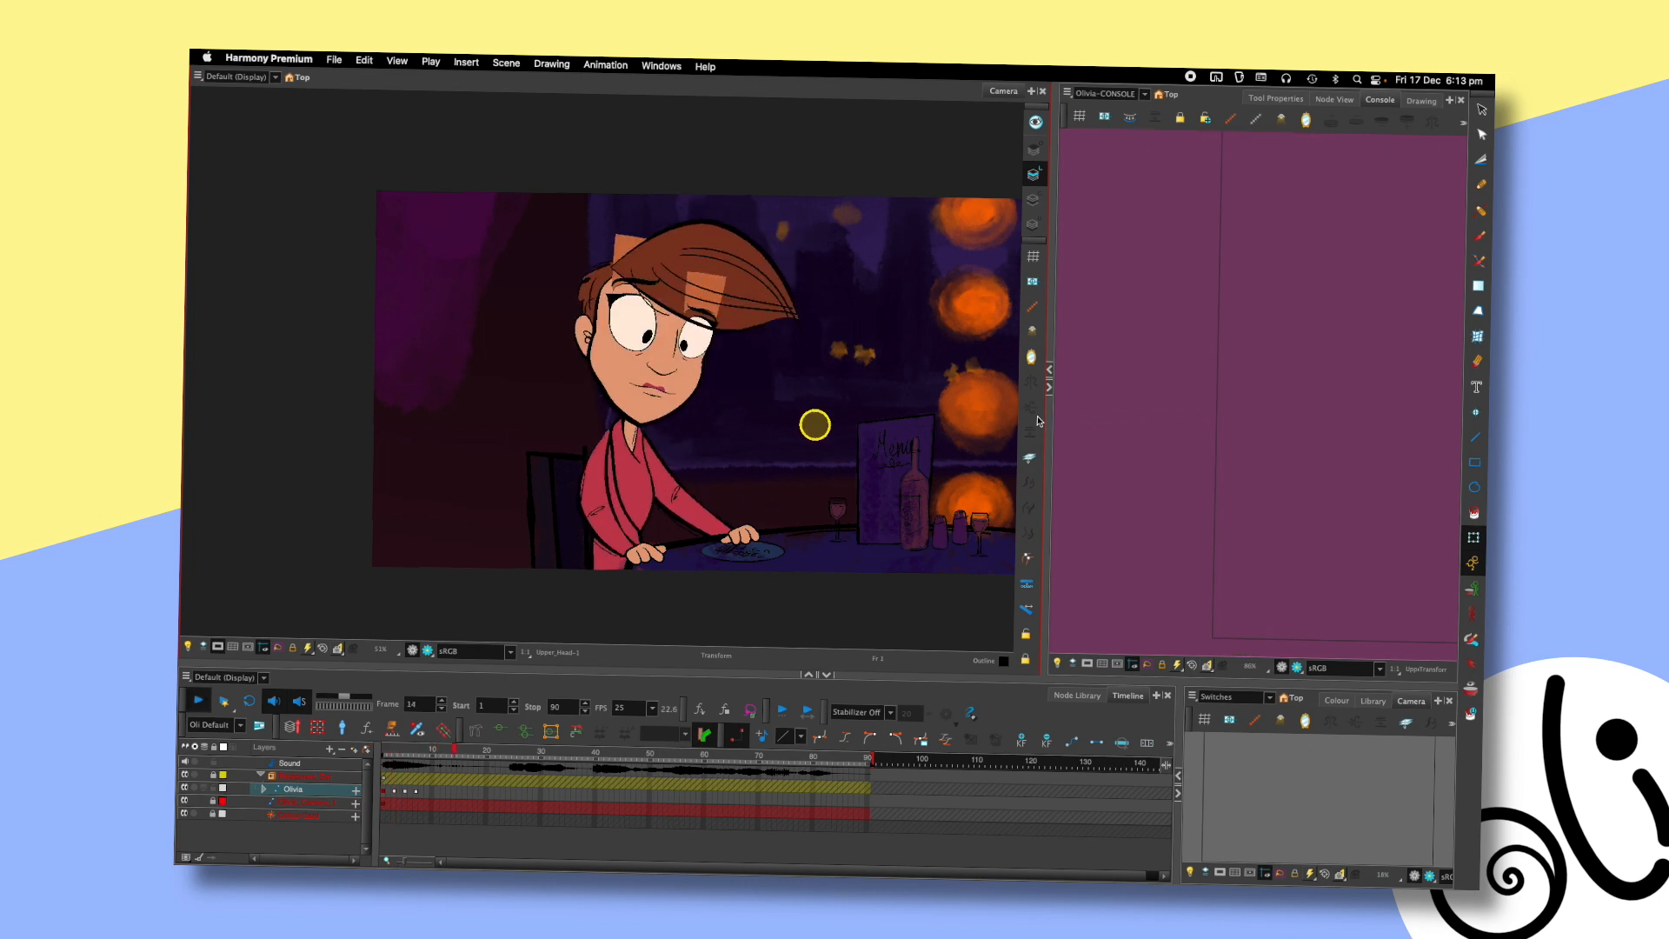
pyautogui.press('Return')
pyautogui.hotkey('shift', ',')
pyautogui.press('Return')
pyautogui.press('Return')
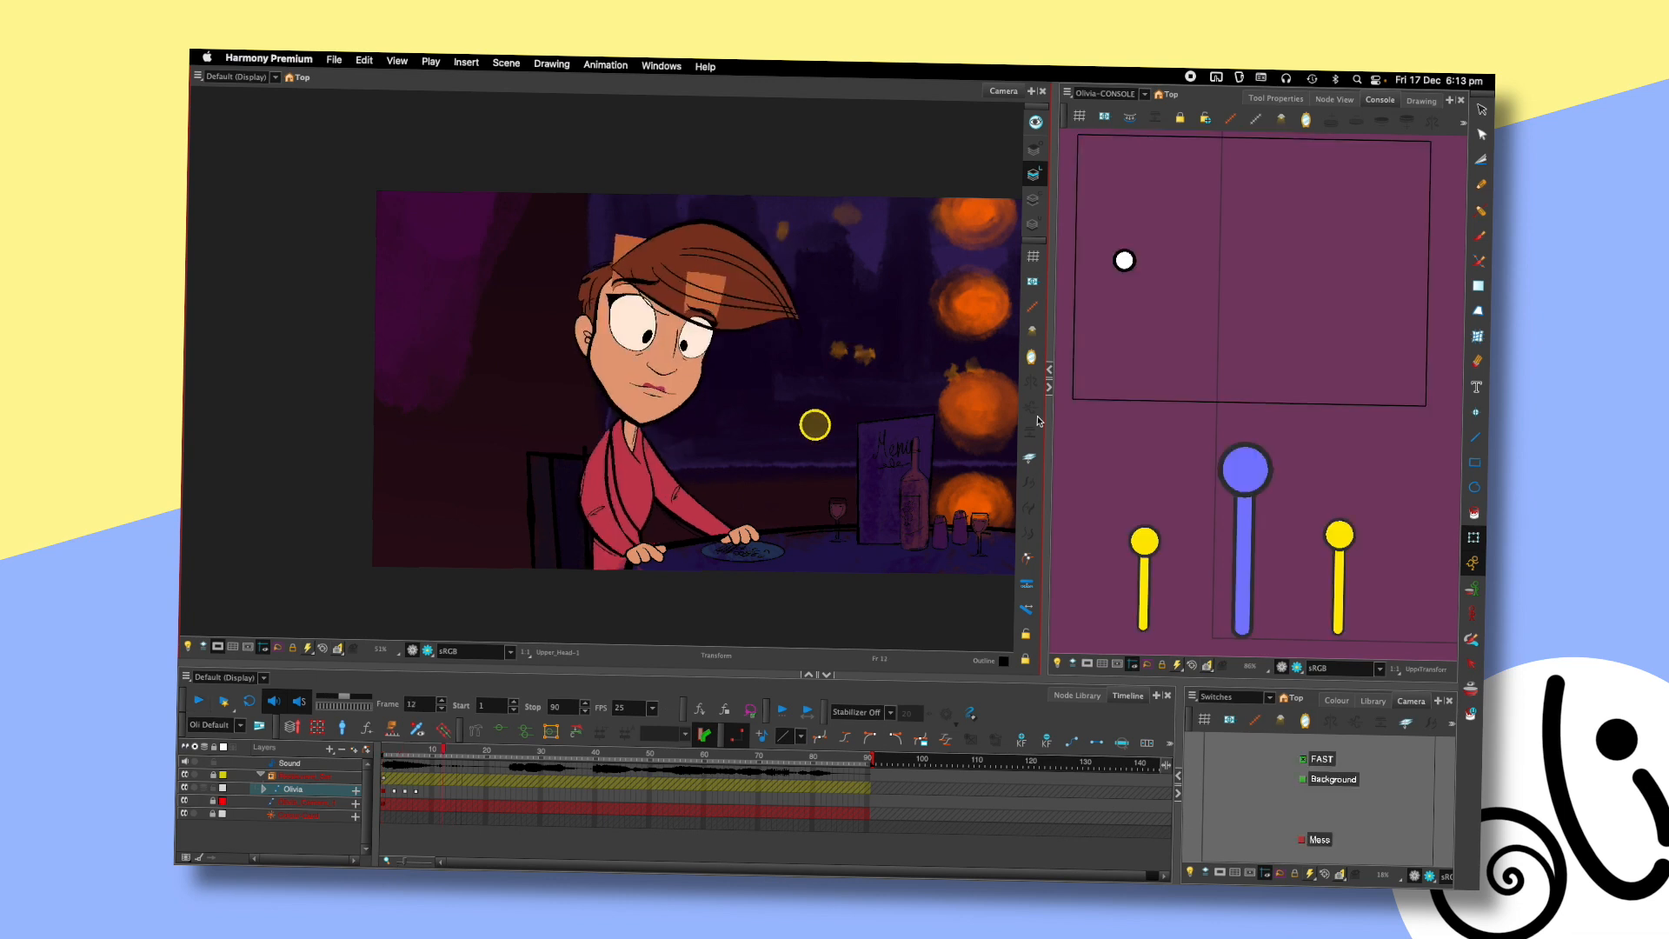
# - At frame 9, nudge the head-turn controller slightly up in the console and compare the pose with the preceding frames
pyautogui.click(424, 758)
pyautogui.moveTo(424, 758); pyautogui.dragTo(427, 756)
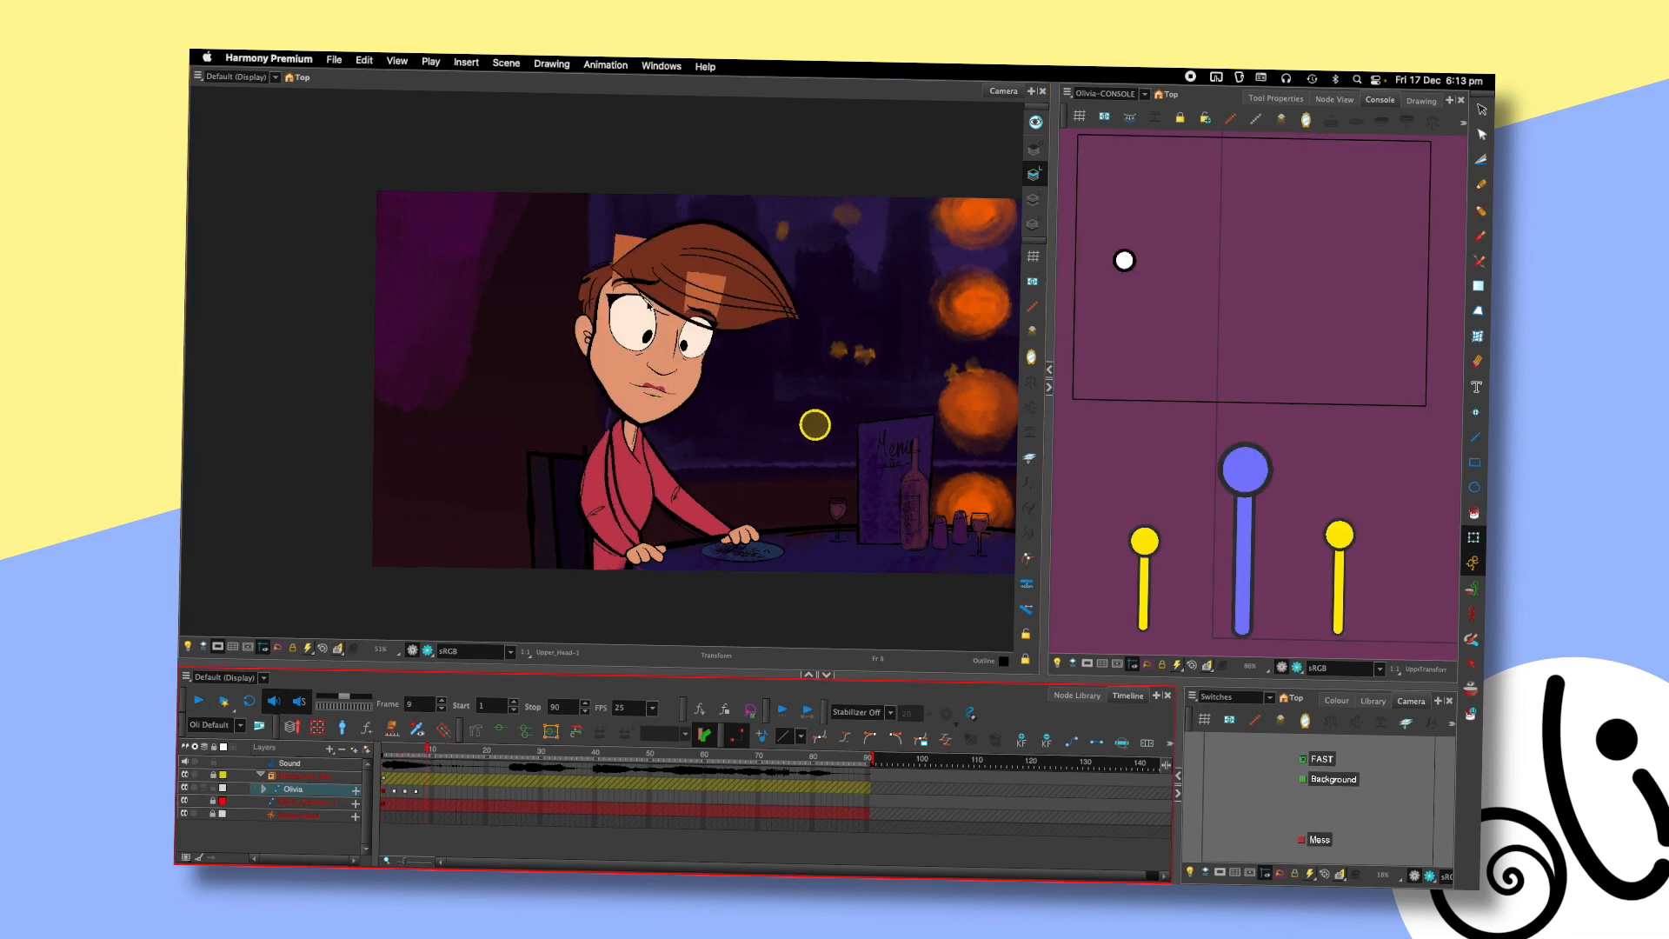
pyautogui.moveTo(1124, 260); pyautogui.dragTo(1123, 254)
pyautogui.click(602, 308)
pyautogui.press(',')
pyautogui.press(',')
pyautogui.press(',')
pyautogui.press(',')
pyautogui.press('.')
pyautogui.press('.')
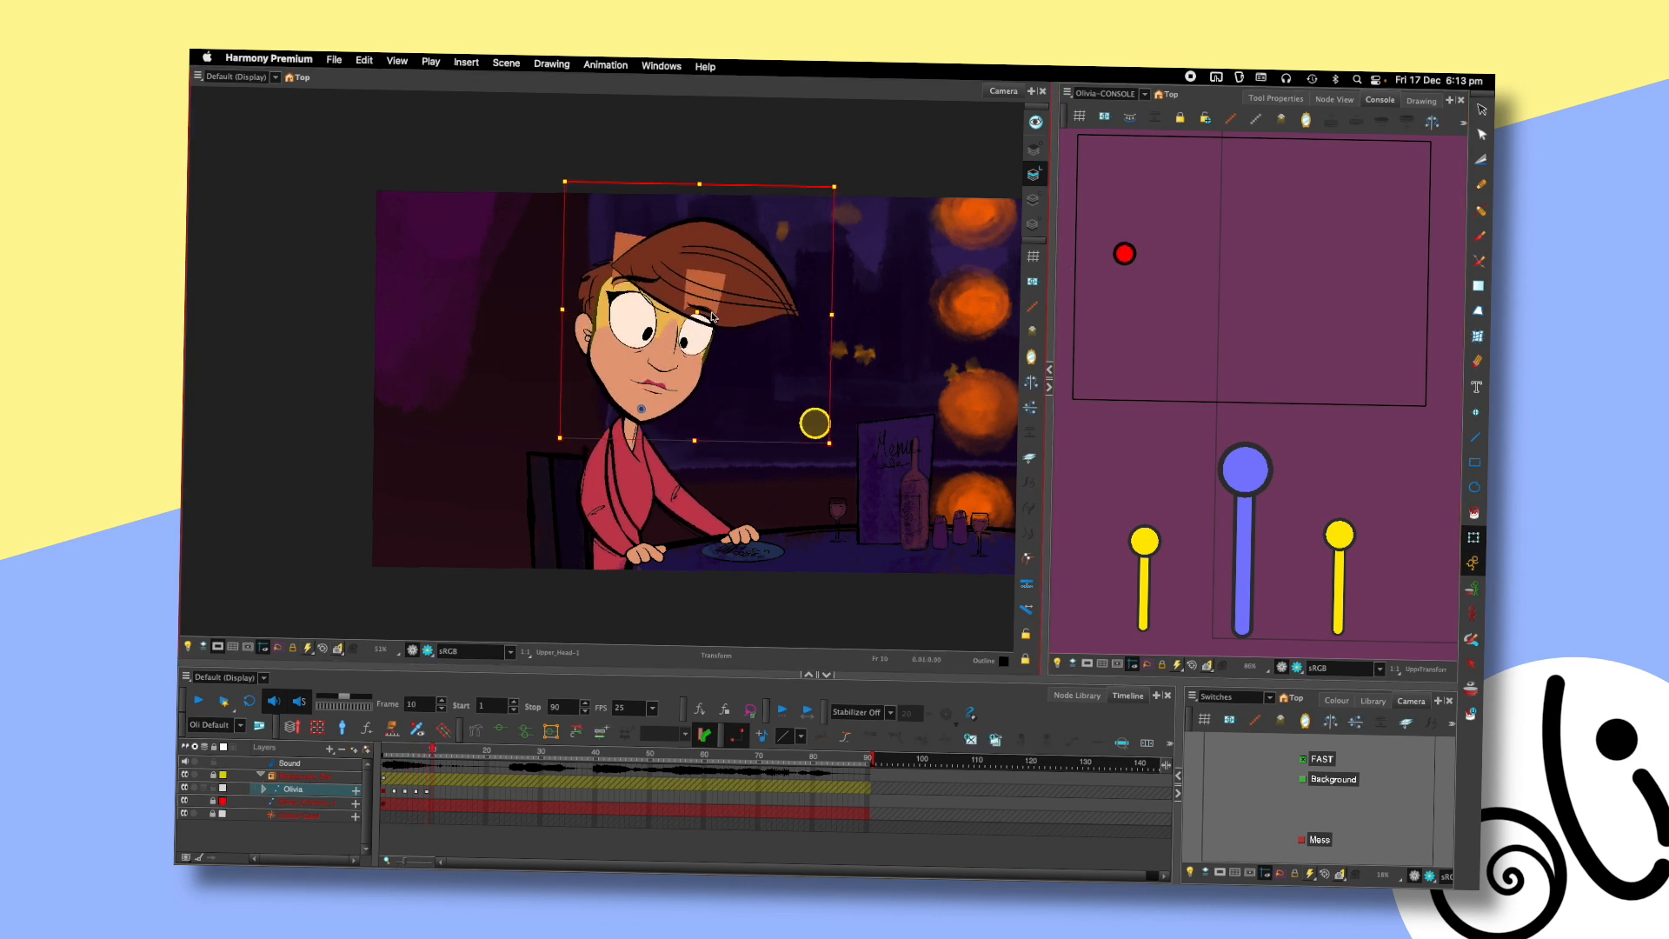
# - Examine how the head moves around frame 9 by flipping between it and its neighbouring frames
pyautogui.press('.')
pyautogui.press(',')
pyautogui.press(',')
pyautogui.press('.')
pyautogui.press('.')
pyautogui.press(',')
pyautogui.press(',')
pyautogui.press(',')
pyautogui.press(',')
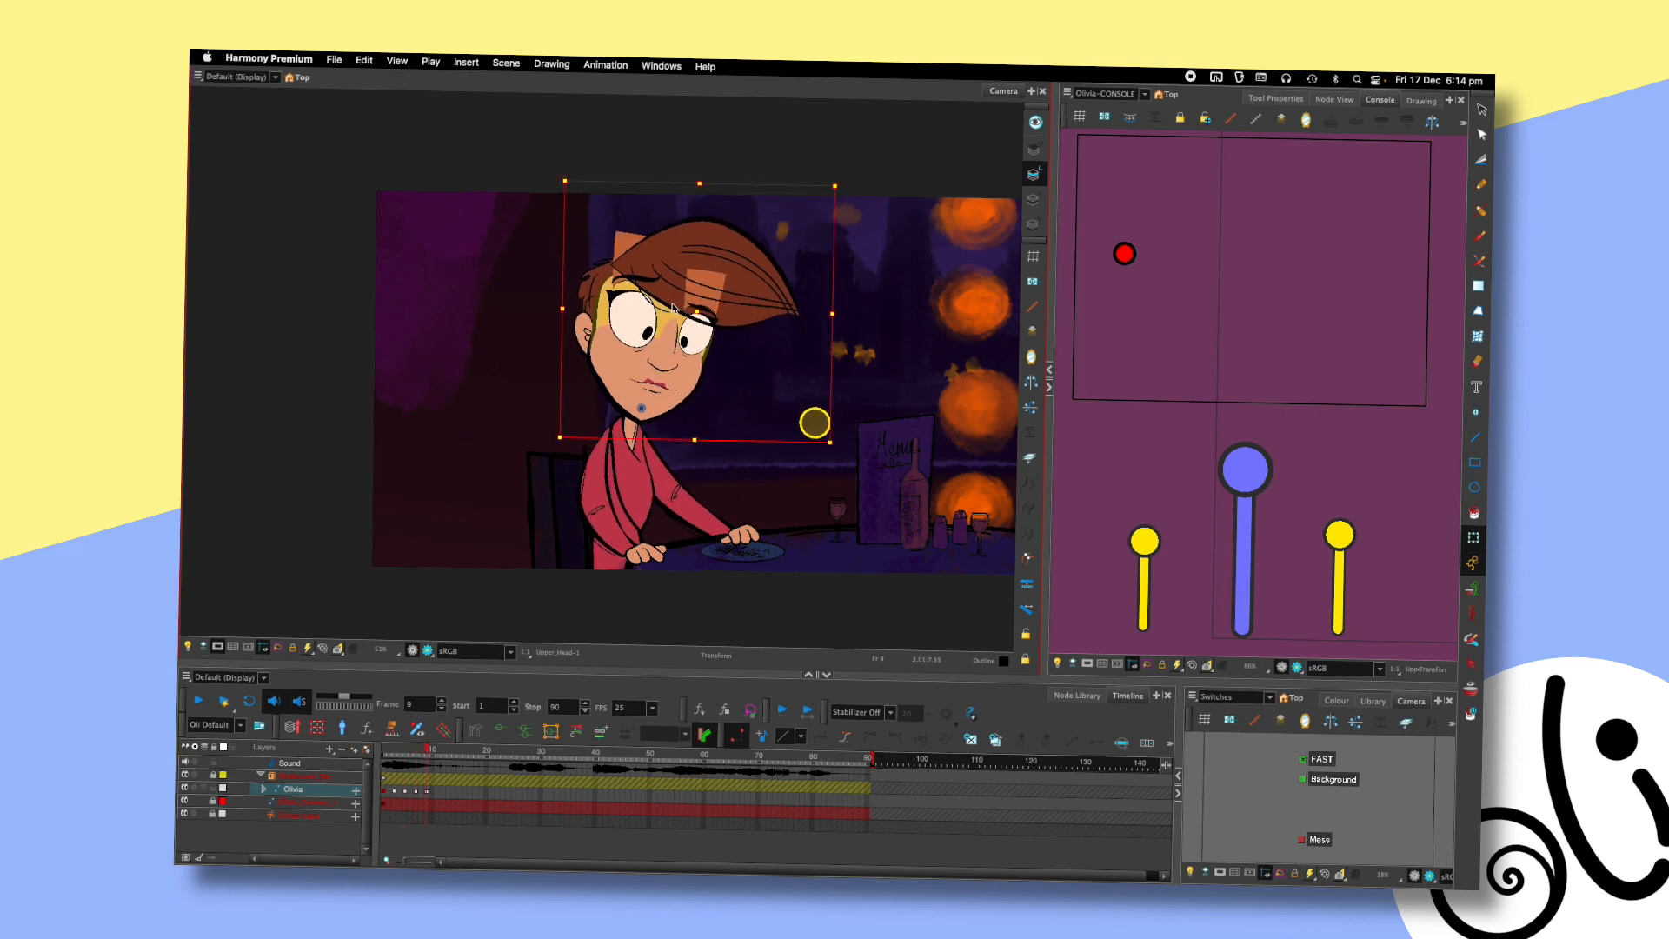
pyautogui.press('.')
pyautogui.press('.')
pyautogui.press('.')
pyautogui.press('.')
# - Deselect the head, save the scene and compare frame 7 with frame 9
pyautogui.click(1072, 456)
pyautogui.press('super+s')
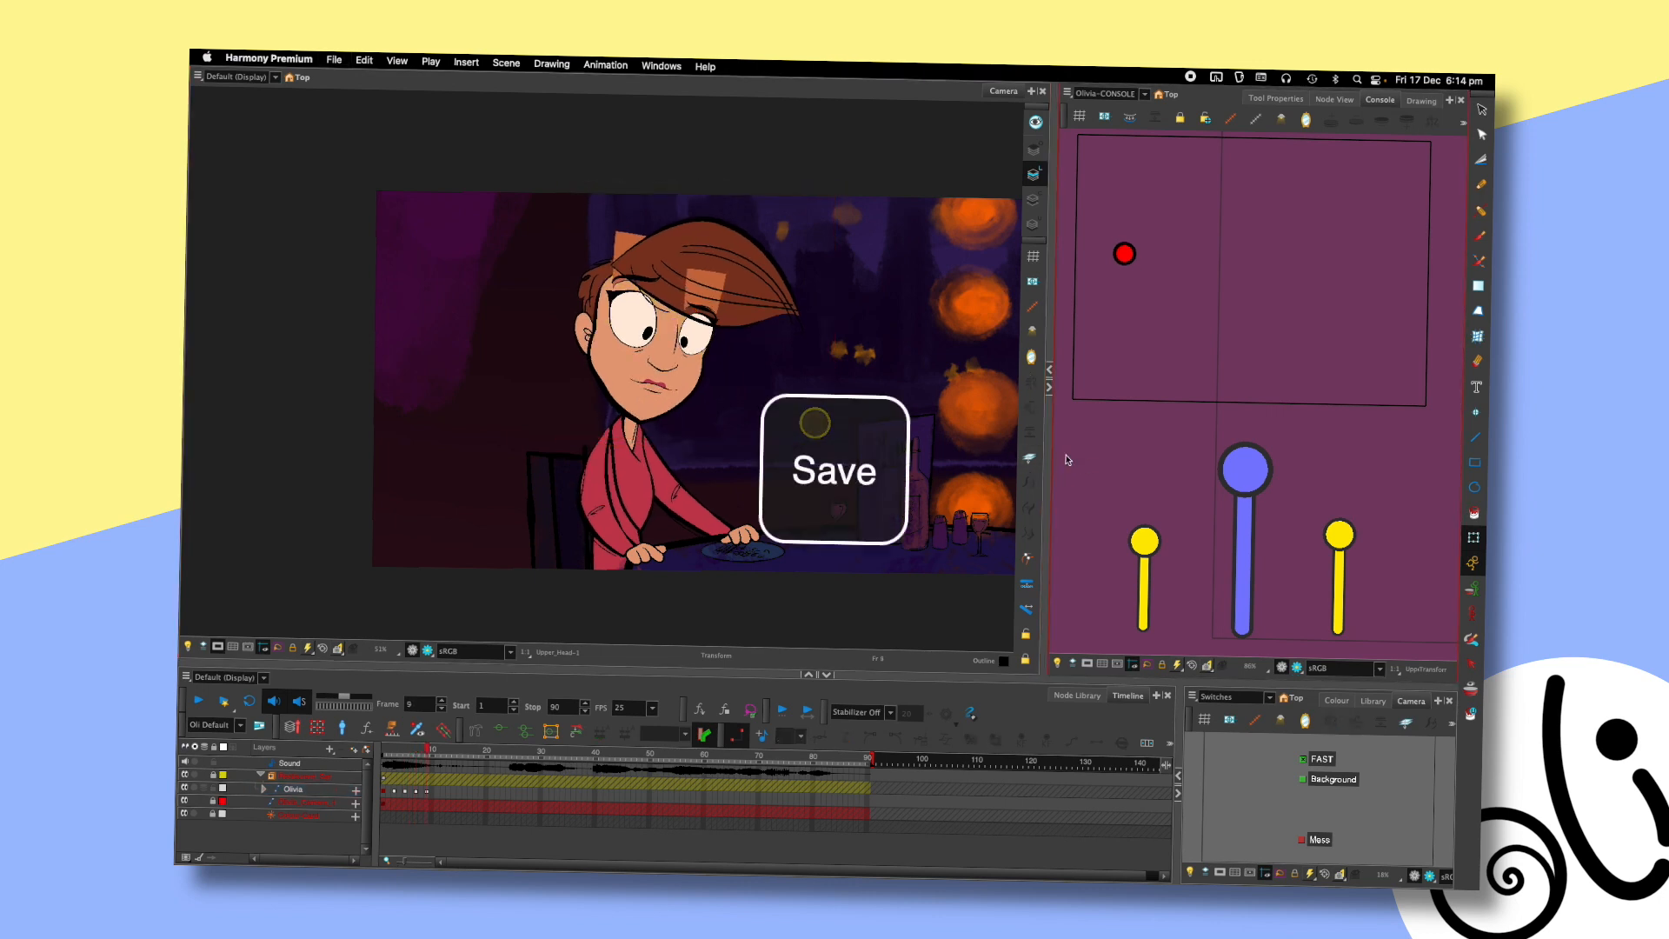
pyautogui.press(',')
pyautogui.press(',')
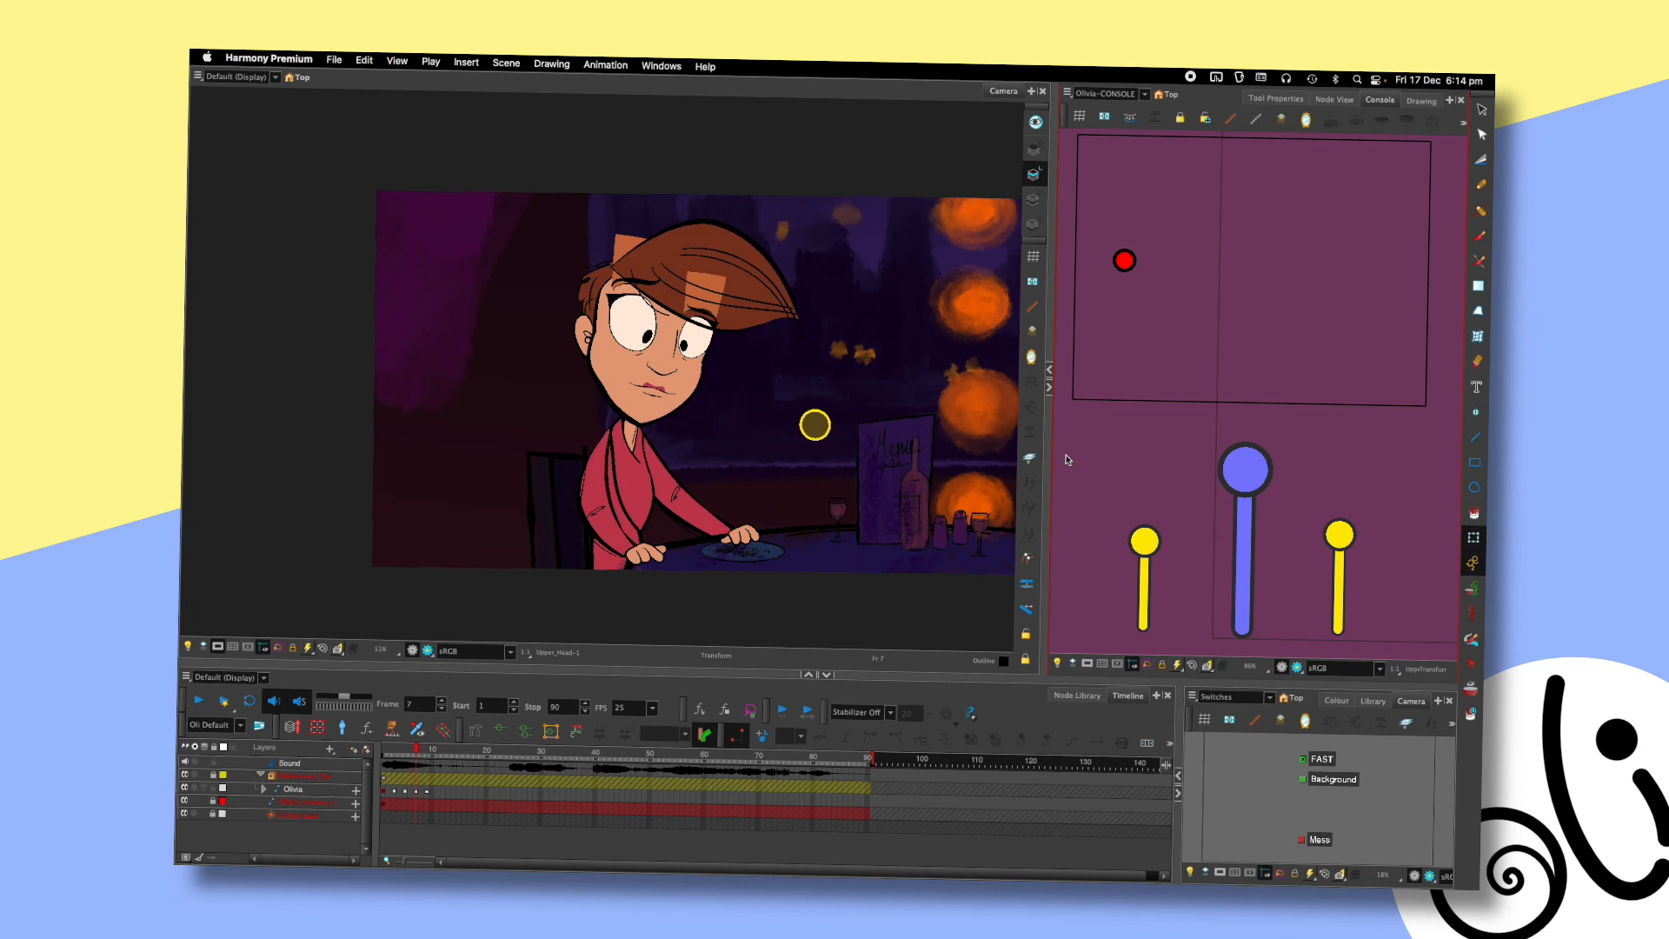
pyautogui.press('.')
pyautogui.press('.')
# - Examine the head close up at frame 9, comparing its pose and tilt with the previous key pose
pyautogui.scroll(3, 718, 322)
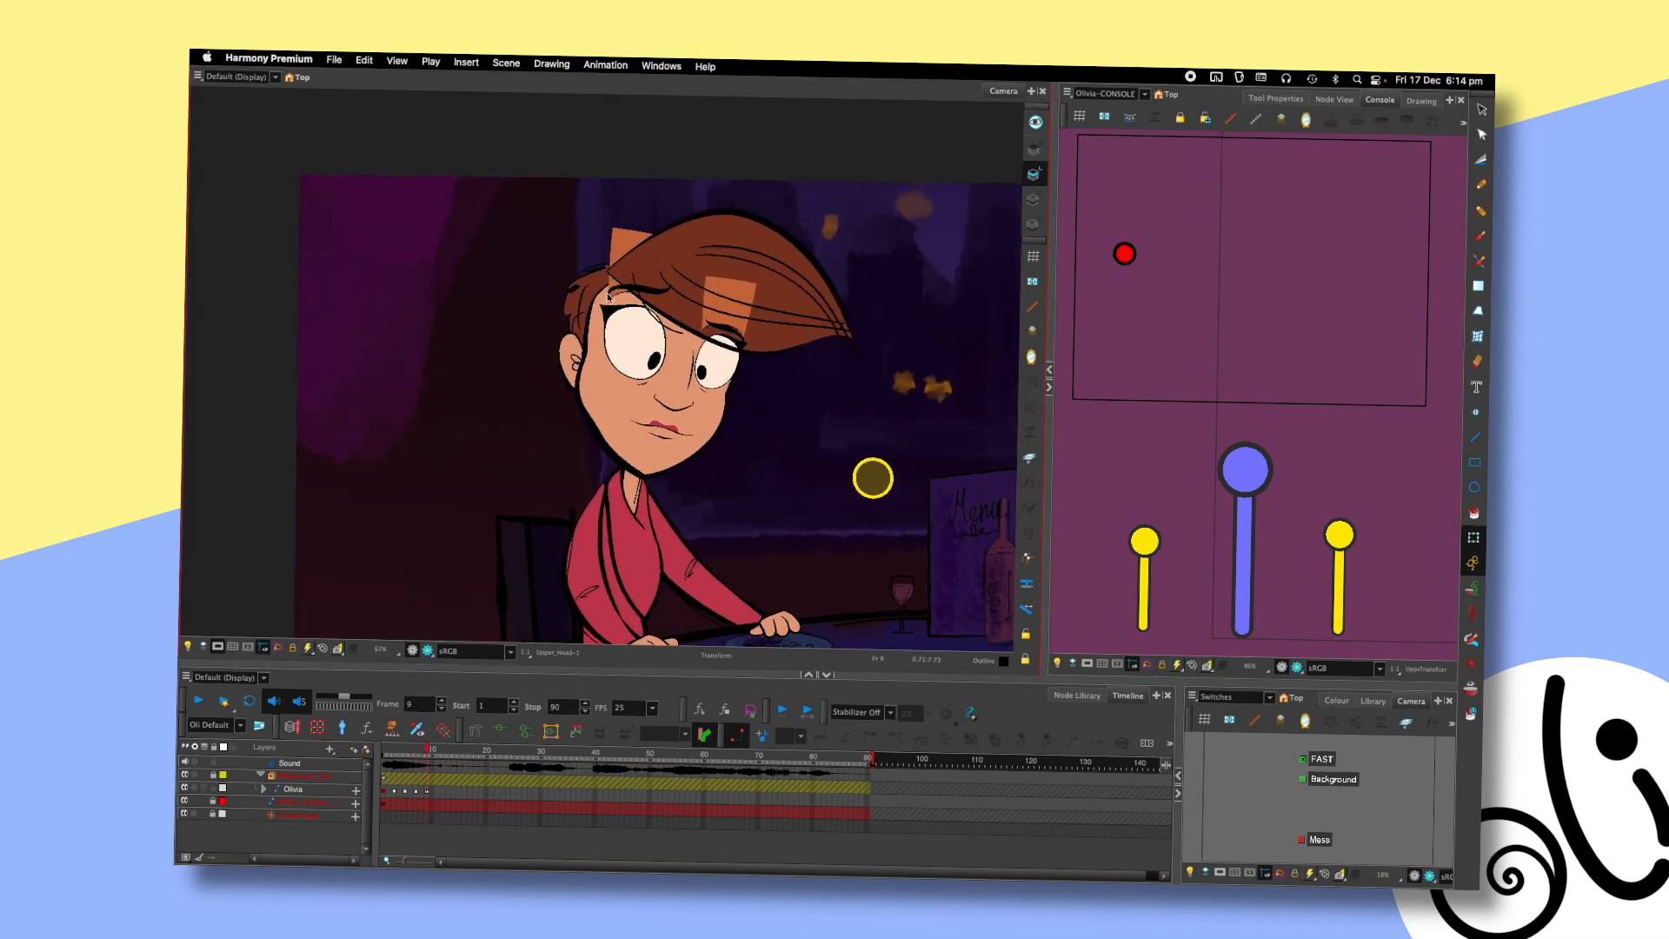
pyautogui.click(608, 294)
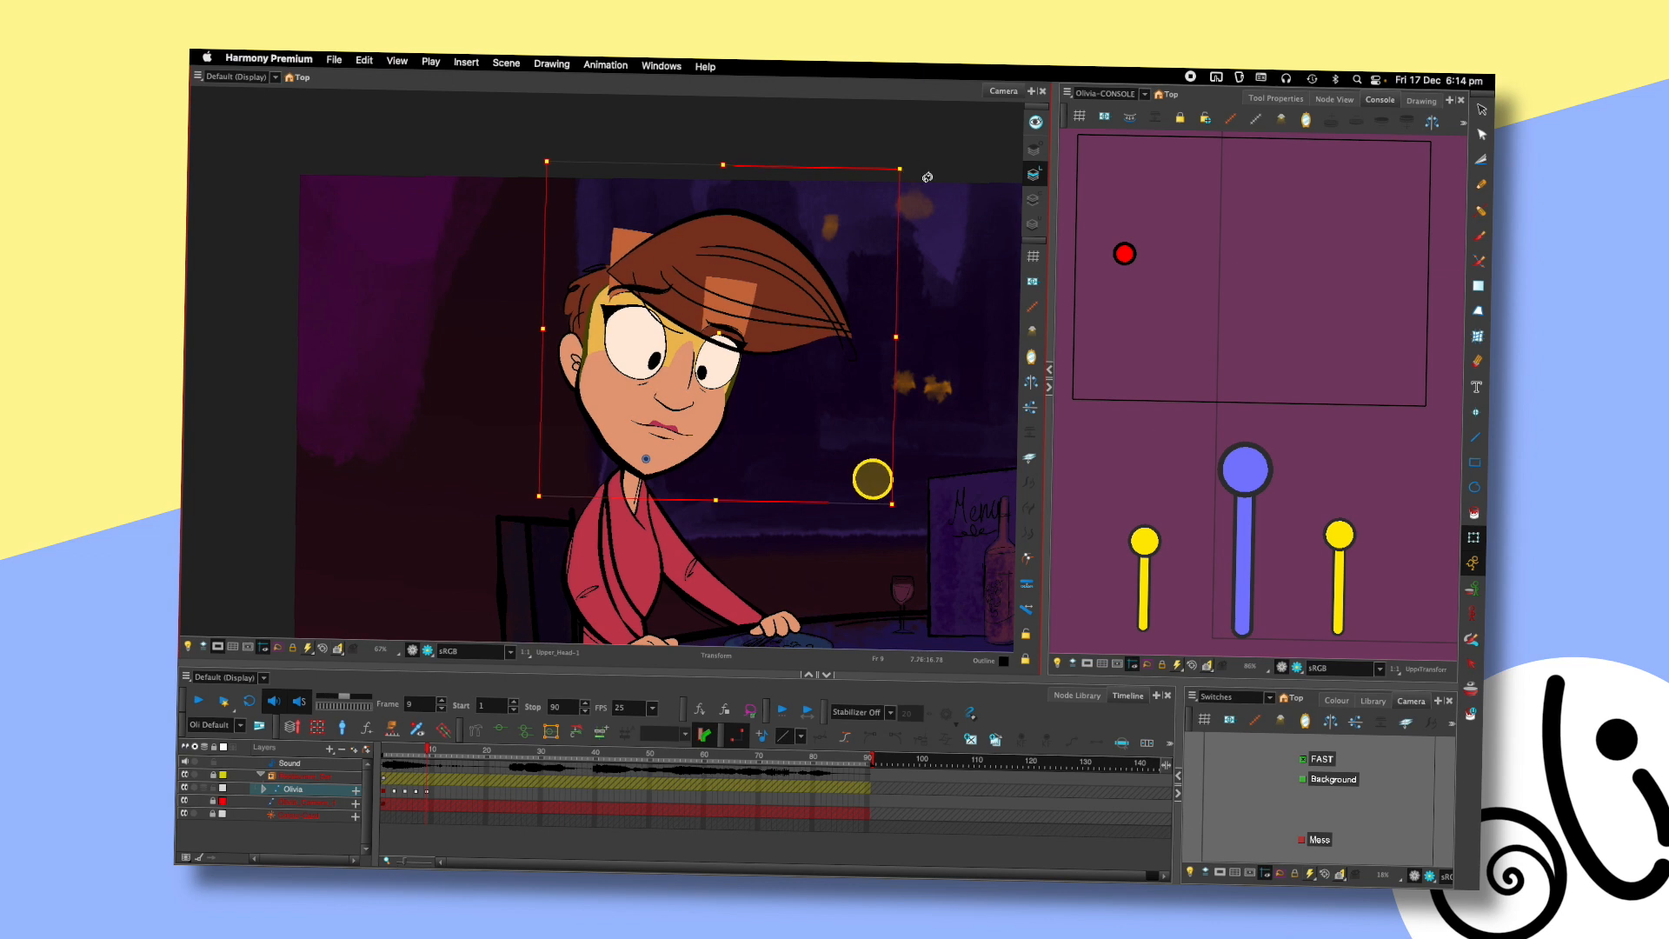
pyautogui.click(1095, 447)
pyautogui.press(',')
pyautogui.press(',')
pyautogui.press('.')
pyautogui.press('.')
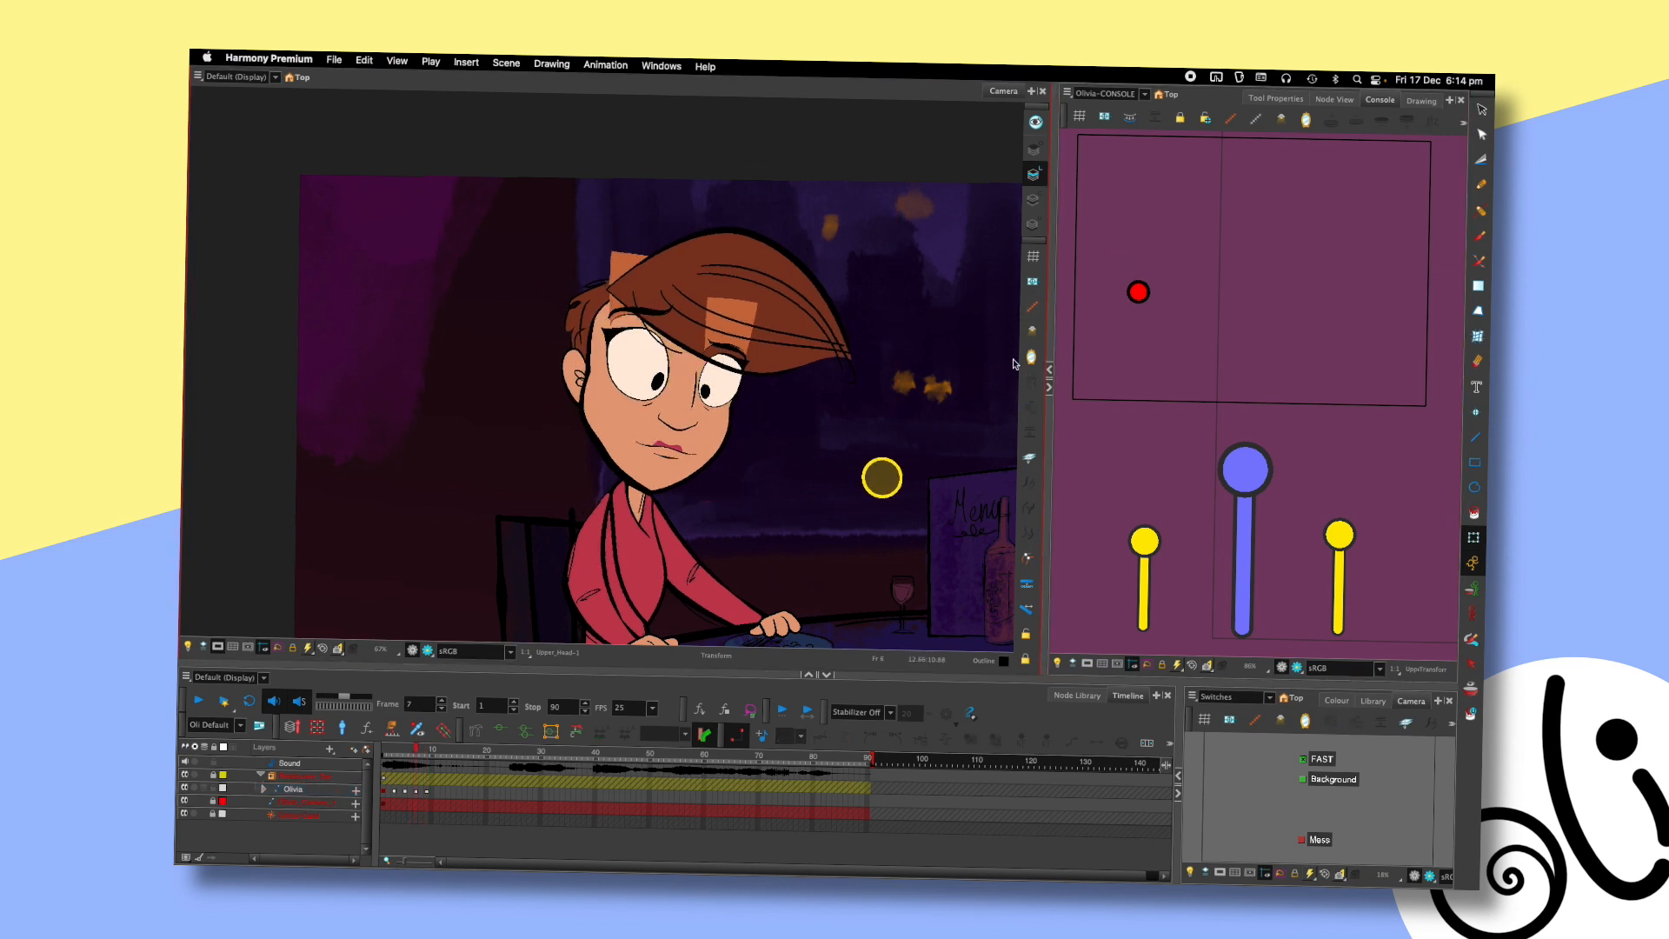
pyautogui.scroll(-2, 859, 427)
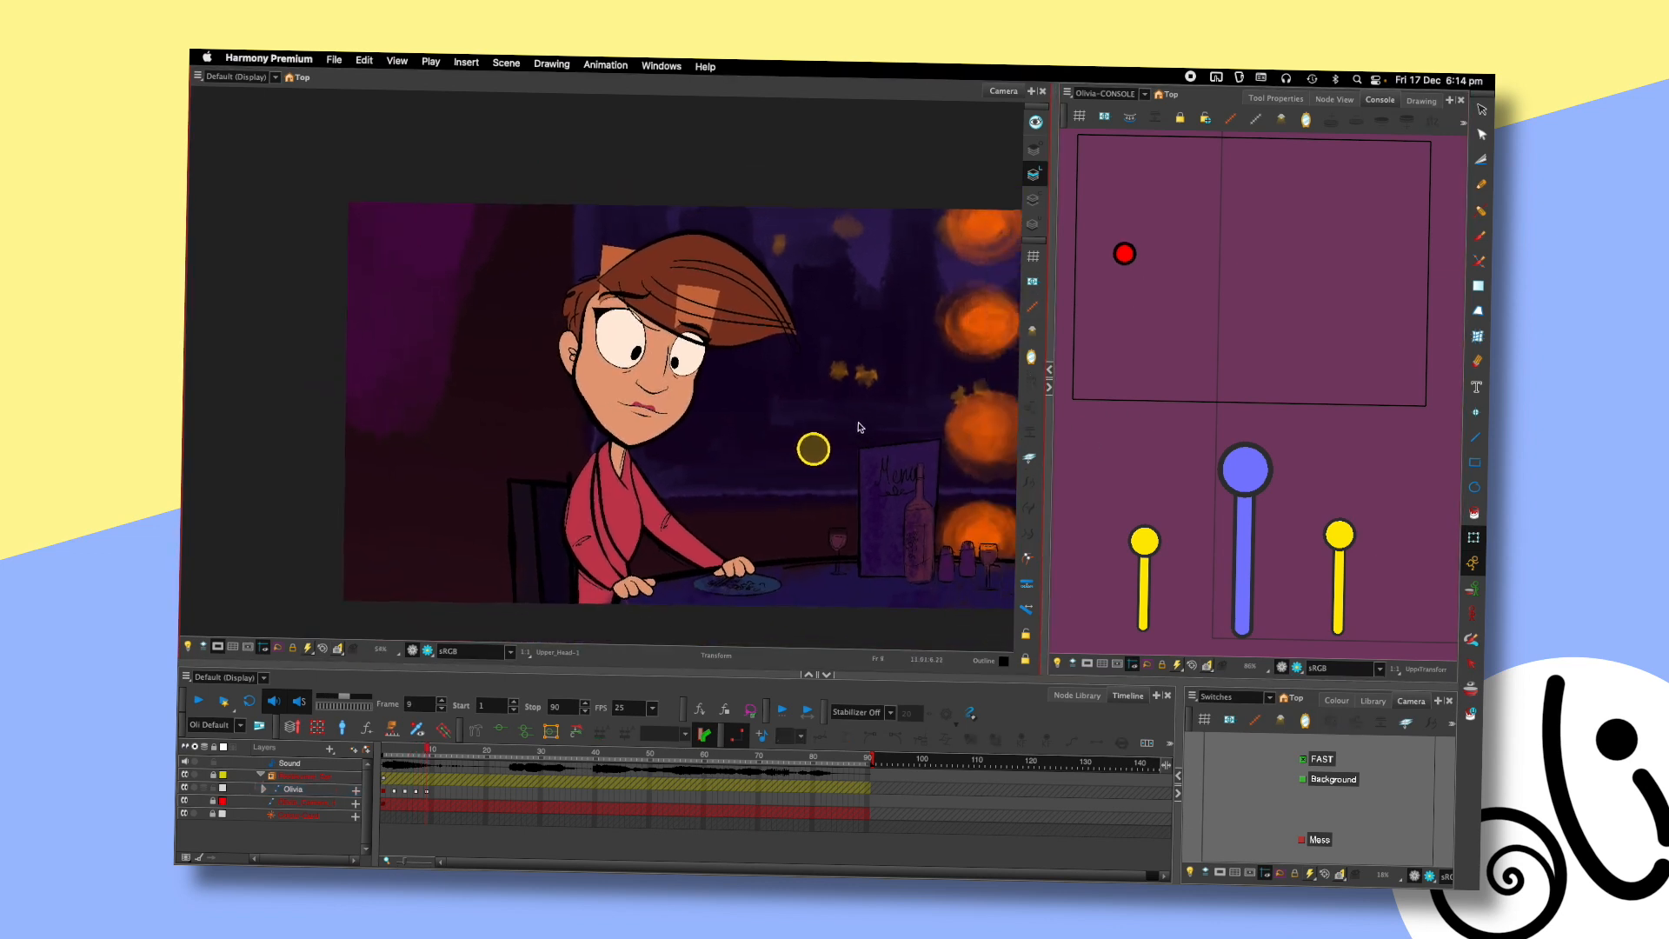
pyautogui.moveTo(858, 427); pyautogui.dragTo(830, 438)
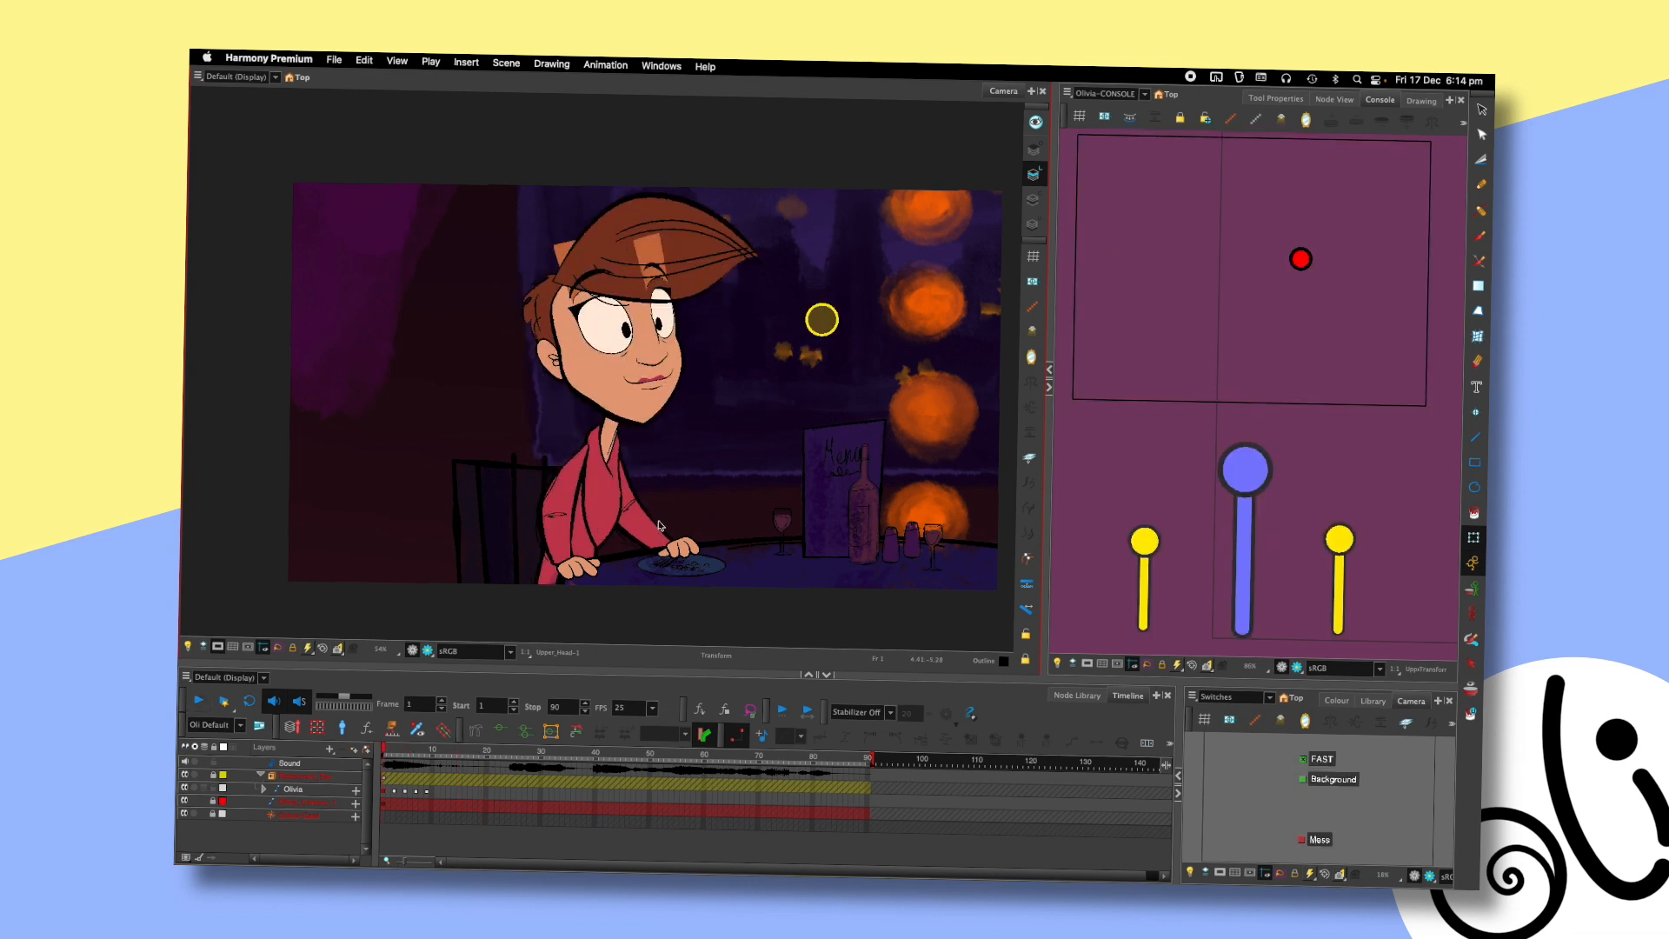
# - Inspect the arm resting on the table, comparing its shape at frames 1 and 5
pyautogui.scroll(3, 659, 525)
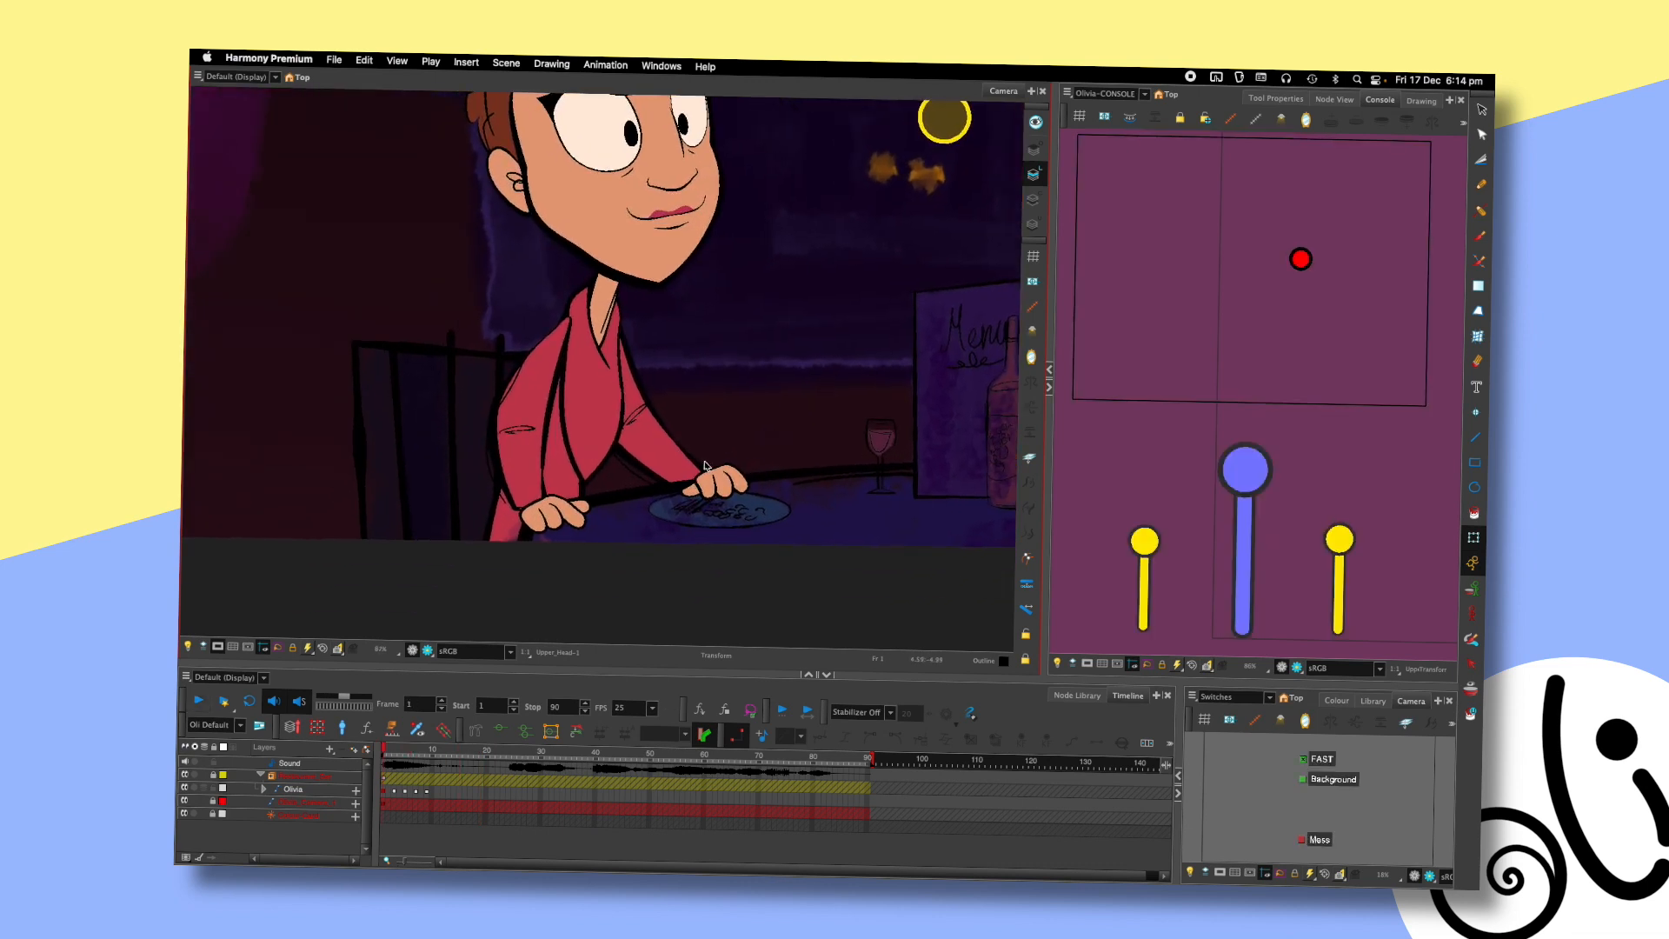
pyautogui.click(689, 479)
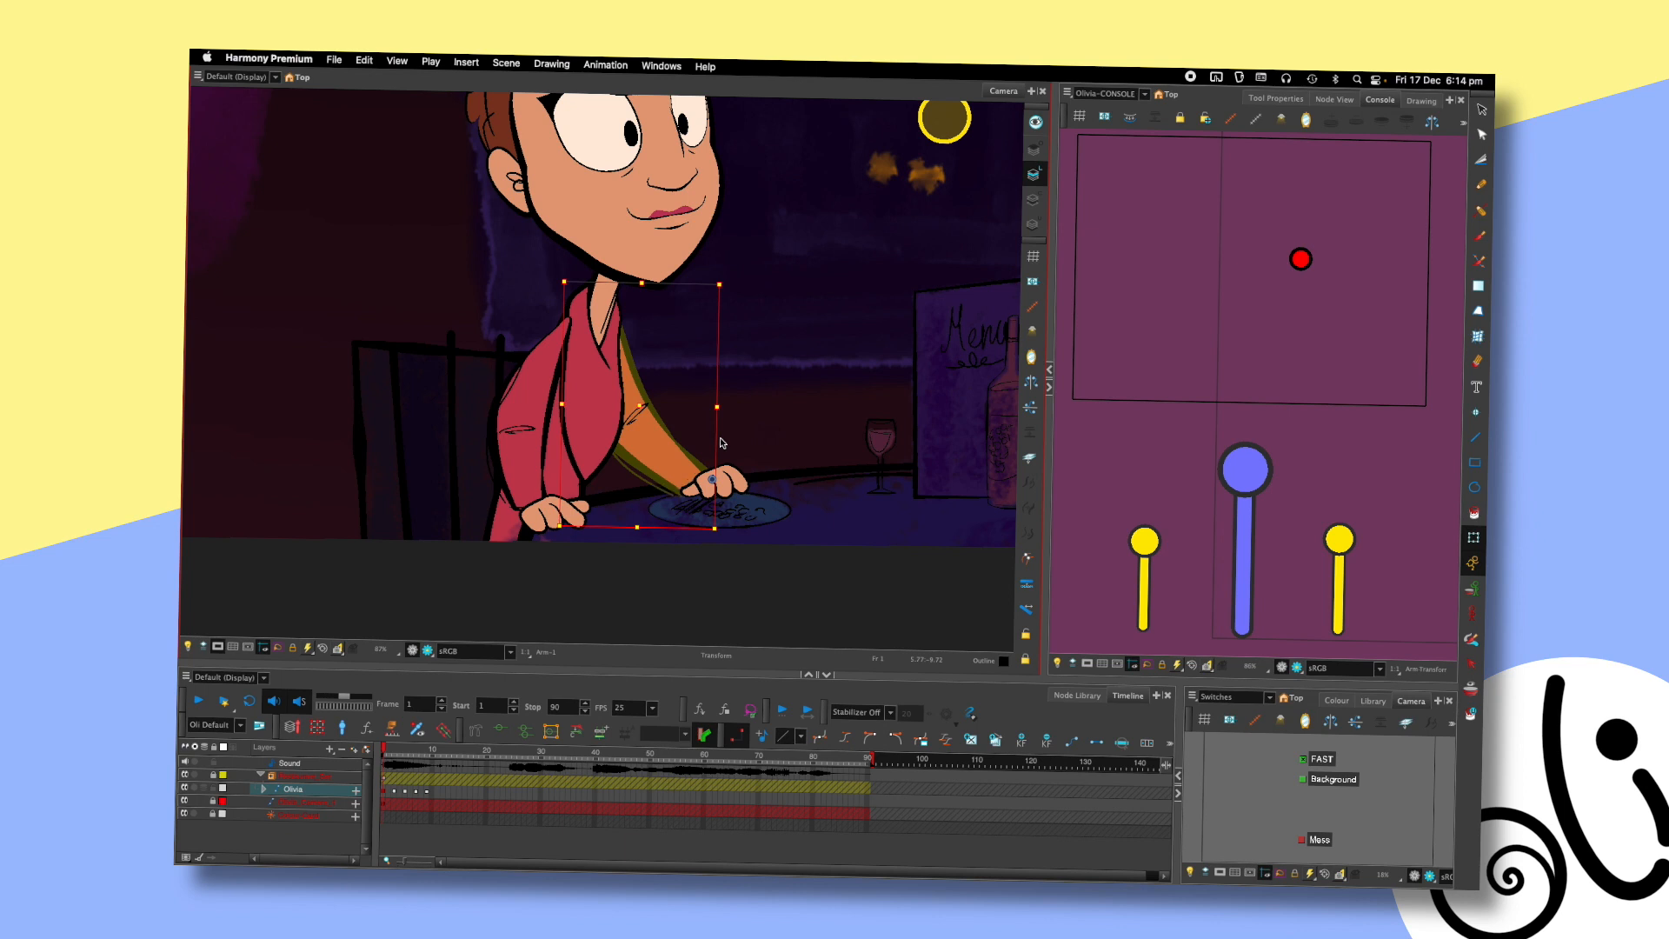
pyautogui.click(1082, 434)
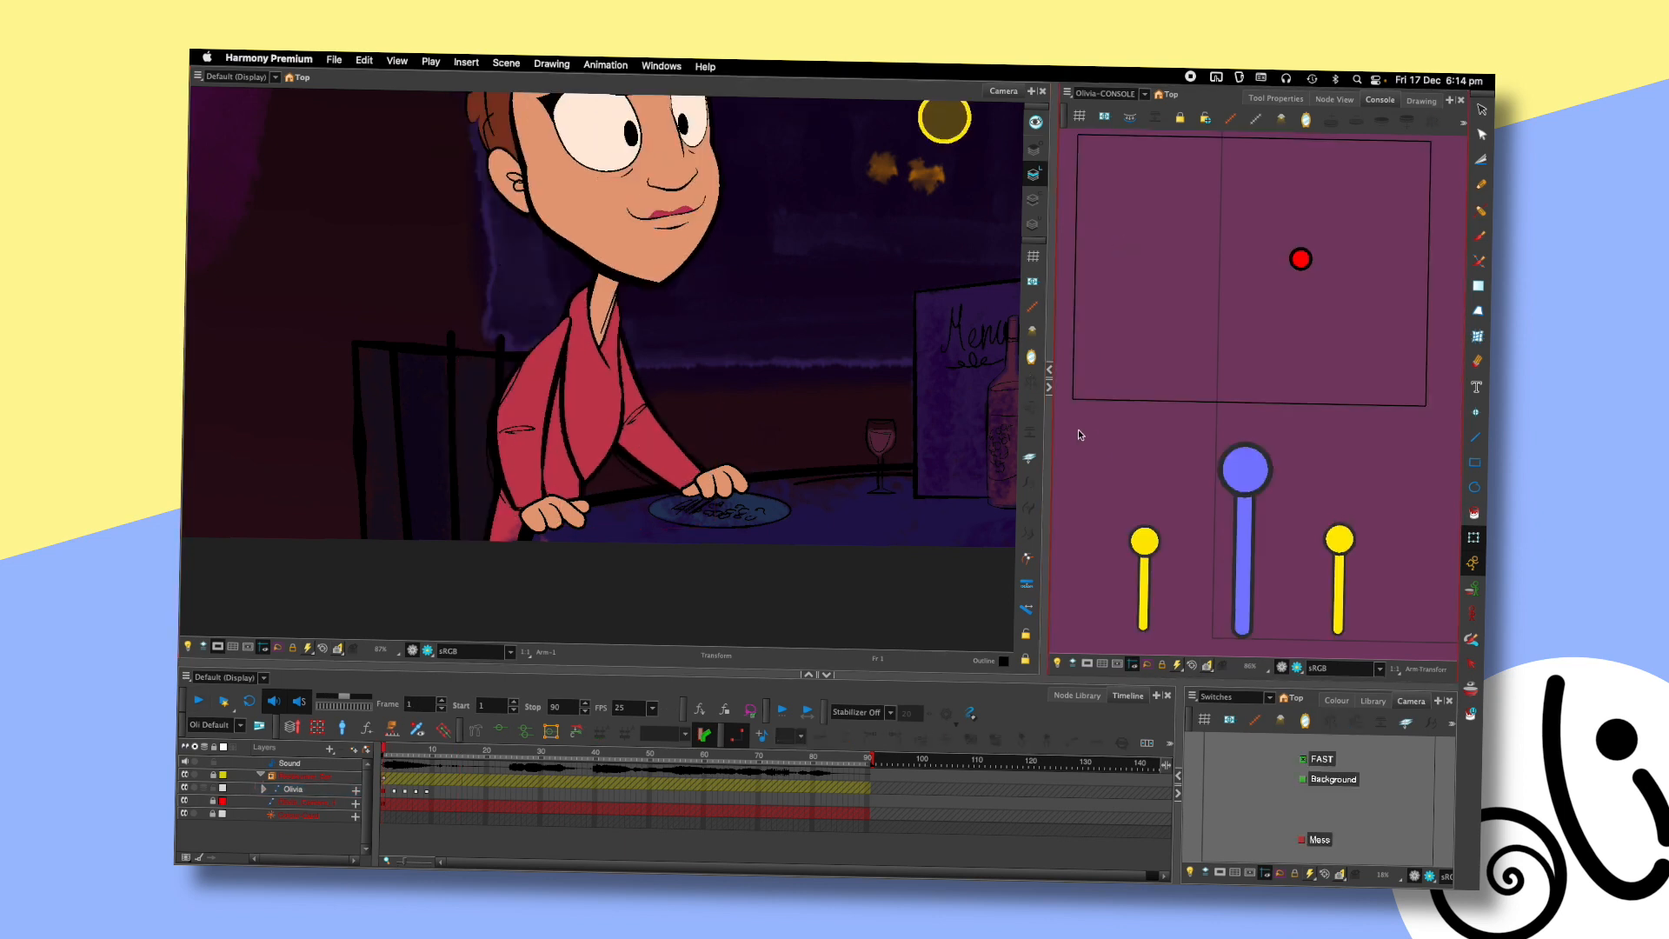
pyautogui.press('.')
pyautogui.press('.')
pyautogui.press('.')
pyautogui.press('.')
pyautogui.click(669, 457)
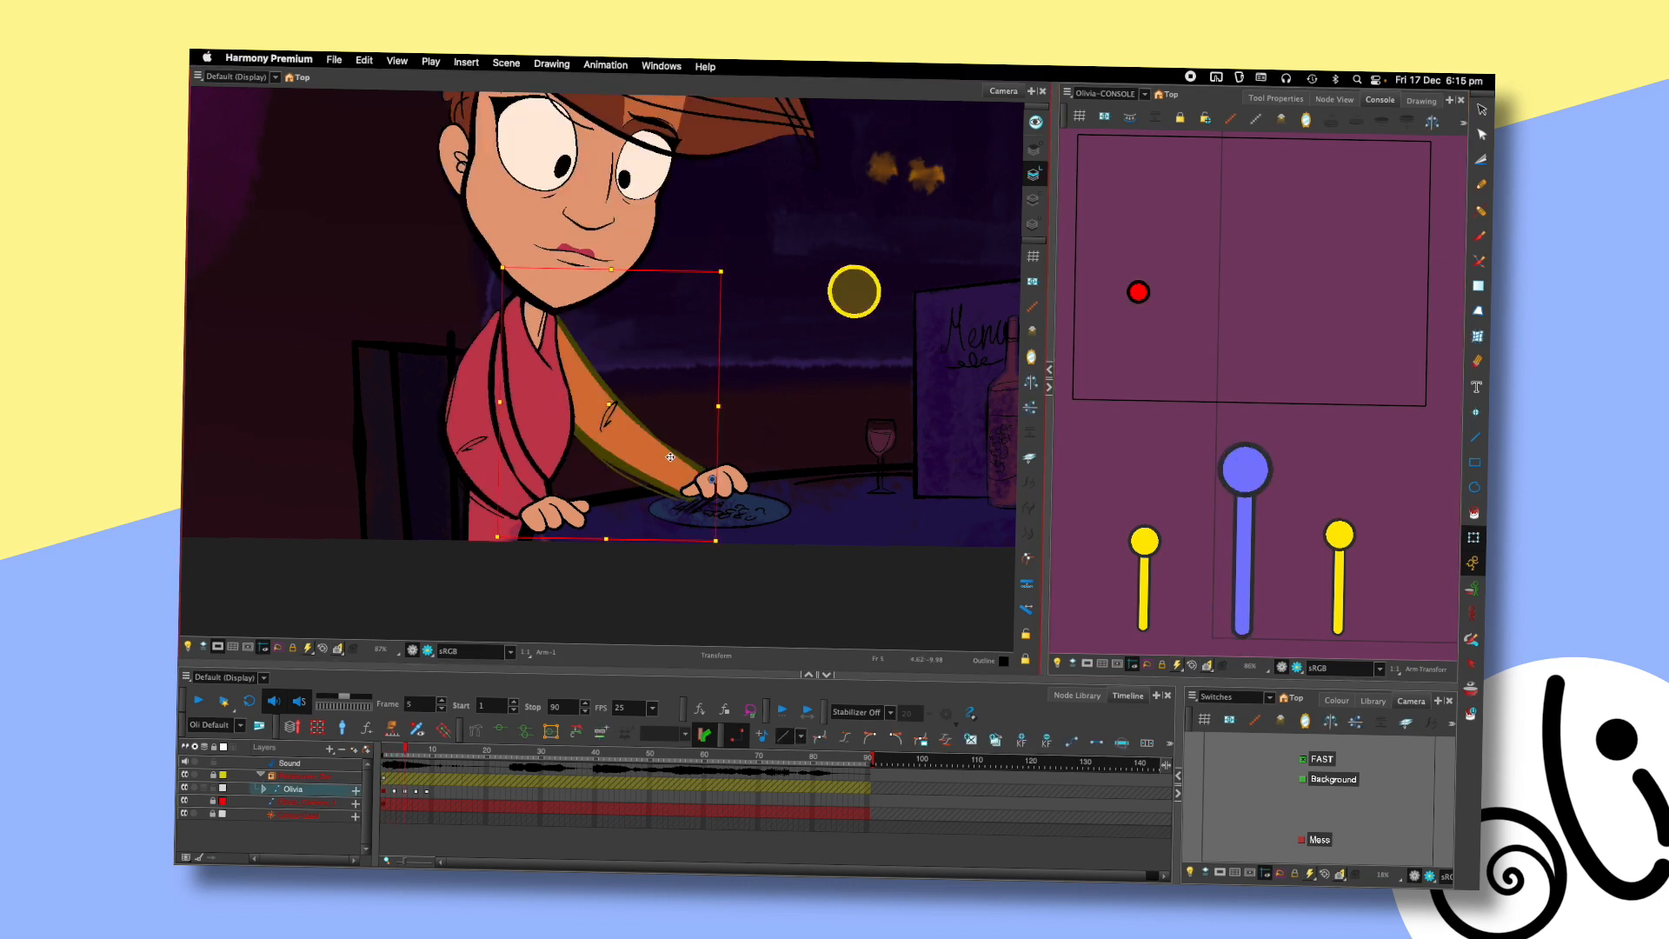
pyautogui.press('.')
# - Play the shot repeatedly to check the head turn and arm motion
pyautogui.press('Return')
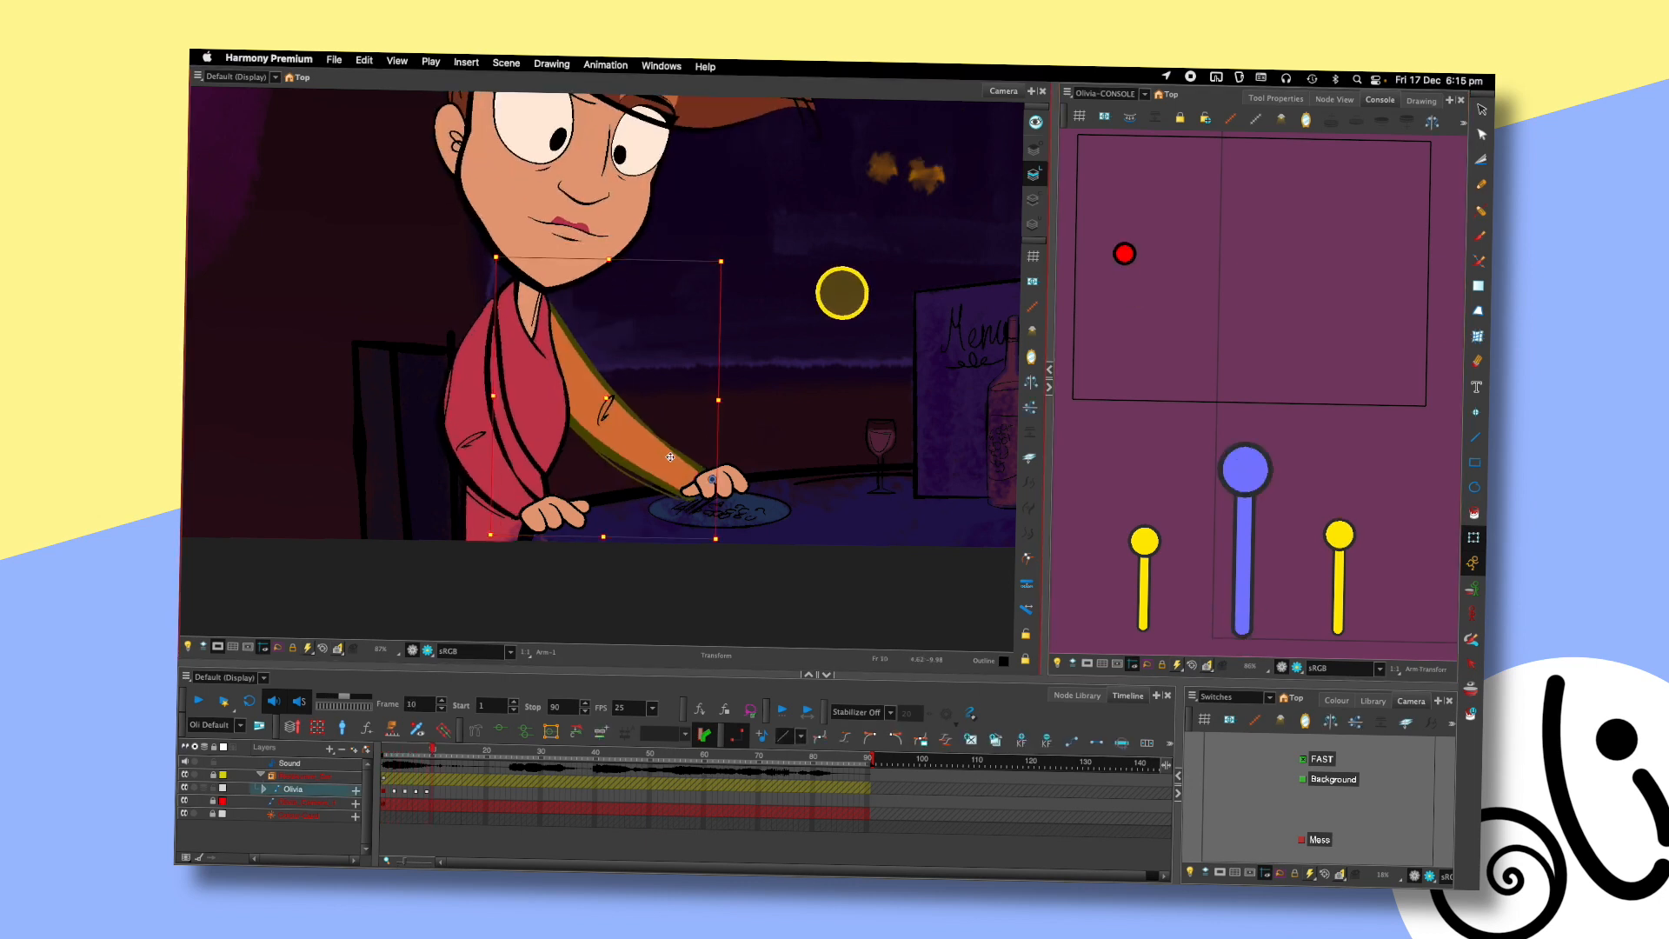
pyautogui.press('Return')
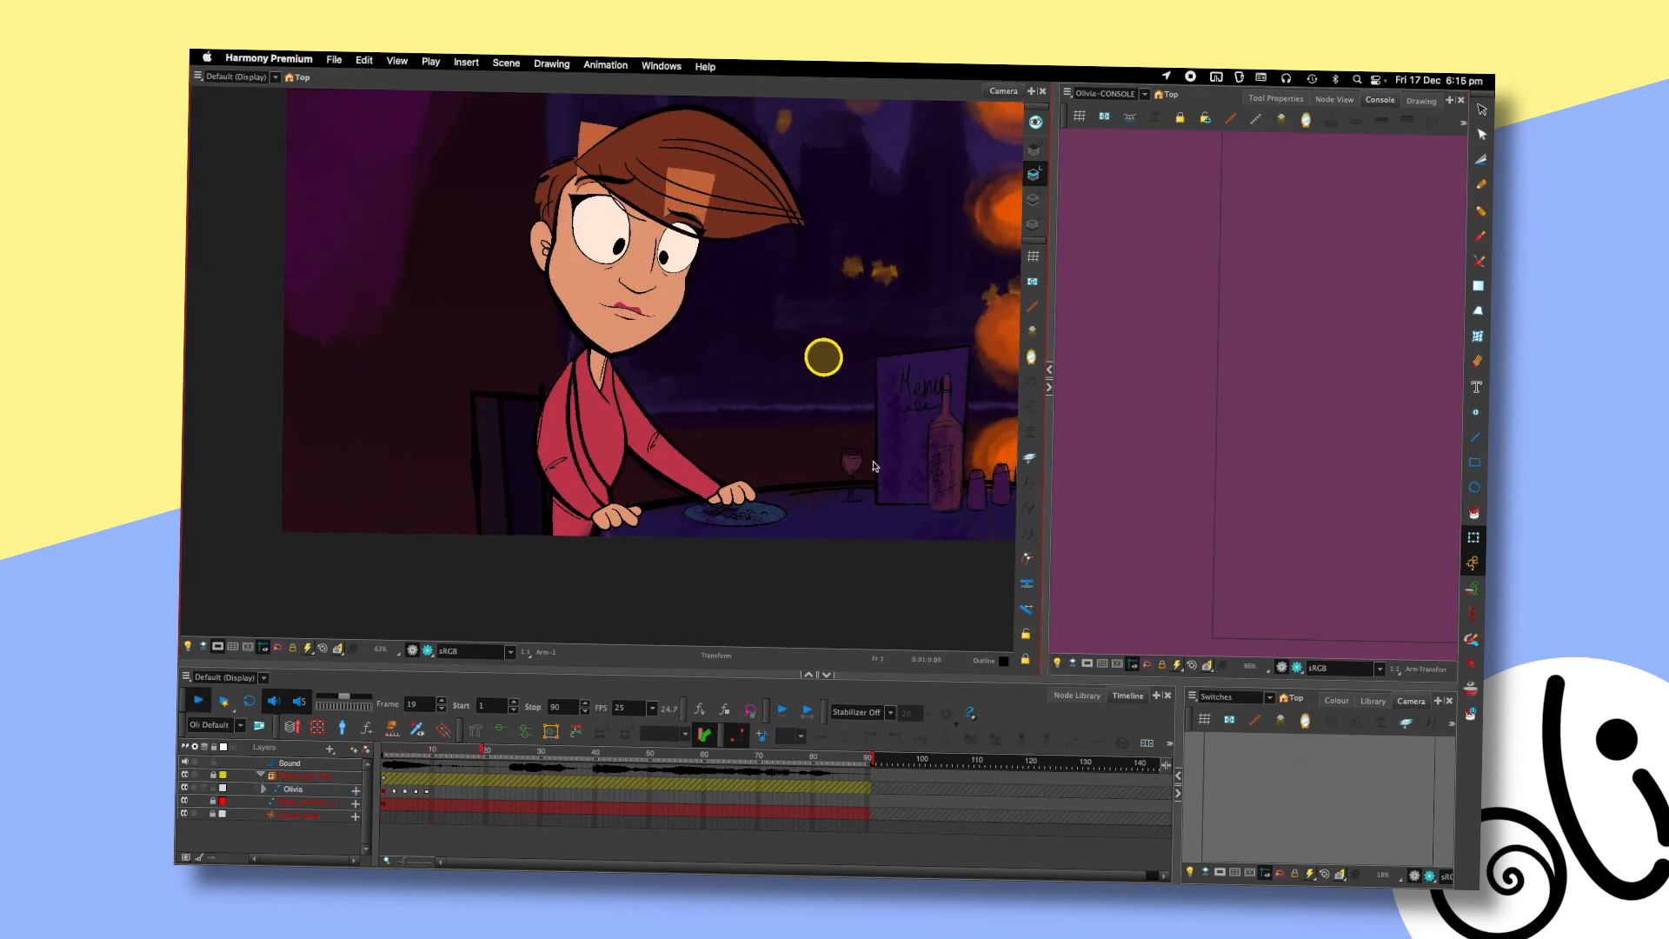
pyautogui.press('Return')
pyautogui.press('Return')
pyautogui.press('Return')
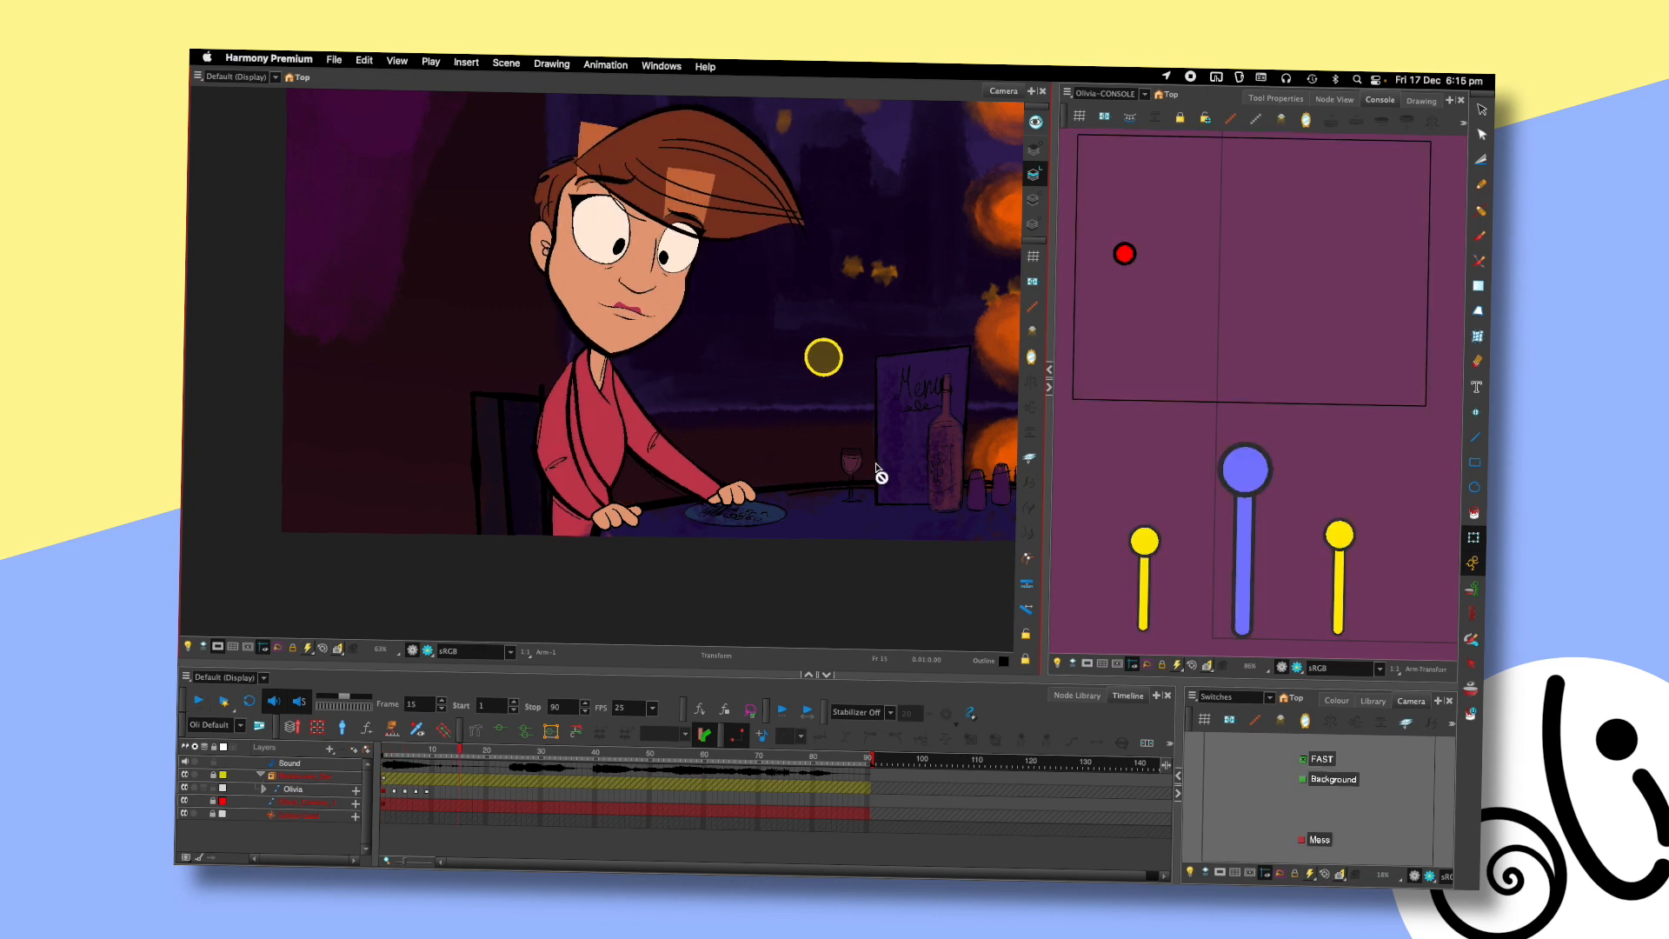
# - At frame 11, select the head and nudge the head-turn controller slightly further up in the console
pyautogui.click(438, 754)
pyautogui.scroll(3, 756, 395)
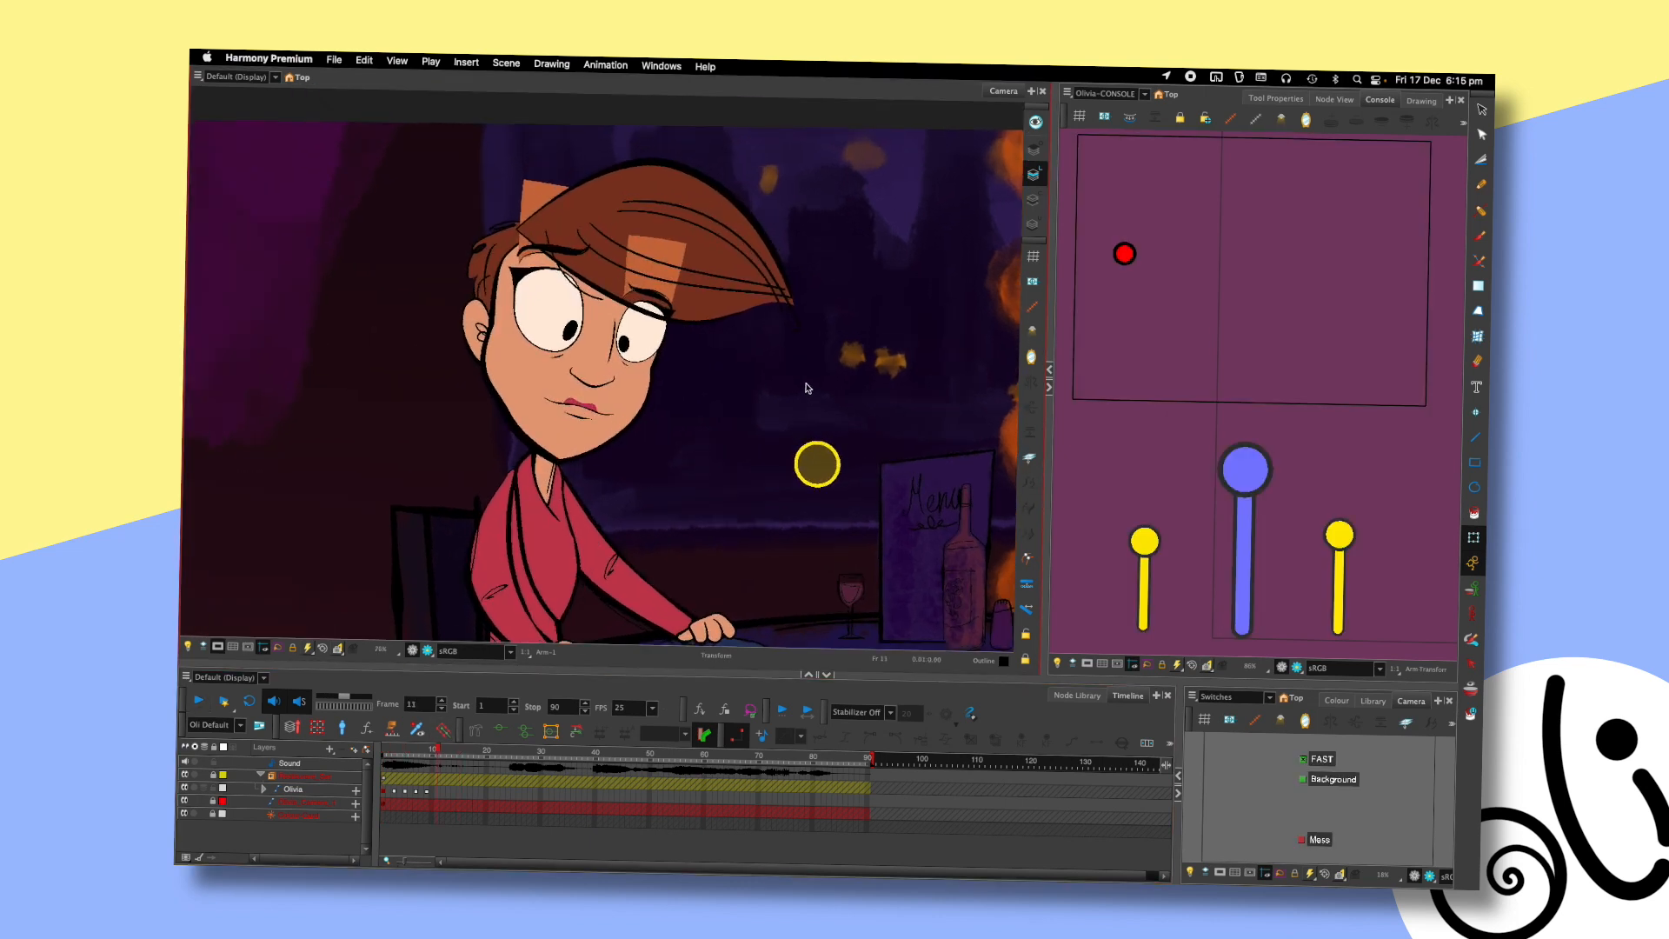
pyautogui.moveTo(808, 388); pyautogui.dragTo(856, 346)
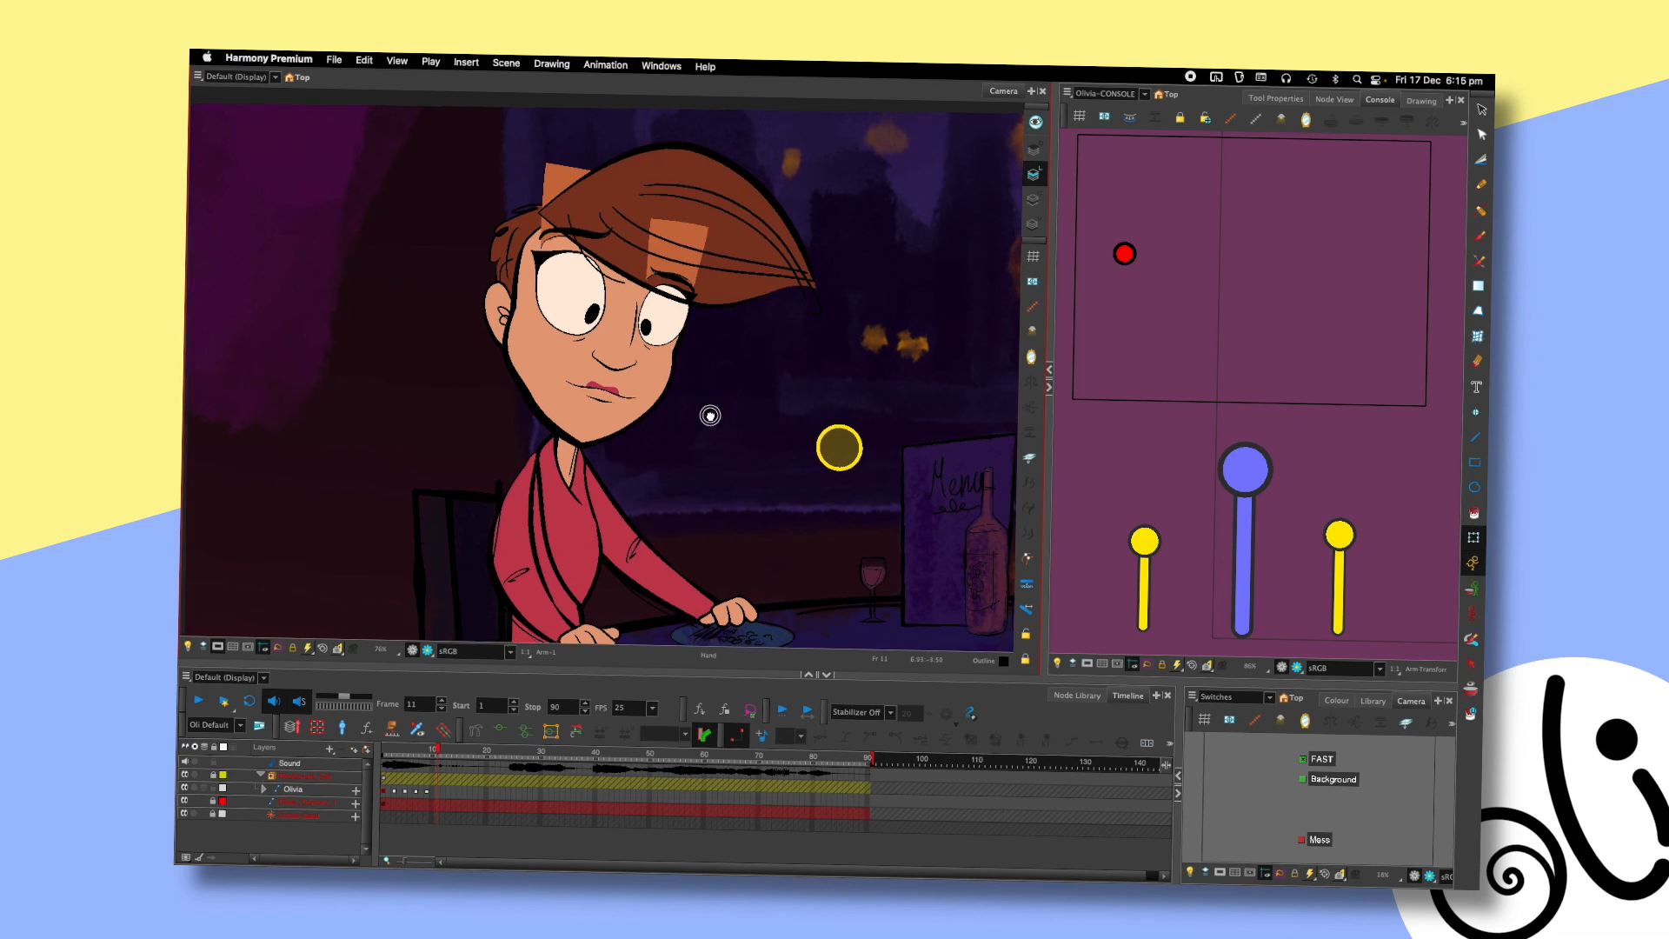
pyautogui.moveTo(711, 412); pyautogui.dragTo(739, 393)
pyautogui.press(',')
pyautogui.press(',')
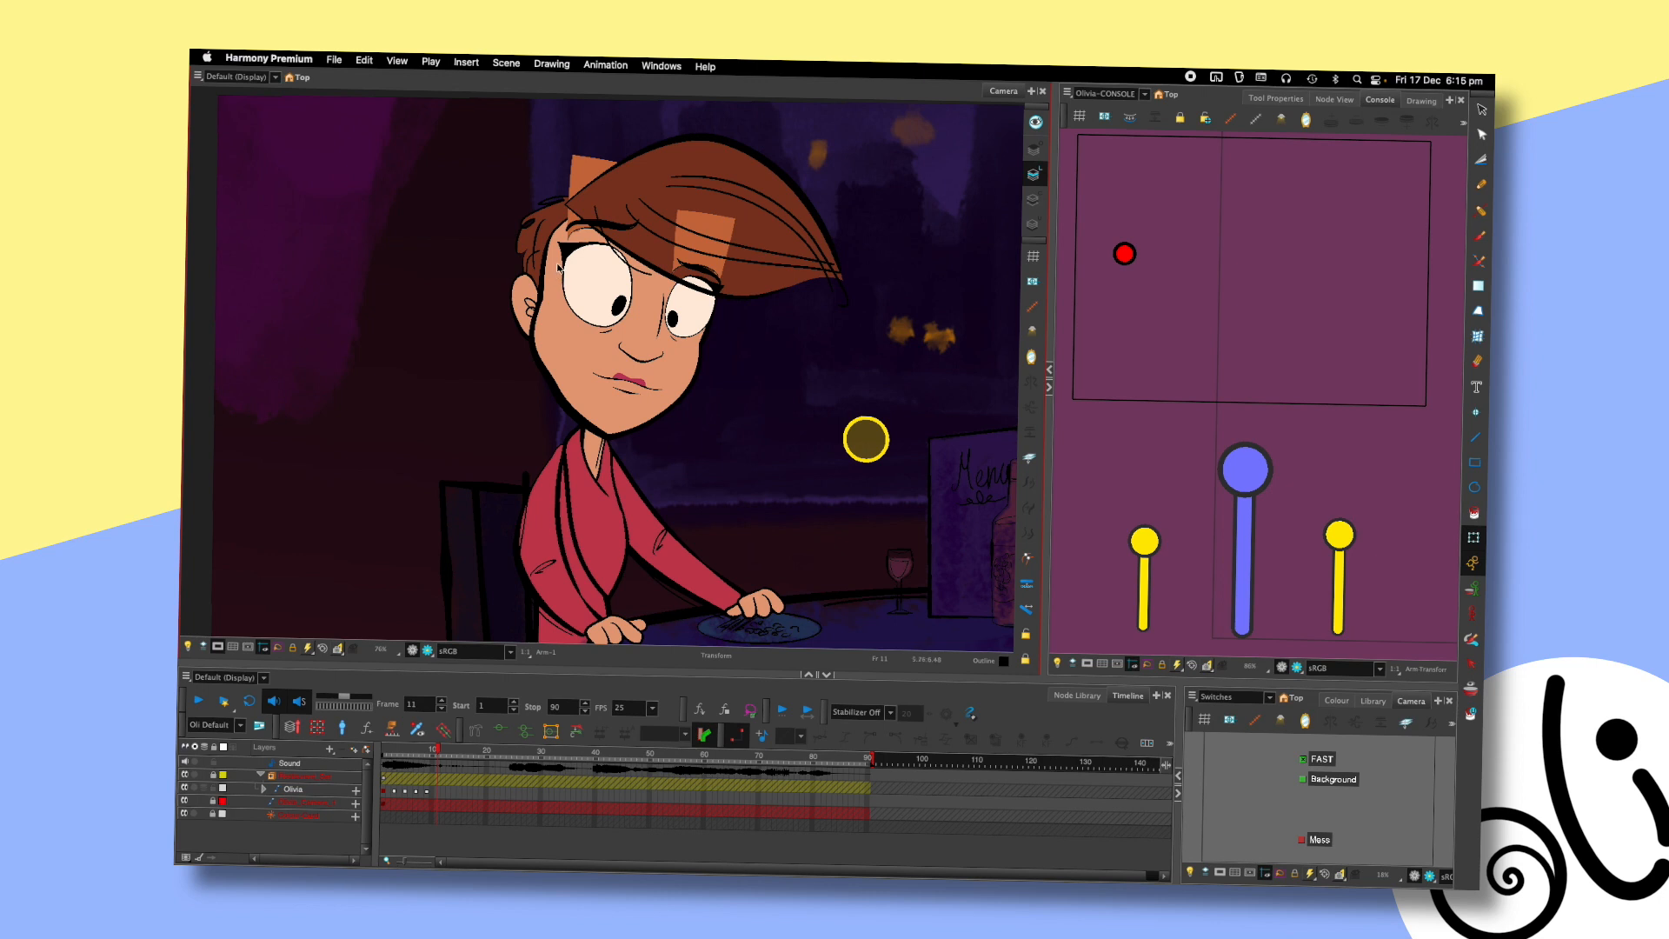
pyautogui.click(557, 267)
pyautogui.moveTo(1126, 255); pyautogui.dragTo(1123, 248)
# - Check the head pose at frame 11 against the preceding frames, with the head reselected
pyautogui.press(',')
pyautogui.press(',')
pyautogui.press(',')
pyautogui.press('.')
pyautogui.press('.')
pyautogui.press('.')
pyautogui.moveTo(748, 305); pyautogui.dragTo(745, 331)
pyautogui.click(554, 312)
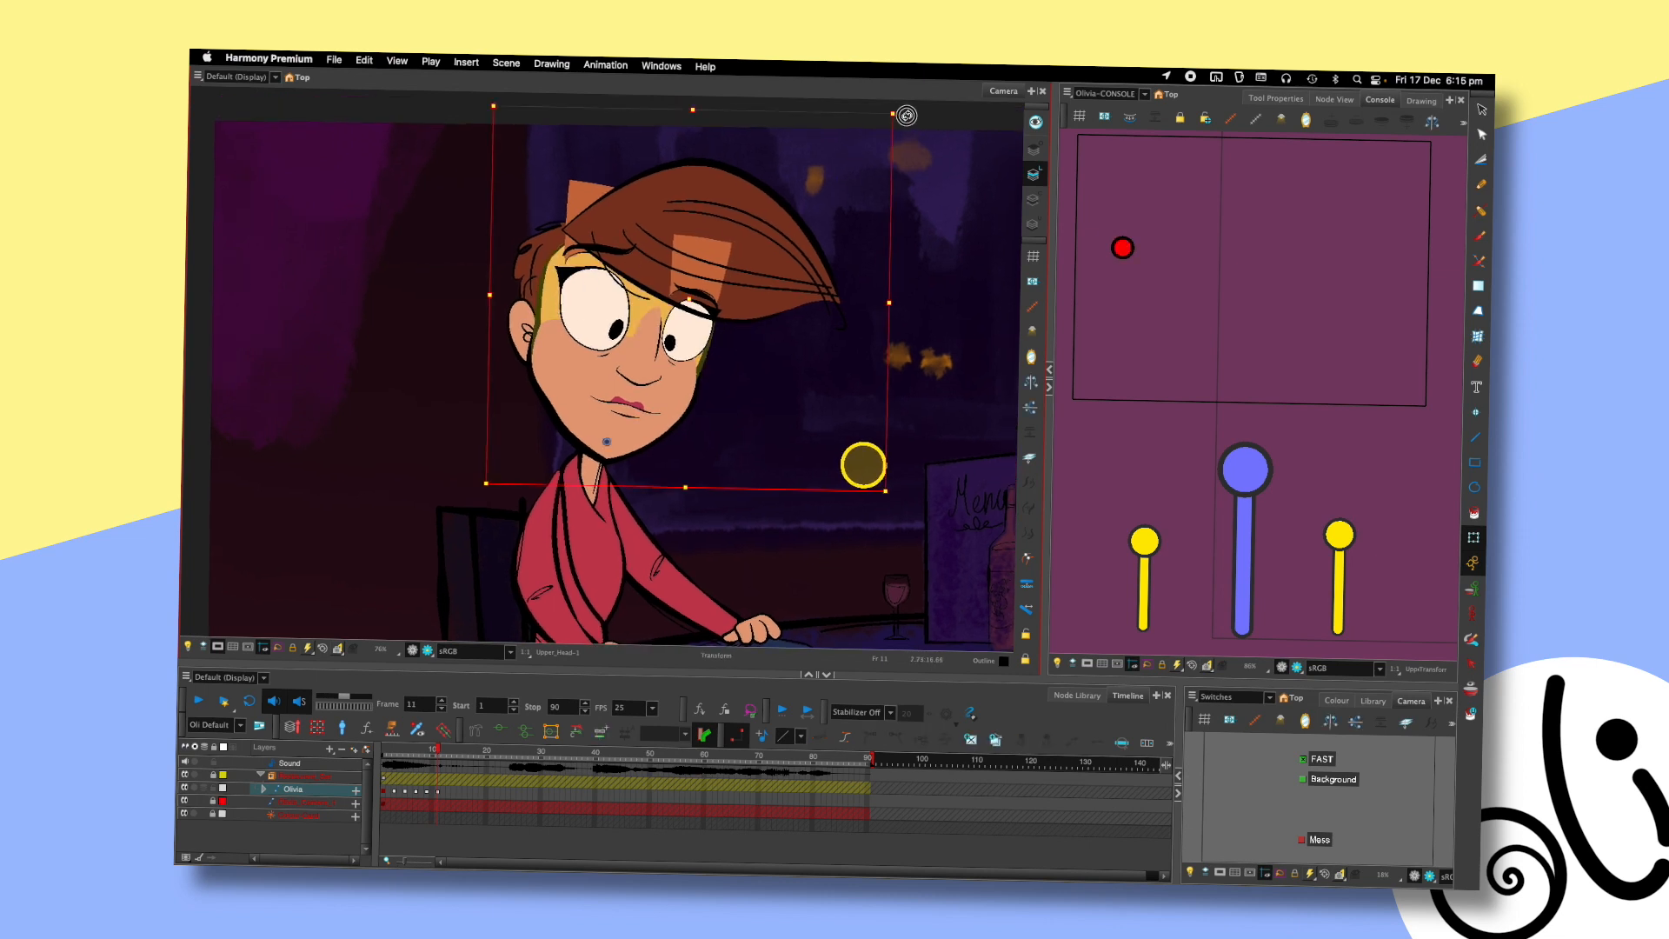
pyautogui.click(1086, 426)
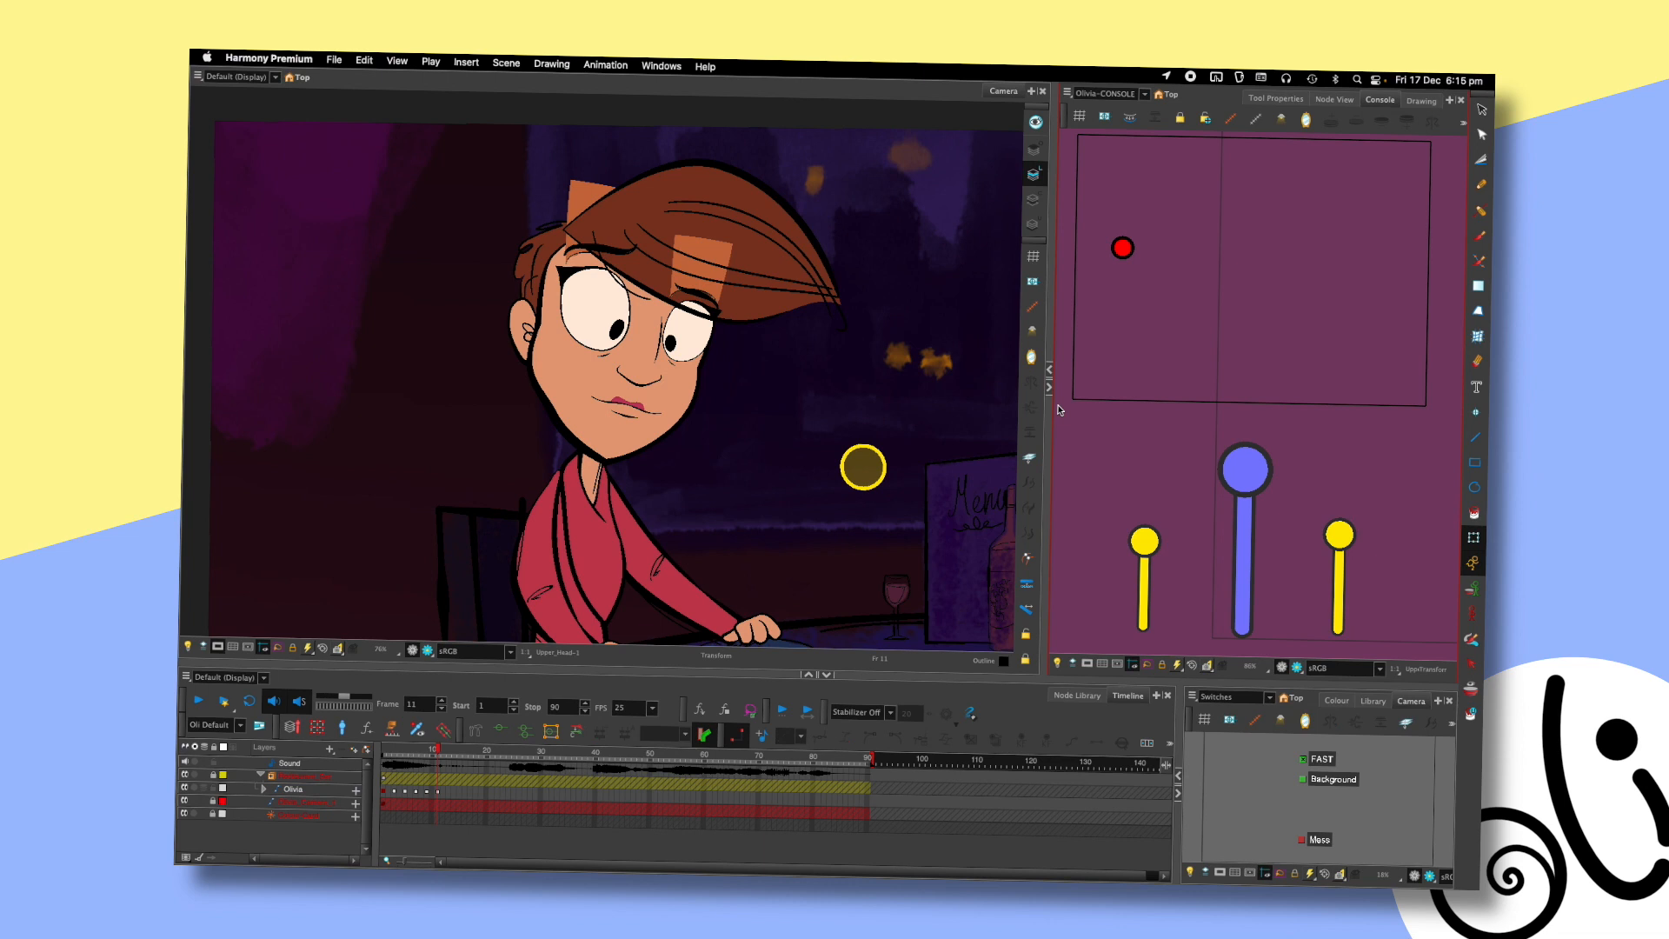
pyautogui.click(551, 295)
pyautogui.scroll(-2, 791, 395)
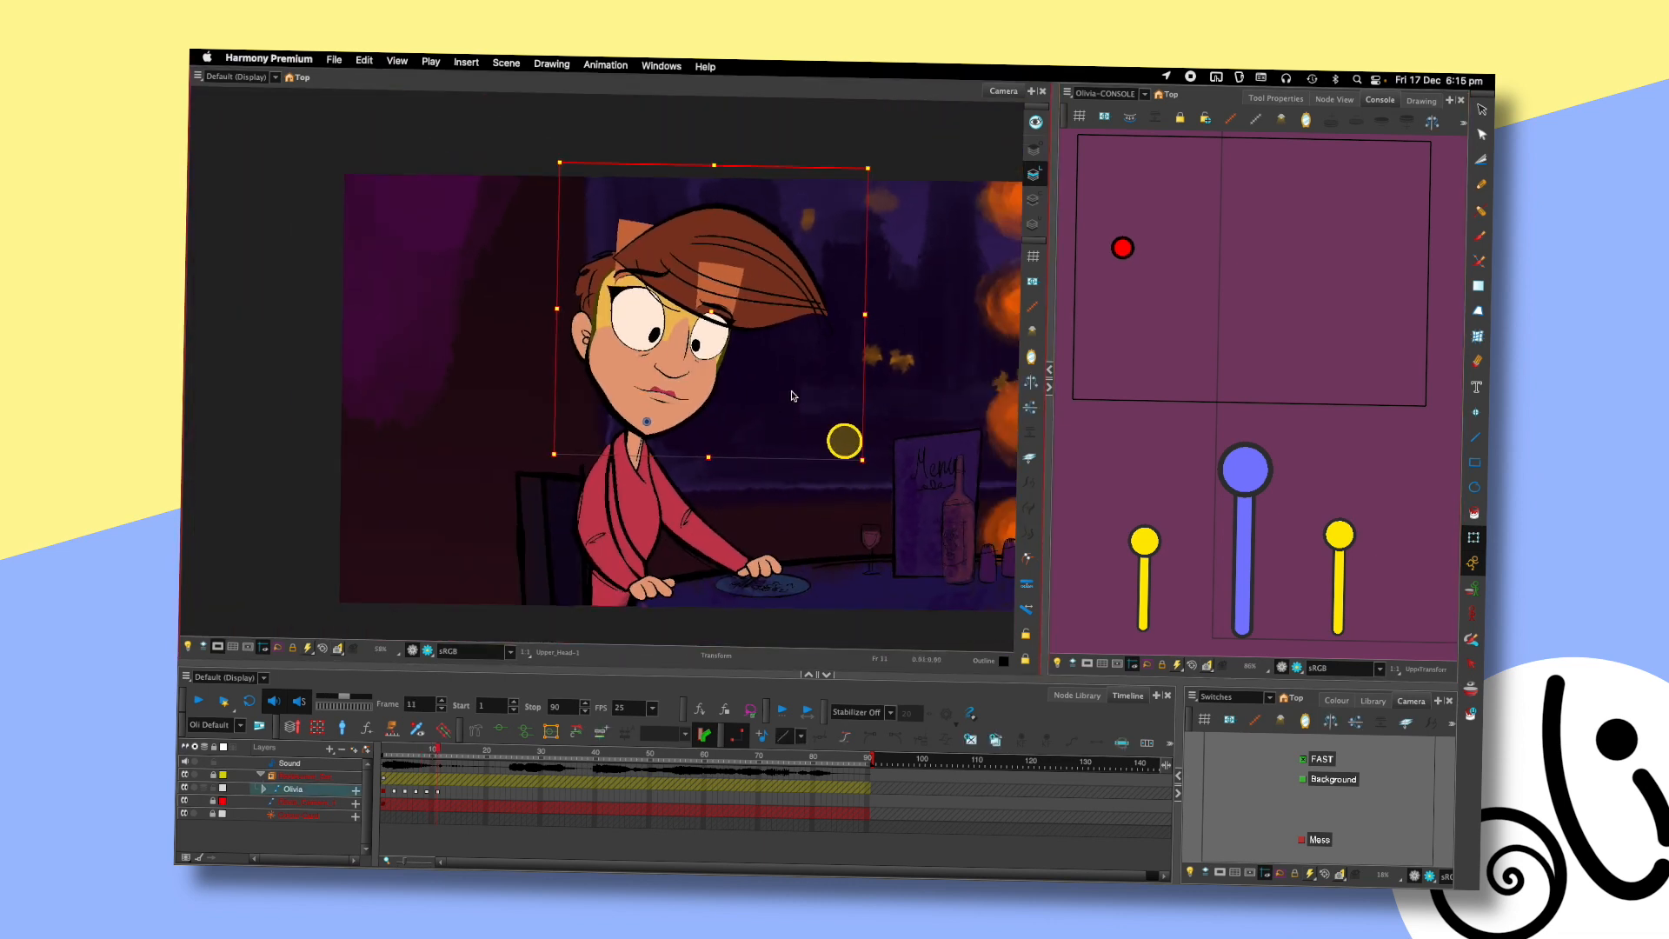
# - Flip repeatedly between frame 11 and the frames before it to examine how the head settles
pyautogui.scroll(-2, 791, 395)
pyautogui.press(',')
pyautogui.press(',')
pyautogui.press(',')
pyautogui.press('.')
pyautogui.press('.')
pyautogui.press('.')
pyautogui.press(',')
pyautogui.press('.')
pyautogui.press('.')
pyautogui.press('space')
pyautogui.moveTo(756, 321); pyautogui.dragTo(740, 354)
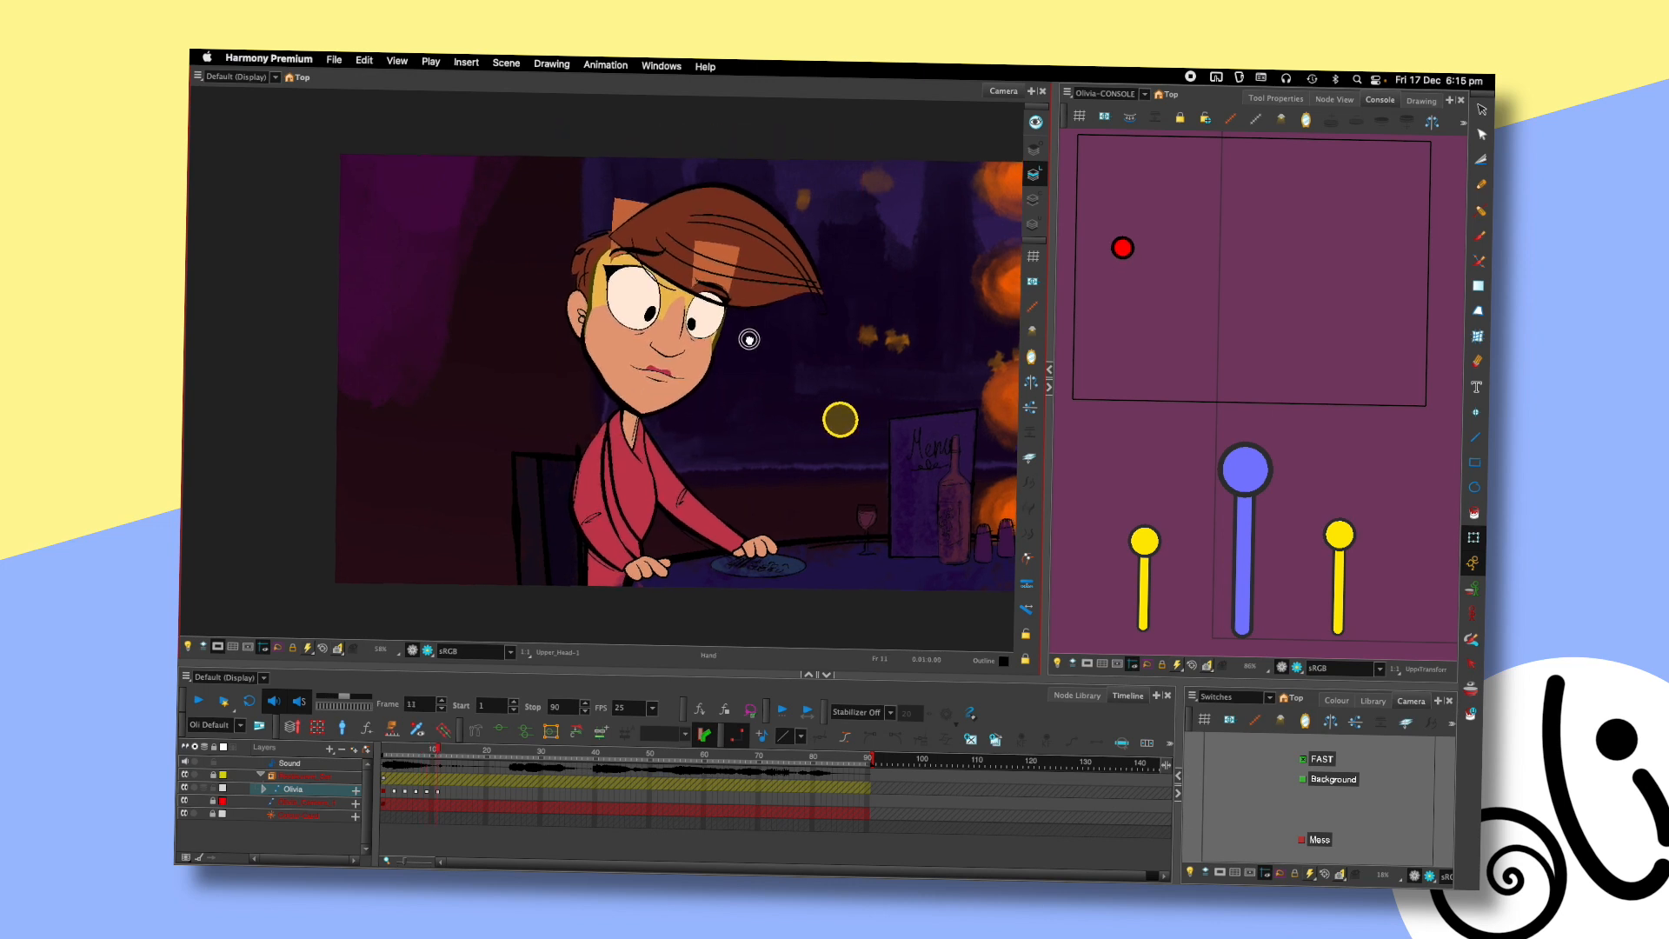
pyautogui.press(',')
pyautogui.press(',')
pyautogui.press('.')
pyautogui.press('.')
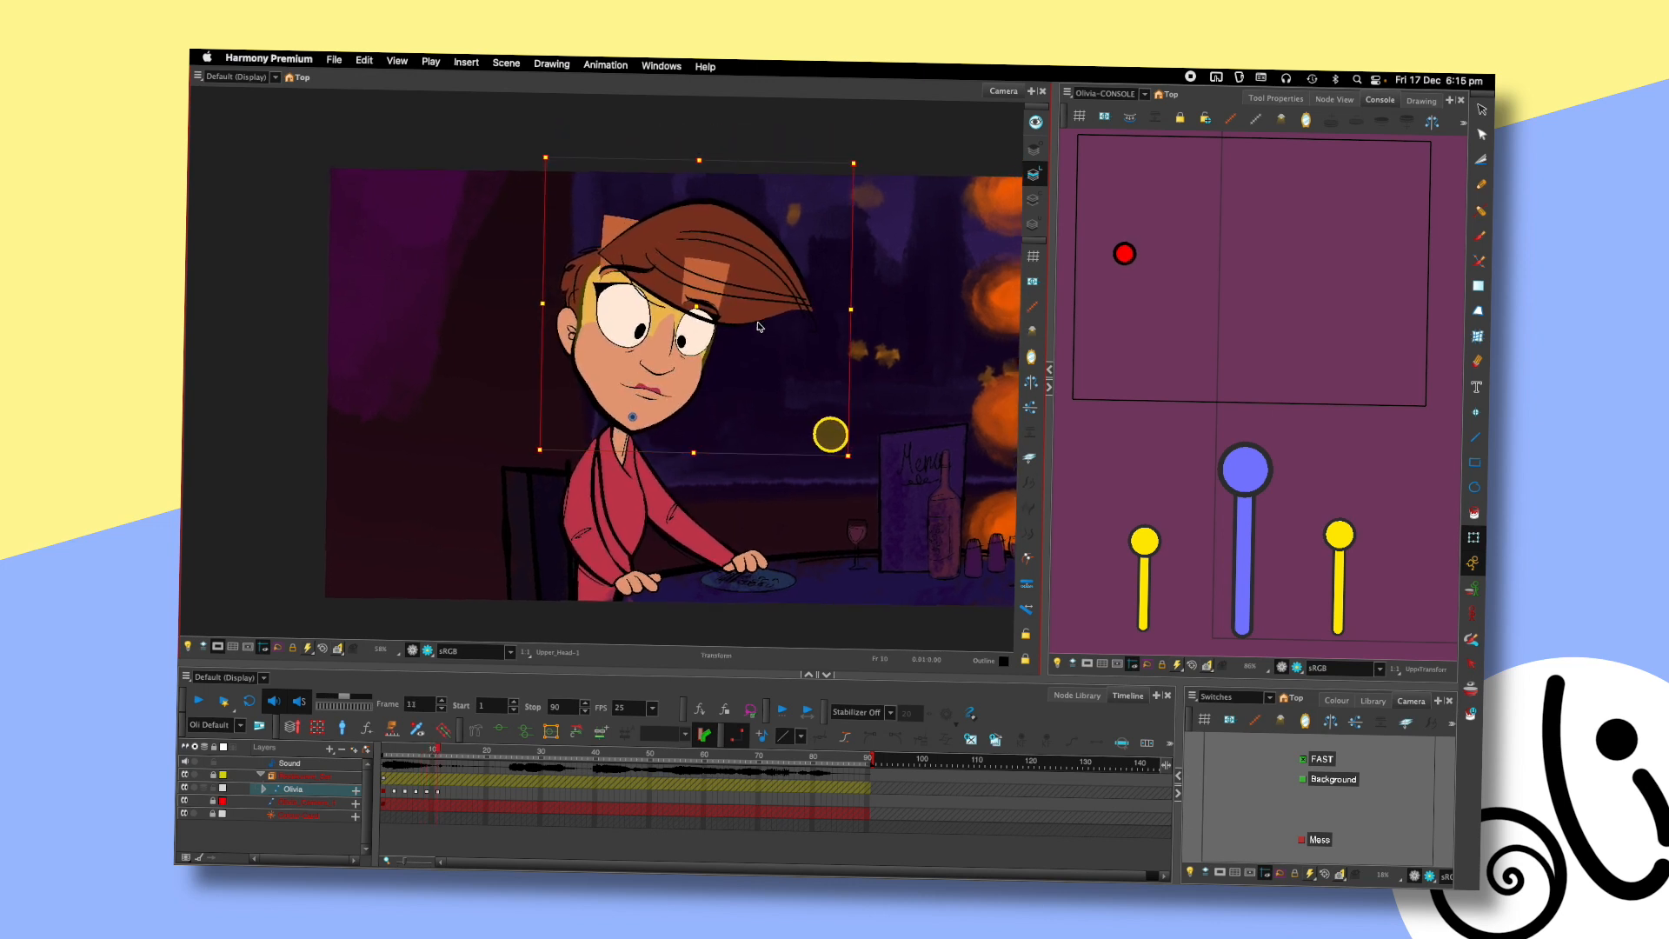
pyautogui.press(',')
pyautogui.press(',')
pyautogui.press(',')
pyautogui.press('.')
pyautogui.press('.')
pyautogui.press('.')
# - Play back the shot from the start to judge the timing of the head settling
pyautogui.press('Return')
pyautogui.press('Return')
pyautogui.press('Return')
pyautogui.press('Return')
pyautogui.press('Return')
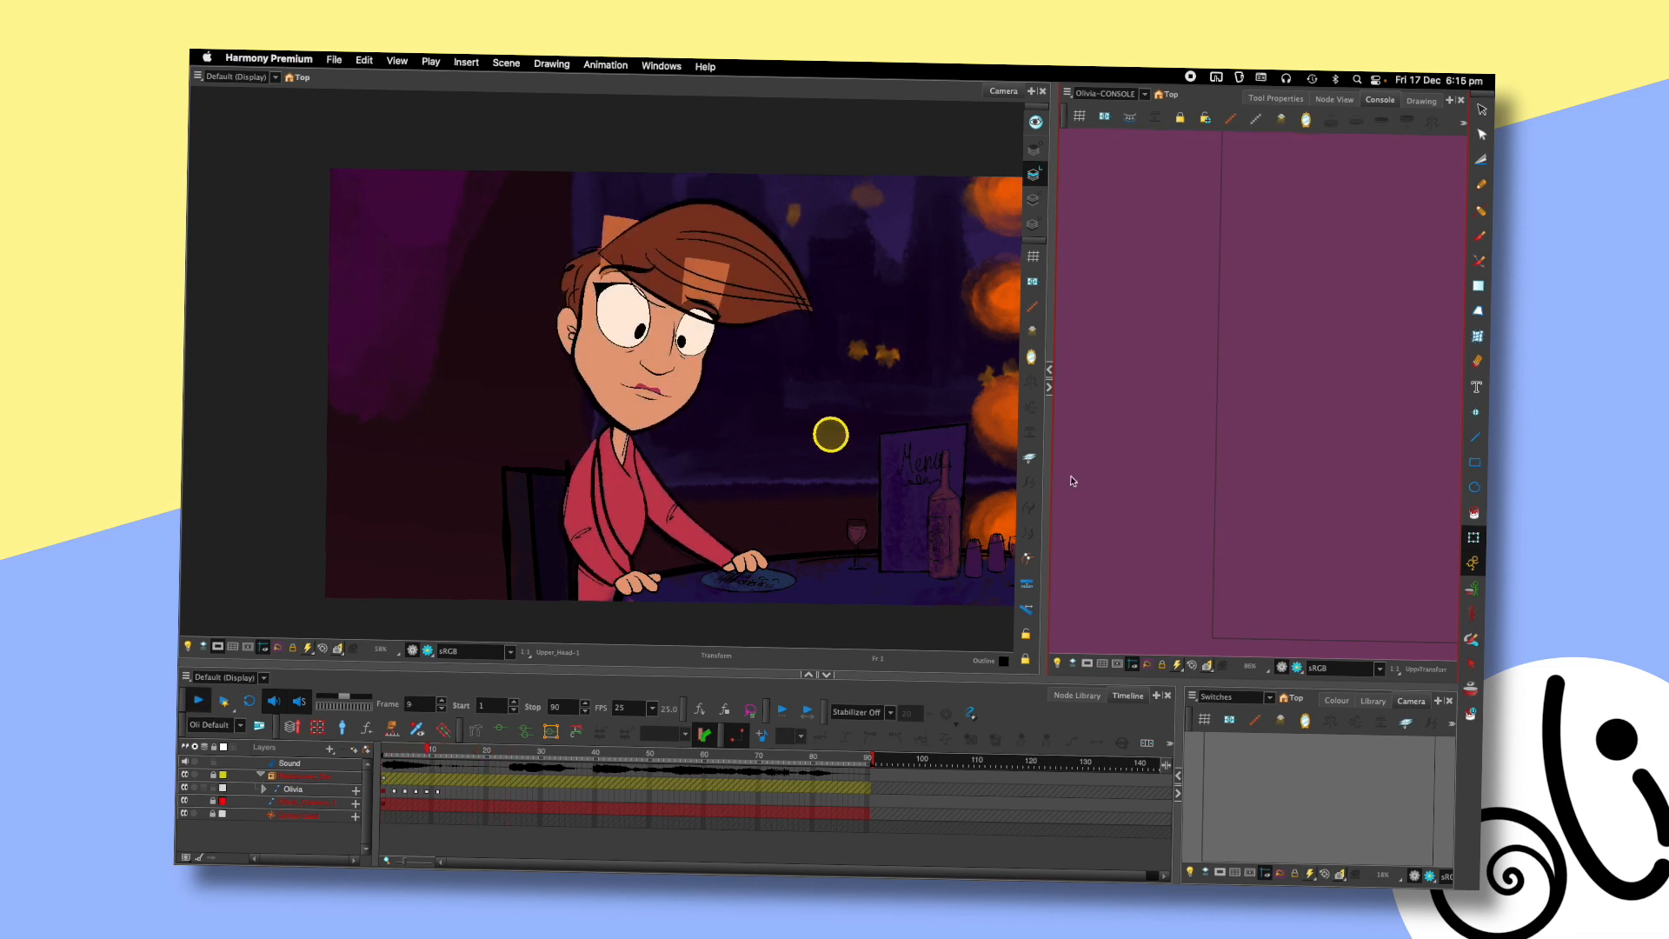
pyautogui.press('Return')
pyautogui.press('Return')
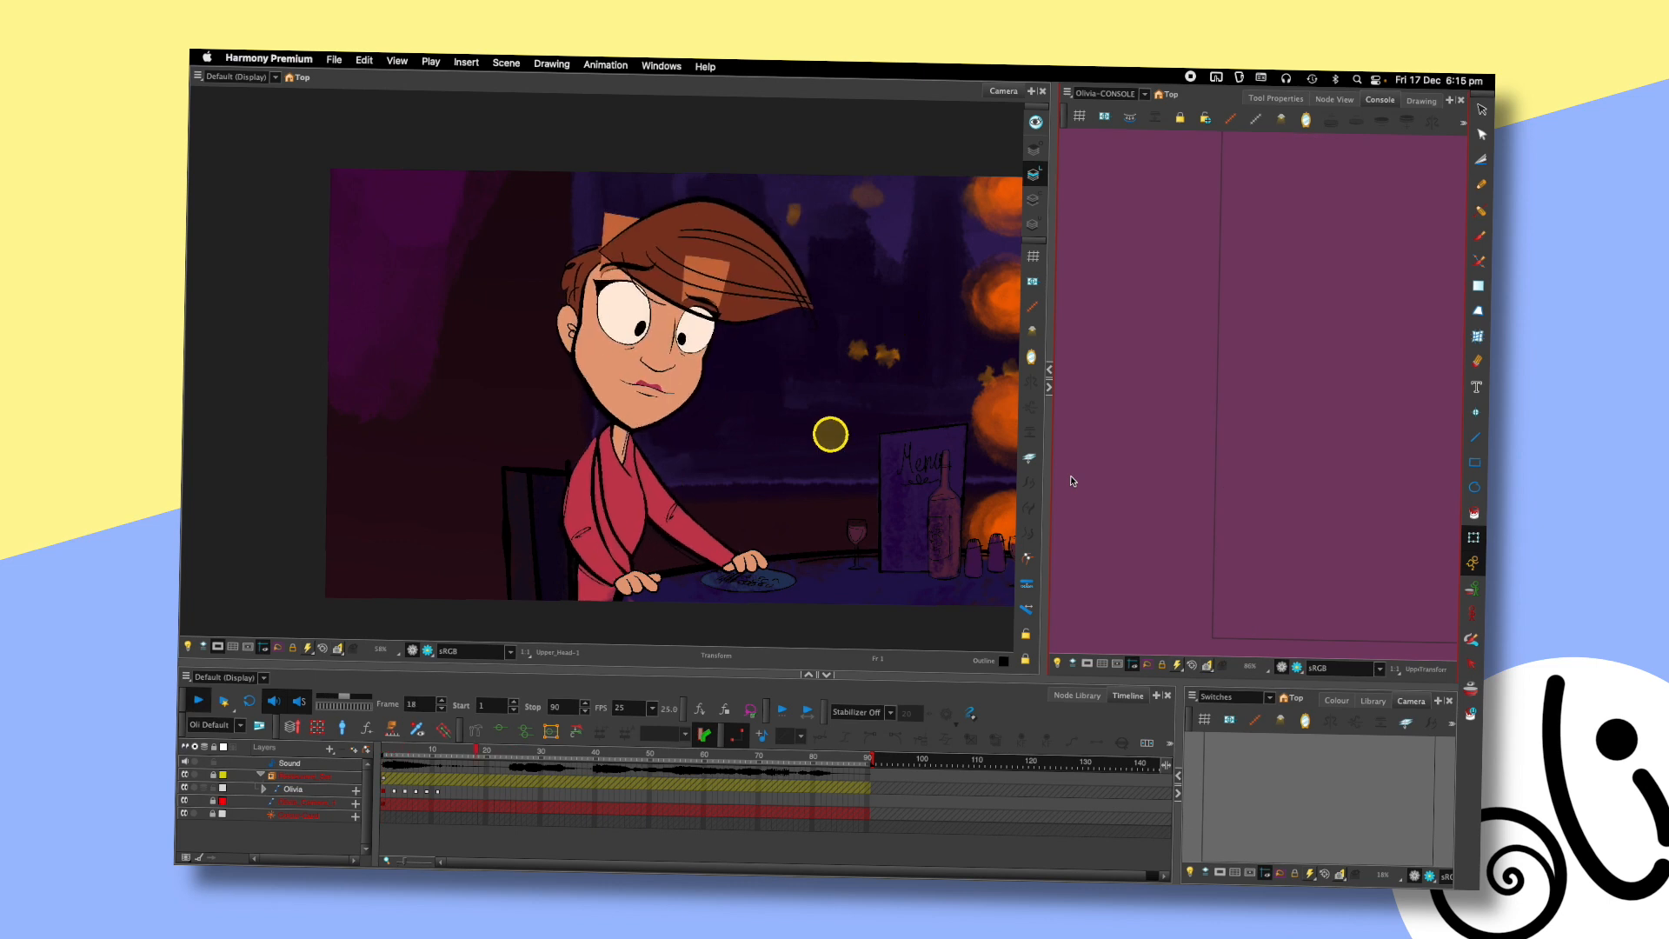
pyautogui.press('Return')
pyautogui.hotkey('shift', ',')
pyautogui.press('Return')
pyautogui.press('Return')
# - At frame 13, select the head and nudge the head-turn controller up by a tiny amount, checking against the earlier frames
pyautogui.click(445, 767)
pyautogui.click(628, 264)
pyautogui.scroll(2, 776, 356)
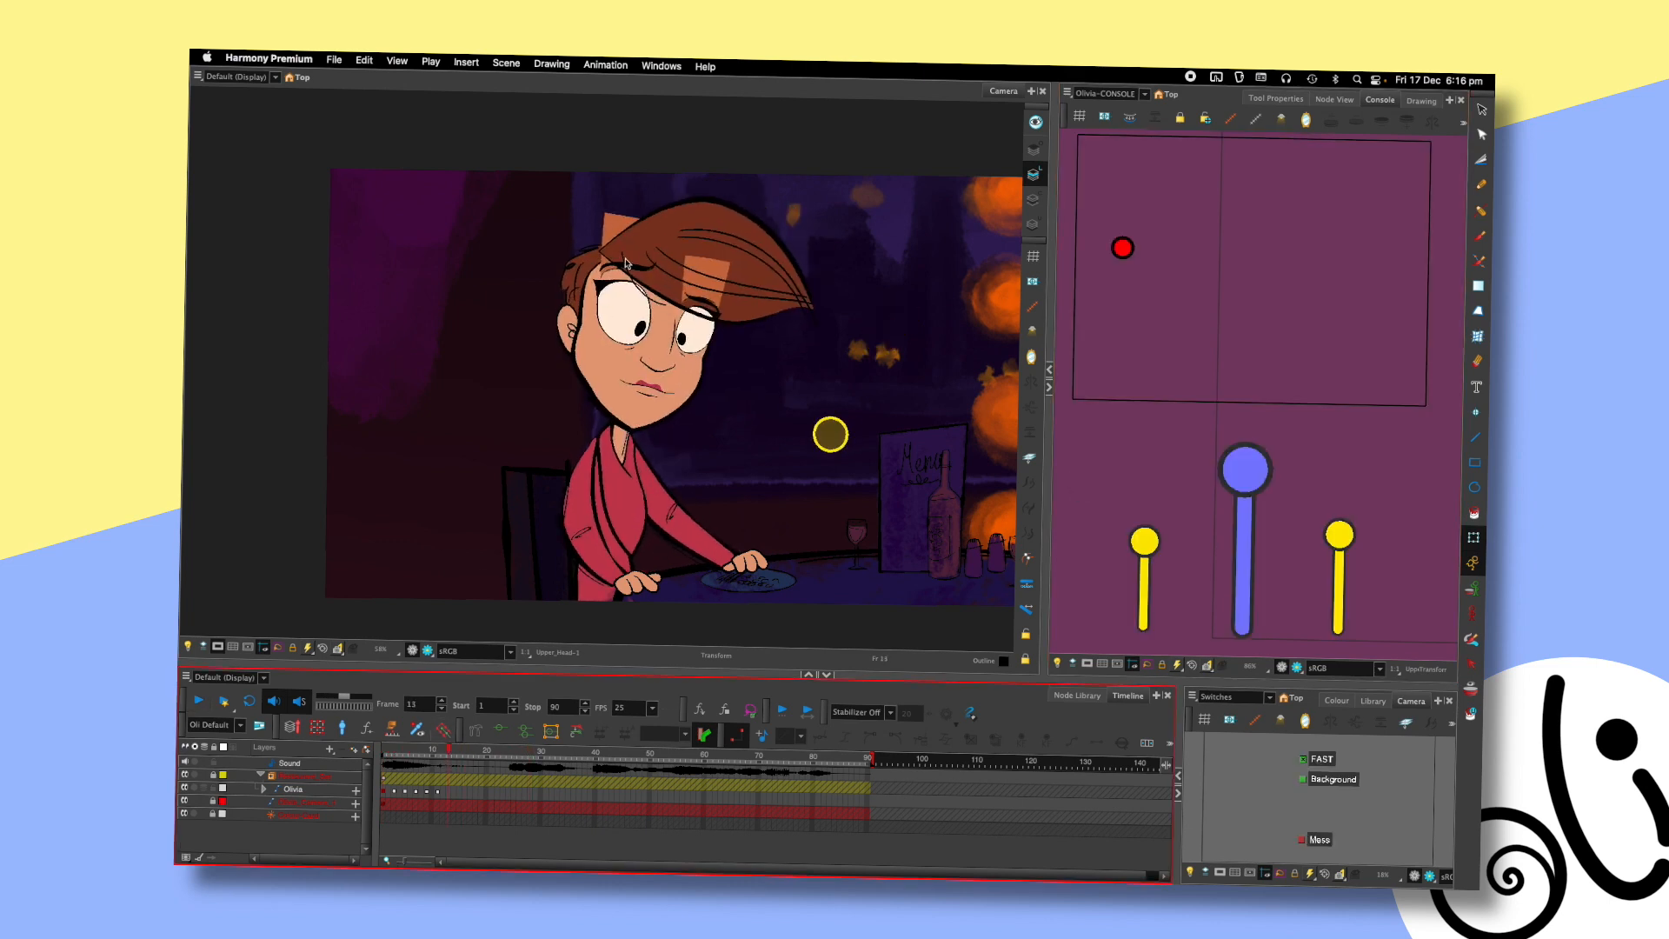
pyautogui.moveTo(776, 357); pyautogui.dragTo(841, 388)
pyautogui.press(',')
pyautogui.press(',')
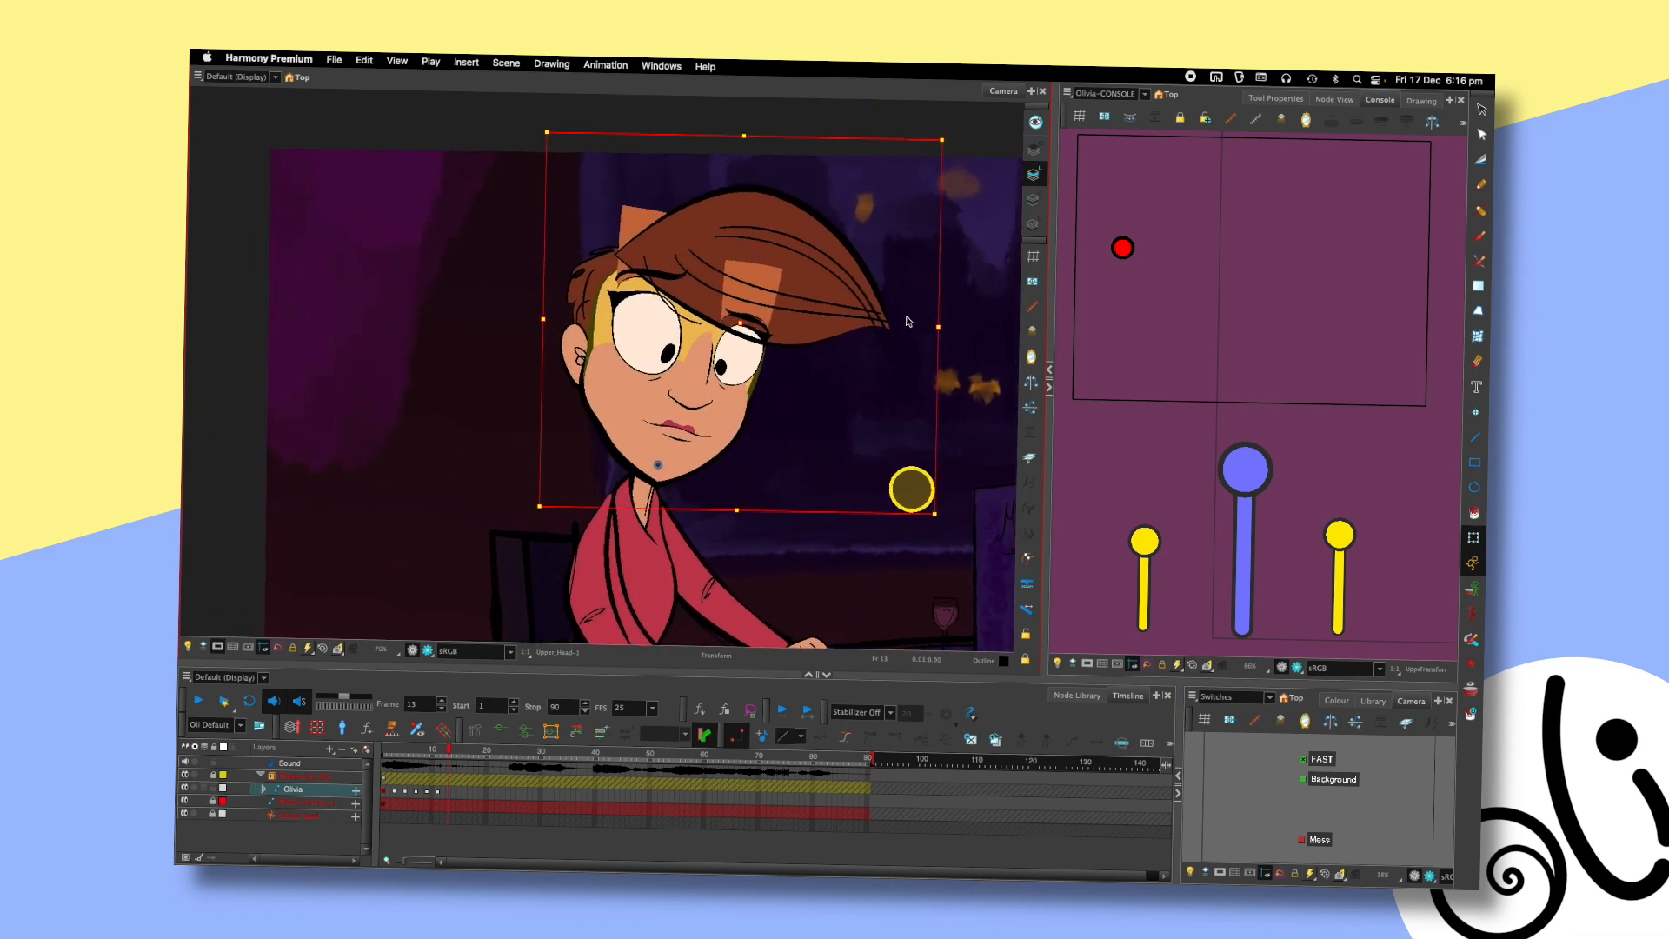
pyautogui.press(',')
pyautogui.press('.')
pyautogui.press('.')
pyautogui.press('.')
pyautogui.click(1123, 249)
pyautogui.click(1104, 444)
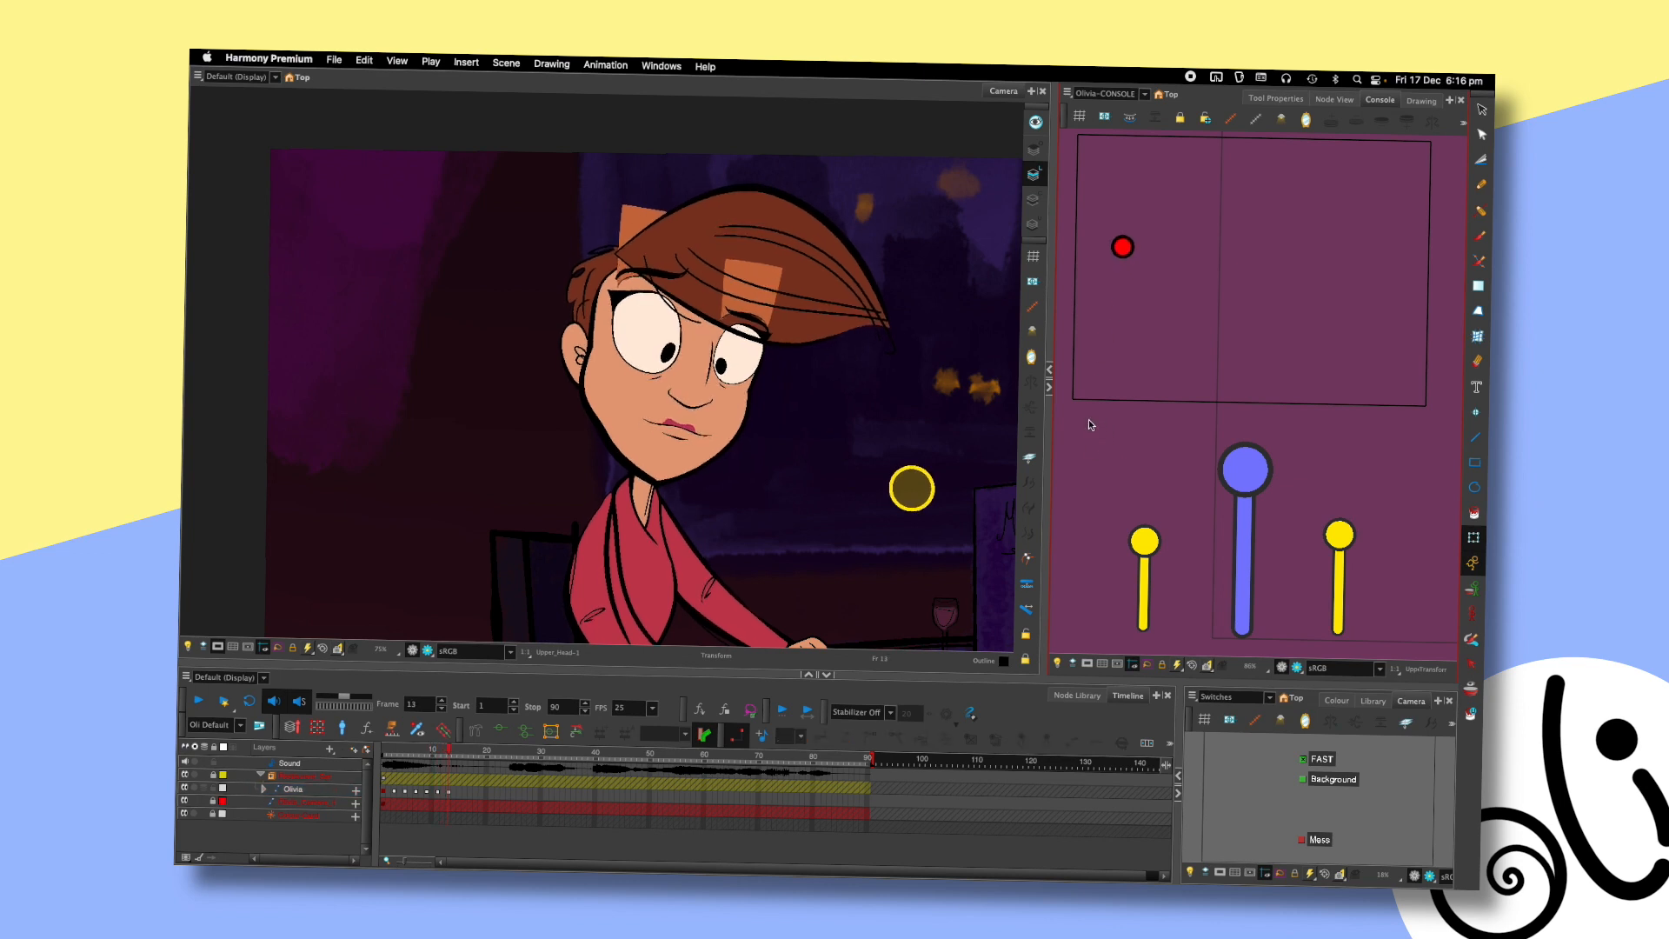
# - Examine the selected head's pose at frame 13 against frame 11, both up close and within the full shot
pyautogui.click(656, 441)
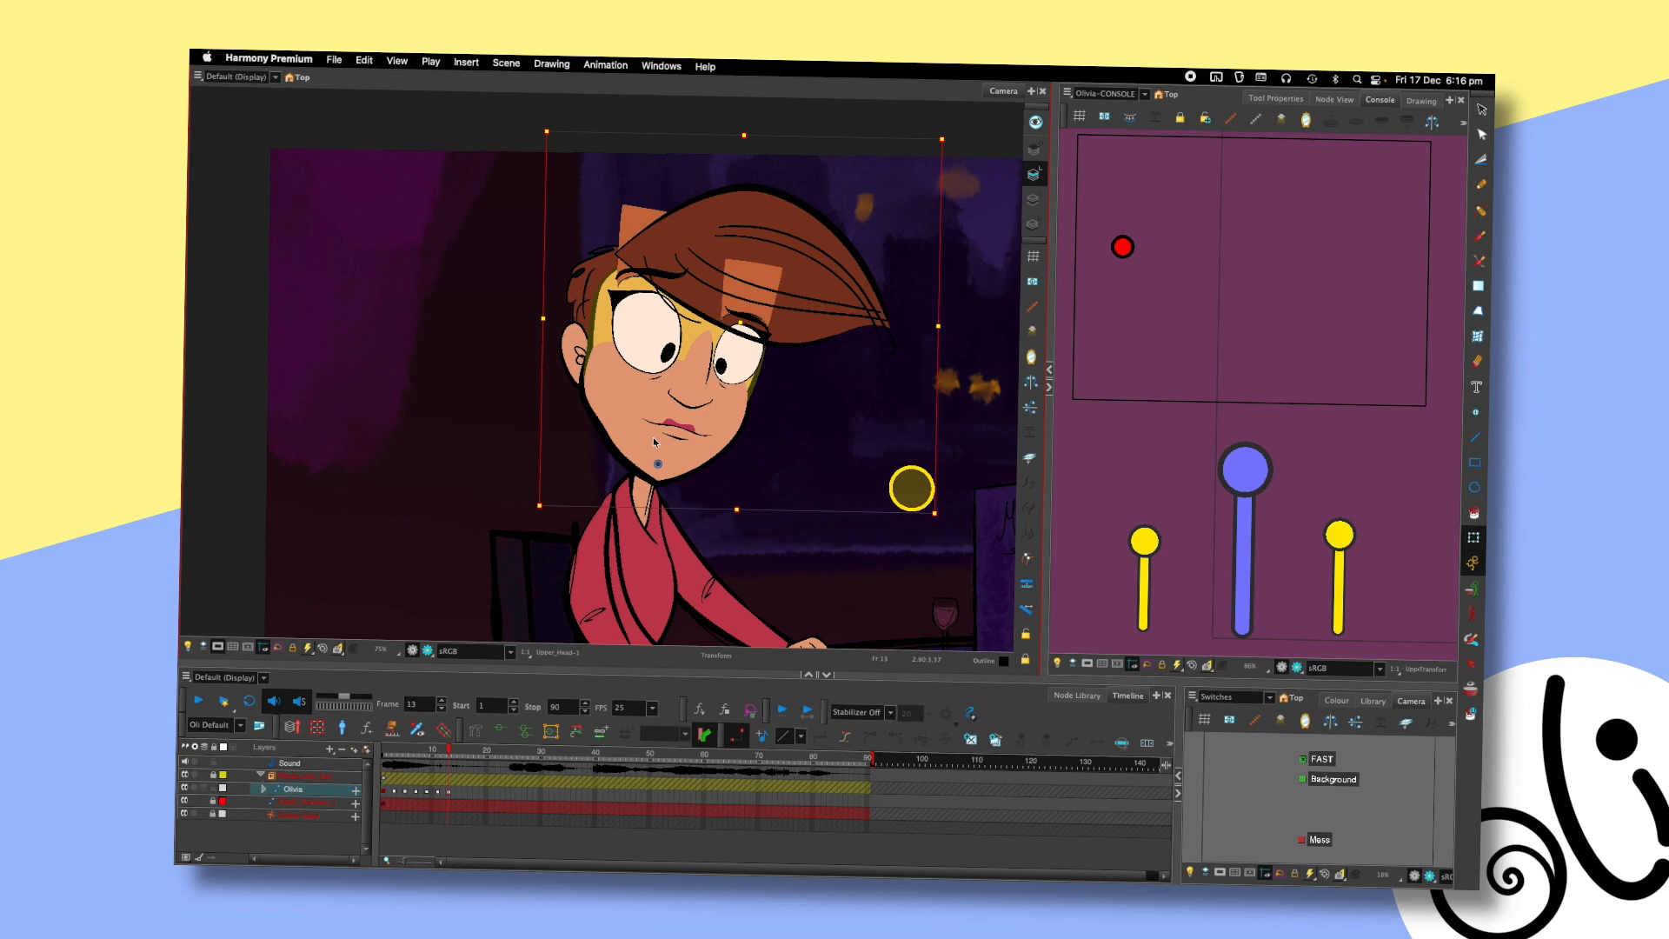
pyautogui.press('.')
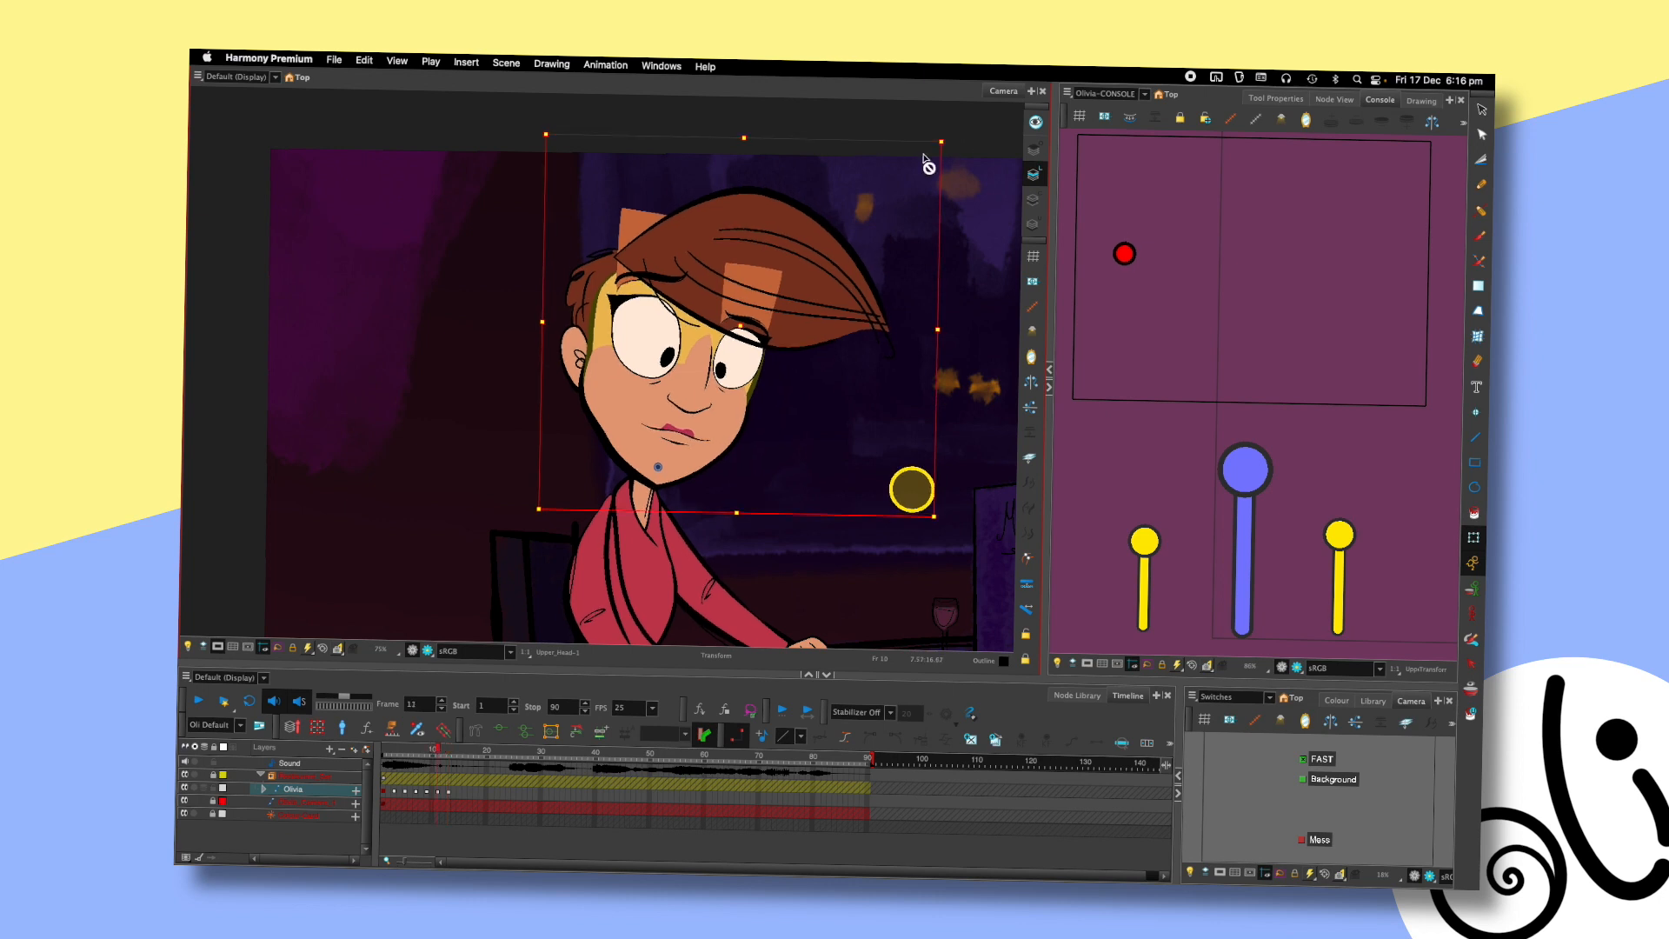
pyautogui.scroll(-2, 756, 357)
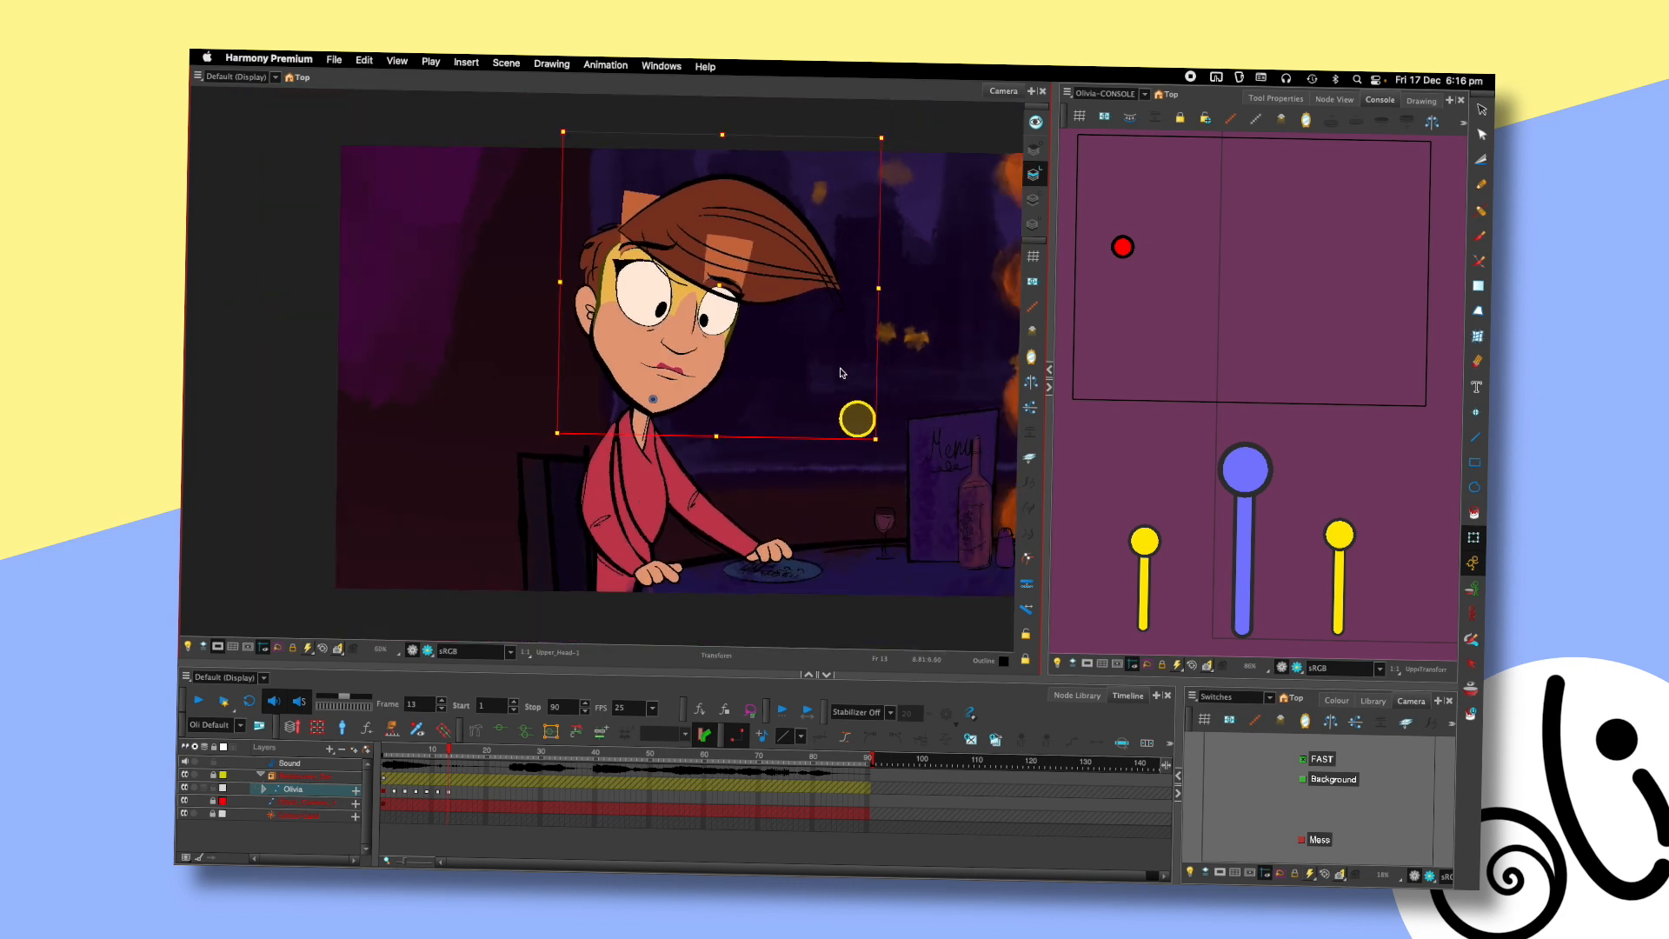
pyautogui.scroll(1, 841, 373)
pyautogui.hscroll(2, 841, 373)
pyautogui.scroll(-1, 793, 424)
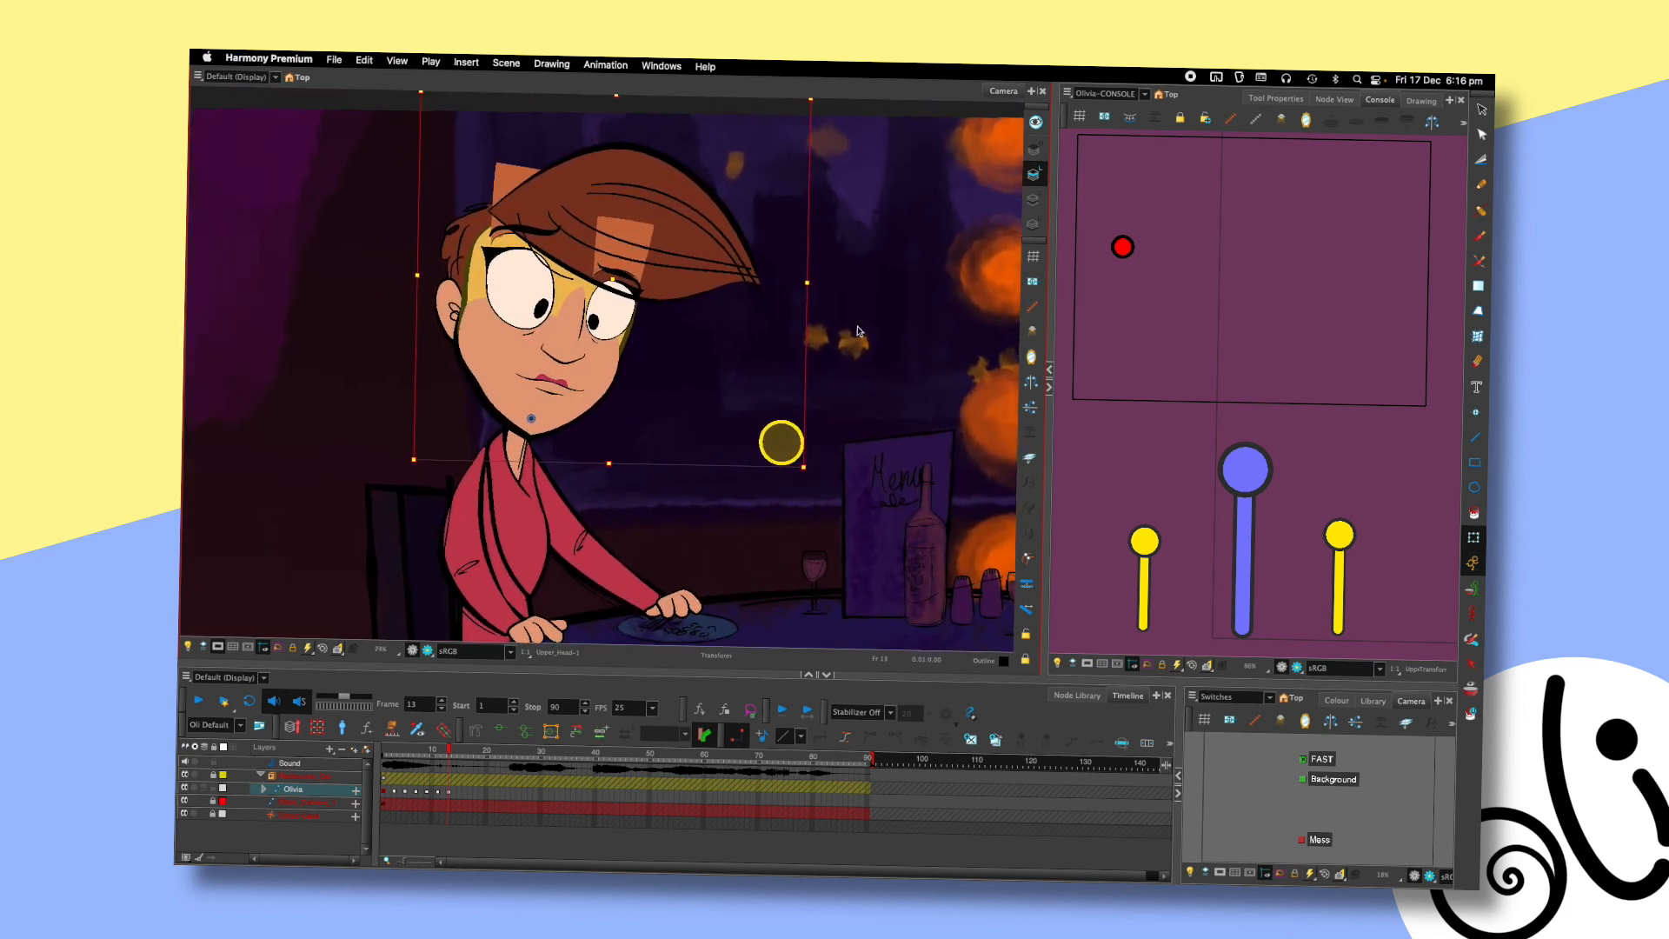
pyautogui.scroll(-3, 857, 330)
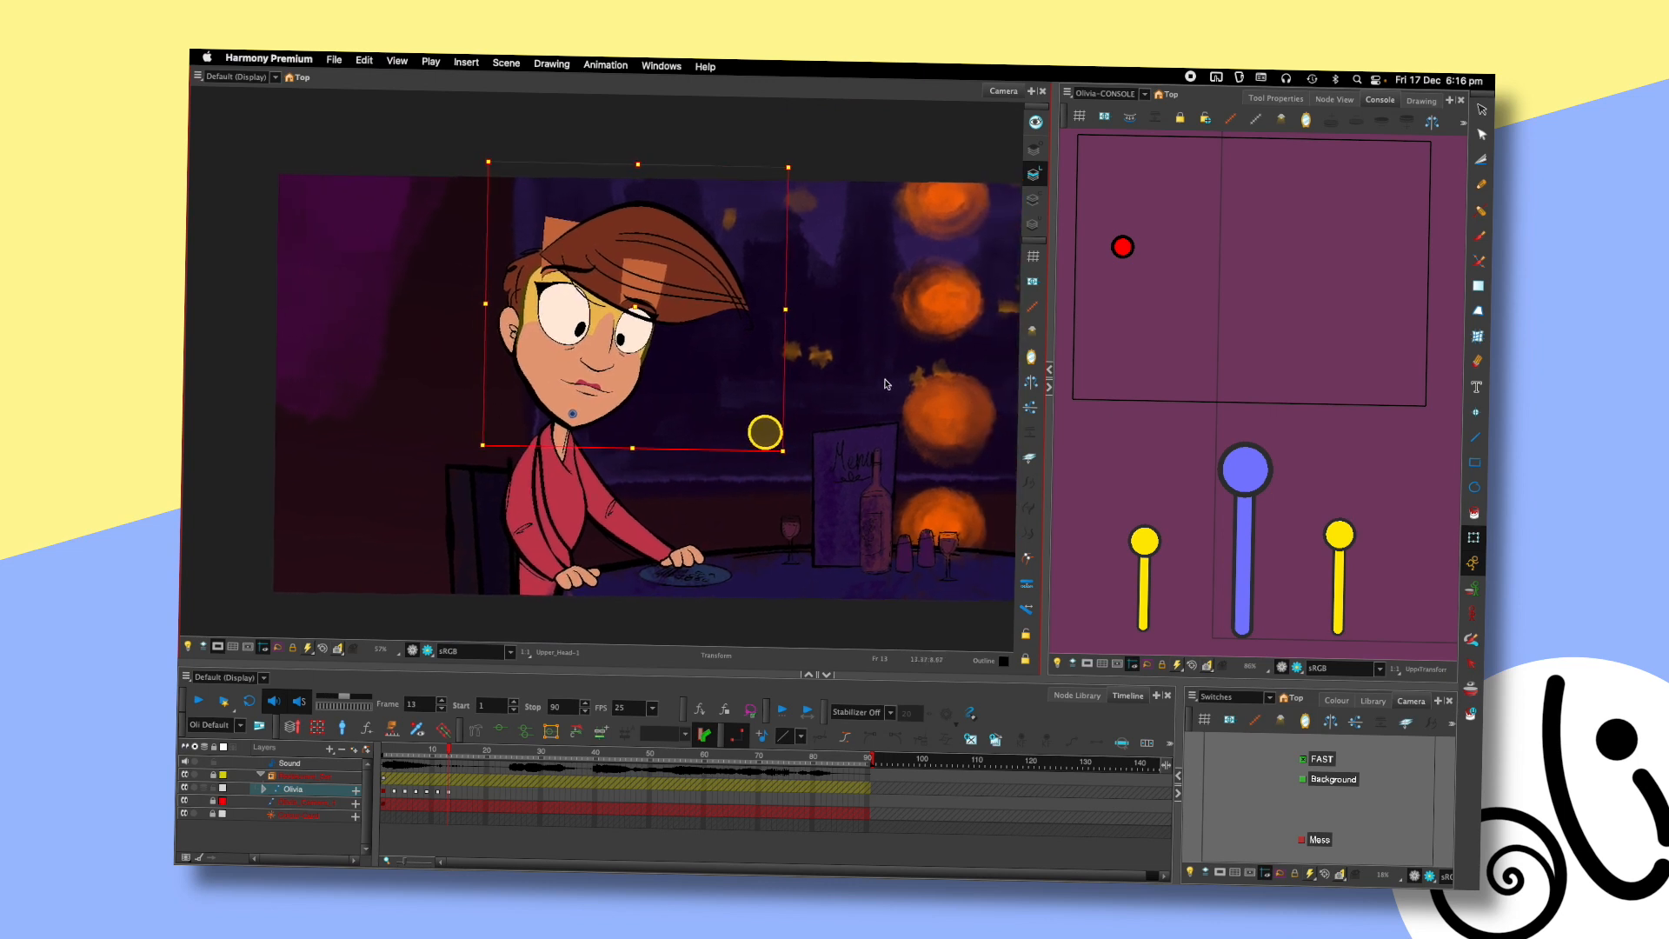
pyautogui.moveTo(886, 385); pyautogui.dragTo(859, 335)
pyautogui.scroll(1, 823, 430)
pyautogui.scroll(-2, 822, 431)
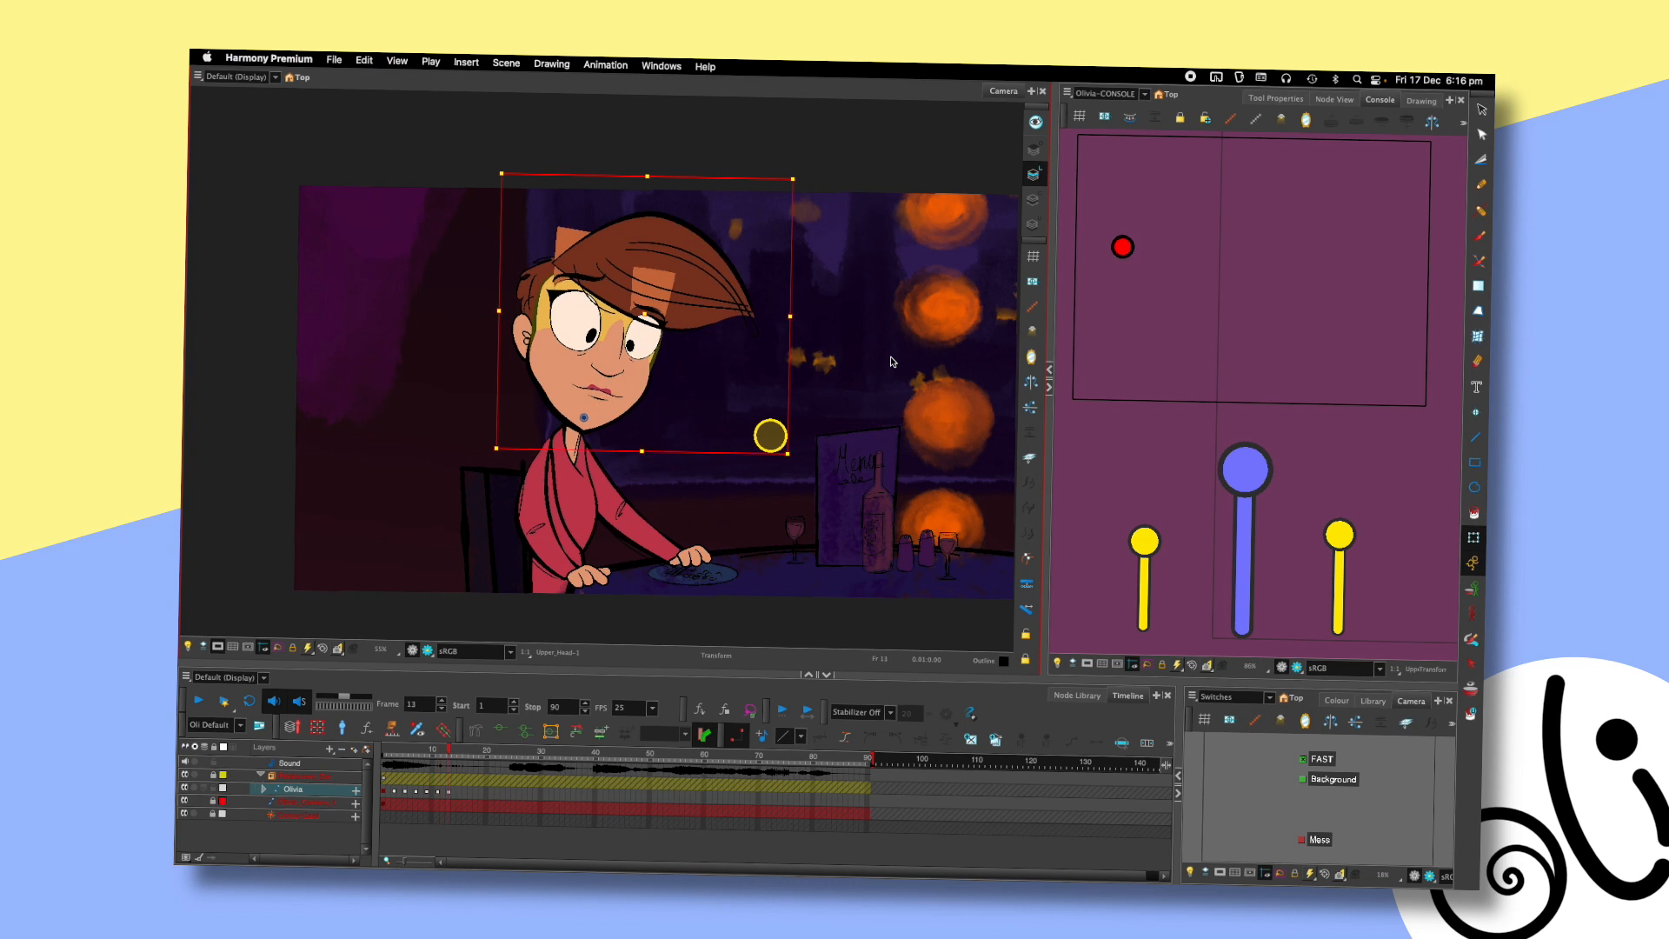
pyautogui.moveTo(689, 357); pyautogui.dragTo(759, 366)
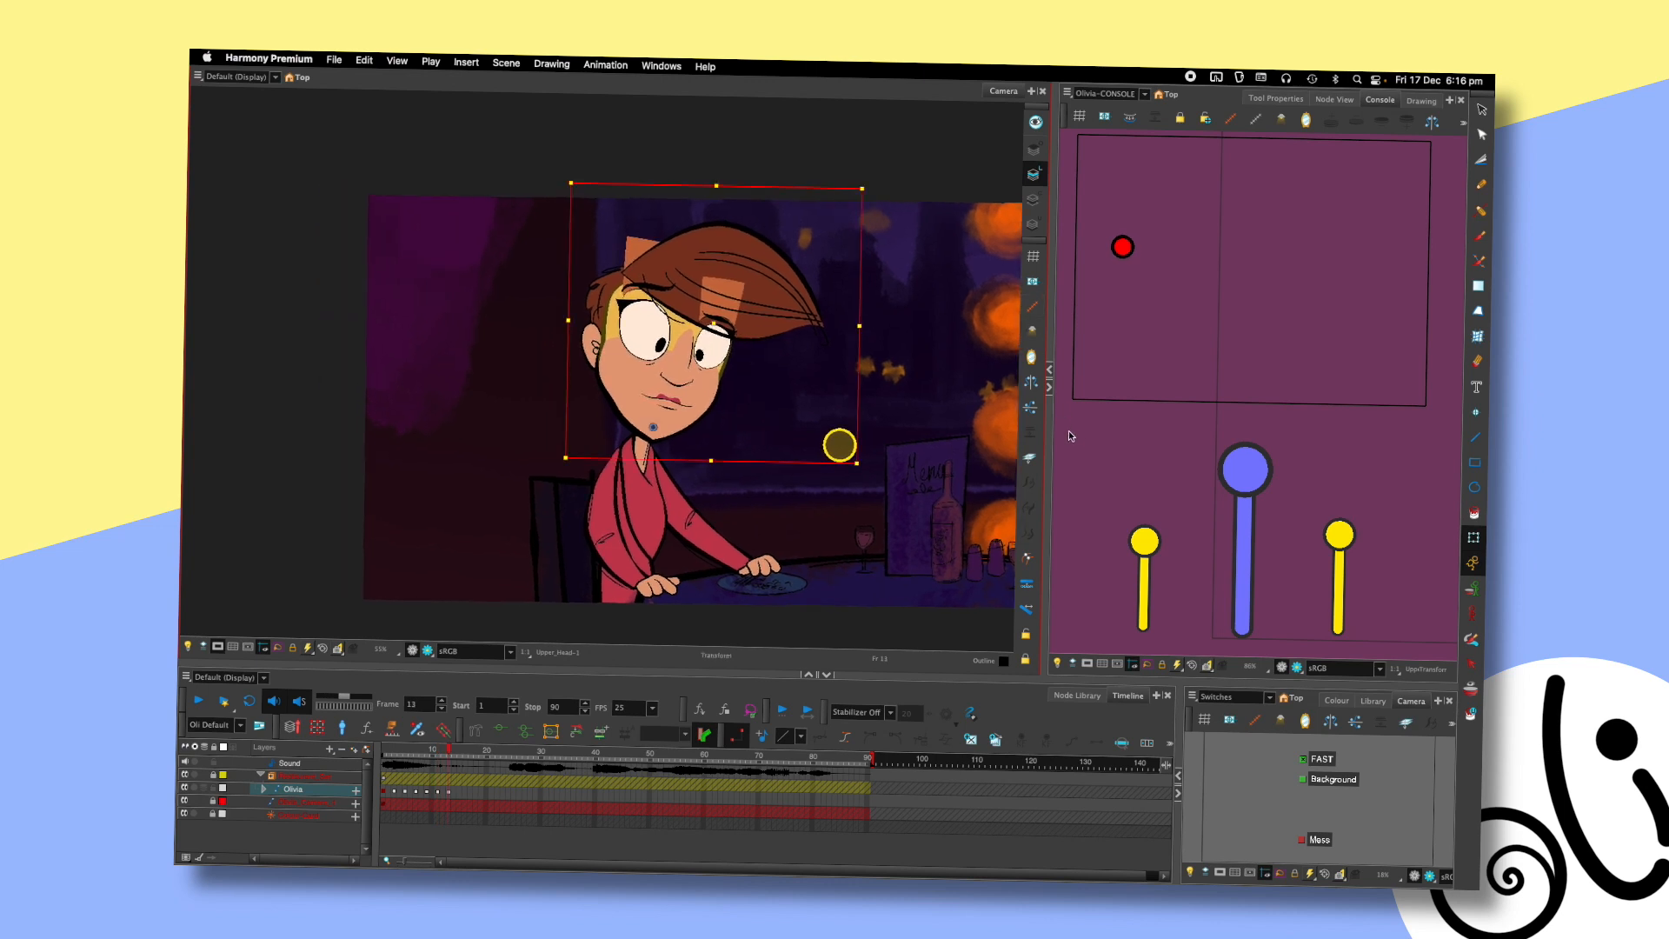
pyautogui.scroll(3, 808, 389)
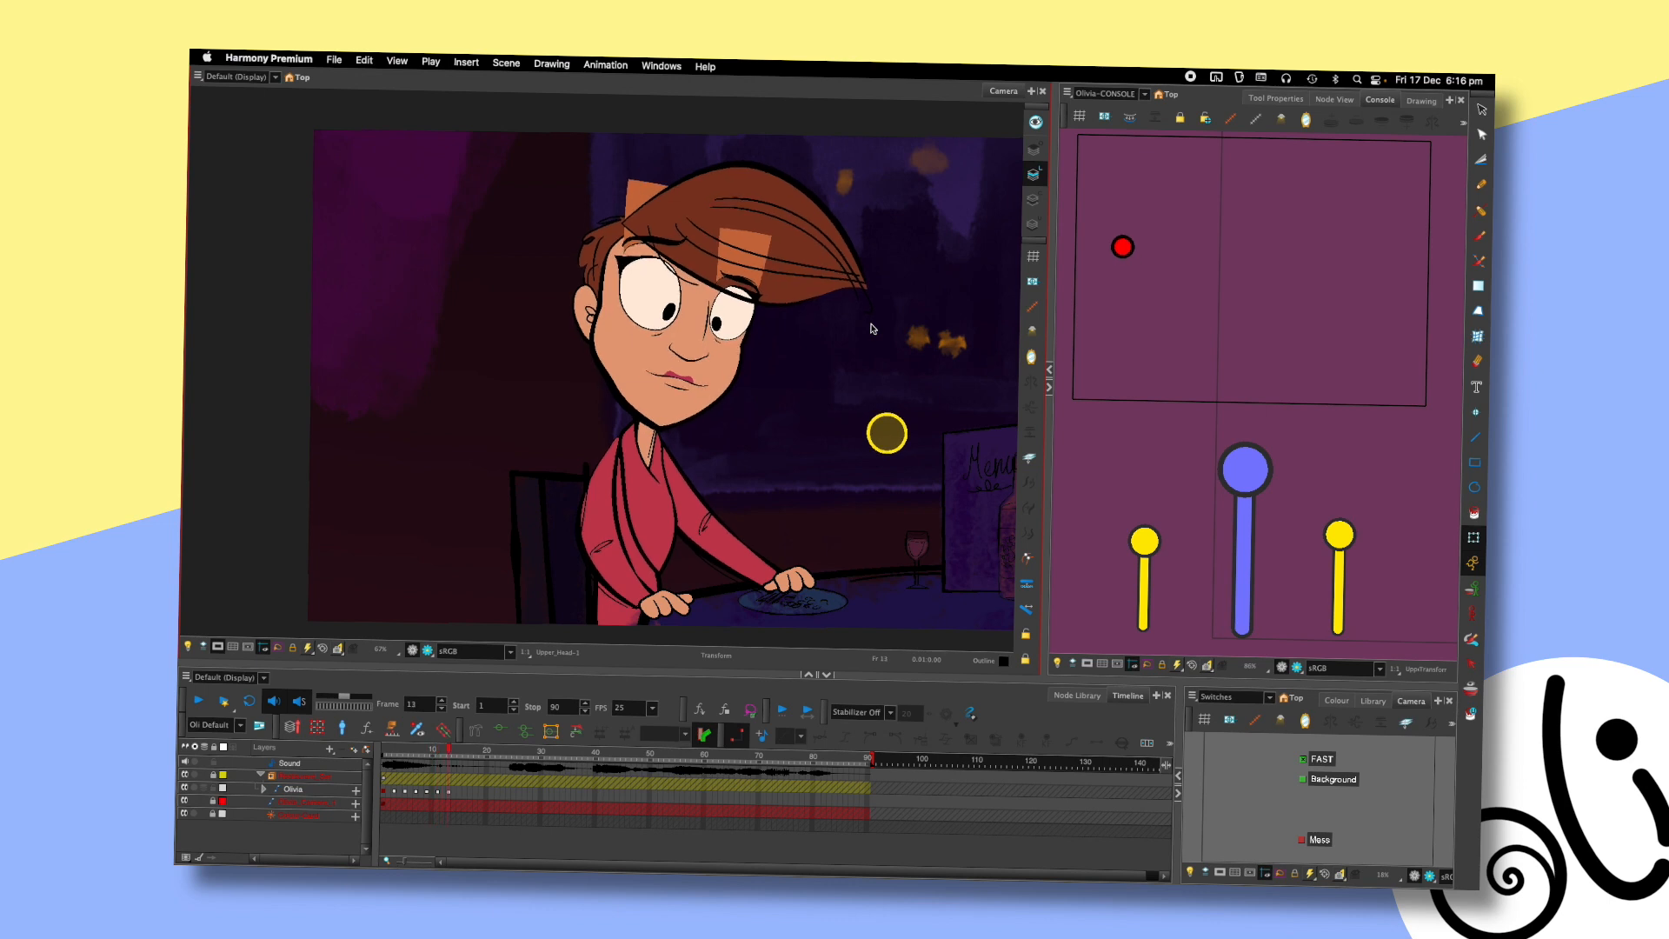
# - Compare the head at frame 13 with its neighbouring frames and save the scene
pyautogui.click(669, 258)
pyautogui.moveTo(887, 237); pyautogui.dragTo(820, 291)
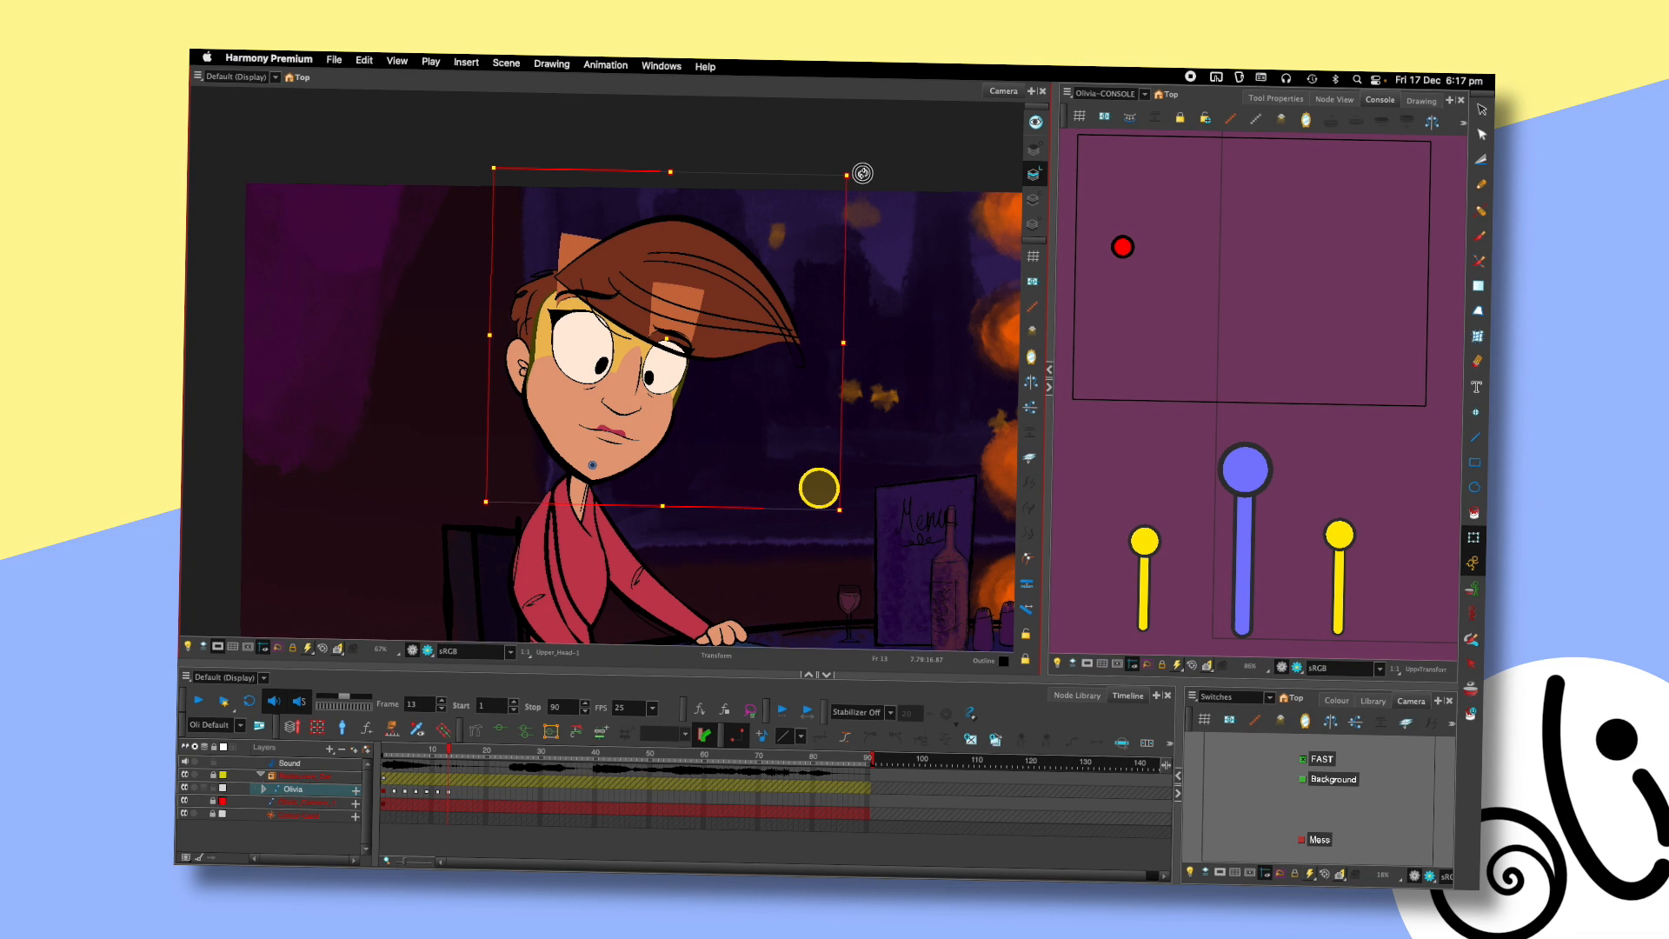
pyautogui.click(1068, 480)
pyautogui.press('.')
pyautogui.press('.')
pyautogui.press('.')
pyautogui.scroll(-5, 781, 478)
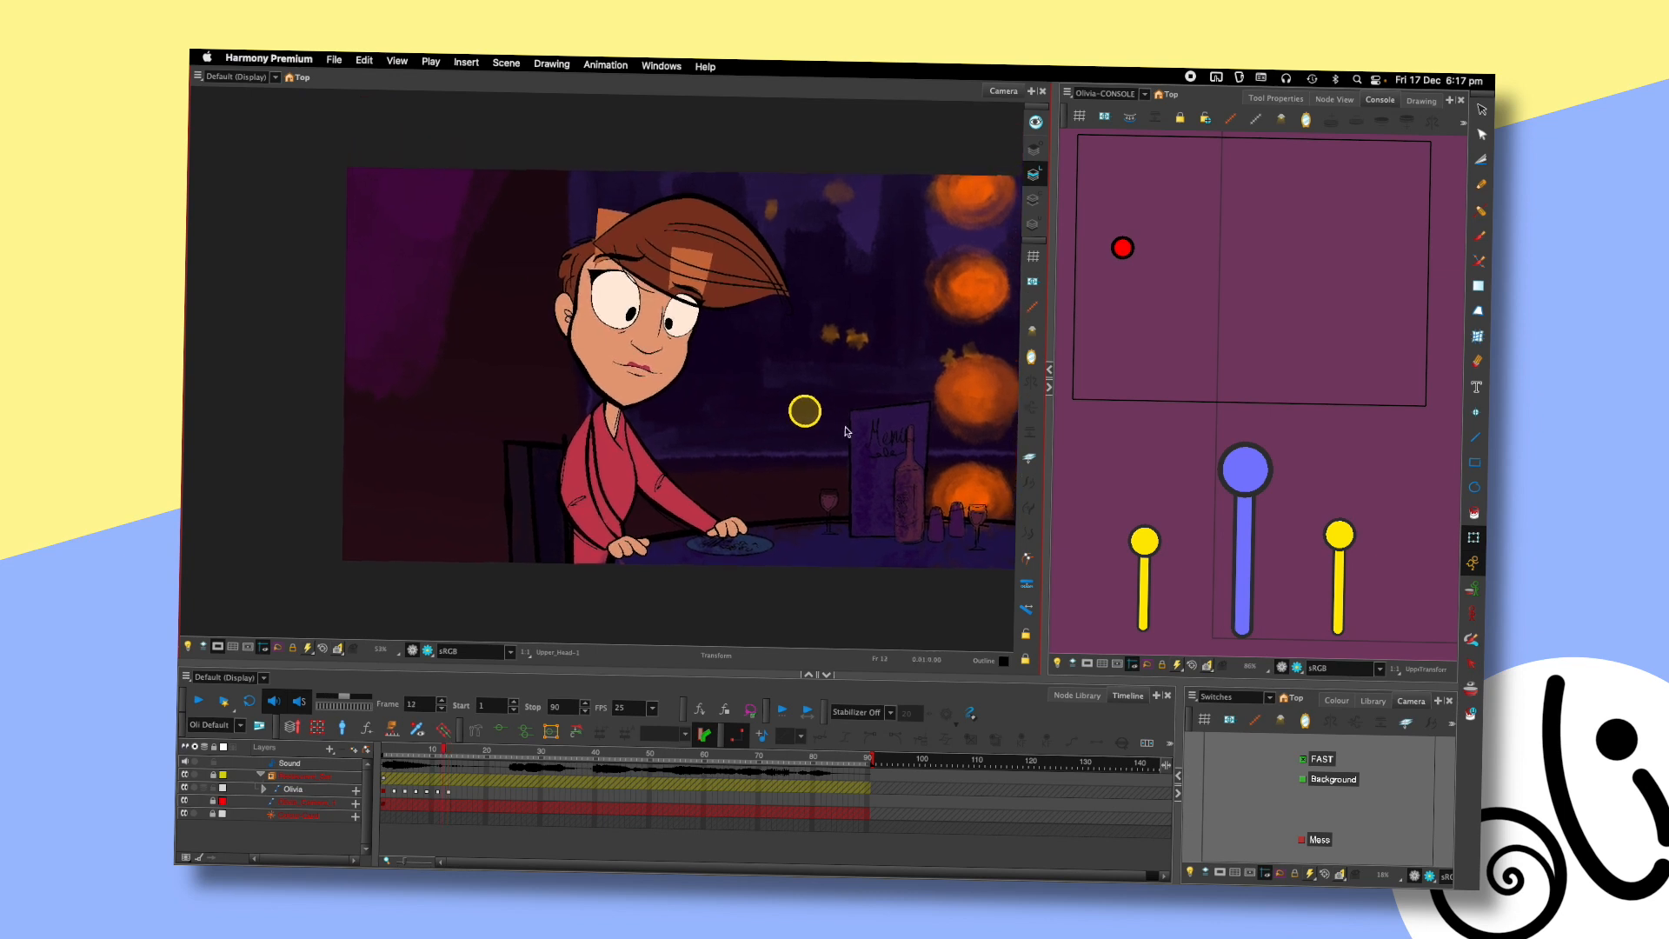
pyautogui.press('super+s')
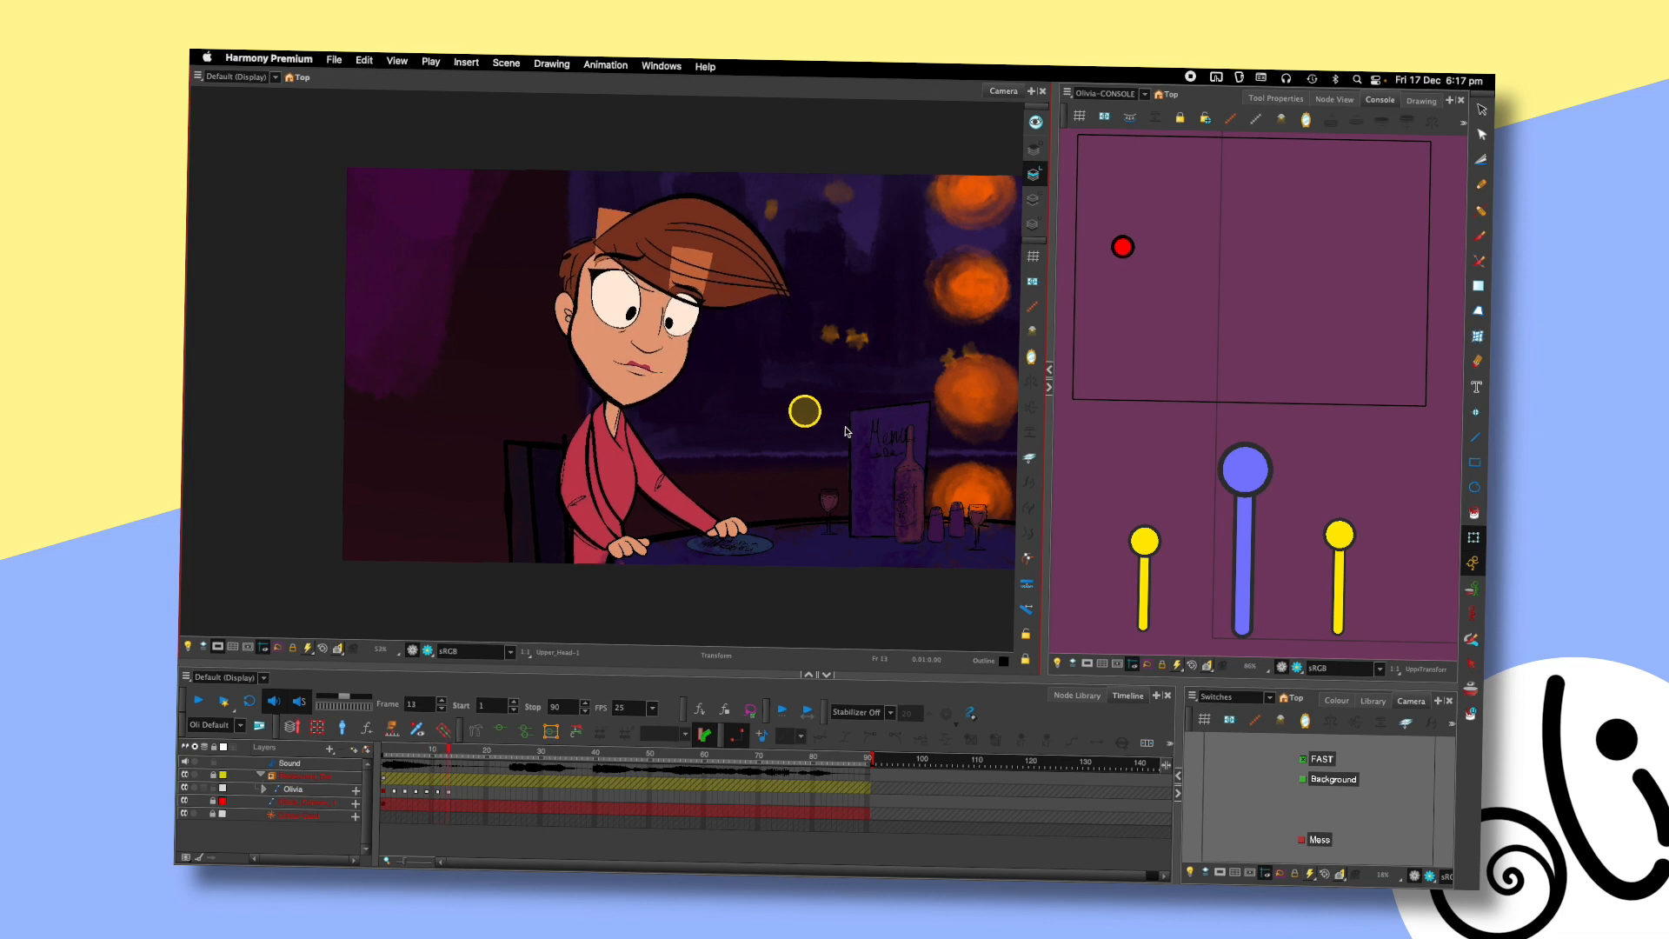
# - Play back the opening of the shot several times to judge how the head turn settles into its hold
pyautogui.scroll(3, 719, 366)
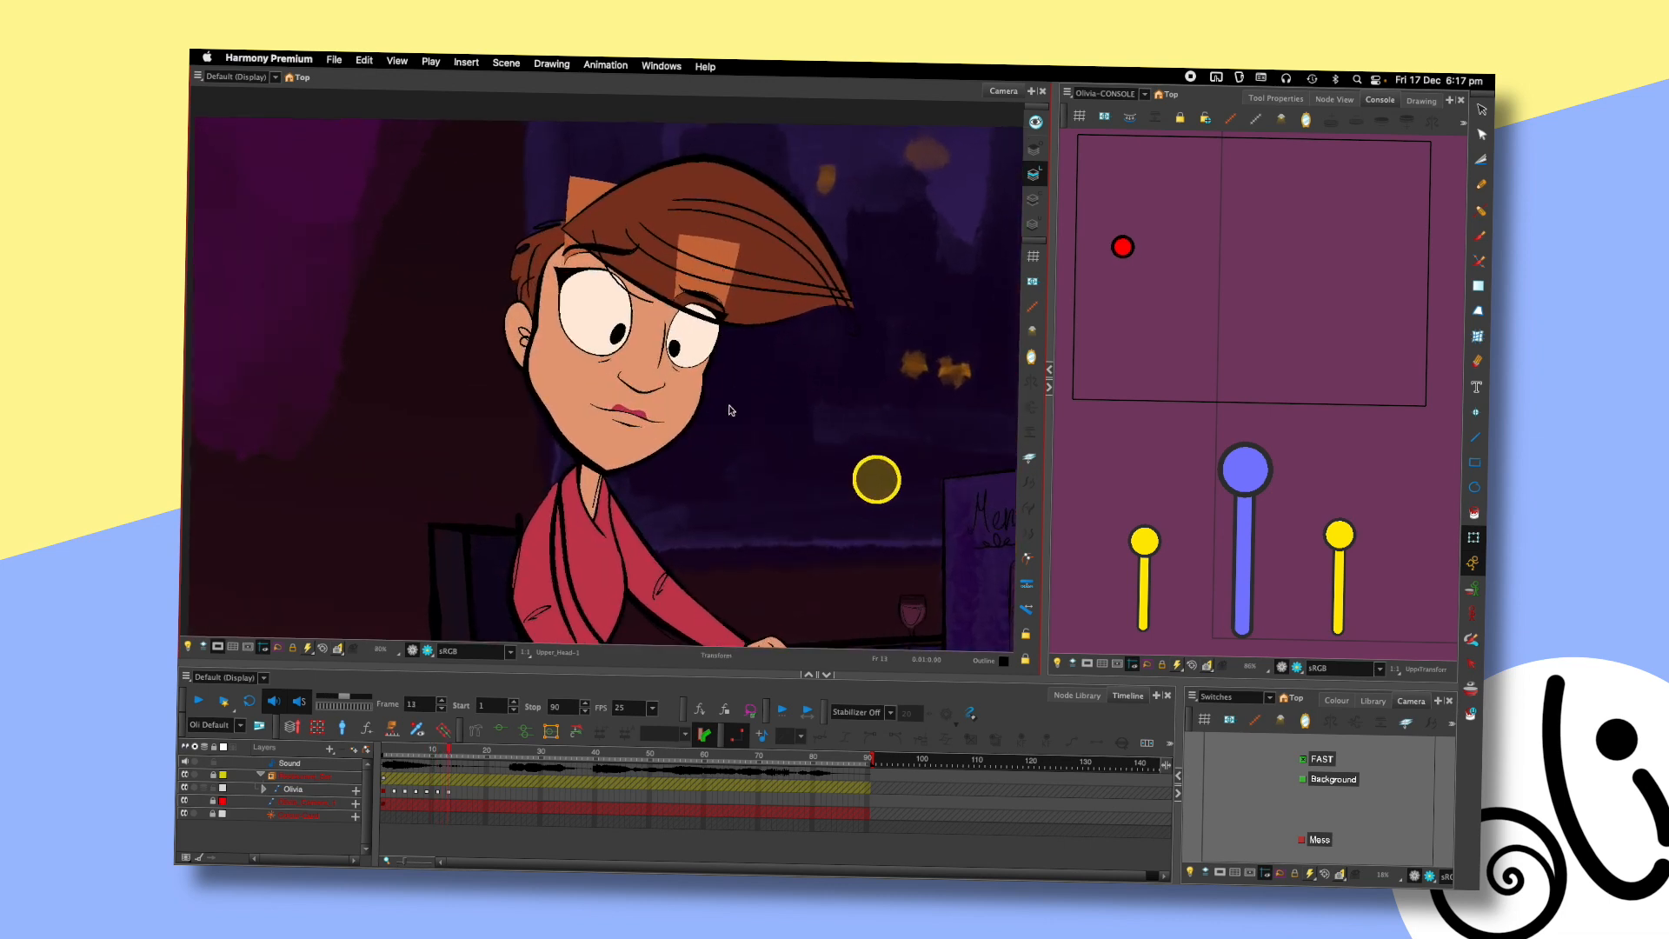
pyautogui.scroll(-1, 780, 385)
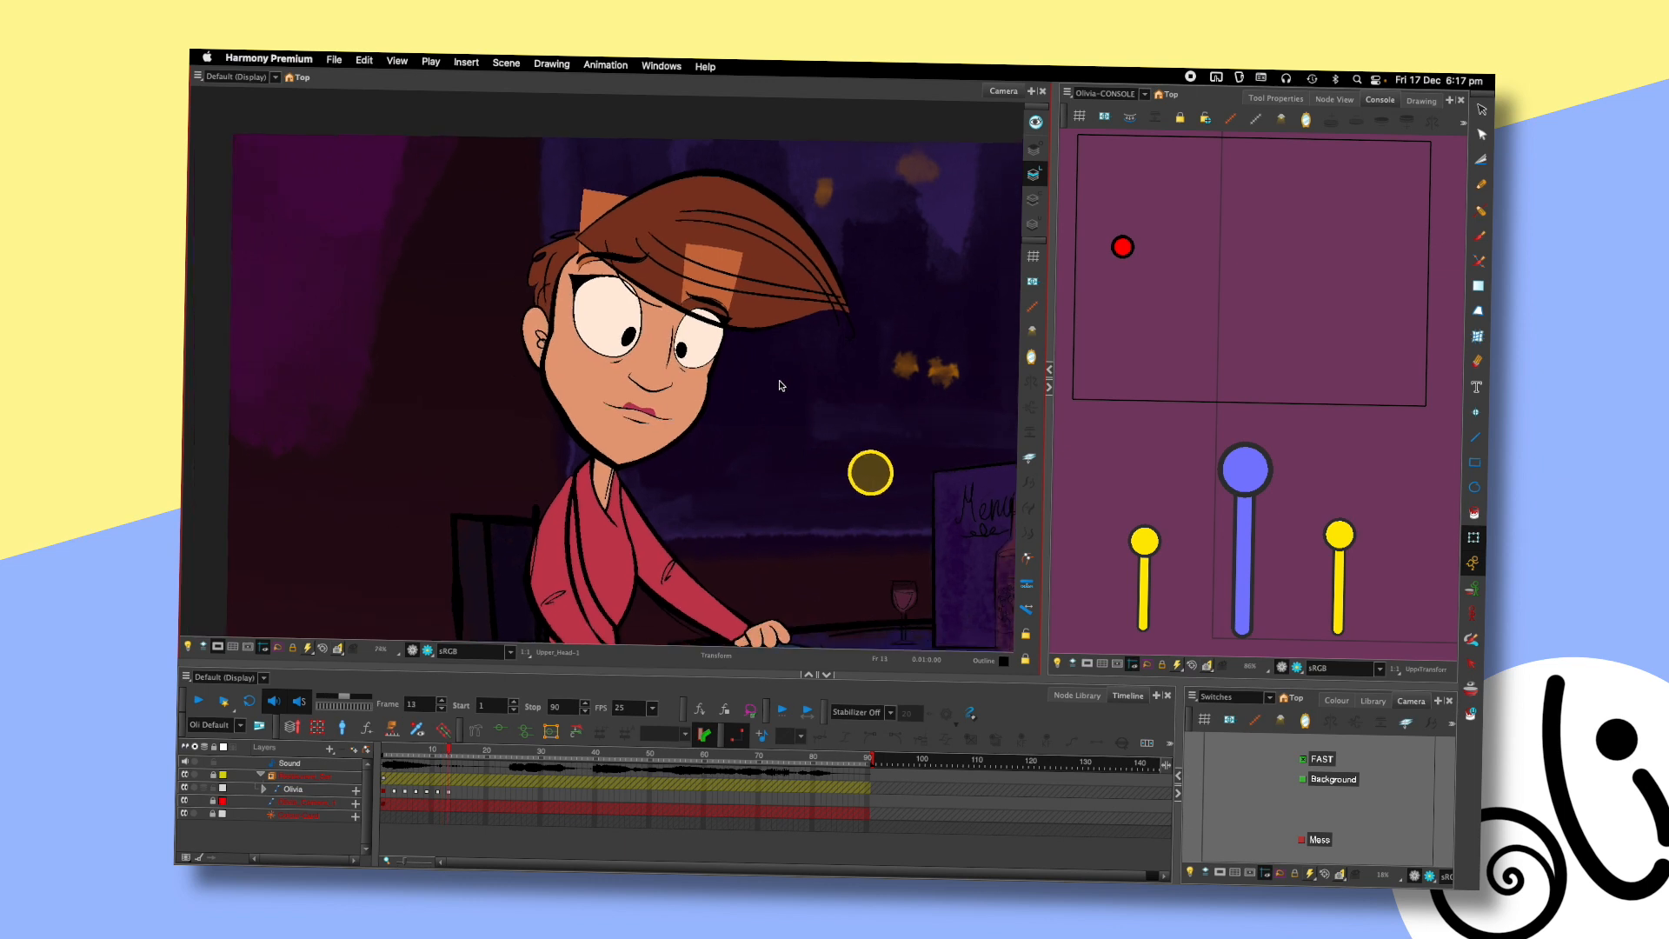
pyautogui.scroll(-1, 780, 385)
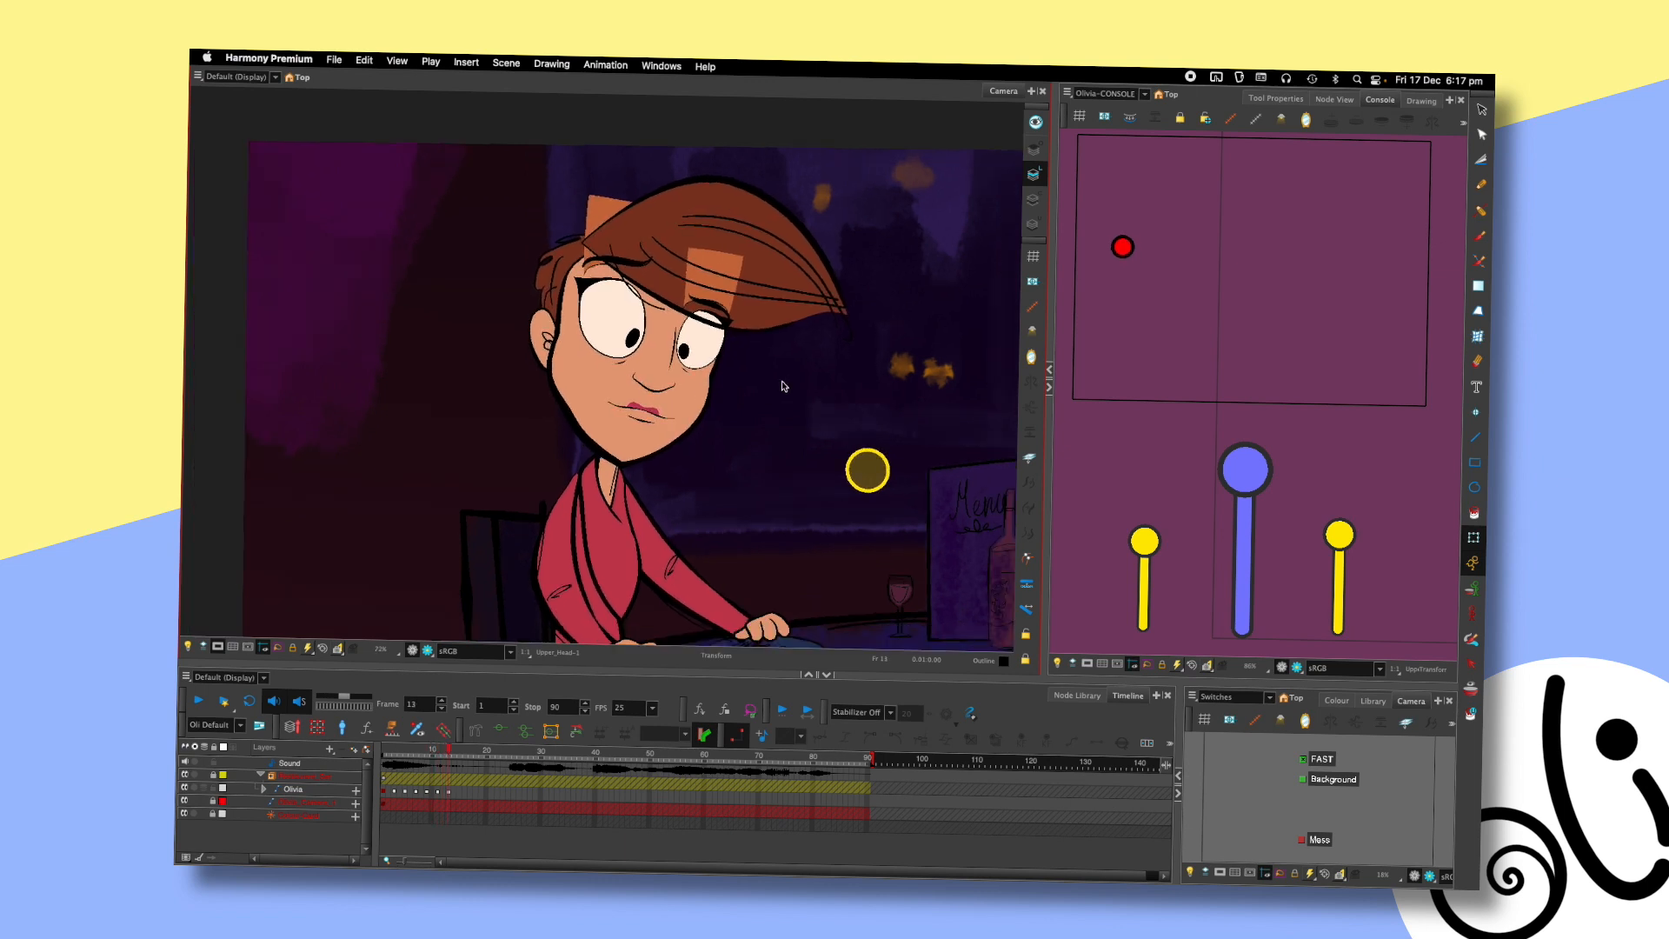
pyautogui.scroll(-2, 783, 386)
pyautogui.press(',')
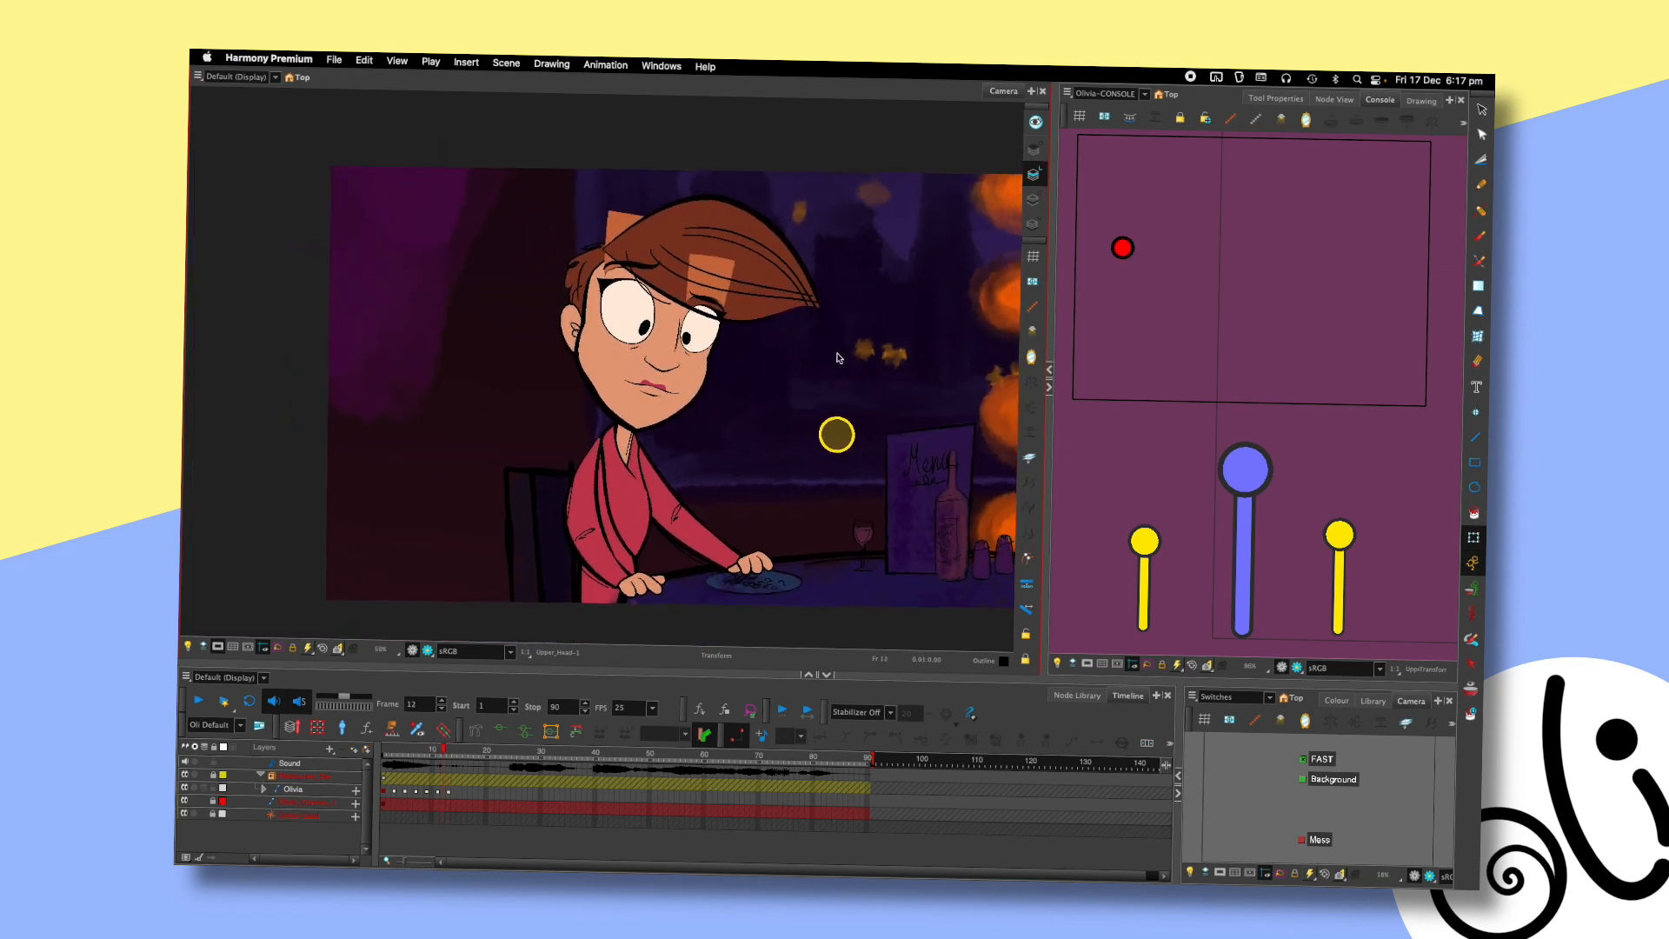
pyautogui.press('Return')
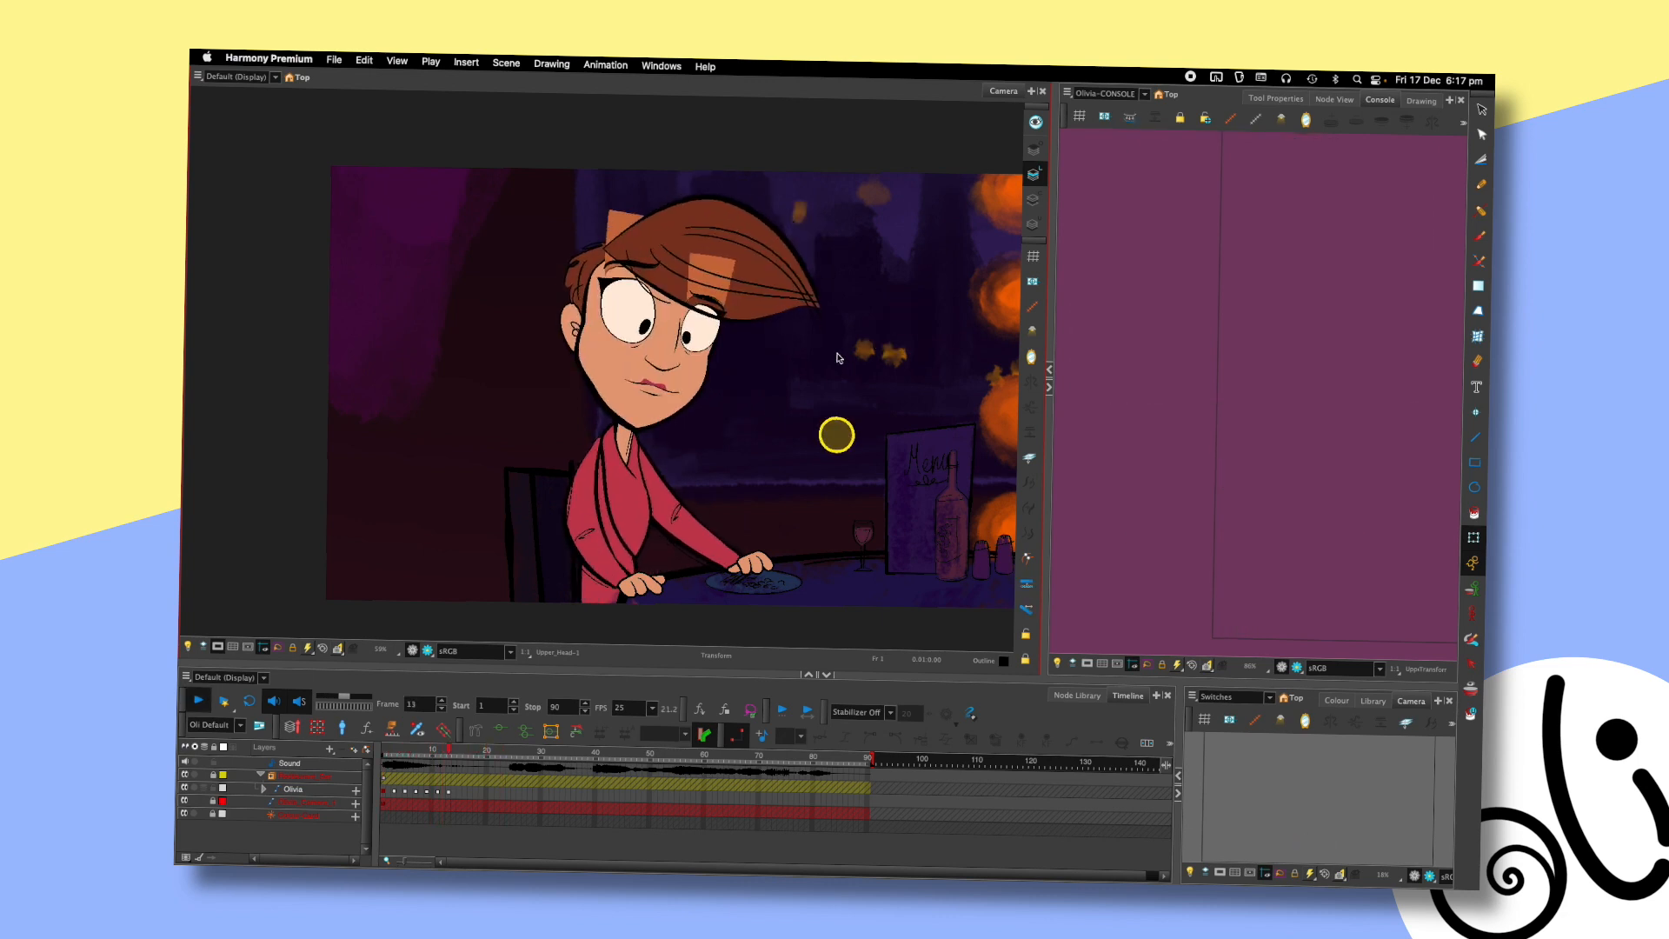
pyautogui.press('Return')
pyautogui.click(480, 752)
pyautogui.press('Return')
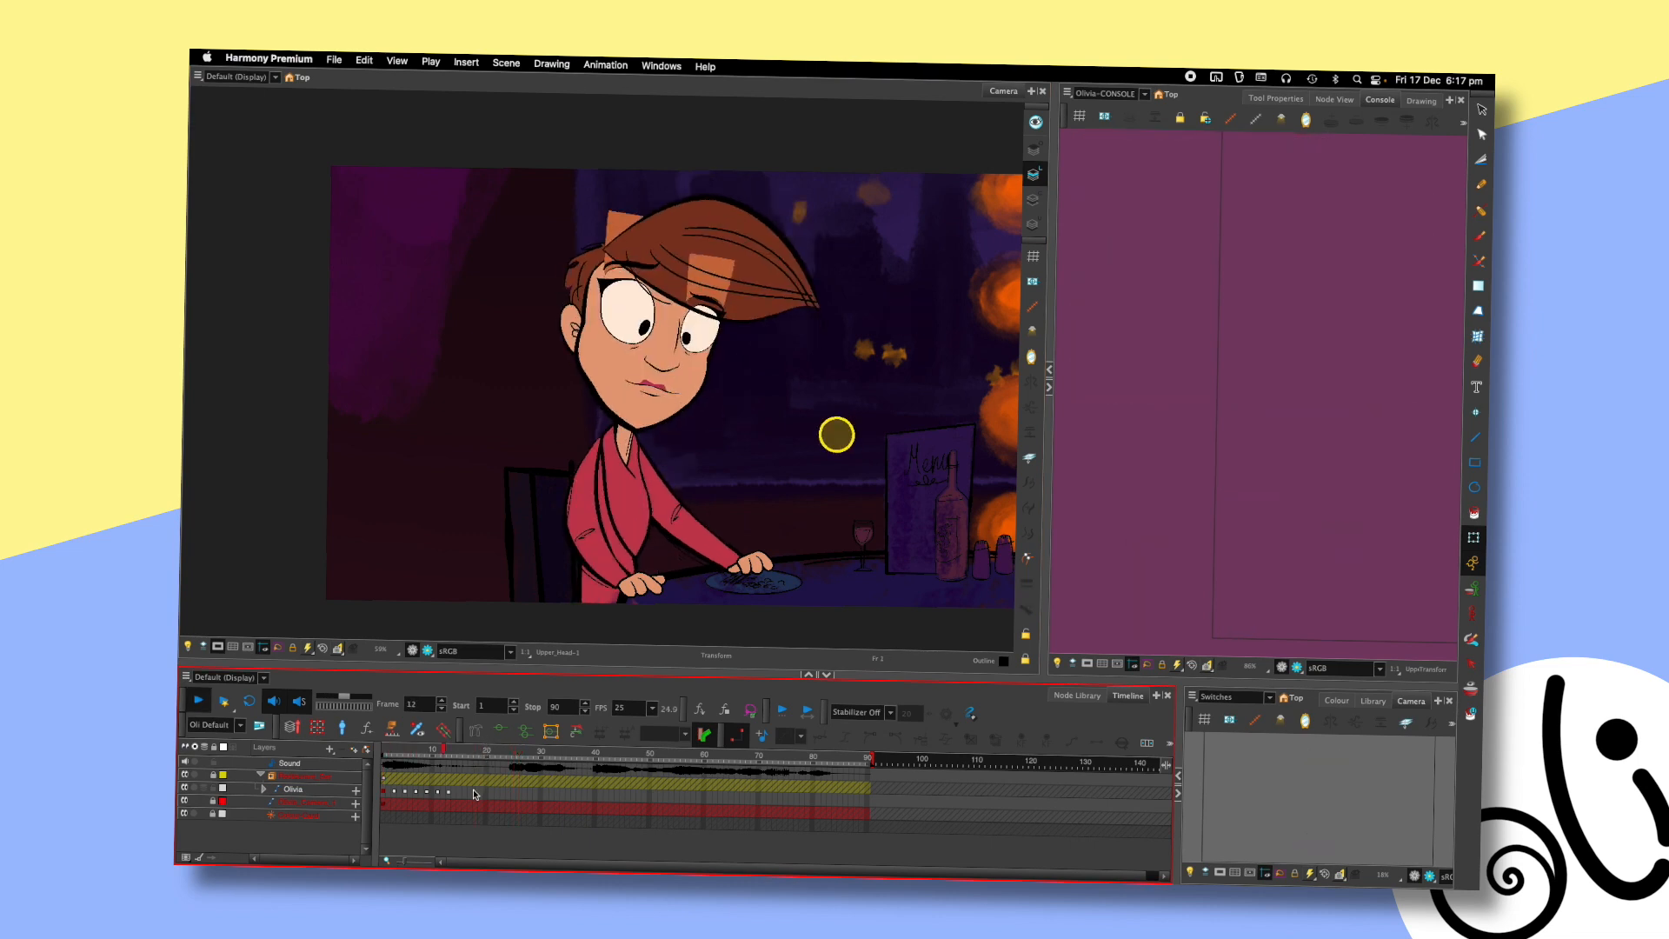
pyautogui.press('Return')
pyautogui.press('Return')
pyautogui.press('Return')
pyautogui.moveTo(486, 756); pyautogui.dragTo(504, 757)
pyautogui.press('Return')
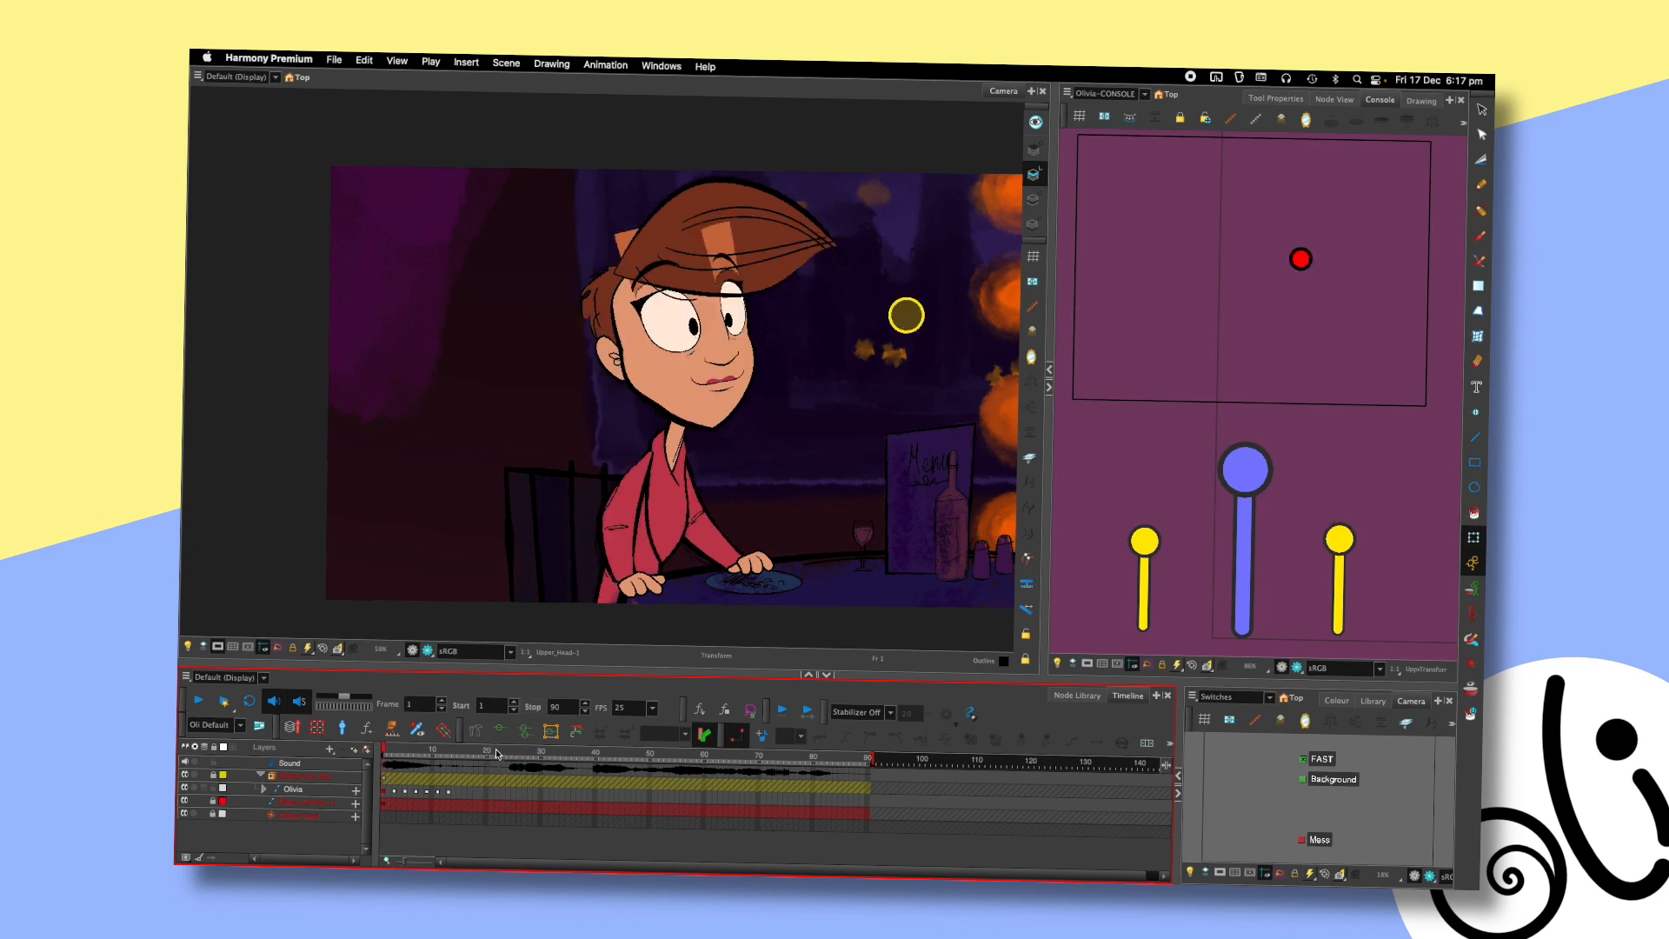
pyautogui.press('Return')
pyautogui.hotkey('shift', ',')
pyautogui.press('Return')
pyautogui.press('Return')
# - At frame 22, after the hold, shift the head-turn controller slightly right and down
pyautogui.click(499, 754)
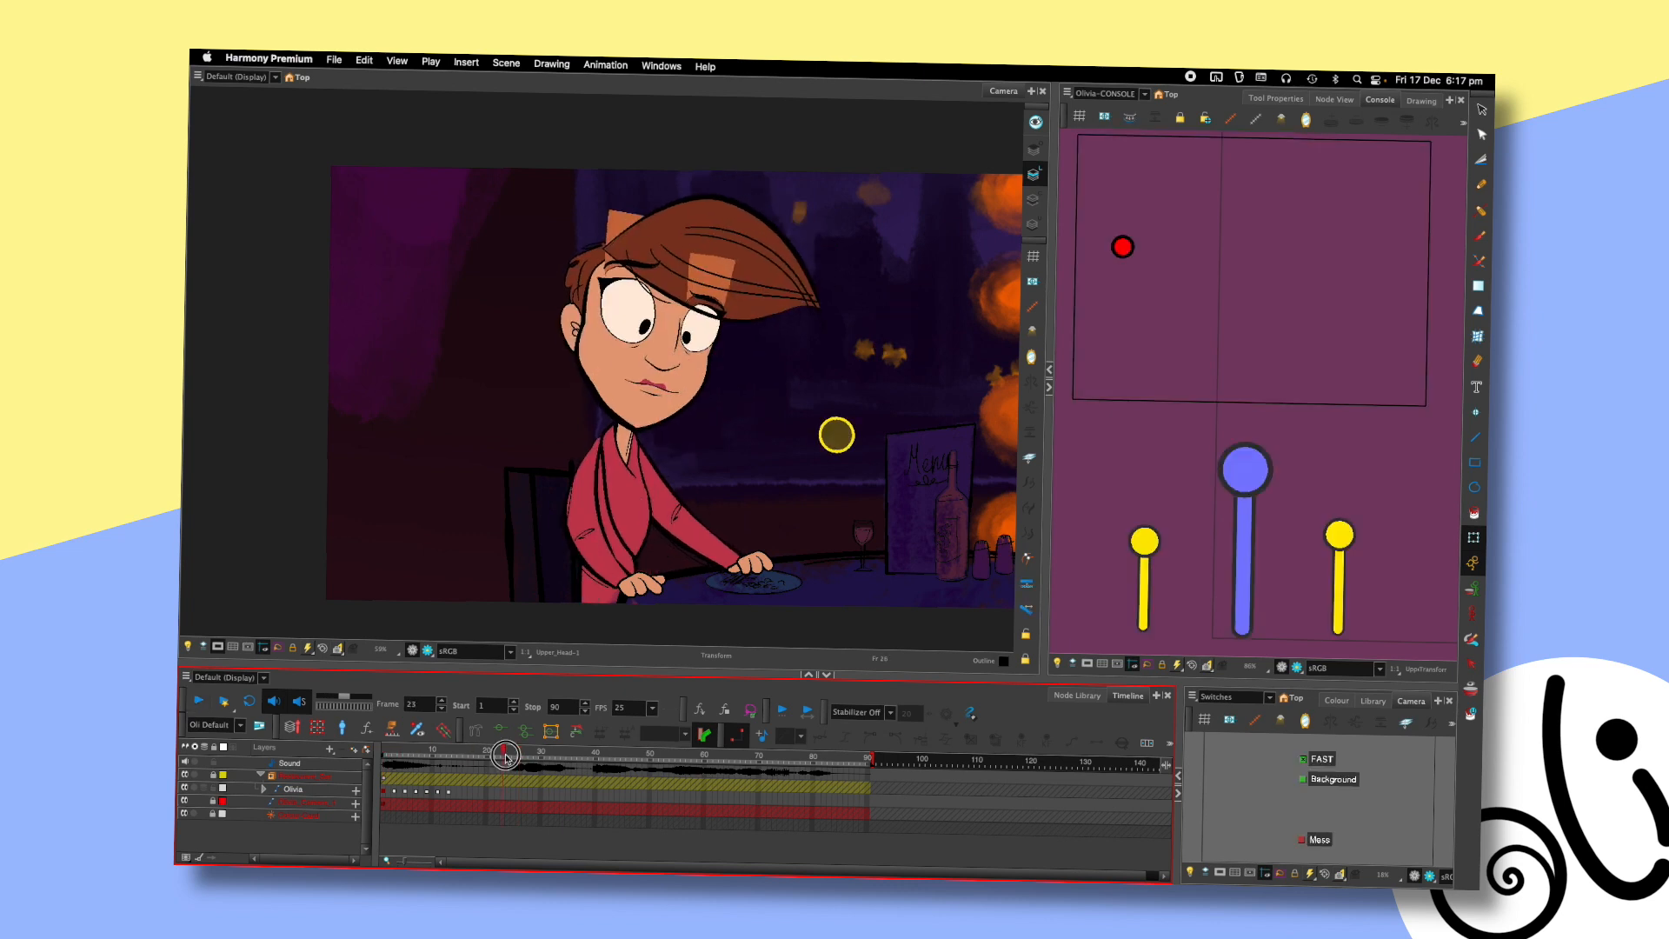
pyautogui.click(598, 281)
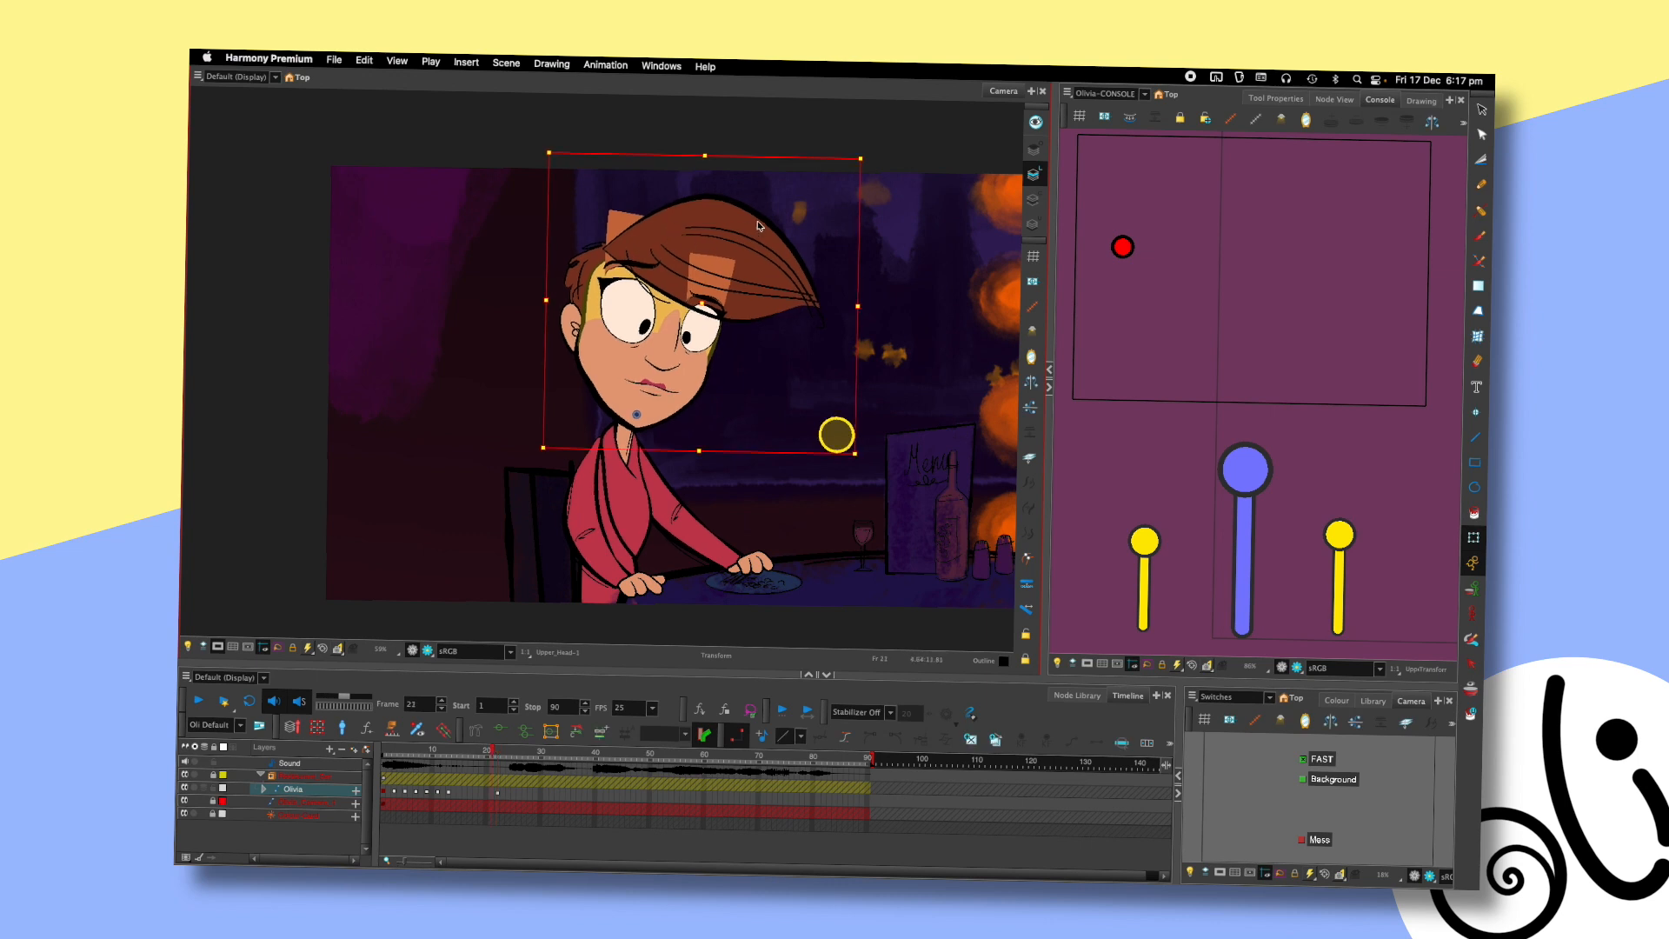
pyautogui.moveTo(1122, 247); pyautogui.dragTo(1129, 253)
pyautogui.press(',')
pyautogui.press('.')
# - Rotate the head slightly clockwise at frame 22, flipping through the neighbouring frames to compare
pyautogui.click(601, 262)
pyautogui.moveTo(874, 157); pyautogui.dragTo(865, 163)
pyautogui.press(',')
pyautogui.press('.')
pyautogui.press(',')
pyautogui.press(',')
pyautogui.press(',')
pyautogui.press('.')
pyautogui.press('.')
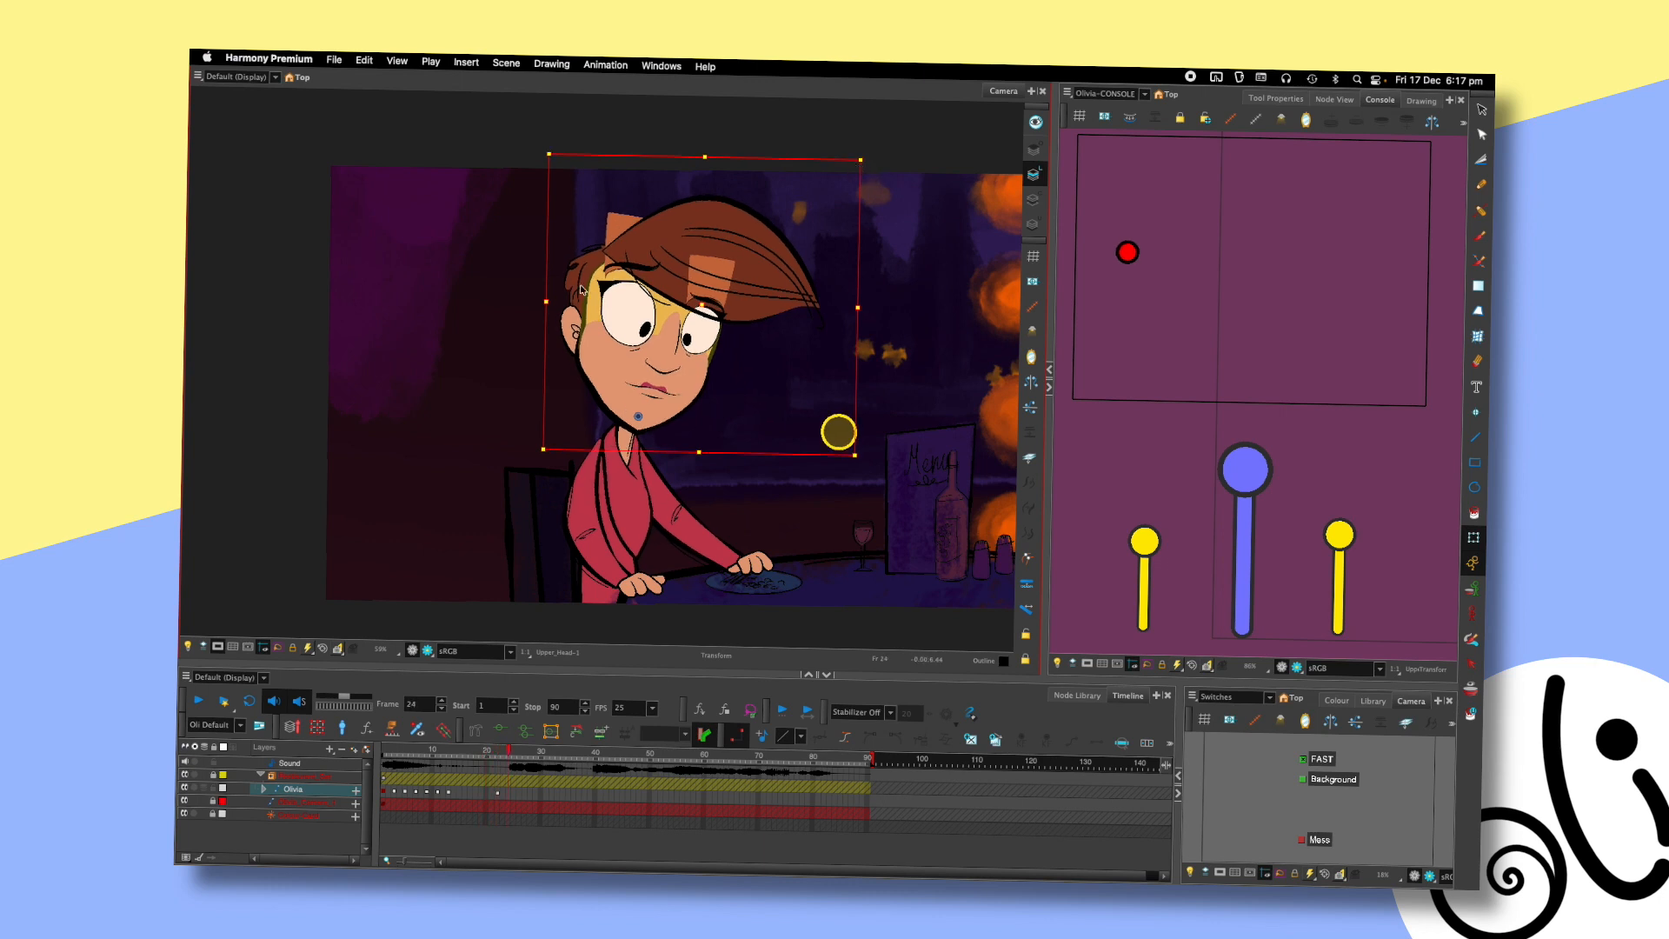
# - At frame 24, nudge the head a few steps right and down and rotate it a touch, checking against the preceding frames
pyautogui.press('Right')
pyautogui.press('Down')
pyautogui.press('Down')
pyautogui.press('Right')
pyautogui.press('Down')
pyautogui.press('Right')
pyautogui.press('Down')
pyautogui.press('Down')
pyautogui.press(',')
pyautogui.press(',')
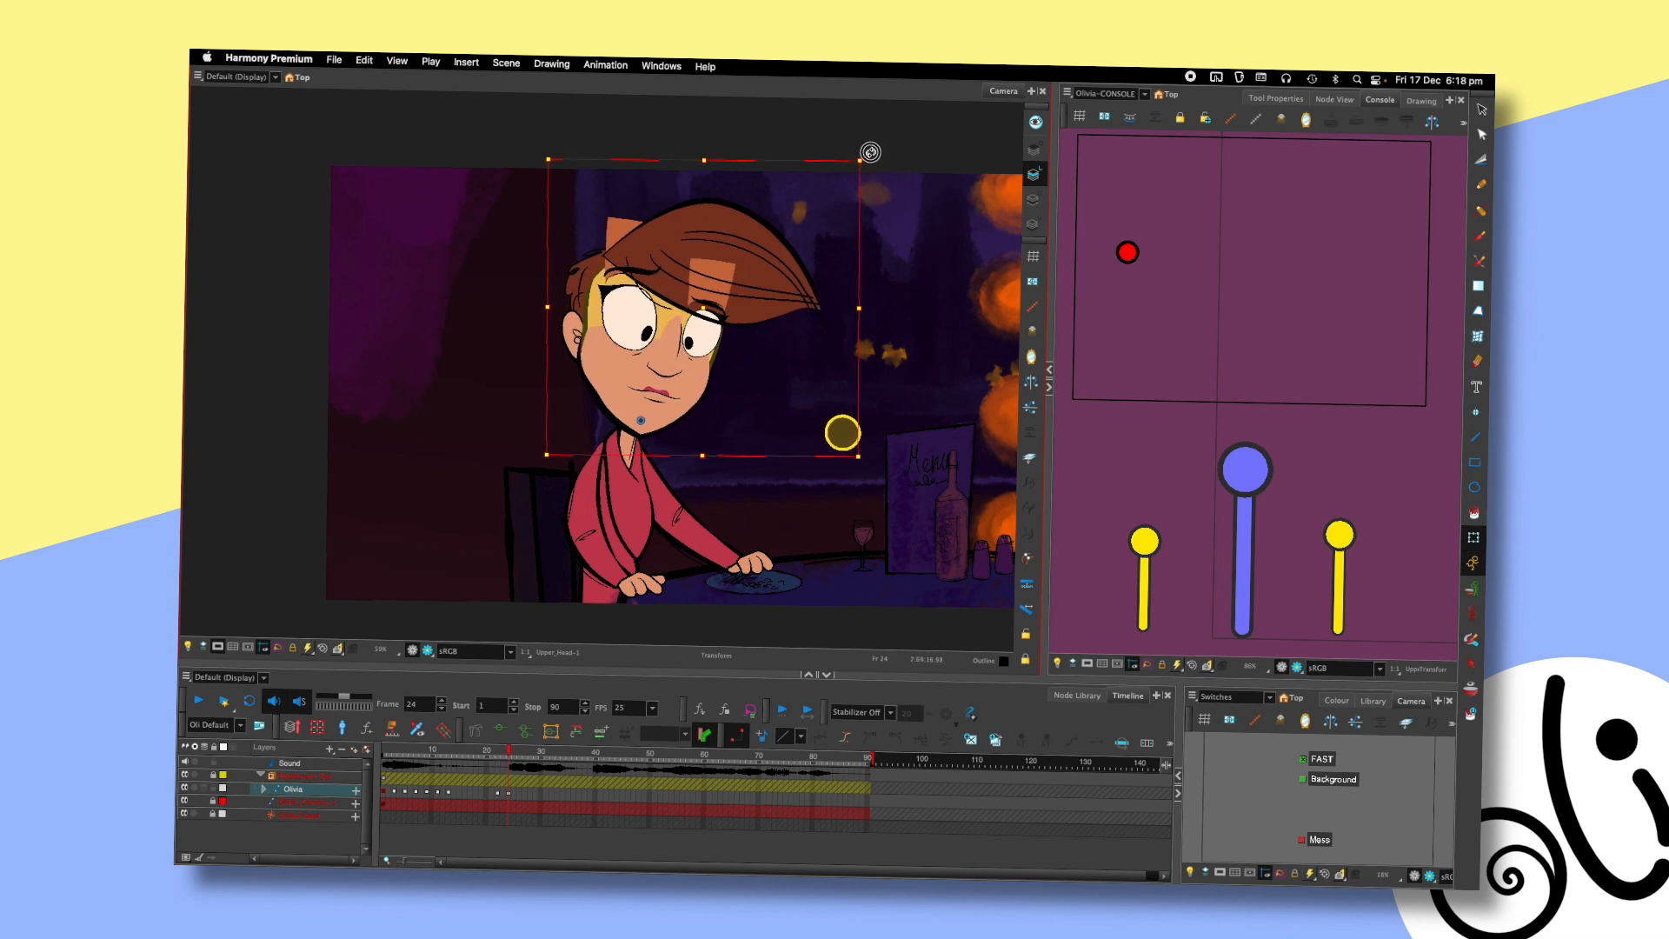
pyautogui.press('.')
pyautogui.press('.')
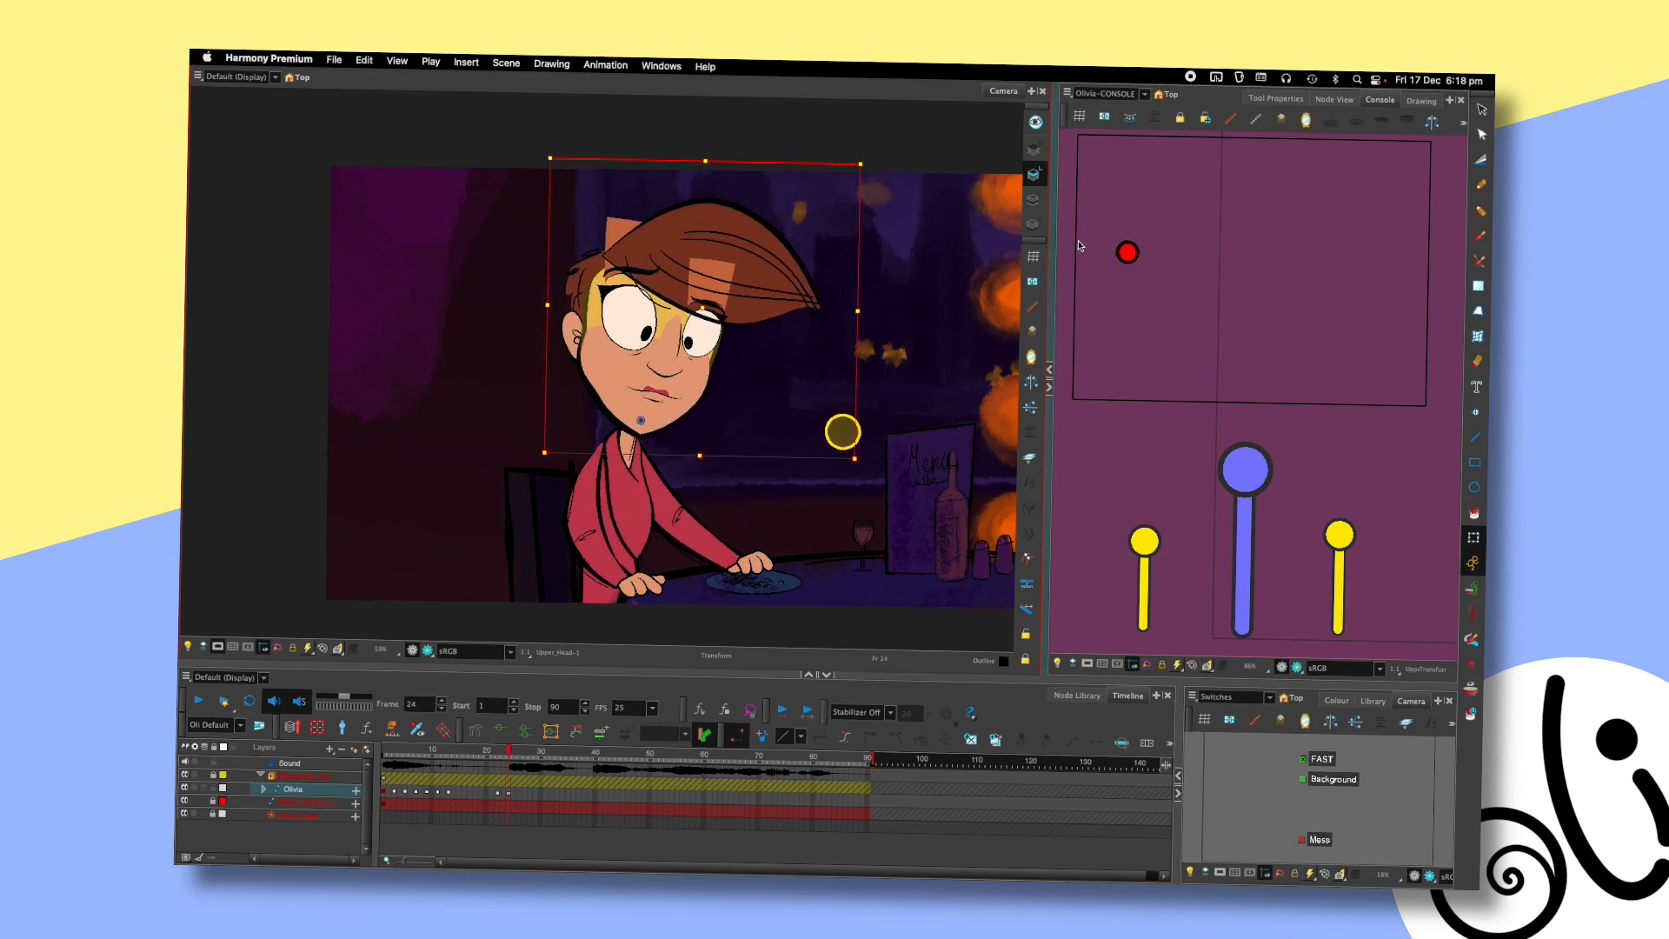
# - At frame 24, move the head-turn controller further right towards the centre line and fine-tune the head's rotation
pyautogui.moveTo(1127, 252); pyautogui.dragTo(1166, 260)
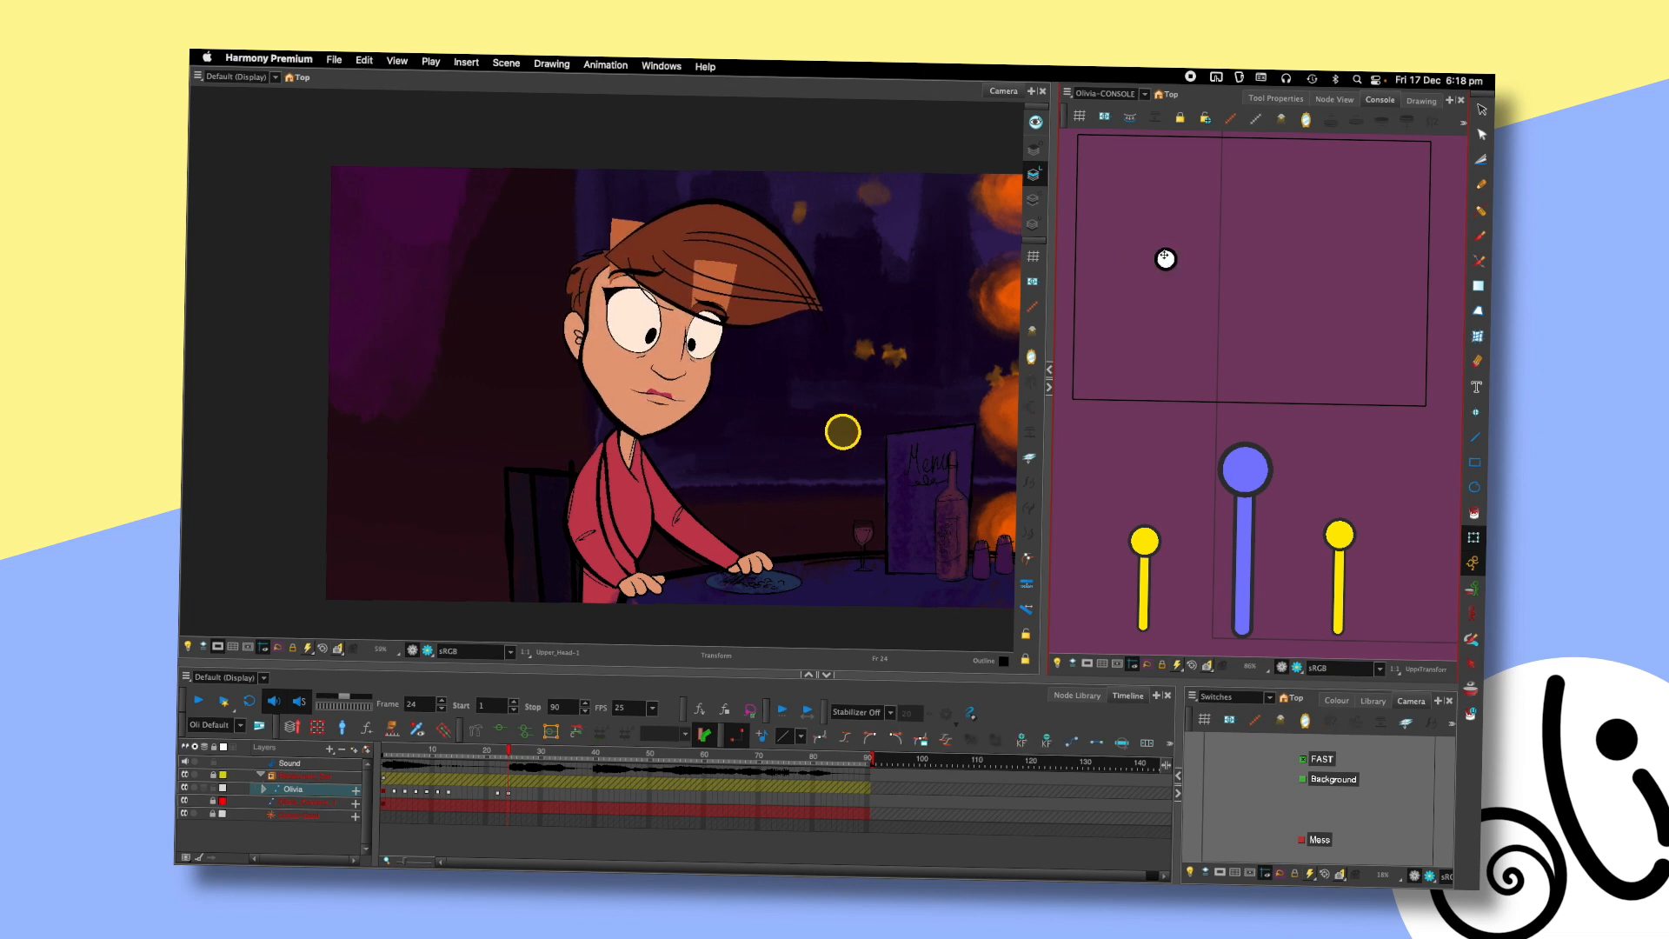
pyautogui.press(',')
pyautogui.press('.')
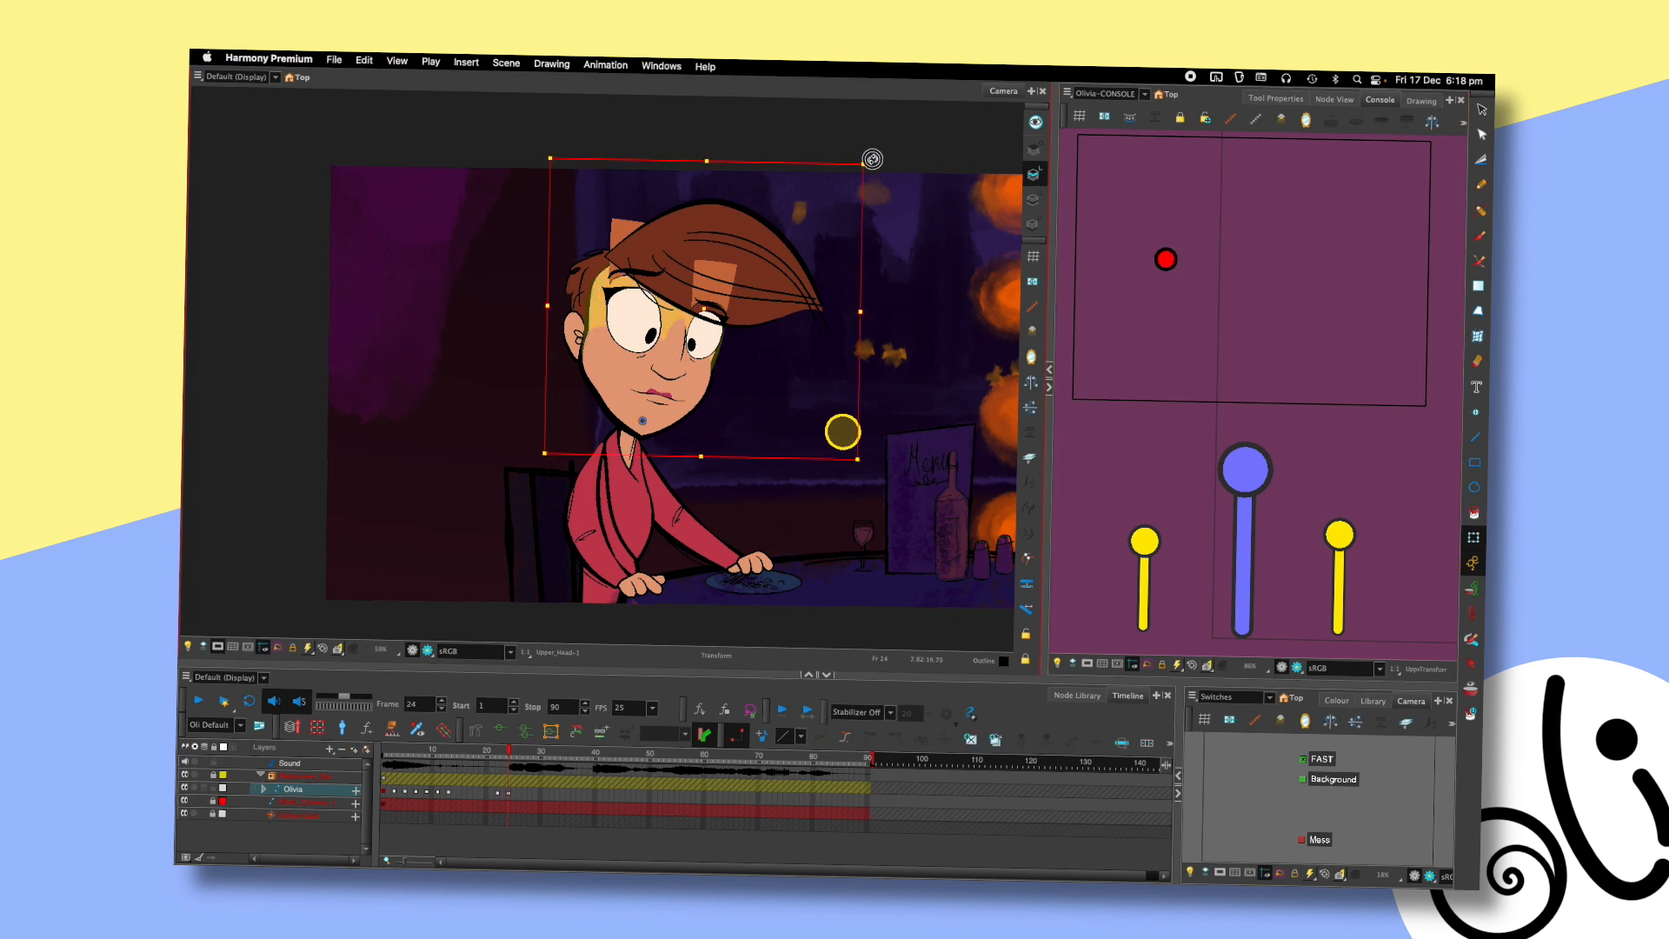
pyautogui.click(1104, 421)
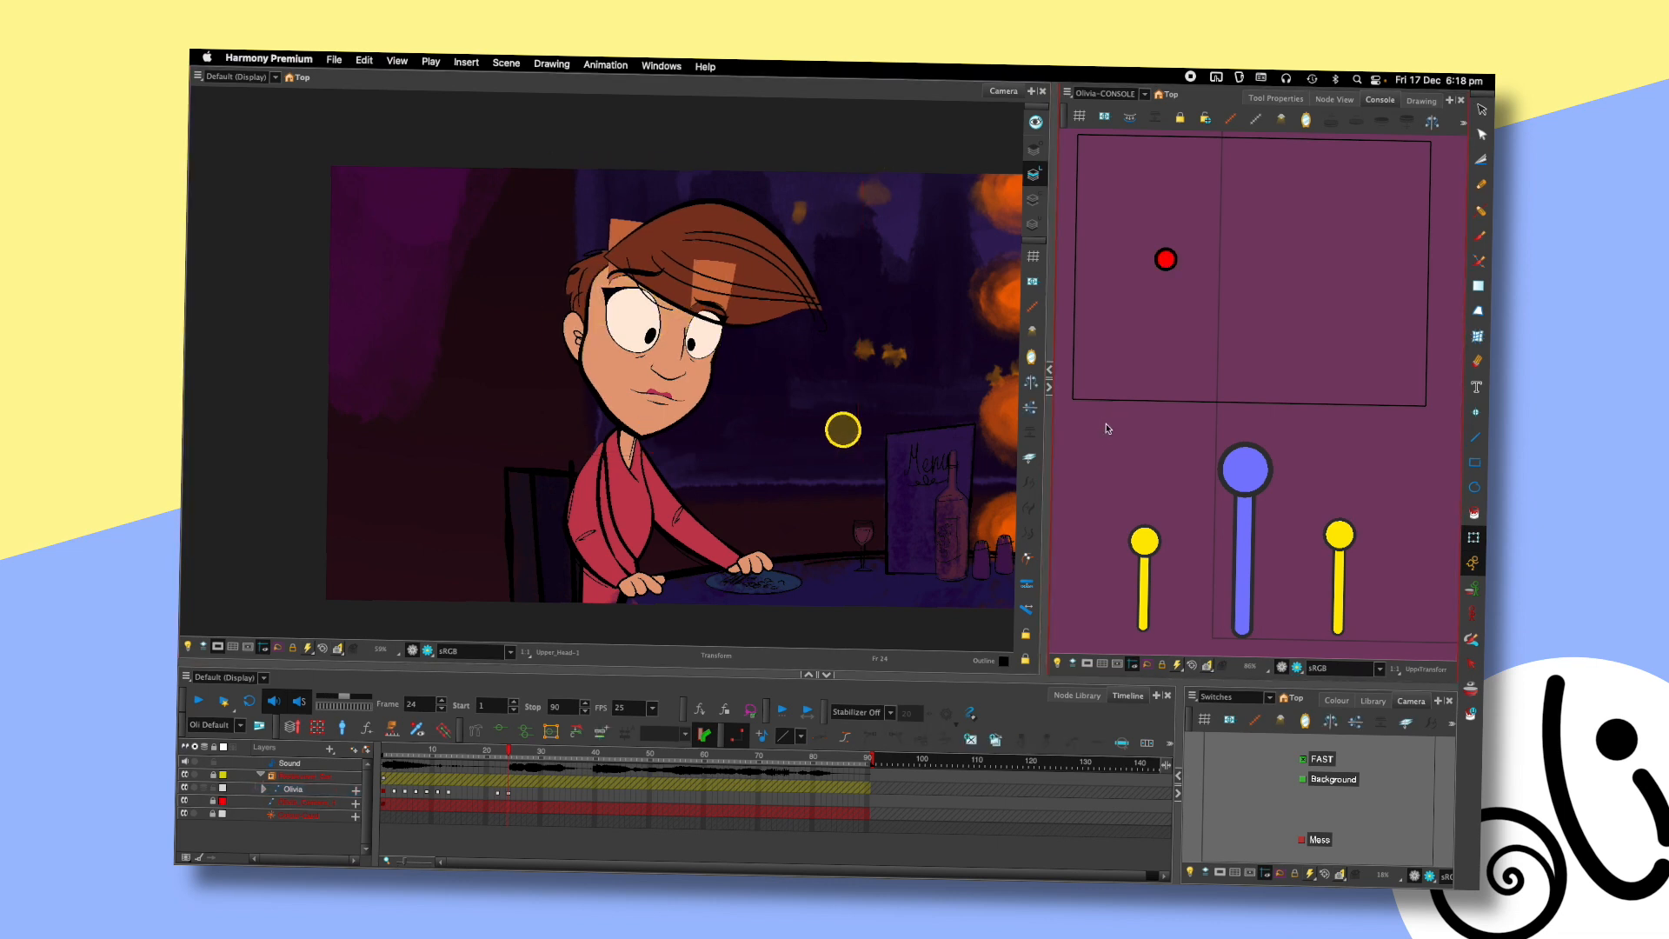
# - Flip repeatedly between frame 24 and the frames before it to examine how the head starts moving again
pyautogui.press(',')
pyautogui.press(',')
pyautogui.press(',')
pyautogui.press('.')
pyautogui.press('.')
pyautogui.press('.')
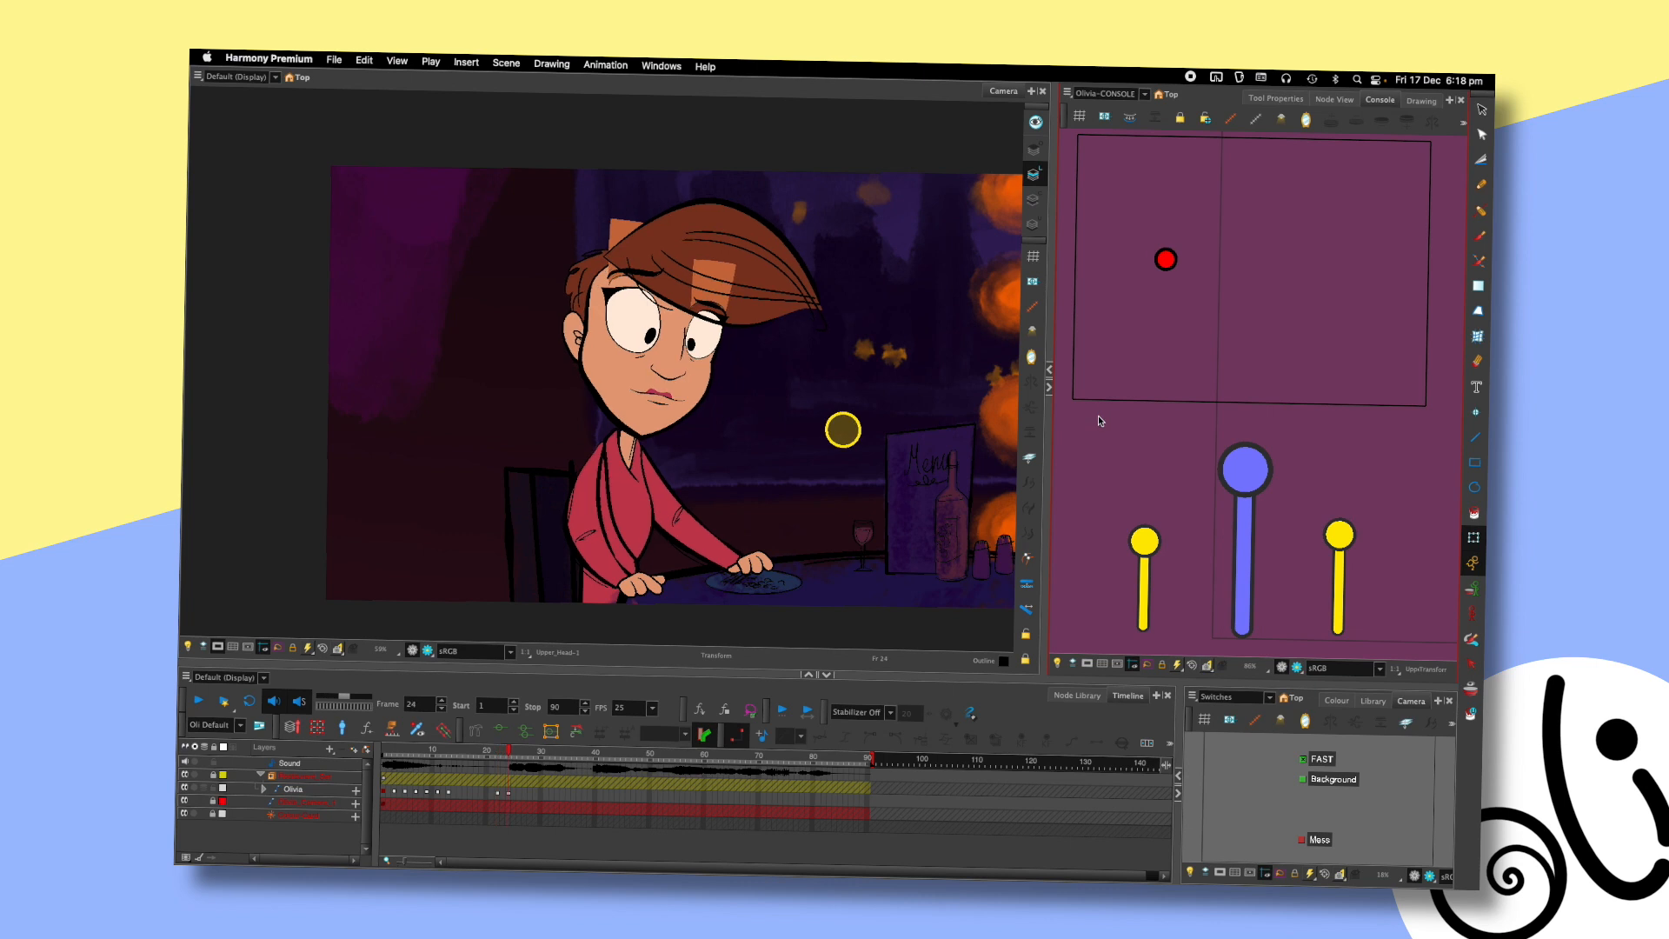
pyautogui.press(',')
pyautogui.press('.')
pyautogui.press(',')
pyautogui.press('.')
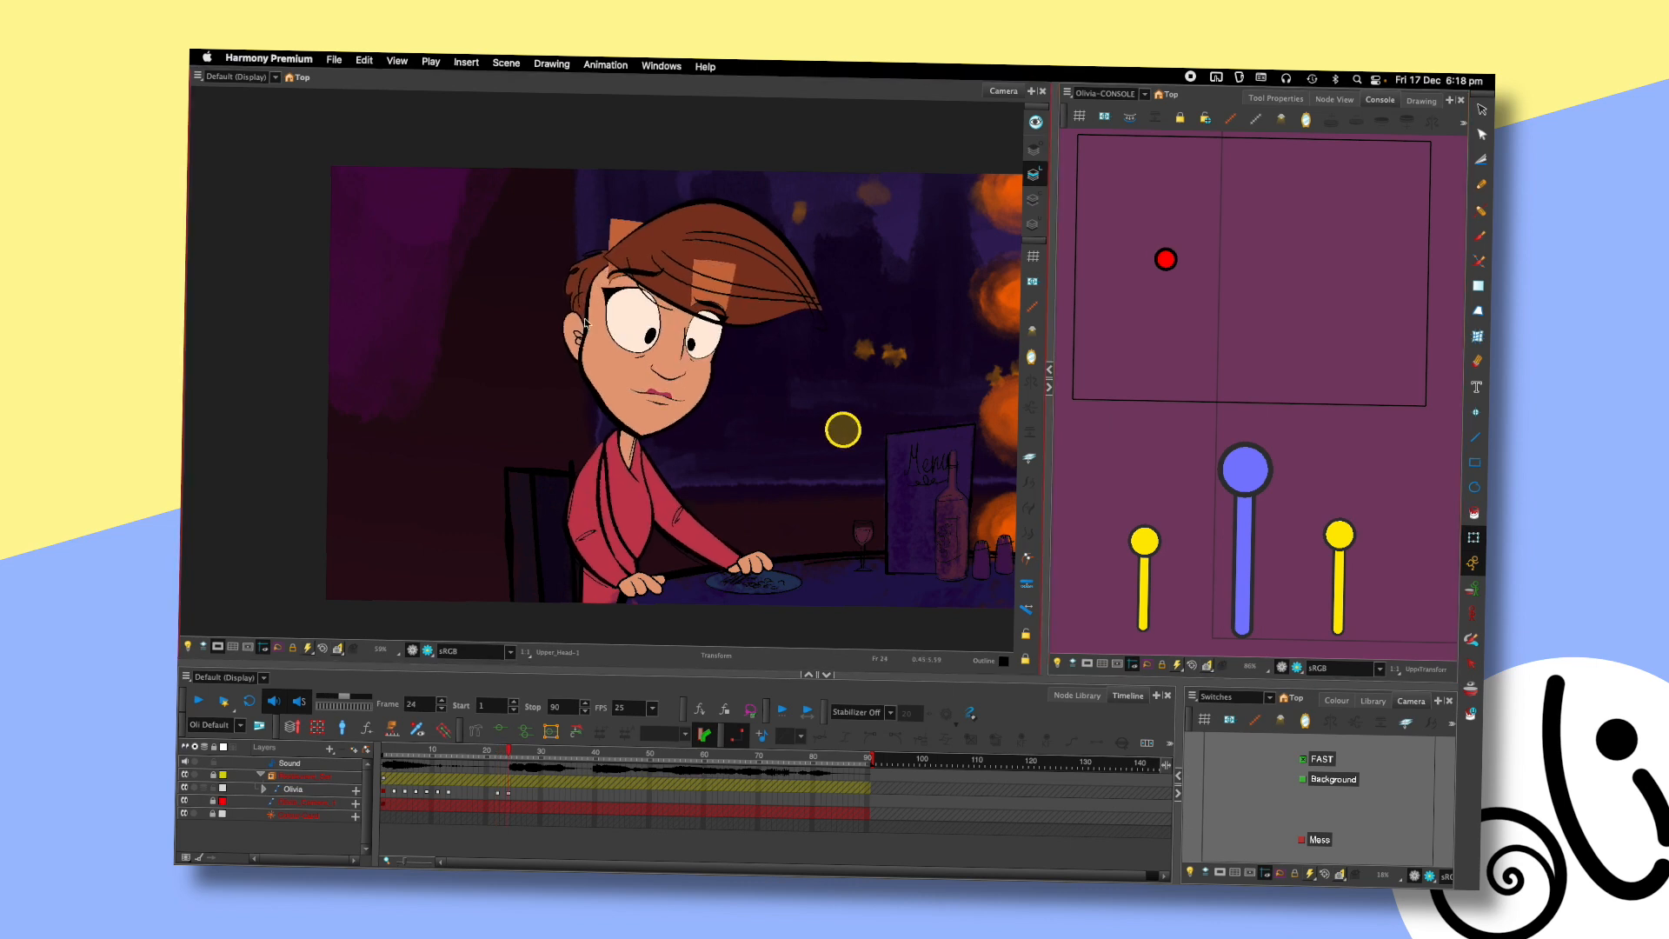
# - At frame 24, lower the blue eyelid controller about halfway so the eyes are half closed
pyautogui.click(708, 328)
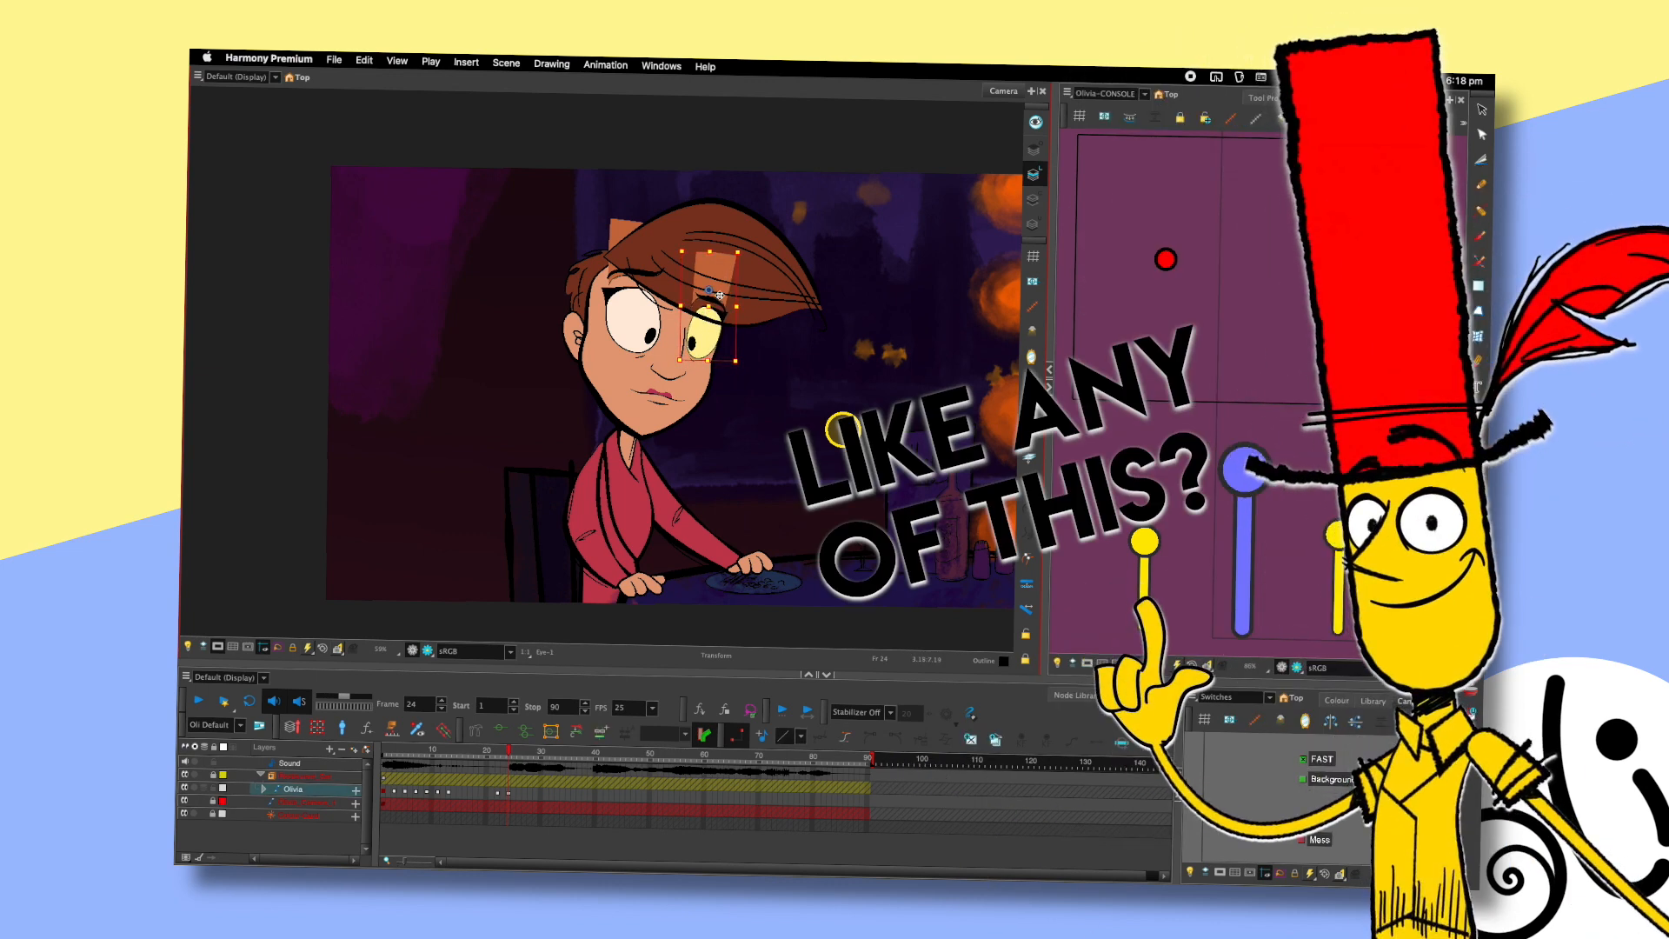
pyautogui.click(842, 428)
pyautogui.moveTo(1237, 538)
pyautogui.mouseDown()
pyautogui.moveTo(1236, 576)
pyautogui.moveTo(1236, 545)
pyautogui.mouseUp()
pyautogui.press(',')
pyautogui.press('.')
# - At frame 26, move the head slightly right and down and adjust its rotation a touch
pyautogui.press('.')
pyautogui.press('.')
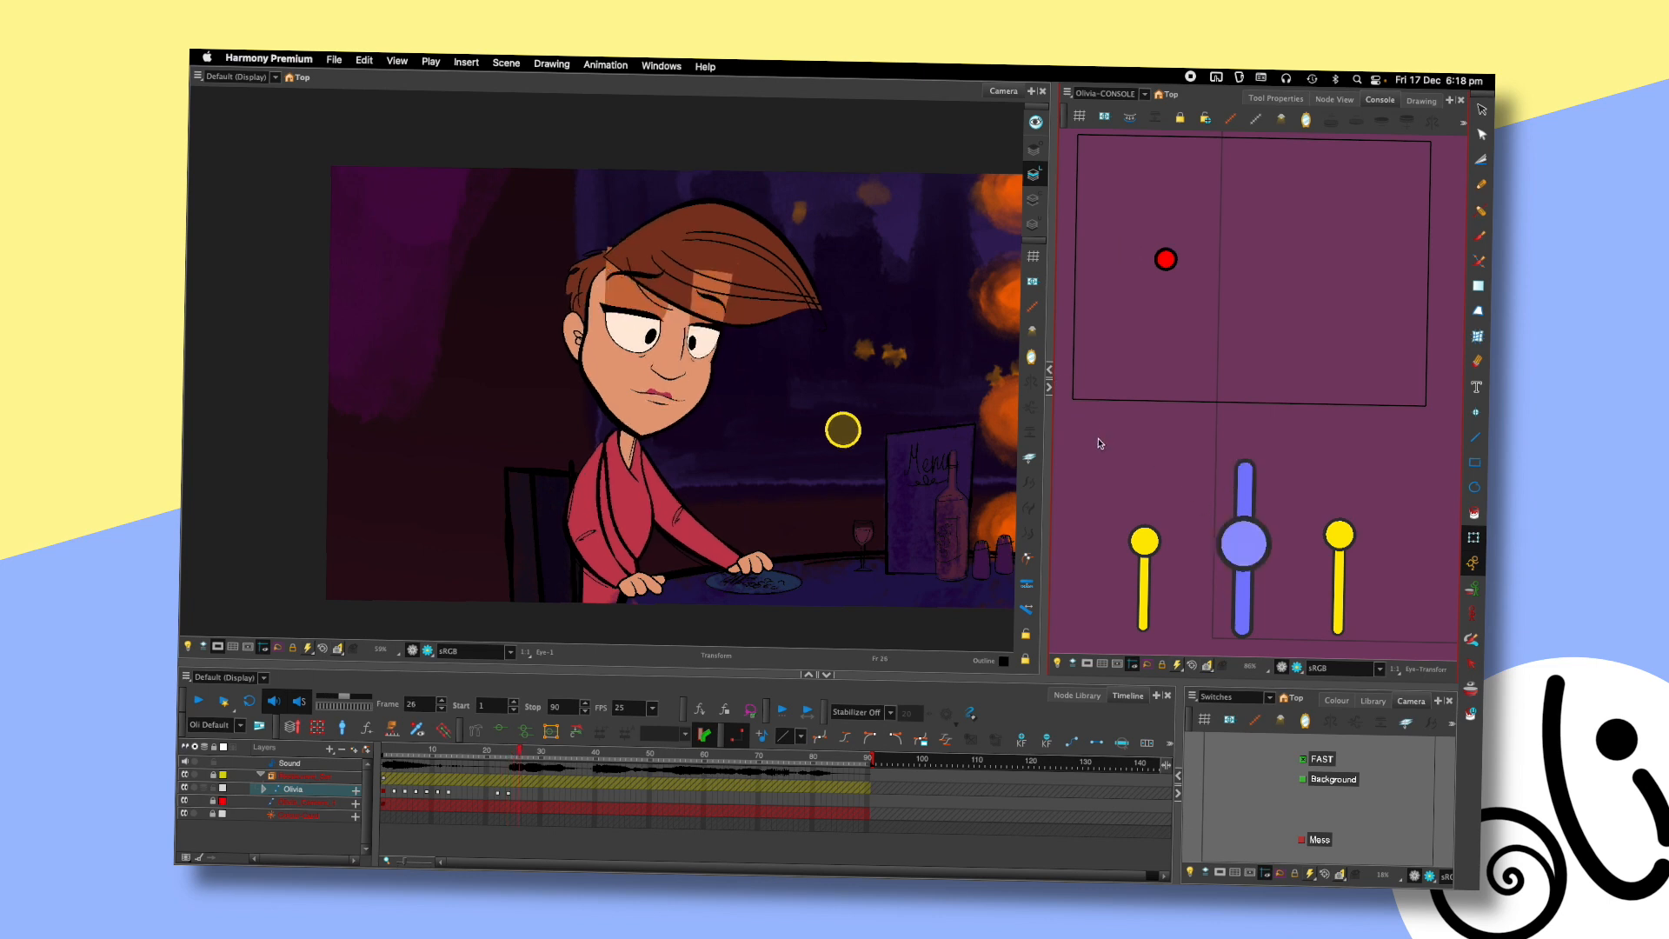
pyautogui.click(711, 242)
pyautogui.moveTo(595, 298); pyautogui.dragTo(600, 302)
pyautogui.moveTo(878, 163); pyautogui.dragTo(864, 149)
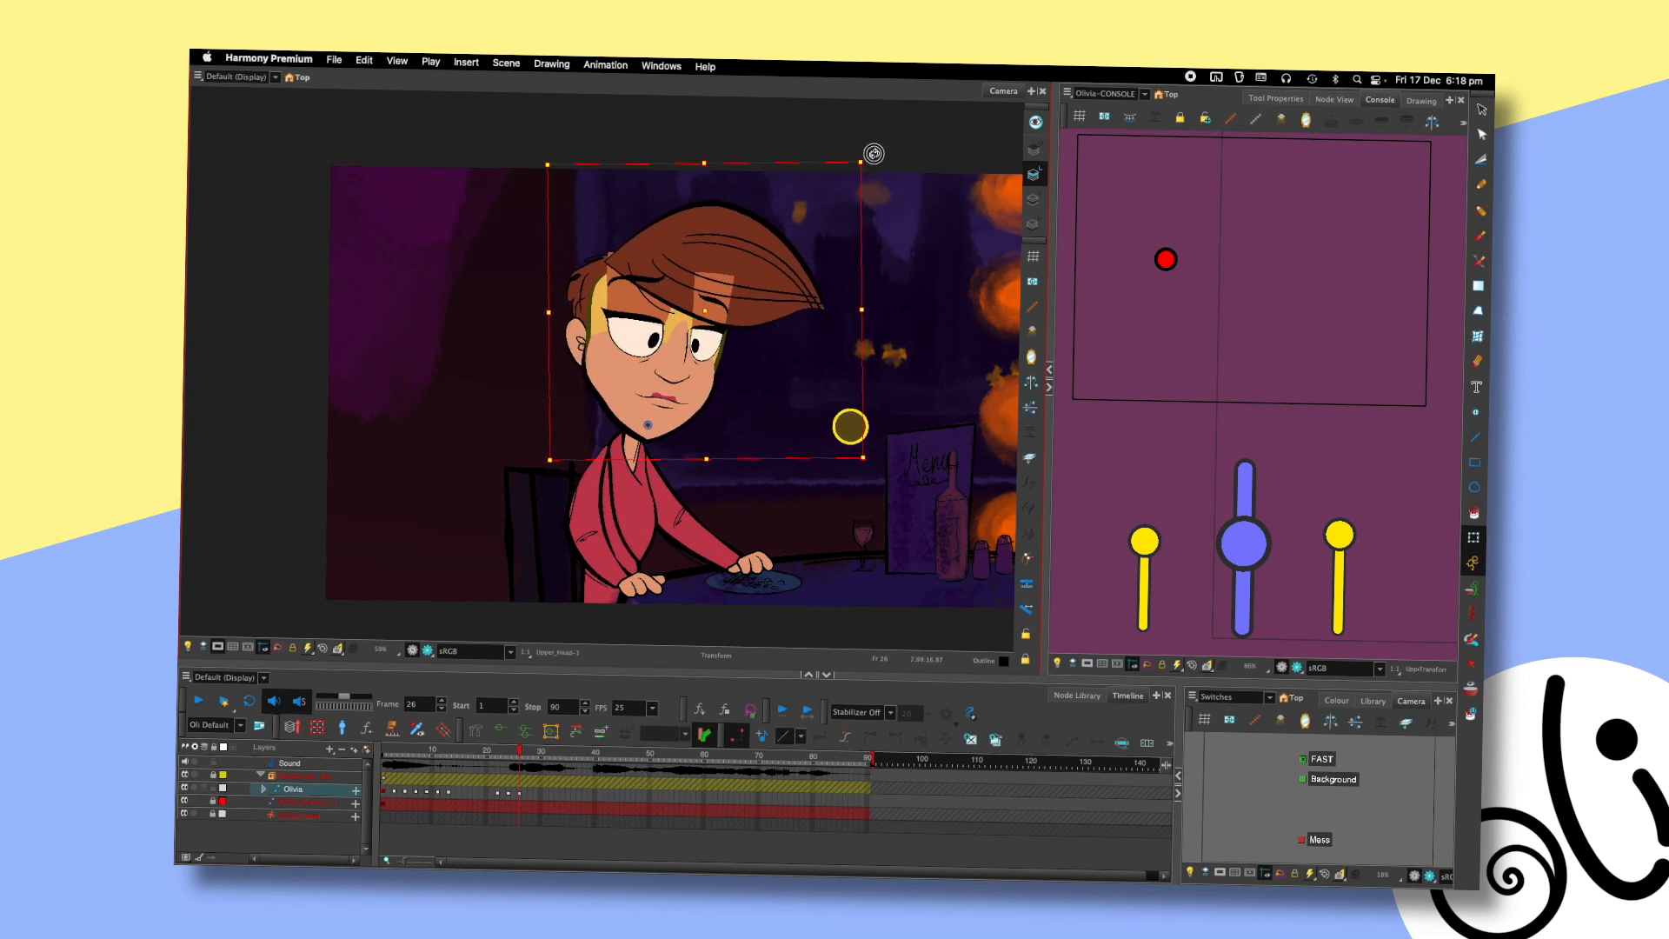
# - At frame 26, move the head-turn controller right past the centre line and slightly down, comparing with the earlier frames
pyautogui.moveTo(1166, 260); pyautogui.dragTo(1255, 294)
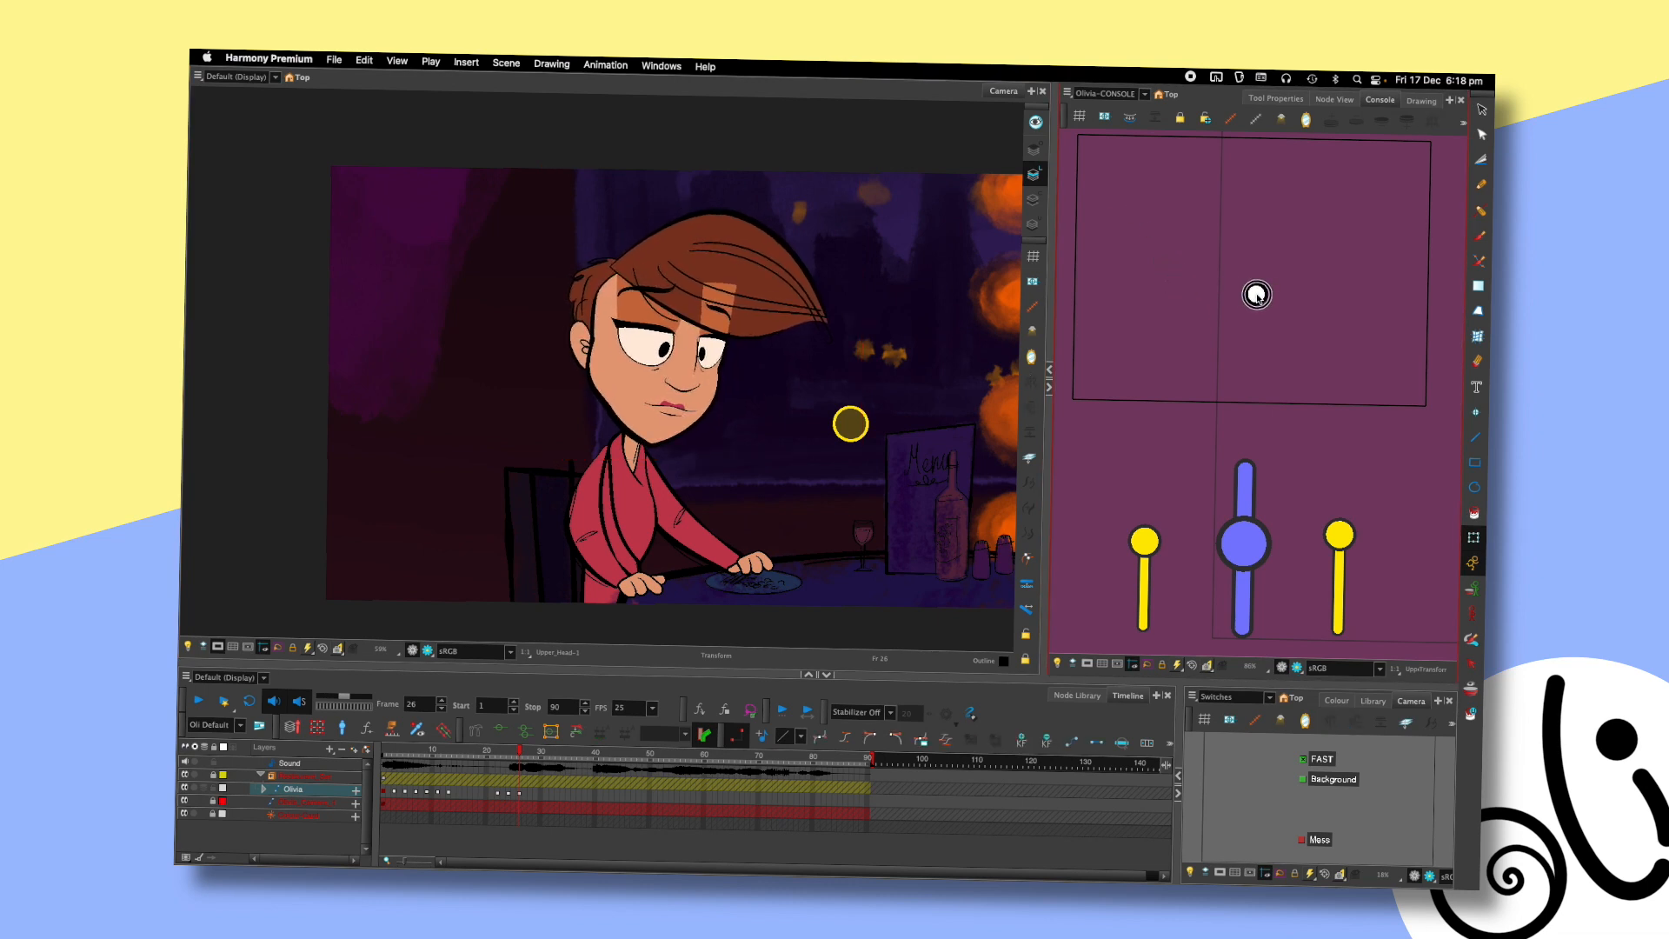
pyautogui.press(',')
pyautogui.press(',')
pyautogui.press(',')
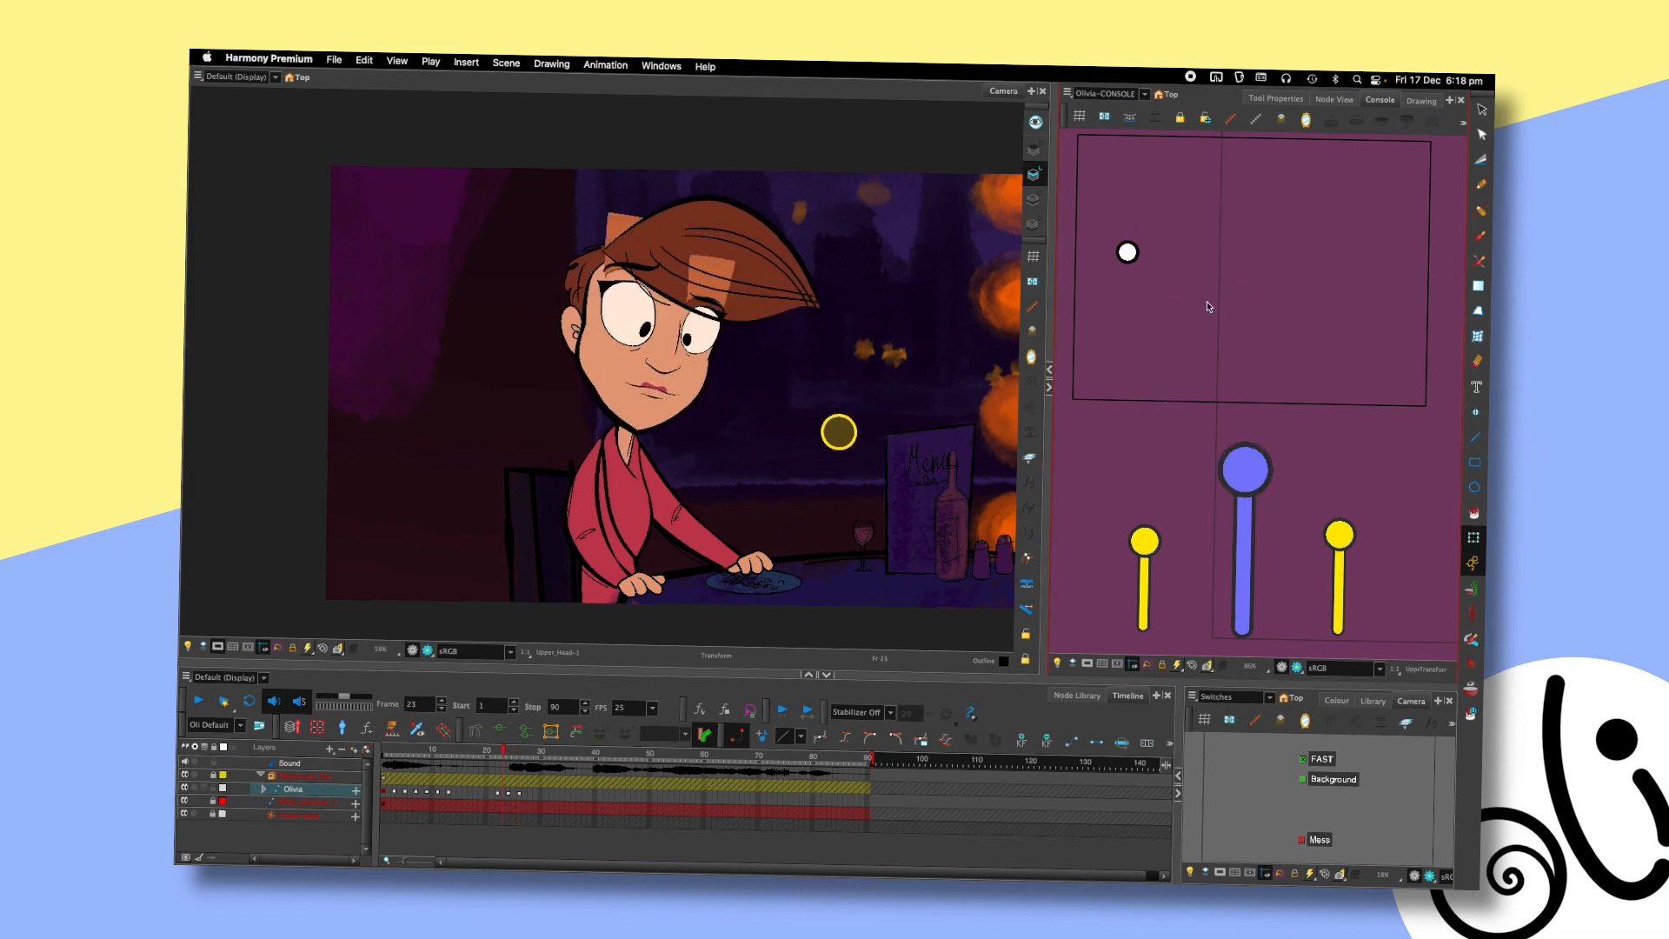
pyautogui.press('.')
pyautogui.press('.')
pyautogui.press('.')
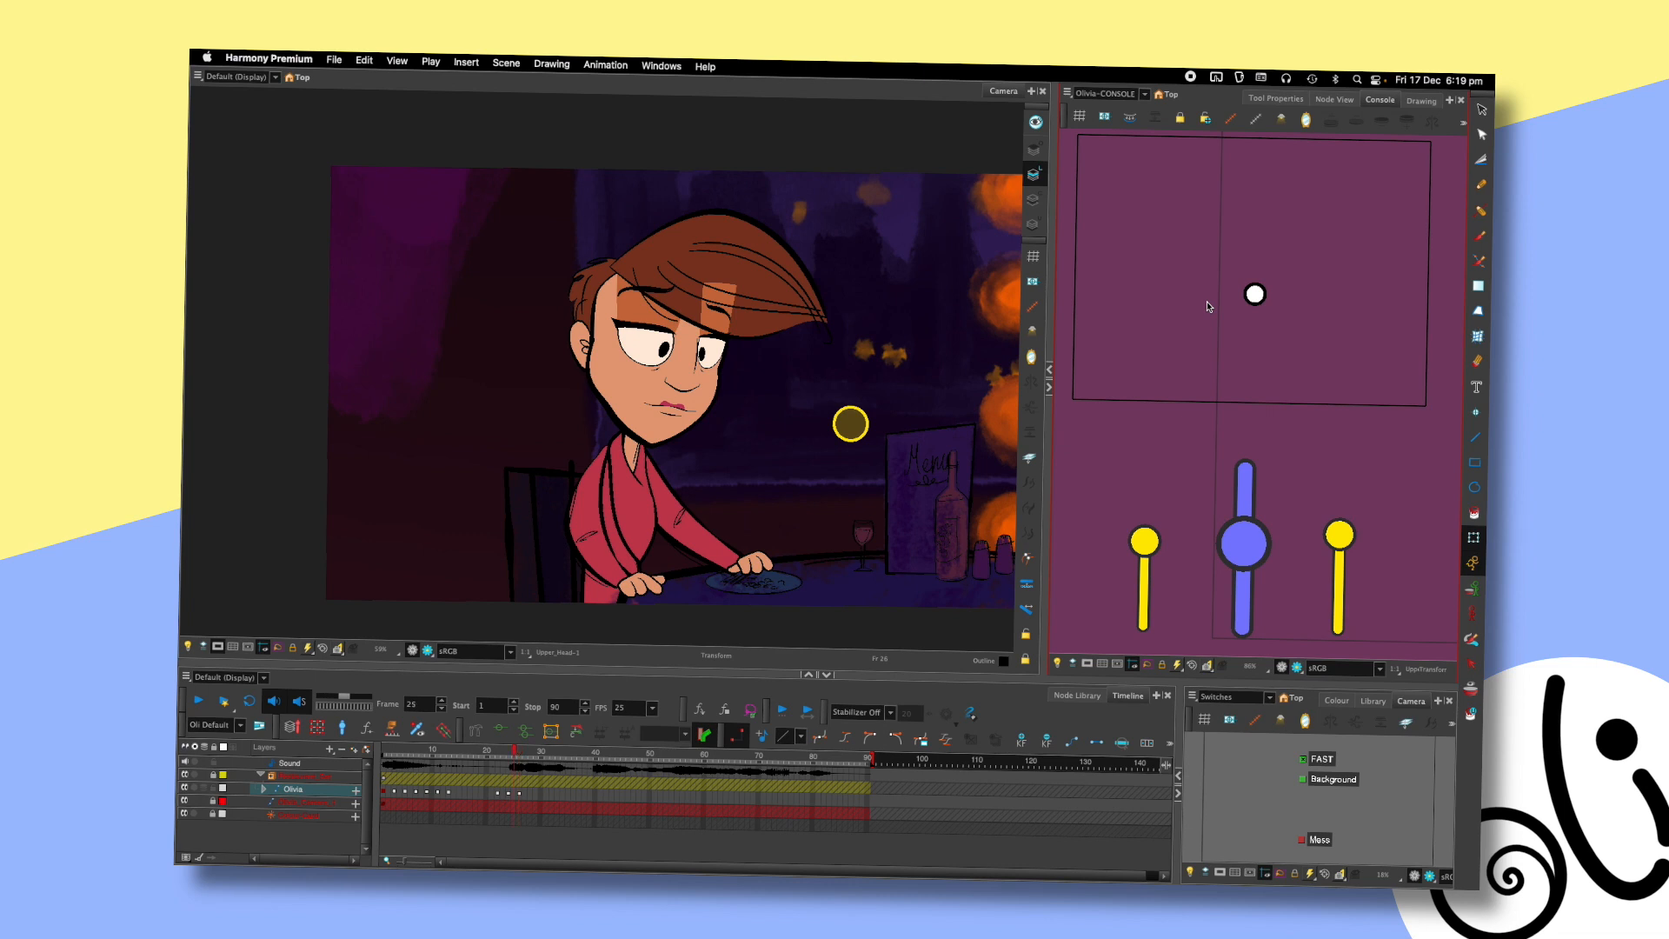
# - At frame 26, lower the blue eyelid controller all the way to close the eyes, checking against the earlier frames
pyautogui.press(',')
pyautogui.press(',')
pyautogui.press('.')
pyautogui.press('.')
pyautogui.press('.')
pyautogui.scroll(-5, 1162, 343)
pyautogui.moveTo(1191, 416); pyautogui.dragTo(1191, 507)
pyautogui.press(',')
pyautogui.press(',')
pyautogui.press('.')
pyautogui.press('.')
pyautogui.moveTo(1181, 335)
pyautogui.mouseDown()
pyautogui.moveTo(1278, 336)
pyautogui.moveTo(1278, 376)
pyautogui.moveTo(1218, 391)
pyautogui.moveTo(1220, 440)
pyautogui.mouseUp()
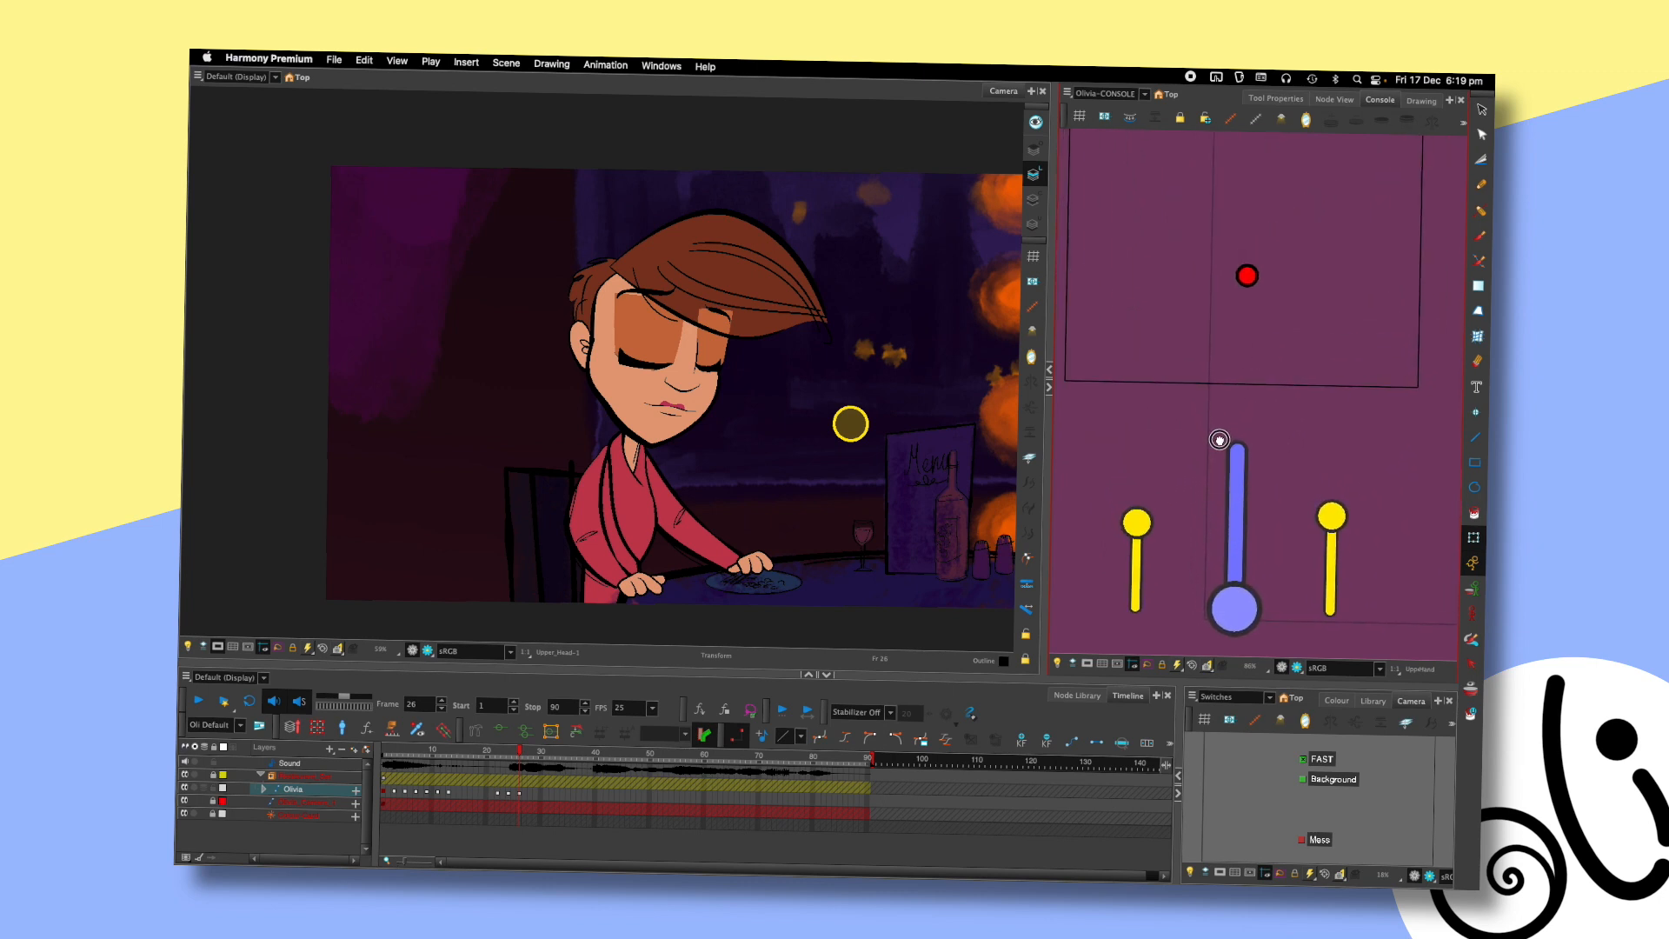
# - Step back and forth through frames 22 to 26 to examine the head movement and closing eyes
pyautogui.press(',')
pyautogui.press(',')
pyautogui.press('.')
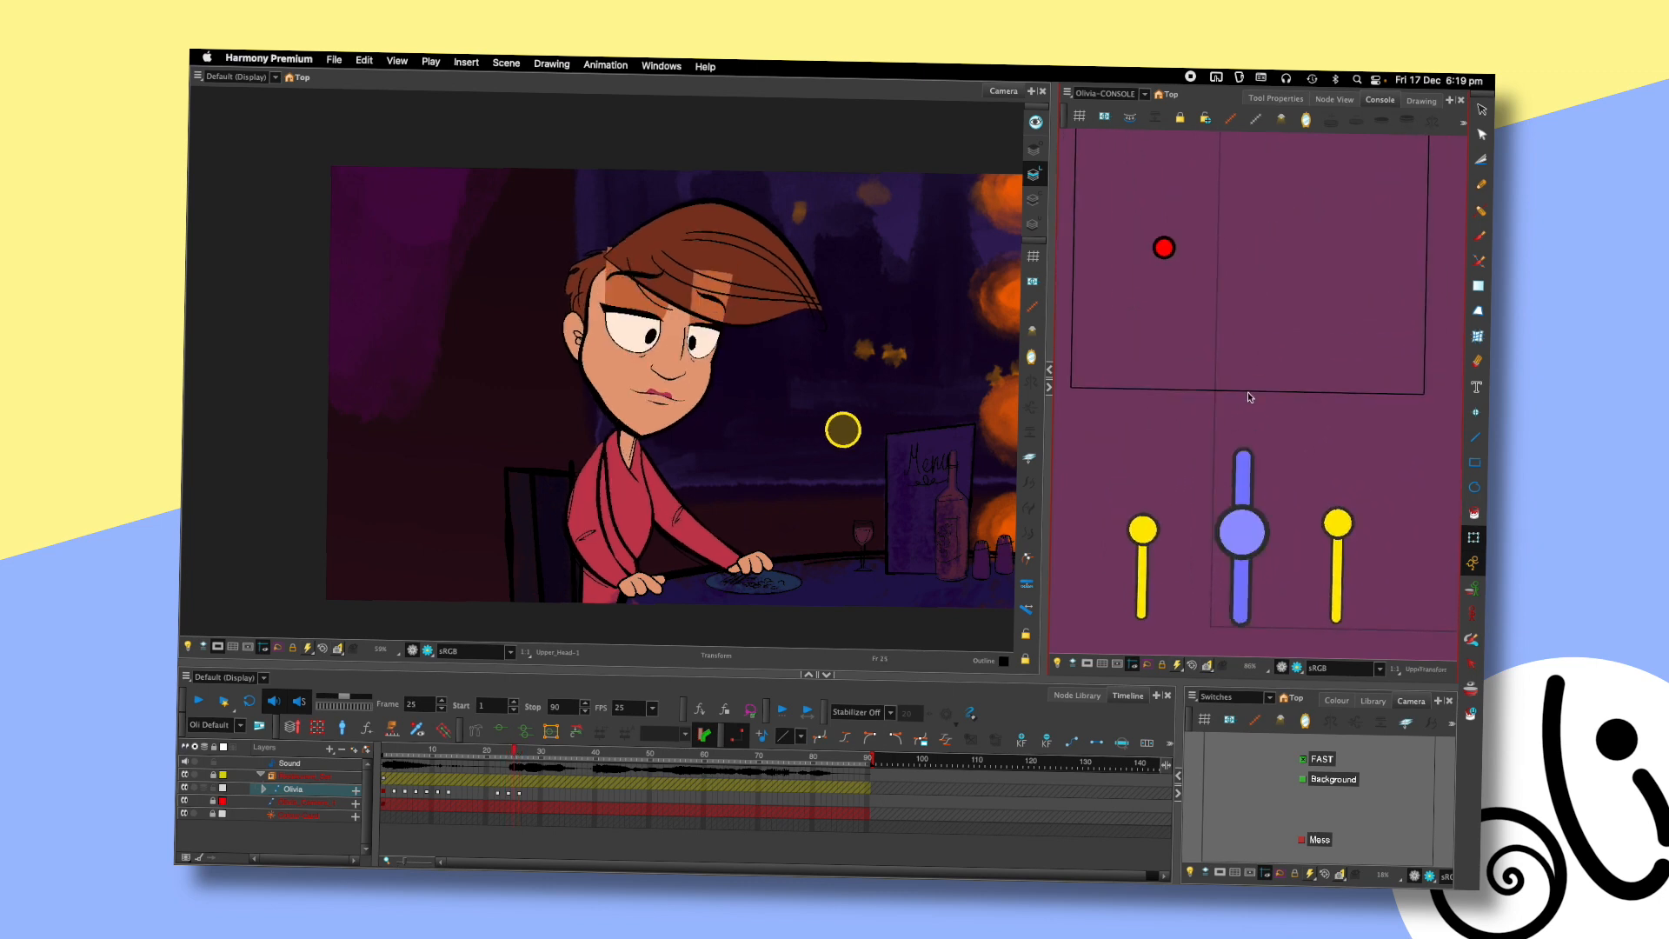
pyautogui.press(',')
pyautogui.press(',')
pyautogui.press('.')
pyautogui.press('.')
pyautogui.press('.')
pyautogui.press('.')
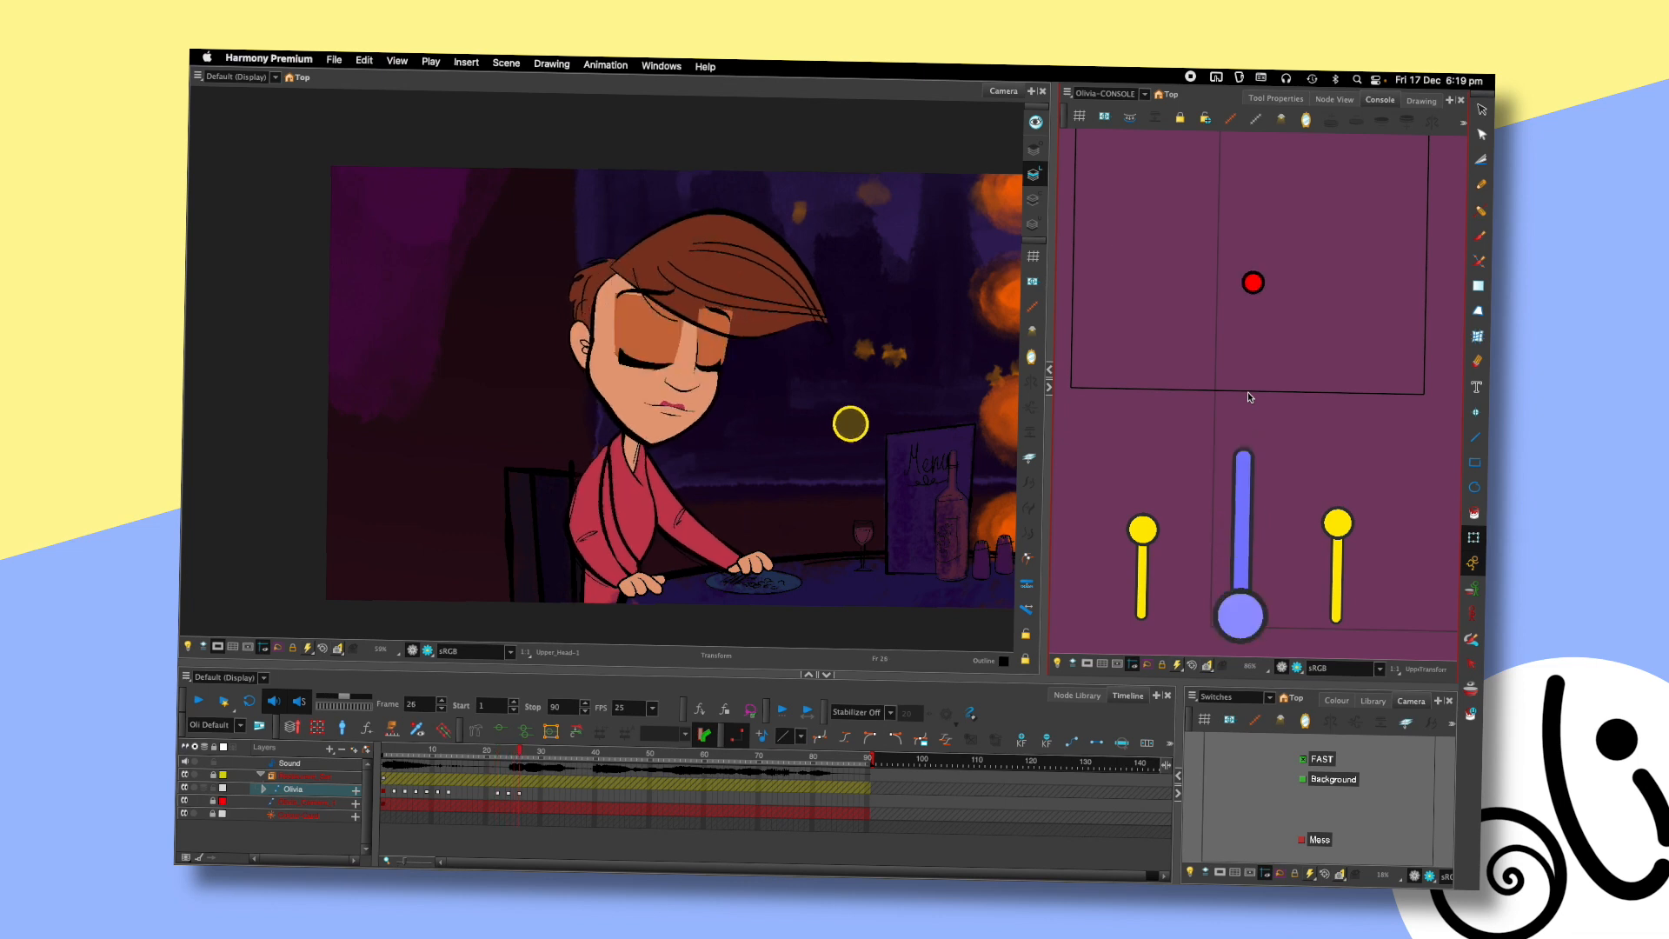
pyautogui.press(',')
pyautogui.press(',')
pyautogui.press(',')
pyautogui.press('.')
pyautogui.press('.')
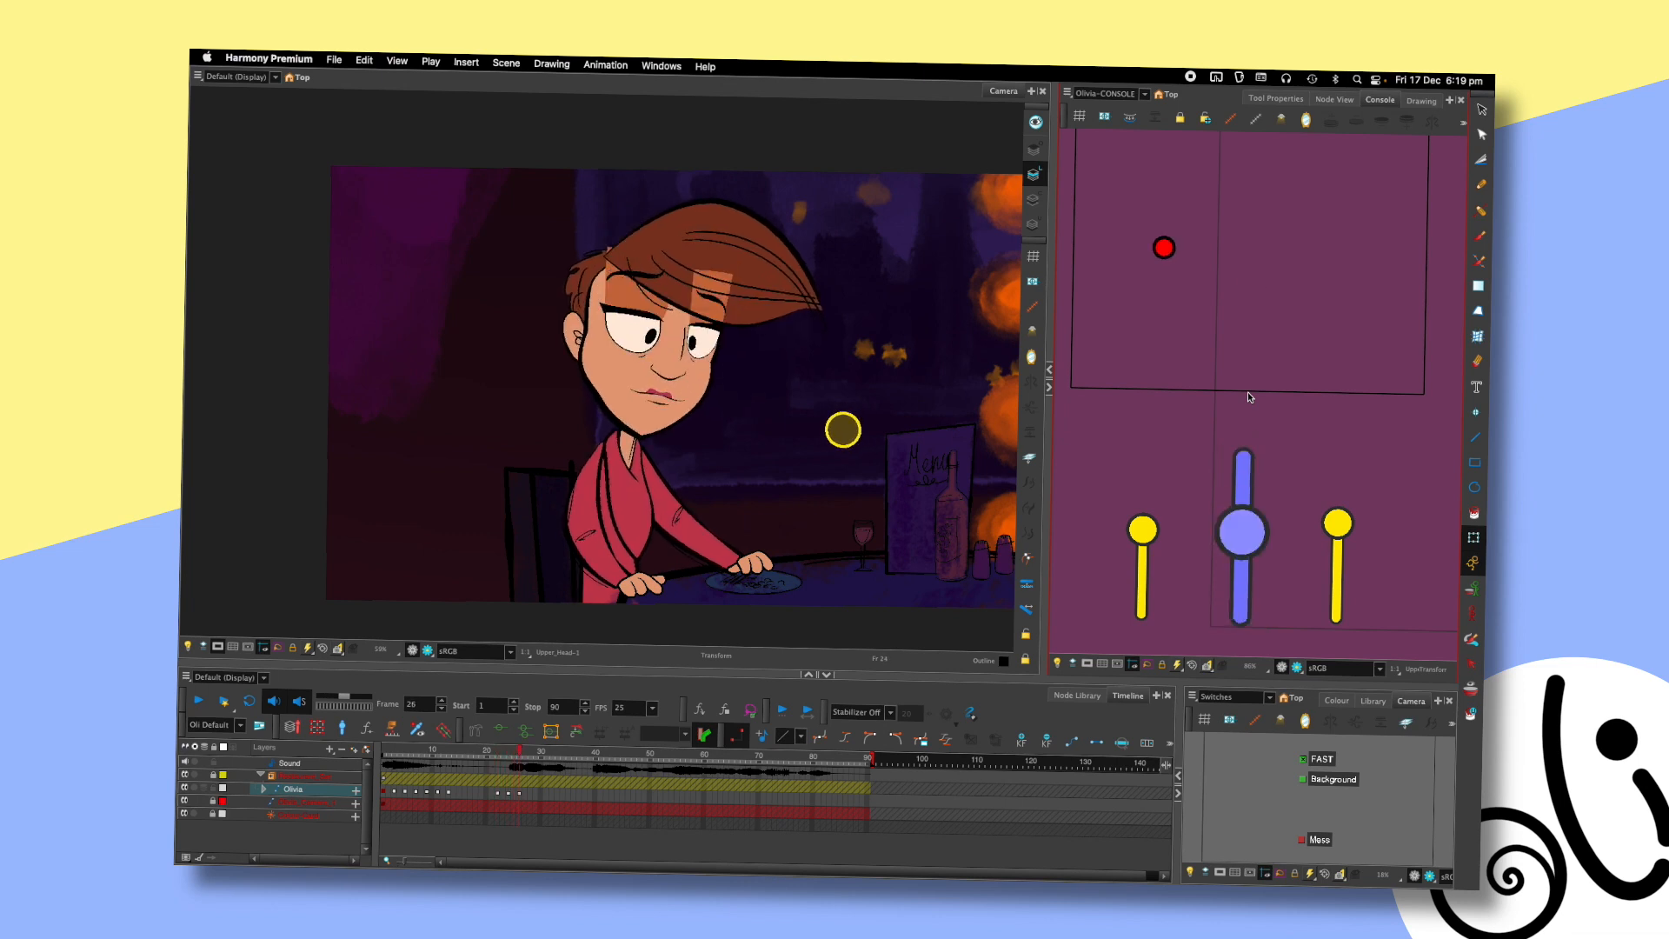
pyautogui.press(',')
pyautogui.press(',')
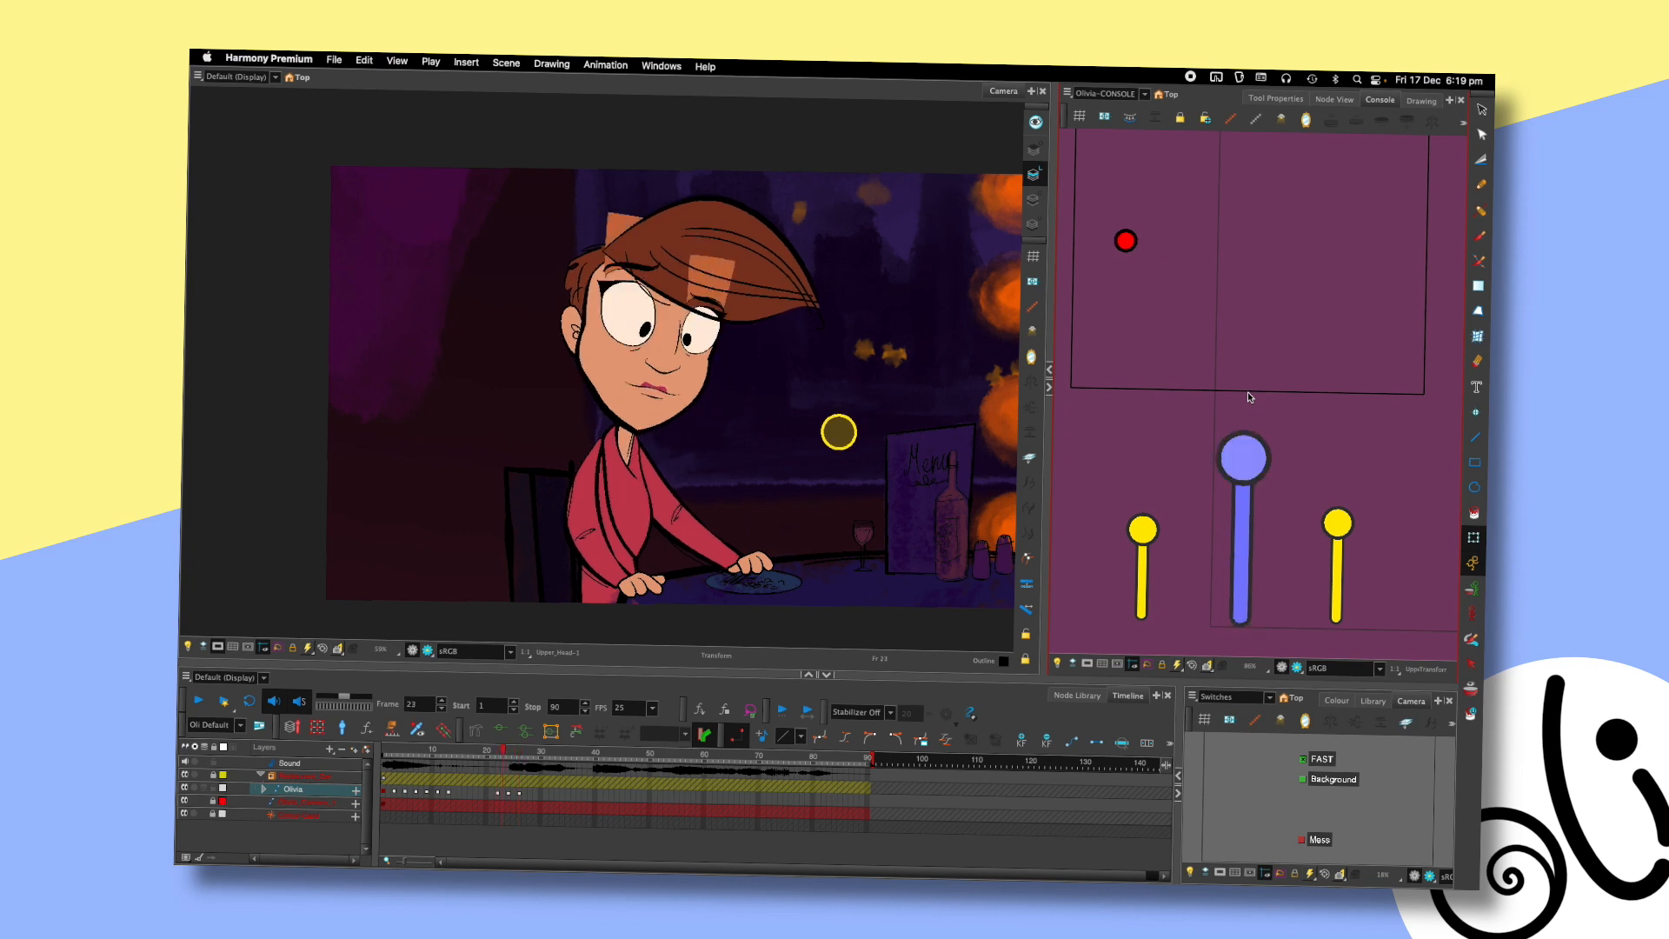
pyautogui.press('.')
# - At frame 24, nudge the far eyebrow slightly down and right, comparing it with the previous frame
pyautogui.scroll(2, 780, 234)
pyautogui.click(706, 296)
pyautogui.press(',')
pyautogui.press('.')
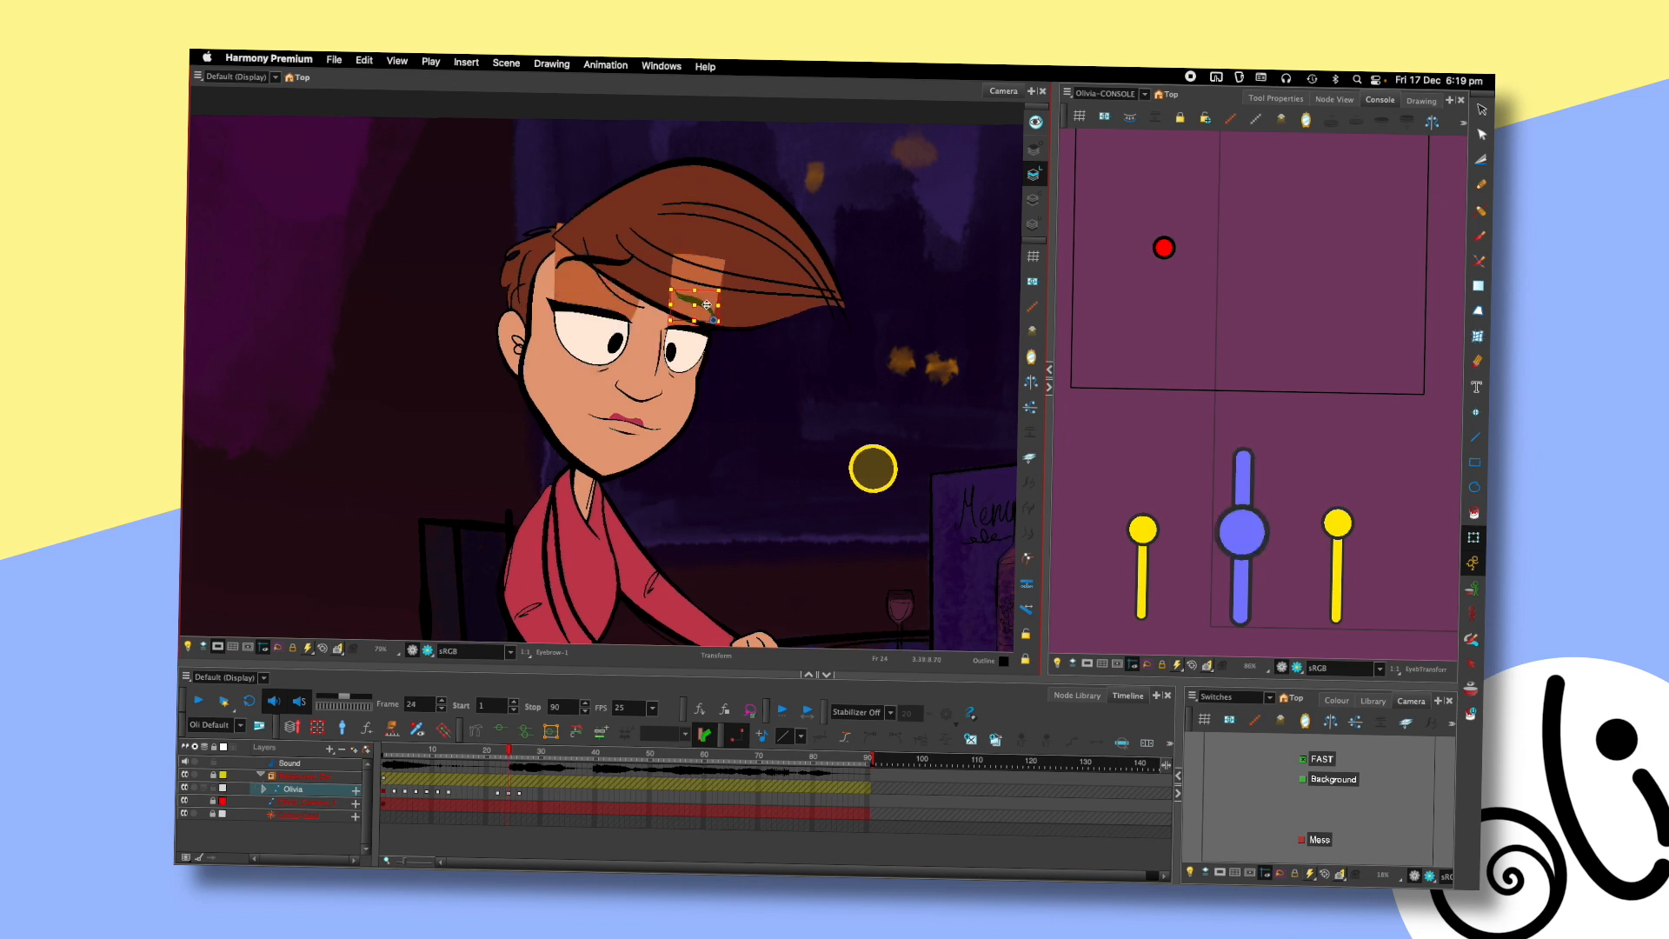
pyautogui.moveTo(705, 305); pyautogui.dragTo(709, 307)
pyautogui.press(',')
pyautogui.press('.')
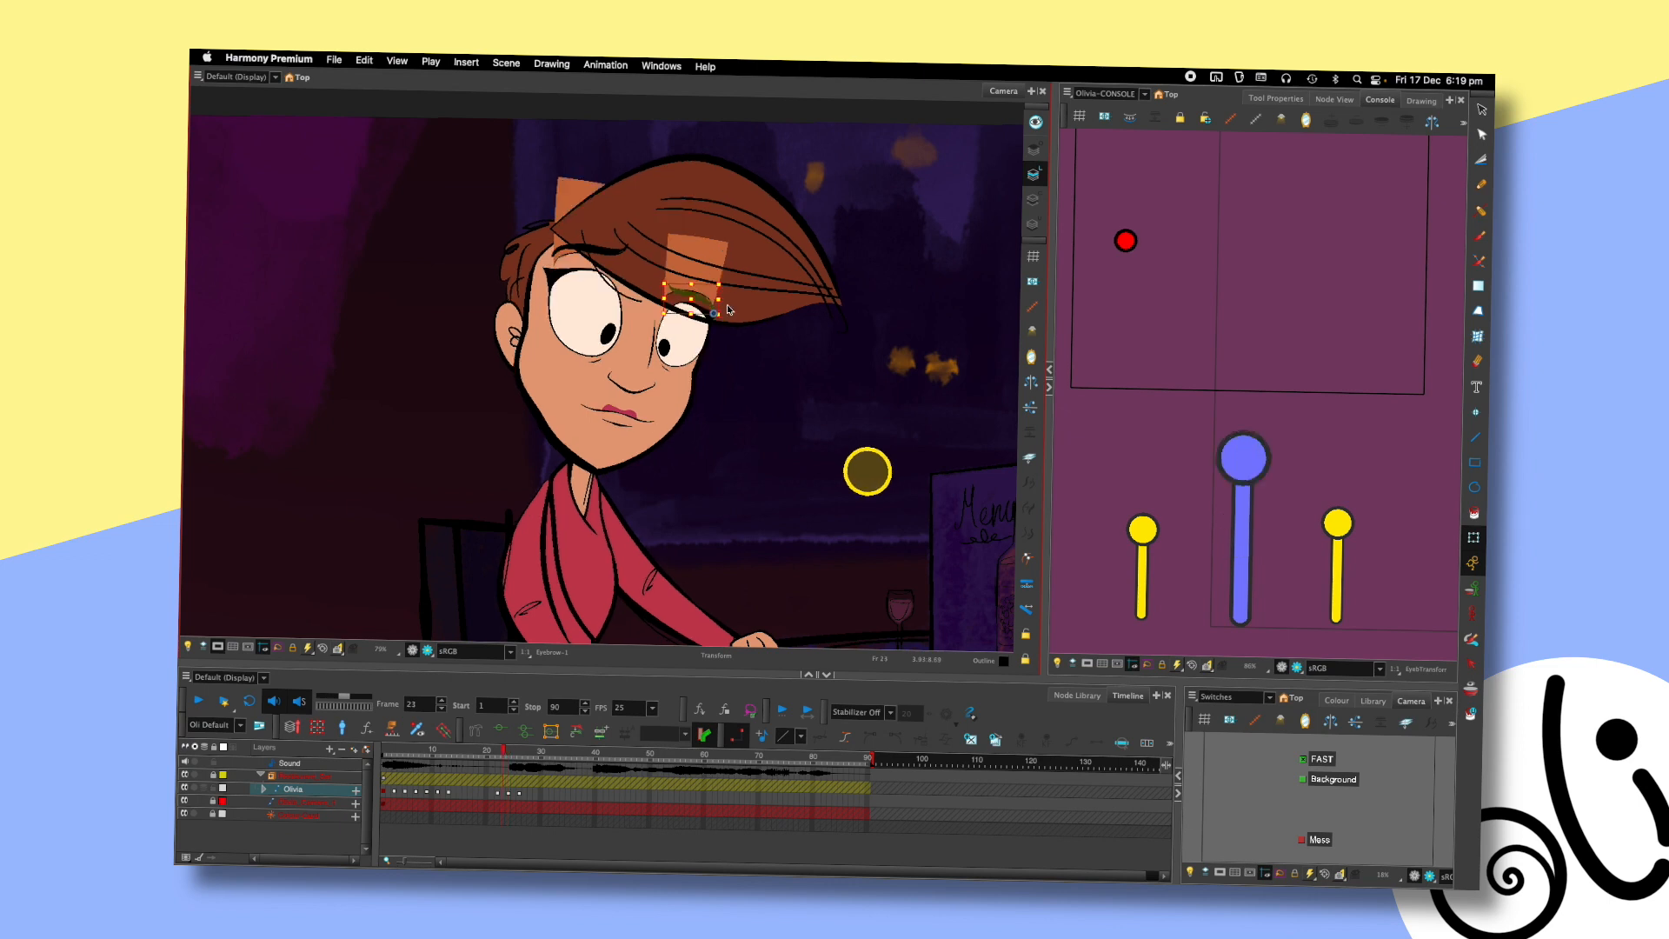
pyautogui.click(1065, 390)
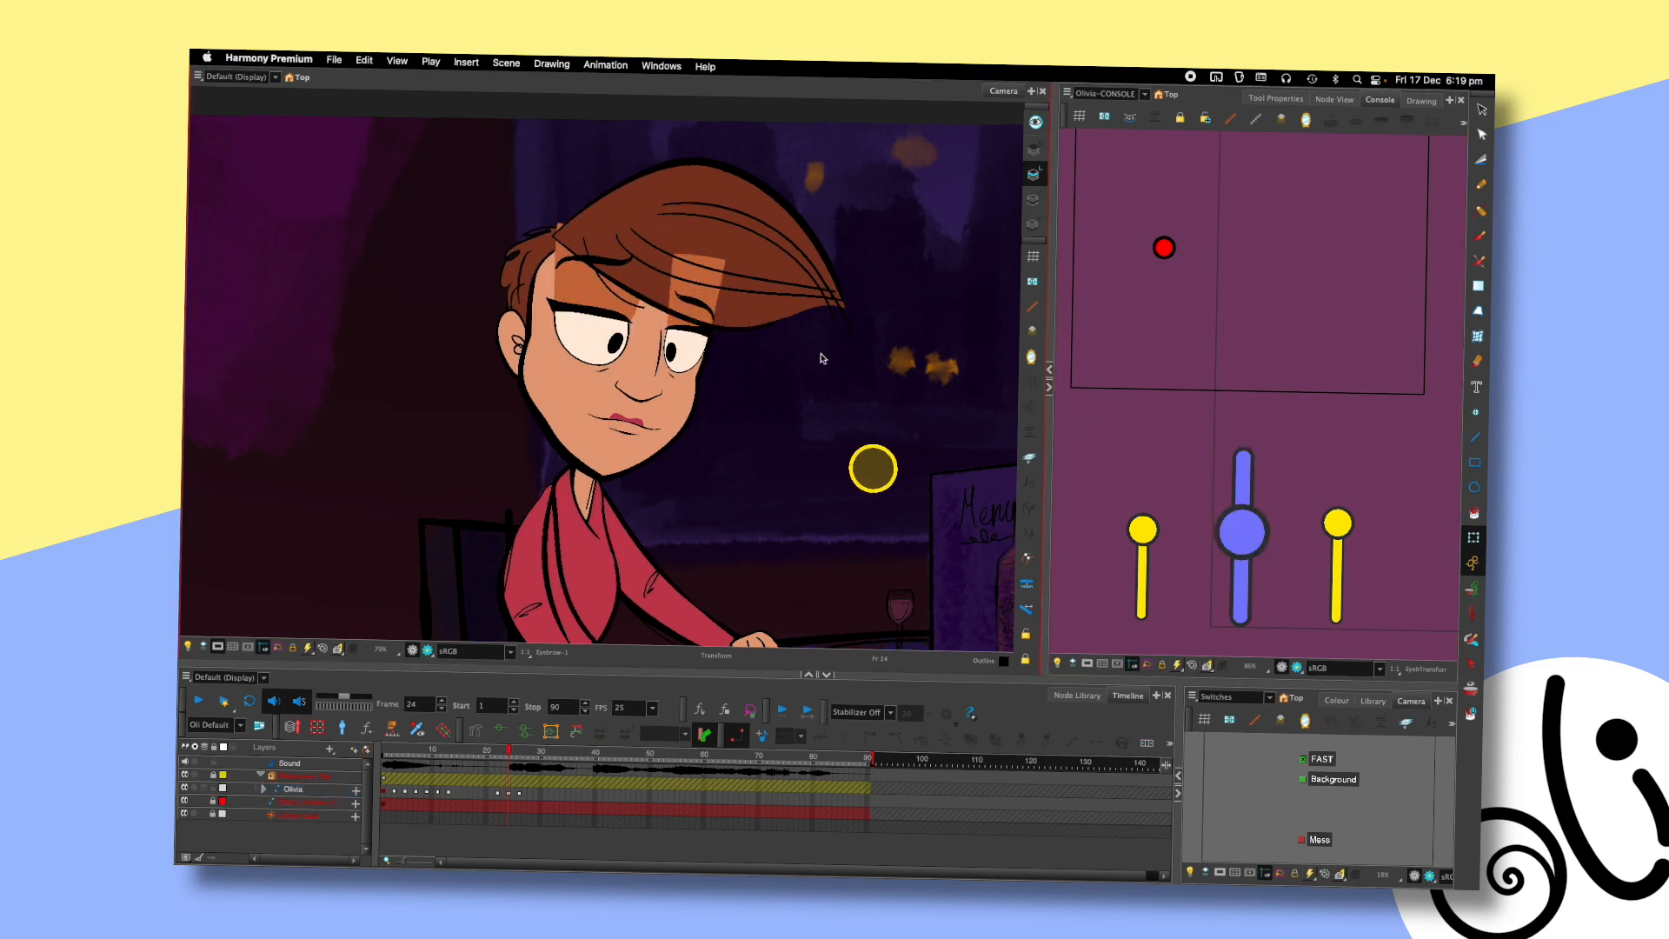
# - At frame 24, fine-tune the angle of the far eyebrow, checking it against frame 23
pyautogui.press('1')
pyautogui.moveTo(850, 366); pyautogui.dragTo(810, 347)
pyautogui.press(',')
pyautogui.press('.')
pyautogui.scroll(4, 808, 321)
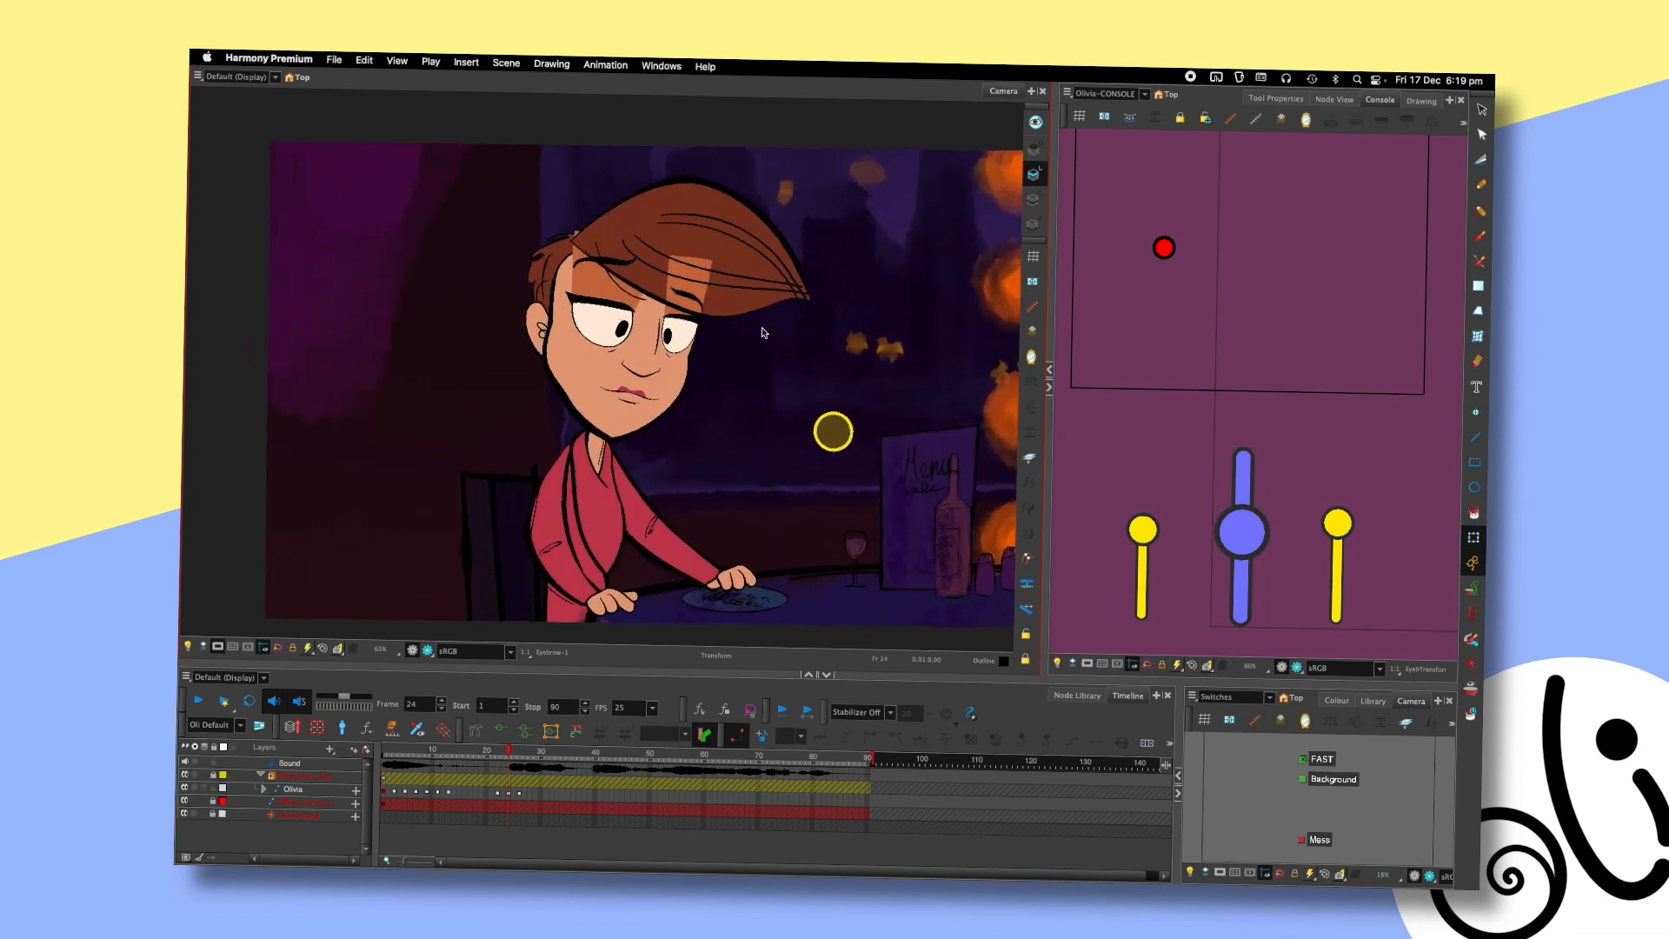
pyautogui.press(',')
pyautogui.press('.')
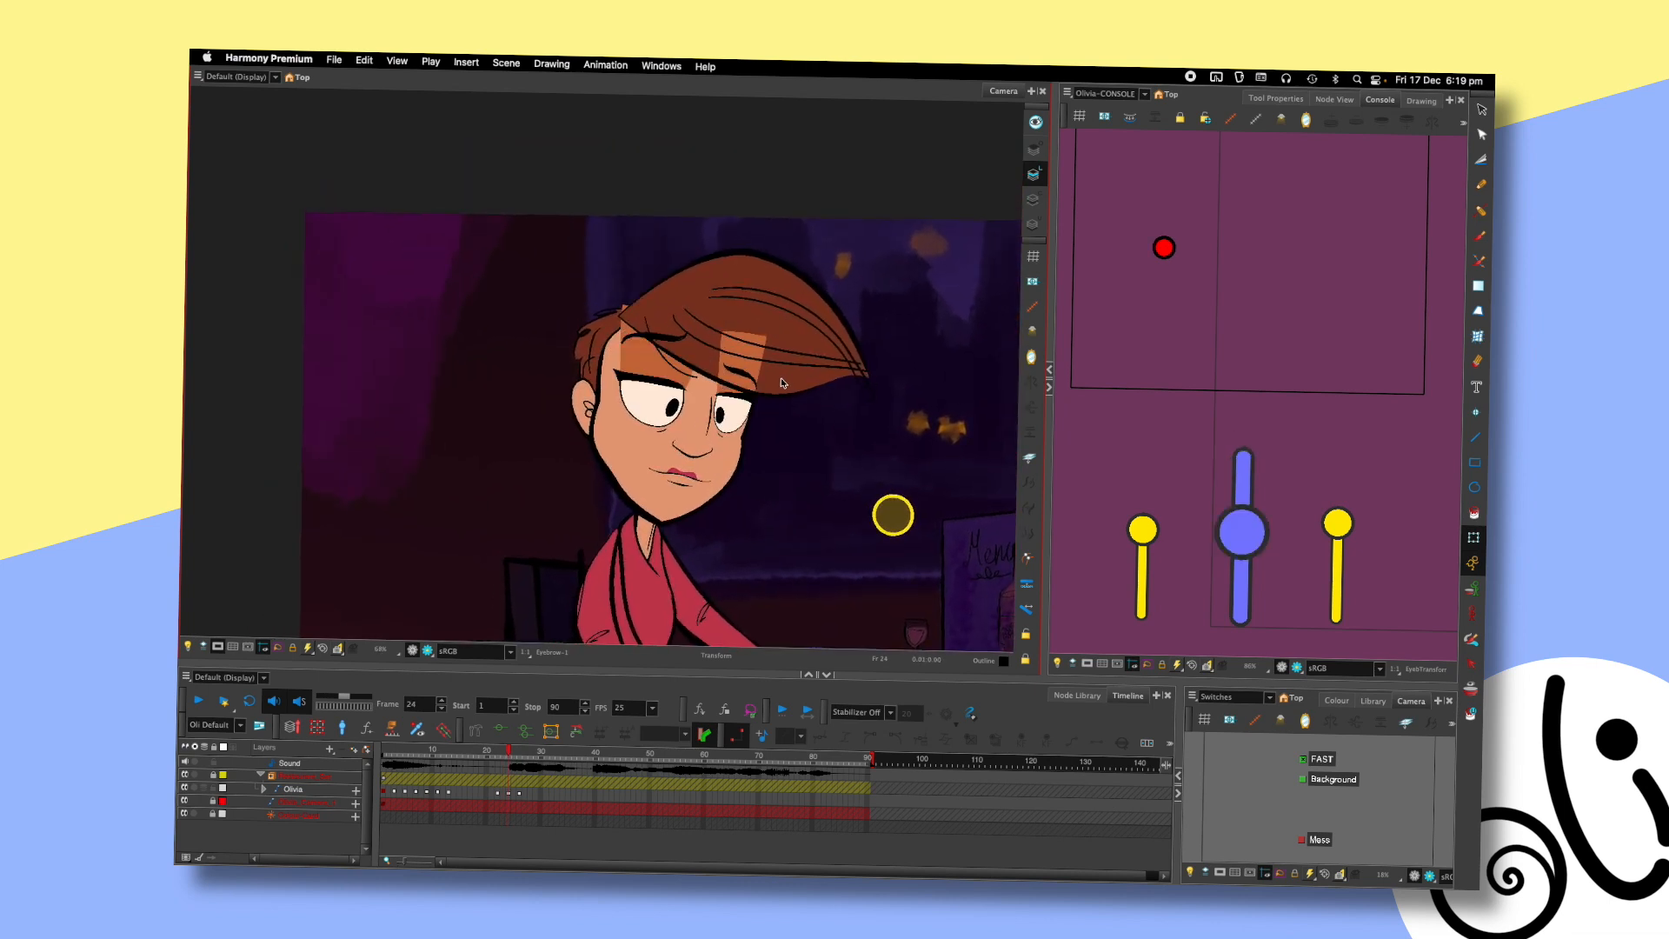
pyautogui.scroll(5, 781, 382)
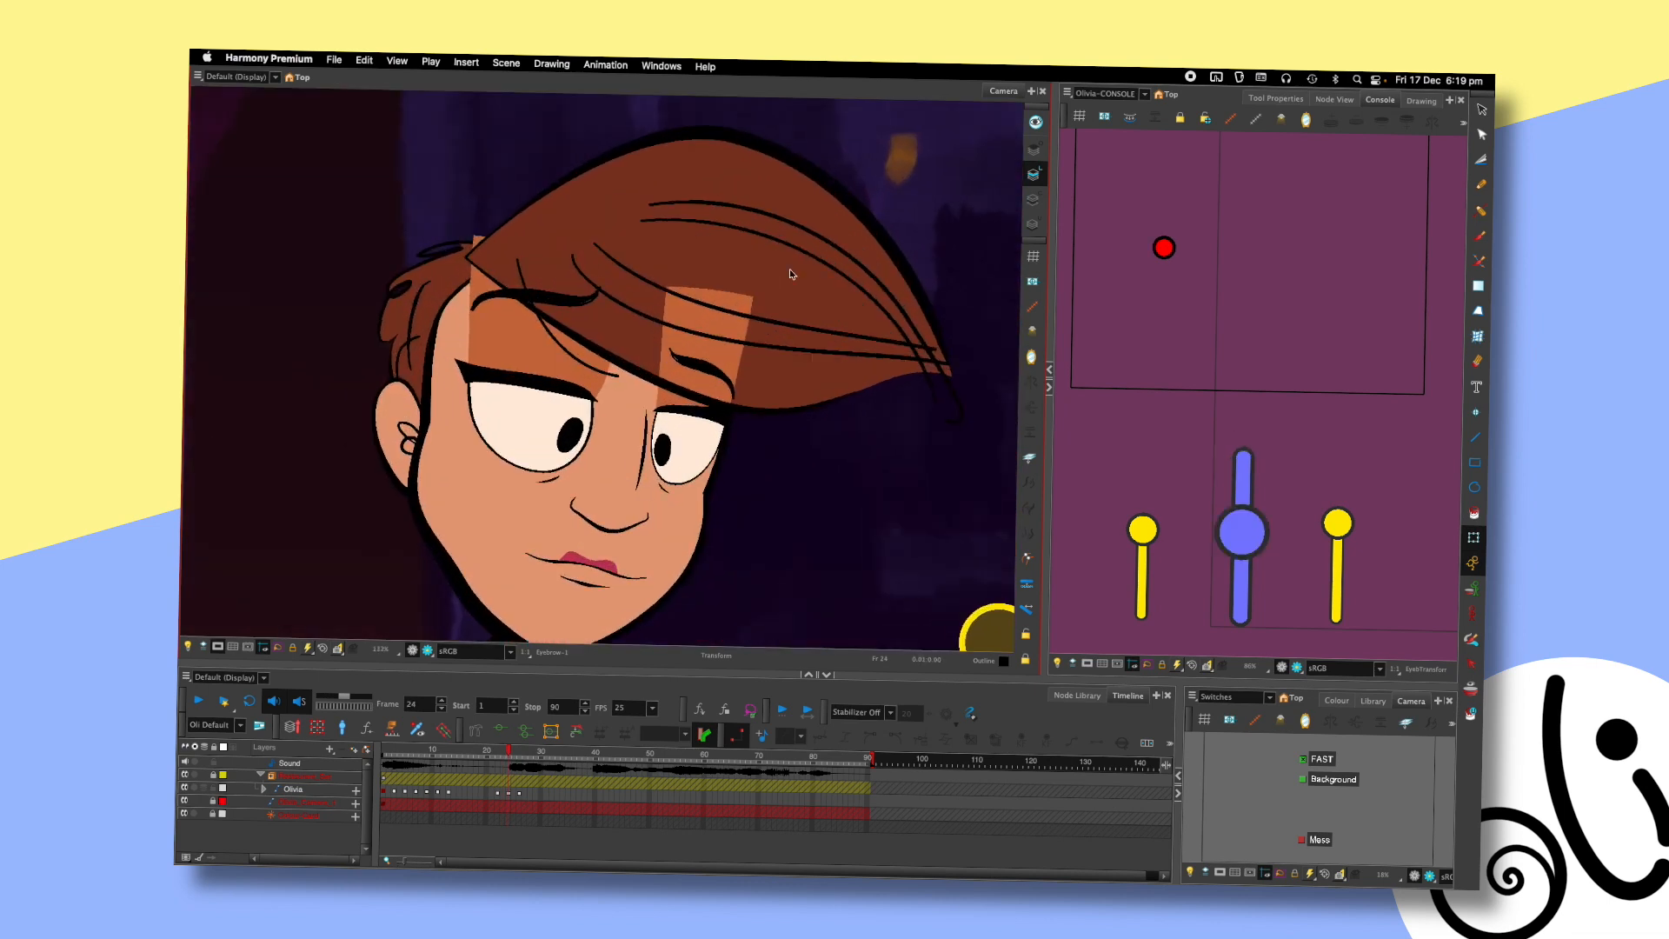
pyautogui.click(711, 369)
pyautogui.press(',')
pyautogui.press('.')
pyautogui.click(669, 347)
pyautogui.hotkey('shift', 'c')
pyautogui.click(1085, 470)
# - Examine the far eyebrow at frame 24 up close and compare its position across the frames up to 26
pyautogui.scroll(-4, 786, 426)
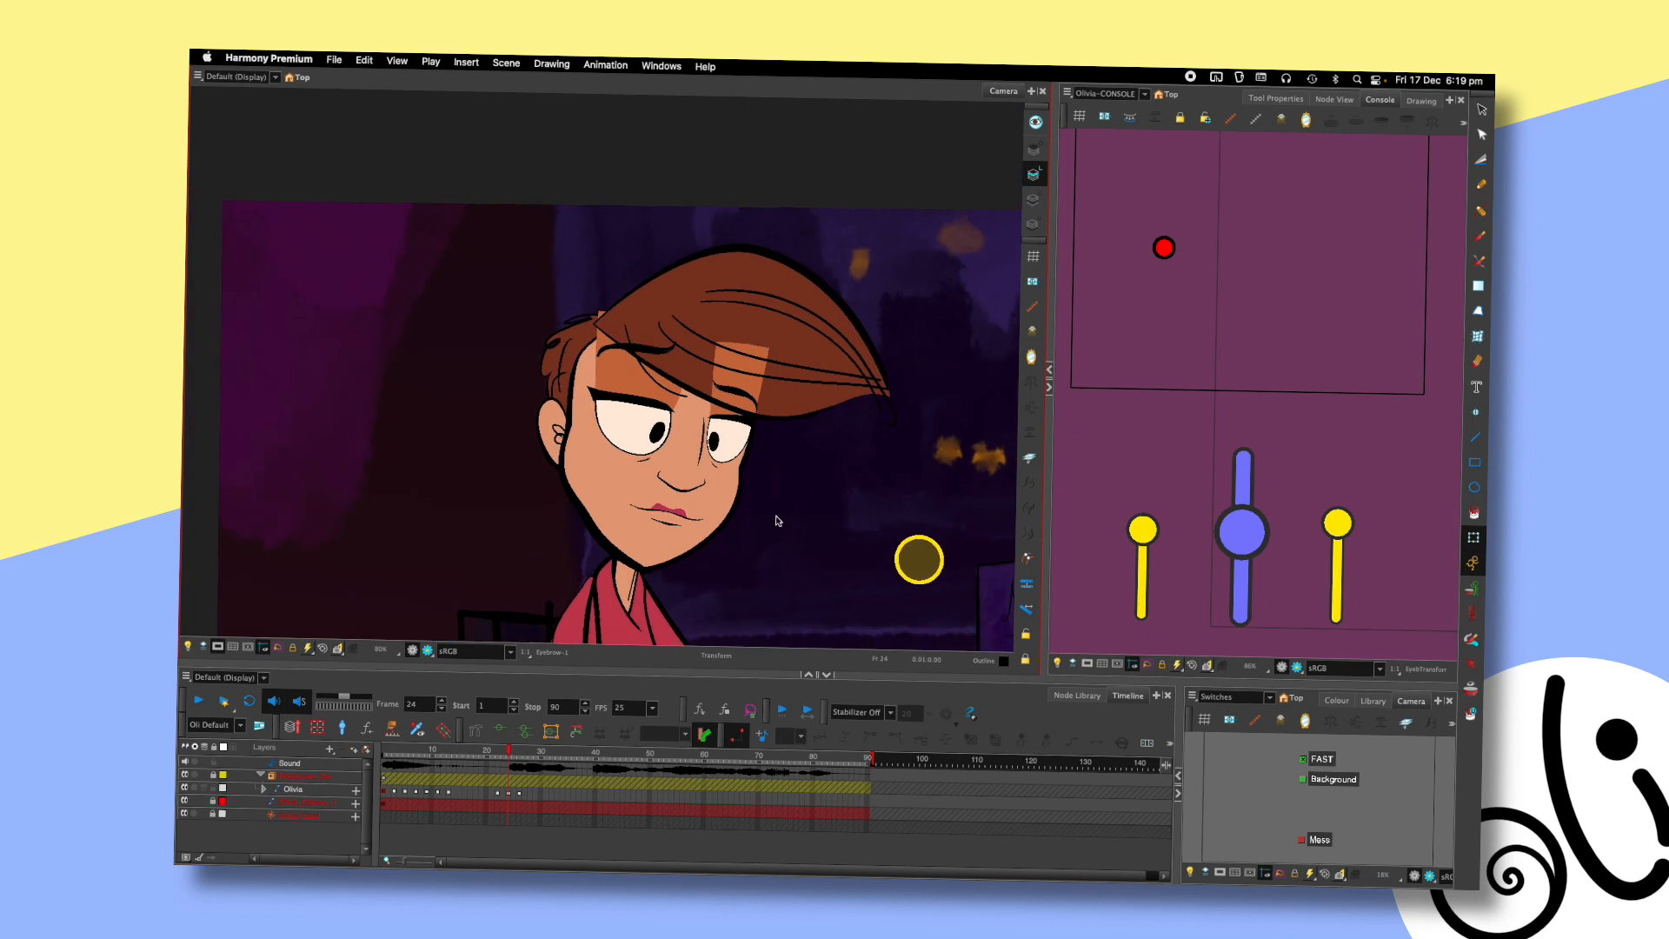
pyautogui.moveTo(834, 454); pyautogui.dragTo(822, 409)
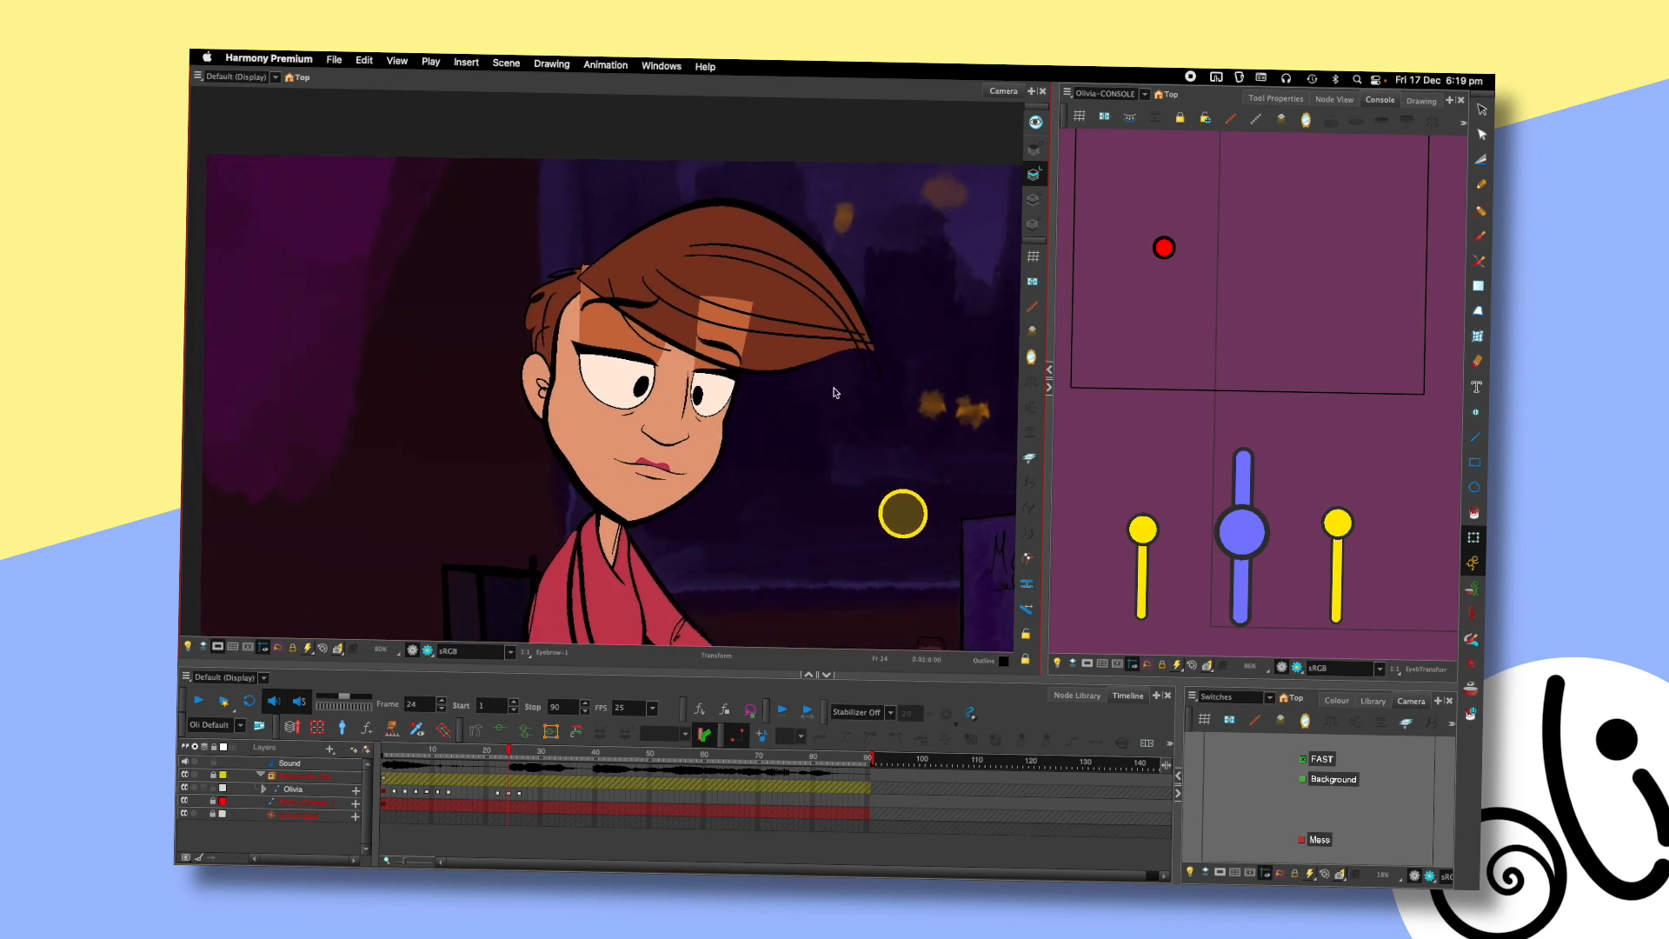
pyautogui.scroll(3, 799, 380)
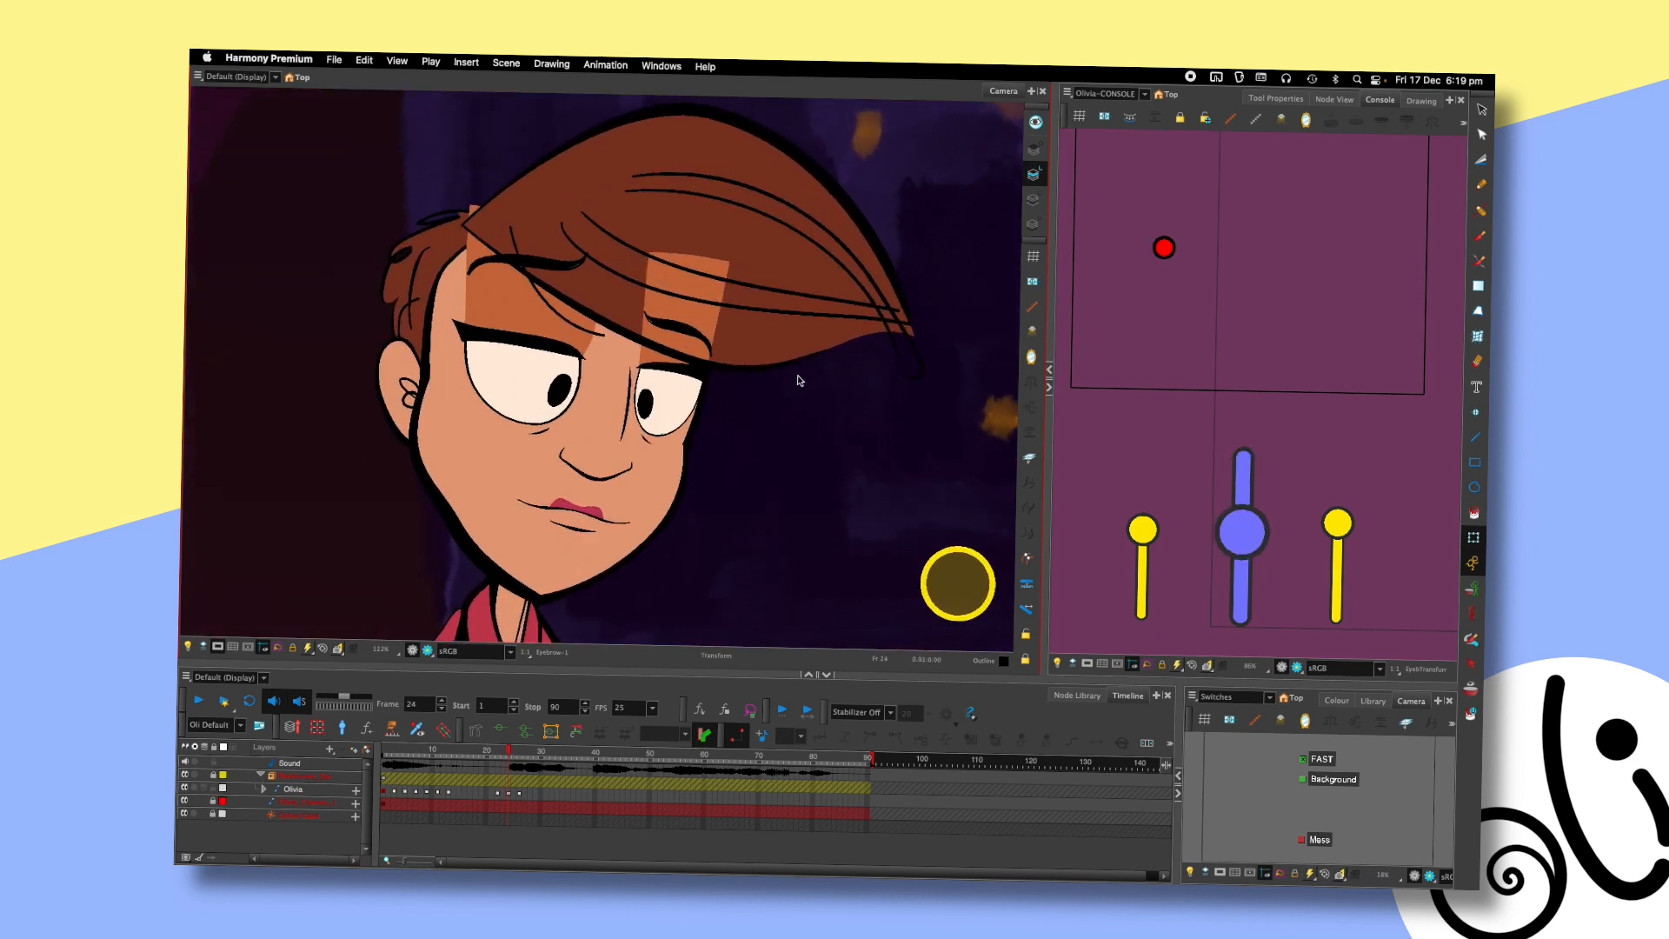
pyautogui.click(690, 334)
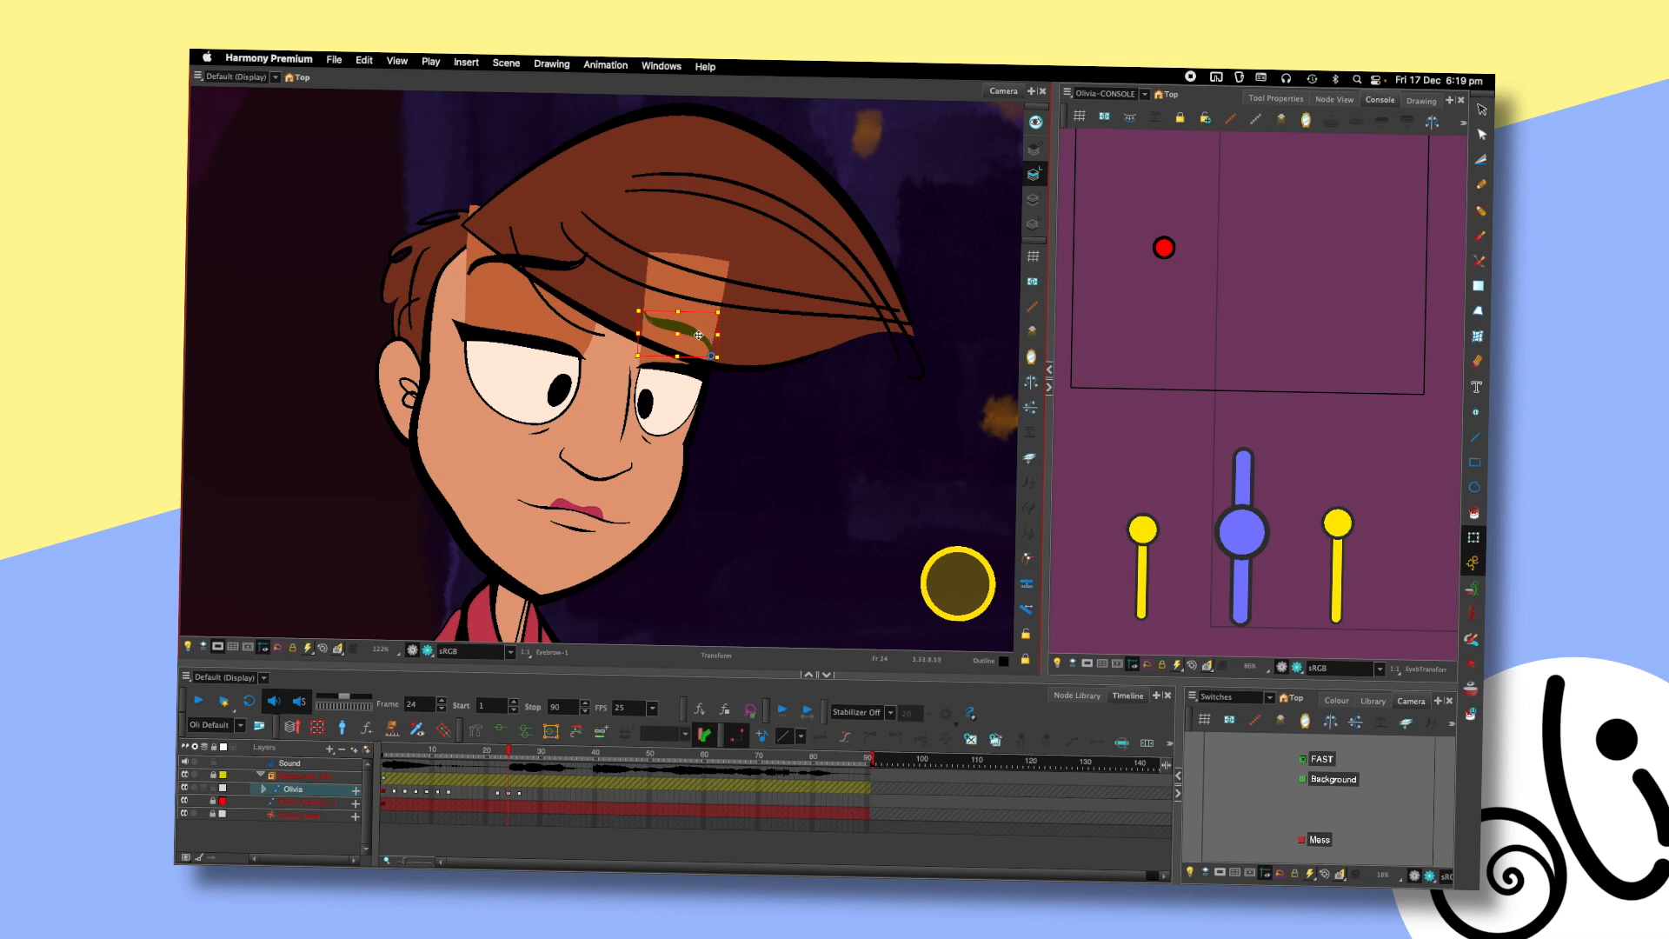
pyautogui.press('Escape')
pyautogui.scroll(-2, 895, 414)
pyautogui.moveTo(895, 414); pyautogui.dragTo(853, 394)
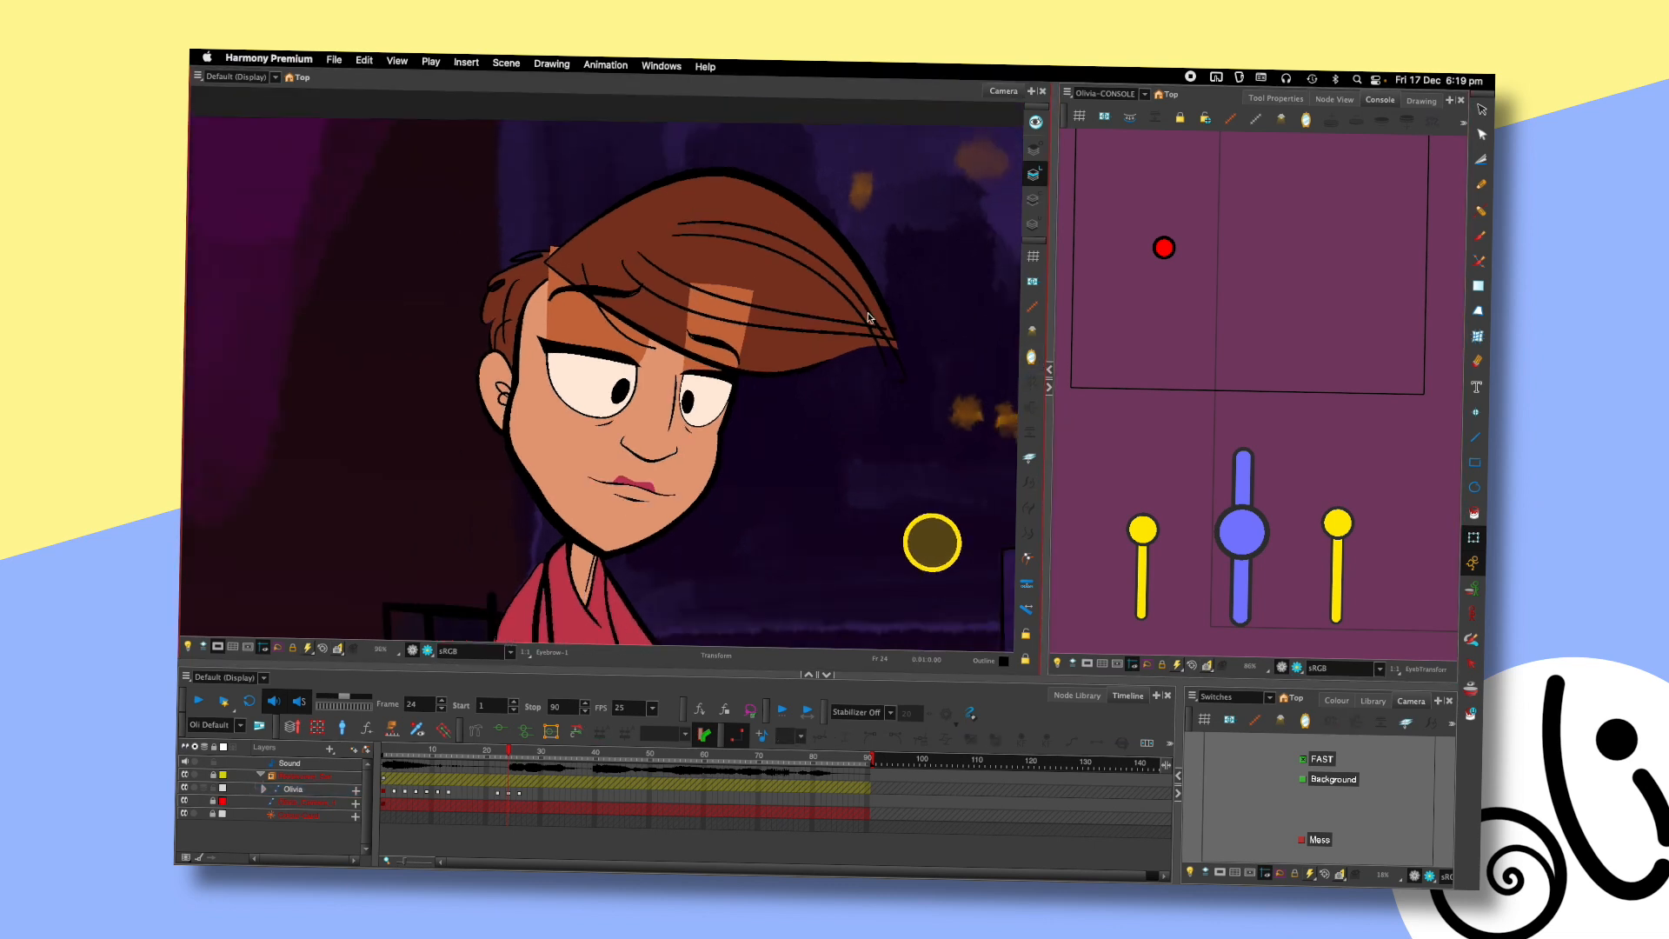
pyautogui.press(',')
pyautogui.press('.')
pyautogui.scroll(-2, 856, 391)
pyautogui.press(',')
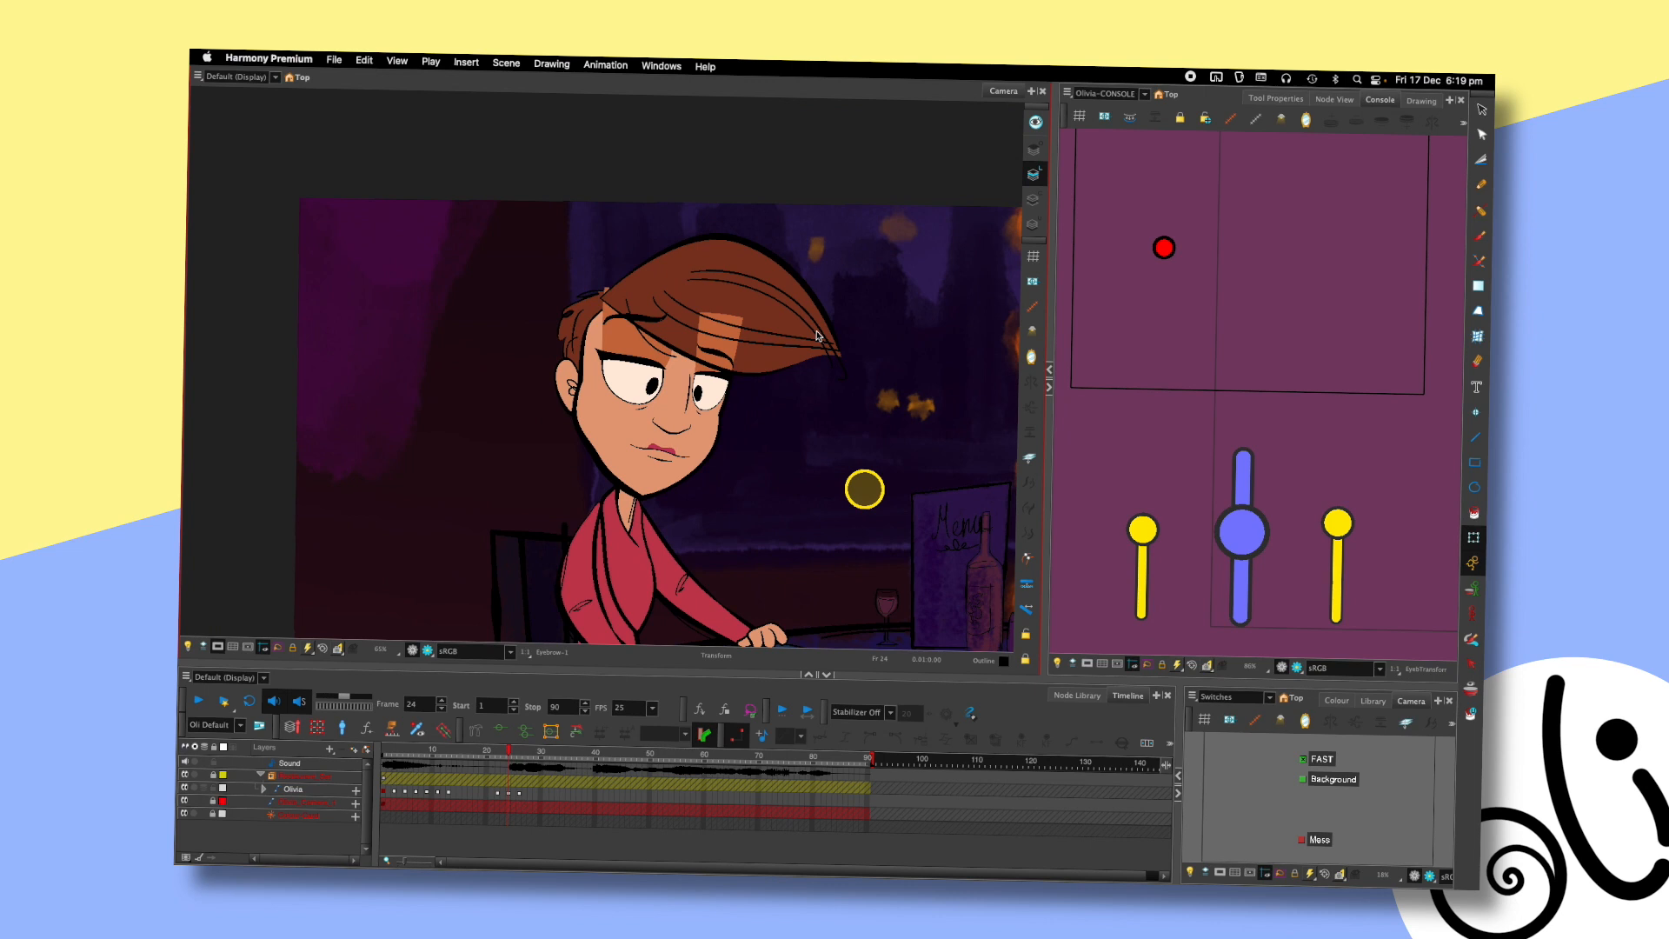
pyautogui.press('.')
pyautogui.press('.')
pyautogui.press('.')
pyautogui.scroll(-1, 818, 422)
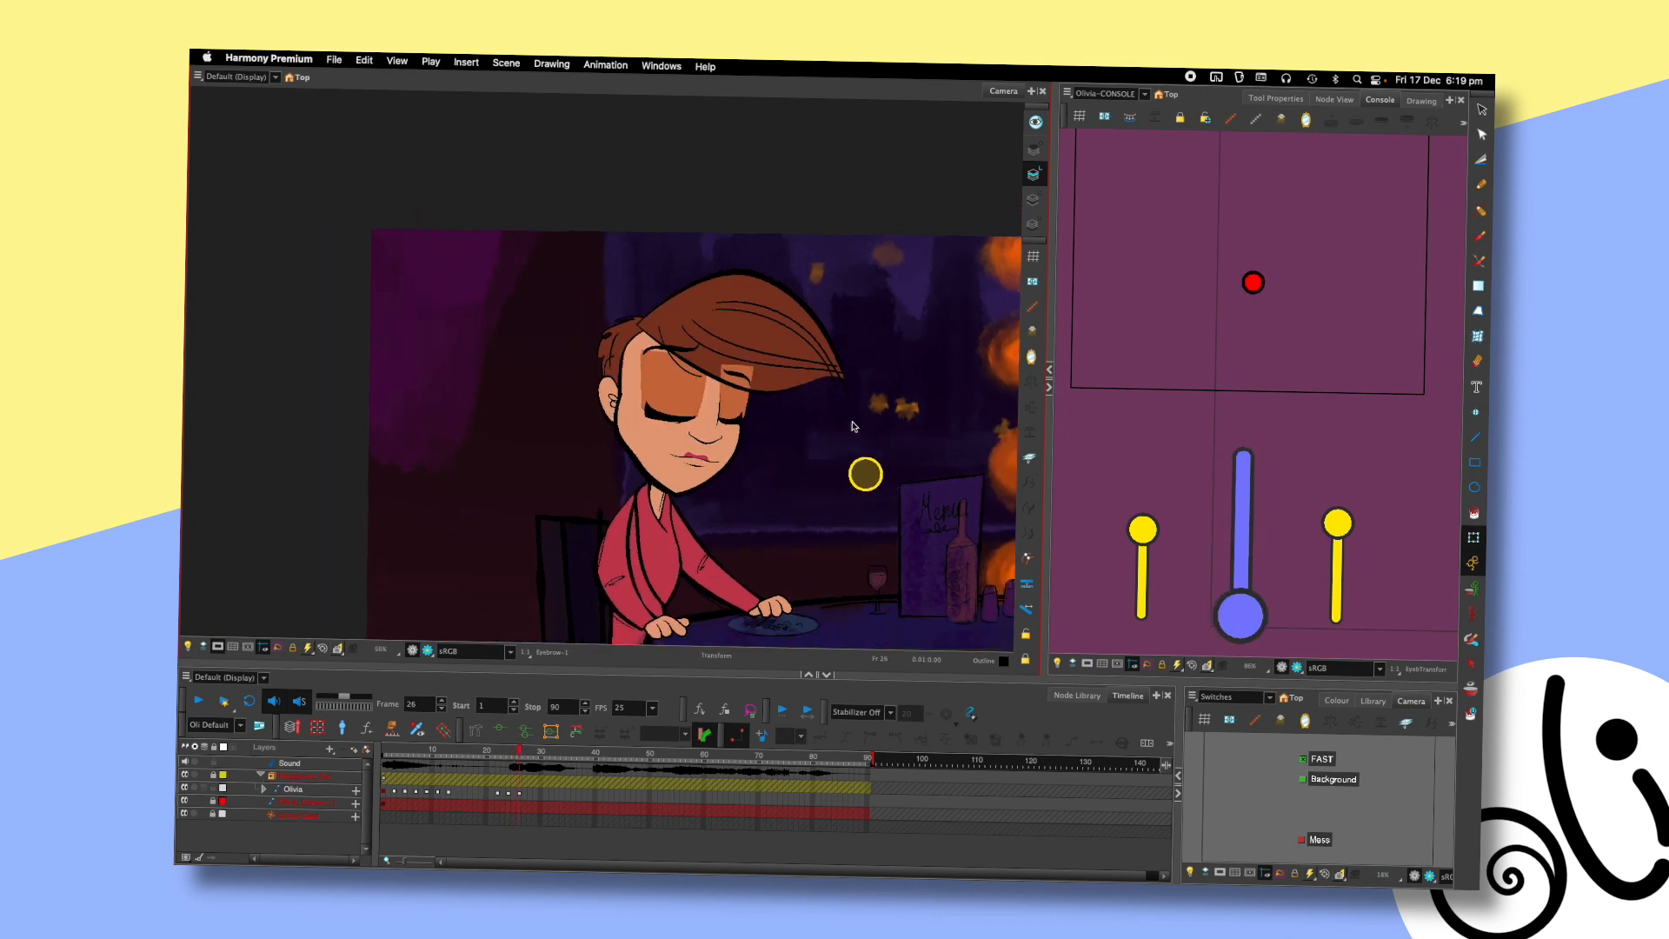
pyautogui.moveTo(863, 408); pyautogui.dragTo(825, 392)
# - Play the animation from the first frame several times to review the head turn and blink
pyautogui.hotkey('shift', ',')
pyautogui.hotkey('shift', 'Return')
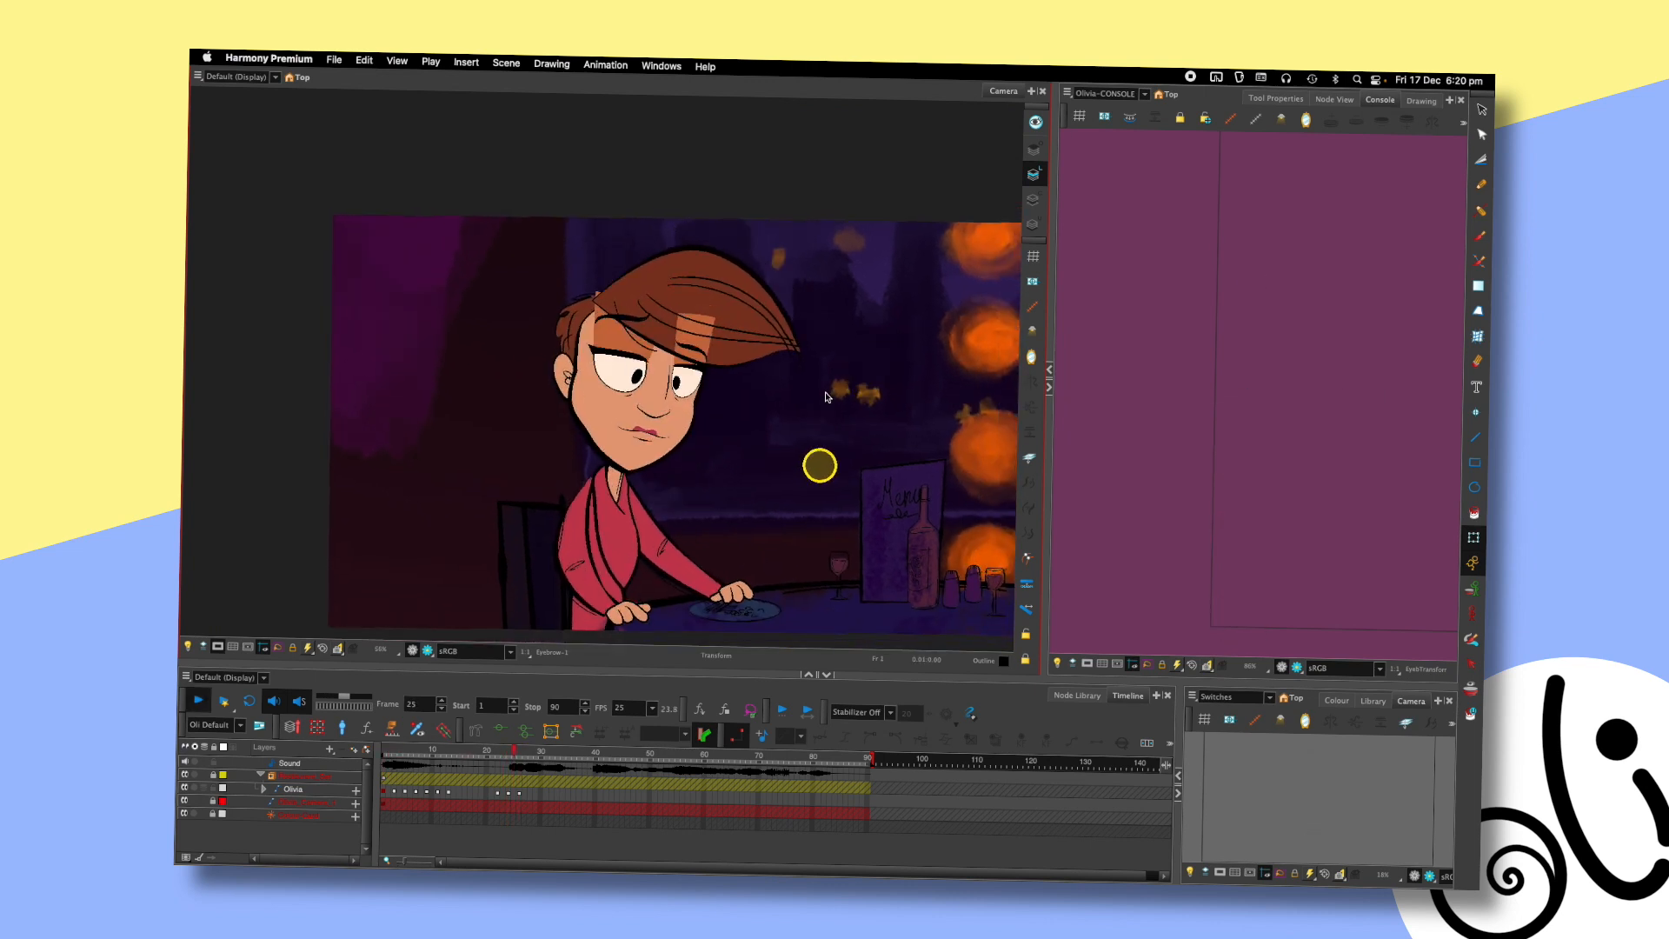
pyautogui.hotkey('shift', 'Return')
pyautogui.hotkey('shift', ',')
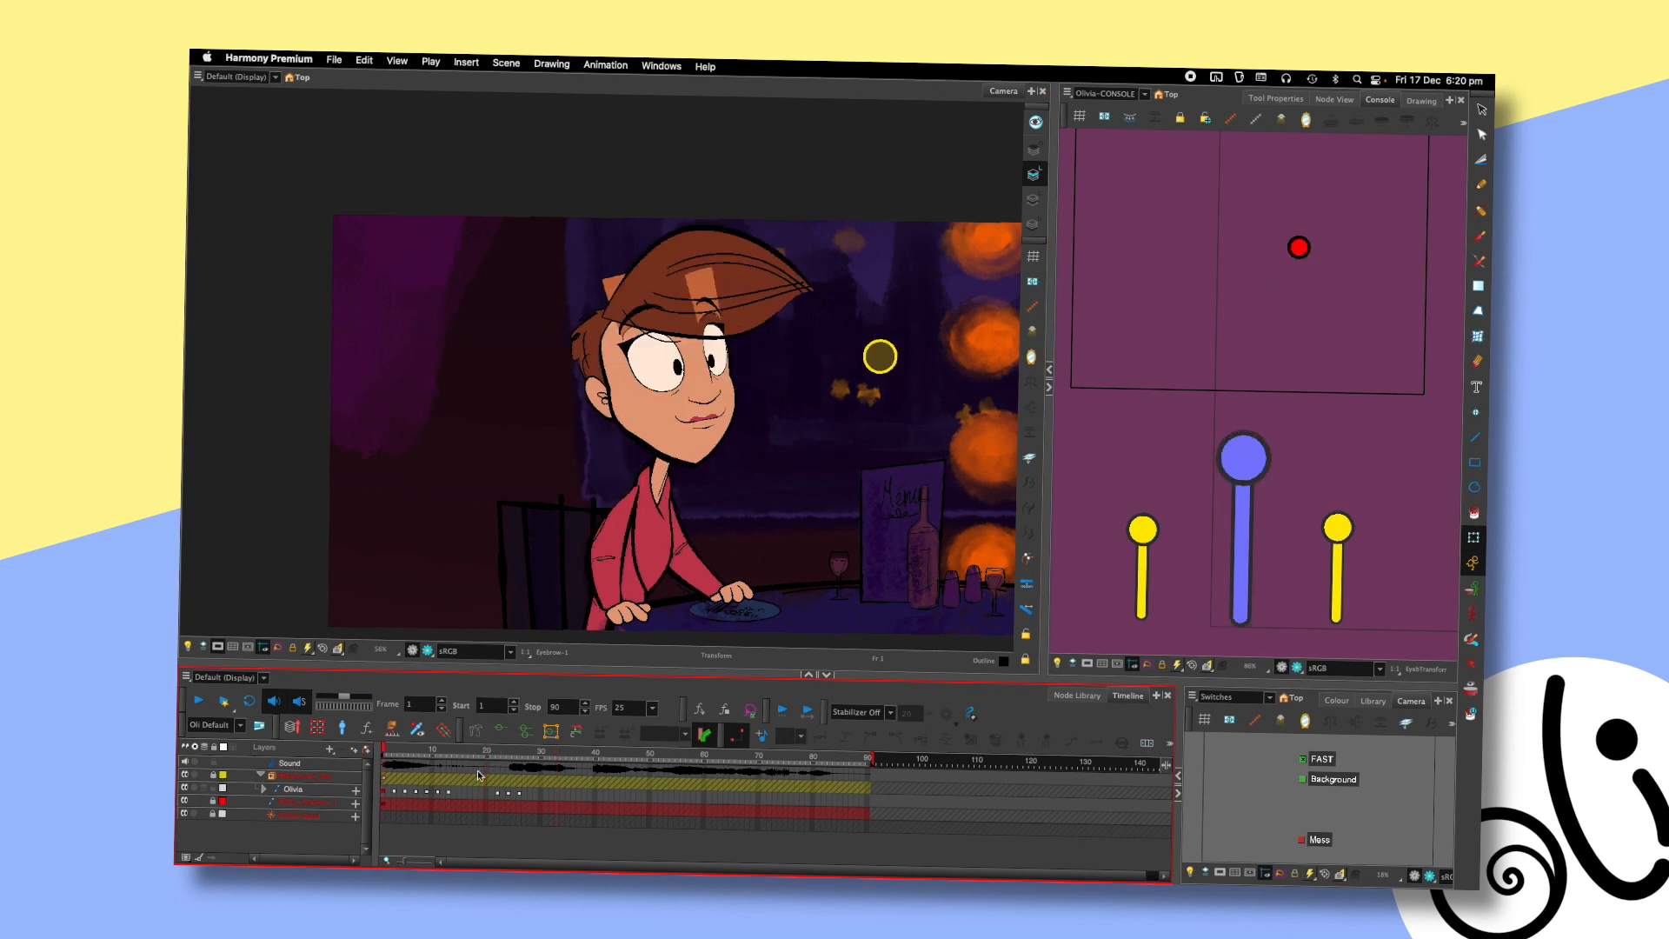
pyautogui.hotkey('shift', 'Return')
pyautogui.hotkey('shift', 'Return')
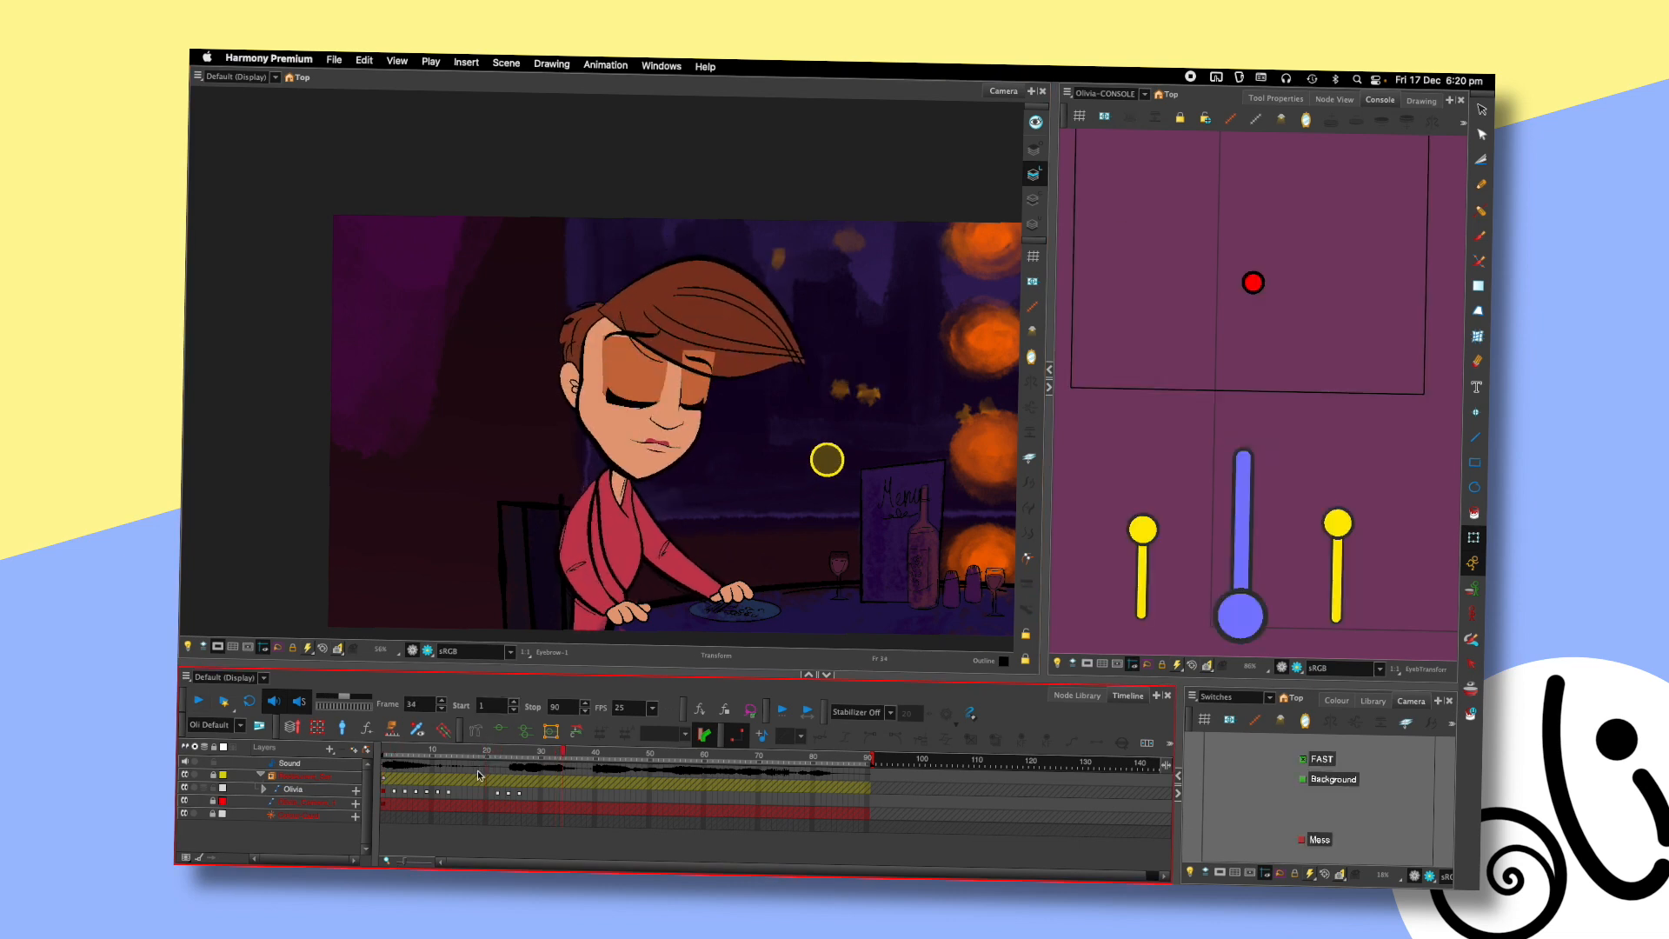
pyautogui.click(510, 746)
pyautogui.hotkey('shift', ',')
pyautogui.hotkey('shift', 'Return')
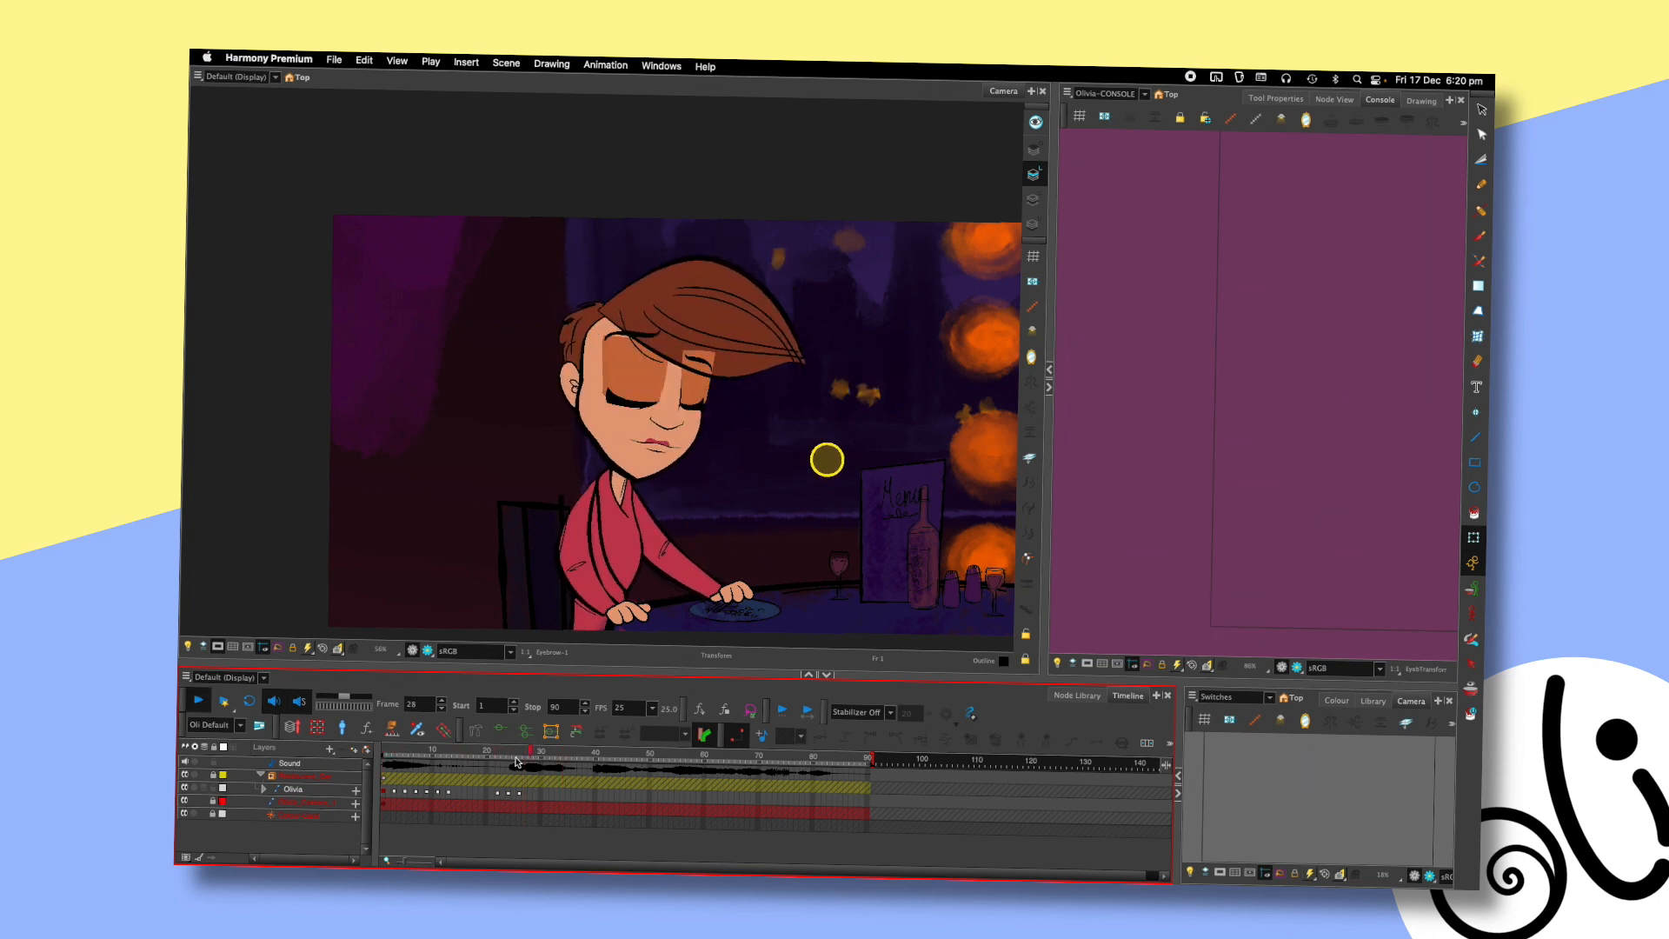
pyautogui.hotkey('shift', 'Return')
# - At frame 28, move the head slightly right, adjust its rotation and shift the red head-turn controller a little right and up
pyautogui.click(673, 380)
pyautogui.moveTo(725, 262); pyautogui.dragTo(738, 267)
pyautogui.moveTo(866, 221); pyautogui.dragTo(851, 171)
pyautogui.moveTo(1252, 281); pyautogui.dragTo(1275, 276)
# - At frame 28, nudge the head slightly further up and right, comparing its pose with the three previous frames
pyautogui.click(596, 366)
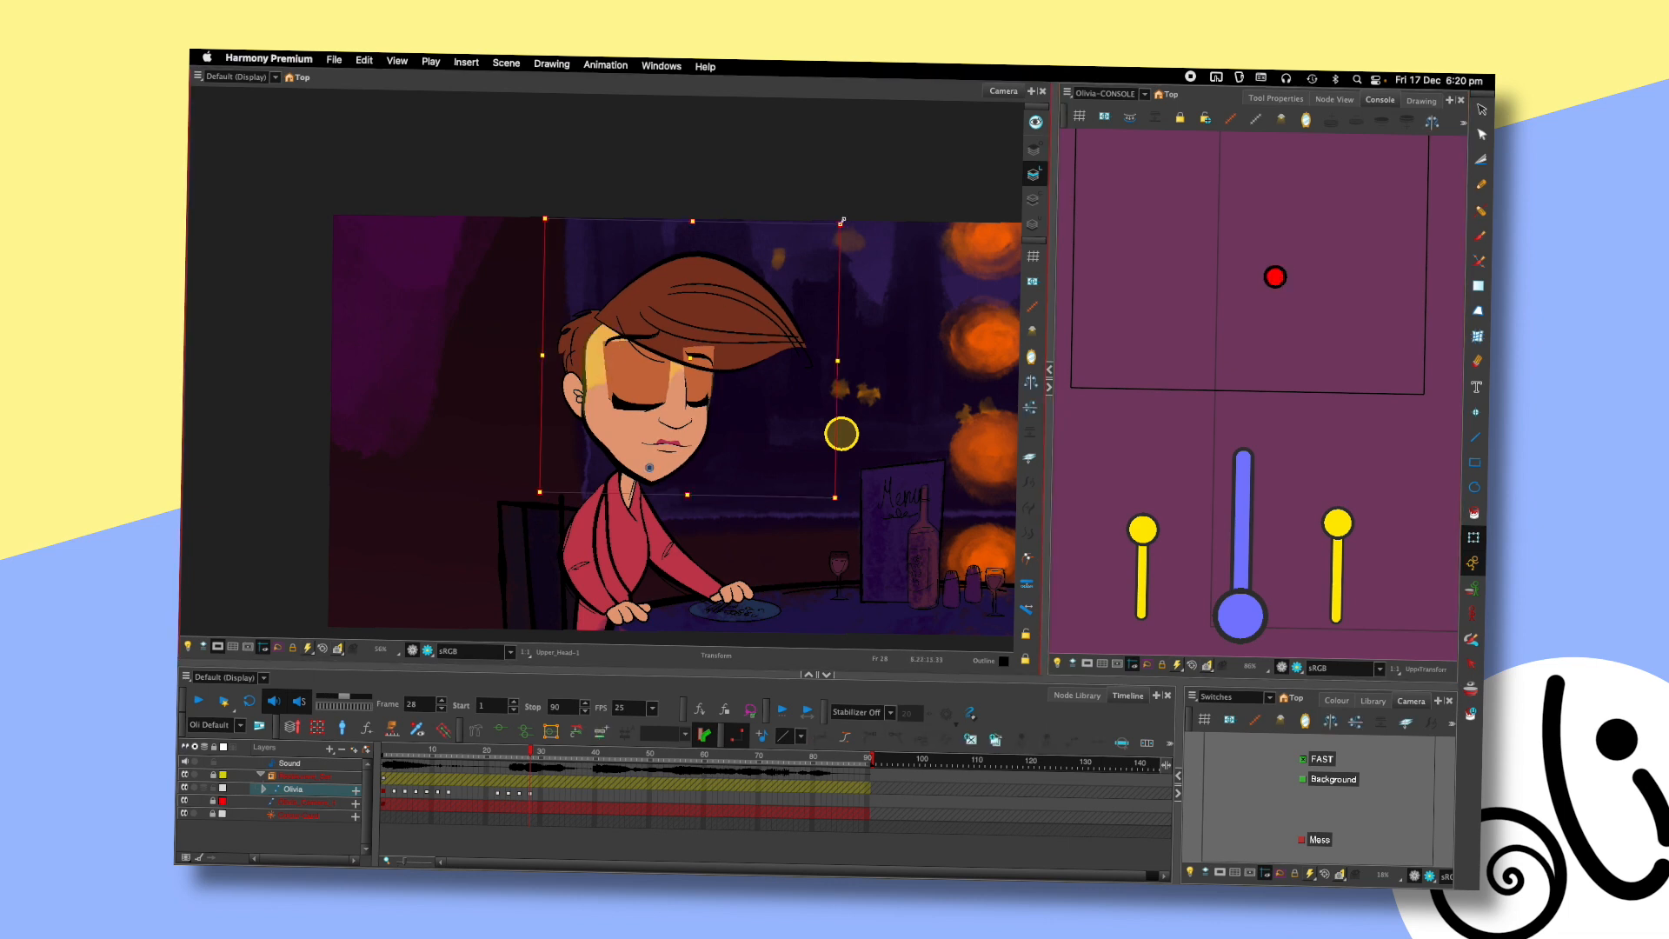
pyautogui.moveTo(595, 370); pyautogui.dragTo(605, 354)
pyautogui.press(',')
pyautogui.press(',')
pyautogui.press(',')
pyautogui.press('.')
pyautogui.press('.')
pyautogui.press('.')
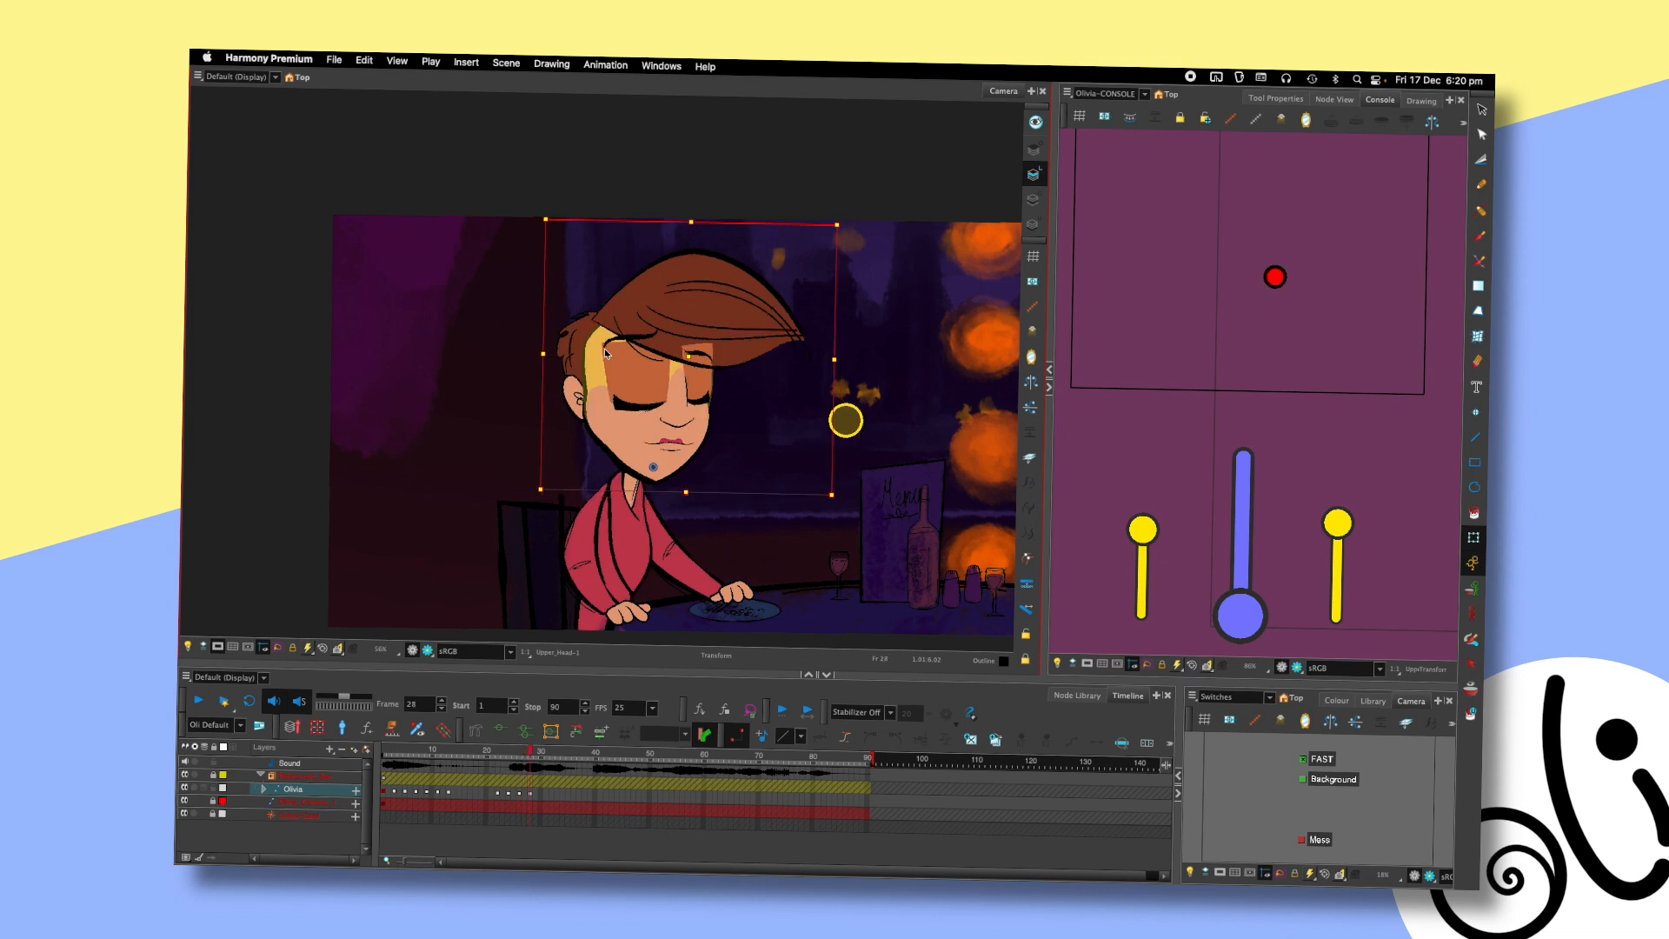
# - At frame 28, raise the blue eyelid controller partway to half open the eyes and play back the blink
pyautogui.moveTo(1246, 611); pyautogui.dragTo(1249, 557)
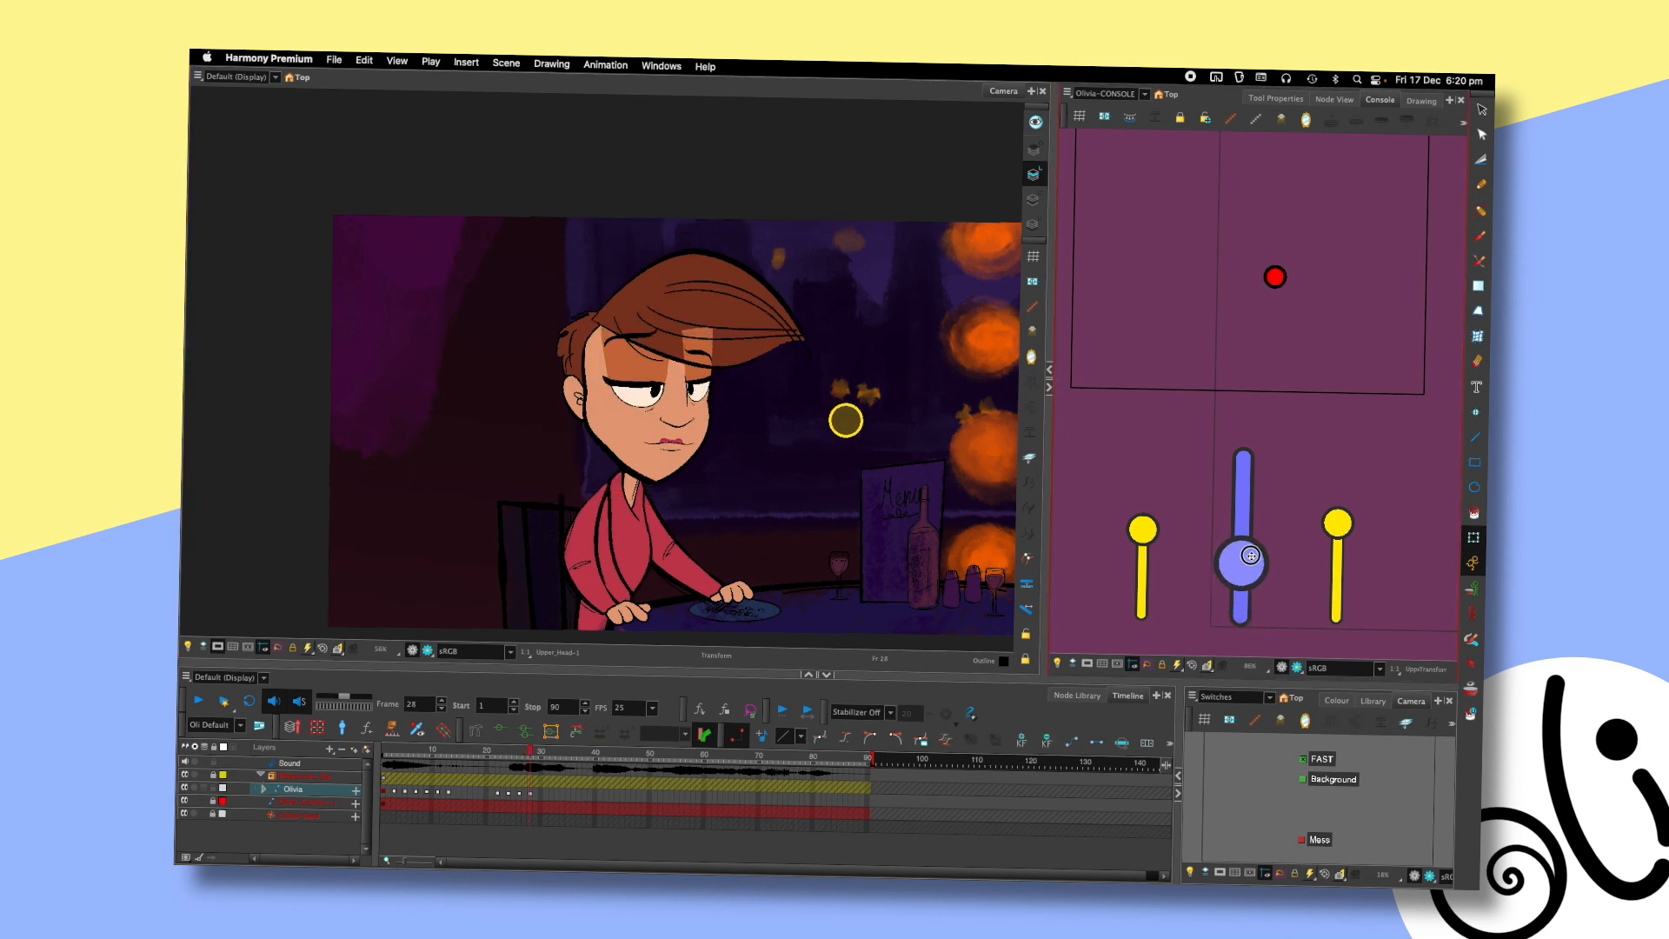
pyautogui.press(',')
pyautogui.press(',')
pyautogui.press(',')
pyautogui.press(',')
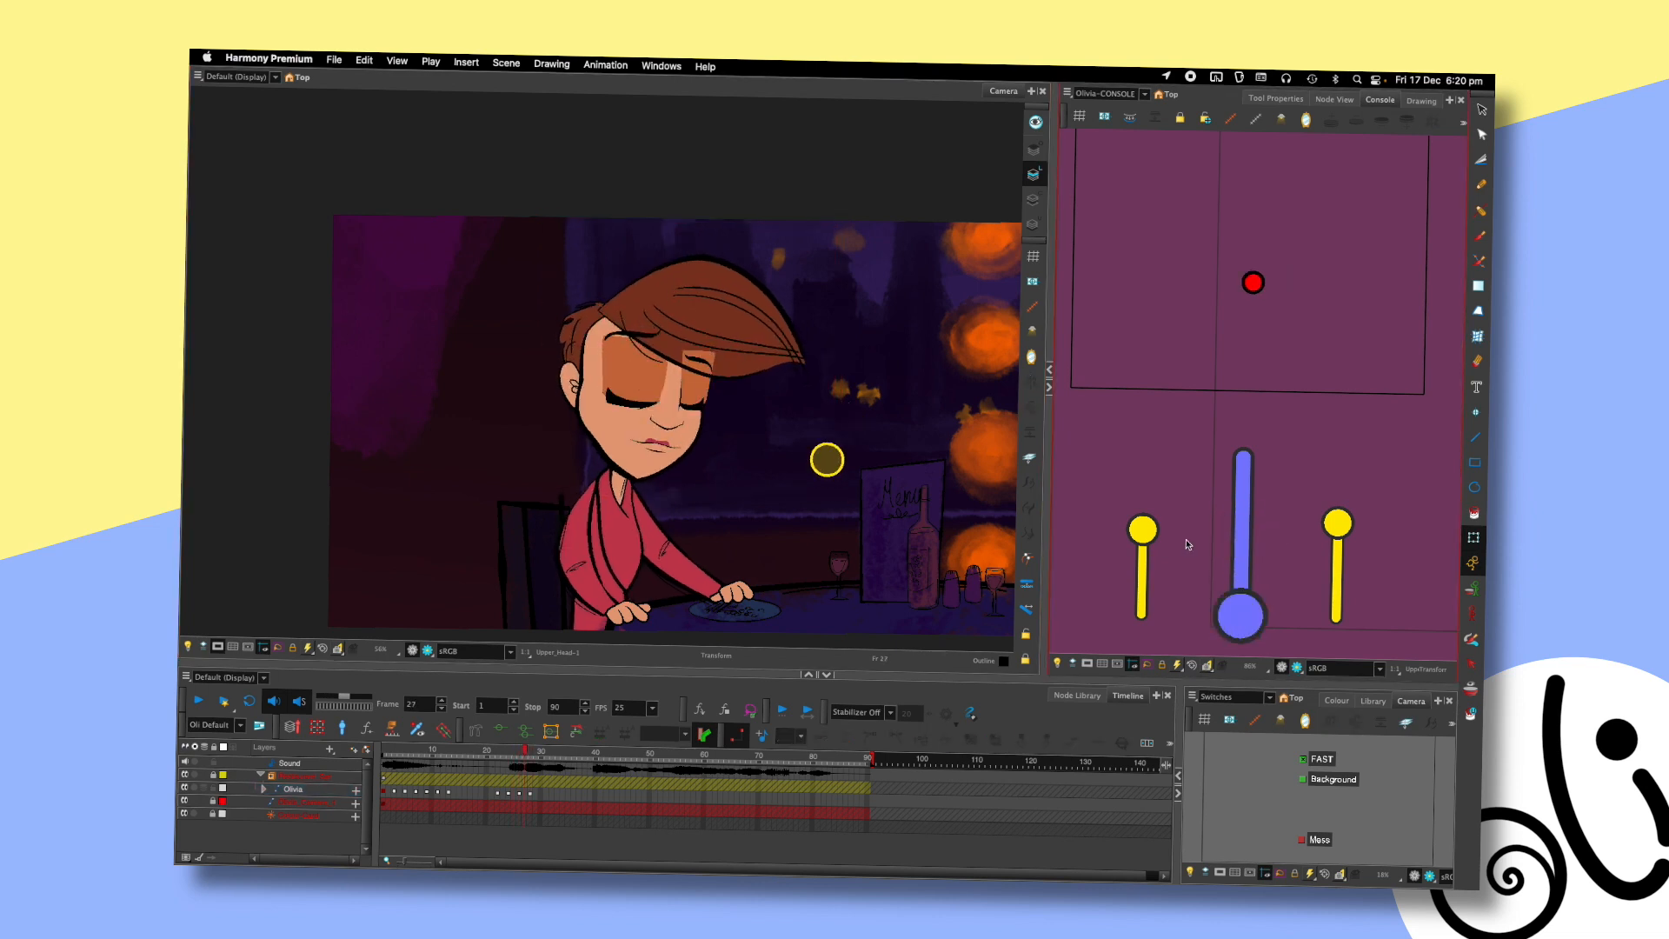
pyautogui.click(477, 752)
pyautogui.press('Return')
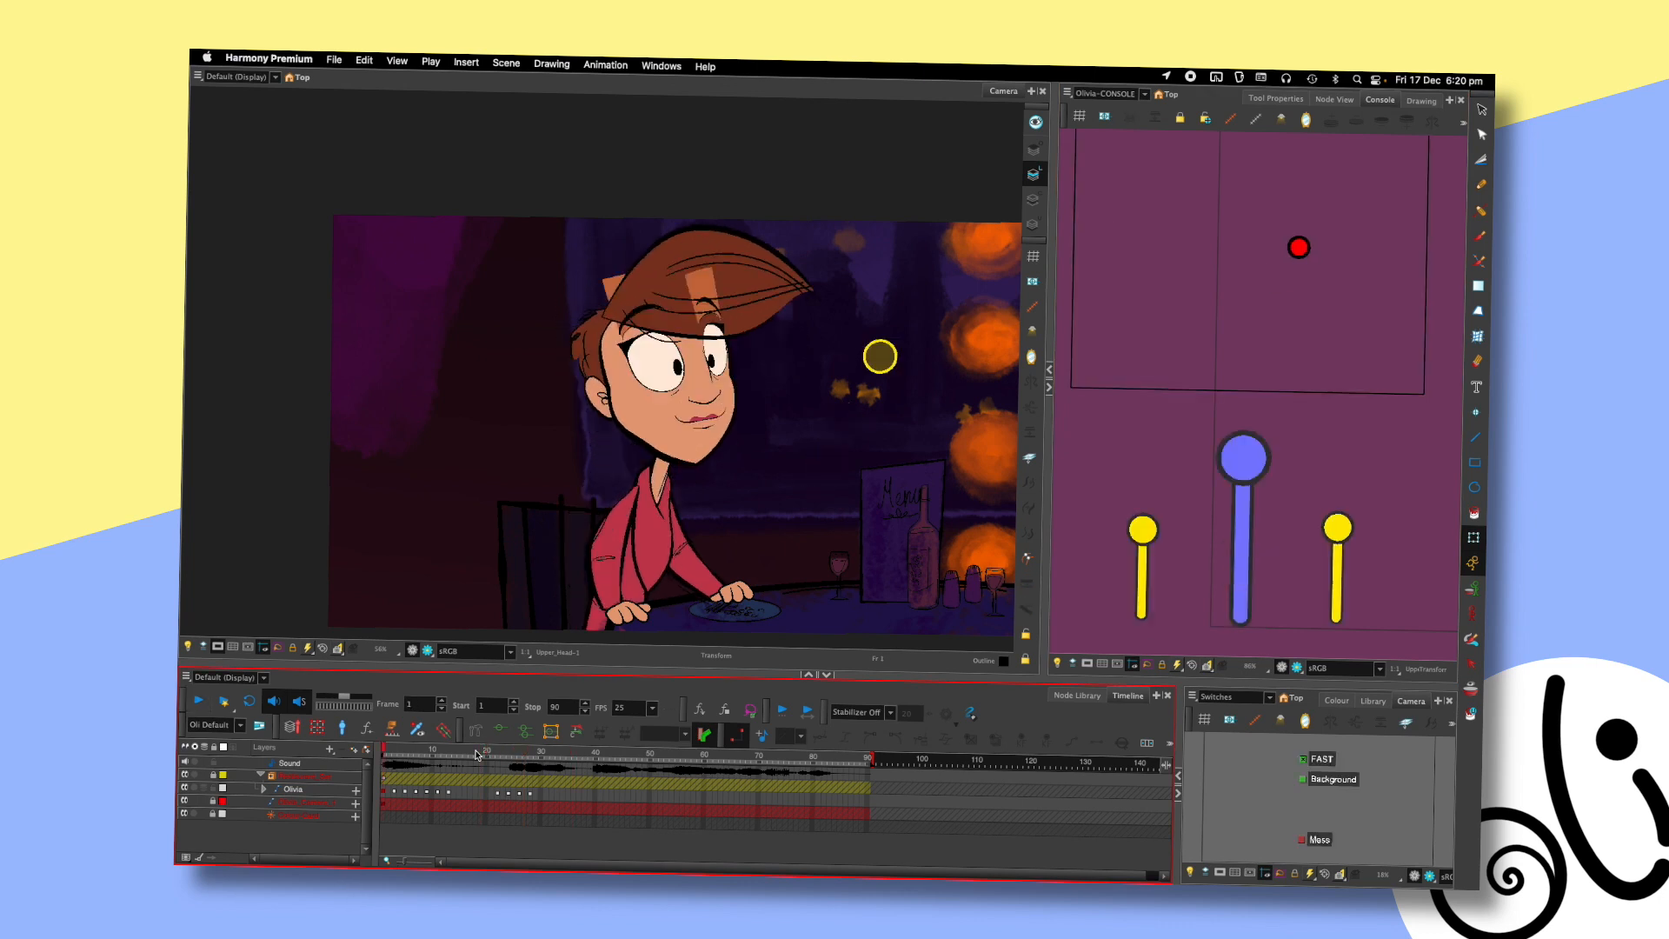
pyautogui.press('Return')
# - At frame 28, rotate the head slightly clockwise and play the animation from the start to review it
pyautogui.moveTo(540, 756)
pyautogui.mouseDown()
pyautogui.moveTo(487, 754)
pyautogui.moveTo(532, 754)
pyautogui.mouseUp()
pyautogui.press(',')
pyautogui.press('.')
pyautogui.click(611, 322)
pyautogui.moveTo(849, 221); pyautogui.dragTo(866, 234)
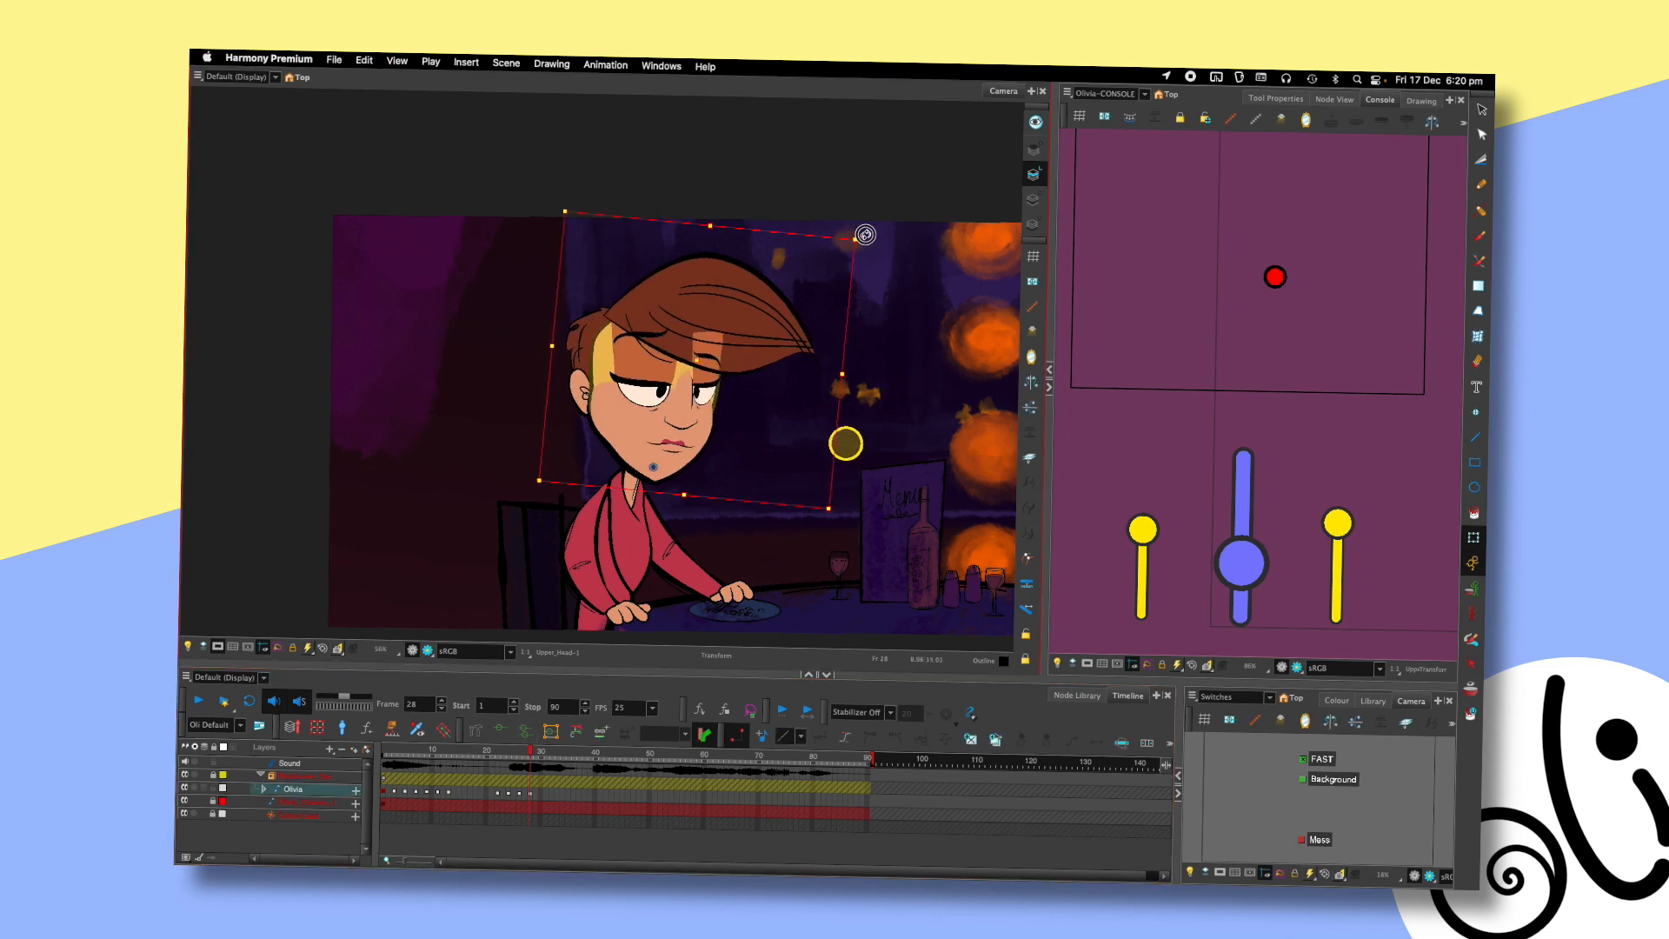
pyautogui.press(',')
pyautogui.press('.')
pyautogui.hotkey('shift', ',')
pyautogui.press('Return')
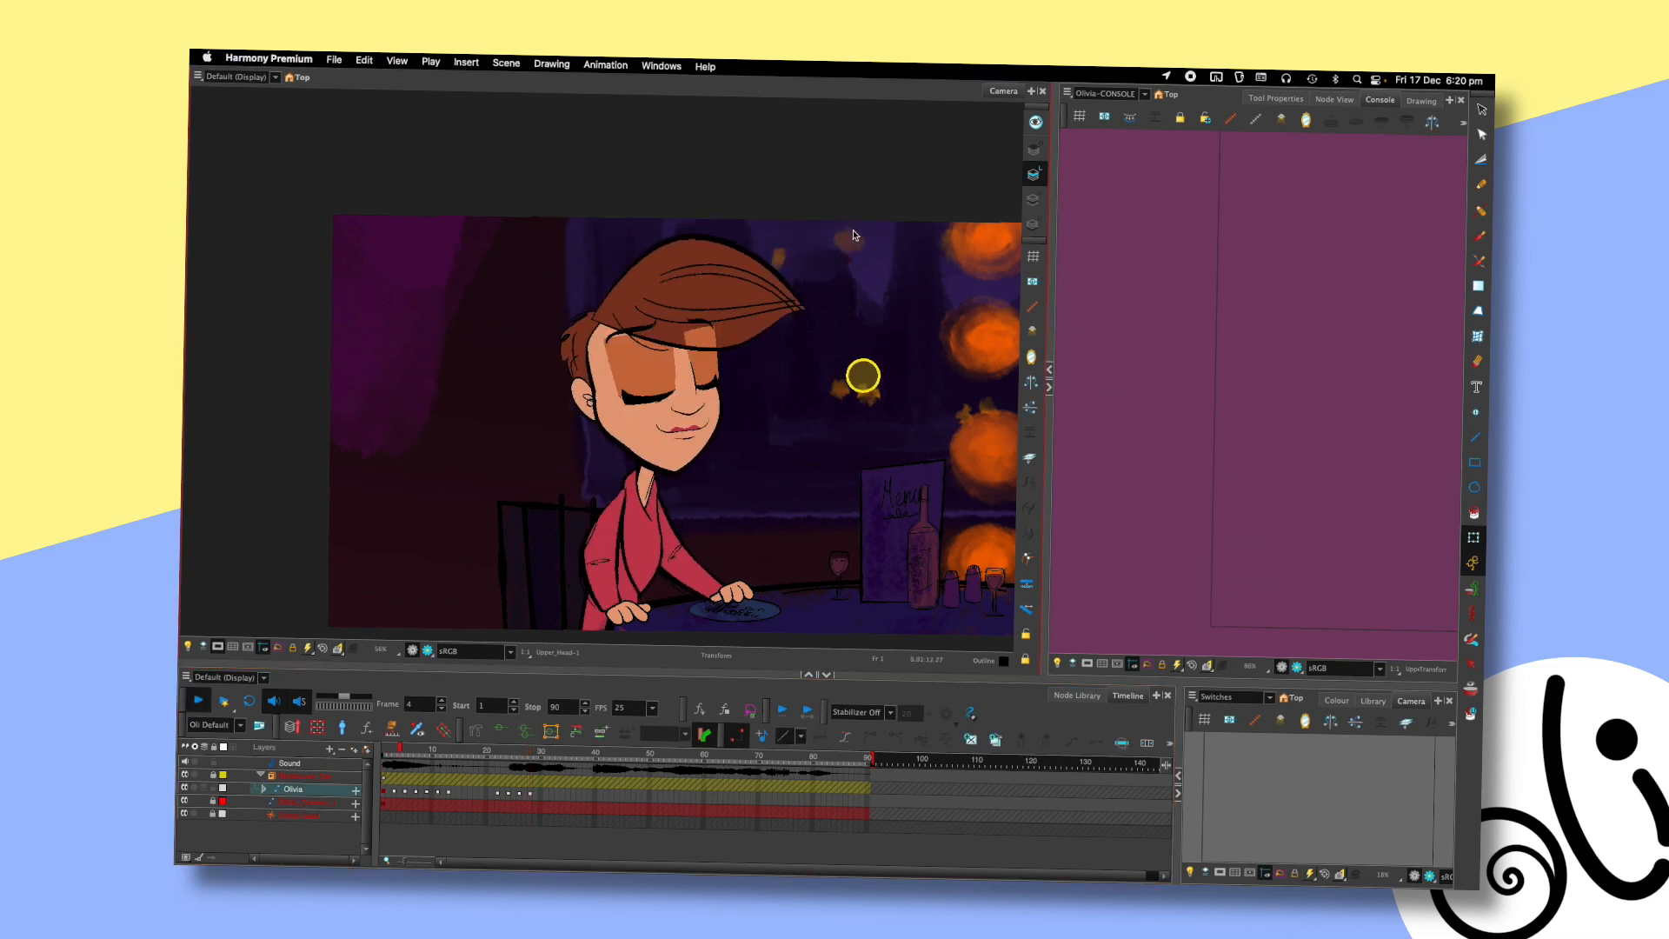
pyautogui.press('Return')
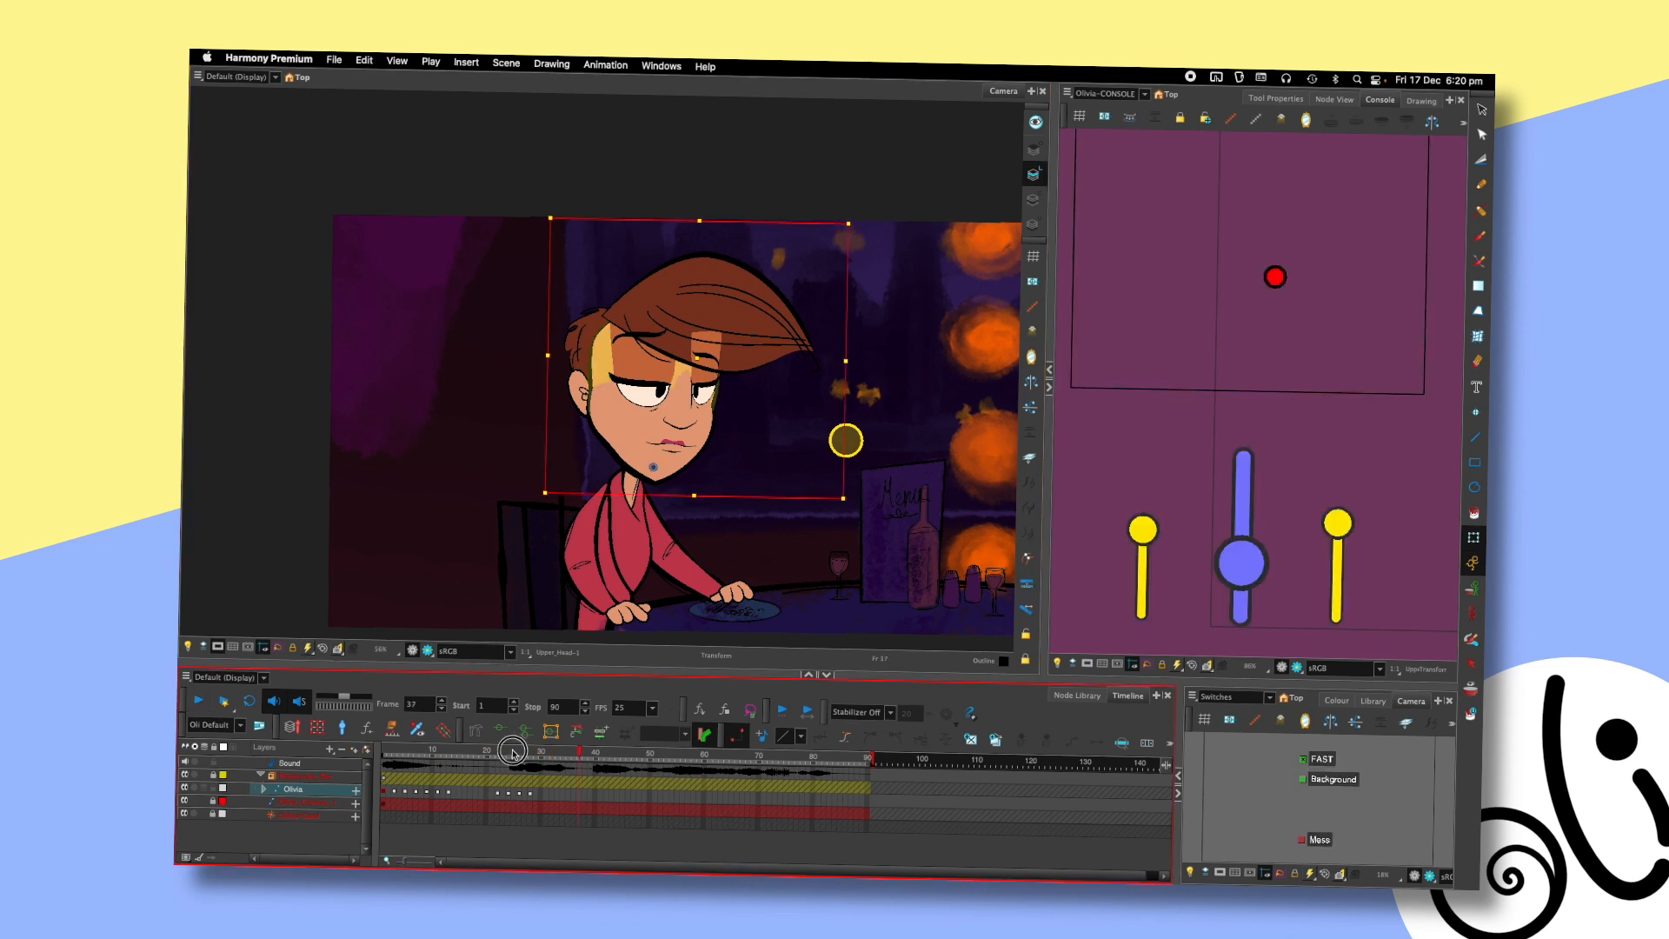
# - At frame 28, nudge the head slightly right in small steps, checking it against the previous frames
pyautogui.click(525, 750)
pyautogui.press('.')
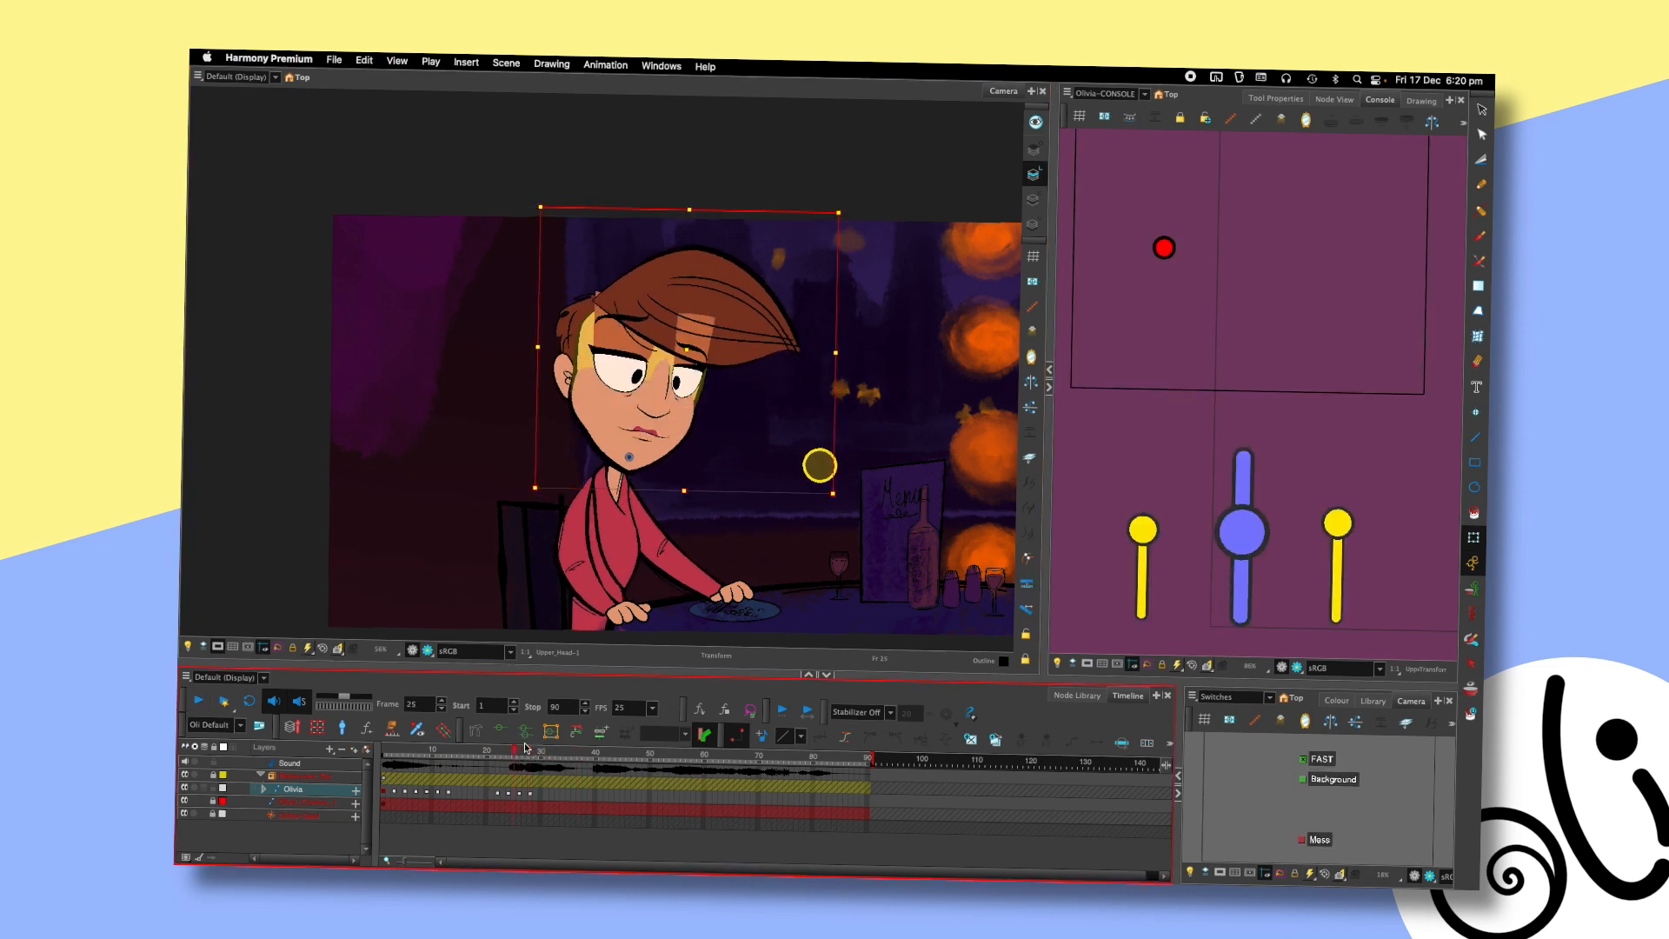
pyautogui.press(',')
pyautogui.press('.')
pyautogui.press('Right')
pyautogui.press('Right')
pyautogui.press('Right')
pyautogui.press('Right')
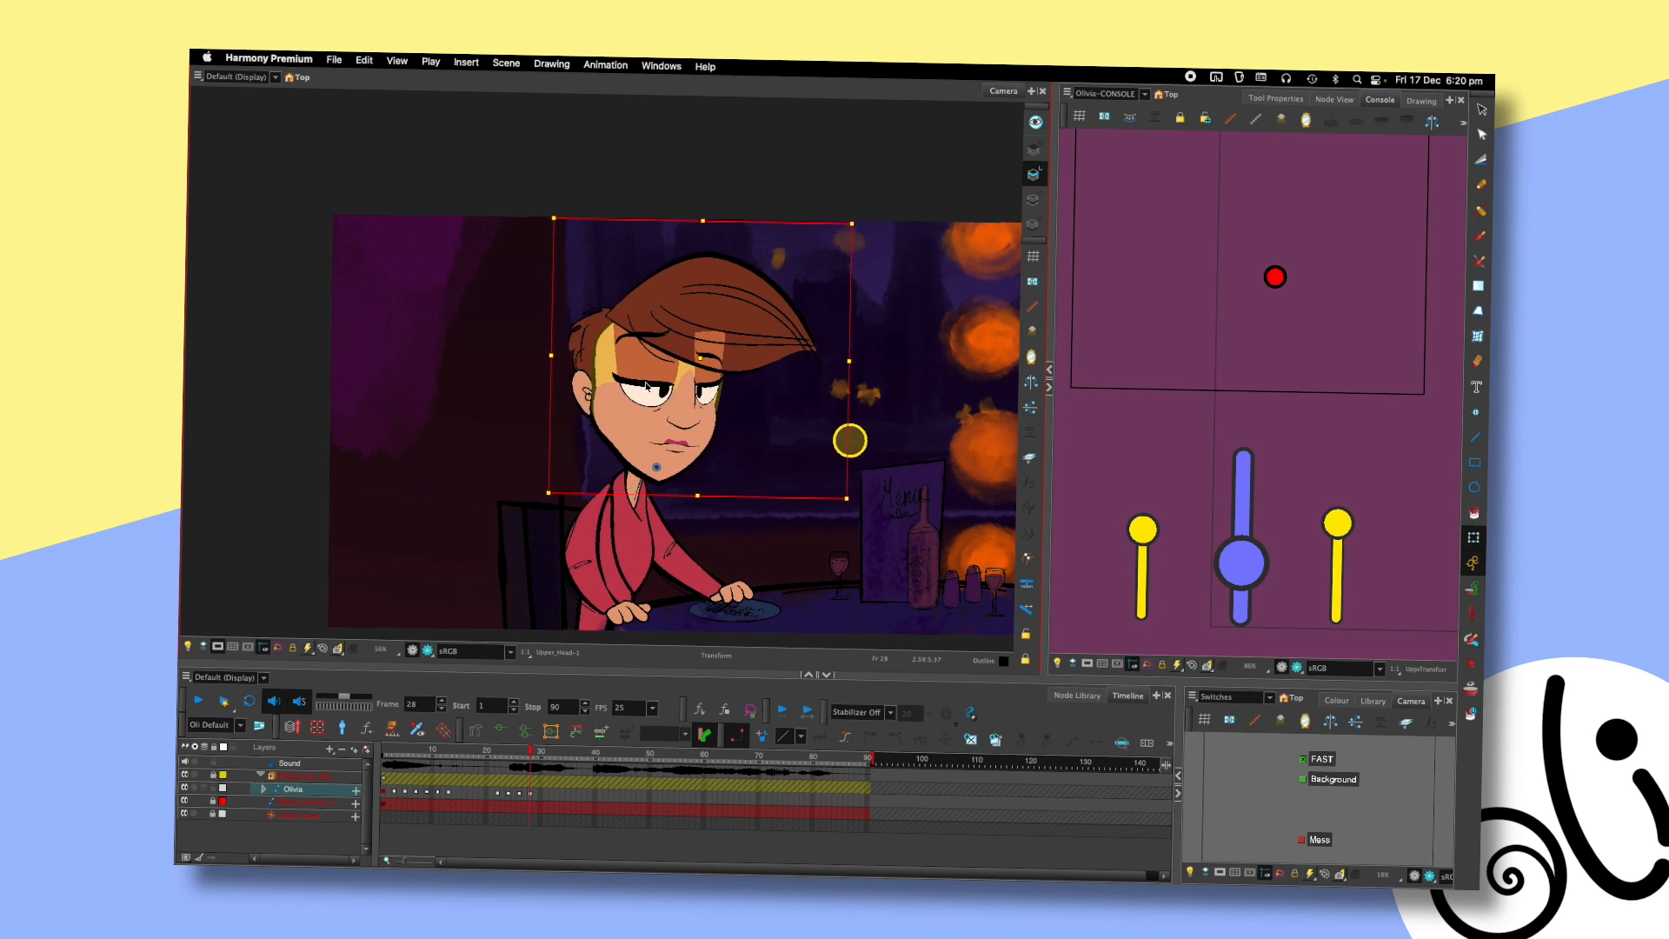
pyautogui.press(',')
pyautogui.press(',')
pyautogui.press('.')
pyautogui.press('.')
# - Step through the frames up to 28 to examine the spacing of the head turn and the blink's opening pose
pyautogui.press(',')
pyautogui.press(',')
pyautogui.press(',')
pyautogui.press(',')
pyautogui.press(',')
pyautogui.press(',')
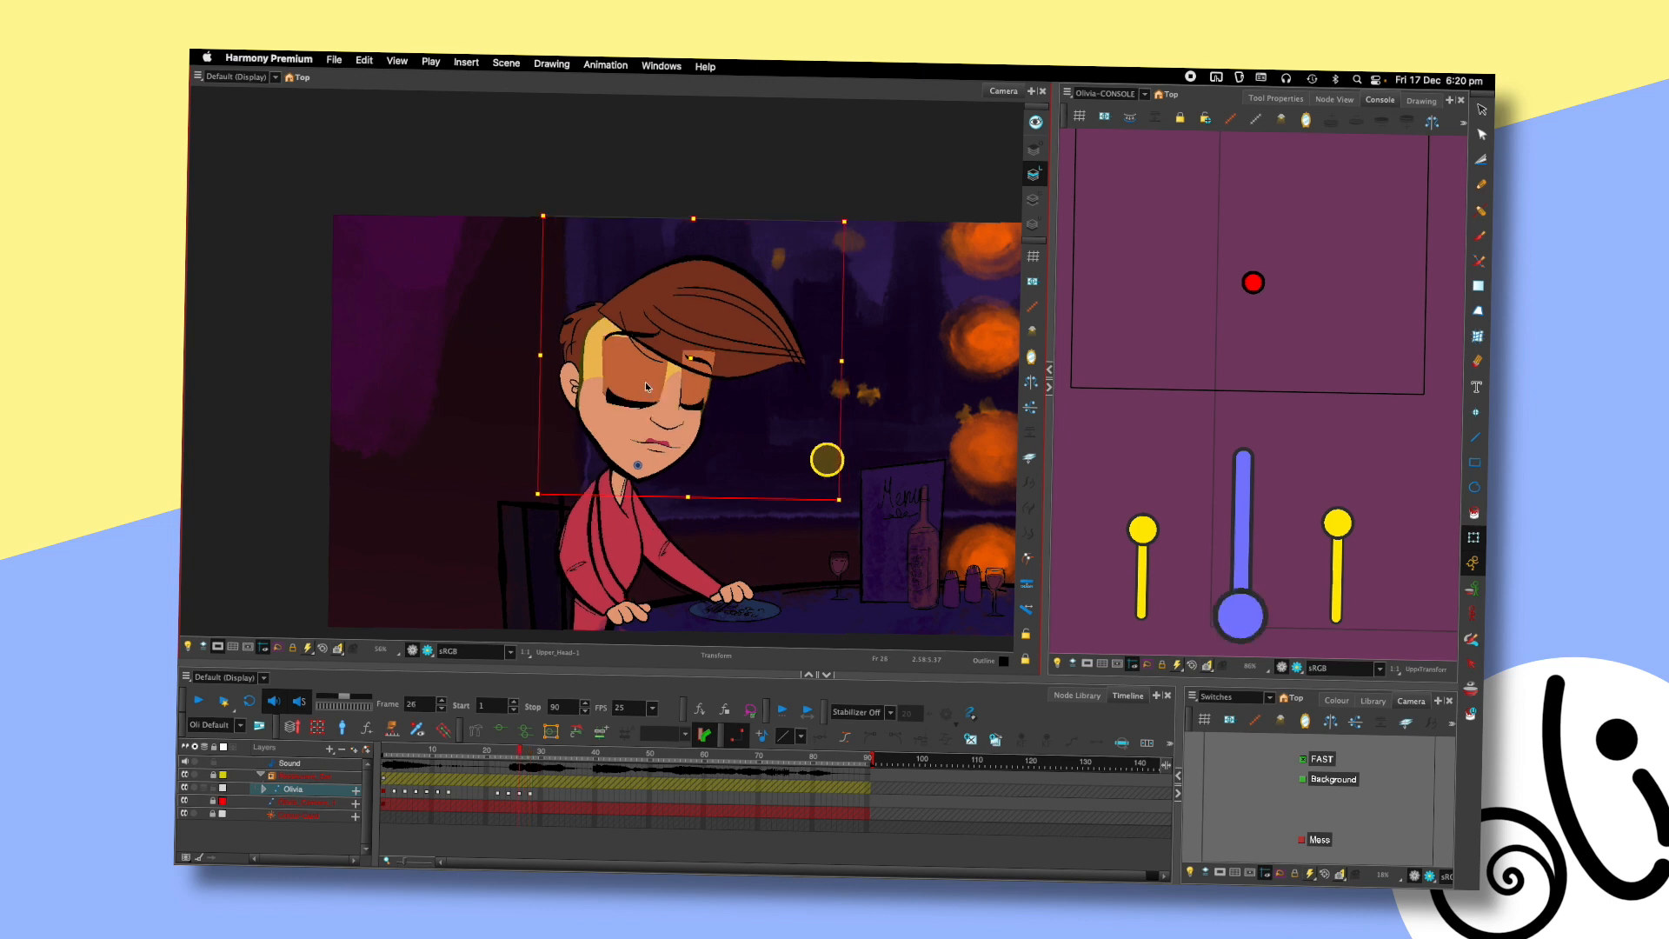
pyautogui.press('.')
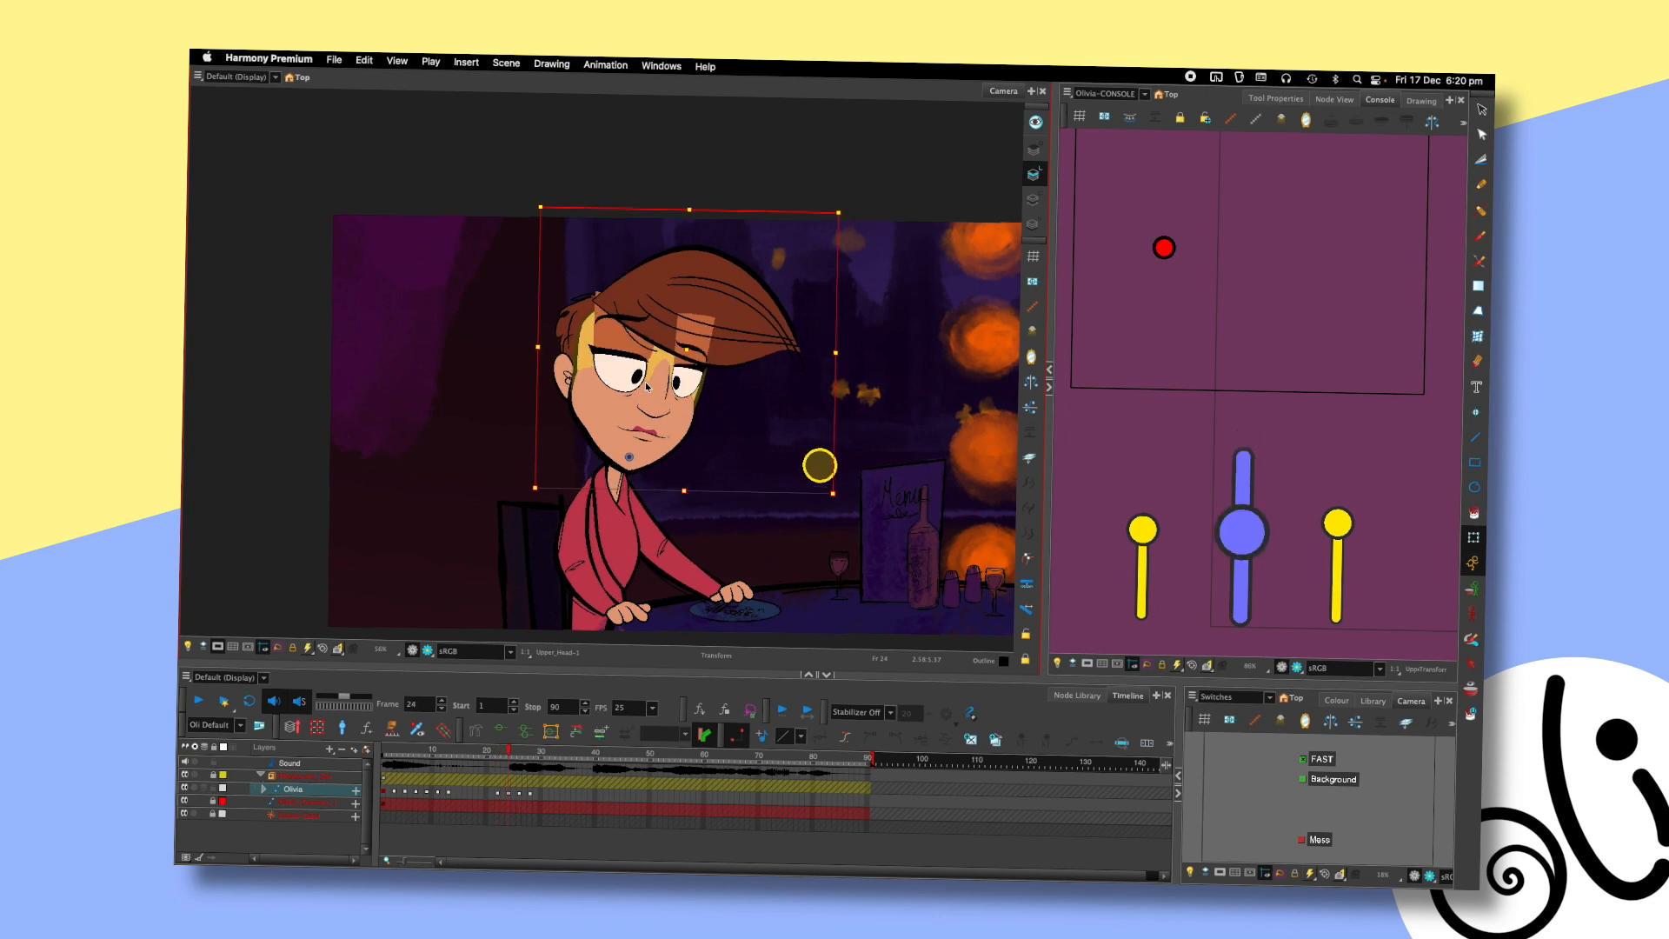
pyautogui.press('.')
pyautogui.press(',')
pyautogui.press('.')
pyautogui.press(',')
pyautogui.press(',')
pyautogui.click(1066, 465)
pyautogui.press(',')
pyautogui.press('.')
pyautogui.press('.')
pyautogui.press('.')
pyautogui.press('.')
pyautogui.press('.')
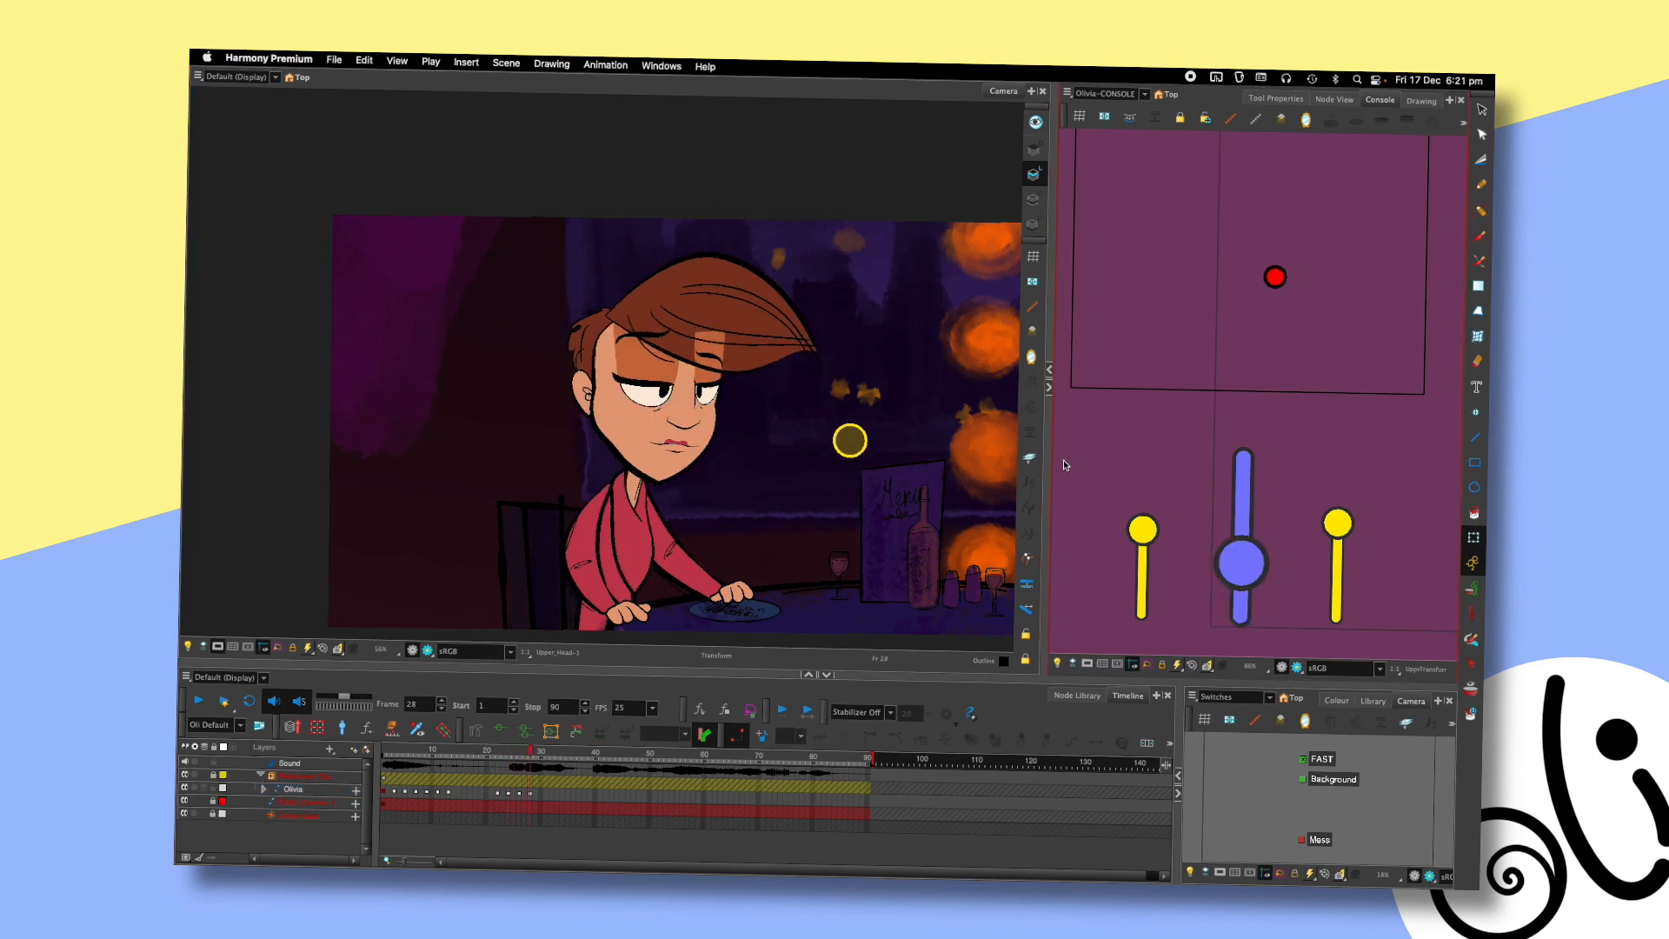
pyautogui.scroll(5, 850, 326)
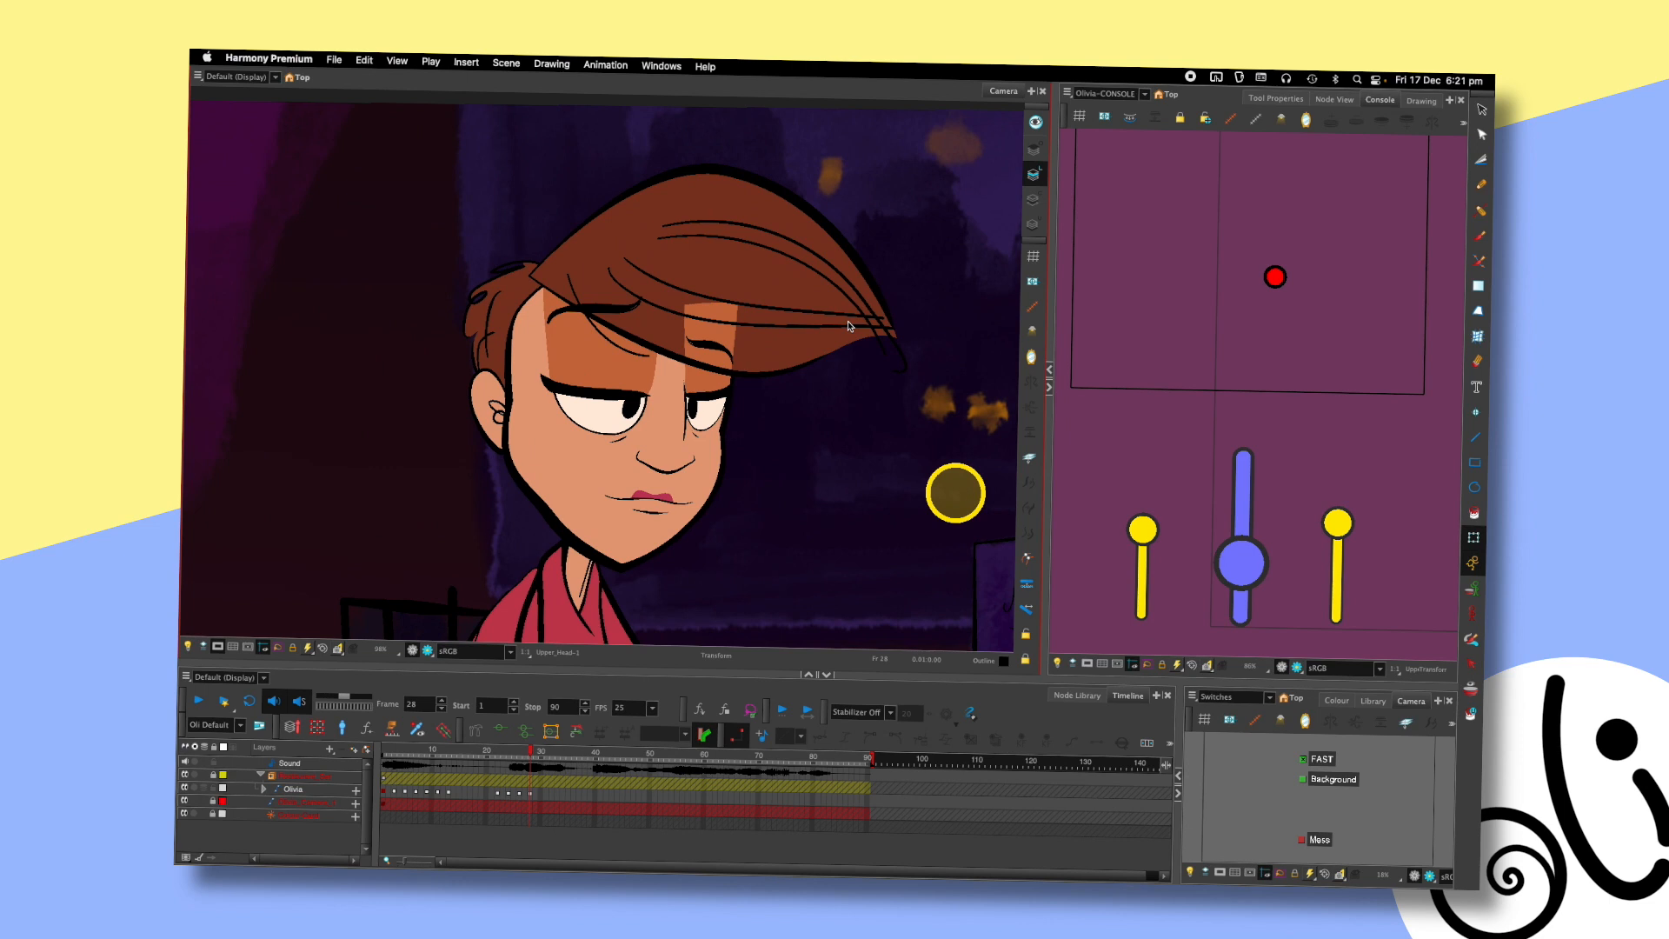
# - Flip between frame 28 and the preceding frames to examine the spacing of the head turn and the eye opening
pyautogui.press(',')
pyautogui.press('.')
pyautogui.press('.')
pyautogui.press(',')
pyautogui.press(',')
pyautogui.press('.')
pyautogui.moveTo(749, 317); pyautogui.dragTo(810, 292)
pyautogui.scroll(-2, 799, 399)
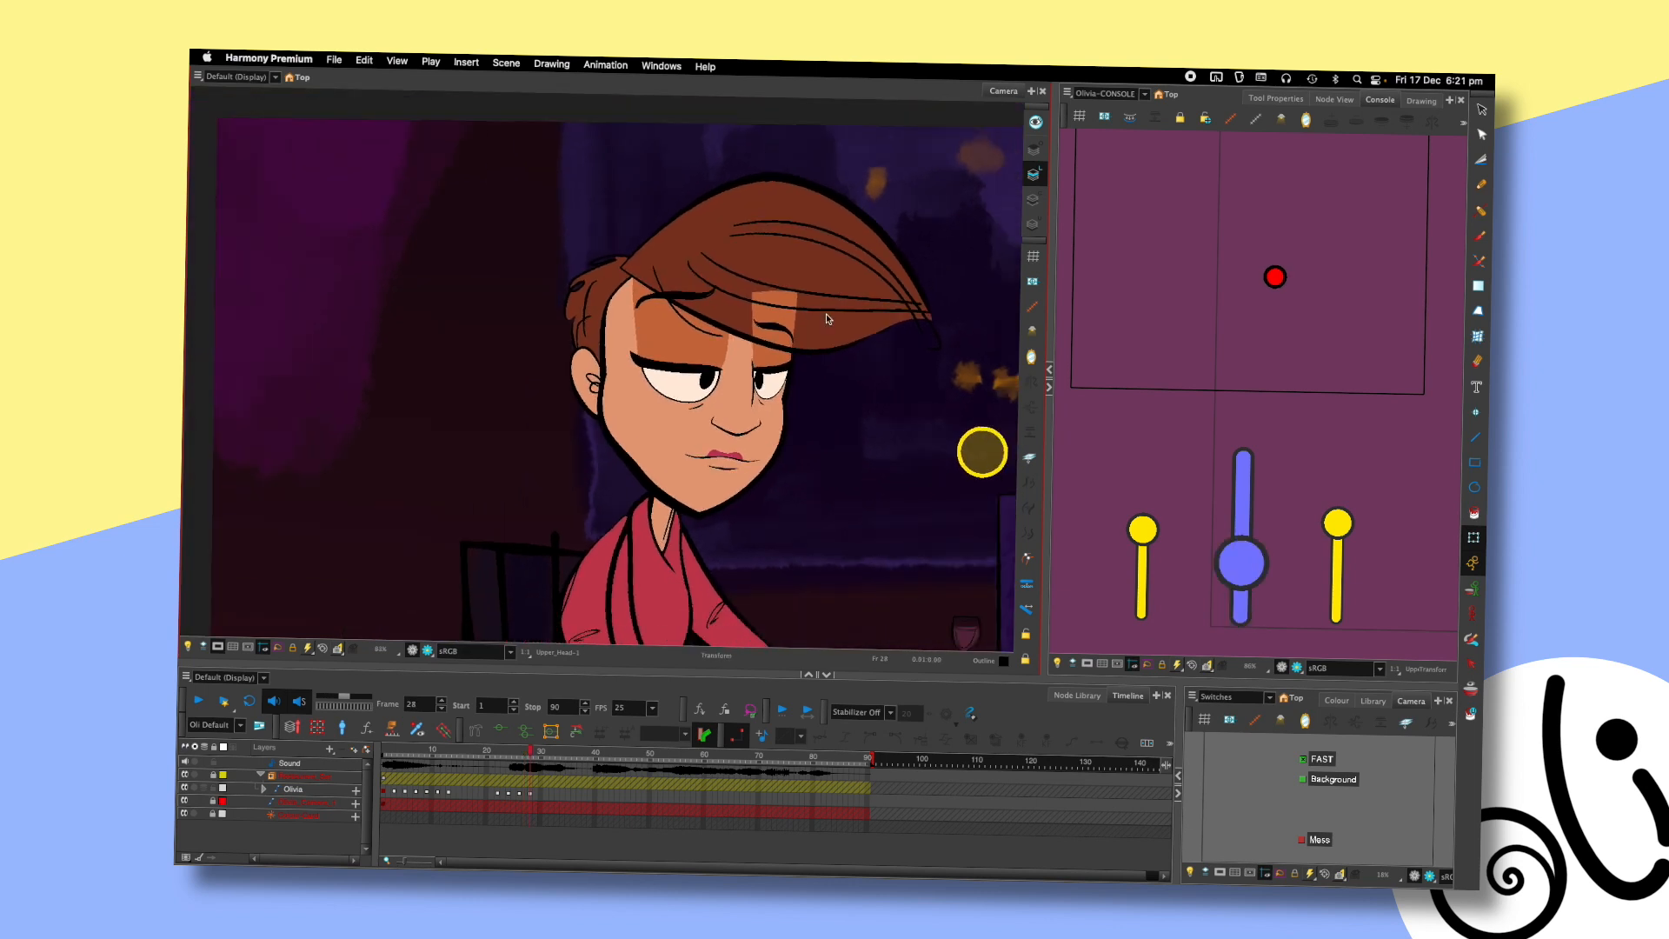
pyautogui.press(',')
pyautogui.press(',')
pyautogui.press(',')
pyautogui.press('.')
pyautogui.press('.')
pyautogui.press('.')
pyautogui.scroll(-2, 828, 319)
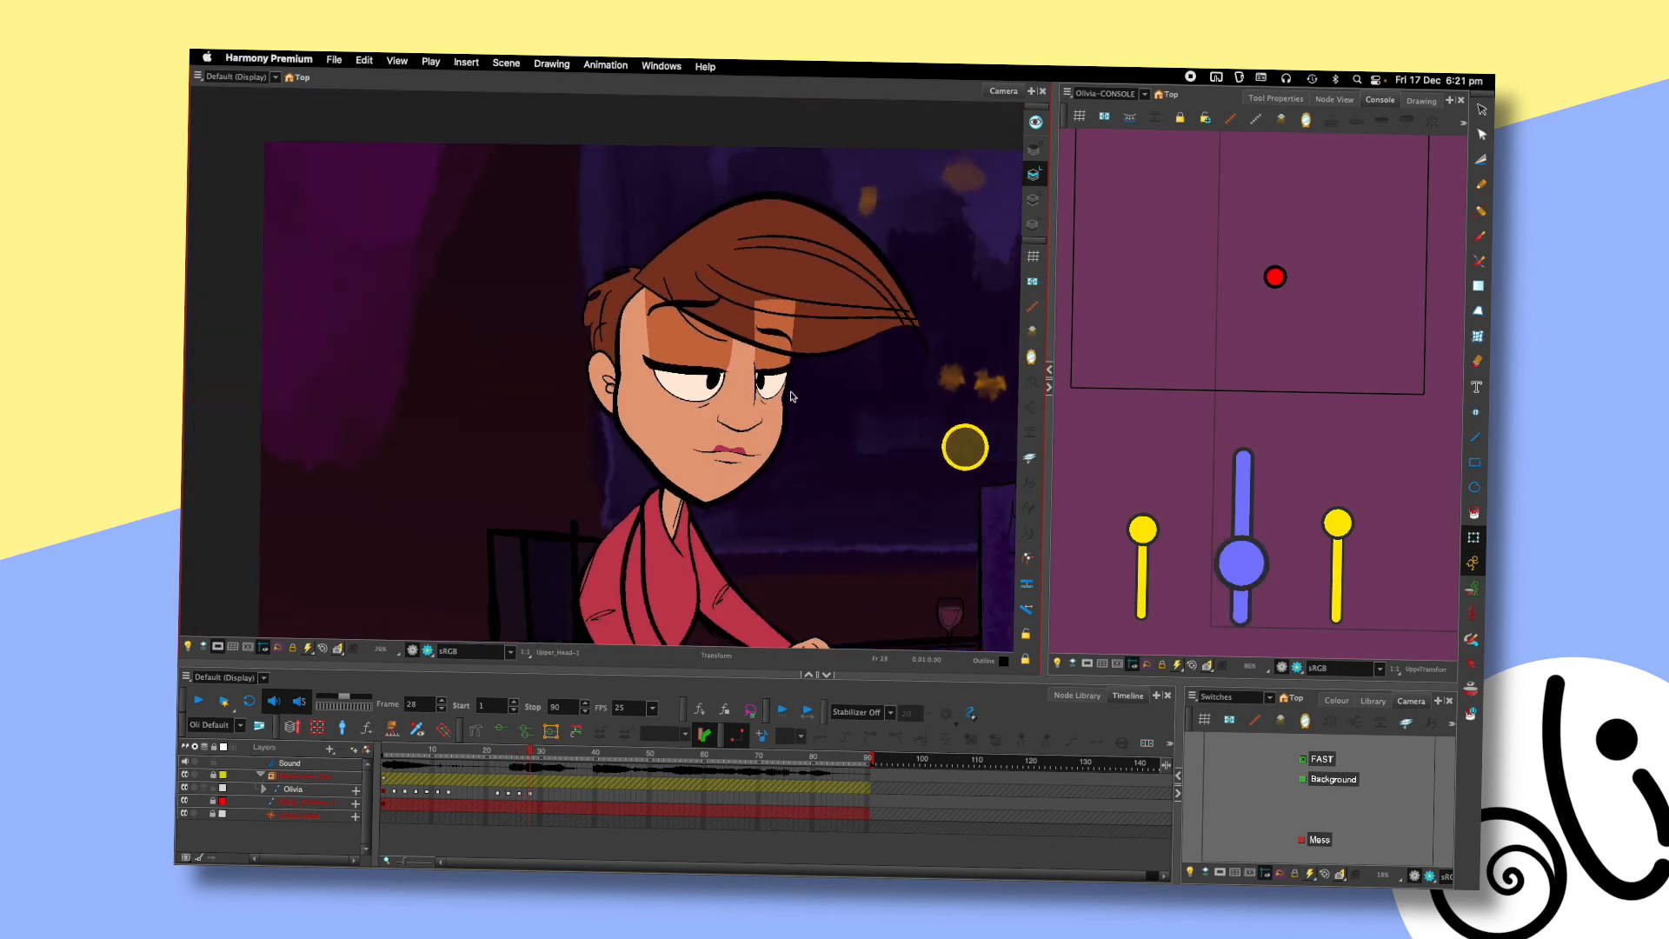
pyautogui.press(',')
pyautogui.press(',')
pyautogui.press(',')
pyautogui.press('.')
pyautogui.press('.')
pyautogui.press('.')
# - Play the animation from the start, then compare the closed-eye pose at frame 25 with frame 28
pyautogui.click(485, 751)
pyautogui.hotkey('shift', 'Return')
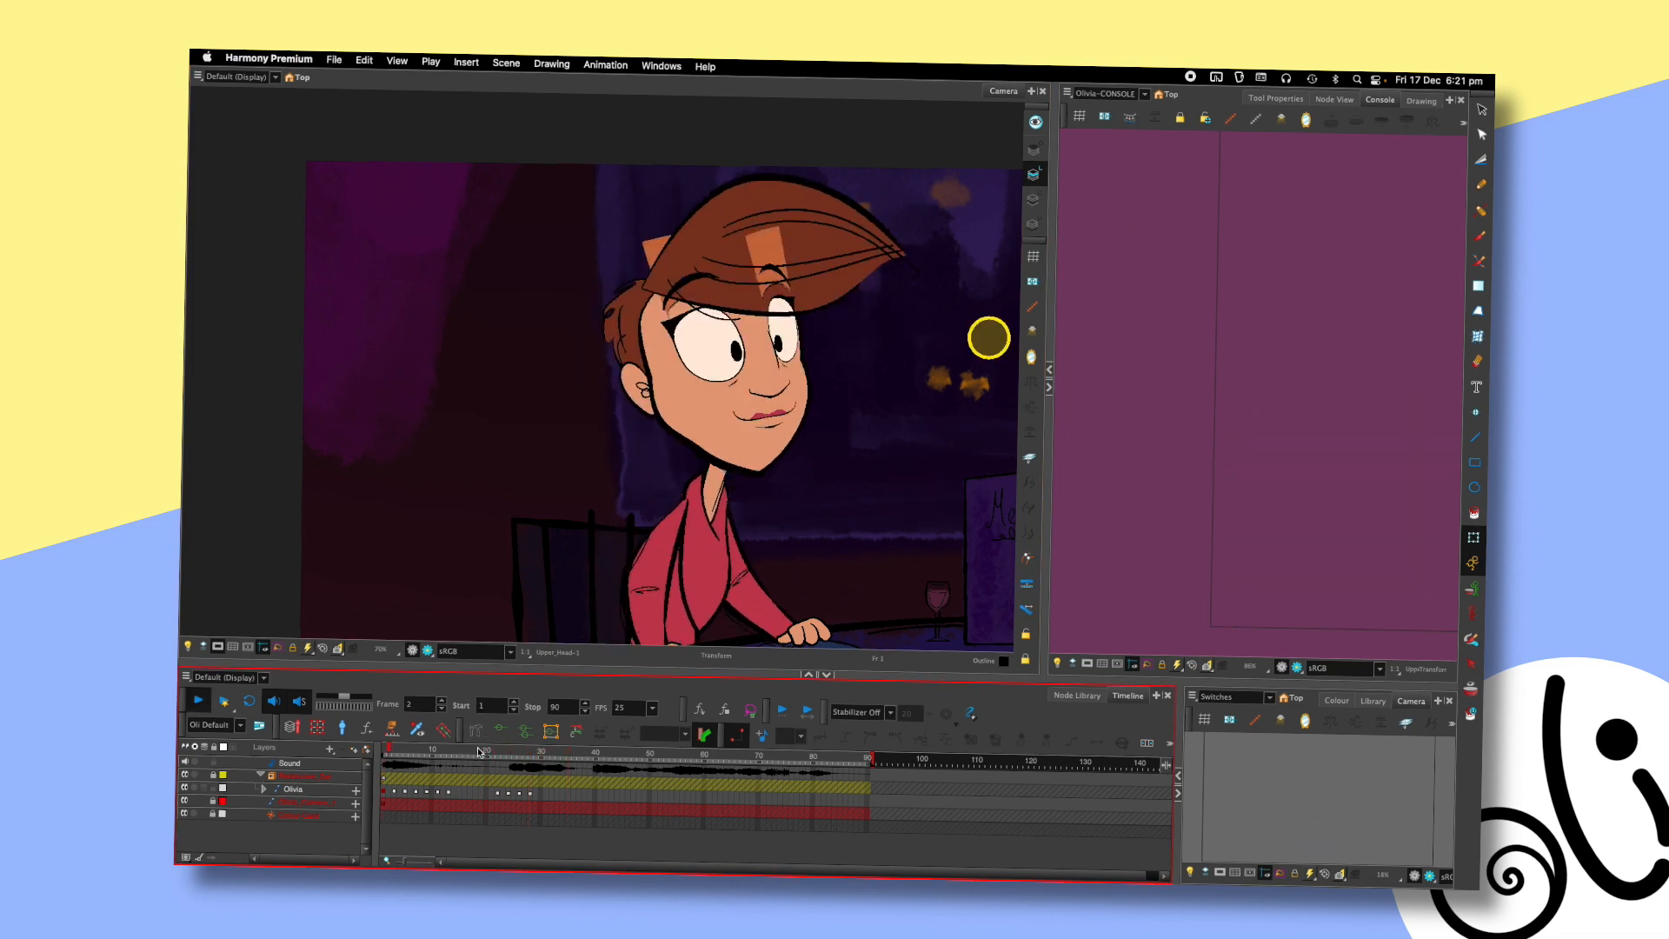
pyautogui.hotkey('shift', 'Return')
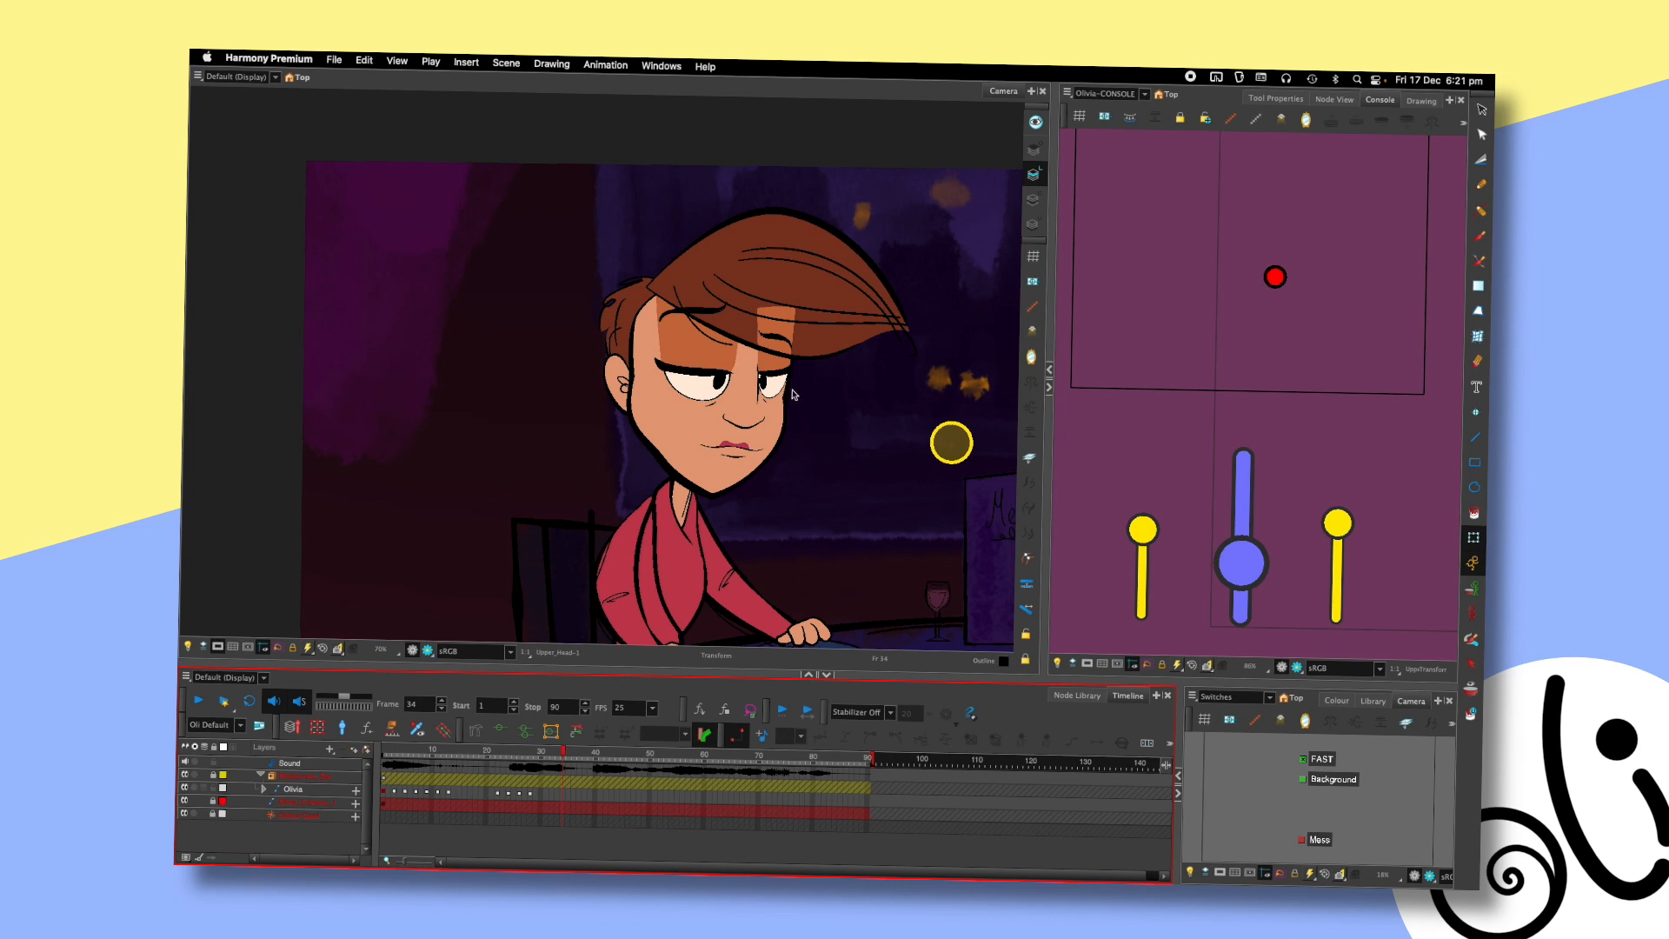
pyautogui.scroll(-2, 852, 343)
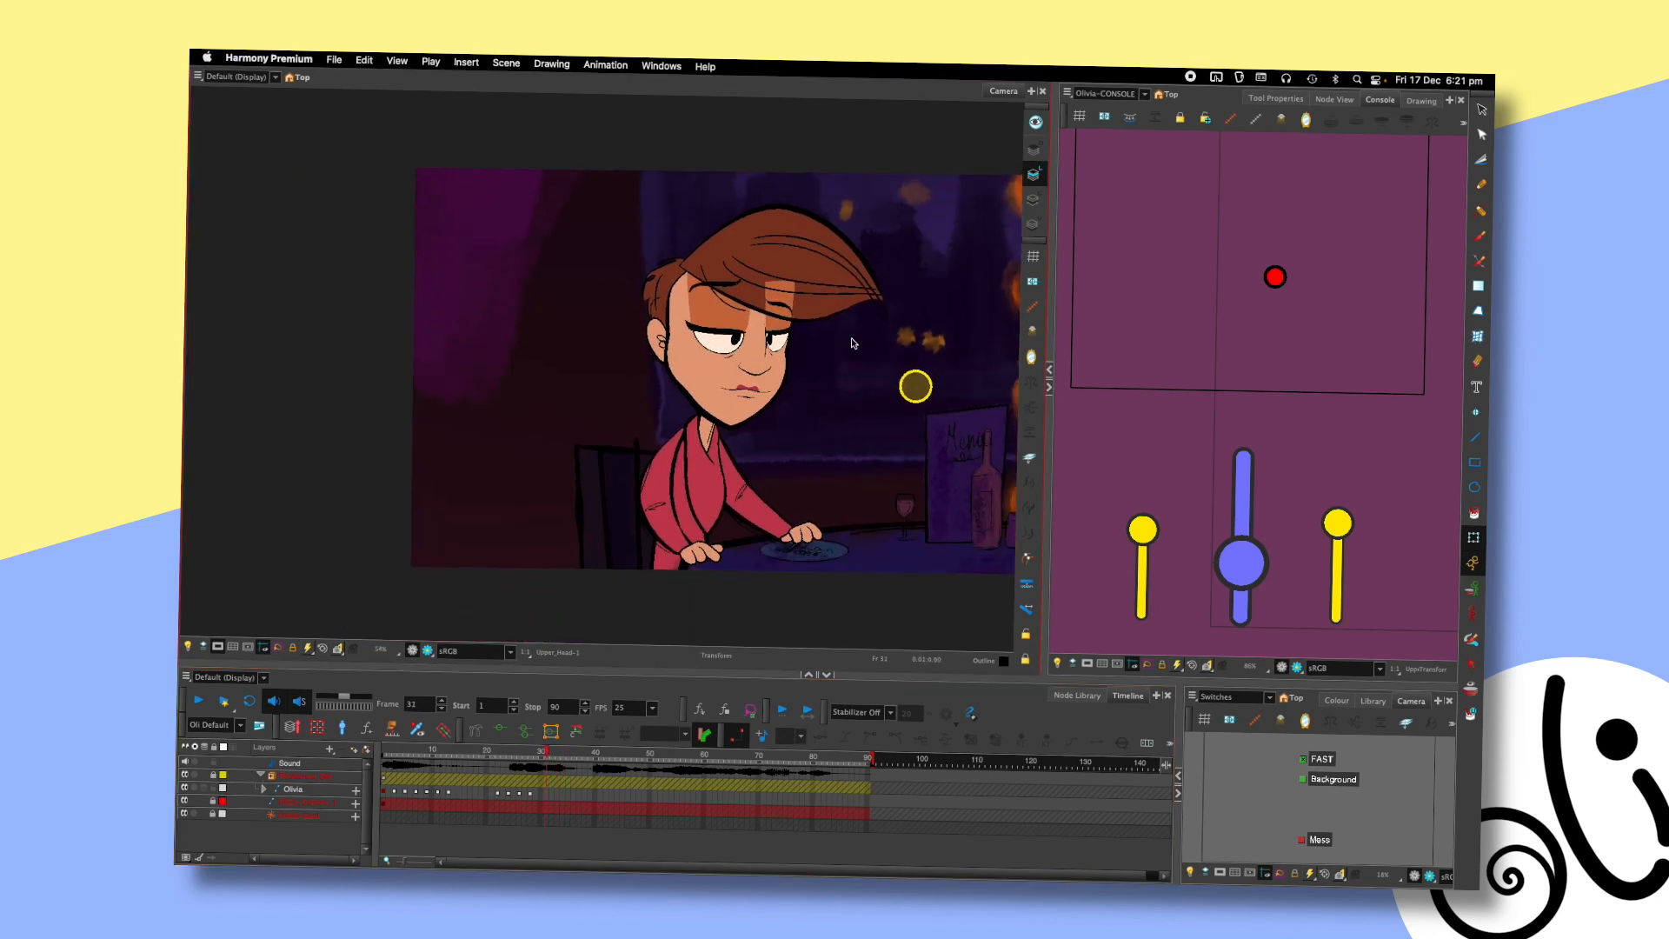
pyautogui.press(',')
pyautogui.press(',')
pyautogui.press(',')
pyautogui.press(',')
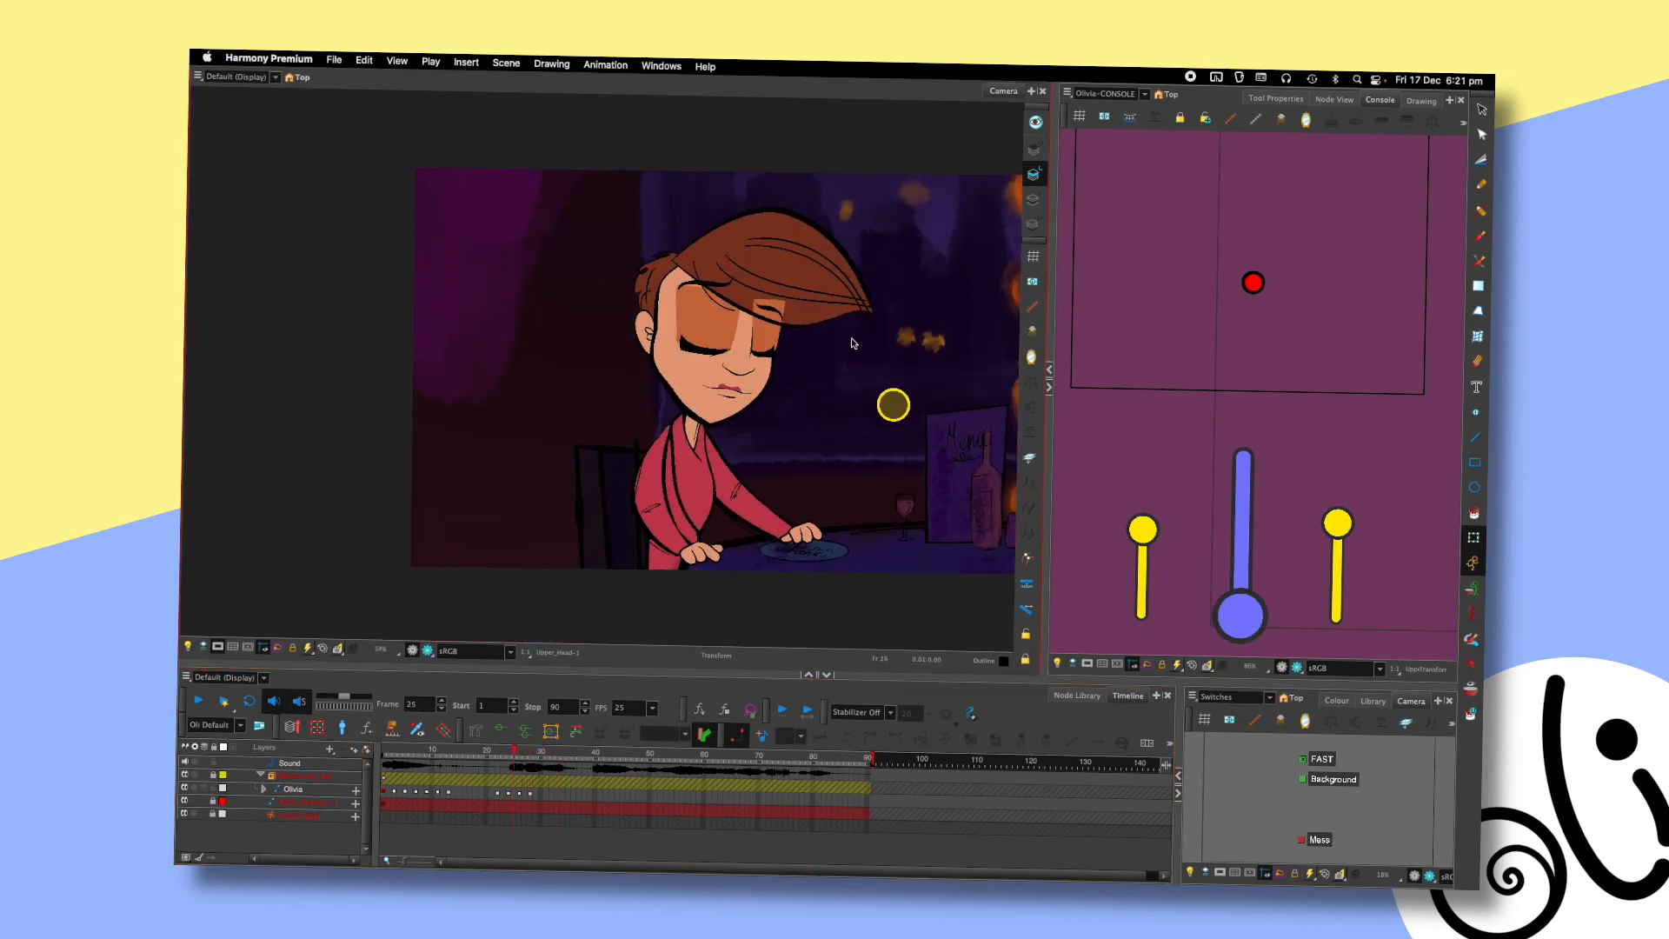
pyautogui.press('.')
pyautogui.press('.')
pyautogui.press('.')
# - Play the full animation several times to judge the timing of the second head turn and blink
pyautogui.press('Return')
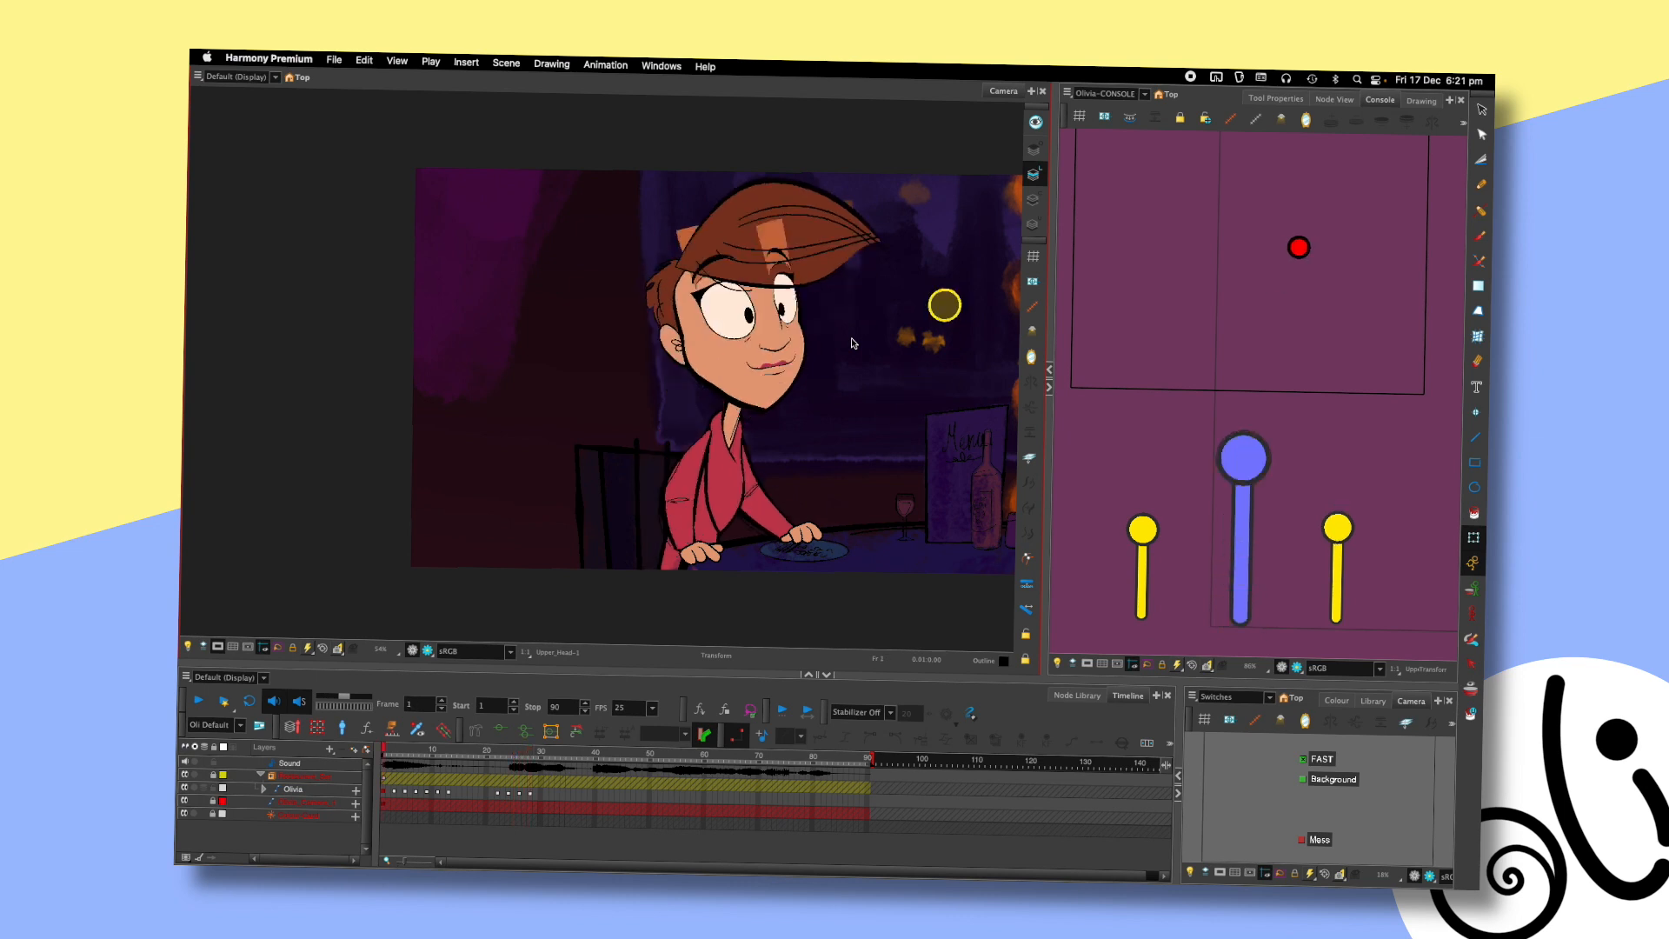
pyautogui.press('Return')
pyautogui.press('Return')
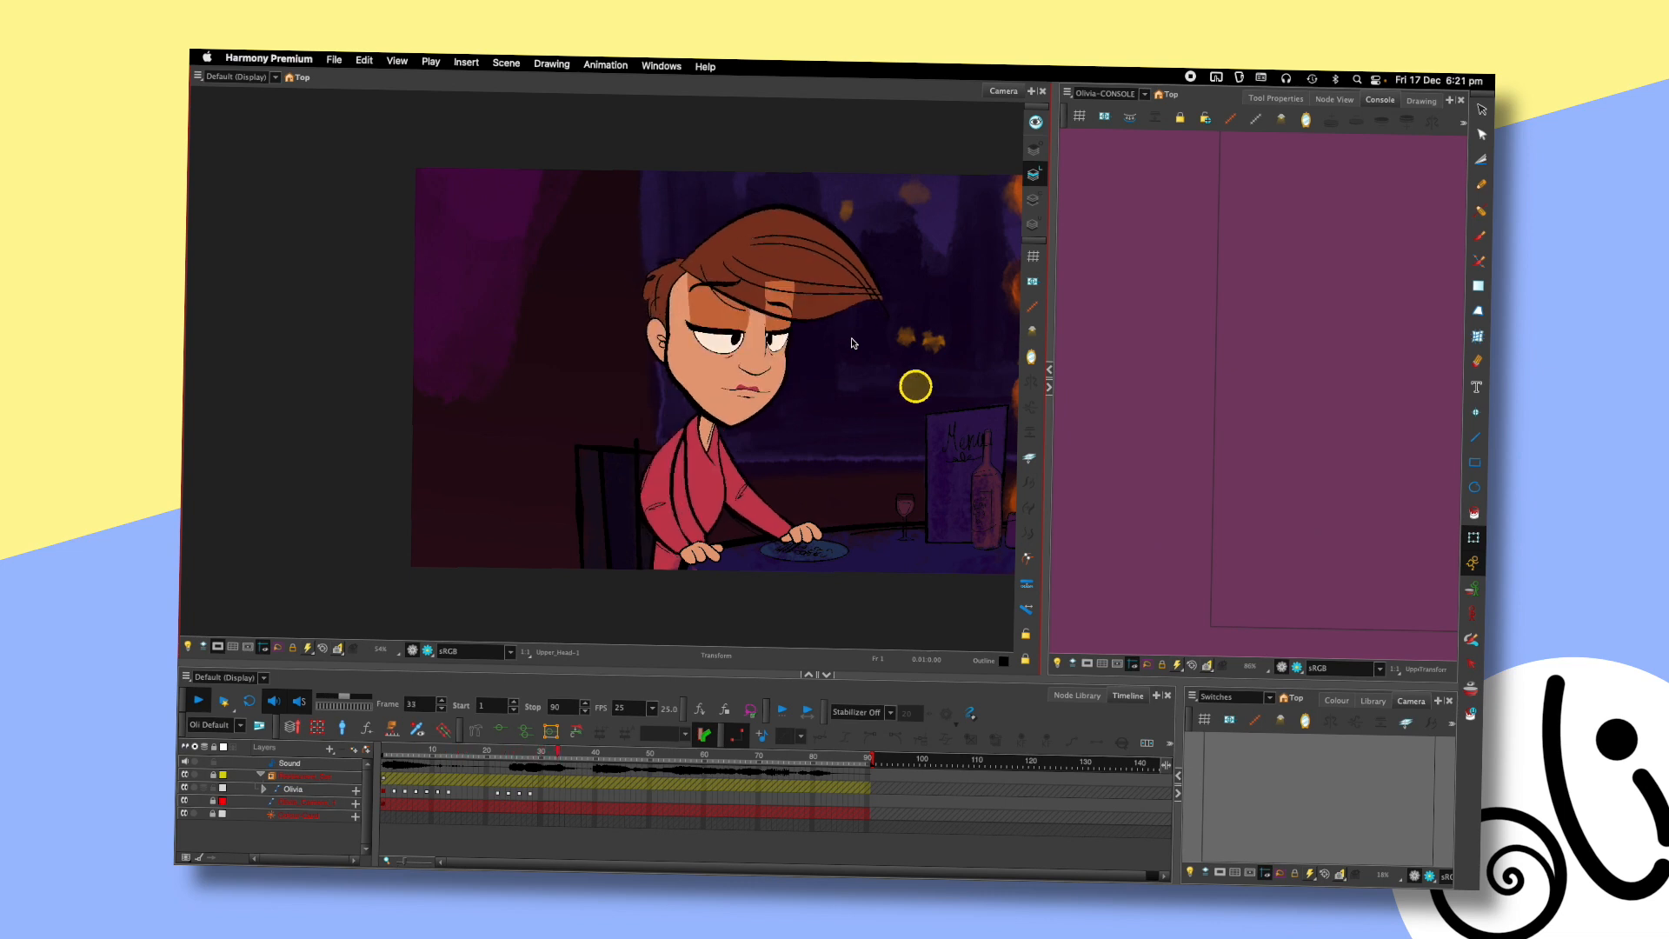
pyautogui.press('Return')
pyautogui.press('Return')
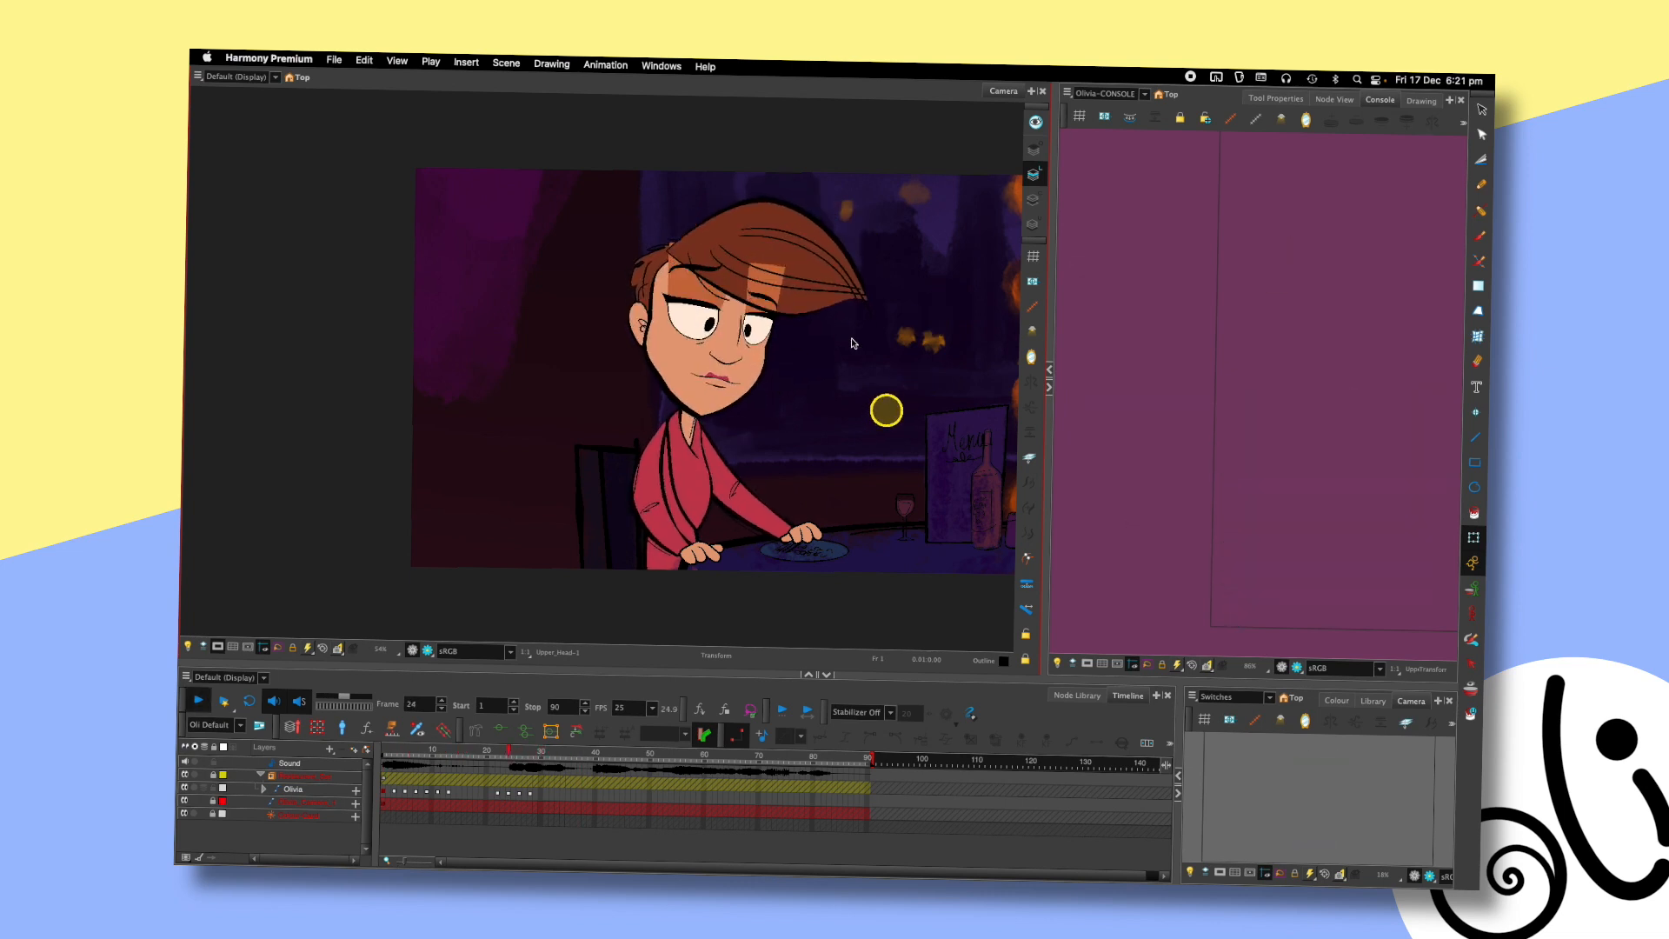
pyautogui.press('Return')
pyautogui.press('Return')
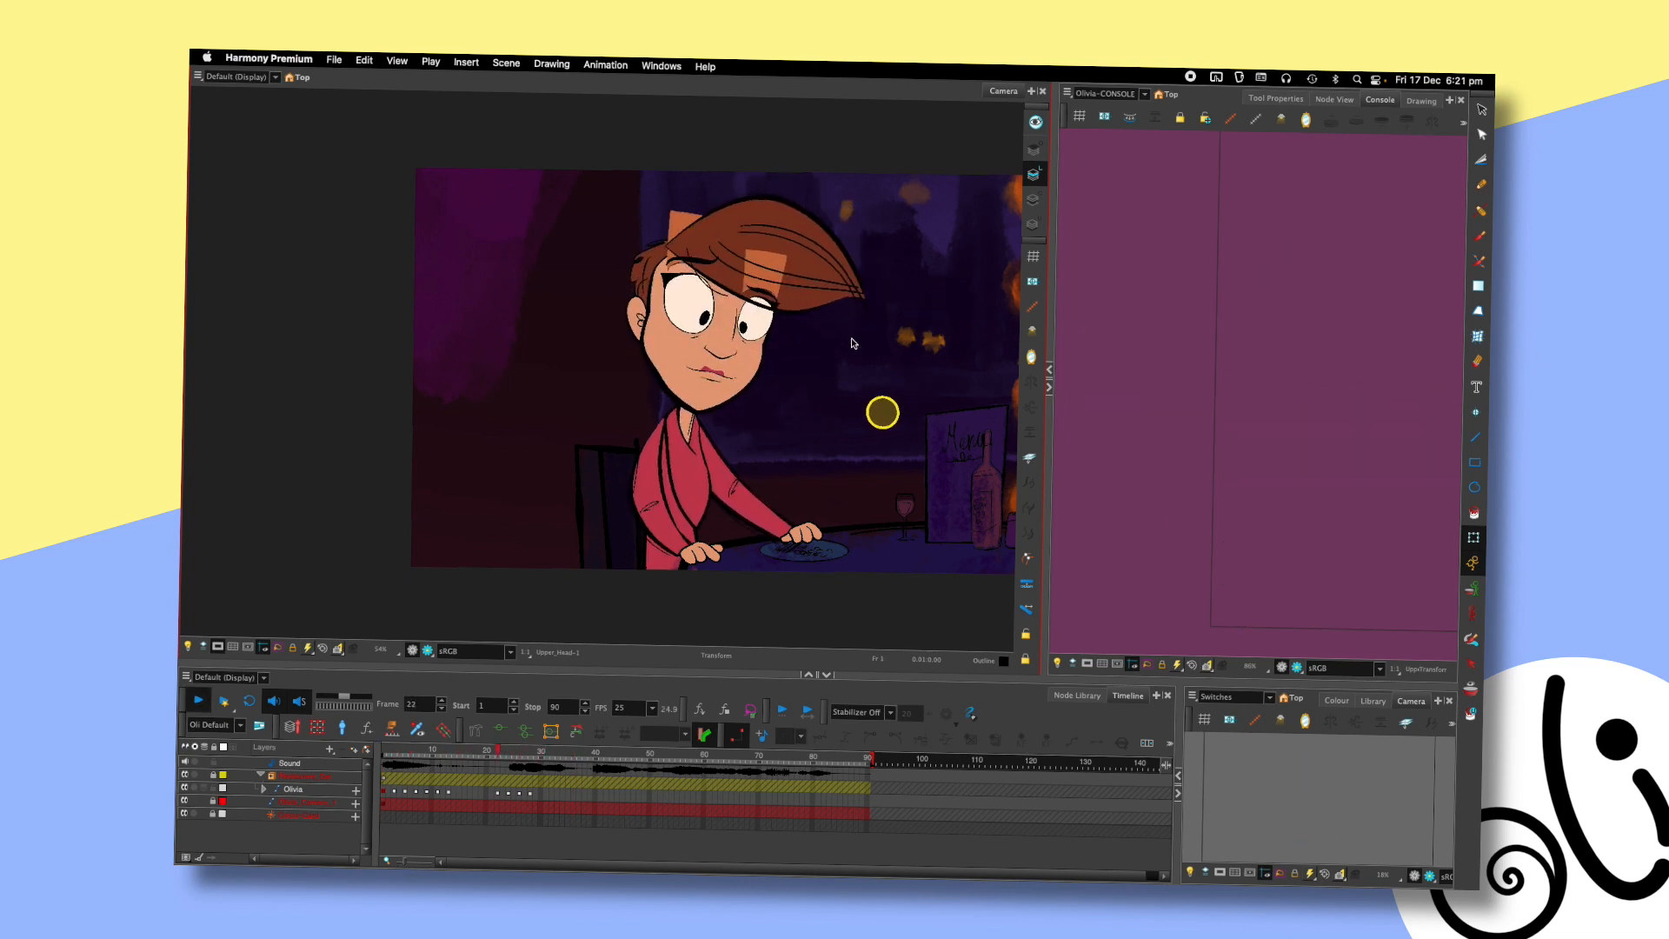
pyautogui.press('Return')
# - At frame 28, move the red pupil controller down and to the right, and compare the gaze with the previous frames
pyautogui.click(531, 756)
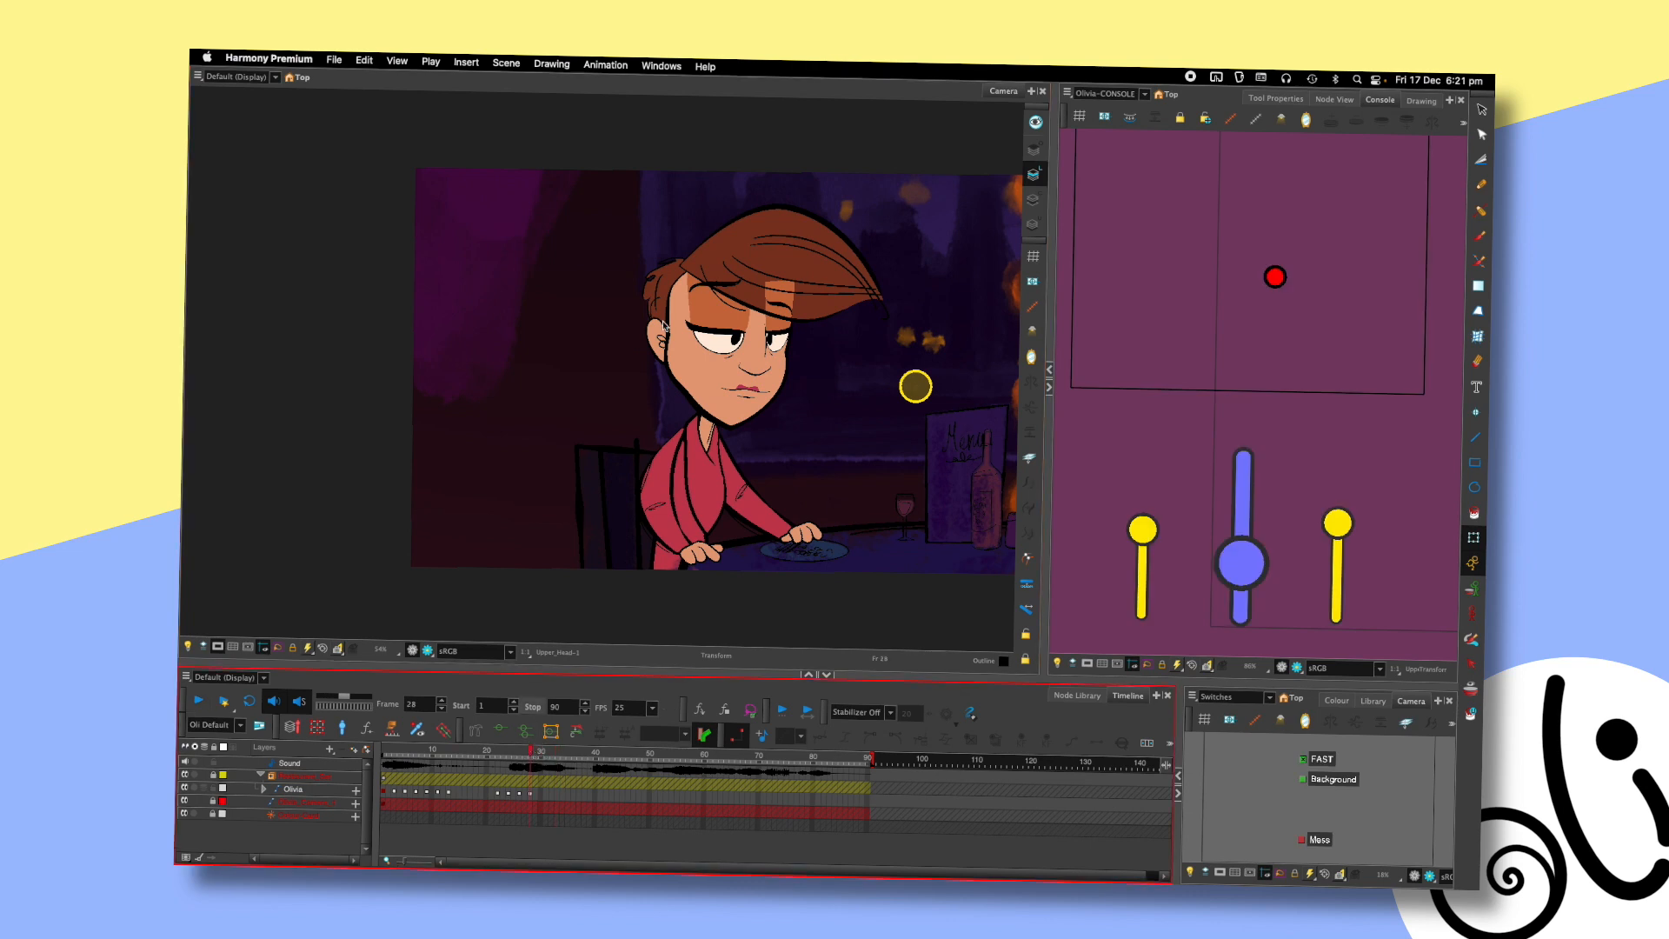
pyautogui.moveTo(1273, 276); pyautogui.dragTo(1317, 313)
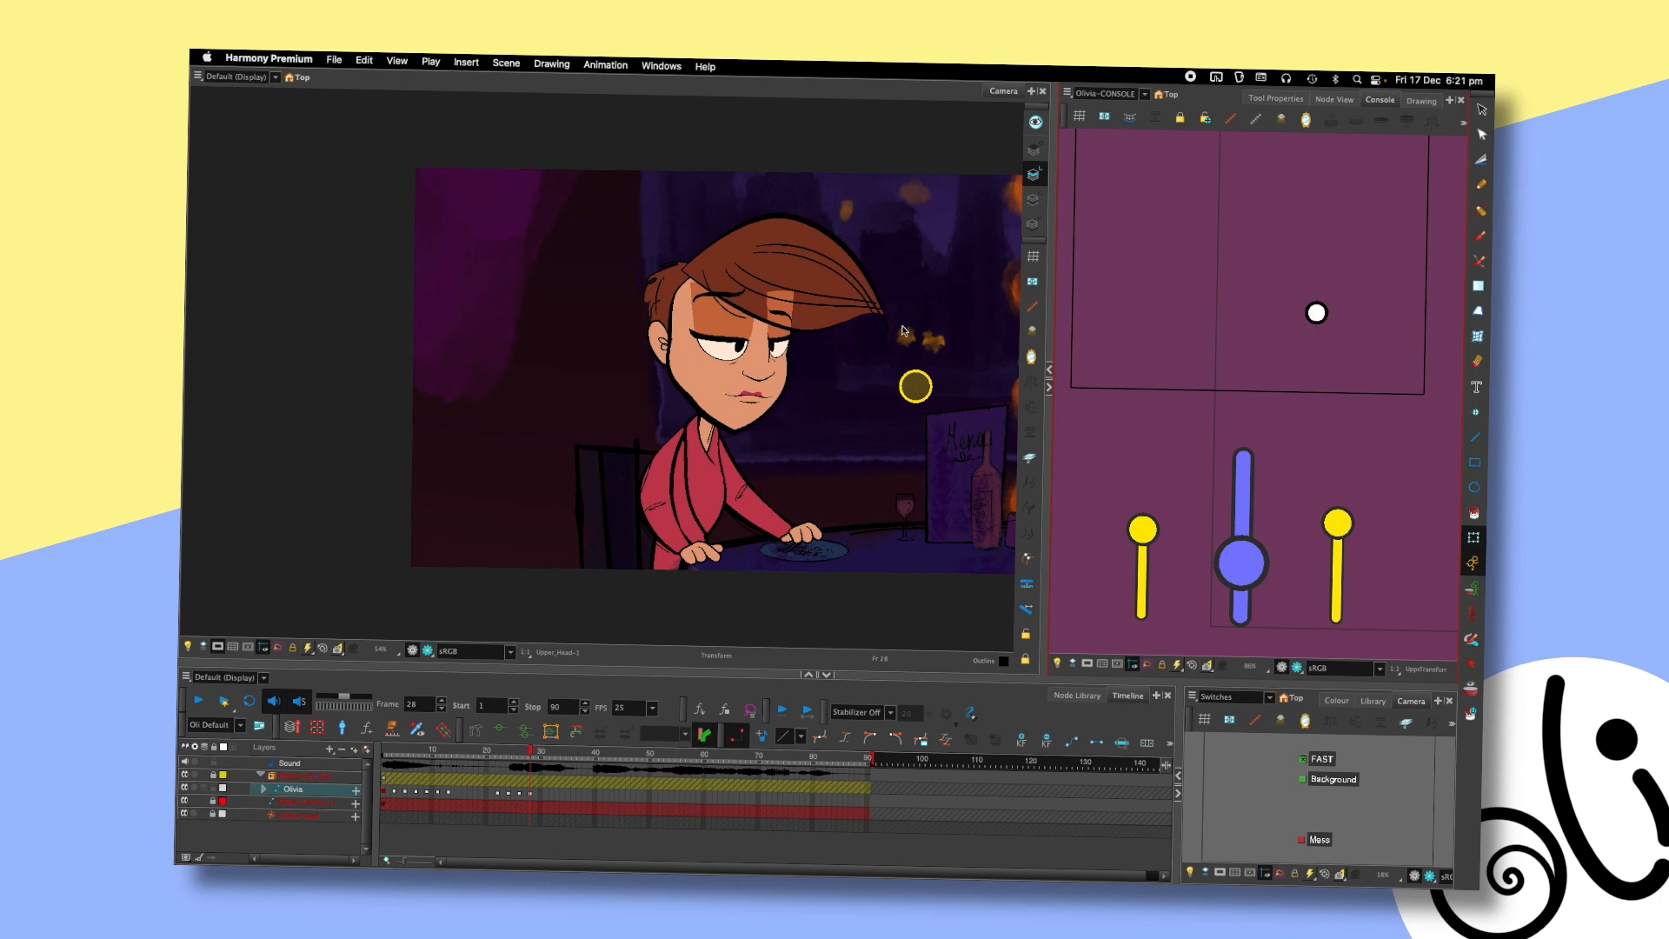
pyautogui.press(',')
pyautogui.press(',')
pyautogui.press(',')
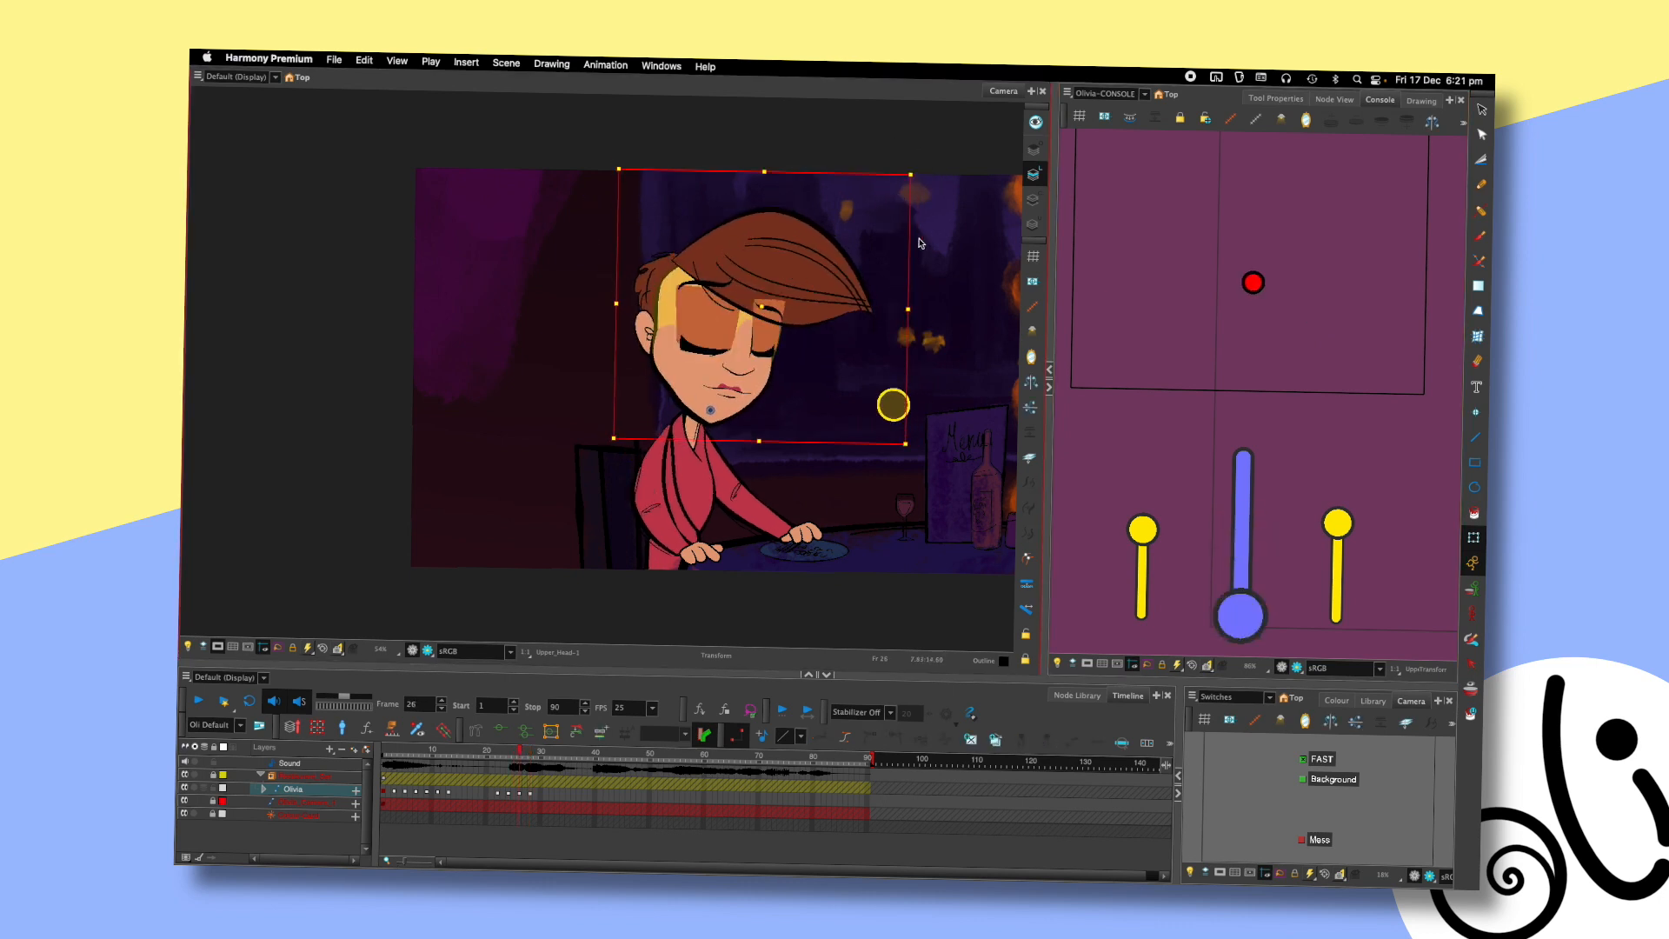
# - At frame 26, nudge the red pupil controller slightly down and to the right, checking it against the neighbouring frames
pyautogui.press('.')
pyautogui.press('.')
pyautogui.press(',')
pyautogui.press(',')
pyautogui.press(',')
pyautogui.press('.')
pyautogui.moveTo(1261, 286); pyautogui.dragTo(1274, 300)
pyautogui.press(',')
pyautogui.press(',')
pyautogui.press(',')
pyautogui.press('.')
pyautogui.press('.')
pyautogui.press('.')
pyautogui.press('.')
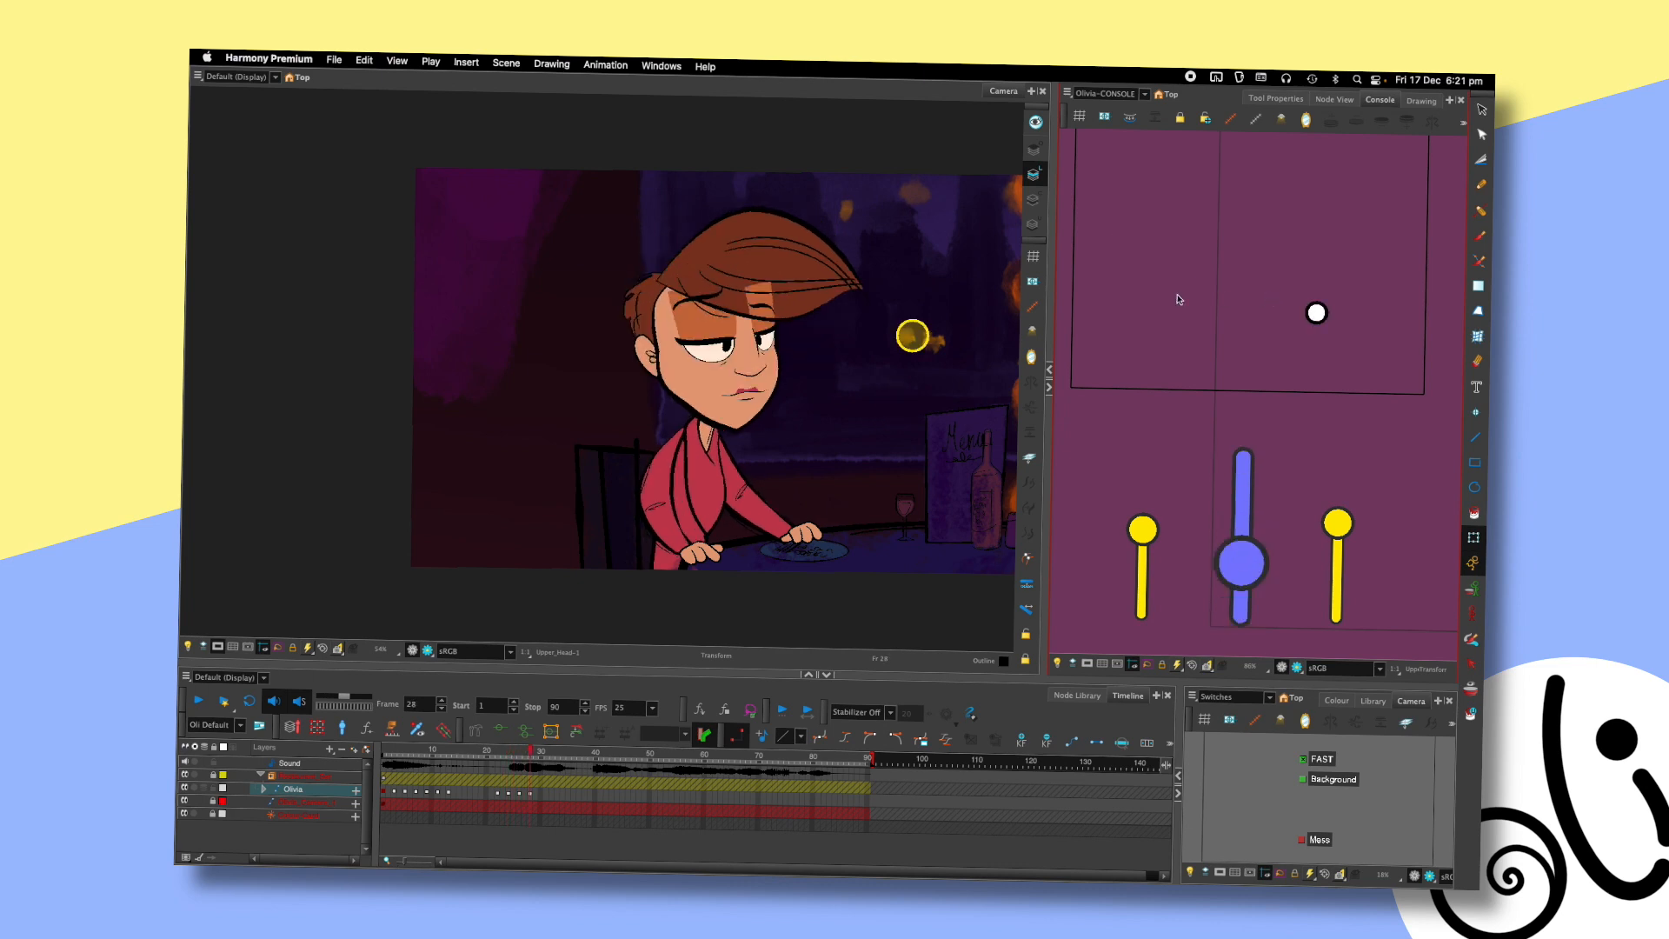
# - At frame 28, move the yellow head controller slightly down and to the right, and play back the turn
pyautogui.click(914, 339)
pyautogui.moveTo(923, 347); pyautogui.dragTo(927, 346)
pyautogui.press(',')
pyautogui.press(',')
pyautogui.press('.')
pyautogui.press('Return')
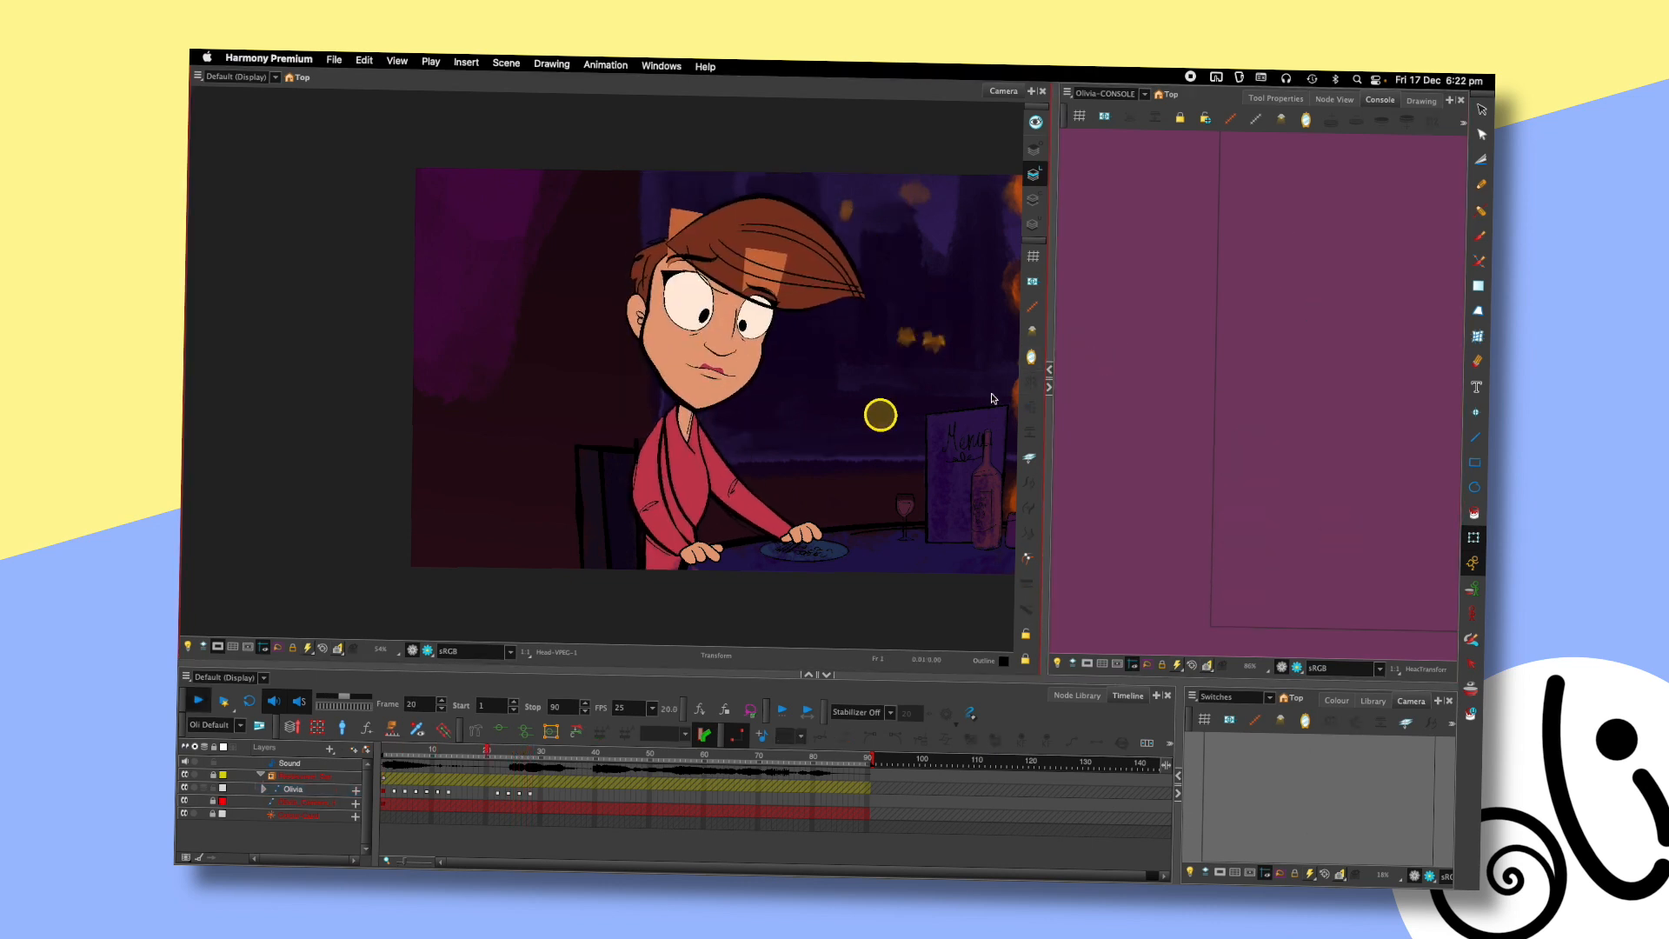
pyautogui.press('Return')
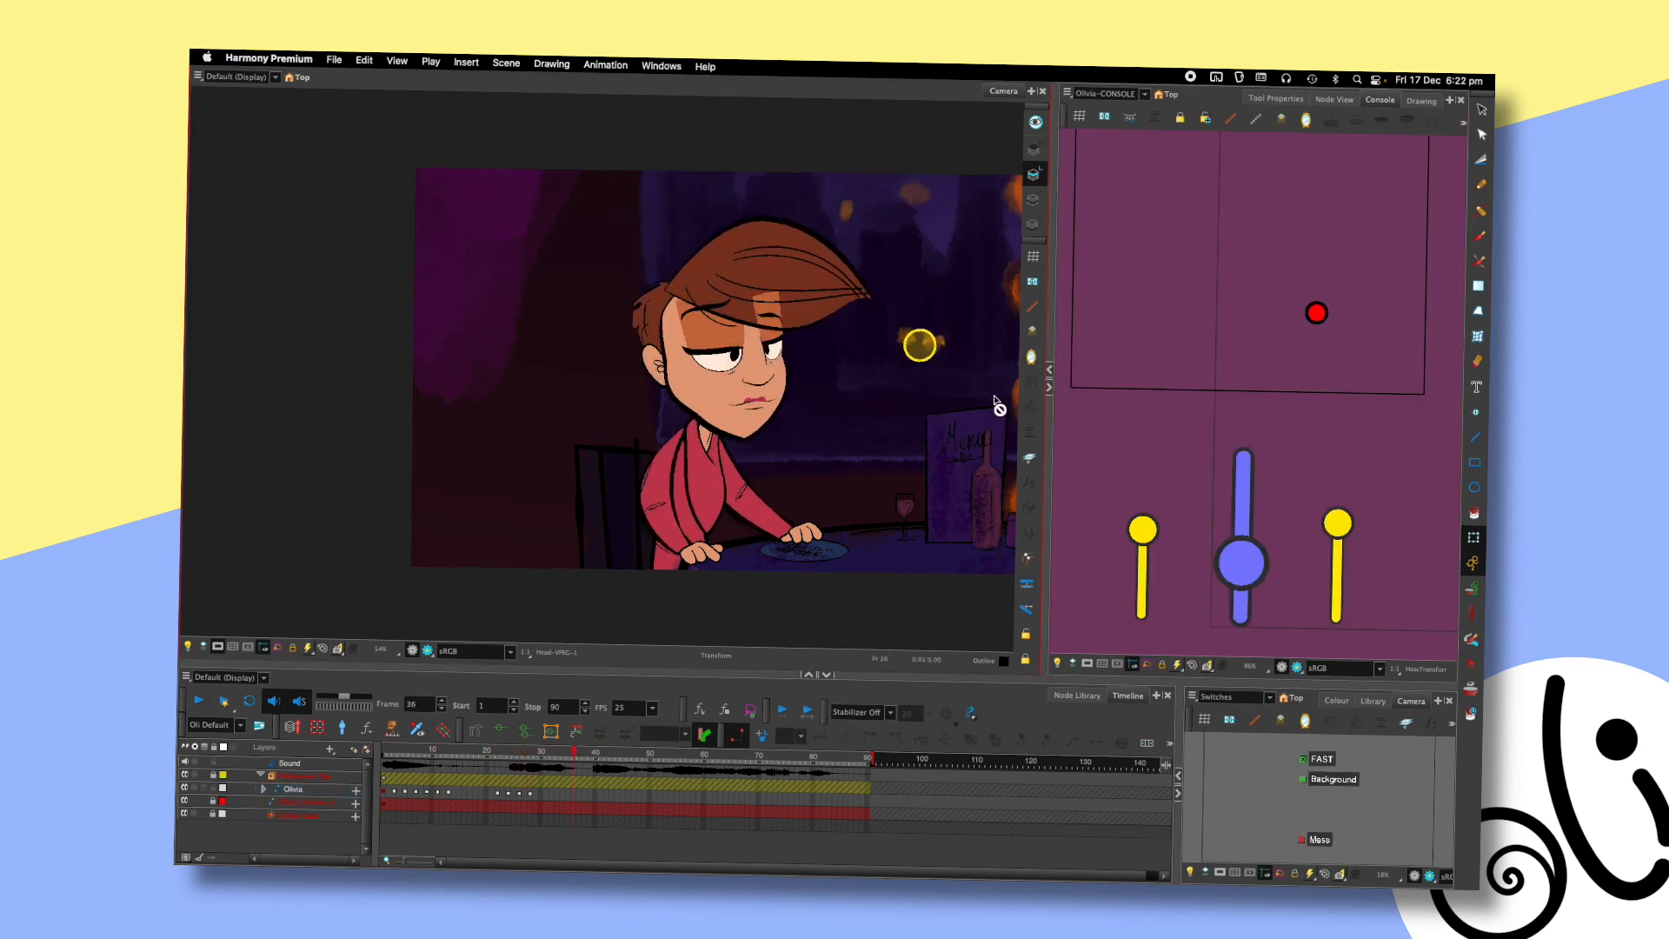
# - Replay the animation to review how the head settles at the end of the second turn
pyautogui.click(472, 762)
pyautogui.press('Return')
pyautogui.press('Return')
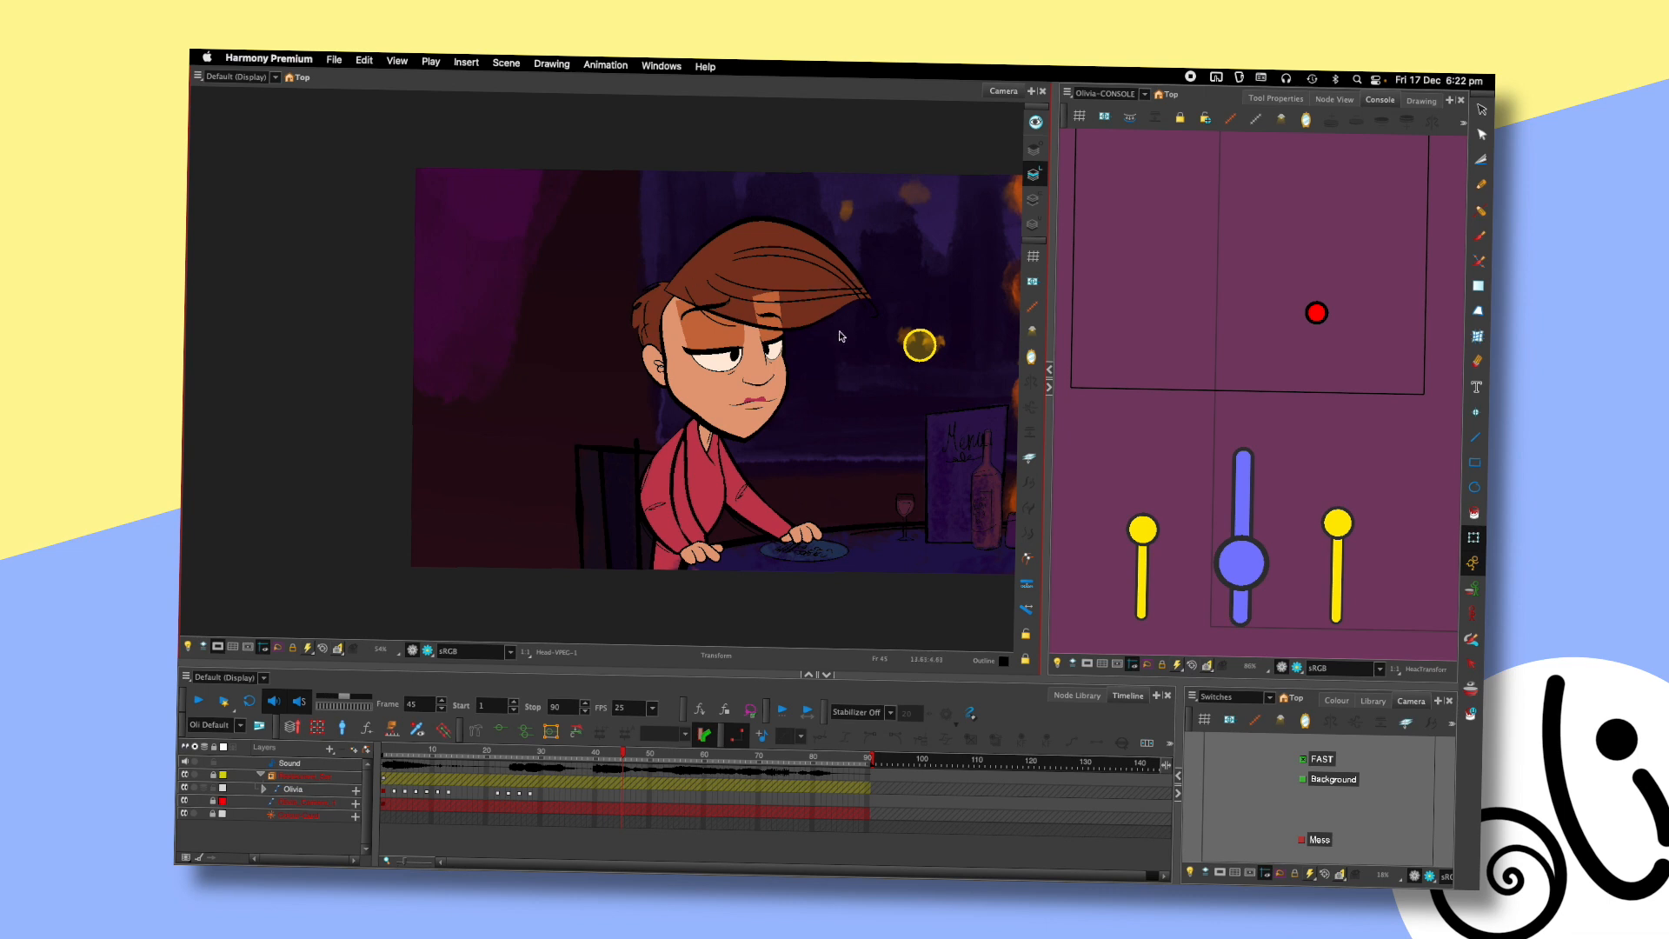
pyautogui.click(485, 773)
pyautogui.press('Return')
pyautogui.press('Return')
# - At frame 28, rotate the upper head slightly clockwise, compare it with the previous frame and play the animation
pyautogui.moveTo(508, 754); pyautogui.dragTo(537, 747)
pyautogui.click(682, 317)
pyautogui.moveTo(911, 196); pyautogui.dragTo(931, 212)
pyautogui.press(',')
pyautogui.press('.')
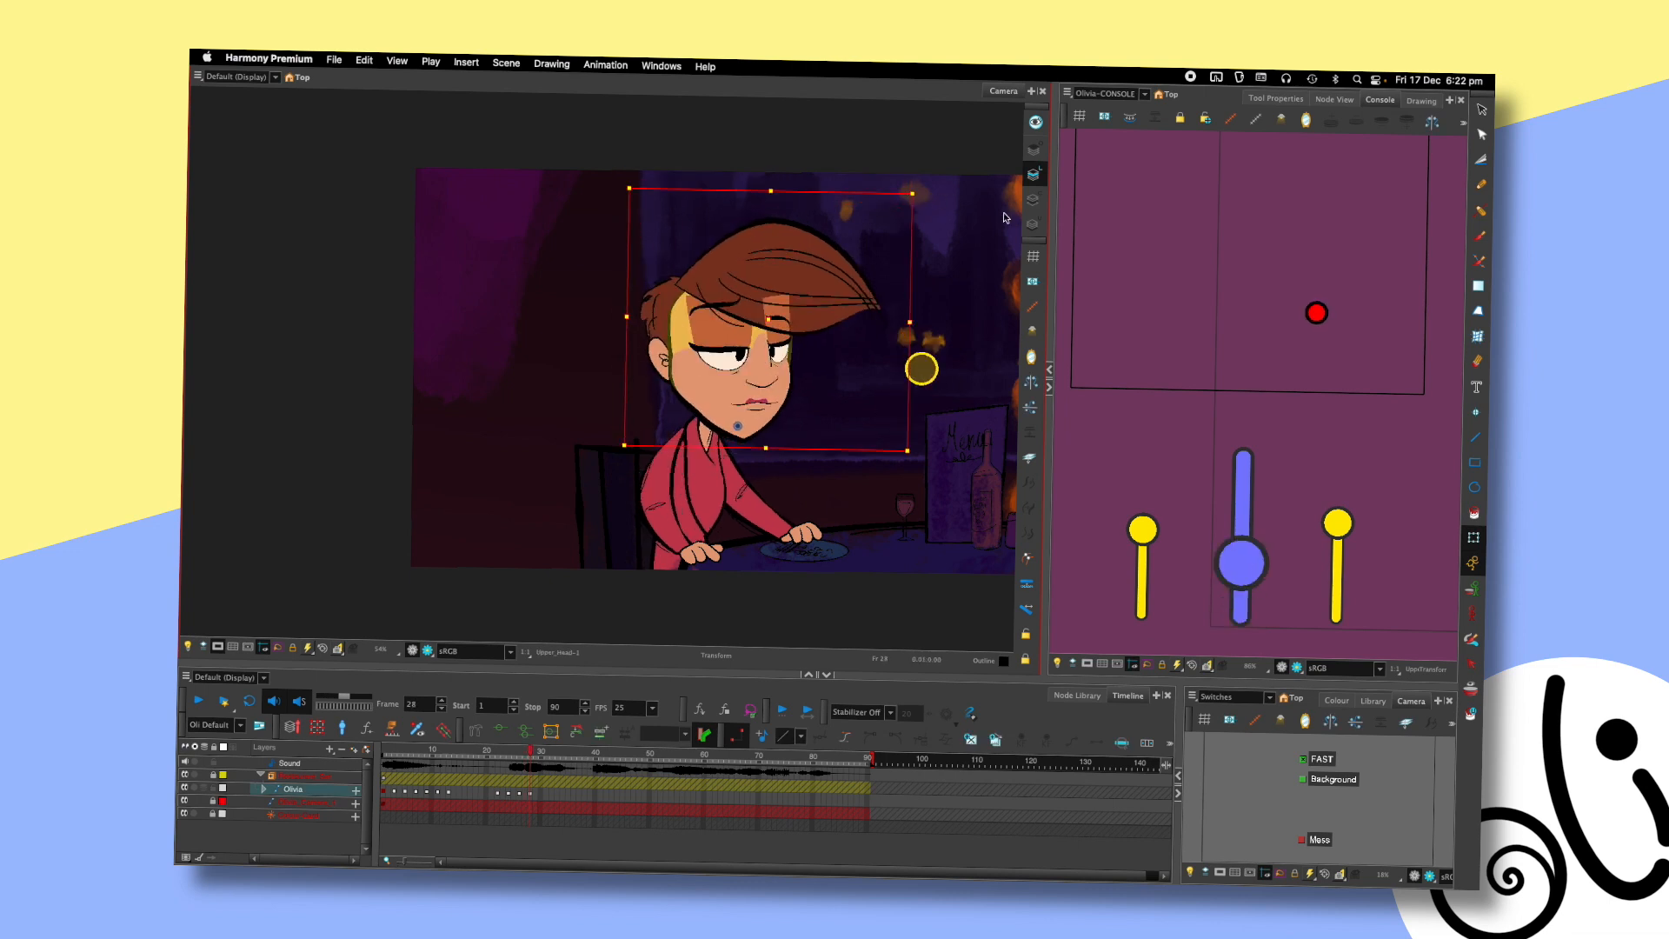
pyautogui.click(1082, 266)
pyautogui.click(486, 754)
pyautogui.hotkey('shift', 'Return')
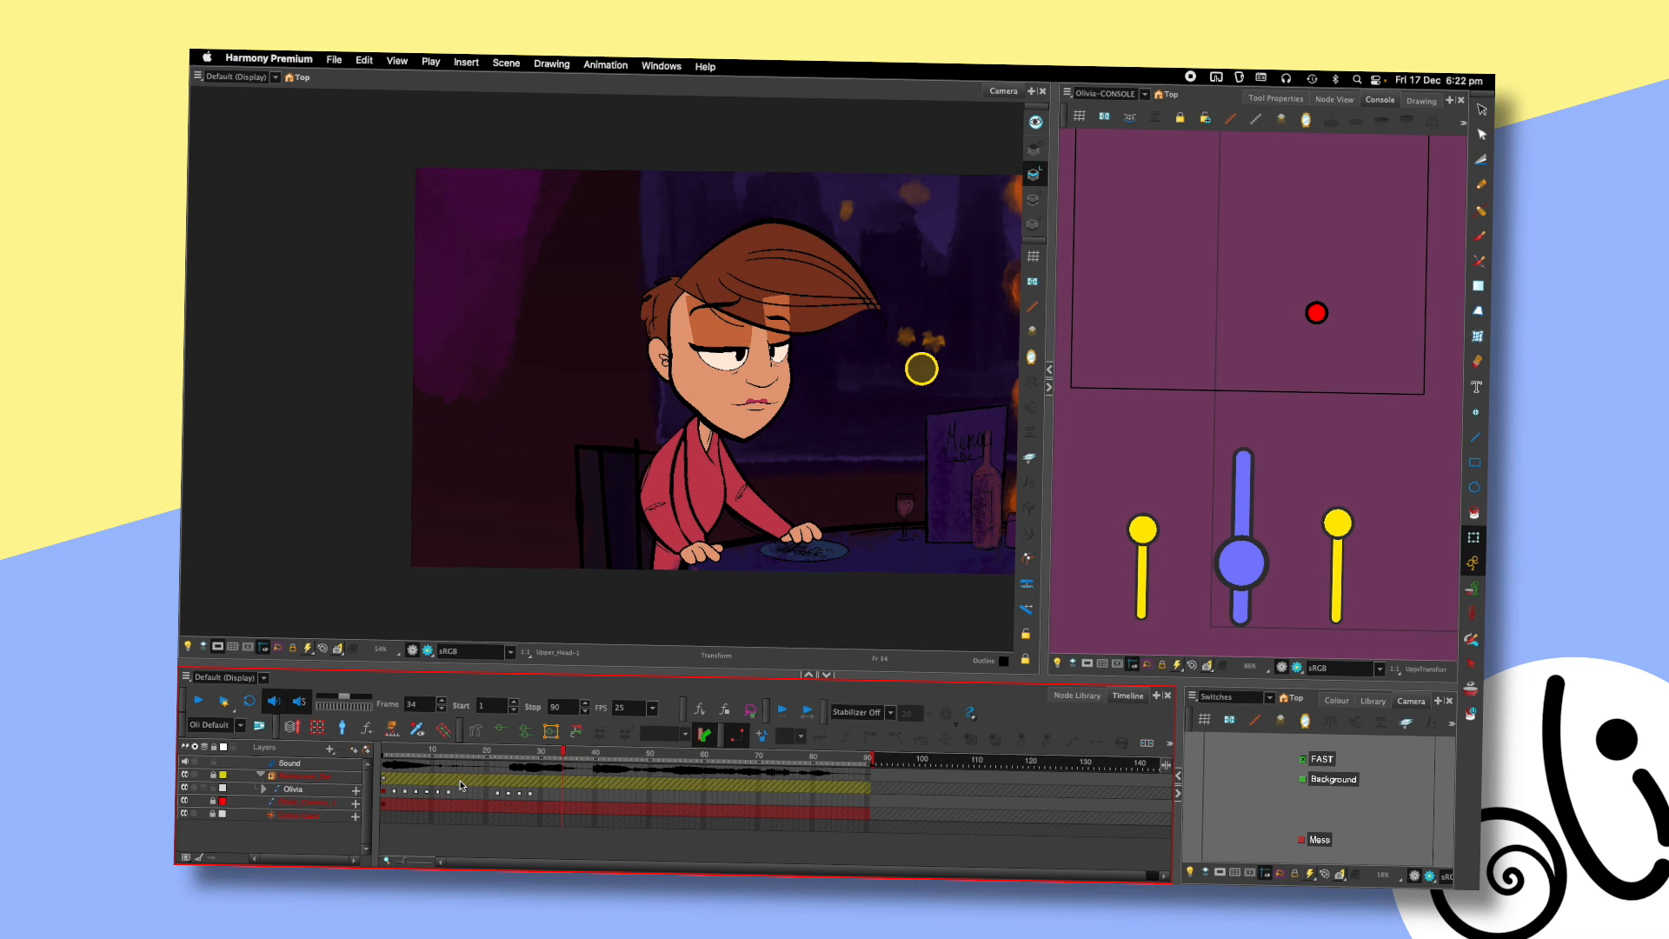
# - Inspect the poses before, at the start of and after the second head turn at frames 20, 22 and 29
pyautogui.click(486, 753)
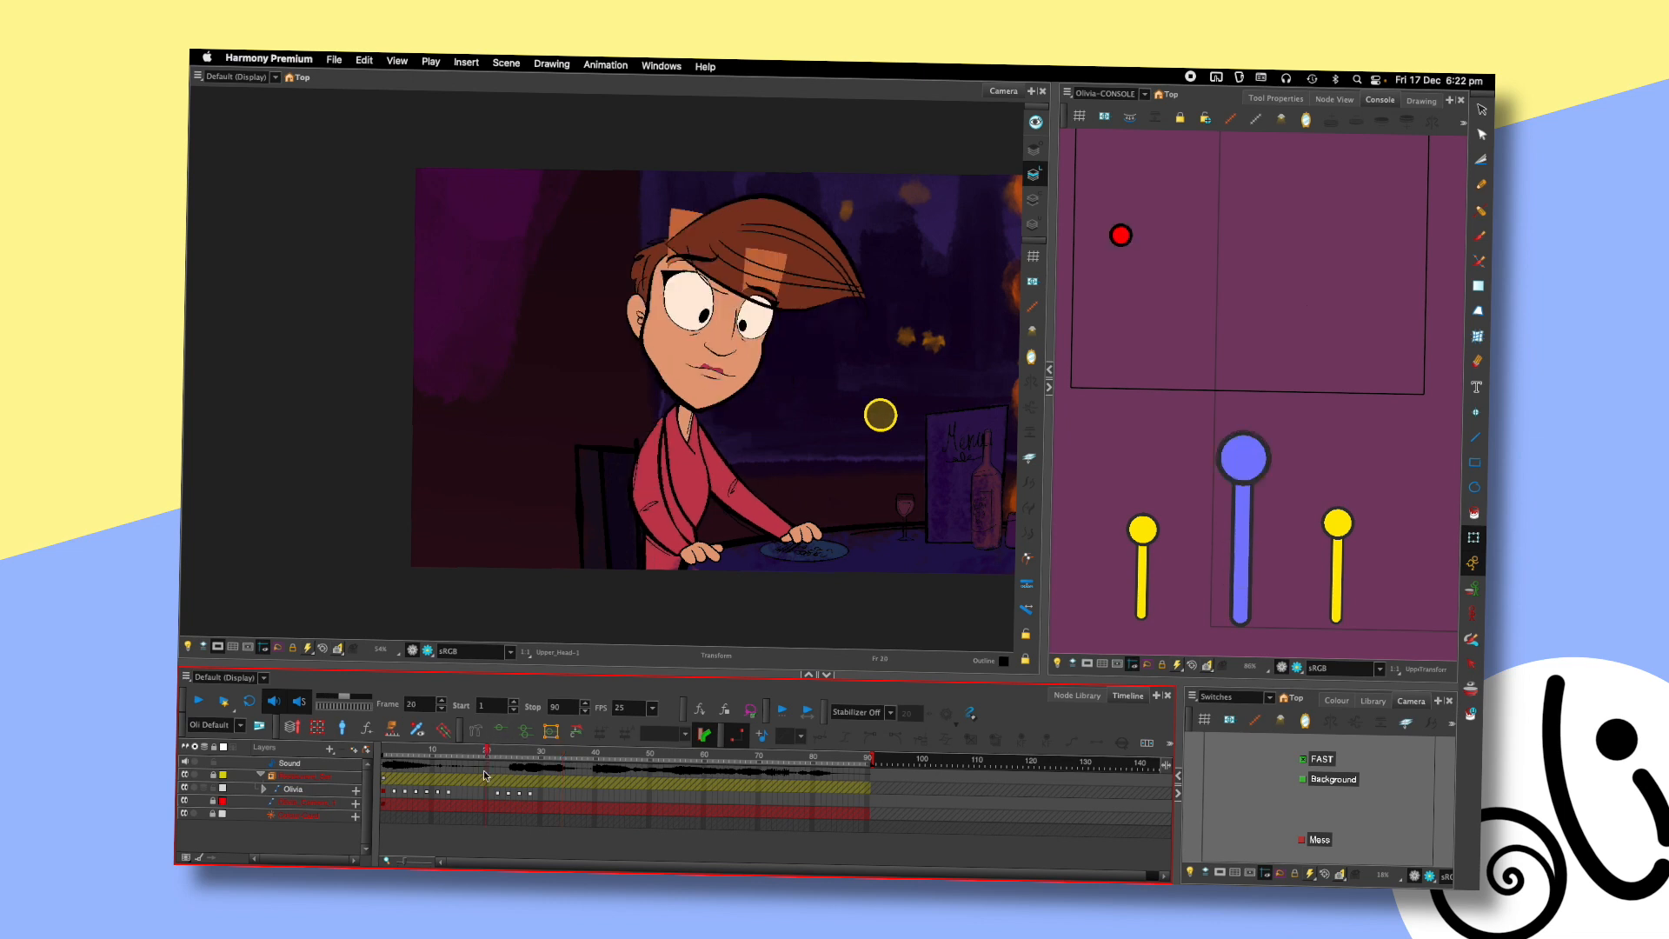
pyautogui.moveTo(801, 396); pyautogui.dragTo(758, 391)
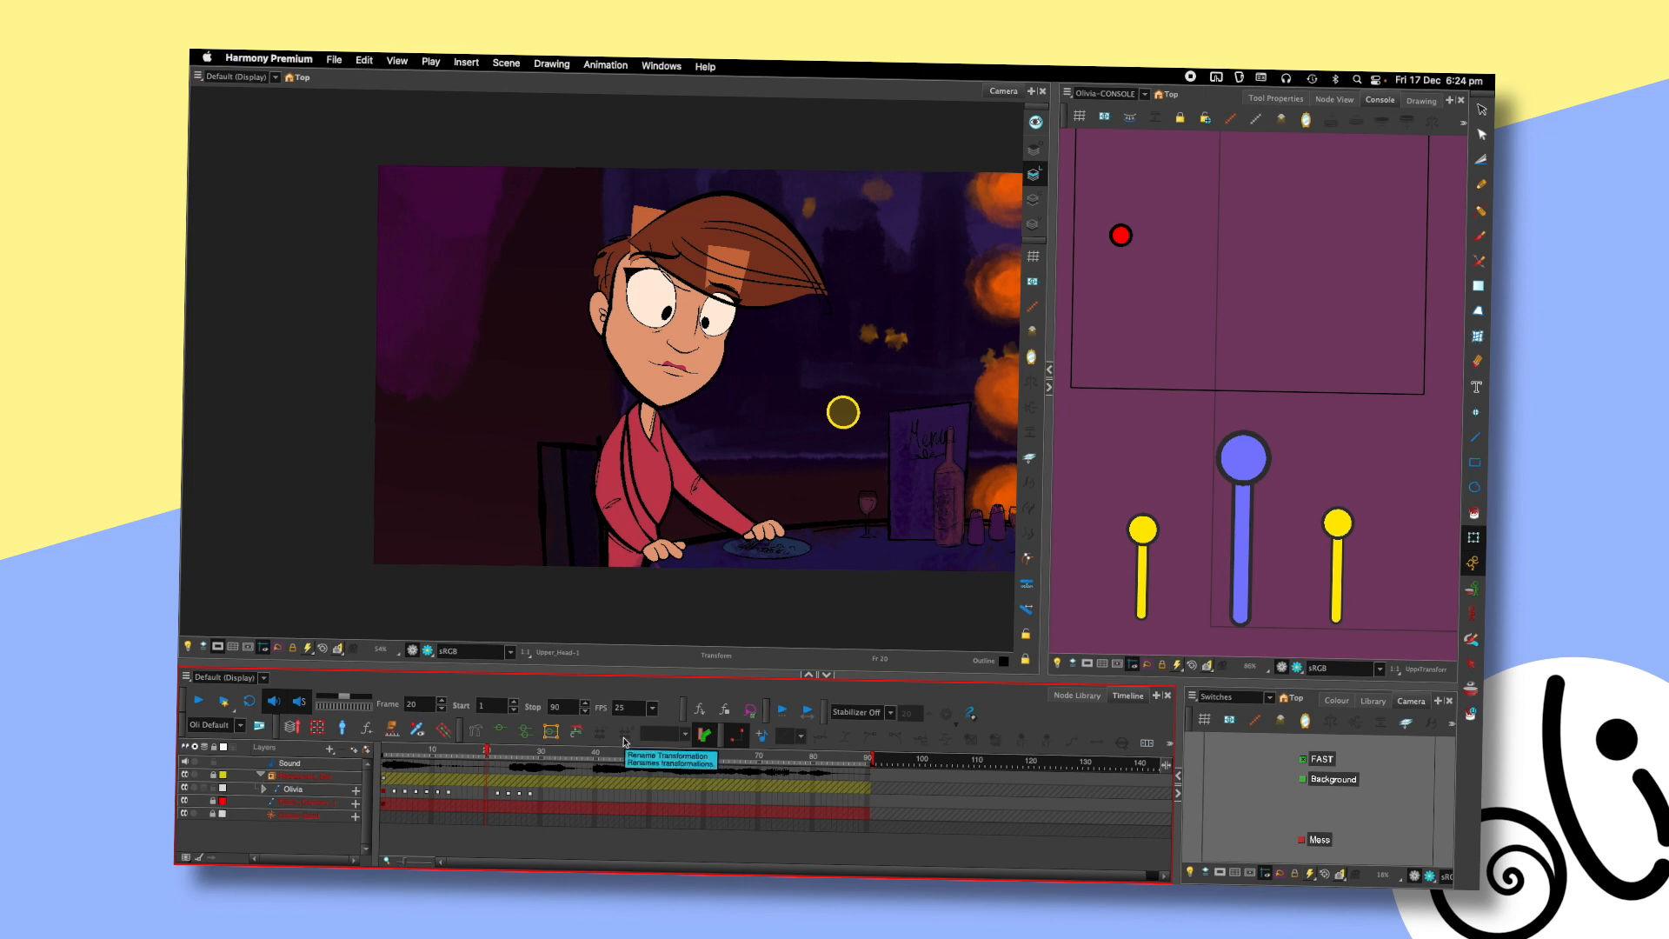
pyautogui.click(536, 751)
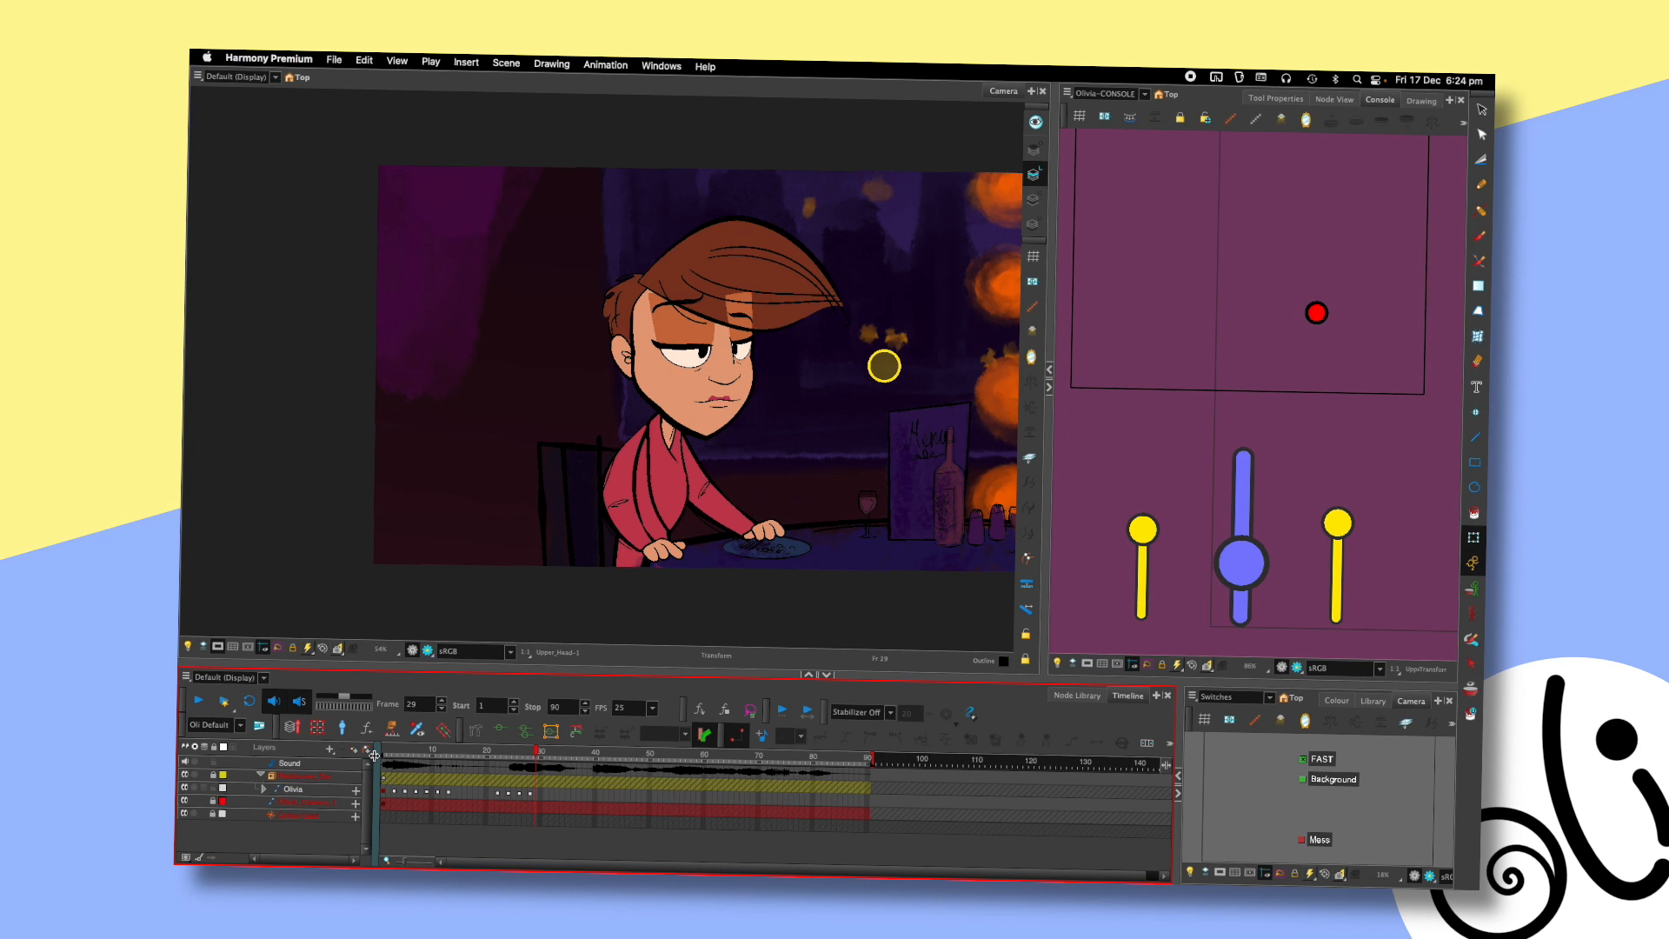
pyautogui.click(490, 777)
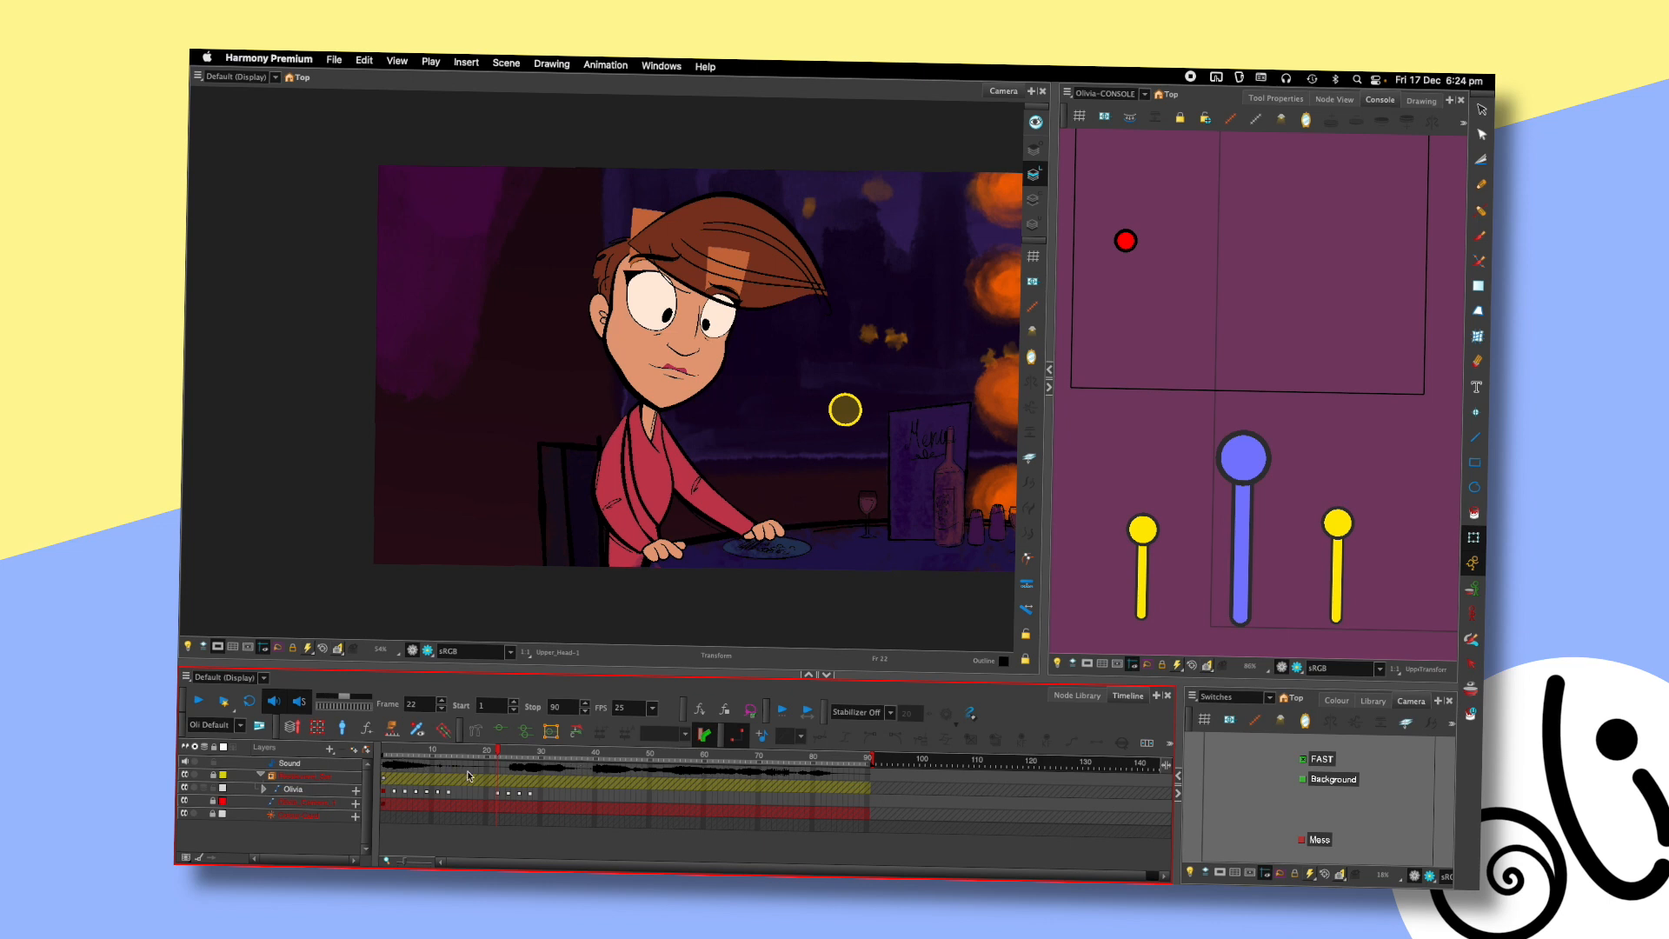
pyautogui.press('Return')
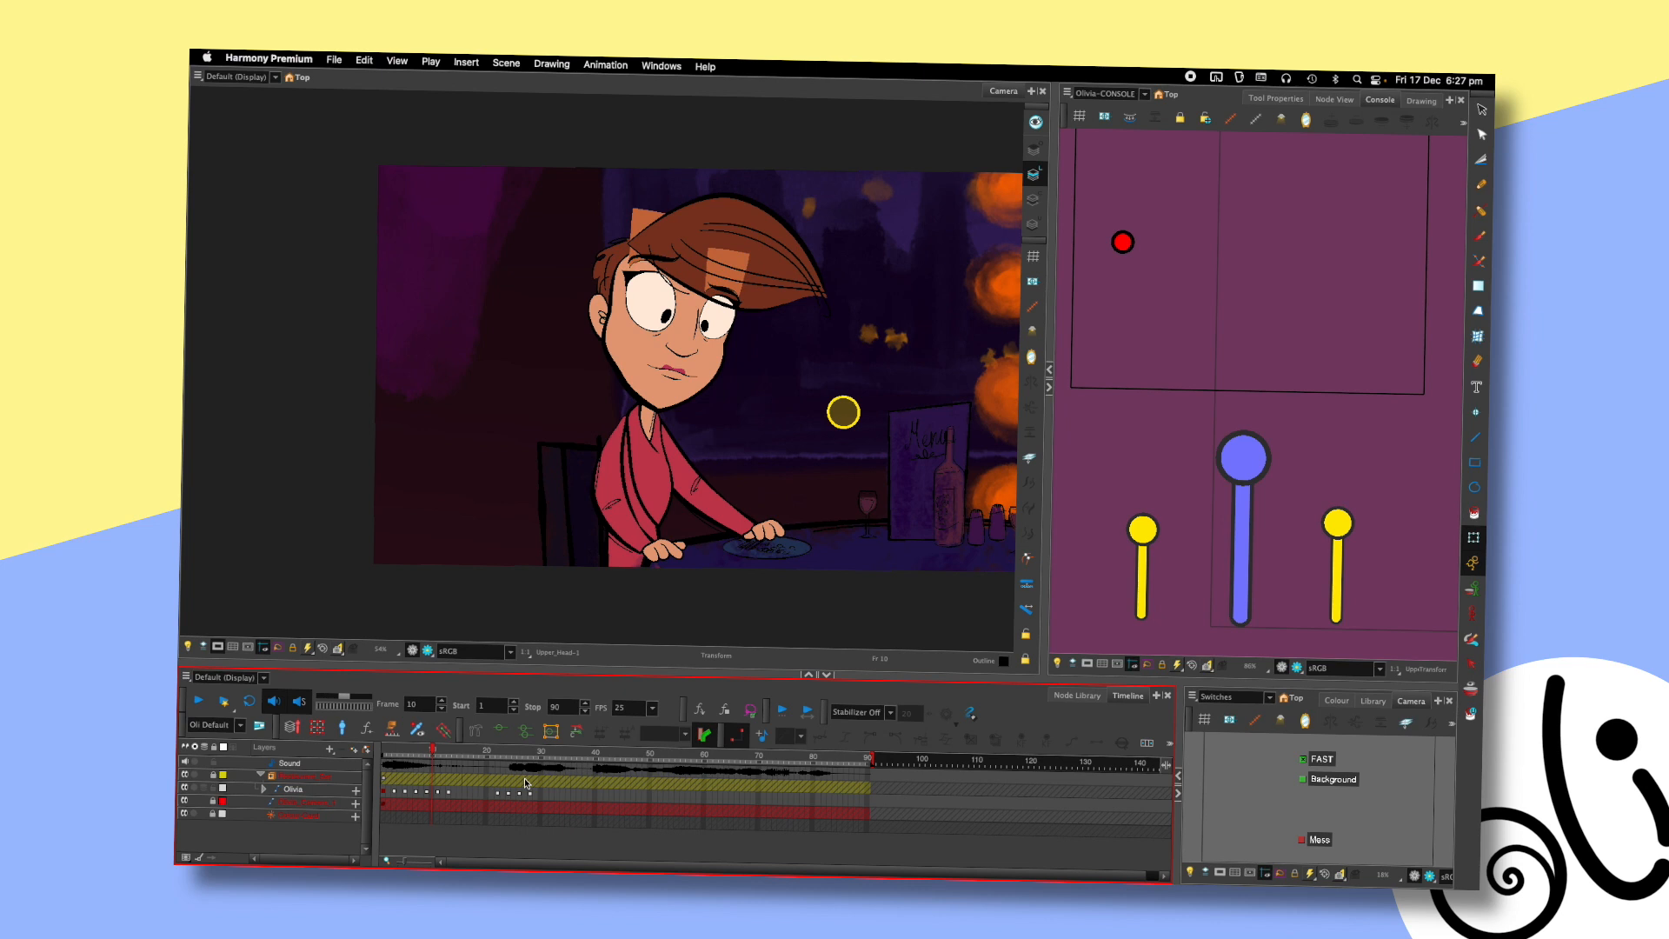
# - Play the animation repeatedly from the start to review both head turns and the blink together
pyautogui.click(494, 762)
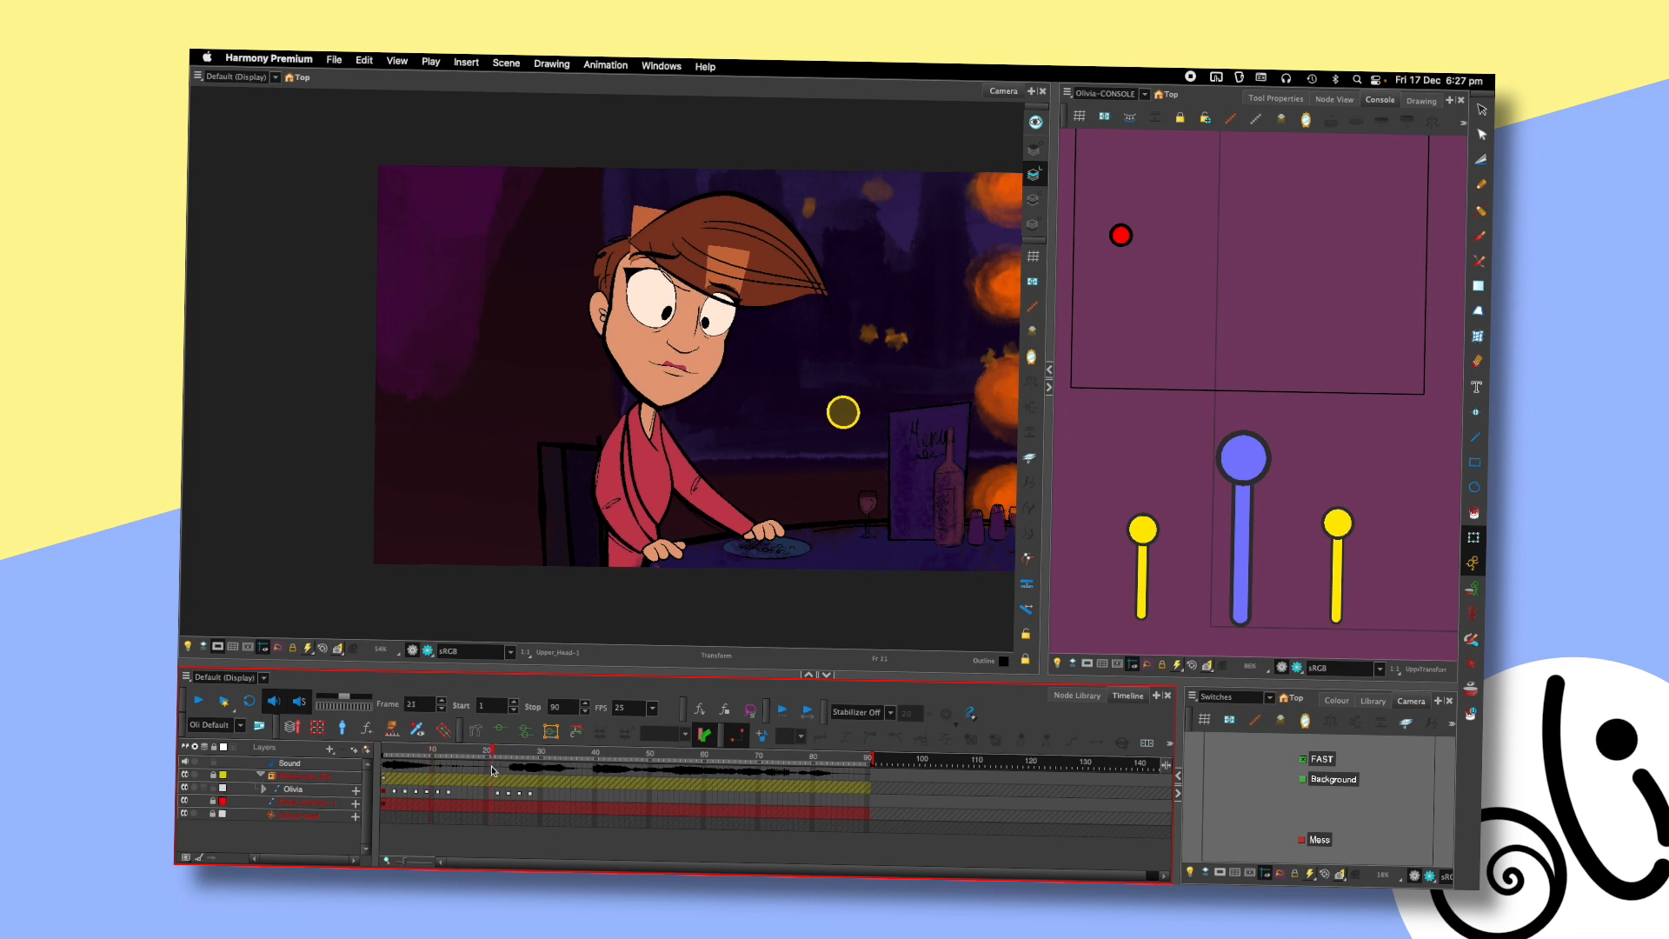
pyautogui.press('Return')
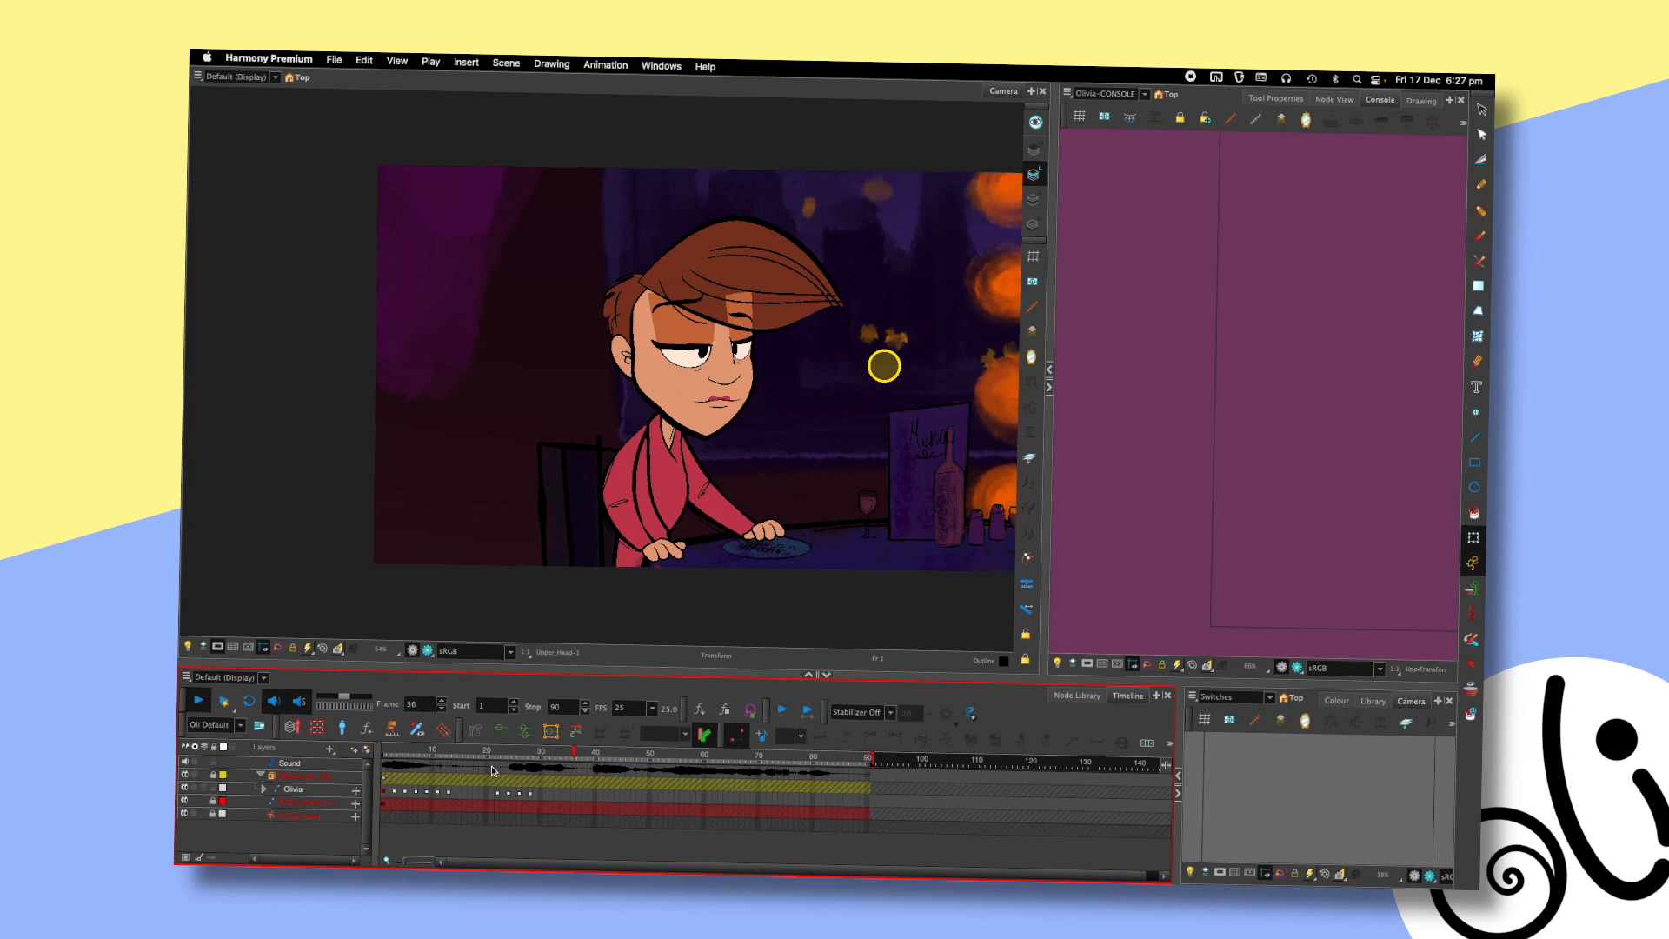
pyautogui.click(483, 758)
pyautogui.press('Return')
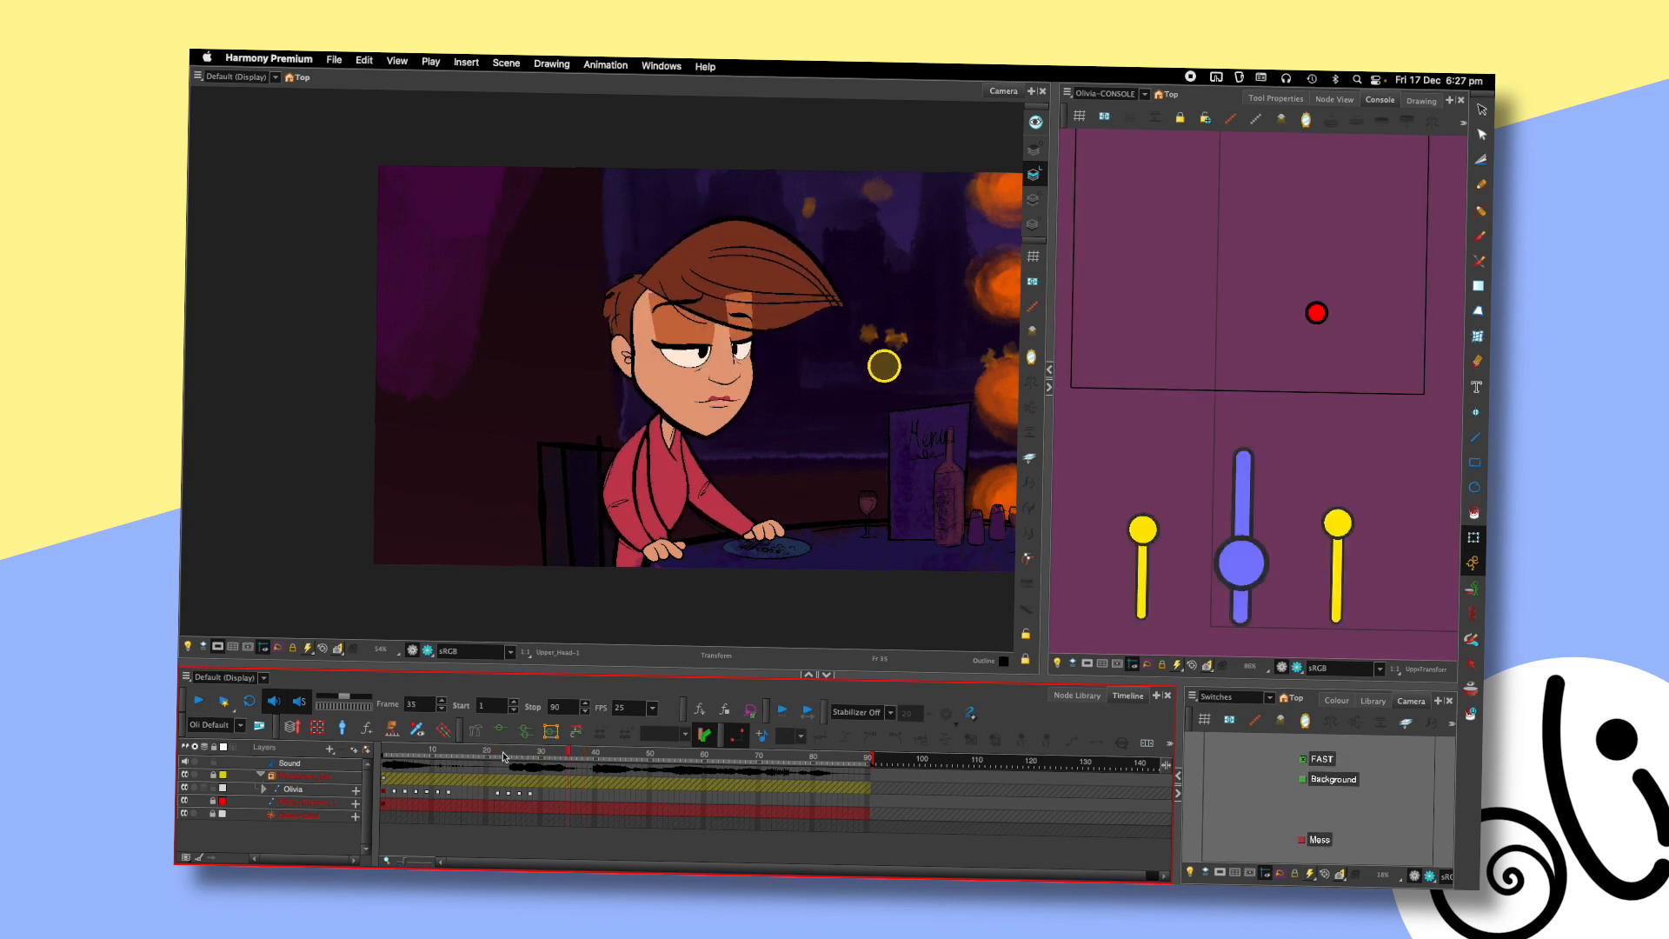
pyautogui.press('Return')
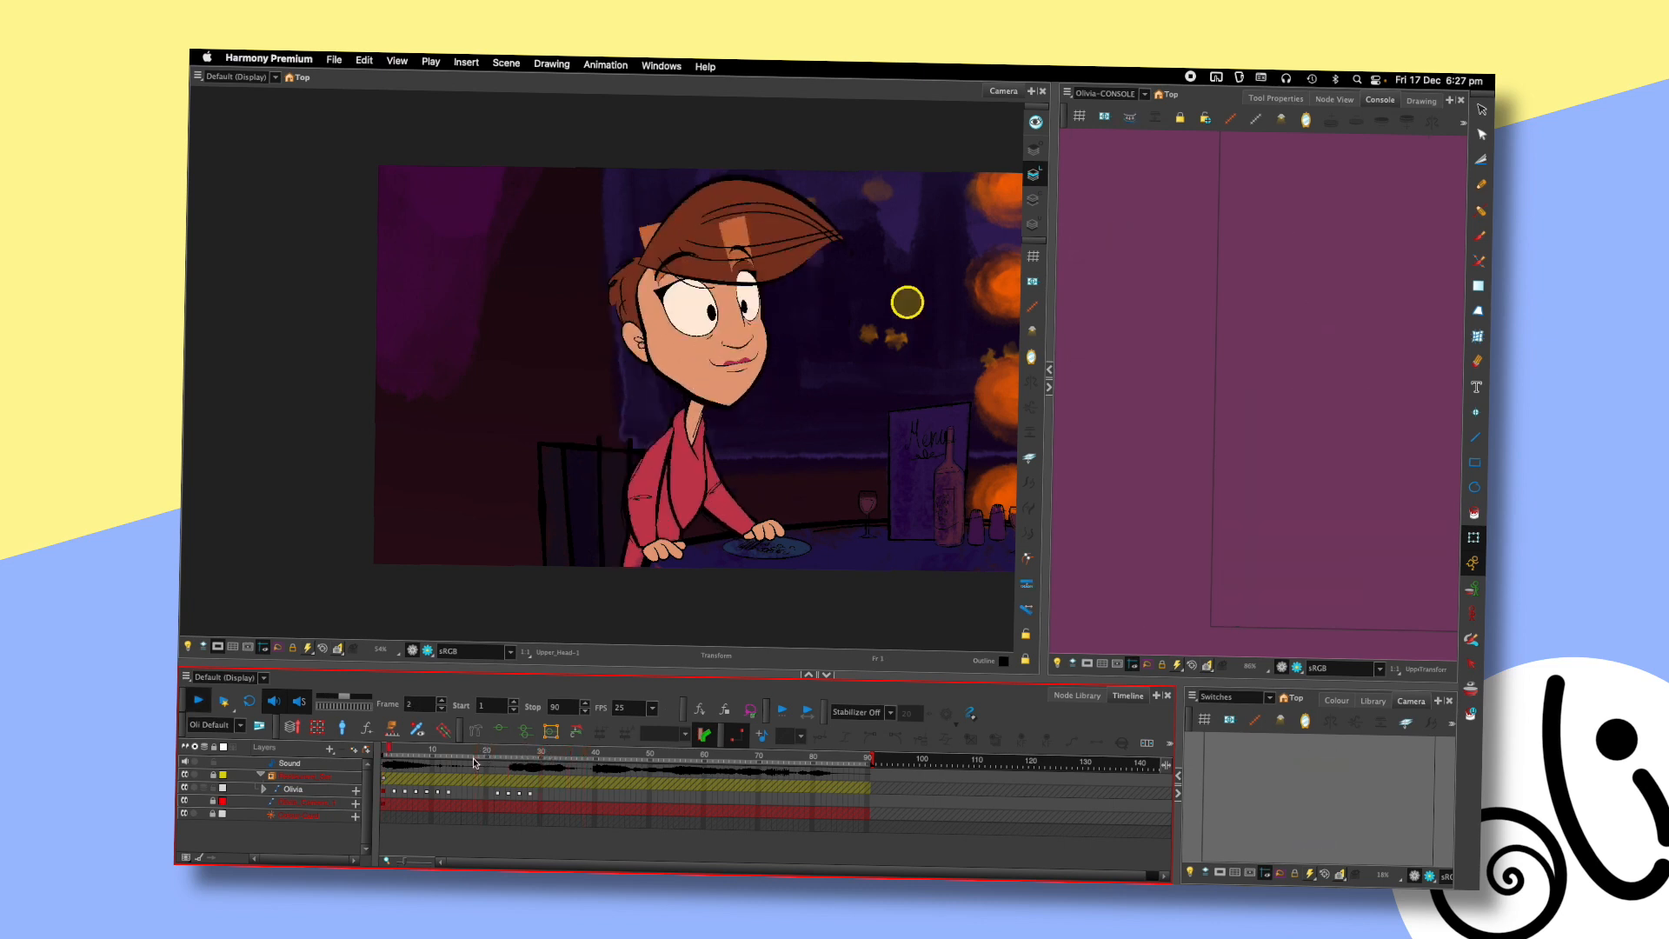
pyautogui.press('Return')
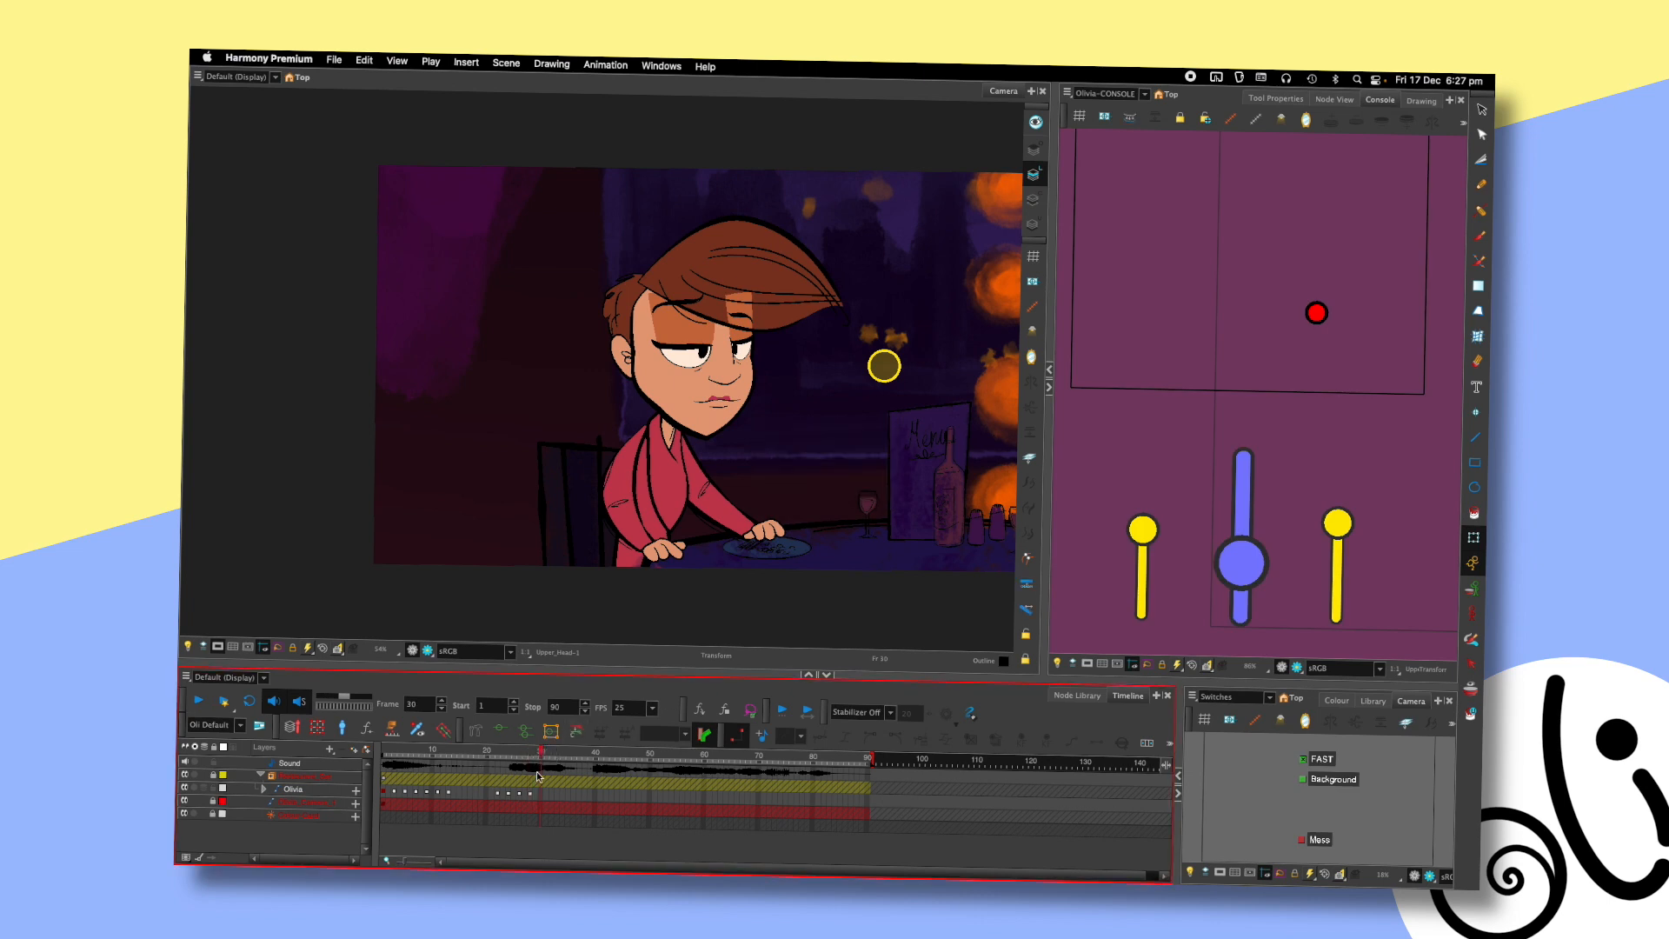
pyautogui.press('Return')
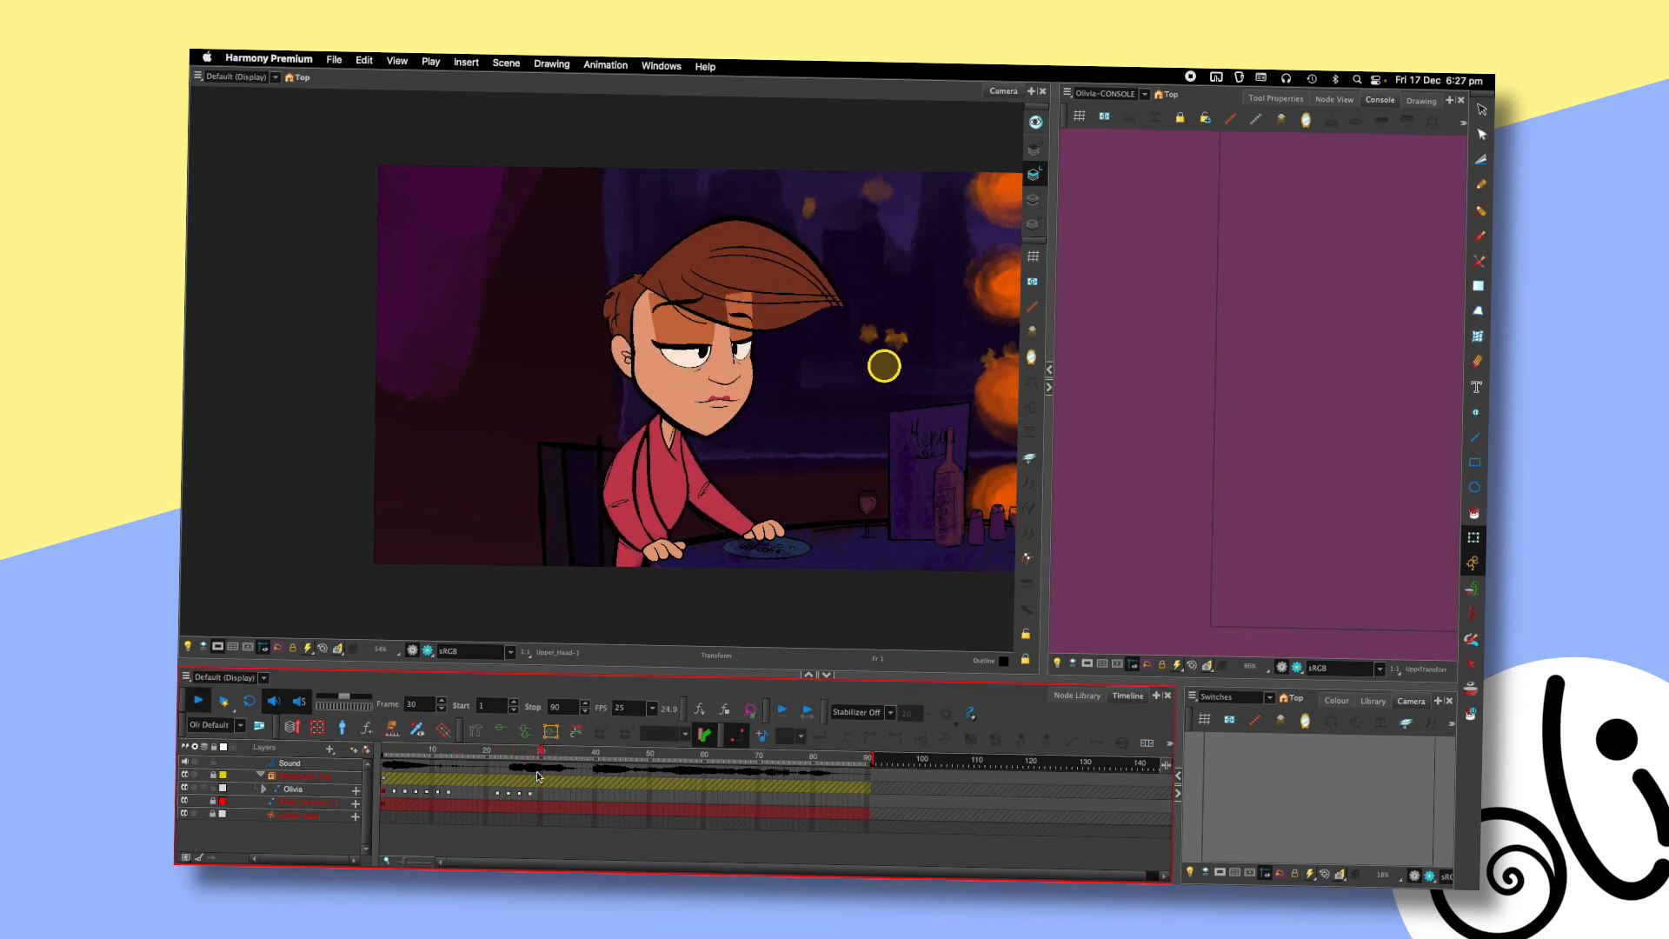
pyautogui.press('Return')
pyautogui.press('Return')
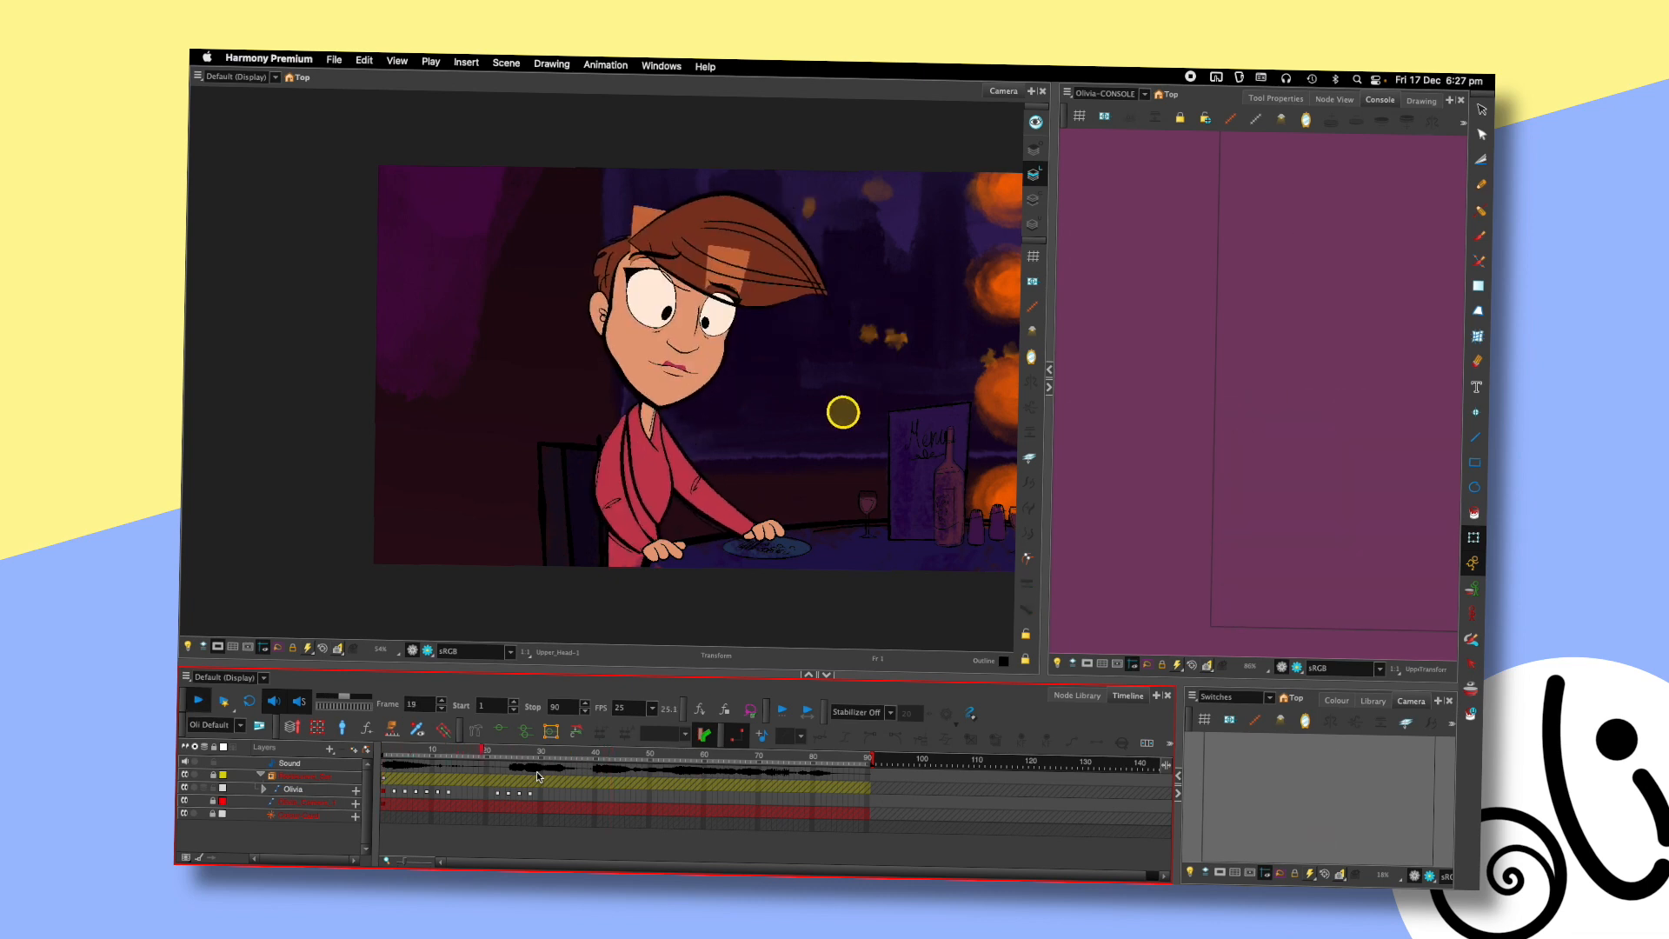
pyautogui.press('Return')
pyautogui.press('Return')
pyautogui.press('Return')
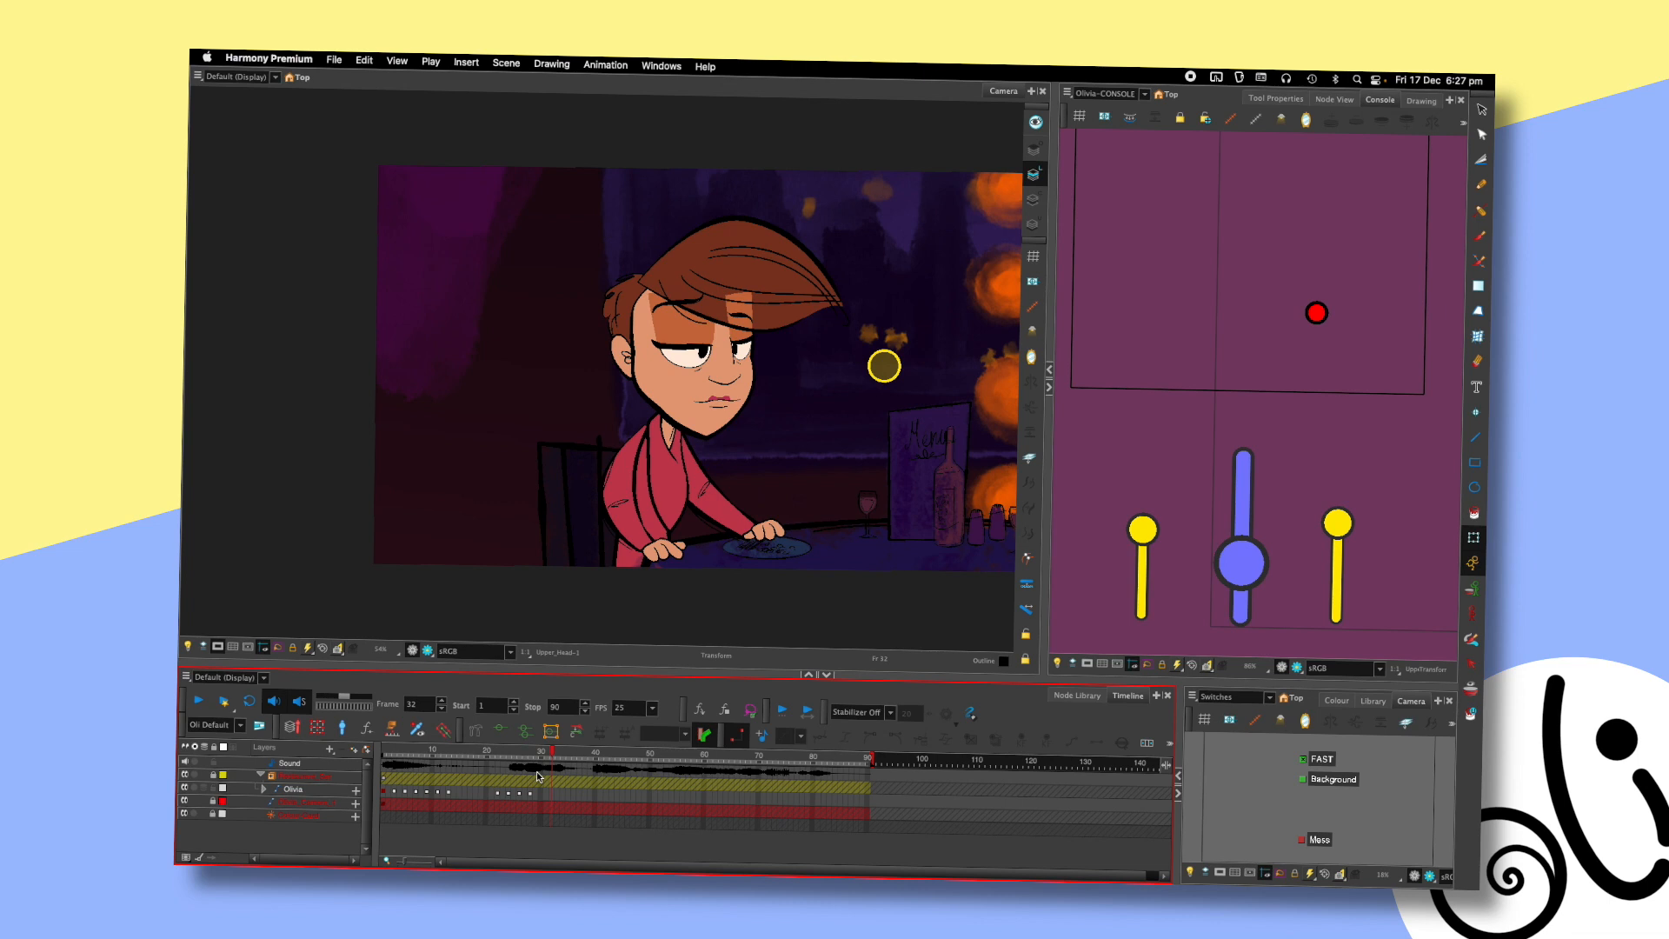
pyautogui.press('Return')
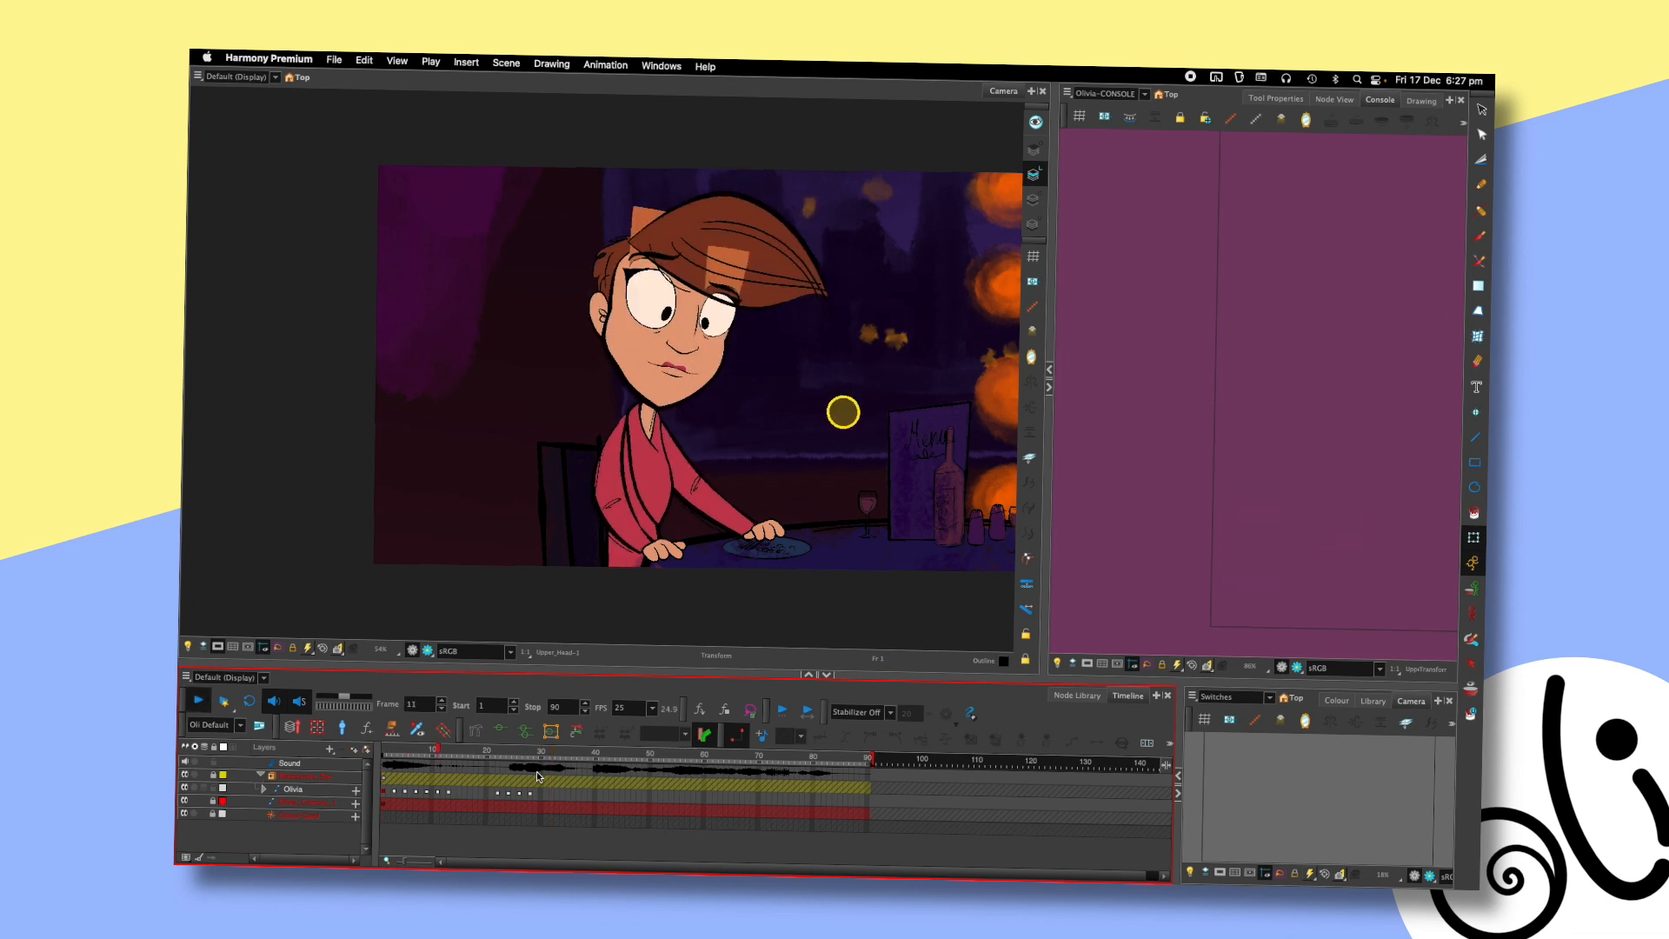
pyautogui.press('Return')
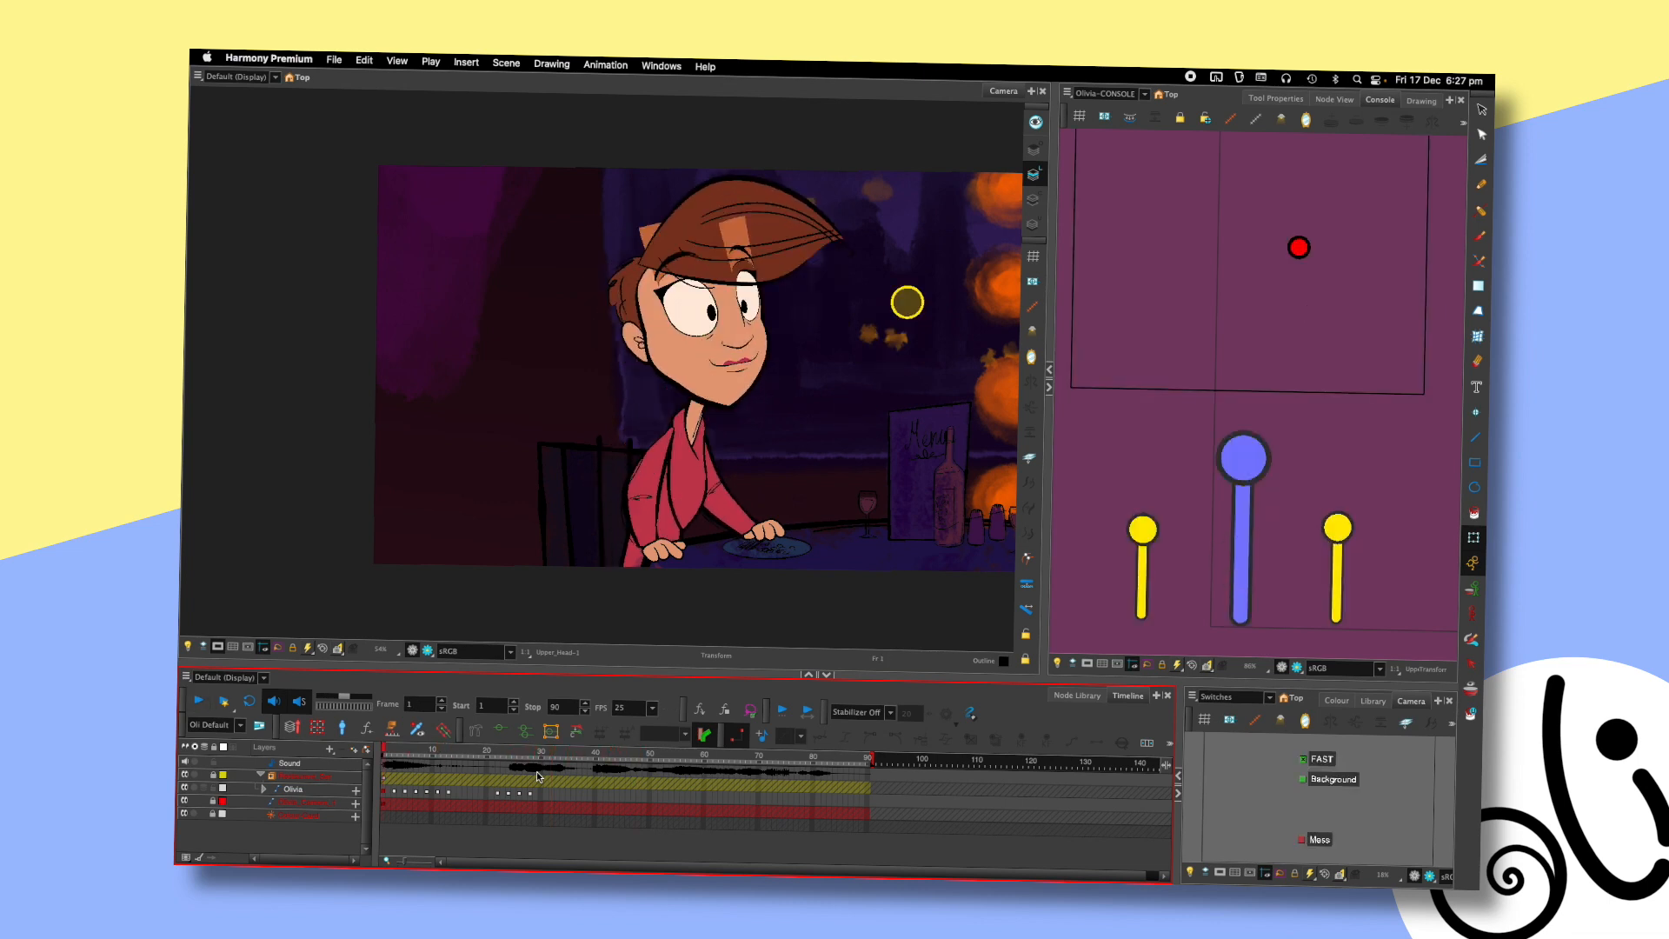
pyautogui.press('Return')
pyautogui.press('Return')
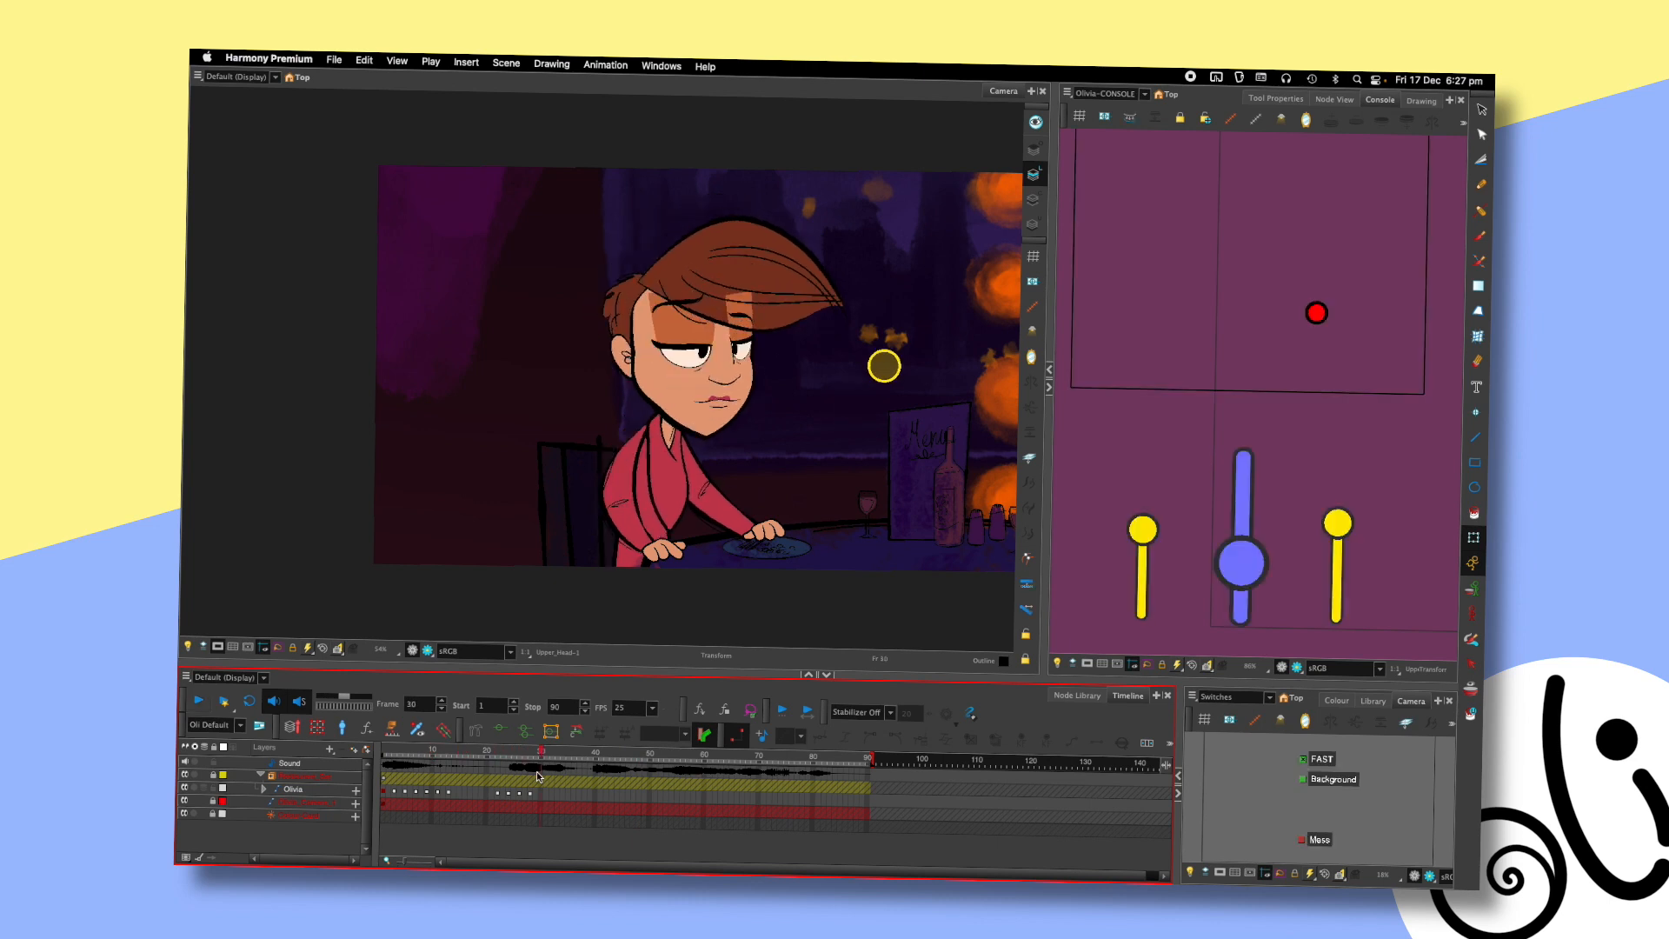
# - Play the animation again from the start to review both head turns
pyautogui.press('Return')
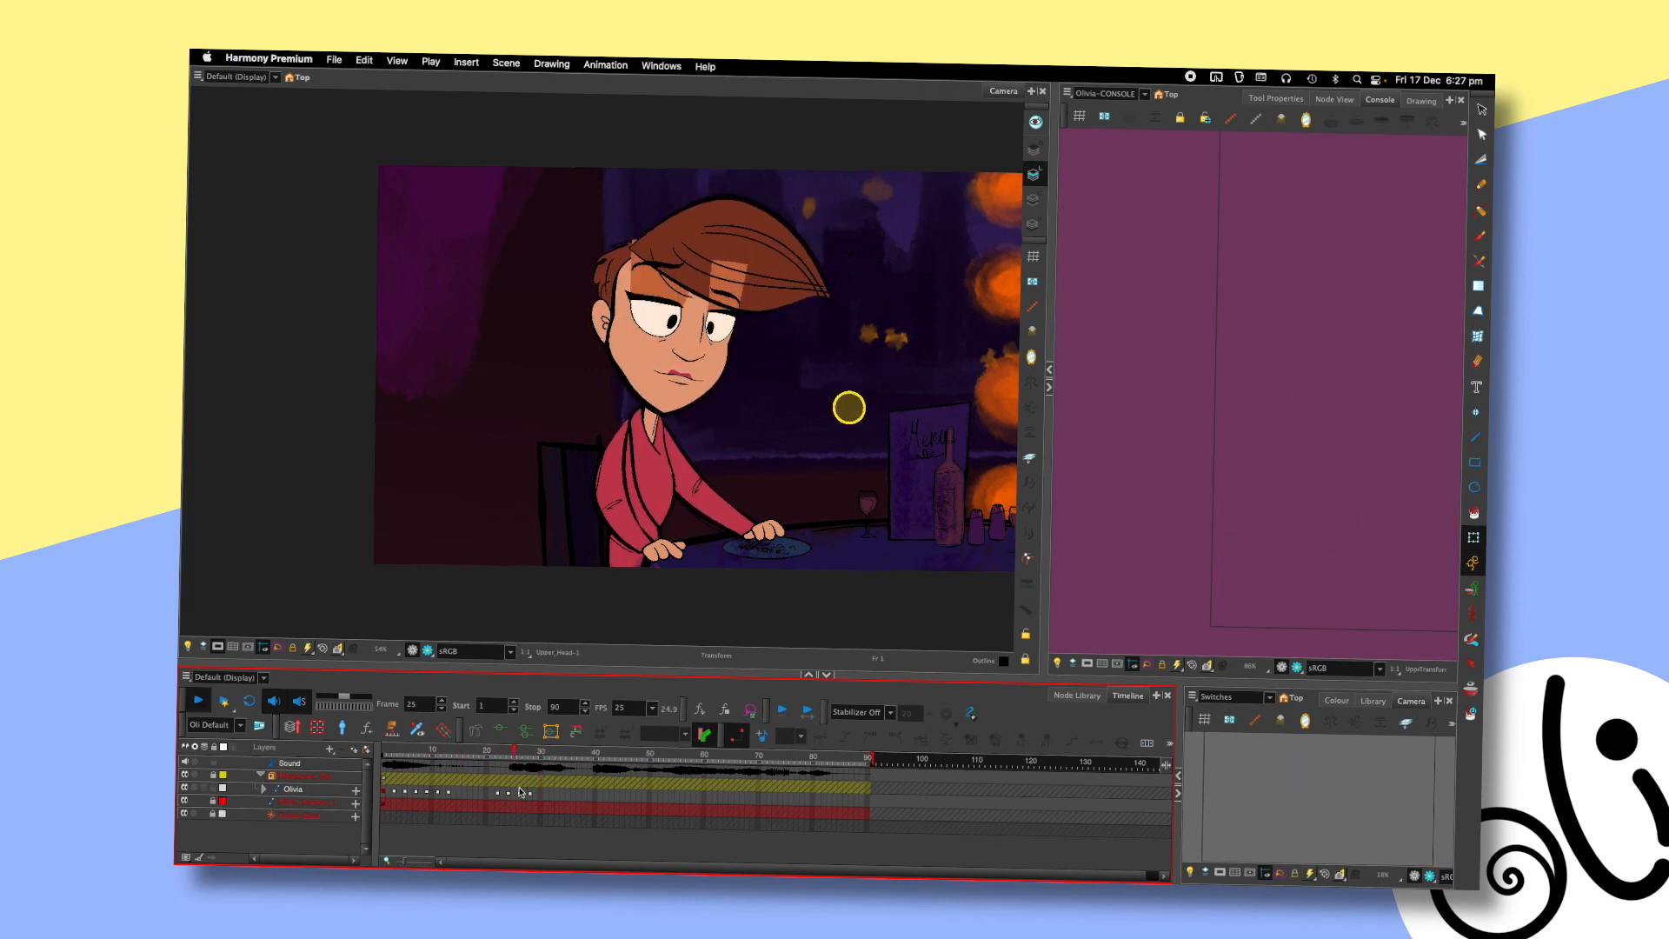
pyautogui.press('Return')
pyautogui.press('Return')
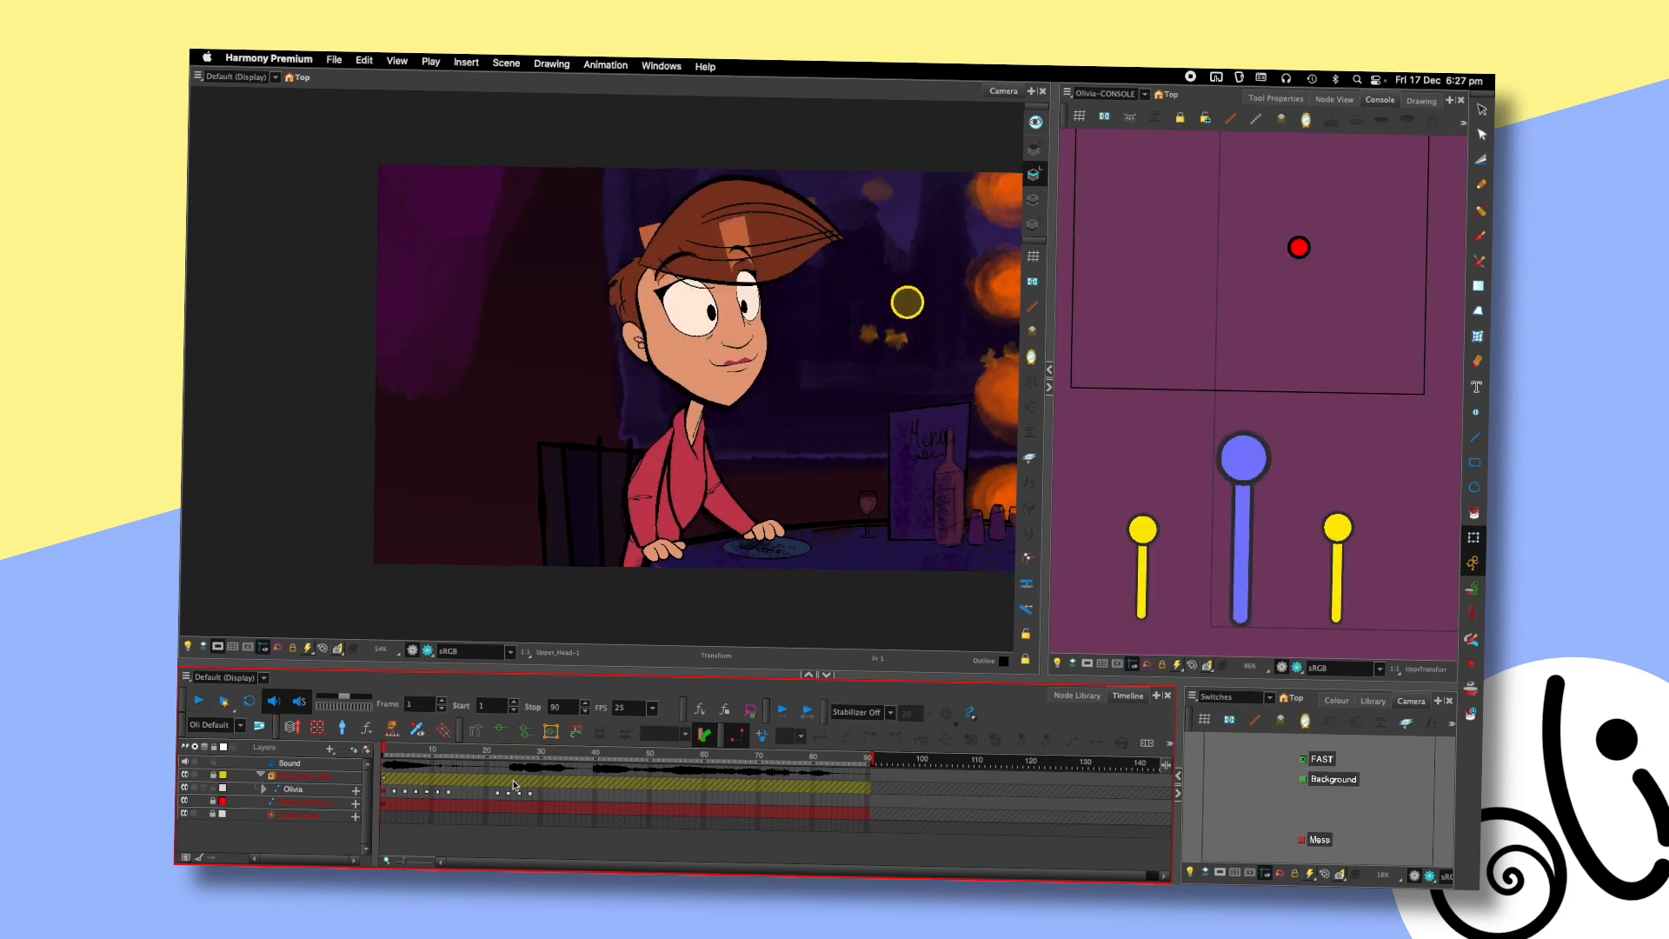
pyautogui.press('Return')
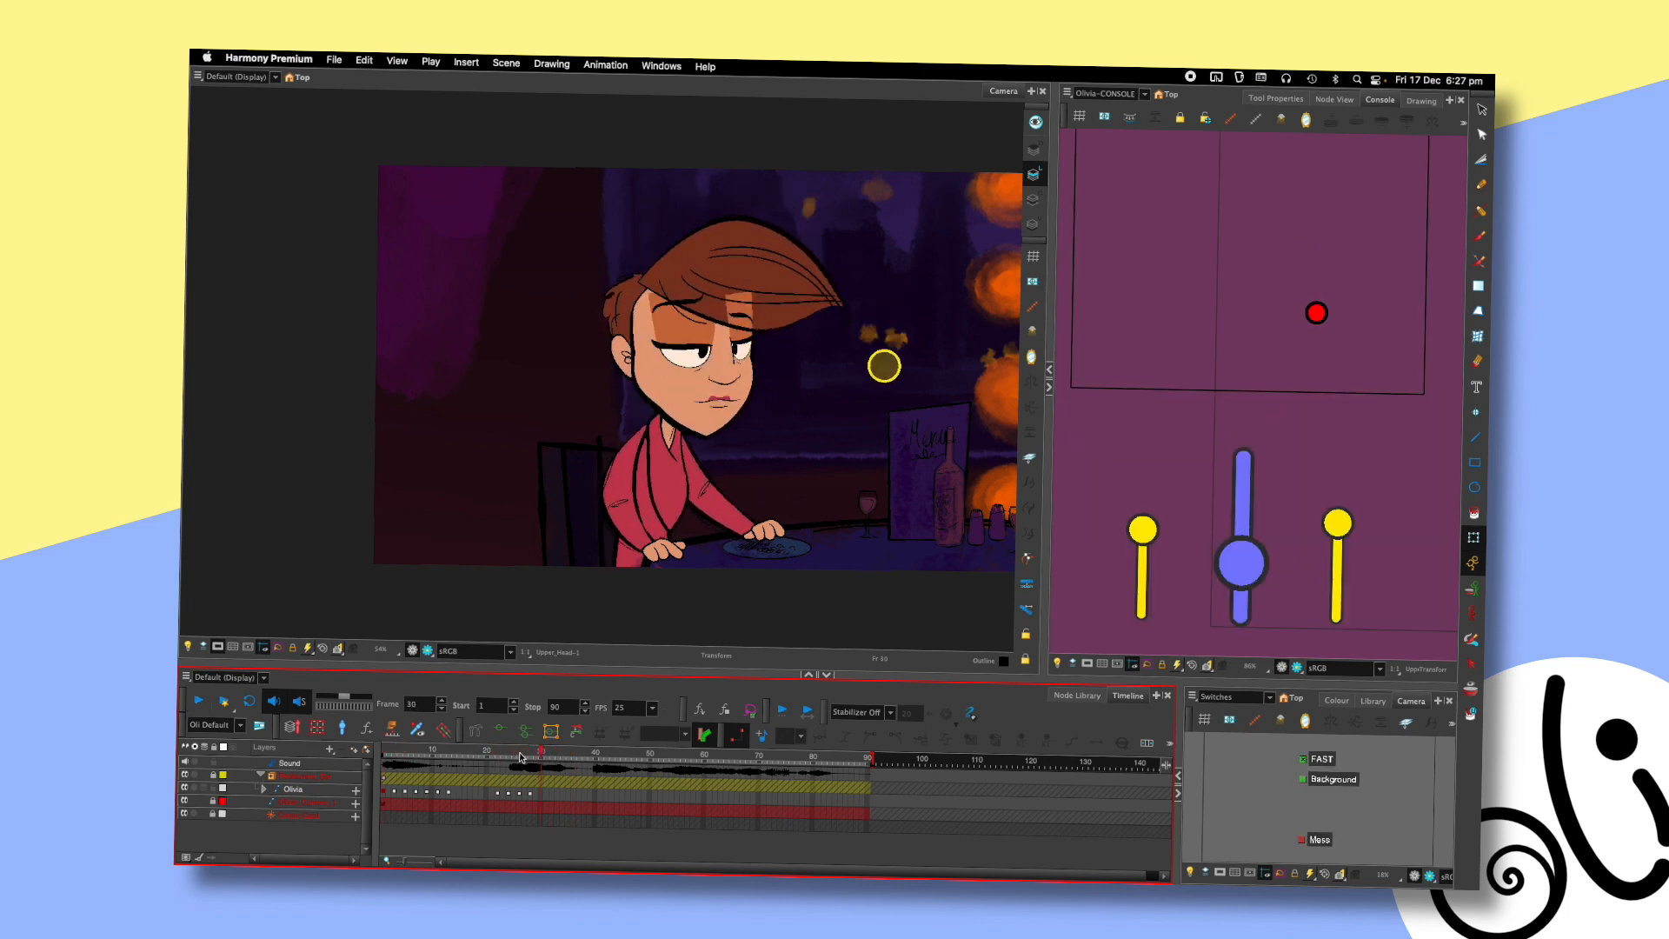
# - At frame 30, raise the upper head slightly and rotate it counterclockwise
pyautogui.click(518, 752)
pyautogui.moveTo(518, 755); pyautogui.dragTo(530, 753)
pyautogui.click(642, 307)
pyautogui.moveTo(641, 302); pyautogui.dragTo(640, 287)
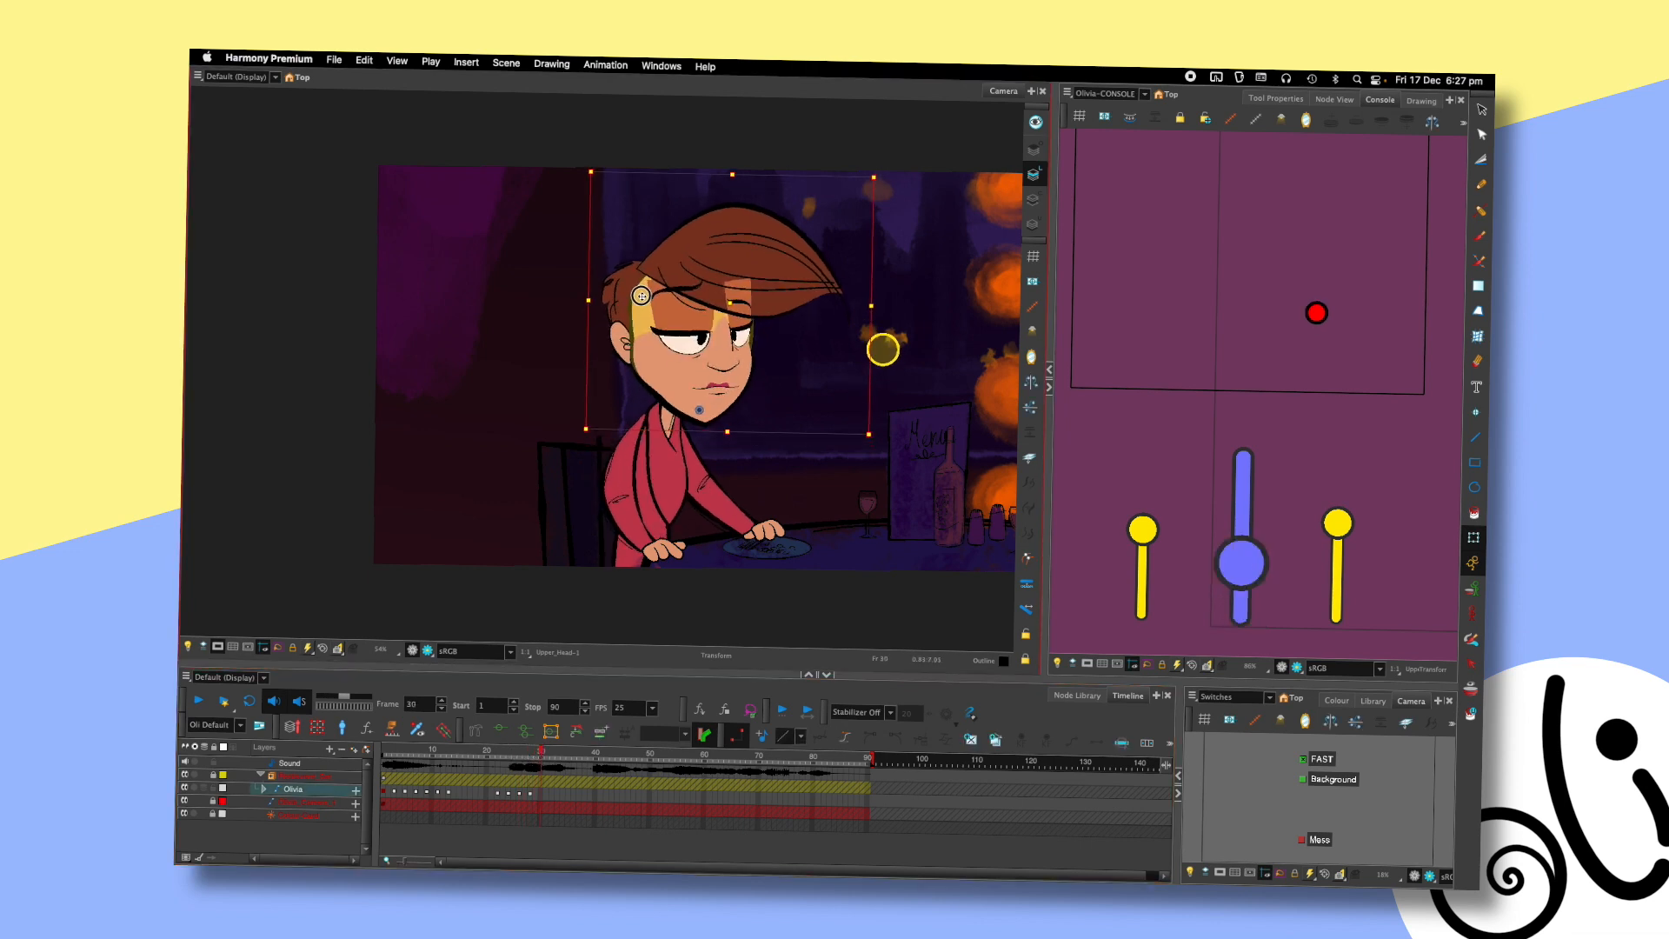
pyautogui.moveTo(879, 175); pyautogui.dragTo(872, 157)
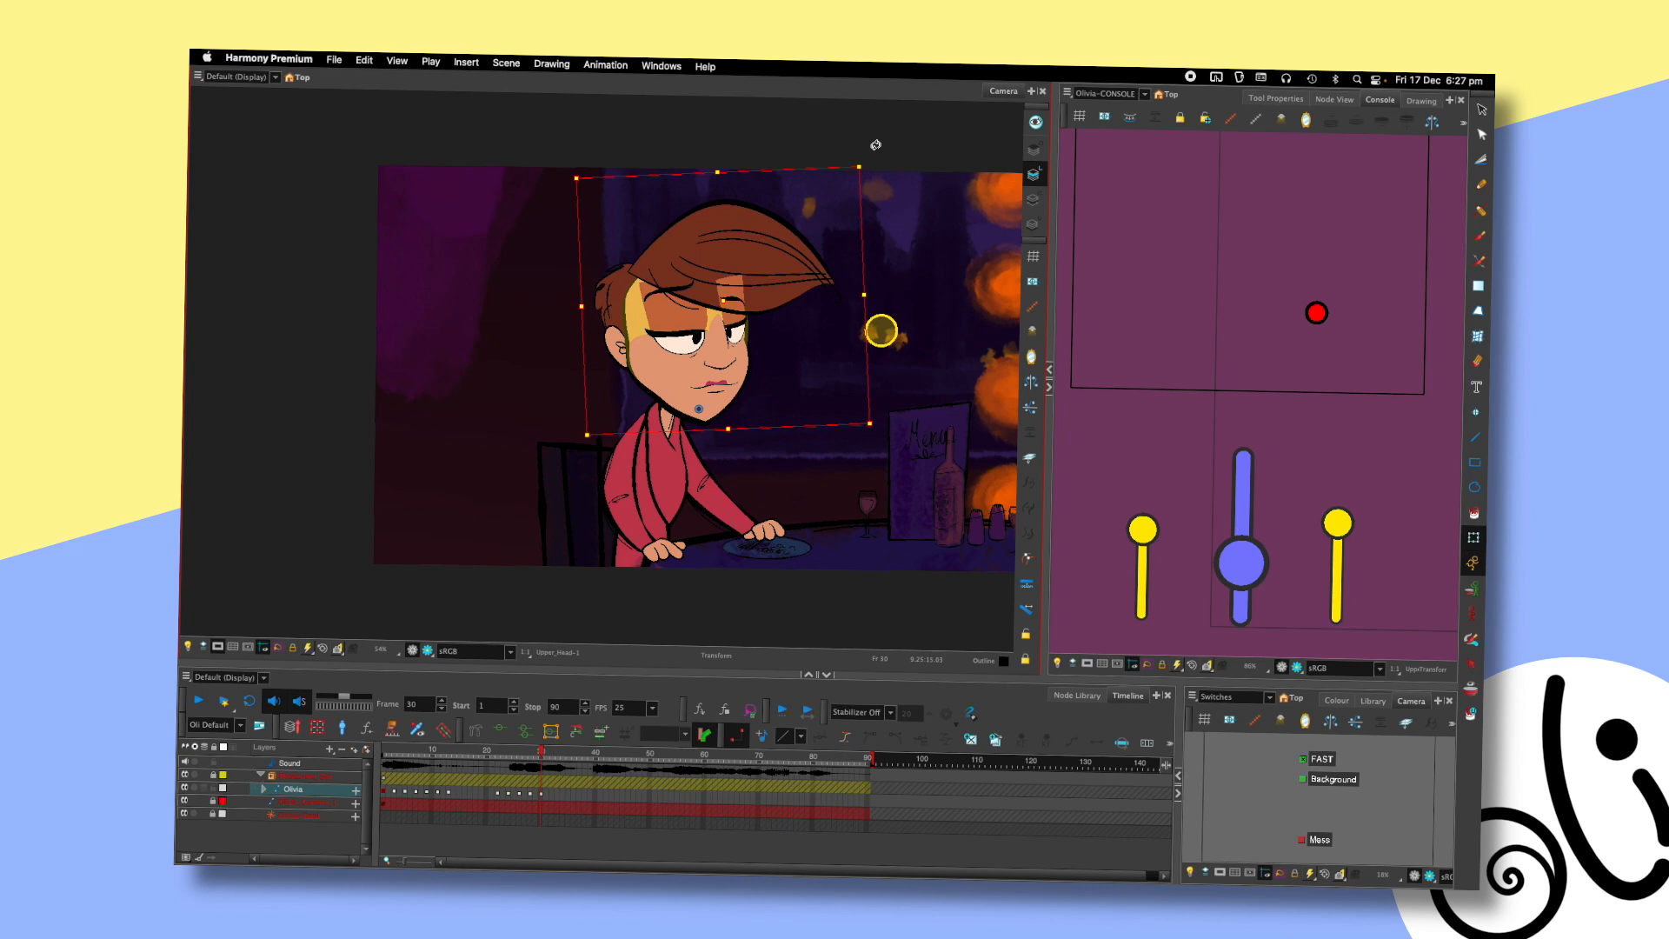
# - Turn the head slightly upward with the head controller, compare it with the preceding frames and open the upper eyelids fully
pyautogui.moveTo(1317, 313); pyautogui.dragTo(1334, 272)
pyautogui.press(',')
pyautogui.press(',')
pyautogui.press(',')
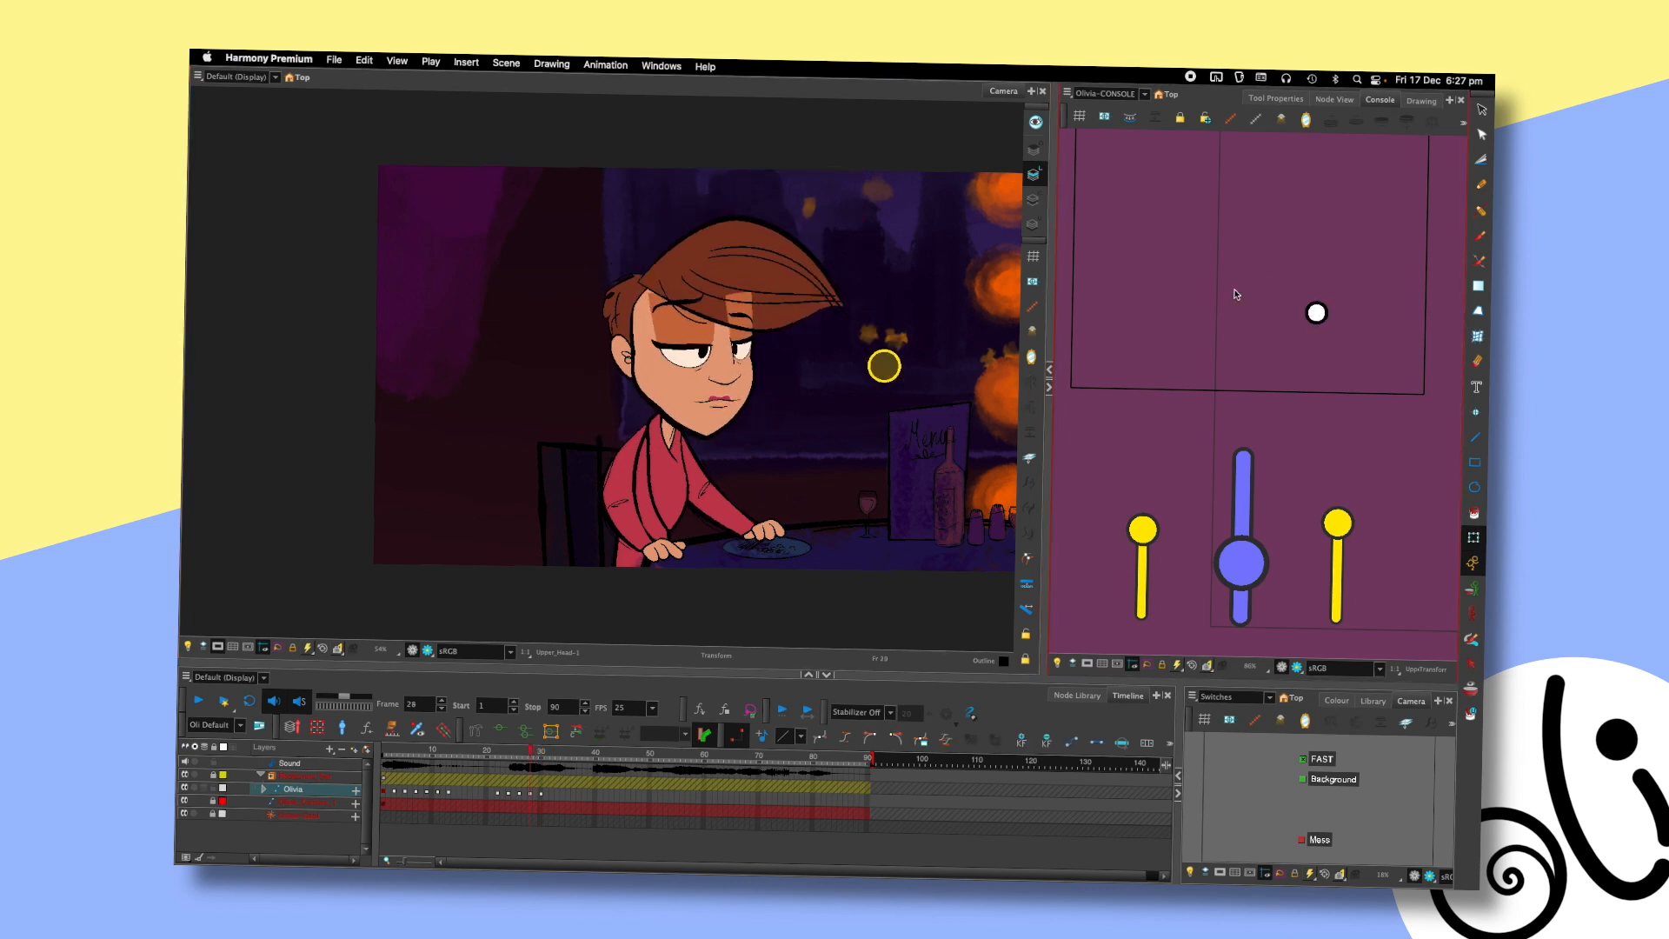
pyautogui.press('.')
pyautogui.press('.')
pyautogui.press('.')
pyautogui.moveTo(1241, 560); pyautogui.dragTo(1249, 442)
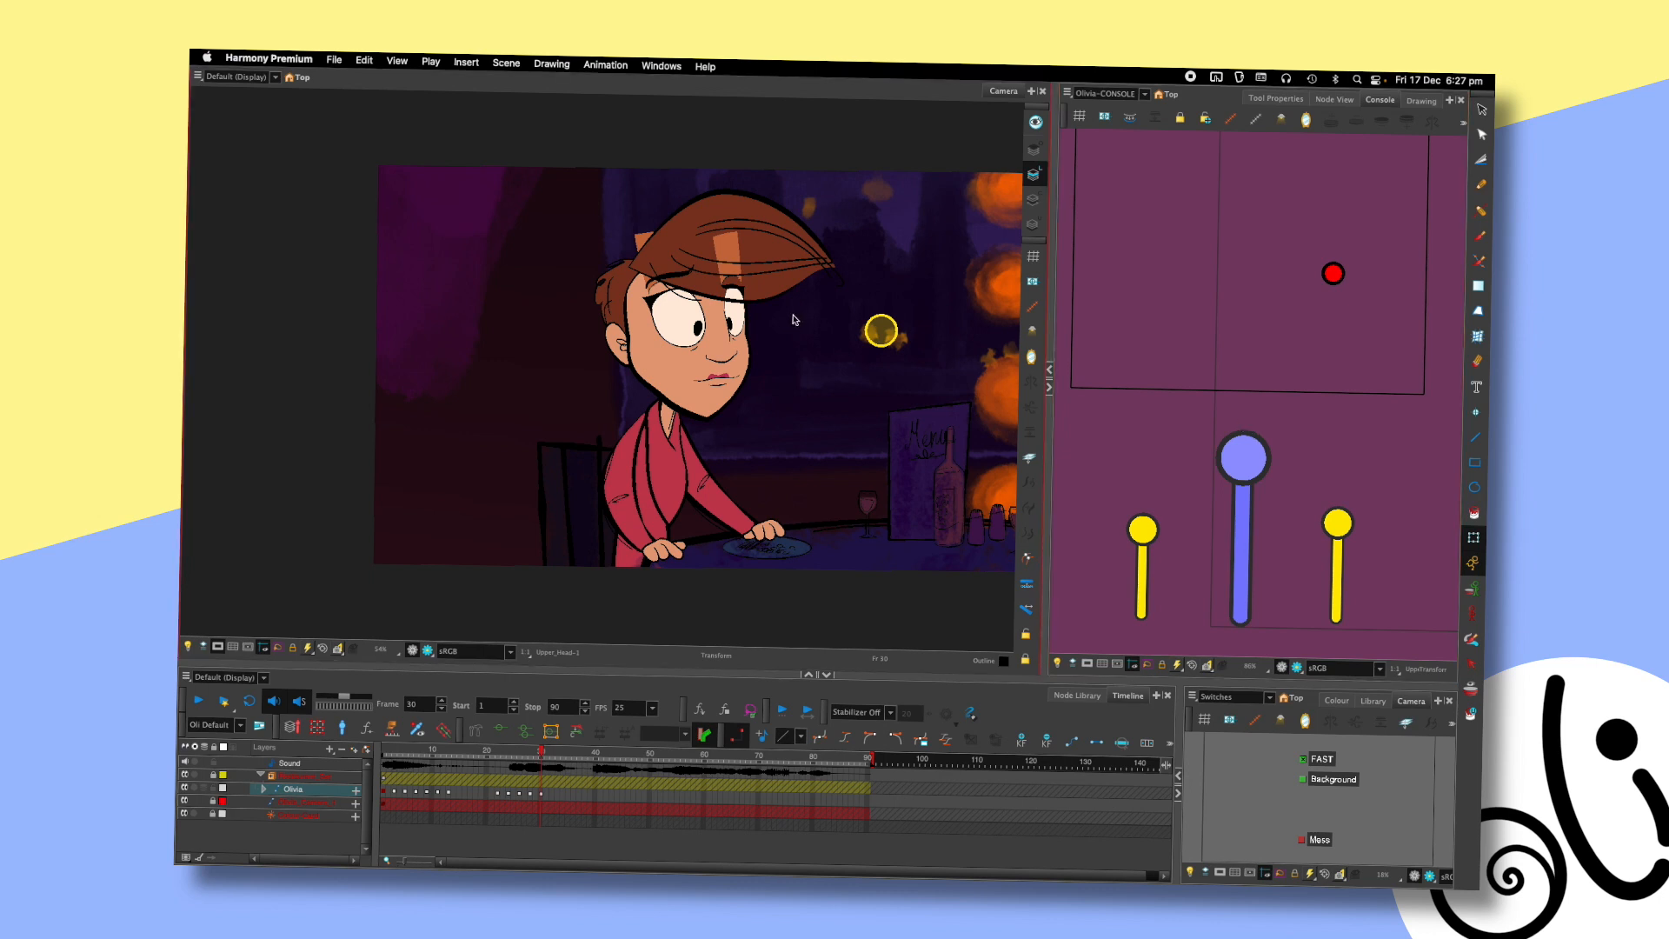
# - Nudge the far eye at frame 30 and play the second head turn
pyautogui.scroll(2, 784, 331)
pyautogui.click(708, 298)
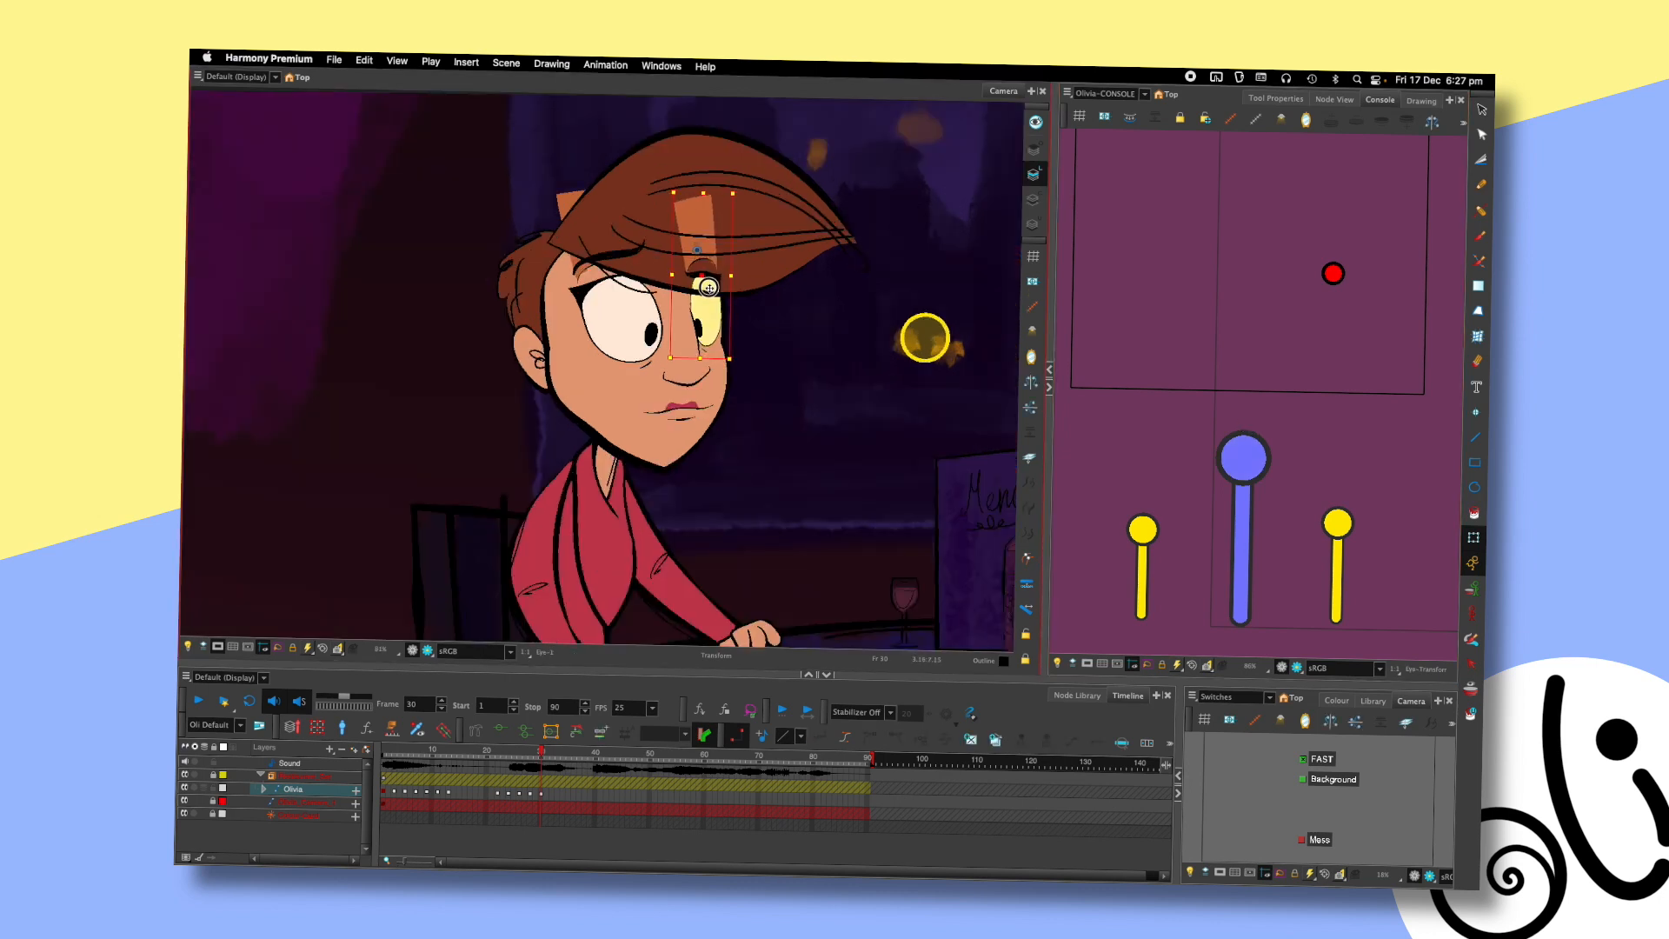
pyautogui.moveTo(709, 297); pyautogui.dragTo(713, 285)
pyautogui.click(492, 752)
pyautogui.press('Return')
pyautogui.press('Return')
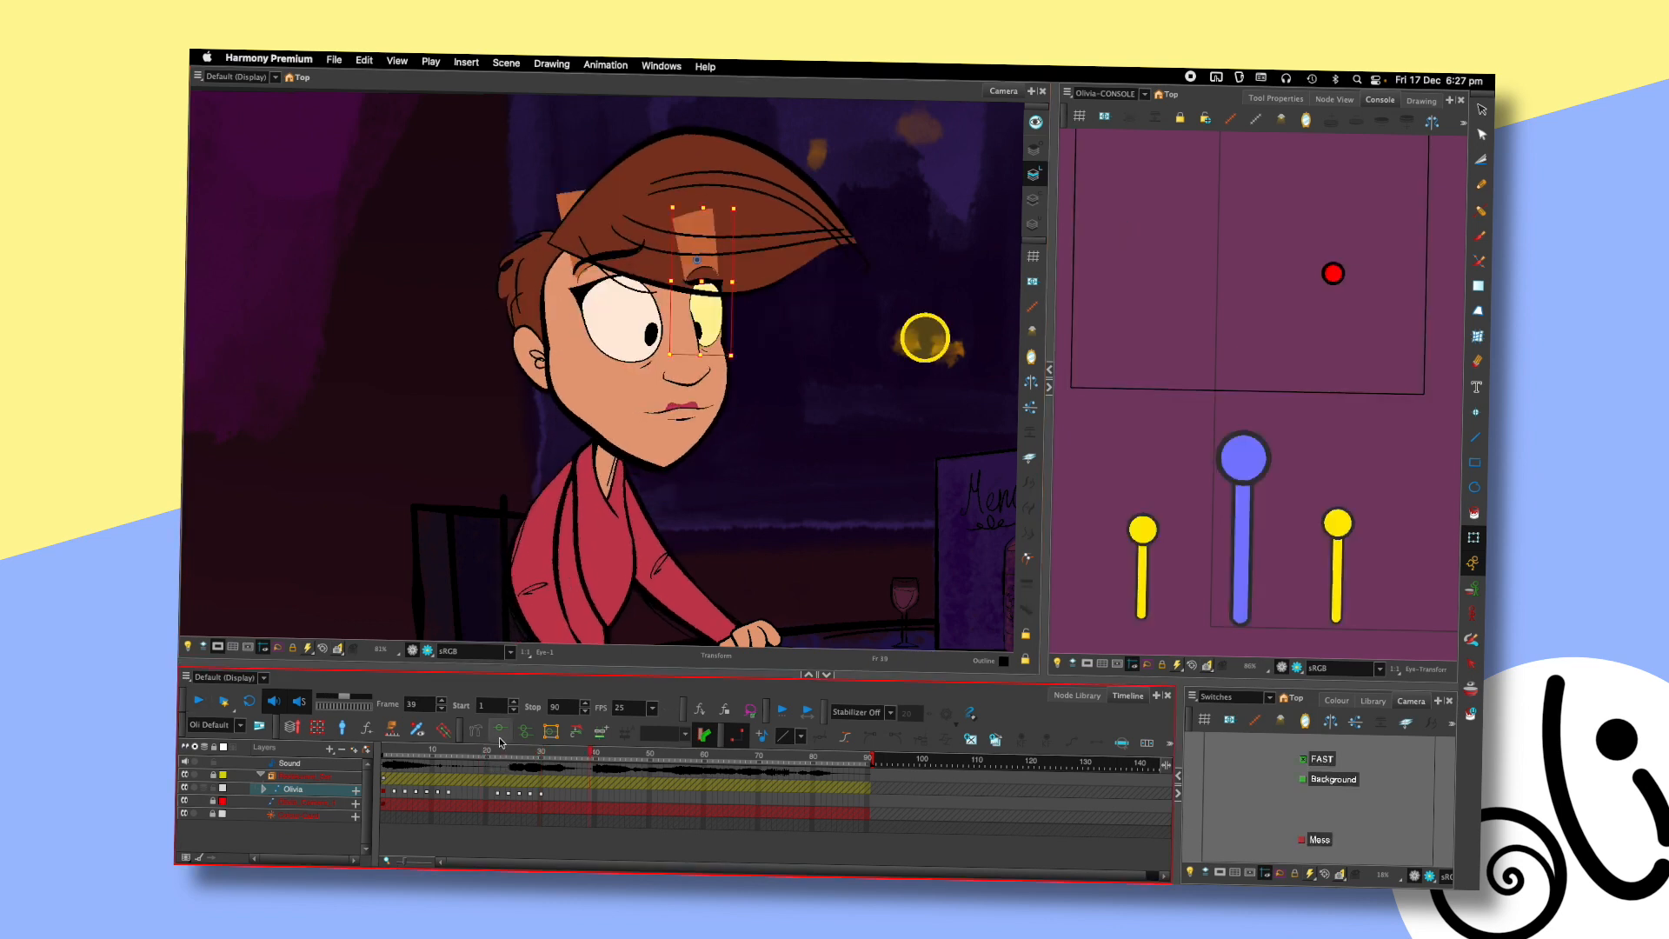
# - At frame 30, shift the pupils toward the side the character is facing
pyautogui.scroll(-4, 778, 430)
pyautogui.click(540, 753)
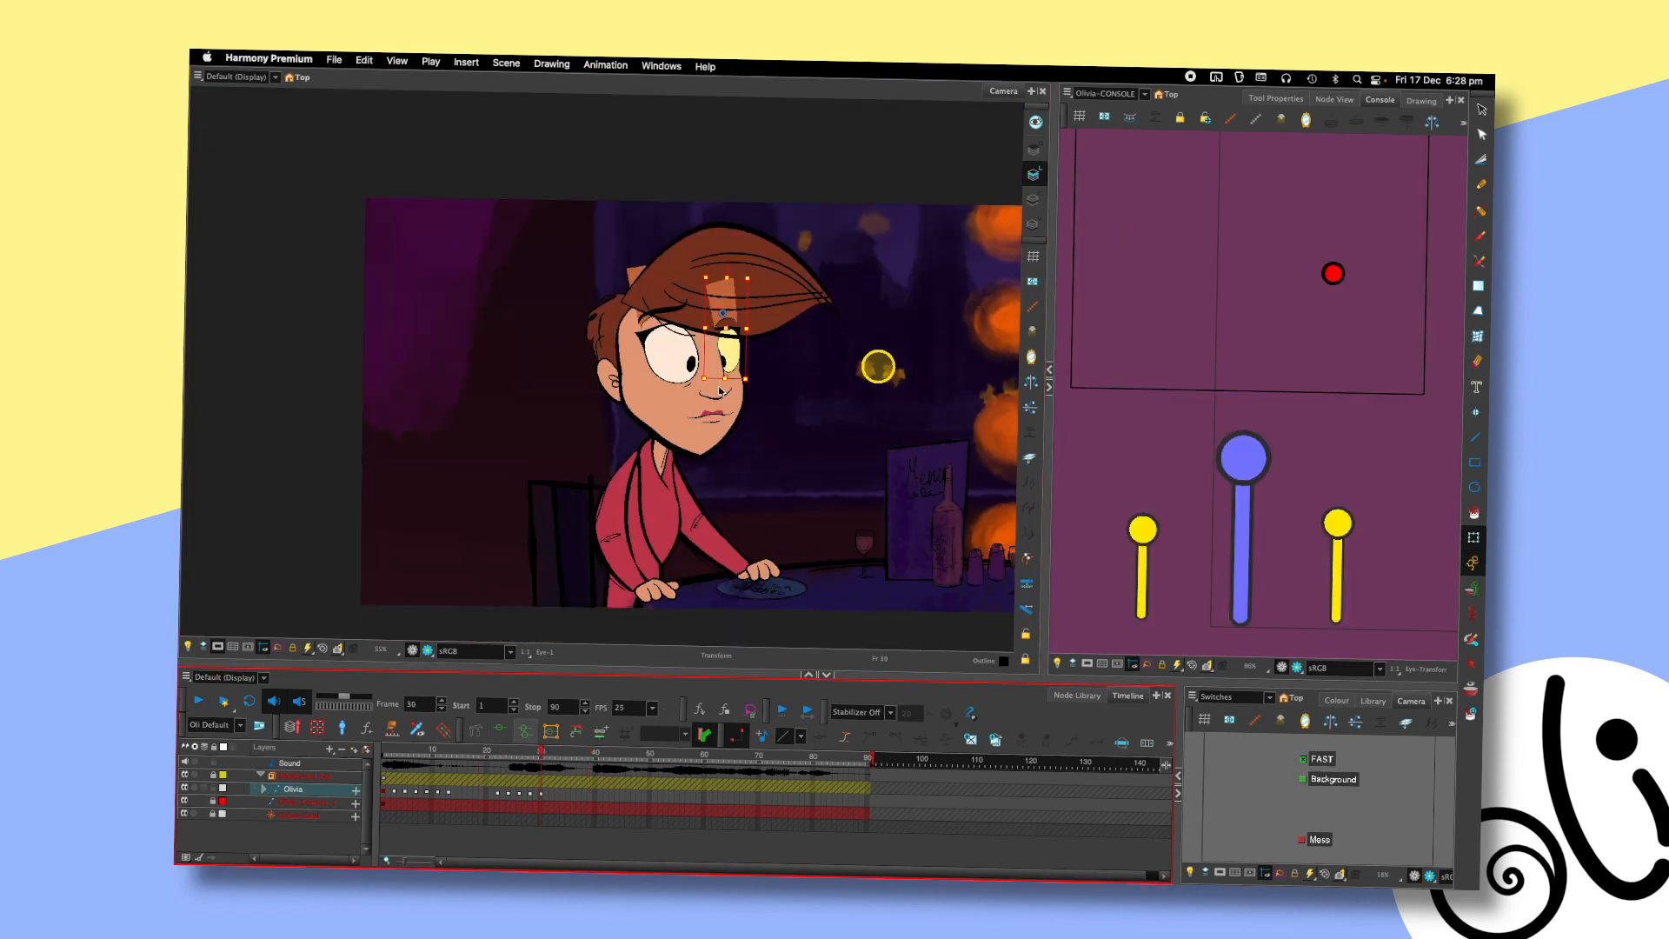
pyautogui.scroll(4, 720, 392)
pyautogui.click(670, 351)
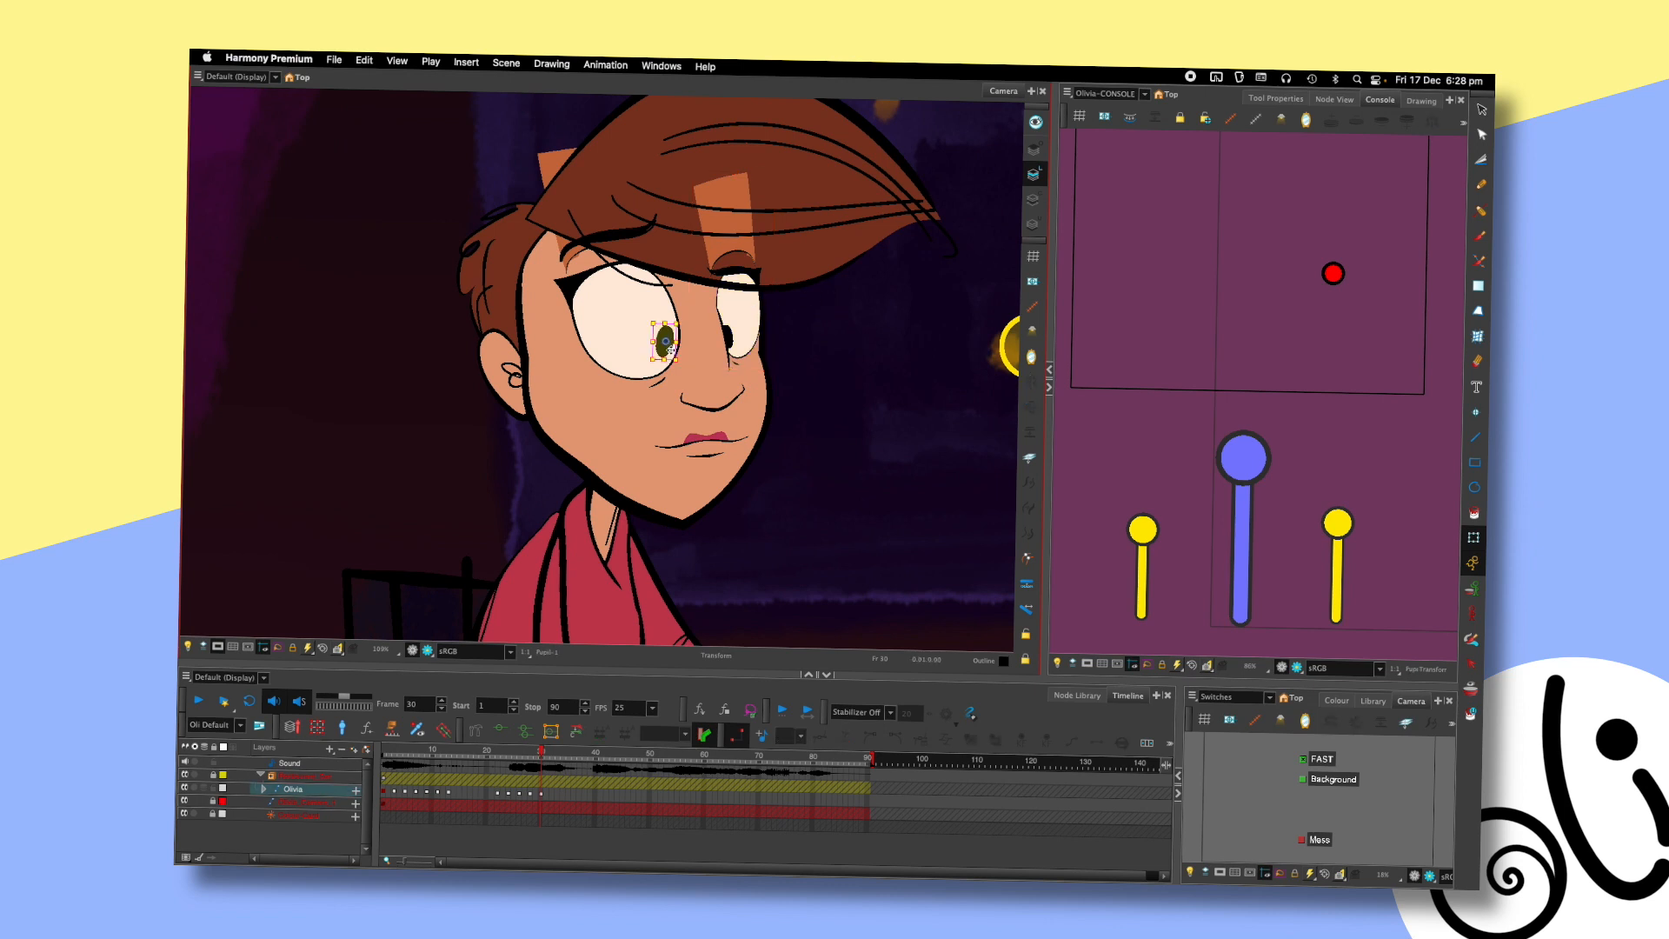
pyautogui.moveTo(668, 350)
pyautogui.mouseDown()
pyautogui.moveTo(691, 350)
pyautogui.moveTo(678, 343)
pyautogui.mouseUp()
pyautogui.click(730, 335)
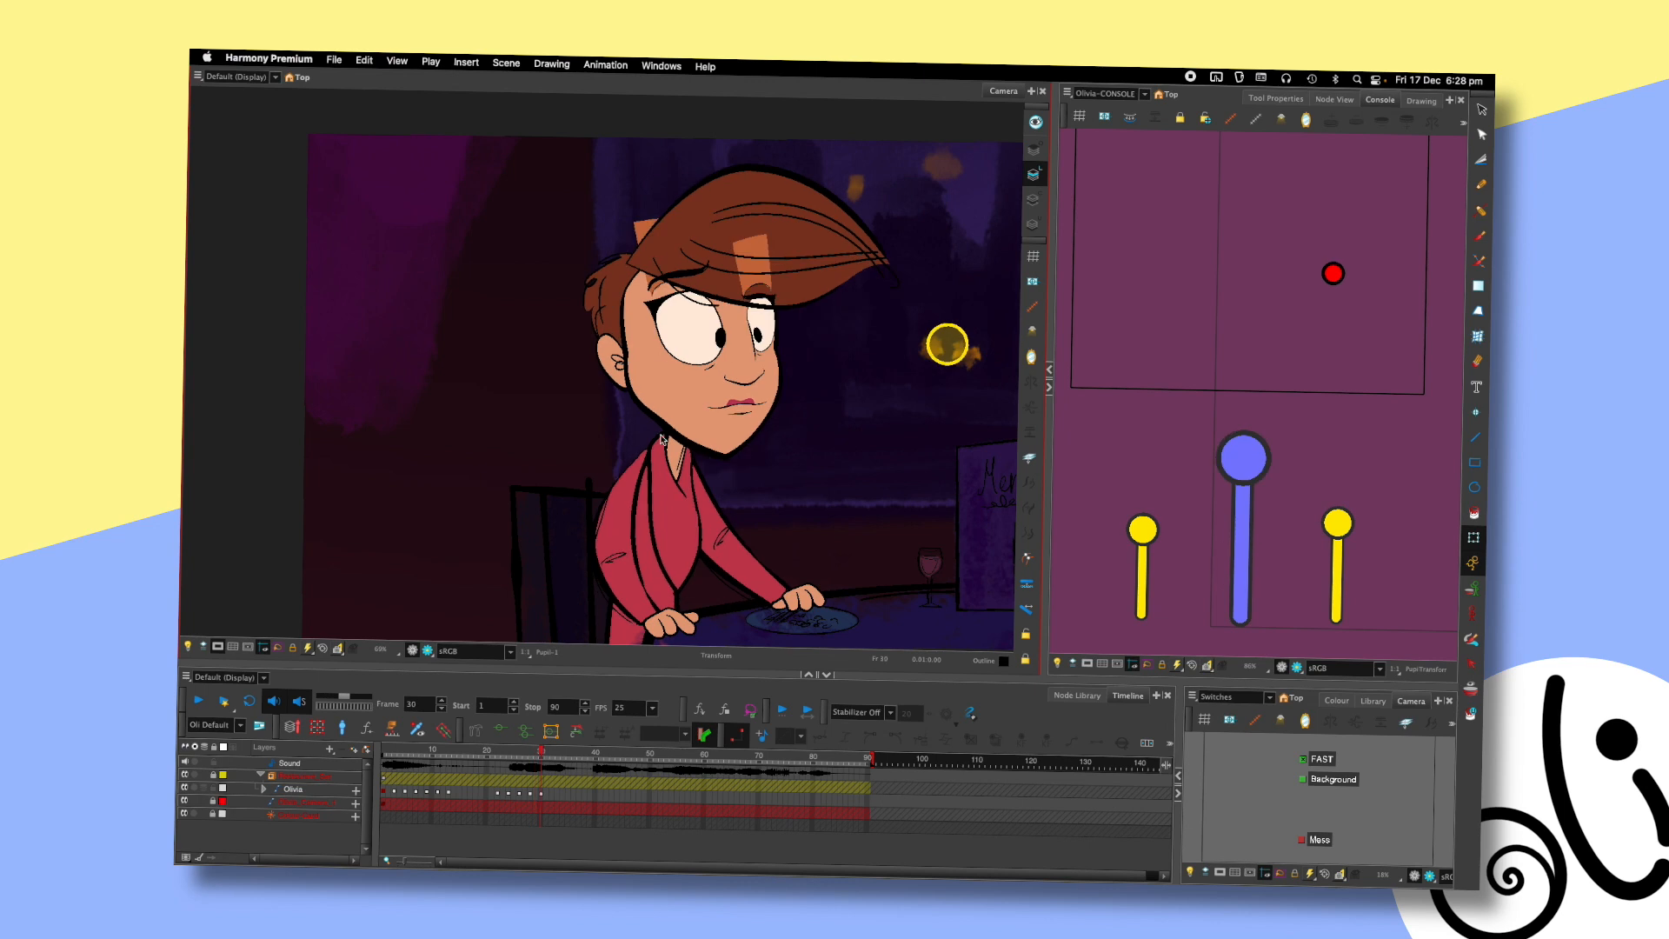
# - Show the near arm's deformation controls, adjust its curve at the upper and lower arm and compare it with the preceding frames
pyautogui.click(626, 519)
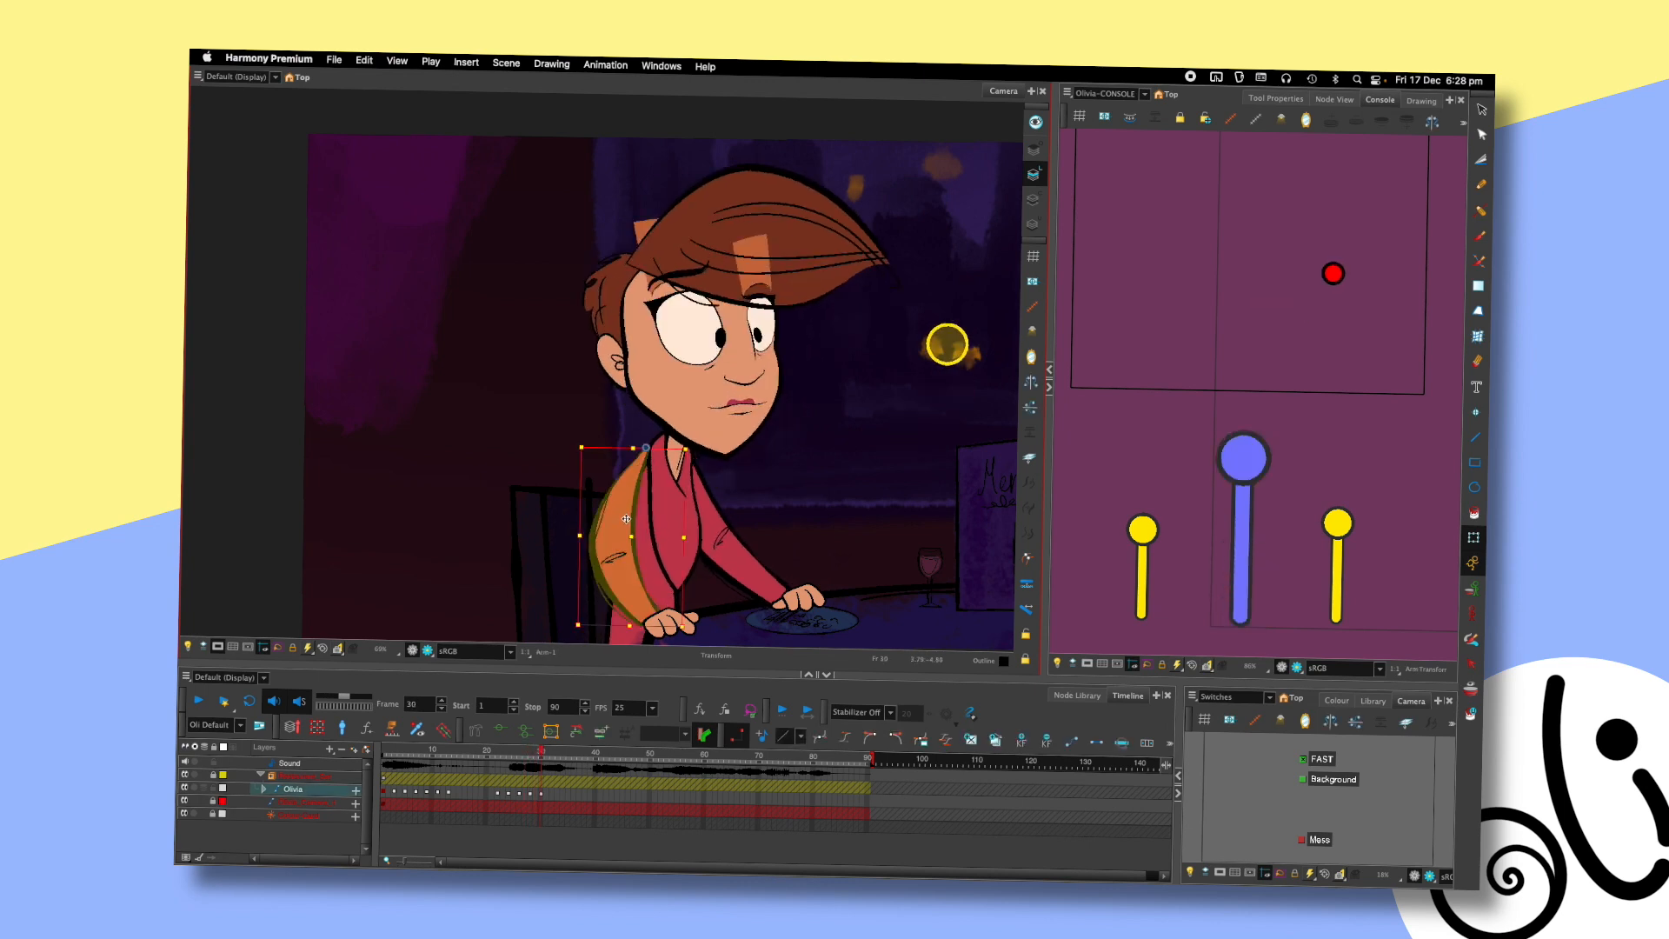
pyautogui.press('F11')
pyautogui.click(789, 465)
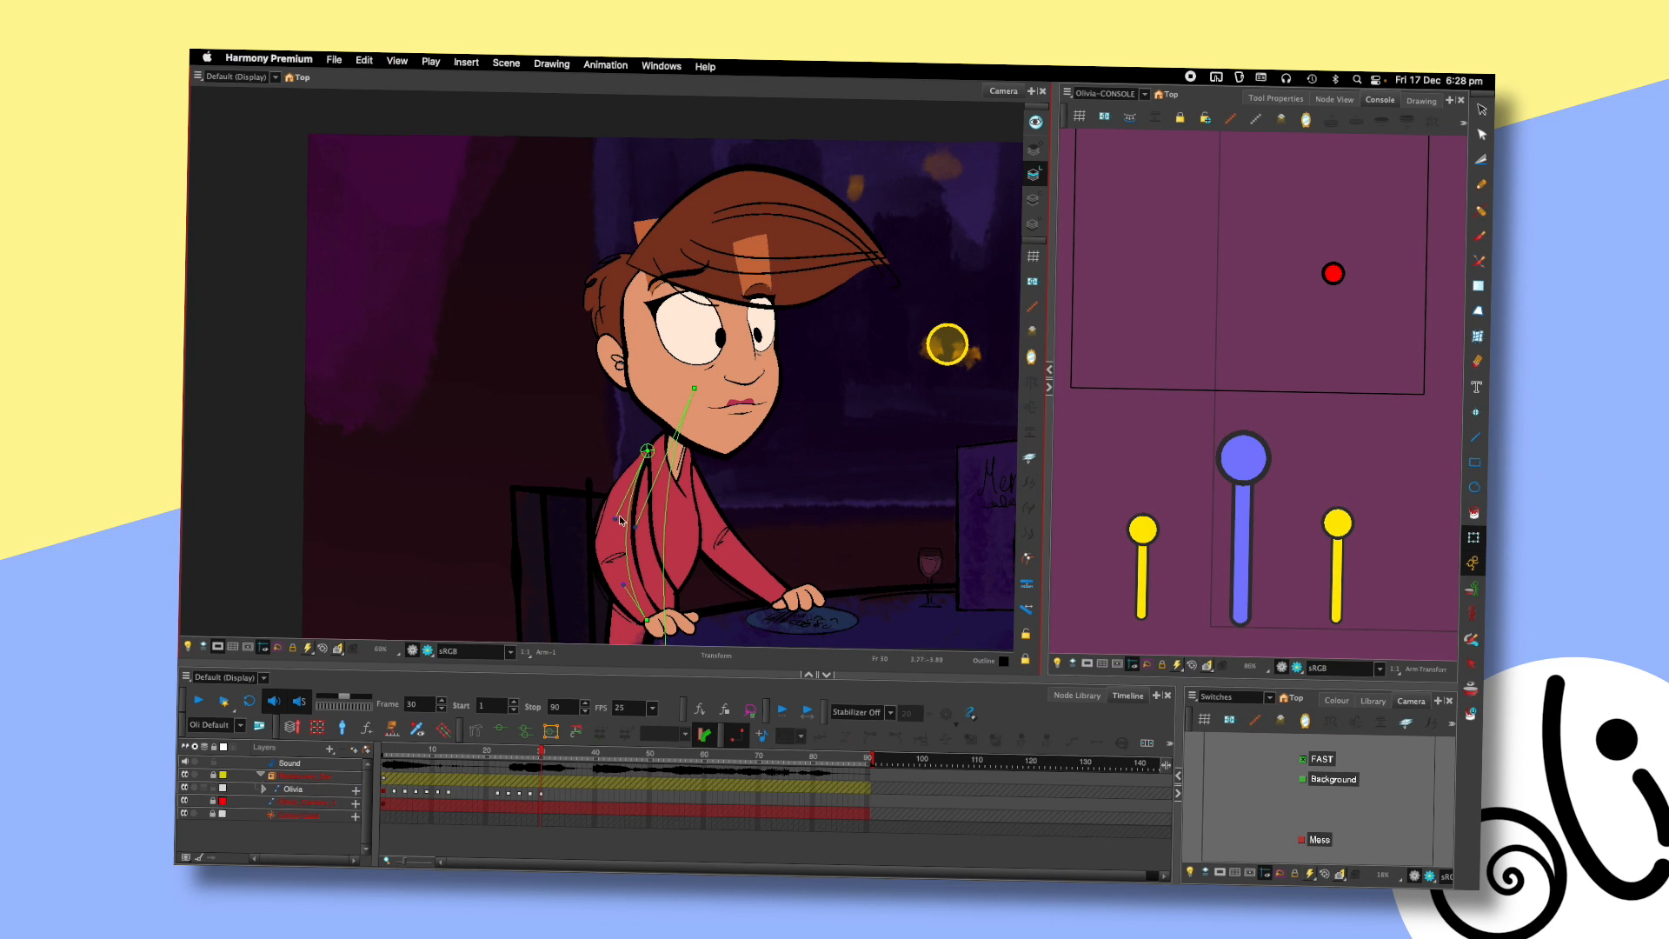
pyautogui.moveTo(616, 518); pyautogui.dragTo(623, 520)
pyautogui.moveTo(623, 585); pyautogui.dragTo(629, 586)
pyautogui.press(',')
pyautogui.press(',')
pyautogui.press('.')
pyautogui.press('.')
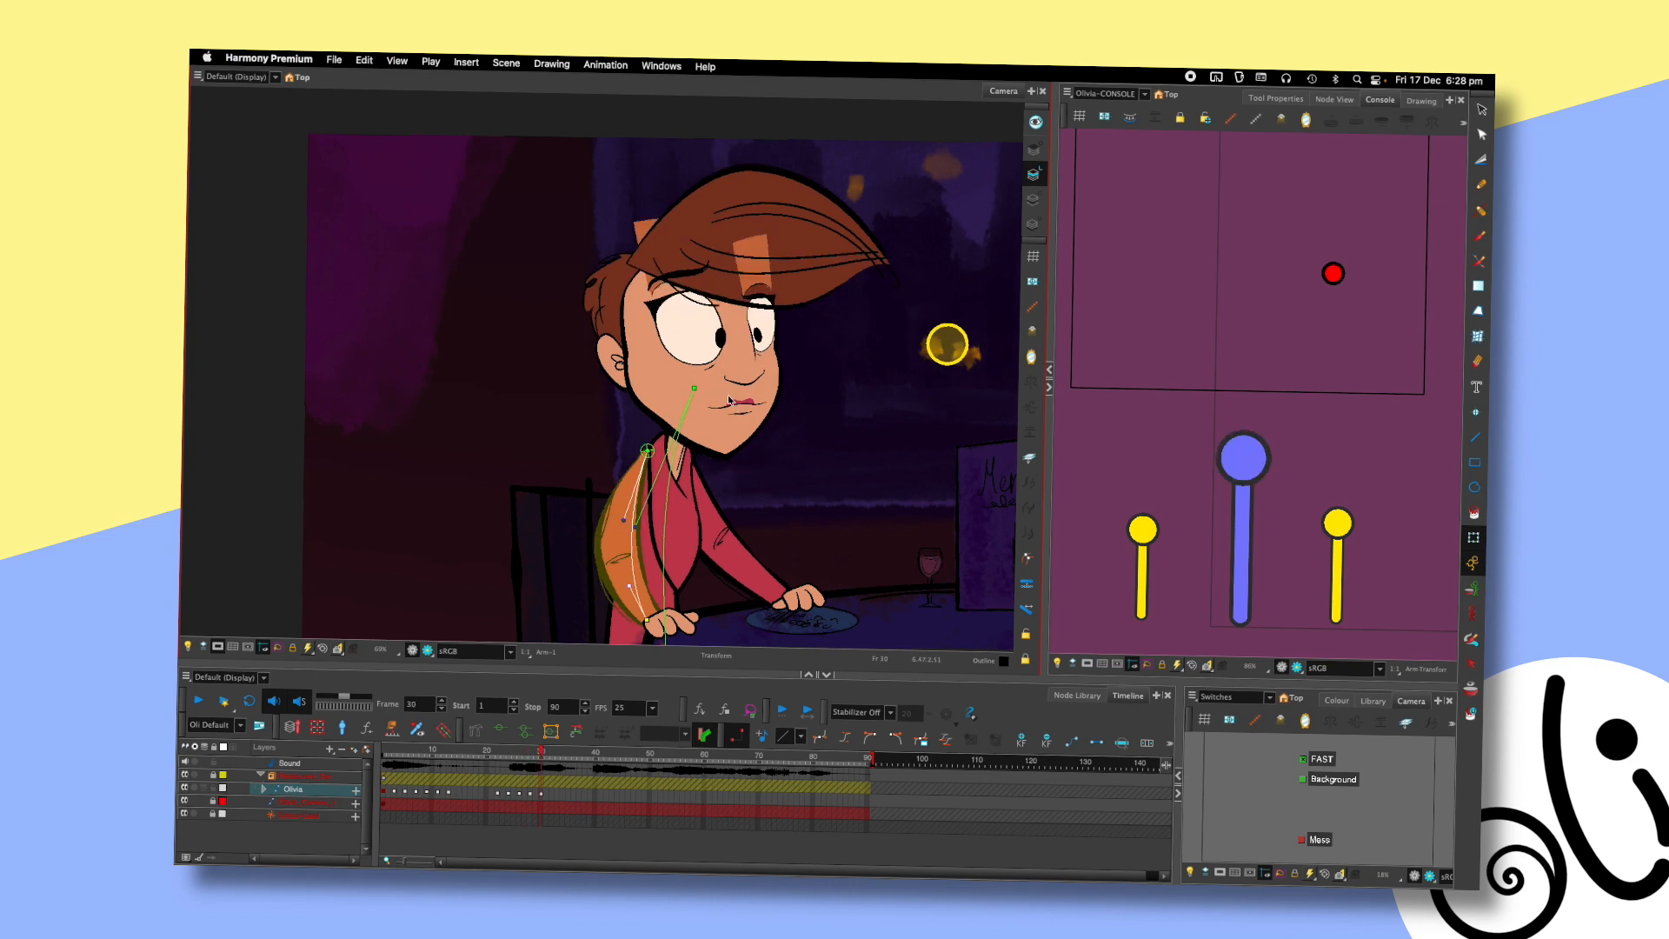
# - Hide the near arm's deformation controls
pyautogui.press('space')
pyautogui.moveTo(769, 435); pyautogui.dragTo(748, 374)
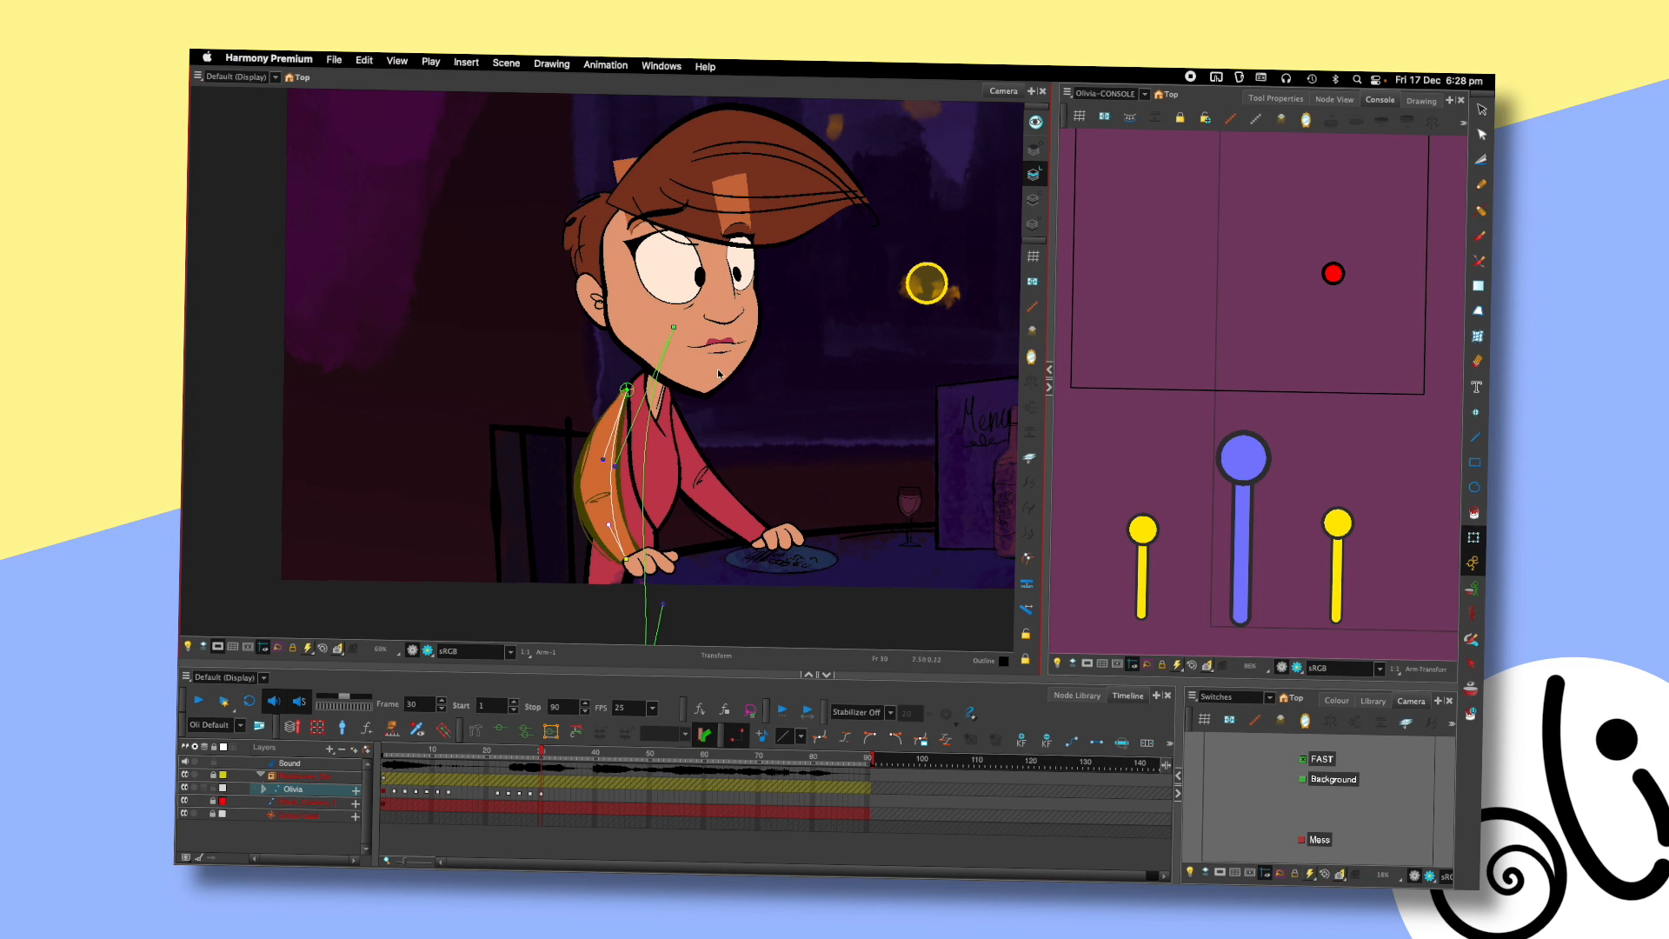
pyautogui.hotkey('shift', 'c')
pyautogui.click(710, 412)
pyautogui.hotkey('shift', 'c')
# - Rotate the far eye's pupil slightly clockwise and deselect it
pyautogui.press('space')
pyautogui.moveTo(786, 319); pyautogui.dragTo(778, 393)
pyautogui.scroll(3, 756, 350)
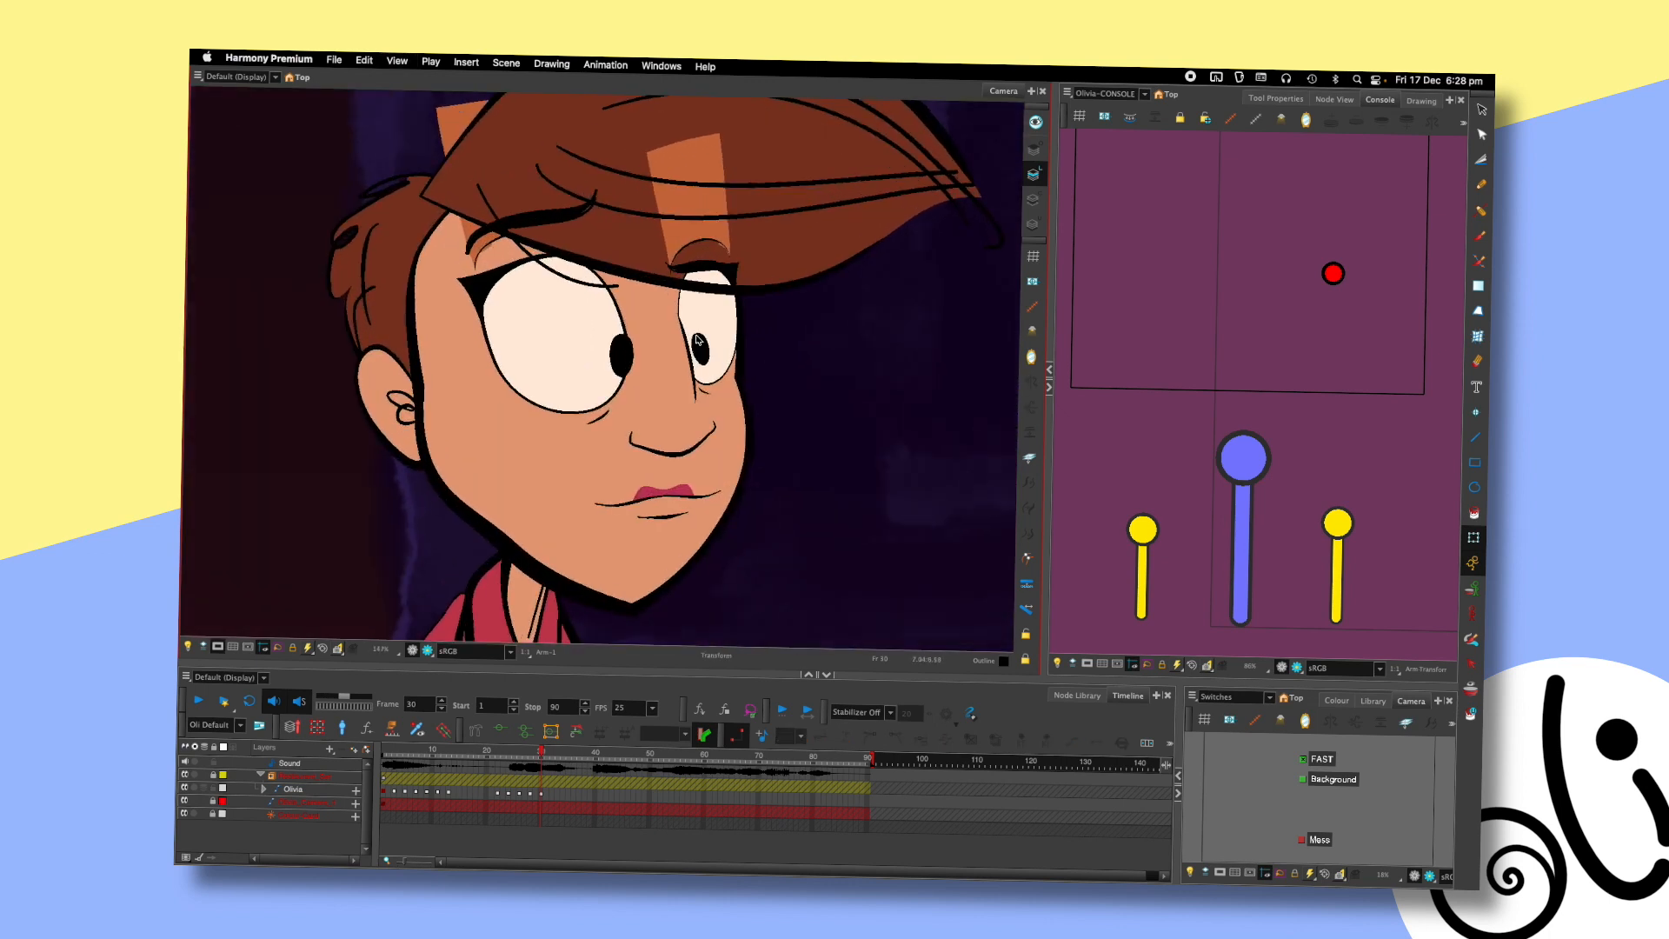
pyautogui.click(697, 339)
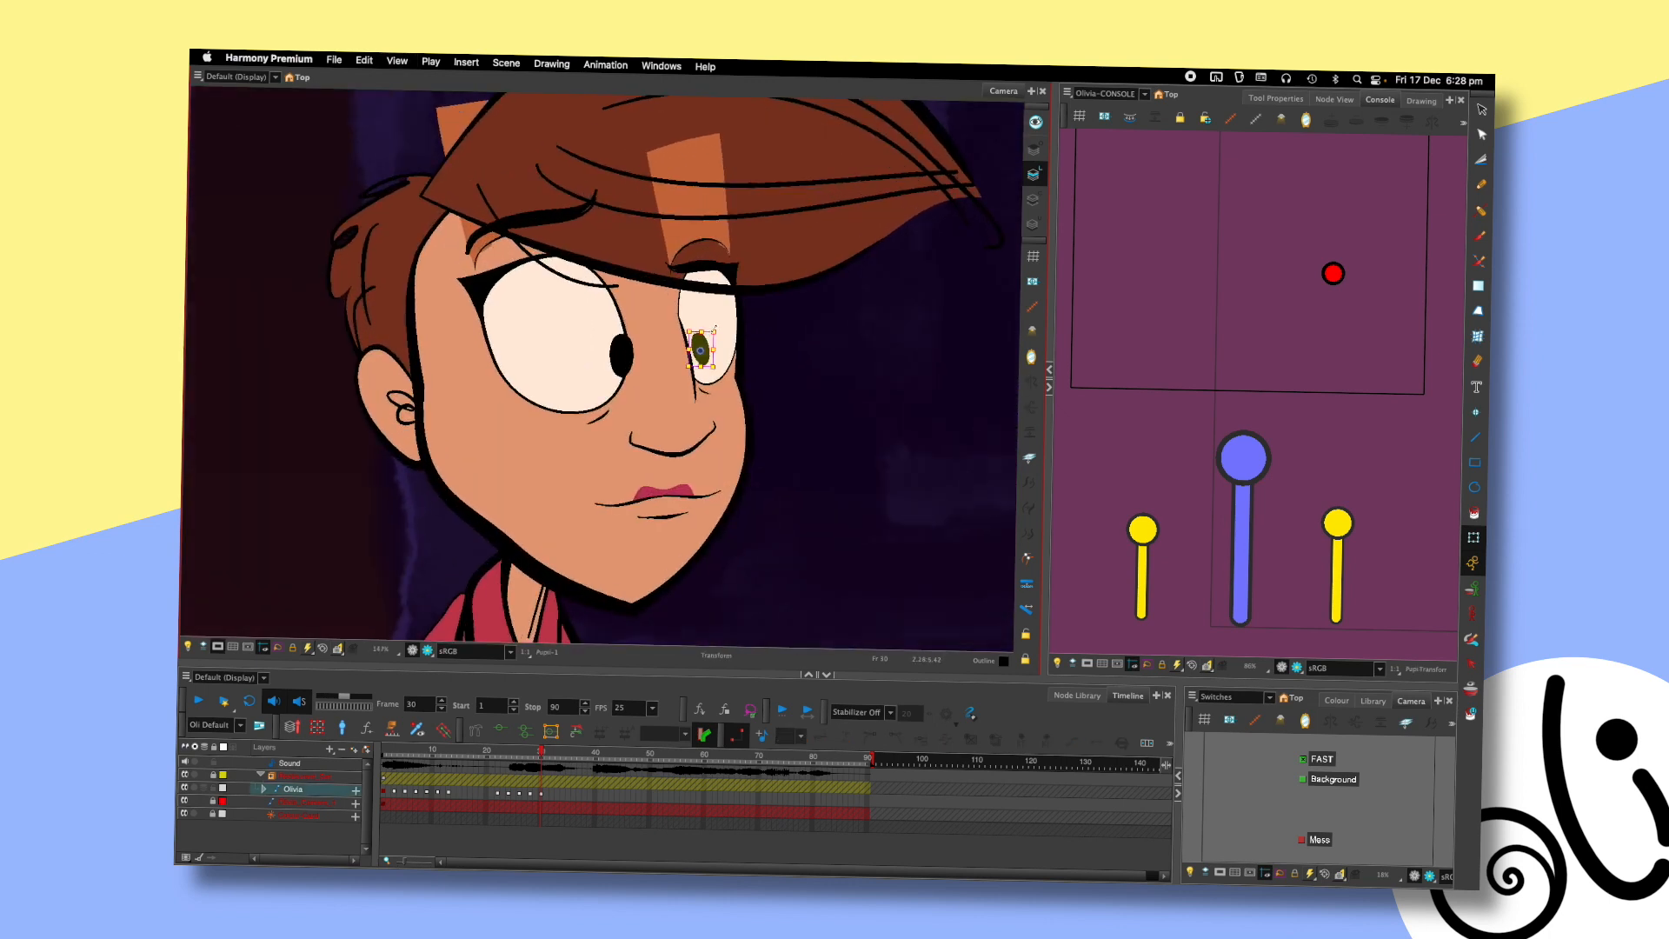
pyautogui.moveTo(725, 323); pyautogui.dragTo(732, 330)
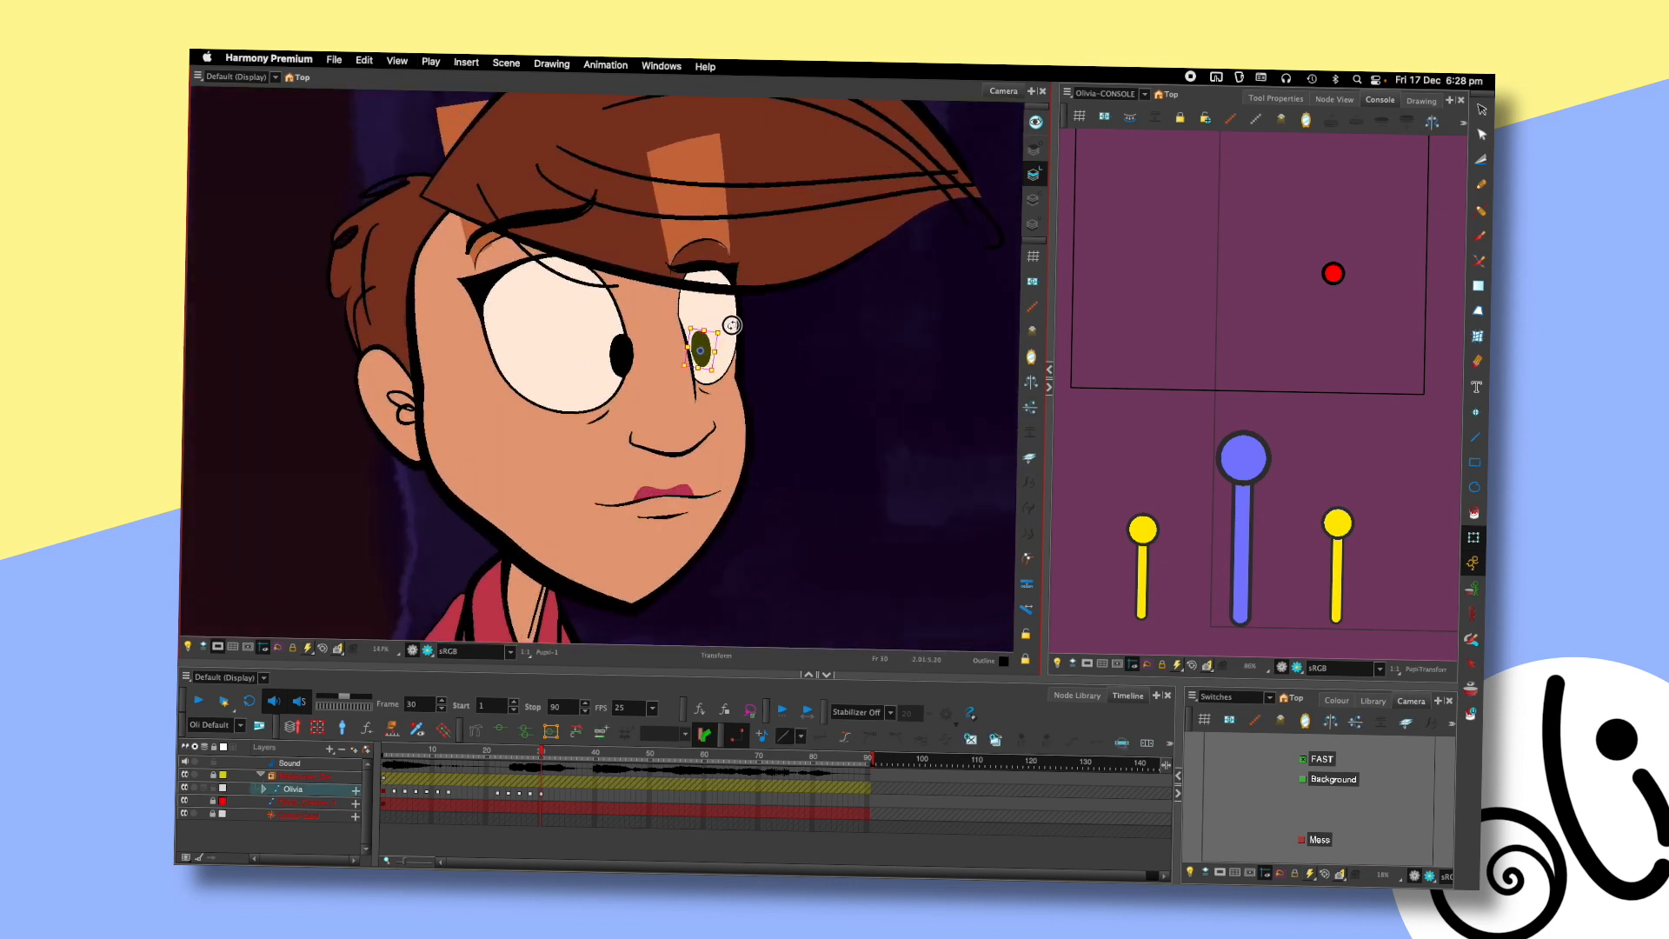
pyautogui.click(746, 321)
pyautogui.scroll(-3, 784, 361)
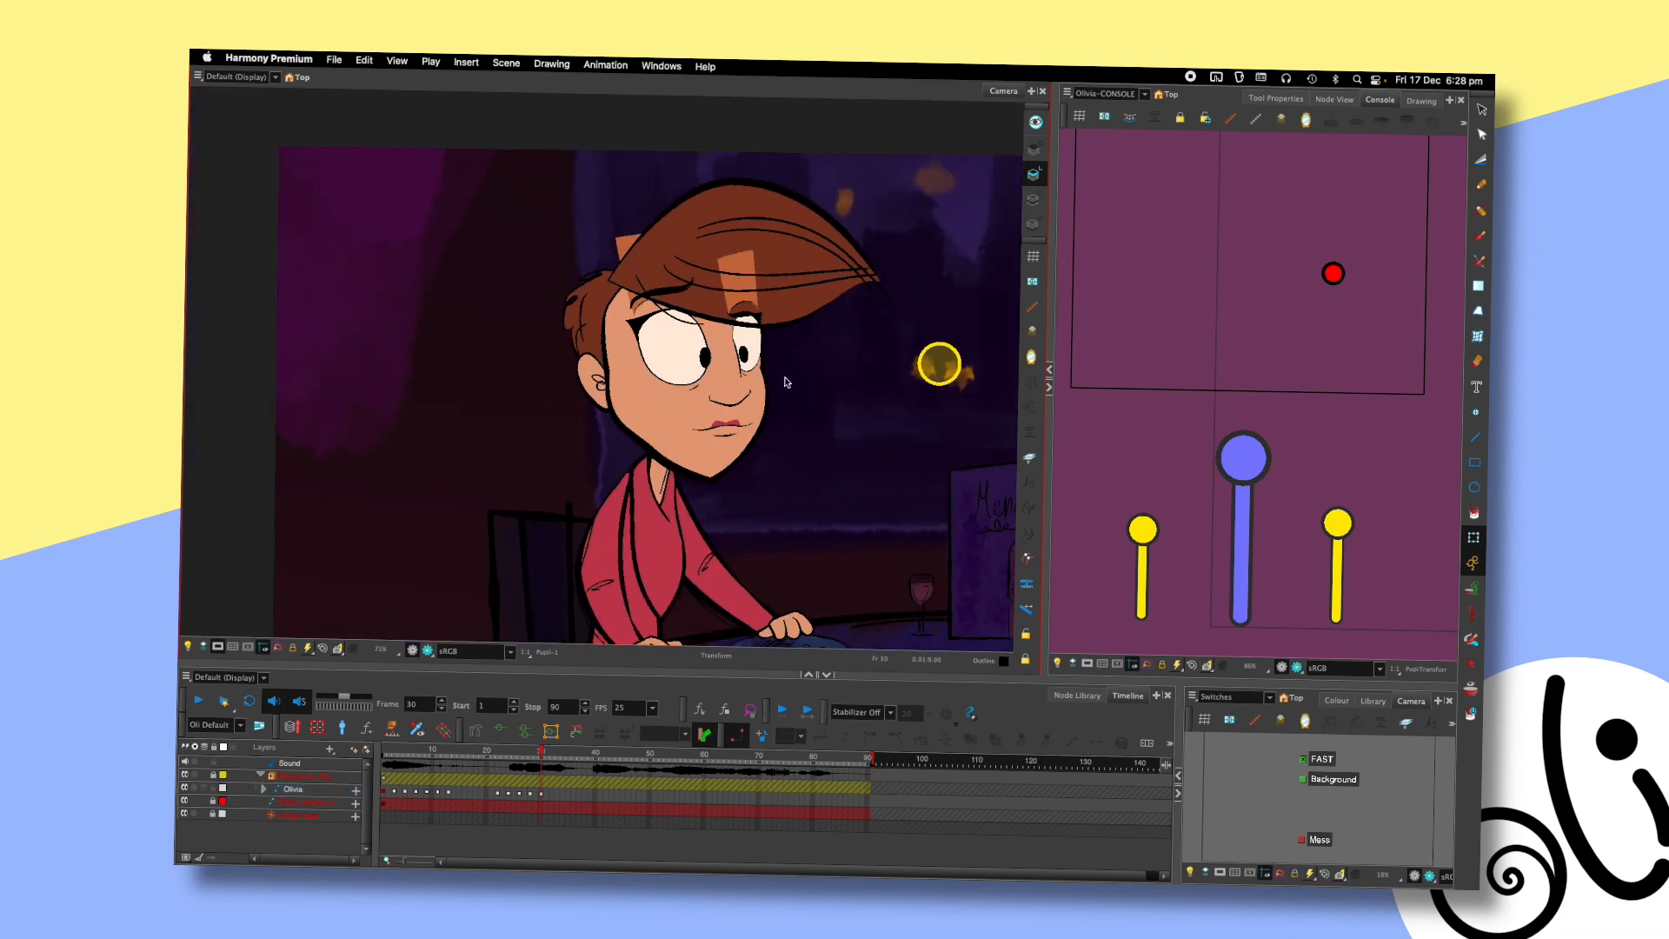
pyautogui.scroll(-1, 796, 393)
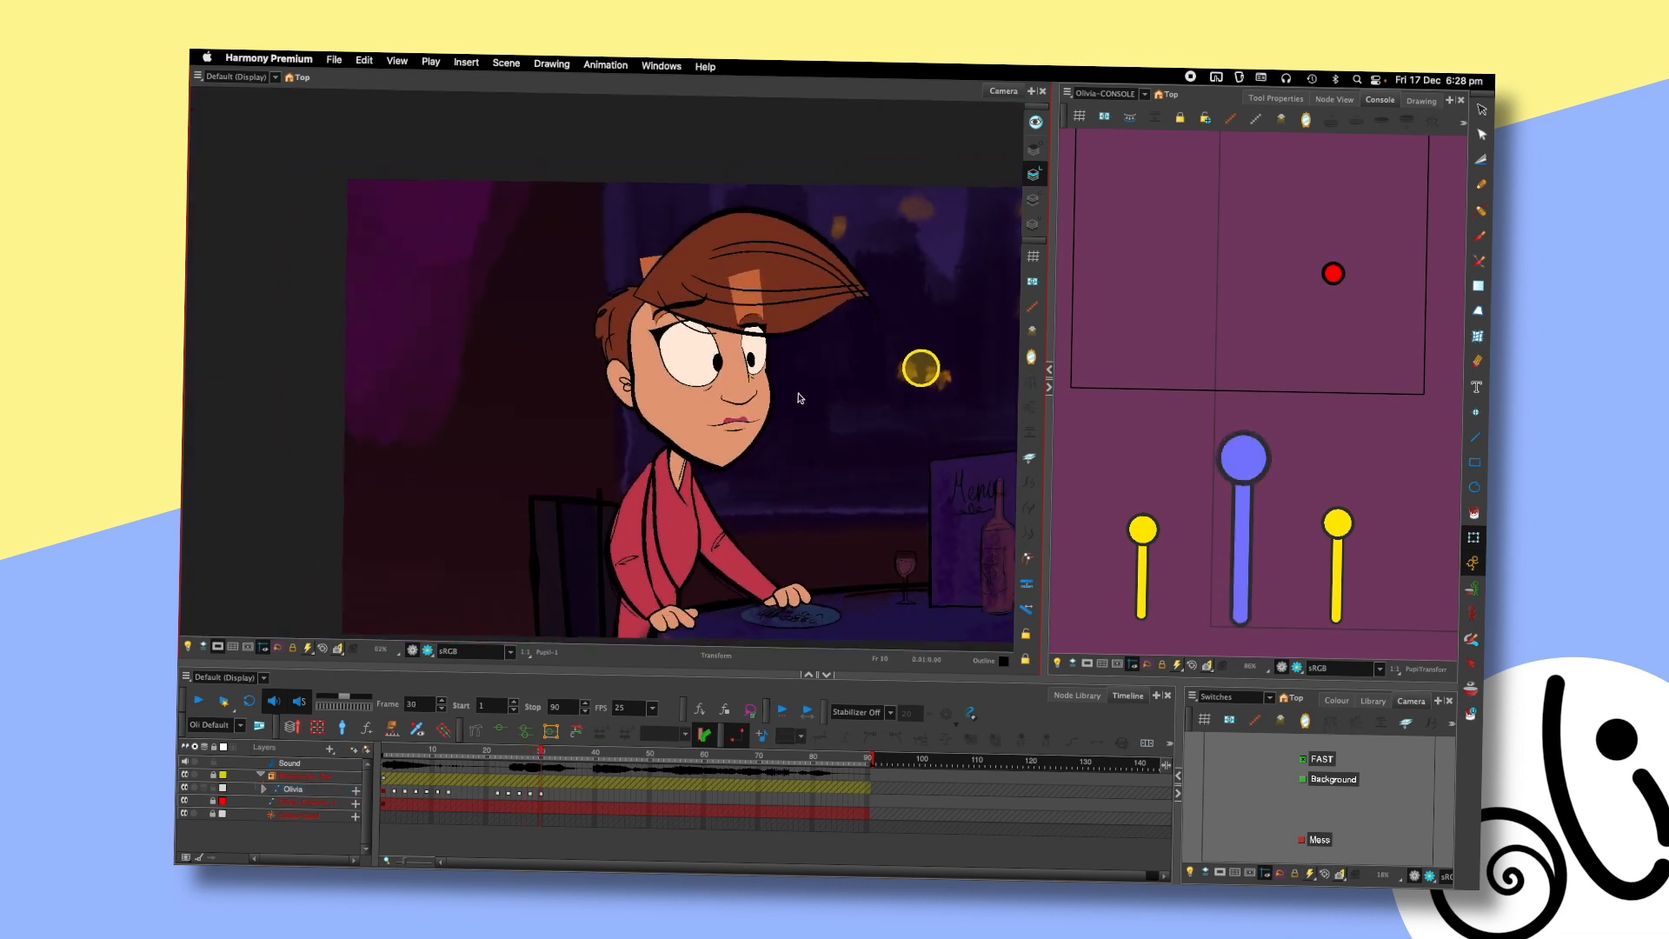
pyautogui.scroll(-1, 800, 398)
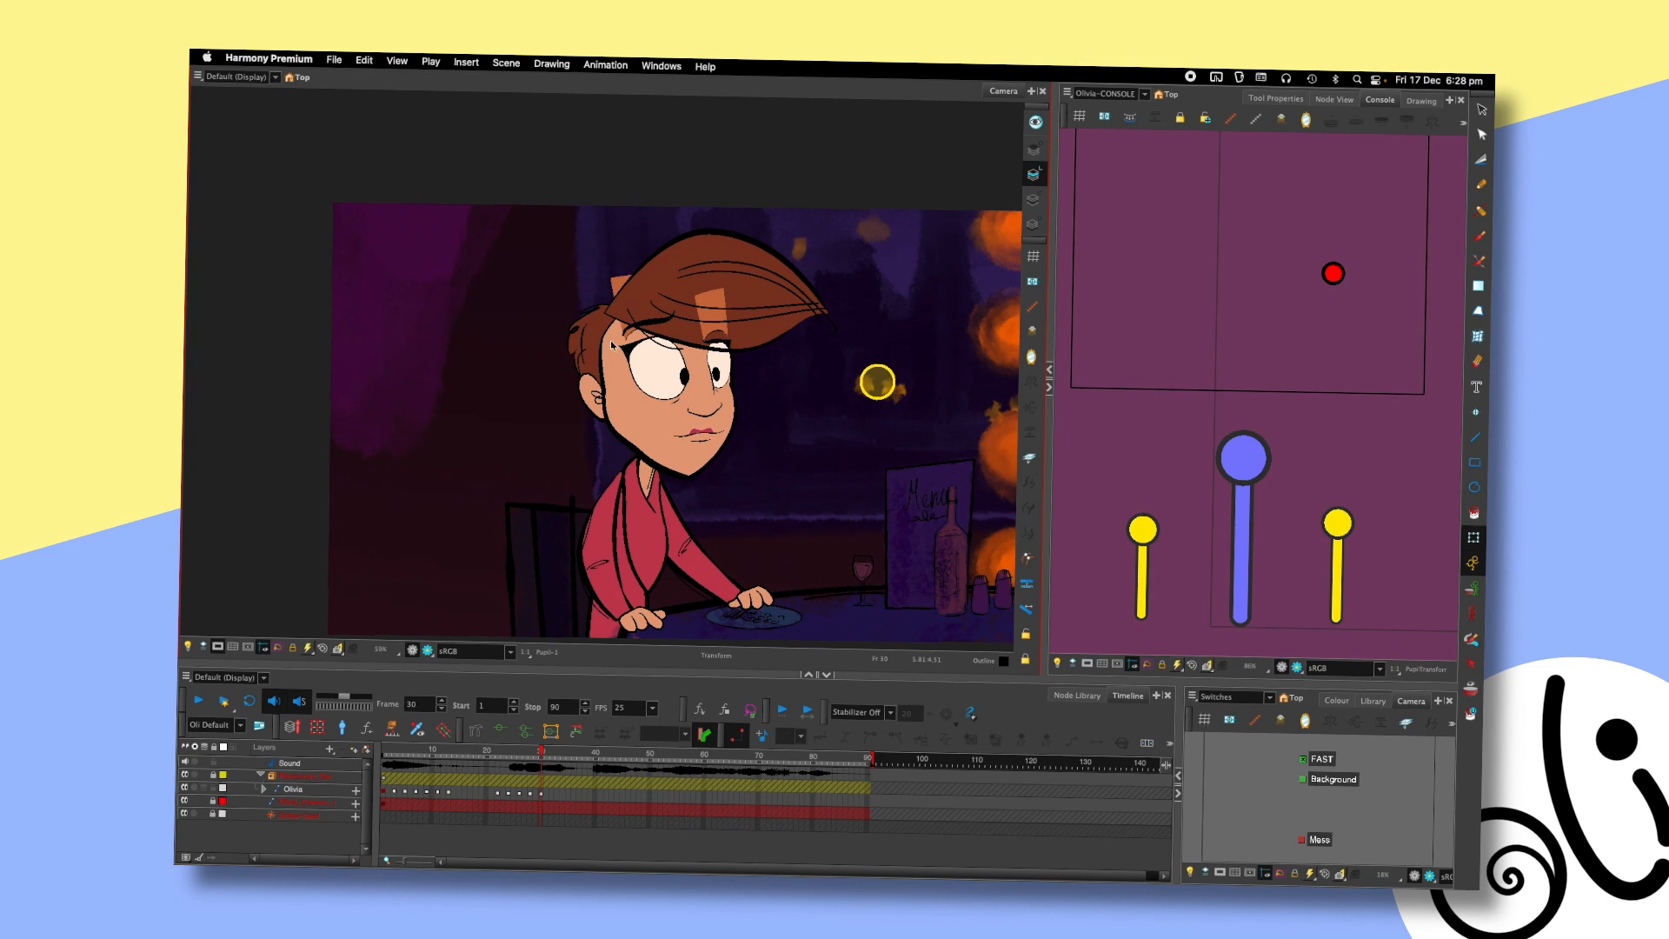
# - Rotate the upper head a little further counterclockwise at frame 30 and compare it with the preceding frames
pyautogui.click(612, 344)
pyautogui.moveTo(864, 204); pyautogui.dragTo(848, 191)
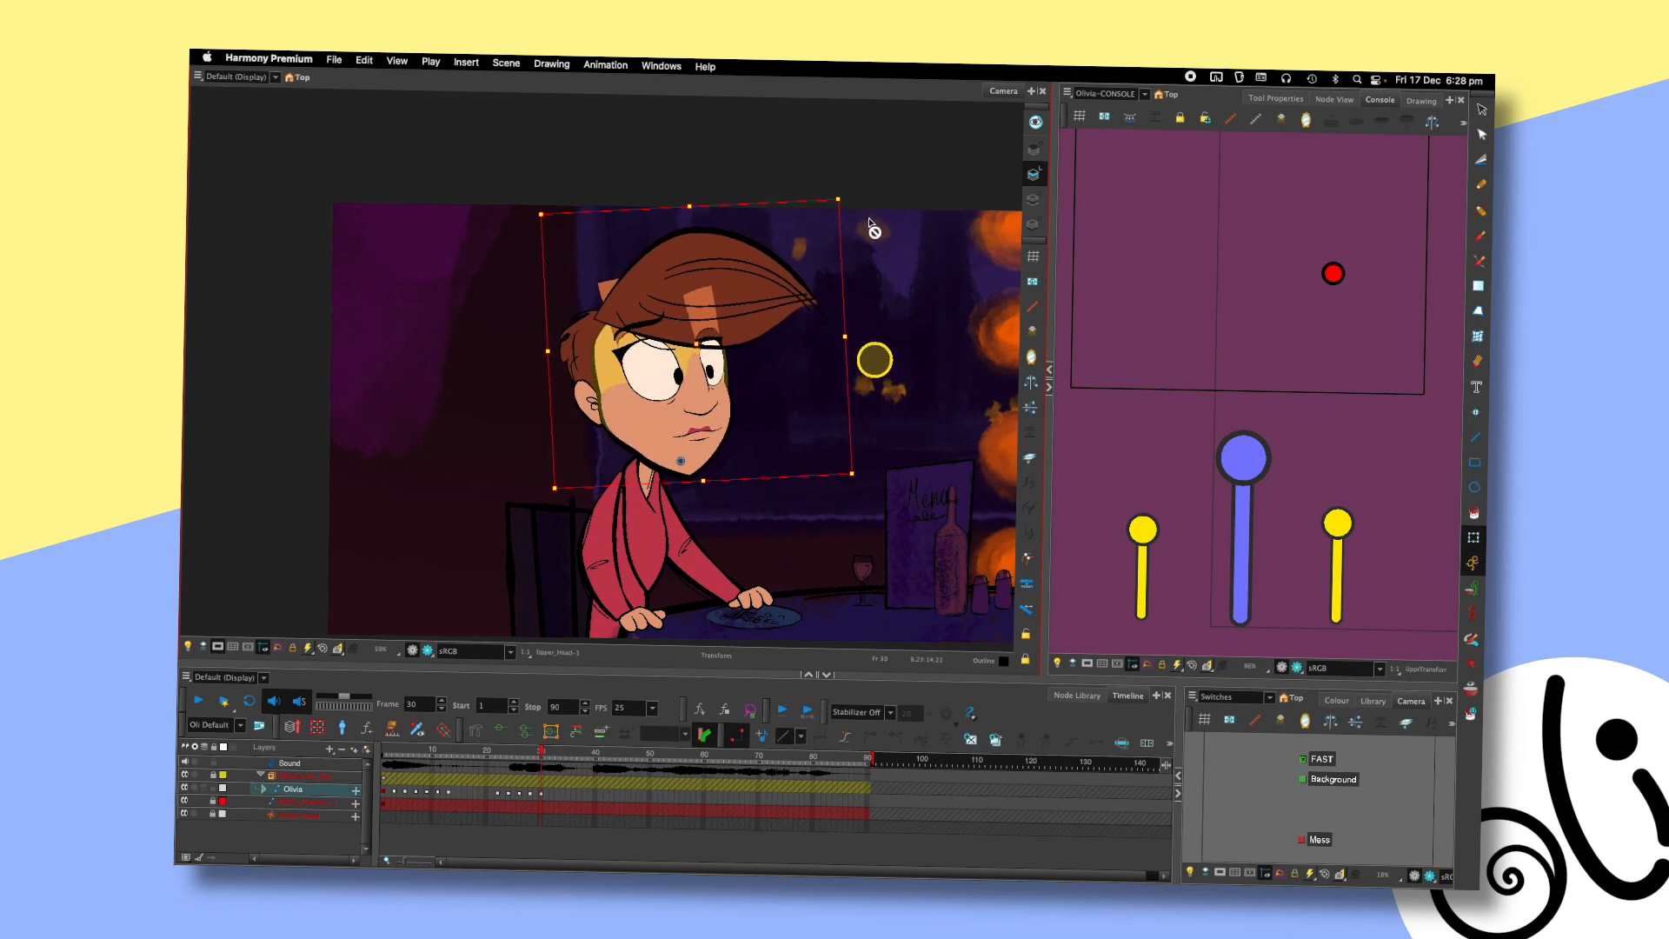
pyautogui.press(',')
pyautogui.press(',')
pyautogui.press('.')
pyautogui.press('.')
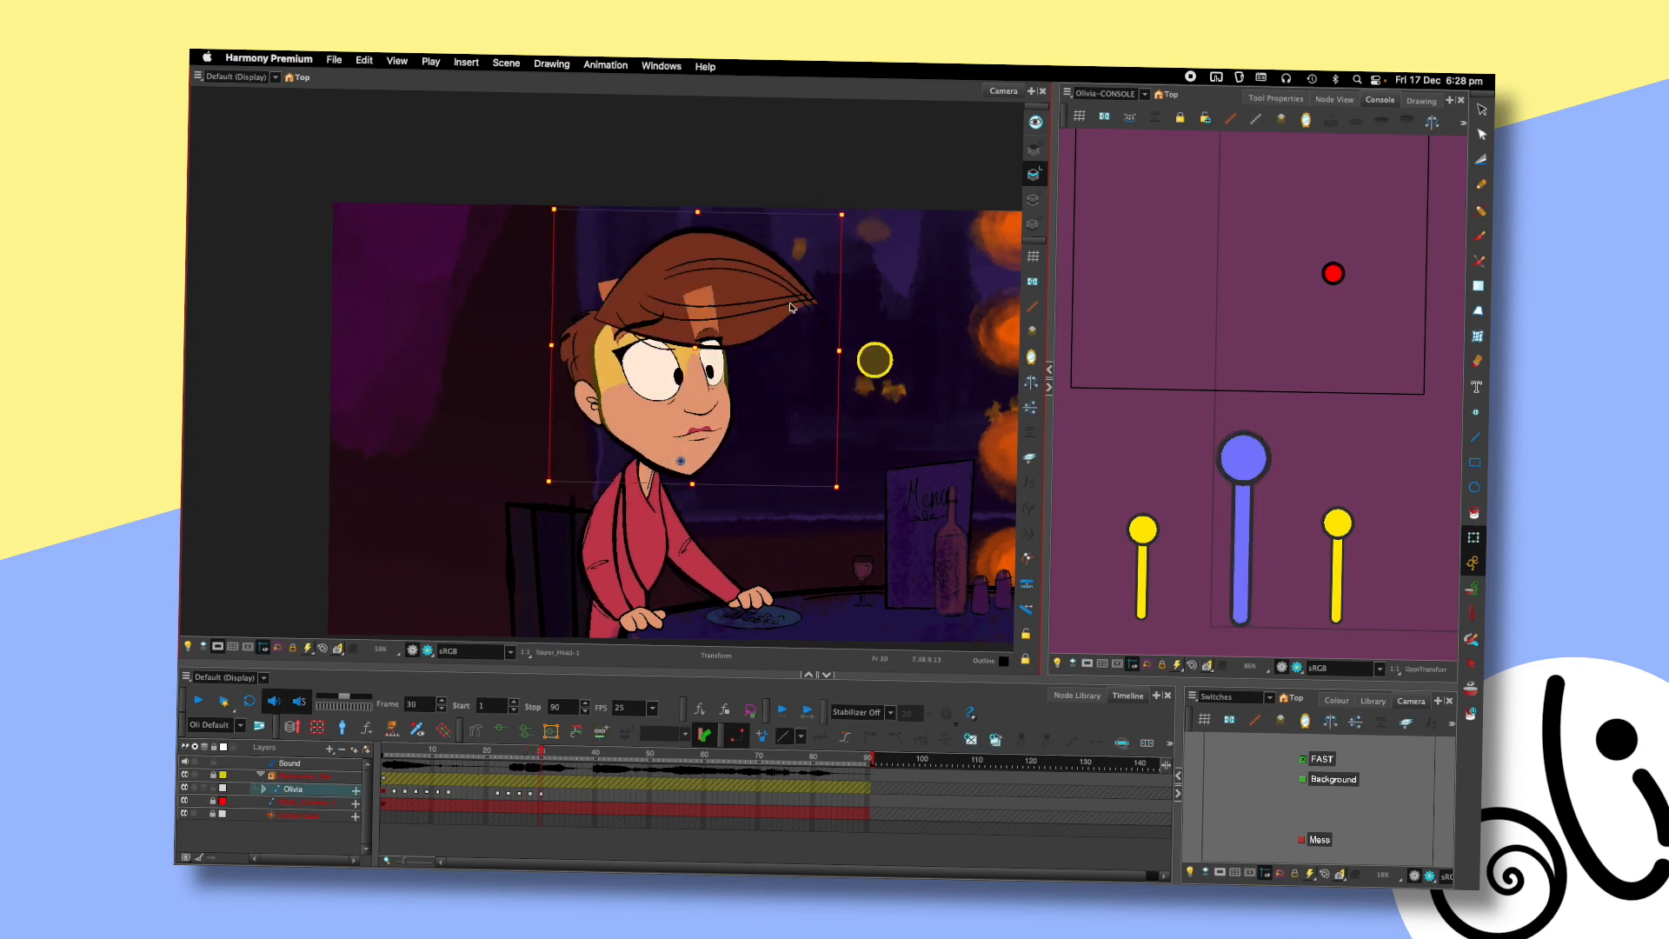
# - Lower the upper eyelids partway with the central eyelid slider at frame 30
pyautogui.click(791, 307)
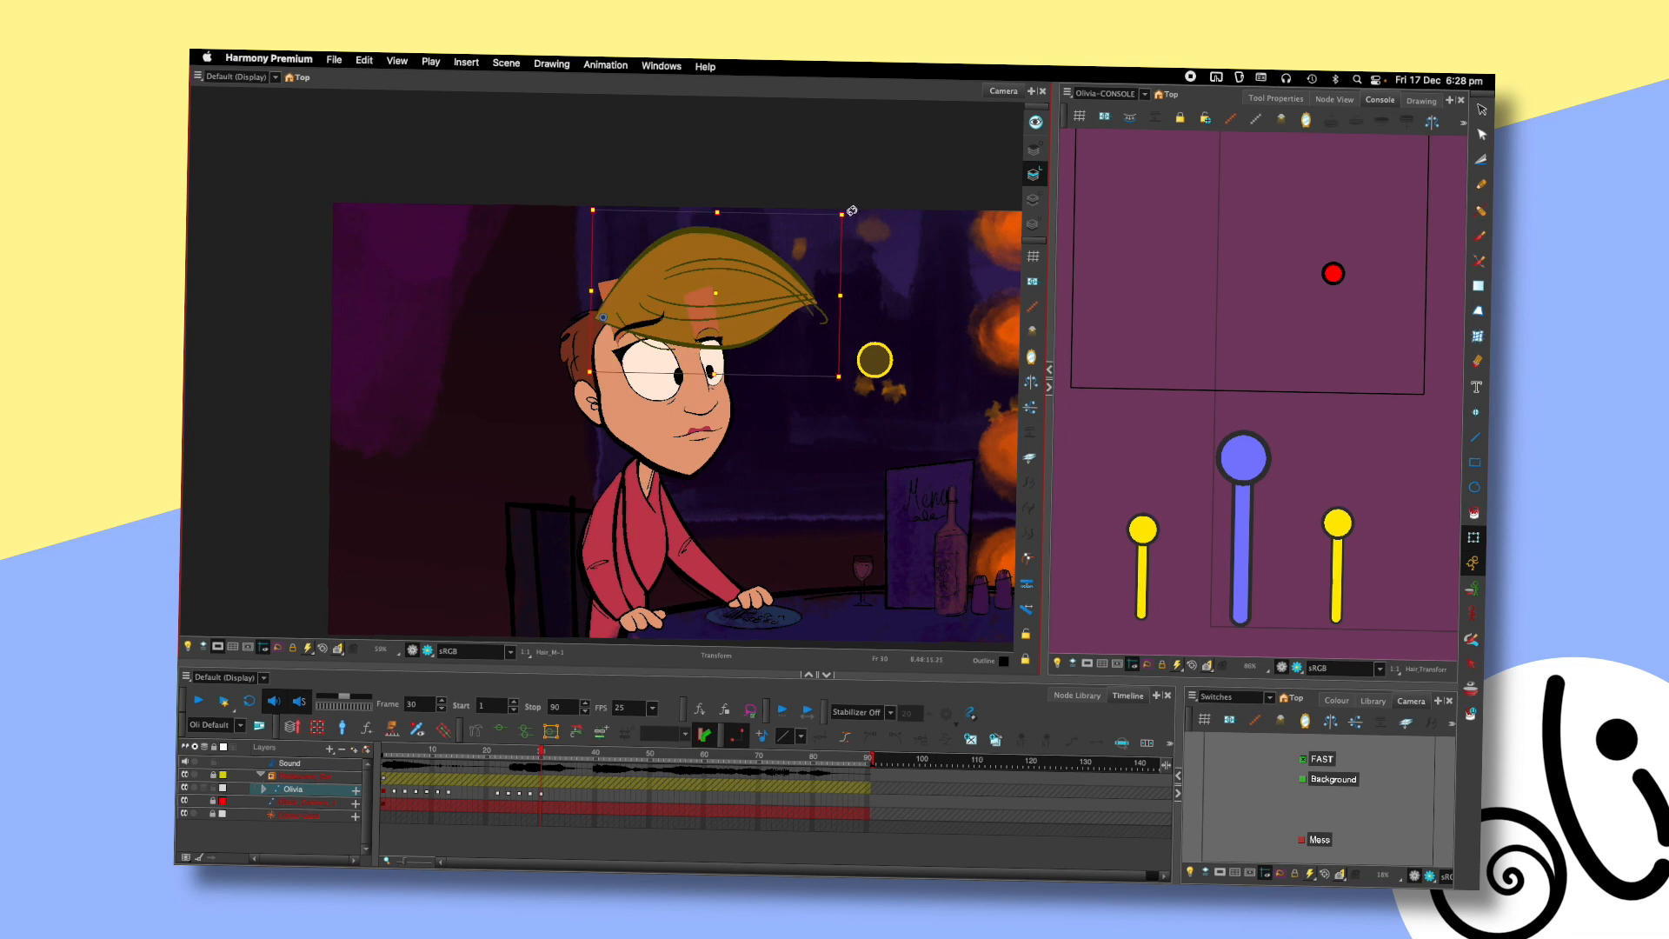
pyautogui.scroll(2, 852, 313)
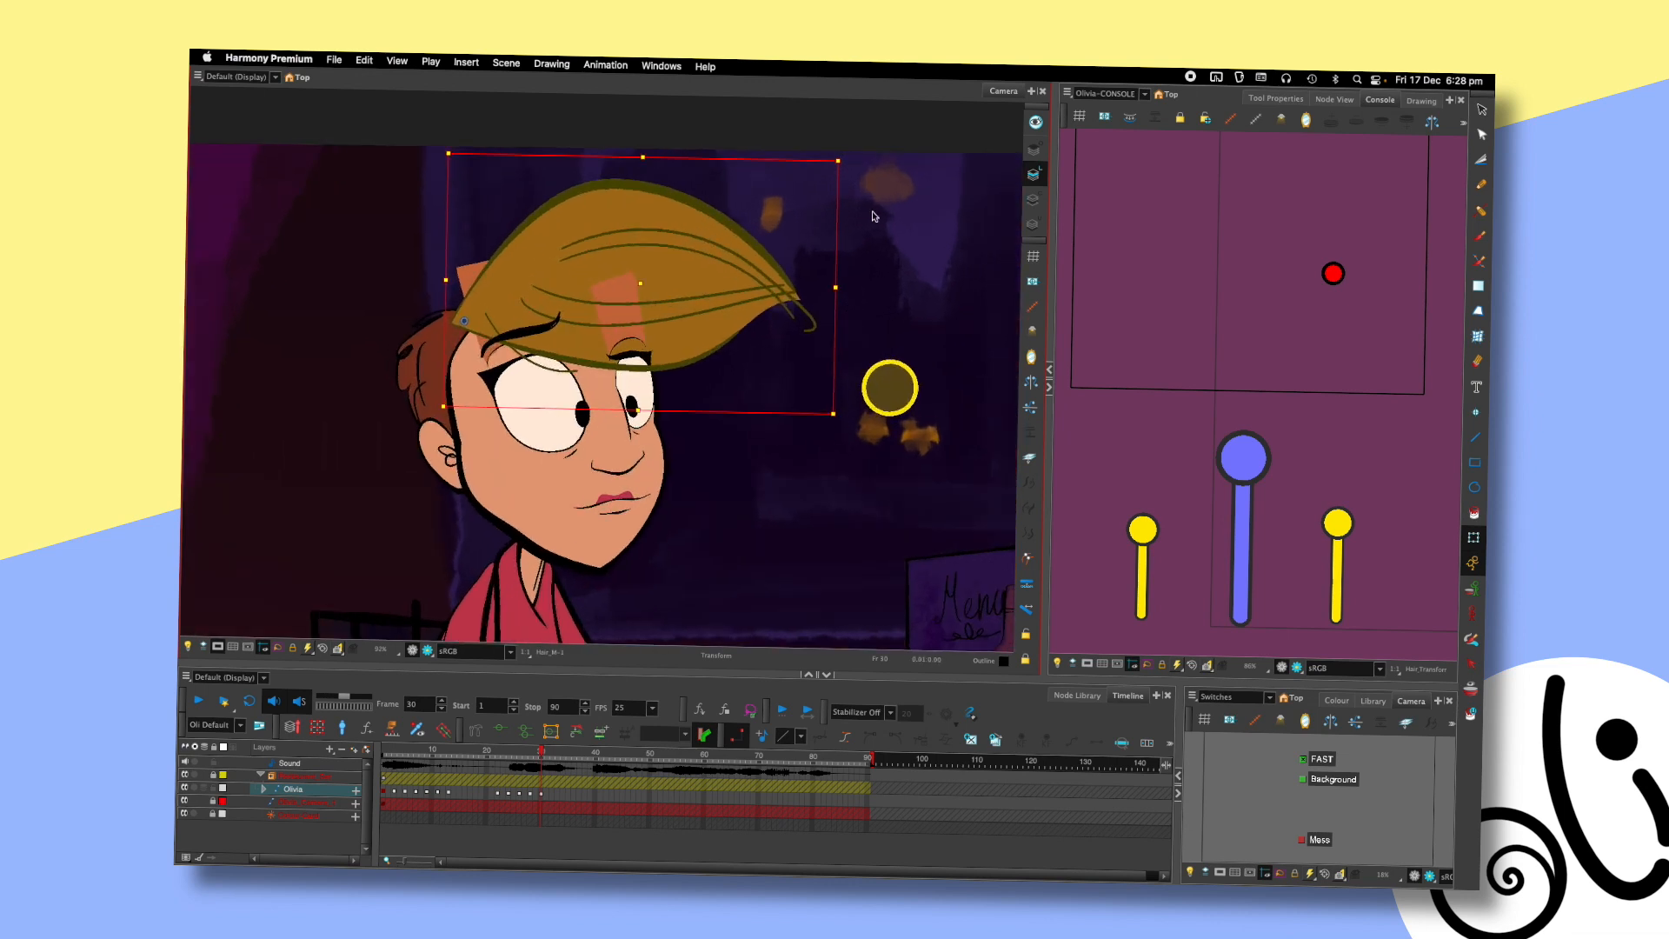
pyautogui.click(630, 357)
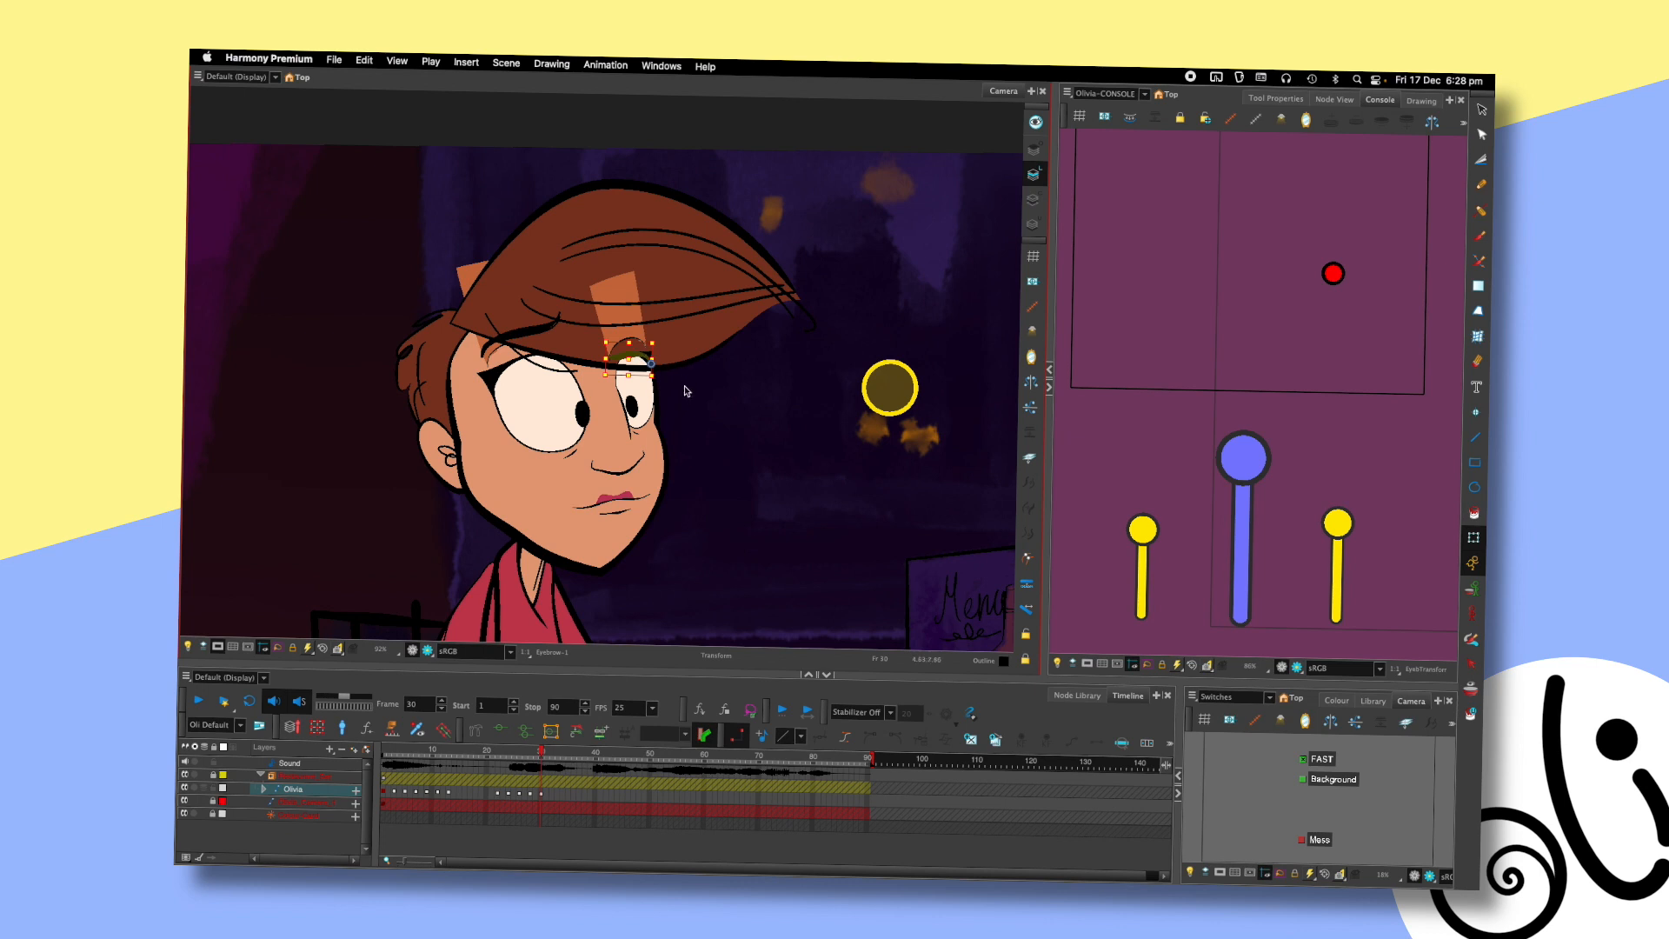
pyautogui.click(641, 377)
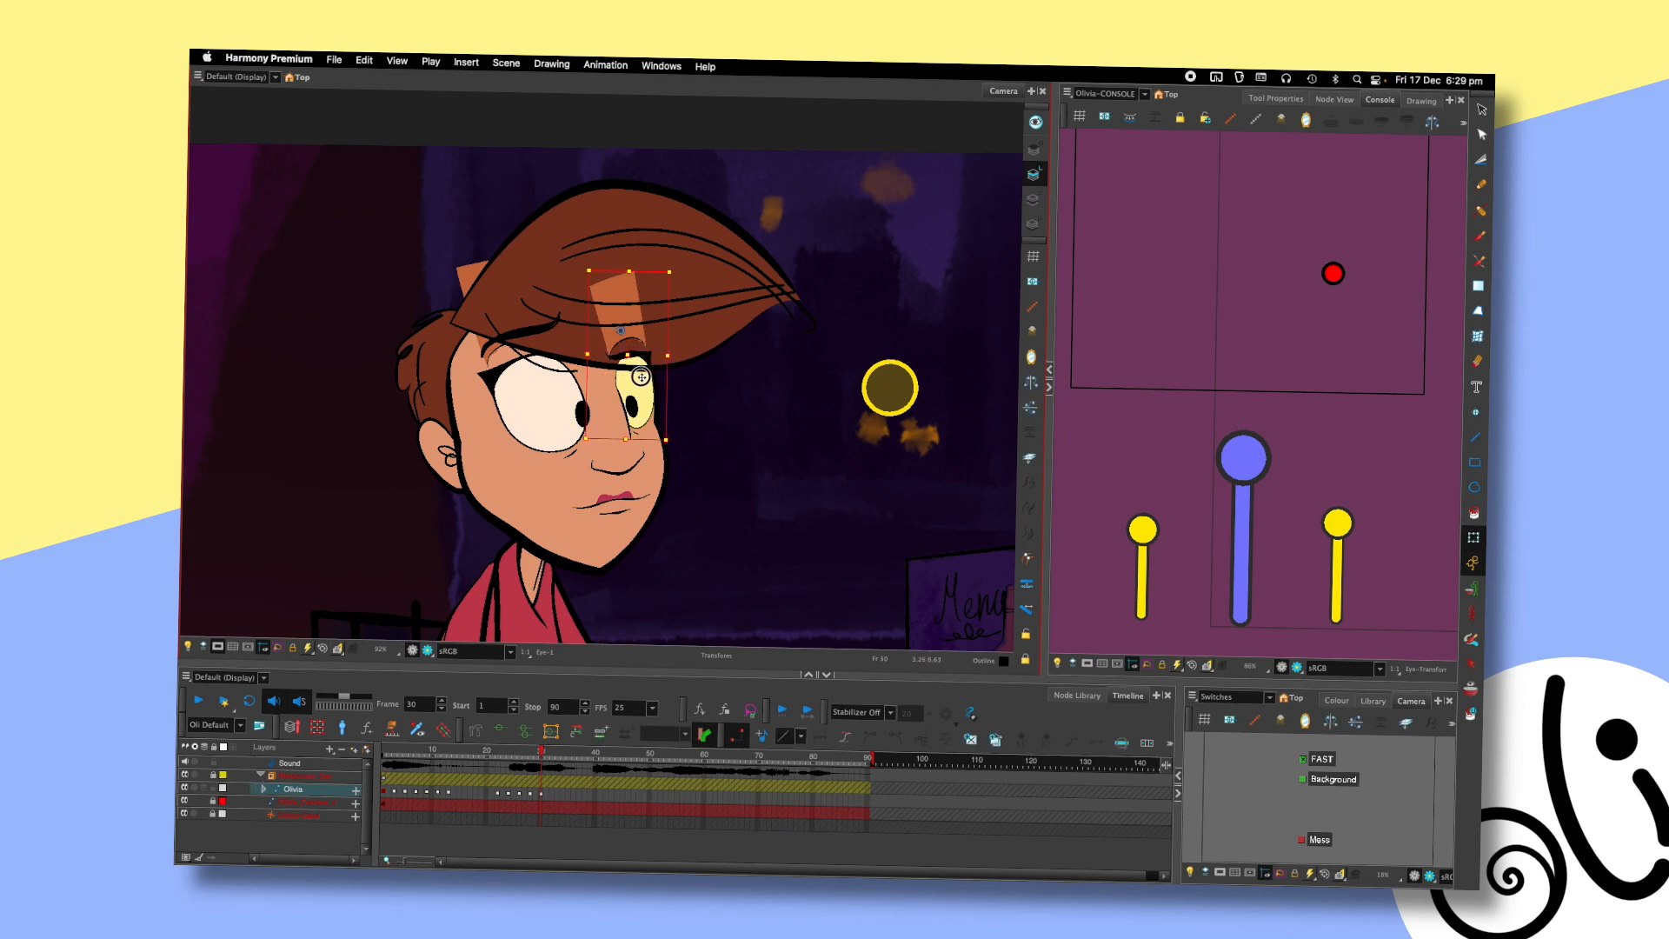
pyautogui.moveTo(1243, 458); pyautogui.dragTo(1243, 515)
# - Reshape the eyebrows with their deformers, lowering the near brow's inner end and raising the far brow's outer end
pyautogui.click(546, 328)
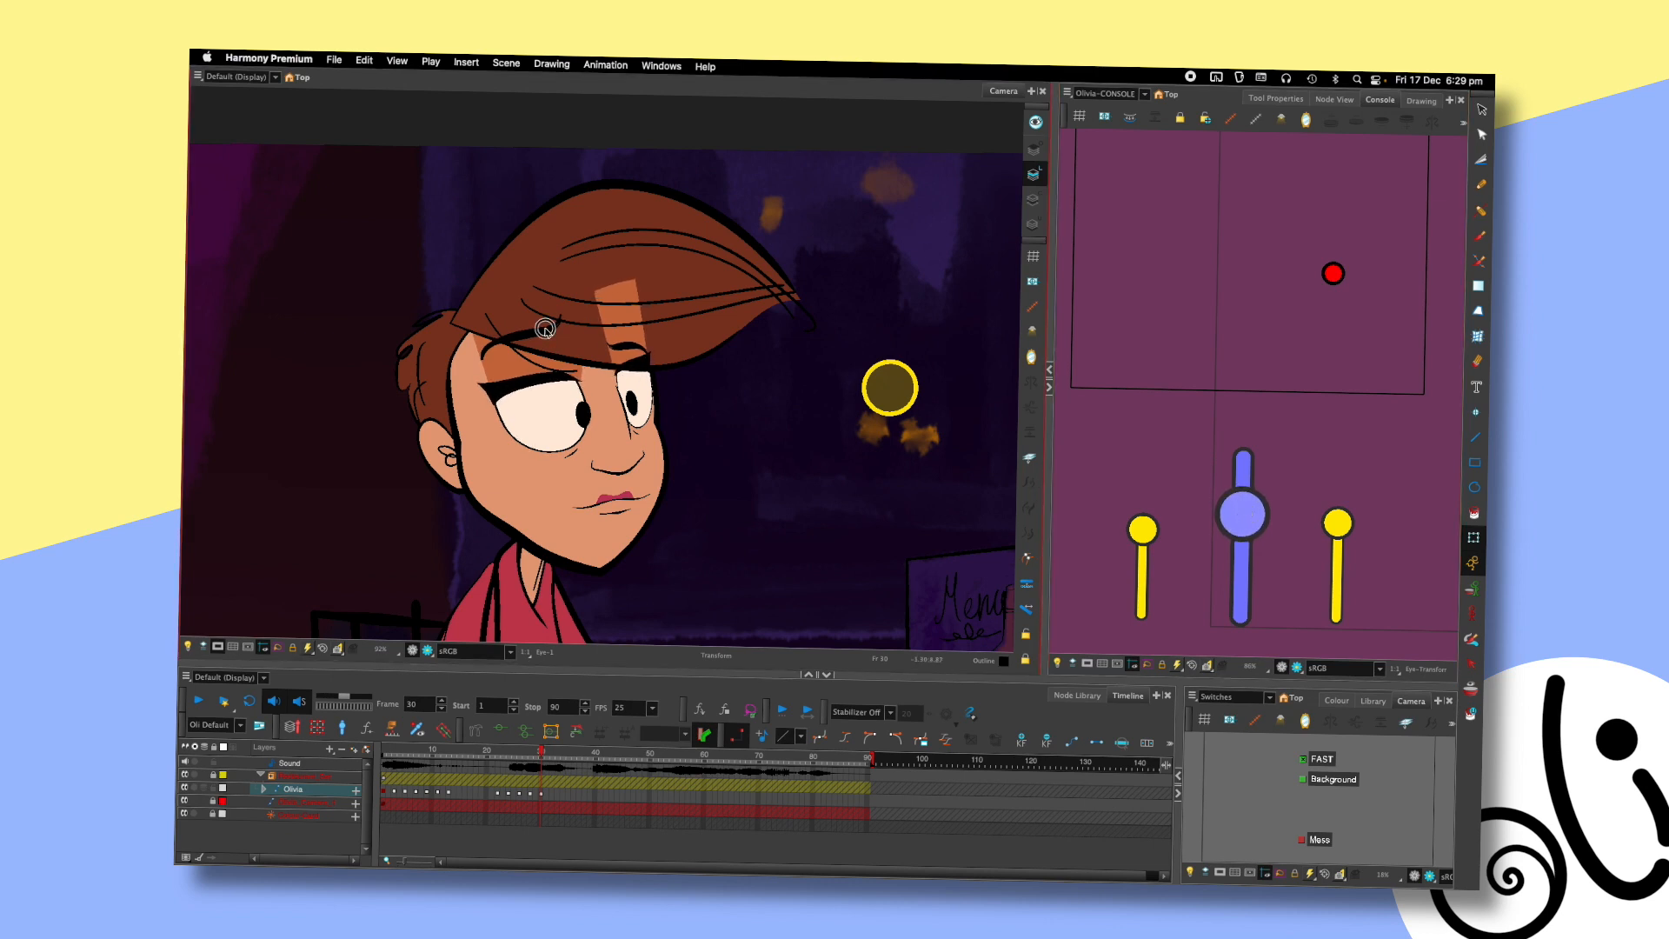
pyautogui.click(712, 391)
pyautogui.moveTo(558, 317); pyautogui.dragTo(572, 346)
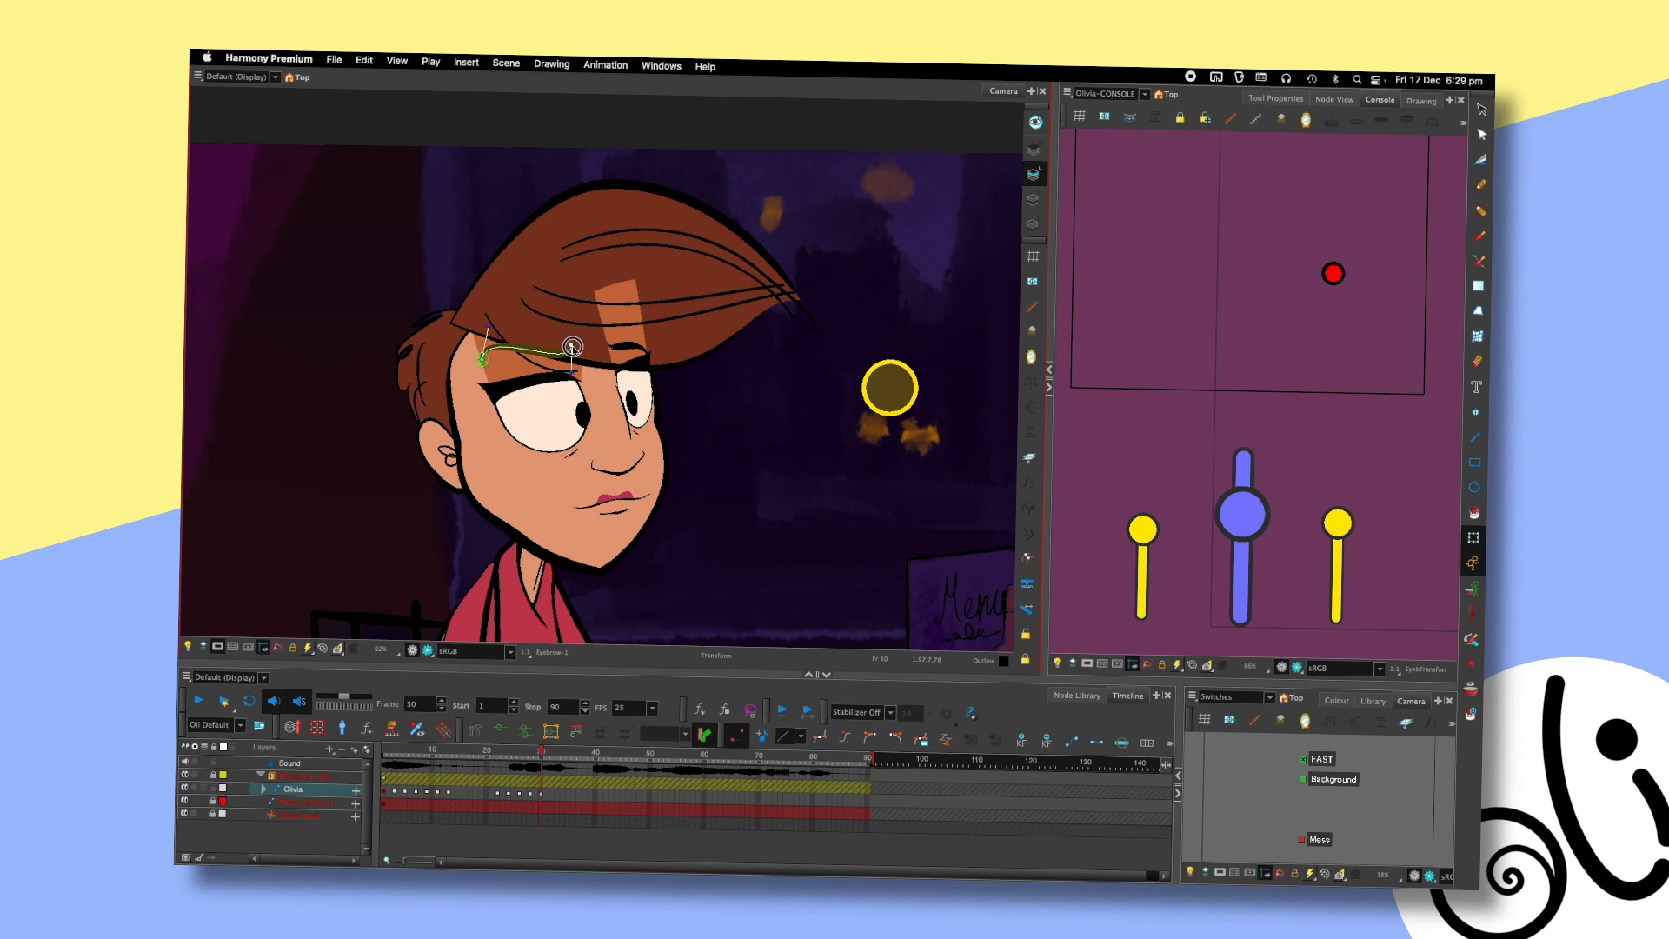
pyautogui.click(639, 349)
pyautogui.click(671, 356)
pyautogui.moveTo(648, 359); pyautogui.dragTo(647, 344)
pyautogui.click(680, 375)
pyautogui.scroll(-5, 741, 391)
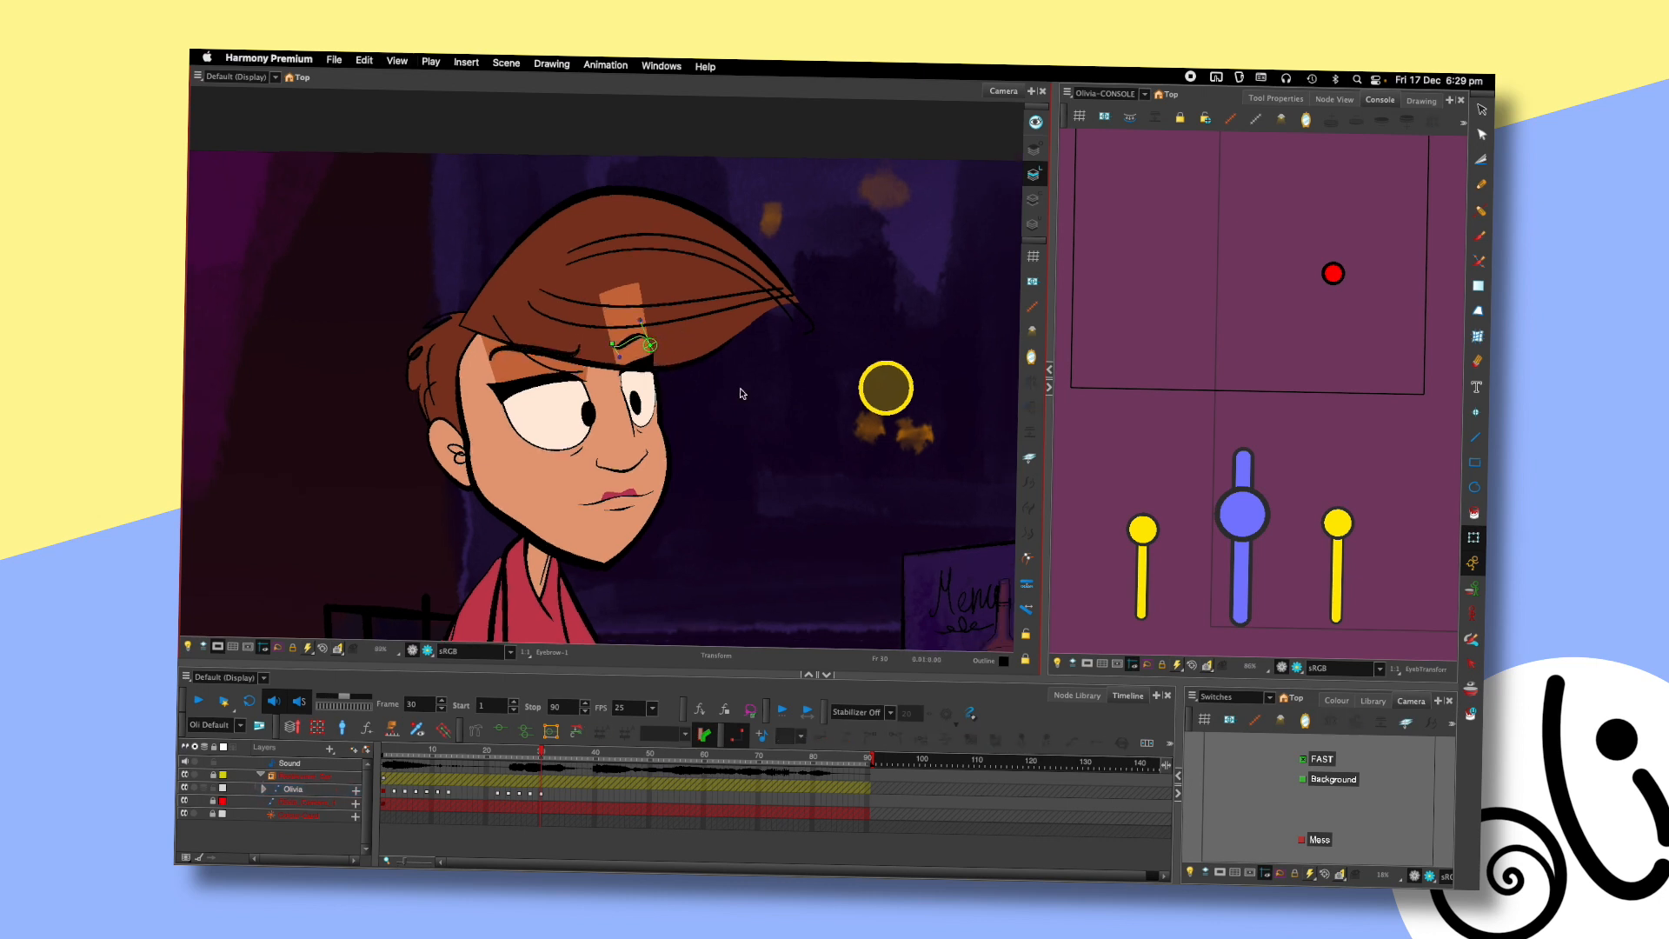
# - Compare the new frame 30 pose with the three preceding frames
pyautogui.press(',')
pyautogui.press(',')
pyautogui.press(',')
pyautogui.press('.')
pyautogui.press('.')
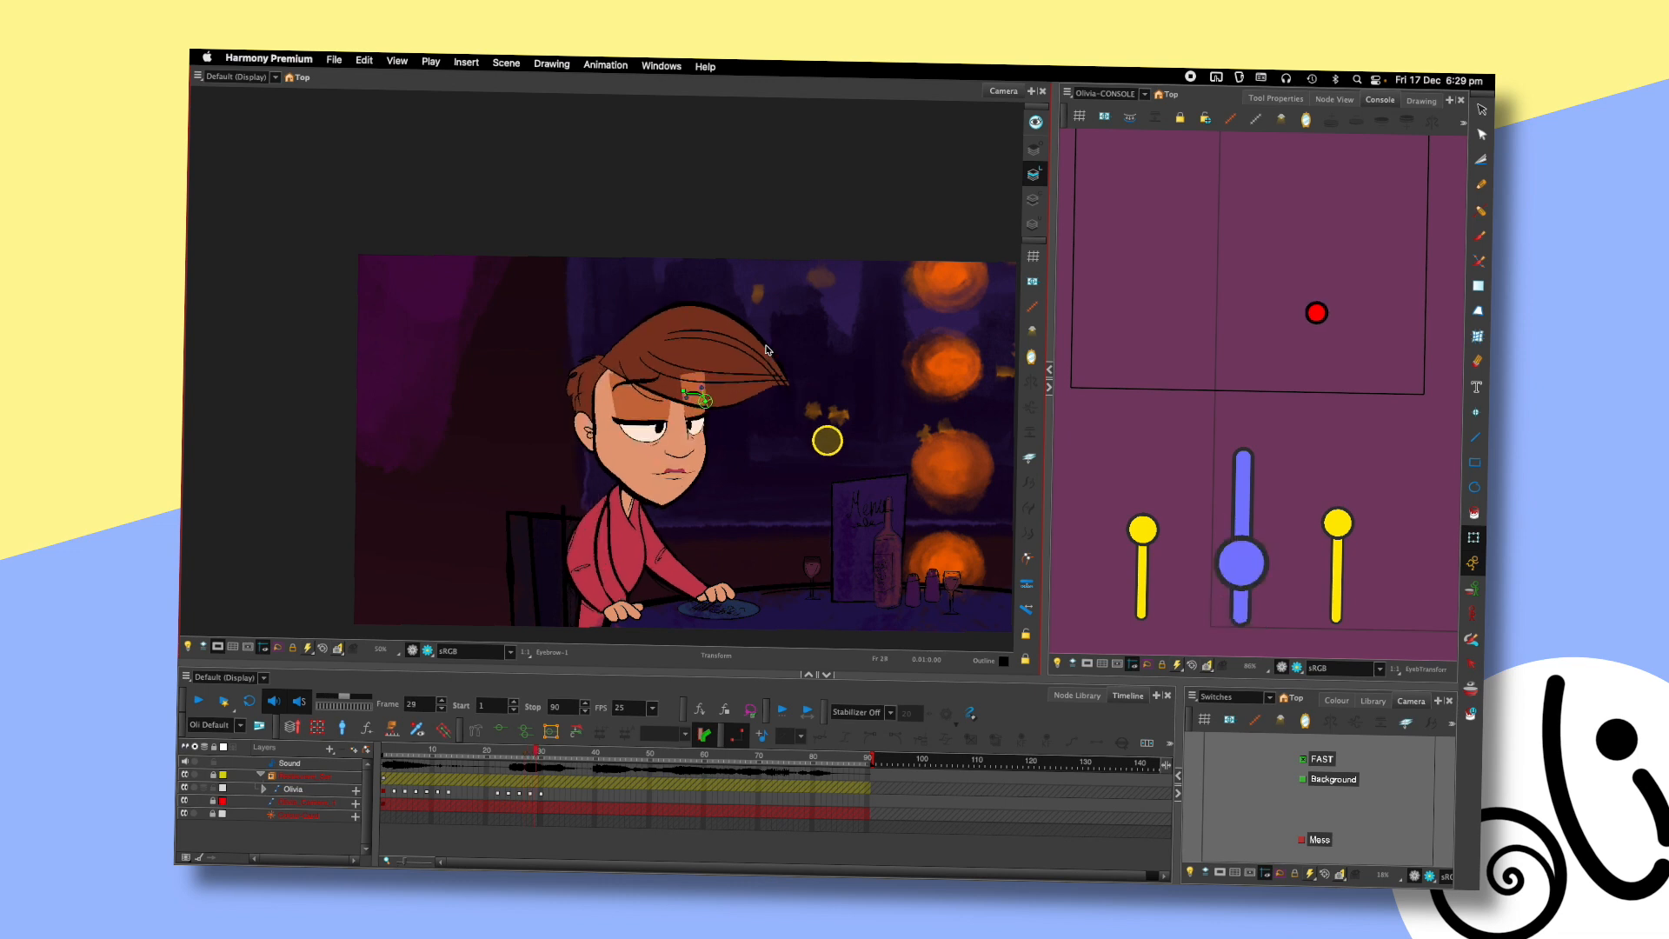
pyautogui.press('.')
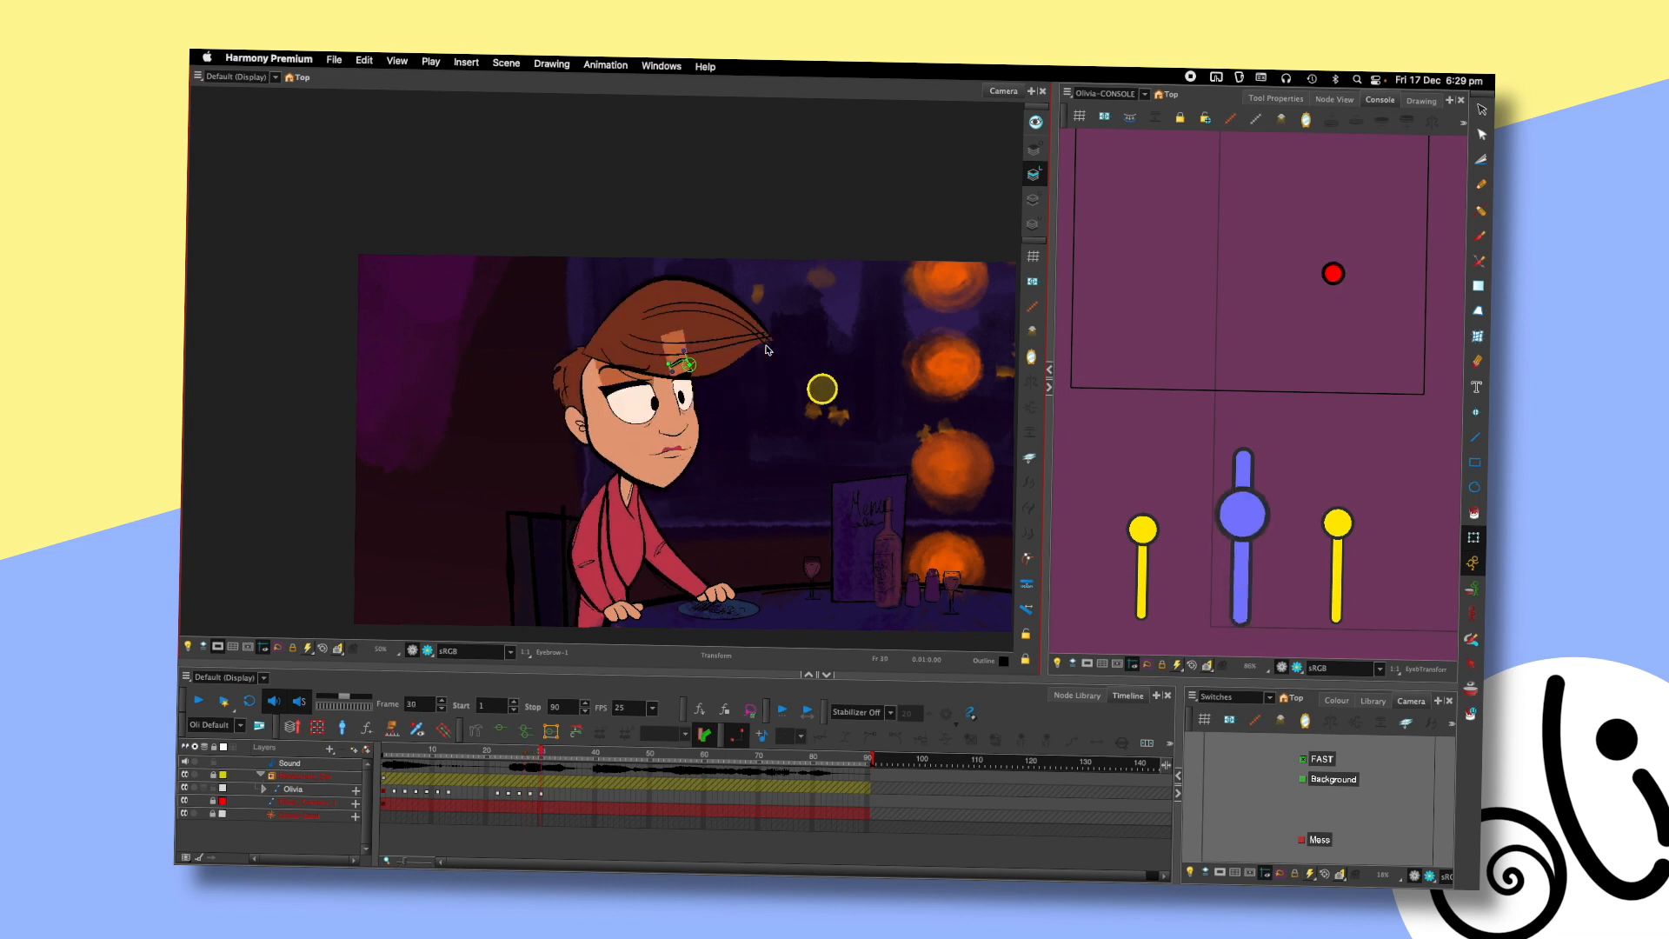
# - Play the animation repeatedly to review the second head turn with the new settling pose
pyautogui.click(488, 748)
pyautogui.hotkey('shift', 'Return')
pyautogui.hotkey('shift', 'Return')
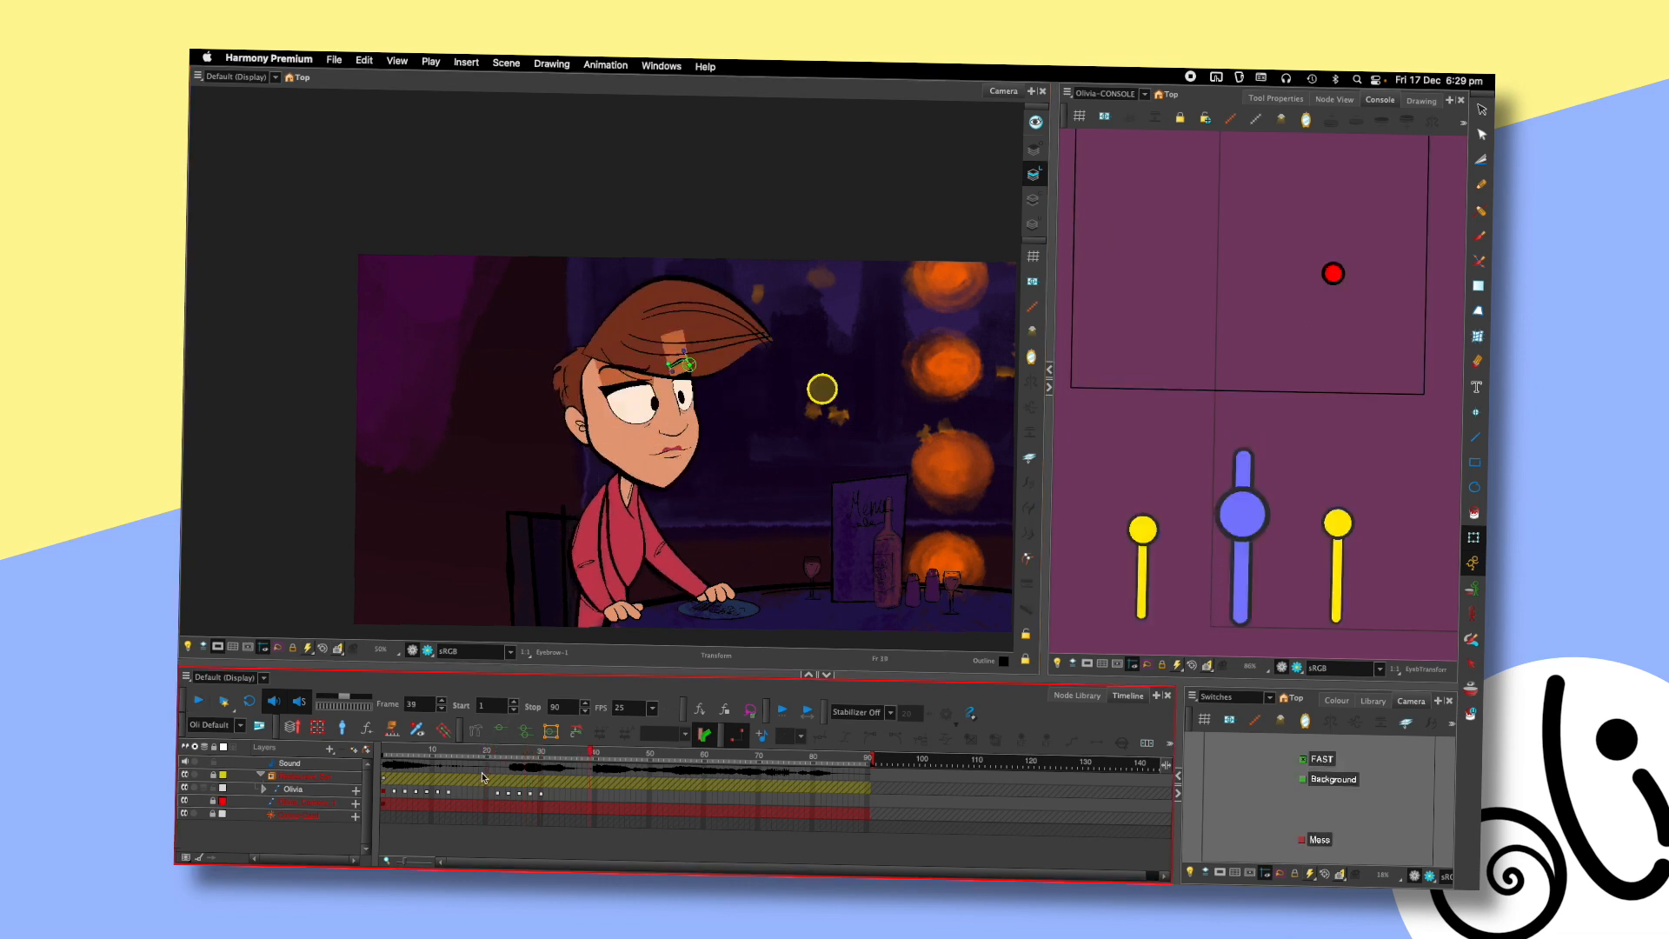
pyautogui.hotkey('shift', 'Return')
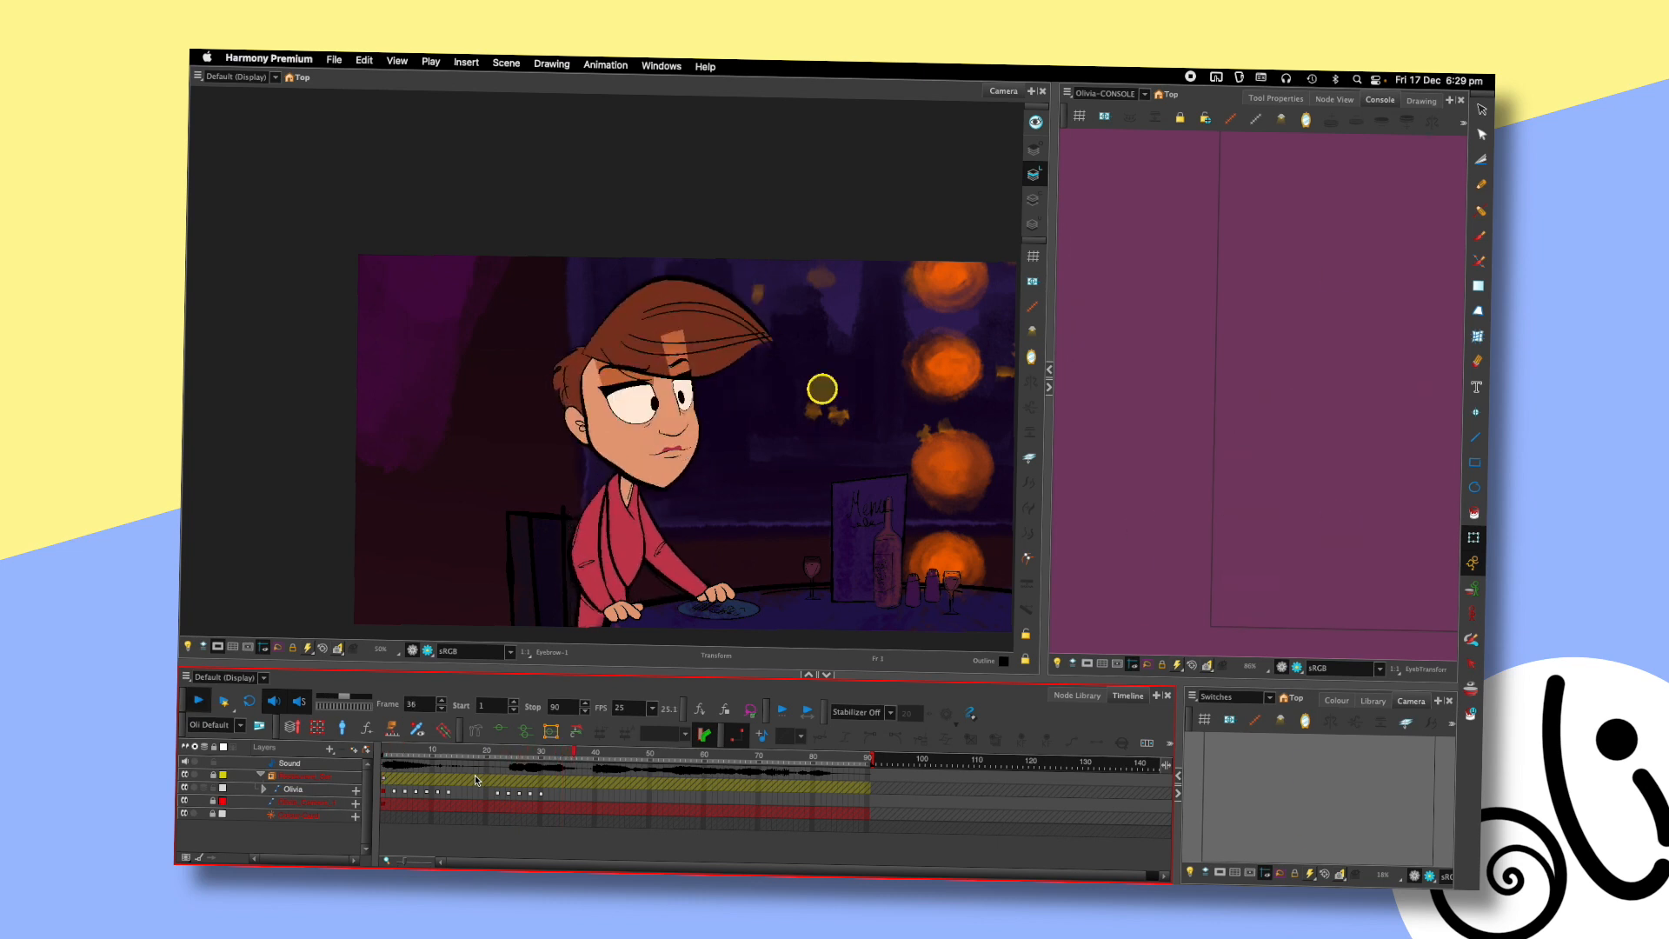
# - Play the animation again from about frame 20 to review the second head turn
pyautogui.hotkey('shift', 'Return')
pyautogui.click(473, 762)
pyautogui.hotkey('shift', 'Return')
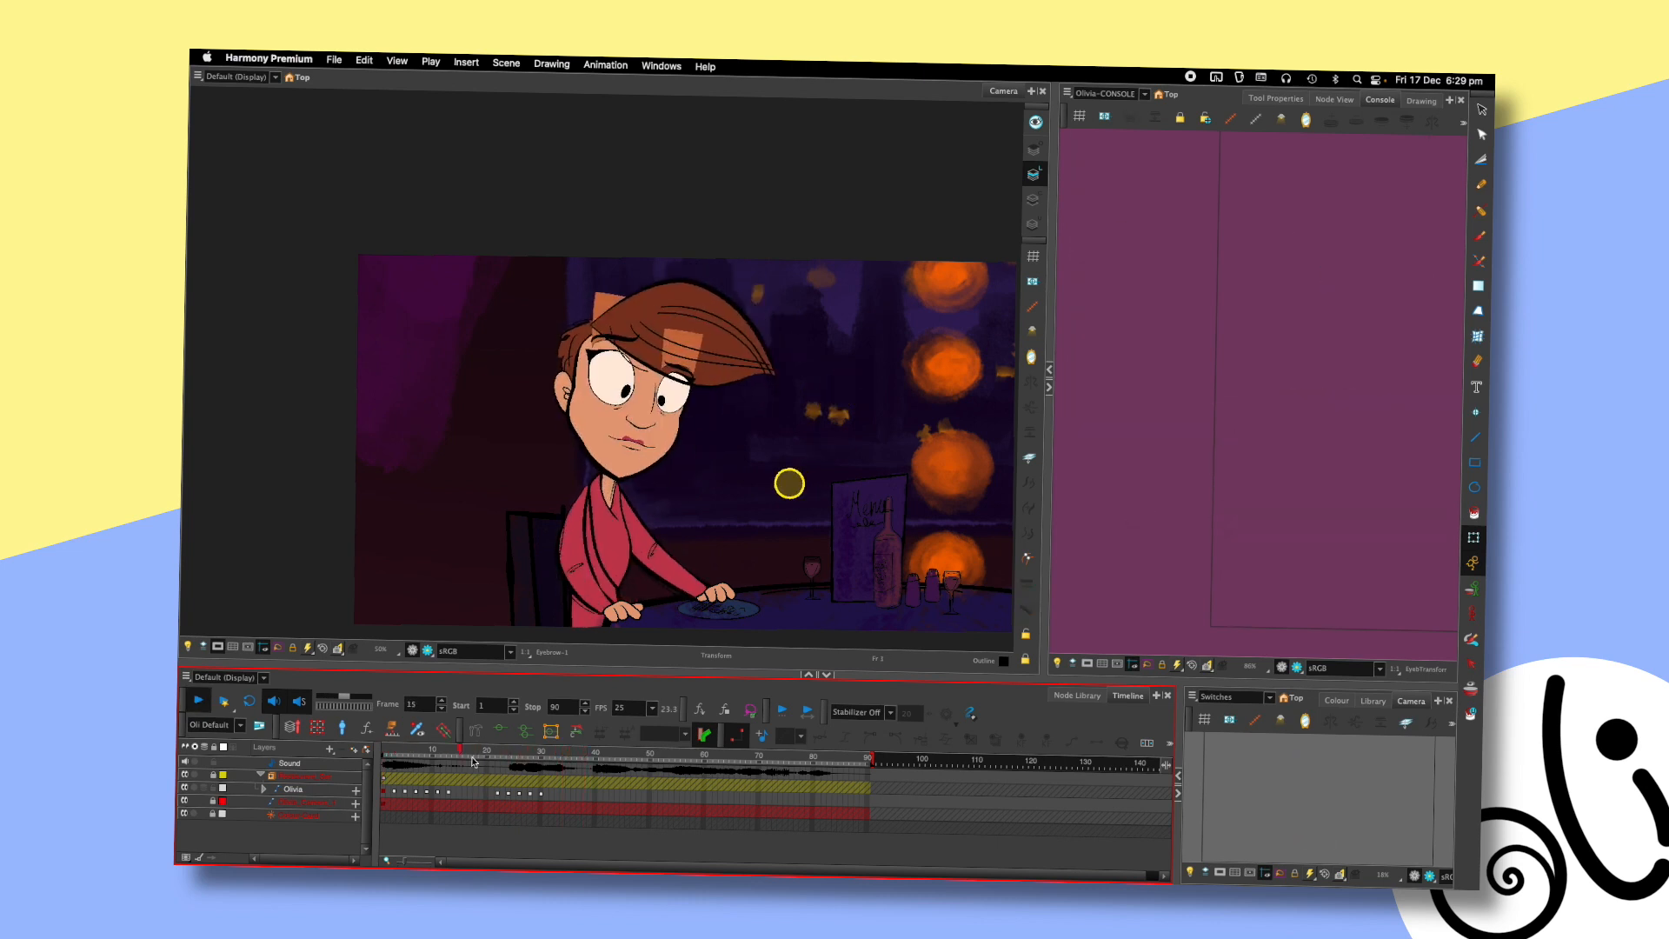
pyautogui.hotkey('shift', 'Return')
# - Reshape the near arm slightly at frame 30 with its deformer, pulling the elbow inward
pyautogui.moveTo(527, 750); pyautogui.dragTo(535, 746)
pyautogui.press('.')
pyautogui.click(589, 523)
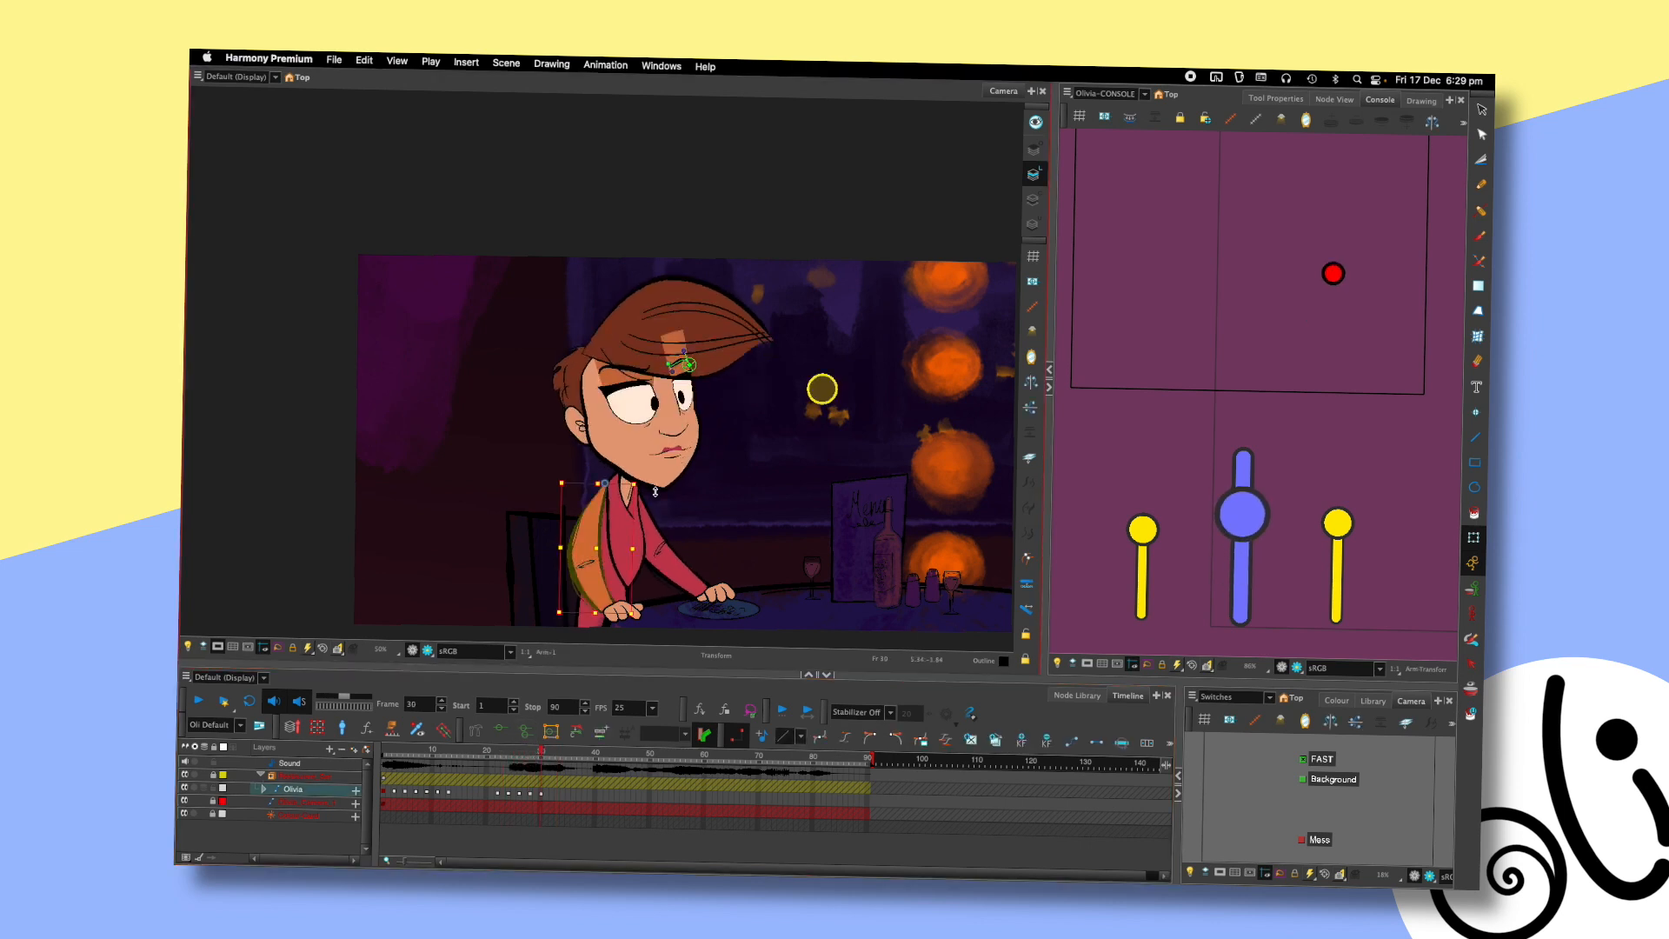
pyautogui.click(588, 539)
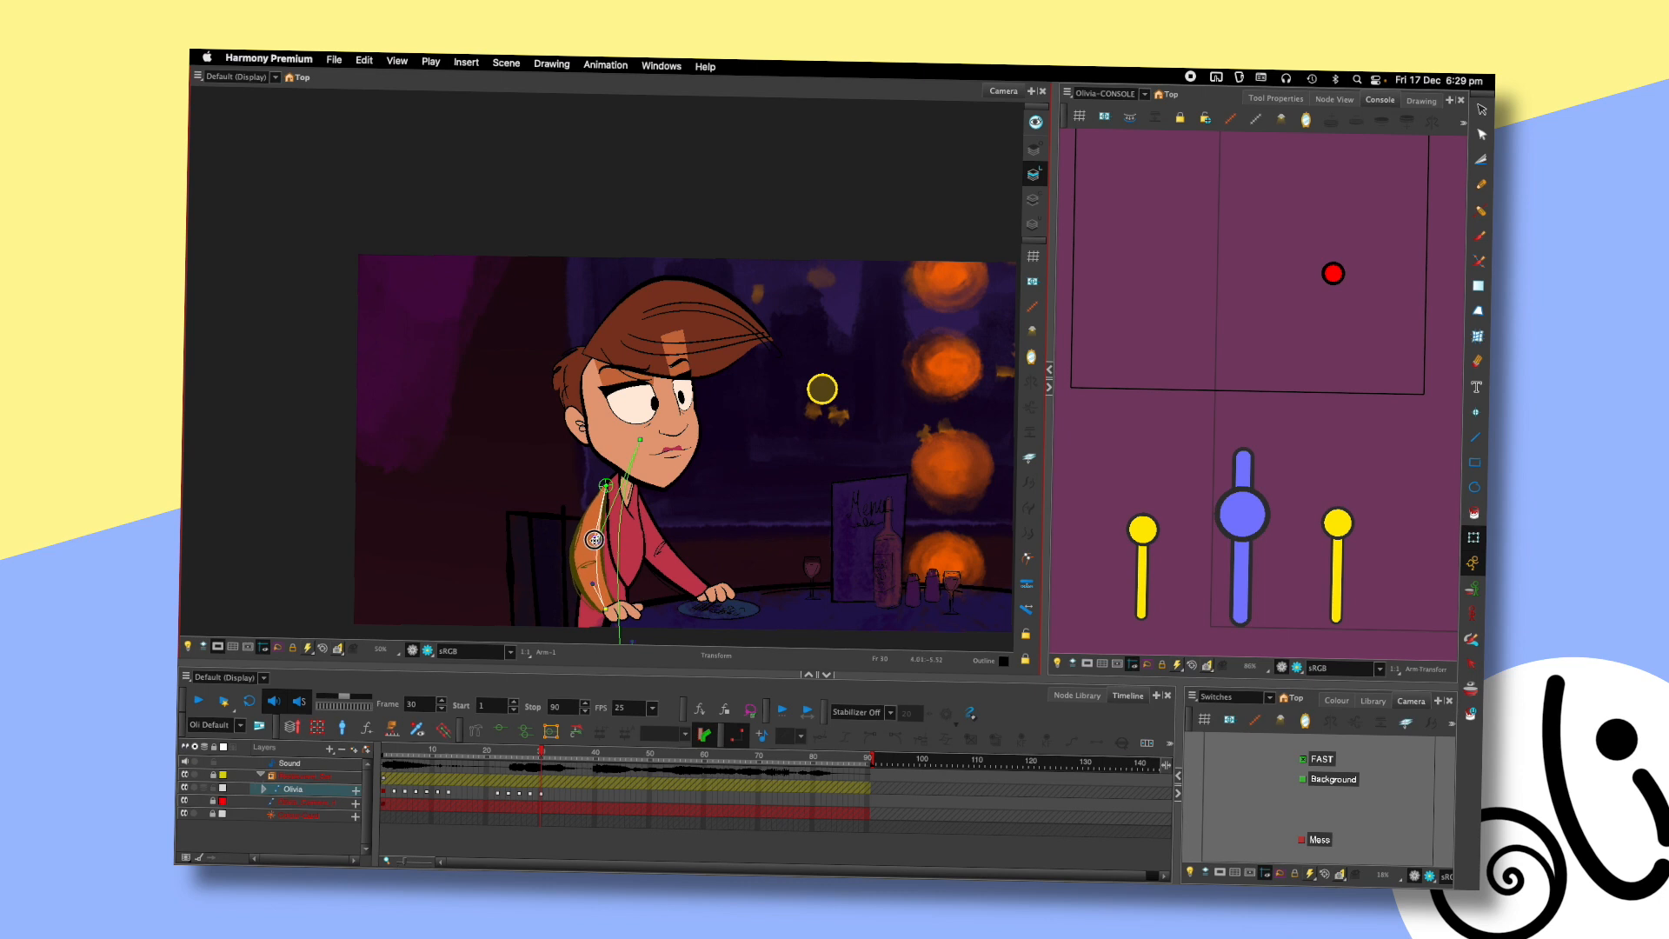
# - Adjust the bend of the far arm at frame 30 with its deformer and hide the deformer controls
pyautogui.click(665, 532)
pyautogui.click(658, 533)
pyautogui.hotkey('shift', 'F11')
pyautogui.click(692, 510)
pyautogui.click(658, 533)
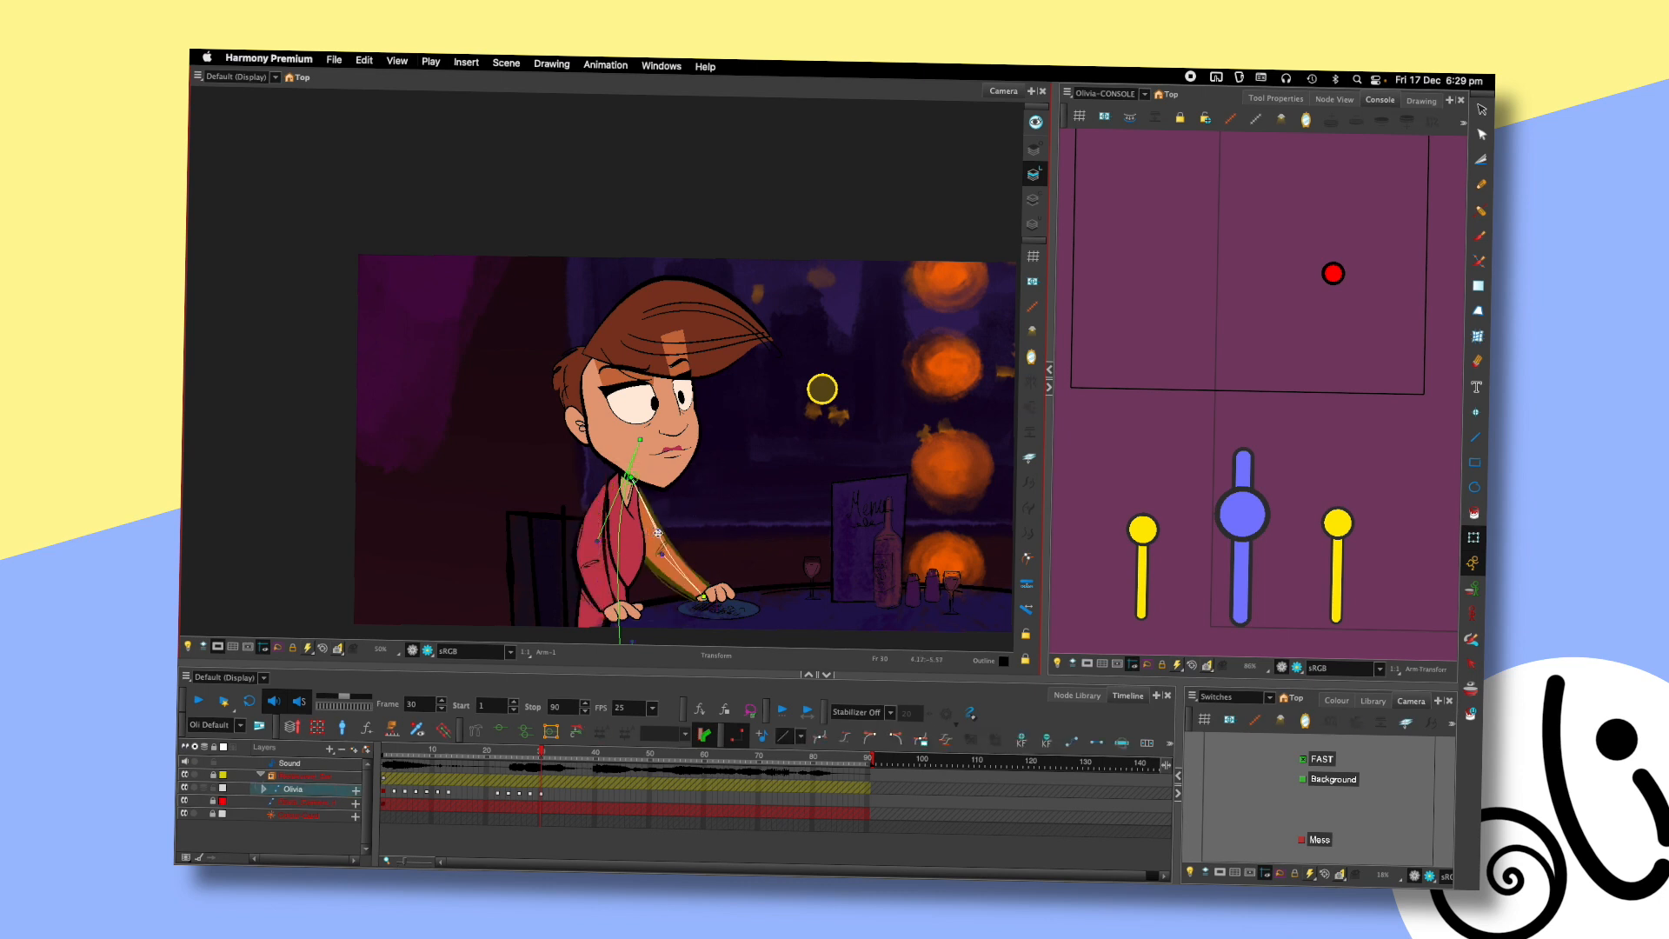
pyautogui.moveTo(663, 554); pyautogui.dragTo(669, 552)
pyautogui.click(692, 513)
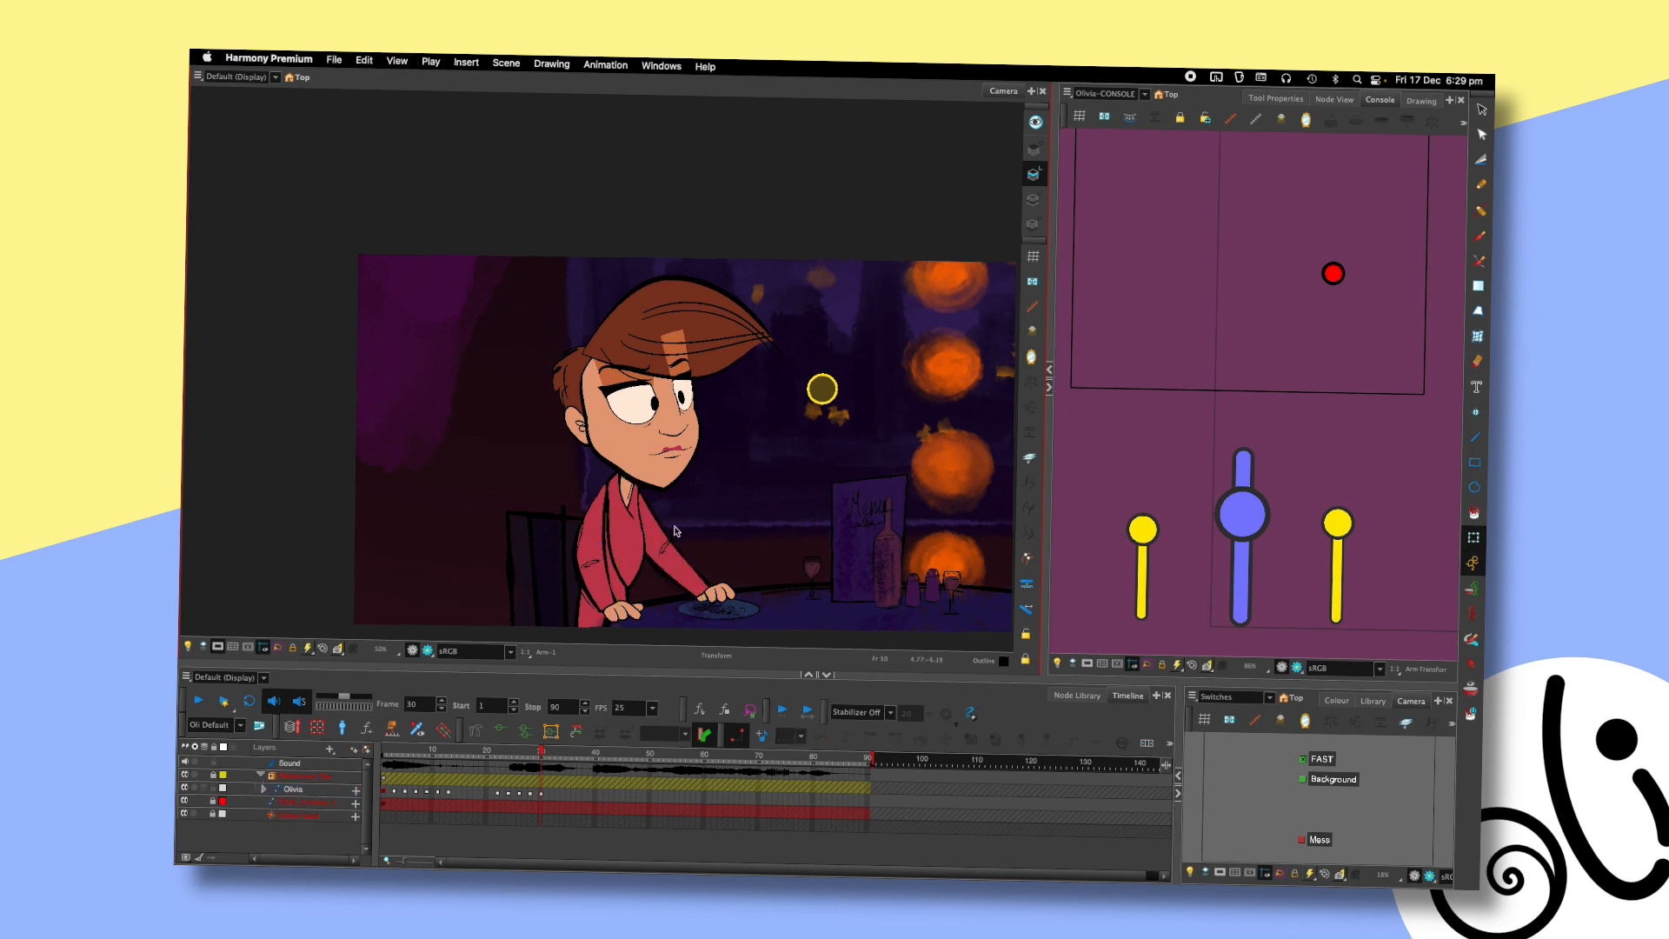
pyautogui.click(598, 543)
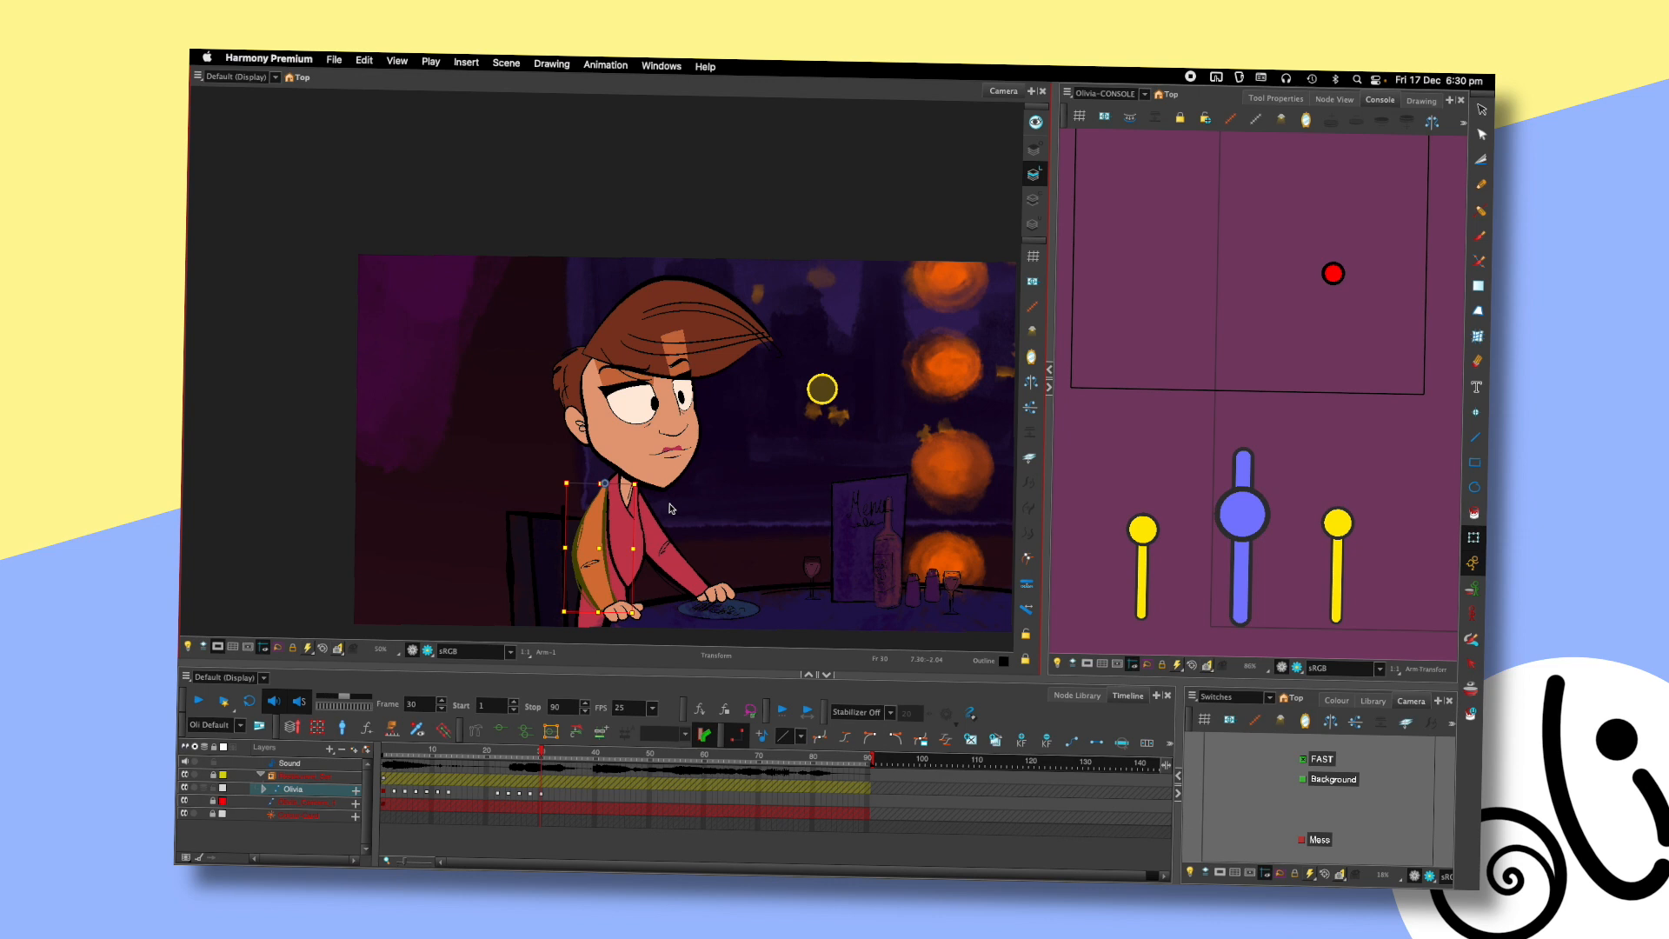
pyautogui.moveTo(816, 188)
pyautogui.mouseDown()
pyautogui.moveTo(836, 213)
pyautogui.moveTo(819, 209)
pyautogui.mouseUp()
pyautogui.press('super+z')
pyautogui.moveTo(1083, 414)
pyautogui.mouseDown()
pyautogui.moveTo(1099, 467)
pyautogui.moveTo(1085, 474)
pyautogui.moveTo(1084, 425)
pyautogui.moveTo(1145, 451)
pyautogui.moveTo(1083, 477)
pyautogui.moveTo(1118, 414)
pyautogui.moveTo(1110, 476)
pyautogui.moveTo(1103, 418)
pyautogui.moveTo(1089, 441)
pyautogui.moveTo(1127, 415)
pyautogui.moveTo(1135, 435)
pyautogui.mouseUp()
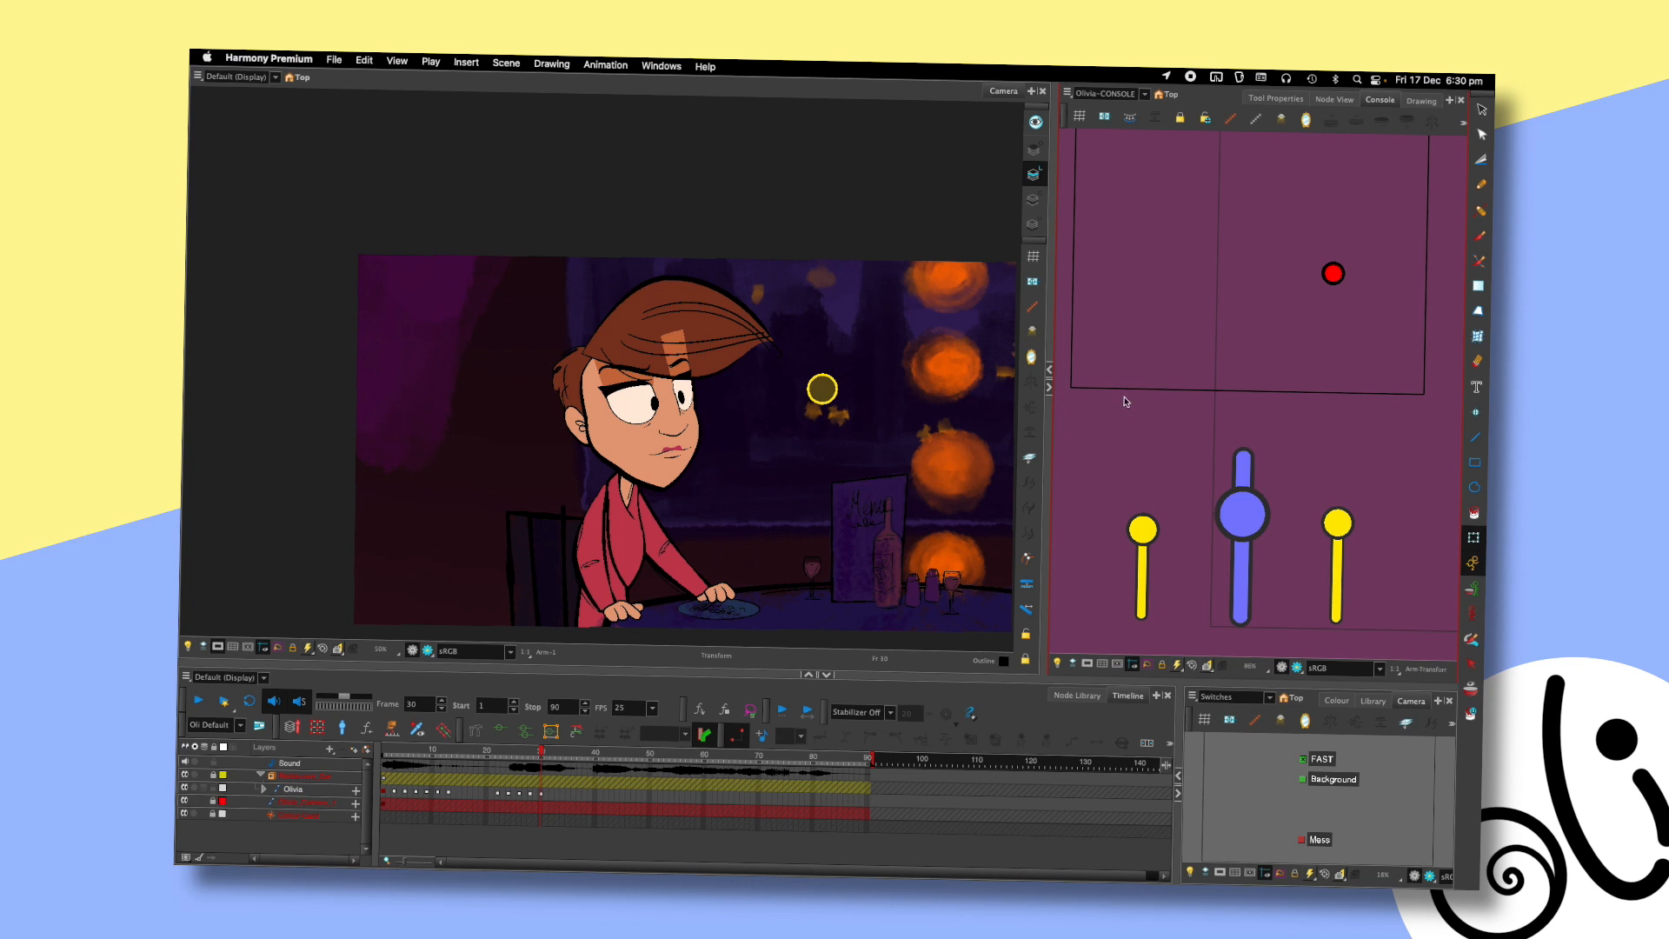
pyautogui.moveTo(1133, 410)
pyautogui.mouseDown()
pyautogui.moveTo(1080, 425)
pyautogui.moveTo(1098, 444)
pyautogui.moveTo(1159, 415)
pyautogui.moveTo(1085, 423)
pyautogui.moveTo(1130, 417)
pyautogui.moveTo(1080, 451)
pyautogui.moveTo(1097, 425)
pyautogui.moveTo(1100, 458)
pyautogui.moveTo(1094, 417)
pyautogui.moveTo(1146, 407)
pyautogui.moveTo(1097, 452)
pyautogui.mouseUp()
pyautogui.moveTo(1102, 419)
pyautogui.mouseDown()
pyautogui.moveTo(1092, 455)
pyautogui.moveTo(1084, 432)
pyautogui.moveTo(1118, 415)
pyautogui.moveTo(1082, 432)
pyautogui.moveTo(1115, 425)
pyautogui.mouseUp()
# - Examine the near arm's drawing on its own, glance at the node network and return to the character's console
pyautogui.click(588, 551)
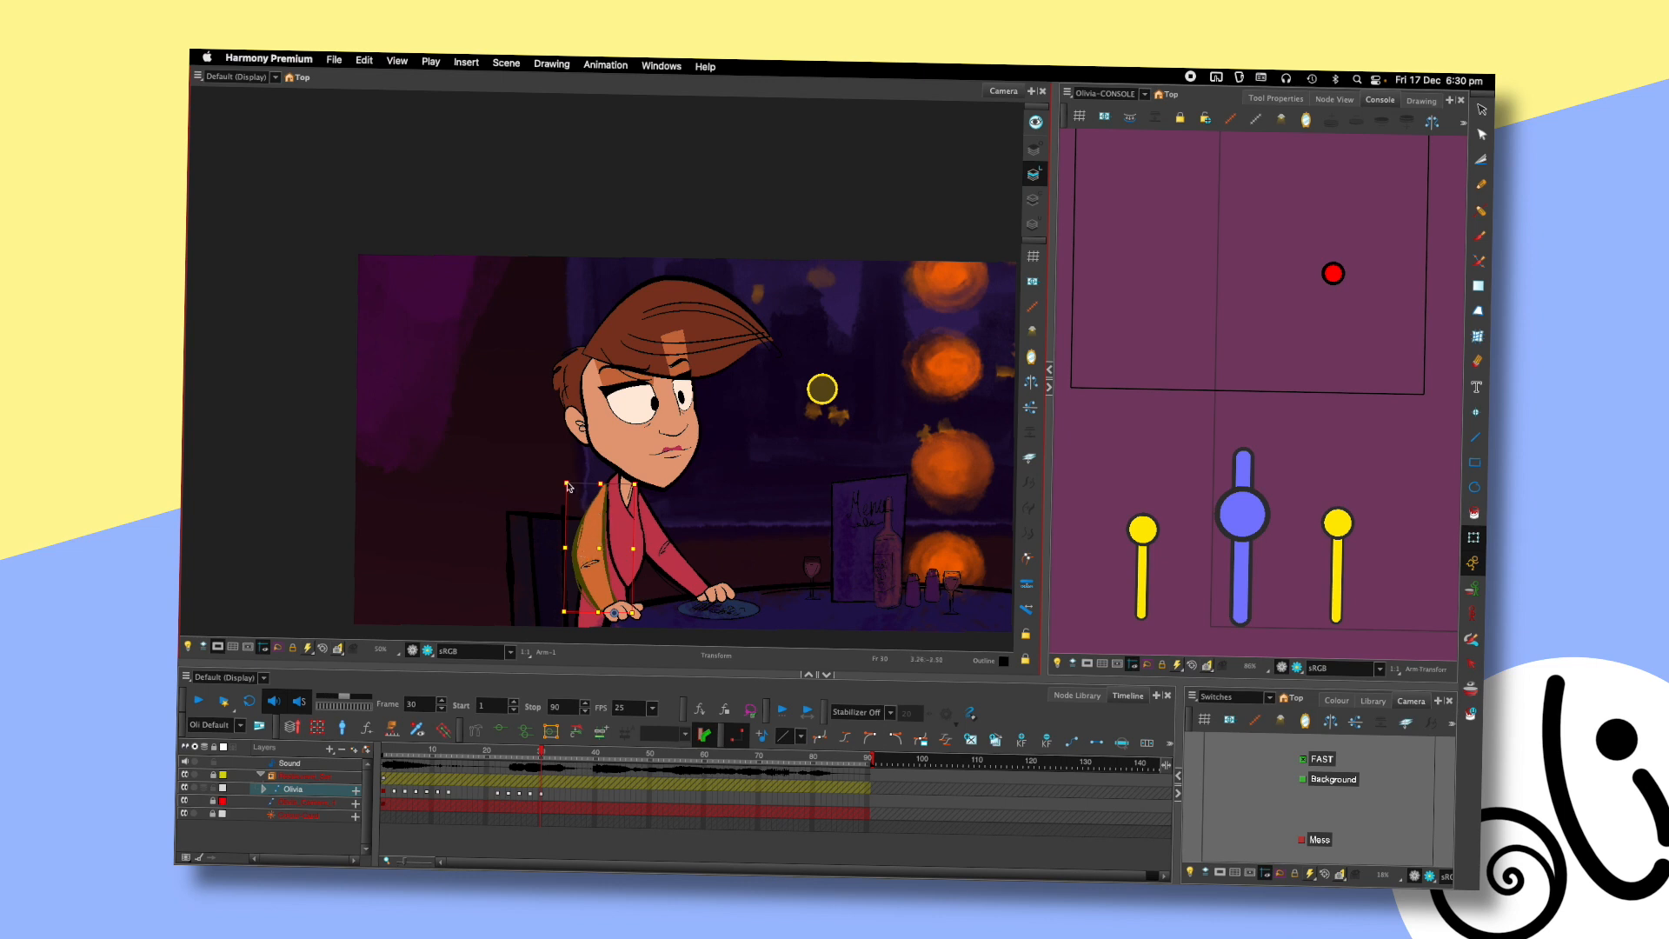
pyautogui.click(1422, 103)
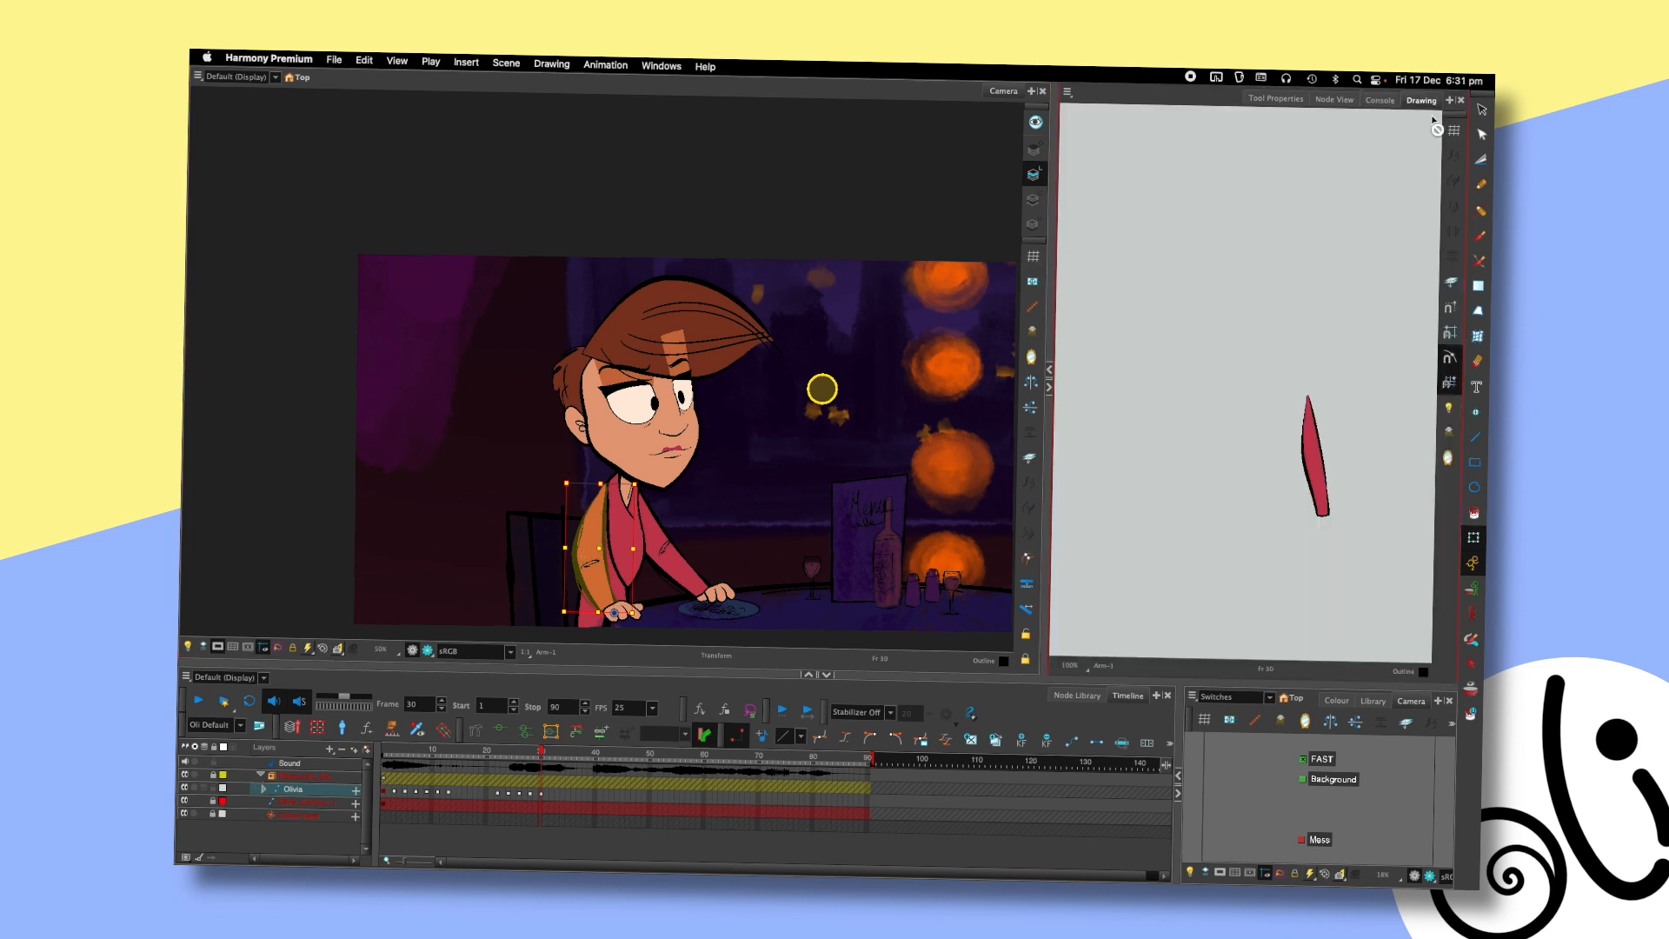
pyautogui.moveTo(1302, 401)
pyautogui.mouseDown()
pyautogui.moveTo(1203, 293)
pyautogui.moveTo(1224, 275)
pyautogui.mouseUp()
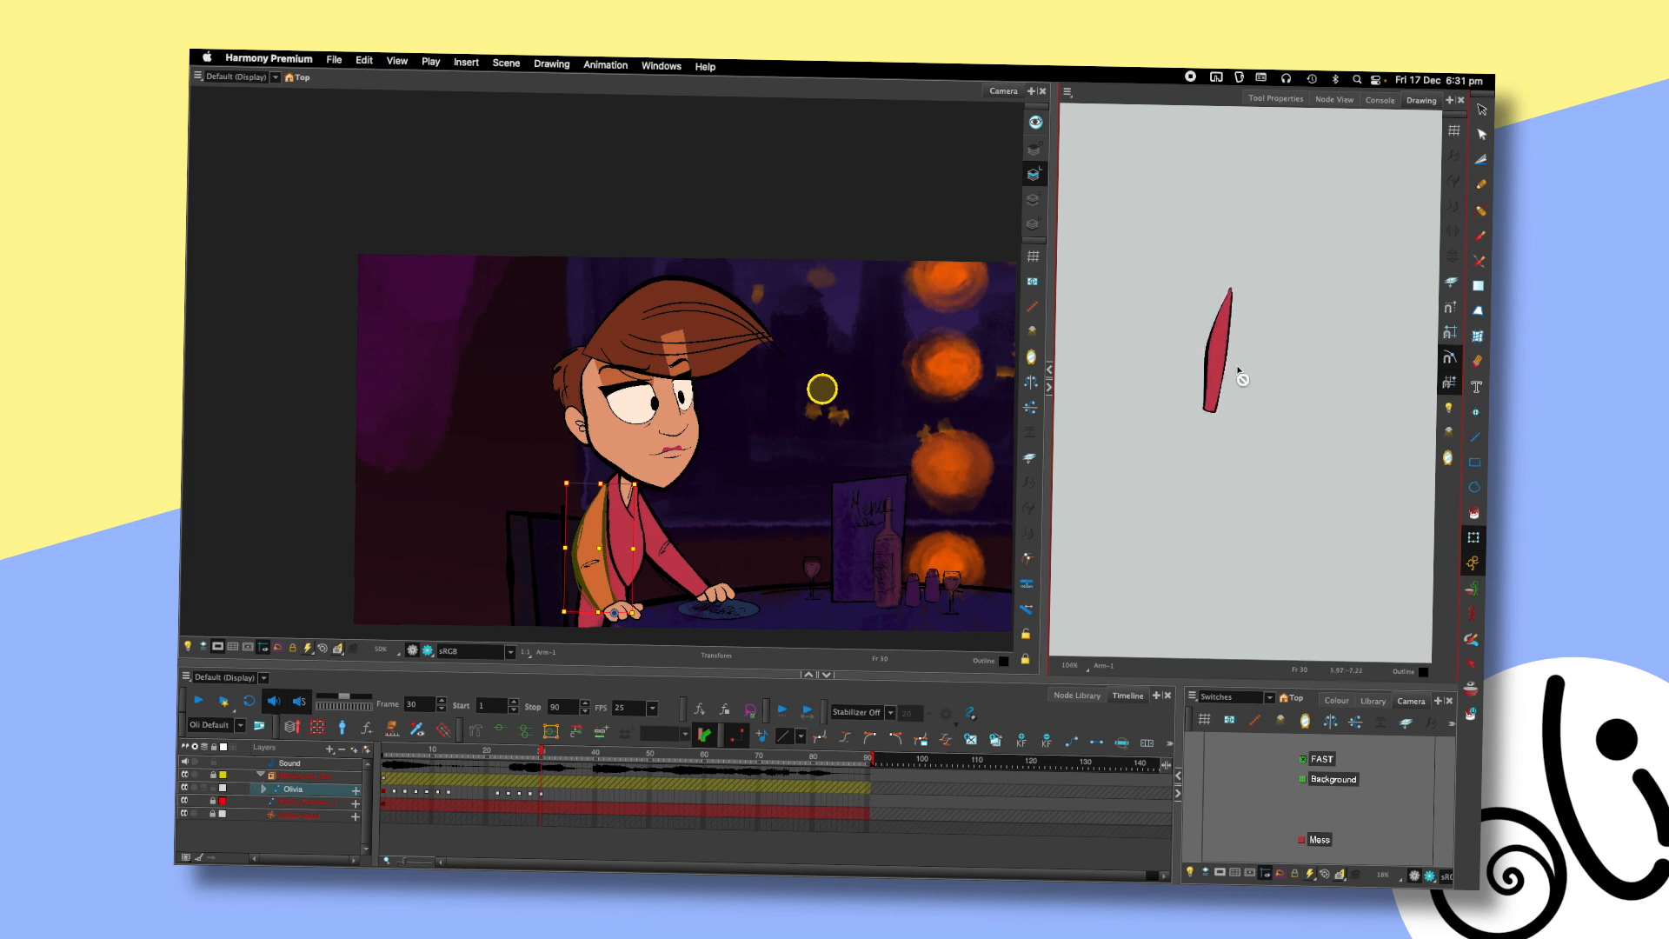
pyautogui.scroll(3, 1238, 367)
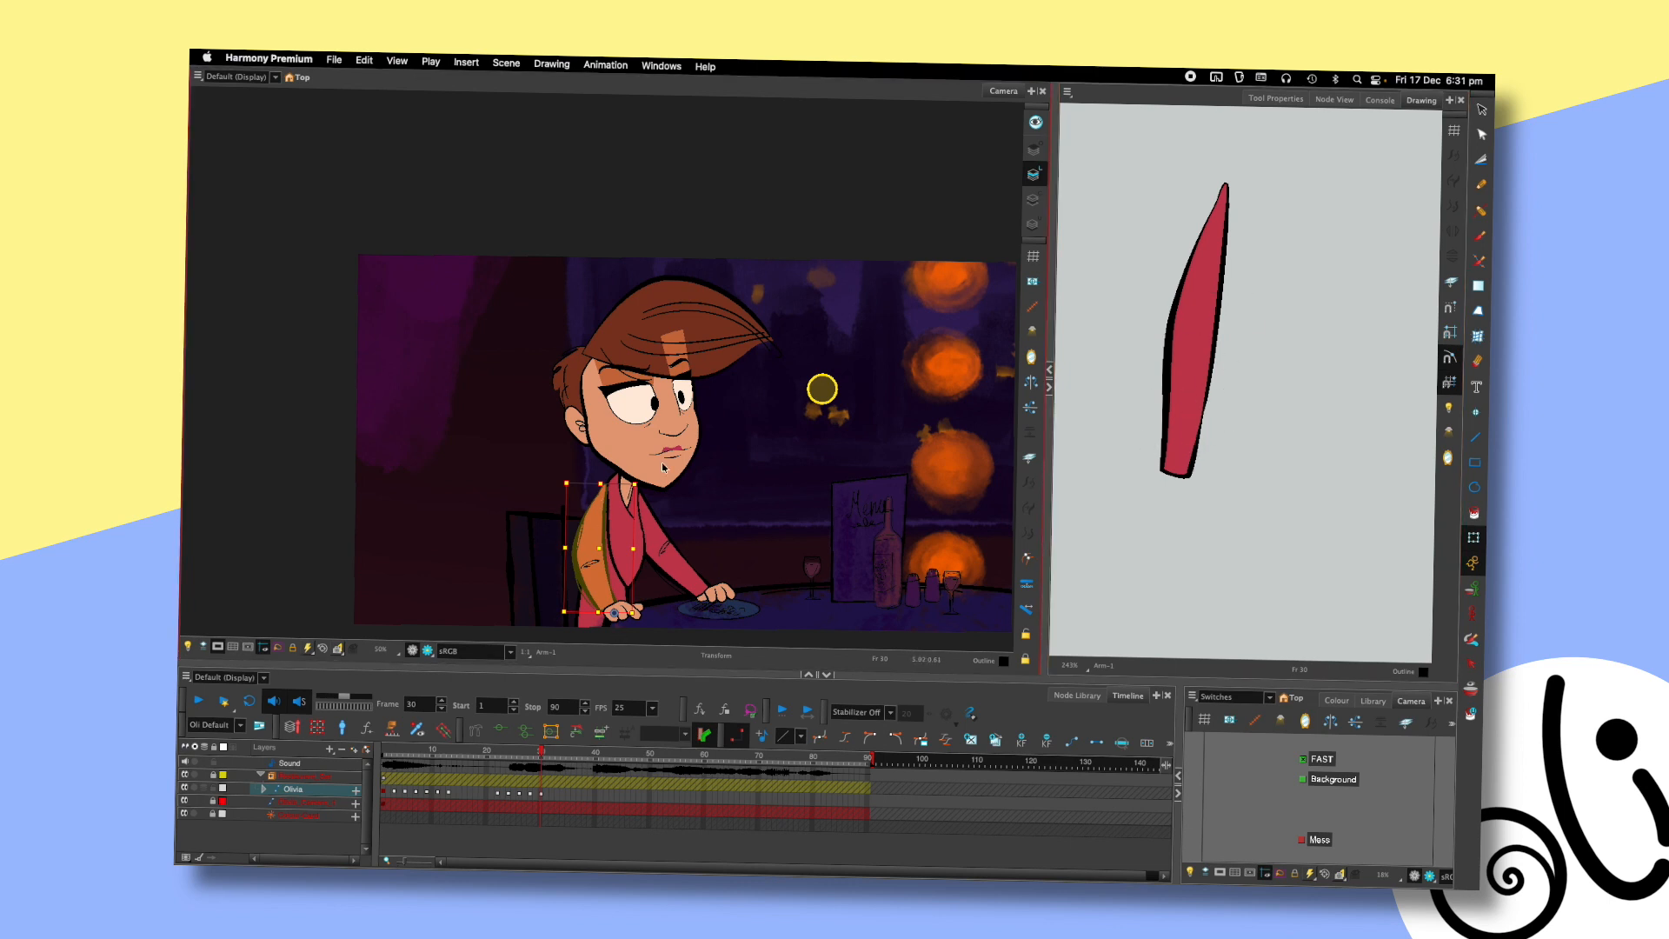
pyautogui.click(1335, 99)
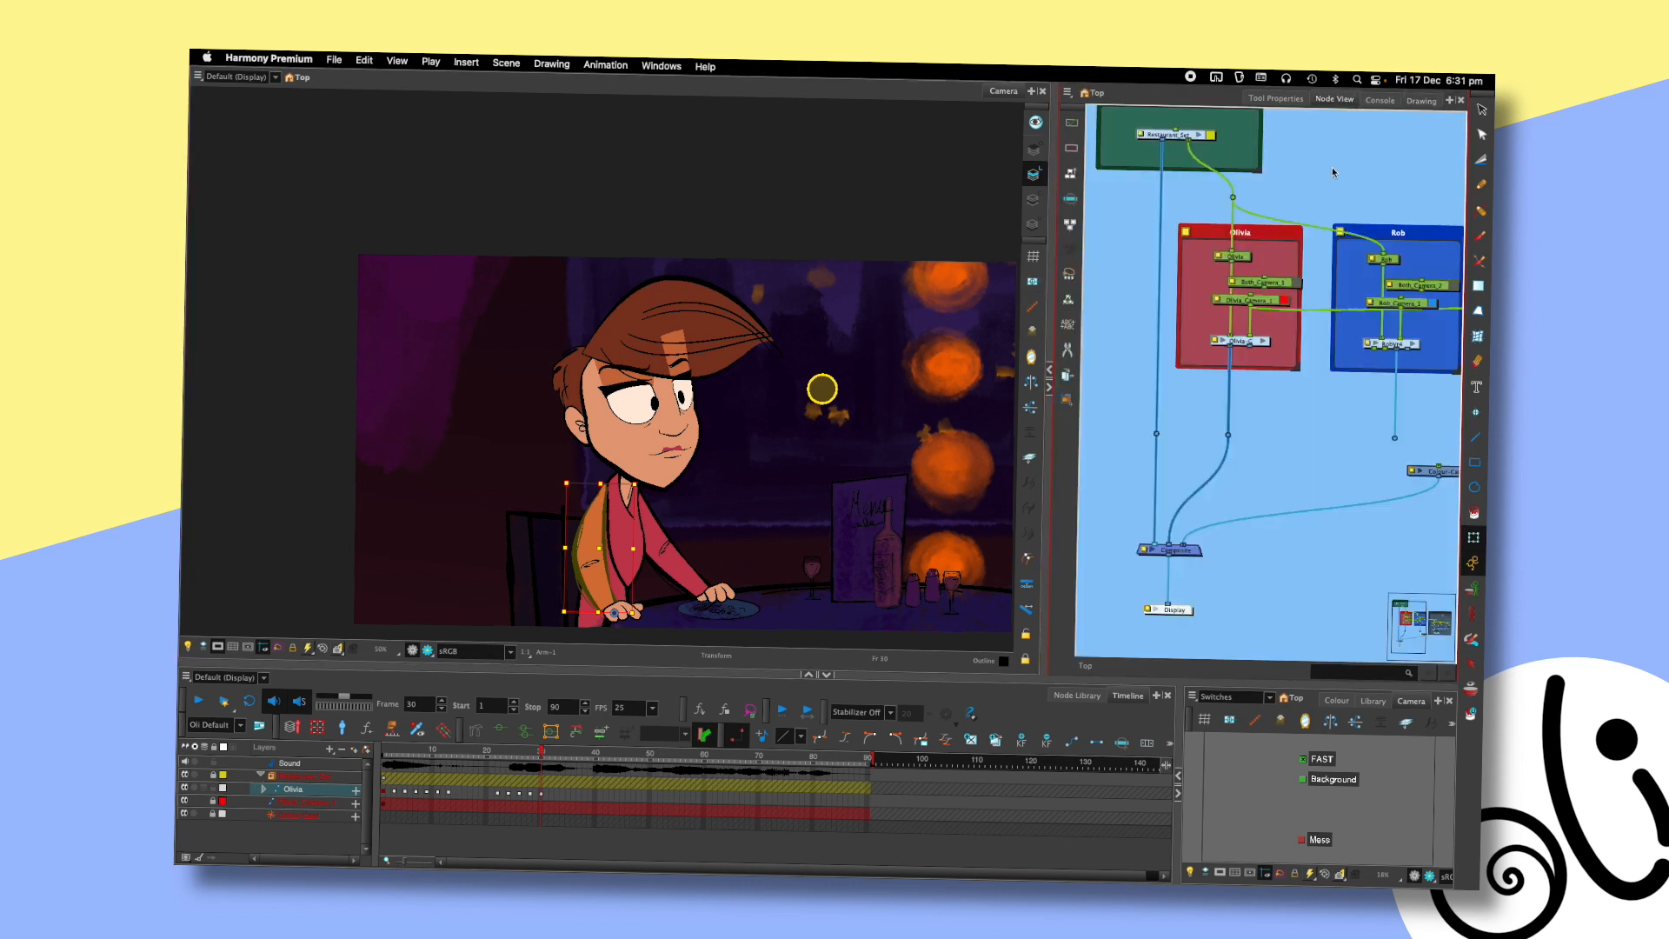
pyautogui.click(1381, 100)
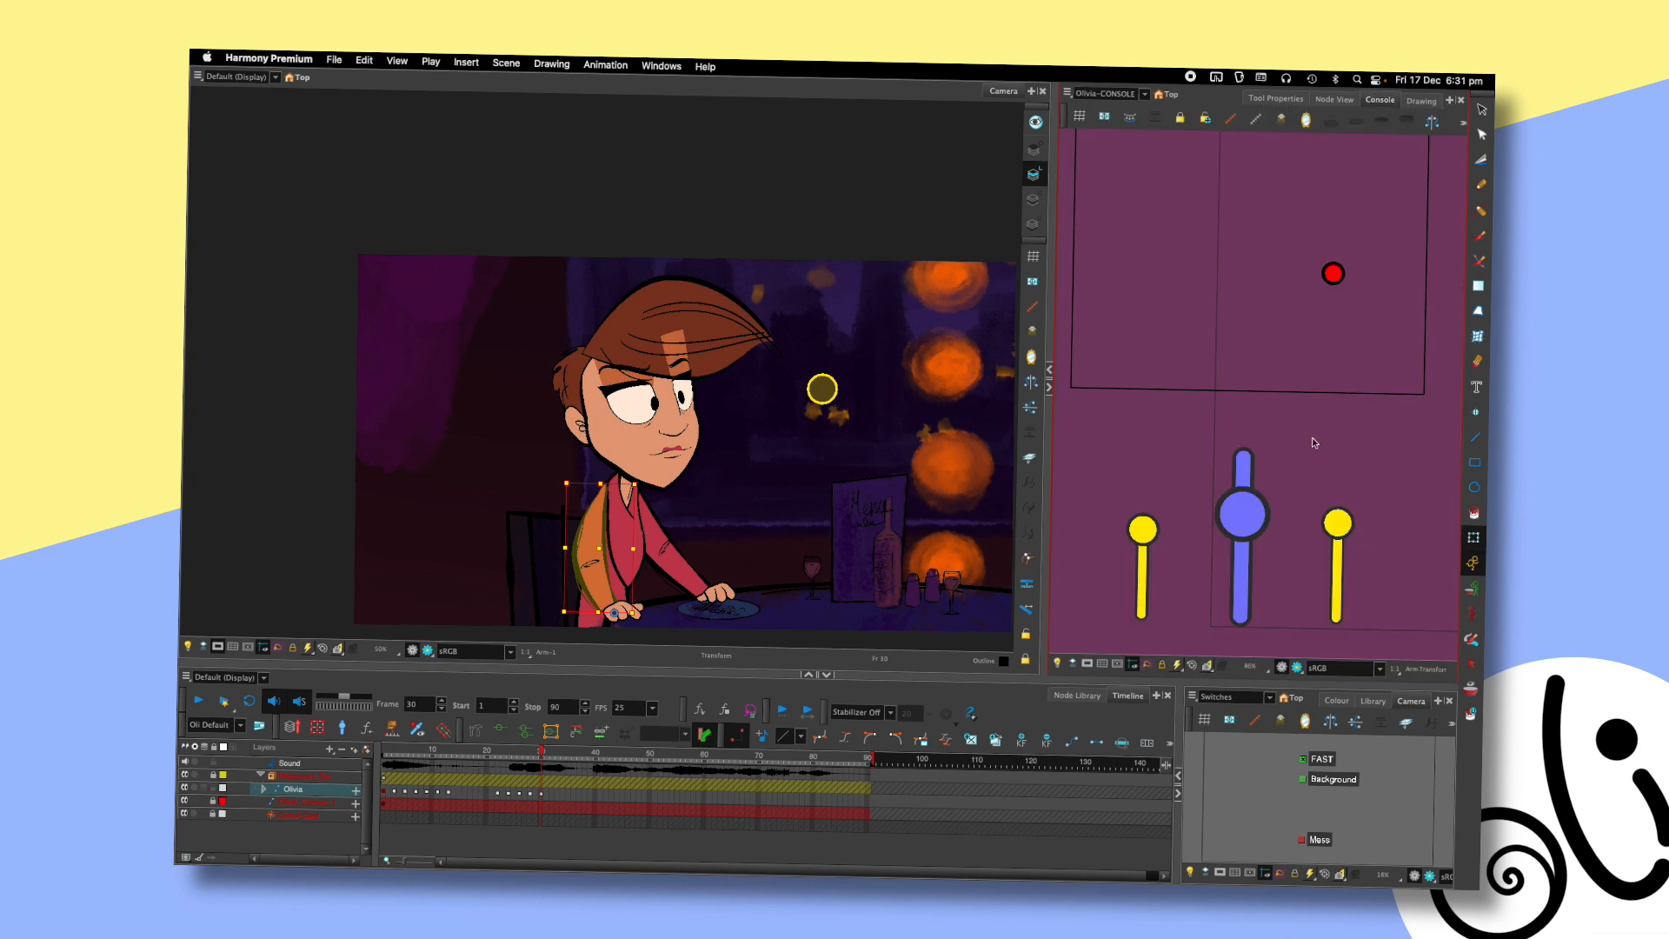
# - Deselect the arm and save the scene
pyautogui.click(1103, 445)
pyautogui.press('super+s')
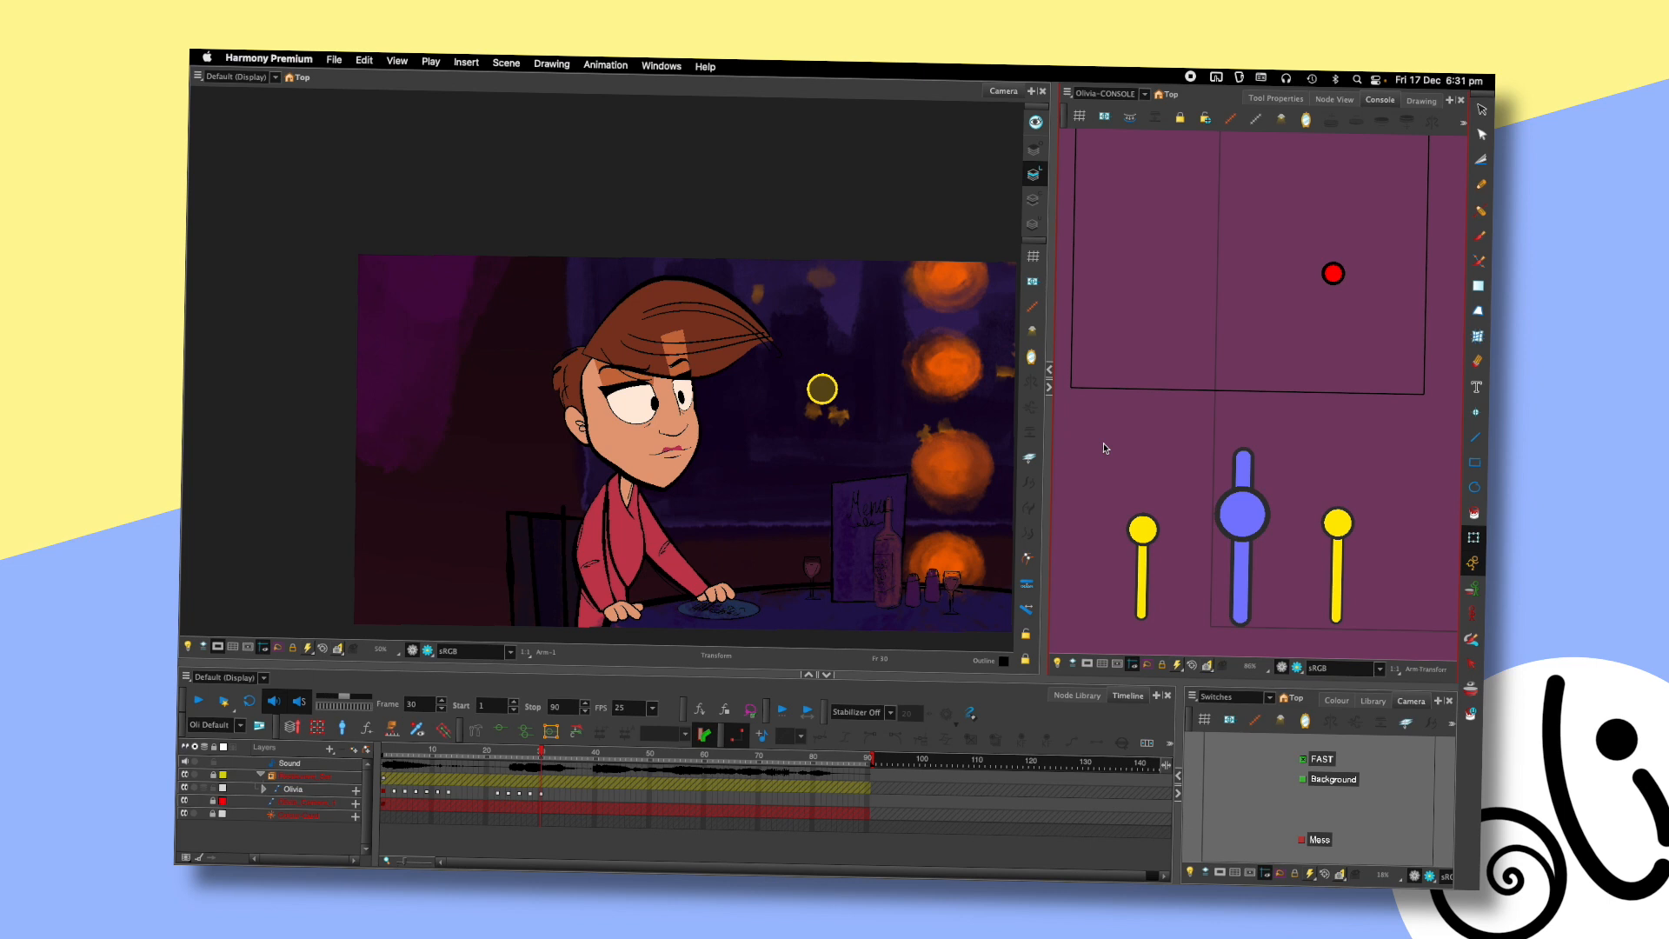
# - Examine the character's face and pupils up close at frame 21
pyautogui.click(484, 759)
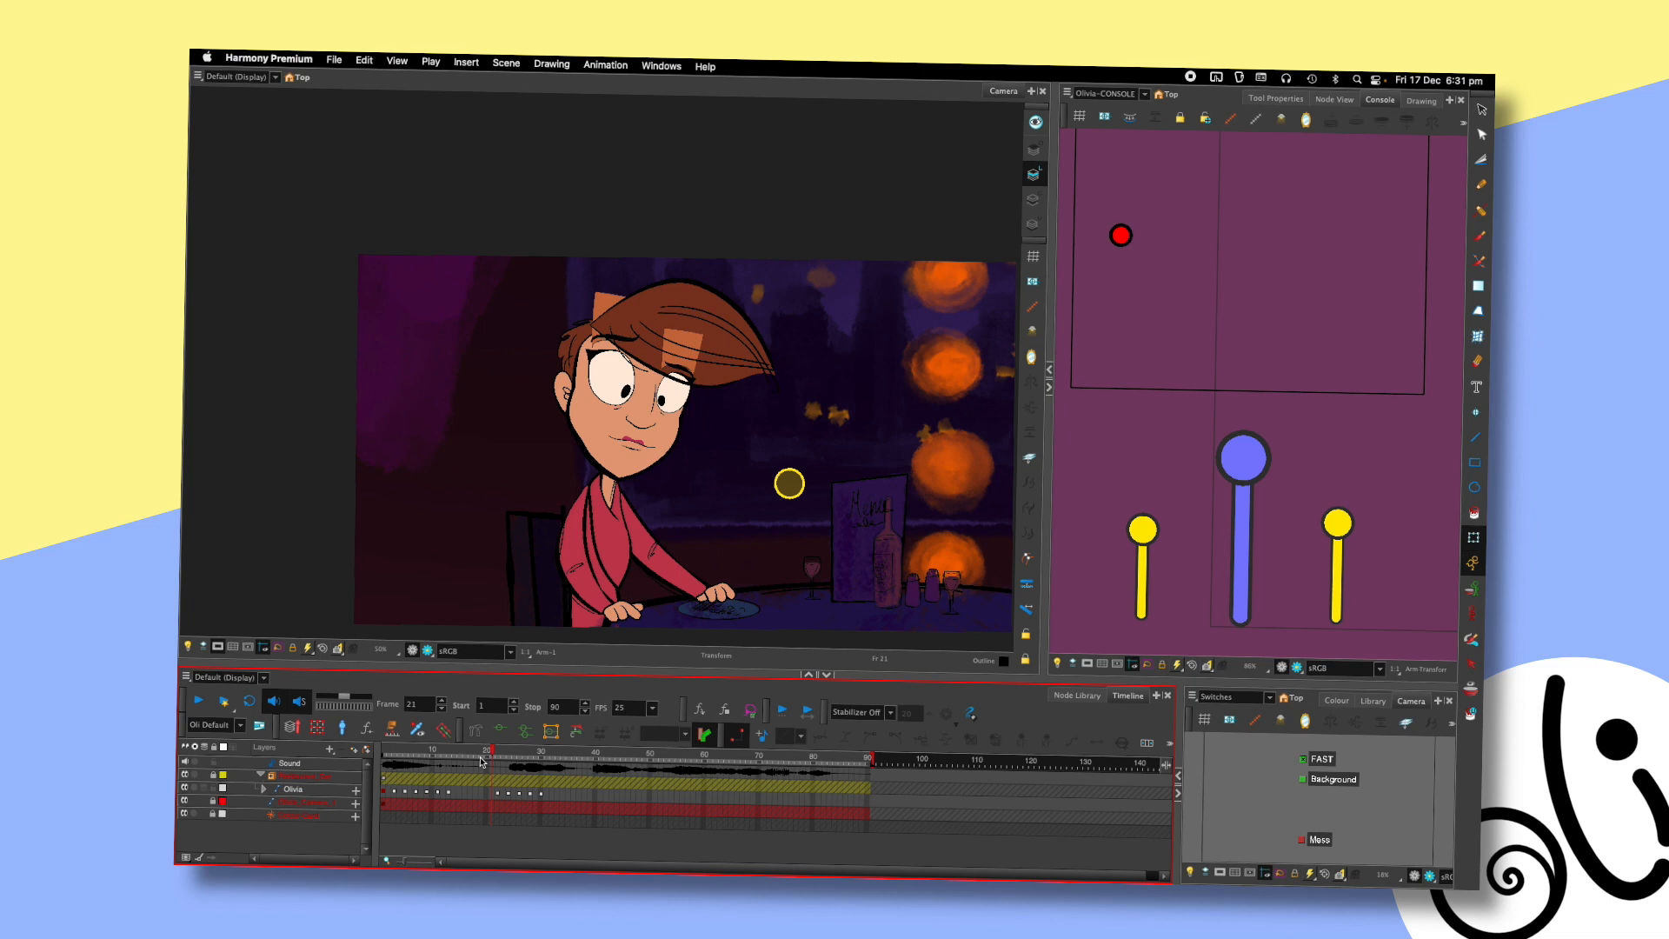
pyautogui.scroll(5, 701, 412)
pyautogui.moveTo(791, 356); pyautogui.dragTo(884, 323)
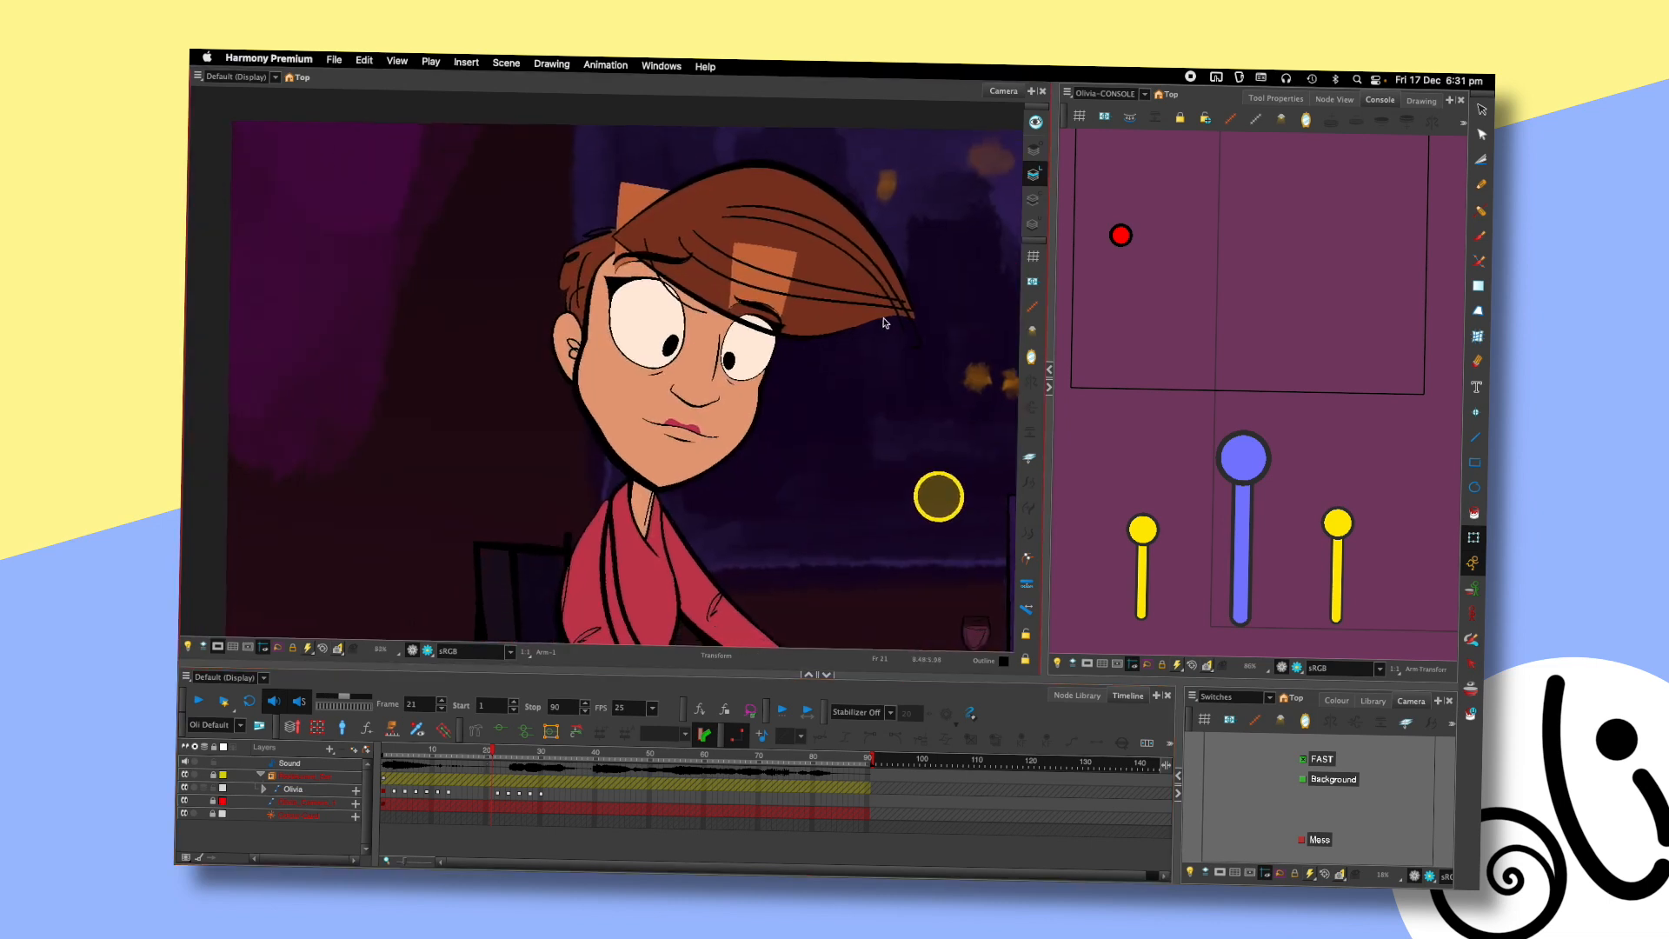
pyautogui.click(730, 360)
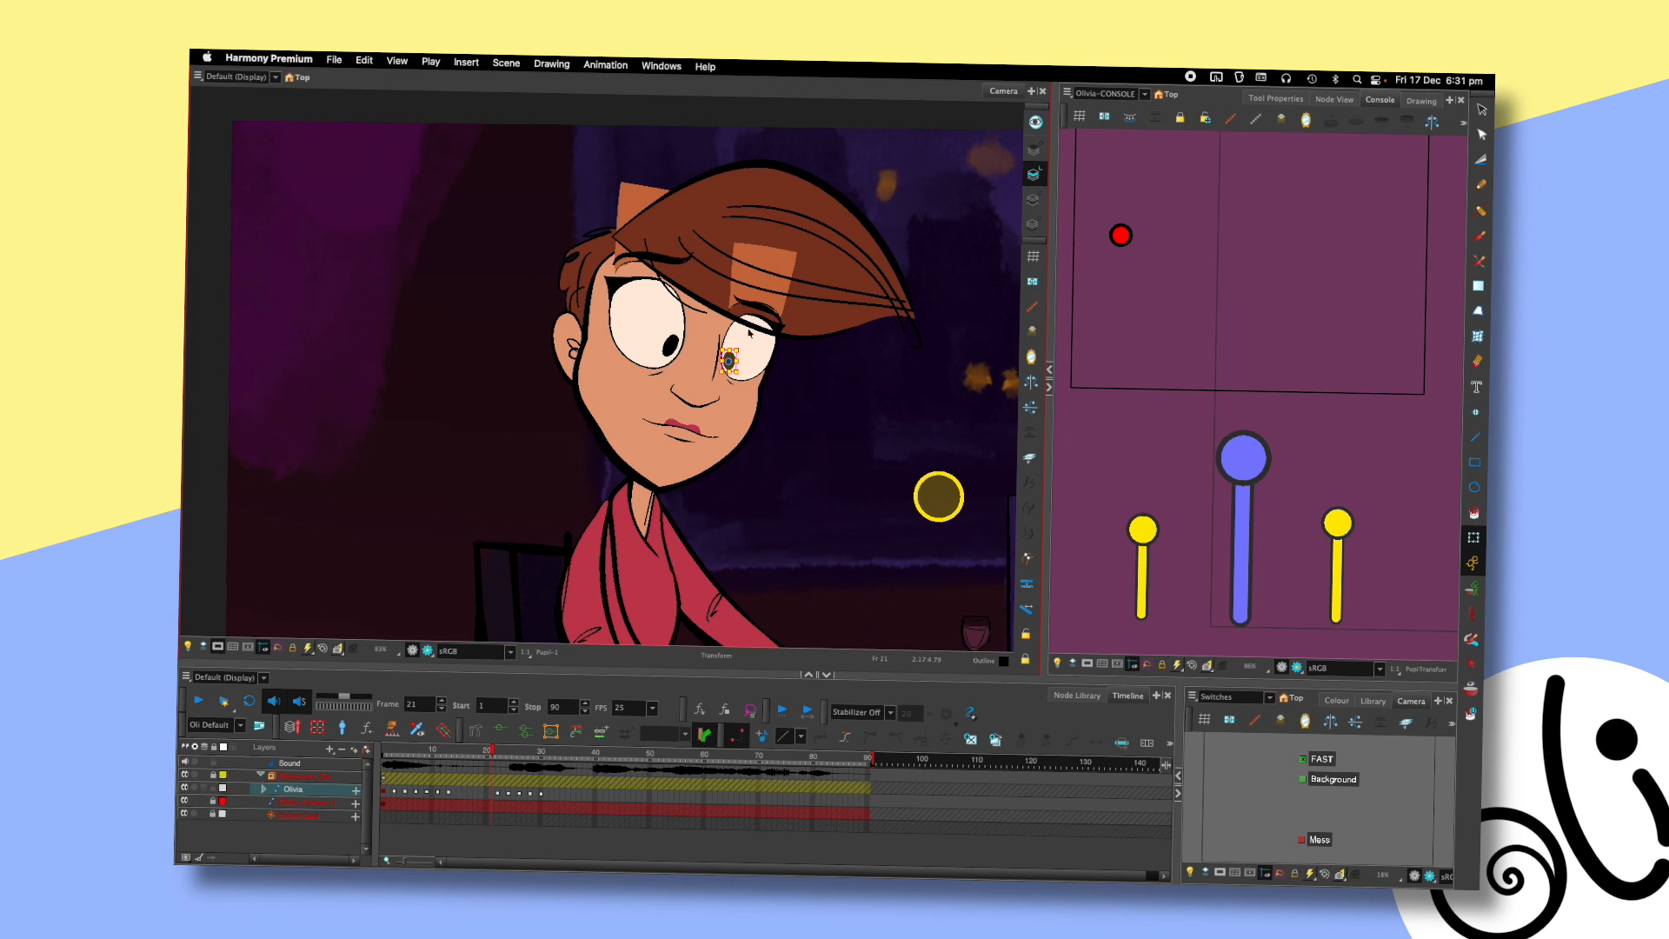
pyautogui.scroll(-4, 777, 398)
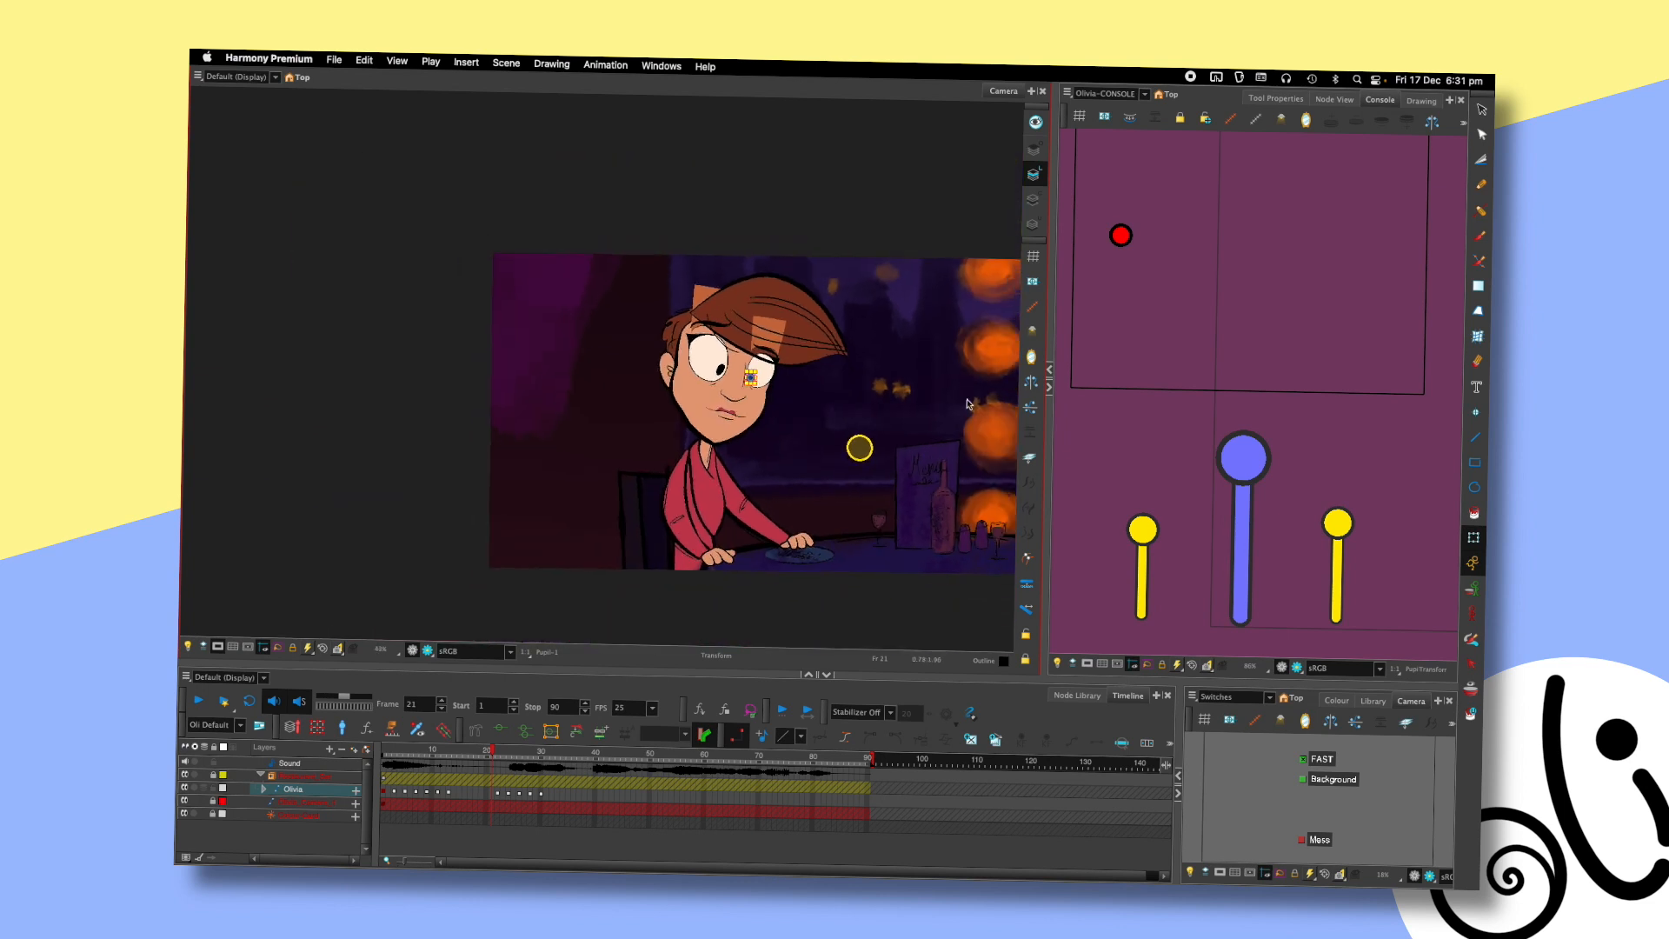
pyautogui.hscroll(3, 808, 373)
pyautogui.scroll(2, 822, 391)
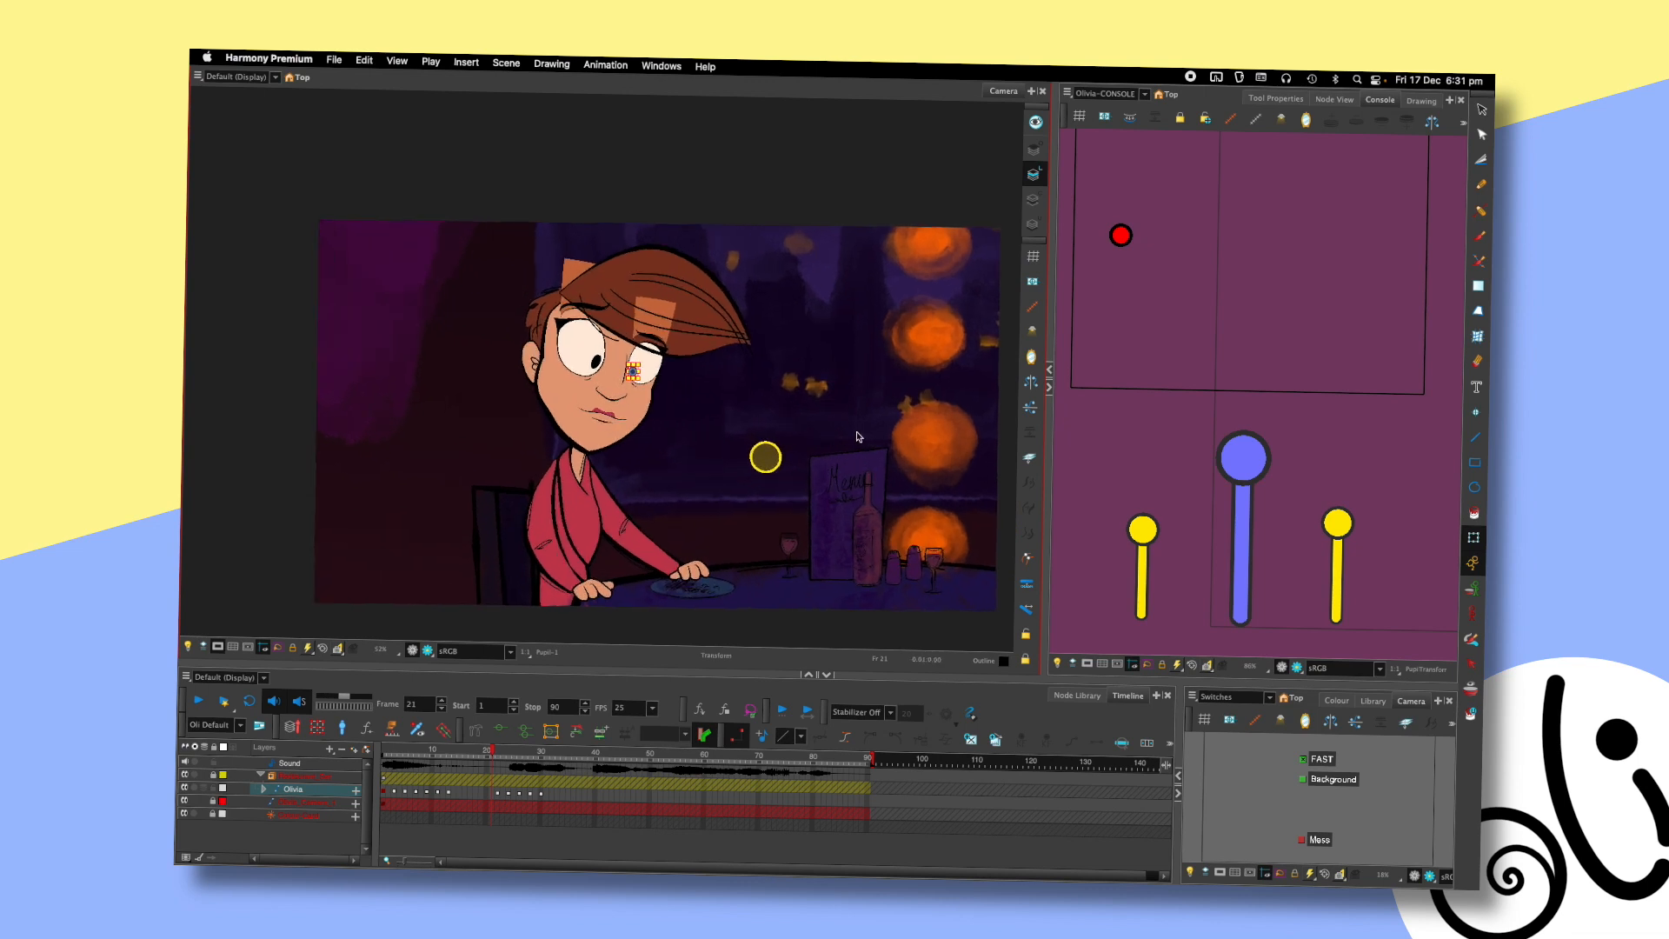
# - Clear the pupil selection and play the second head turn from about frame 20
pyautogui.click(1095, 438)
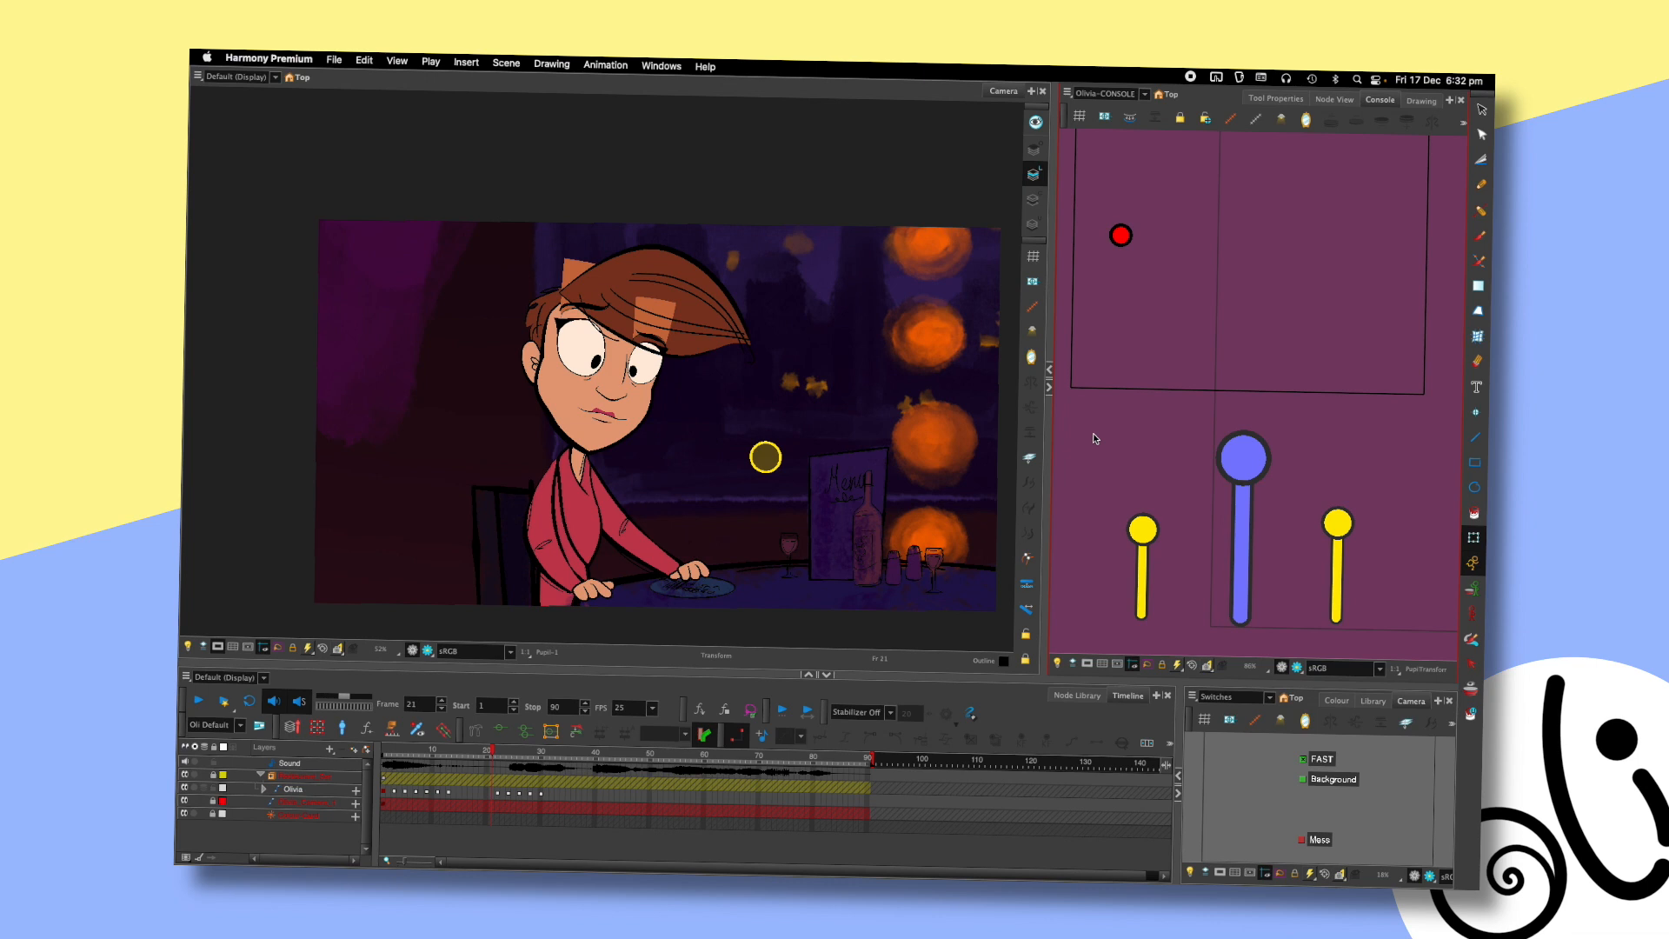
pyautogui.click(484, 751)
pyautogui.hotkey('shift', 'Return')
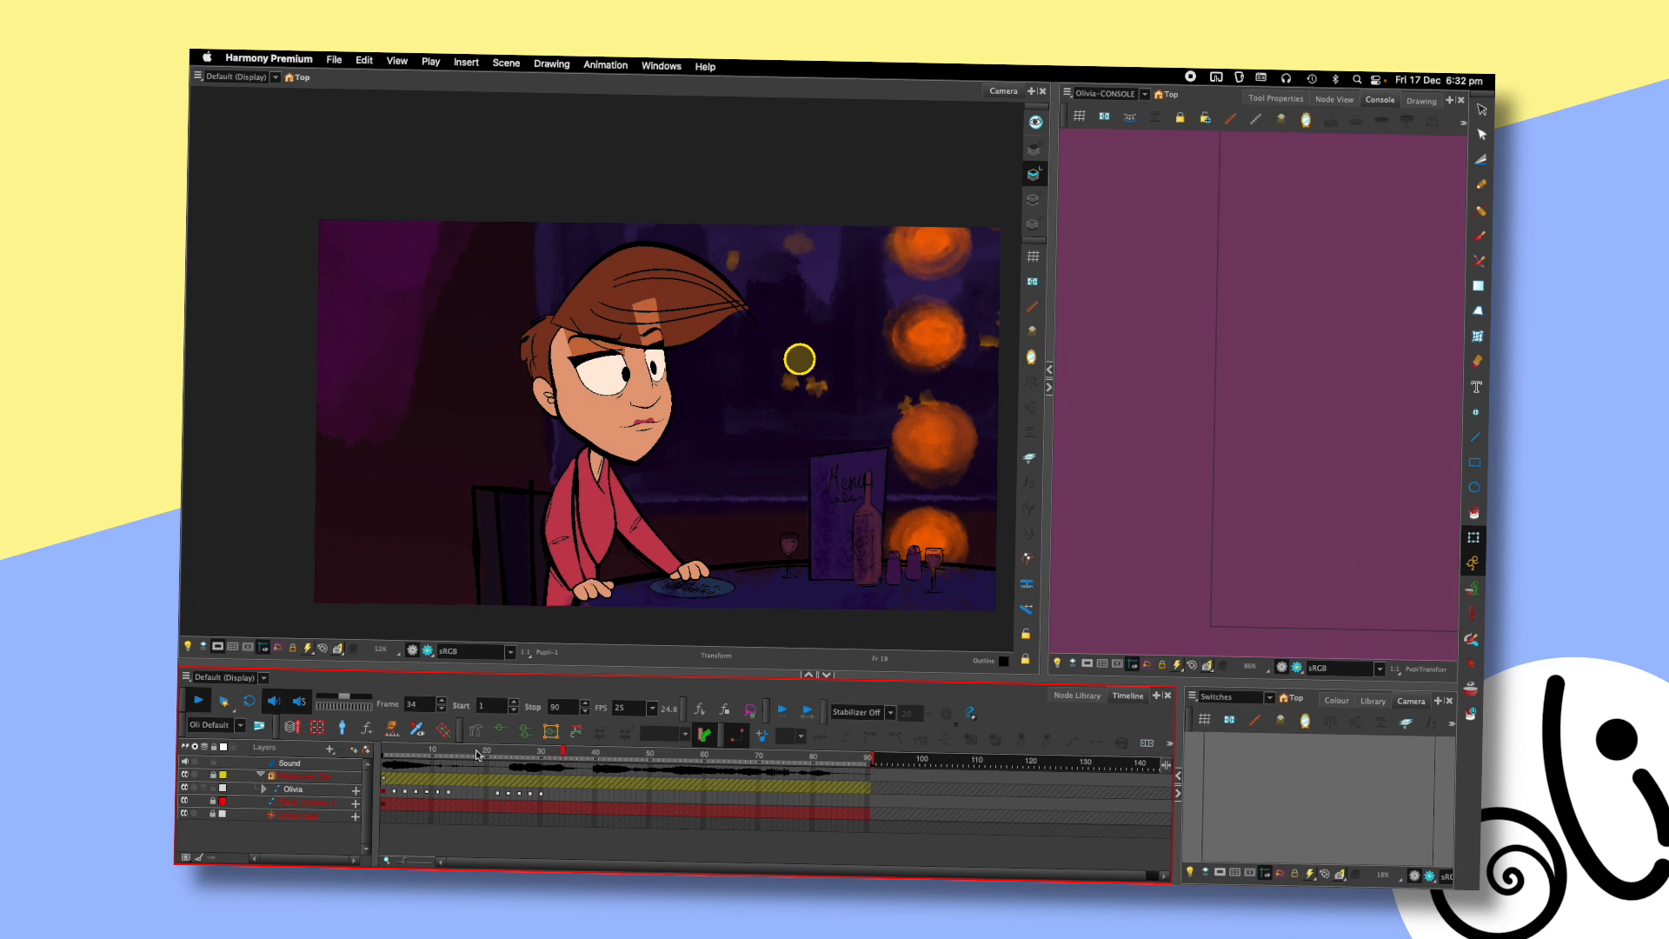
# - Nudge the head slightly back at frame 32 as a further settling pose and compare it with the three preceding frames
pyautogui.click(542, 756)
pyautogui.press('.')
pyautogui.click(555, 349)
pyautogui.moveTo(556, 349); pyautogui.dragTo(555, 348)
pyautogui.press(',')
pyautogui.press(',')
pyautogui.press(',')
pyautogui.press('.')
pyautogui.press('.')
pyautogui.press('.')
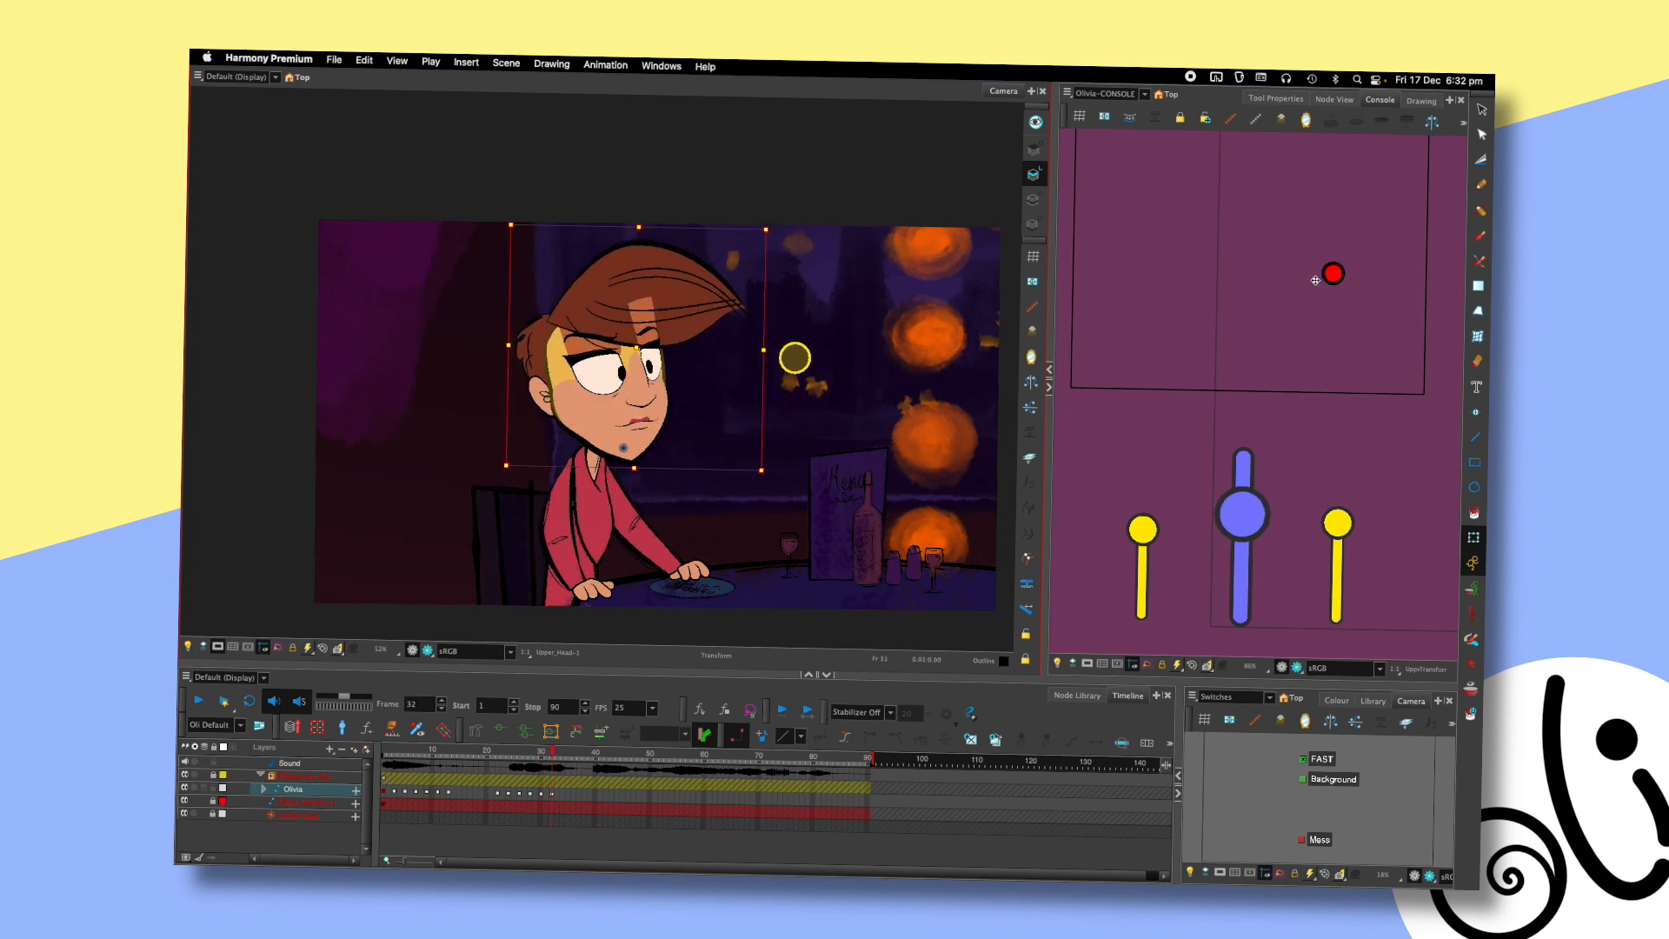
# - Turn the head slightly further at frame 32 with the red head-turn control and compare it with the neighbouring frames
pyautogui.moveTo(1332, 273); pyautogui.dragTo(1344, 269)
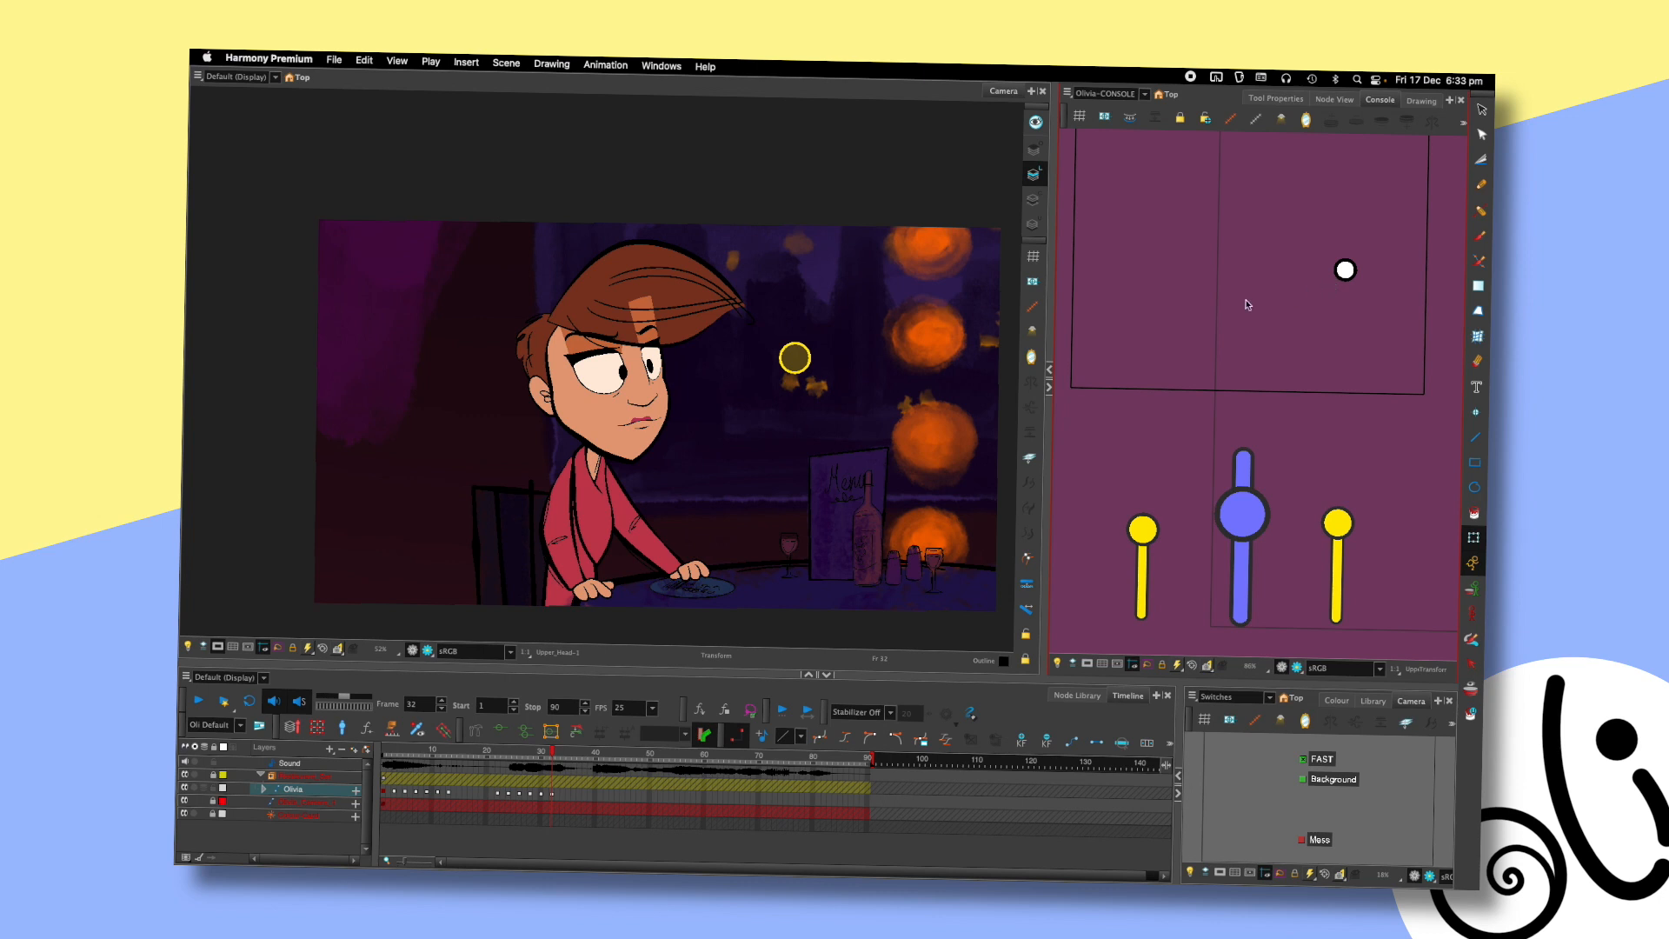
pyautogui.press(',')
pyautogui.press('.')
pyautogui.press('.')
pyautogui.click(578, 376)
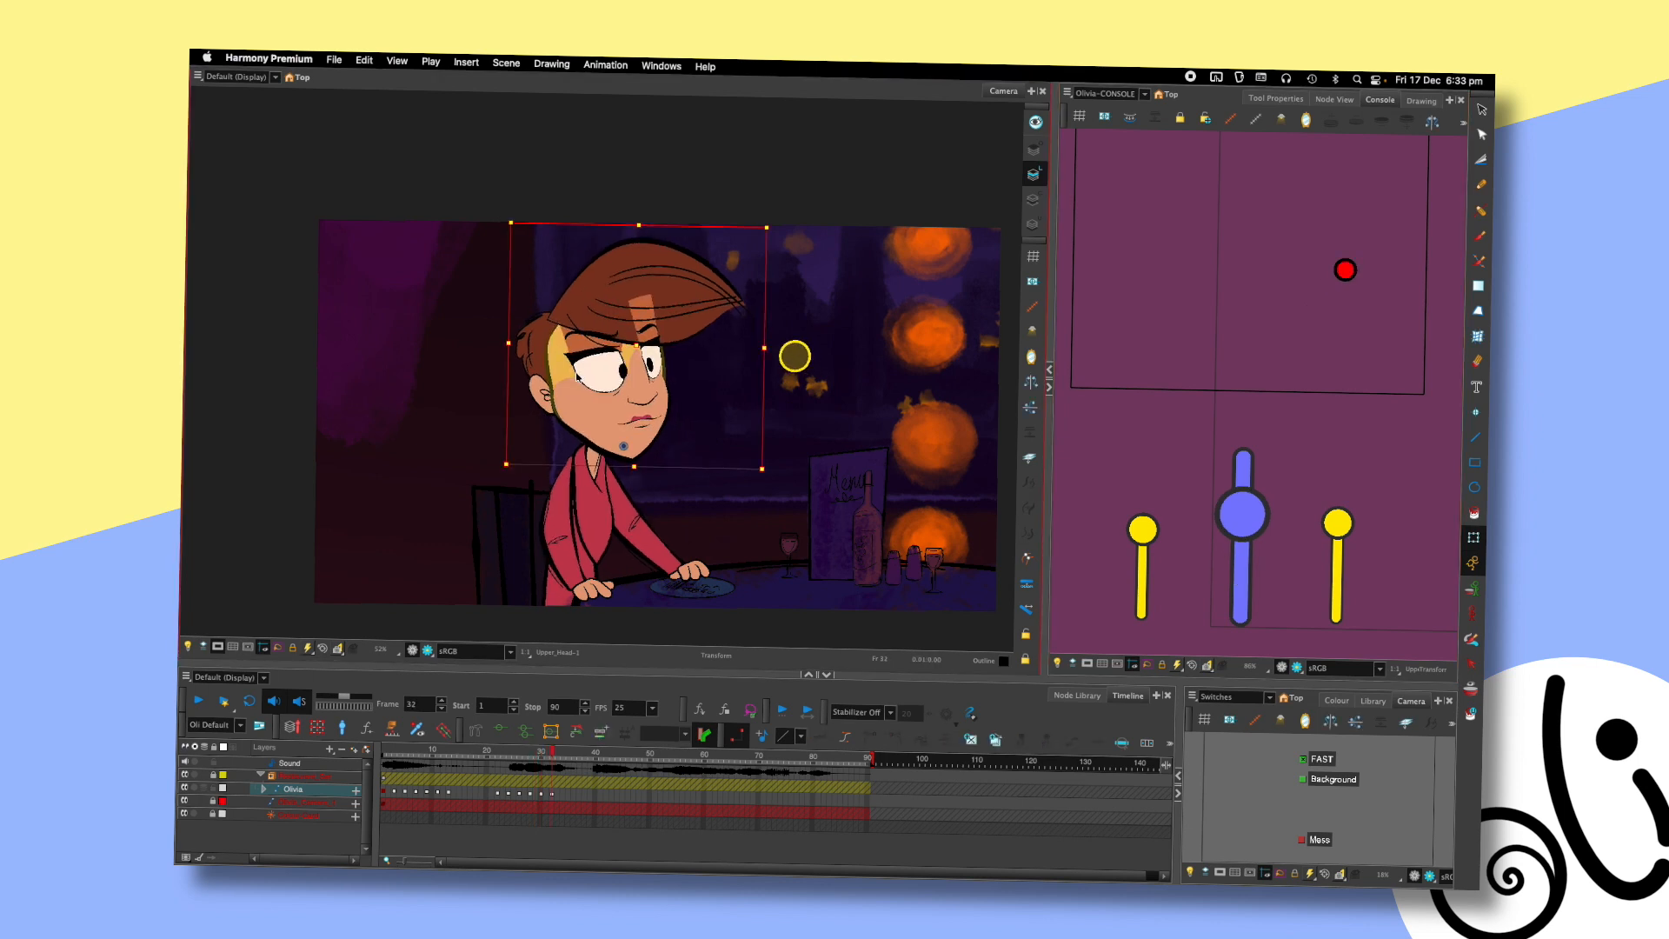
pyautogui.click(1084, 419)
pyautogui.press(',')
pyautogui.press(',')
pyautogui.press('.')
pyautogui.press('.')
# - Raise the upper eyelids slightly at frame 32 with the central eyelid slider and compare with the two preceding frames
pyautogui.press('2')
pyautogui.moveTo(687, 328); pyautogui.dragTo(737, 358)
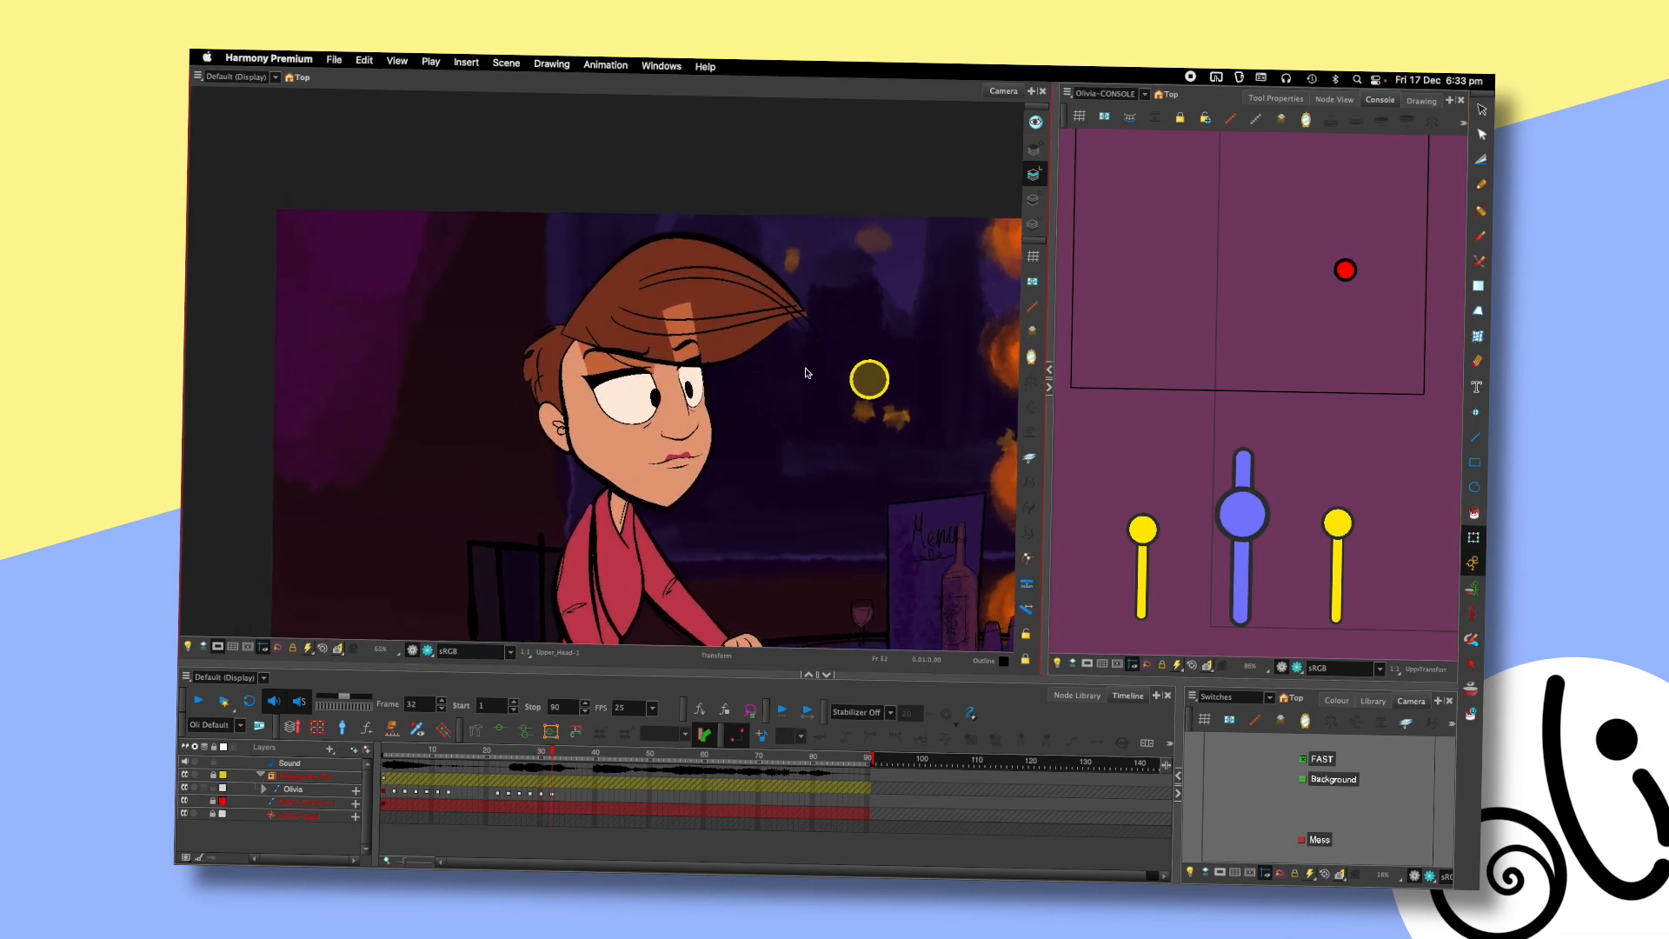
pyautogui.moveTo(1243, 514); pyautogui.dragTo(1243, 511)
pyautogui.press(',')
pyautogui.press(',')
pyautogui.press('.')
pyautogui.press('.')
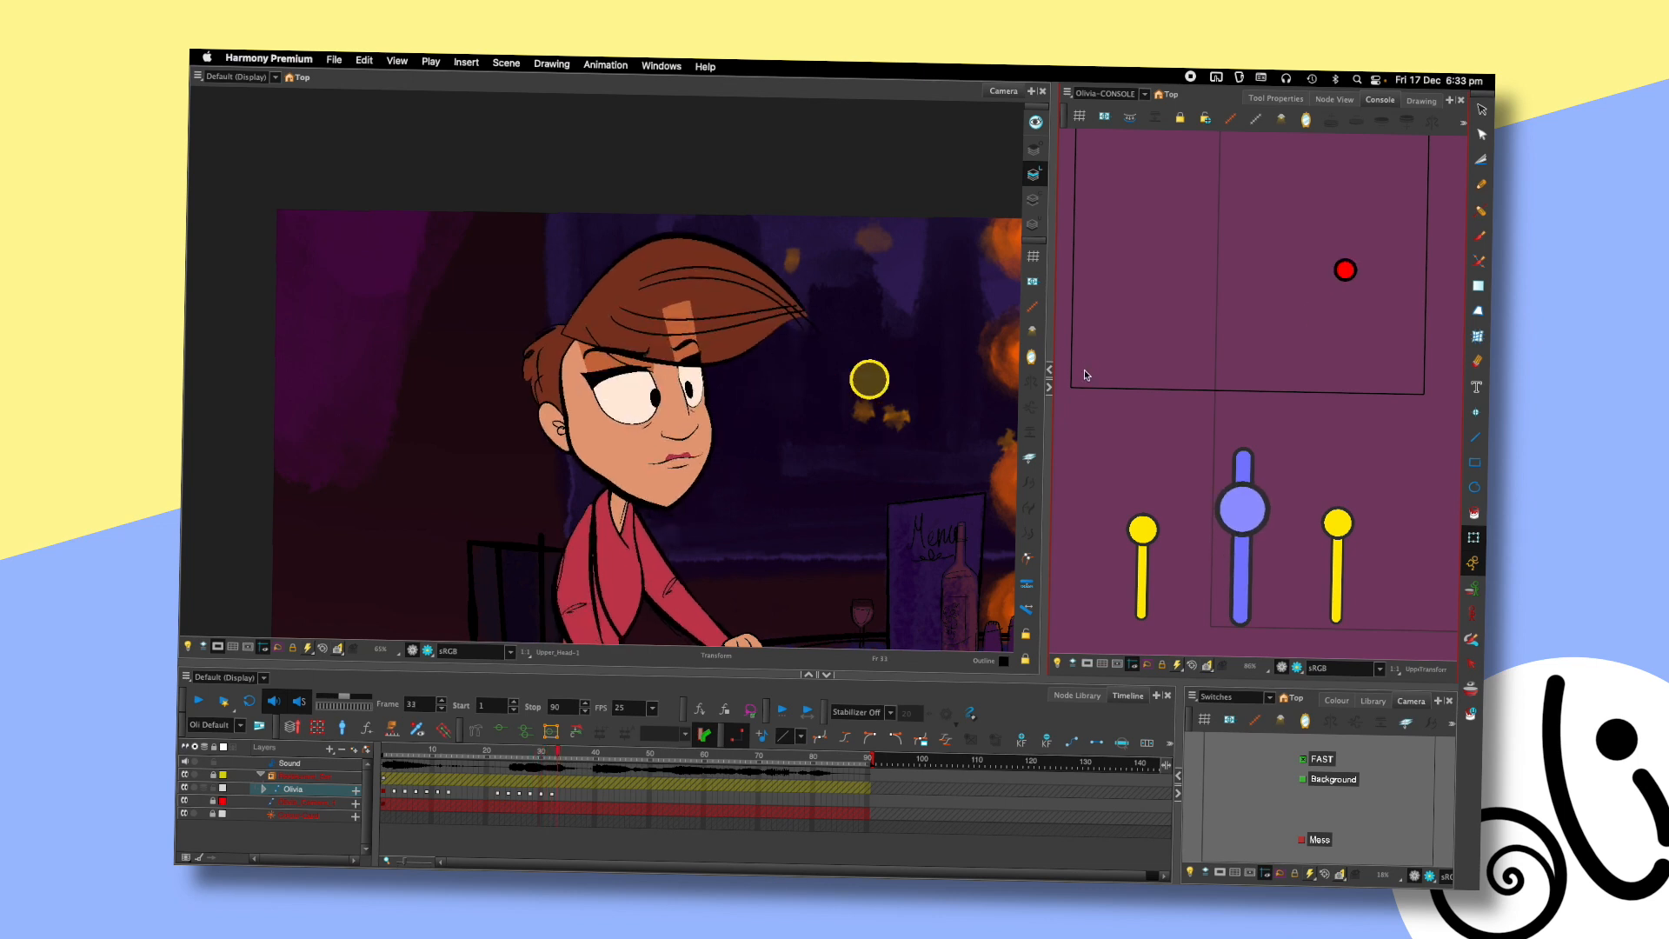
# - Play the head turn from about frame 20 to review the new frame 32 pose
pyautogui.click(484, 752)
pyautogui.press('Return')
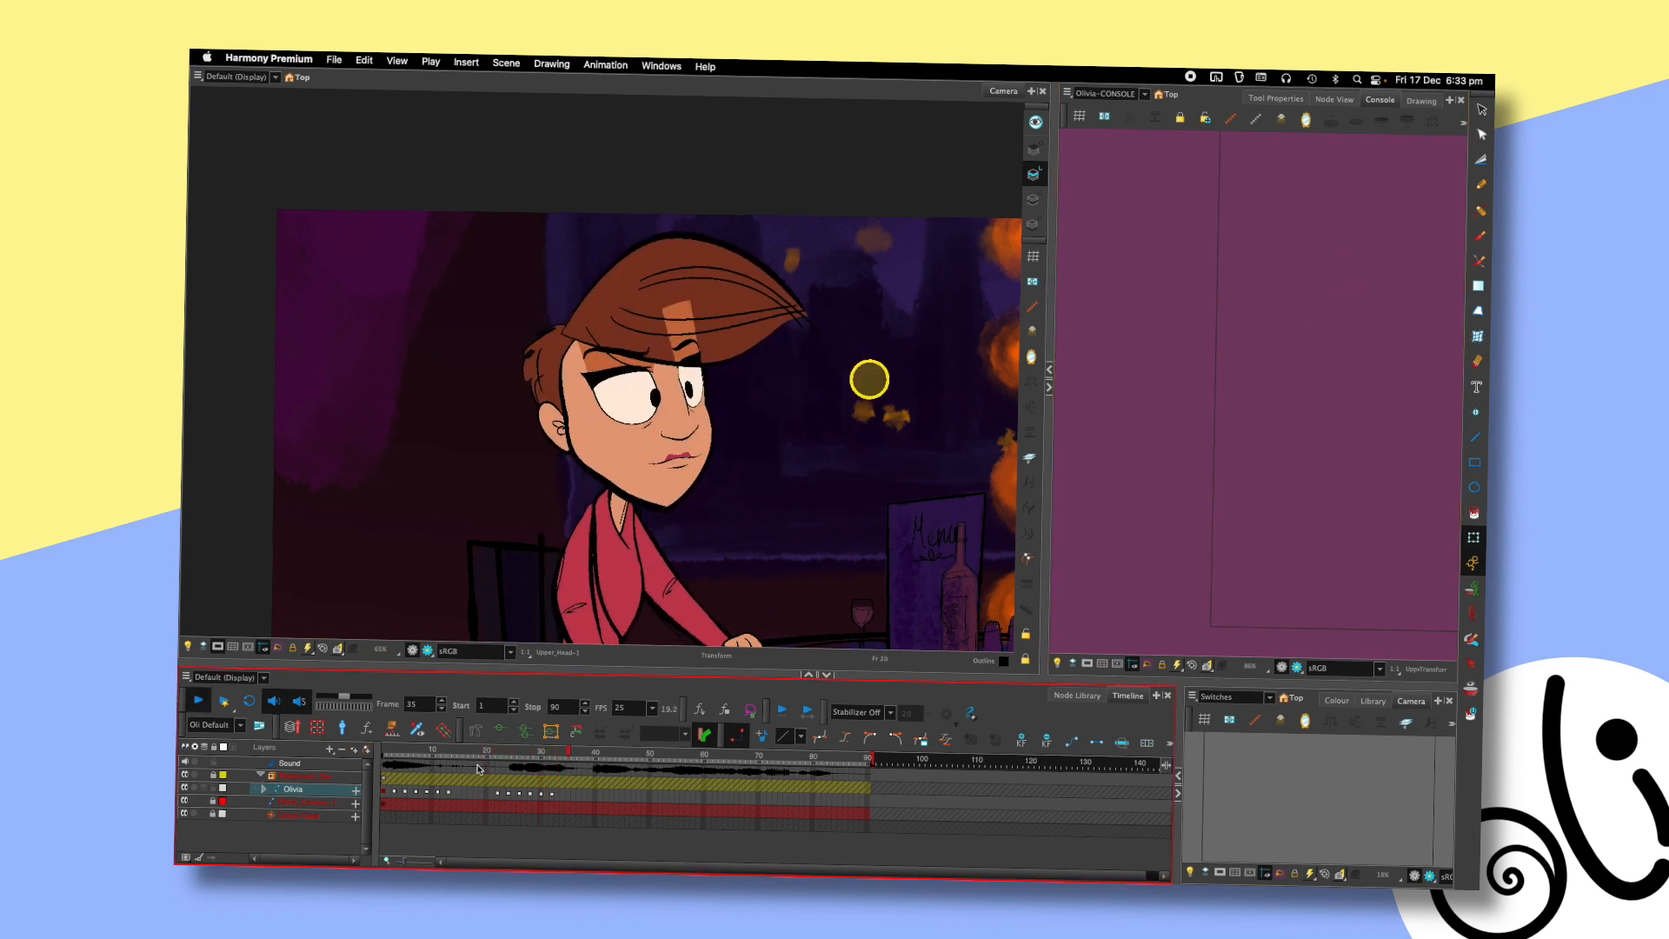
pyautogui.press('Return')
# - Compare the whole body pose at frame 32 with the two preceding frames
pyautogui.moveTo(496, 751); pyautogui.dragTo(553, 750)
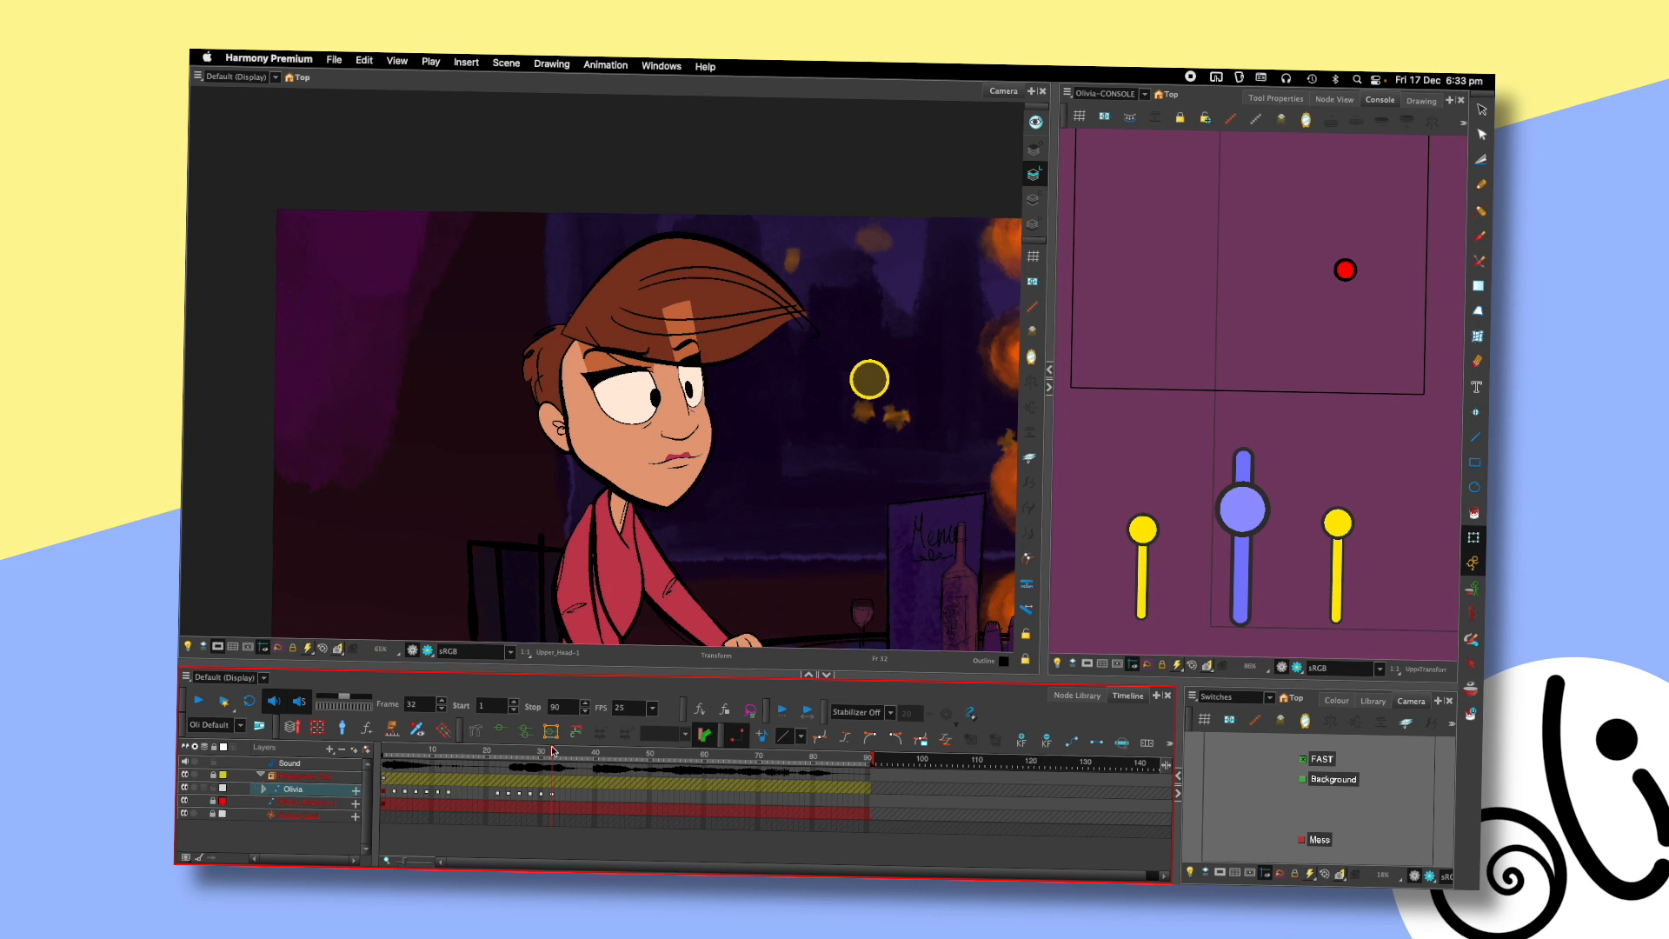
pyautogui.click(1092, 435)
pyautogui.press('1')
pyautogui.moveTo(826, 435); pyautogui.dragTo(840, 370)
pyautogui.press(',')
pyautogui.press(',')
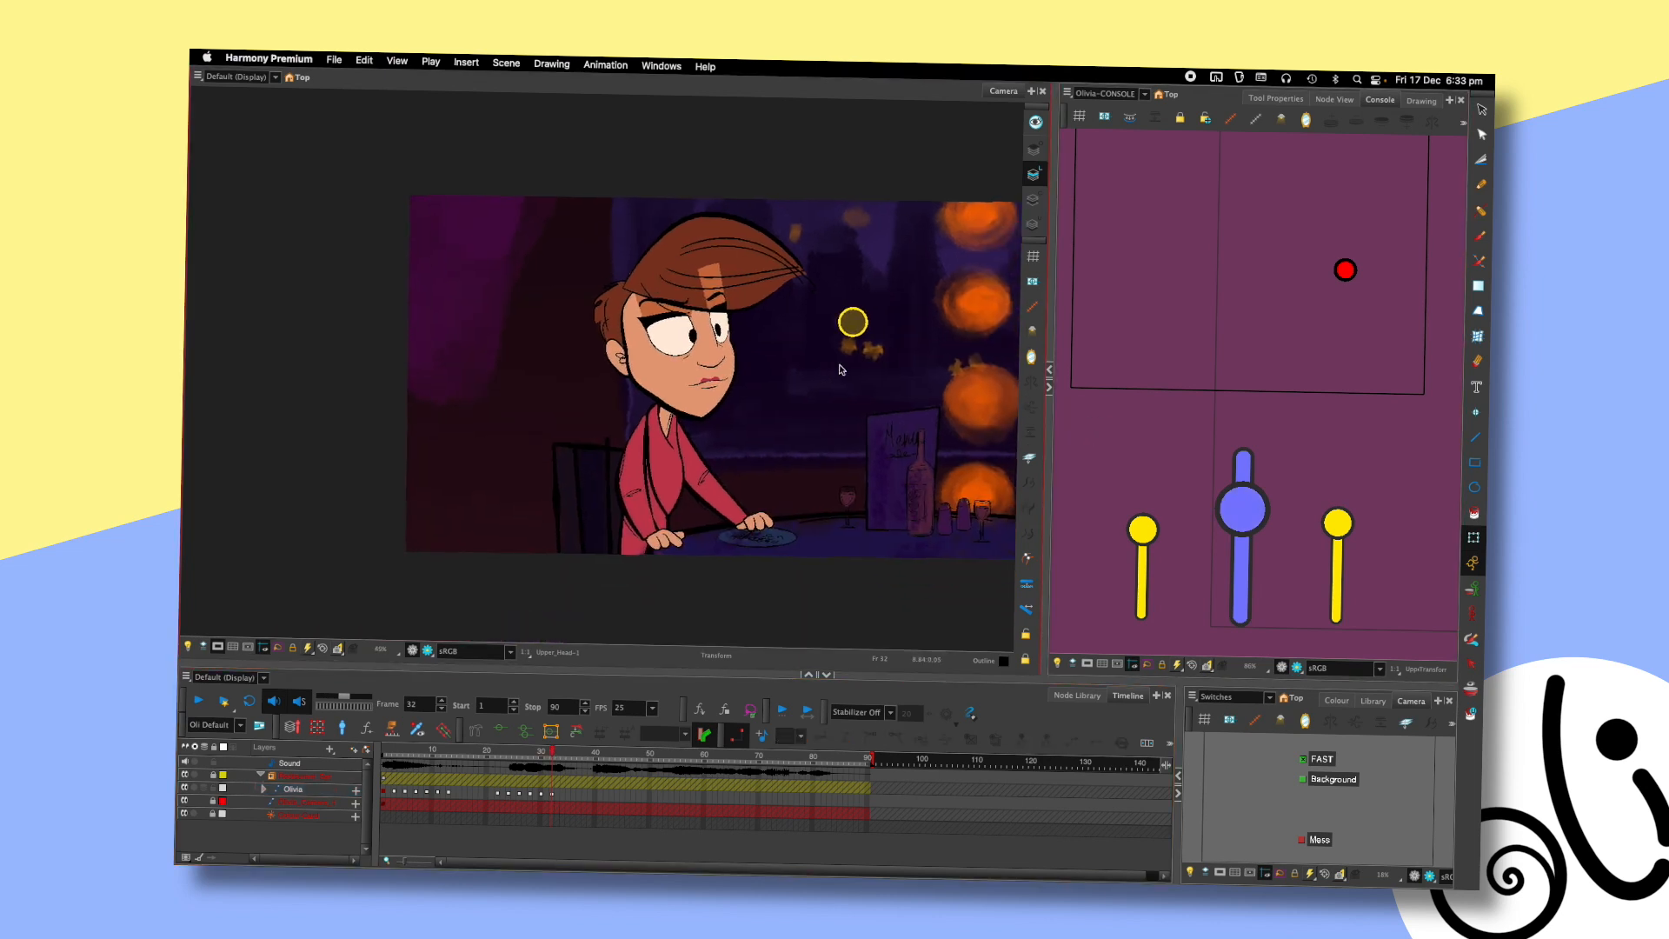
pyautogui.press('.')
pyautogui.press('.')
pyautogui.press(',')
pyautogui.press(',')
# - Reshape the near arm slightly at frame 32 with its deformer and hide the deformer controls
pyautogui.click(638, 474)
pyautogui.hotkey('shift', 'F11')
pyautogui.click(740, 423)
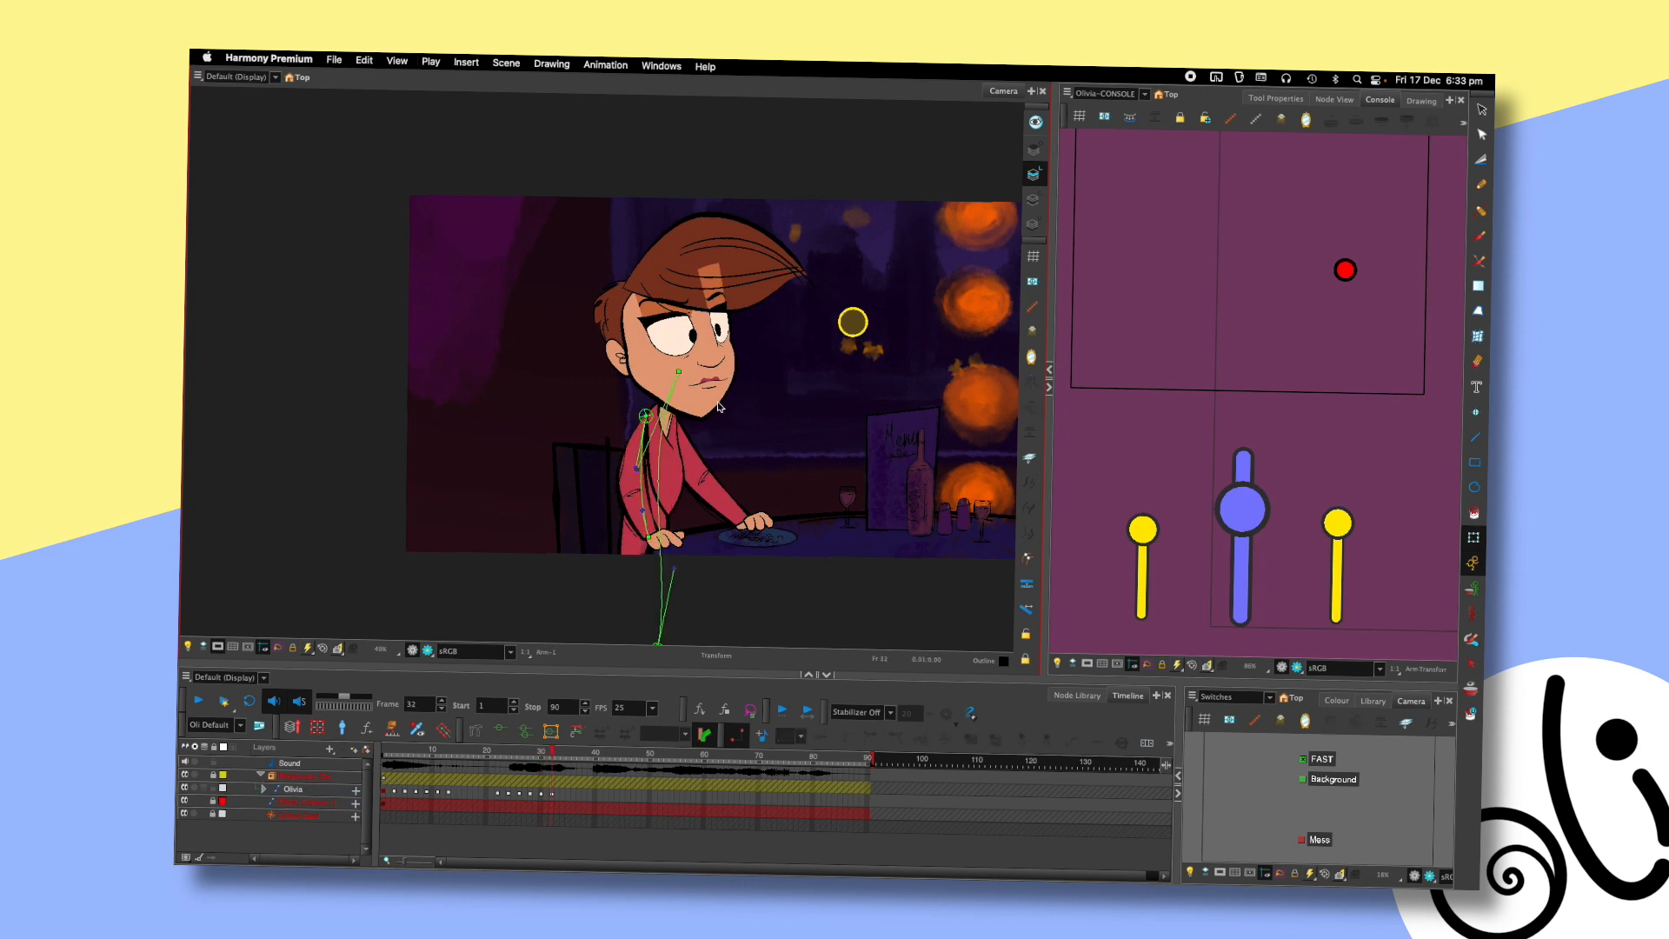
pyautogui.scroll(2, 729, 445)
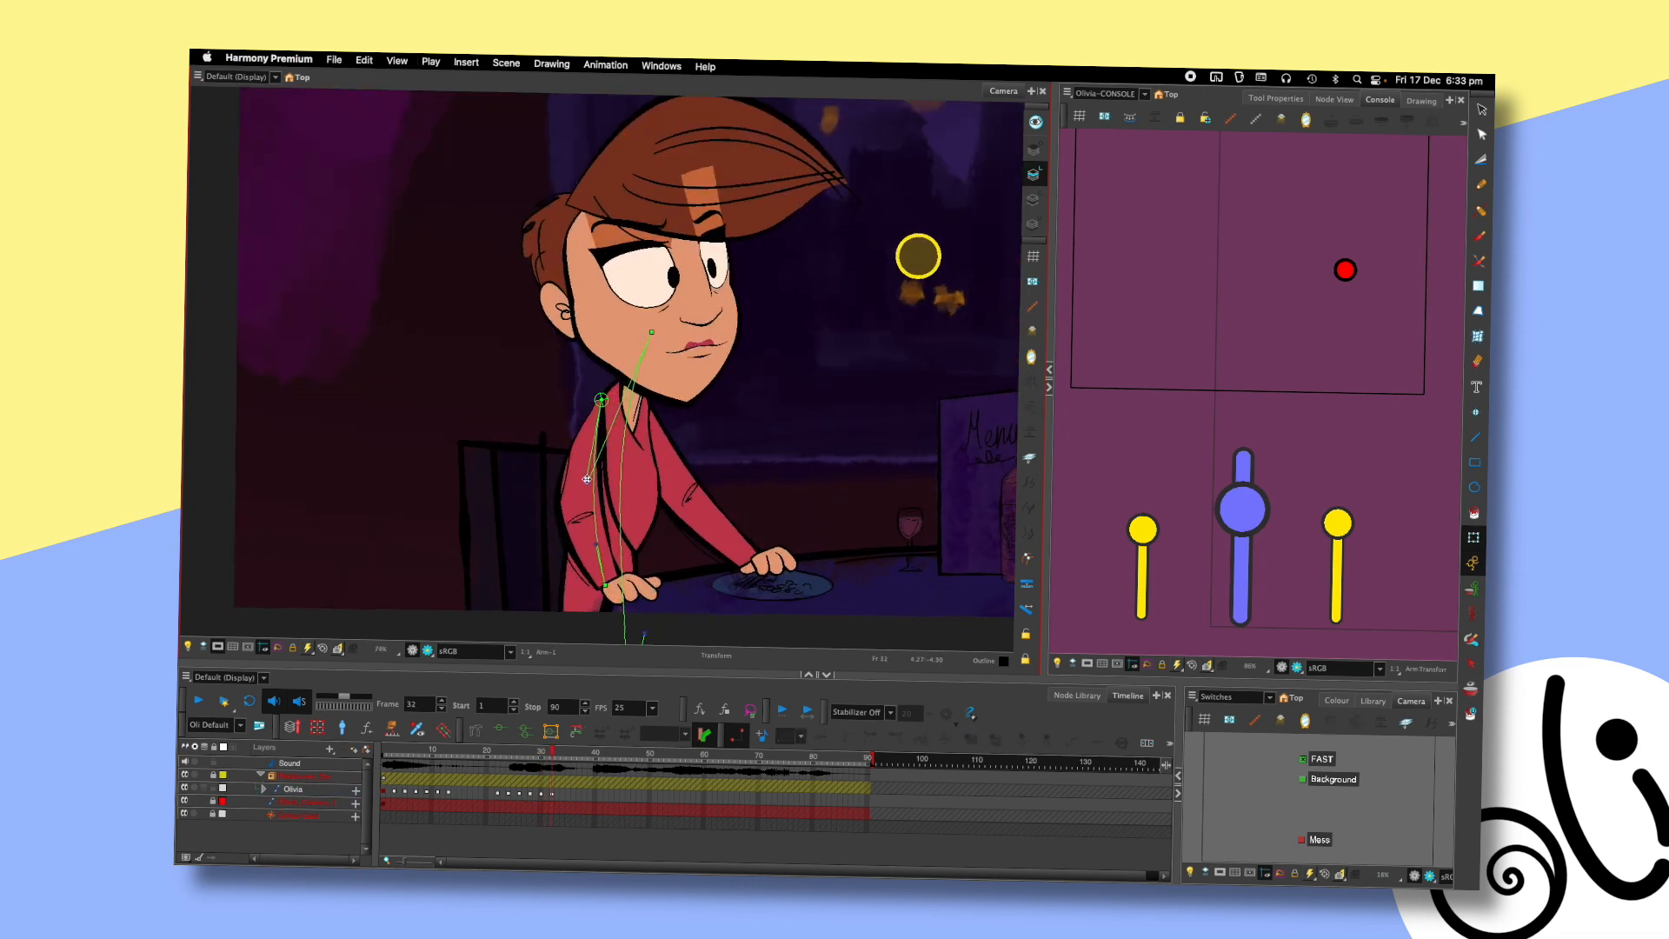
pyautogui.click(588, 478)
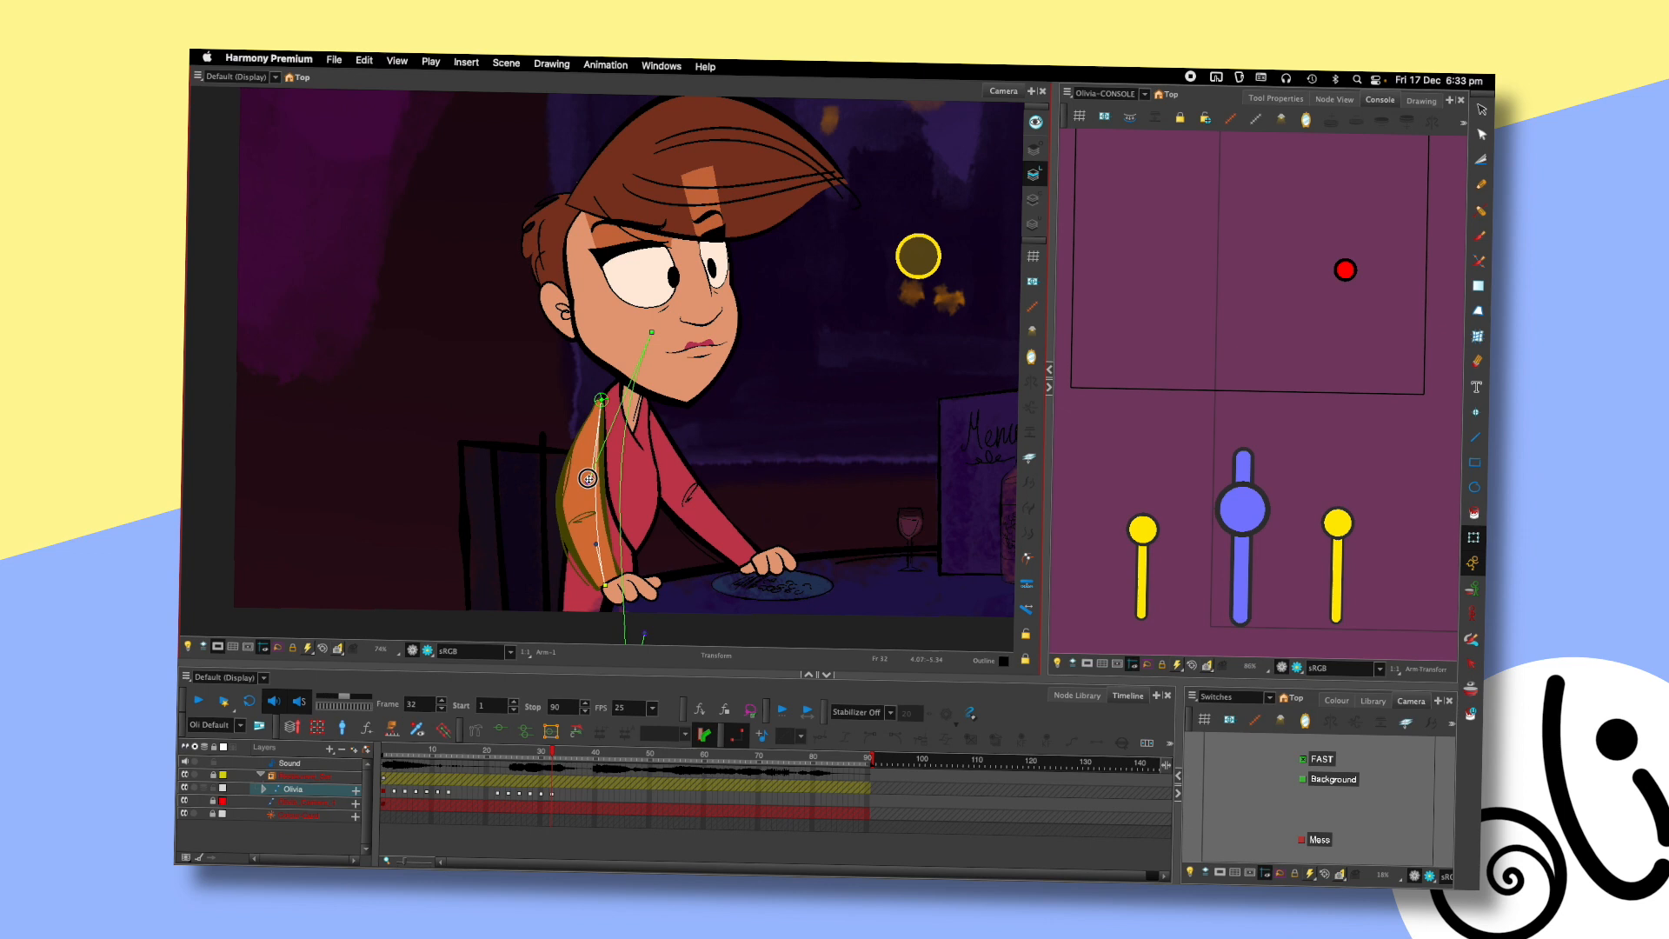
pyautogui.click(745, 382)
pyautogui.hotkey('shift', 'c')
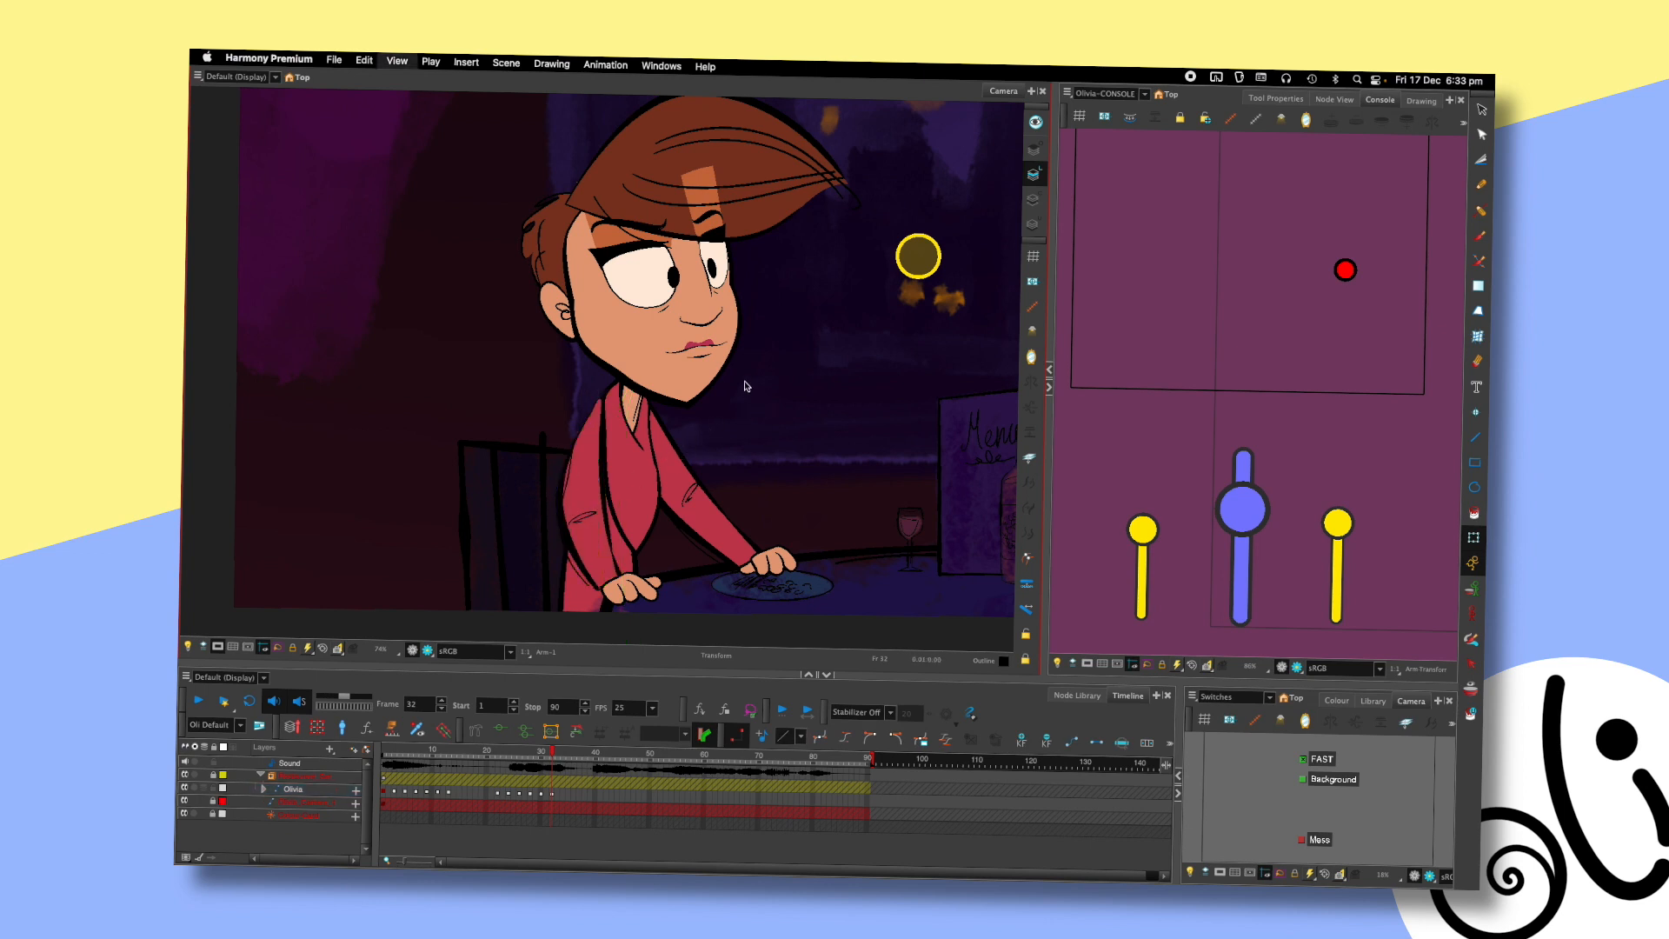
# - Check the adjusted near arm at frame 32 against the three preceding frames
pyautogui.scroll(-2, 770, 418)
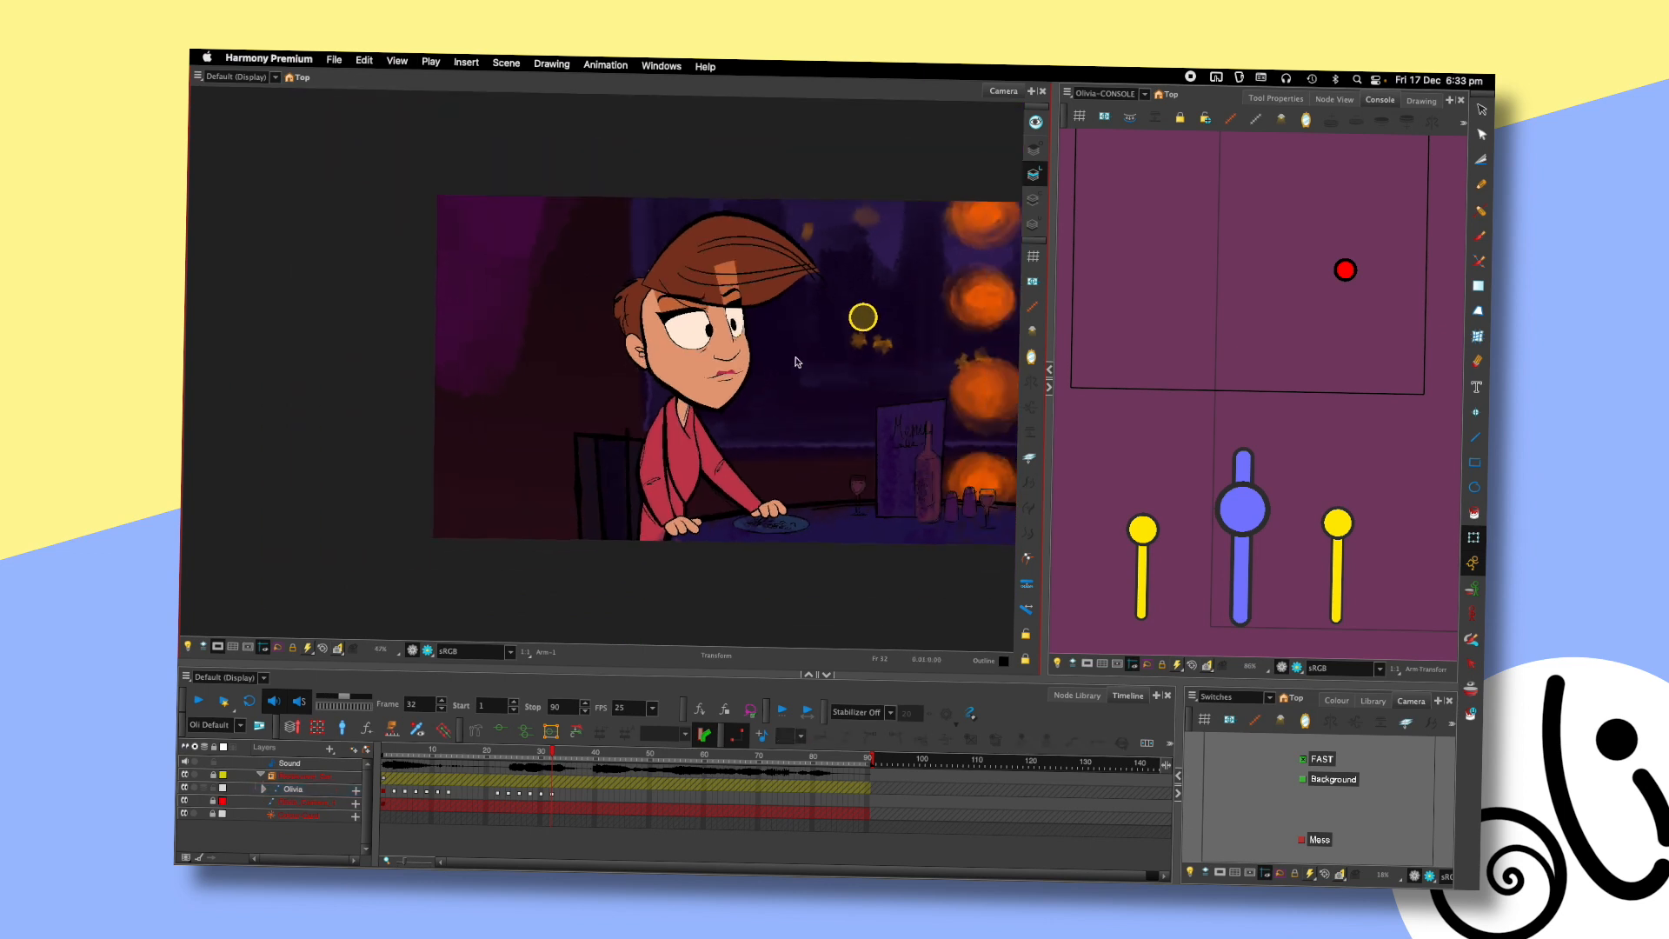
pyautogui.press(',')
pyautogui.press(',')
pyautogui.press(',')
pyautogui.press('.')
pyautogui.press('.')
pyautogui.press('.')
pyautogui.scroll(2, 1175, 291)
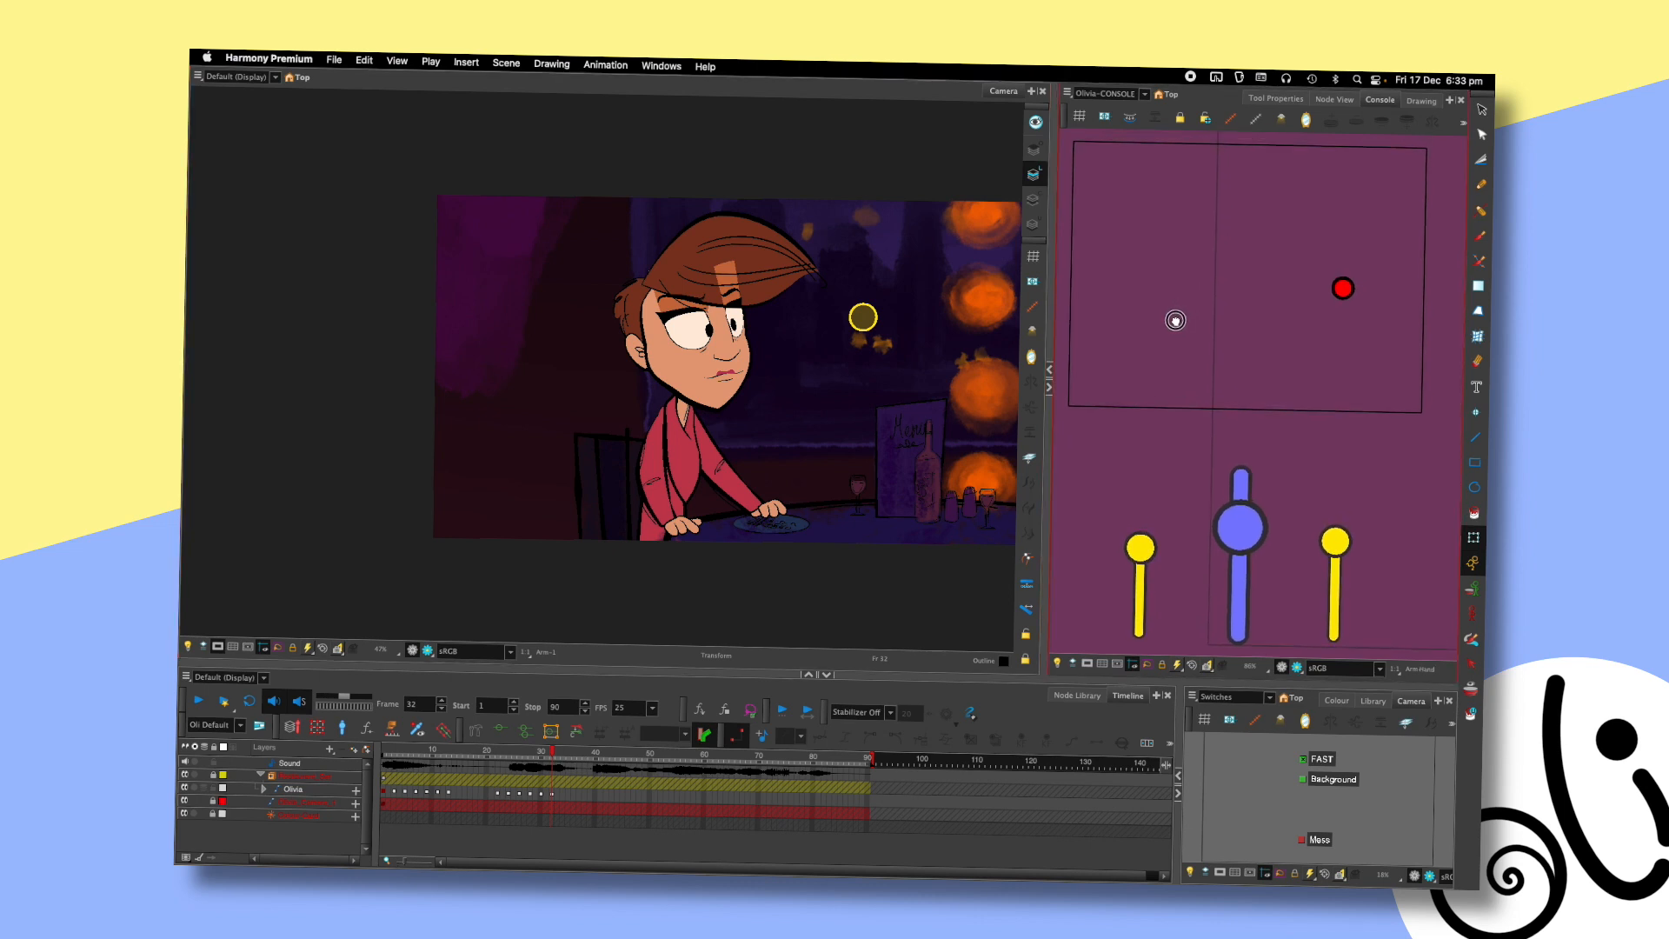
# - Flip between frames 29 and 32 to compare the settling head and body poses
pyautogui.press(',')
pyautogui.press(',')
pyautogui.press(',')
pyautogui.press('.')
pyautogui.press('.')
pyautogui.press('.')
pyautogui.scroll(2, 775, 265)
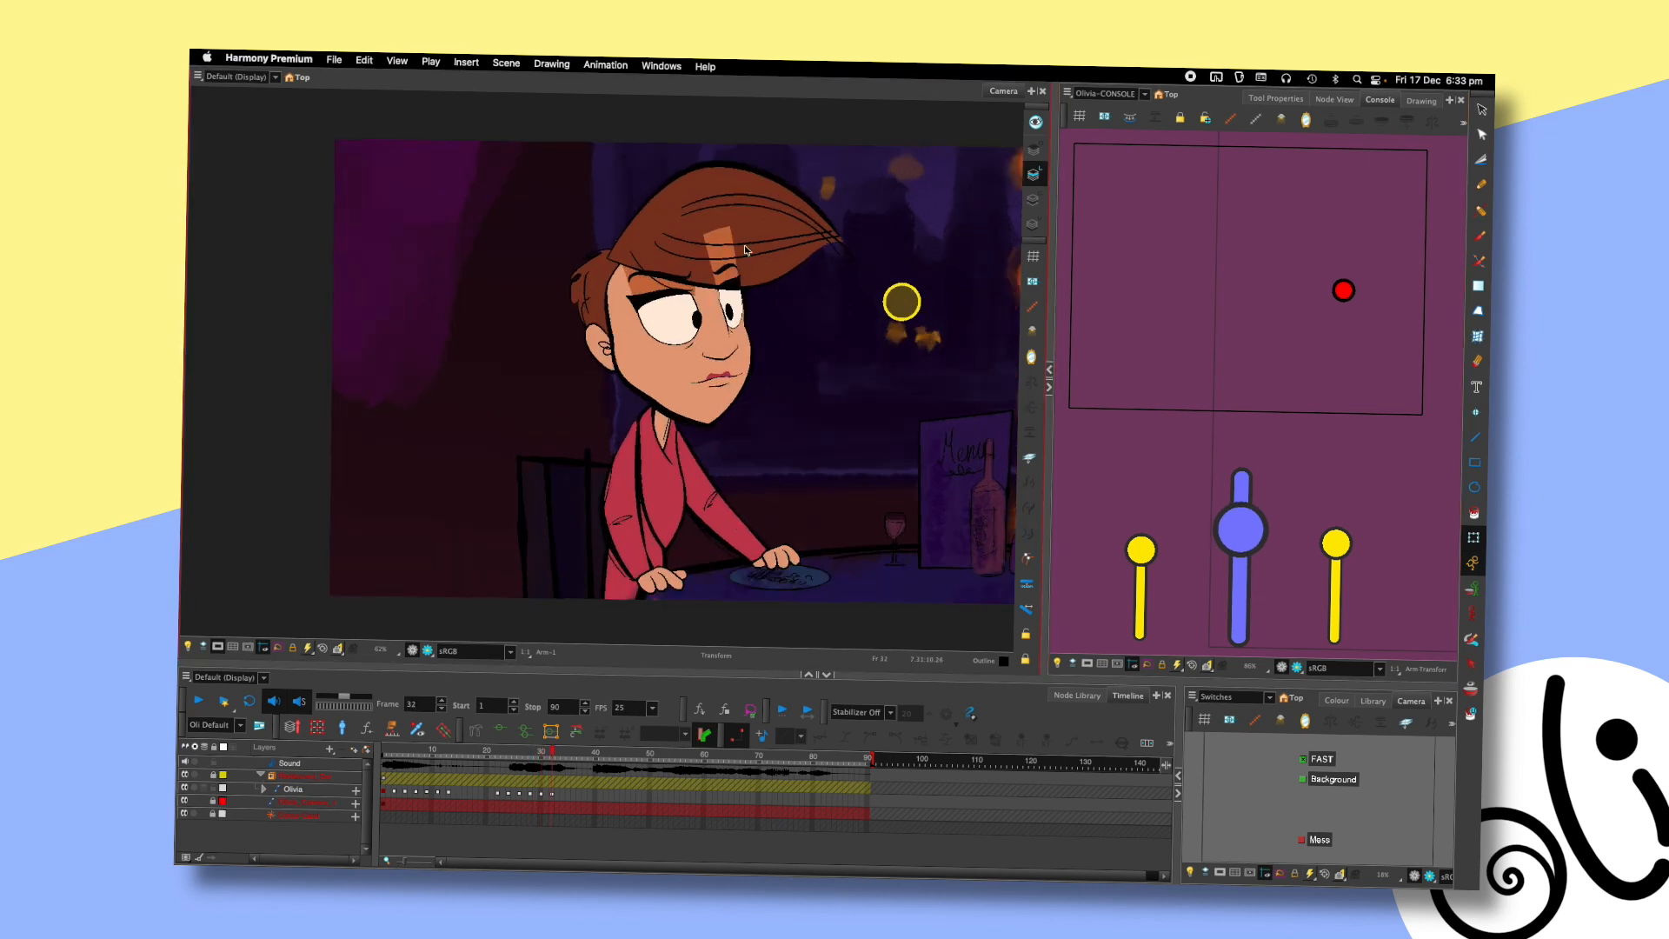
pyautogui.press(',')
pyautogui.press(',')
pyautogui.press('.')
pyautogui.press('.')
pyautogui.scroll(-2, 765, 312)
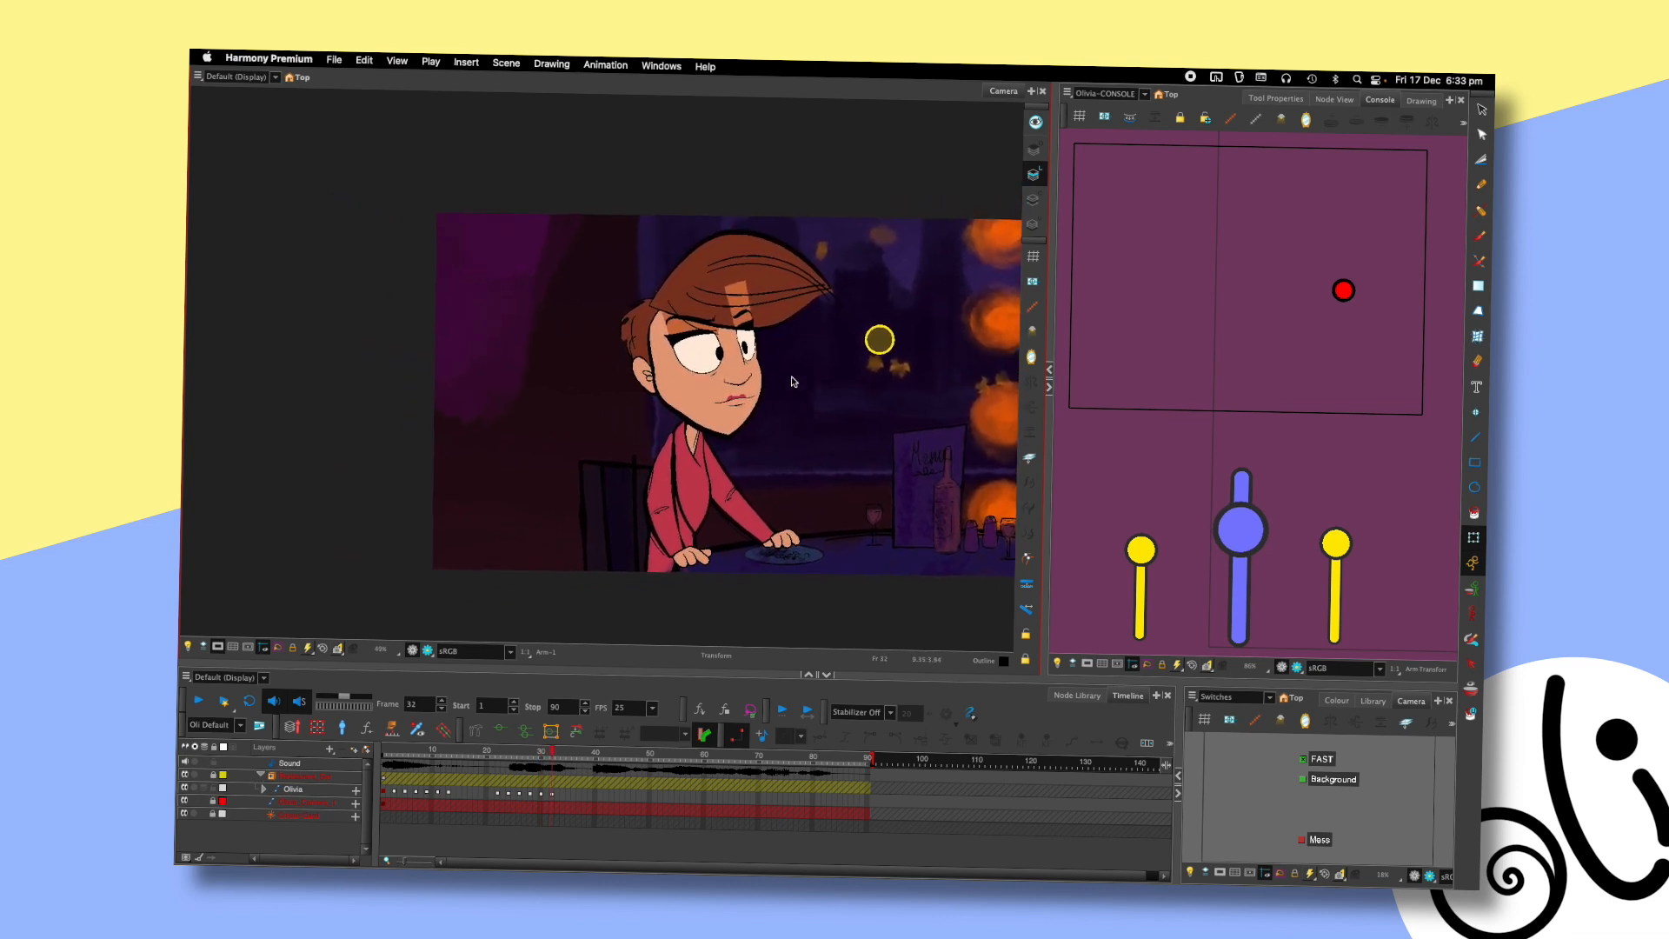
# - Examine the movement from frame 30 to frame 33 for the final settle of the head
pyautogui.scroll(4, 792, 381)
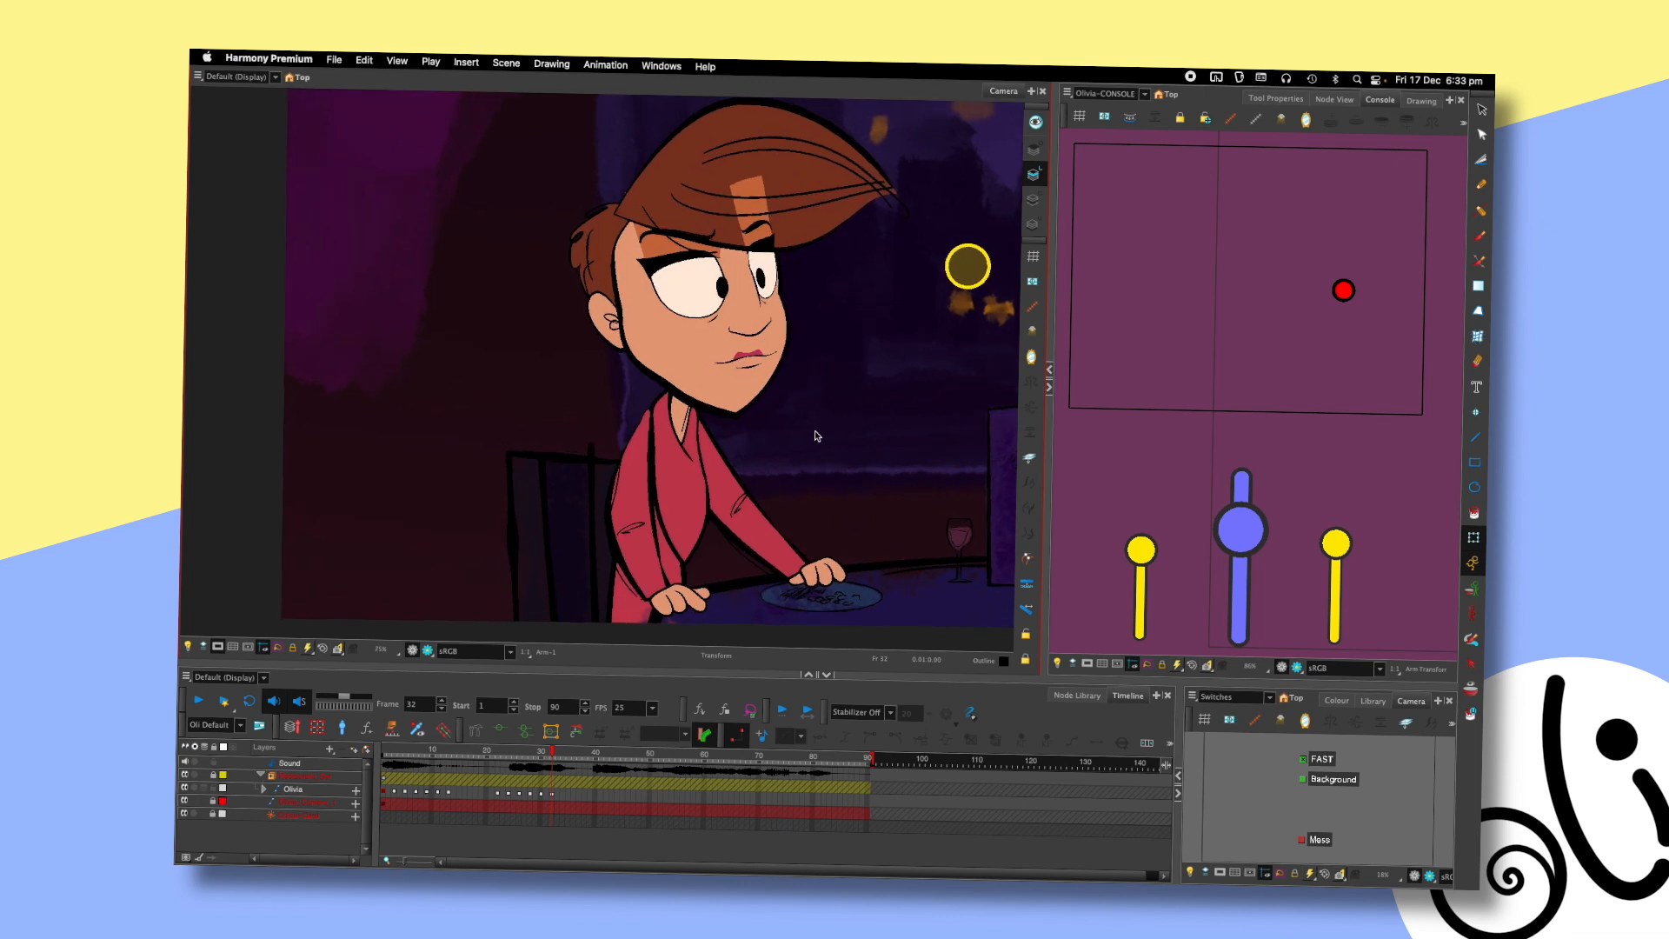
pyautogui.scroll(-2, 822, 431)
pyautogui.press(',')
pyautogui.press(',')
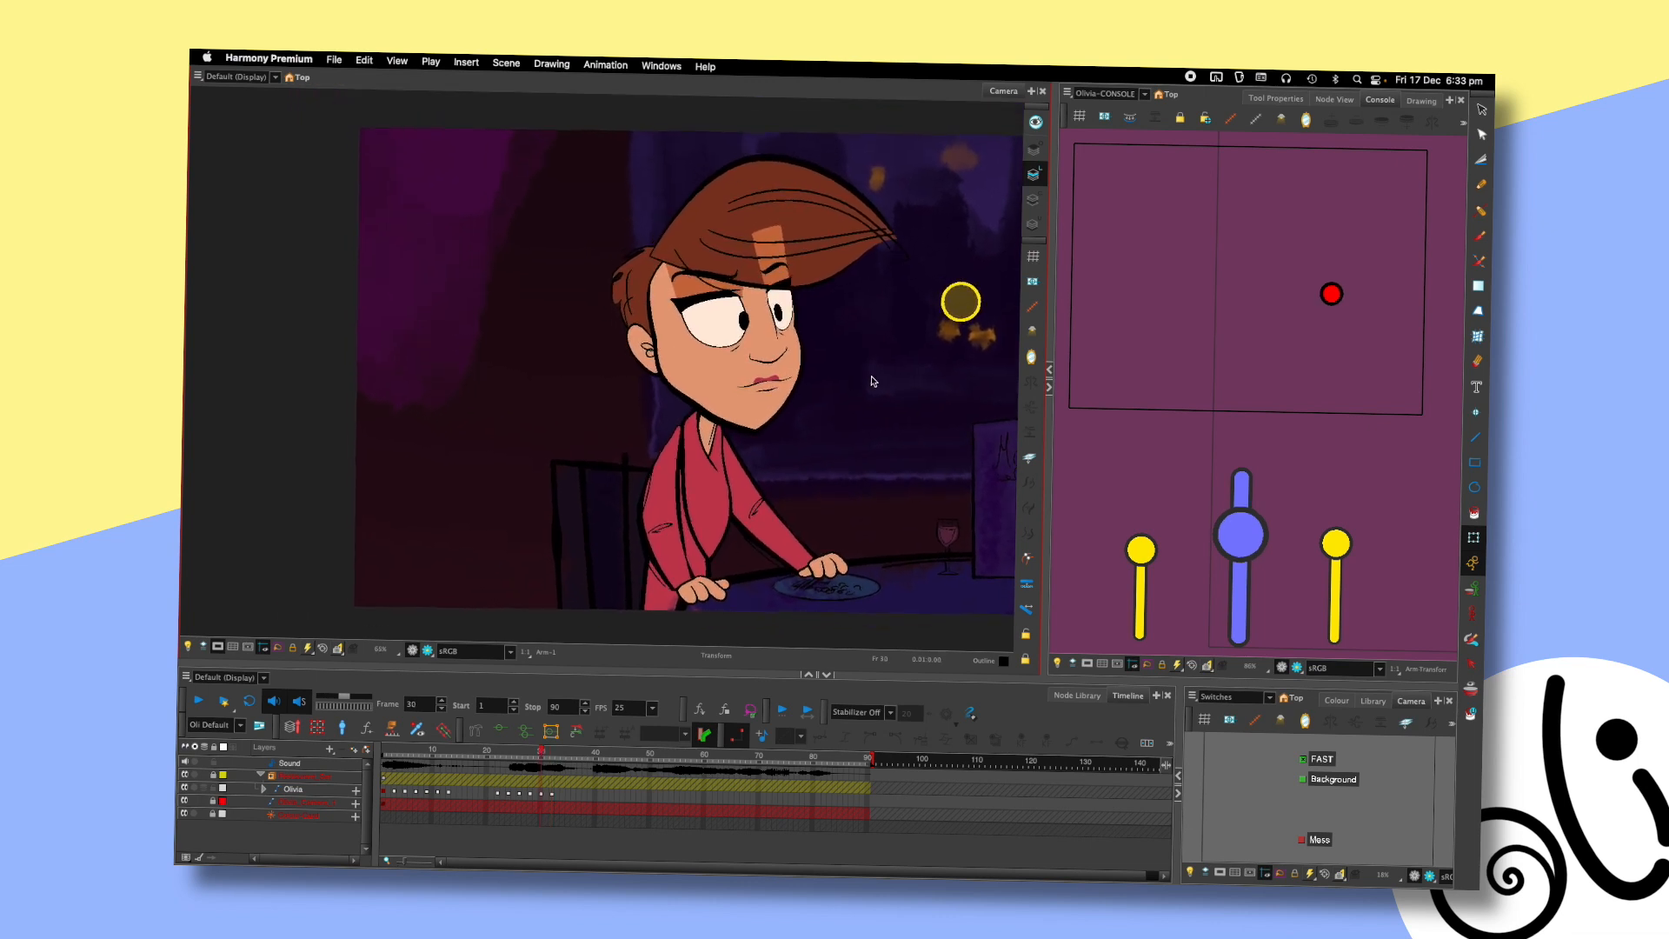
pyautogui.press('.')
pyautogui.press('.')
pyautogui.press('.')
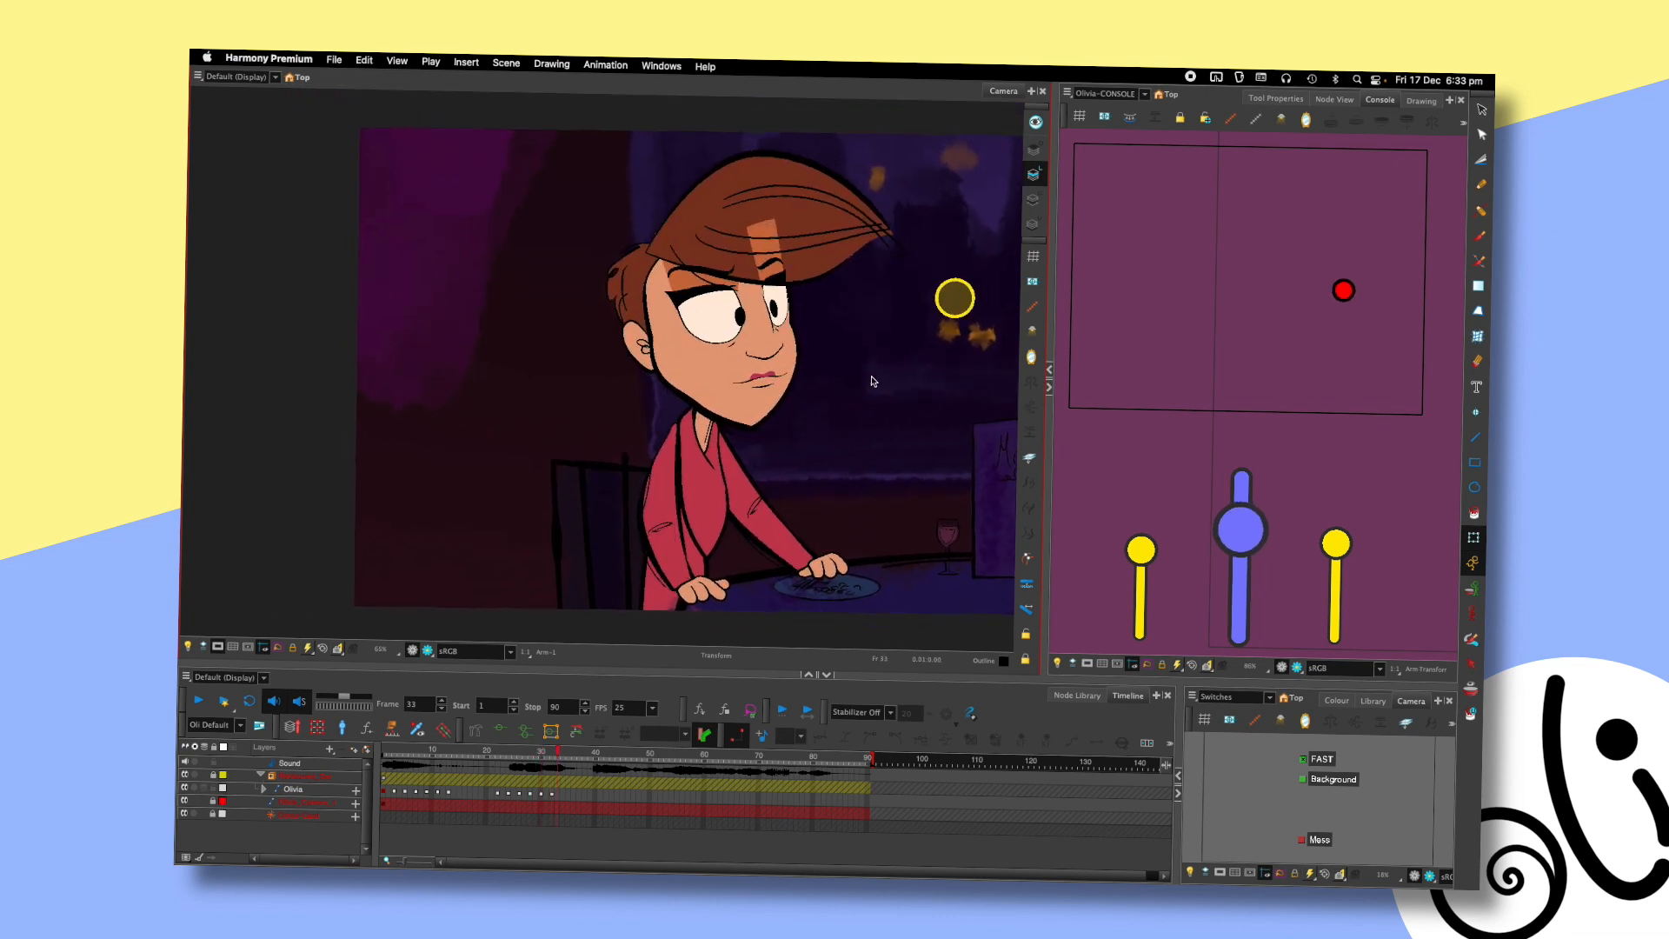
pyautogui.press(',')
pyautogui.press(',')
pyautogui.press('.')
pyautogui.press('.')
pyautogui.press(',')
pyautogui.press(',')
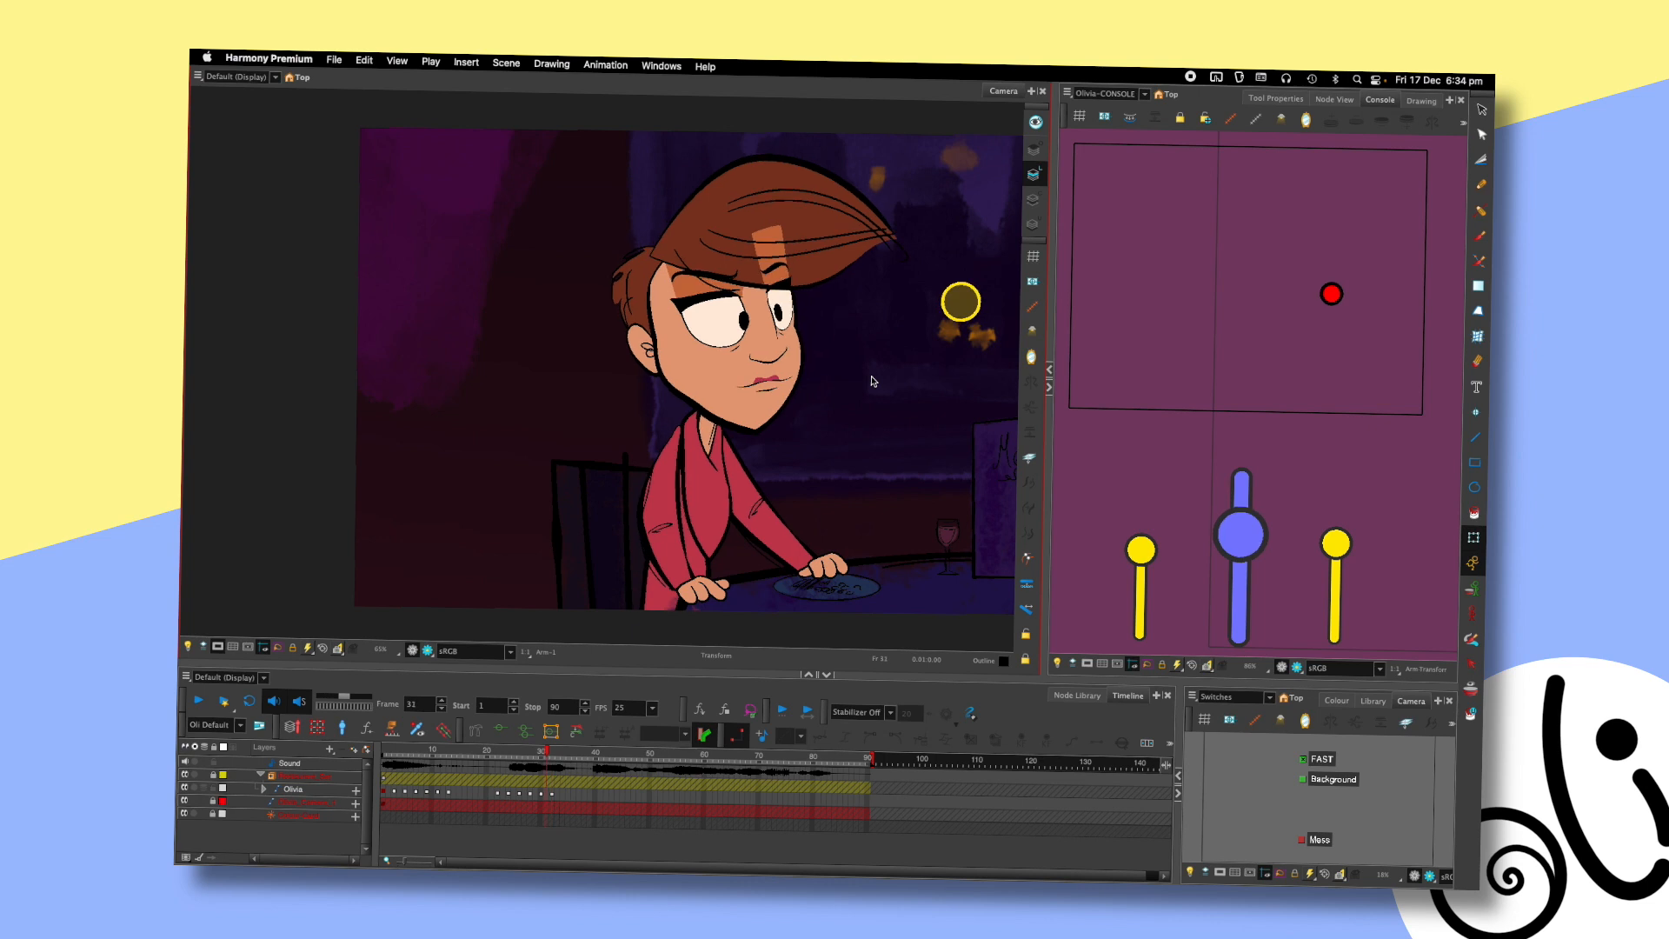
pyautogui.press('.')
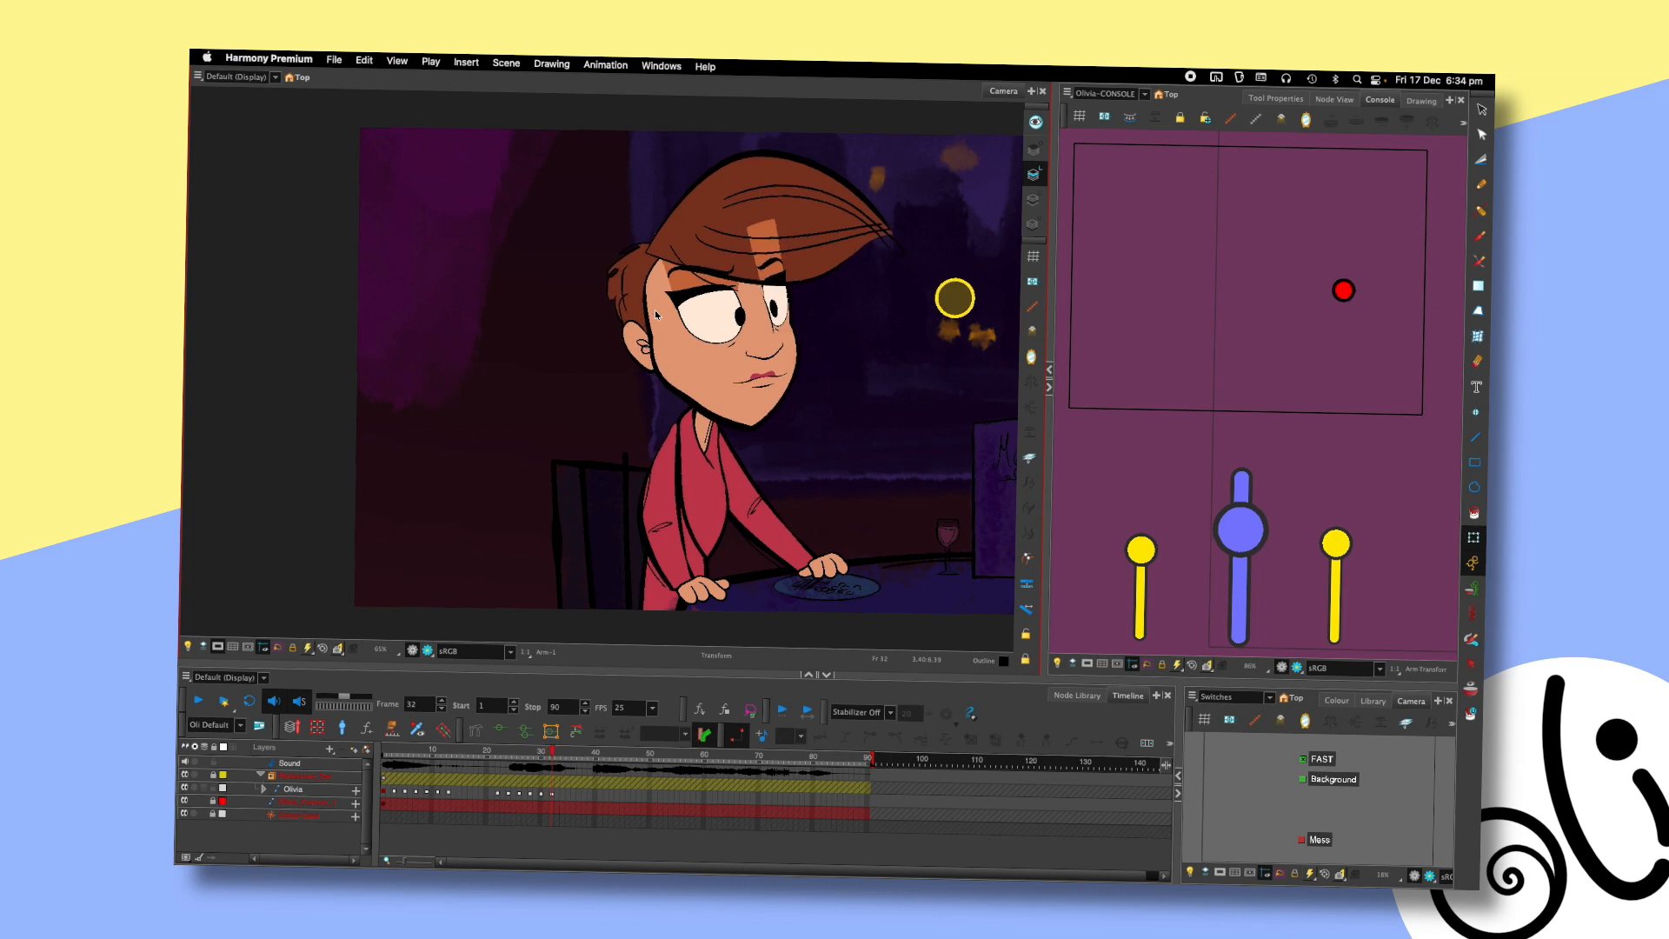
# - Play the whole animation repeatedly from the first frame to review both head turns
pyautogui.press('Return')
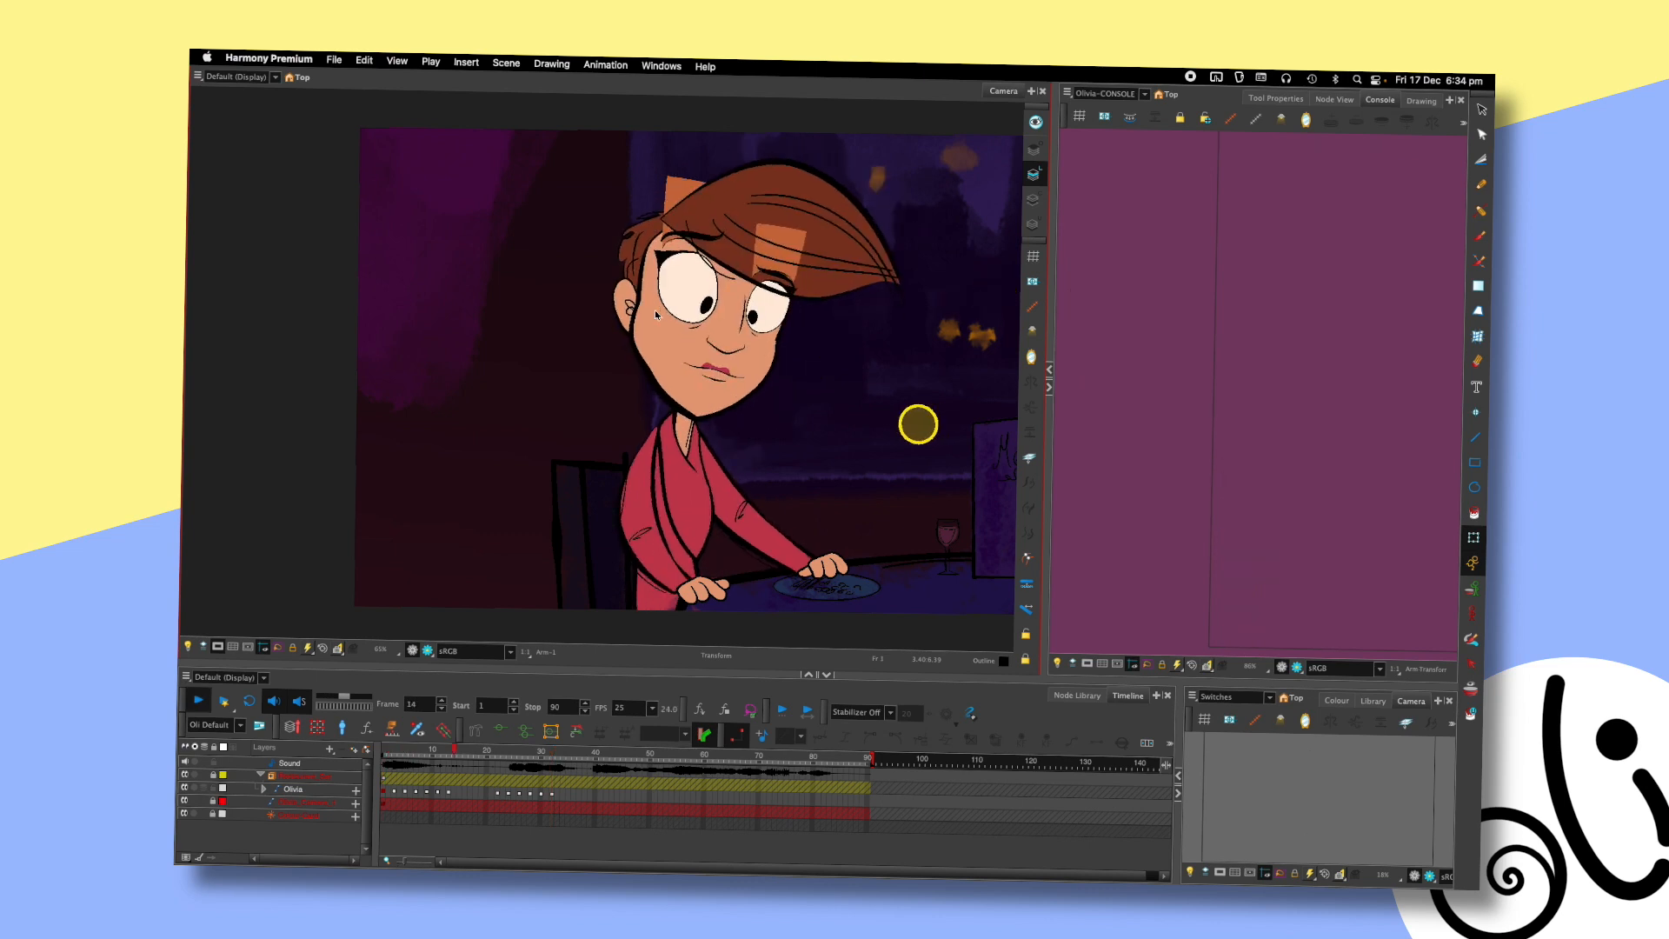
pyautogui.press('Return')
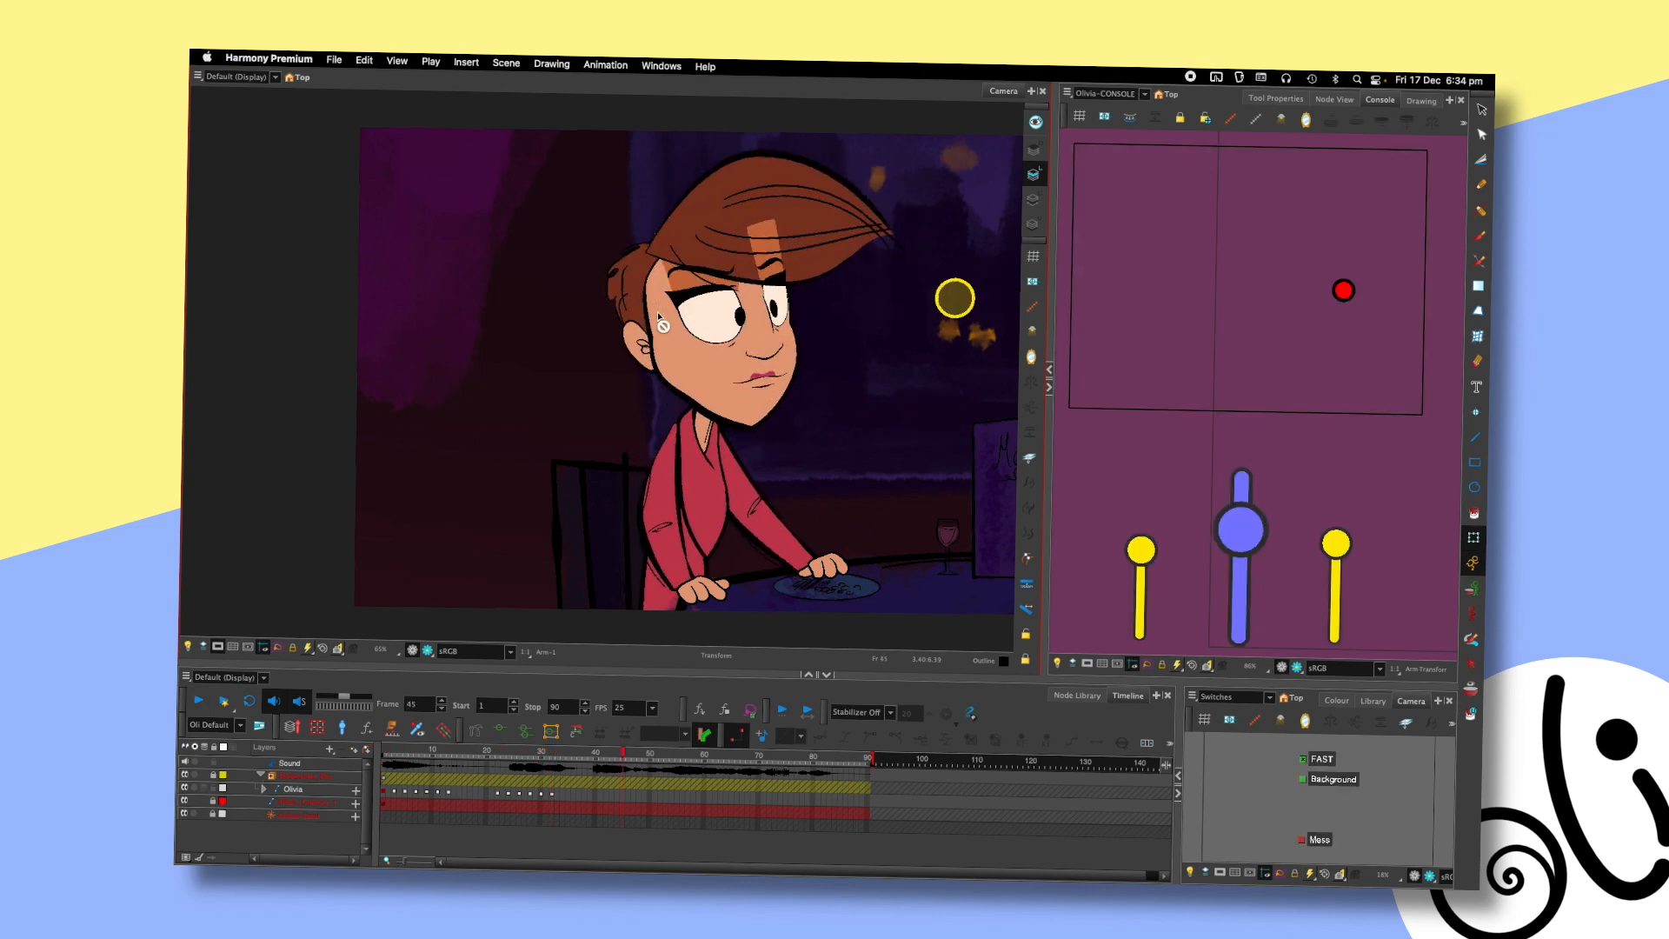
pyautogui.press('Return')
pyautogui.press('Return')
pyautogui.press('Return')
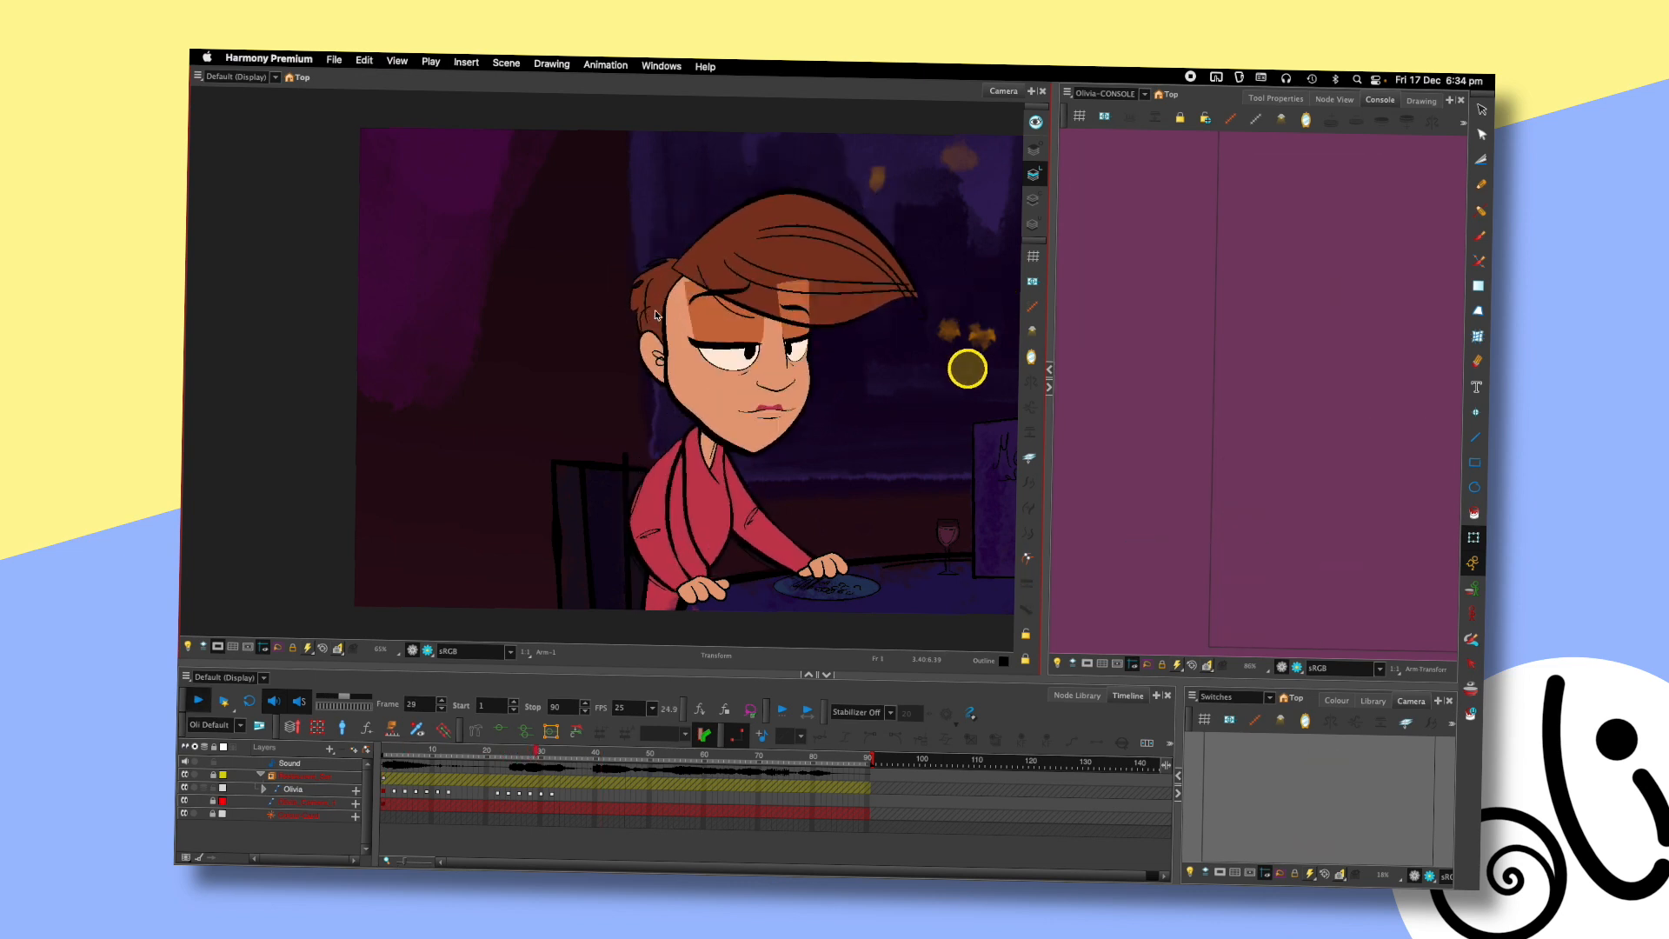
pyautogui.press('Return')
pyautogui.press('Return')
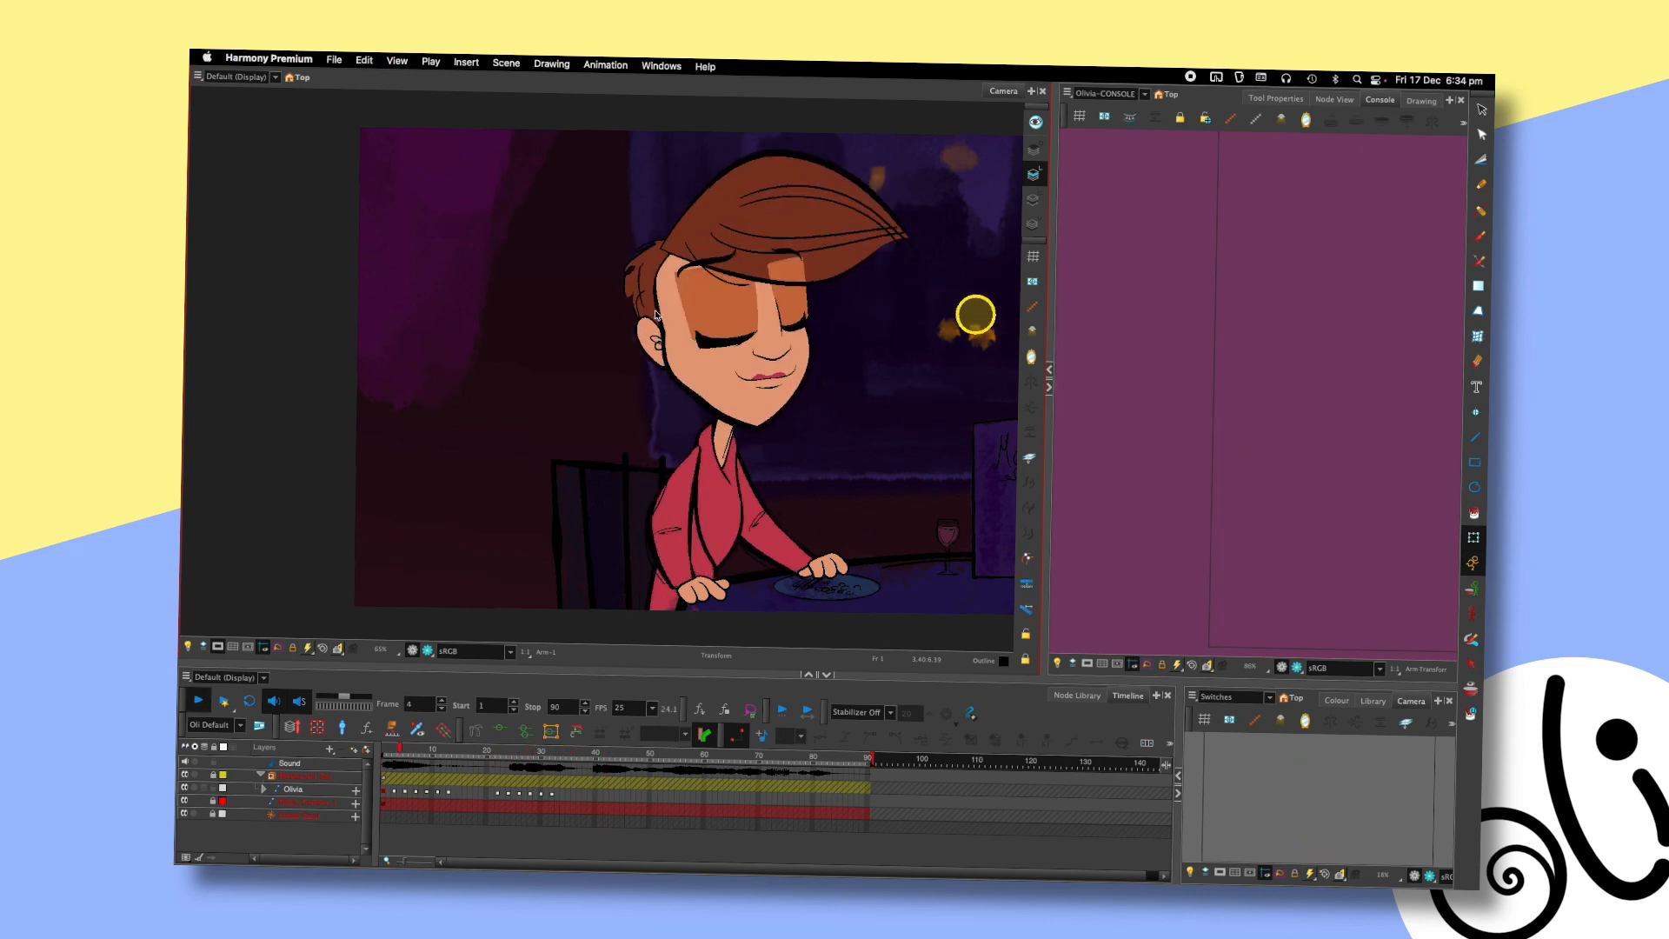
pyautogui.press('Return')
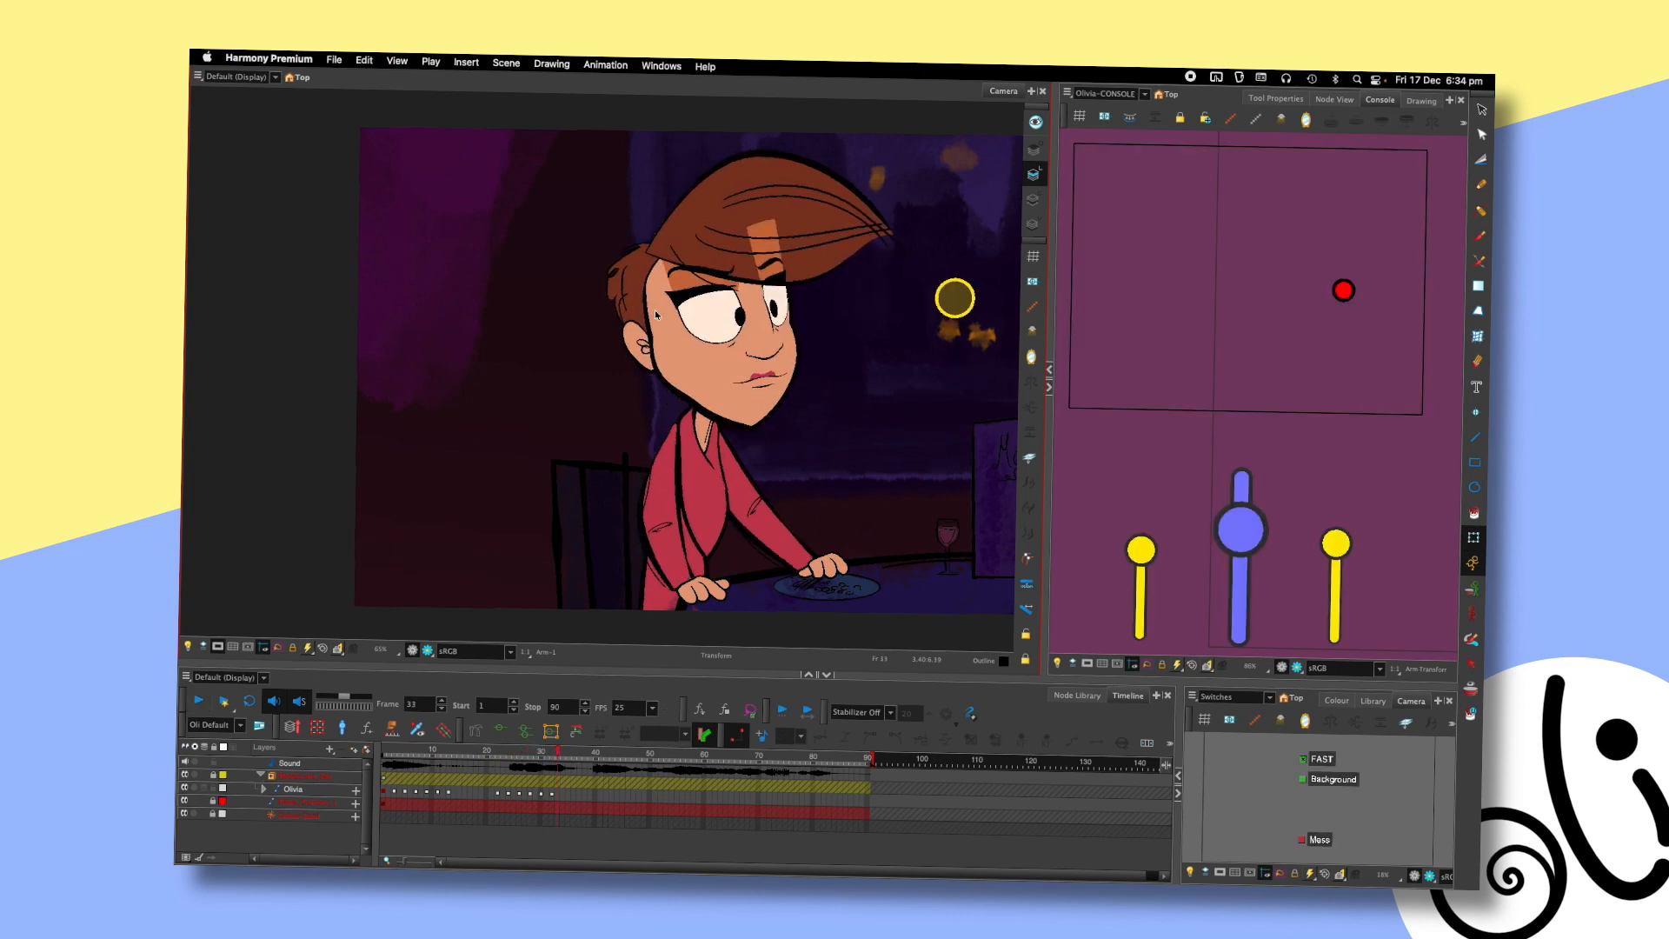
pyautogui.press('Return')
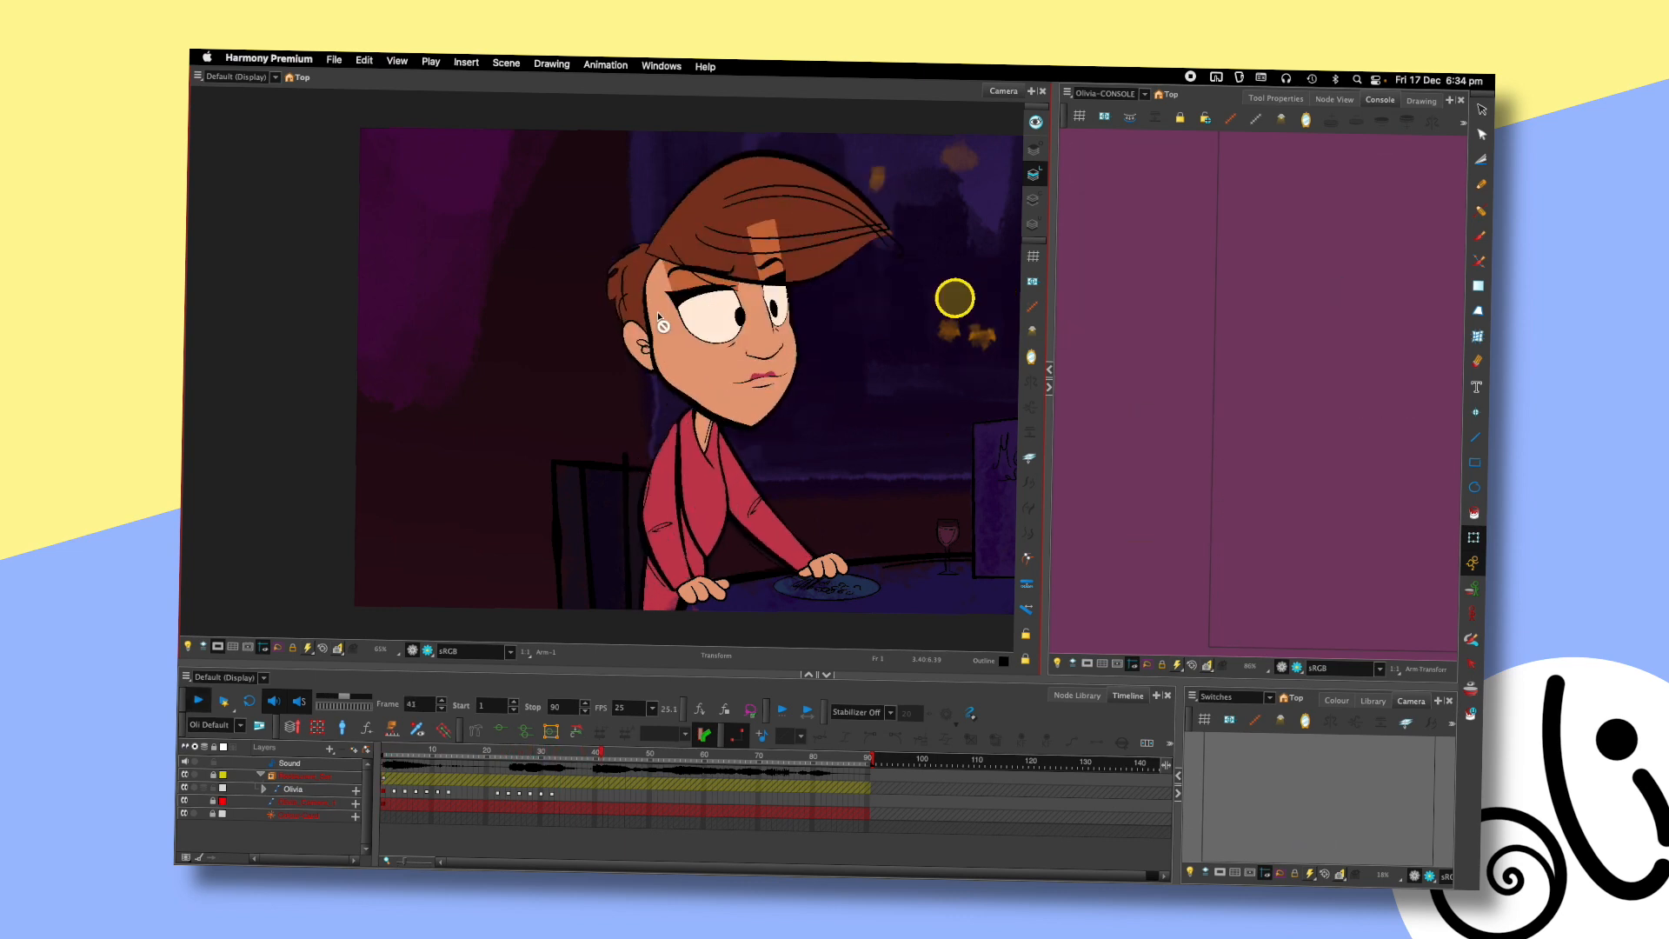
pyautogui.press('Return')
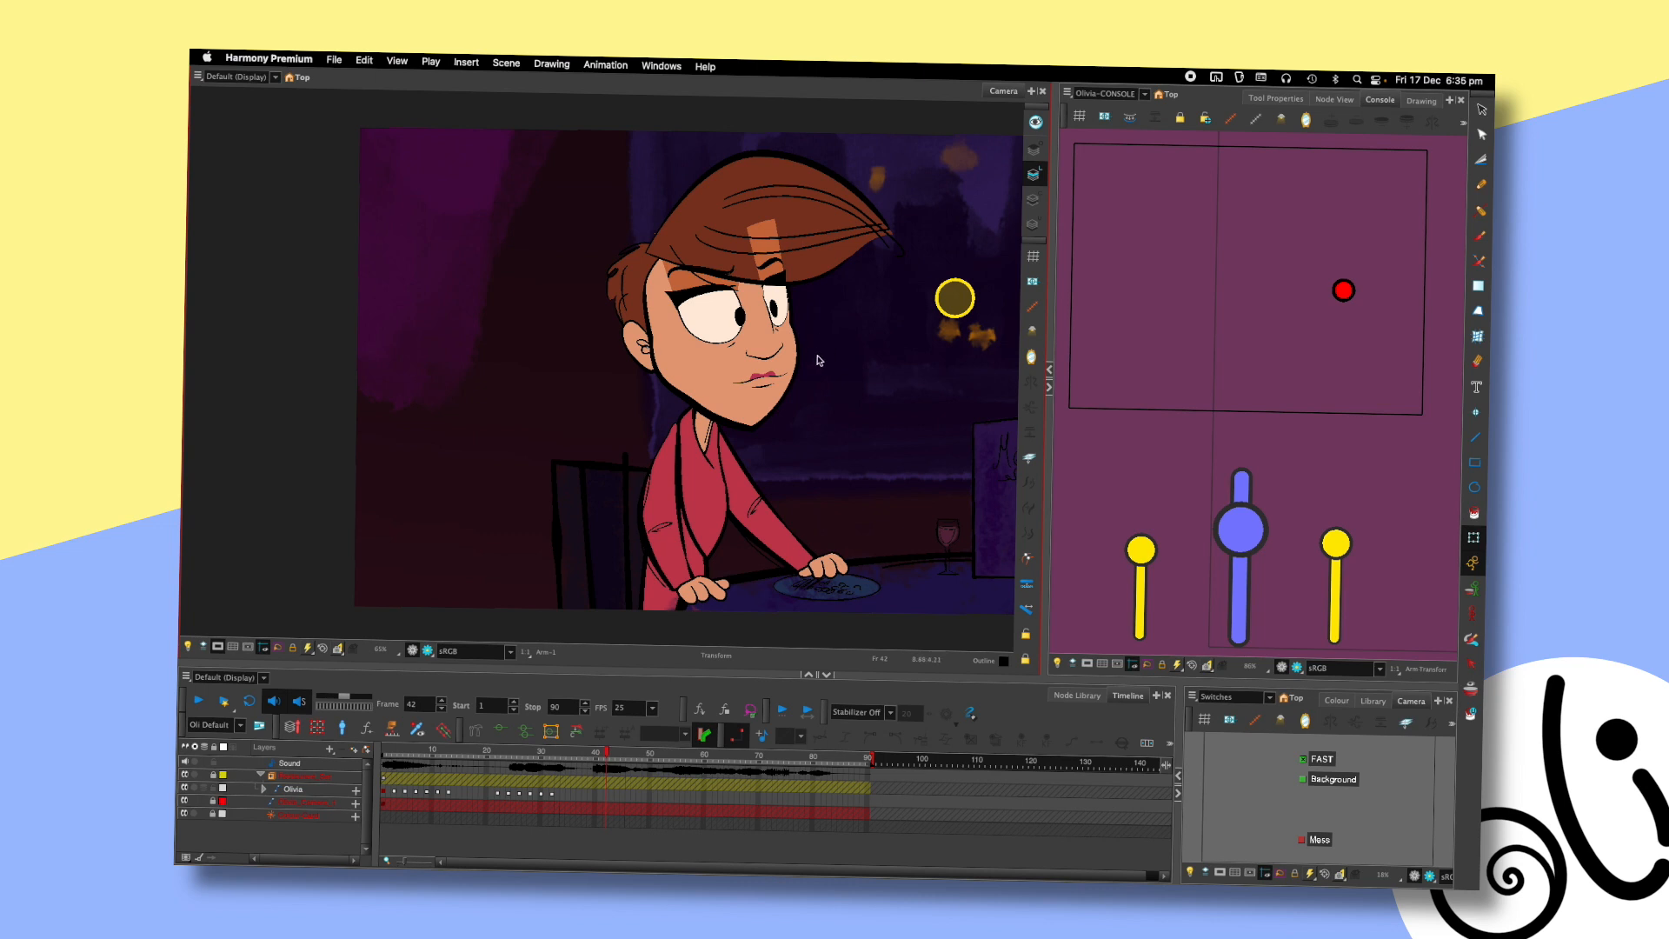
pyautogui.press('Return')
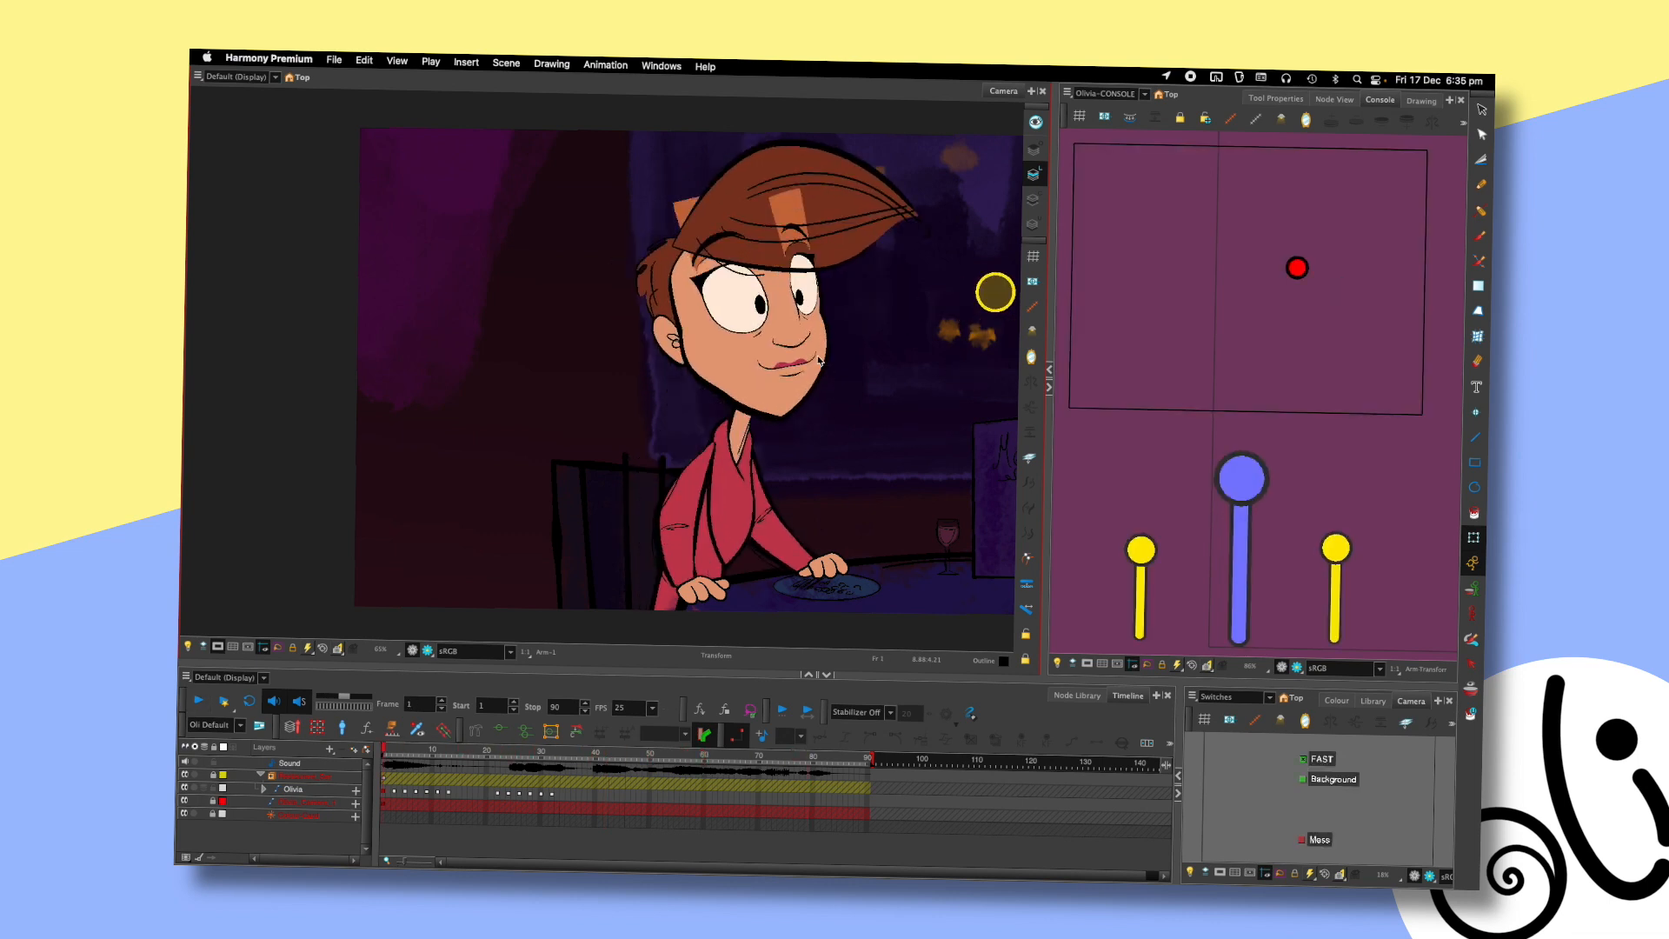
pyautogui.moveTo(840, 315)
pyautogui.mouseDown()
pyautogui.moveTo(932, 342)
pyautogui.moveTo(745, 295)
pyautogui.moveTo(697, 253)
pyautogui.moveTo(669, 281)
pyautogui.mouseUp()
pyautogui.click(851, 328)
pyautogui.moveTo(850, 329)
pyautogui.mouseDown()
pyautogui.moveTo(947, 345)
pyautogui.moveTo(676, 322)
pyautogui.mouseUp()
pyautogui.moveTo(868, 326)
pyautogui.mouseDown()
pyautogui.moveTo(1025, 338)
pyautogui.moveTo(853, 340)
pyautogui.moveTo(723, 293)
pyautogui.mouseUp()
pyautogui.click(897, 380)
pyautogui.press('Return')
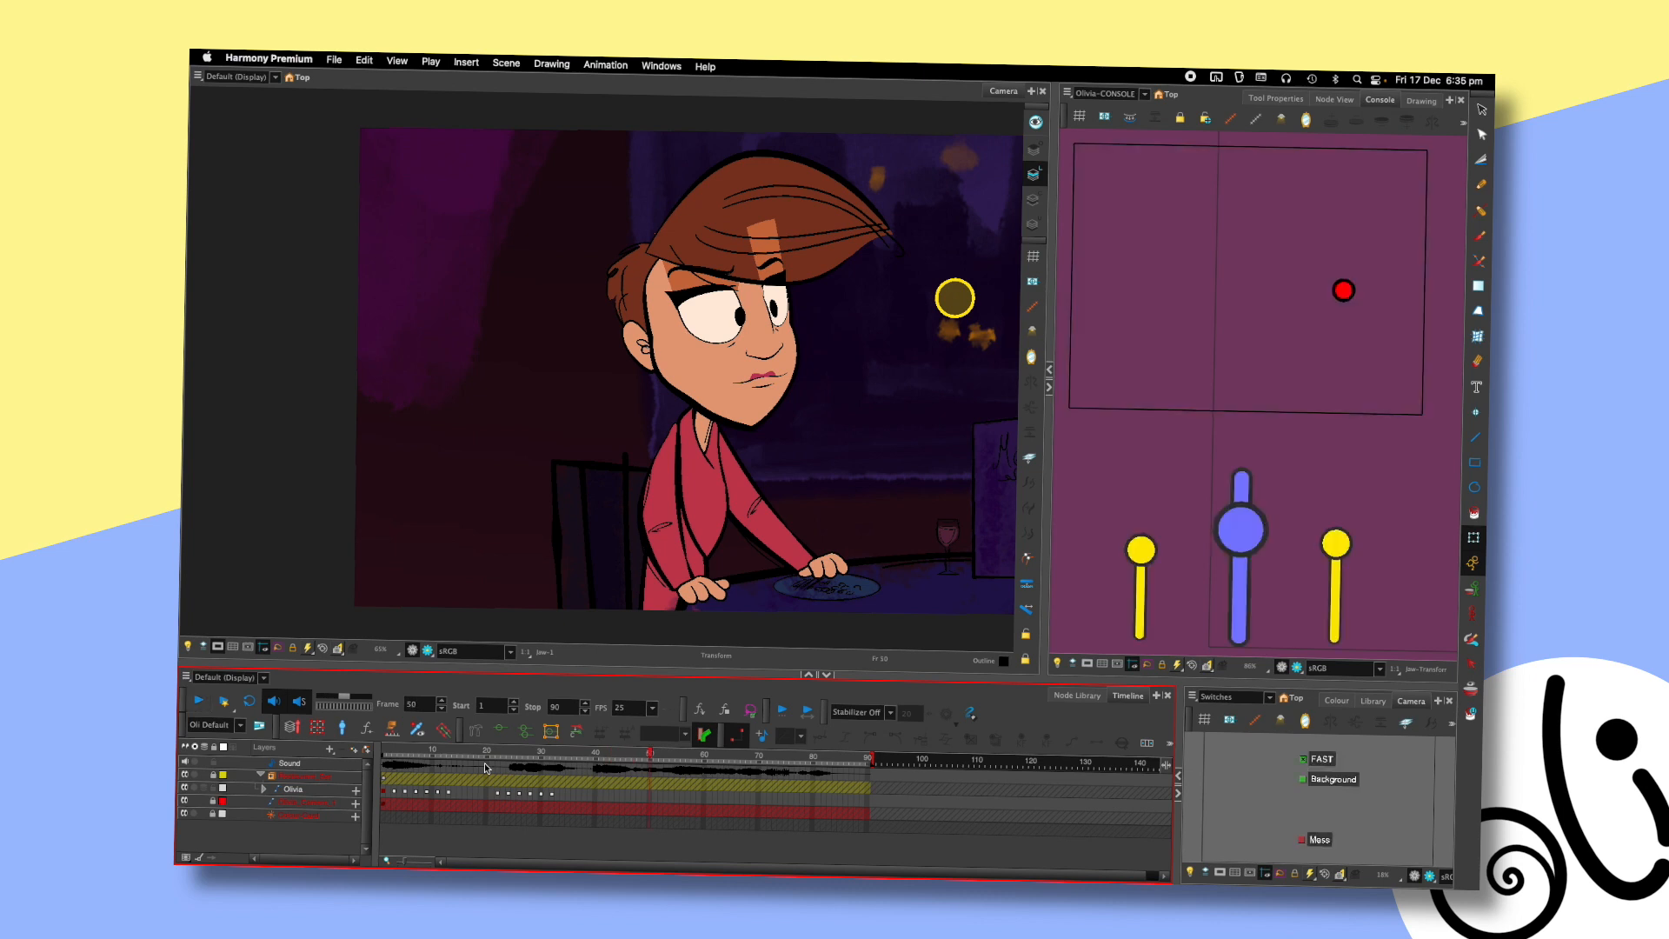
pyautogui.moveTo(930, 369)
pyautogui.mouseDown()
pyautogui.moveTo(881, 336)
pyautogui.moveTo(982, 381)
pyautogui.moveTo(1090, 378)
pyautogui.moveTo(975, 405)
pyautogui.moveTo(732, 301)
pyautogui.moveTo(861, 329)
pyautogui.moveTo(935, 374)
pyautogui.moveTo(1020, 374)
pyautogui.moveTo(914, 401)
pyautogui.moveTo(776, 367)
pyautogui.mouseUp()
pyautogui.click(735, 308)
pyautogui.click(871, 349)
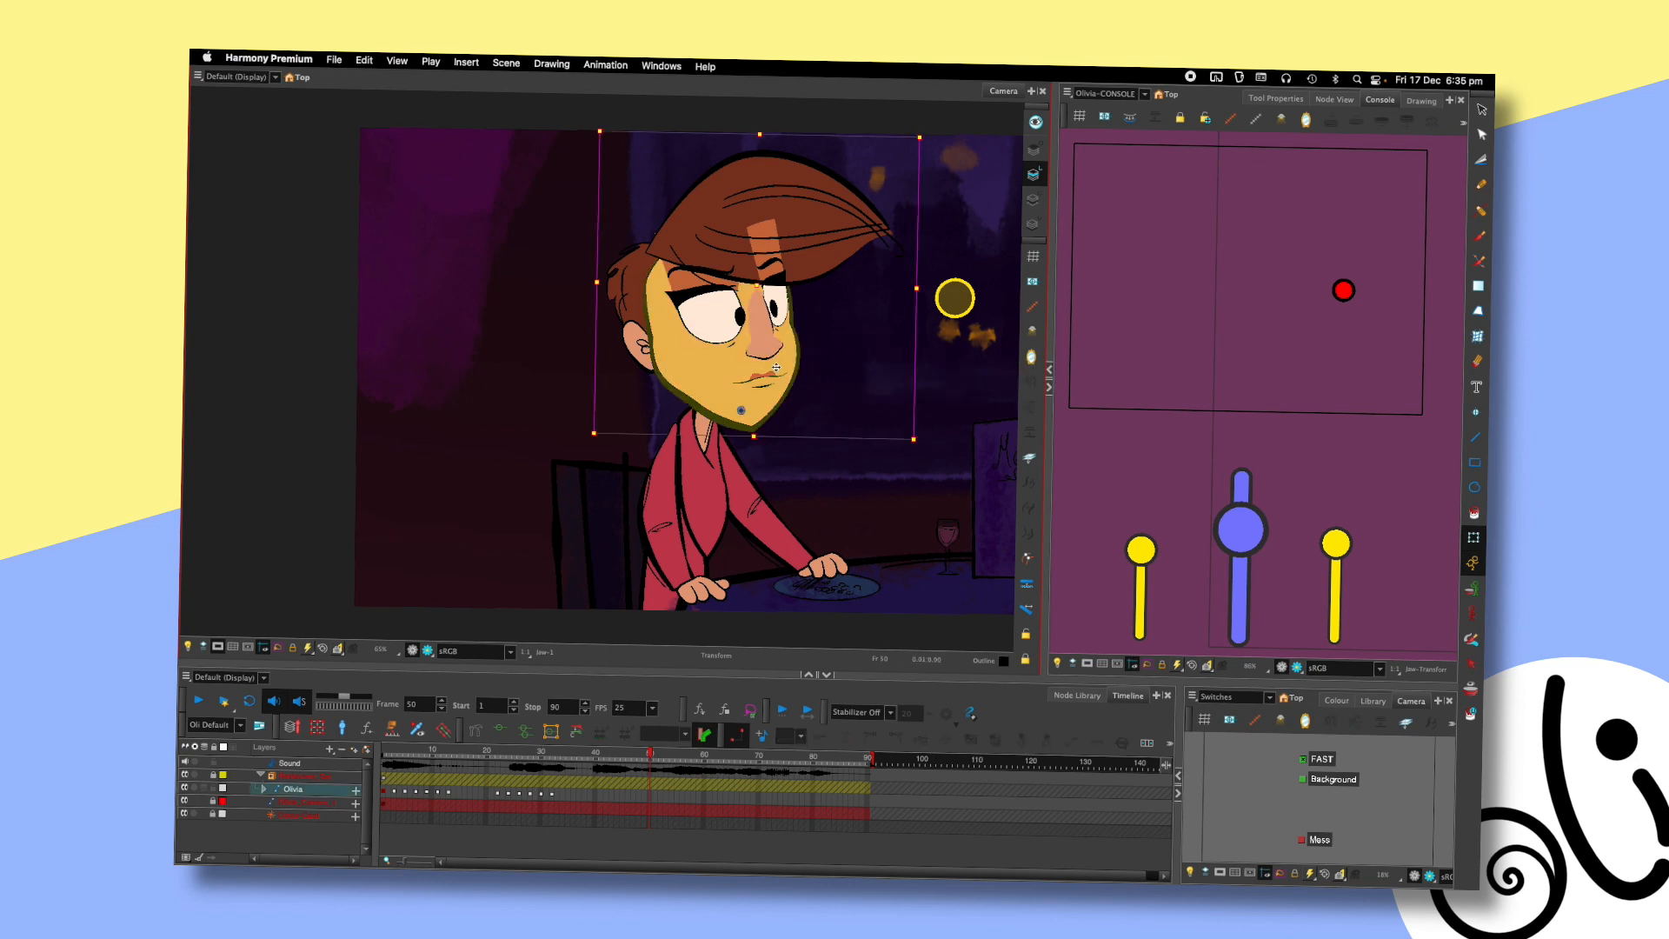
pyautogui.click(854, 485)
# - Play the second head turn from about frames 29 and 19 to review how it settles
pyautogui.click(538, 756)
pyautogui.hotkey('shift', 'Return')
pyautogui.hotkey('shift', 'Return')
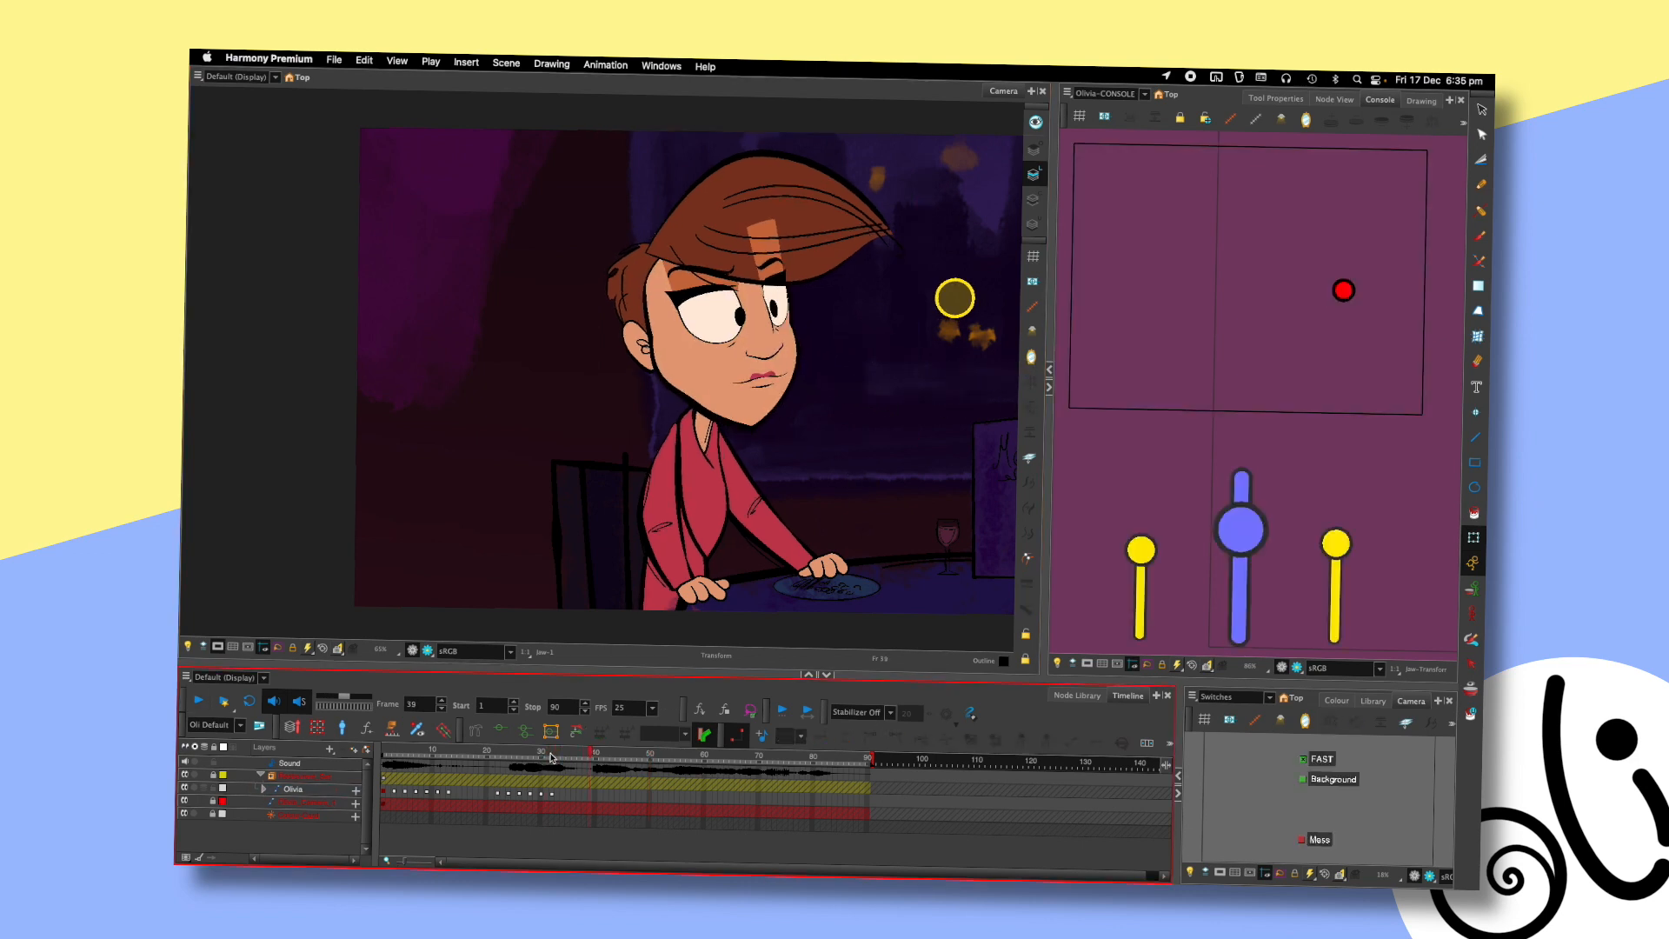
pyautogui.click(481, 750)
pyautogui.hotkey('shift', 'Return')
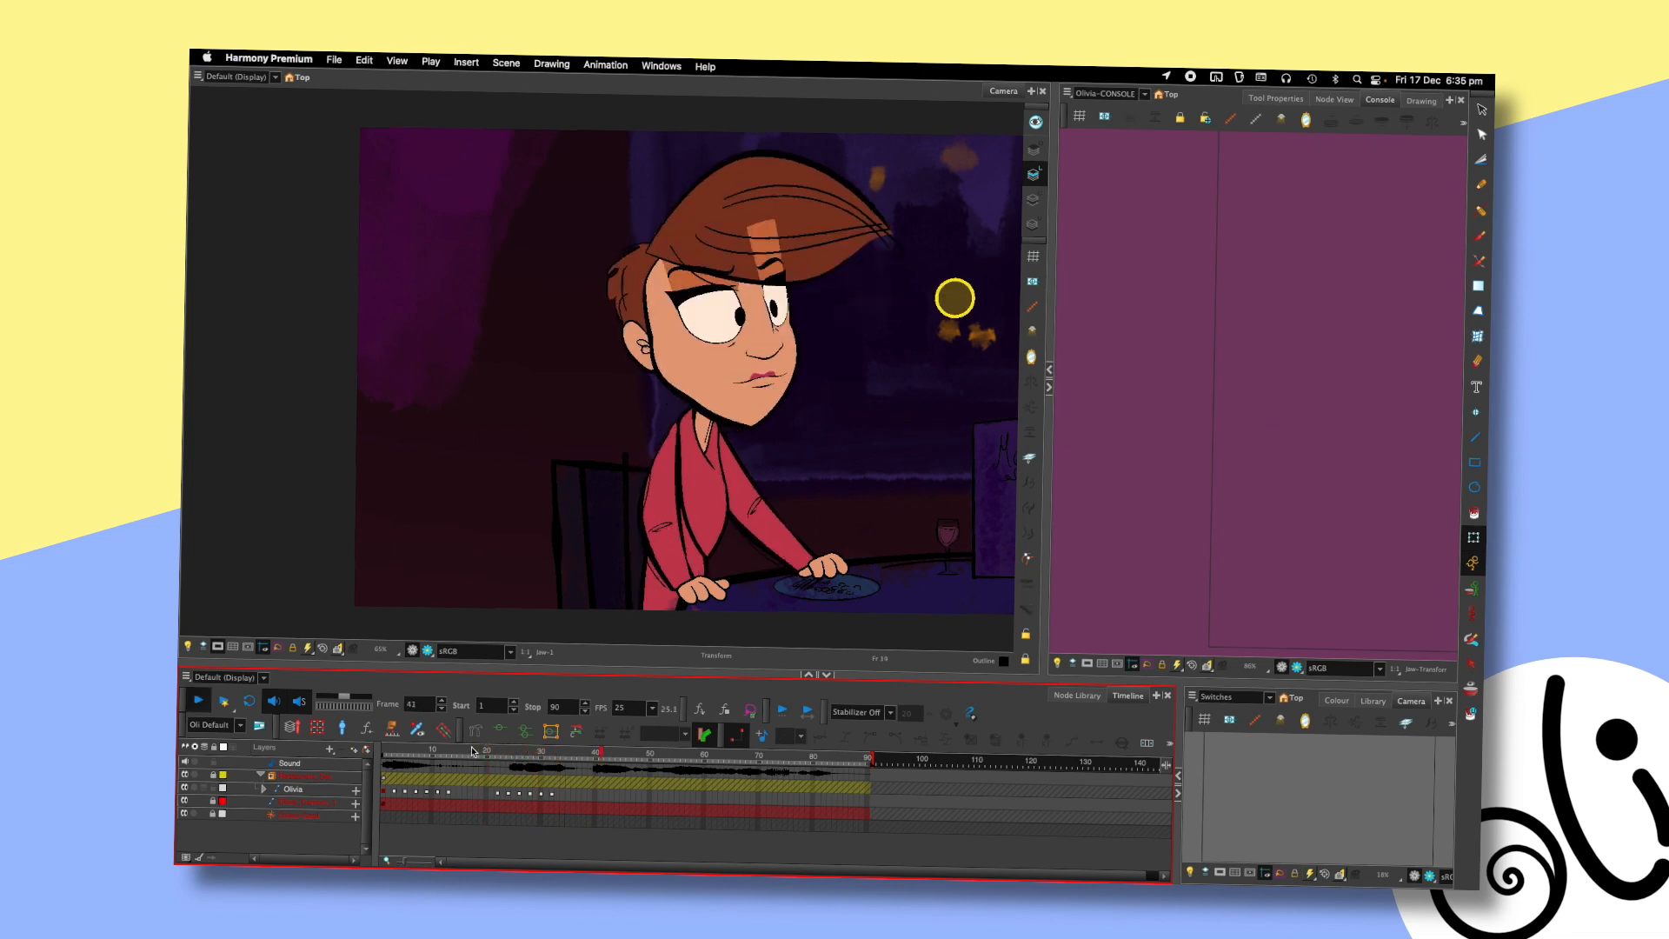
pyautogui.hotkey('shift', 'Return')
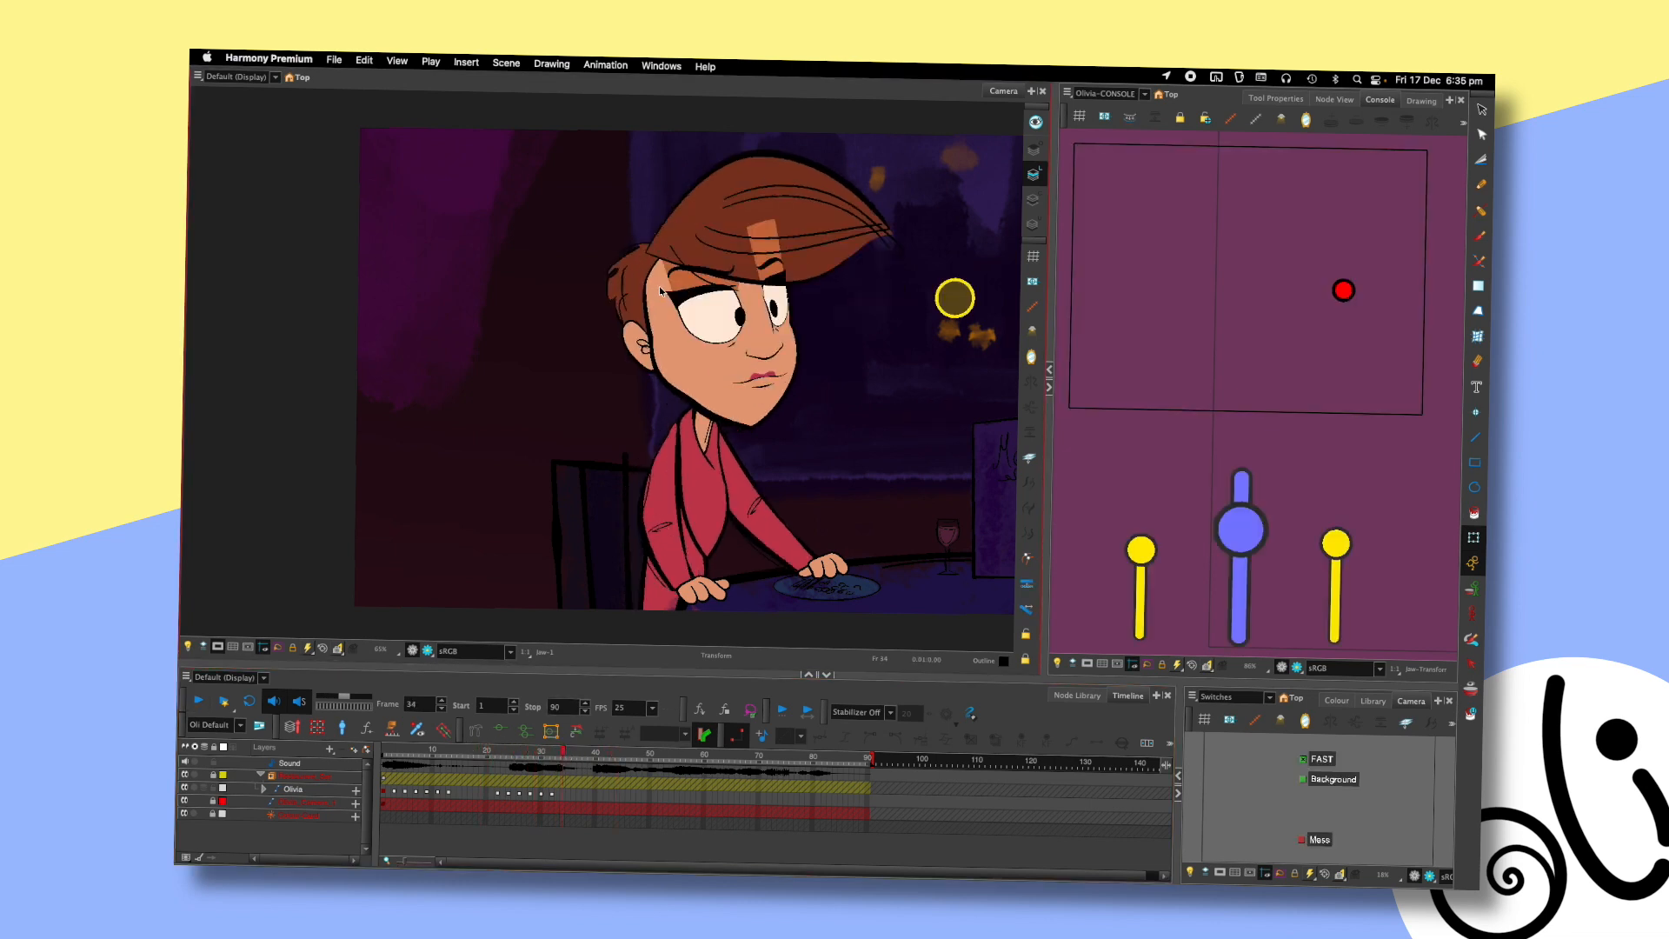
# - Nudge the upper head slightly toward the character's back at frame 34 and compare it with frames 32 and 33
pyautogui.click(691, 290)
pyautogui.press(',')
pyautogui.press('.')
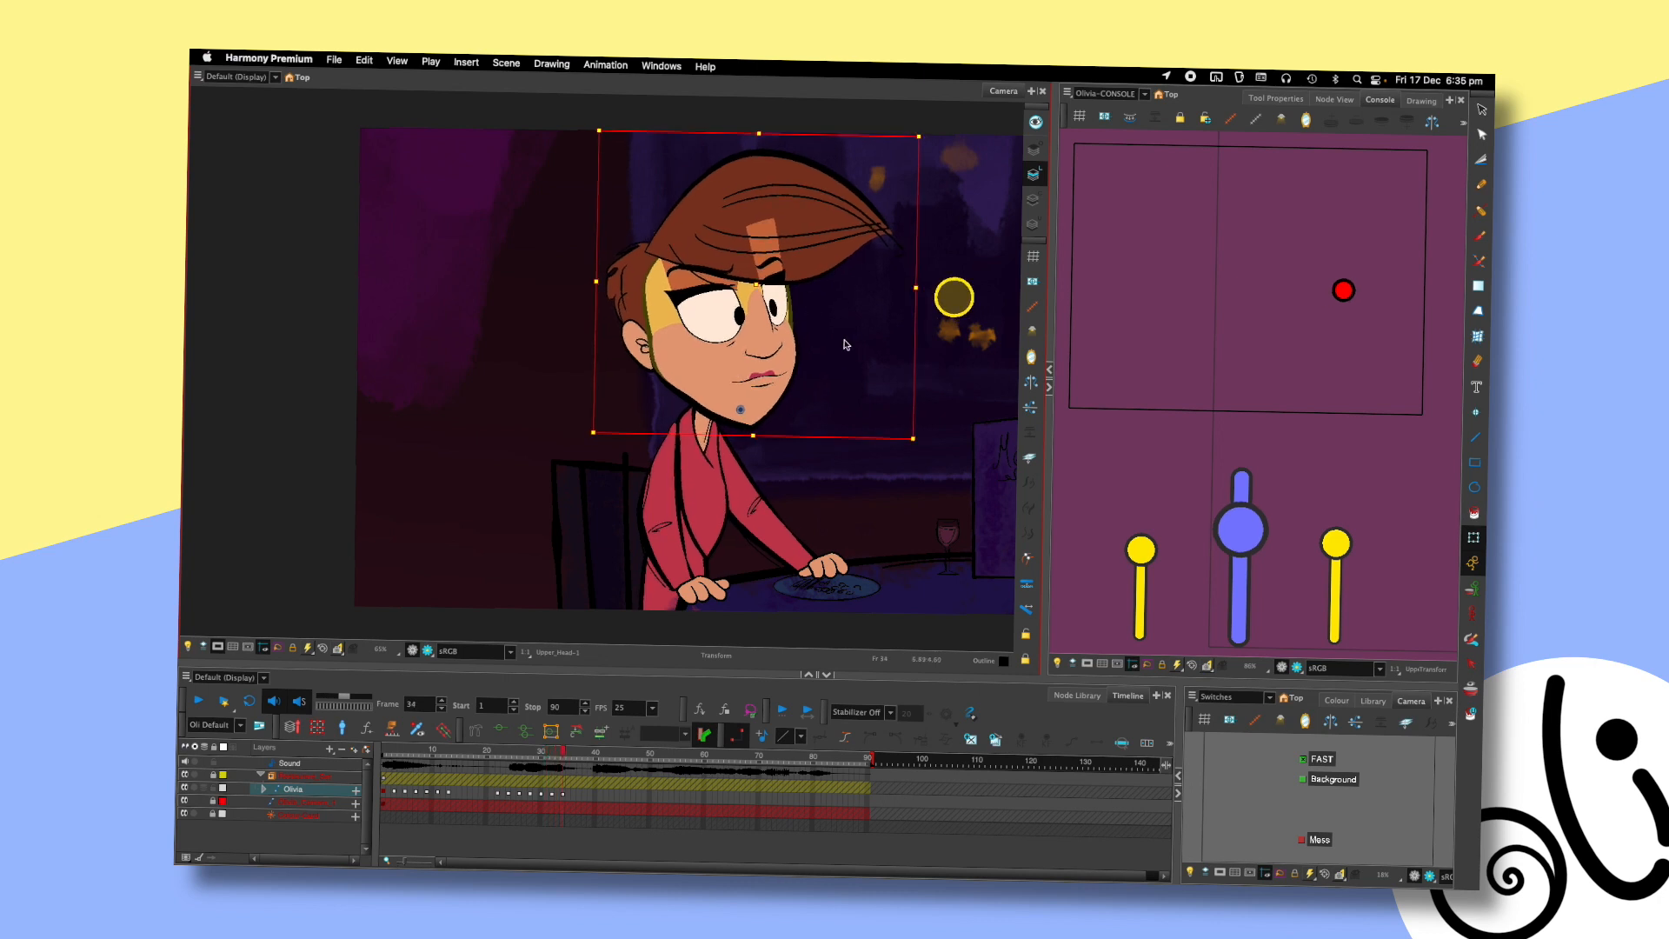
pyautogui.press(',')
pyautogui.press('.')
pyautogui.press(',')
pyautogui.press(',')
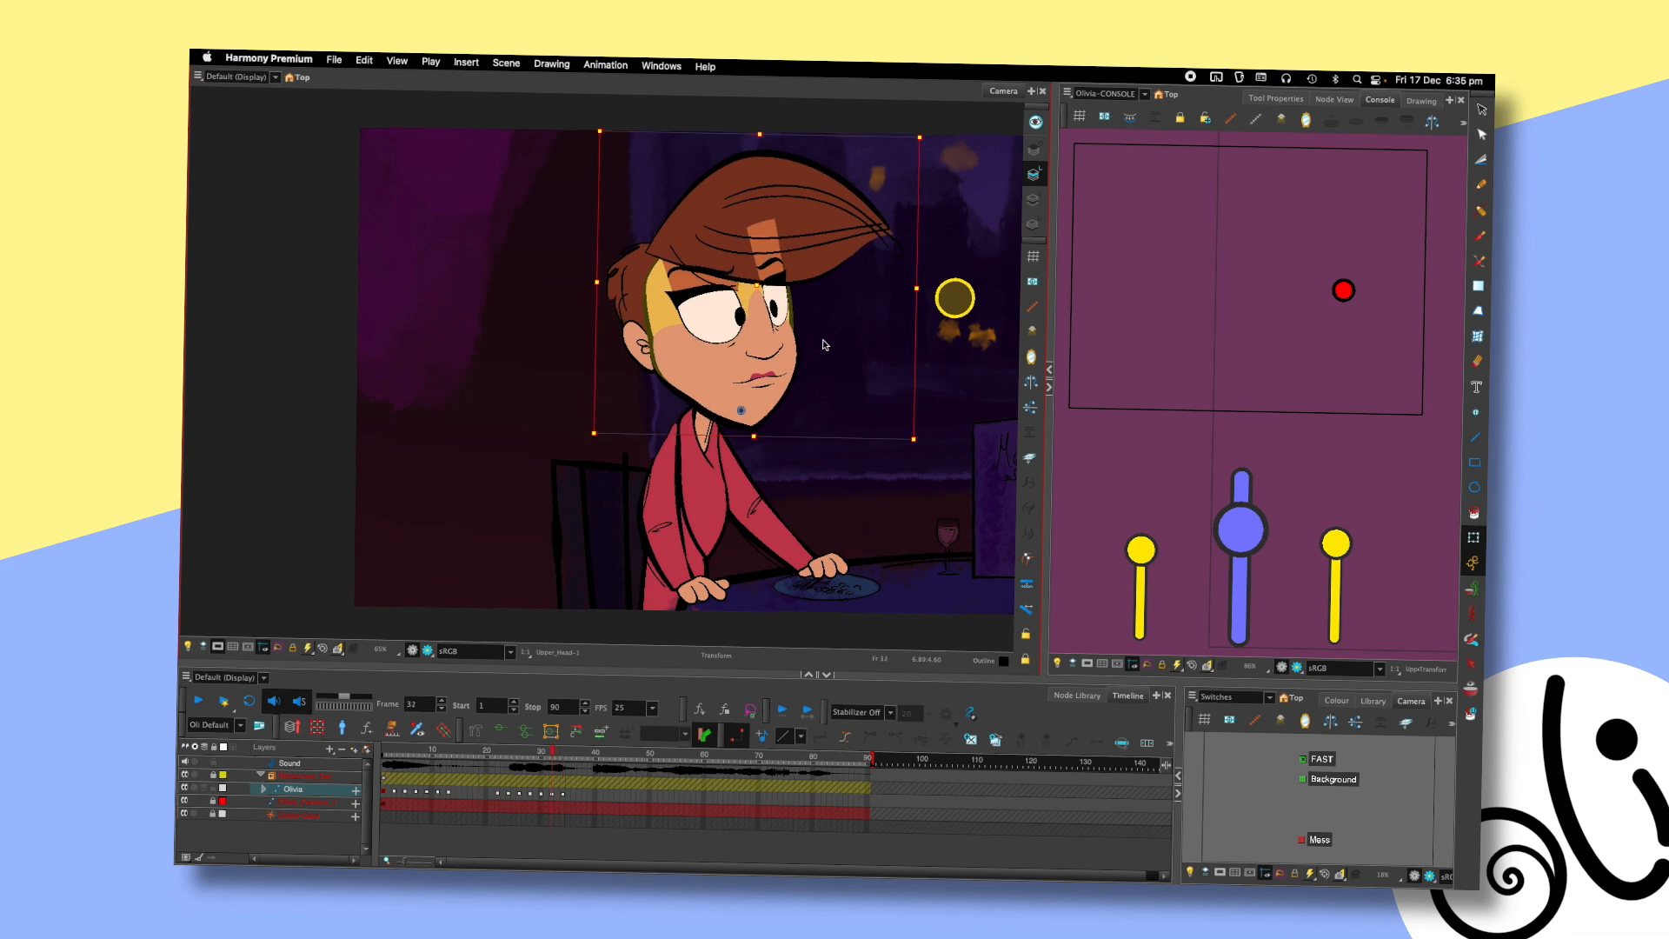
# - Nudge the upper head one more small increment left at frame 34 and check it against frame 32
pyautogui.press('.')
pyautogui.press('.')
pyautogui.press(',')
pyautogui.press(',')
pyautogui.press('.')
pyautogui.press('.')
pyautogui.press('Left')
pyautogui.press(',')
pyautogui.press(',')
pyautogui.press('.')
pyautogui.press('.')
pyautogui.press(',')
pyautogui.press(',')
pyautogui.press('.')
pyautogui.press('.')
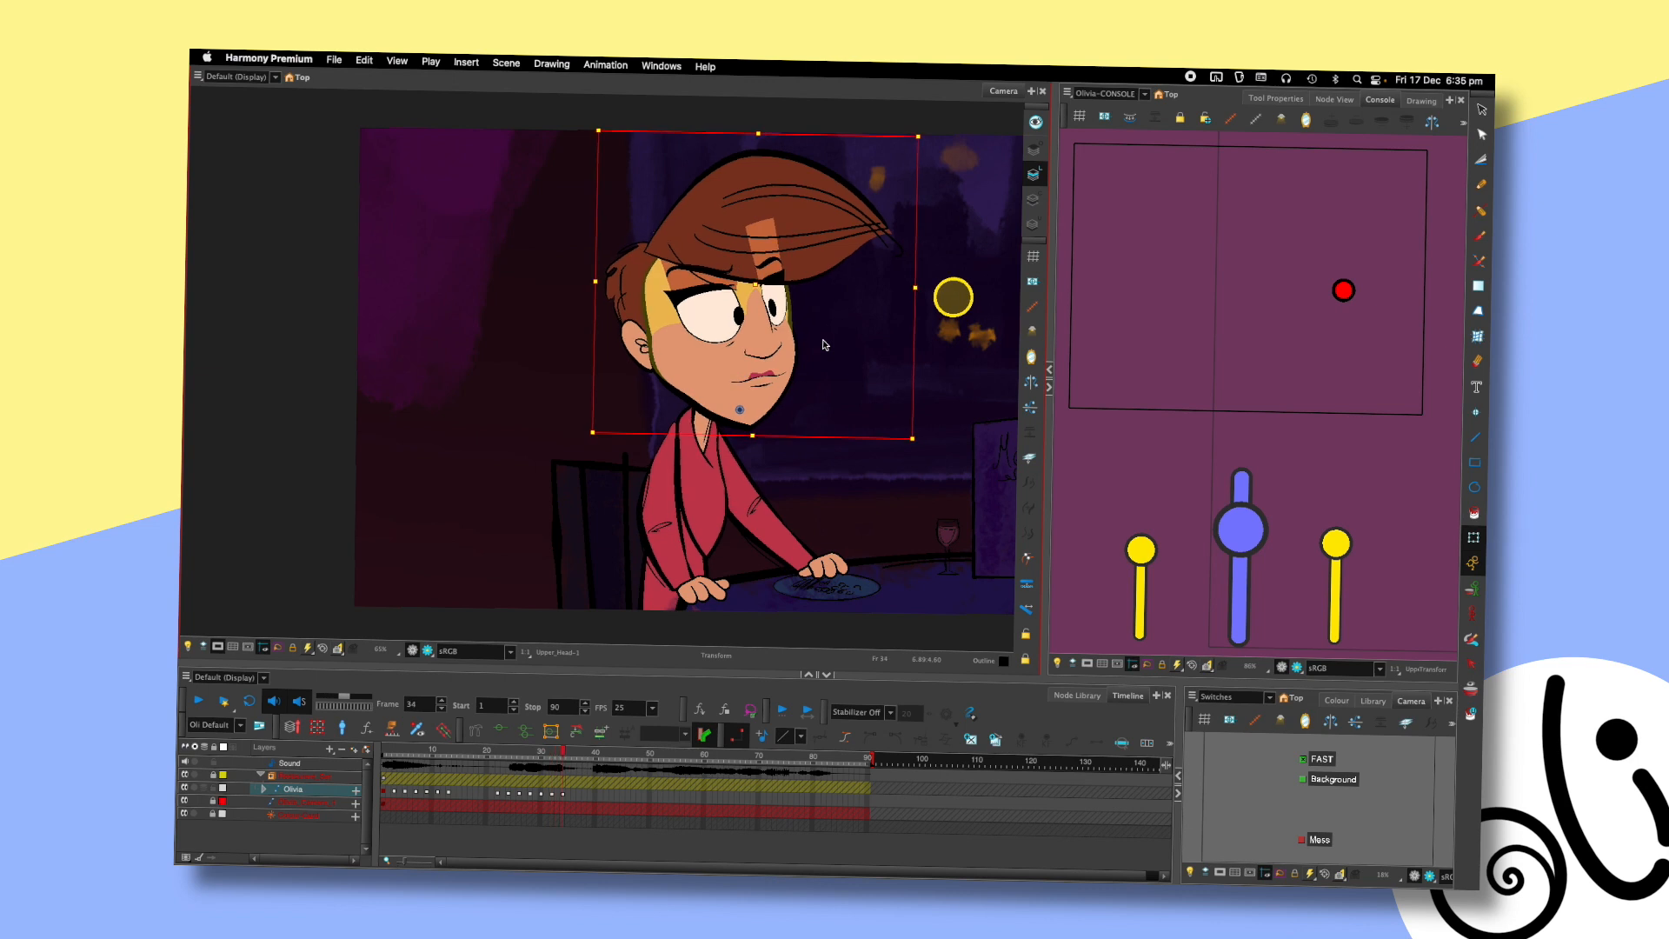
# - Raise the head-turn controller very slightly at frame 34 and compare the pose with the two preceding frames
pyautogui.click(1343, 291)
pyautogui.press(',')
pyautogui.press(',')
pyautogui.press('.')
pyautogui.press('.')
pyautogui.press(',')
pyautogui.press(',')
pyautogui.press('.')
pyautogui.press('.')
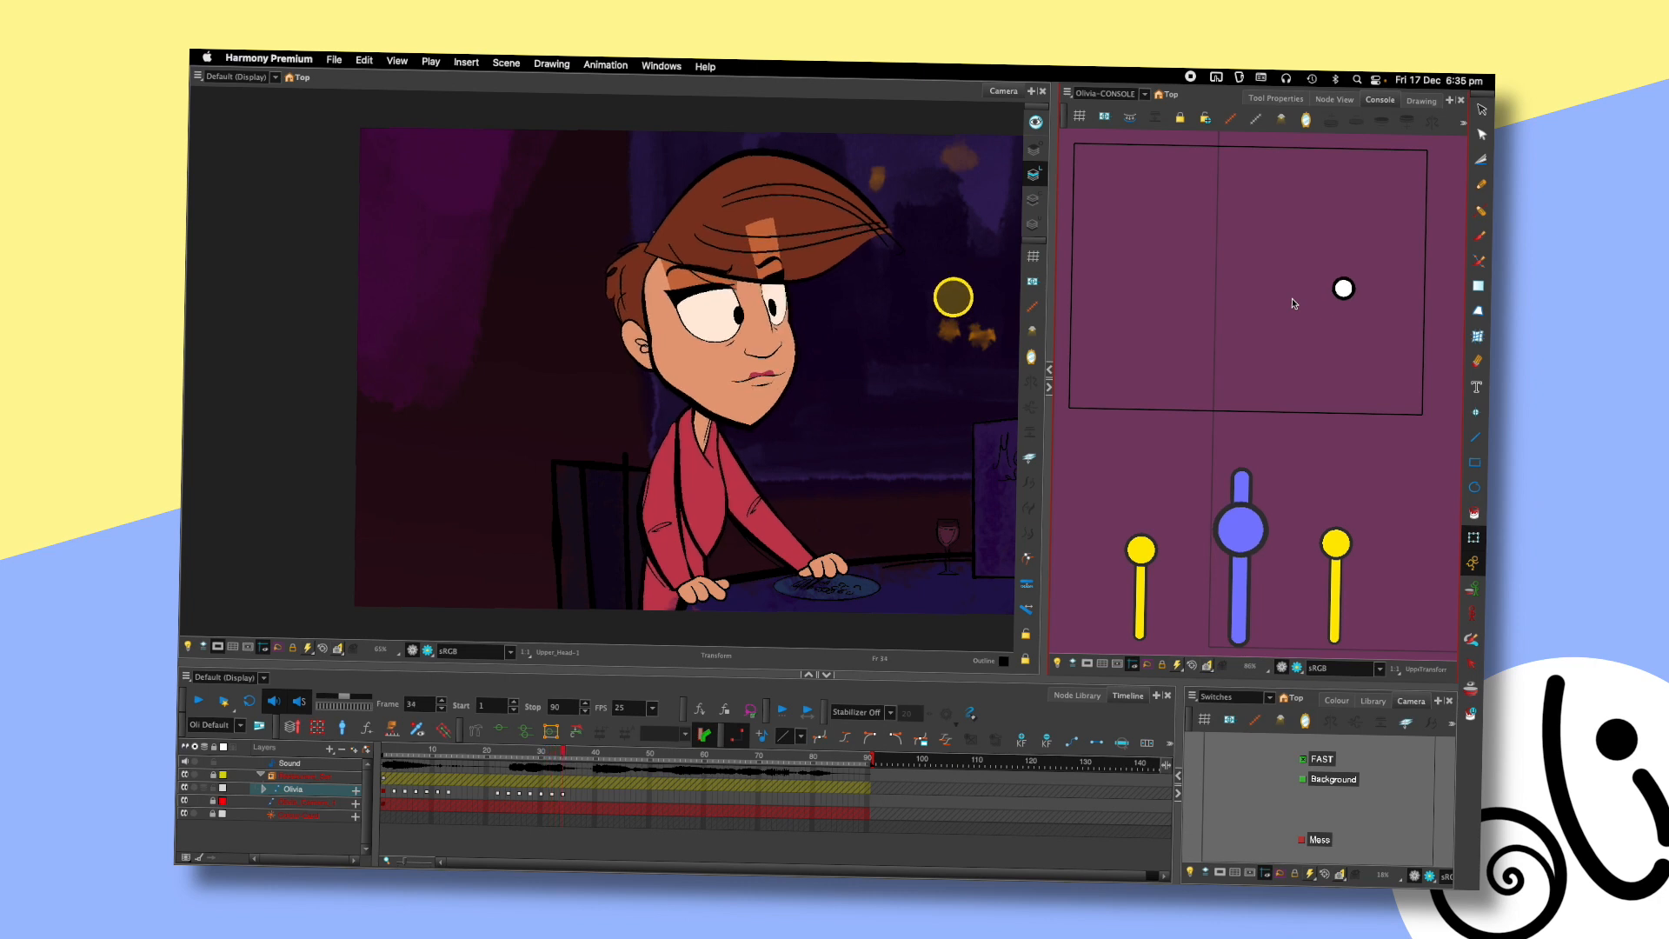
pyautogui.press(',')
pyautogui.press(',')
pyautogui.press('.')
pyautogui.press('.')
pyautogui.press('.')
# - Play the second head turn from about frame 19 to review the added frame 34 settle
pyautogui.click(482, 771)
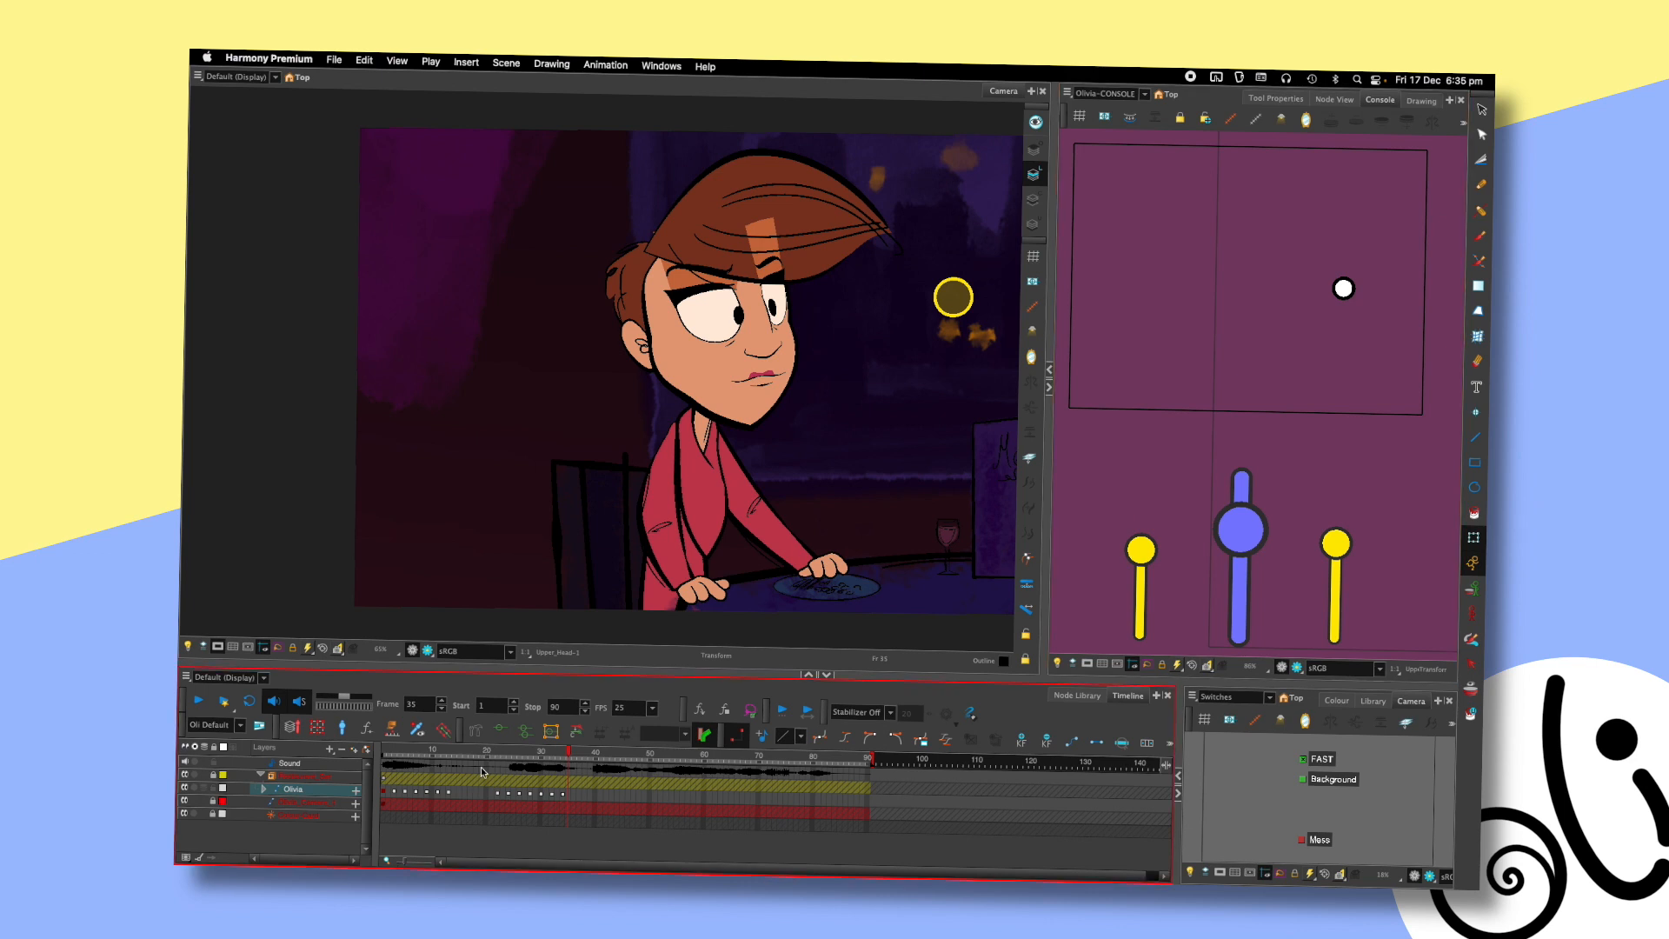
pyautogui.click(480, 758)
pyautogui.hotkey('shift', 'Return')
pyautogui.hotkey('shift', 'Return')
pyautogui.click(477, 758)
pyautogui.hotkey('shift', 'Return')
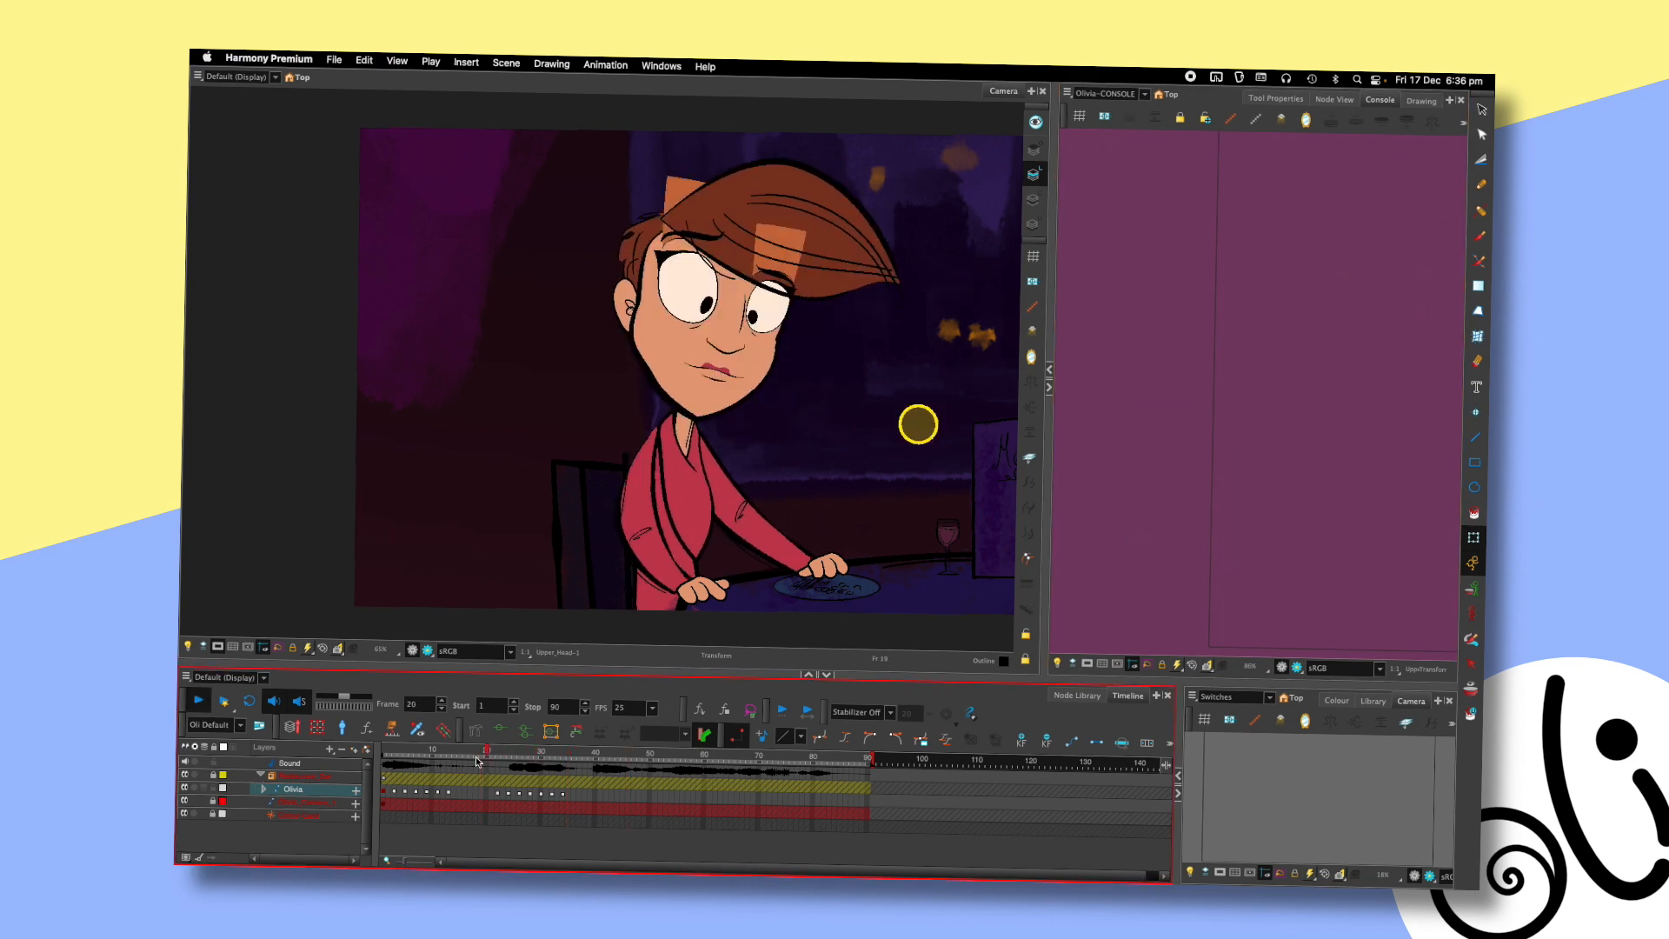
pyautogui.hotkey('shift', 'Return')
# - Play the animation from frame 1 to review the complete head movement with the new settle
pyautogui.hotkey('shift', ',')
pyautogui.hotkey('shift', 'Return')
pyautogui.hotkey('shift', 'Return')
pyautogui.hotkey('shift', ',')
pyautogui.hotkey('shift', 'Return')
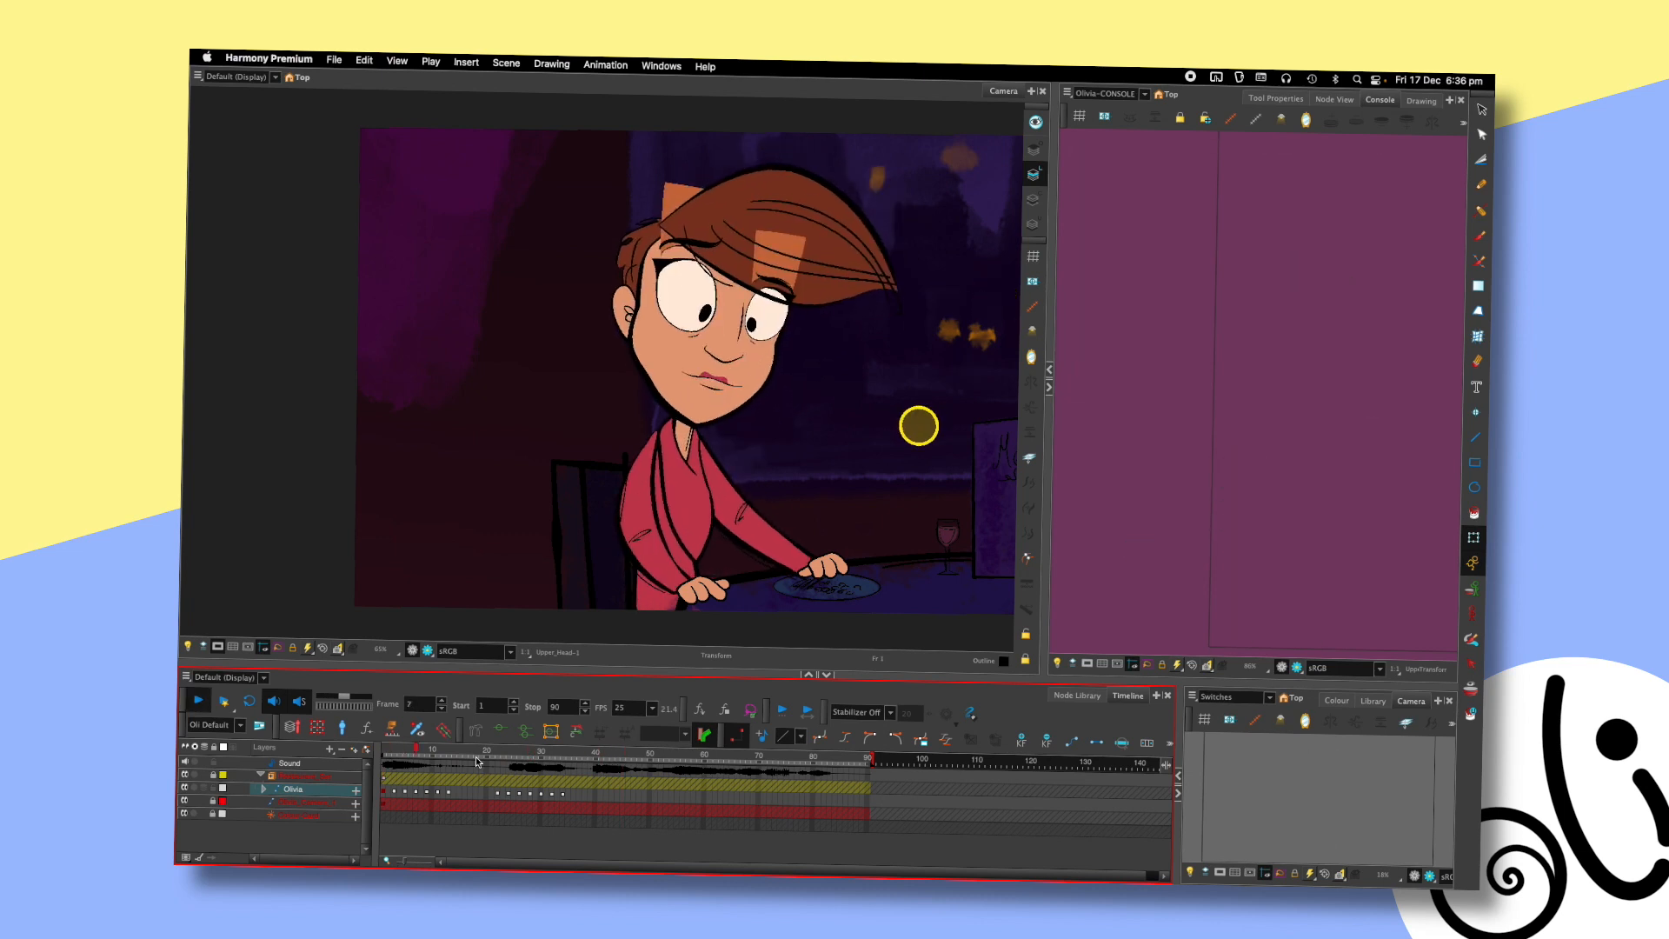
pyautogui.hotkey('shift', 'Return')
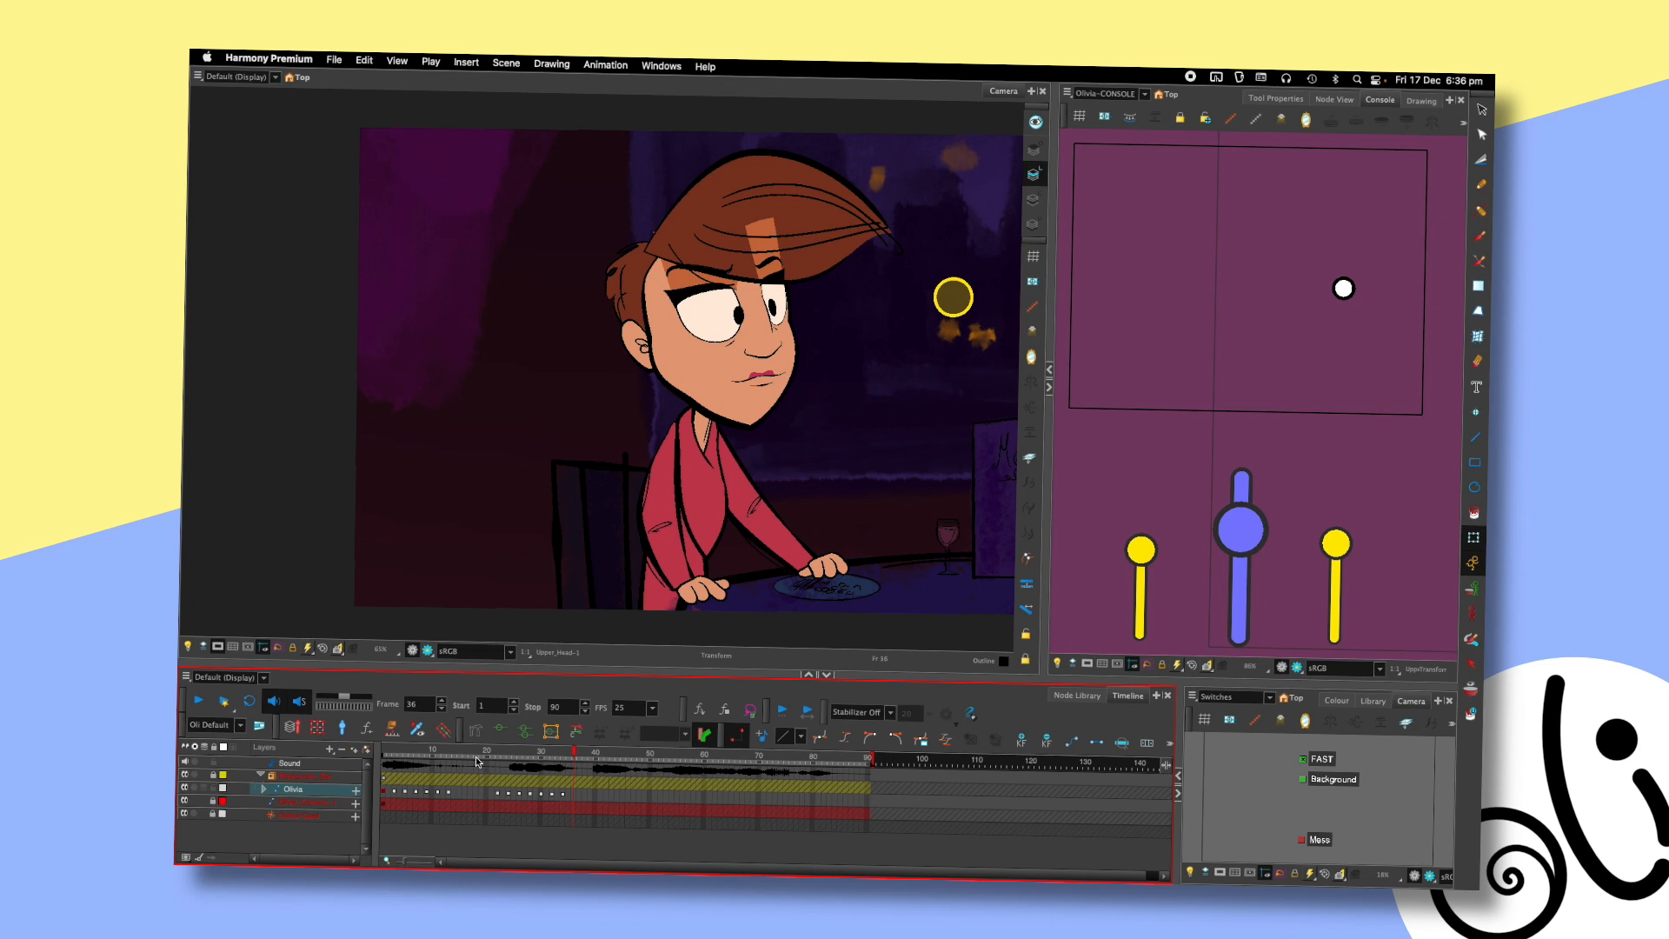
# - Shift the upper head slightly at frame 39 and move the head-turn controller a little up and to the right
pyautogui.click(585, 752)
pyautogui.press('.')
pyautogui.click(657, 286)
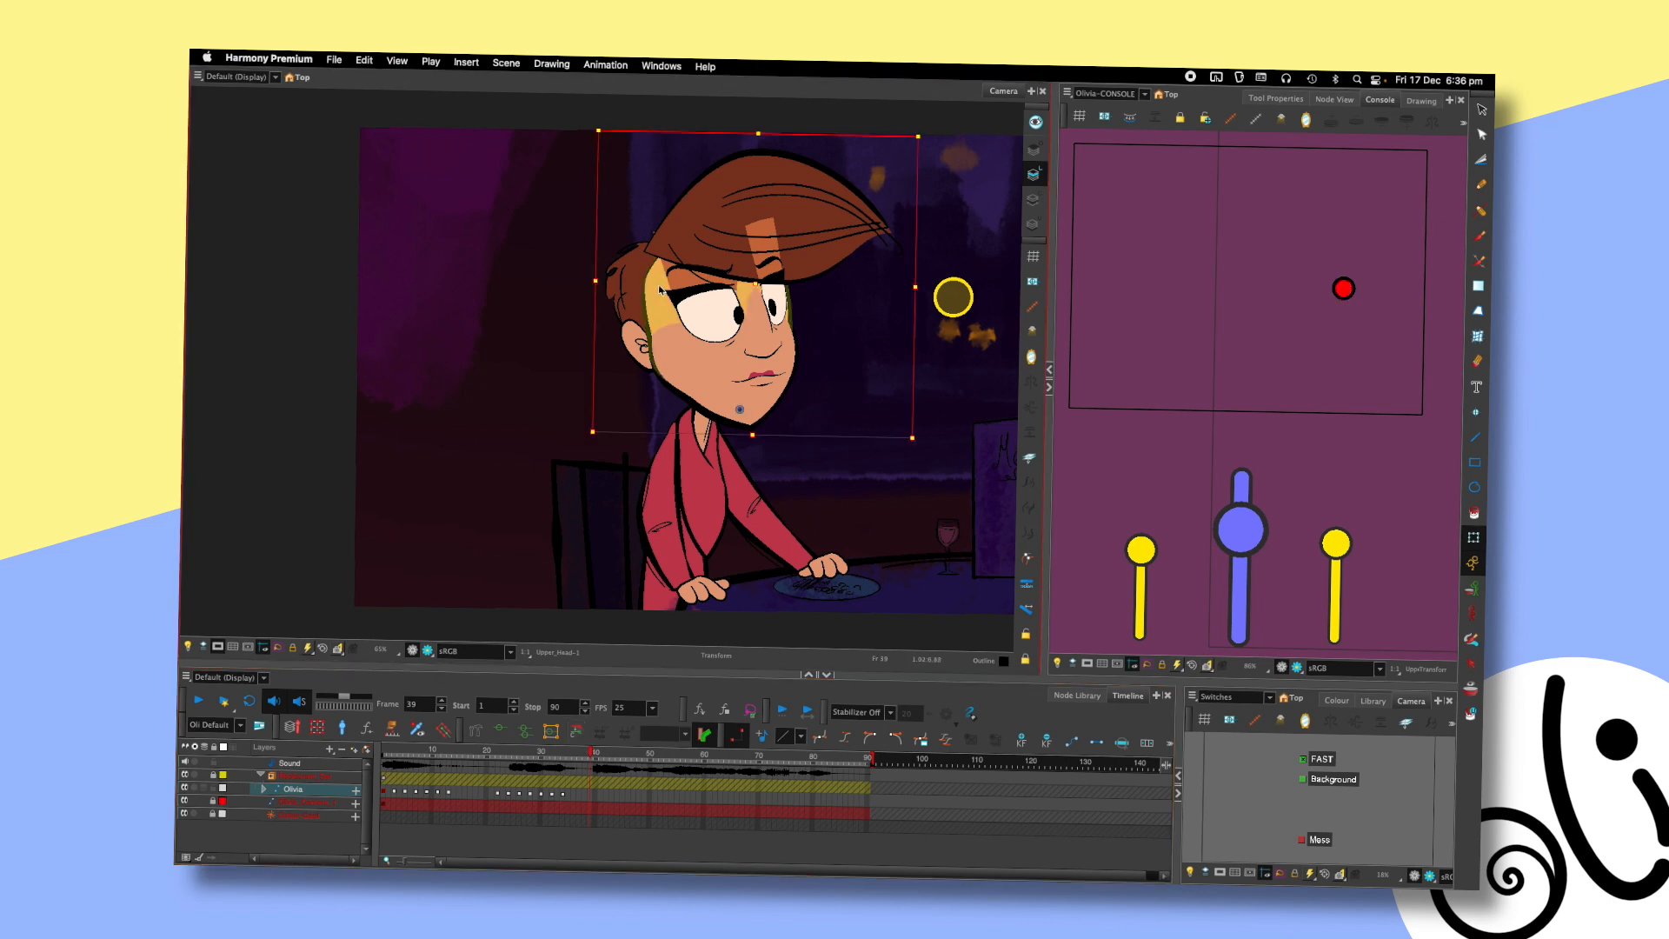
pyautogui.moveTo(657, 286); pyautogui.dragTo(651, 287)
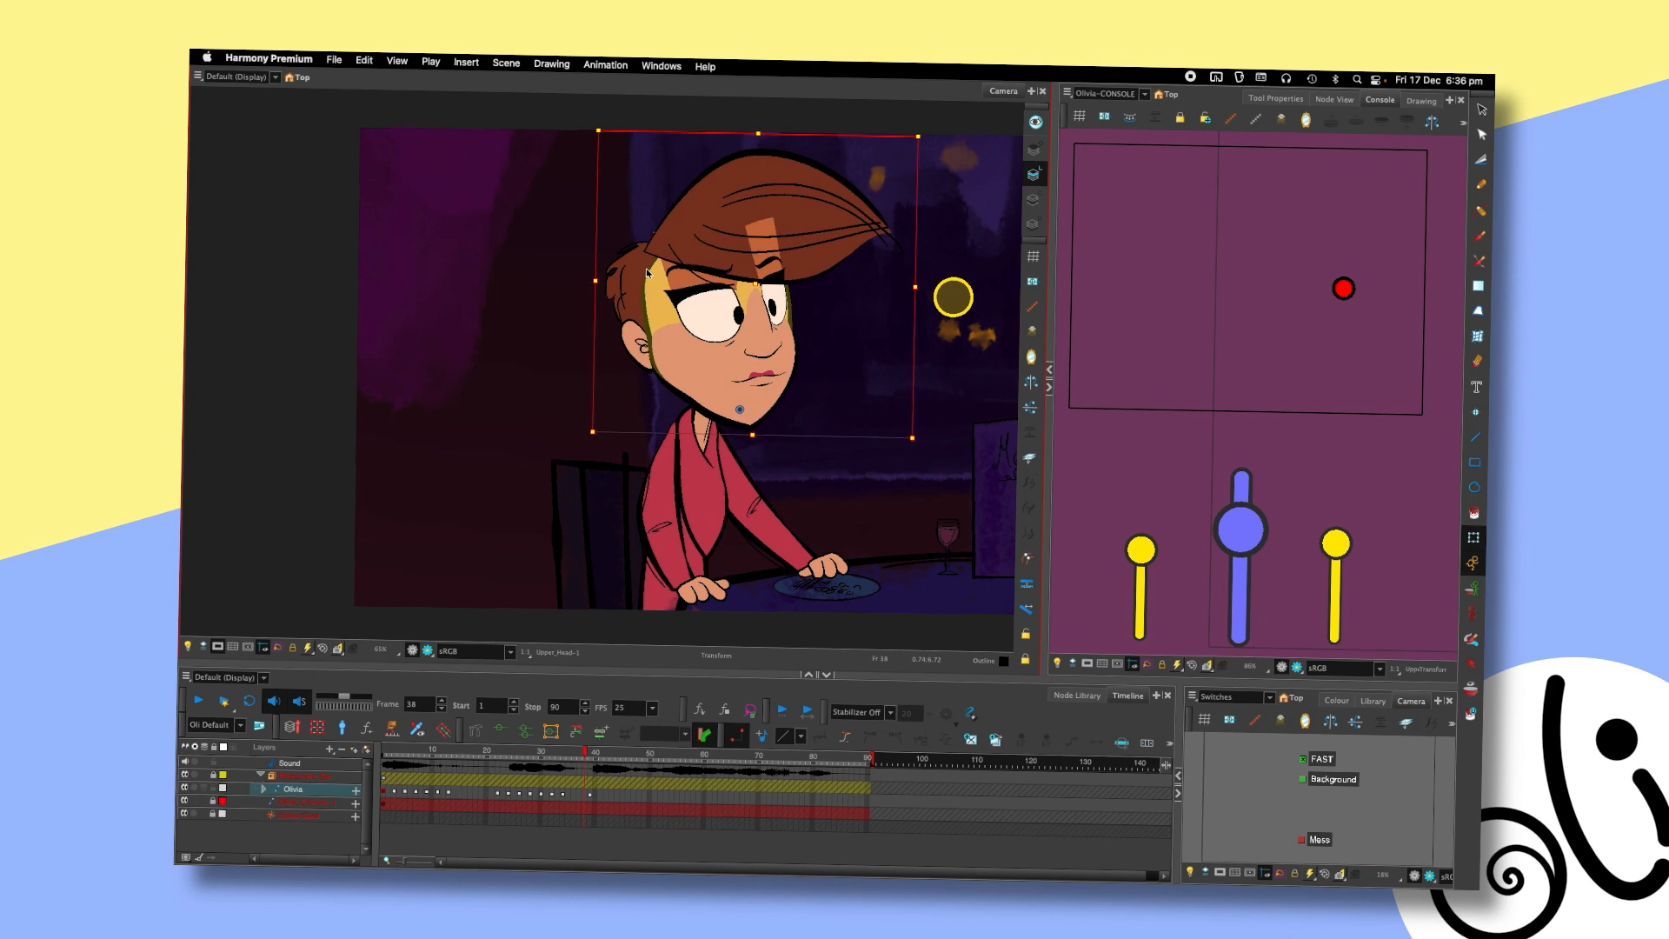
pyautogui.moveTo(1344, 288); pyautogui.dragTo(1358, 276)
# - Reposition both pupils slightly within the eyes at frame 39 and check the eye shapes
pyautogui.click(752, 329)
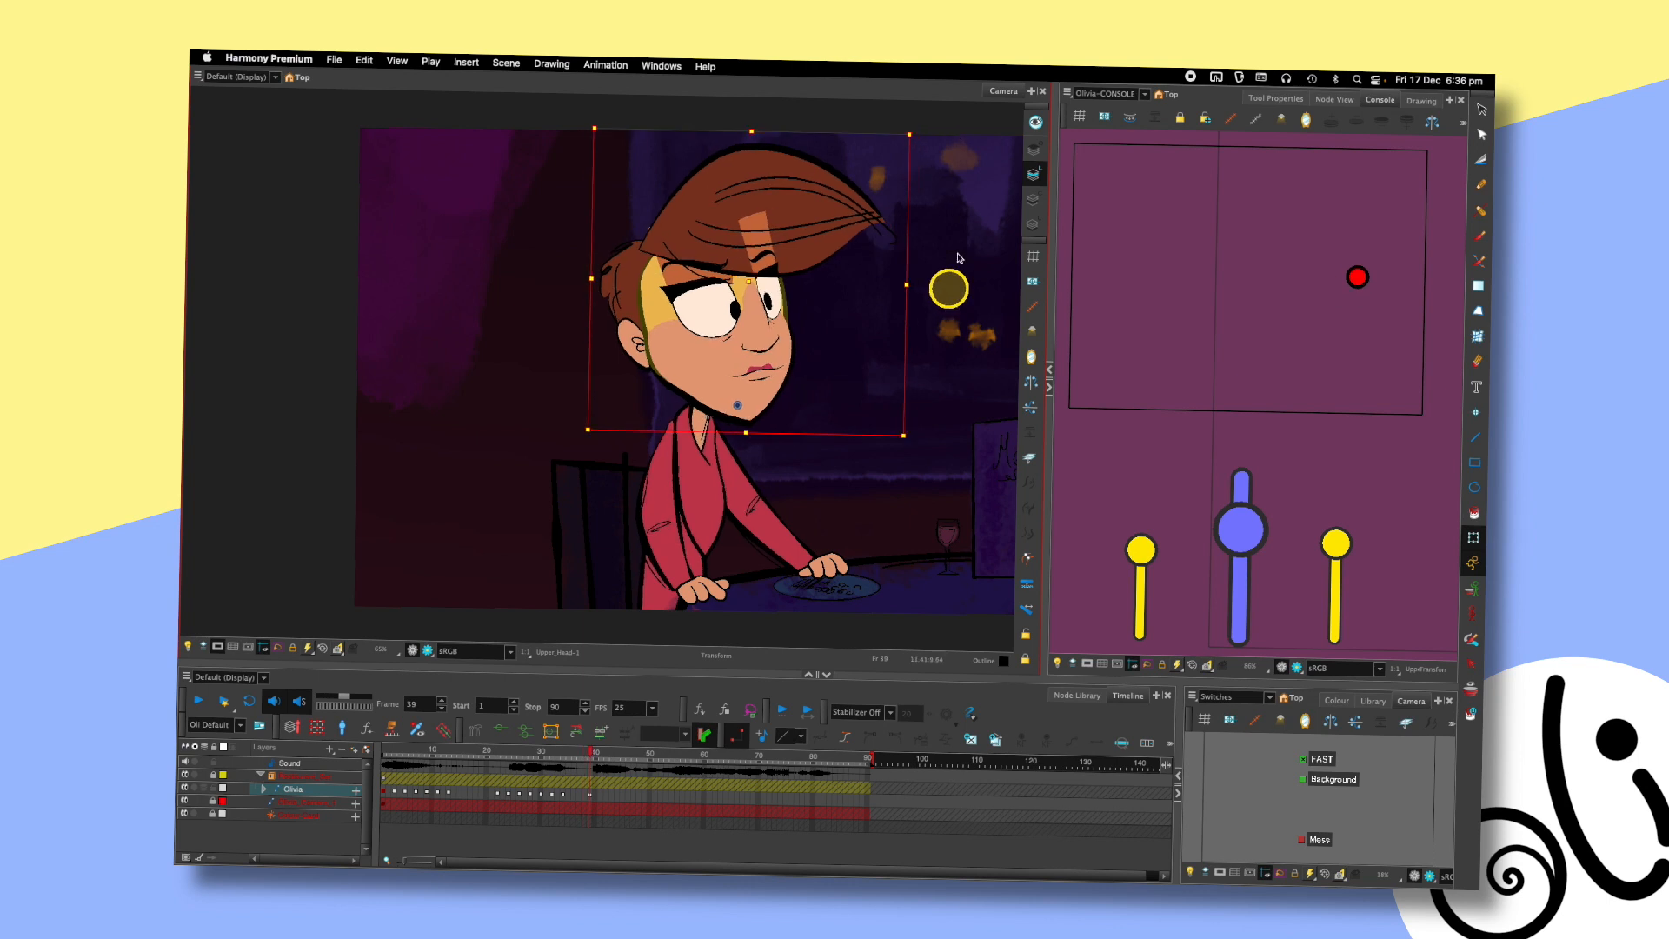
pyautogui.scroll(1, 785, 328)
pyautogui.click(711, 311)
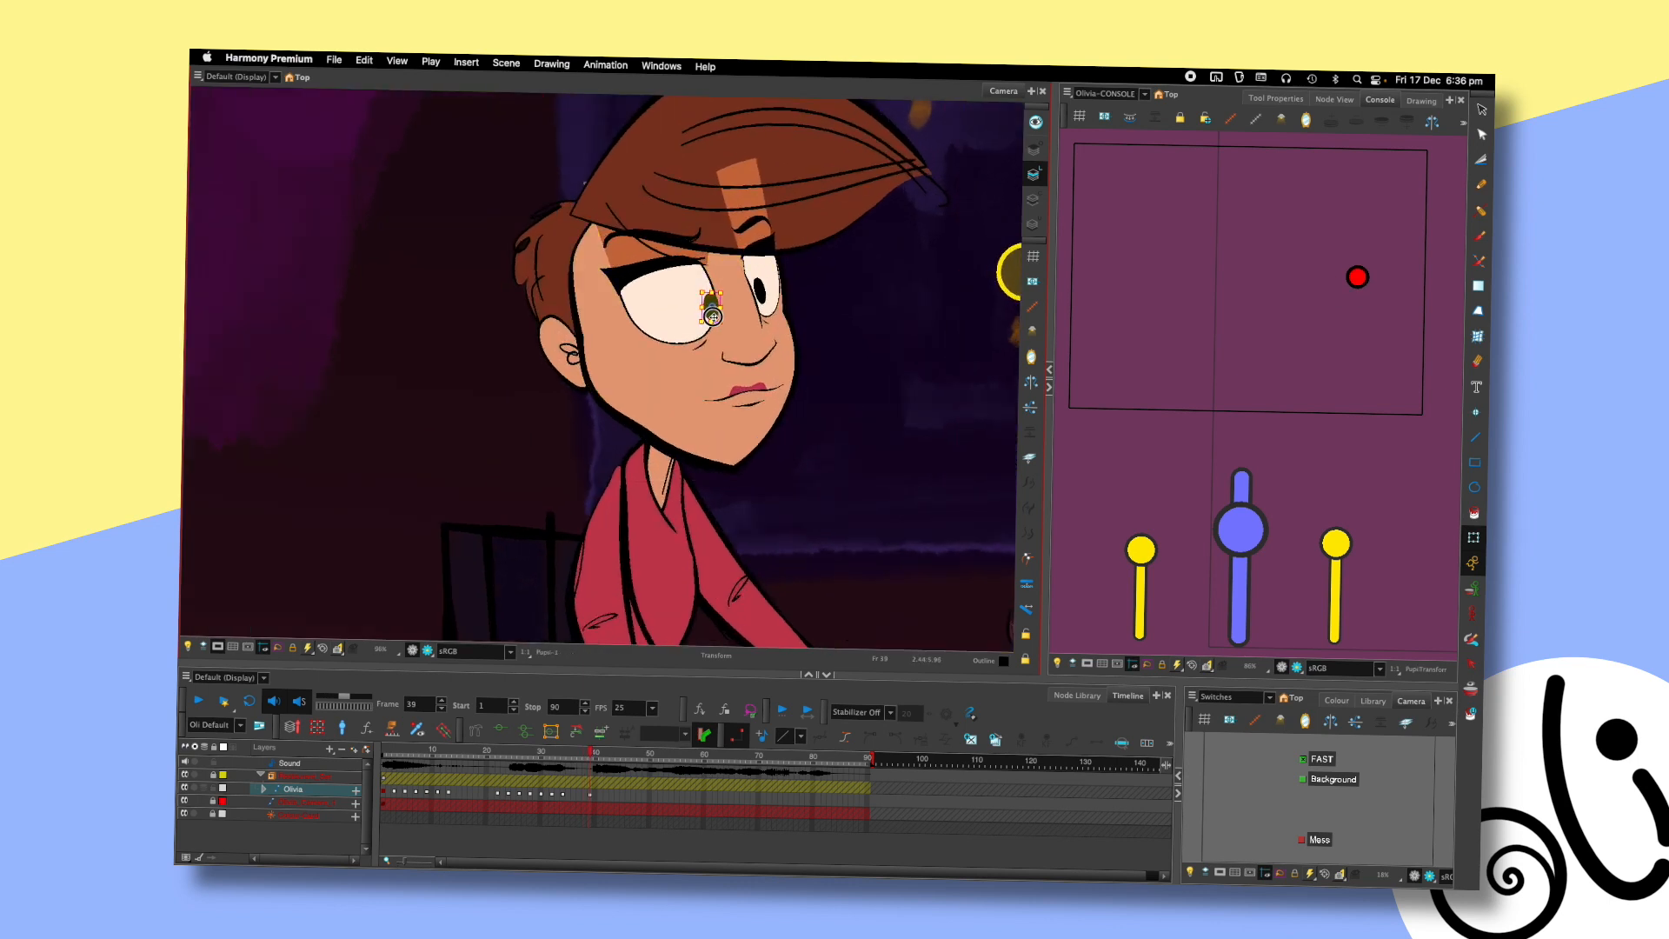
pyautogui.click(760, 293)
pyautogui.scroll(-1, 887, 357)
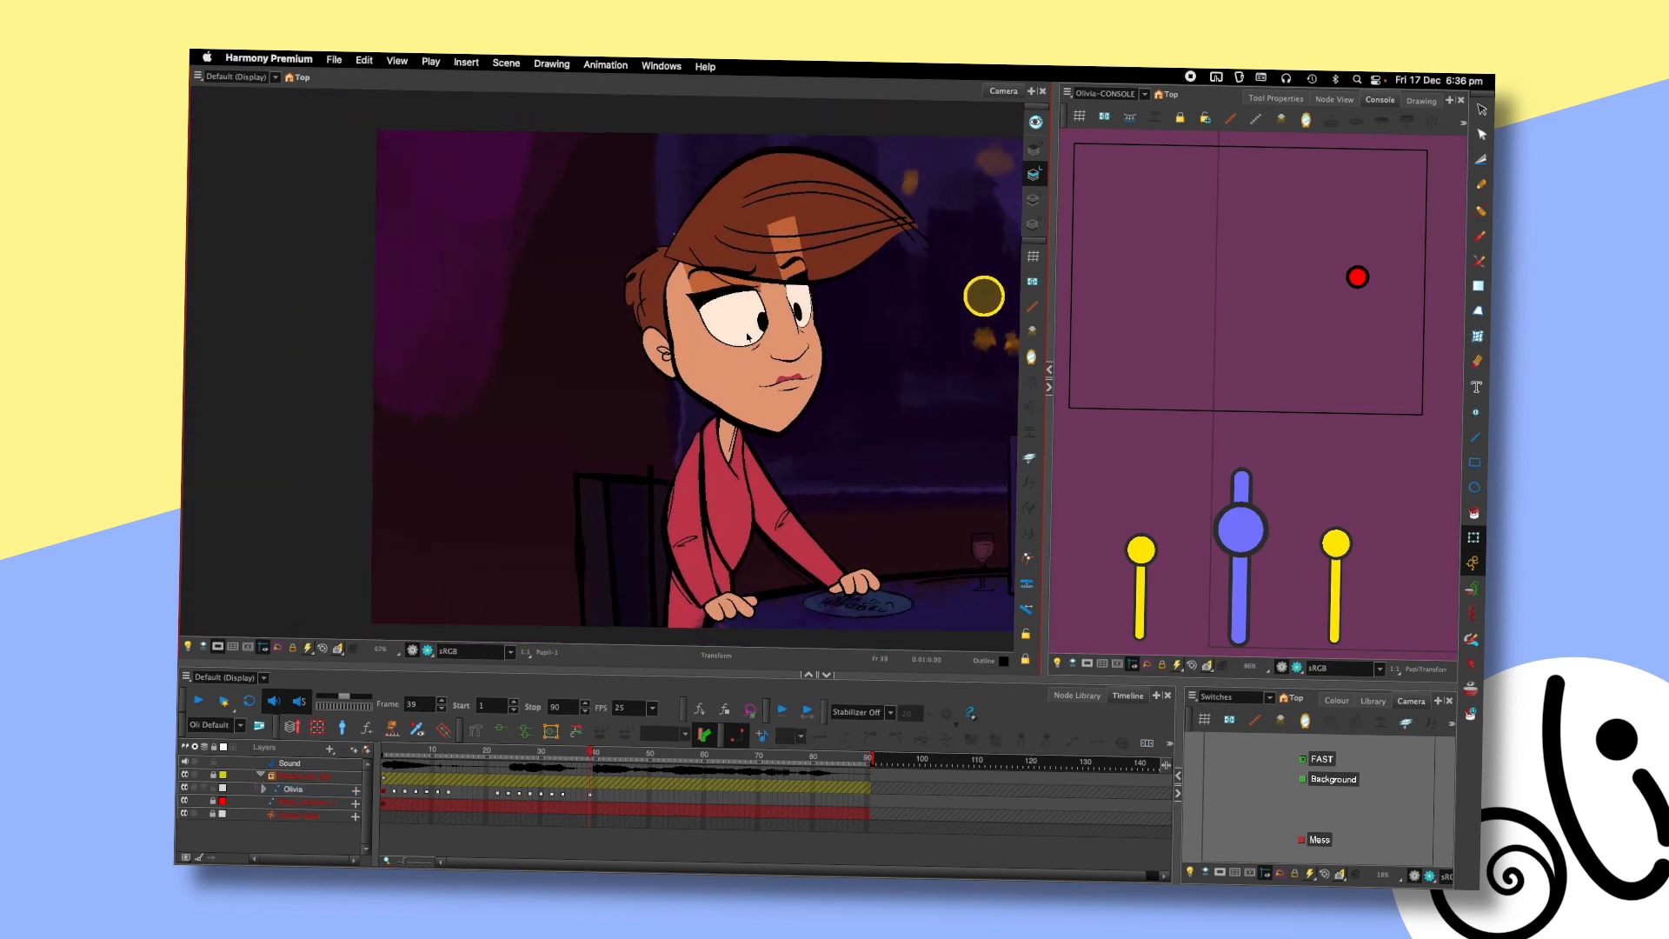
pyautogui.click(748, 337)
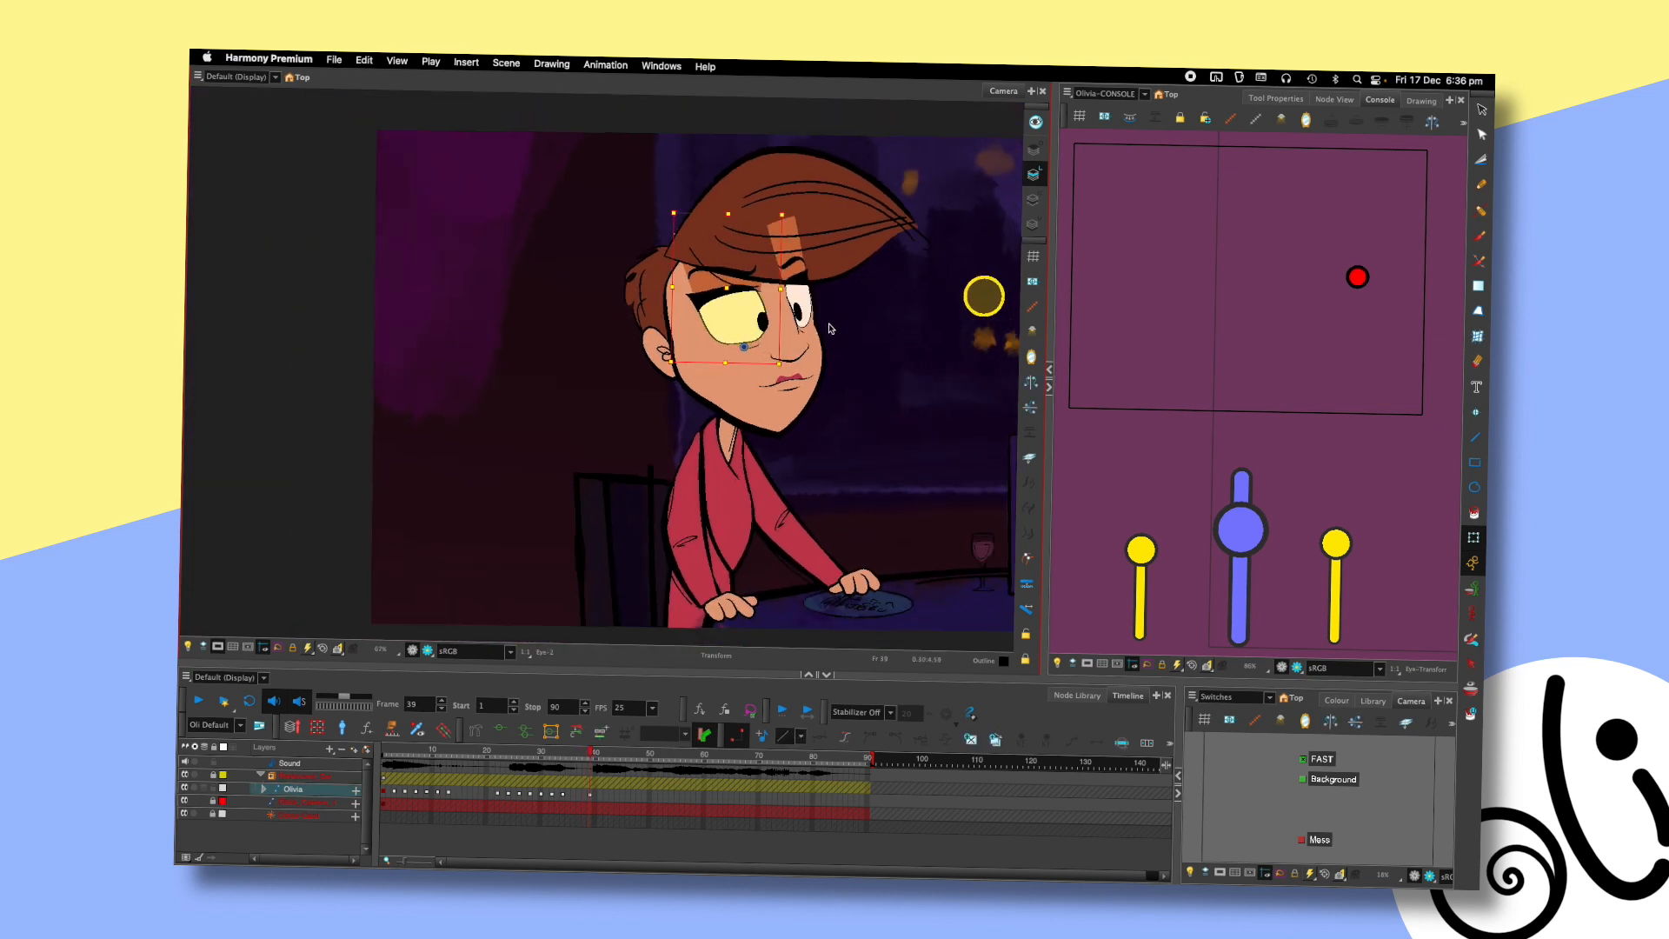
pyautogui.click(799, 311)
pyautogui.click(846, 303)
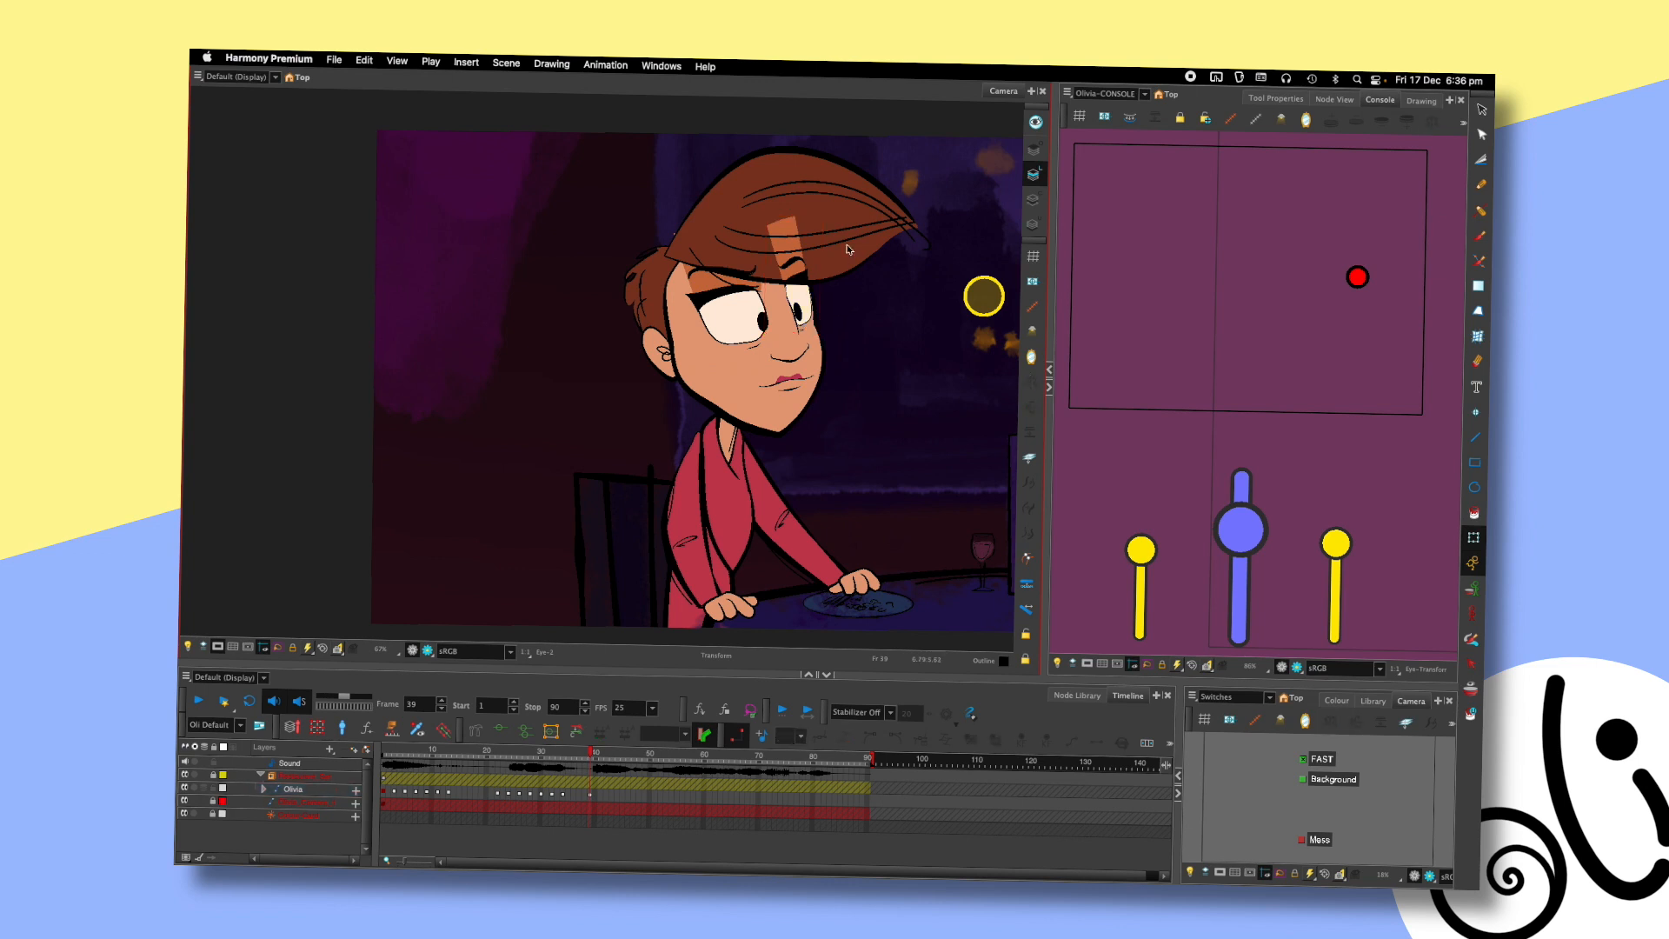
# - At frame 39, lower the blue eyelid slider slightly so the character's eyelids droop a little
pyautogui.scroll(-1, 834, 337)
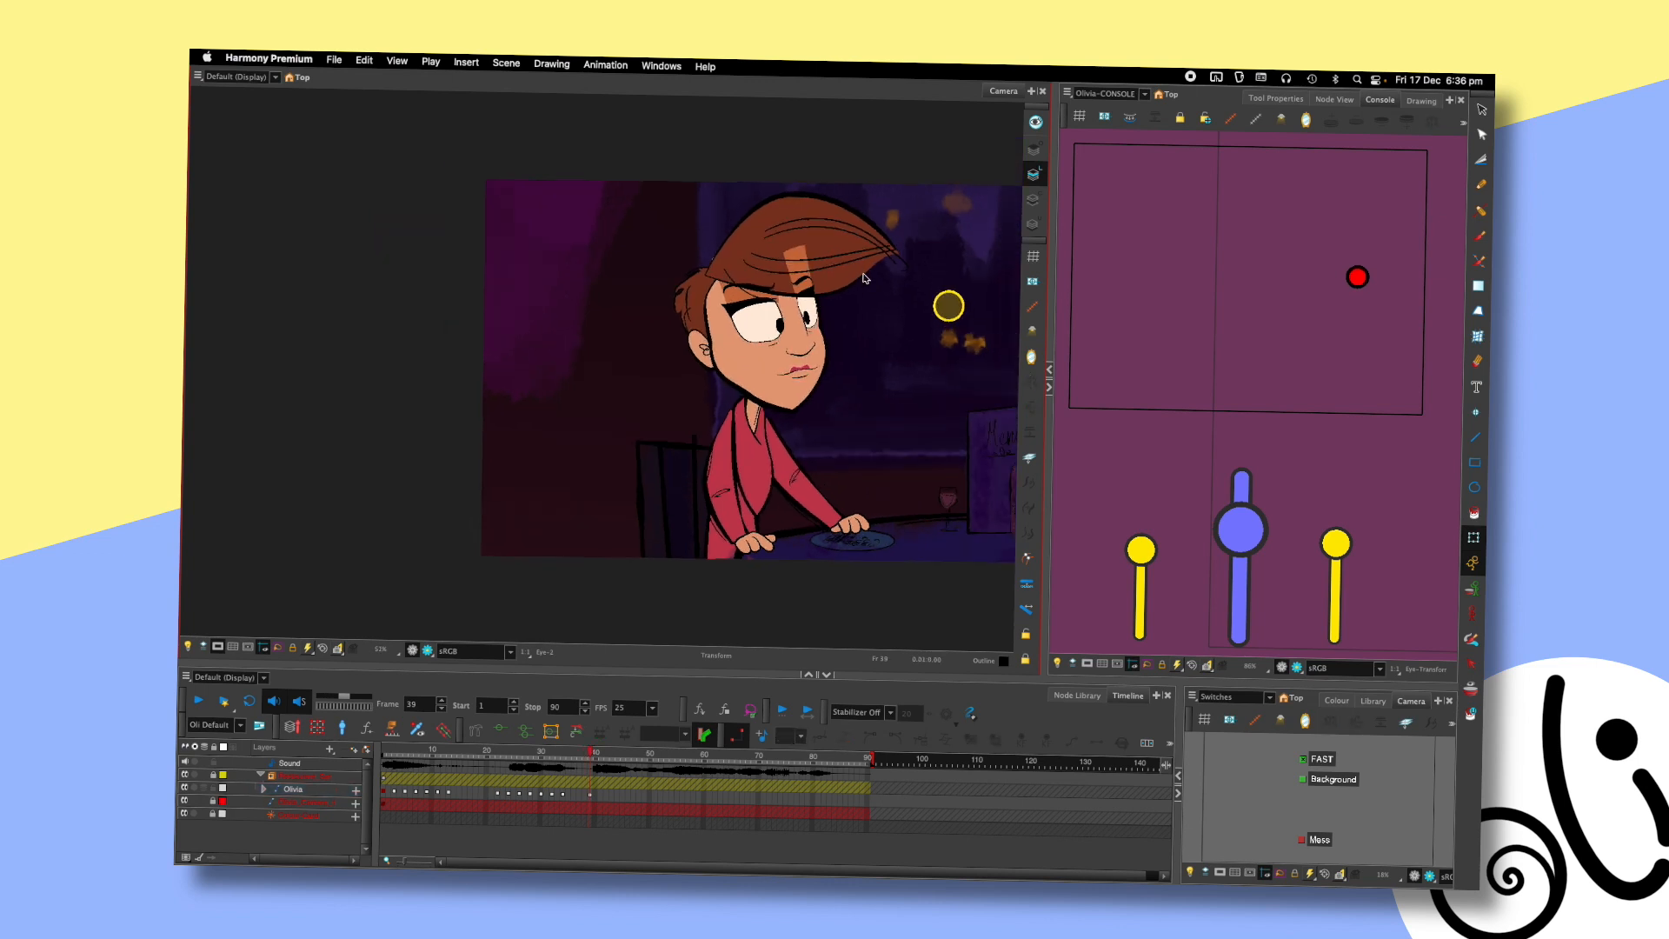
pyautogui.moveTo(574, 756); pyautogui.dragTo(635, 757)
pyautogui.click(563, 759)
pyautogui.click(591, 755)
pyautogui.scroll(1, 832, 224)
pyautogui.click(1249, 541)
pyautogui.moveTo(1249, 540); pyautogui.dragTo(1249, 551)
pyautogui.click(1215, 494)
# - Flip through the neighbouring frames and play the animation to review the slightly lowered eyelids
pyautogui.press(',')
pyautogui.press('.')
pyautogui.press('Return')
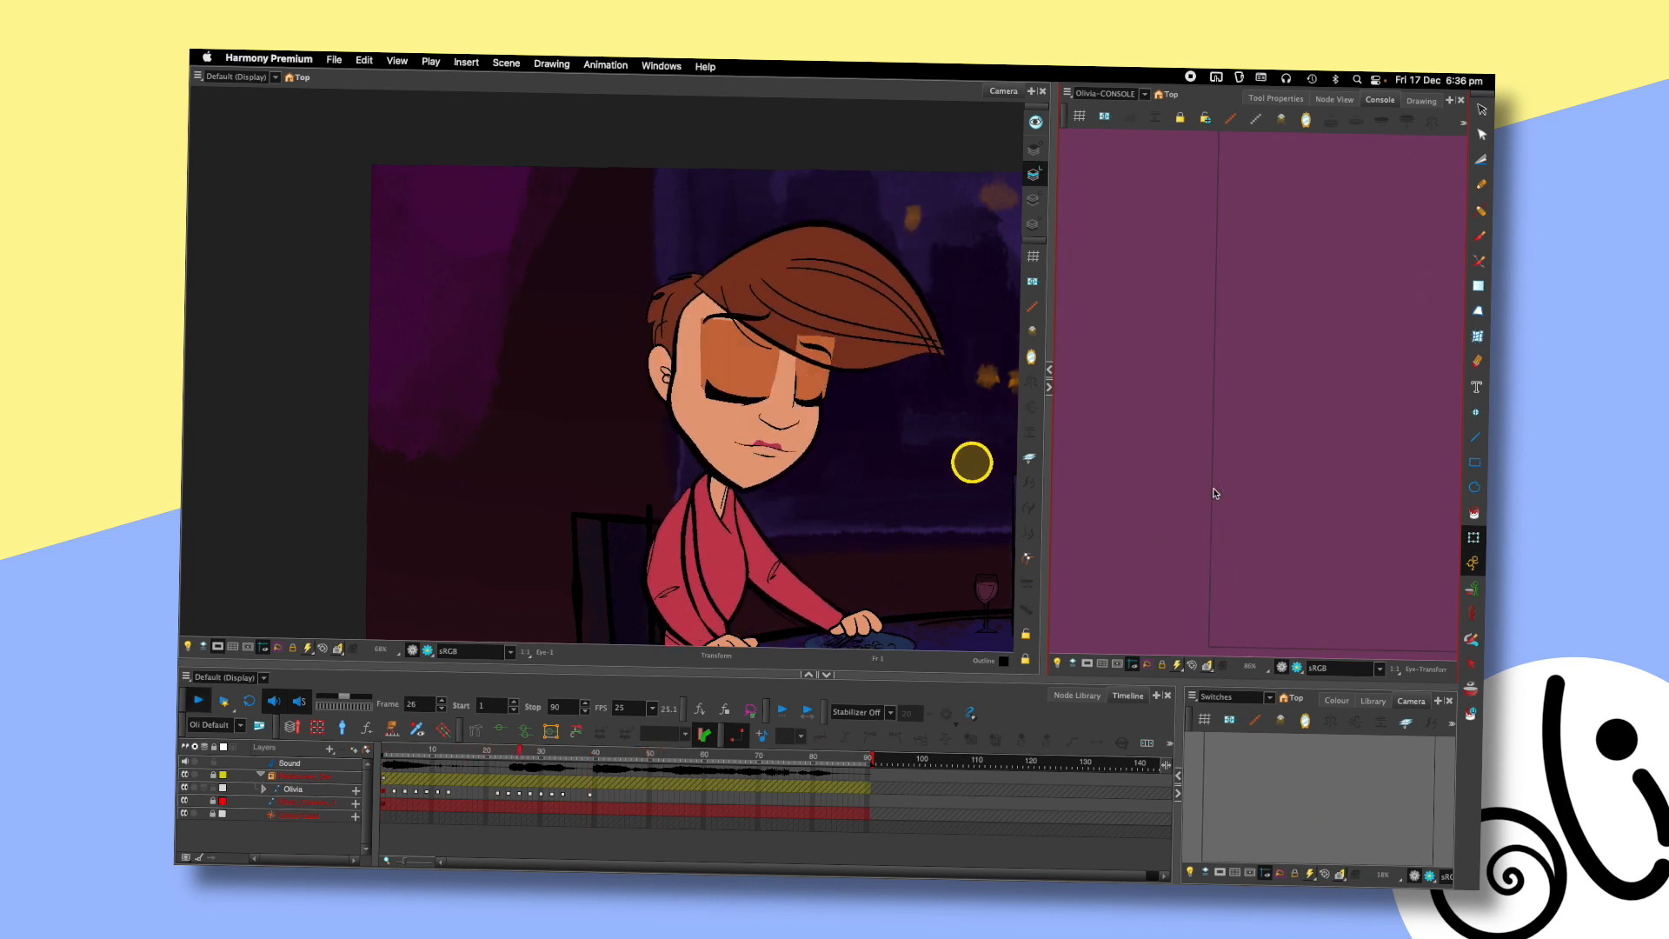
pyautogui.press('Return')
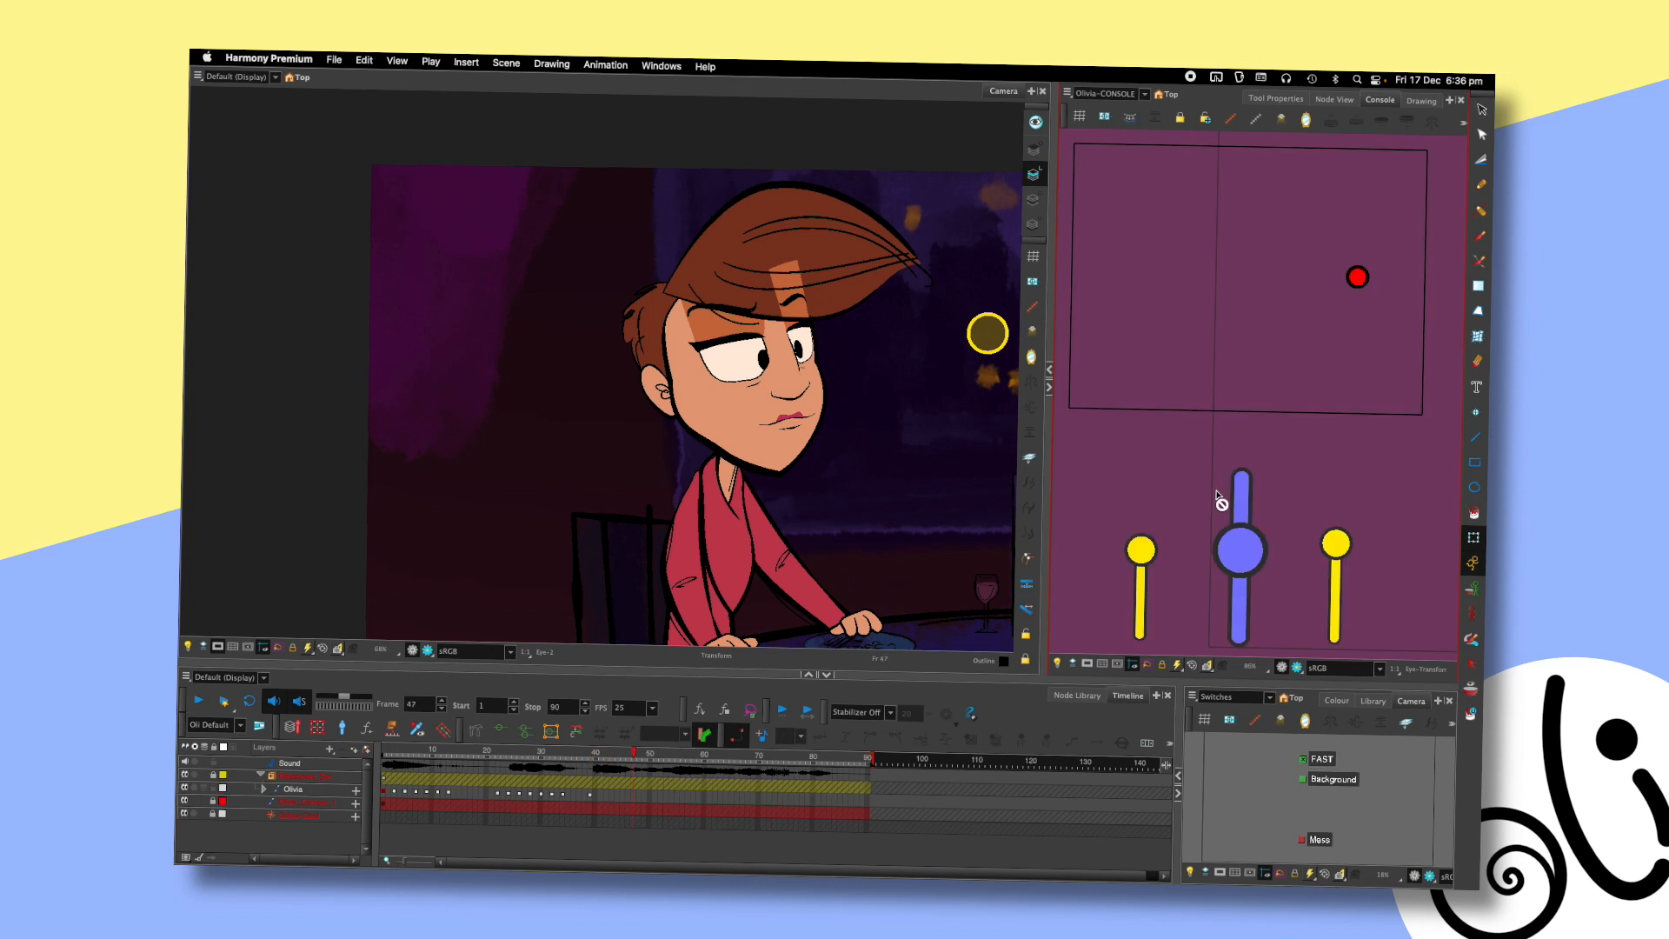
# - Nudge the head-turn controller slightly down and to the right at frame 39 and save the scene
pyautogui.click(589, 750)
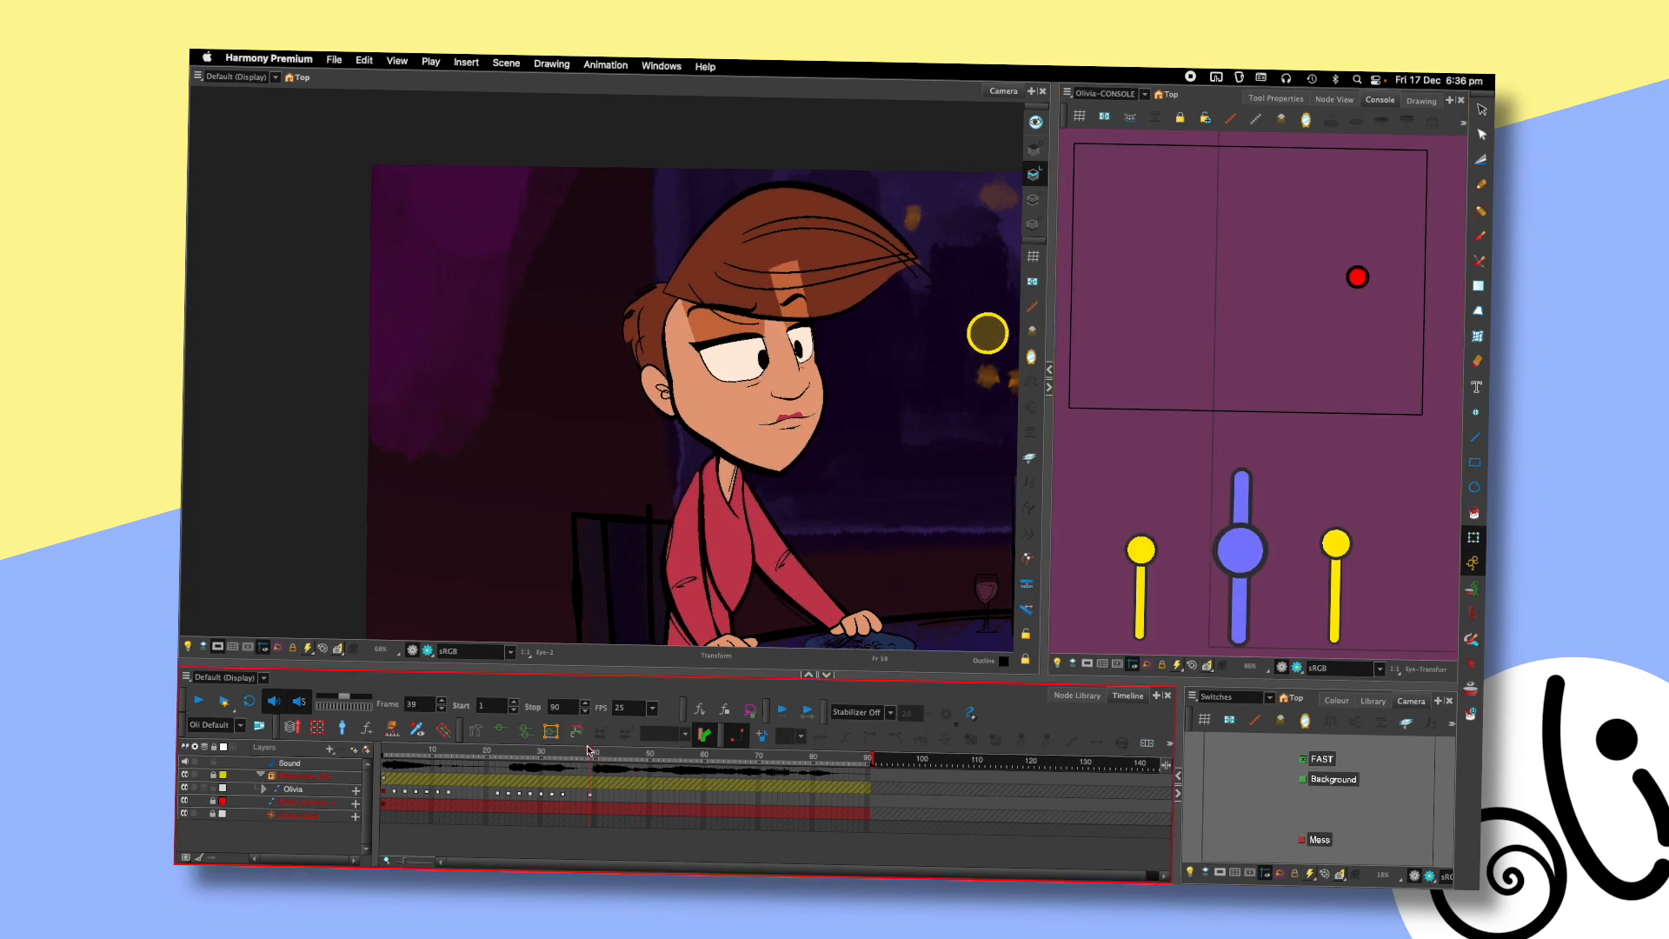
pyautogui.click(1358, 280)
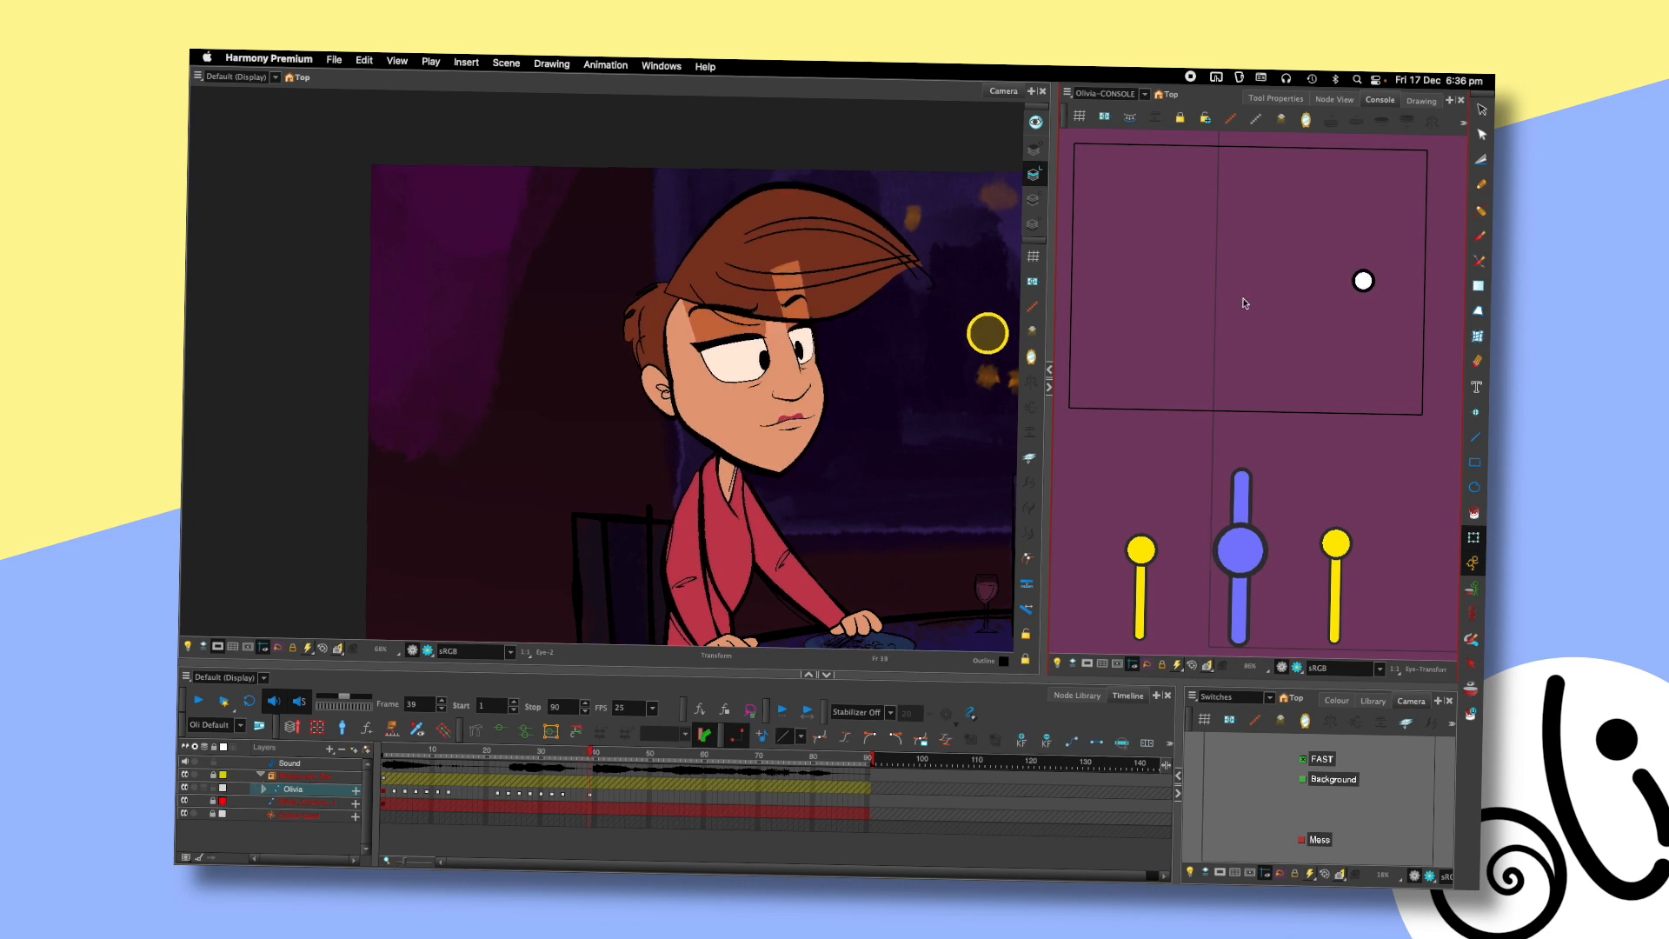
pyautogui.press('super+s')
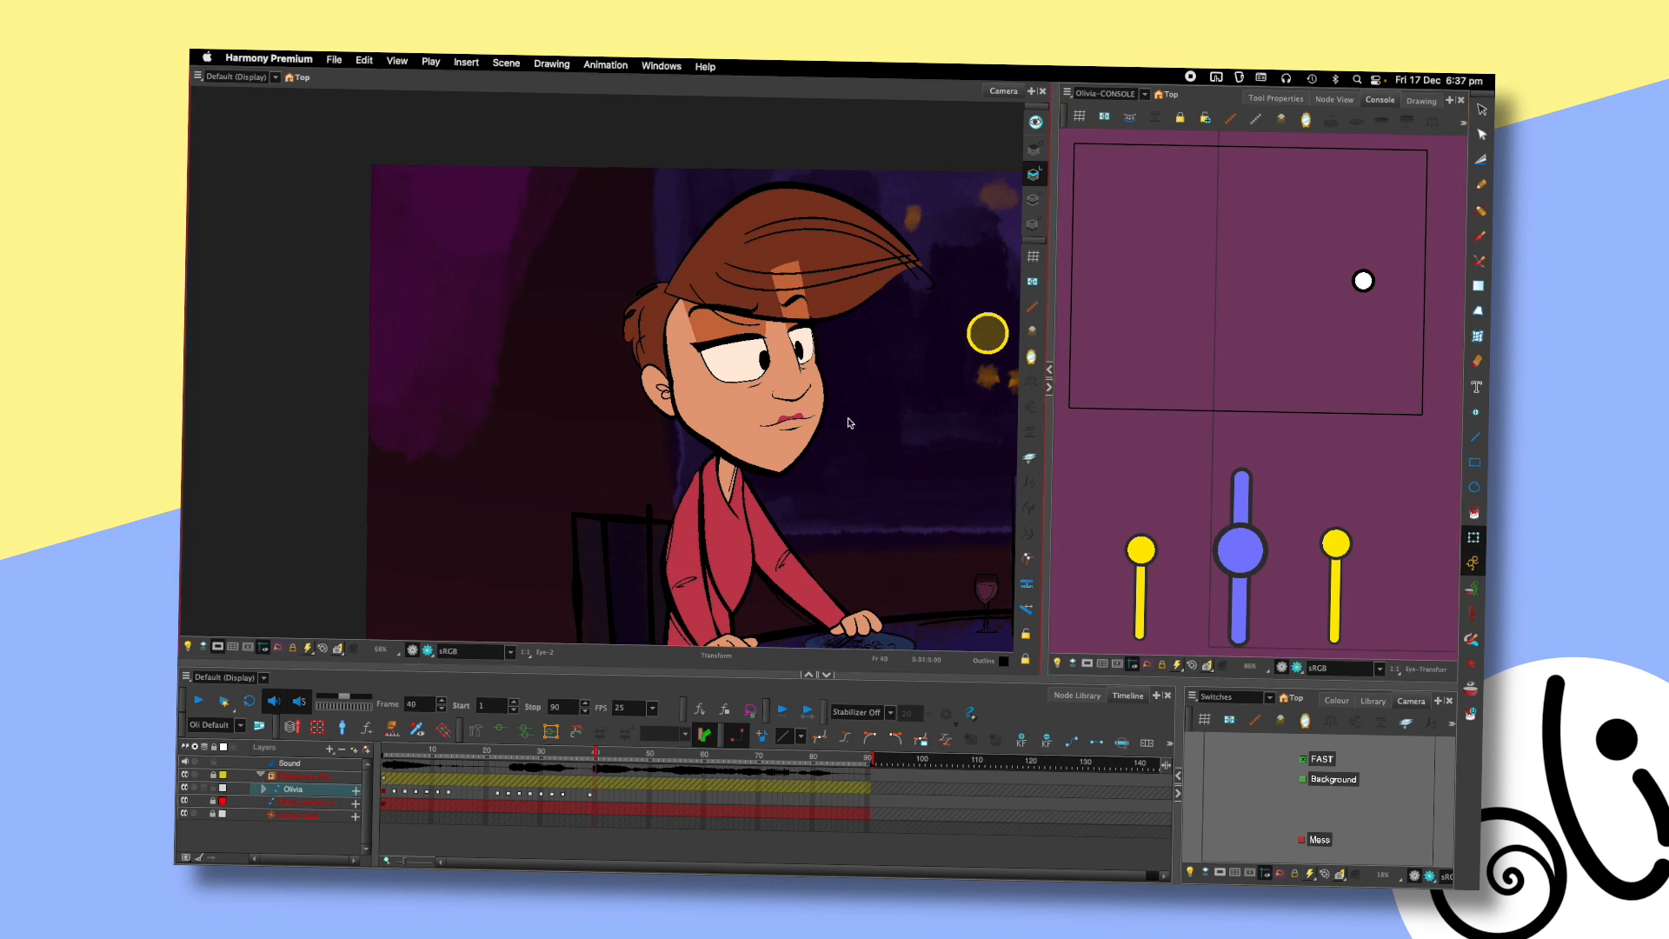
# - Add an upper-head pose at frame 41 with a slight backward tilt and compare it with the preceding frames
pyautogui.click(677, 343)
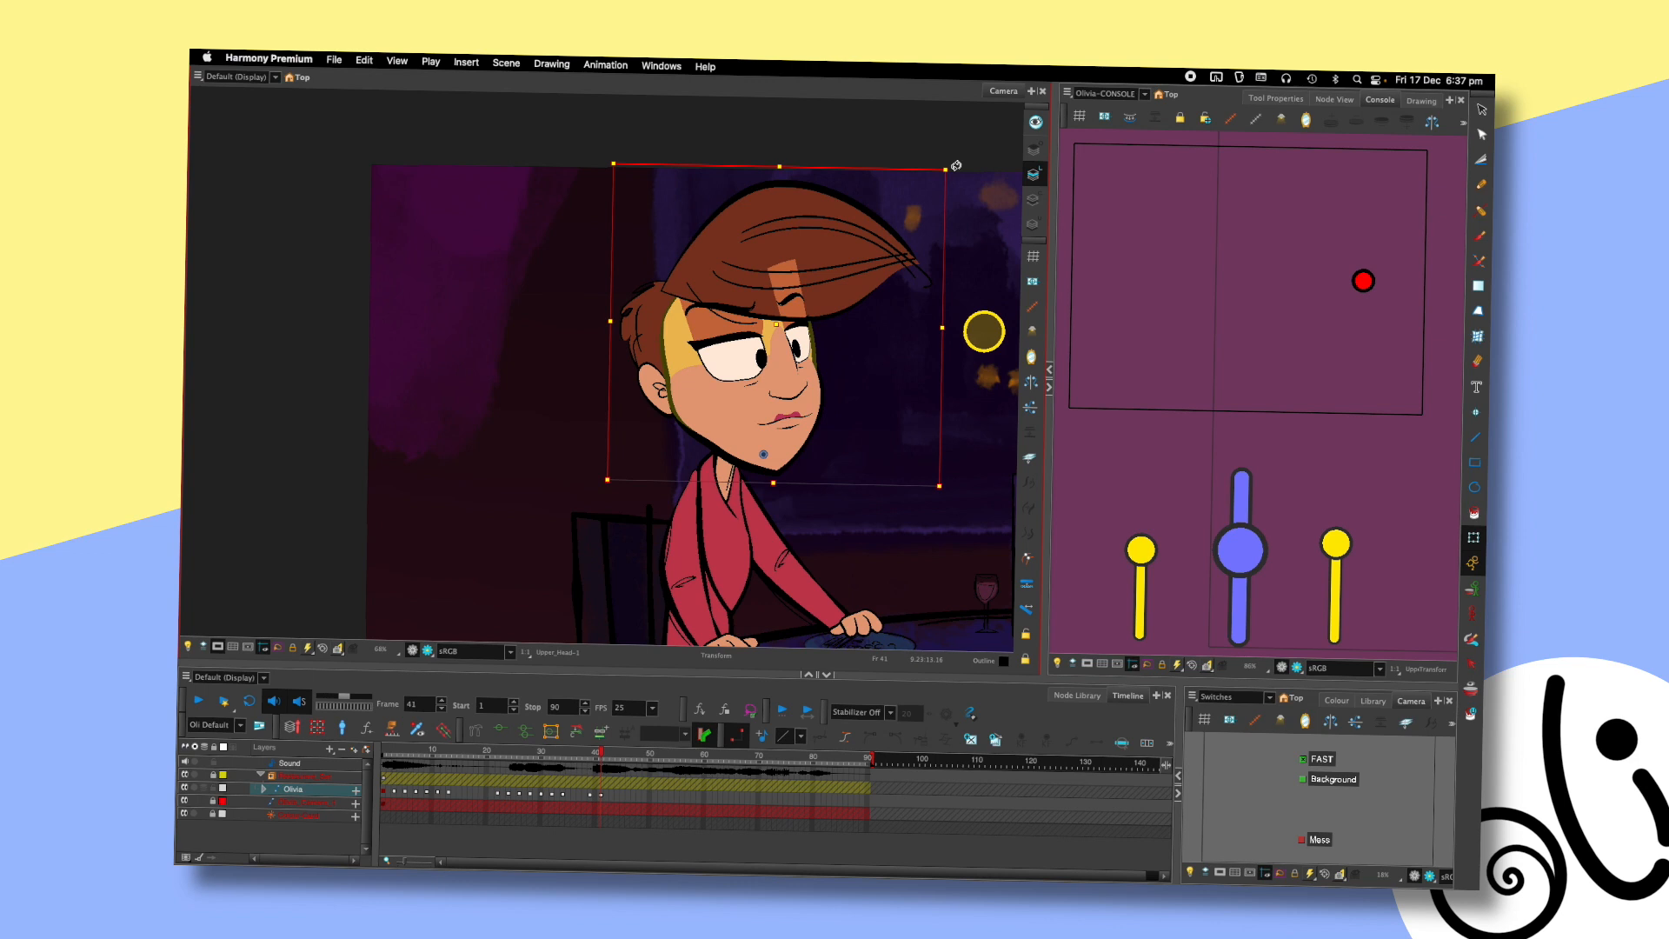
pyautogui.moveTo(957, 166); pyautogui.dragTo(948, 166)
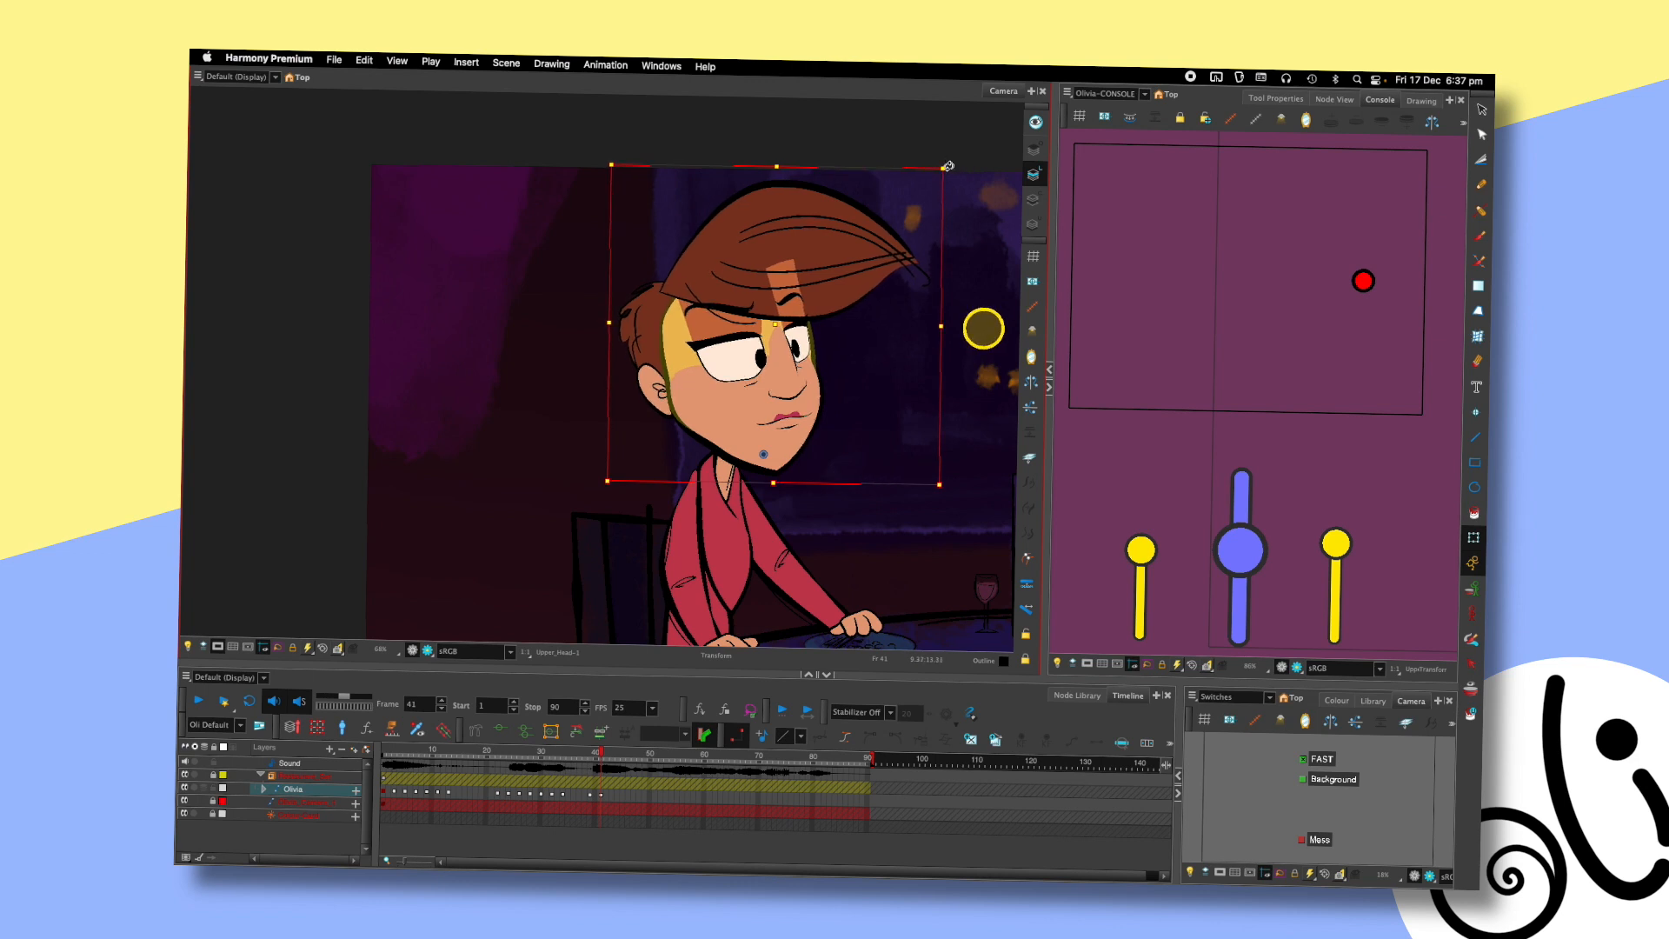
pyautogui.press(',')
pyautogui.press(',')
pyautogui.press(',')
pyautogui.press('.')
pyautogui.press('.')
pyautogui.press('.')
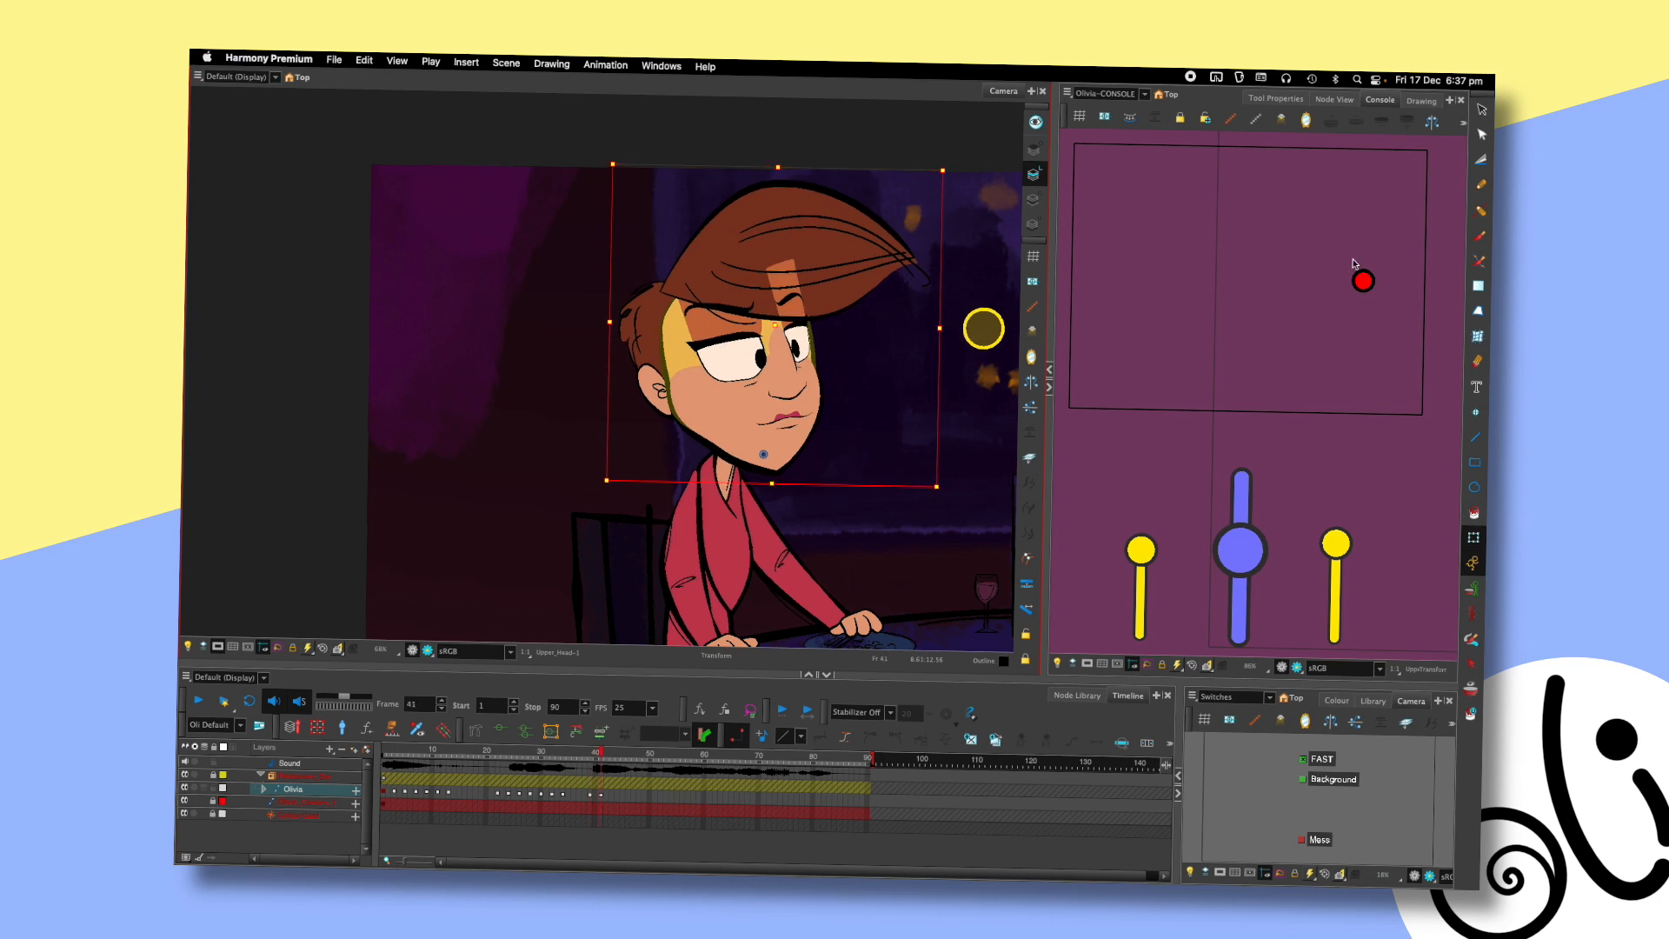
# - At frame 41, move the head-turn controller up and to the right and lower the blue eyelid slider to half-close the eyes
pyautogui.moveTo(1362, 280); pyautogui.dragTo(1384, 267)
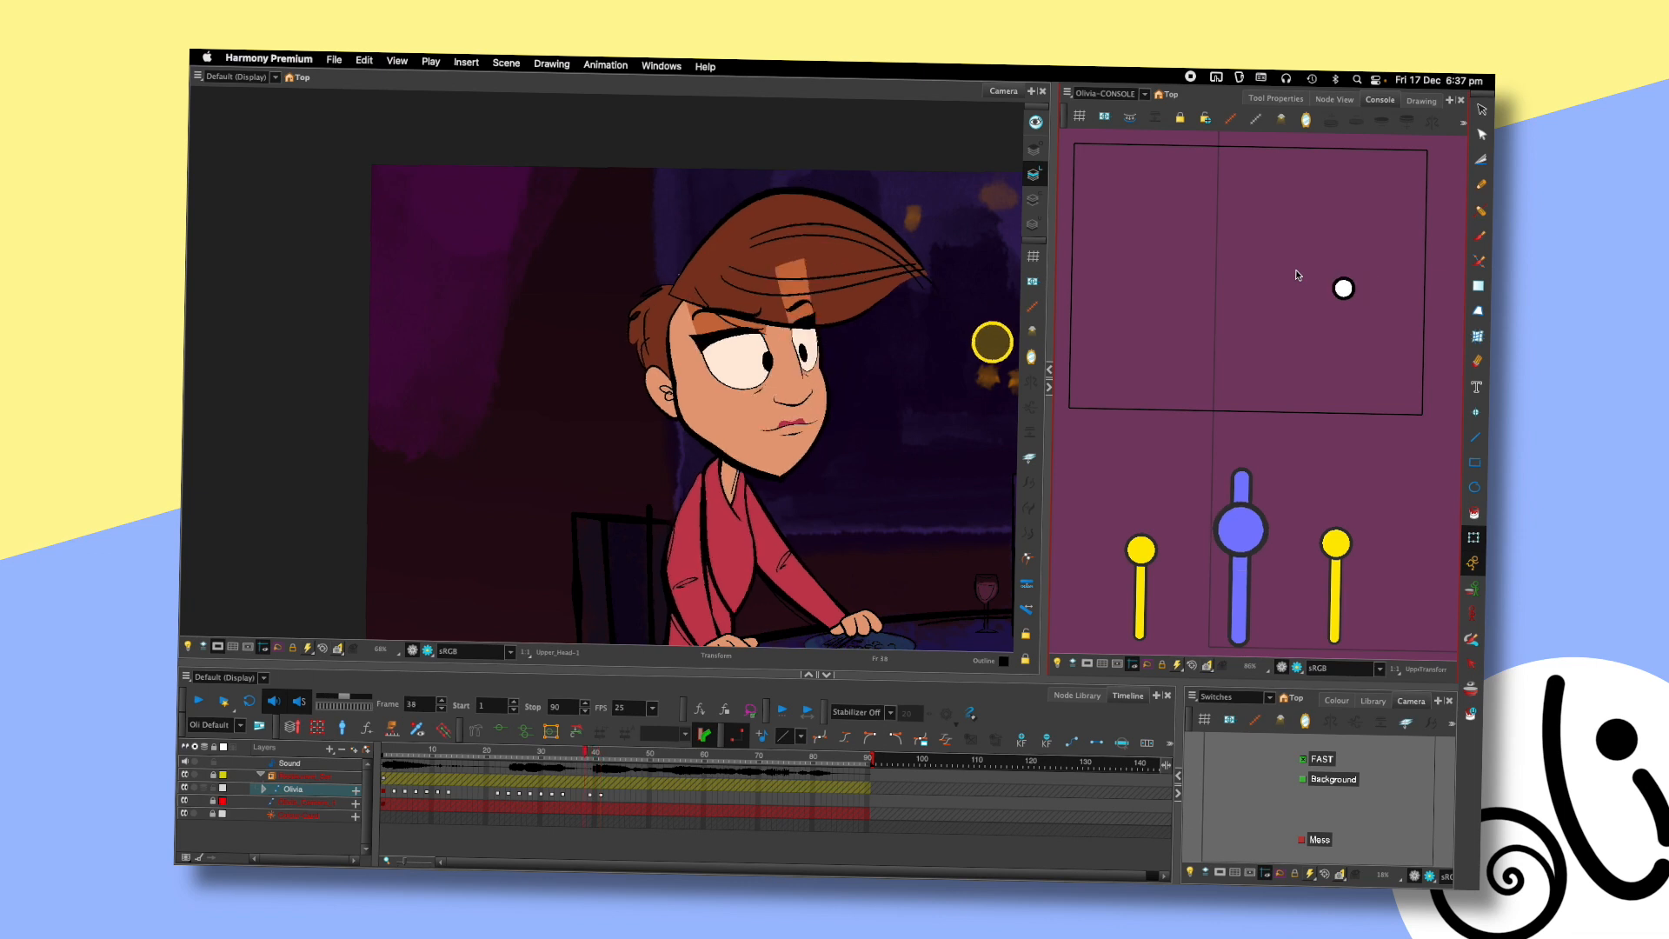
pyautogui.scroll(-5, 1250, 452)
pyautogui.moveTo(1225, 441); pyautogui.dragTo(1227, 492)
pyautogui.press(',')
pyautogui.press(',')
pyautogui.press('.')
pyautogui.press('.')
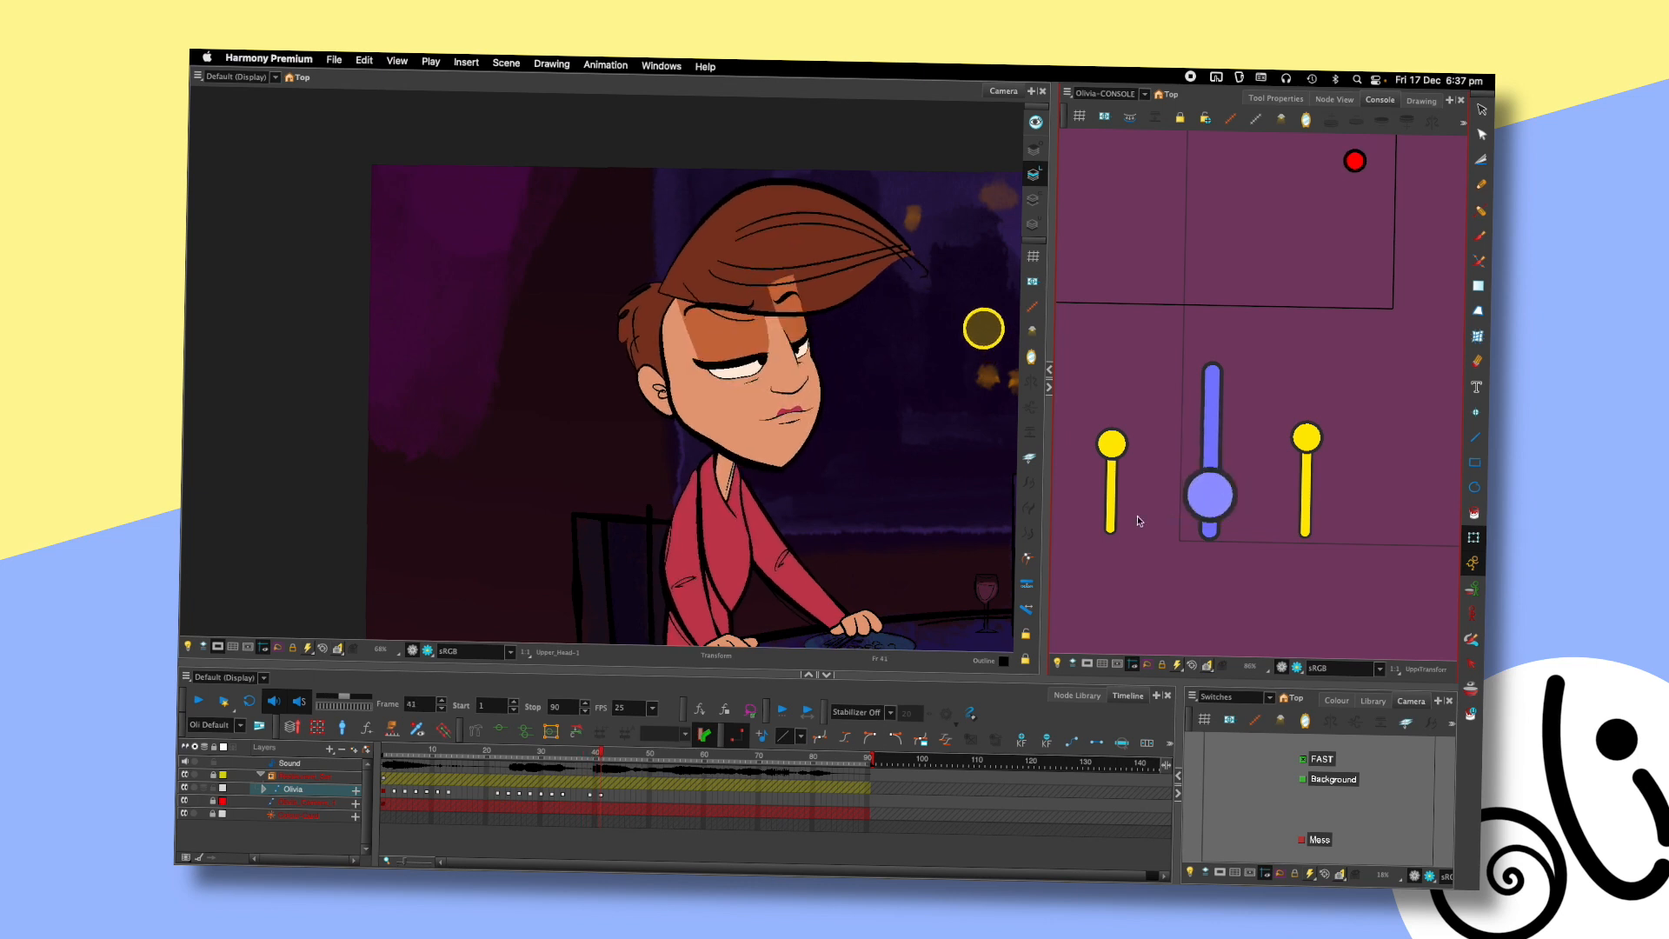
# - Compare the half-lidded frame 41 pose with the preceding frames and save the scene
pyautogui.press(',')
pyautogui.press(',')
pyautogui.press('.')
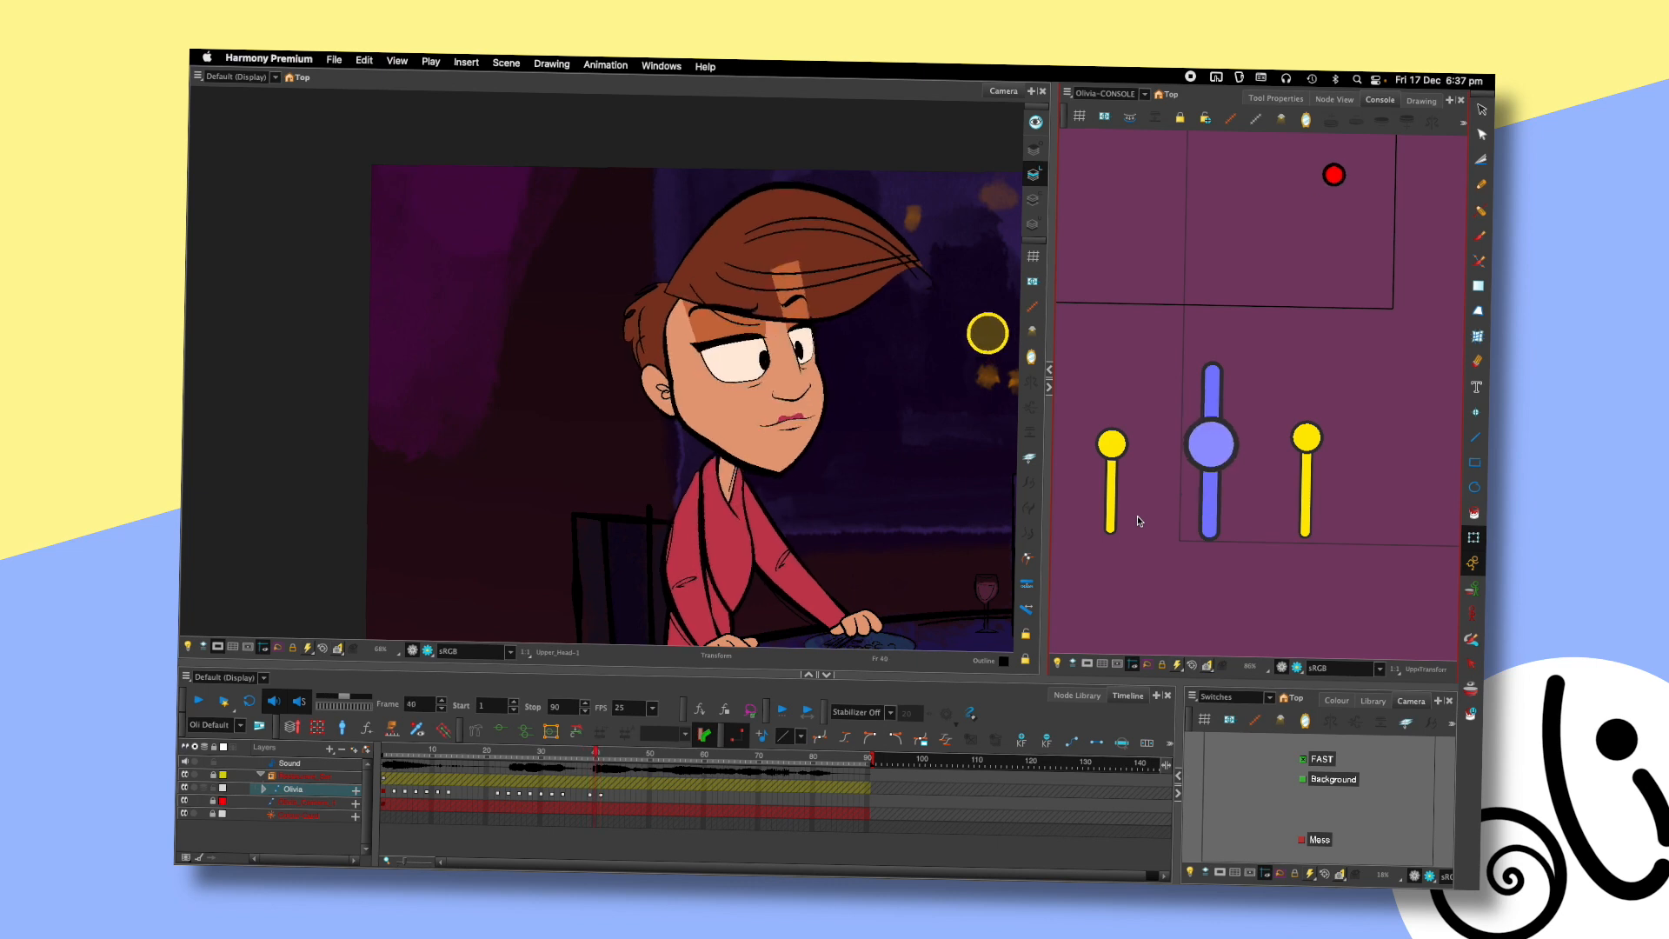
pyautogui.press('.')
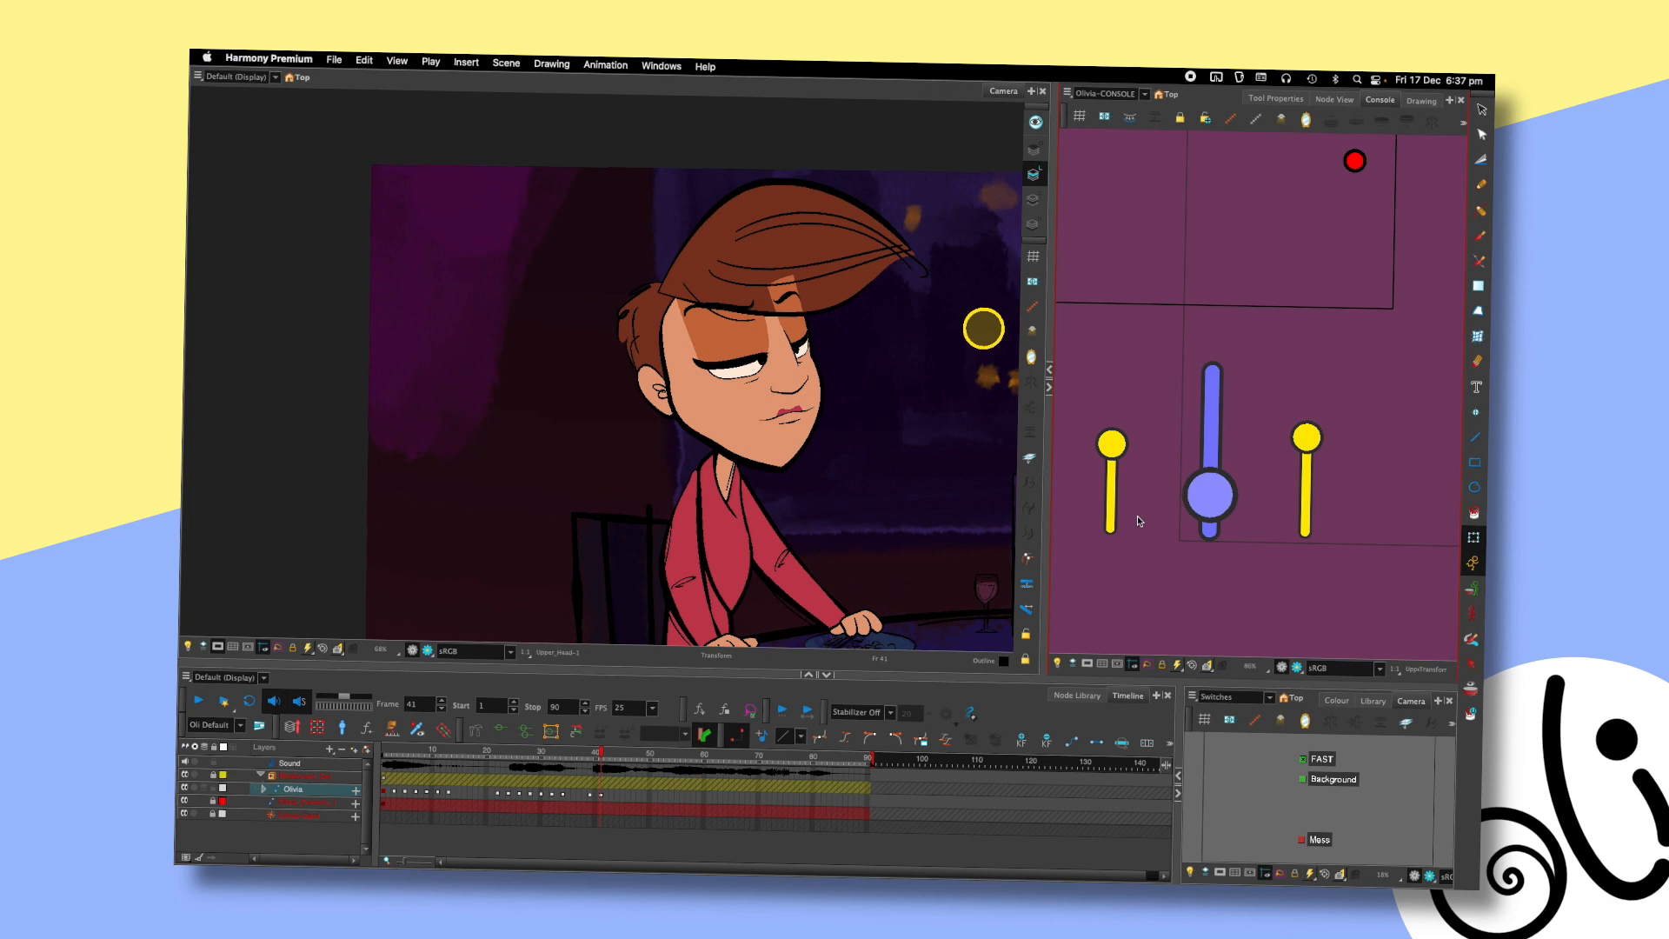
pyautogui.press('super+s')
pyautogui.press(',')
pyautogui.press('.')
# - Move the inner end of the near eyebrow slightly down and outward at frame 41 and compare with the preceding frames
pyautogui.press('2')
pyautogui.moveTo(856, 265); pyautogui.dragTo(872, 304)
pyautogui.press(',')
pyautogui.press(',')
pyautogui.press('.')
pyautogui.press('.')
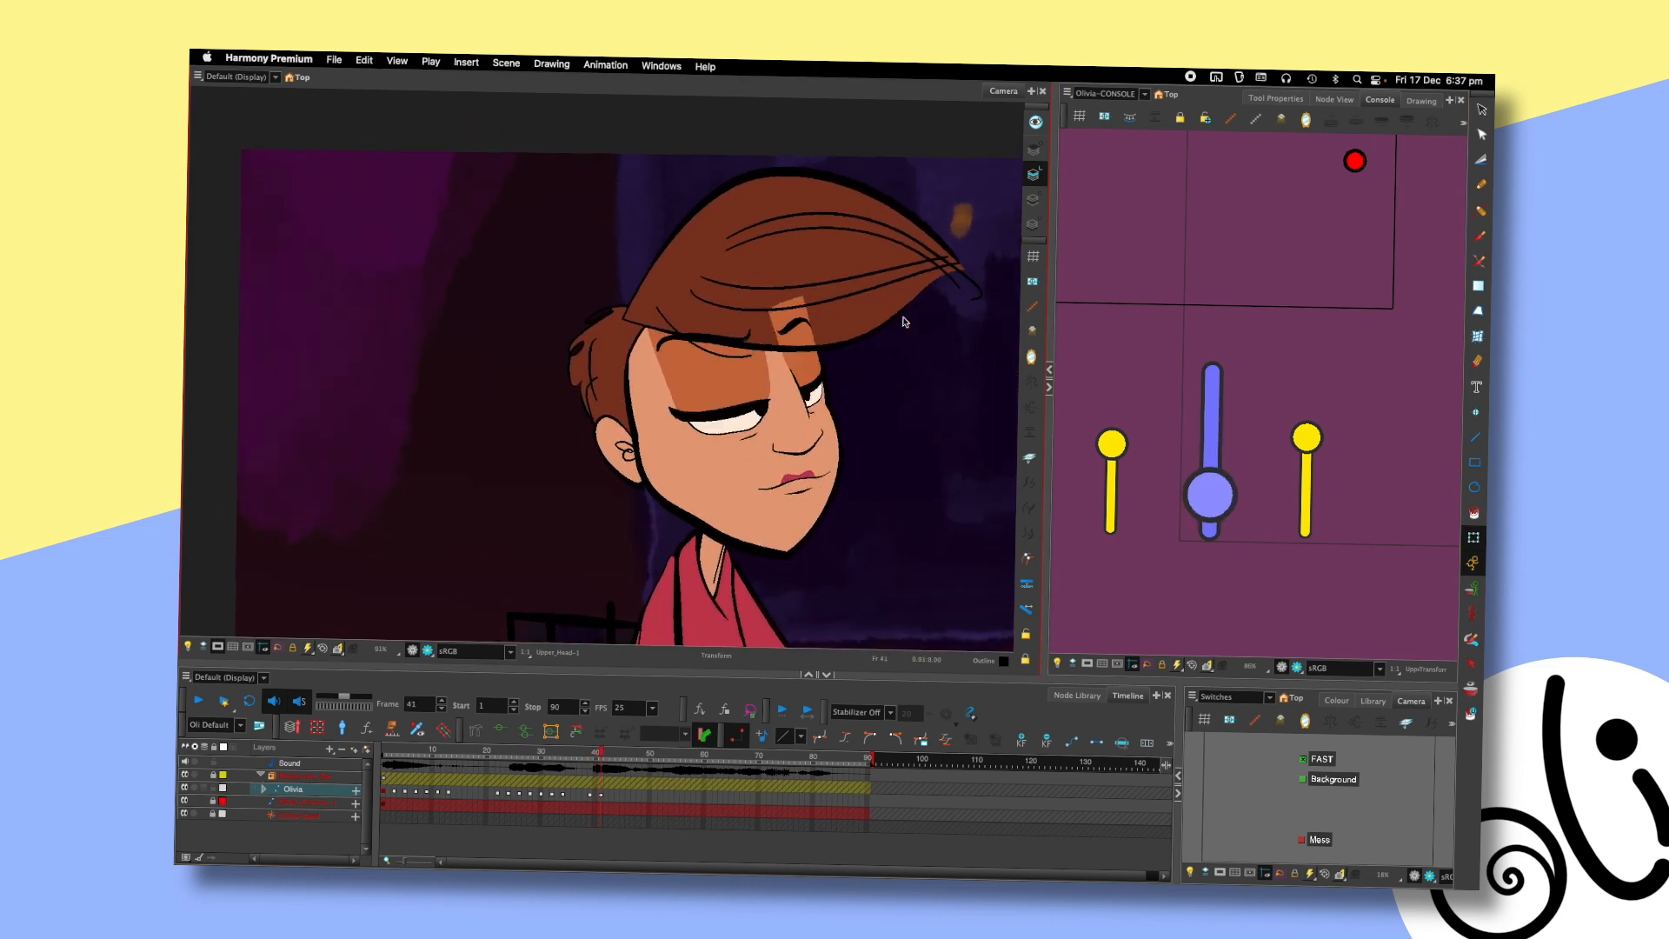
pyautogui.click(743, 337)
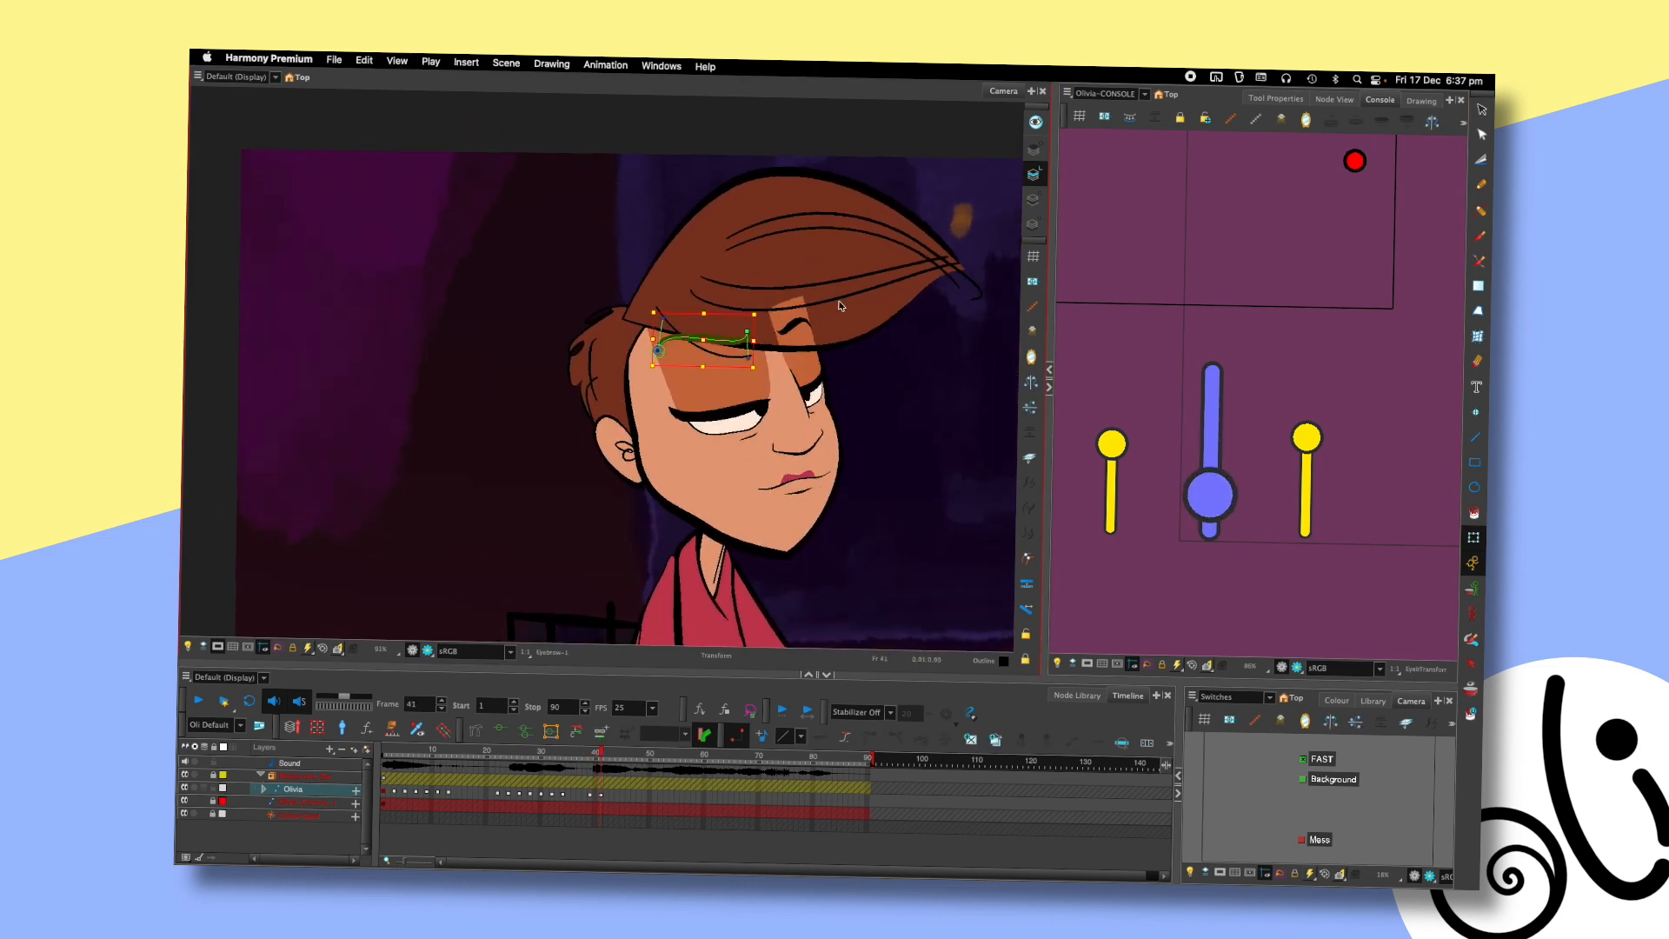
pyautogui.click(865, 355)
pyautogui.moveTo(747, 331); pyautogui.dragTo(752, 335)
pyautogui.press(',')
pyautogui.press('.')
pyautogui.press(',')
pyautogui.press('.')
# - Lower the inner end of the far eyebrow slightly at frame 41 and compare with the preceding frame
pyautogui.click(787, 330)
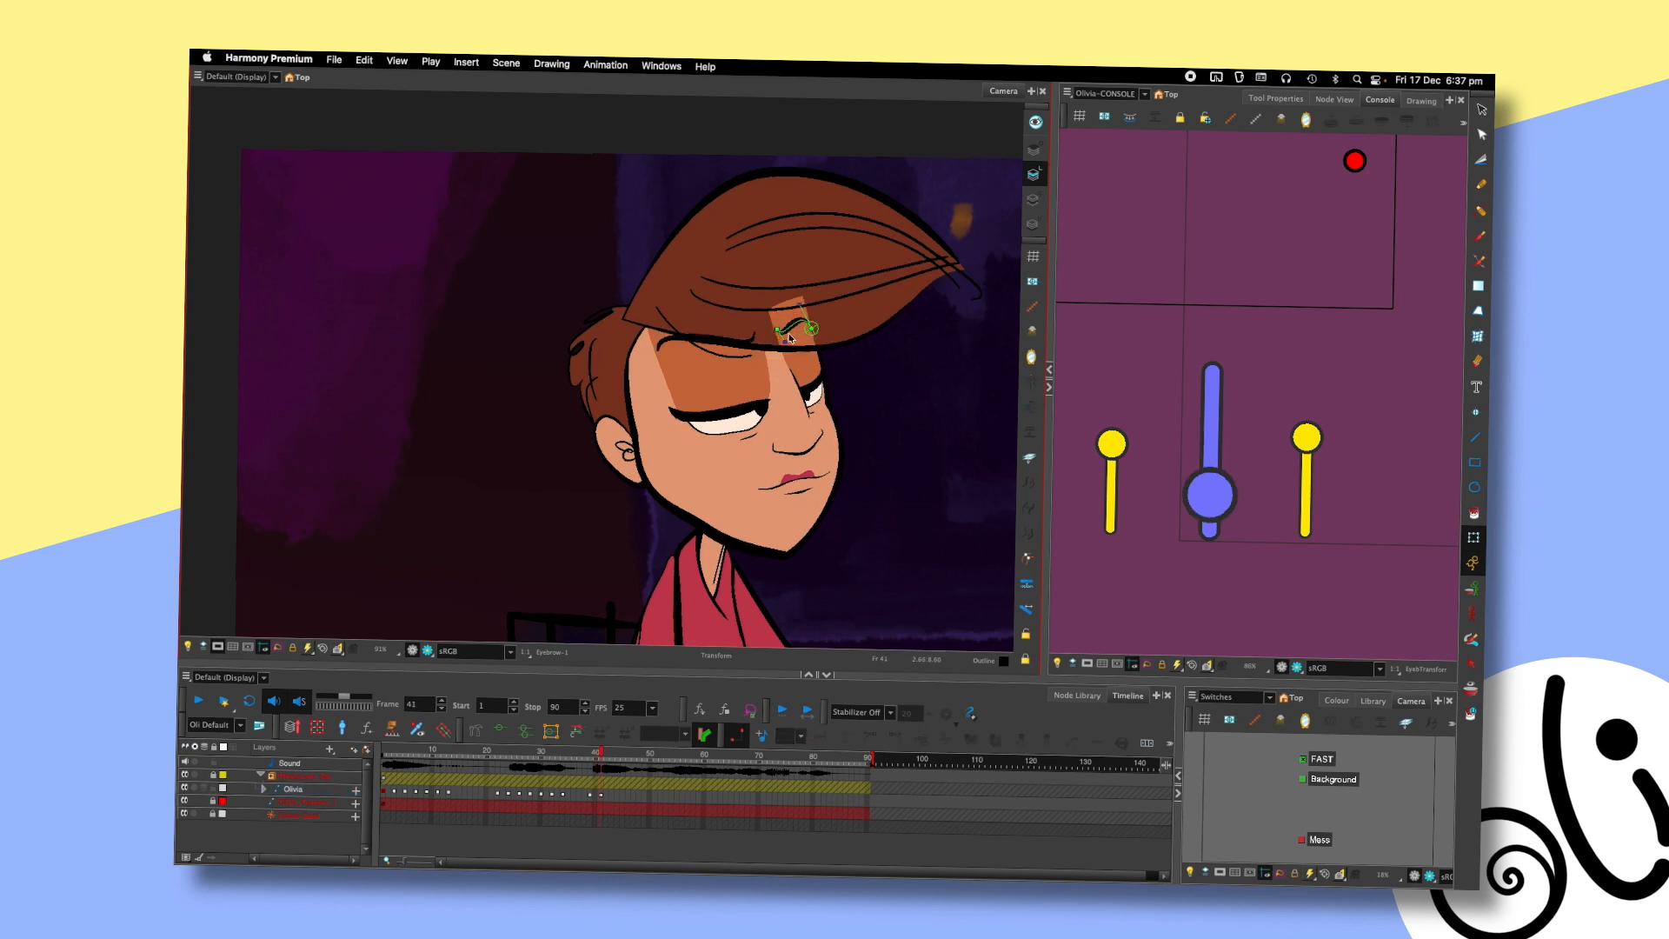
pyautogui.moveTo(775, 328); pyautogui.dragTo(777, 334)
pyautogui.press(',')
pyautogui.press('.')
# - Bend the inner end of the near eyebrow upward with its curve handle at frame 41
pyautogui.click(755, 343)
pyautogui.moveTo(753, 359); pyautogui.dragTo(758, 335)
pyautogui.click(842, 358)
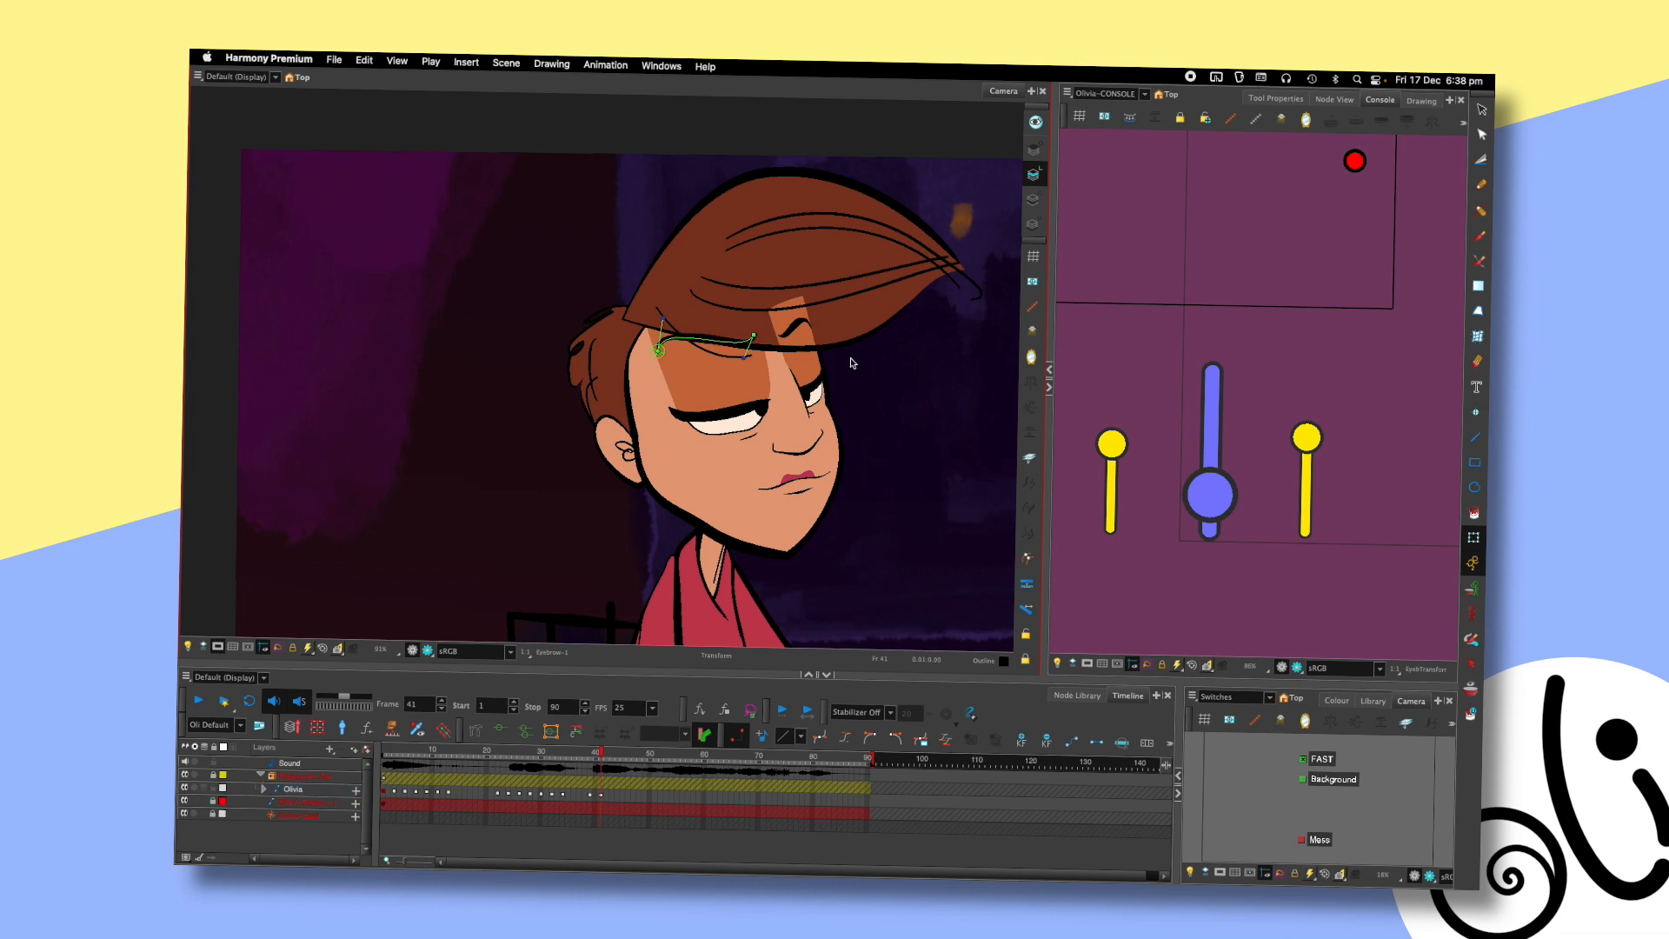
# - Shift the inner end of the far eyebrow slightly up and to the left at frame 41 and refine its curve
pyautogui.click(809, 345)
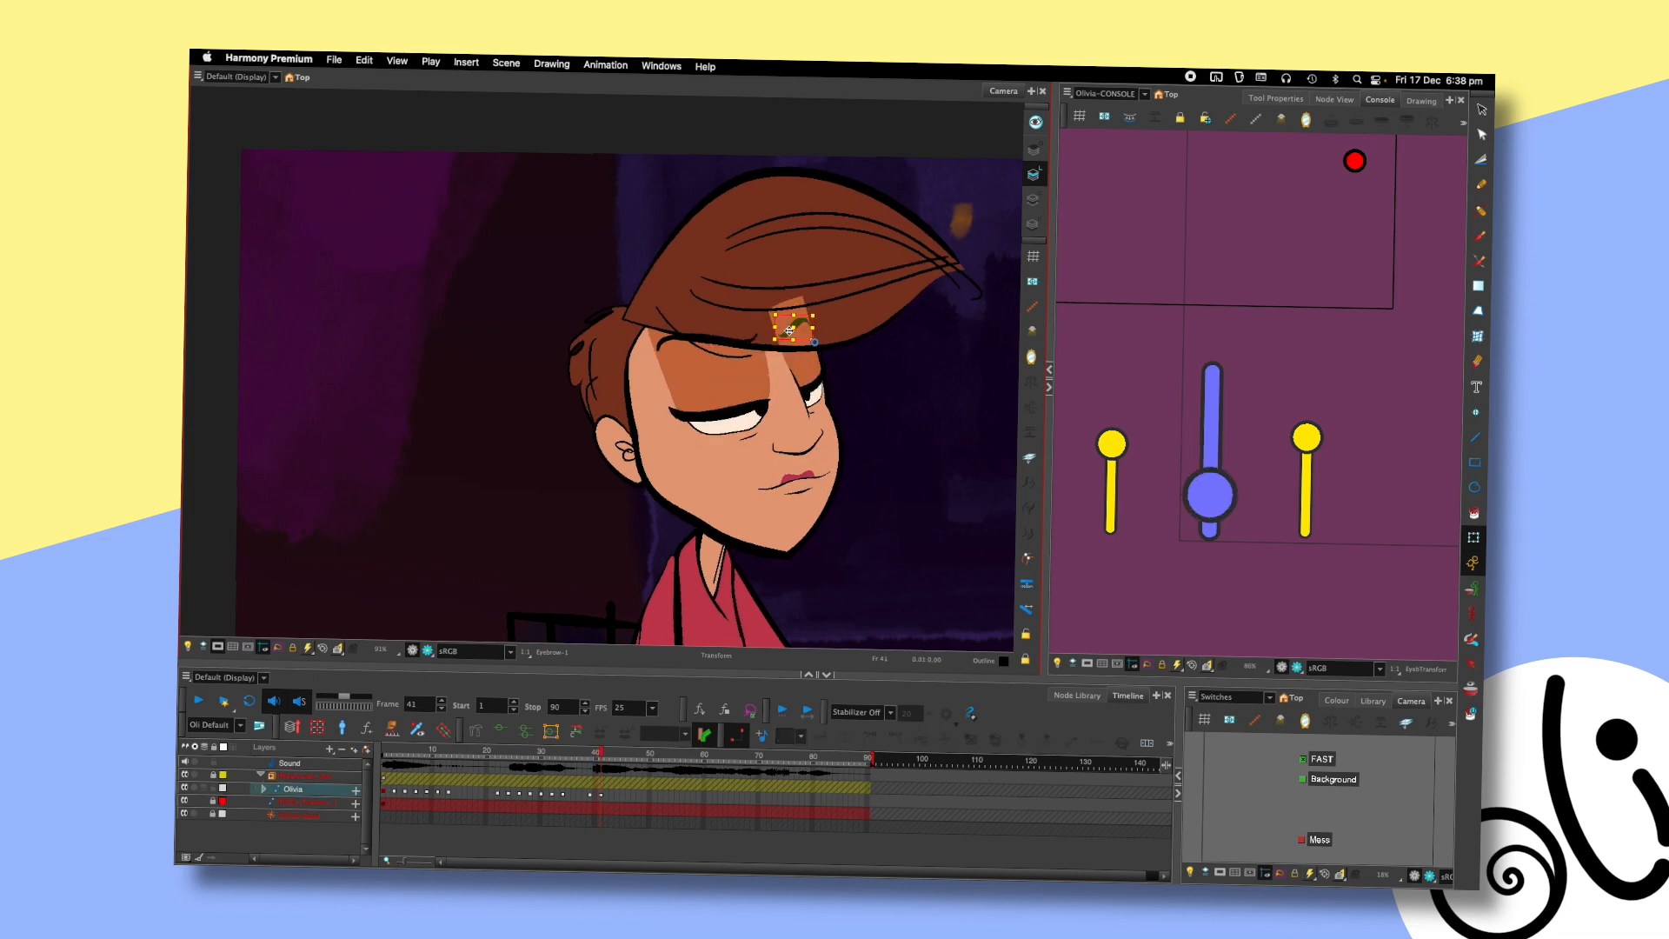
pyautogui.moveTo(779, 335); pyautogui.dragTo(772, 331)
pyautogui.click(850, 355)
pyautogui.press(',')
pyautogui.press('.')
pyautogui.click(776, 335)
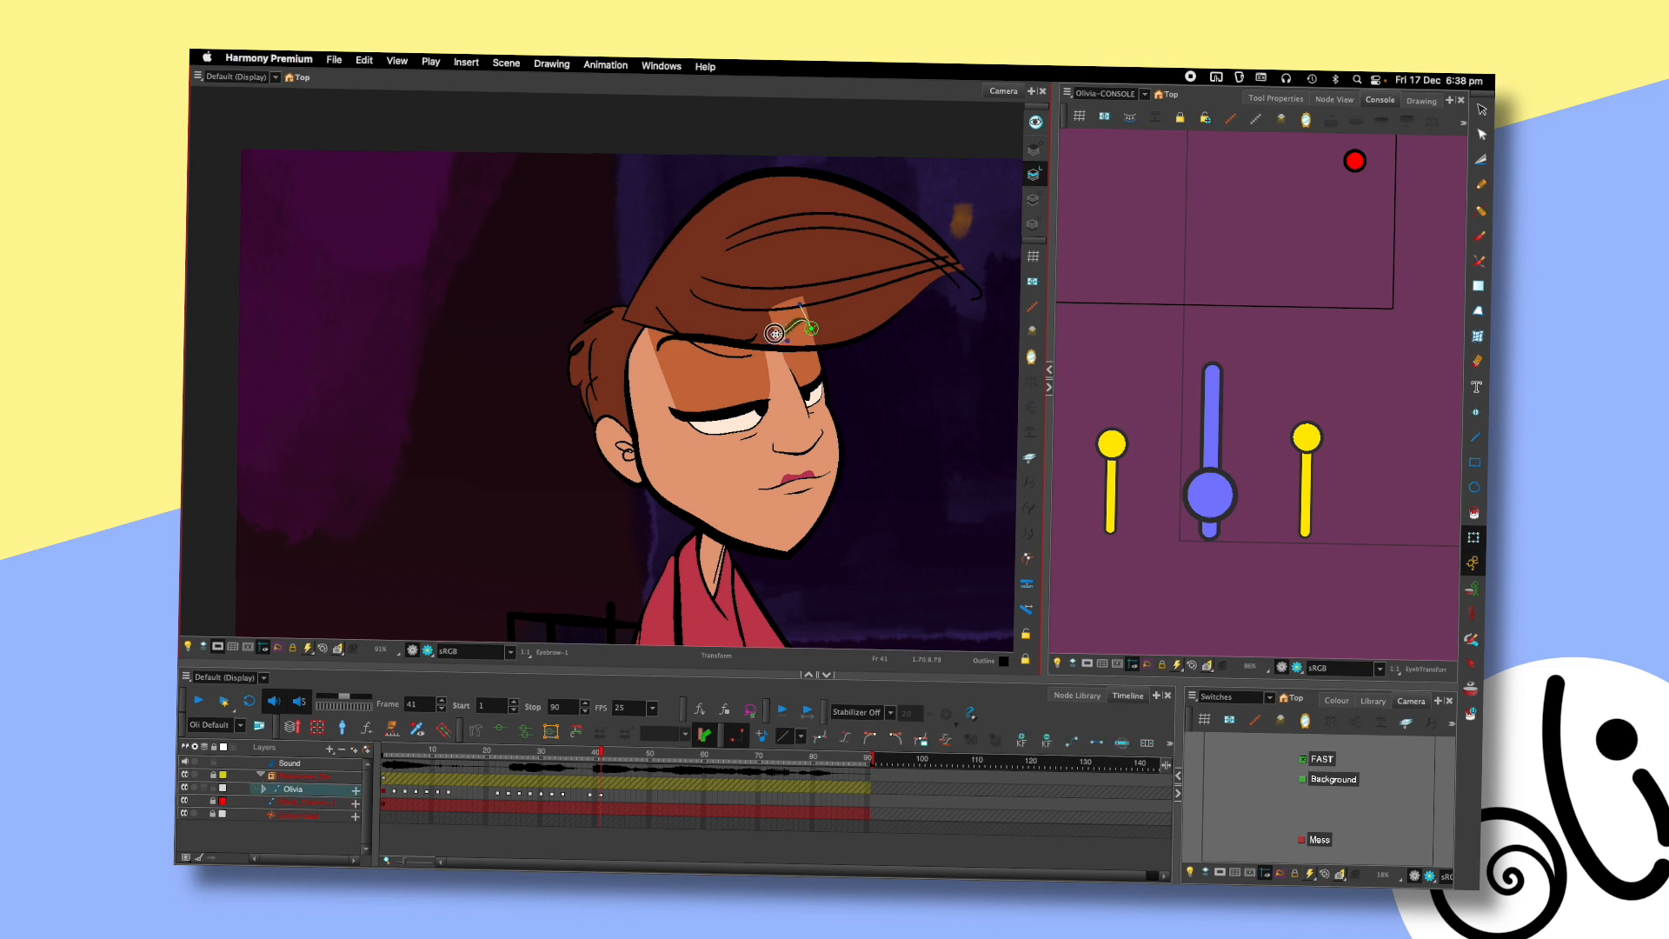
pyautogui.click(858, 359)
# - Play the animation past frame 41, then step between frames 39 and 41 to review the eyebrow poses
pyautogui.press('Return')
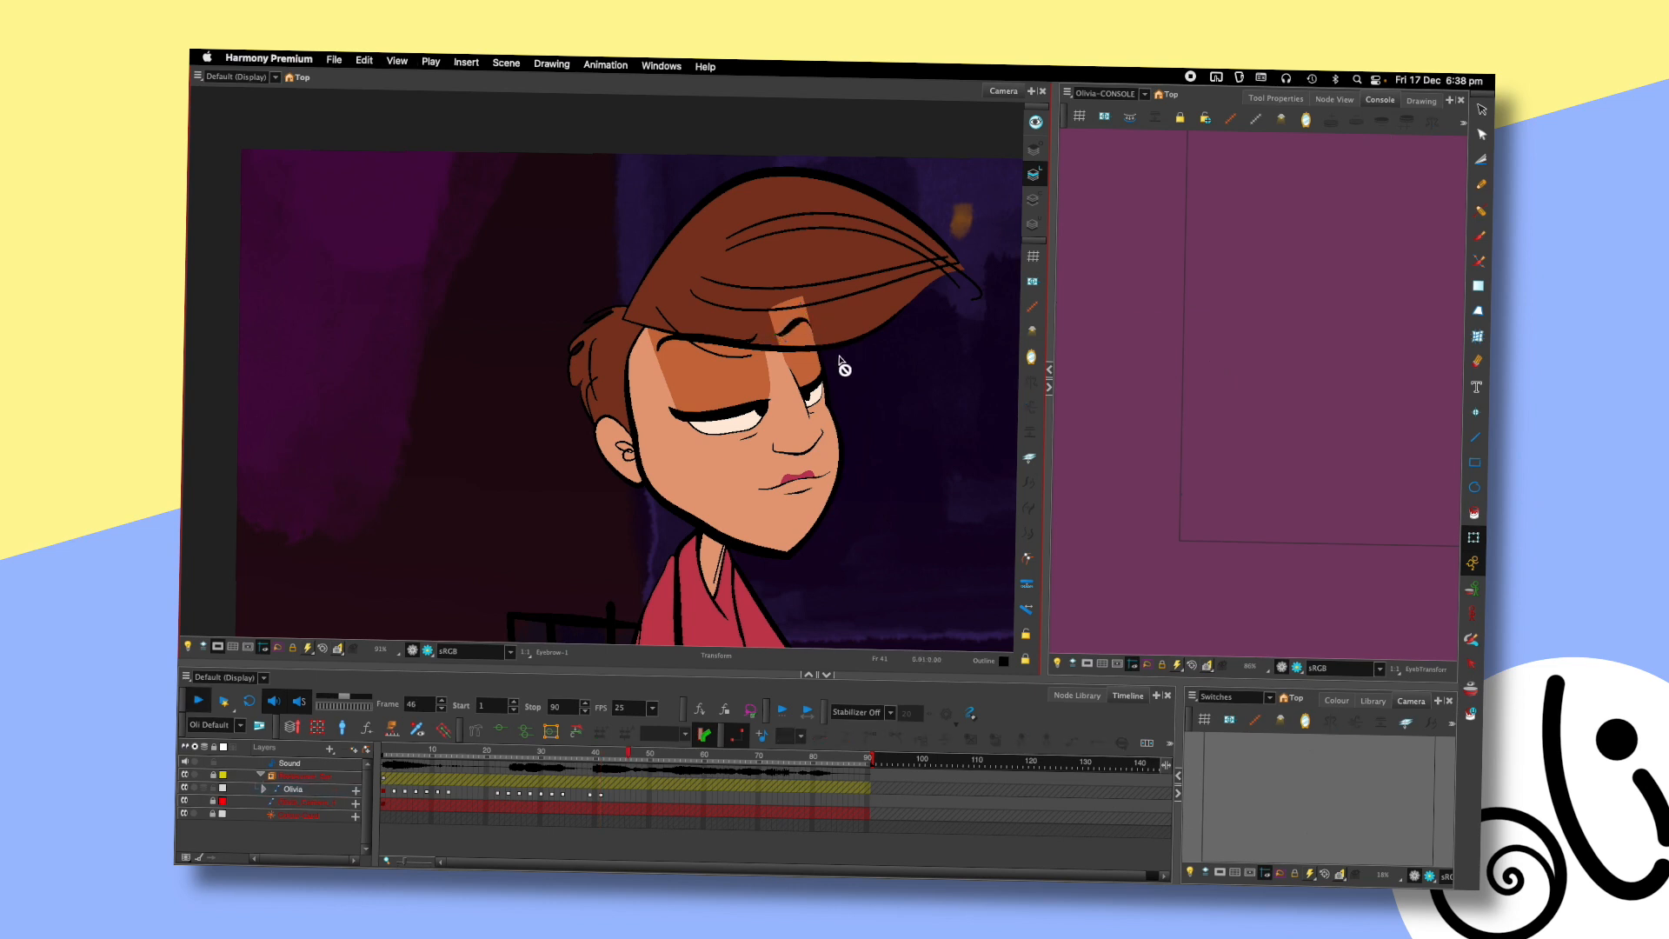
pyautogui.click(591, 753)
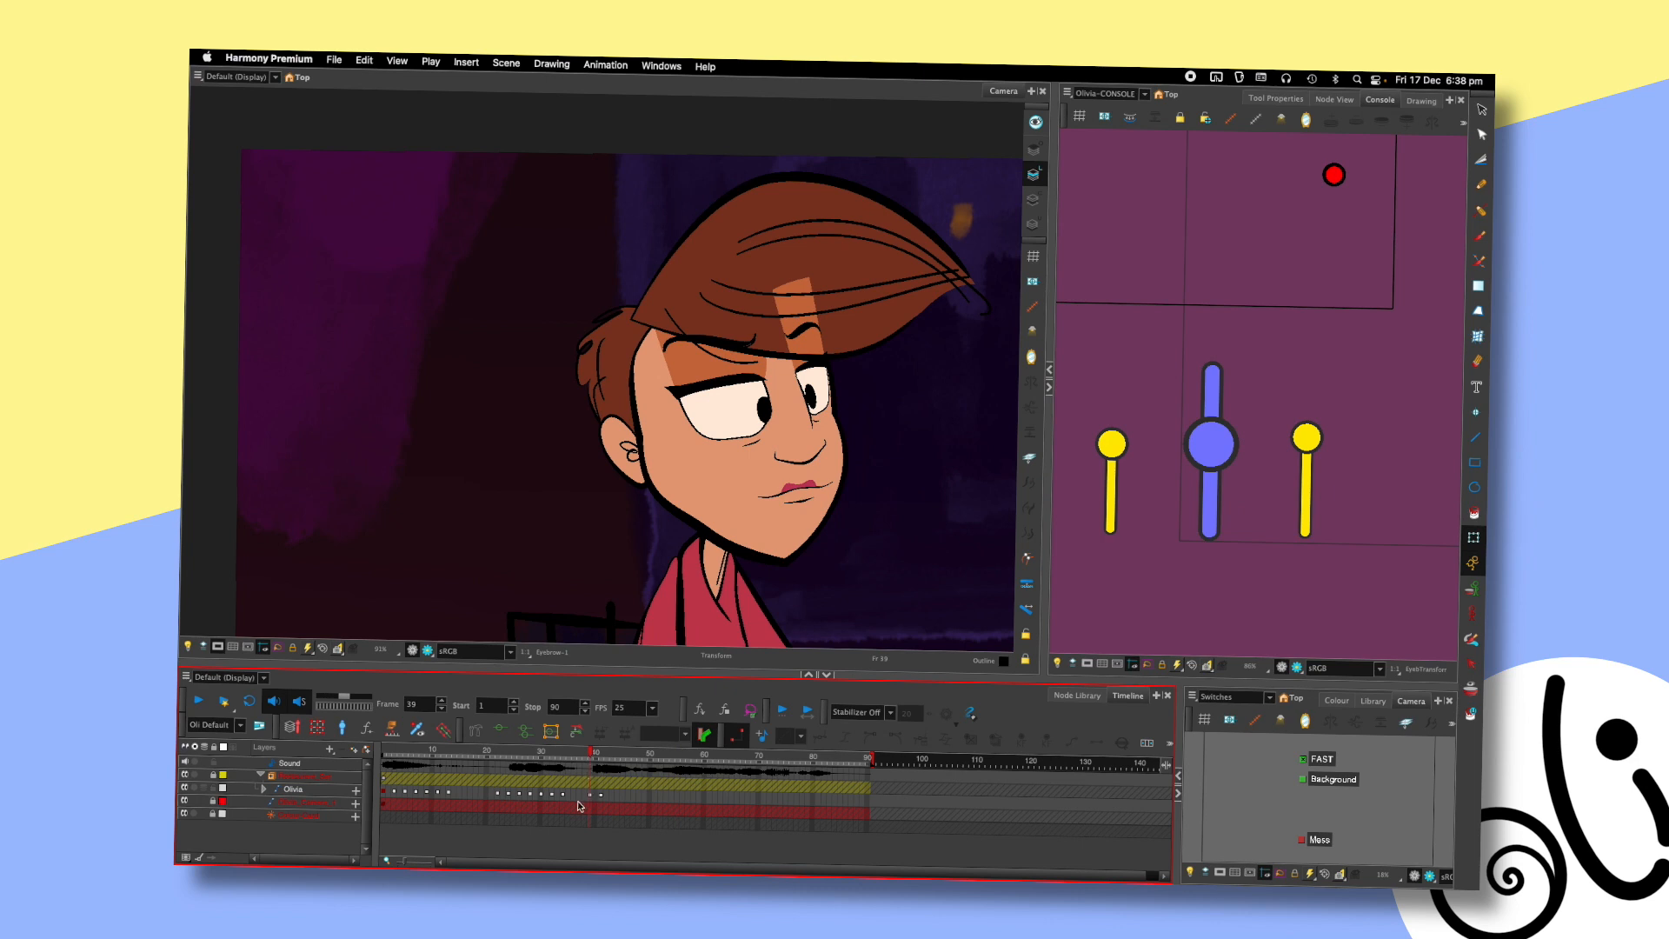
pyautogui.press('.')
pyautogui.press(',')
pyautogui.press('.')
pyautogui.press('.')
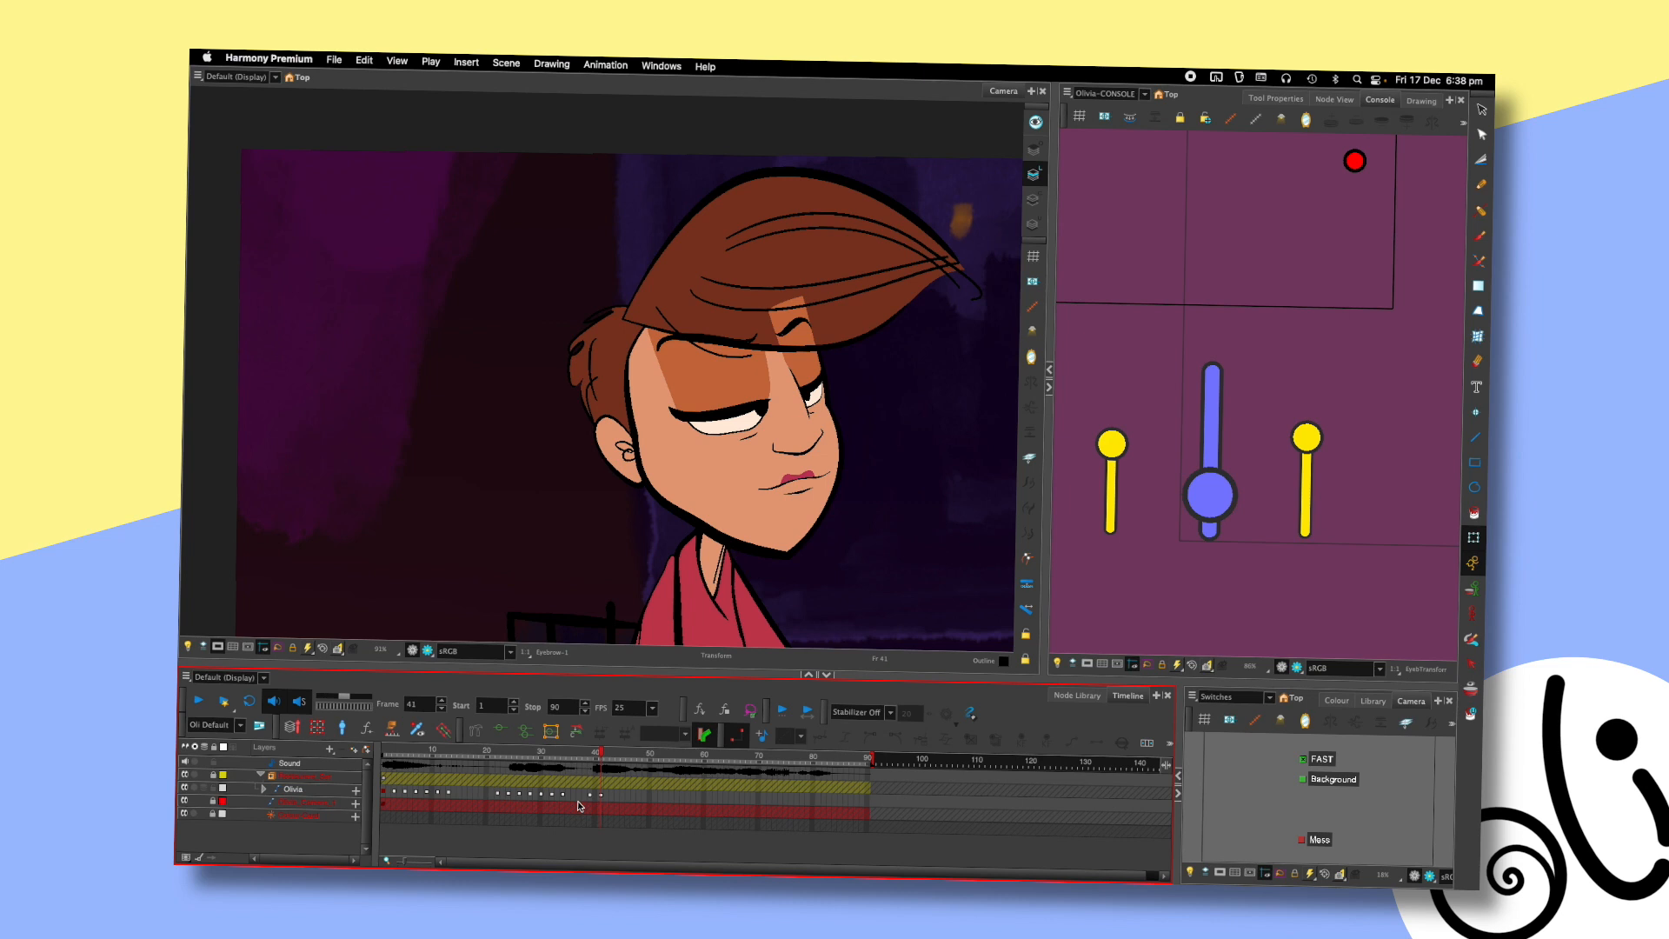
# - Move the inner end of the near eyebrow slightly to the right at frame 41 using its deformer controls
pyautogui.scroll(2, 855, 390)
pyautogui.scroll(-1, 855, 390)
pyautogui.scroll(1, 856, 391)
pyautogui.scroll(-4, 860, 396)
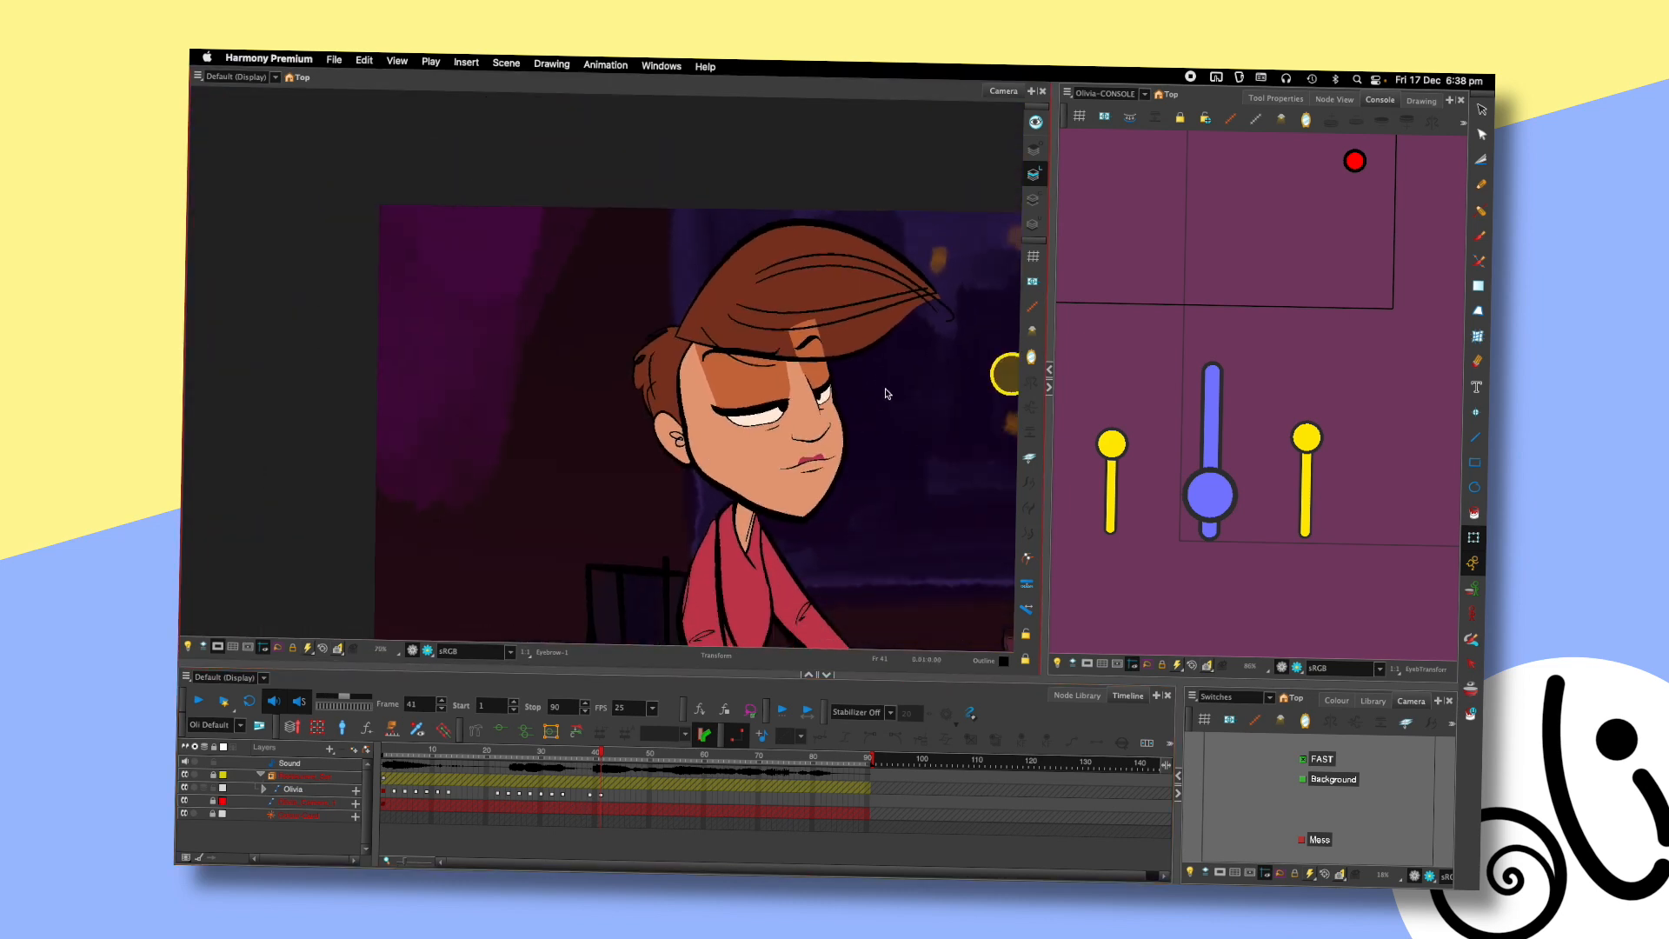
pyautogui.scroll(3, 887, 394)
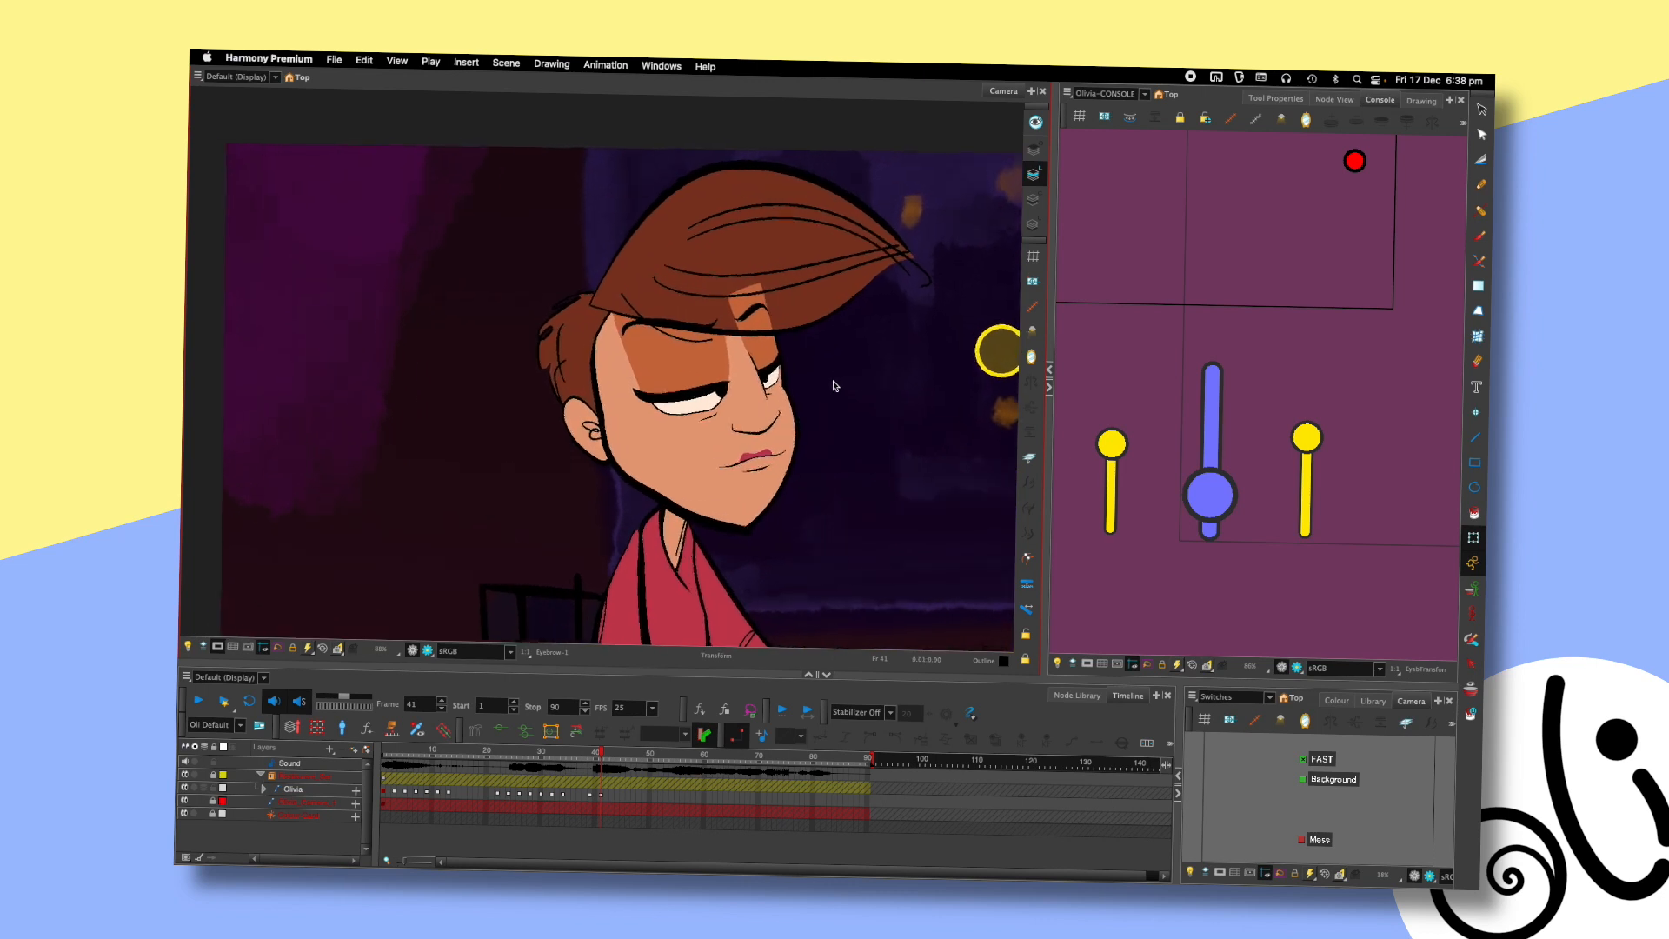
pyautogui.scroll(1, 860, 337)
pyautogui.press(',')
pyautogui.press('.')
pyautogui.press(',')
pyautogui.press('.')
pyautogui.click(705, 339)
pyautogui.moveTo(711, 334); pyautogui.dragTo(715, 333)
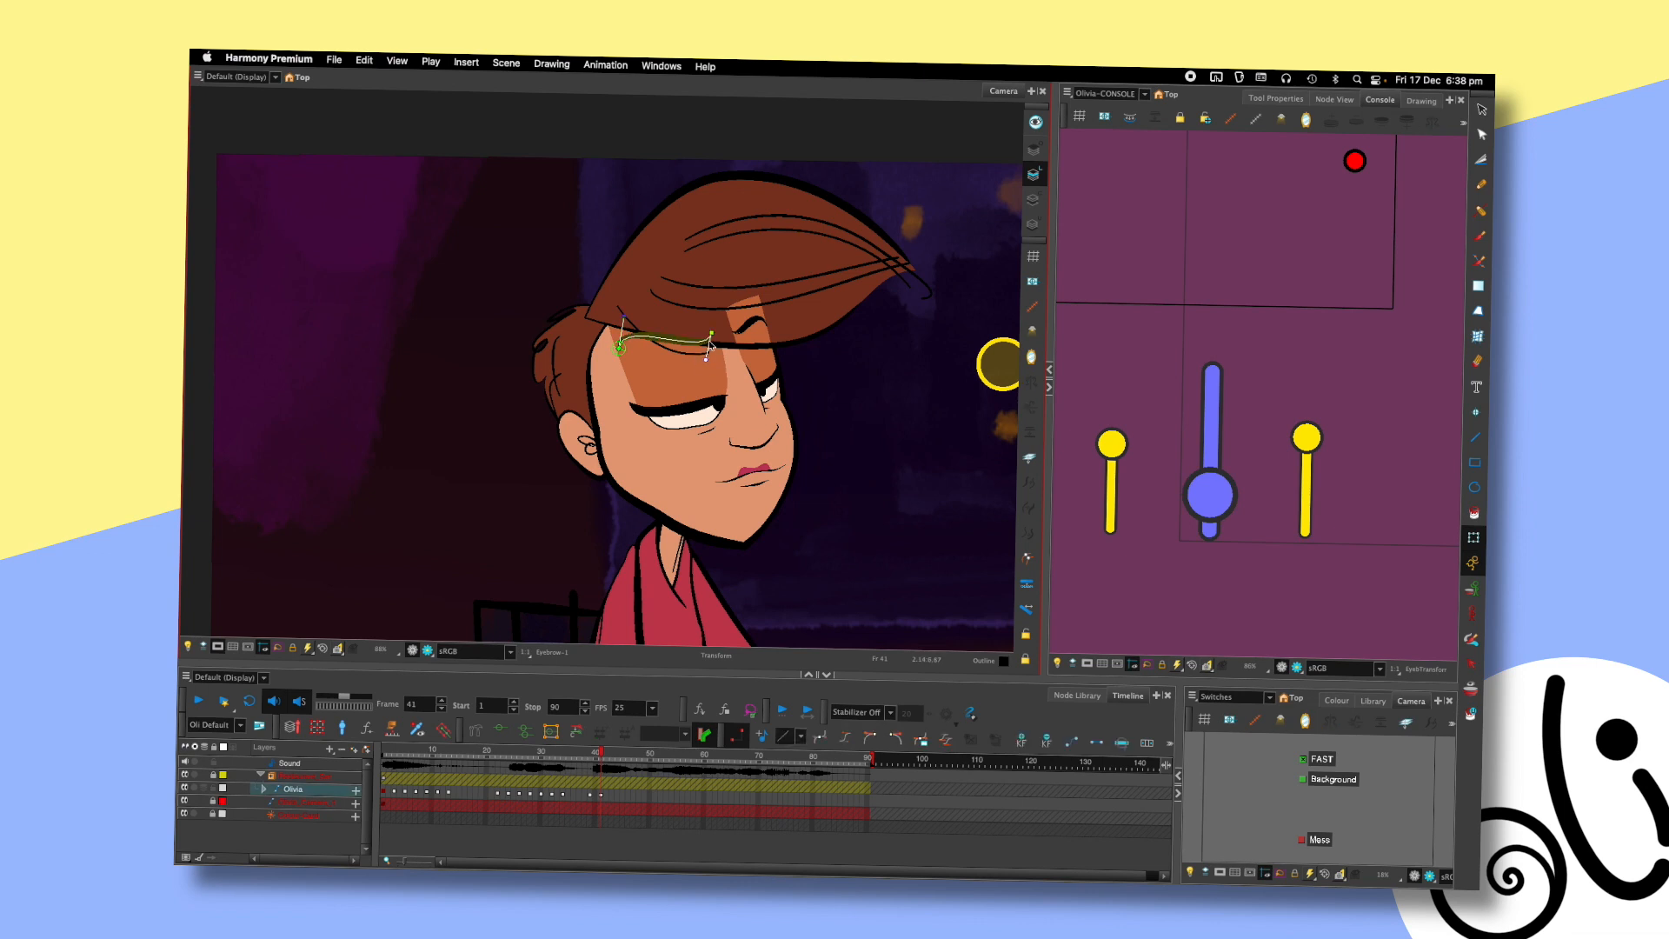
pyautogui.click(841, 350)
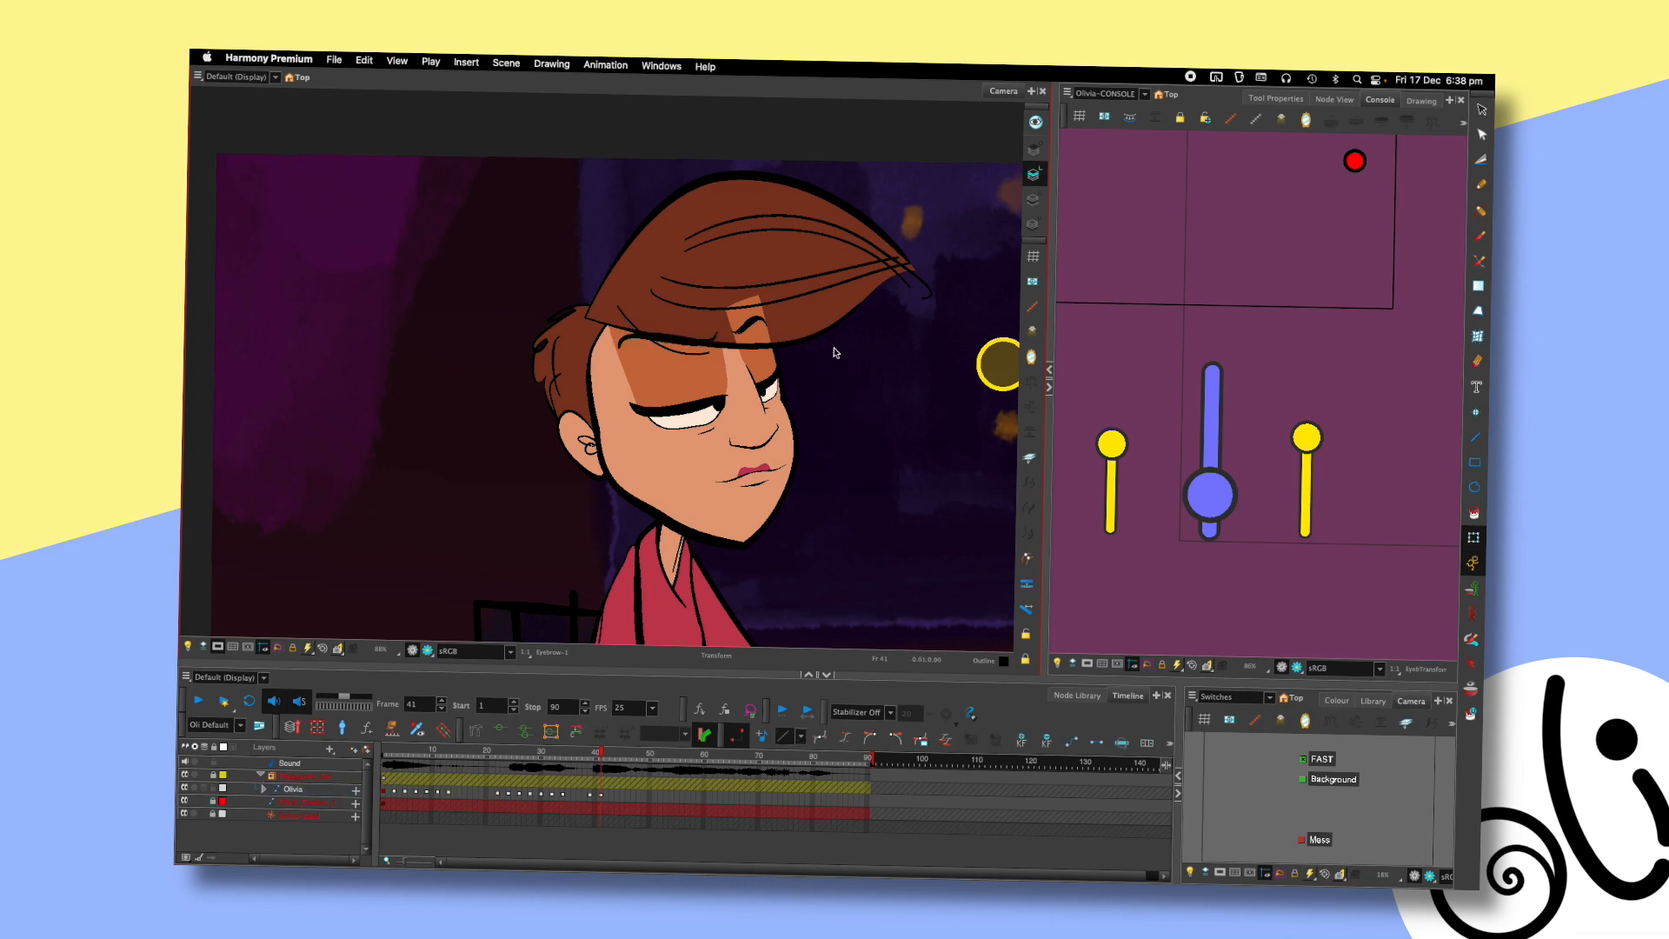
# - Nudge the near eyebrow's inner end slightly back to the left
pyautogui.press('.')
pyautogui.click(714, 339)
pyautogui.hotkey('shift', 'F11')
pyautogui.moveTo(714, 334); pyautogui.dragTo(710, 332)
pyautogui.click(795, 363)
# - Flip between frames 40 and 41 to examine the change in the eyebrows and eyelids
pyautogui.press(',')
pyautogui.press('.')
pyautogui.press(',')
pyautogui.press('.')
pyautogui.scroll(-3, 723, 449)
pyautogui.press(',')
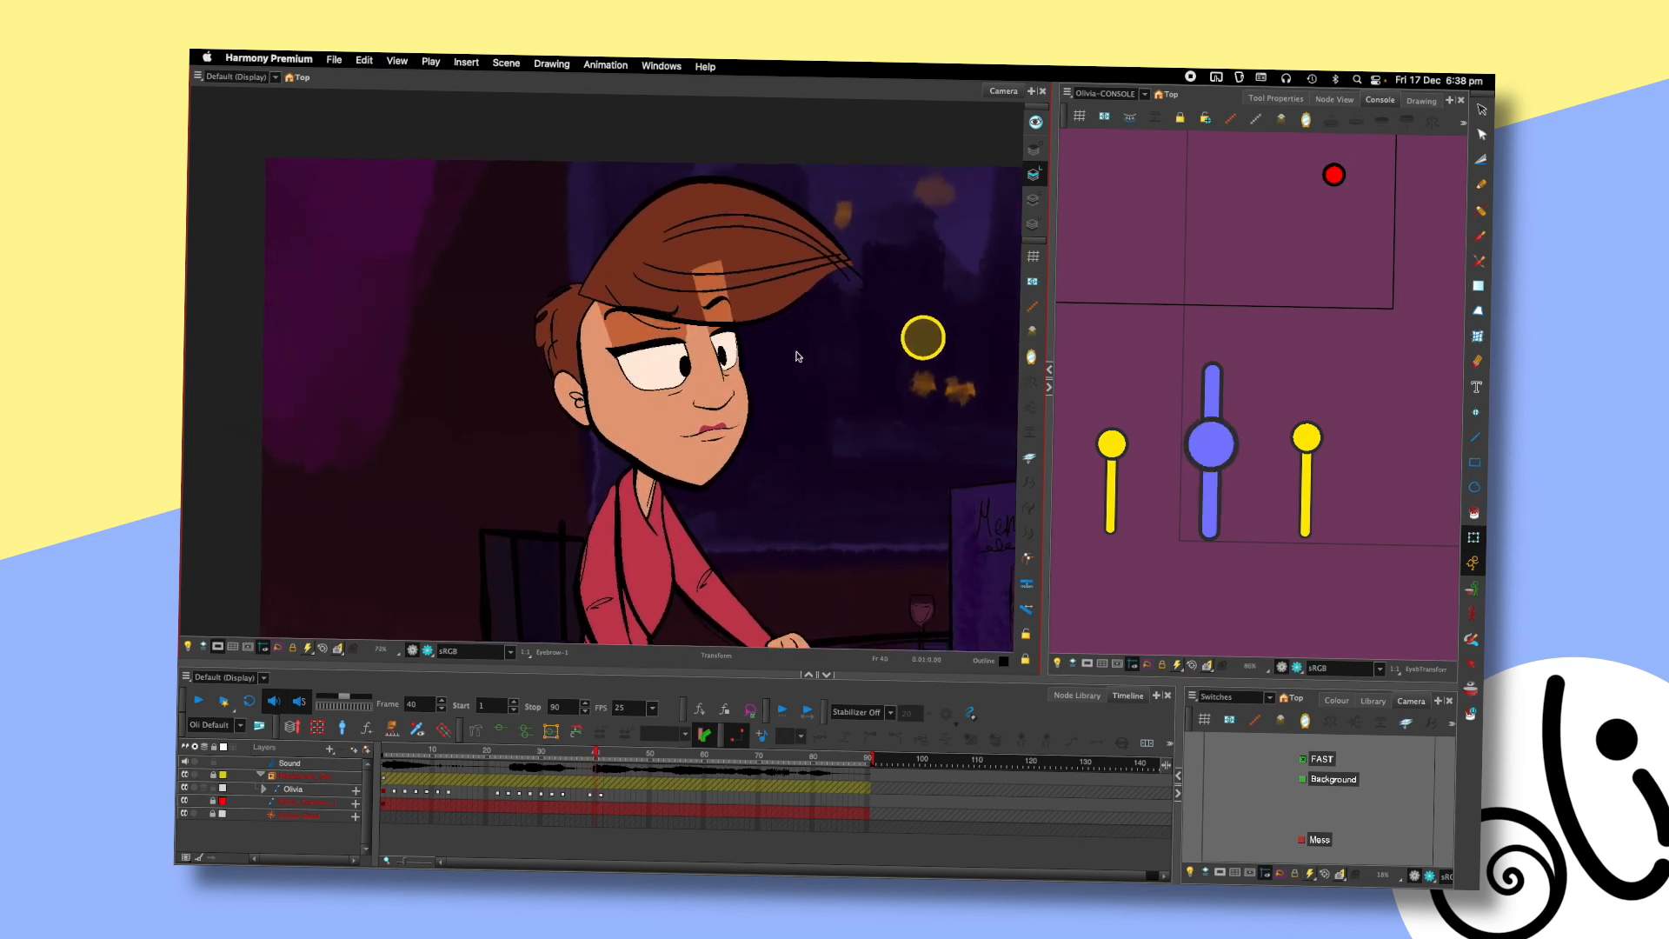
pyautogui.press('.')
pyautogui.press(',')
pyautogui.press('.')
pyautogui.scroll(4, 798, 356)
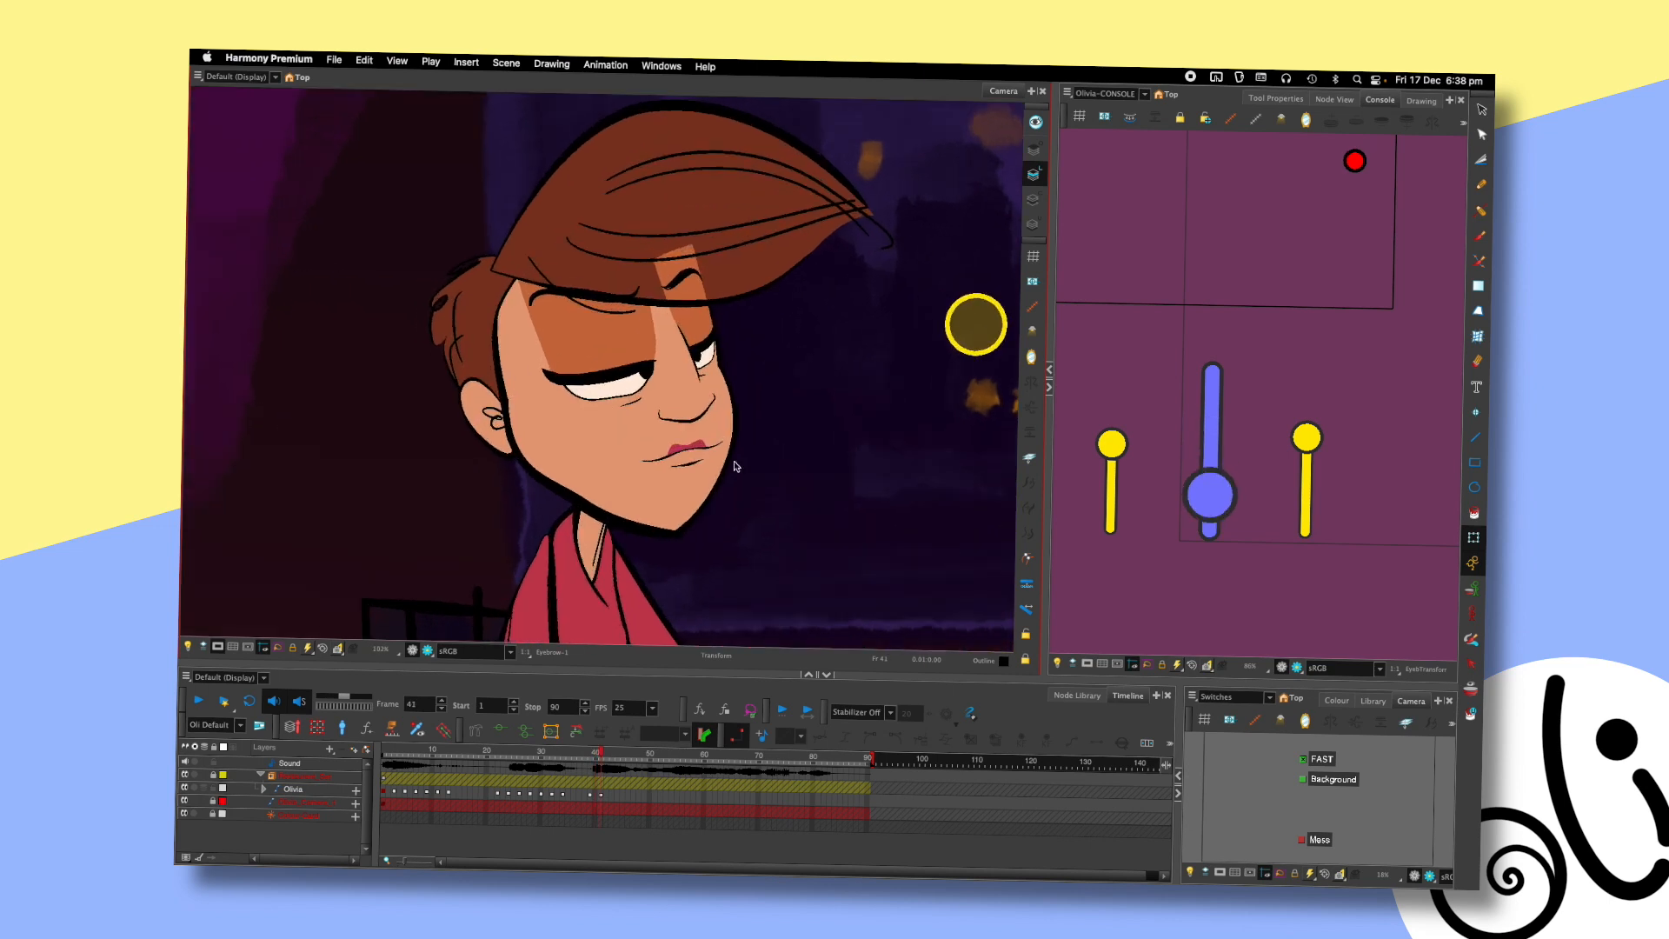
# - Fine-tune the far eyebrow at frame 41 with its deformer controls and compare it with frame 40
pyautogui.click(718, 341)
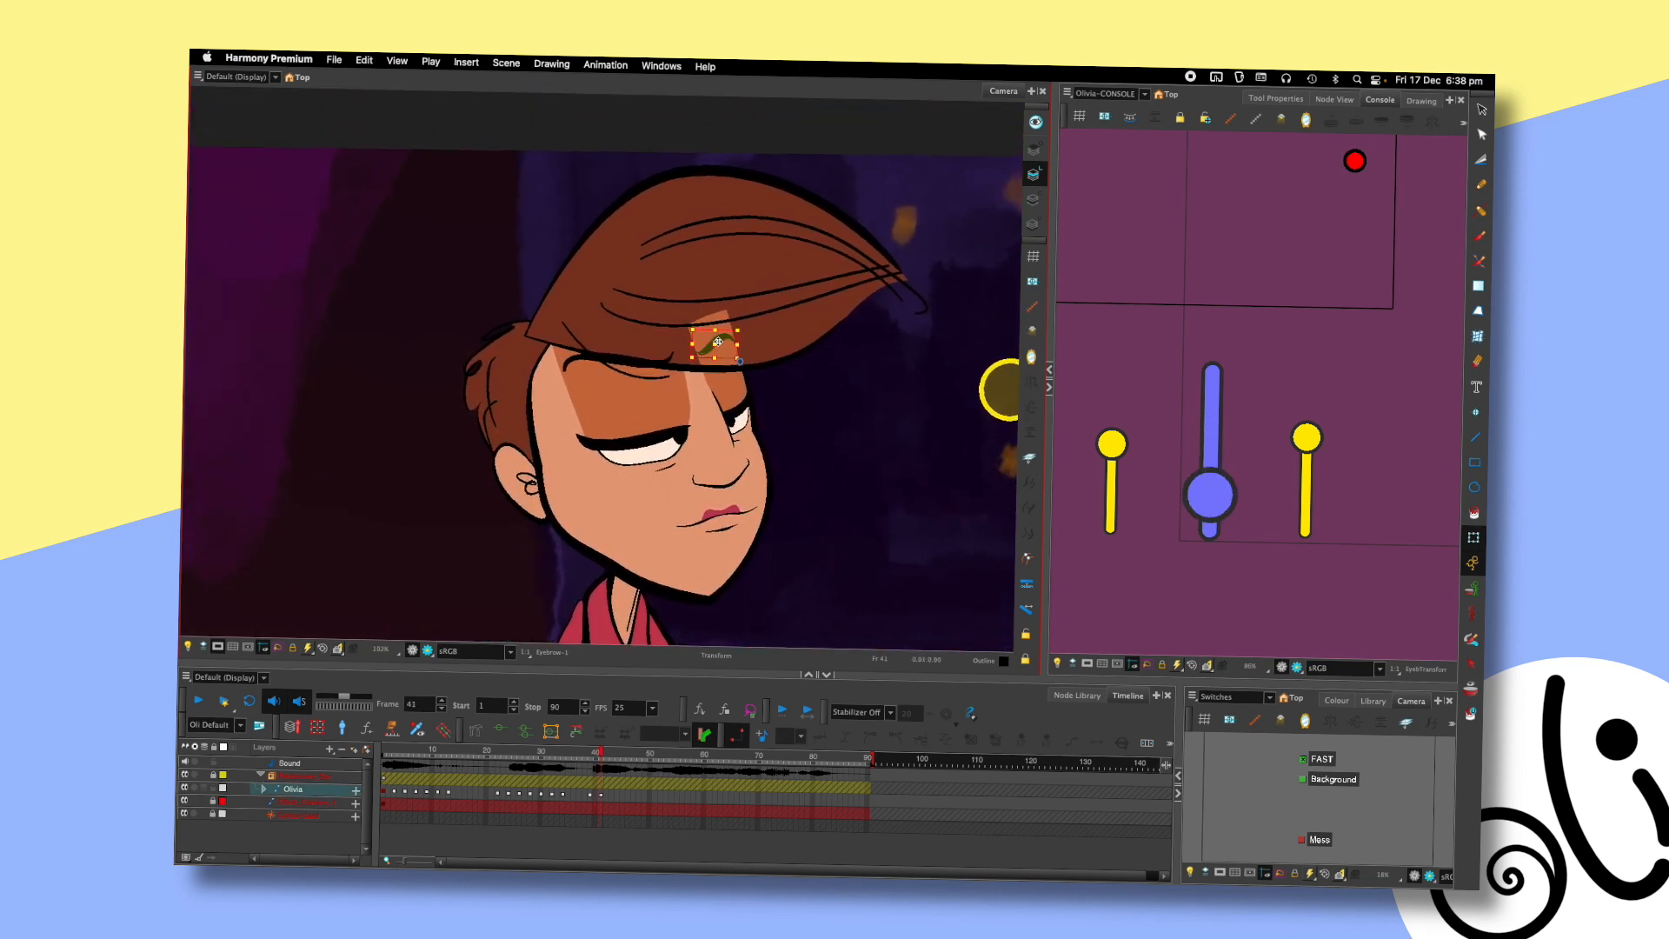
pyautogui.hotkey('shift', 'F11')
pyautogui.click(801, 376)
pyautogui.click(701, 348)
pyautogui.hotkey('shift', 'F11')
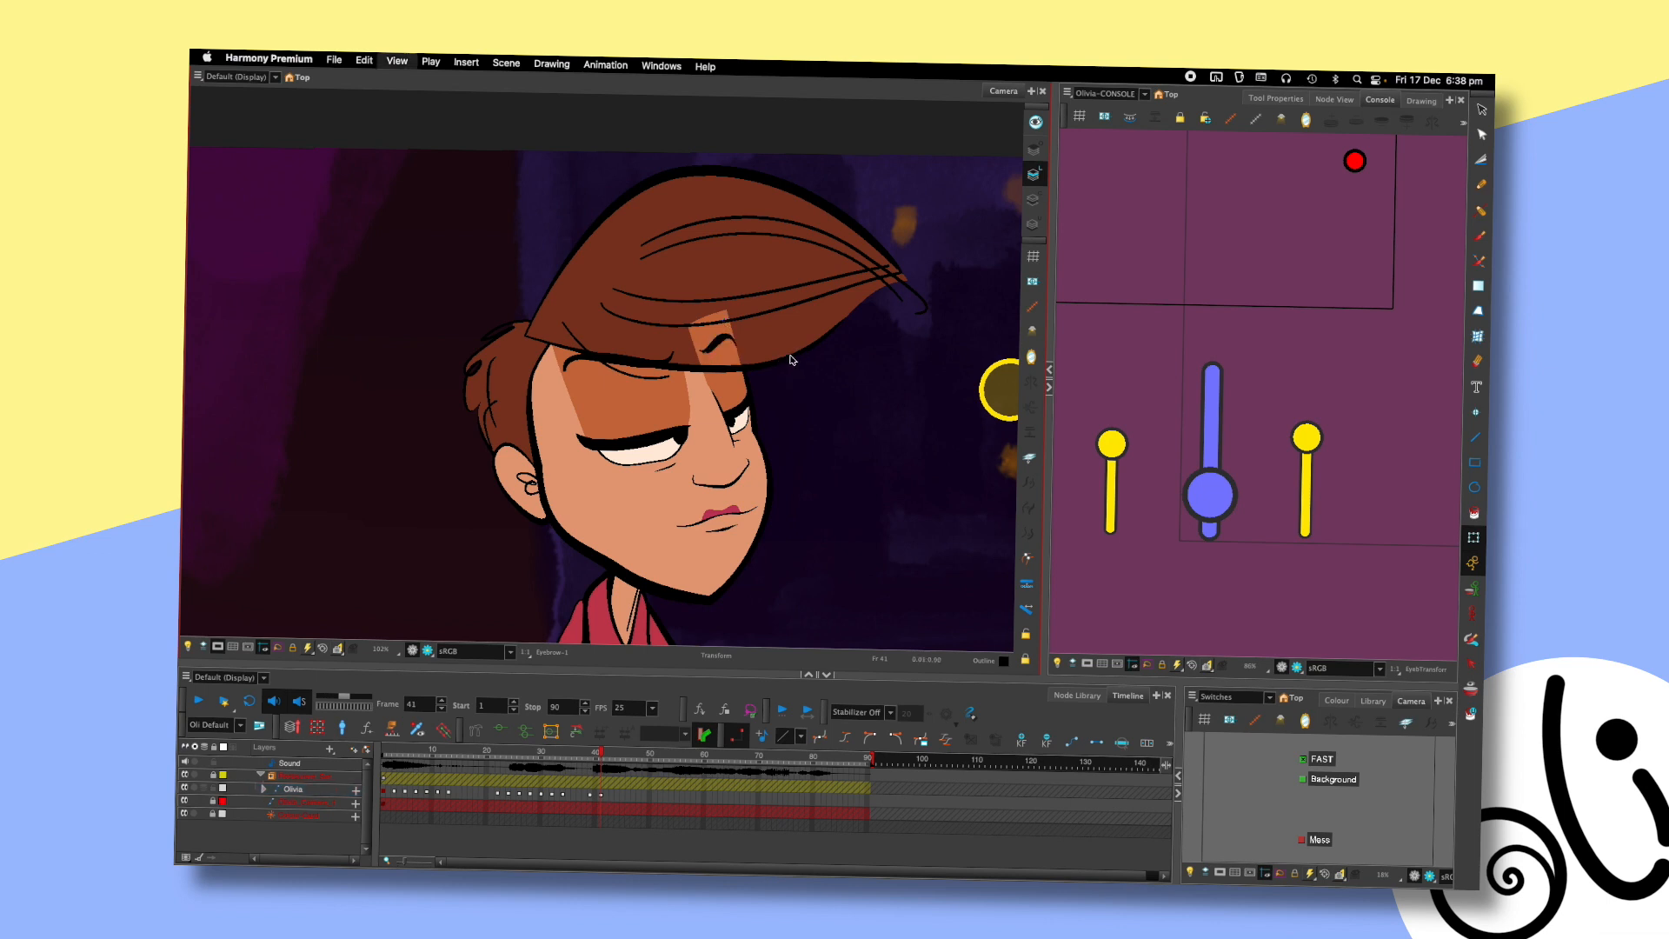
pyautogui.scroll(-1, 776, 411)
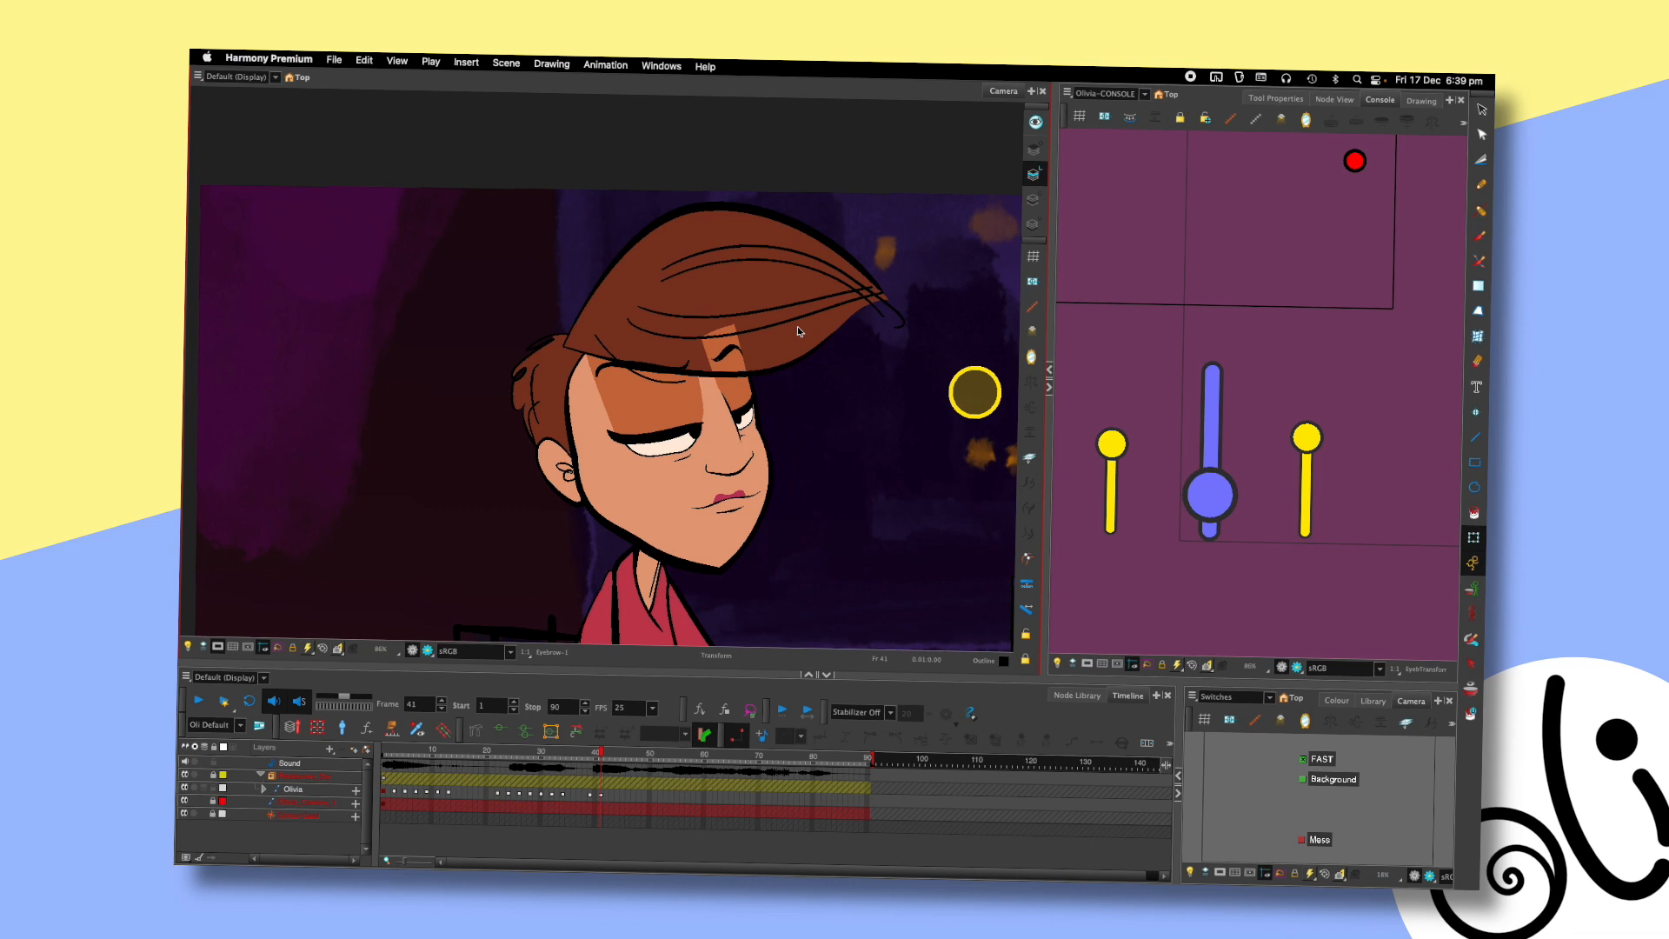
pyautogui.press(',')
pyautogui.press('.')
pyautogui.press(',')
pyautogui.press('.')
pyautogui.scroll(-2, 813, 444)
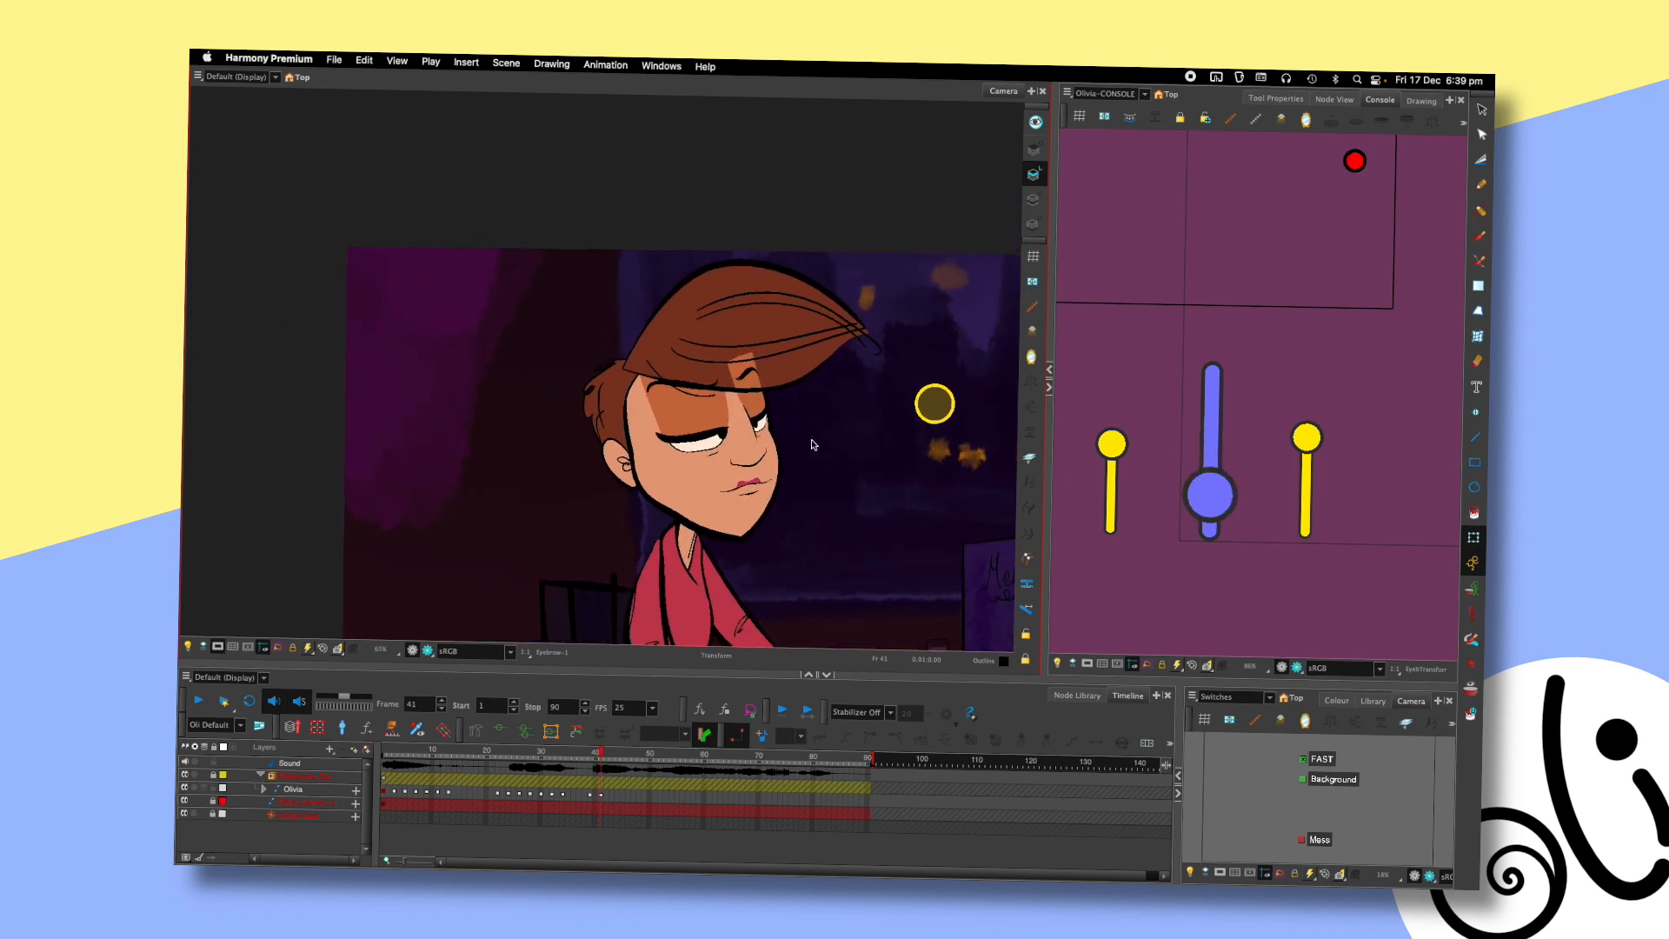
# - Fine-tune the near eyebrow at frame 41 with its deformer controls and check it against frame 40
pyautogui.moveTo(812, 444); pyautogui.dragTo(780, 324)
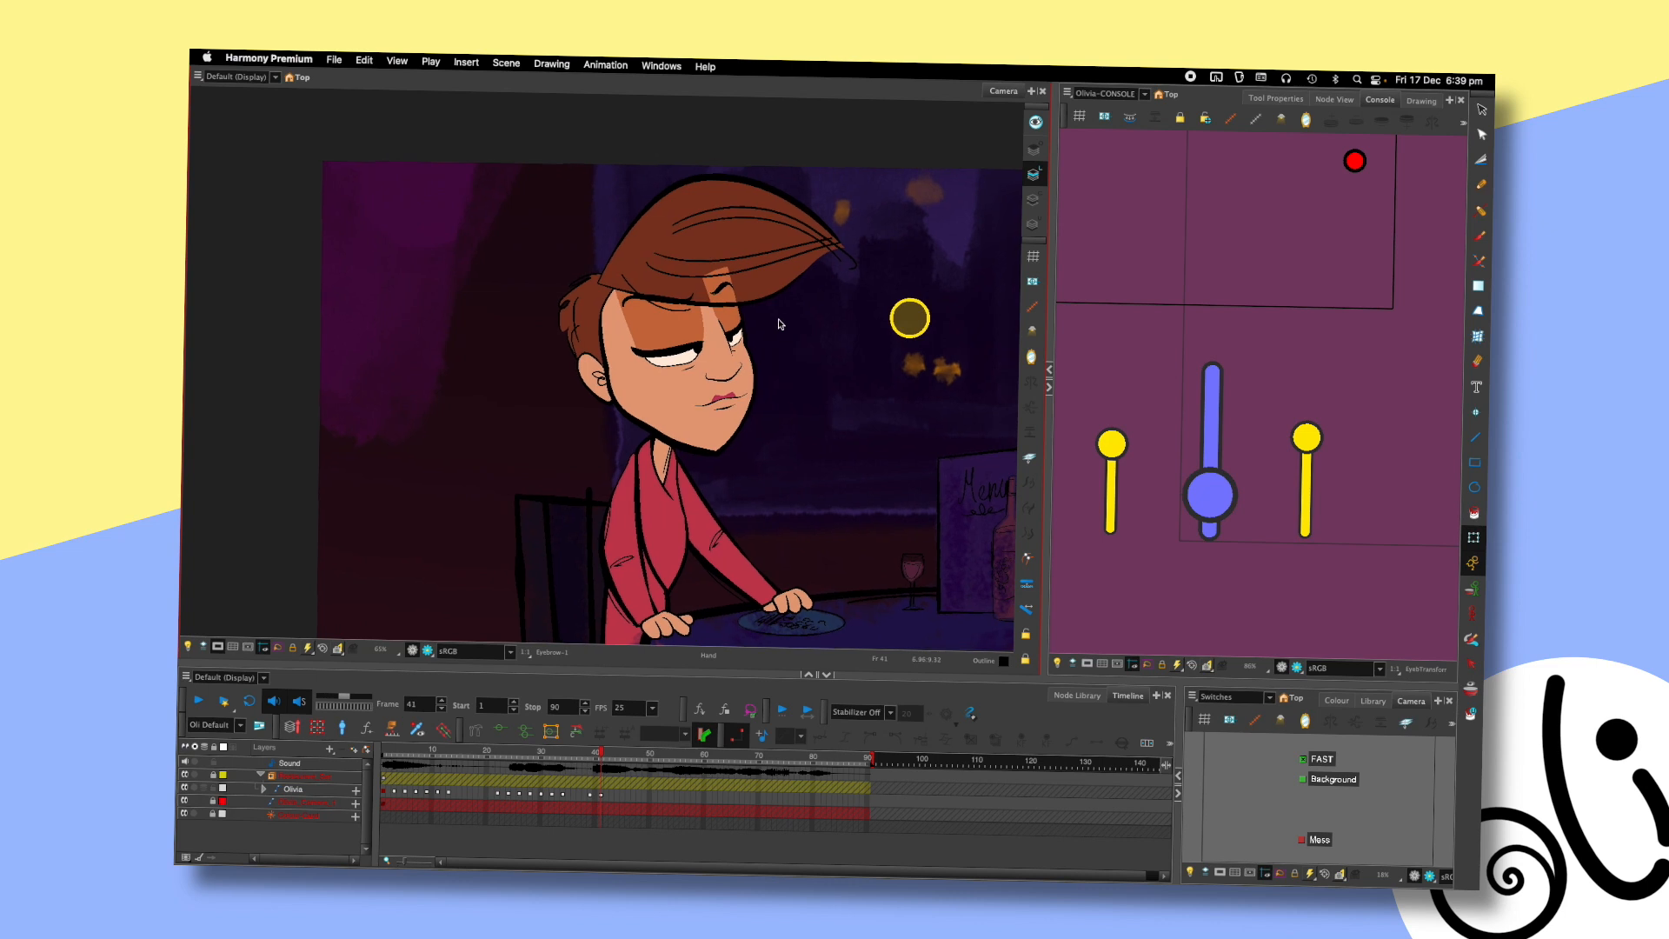
pyautogui.click(678, 304)
pyautogui.hotkey('shift', 'F11')
pyautogui.click(779, 319)
pyautogui.click(686, 316)
pyautogui.click(788, 318)
pyautogui.press(',')
pyautogui.press('.')
pyautogui.scroll(-1, 811, 387)
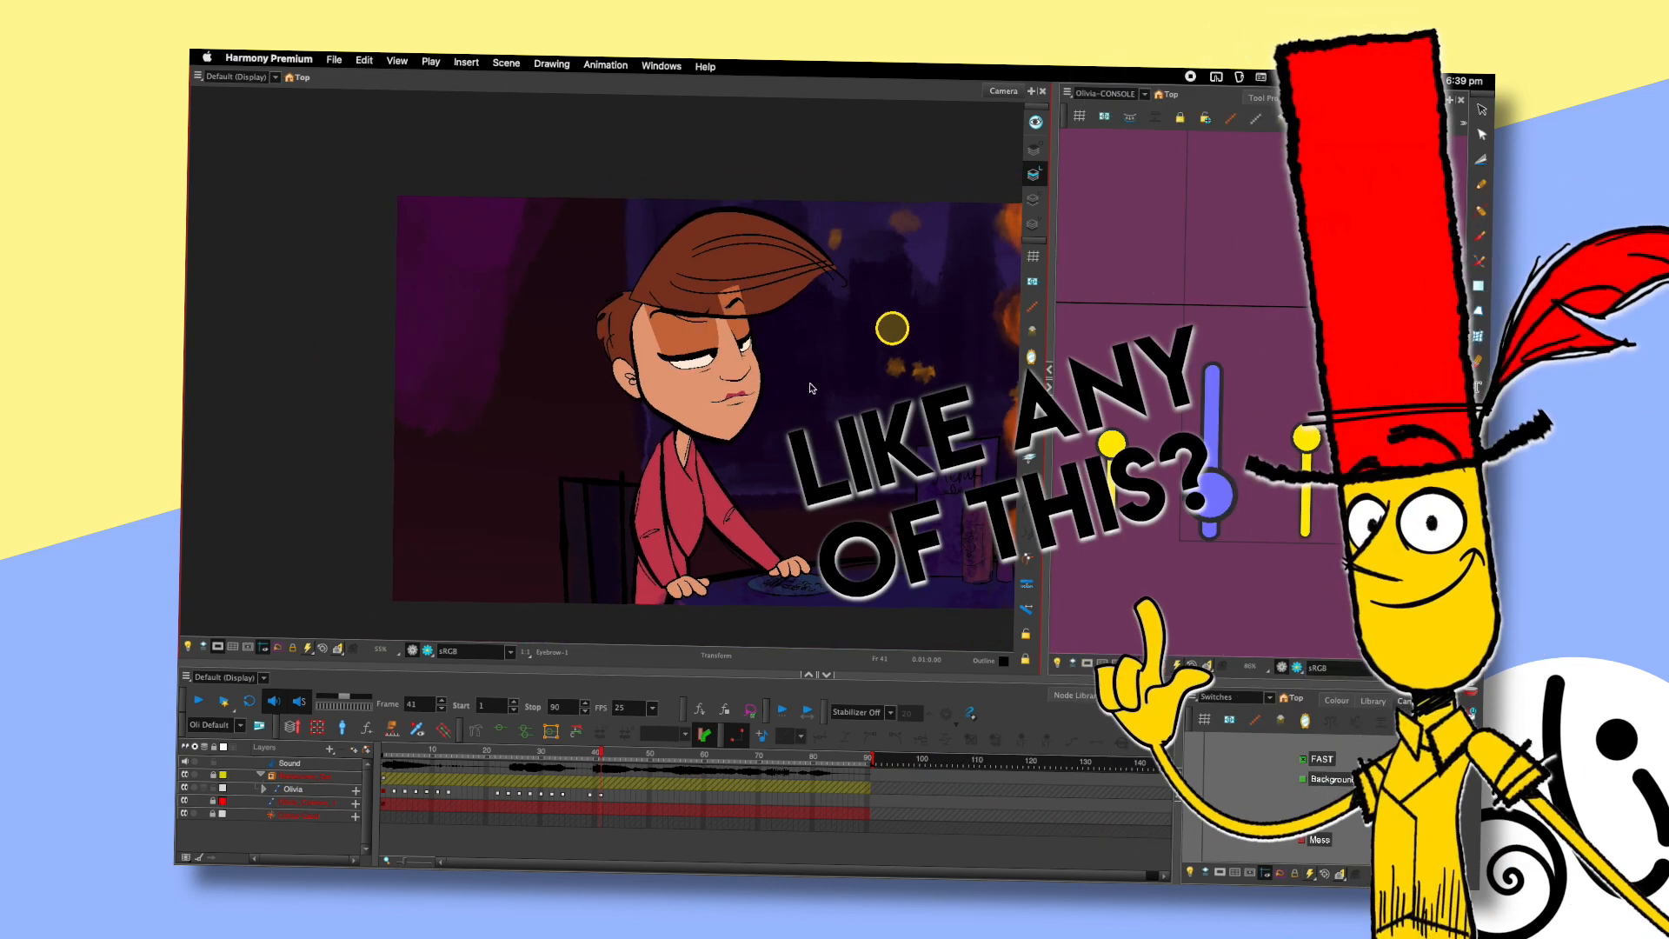
pyautogui.scroll(2, 810, 387)
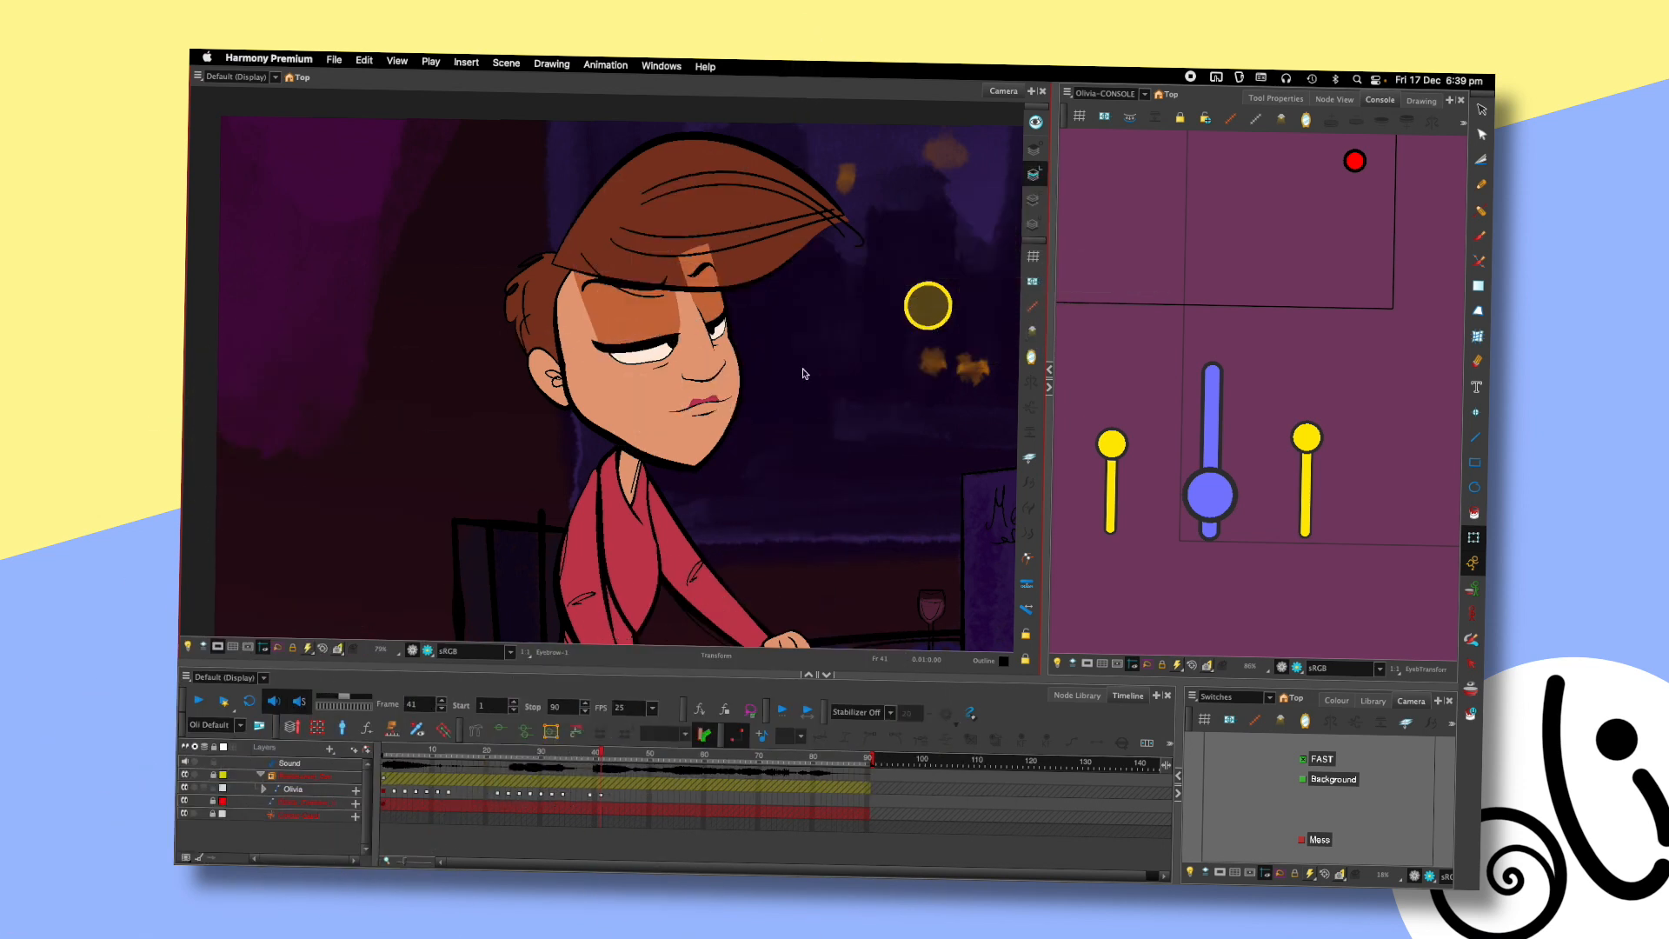
# - Play back the animation from frame 22 to review the second head turn
pyautogui.scroll(-2, 804, 374)
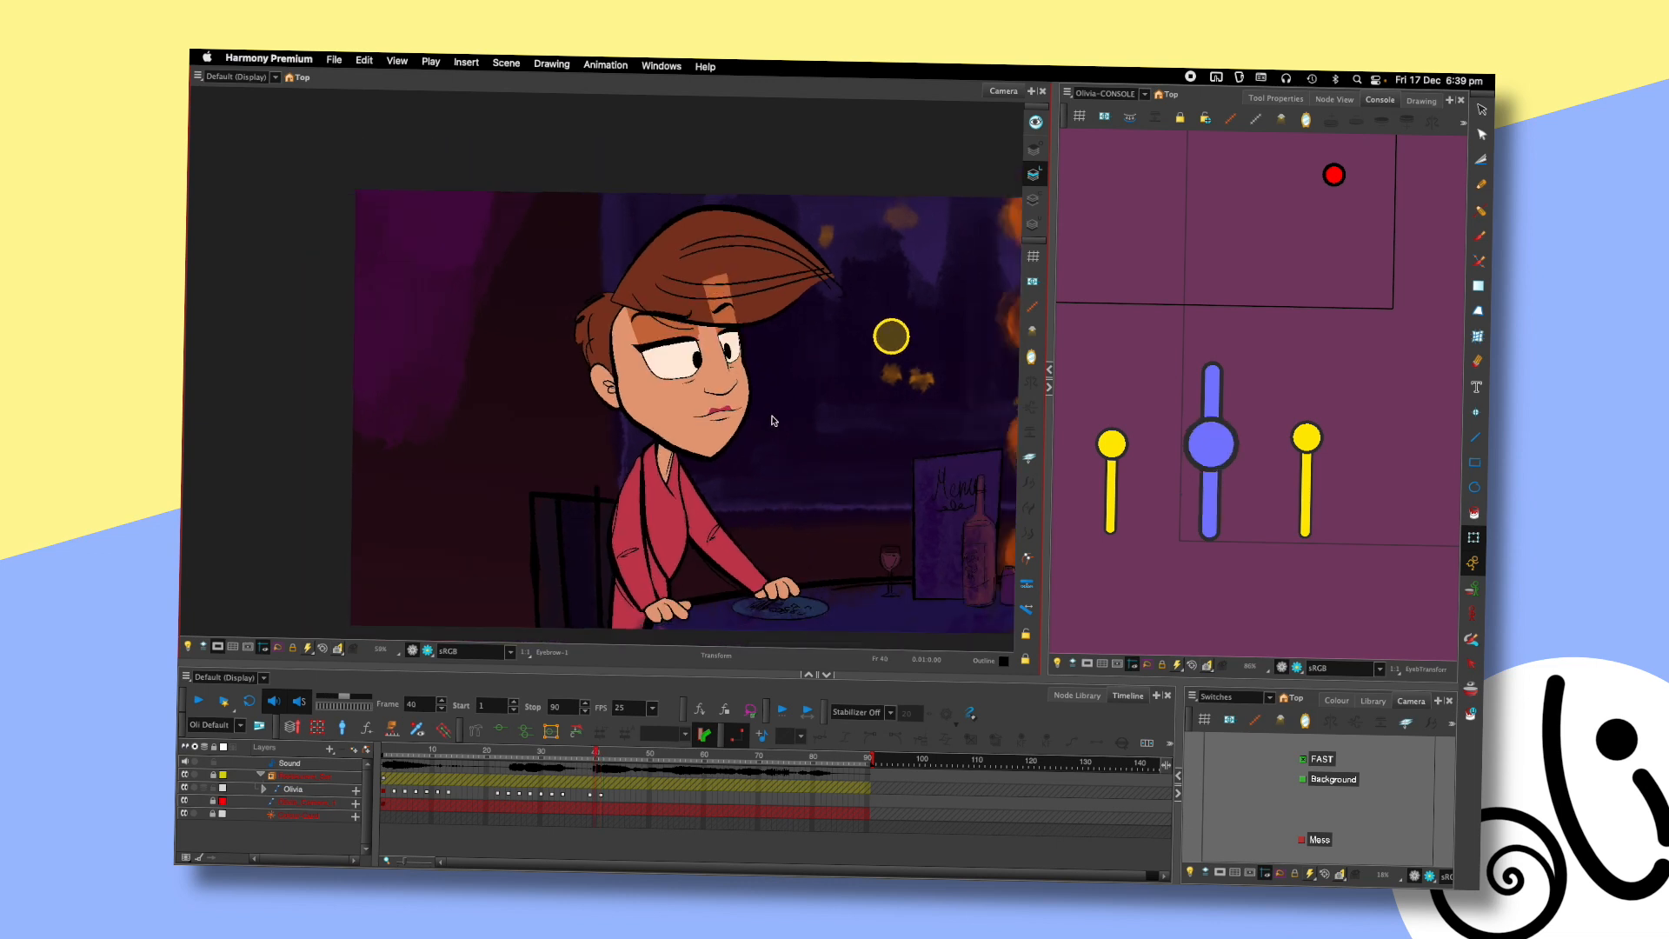
pyautogui.click(495, 754)
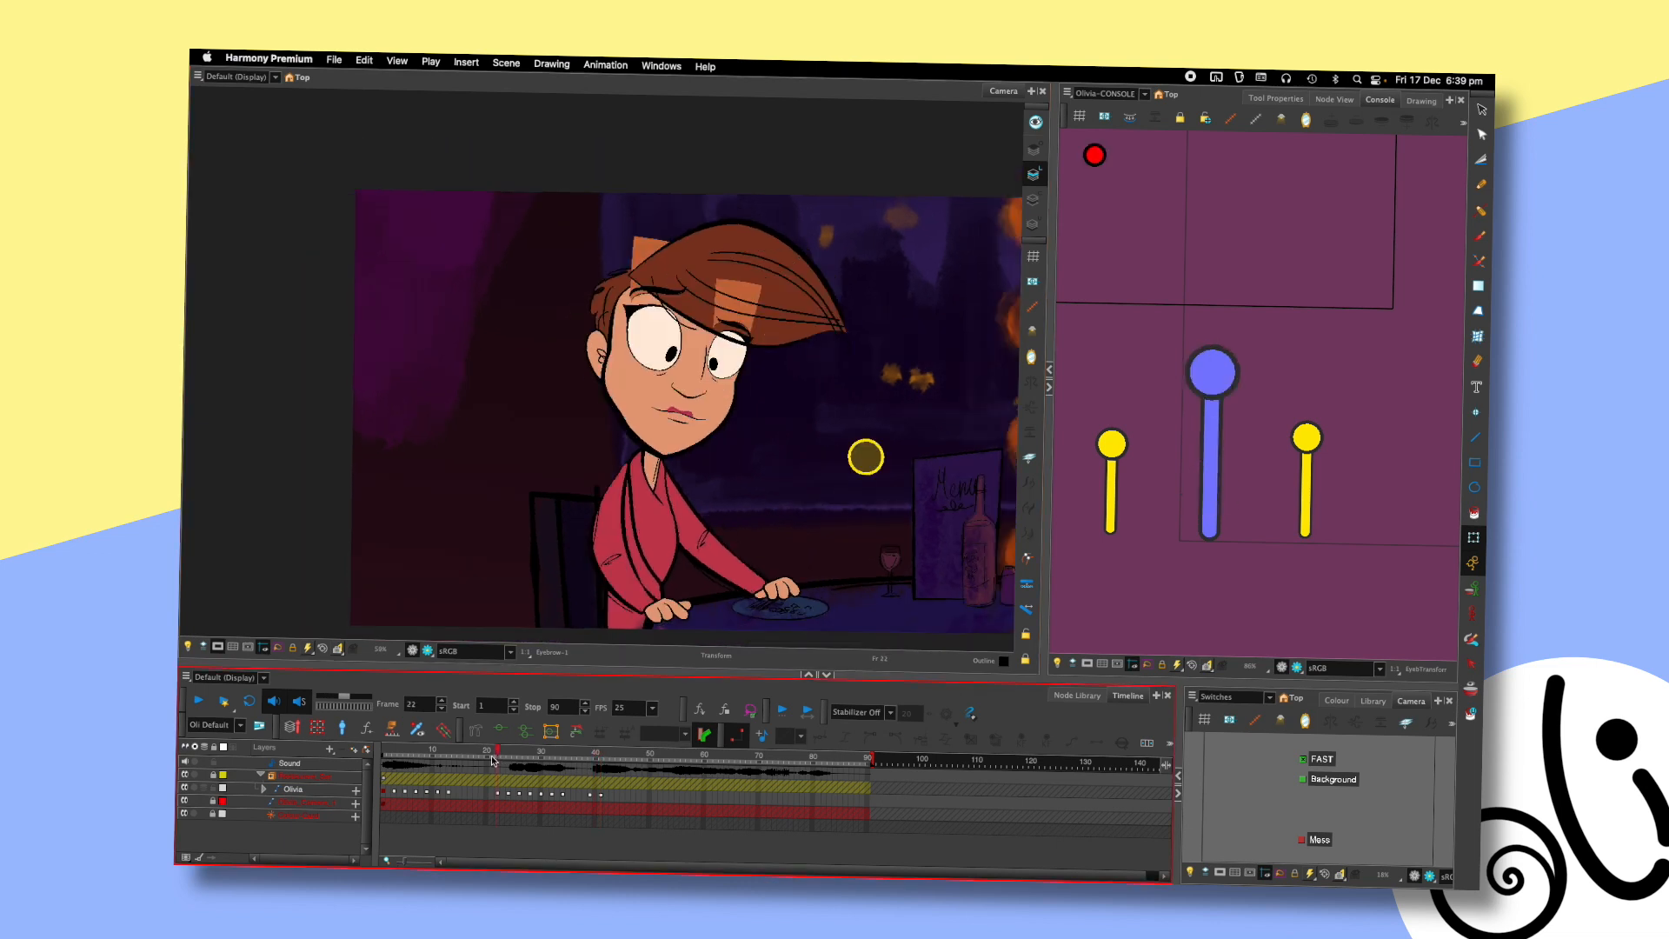
pyautogui.press('Return')
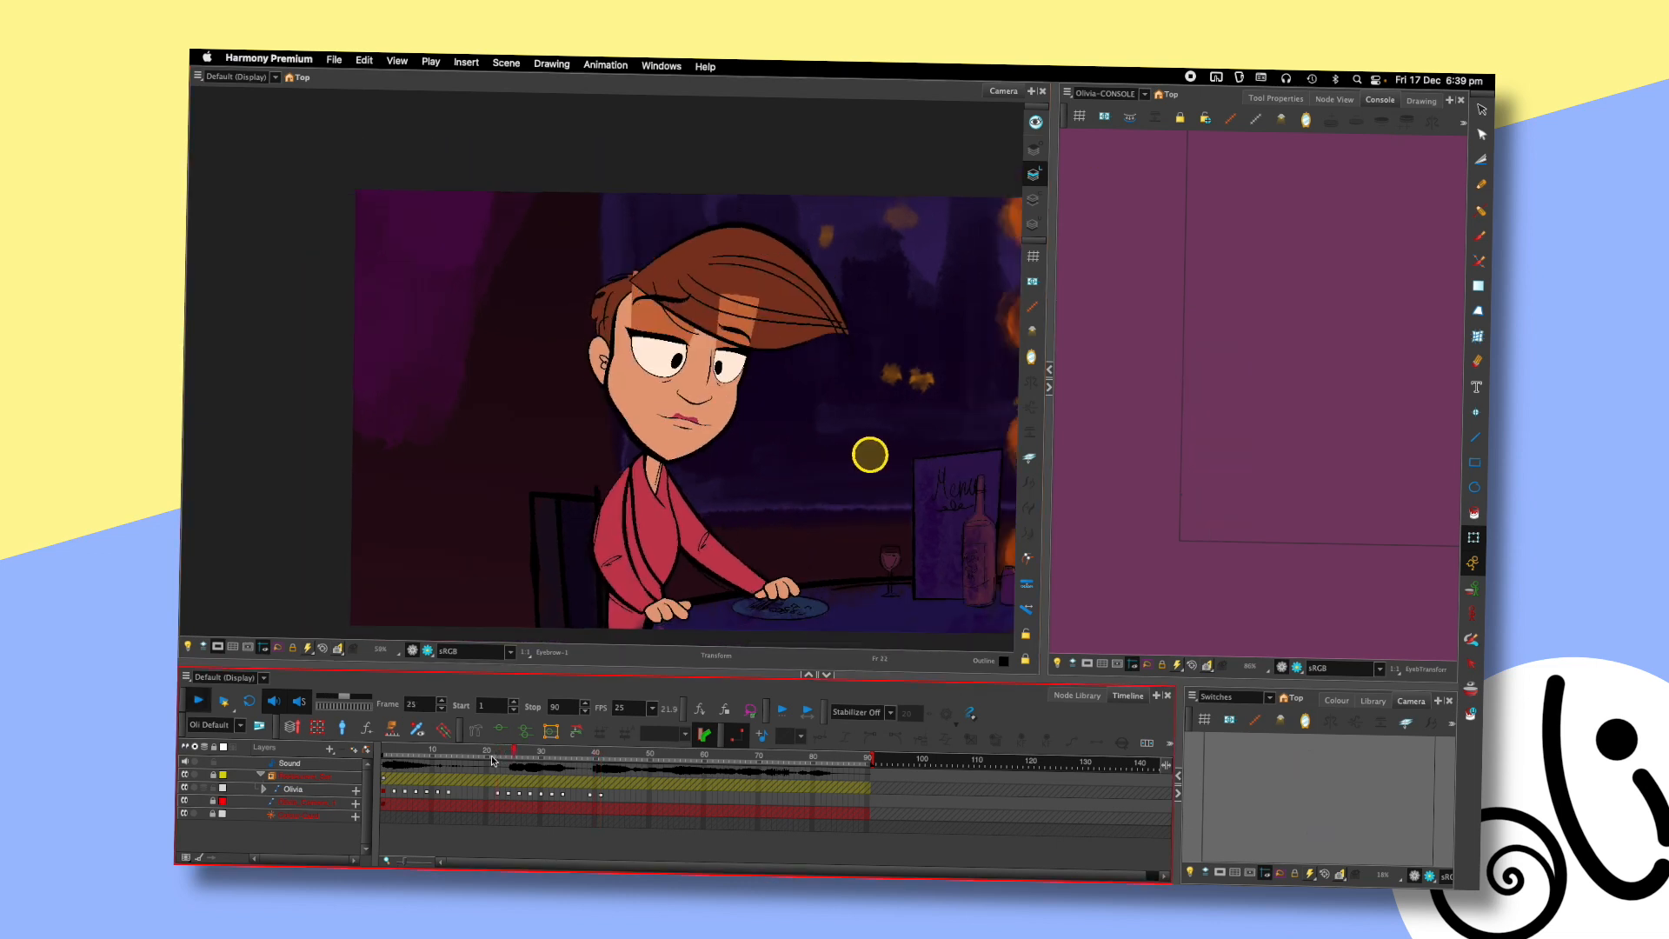
# - Flip through the frames around 39 to 41 to examine the change into the half-lidded pose
pyautogui.click(595, 756)
pyautogui.press('.')
pyautogui.press(',')
pyautogui.press(',')
pyautogui.press(',')
pyautogui.press('.')
pyautogui.press('.')
pyautogui.press(',')
pyautogui.press(',')
pyautogui.press('.')
# - Inspect the eyes at frame 41 and compare them with frame 40
pyautogui.click(738, 357)
pyautogui.press('.')
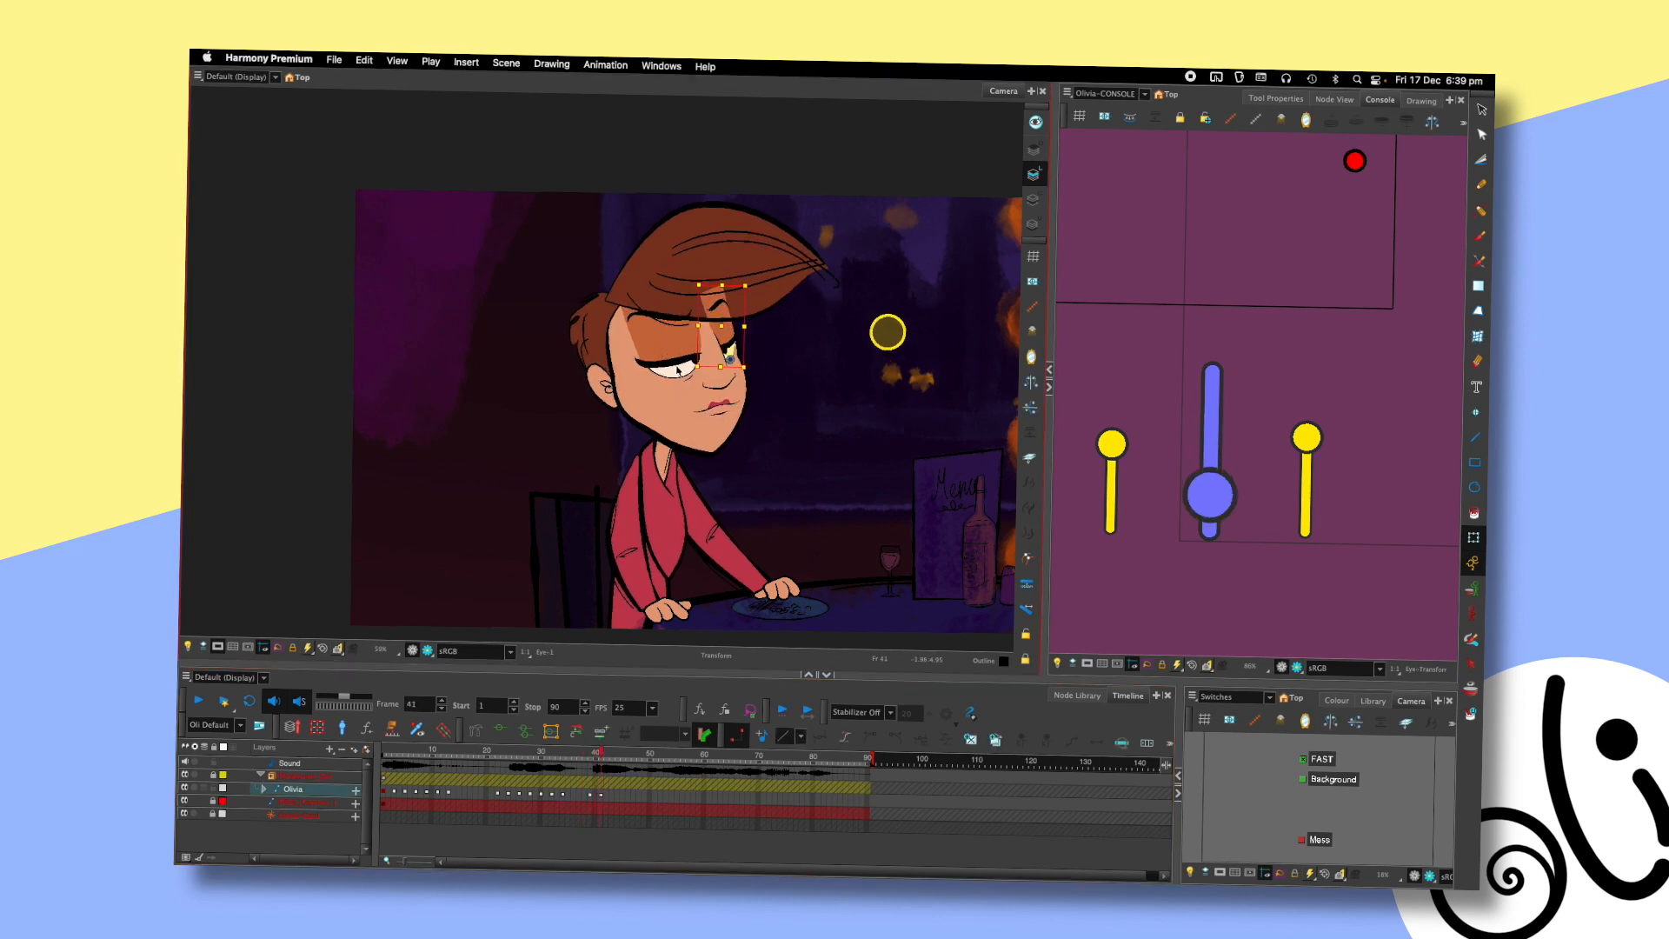
pyautogui.click(682, 374)
pyautogui.click(770, 365)
pyautogui.press(',')
pyautogui.press('.')
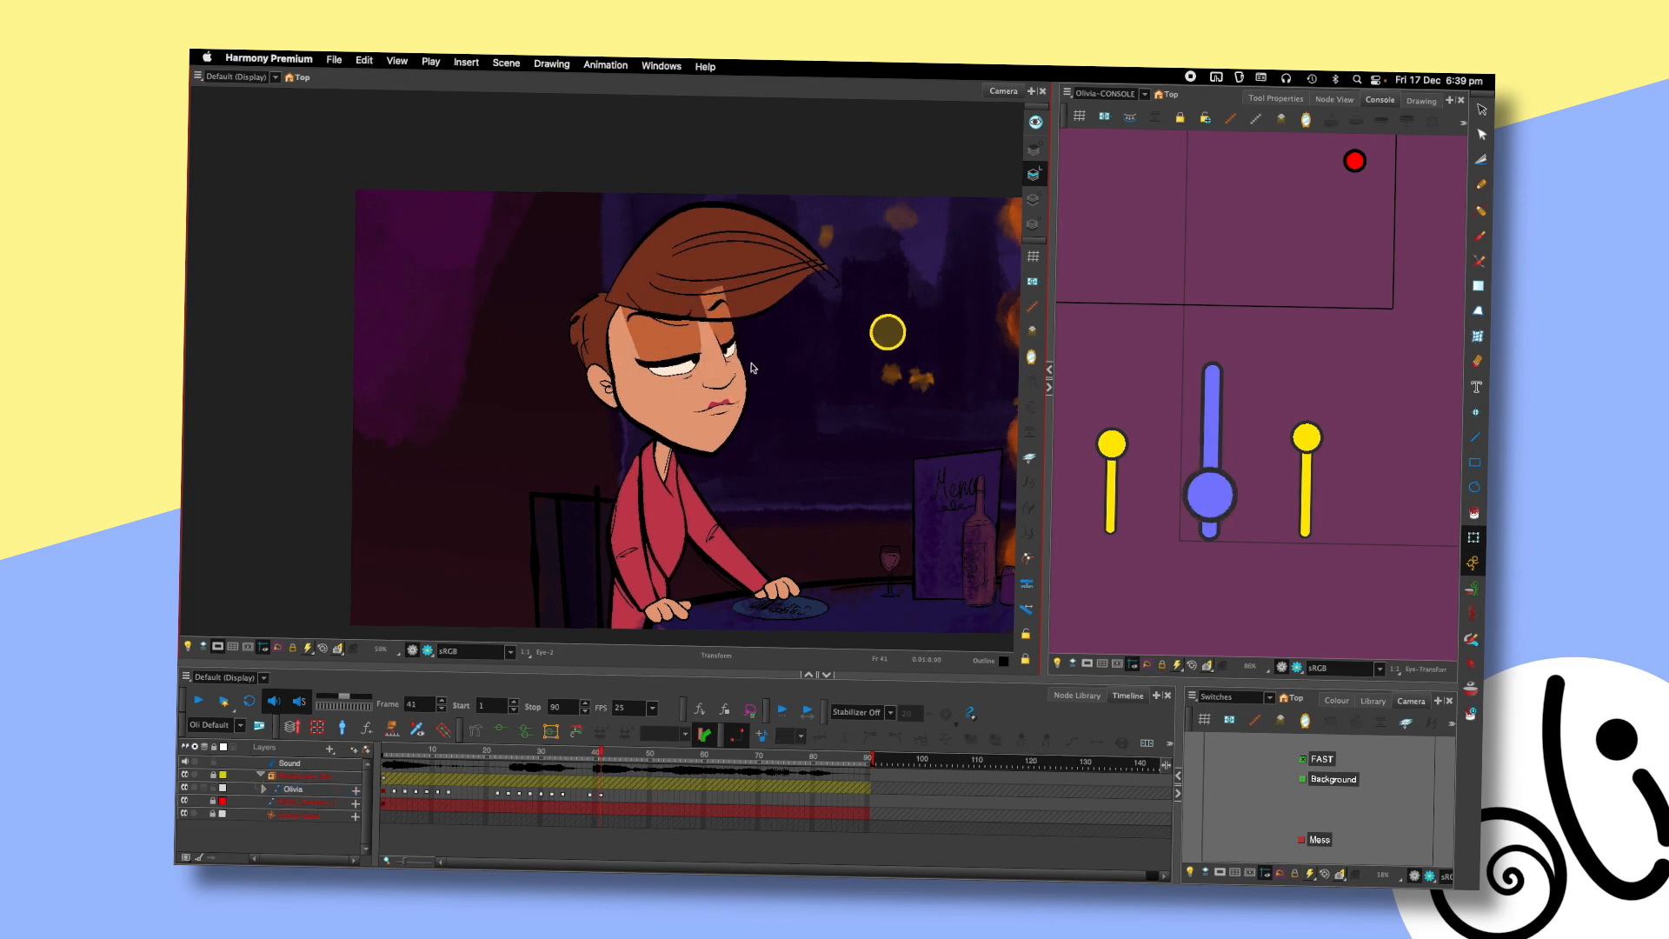
# - Replay the animation from frame 22 and return to frame 41
pyautogui.click(569, 754)
pyautogui.hotkey('shift', 'Return')
pyautogui.hotkey('shift', 'Return')
pyautogui.click(496, 758)
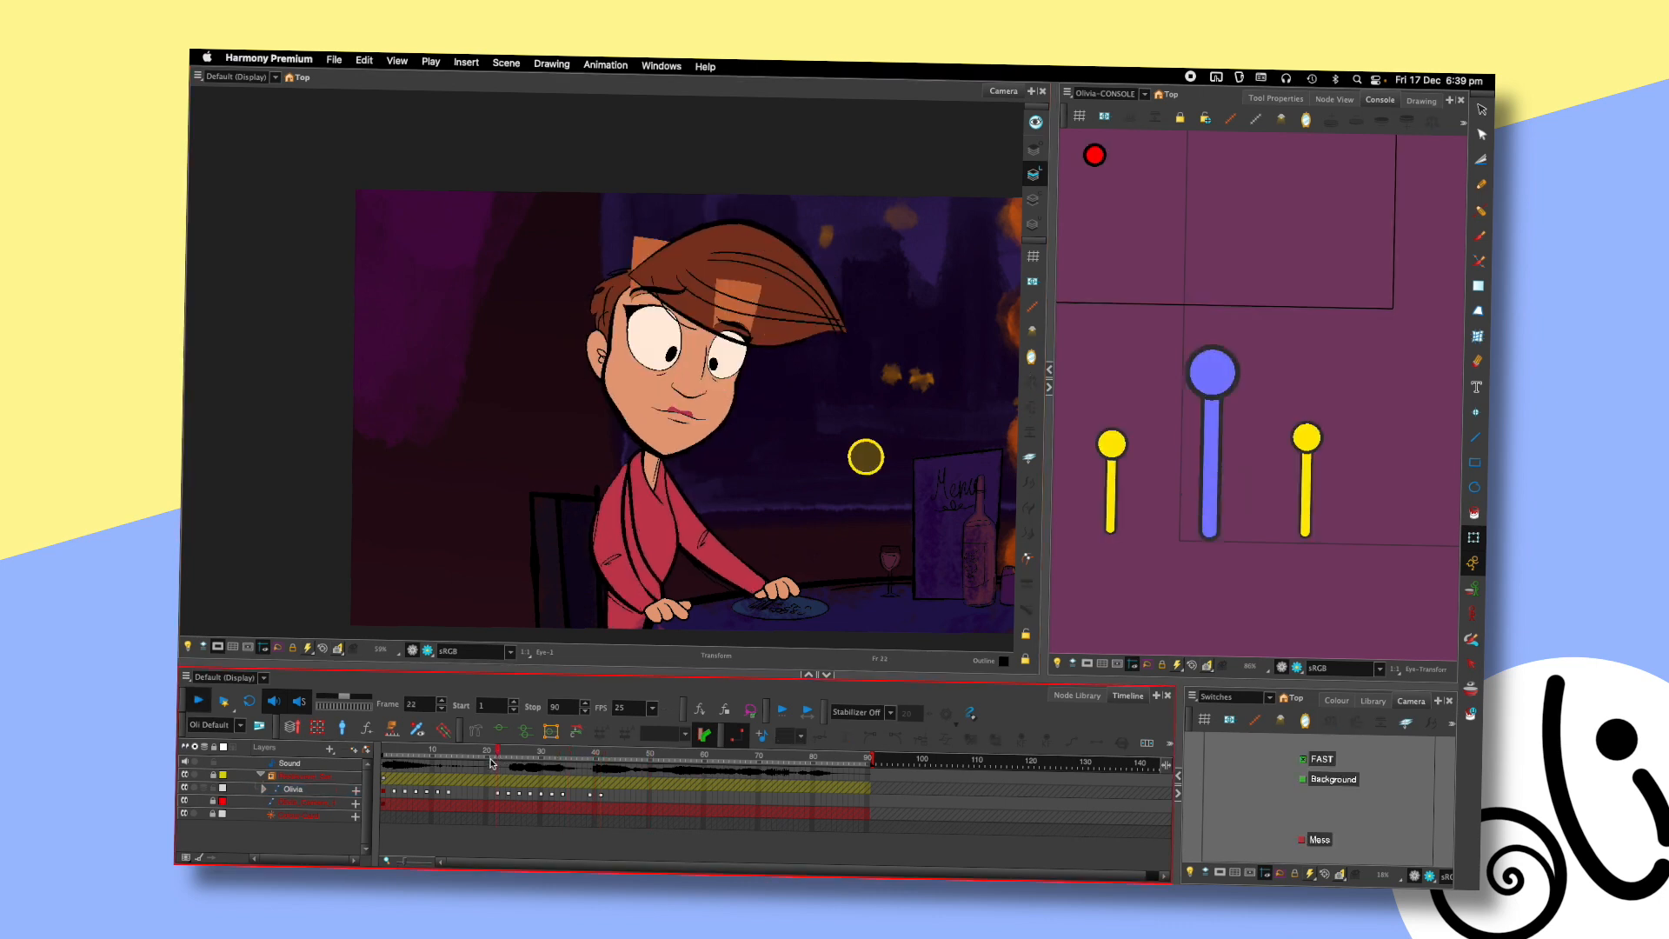
pyautogui.hotkey('shift', 'Return')
pyautogui.hotkey('shift', 'Return')
pyautogui.click(599, 755)
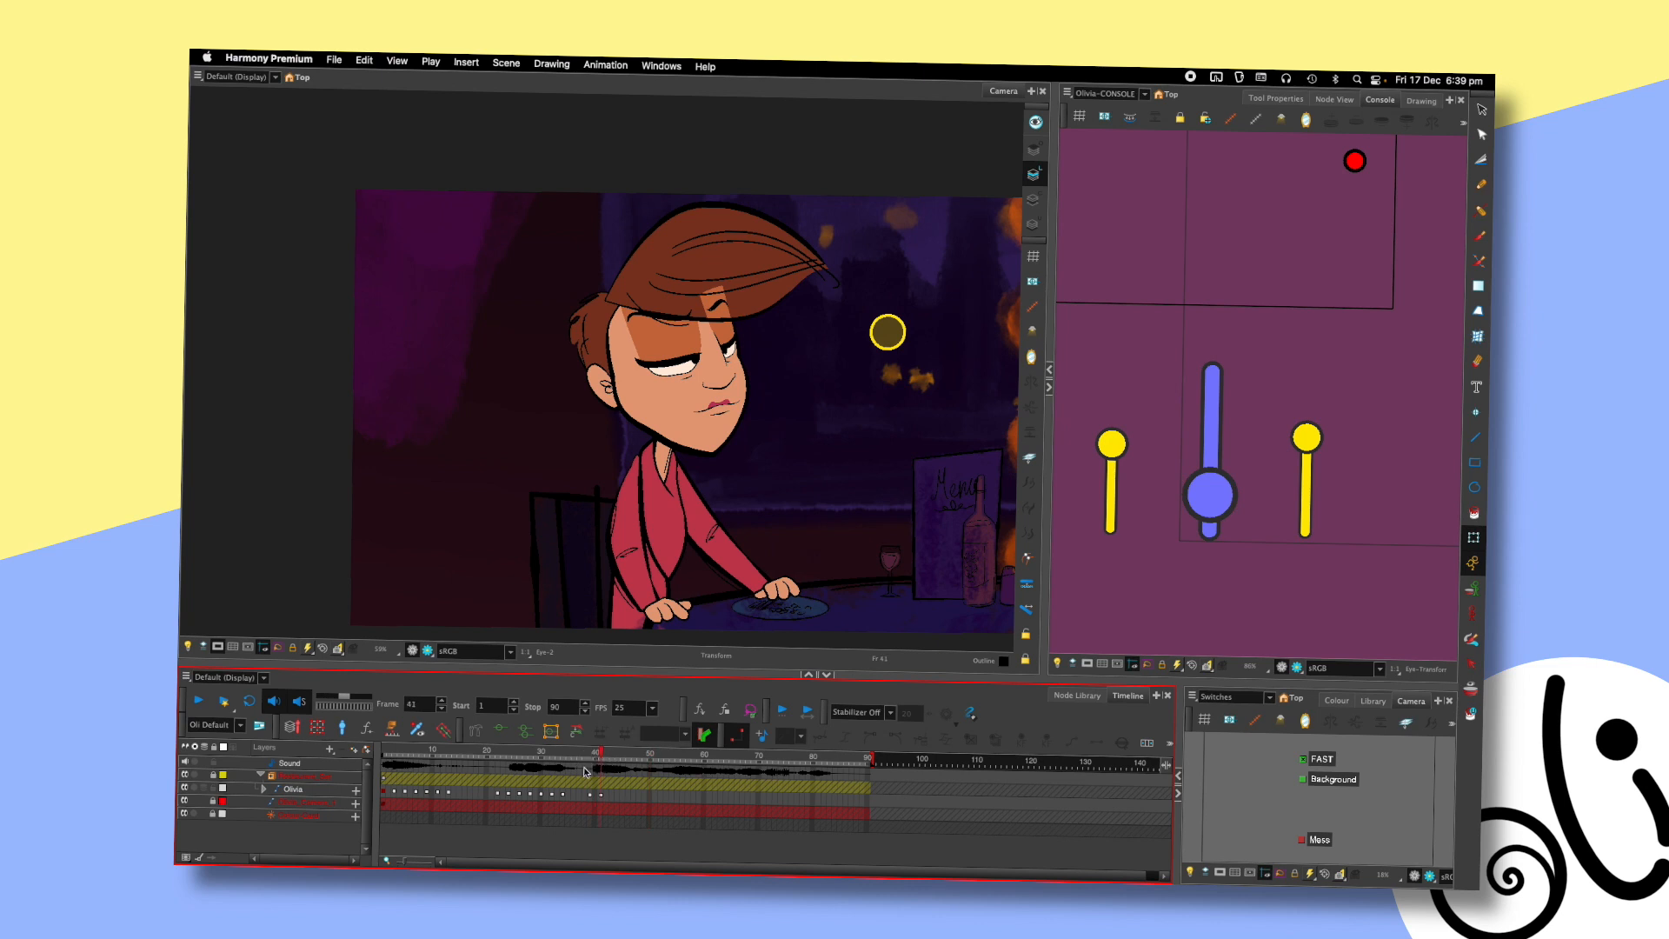
# - Shift the red head-turn controller to the left in the frame 39 and frame 41 poses, comparing the two
pyautogui.moveTo(590, 753); pyautogui.dragTo(590, 755)
pyautogui.click(583, 756)
pyautogui.press('.')
pyautogui.click(584, 755)
pyautogui.press('.')
pyautogui.moveTo(1333, 173); pyautogui.dragTo(1266, 159)
pyautogui.press(',')
pyautogui.press('.')
pyautogui.press('.')
pyautogui.press('.')
pyautogui.press(',')
pyautogui.press(',')
pyautogui.press(',')
pyautogui.press('.')
pyautogui.press('.')
pyautogui.press('.')
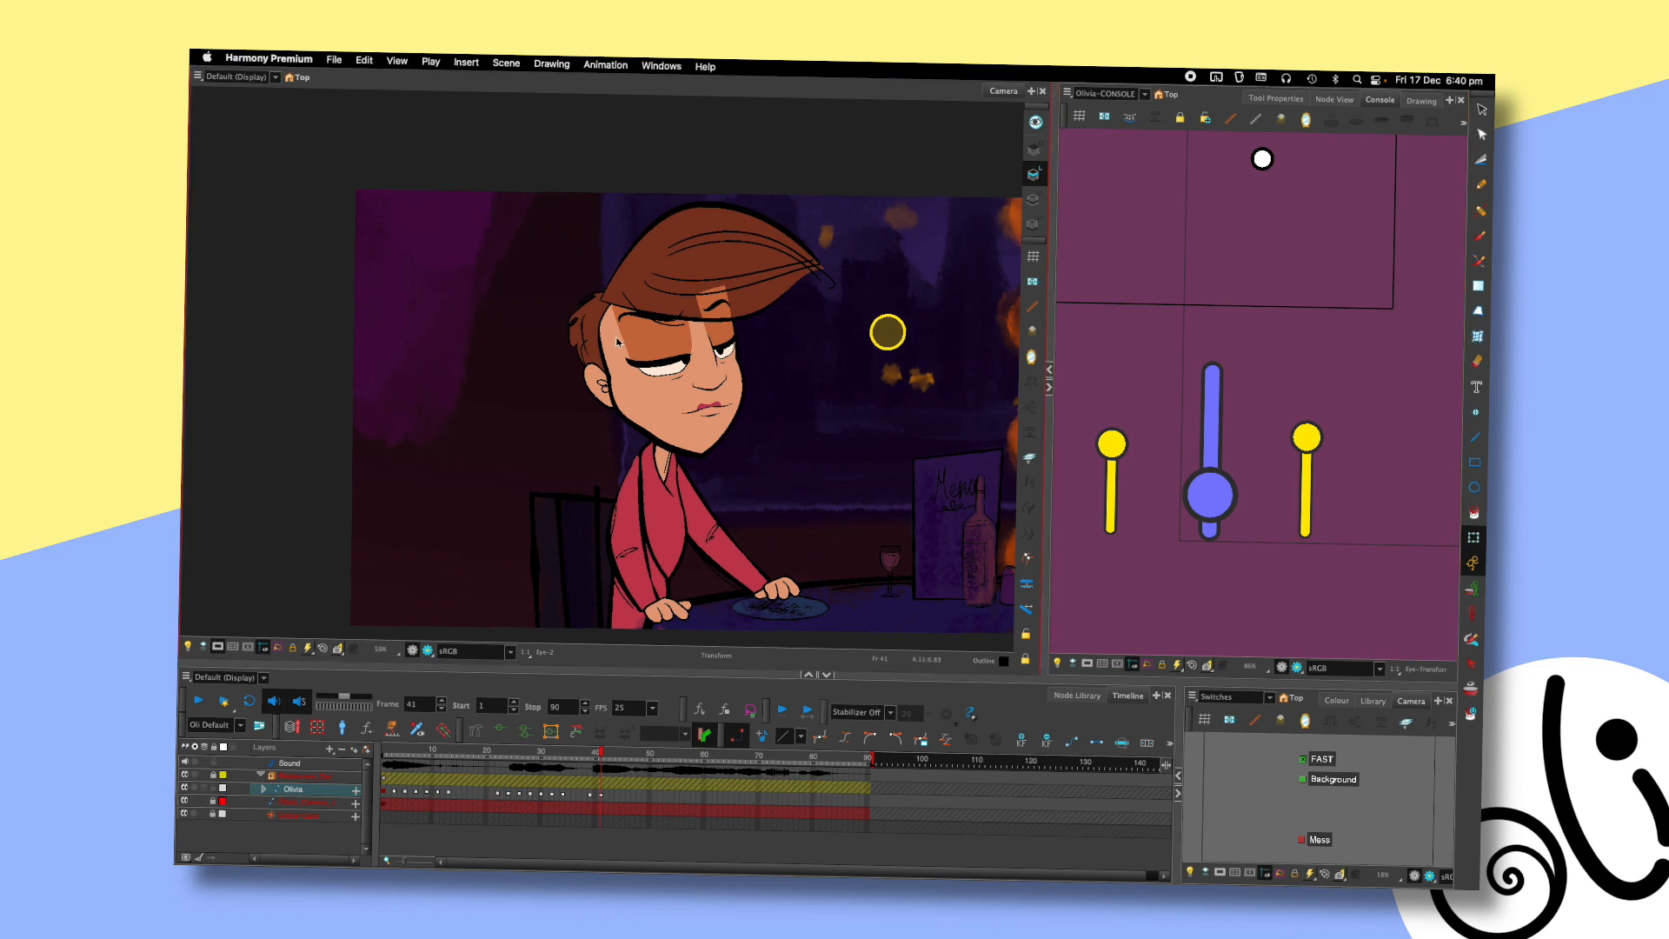
# - Tilt the head slightly clockwise at frame 41, adjust its position and check it against the preceding frames
pyautogui.click(1263, 158)
pyautogui.moveTo(865, 197); pyautogui.dragTo(875, 205)
pyautogui.press(',')
pyautogui.press(',')
pyautogui.press('.')
pyautogui.moveTo(890, 345); pyautogui.dragTo(887, 342)
pyautogui.click(917, 293)
pyautogui.press('.')
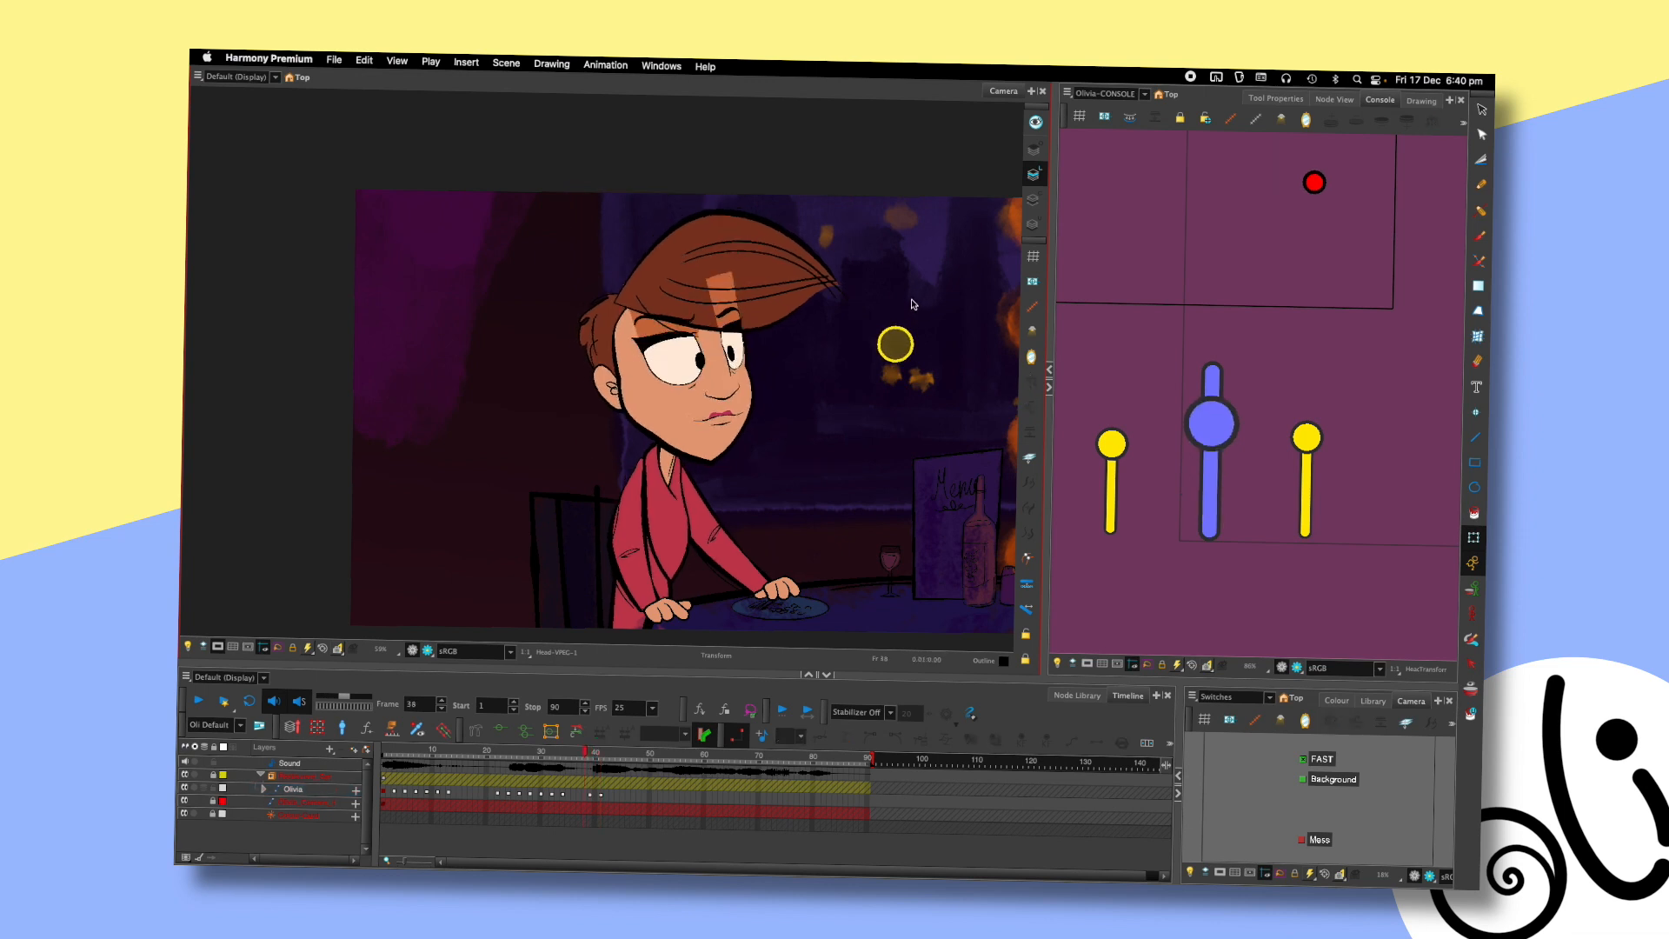
pyautogui.press('.')
# - Select the upper head and rotate it slightly further clockwise at frame 41, comparing it with frame 39
pyautogui.click(689, 359)
pyautogui.press(',')
pyautogui.press(',')
pyautogui.press('.')
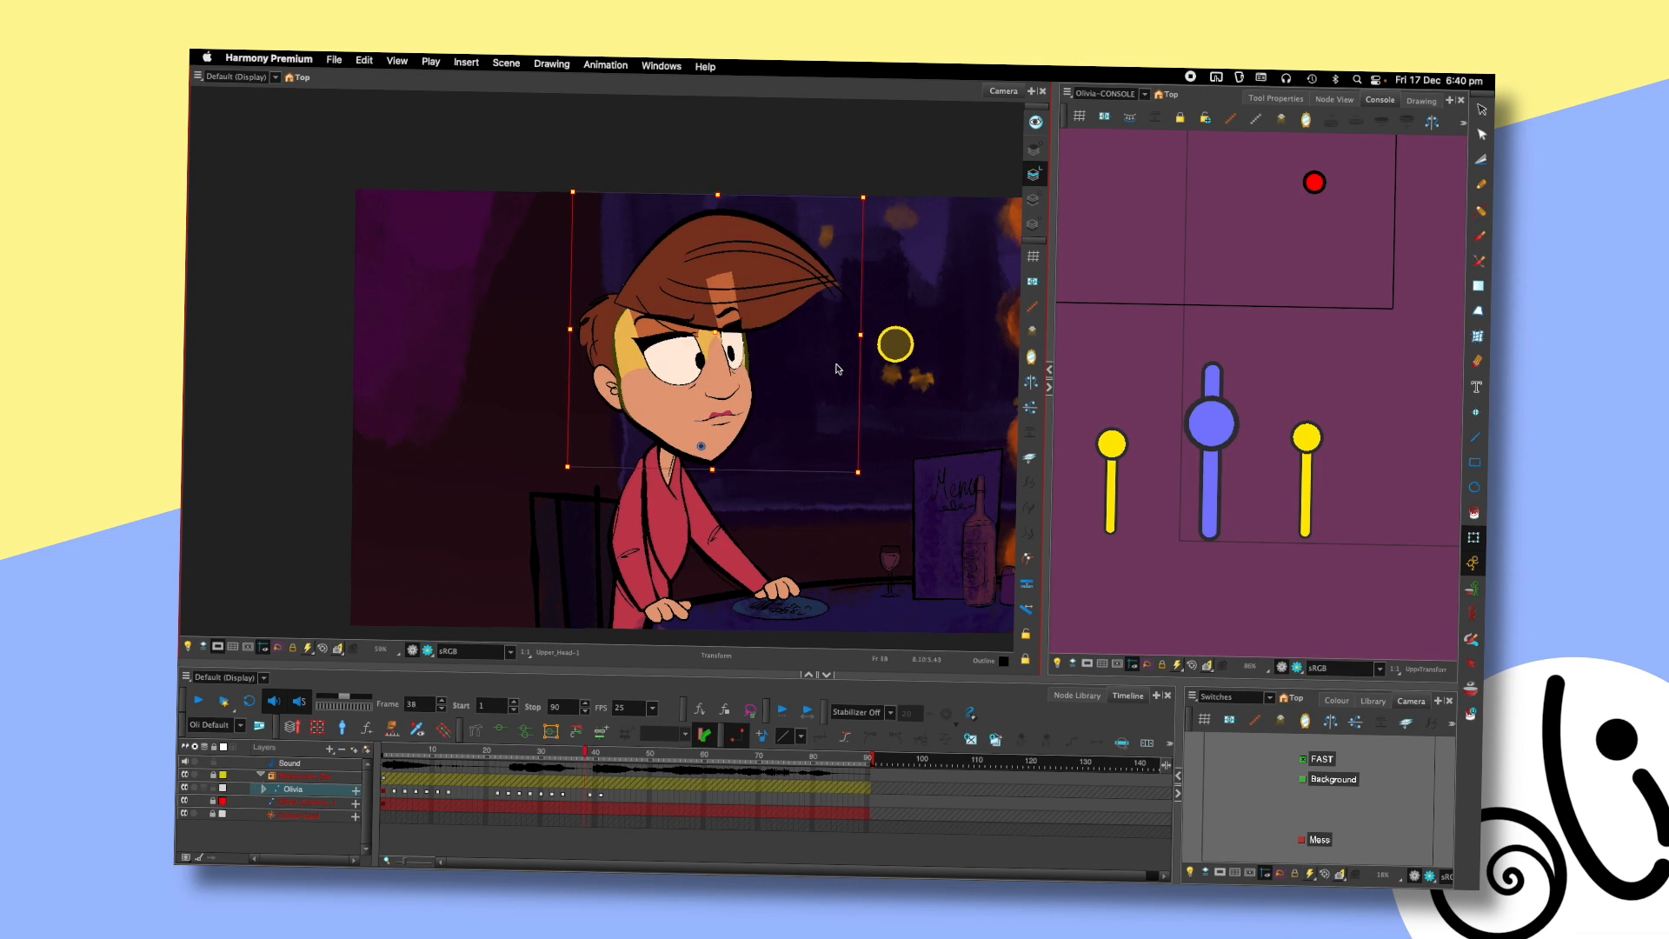
pyautogui.press('.')
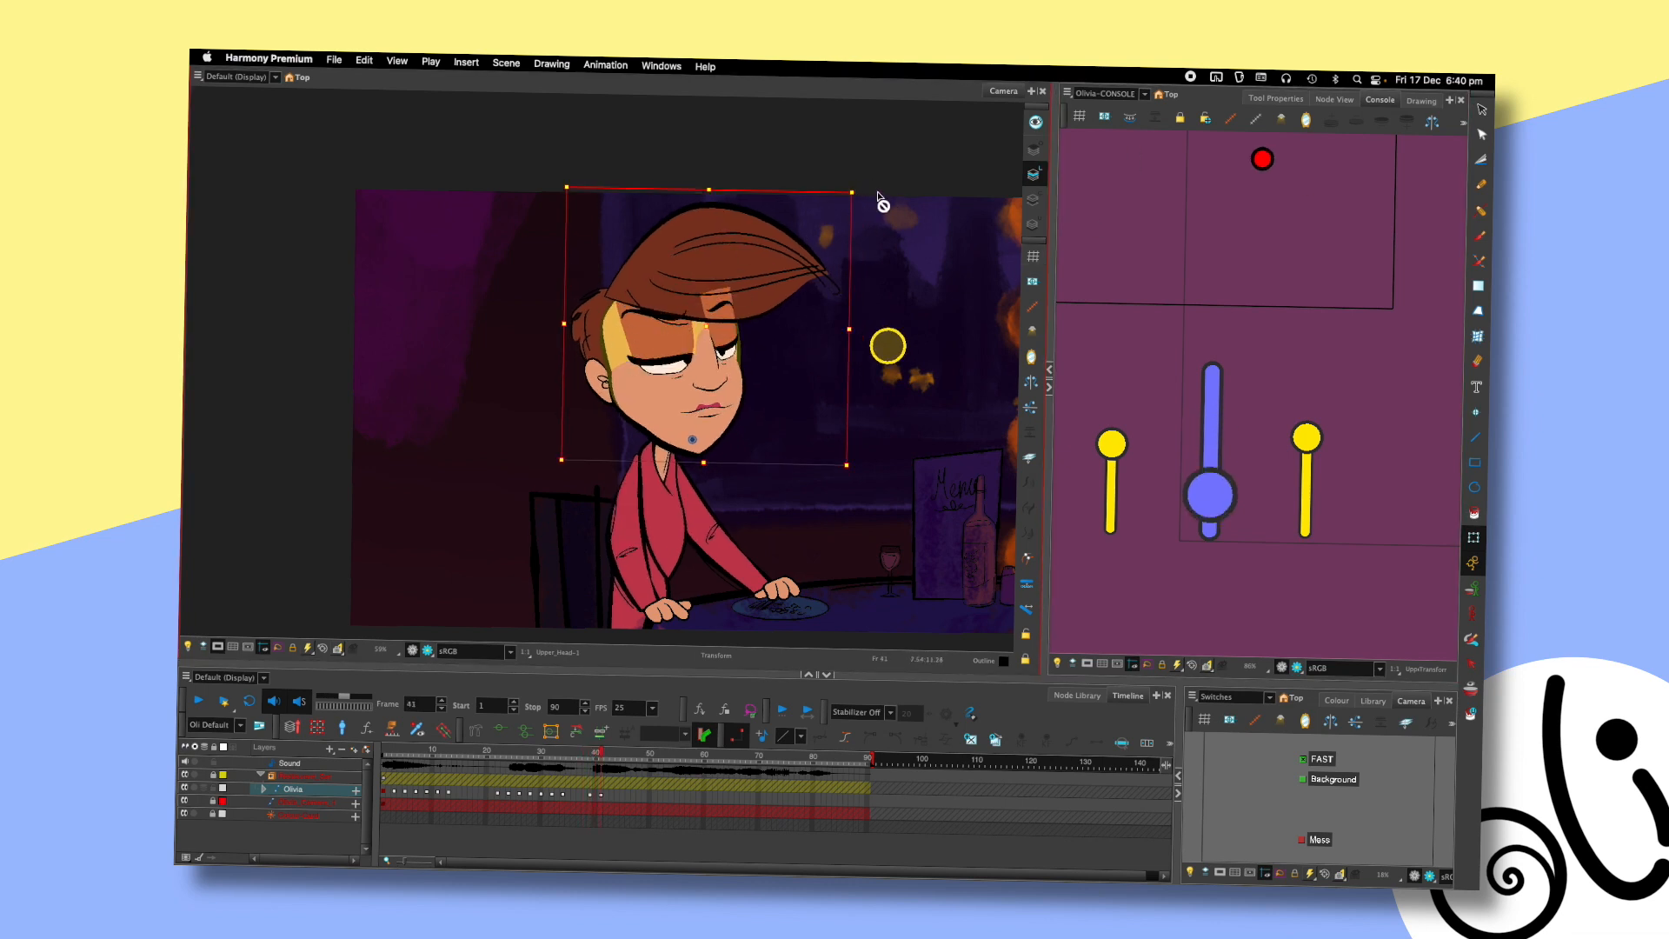
pyautogui.moveTo(860, 175); pyautogui.dragTo(867, 192)
pyautogui.press(',')
pyautogui.press(',')
pyautogui.press('.')
pyautogui.press('.')
# - Nudge the upper head slightly to the right at frame 39
pyautogui.press(',')
pyautogui.press(',')
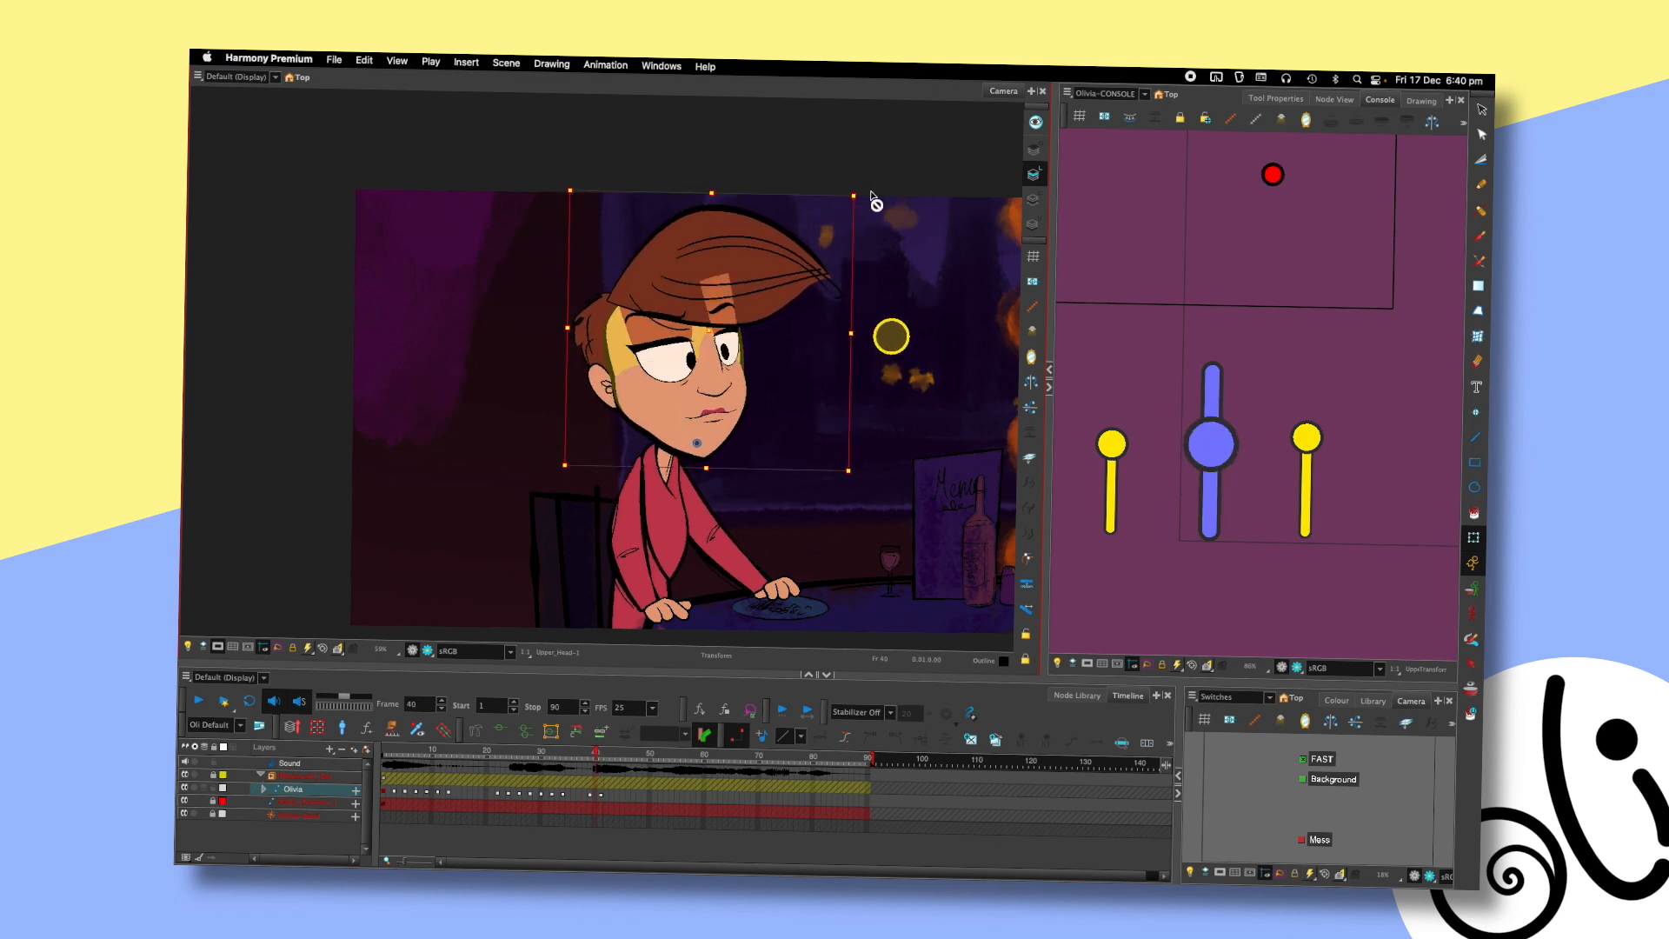
pyautogui.press('.')
pyautogui.press('.')
pyautogui.press(',')
pyautogui.press(',')
pyautogui.press('Right')
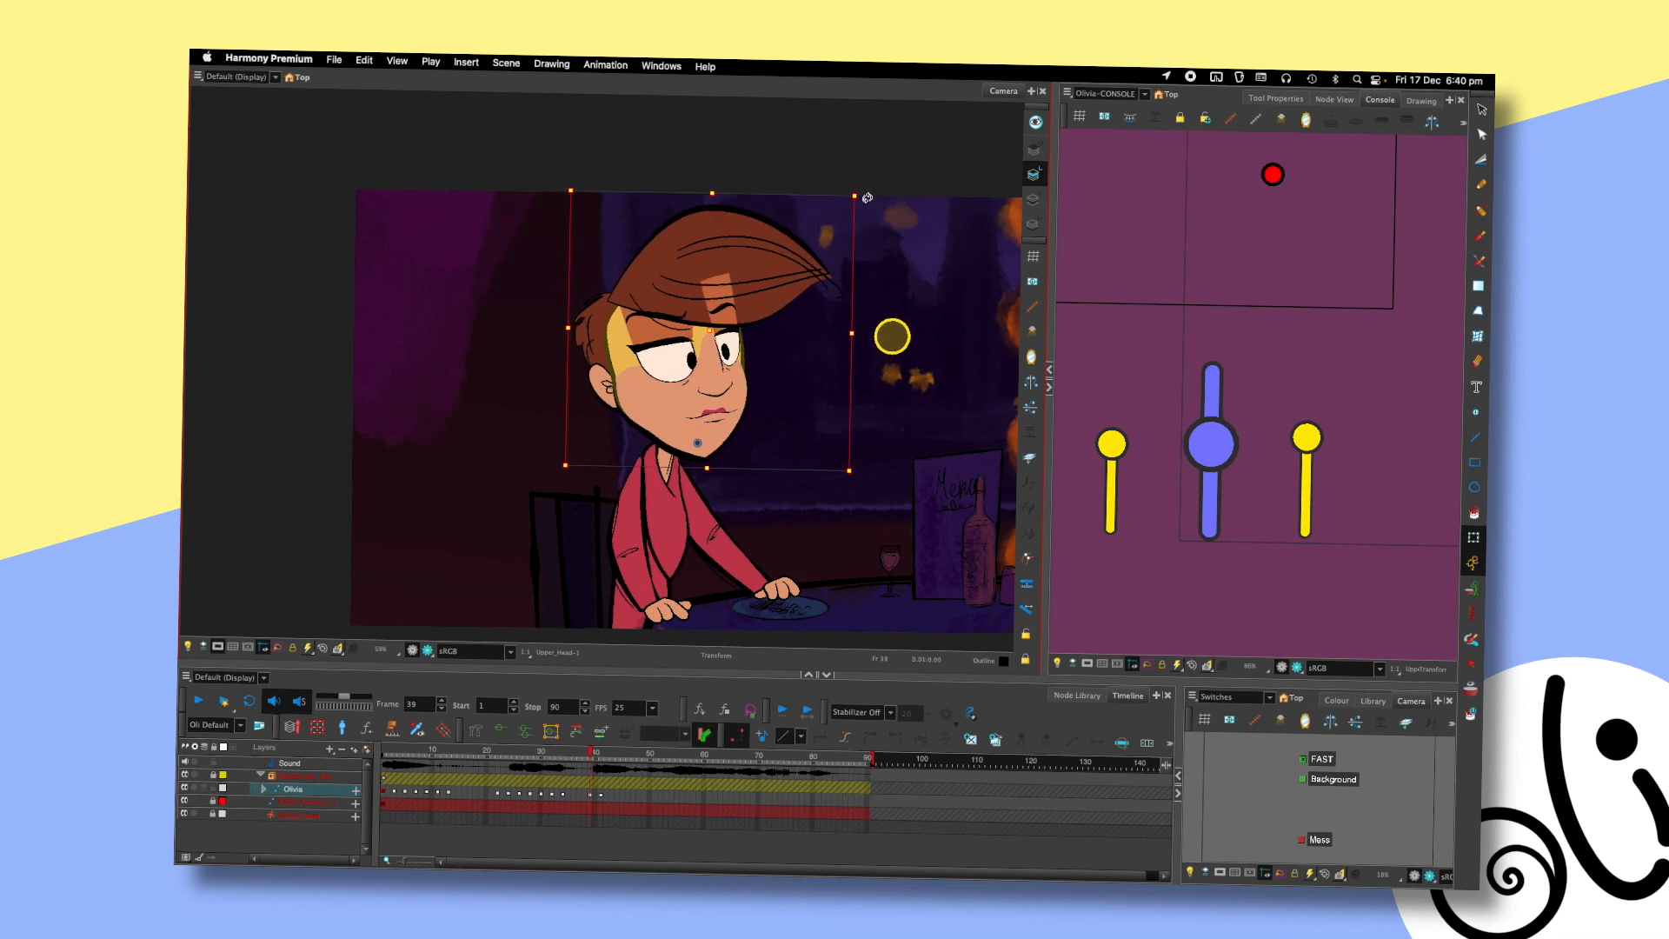
# - Select the whole head and flip between frames 39 and 41 to examine its movement
pyautogui.click(890, 327)
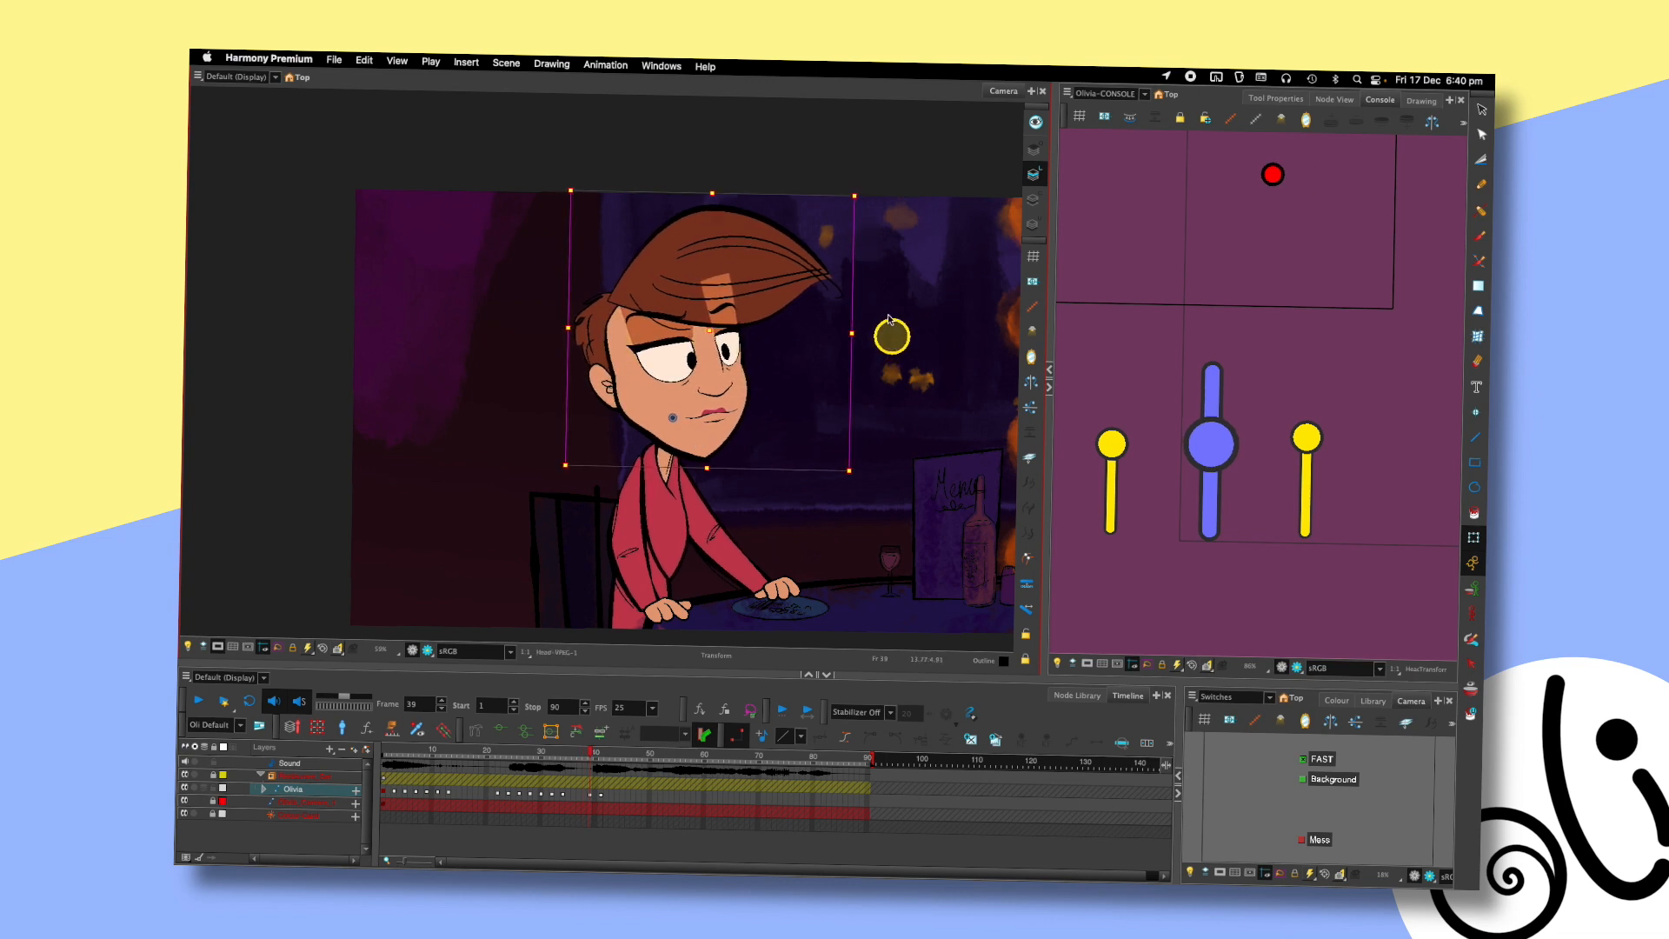
pyautogui.press(',')
pyautogui.press('.')
pyautogui.press('.')
pyautogui.press(',')
pyautogui.press(',')
pyautogui.press('.')
pyautogui.press('.')
pyautogui.press('.')
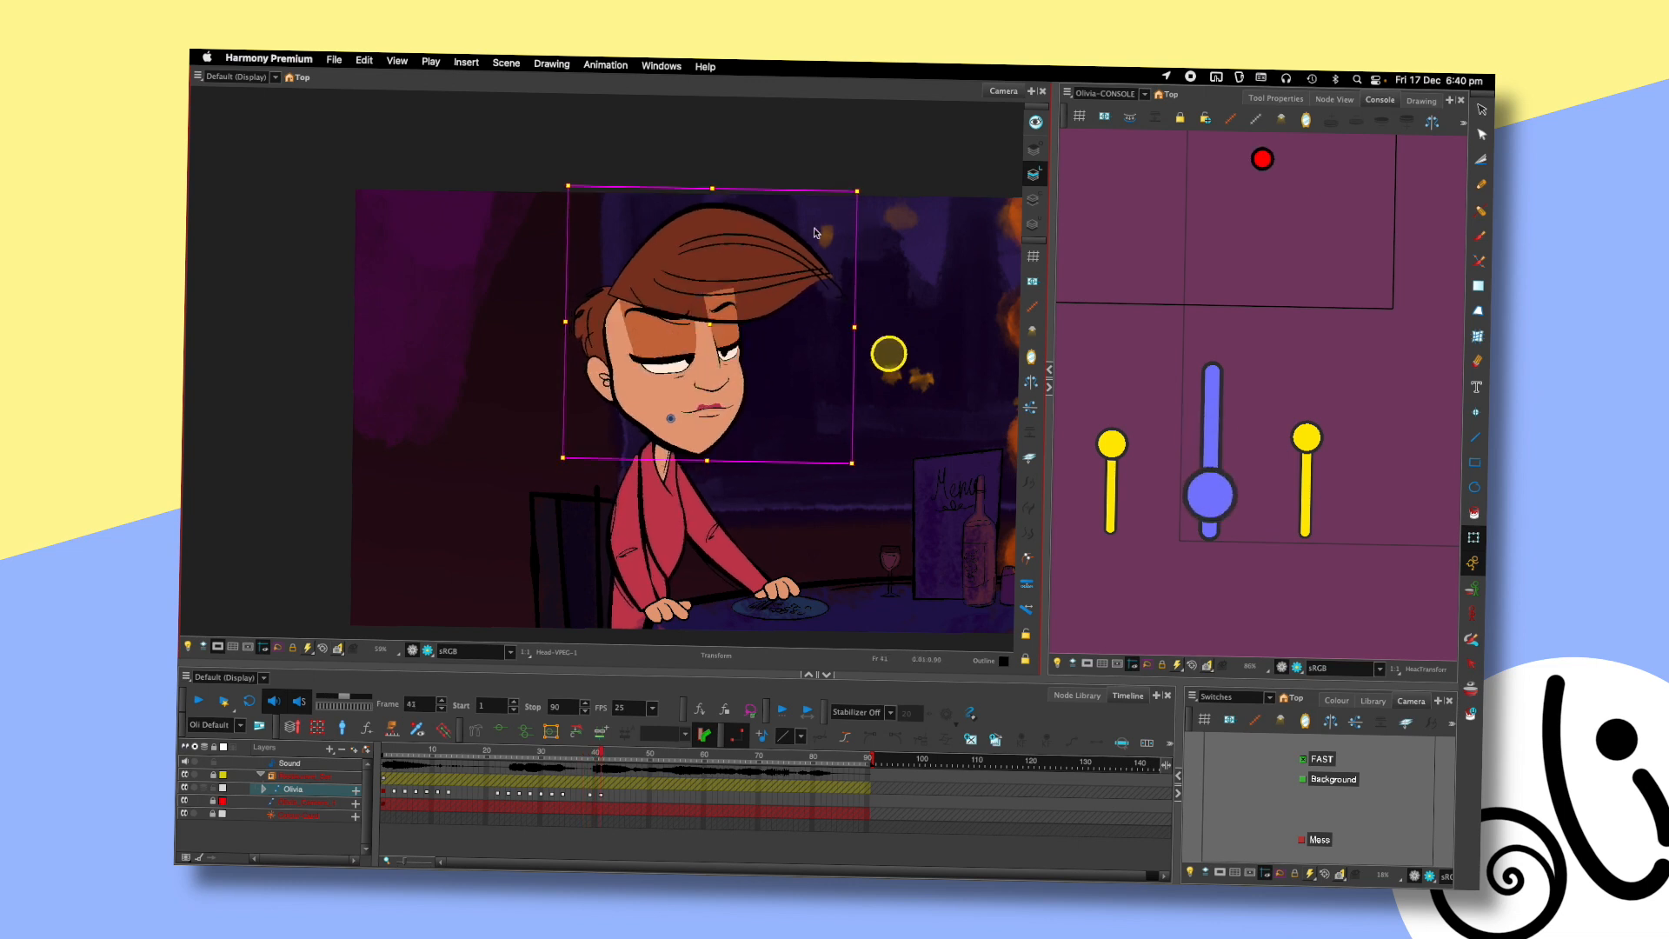
pyautogui.press(',')
pyautogui.press(',')
pyautogui.press('.')
pyautogui.press('.')
# - Reselect the upper head and ease its tilt back slightly at frame 41, comparing it with frame 39
pyautogui.click(629, 340)
pyautogui.press(',')
pyautogui.press(',')
pyautogui.press('.')
pyautogui.press('.')
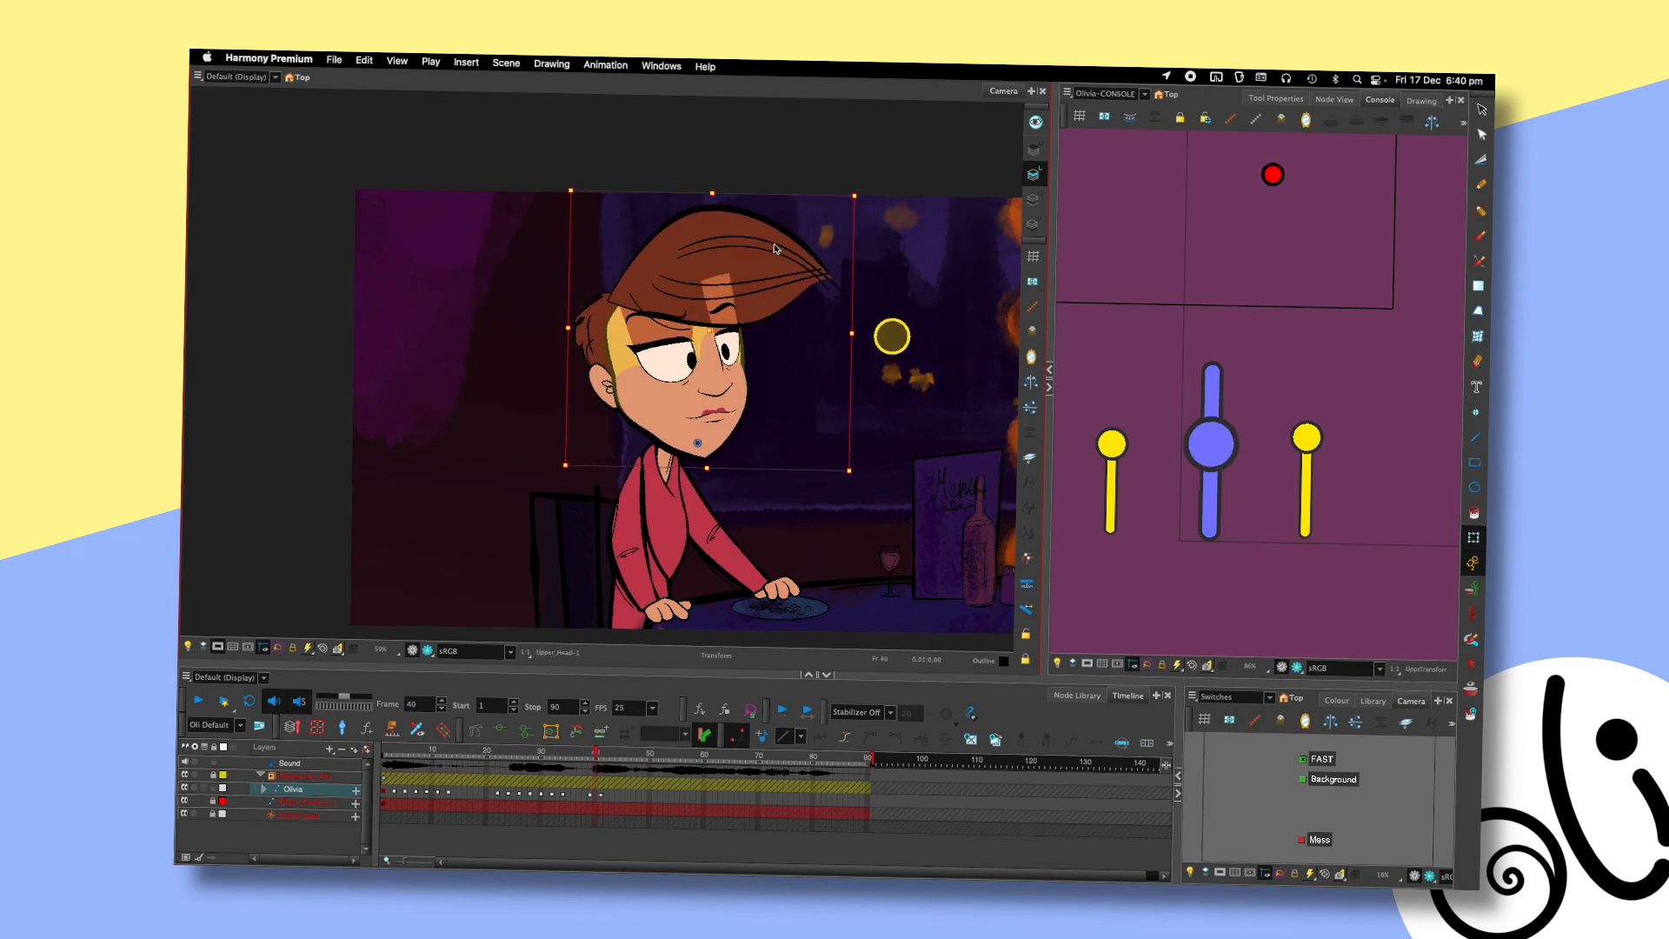
pyautogui.press(',')
pyautogui.press(',')
pyautogui.press('.')
pyautogui.press('.')
pyautogui.press('.')
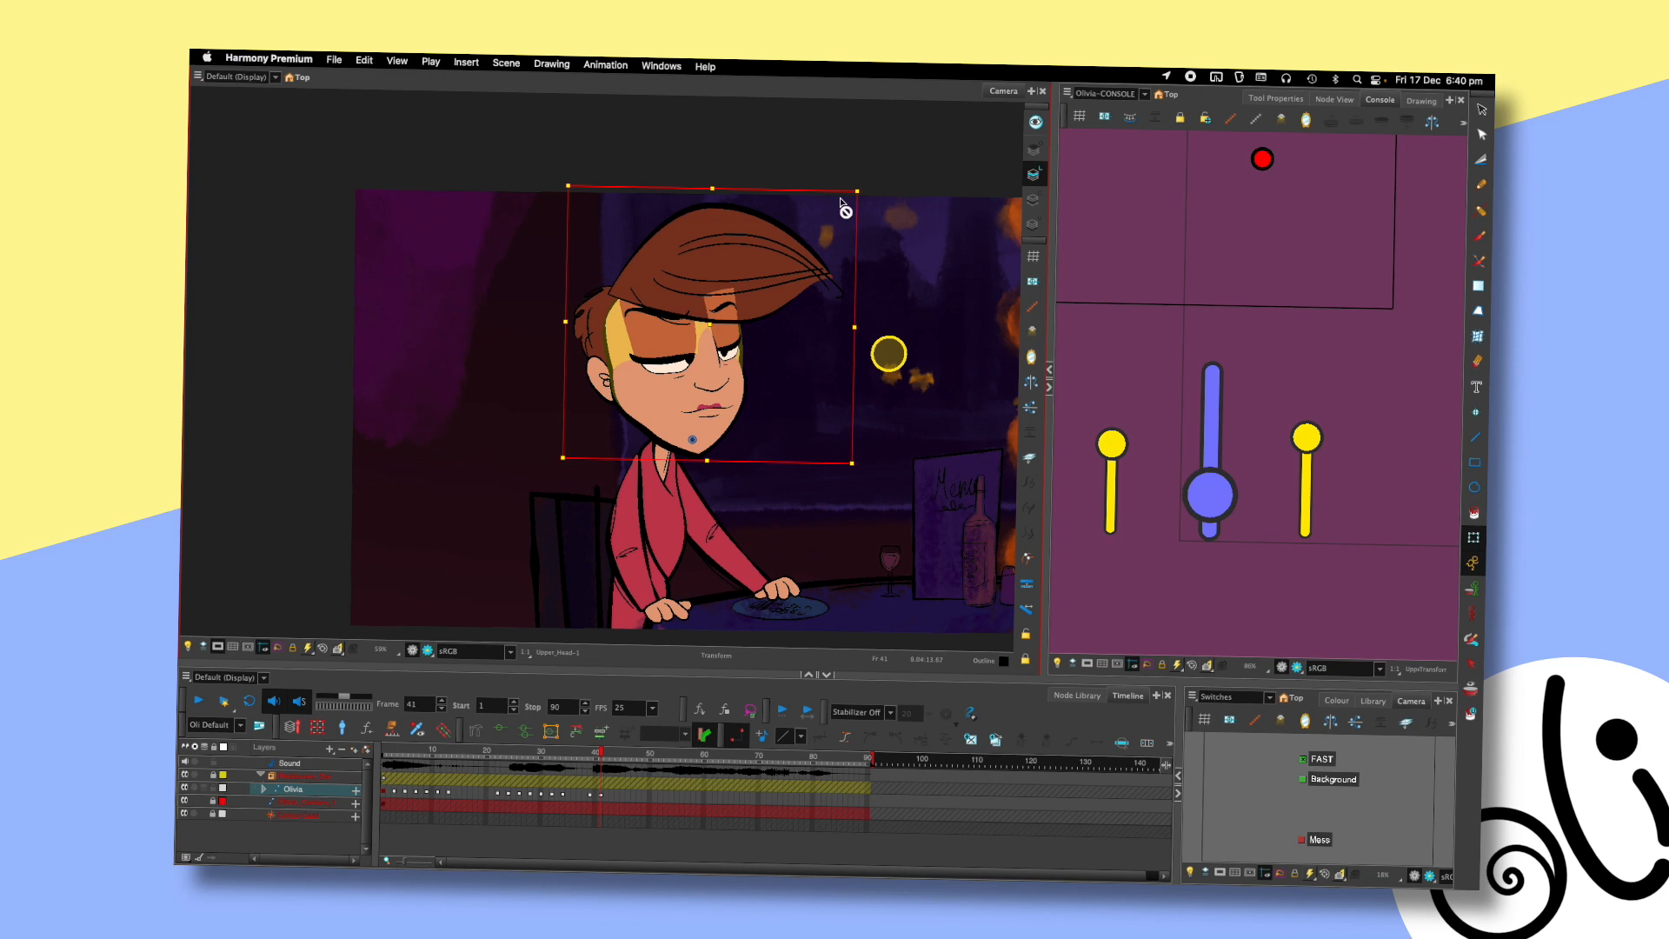
pyautogui.press(',')
pyautogui.press(',')
pyautogui.press('.')
pyautogui.press('.')
# - Deselect the head and flip between frames 39 and 41 to review the head tilt
pyautogui.click(900, 191)
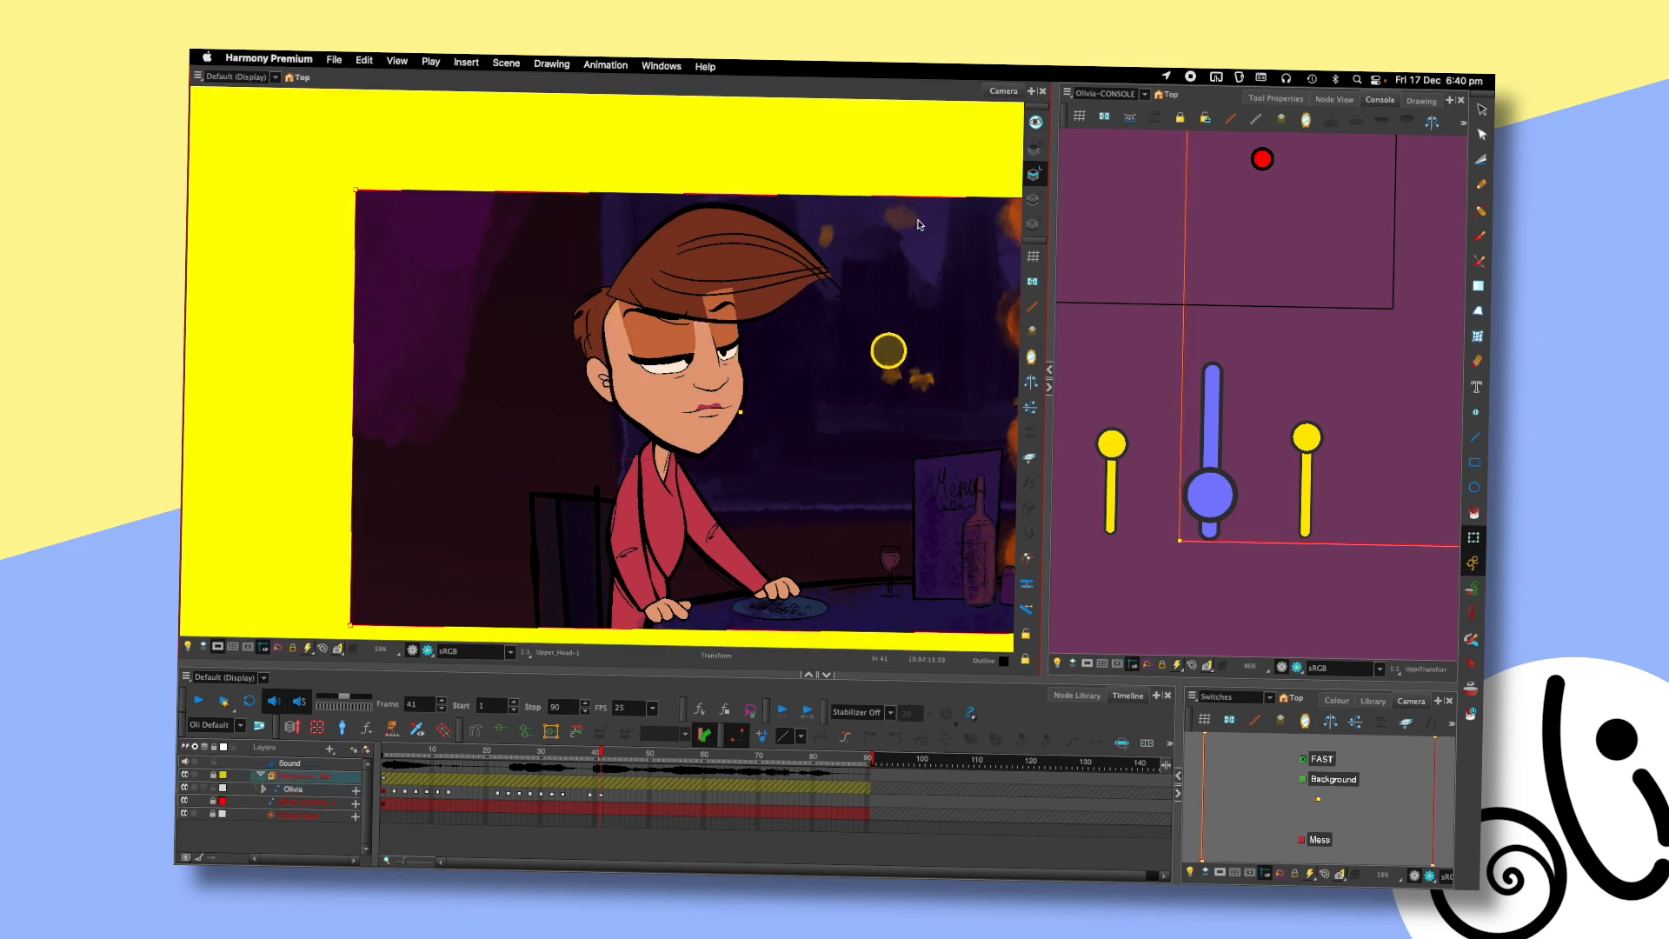
pyautogui.click(1097, 254)
pyautogui.press(',')
pyautogui.press(',')
pyautogui.press(',')
pyautogui.press('.')
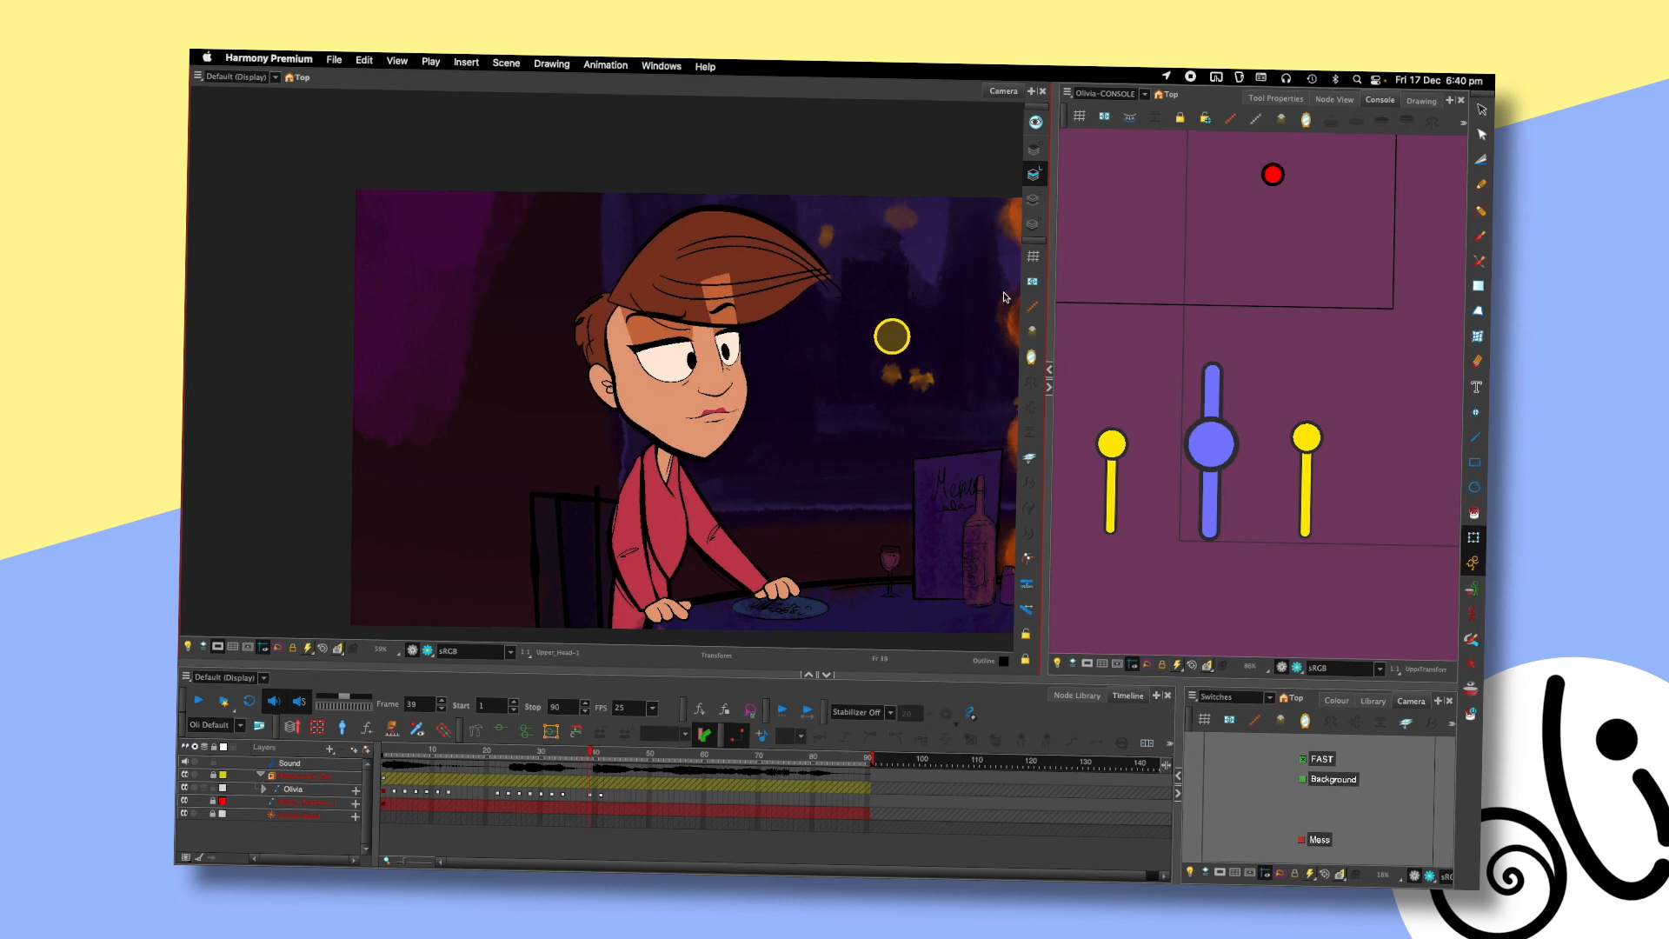
pyautogui.press('.')
pyautogui.press('.')
pyautogui.press(',')
pyautogui.press('.')
pyautogui.press('.')
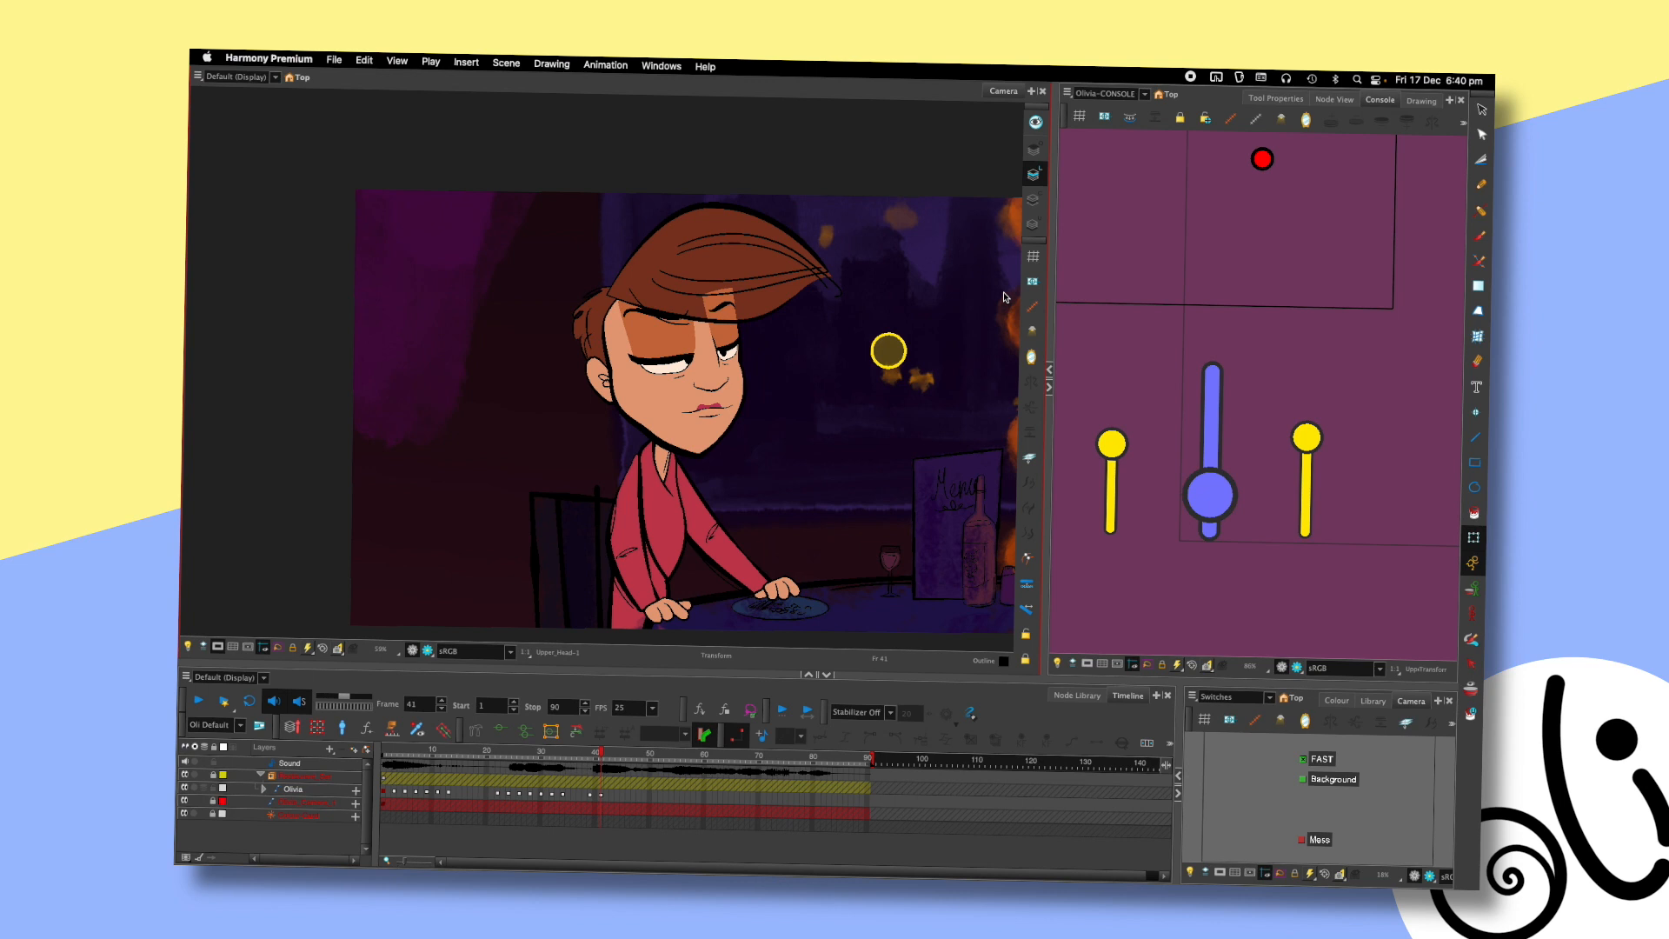
# - Fine-tune the upper head at frame 41 with its transform box, checking the motion from frame 39
pyautogui.moveTo(879, 440); pyautogui.dragTo(800, 415)
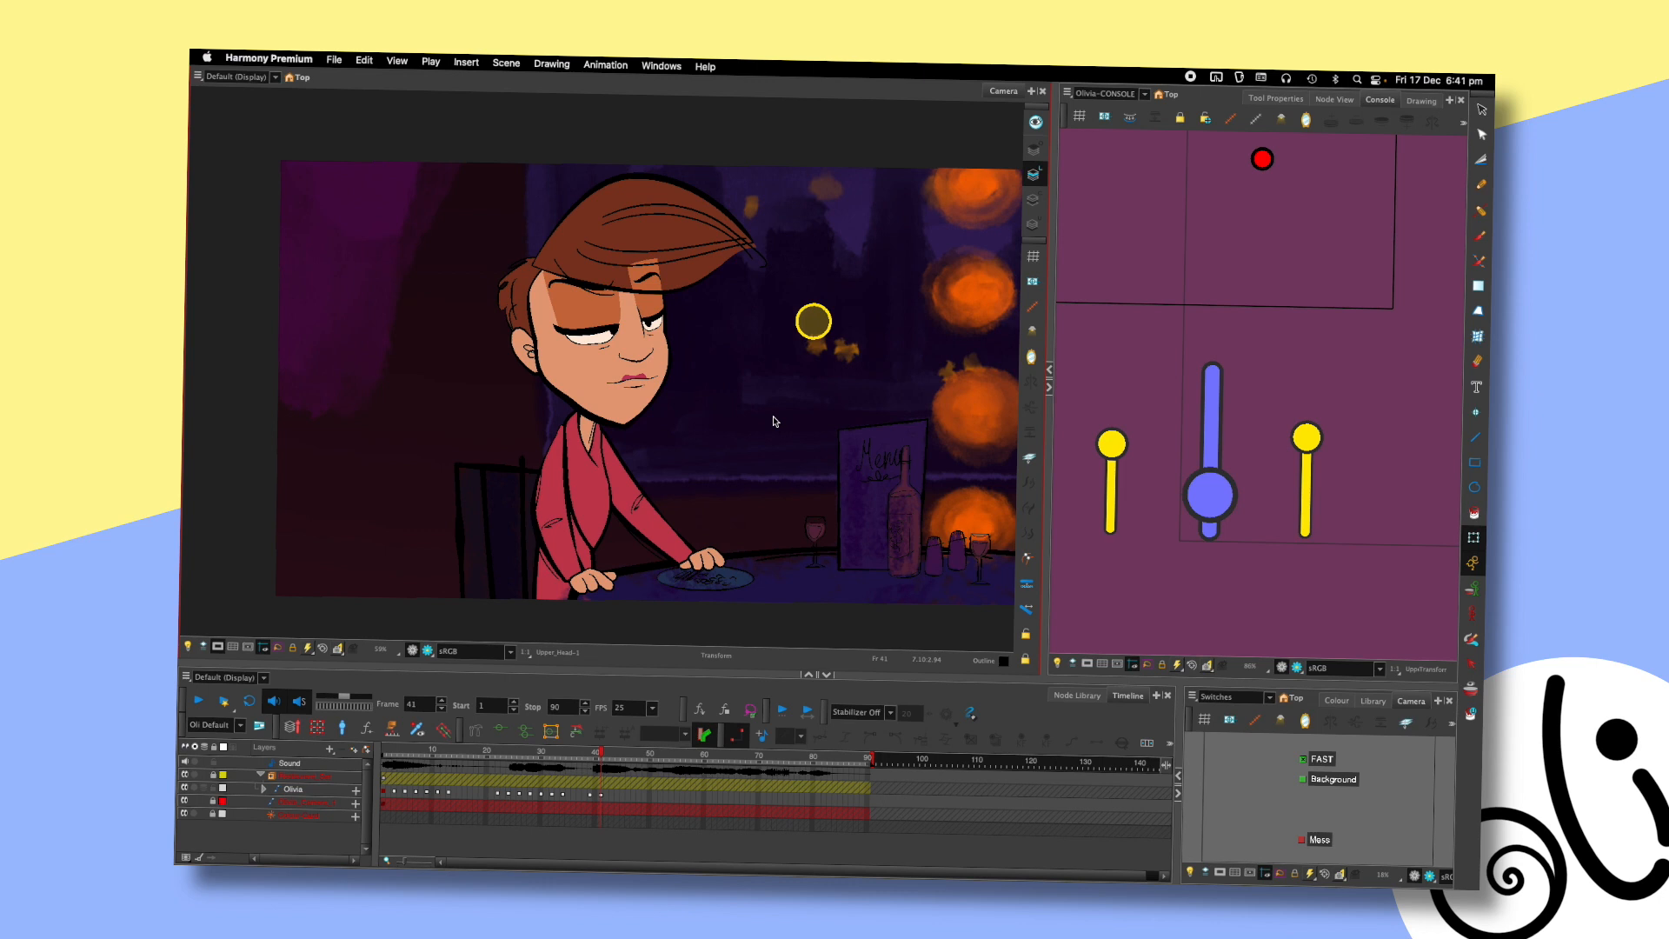
pyautogui.moveTo(794, 385)
pyautogui.mouseDown()
pyautogui.moveTo(773, 399)
pyautogui.moveTo(796, 386)
pyautogui.mouseUp()
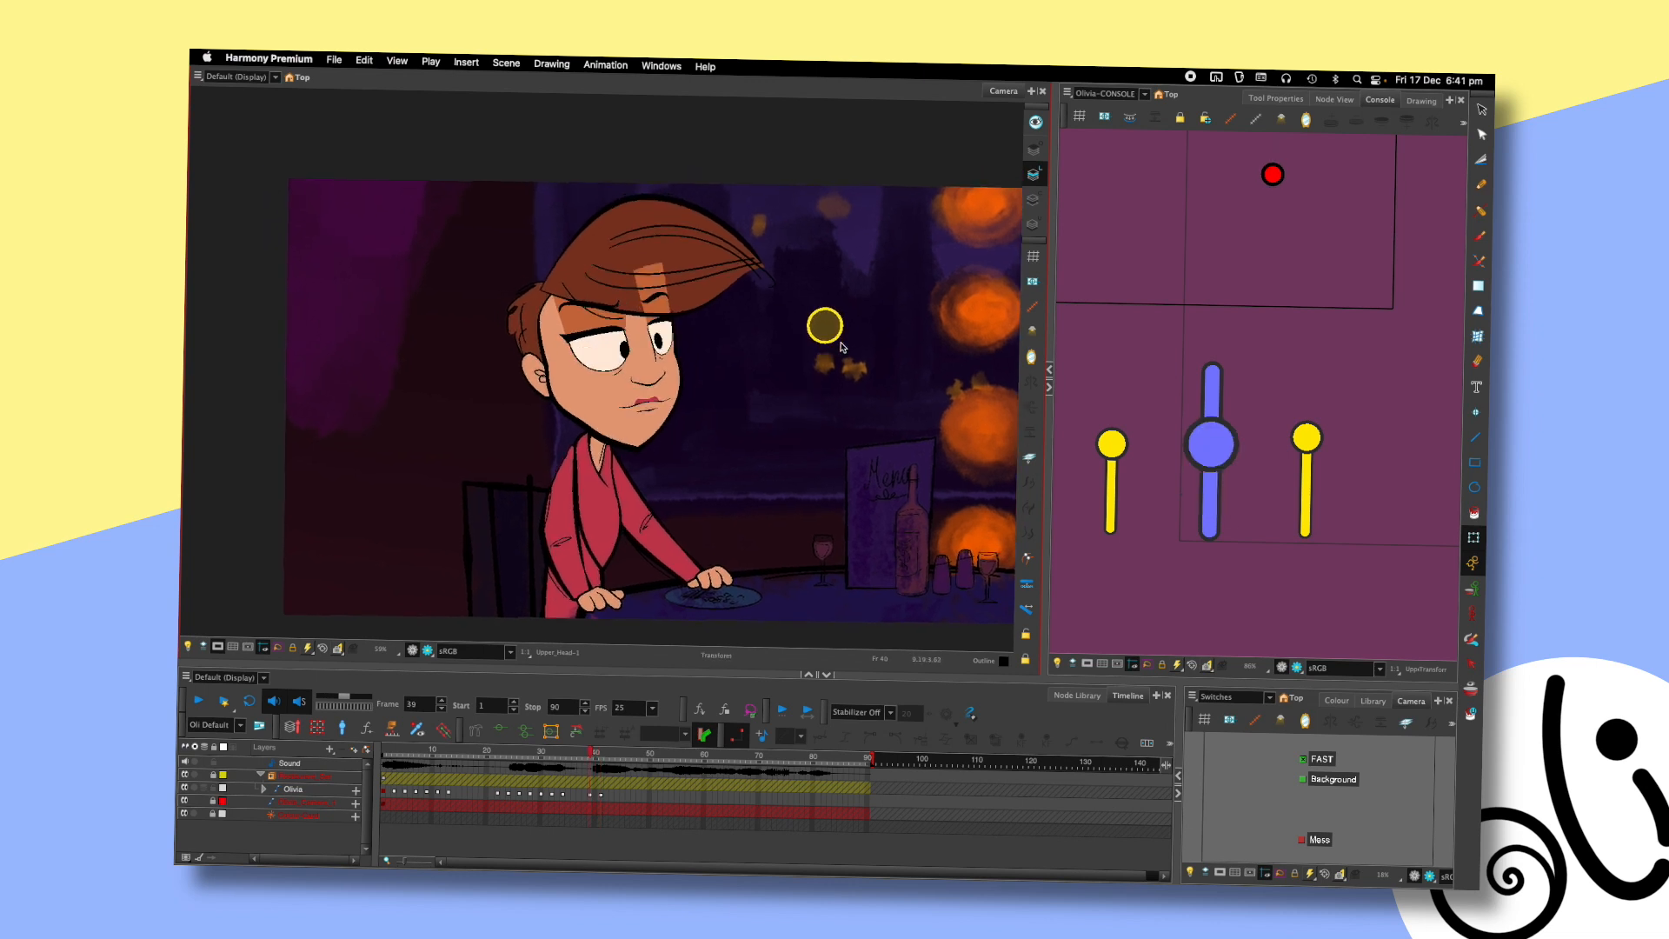
pyautogui.click(551, 342)
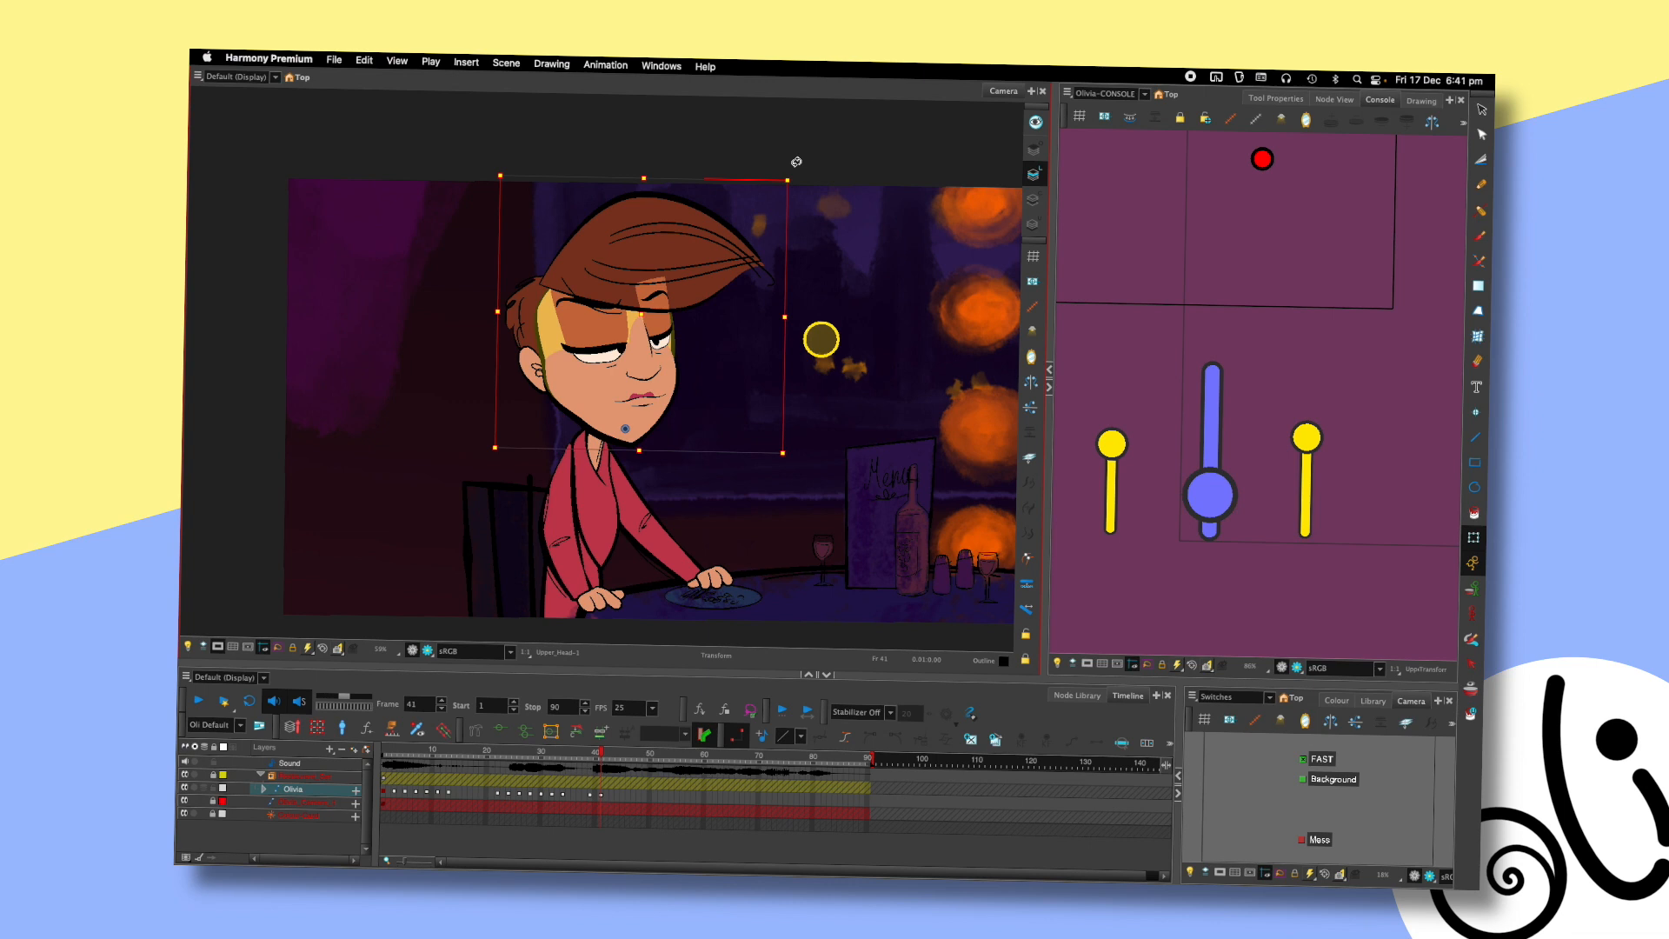
pyautogui.press(',')
pyautogui.press(',')
pyautogui.press(',')
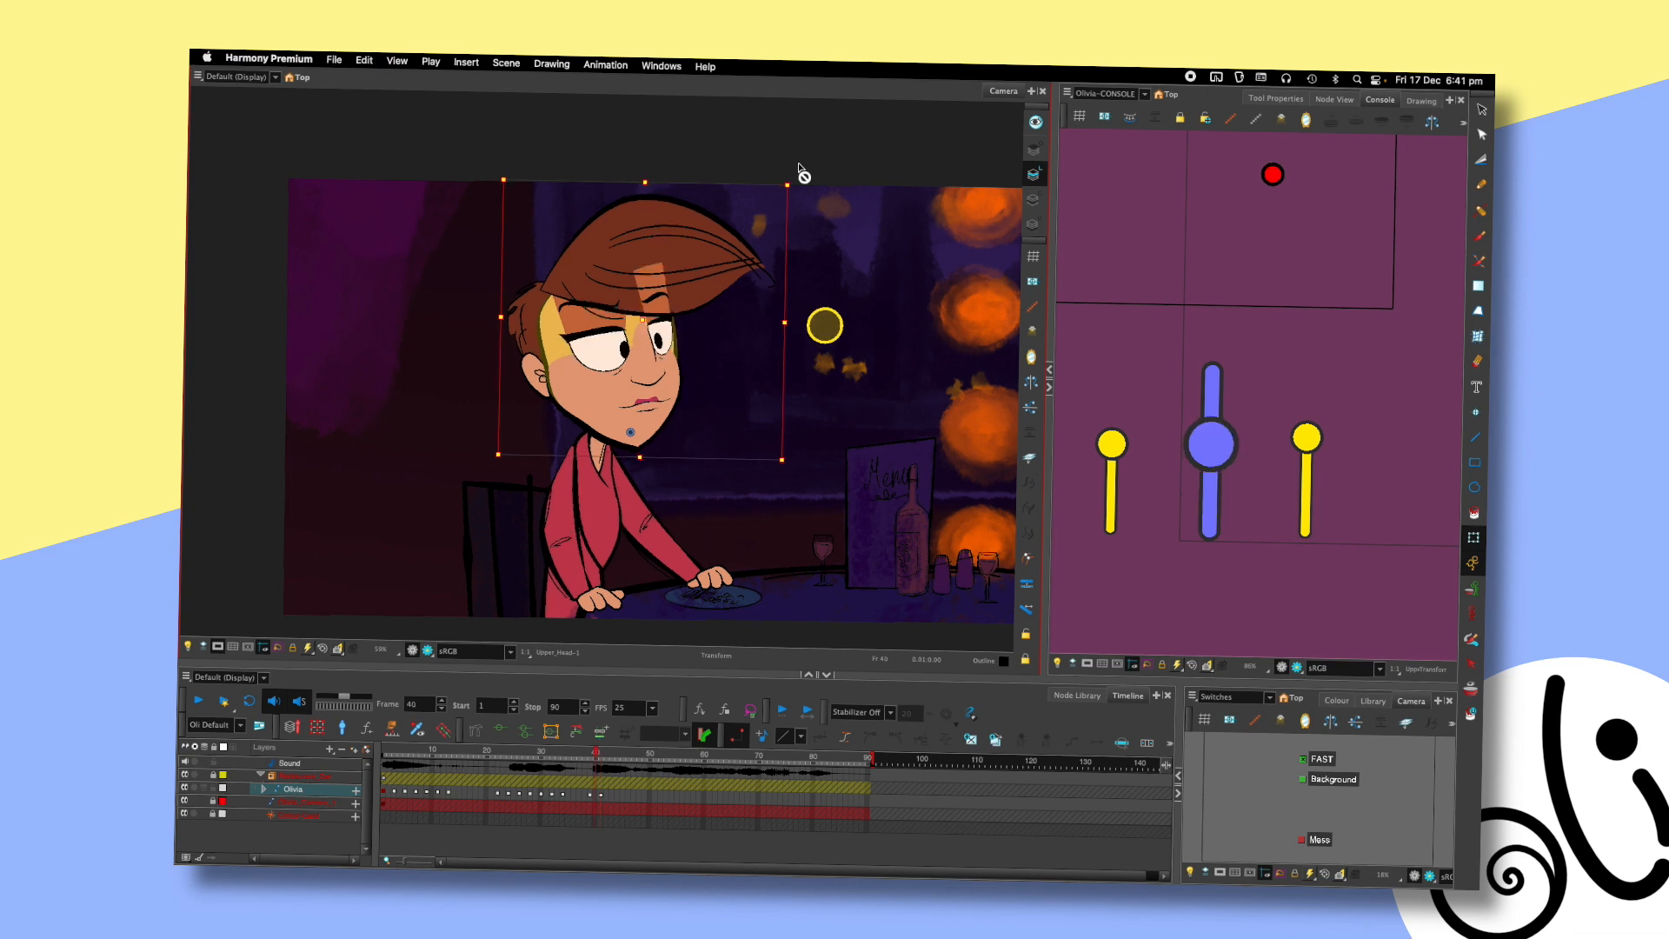
pyautogui.press('.')
pyautogui.press('.')
pyautogui.press('.')
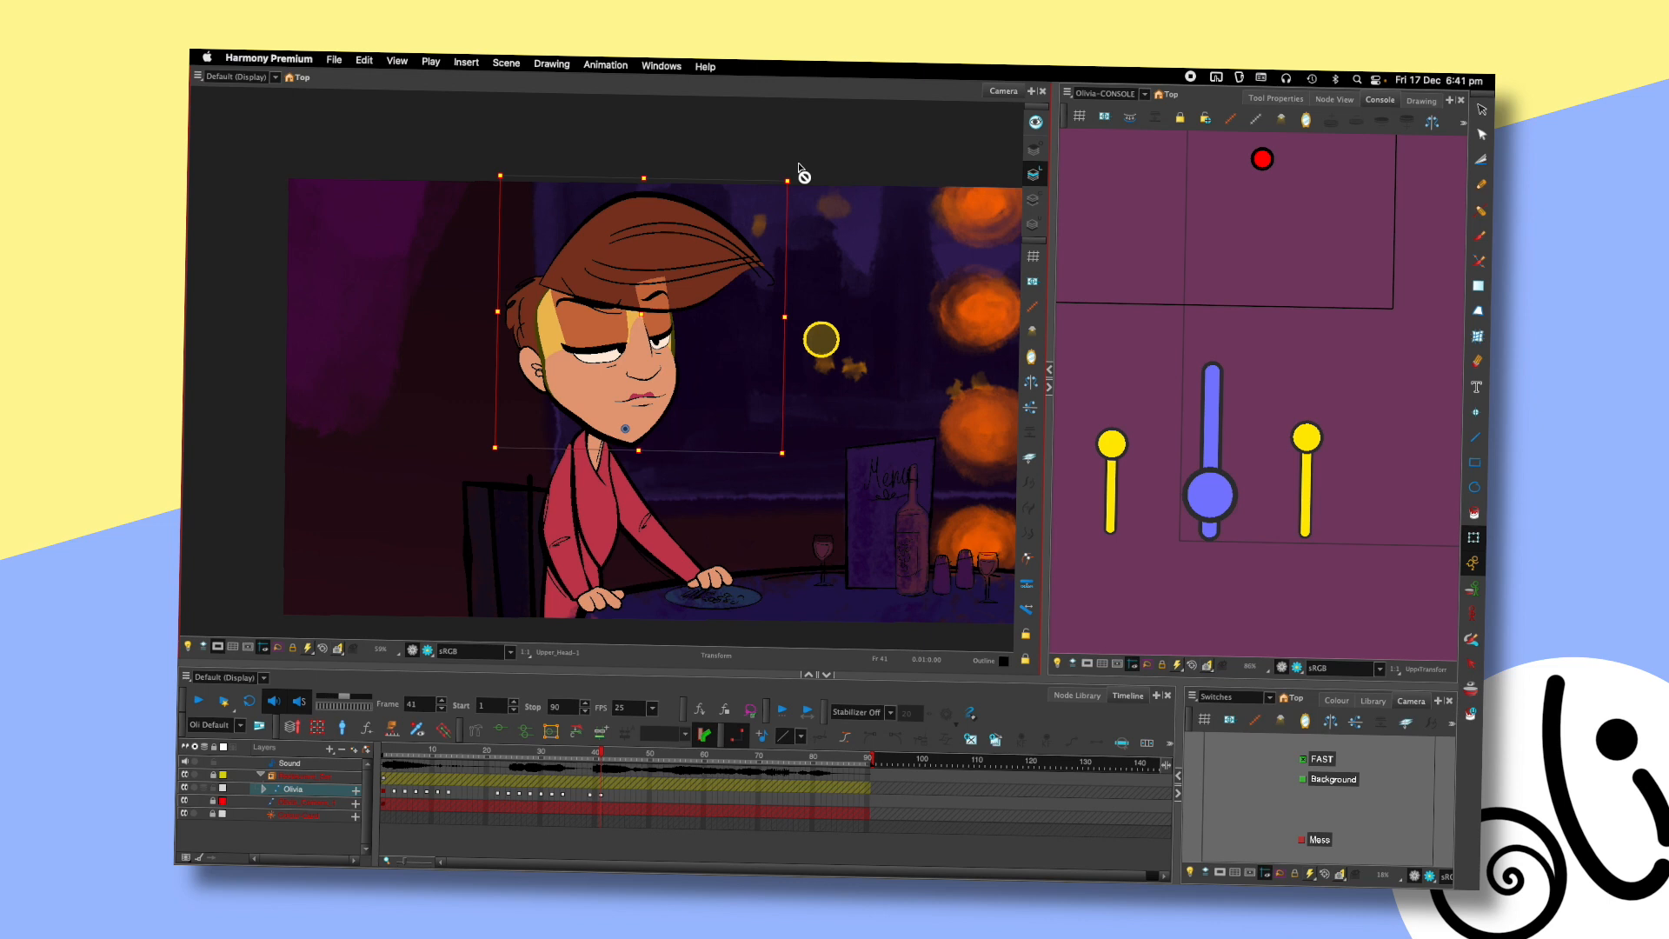
pyautogui.press(',')
pyautogui.press(',')
pyautogui.press('.')
pyautogui.press('.')
# - Nudge the whole head very slightly downward at frame 41 and compare it with the preceding frames
pyautogui.click(823, 335)
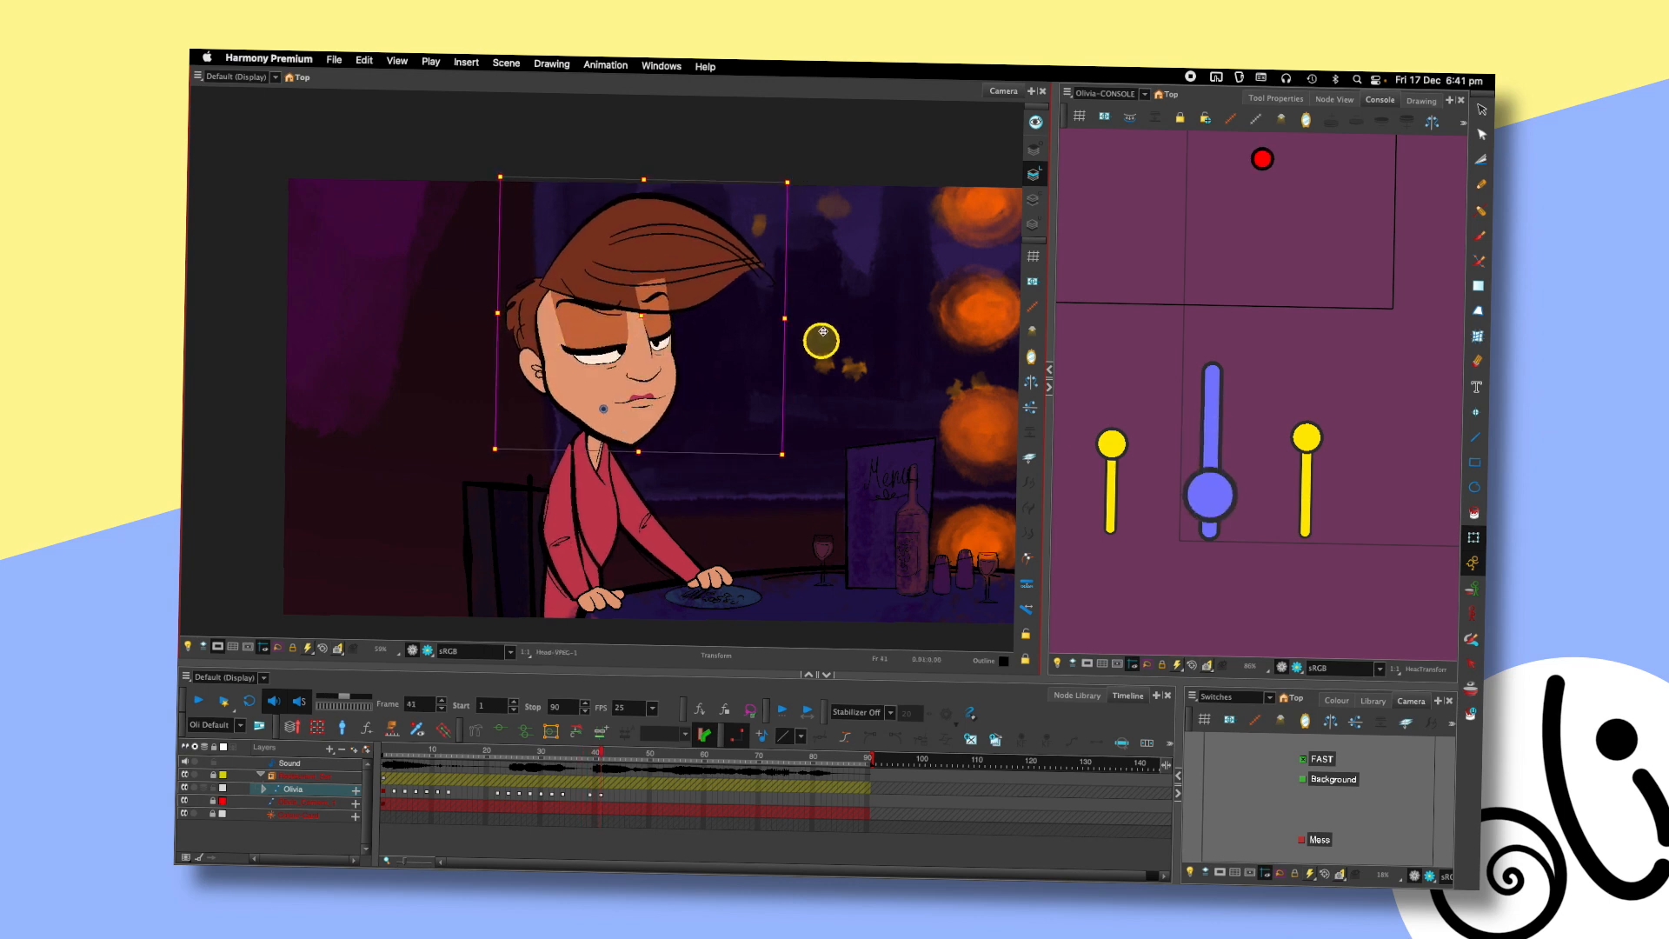
pyautogui.press(',')
pyautogui.press('.')
pyautogui.press('.')
pyautogui.press(',')
pyautogui.press(',')
pyautogui.press('.')
pyautogui.press('.')
# - Close the eyes at frame 43 by lowering the blue eyelid slider fully, and compare with frame 41
pyautogui.moveTo(1218, 492); pyautogui.dragTo(1230, 528)
pyautogui.press(',')
pyautogui.press(',')
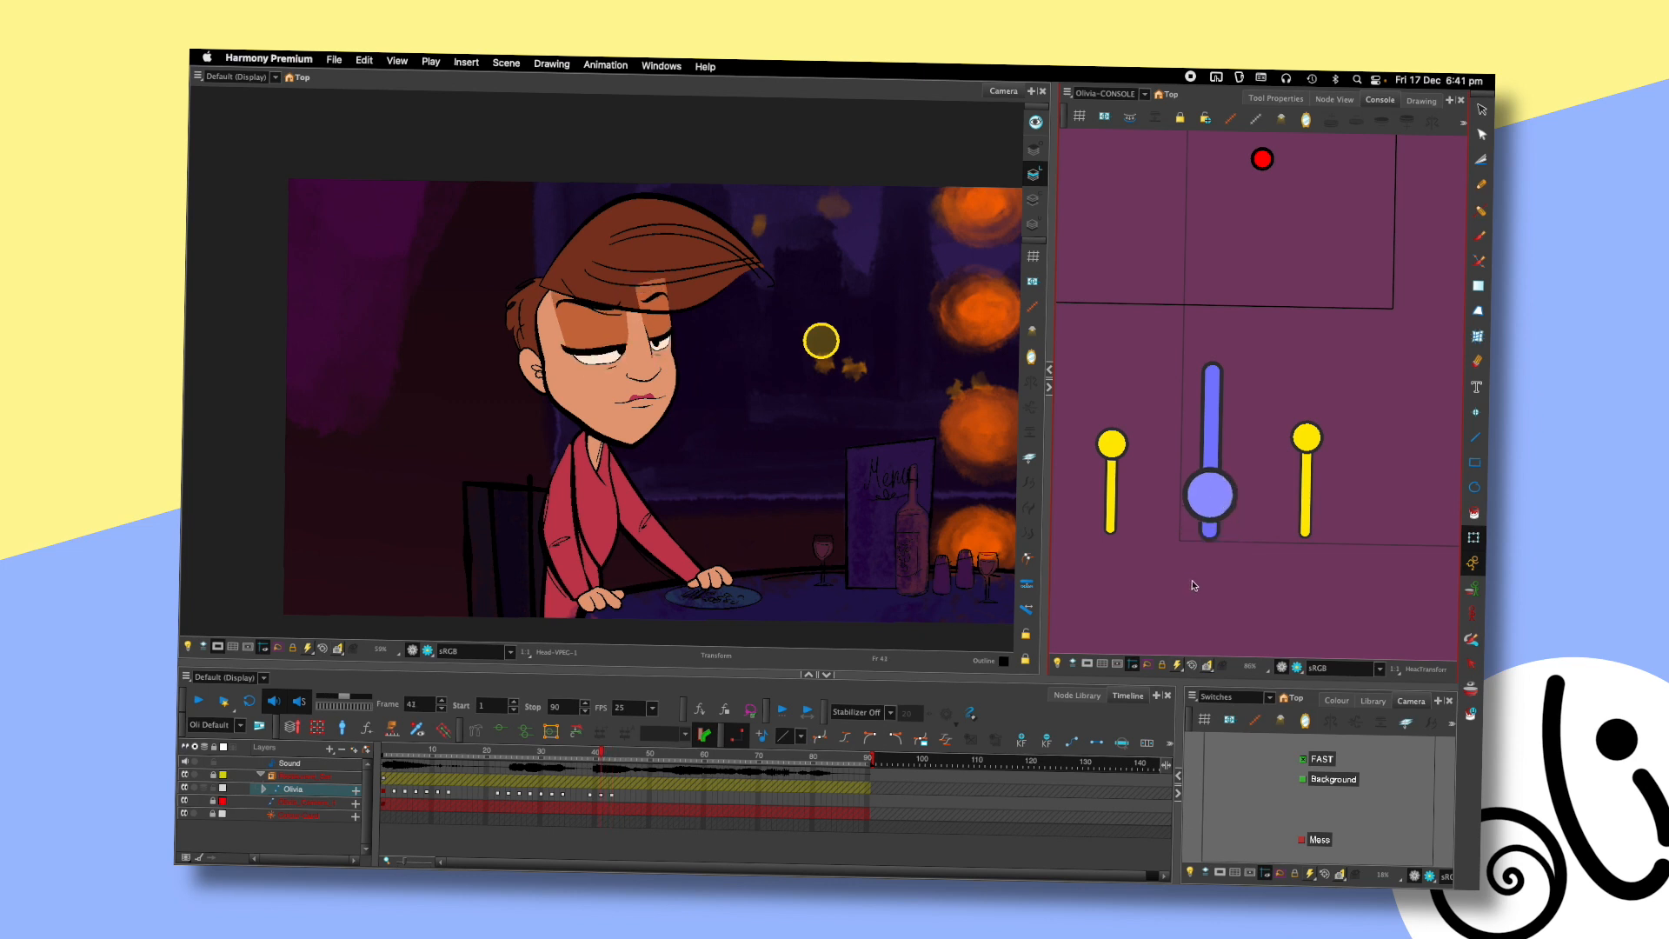
pyautogui.press('.')
pyautogui.press('.')
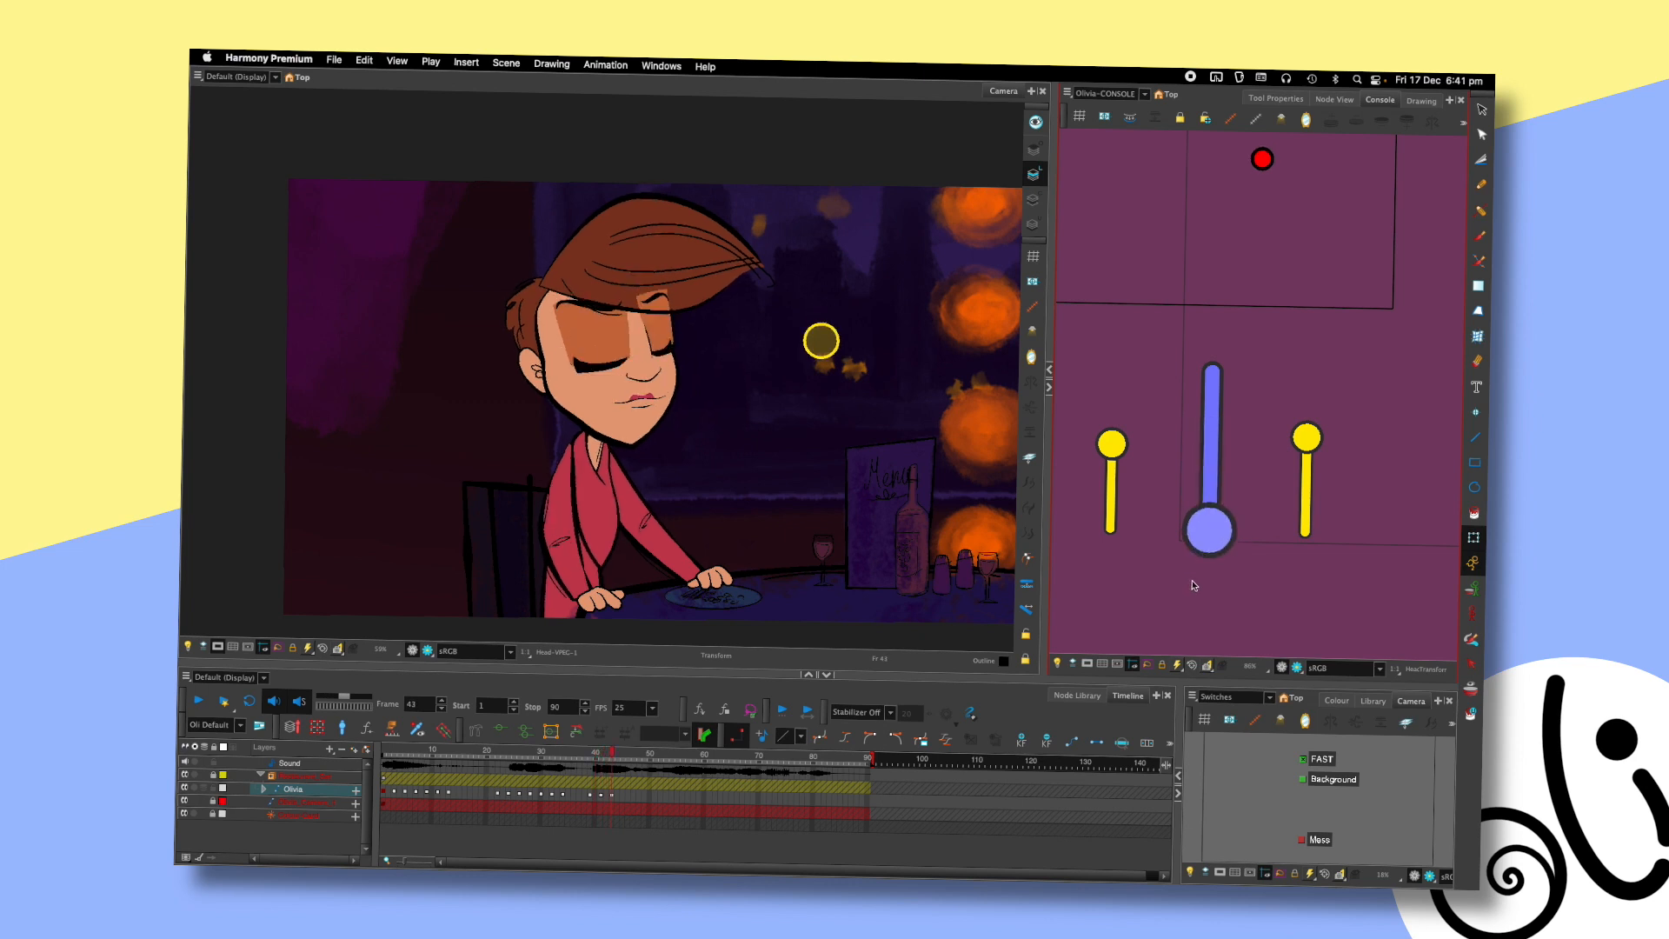
# - Nudge the upper head slightly to the left at frame 43 and check it against the earlier frames
pyautogui.click(556, 323)
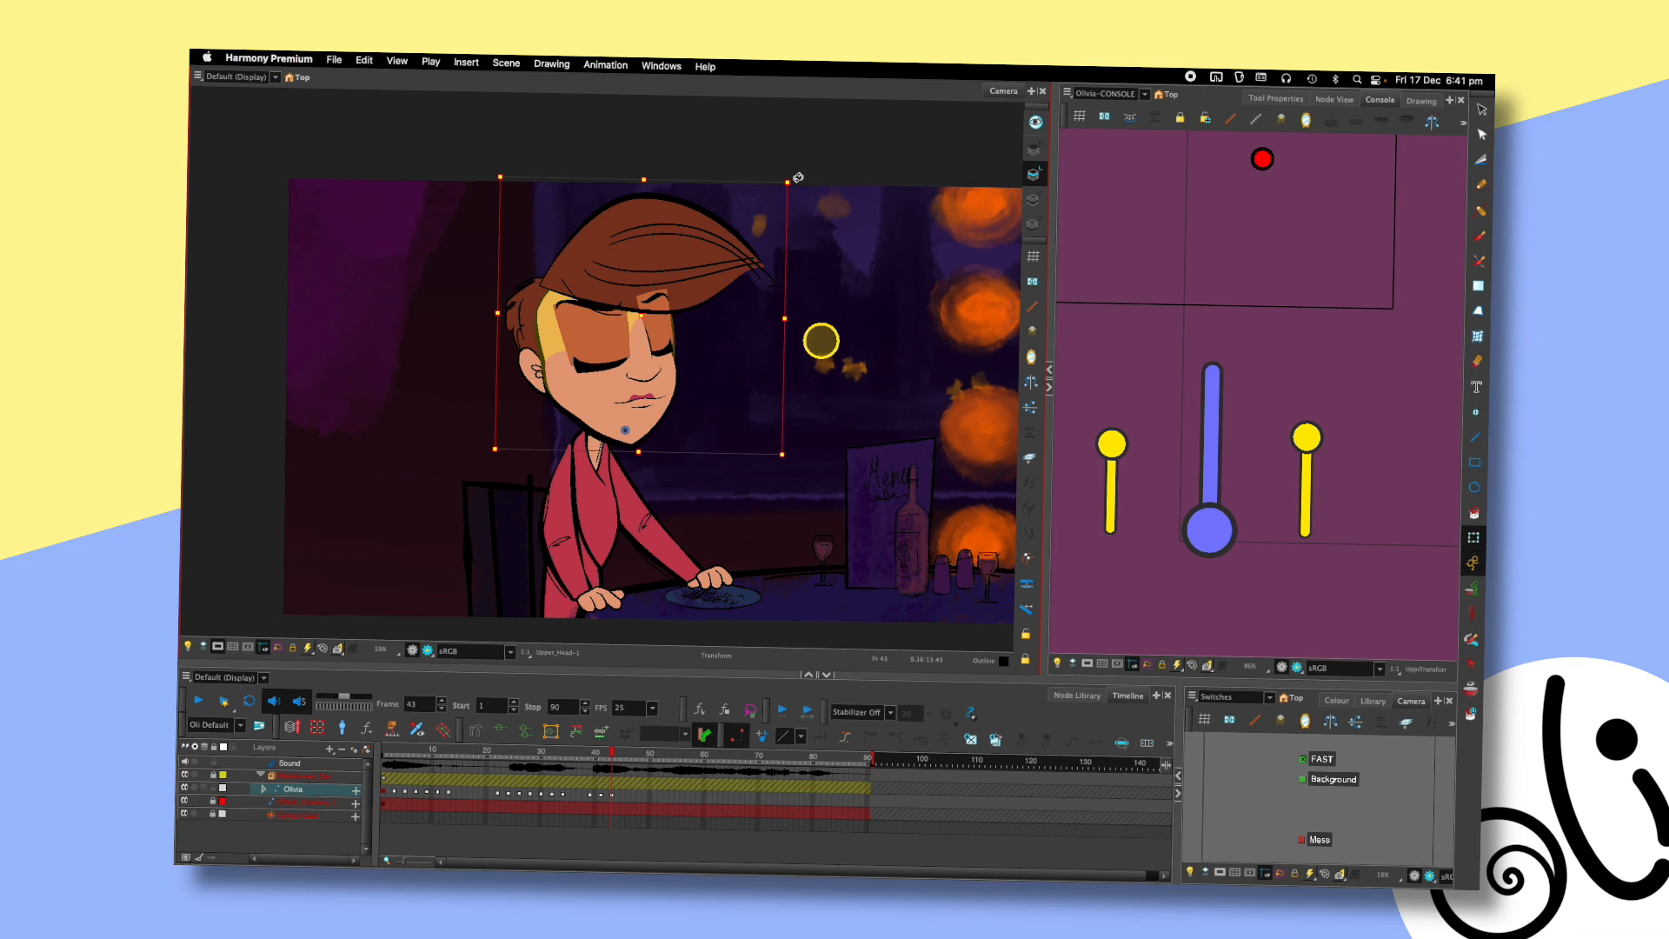
pyautogui.press('Left')
pyautogui.press('Left')
pyautogui.press('Left')
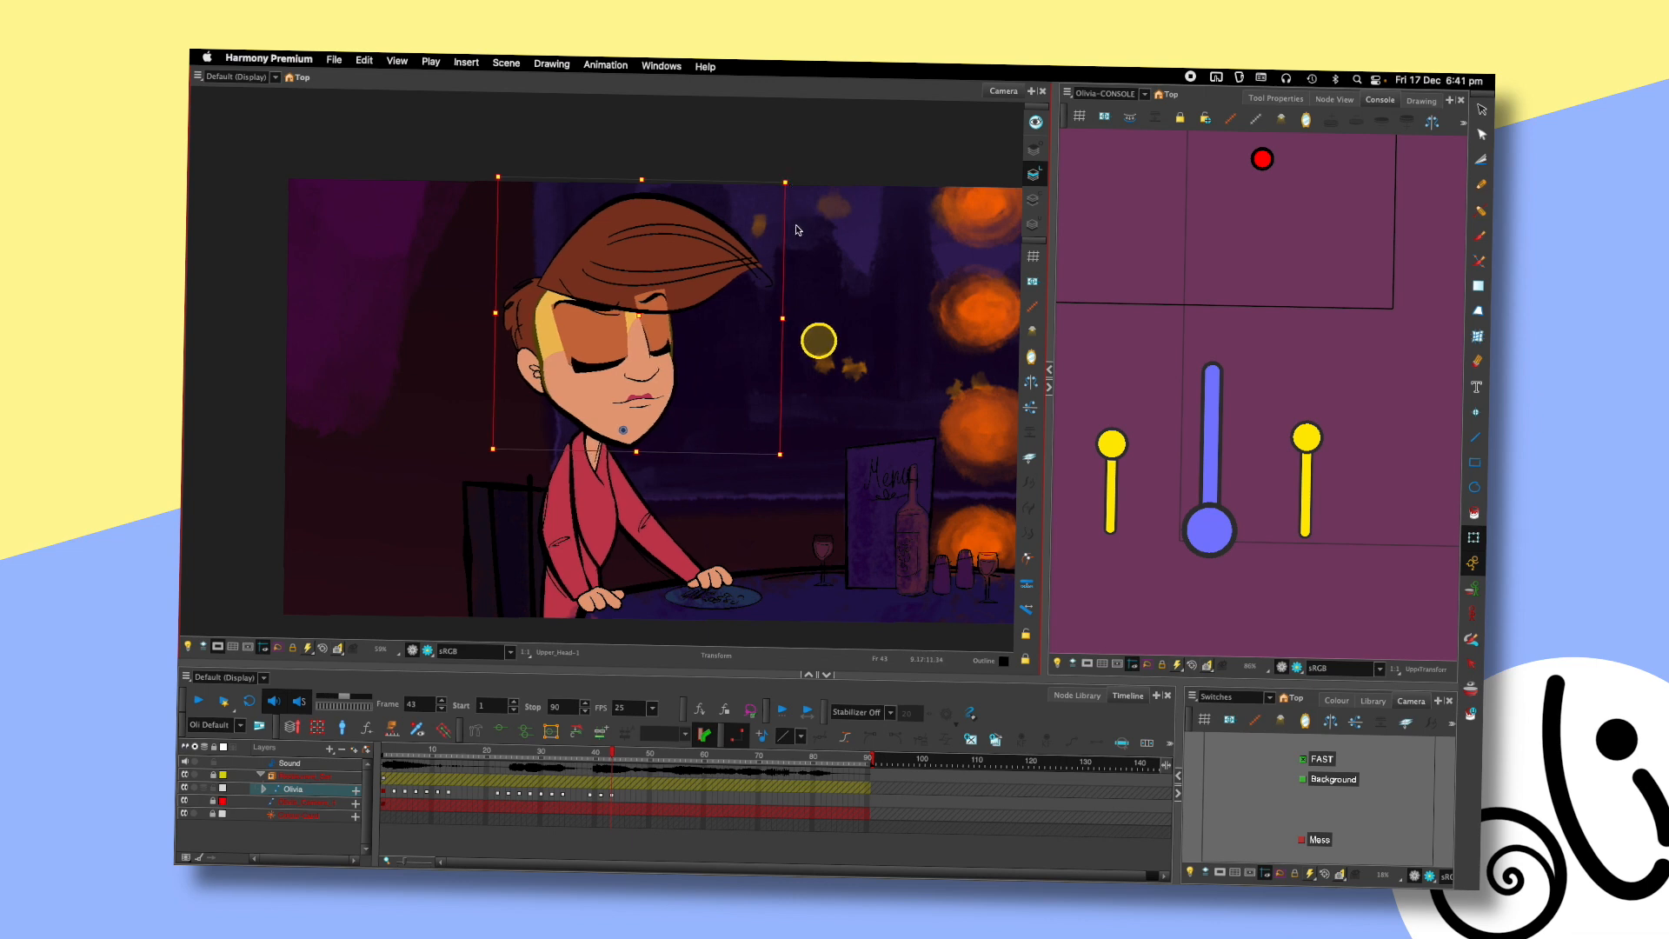
pyautogui.press(',')
pyautogui.press(',')
pyautogui.press(',')
pyautogui.press('.')
pyautogui.press('.')
pyautogui.press('.')
pyautogui.press('.')
# - Flip between frames 39 and 43 to review the head's movement into the closed-eye pose
pyautogui.press(',')
pyautogui.press(',')
pyautogui.press(',')
pyautogui.press('.')
pyautogui.press('.')
pyautogui.press('.')
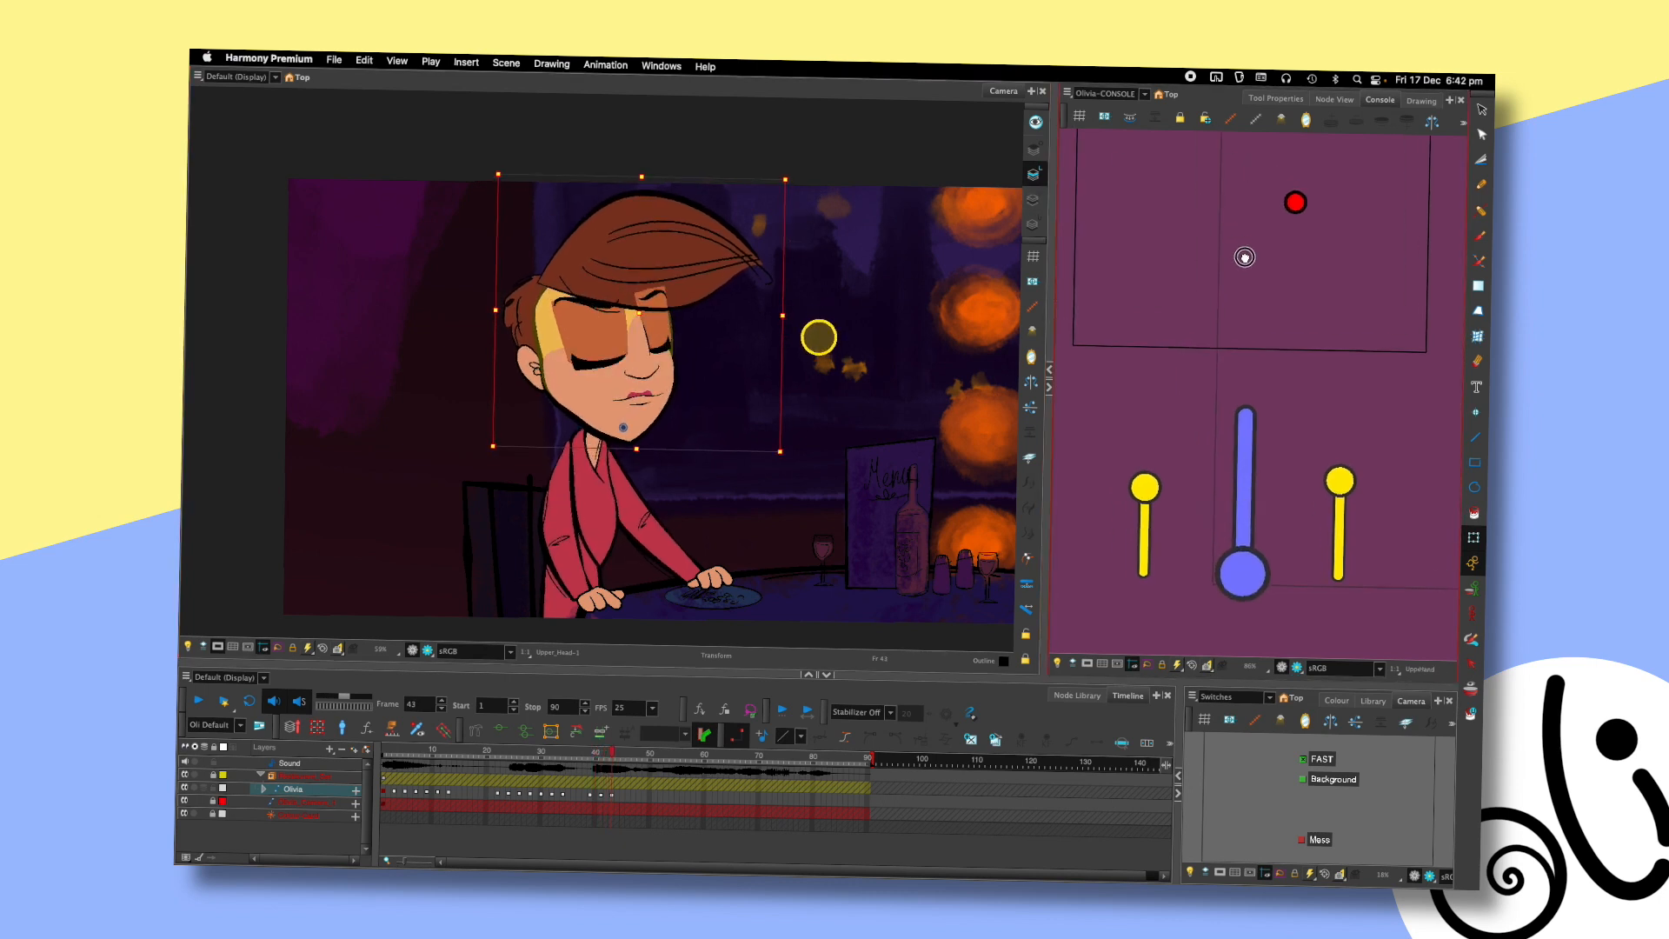
pyautogui.press(',')
pyautogui.press(',')
pyautogui.press(',')
pyautogui.press(',')
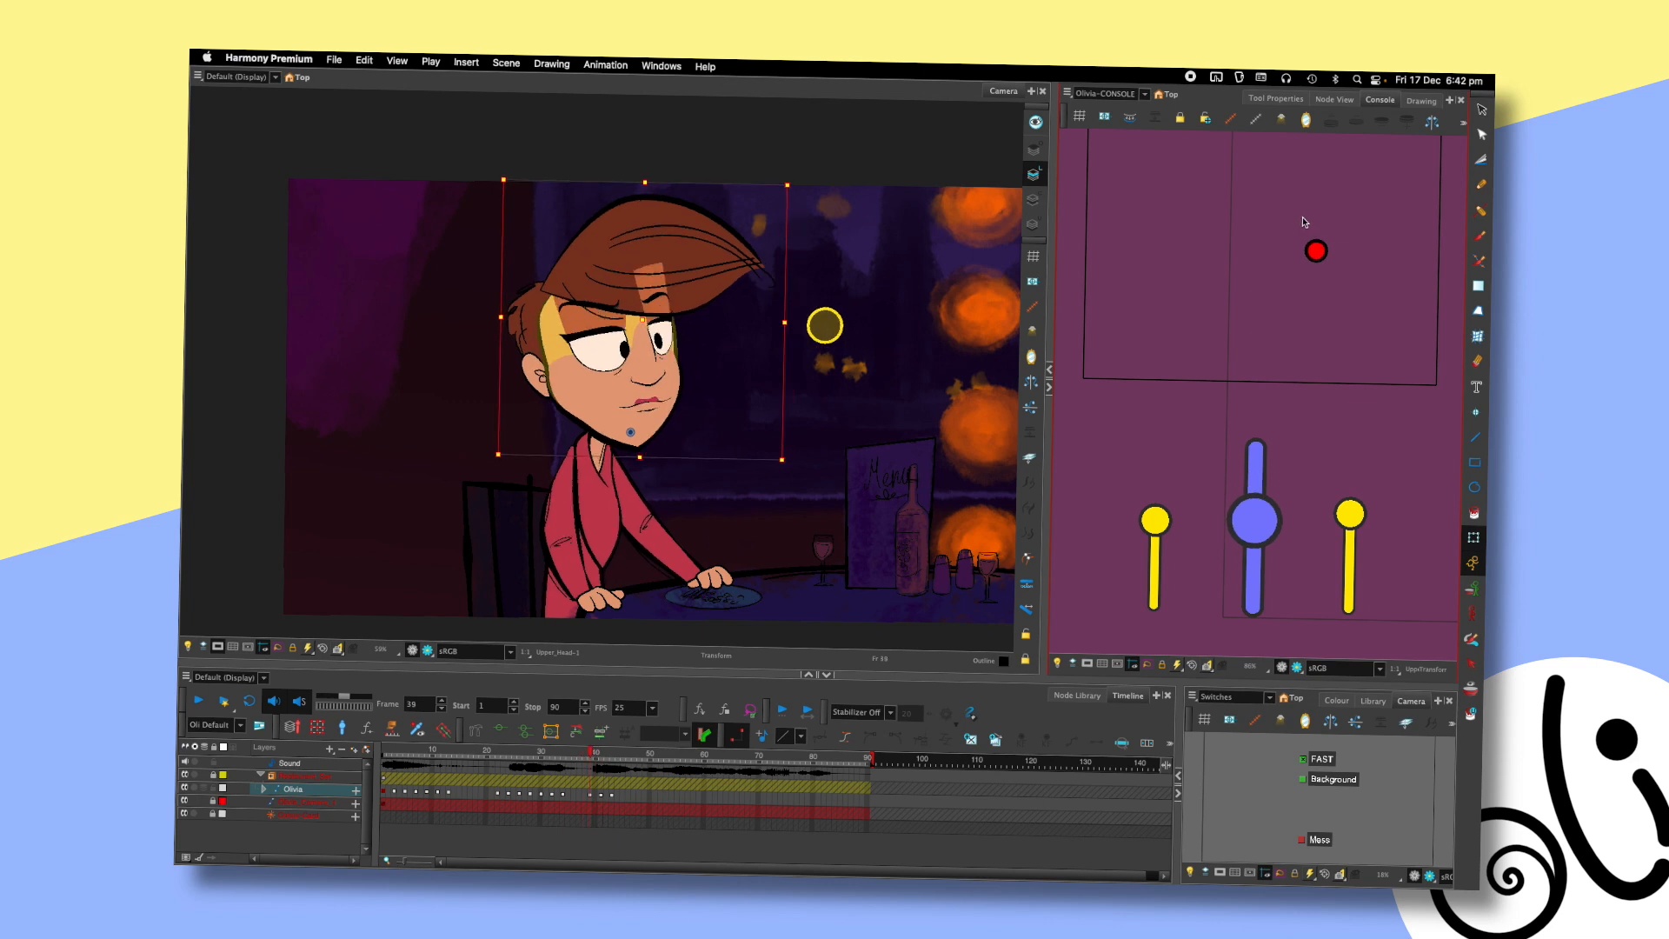
# - At frame 41, shift the console grid's head-turn point left, almost to the centre line, and compare the pose with the preceding frames
pyautogui.press('.')
pyautogui.press('.')
pyautogui.press(',')
pyautogui.press(',')
pyautogui.press('.')
pyautogui.press('.')
pyautogui.moveTo(1308, 239); pyautogui.dragTo(1252, 241)
pyautogui.press(',')
pyautogui.press(',')
pyautogui.press(',')
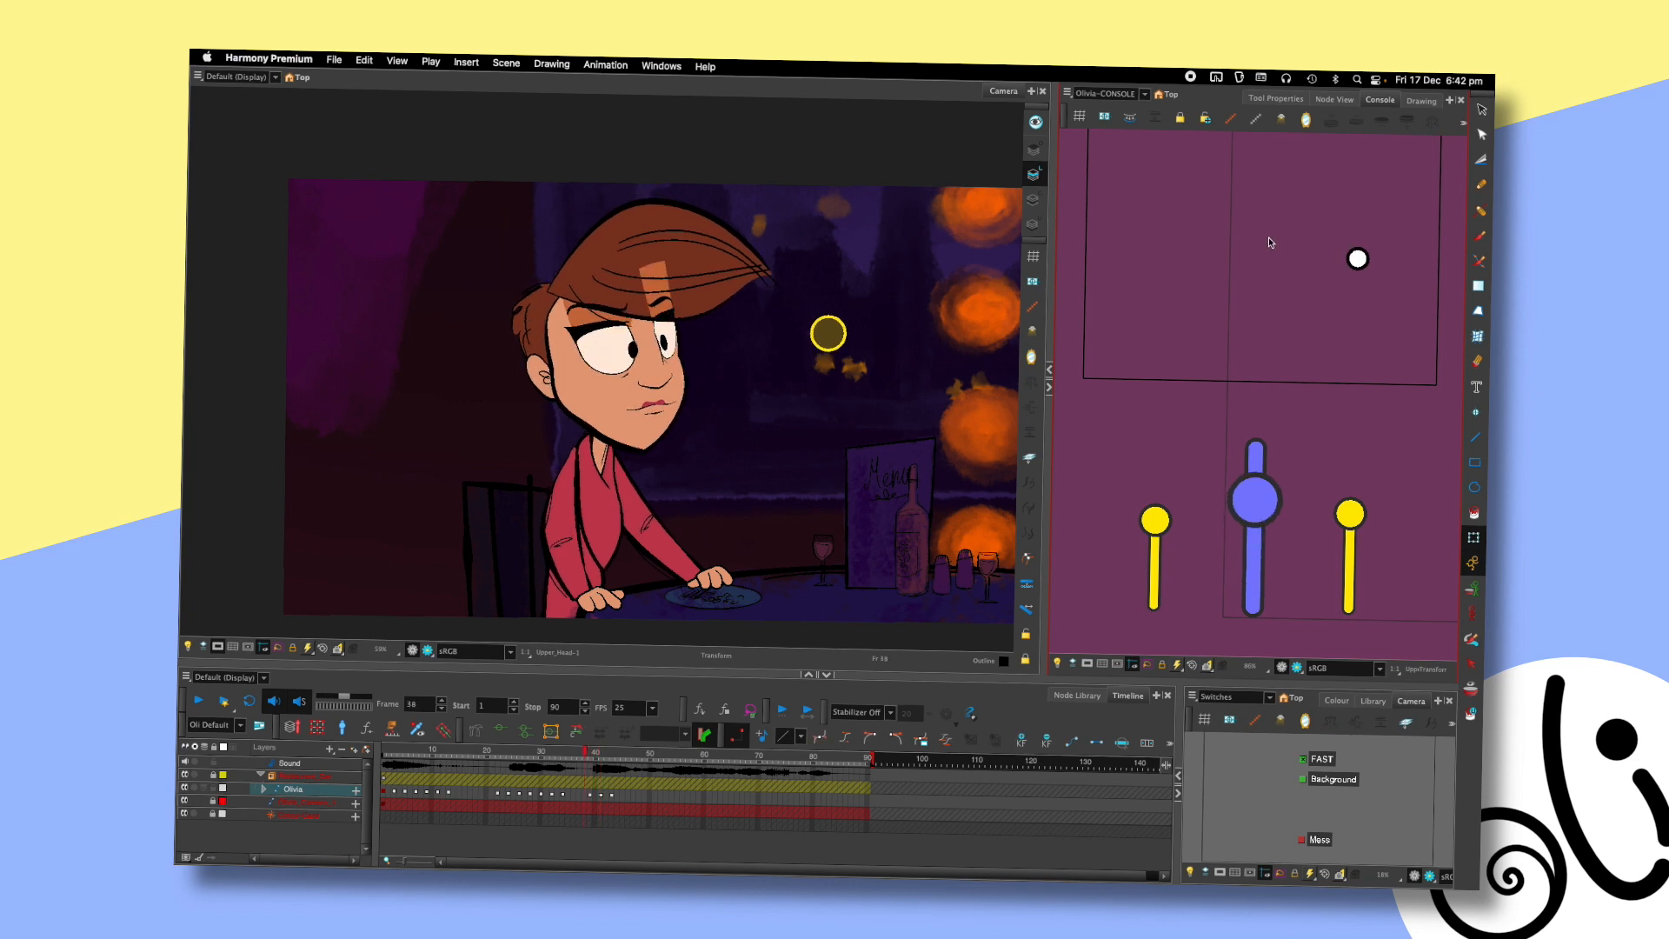
pyautogui.press('.')
pyautogui.press('.')
pyautogui.press('.')
pyautogui.press('.')
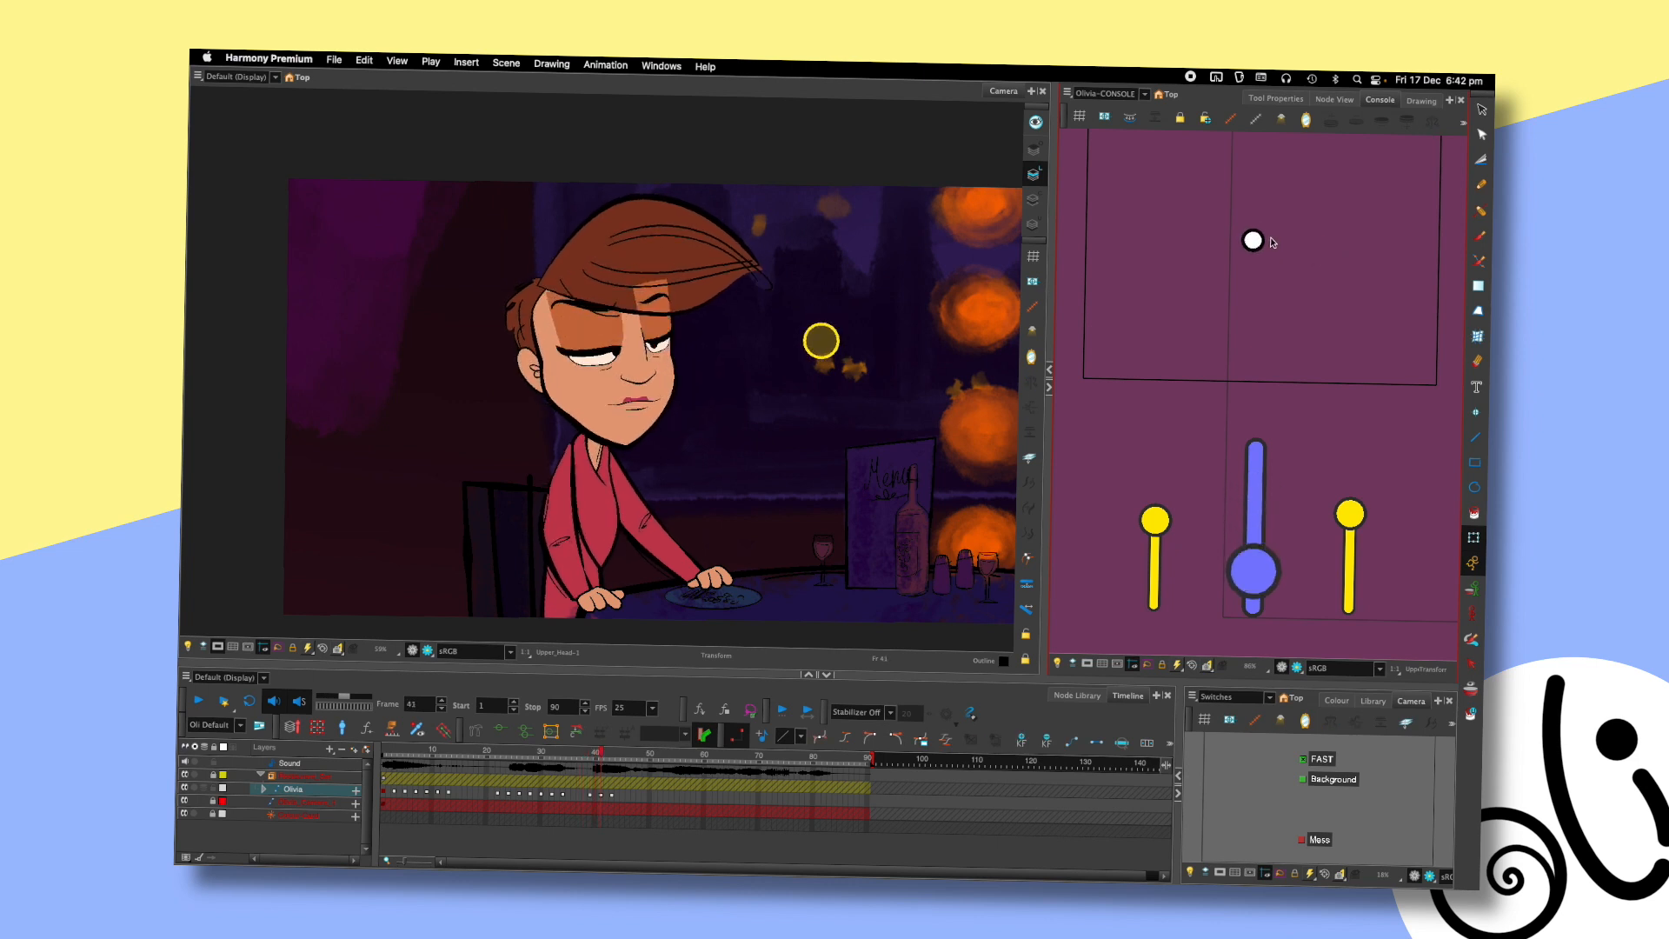
# - Shift the head-turn point left past the centre line for the closed-eye frame 43 pose and flip through the preceding frames
pyautogui.moveTo(1253, 240); pyautogui.dragTo(1216, 230)
pyautogui.press('.')
pyautogui.press('.')
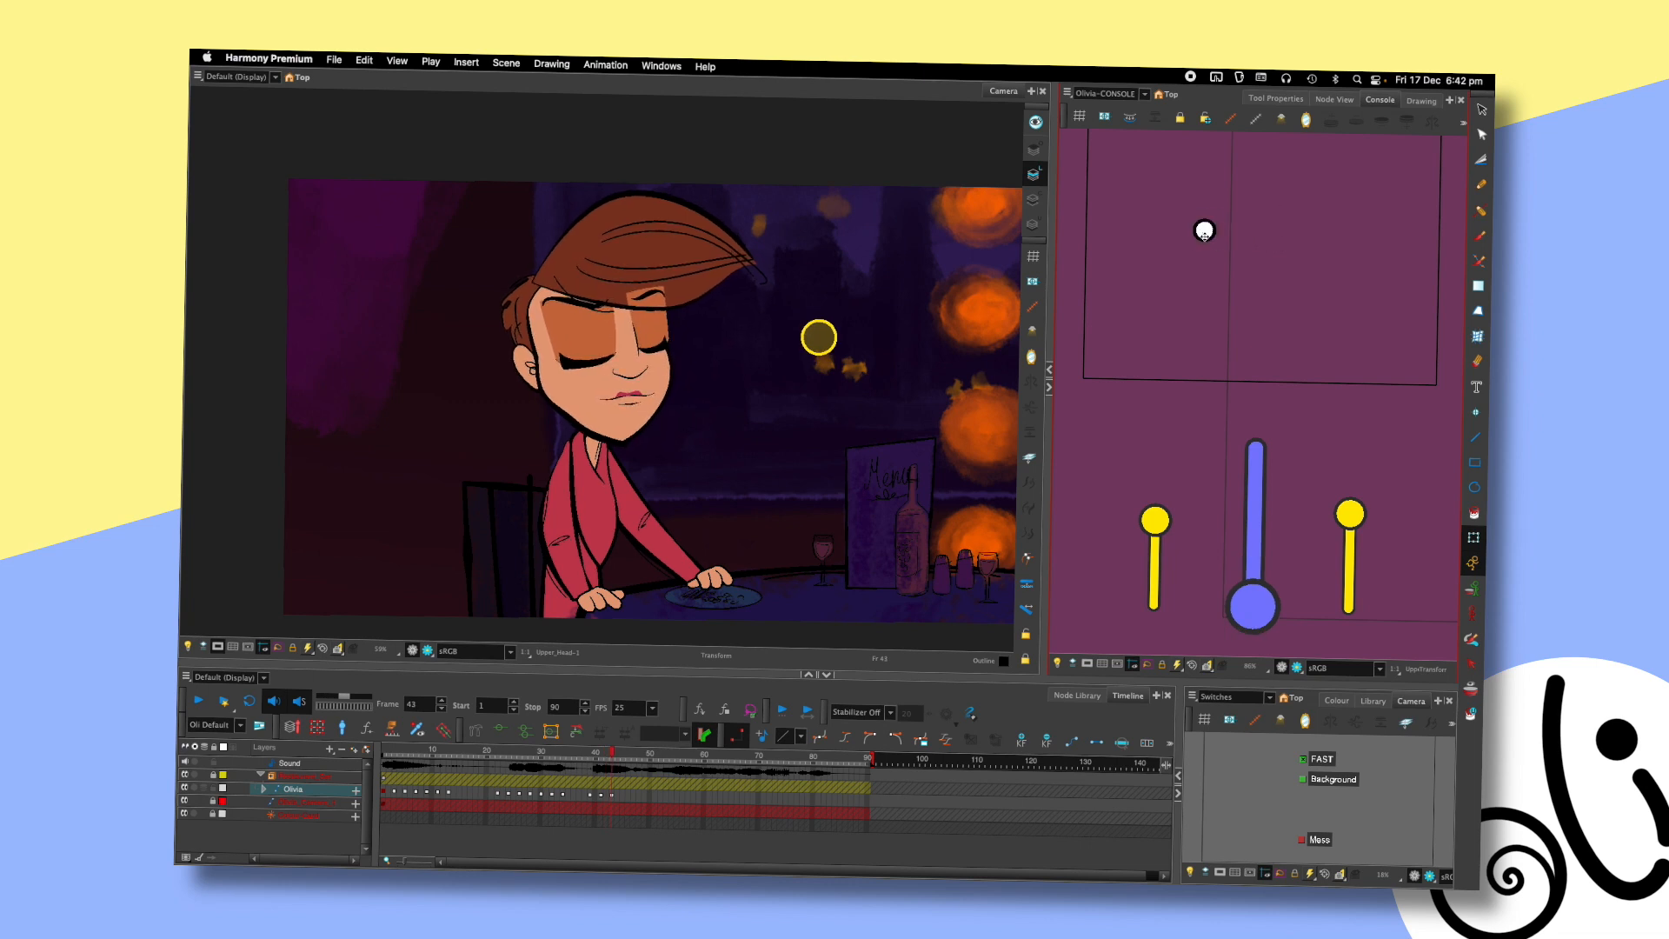
pyautogui.press(',')
pyautogui.press(',')
pyautogui.press(',')
pyautogui.press('.')
pyautogui.press('.')
pyautogui.press('.')
# - Move the head-turn point further left at frame 43 and check the pose against frames back to 39
pyautogui.moveTo(1220, 230); pyautogui.dragTo(1143, 246)
pyautogui.press(',')
pyautogui.press(',')
pyautogui.press(',')
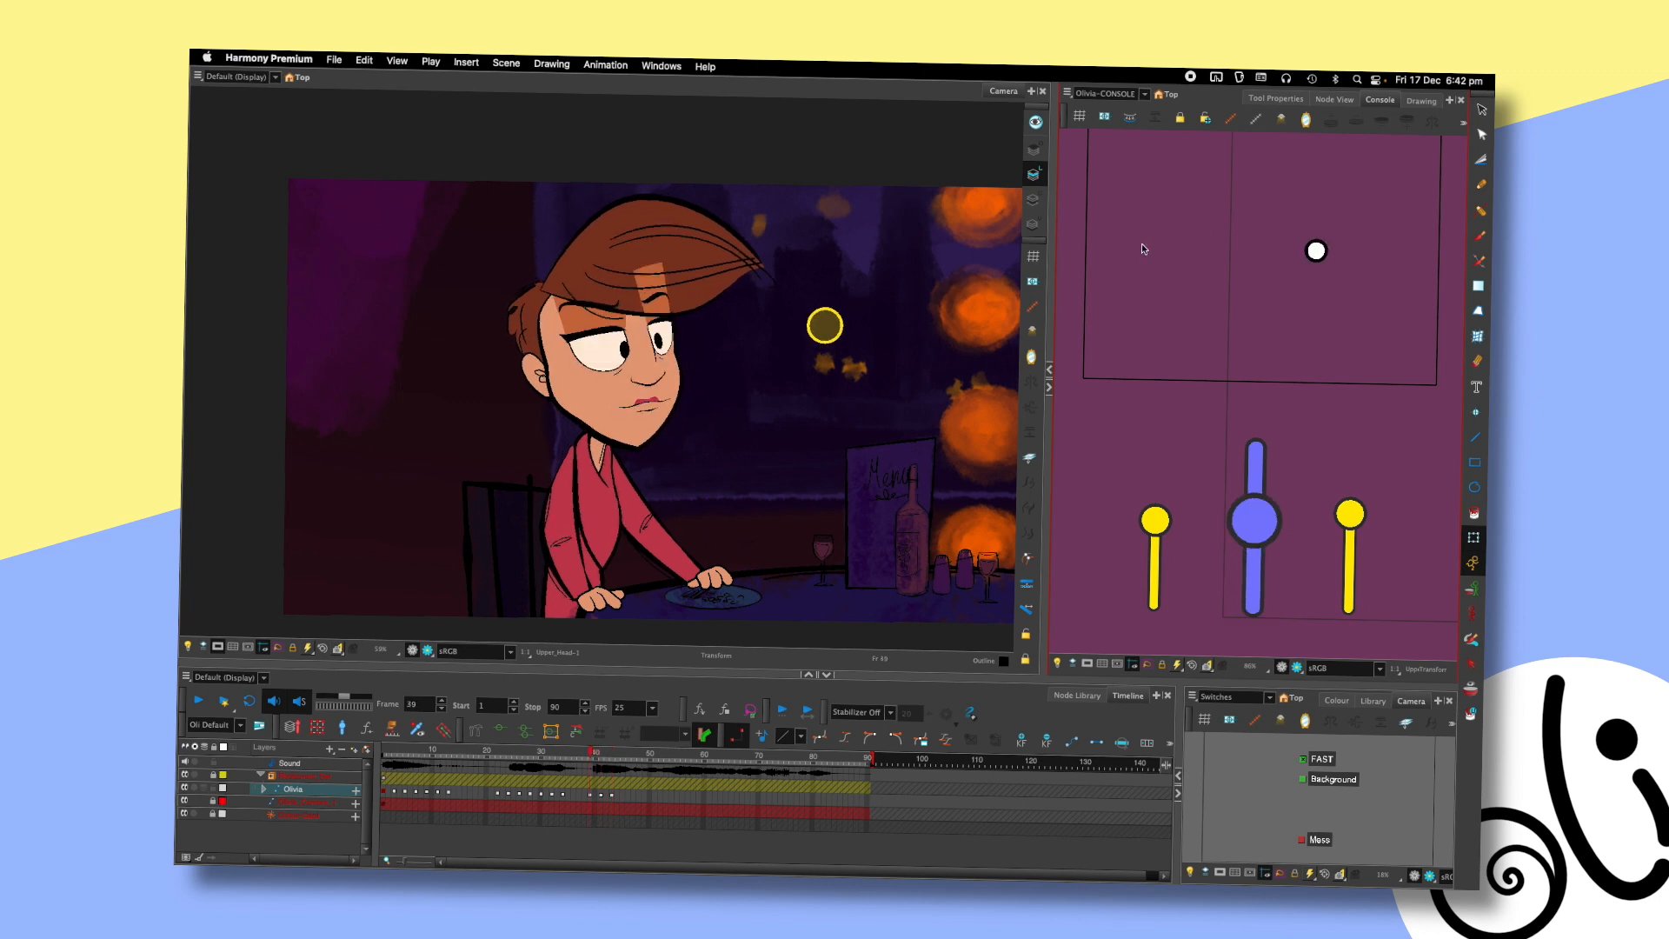
# - Play the second head turn repeatedly from frame 37 to review its timing into the closed-eye pose
pyautogui.click(571, 758)
pyautogui.press('.')
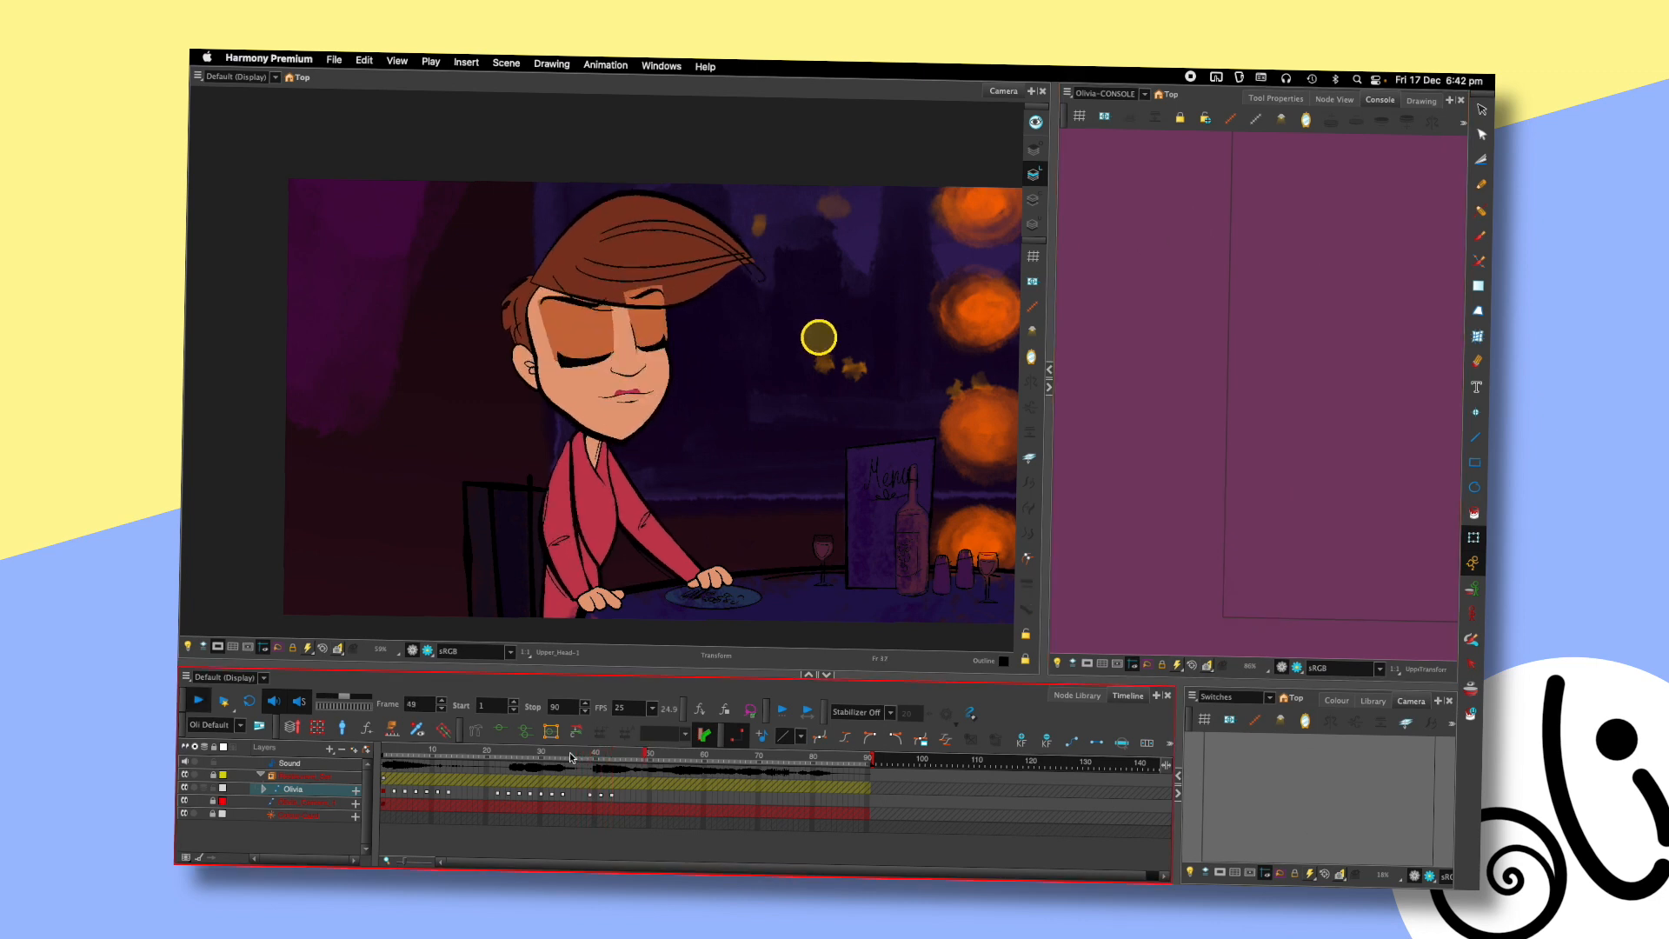
pyautogui.click(594, 755)
pyautogui.click(581, 755)
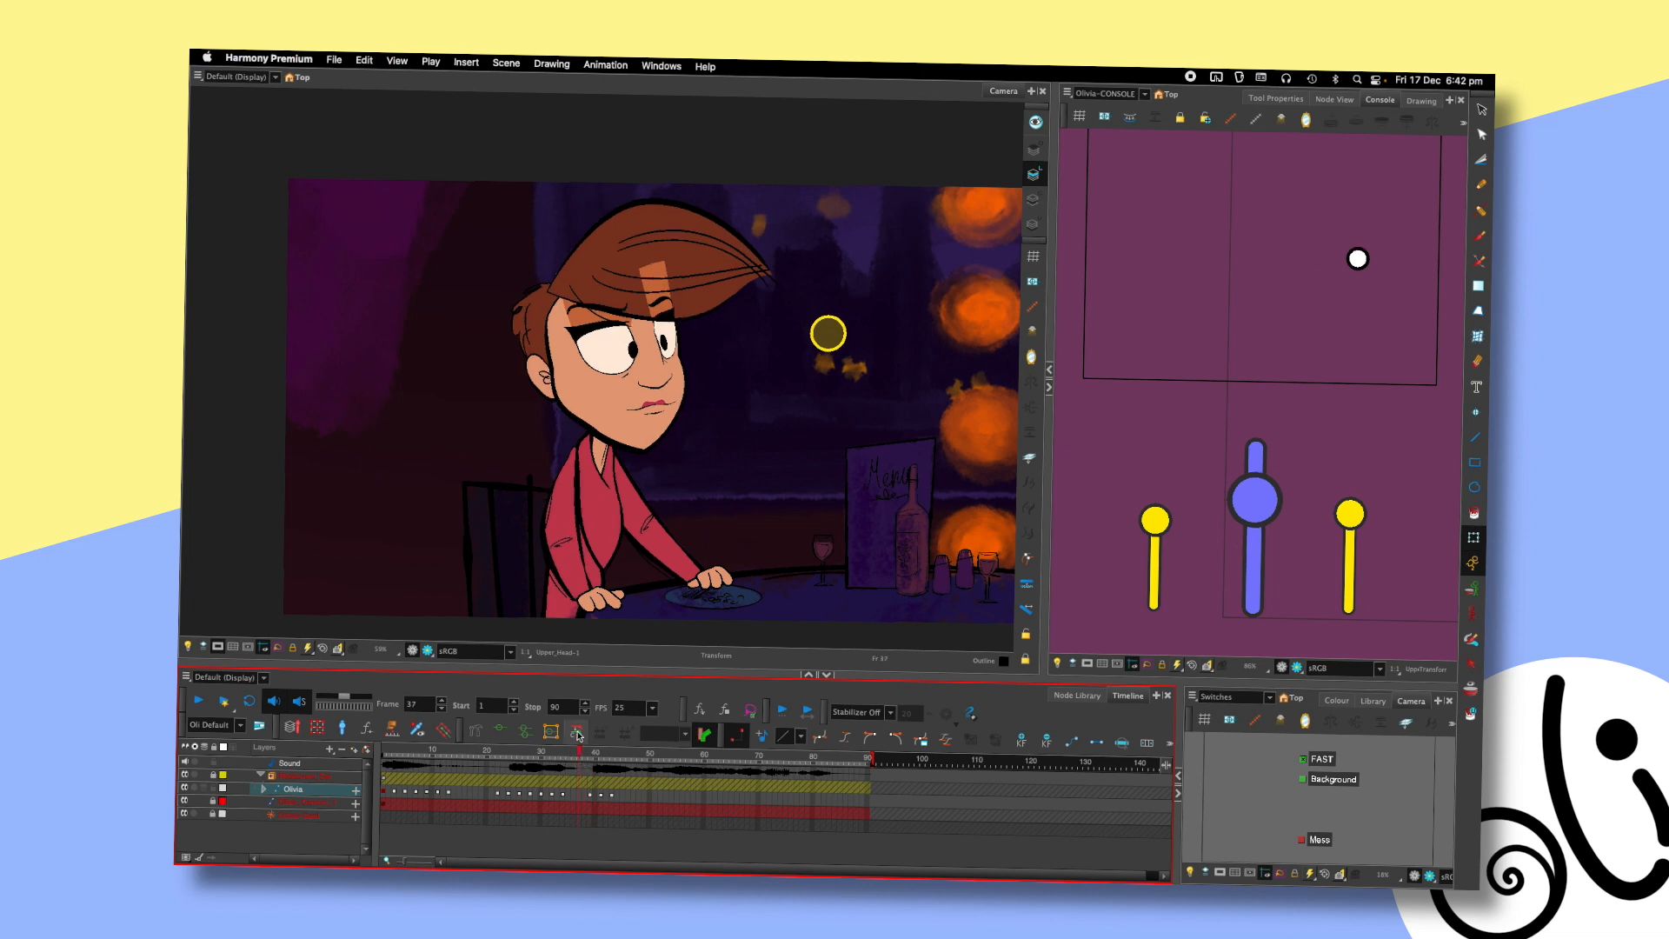
pyautogui.hotkey('shift', 'Return')
pyautogui.hotkey('shift', 'Return')
pyautogui.click(578, 756)
pyautogui.hotkey('shift', 'Return')
pyautogui.hotkey('shift', 'Return')
pyautogui.hotkey('shift', 'Return')
pyautogui.click(582, 756)
pyautogui.hotkey('shift', 'Return')
pyautogui.hotkey('shift', 'Return')
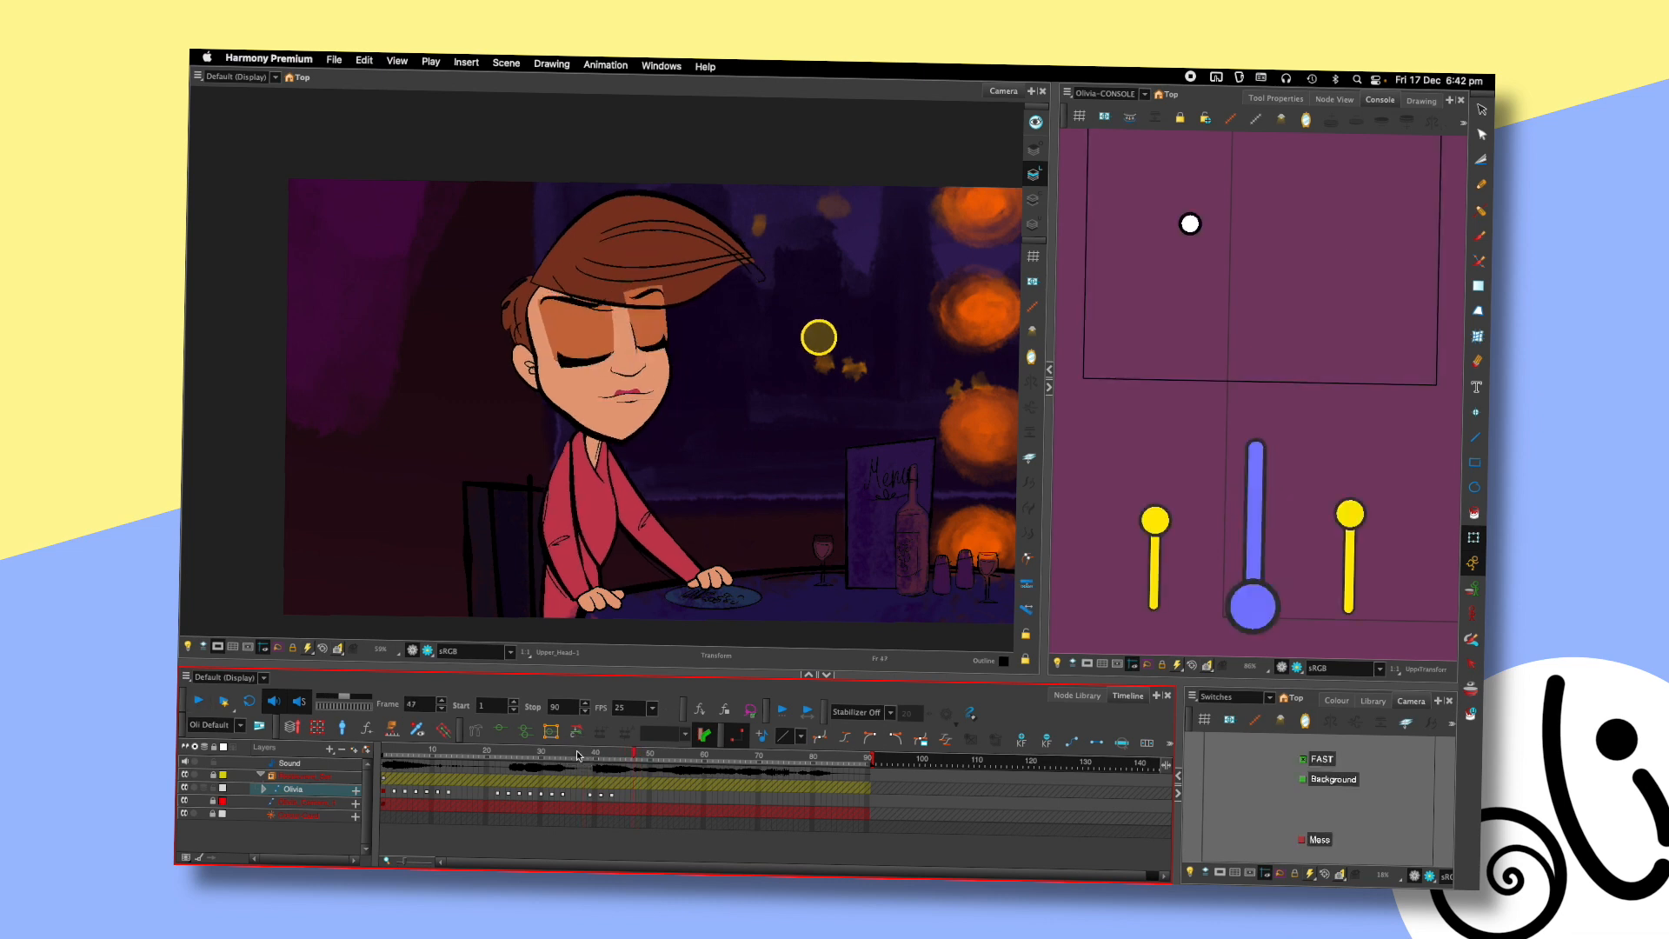
pyautogui.click(578, 756)
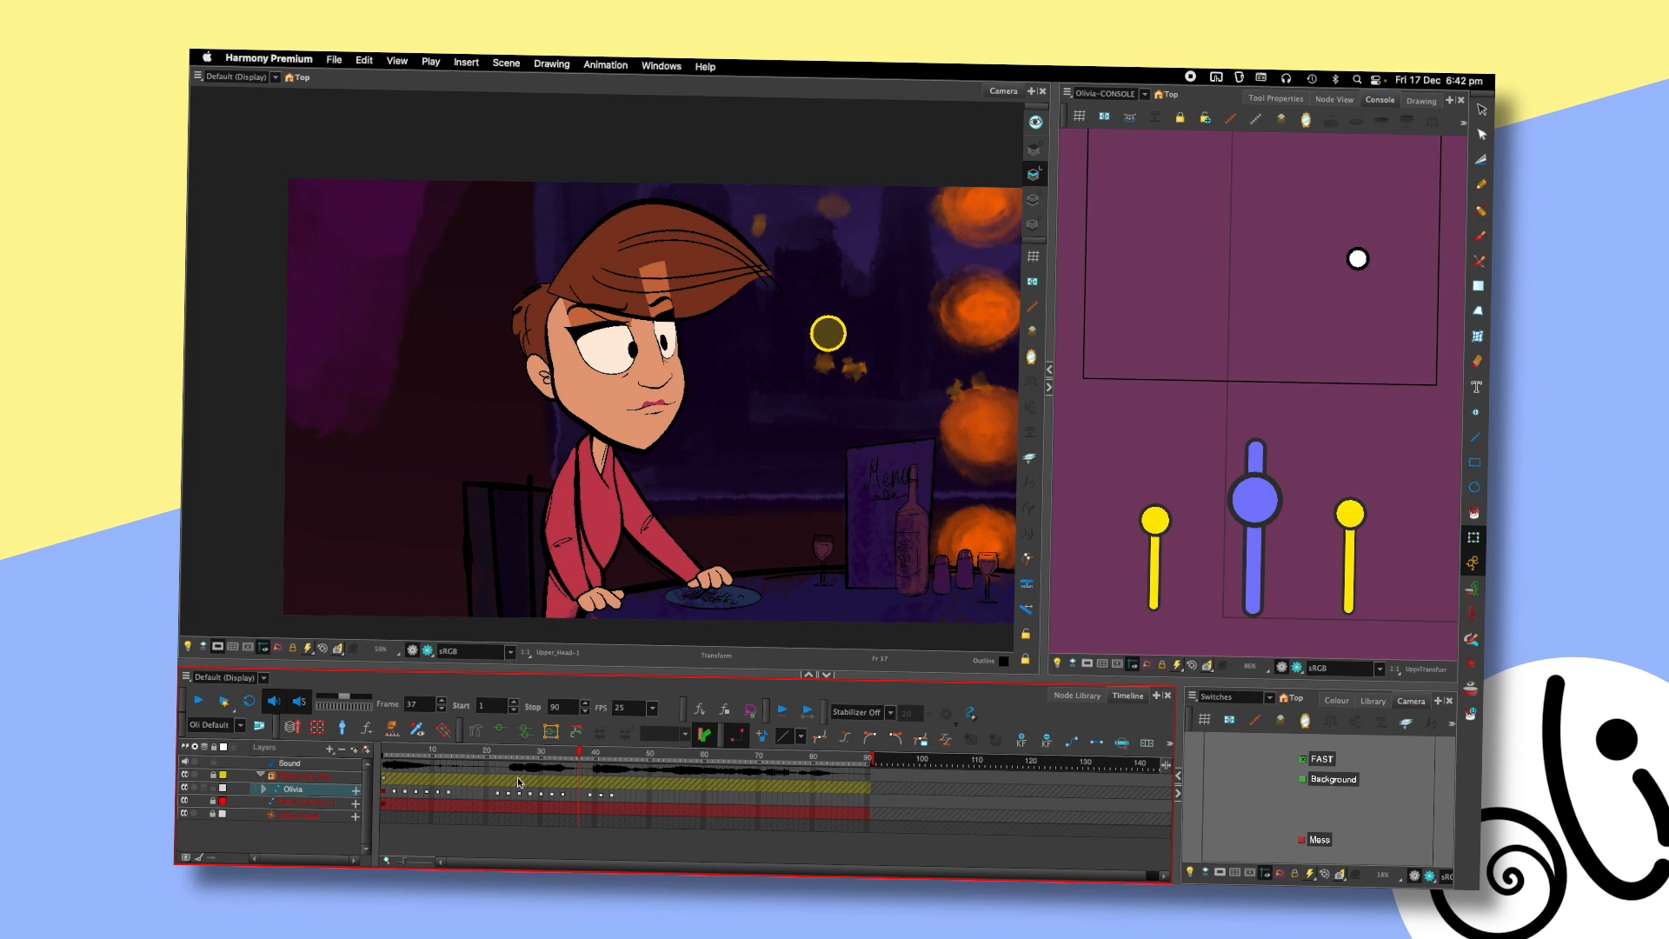
# - Play the animation from the first frame, and replay the second head turn from frame 37
pyautogui.hotkey('shift', ',')
pyautogui.hotkey('shift', 'Return')
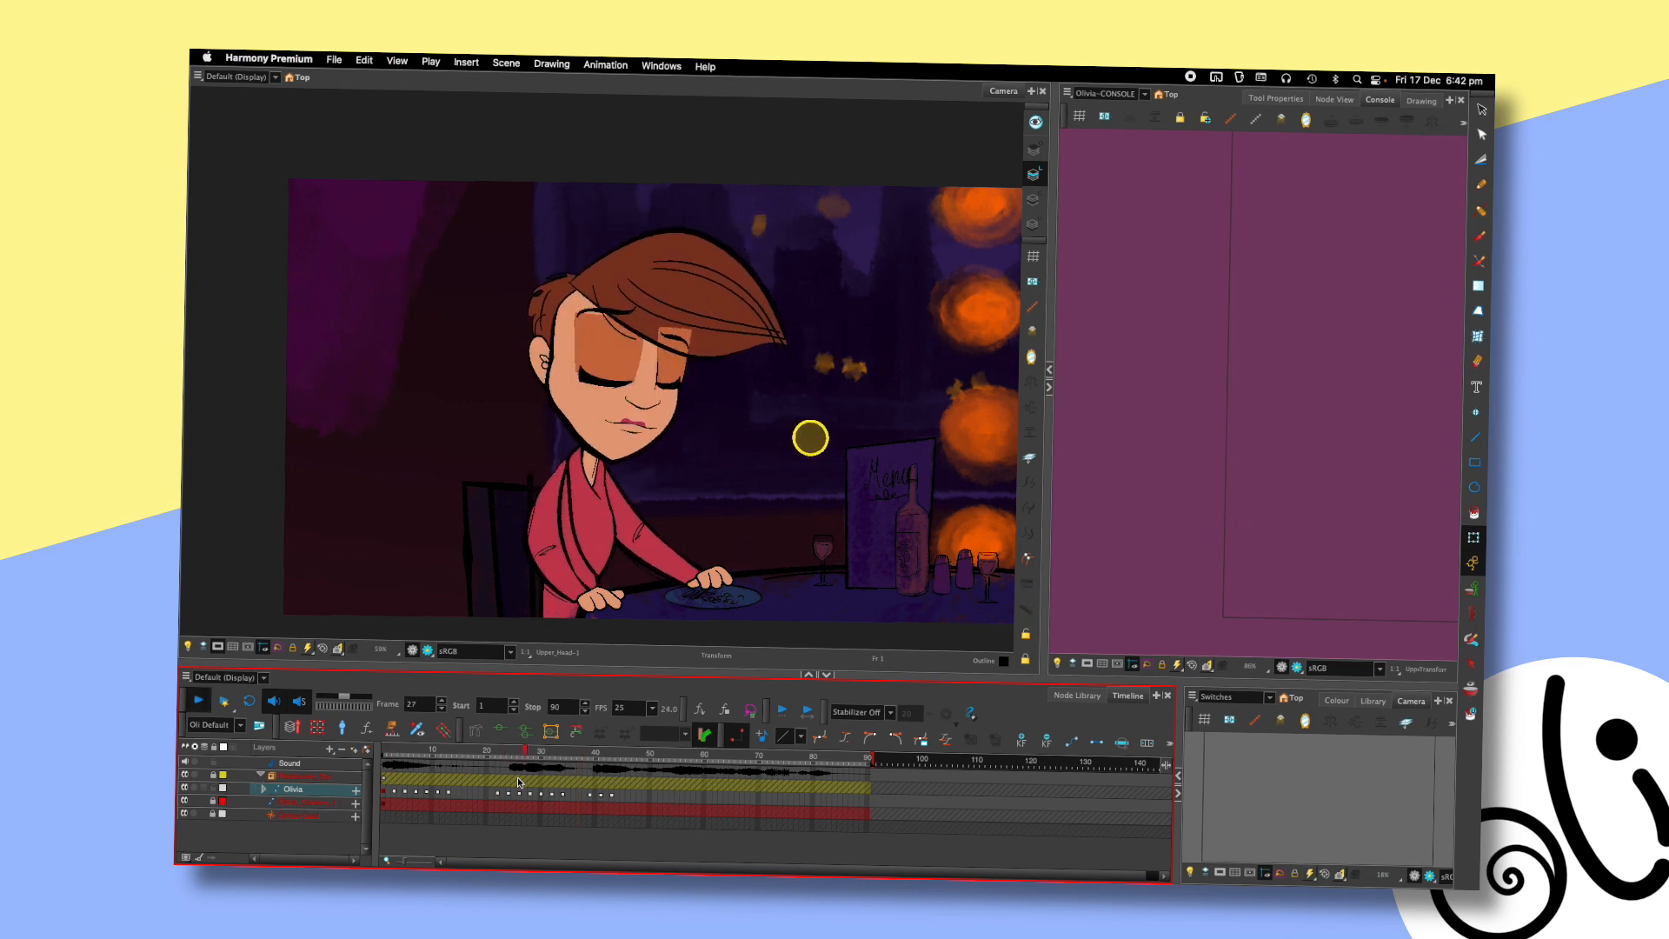
pyautogui.press('Return')
pyautogui.click(578, 758)
pyautogui.hotkey('shift', 'Return')
pyautogui.hotkey('shift', 'Return')
pyautogui.click(577, 757)
pyautogui.hotkey('shift', 'Return')
pyautogui.hotkey('shift', 'Return')
# - Flip between frames 38 and 41 to examine the head's spacing at the start of the turn
pyautogui.moveTo(589, 756); pyautogui.dragTo(593, 757)
pyautogui.press('.')
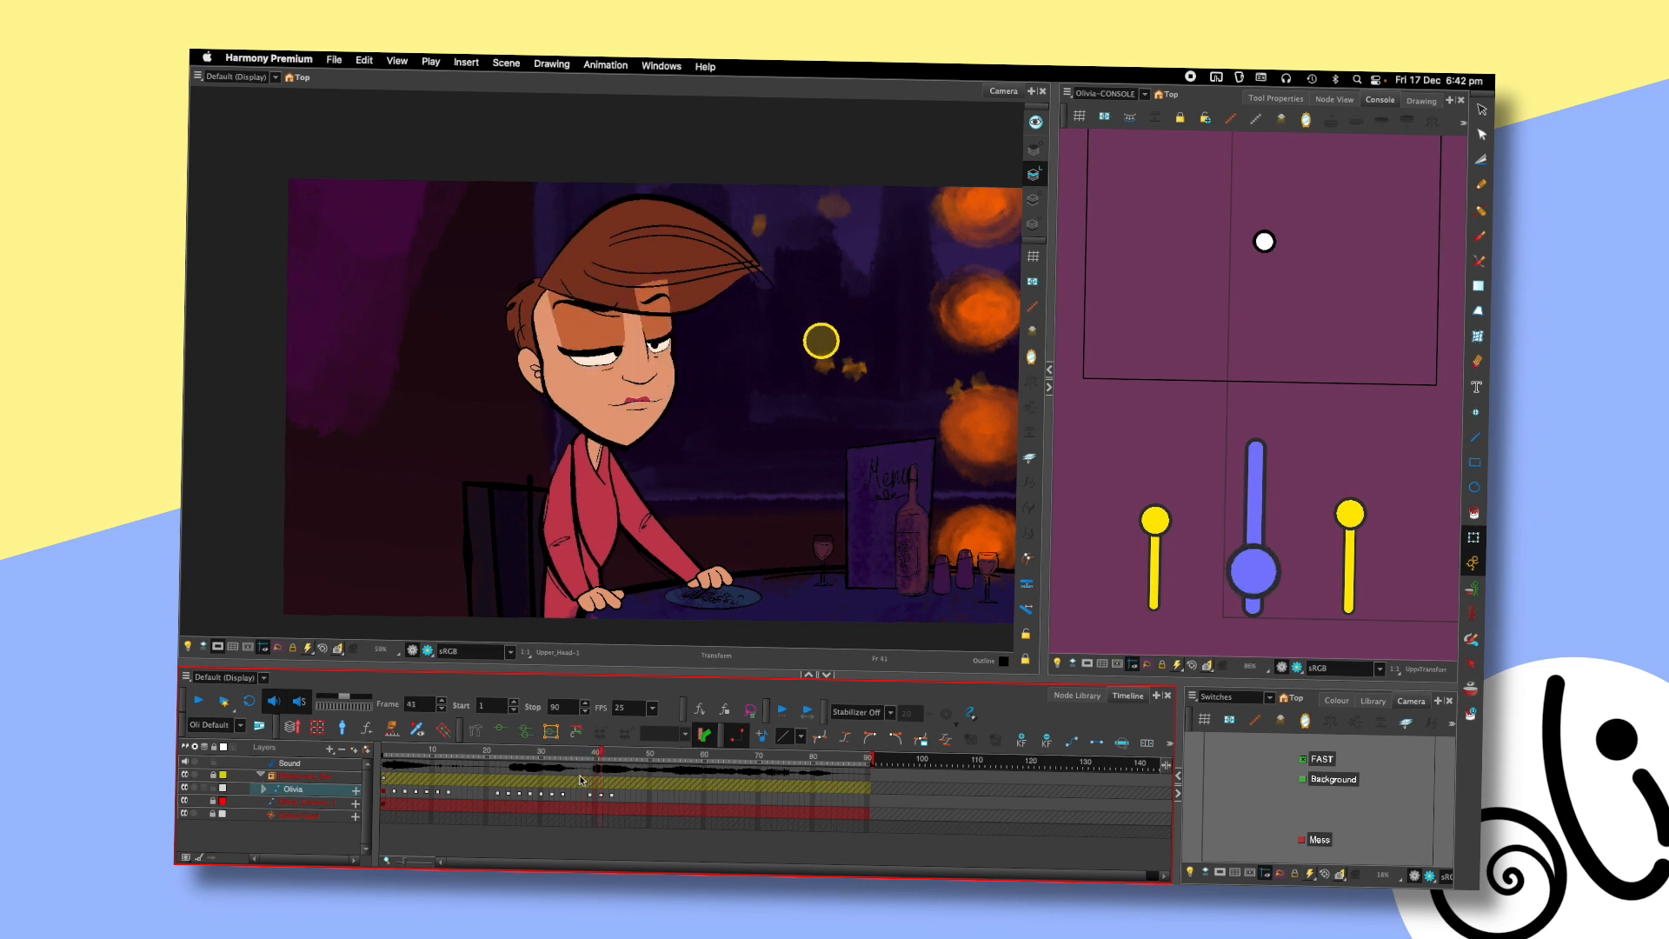
pyautogui.press(',')
pyautogui.press(',')
pyautogui.press(',')
pyautogui.press('.')
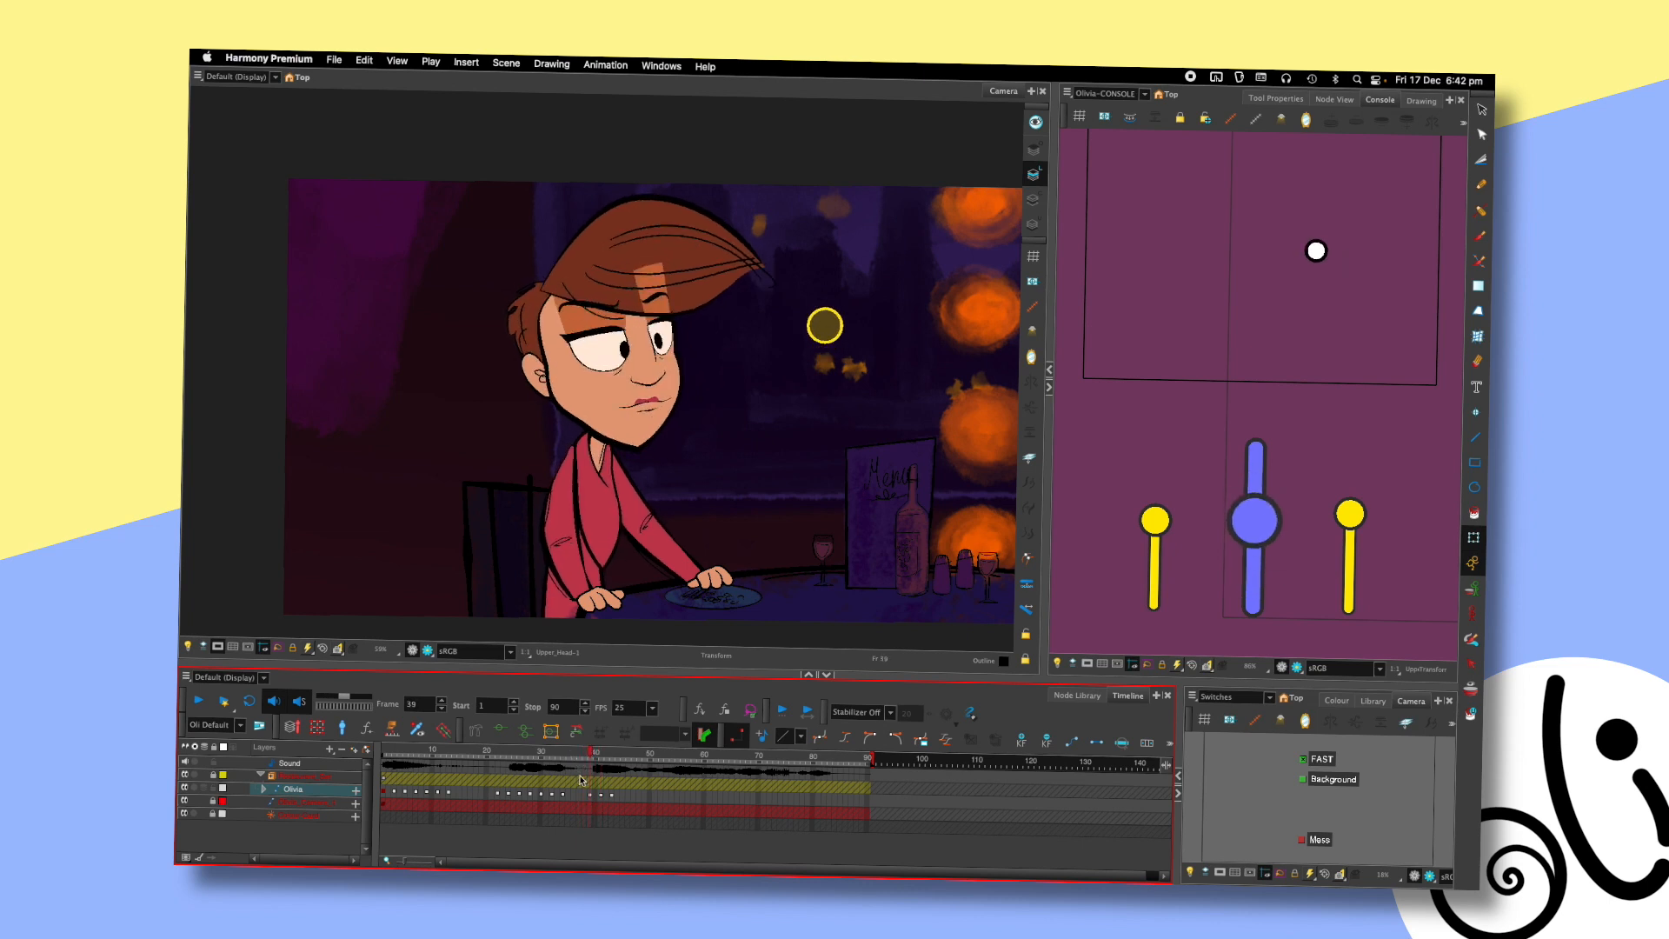
pyautogui.press('.')
pyautogui.press('.')
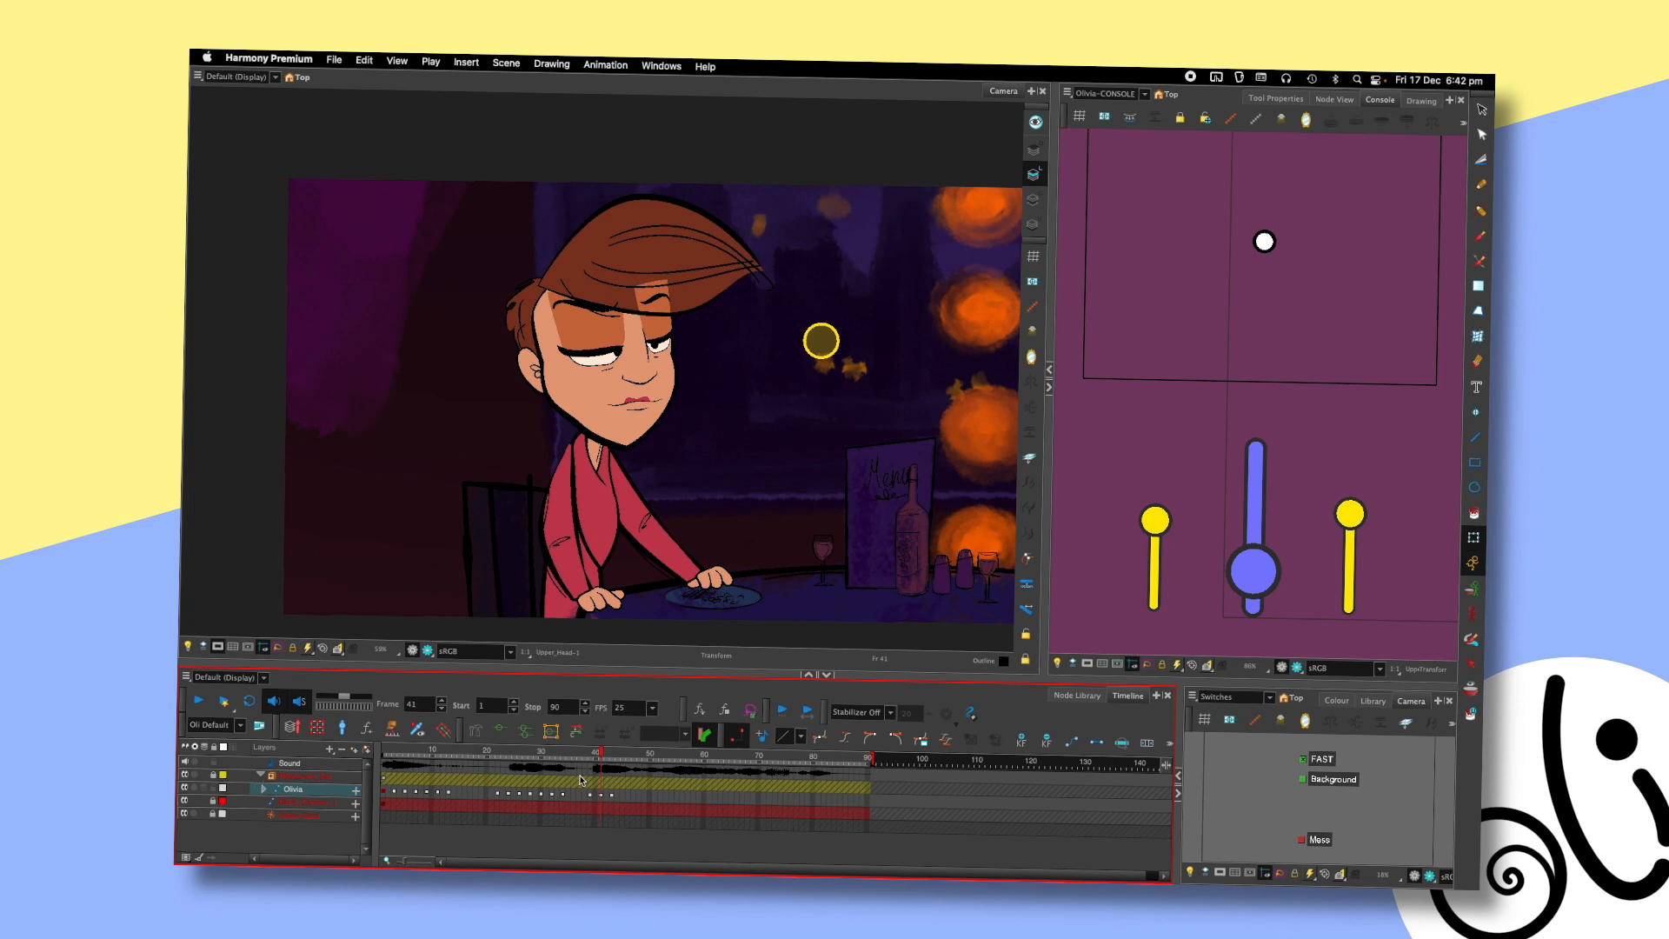
# - Select the upper head at frame 43 and rotate it slightly clockwise
pyautogui.press('.')
pyautogui.press('.')
pyautogui.click(525, 336)
pyautogui.moveTo(789, 170); pyautogui.dragTo(813, 187)
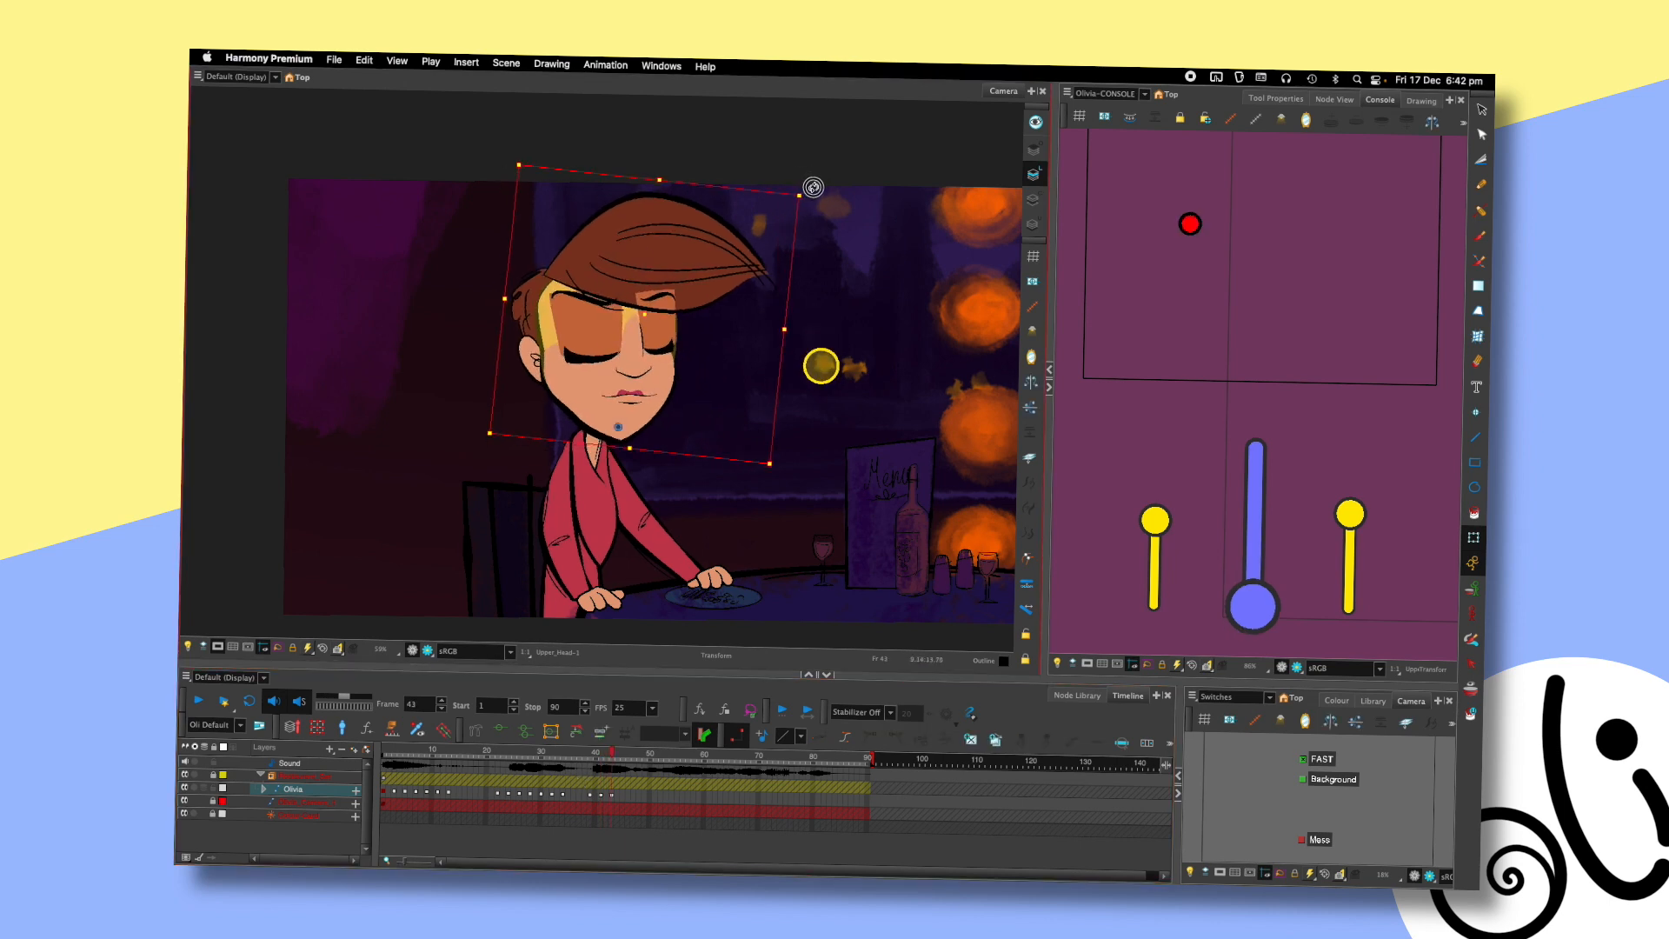
# - Shift the head-turn point slightly down and left at frame 43 and play the turn from frame 37
pyautogui.moveTo(1188, 220); pyautogui.dragTo(1172, 242)
pyautogui.press(',')
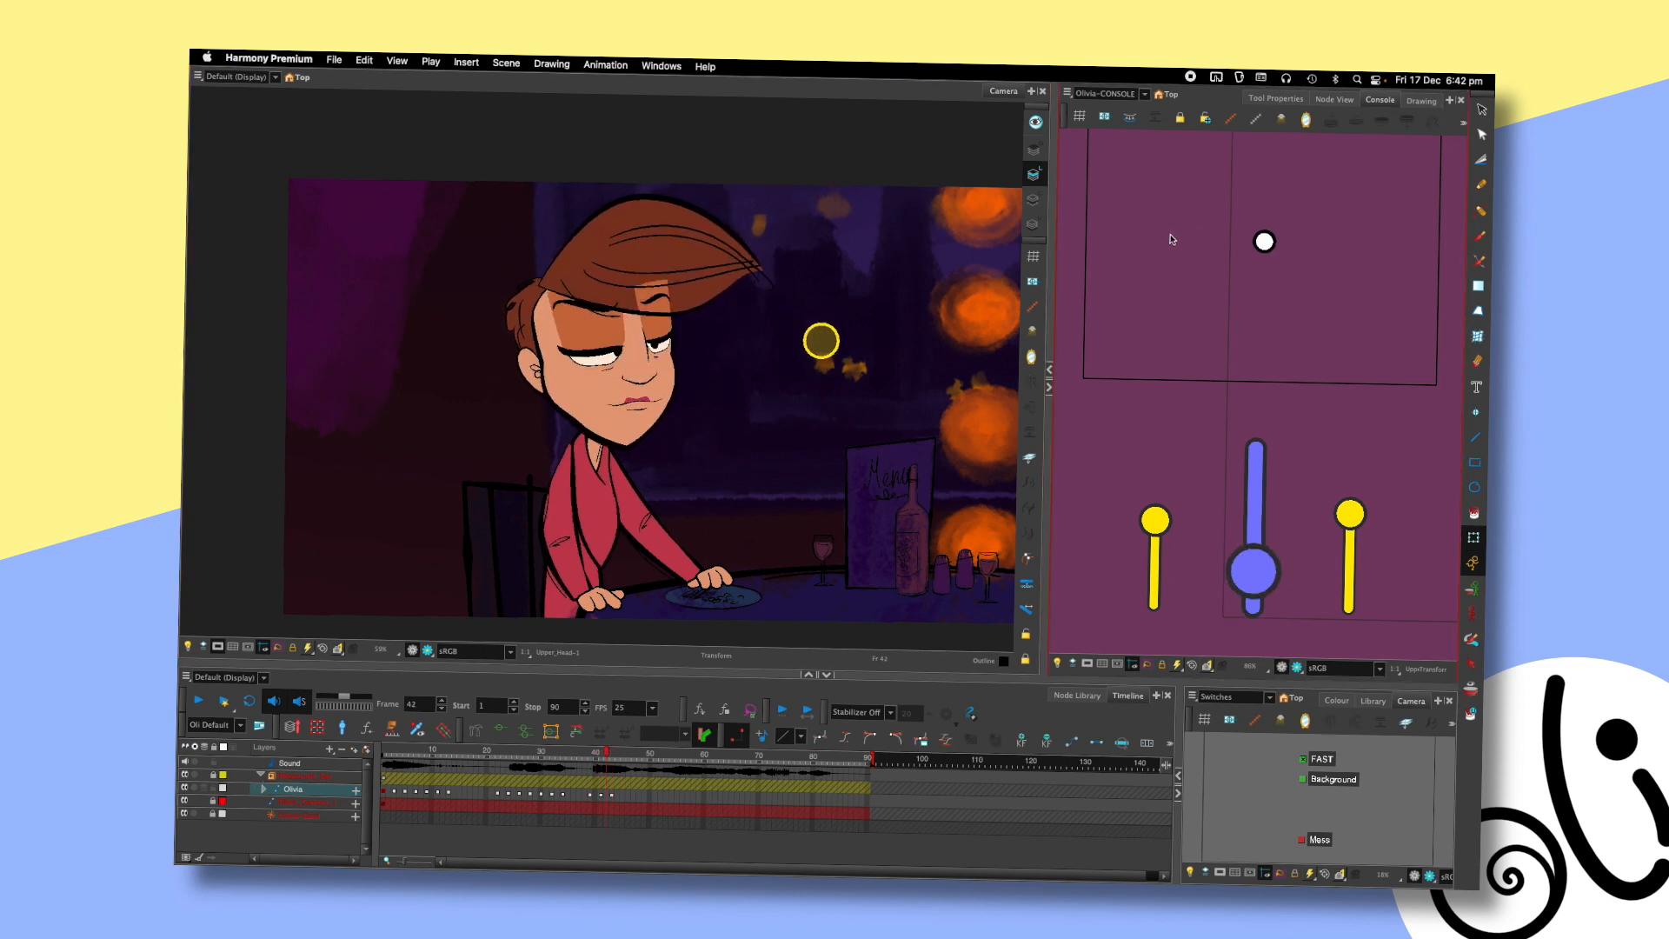
pyautogui.press('.')
pyautogui.click(578, 751)
pyautogui.hotkey('shift', 'Return')
pyautogui.hotkey('shift', 'Return')
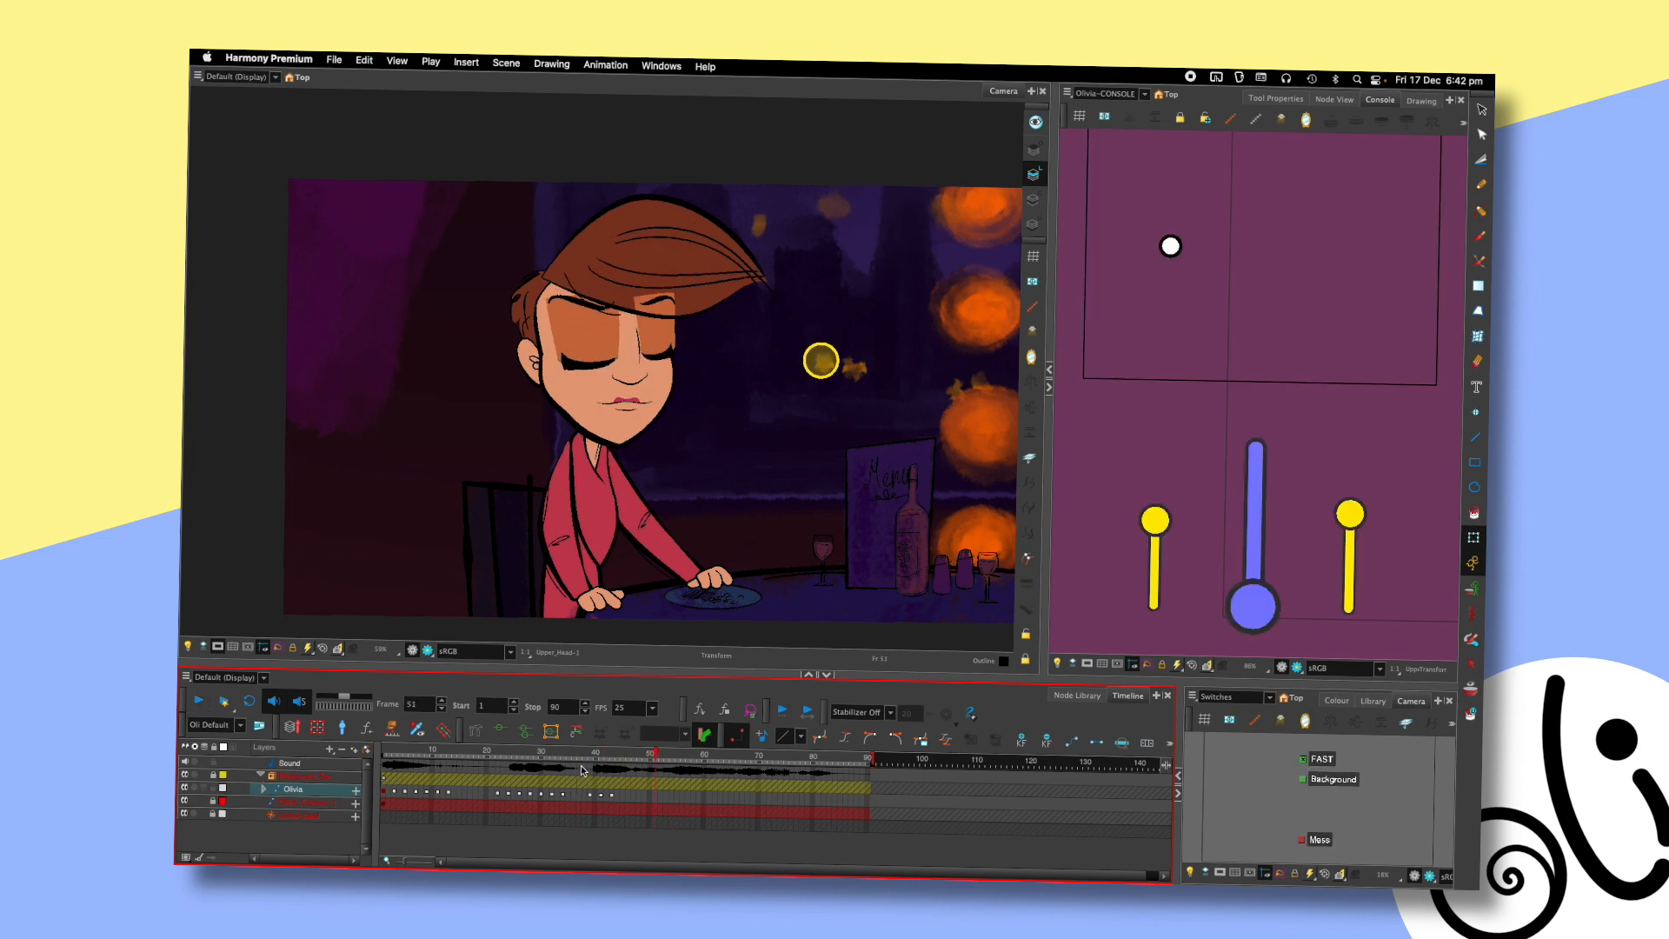
# - Select the upper head at frame 43, nudge it slightly back to the left, and compare it with the preceding frames
pyautogui.click(599, 755)
pyautogui.moveTo(600, 755); pyautogui.dragTo(612, 757)
pyautogui.click(539, 306)
pyautogui.press(',')
pyautogui.press(',')
pyautogui.press(',')
pyautogui.press('.')
pyautogui.press('.')
pyautogui.press('.')
# - Review the adjusted head turn frame by frame and in playback, starting from frame 37
pyautogui.click(581, 760)
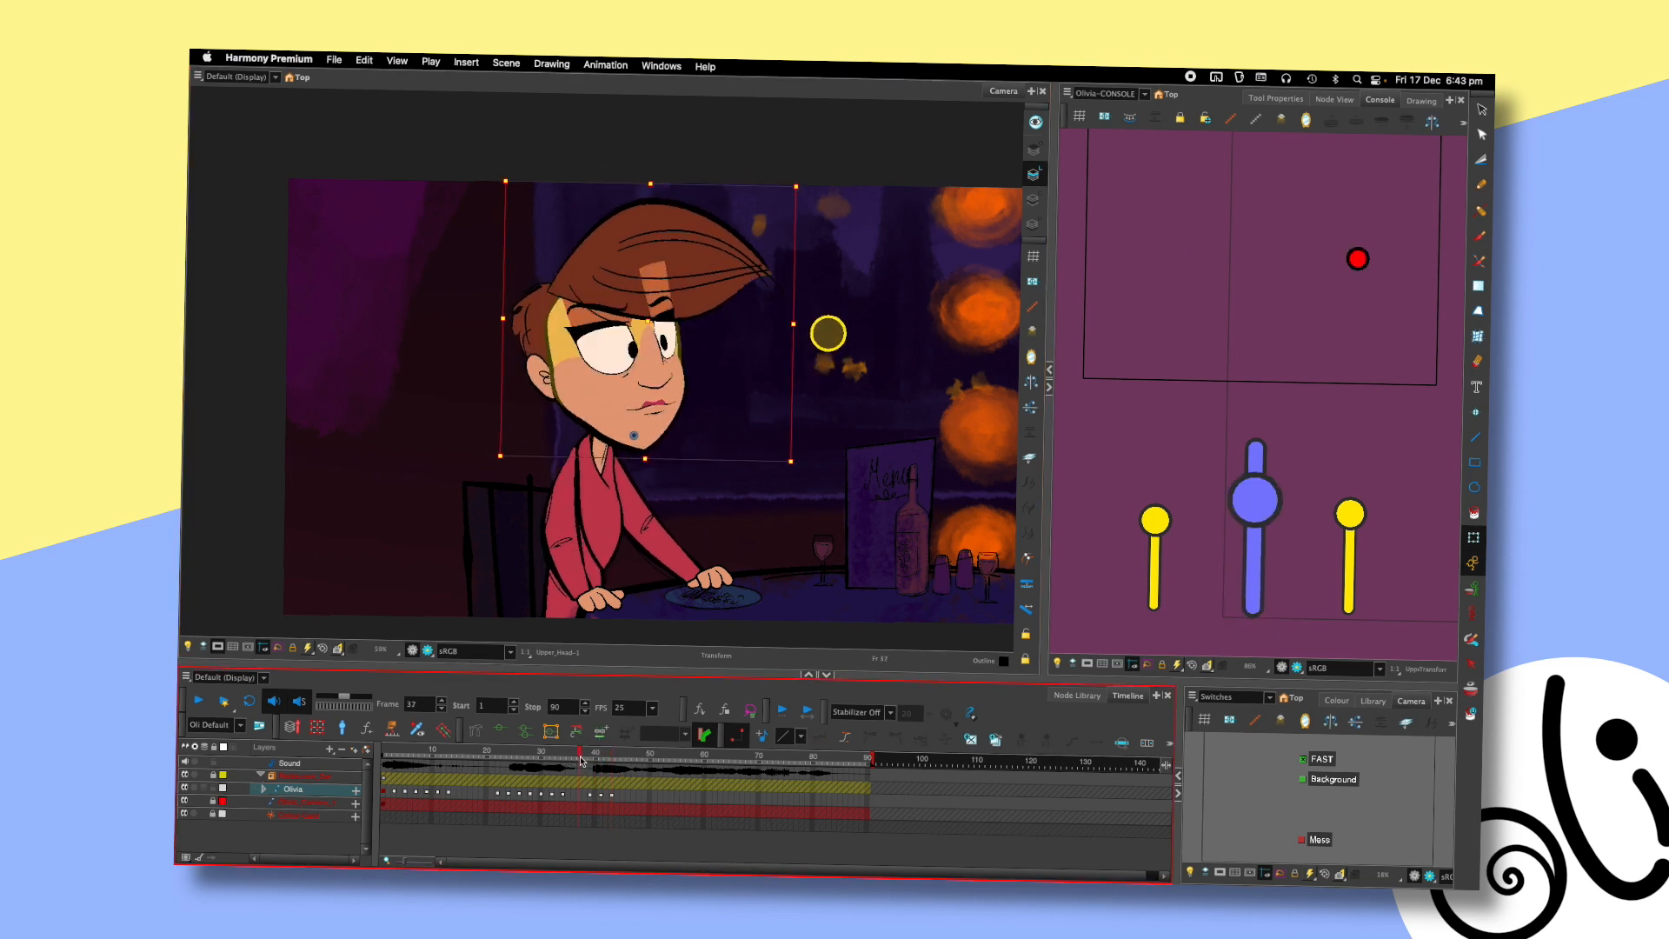
pyautogui.press('.')
pyautogui.press('.')
pyautogui.press('.')
pyautogui.press('.')
pyautogui.press('.')
pyautogui.press('.')
pyautogui.press('.')
pyautogui.press('.')
pyautogui.press('.')
pyautogui.press('.')
pyautogui.press('.')
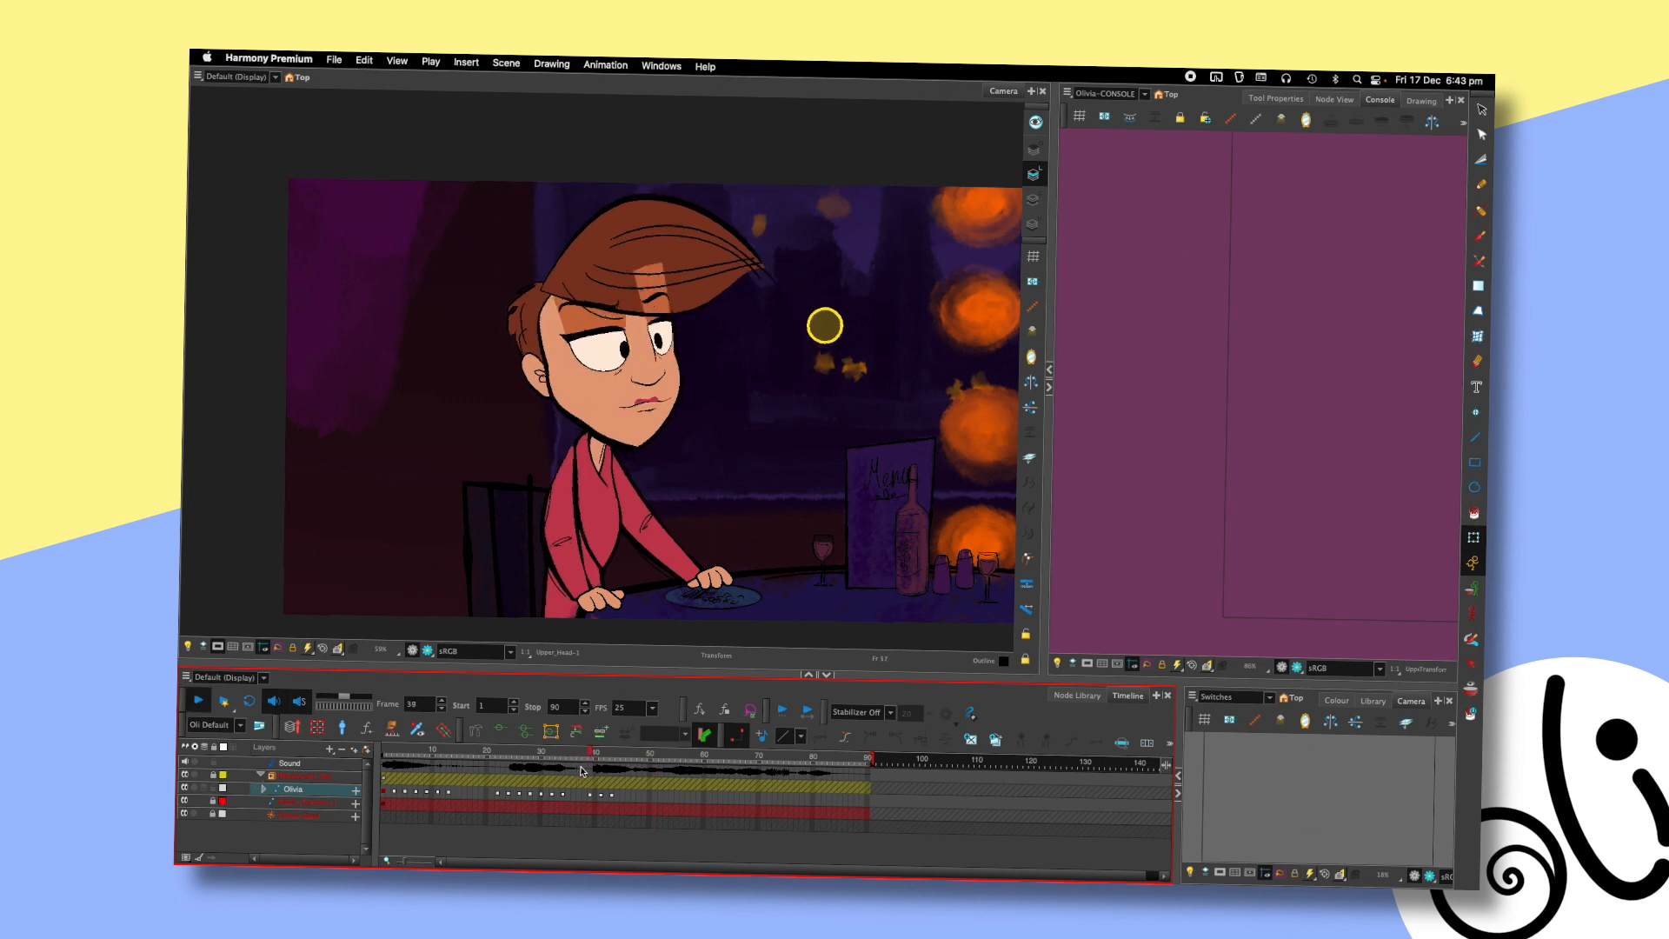
# - Raise the head-turn point slightly at frame 43, after checking the pose against the preceding frames
pyautogui.moveTo(586, 763); pyautogui.dragTo(611, 756)
pyautogui.press(',')
pyautogui.press(',')
pyautogui.press(',')
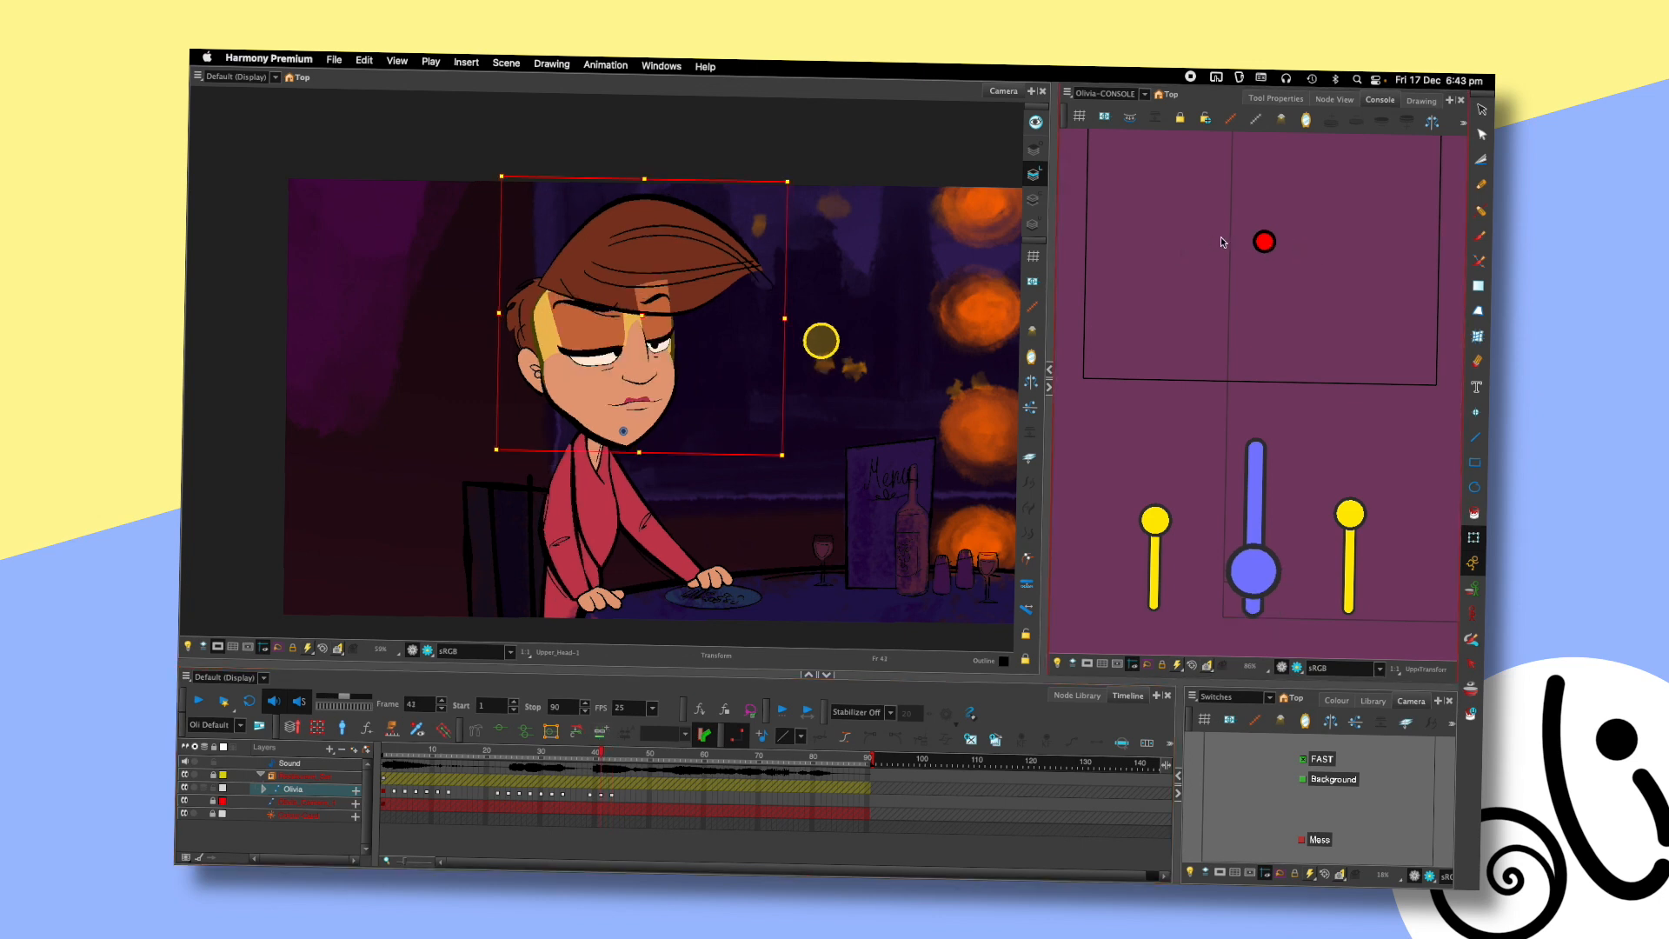
pyautogui.press('.')
pyautogui.press('.')
pyautogui.press('.')
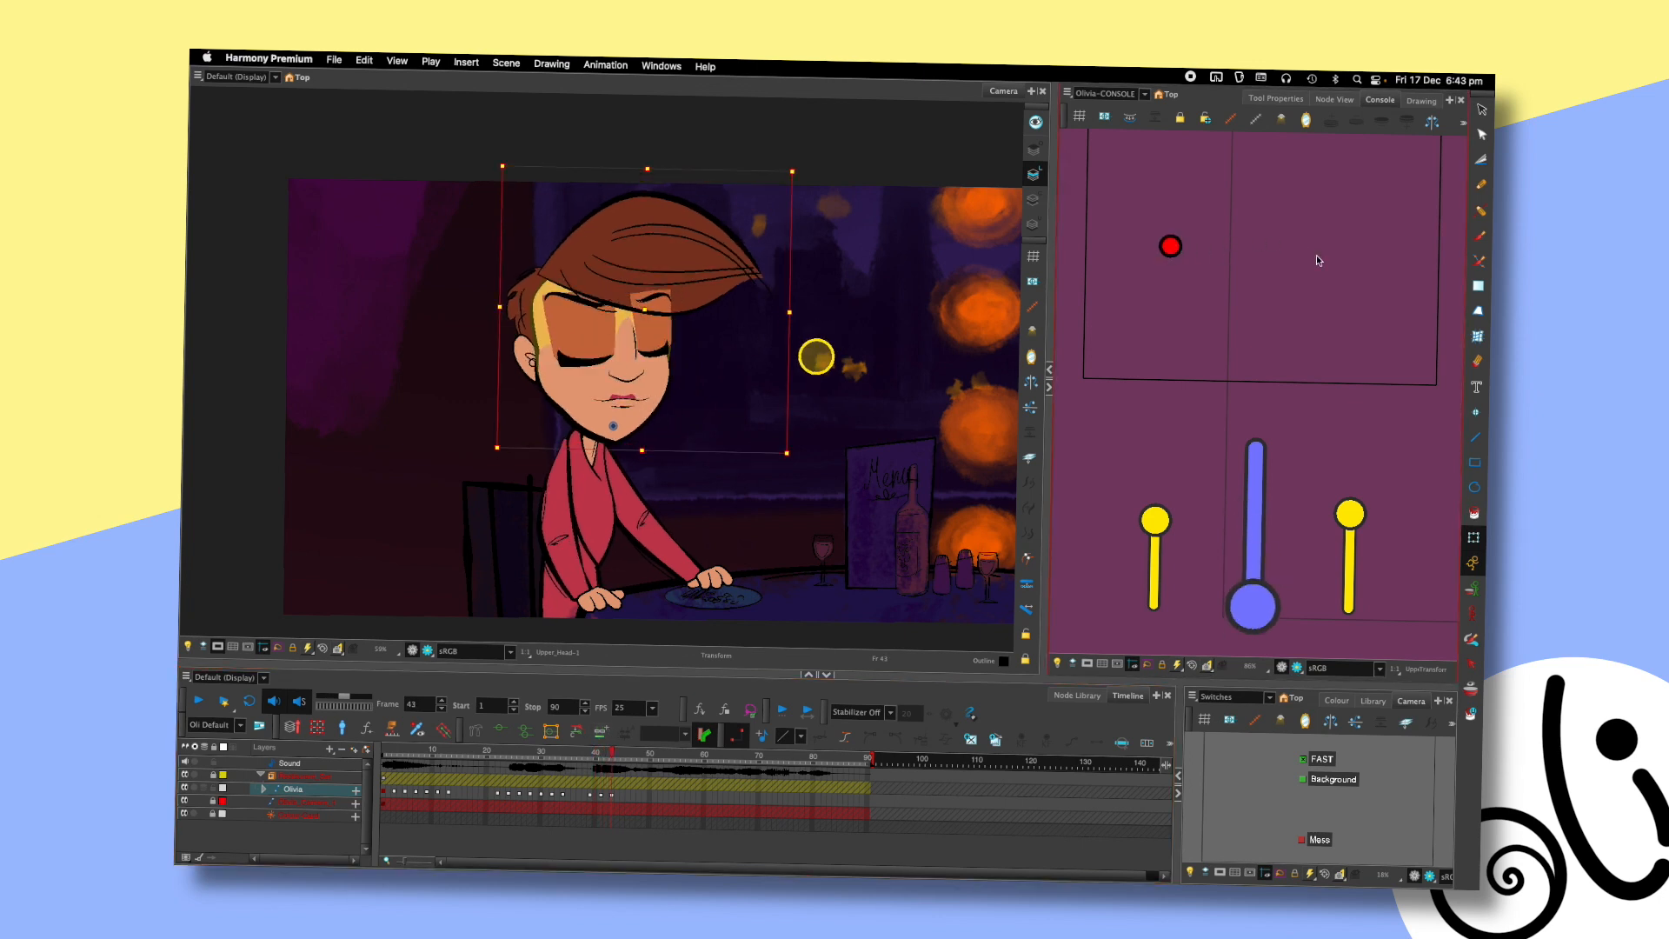
pyautogui.moveTo(1170, 246); pyautogui.dragTo(1171, 224)
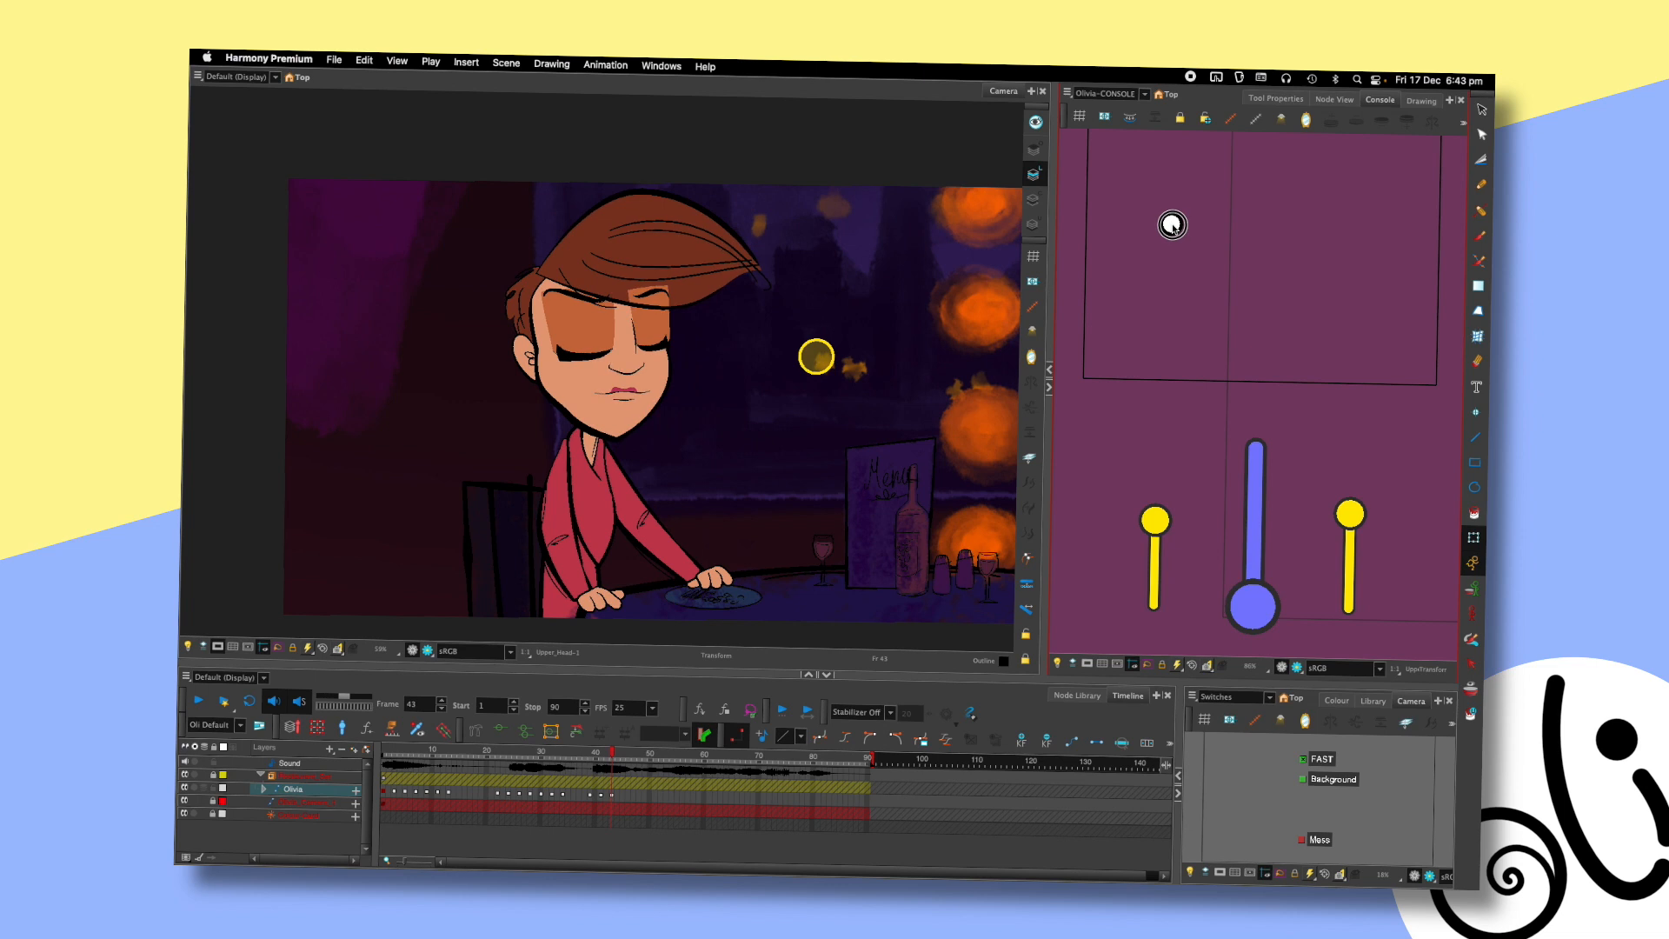
# - Flip repeatedly between frame 43 and the three preceding frames to examine the raised head pose
pyautogui.press(',')
pyautogui.press(',')
pyautogui.press(',')
pyautogui.press('.')
pyautogui.press('.')
pyautogui.press('.')
pyautogui.press(',')
pyautogui.press(',')
pyautogui.press(',')
pyautogui.press('.')
pyautogui.press('.')
pyautogui.press('.')
# - Play the head turn from frame 37 and scrub back through its frames
pyautogui.click(582, 758)
pyautogui.press('Return')
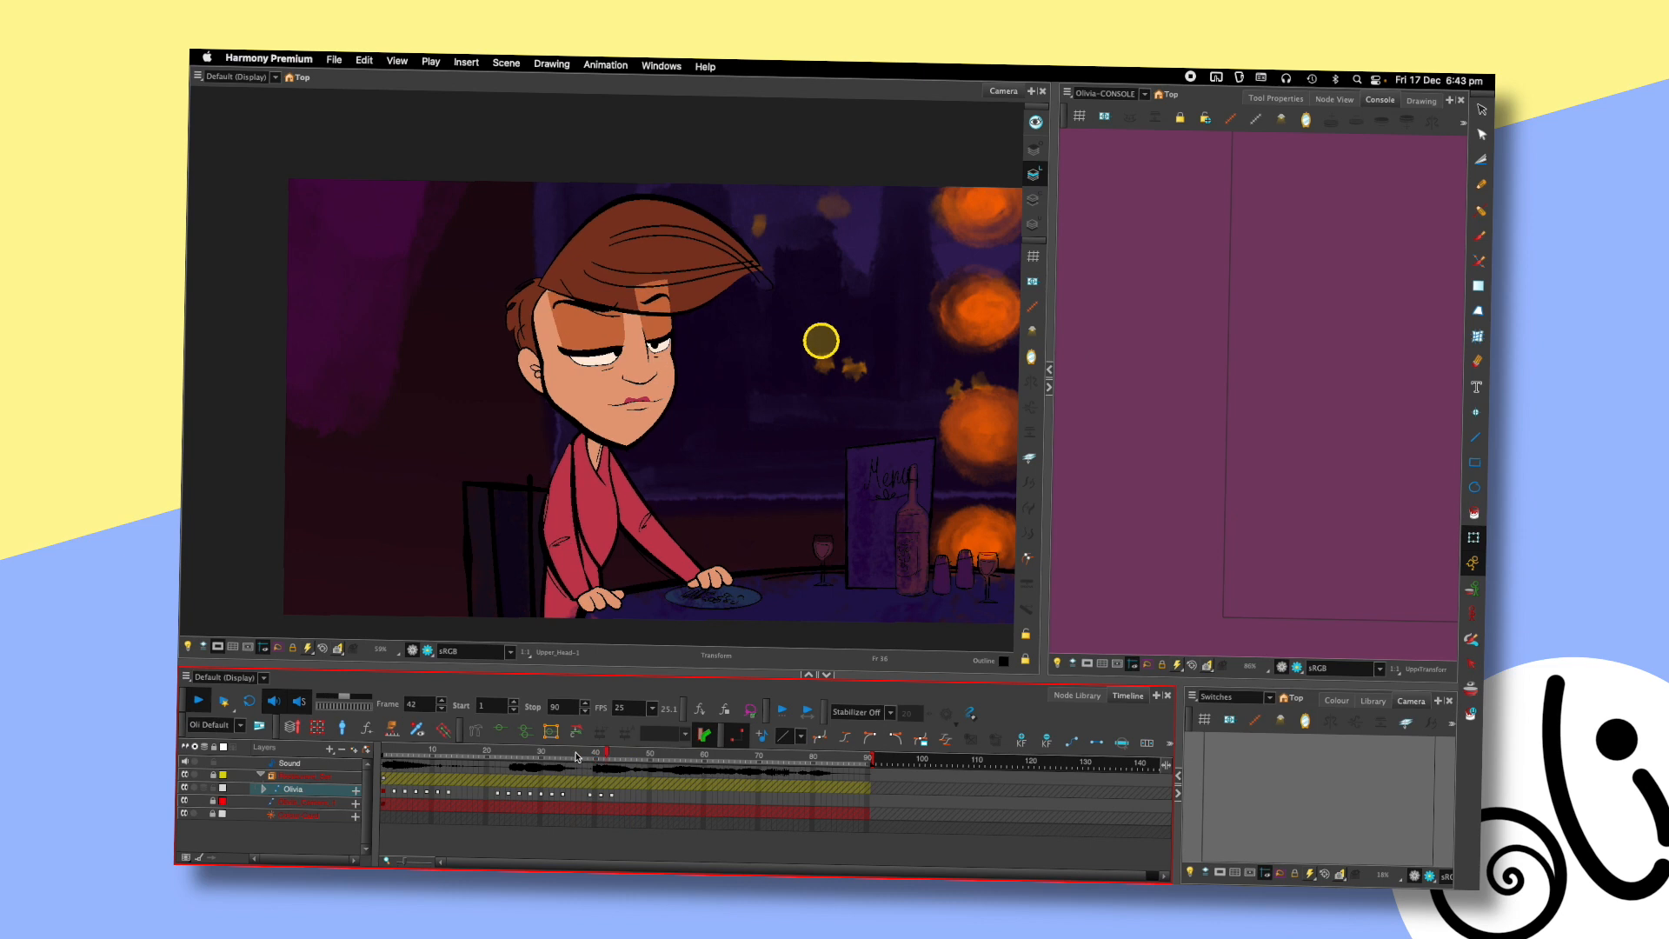
pyautogui.click(592, 753)
pyautogui.moveTo(598, 752); pyautogui.dragTo(574, 753)
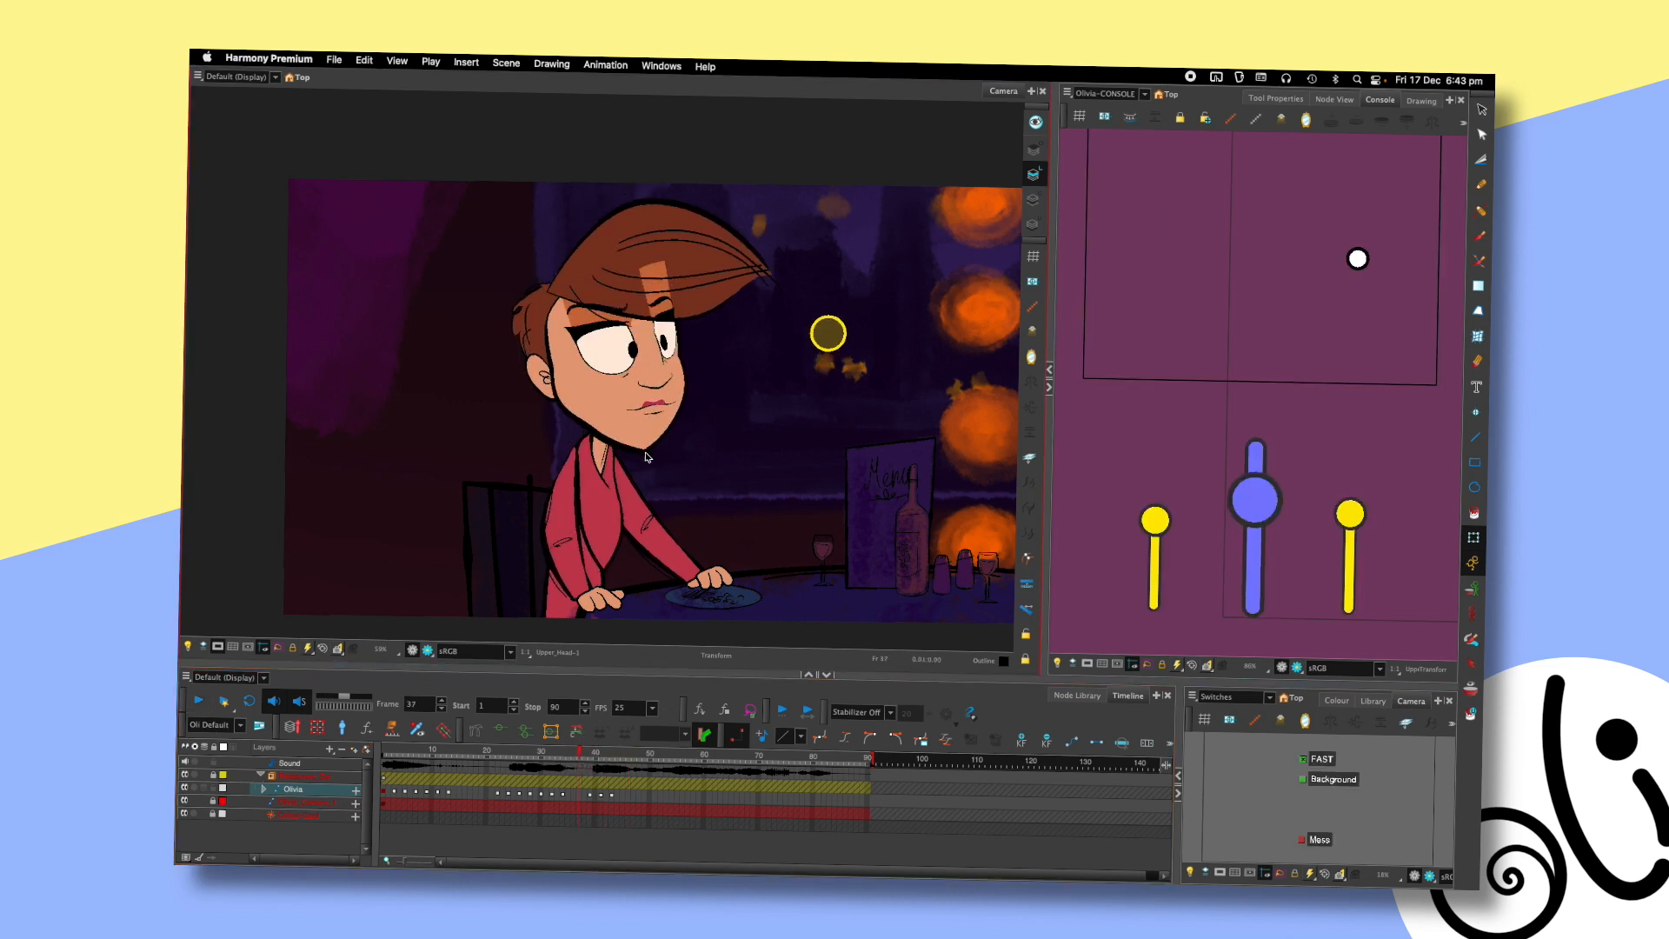
# - Step back and forth through frames 37 to 43 to examine how the head turns and the eyes close
pyautogui.press('.')
pyautogui.press('.')
pyautogui.press('.')
pyautogui.press('.')
pyautogui.press('.')
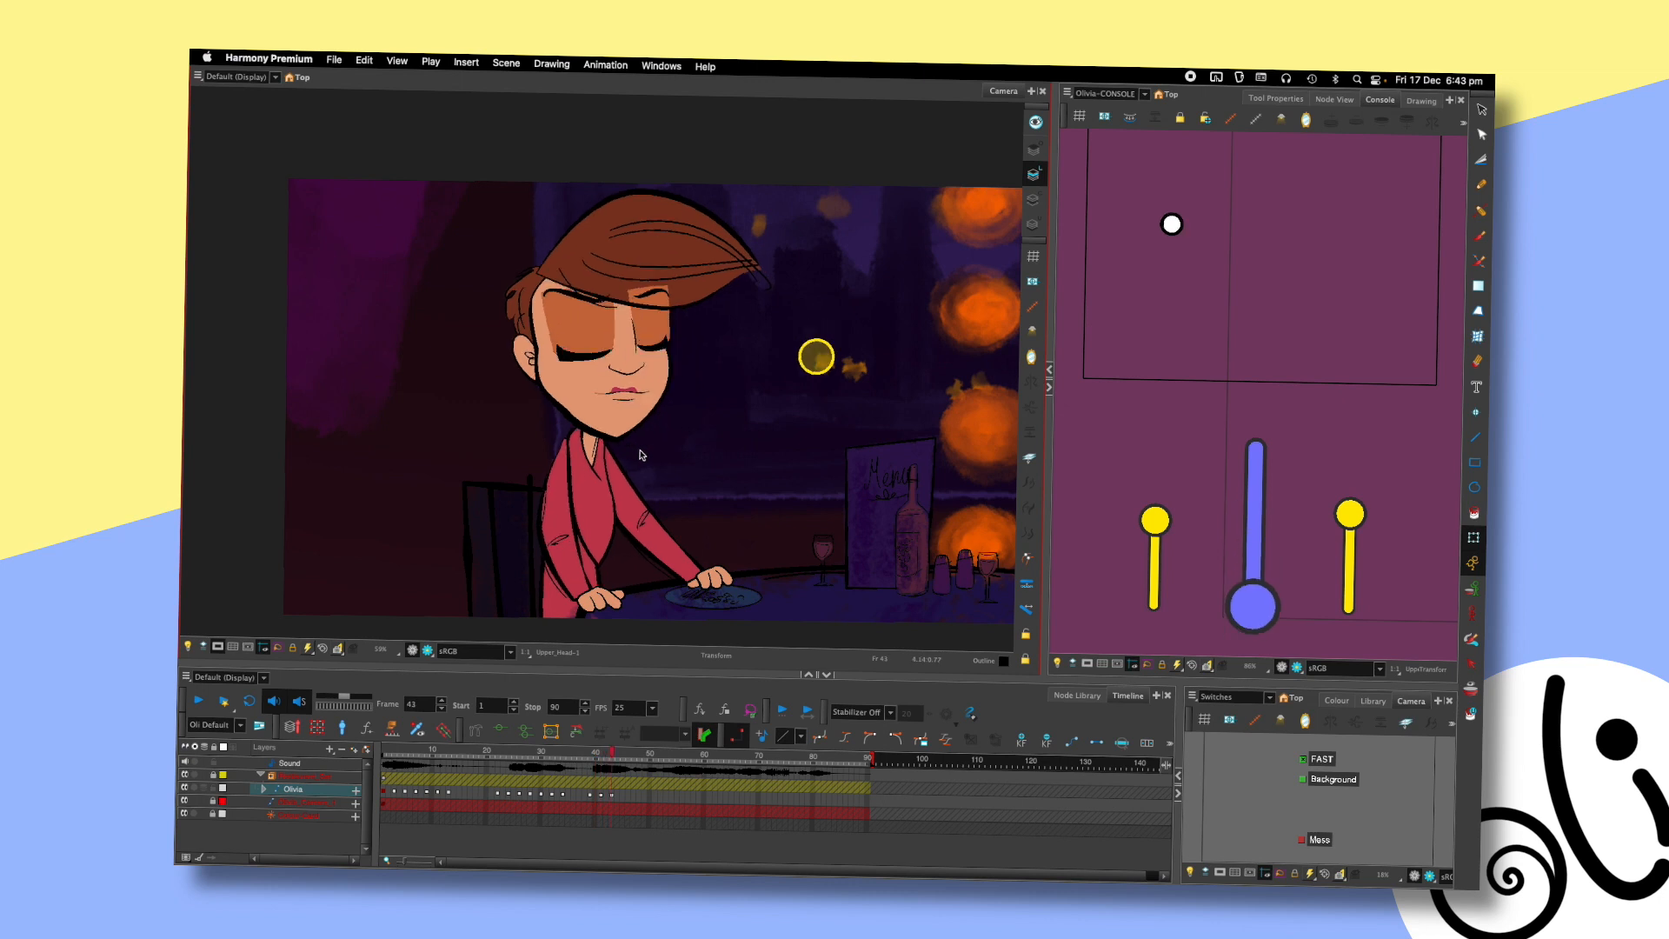
pyautogui.press(',')
pyautogui.press(',')
pyautogui.press(',')
pyautogui.press(',')
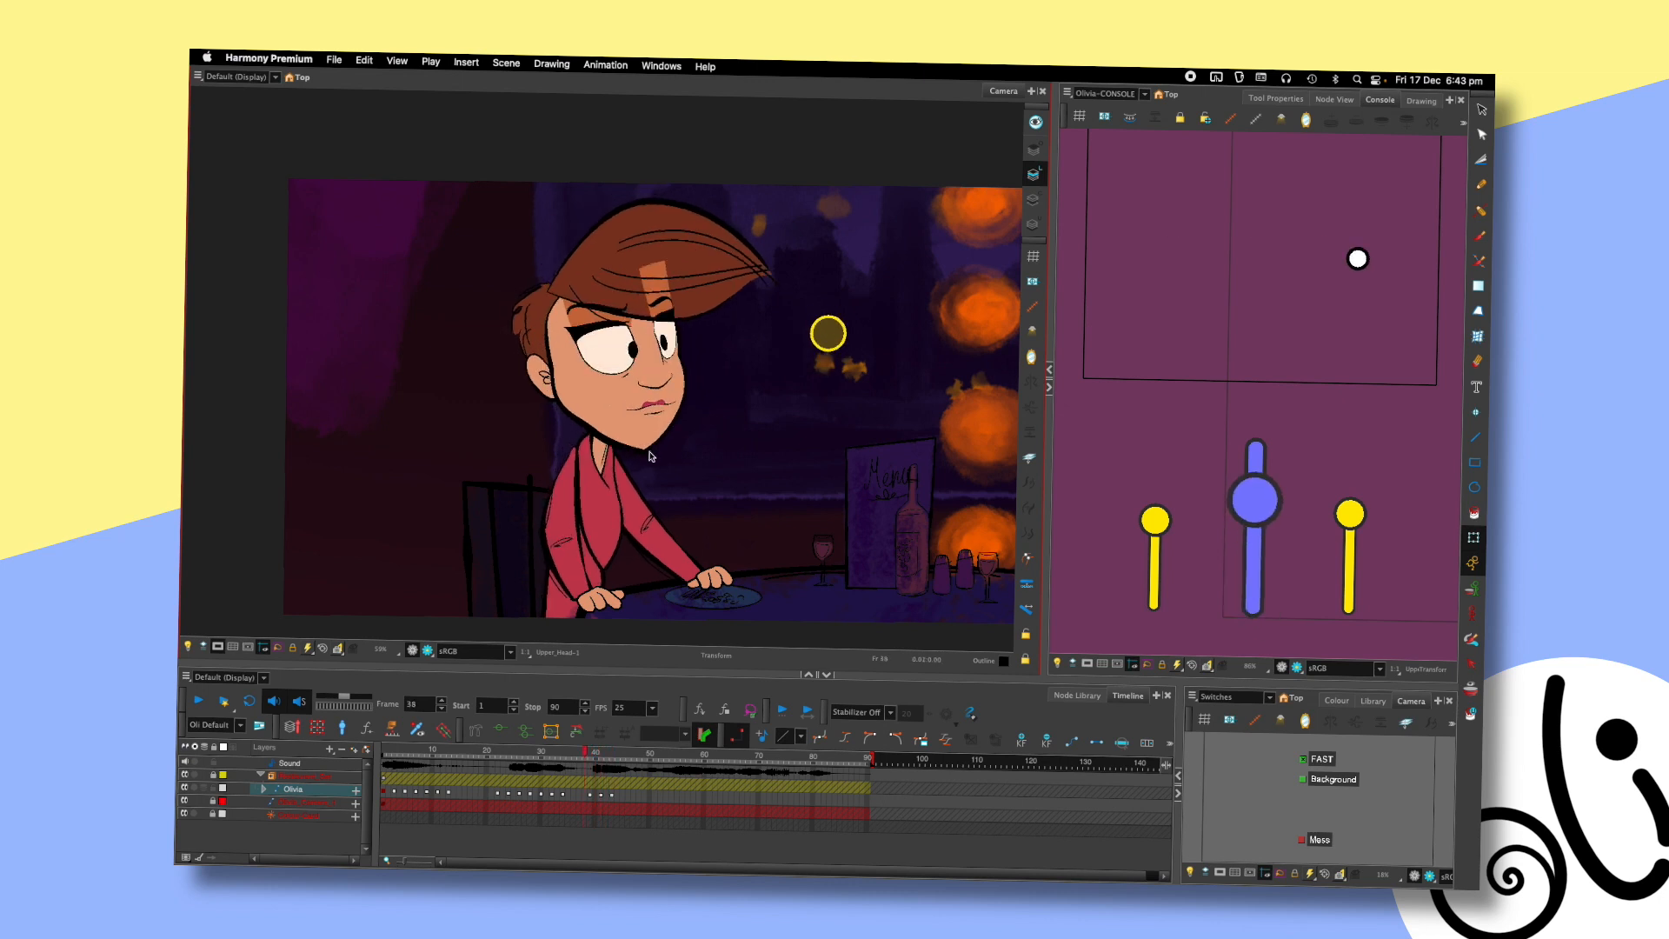
pyautogui.press('.')
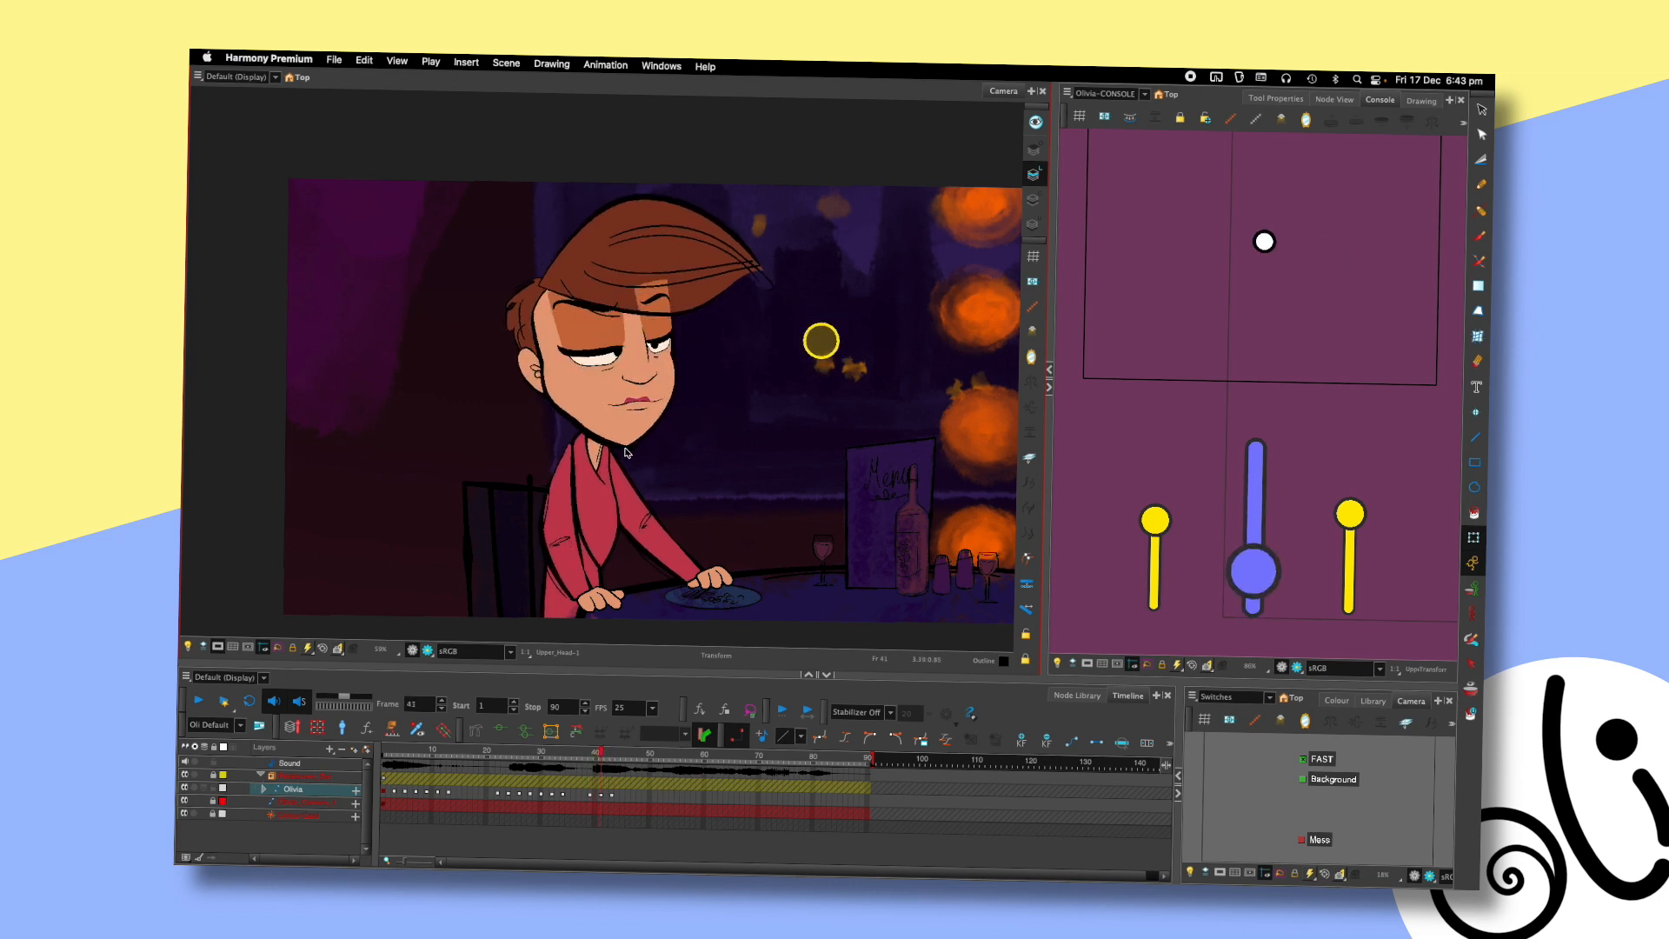
pyautogui.press('.')
pyautogui.press('.')
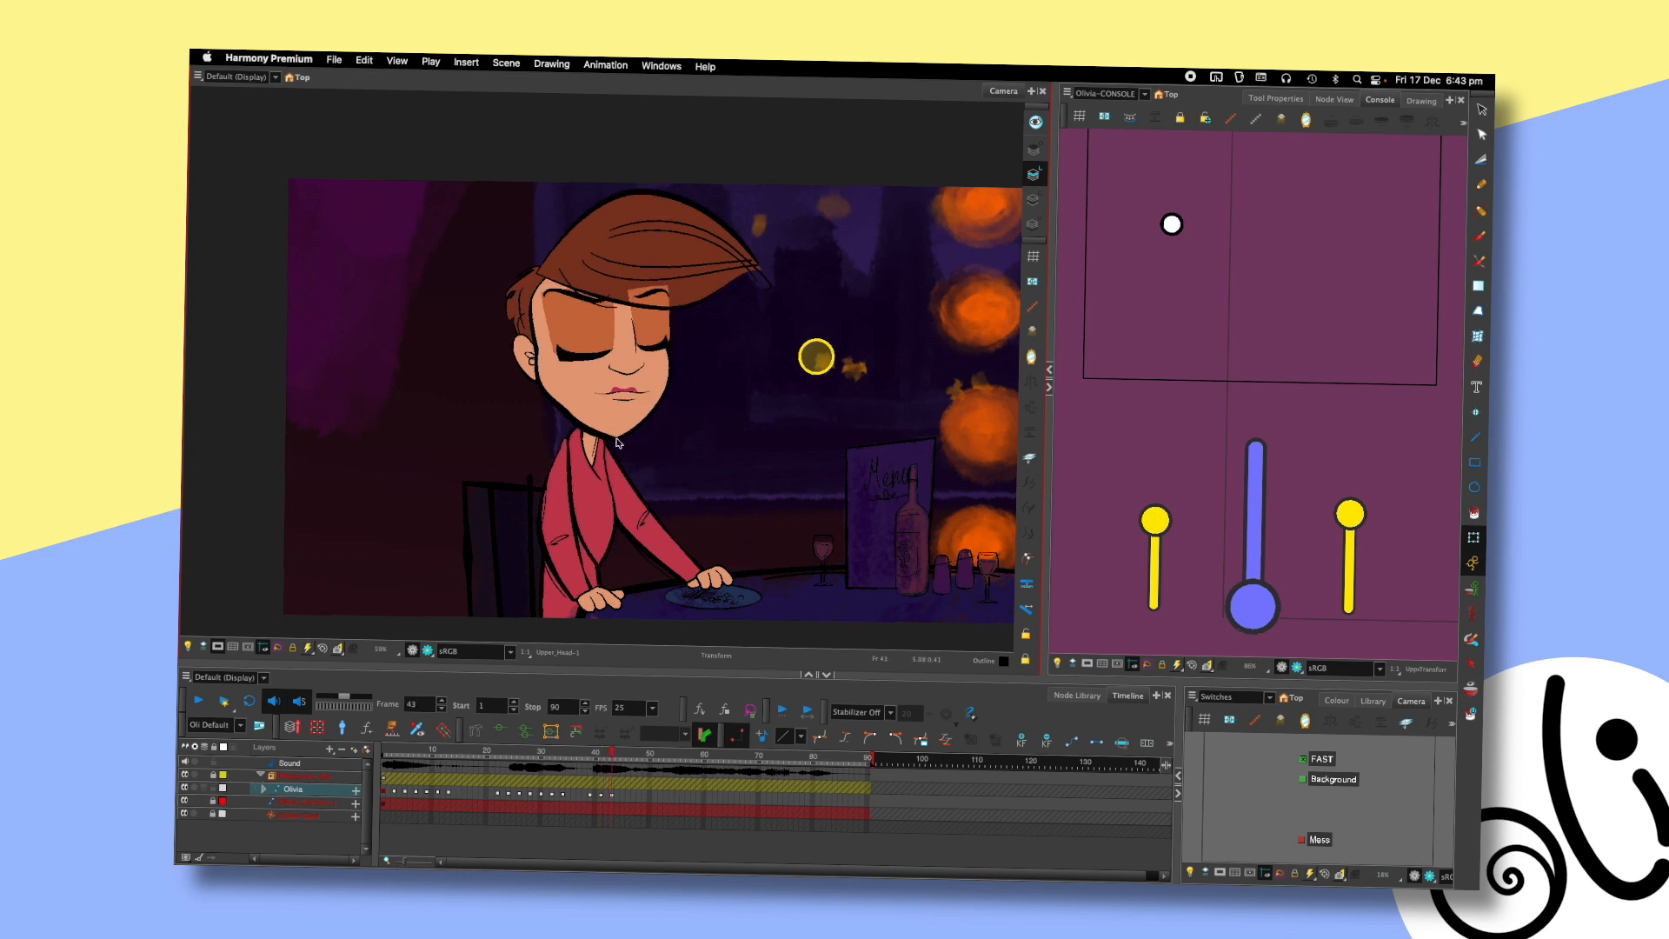
pyautogui.press(',')
pyautogui.press(',')
pyautogui.press(',')
pyautogui.press(',')
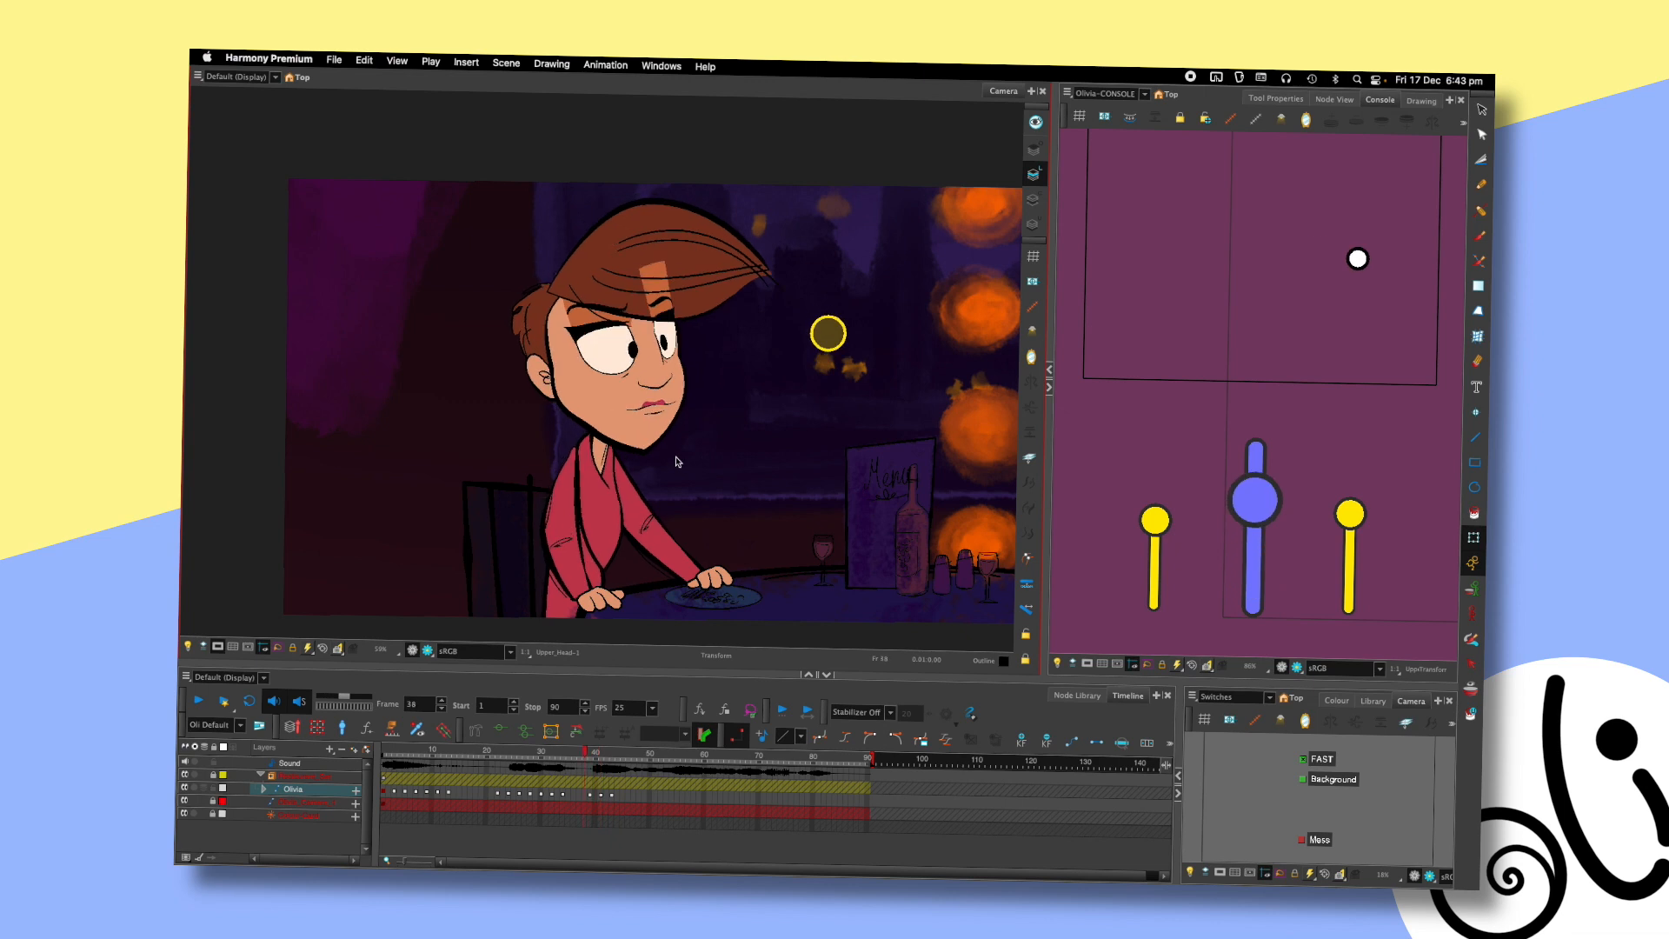
pyautogui.press('.')
pyautogui.press('.')
pyautogui.press(',')
pyautogui.press('.')
# - Select the head at frame 39 and step through the neighbouring frames up to 42 to examine its movement
pyautogui.click(554, 325)
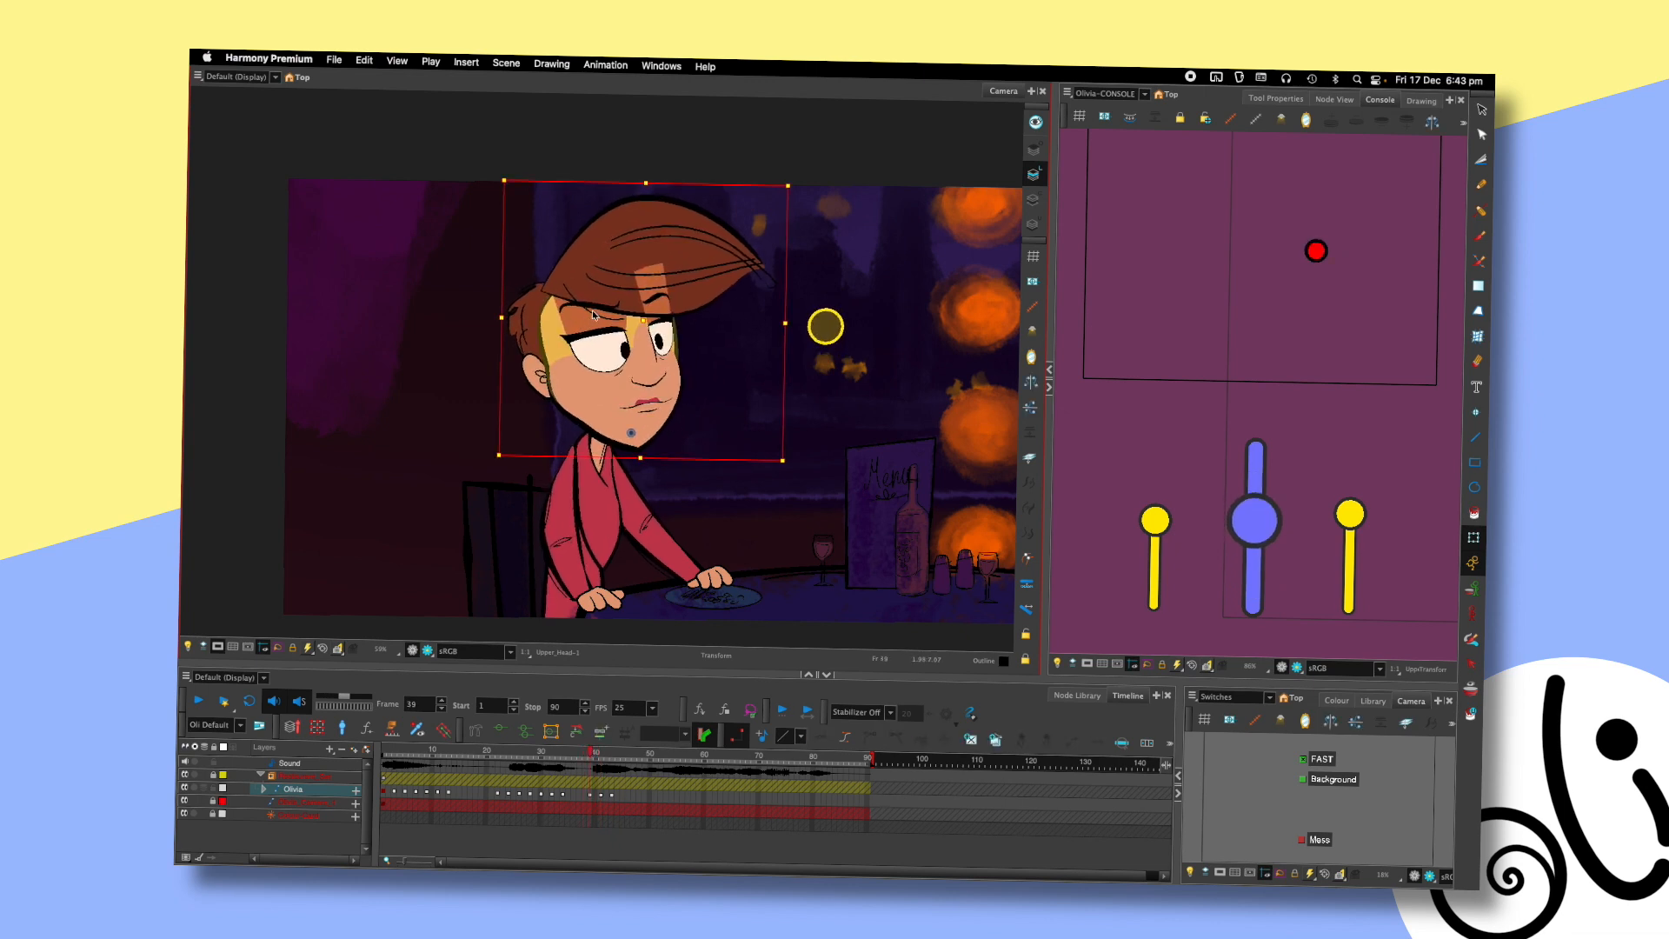
pyautogui.press(',')
pyautogui.press('.')
pyautogui.press('.')
pyautogui.press('.')
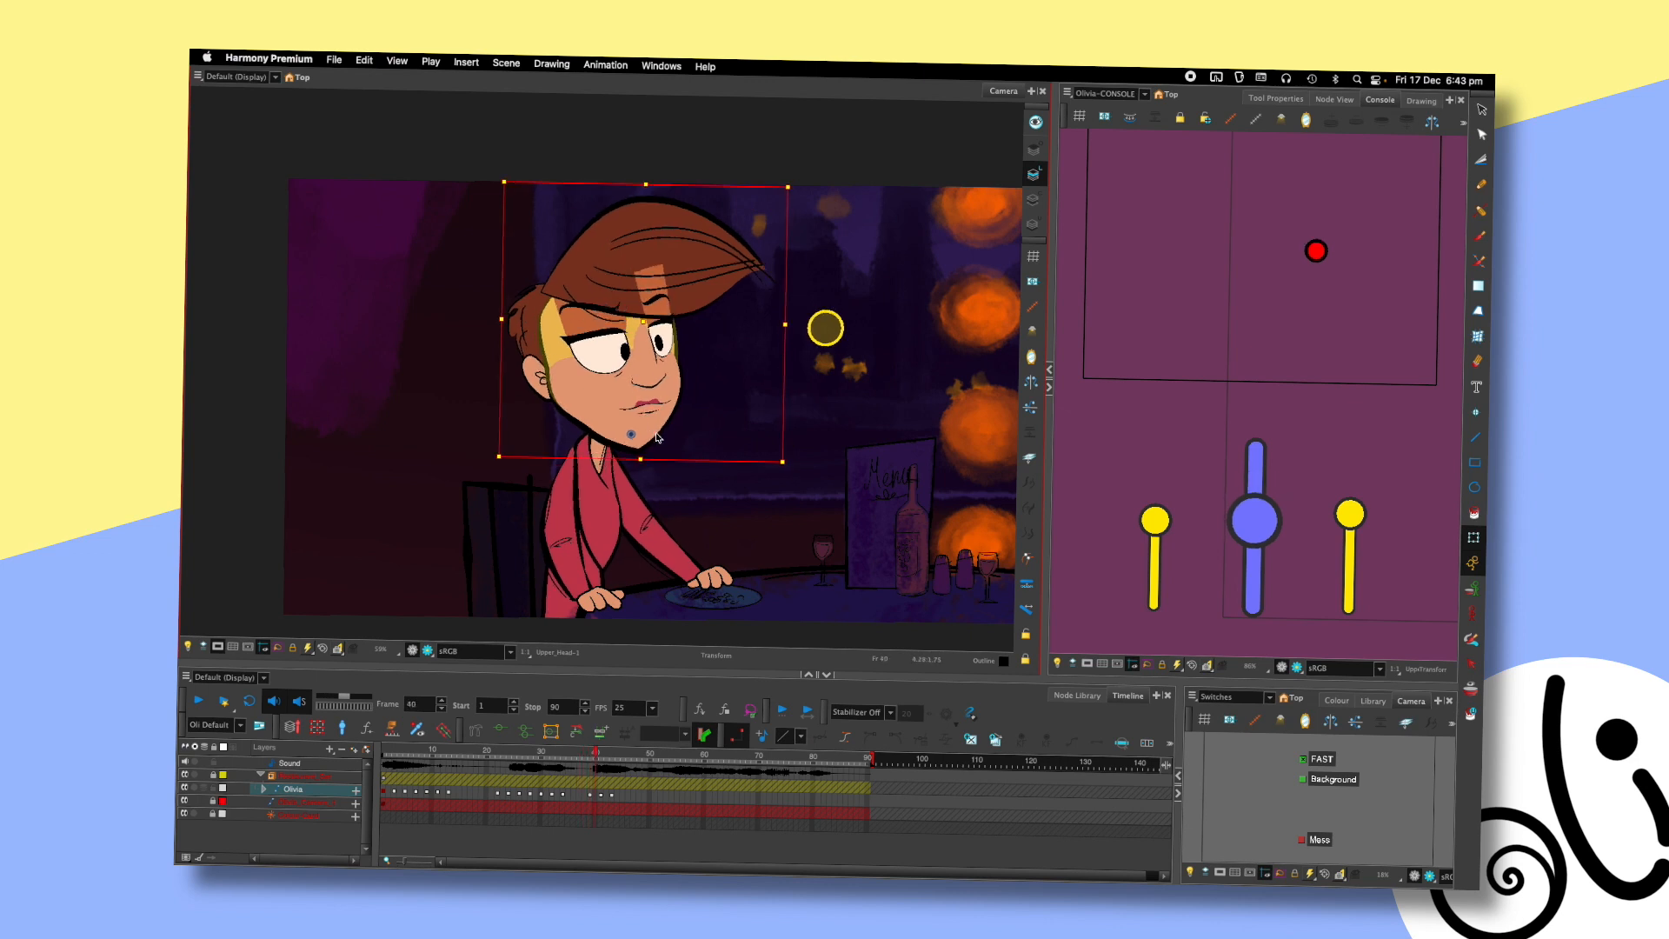
pyautogui.press('.')
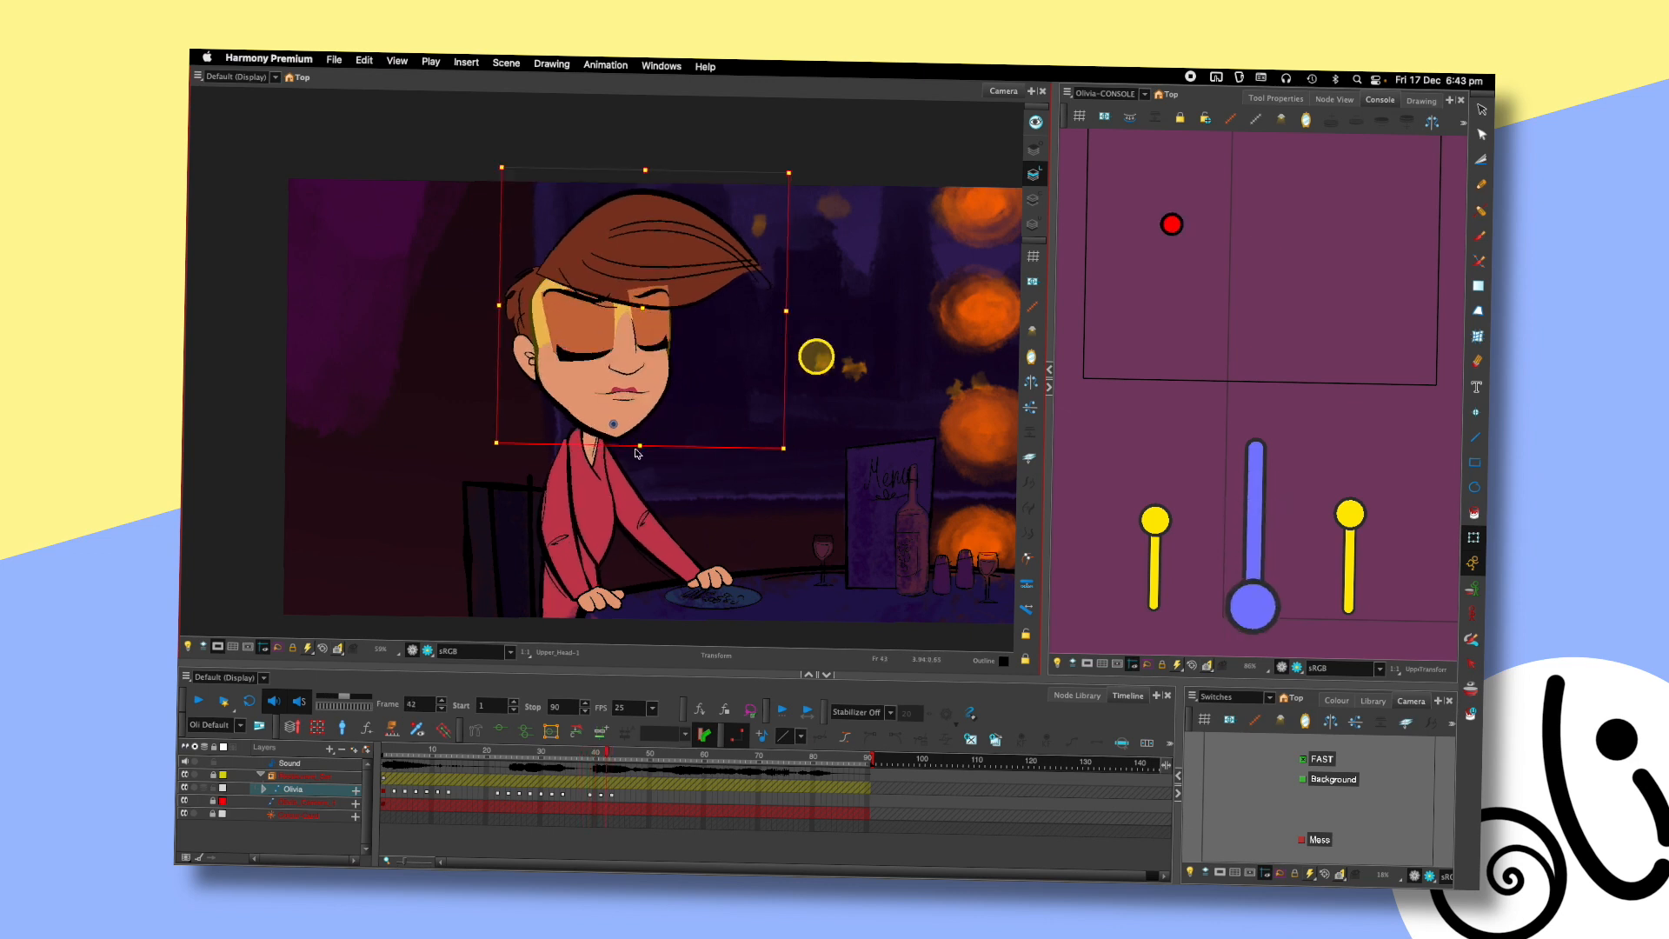
pyautogui.press(',')
pyautogui.press(',')
# - Deselect the head and play the animation from around frame 37 to review the timing of the head turn
pyautogui.click(1122, 430)
pyautogui.moveTo(584, 758); pyautogui.dragTo(574, 774)
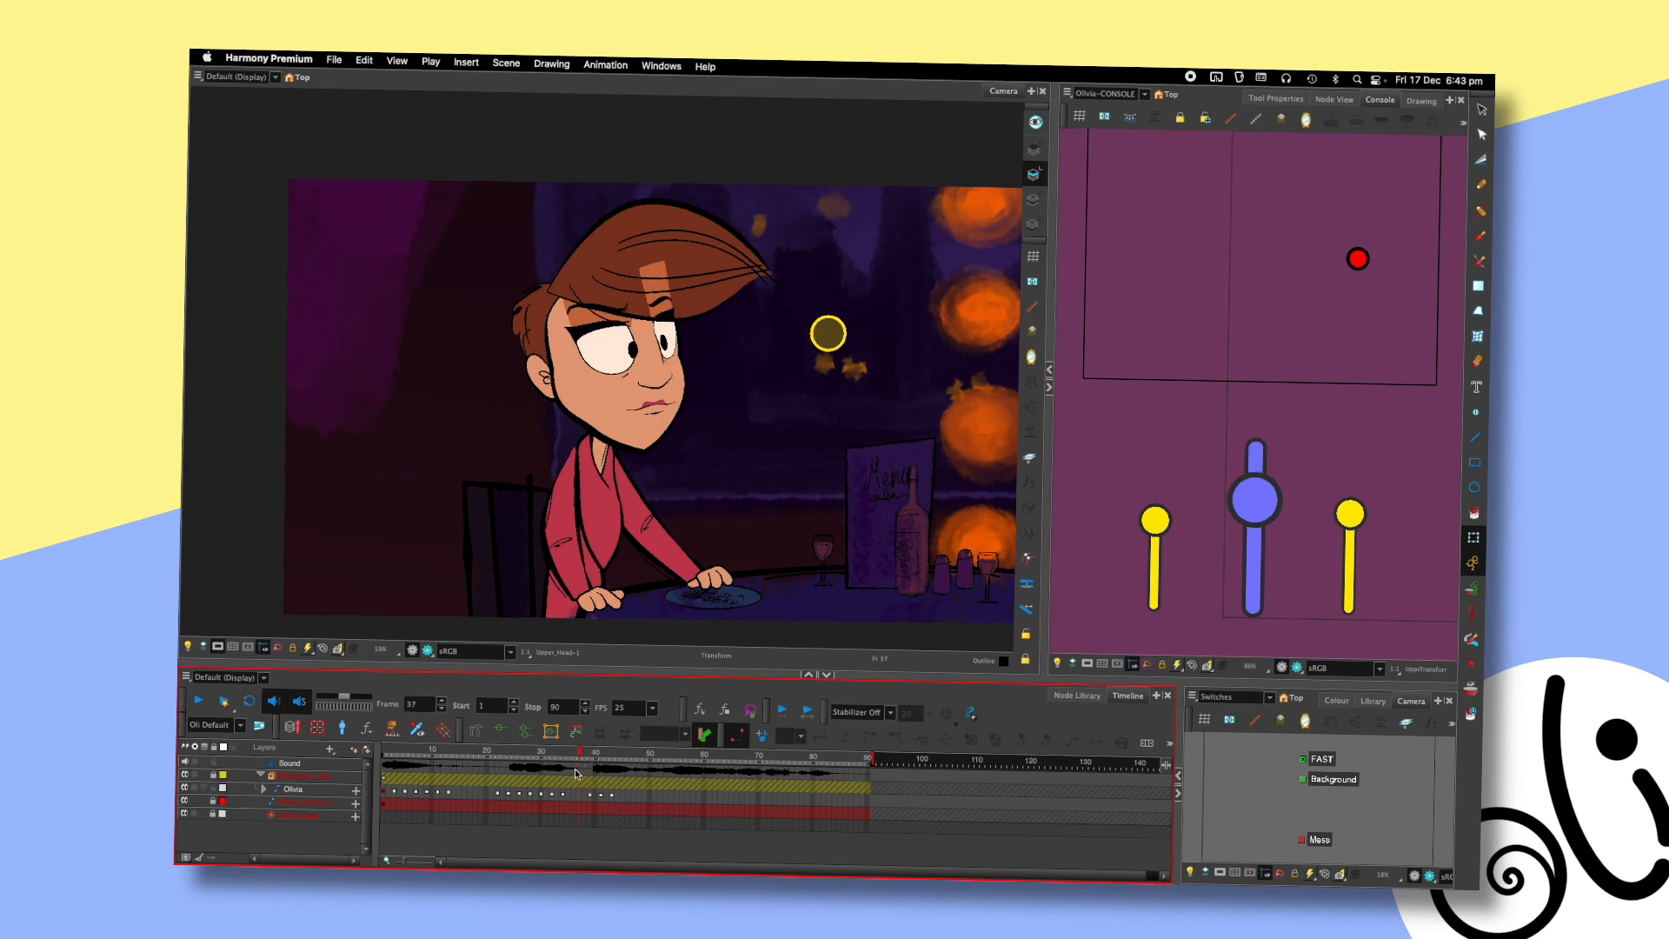
pyautogui.press('Return')
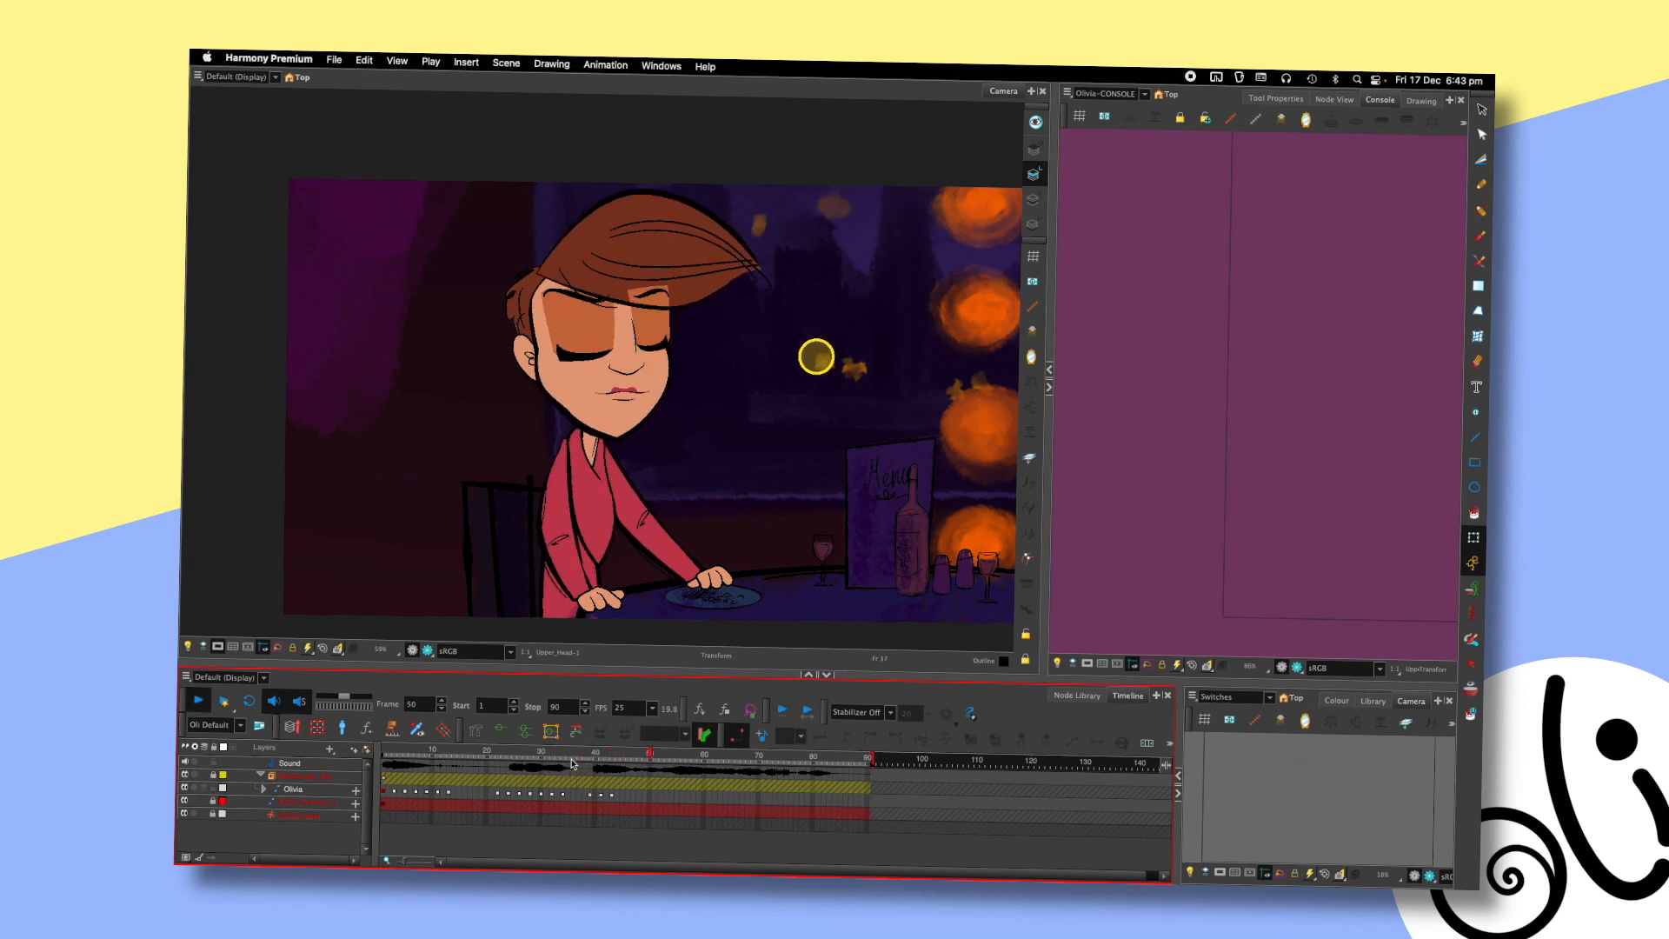
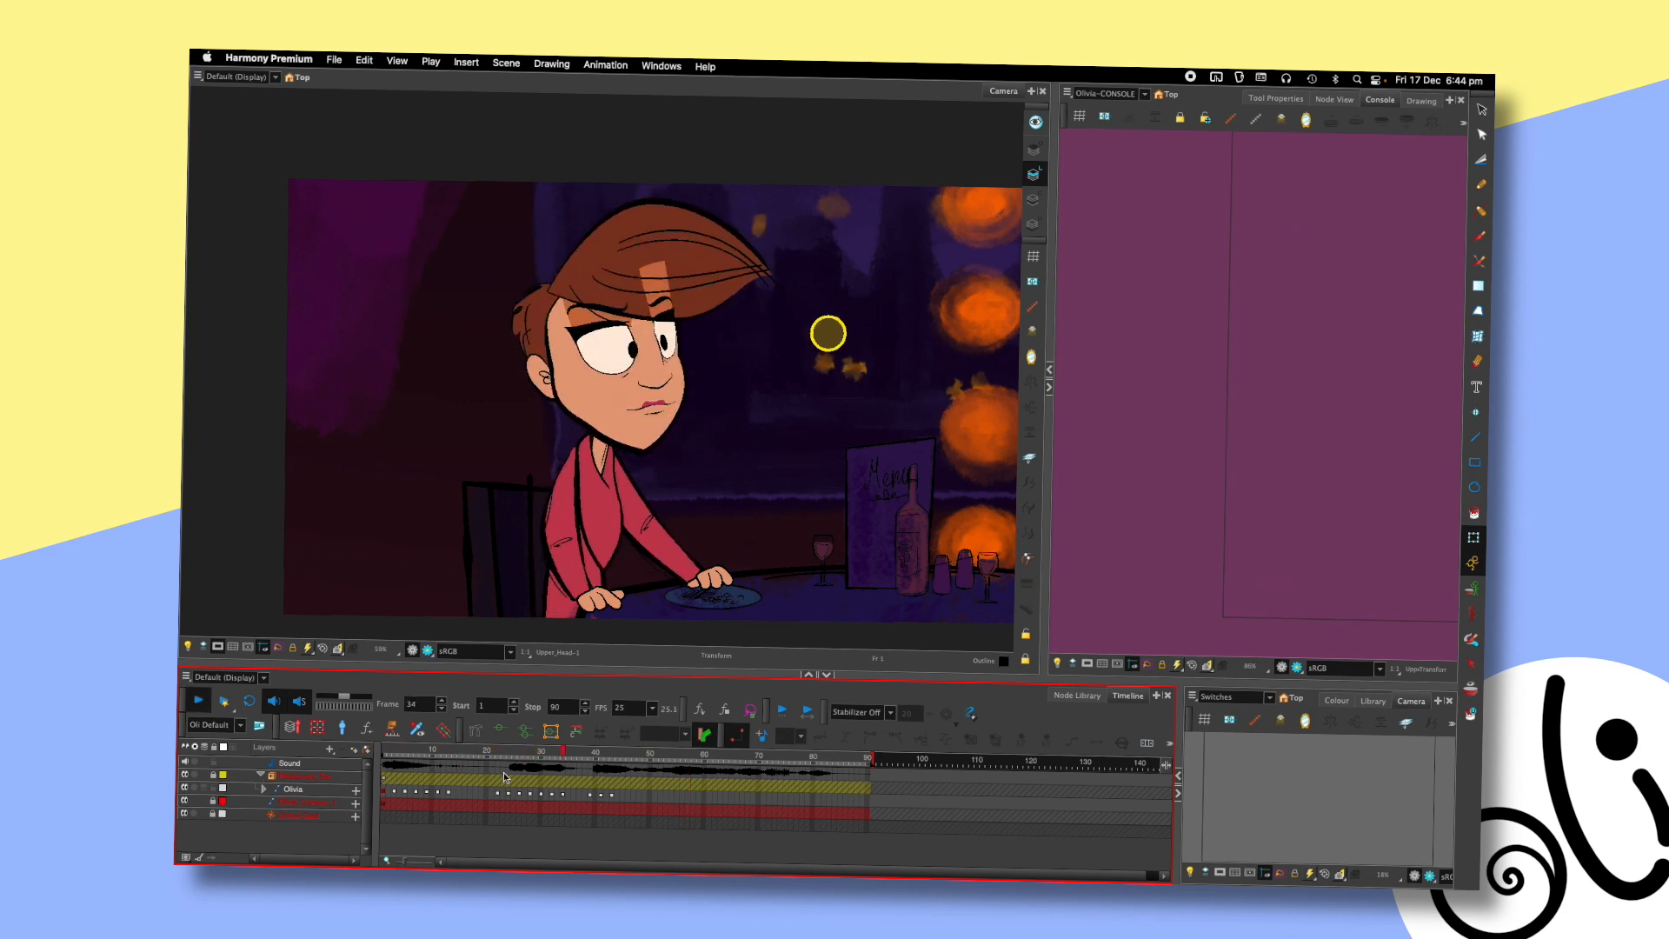
pyautogui.hotkey('shift', 'Return')
pyautogui.click(574, 755)
pyautogui.press('Return')
pyautogui.press('Return')
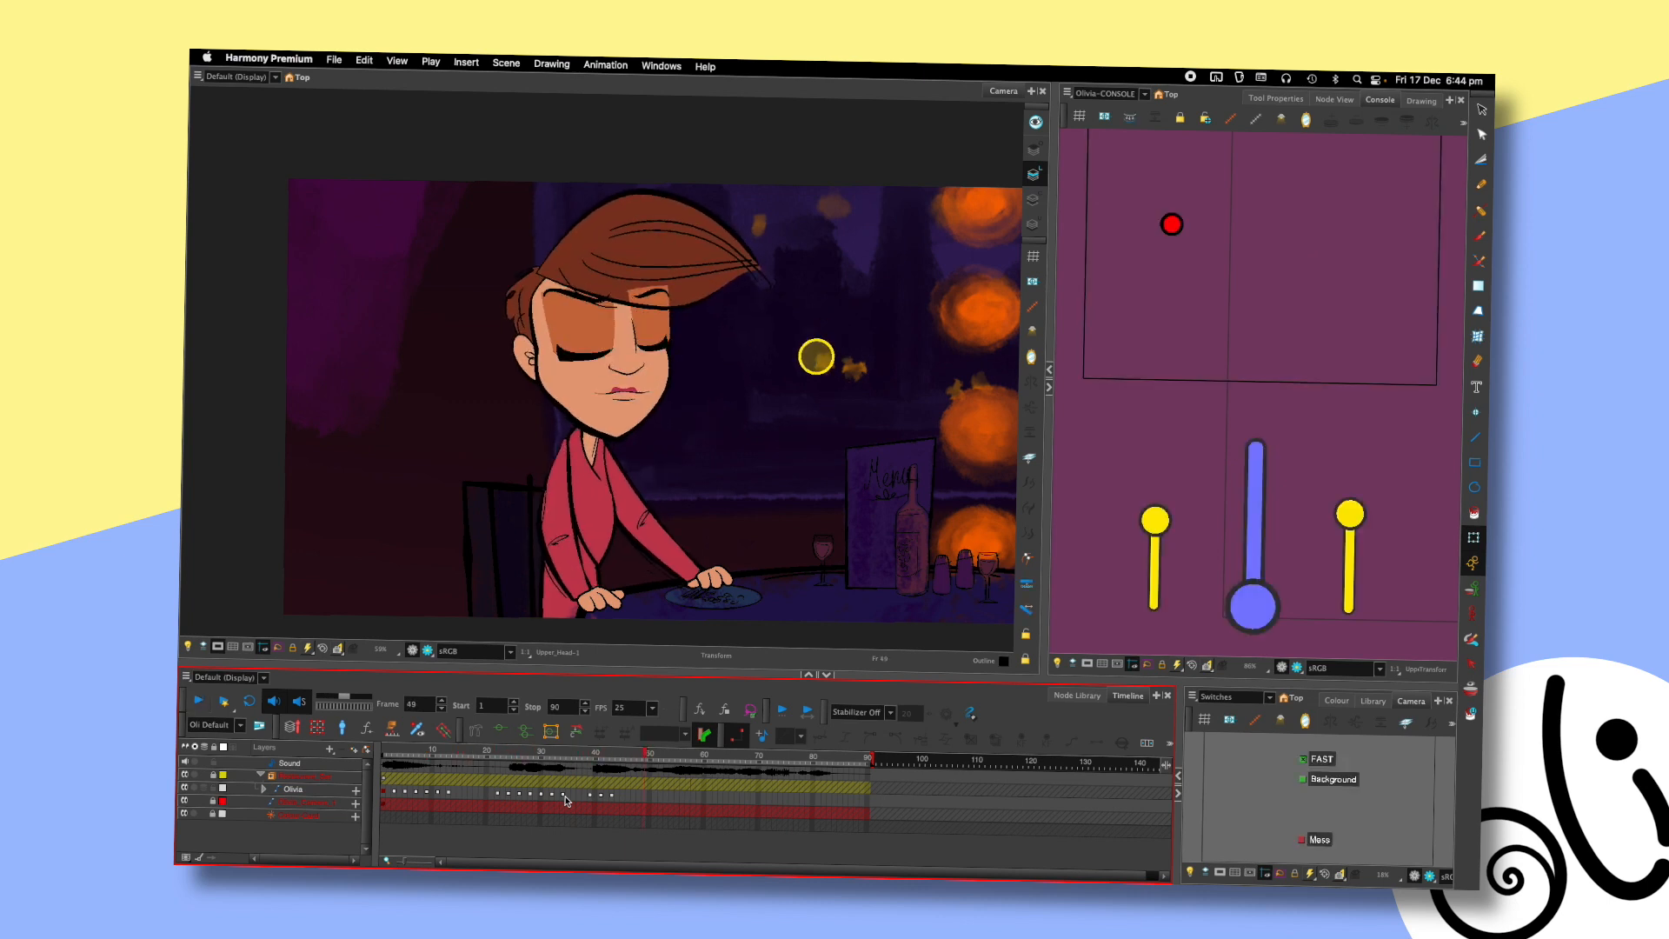
pyautogui.press('Return')
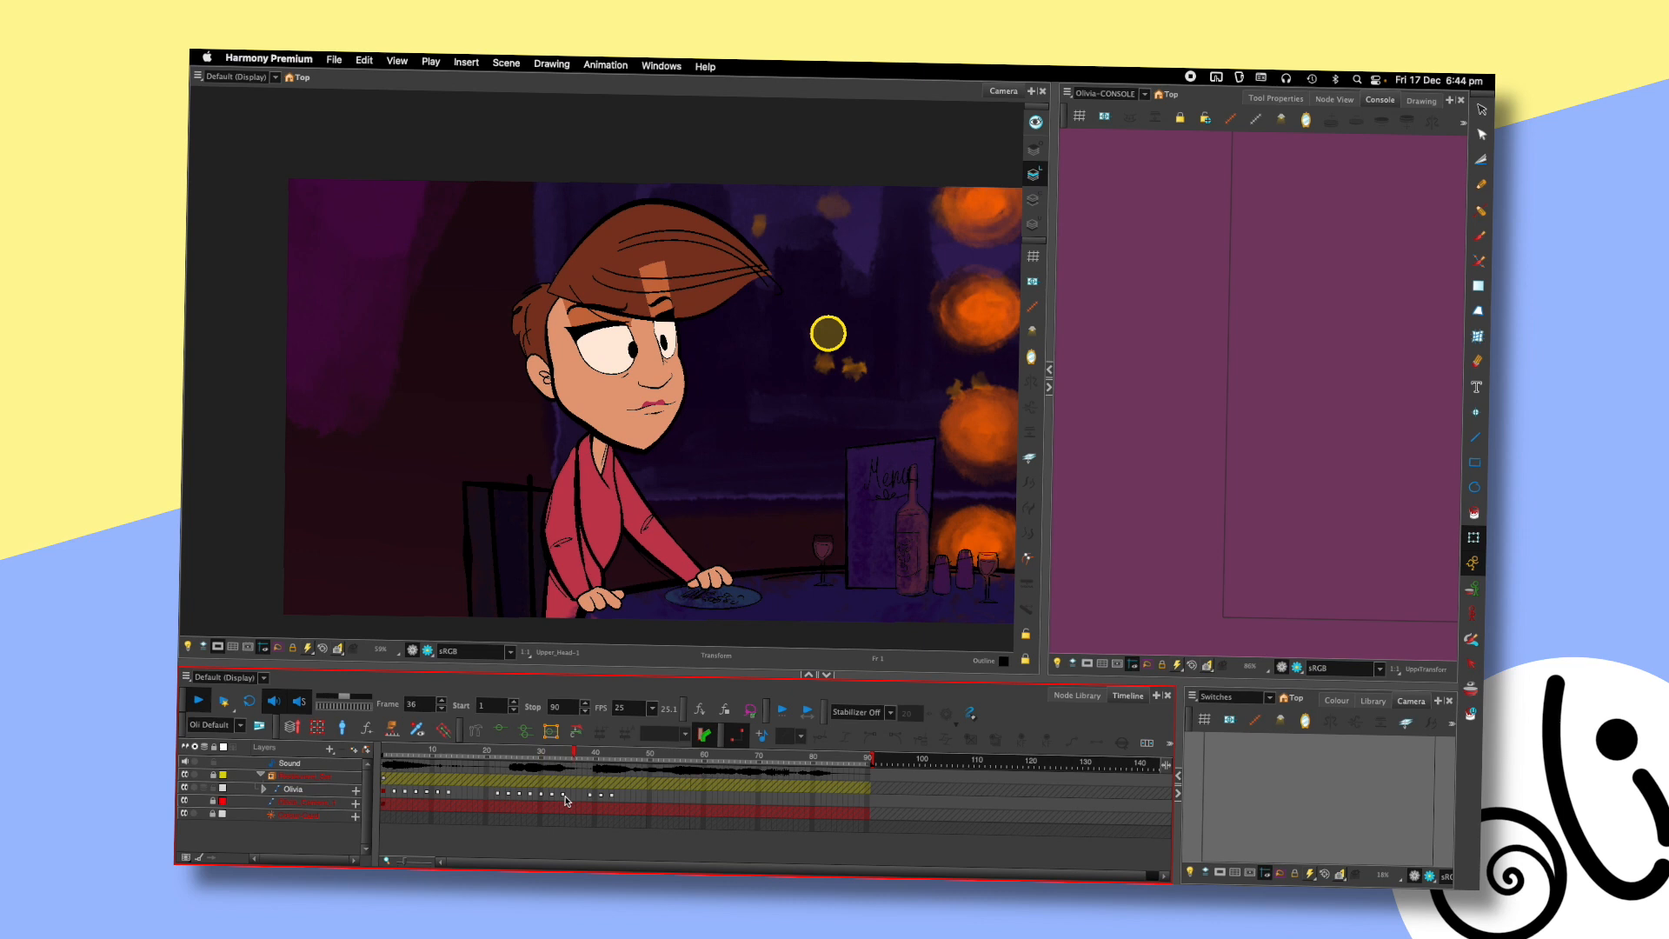
pyautogui.press('Return')
# - Step through the frames around 44 and 45 and replay them to examine the hold on the closed-eye pose
pyautogui.press(',')
pyautogui.press(',')
pyautogui.press(',')
pyautogui.press(',')
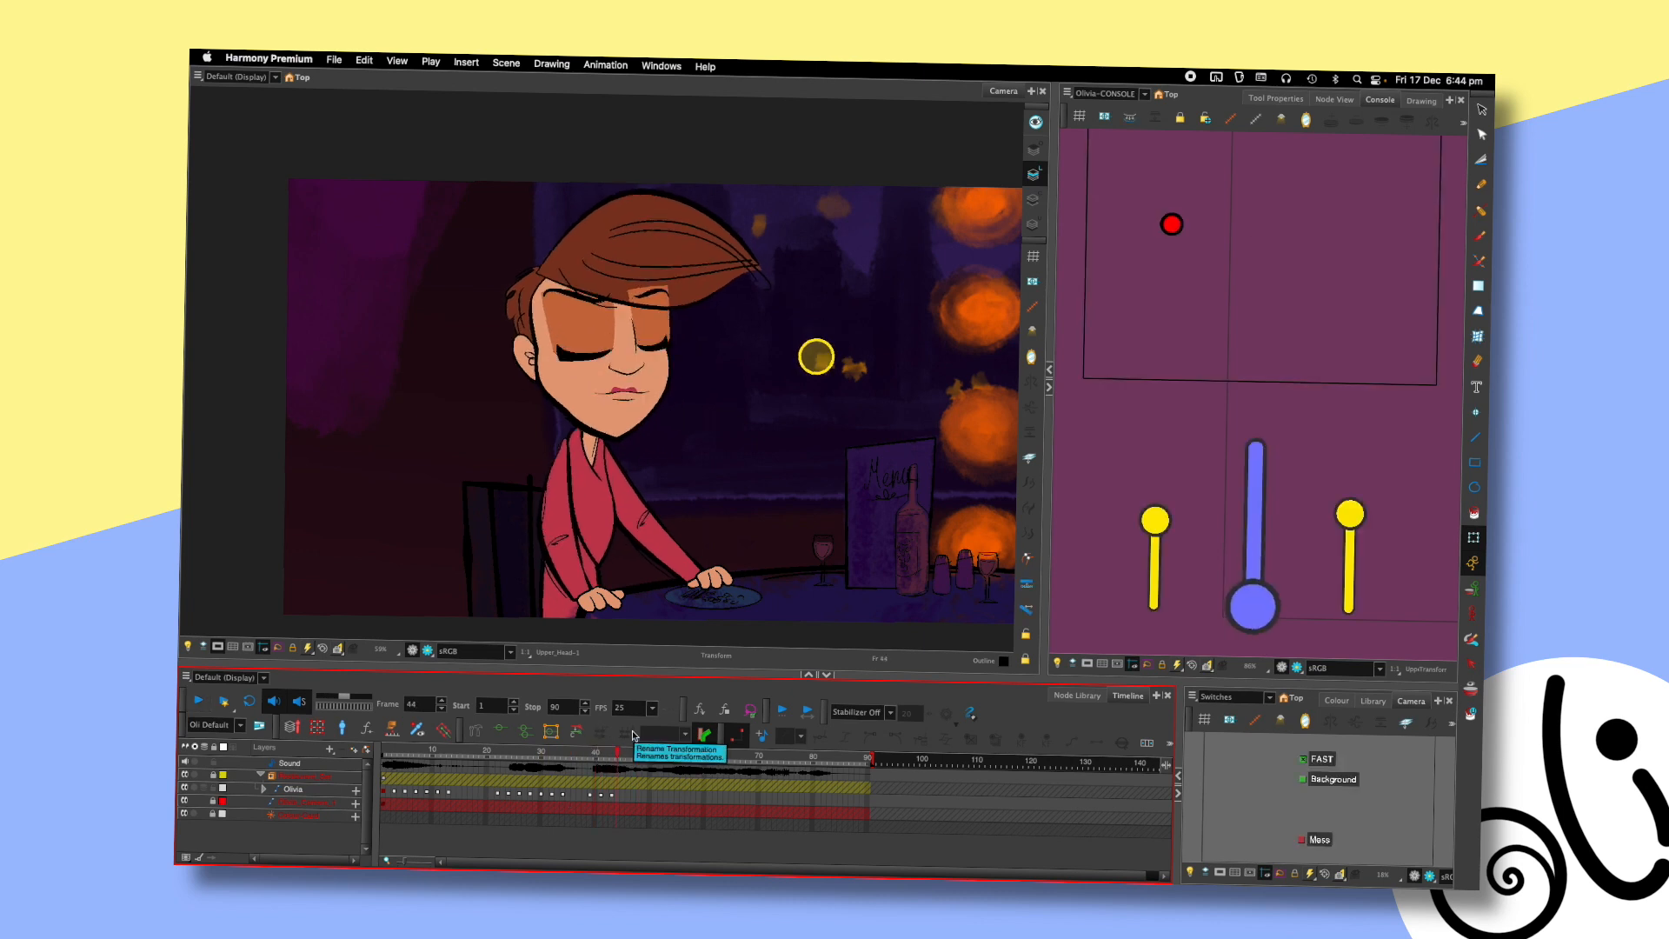
pyautogui.press('.')
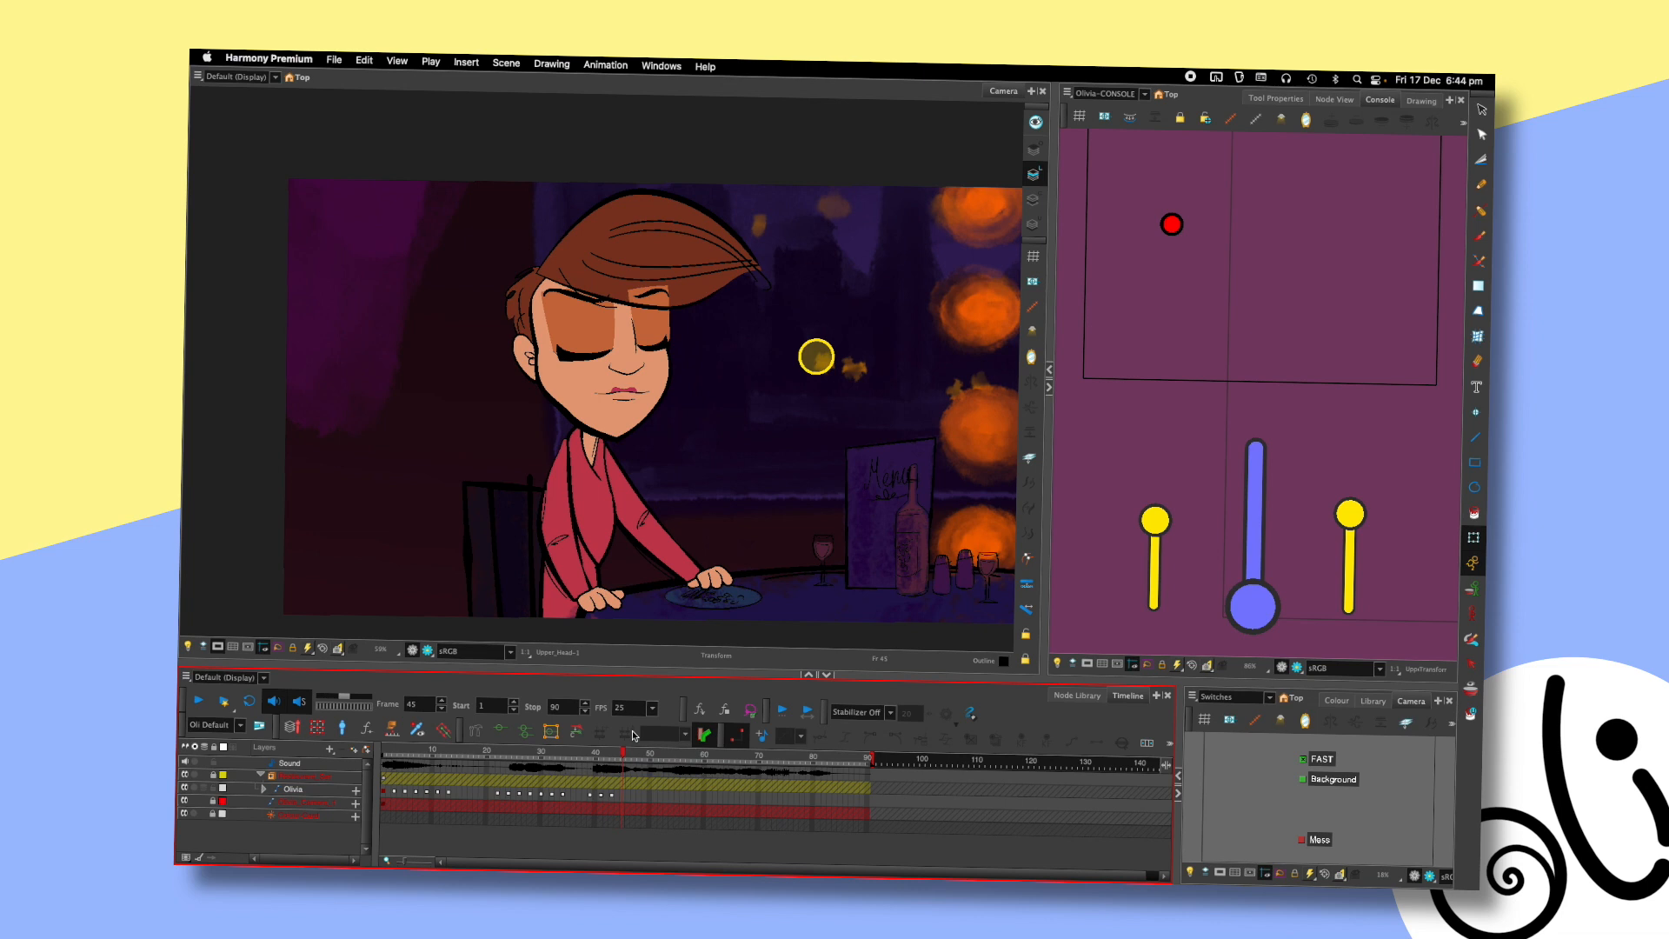
pyautogui.press('.')
pyautogui.press('.')
pyautogui.press('.')
pyautogui.press('.')
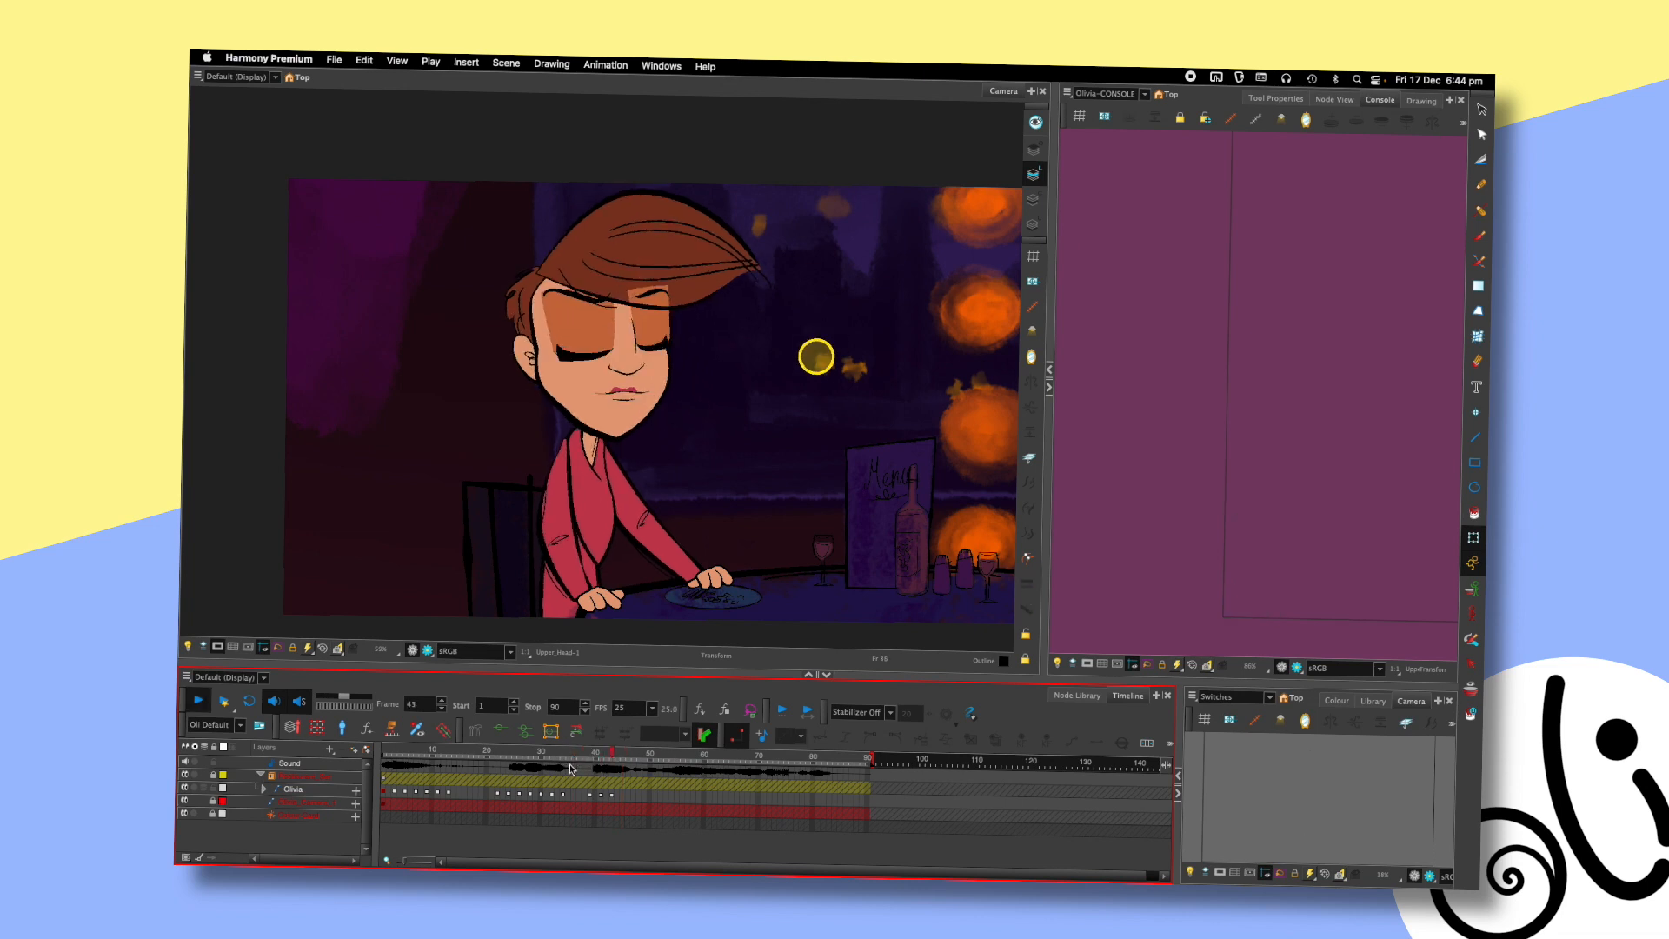
# - At frame 45, nudge the head slightly up and left and rotate it slightly clockwise, comparing with the preceding frames
pyautogui.click(621, 758)
pyautogui.click(545, 317)
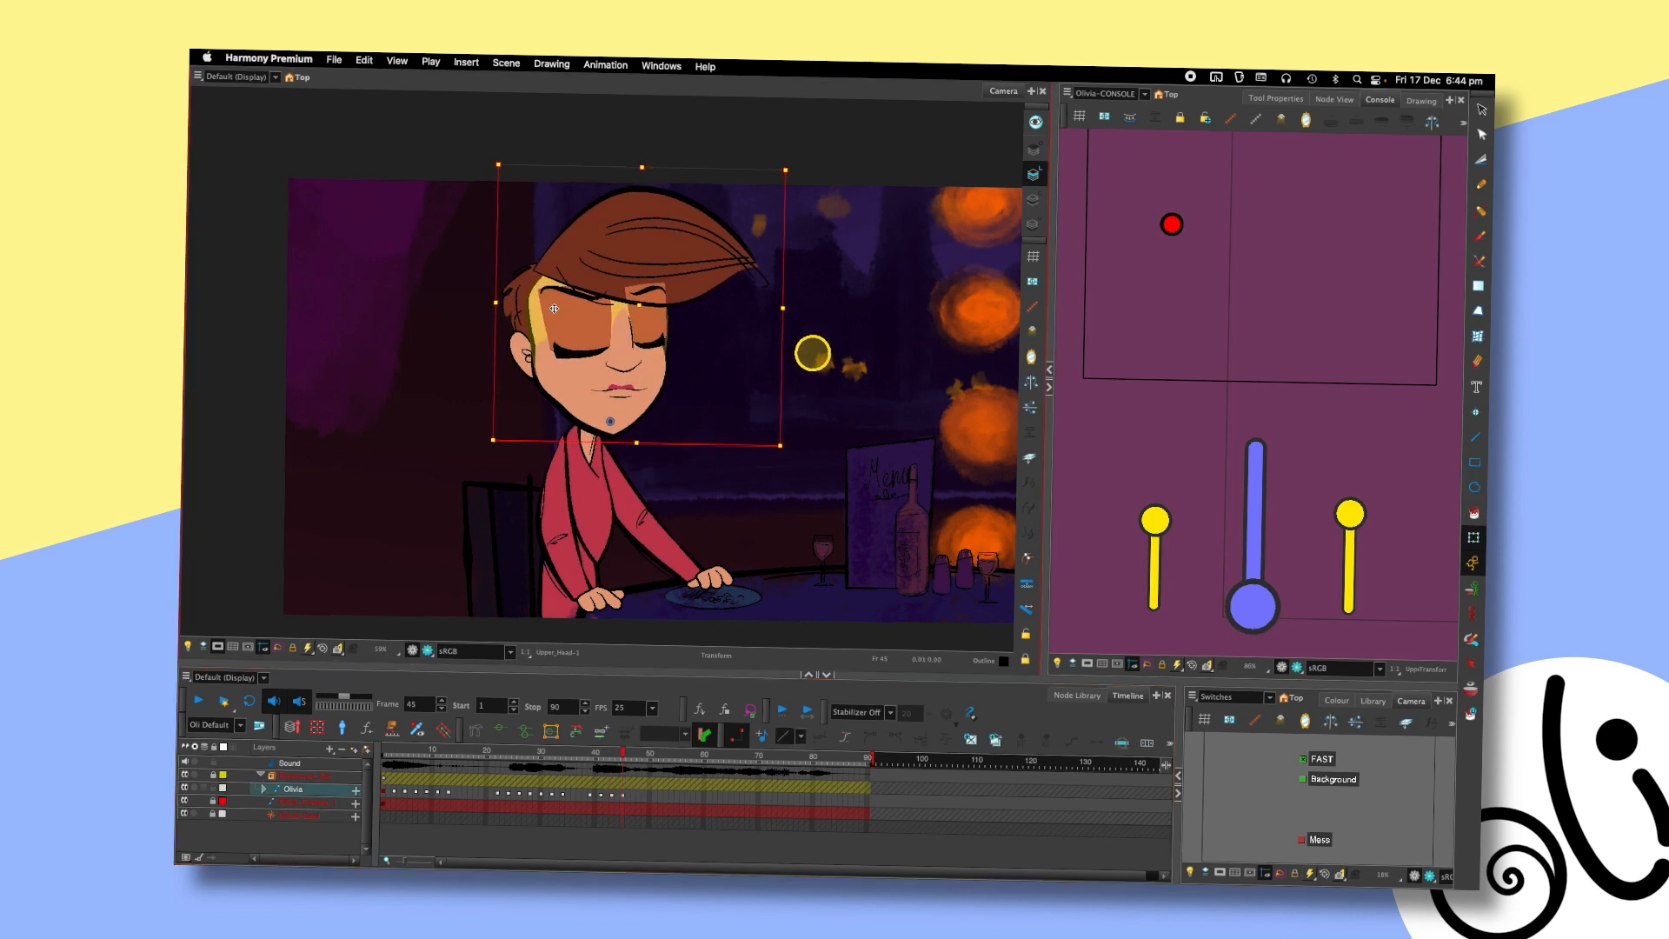
pyautogui.press(',')
pyautogui.press(',')
pyautogui.press(',')
pyautogui.press('.')
pyautogui.press('.')
pyautogui.press('.')
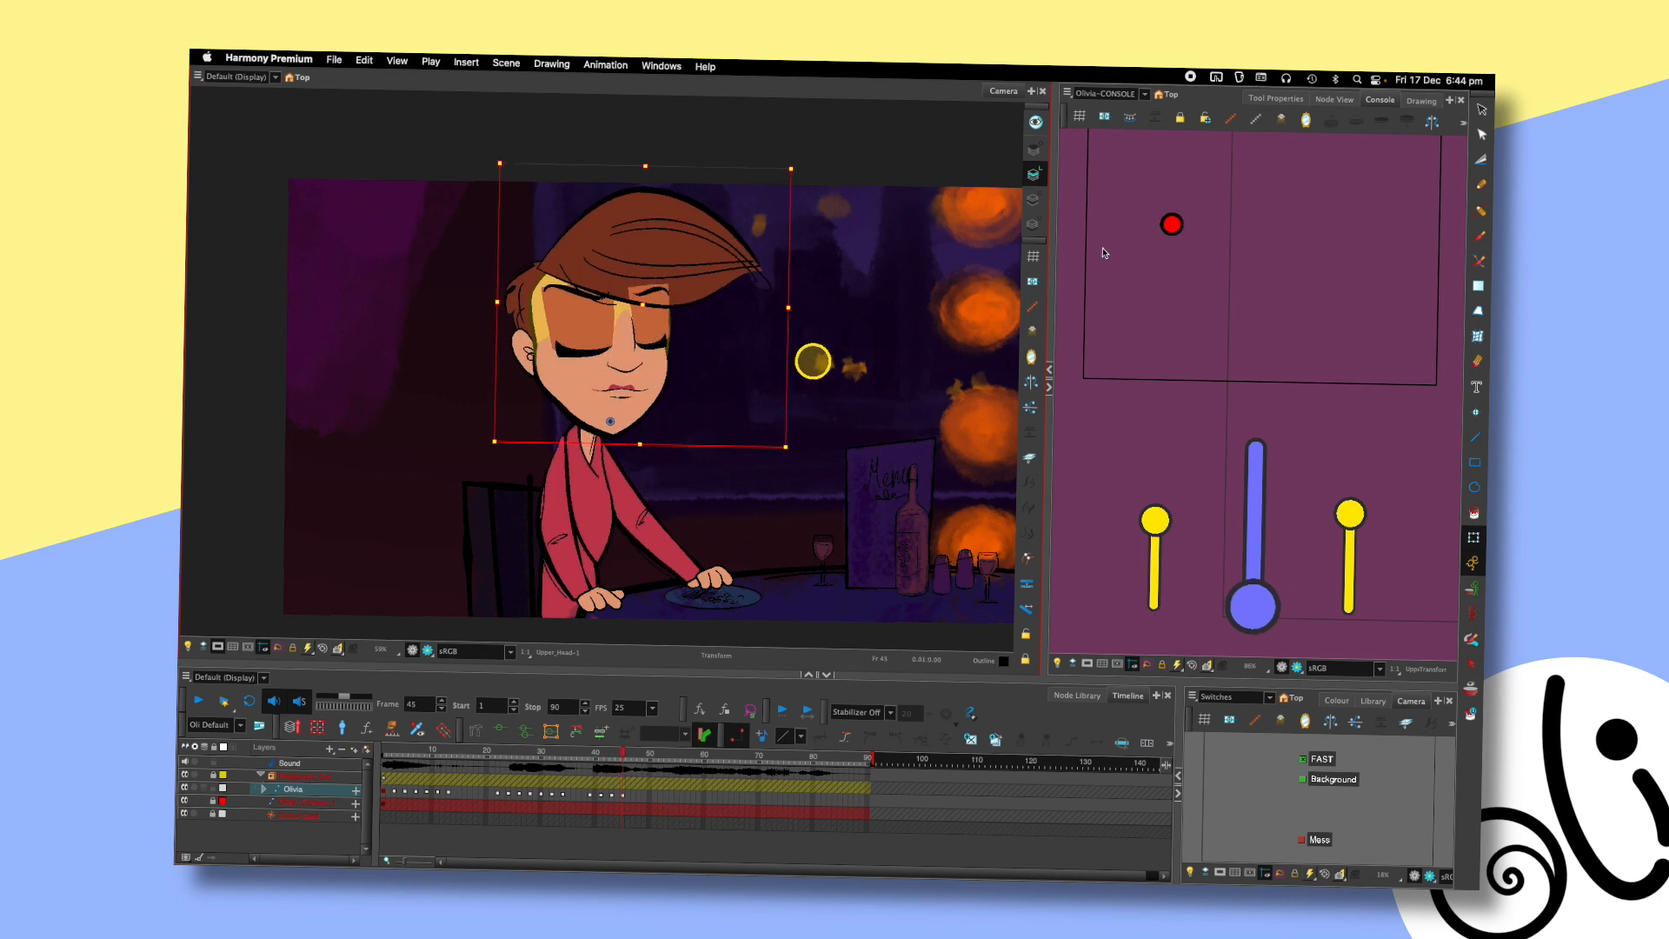
# - At frame 45, move the head-turn controller point slightly further up and left in the Olivia-CONSOLE rig and compare with the preceding frames
pyautogui.scroll(3, 1123, 281)
pyautogui.moveTo(1170, 304); pyautogui.dragTo(1140, 294)
pyautogui.press(',')
pyautogui.press(',')
pyautogui.press(',')
pyautogui.press('.')
pyautogui.press('.')
pyautogui.press('.')
# - Rotate the head slightly further clockwise at frame 45 and compare it with the preceding frames
pyautogui.click(676, 235)
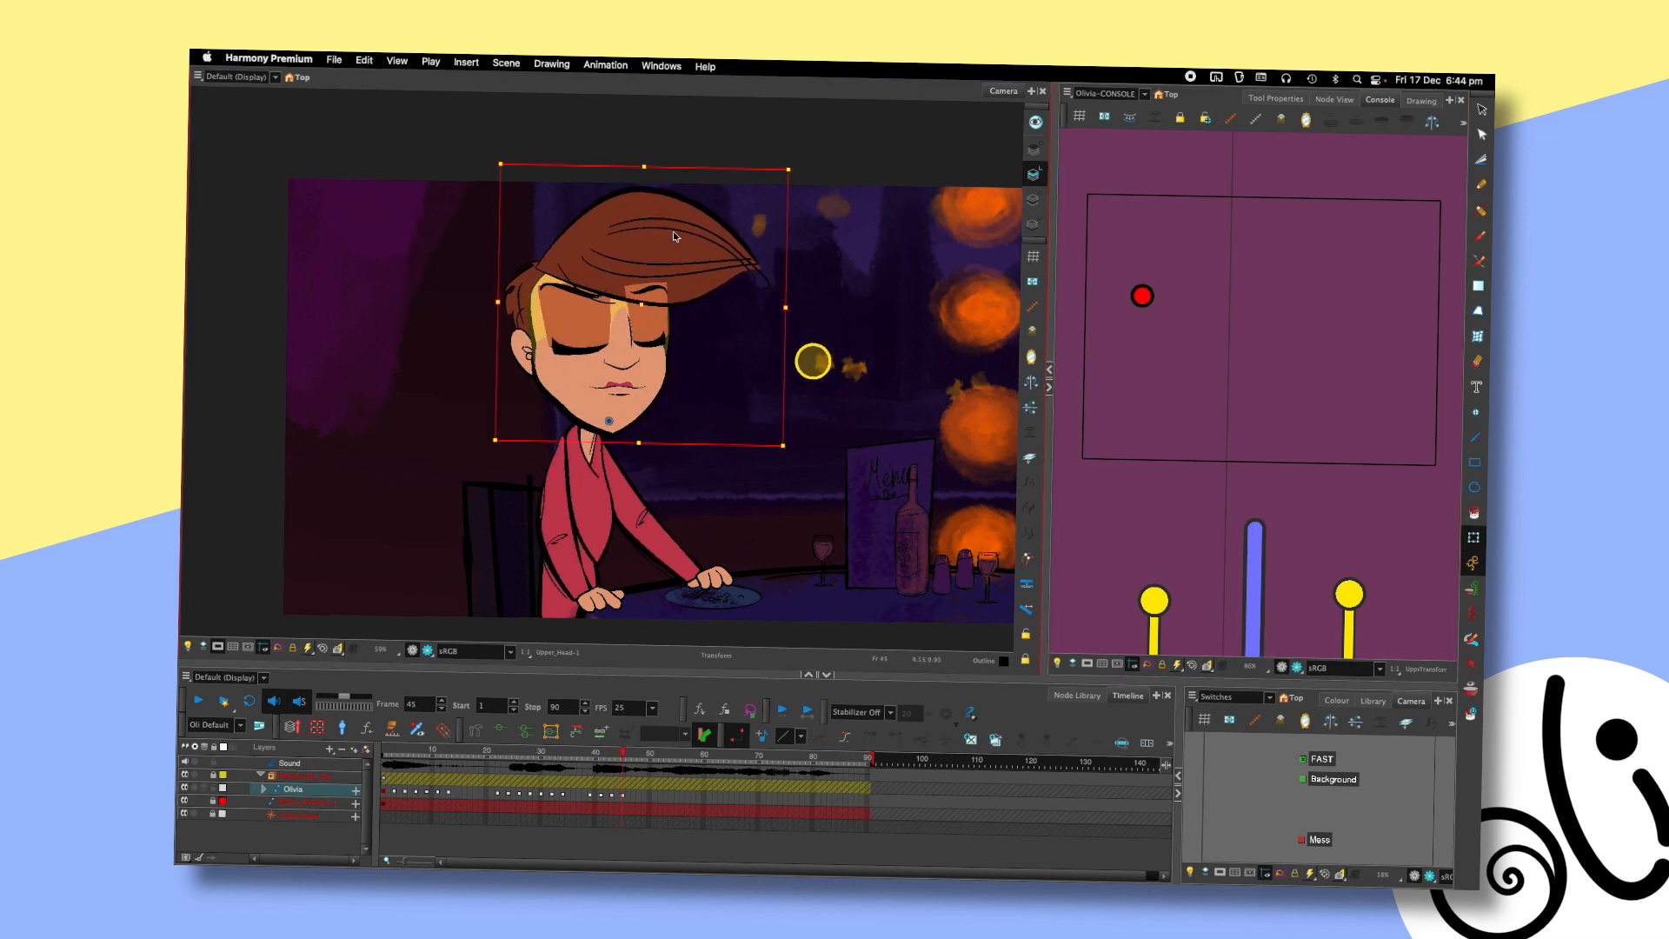
pyautogui.moveTo(788, 169); pyautogui.dragTo(793, 177)
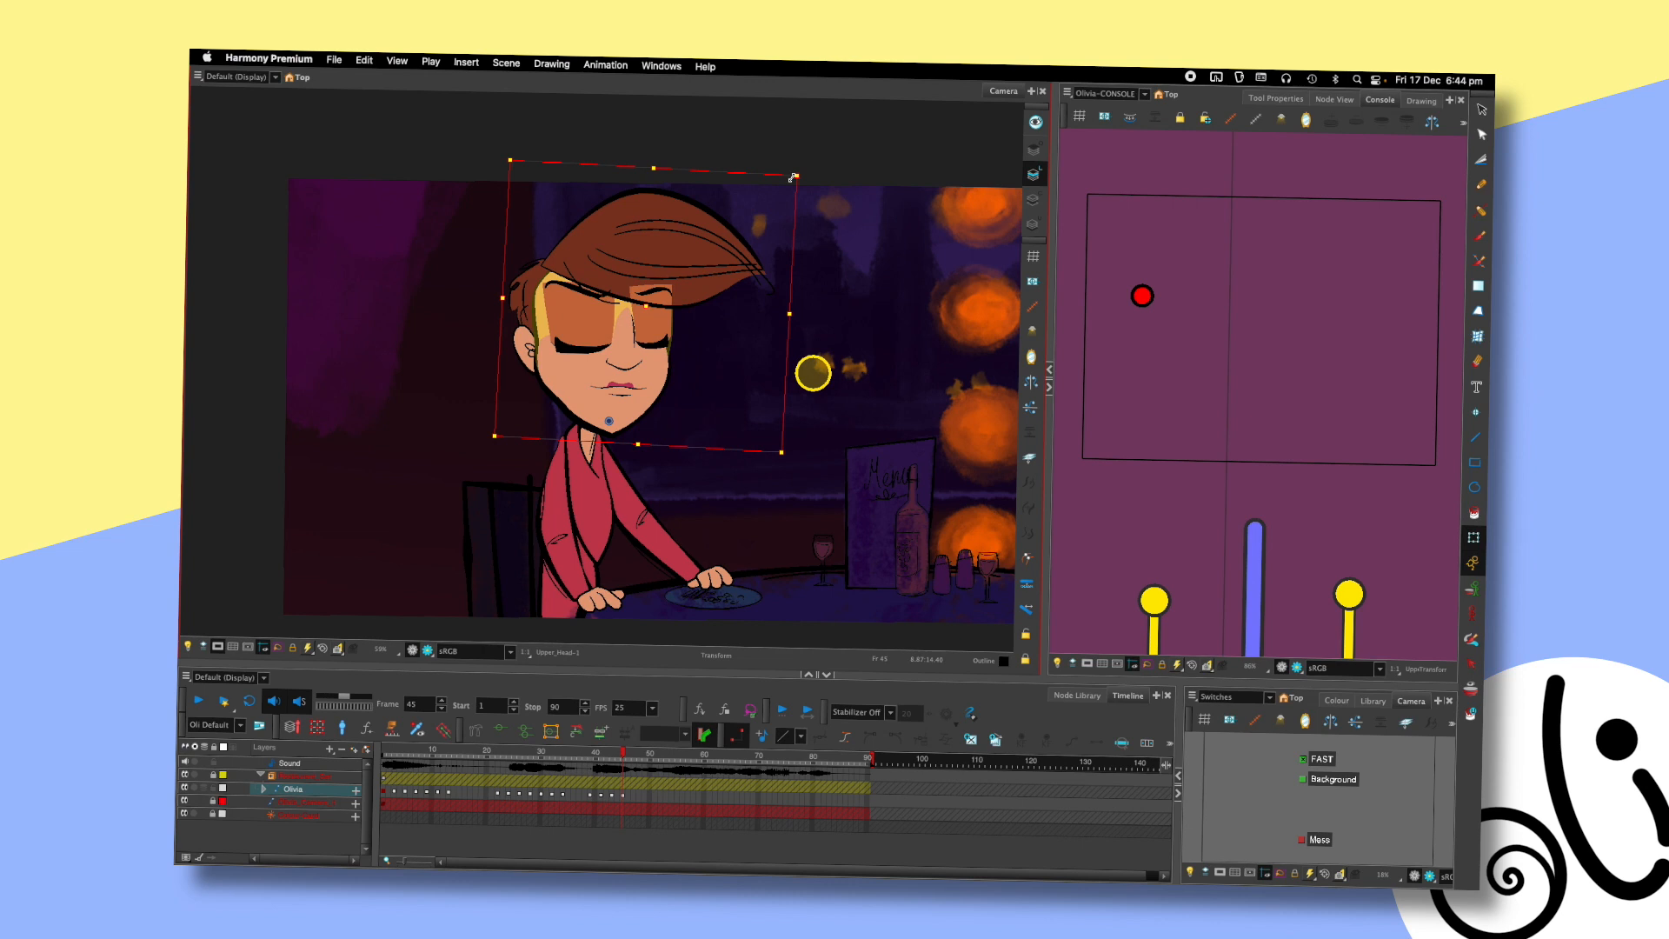
pyautogui.press(',')
pyautogui.press(',')
pyautogui.press(',')
pyautogui.press('.')
pyautogui.press('.')
pyautogui.press('.')
# - Nudge the head two increments left at frame 45 and compare the pose with frames 43 and 44
pyautogui.press('Left')
pyautogui.press('Left')
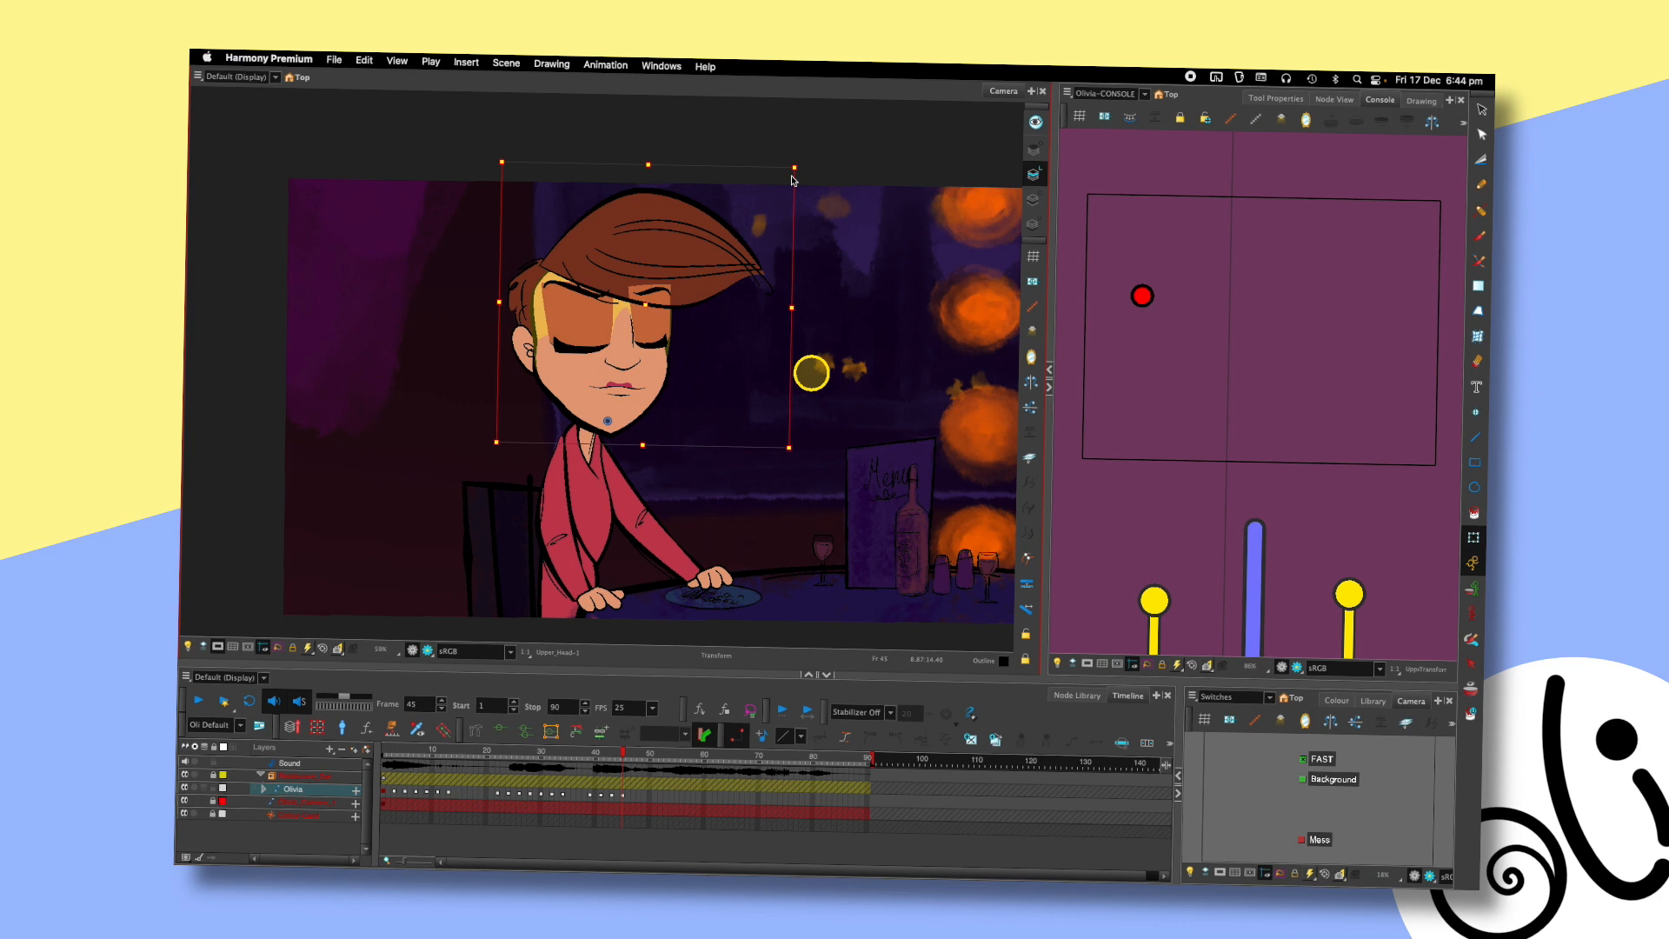
pyautogui.press(',')
pyautogui.press(',')
pyautogui.press('.')
pyautogui.press('.')
pyautogui.press(',')
pyautogui.press(',')
pyautogui.press('.')
pyautogui.press('.')
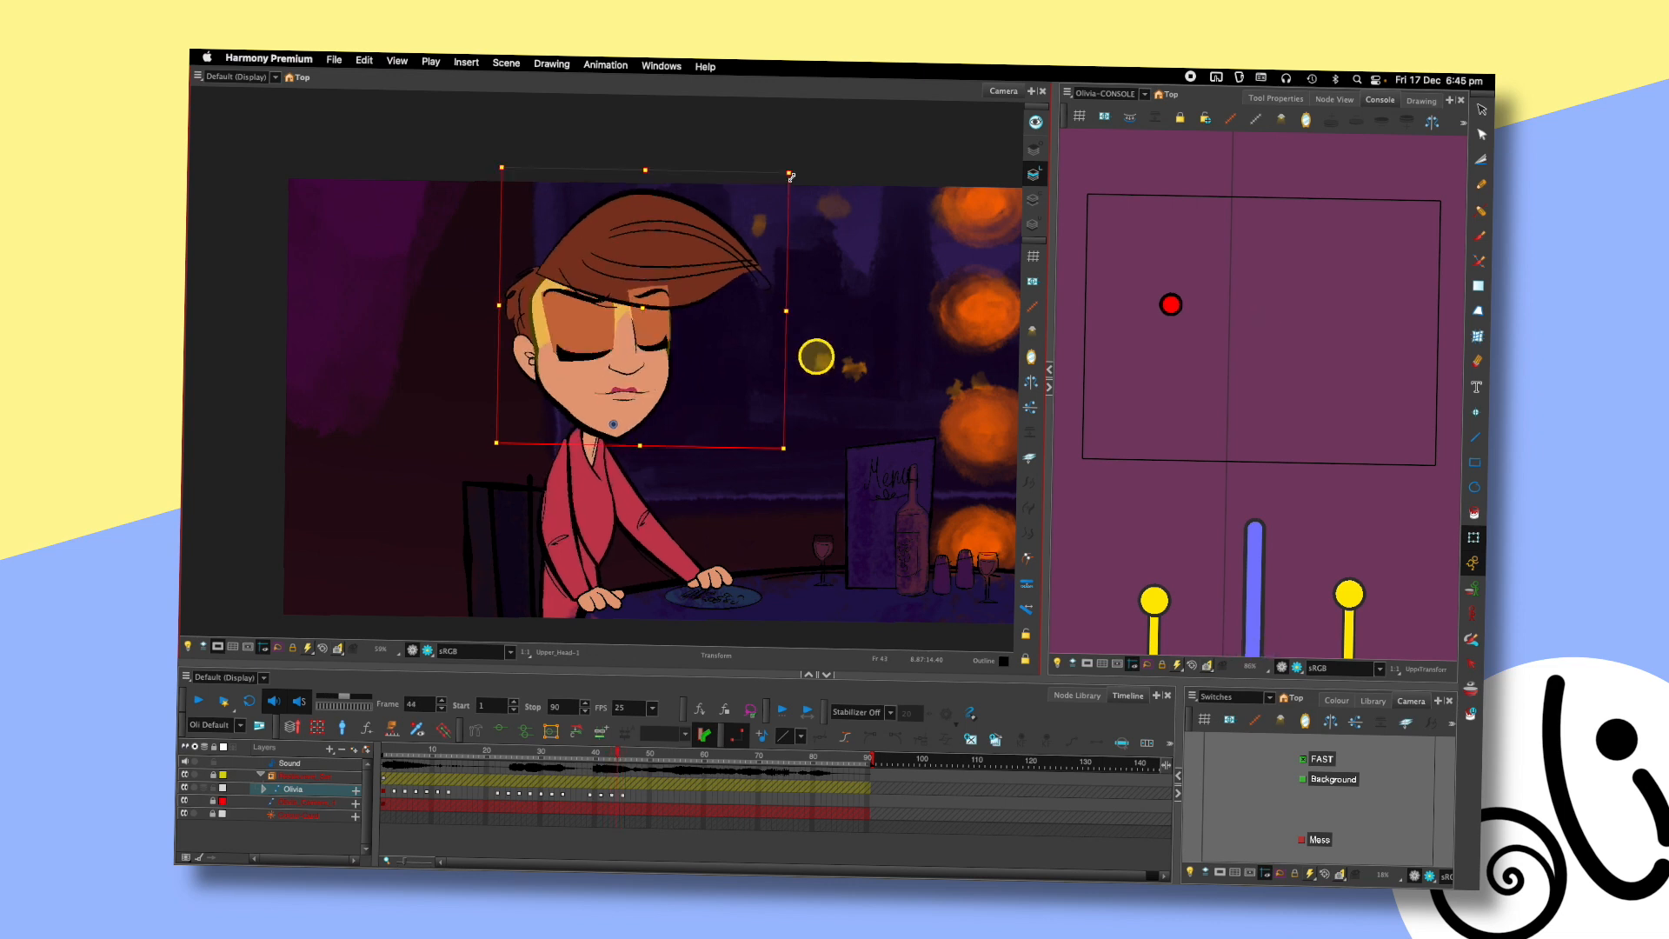
pyautogui.press('.')
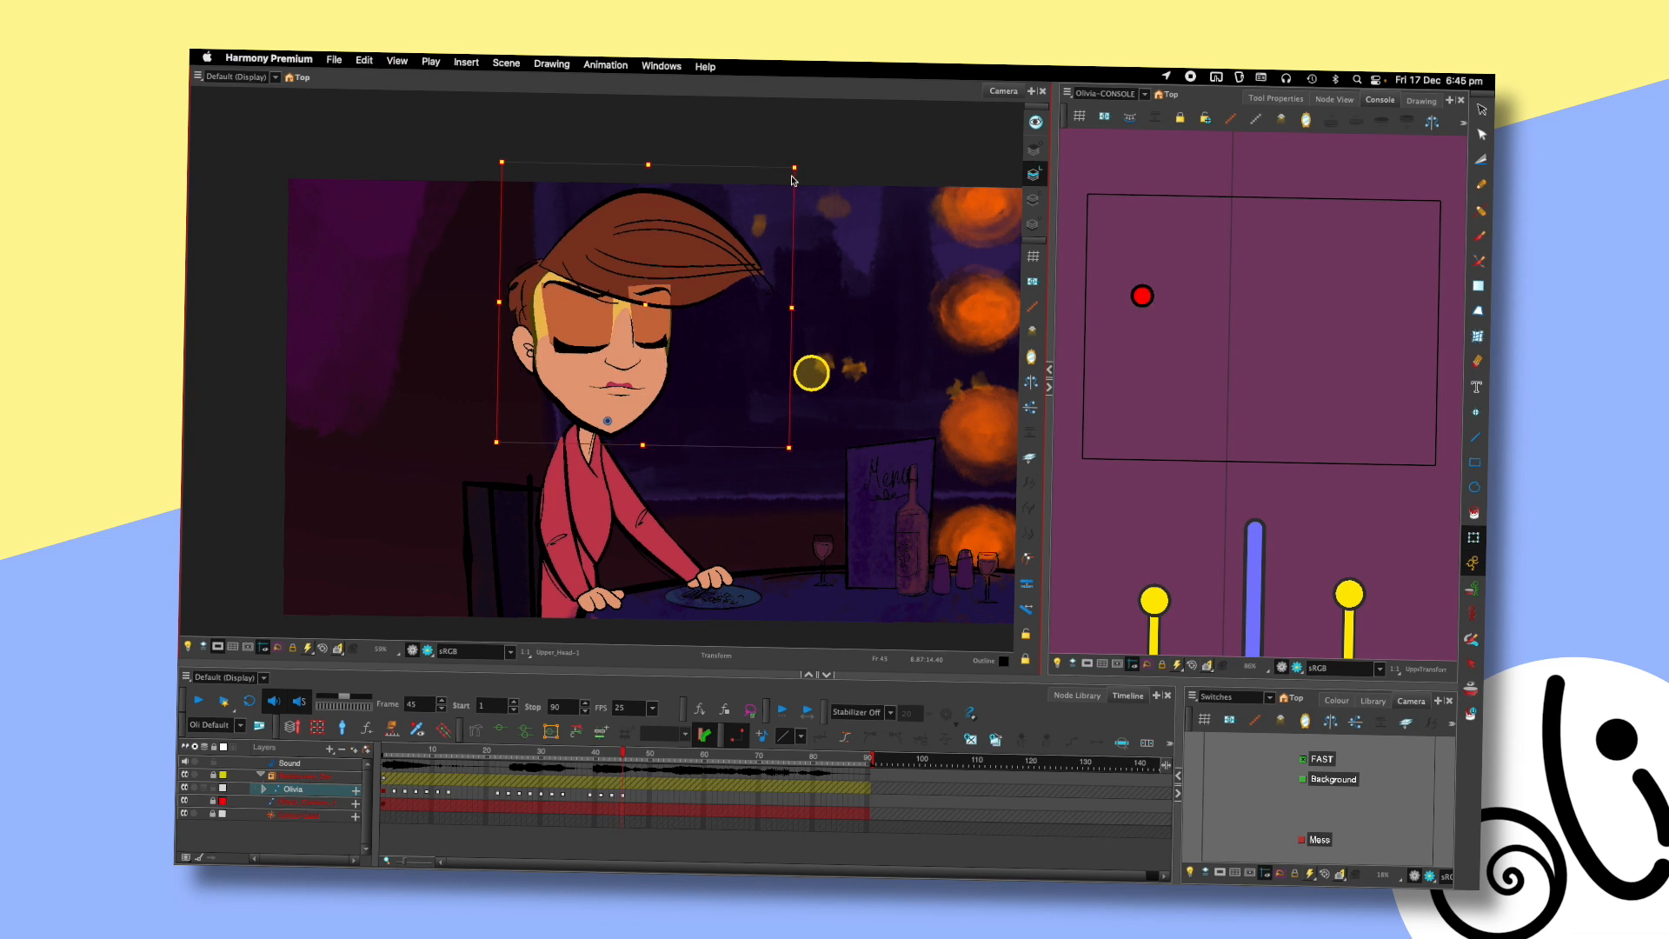
# - Step from frame 45 back to around frame 39 and forward again to examine how the head settles
pyautogui.press(',')
pyautogui.press(',')
pyautogui.press(',')
pyautogui.press(',')
pyautogui.press(',')
pyautogui.press(',')
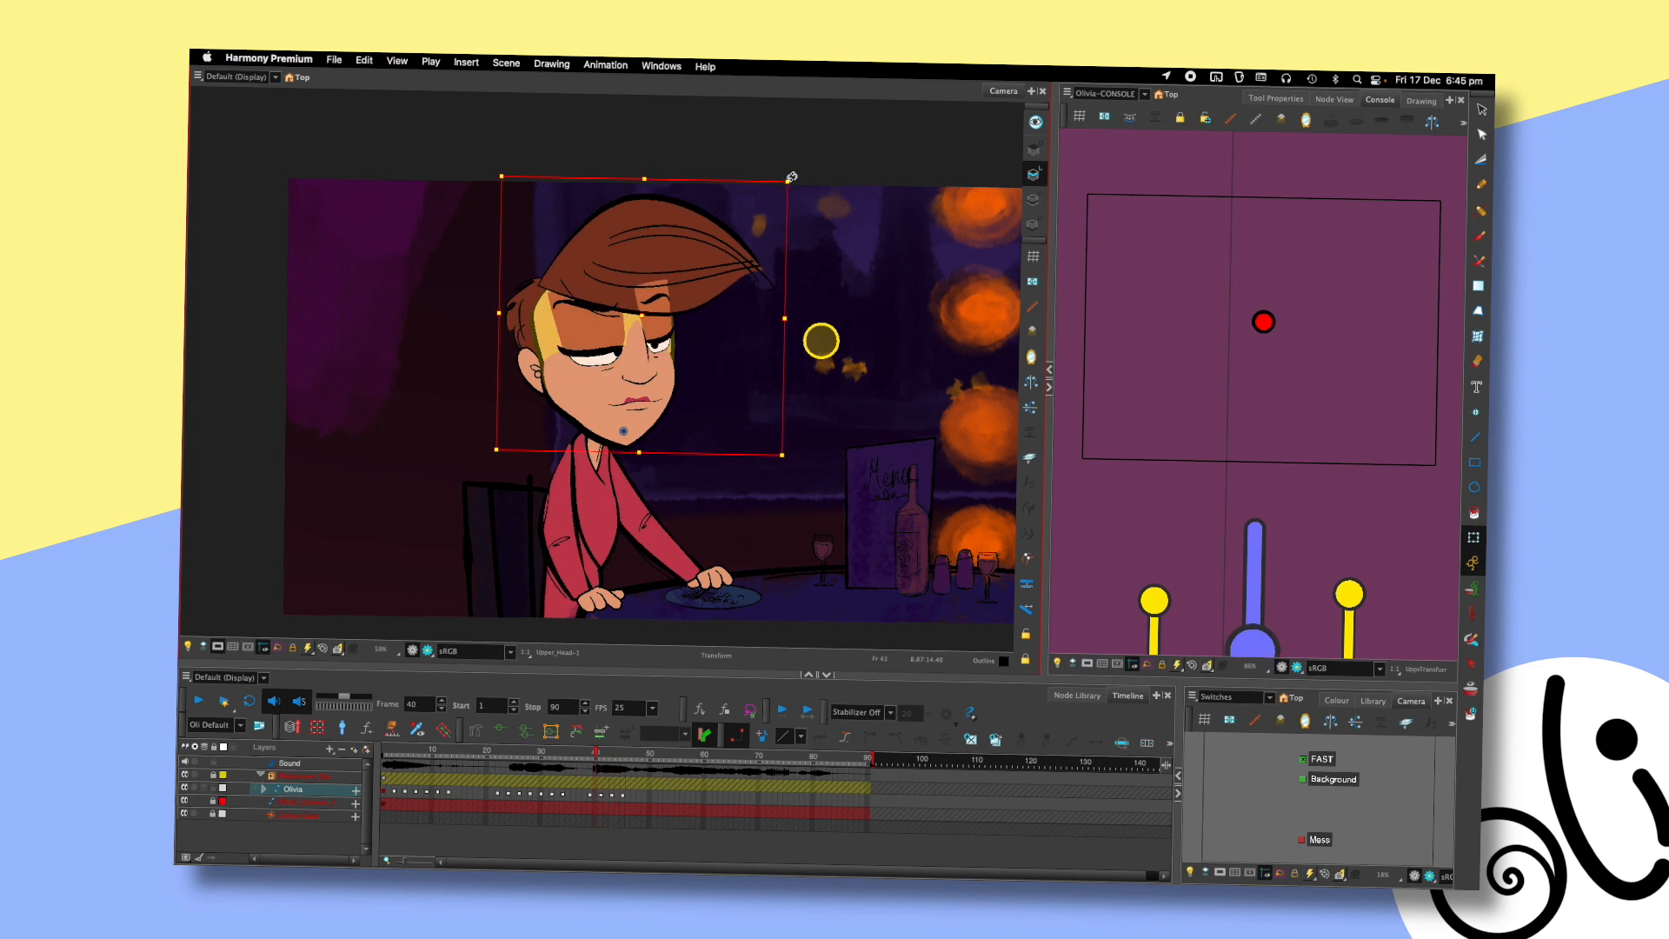
pyautogui.press('.')
pyautogui.press('.')
pyautogui.press('.')
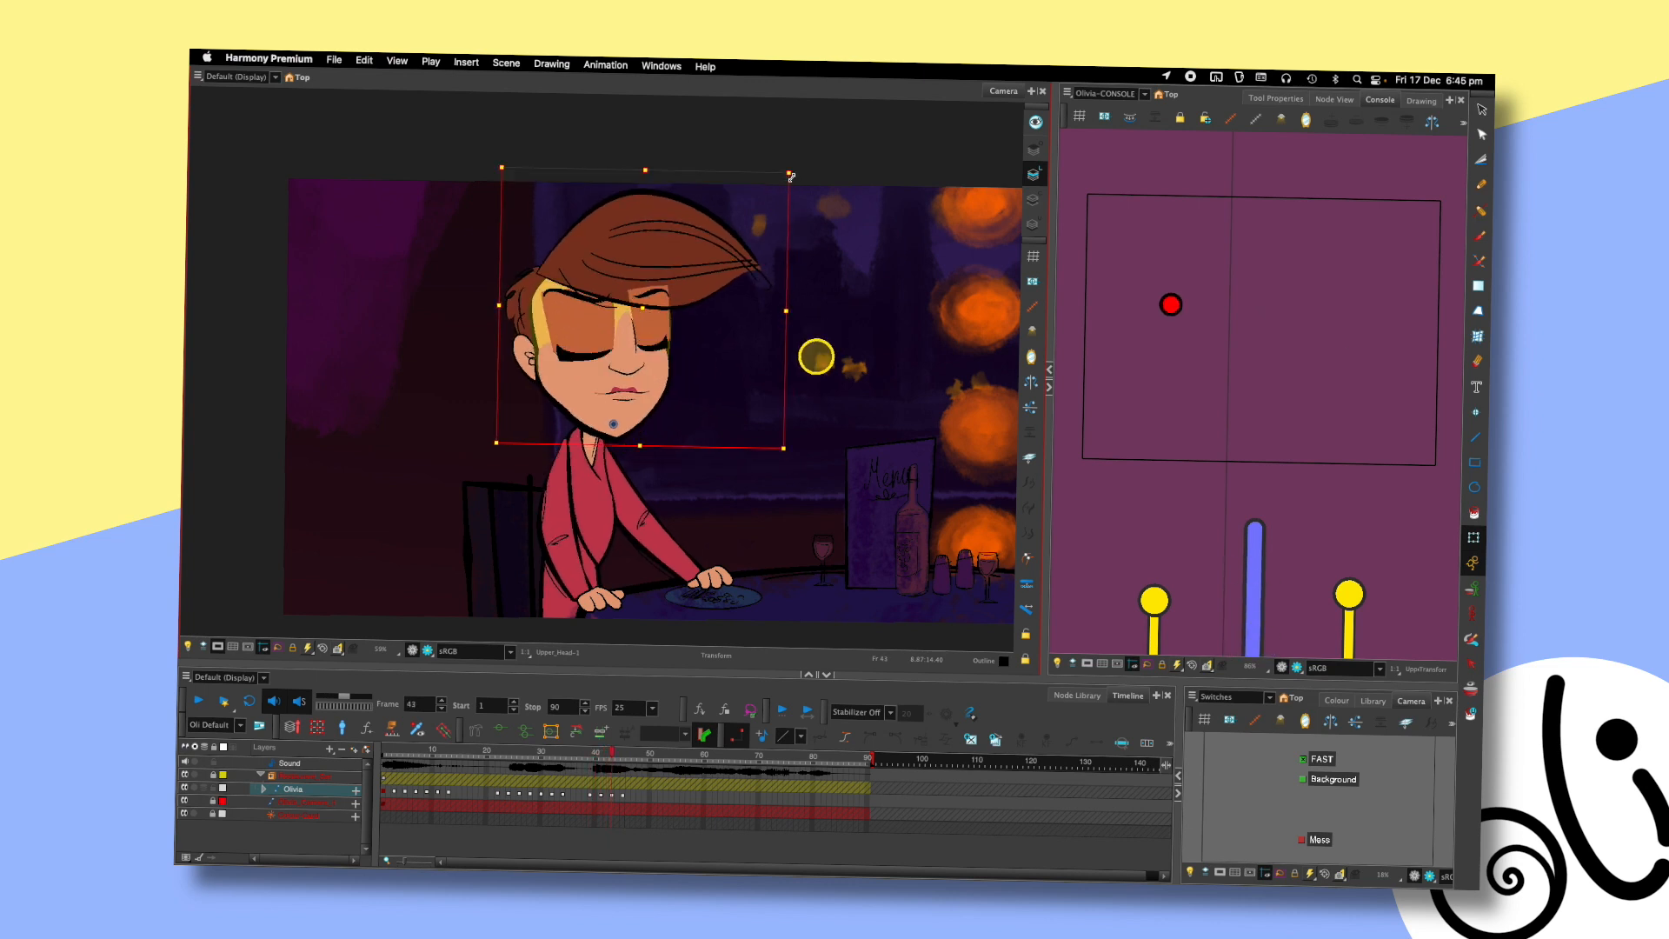
pyautogui.press('.')
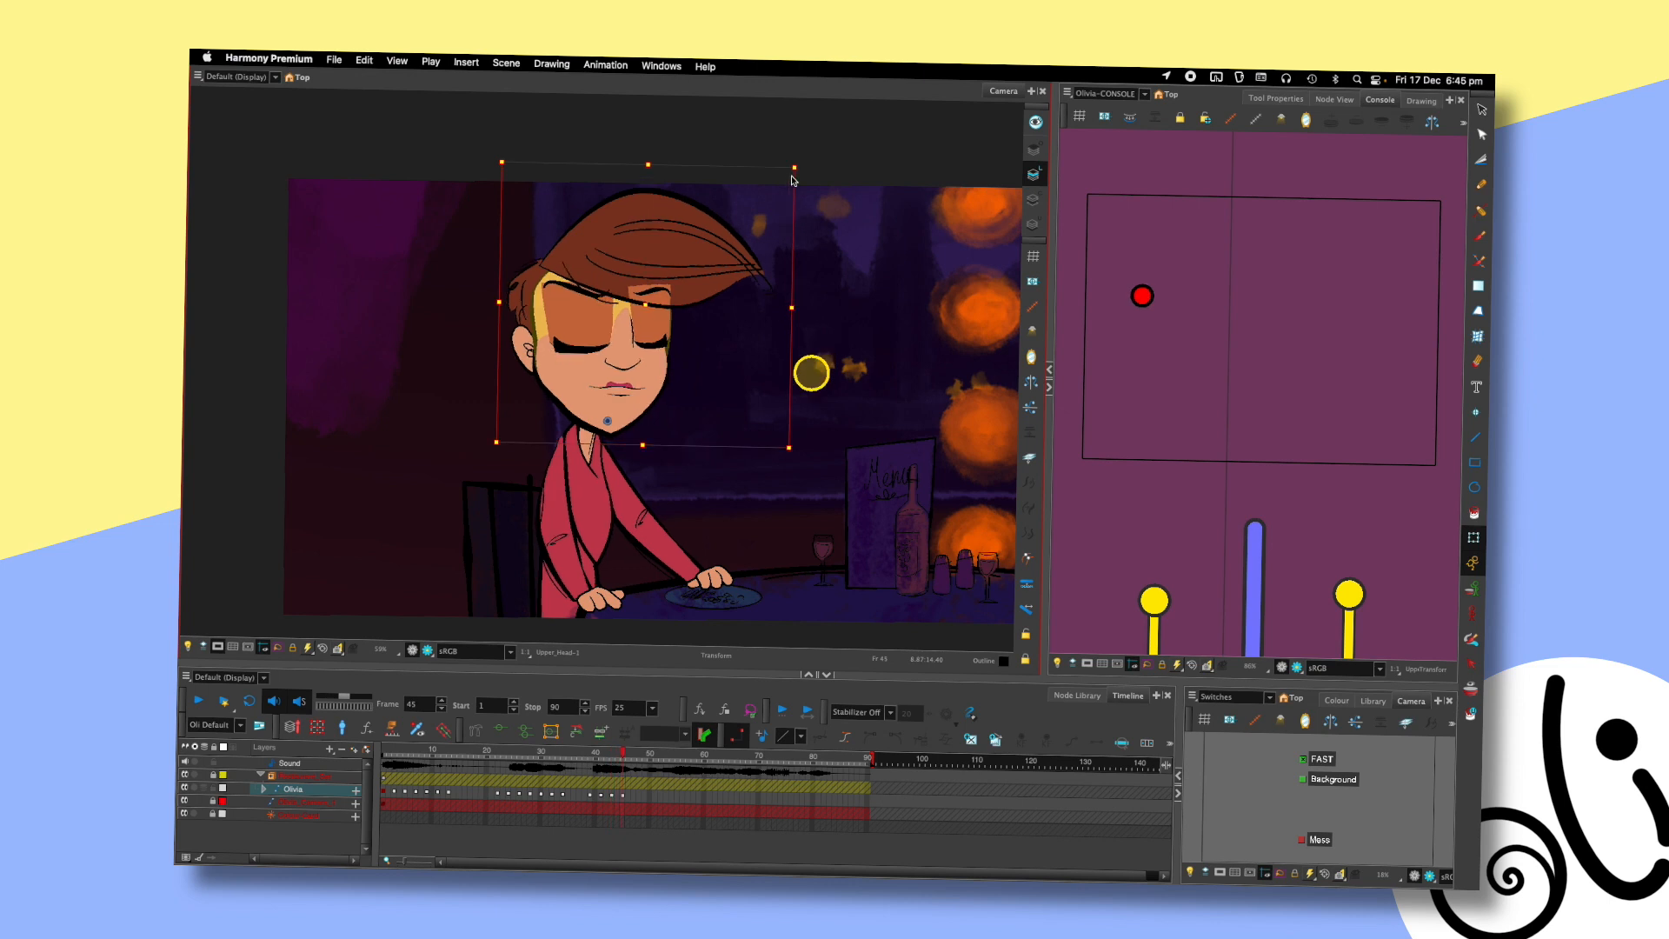
# - Play the animation repeatedly from several starting frames between about 21 and 38 to review the head turn and settle
pyautogui.click(582, 778)
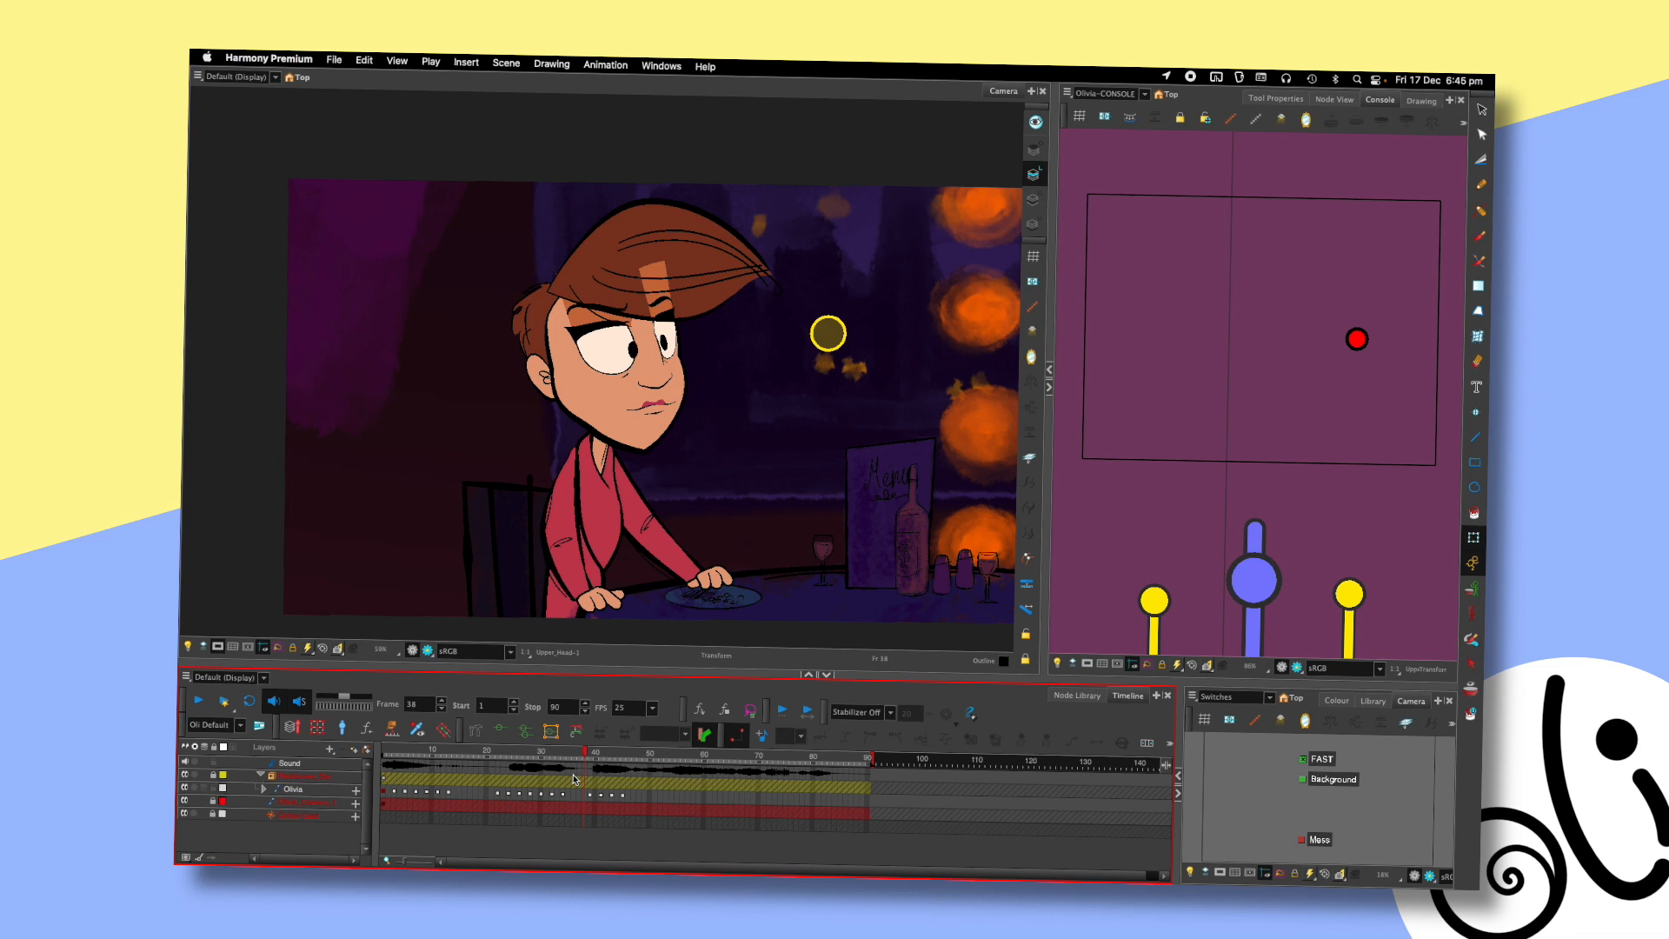
pyautogui.press('Return')
pyautogui.click(575, 754)
pyautogui.press('Return')
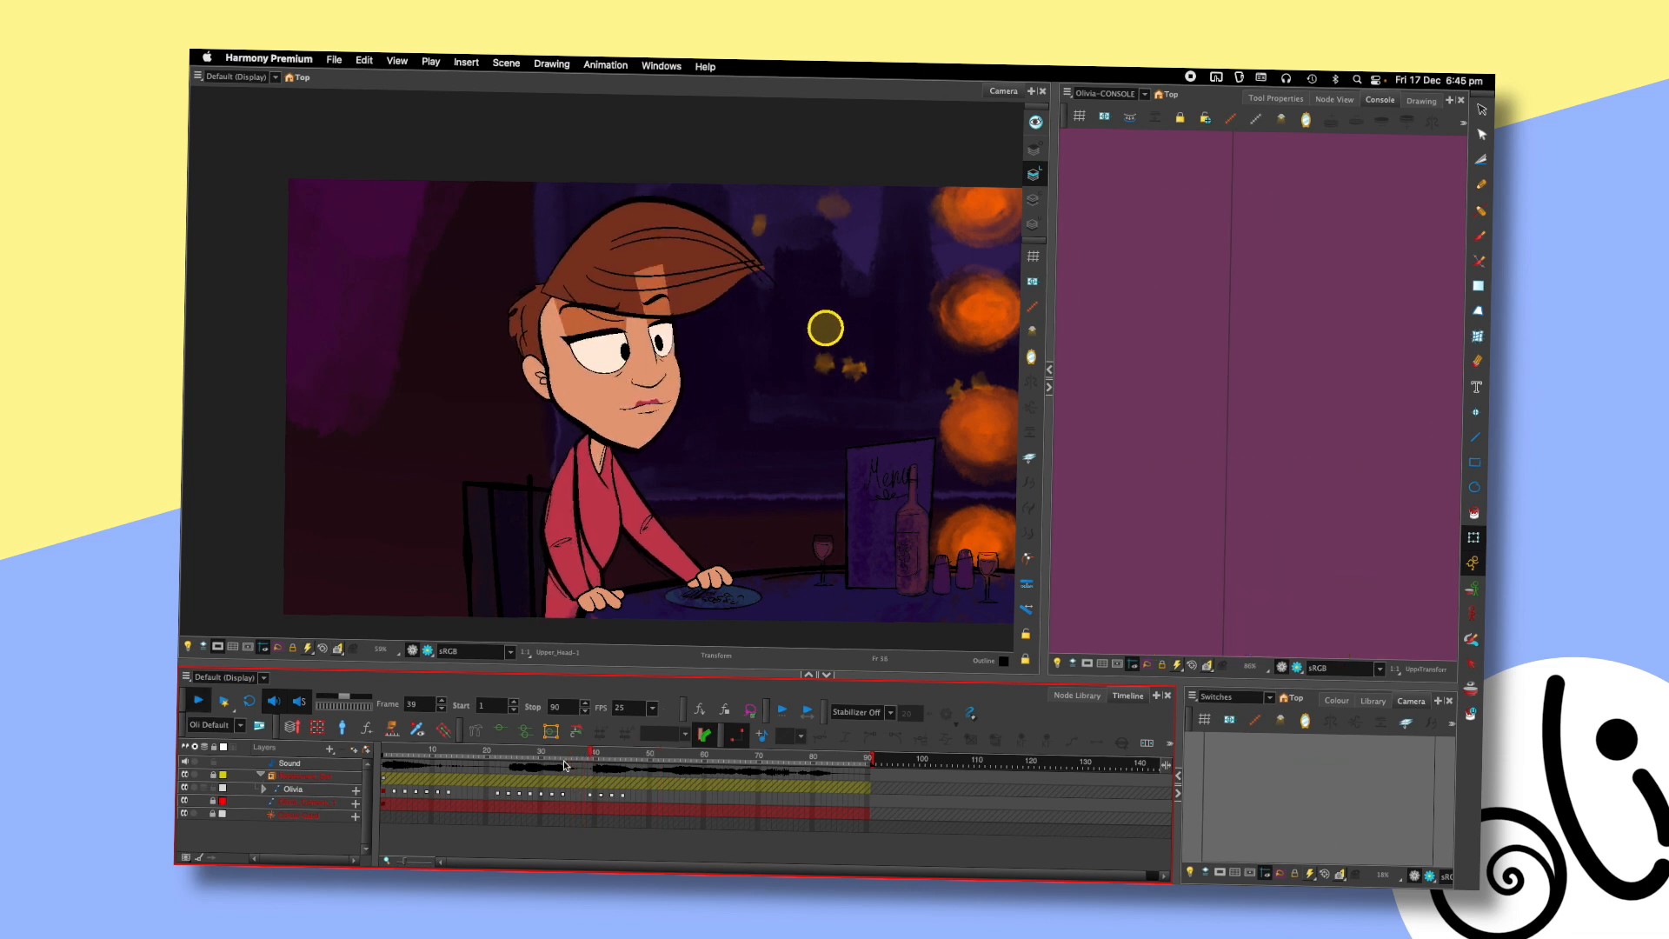
pyautogui.press('Return')
pyautogui.click(562, 765)
pyautogui.press('Return')
pyautogui.press('Return')
pyautogui.click(563, 766)
pyautogui.press('Return')
pyautogui.press('Return')
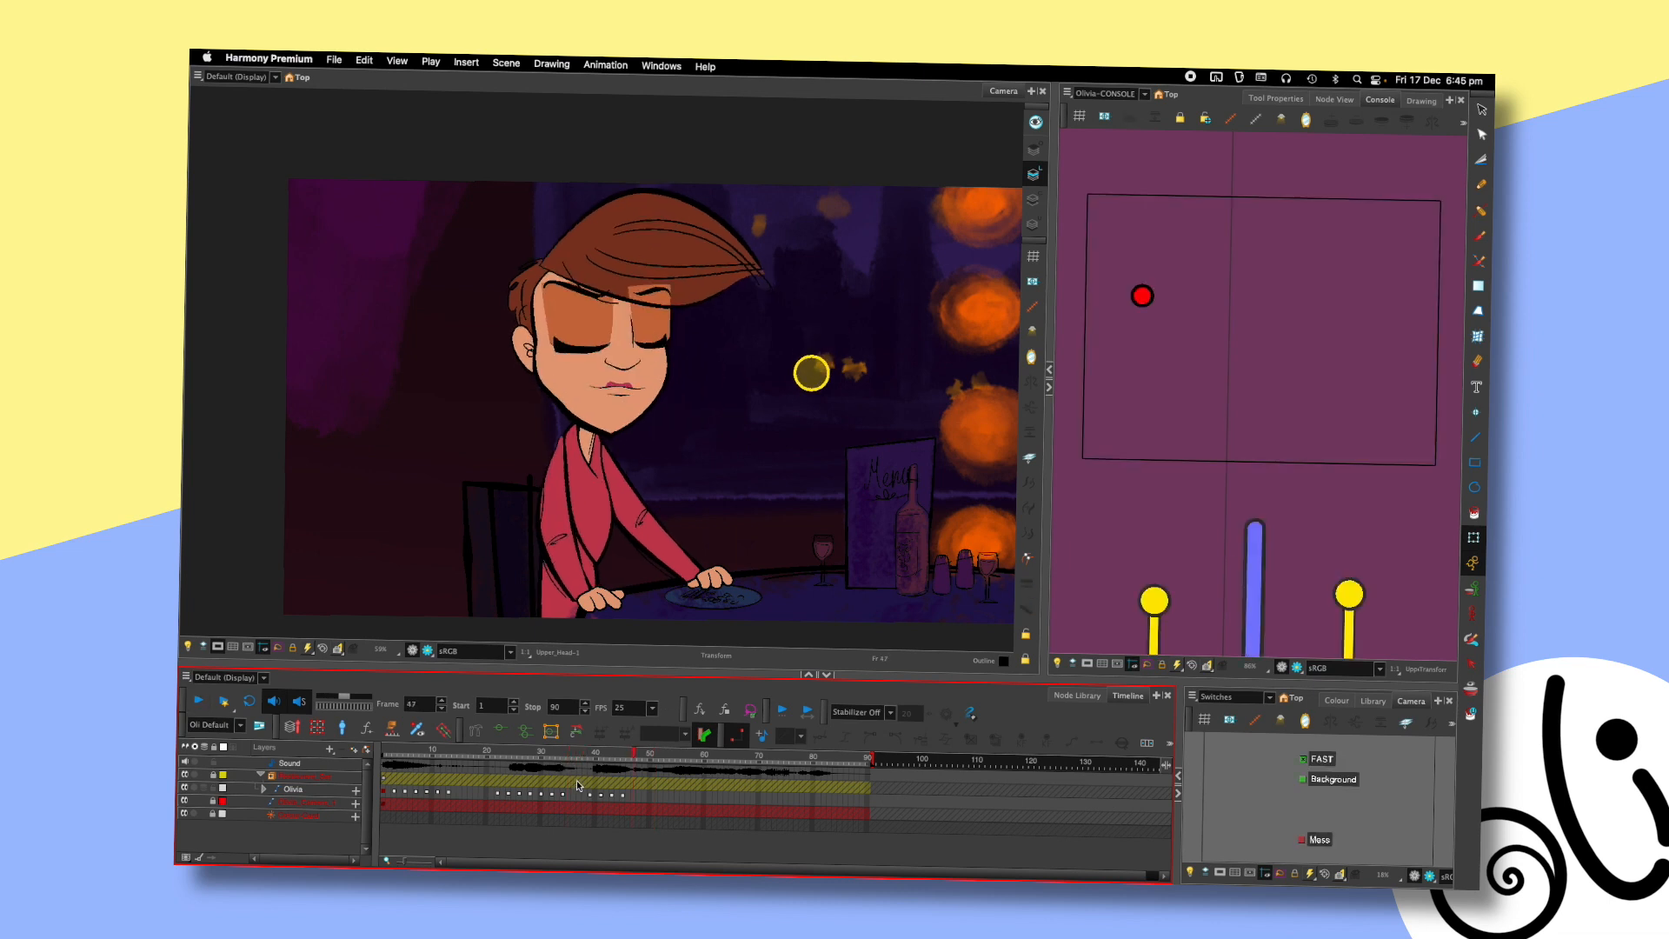
pyautogui.click(556, 760)
pyautogui.press('Return')
pyautogui.press('Return')
pyautogui.click(533, 763)
pyautogui.press('Return')
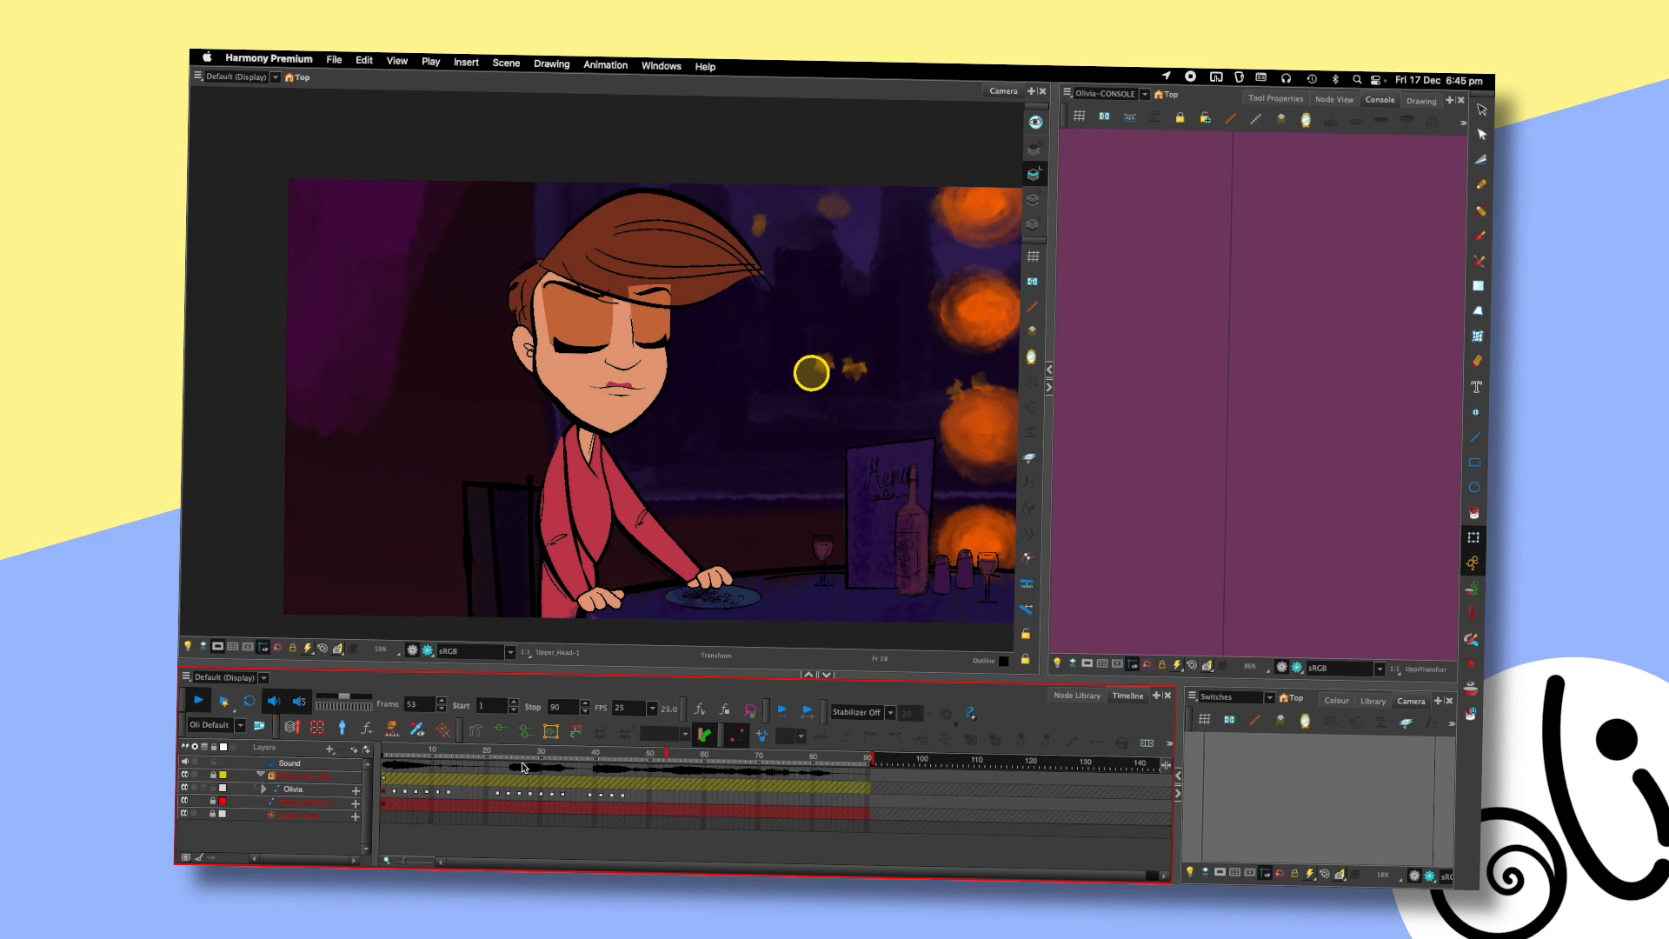
pyautogui.press('Return')
pyautogui.click(492, 761)
pyautogui.press('Return')
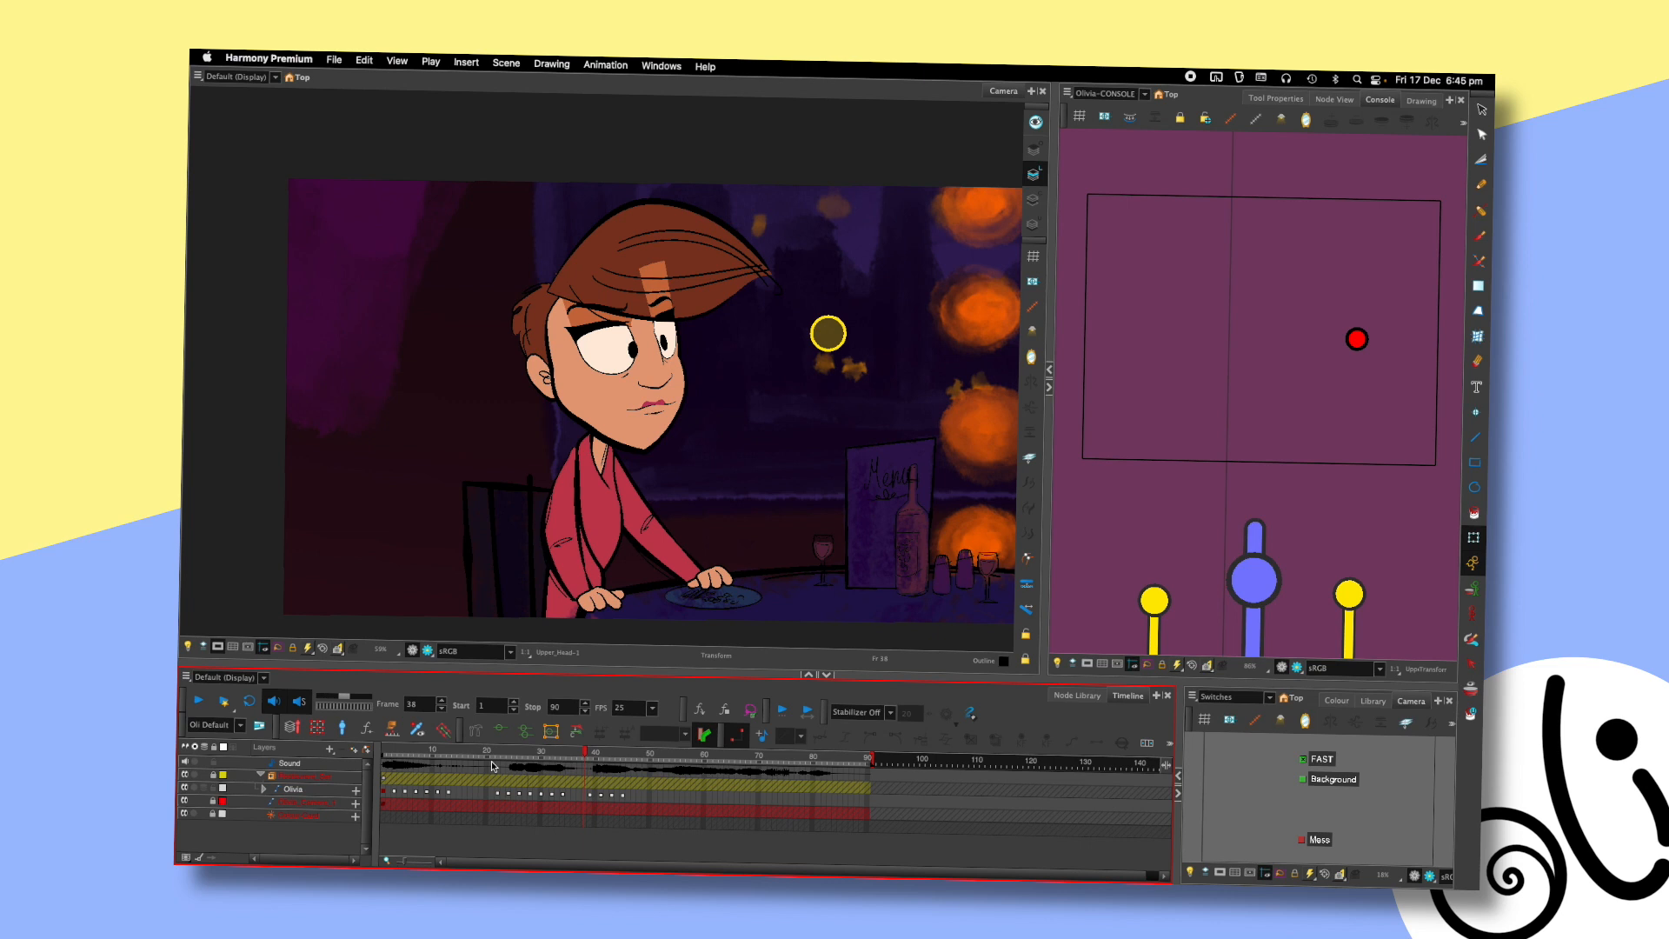
pyautogui.press('Return')
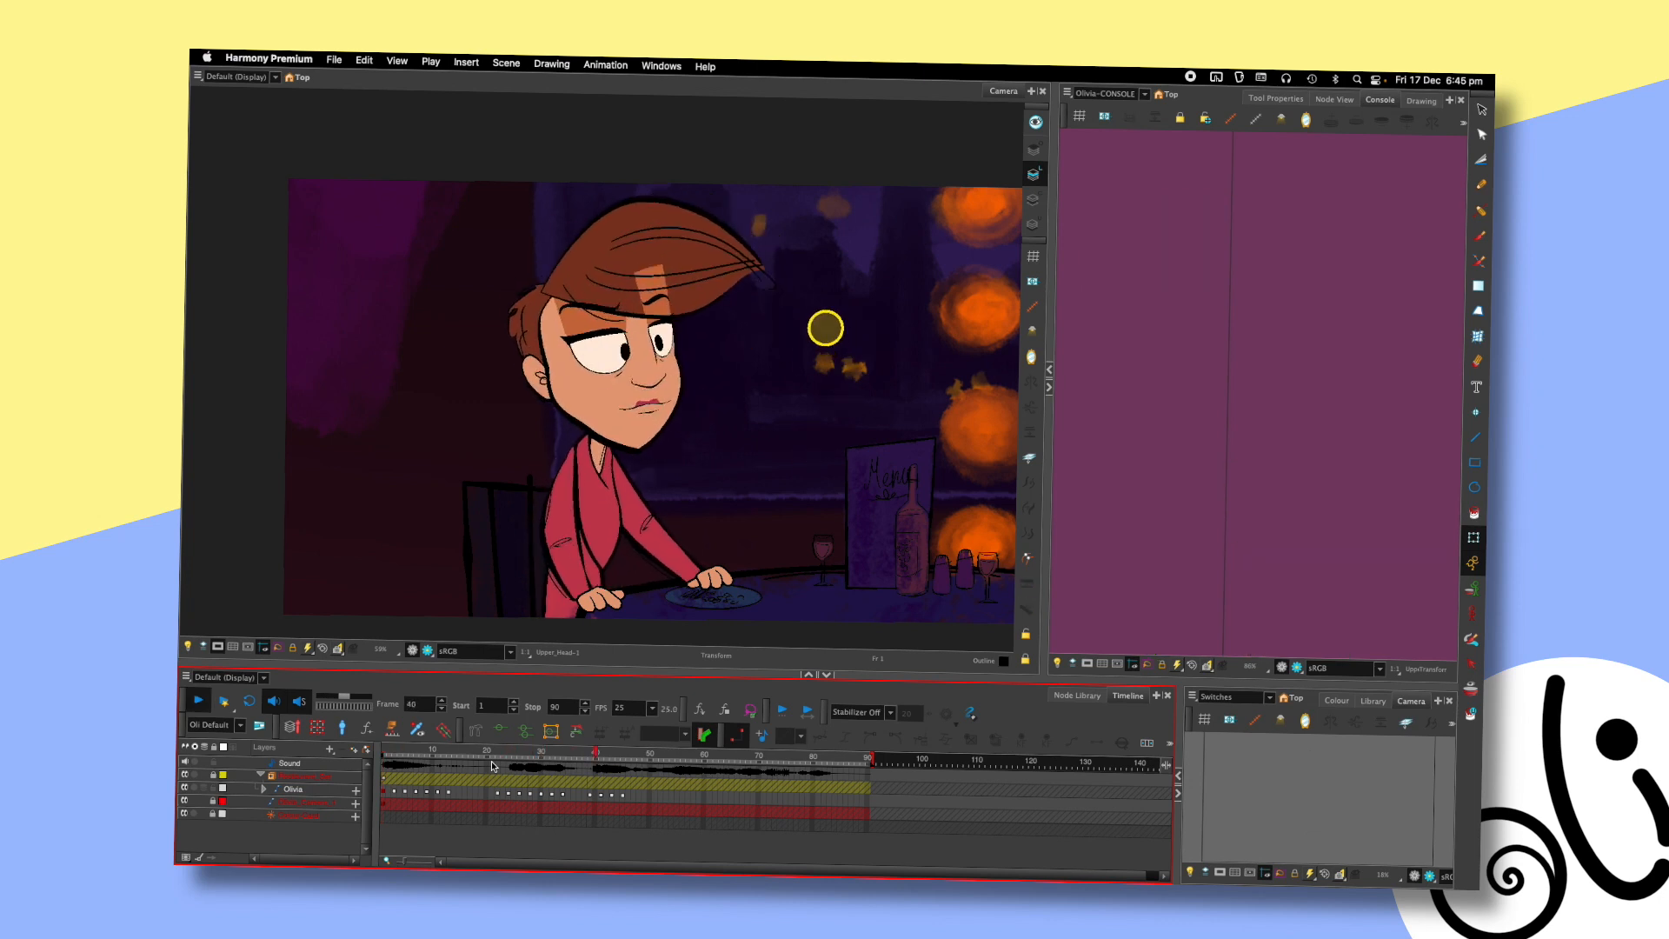
pyautogui.press('Return')
# - Go to frame 47, select the head and nudge it three increments up
pyautogui.click(589, 758)
pyautogui.moveTo(589, 758); pyautogui.dragTo(636, 757)
pyautogui.click(639, 319)
pyautogui.press('Up')
pyautogui.press('Up')
pyautogui.press('Up')
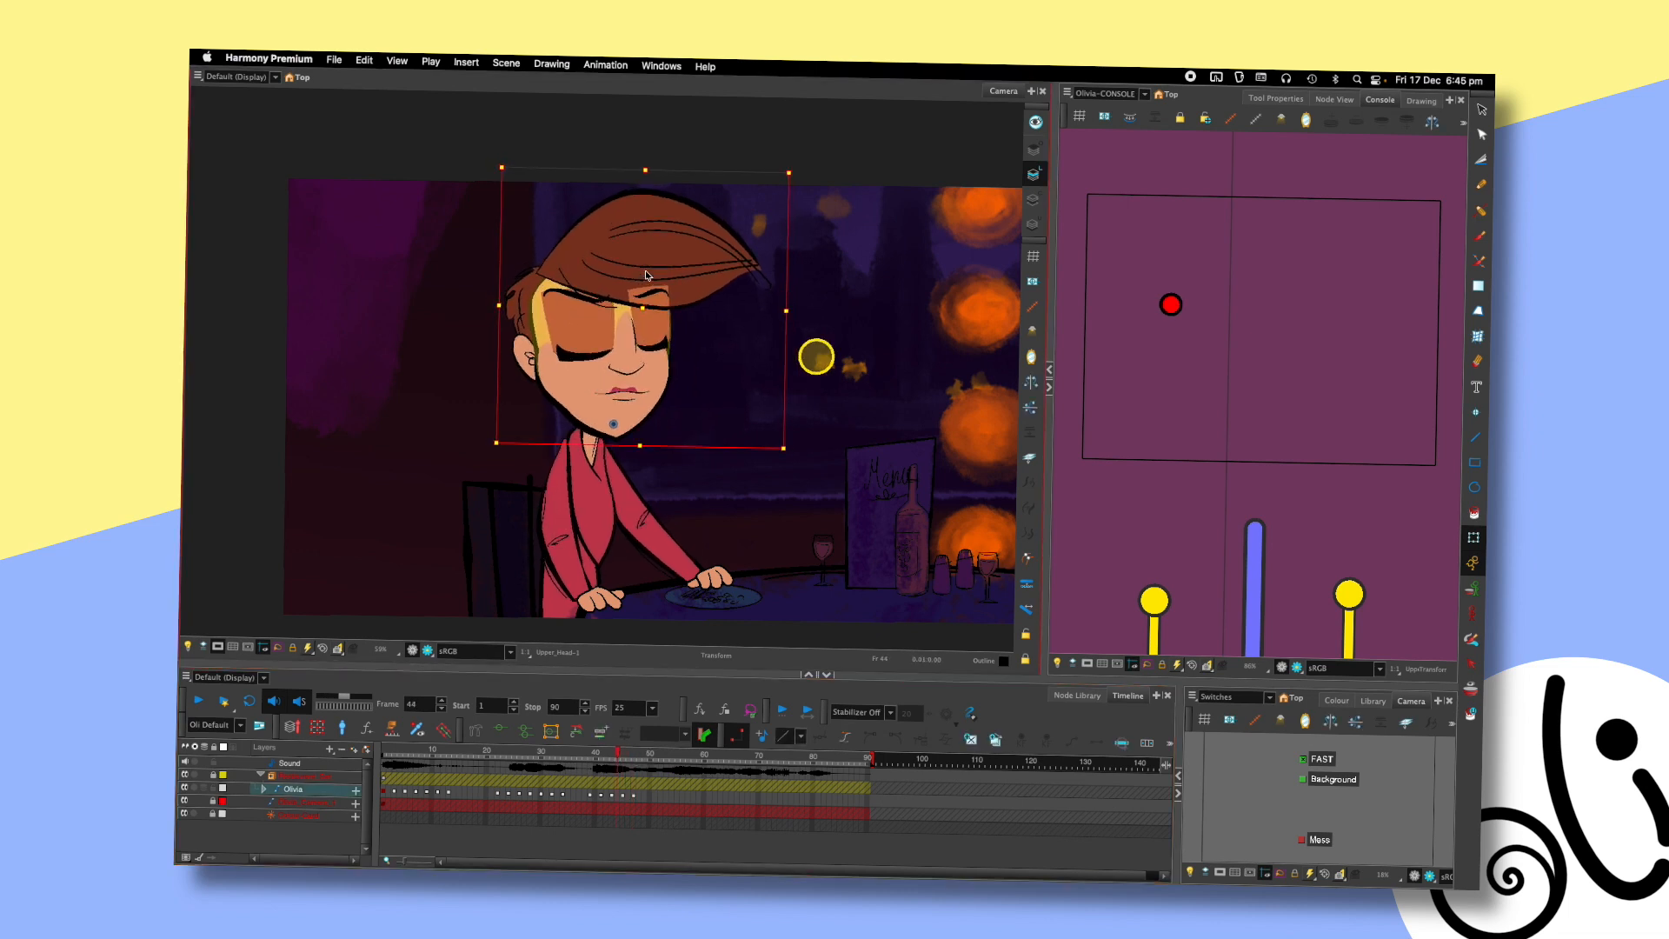
# - Rotate the head slightly further clockwise at frame 47, comparing the pose with frame 44
pyautogui.press(',')
pyautogui.press(',')
pyautogui.press(',')
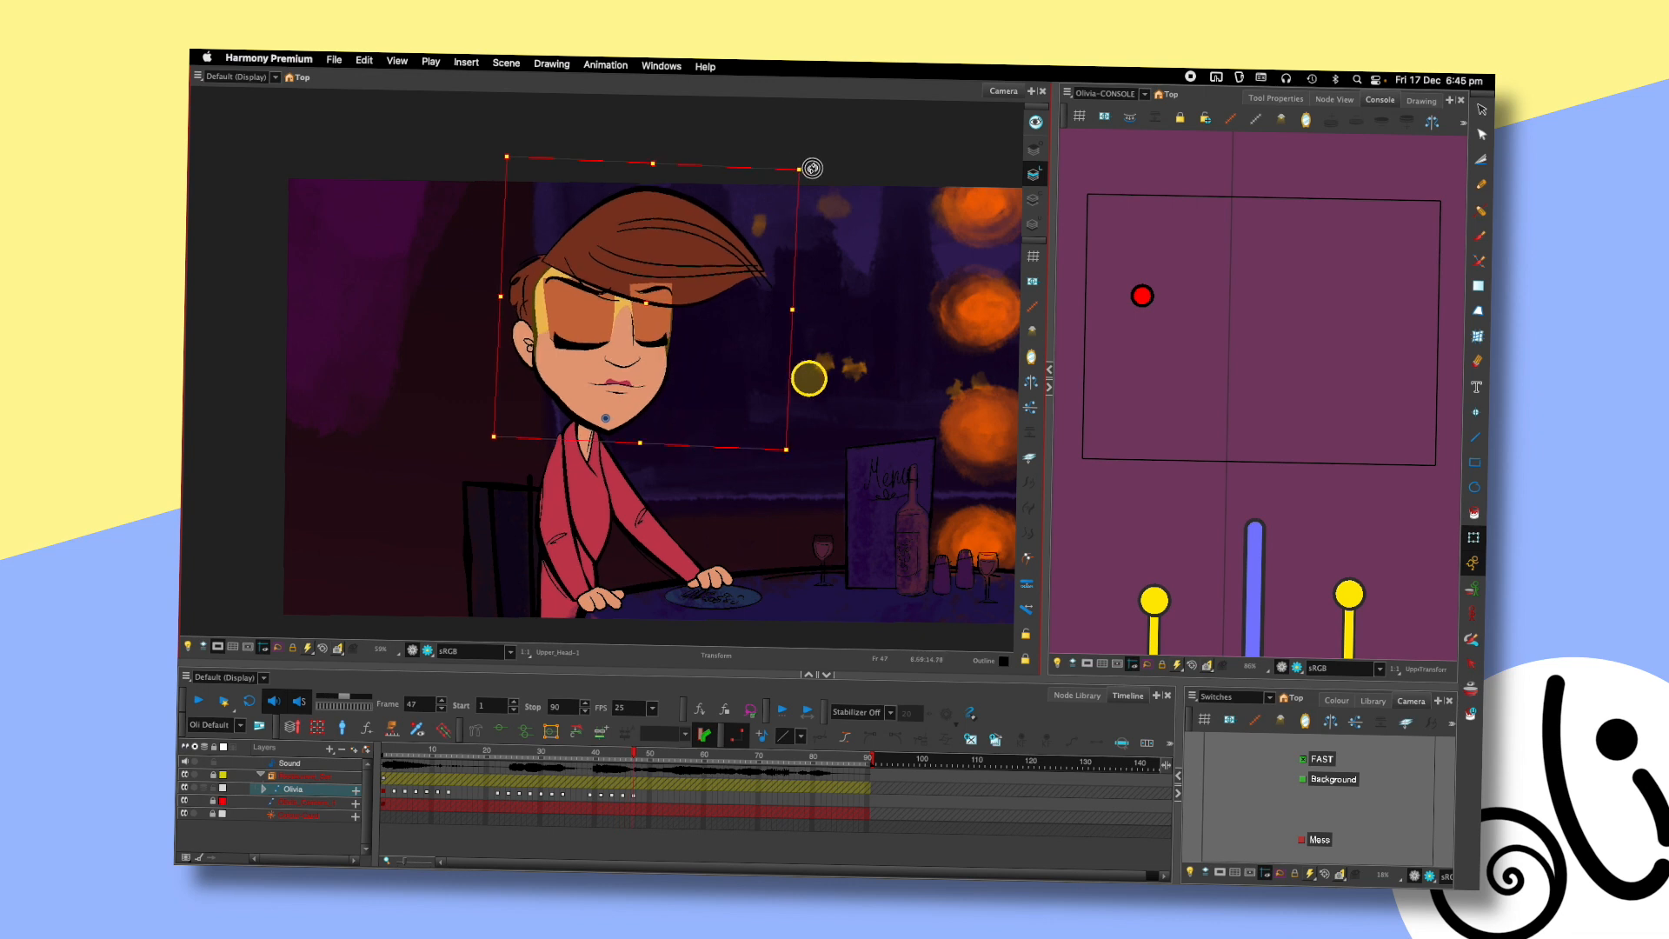
pyautogui.press('.')
pyautogui.press('.')
pyautogui.press('.')
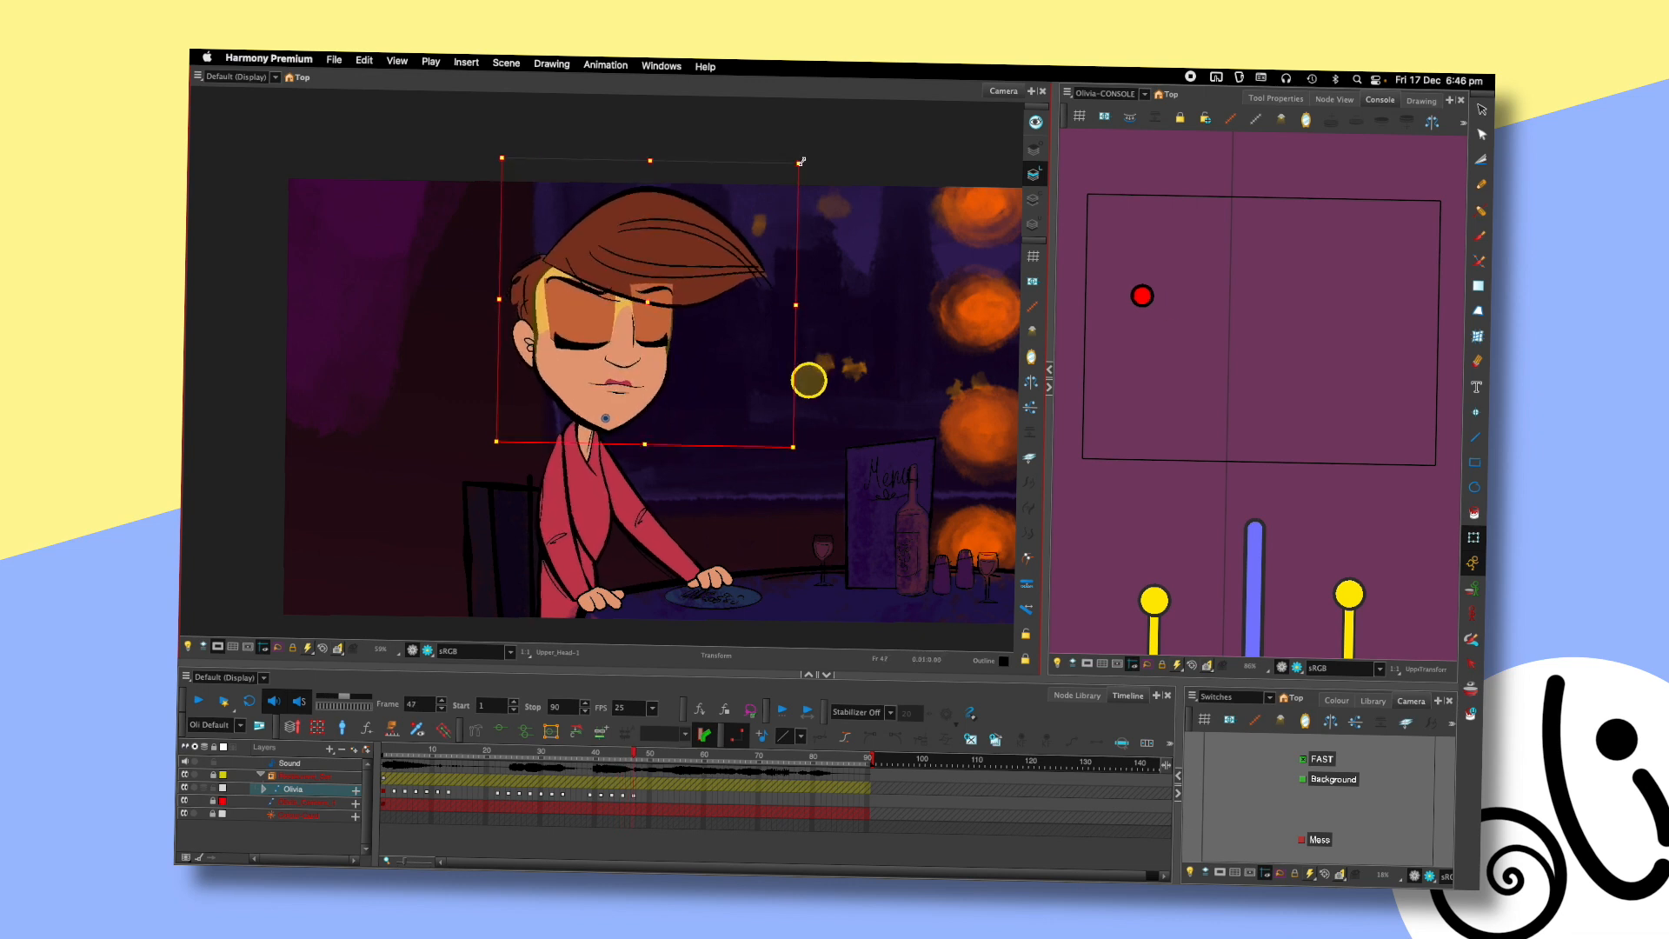
# - Move the head-turn controller point further left at frame 47 and compare the pose with frame 45
pyautogui.moveTo(1141, 288); pyautogui.dragTo(1103, 285)
pyautogui.press(',')
pyautogui.press(',')
pyautogui.press(',')
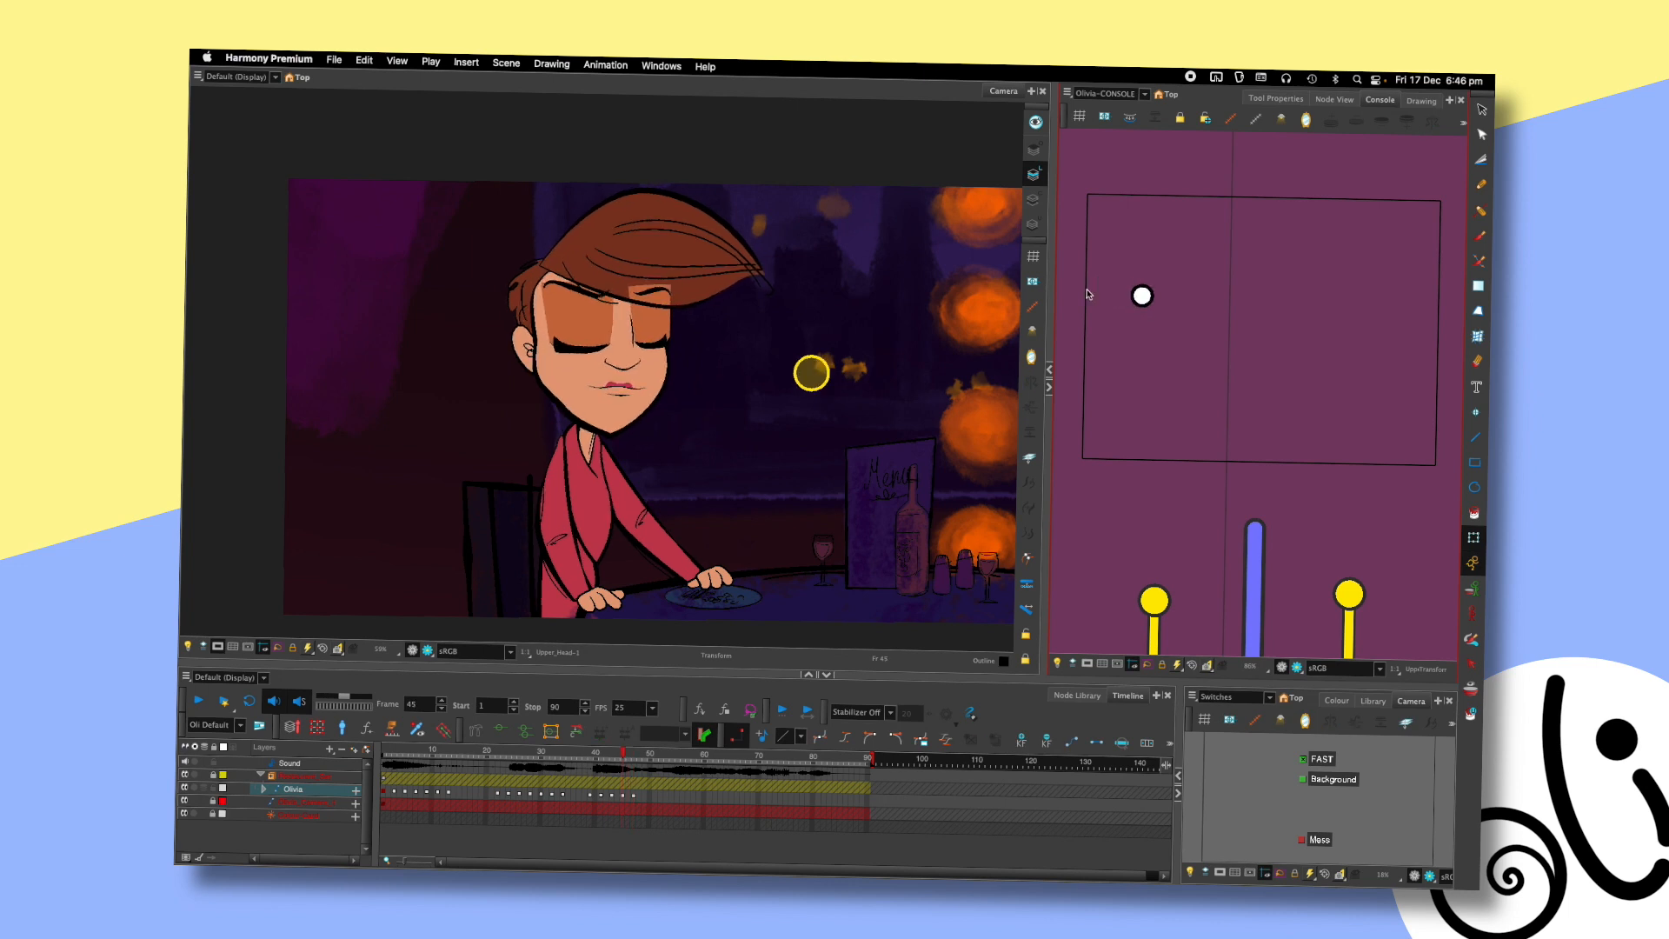
pyautogui.press('.')
pyautogui.press('.')
pyautogui.press('.')
# - Rotate the head slightly clockwise at frame 47, compare it with the preceding frames and save the scene
pyautogui.click(601, 276)
pyautogui.moveTo(809, 161); pyautogui.dragTo(815, 166)
pyautogui.press('Escape')
pyautogui.press(',')
pyautogui.press(',')
pyautogui.press(',')
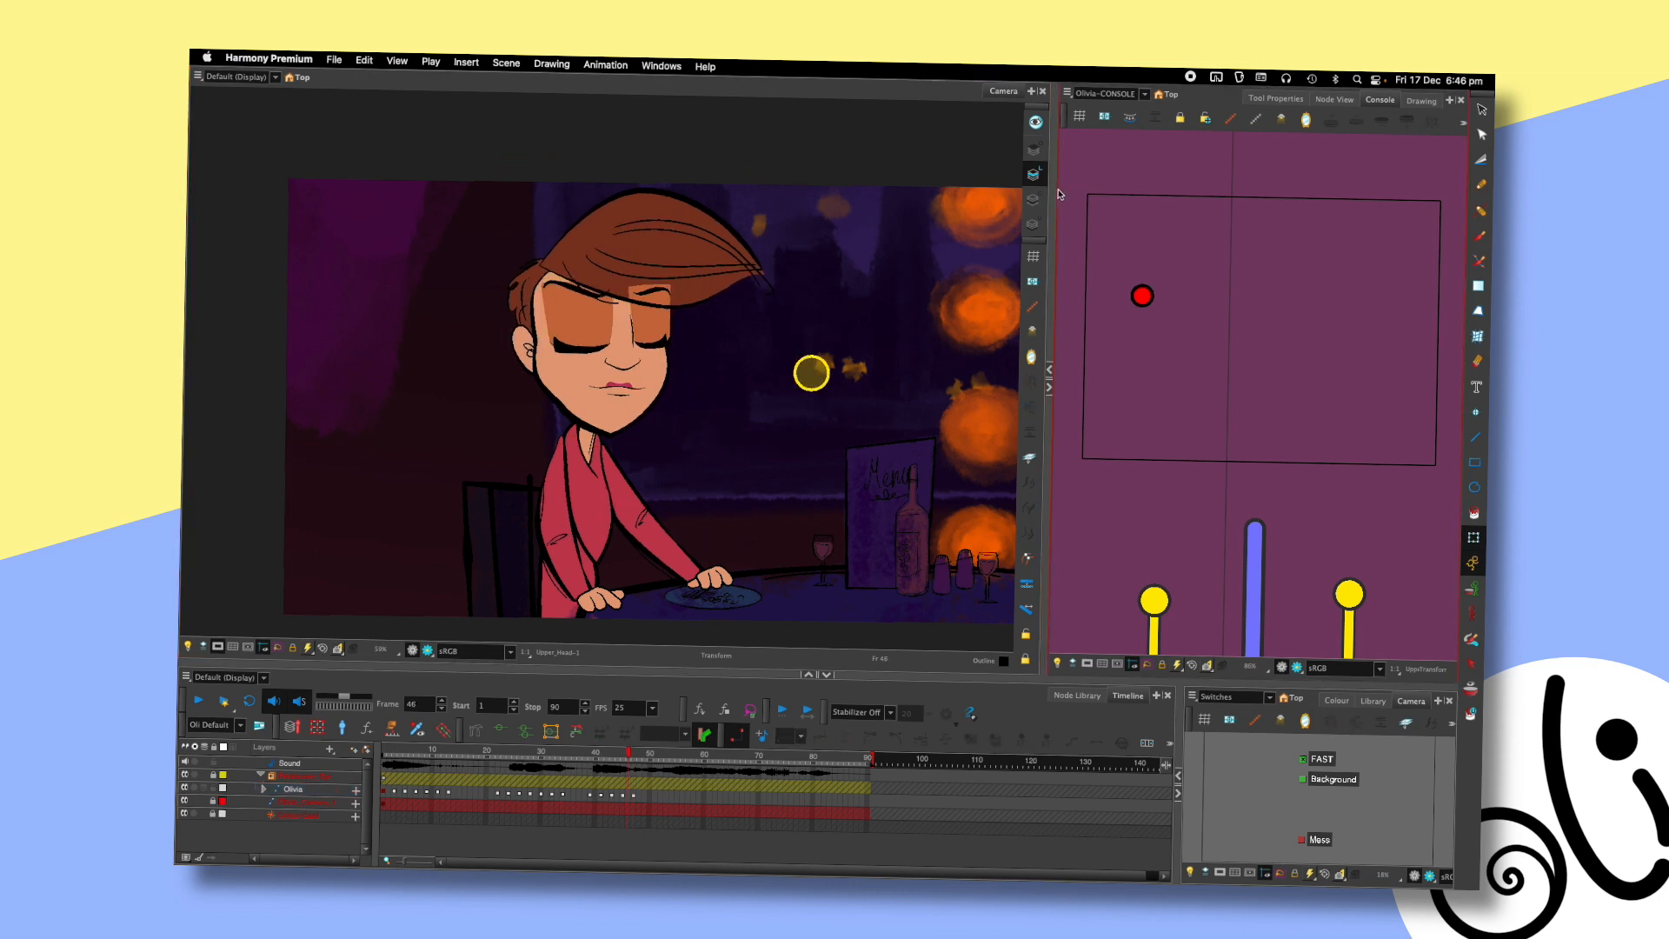
pyautogui.press('.')
pyautogui.press('.')
pyautogui.press('.')
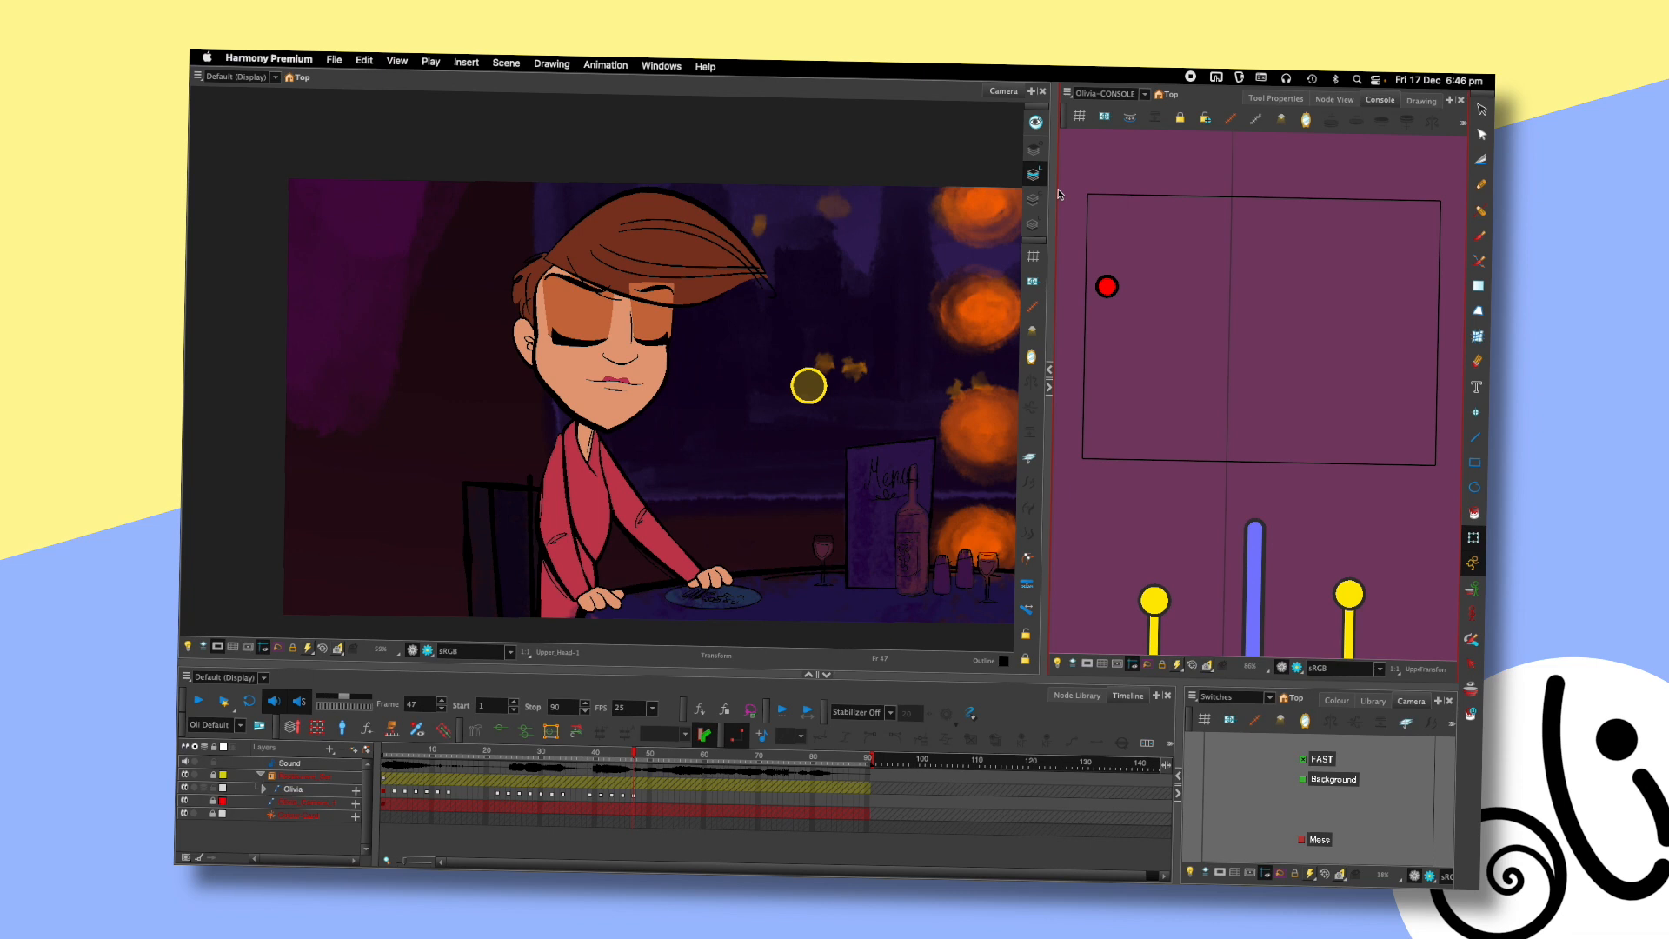
pyautogui.press('super+s')
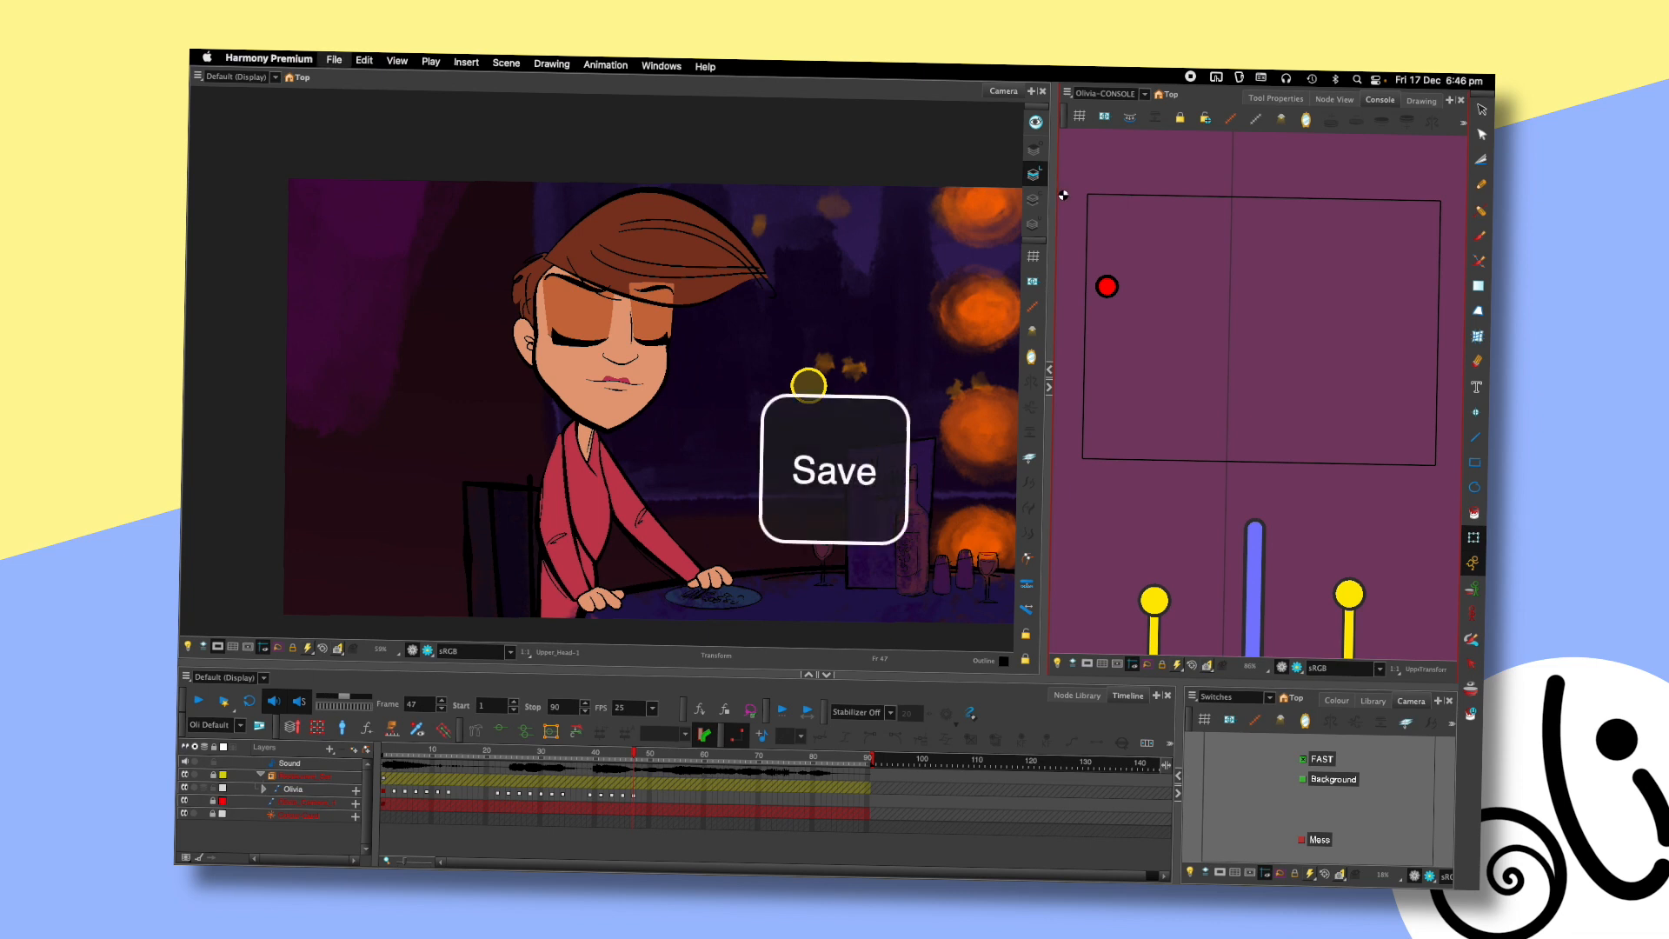
# - Play the head turn repeatedly from starting frames around 36 to 37 to examine the settle
pyautogui.click(585, 762)
pyautogui.press('Return')
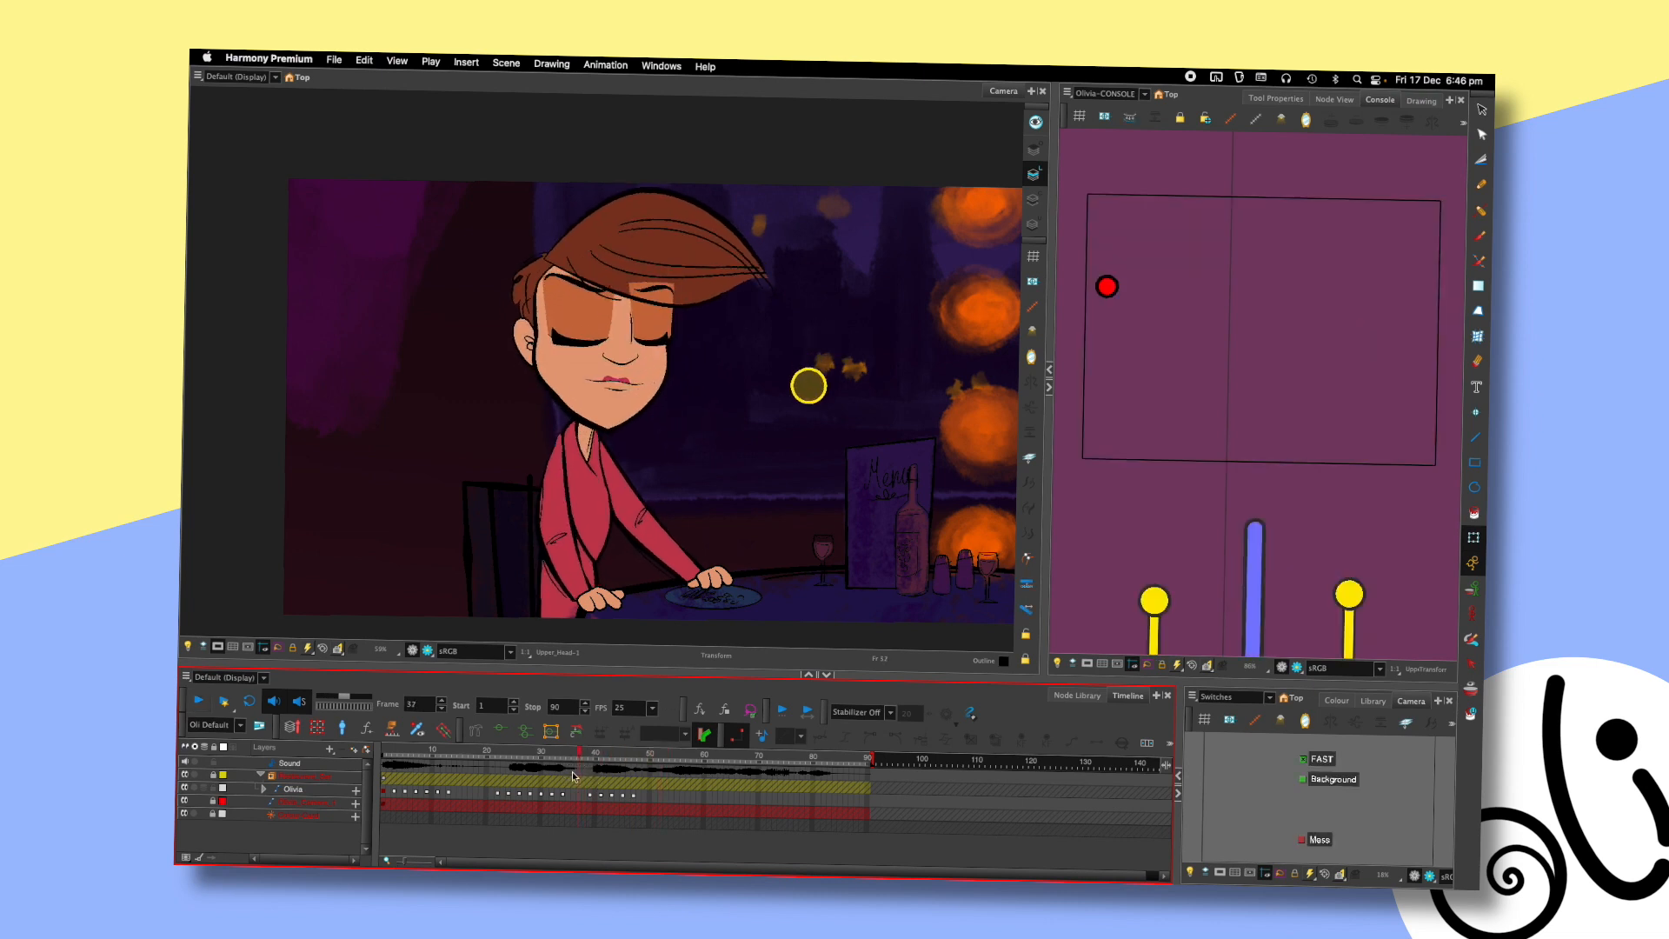
pyautogui.press('Return')
pyautogui.click(577, 756)
pyautogui.press('Return')
pyautogui.press('Return')
pyautogui.moveTo(608, 754); pyautogui.dragTo(575, 758)
pyautogui.press('Return')
pyautogui.press('Return')
pyautogui.click(571, 760)
pyautogui.press('Return')
pyautogui.press('Return')
pyautogui.press('Return')
# - Play the whole animation from frame 1 to review the head turn in context
pyautogui.hotkey('shift', ',')
pyautogui.press('Return')
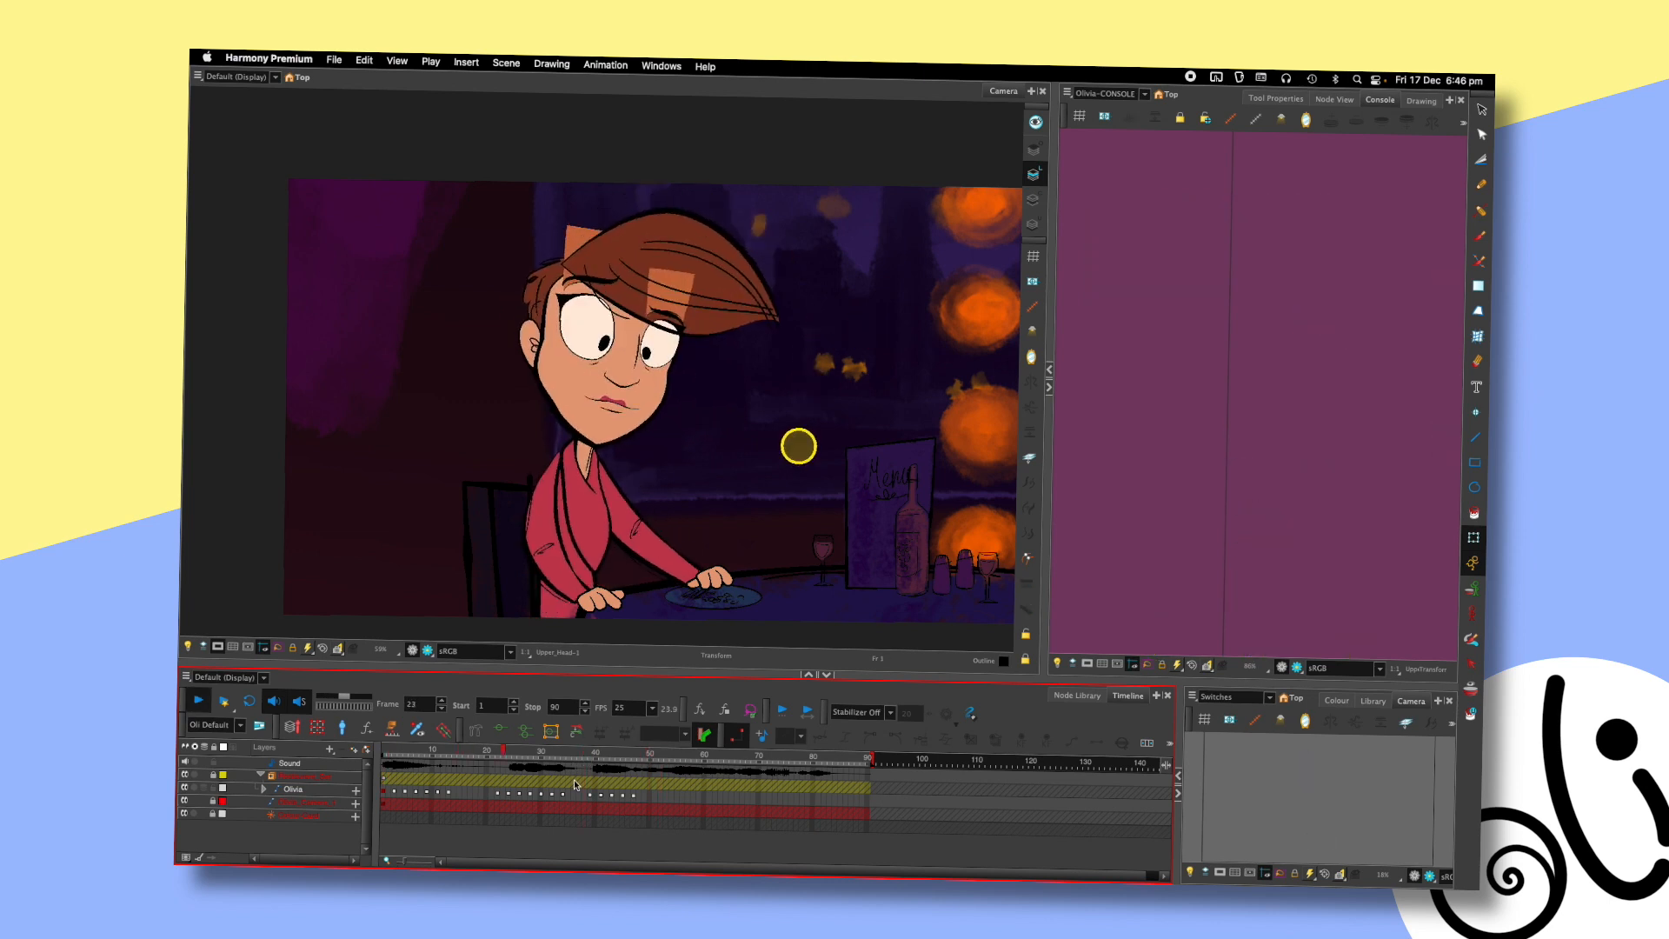
pyautogui.press('Return')
pyautogui.hotkey('shift', ',')
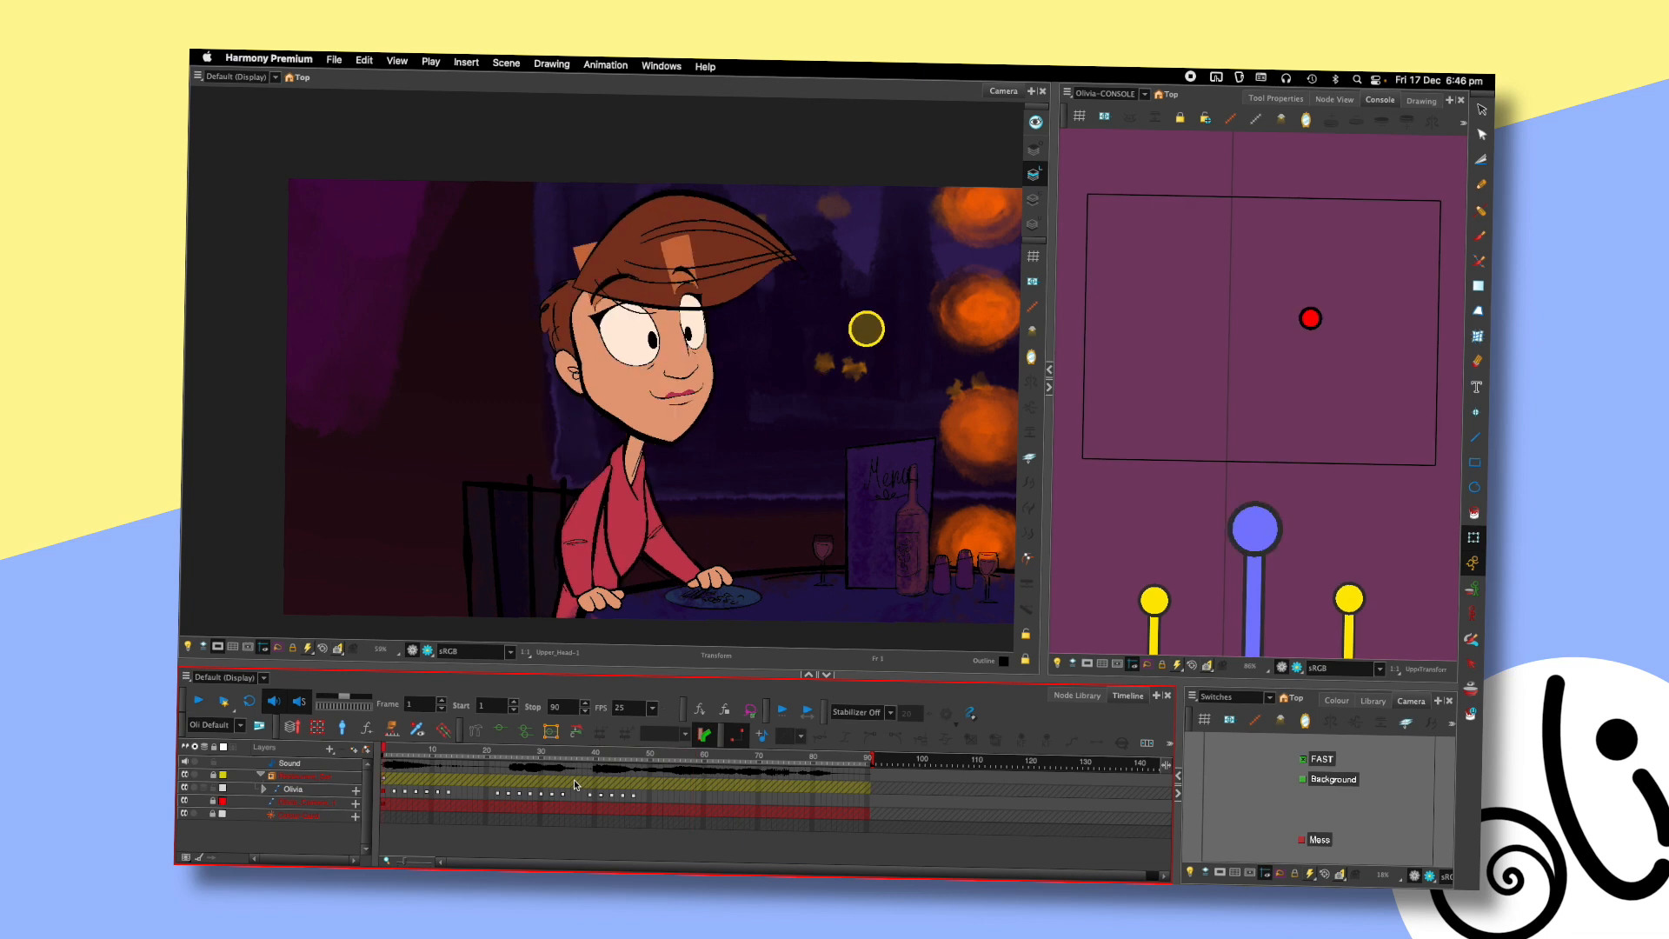
pyautogui.press('Return')
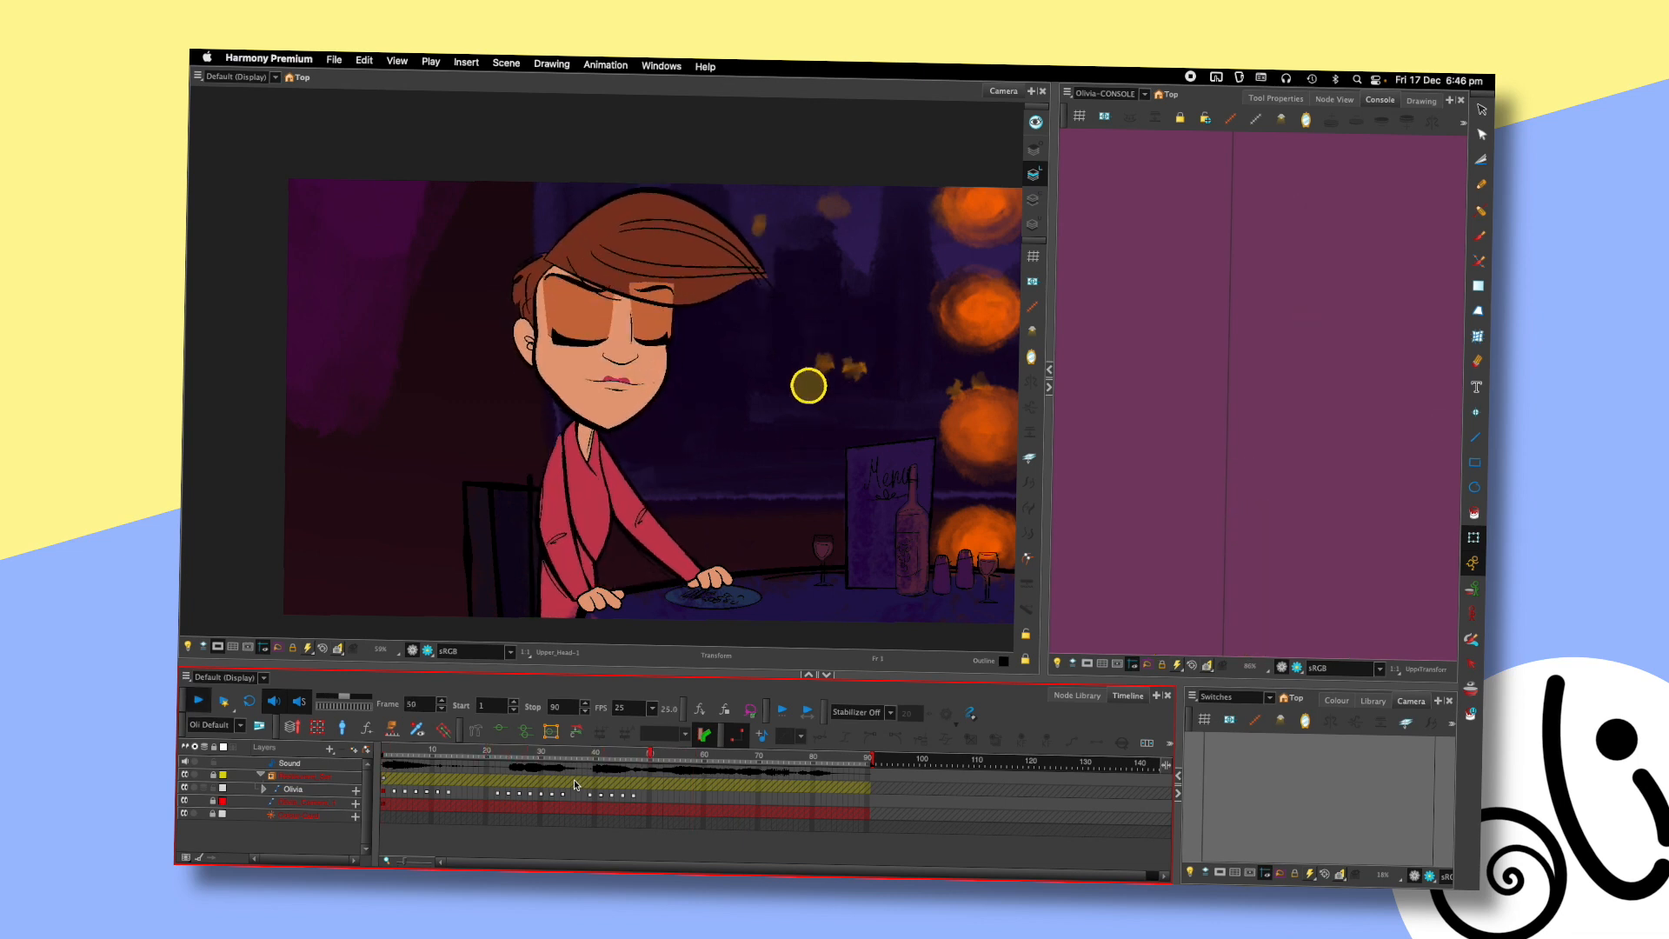
pyautogui.press('Return')
# - Save the scene, select the head and rotate it slightly clockwise at frame 49
pyautogui.click(633, 757)
pyautogui.press('super+s')
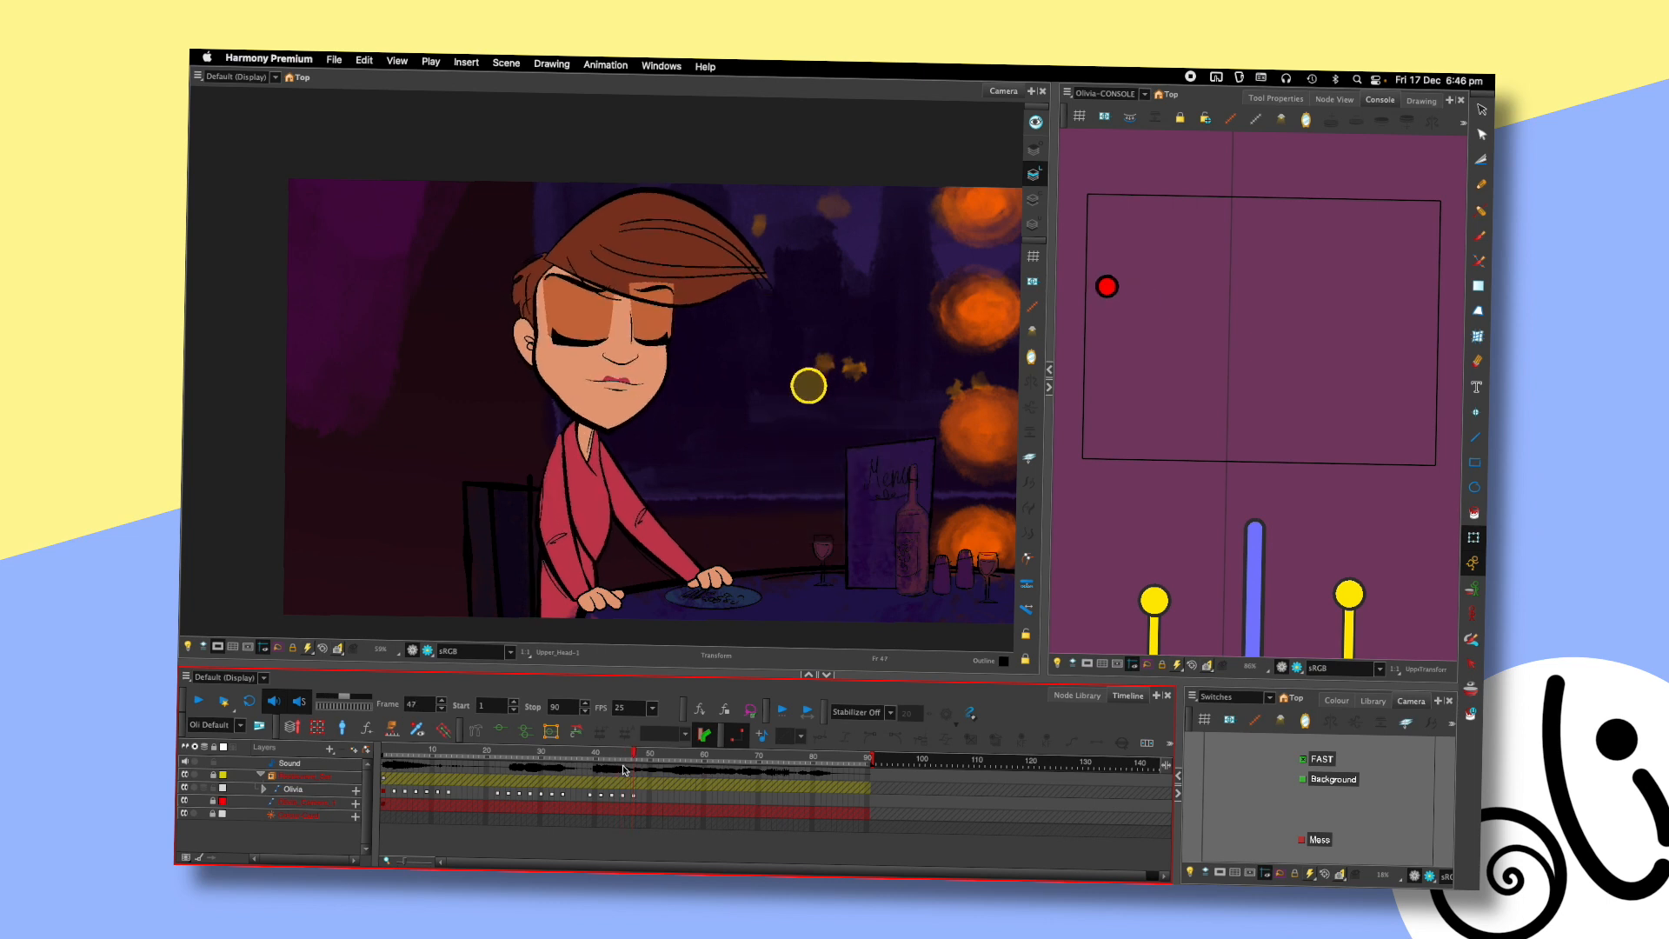
pyautogui.click(541, 300)
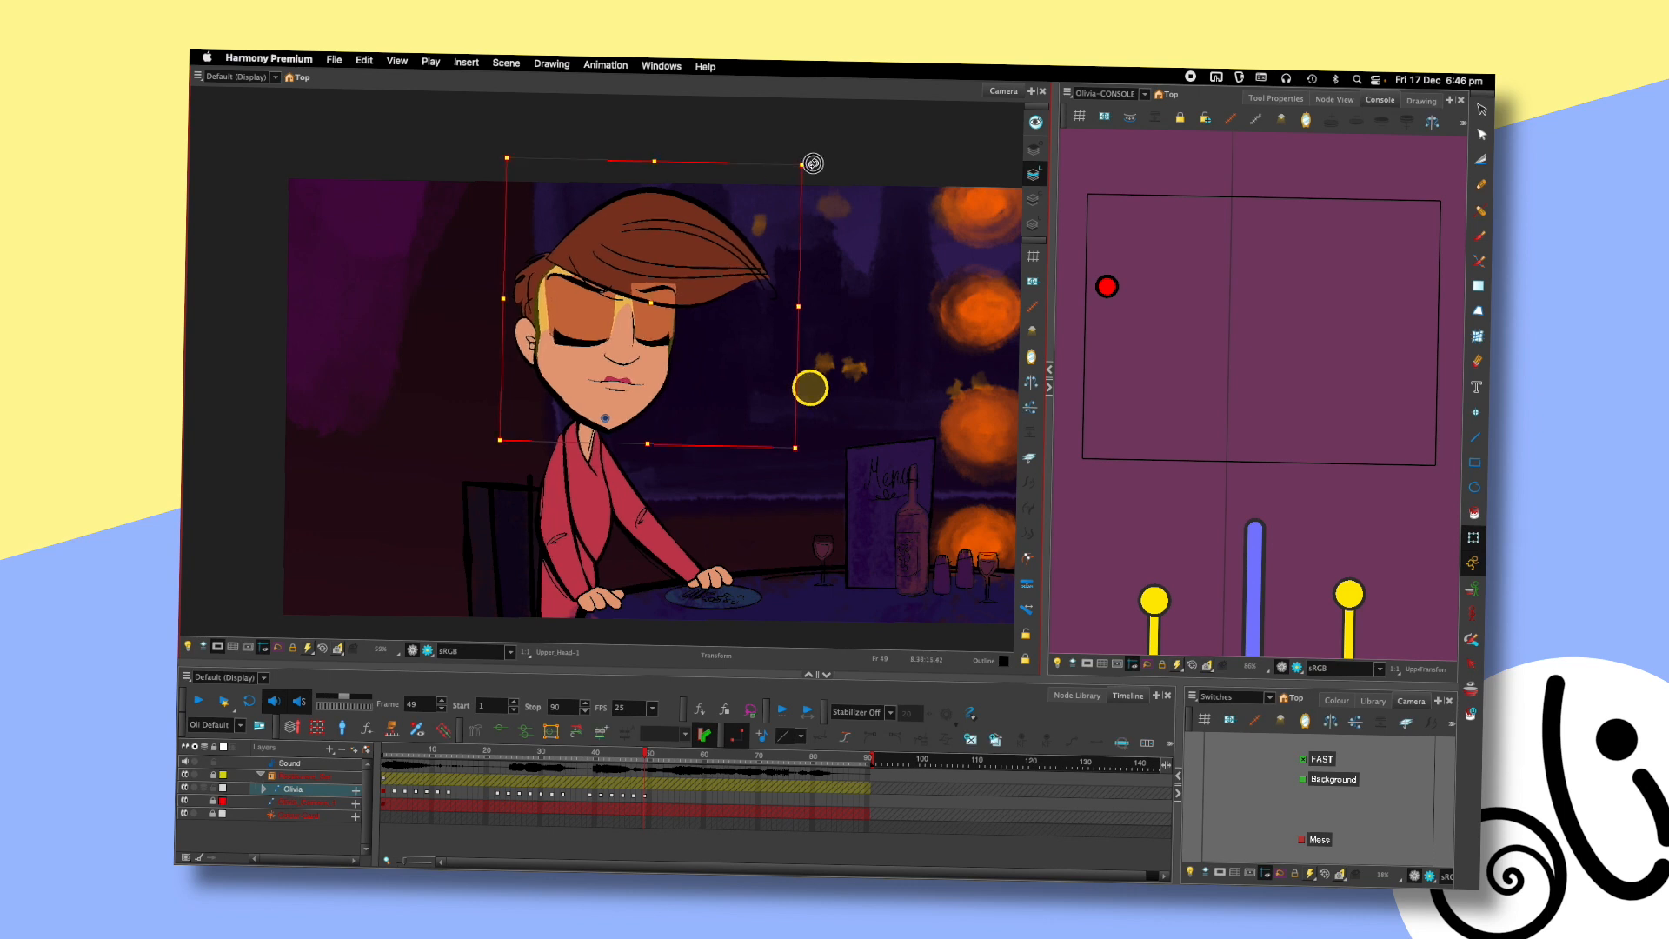
# - Play the animation repeatedly from starting frames around 33 to 35 to check the new settling pose
pyautogui.click(566, 765)
pyautogui.hotkey('shift', 'Return')
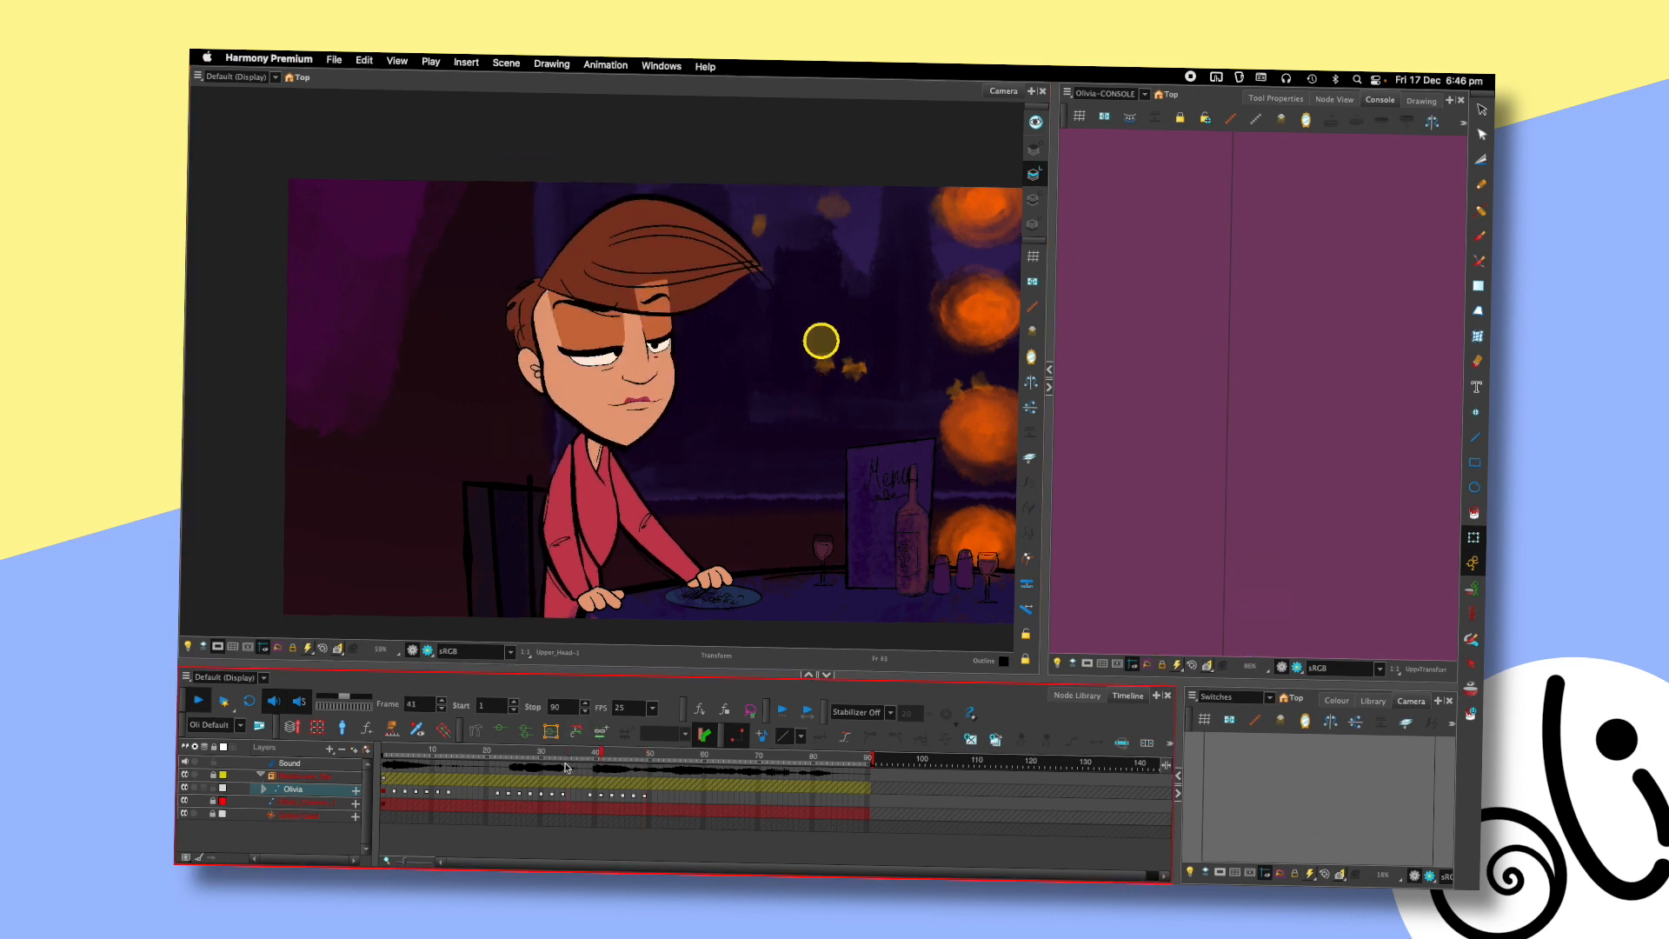
pyautogui.hotkey('shift', 'Return')
pyautogui.click(568, 757)
pyautogui.hotkey('shift', 'Return')
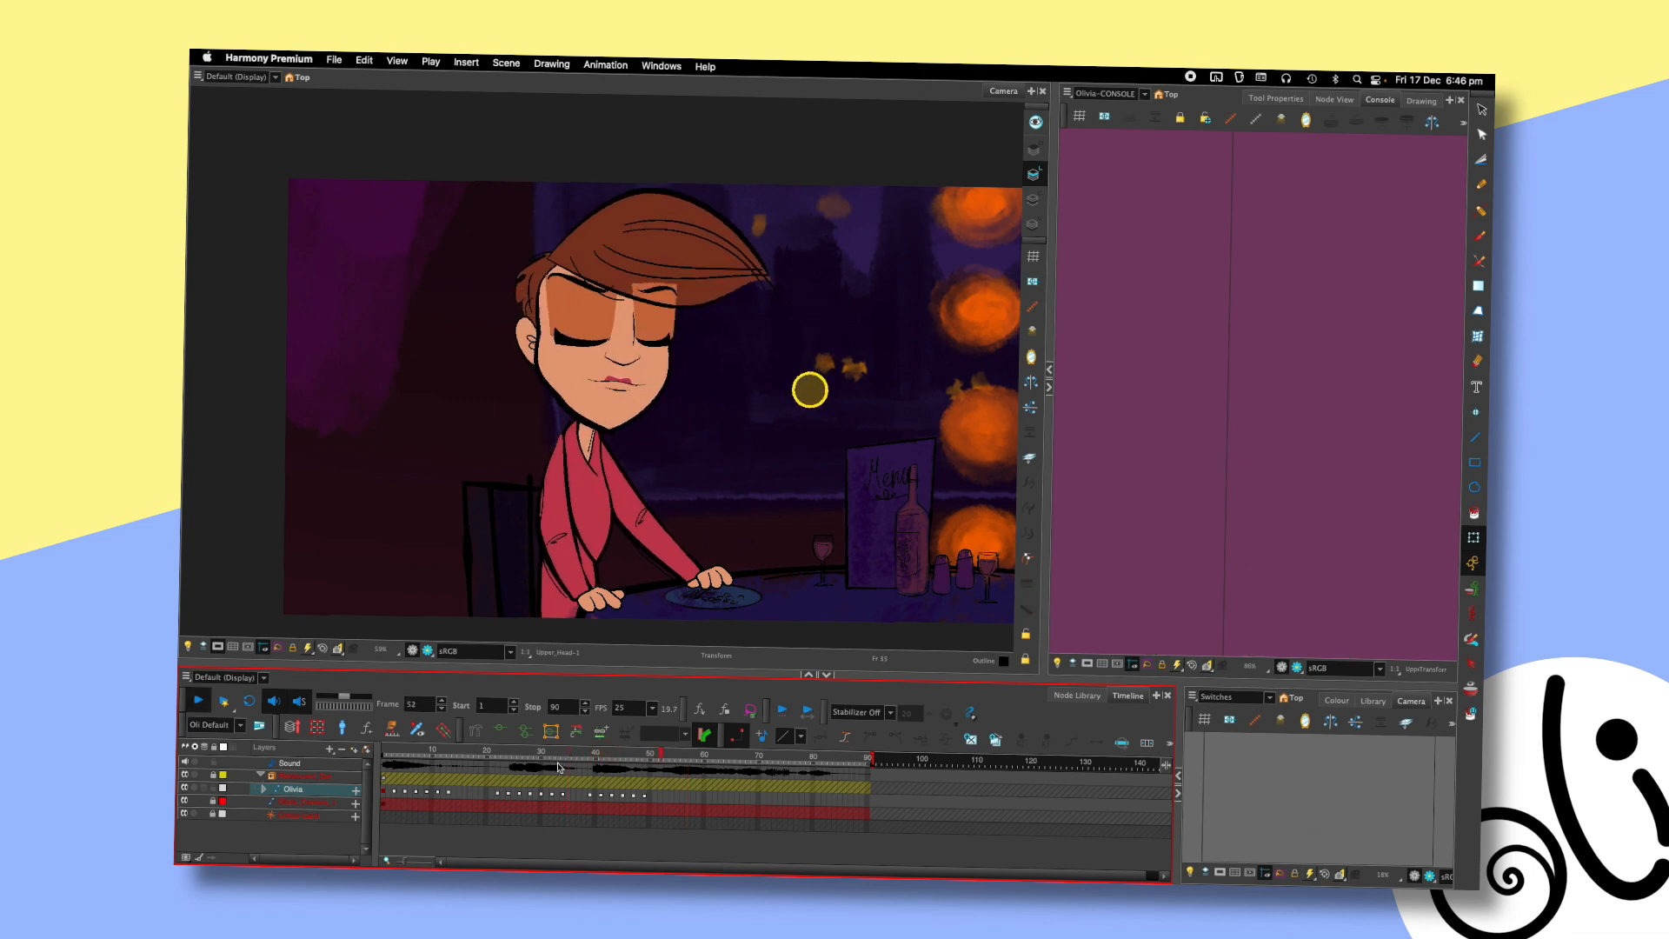
pyautogui.hotkey('shift', 'Return')
pyautogui.click(557, 756)
pyautogui.hotkey('shift', 'Return')
pyautogui.hotkey('shift', 'Return')
pyautogui.click(563, 756)
pyautogui.hotkey('shift', 'Return')
pyautogui.hotkey('shift', 'Return')
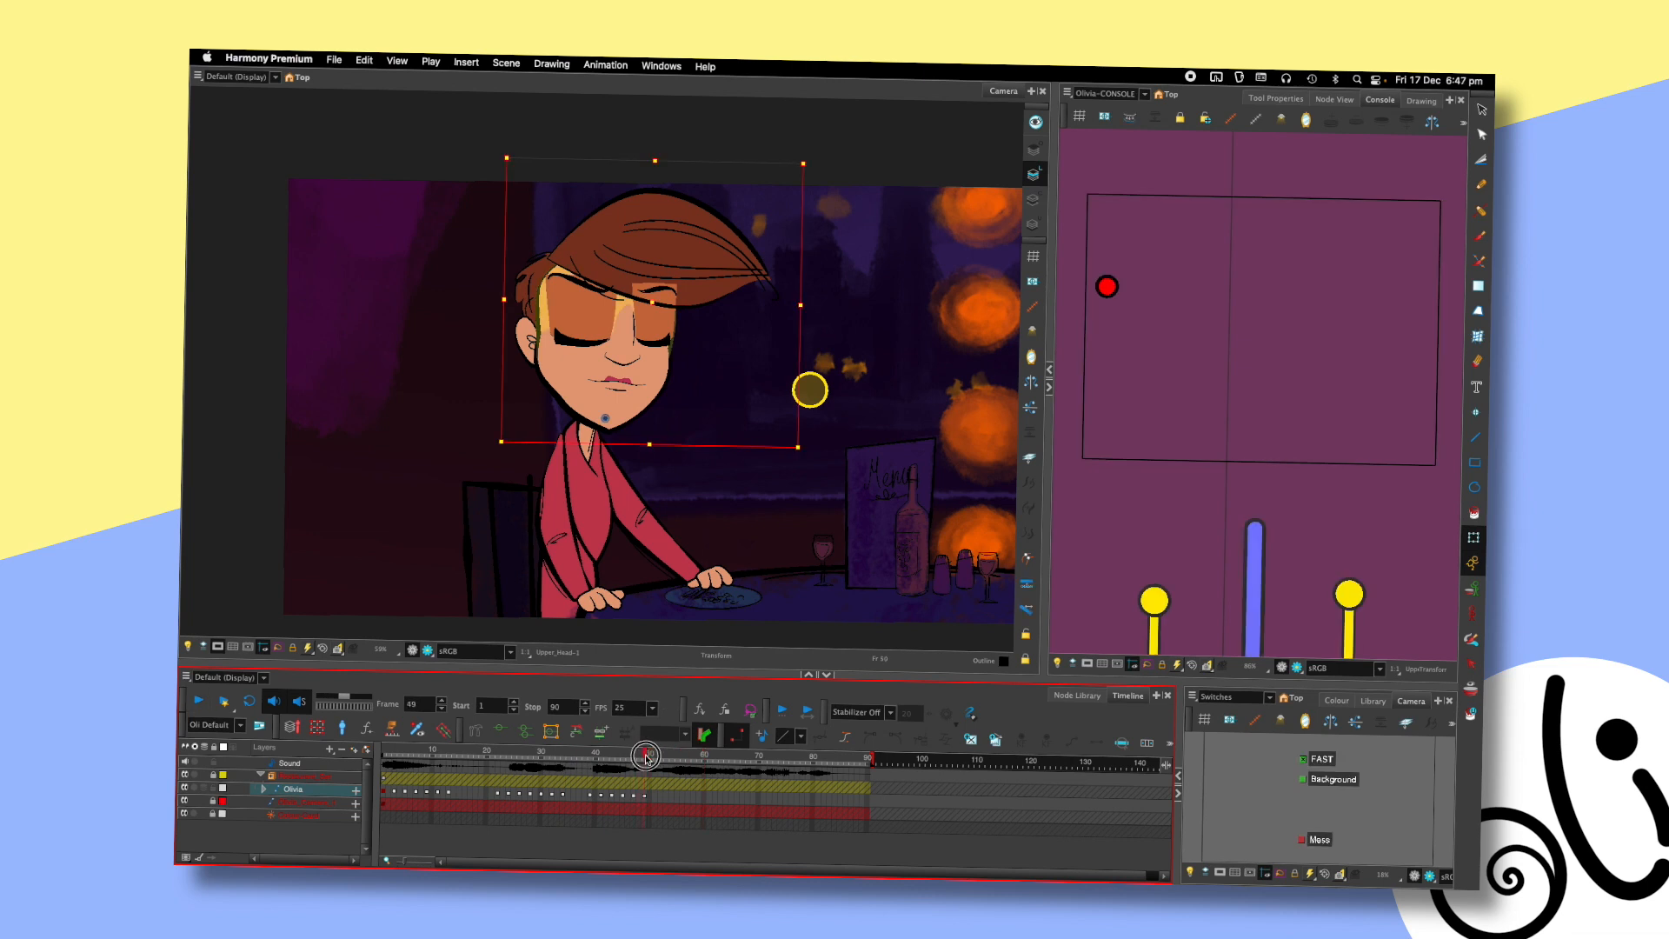
# - Nudge the head two increments left at frame 49 and replay the head turn from around frame 37
pyautogui.press('Left')
pyautogui.press('Left')
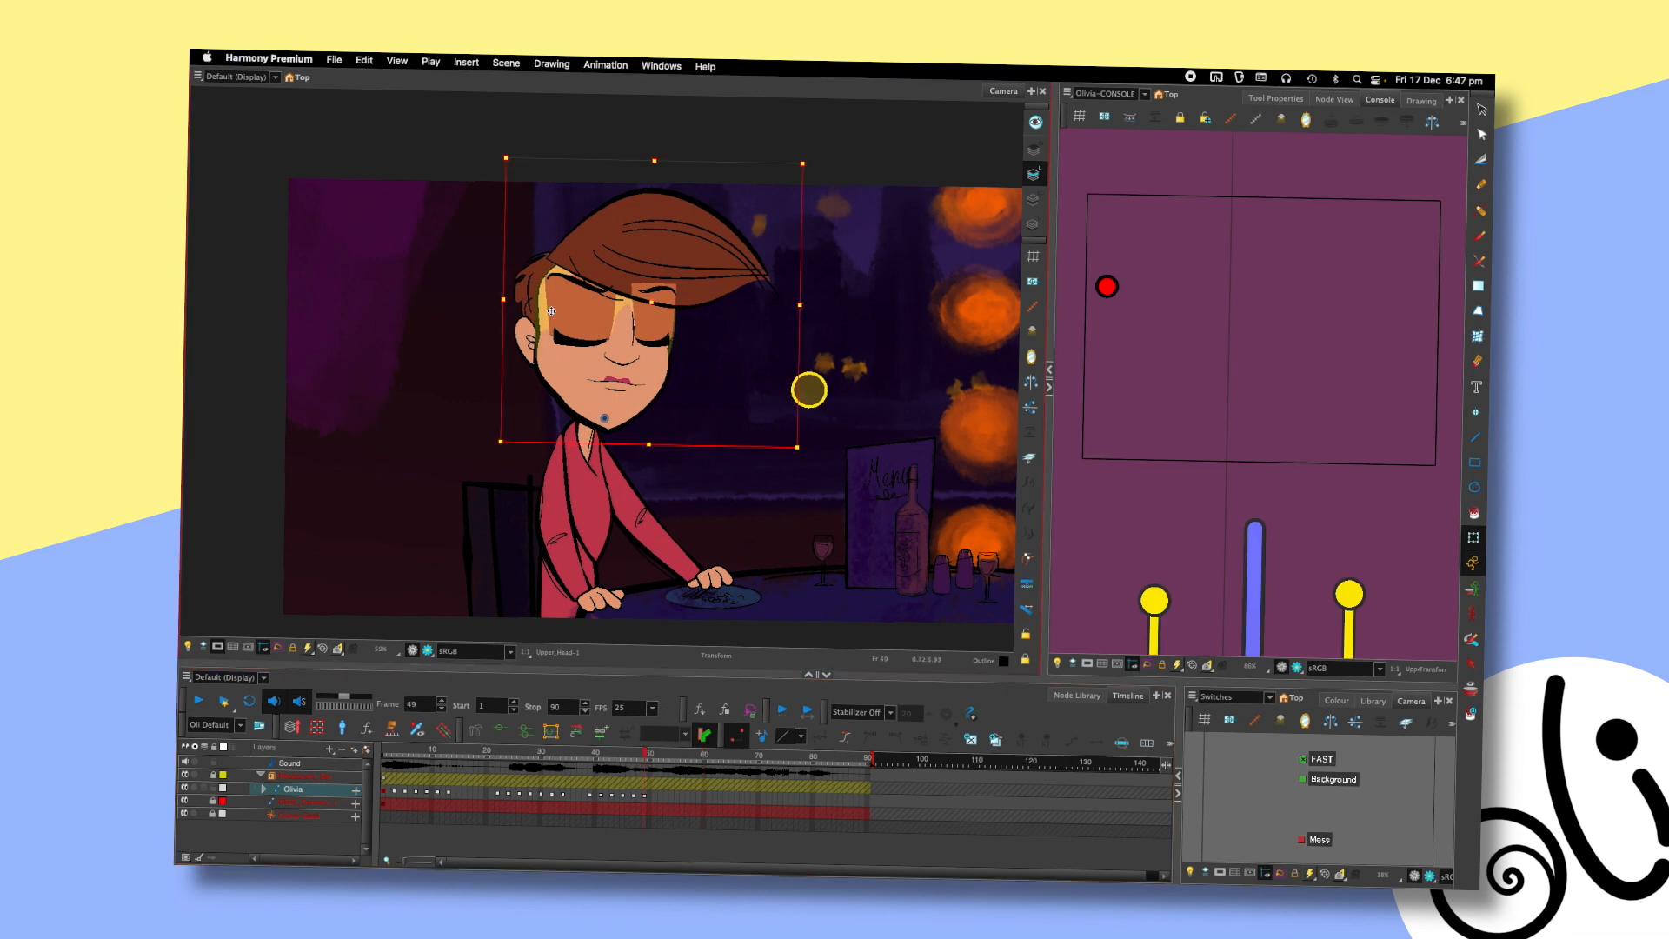
pyautogui.moveTo(796, 476)
pyautogui.mouseDown()
pyautogui.moveTo(770, 450)
pyautogui.moveTo(928, 524)
pyautogui.moveTo(871, 537)
pyautogui.mouseUp()
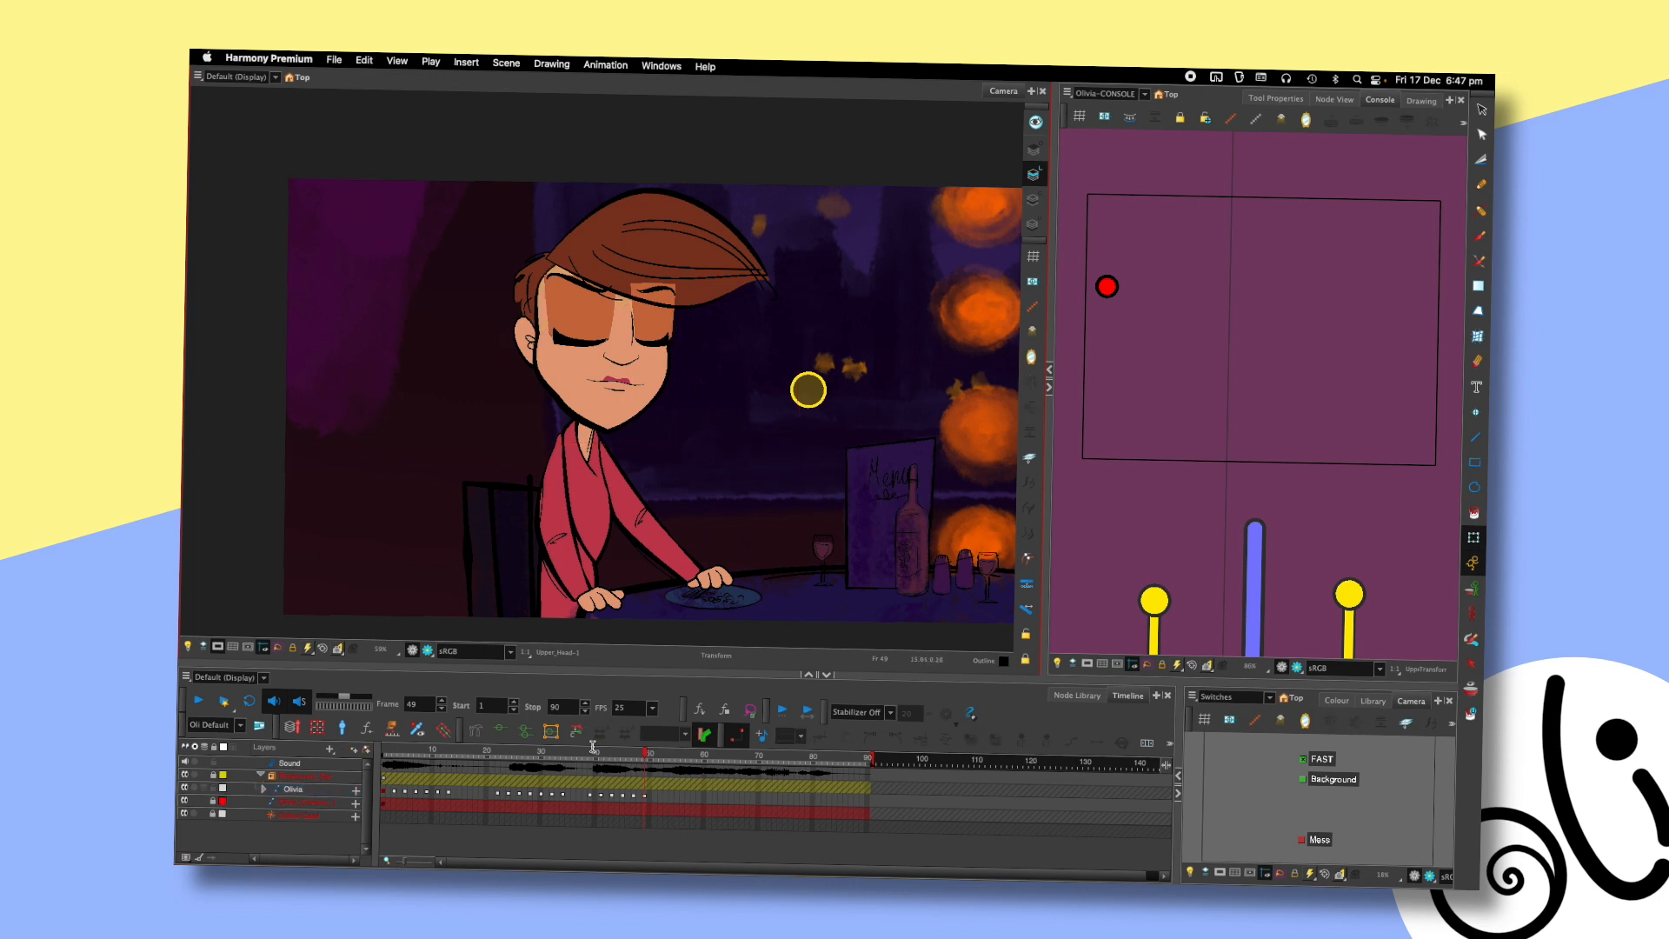
pyautogui.press('Return')
pyautogui.press('Return')
pyautogui.click(582, 751)
pyautogui.press('Return')
pyautogui.press('Return')
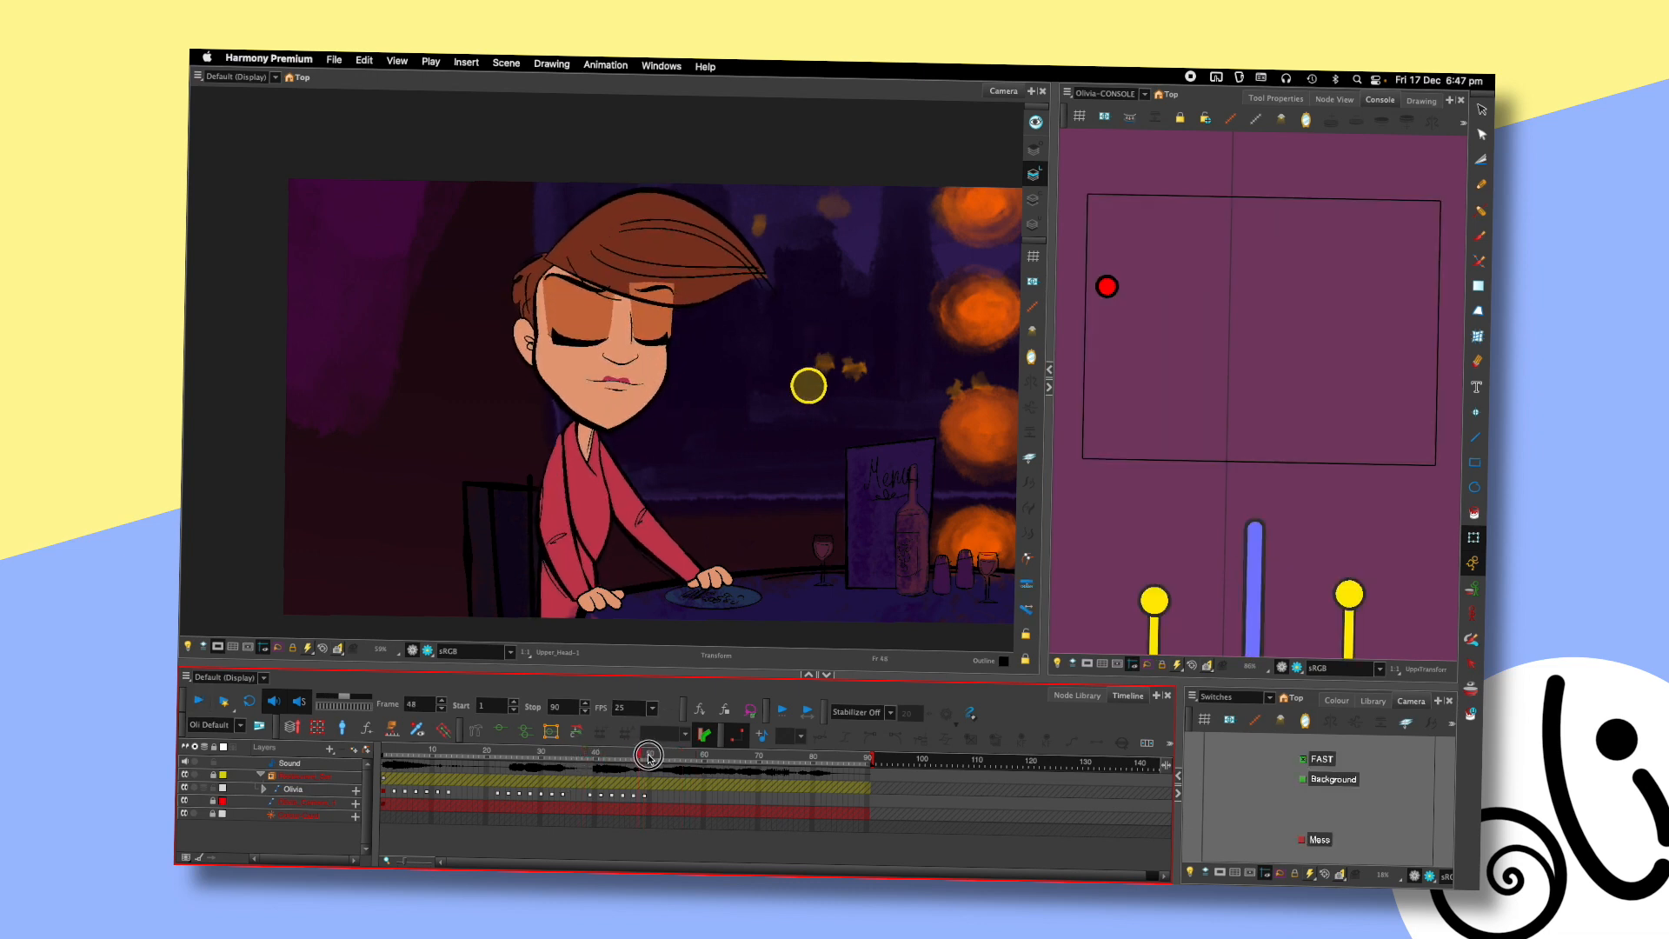
# - Select the head again at frame 49, rotate it slightly further clockwise and replay from frame 37
pyautogui.click(637, 757)
pyautogui.moveTo(639, 759); pyautogui.dragTo(646, 762)
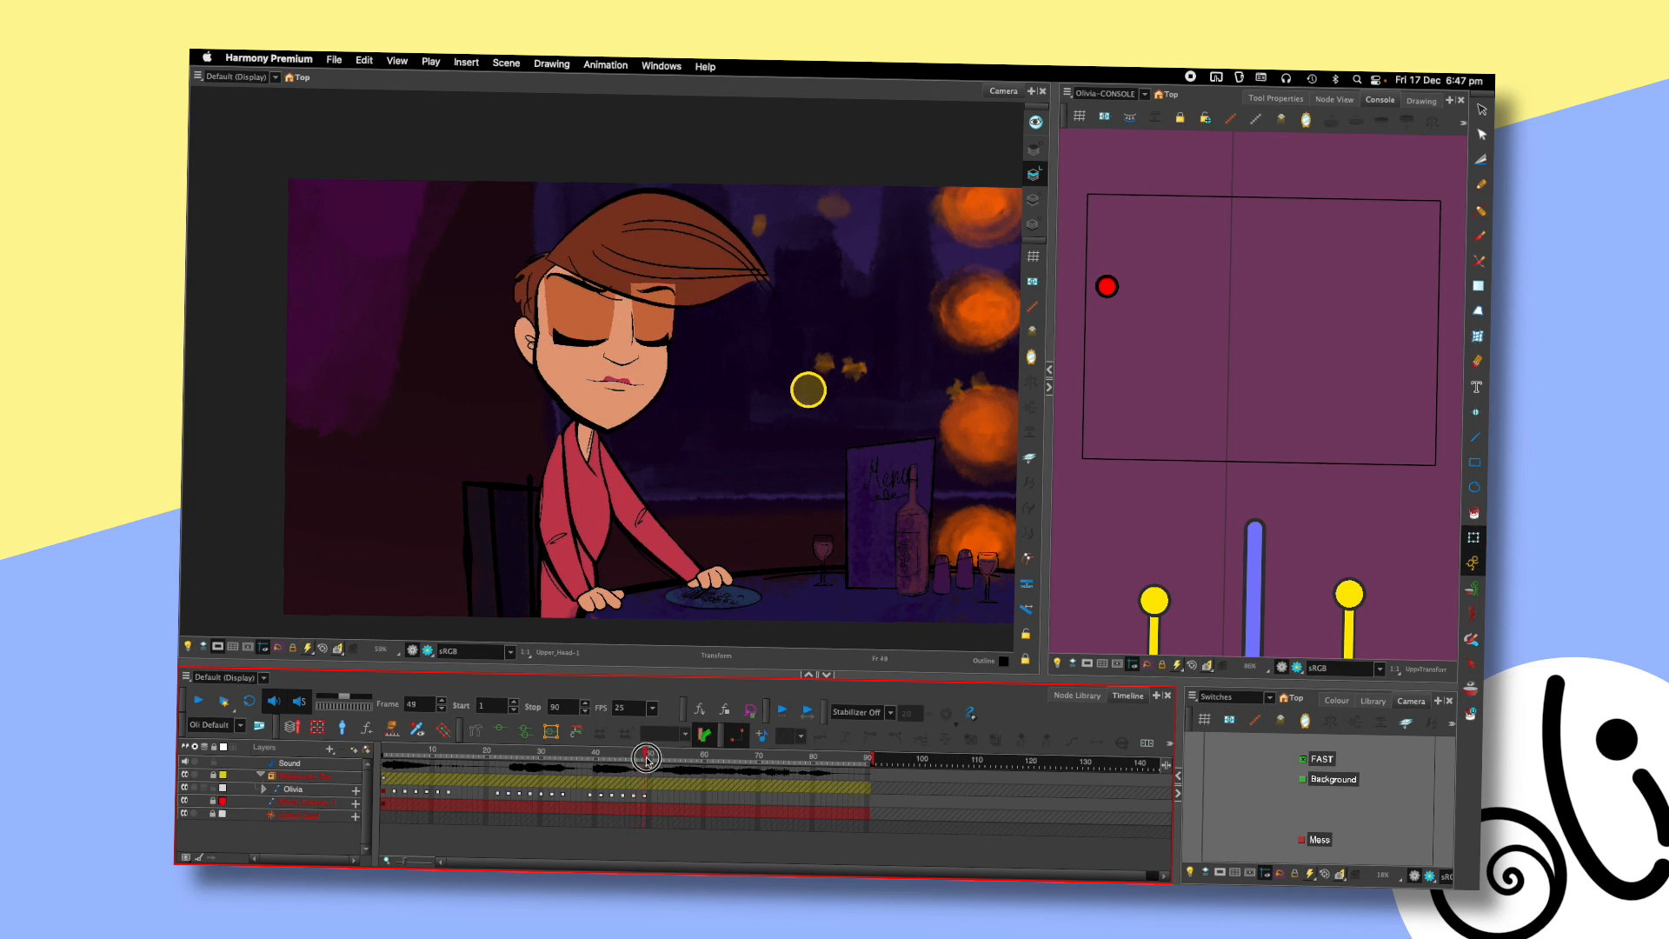
pyautogui.click(545, 331)
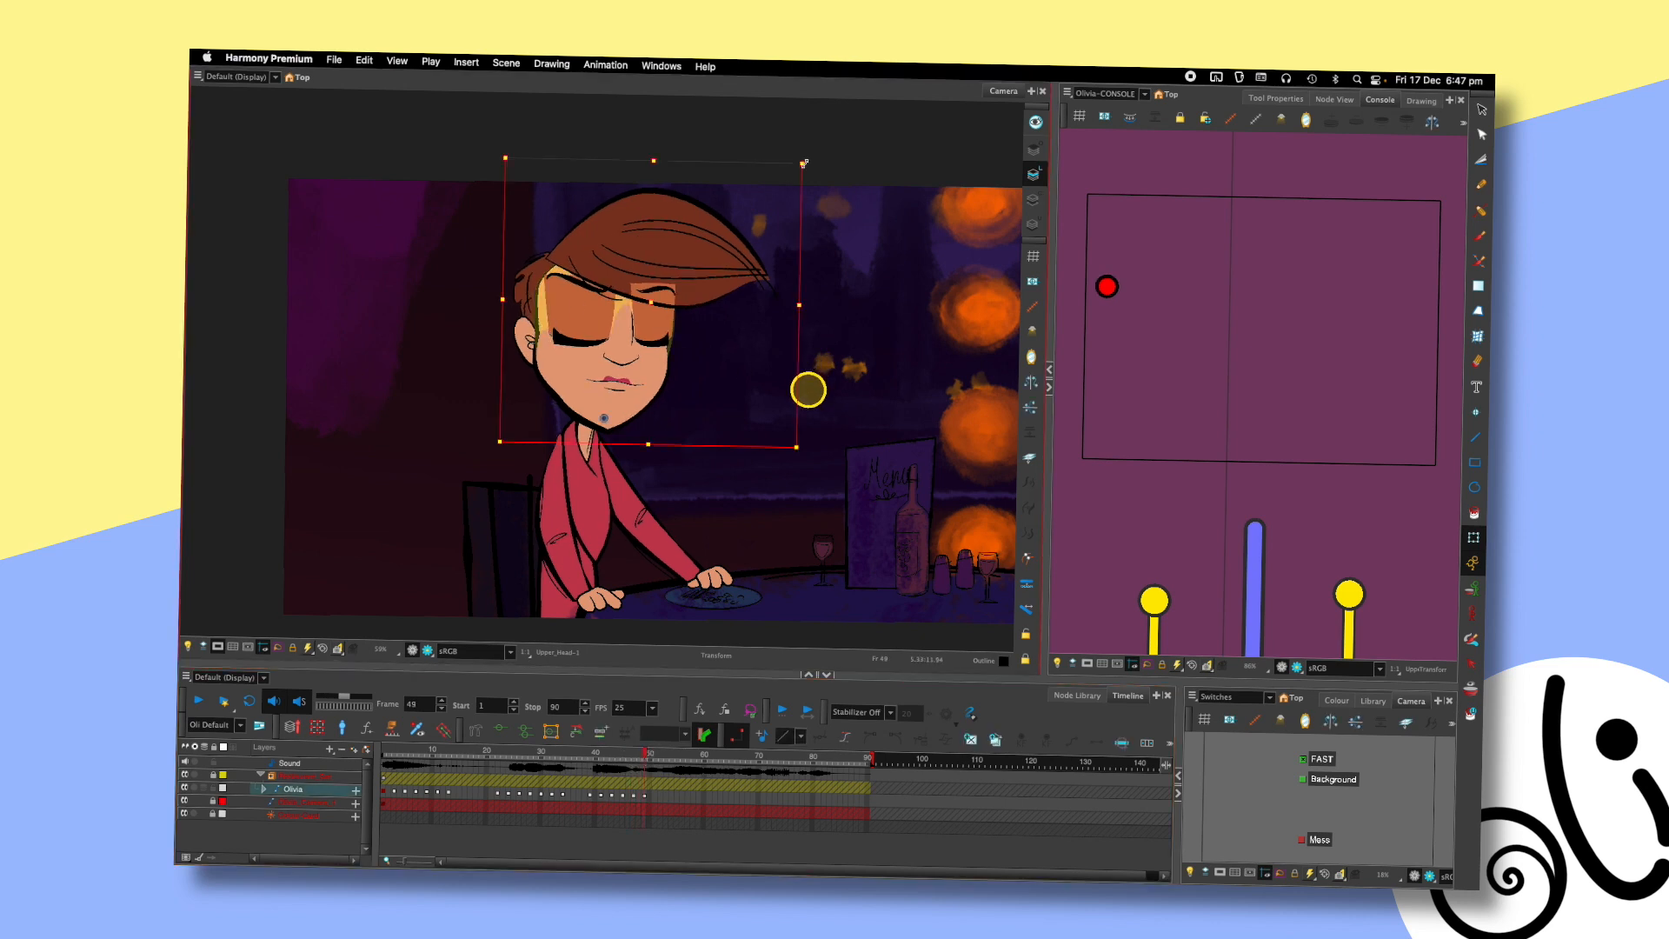
pyautogui.moveTo(810, 161); pyautogui.dragTo(806, 170)
pyautogui.click(587, 751)
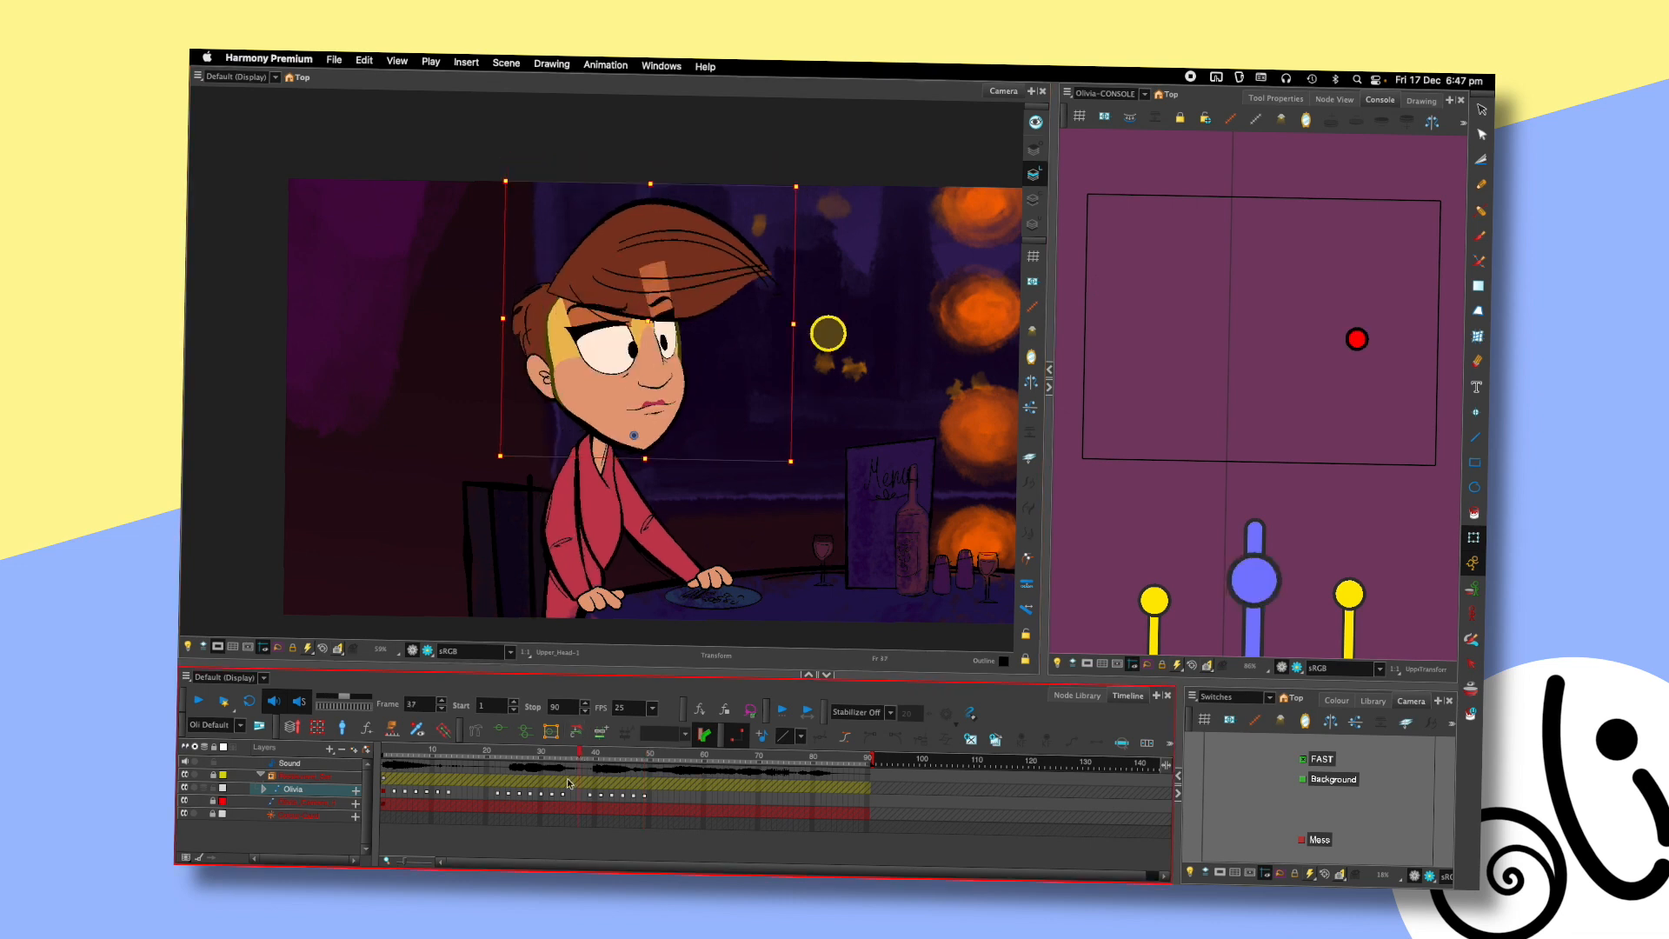
pyautogui.hotkey('shift', 'Return')
pyautogui.hotkey('shift', 'Return')
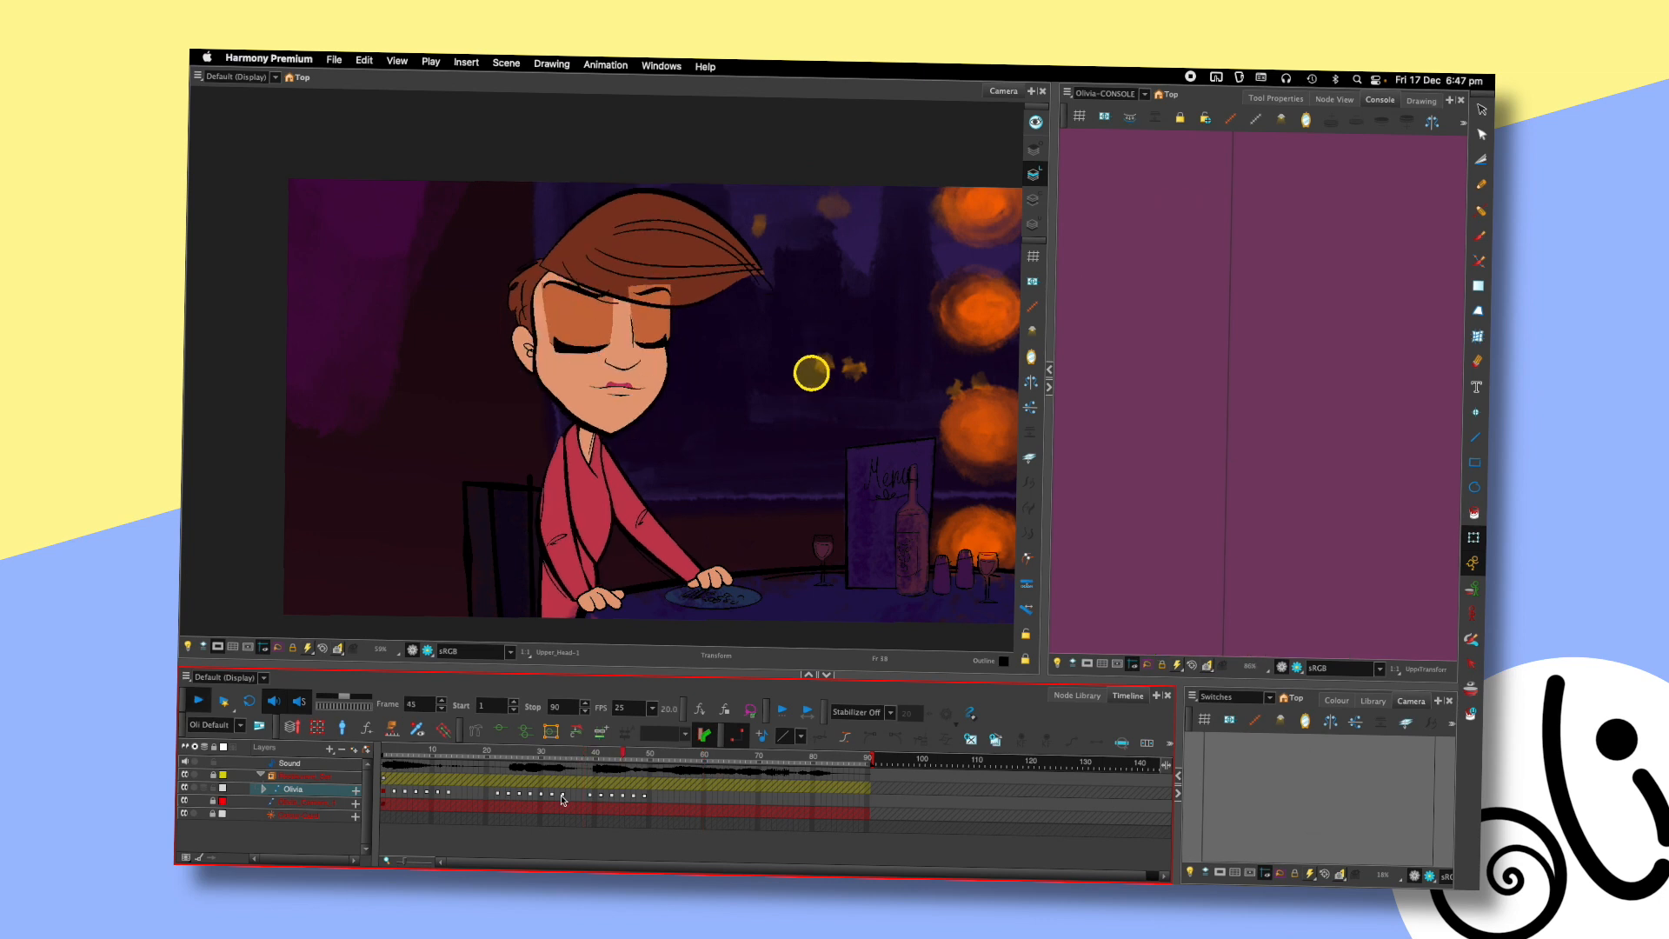
# - Shift the head-turn controller point slightly right and down at frame 49, compare neighbouring frames and replay the turn
pyautogui.click(645, 753)
pyautogui.click(1105, 284)
pyautogui.press(',')
pyautogui.press(',')
pyautogui.press('.')
pyautogui.press('.')
pyautogui.click(578, 758)
pyautogui.hotkey('shift', 'Return')
pyautogui.hotkey('shift', 'Return')
pyautogui.click(562, 770)
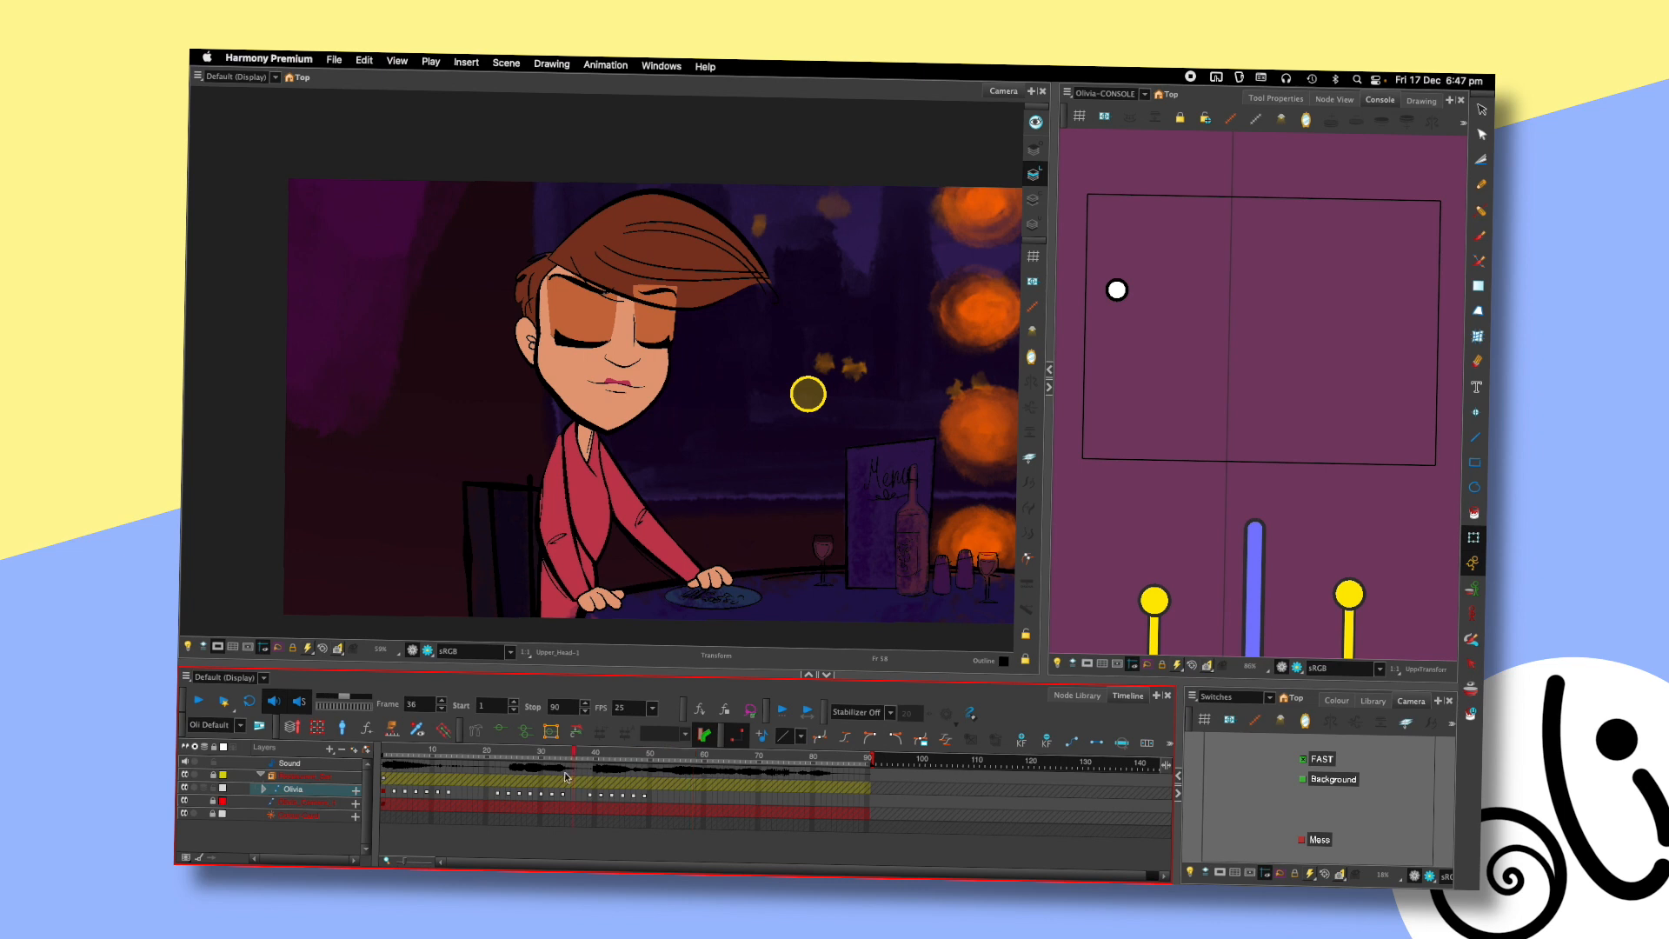
# - Reposition the head-turn controller point slightly higher at frame 49 and compare the pose with the preceding frames
pyautogui.click(631, 753)
pyautogui.moveTo(631, 752)
pyautogui.mouseDown()
pyautogui.moveTo(664, 754)
pyautogui.moveTo(622, 754)
pyautogui.moveTo(645, 754)
pyautogui.mouseUp()
pyautogui.press(',')
pyautogui.press(',')
pyautogui.press(',')
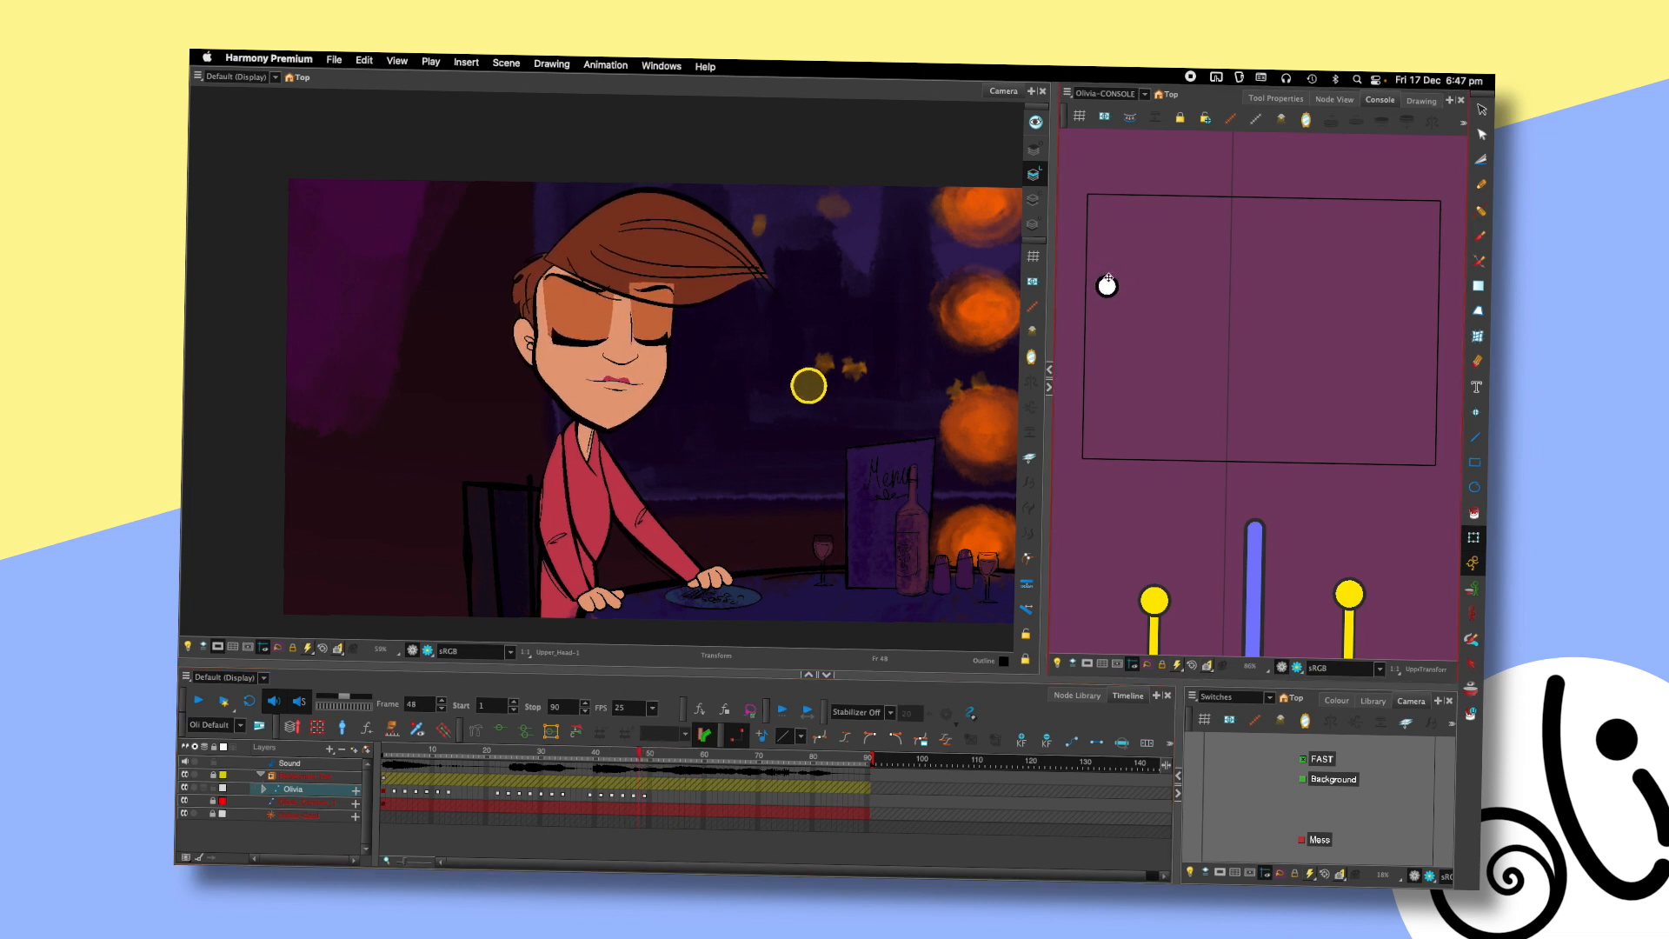
pyautogui.press(',')
pyautogui.press(',')
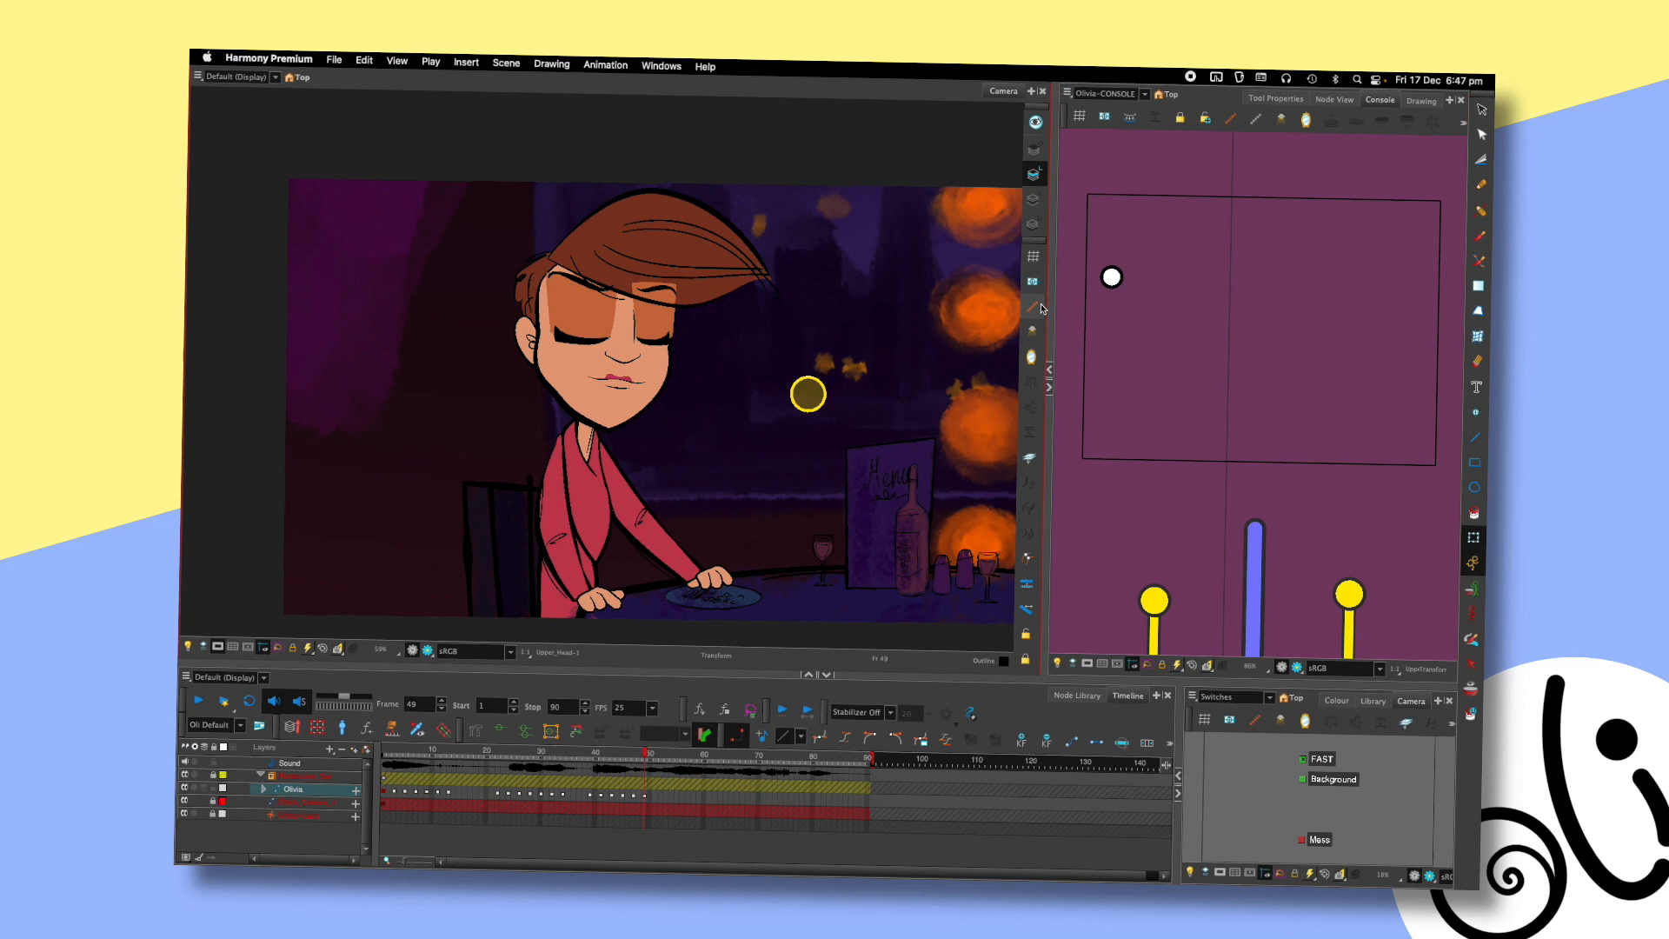
# - Play the animation from around frame 37 and from the beginning to review the full head settle
pyautogui.click(579, 756)
pyautogui.press('Return')
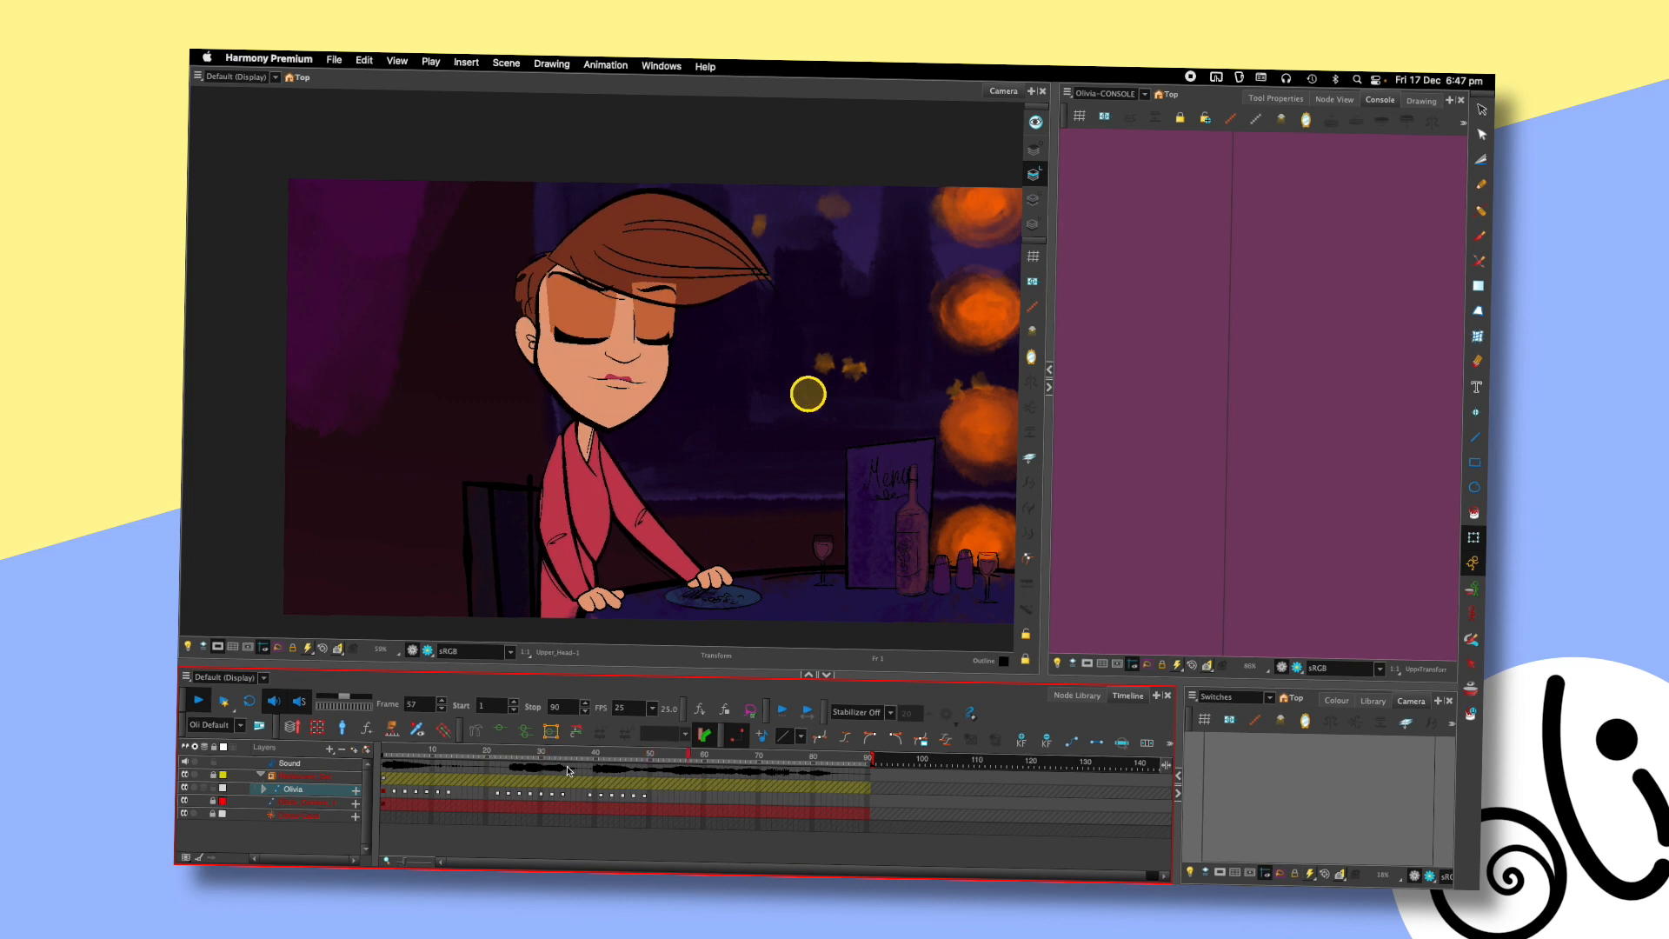
pyautogui.press('Return')
pyautogui.press('Return')
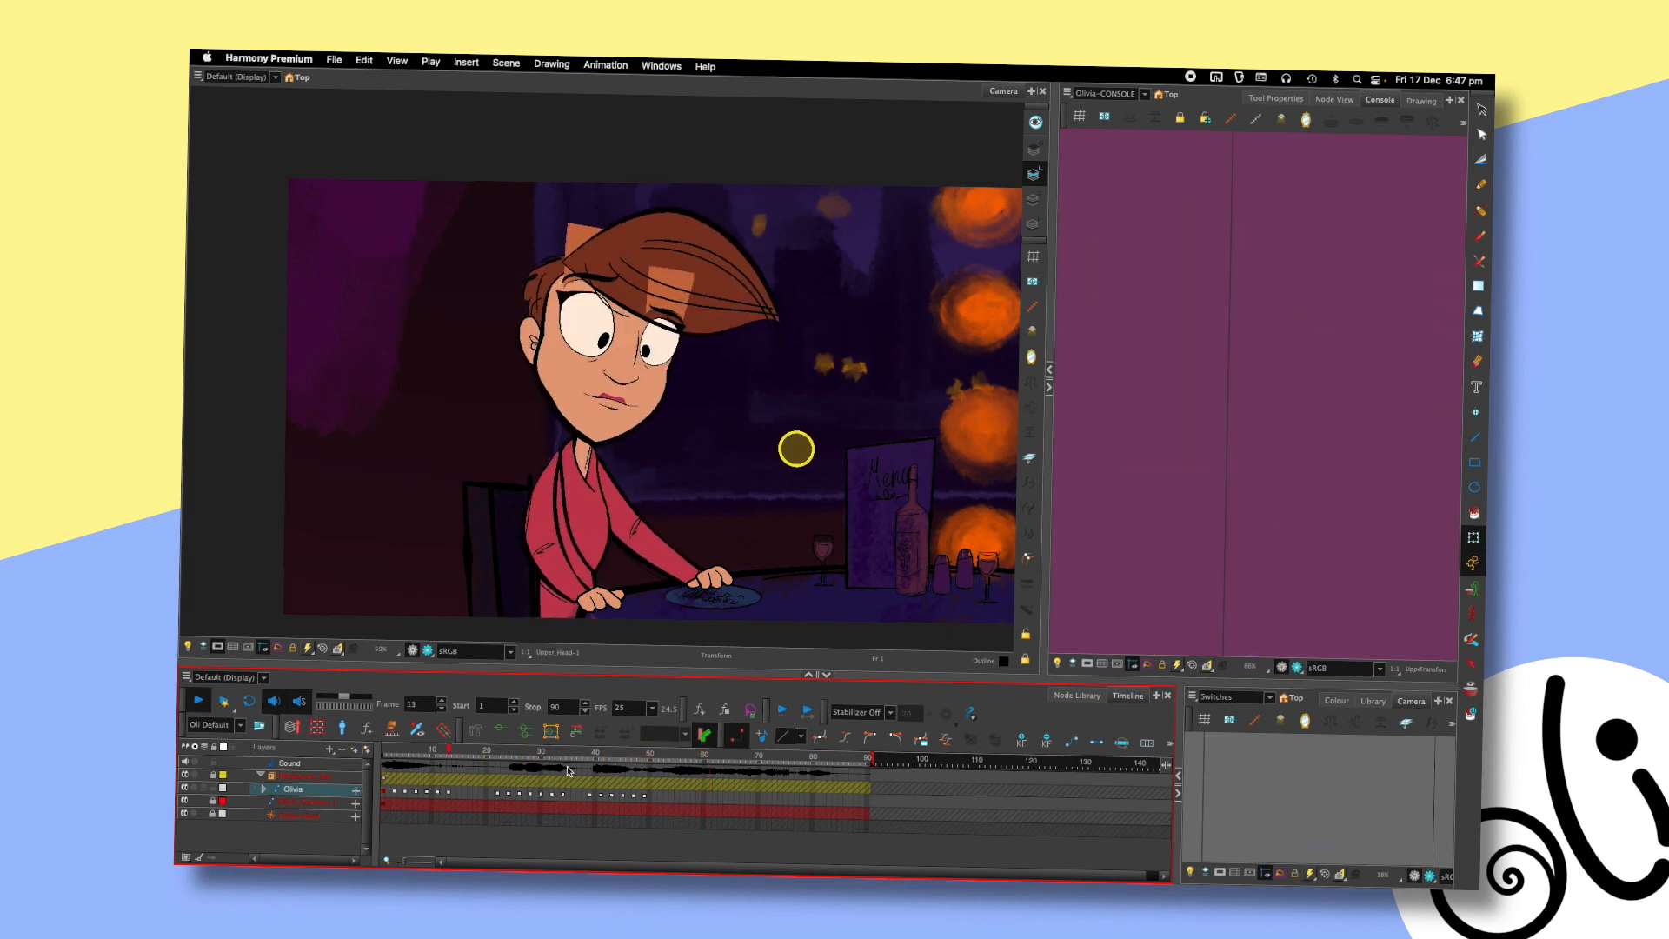
pyautogui.press('Return')
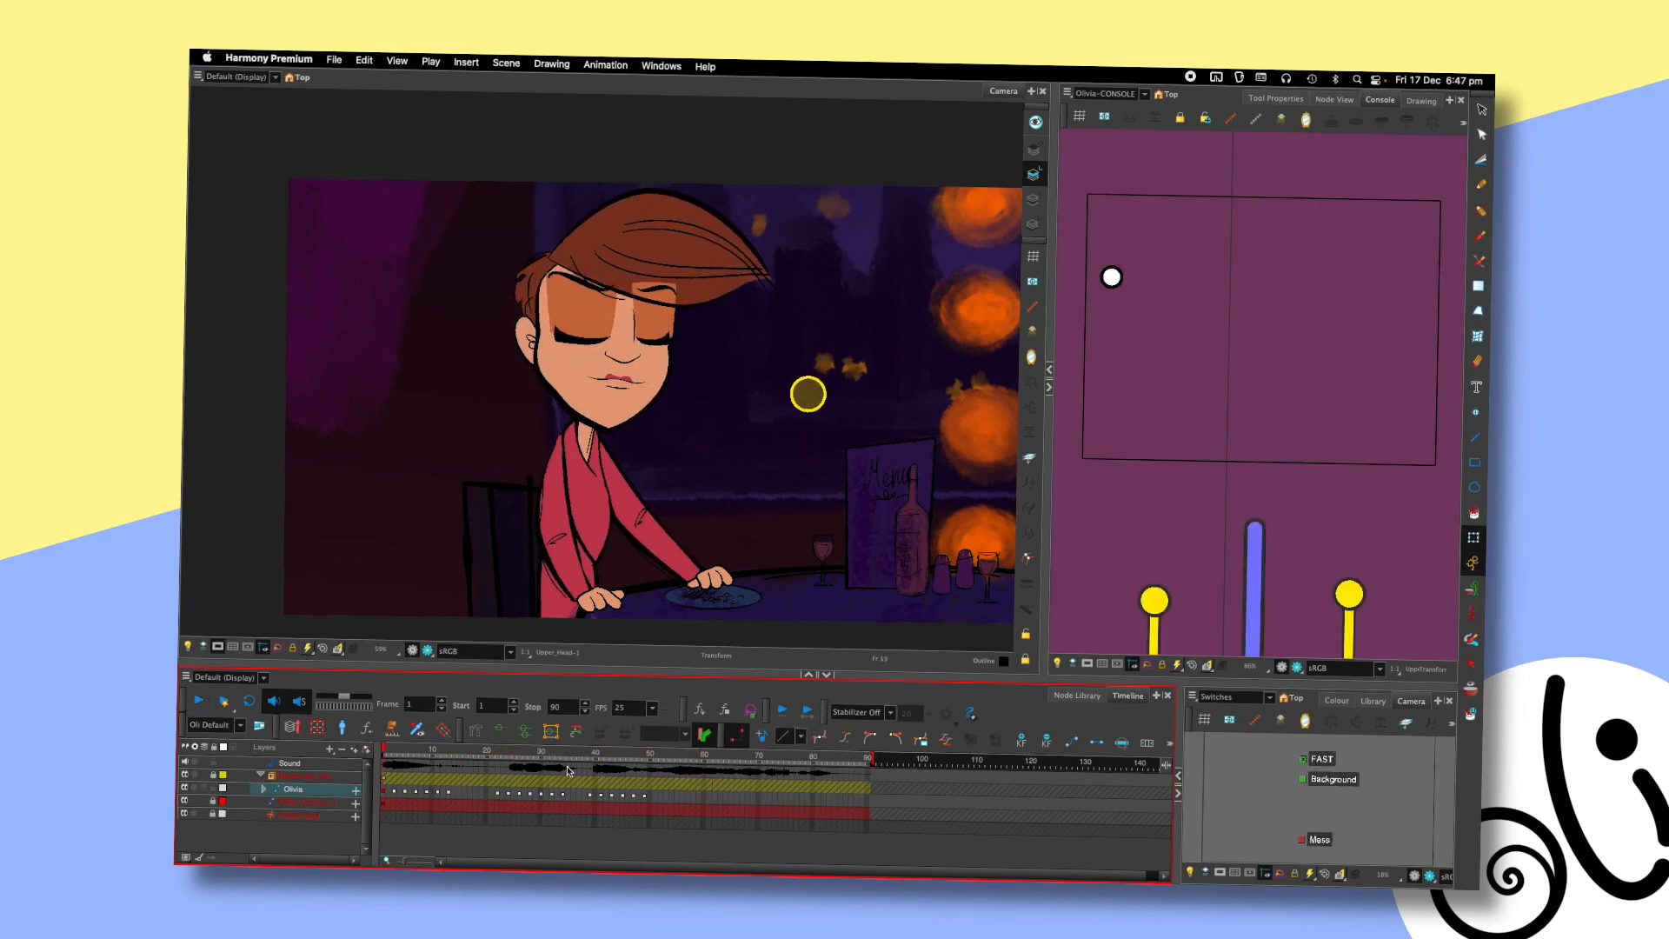
pyautogui.press('Return')
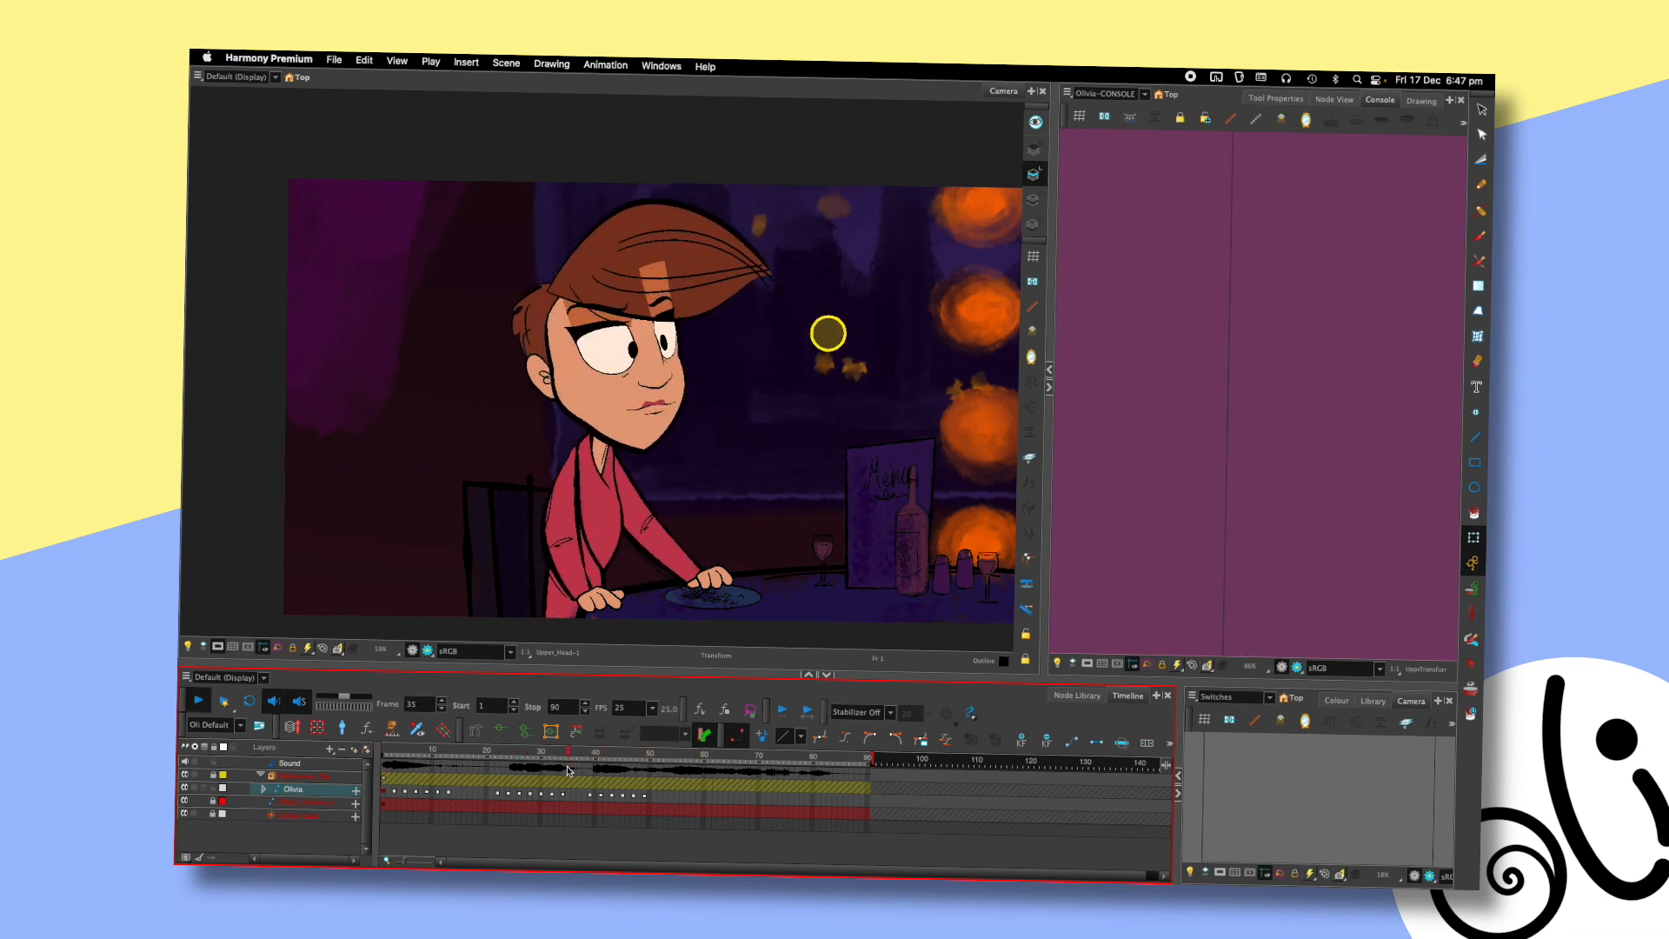
pyautogui.press('Return')
# - Go to frame 51, move the head slightly right and down, and rotate it clockwise
pyautogui.click(656, 758)
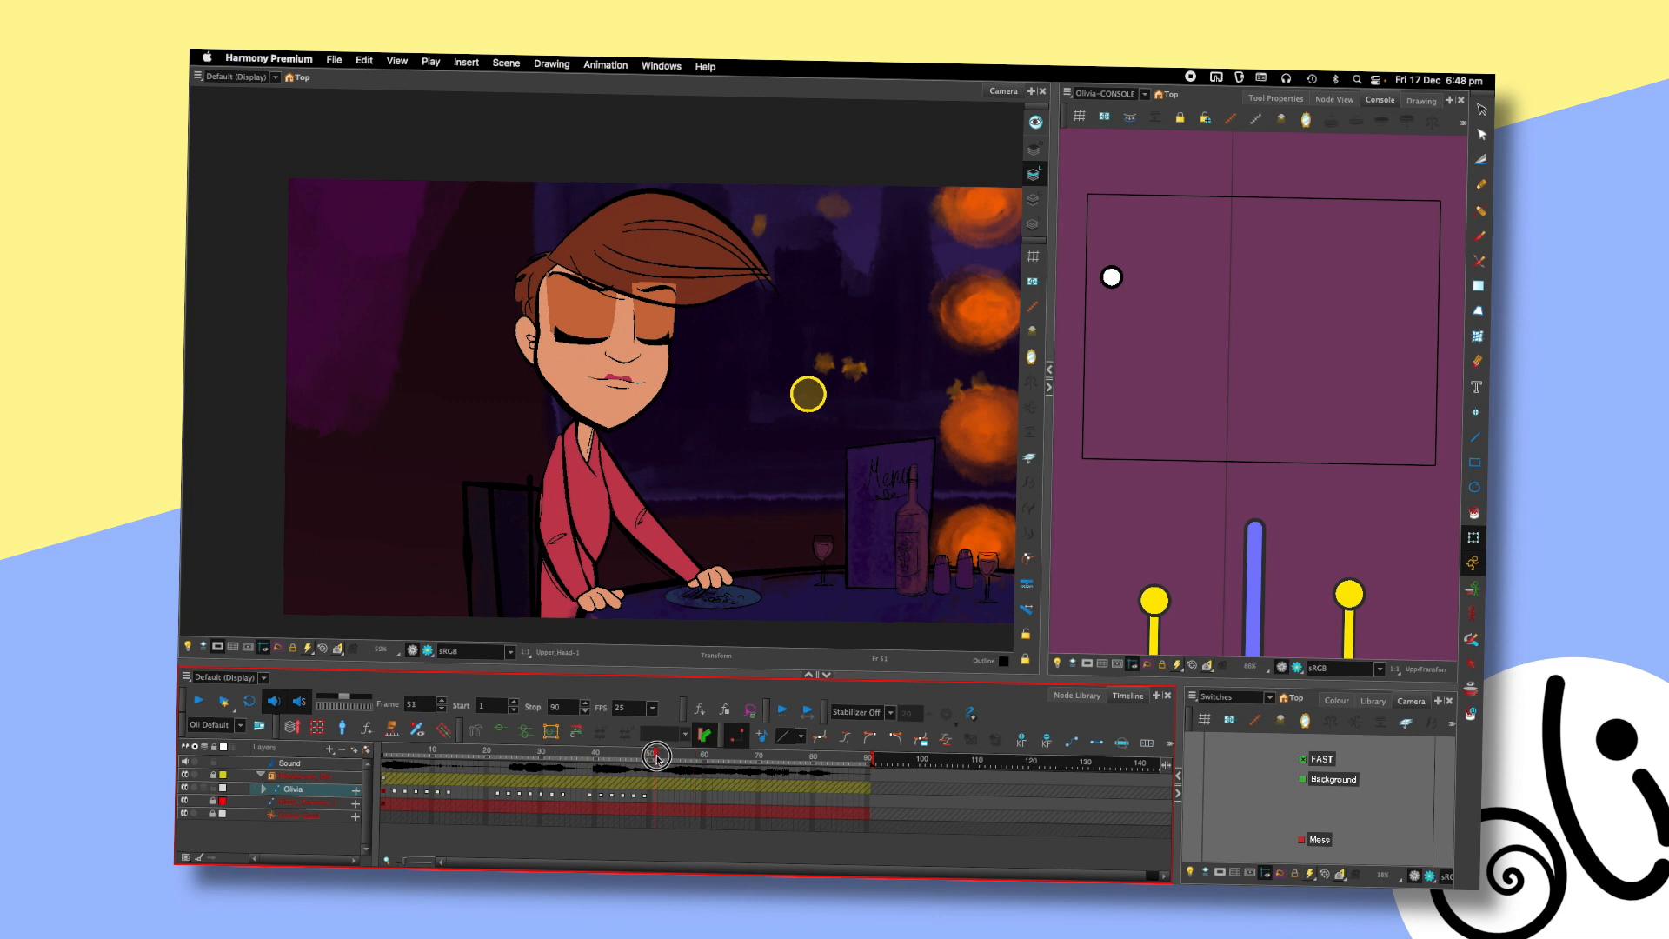
pyautogui.moveTo(699, 201); pyautogui.dragTo(704, 209)
pyautogui.moveTo(820, 169)
pyautogui.mouseDown()
pyautogui.moveTo(813, 157)
pyautogui.moveTo(827, 189)
pyautogui.mouseUp()
# - Move the head-turn controller point to the right at frame 51 and compare the pose with the preceding frames
pyautogui.click(1115, 277)
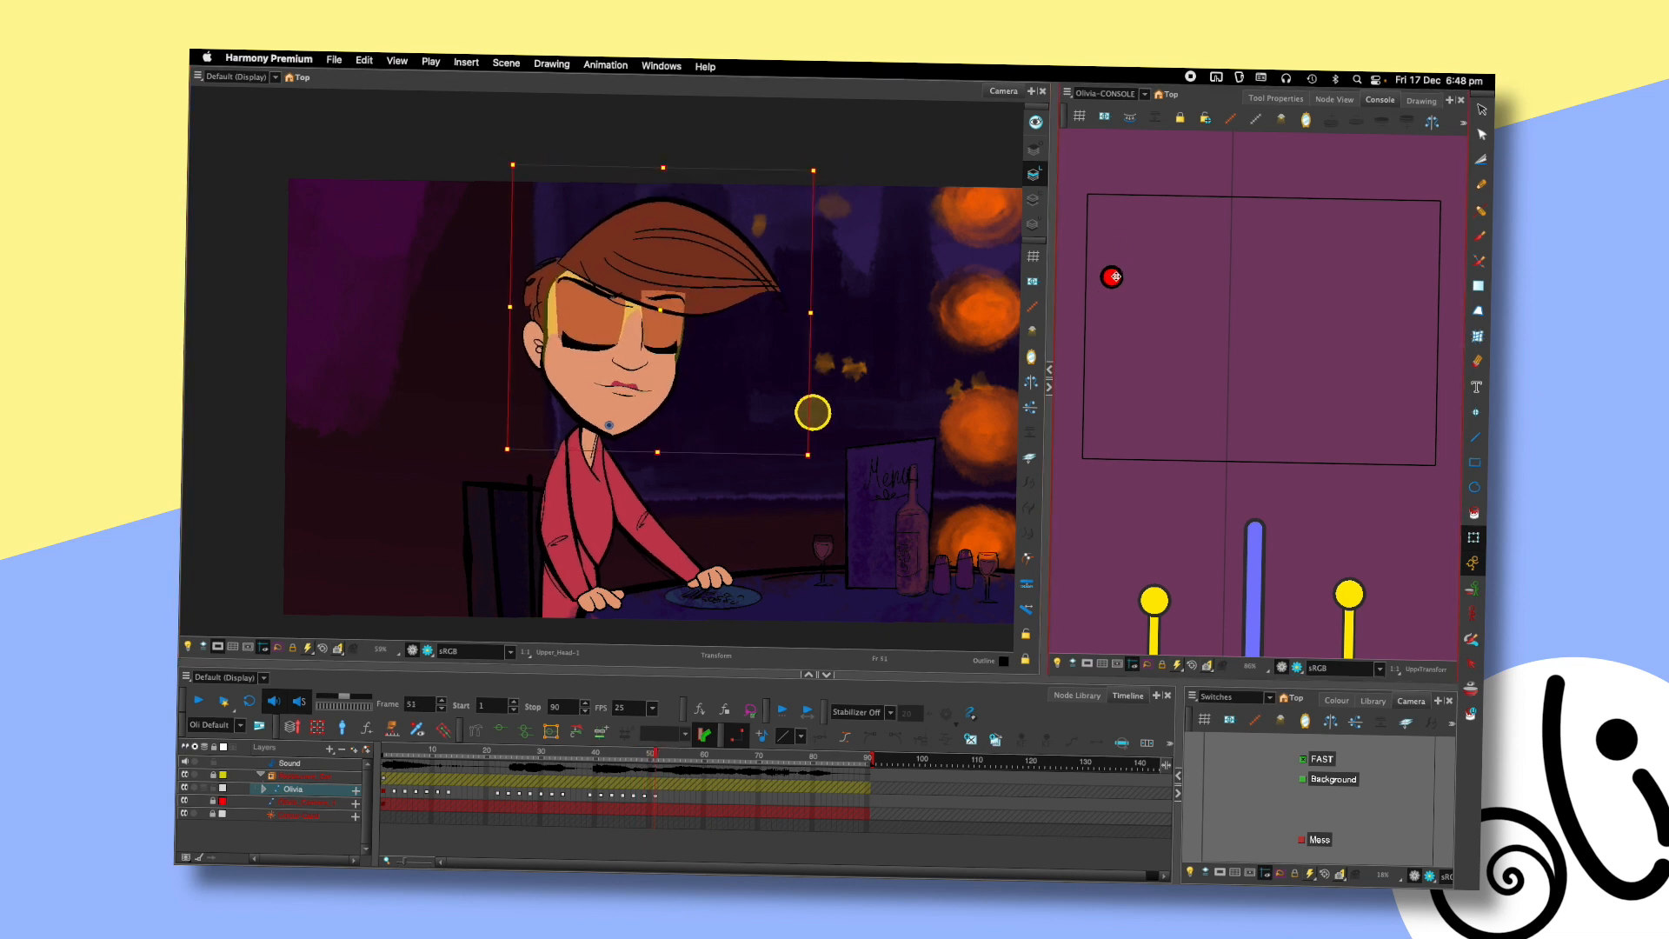
pyautogui.moveTo(1113, 276); pyautogui.dragTo(1170, 287)
pyautogui.press(',')
pyautogui.press(',')
pyautogui.press(',')
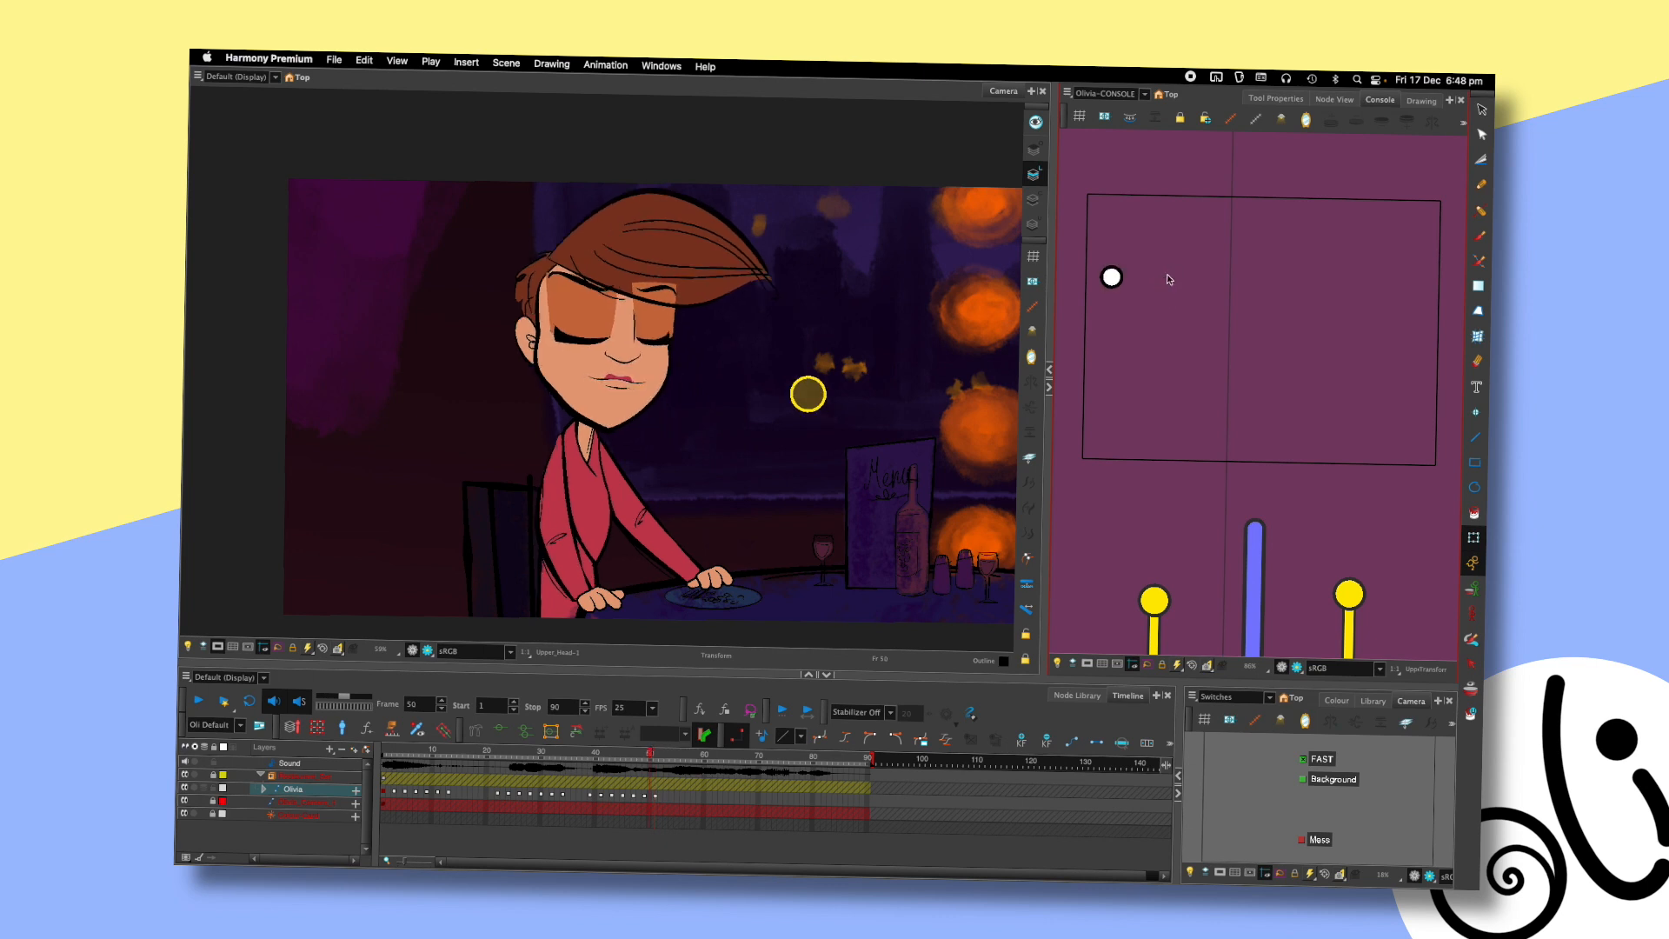
pyautogui.press('.')
pyautogui.press('.')
pyautogui.press('.')
# - Select the head and rotate it further clockwise at frame 51, checking the pose within the whole scene
pyautogui.click(604, 306)
pyautogui.moveTo(827, 164); pyautogui.dragTo(836, 184)
pyautogui.moveTo(918, 309); pyautogui.dragTo(832, 292)
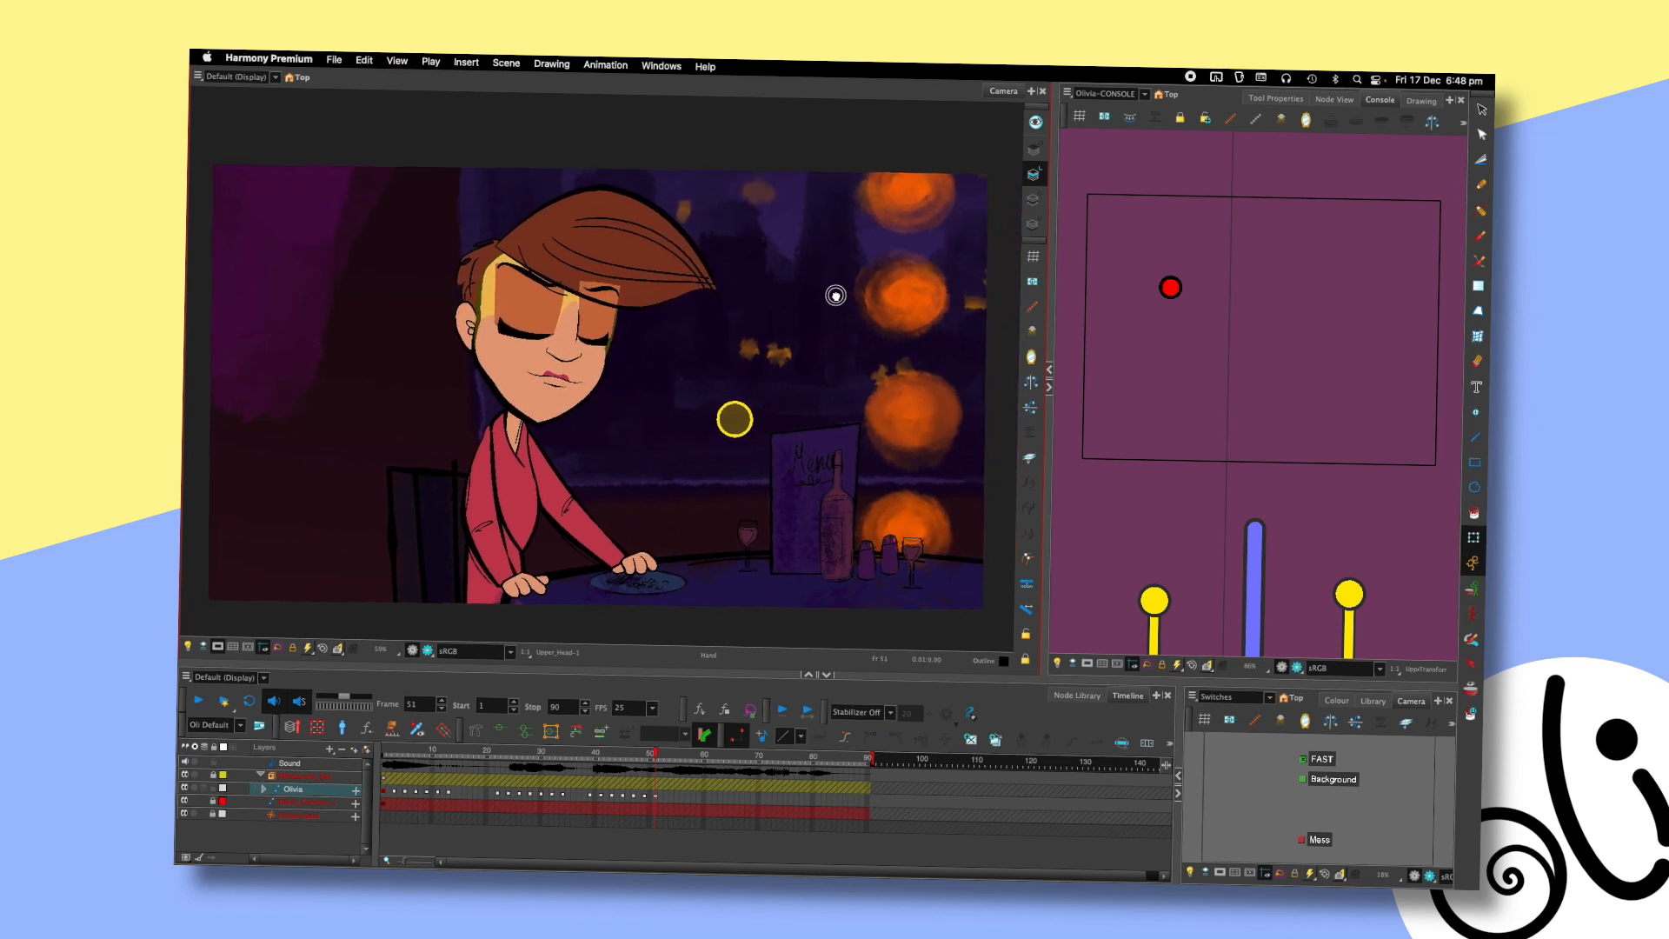
pyautogui.scroll(-2, 824, 309)
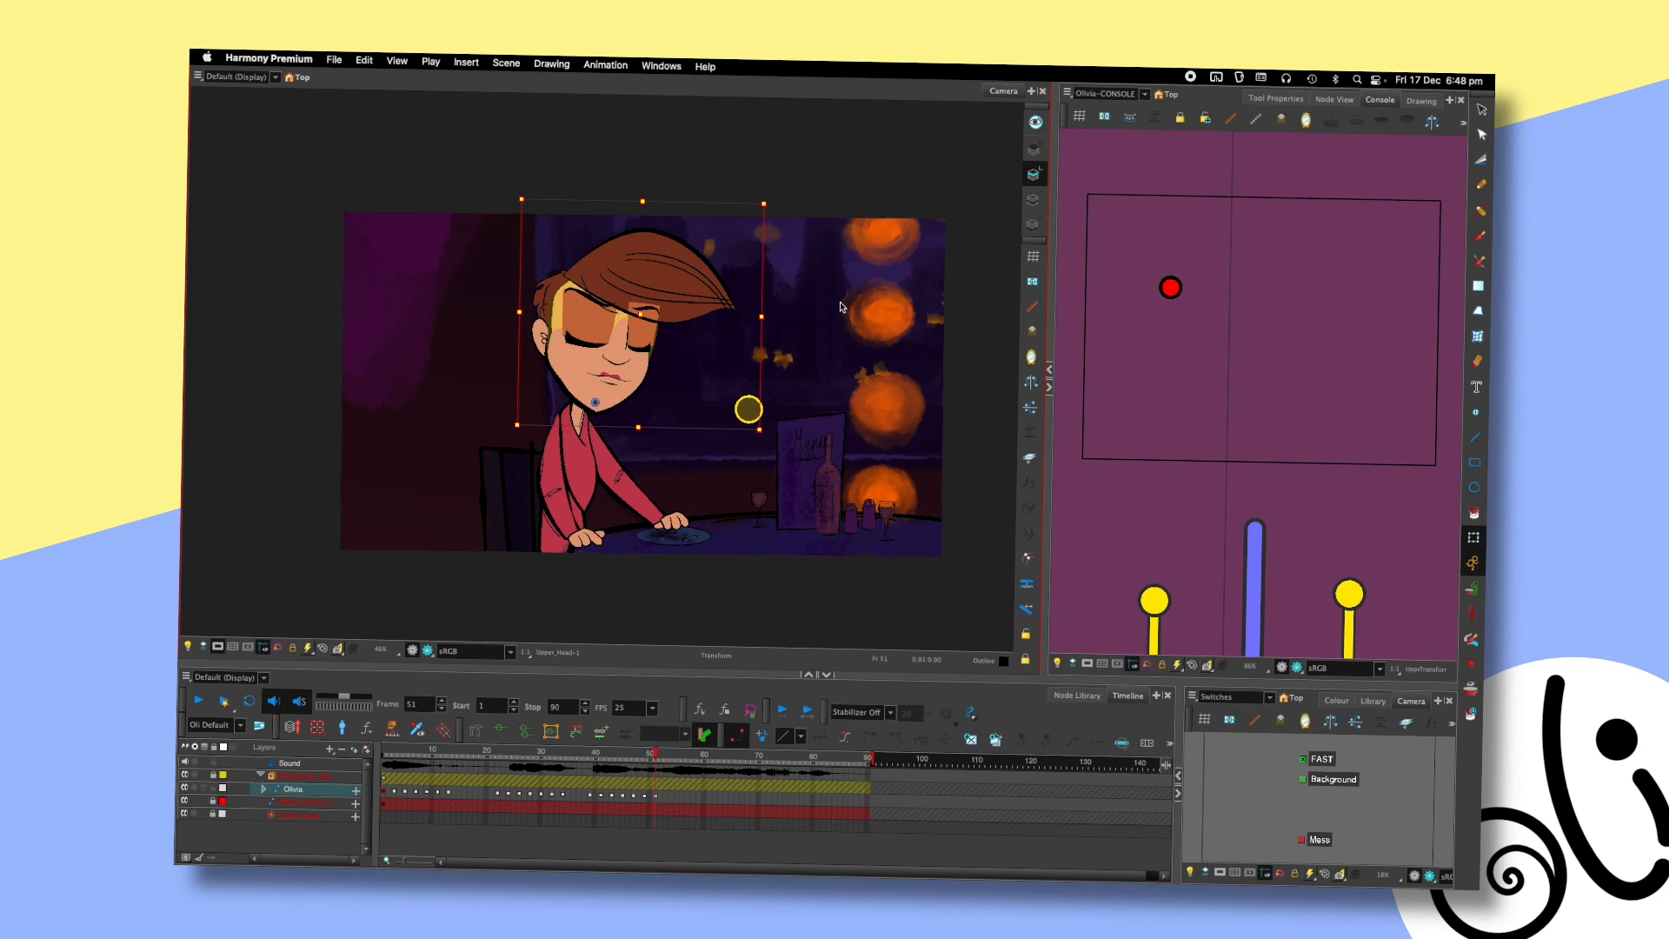
pyautogui.moveTo(793, 246); pyautogui.dragTo(830, 243)
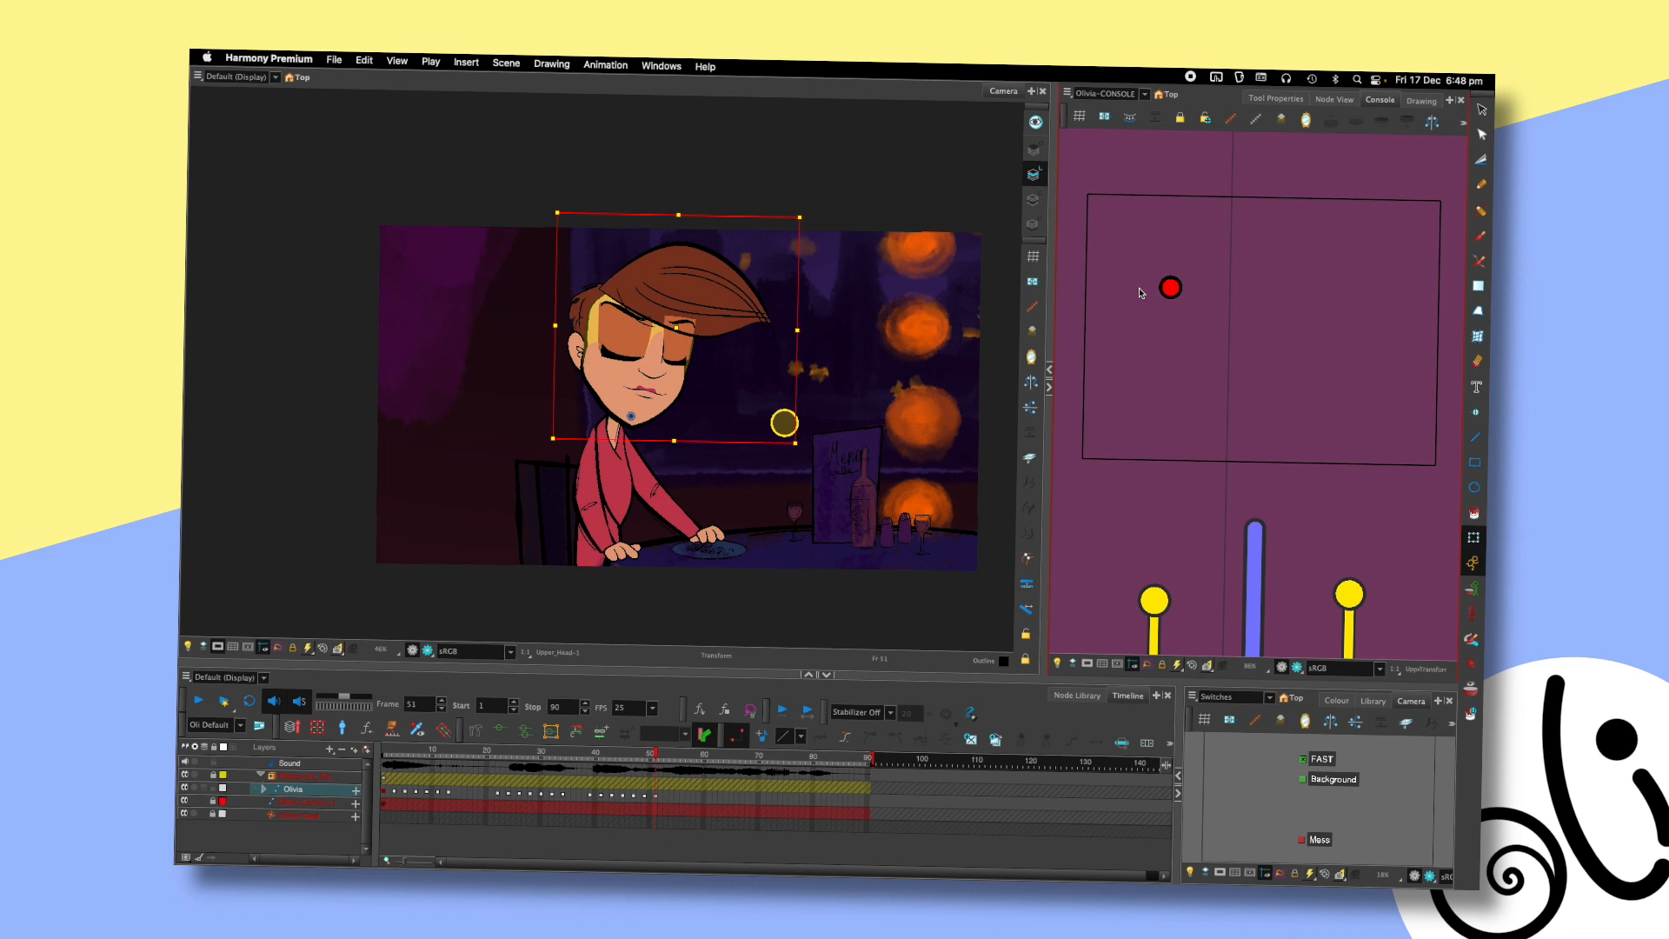
pyautogui.press('2')
pyautogui.moveTo(865, 361); pyautogui.dragTo(839, 358)
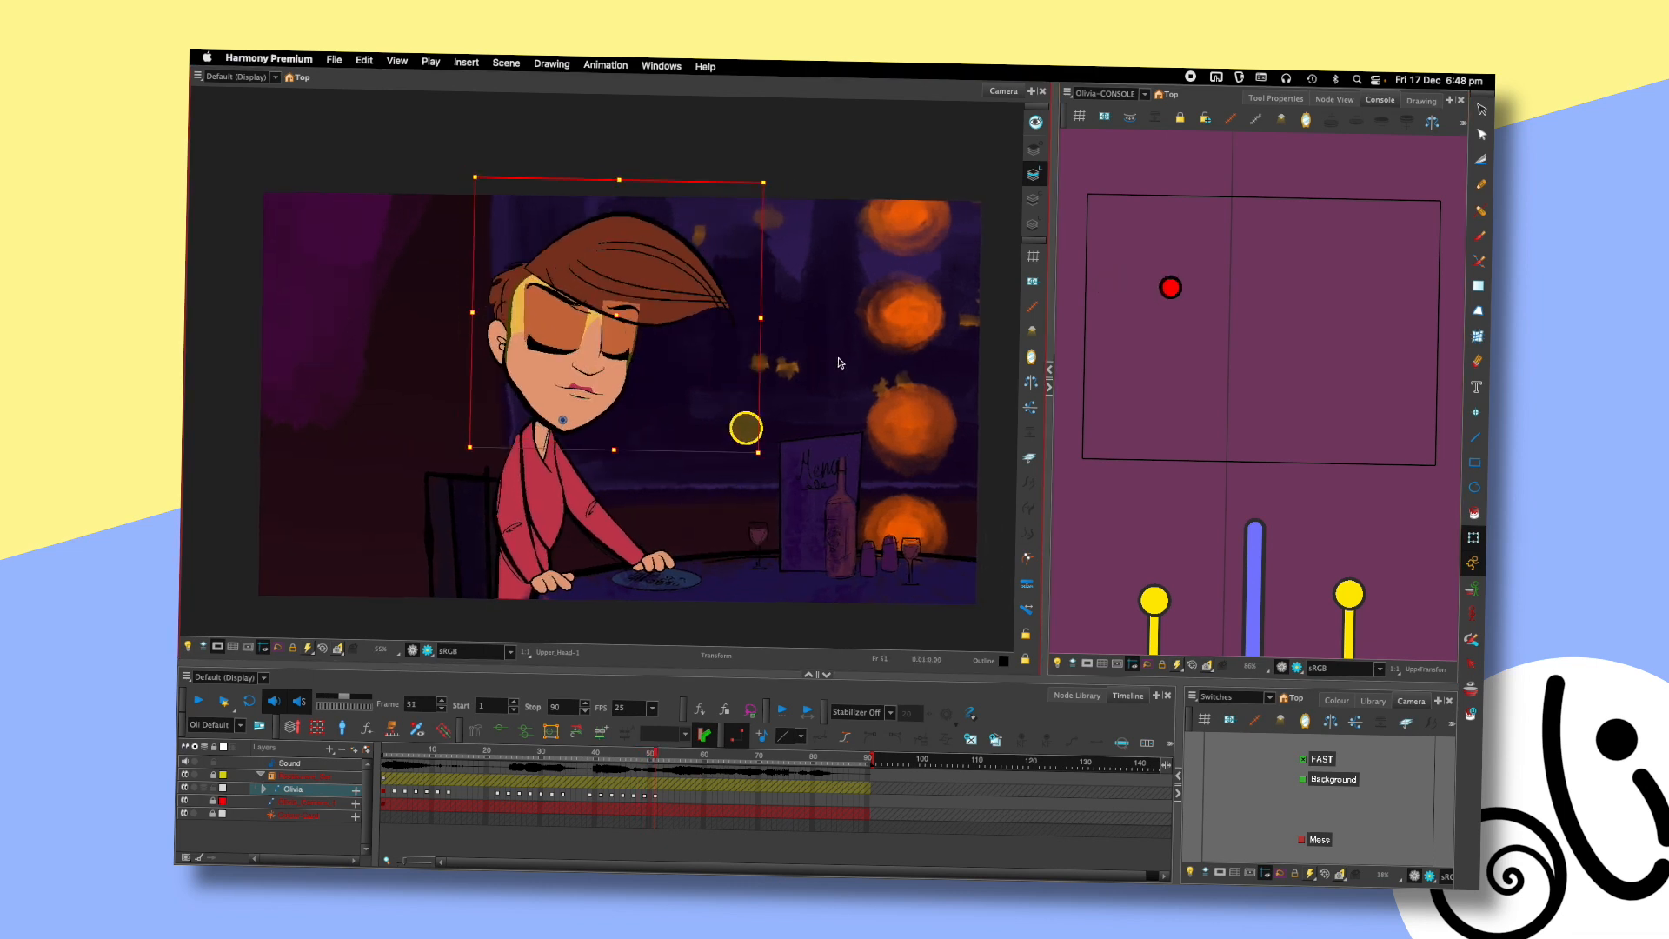
pyautogui.click(975, 518)
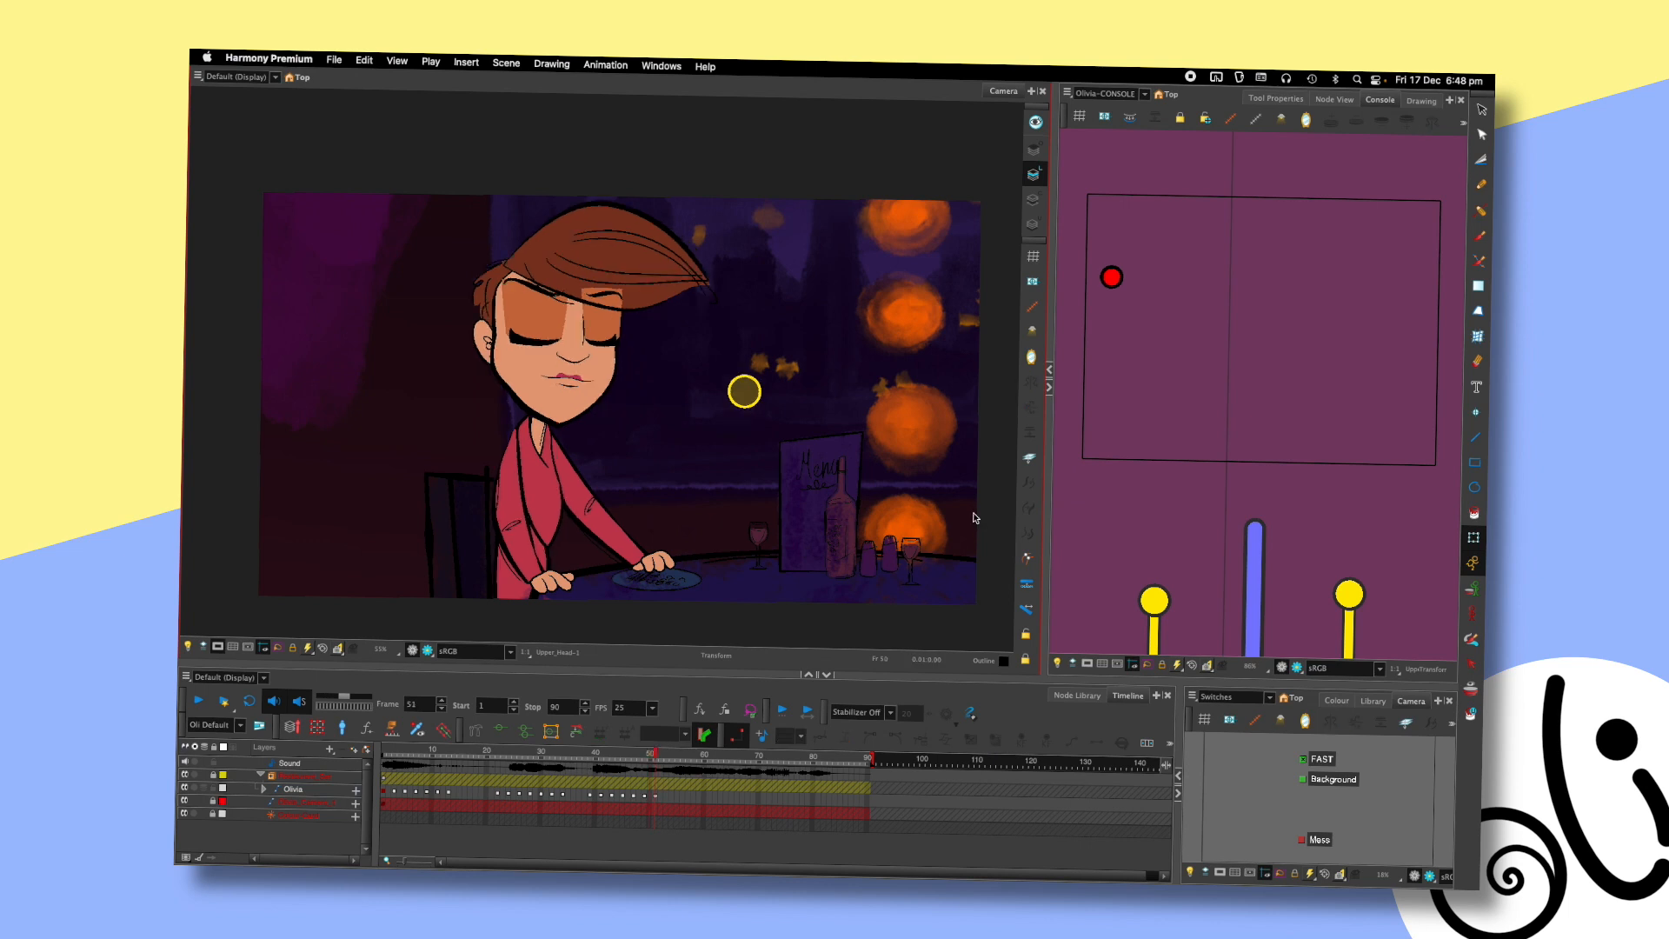
# - Play the animation from around frame 38 to review the adjusted head turn
pyautogui.click(581, 770)
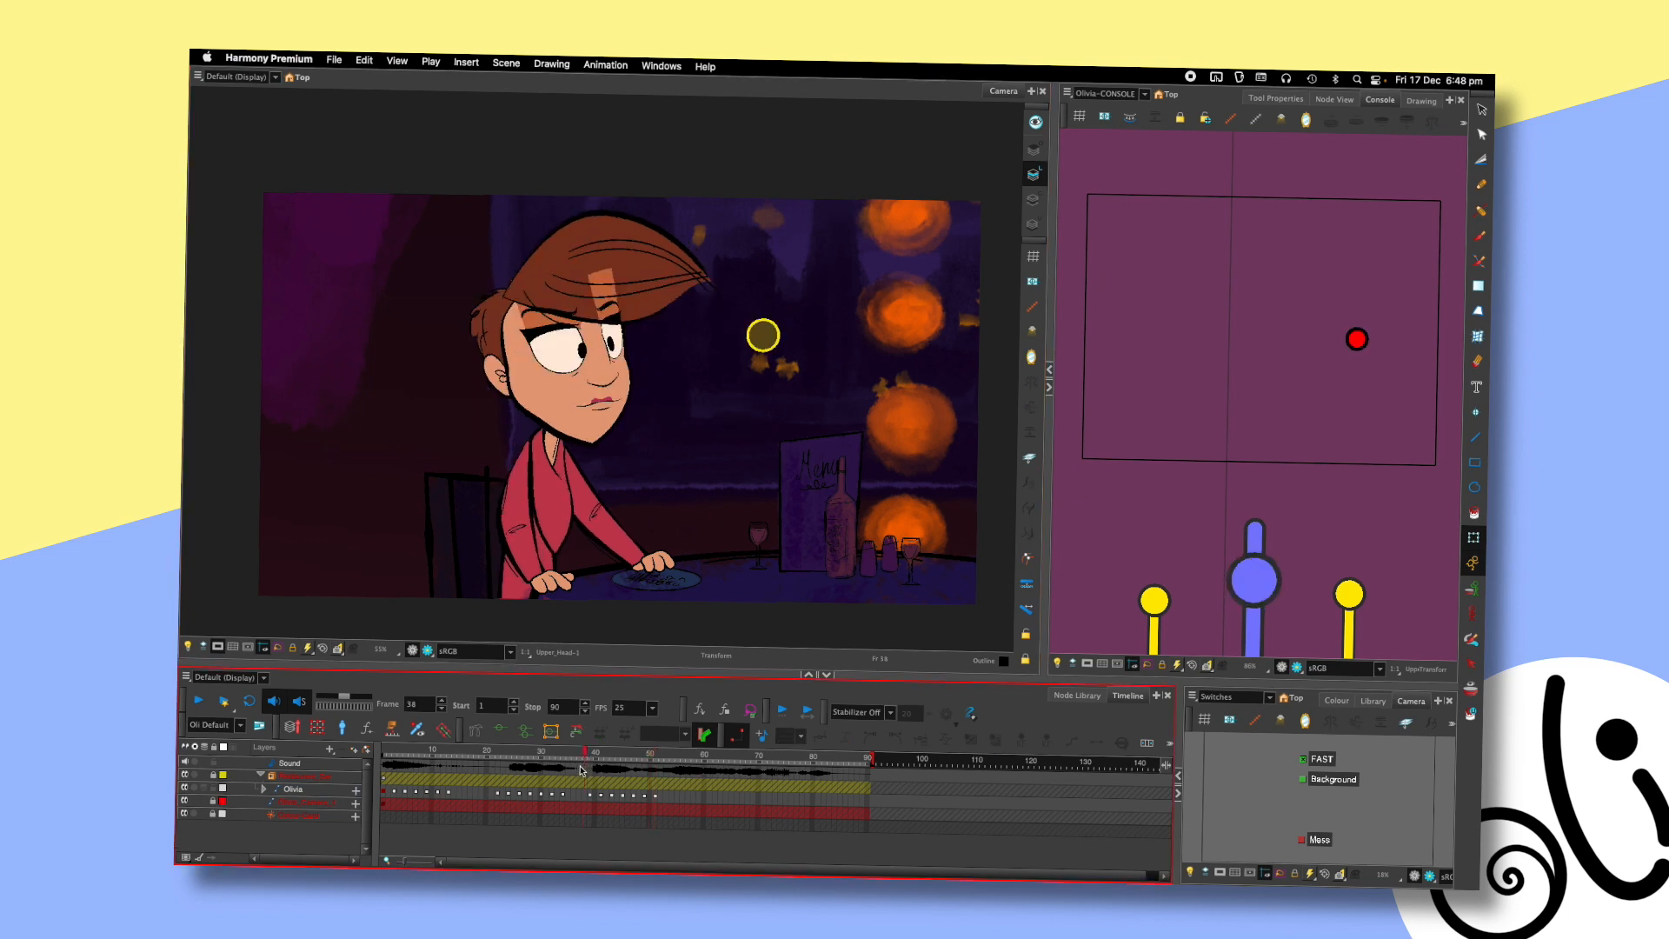
pyautogui.press('Return')
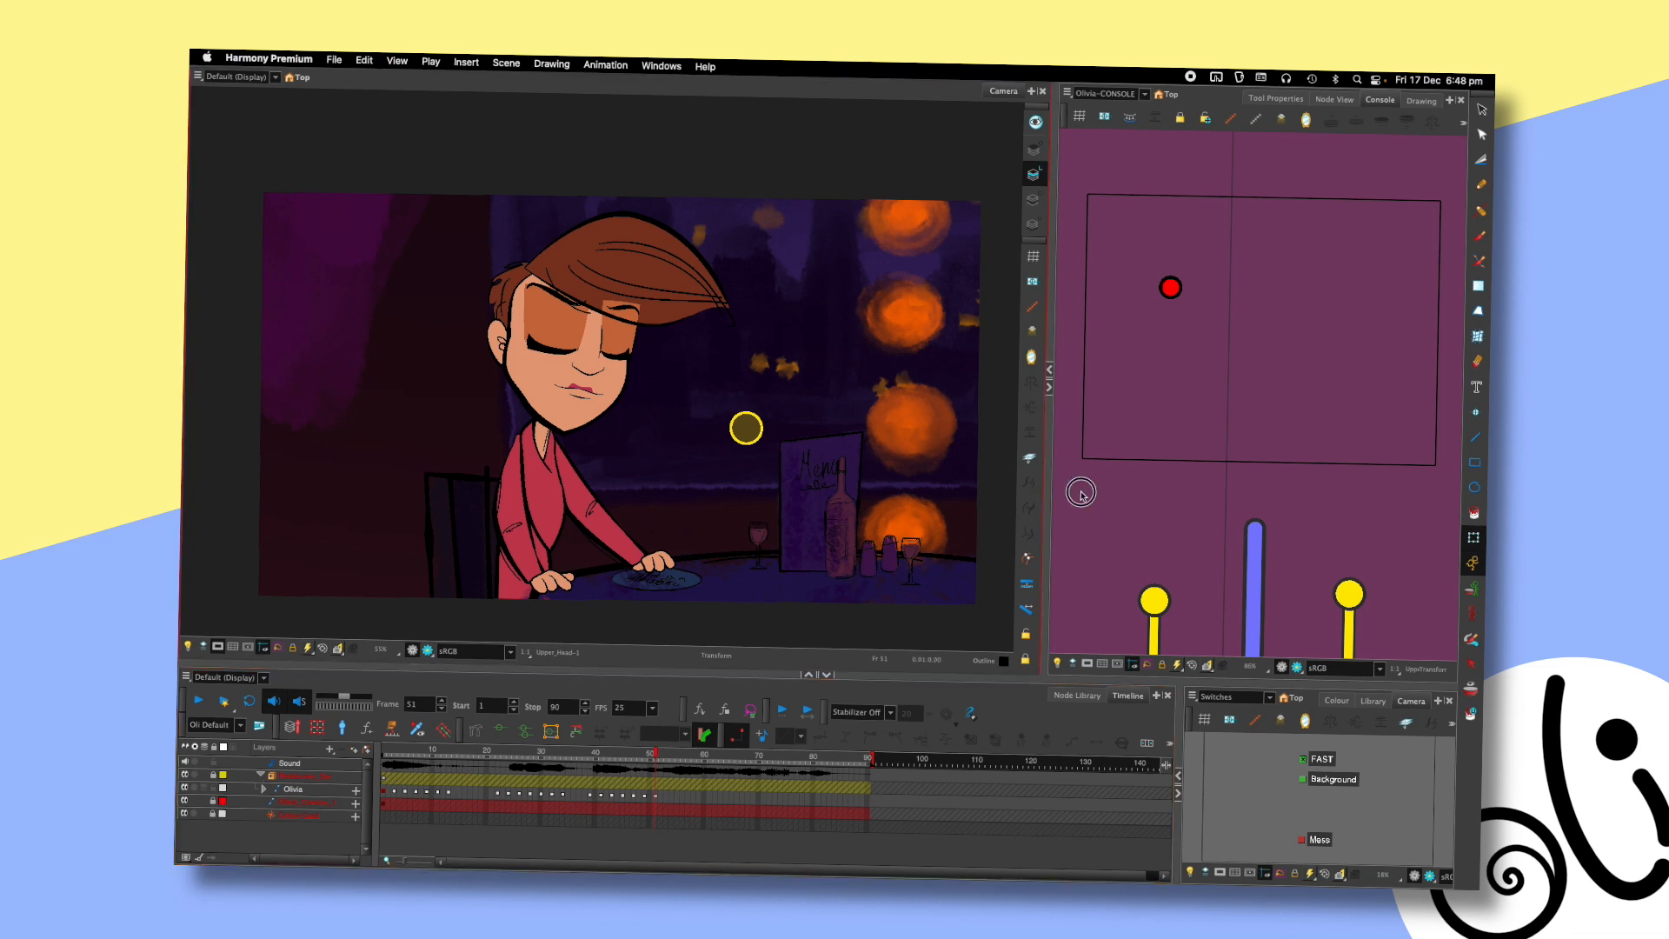
pyautogui.press('space')
pyautogui.moveTo(710, 356); pyautogui.dragTo(798, 347)
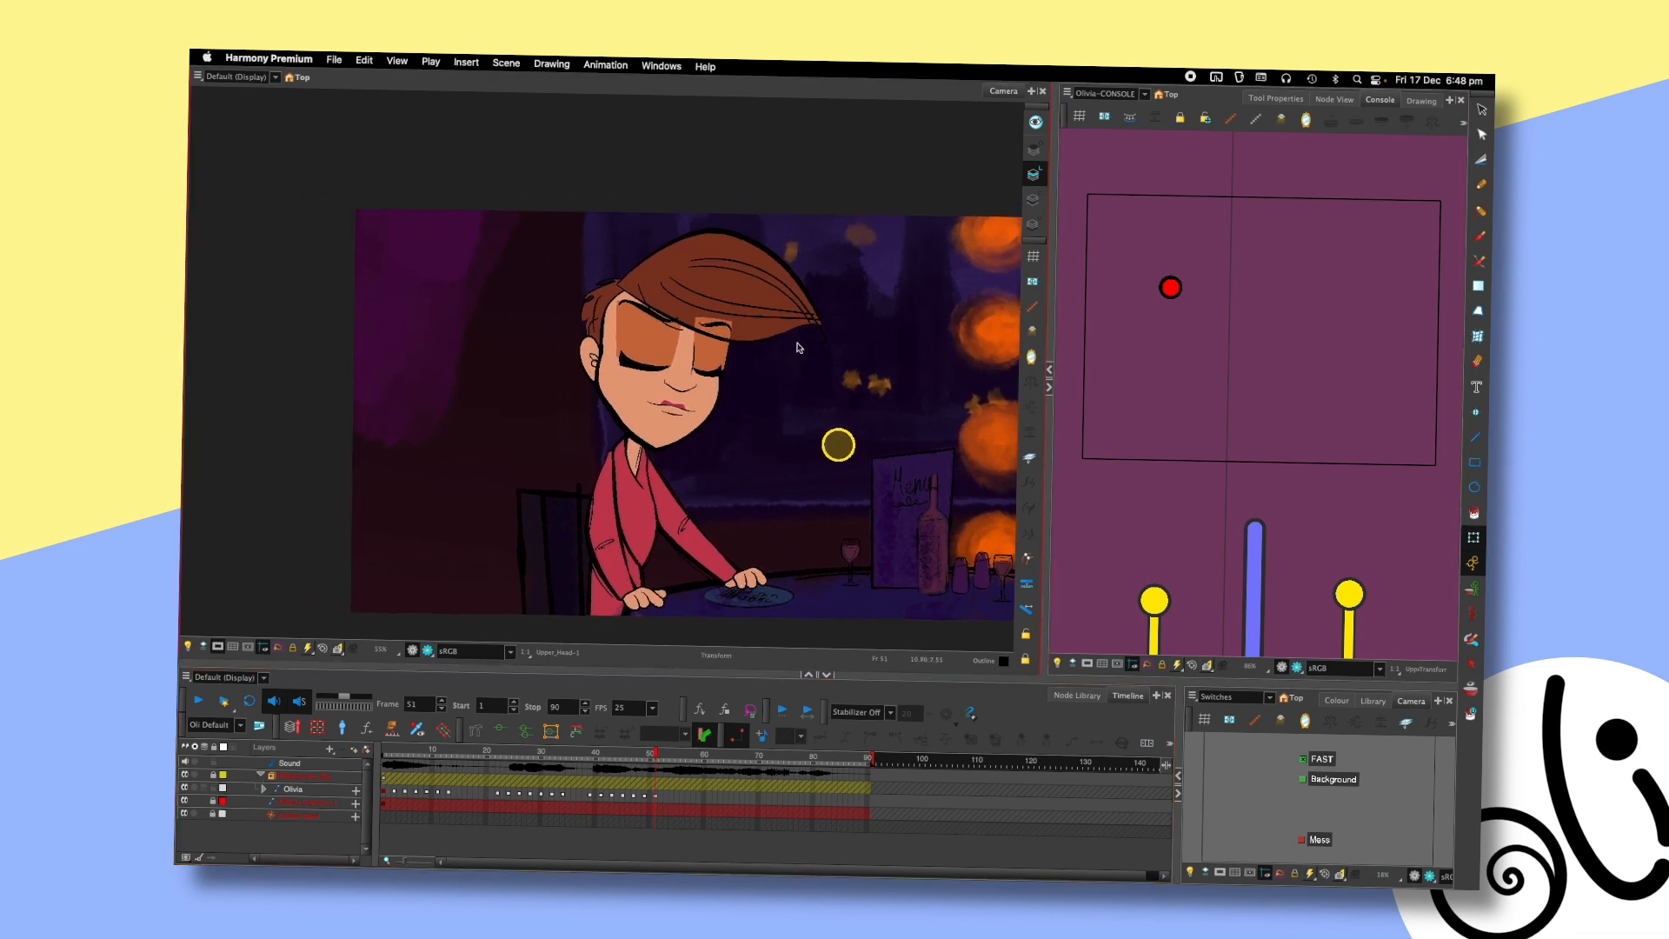
# - Raise the blue eyelid slider to about halfway at frame 51 to open the eyes, compare with the preceding frame, and save the scene
pyautogui.moveTo(1163, 496); pyautogui.dragTo(1159, 371)
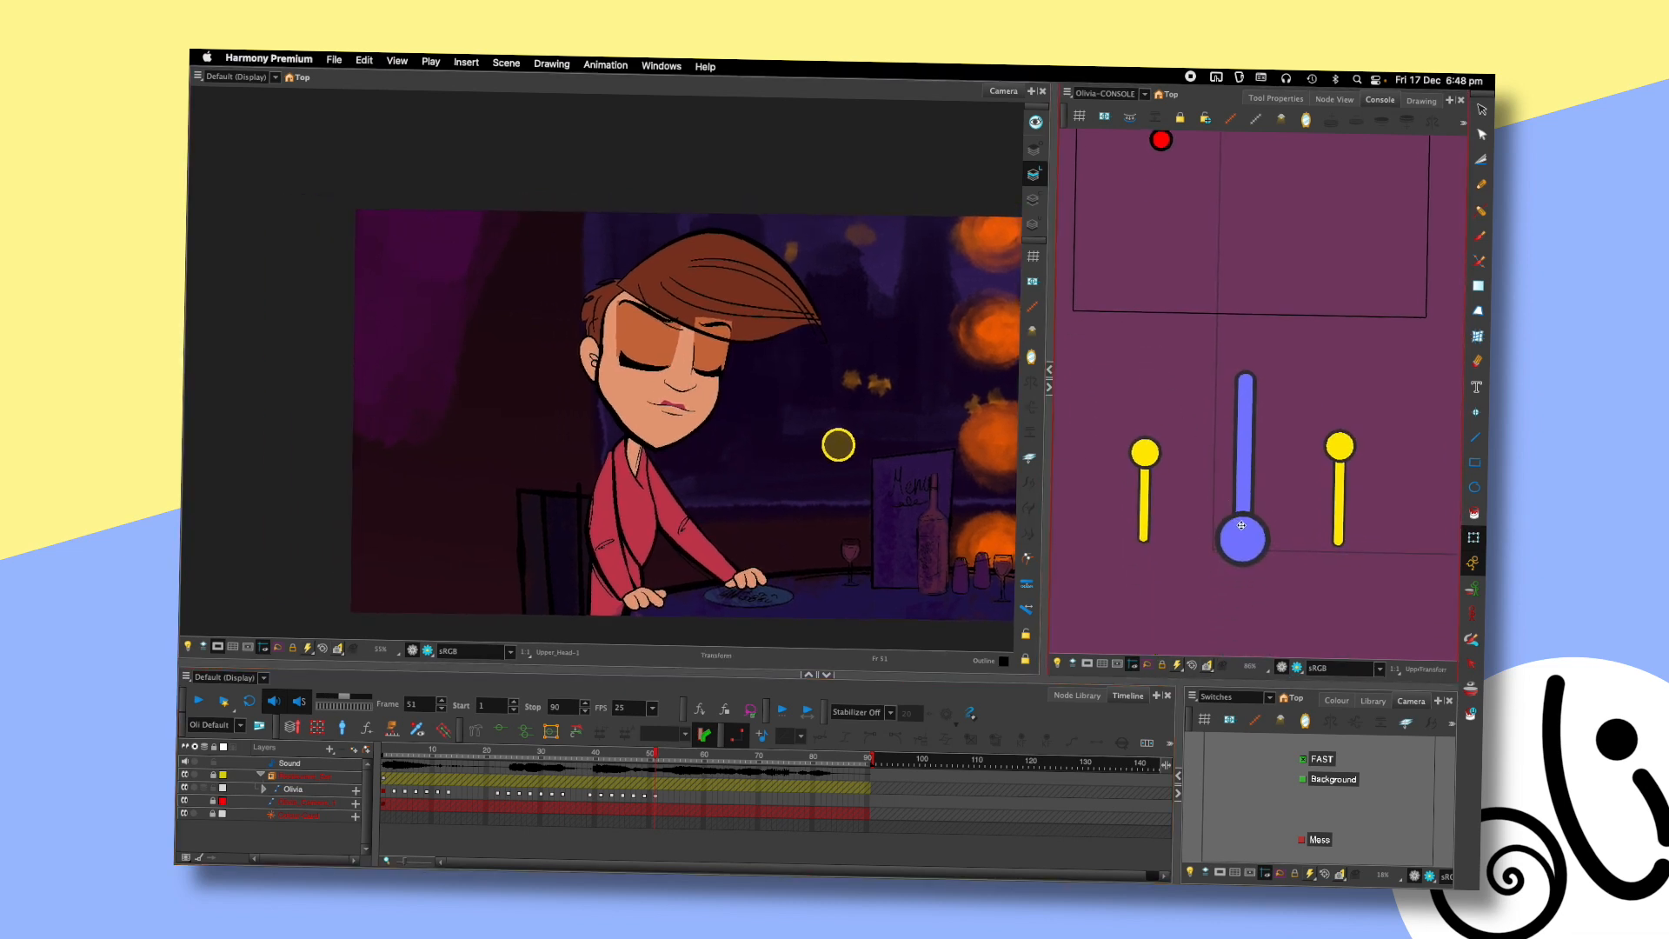
pyautogui.moveTo(1252, 534); pyautogui.dragTo(1257, 471)
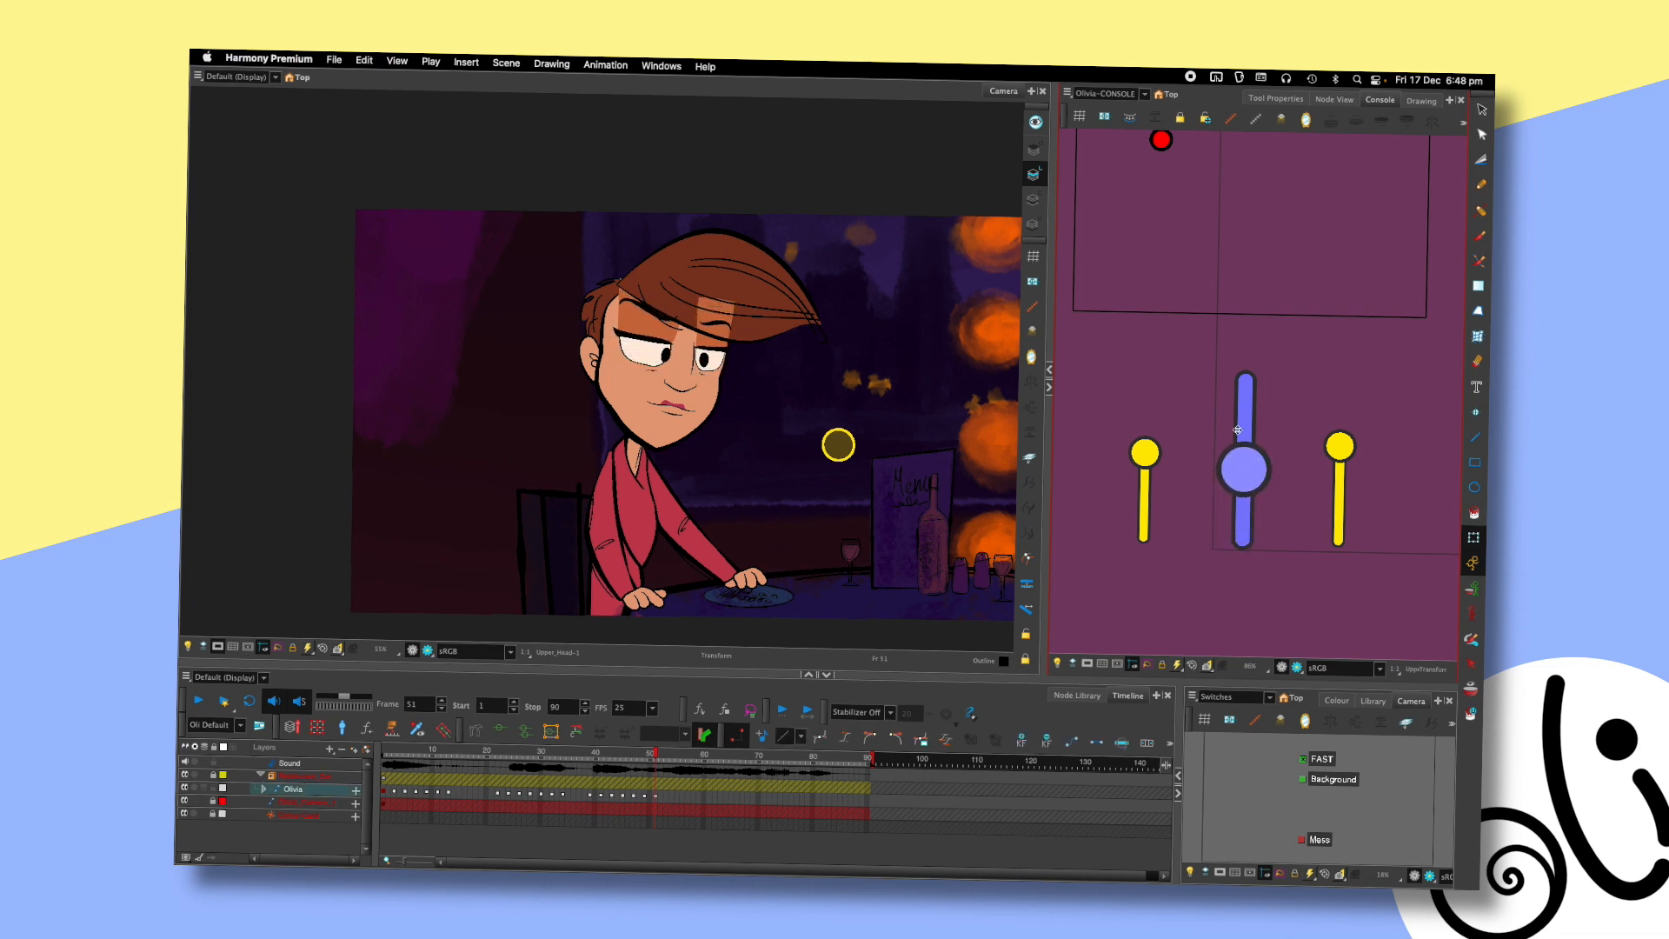
pyautogui.moveTo(1155, 373); pyautogui.dragTo(1148, 458)
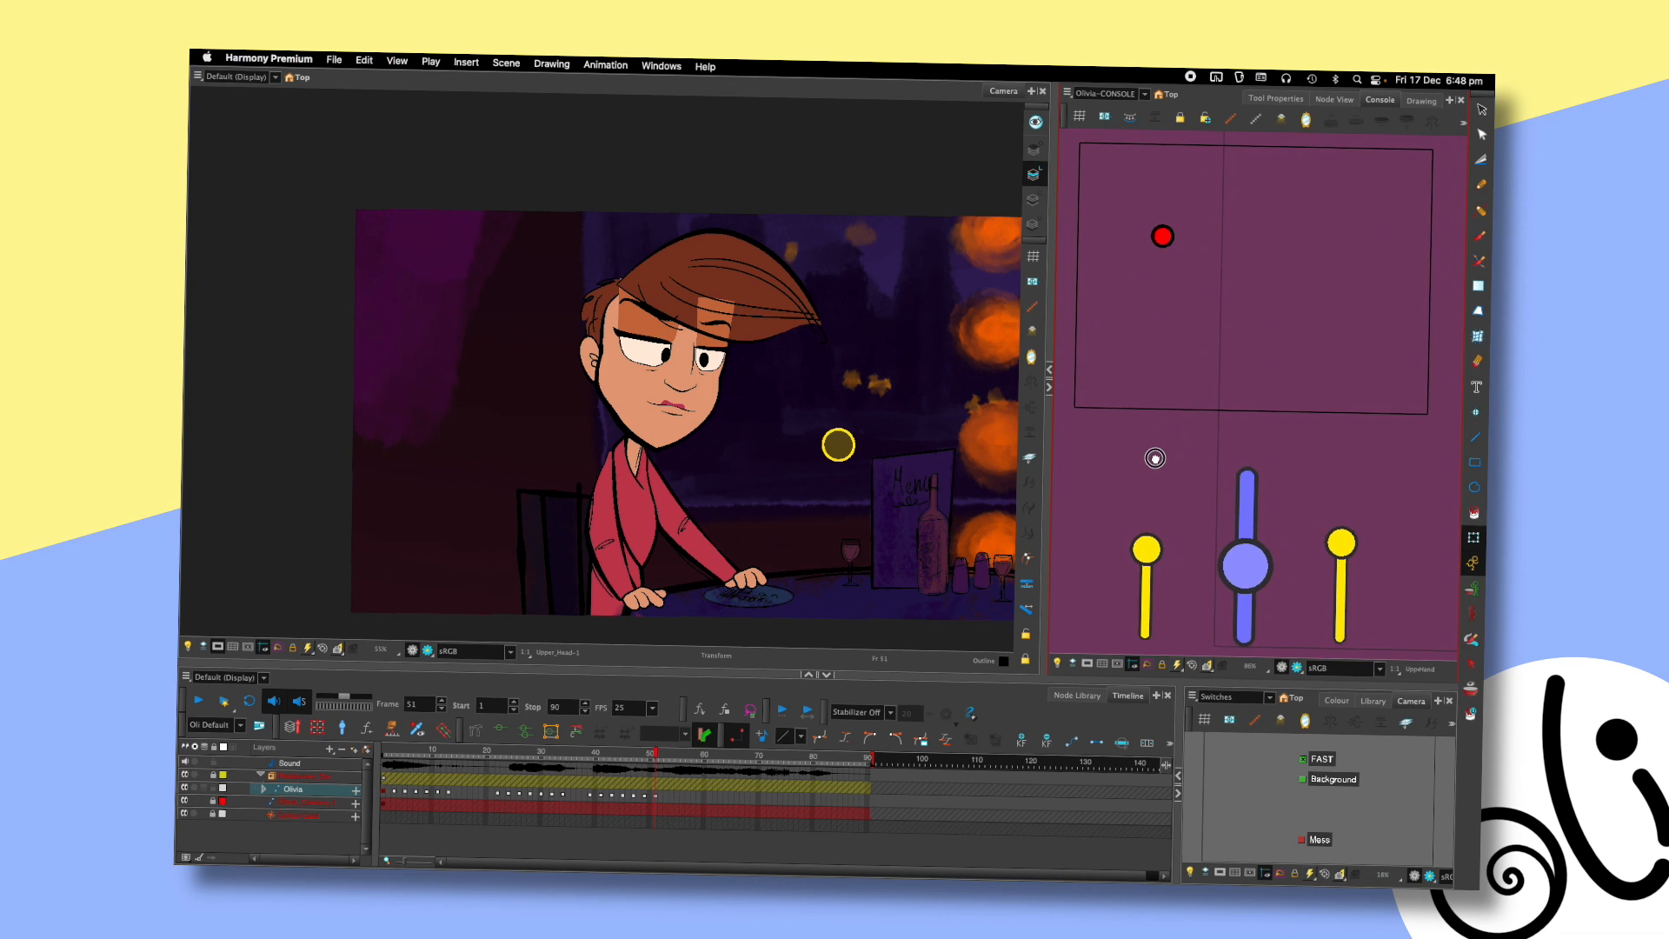
pyautogui.press(',')
pyautogui.press('.')
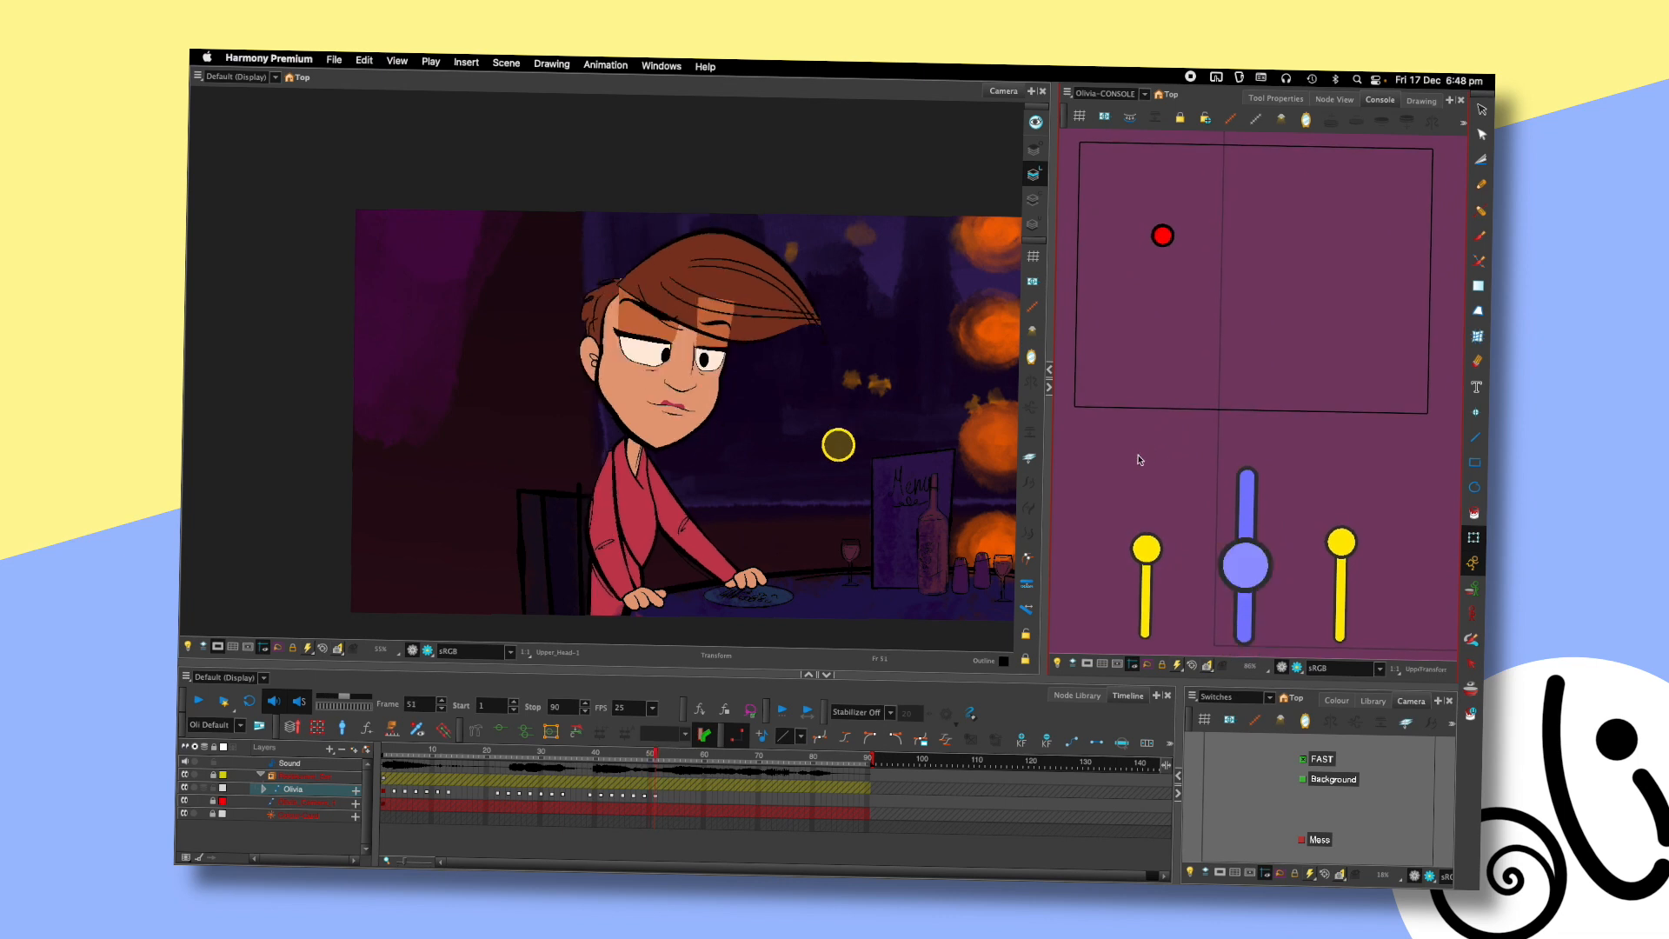
pyautogui.hotkey('ctrl', 's')
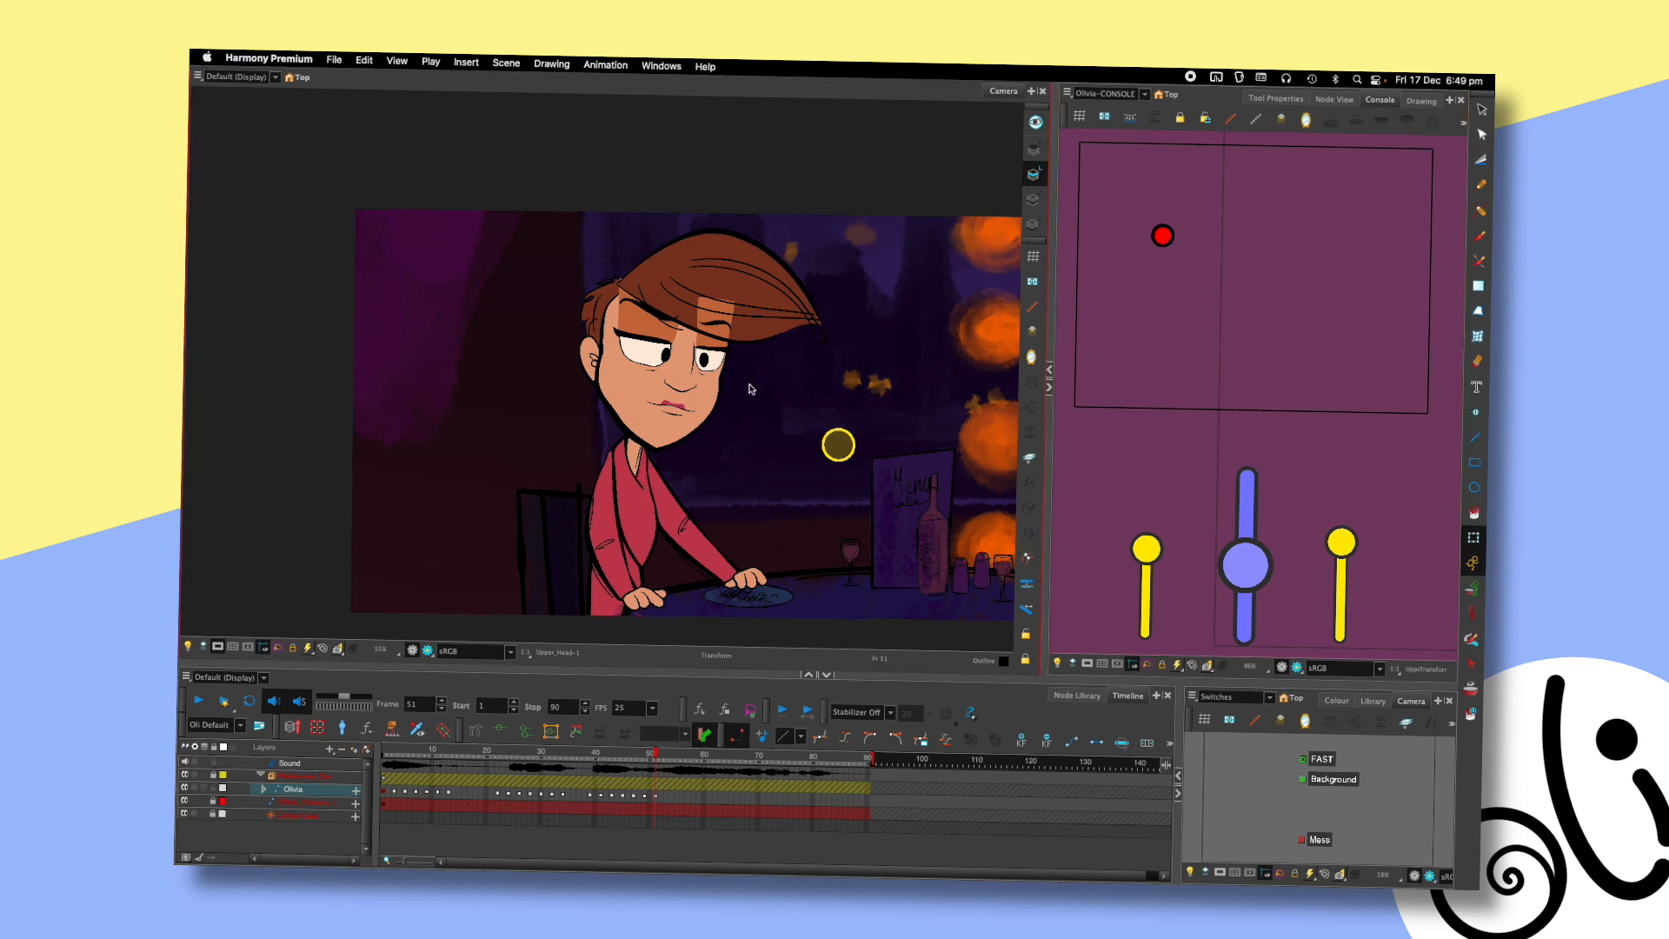
# - Reposition both pupils within the half-open eyes at frame 51, checking the gaze within the wider scene
pyautogui.scroll(5, 805, 397)
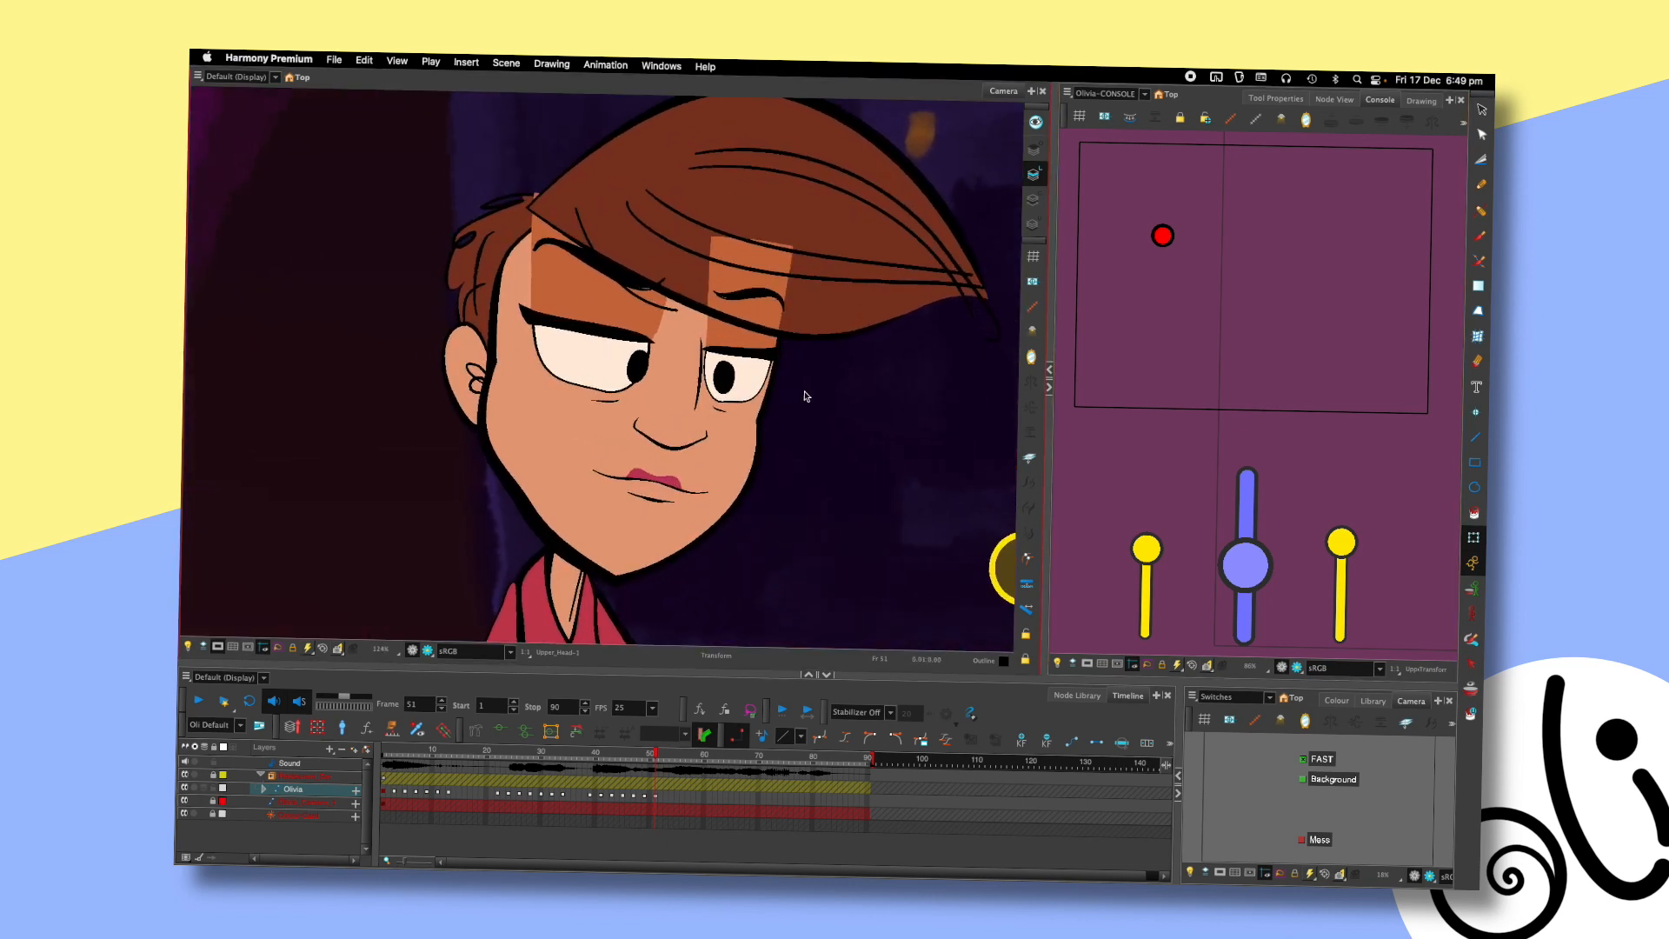
pyautogui.scroll(1, 765, 514)
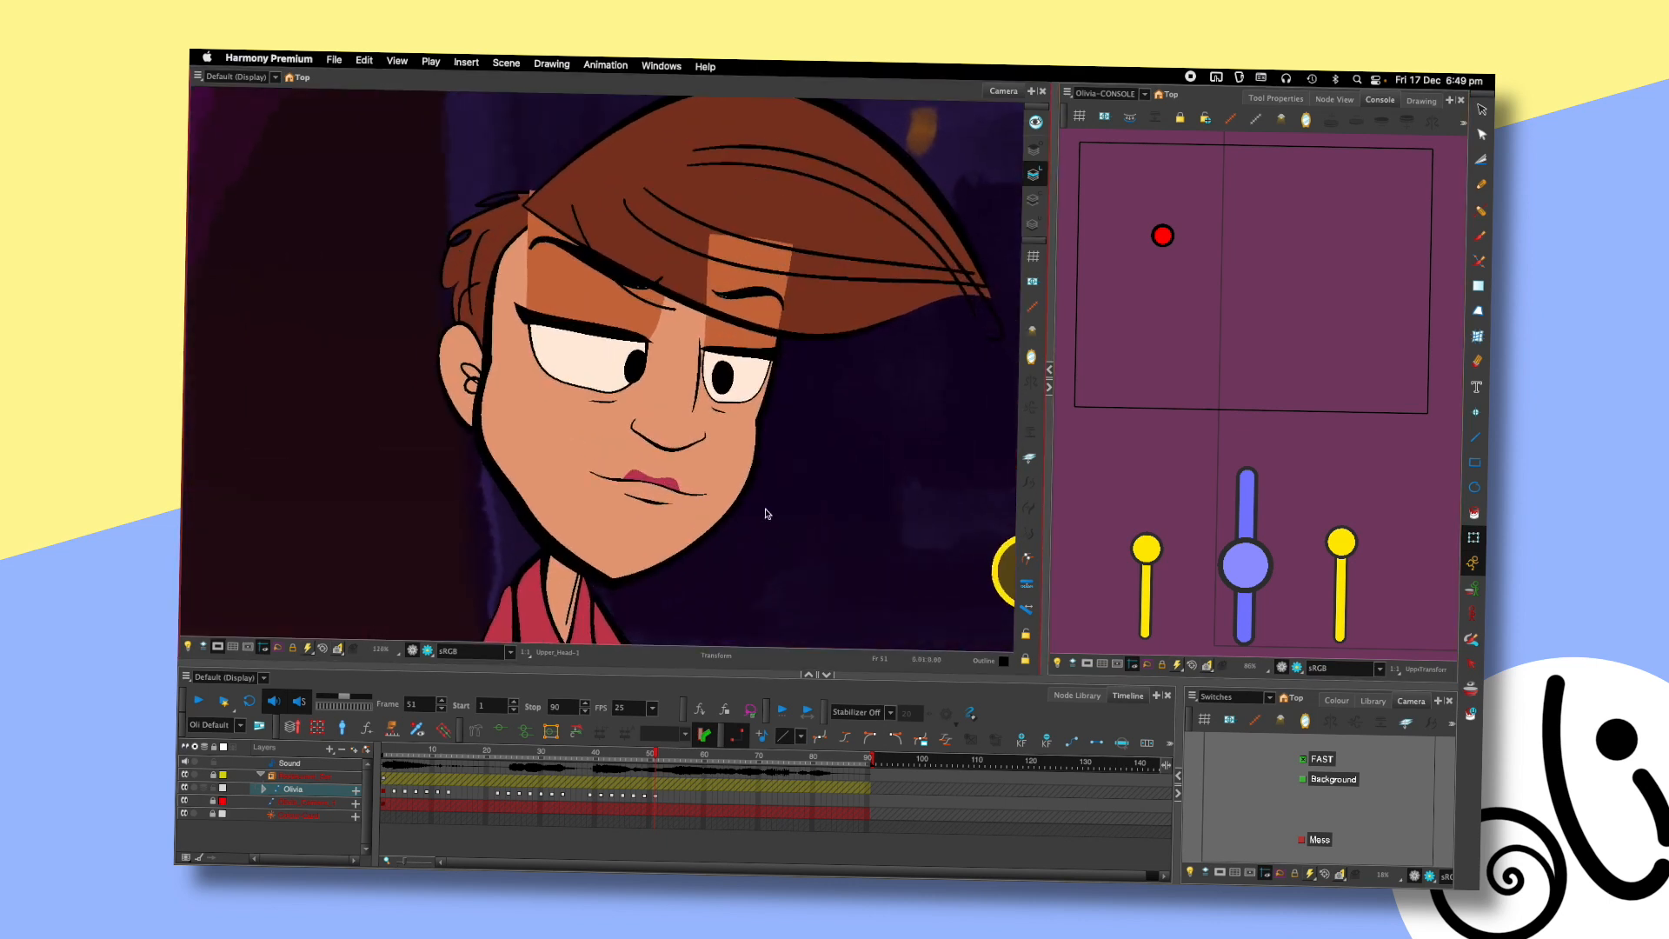
pyautogui.click(726, 379)
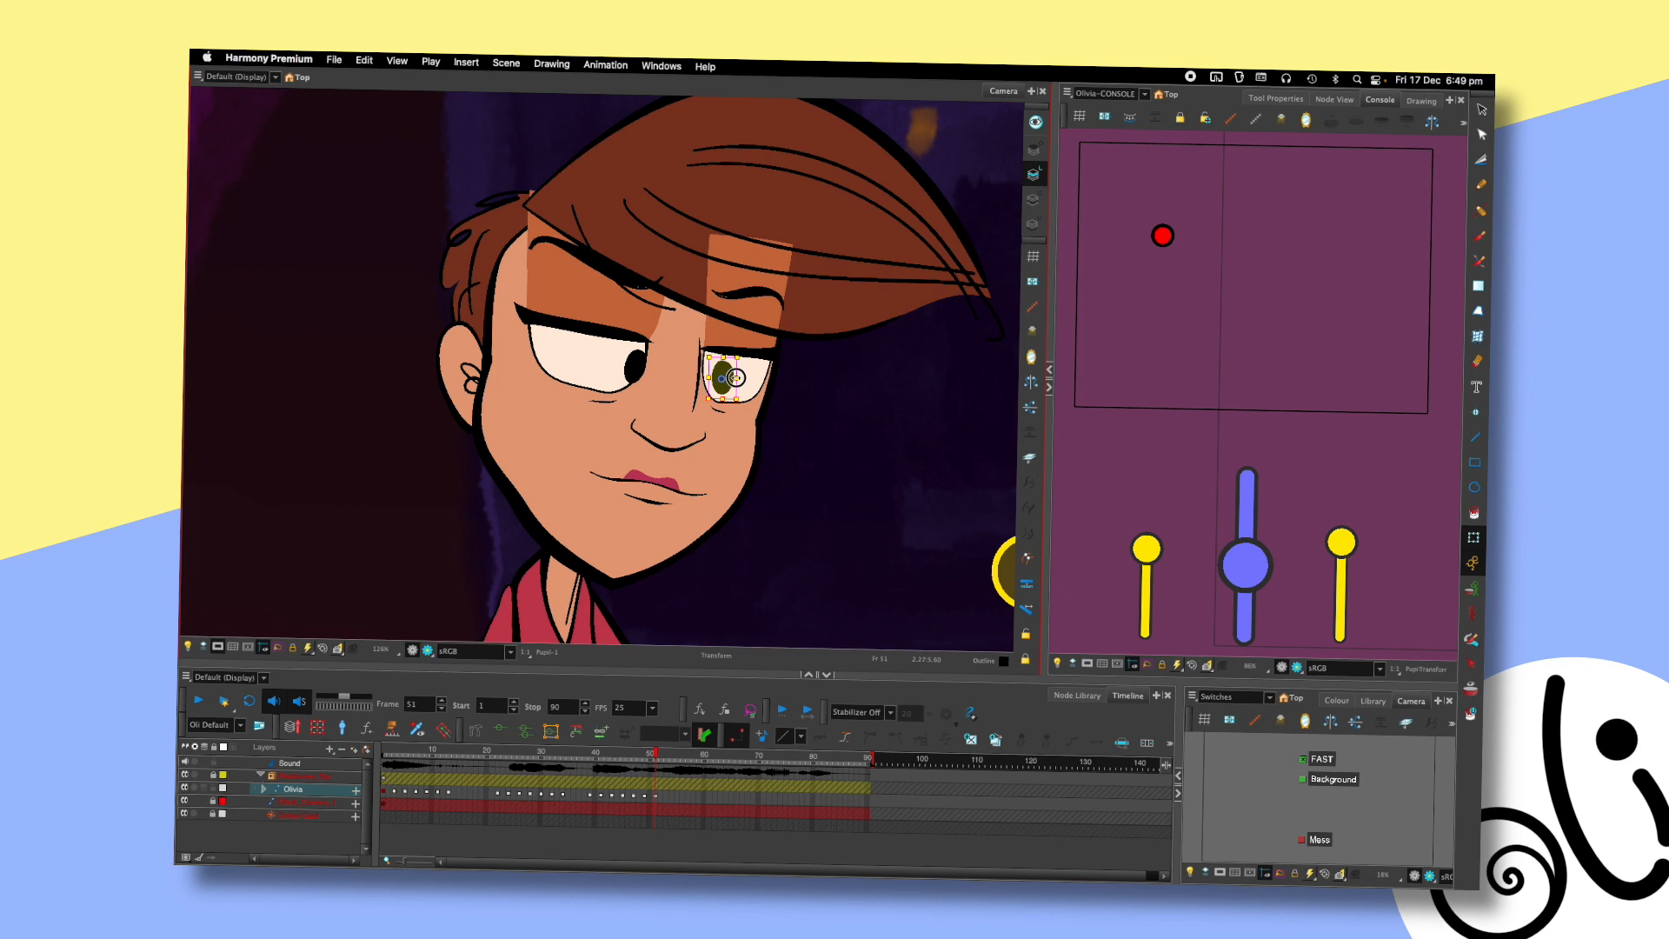
pyautogui.moveTo(725, 380); pyautogui.dragTo(648, 366)
pyautogui.scroll(-5, 832, 416)
pyautogui.moveTo(912, 436); pyautogui.dragTo(868, 420)
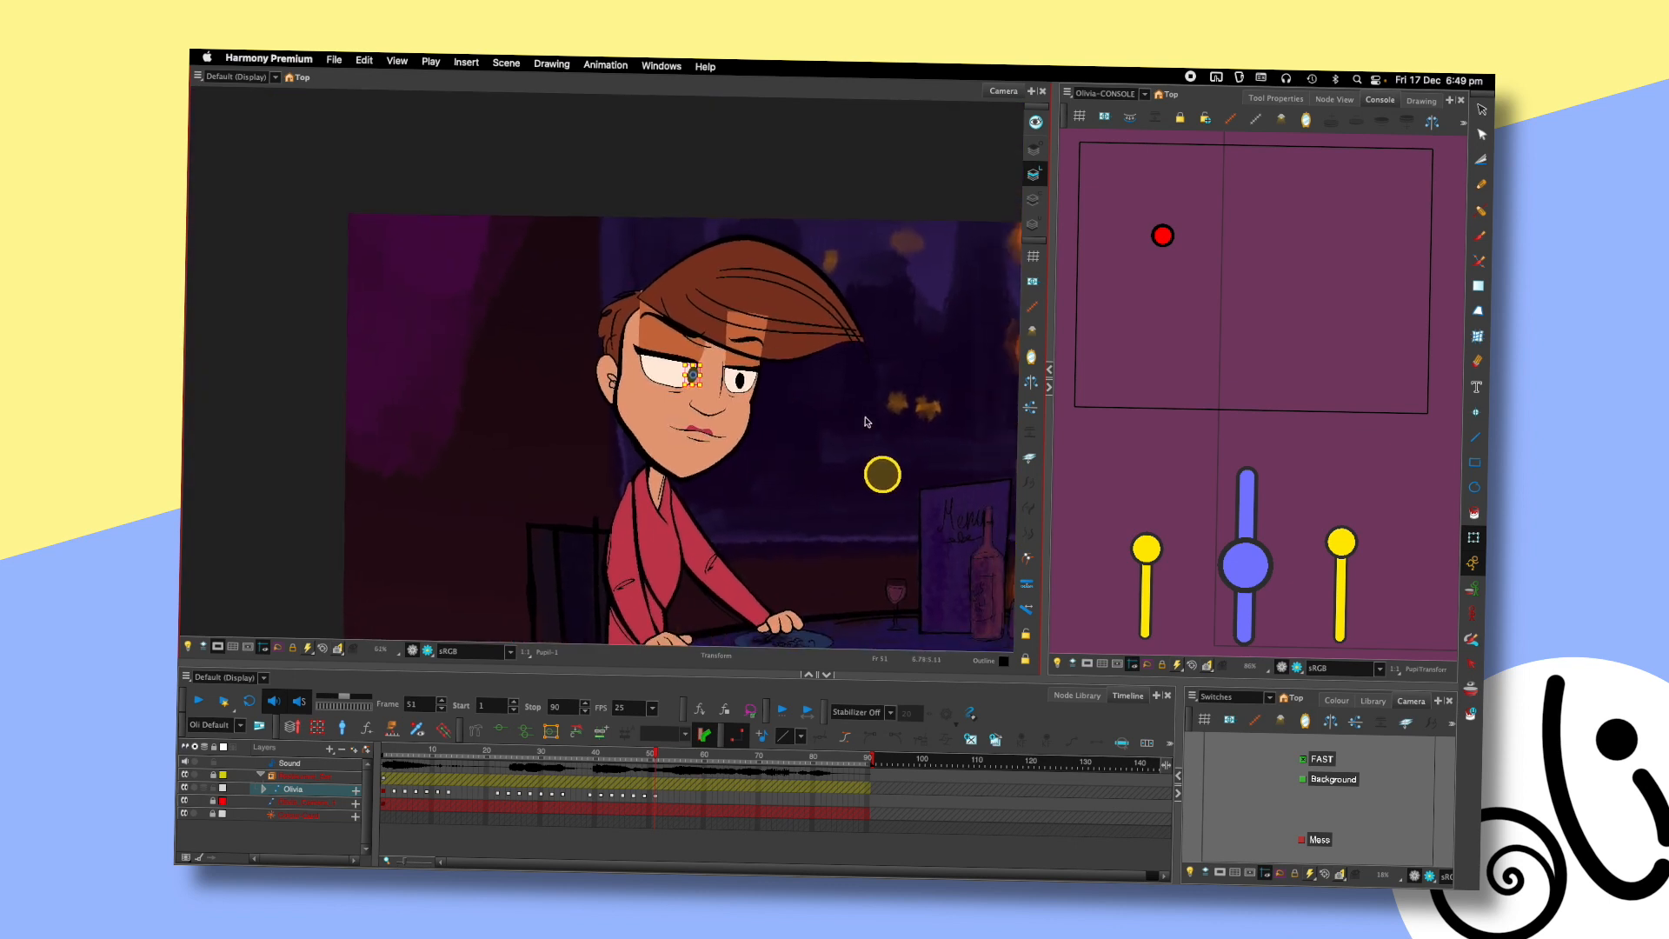
pyautogui.scroll(4, 795, 428)
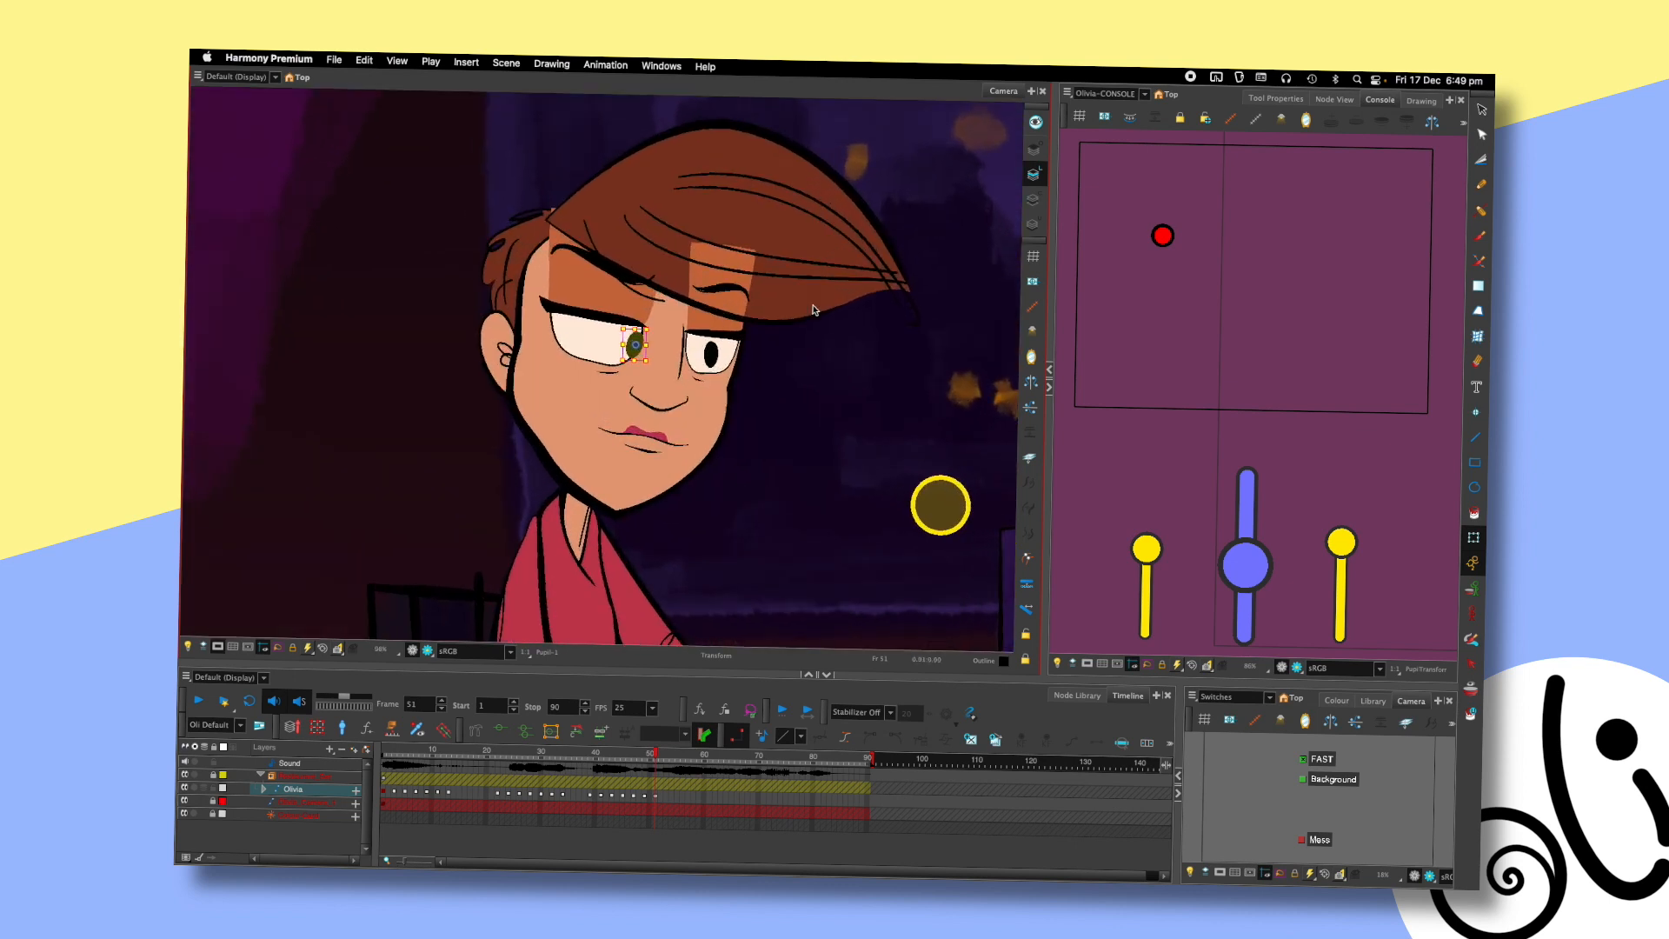
pyautogui.click(711, 355)
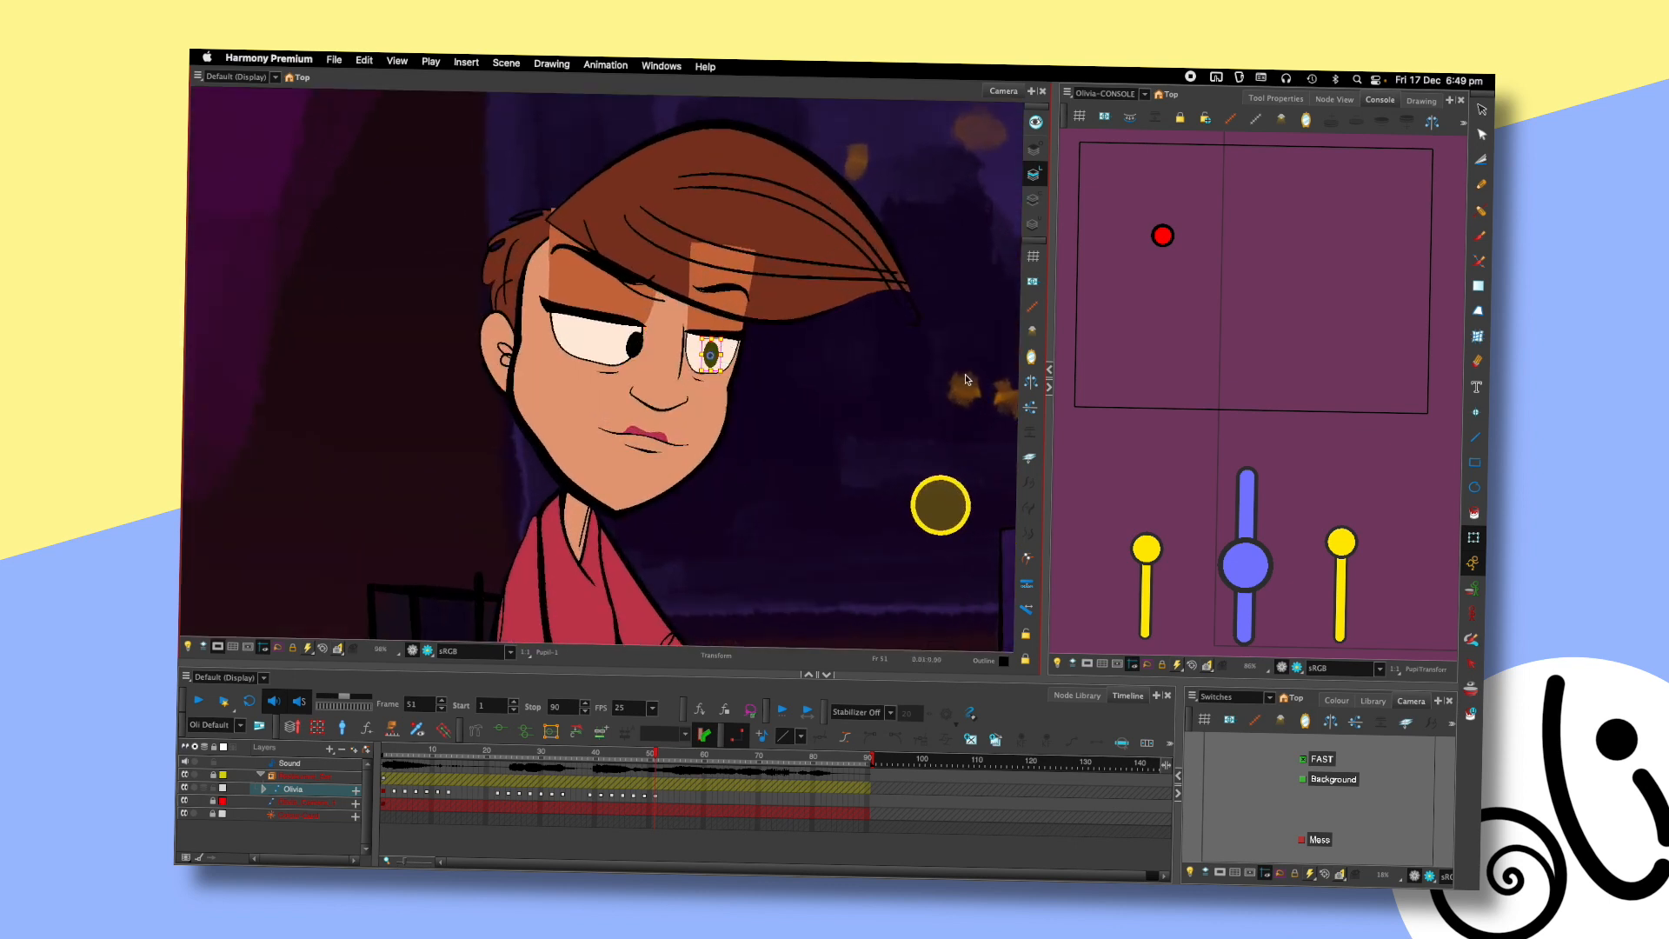
pyautogui.scroll(-5, 767, 387)
pyautogui.scroll(3, 790, 405)
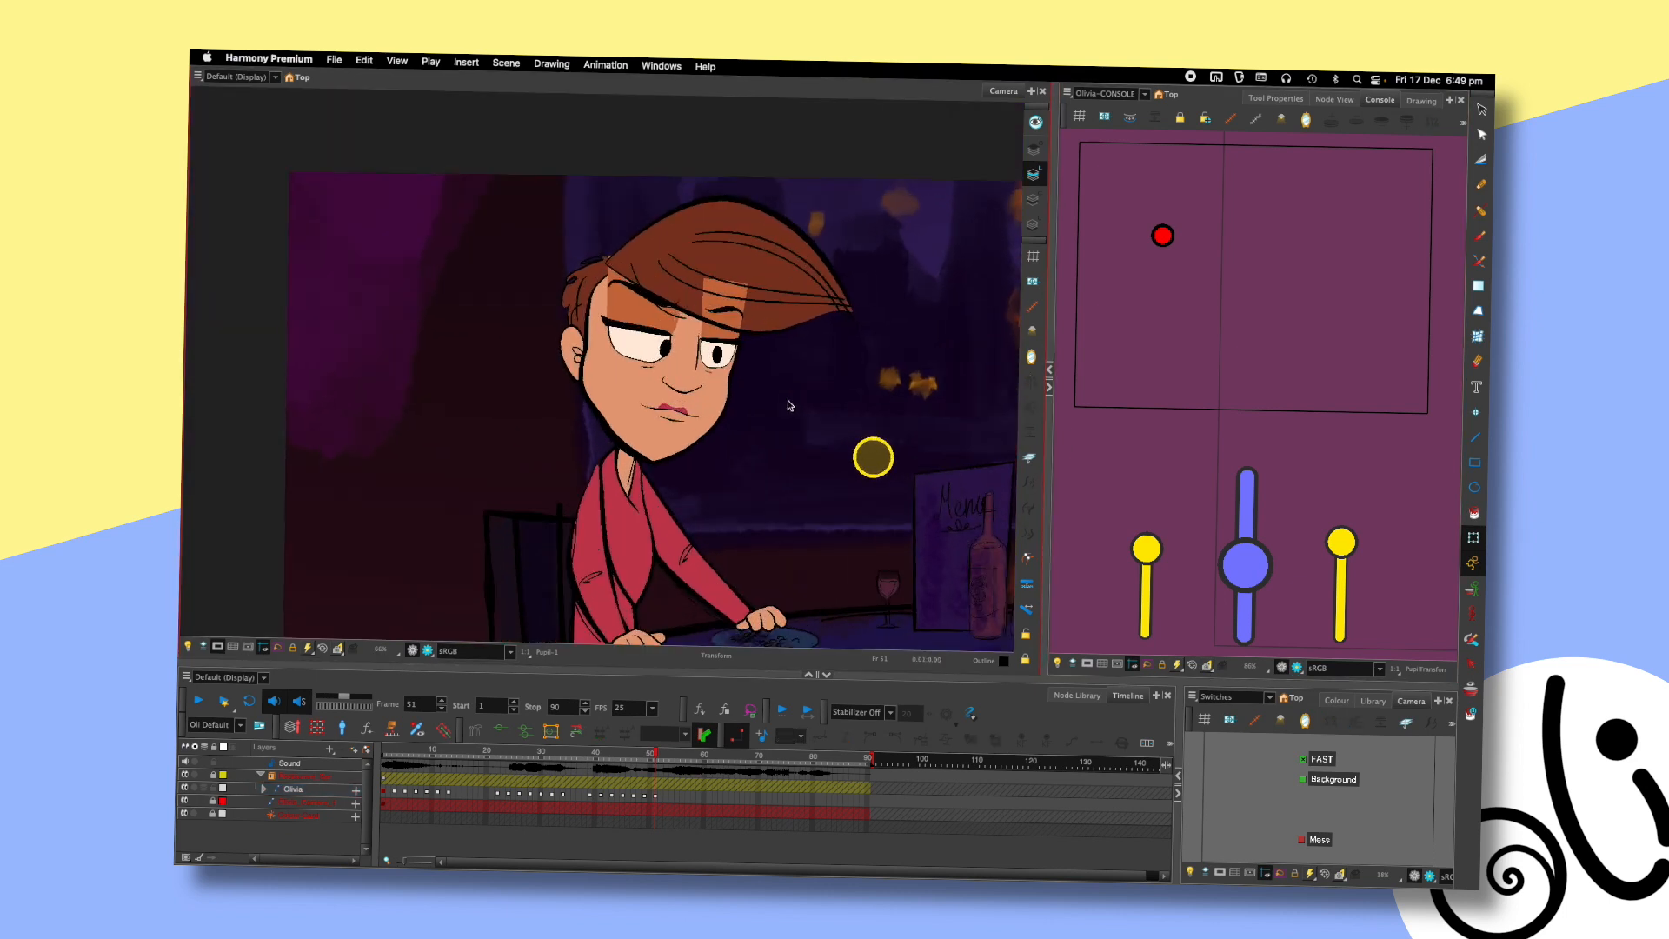
pyautogui.scroll(-1, 792, 322)
# - Play the animation from around frame 38 to check how the eyes open
pyautogui.click(573, 753)
pyautogui.hotkey('shift', 'Return')
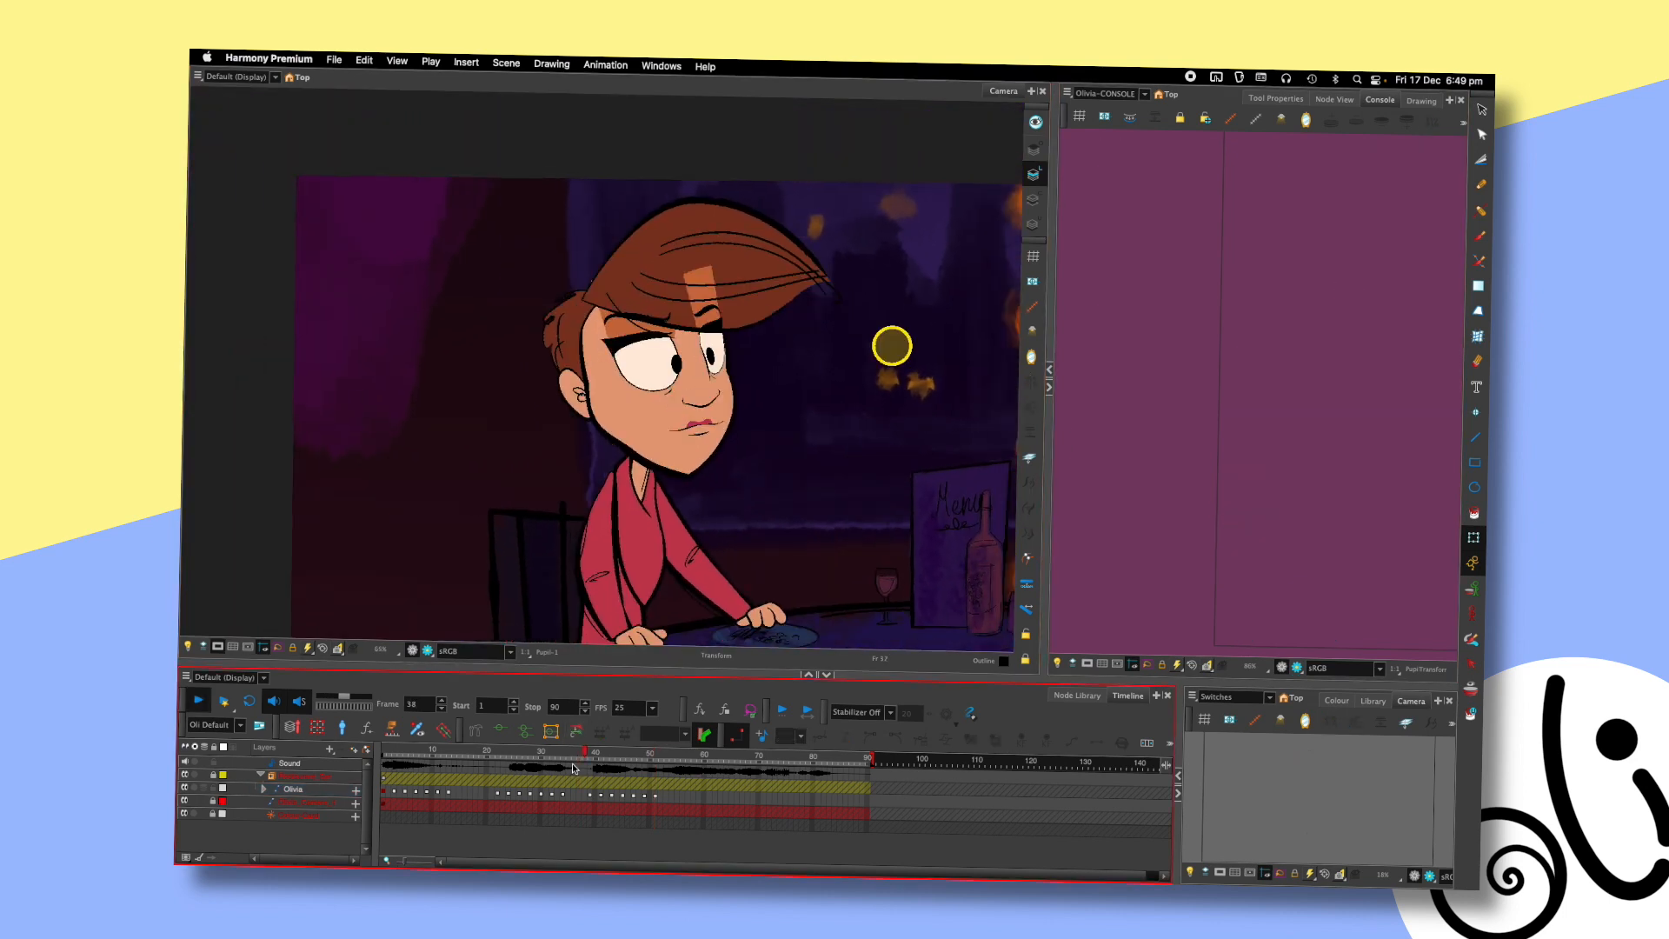
pyautogui.hotkey('shift', 'Return')
# - Return to frame 51 and nudge the pupils slightly again to align the character's gaze
pyautogui.click(654, 755)
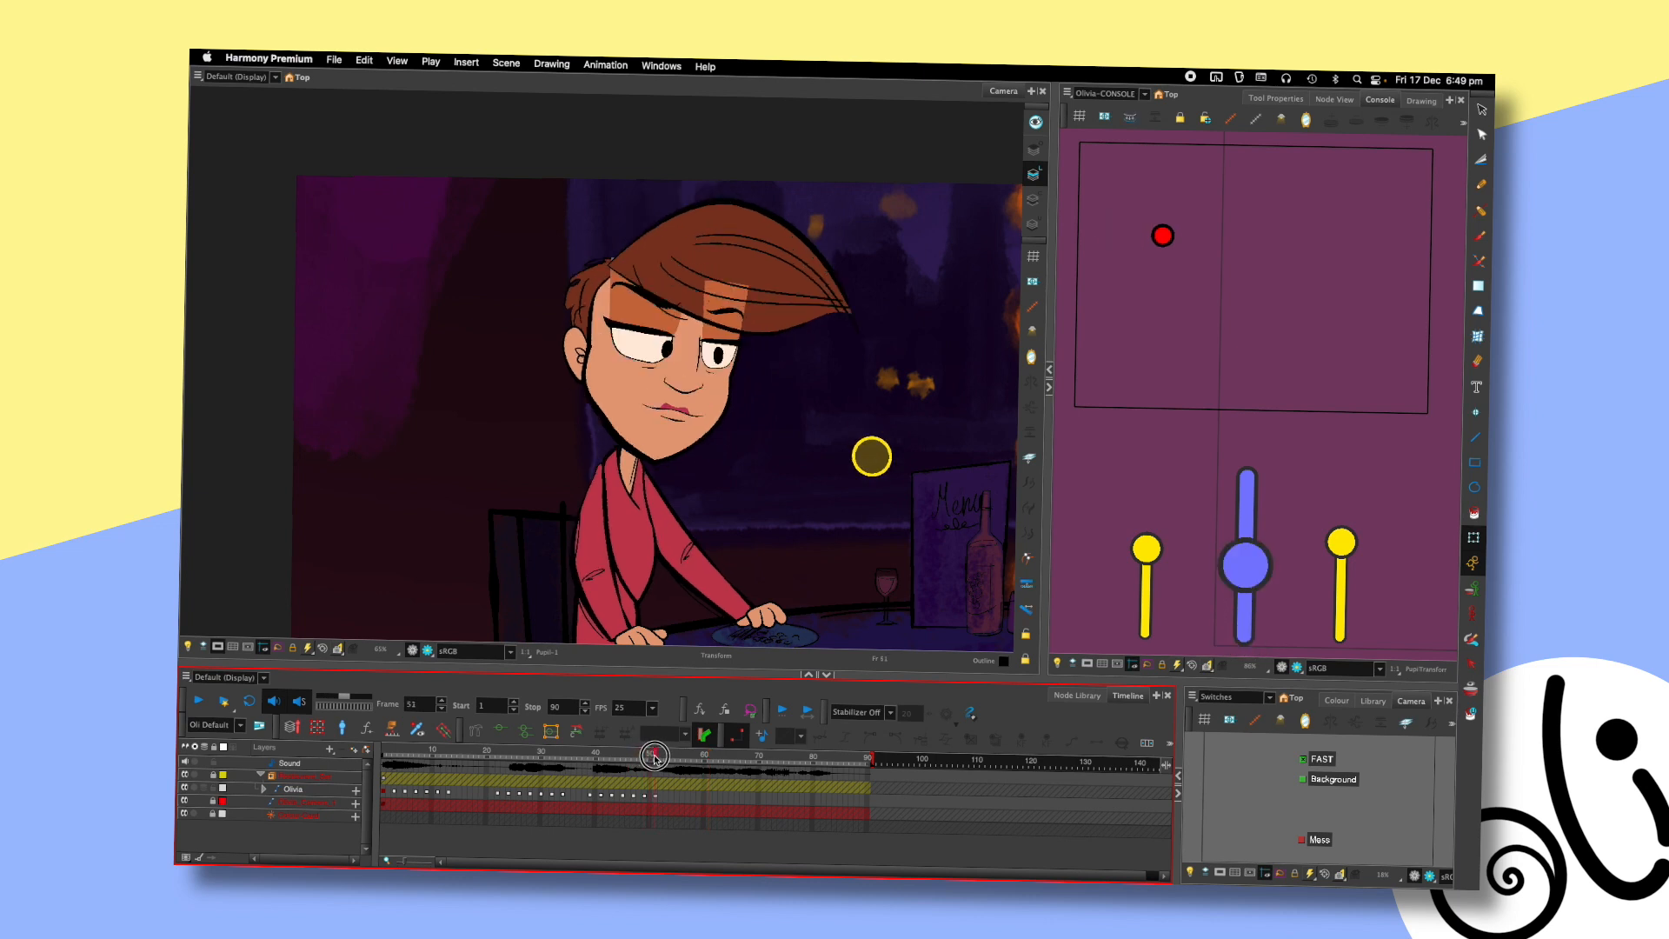
pyautogui.scroll(5, 745, 246)
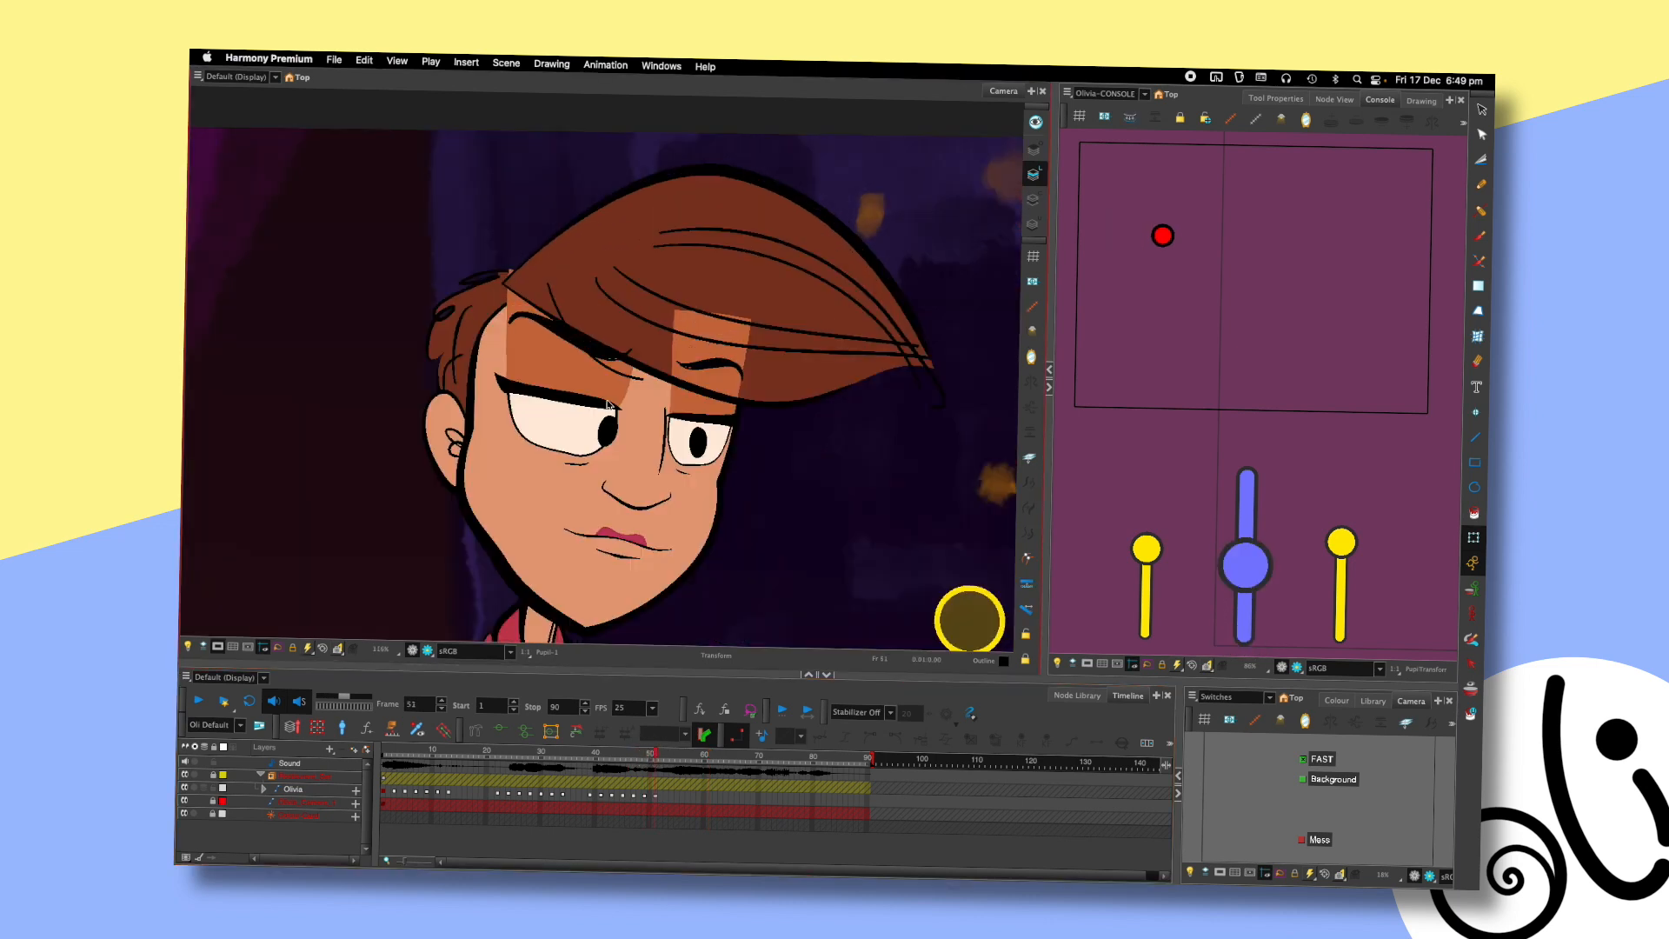
pyautogui.click(608, 422)
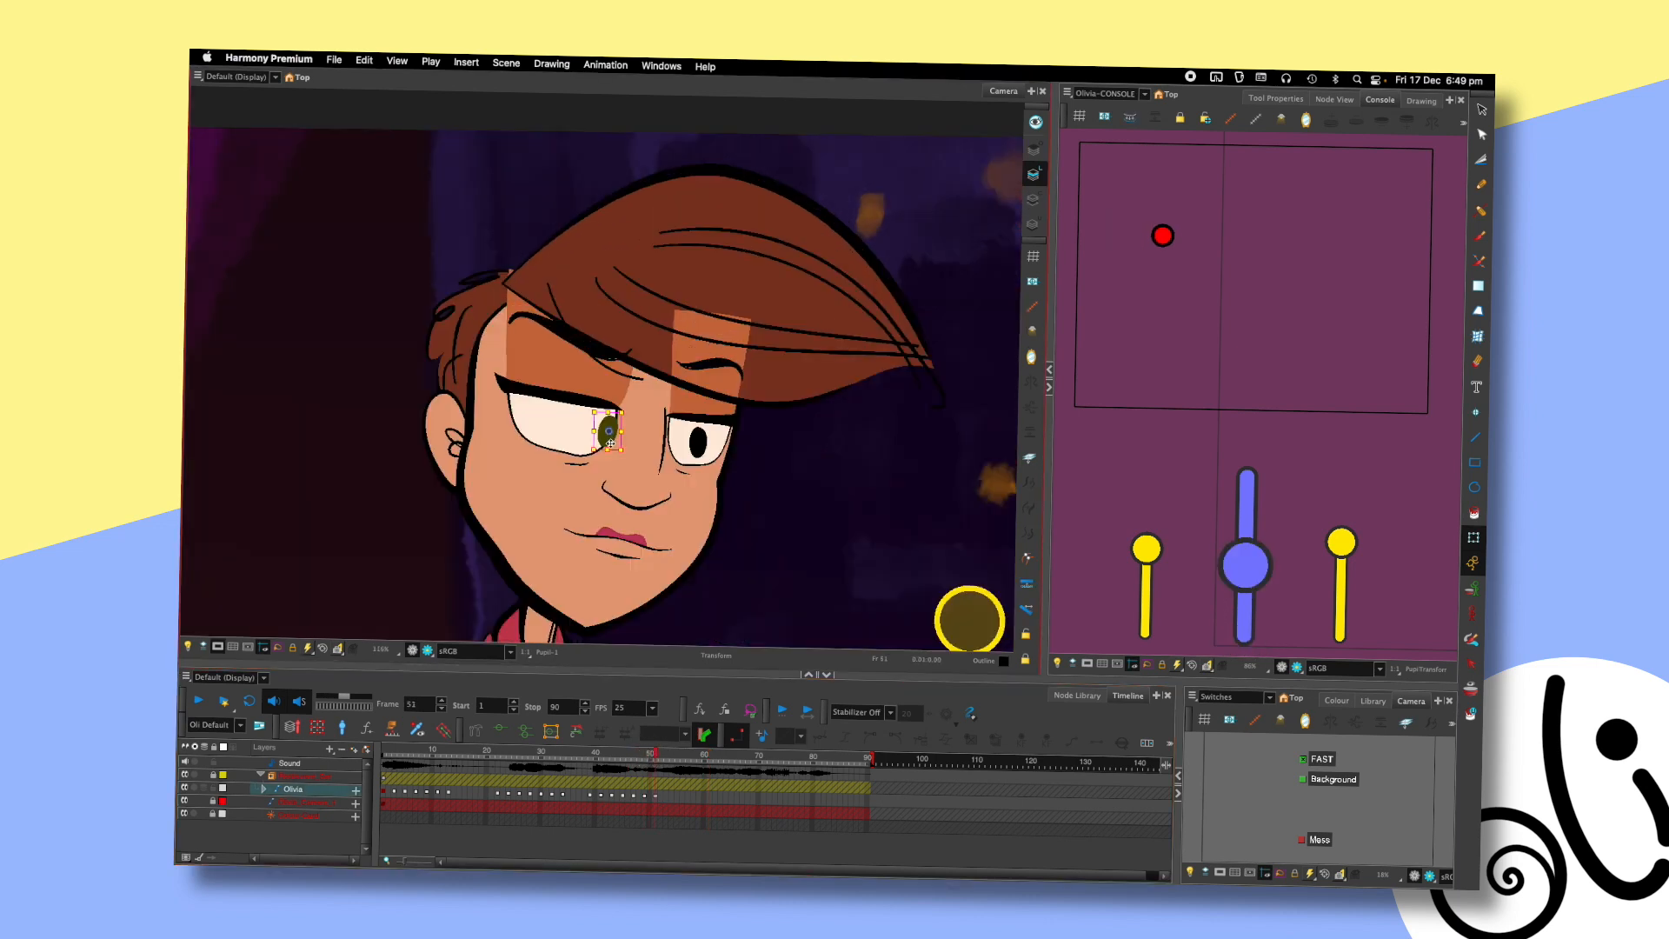
pyautogui.click(697, 449)
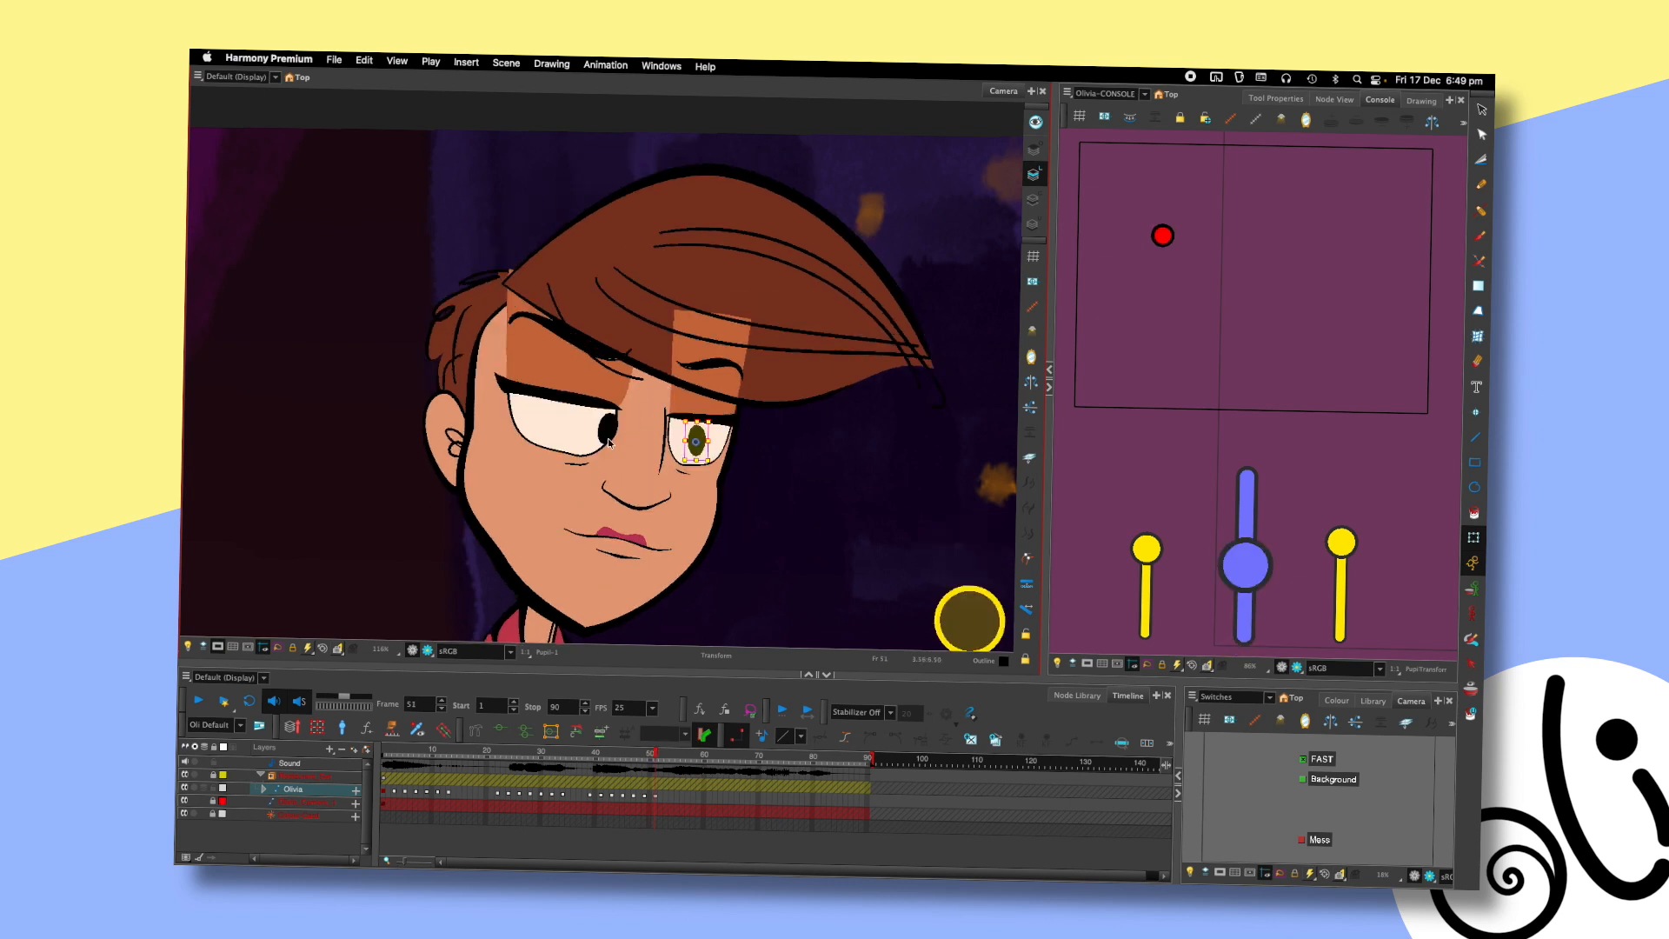
pyautogui.click(608, 435)
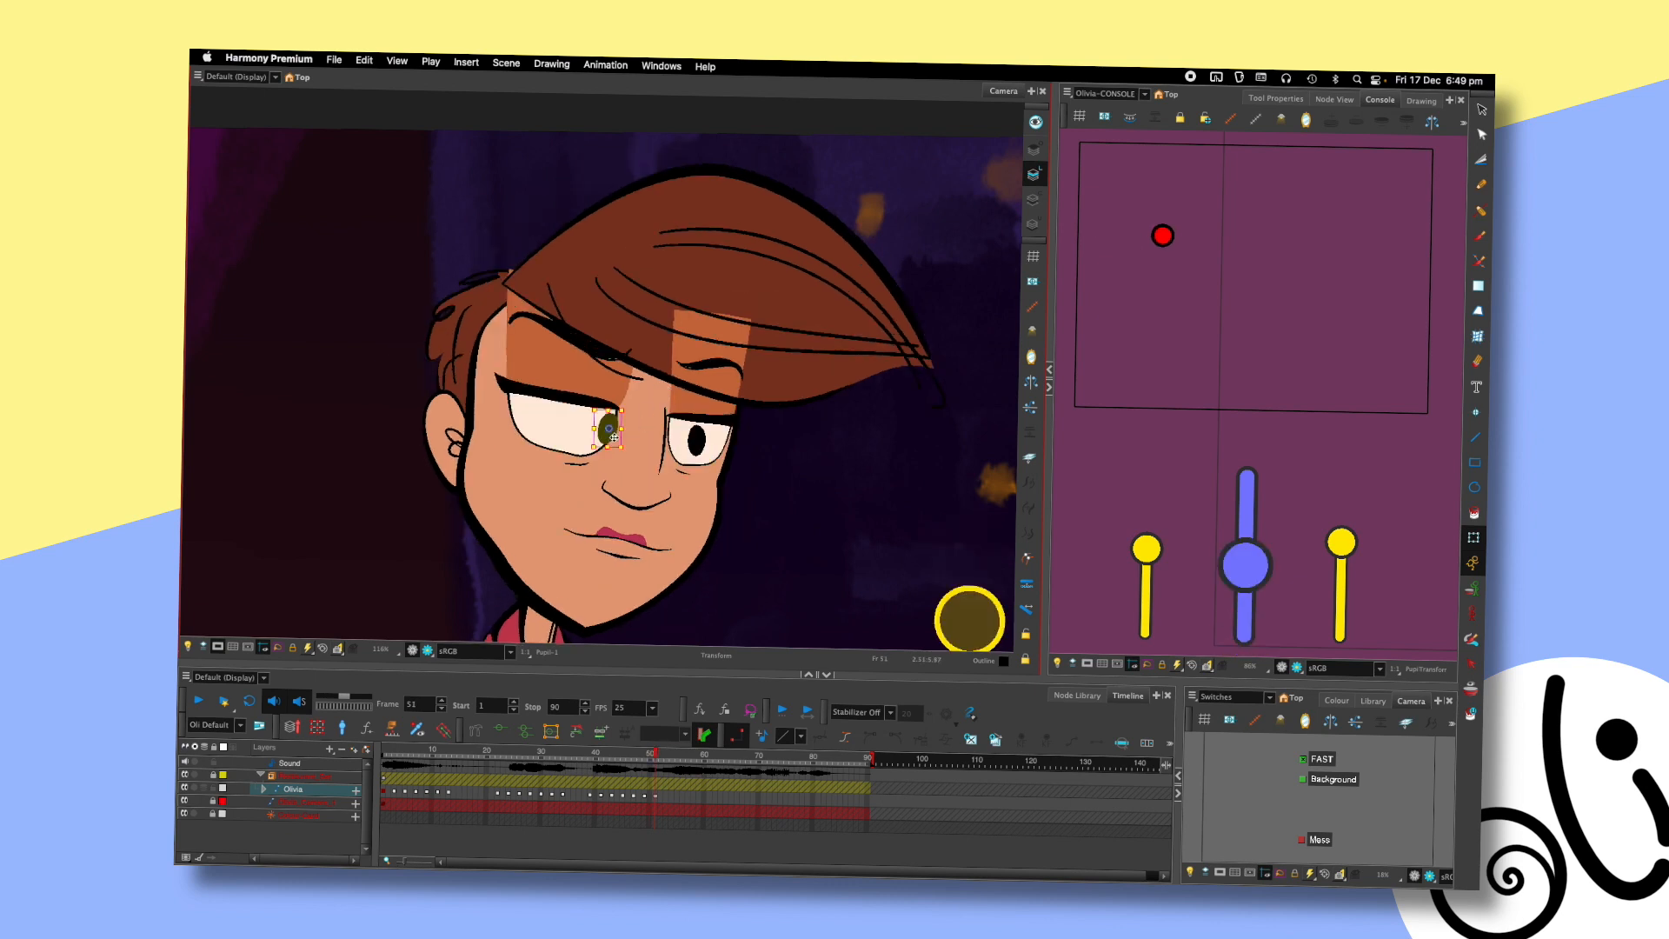
pyautogui.moveTo(607, 434); pyautogui.dragTo(612, 435)
pyautogui.click(701, 447)
pyautogui.click(611, 432)
pyautogui.moveTo(607, 435); pyautogui.dragTo(613, 447)
pyautogui.click(894, 381)
pyautogui.scroll(-5, 891, 381)
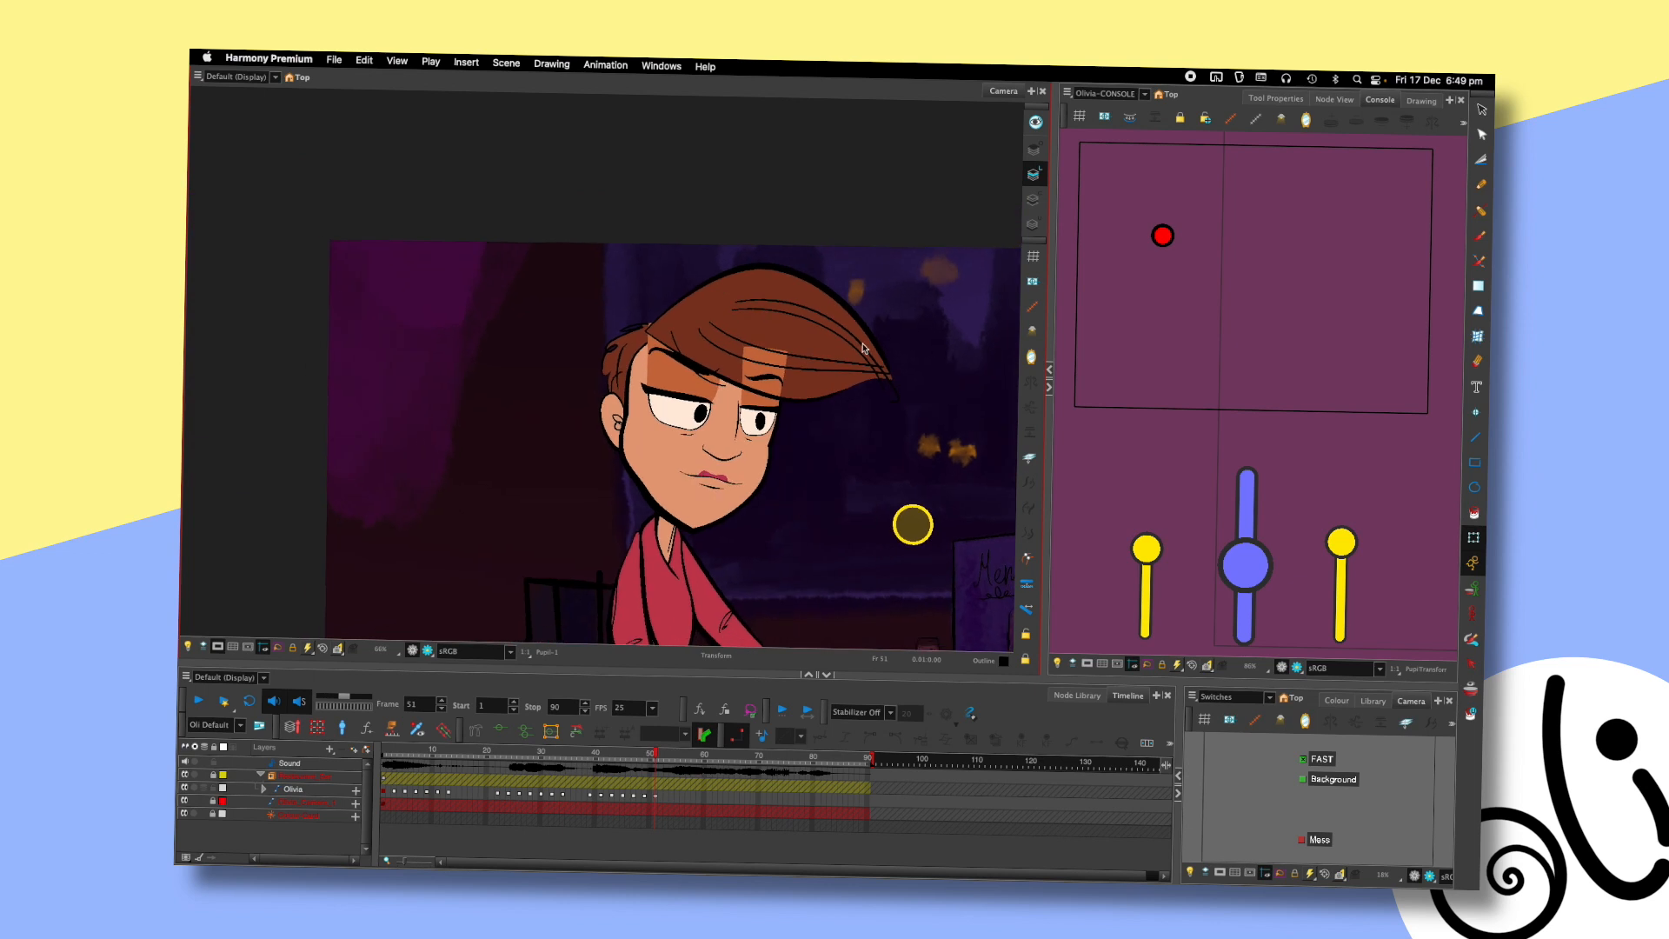
# - Step back and forth through frames 48 to 52 to compare the closed-eye and open-eye poses
pyautogui.press(',')
pyautogui.press(',')
pyautogui.press(',')
pyautogui.press('.')
pyautogui.press('.')
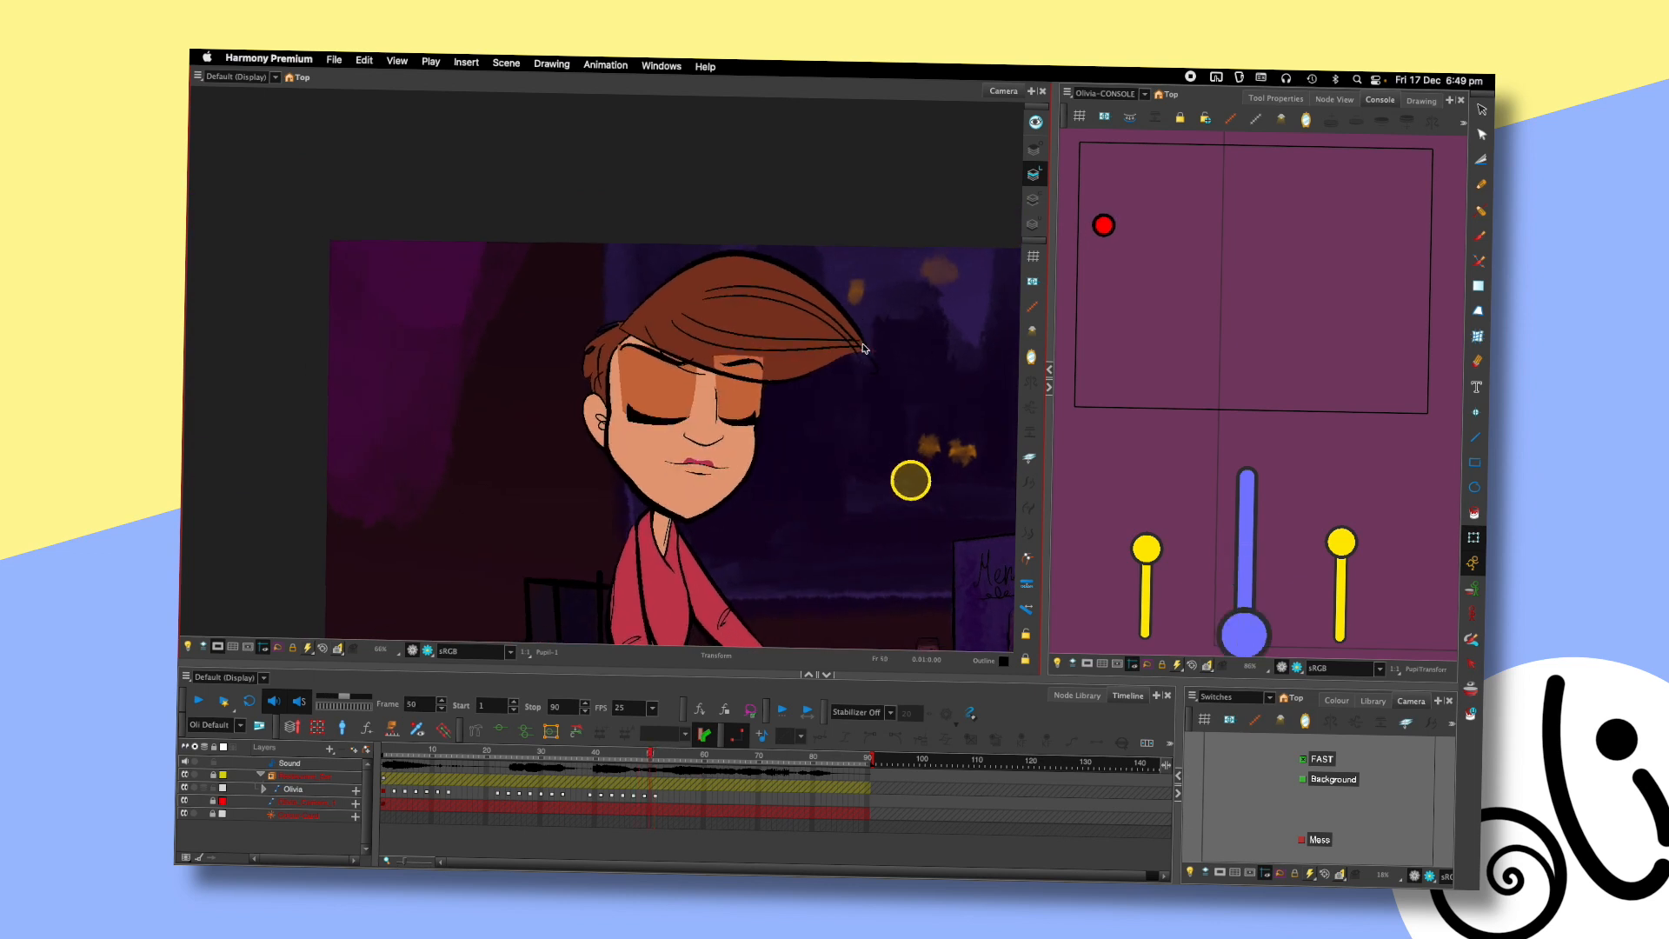
pyautogui.press('.')
pyautogui.press('.')
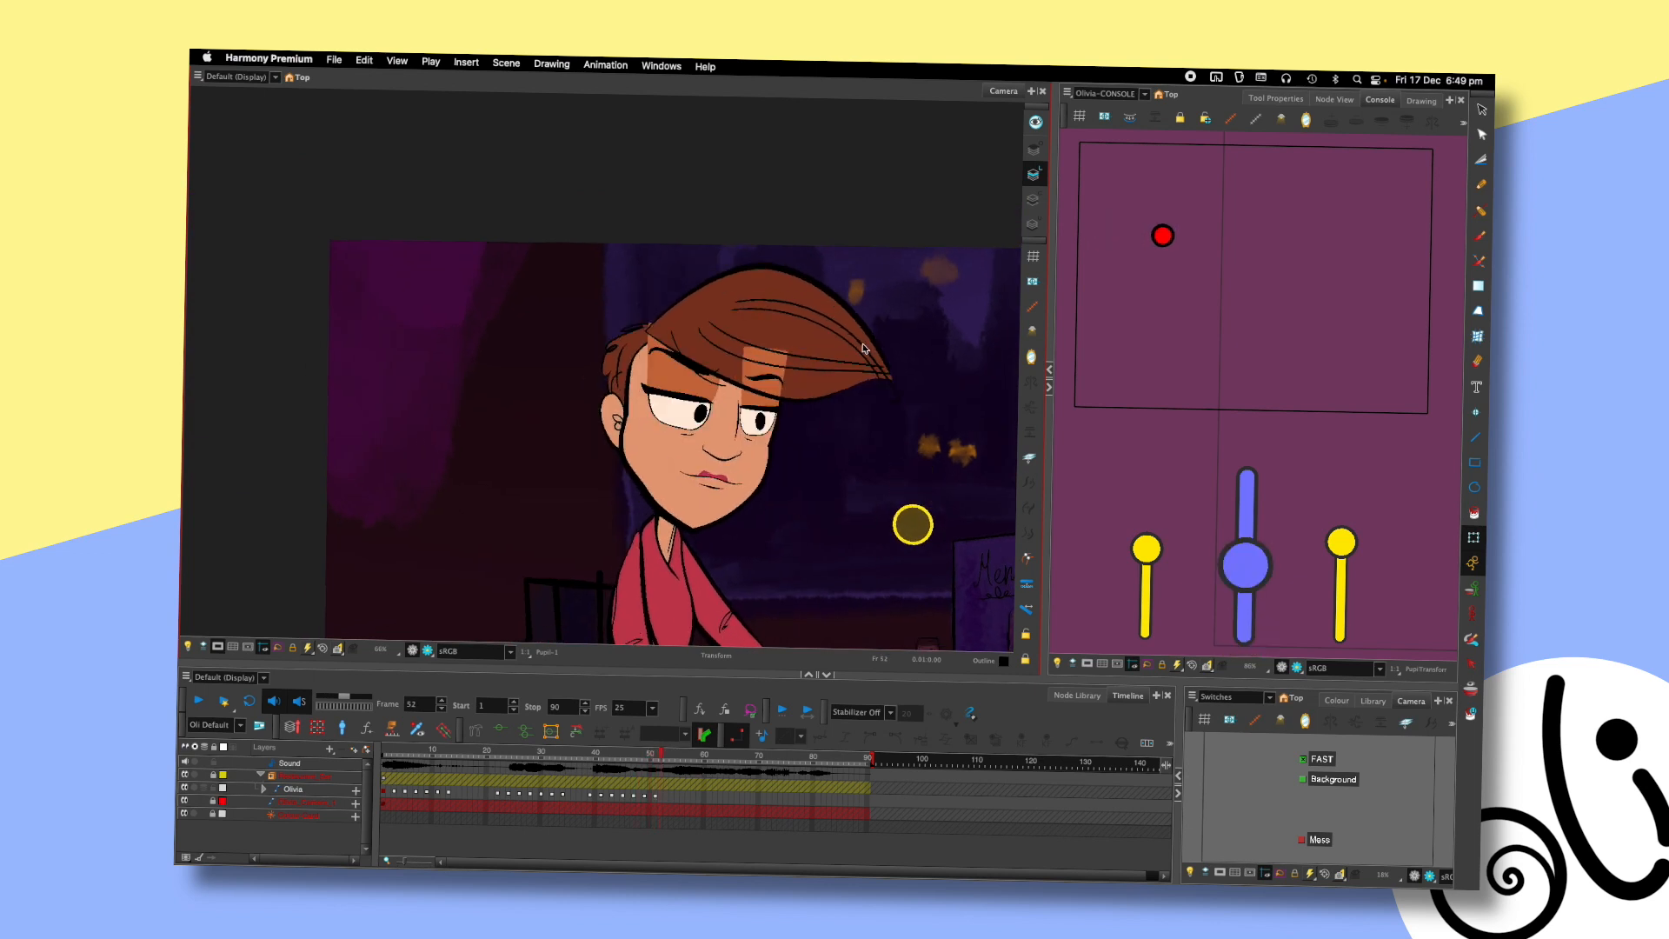
# - Lower the blue eyelid slider slightly at frame 51, compare with the preceding frame, and save the scene
pyautogui.moveTo(1246, 566); pyautogui.dragTo(1246, 589)
pyautogui.click(1292, 471)
pyautogui.press(',')
pyautogui.press('.')
pyautogui.press('super+s')
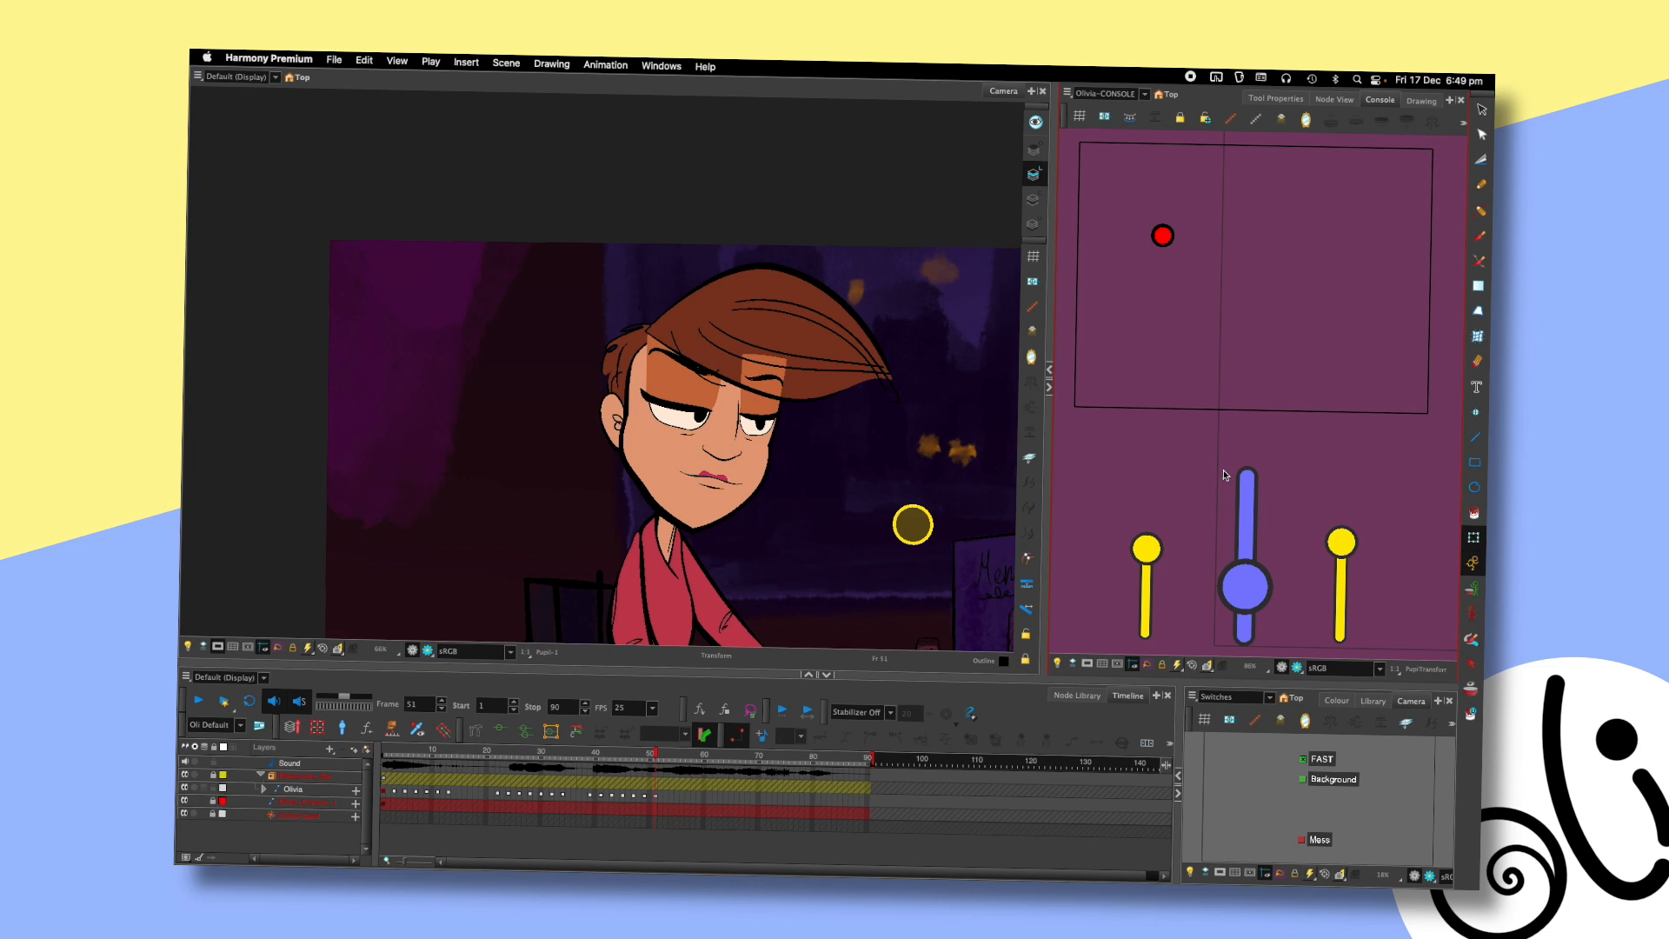
# - Compare the head poses at frames 49 and 51, and play the animation from the first frame
pyautogui.scroll(3, 891, 325)
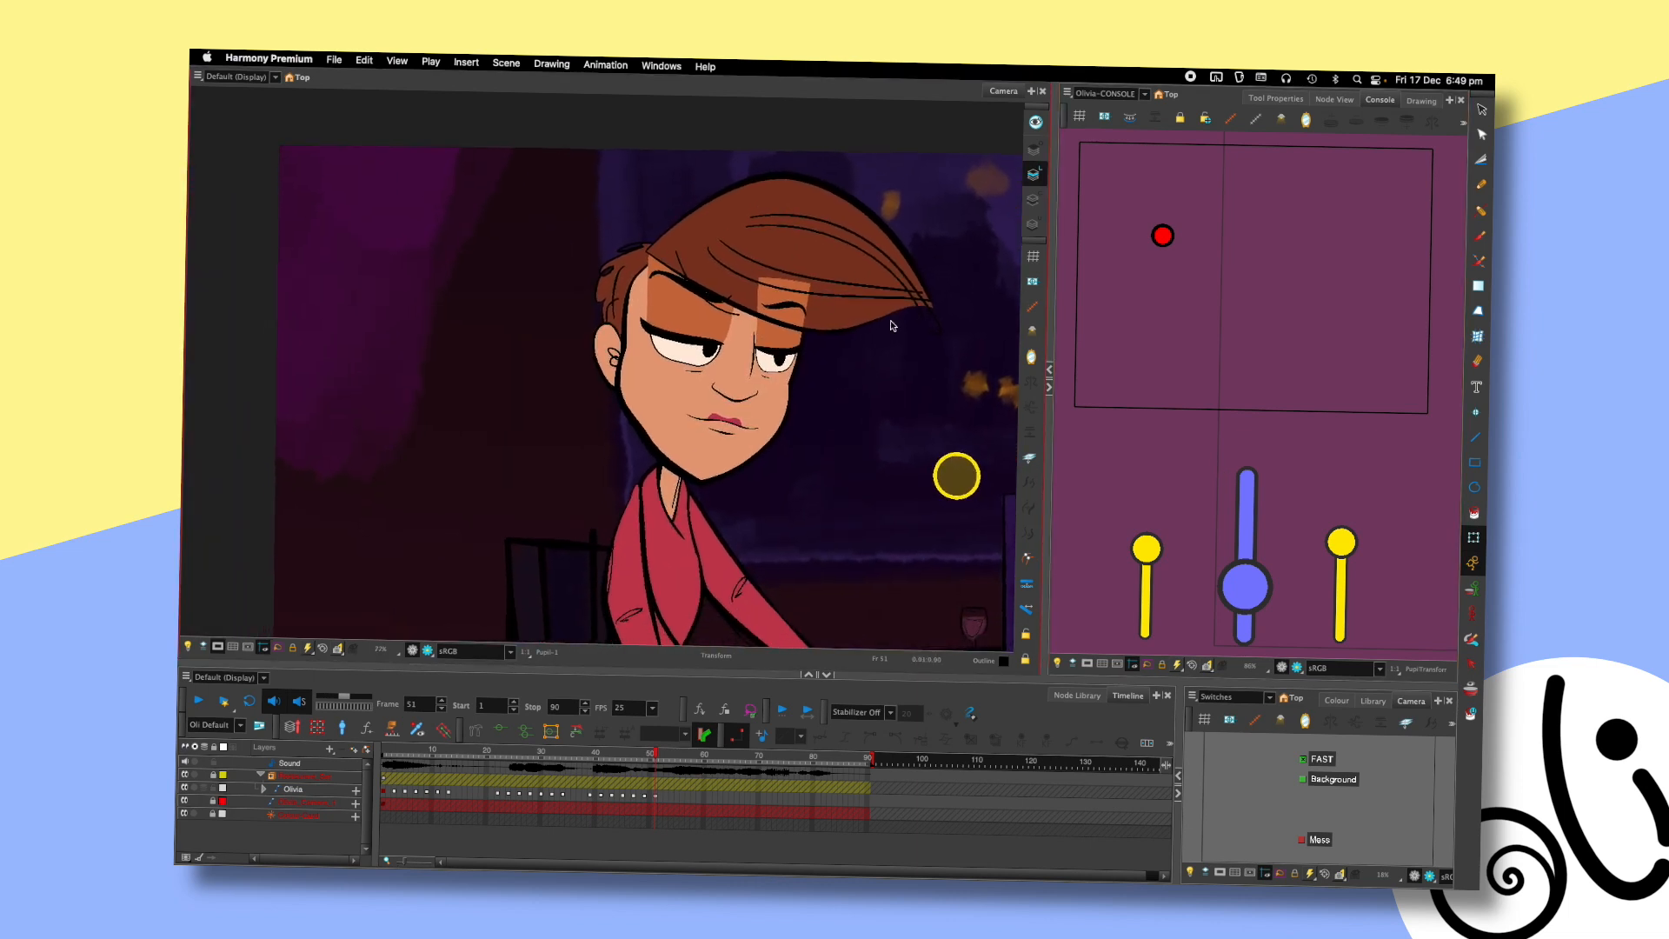
pyautogui.scroll(-5, 822, 437)
pyautogui.scroll(5, 837, 471)
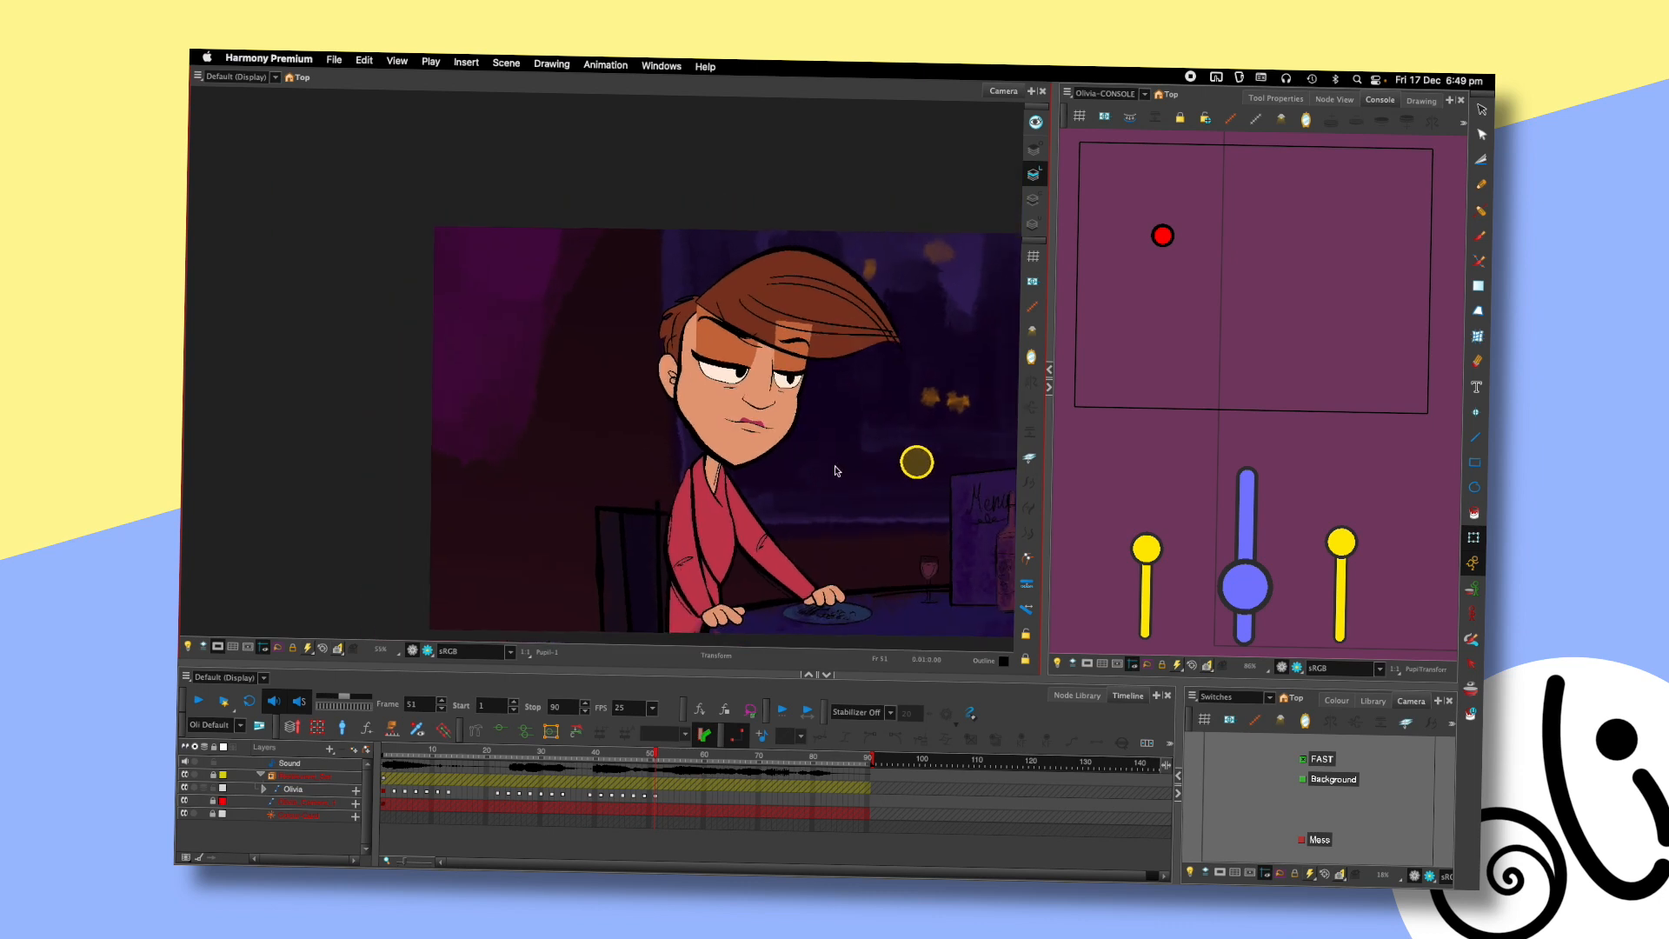
pyautogui.press(',')
pyautogui.press(',')
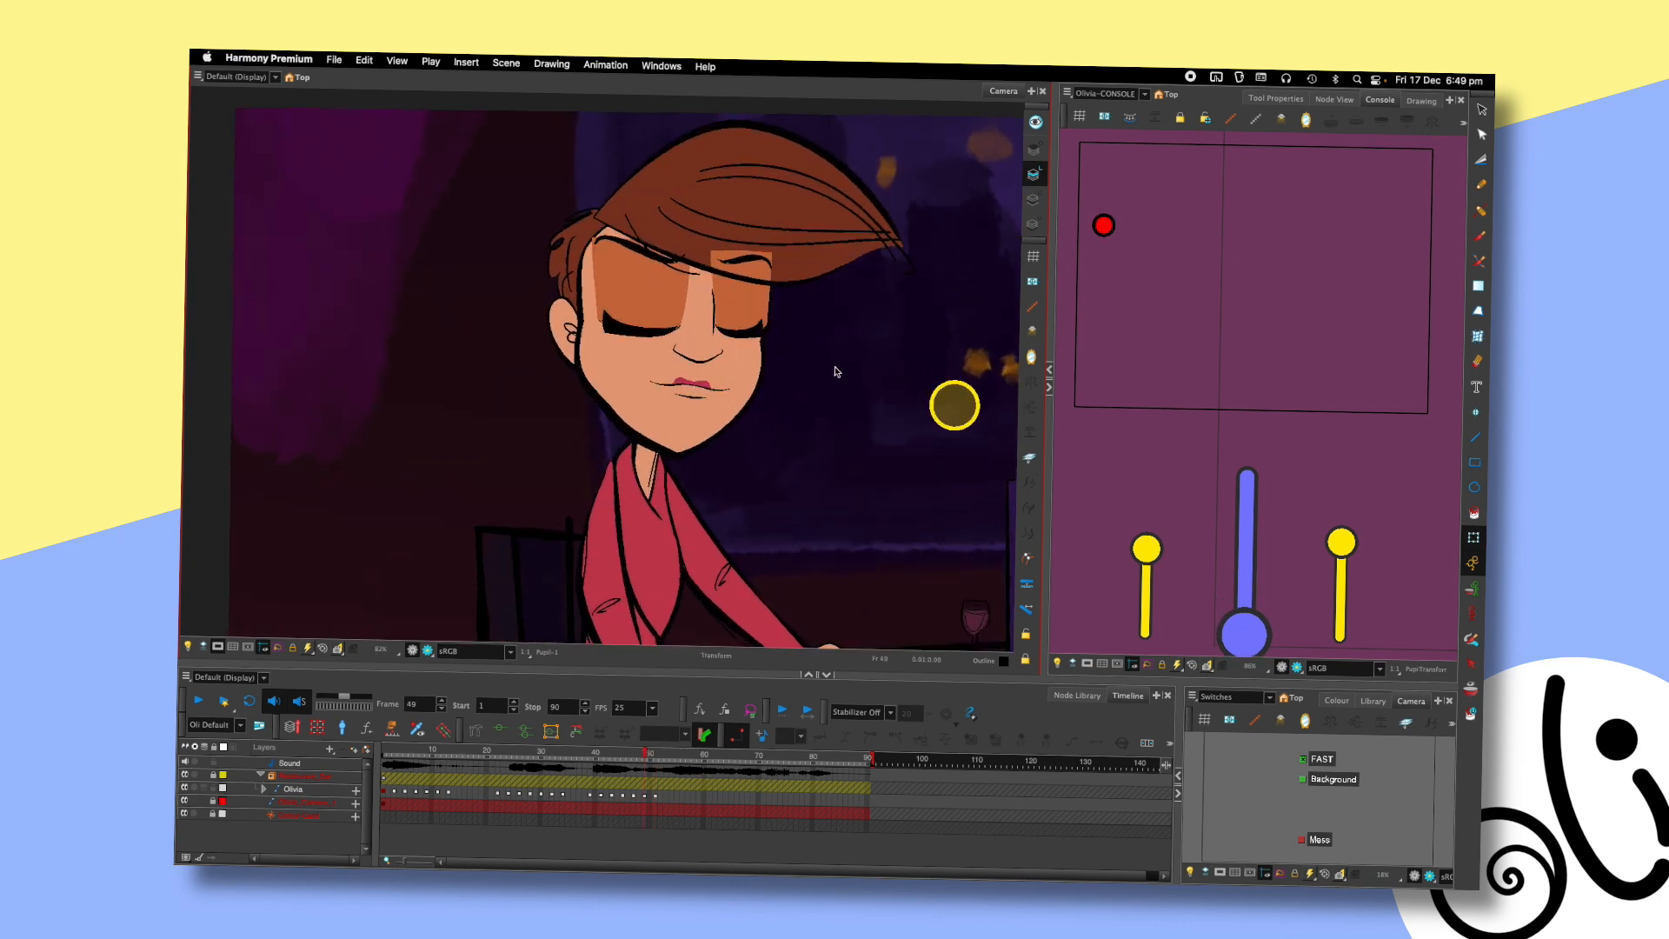
pyautogui.press('.')
pyautogui.press('.')
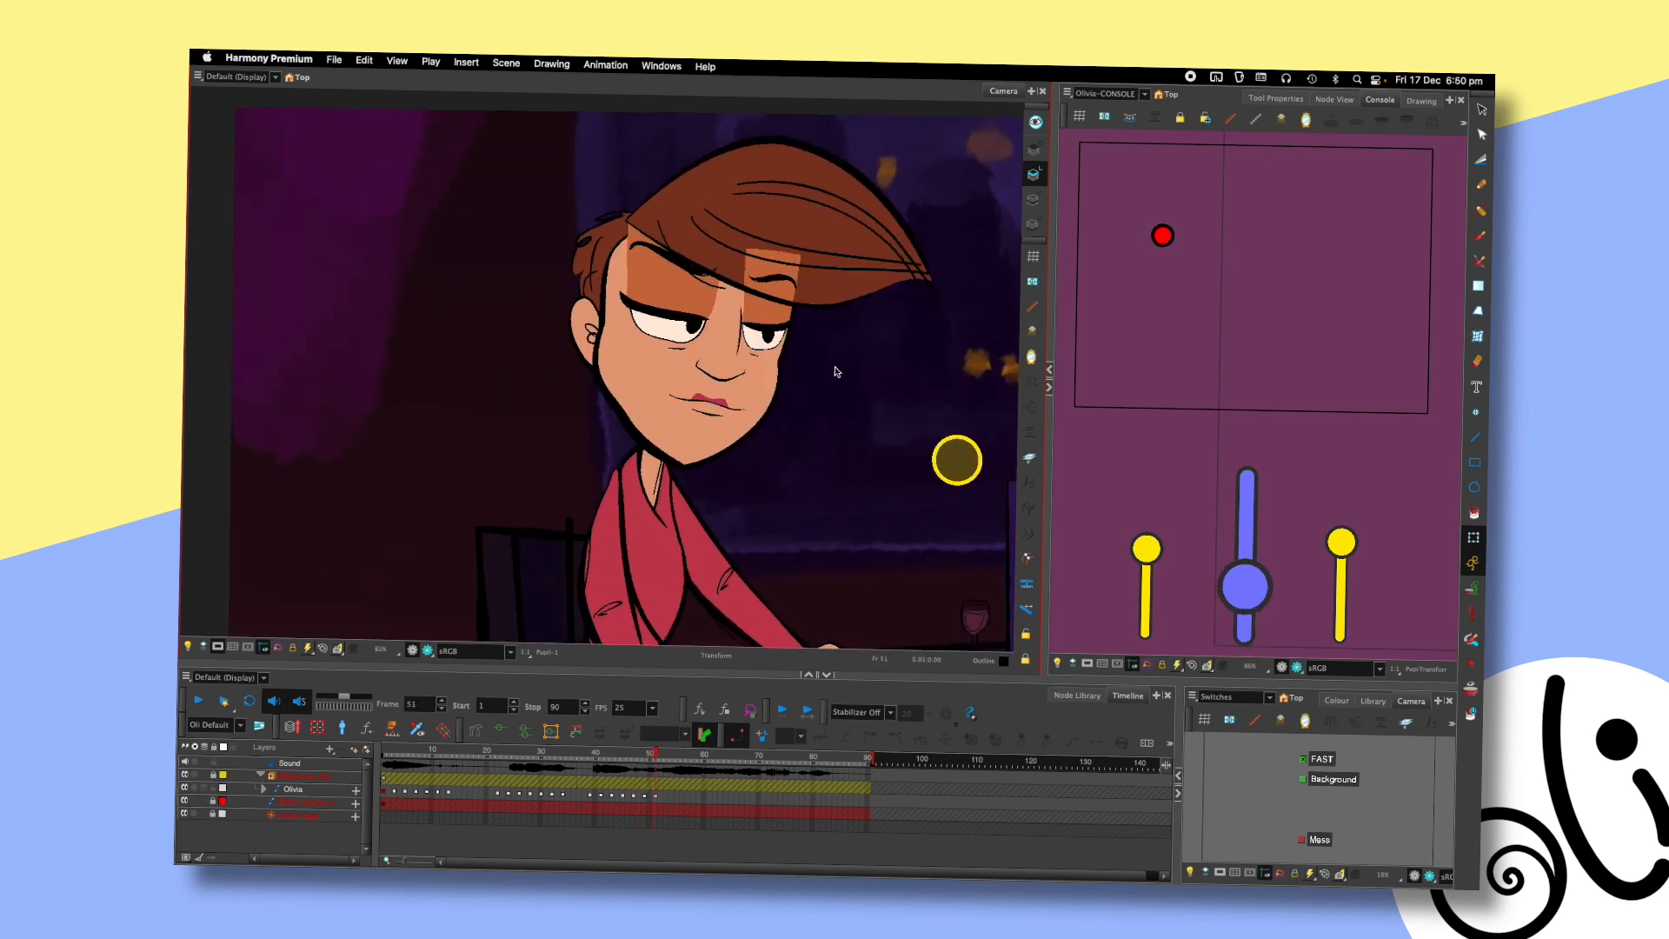
pyautogui.hotkey('shift', ',')
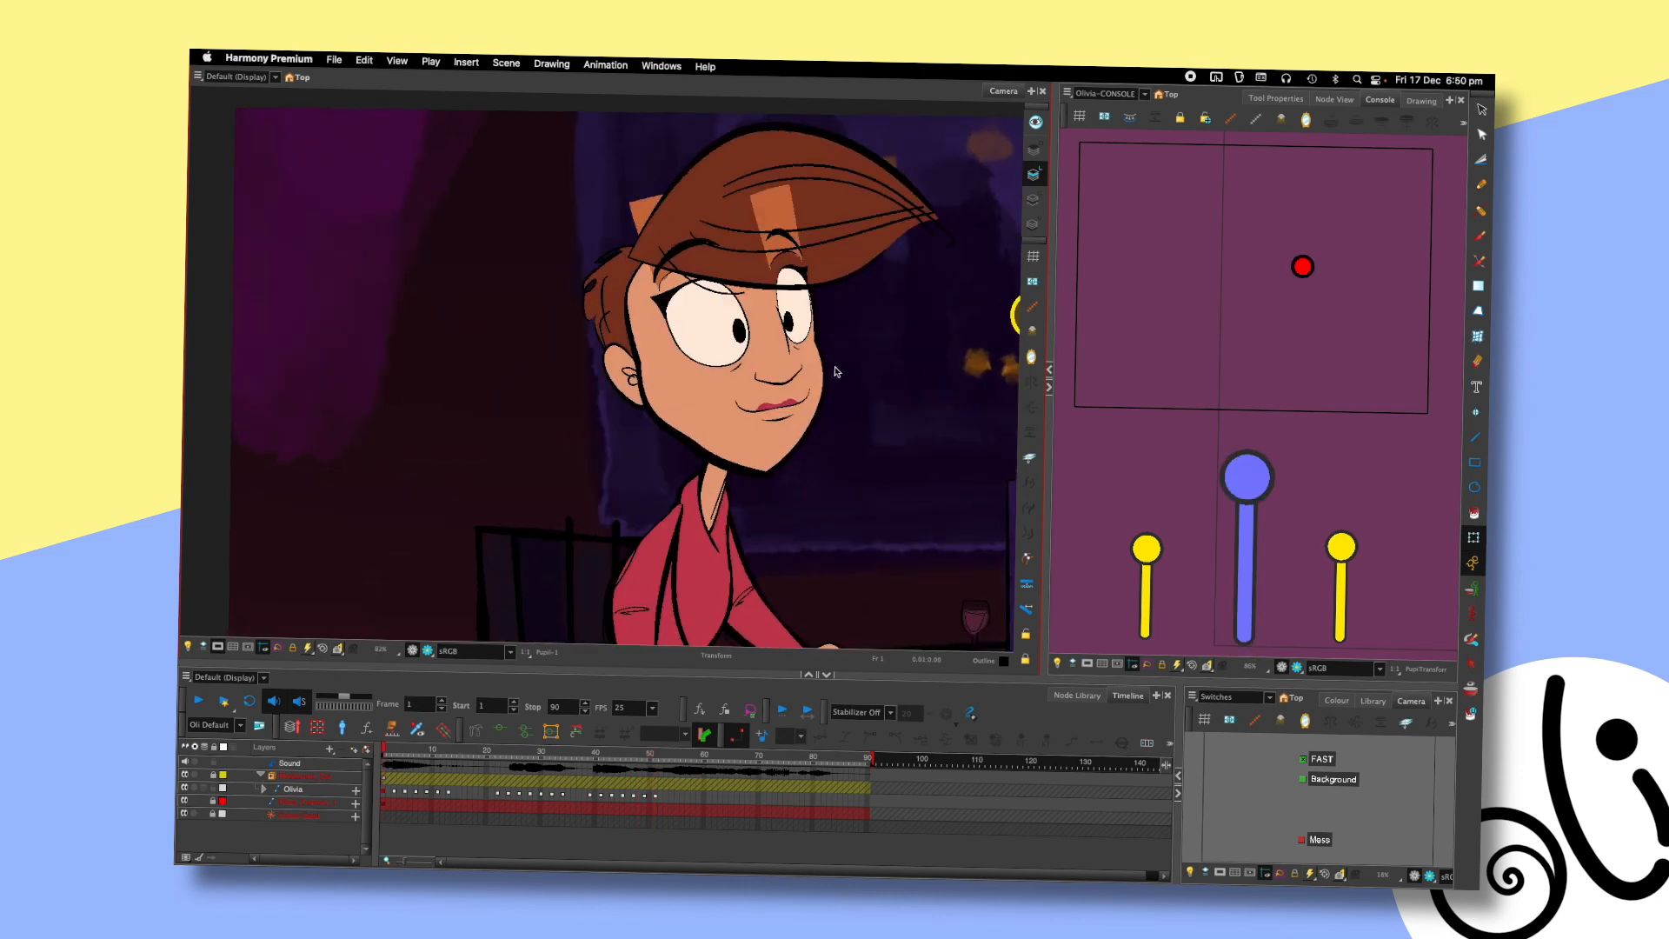
pyautogui.press('Return')
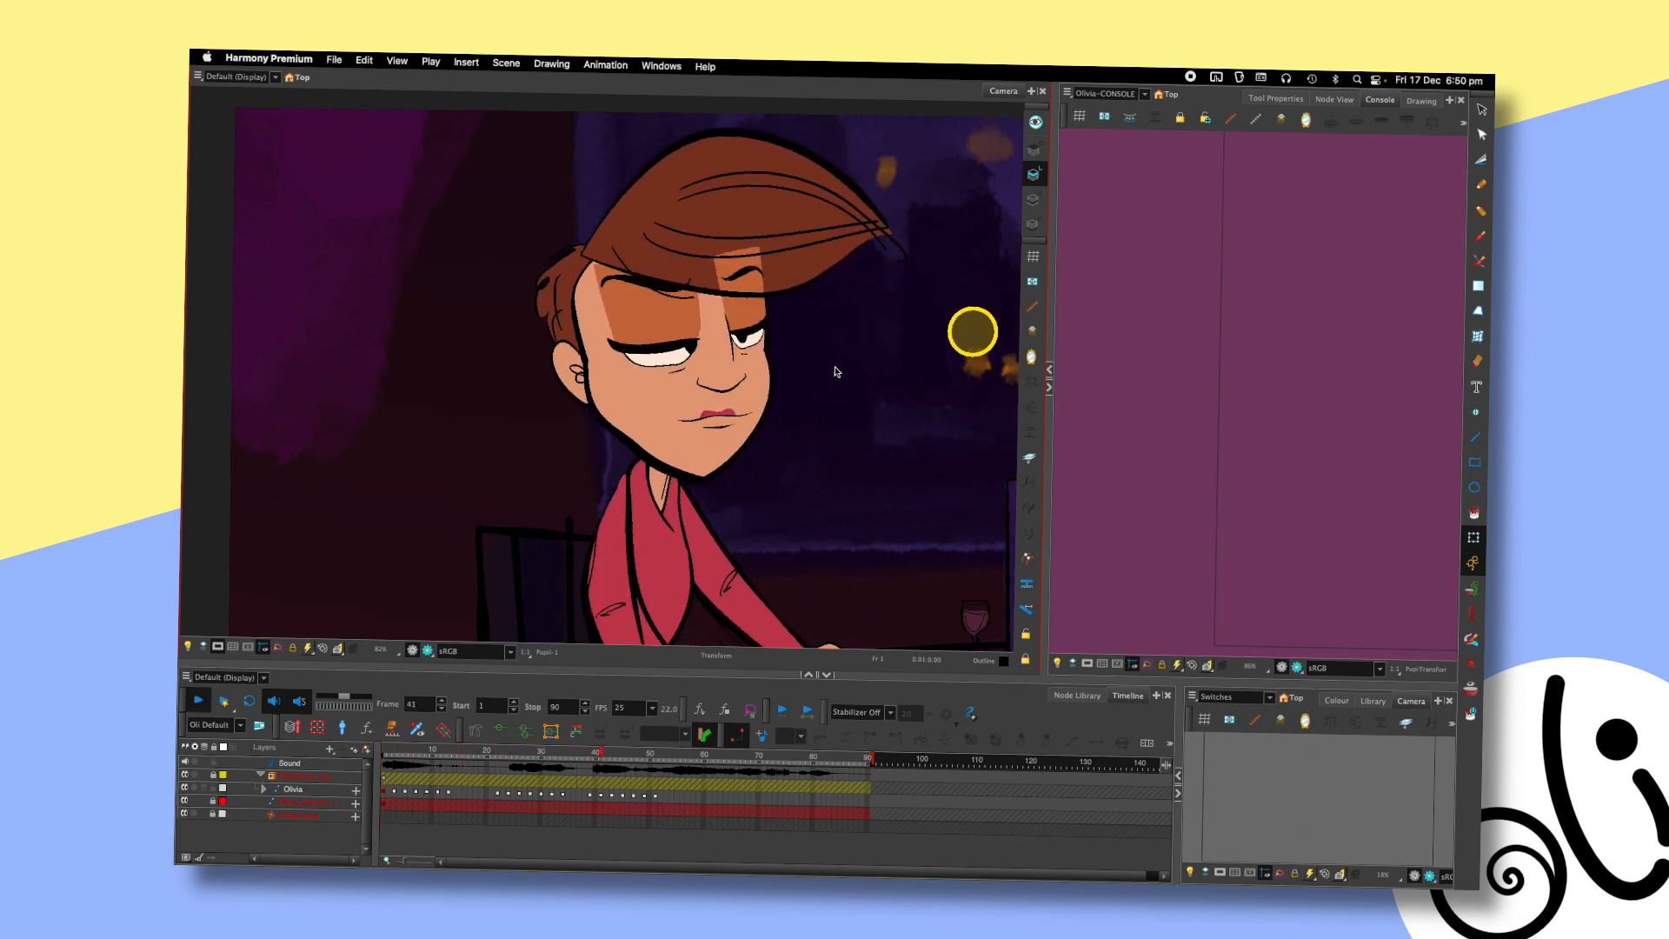
pyautogui.press('Return')
# - Select the whole head at frame 51, move it slightly down, and compare the pose with frame 49
pyautogui.click(654, 760)
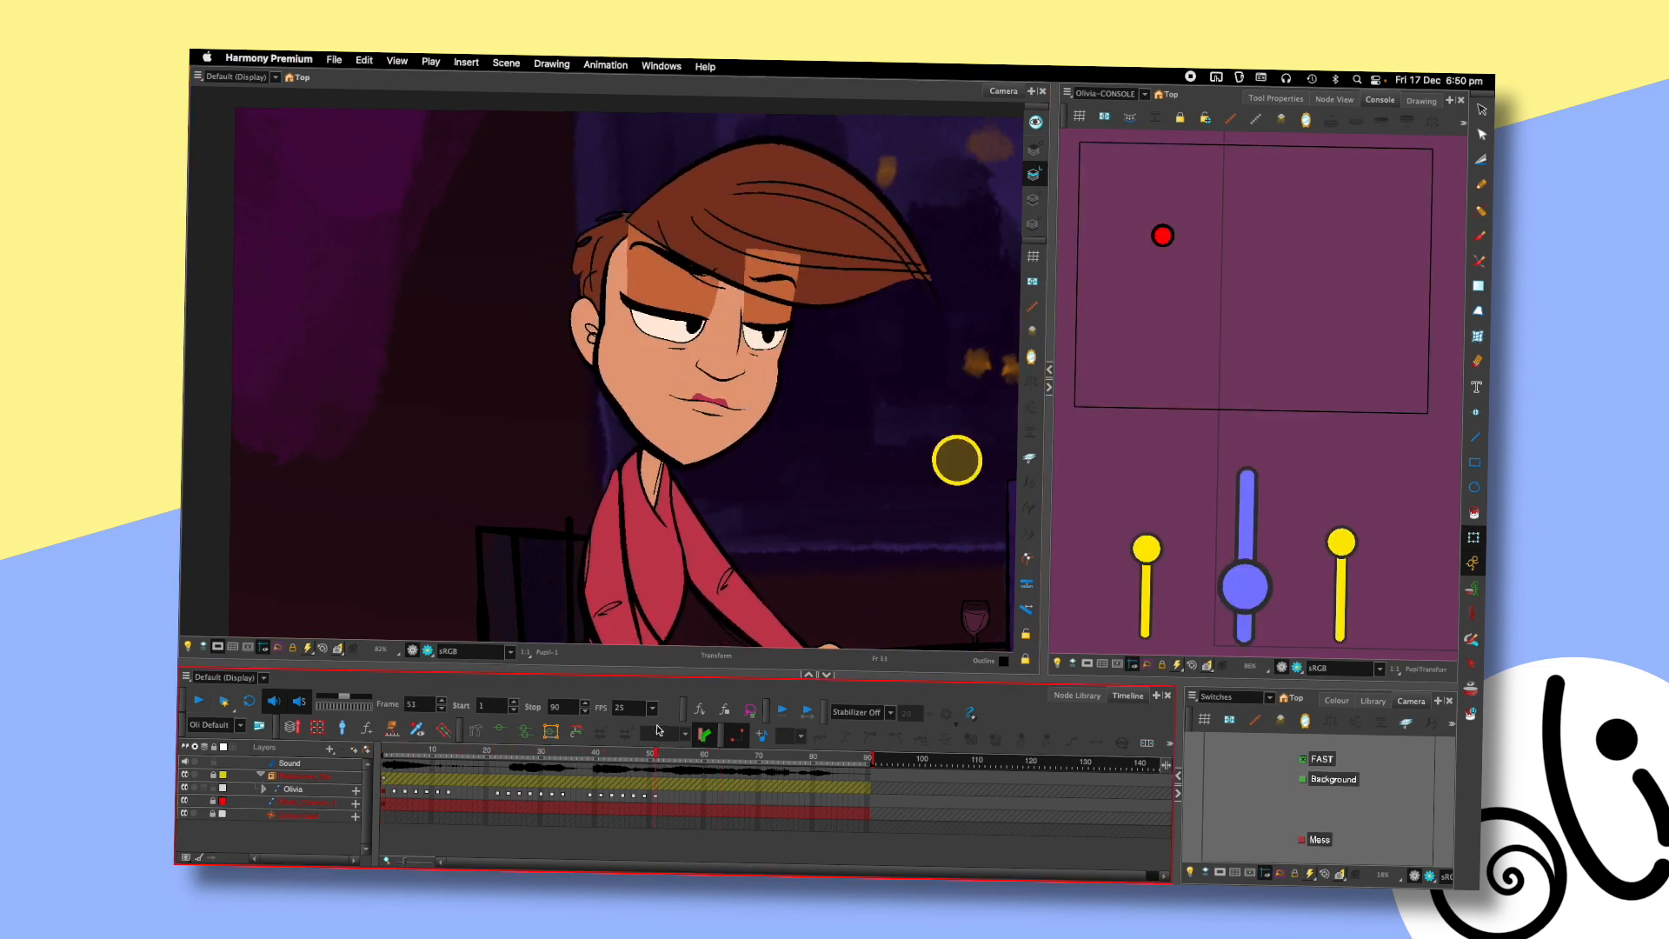
pyautogui.scroll(-3, 850, 334)
pyautogui.moveTo(682, 319); pyautogui.dragTo(699, 328)
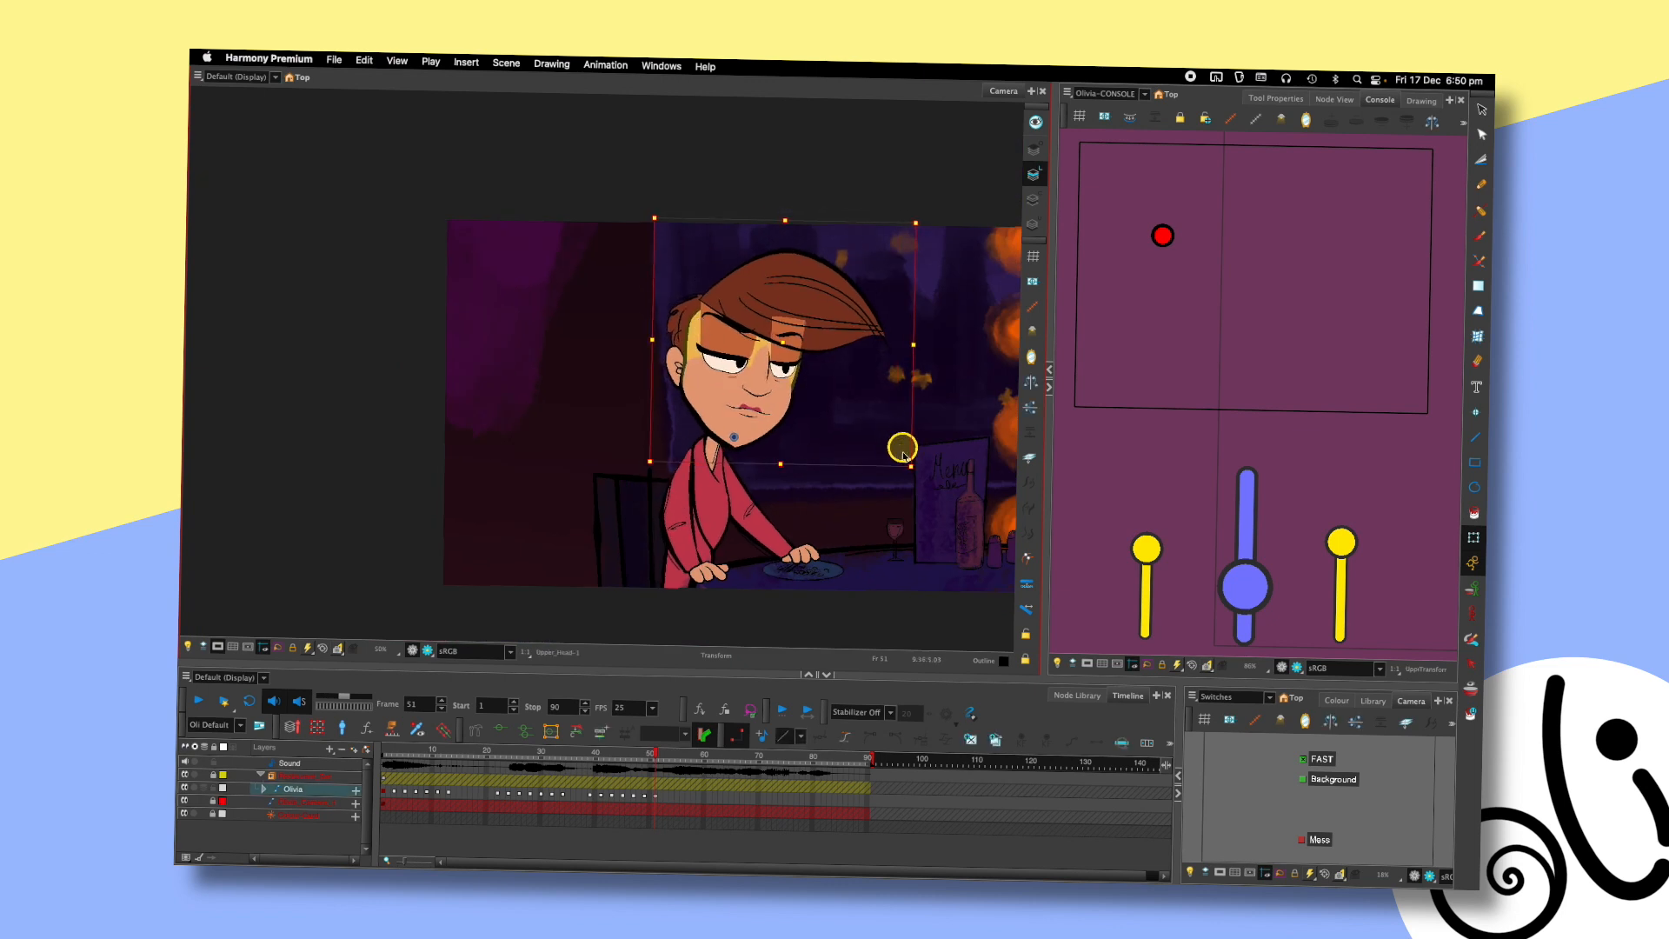
pyautogui.press('b')
pyautogui.moveTo(904, 453); pyautogui.dragTo(898, 459)
pyautogui.press(',')
pyautogui.press(',')
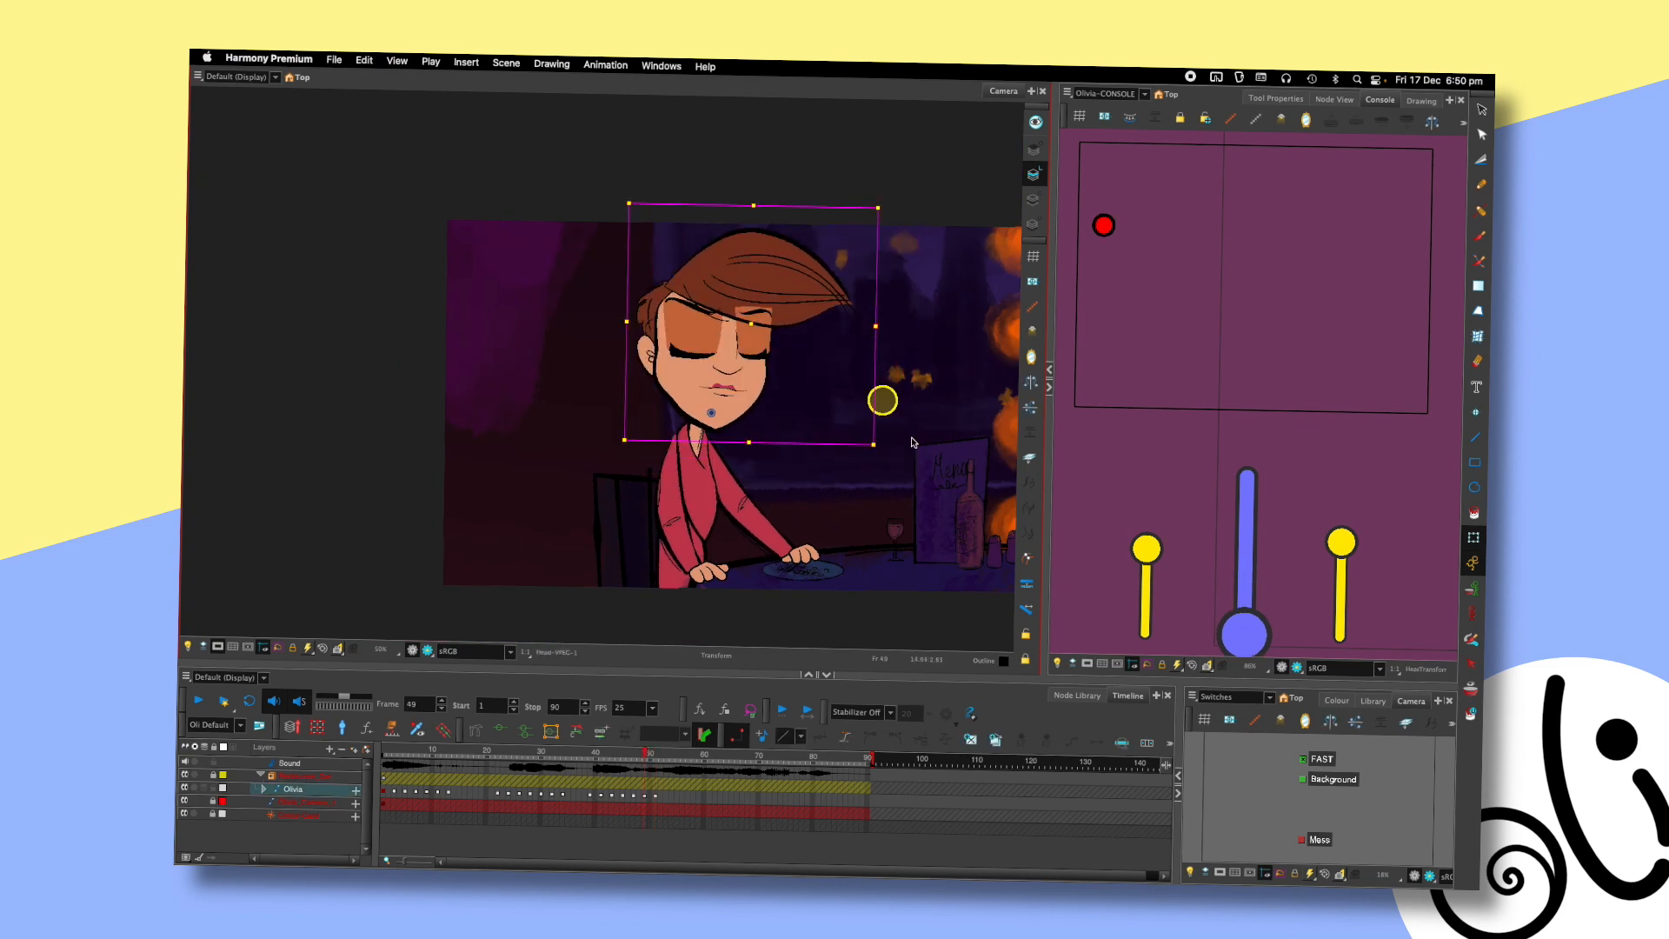
pyautogui.press('.')
pyautogui.press('.')
# - Play the animation from around frame 38 to review the lowered head pose
pyautogui.click(579, 756)
pyautogui.hotkey('shift', 'Return')
pyautogui.hotkey('shift', 'Return')
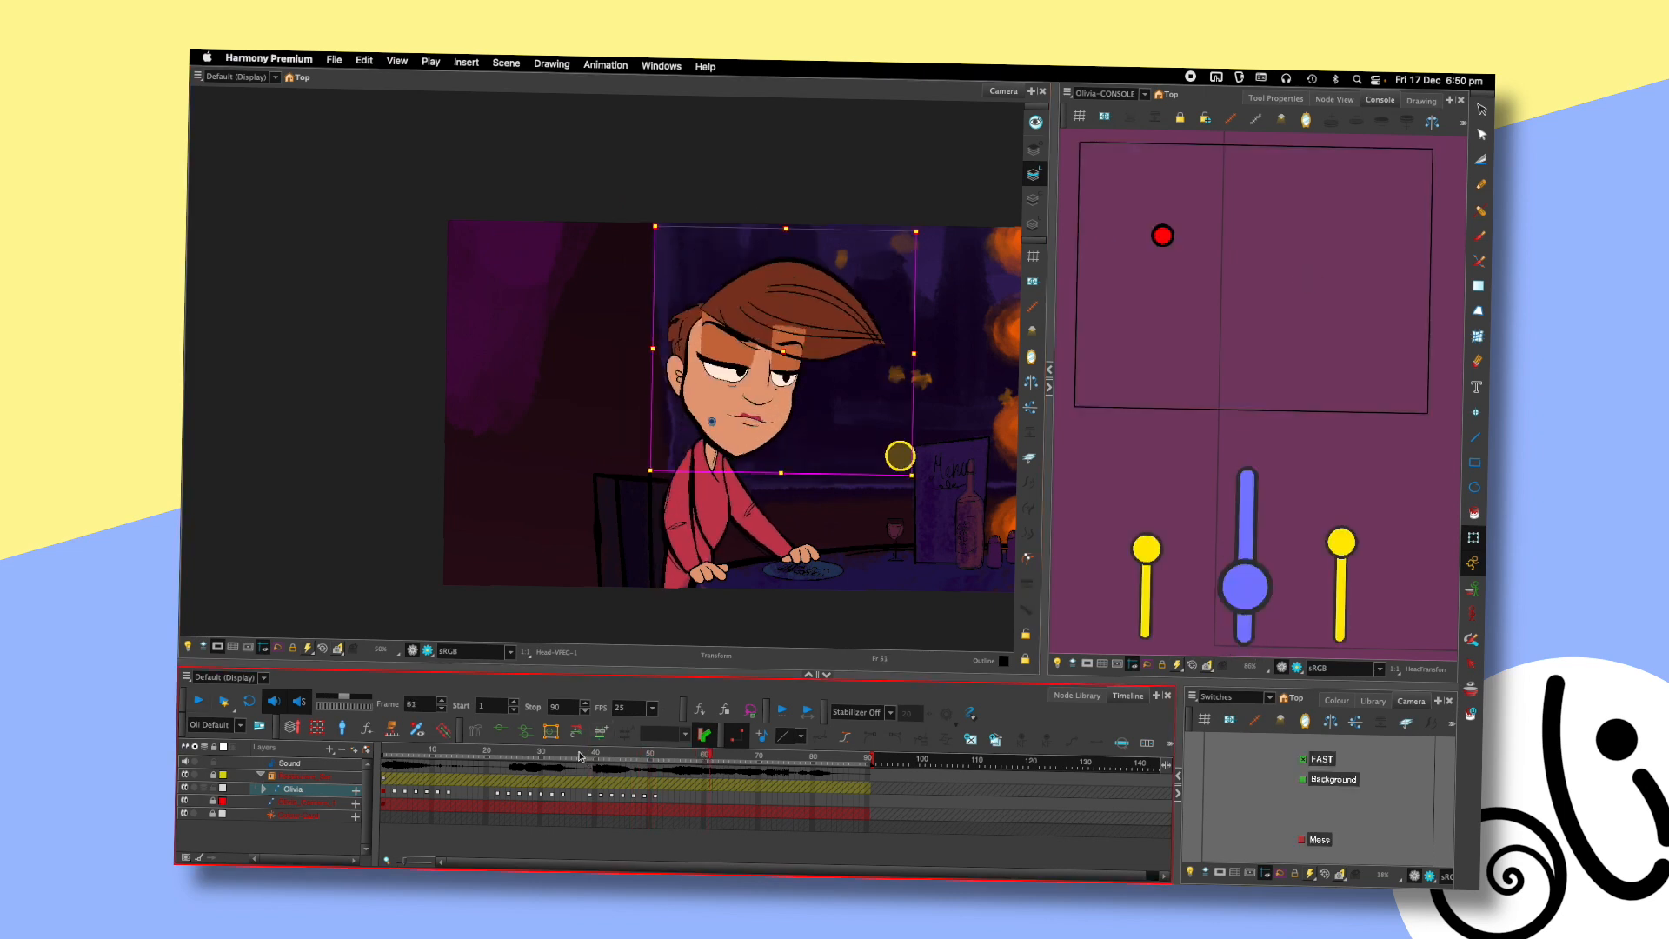
# - Play the animation from around frame 37 to review the head turn
pyautogui.click(577, 755)
pyautogui.hotkey('shift', 'Return')
pyautogui.hotkey('shift', 'Return')
# - Turn the head further right at frame 51 with the red control, raise the blue eyelid slider slightly, and compare with frame 50
pyautogui.click(652, 755)
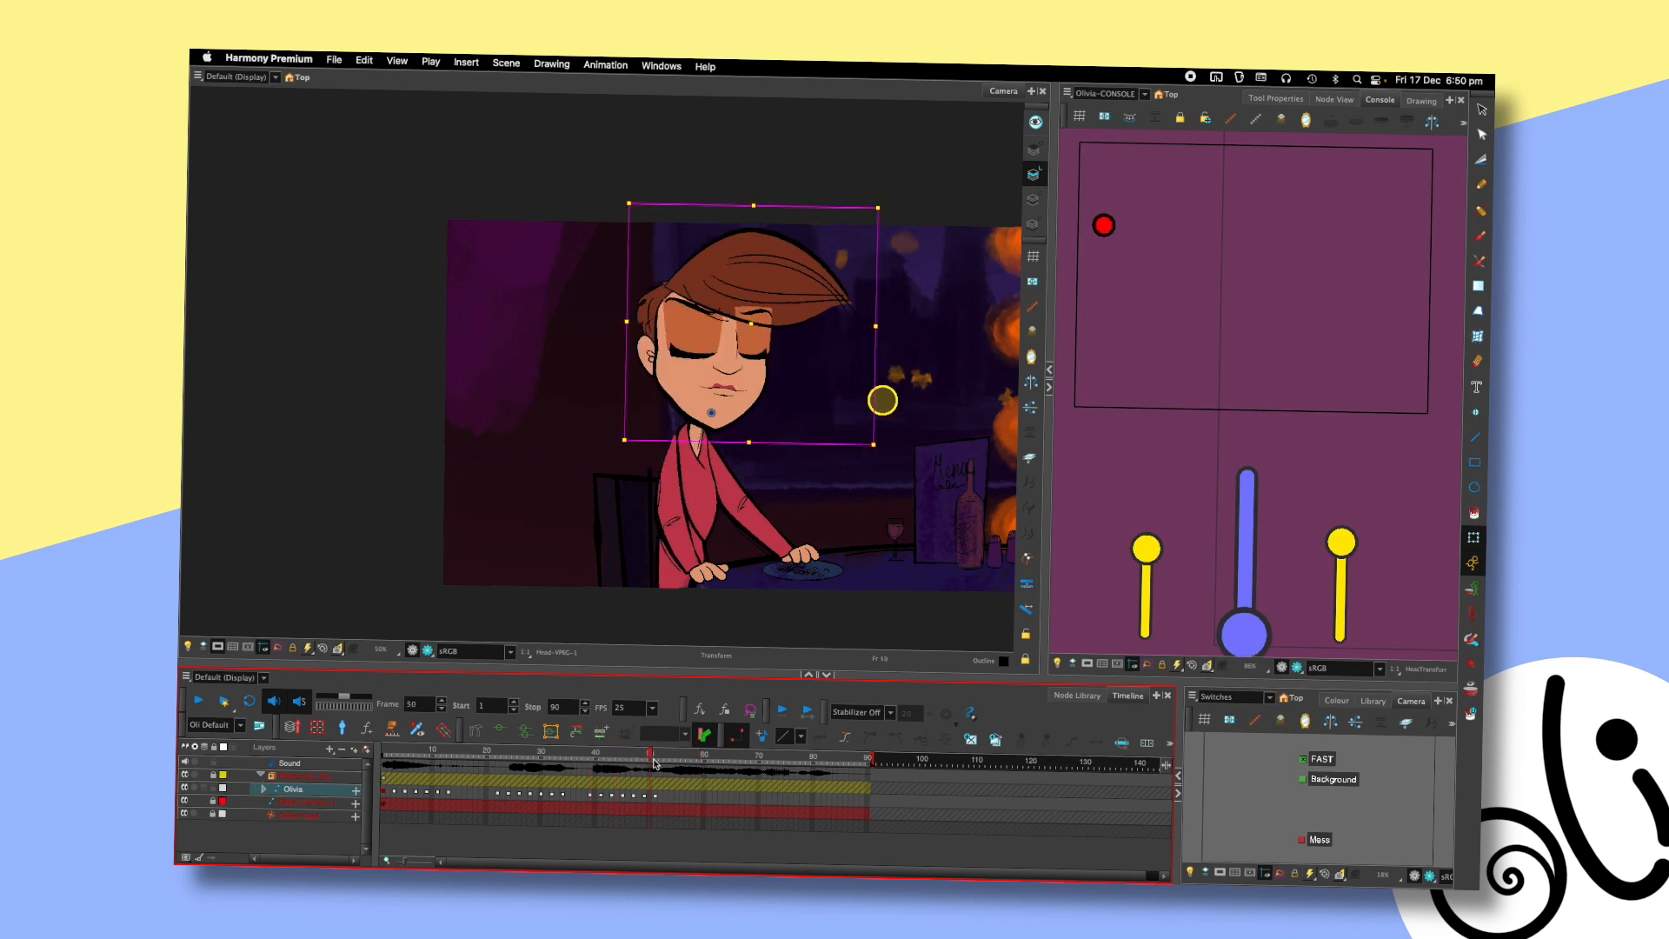
pyautogui.press('.')
pyautogui.moveTo(1166, 235); pyautogui.dragTo(1244, 251)
pyautogui.press(',')
pyautogui.press('.')
pyautogui.moveTo(1264, 582); pyautogui.dragTo(1253, 571)
pyautogui.press(',')
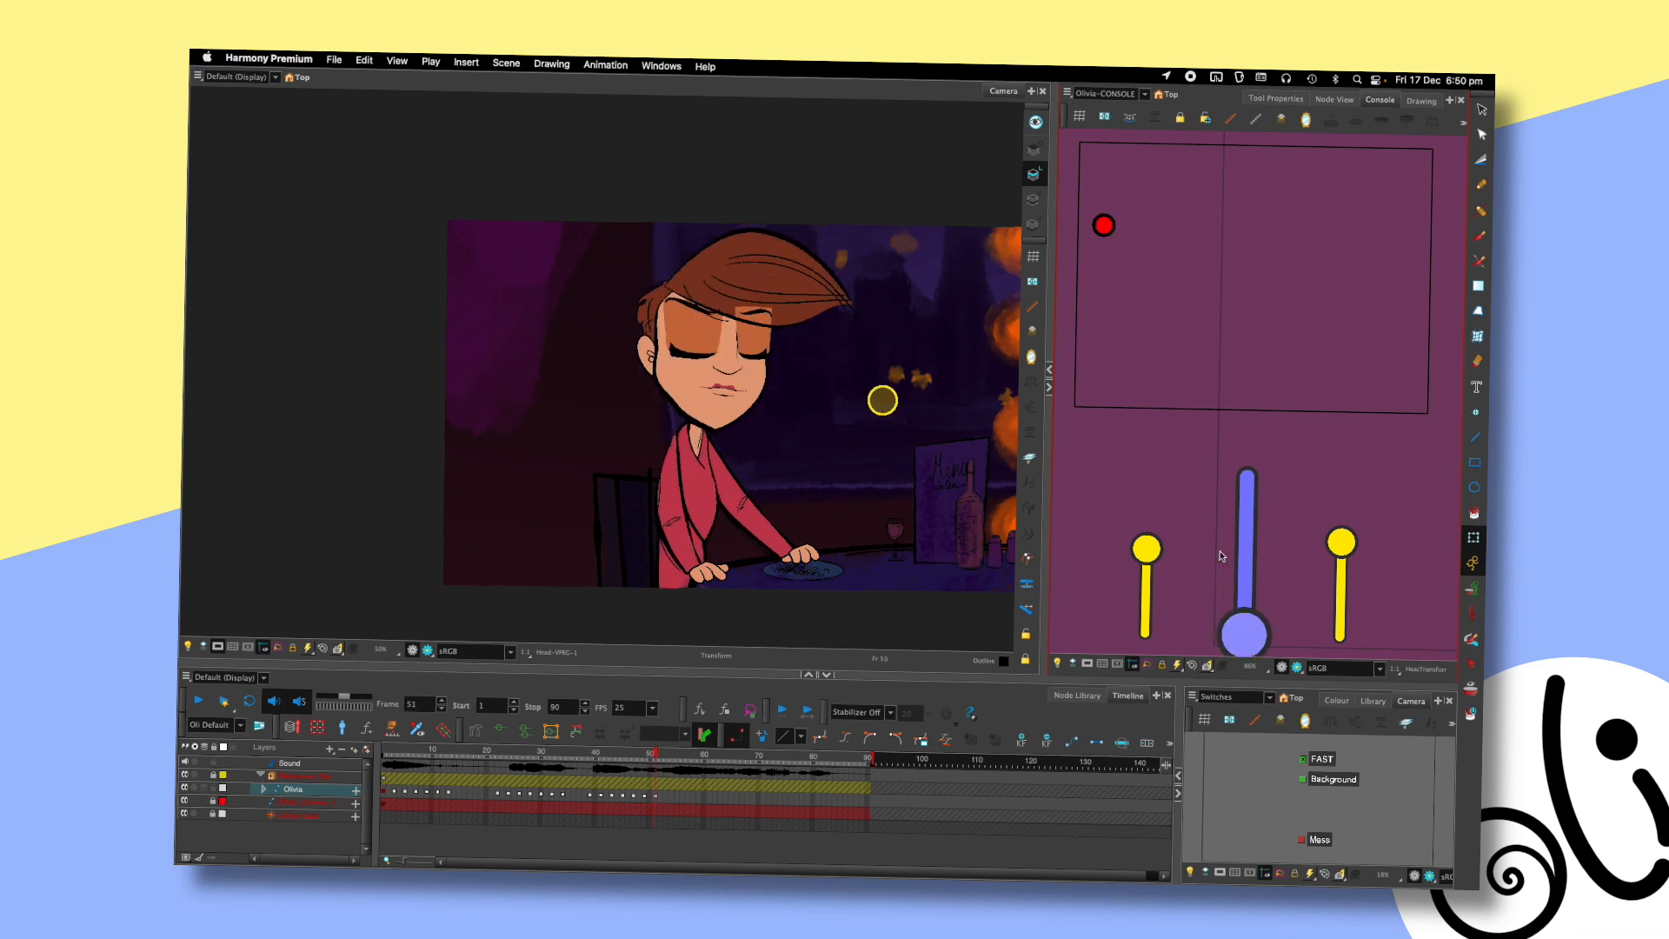
pyautogui.press('.')
# - Nudge both pupils slightly upward under the lids at frame 51 and save the scene
pyautogui.scroll(5, 803, 375)
pyautogui.click(689, 374)
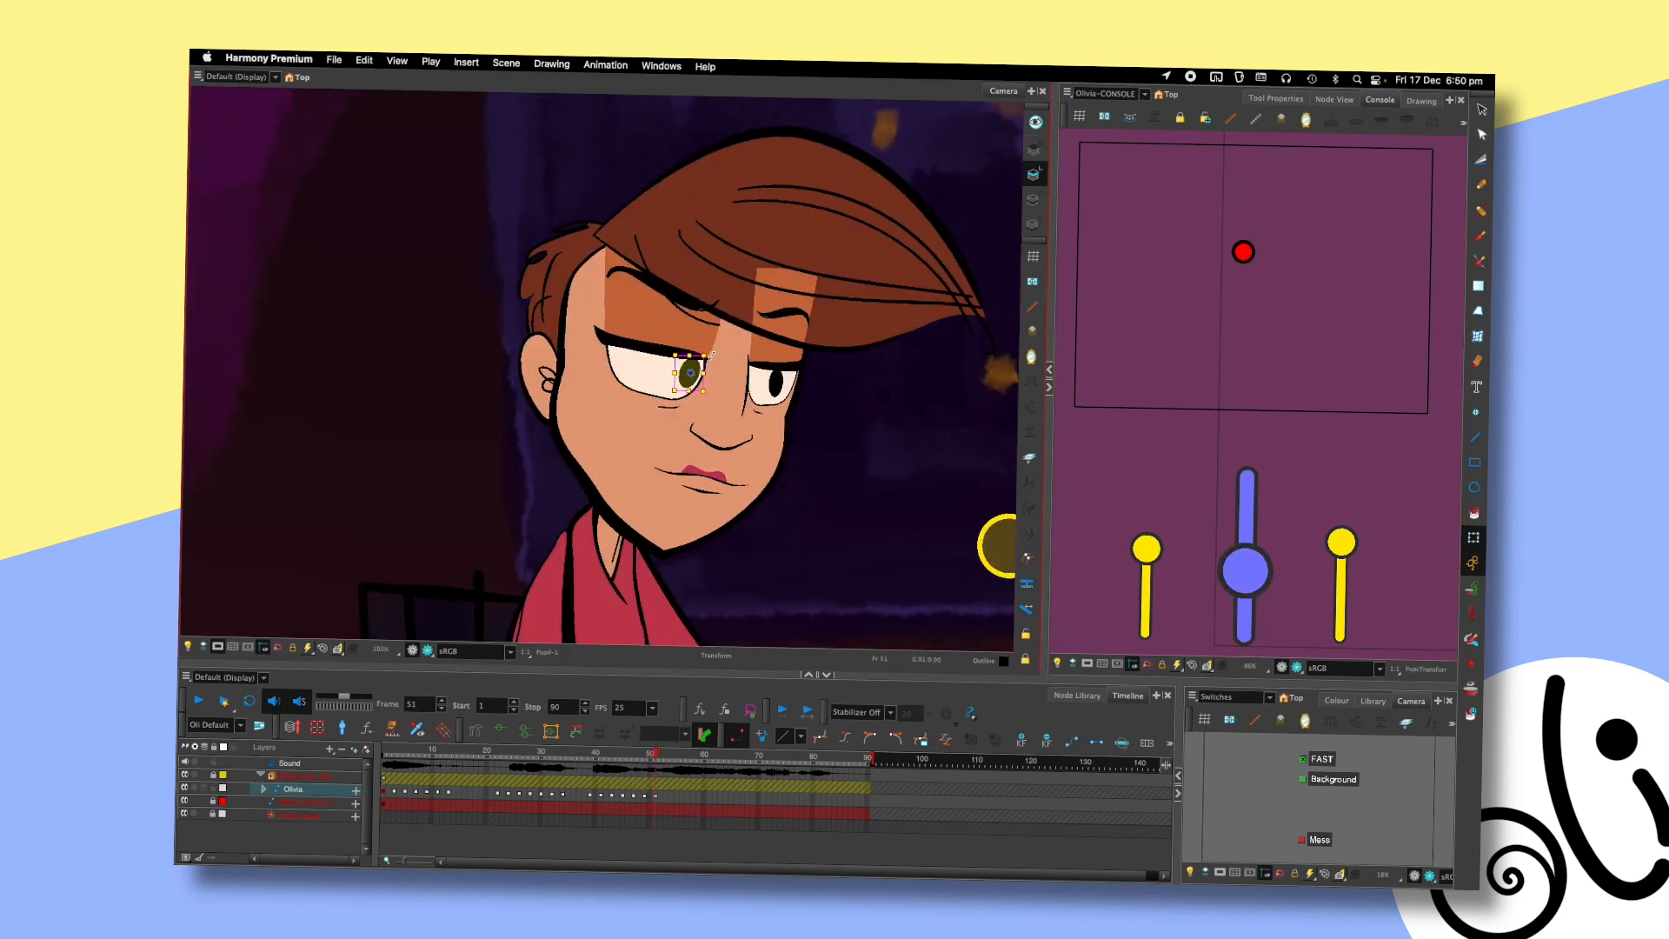
pyautogui.moveTo(711, 356)
pyautogui.mouseDown()
pyautogui.moveTo(709, 341)
pyautogui.moveTo(696, 354)
pyautogui.mouseUp()
pyautogui.click(783, 388)
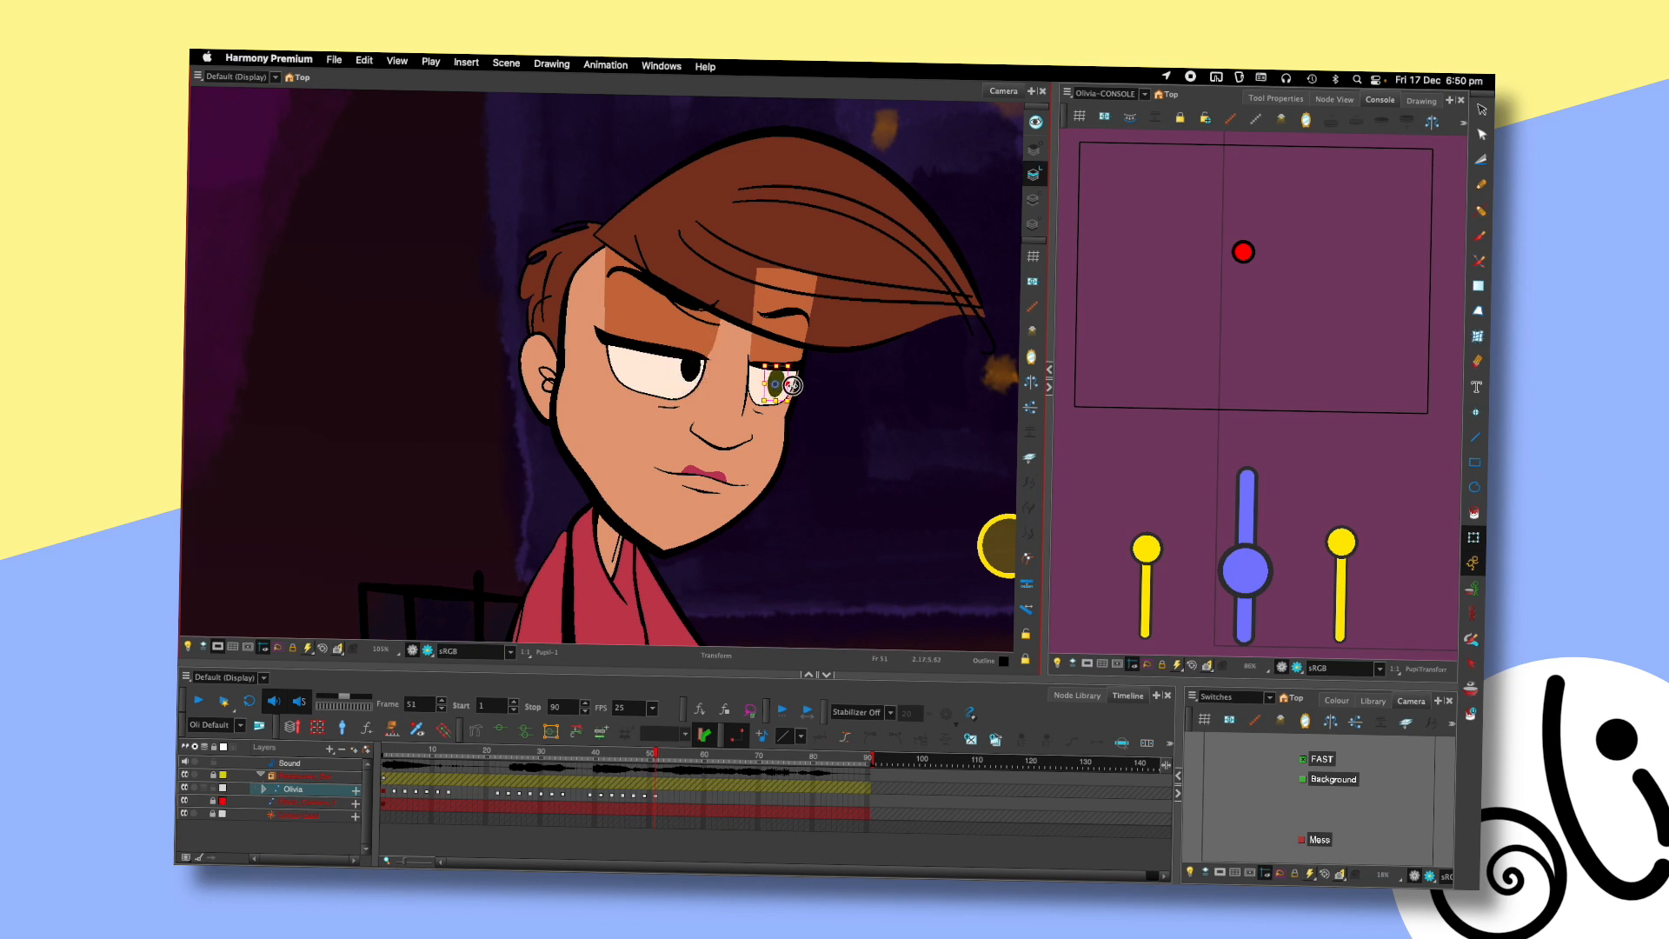
pyautogui.moveTo(780, 375); pyautogui.dragTo(778, 370)
pyautogui.click(827, 378)
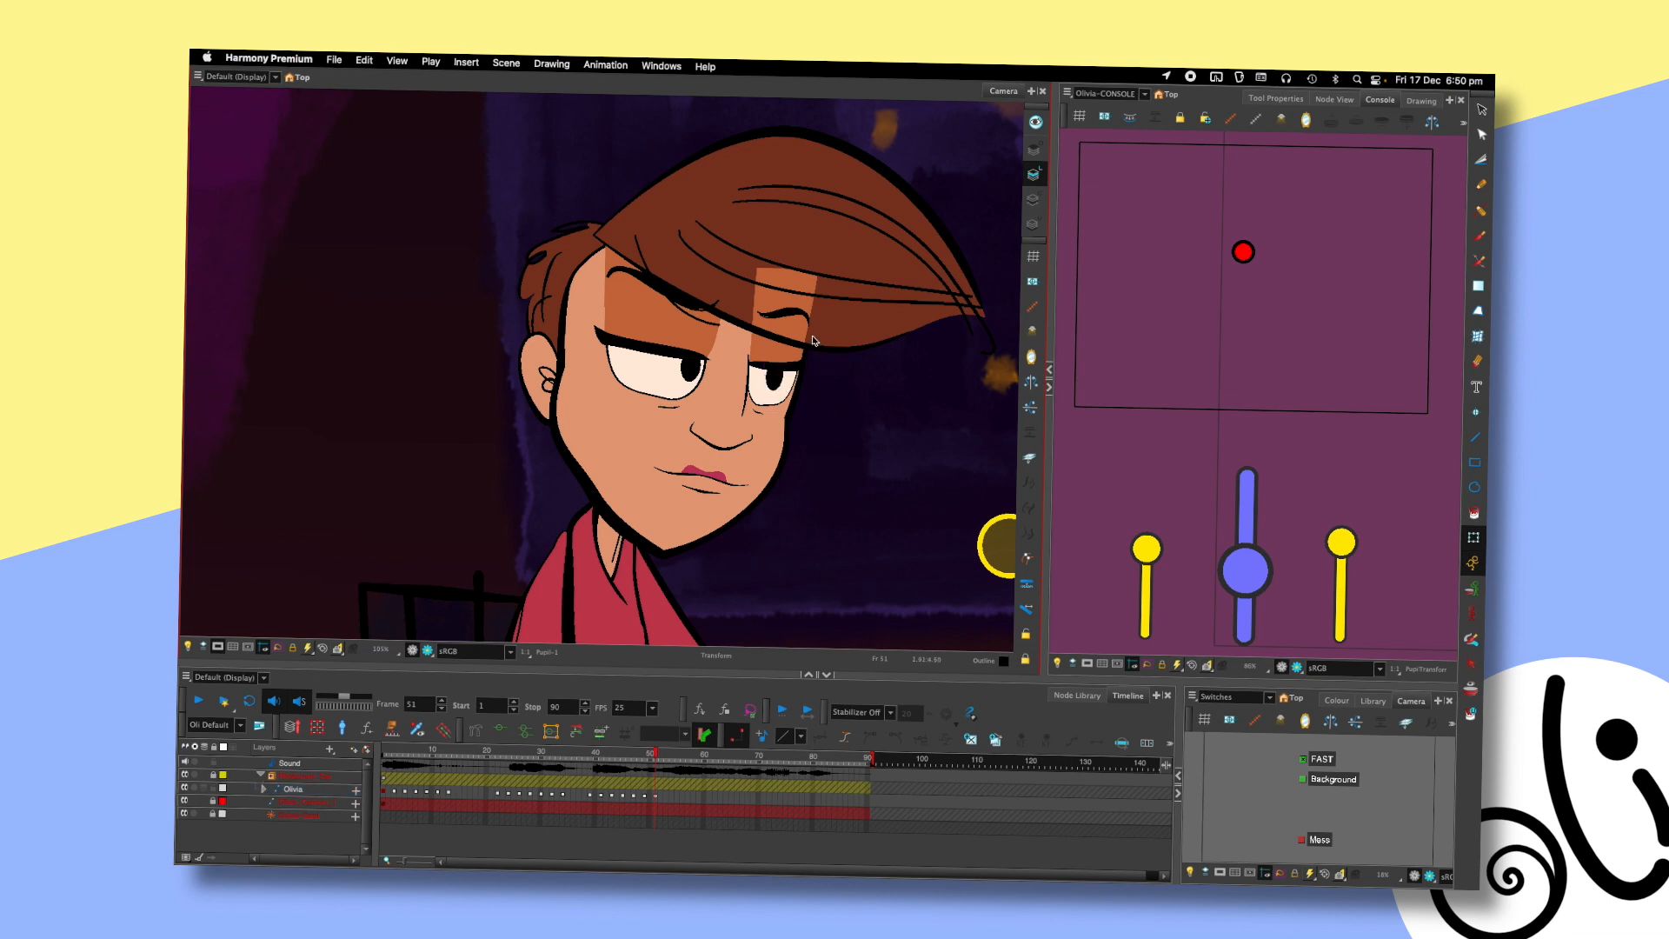
pyautogui.press('1')
pyautogui.press('.')
pyautogui.click(704, 384)
pyautogui.click(791, 393)
pyautogui.click(838, 384)
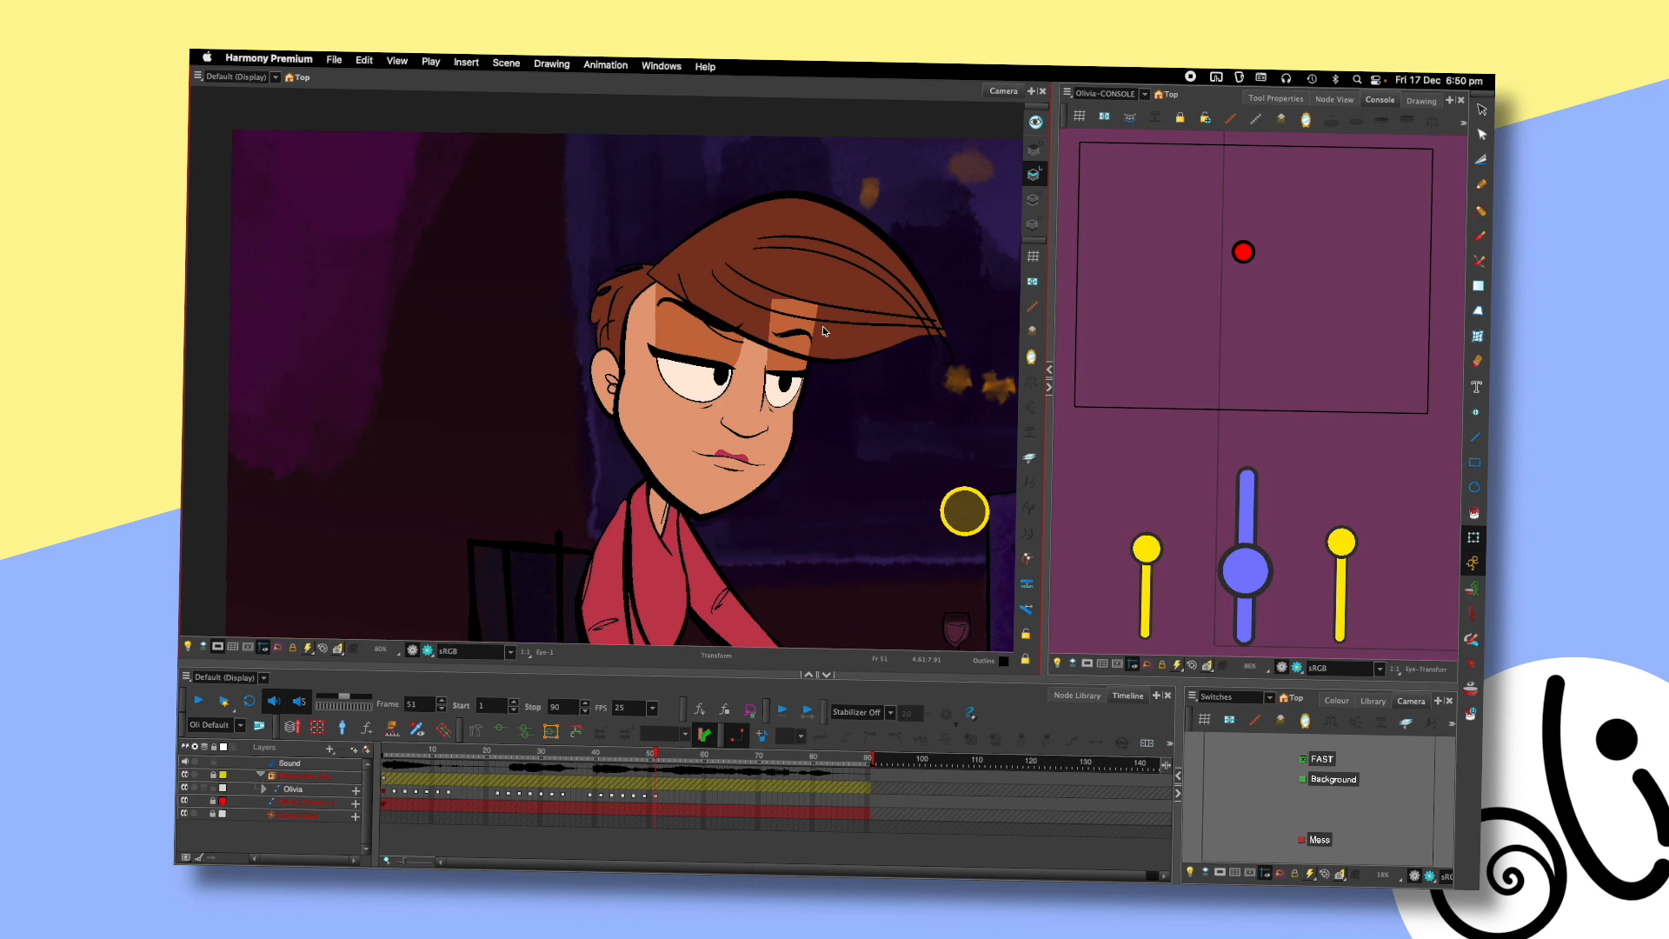
pyautogui.scroll(-1, 785, 503)
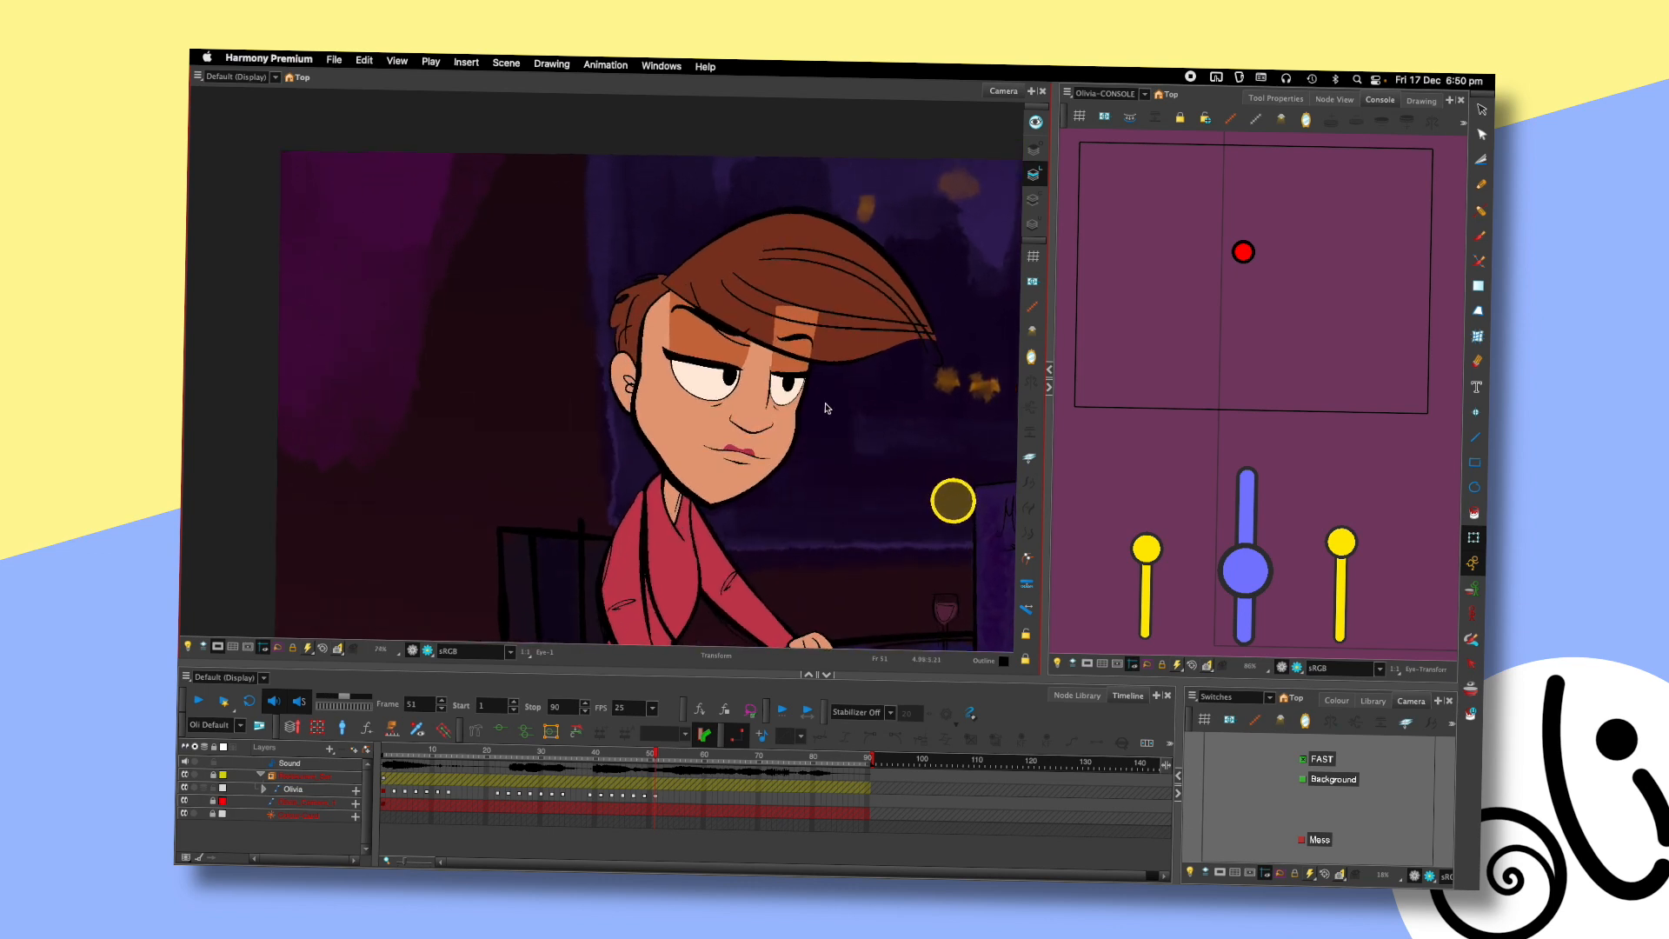
pyautogui.press('super+s')
# - Play the animation from frame 38, save the scene, and play it again from the first frame
pyautogui.press('.')
pyautogui.scroll(-1, 813, 372)
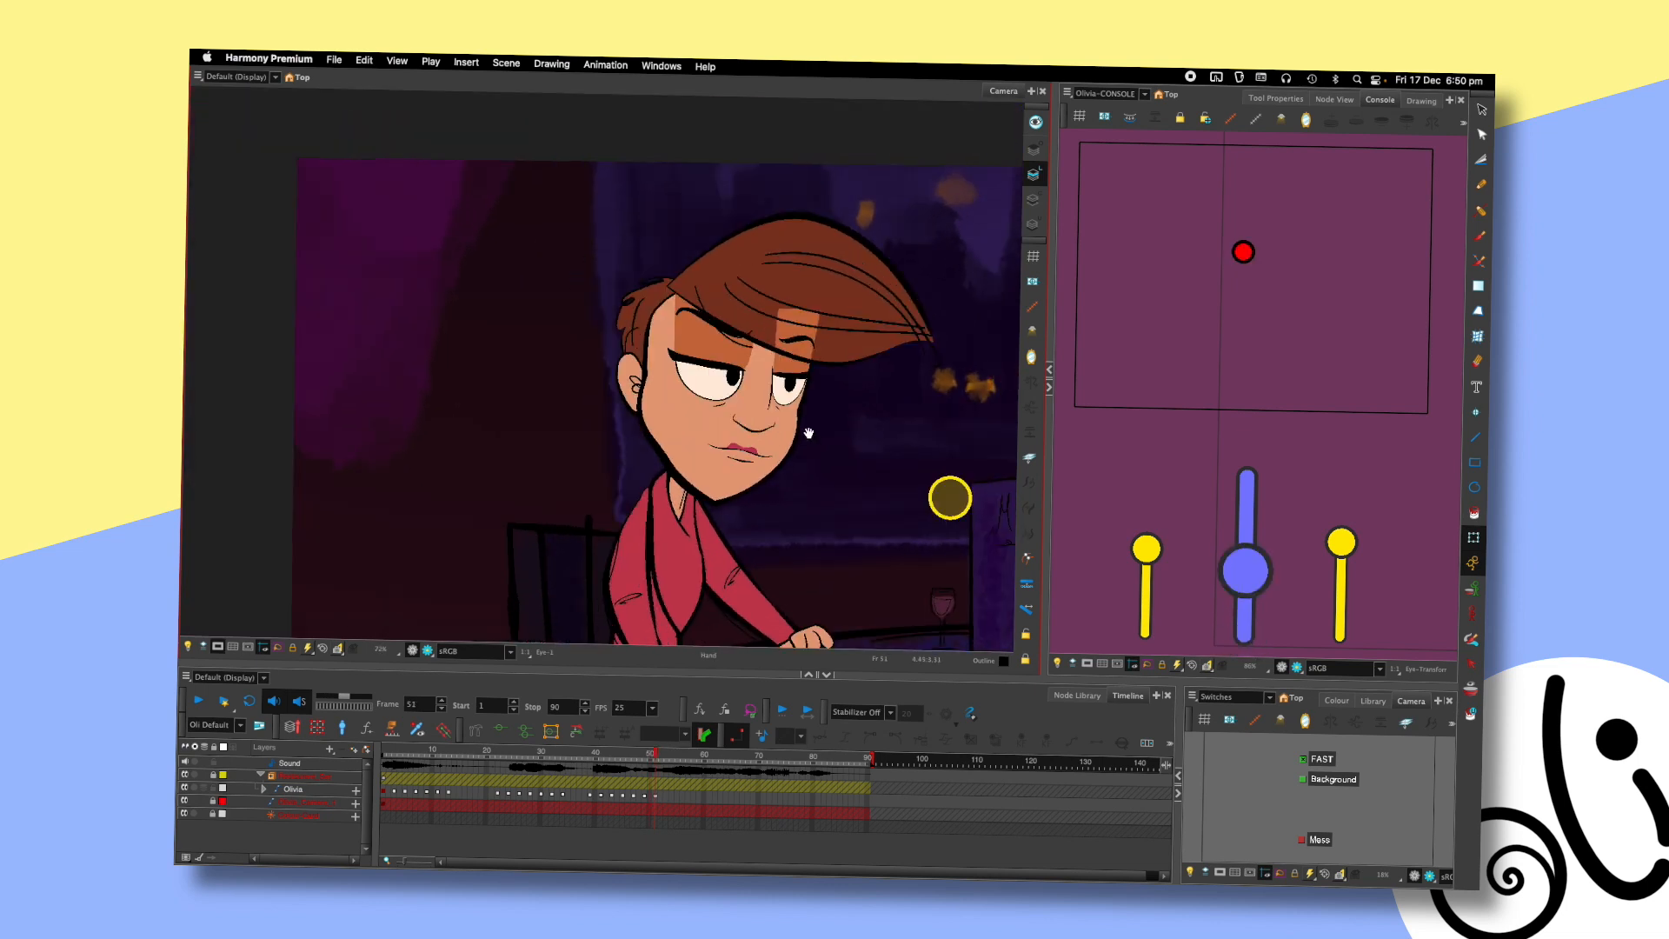
pyautogui.moveTo(808, 432); pyautogui.dragTo(763, 365)
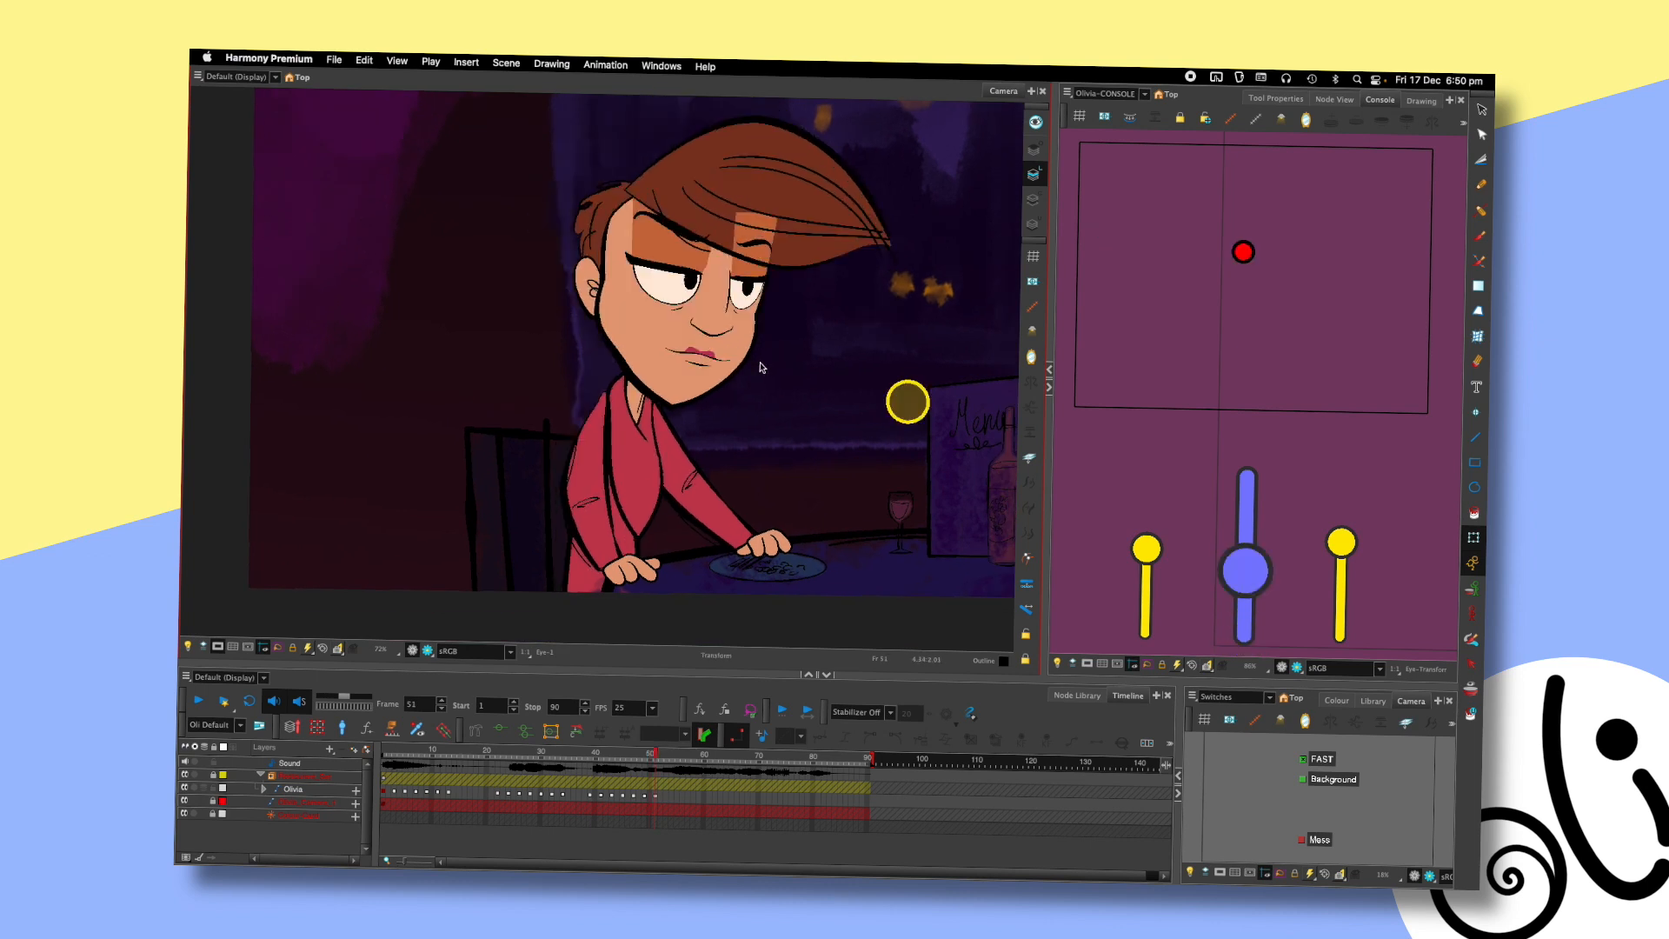
pyautogui.moveTo(802, 330); pyautogui.dragTo(808, 391)
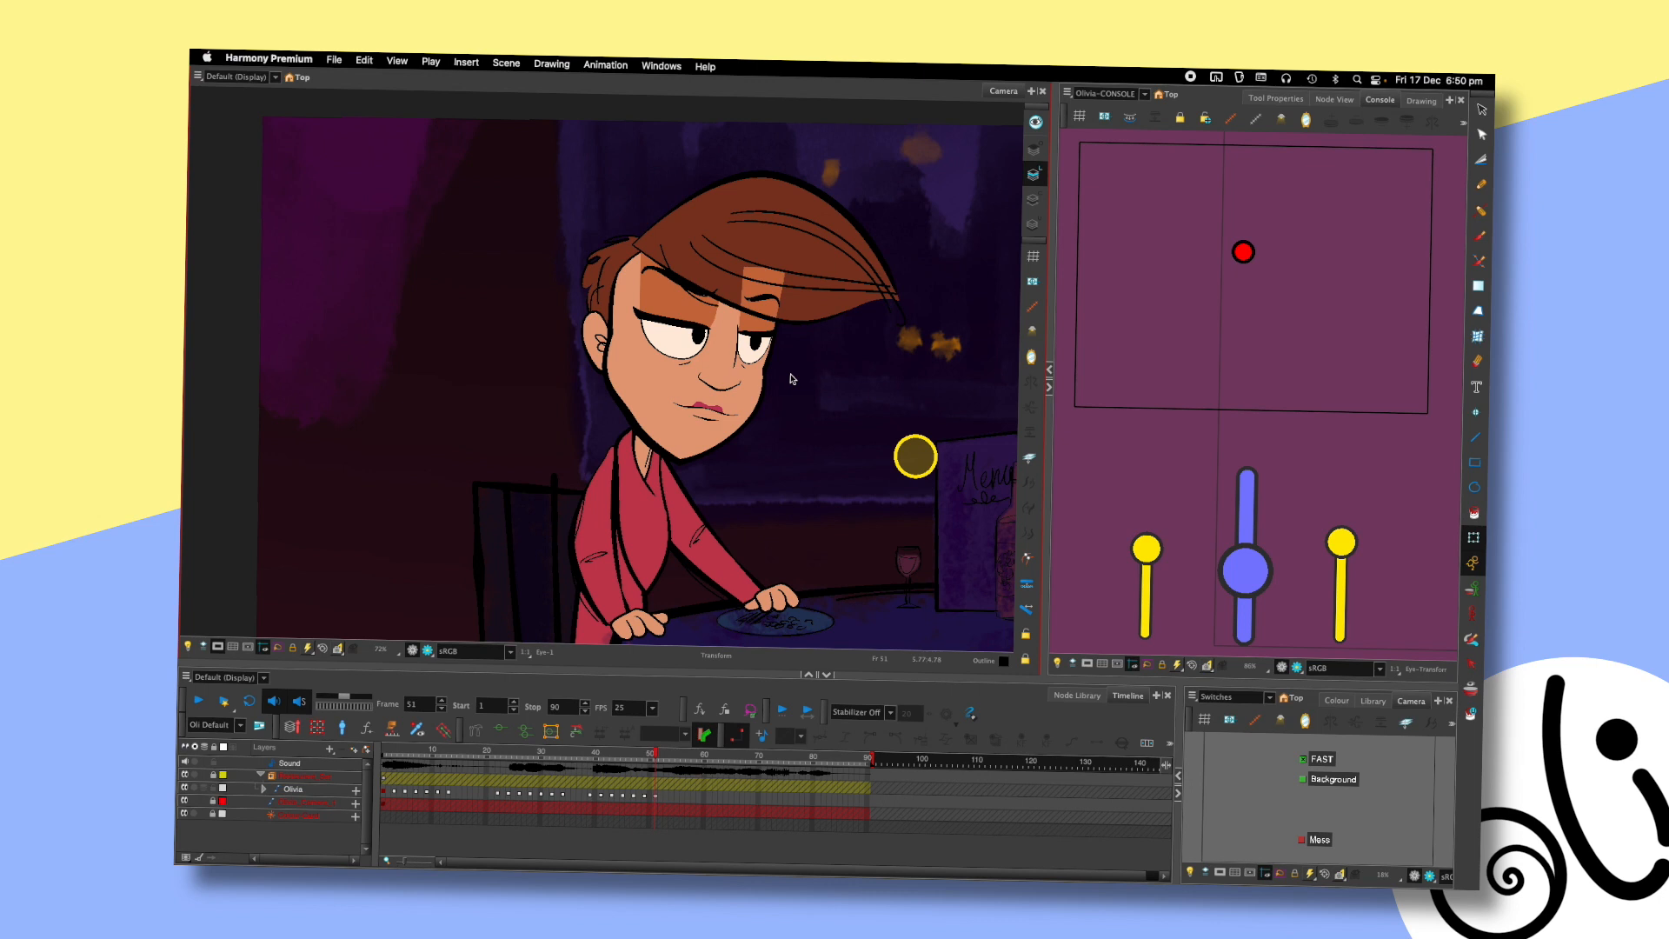
pyautogui.scroll(-2, 791, 378)
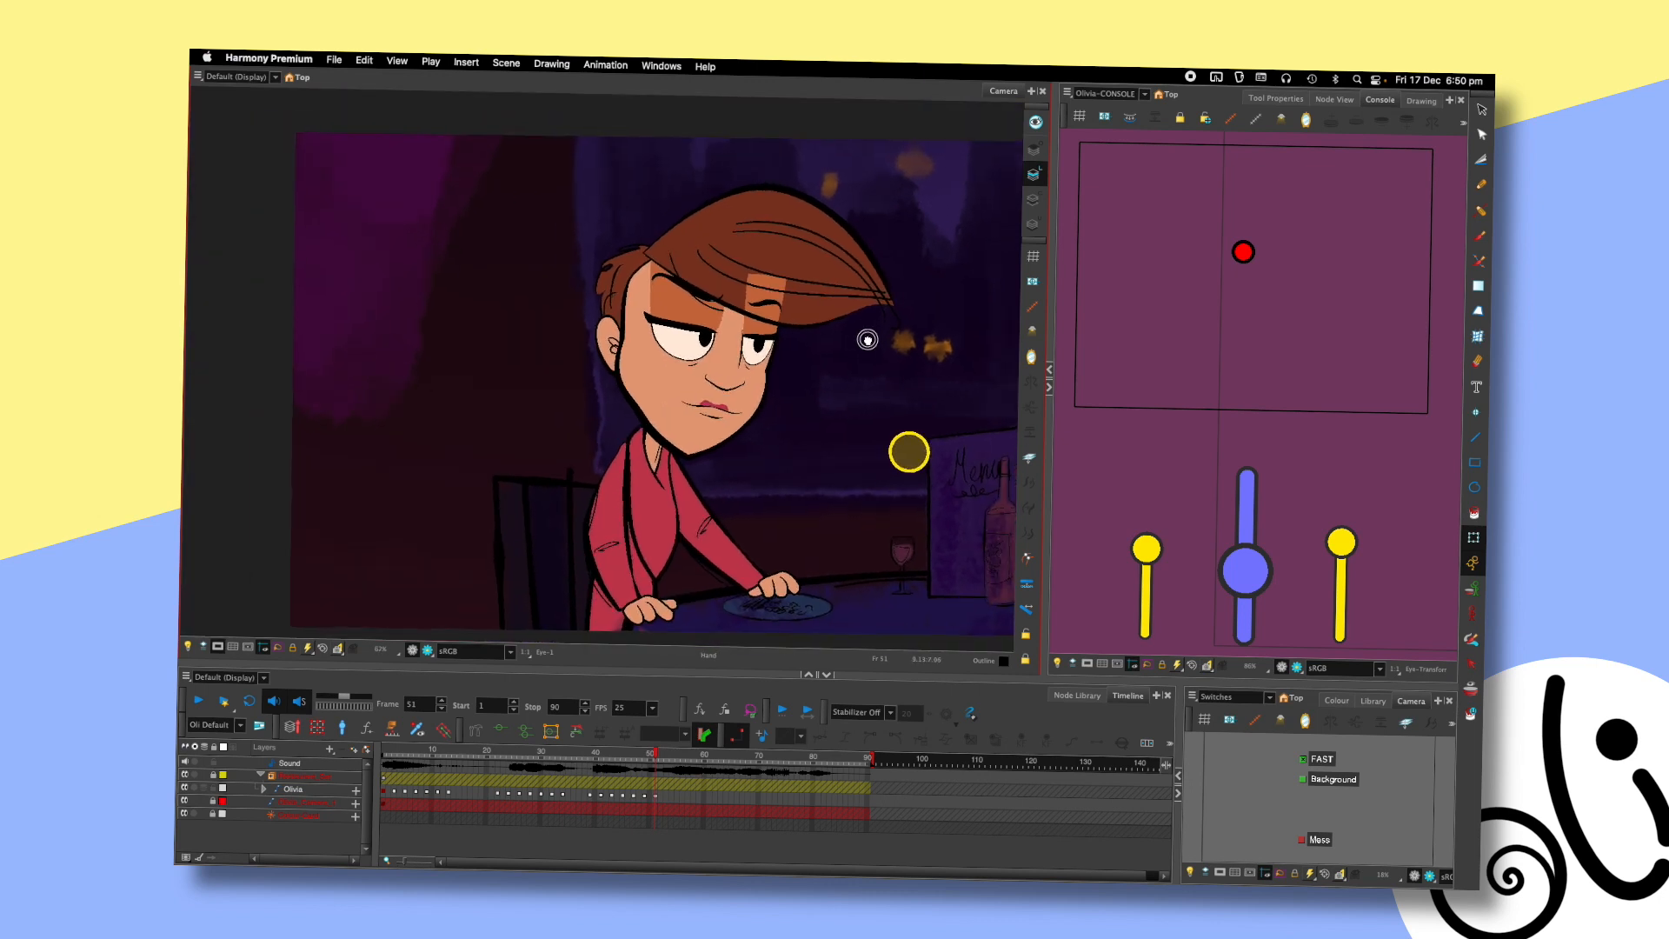
pyautogui.moveTo(868, 339); pyautogui.dragTo(836, 357)
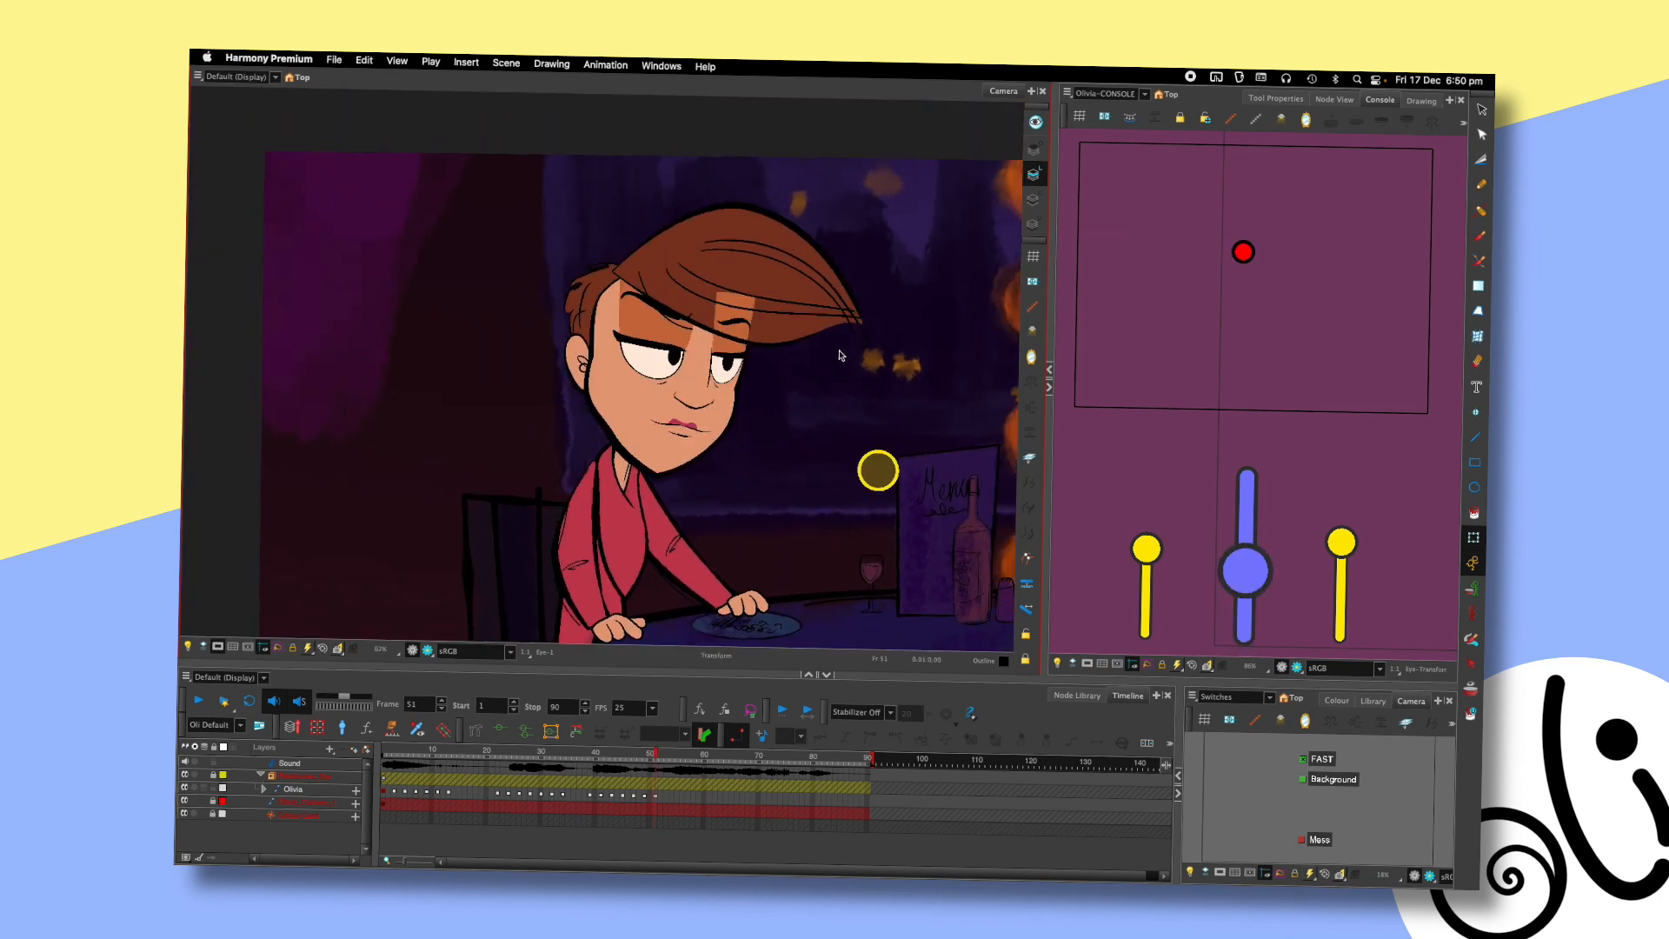
pyautogui.click(584, 781)
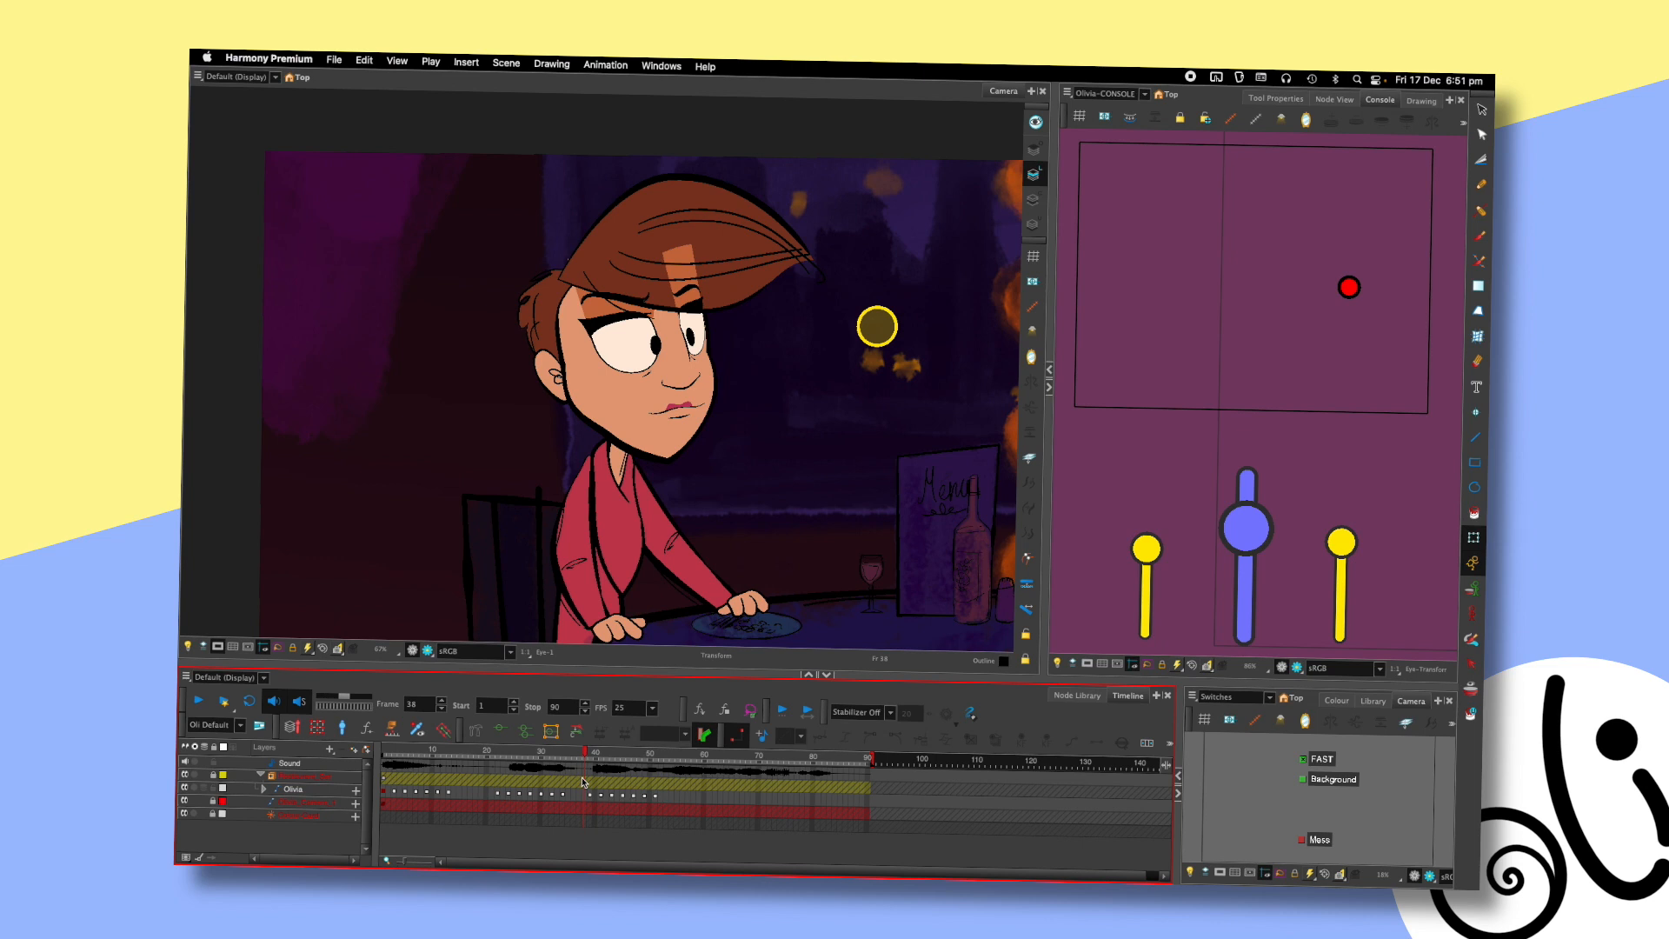
pyautogui.press('Return')
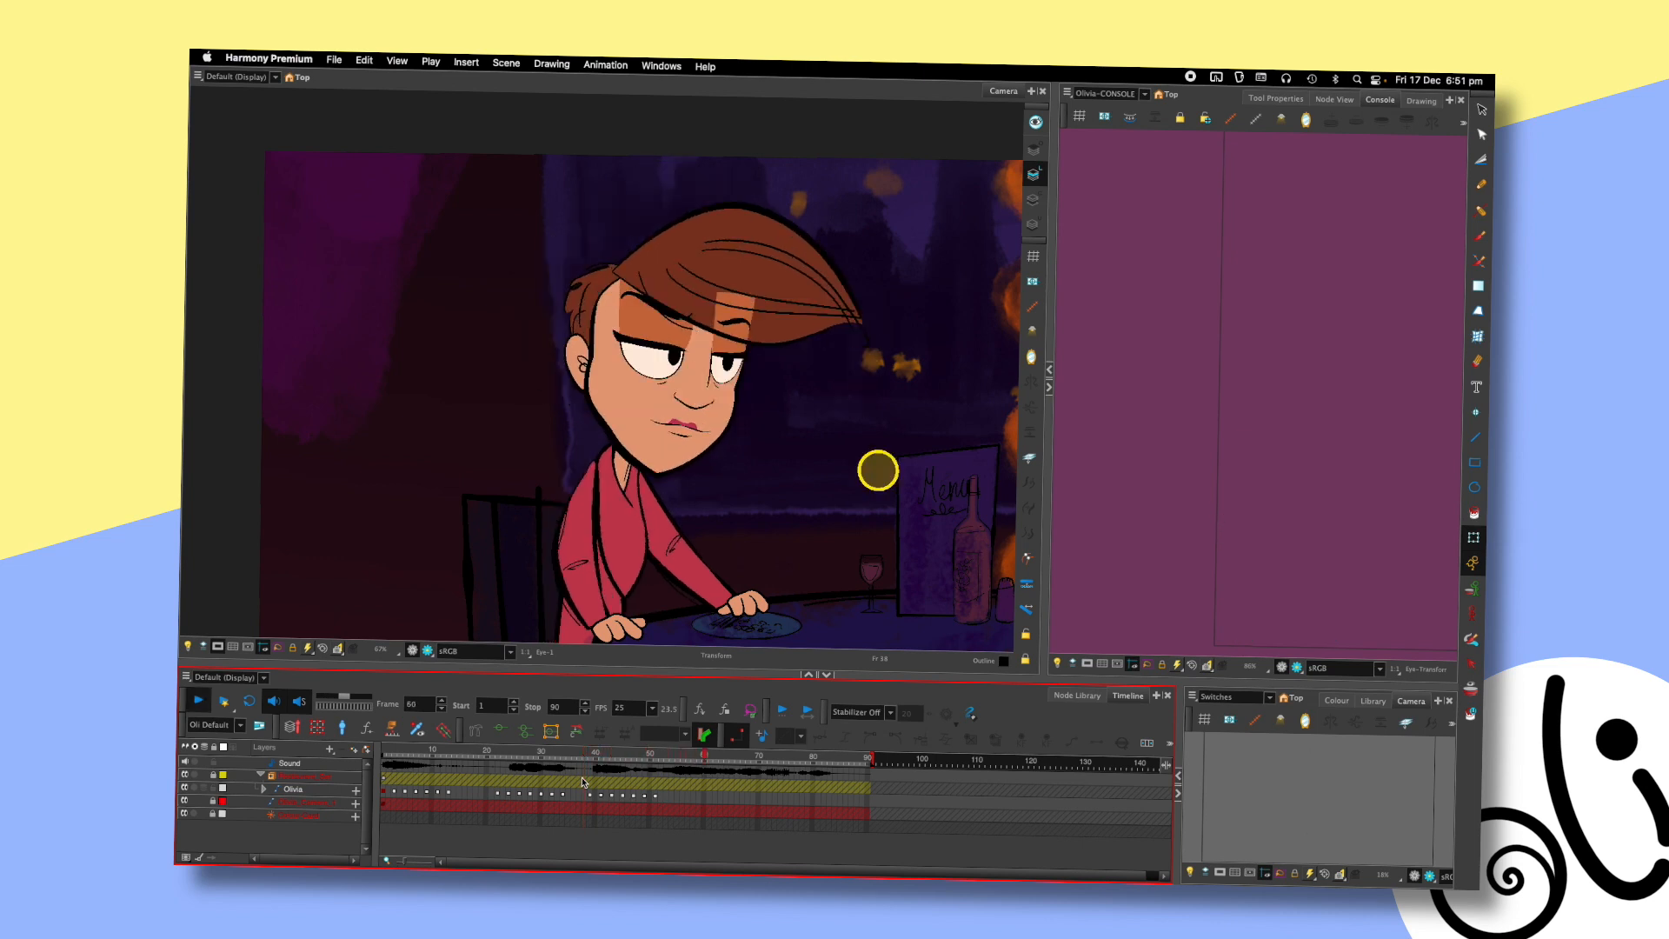
pyautogui.press('super+s')
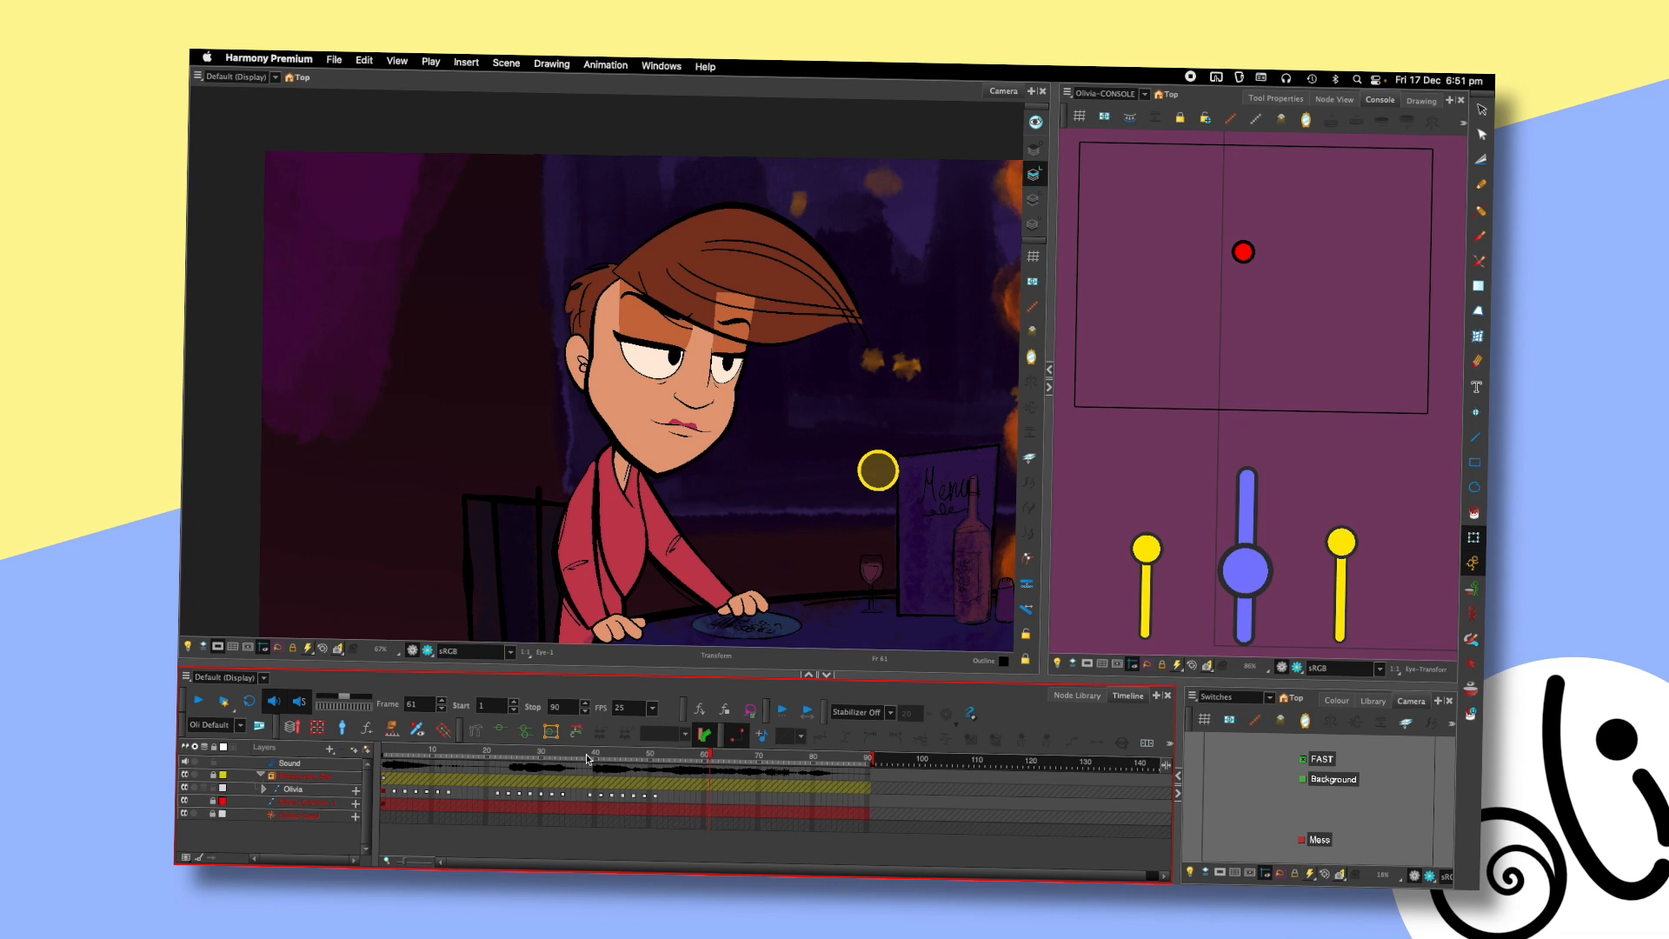
pyautogui.press('Return')
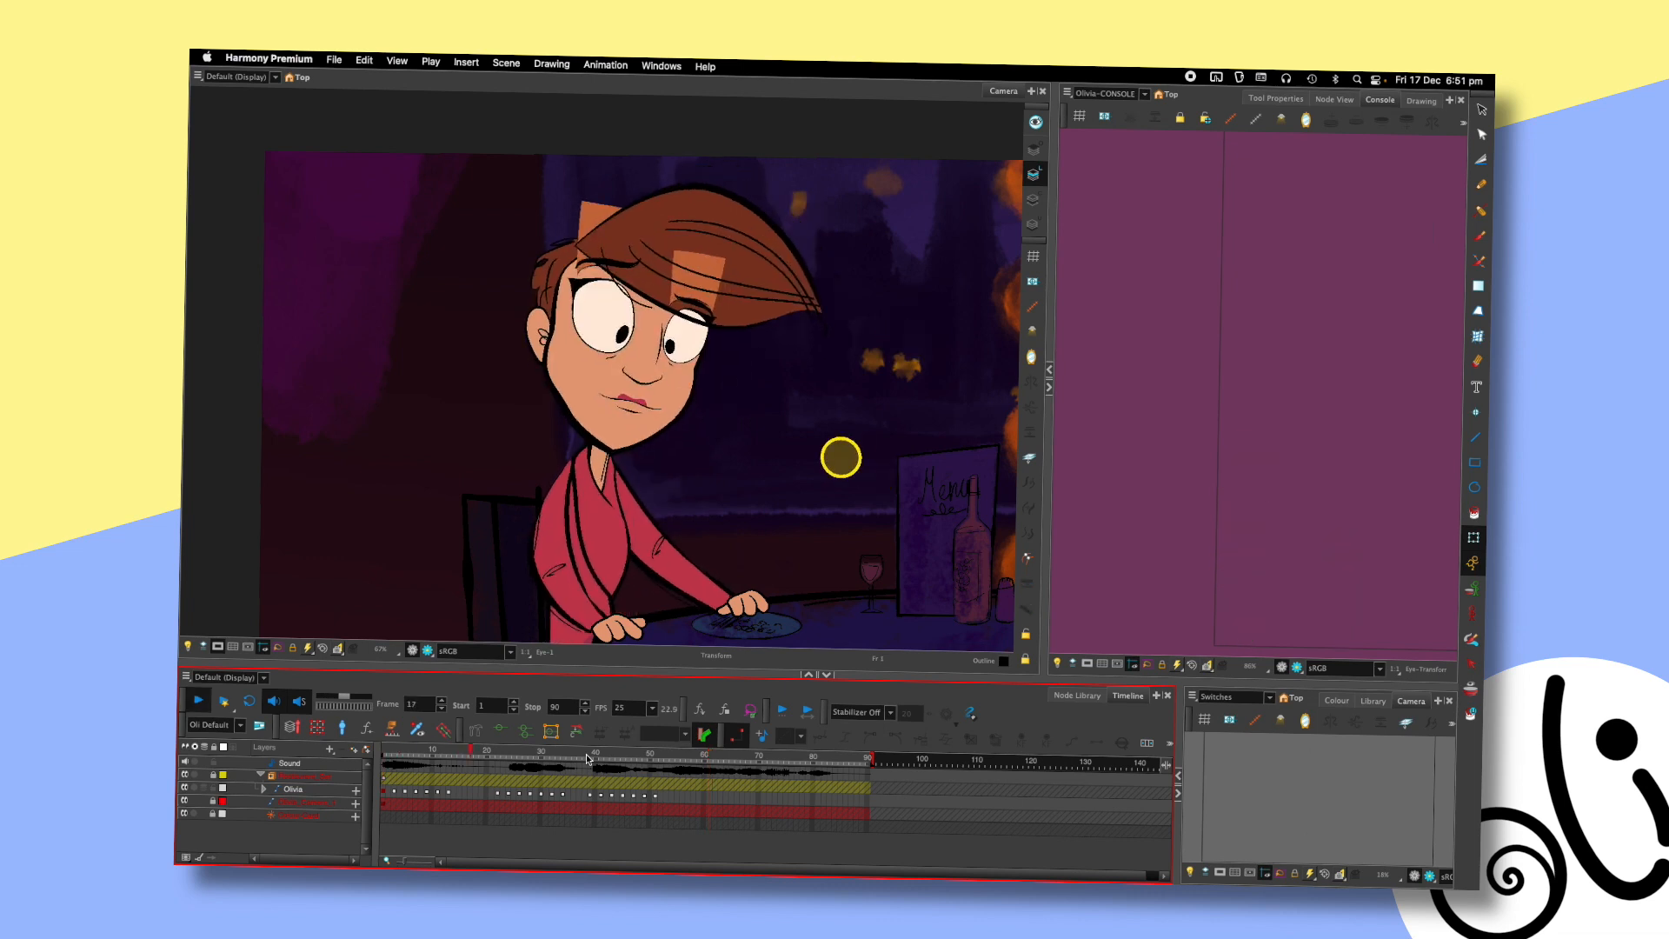
pyautogui.press('Return')
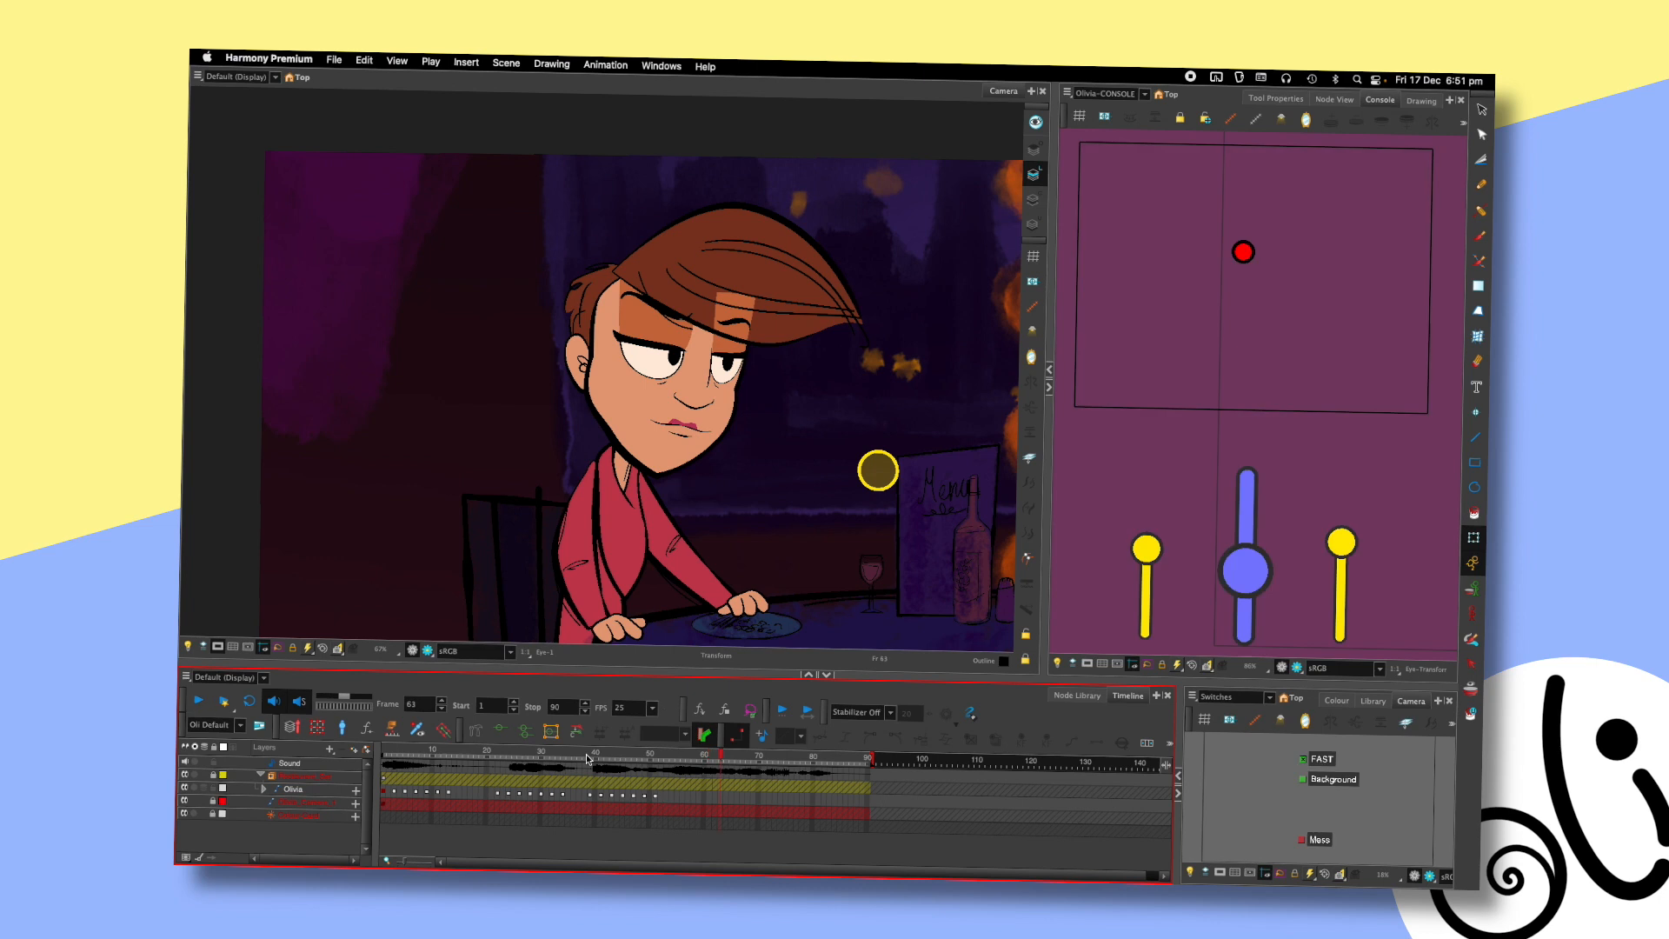
# - Add a follow-on pose at frame 53 by moving the upper head slightly right, and compare it with frame 50
pyautogui.moveTo(586, 759); pyautogui.dragTo(654, 757)
pyautogui.moveTo(609, 316); pyautogui.dragTo(622, 298)
pyautogui.press(',')
pyautogui.press(',')
pyautogui.press(',')
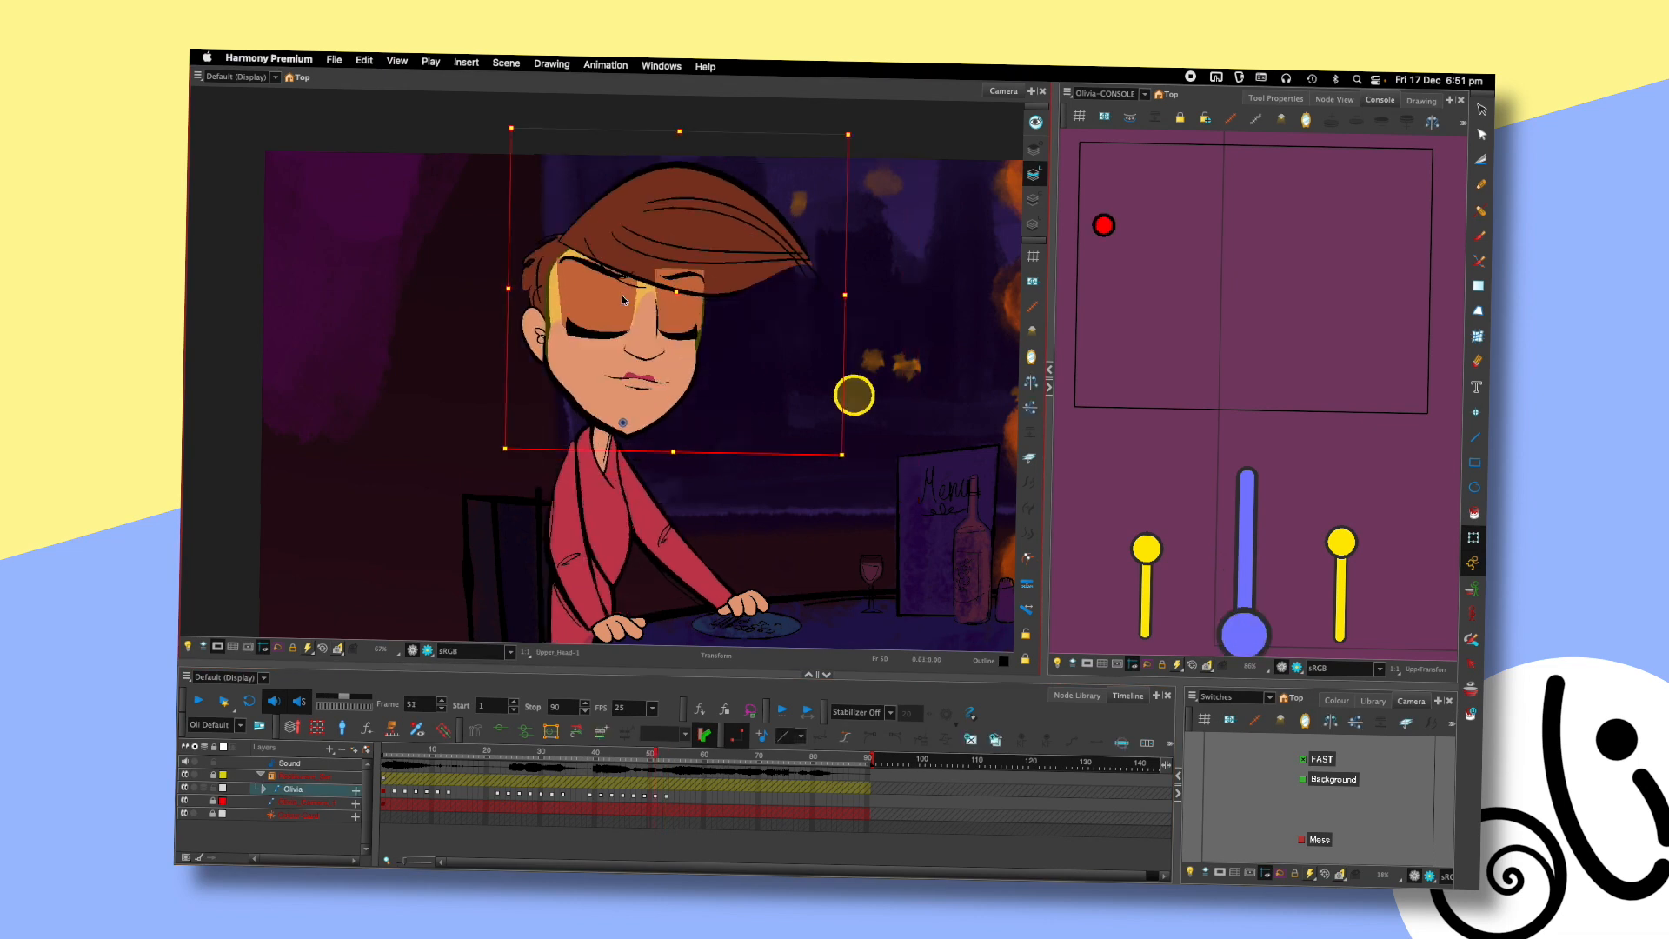
pyautogui.press('.')
pyautogui.press('.')
pyautogui.press('.')
# - Move the red head-turn control further right at frame 53 and compare the pose with frame 51
pyautogui.click(1248, 254)
pyautogui.moveTo(1248, 254); pyautogui.dragTo(1316, 267)
pyautogui.press(',')
pyautogui.press(',')
pyautogui.press('.')
pyautogui.press('.')
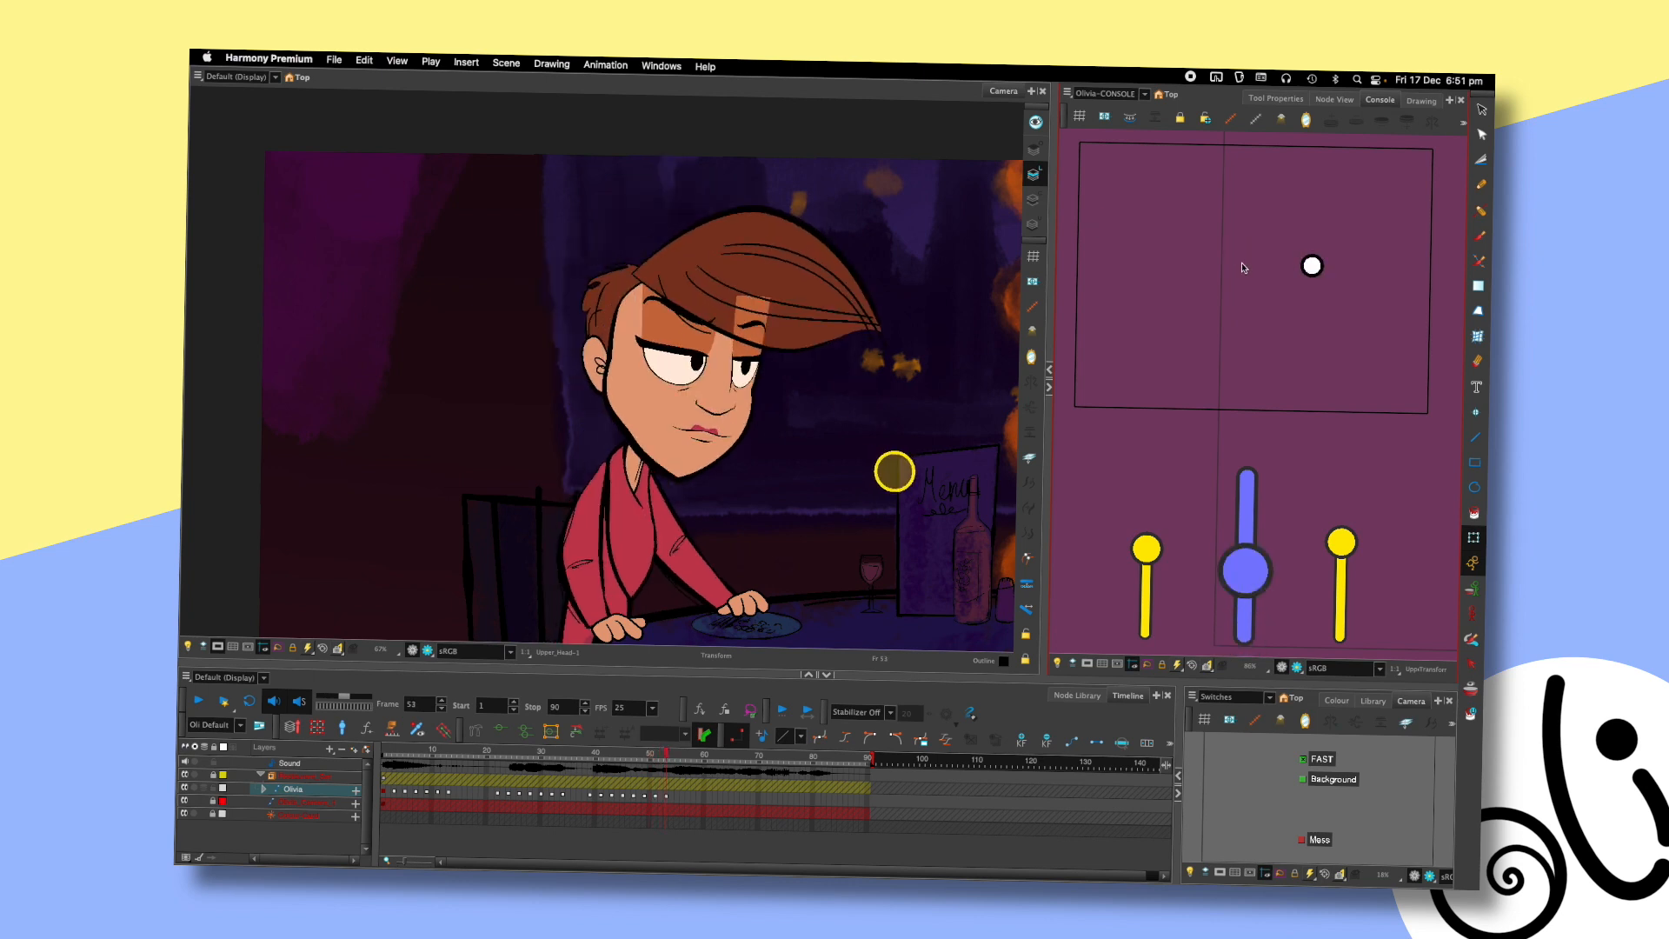
# - Play the animation from around frame 36 to review the new pose at frame 53
pyautogui.moveTo(756, 498); pyautogui.dragTo(717, 451)
pyautogui.click(574, 755)
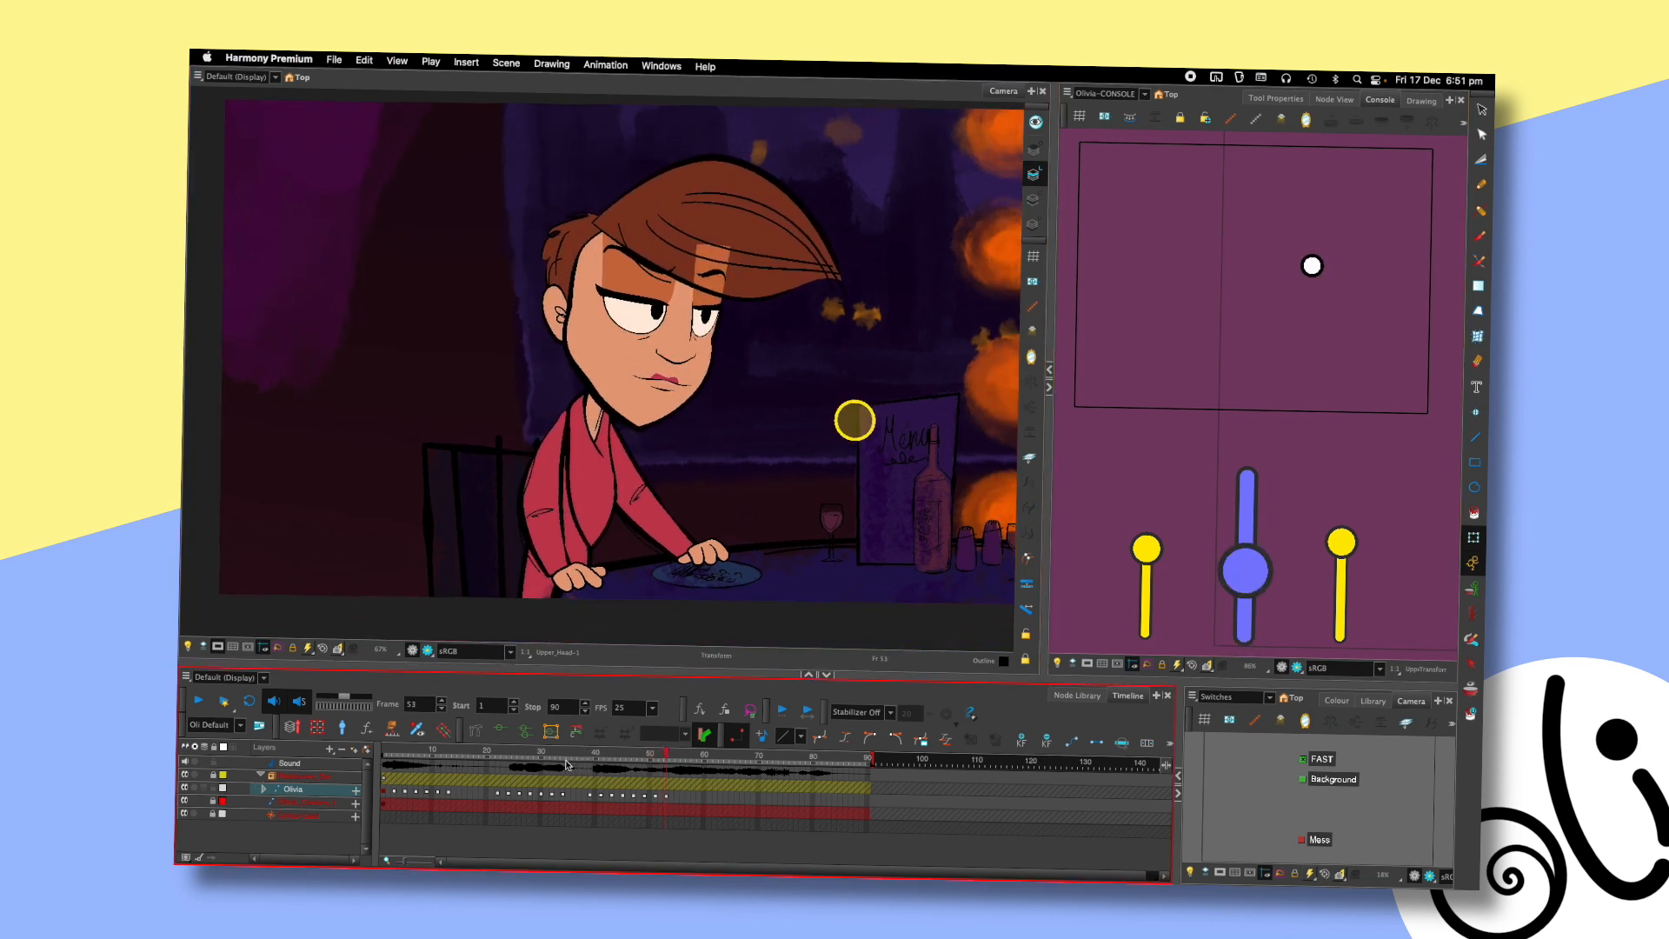
pyautogui.hotkey('shift', 'Return')
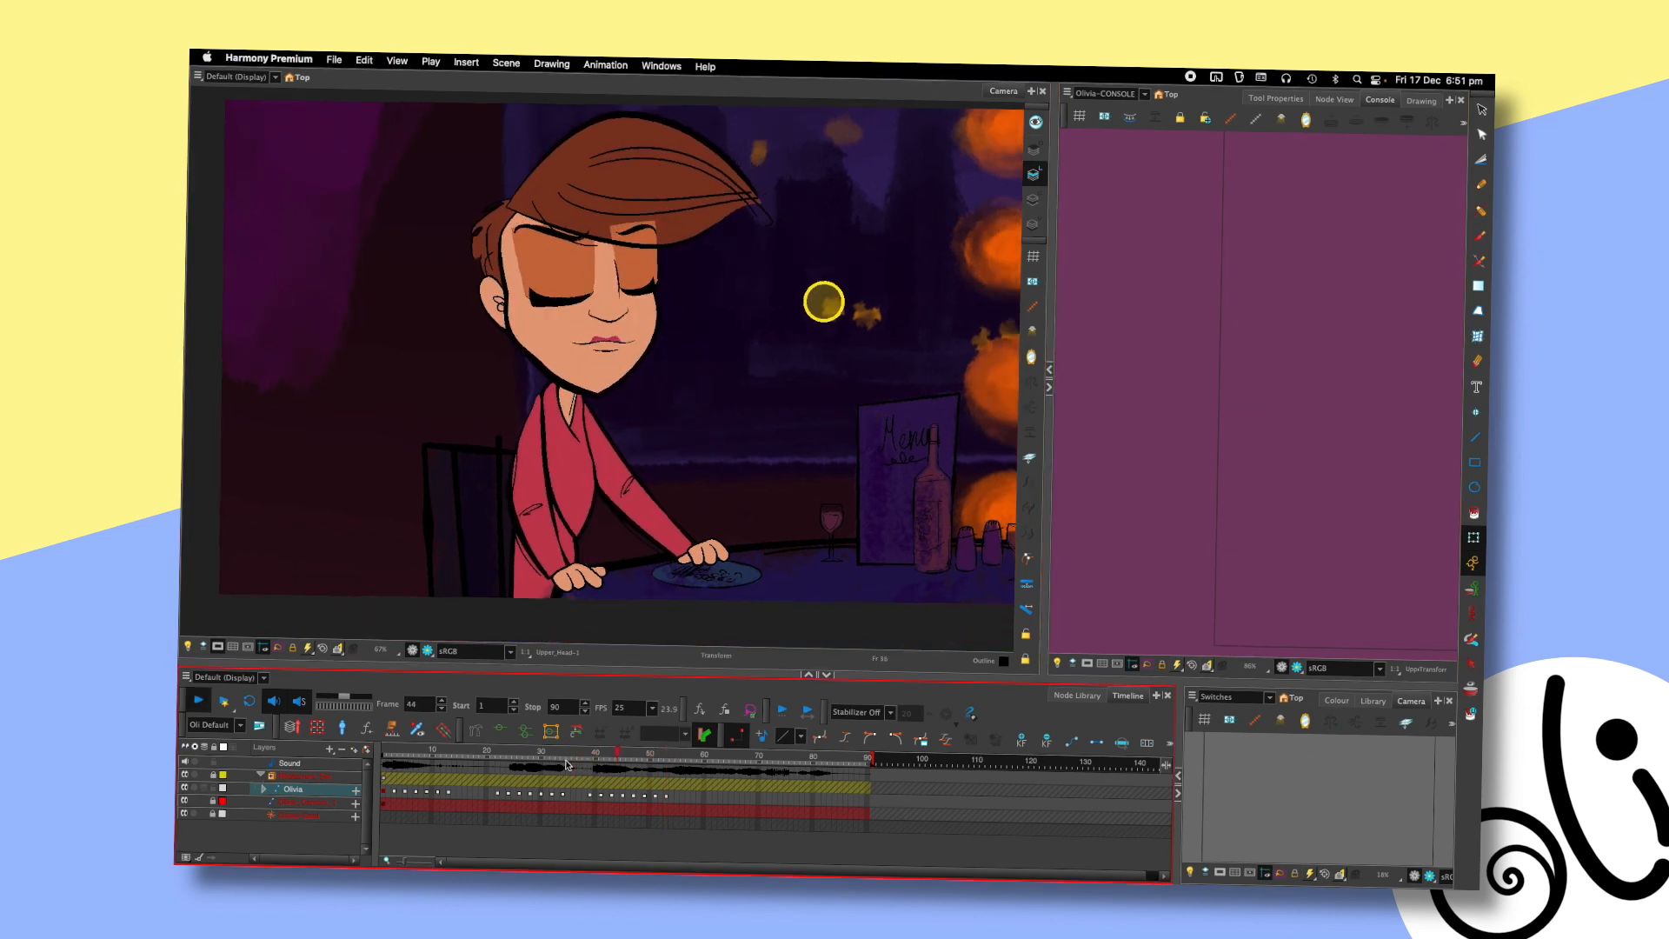
pyautogui.hotkey('shift', 'Return')
# - Shift the upper head further right at frame 53 and compare it with frame 51
pyautogui.click(669, 756)
pyautogui.click(599, 269)
pyautogui.moveTo(600, 269); pyautogui.dragTo(743, 233)
pyautogui.moveTo(802, 295); pyautogui.dragTo(769, 341)
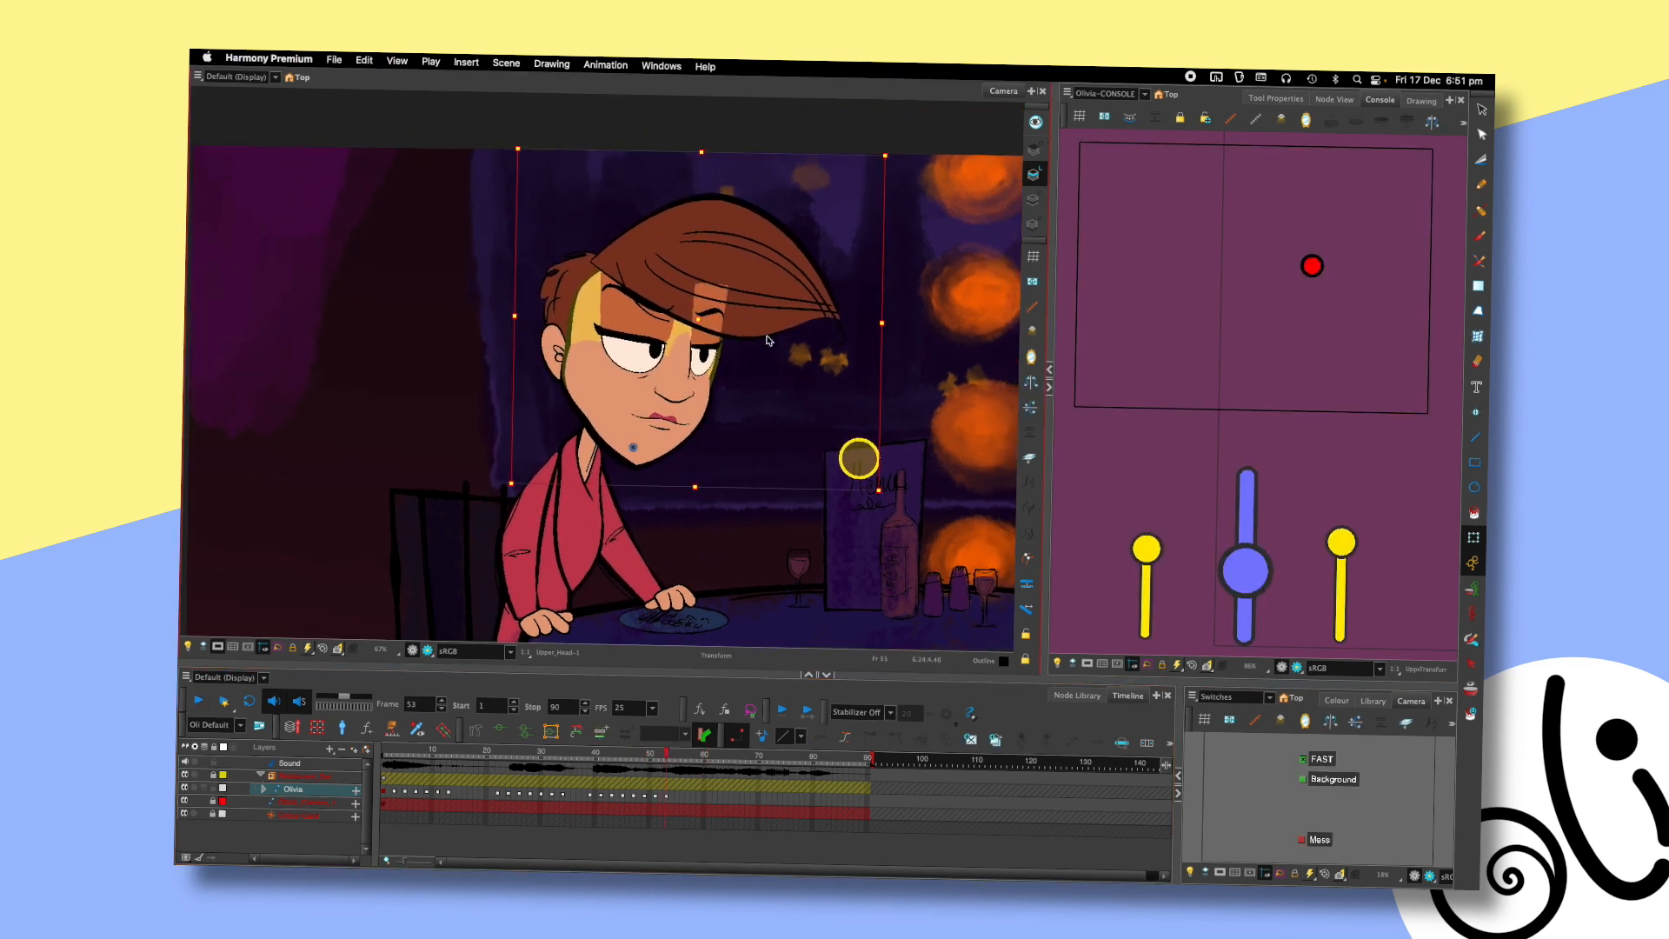
pyautogui.press(',')
pyautogui.press(',')
pyautogui.press('.')
pyautogui.press('.')
# - Rotate the upper head slightly counterclockwise at frame 53 and compare the pose repeatedly with frame 50
pyautogui.scroll(-1, 841, 294)
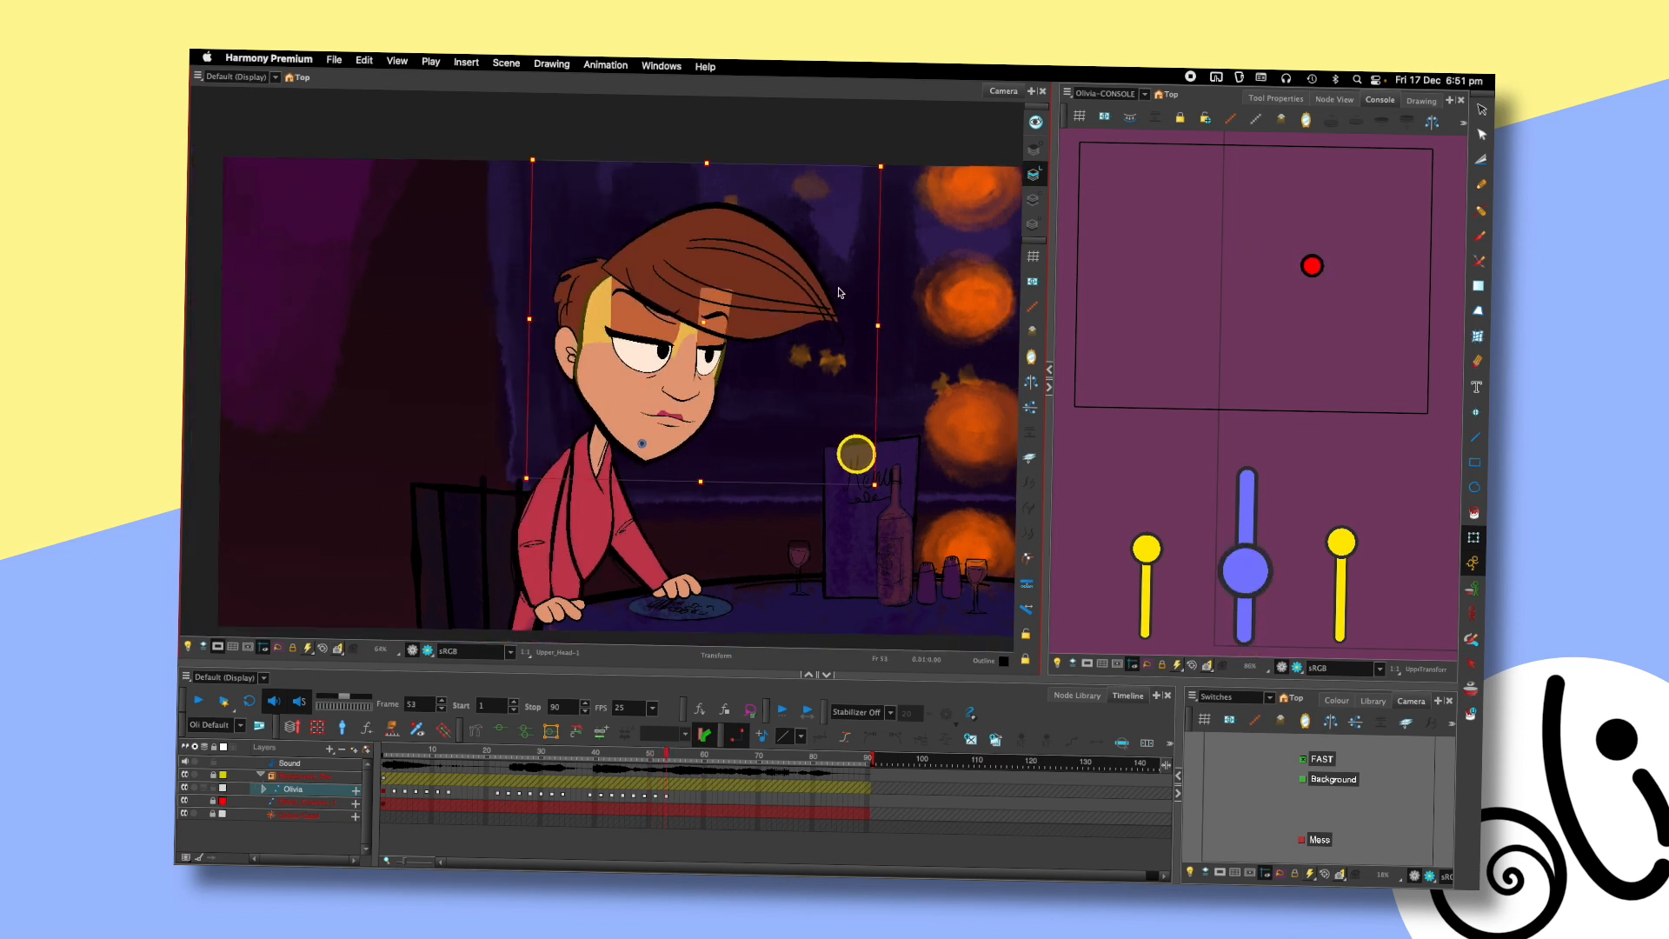
pyautogui.moveTo(870, 333); pyautogui.dragTo(863, 352)
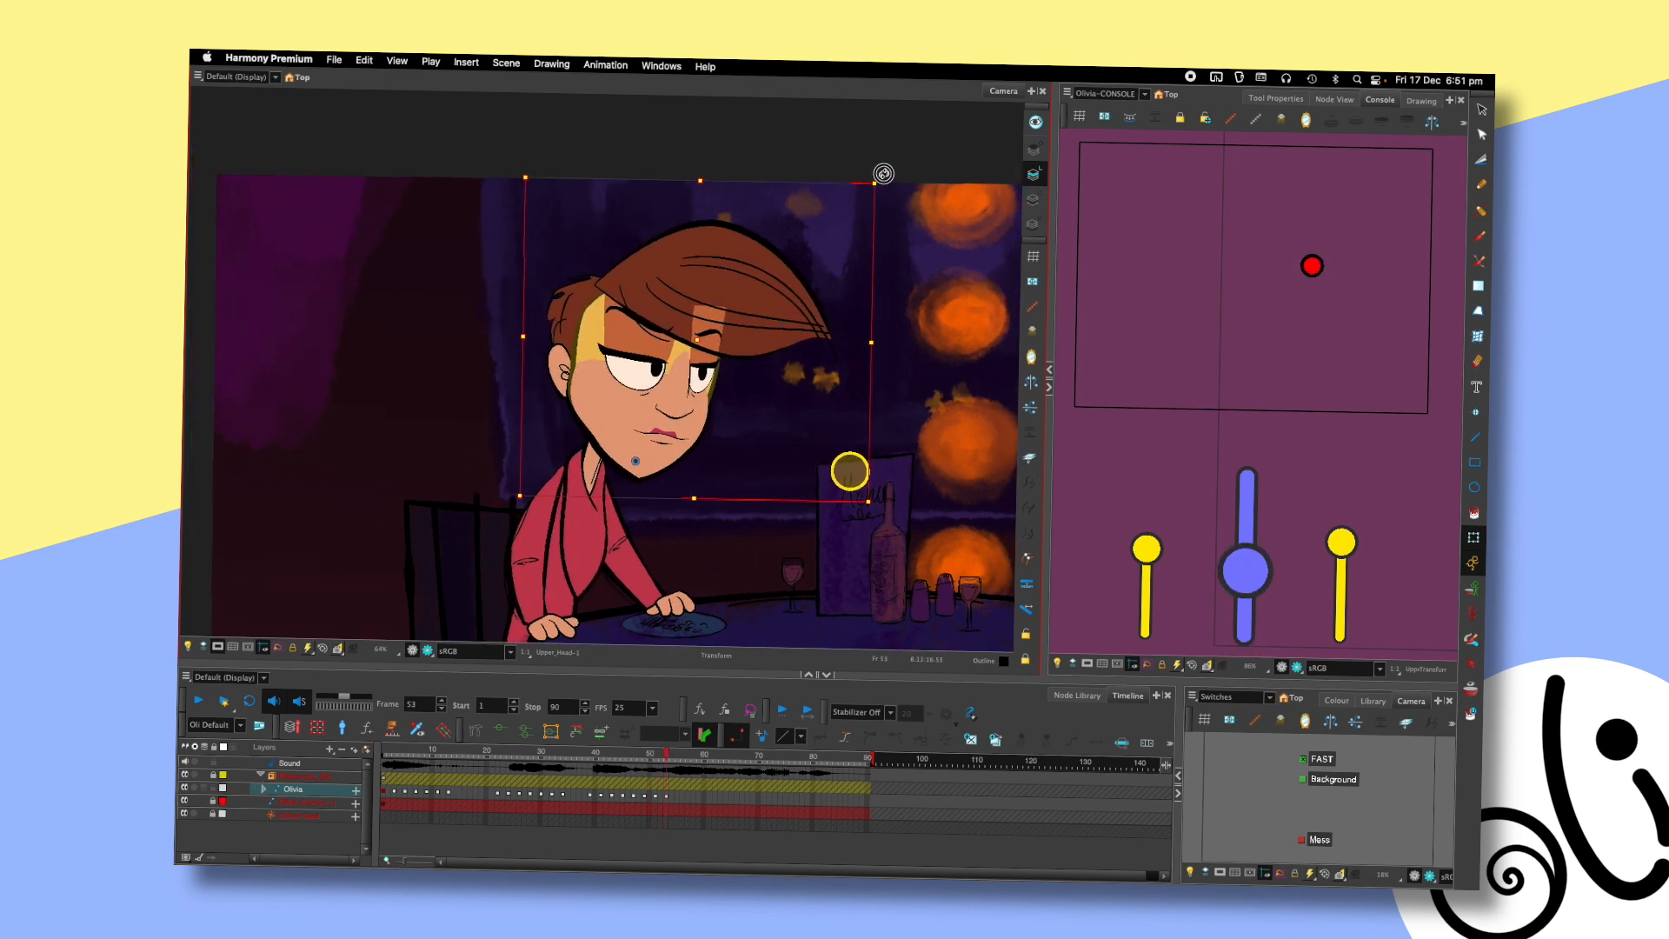
pyautogui.press(',')
pyautogui.press(',')
pyautogui.press(',')
pyautogui.press('.')
pyautogui.press('.')
pyautogui.press('.')
pyautogui.press(',')
pyautogui.press(',')
pyautogui.press(',')
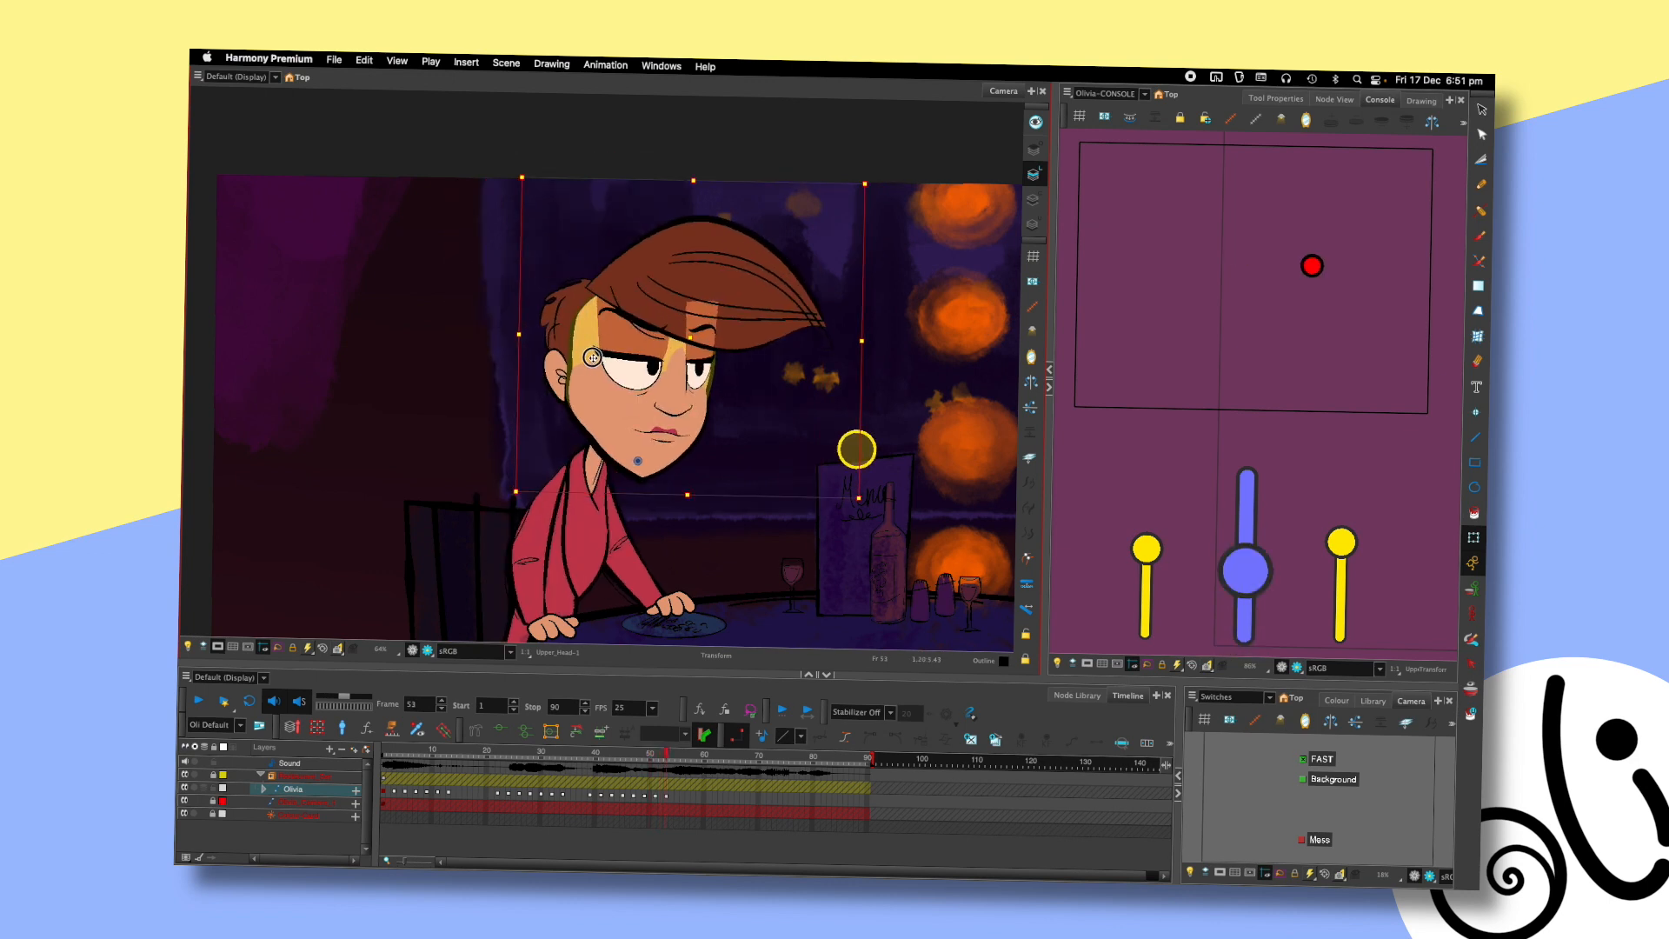
pyautogui.press('.')
pyautogui.press('.')
pyautogui.press('.')
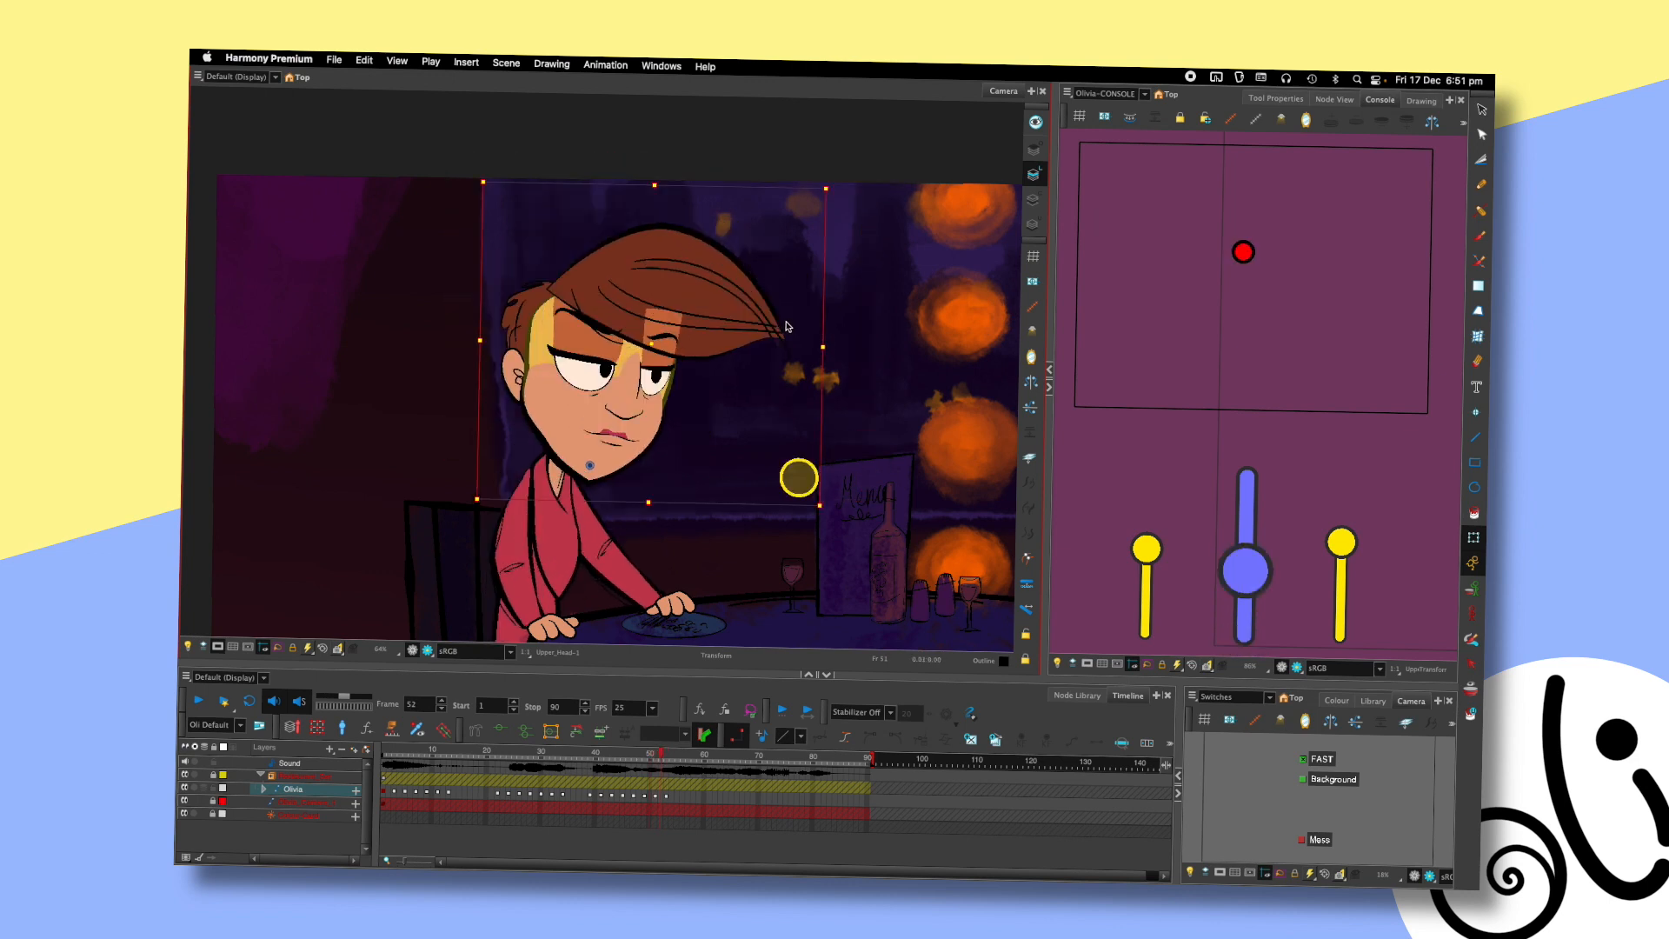
# - Adjust the near arm's deformation at frame 53, showing its deformer controls and hiding them when done
pyautogui.moveTo(672, 525); pyautogui.dragTo(741, 484)
pyautogui.press(',')
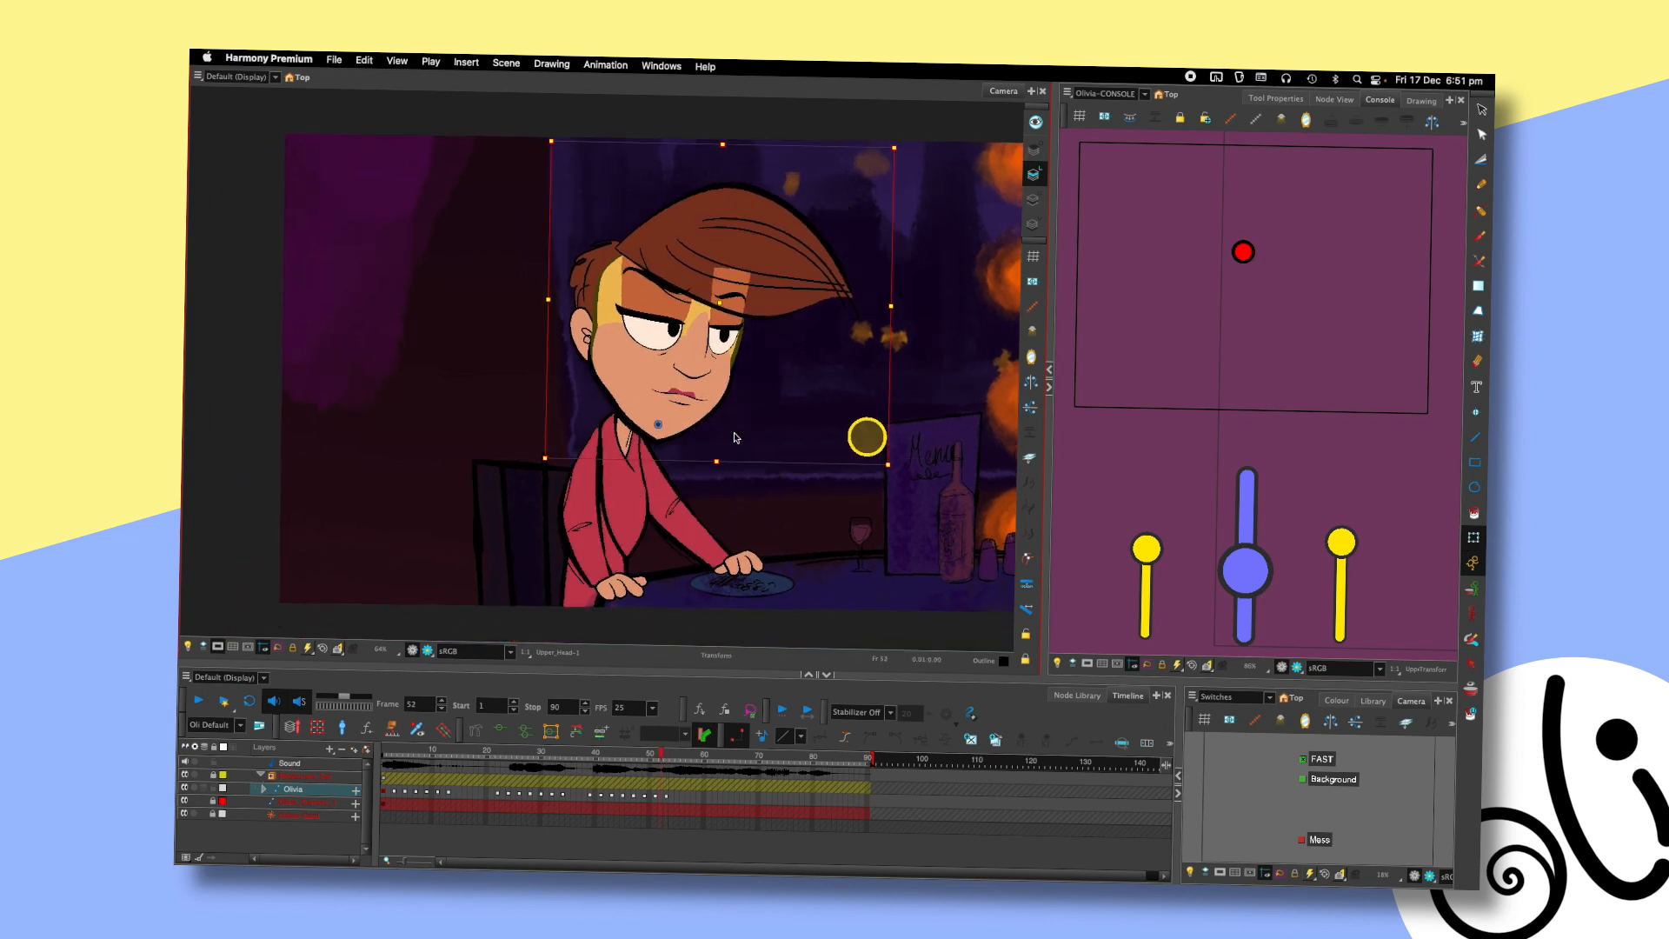
pyautogui.press('.')
pyautogui.click(611, 483)
pyautogui.hotkey('shift', 'F11')
pyautogui.click(726, 474)
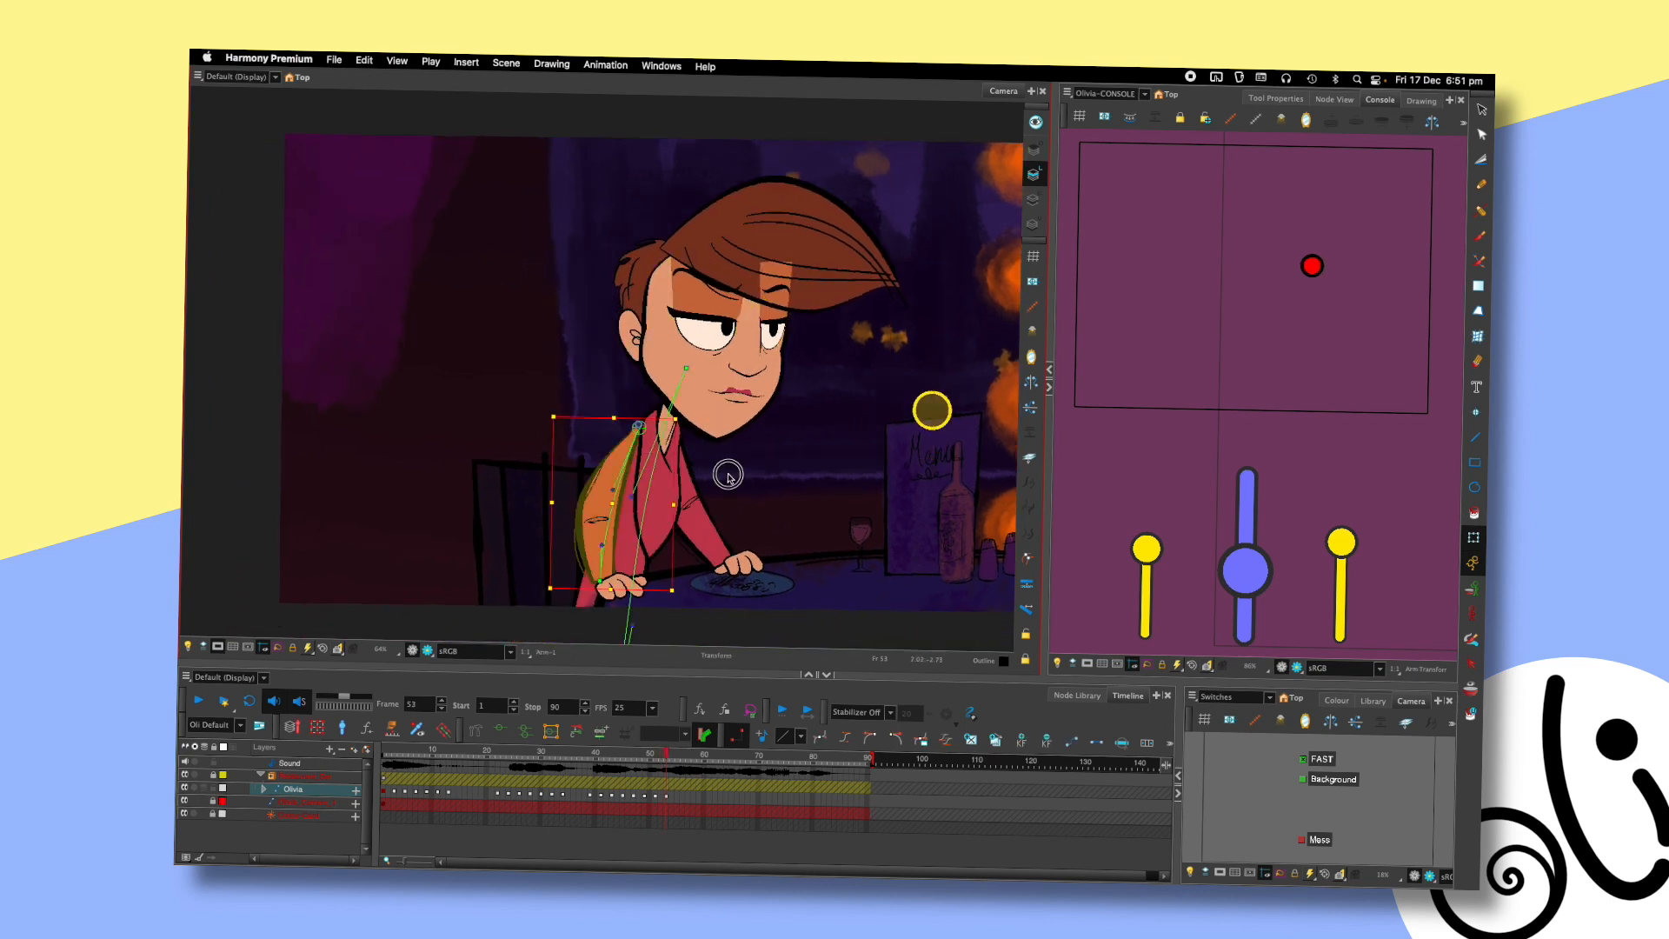
pyautogui.moveTo(608, 489); pyautogui.dragTo(687, 515)
pyautogui.click(691, 493)
pyautogui.click(761, 460)
pyautogui.click(760, 460)
pyautogui.hotkey('shift', 'c')
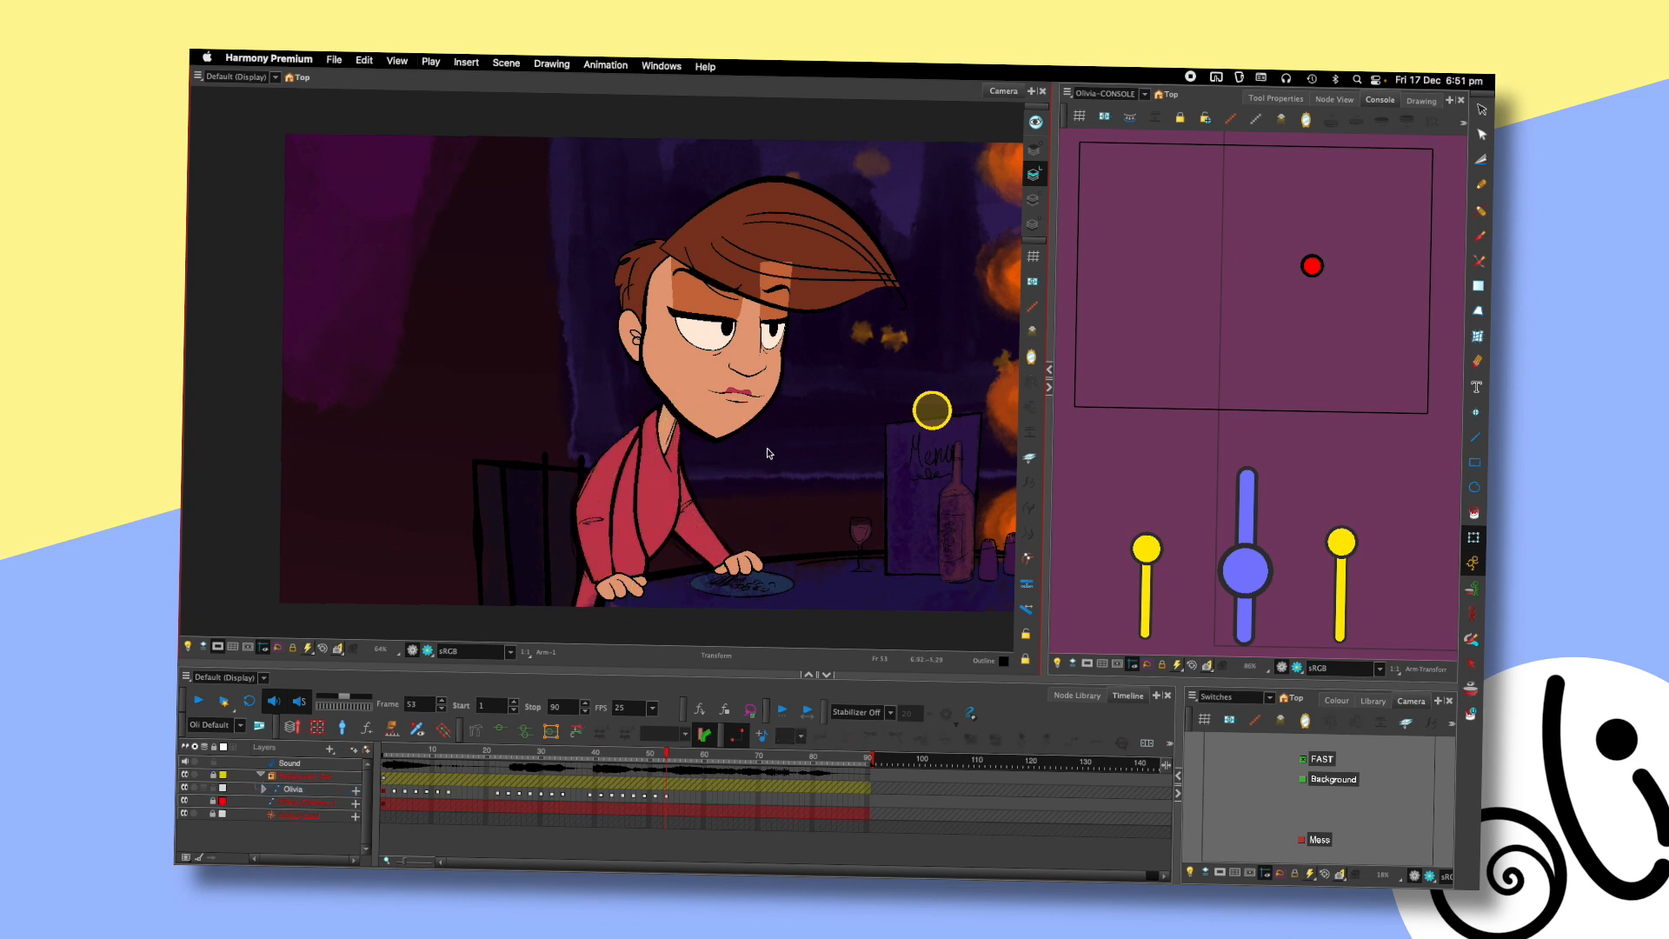
# - Play the animation from the first frame to review the forward-leaning pose with the adjusted arm
pyautogui.press('.')
pyautogui.press('.')
pyautogui.scroll(-2, 826, 383)
pyautogui.press('Return')
pyautogui.hscroll(2, 847, 348)
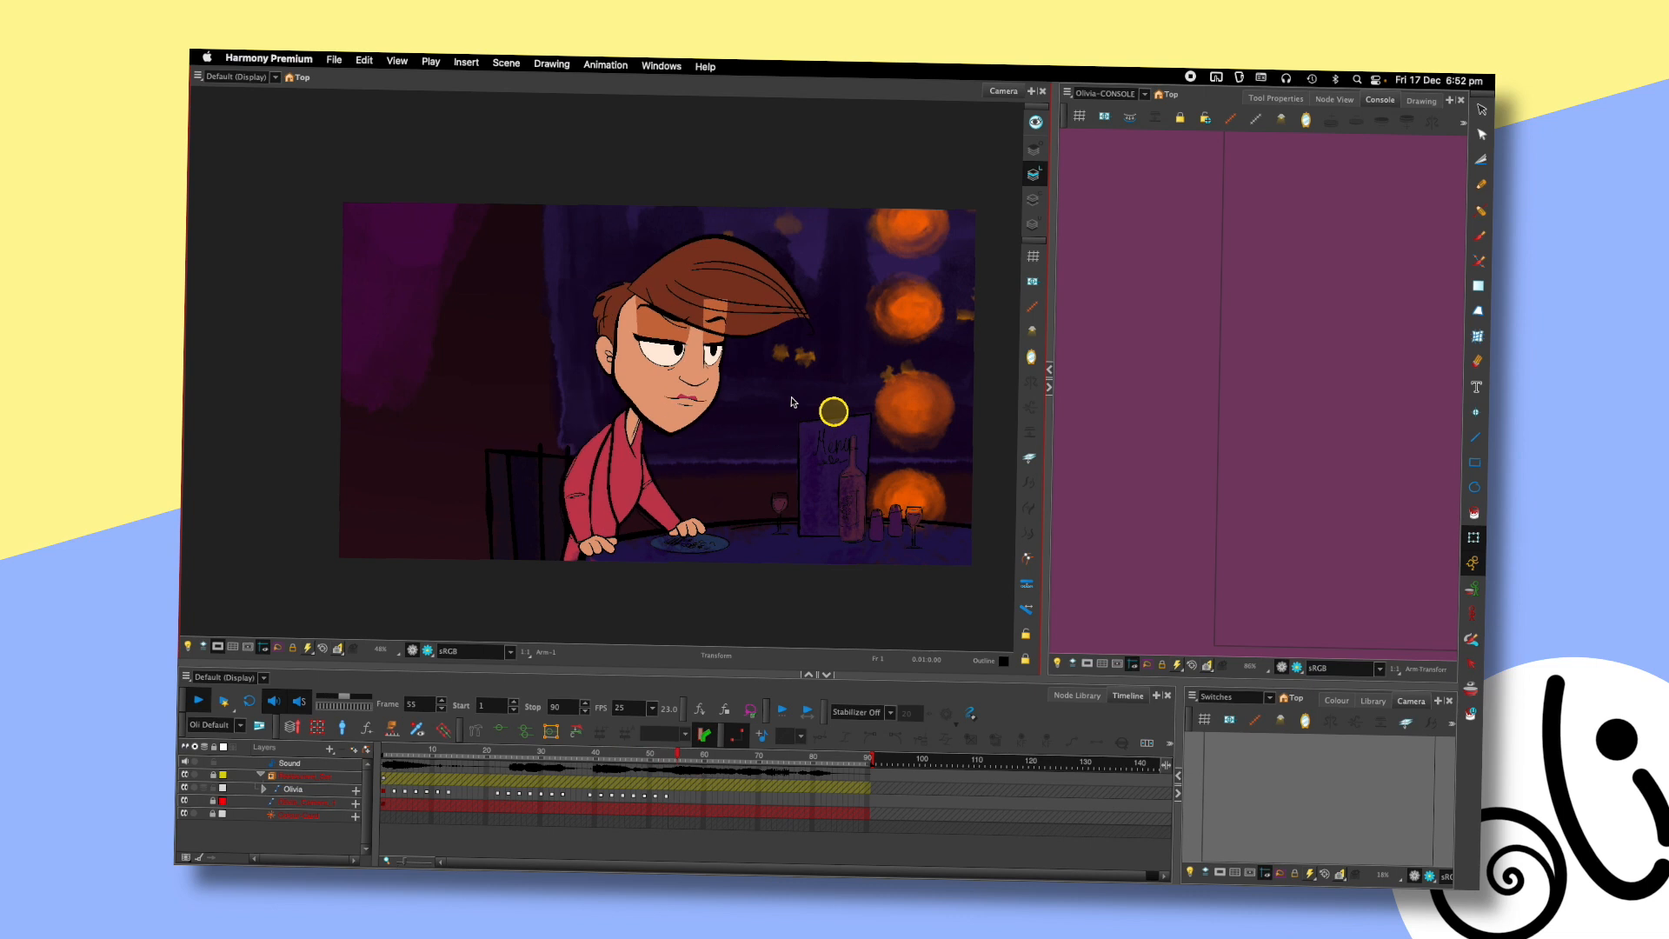
pyautogui.press('Return')
# - Tilt the upper head further back at frame 53 and compare the pose with frame 50
pyautogui.click(666, 754)
pyautogui.click(698, 334)
pyautogui.moveTo(847, 203); pyautogui.dragTo(825, 181)
pyautogui.press(',')
pyautogui.press(',')
pyautogui.press(',')
pyautogui.press('.')
pyautogui.press('.')
pyautogui.press('.')
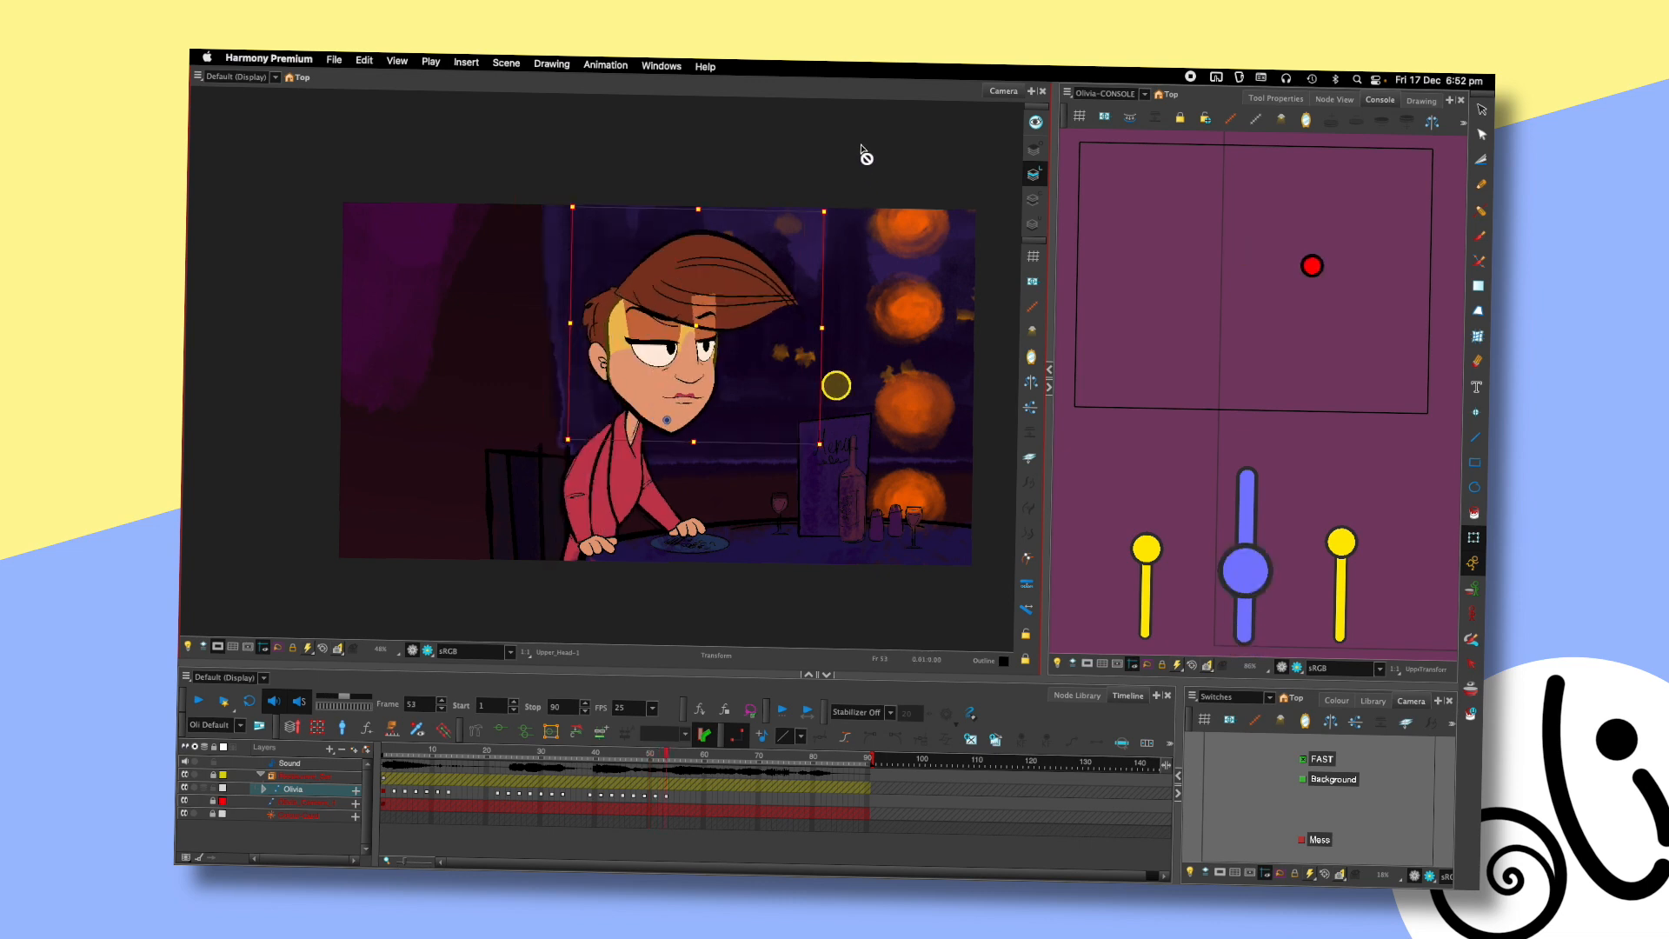
# - Open the eyes fully at frame 53 with the blue eyelid slider and raise the near eyebrow
pyautogui.moveTo(1246, 571); pyautogui.dragTo(1257, 473)
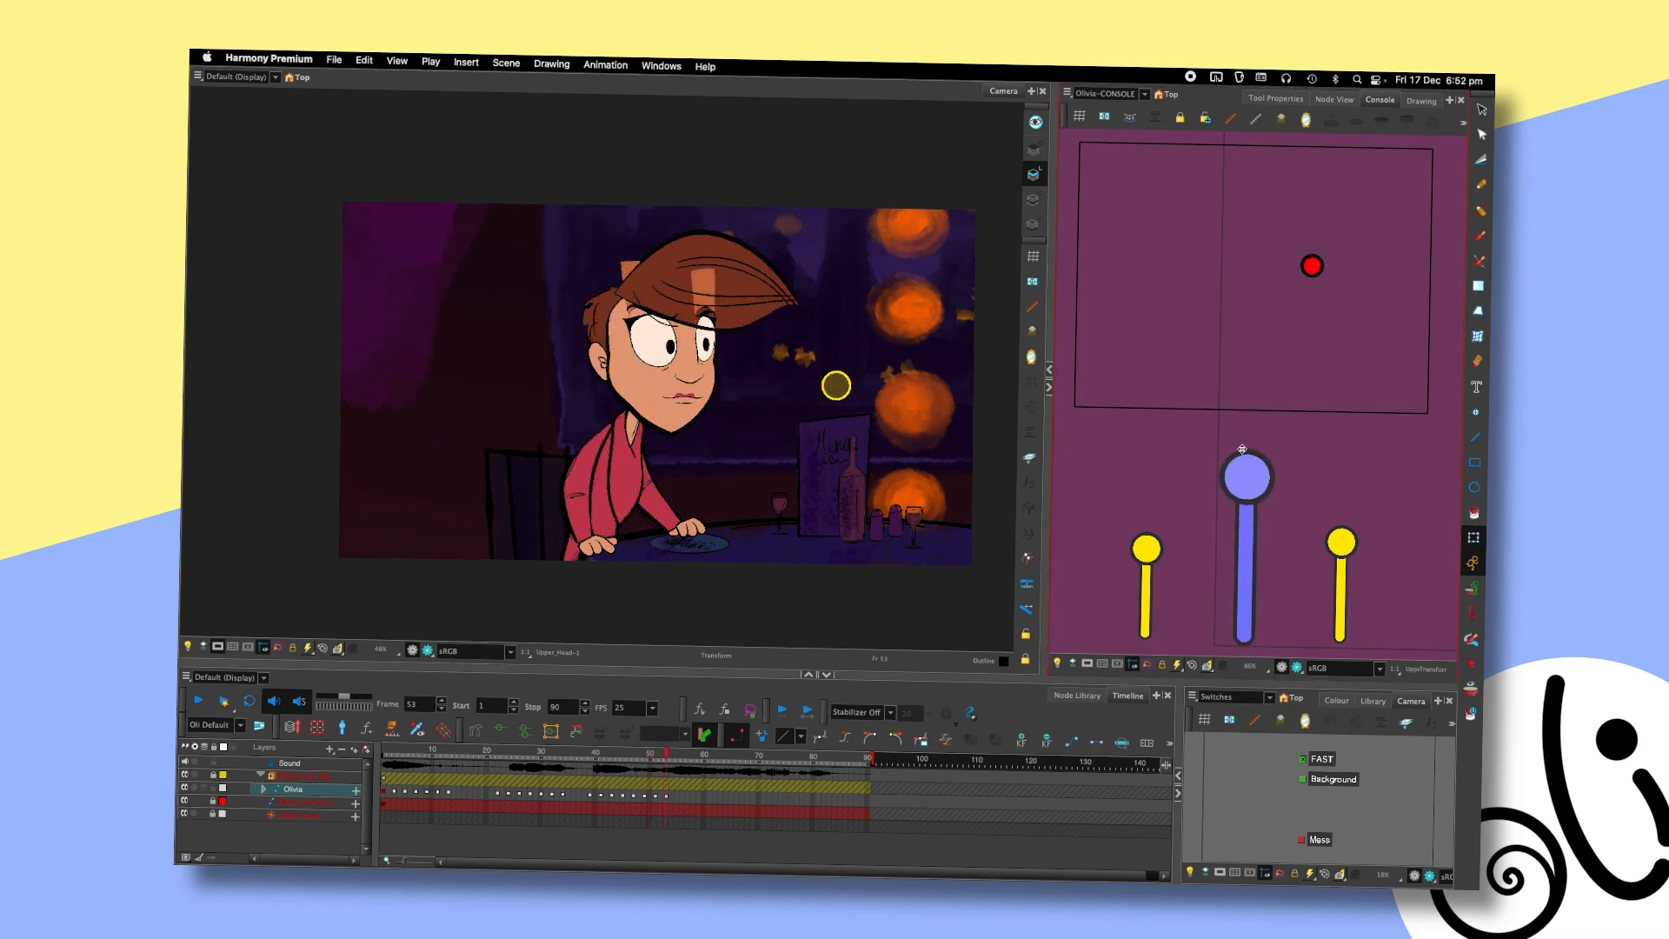
pyautogui.scroll(5, 874, 371)
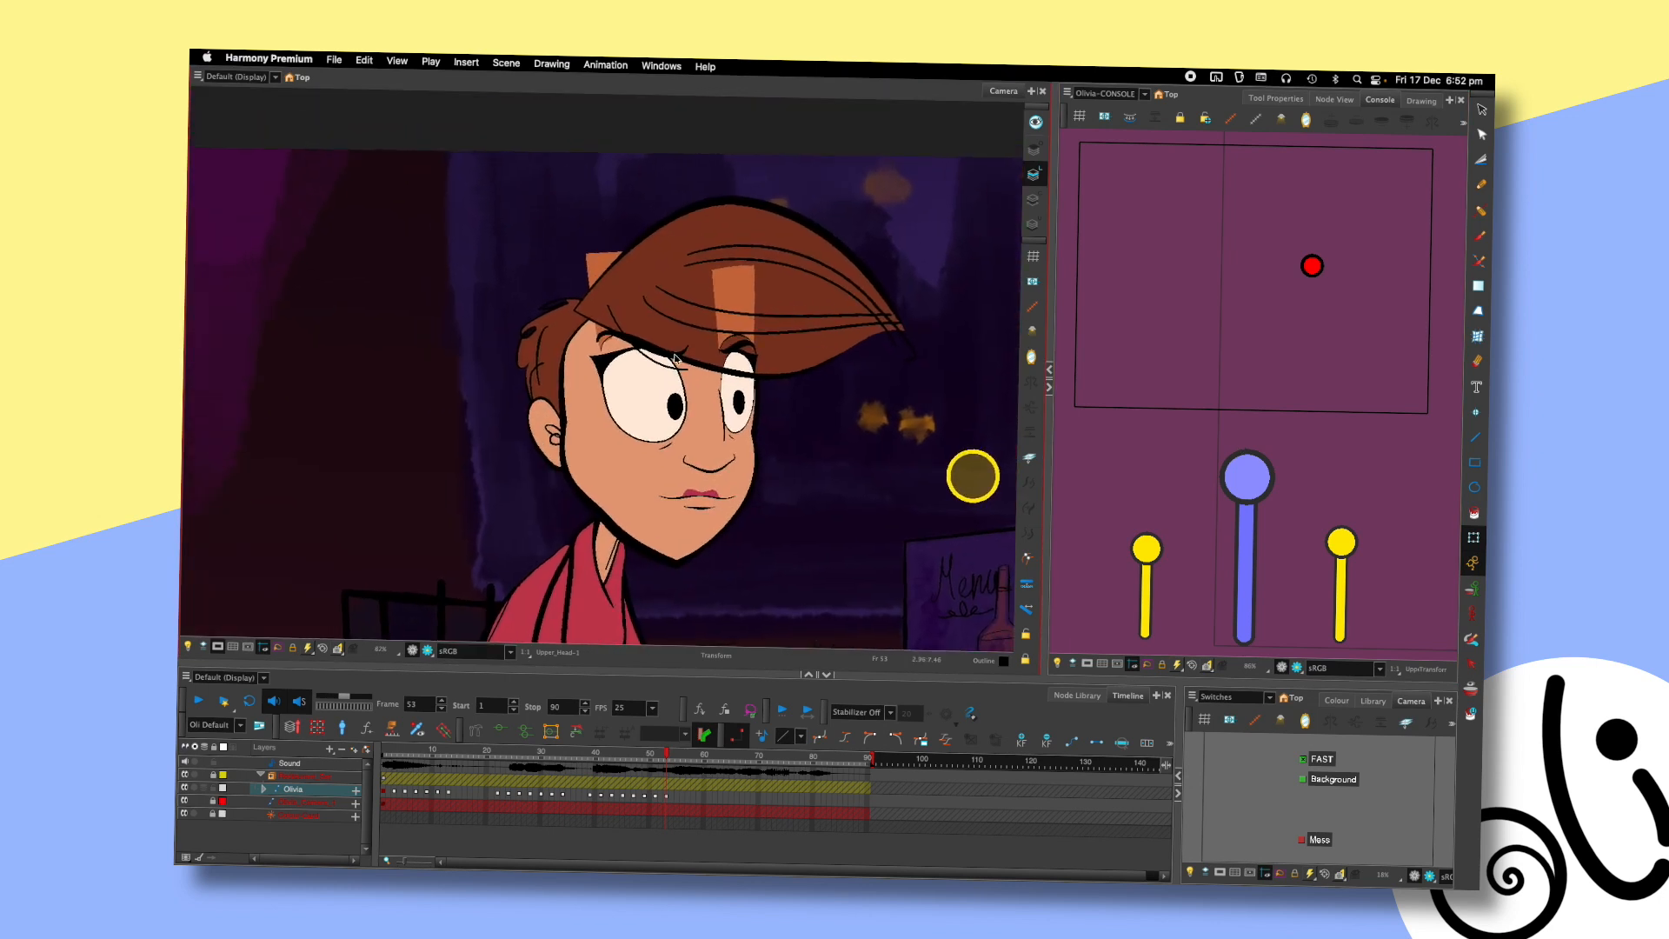
pyautogui.click(674, 357)
pyautogui.click(778, 384)
pyautogui.moveTo(686, 346); pyautogui.dragTo(683, 320)
pyautogui.click(733, 350)
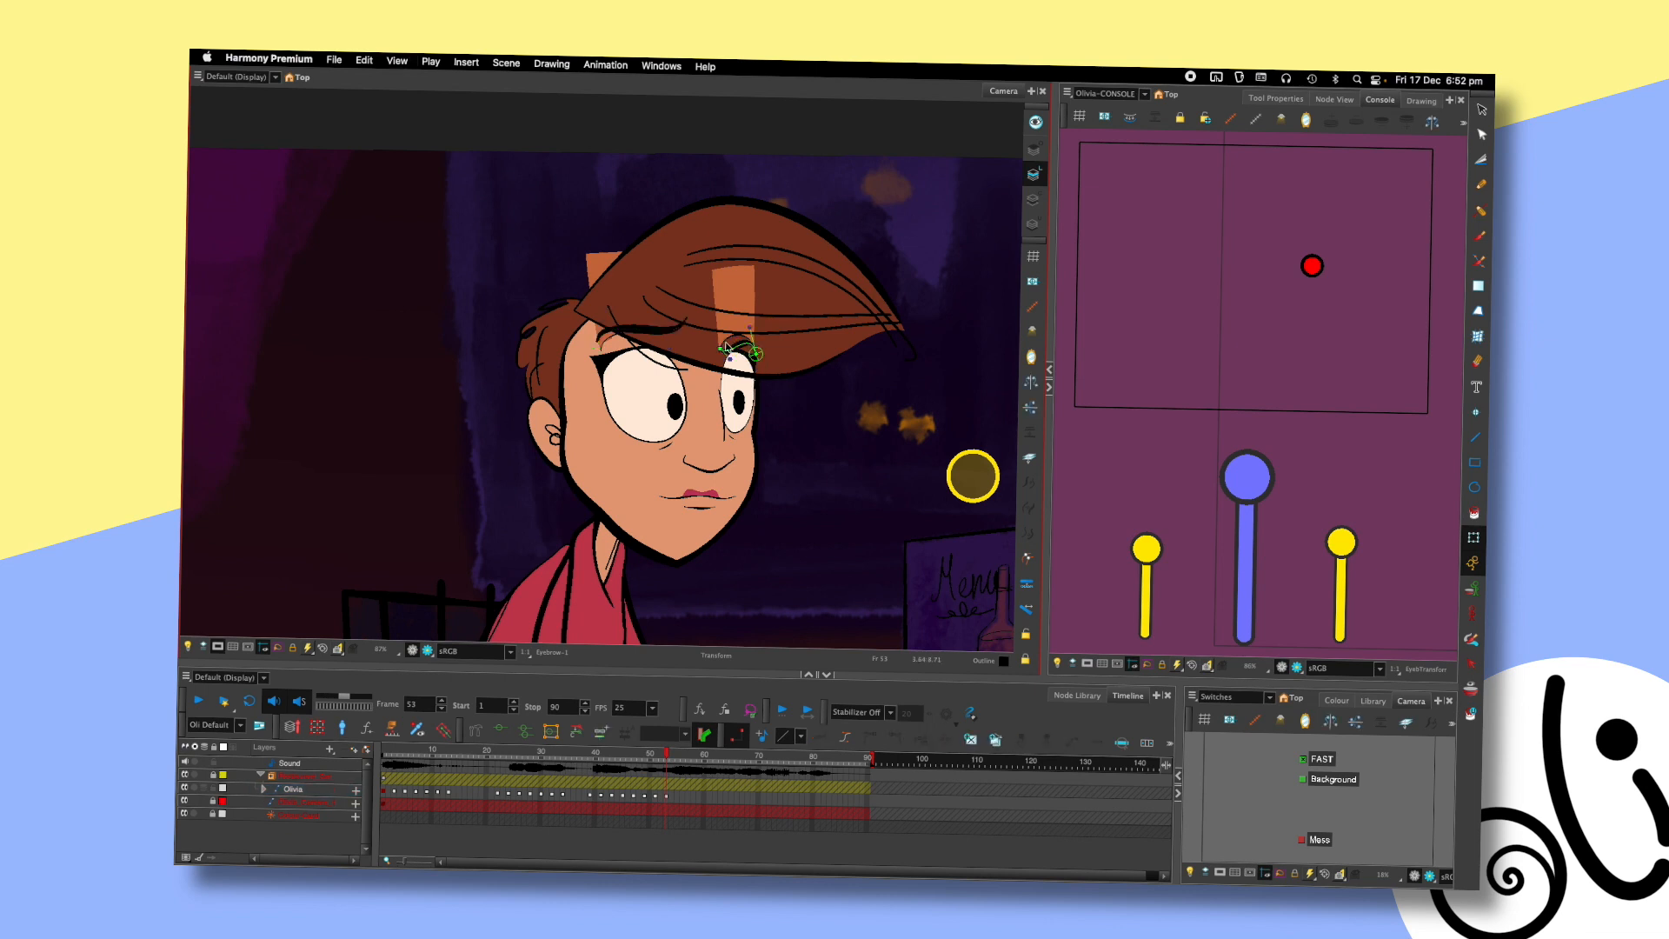
pyautogui.click(789, 397)
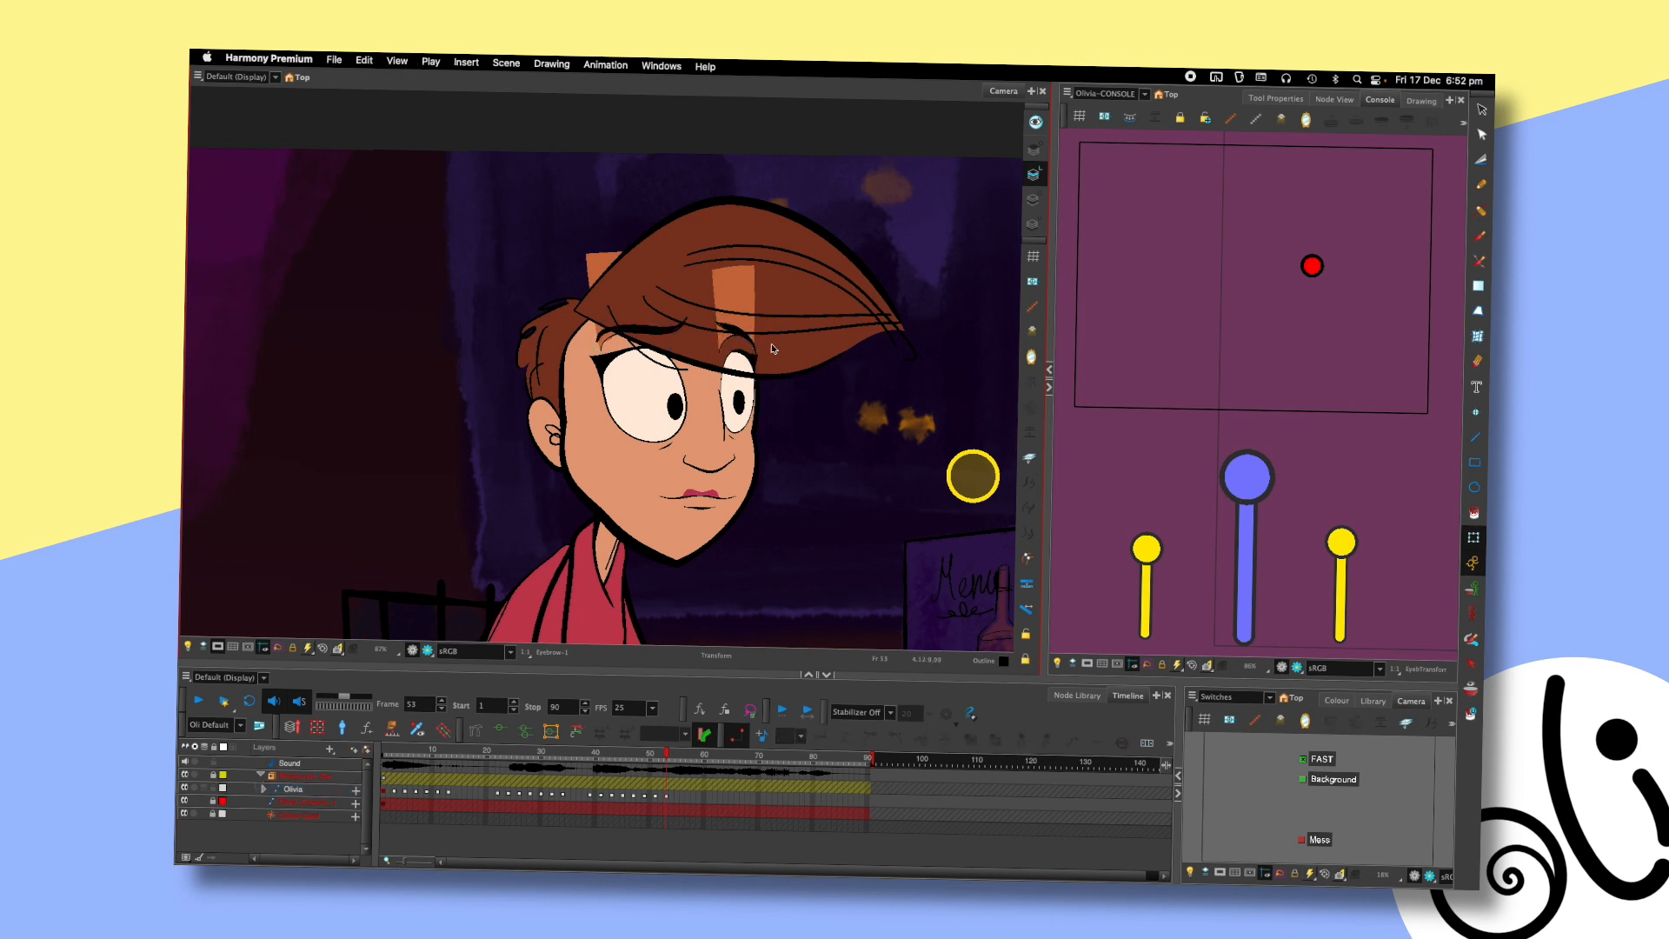
# - Compare the wide-eyed pose at frame 53 with the previous frame, check the eyes, and play back the head turn
pyautogui.scroll(-3, 799, 431)
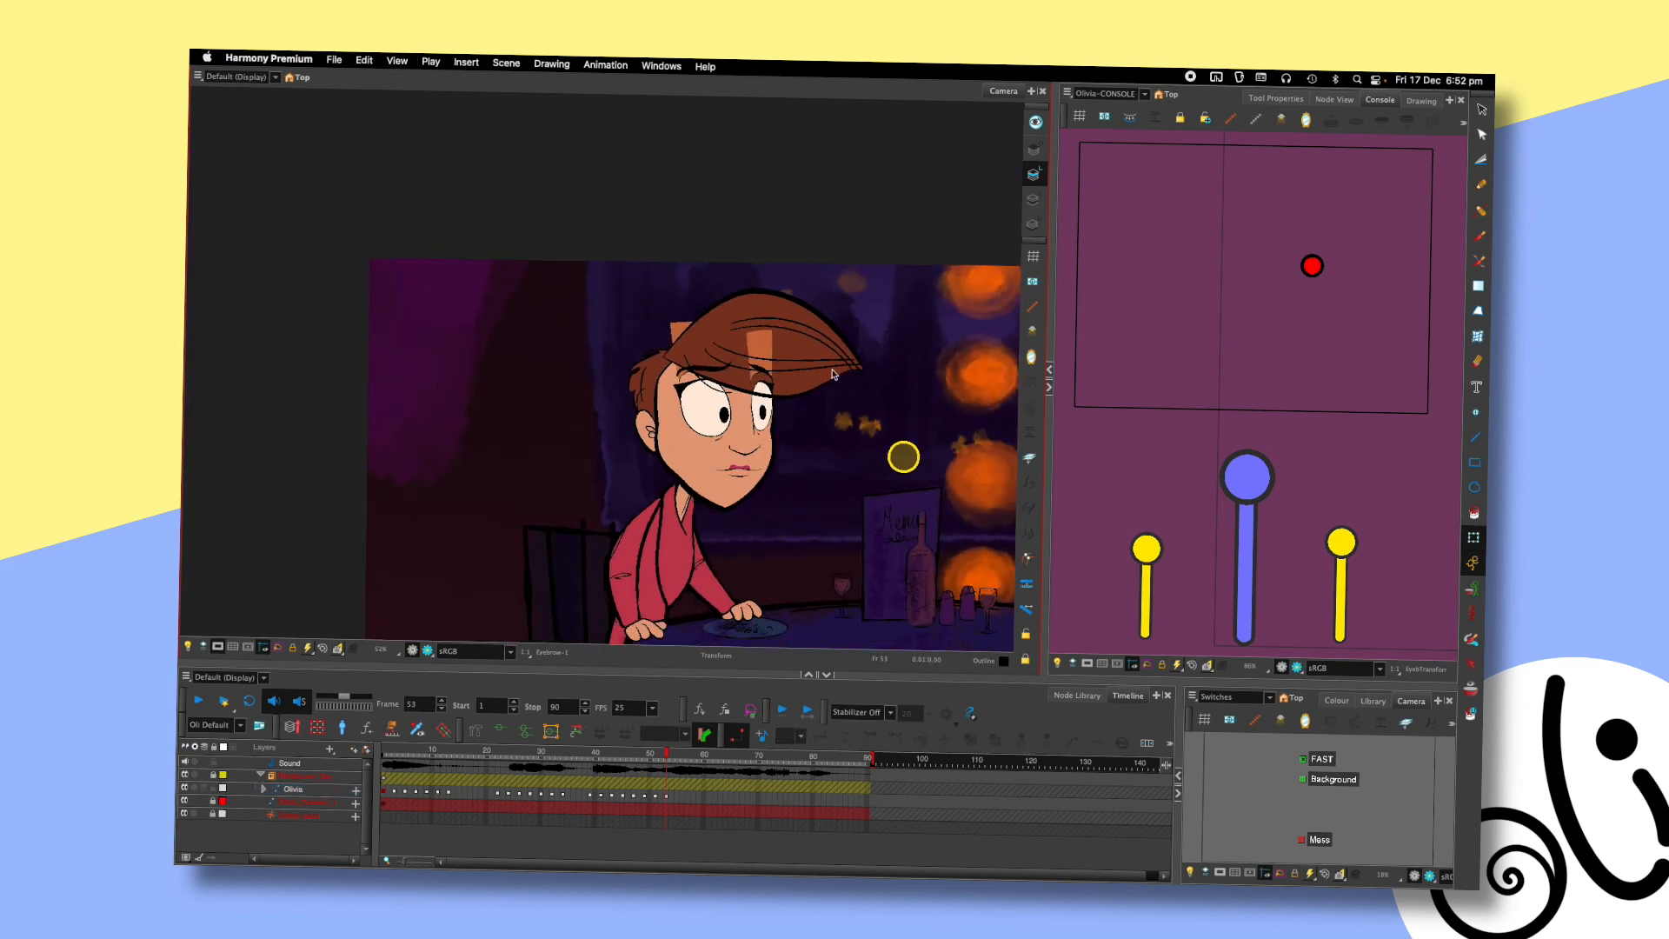
pyautogui.press(',')
pyautogui.press('.')
pyautogui.click(729, 434)
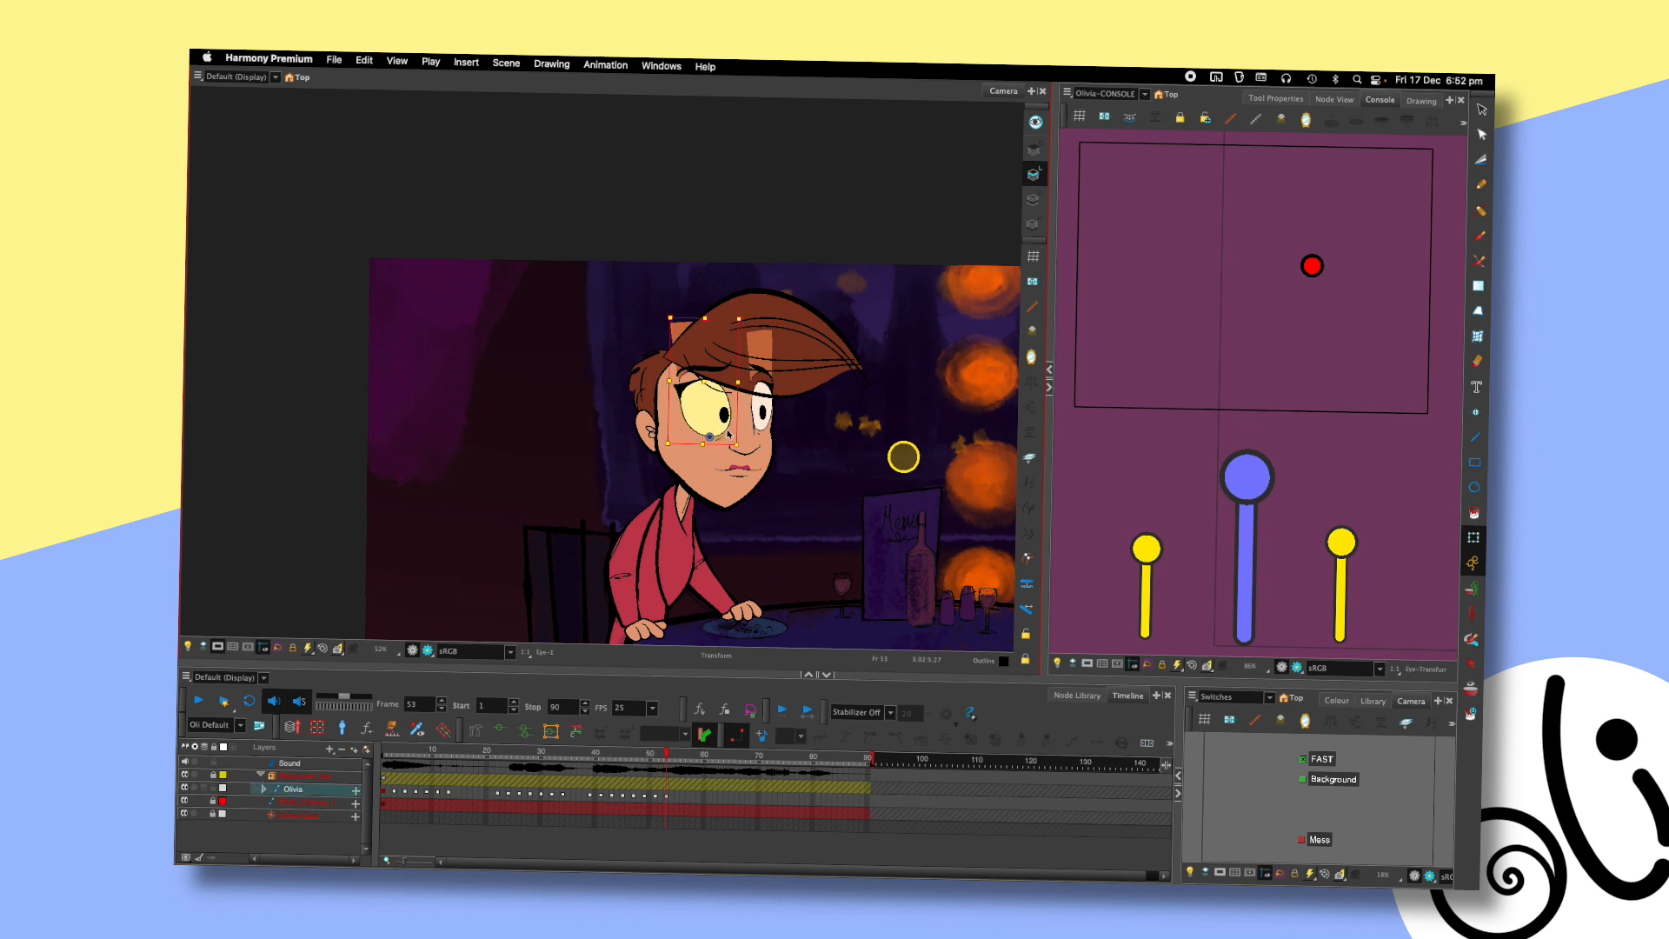
pyautogui.click(776, 431)
pyautogui.click(808, 434)
pyautogui.click(574, 755)
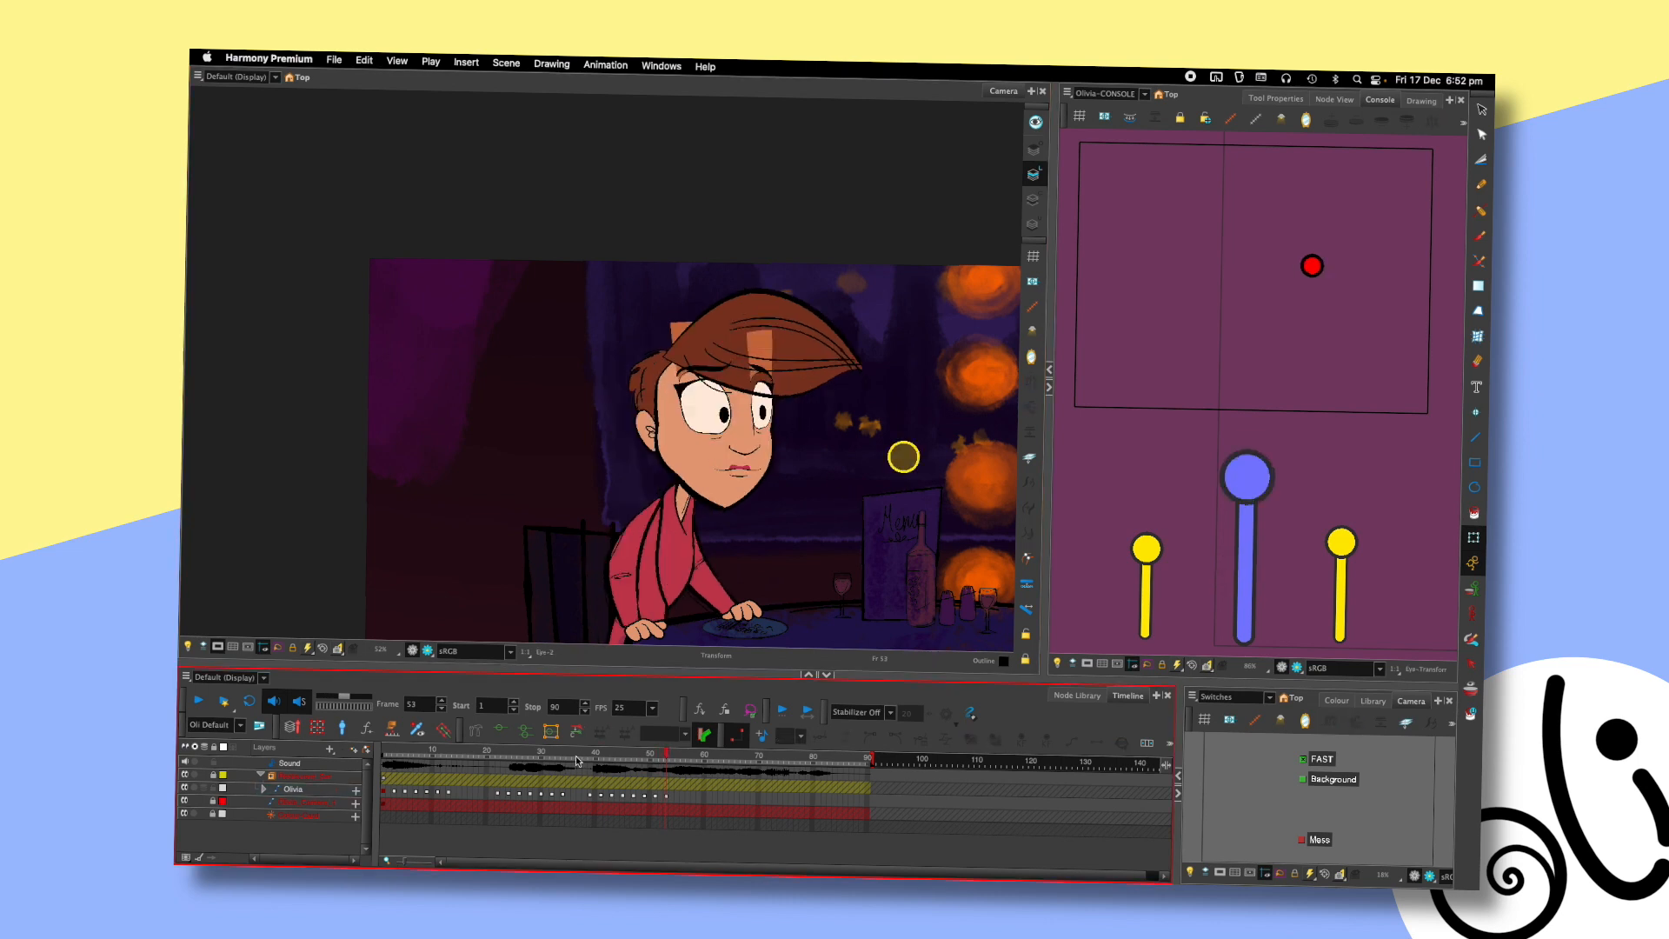
pyautogui.hotkey('shift', 'Return')
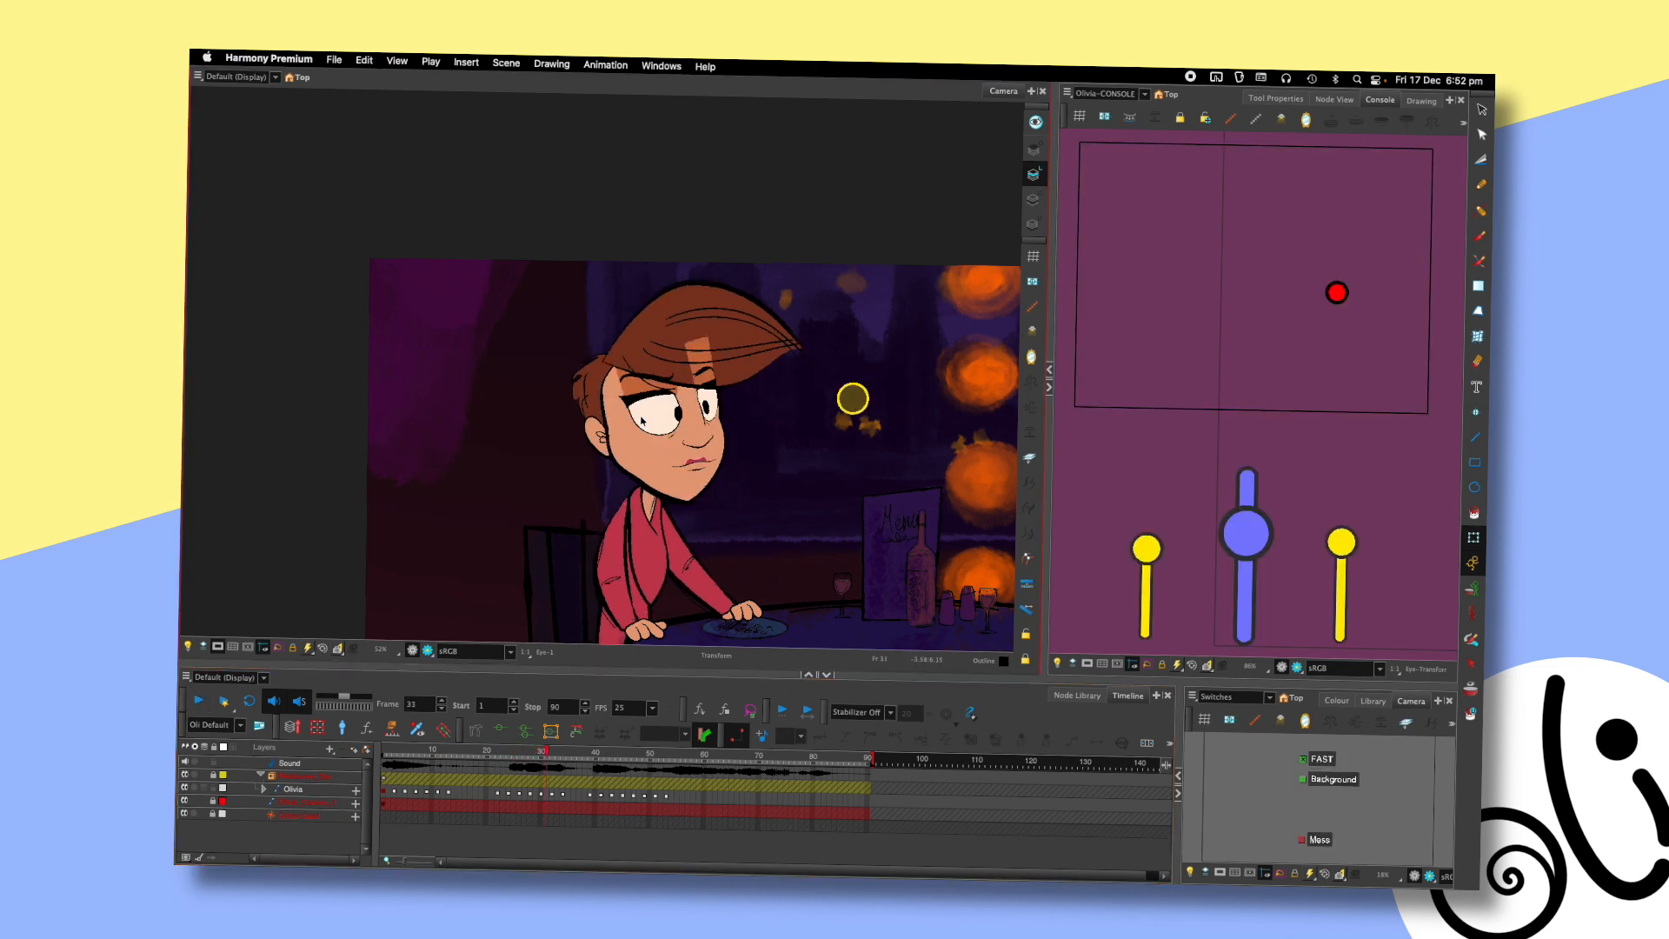
# - Inspect the eyes and near eyelash around frame 32 and play the animation on into the wide-eyed pose
pyautogui.moveTo(493, 752); pyautogui.dragTo(551, 750)
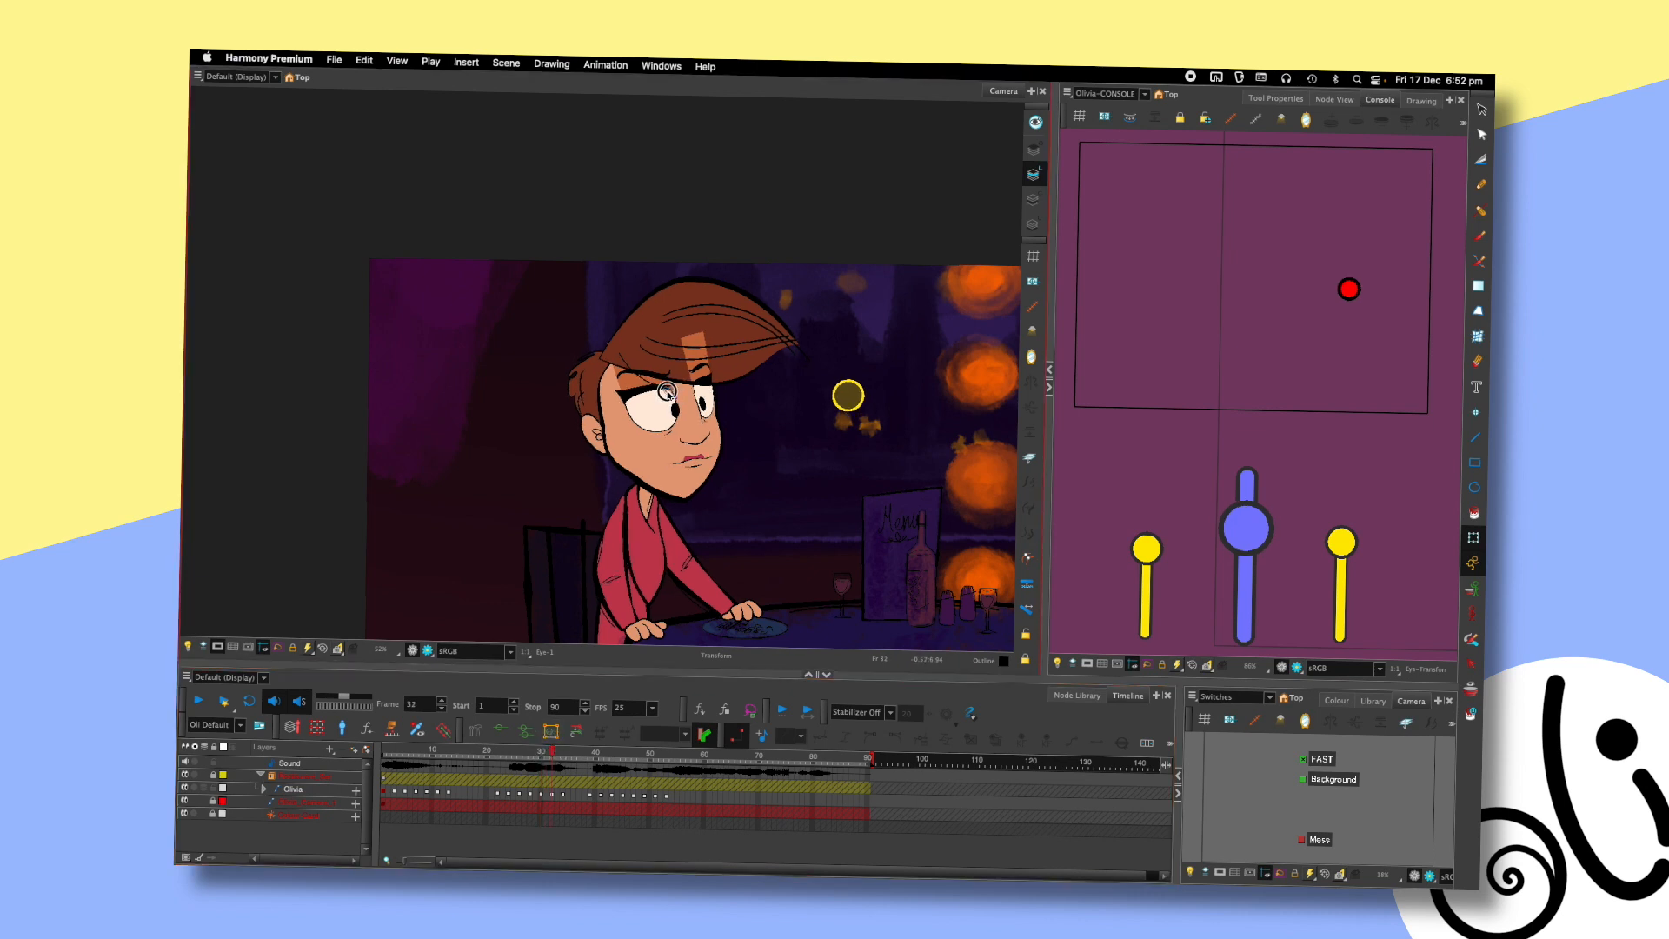
pyautogui.click(649, 387)
pyautogui.hotkey('shift', 'F11')
pyautogui.click(628, 400)
pyautogui.moveTo(662, 385); pyautogui.dragTo(691, 392)
pyautogui.press('Return')
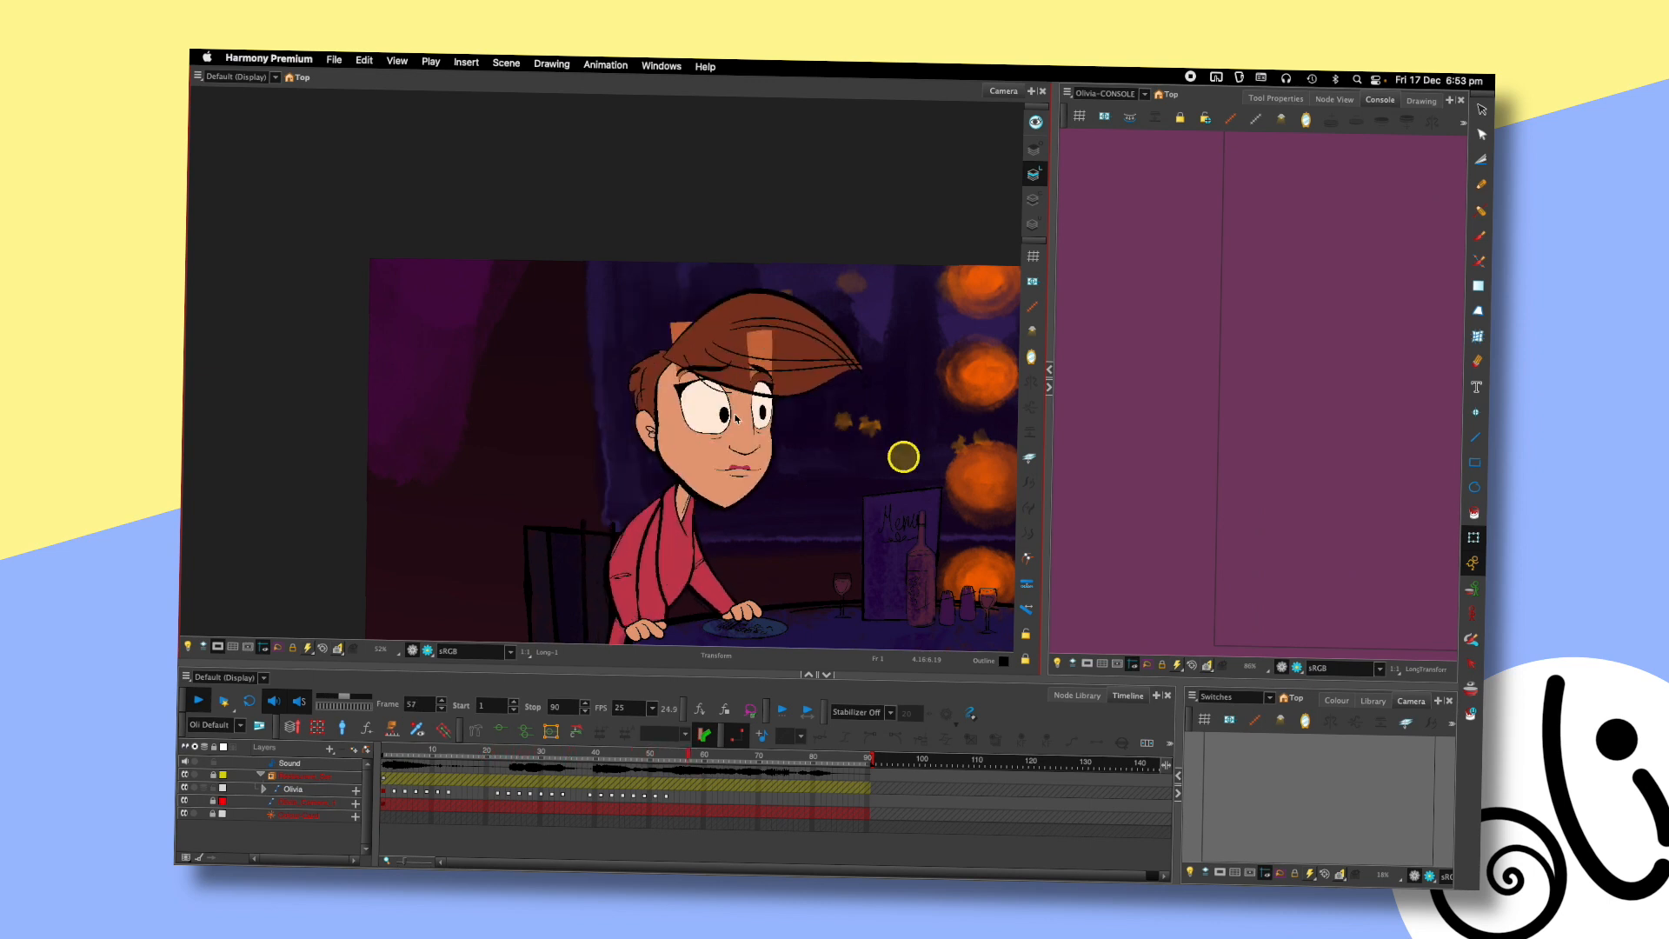
# - Shift both pupils slightly toward the direction of the gaze at frame 53
pyautogui.moveTo(668, 754)
pyautogui.mouseDown()
pyautogui.moveTo(634, 754)
pyautogui.moveTo(664, 756)
pyautogui.mouseUp()
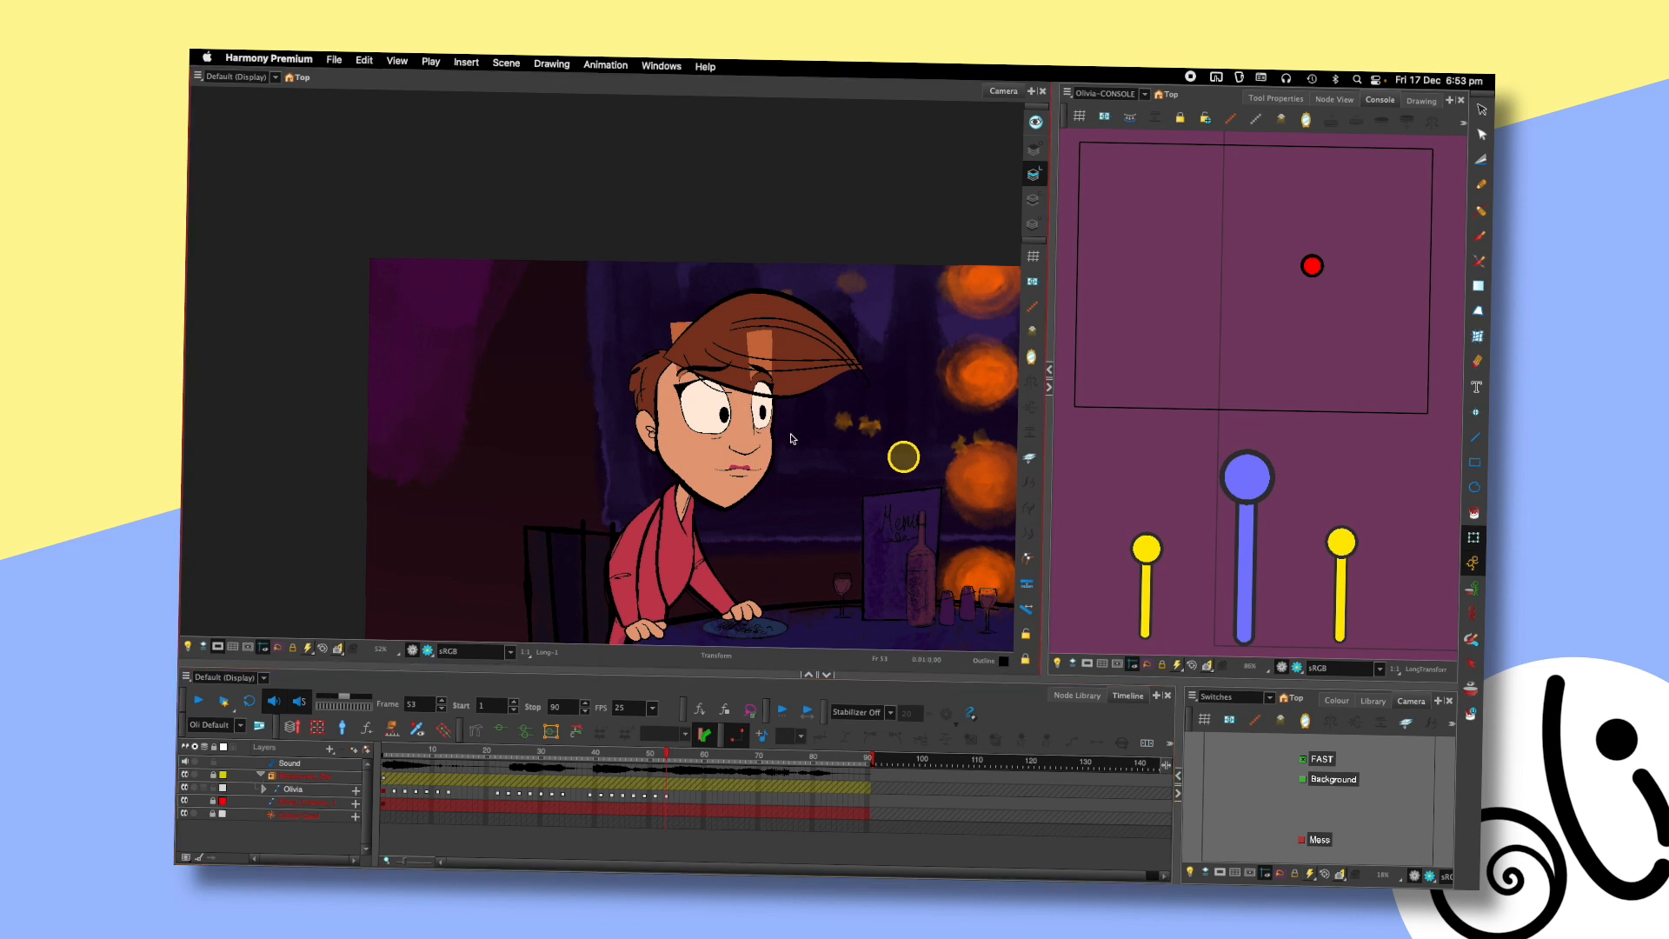
pyautogui.scroll(3, 792, 438)
pyautogui.press('.')
pyautogui.click(750, 400)
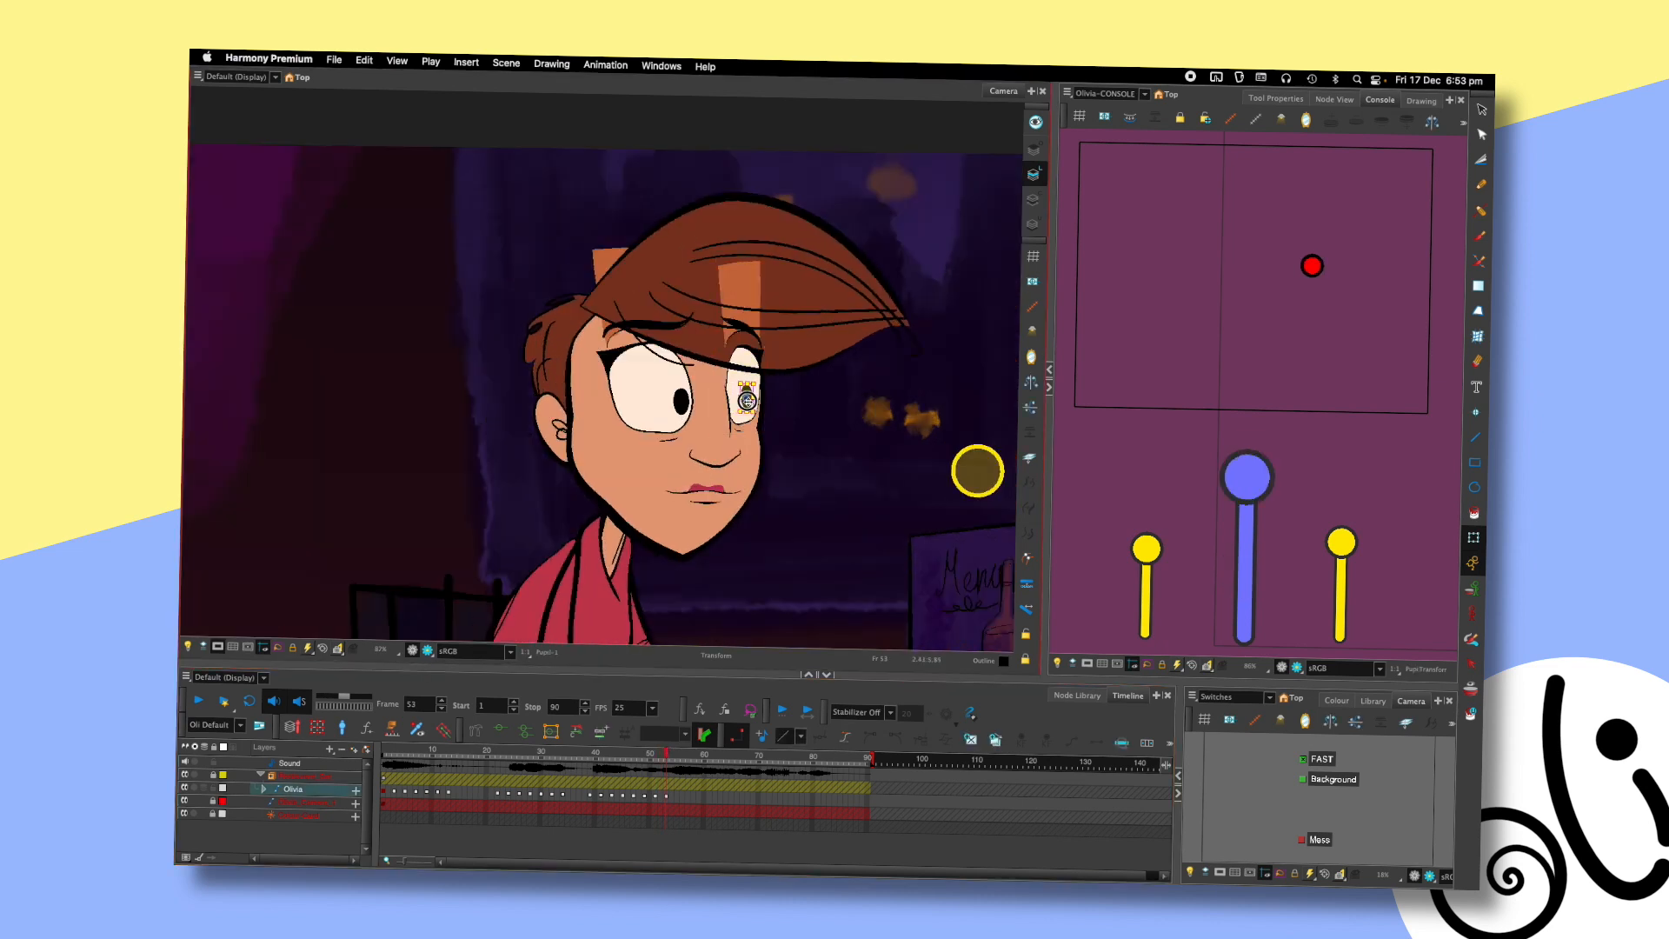
pyautogui.click(683, 406)
pyautogui.moveTo(683, 406); pyautogui.dragTo(687, 407)
pyautogui.click(751, 401)
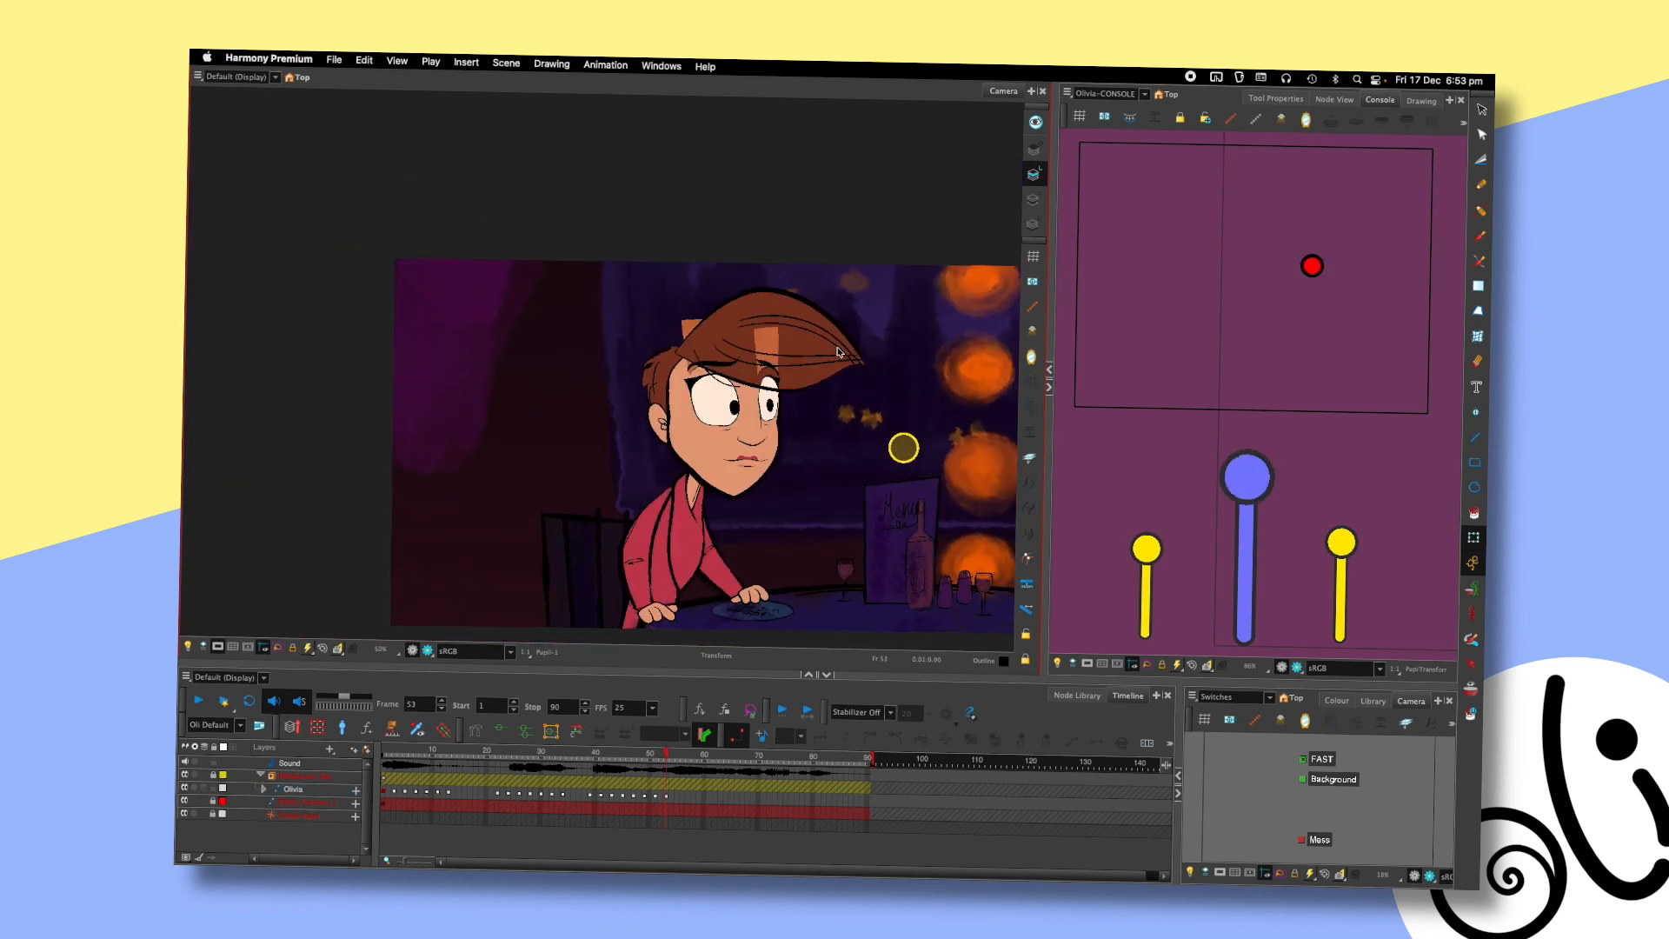
# - Save the scene and play the animation from frame 39 to review the new pupil positions
pyautogui.press('super+s')
pyautogui.click(588, 762)
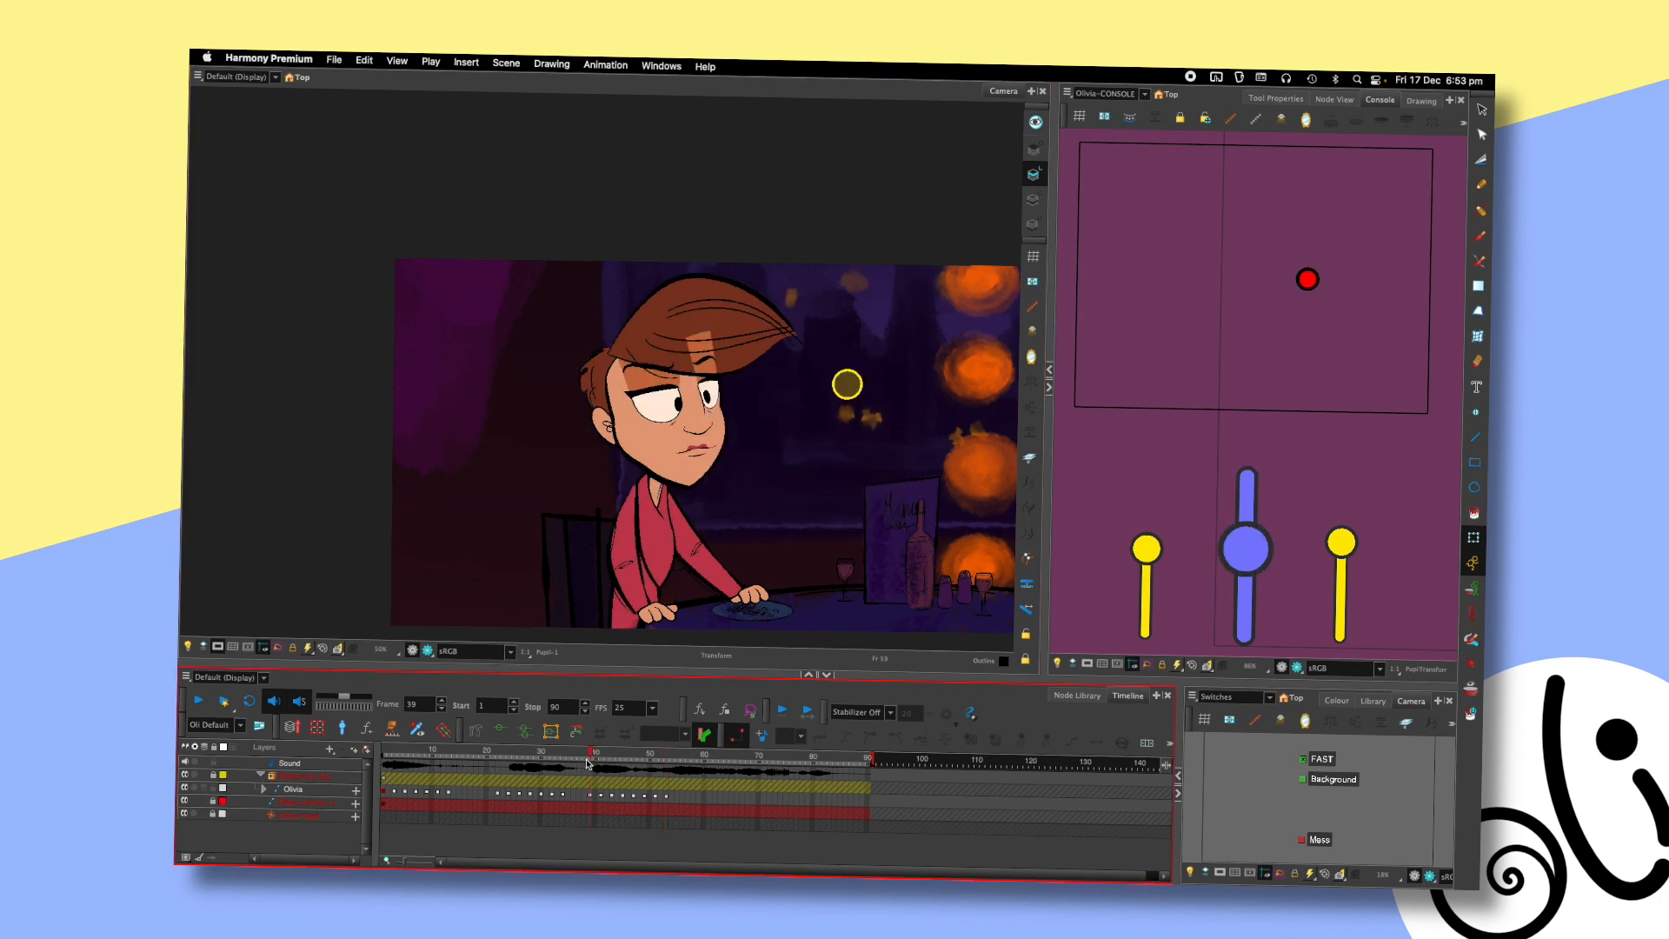
pyautogui.press('Return')
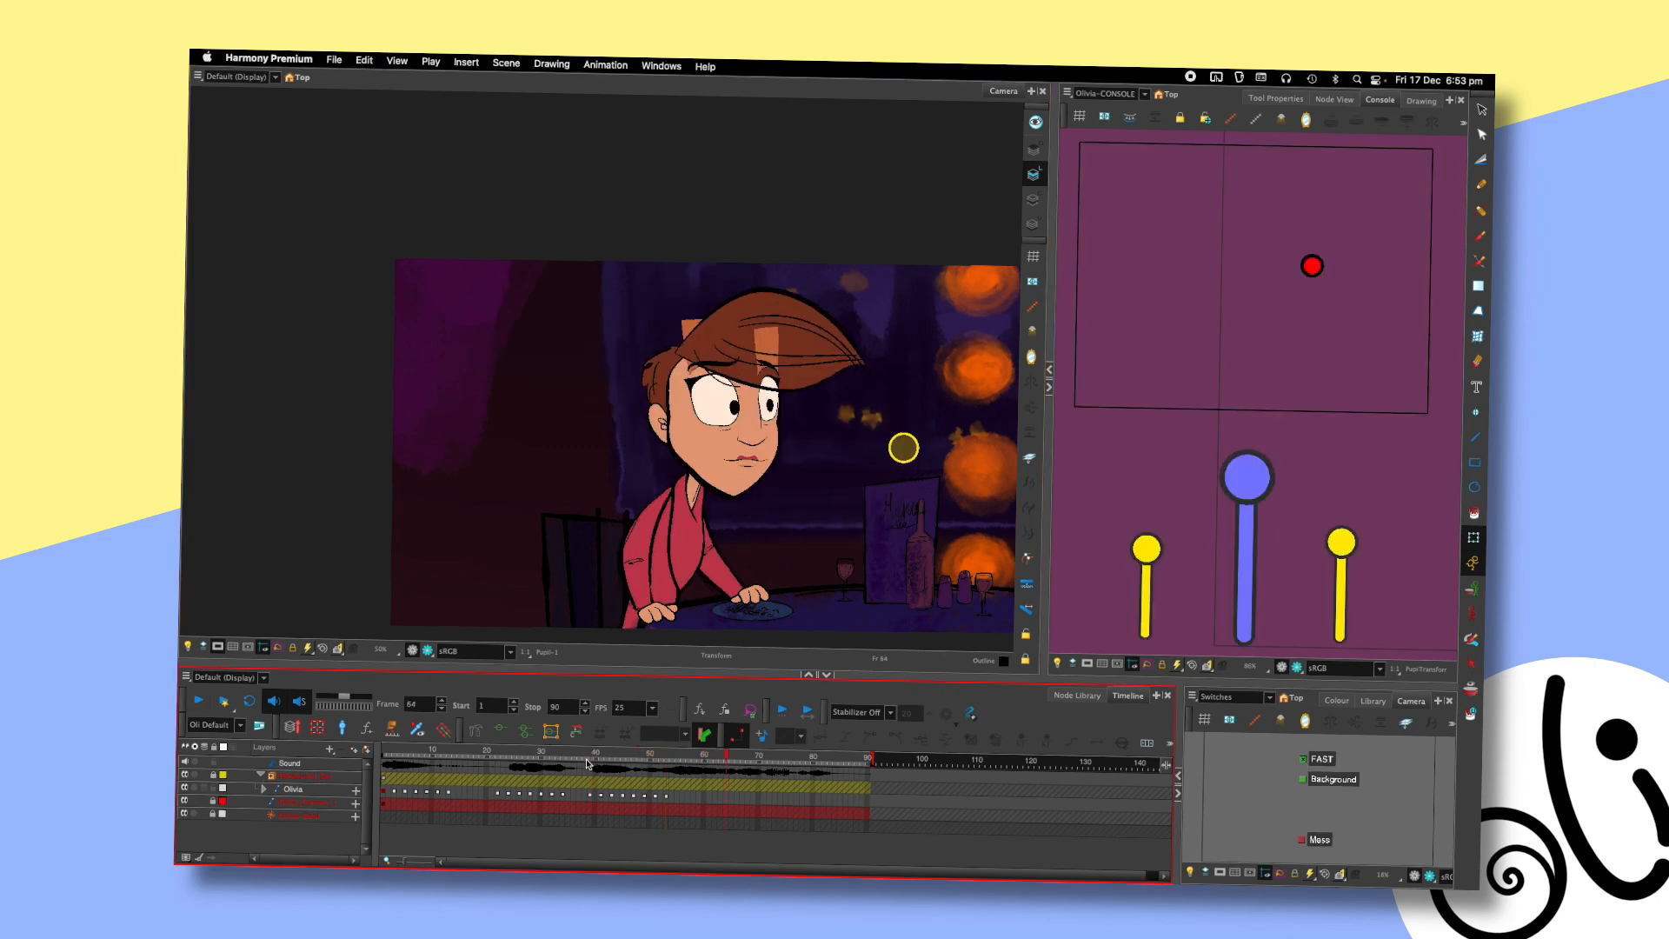
# - Refine the near eye's pupil at frame 53 and compare it with the preceding frame
pyautogui.click(647, 756)
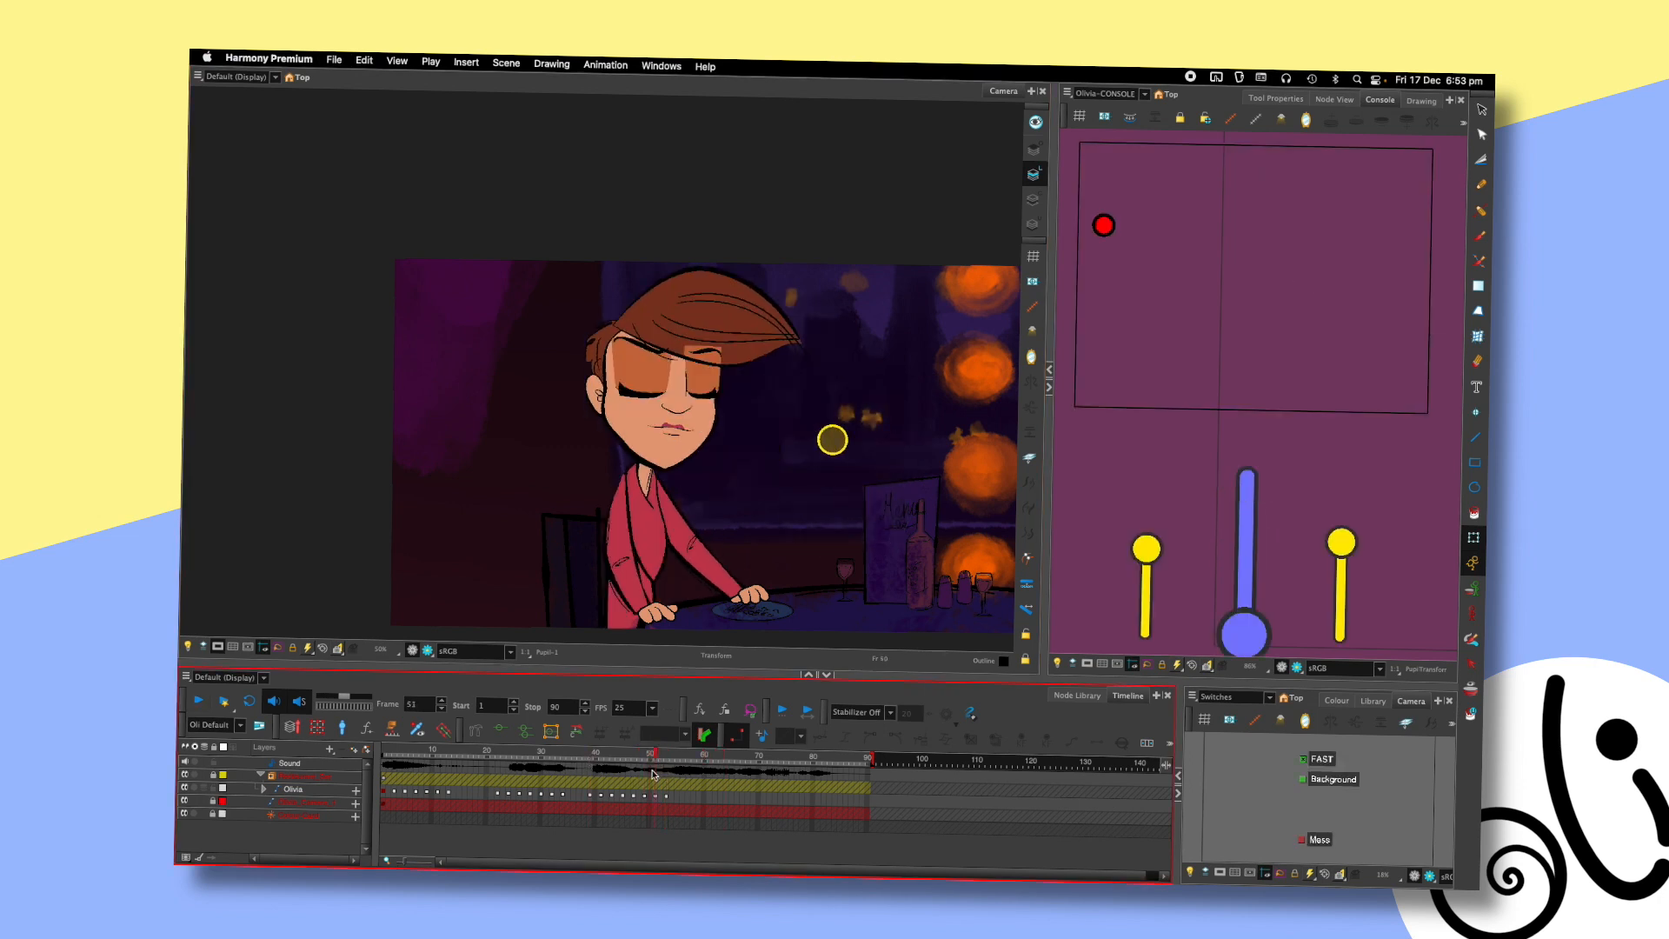
pyautogui.press('.')
pyautogui.press('.')
pyautogui.scroll(1, 793, 435)
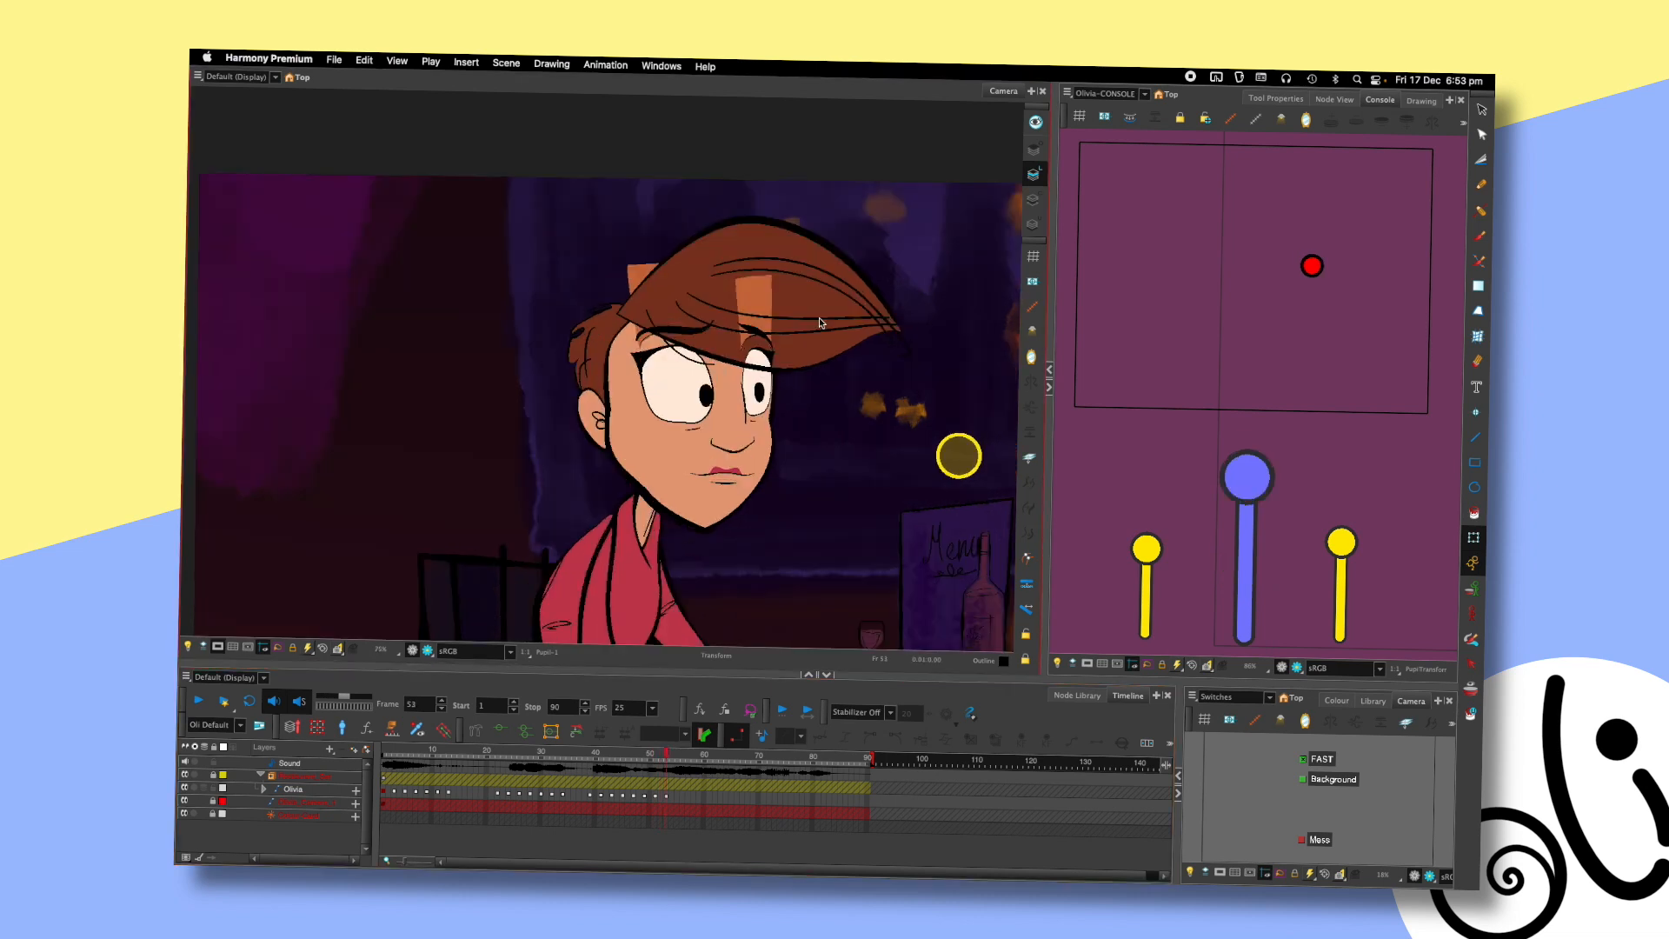
pyautogui.click(708, 402)
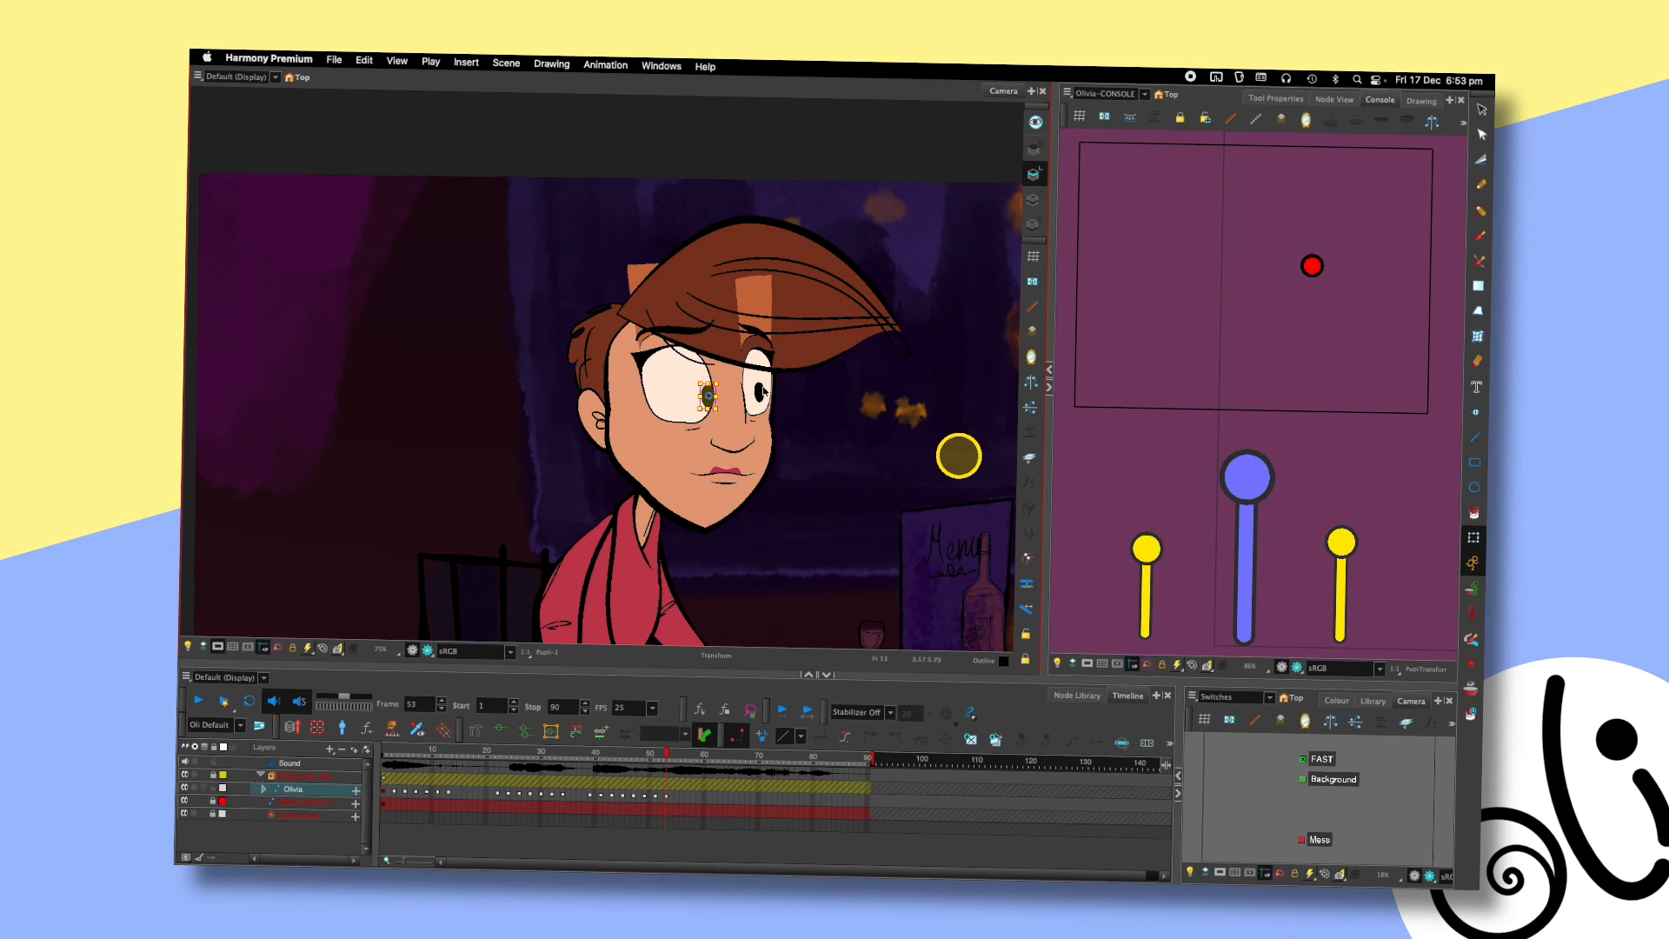
pyautogui.scroll(1, 793, 412)
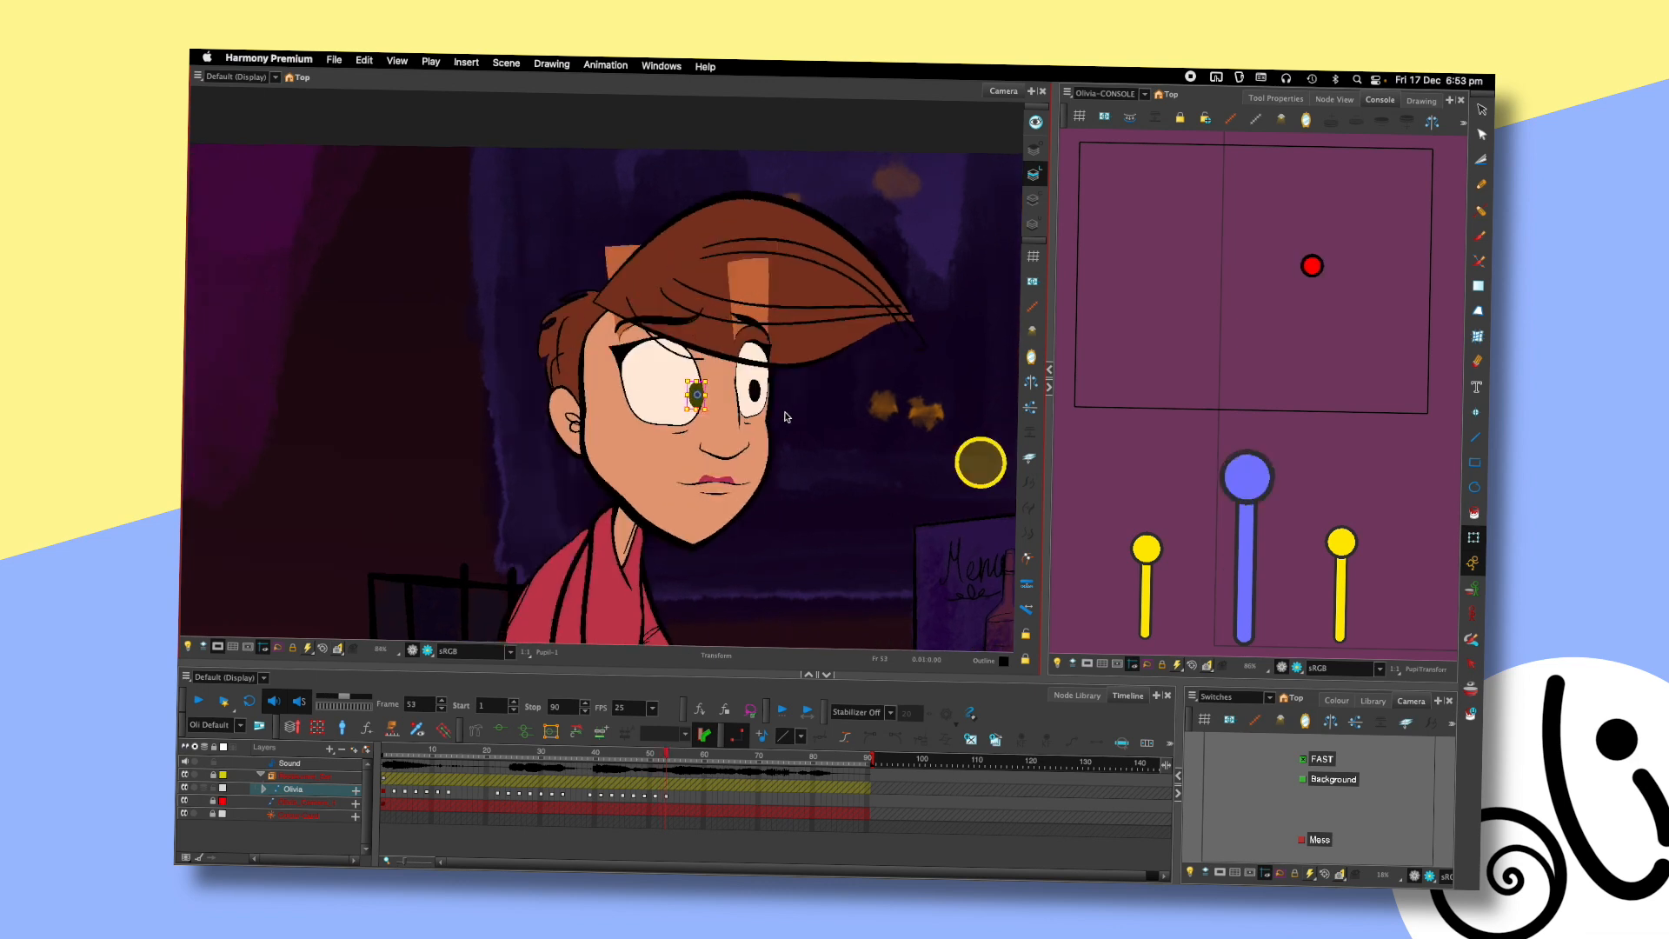
pyautogui.press(',')
pyautogui.press('.')
# - Move the far pupil slightly toward the nose at frame 53 and nudge the near pupil to match
pyautogui.scroll(2, 765, 336)
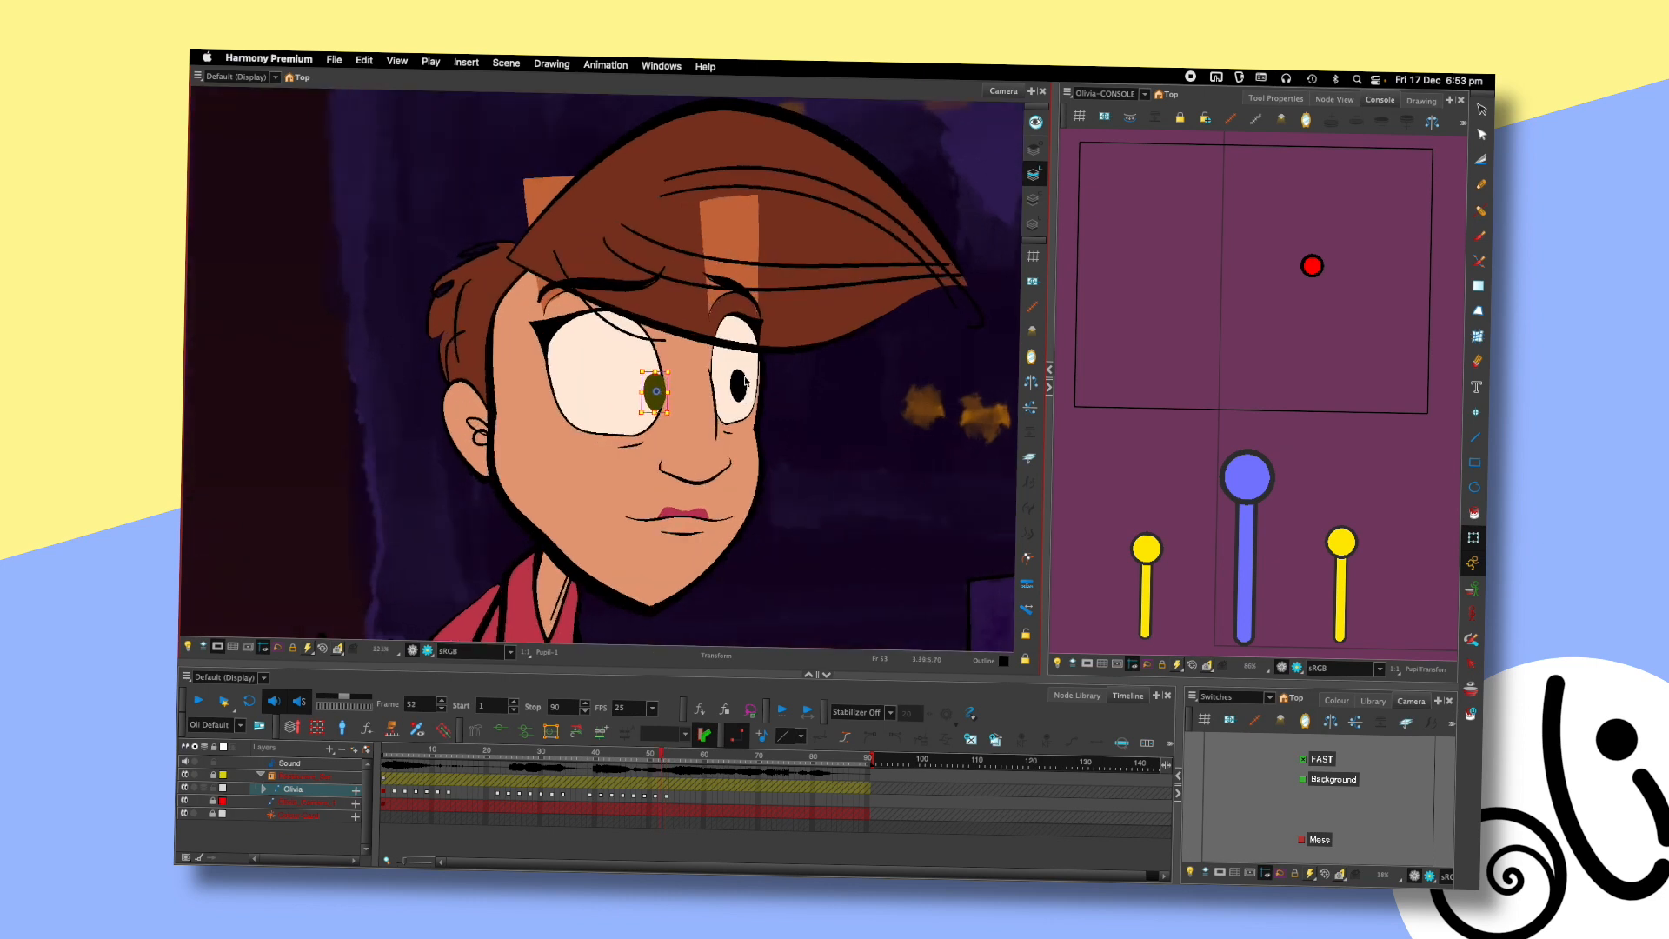
pyautogui.press('.')
pyautogui.click(740, 390)
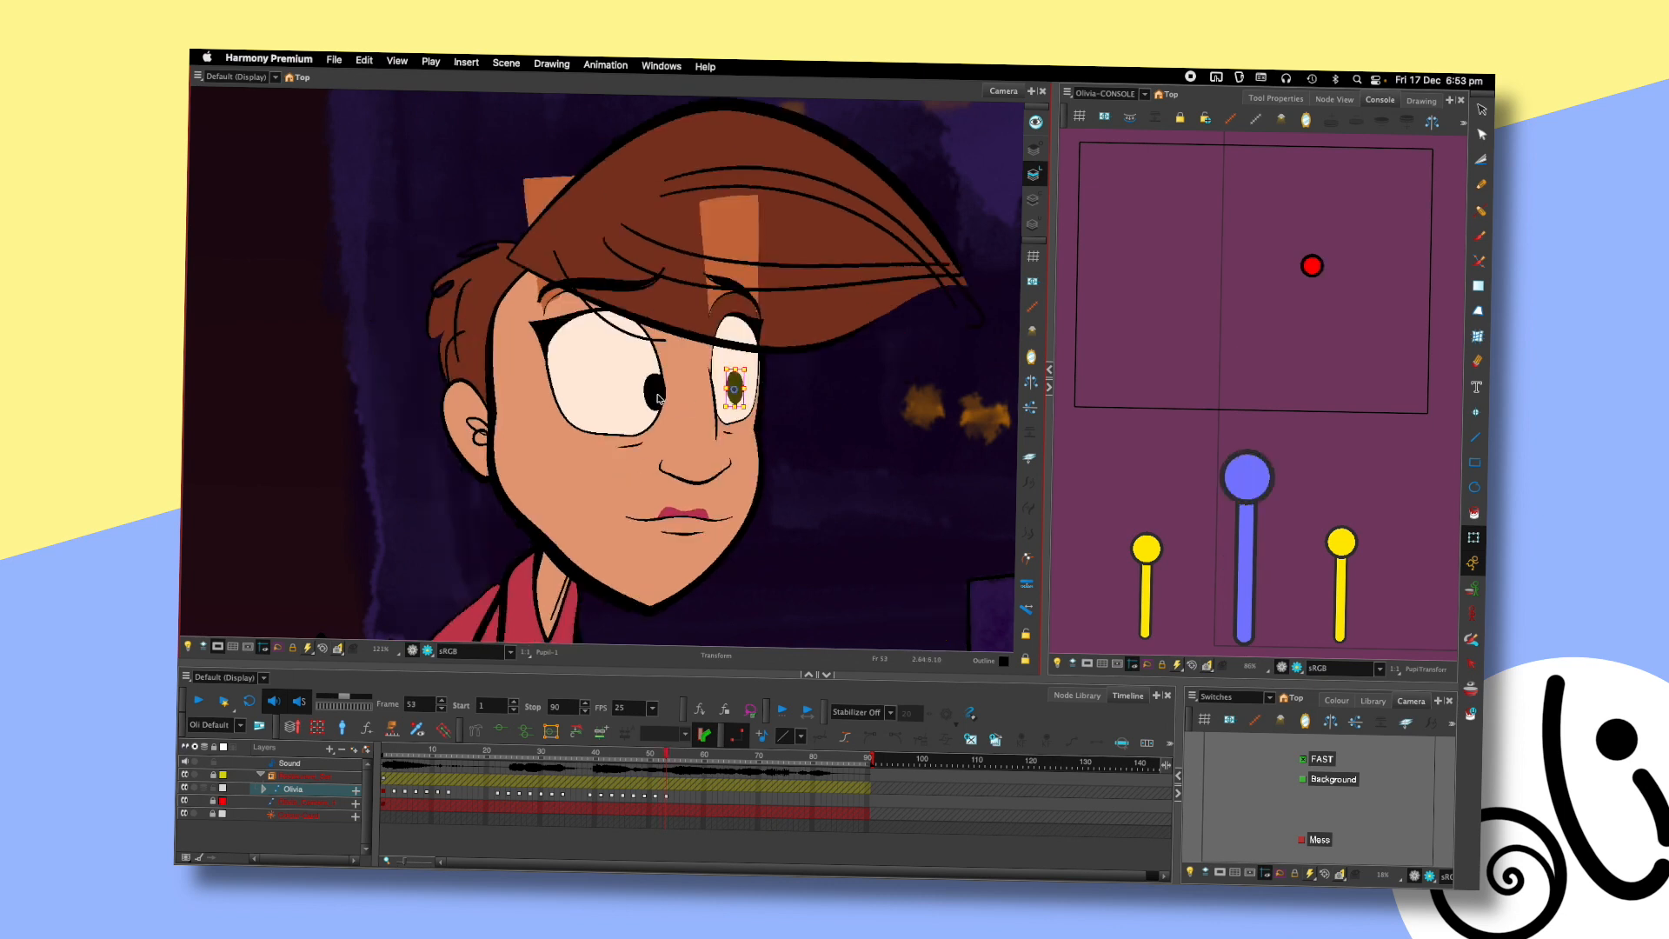
pyautogui.click(658, 401)
pyautogui.moveTo(658, 402); pyautogui.dragTo(660, 403)
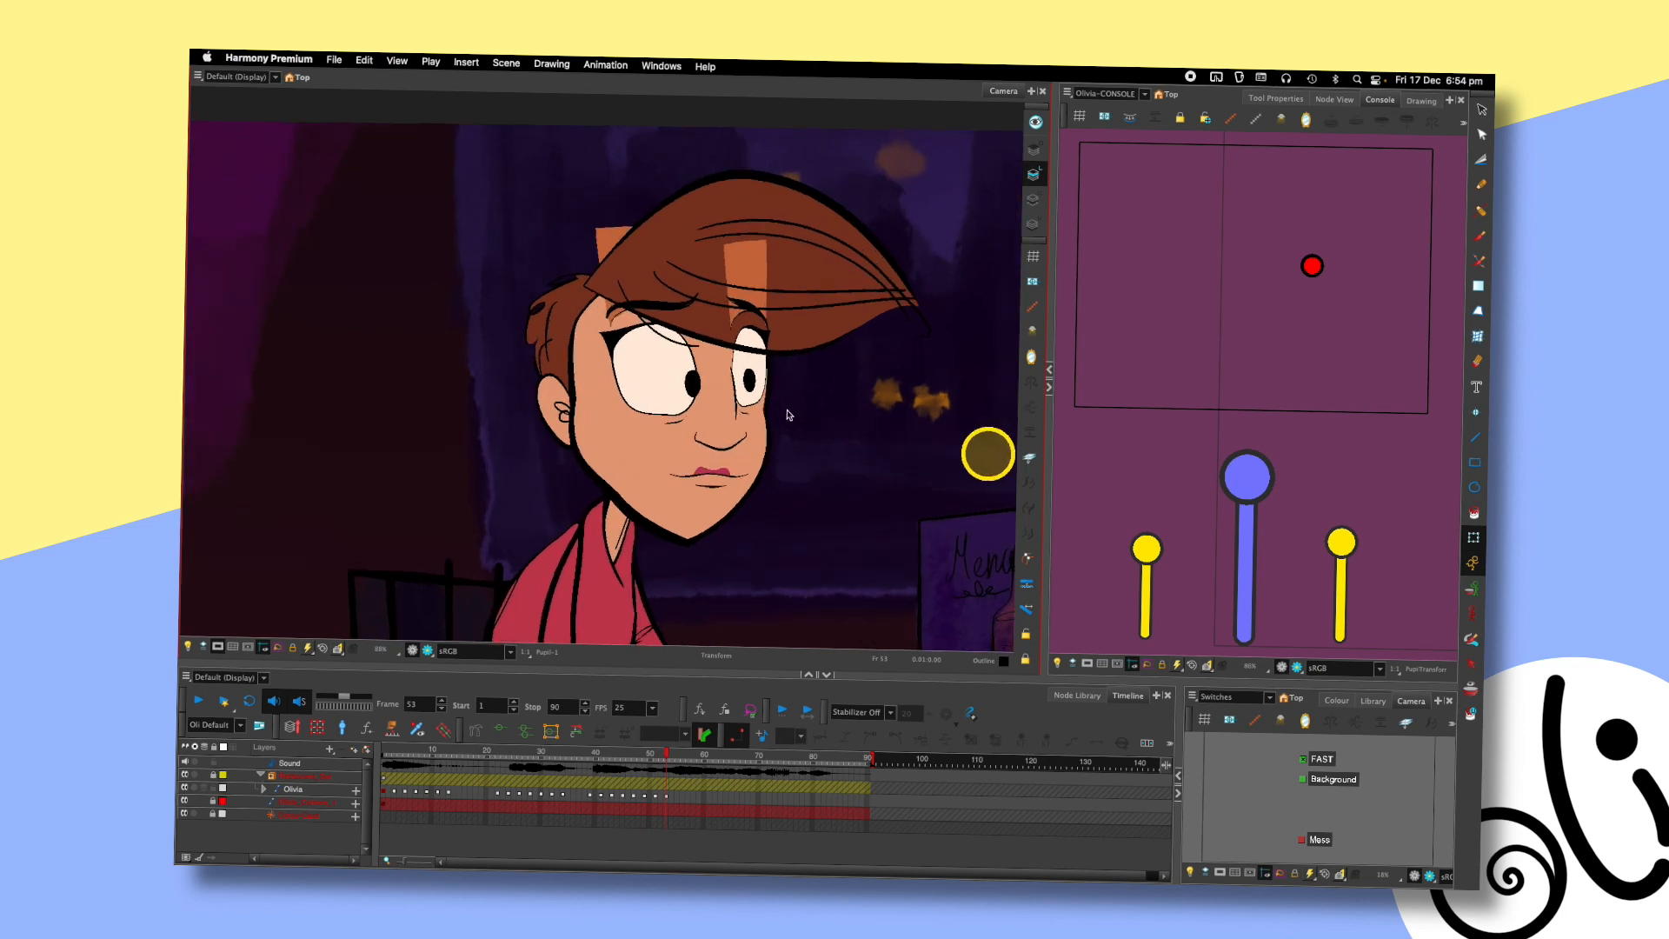
# - Bring the far pupil further inward at frame 53, fine-tune the near pupil, and check the whole pose
pyautogui.scroll(1, 789, 415)
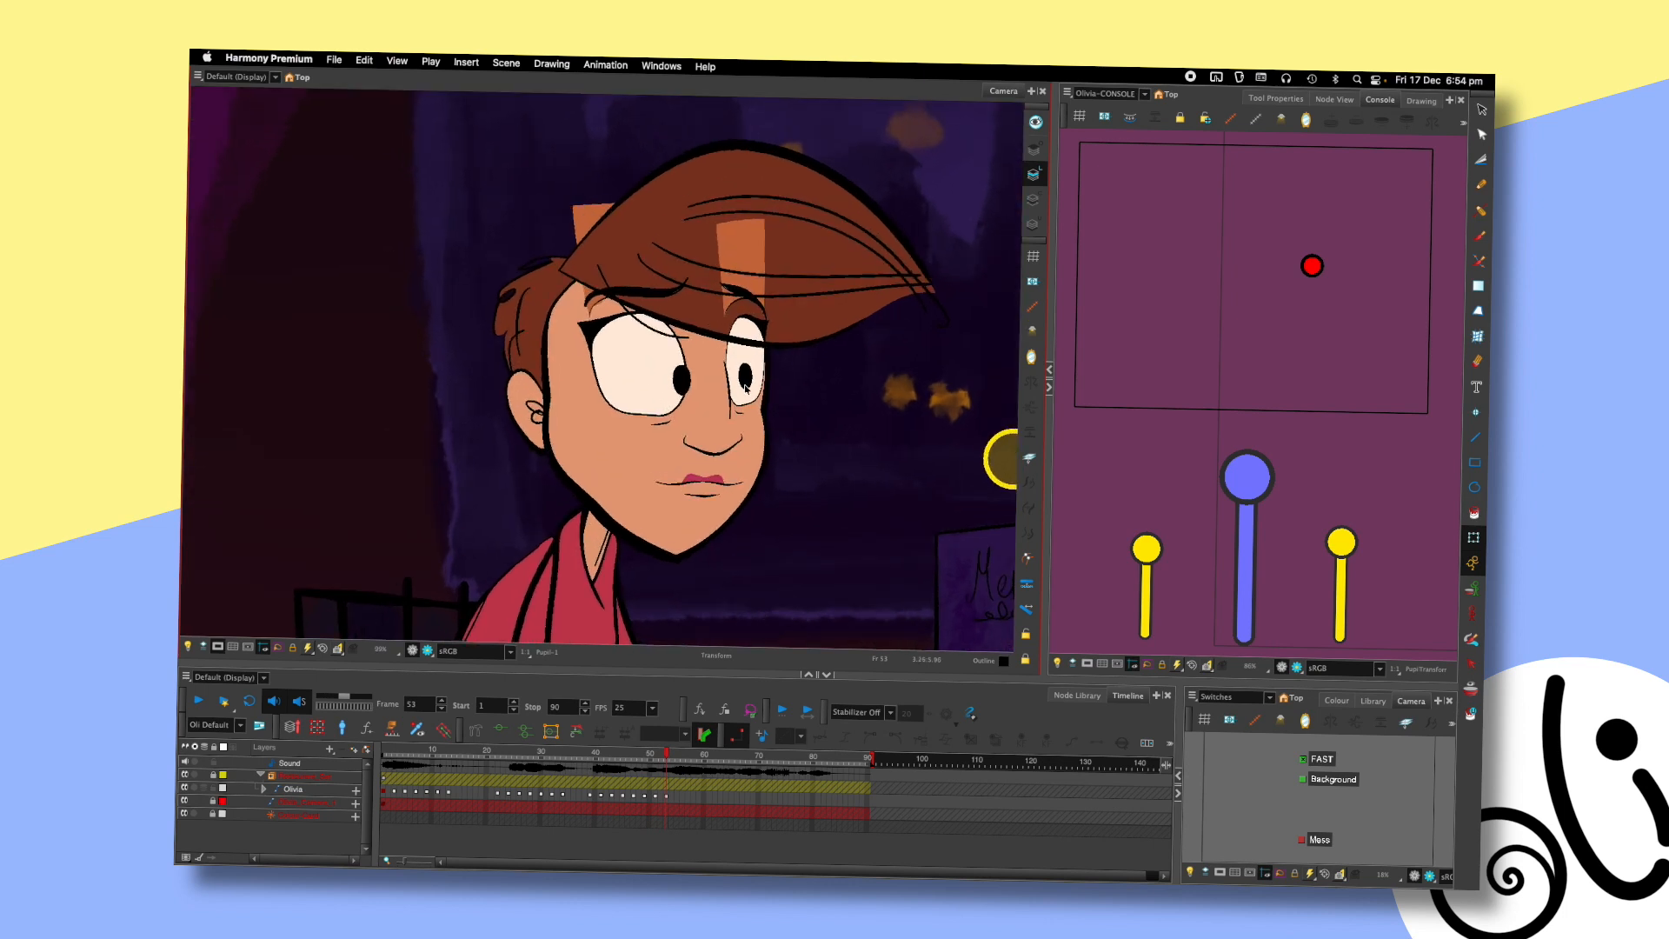
pyautogui.moveTo(746, 387); pyautogui.dragTo(742, 386)
pyautogui.click(808, 391)
pyautogui.click(687, 389)
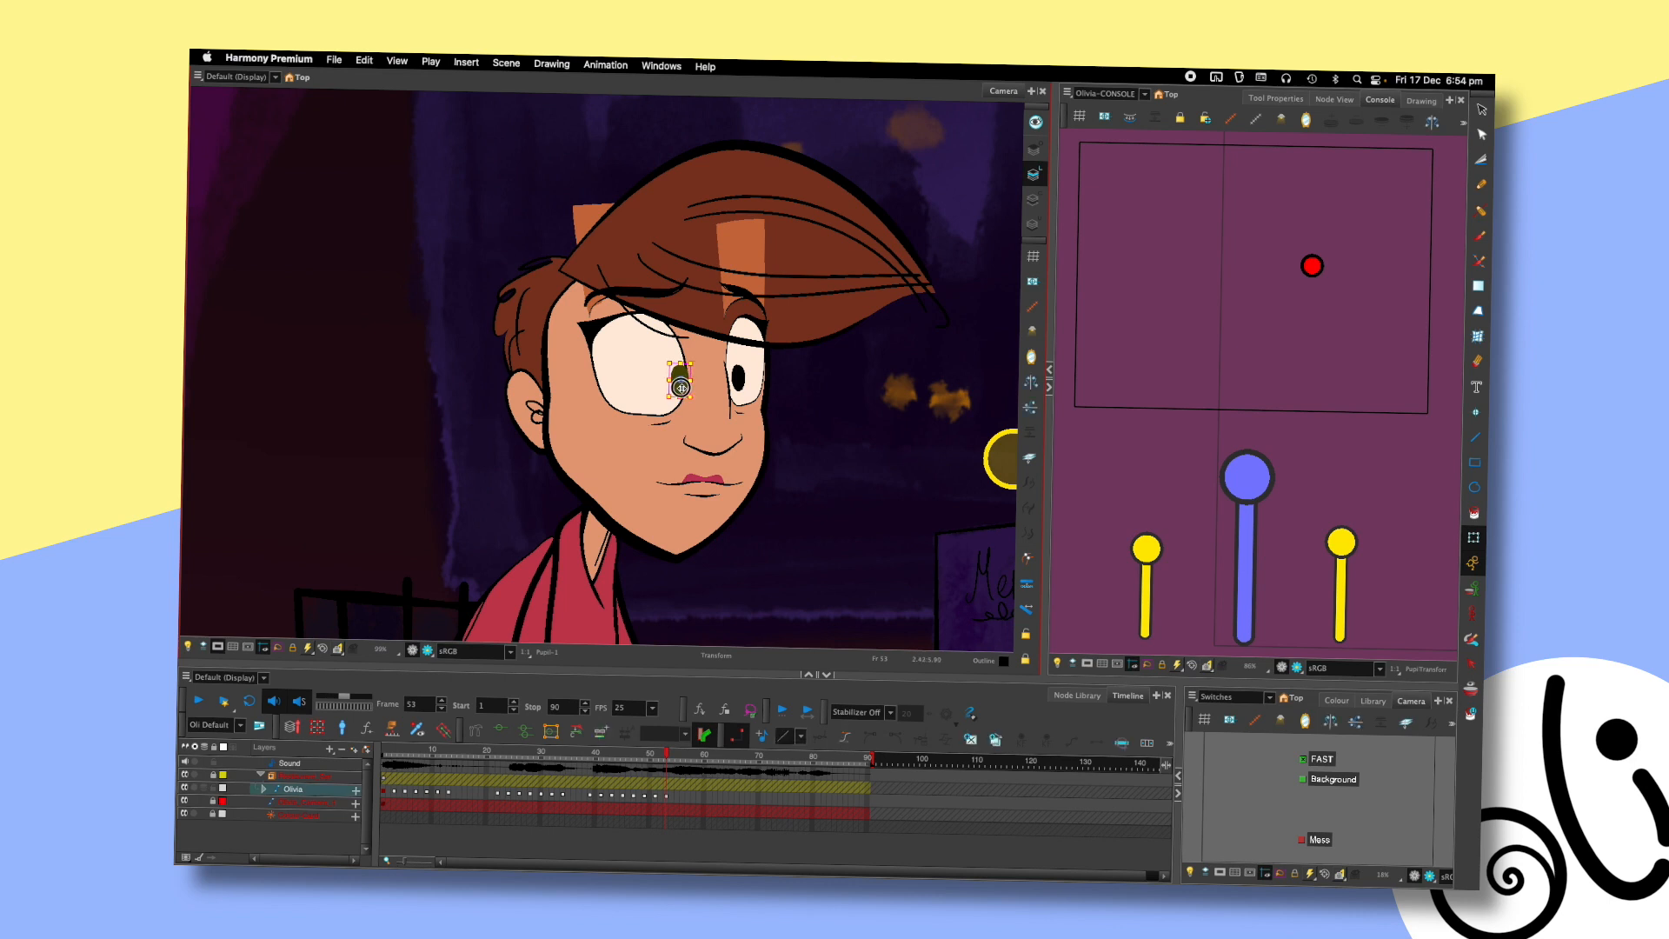
pyautogui.click(809, 389)
pyautogui.scroll(-3, 813, 392)
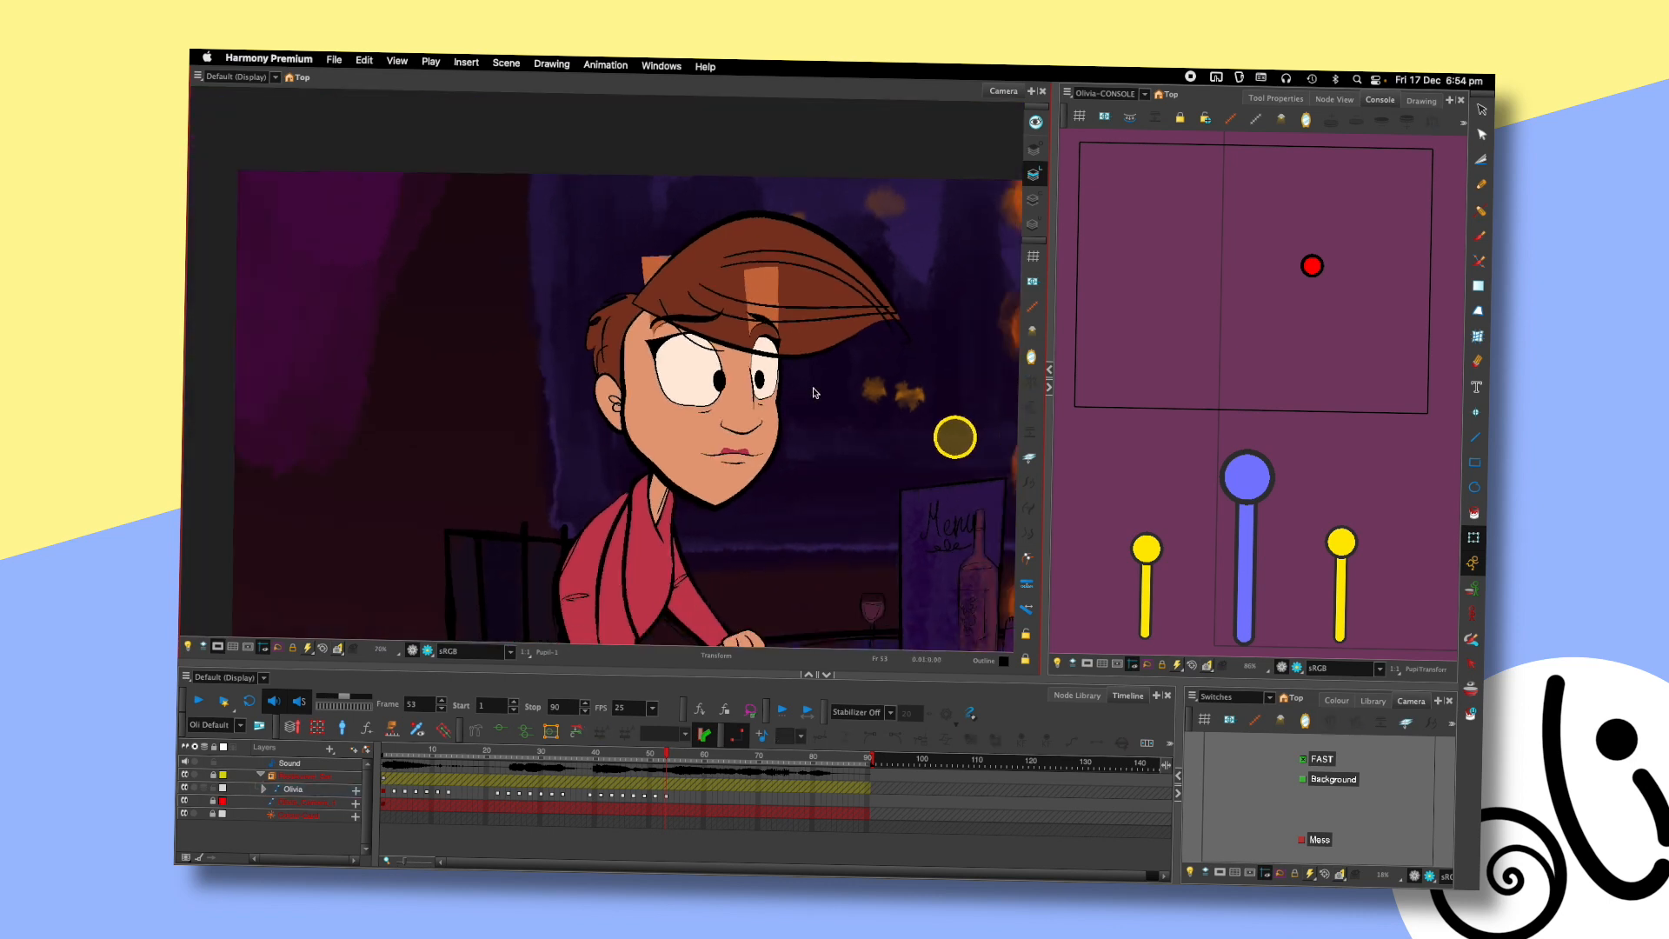
pyautogui.press('.')
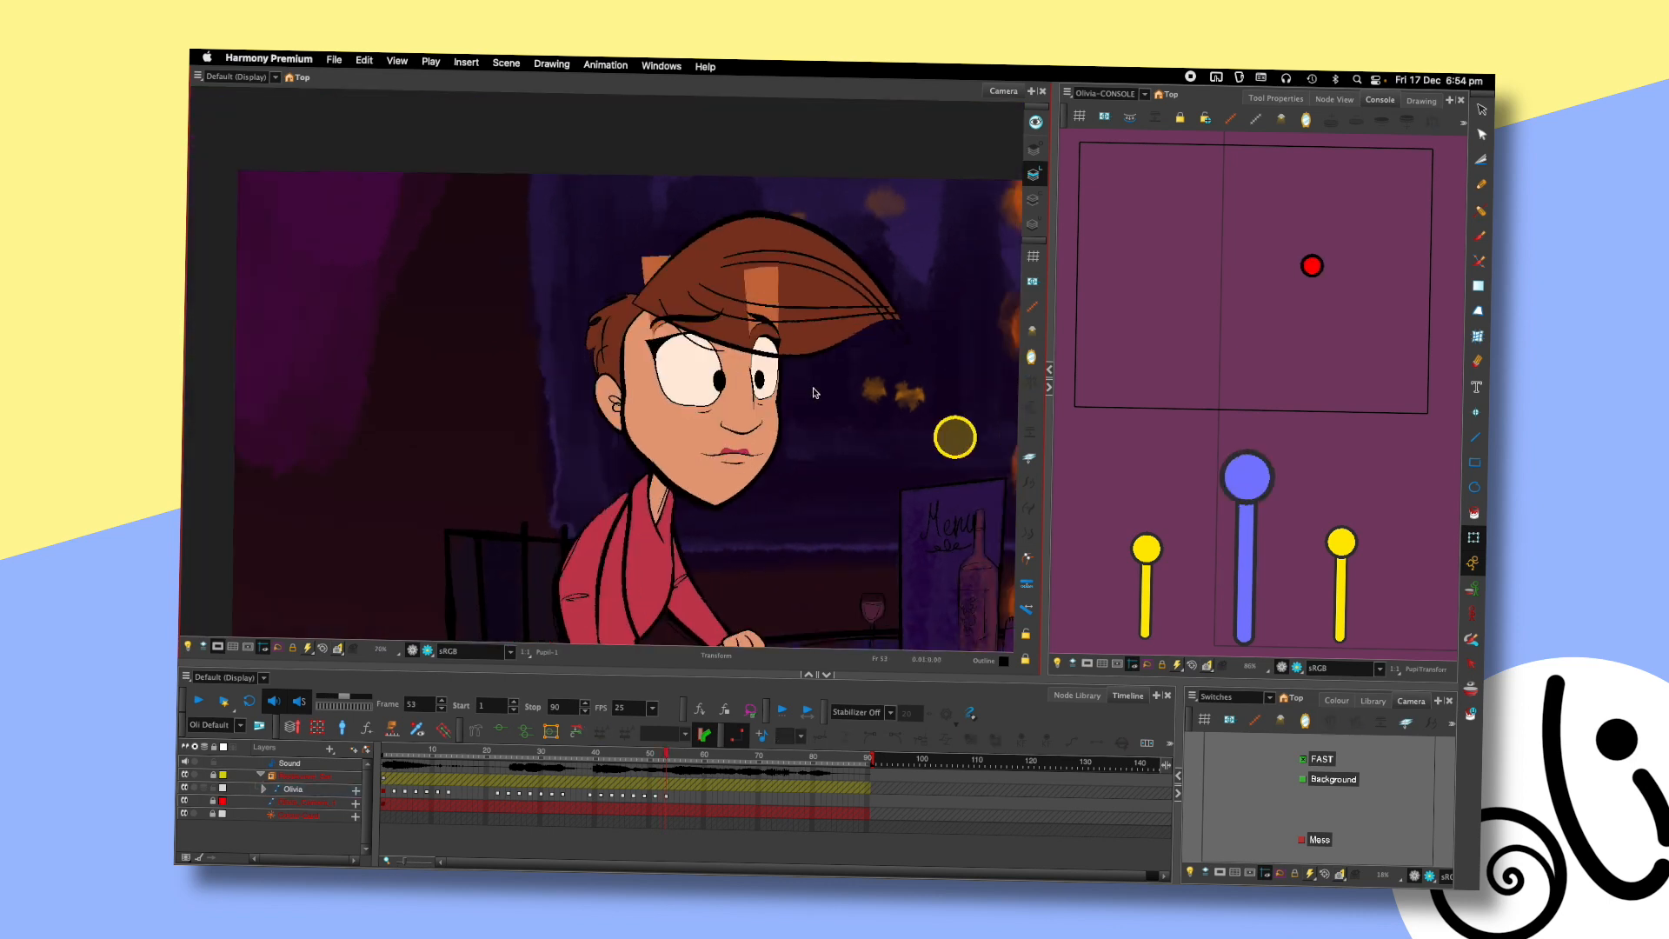
# - Raise the inner ends of both eyebrows at frame 53 for a more worried expression
pyautogui.scroll(3, 809, 387)
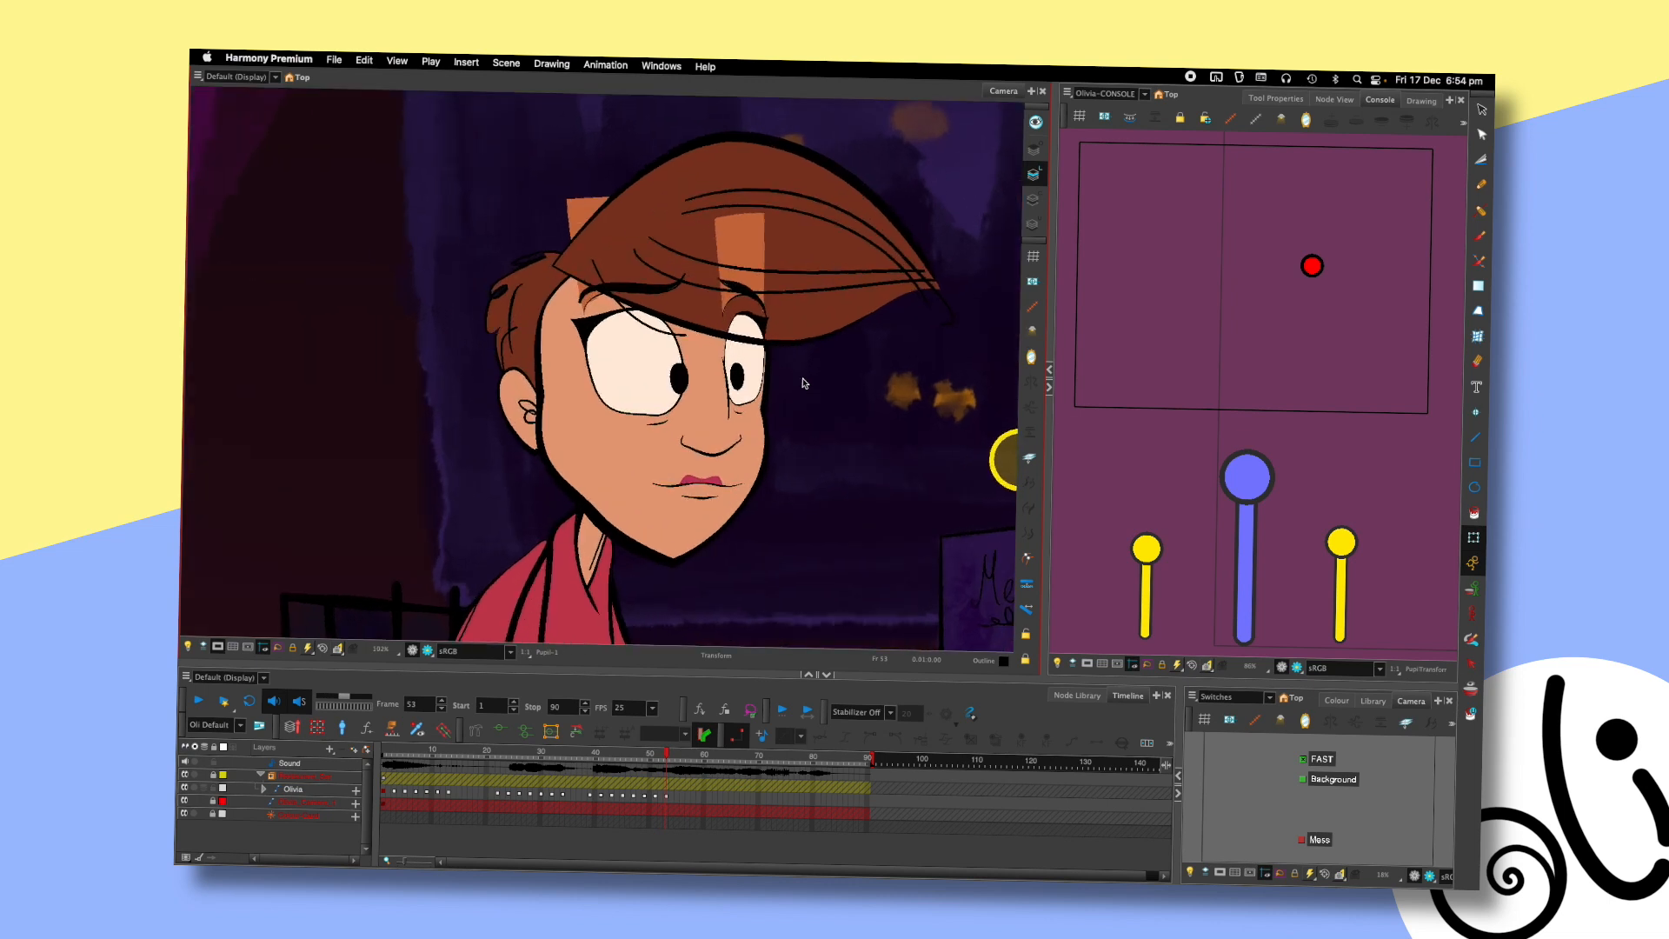
pyautogui.click(669, 289)
pyautogui.moveTo(682, 275); pyautogui.dragTo(683, 264)
pyautogui.click(739, 291)
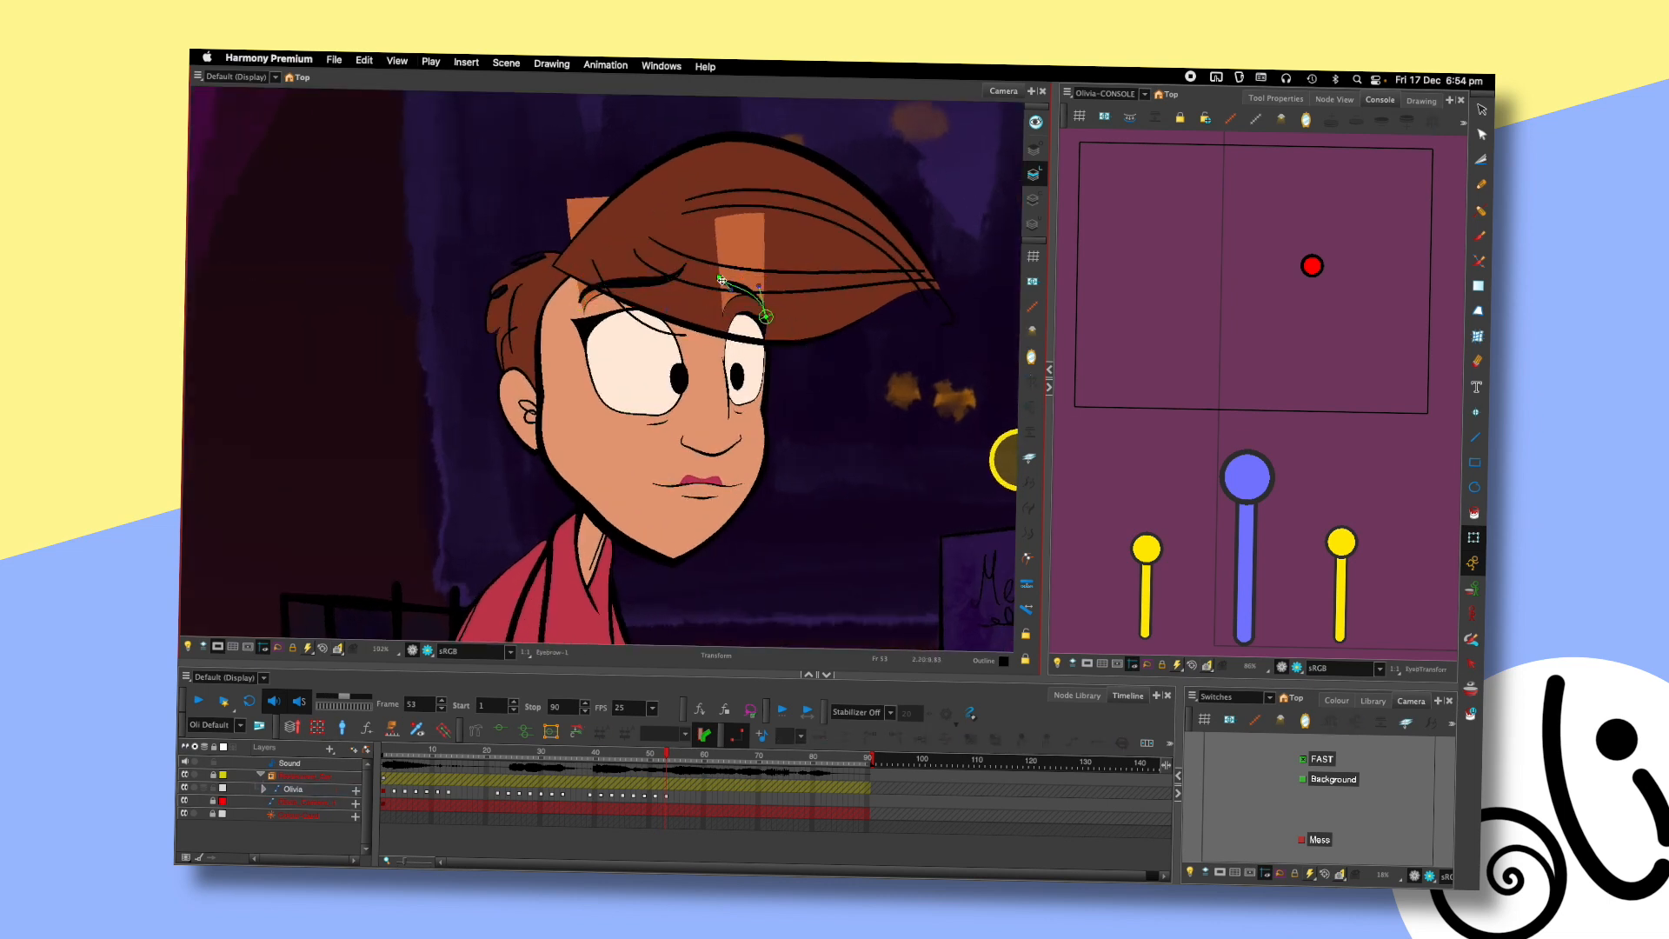
pyautogui.click(792, 298)
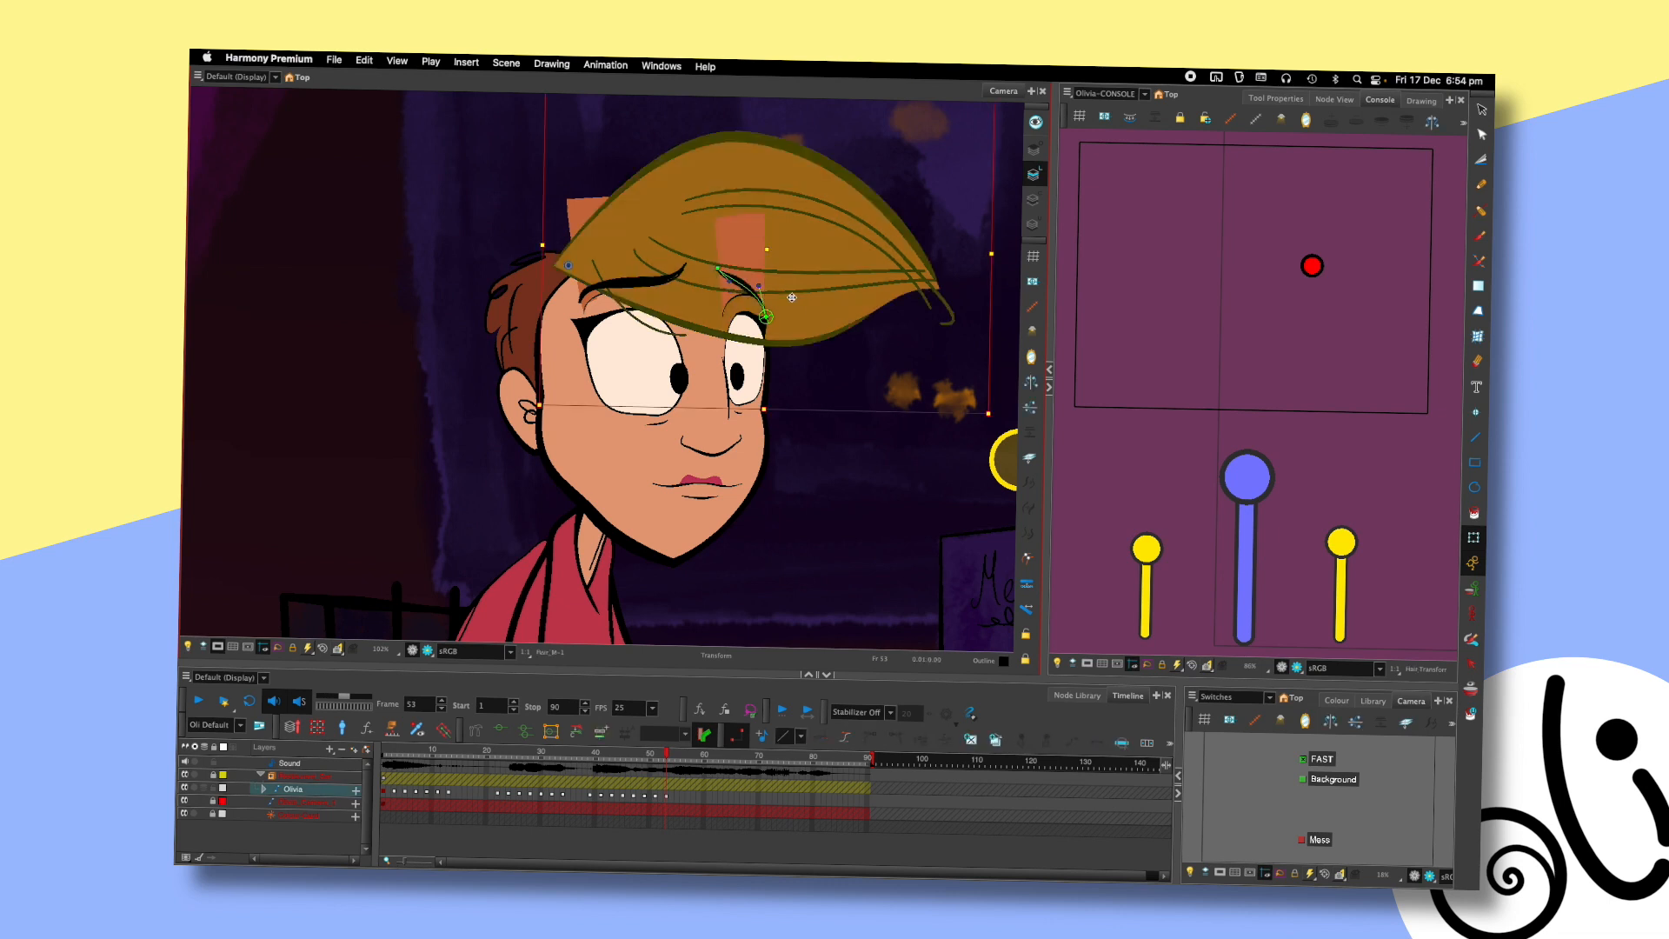
pyautogui.click(831, 373)
pyautogui.scroll(-2, 812, 349)
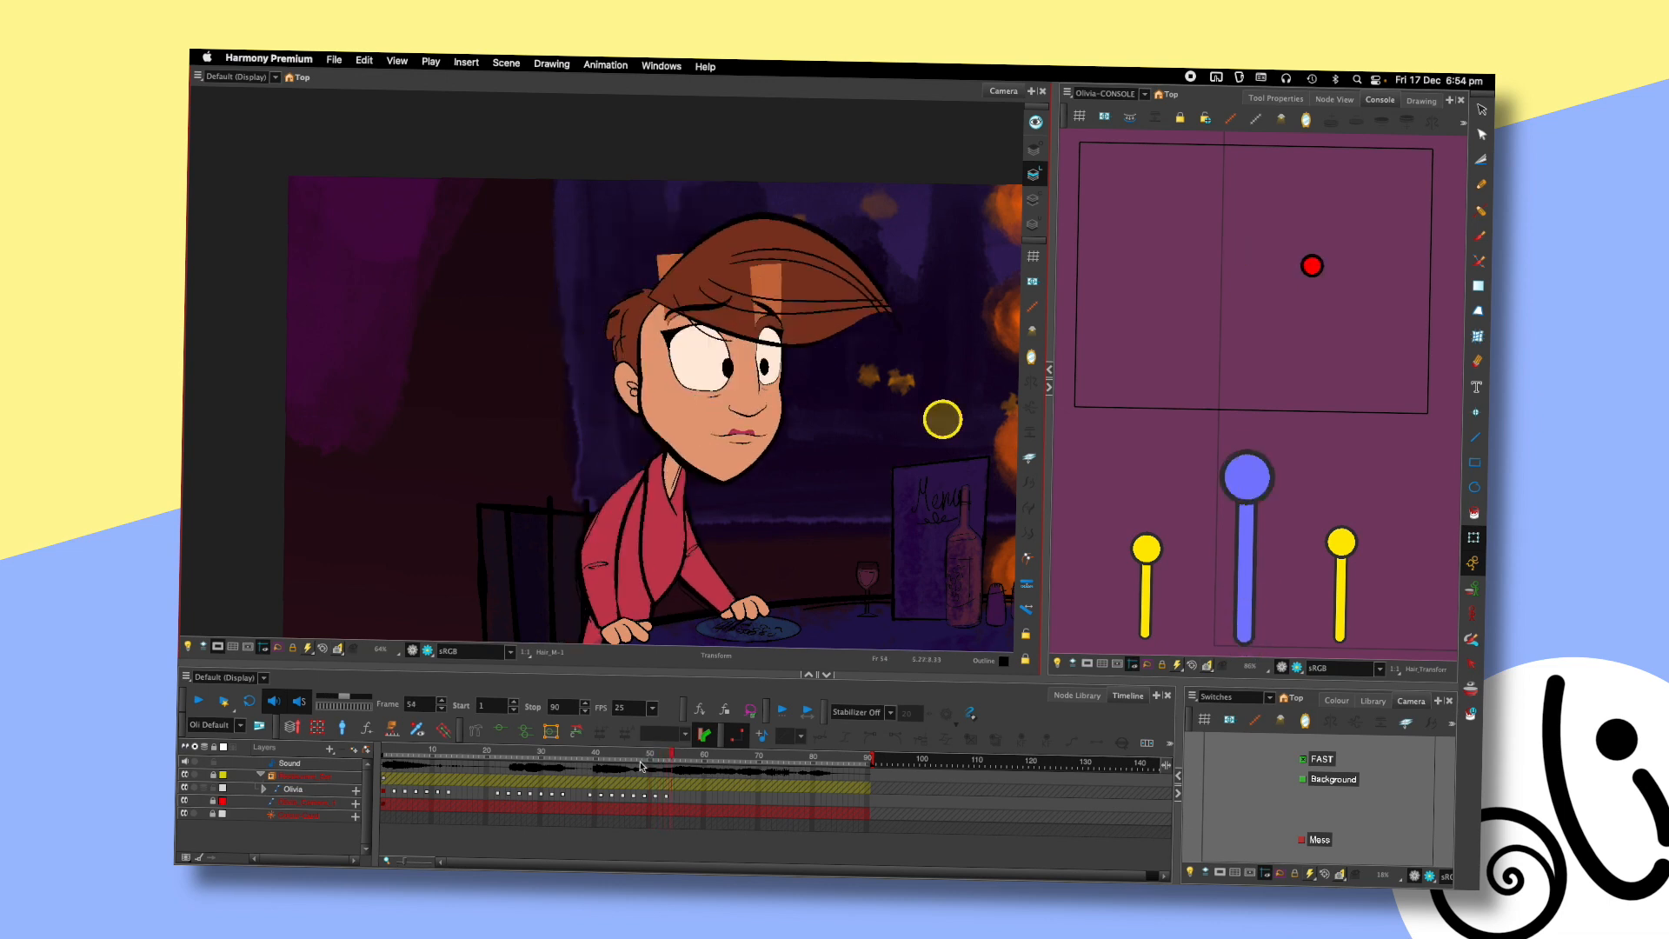
# - Play the animation from around frame 43 and again from frame 38 to review the raised eyebrows
pyautogui.click(611, 757)
pyautogui.press('Return')
pyautogui.press('Return')
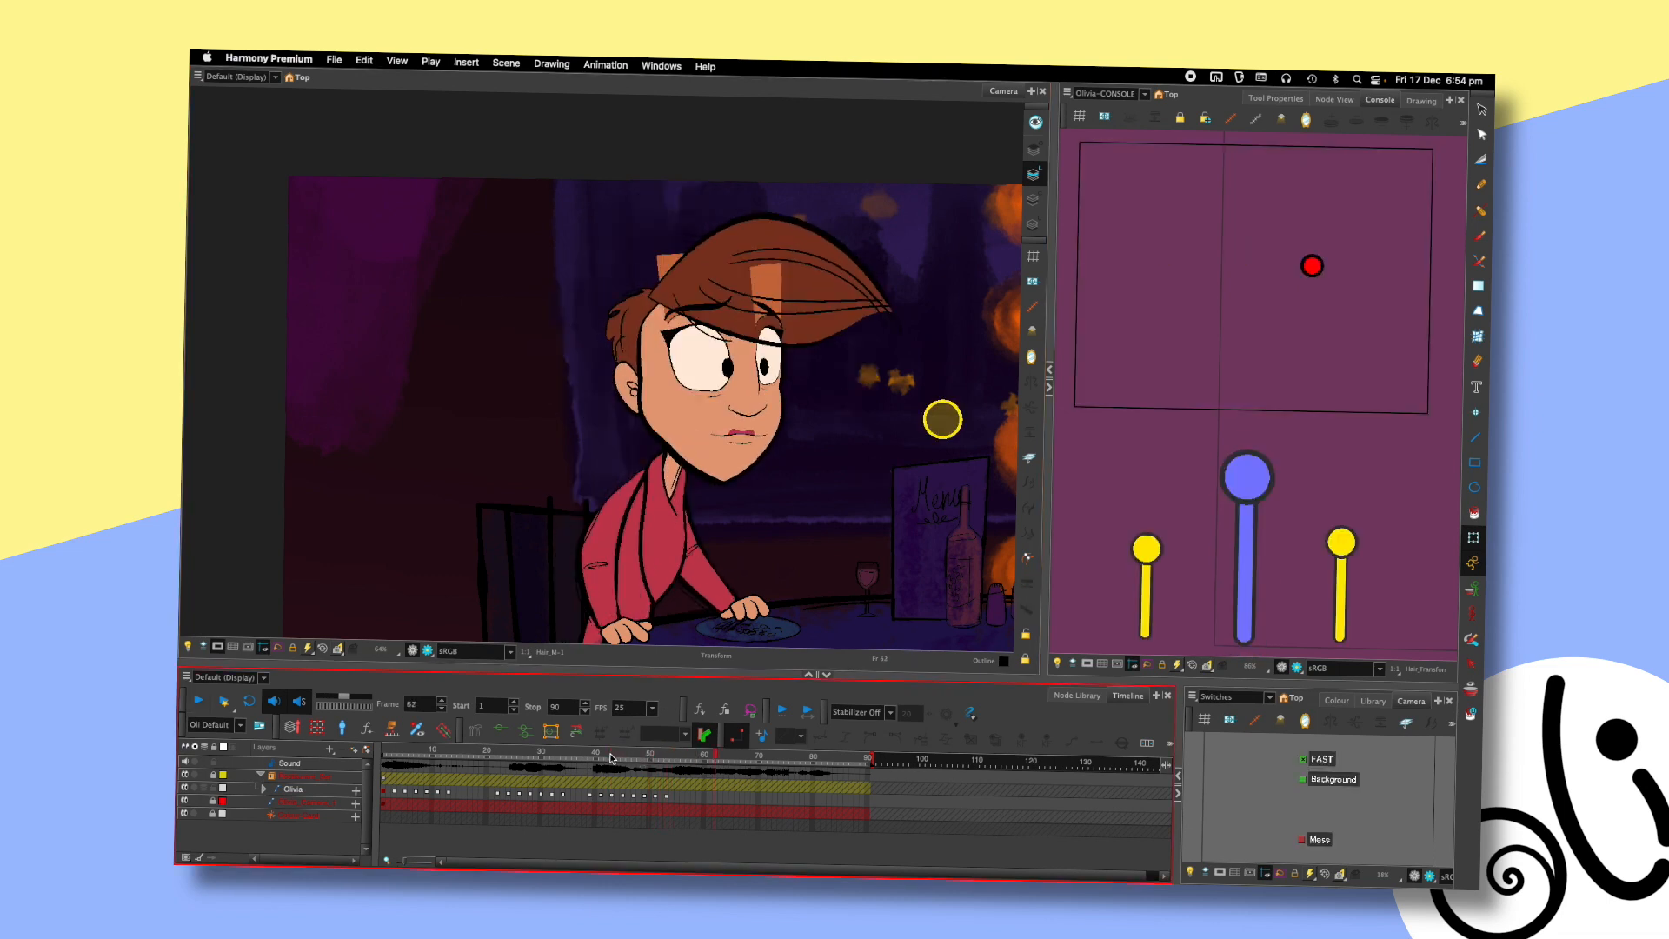
pyautogui.click(582, 761)
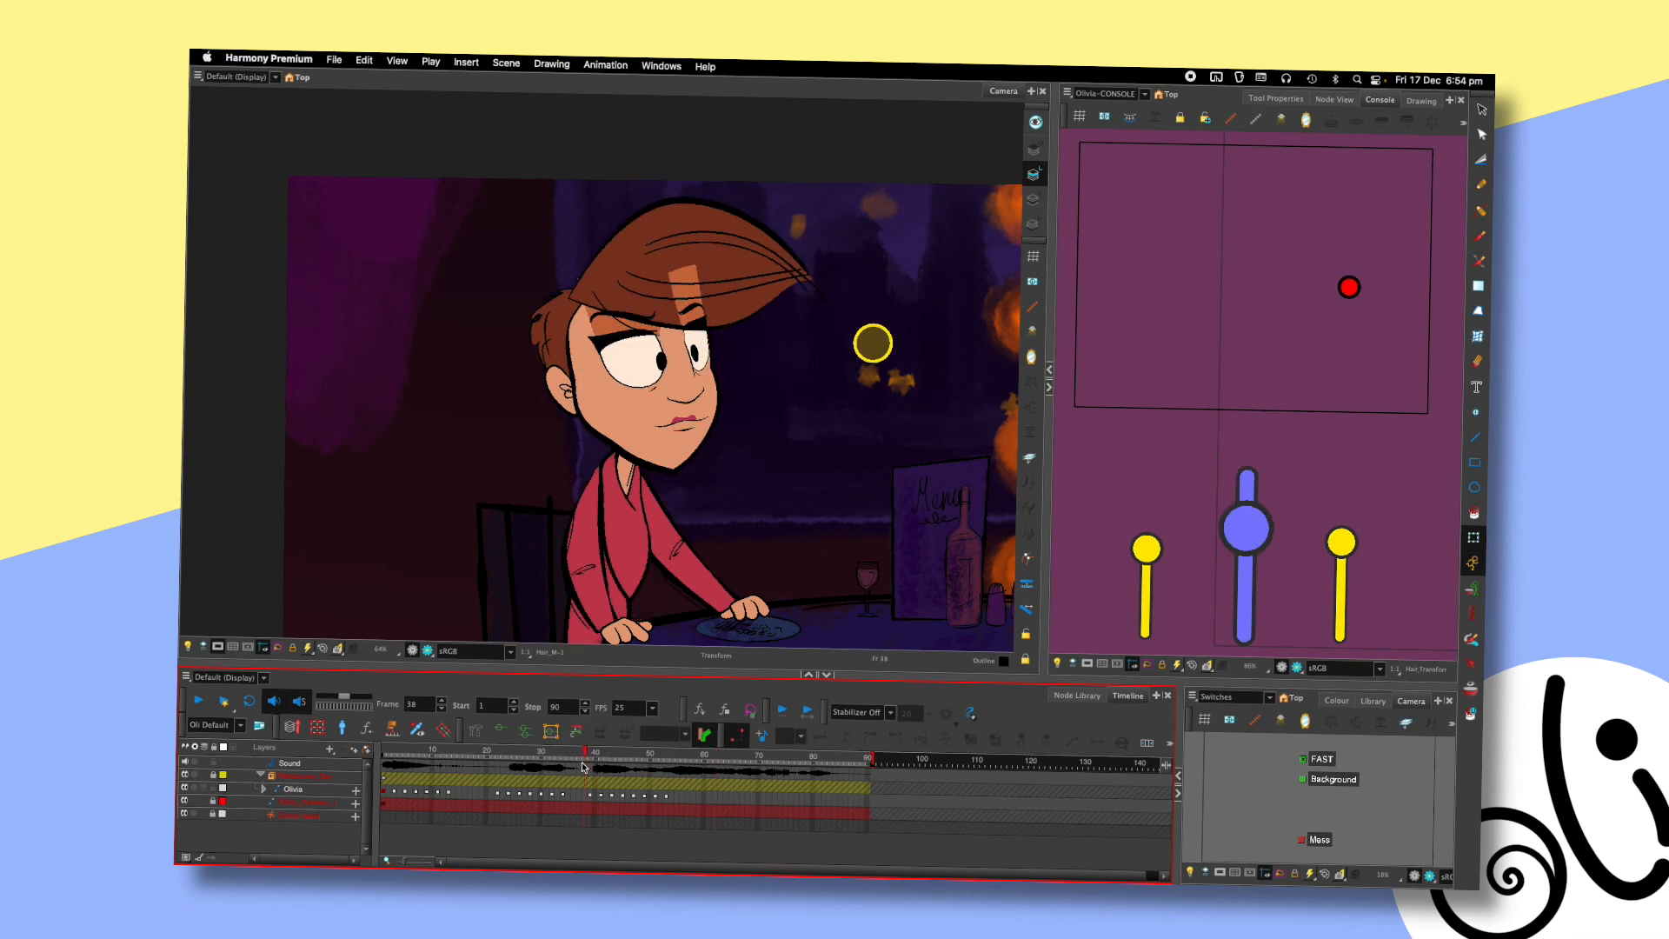
pyautogui.press('Return')
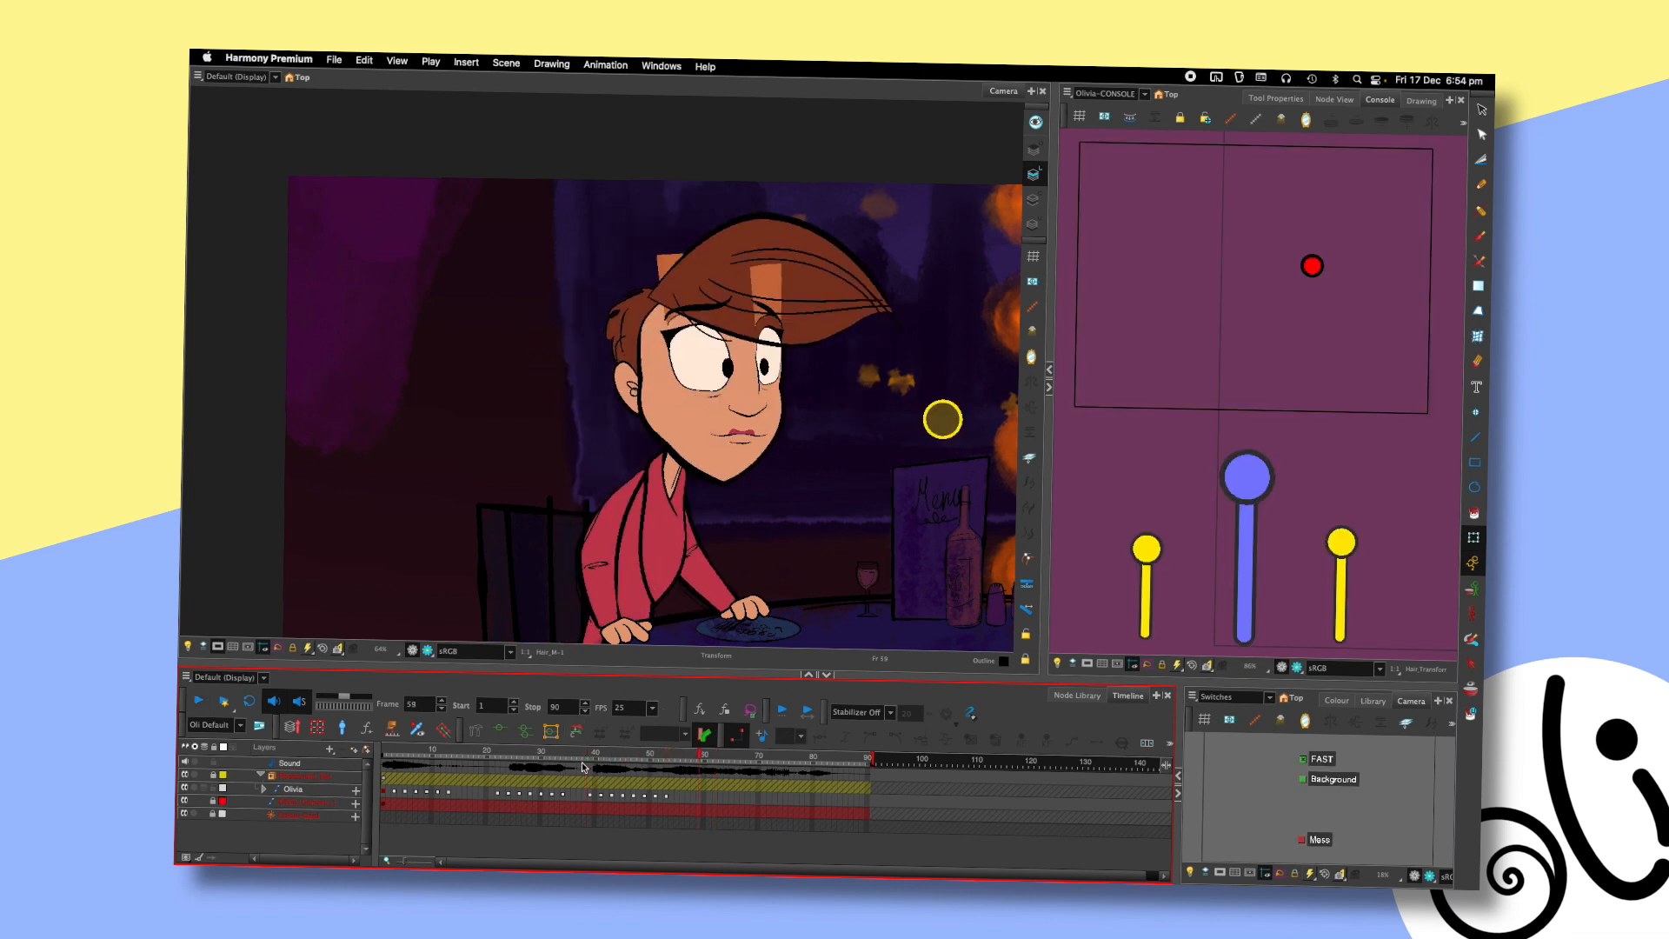
# - Return to frame 53 and nudge the far pupil slightly closer to the nose
pyautogui.moveTo(659, 754); pyautogui.dragTo(667, 757)
pyautogui.scroll(3, 795, 374)
pyautogui.click(681, 376)
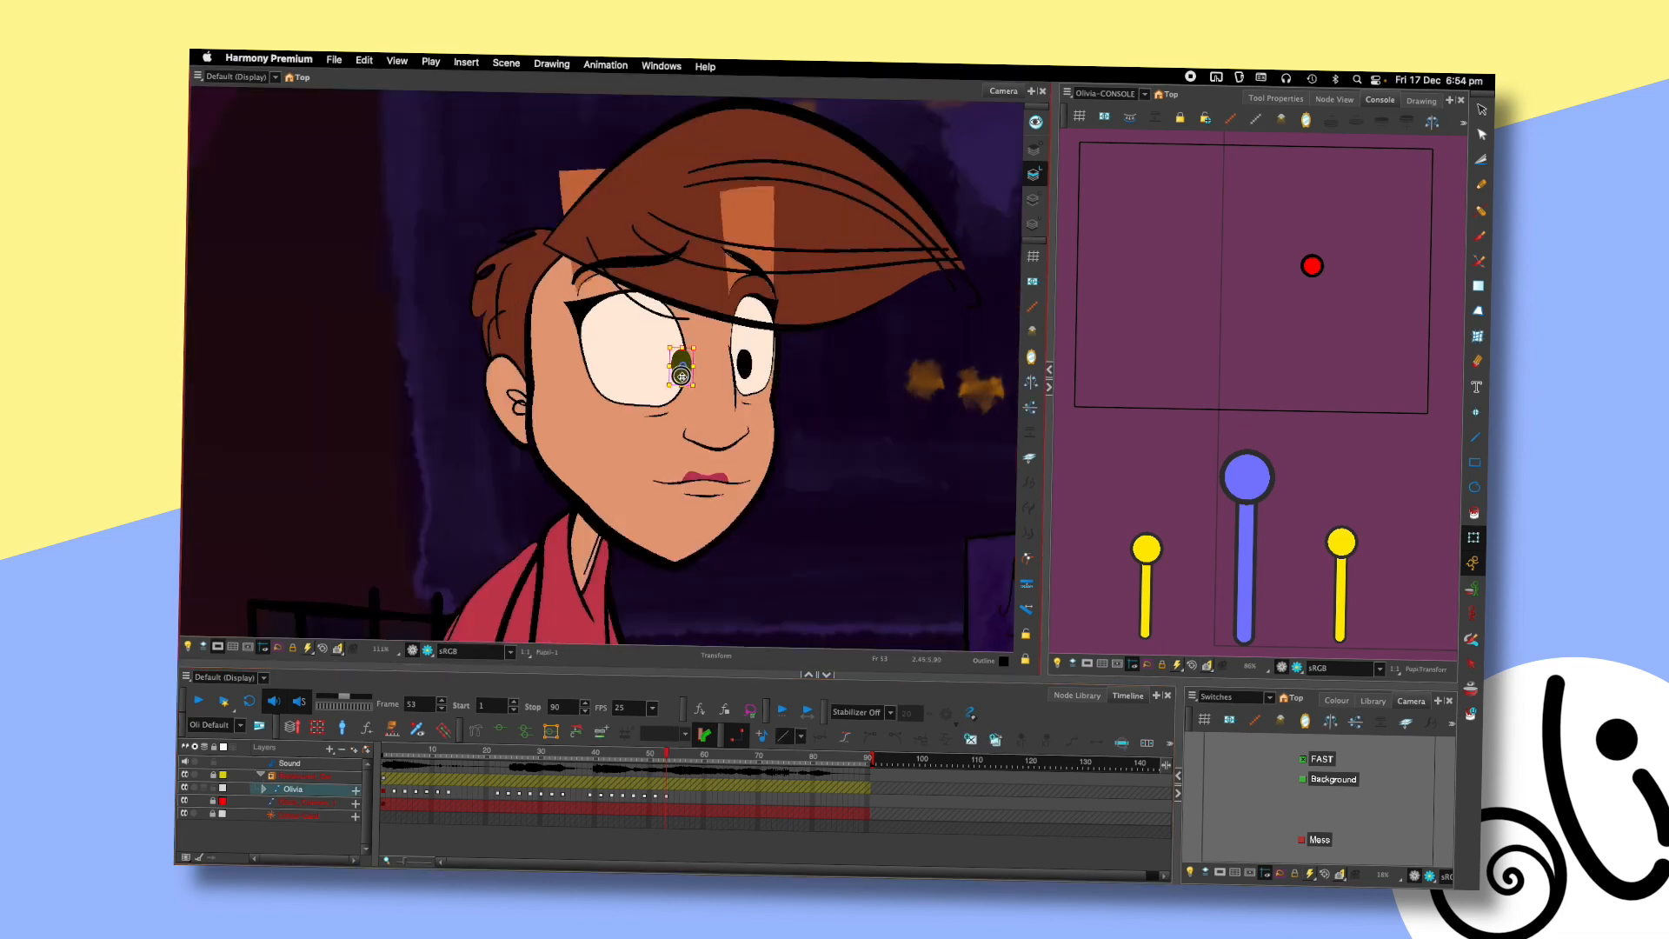
pyautogui.click(745, 368)
pyautogui.moveTo(746, 370); pyautogui.dragTo(741, 370)
pyautogui.click(816, 366)
pyautogui.scroll(-3, 799, 396)
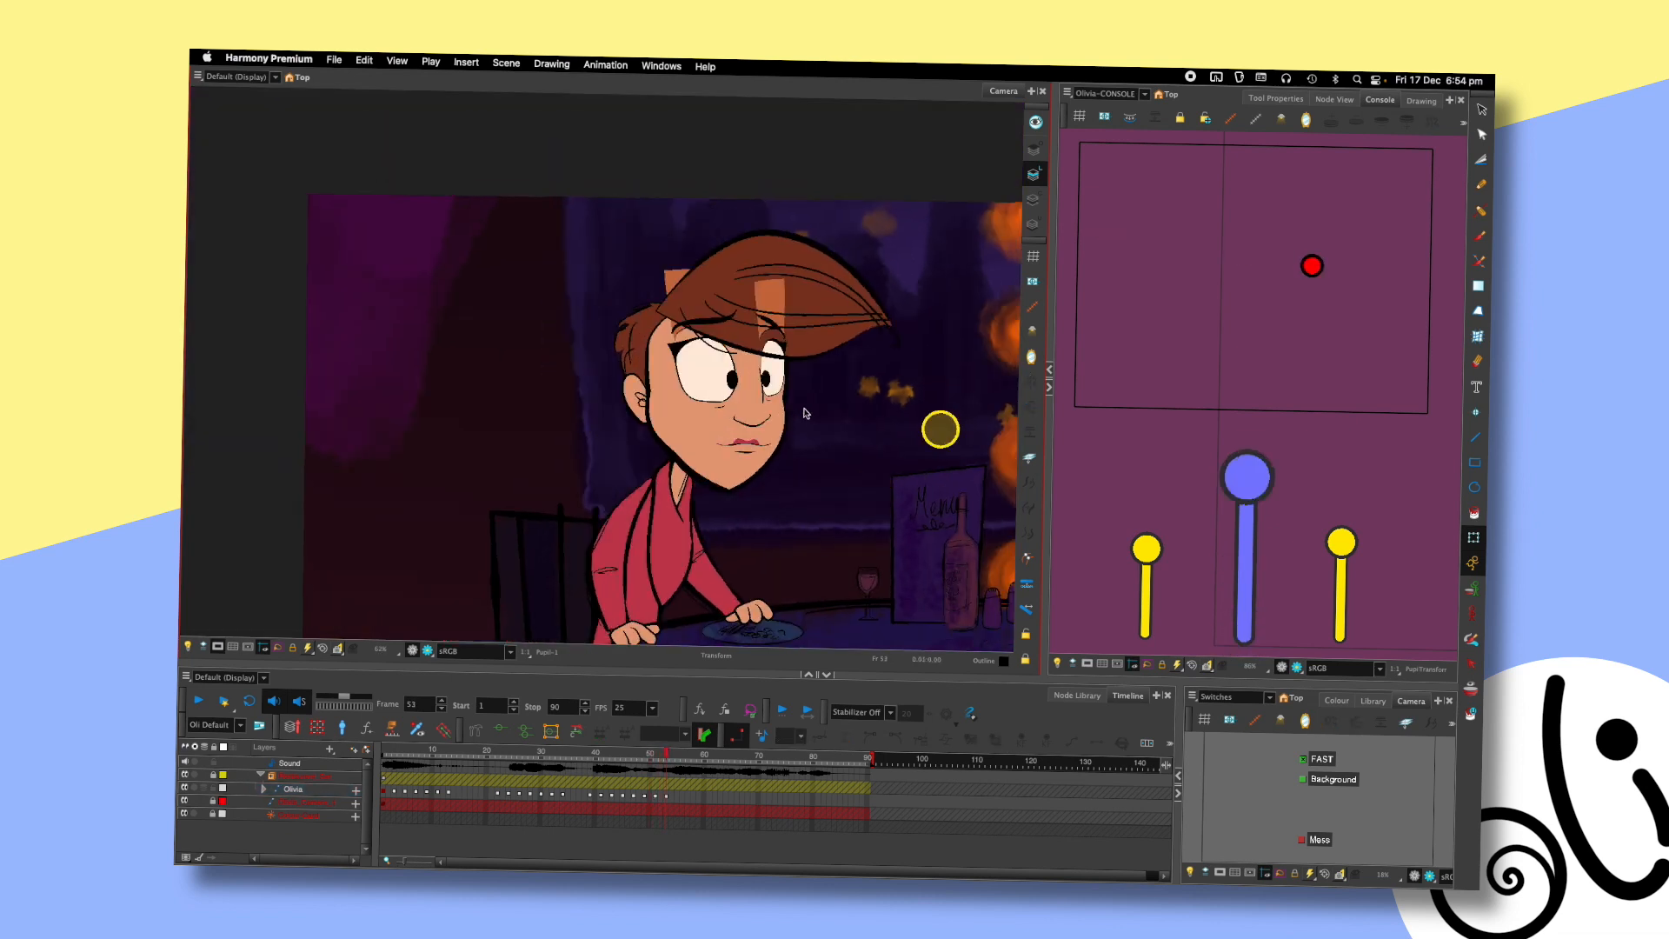
# - Play the head turn from before frame 40 to review the corrected gaze
pyautogui.click(570, 755)
pyautogui.hotkey('shift', 'Return')
pyautogui.hotkey('shift', 'Return')
# - Lower the eyelids partway at frame 62 with the blue slider, trying a lower setting before settling on a slight closure
pyautogui.scroll(2, 808, 258)
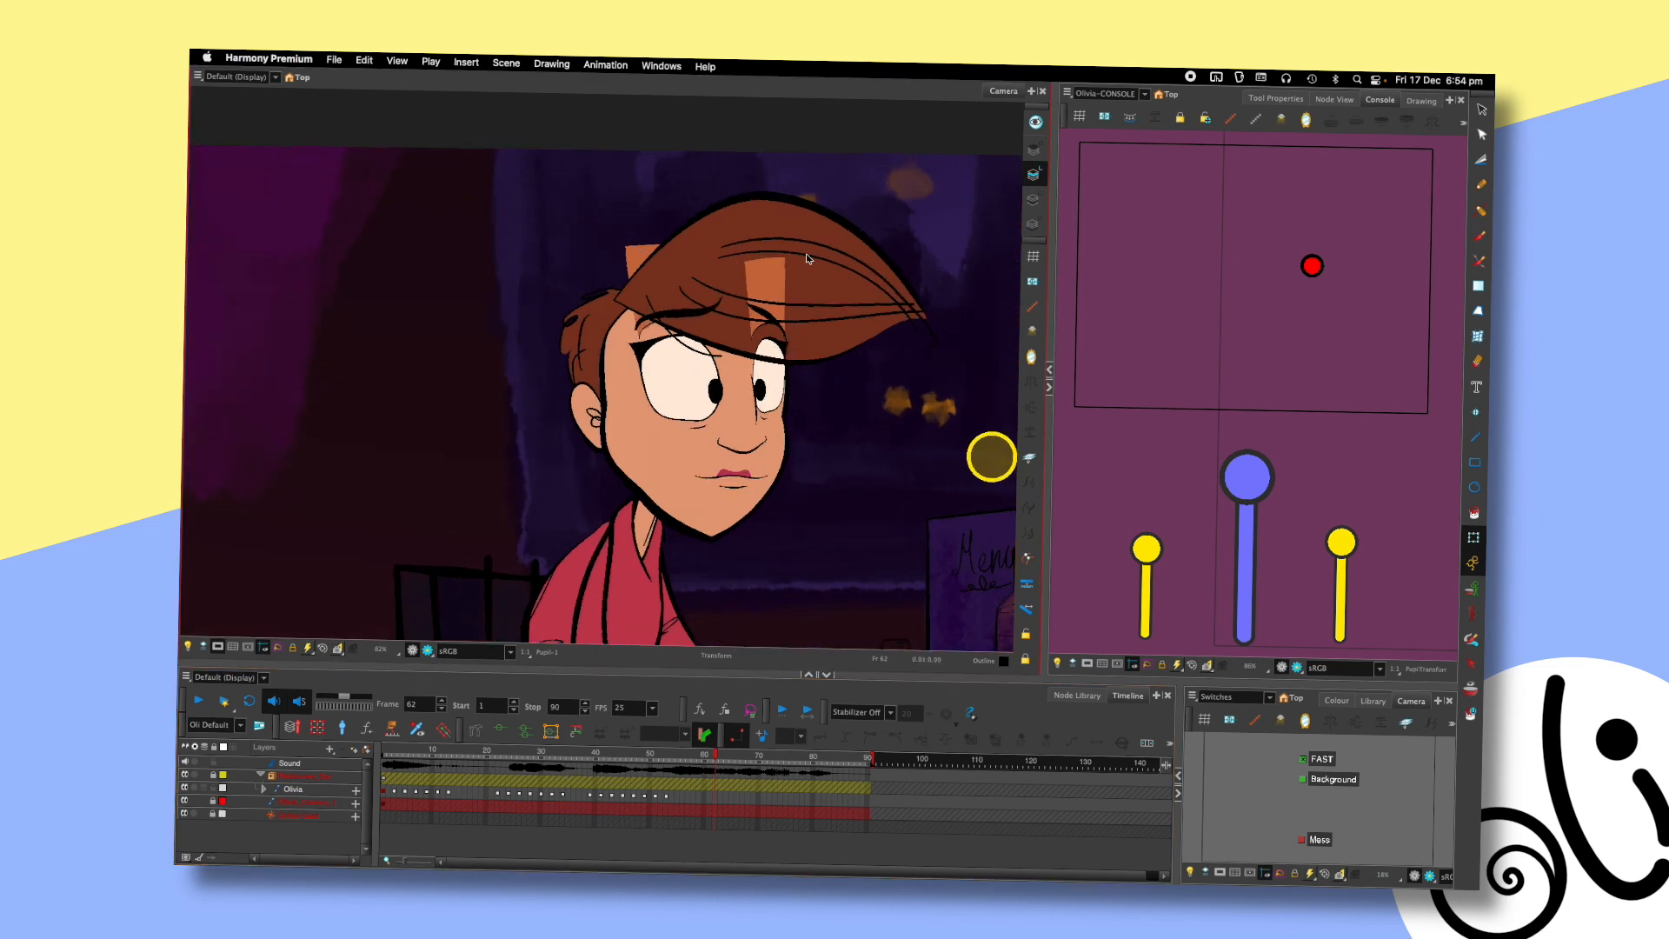
pyautogui.moveTo(1247, 478); pyautogui.dragTo(1251, 522)
pyautogui.moveTo(689, 448)
pyautogui.mouseDown()
pyautogui.moveTo(717, 475)
pyautogui.moveTo(766, 476)
pyautogui.moveTo(679, 484)
pyautogui.moveTo(690, 496)
pyautogui.moveTo(741, 492)
pyautogui.mouseUp()
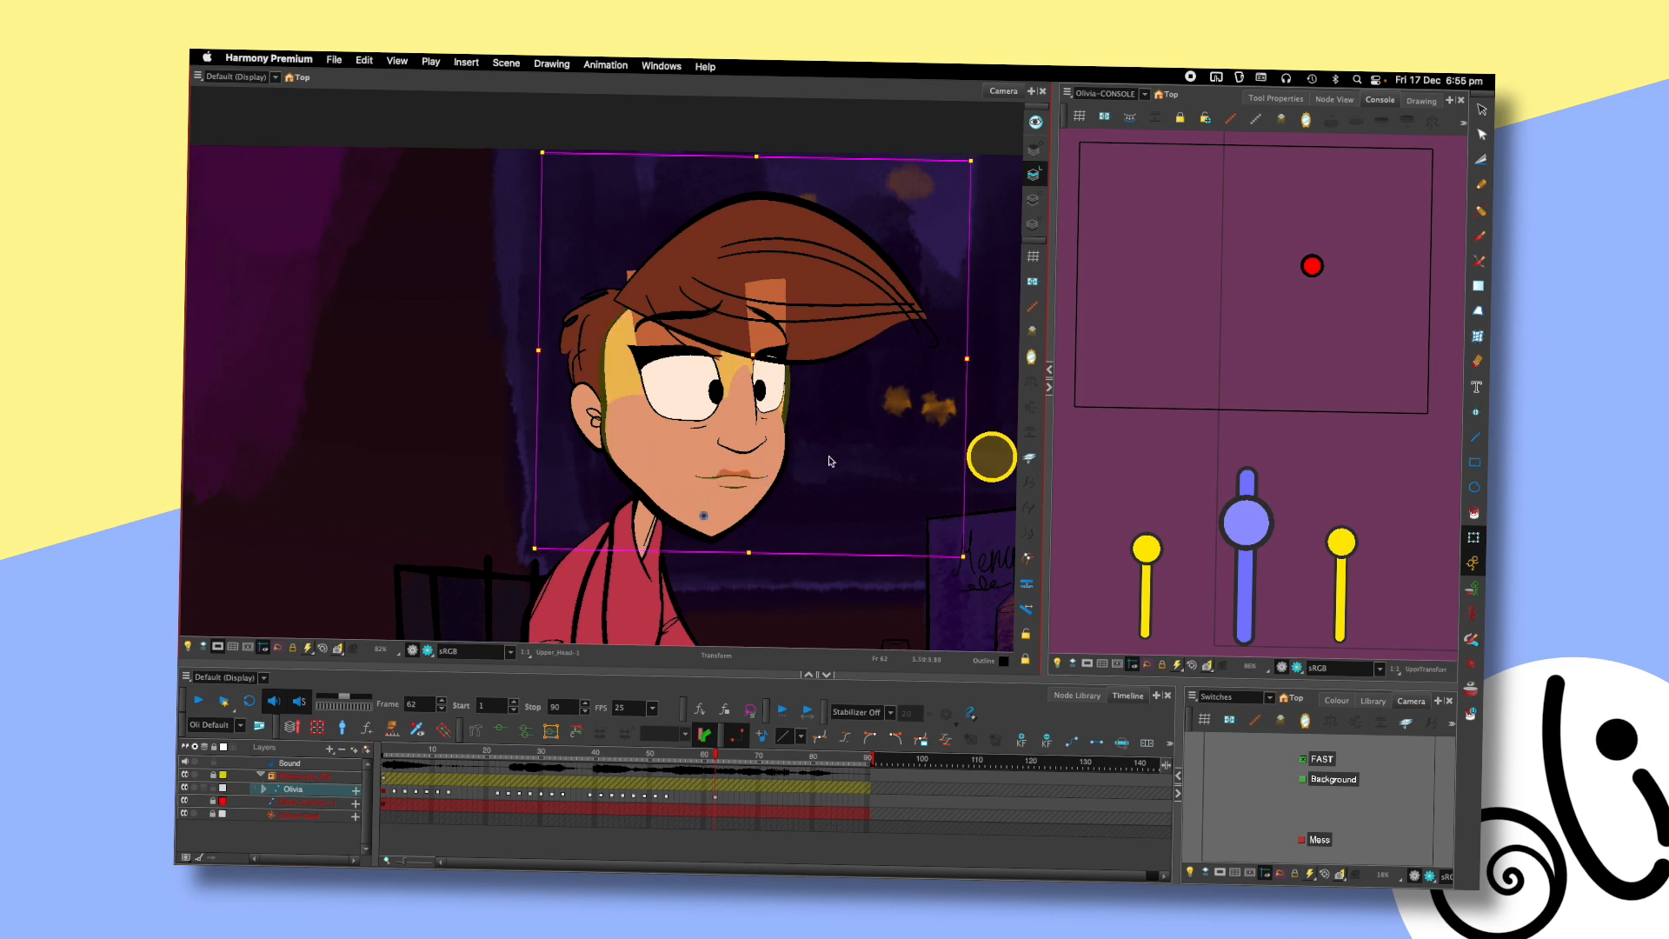
pyautogui.moveTo(1250, 524); pyautogui.dragTo(1255, 570)
pyautogui.moveTo(680, 448)
pyautogui.mouseDown()
pyautogui.moveTo(737, 483)
pyautogui.moveTo(678, 480)
pyautogui.moveTo(752, 484)
pyautogui.mouseUp()
pyautogui.moveTo(1246, 565); pyautogui.dragTo(1250, 512)
pyautogui.moveTo(674, 443)
pyautogui.mouseDown()
pyautogui.moveTo(743, 472)
pyautogui.moveTo(671, 468)
pyautogui.moveTo(725, 503)
pyautogui.moveTo(752, 478)
pyautogui.moveTo(723, 502)
pyautogui.mouseUp()
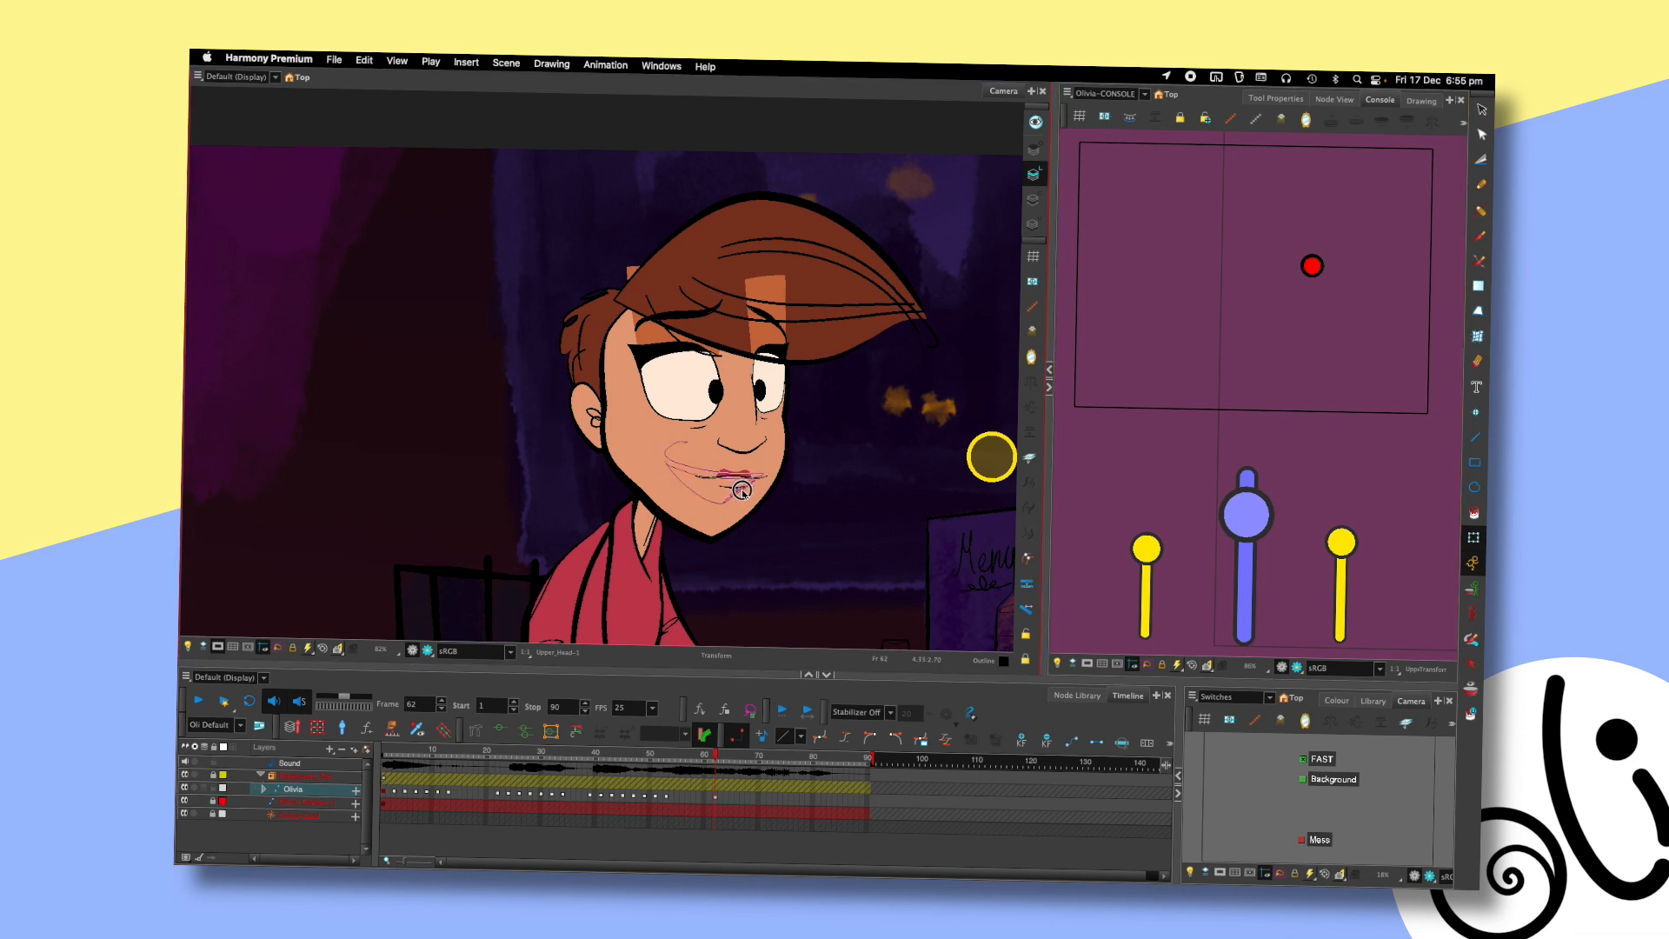
pyautogui.moveTo(741, 491); pyautogui.dragTo(746, 488)
pyautogui.press('Escape')
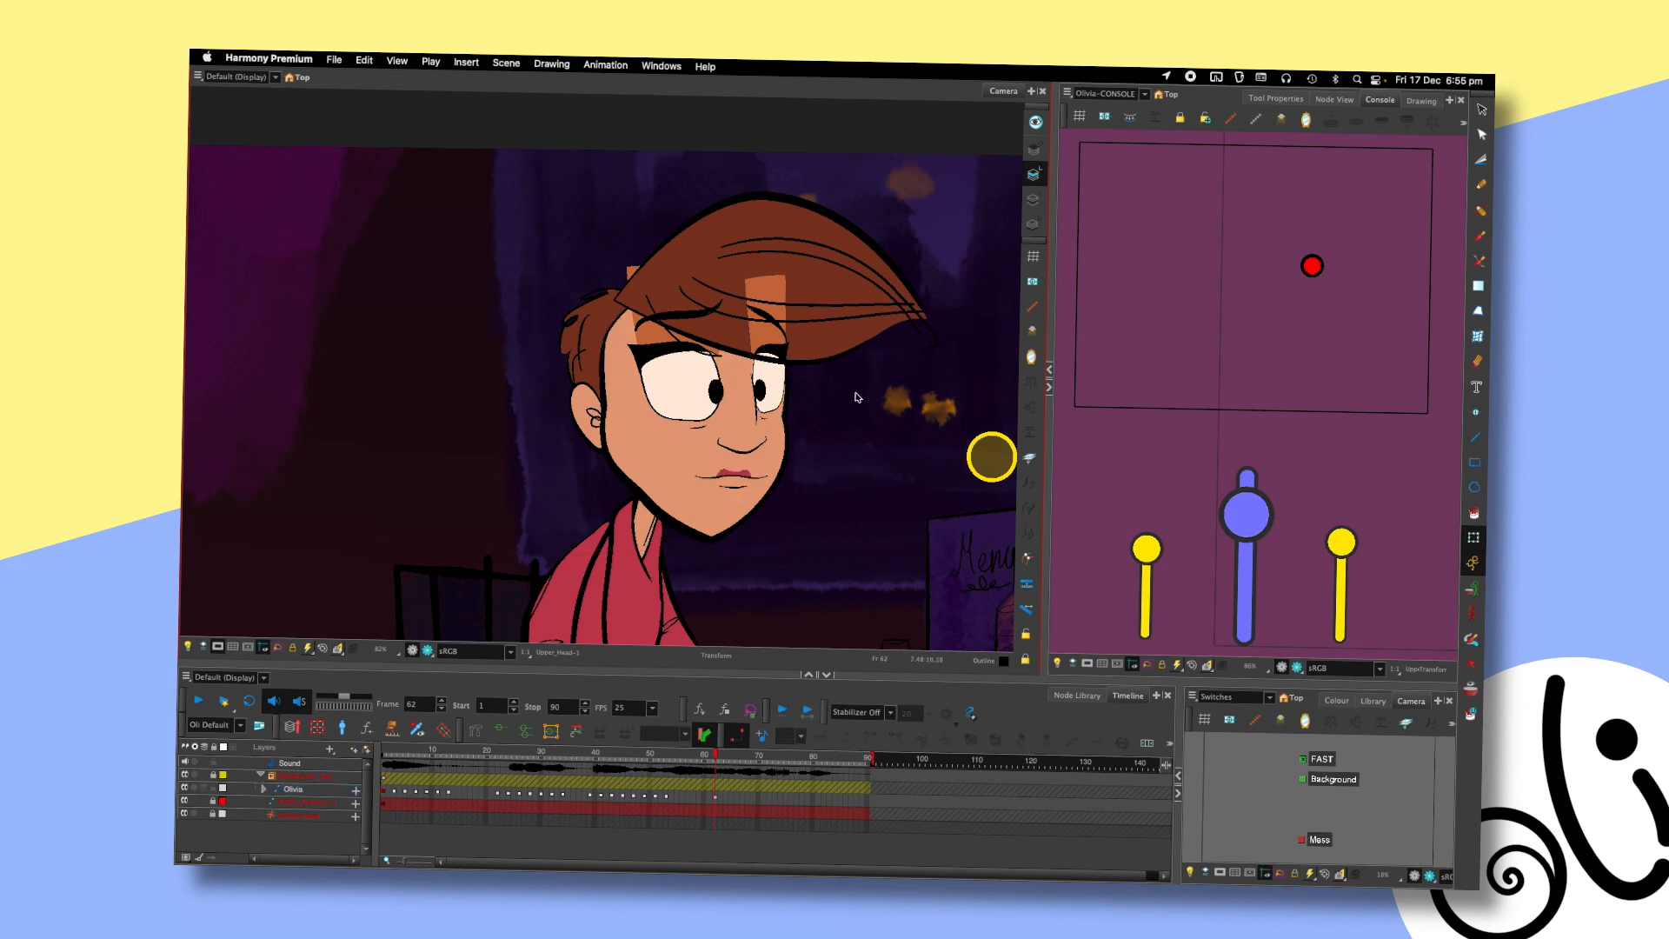
# - Remove the relaxed-eyelid keyframe at frame 62 from the Olivia layer
pyautogui.scroll(-3, 855, 393)
pyautogui.press(',')
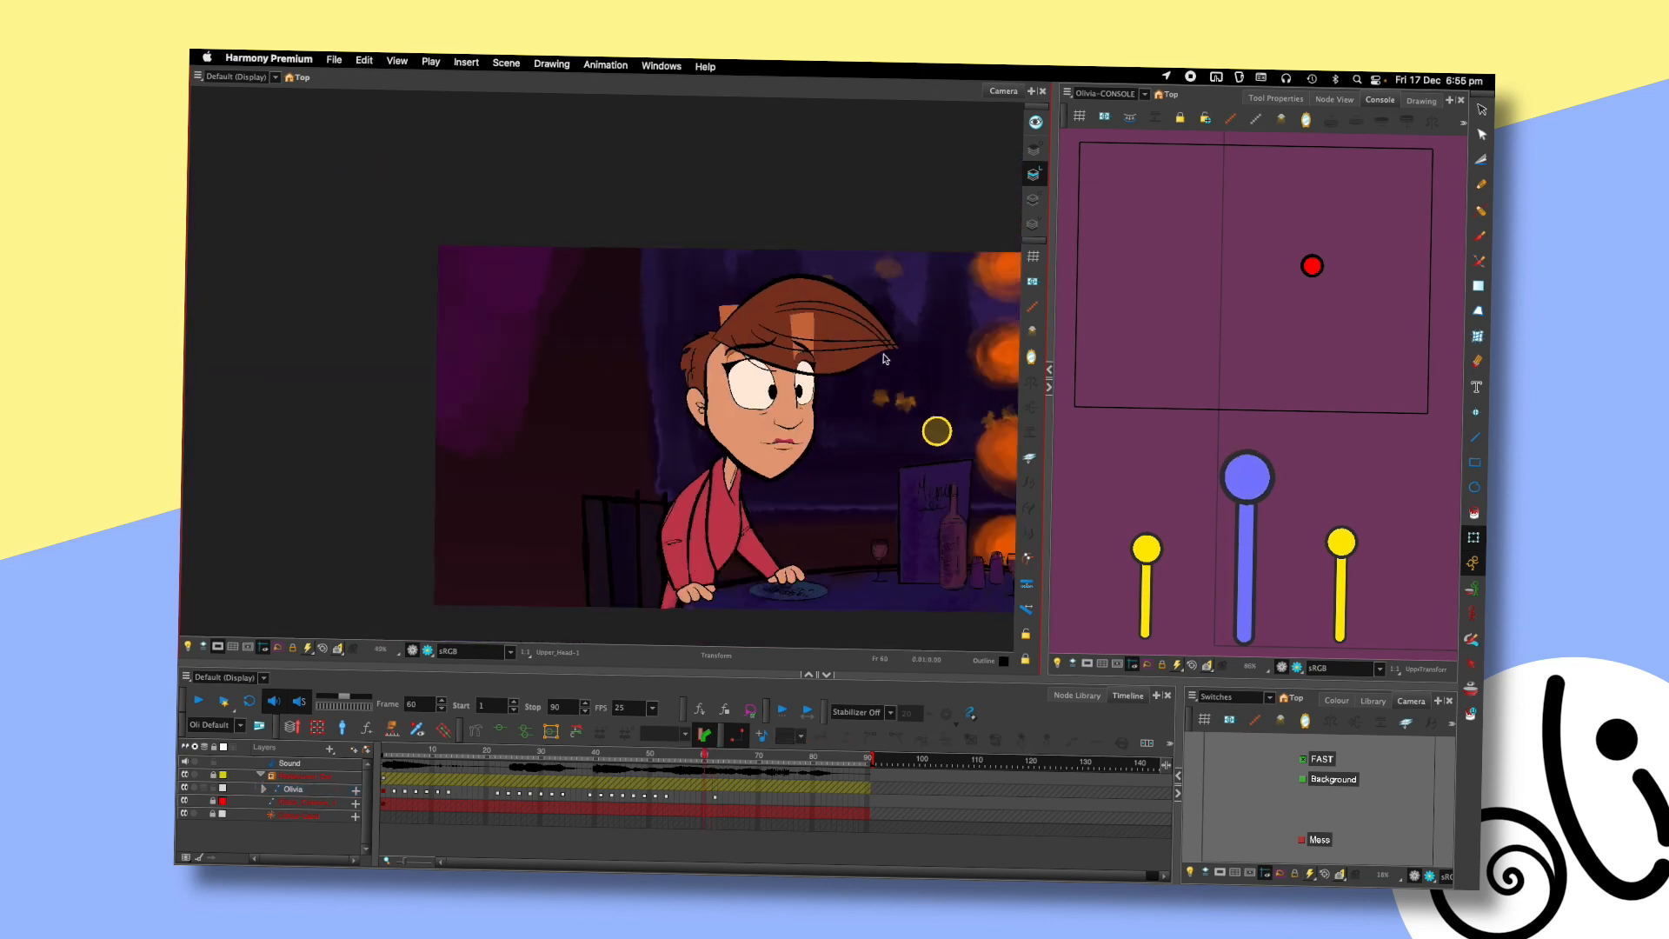
pyautogui.click(719, 797)
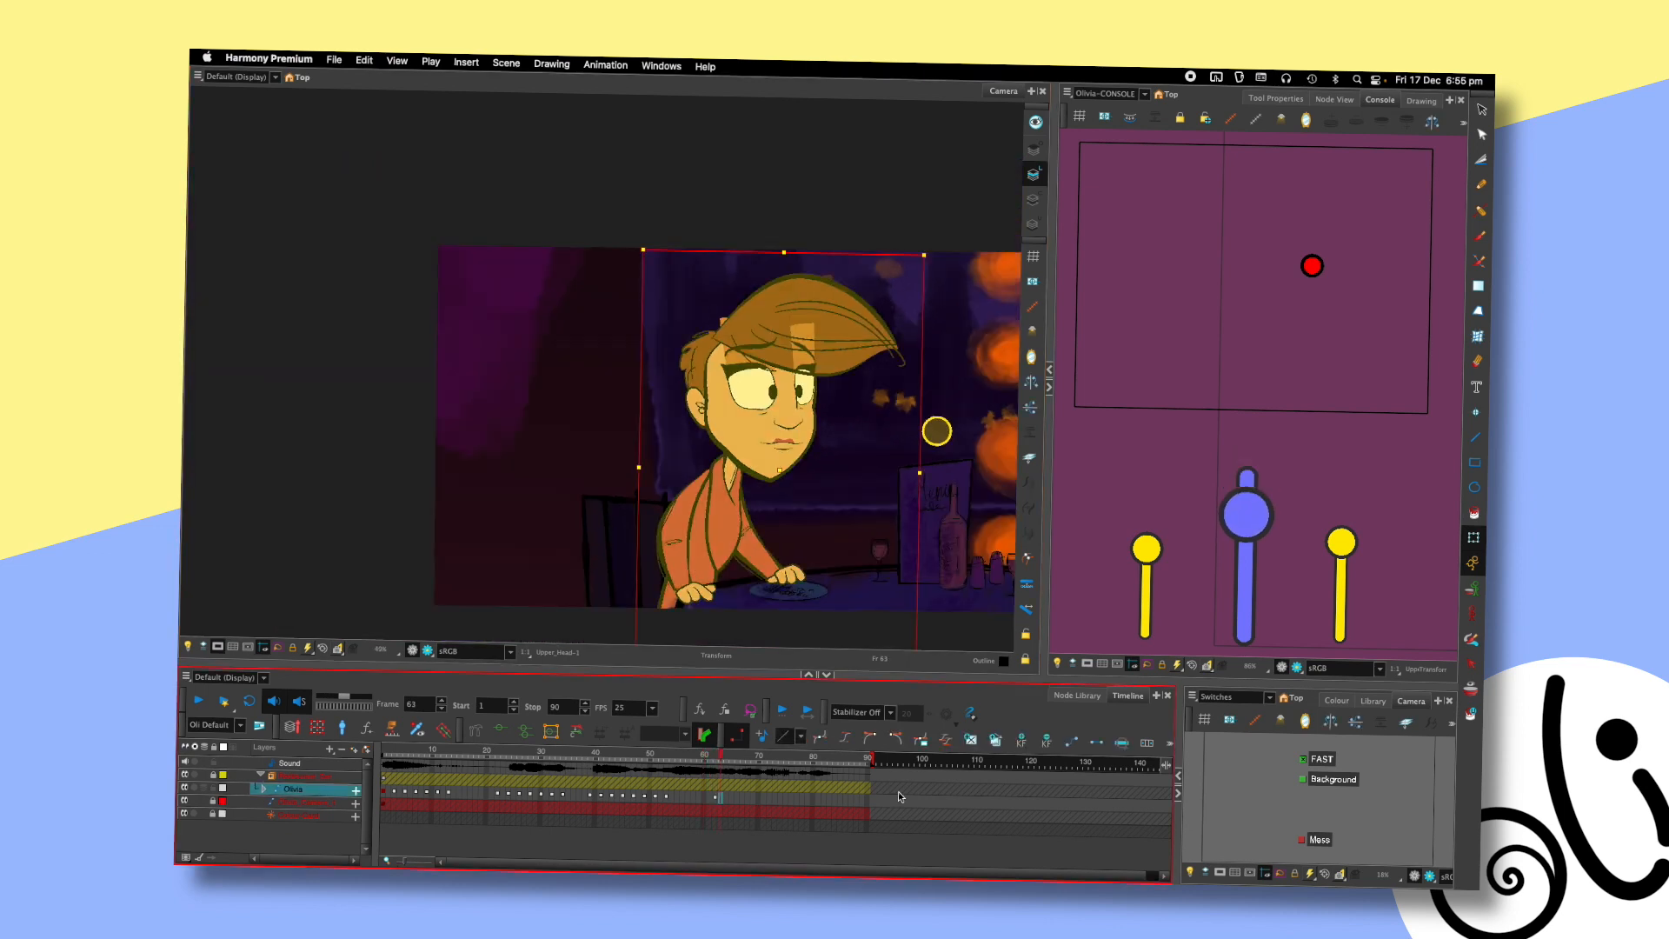
# - Lower the eyelids partway at frame 53 with the blue slider, and play from around frame 36 to check the look
pyautogui.click(665, 754)
pyautogui.click(667, 756)
pyautogui.moveTo(1246, 477); pyautogui.dragTo(1247, 541)
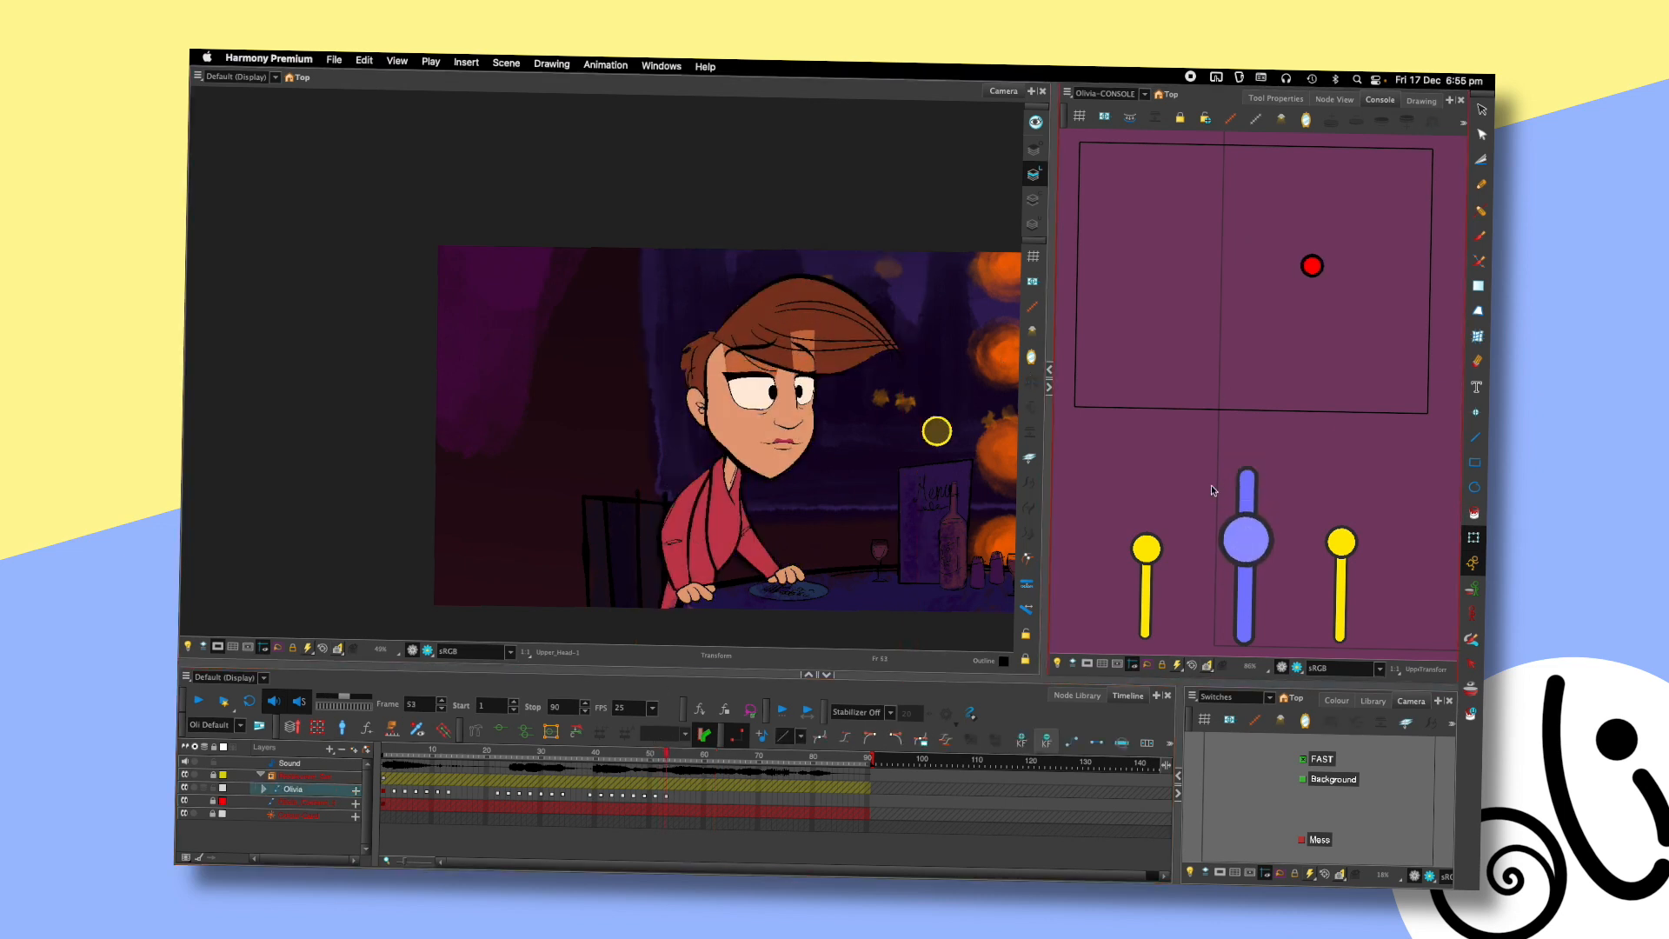
pyautogui.scroll(3, 865, 307)
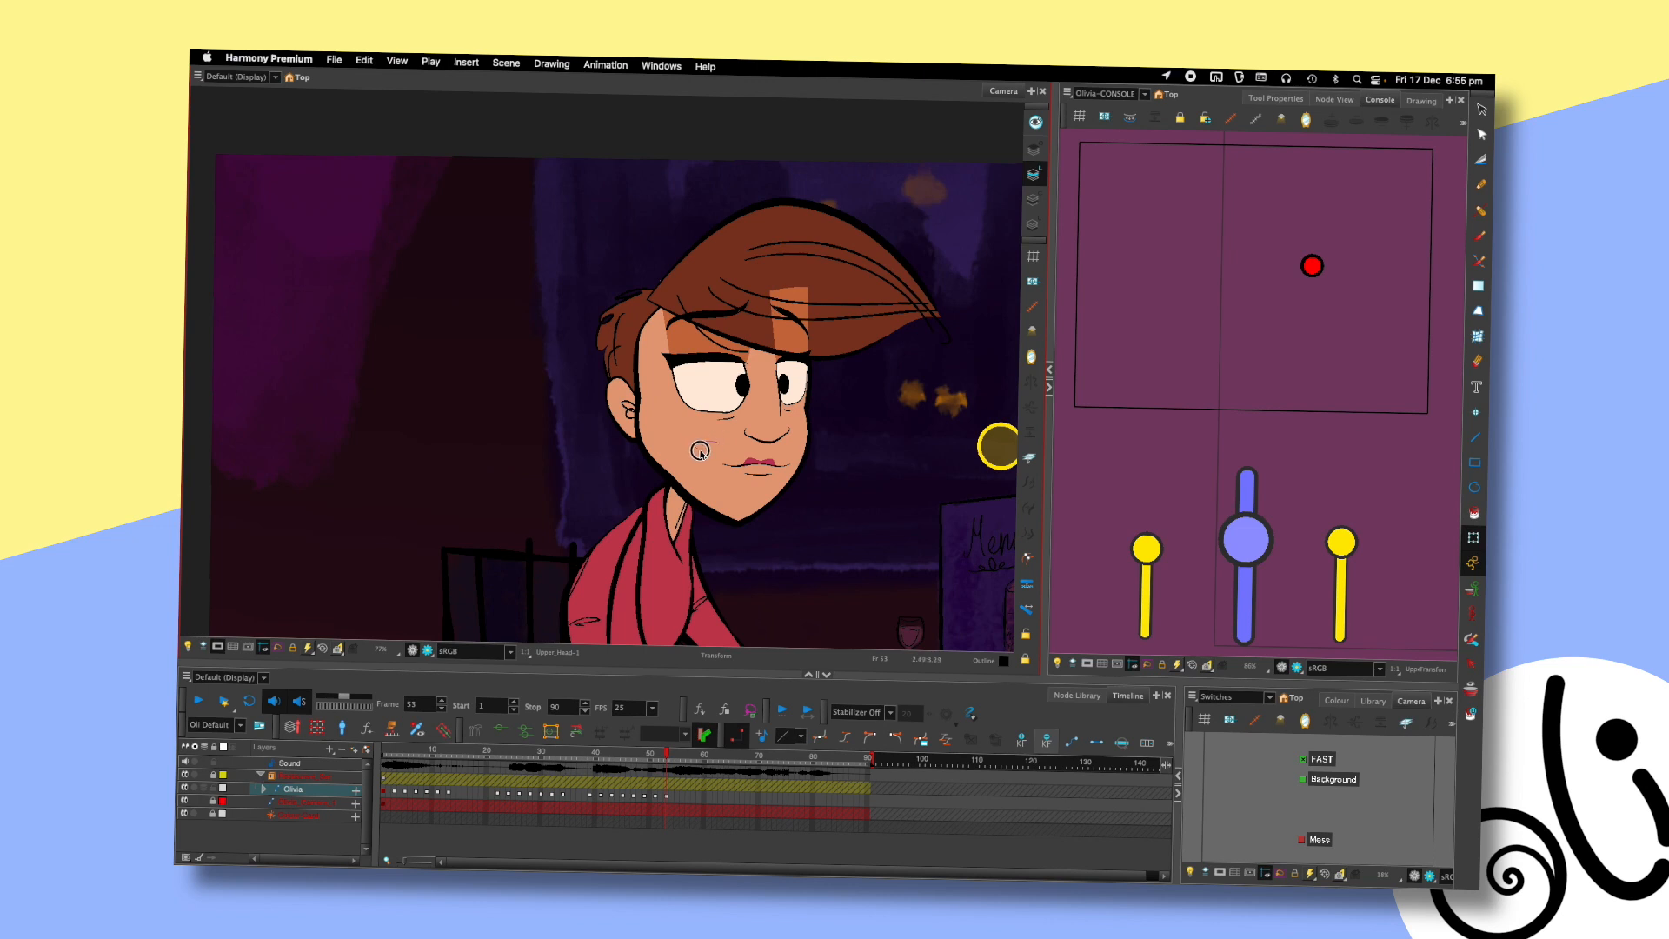
pyautogui.moveTo(700, 451)
pyautogui.mouseDown()
pyautogui.moveTo(780, 472)
pyautogui.moveTo(764, 480)
pyautogui.mouseUp()
pyautogui.click(862, 389)
pyautogui.scroll(-3, 865, 390)
pyautogui.click(572, 758)
pyautogui.press('Return')
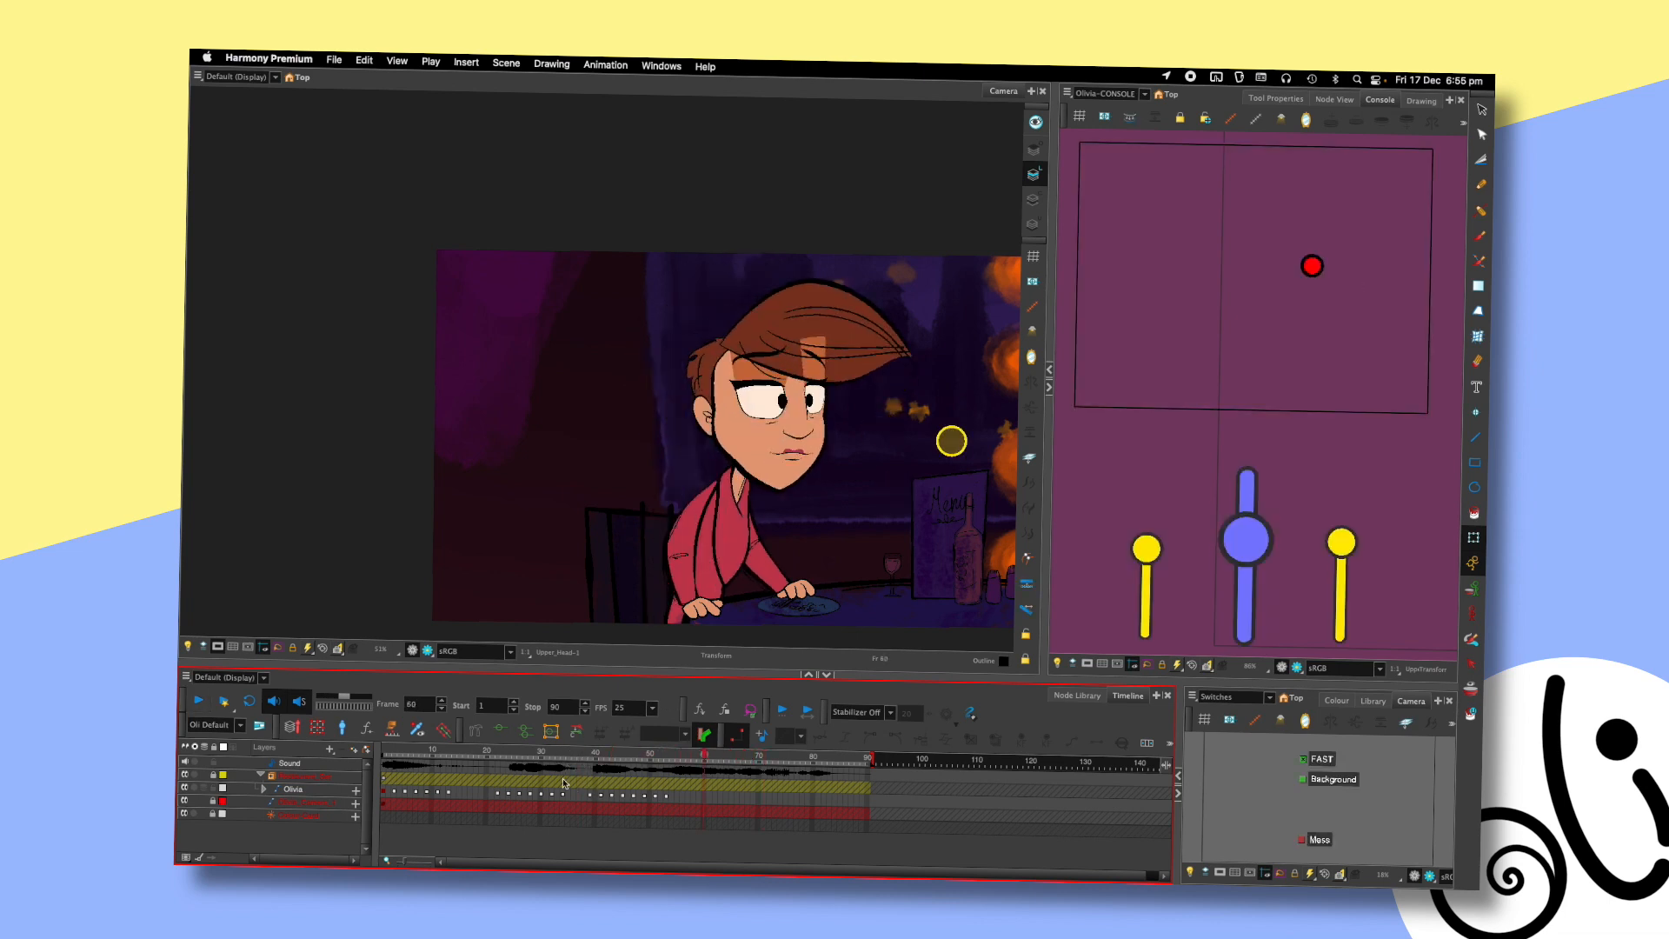
# - Select the near eyebrow's deformer at frame 53 and lower the brow's inner end towards the nose
pyautogui.click(774, 357)
pyautogui.click(666, 757)
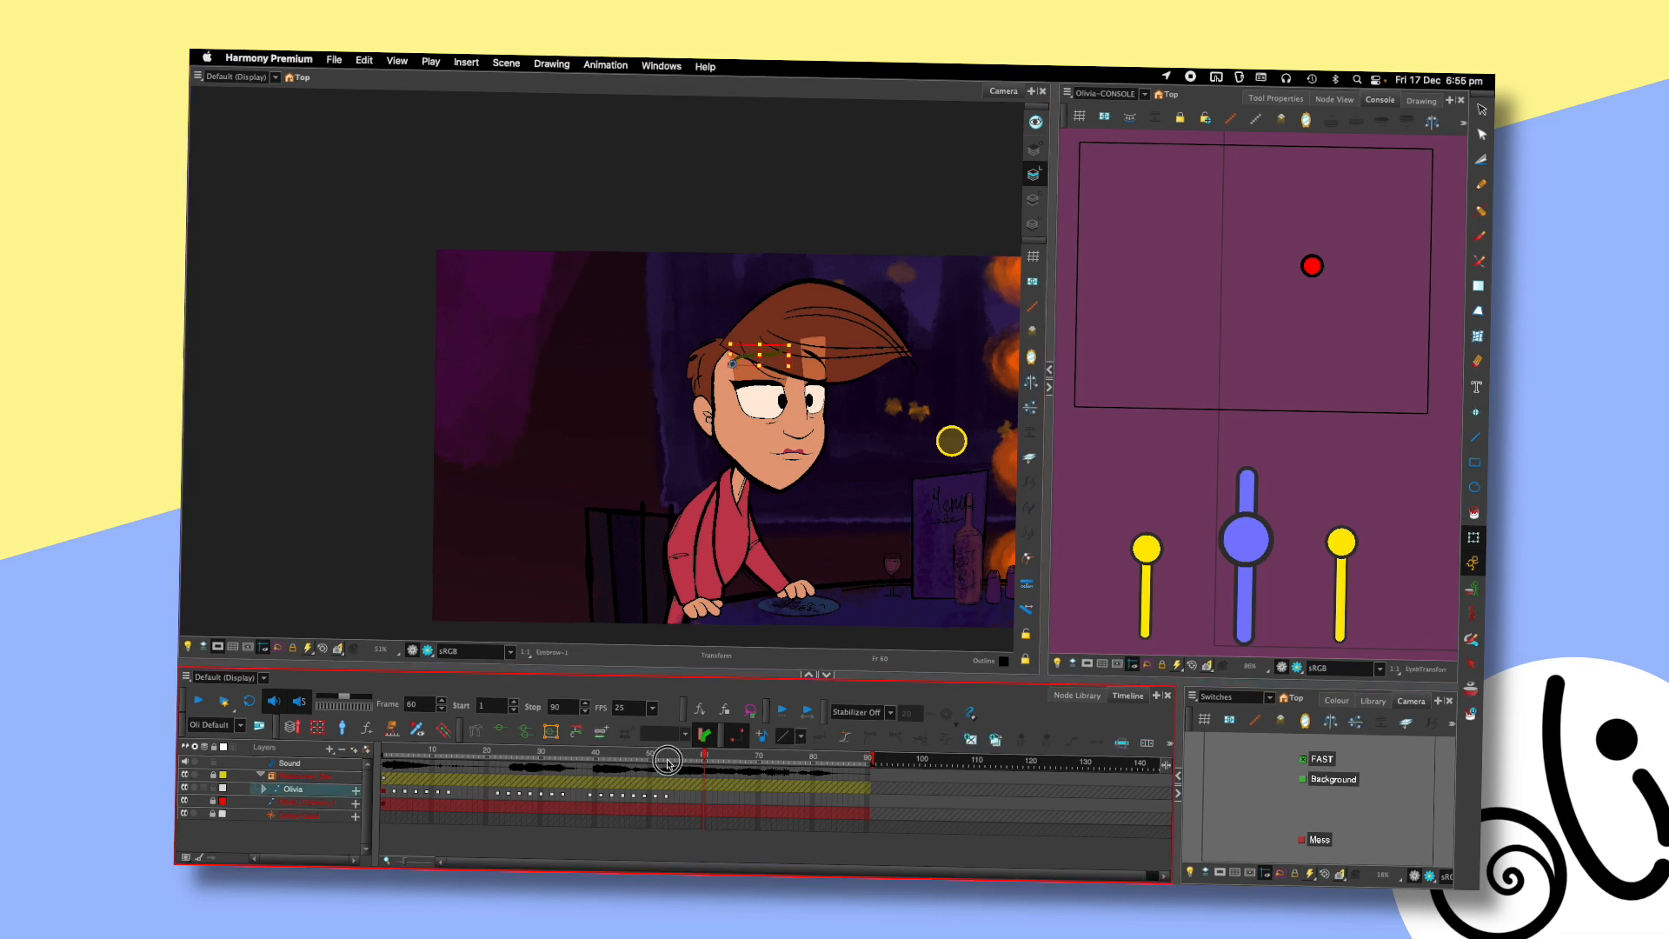
pyautogui.scroll(3, 862, 271)
pyautogui.hotkey('shift', 'F11')
pyautogui.click(851, 525)
pyautogui.moveTo(735, 407)
pyautogui.mouseDown()
pyautogui.moveTo(730, 427)
pyautogui.moveTo(757, 408)
pyautogui.moveTo(756, 431)
pyautogui.mouseUp()
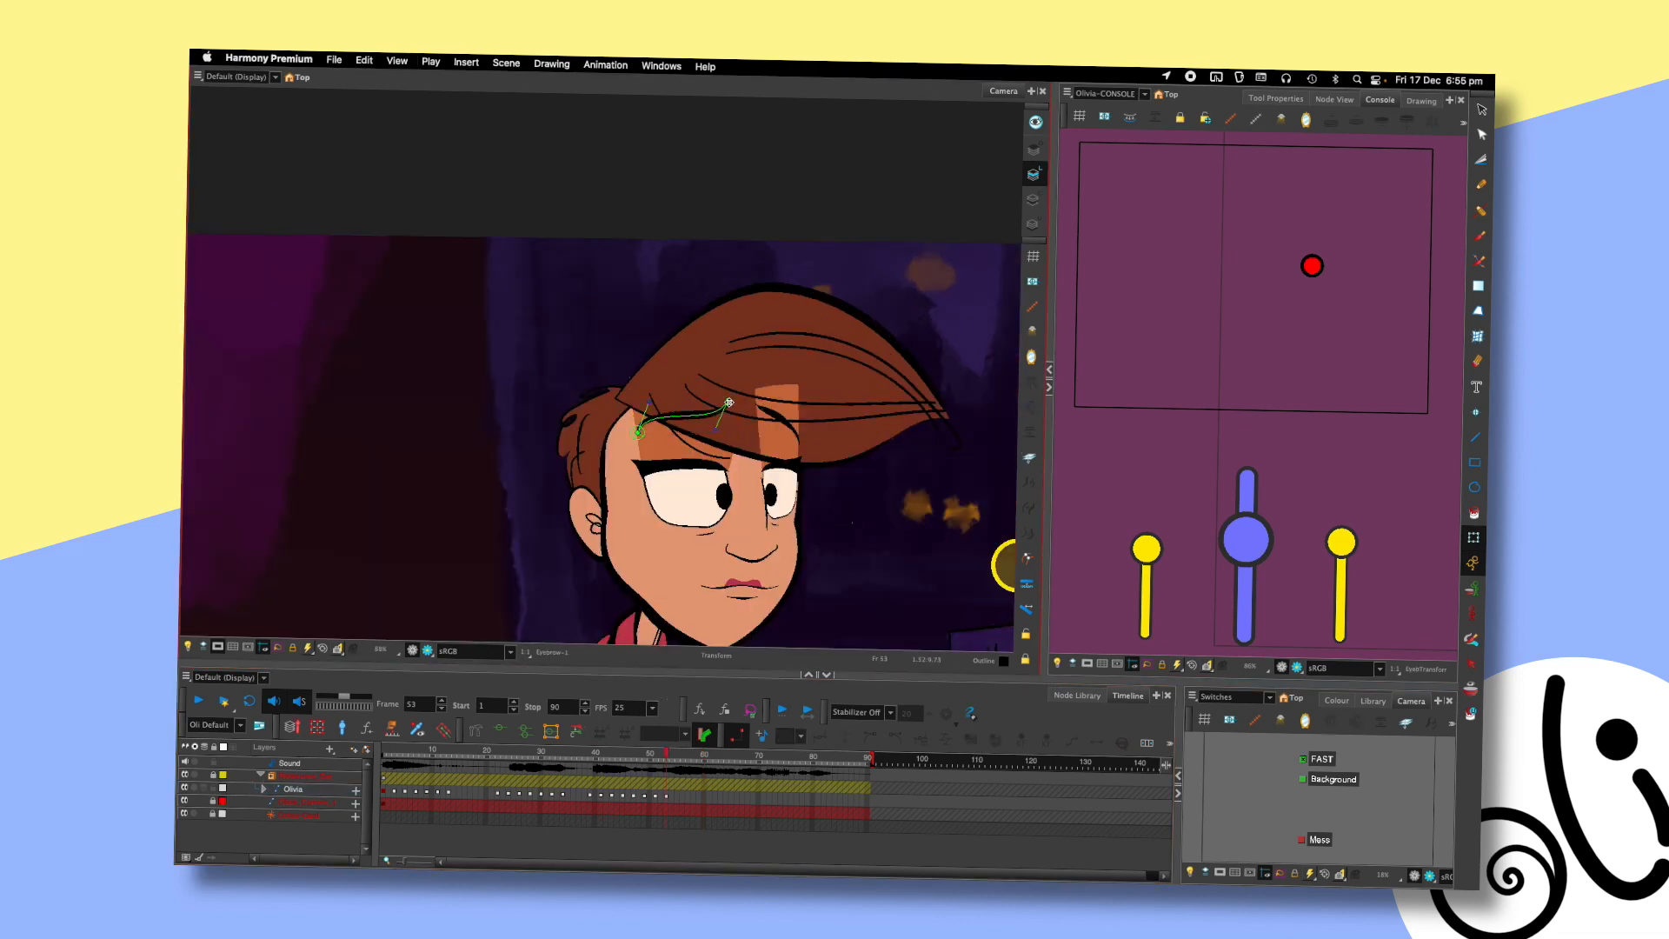
# - Try lowering the inner end of the far eyebrow at frame 53
pyautogui.click(772, 412)
pyautogui.hotkey('shift', 'F11')
pyautogui.click(836, 482)
pyautogui.click(845, 483)
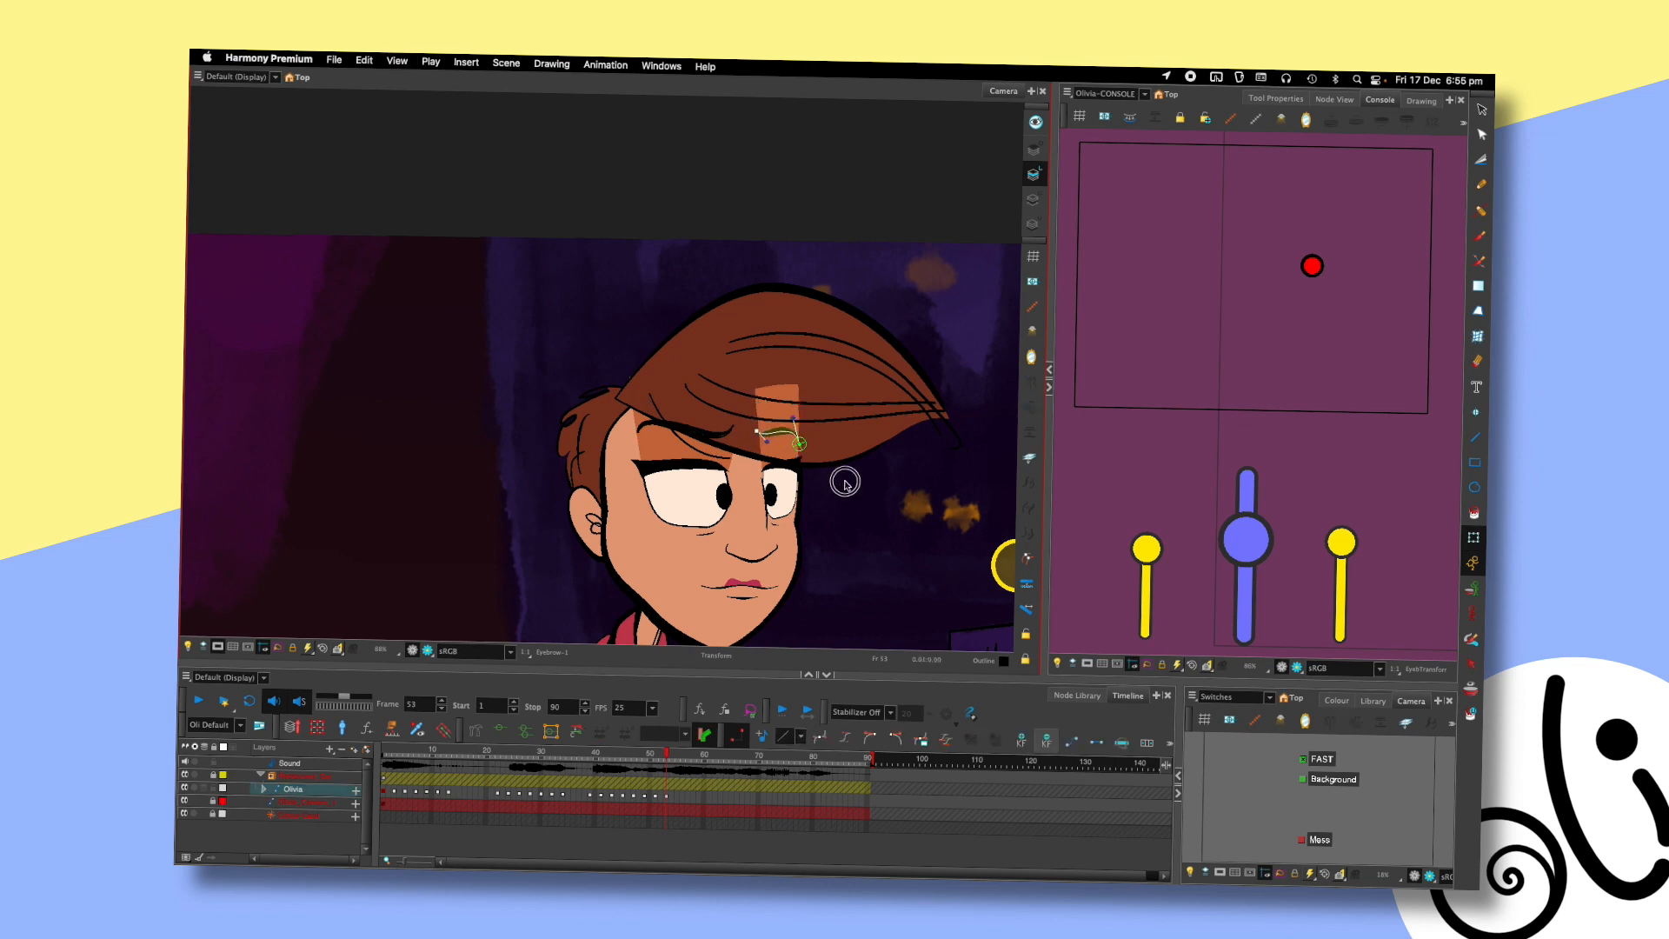
pyautogui.click(760, 600)
pyautogui.moveTo(757, 601); pyautogui.dragTo(759, 602)
pyautogui.click(827, 521)
# - Undo the last adjustments to the far eyebrow and clear the selection
pyautogui.press('super+z')
pyautogui.press('super+z')
pyautogui.press('super+z')
pyautogui.press('super+z')
pyautogui.press('super+z')
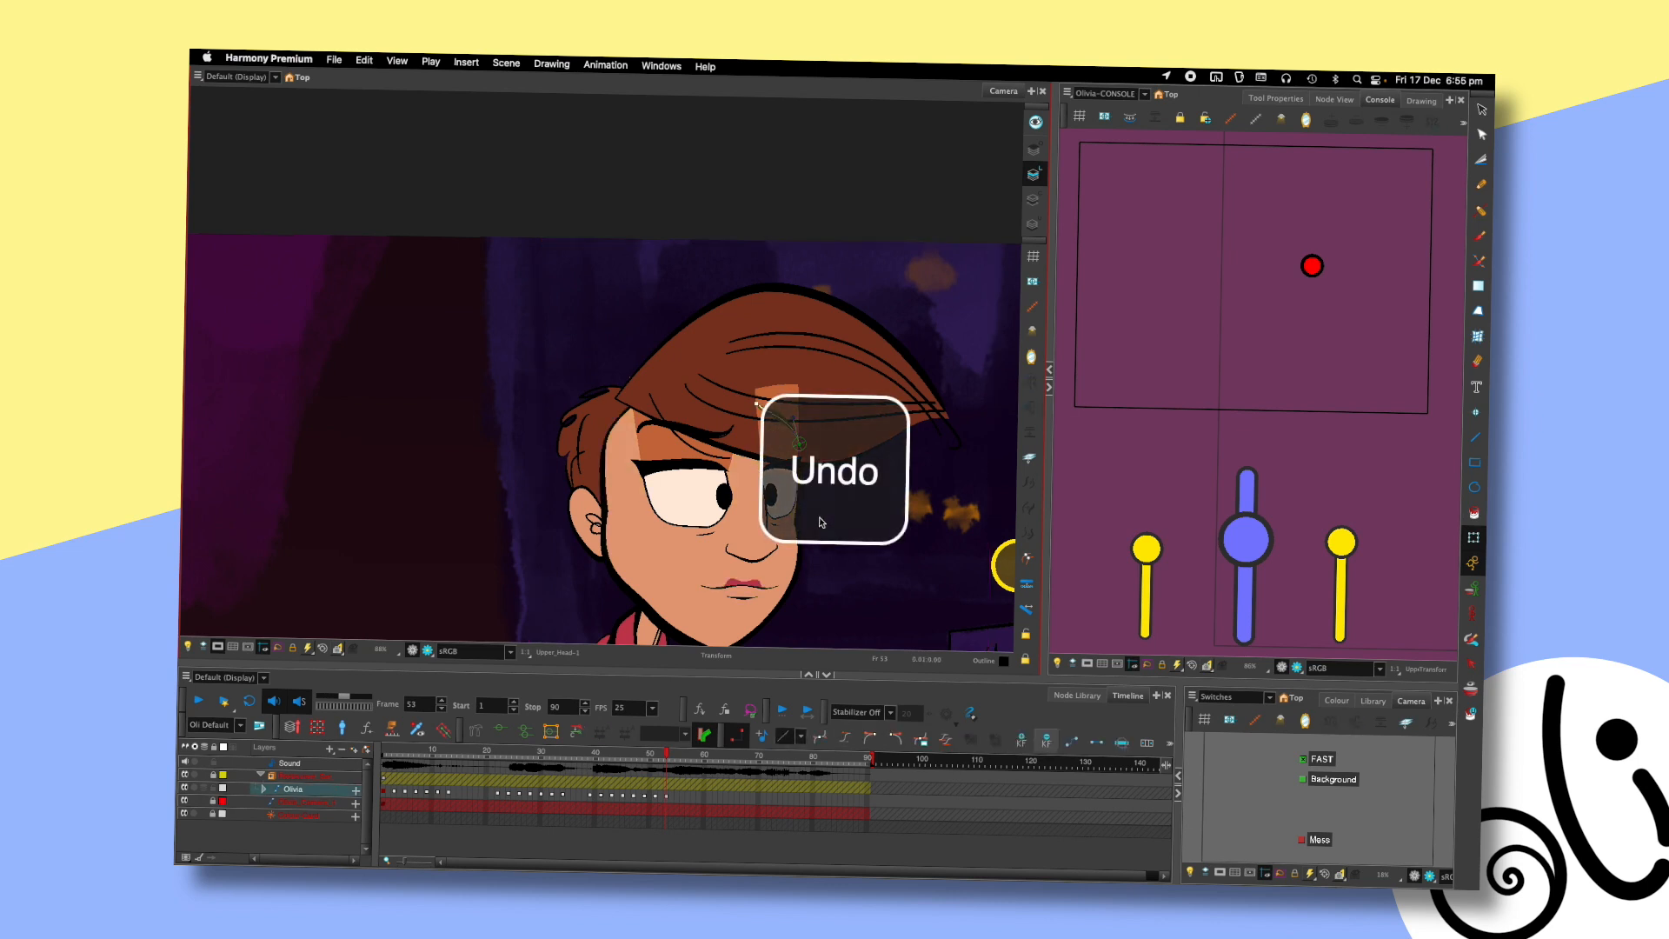
pyautogui.click(829, 504)
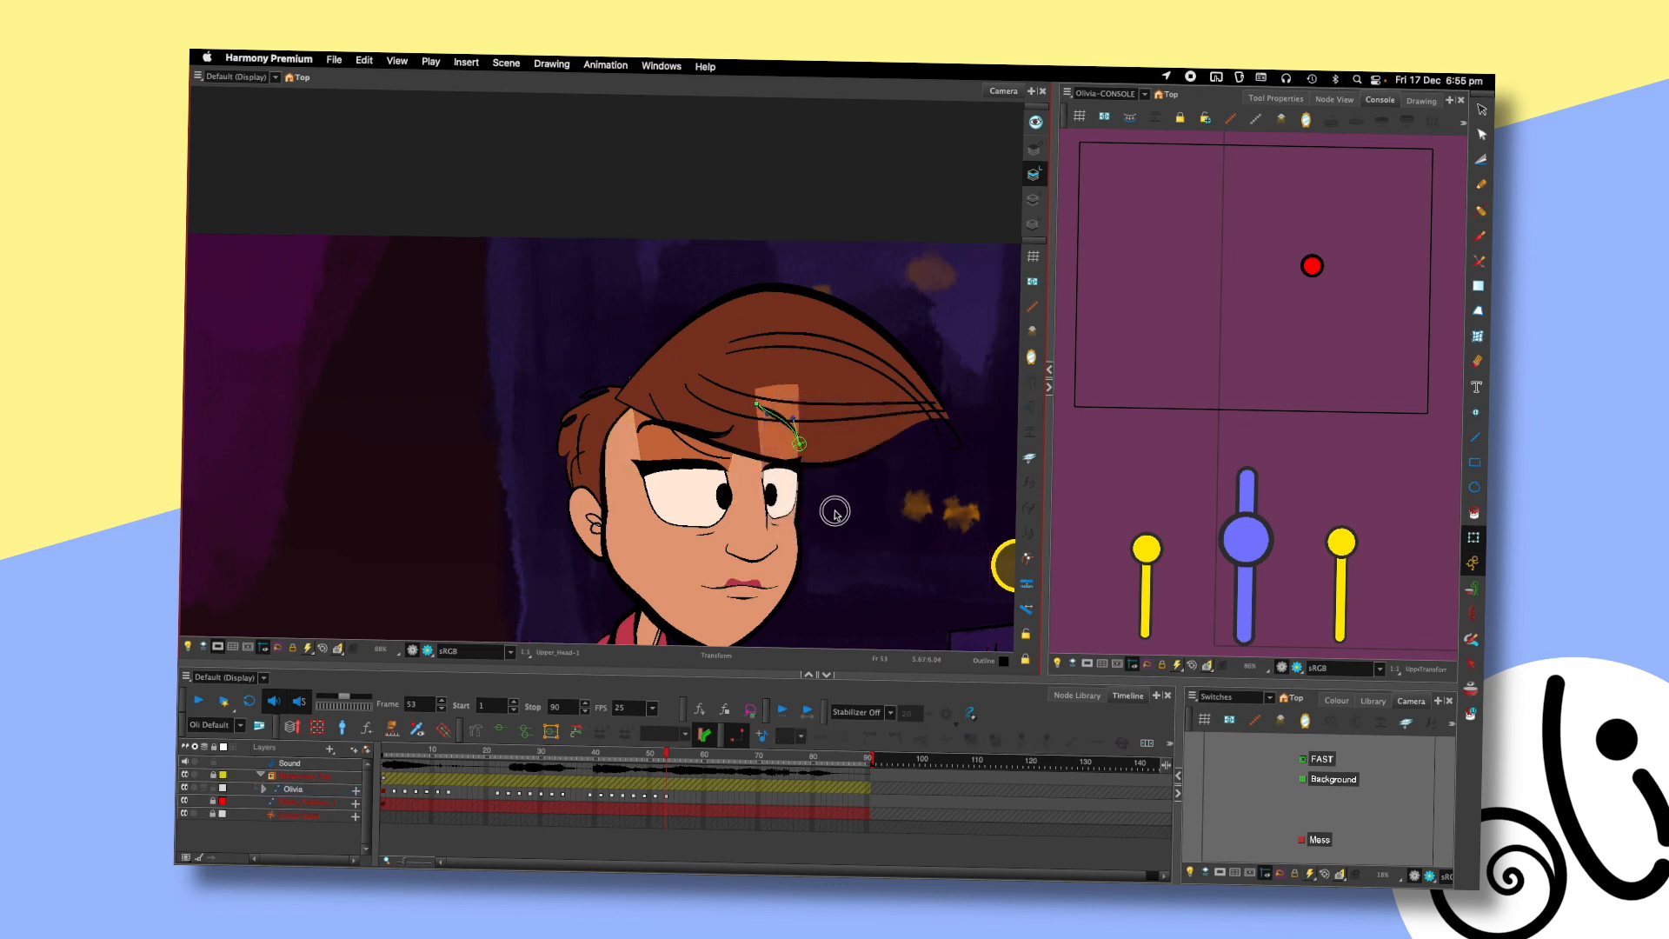
# - Play the animation to review the lowered eyelids and brow, save the scene, and play it again
pyautogui.scroll(-3, 833, 509)
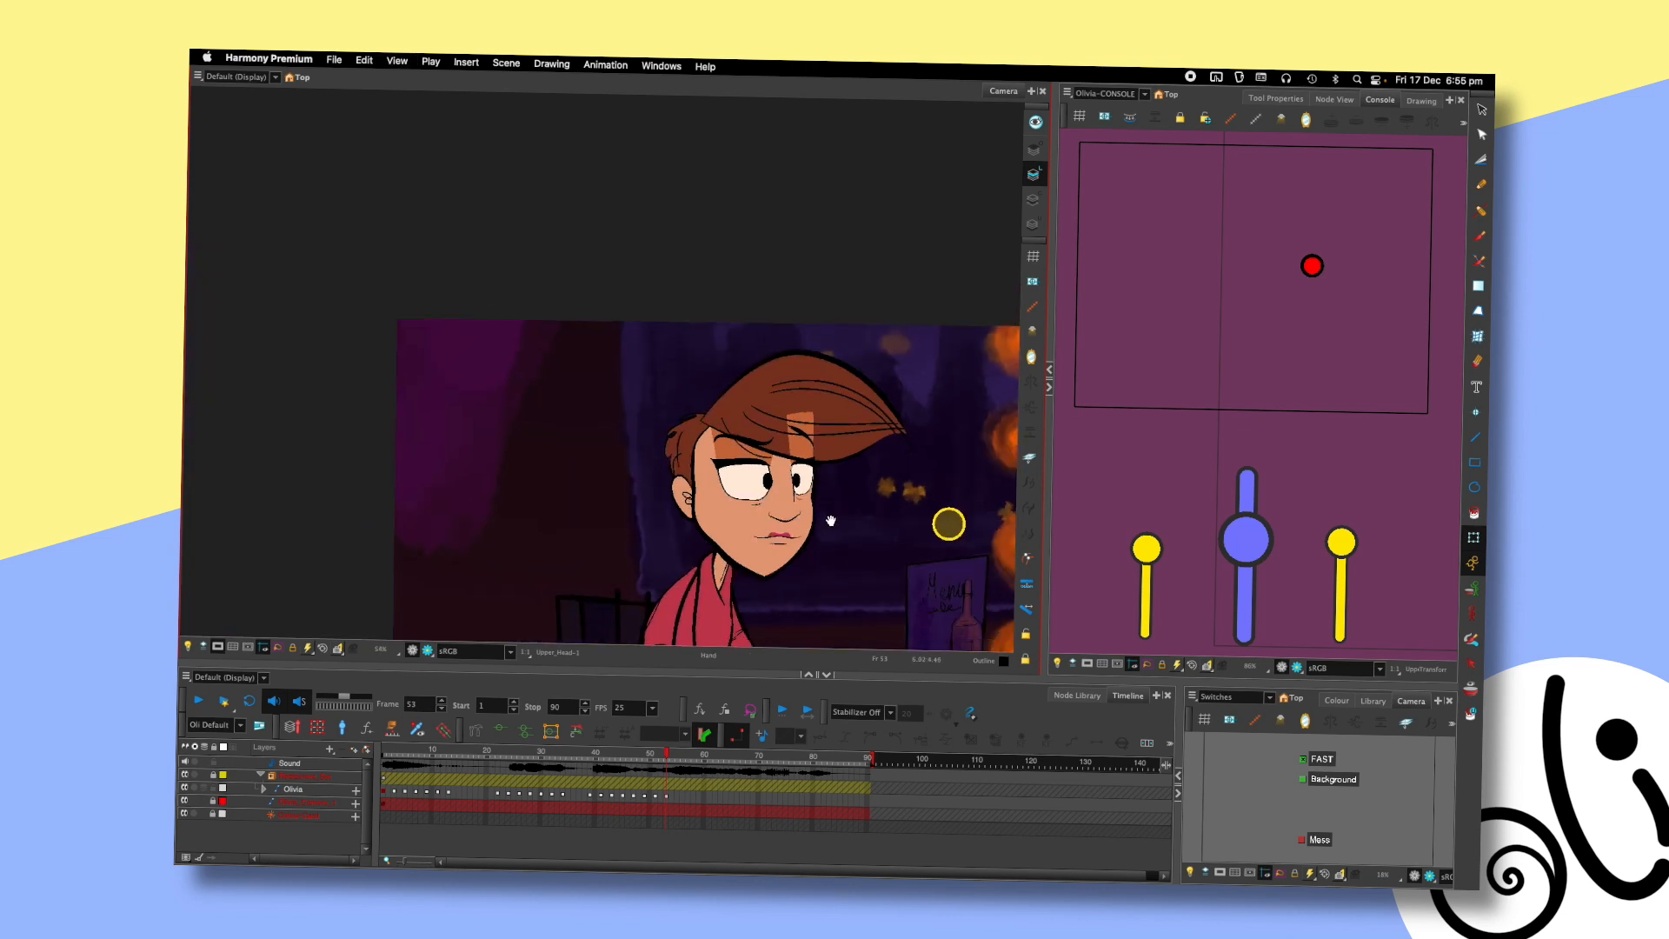
pyautogui.moveTo(830, 520); pyautogui.dragTo(797, 405)
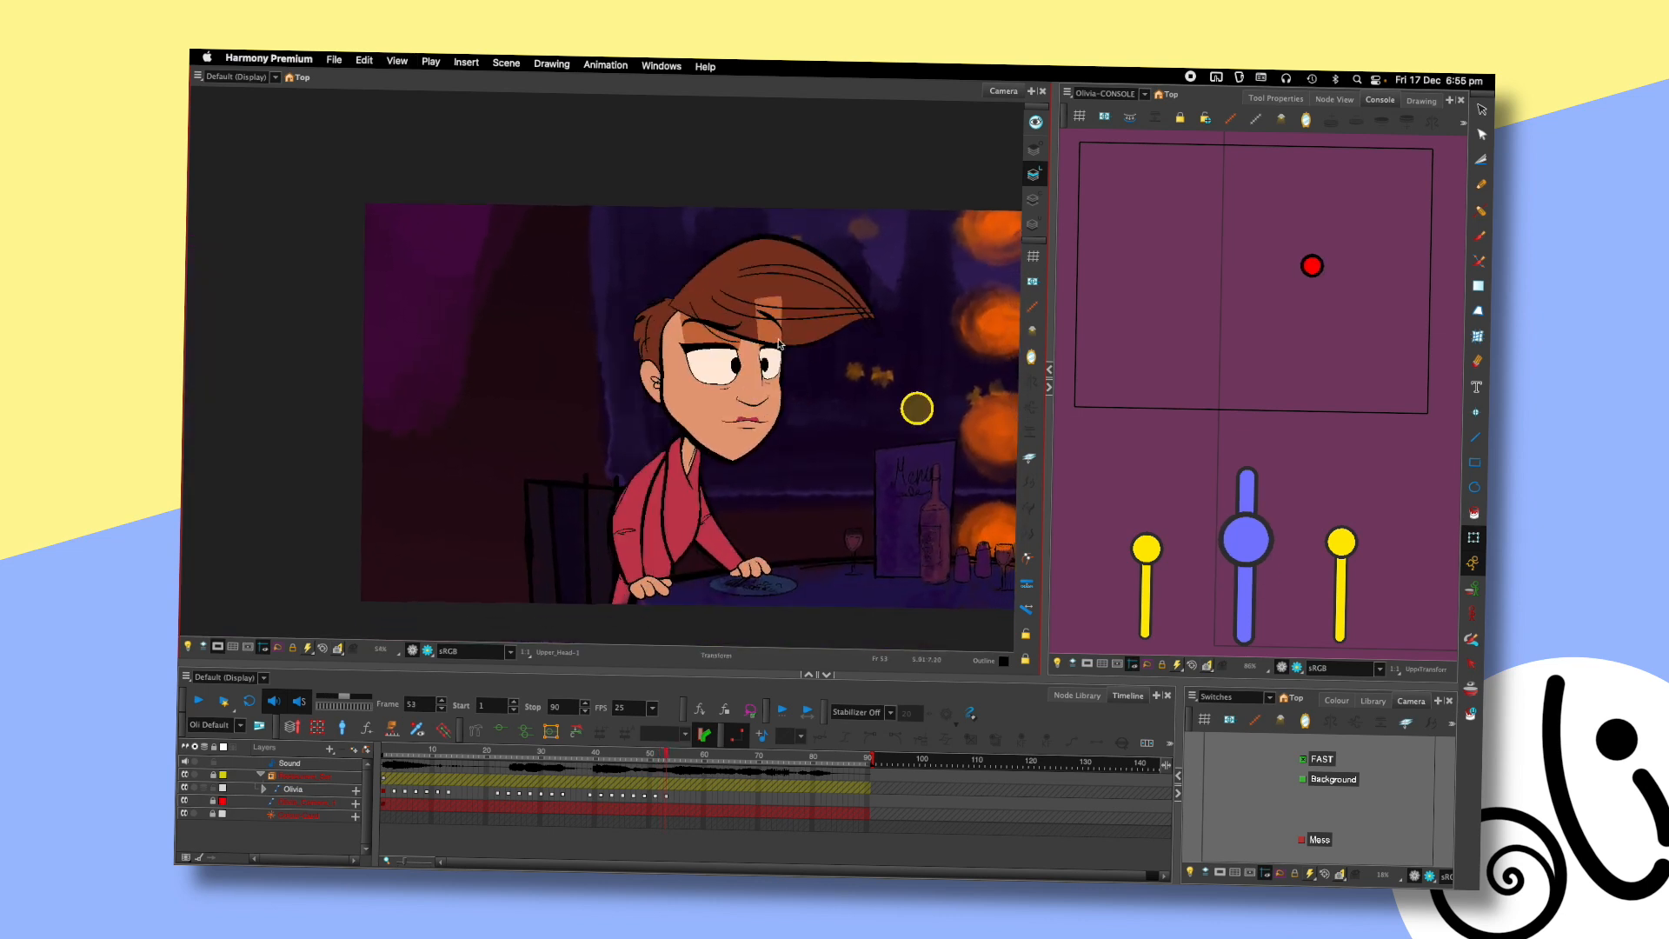
pyautogui.press('Return')
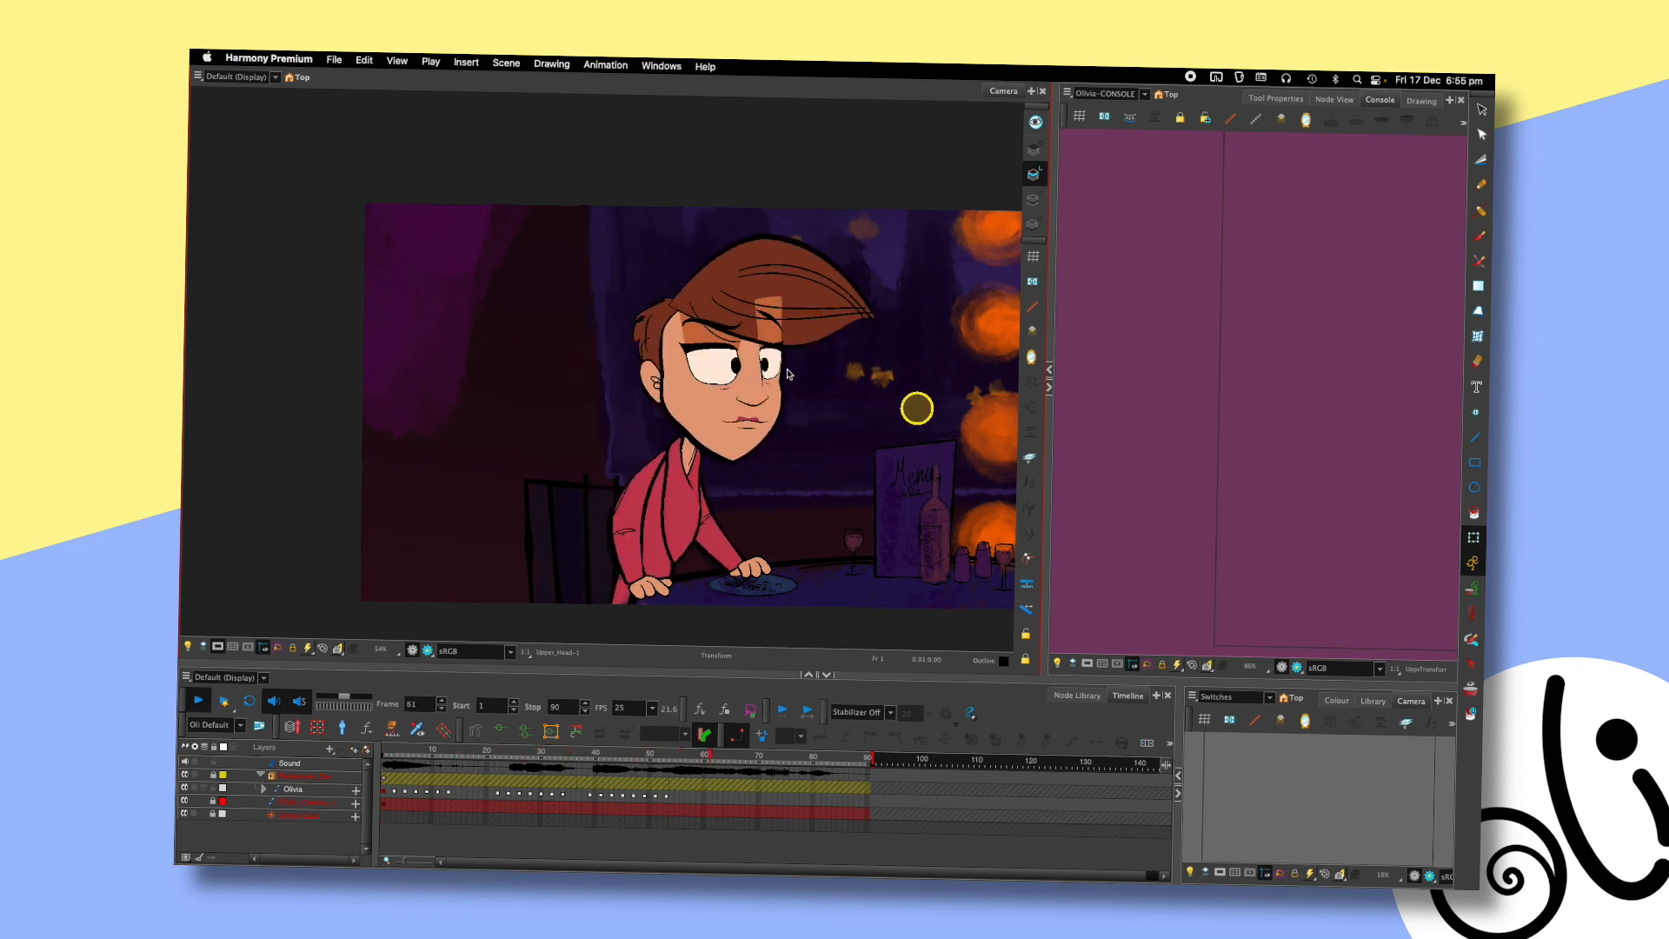
pyautogui.press('Return')
pyautogui.press('super+s')
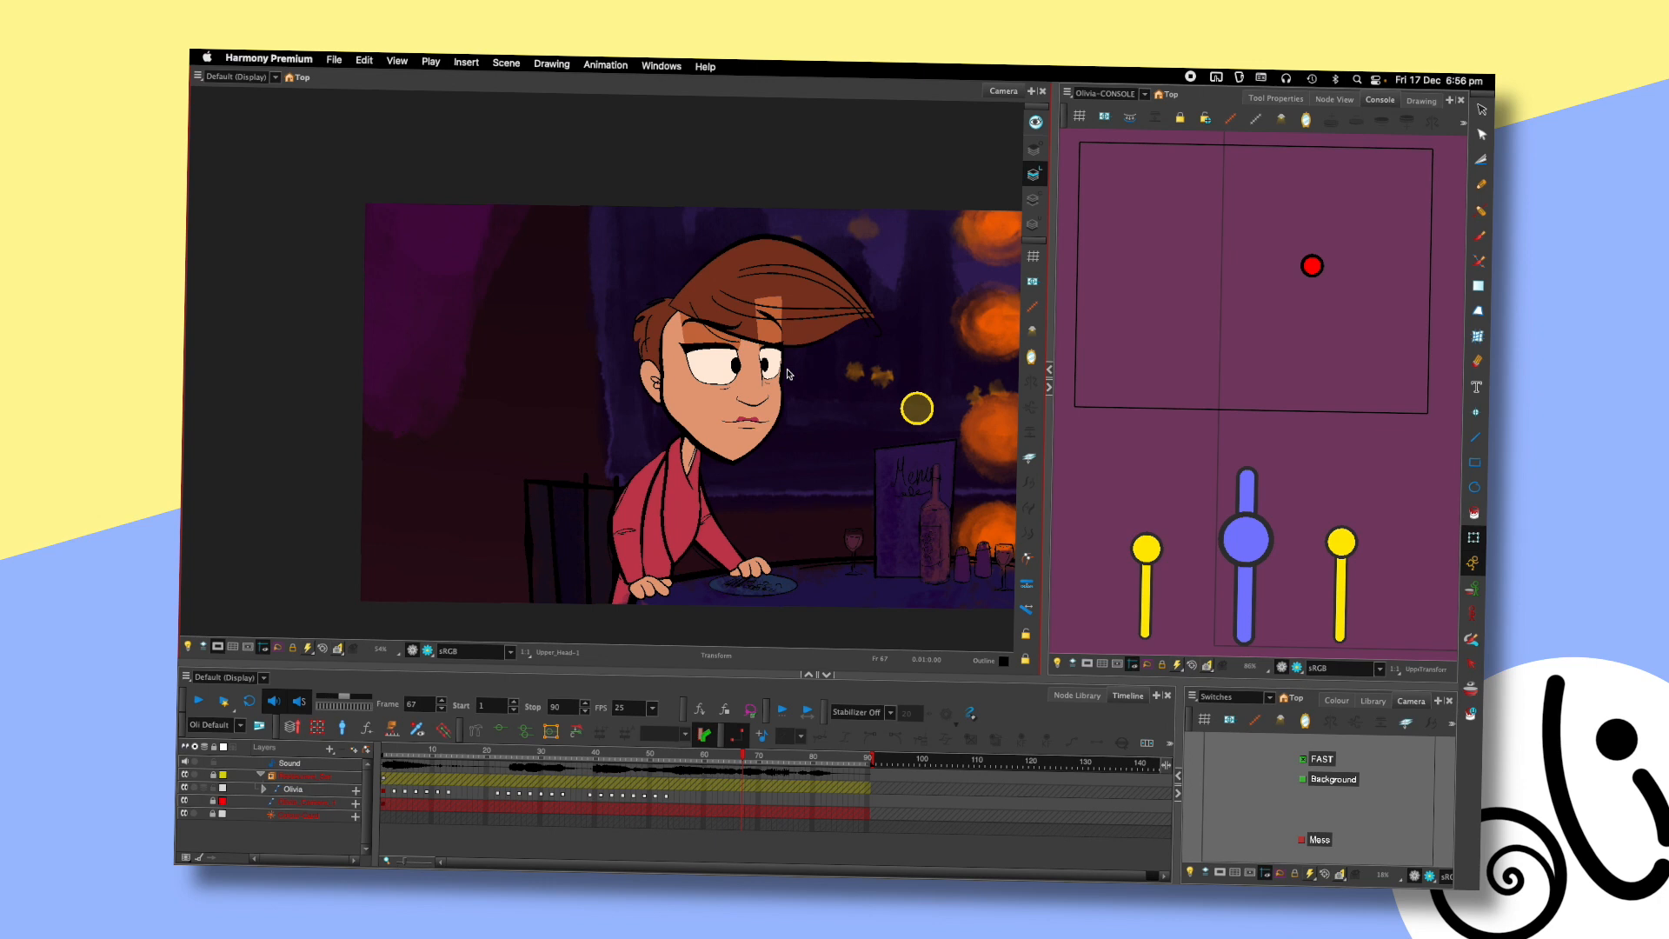
pyautogui.press('Return')
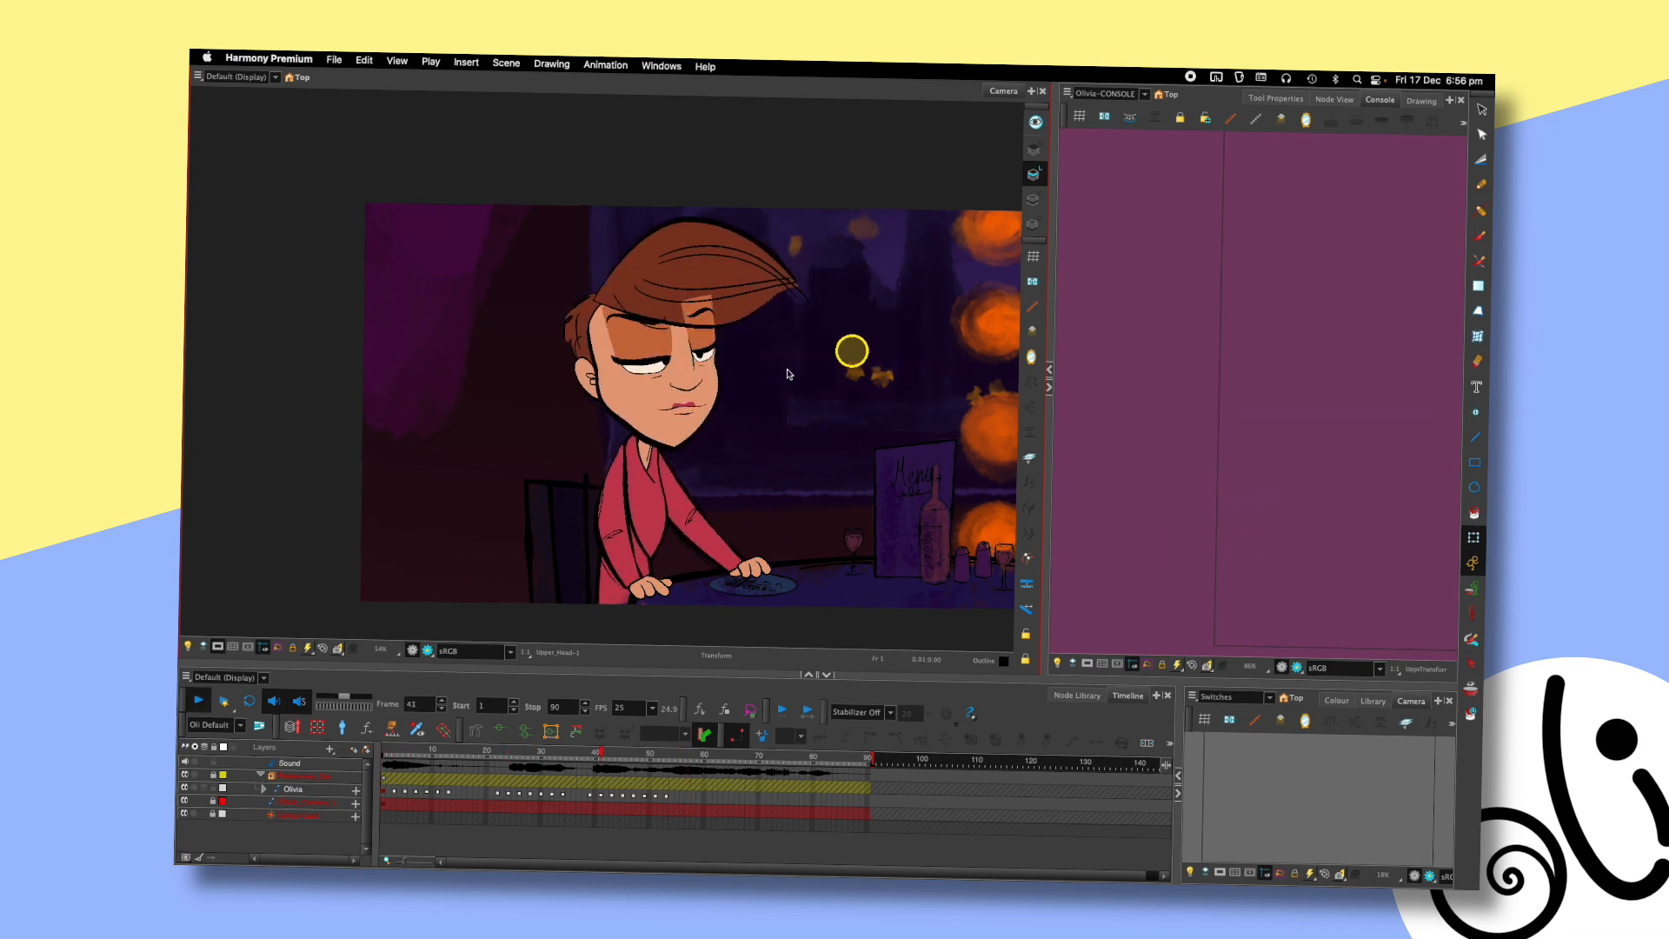
pyautogui.press('Return')
# - Key a new pose at frame 55 by rotating Olivia's head slightly counterclockwise
pyautogui.moveTo(654, 753); pyautogui.dragTo(667, 754)
pyautogui.press('.')
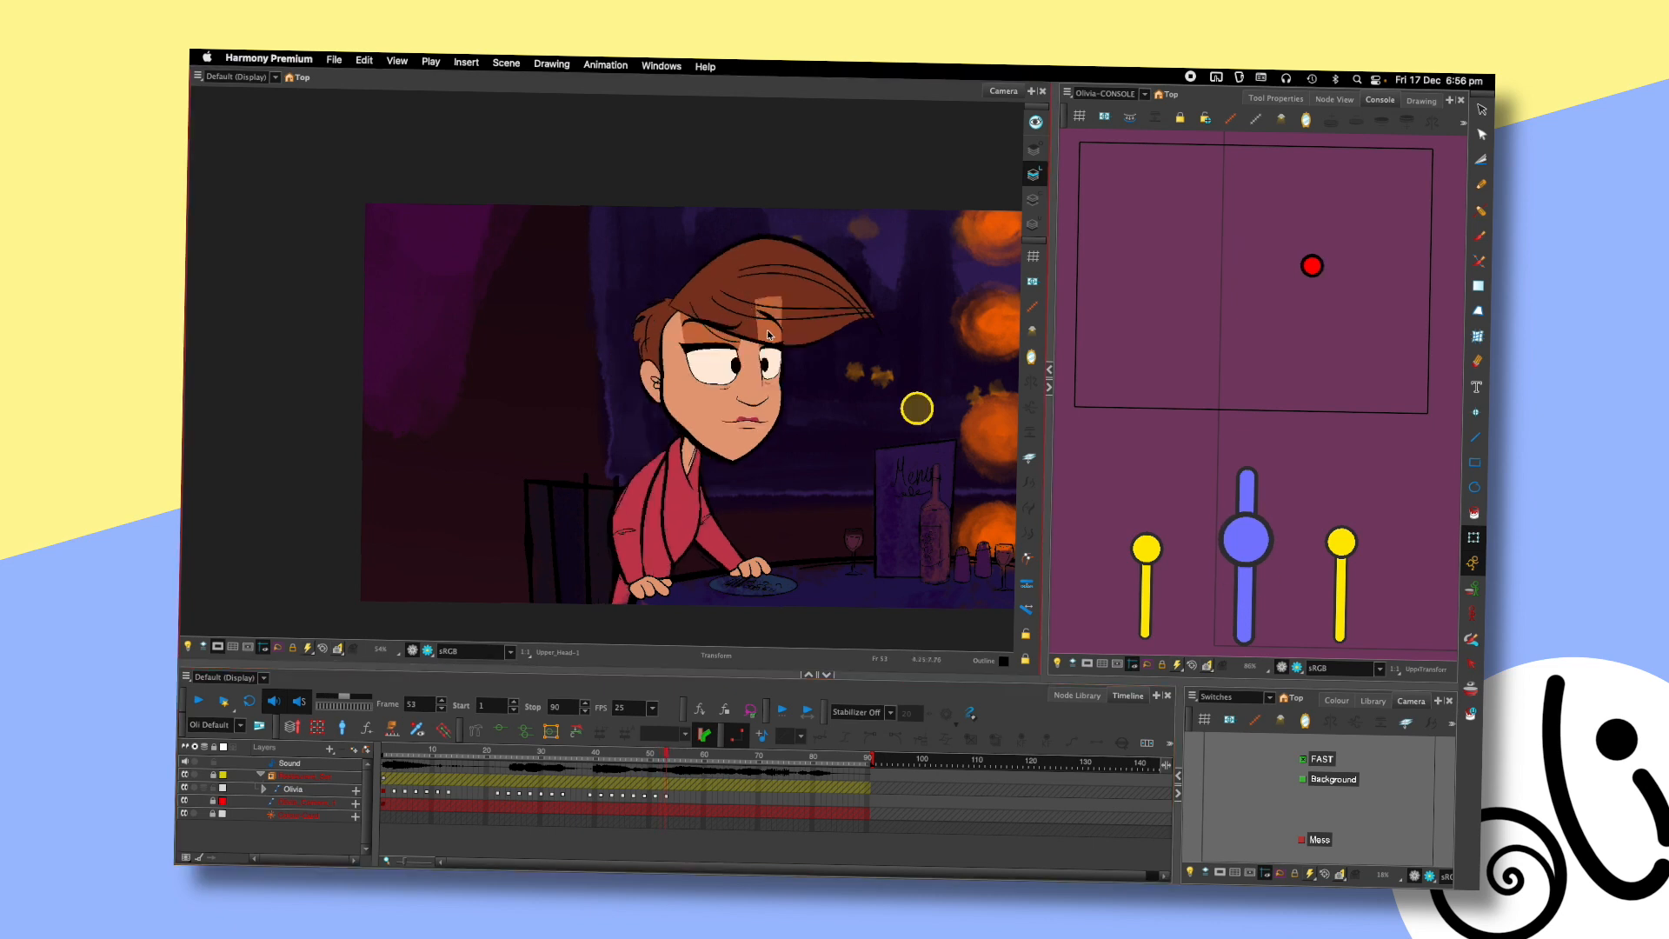
pyautogui.click(667, 313)
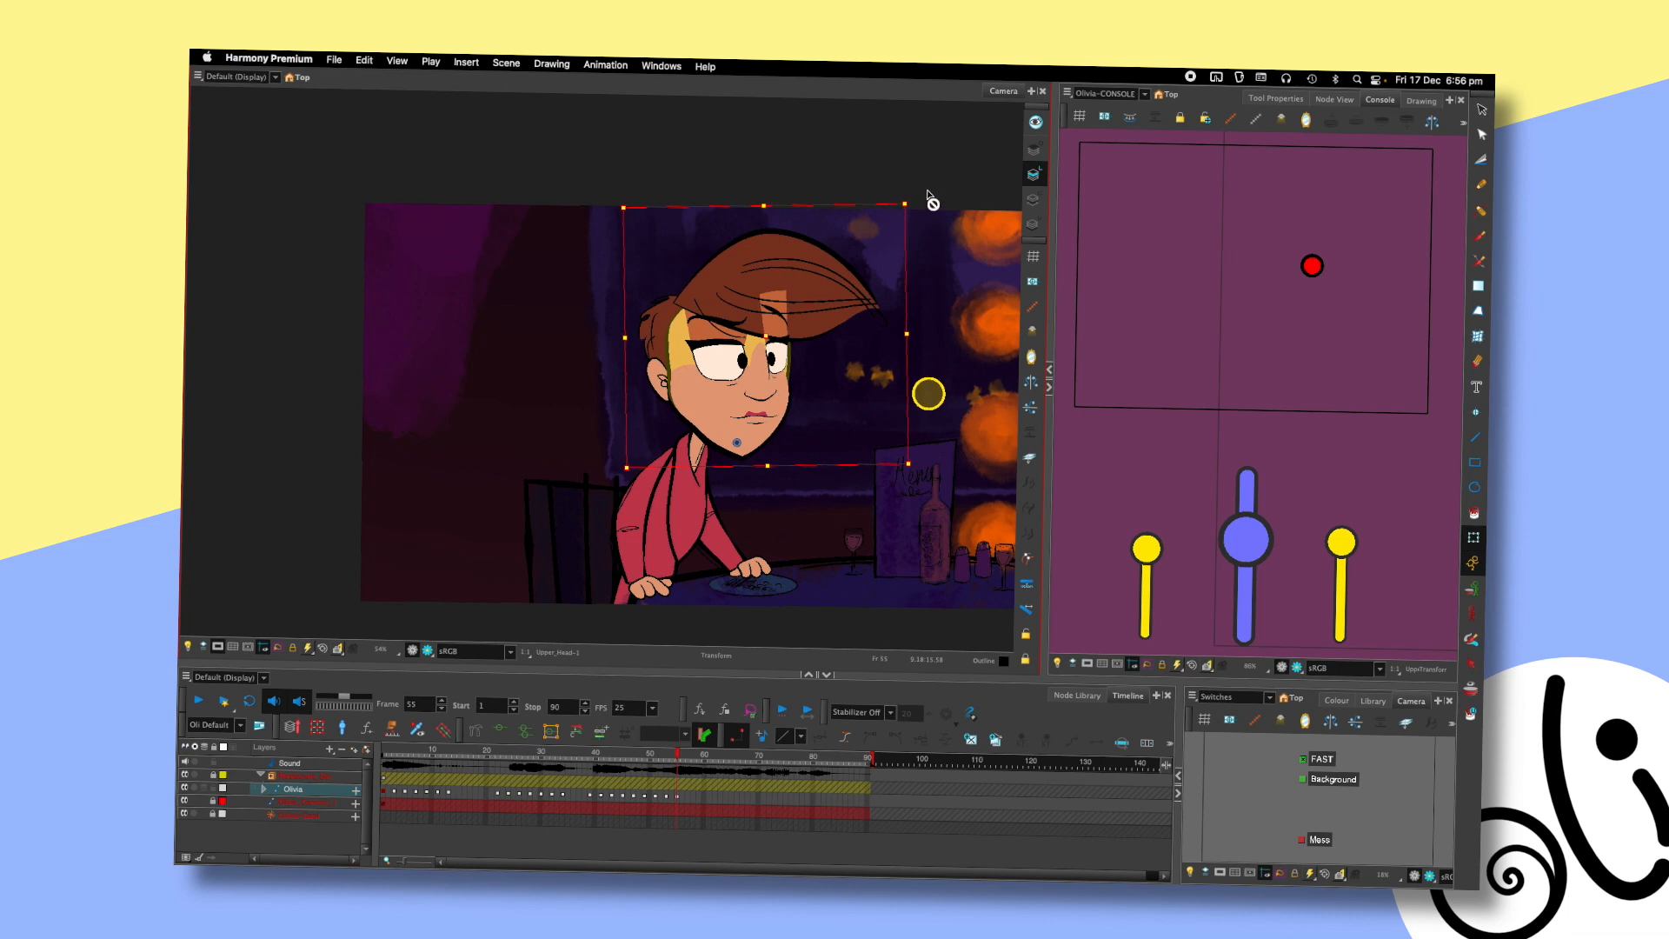
pyautogui.press('.')
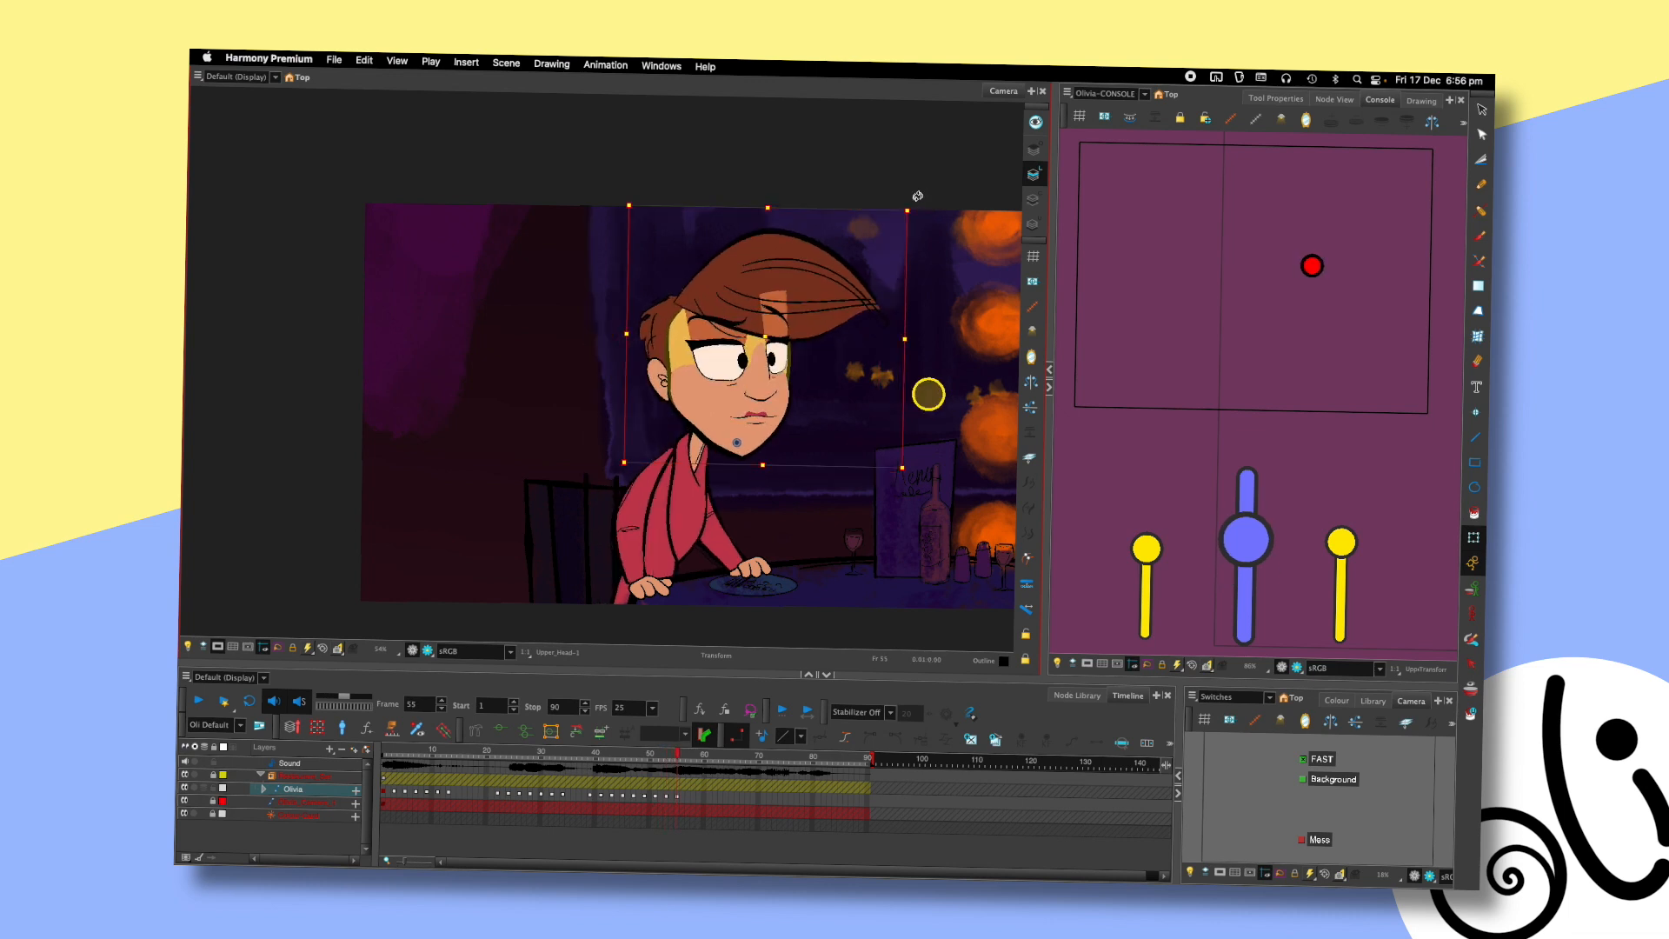
# - Play the turn from around frame 36 to review the settle into frame 55
pyautogui.click(580, 761)
pyautogui.hotkey('shift', 'Return')
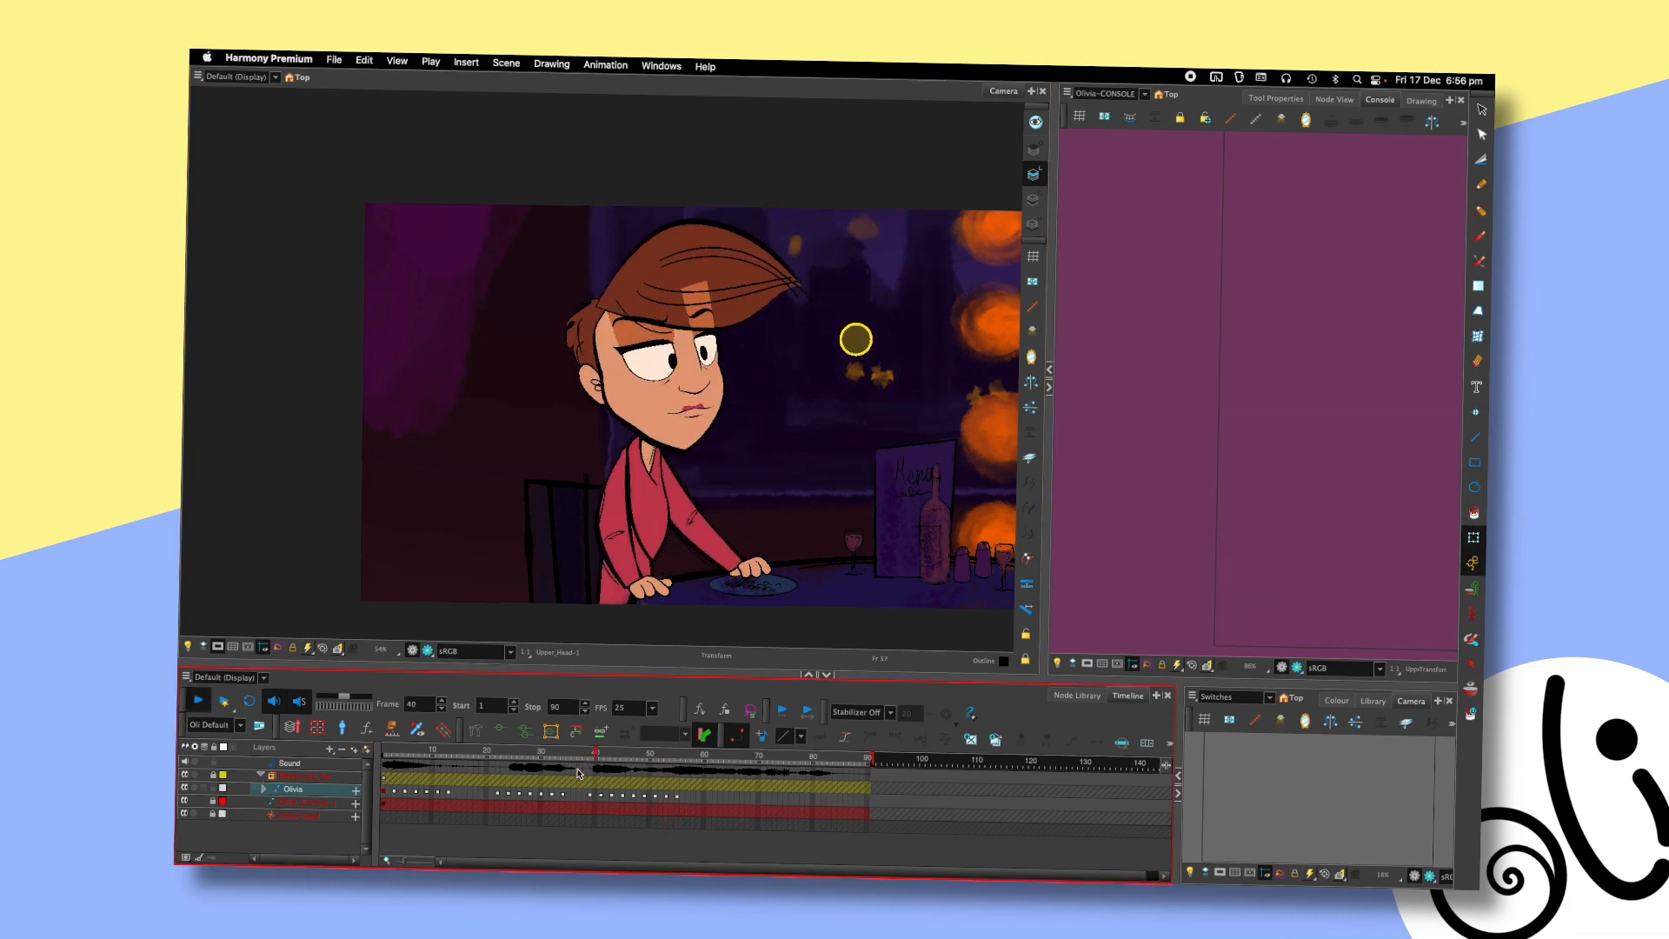
pyautogui.click(573, 756)
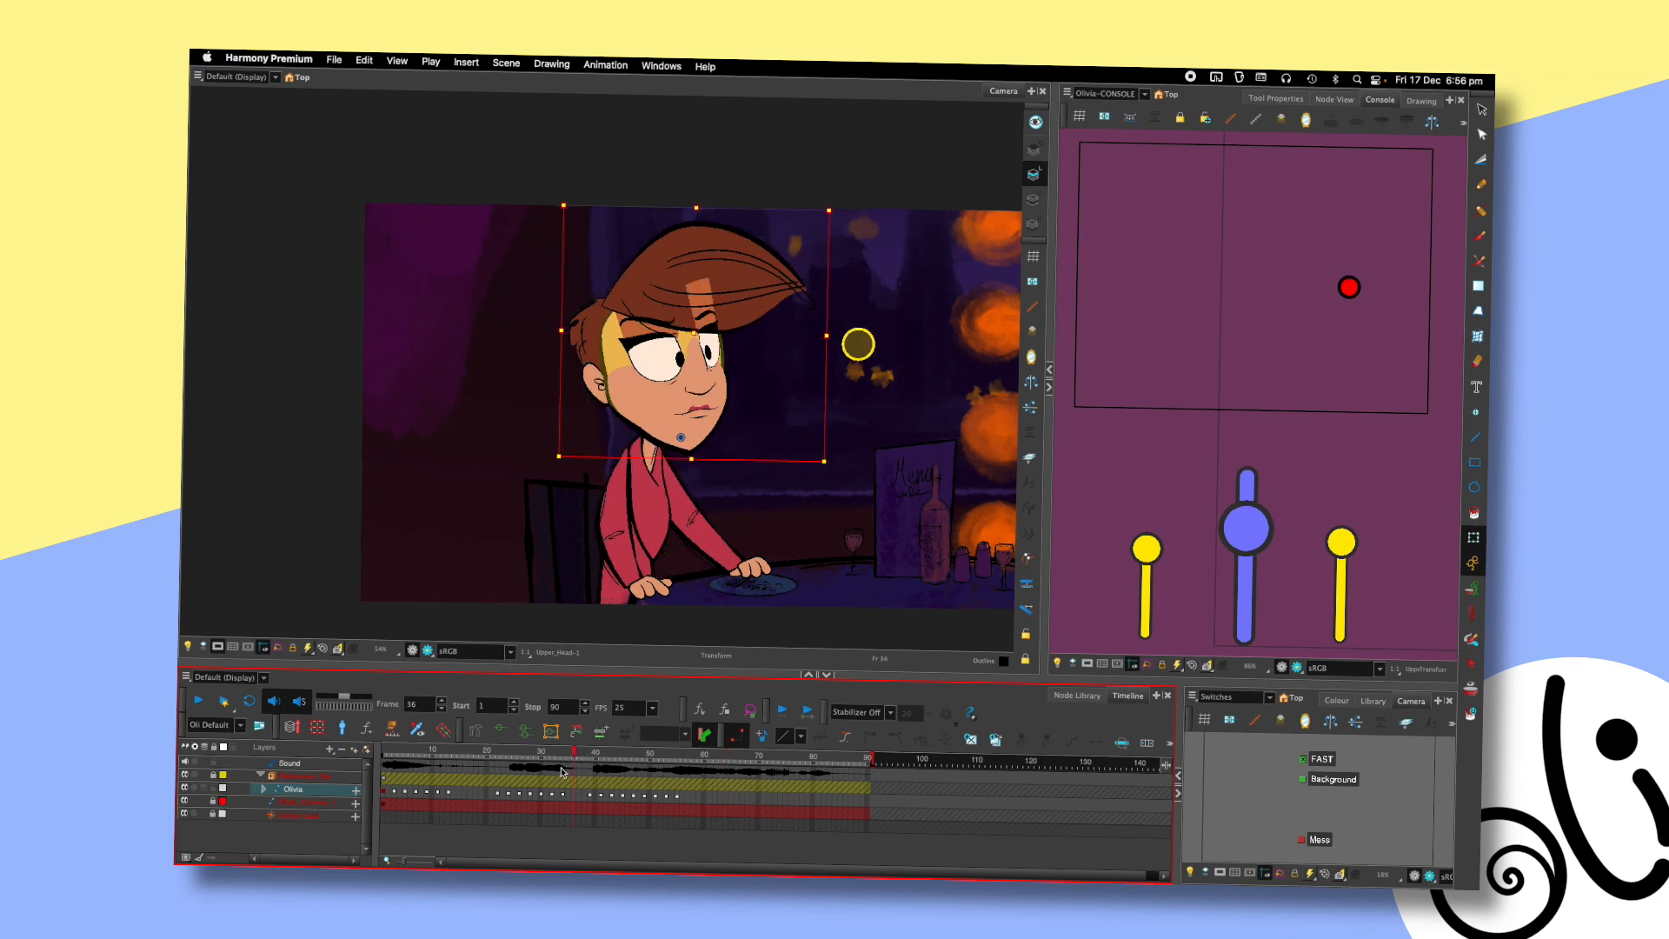
pyautogui.hotkey('shift', 'Return')
pyautogui.hotkey('shift', 'Return')
# - Shift the head back from the table at frame 55 and play the turn to check the movement
pyautogui.moveTo(663, 751); pyautogui.dragTo(678, 757)
pyautogui.moveTo(695, 311); pyautogui.dragTo(660, 301)
pyautogui.click(570, 768)
pyautogui.hotkey('shift', 'Return')
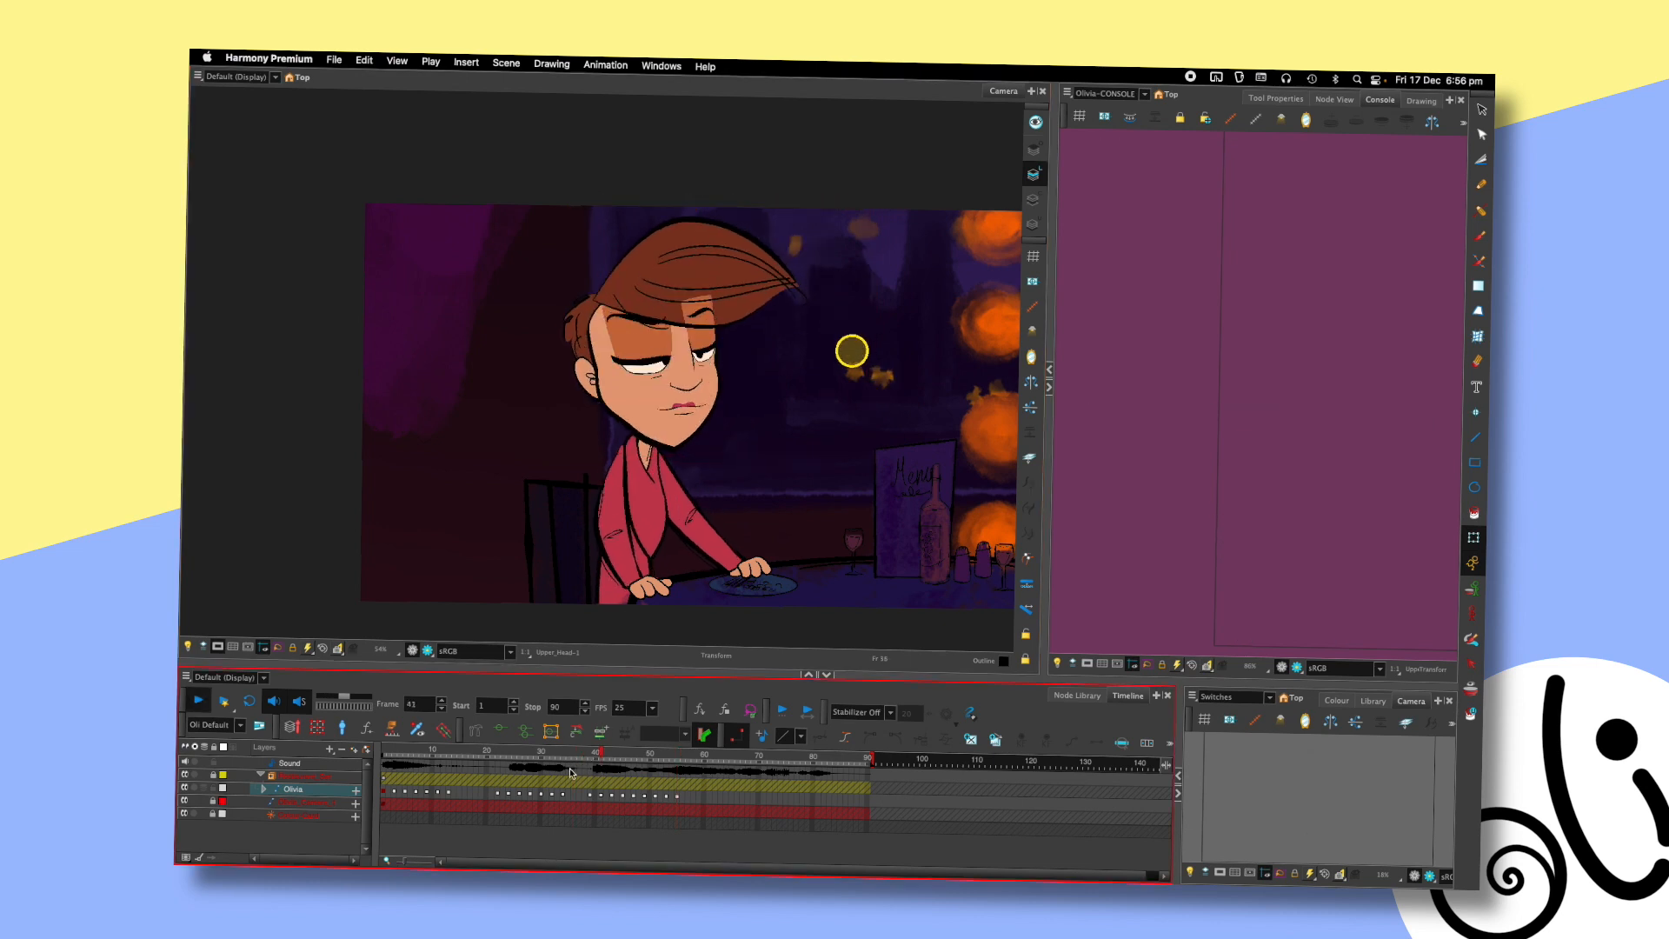
pyautogui.hotkey('shift', 'Return')
pyautogui.hotkey('shift', 'Return')
pyautogui.hotkey('shift', 'Return')
# - Replay the turn several times from around frame 36 to examine the shifted head pose at frame 55
pyautogui.moveTo(628, 756); pyautogui.dragTo(575, 762)
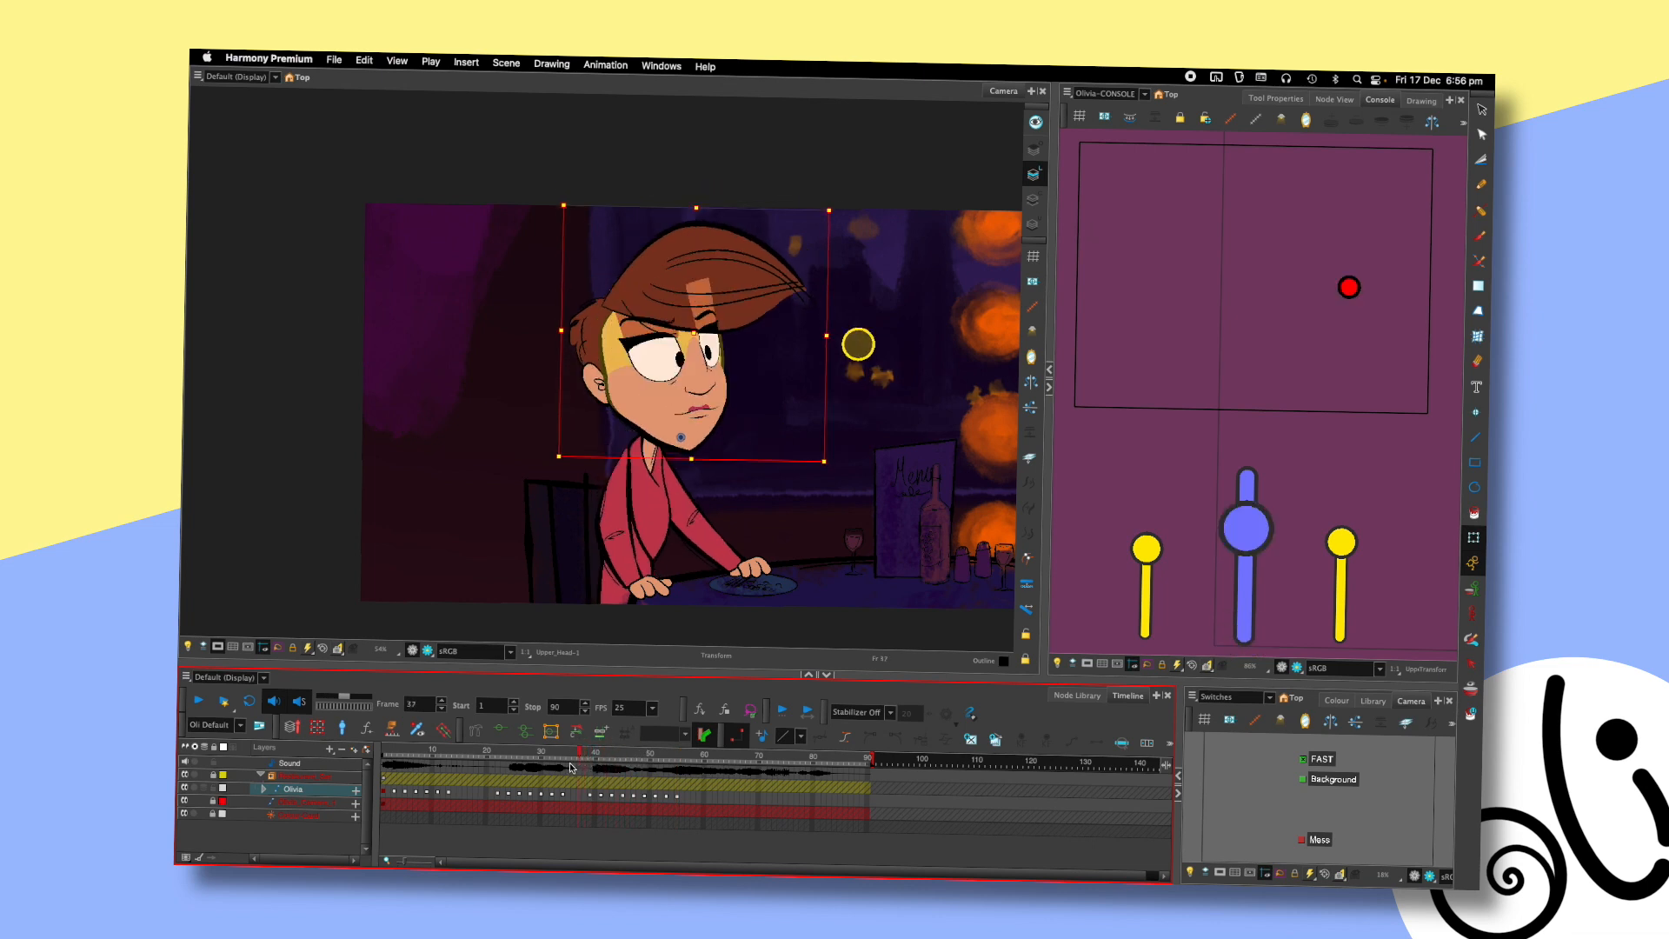
pyautogui.hotkey('shift', 'Return')
pyautogui.hotkey('shift', 'Return')
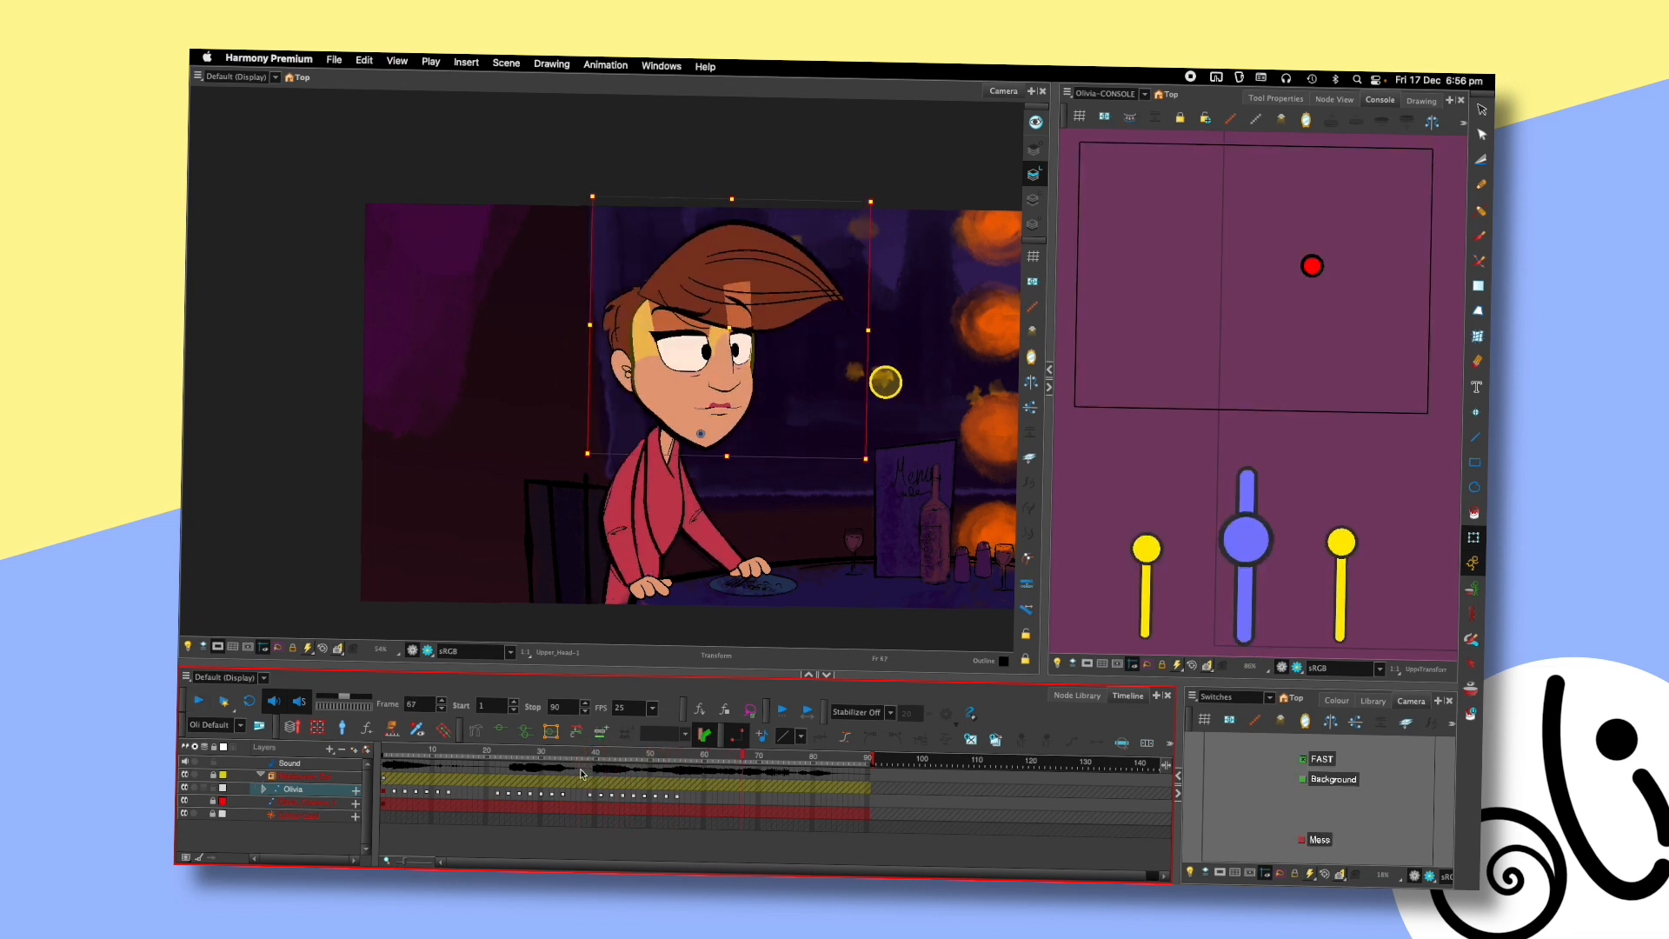
pyautogui.click(565, 770)
pyautogui.hotkey('shift', 'Return')
pyautogui.hotkey('shift', 'Return')
pyautogui.moveTo(670, 758); pyautogui.dragTo(679, 762)
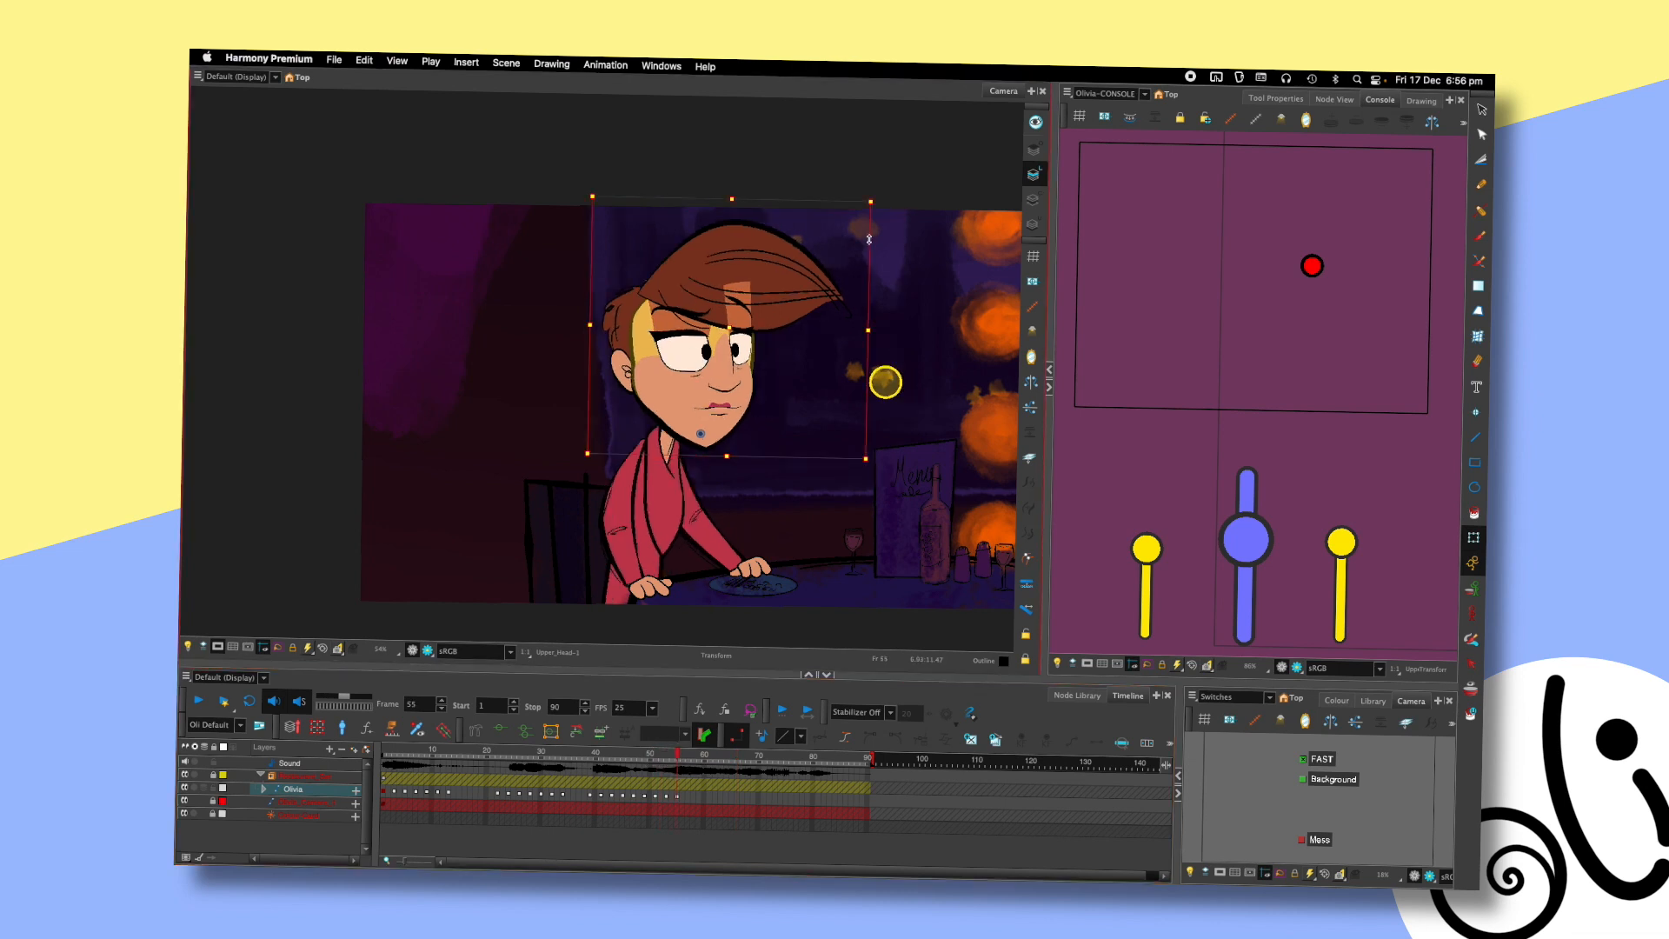
pyautogui.click(578, 757)
pyautogui.hotkey('shift', 'Return')
pyautogui.hotkey('shift', 'Return')
# - At frame 55, move the red console control left to the vertical guide and rotate the head clockwise
pyautogui.click(677, 754)
pyautogui.moveTo(1312, 266); pyautogui.dragTo(1228, 260)
pyautogui.moveTo(877, 198); pyautogui.dragTo(901, 231)
pyautogui.click(864, 209)
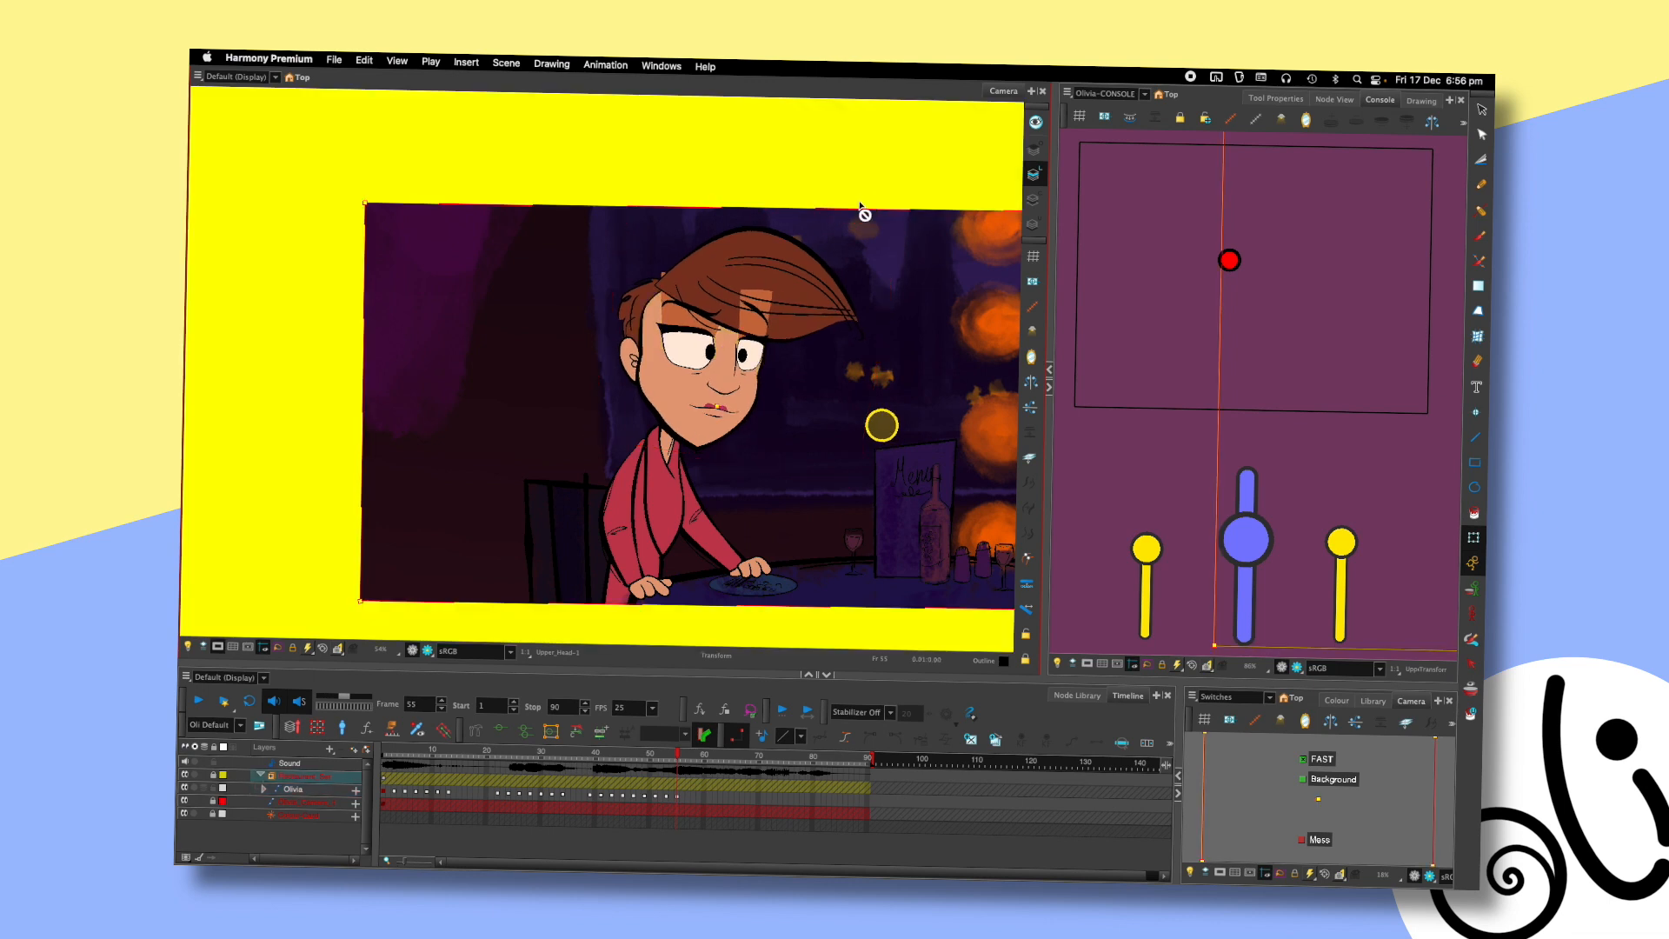
# - Play the animation repeatedly from around frame 36 to review the adjusted head angle at frame 55
pyautogui.click(575, 754)
pyautogui.press('Return')
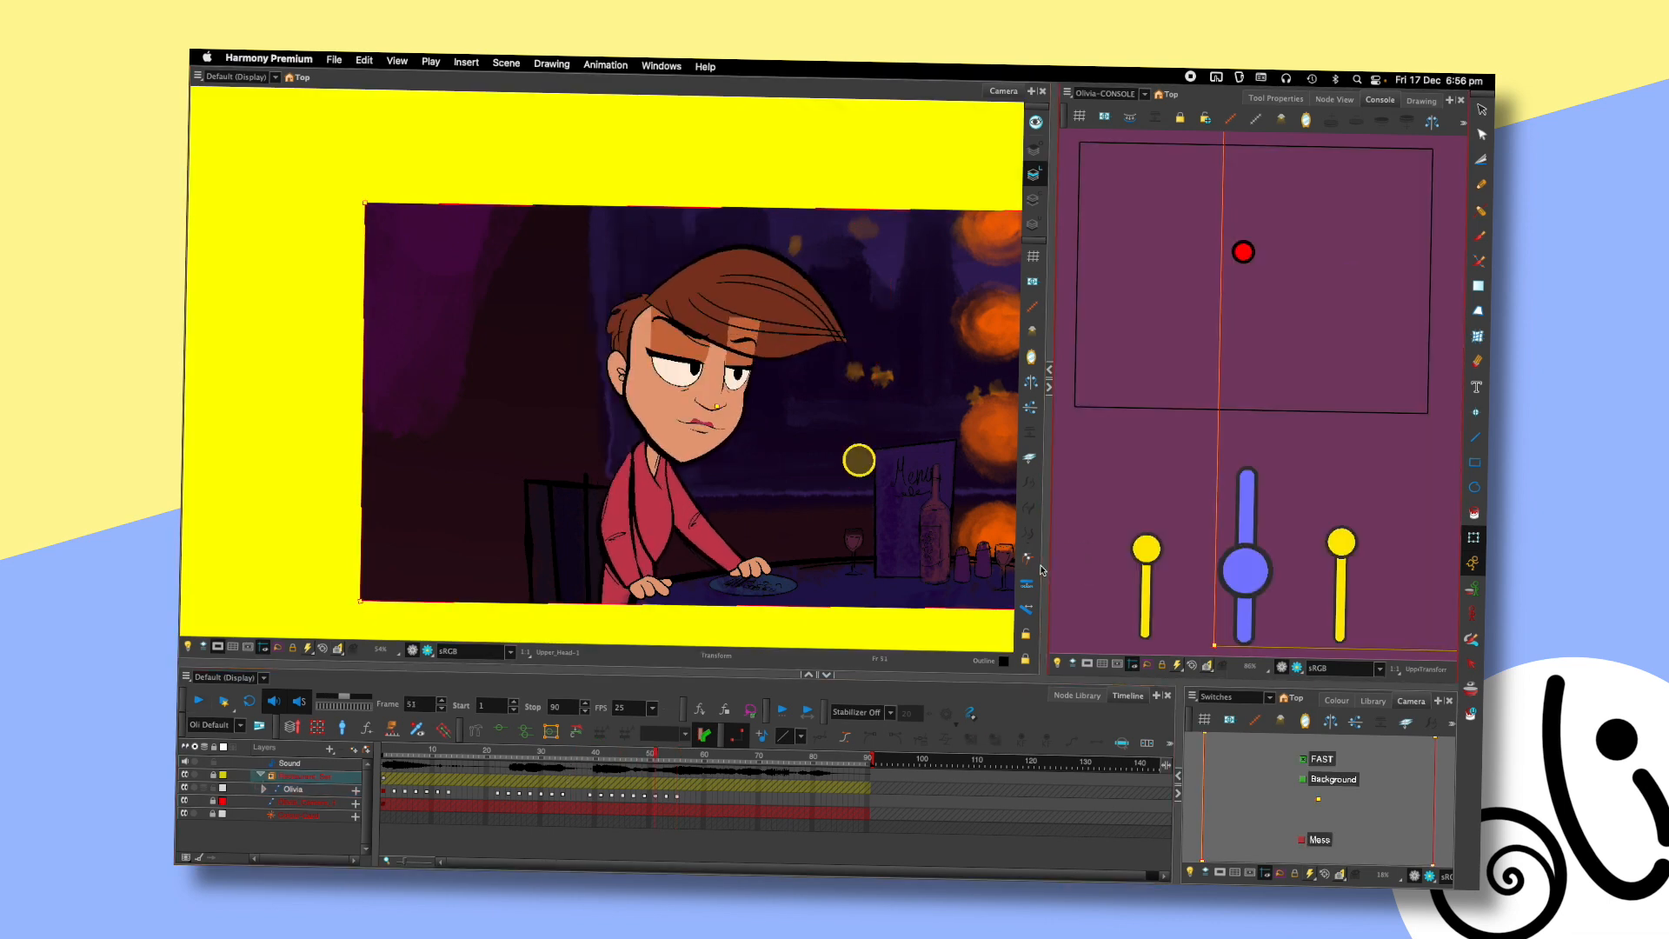
pyautogui.click(579, 754)
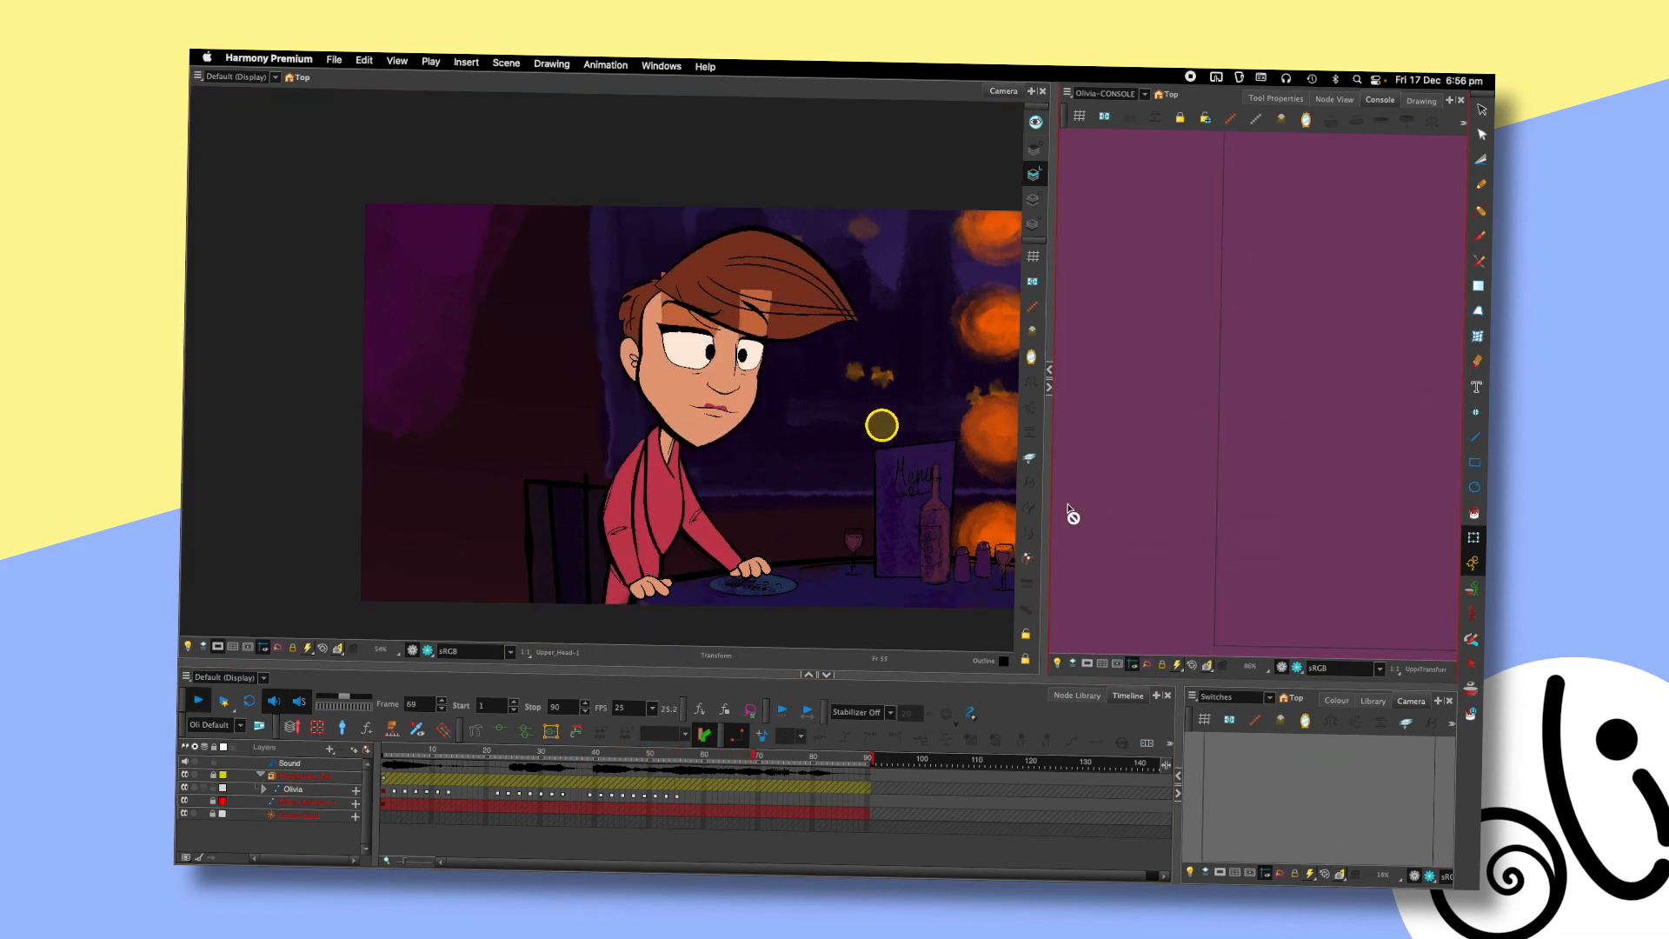
pyautogui.press('Return')
pyautogui.click(566, 754)
pyautogui.press('Return')
pyautogui.press('Return')
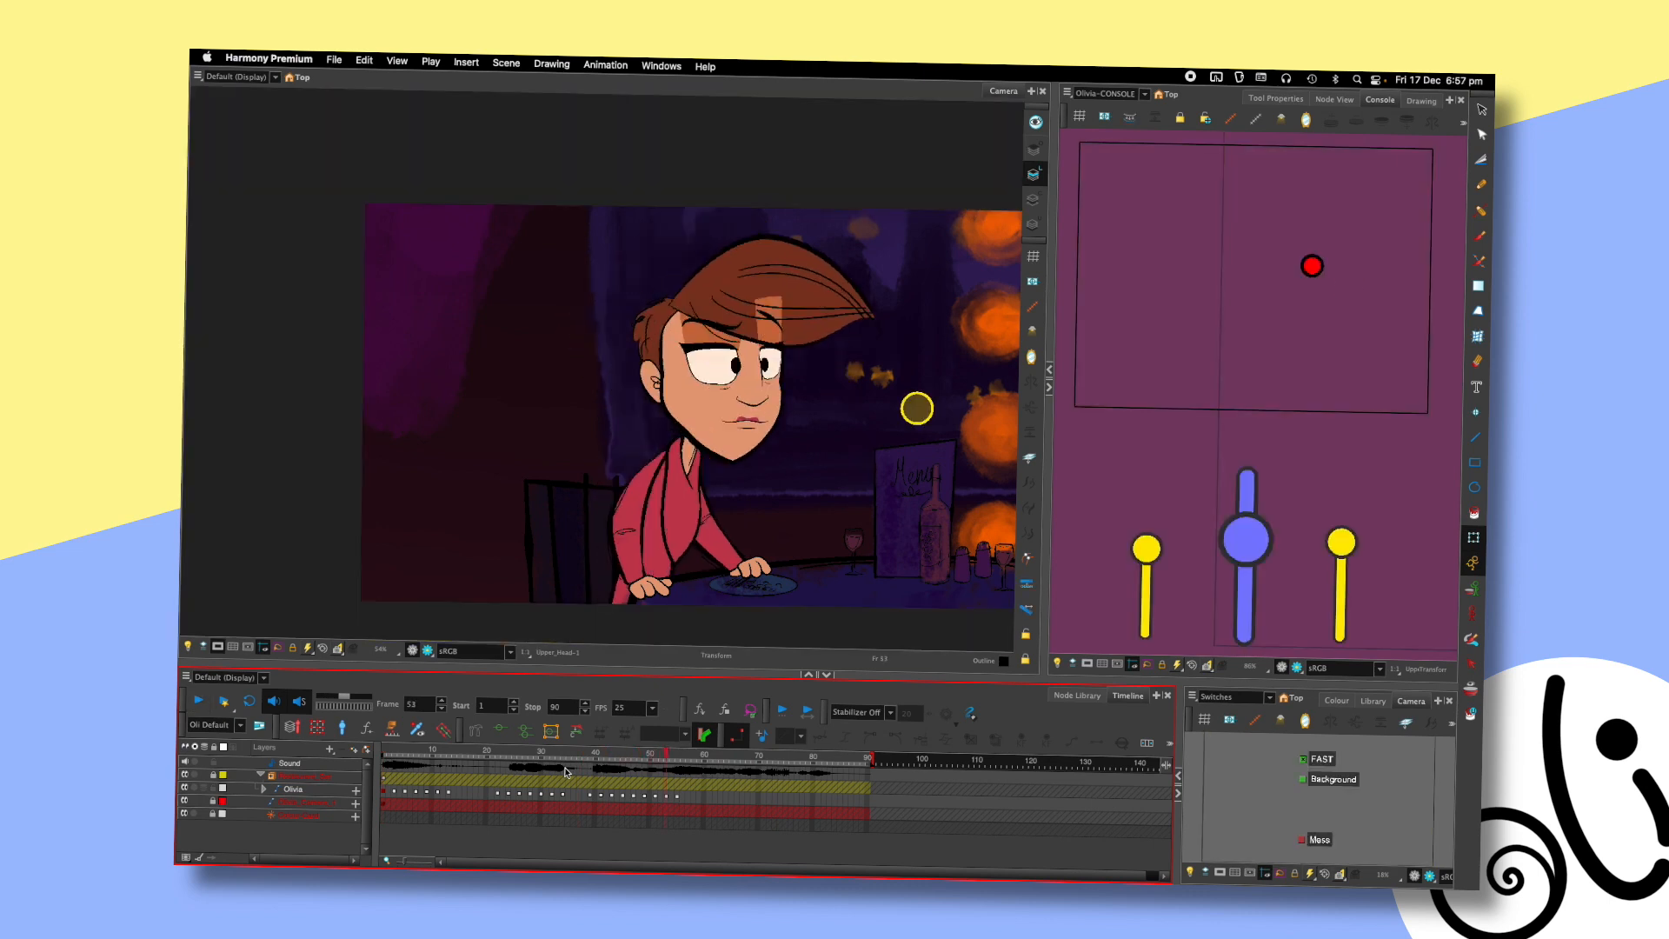
pyautogui.click(647, 556)
pyautogui.press('Return')
pyautogui.press('Return')
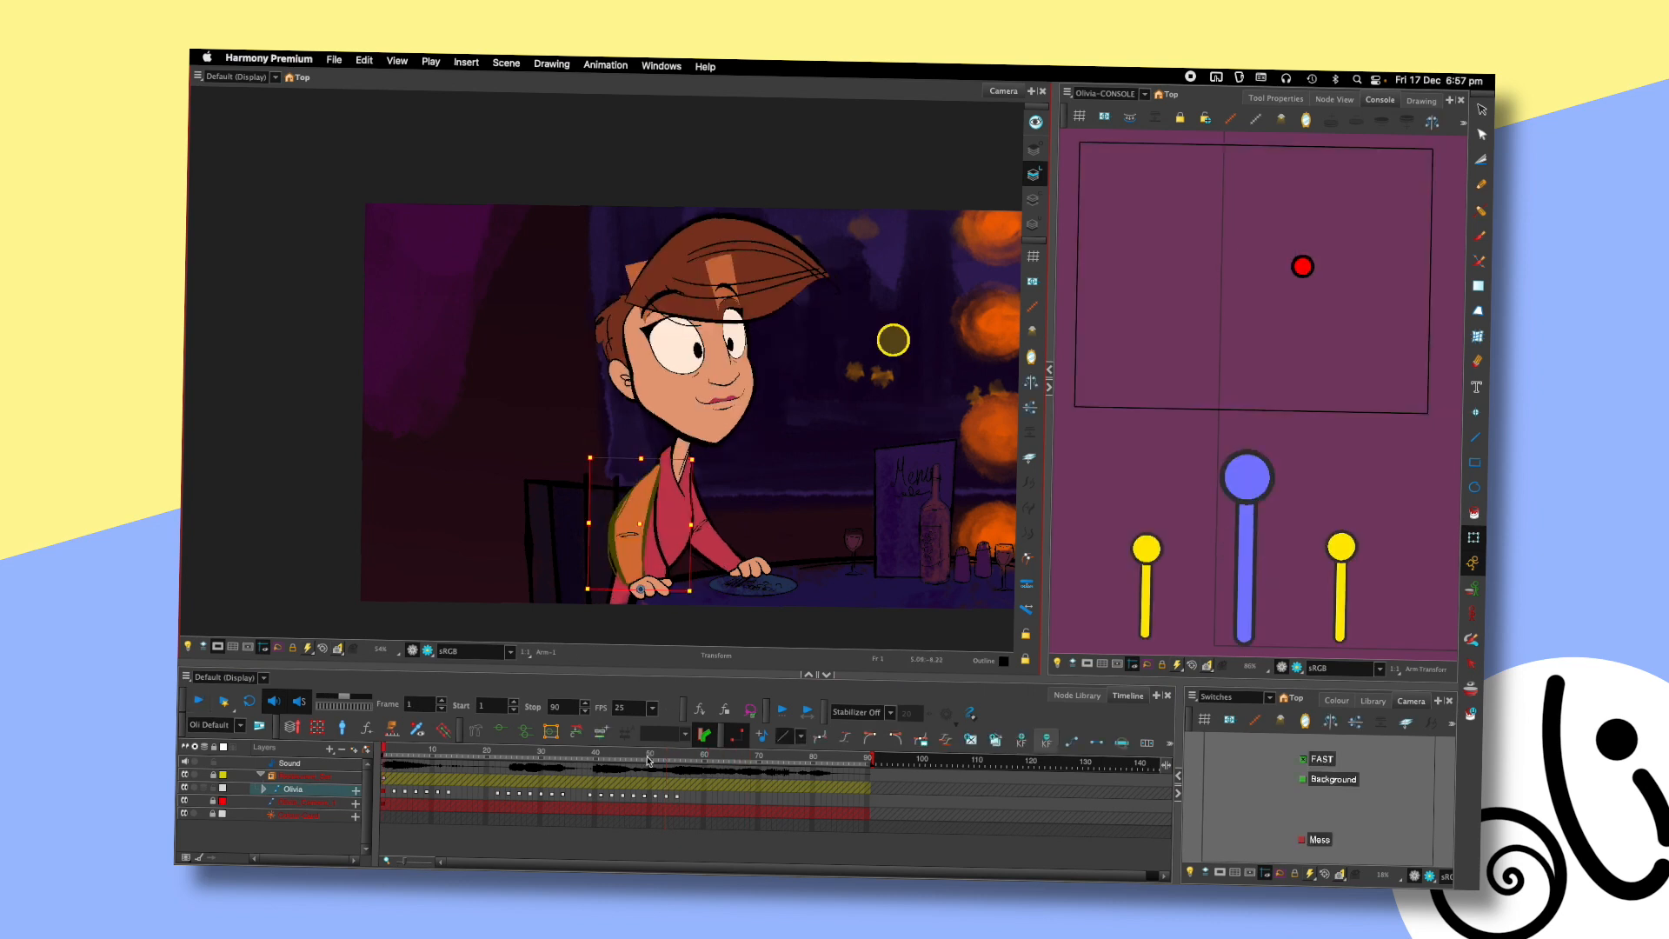
# - Play the animation from frame 44 and again from the first frame to review the whole head turn
pyautogui.click(617, 754)
pyautogui.click(1091, 465)
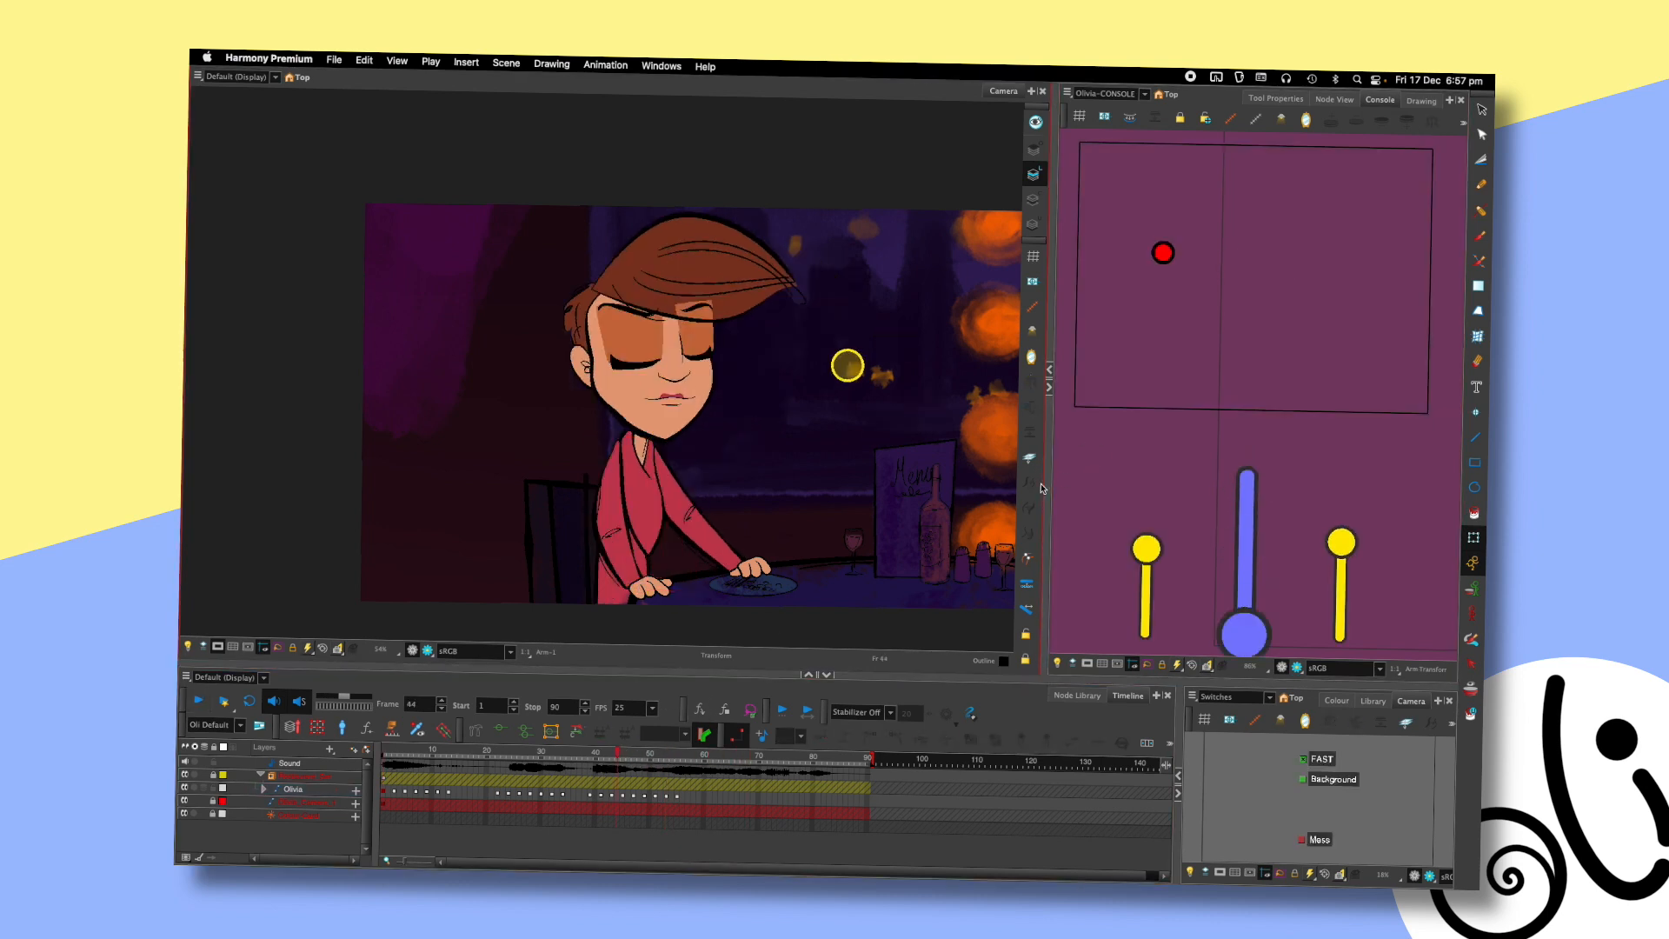
pyautogui.press('Return')
pyautogui.press('Return')
pyautogui.hotkey('shift', ',')
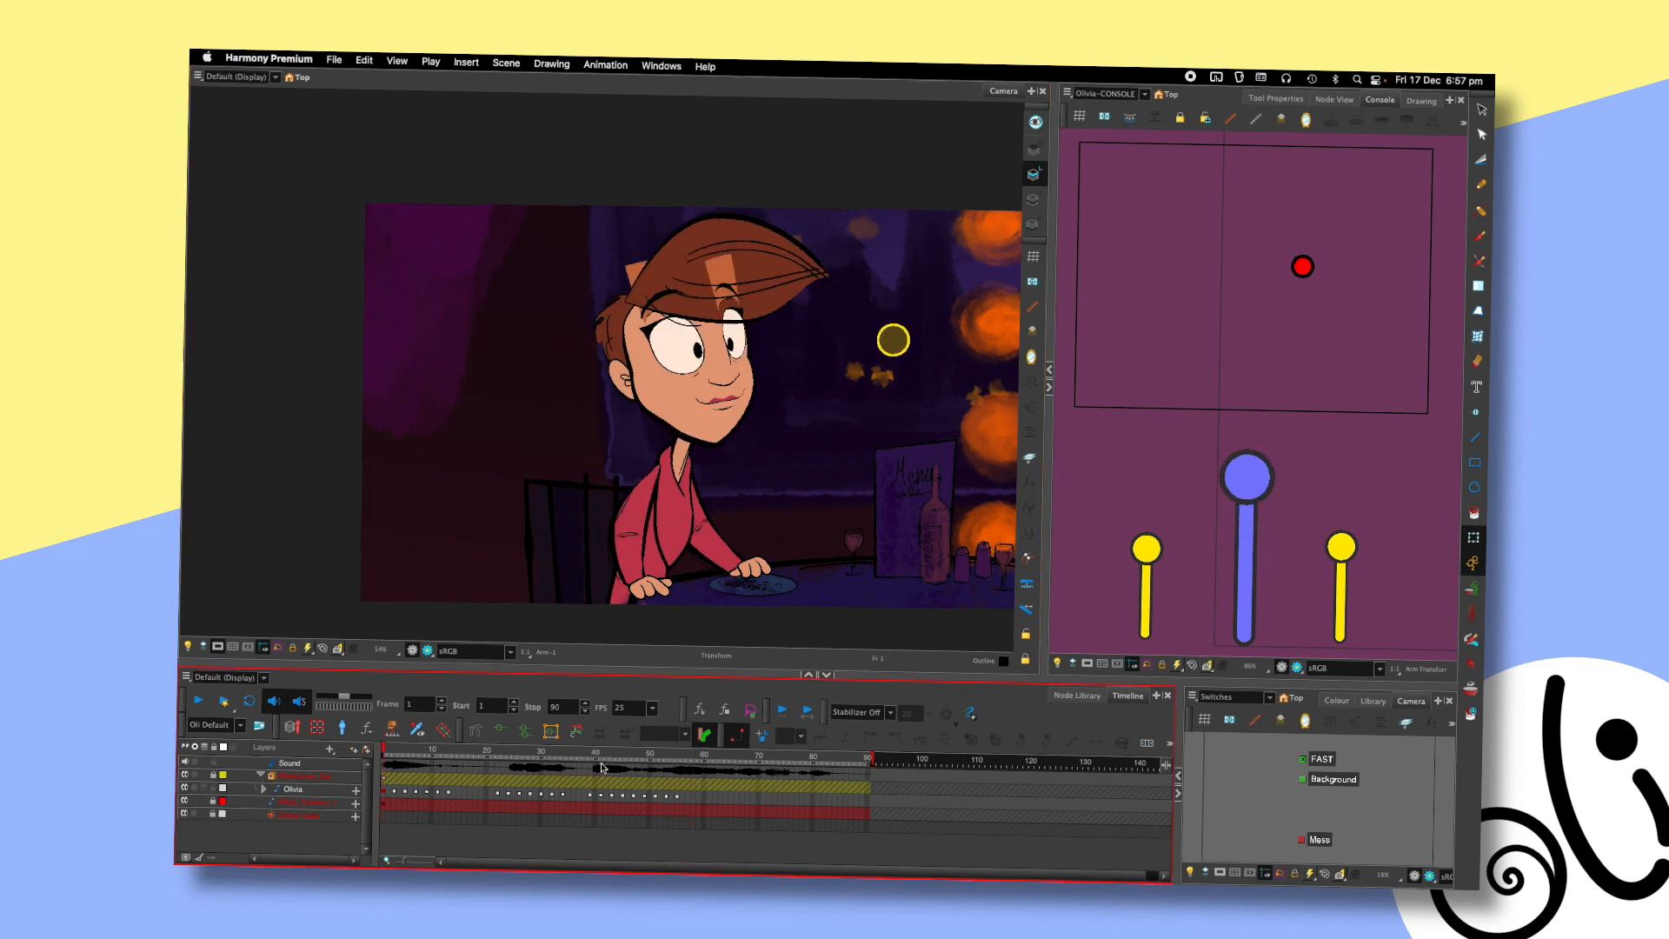
pyautogui.press('Return')
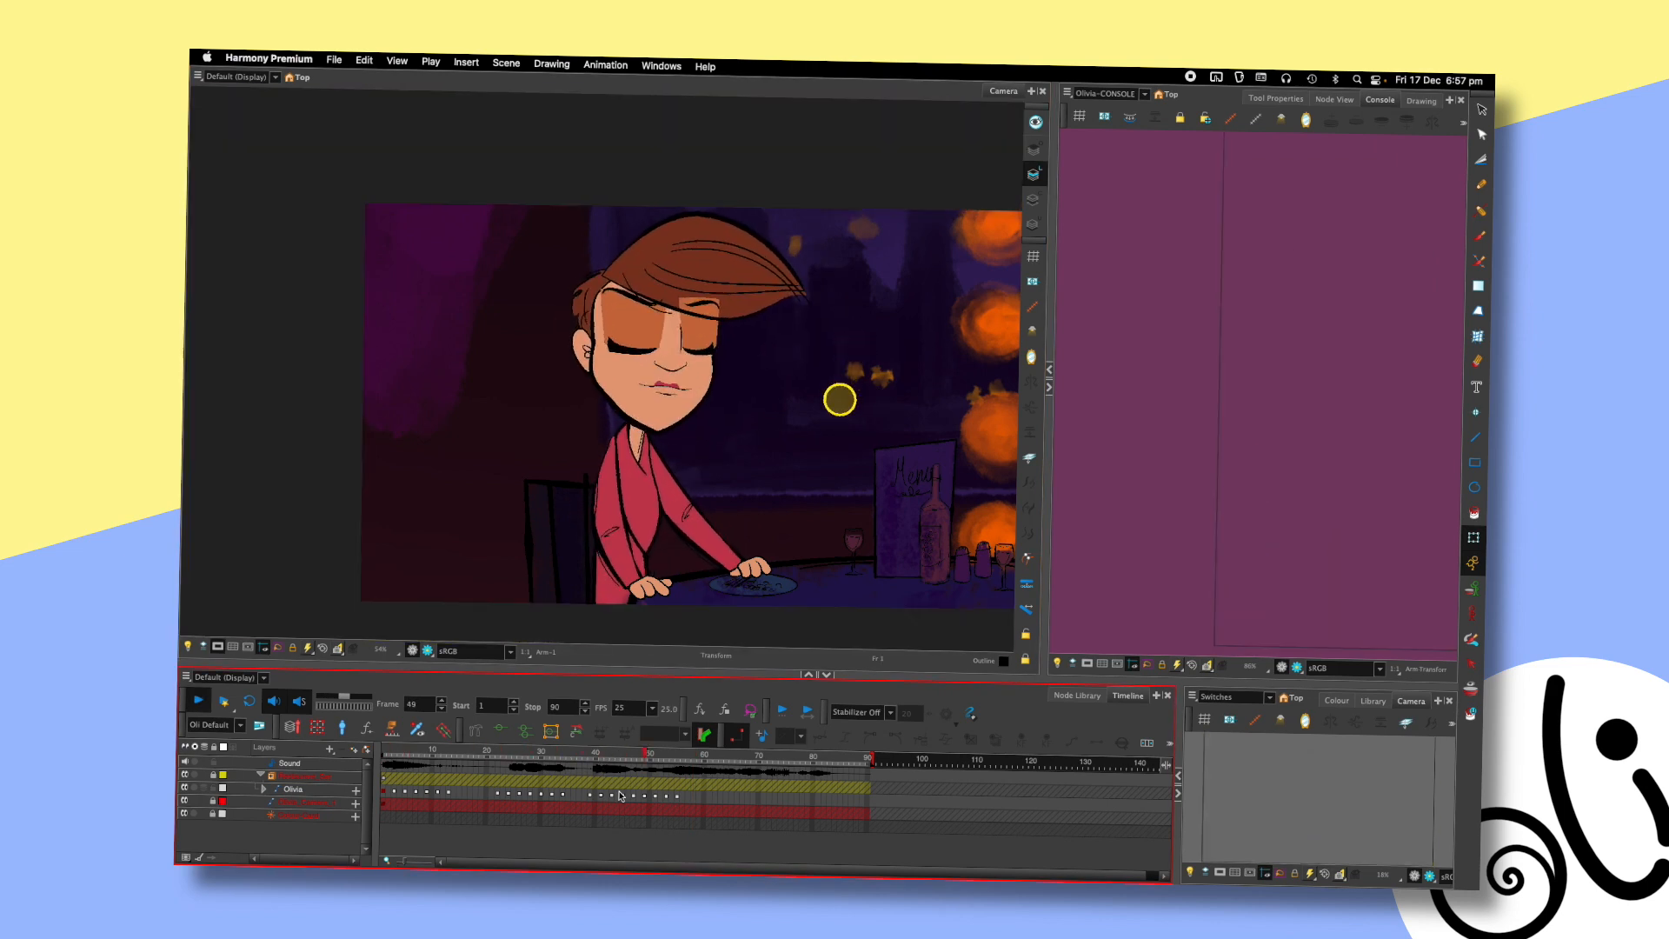
pyautogui.press('Return')
pyautogui.moveTo(702, 589); pyautogui.dragTo(683, 553)
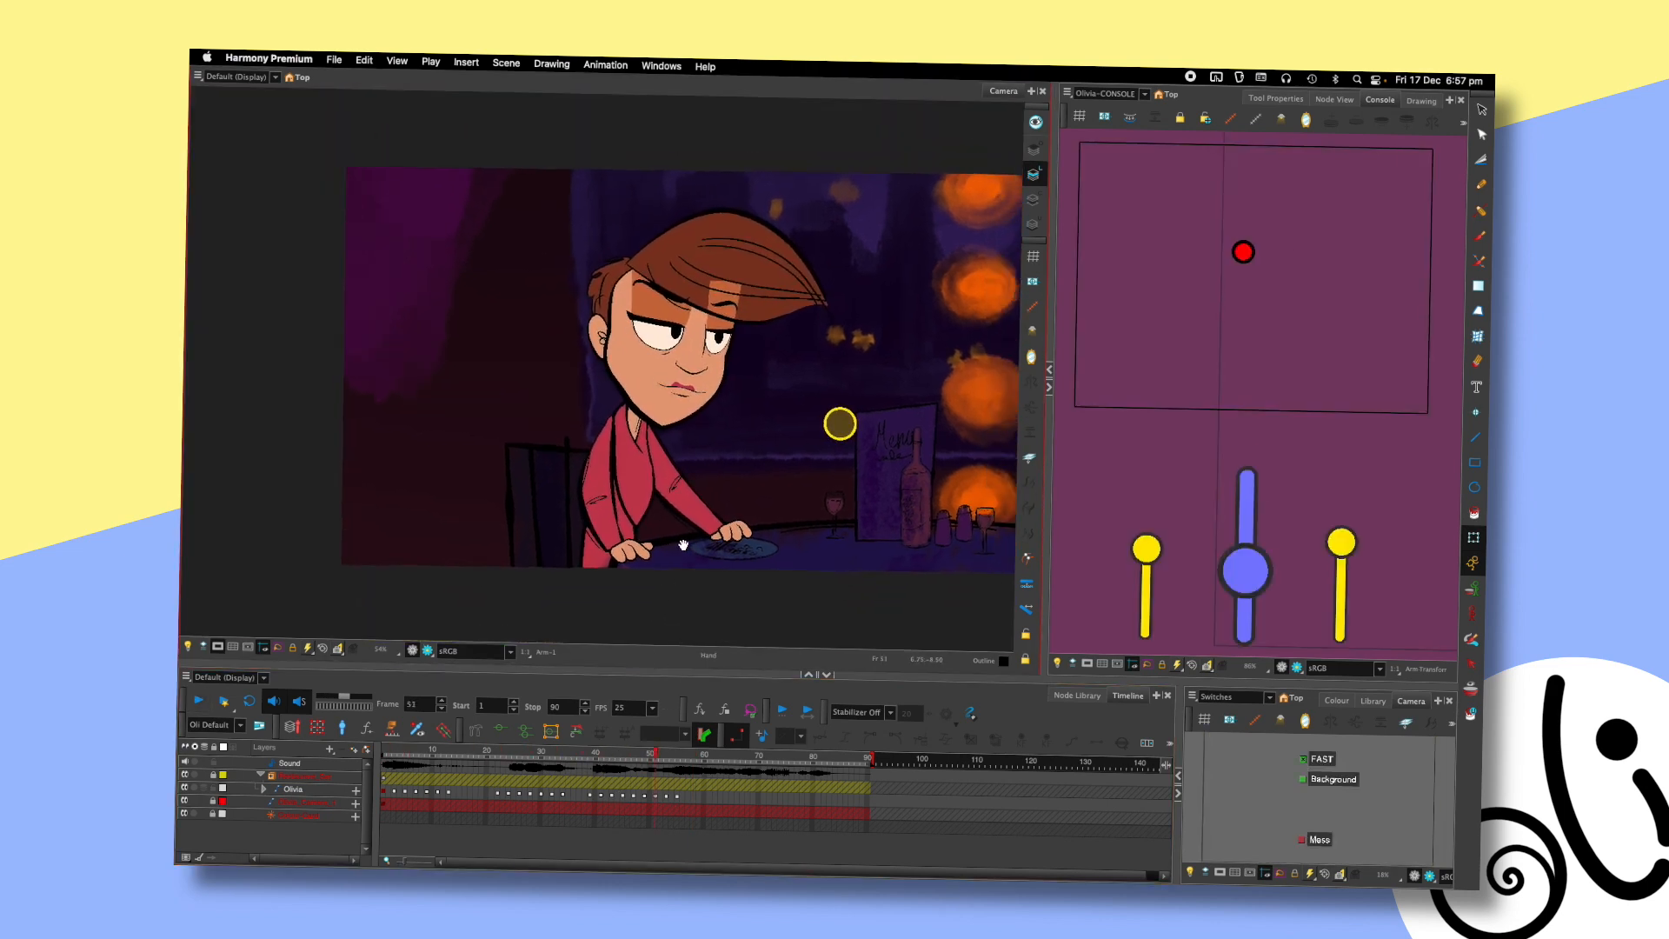
pyautogui.press('Return')
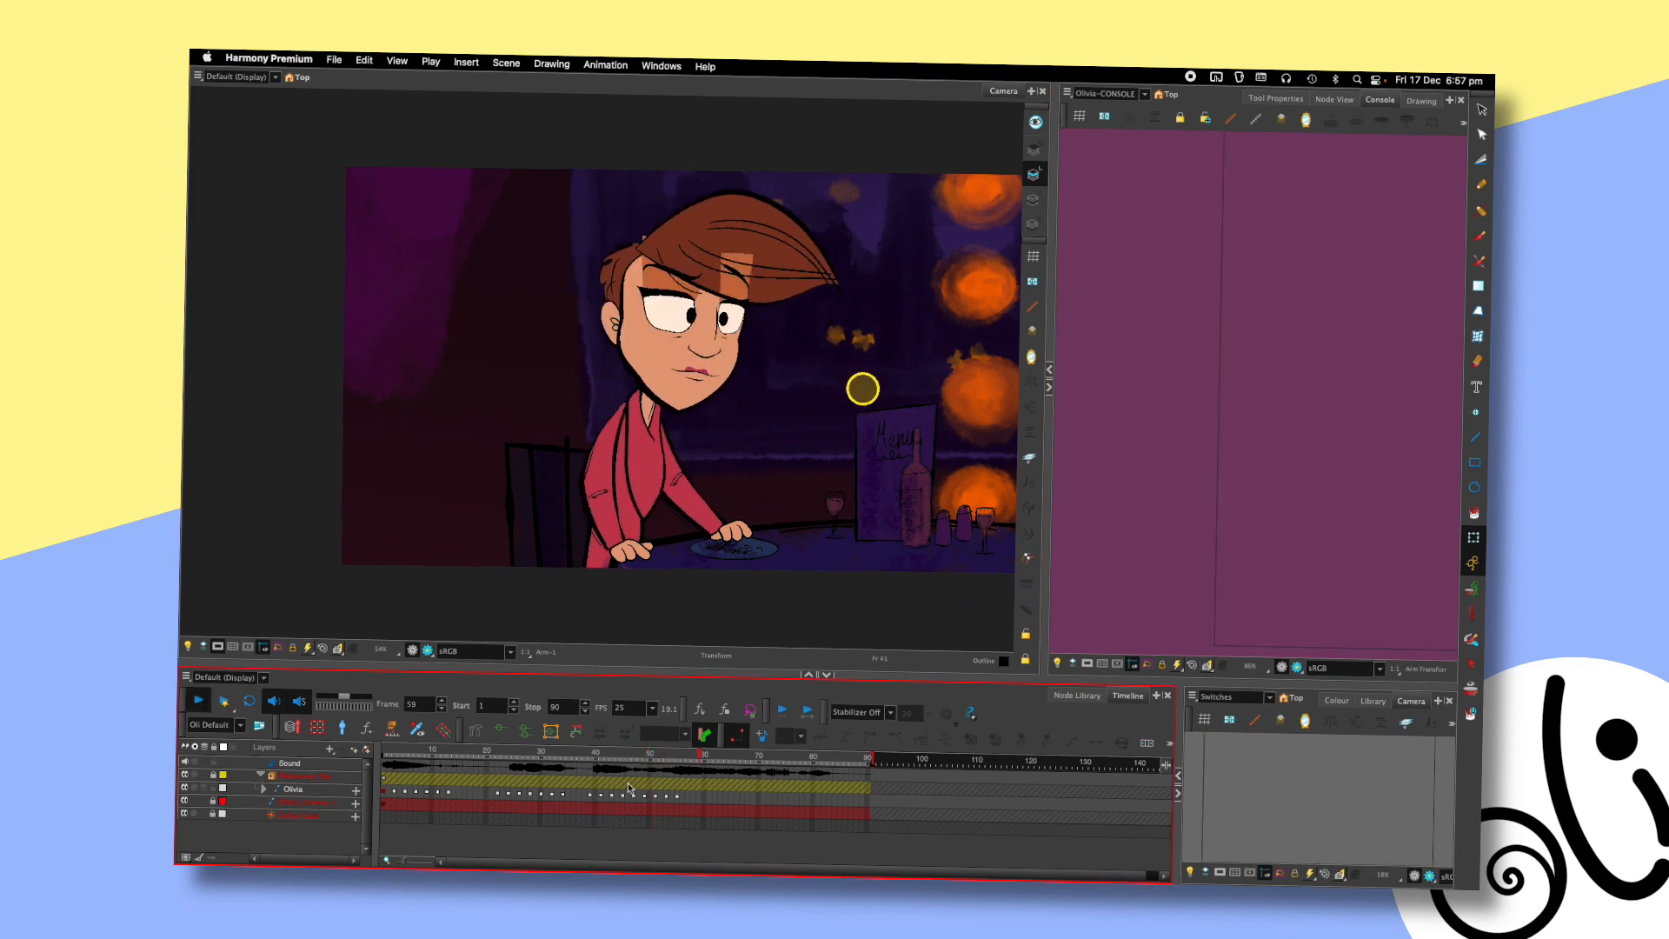
pyautogui.press('Return')
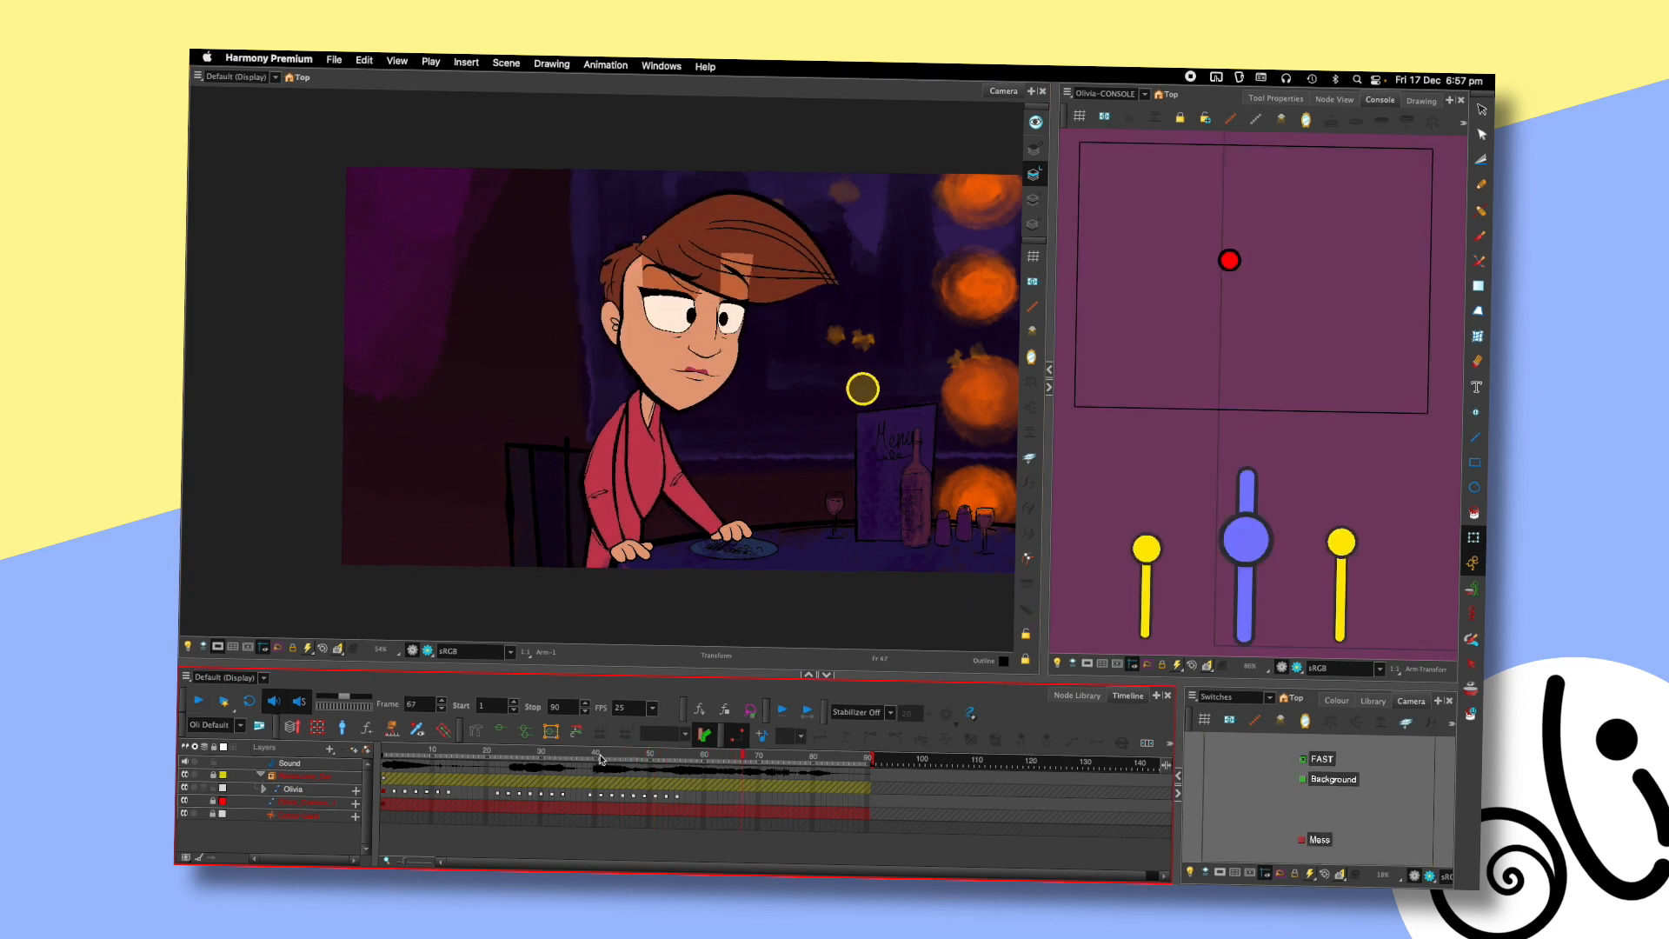
# - Play the turn from around frames 38 to 40 to examine how the head settles
pyautogui.click(599, 760)
pyautogui.press('Return')
pyautogui.press('Return')
pyautogui.moveTo(1144, 409); pyautogui.dragTo(1140, 447)
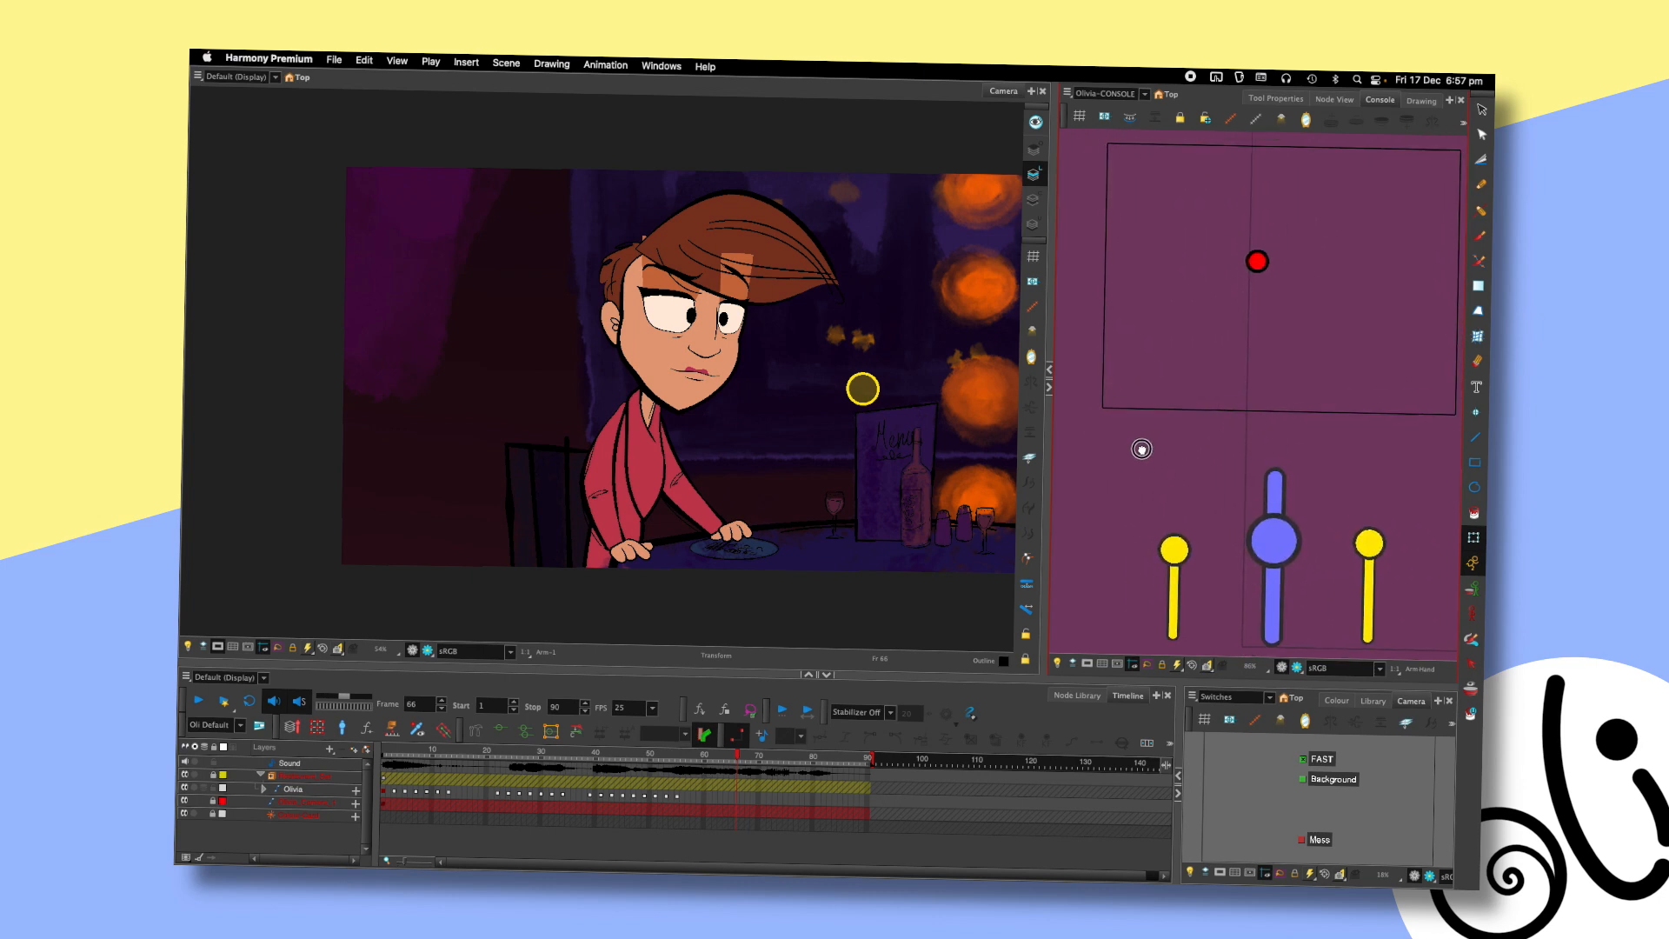
pyautogui.click(579, 761)
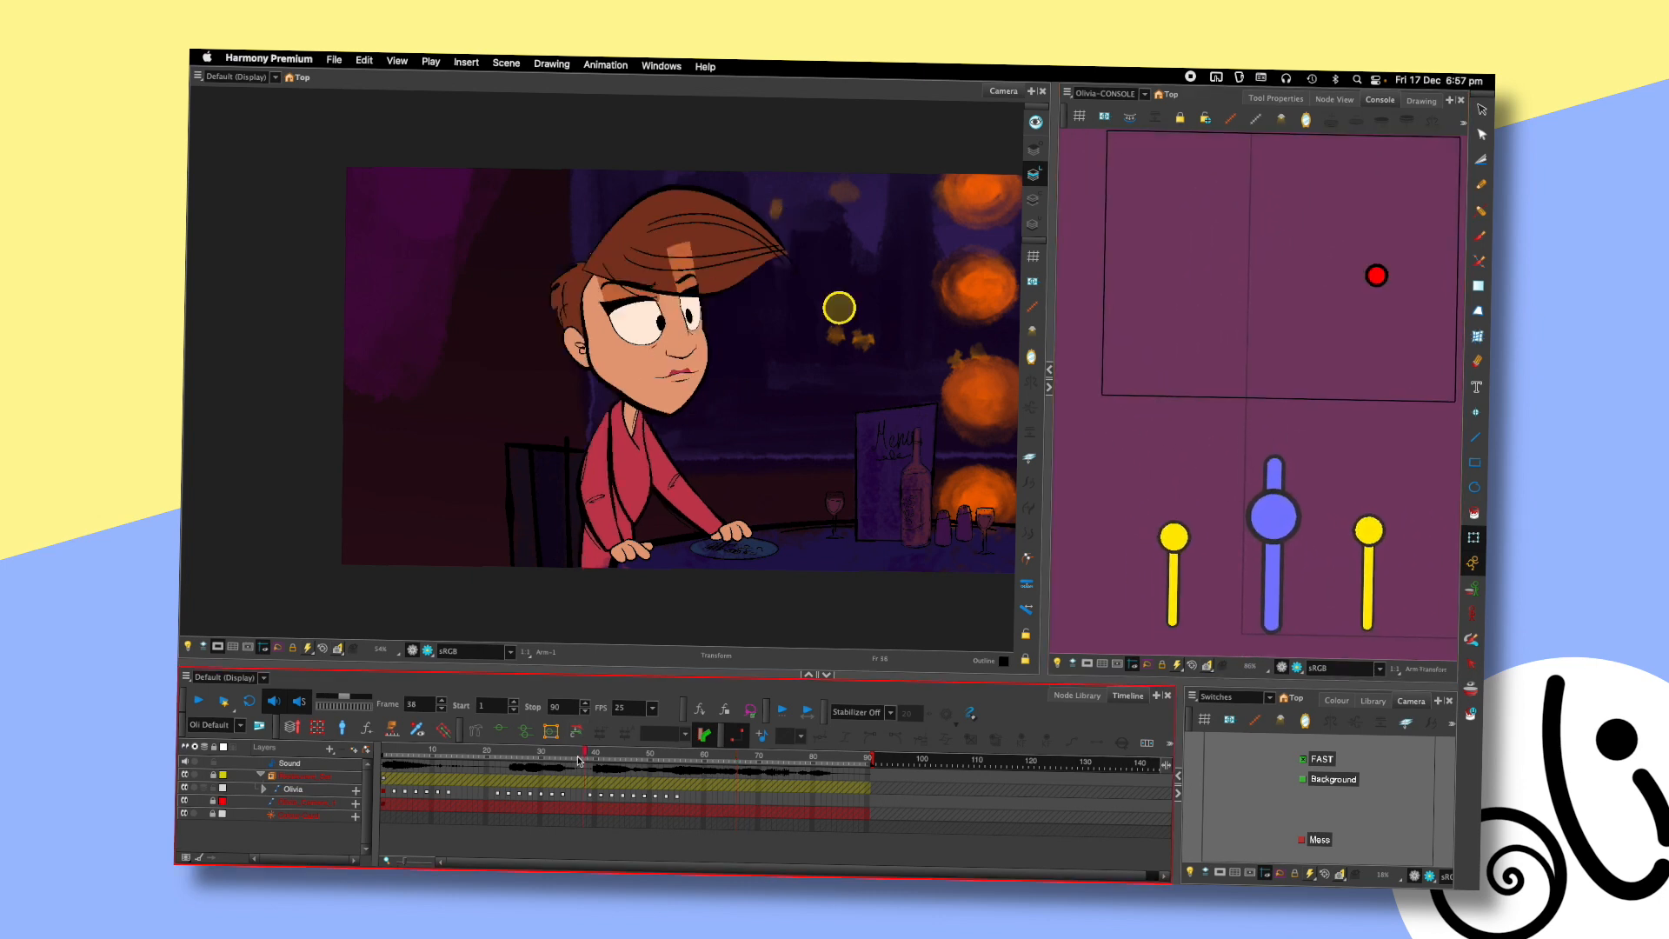
pyautogui.press('Return')
pyautogui.press('Return')
pyautogui.click(1214, 785)
pyautogui.moveTo(1214, 785); pyautogui.dragTo(1196, 761)
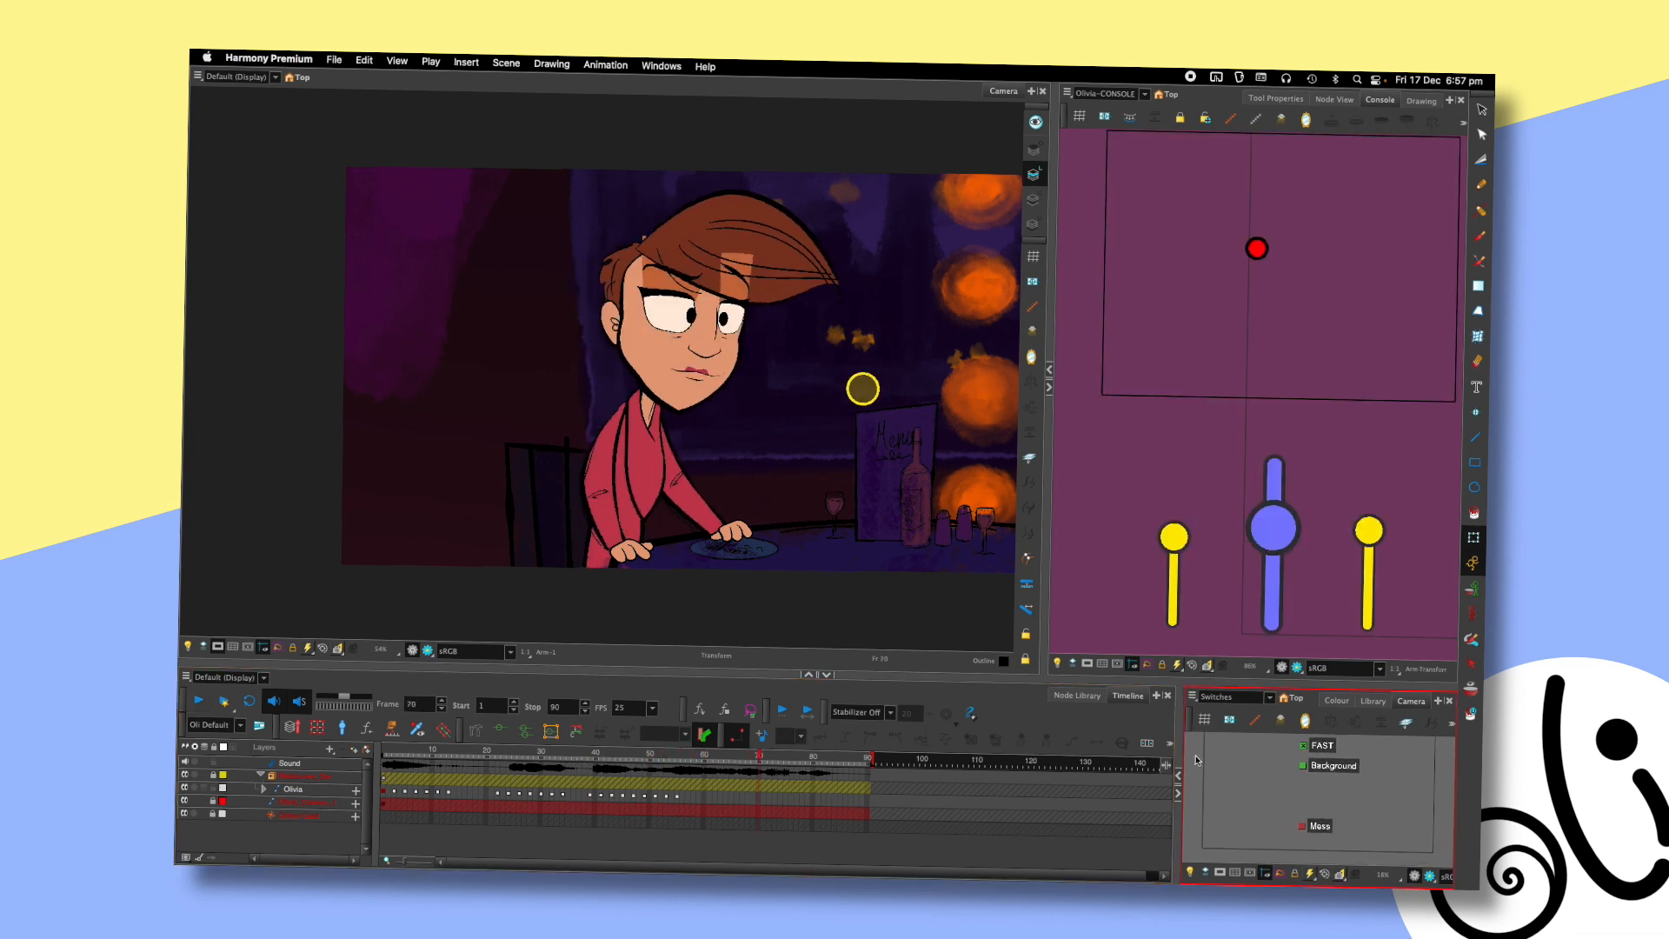
# - Replay the turn repeatedly from around frame 36 to judge the head pose at frame 55
pyautogui.click(570, 760)
pyautogui.press('Return')
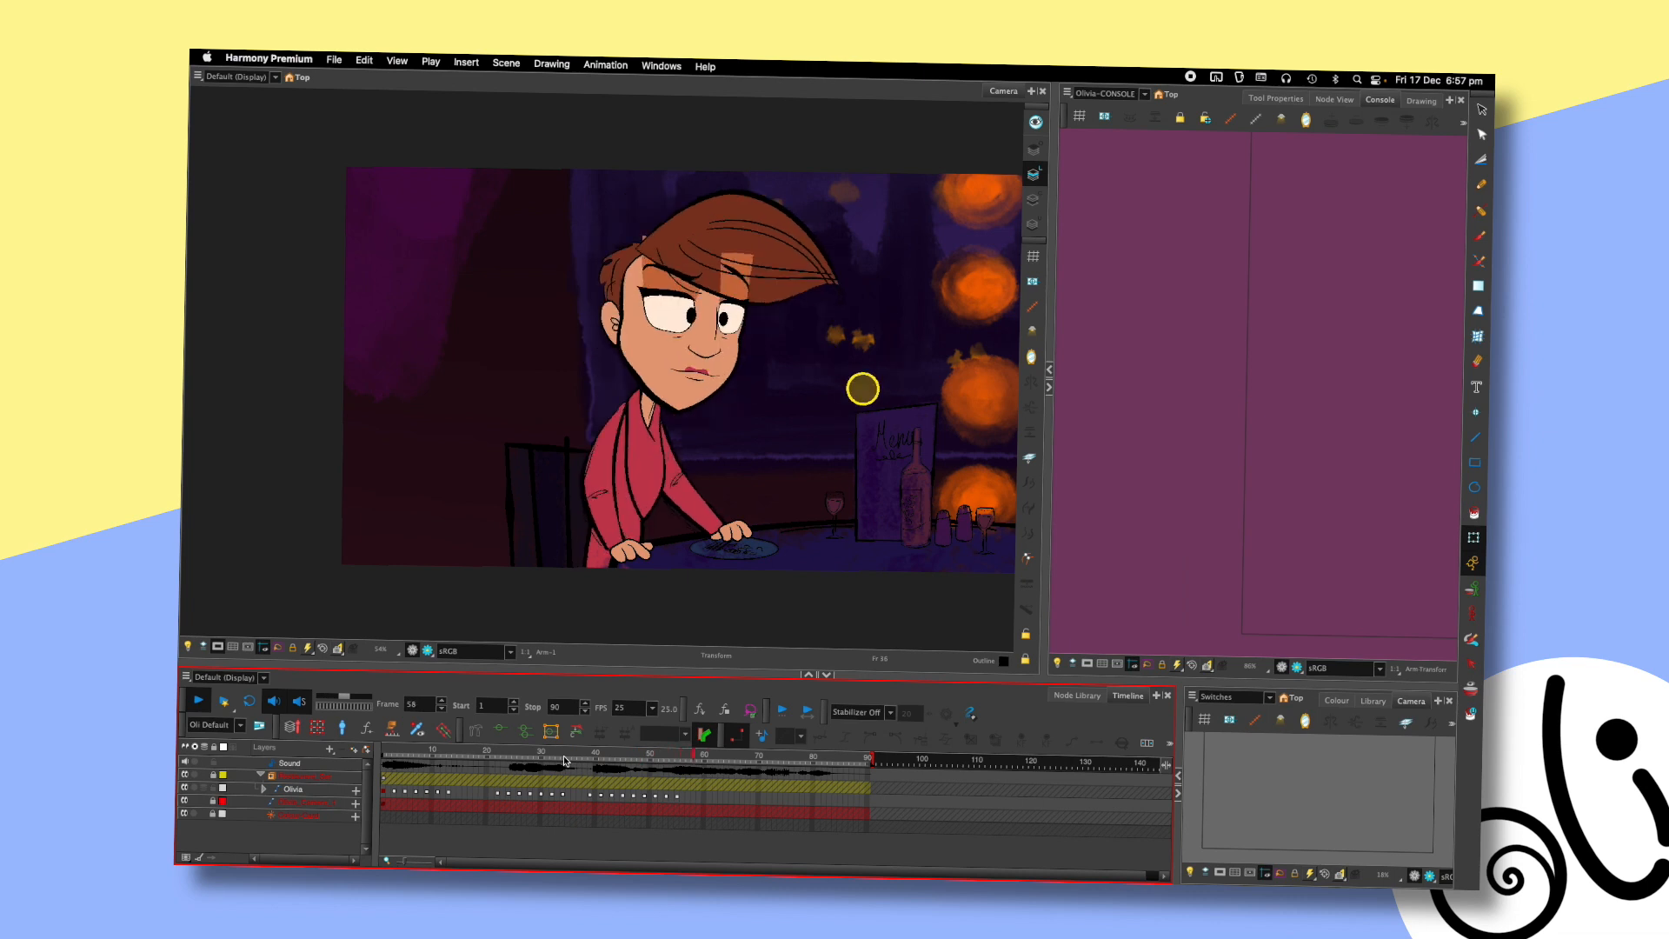
pyautogui.press('Return')
pyautogui.click(564, 761)
pyautogui.press('Return')
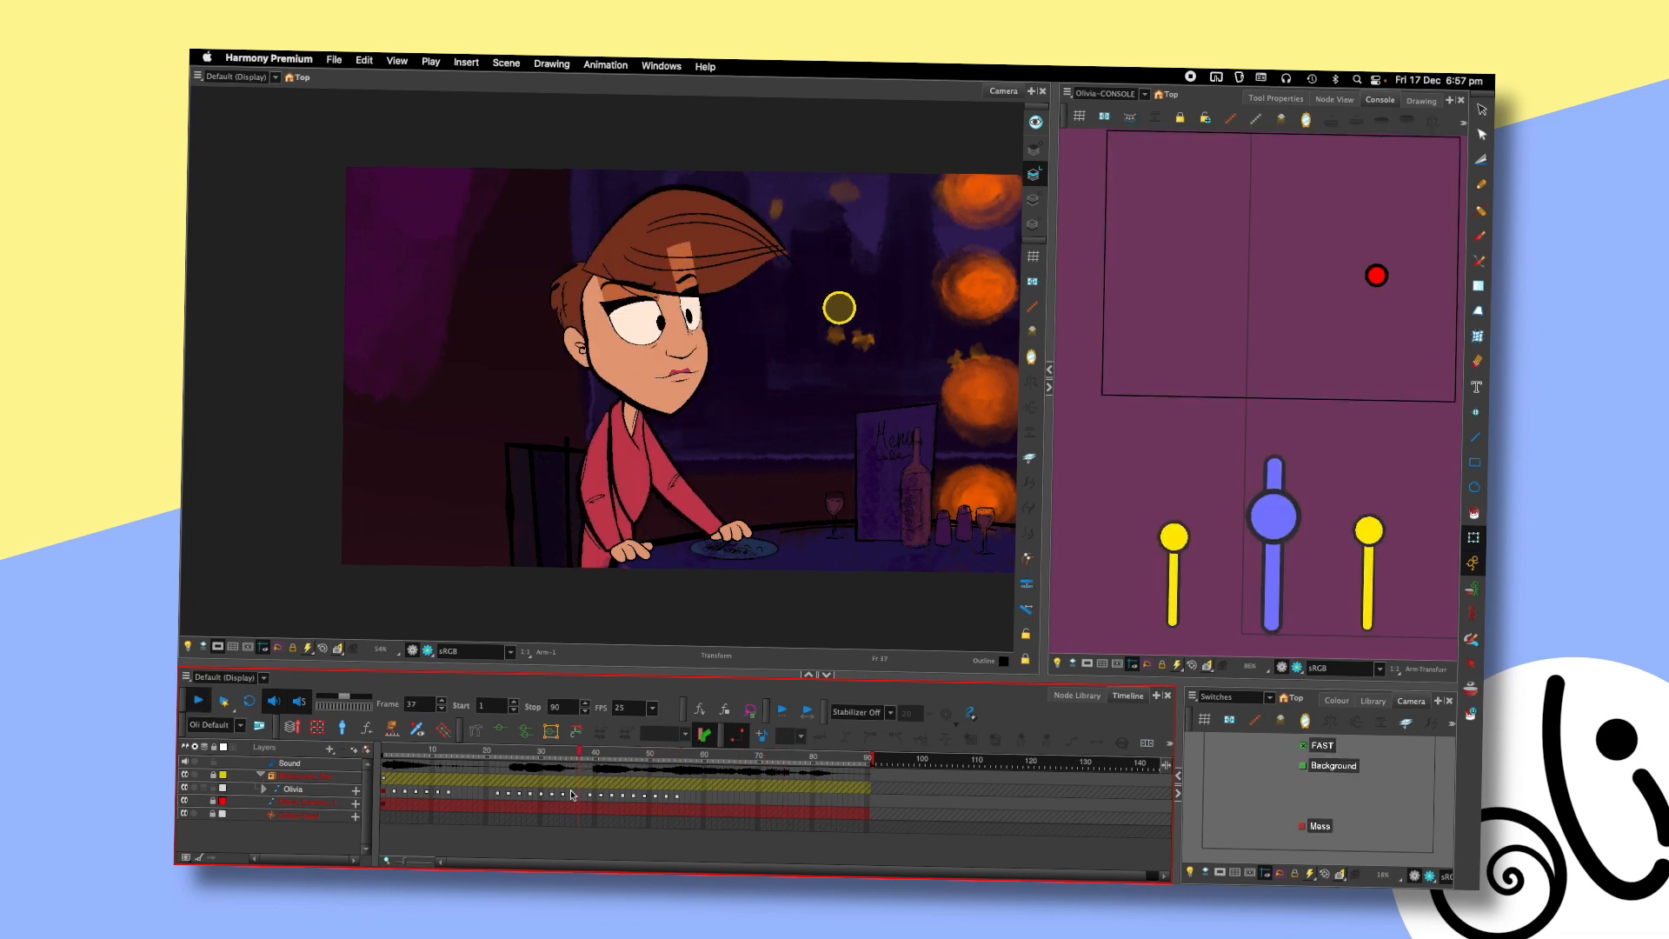
pyautogui.press('Return')
pyautogui.click(567, 762)
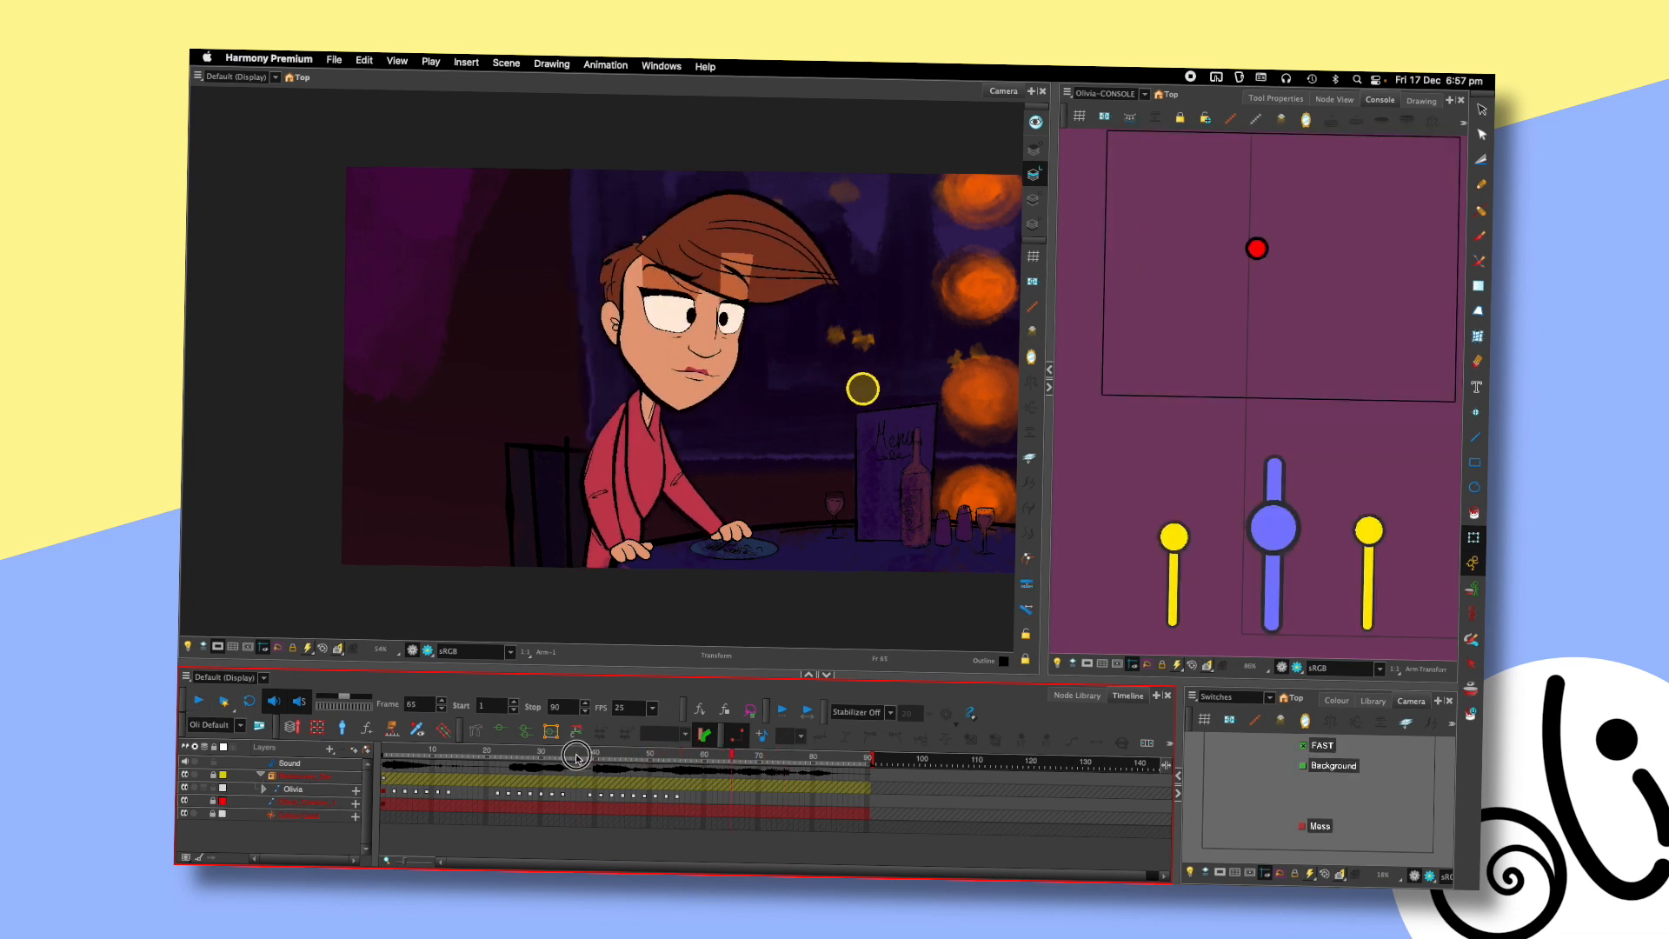
pyautogui.press('Return')
pyautogui.press('Return')
# - At frame 55, move the red console control right to turn the head further and rotate the head counterclockwise
pyautogui.click(677, 755)
pyautogui.moveTo(1256, 248); pyautogui.dragTo(1348, 248)
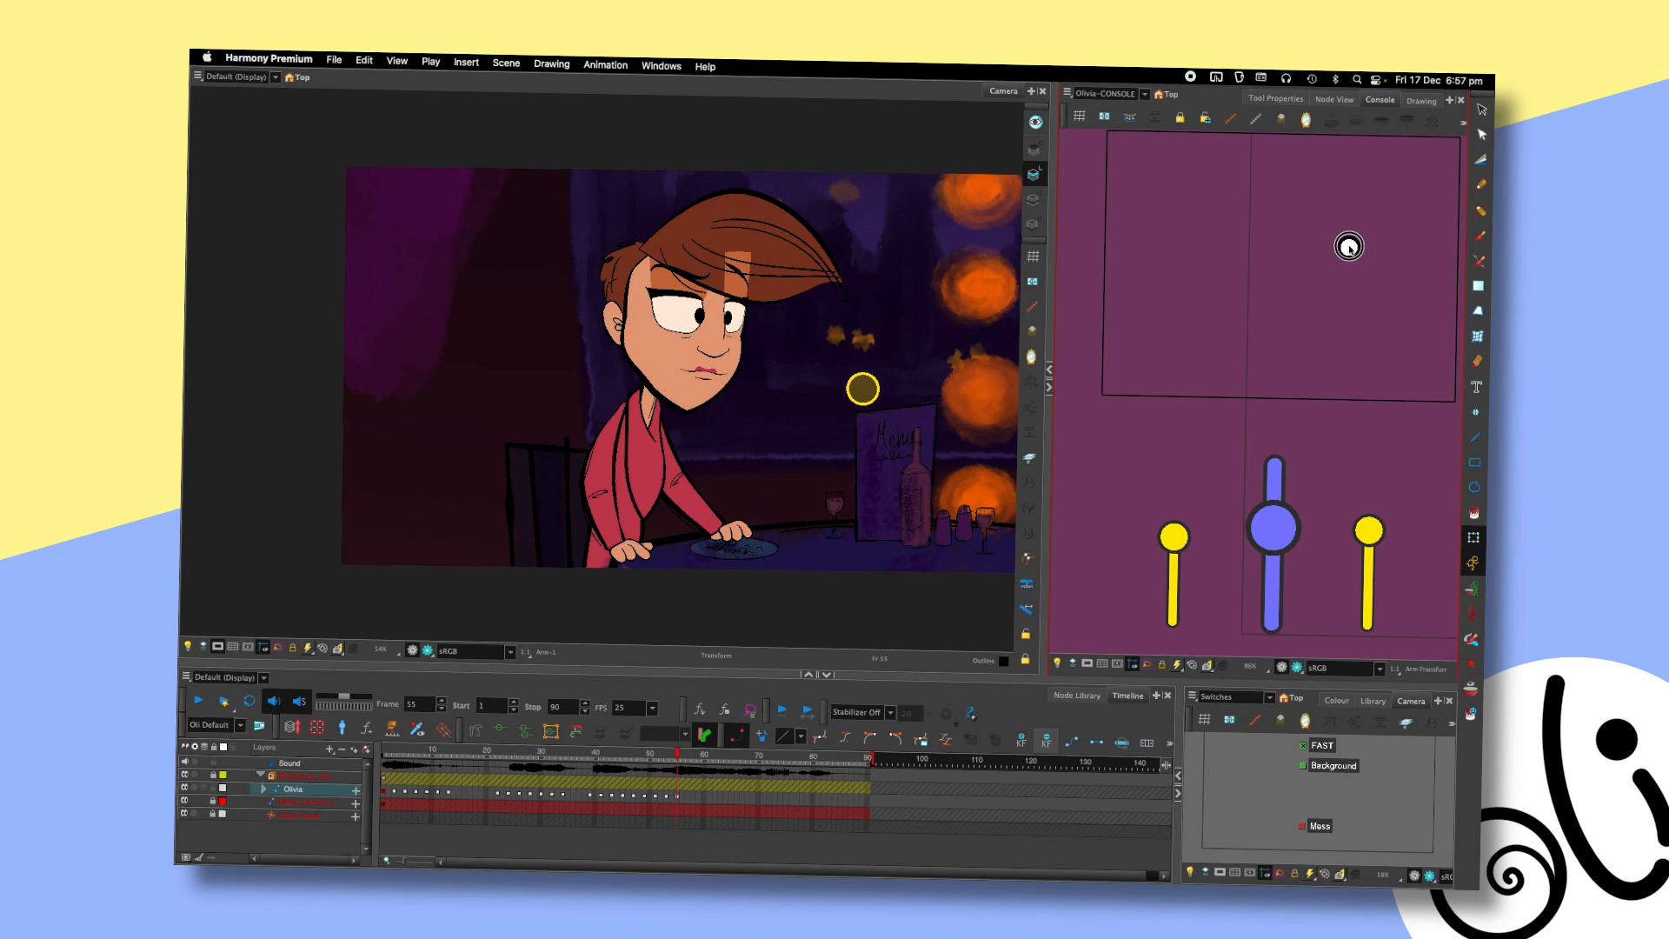
pyautogui.click(680, 249)
pyautogui.moveTo(887, 160); pyautogui.dragTo(808, 148)
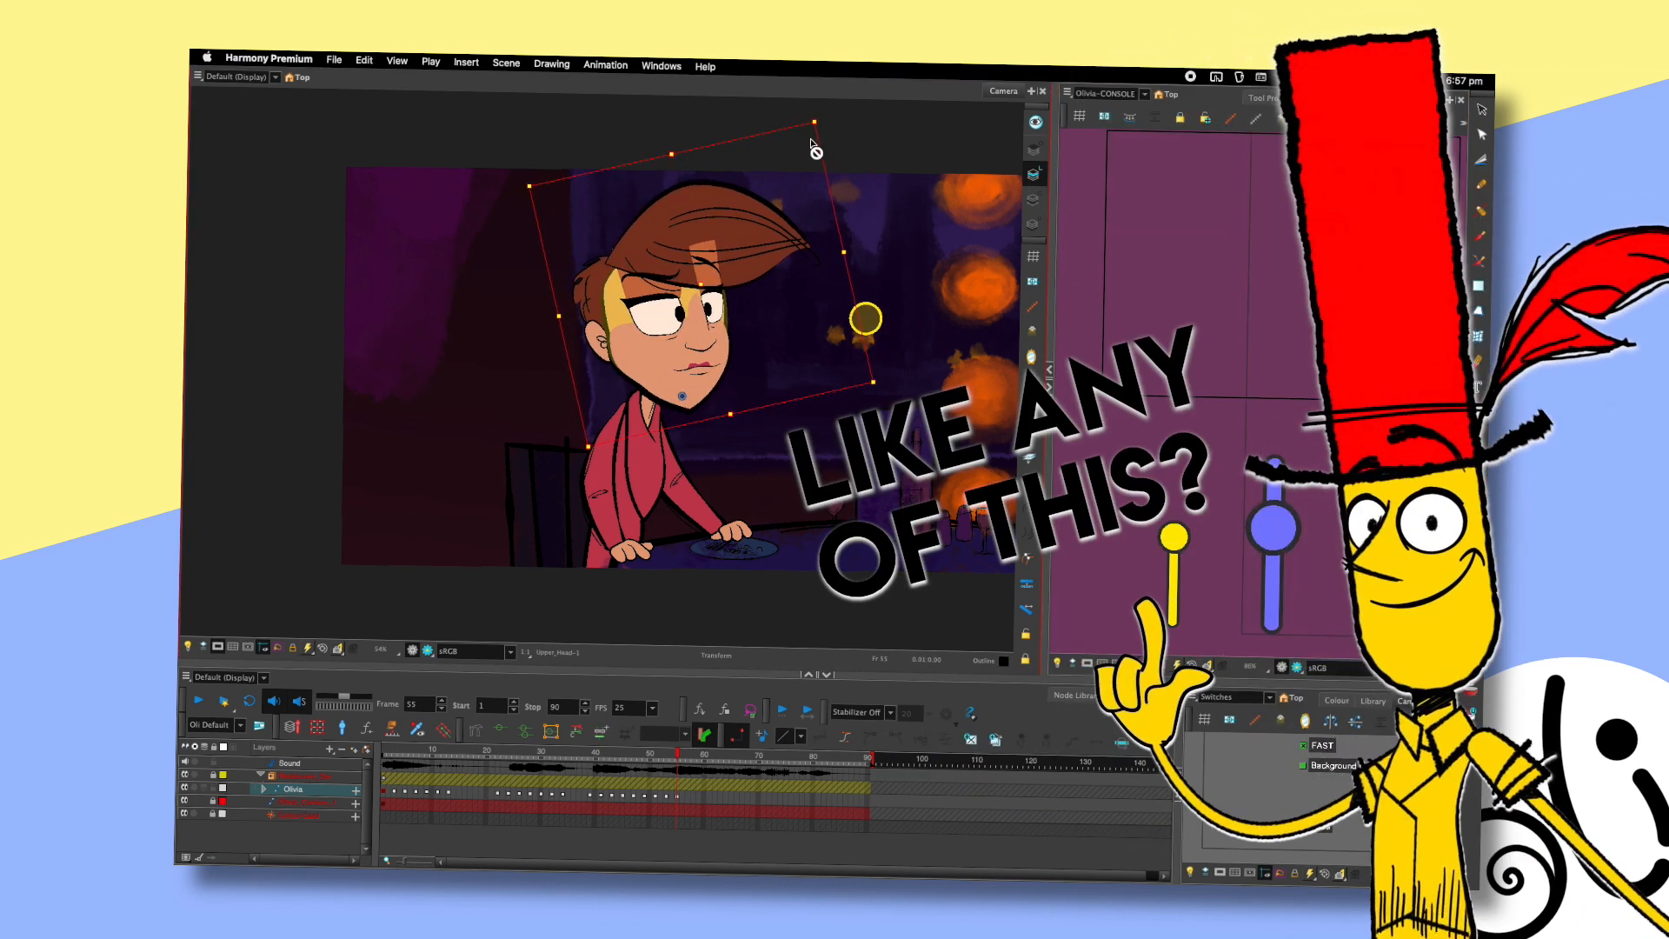
# - Play the turn from around frame 36 and inspect frame 54 to review the re-posed head
pyautogui.click(569, 762)
pyautogui.press('Return')
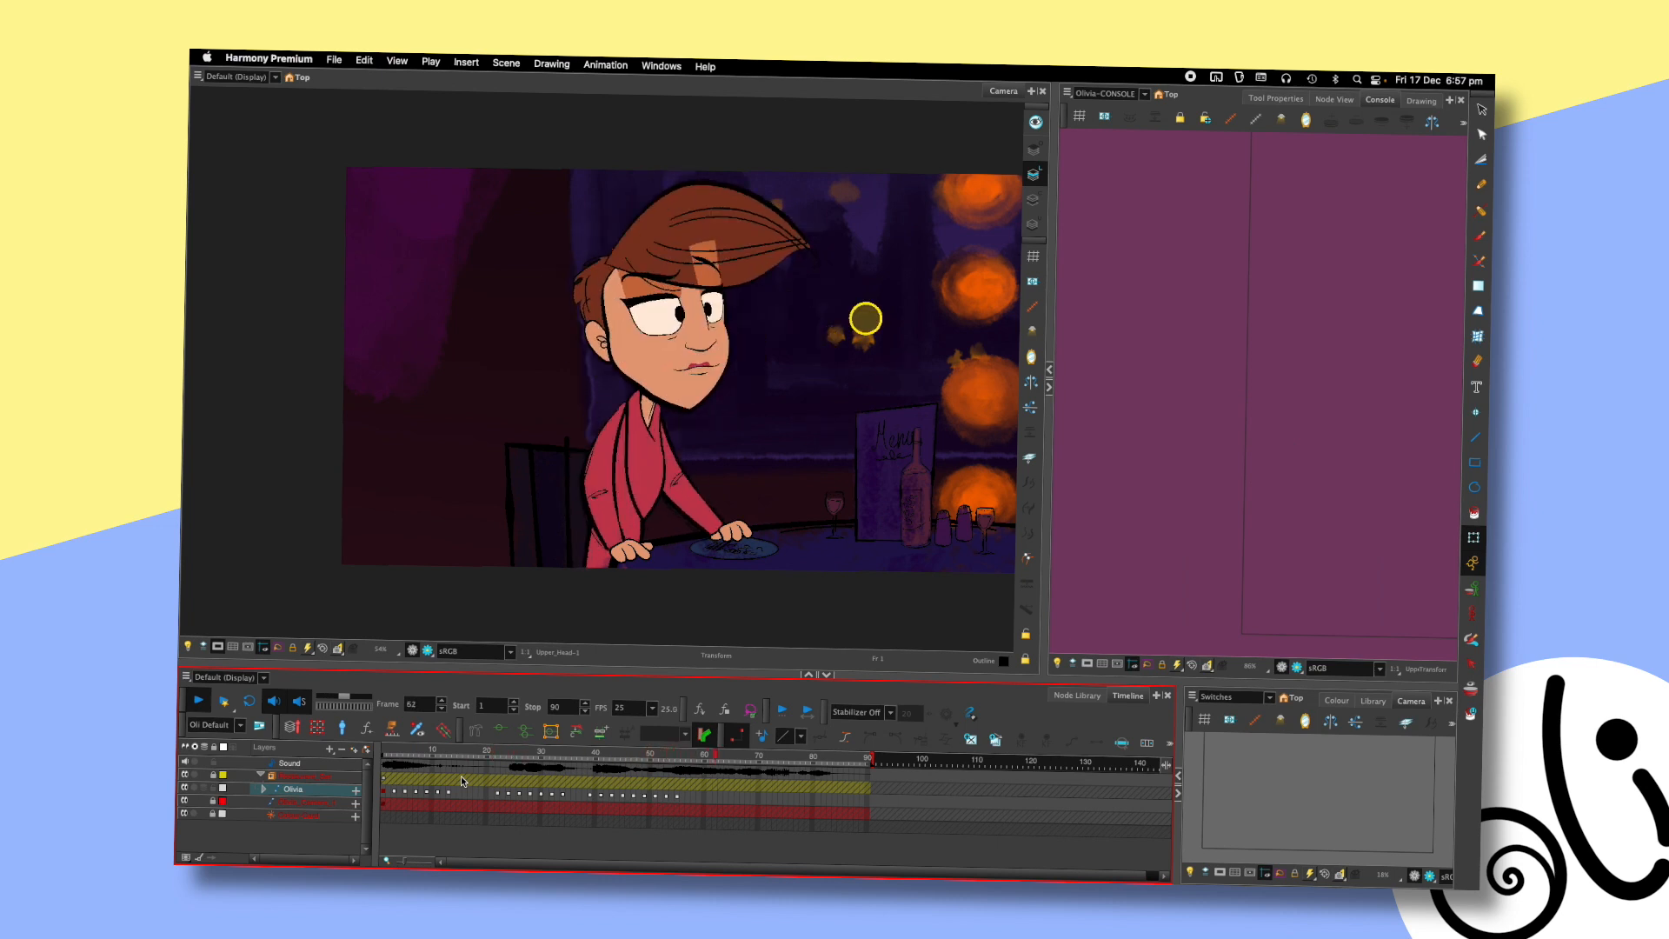
pyautogui.hotkey('shift', 'Return')
pyautogui.click(673, 759)
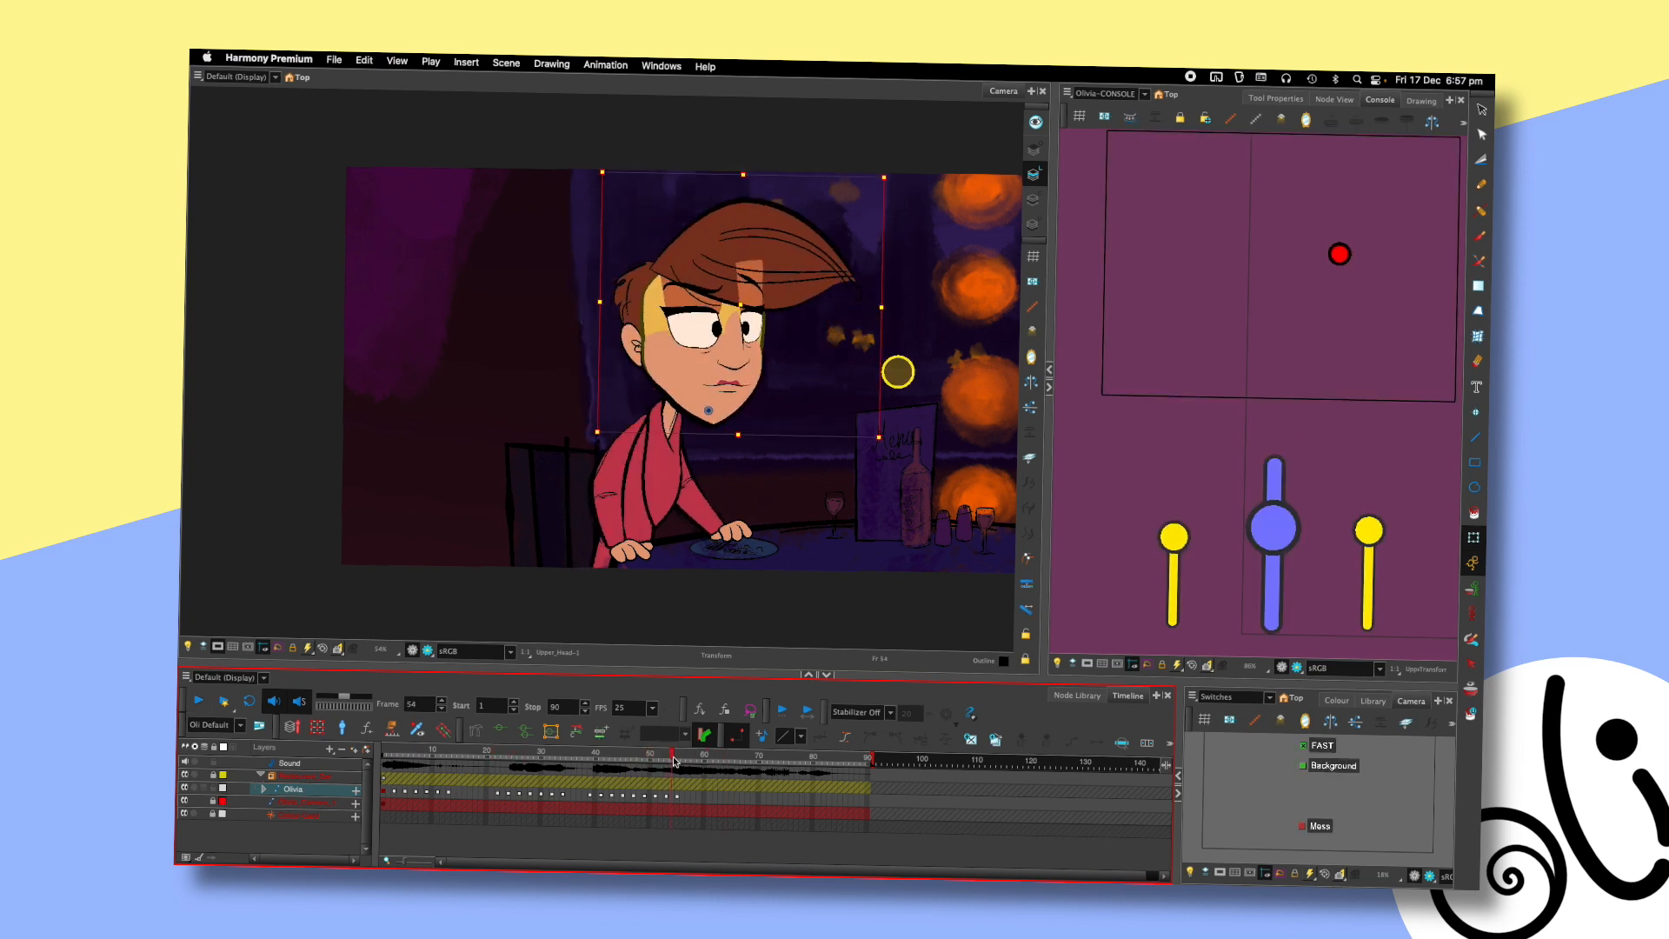
pyautogui.click(580, 753)
pyautogui.hotkey('shift', 'Return')
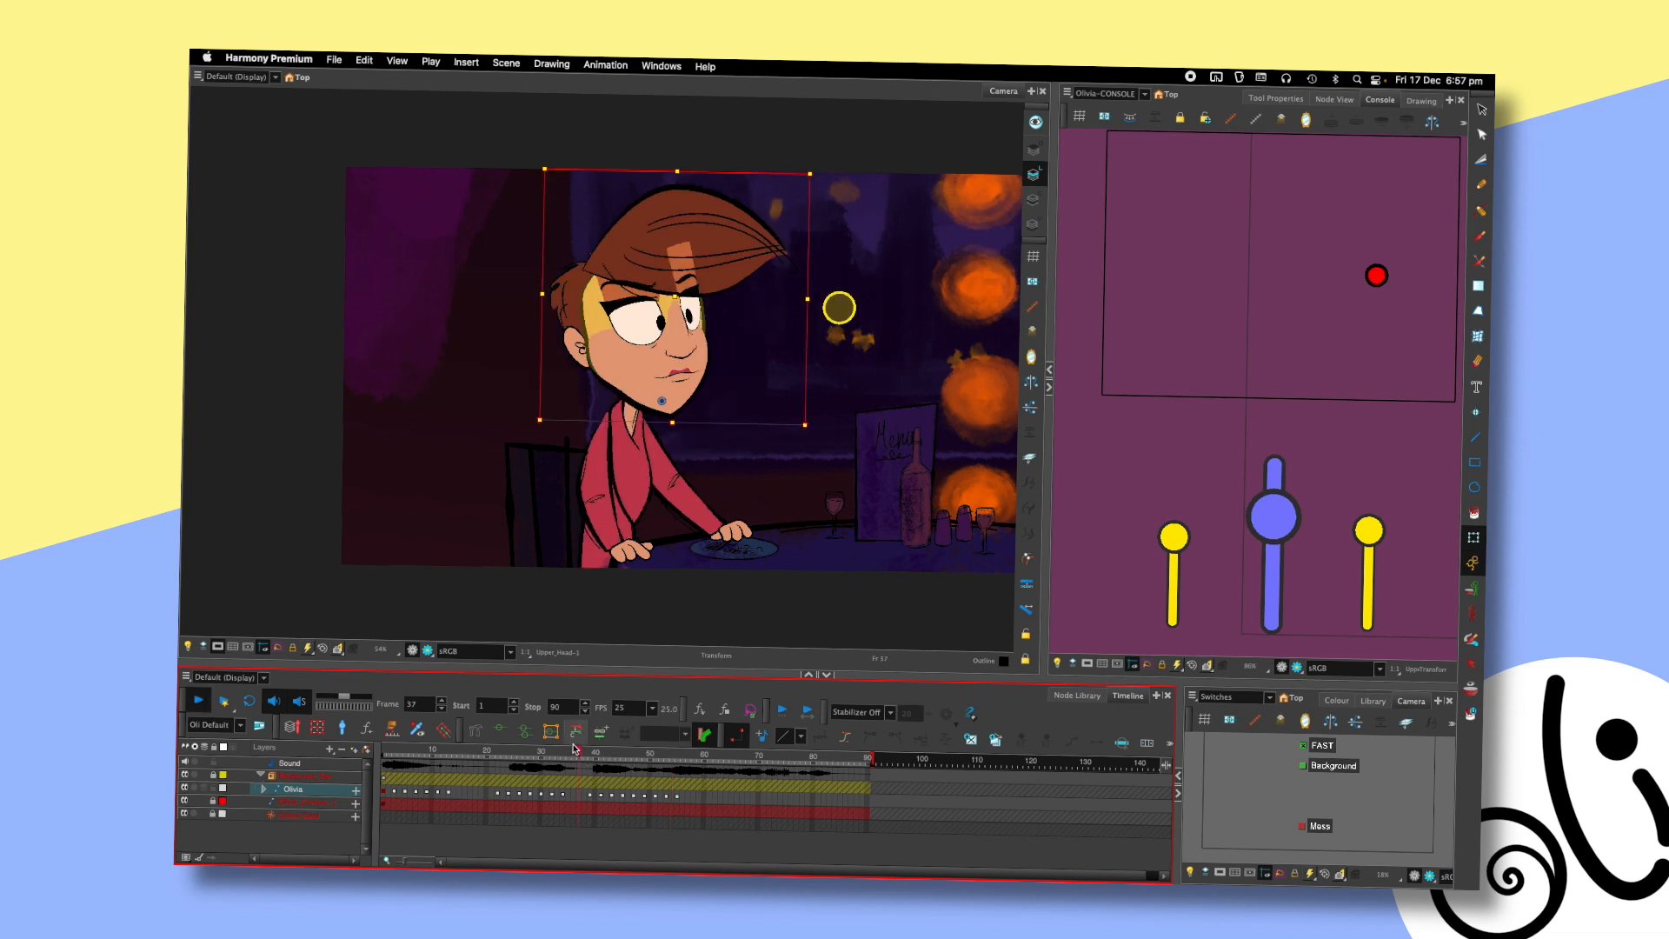
pyautogui.hotkey('shift', 'Return')
# - At frame 55, lower both pupils slightly inside the eyes and compare them with the previous frame
pyautogui.moveTo(659, 754); pyautogui.dragTo(677, 754)
pyautogui.press(',')
pyautogui.press('.')
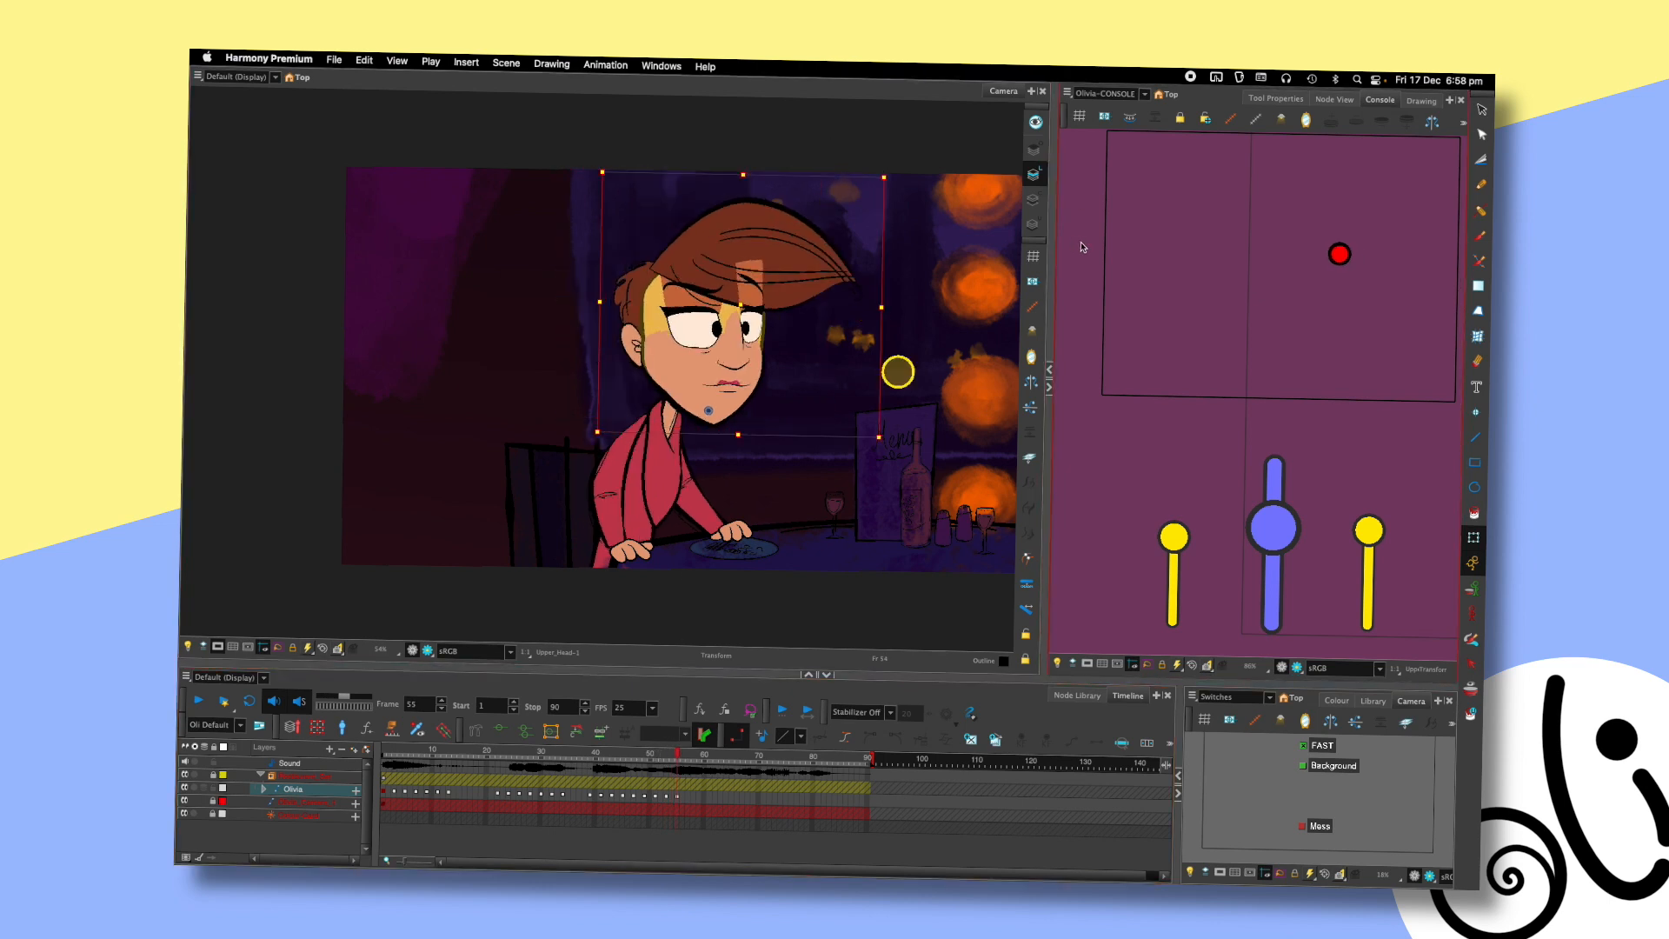
pyautogui.scroll(3, 750, 223)
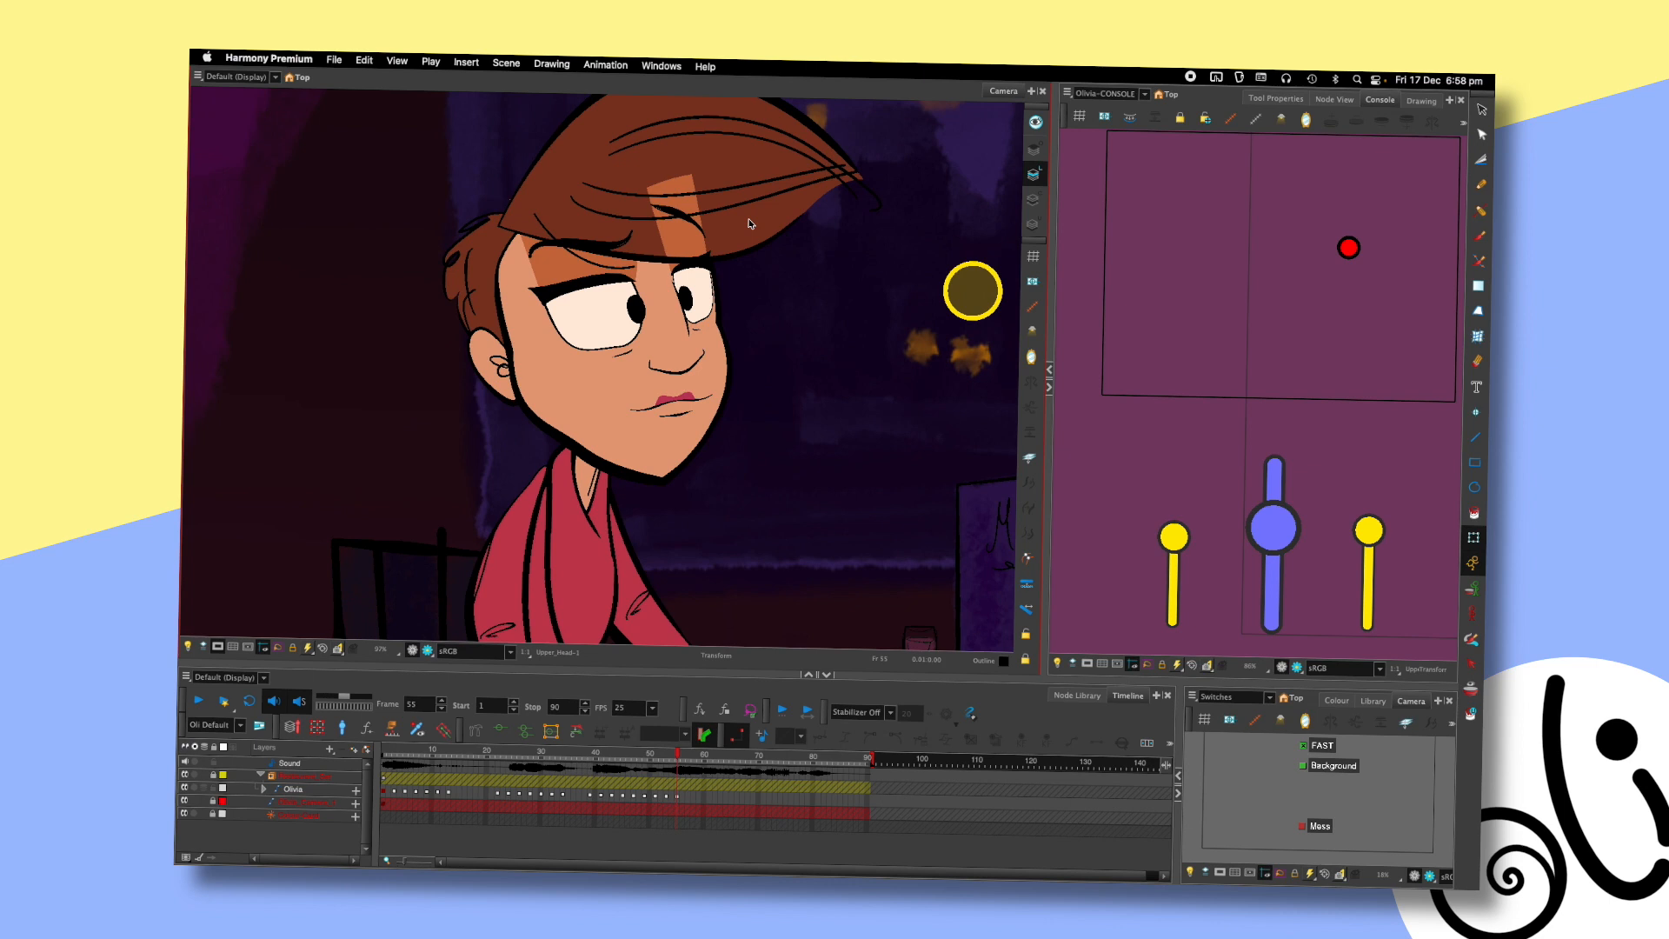
pyautogui.moveTo(639, 311); pyautogui.dragTo(692, 315)
pyautogui.click(686, 300)
pyautogui.click(744, 398)
pyautogui.press(',')
pyautogui.press('.')
pyautogui.scroll(-5, 748, 361)
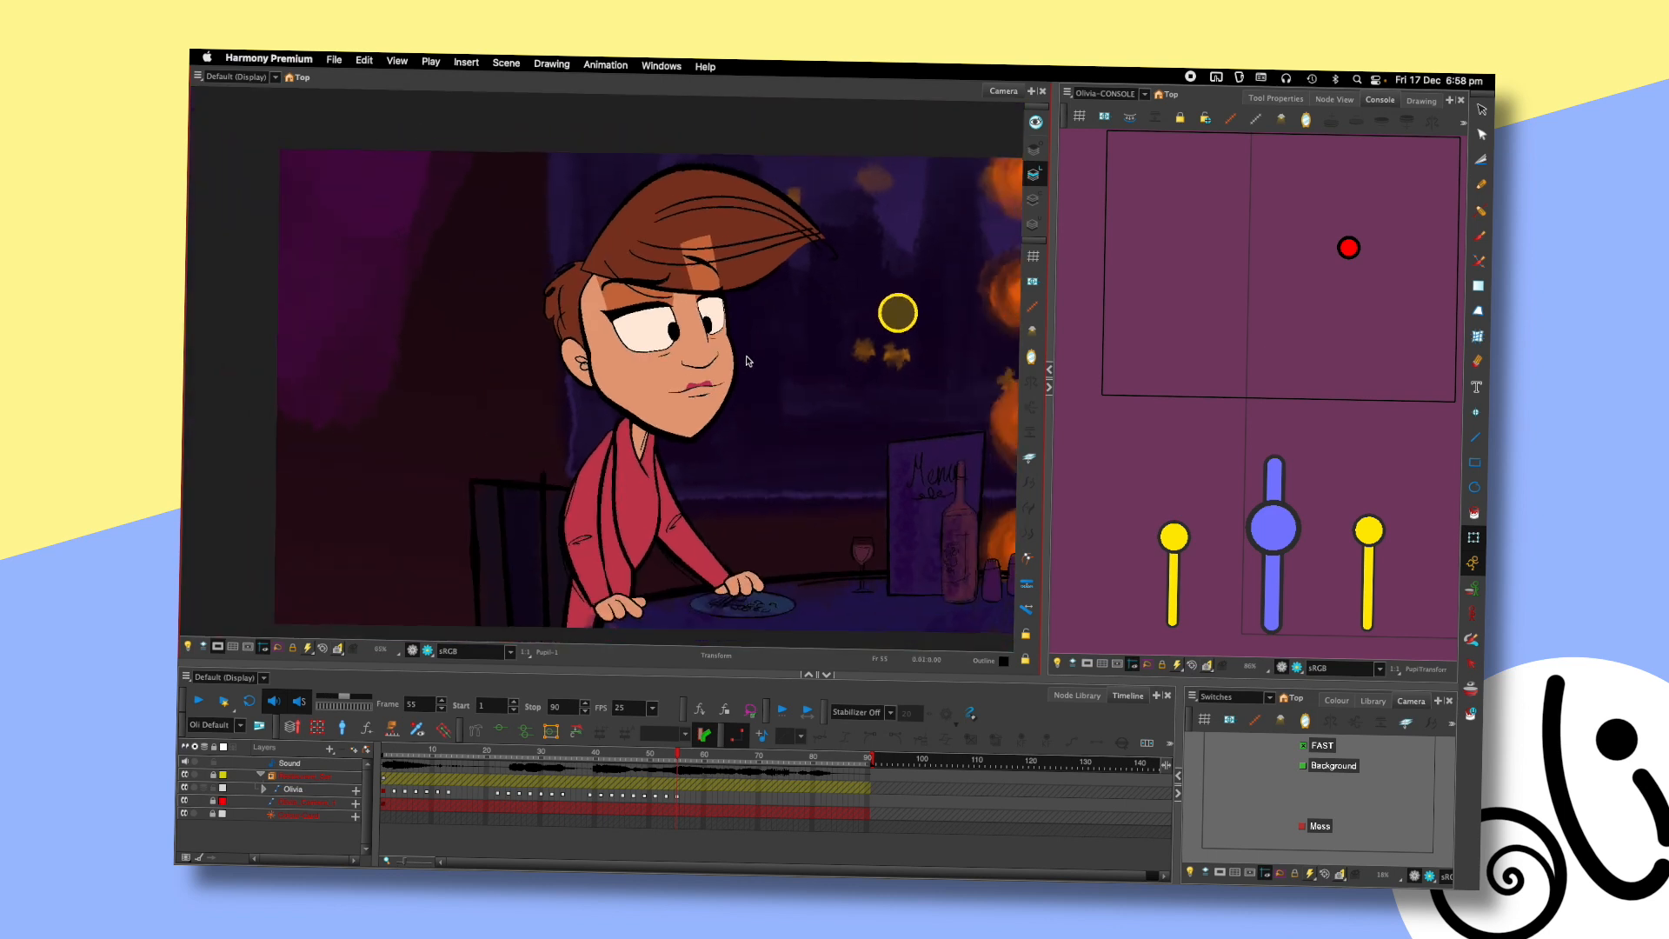
# - Adjust the position of the far eye's pupil at frame 55
pyautogui.scroll(5, 749, 361)
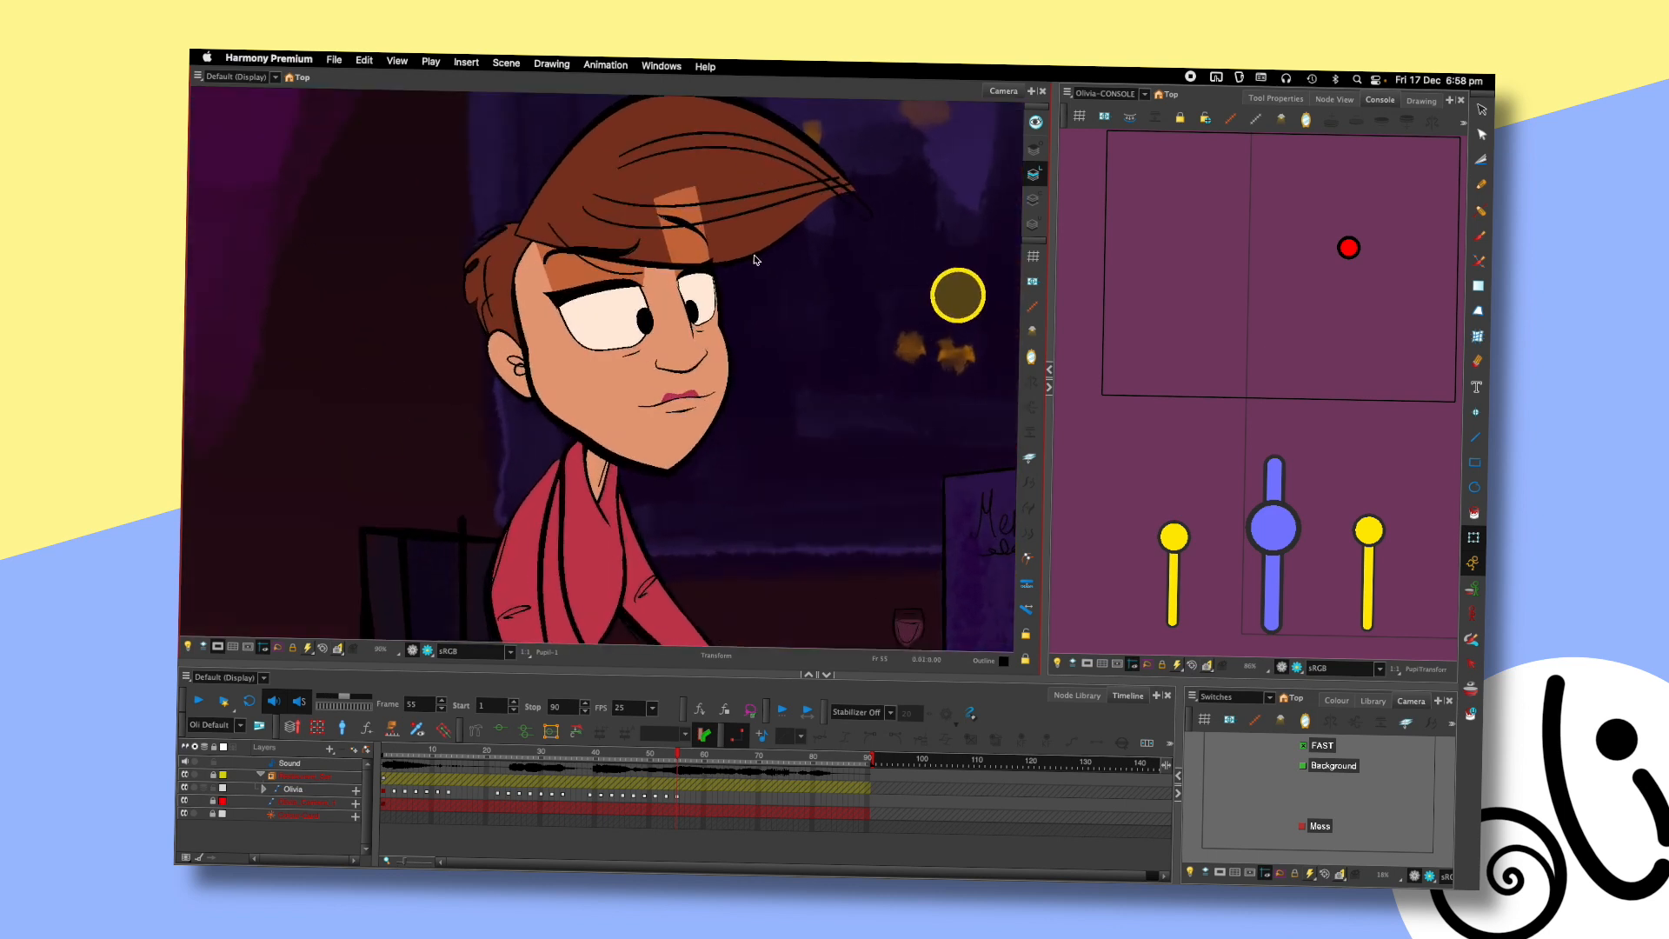
pyautogui.moveTo(728, 308); pyautogui.dragTo(742, 316)
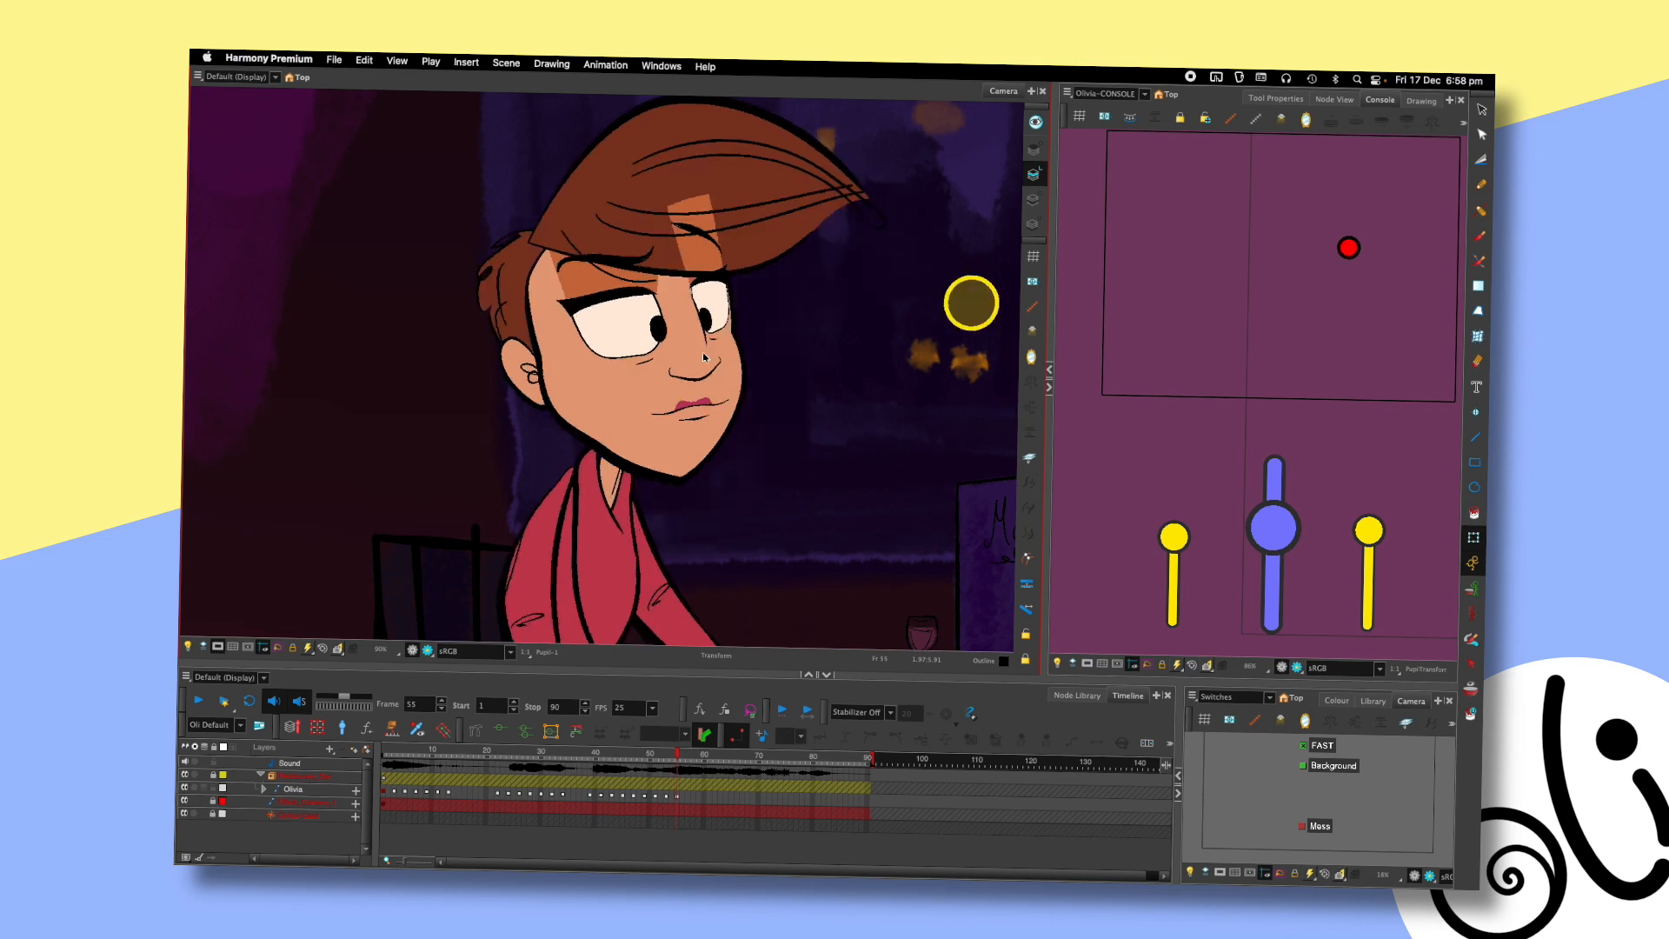
pyautogui.scroll(-2, 803, 384)
pyautogui.scroll(2, 830, 287)
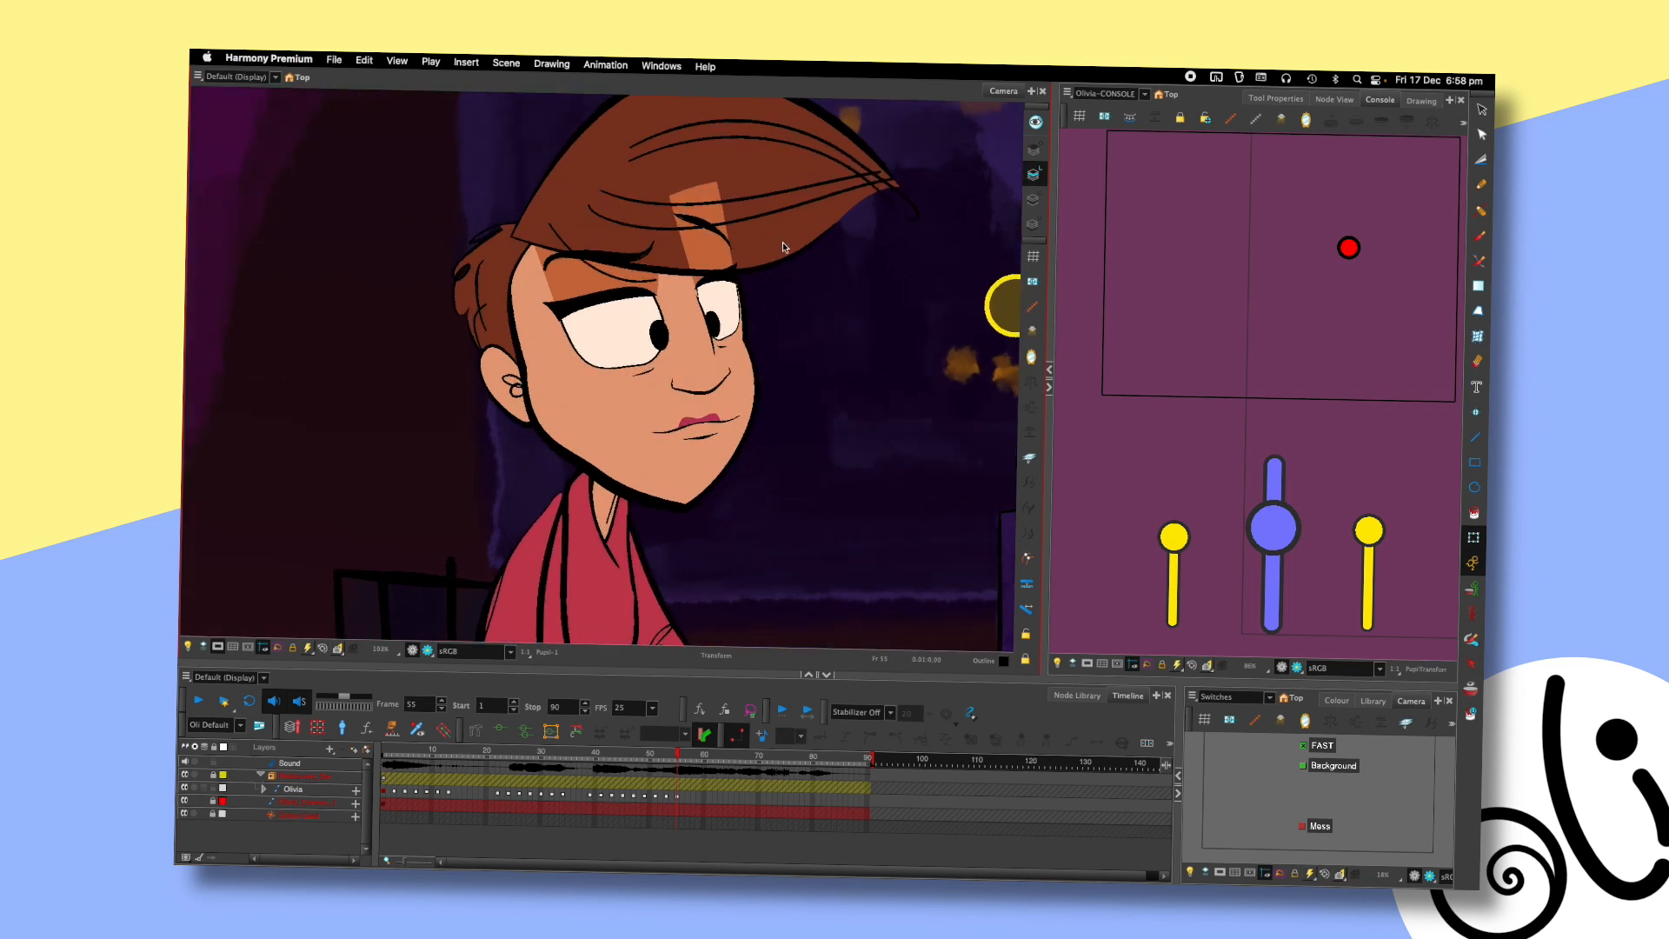
pyautogui.click(714, 329)
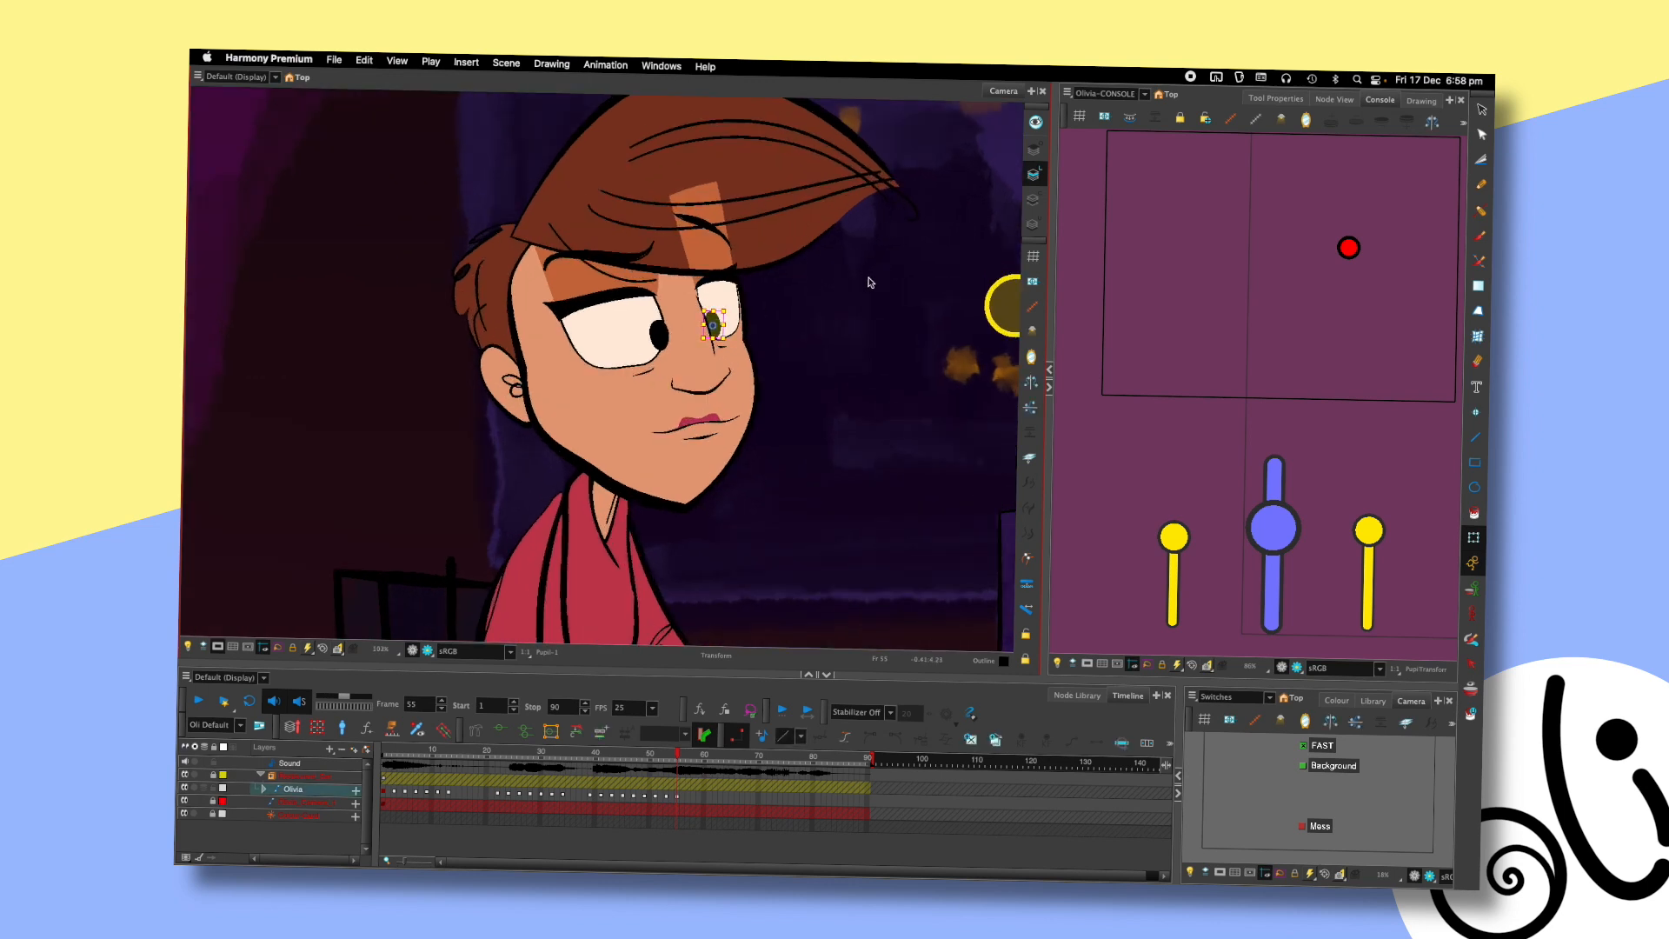
pyautogui.scroll(-2, 795, 404)
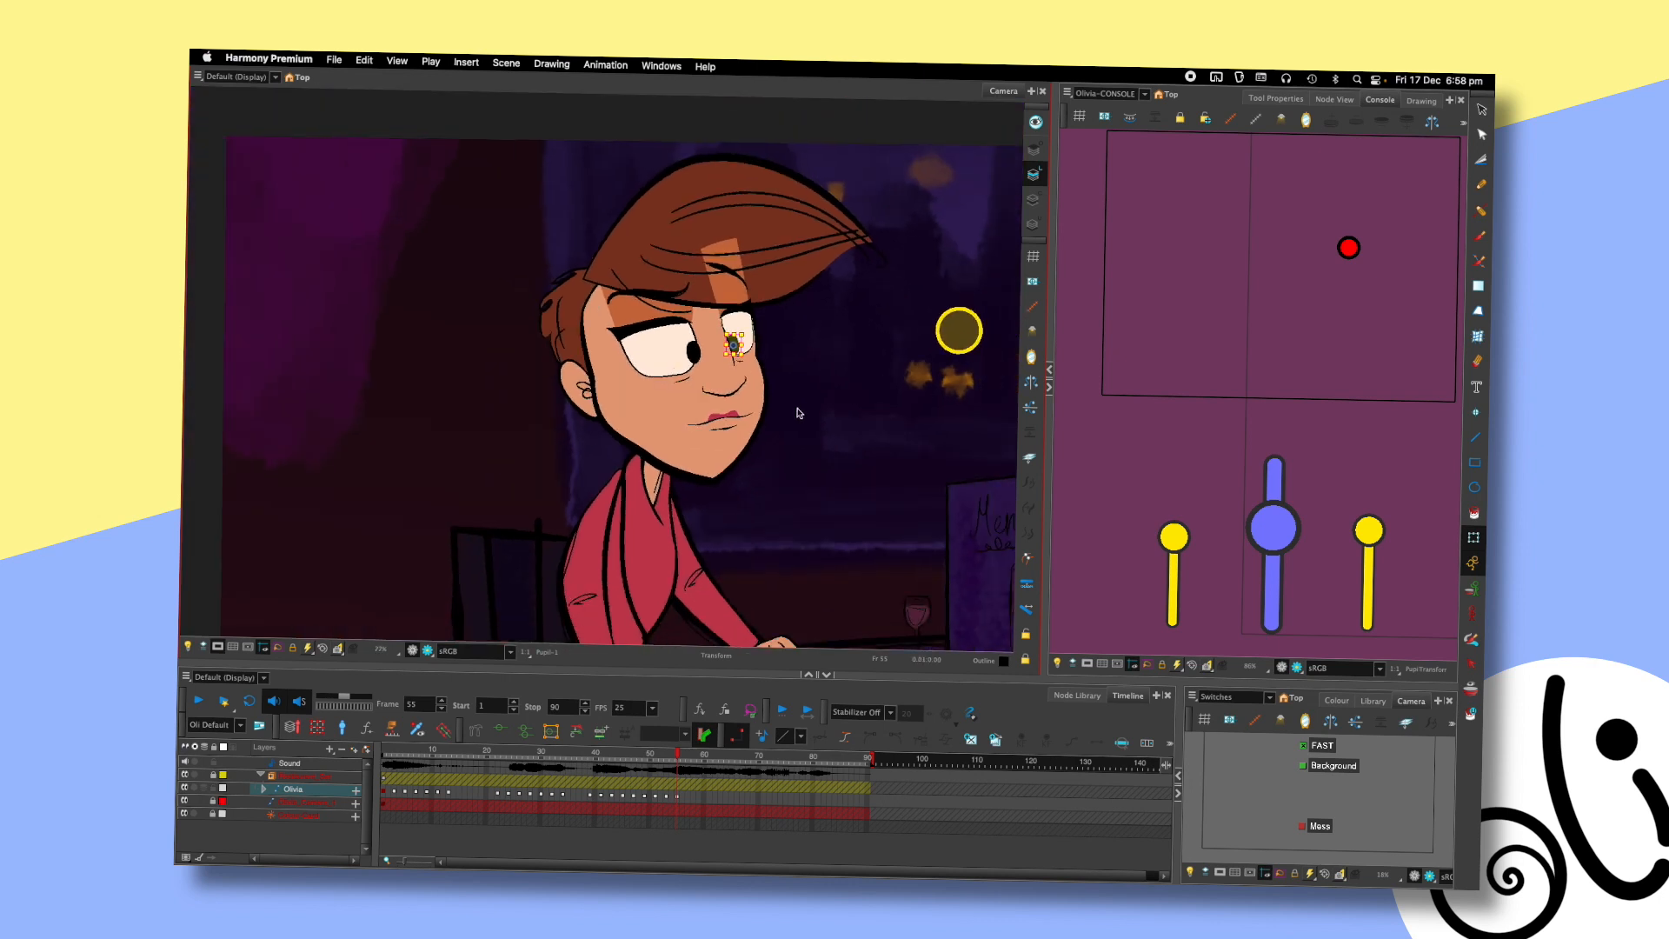
pyautogui.click(790, 361)
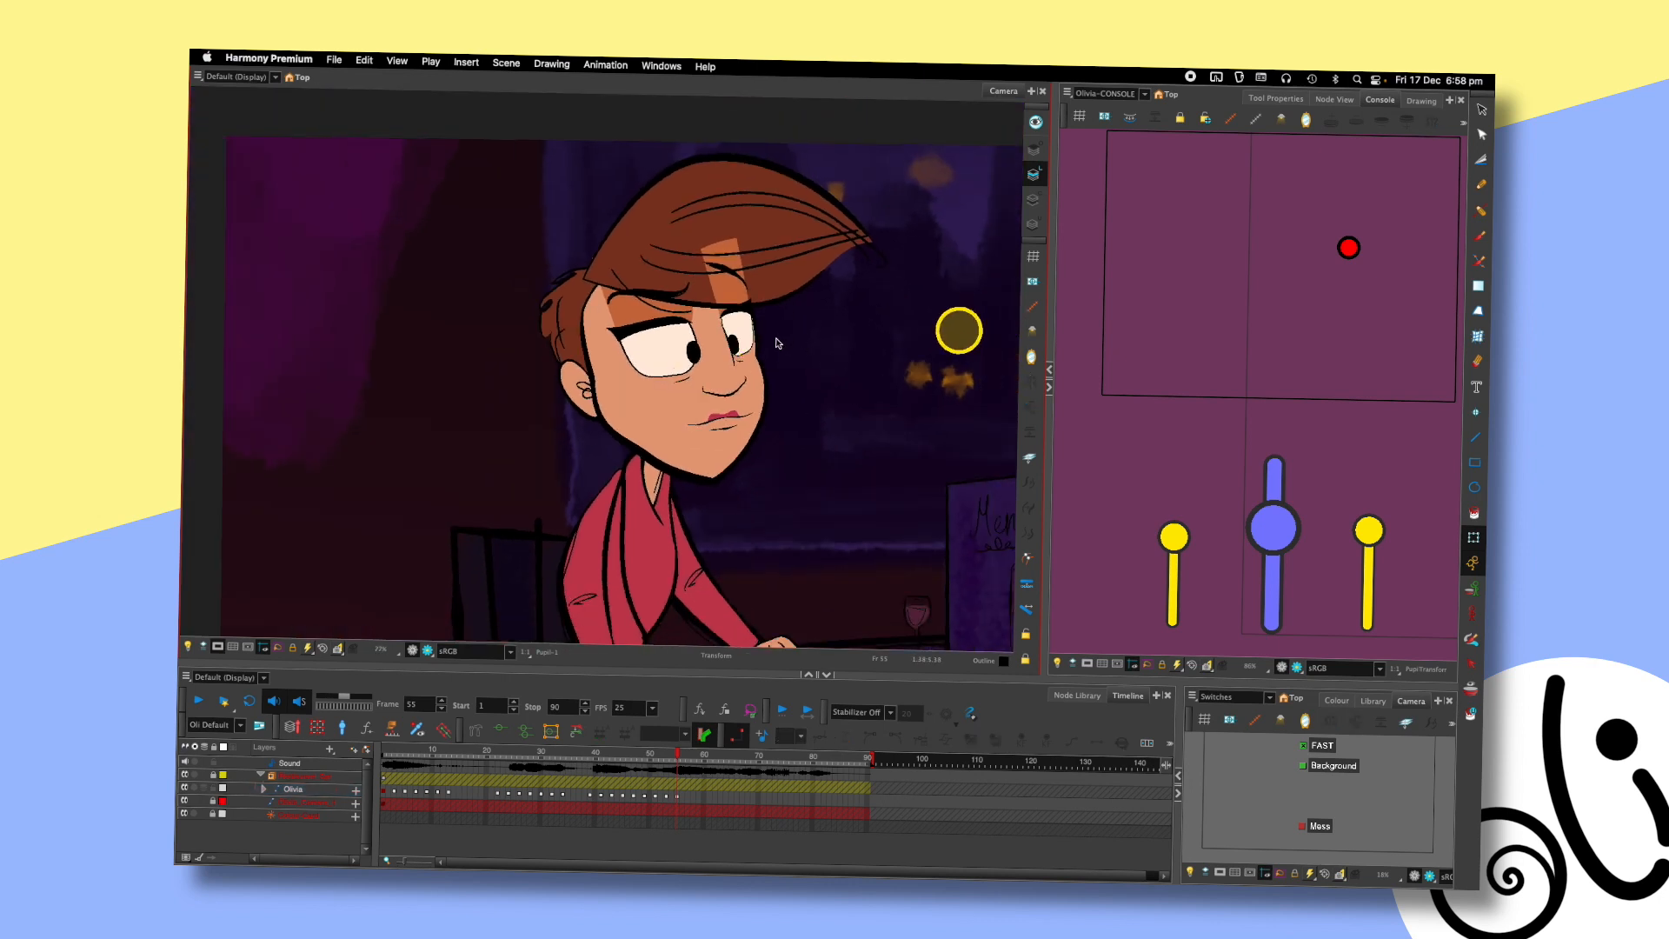
# - Compare frame 55 with the preceding frame and fine-tune the near and far pupils so the gaze matches
pyautogui.press(',')
pyautogui.press('.')
pyautogui.scroll(3, 773, 345)
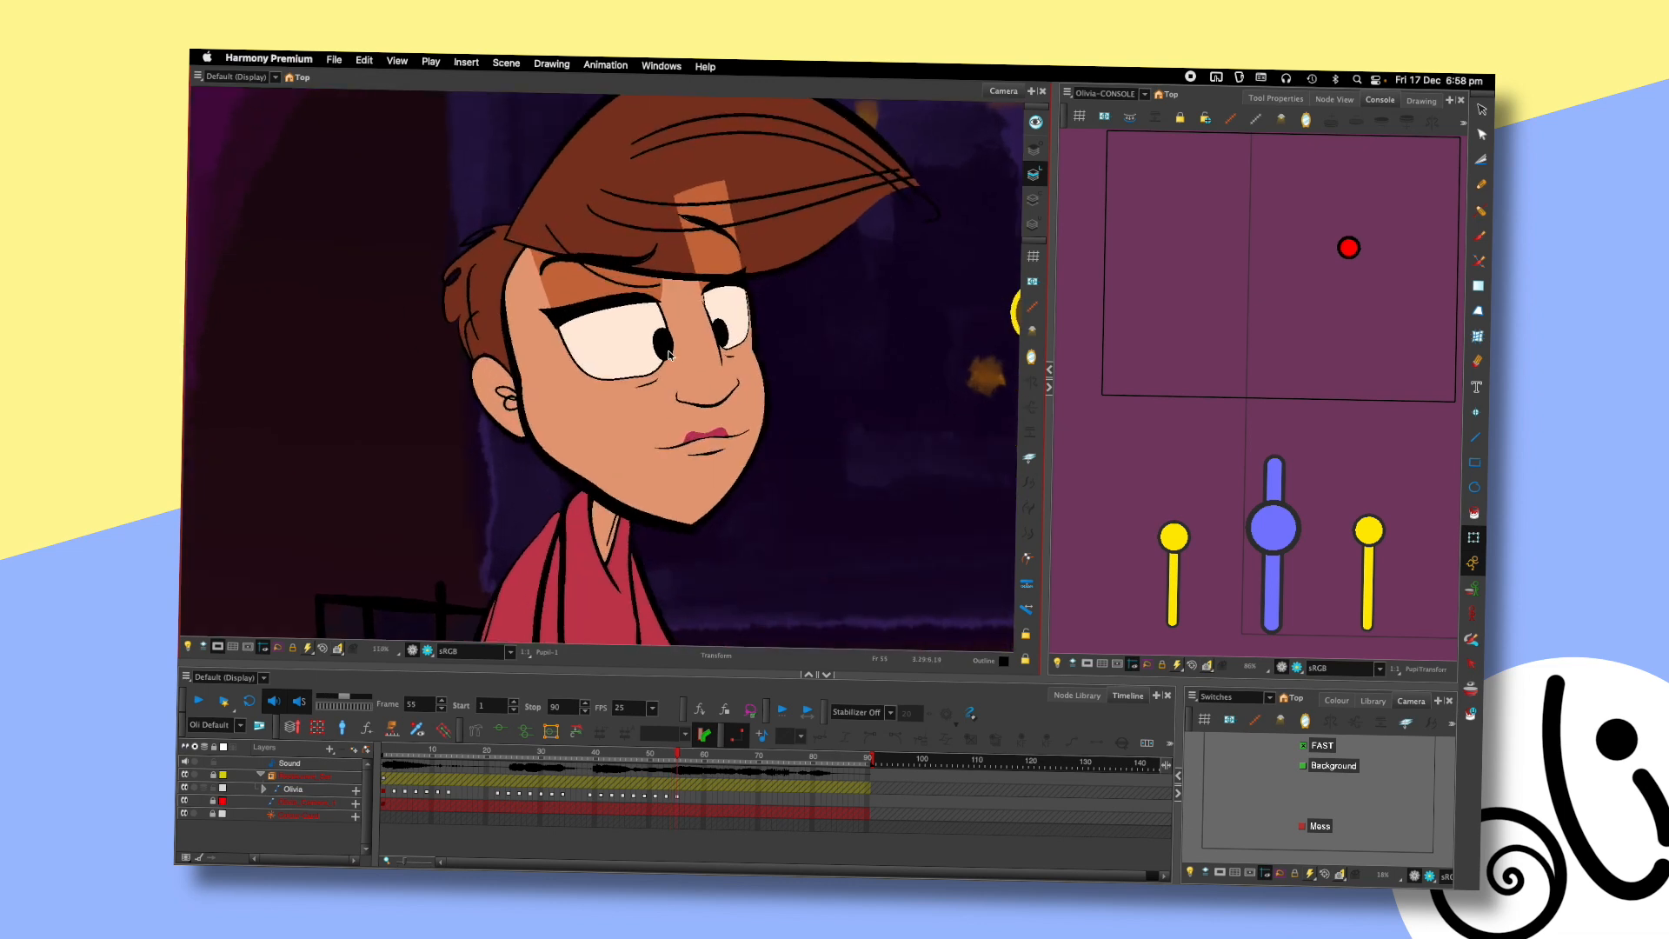
pyautogui.click(669, 355)
pyautogui.click(718, 336)
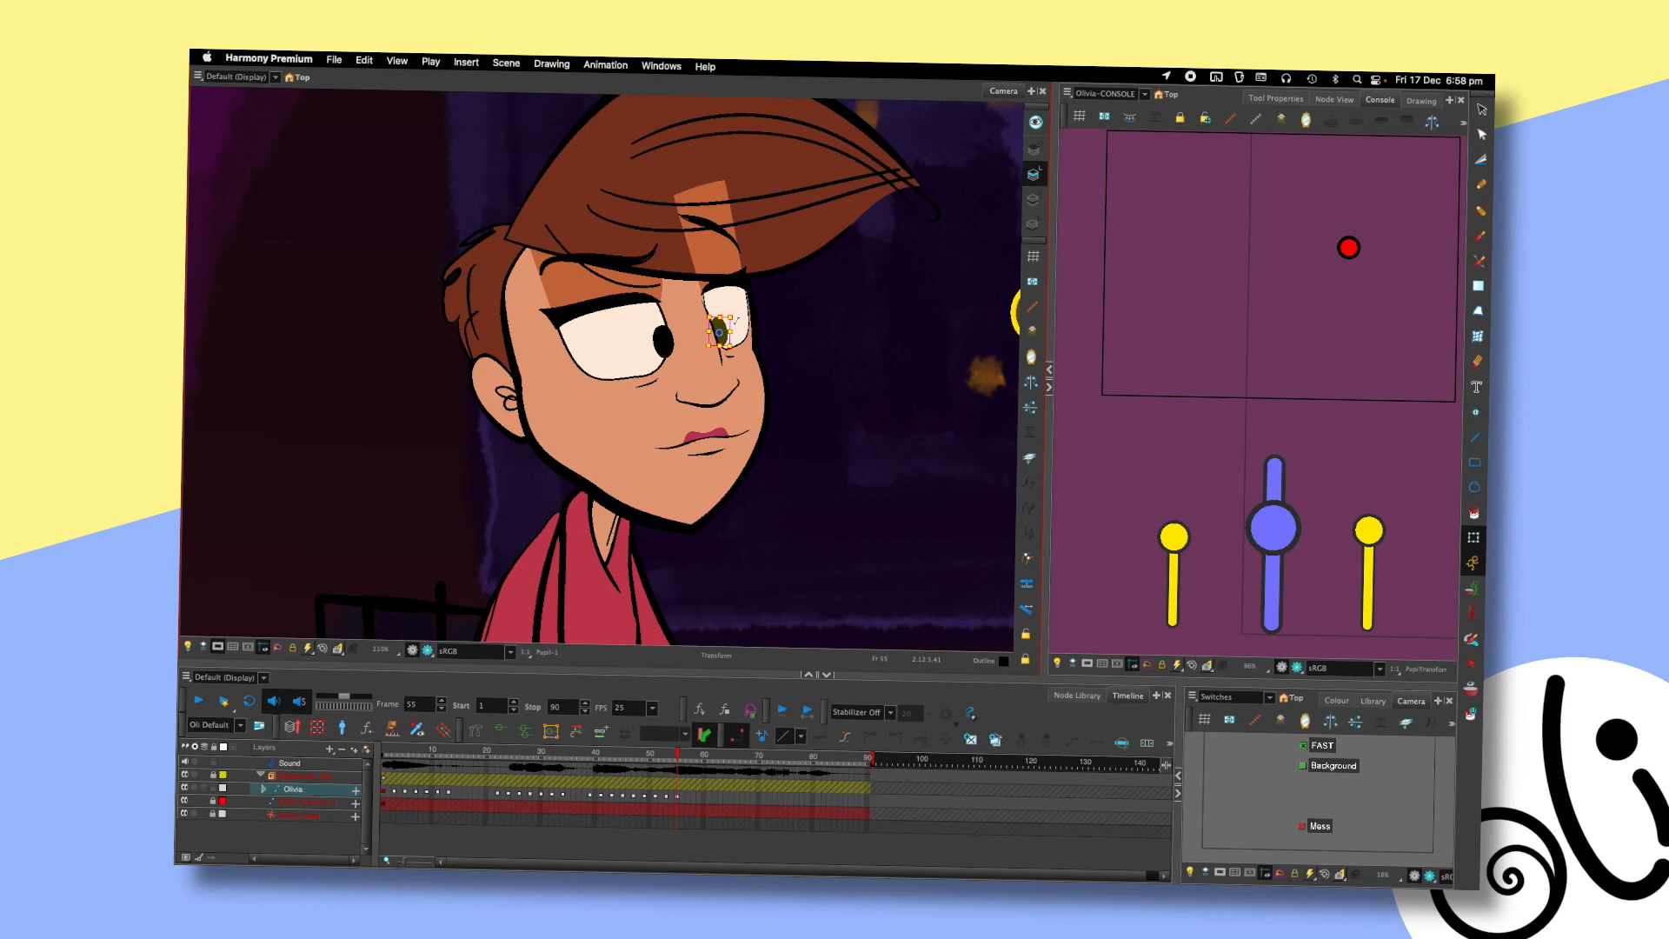
pyautogui.scroll(-1, 767, 404)
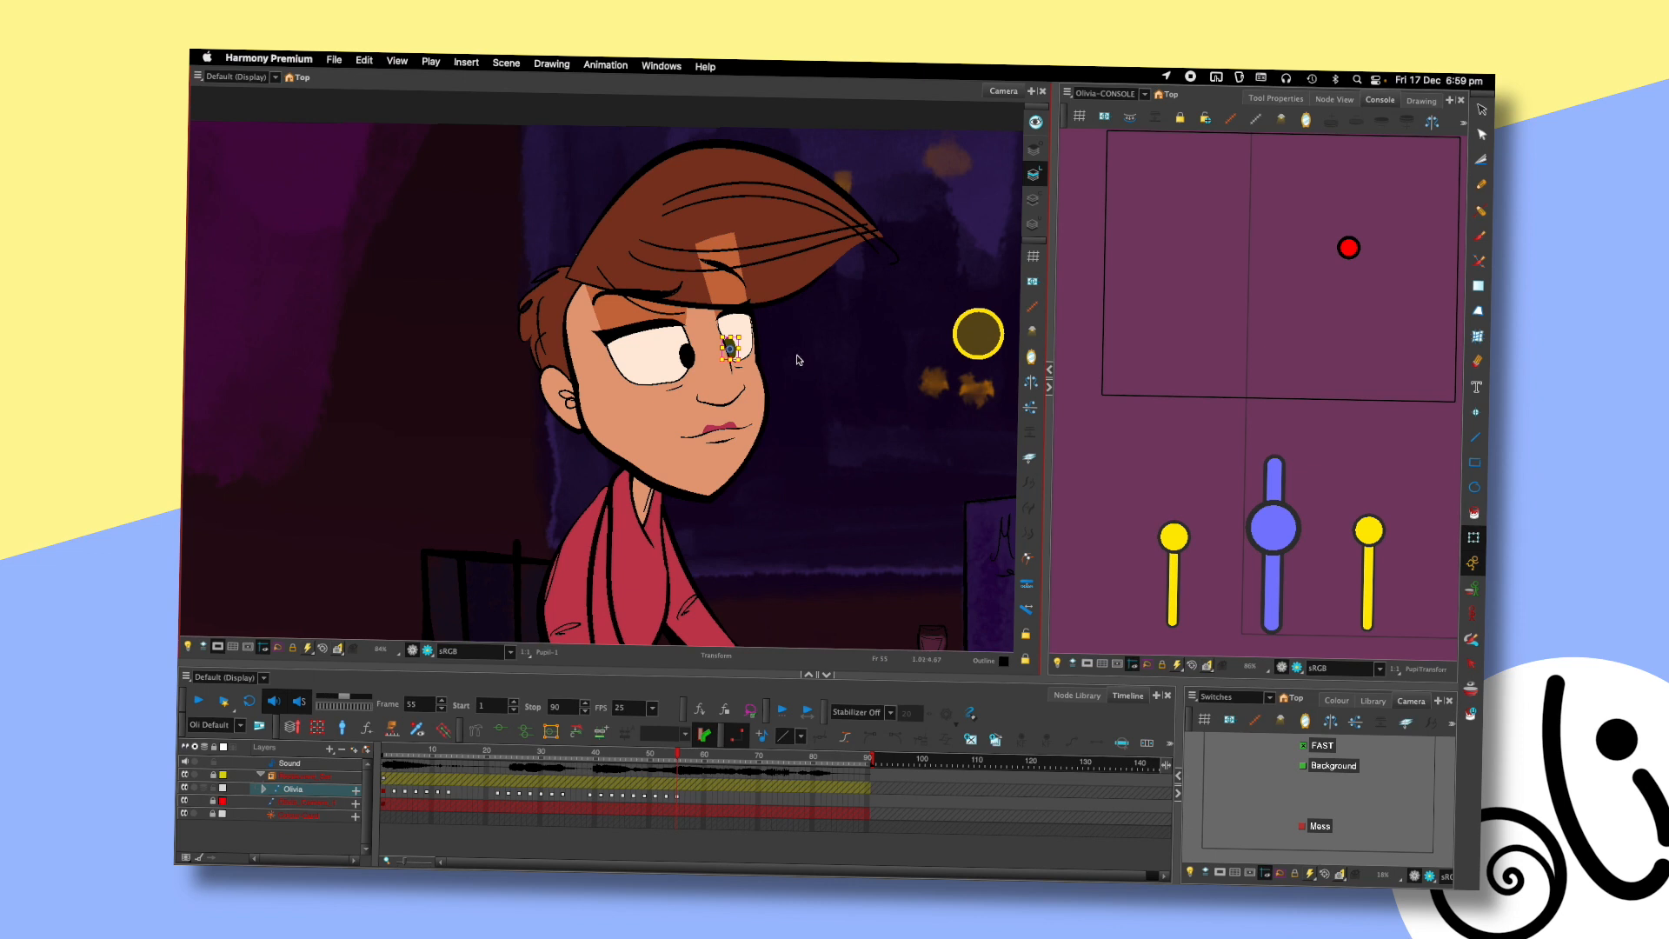
pyautogui.click(796, 355)
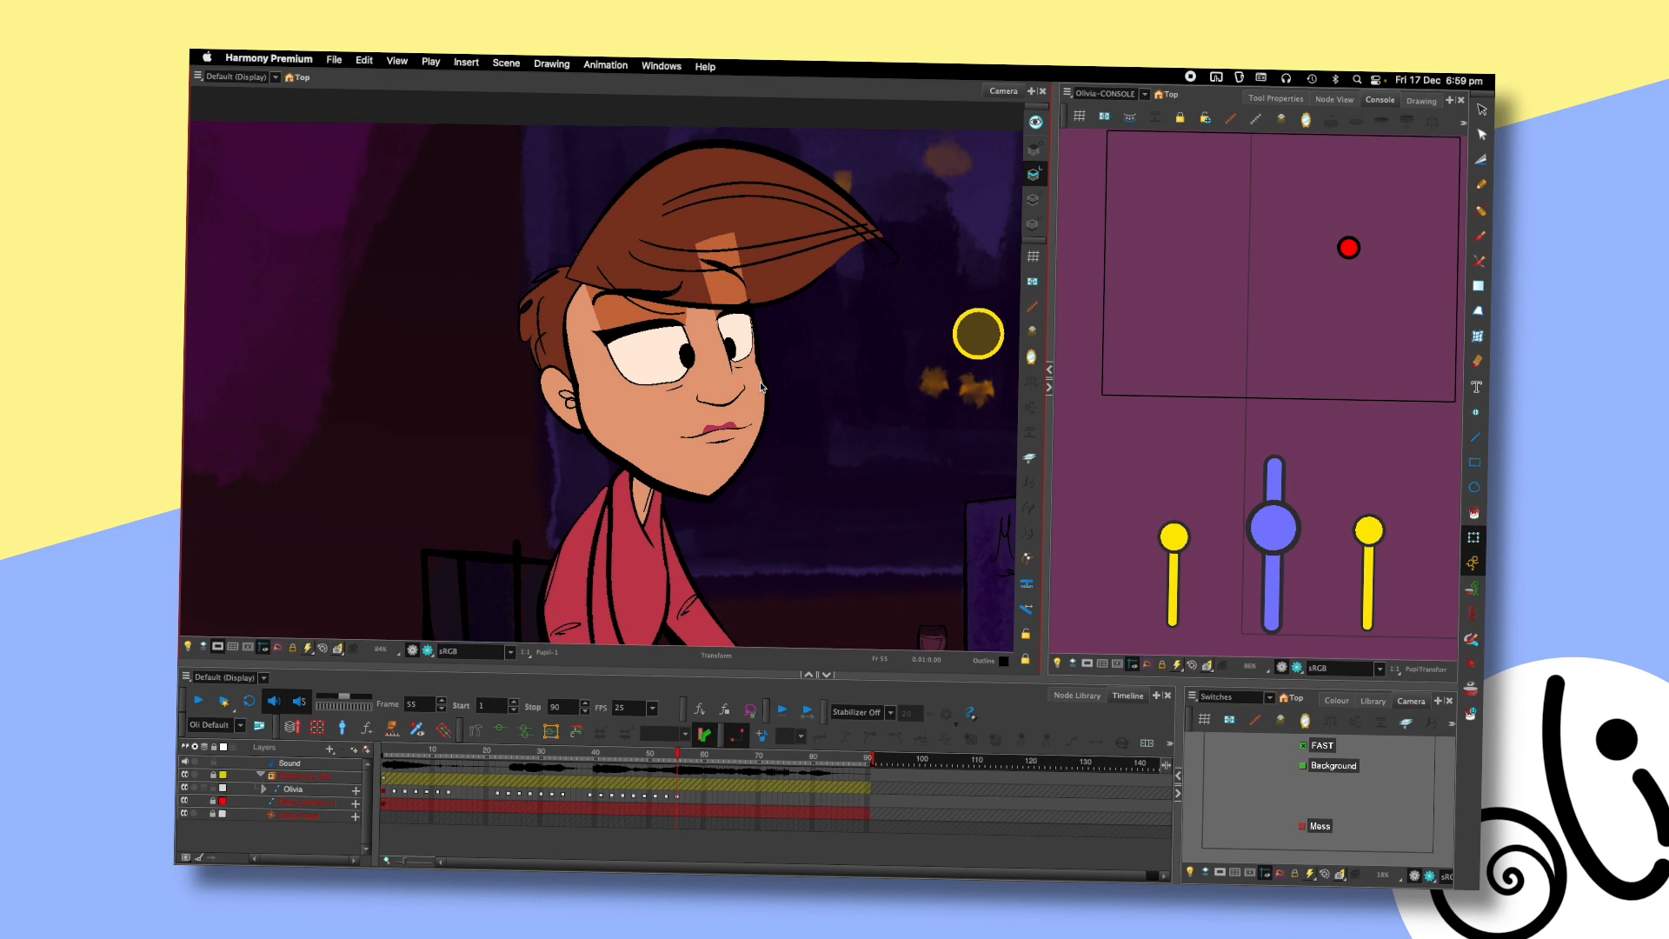
# - Inspect the pupils at frame 55 up close and step through the neighbouring frames to examine the eye direction
pyautogui.scroll(2, 760, 387)
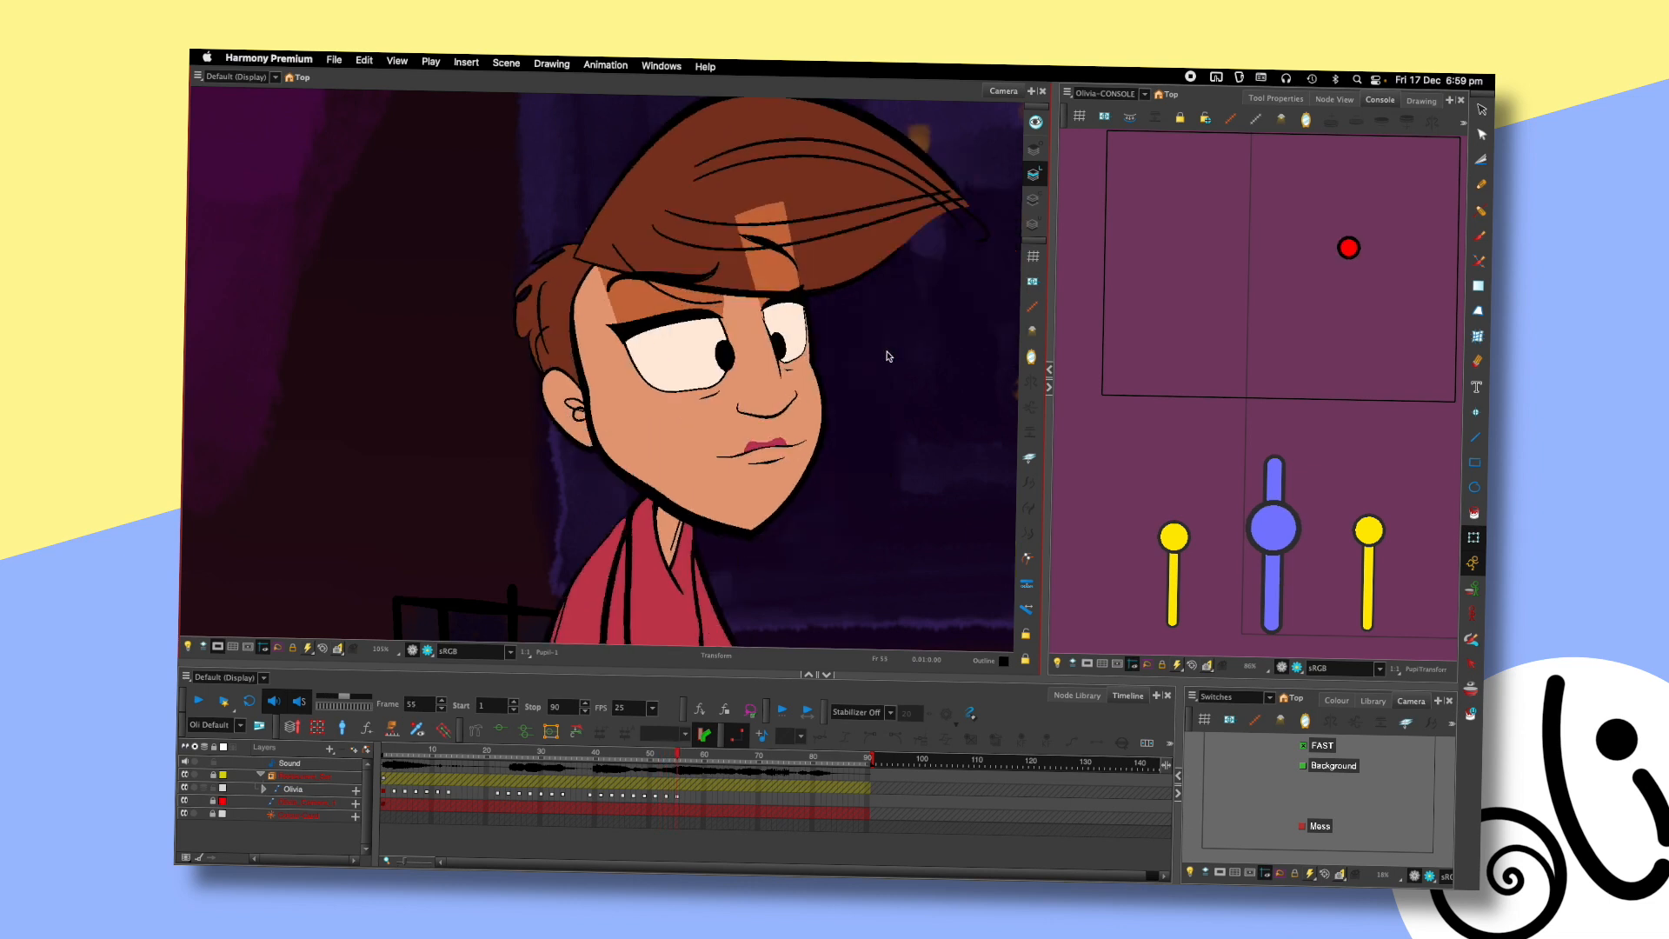
pyautogui.scroll(-1, 830, 295)
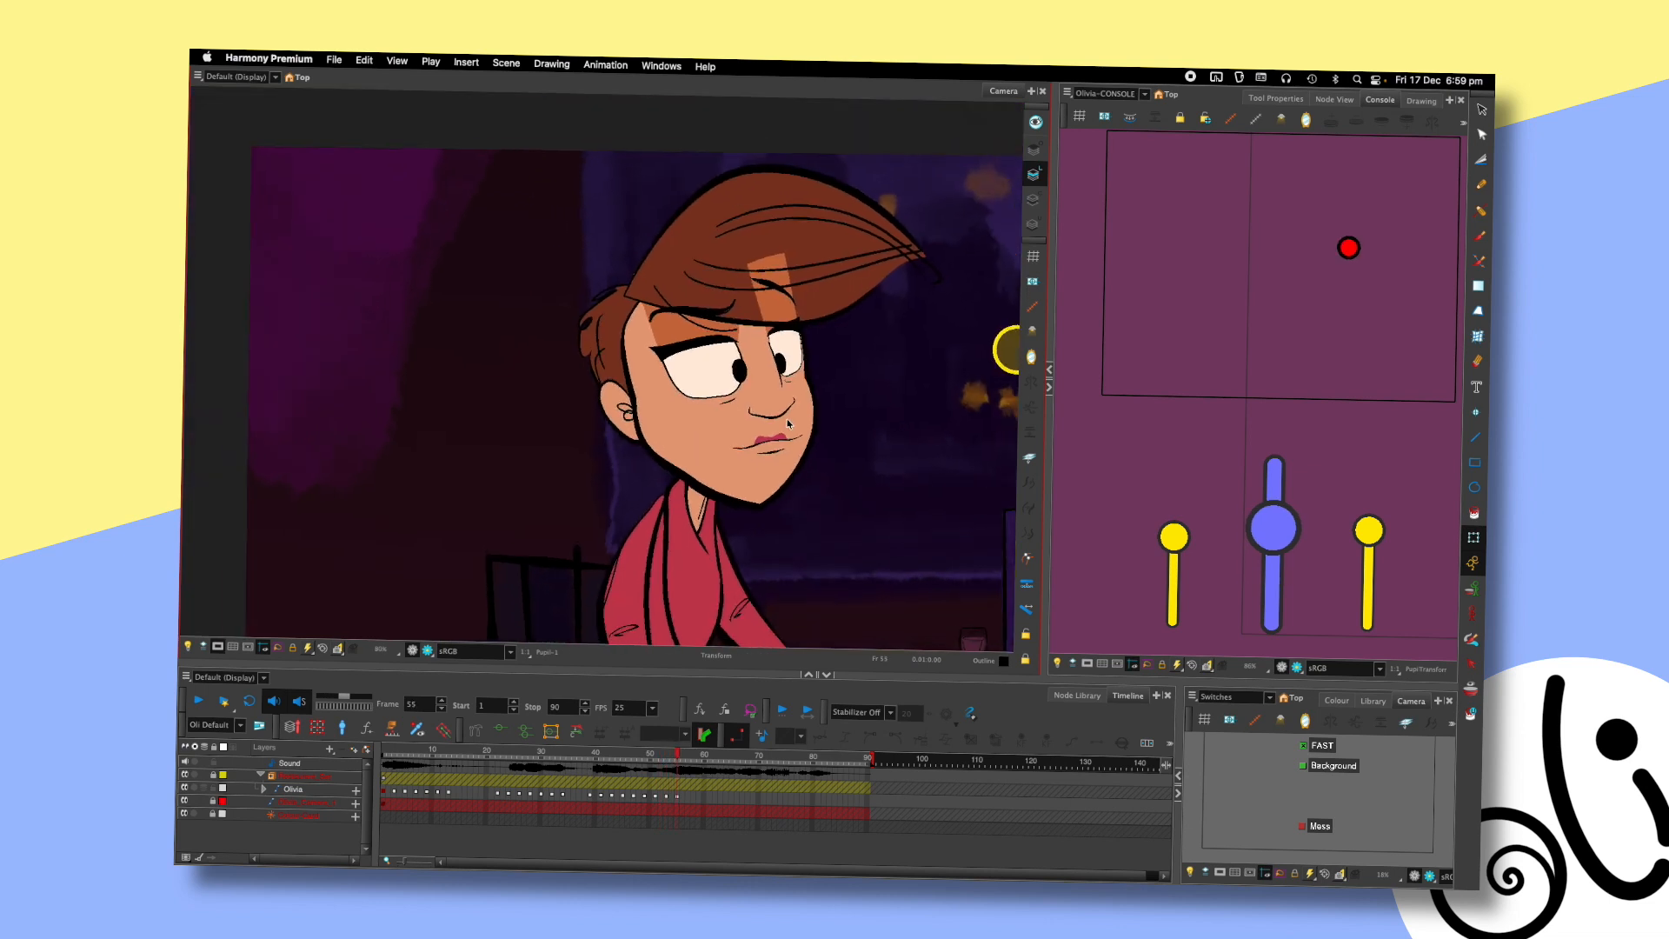
pyautogui.scroll(-1, 839, 484)
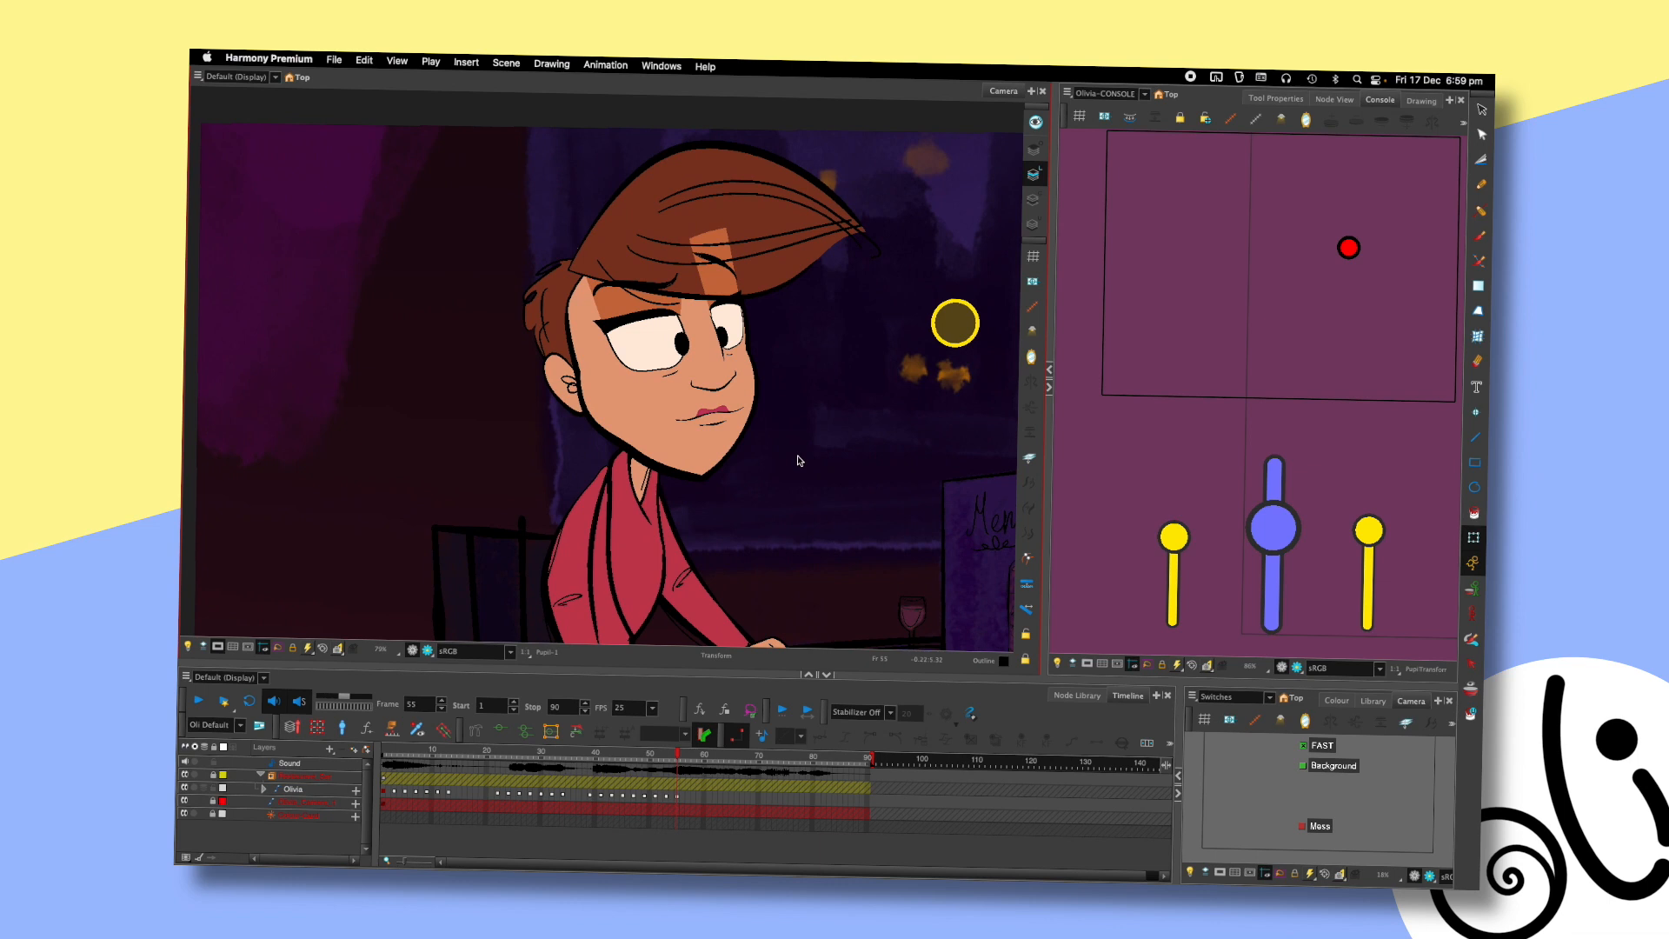
pyautogui.scroll(-1, 800, 461)
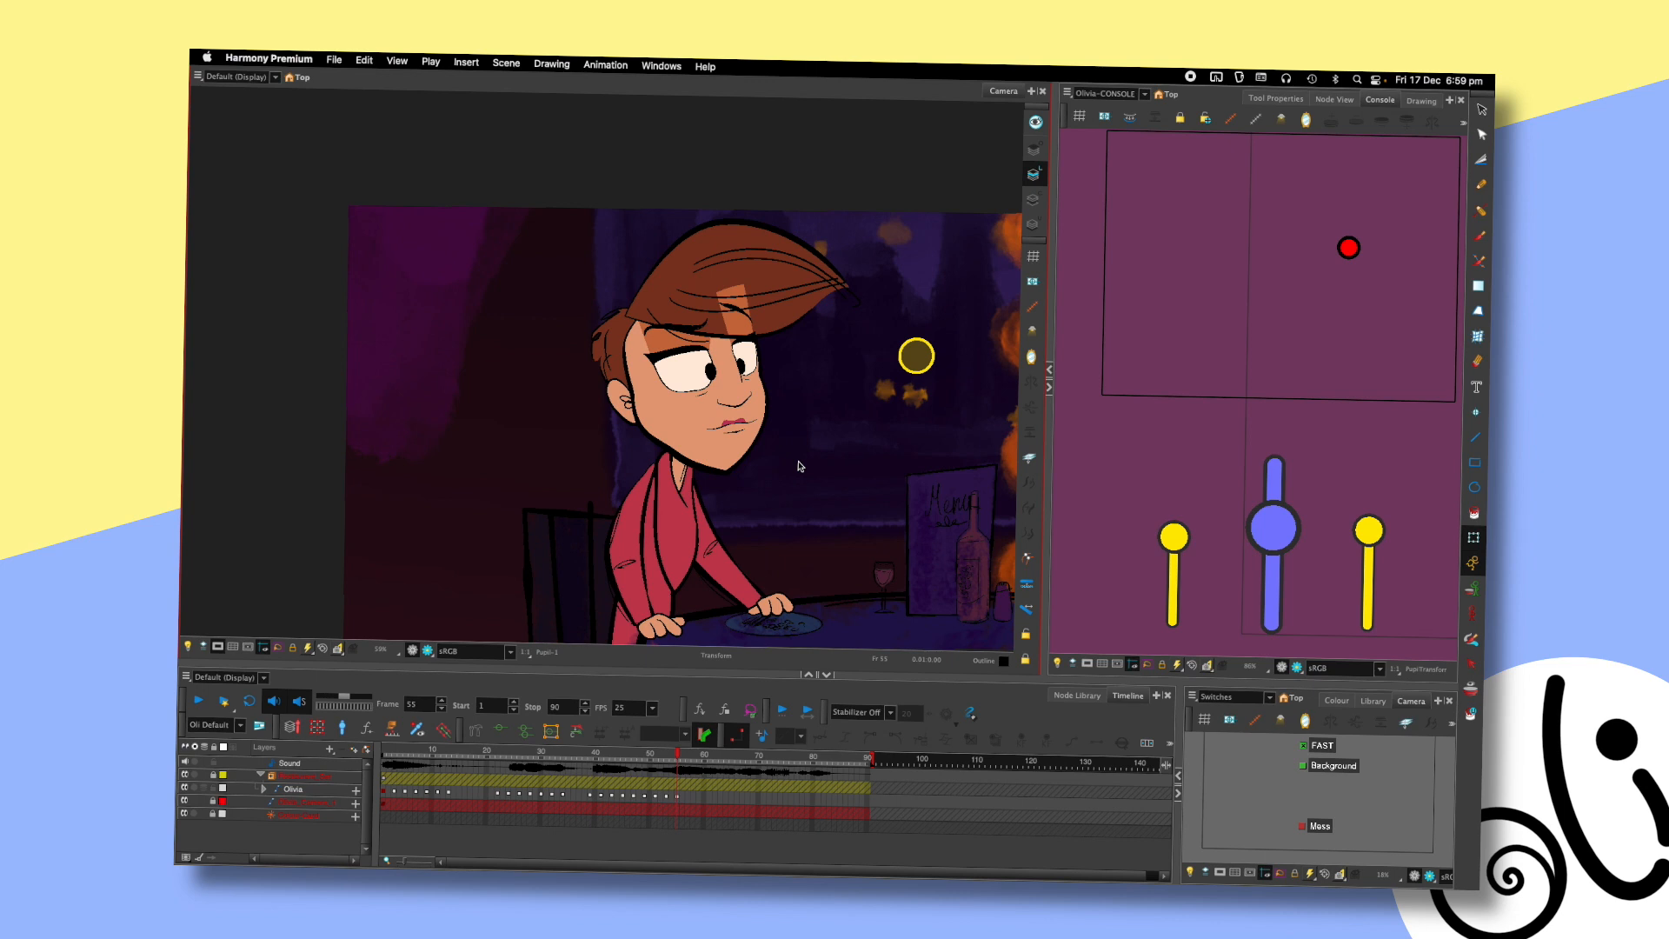
pyautogui.press(',')
pyautogui.press(',')
pyautogui.press('.')
pyautogui.press('.')
pyautogui.press('.')
# - Flip back and forth between the frames around 55 to compare the head poses and replay the turn
pyautogui.scroll(-2, 798, 461)
pyautogui.moveTo(841, 385)
pyautogui.mouseDown()
pyautogui.moveTo(854, 349)
pyautogui.moveTo(848, 379)
pyautogui.mouseUp()
pyautogui.scroll(3, 818, 433)
pyautogui.press(',')
pyautogui.press(',')
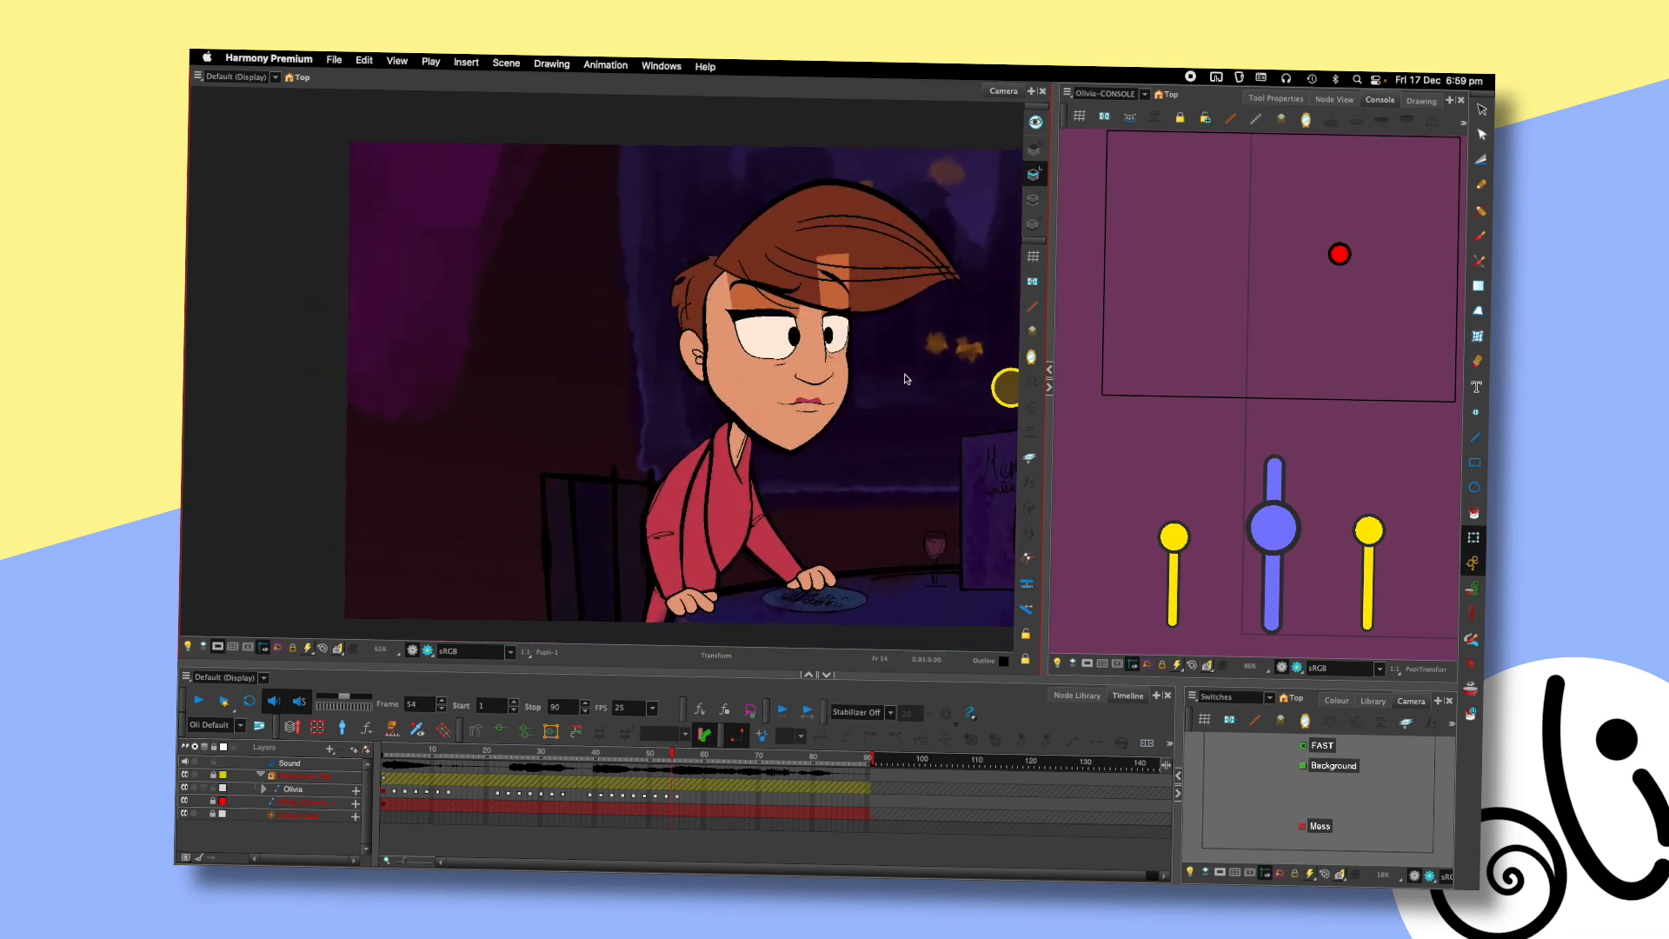
pyautogui.press('.')
pyautogui.press('.')
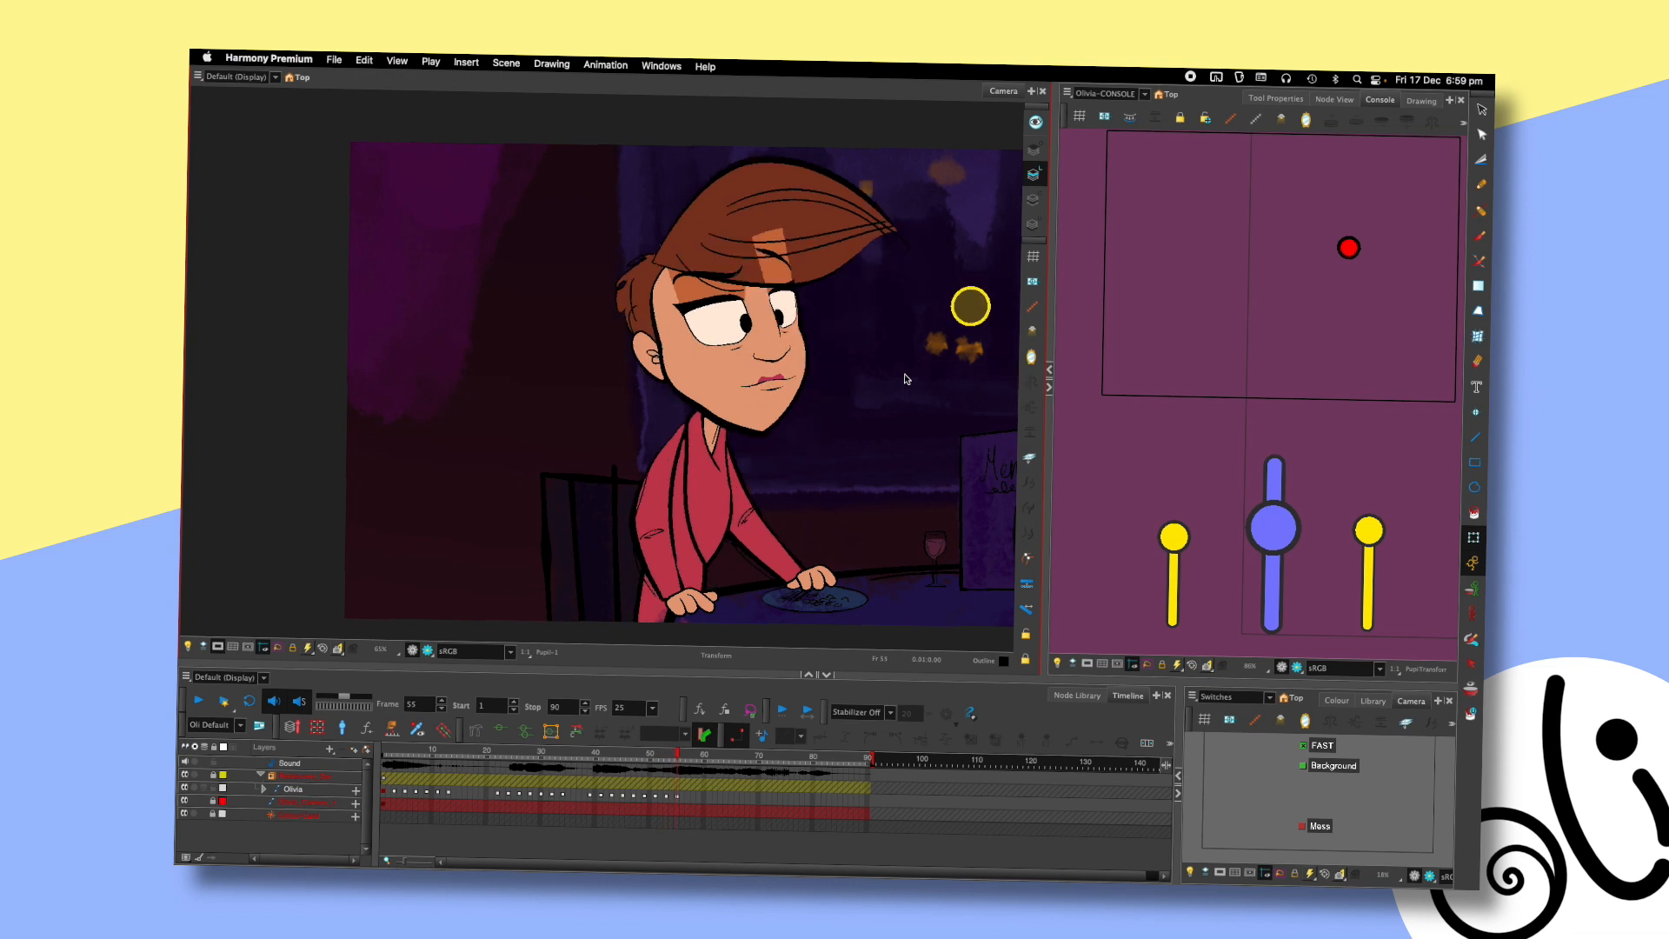
pyautogui.press(',')
pyautogui.press(',')
pyautogui.press('.')
pyautogui.press('.')
pyautogui.press('Return')
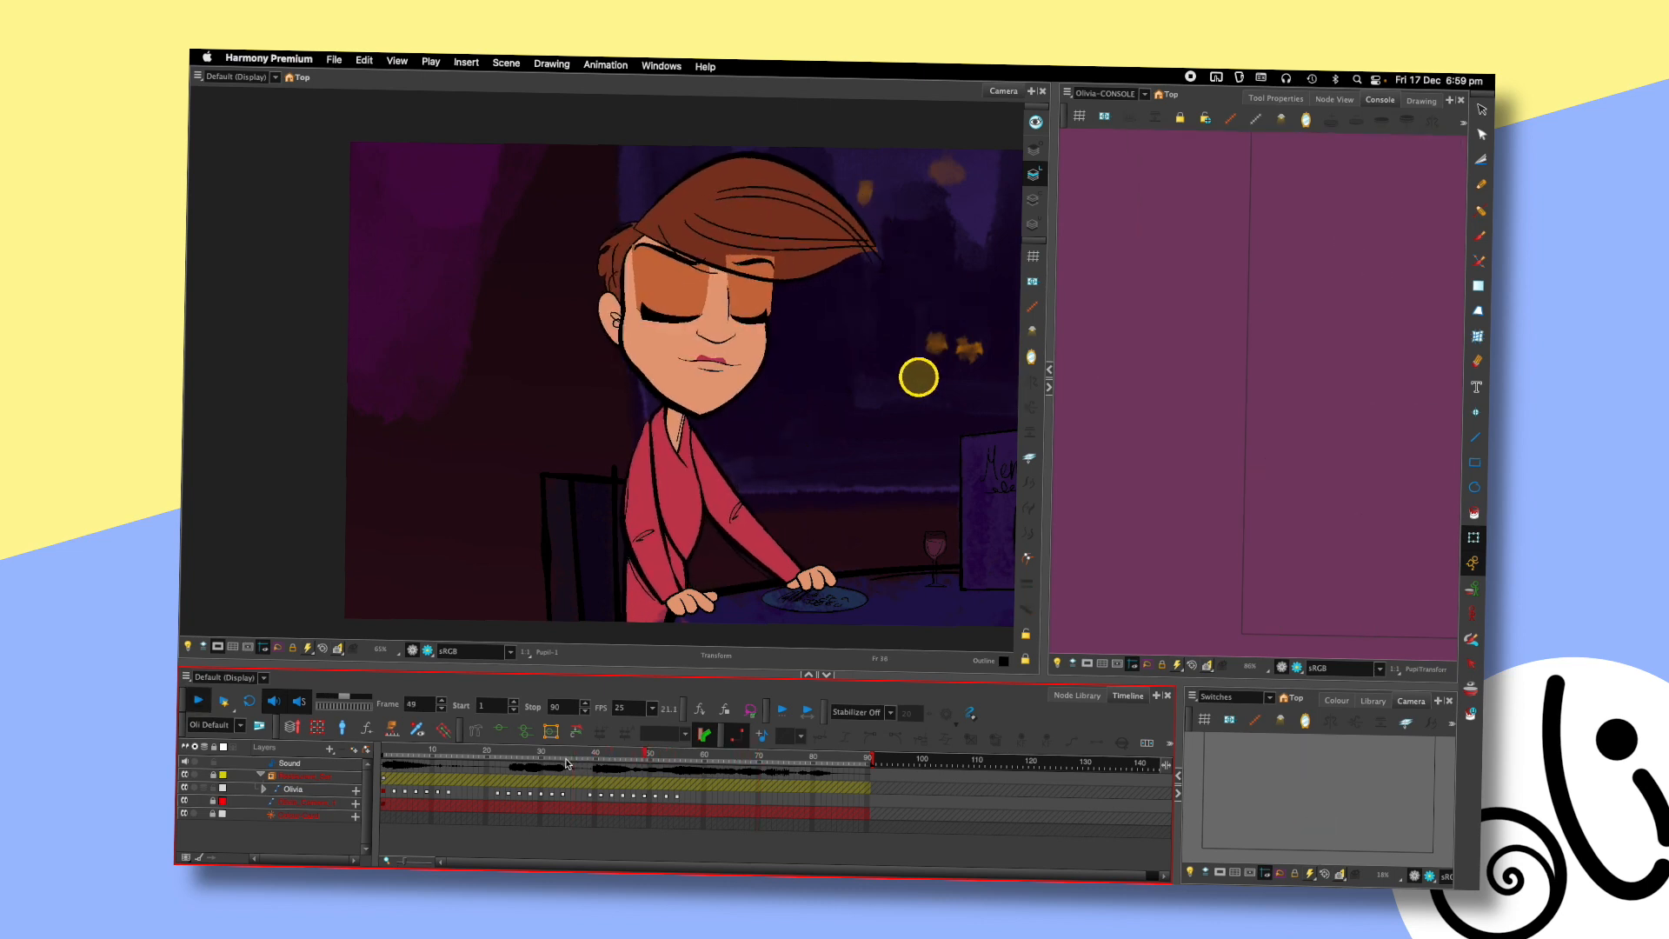
pyautogui.press('Return')
# - At frame 57, rotate the head slightly counterclockwise, shift it a little left and up, and replay the turn
pyautogui.moveTo(676, 760); pyautogui.dragTo(689, 758)
pyautogui.click(693, 287)
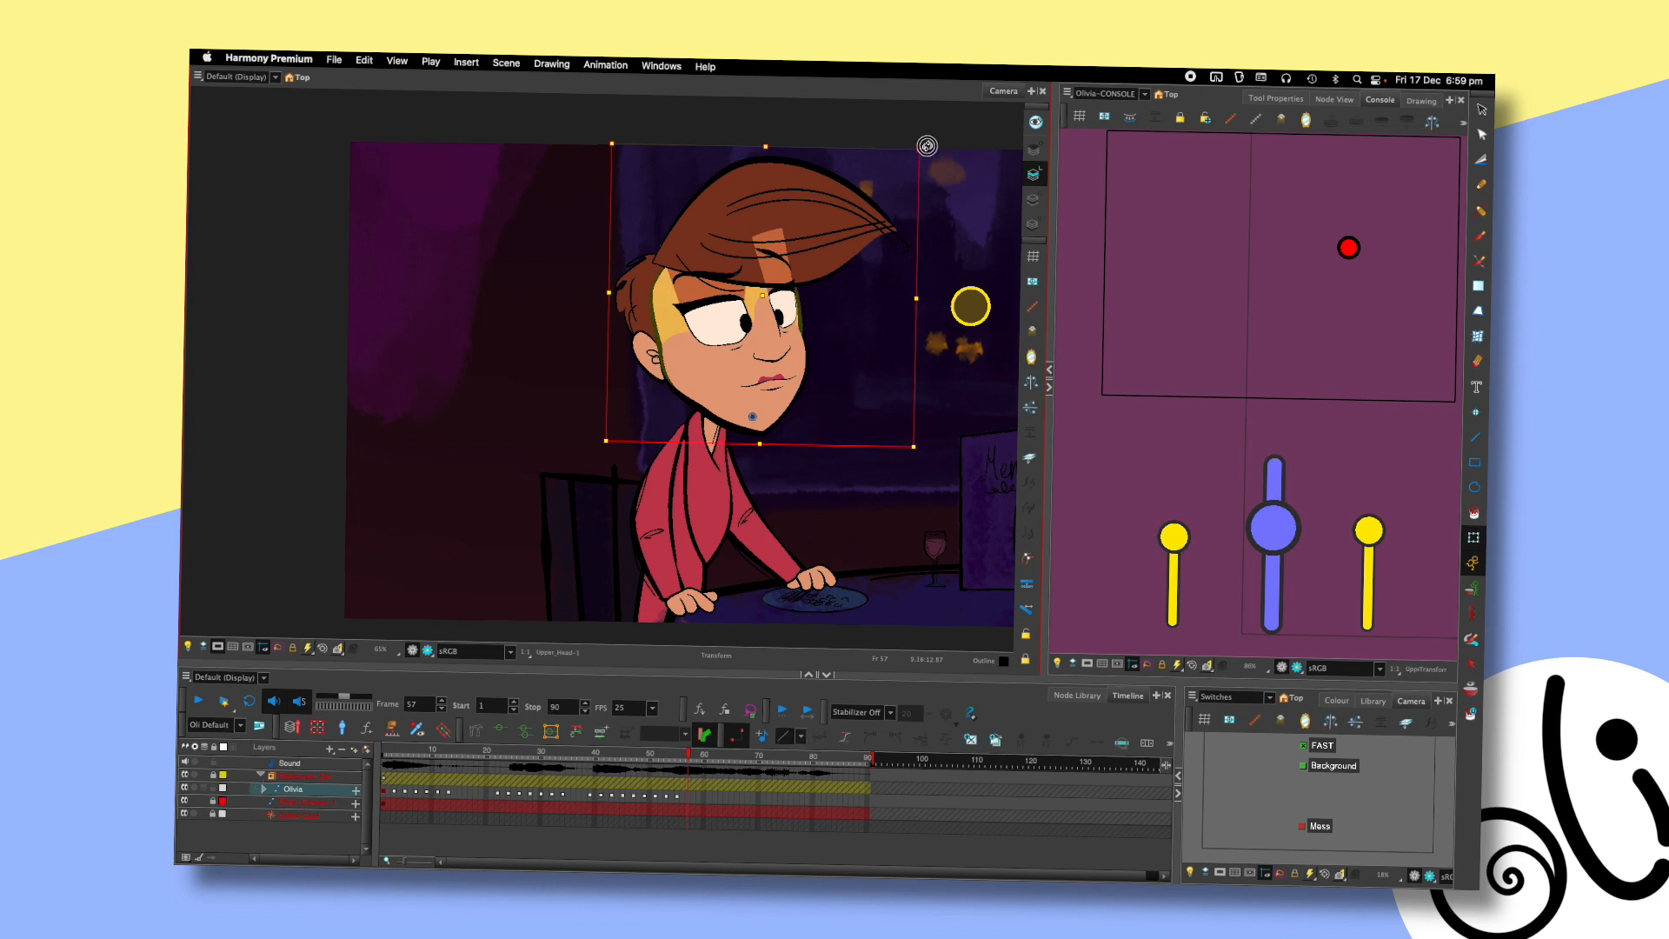
pyautogui.moveTo(926, 147); pyautogui.dragTo(883, 146)
pyautogui.moveTo(744, 355); pyautogui.dragTo(725, 349)
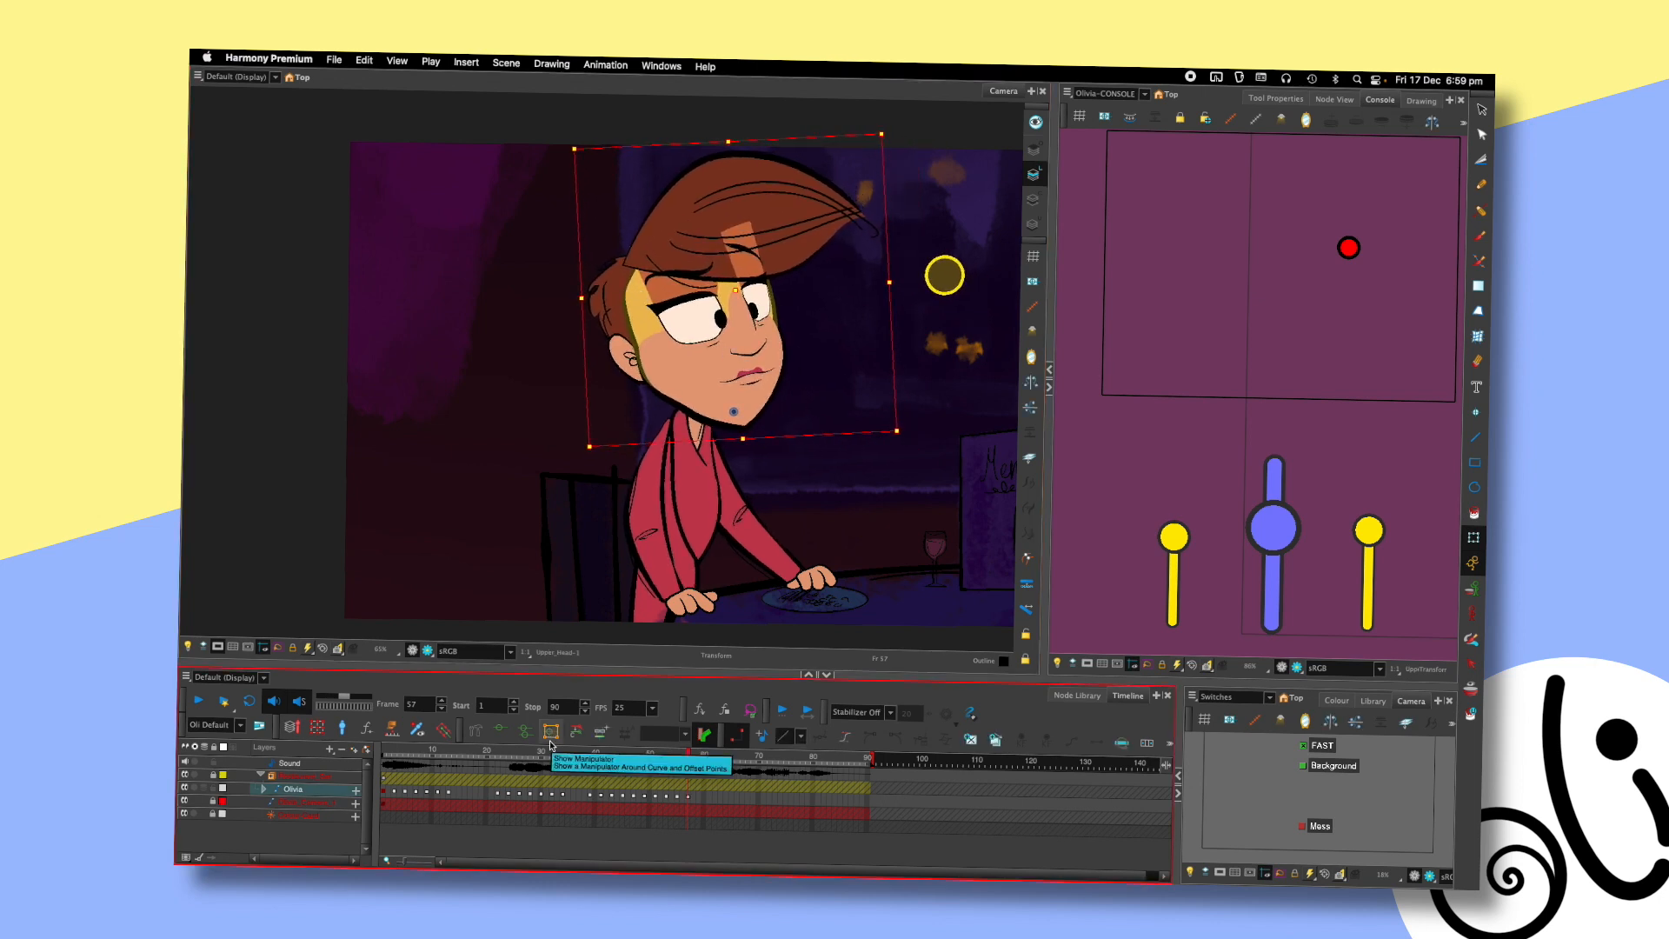
pyautogui.press('Return')
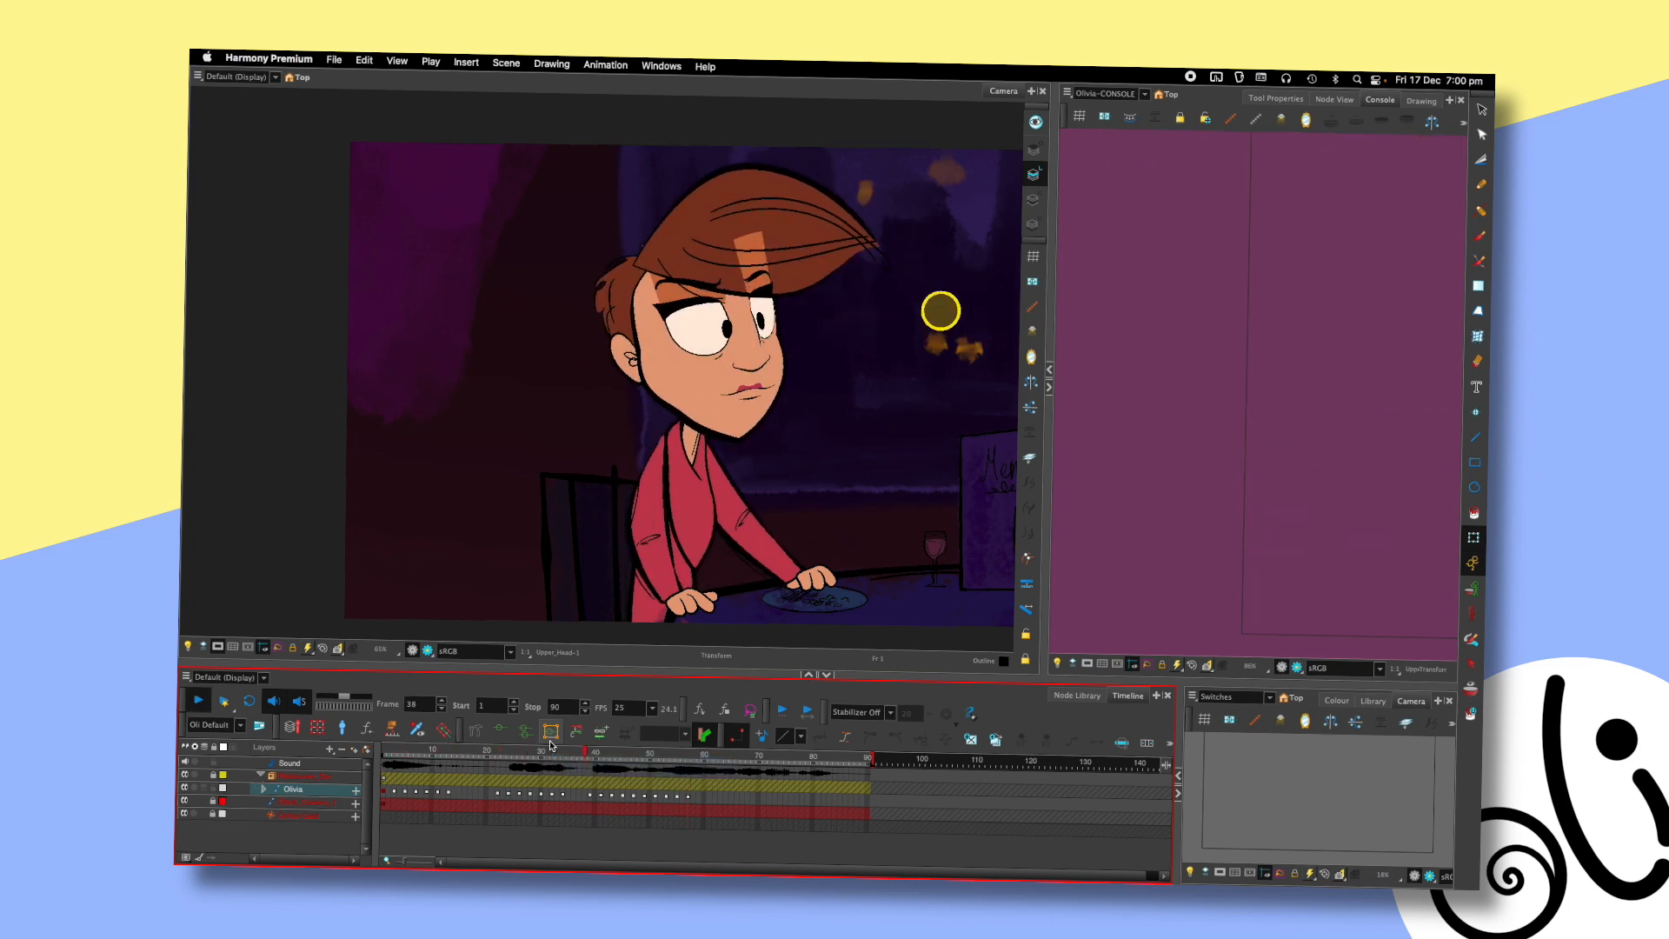
pyautogui.press('Return')
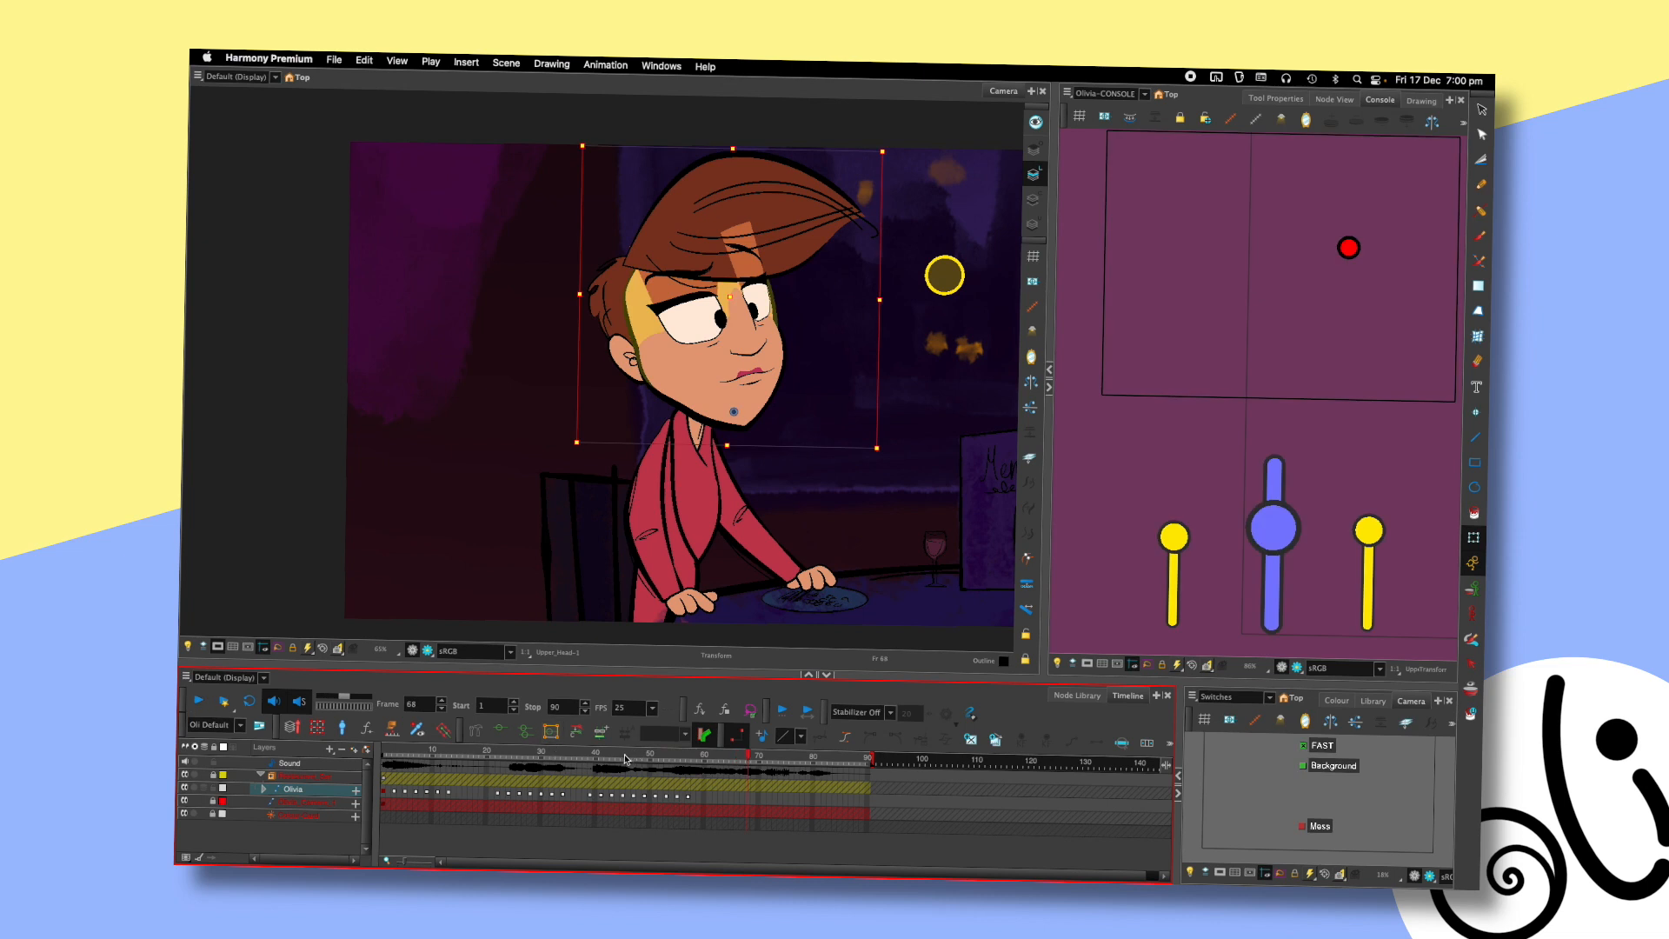
# - At frame 57, shift the head slightly left and up, rotate it clockwise, and replay the turn
pyautogui.moveTo(626, 753); pyautogui.dragTo(688, 754)
pyautogui.moveTo(734, 361); pyautogui.dragTo(726, 349)
pyautogui.moveTo(887, 139); pyautogui.dragTo(911, 170)
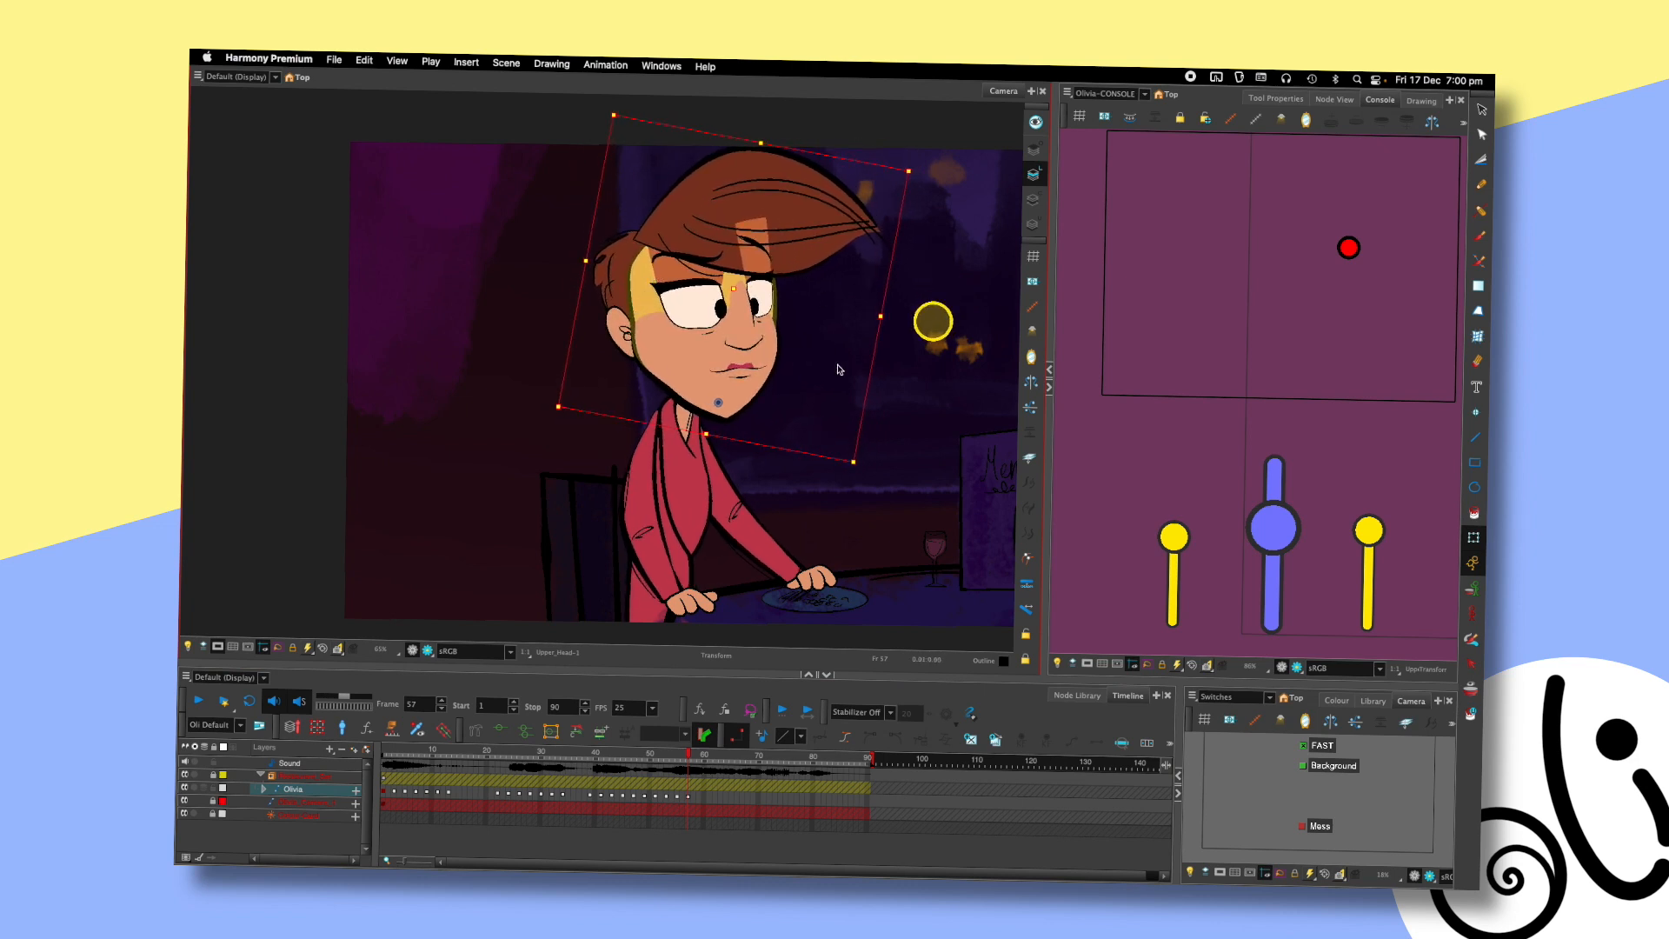
pyautogui.click(574, 760)
pyautogui.hotkey('shift', 'Return')
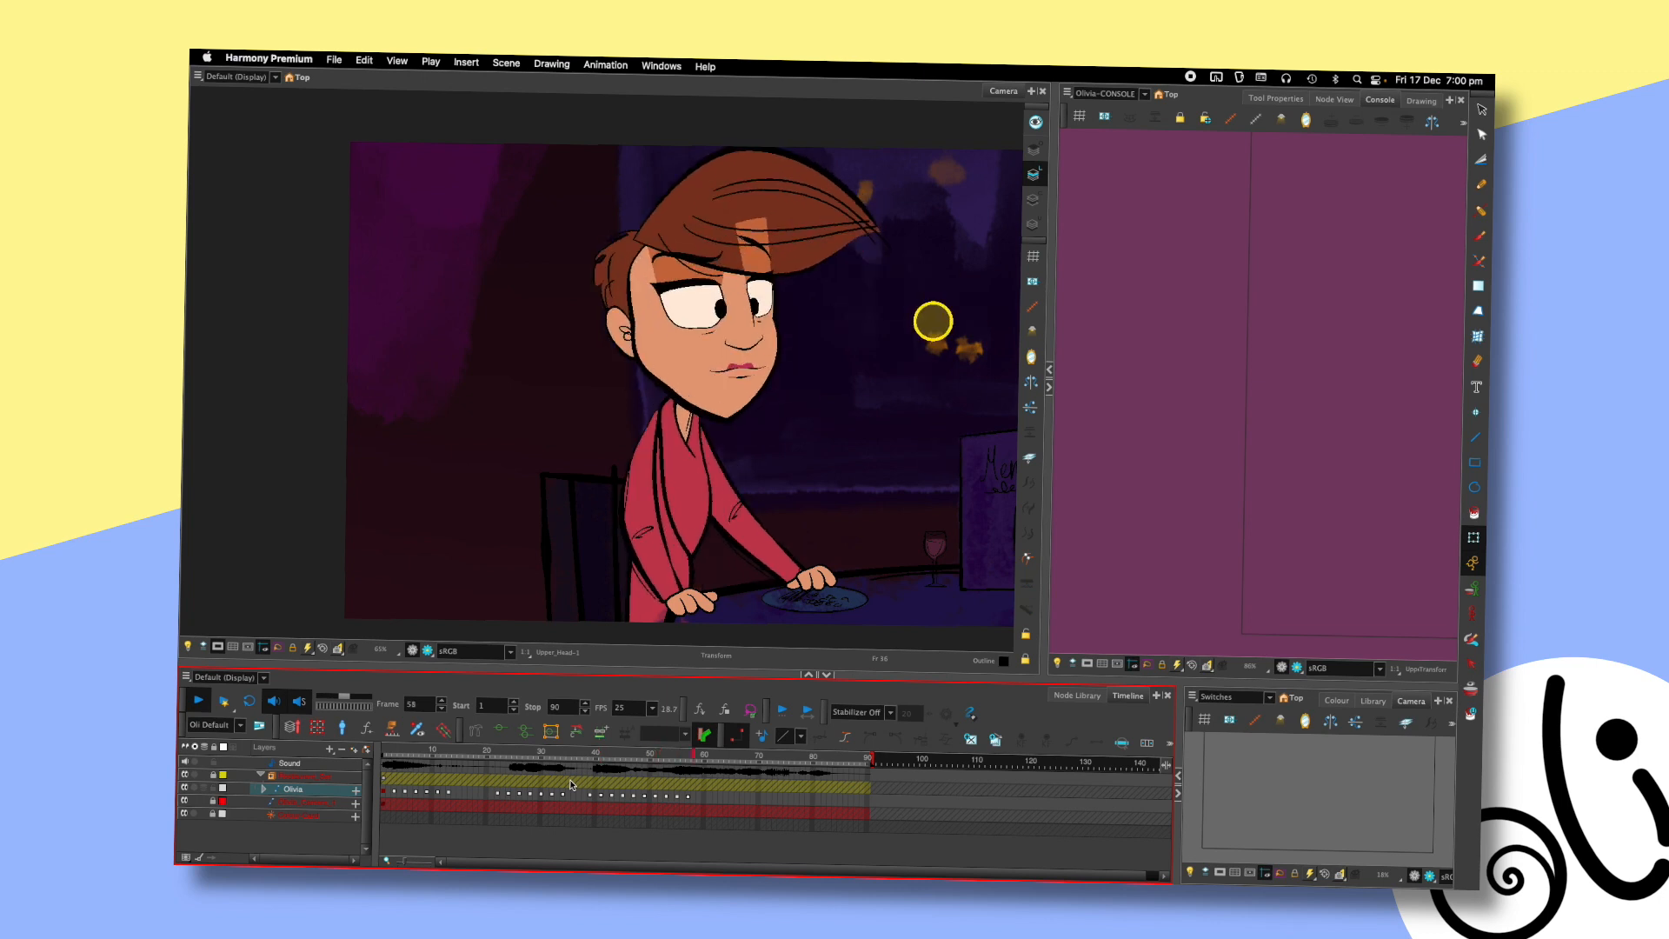
pyautogui.hotkey('shift', 'Return')
# - Examine the frames around 53 and replay the head turn several times to check its timing and settle
pyautogui.moveTo(641, 759); pyautogui.dragTo(666, 761)
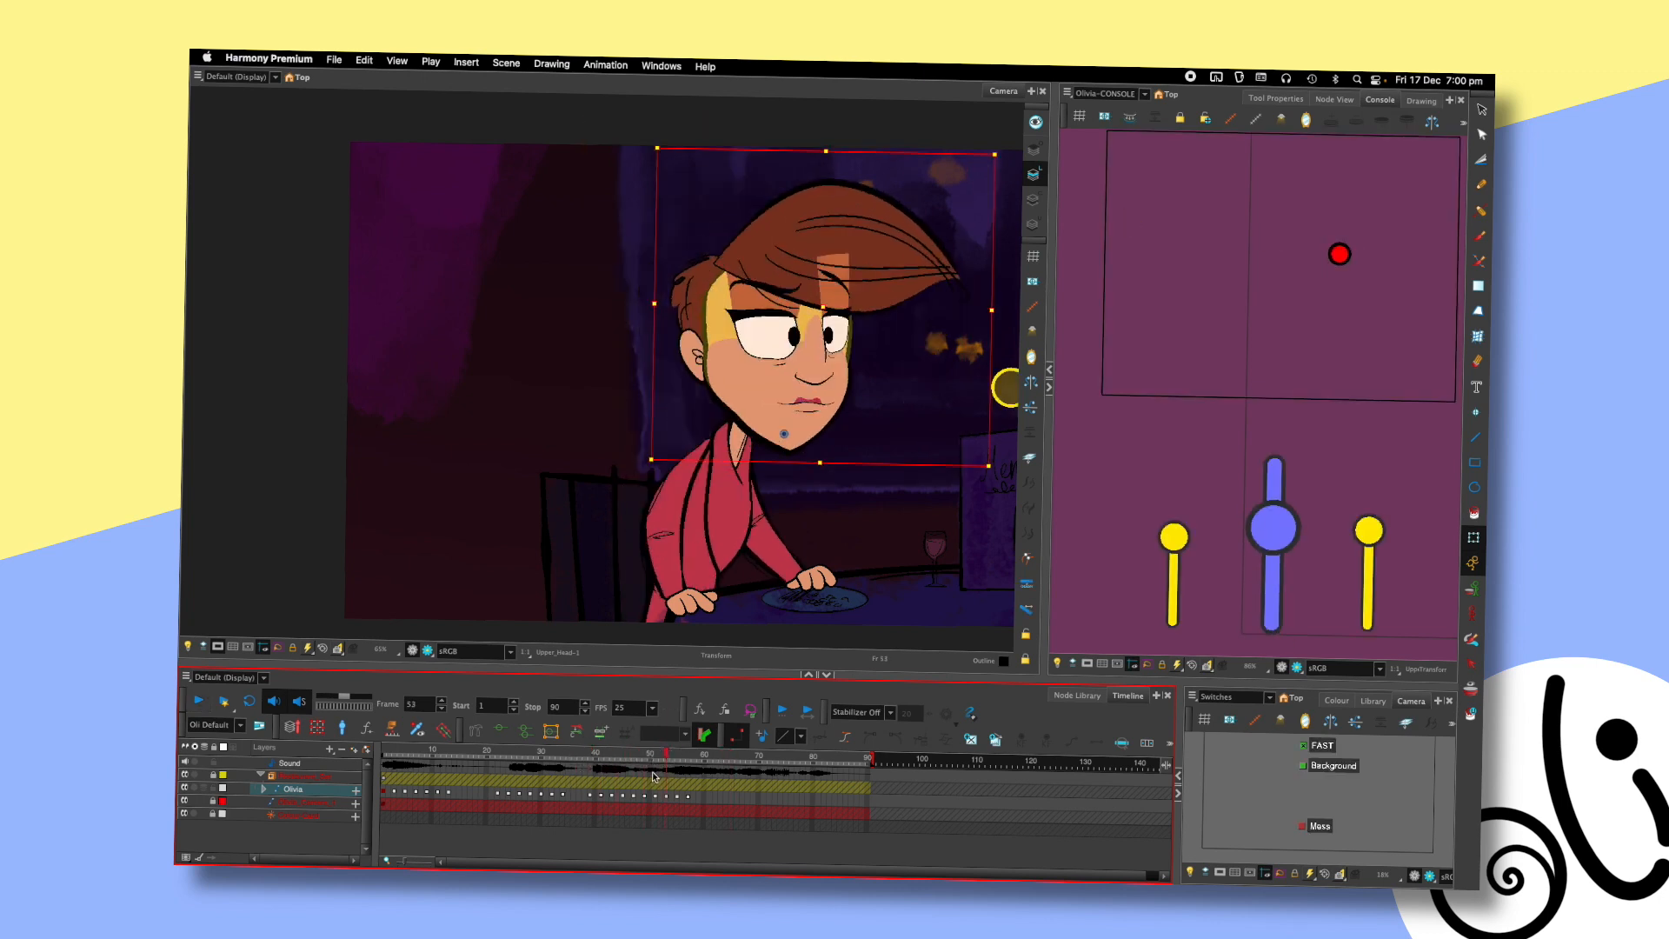
pyautogui.hotkey('shift', 'Return')
pyautogui.hotkey('shift', 'Return')
pyautogui.click(593, 759)
pyautogui.hotkey('shift', 'Return')
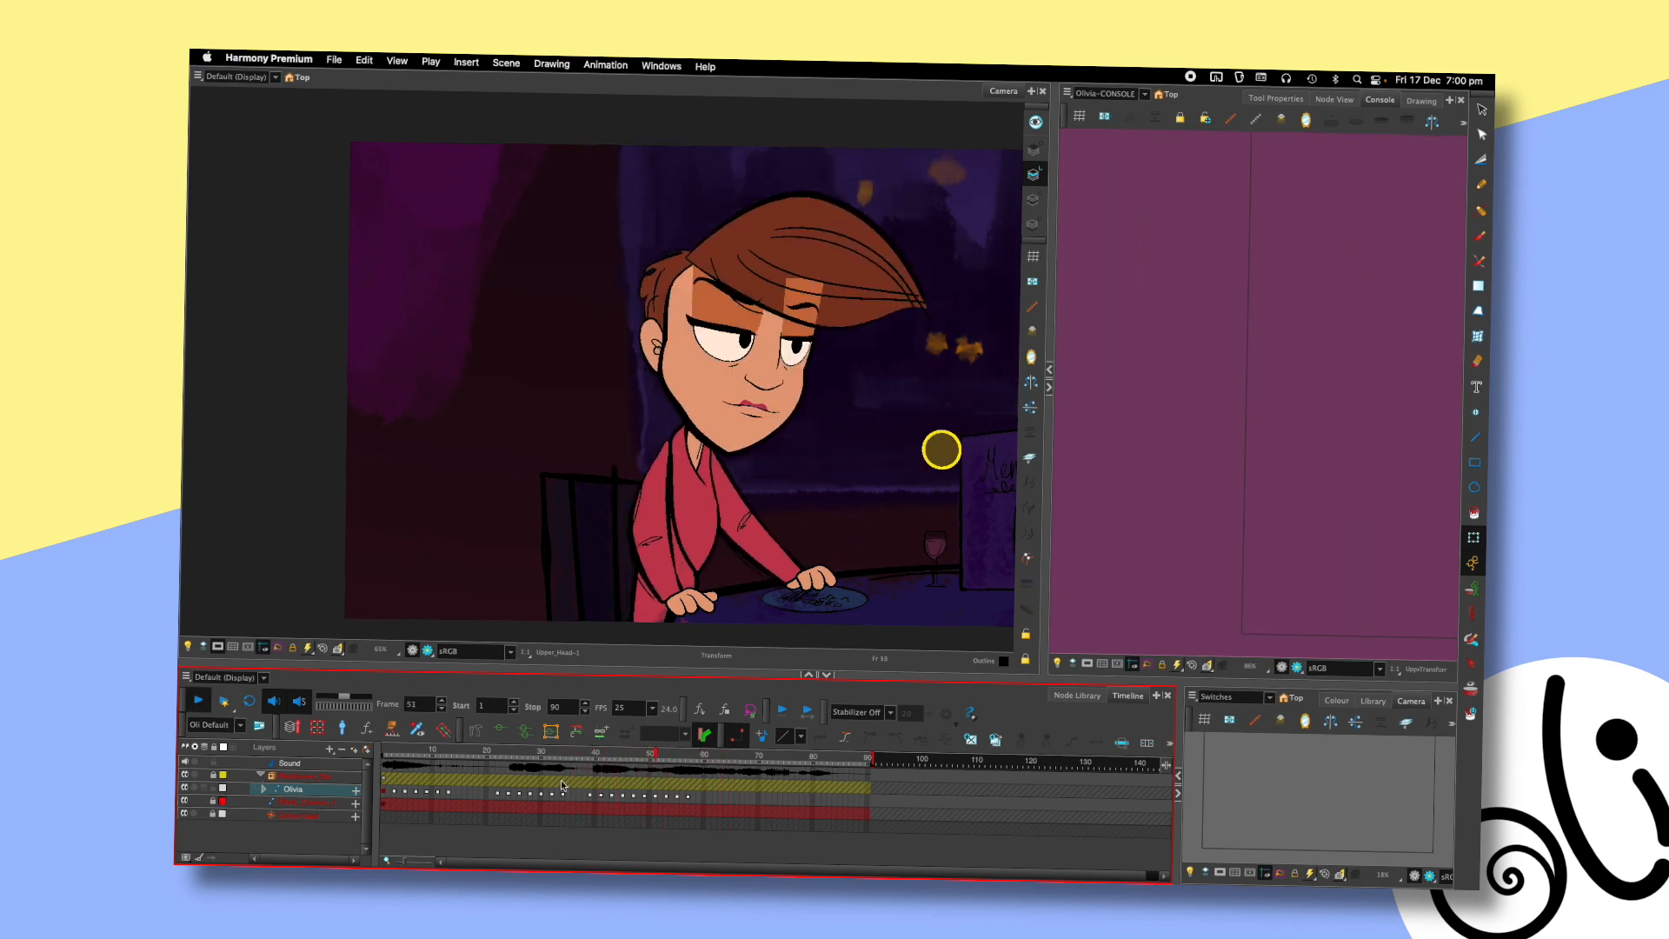
pyautogui.hotkey('shift', 'Return')
pyautogui.hotkey('shift', 'Return')
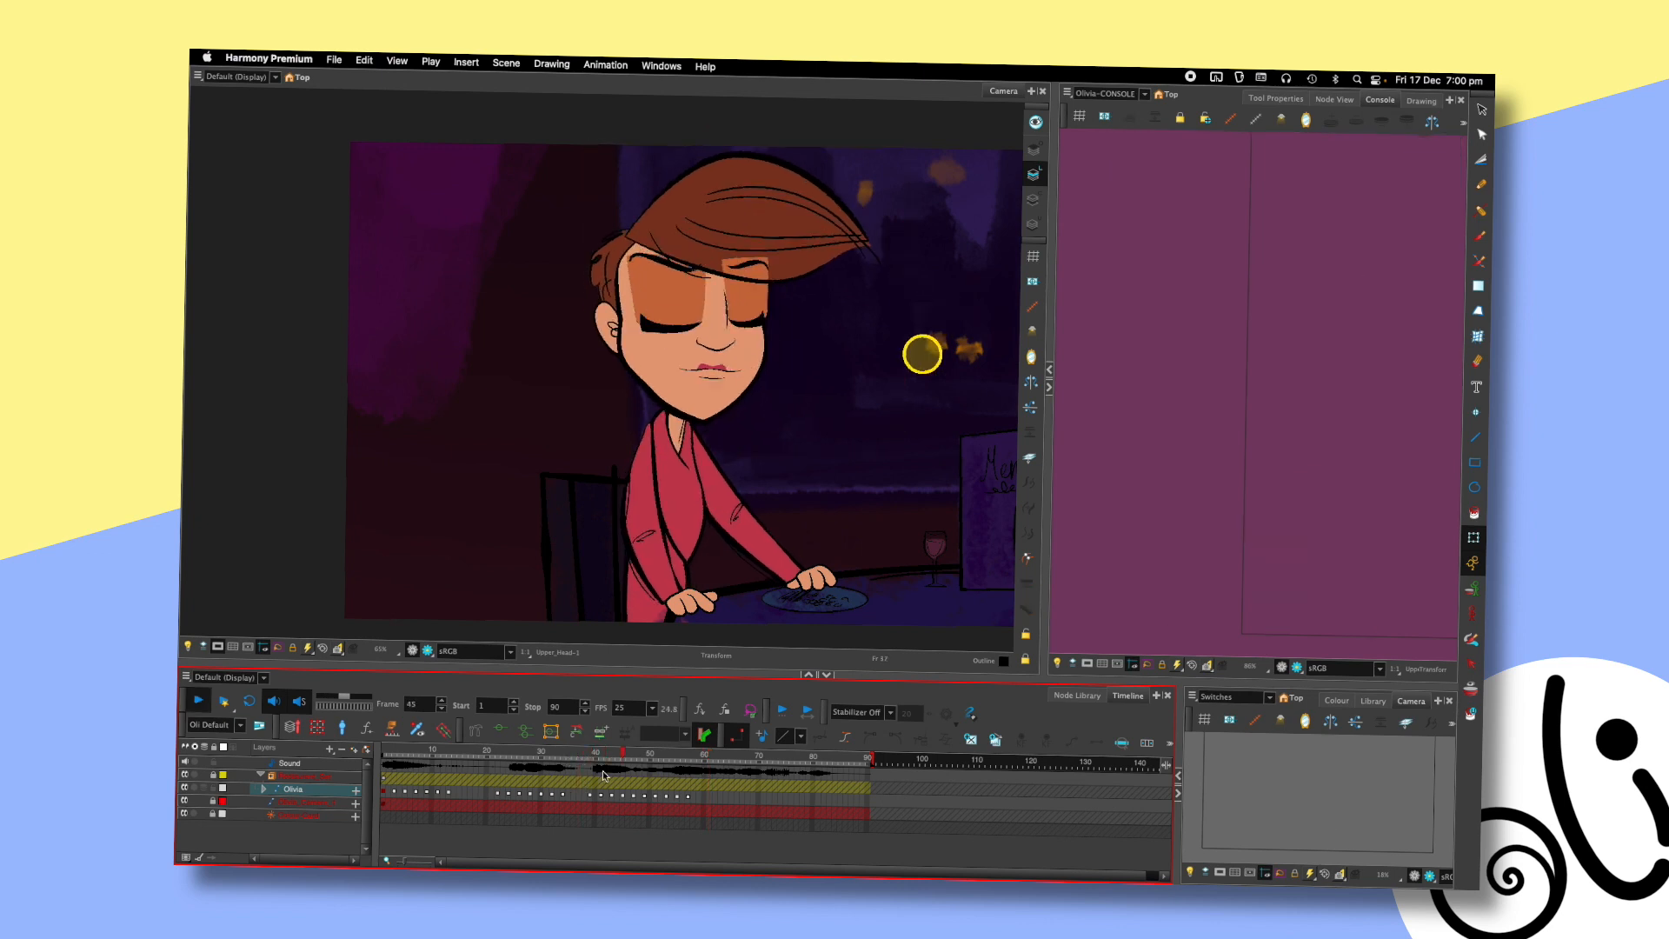
pyautogui.hotkey('shift', 'Return')
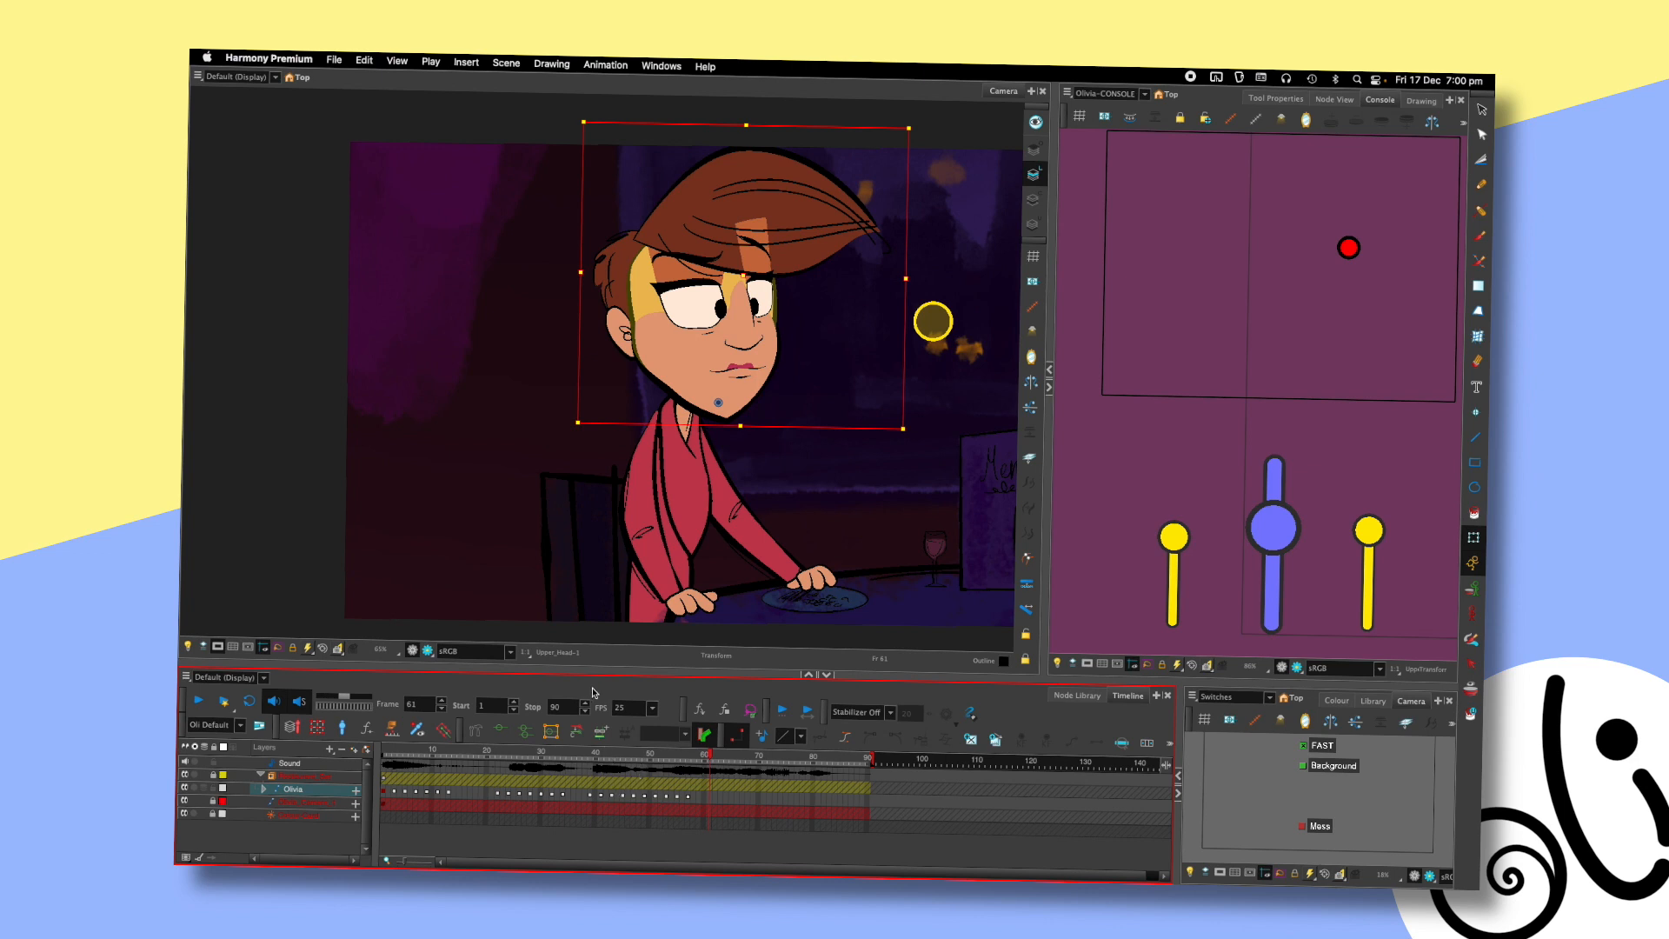
# - At frame 55, rotate the head clockwise and compare the pose with the neighbouring frames
pyautogui.click(668, 756)
pyautogui.moveTo(668, 756); pyautogui.dragTo(677, 755)
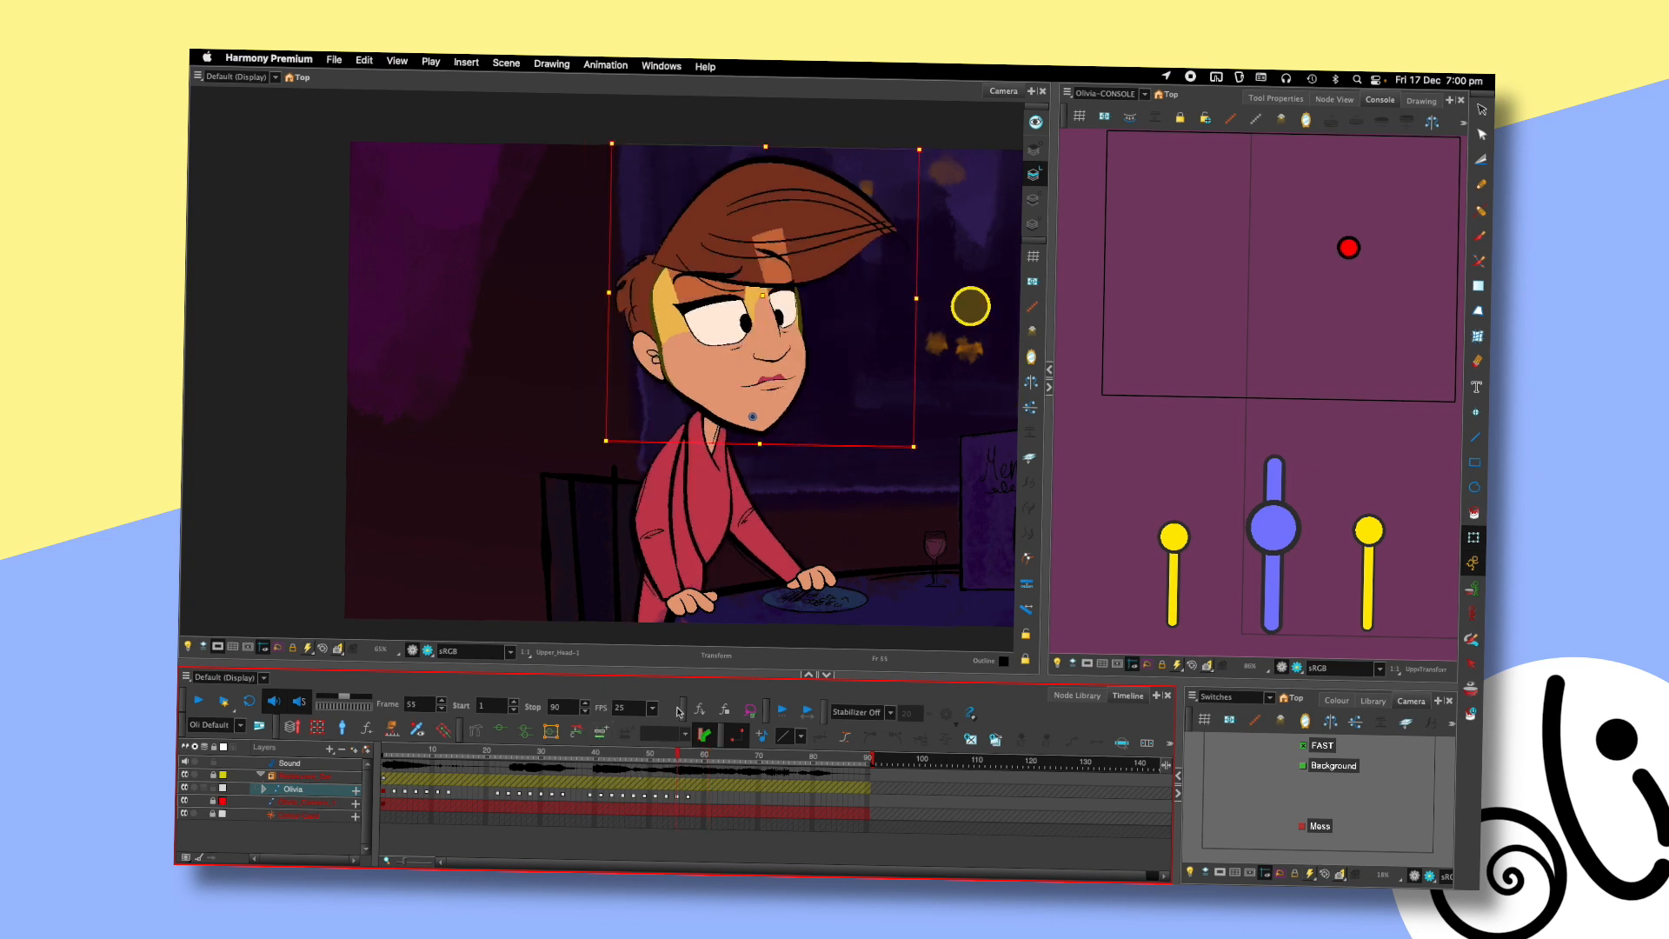
pyautogui.moveTo(932, 147); pyautogui.dragTo(937, 212)
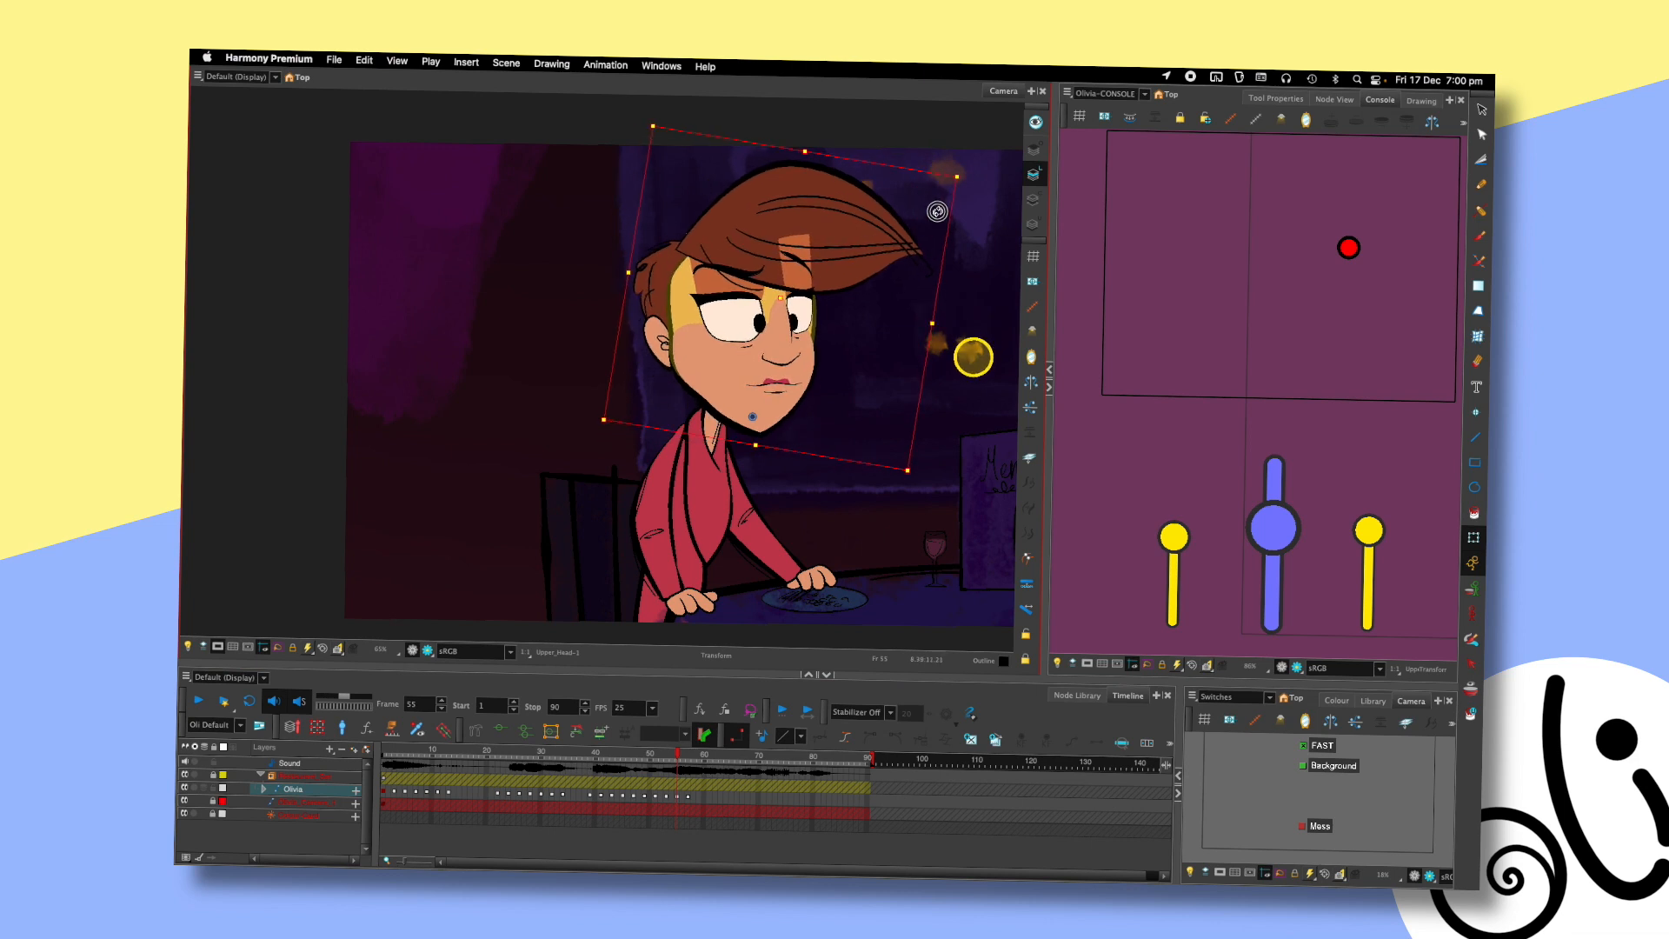
pyautogui.press(',')
pyautogui.press(',')
pyautogui.press(',')
pyautogui.press('.')
pyautogui.press('.')
pyautogui.press('.')
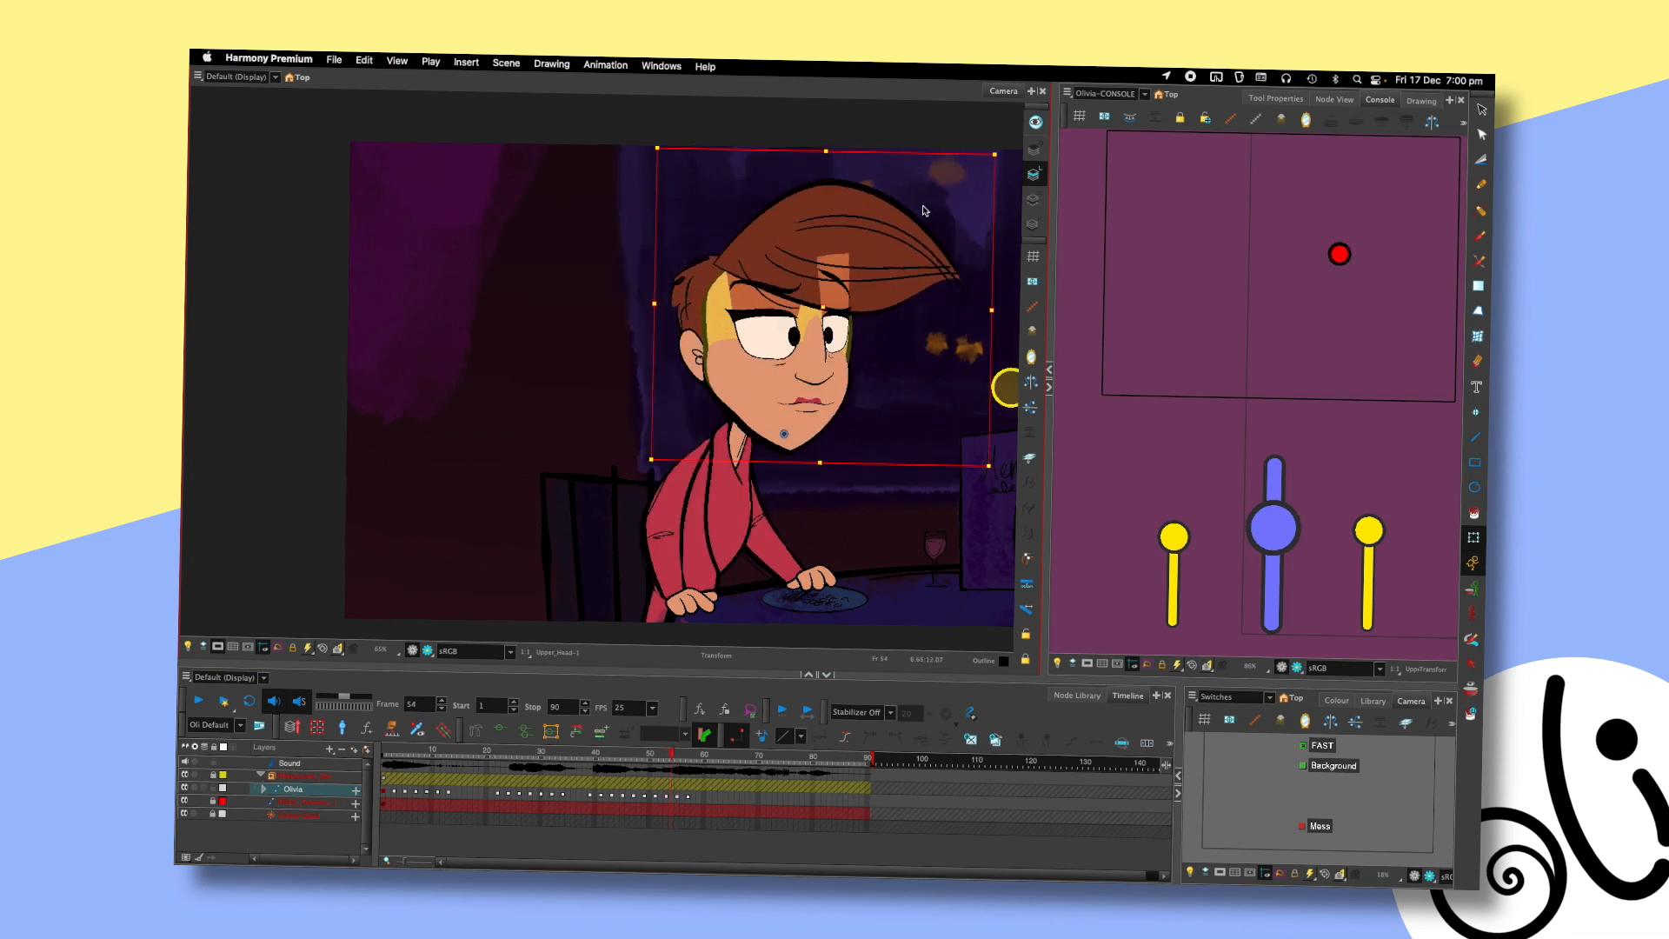
# - Tilt the head further down clockwise at frame 55, flip through the surrounding frames, and replay the turn from around frame 37
pyautogui.press(',')
pyautogui.press(',')
pyautogui.press(',')
pyautogui.press('.')
pyautogui.moveTo(998, 148); pyautogui.dragTo(958, 407)
pyautogui.press(',')
pyautogui.press('.')
pyautogui.press('.')
pyautogui.press('.')
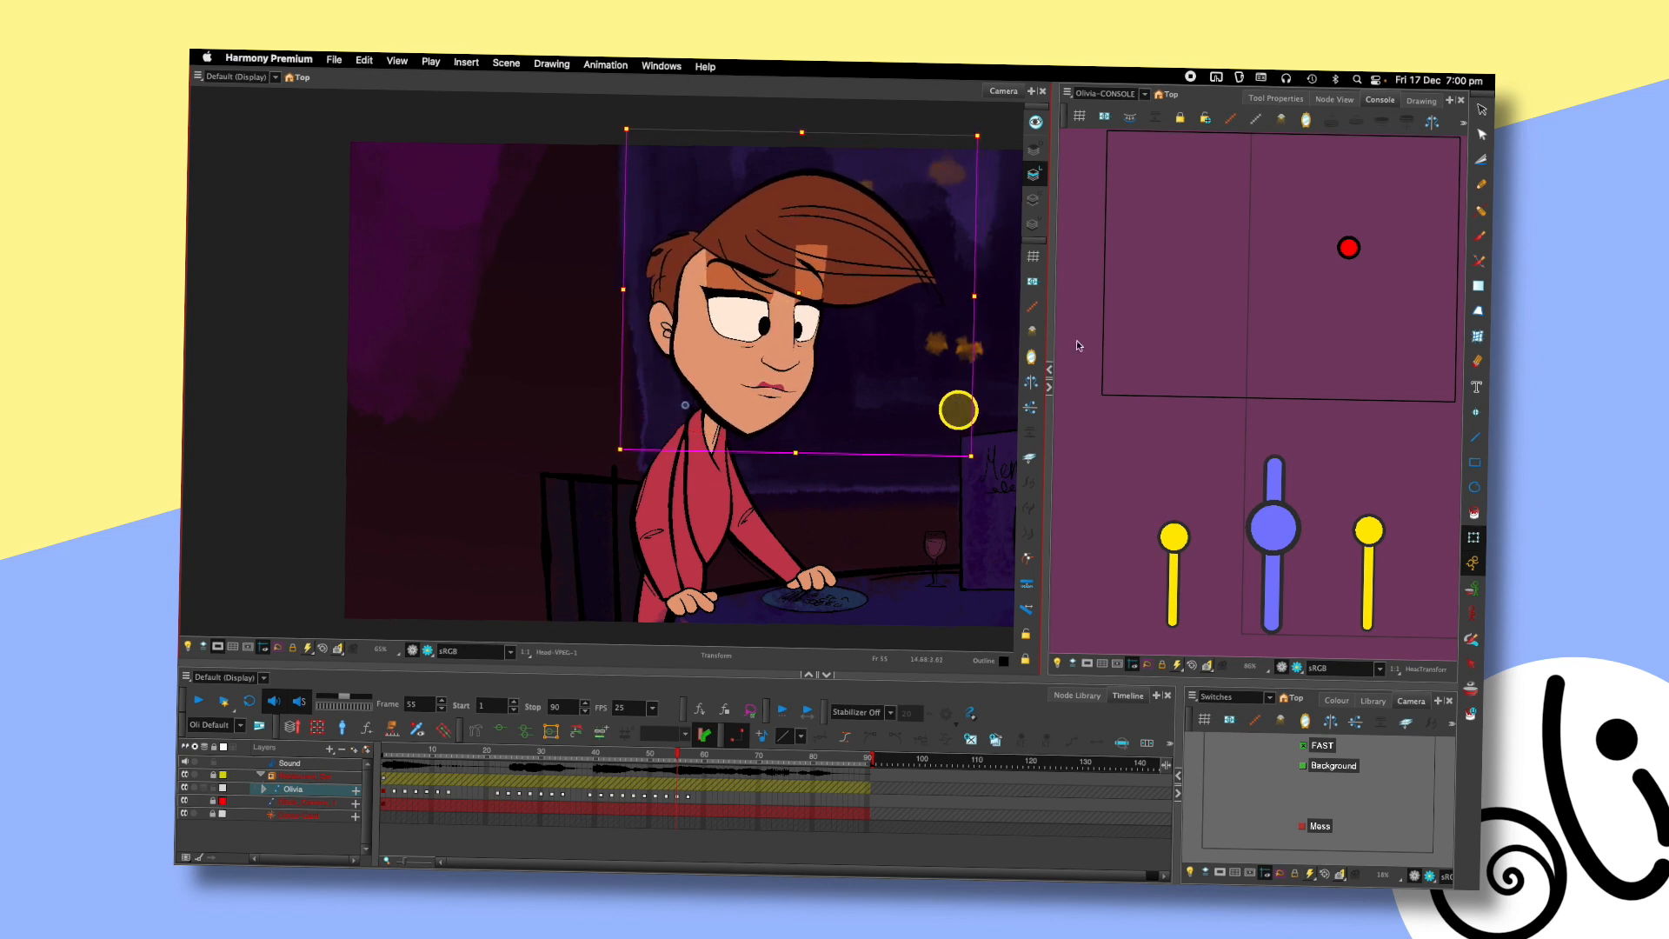
pyautogui.press(',')
pyautogui.click(572, 767)
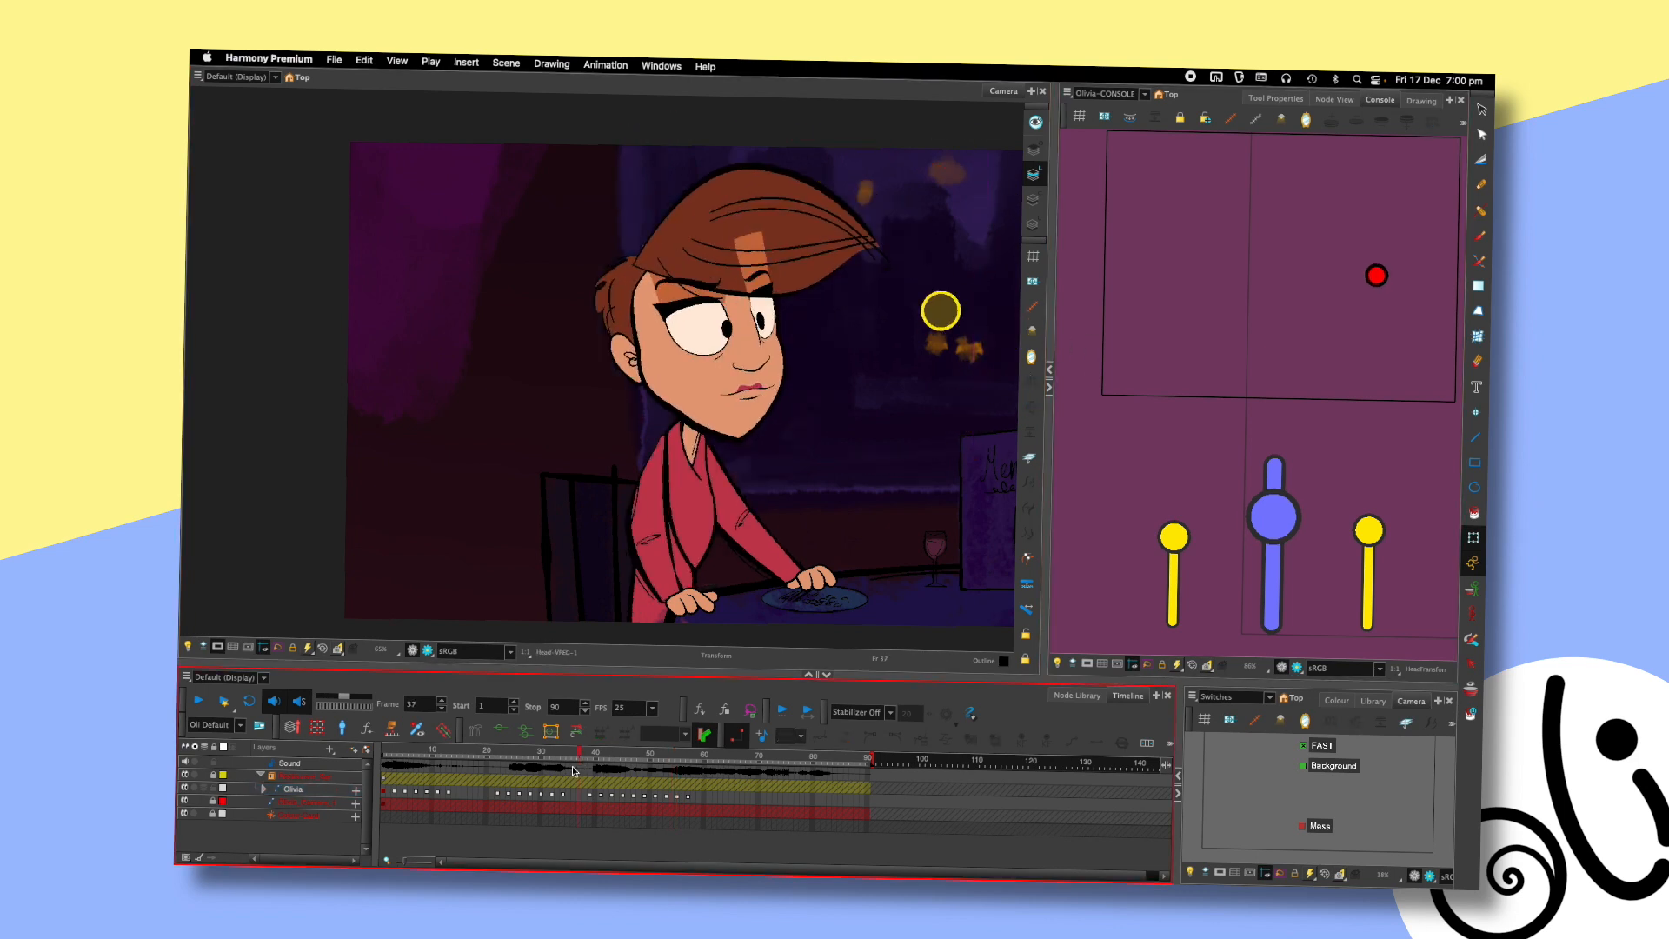
pyautogui.hotkey('shift', 'Return')
pyautogui.hotkey('shift', 'Return')
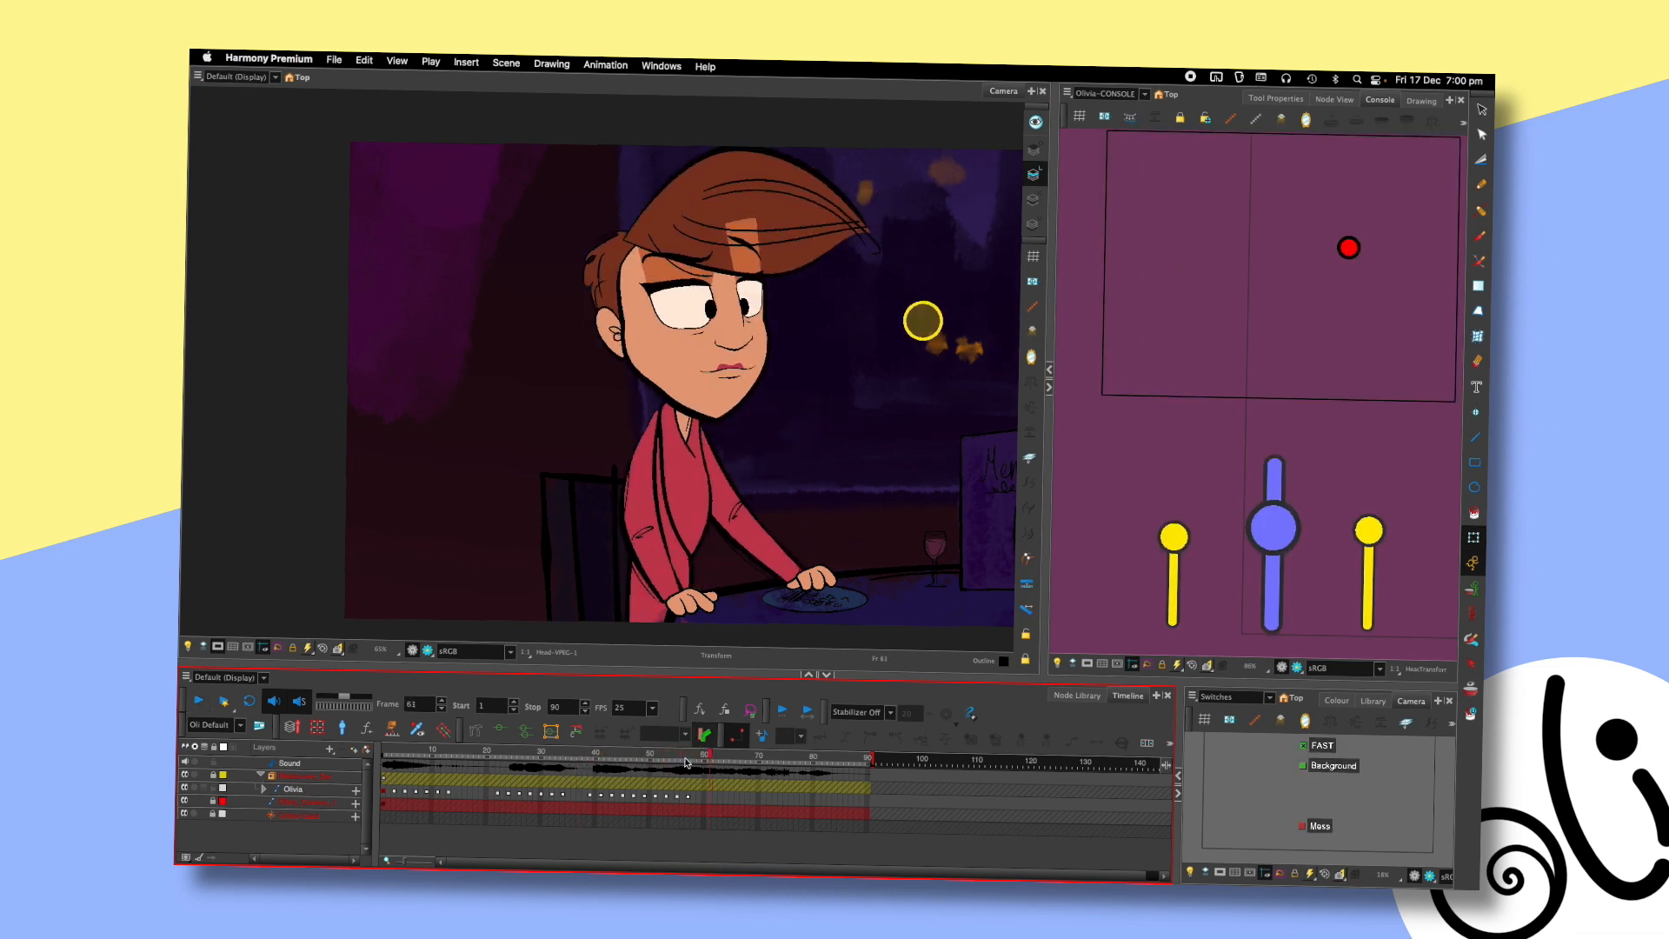
# - At frame 57, rotate the head further clockwise and flip back through the preceding frames to compare
pyautogui.click(641, 277)
pyautogui.moveTo(913, 124); pyautogui.dragTo(945, 209)
pyautogui.click(1073, 257)
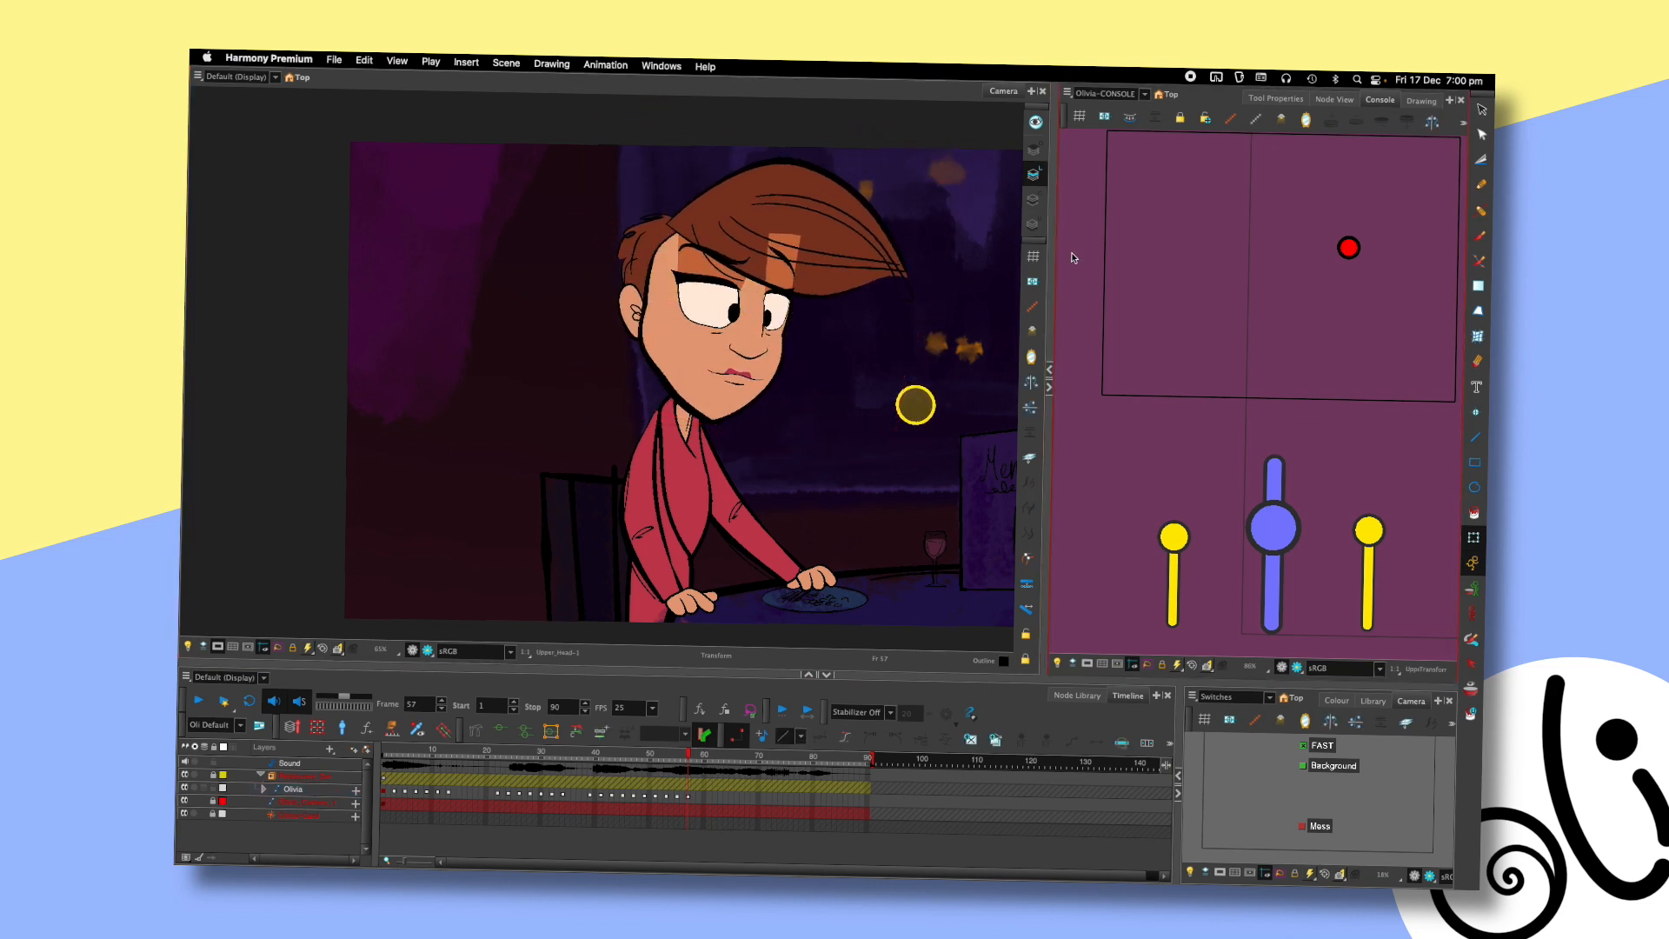
pyautogui.press(',')
pyautogui.press(',')
pyautogui.press('.')
pyautogui.press('.')
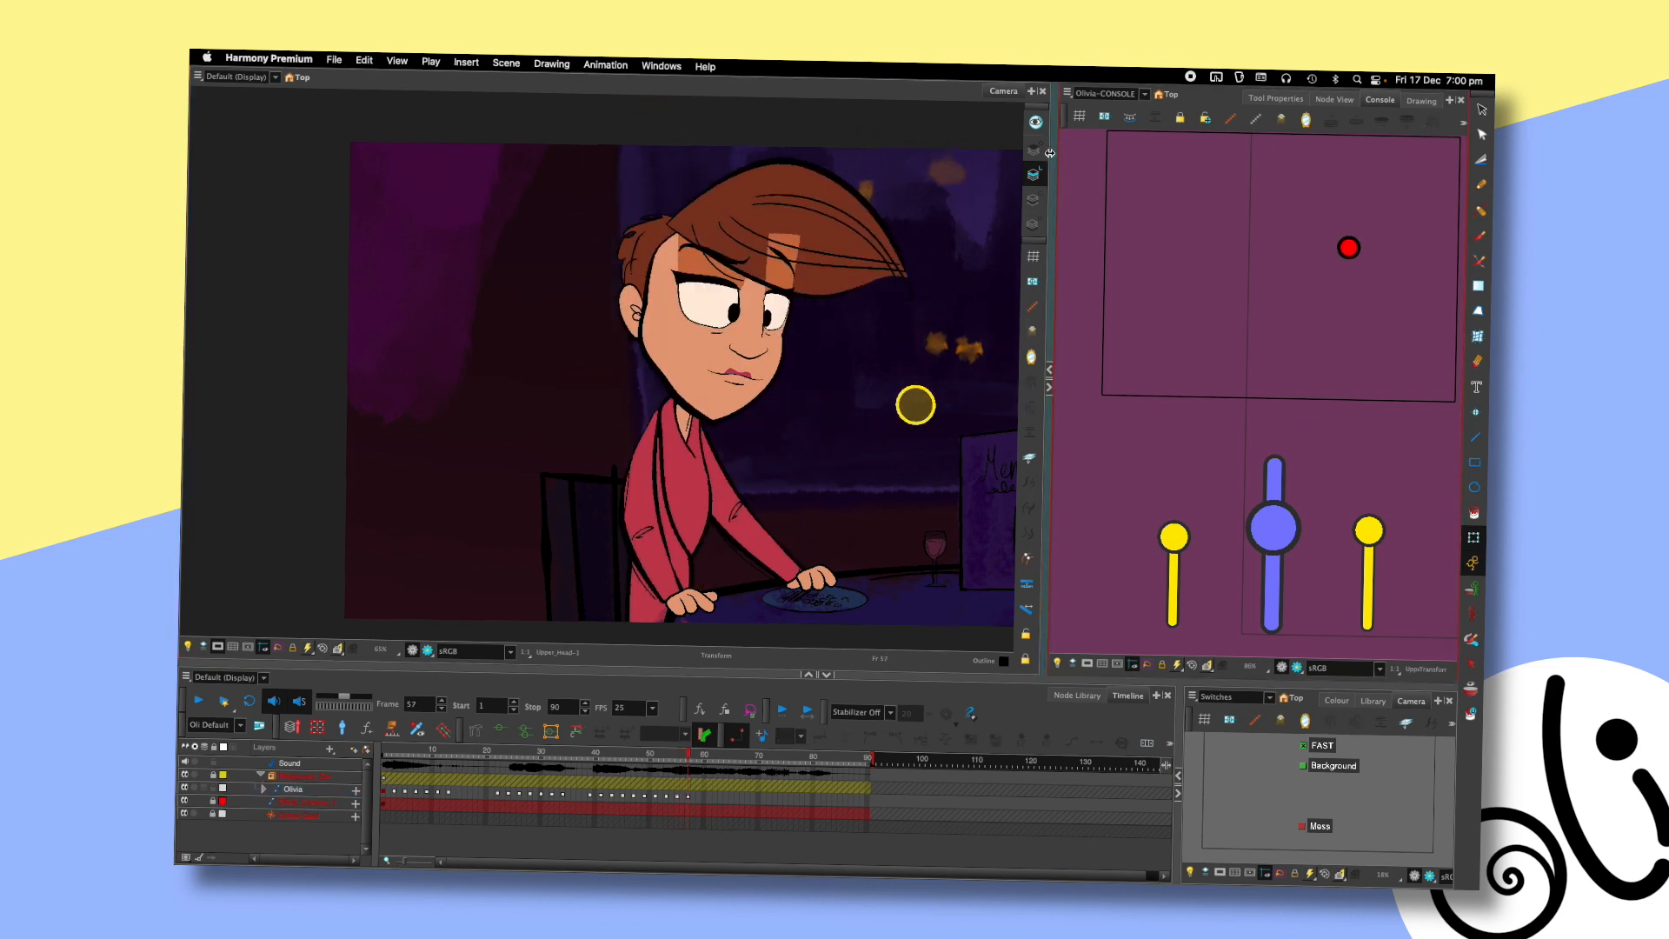
# - Adjust the head's rotation on the pose held at frame 54, tilting it slightly counterclockwise, and compare the following frames
pyautogui.click(697, 246)
pyautogui.press(',')
pyautogui.moveTo(963, 121); pyautogui.dragTo(977, 146)
pyautogui.press(',')
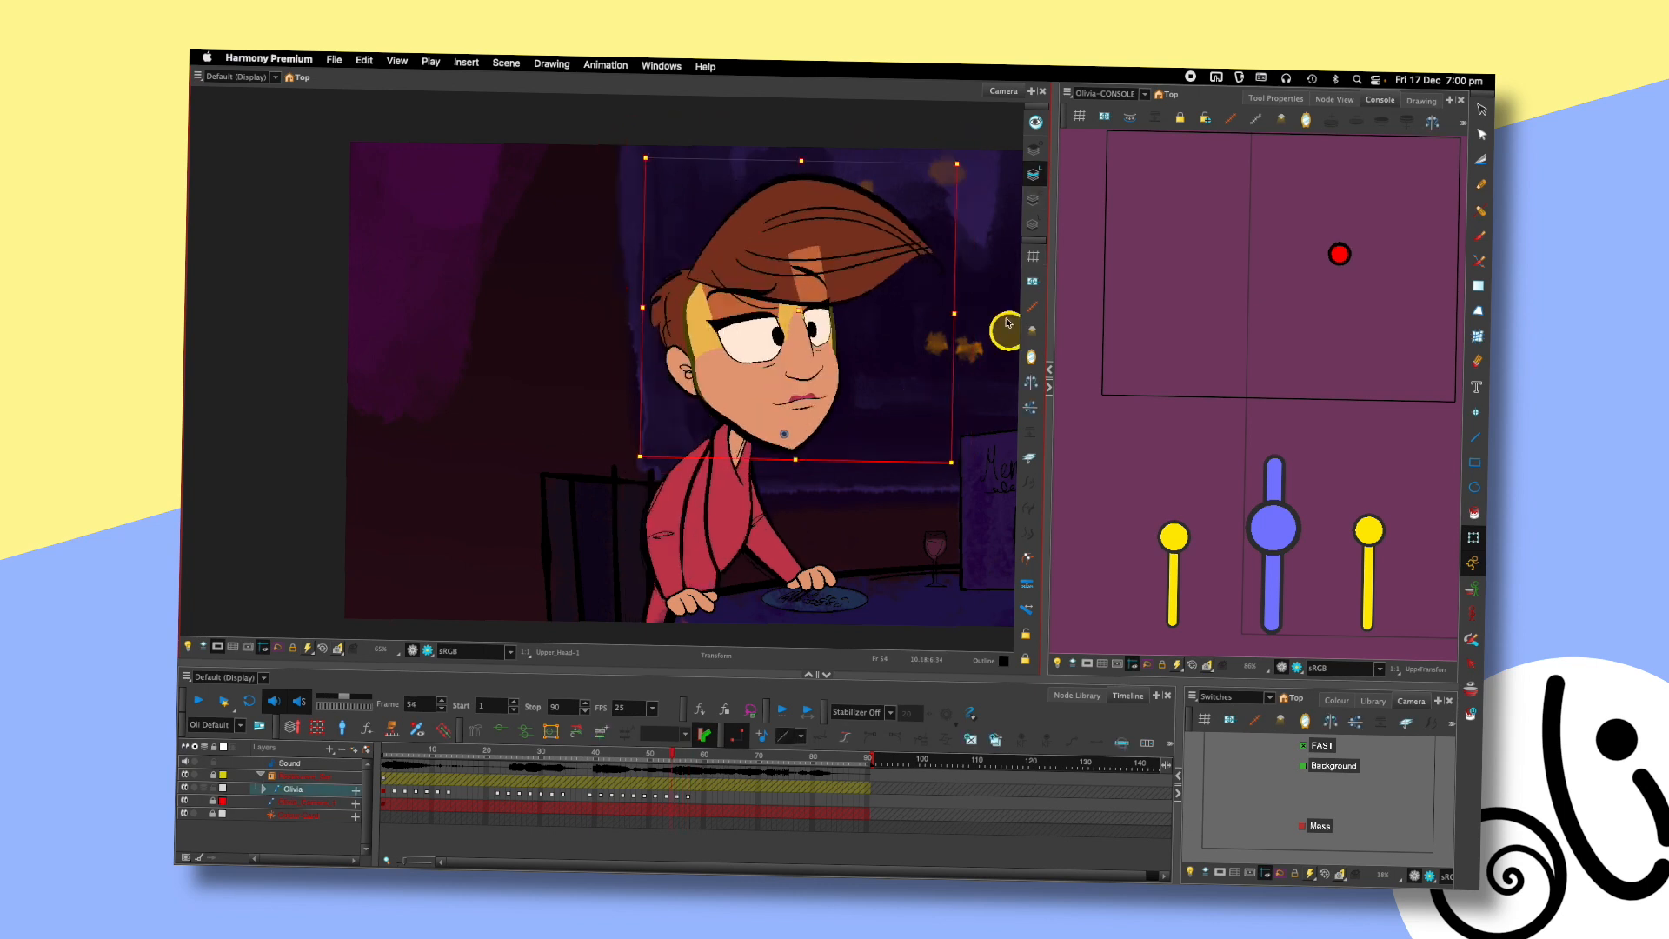
pyautogui.press('.')
pyautogui.press('.')
pyautogui.click(1072, 311)
# - Replay the blink and head turn from around frame 37 to judge the revised head tilts
pyautogui.click(584, 755)
pyautogui.hotkey('shift', 'Return')
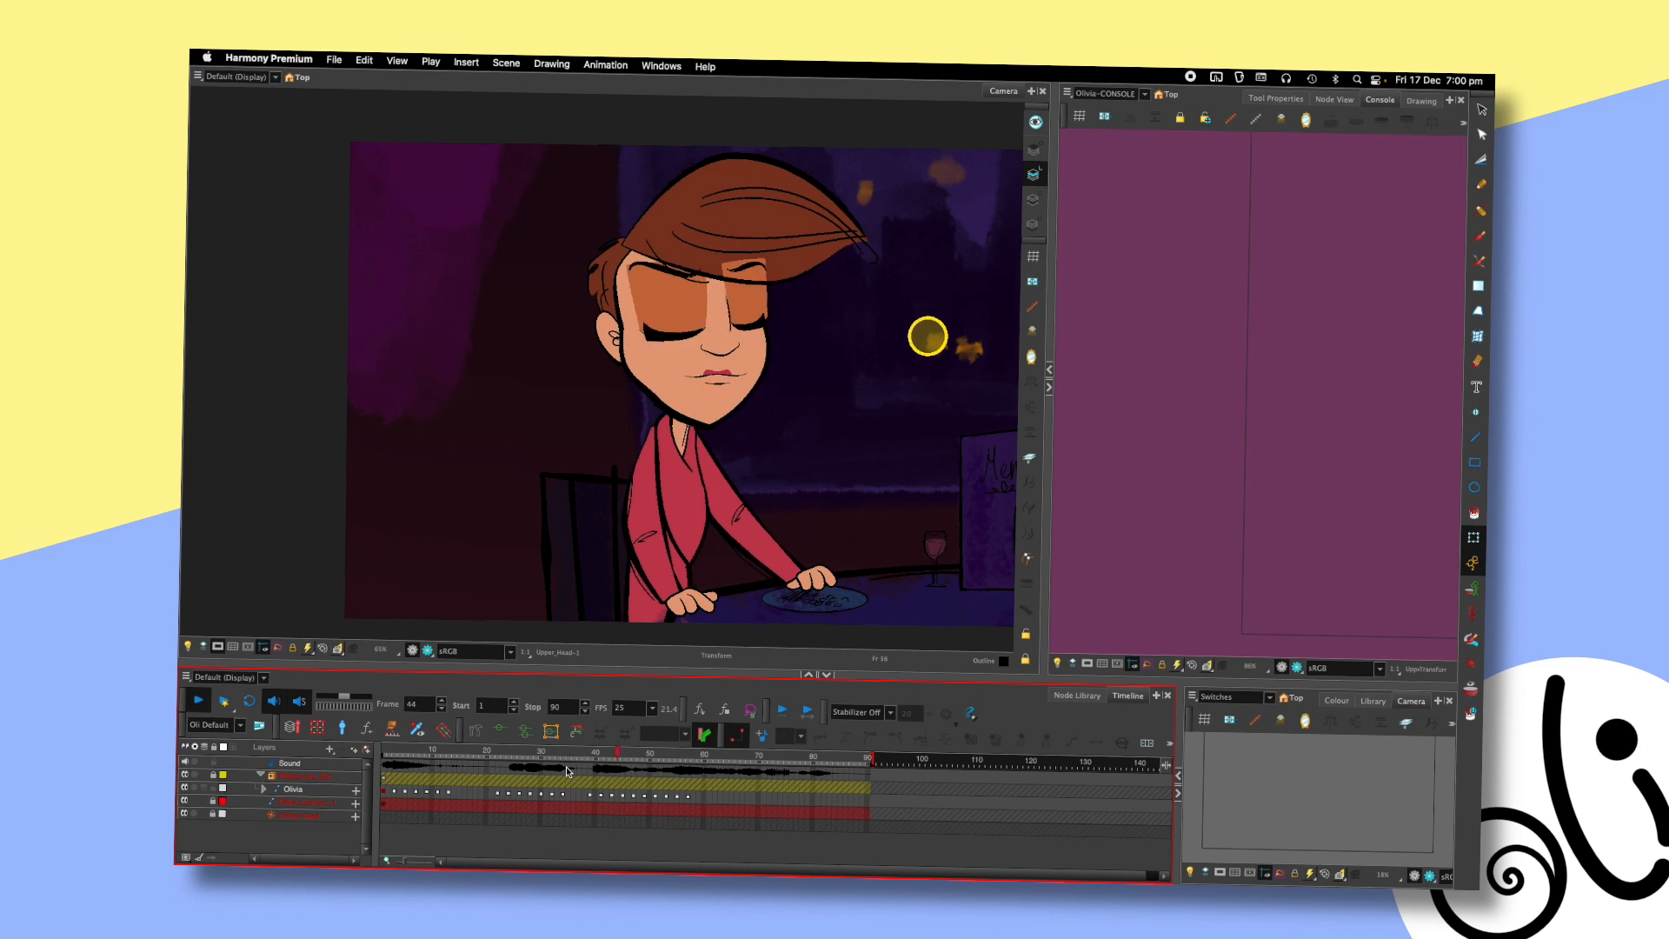
pyautogui.hotkey('shift', 'Return')
pyautogui.click(582, 754)
pyautogui.hotkey('shift', 'Return')
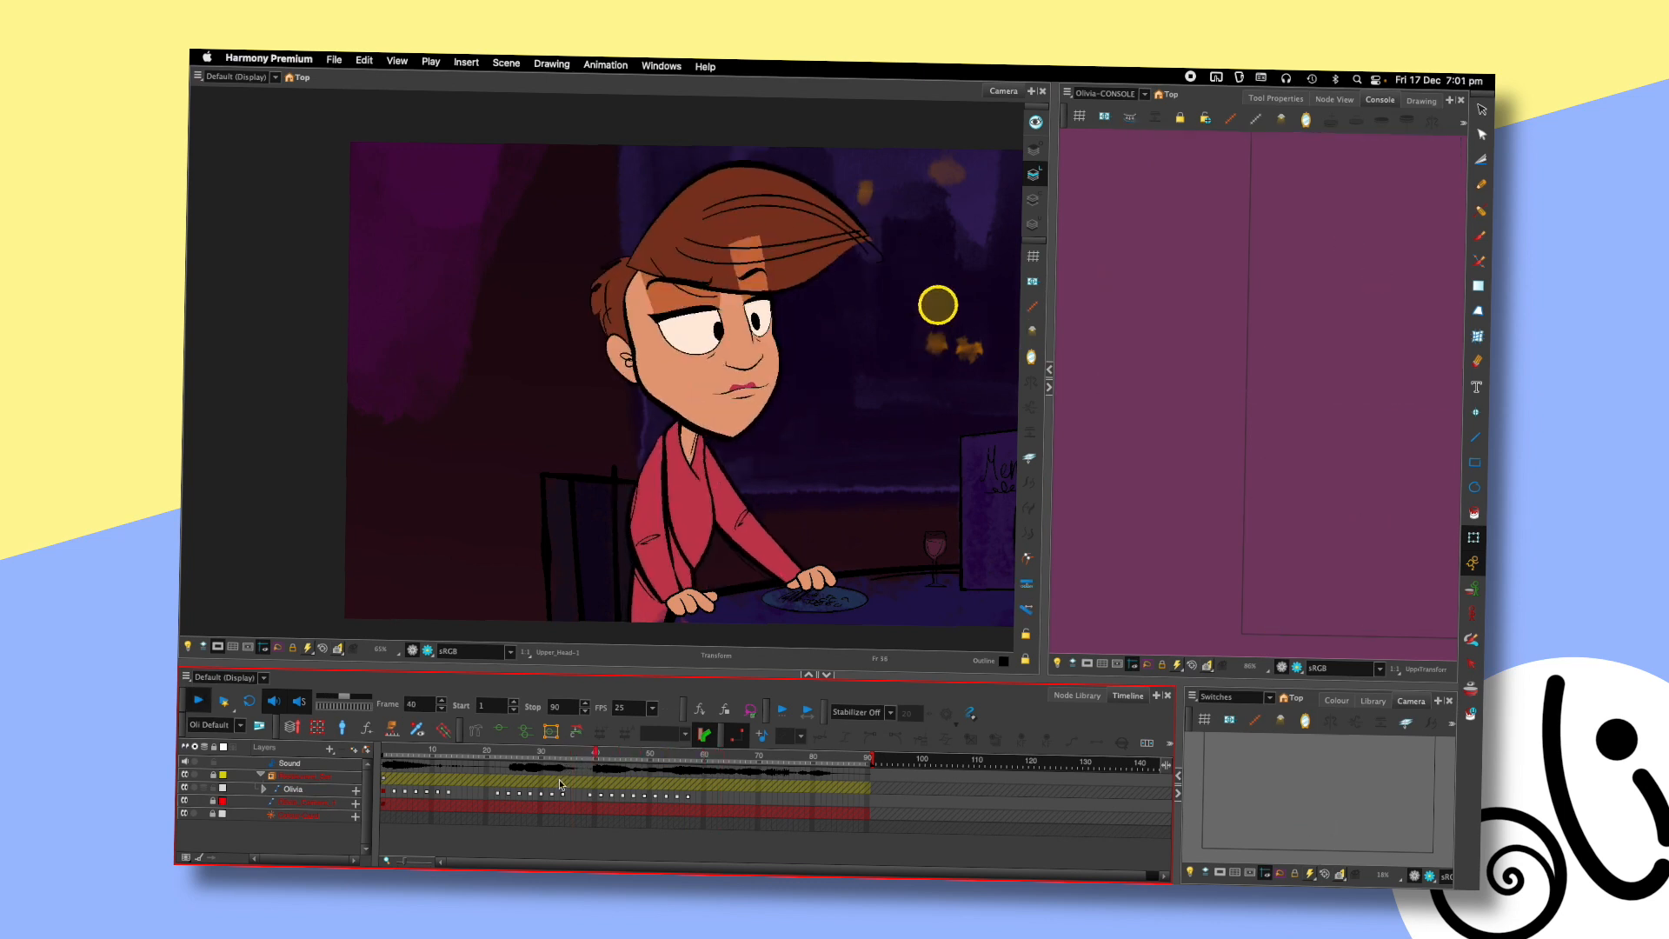
pyautogui.hotkey('shift', 'Return')
# - Reposition the near and far pupils at frame 55 to correct the direction of the gaze
pyautogui.press(',')
pyautogui.press(',')
pyautogui.press(',')
pyautogui.press(',')
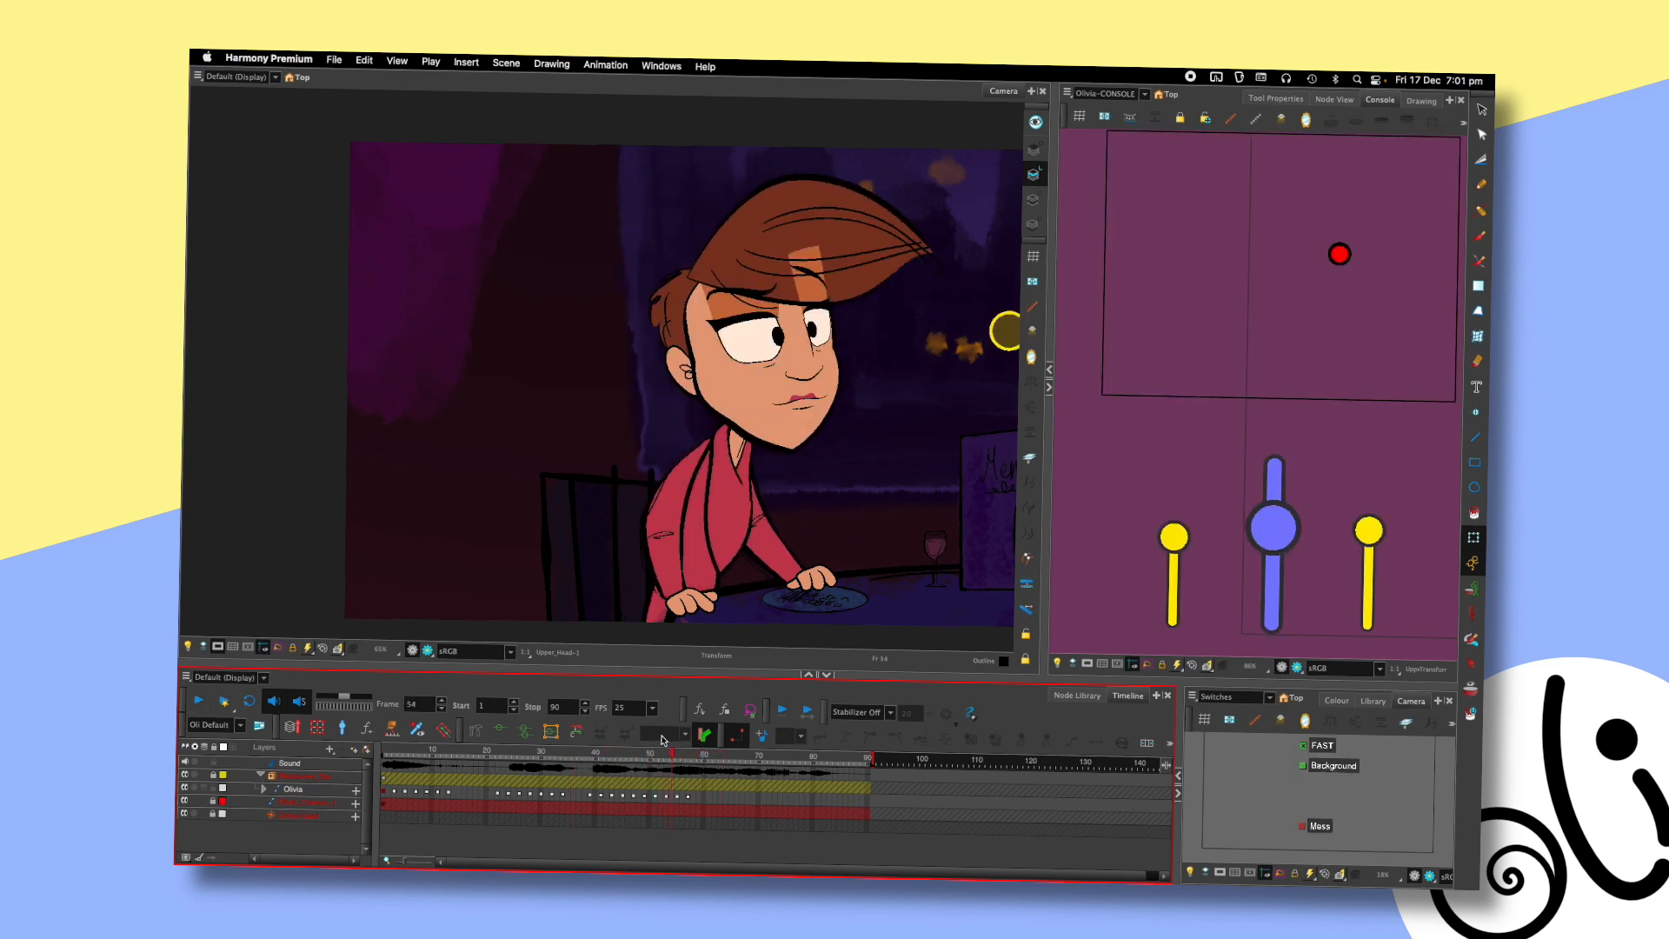
pyautogui.scroll(3, 805, 324)
pyautogui.click(753, 320)
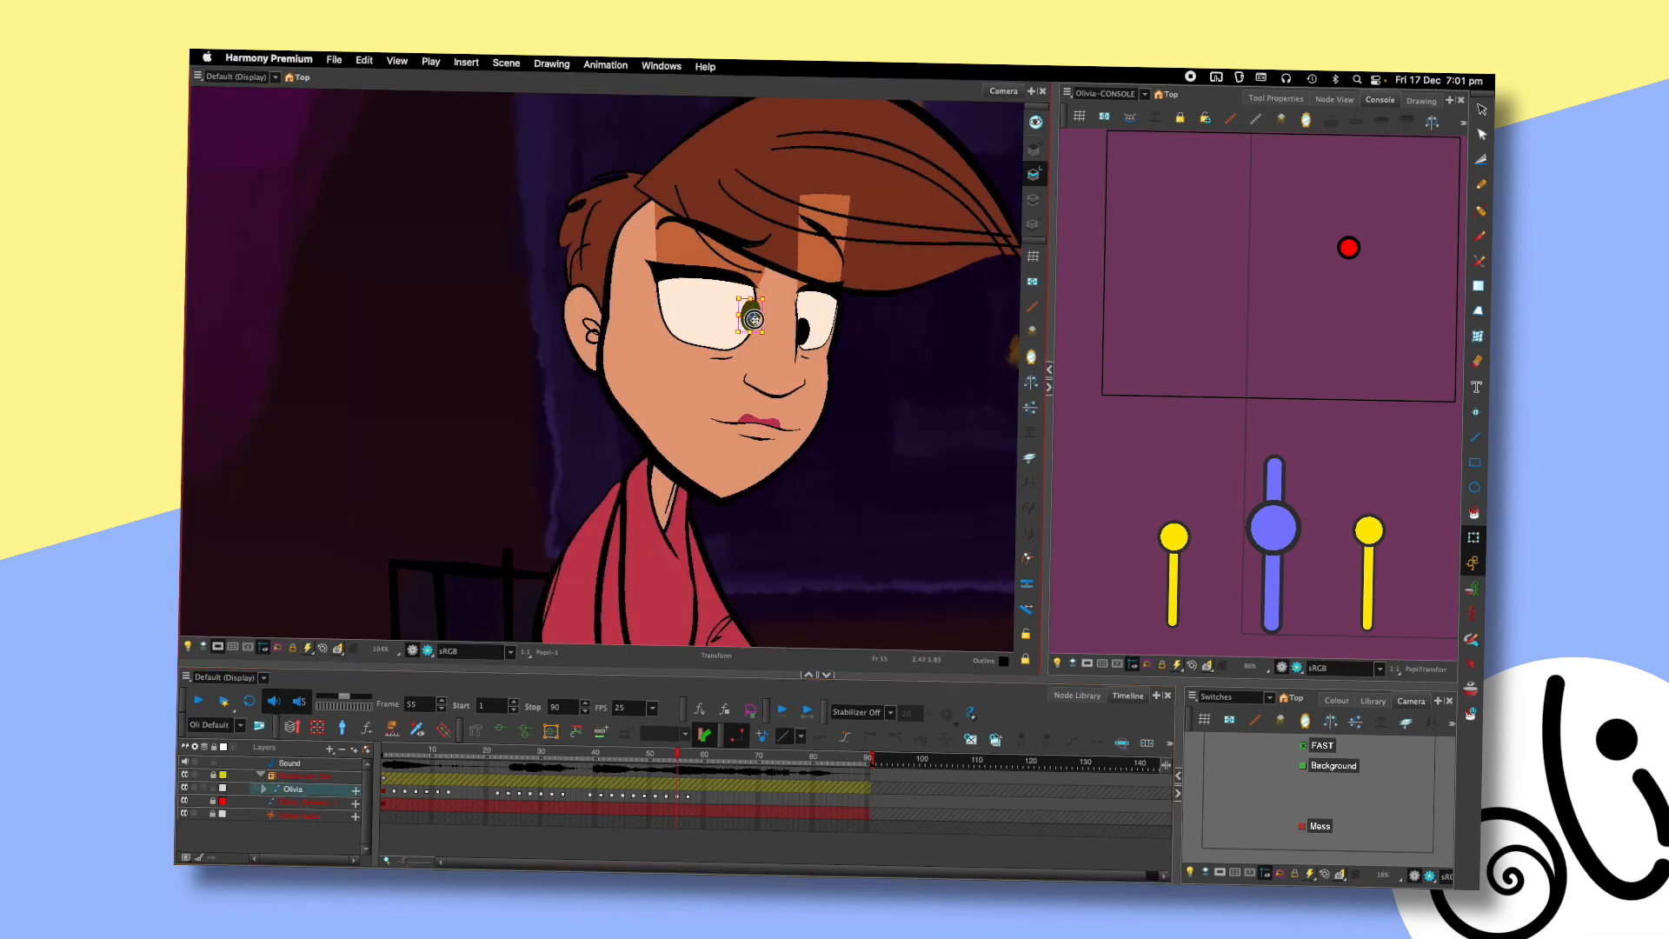
pyautogui.click(804, 328)
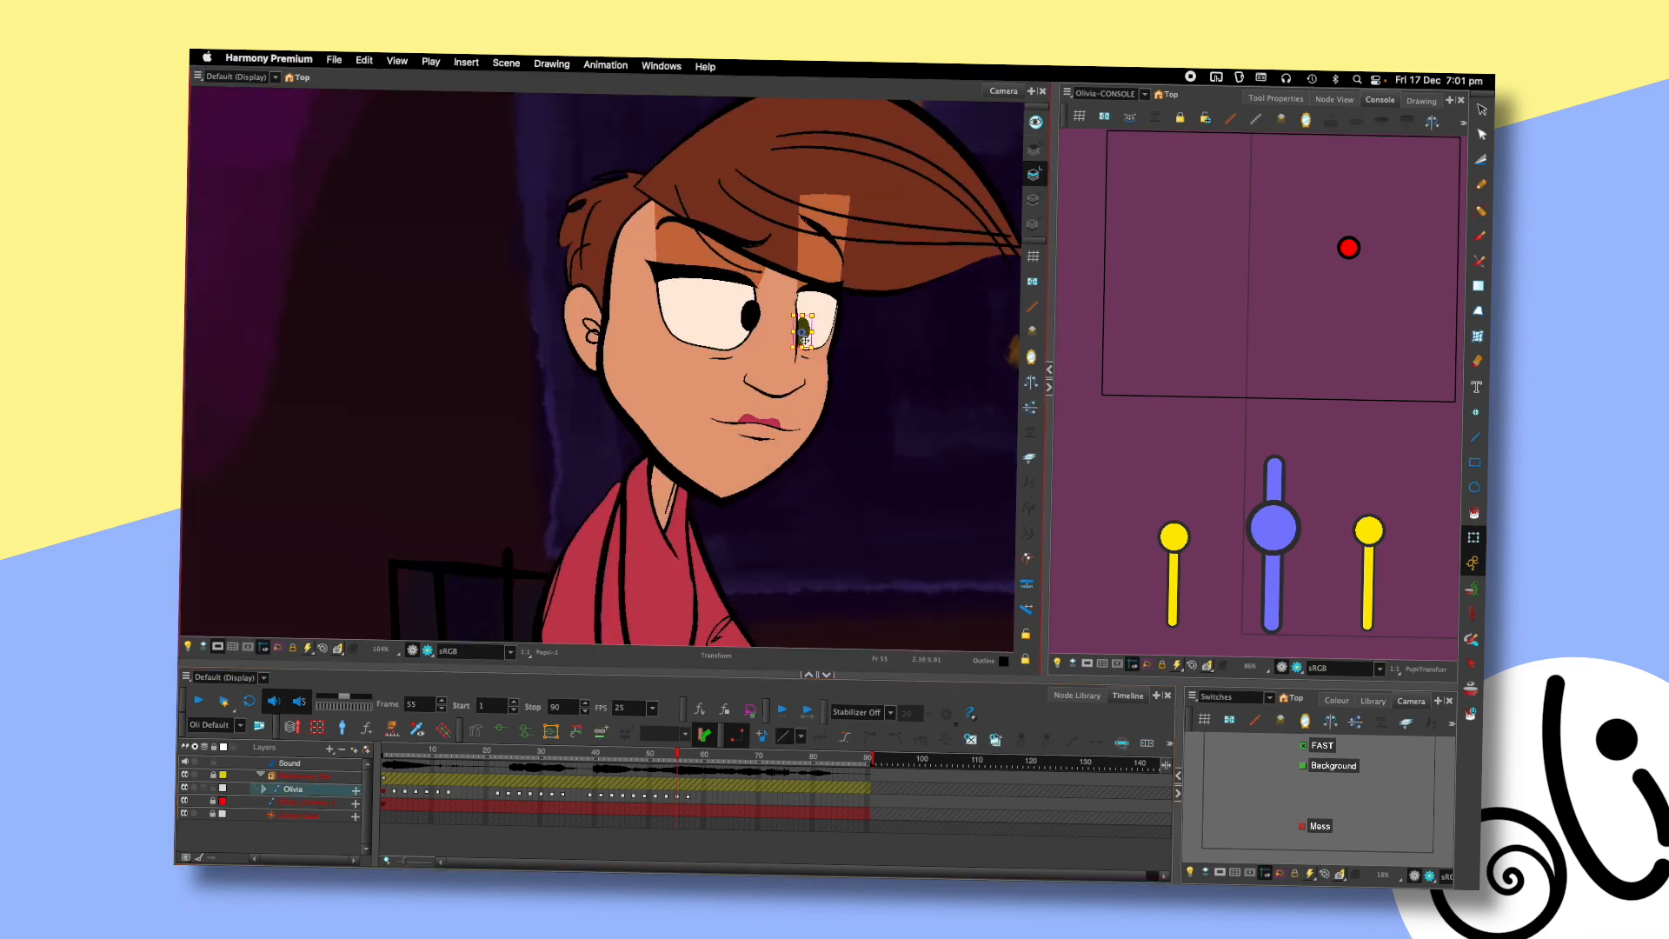
pyautogui.scroll(-2, 843, 381)
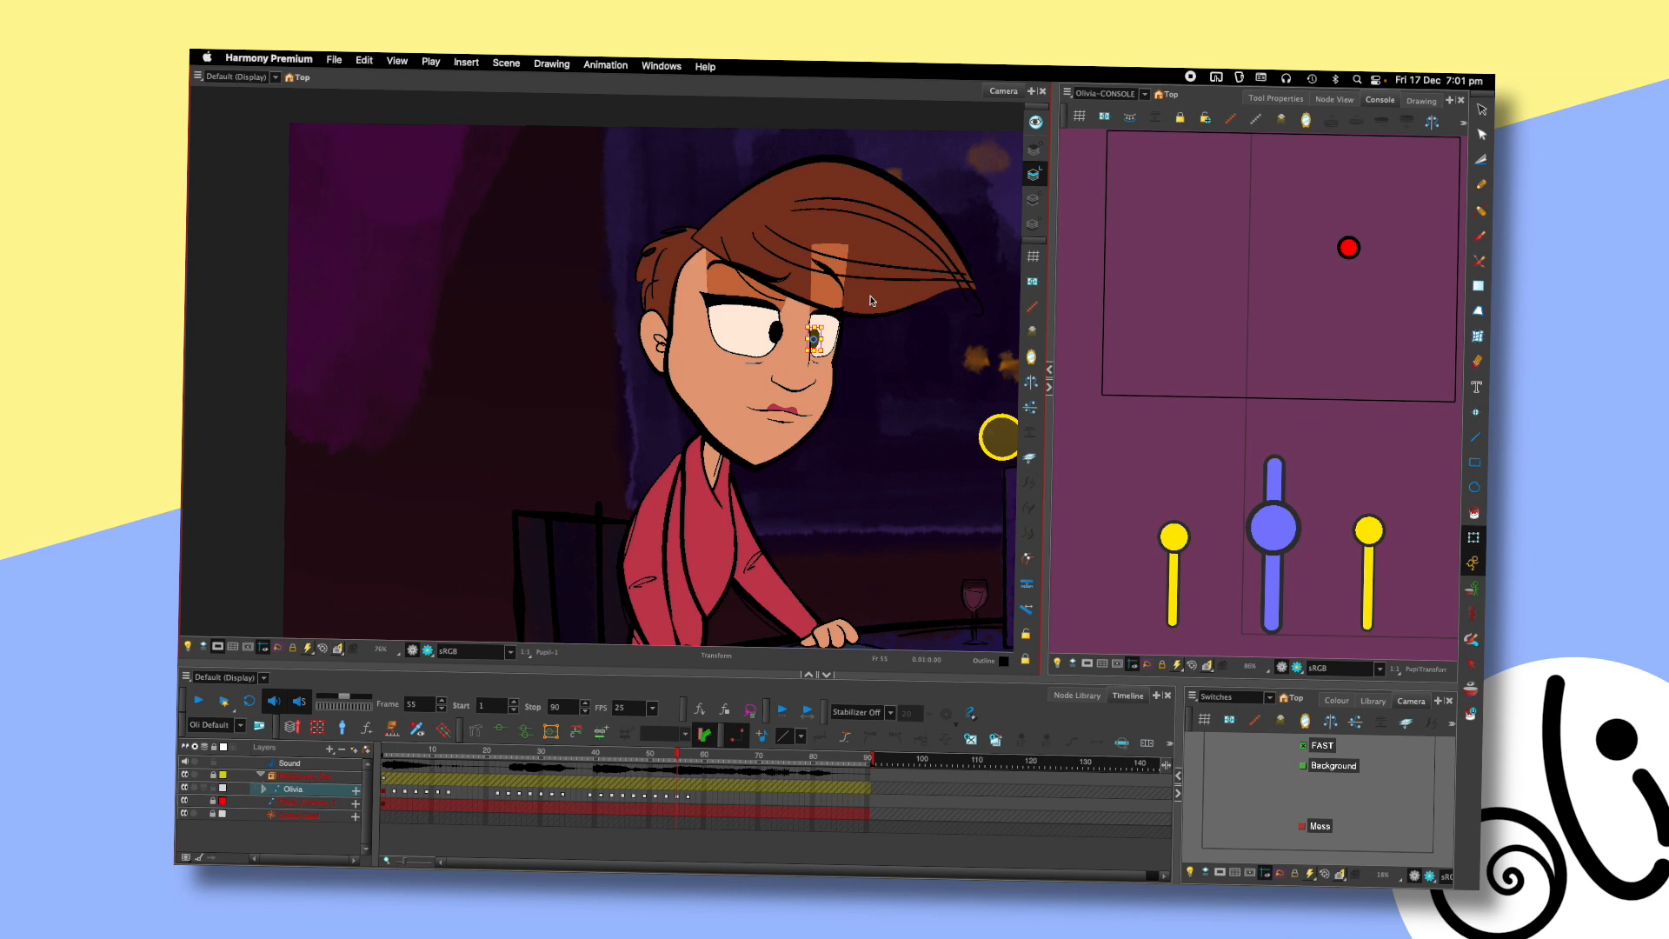
# - Nudge the pupils slightly at frame 57 and compare the eye direction with the preceding frame
pyautogui.moveTo(867, 365); pyautogui.dragTo(781, 380)
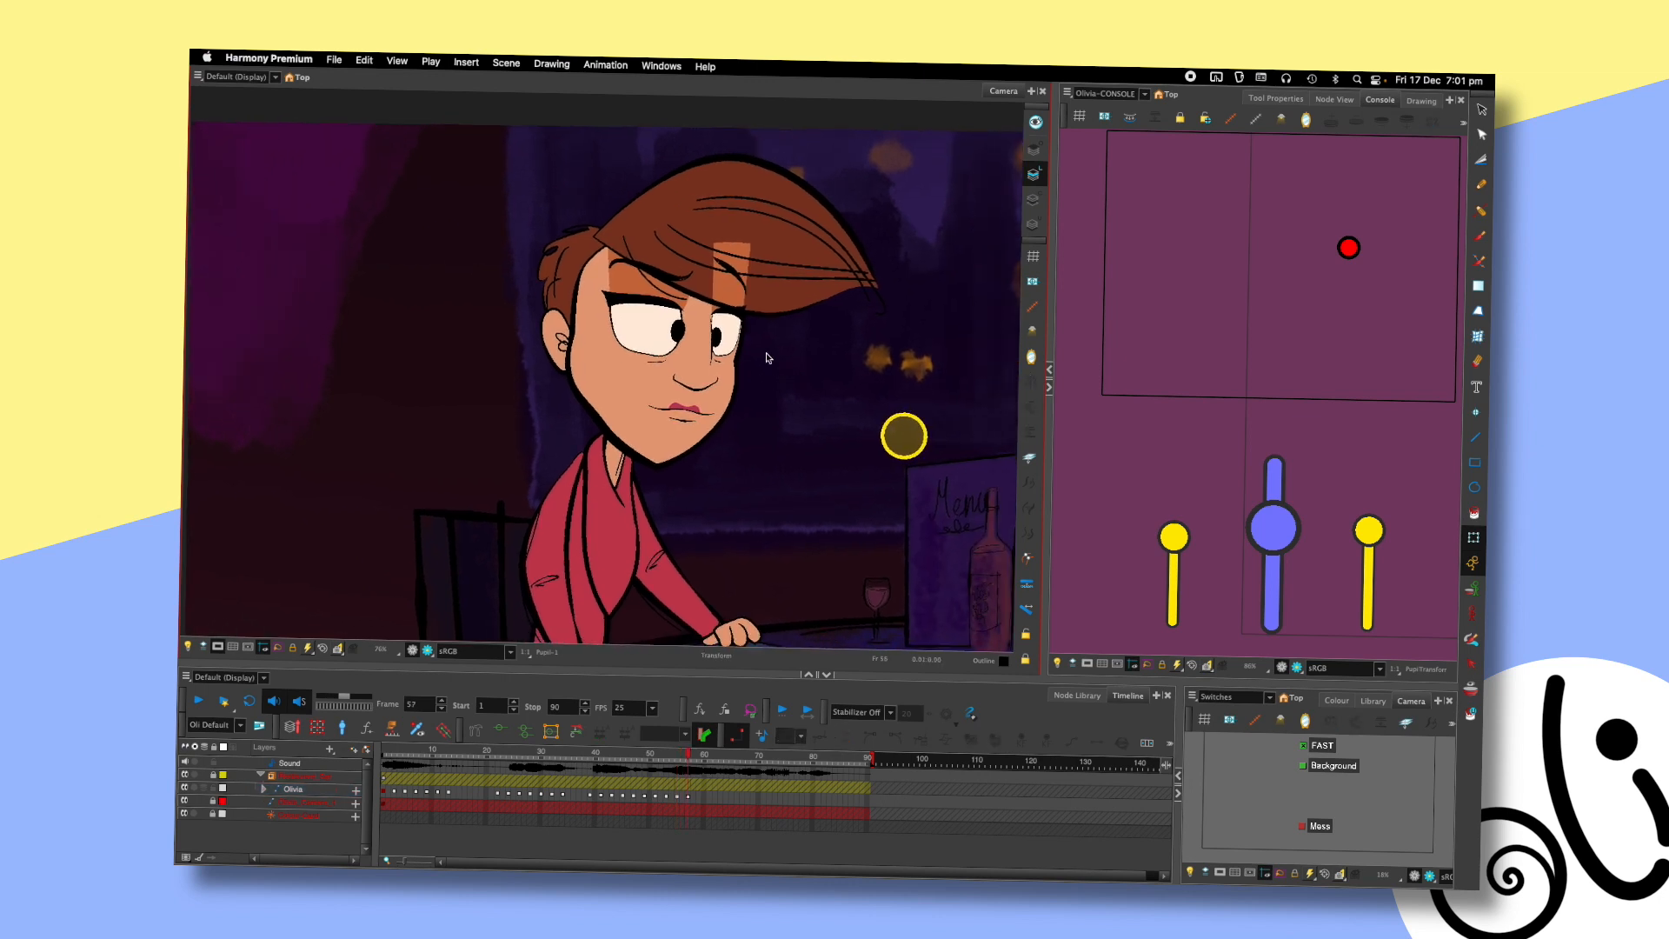
pyautogui.click(653, 317)
pyautogui.click(687, 328)
pyautogui.moveTo(687, 329); pyautogui.dragTo(689, 322)
pyautogui.press('Escape')
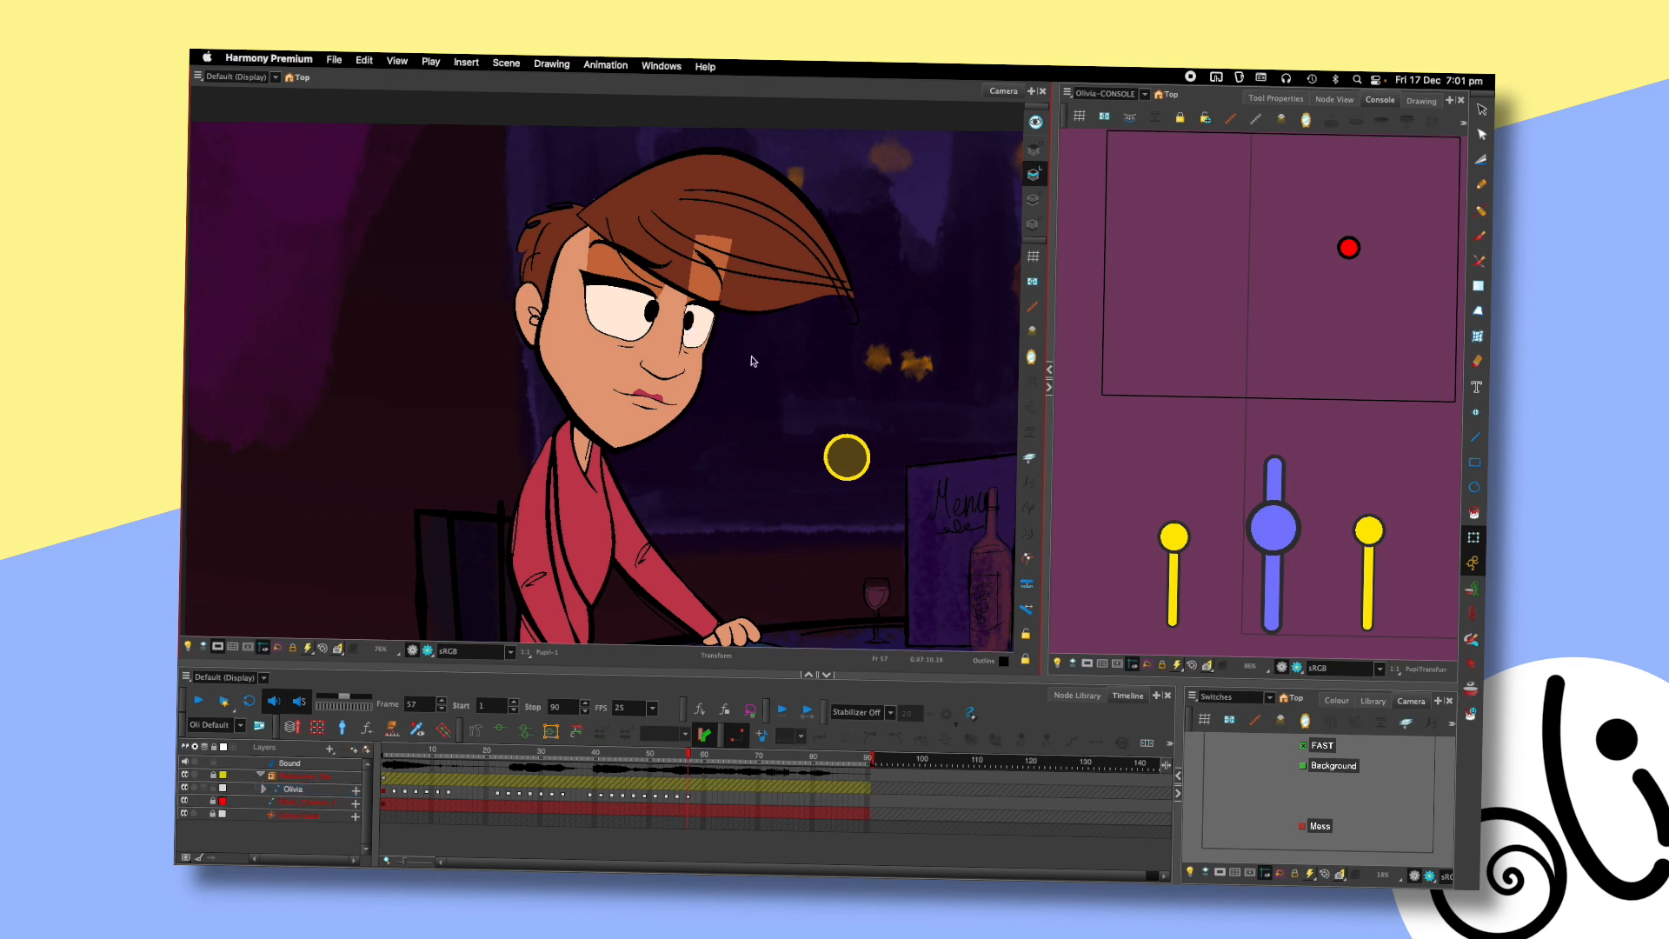
pyautogui.press('1')
pyautogui.moveTo(817, 364); pyautogui.dragTo(809, 379)
pyautogui.press(',')
pyautogui.press('.')
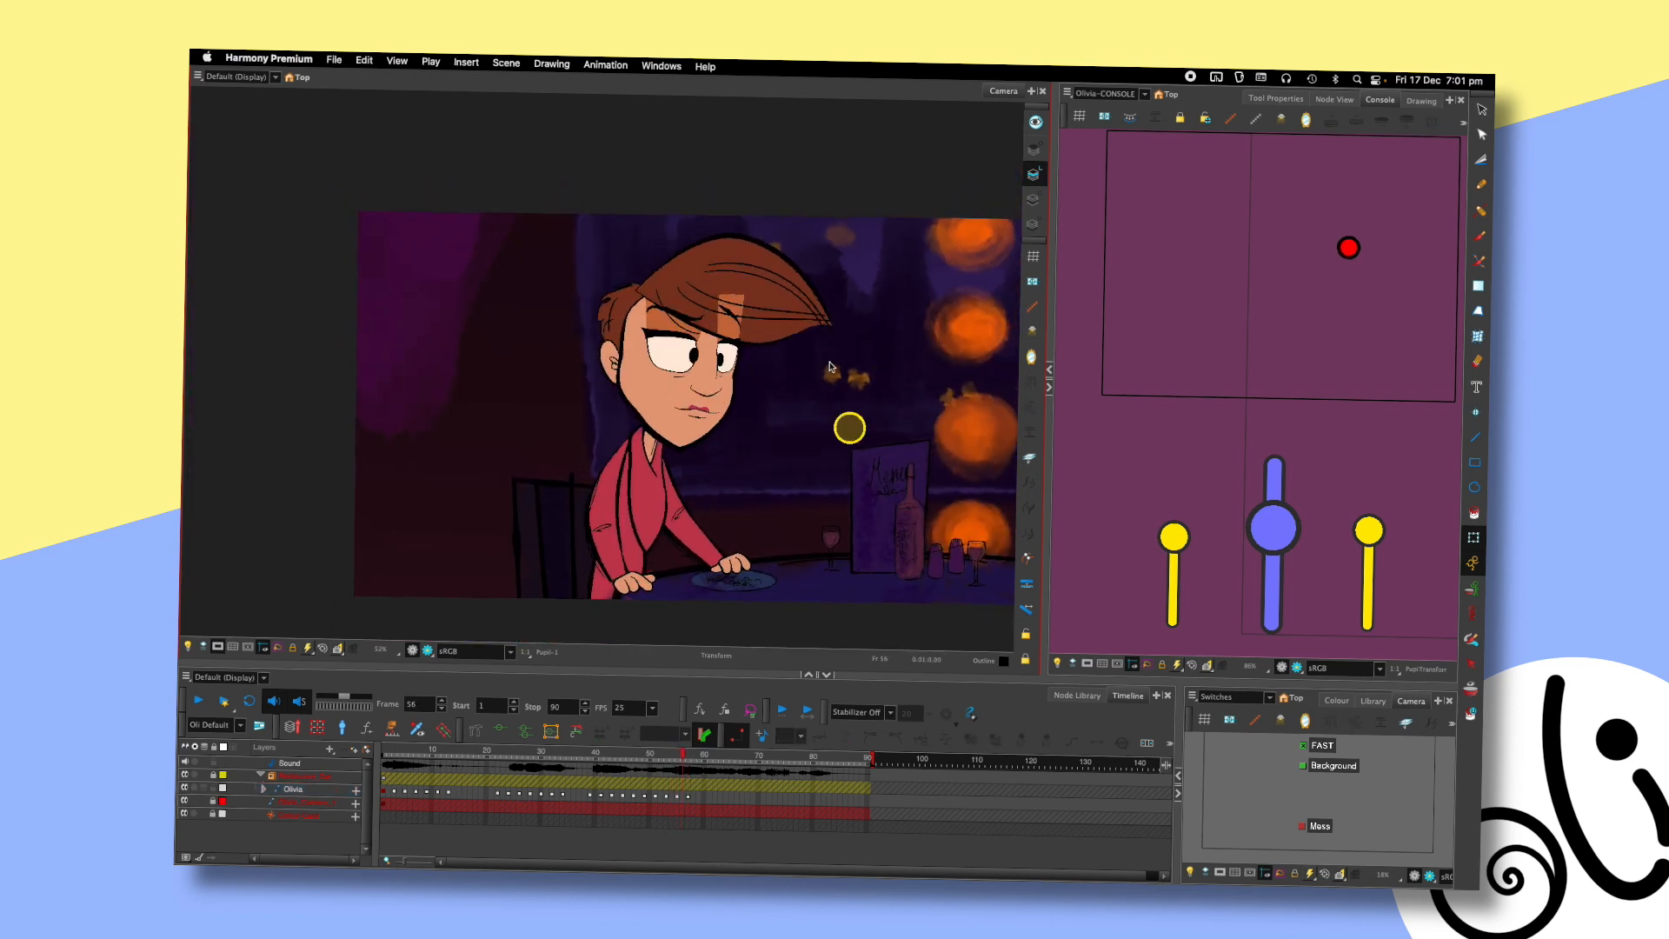
# - At frame 57, lower the console's red head-turn control and shift it slightly left, comparing the result with earlier frames
pyautogui.moveTo(1349, 251); pyautogui.dragTo(1341, 275)
pyautogui.press(',')
pyautogui.press(',')
pyautogui.press(',')
pyautogui.press('.')
pyautogui.press('.')
pyautogui.press('.')
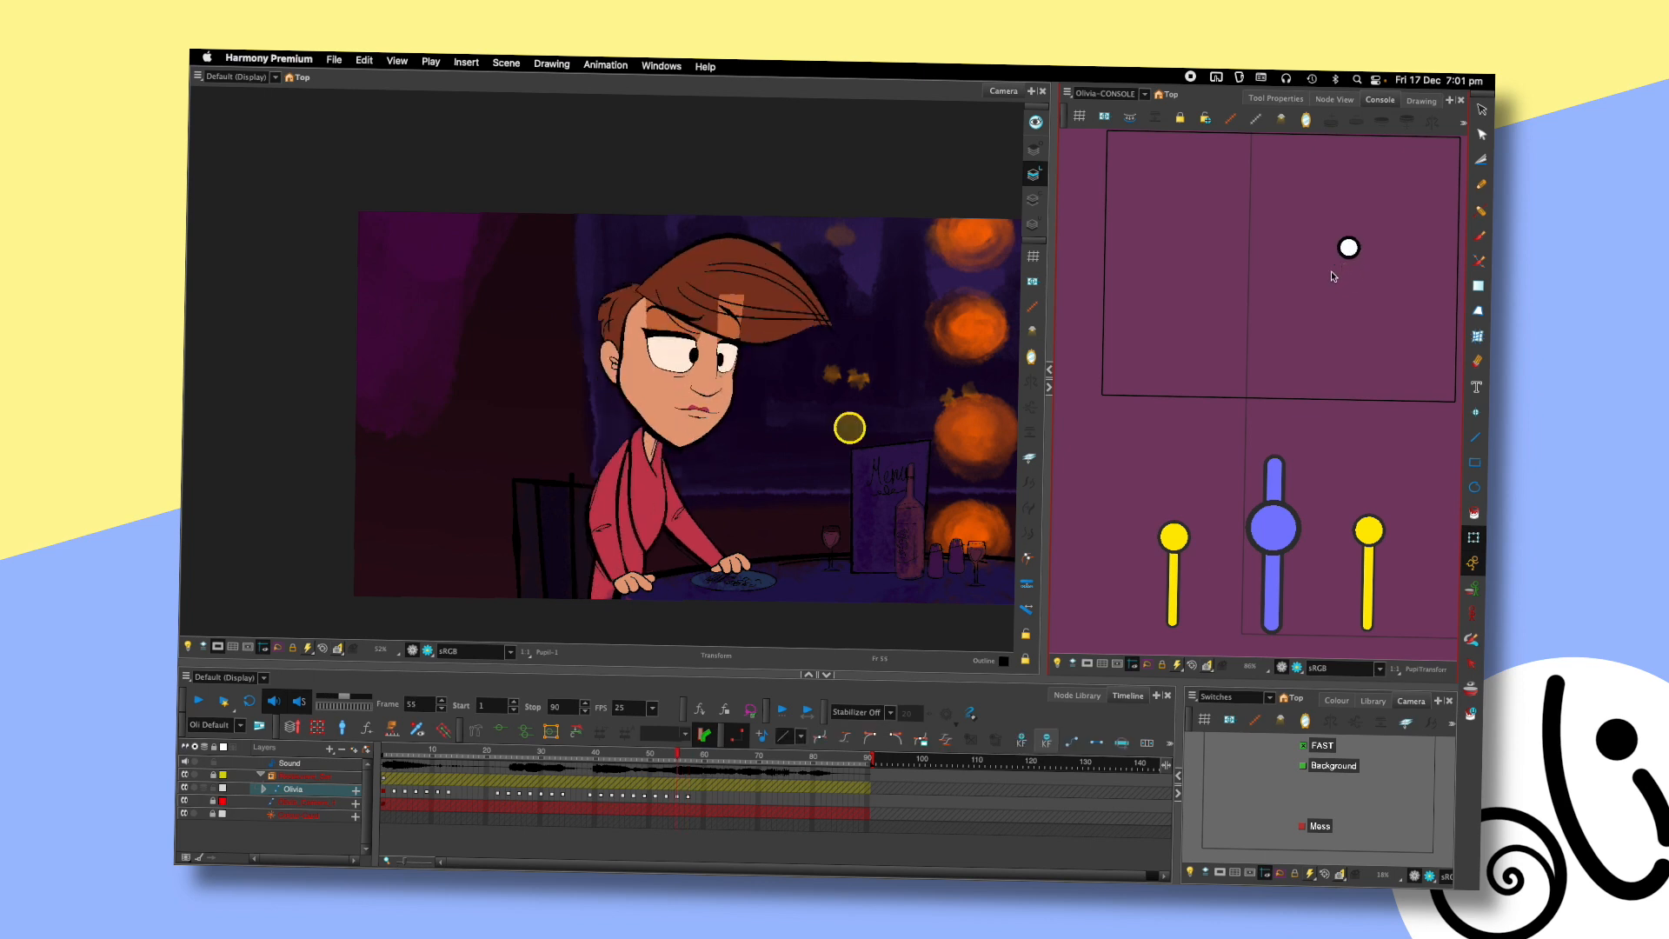
pyautogui.press(',')
pyautogui.press(',')
# - Fine-tune the far pupil at frame 55 and step back and forth through the neighbouring frames to compare the gaze
pyautogui.click(722, 362)
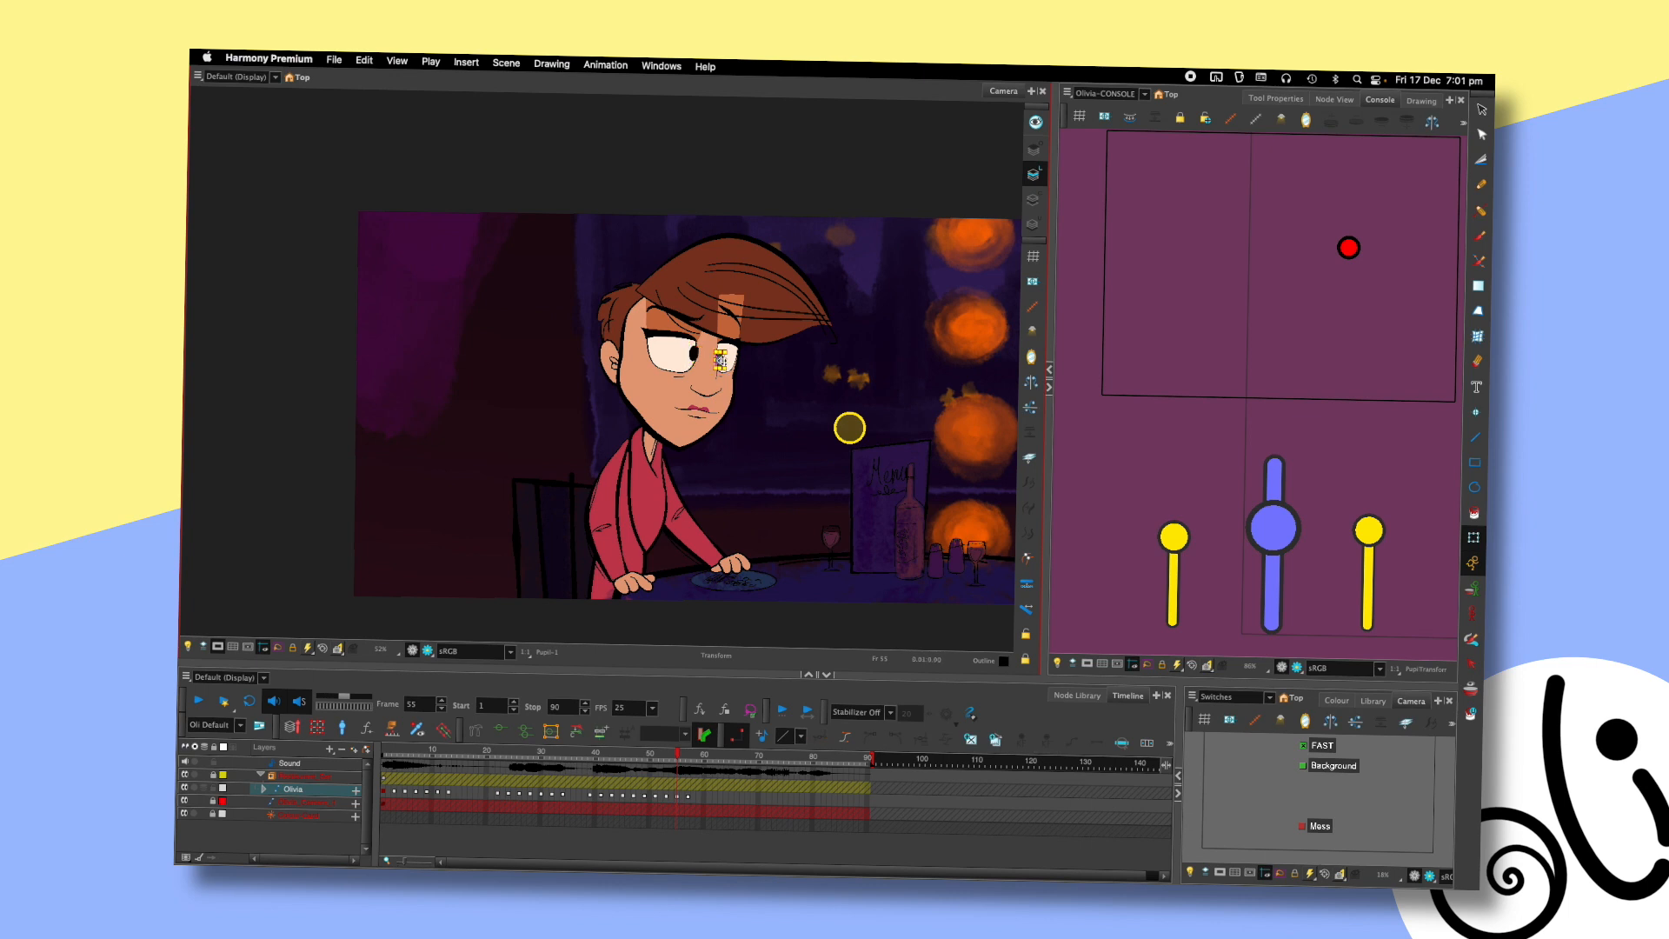
pyautogui.click(761, 380)
pyautogui.press(',')
pyautogui.press(',')
pyautogui.press(',')
pyautogui.press('.')
pyautogui.press('.')
pyautogui.press('.')
pyautogui.press('.')
pyautogui.press('.')
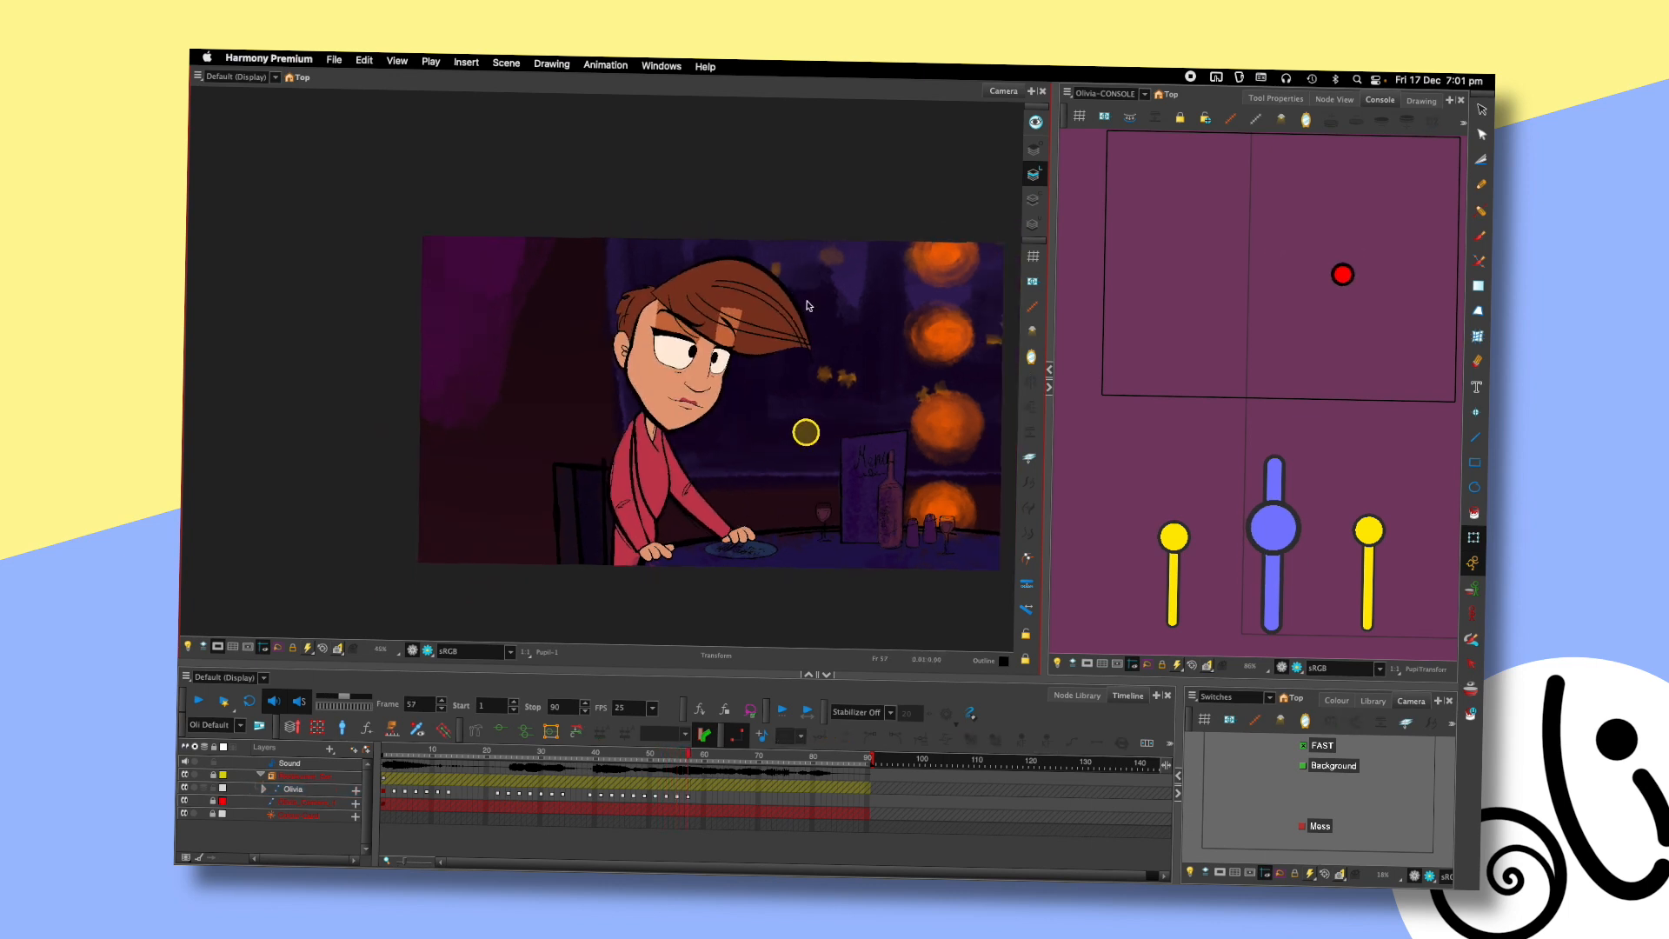
pyautogui.press('.')
pyautogui.press('.')
pyautogui.press('.')
pyautogui.press('.')
pyautogui.press('.')
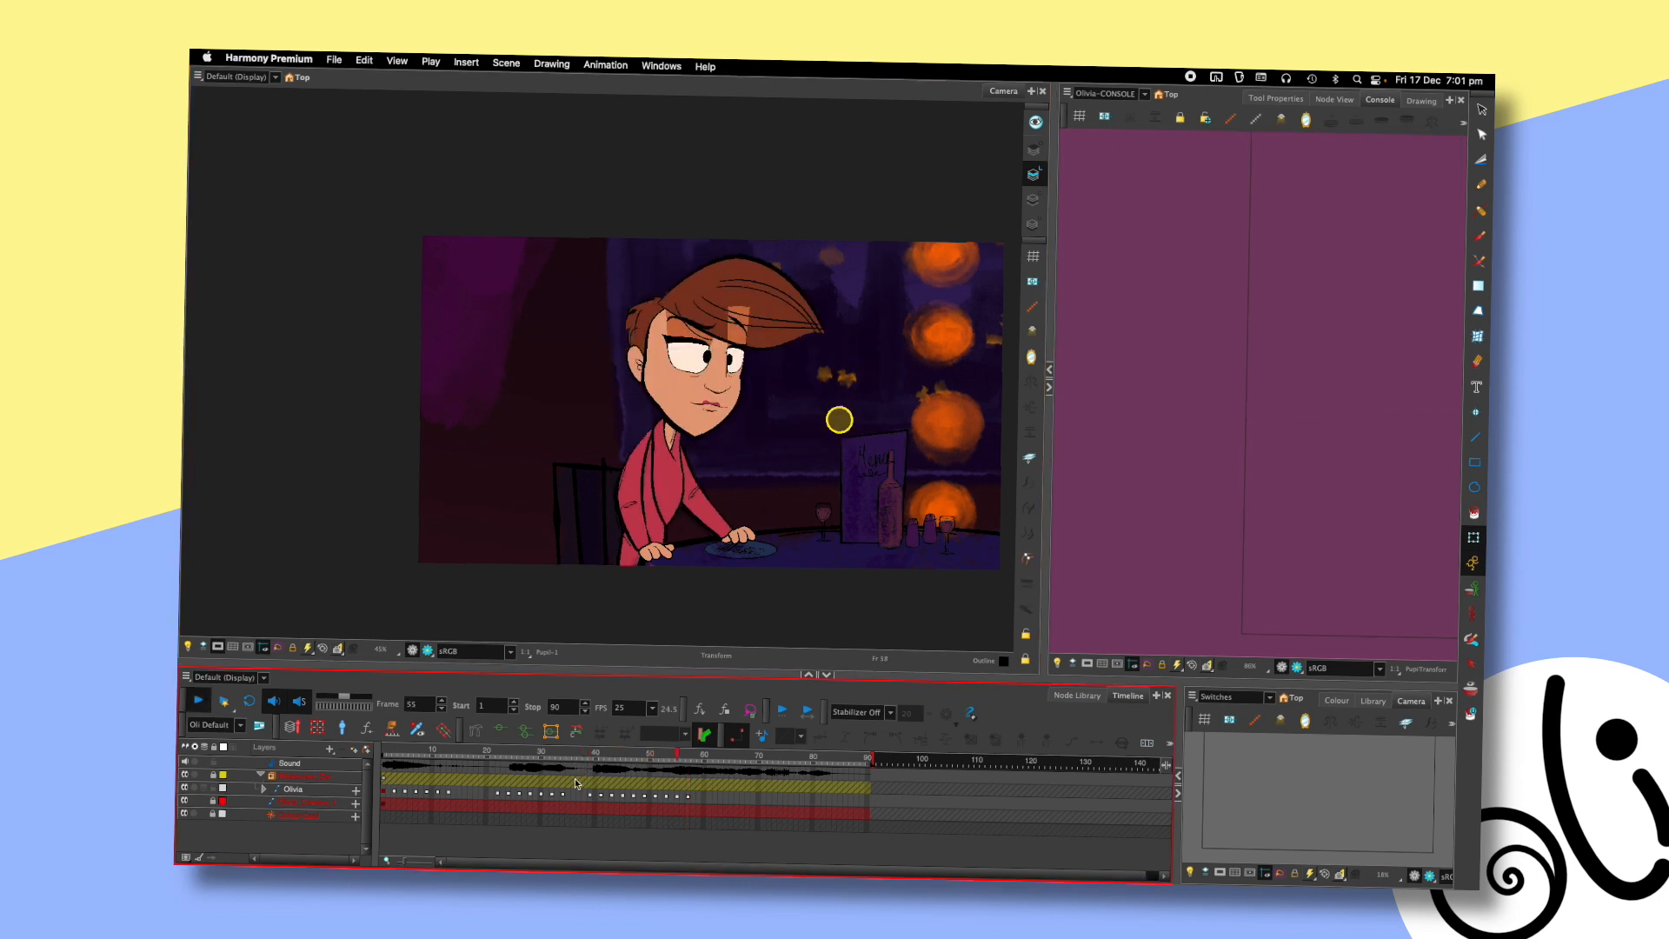
# - Replay the shot from several earlier starting frames, then from frame 1, to review the whole head turn
pyautogui.click(584, 755)
pyautogui.press('Return')
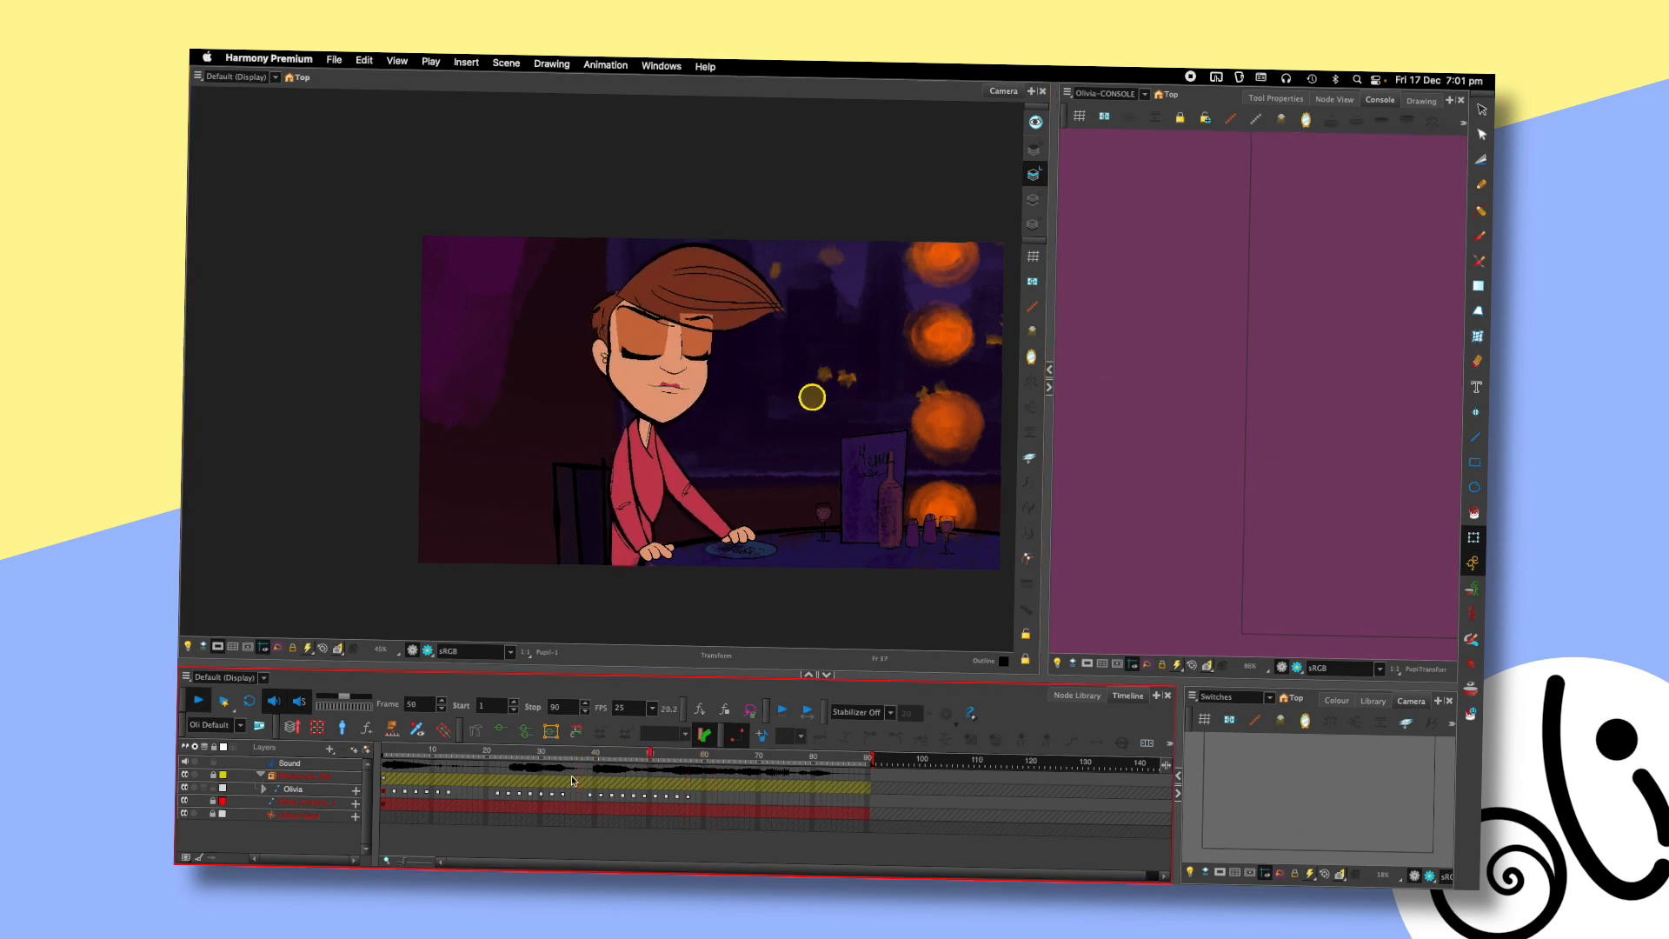
pyautogui.press('Return')
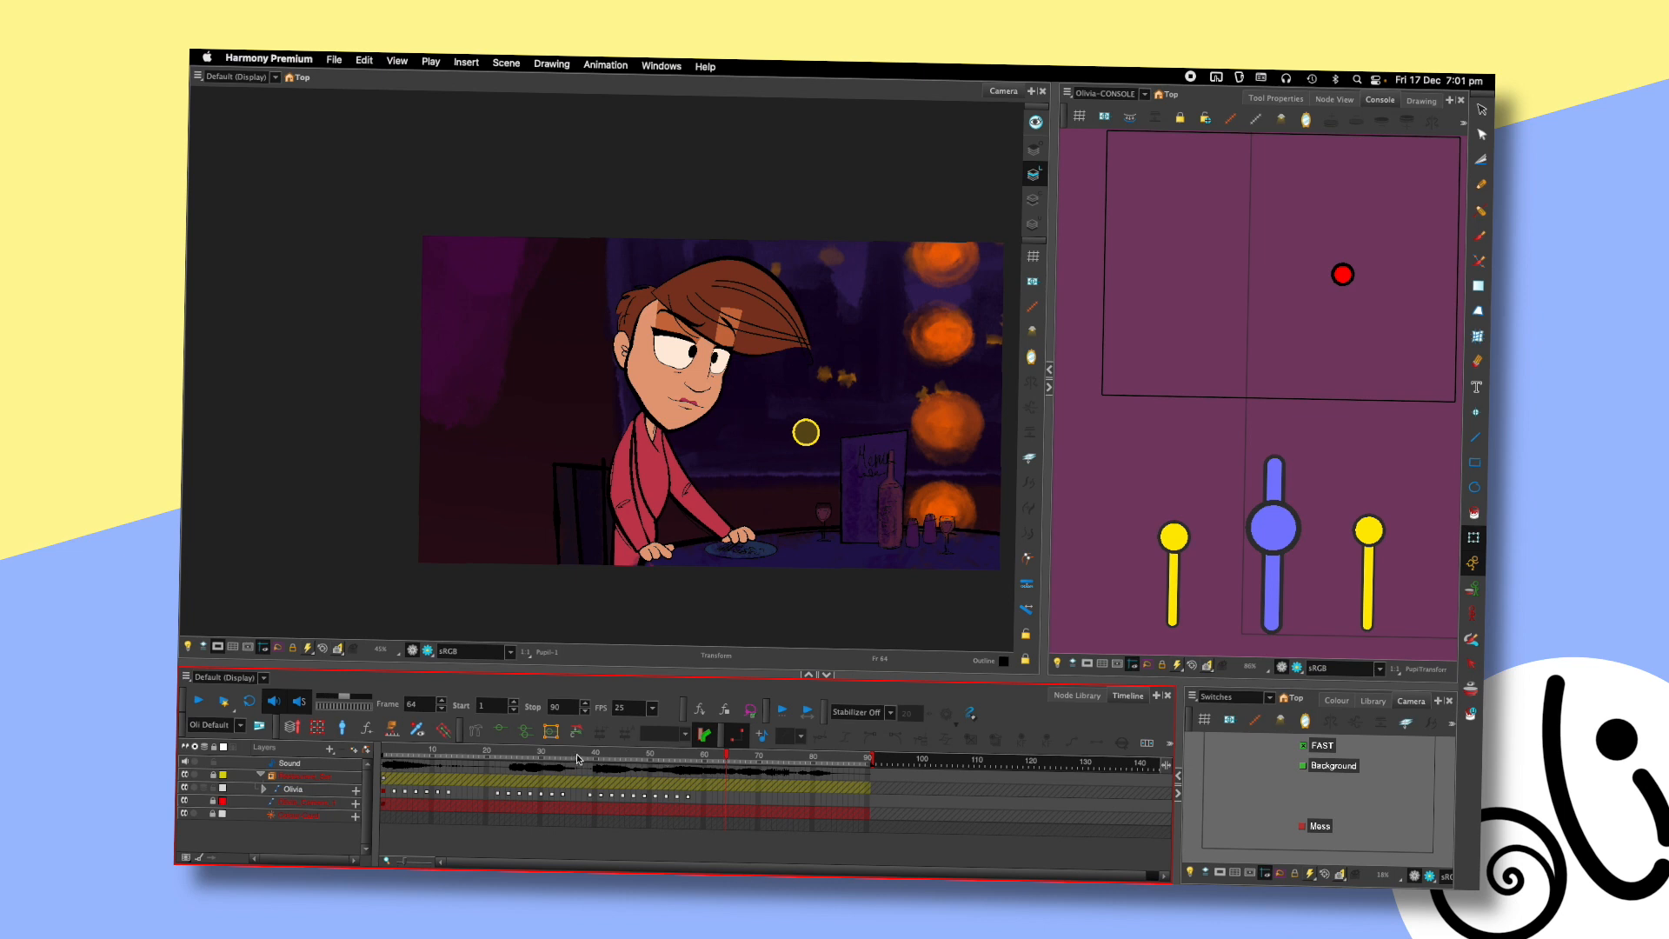
pyautogui.click(574, 754)
pyautogui.press('Return')
pyautogui.press('Return')
pyautogui.click(519, 754)
pyautogui.press('Return')
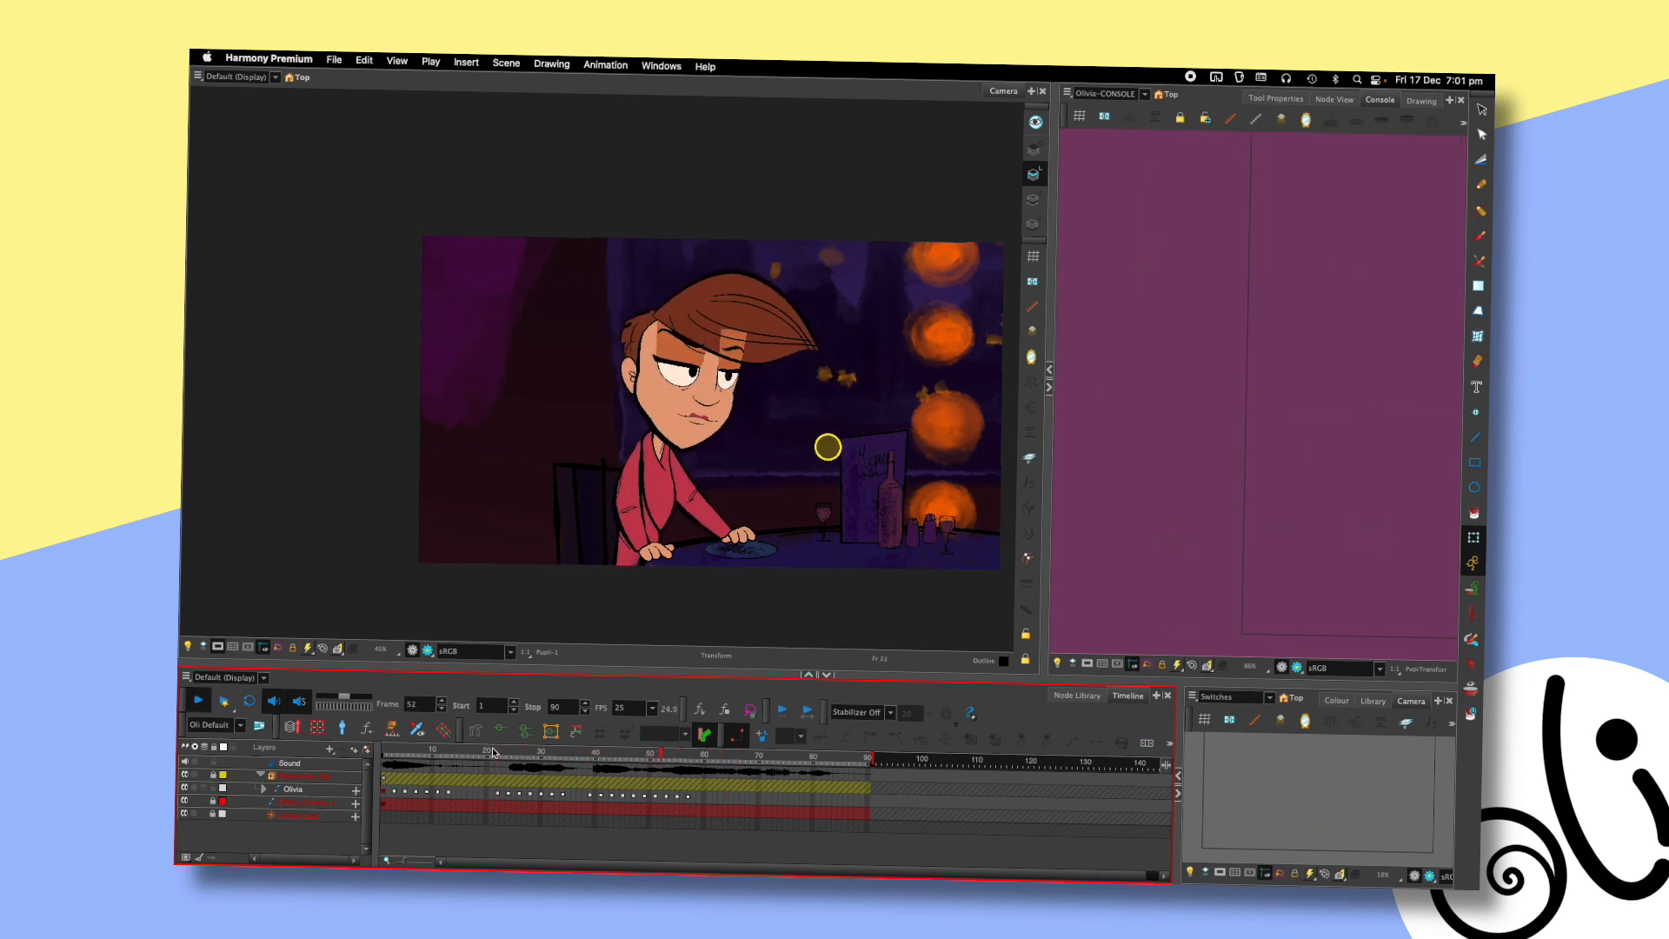
pyautogui.press('Return')
pyautogui.click(493, 753)
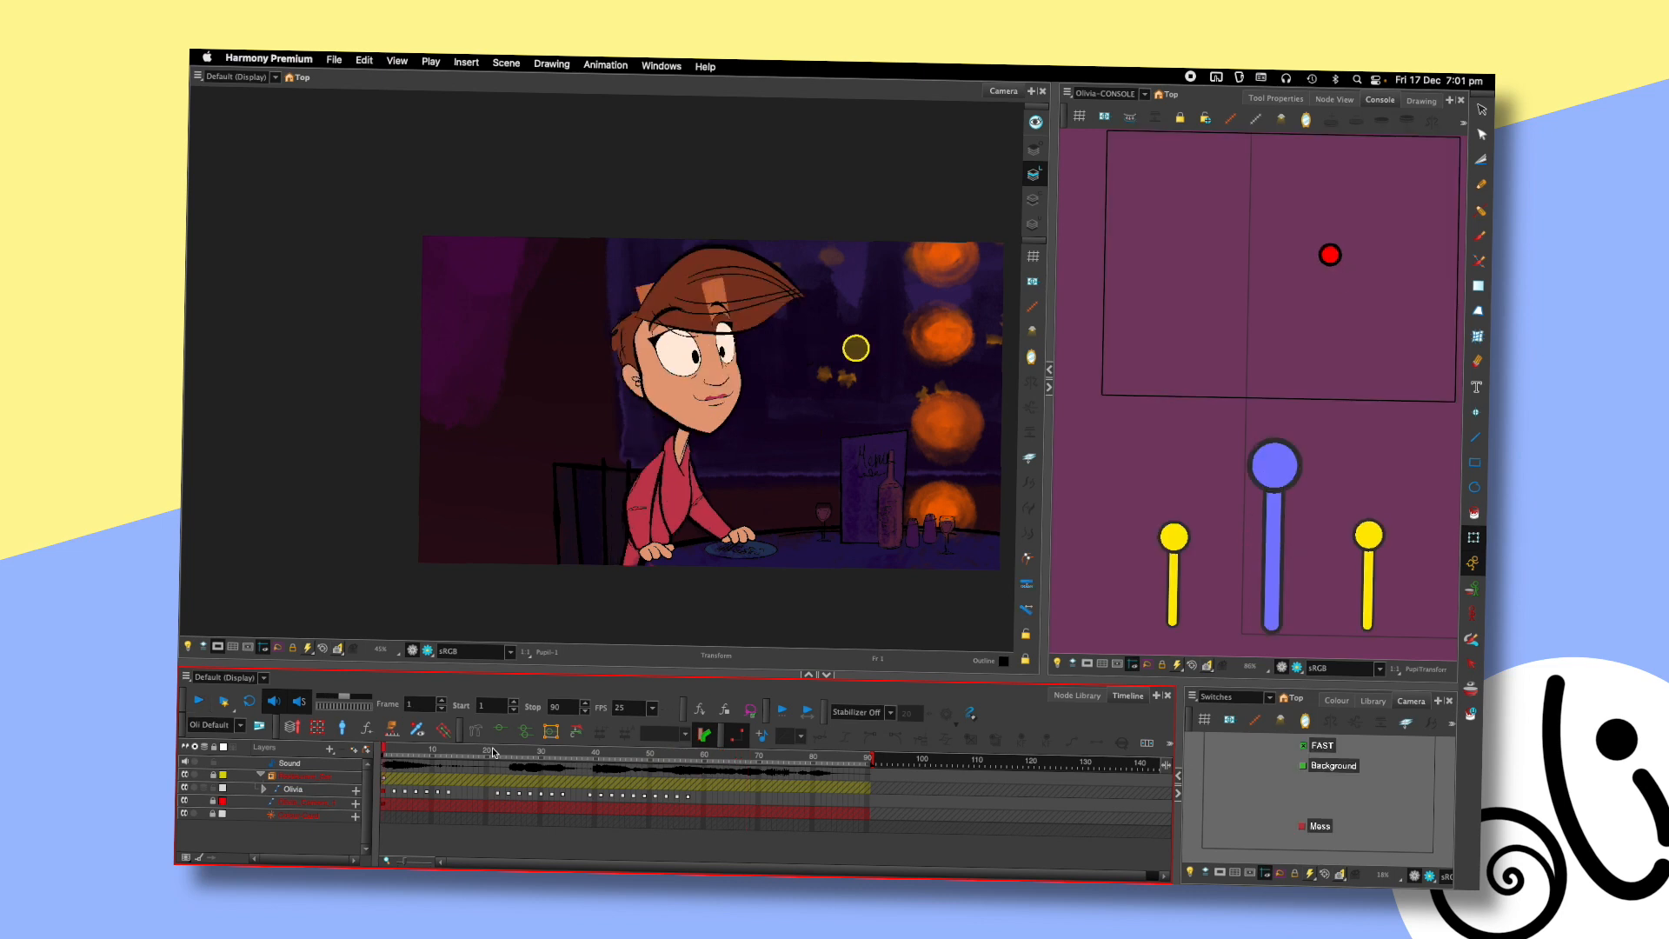
pyautogui.press('Return')
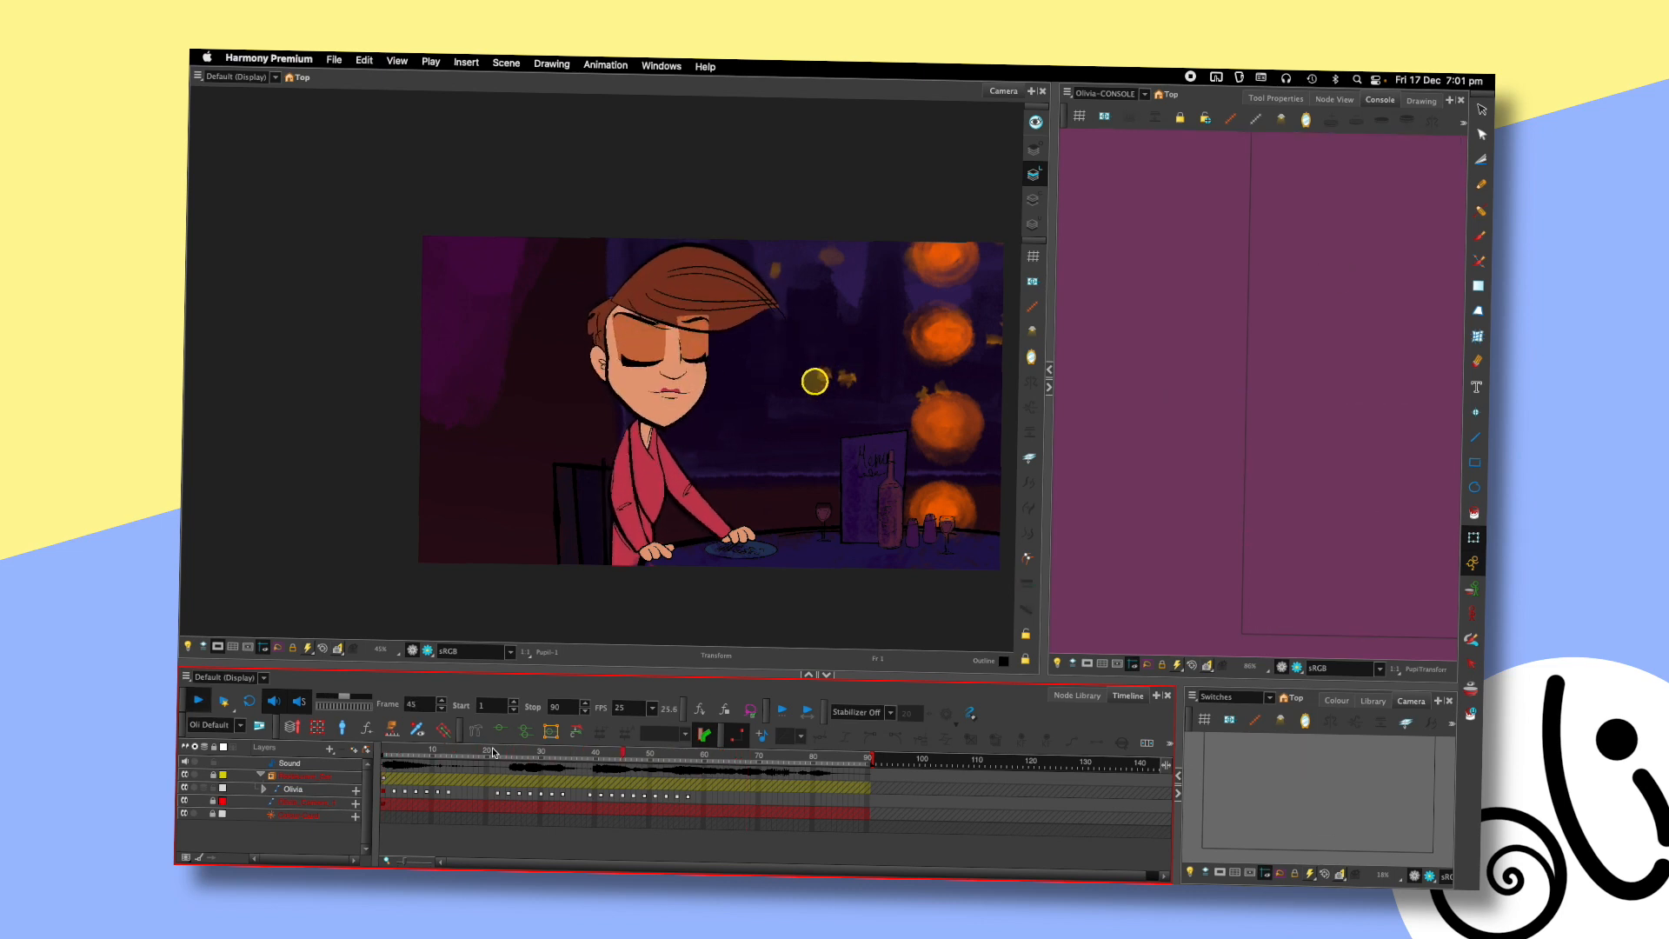
pyautogui.press('Return')
# - Step from frame 53 through frame 57 and inspect how Olivia's arms are posed against the torso
pyautogui.moveTo(656, 760); pyautogui.dragTo(666, 754)
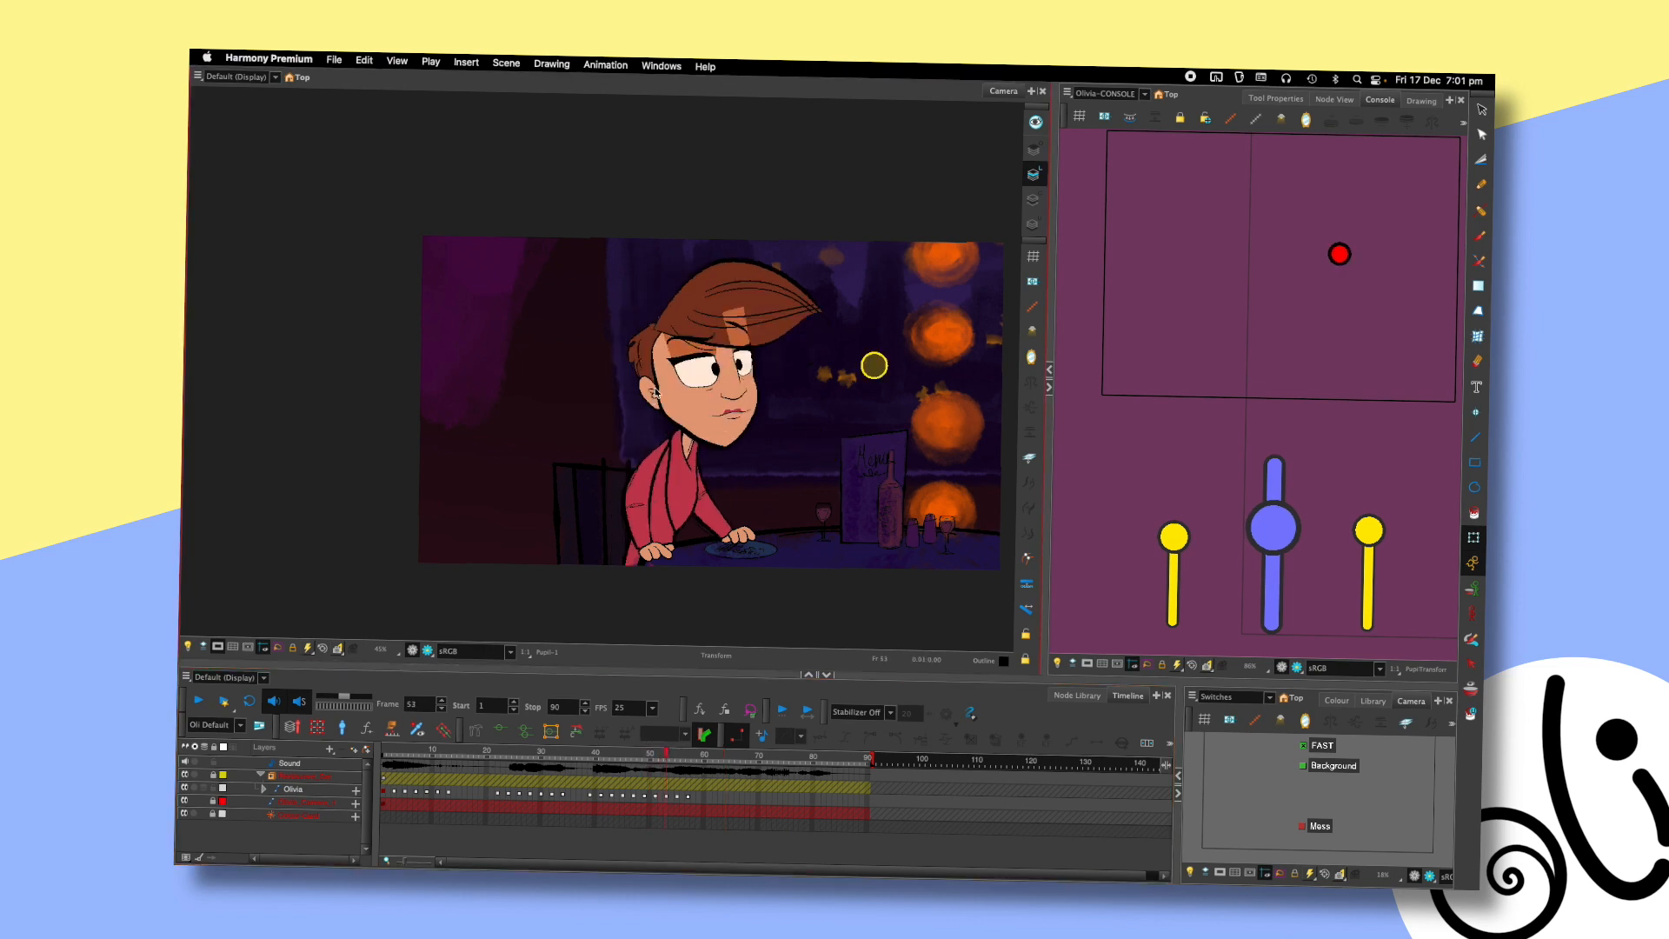
pyautogui.press('.')
pyautogui.click(641, 452)
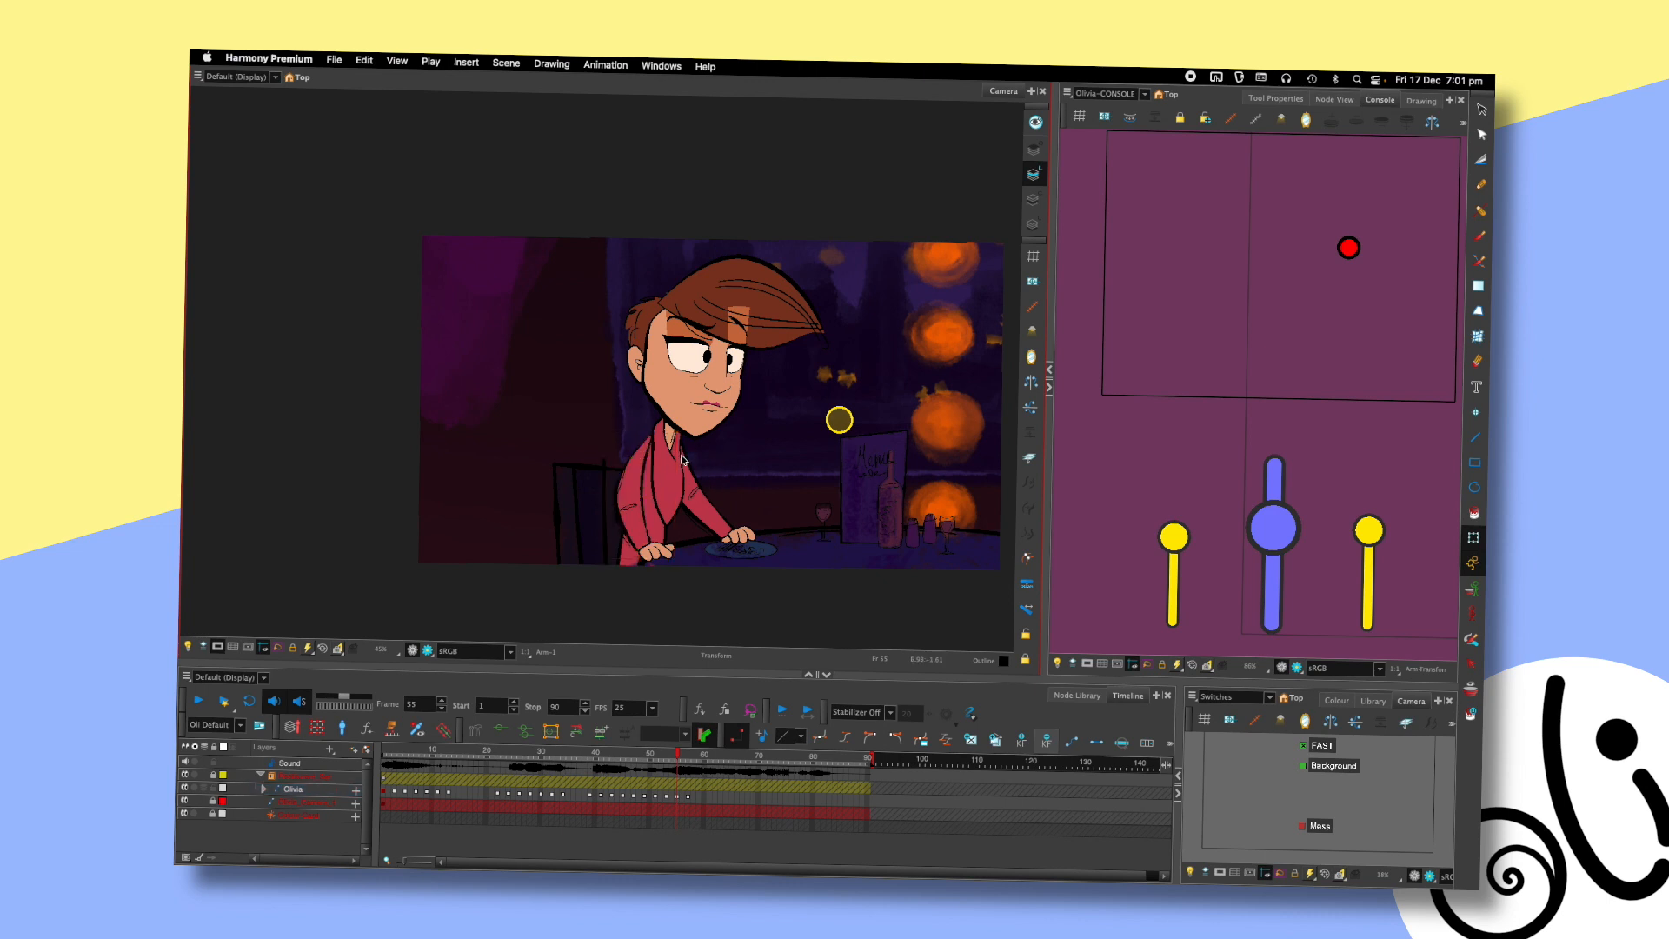
pyautogui.click(684, 460)
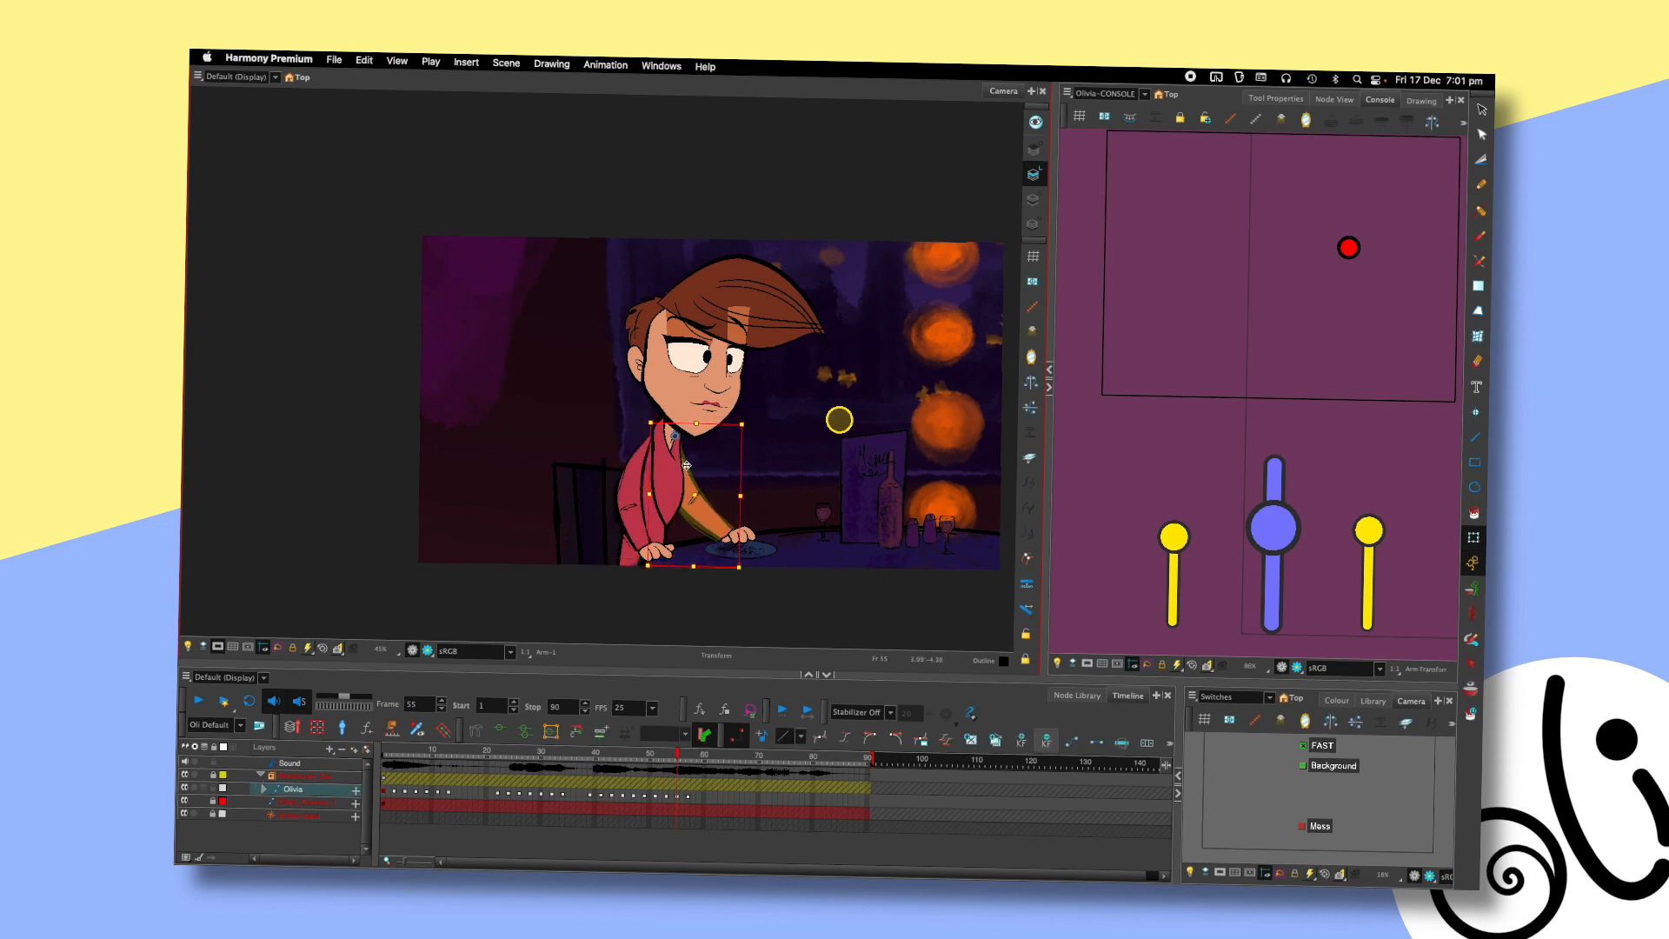
pyautogui.click(711, 475)
pyautogui.press('.')
pyautogui.press('.')
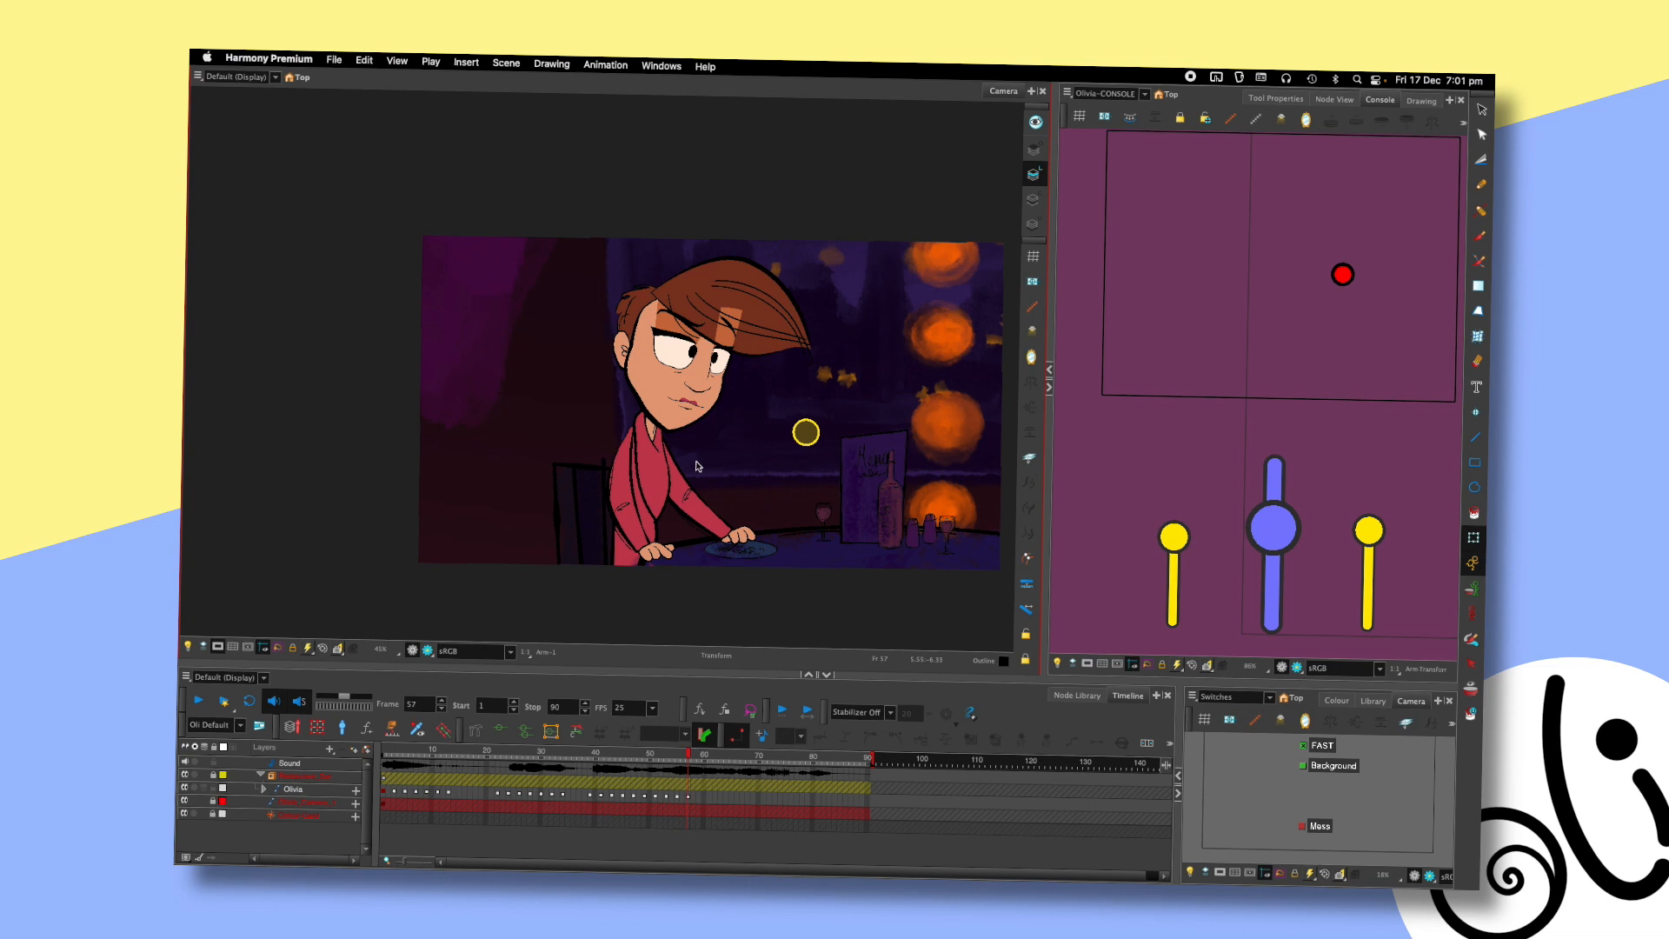
# - At frame 57, nudge the arm resting on the plate slightly down and left, and compare it with the preceding frames
pyautogui.click(627, 456)
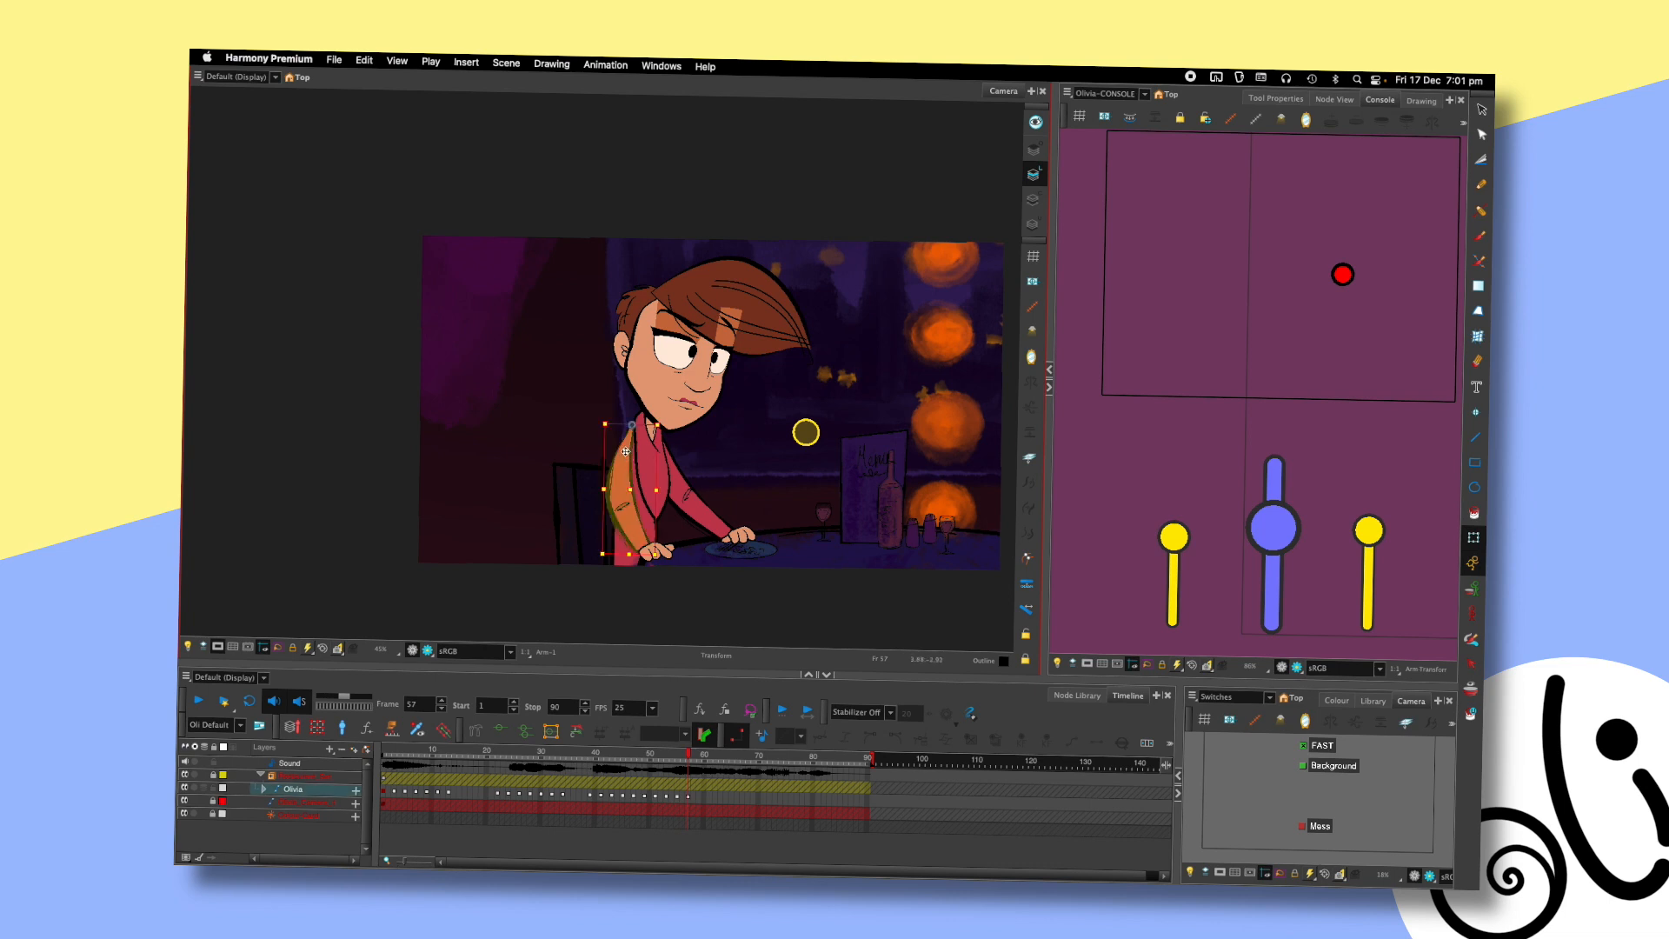
pyautogui.click(678, 463)
pyautogui.moveTo(674, 464); pyautogui.dragTo(671, 468)
pyautogui.click(696, 463)
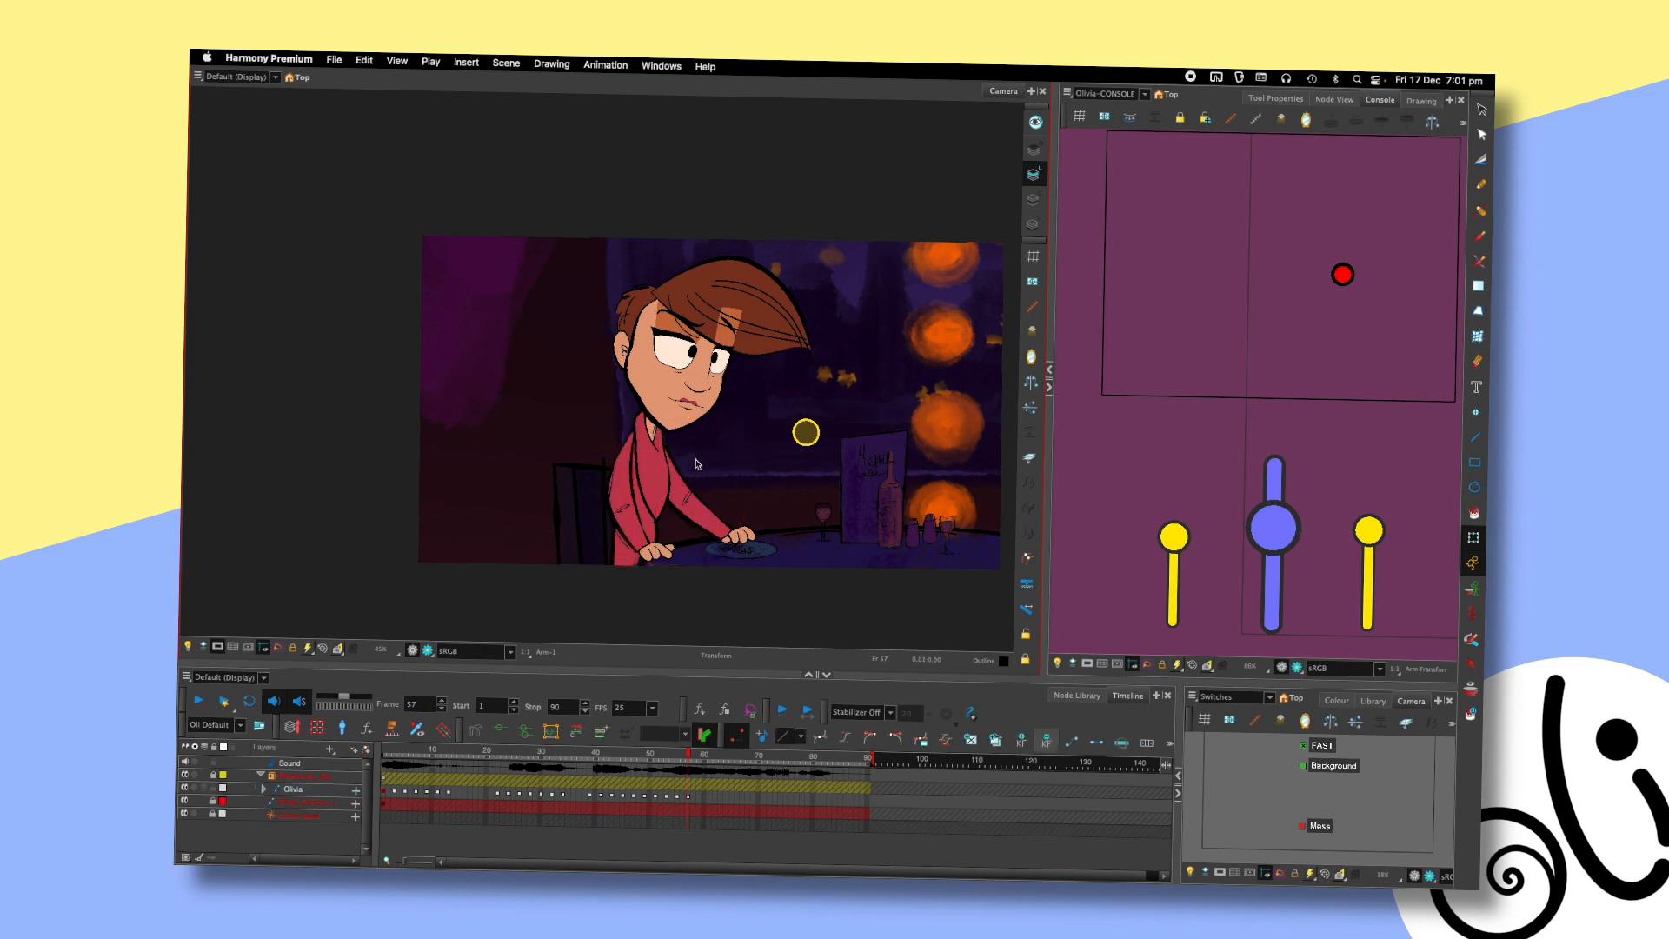
pyautogui.press(',')
pyautogui.press(',')
pyautogui.press(',')
pyautogui.press('.')
pyautogui.press('.')
pyautogui.press('.')
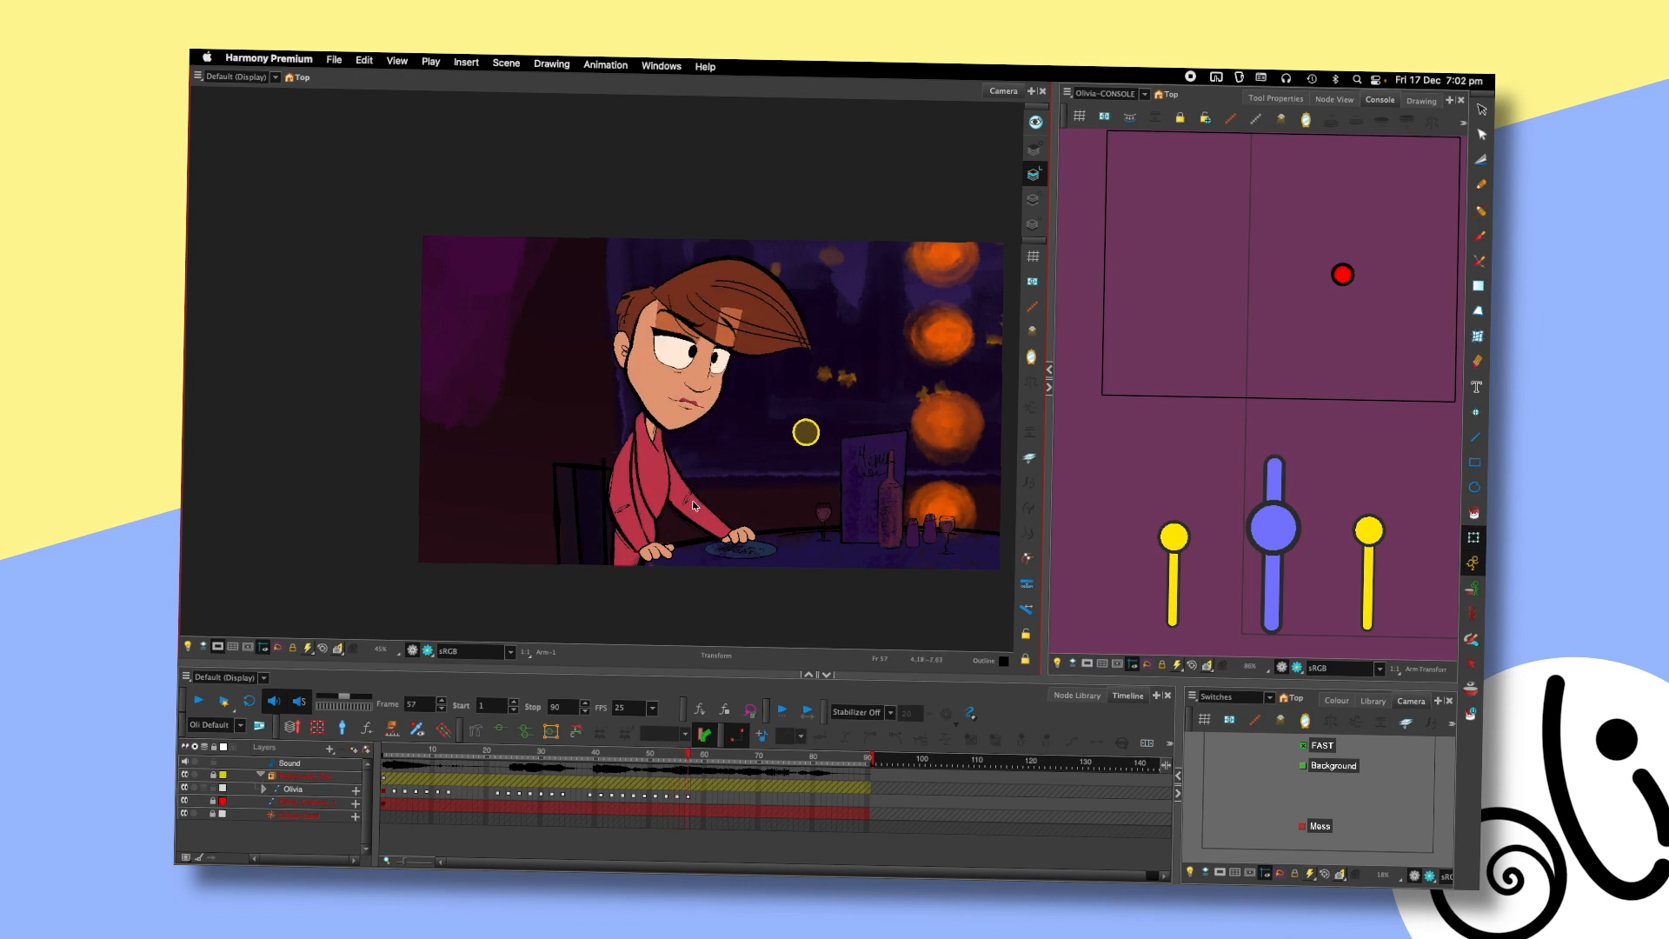
# - Refine the bend of the arm reaching to the plate at frame 57 and compare it with frame 55
pyautogui.click(694, 506)
pyautogui.hotkey('shift', 'F11')
pyautogui.click(722, 465)
pyautogui.moveTo(691, 504); pyautogui.dragTo(630, 527)
pyautogui.click(665, 464)
pyautogui.click(723, 469)
pyautogui.hotkey('shift', 'c')
pyautogui.press(',')
pyautogui.press(',')
pyautogui.press('.')
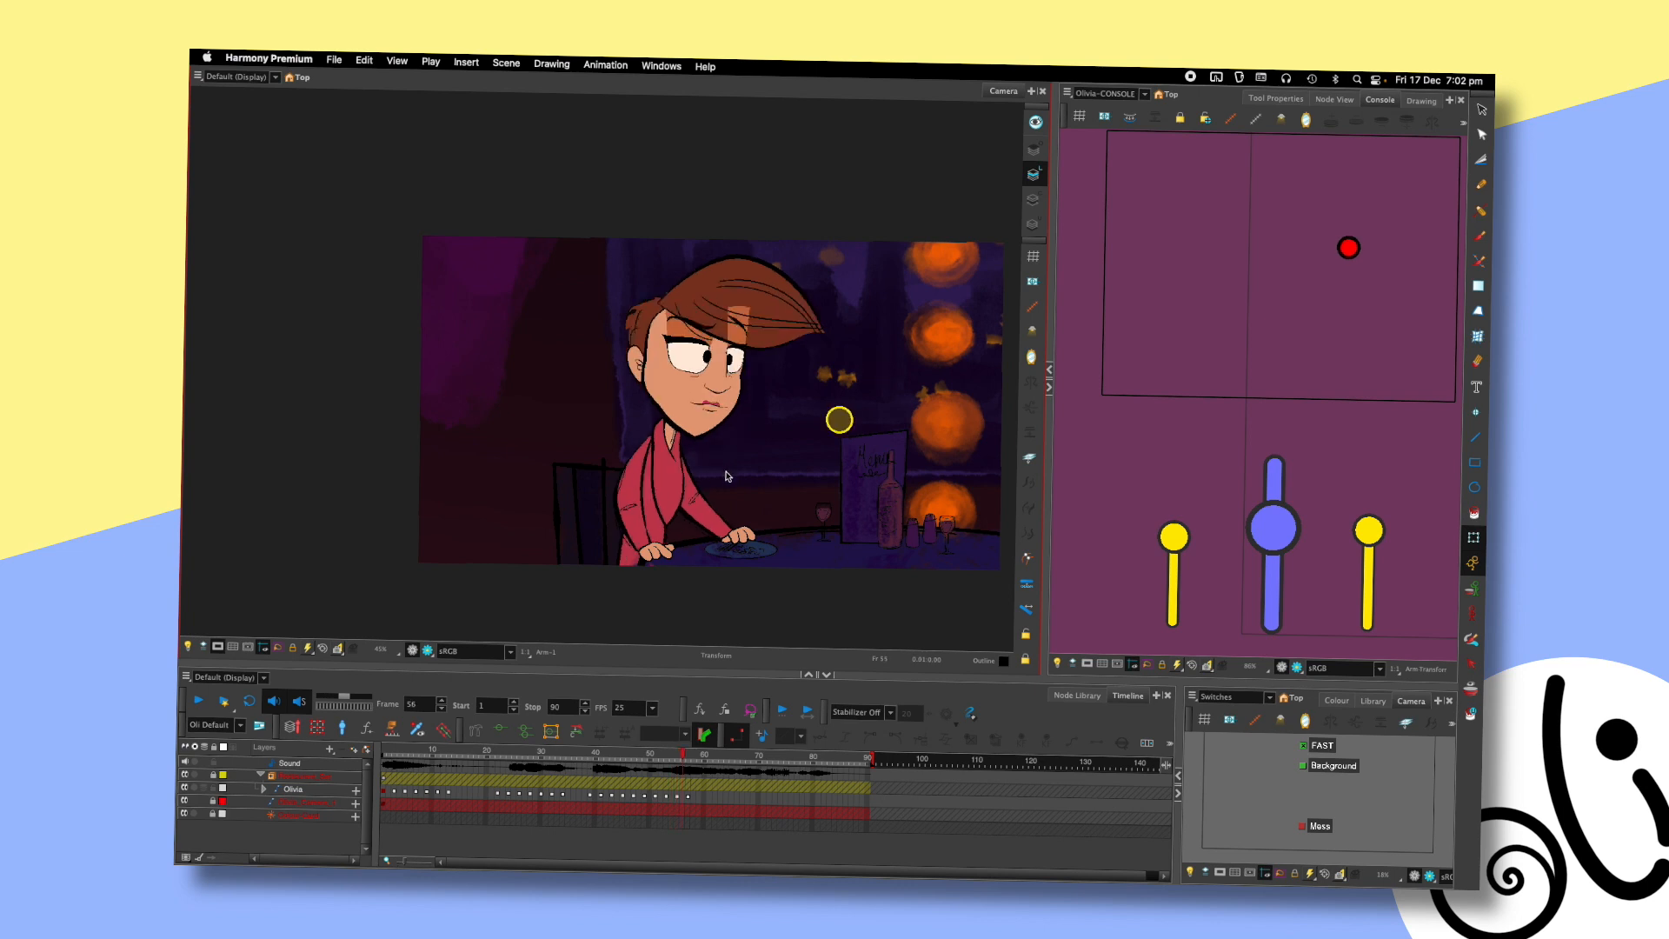
pyautogui.press('.')
# - Replay the shot twice to review the arm movement during the head turn
pyautogui.press('Return')
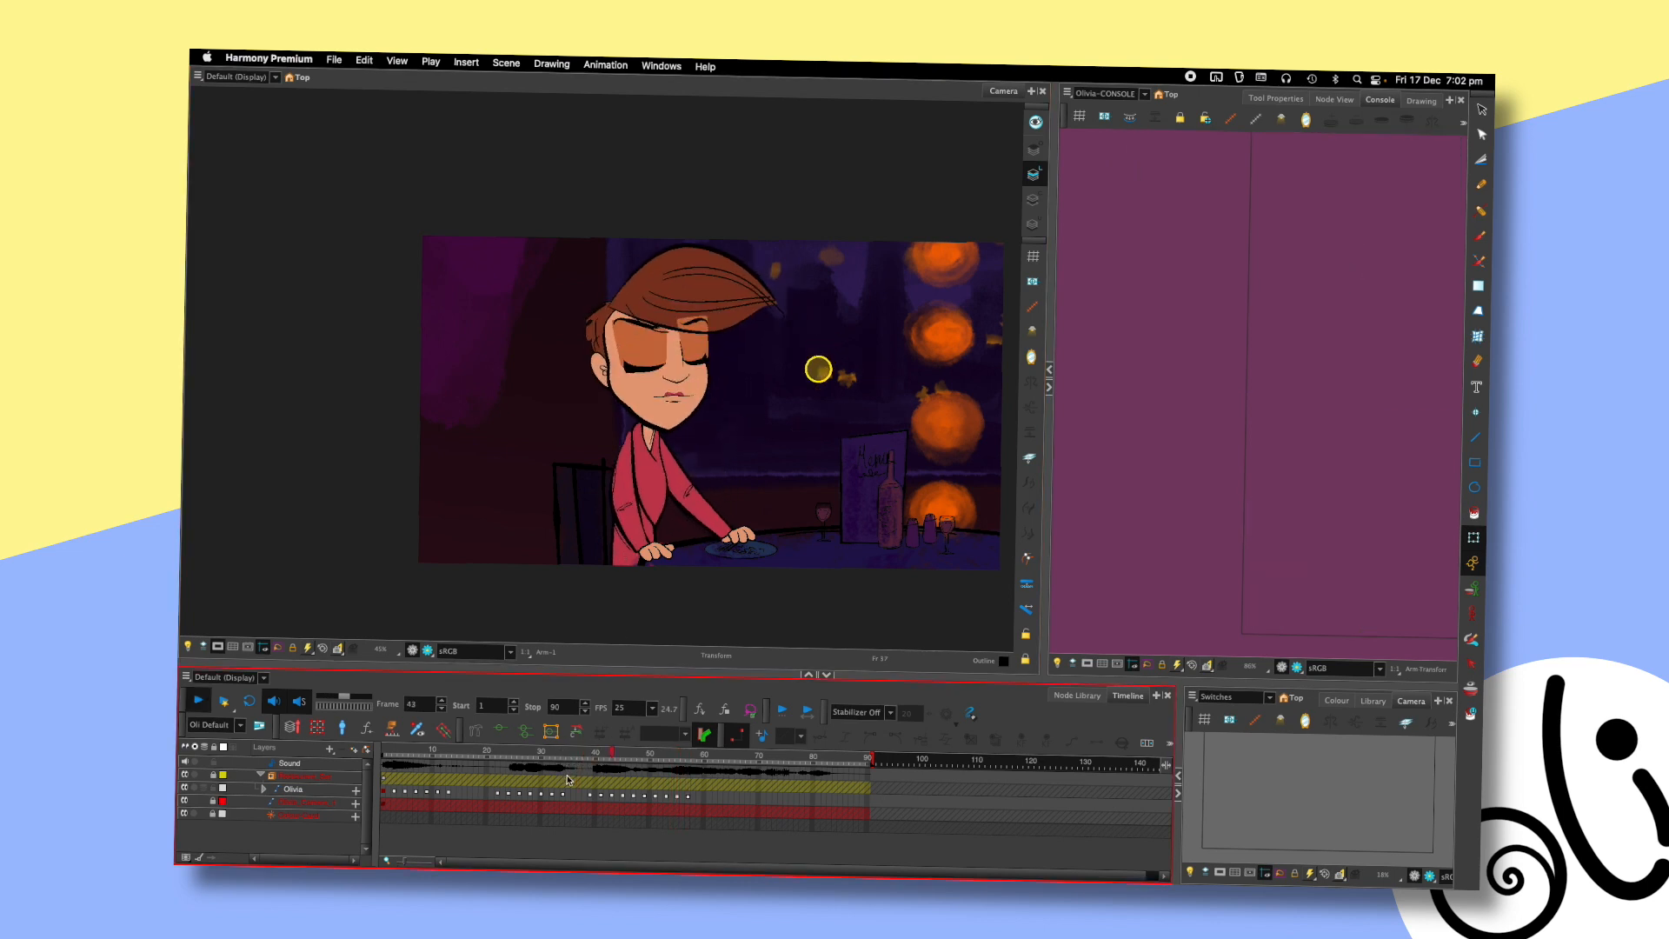
pyautogui.press('Return')
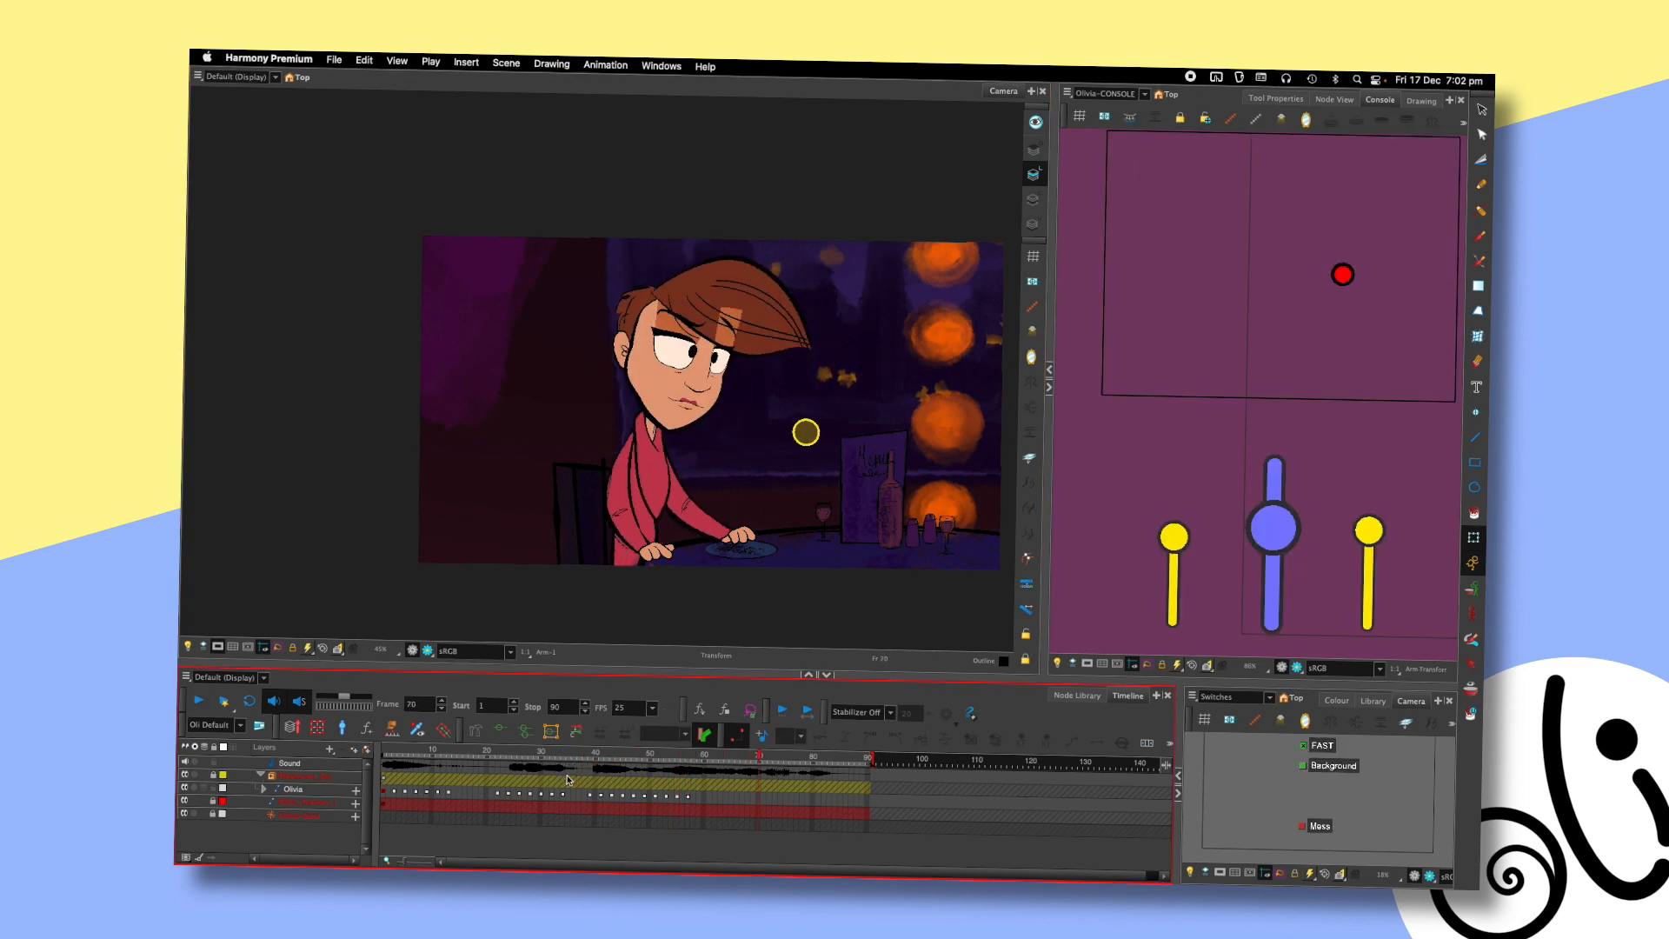
pyautogui.click(550, 770)
pyautogui.press('Return')
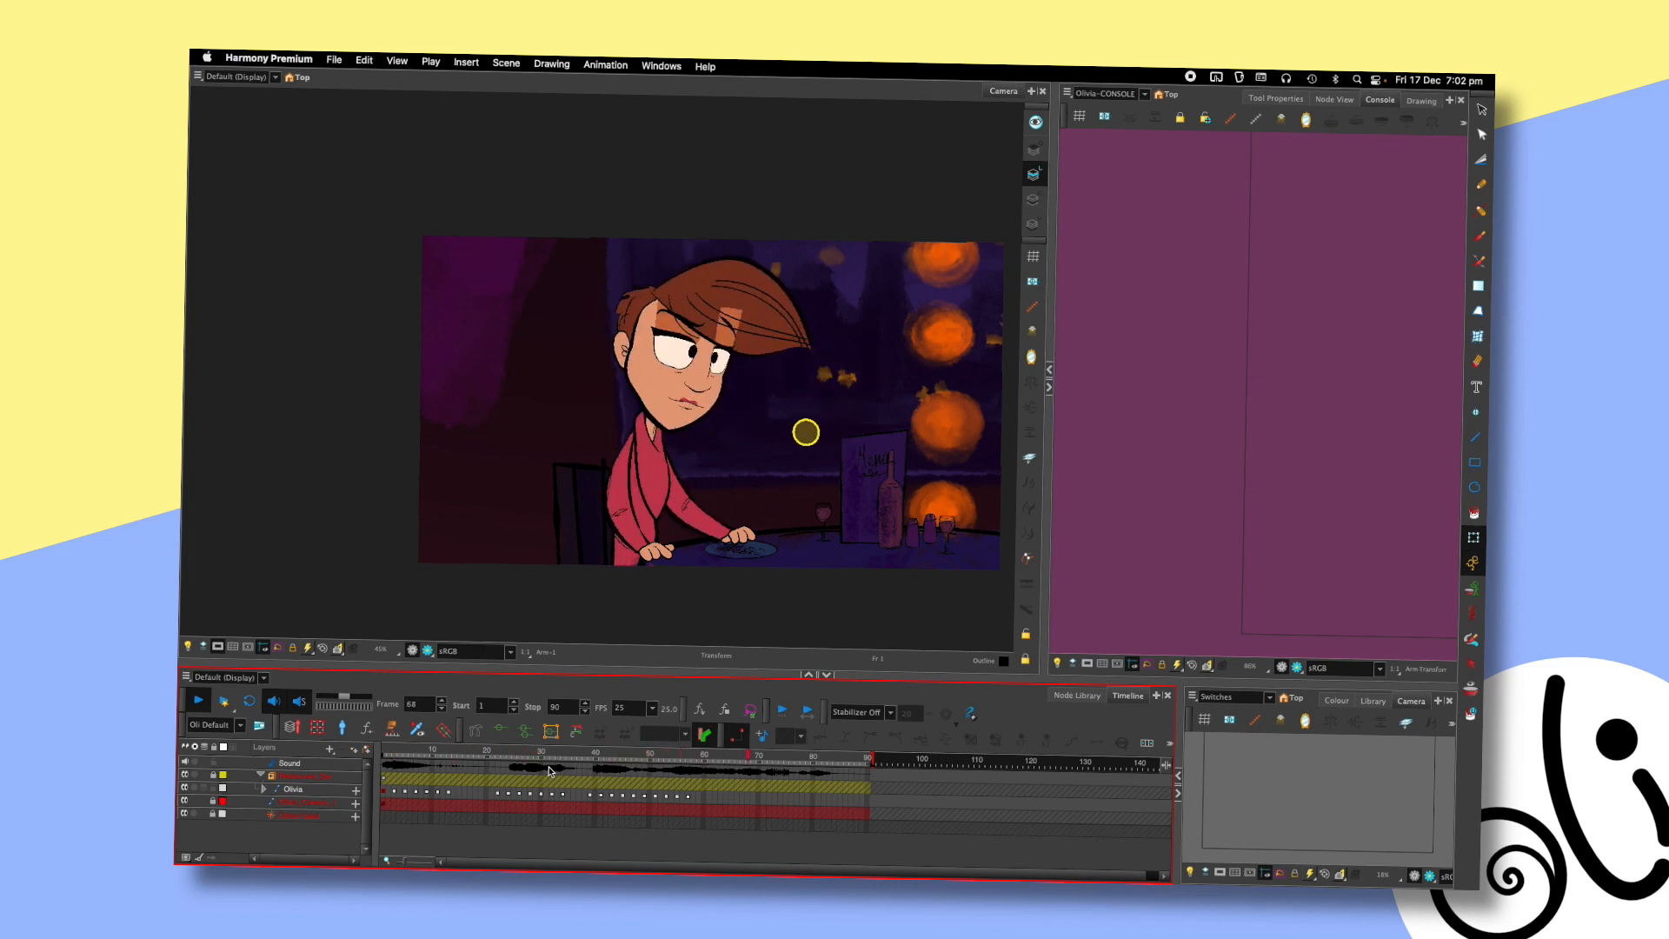
pyautogui.press('Return')
# - Nudge the upper head slightly right at frame 57, and check the arm pose against the preceding frames
pyautogui.moveTo(663, 751); pyautogui.dragTo(685, 750)
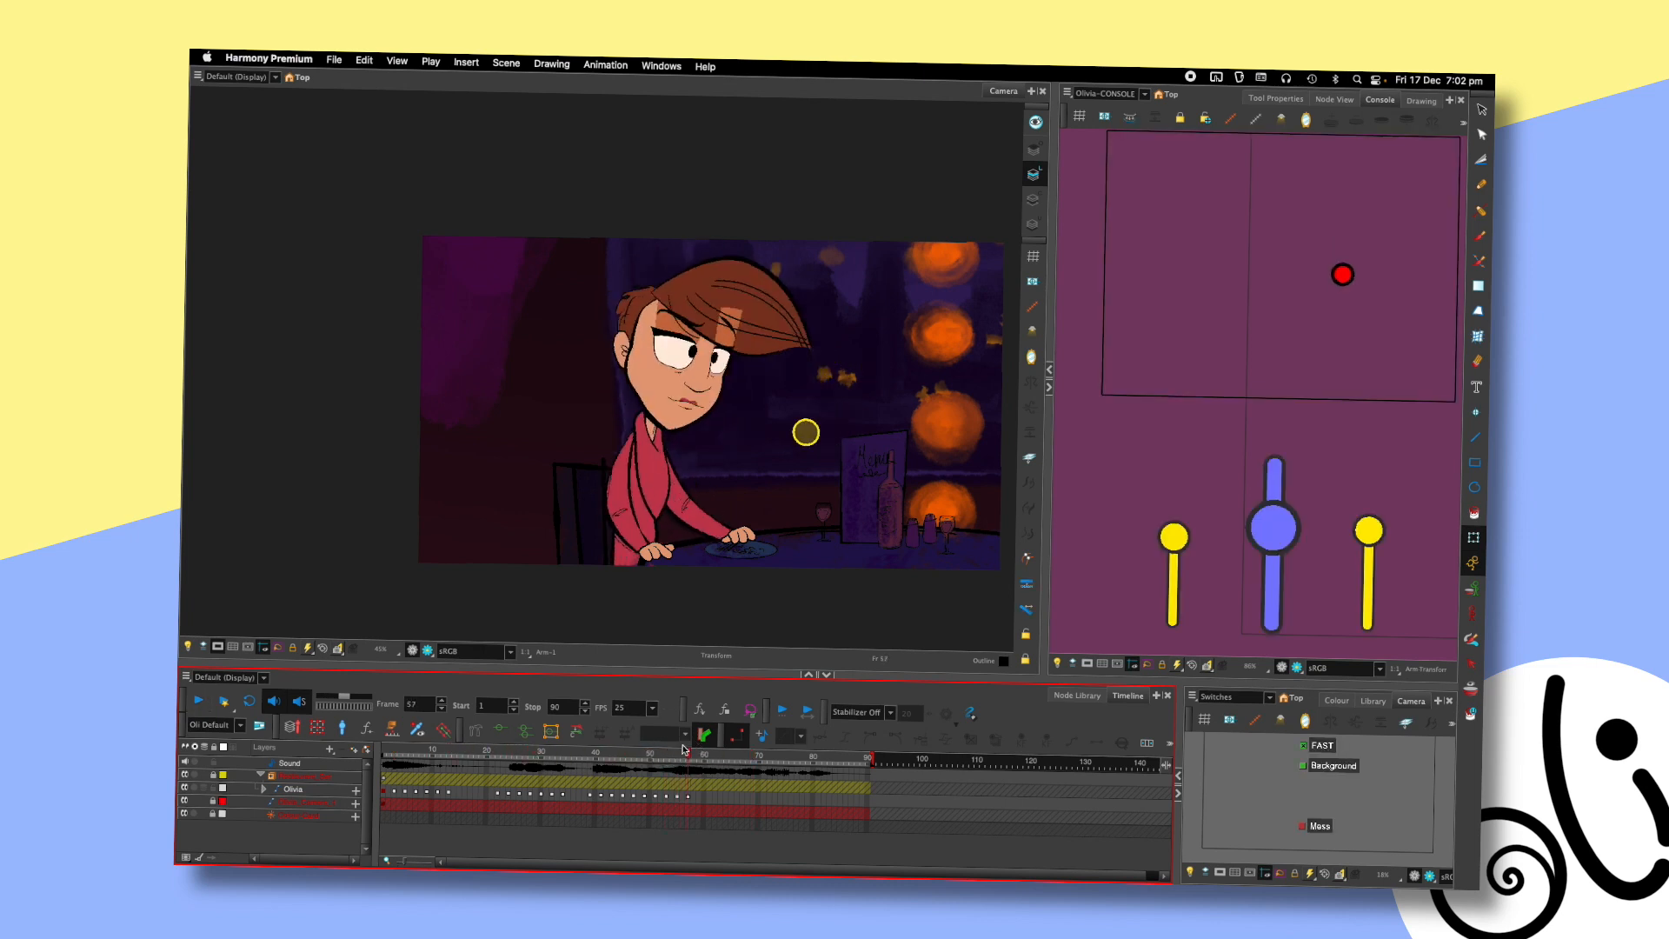
pyautogui.click(730, 339)
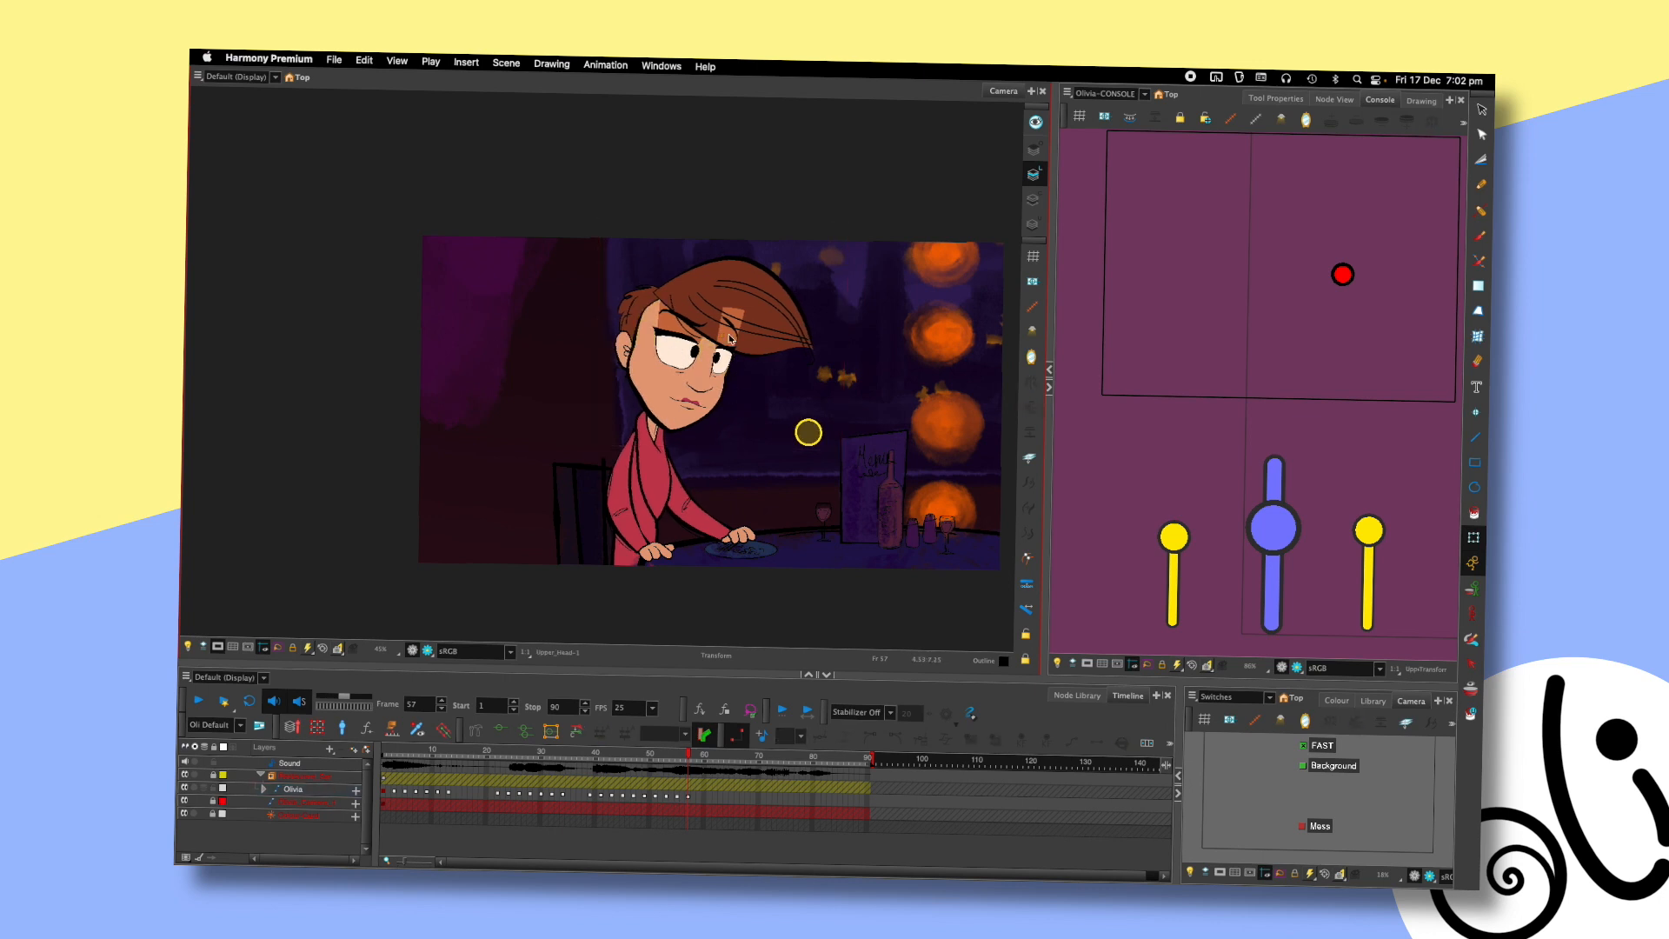
pyautogui.click(680, 491)
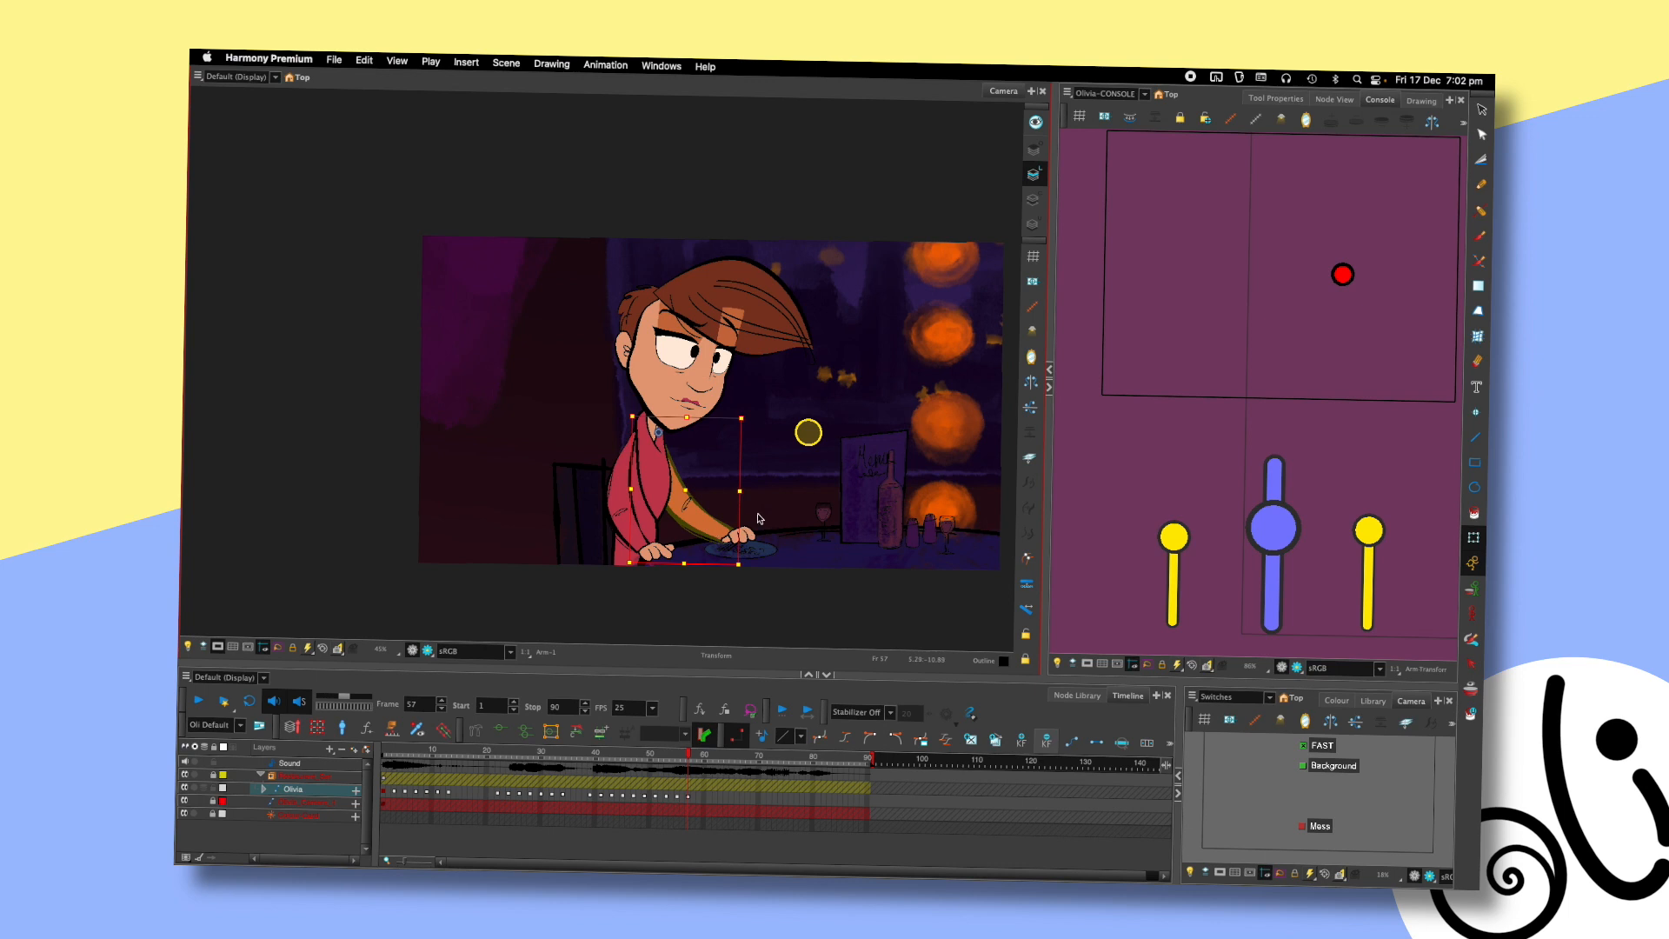
pyautogui.press(',')
pyautogui.press(',')
pyautogui.press('.')
pyautogui.press('.')
pyautogui.click(762, 508)
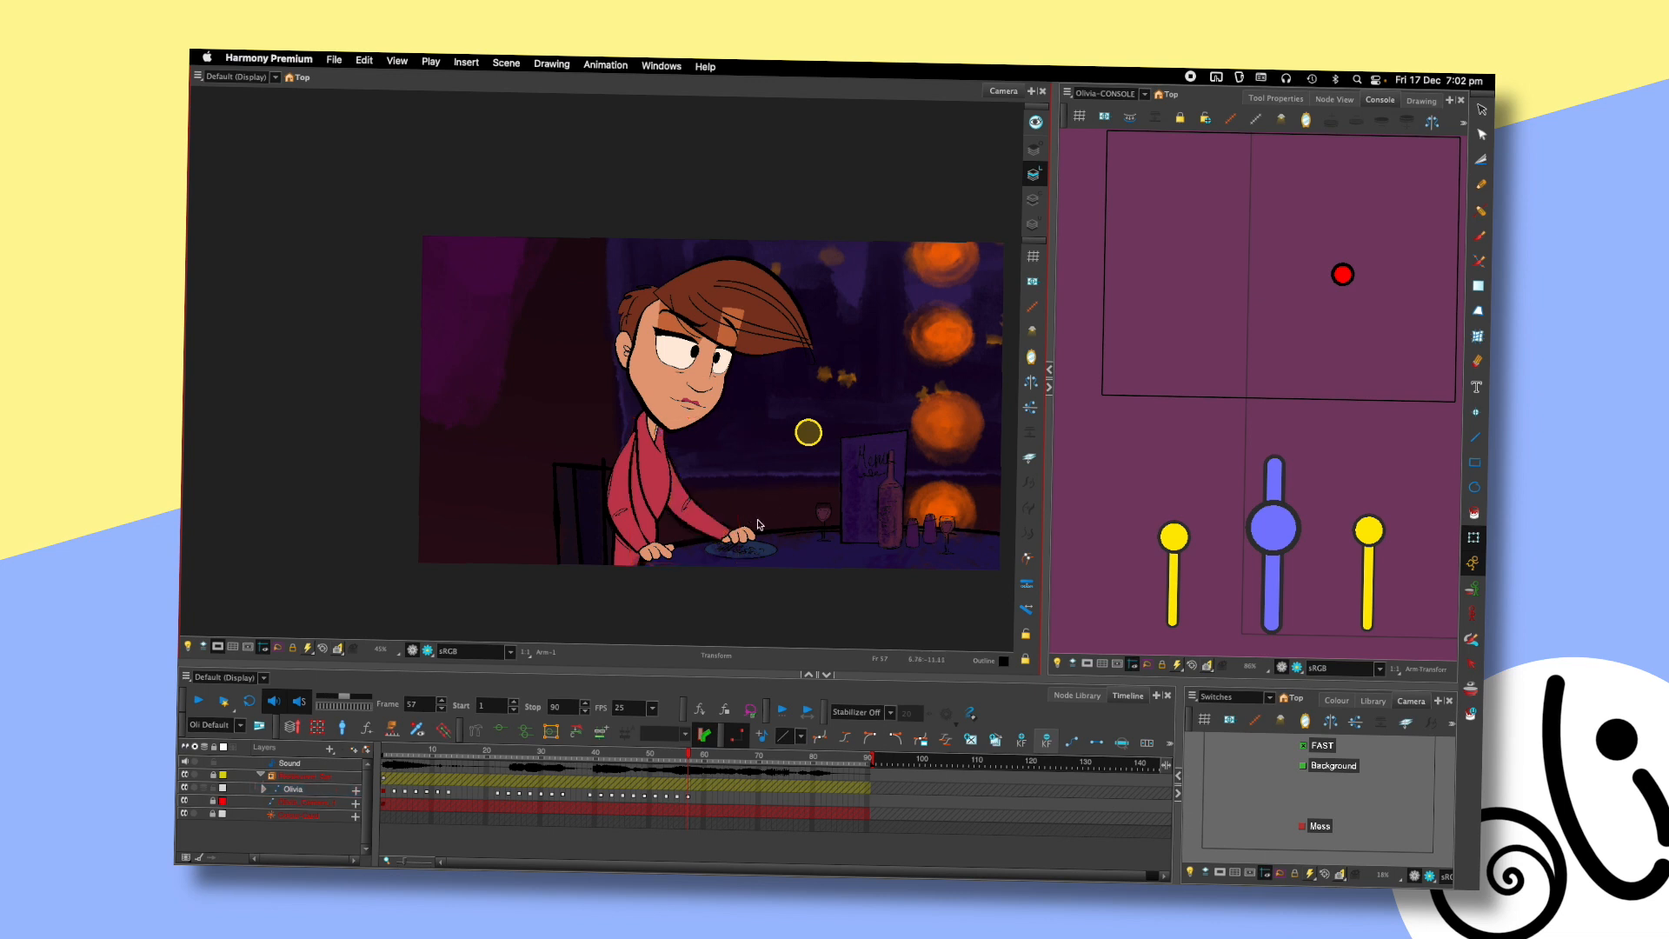
# - Step back and forth between frames 55 and 57 to examine the hand on the plate
pyautogui.press(',')
pyautogui.press('.')
pyautogui.press('.')
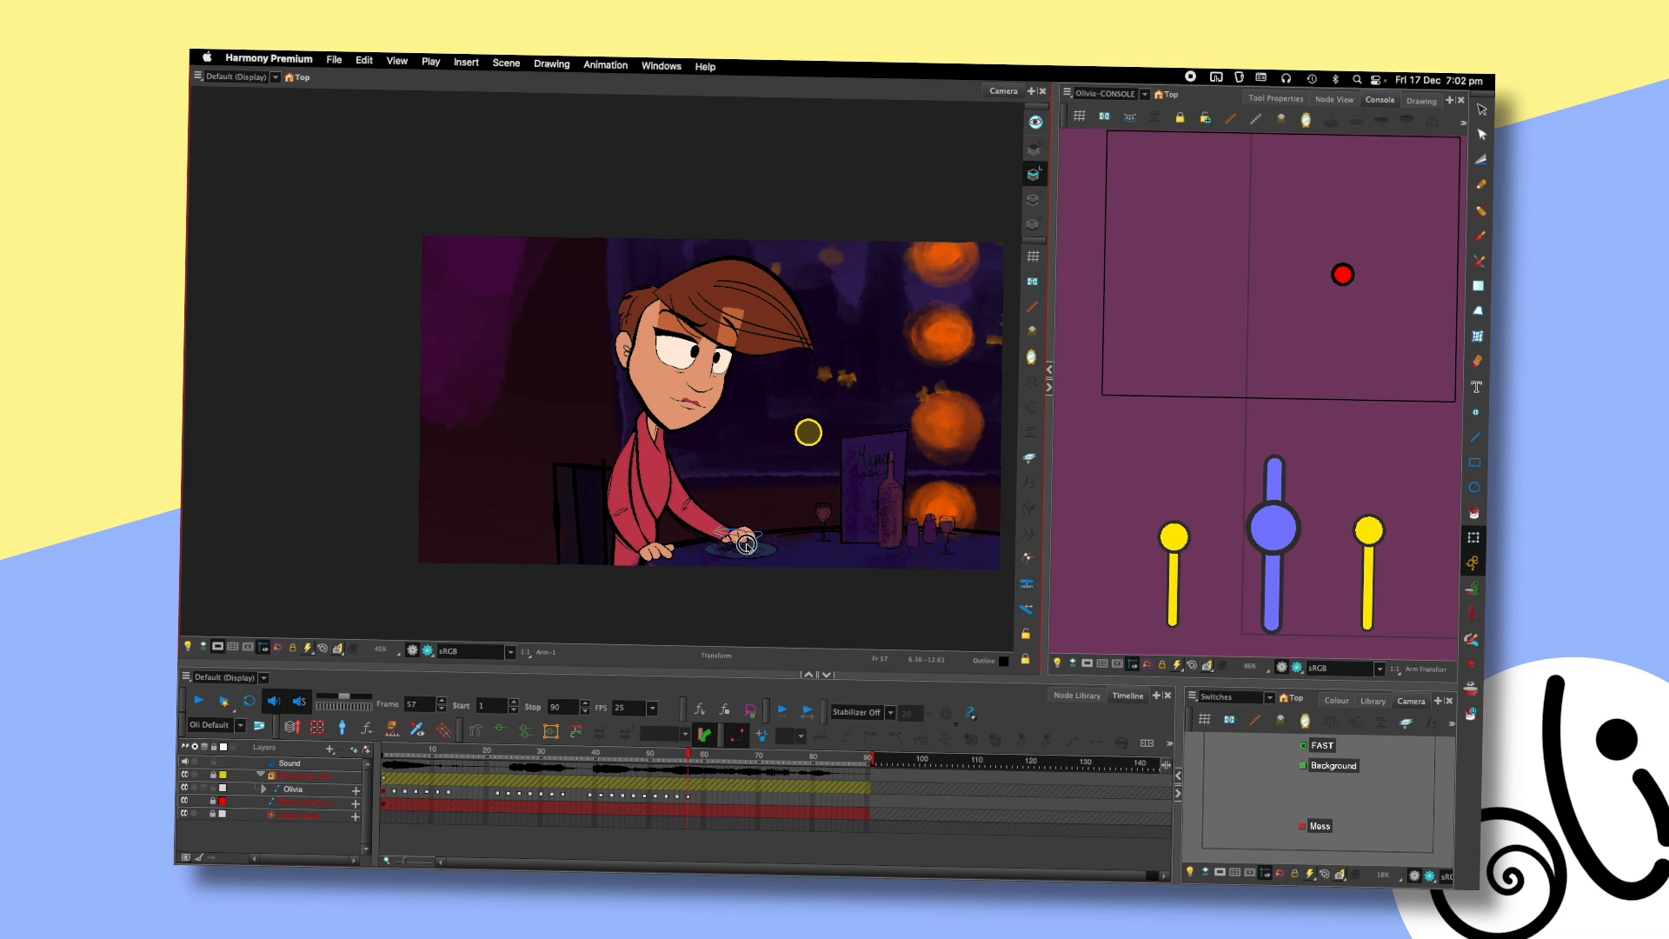
pyautogui.press(',')
pyautogui.press(',')
pyautogui.press('.')
pyautogui.press('.')
pyautogui.press(',')
pyautogui.press(',')
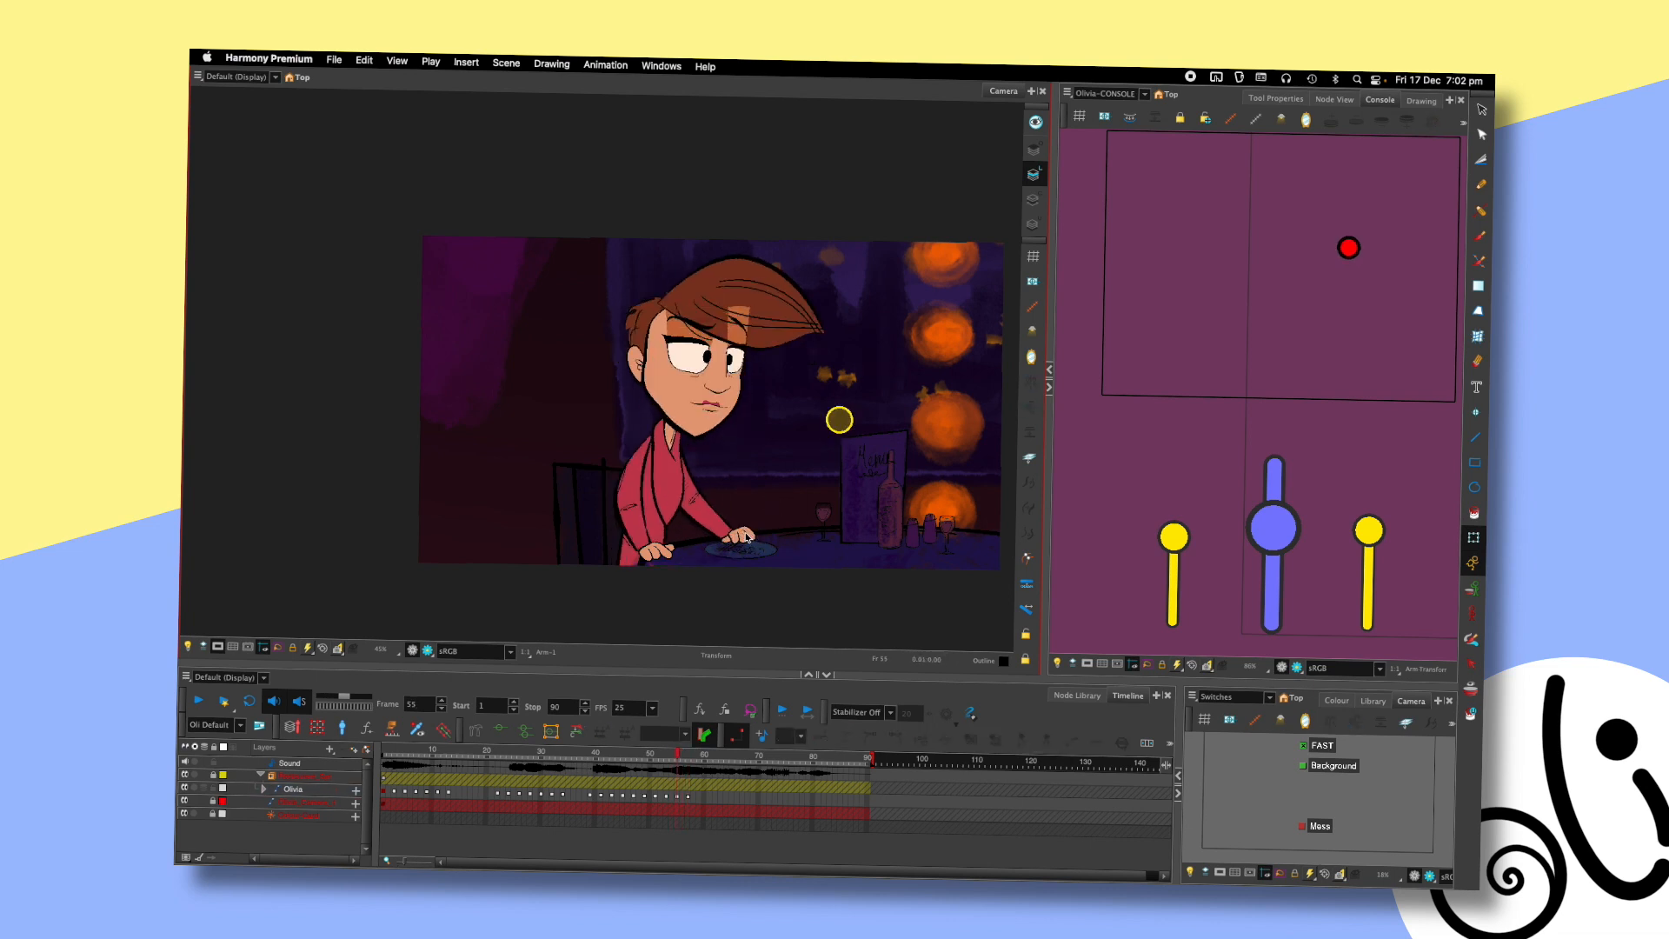
# - Browse the substitute drawings for the hand on the plate at frame 57 and swap in the pose with lifted, spread fingers
pyautogui.click(749, 539)
pyautogui.press('.')
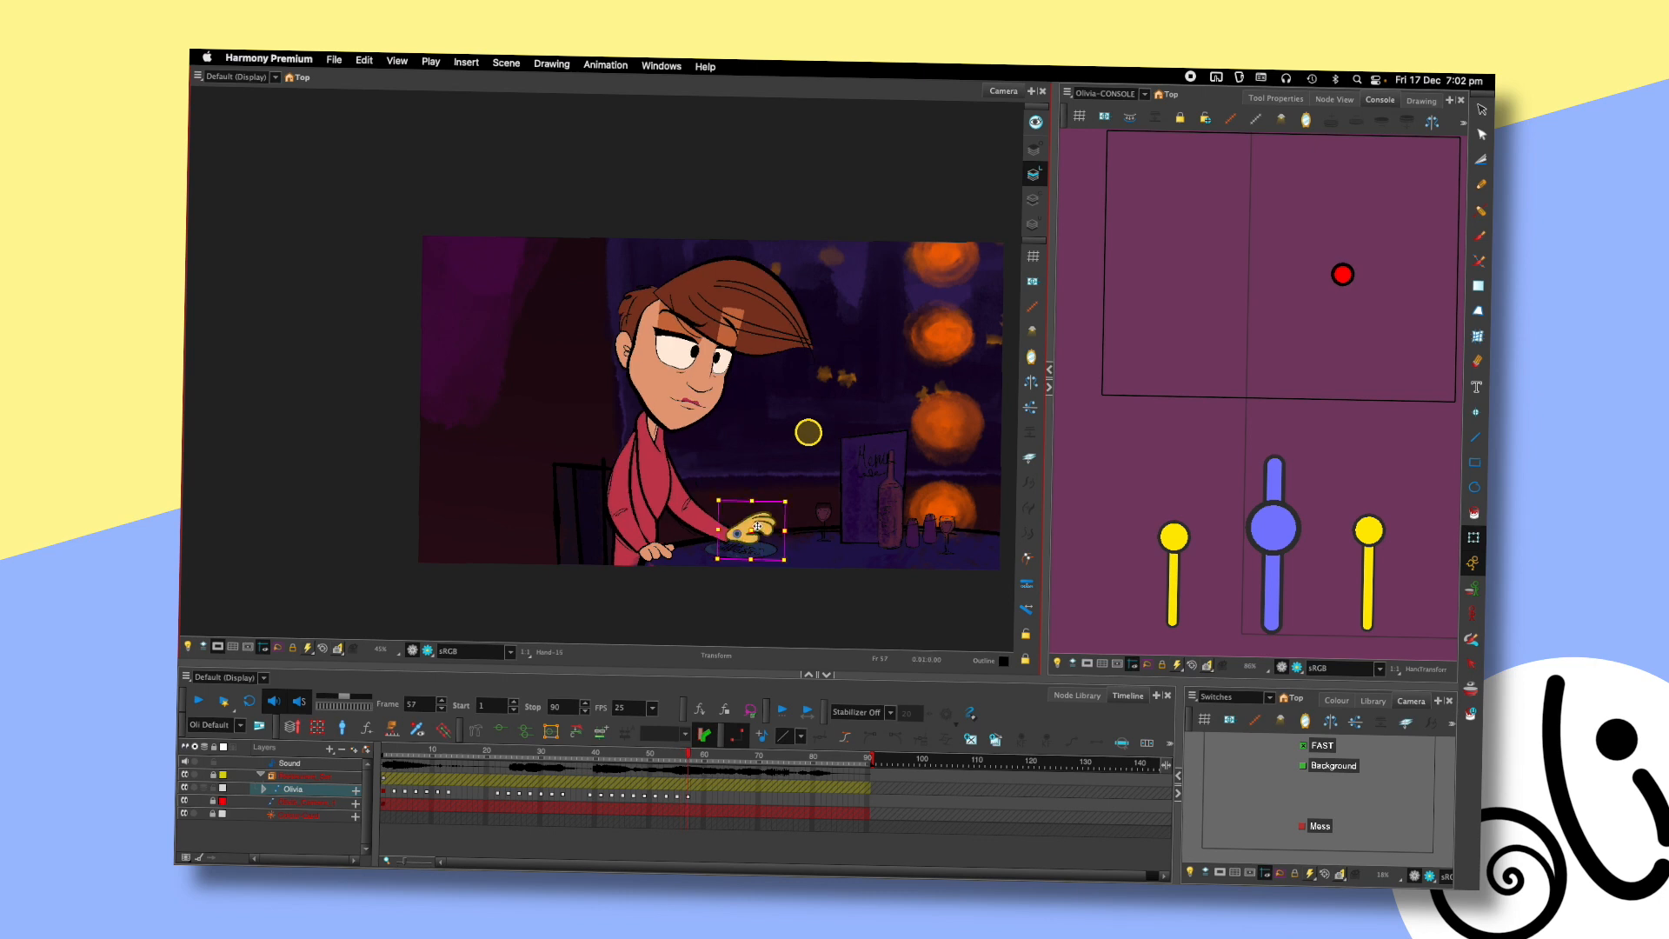
pyautogui.press('[')
pyautogui.press('[')
pyautogui.press('[')
pyautogui.press('[')
pyautogui.press('[')
pyautogui.press('[')
pyautogui.press('[')
pyautogui.press(']')
pyautogui.press('[')
pyautogui.press('[')
pyautogui.press('[')
pyautogui.press('[')
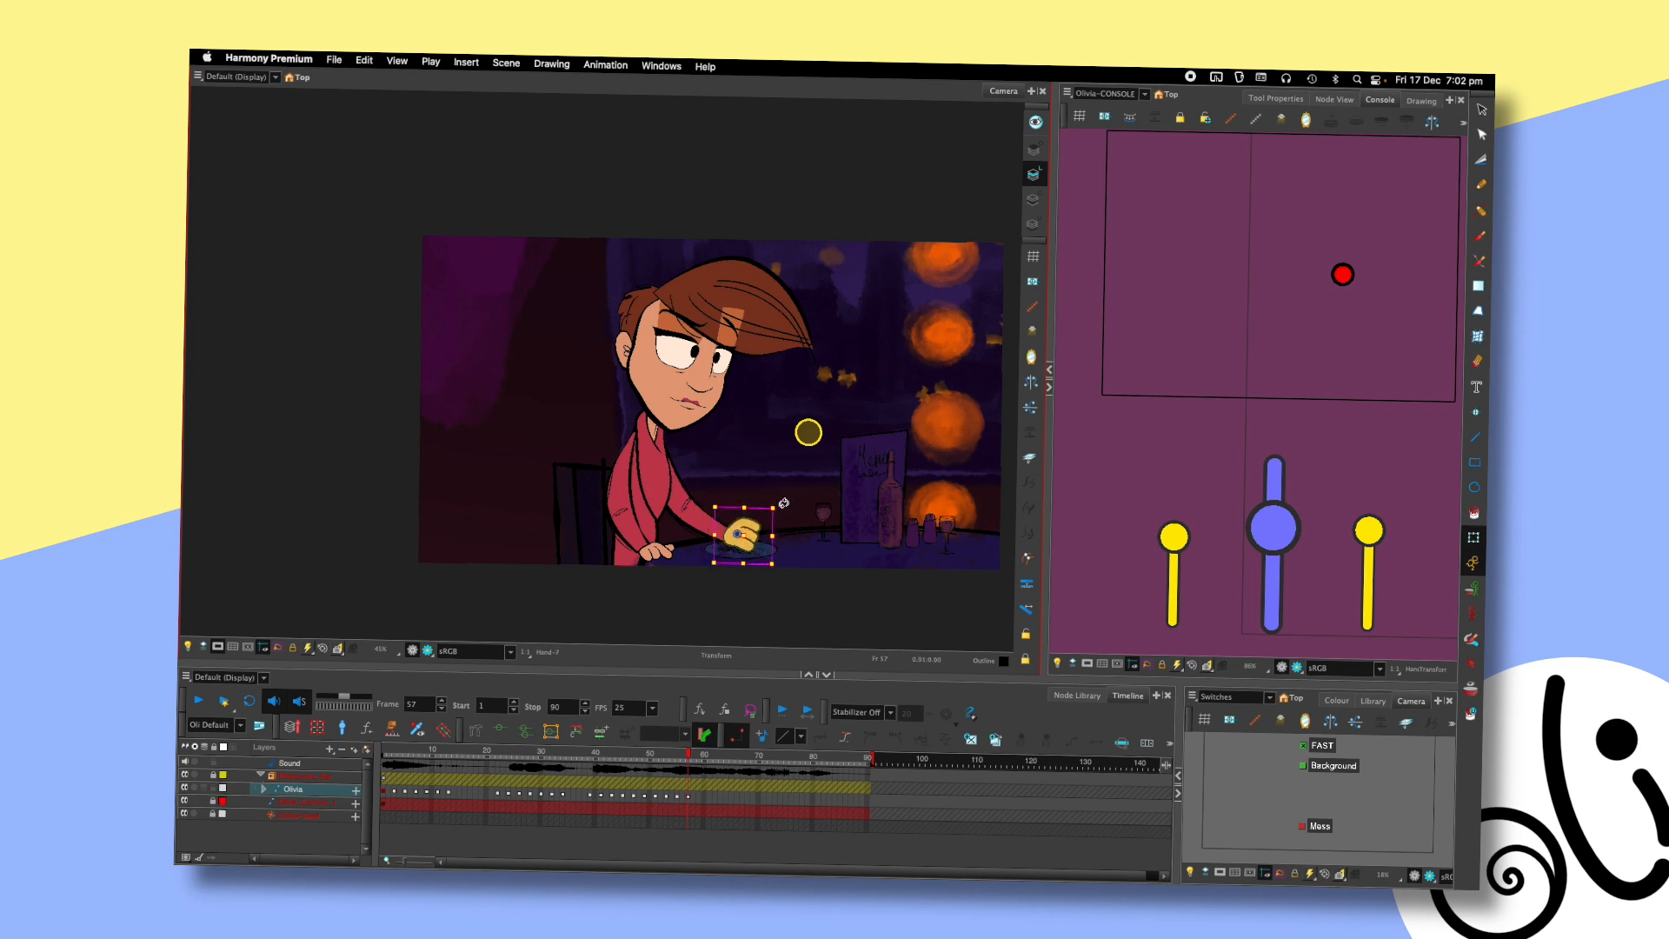
pyautogui.press('[')
pyautogui.press('[')
pyautogui.press('[')
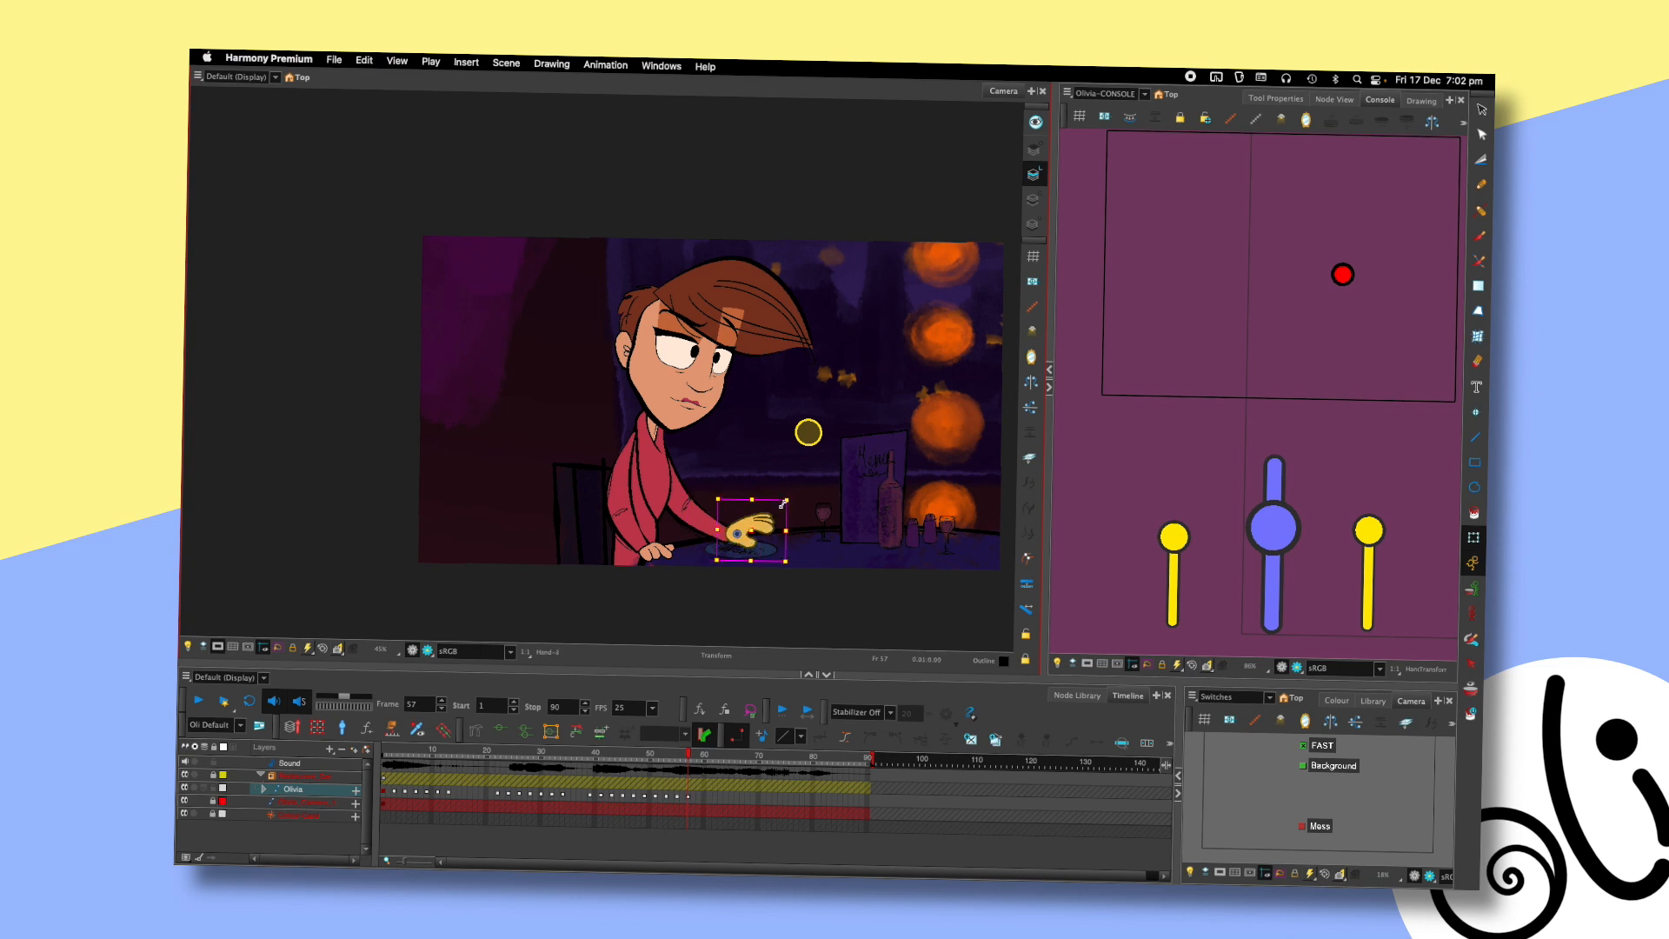
pyautogui.press(']')
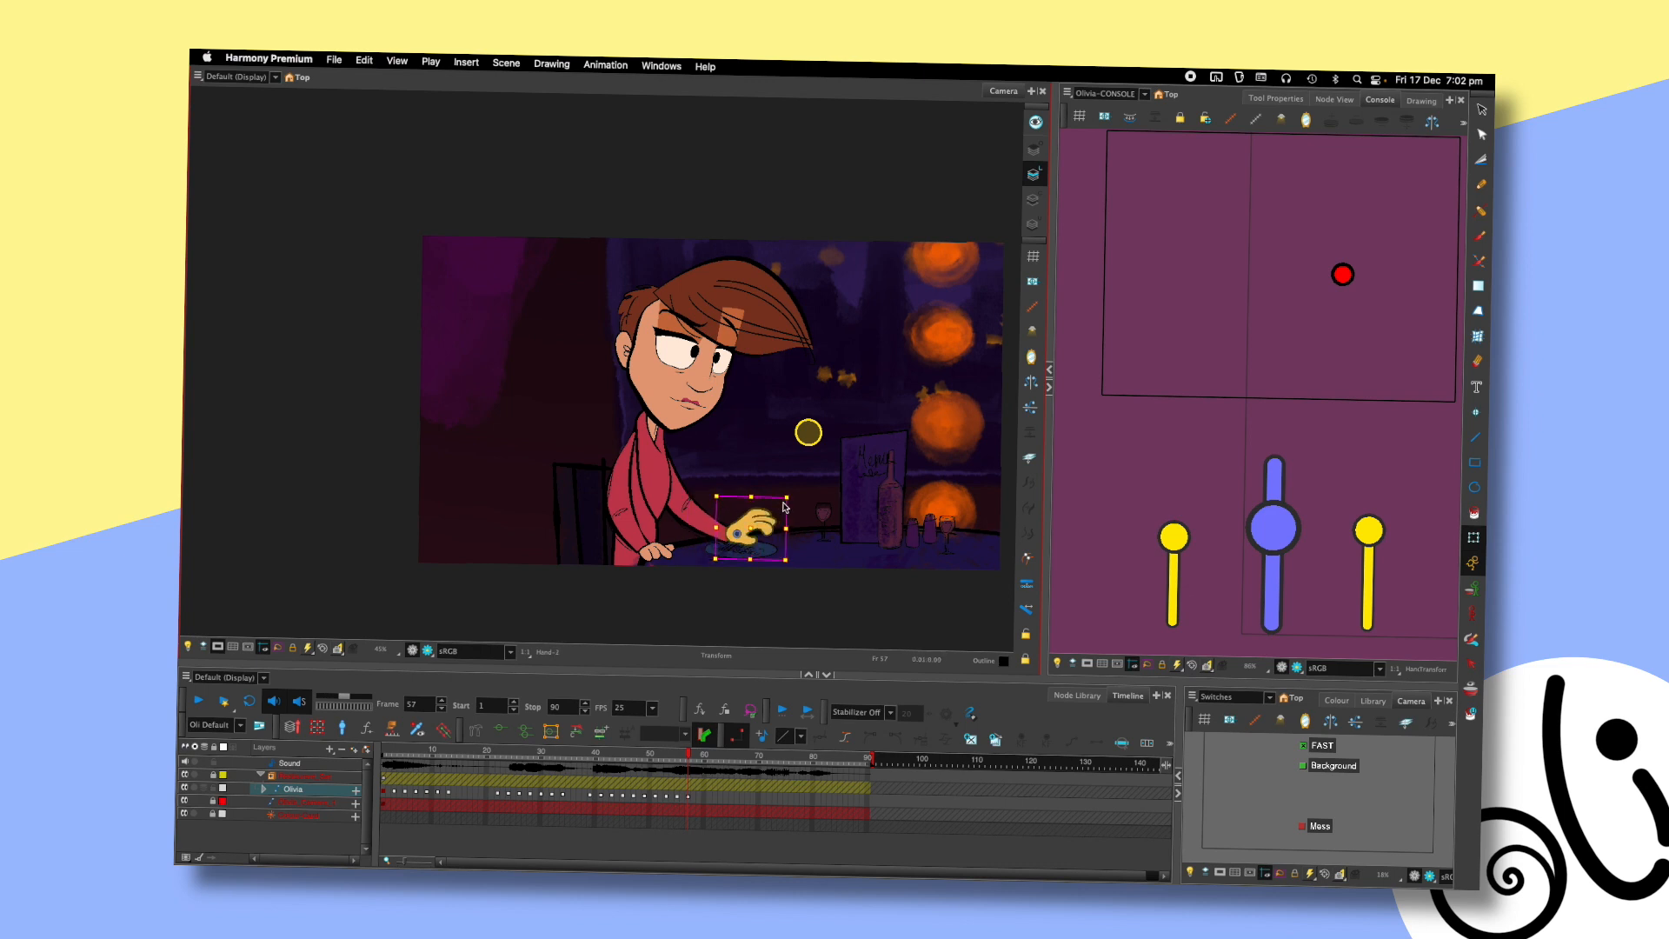
pyautogui.press(']')
pyautogui.press(']')
pyautogui.press(']')
pyautogui.press(']')
pyautogui.press(']')
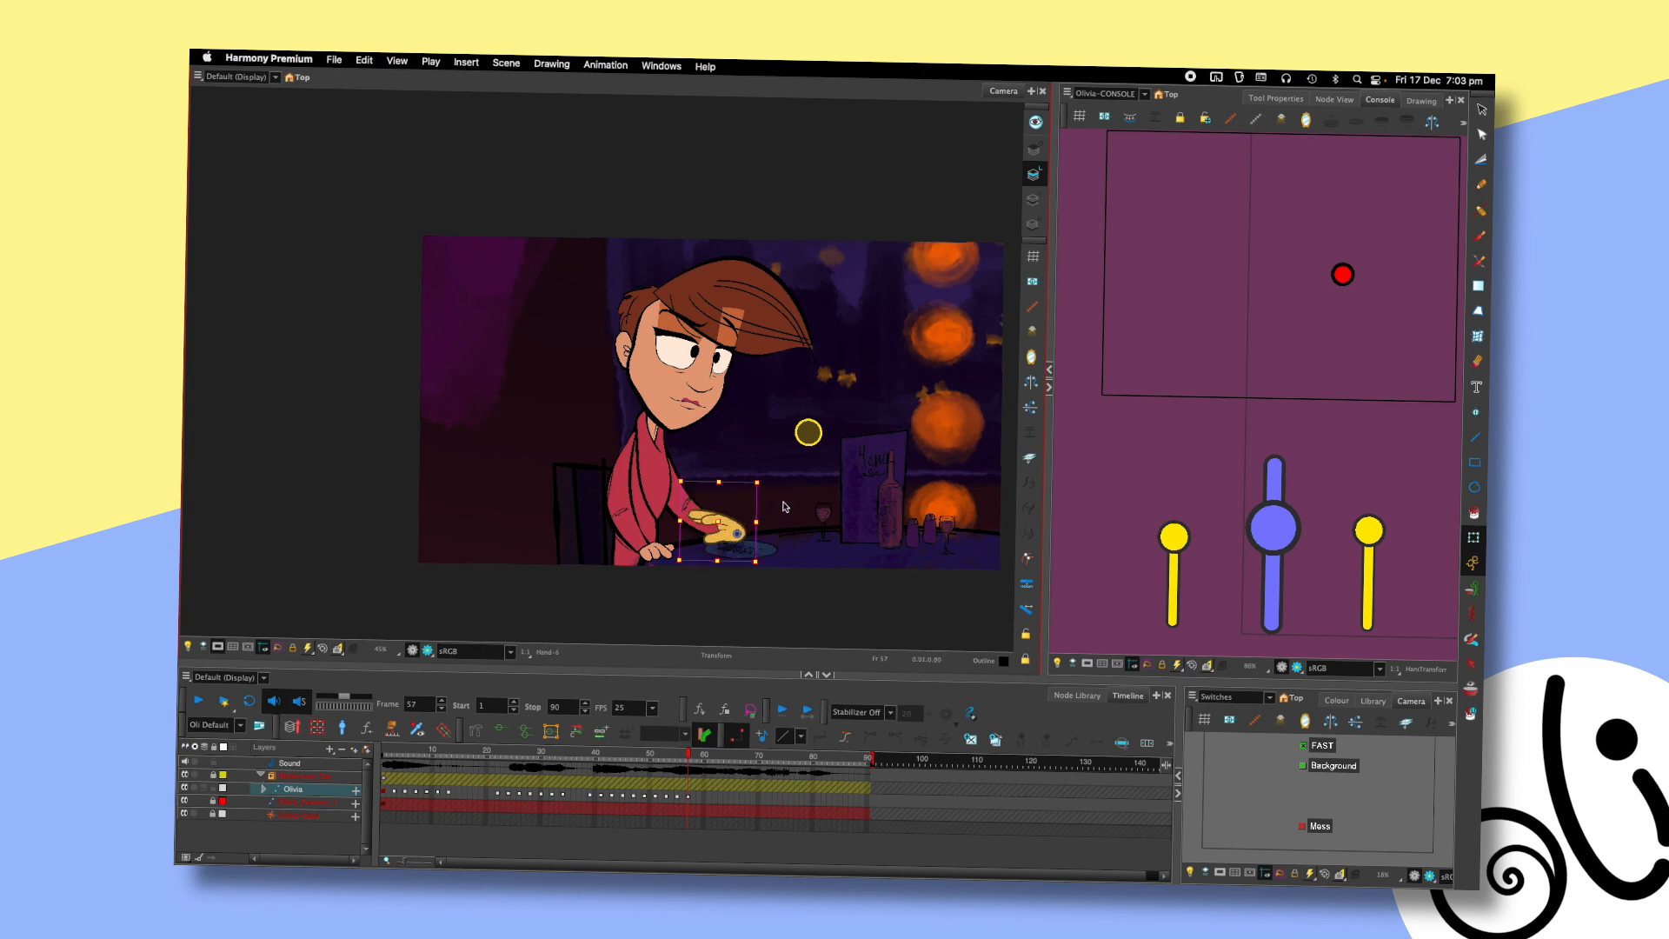
pyautogui.press(']')
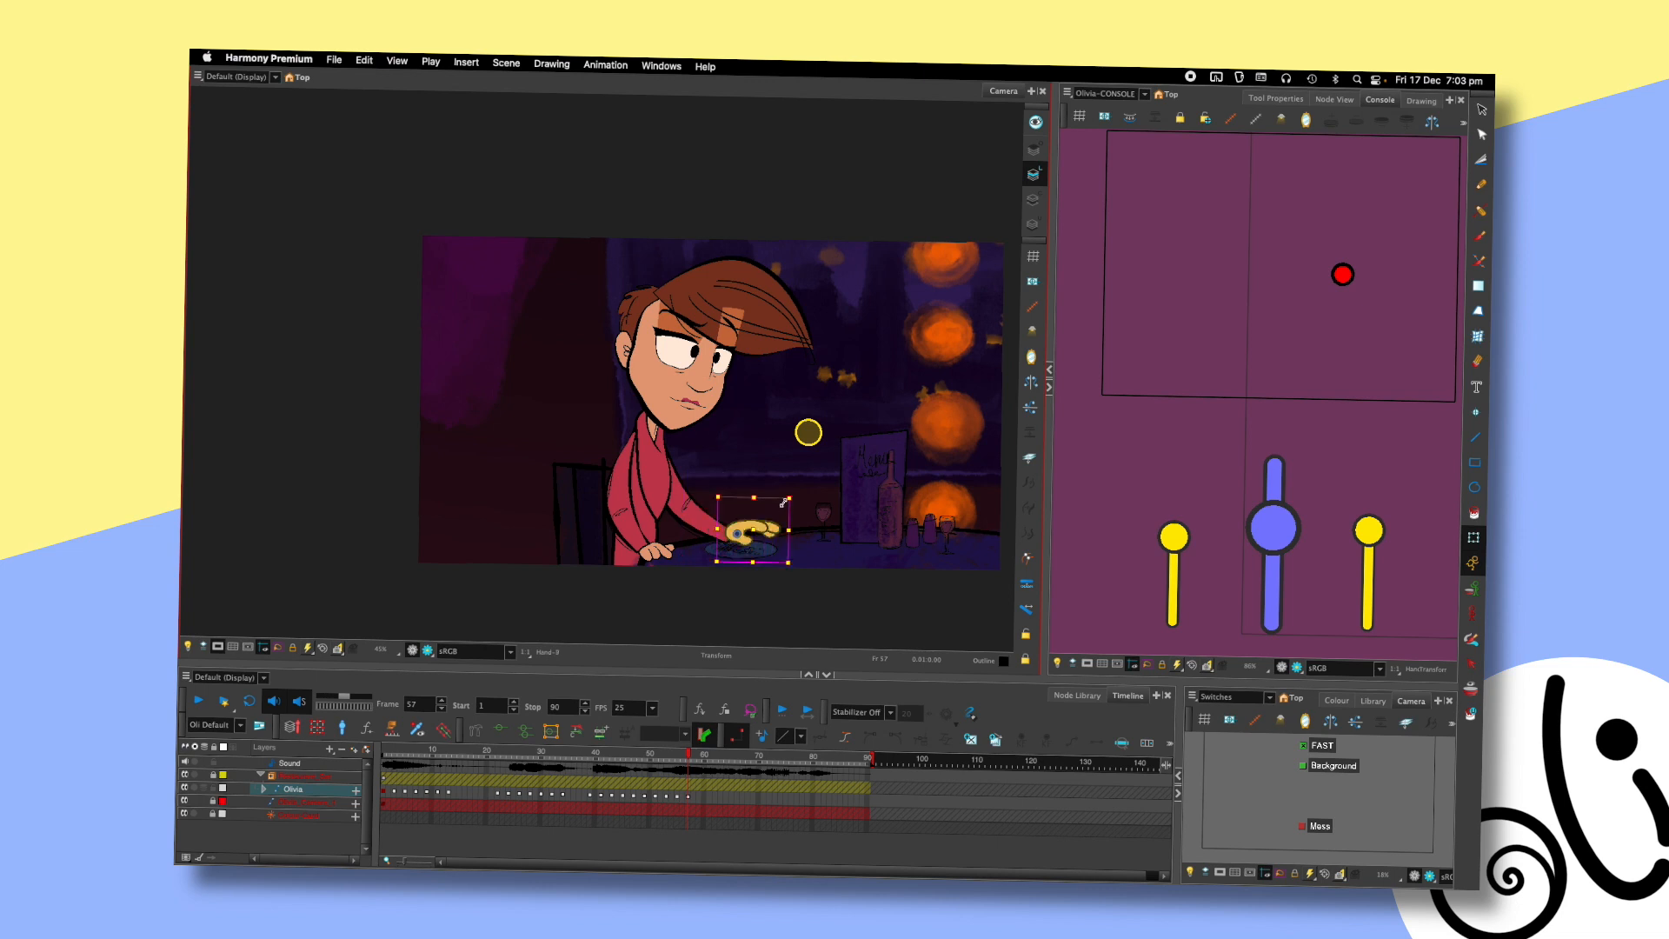
pyautogui.press(']')
pyautogui.press(']')
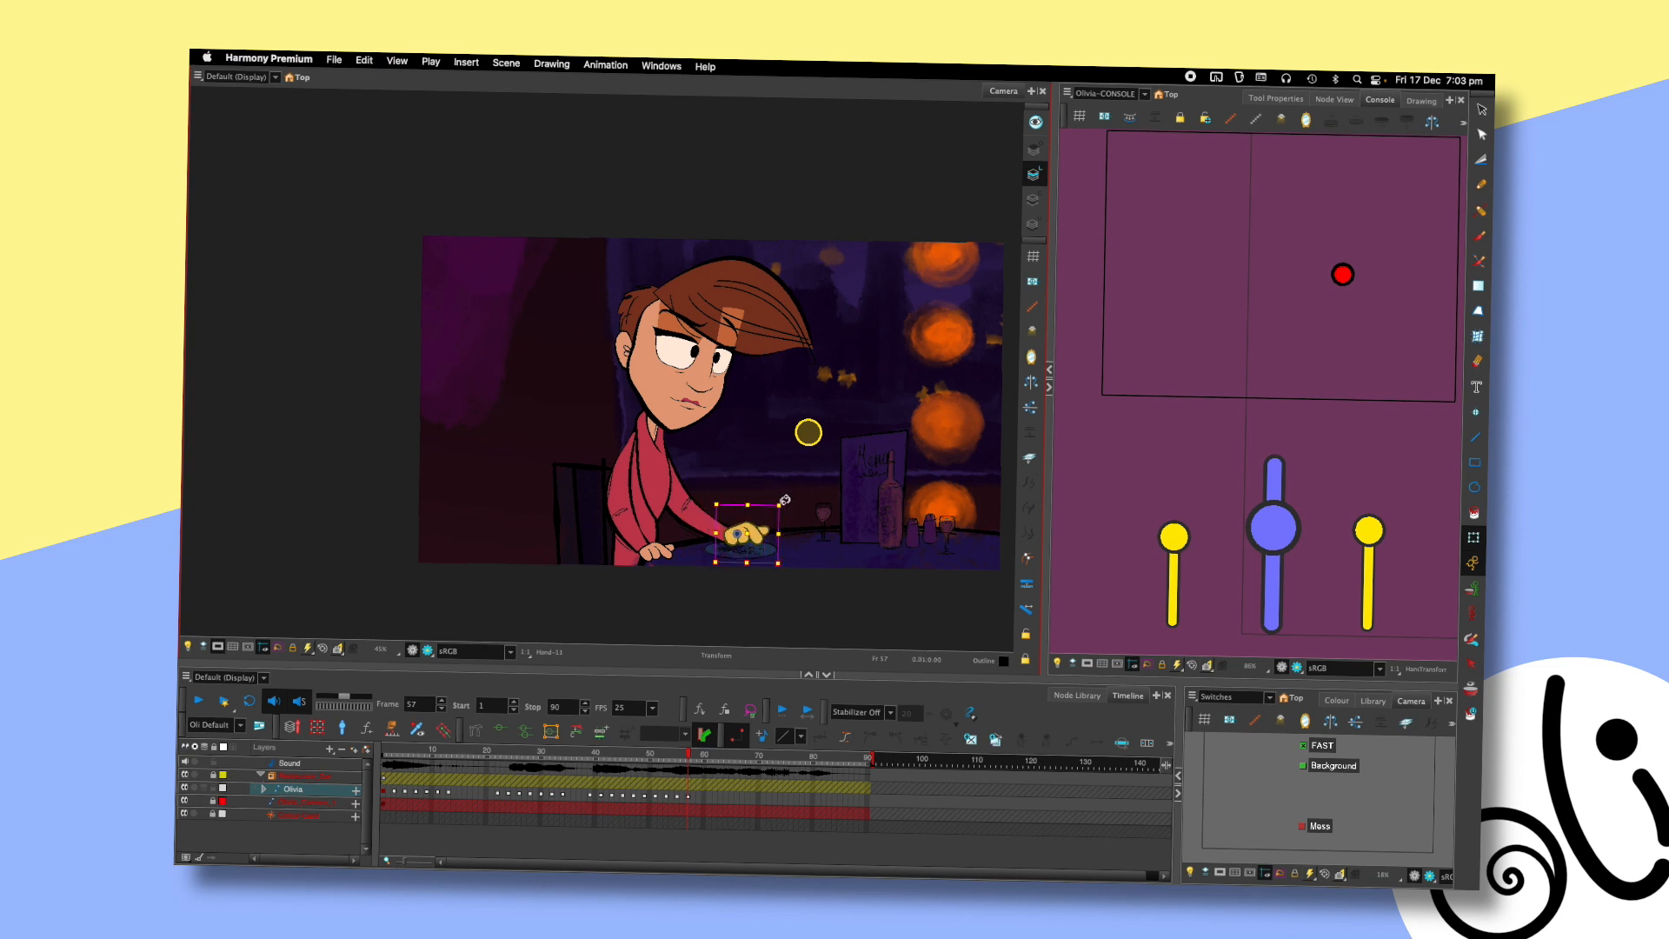
pyautogui.press(']')
pyautogui.press(']')
pyautogui.press(']')
pyautogui.press(']')
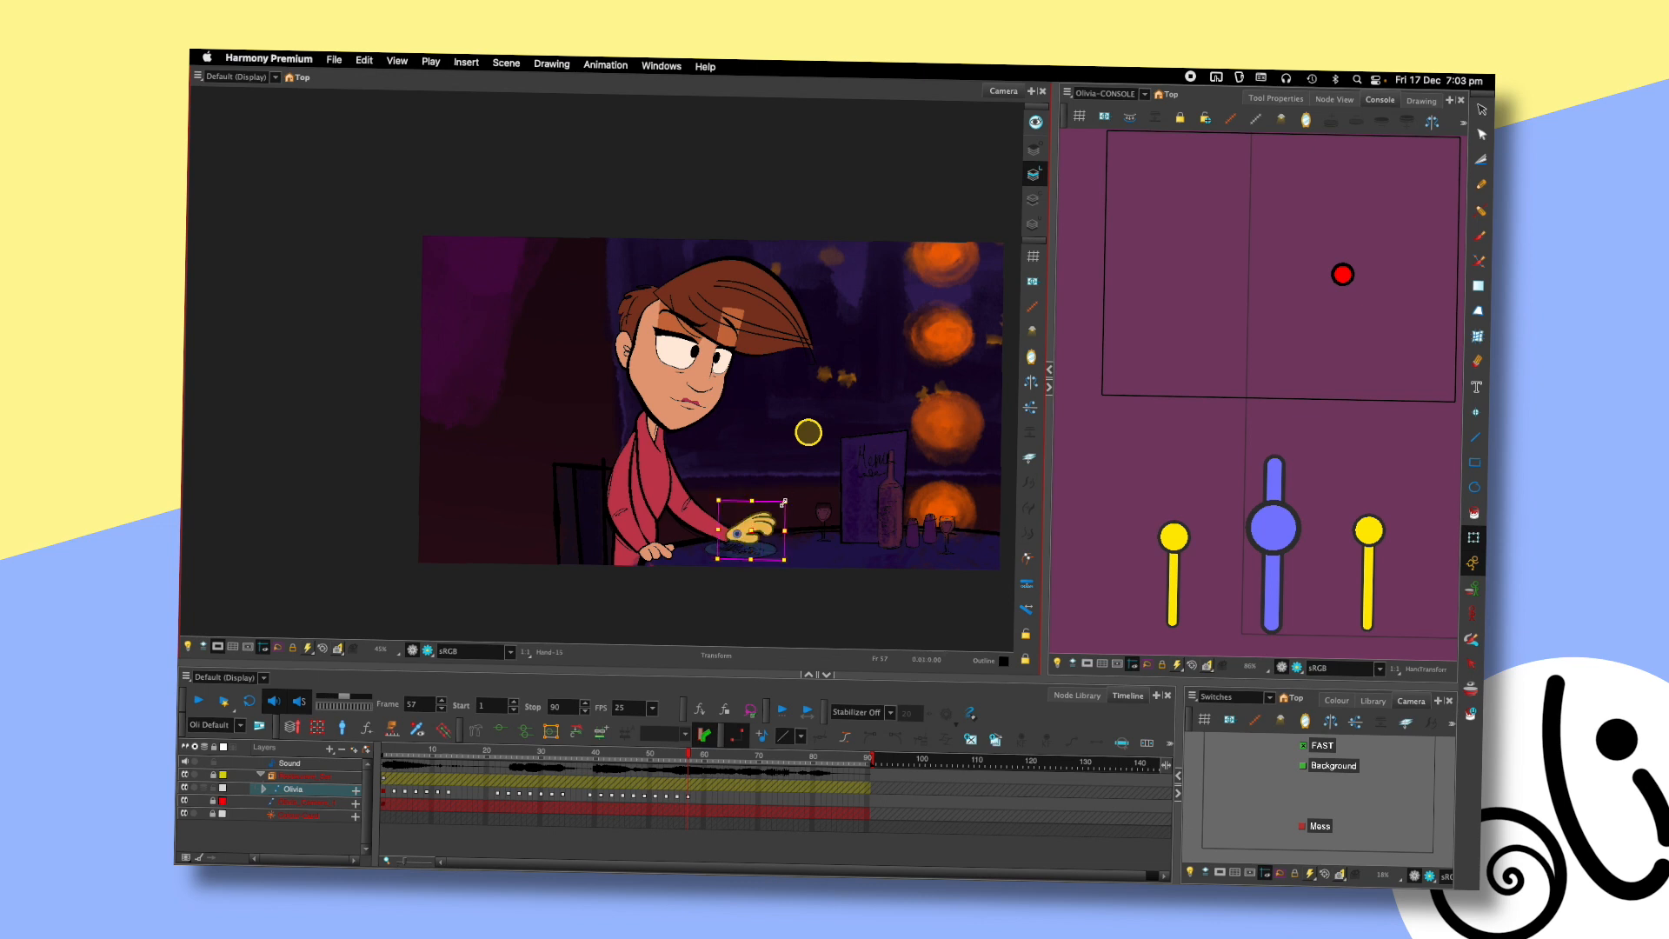
pyautogui.press(']')
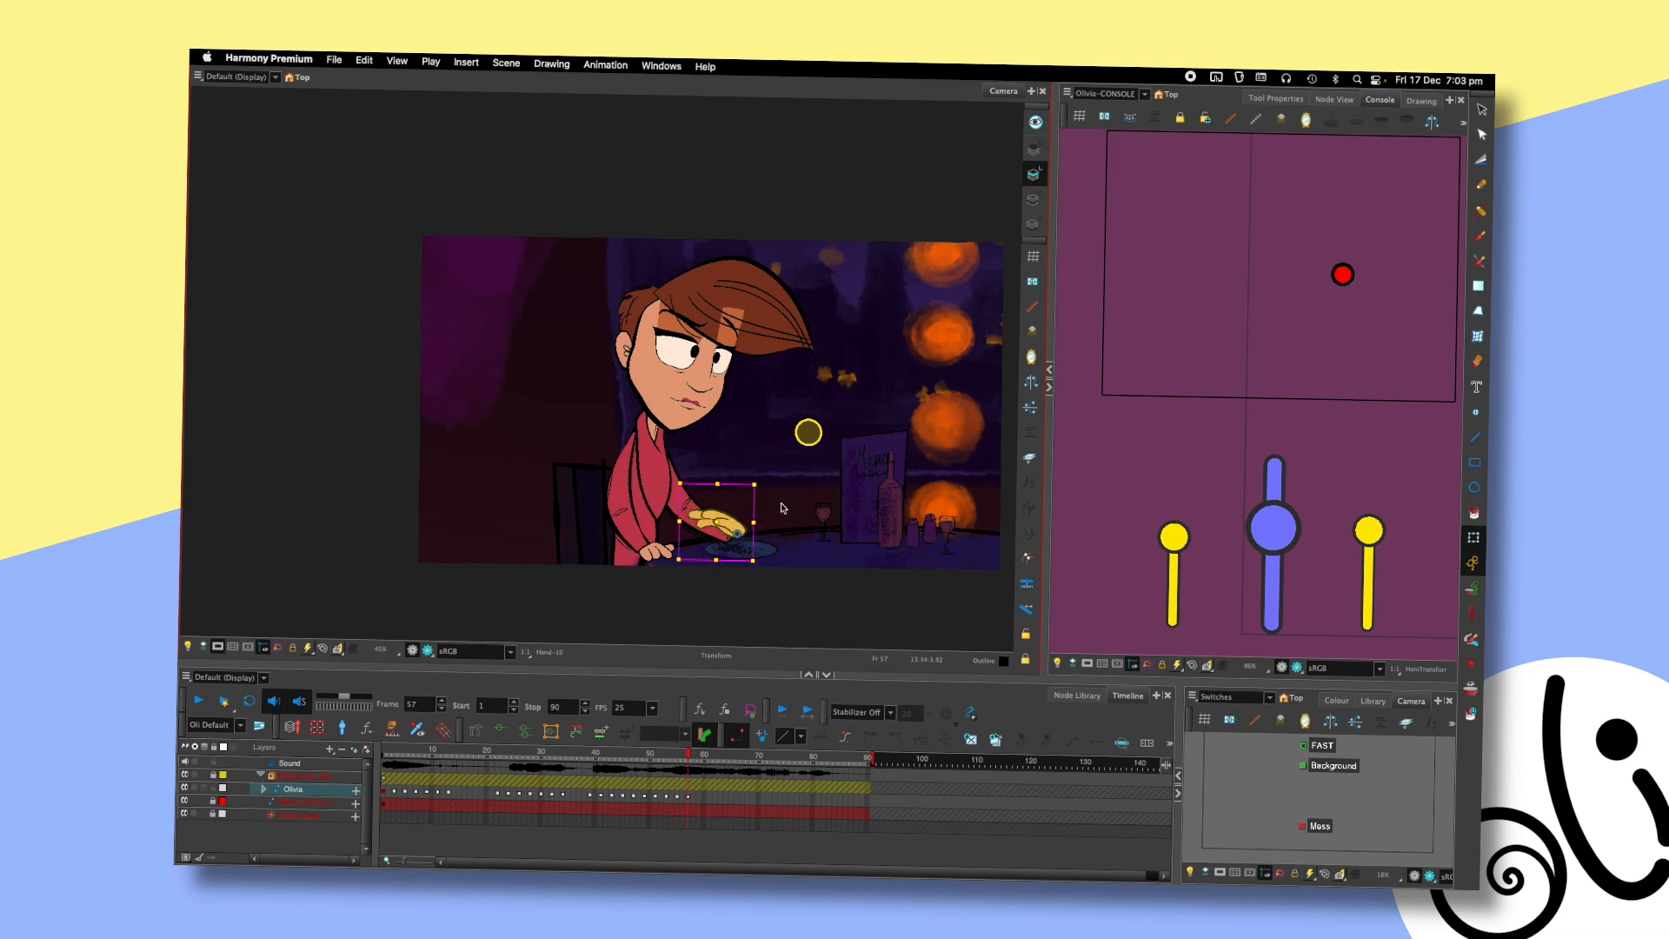
pyautogui.press('[')
pyautogui.press(']')
pyautogui.press(']')
pyautogui.press('[')
pyautogui.press('[')
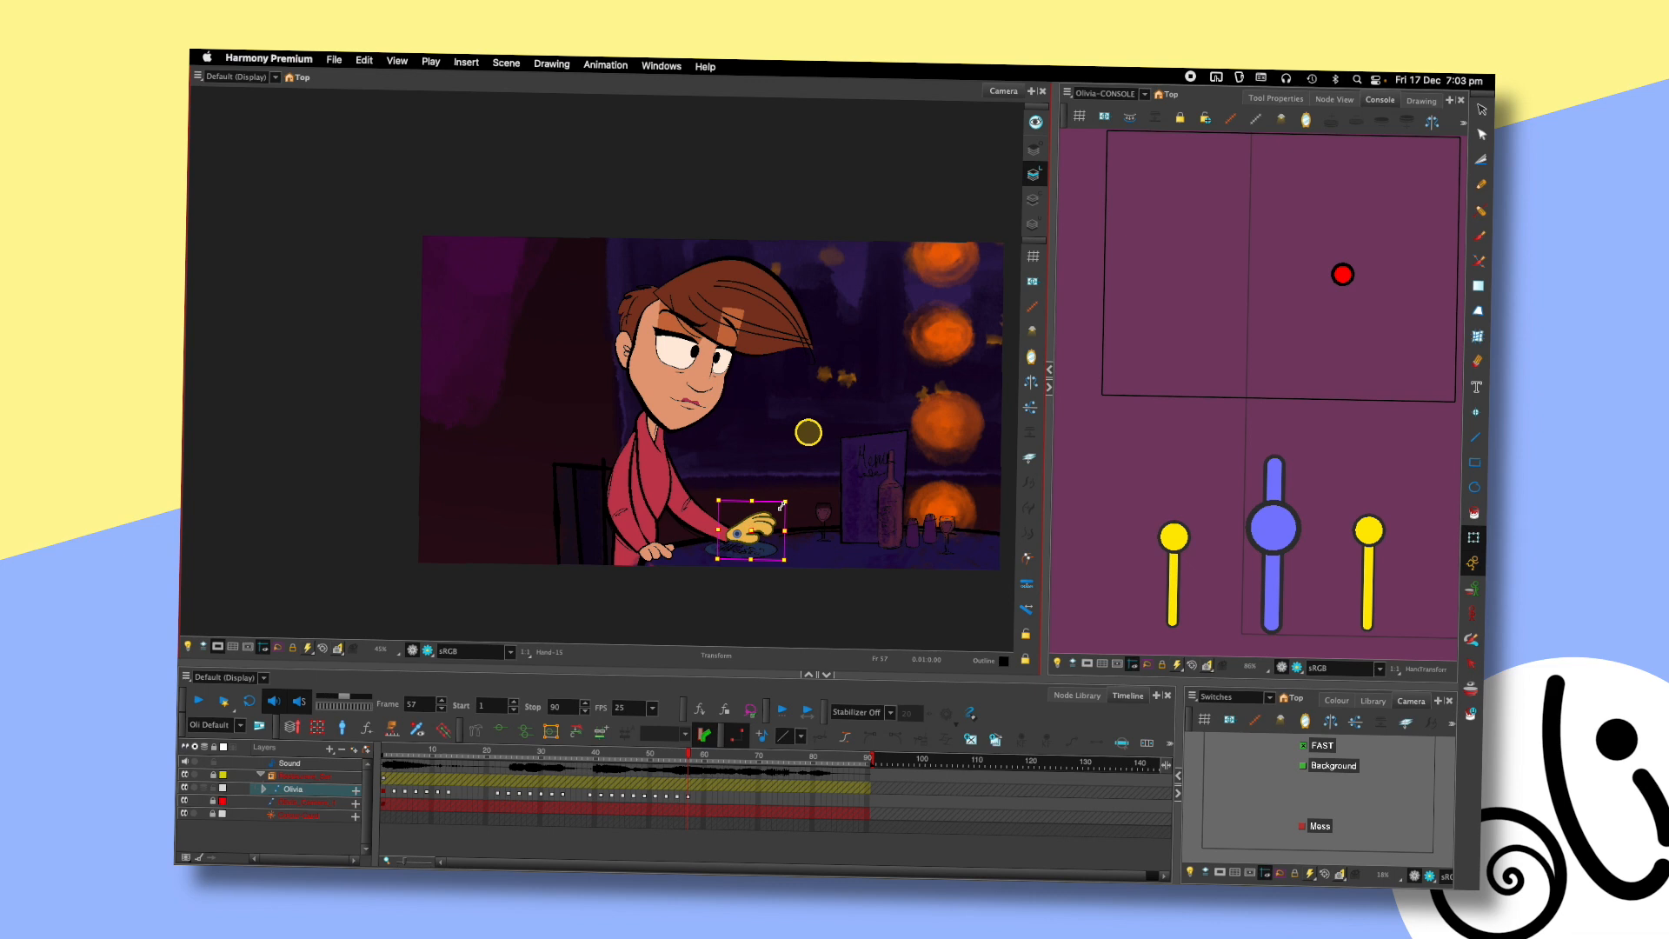
# - Rotate the hand downward to rest flatter on the plate at frame 57, and compare it with the preceding frames
pyautogui.moveTo(784, 502)
pyautogui.mouseDown()
pyautogui.moveTo(787, 522)
pyautogui.moveTo(756, 537)
pyautogui.mouseUp()
pyautogui.click(779, 511)
pyautogui.press(',')
pyautogui.press(',')
pyautogui.press(',')
pyautogui.press('.')
pyautogui.press('.')
pyautogui.press('.')
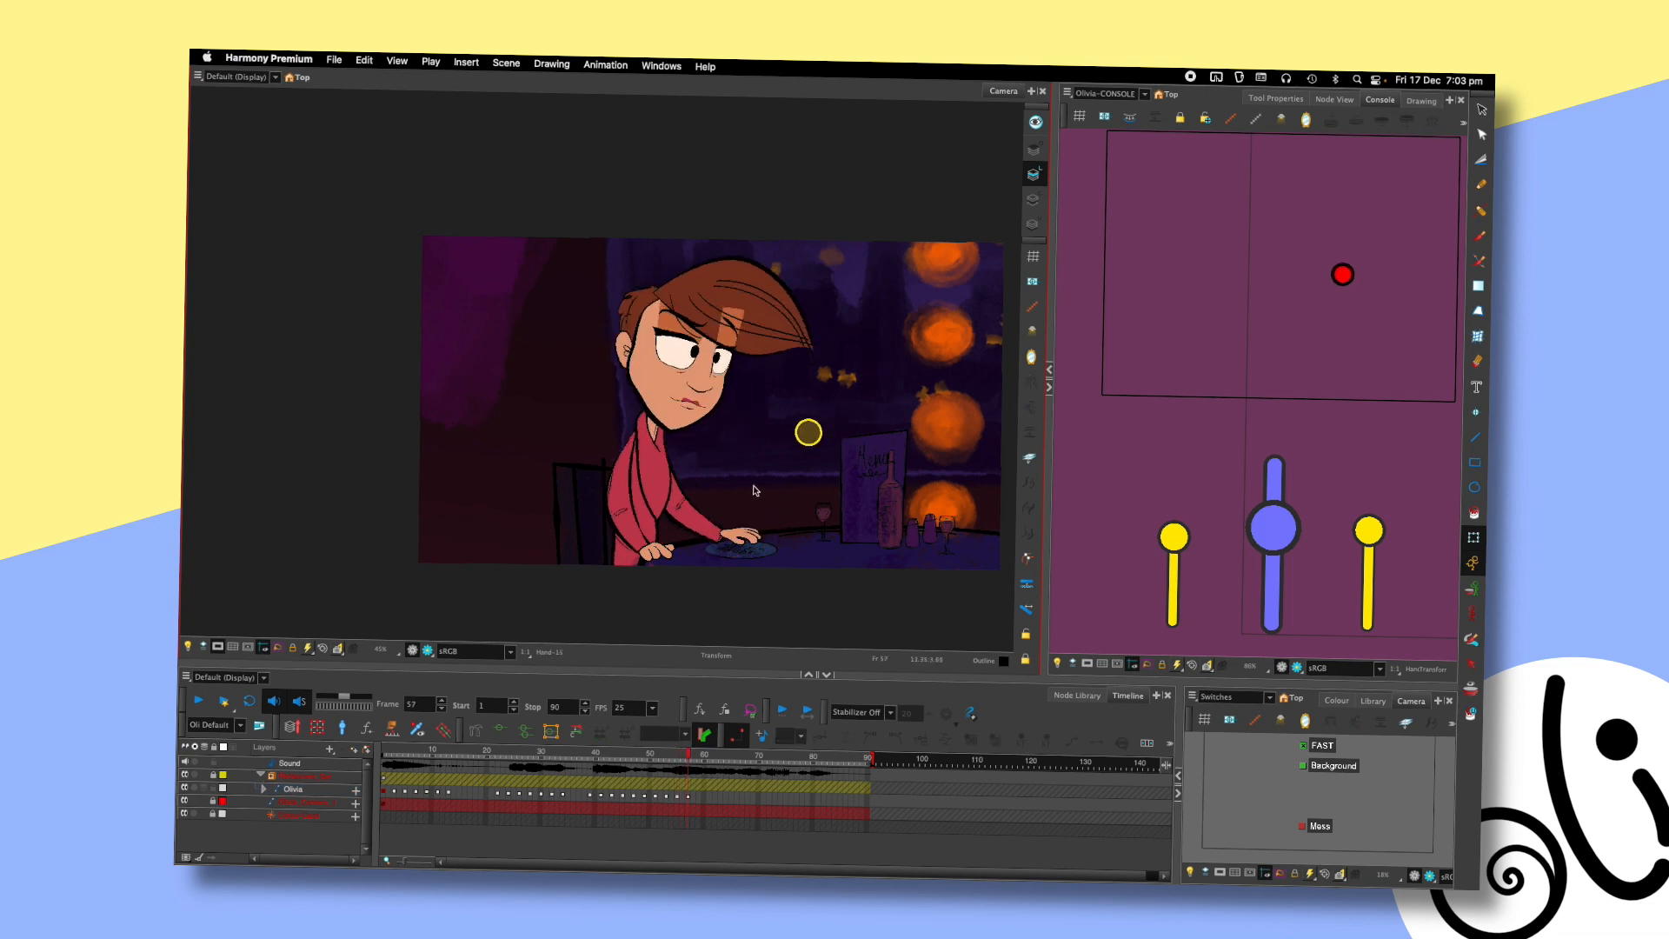
# - Shift the hand slightly left over the plate at frame 57
pyautogui.scroll(3, 754, 489)
pyautogui.click(752, 546)
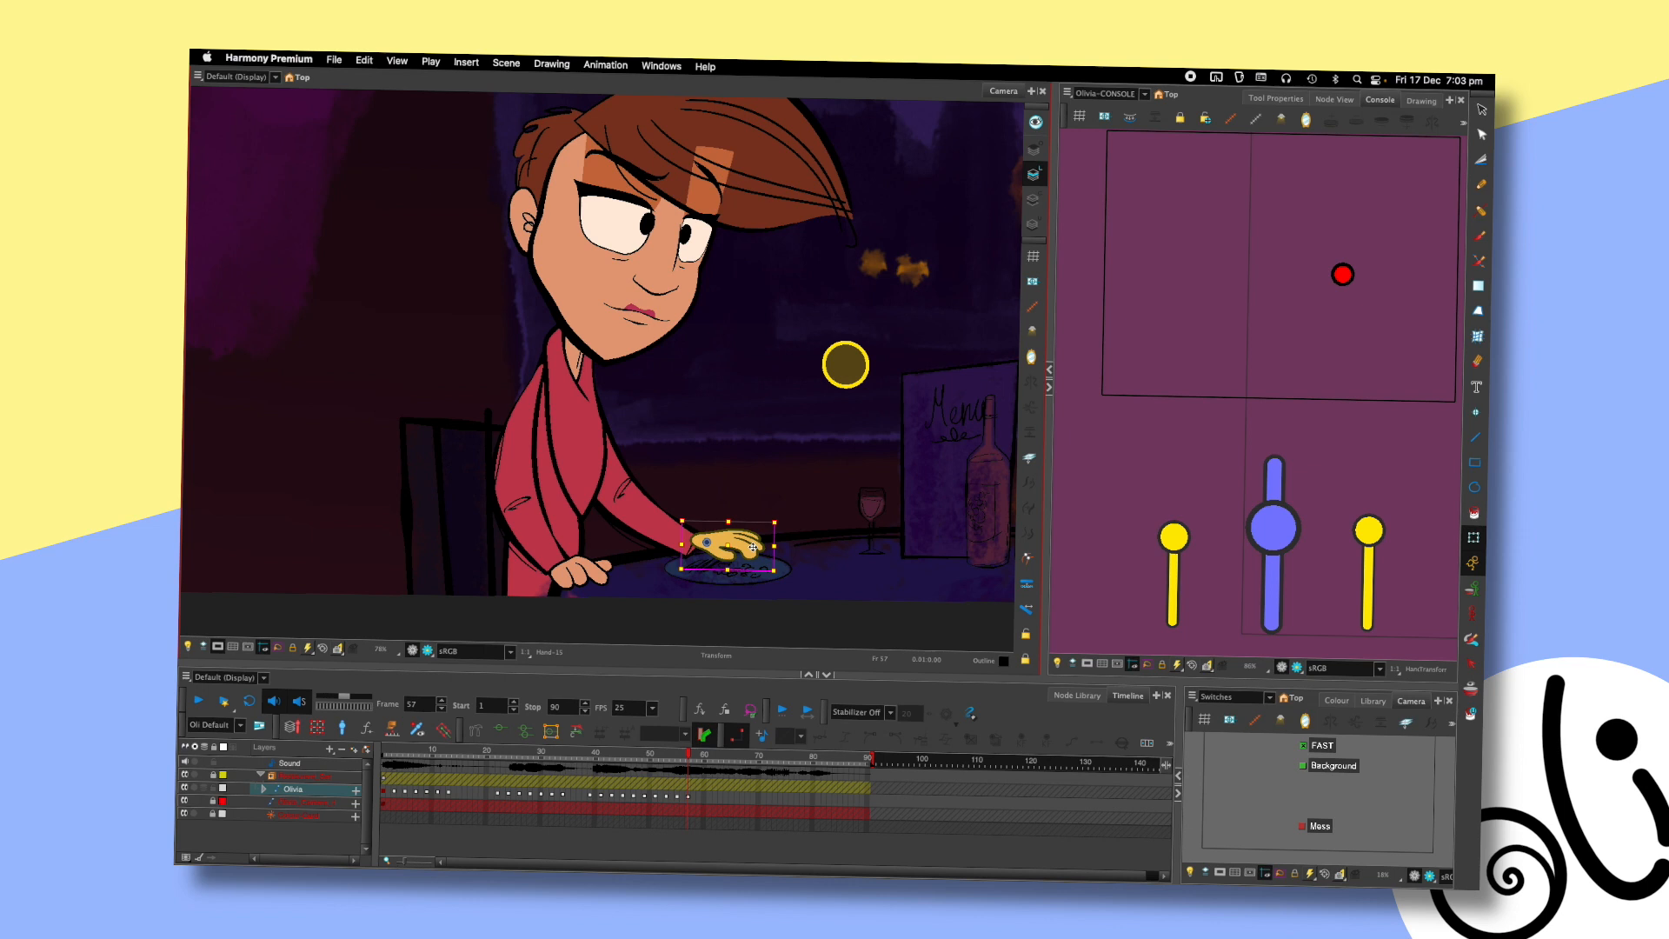
pyautogui.moveTo(752, 547); pyautogui.dragTo(689, 546)
pyautogui.click(765, 497)
# - Adjust the arm to meet the repositioned hand at frame 57, and compare the pose with the preceding frames
pyautogui.click(643, 504)
pyautogui.press('F11')
pyautogui.click(727, 494)
pyautogui.moveTo(633, 498); pyautogui.dragTo(626, 493)
pyautogui.click(708, 447)
pyautogui.scroll(-4, 768, 487)
pyautogui.press(',')
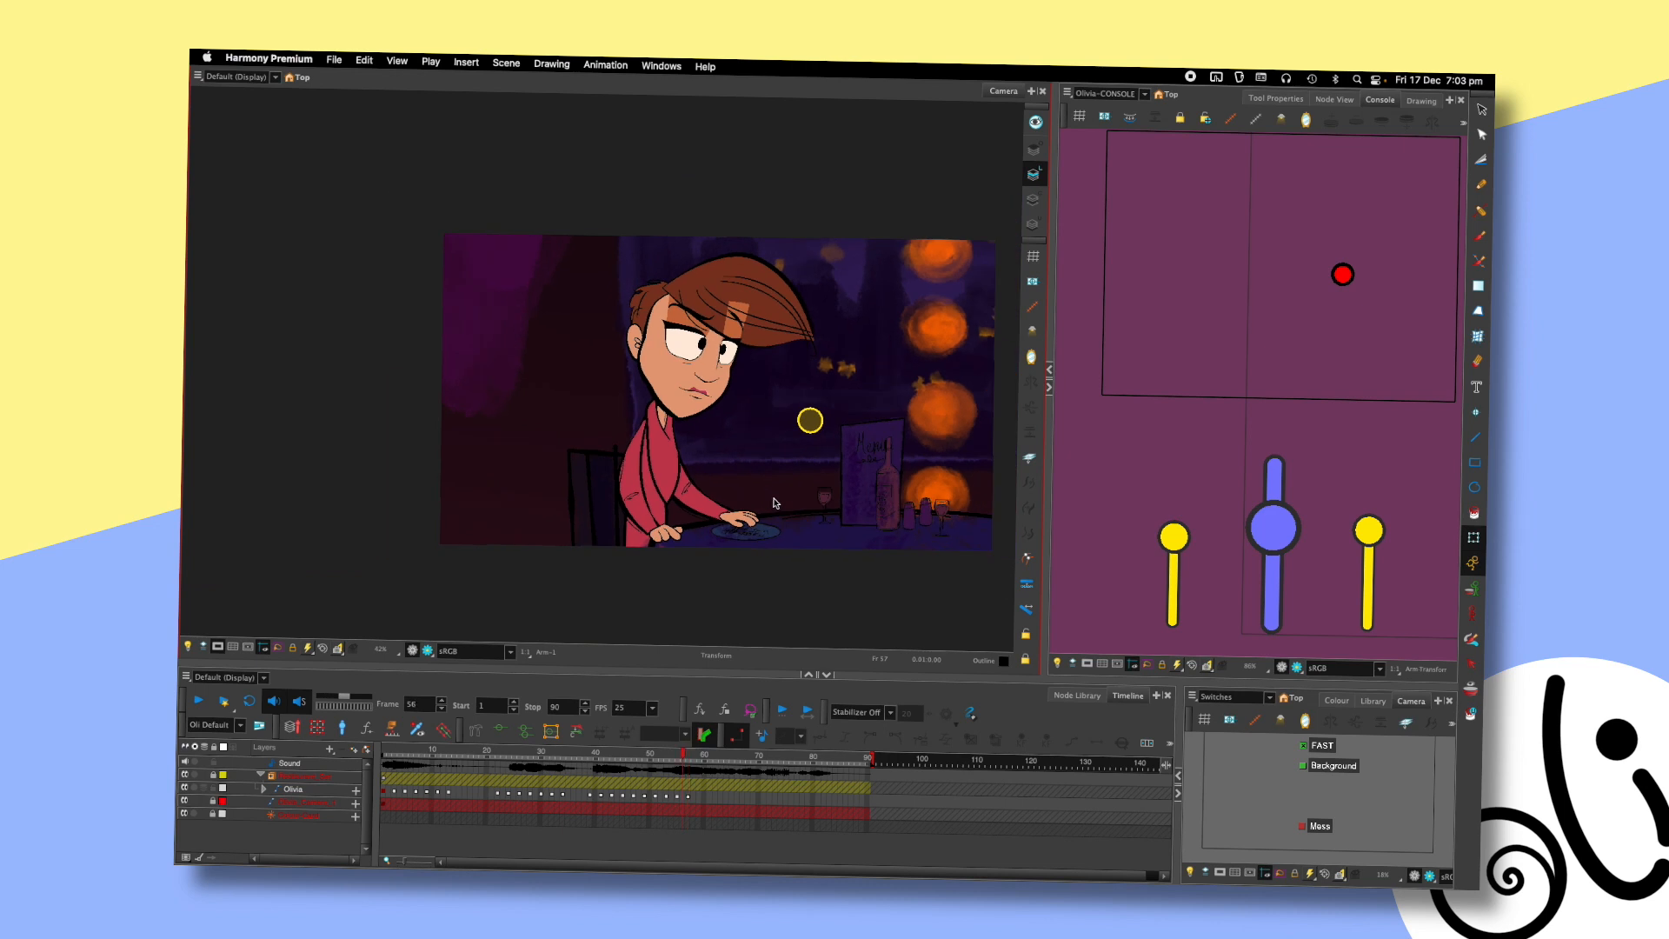
pyautogui.press(',')
pyautogui.press(',')
pyautogui.press(',')
pyautogui.press('.')
pyautogui.press('.')
pyautogui.press('.')
pyautogui.press('.')
# - Rotate the hand on the plate very slightly at frame 57 and compare it with the neighbouring frames
pyautogui.scroll(3, 773, 410)
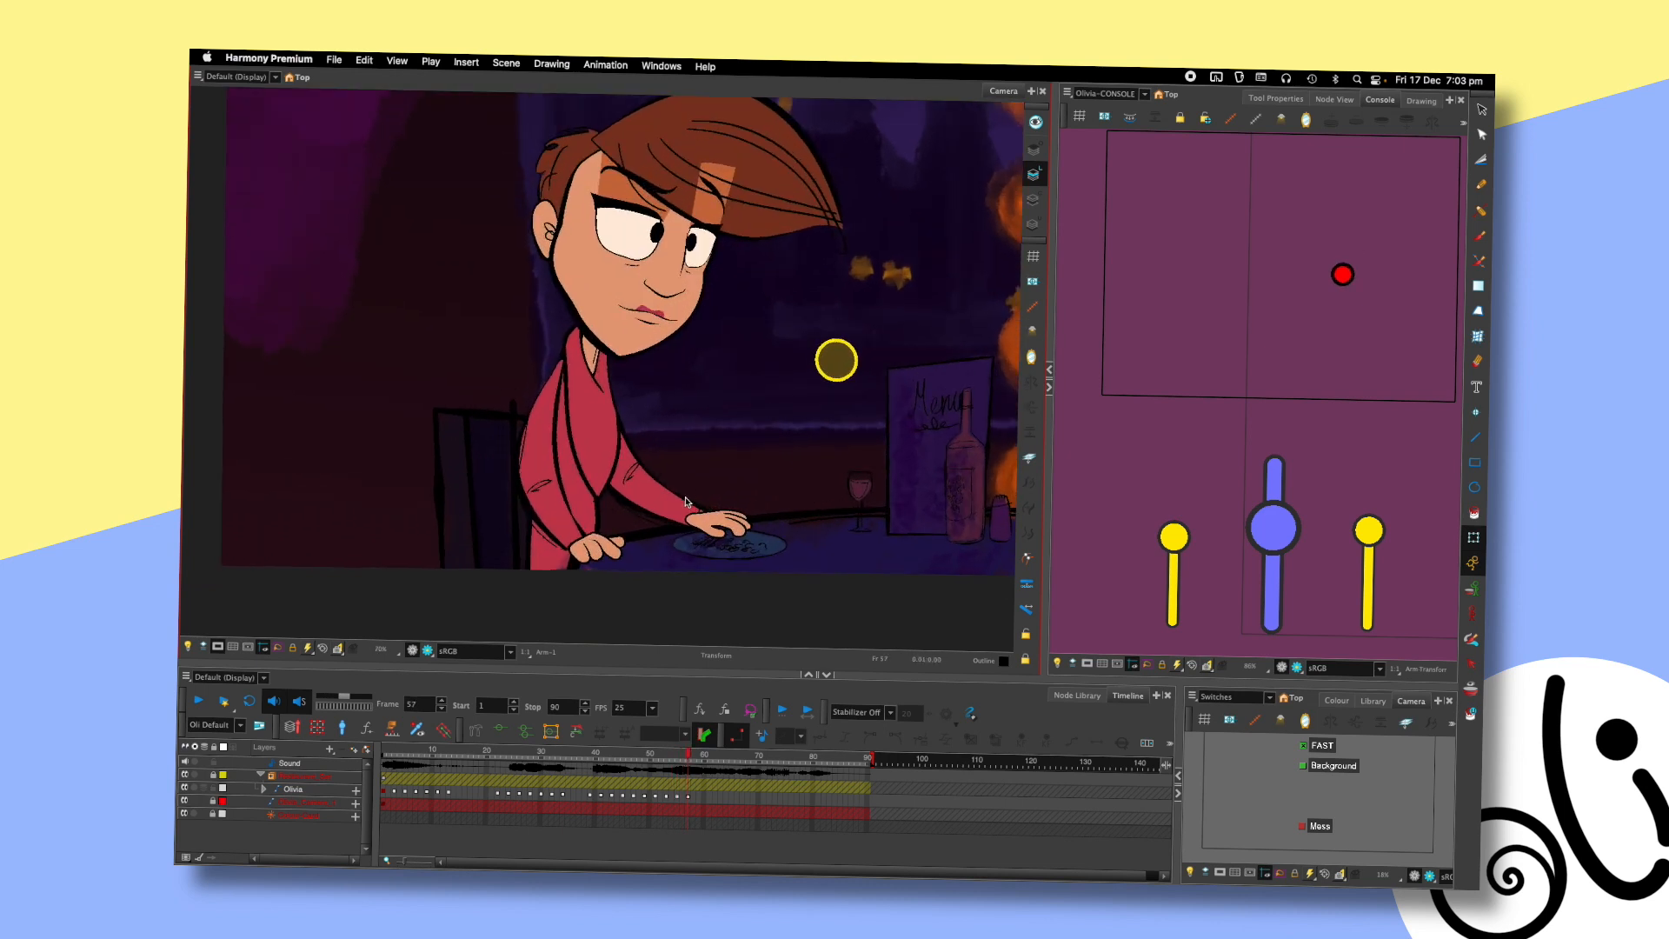
pyautogui.click(683, 502)
pyautogui.click(725, 520)
pyautogui.moveTo(759, 501); pyautogui.dragTo(765, 498)
pyautogui.click(782, 477)
pyautogui.press(',')
pyautogui.press(',')
pyautogui.press('.')
pyautogui.press('.')
pyautogui.scroll(-2, 803, 398)
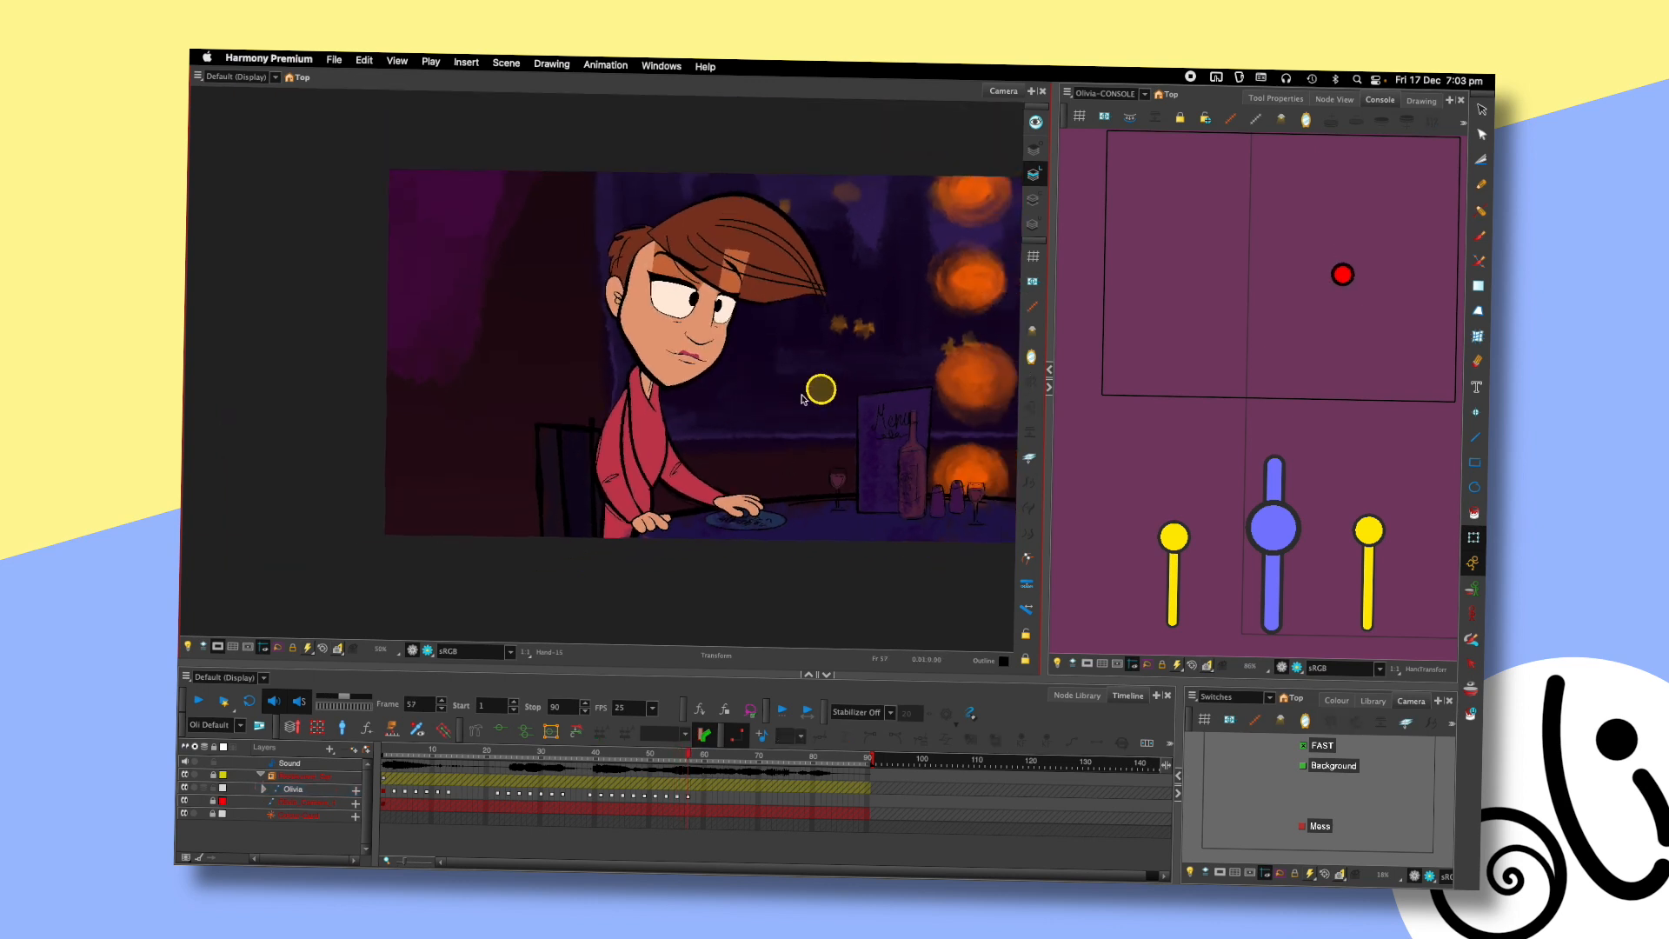
pyautogui.press(',')
pyautogui.press('.')
# - Rotate the hand on the plate very slightly at frame 55 and compare it with the neighbouring frames
pyautogui.press('Return')
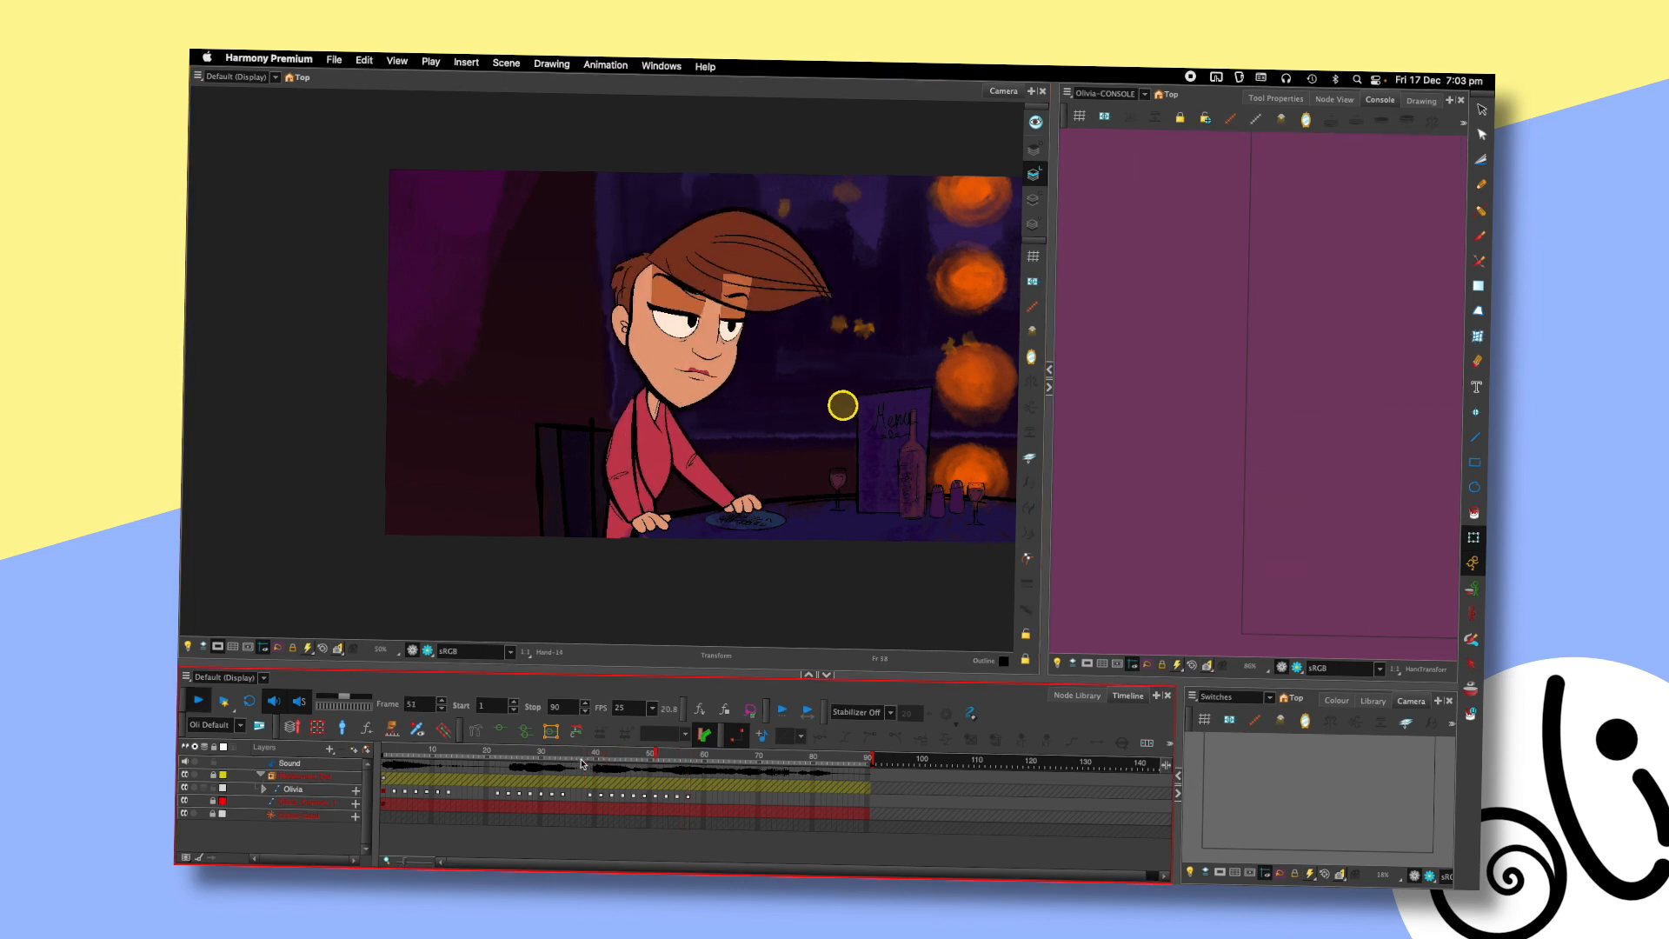
pyautogui.click(677, 754)
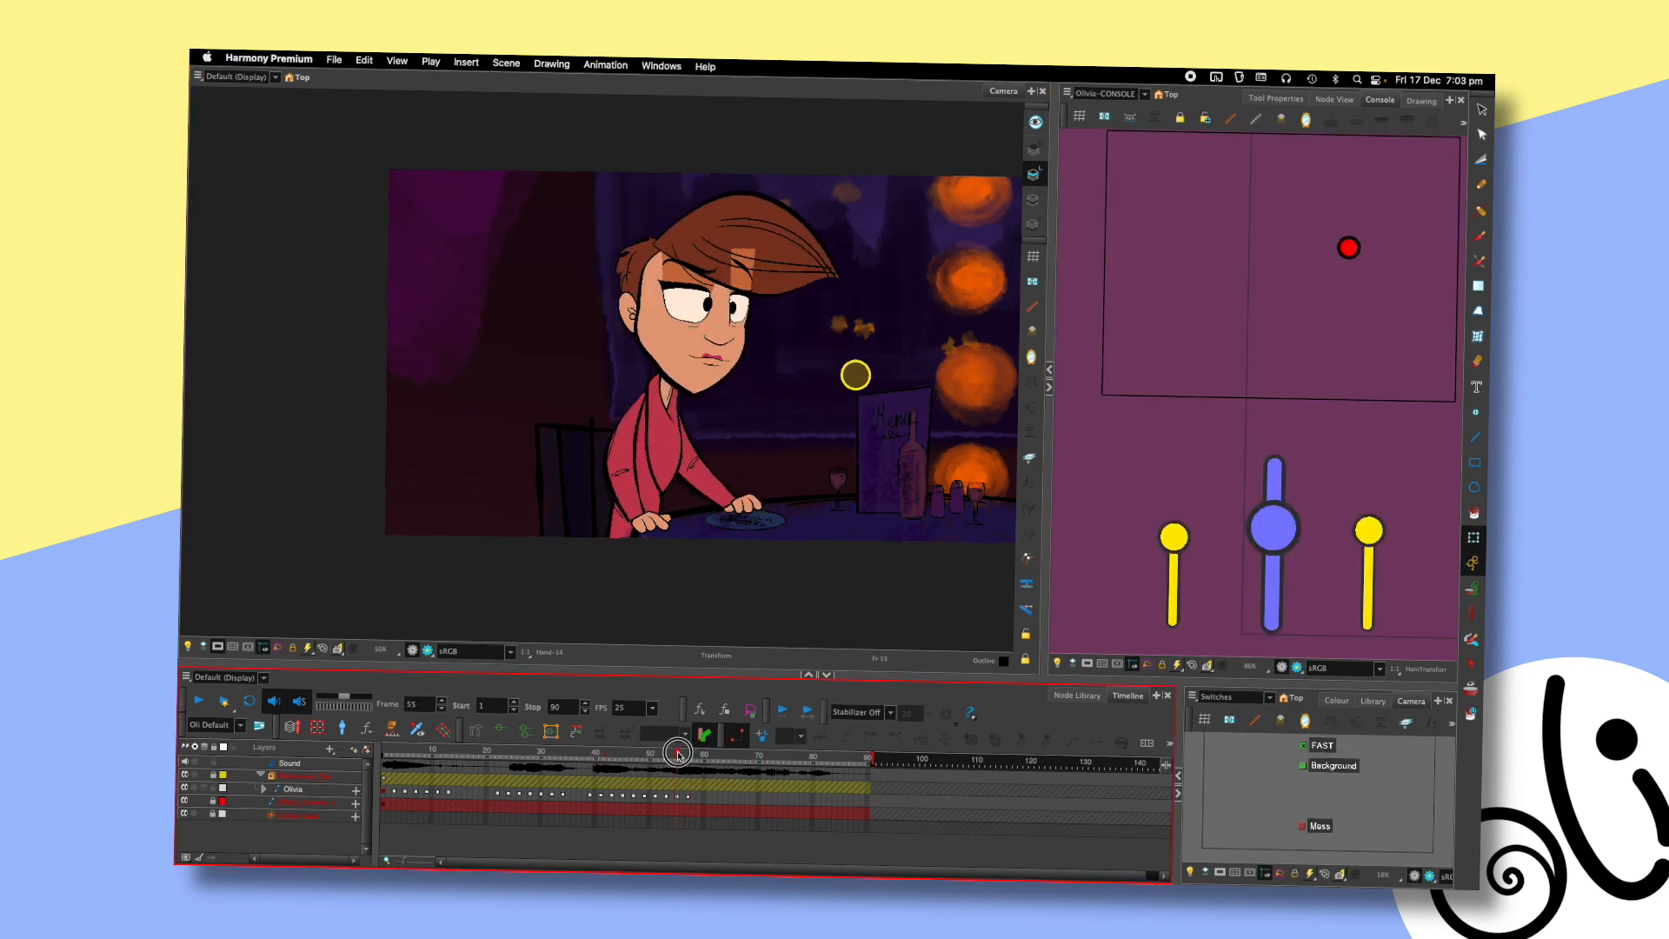
pyautogui.click(749, 504)
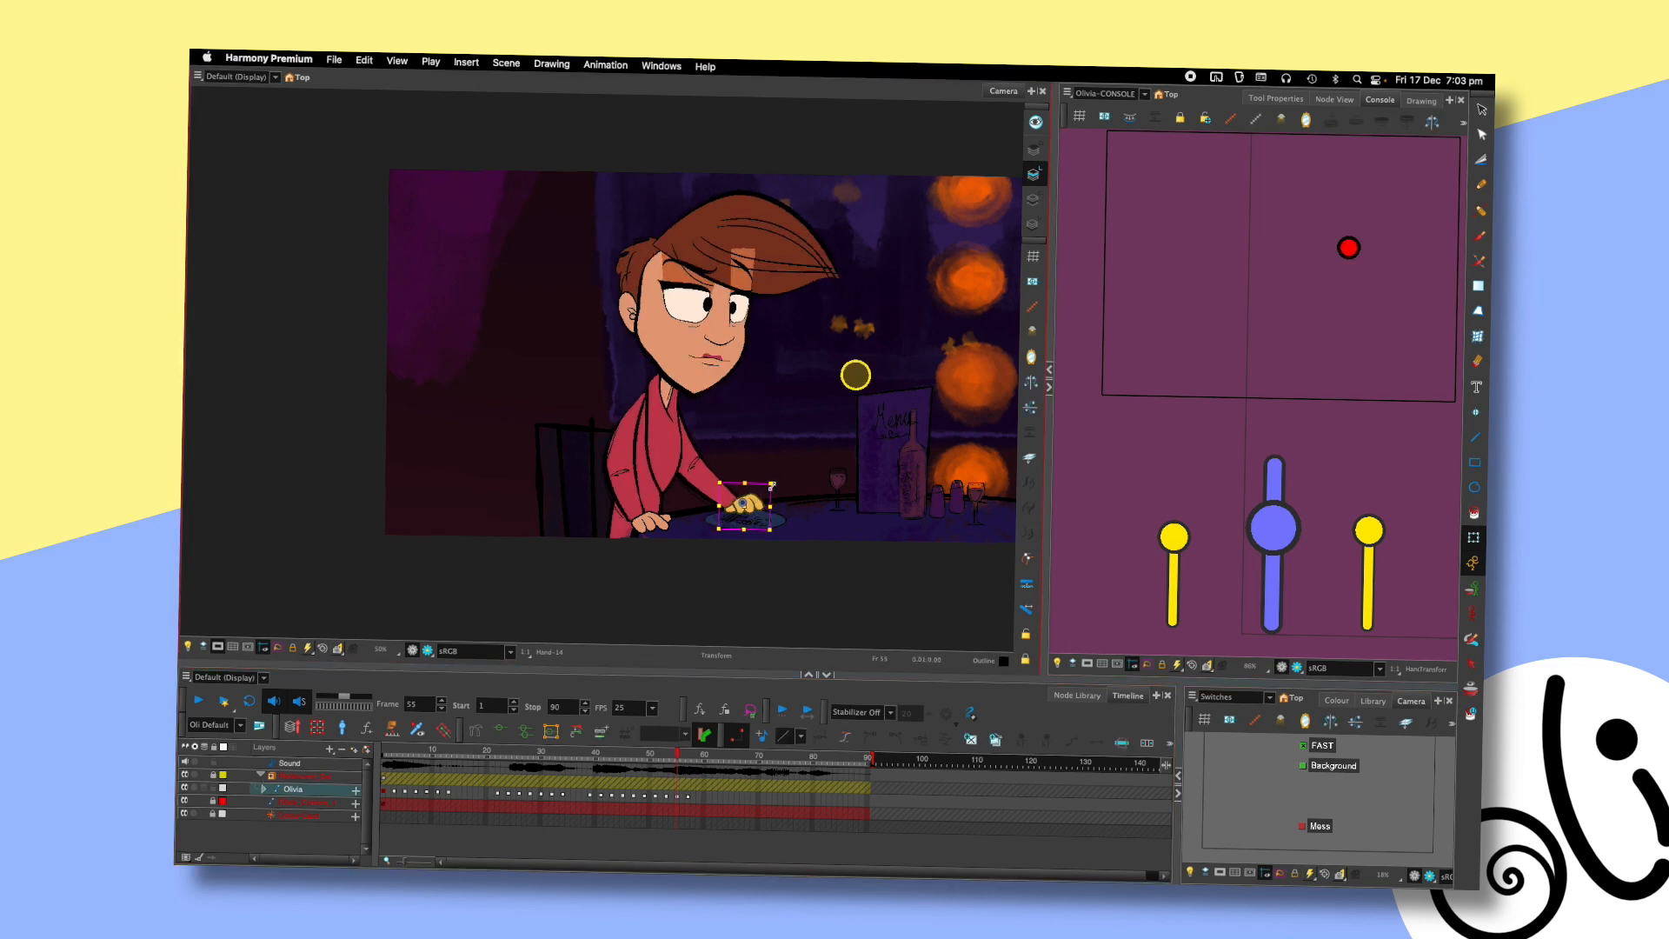
pyautogui.moveTo(773, 482); pyautogui.dragTo(776, 482)
pyautogui.click(793, 470)
pyautogui.press(',')
pyautogui.press('.')
pyautogui.press('.')
pyautogui.press('.')
# - Play back the head turn repeatedly from around frame 40 to check the hand's motion on the plate
pyautogui.click(620, 753)
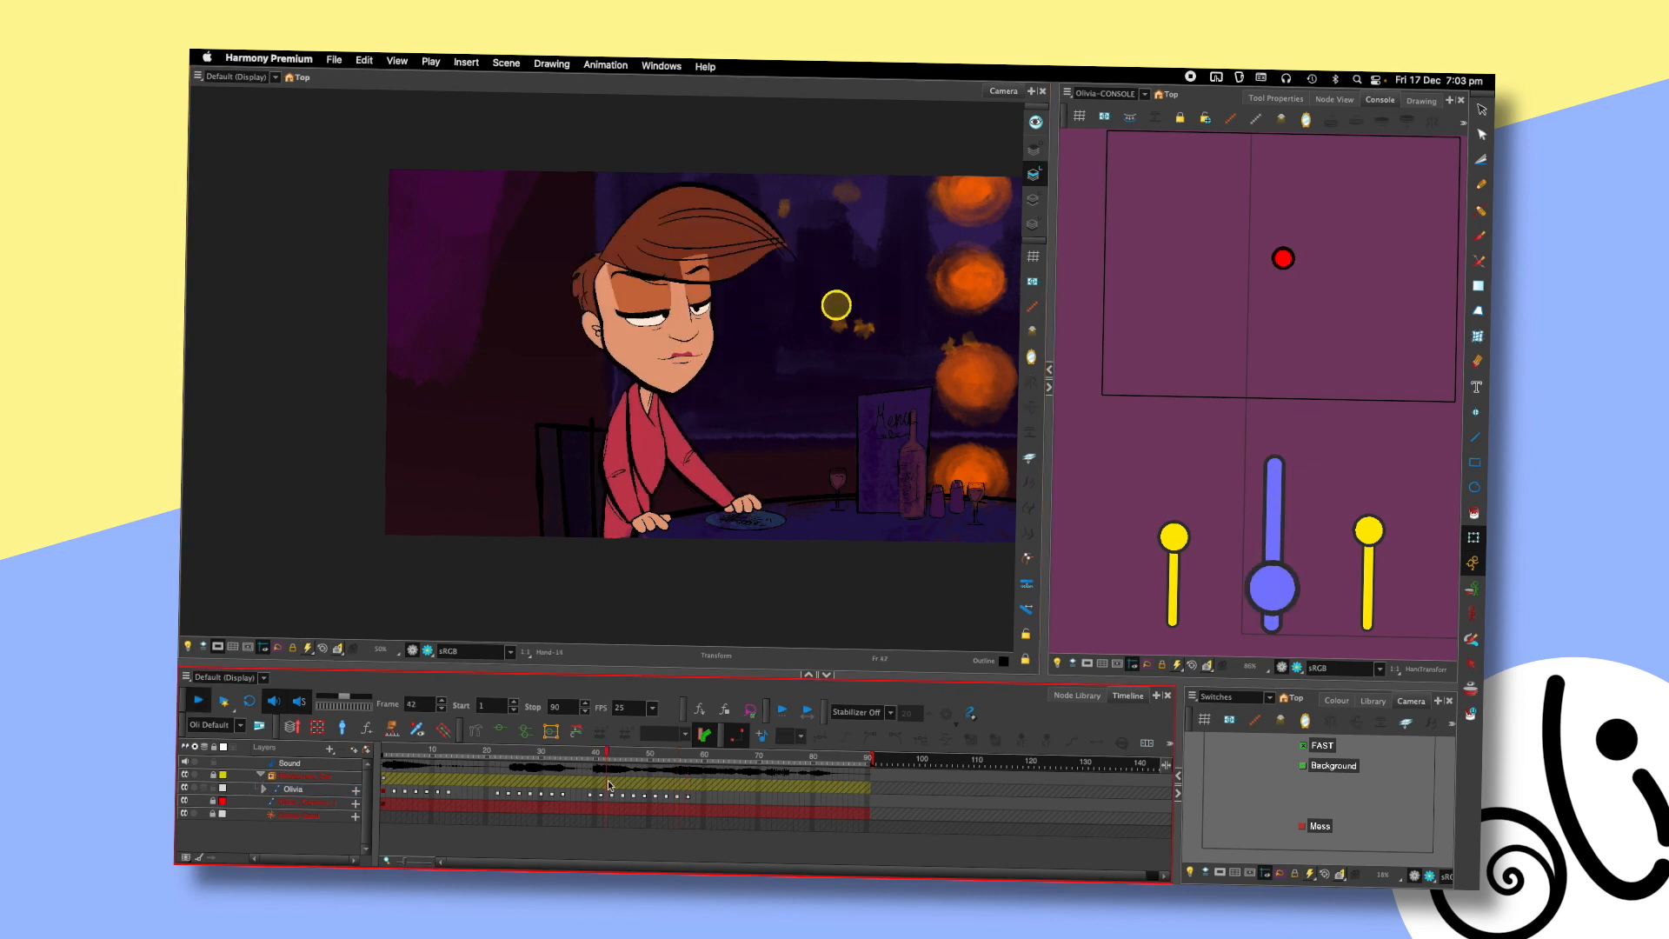
pyautogui.hotkey('shift', 'Return')
pyautogui.hotkey('shift', 'Return')
pyautogui.click(591, 758)
pyautogui.hotkey('shift', 'Return')
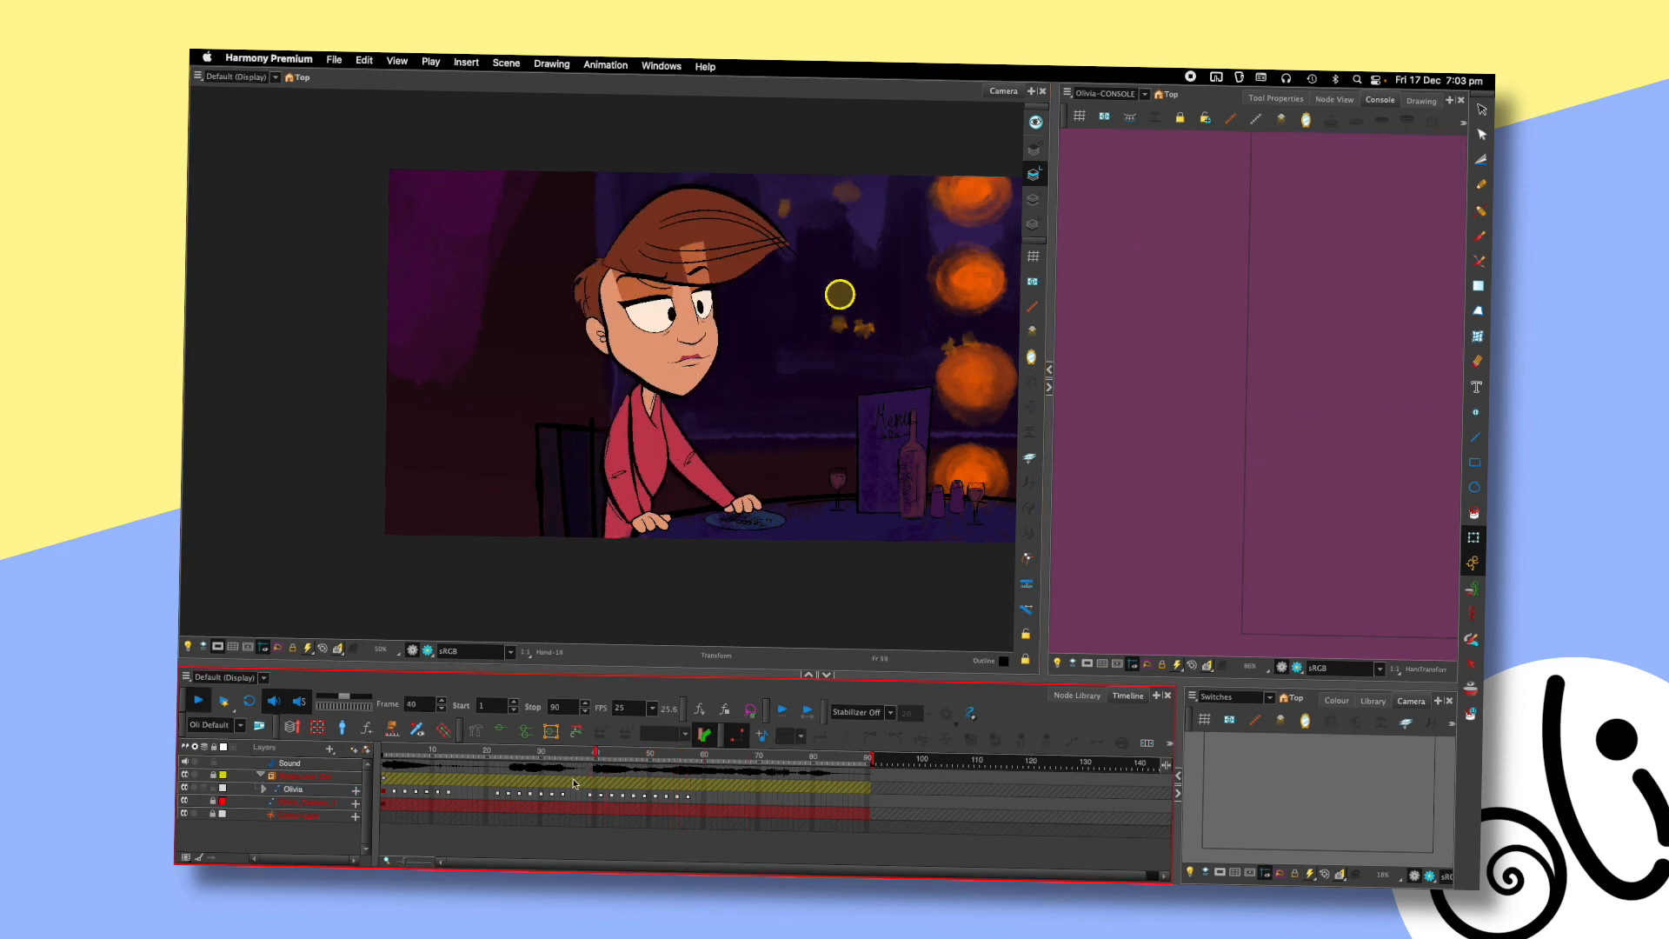
pyautogui.hotkey('shift', 'Return')
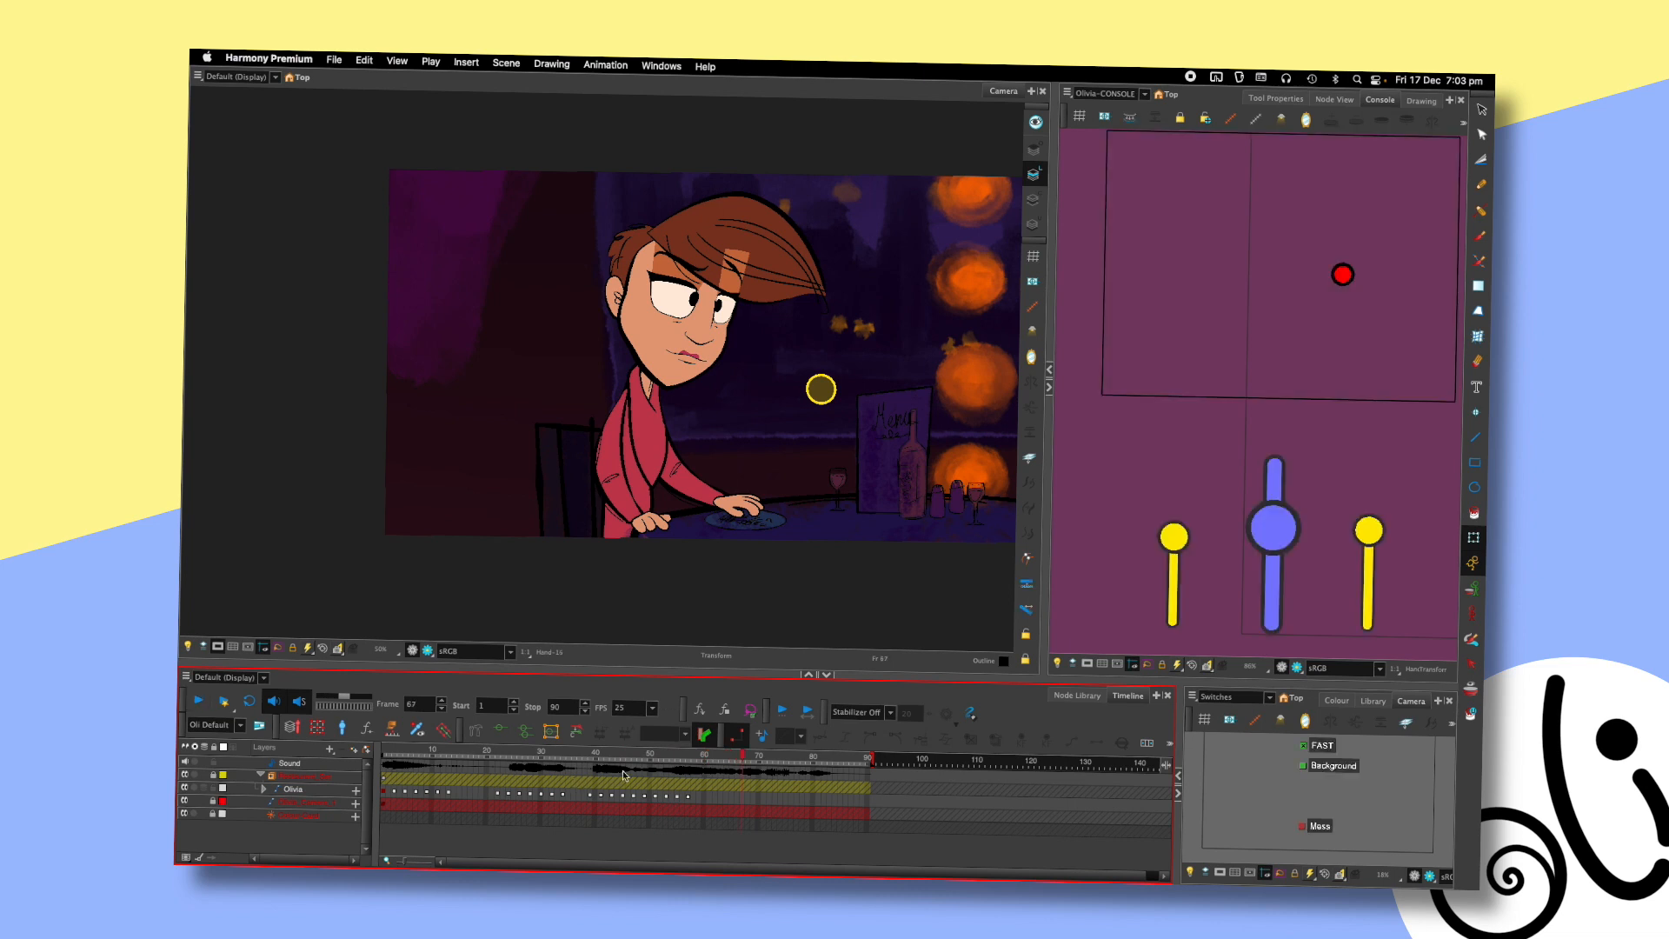
pyautogui.click(598, 759)
pyautogui.hotkey('shift', 'Return')
pyautogui.hotkey('shift', 'Return')
# - Adjust the rotation of the hand on the plate again at frame 55 and compare it with frames 54 to 57
pyautogui.click(680, 754)
pyautogui.scroll(3, 780, 383)
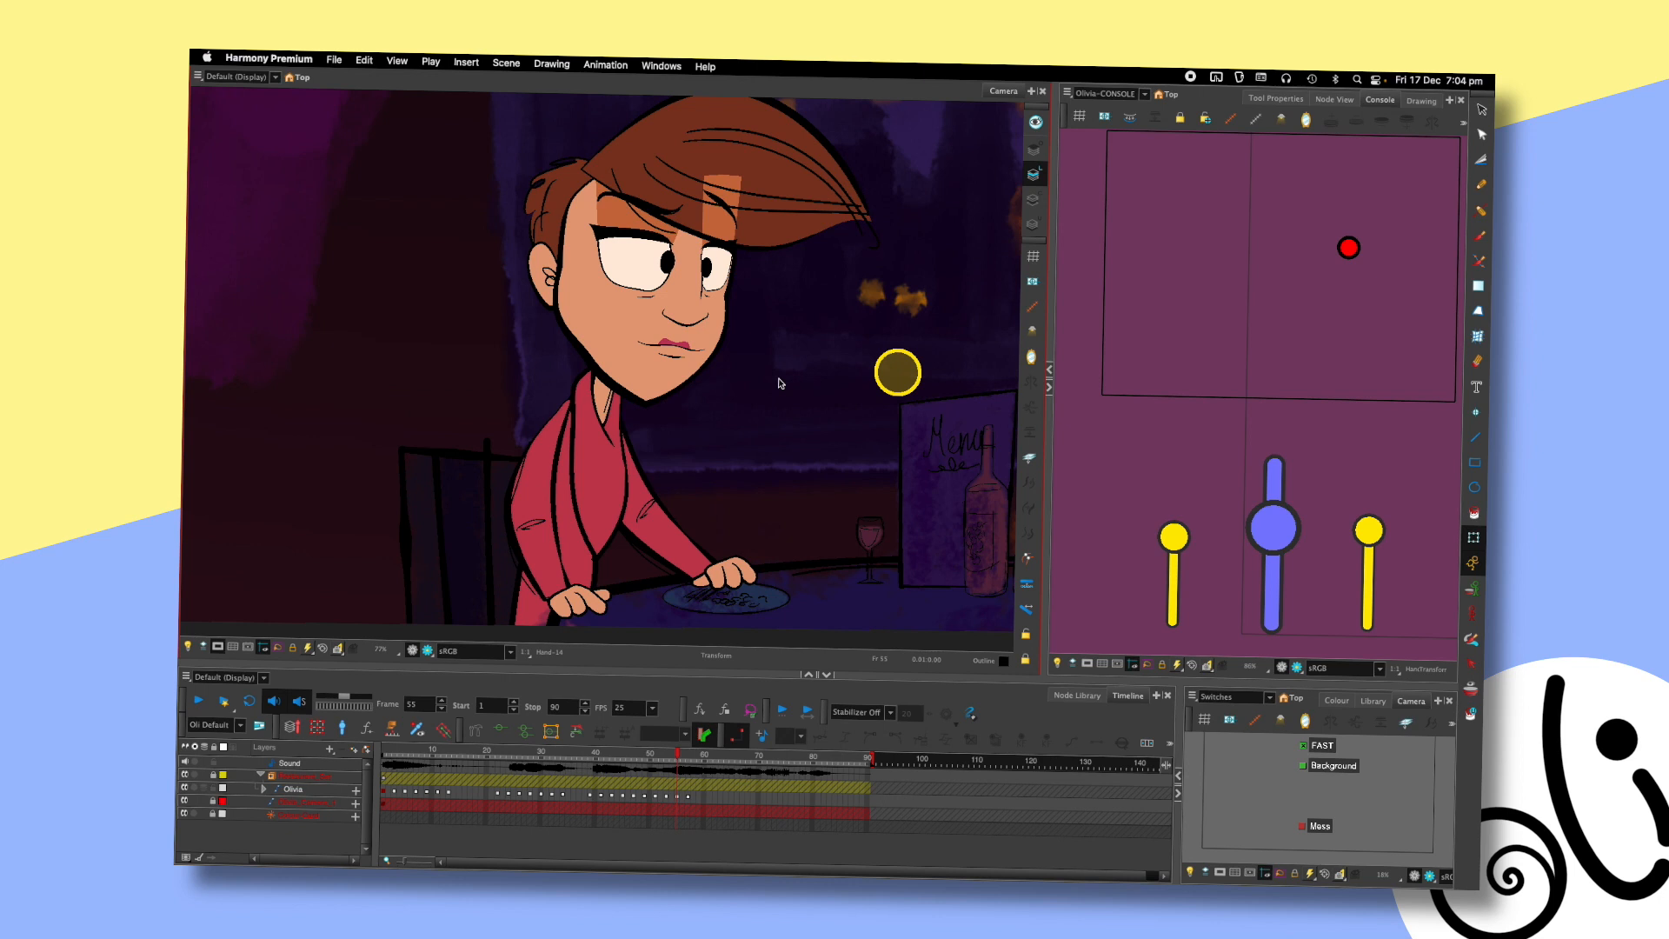
pyautogui.click(741, 571)
pyautogui.moveTo(773, 537); pyautogui.dragTo(742, 536)
pyautogui.click(785, 512)
pyautogui.press(',')
pyautogui.press('.')
pyautogui.press('.')
pyautogui.press('.')
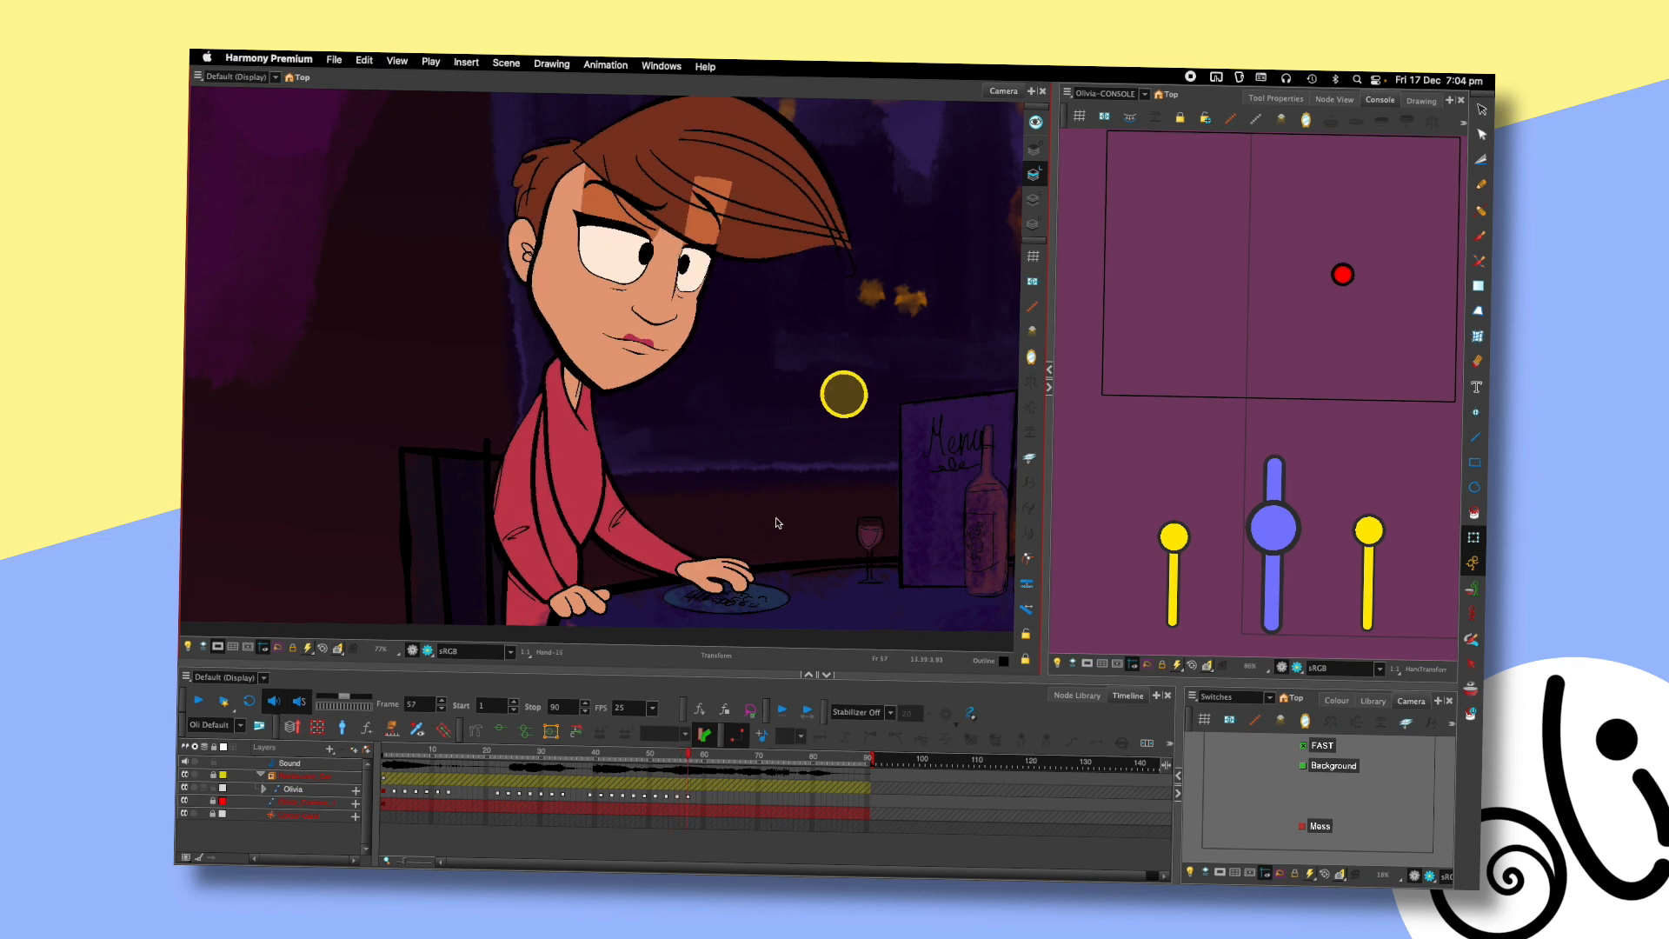
# - Shift the hand very slightly left over the plate at frame 55 and compare it with the frames before and after
pyautogui.press(',')
pyautogui.press(',')
pyautogui.press(',')
pyautogui.press('.')
pyautogui.click(742, 569)
pyautogui.moveTo(743, 569); pyautogui.dragTo(739, 569)
pyautogui.press(',')
pyautogui.press('.')
pyautogui.press('.')
pyautogui.press(',')
pyautogui.press(',')
pyautogui.click(767, 486)
pyautogui.press('.')
pyautogui.press('.')
pyautogui.press('.')
pyautogui.press(',')
pyautogui.press(',')
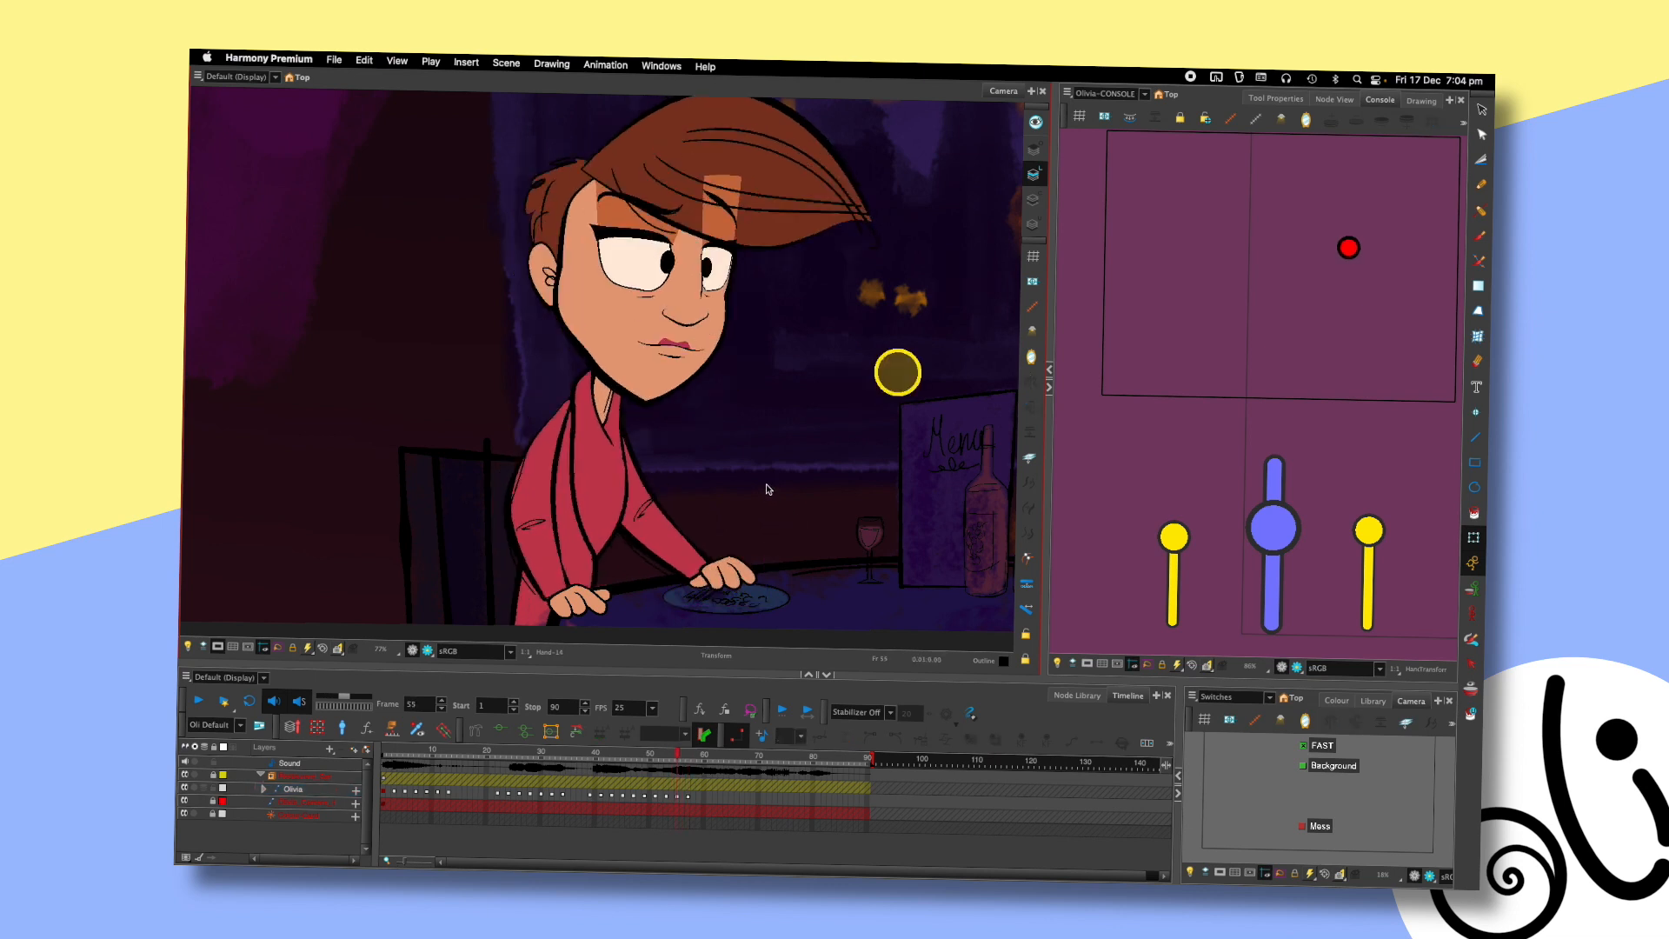
pyautogui.press('.')
# - Play back the head turn several times from just before frame 40 to review the adjusted hand
pyautogui.click(603, 749)
pyautogui.hotkey('shift', 'Return')
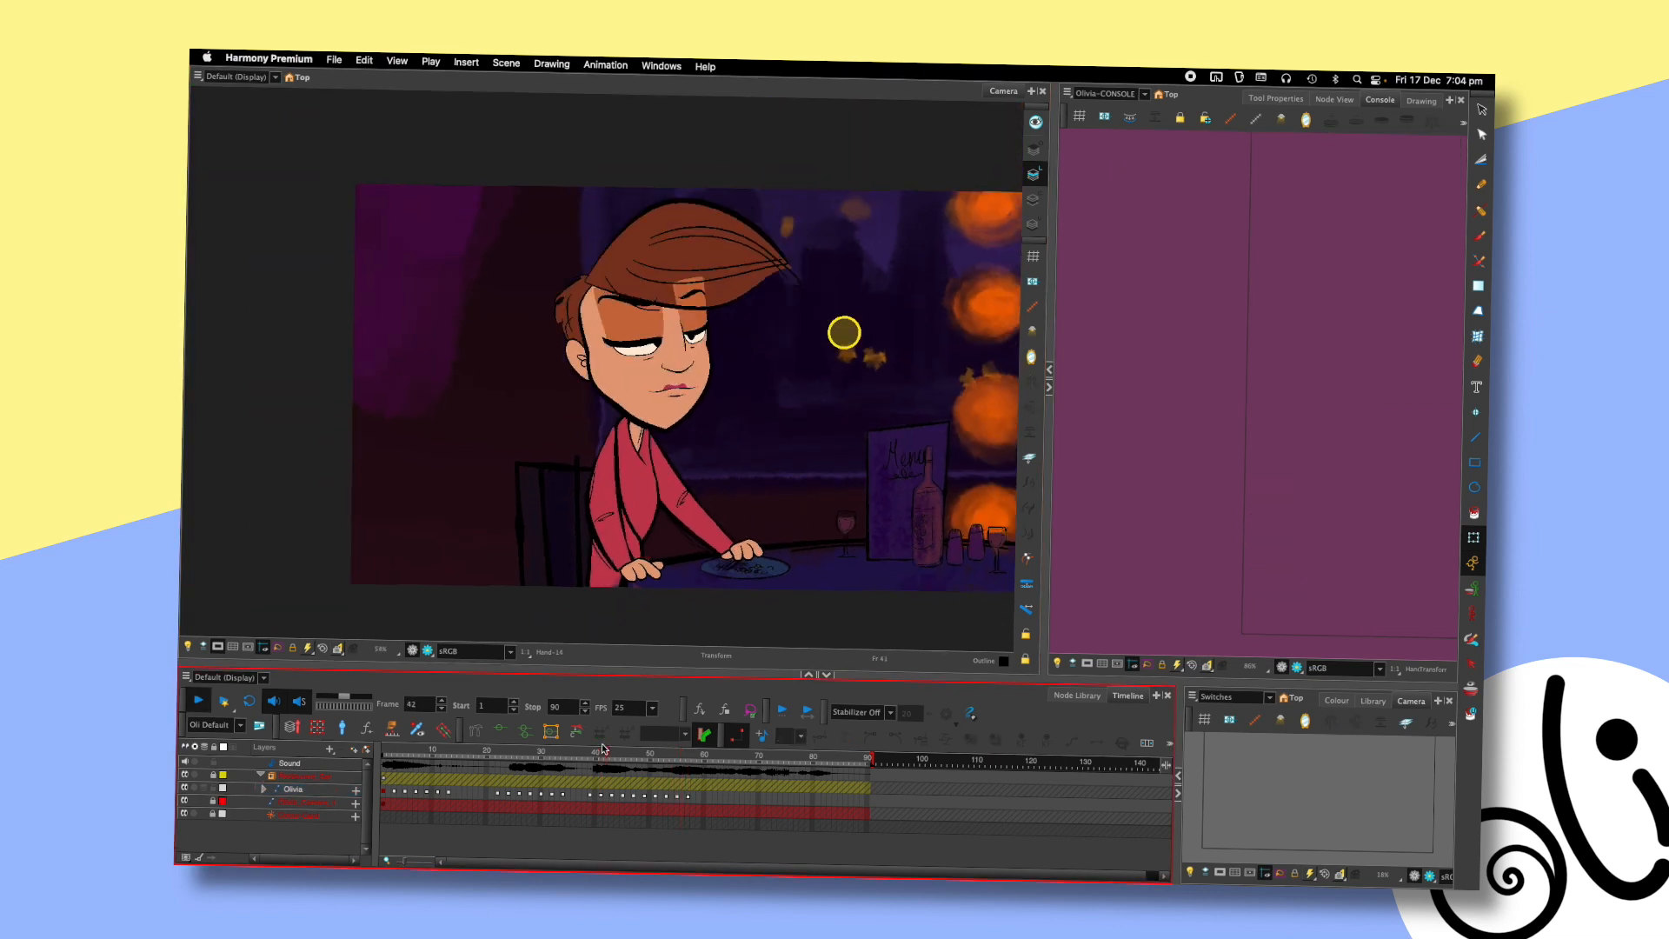
pyautogui.hotkey('shift', 'Return')
pyautogui.hotkey('shift', 'Return')
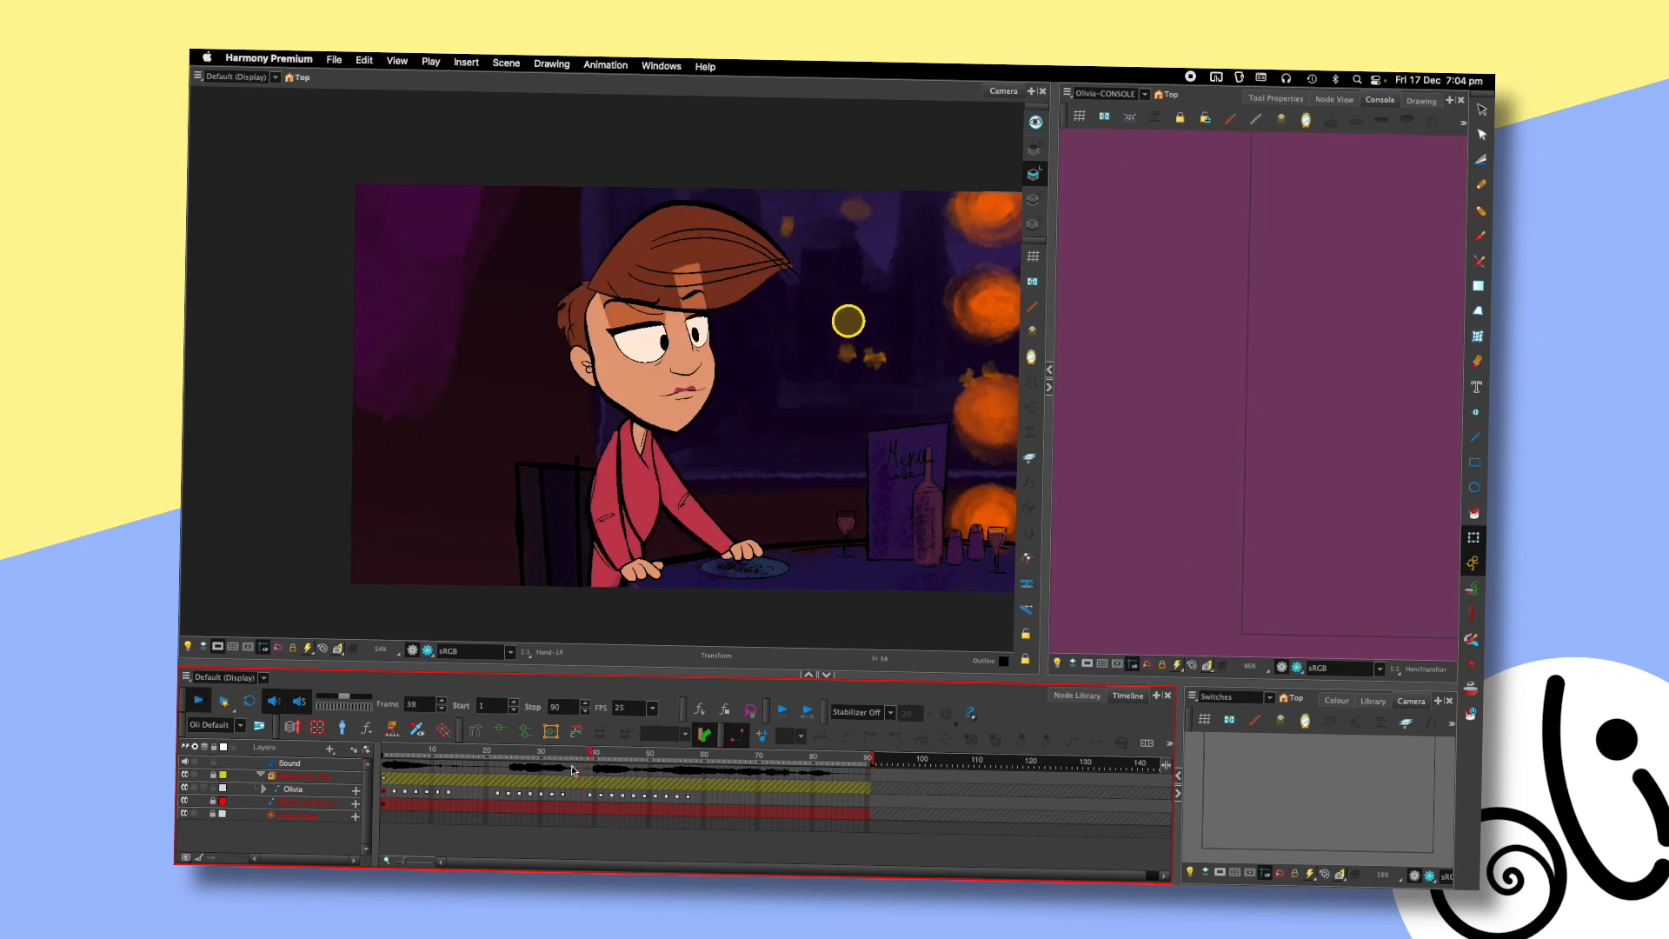
pyautogui.hotkey('shift', 'Return')
pyautogui.hotkey('shift', 'Return')
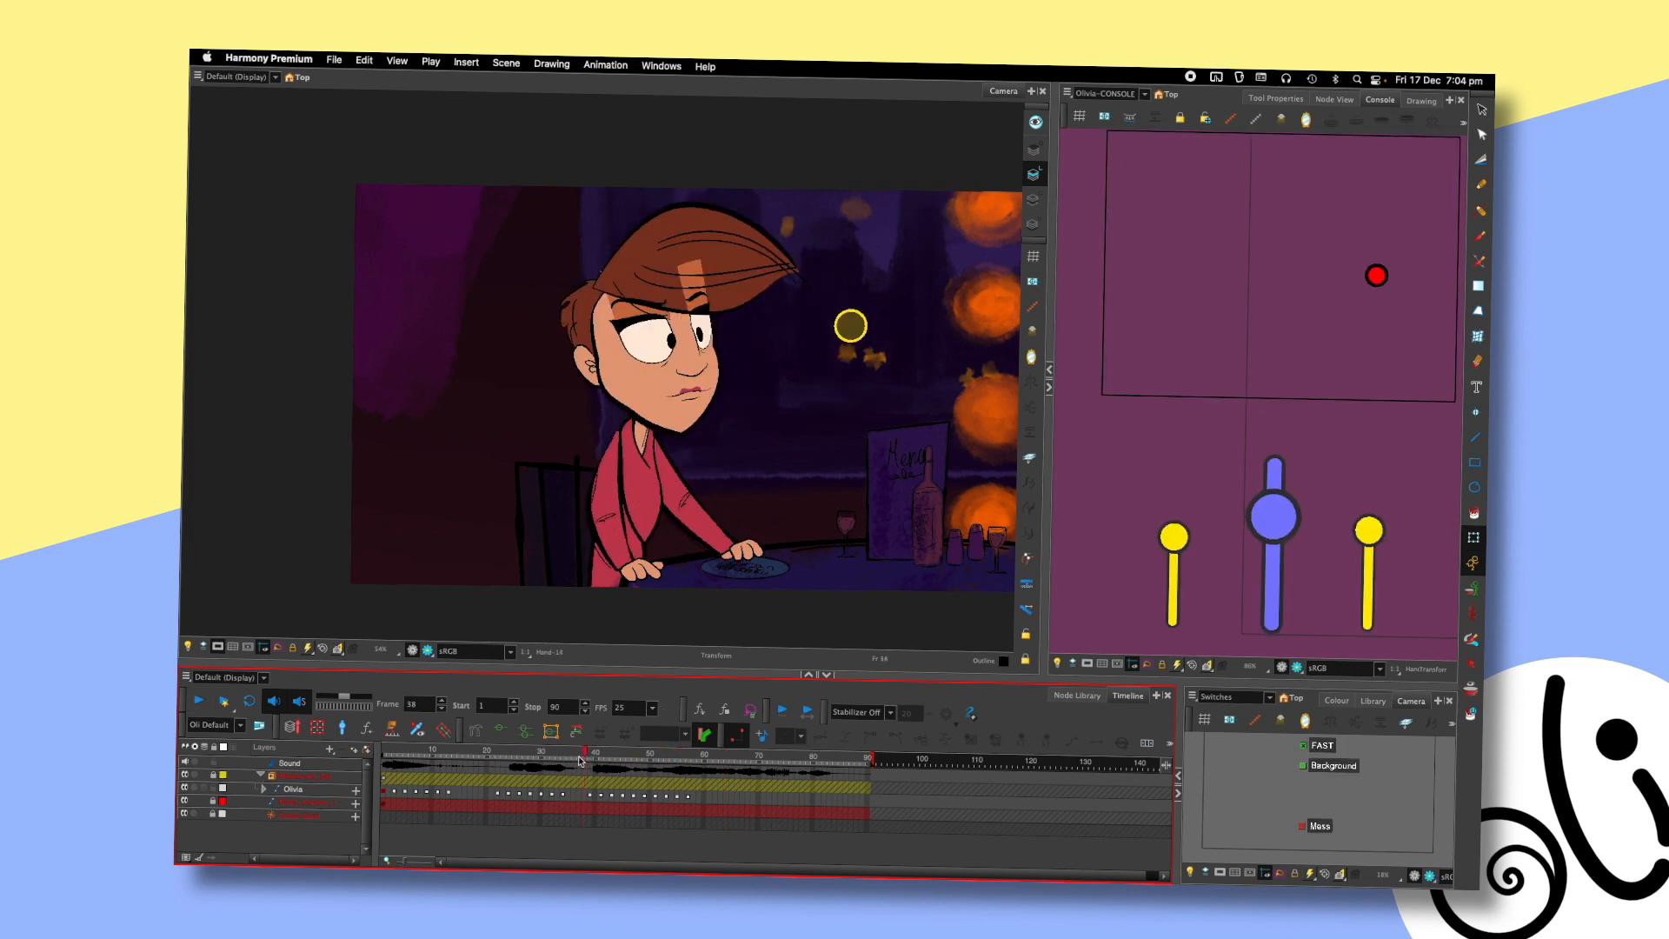
pyautogui.hotkey('shift', 'Return')
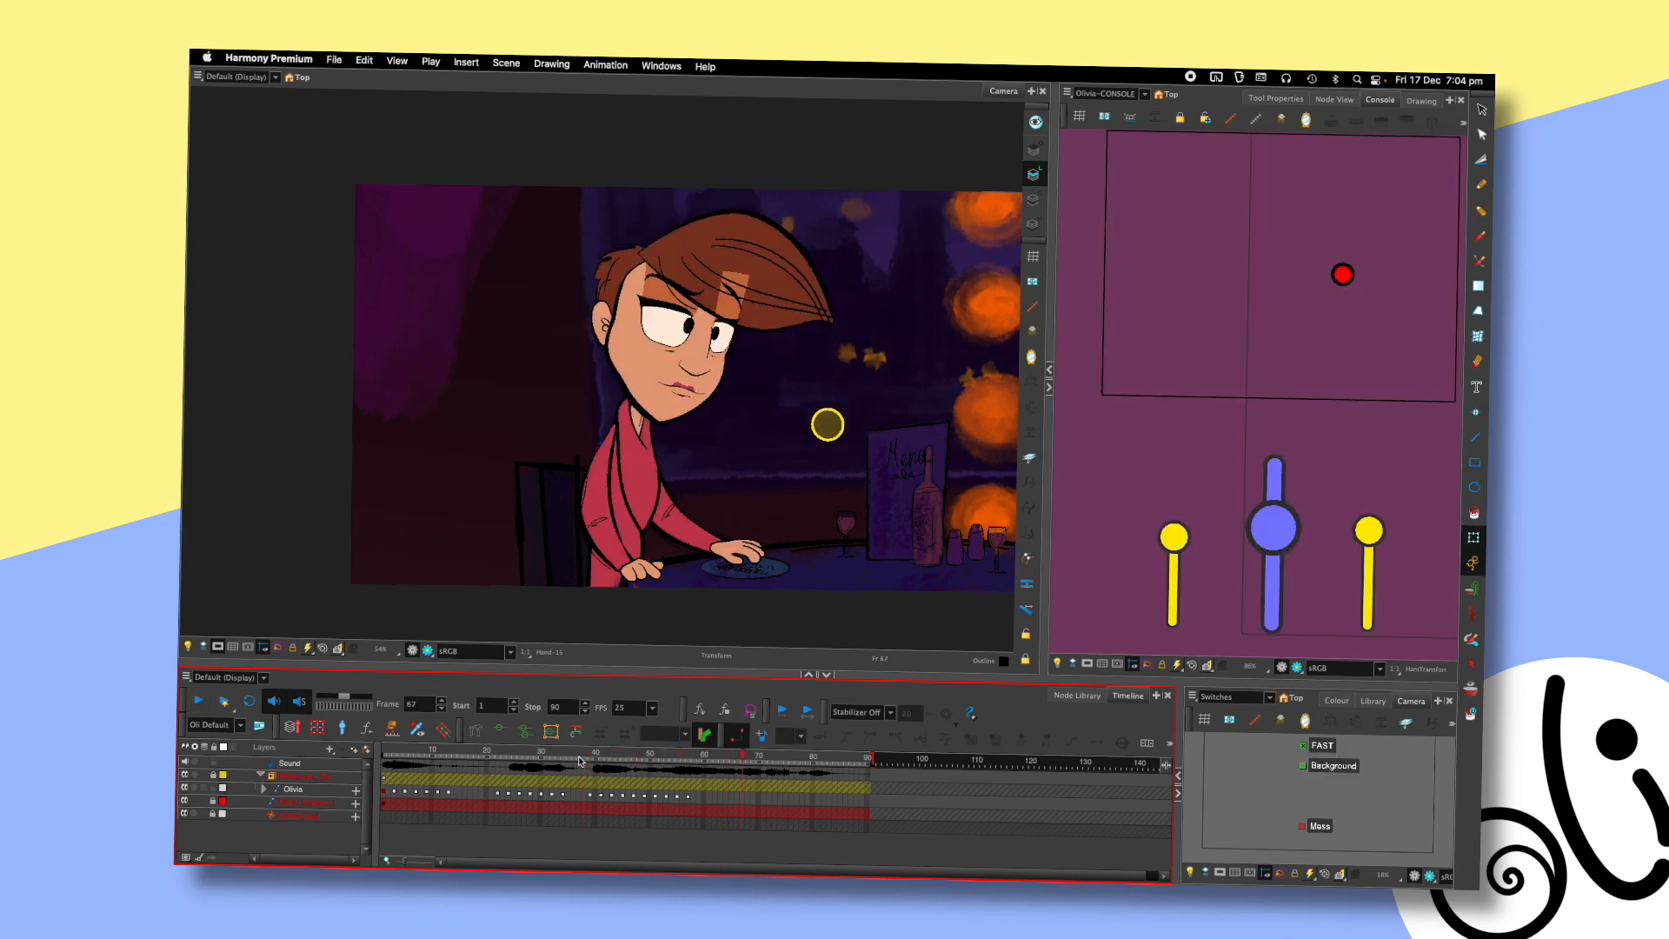
# - Nudge the hand's Peg_1 in depth at frame 67 to layer the hand behind the sleeve cuff and in front of the plate
pyautogui.scroll(2, 768, 434)
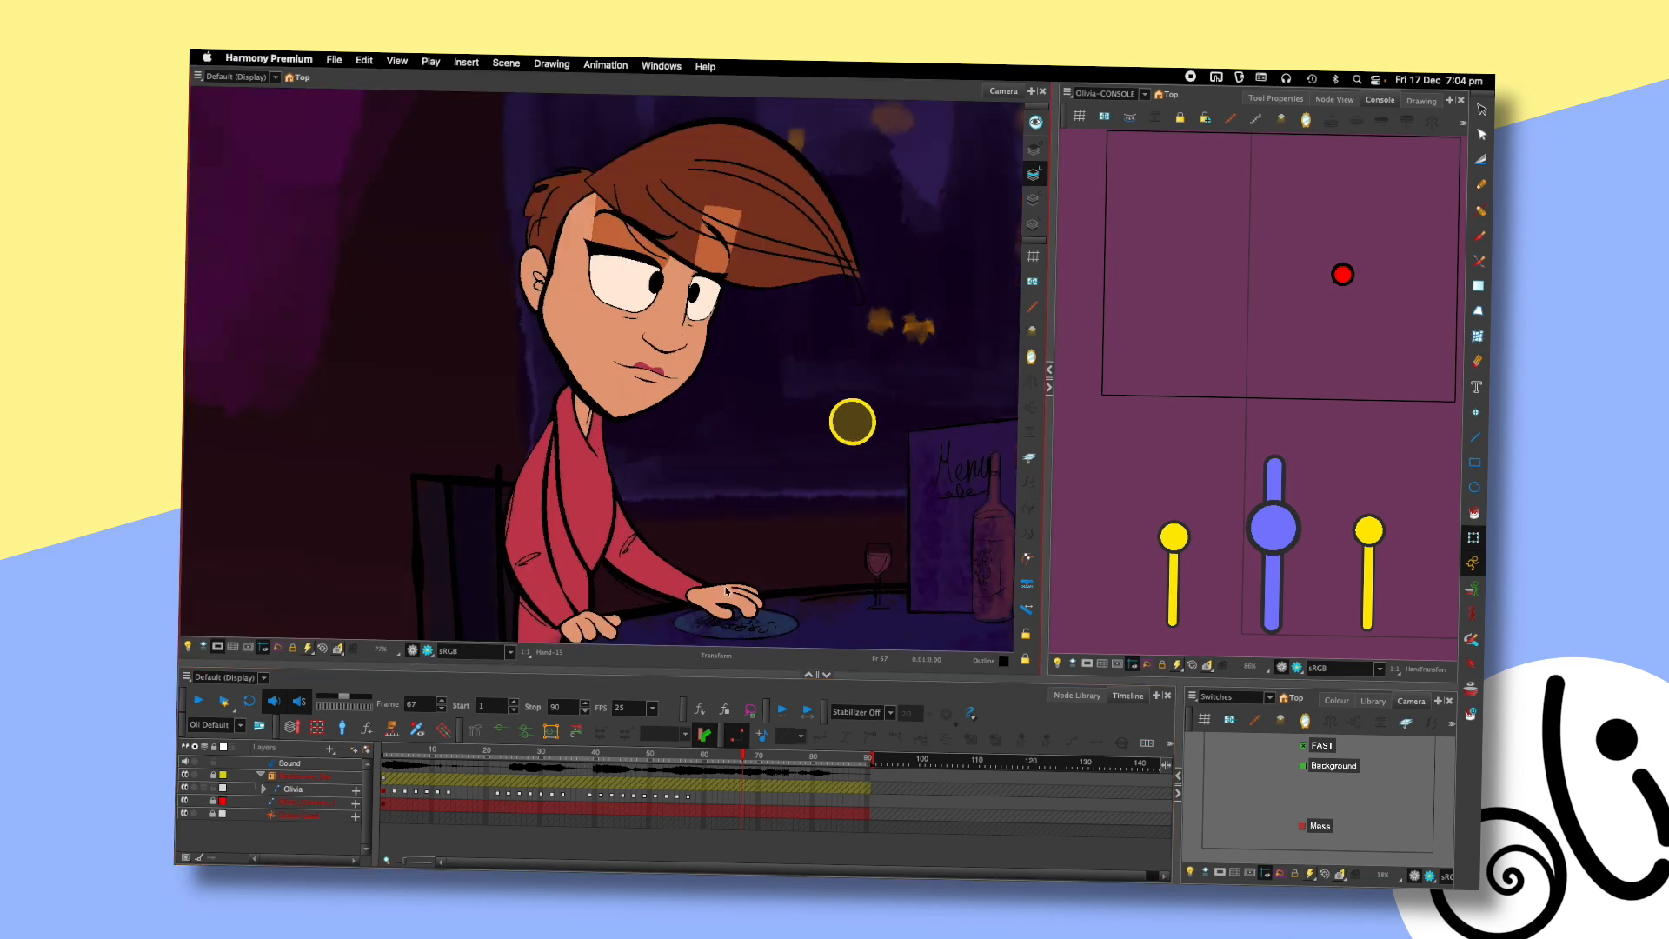
pyautogui.click(727, 591)
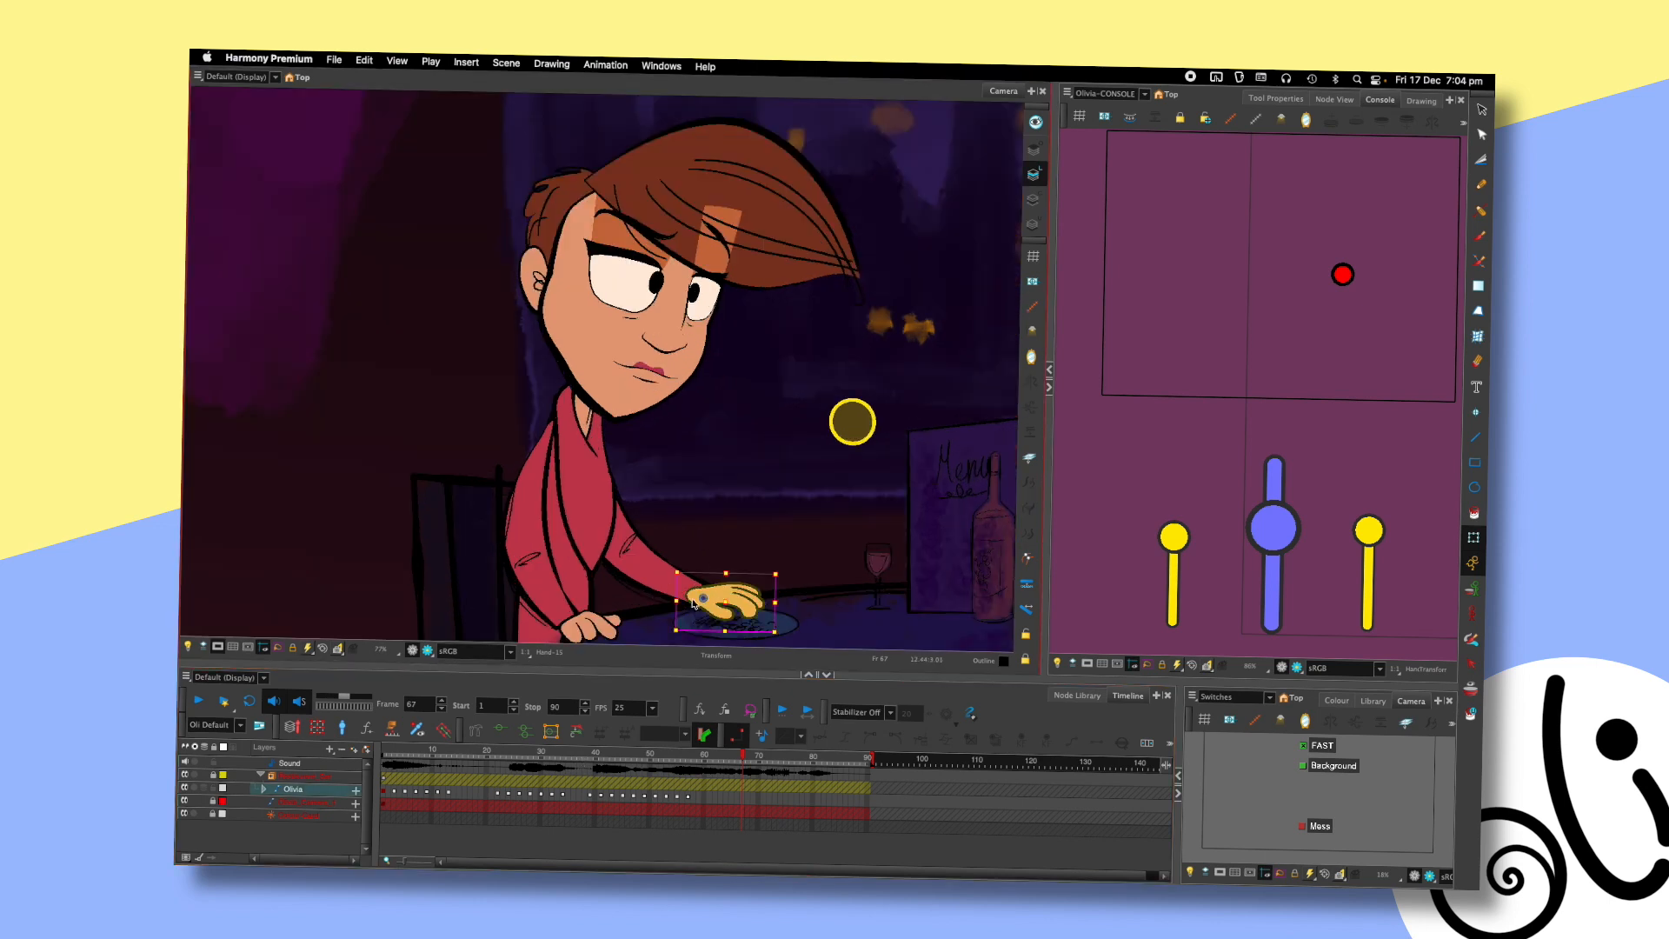
pyautogui.scroll(-3, 722, 557)
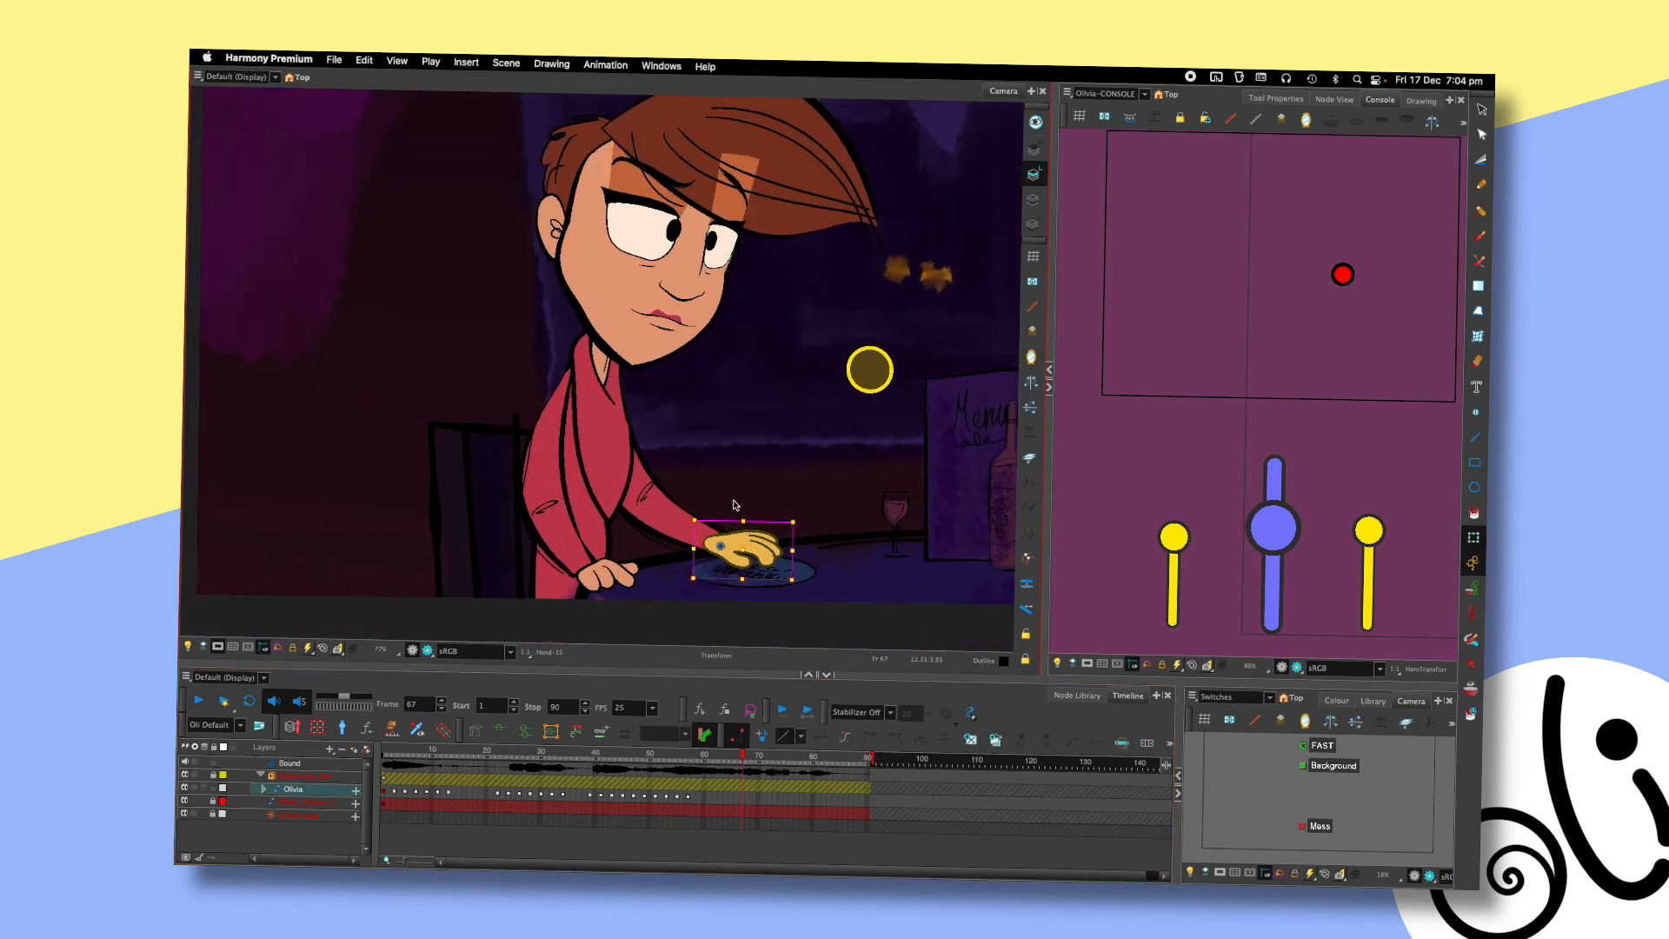
pyautogui.click(1334, 100)
pyautogui.press('o')
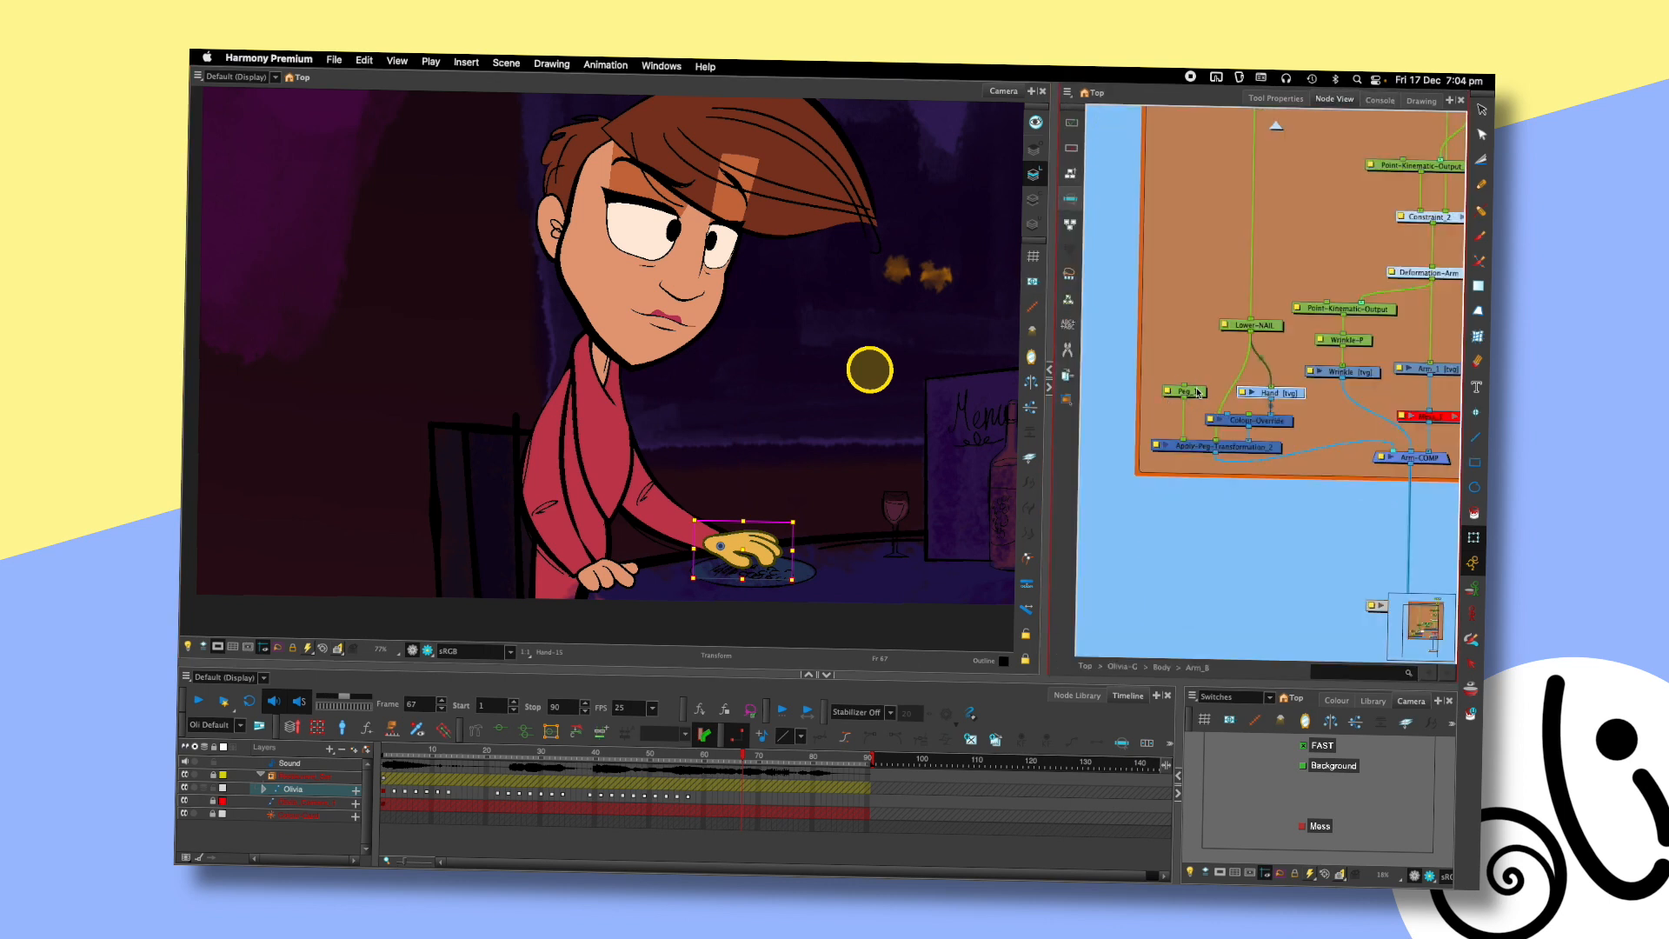
pyautogui.click(1196, 392)
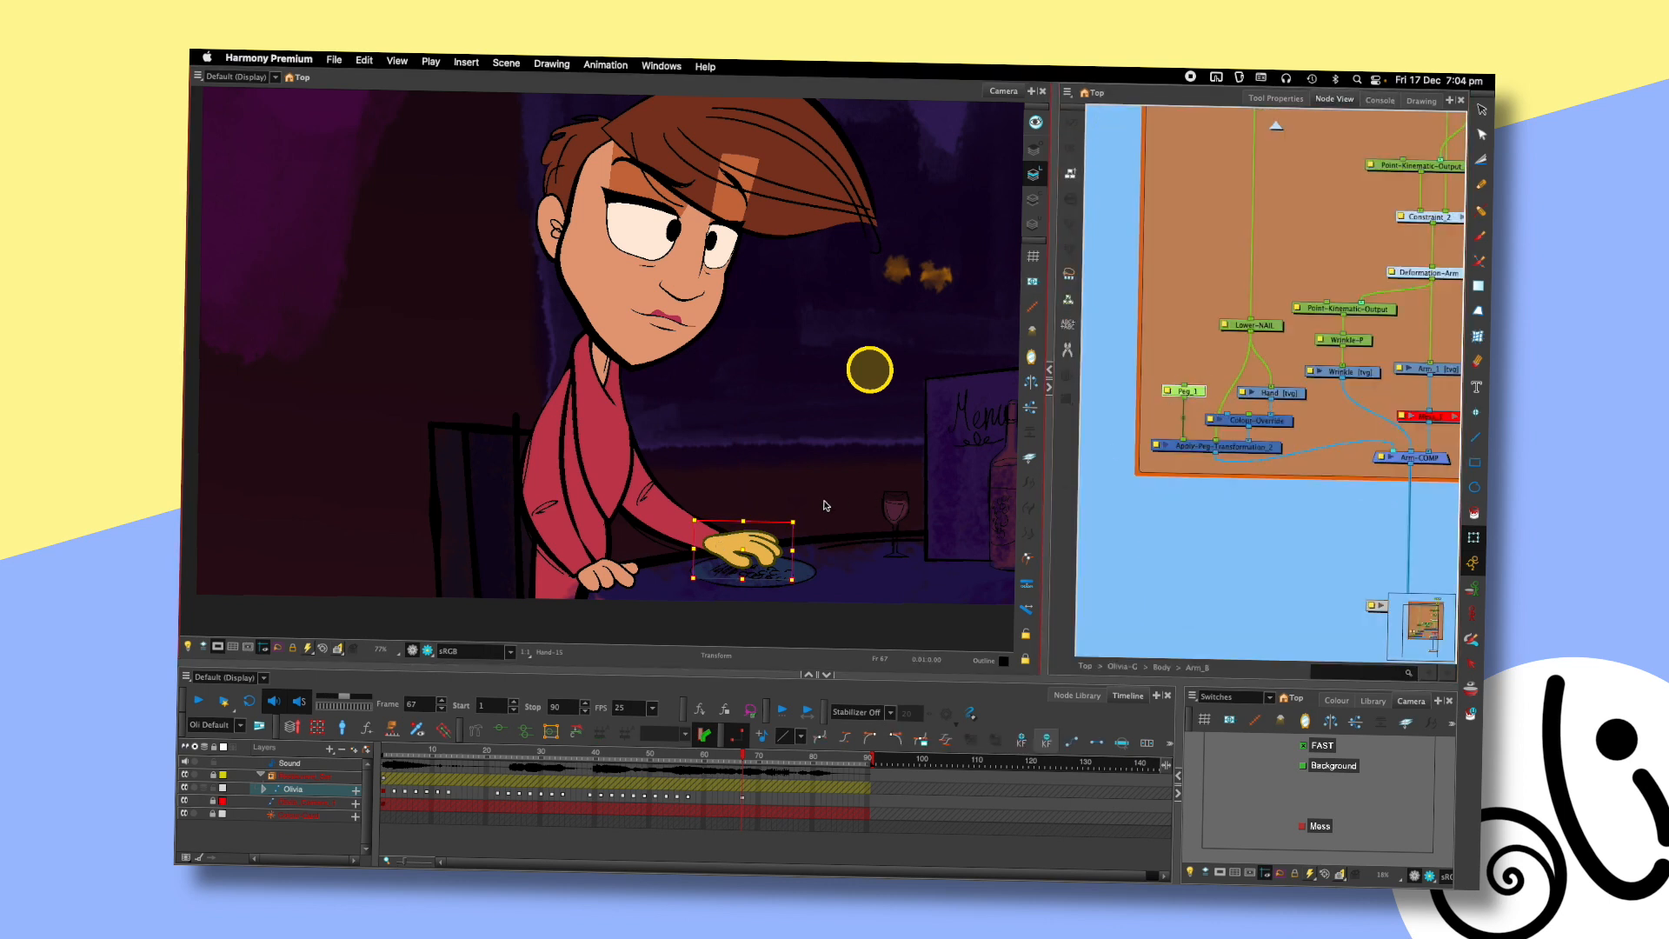
pyautogui.hotkey('alt', 'Up')
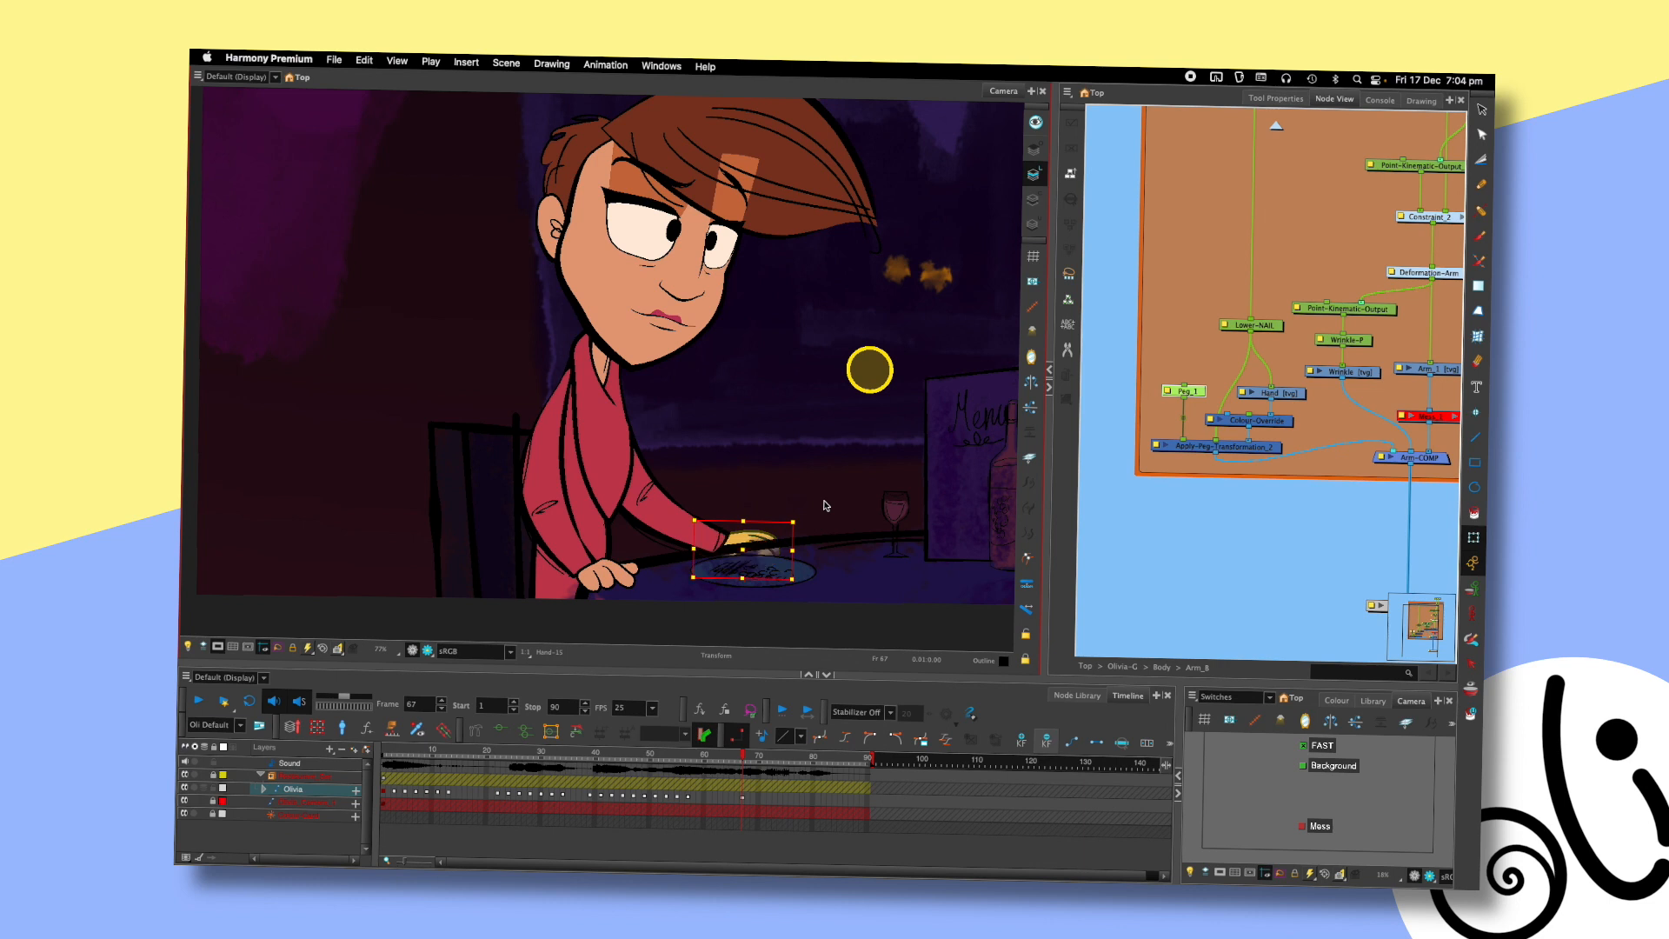
pyautogui.hotkey('alt', 'Down')
pyautogui.hotkey('alt', 'Up')
pyautogui.hotkey('alt', 'Down')
pyautogui.hotkey('alt', 'Up')
pyautogui.click(648, 498)
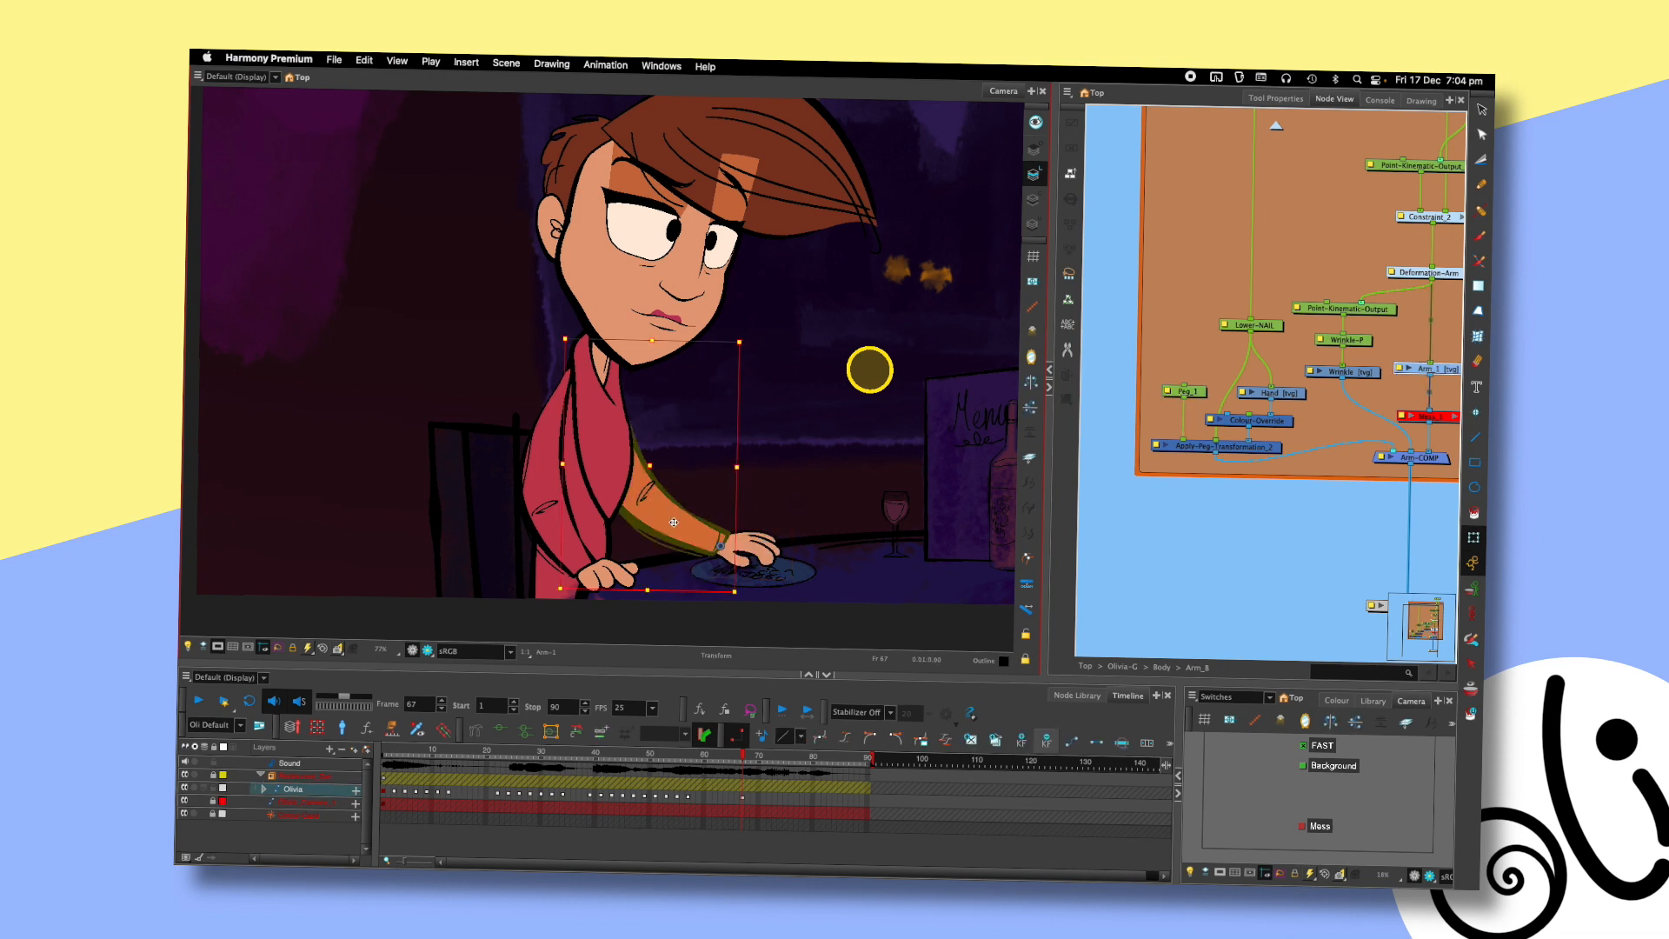
pyautogui.click(794, 496)
pyautogui.scroll(-5, 786, 434)
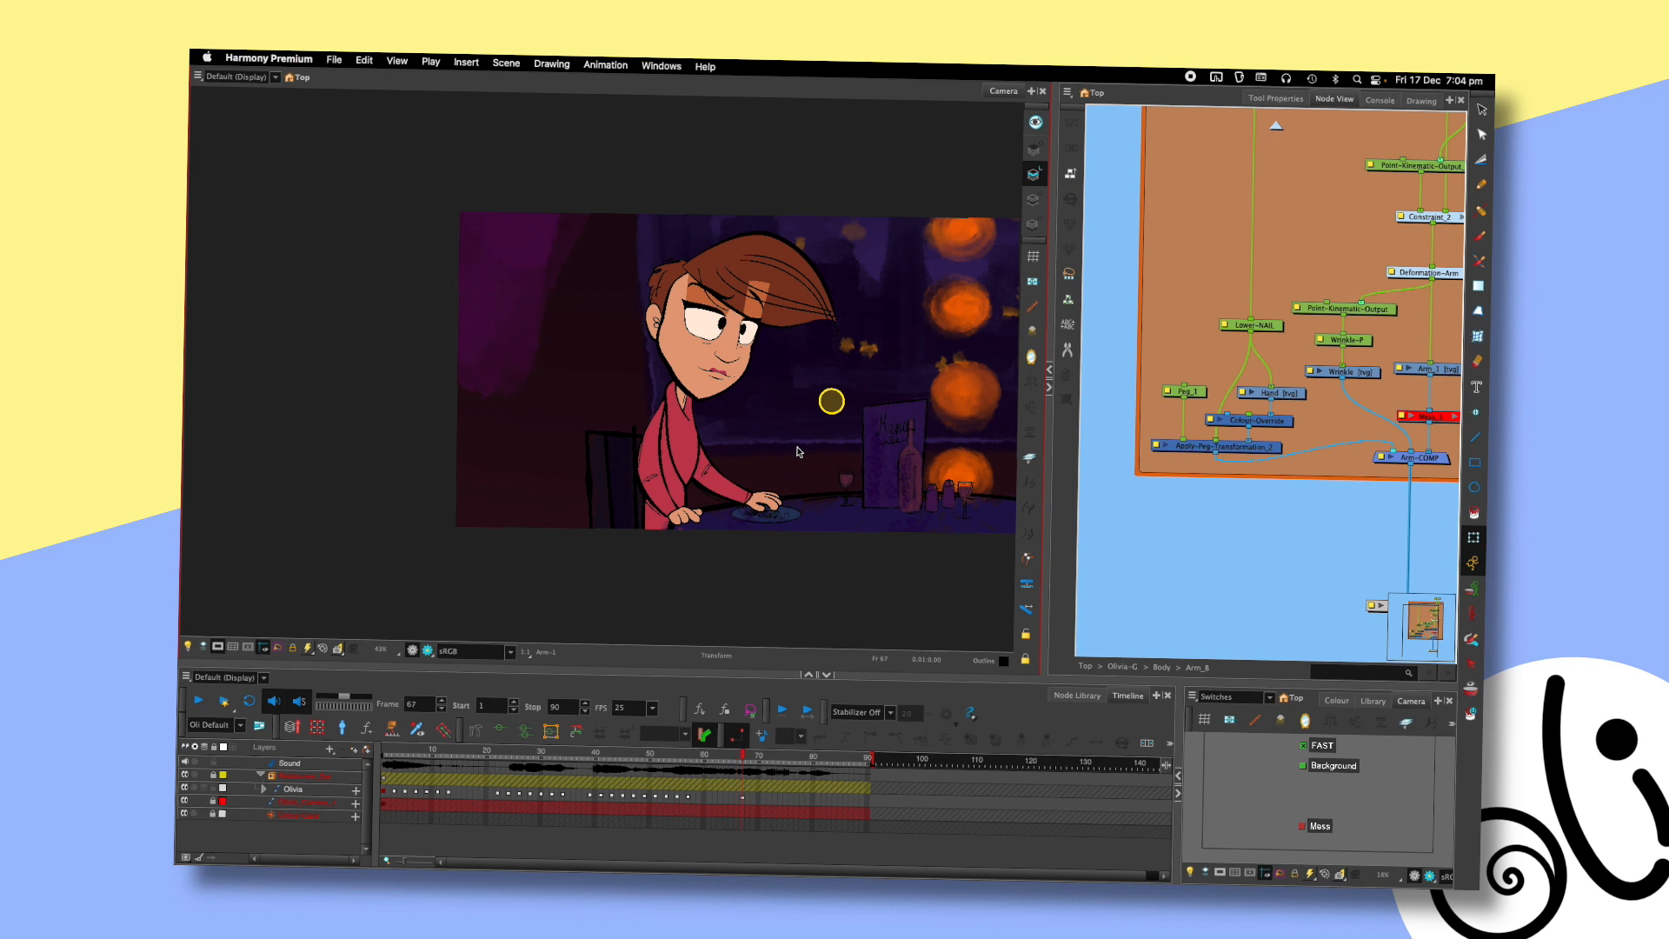
# - At frame 57, select the hand over the plate, try nudging it backward in depth, and undo the nudge
pyautogui.click(744, 795)
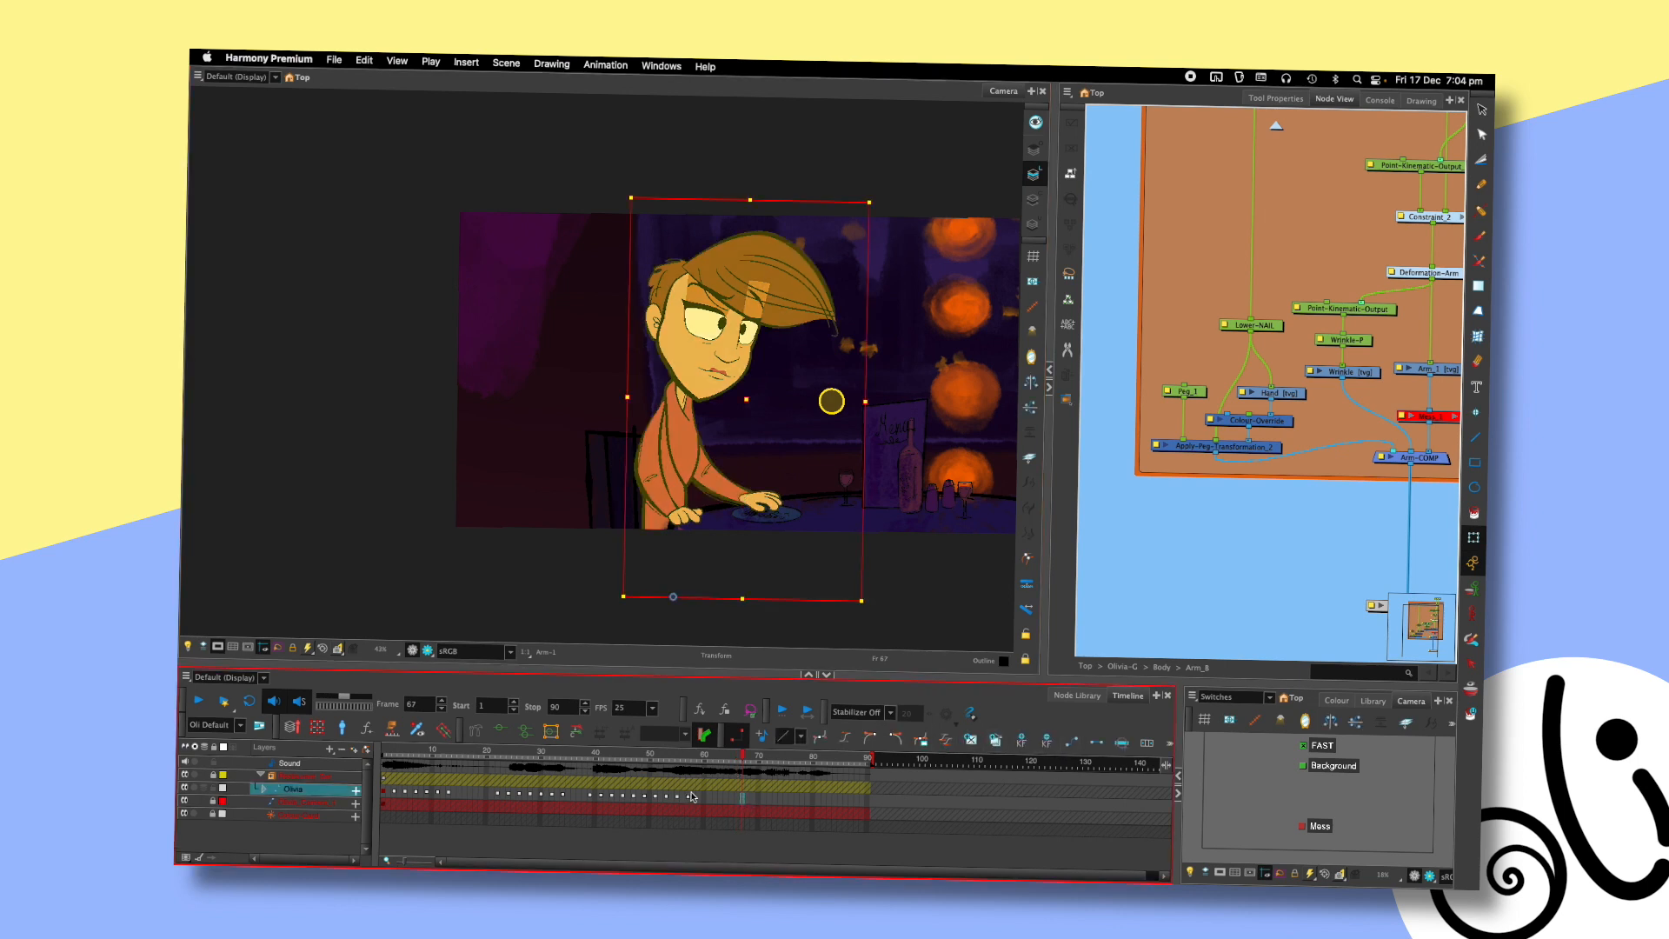
pyautogui.click(686, 753)
pyautogui.click(763, 502)
pyautogui.scroll(5, 781, 477)
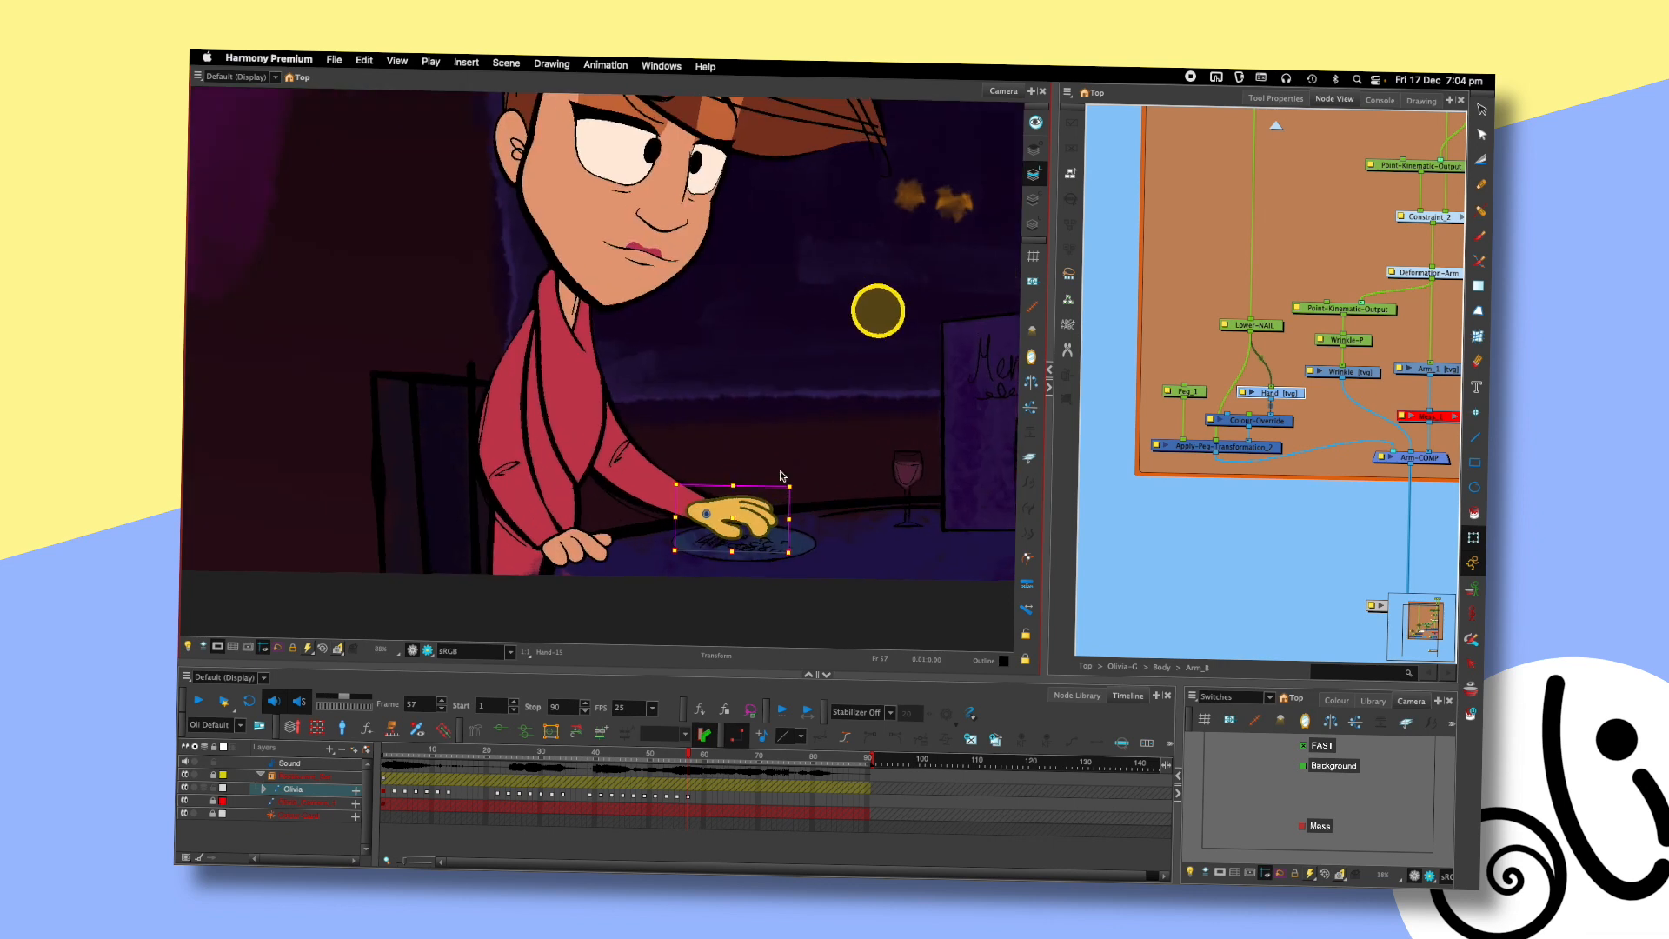
pyautogui.click(768, 520)
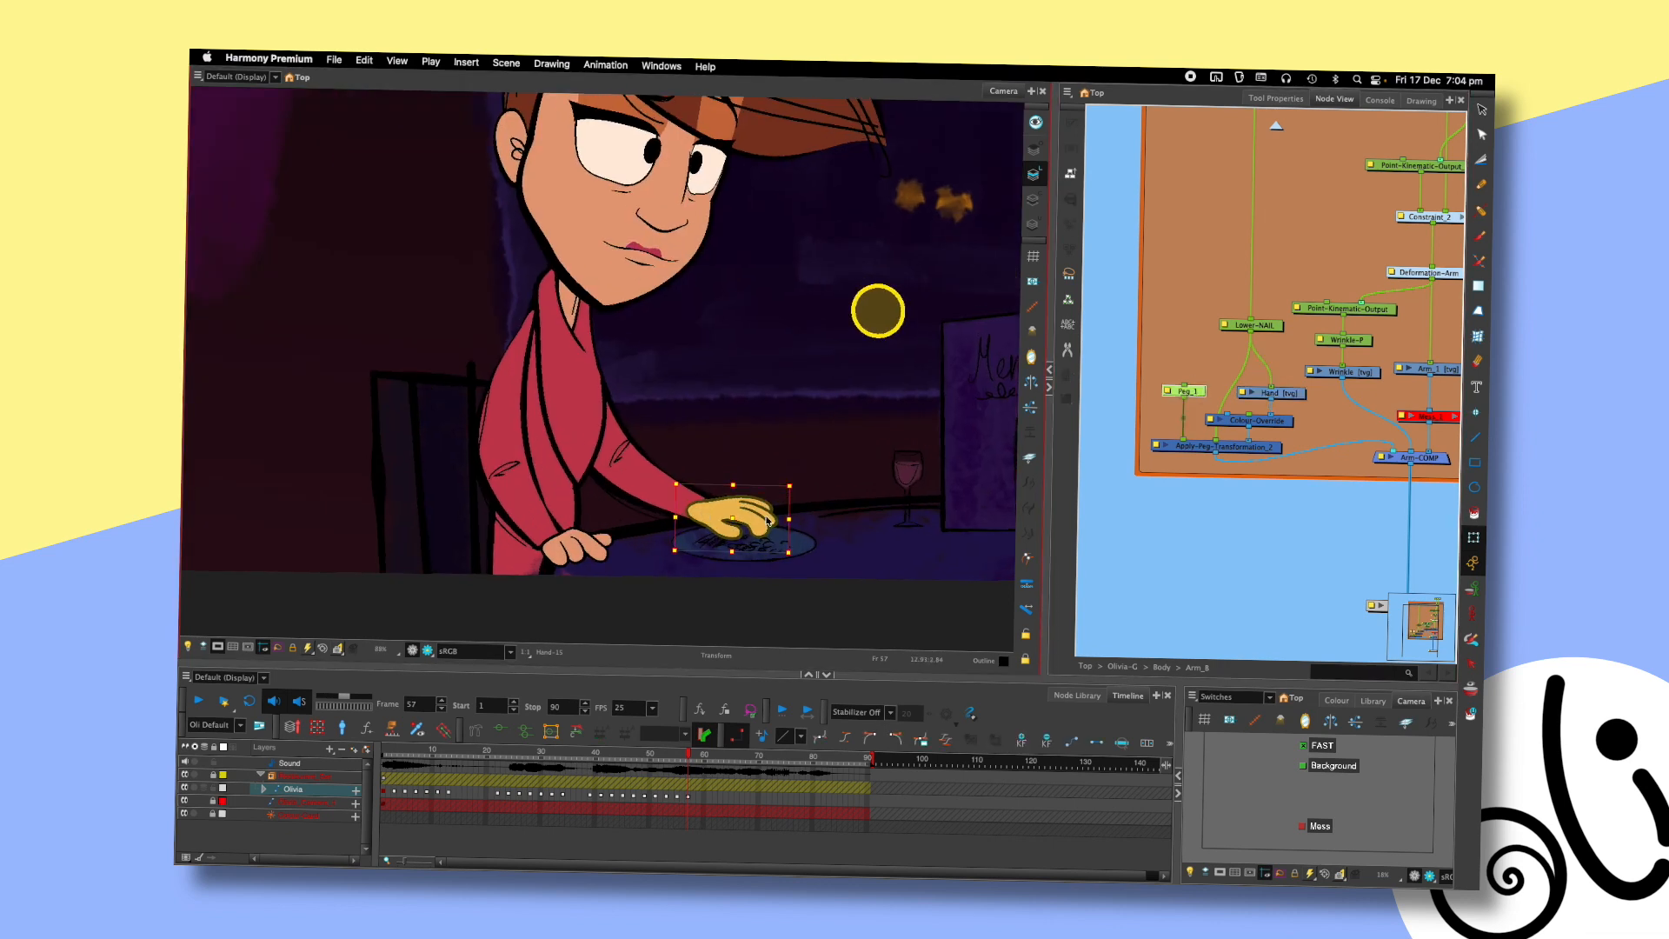
pyautogui.hotkey('alt', 'Up')
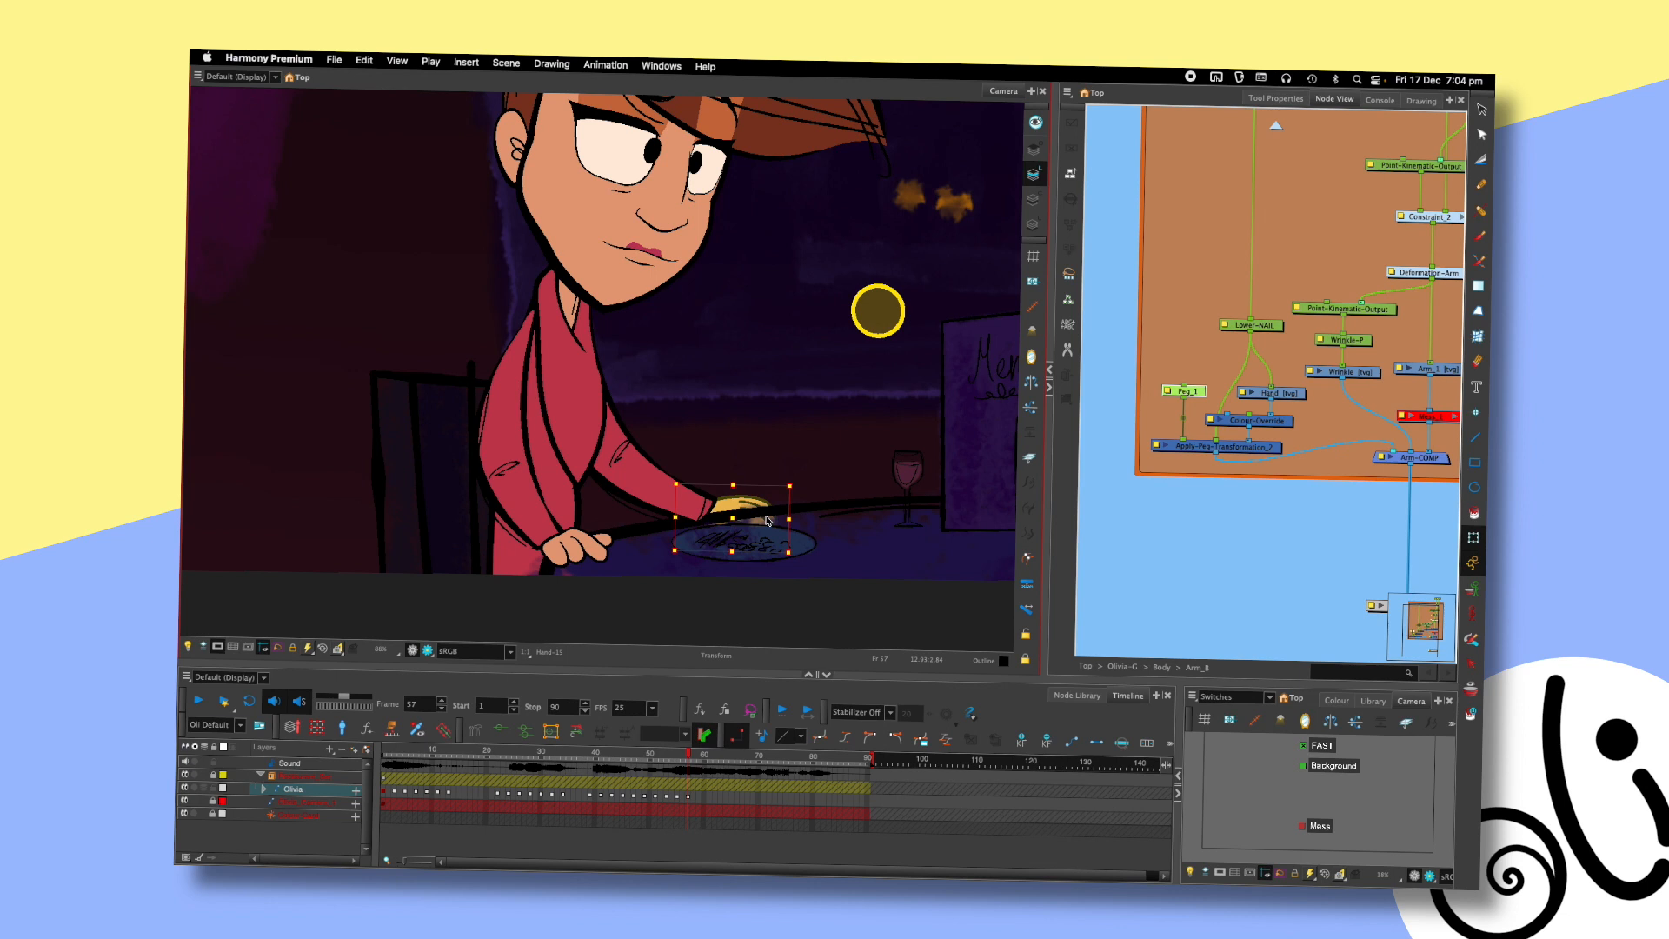
pyautogui.click(668, 495)
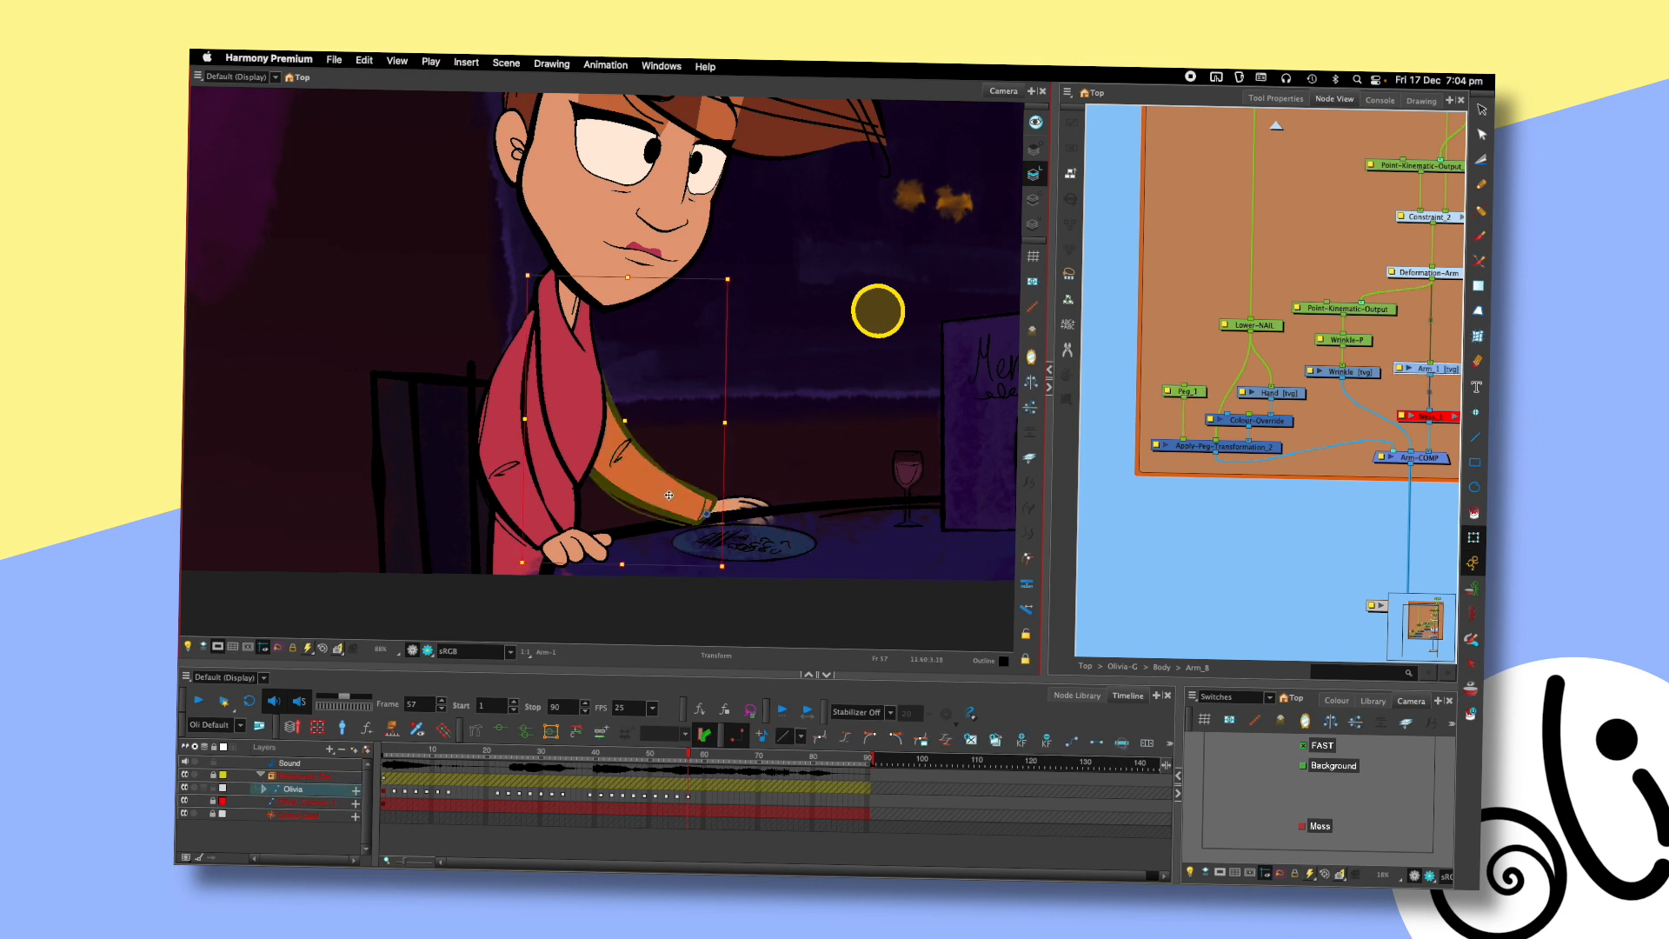
pyautogui.press('super+z')
pyautogui.click(763, 452)
pyautogui.scroll(-5, 770, 417)
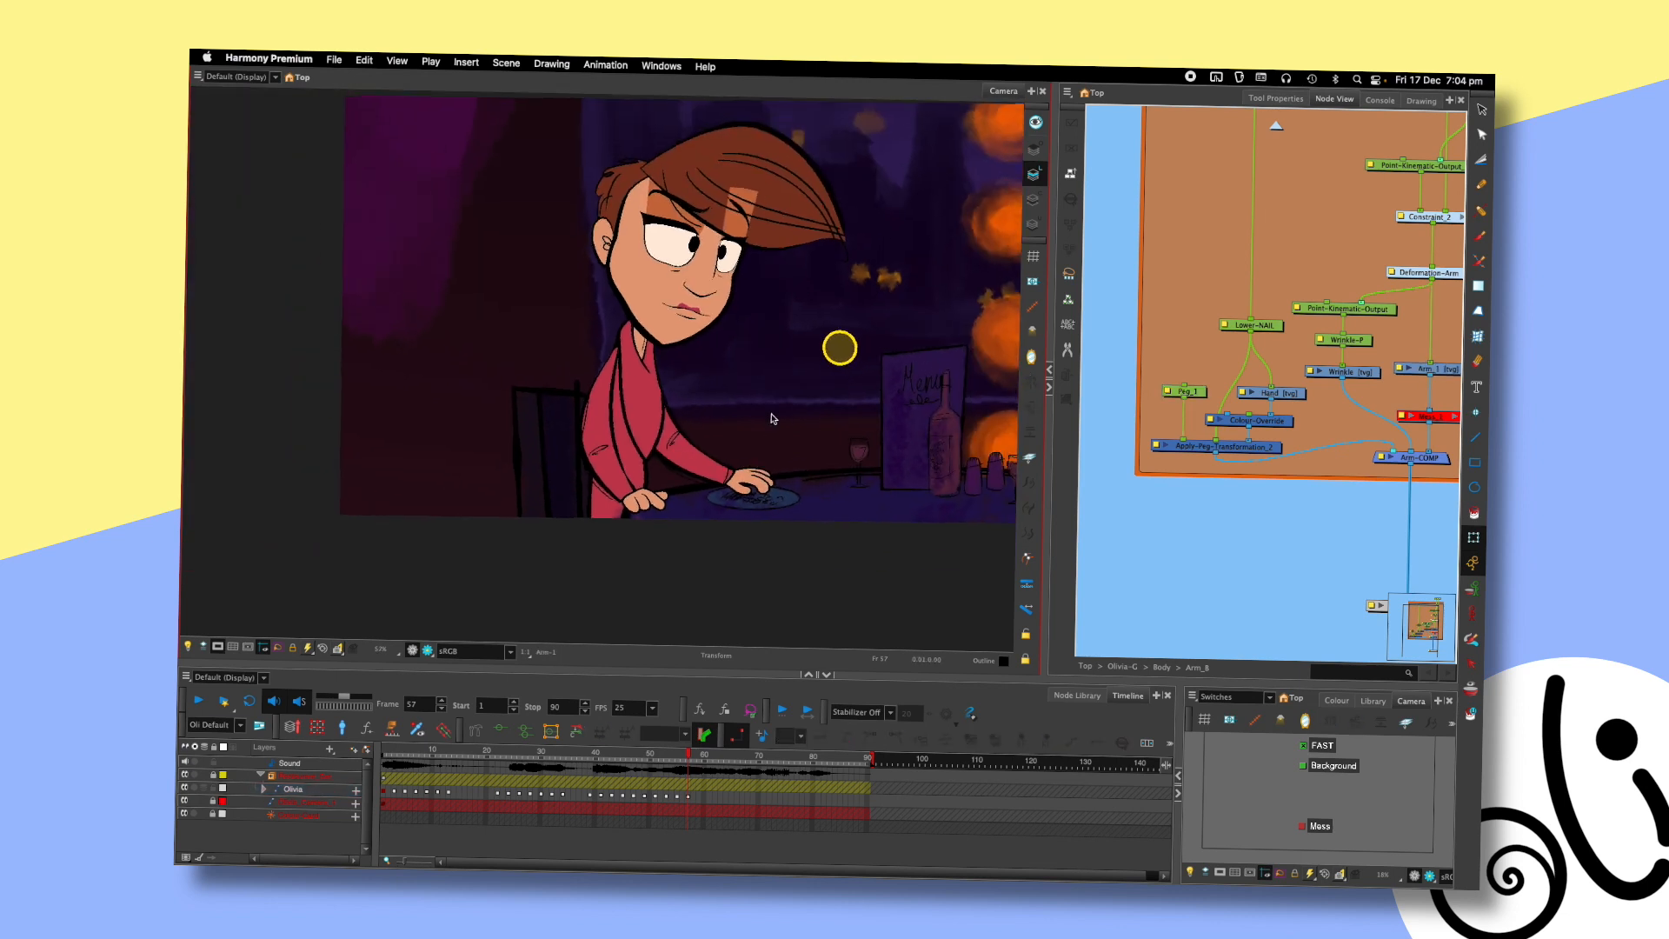
# - Compare the character's pose between frames 54 and 57, both close up and in the full shot
pyautogui.press(',')
pyautogui.press(',')
pyautogui.press(',')
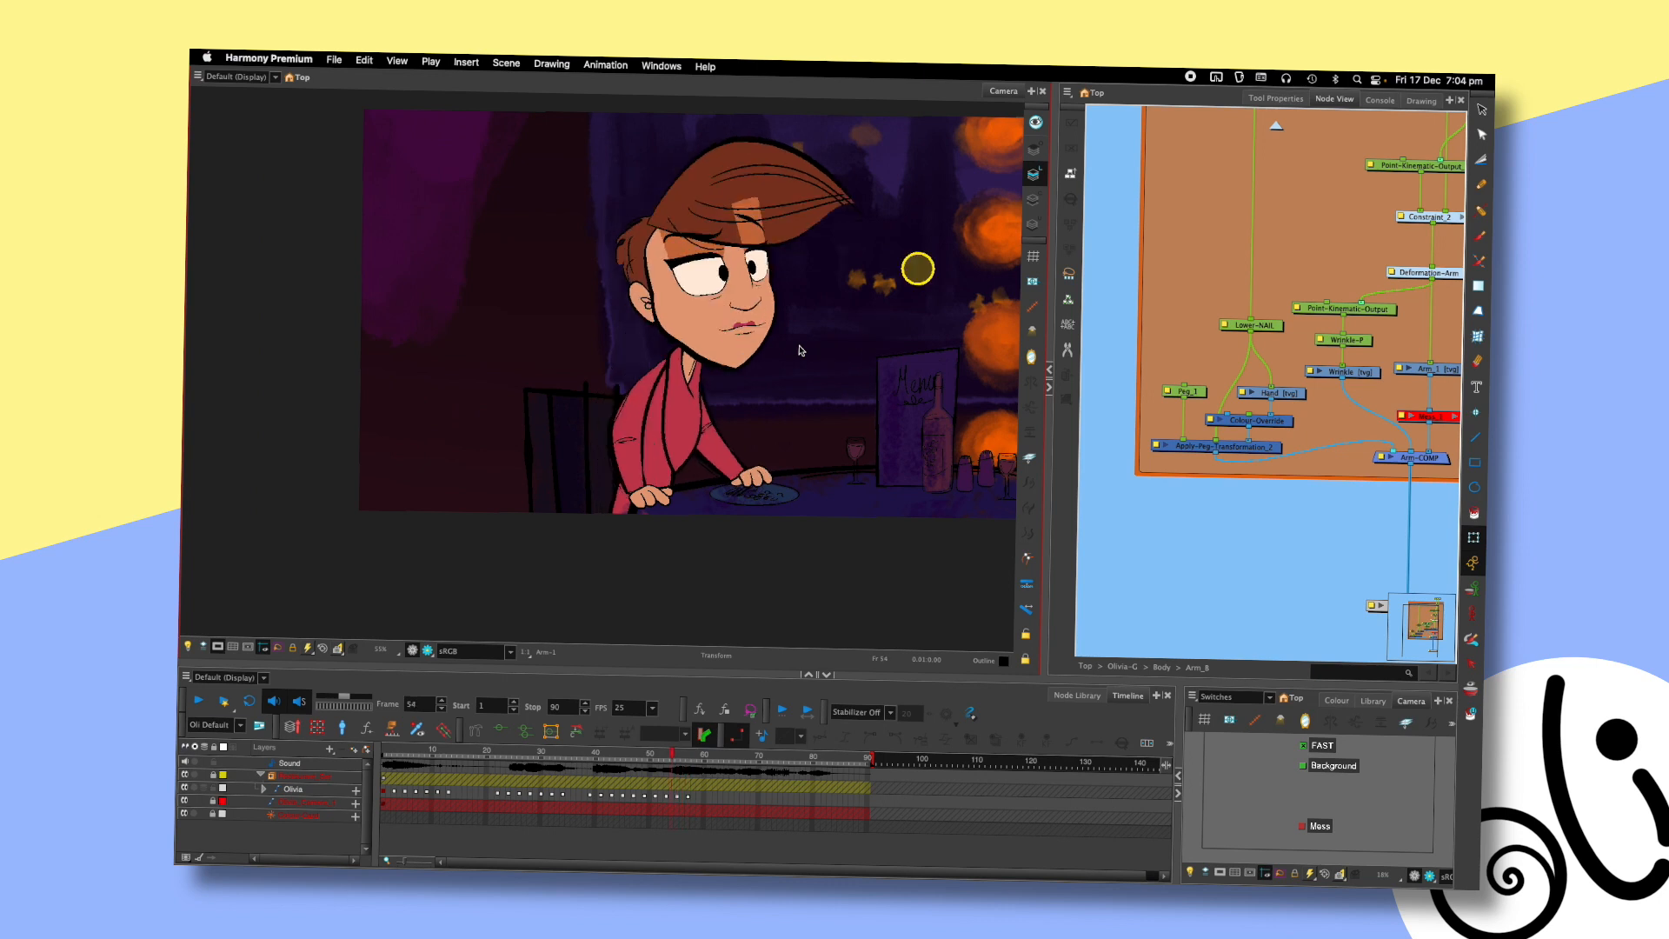
pyautogui.press('.')
pyautogui.press('.')
pyautogui.press('.')
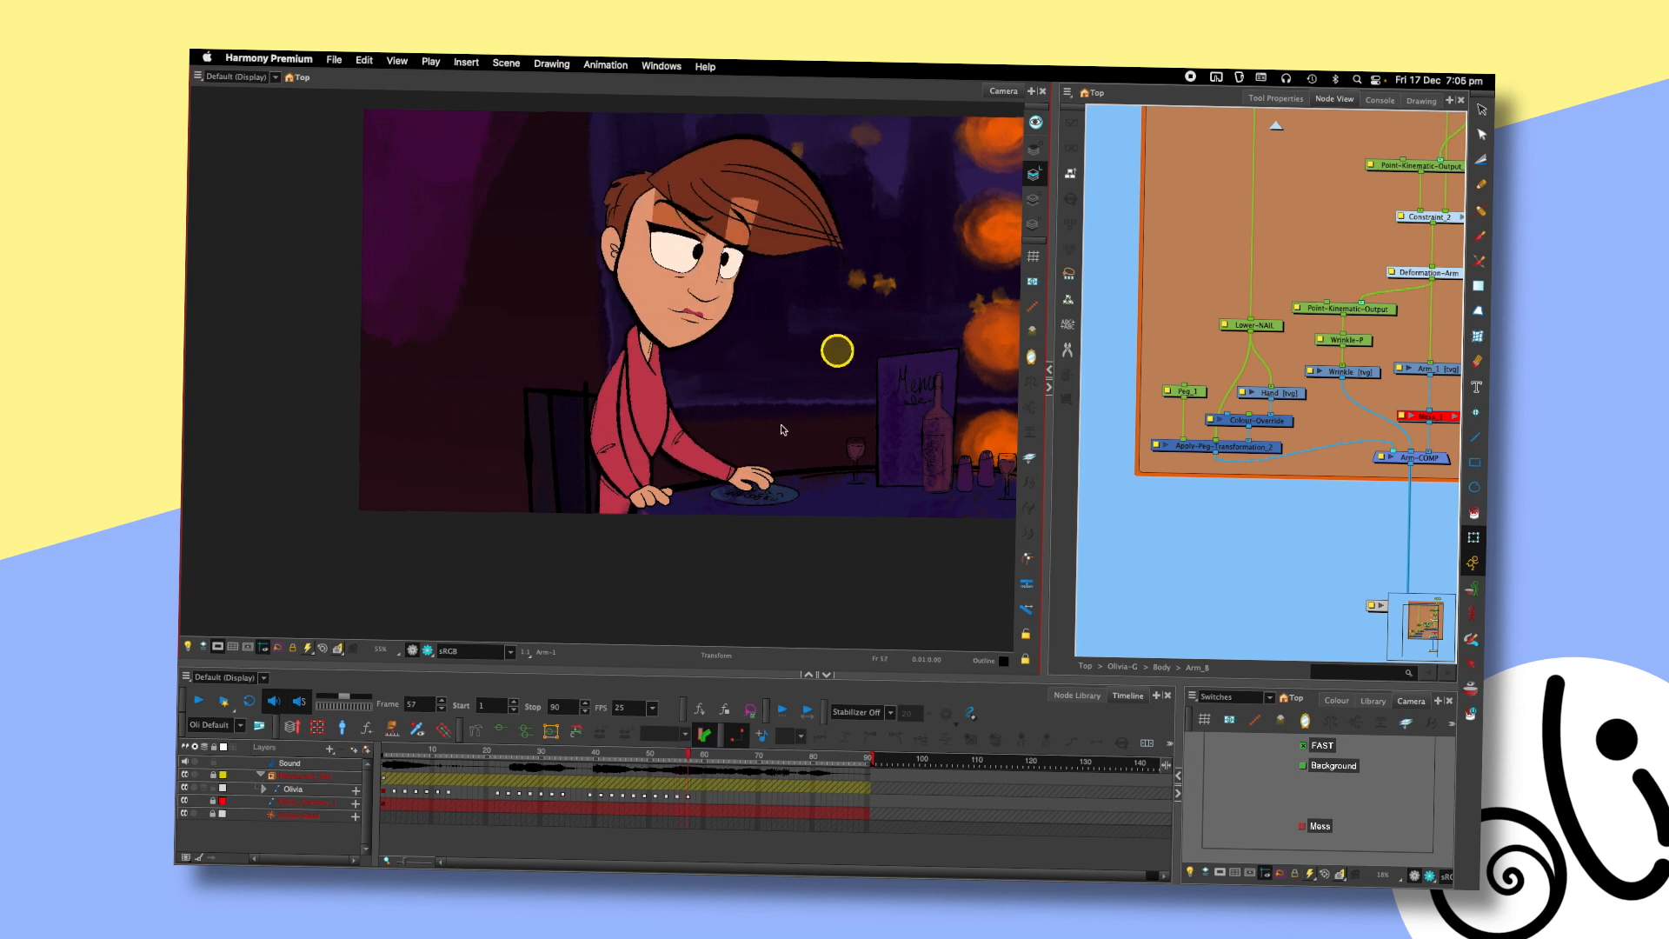
pyautogui.scroll(-3, 811, 344)
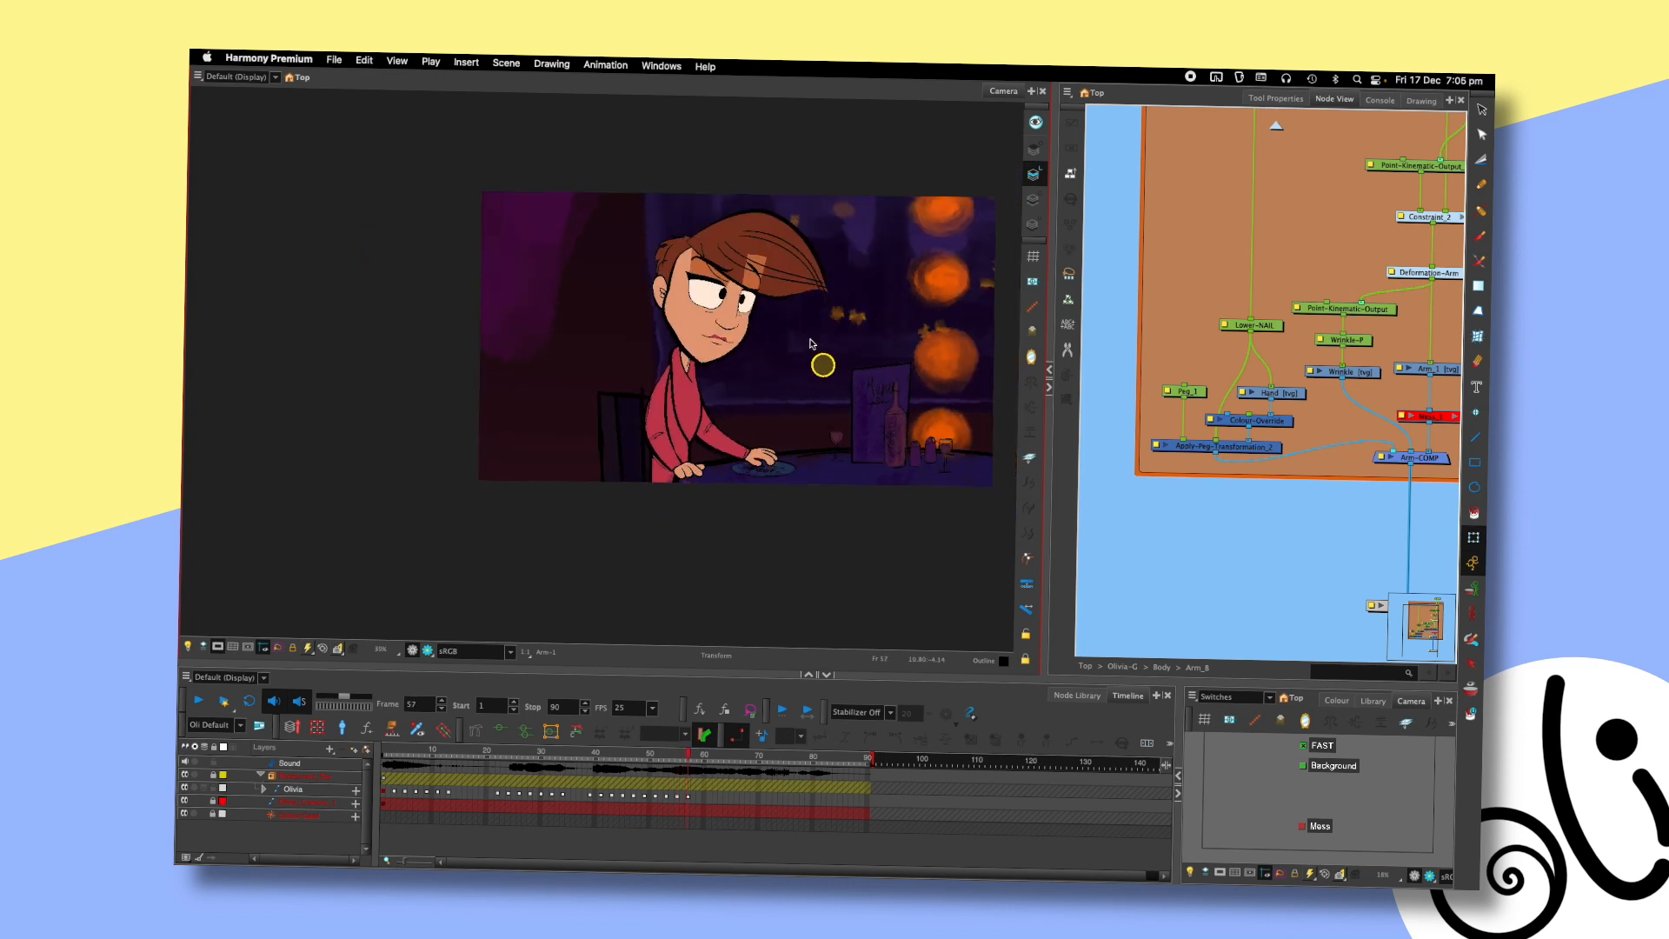
pyautogui.scroll(3, 792, 332)
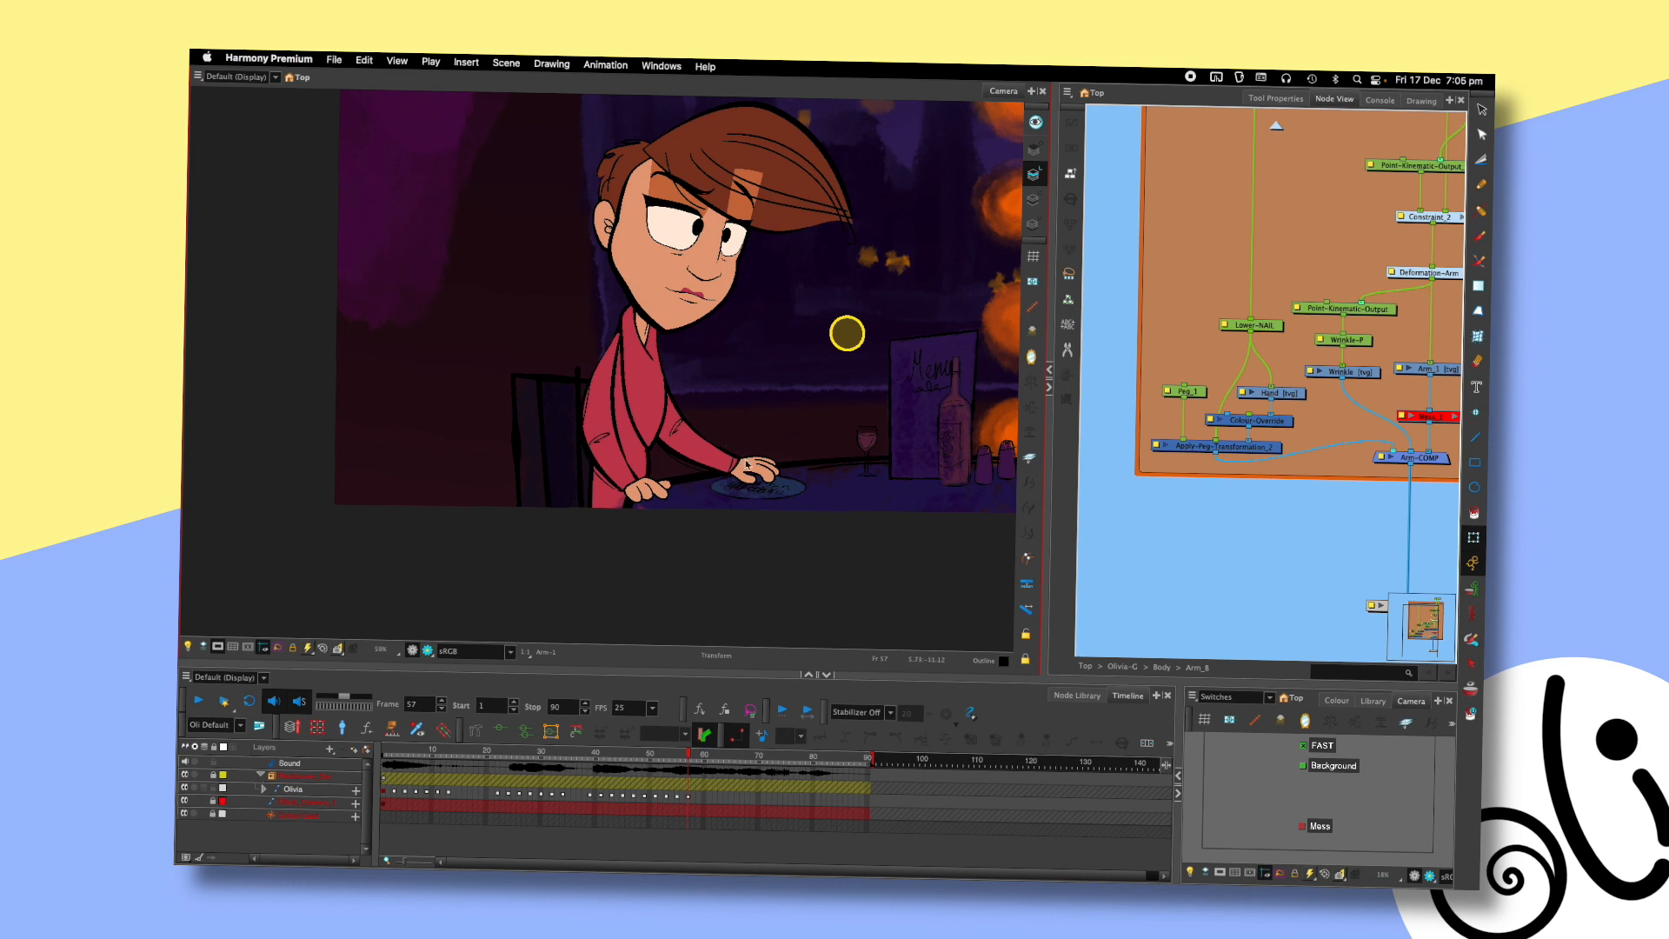
# - Show the Olivia-CONSOLE rig controls and check the frame 57 pose at different zoom levels
pyautogui.click(1375, 100)
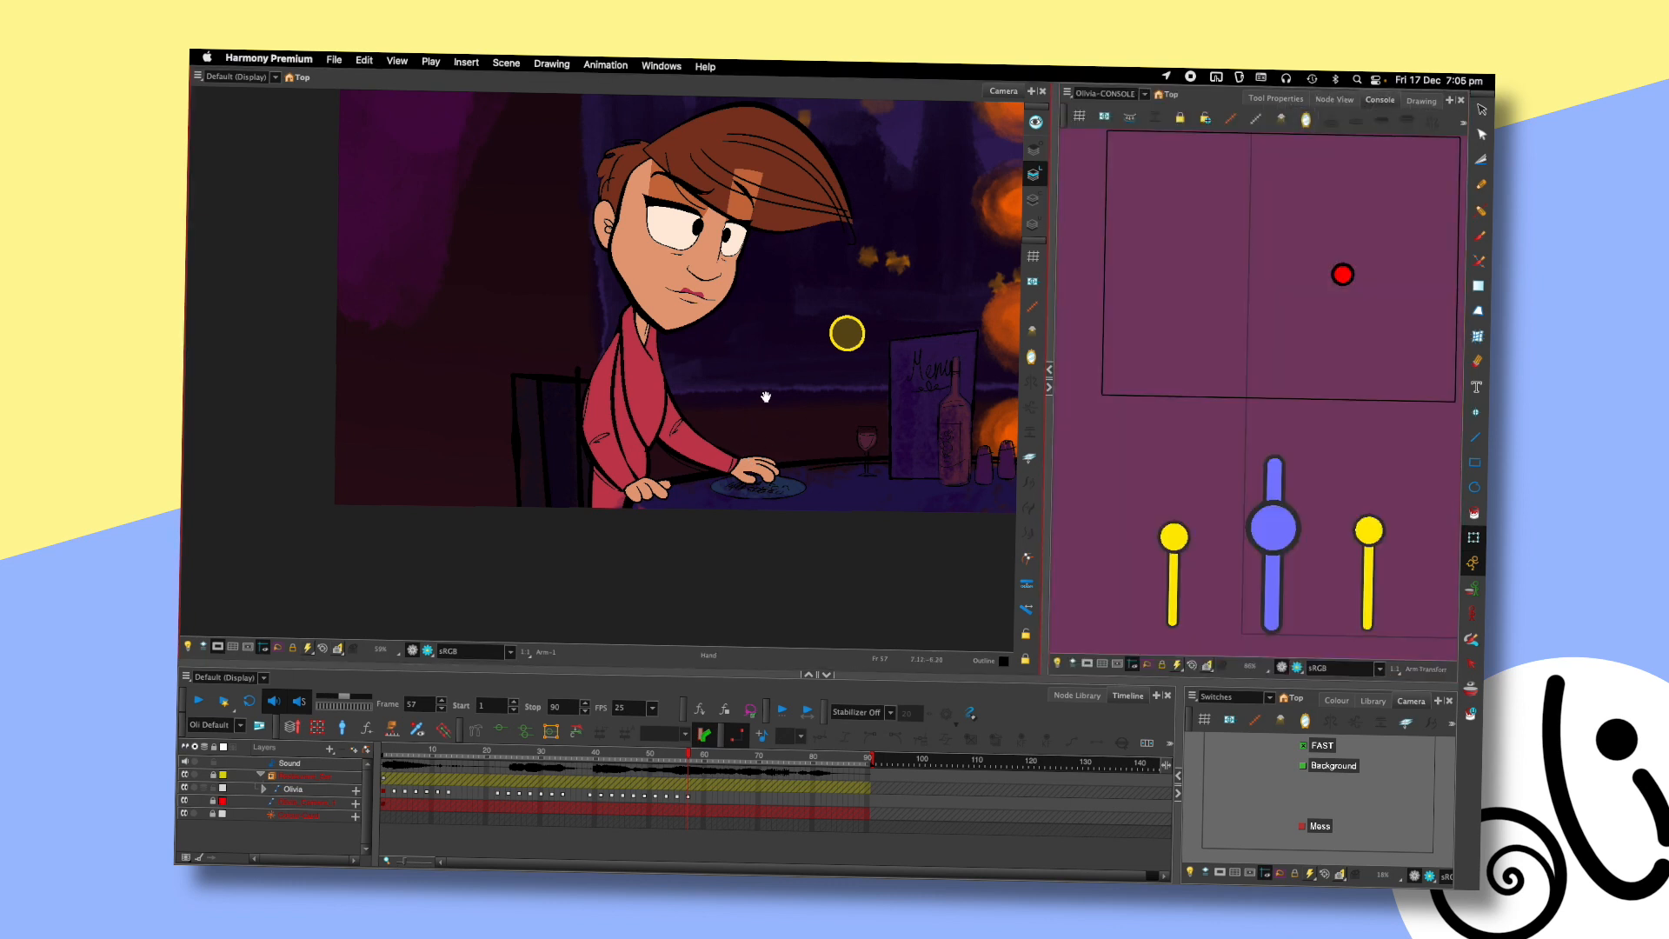
pyautogui.moveTo(765, 398); pyautogui.dragTo(783, 412)
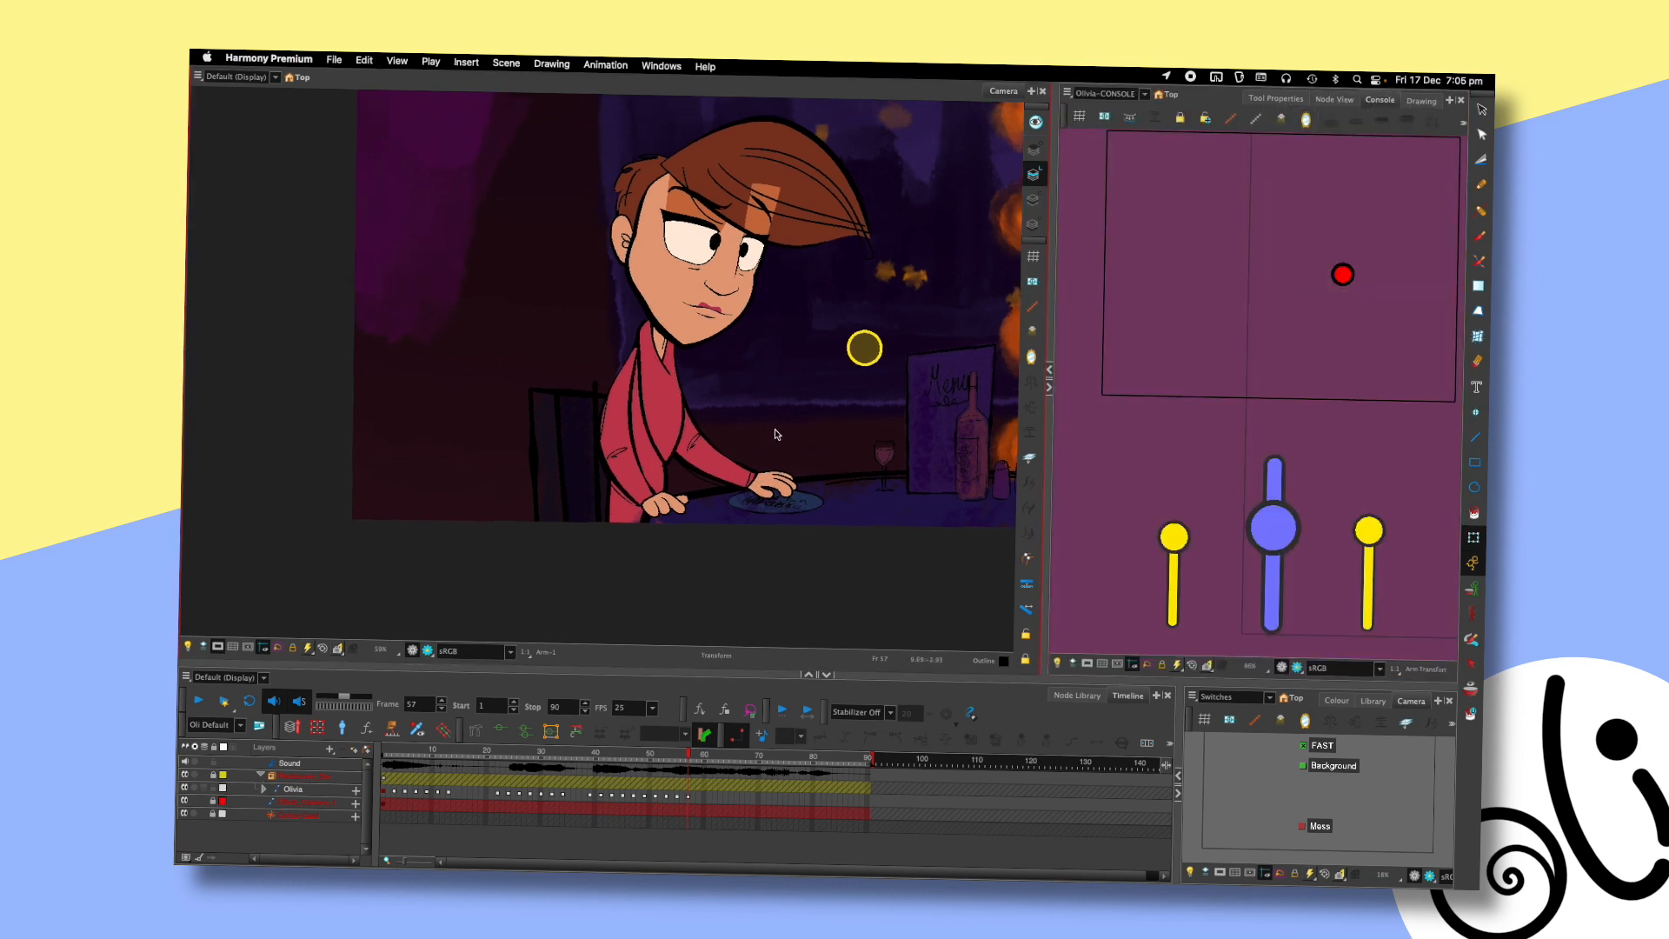
pyautogui.scroll(-3, 776, 434)
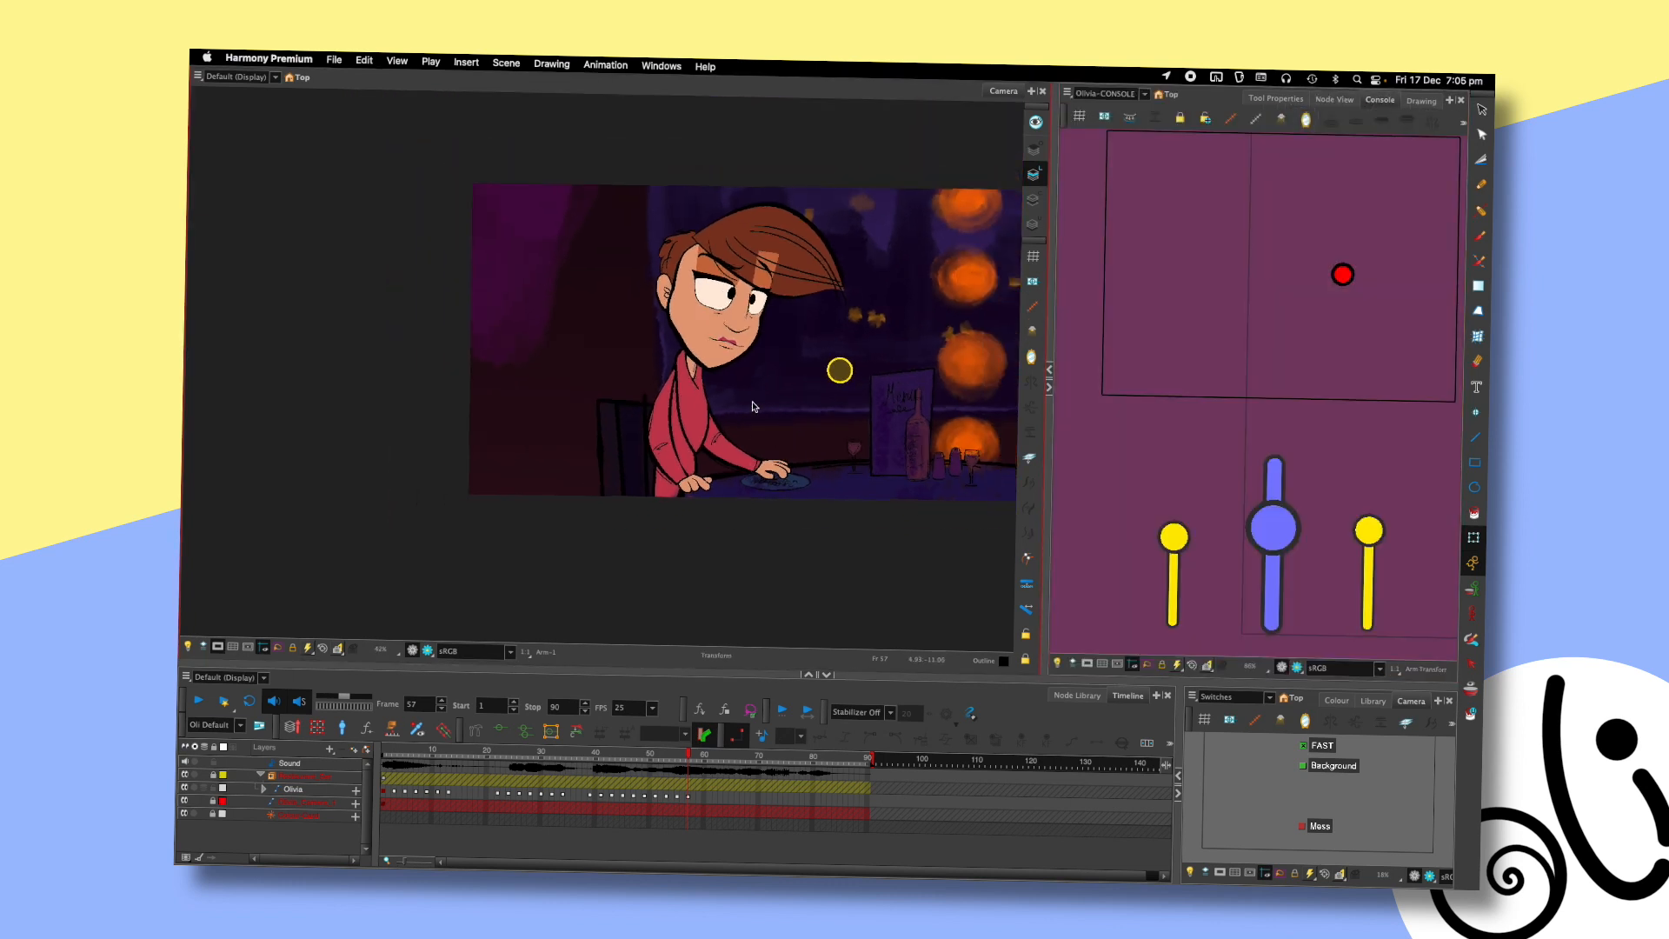
pyautogui.scroll(3, 752, 406)
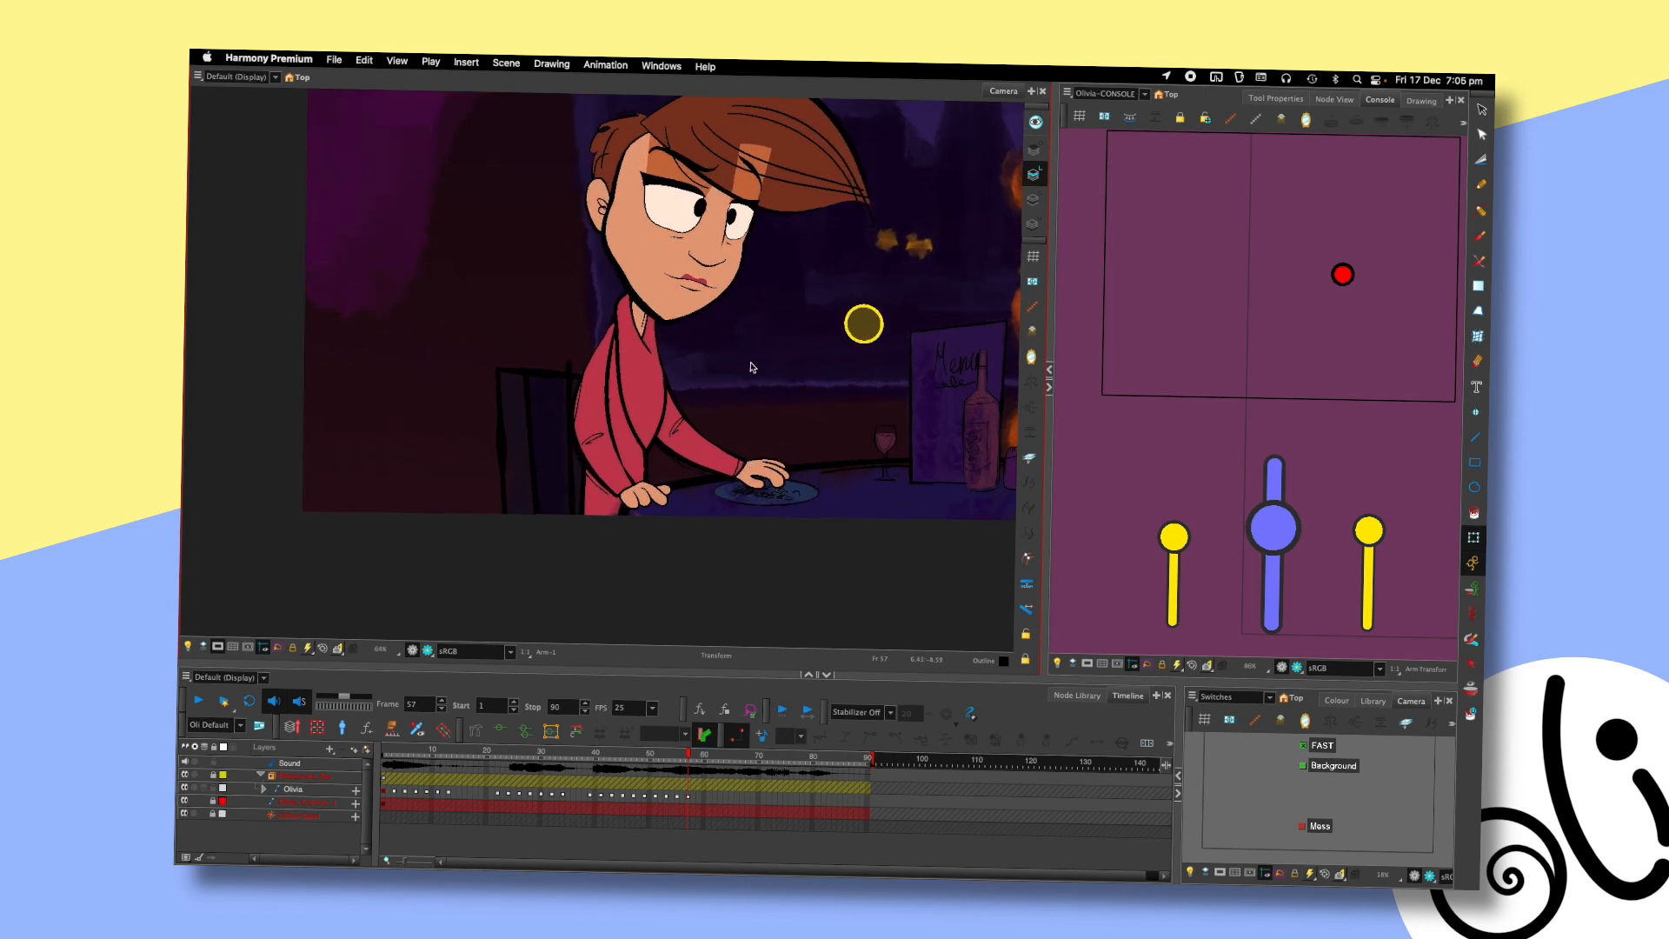
pyautogui.scroll(-3, 792, 422)
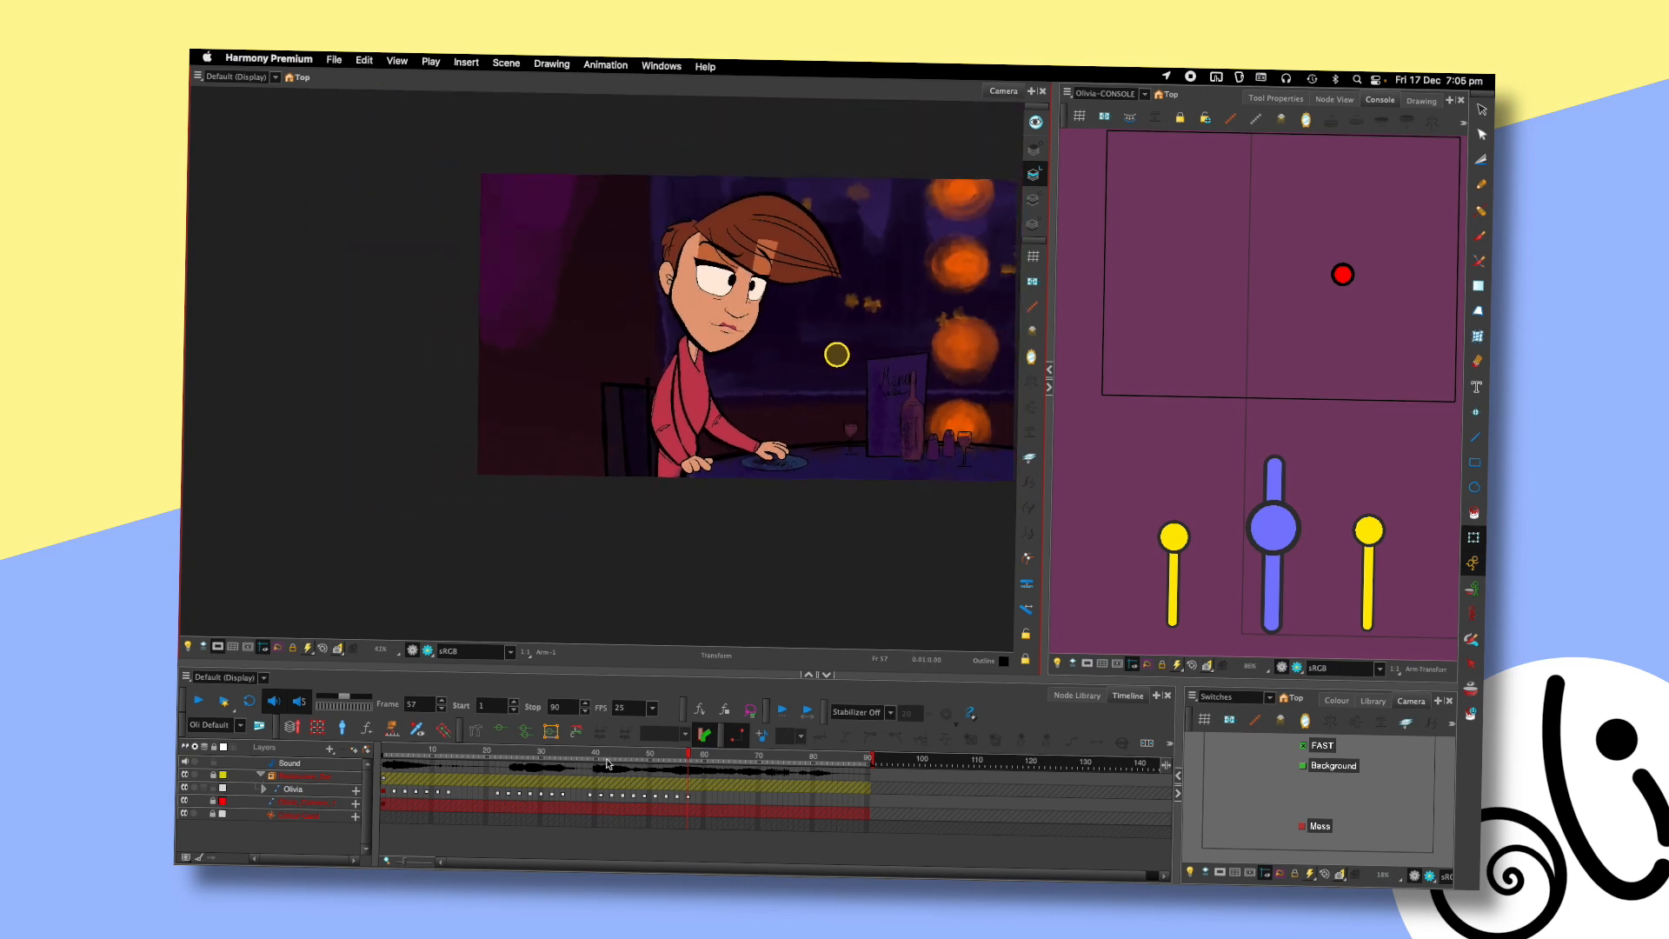
# - Play back the character's lean repeatedly, starting from about frame 37
pyautogui.moveTo(607, 764); pyautogui.dragTo(570, 758)
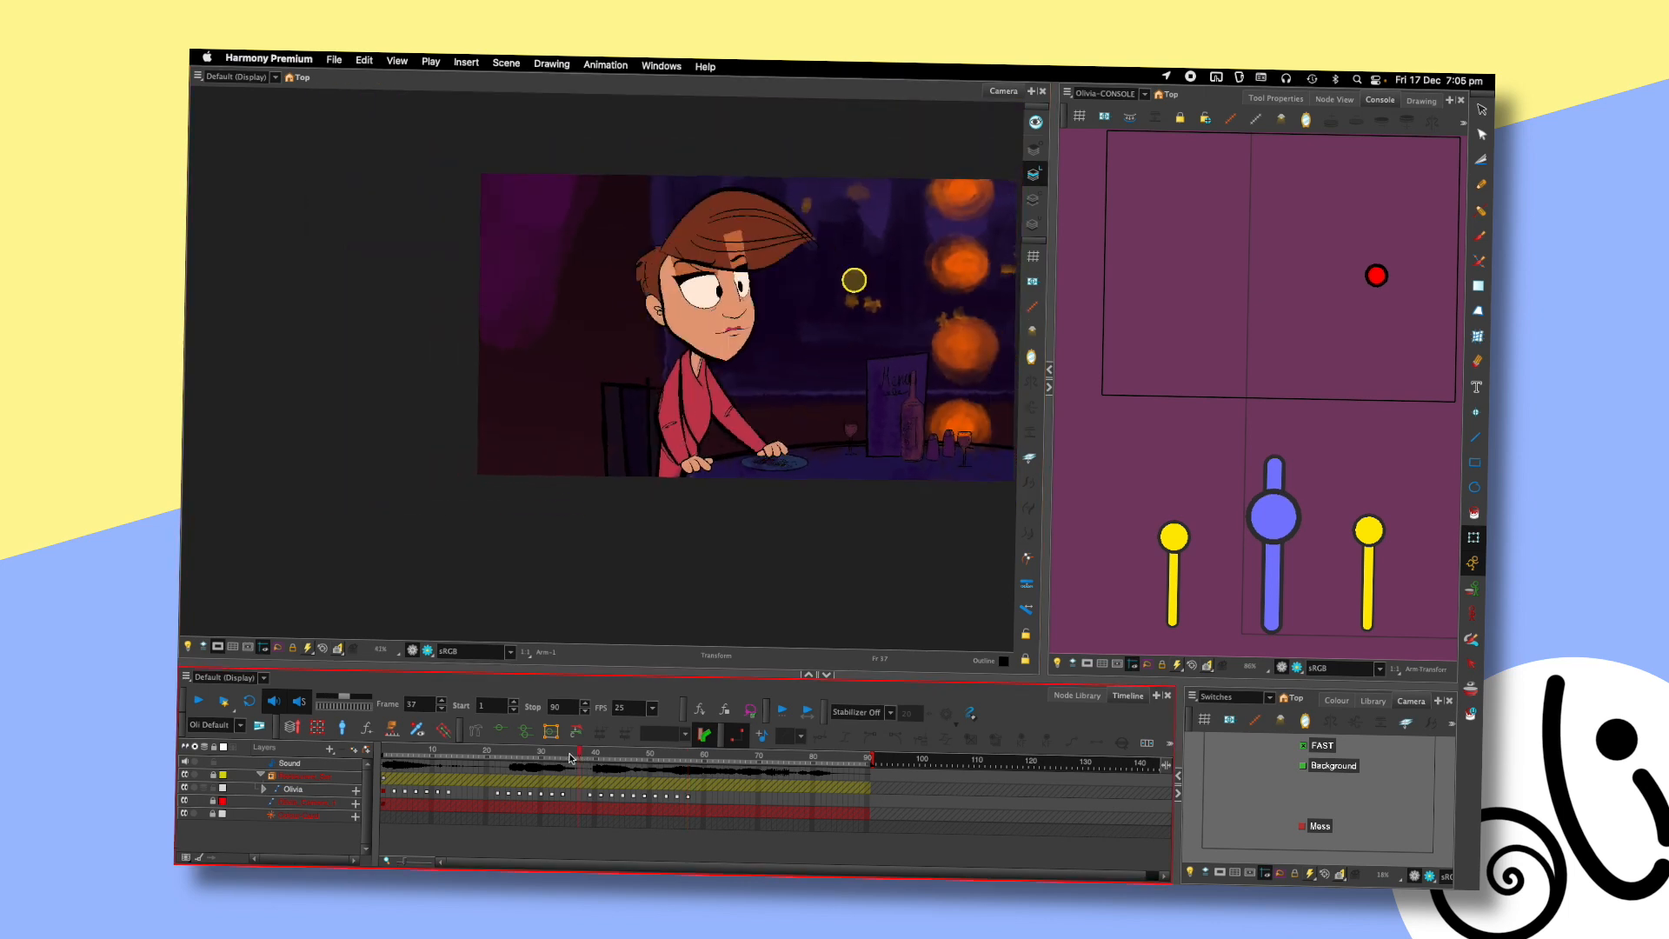
pyautogui.hotkey('shift', 'Return')
pyautogui.hotkey('shift', 'Return')
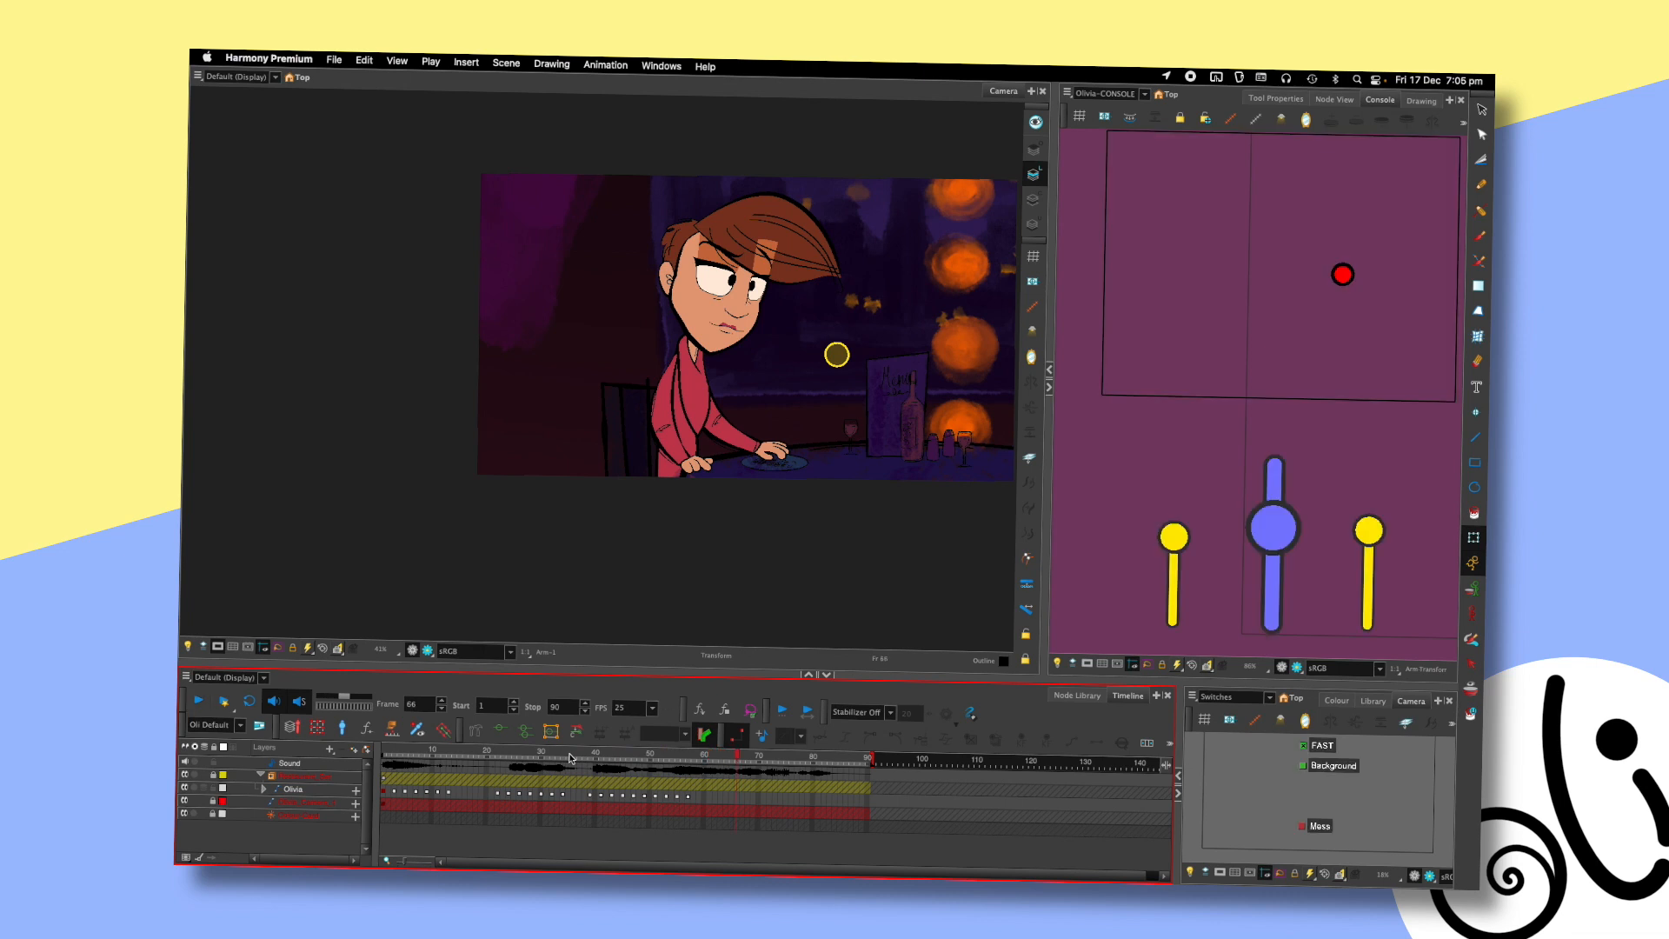
pyautogui.click(581, 756)
pyautogui.hotkey('shift', 'Return')
pyautogui.hotkey('shift', 'Return')
pyautogui.hotkey('shift', ',')
pyautogui.hotkey('shift', 'Return')
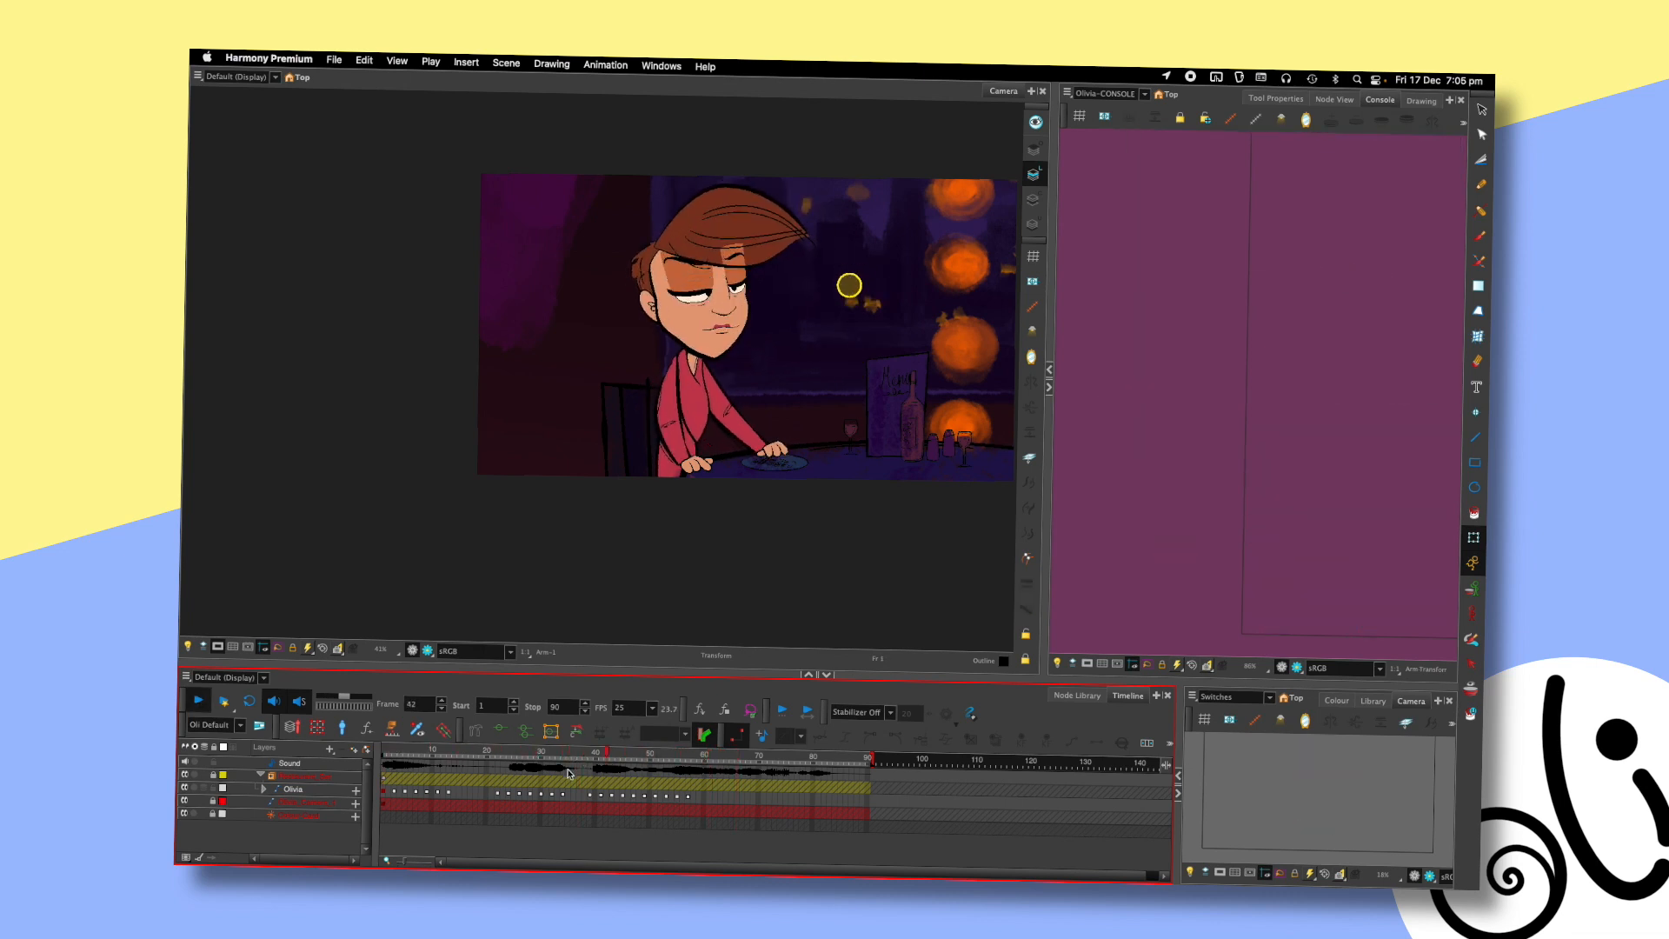
pyautogui.hotkey('shift', 'Return')
# - Flip back and forth between frames 54 and 57 to check the body and head movement
pyautogui.click(688, 755)
pyautogui.press(',')
pyautogui.press(',')
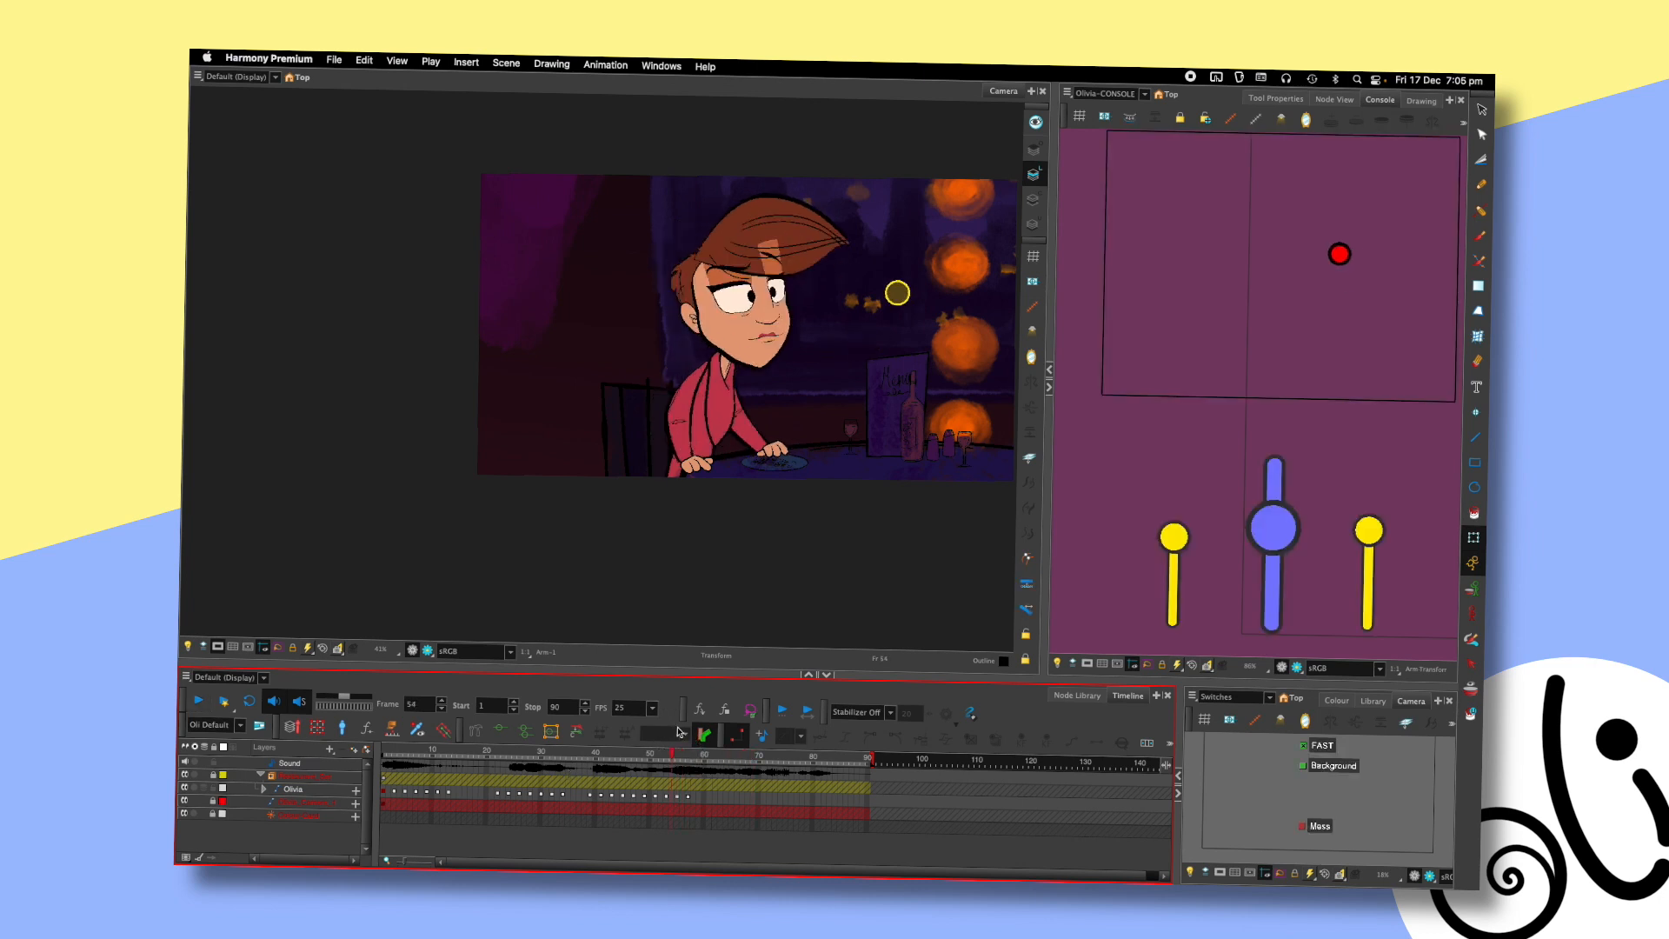
pyautogui.press('.')
pyautogui.press('.')
pyautogui.press(',')
pyautogui.press(',')
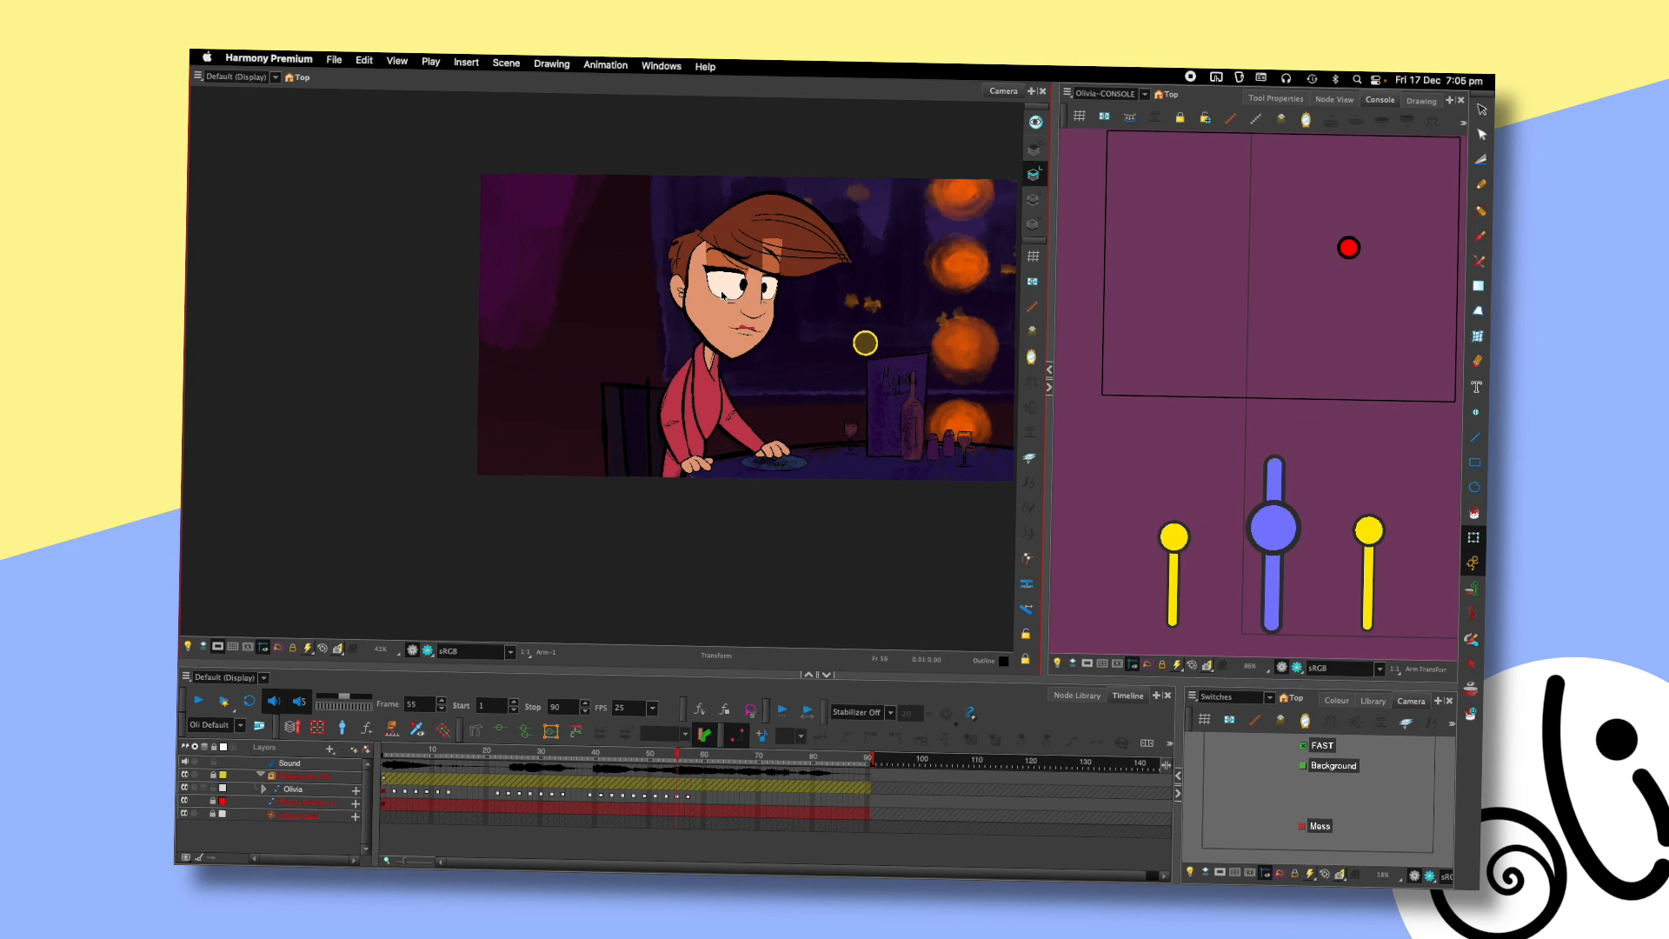
pyautogui.press('.')
pyautogui.press('.')
# - Select the near arm at frame 57 and display its deformation controls to inspect the chain, leaving the arm deselected
pyautogui.click(676, 401)
pyautogui.click(748, 374)
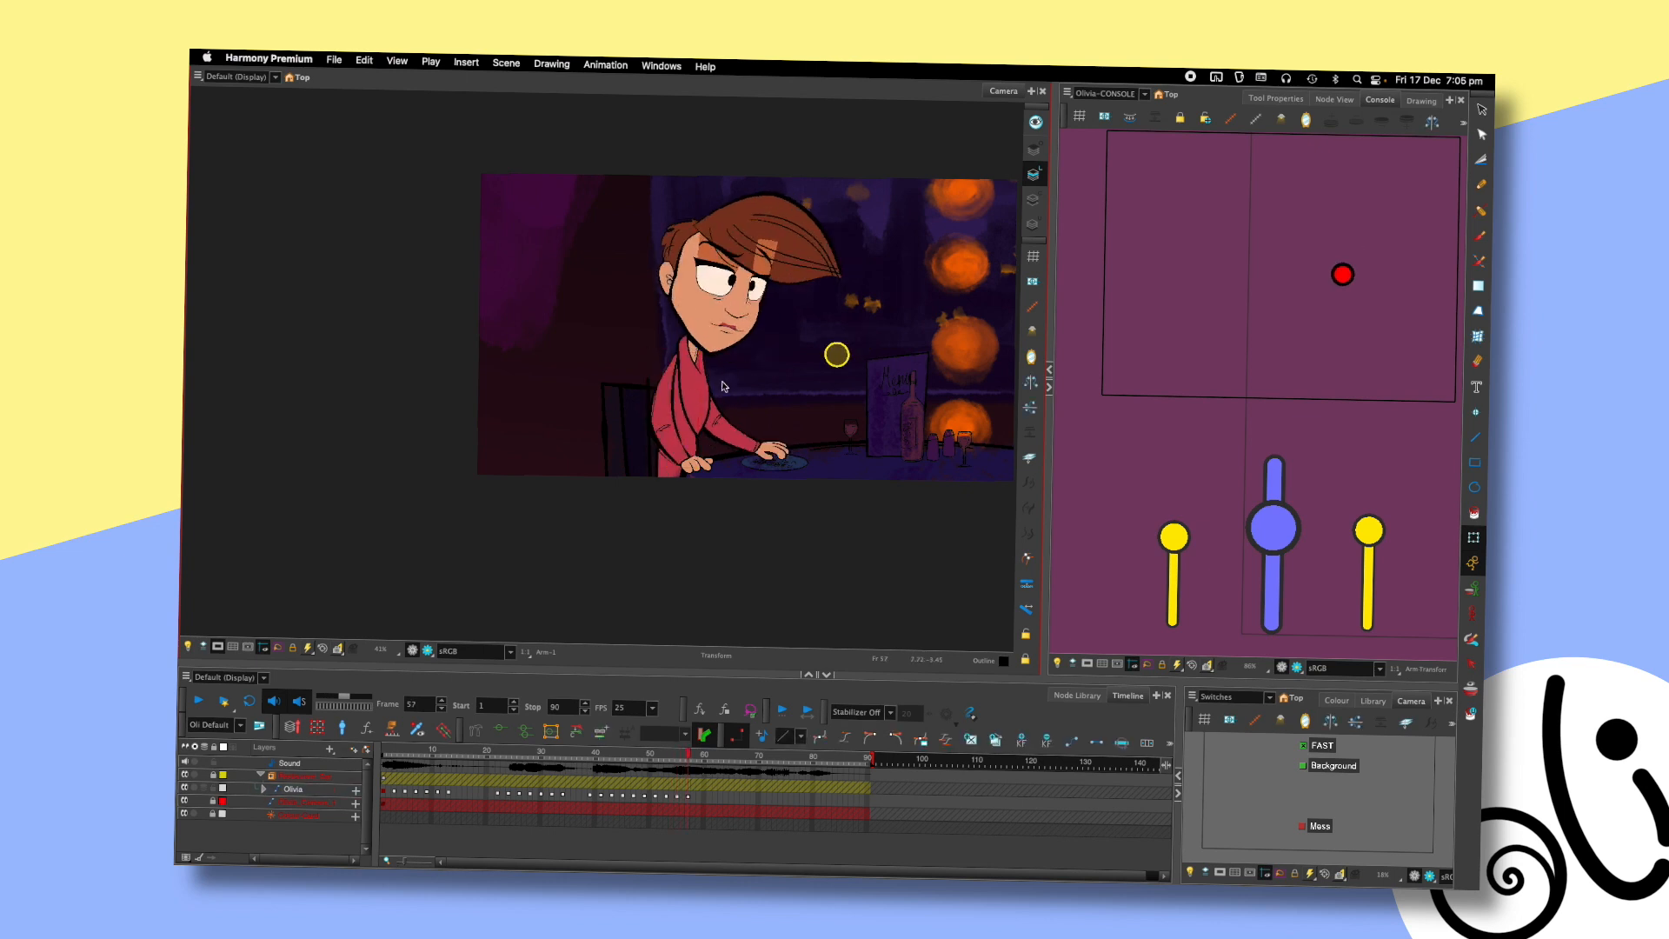
pyautogui.click(663, 417)
pyautogui.hotkey('shift', 'F11')
pyautogui.click(748, 369)
pyautogui.click(670, 447)
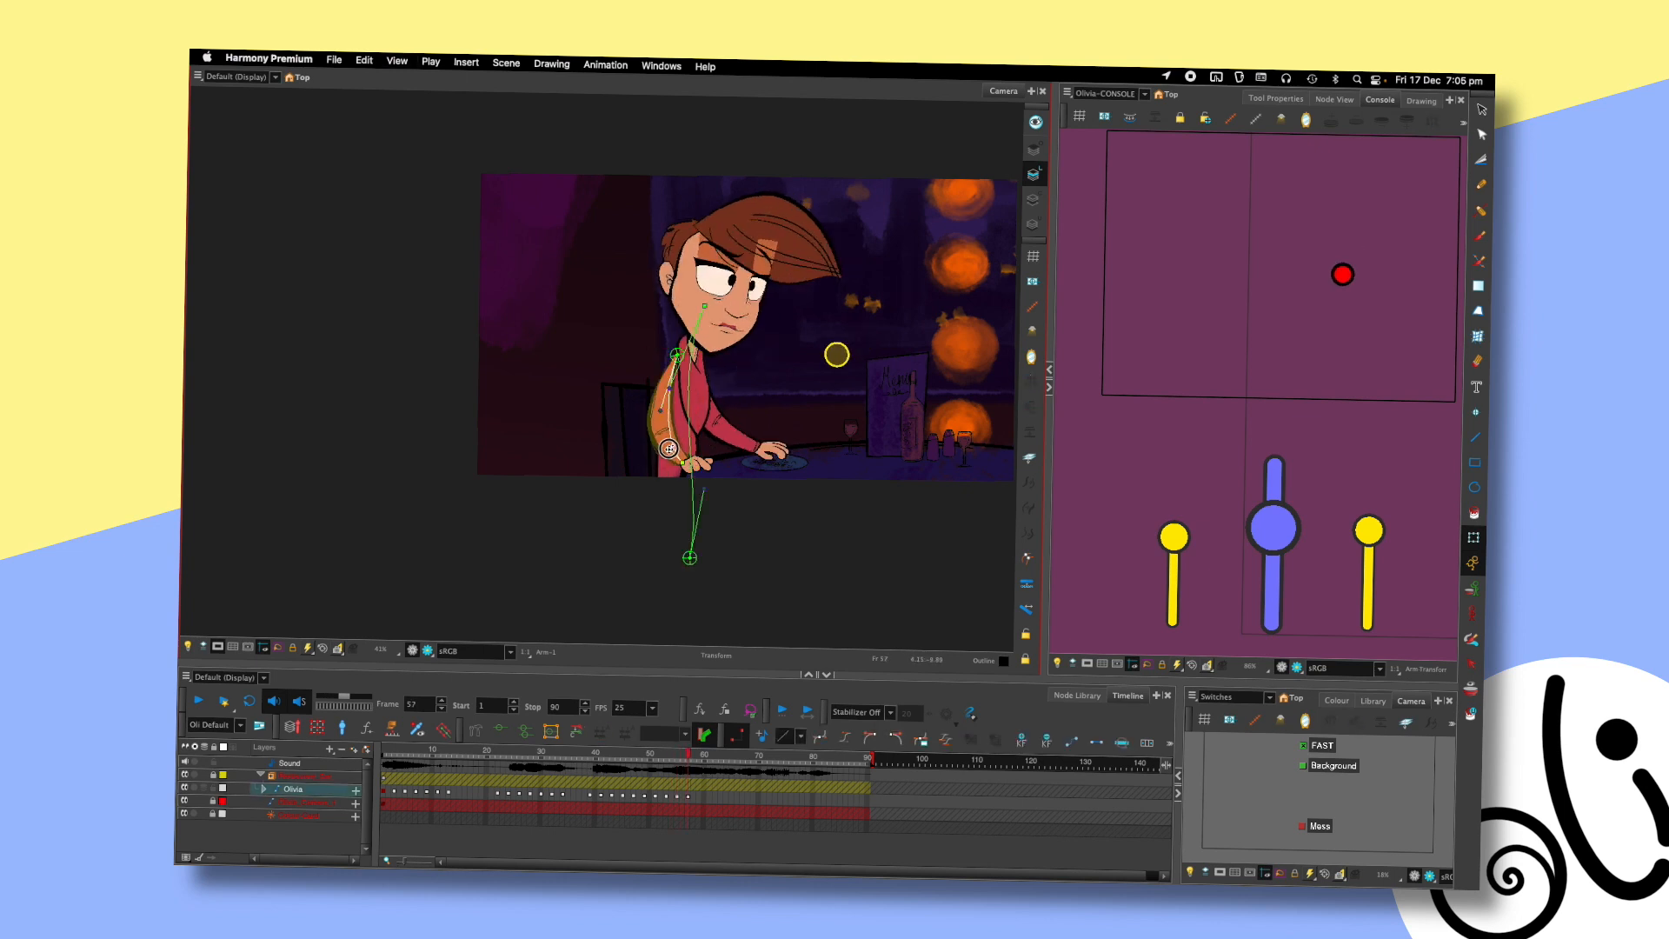
pyautogui.click(663, 415)
pyautogui.click(751, 364)
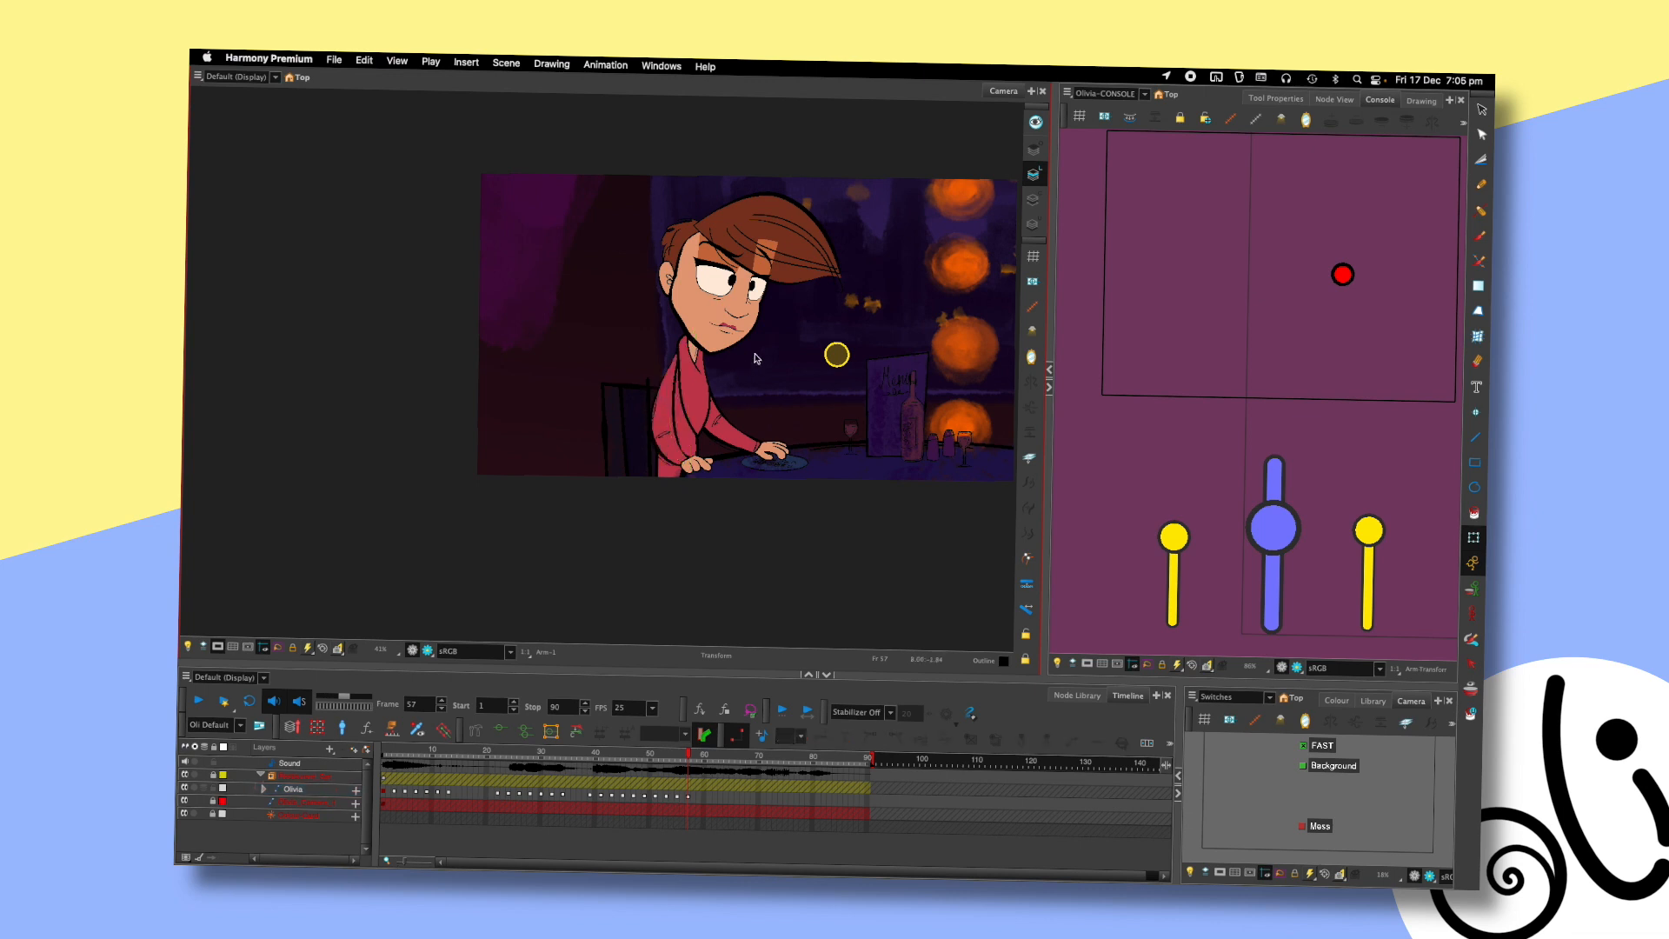
# - Review the end of the head turn frame by frame, replaying the motion from about frame 38
pyautogui.press(',')
pyautogui.press(',')
pyautogui.press('.')
pyautogui.press('.')
pyautogui.click(588, 760)
pyautogui.press('Return')
pyautogui.press('Return')
pyautogui.click(588, 760)
pyautogui.press('Return')
pyautogui.press('Return')
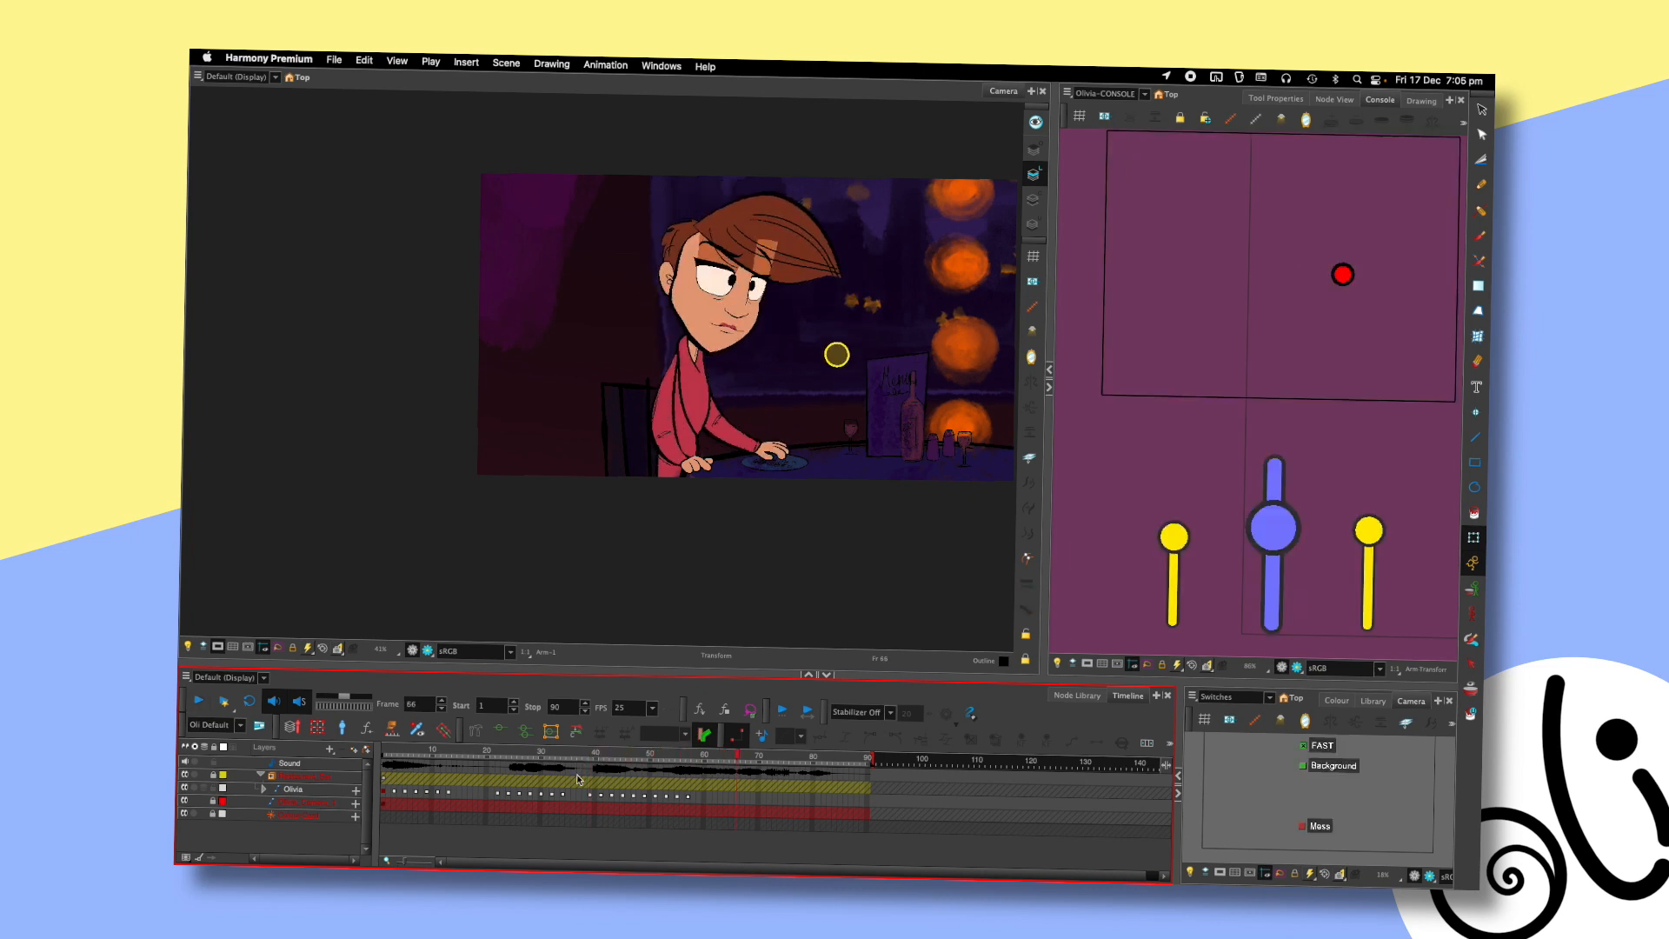
pyautogui.press('Return')
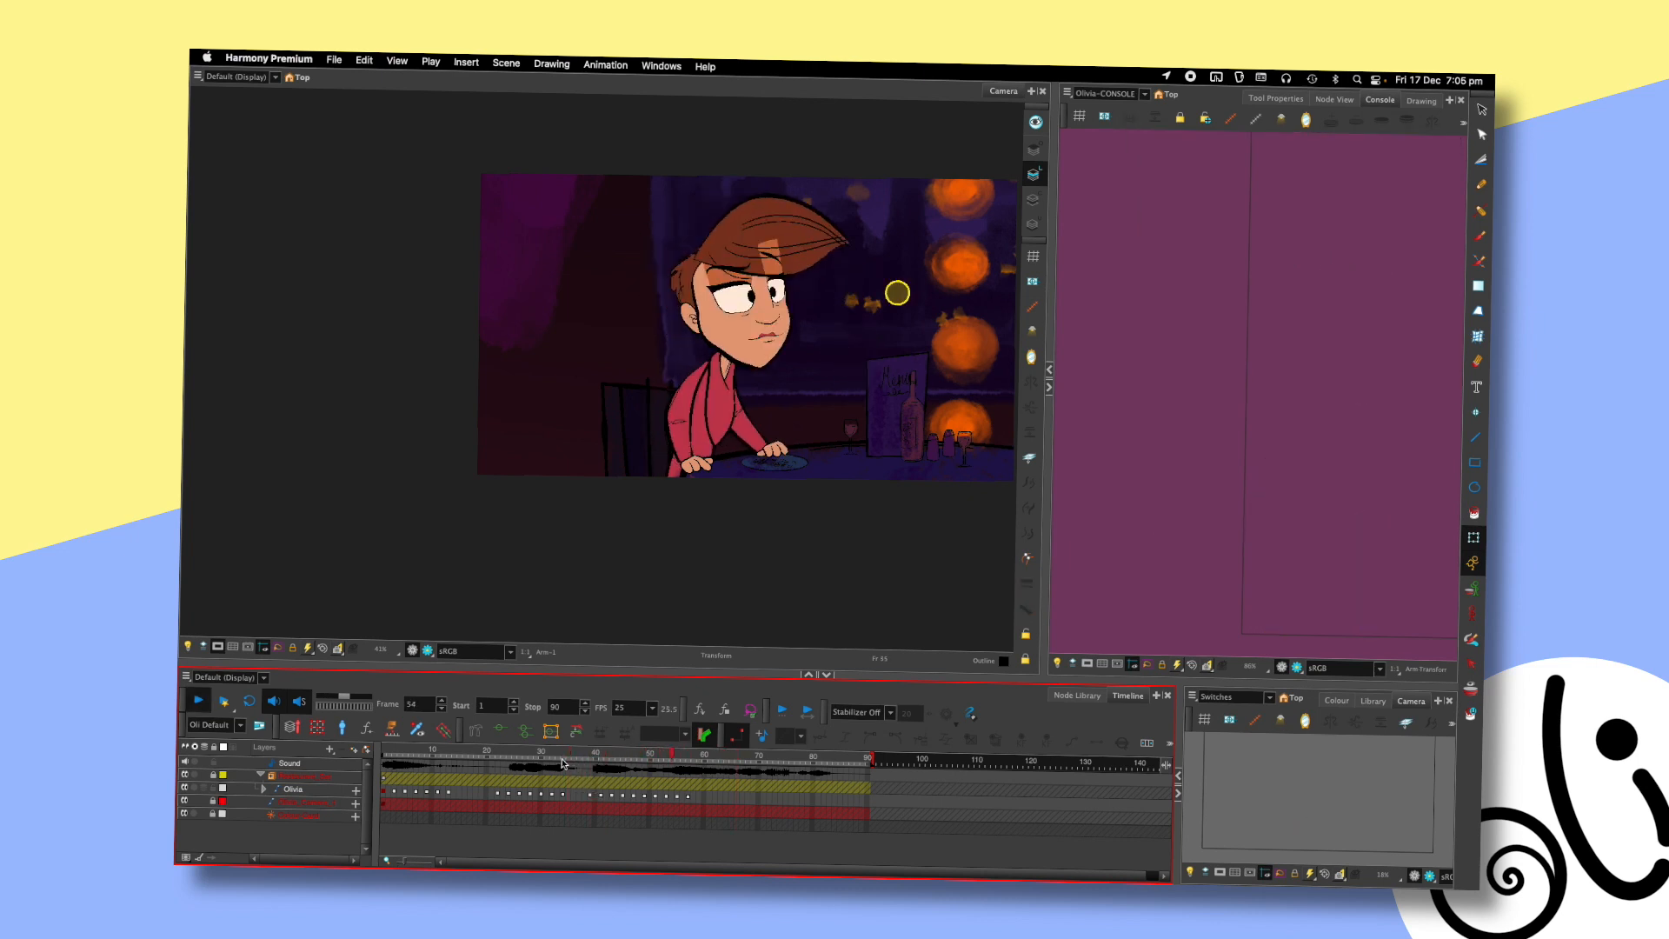
pyautogui.press('Return')
# - Examine the face up close on the frames leading back from frame 57 to 53
pyautogui.click(693, 758)
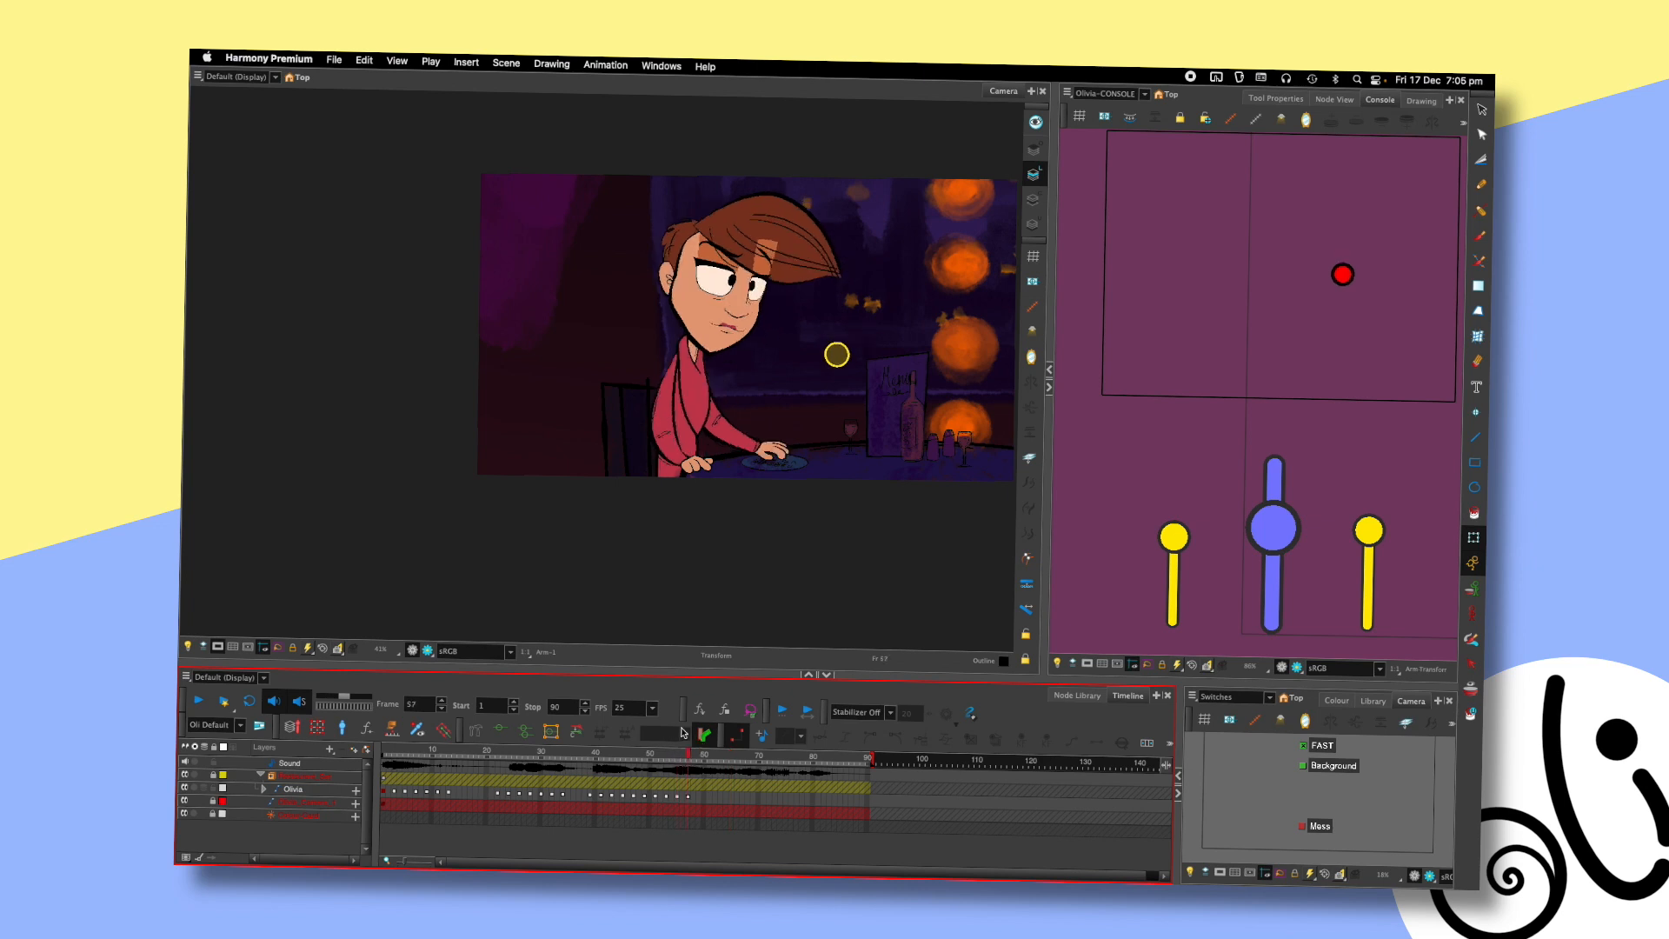
pyautogui.scroll(2, 847, 313)
pyautogui.moveTo(848, 314); pyautogui.dragTo(905, 348)
pyautogui.press(',')
pyautogui.press(',')
pyautogui.press(',')
pyautogui.press(',')
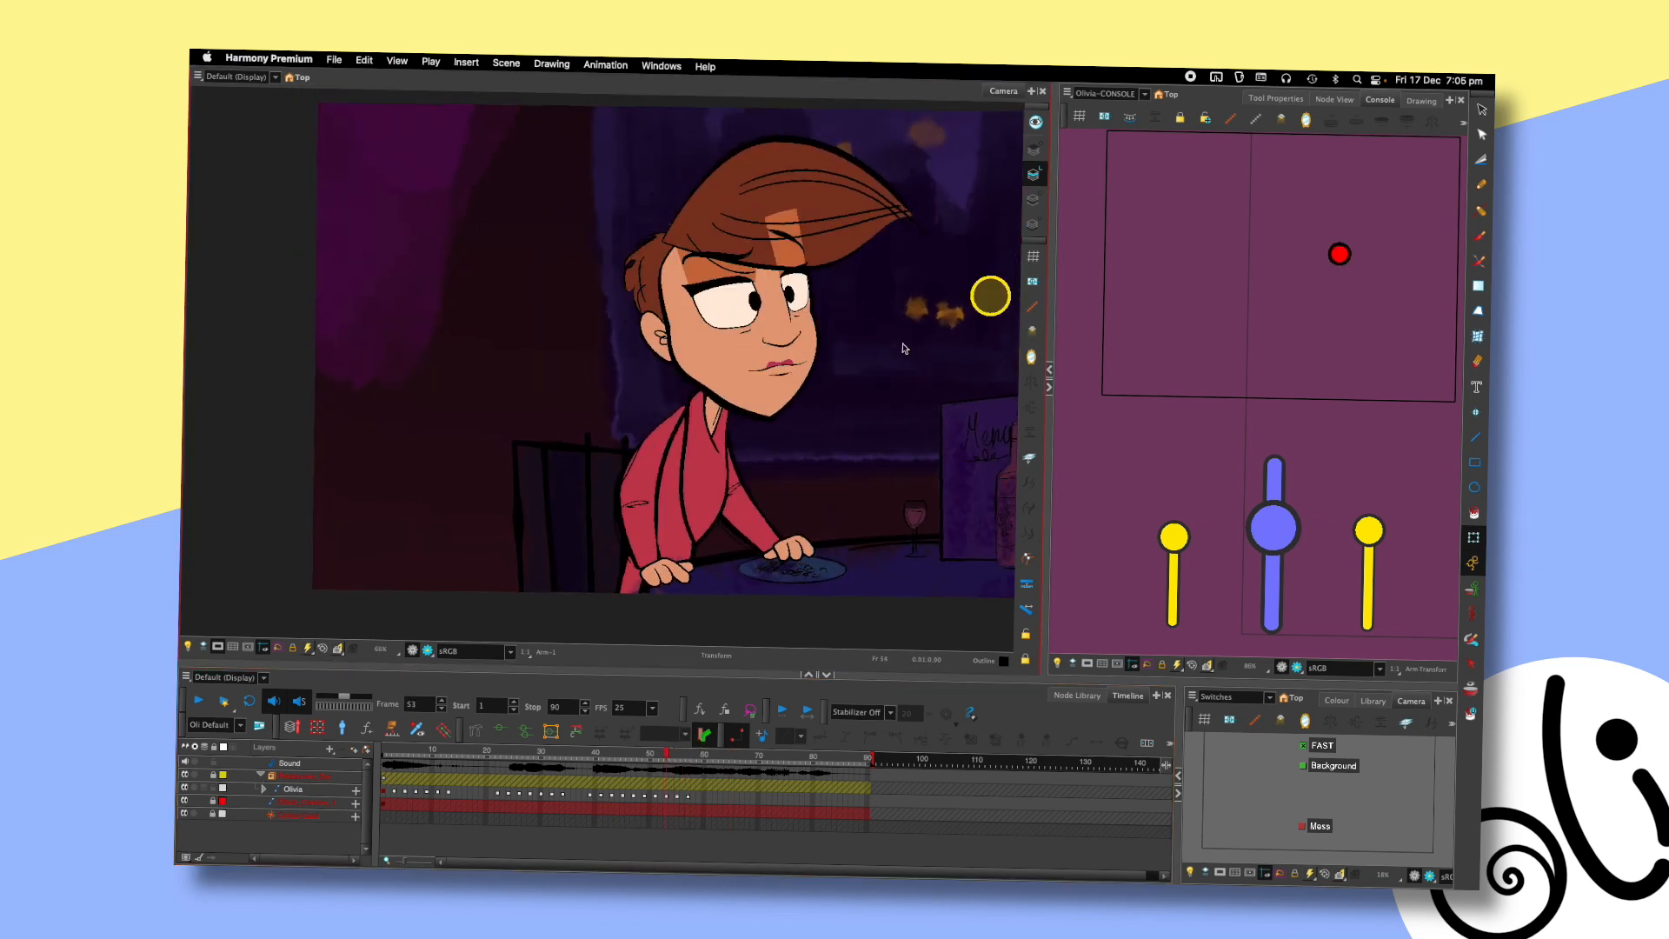
pyautogui.press('.')
# - Select the eyebrow with its deformation controls shown and compare its shape across the frames up to frame 57
pyautogui.click(743, 242)
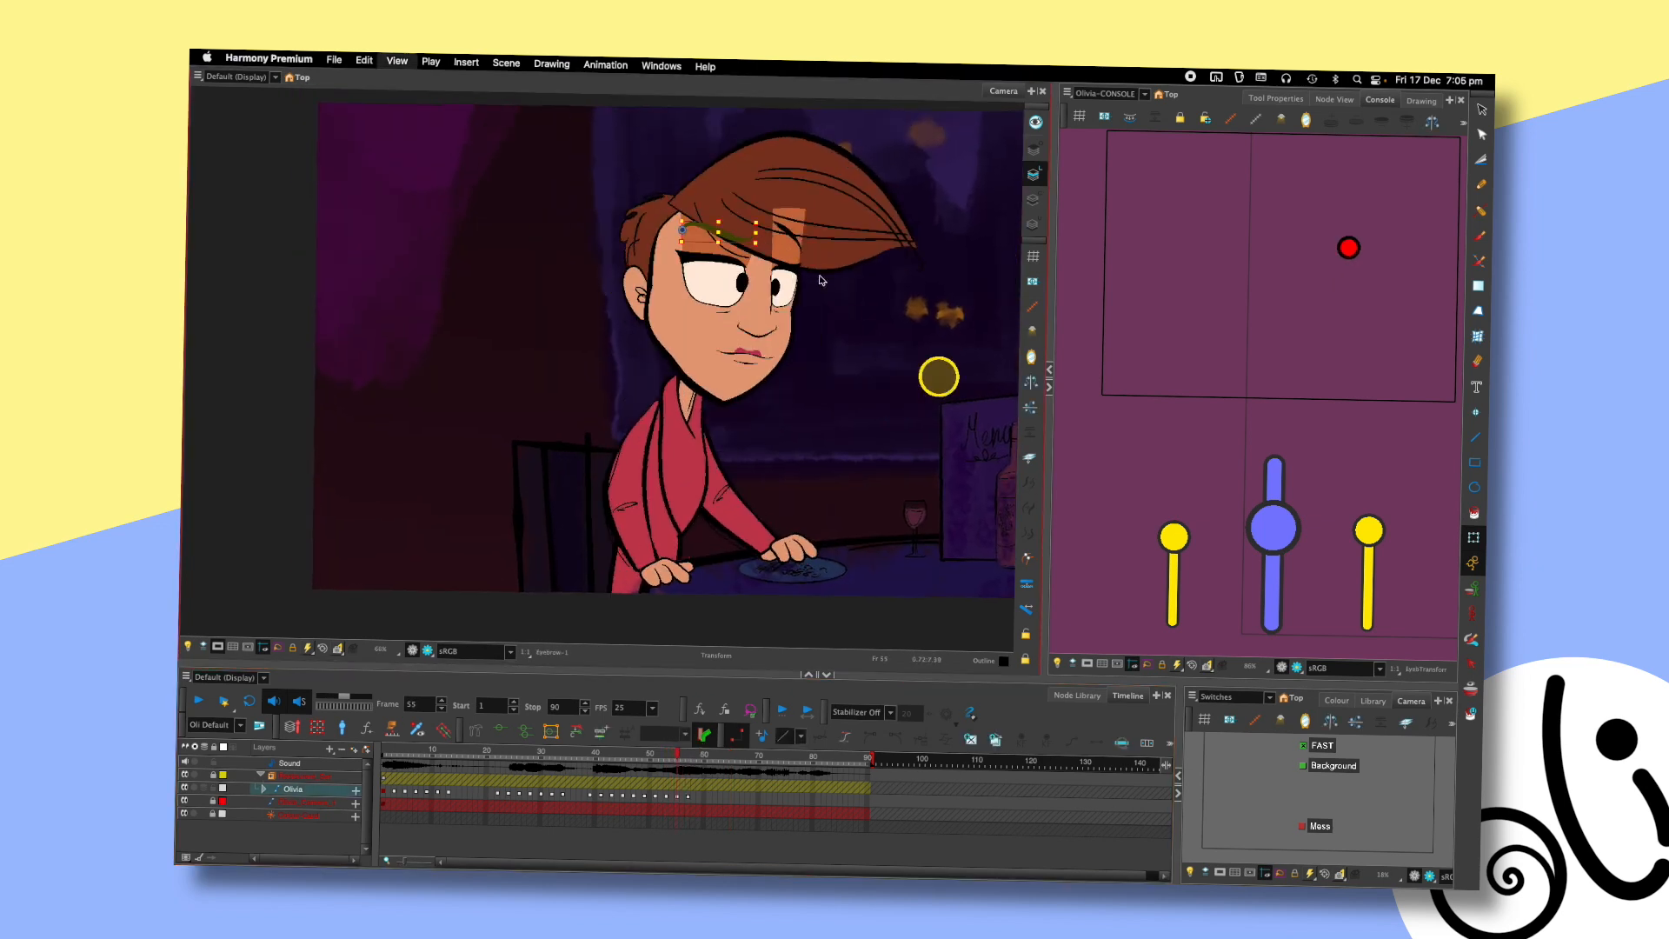
pyautogui.press(',')
pyautogui.press(',')
pyautogui.press('.')
pyautogui.press('.')
pyautogui.press(',')
pyautogui.press(',')
pyautogui.press('.')
pyautogui.press('.')
pyautogui.press('.')
pyautogui.press('.')
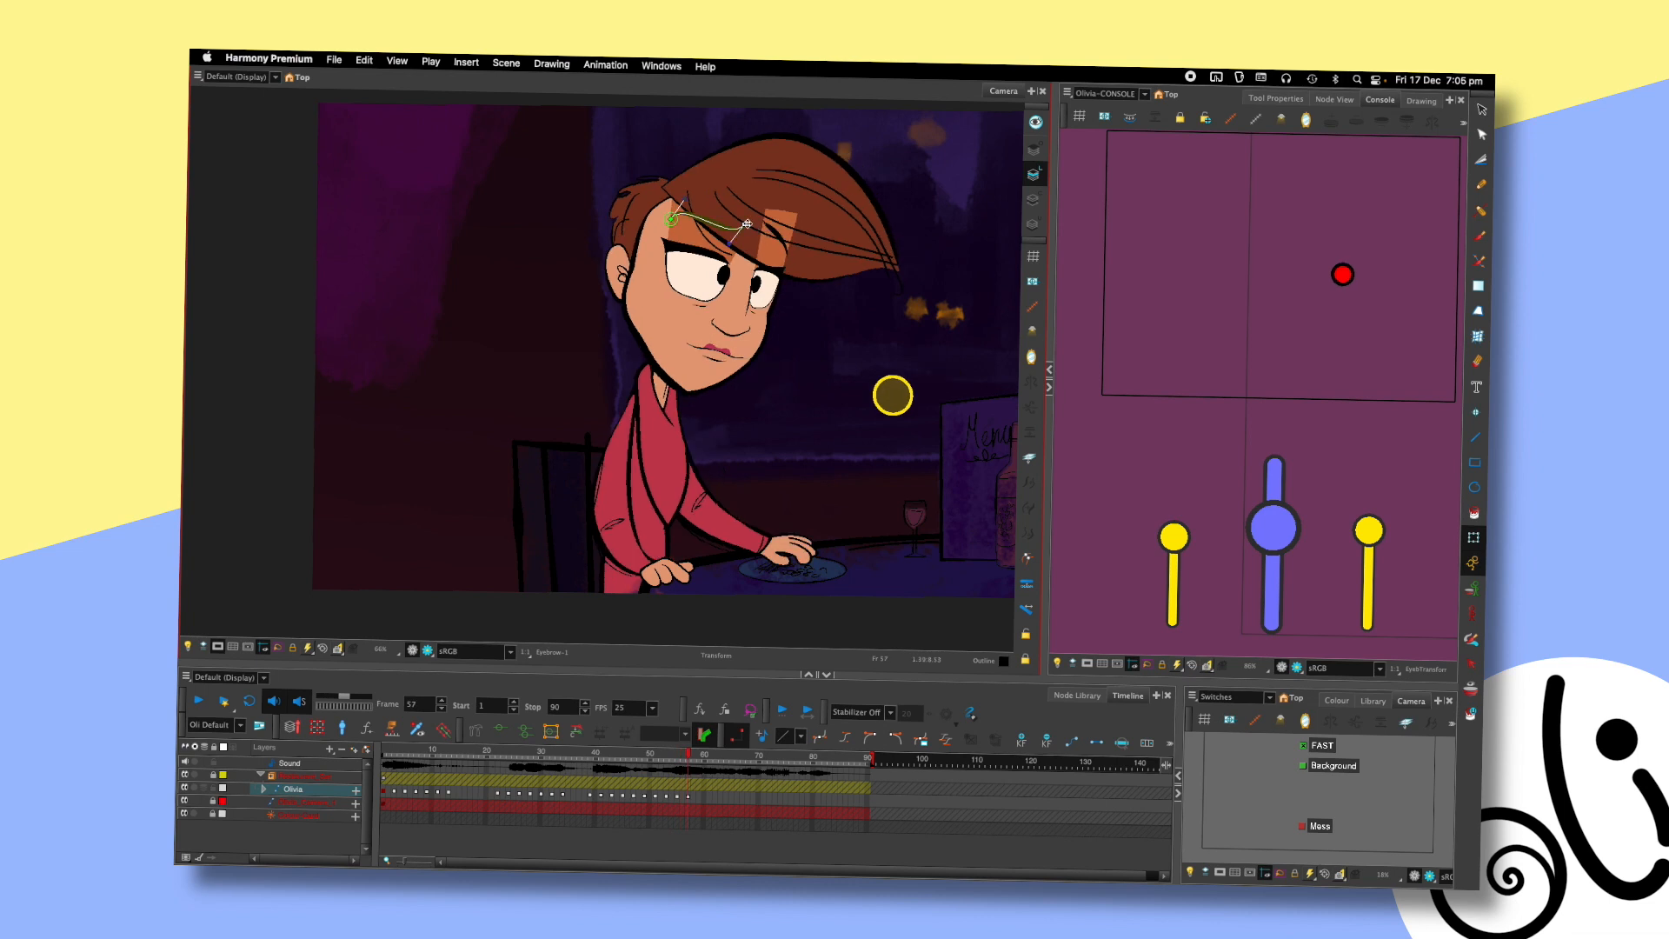
pyautogui.click(815, 301)
pyautogui.press(',')
pyautogui.press('.')
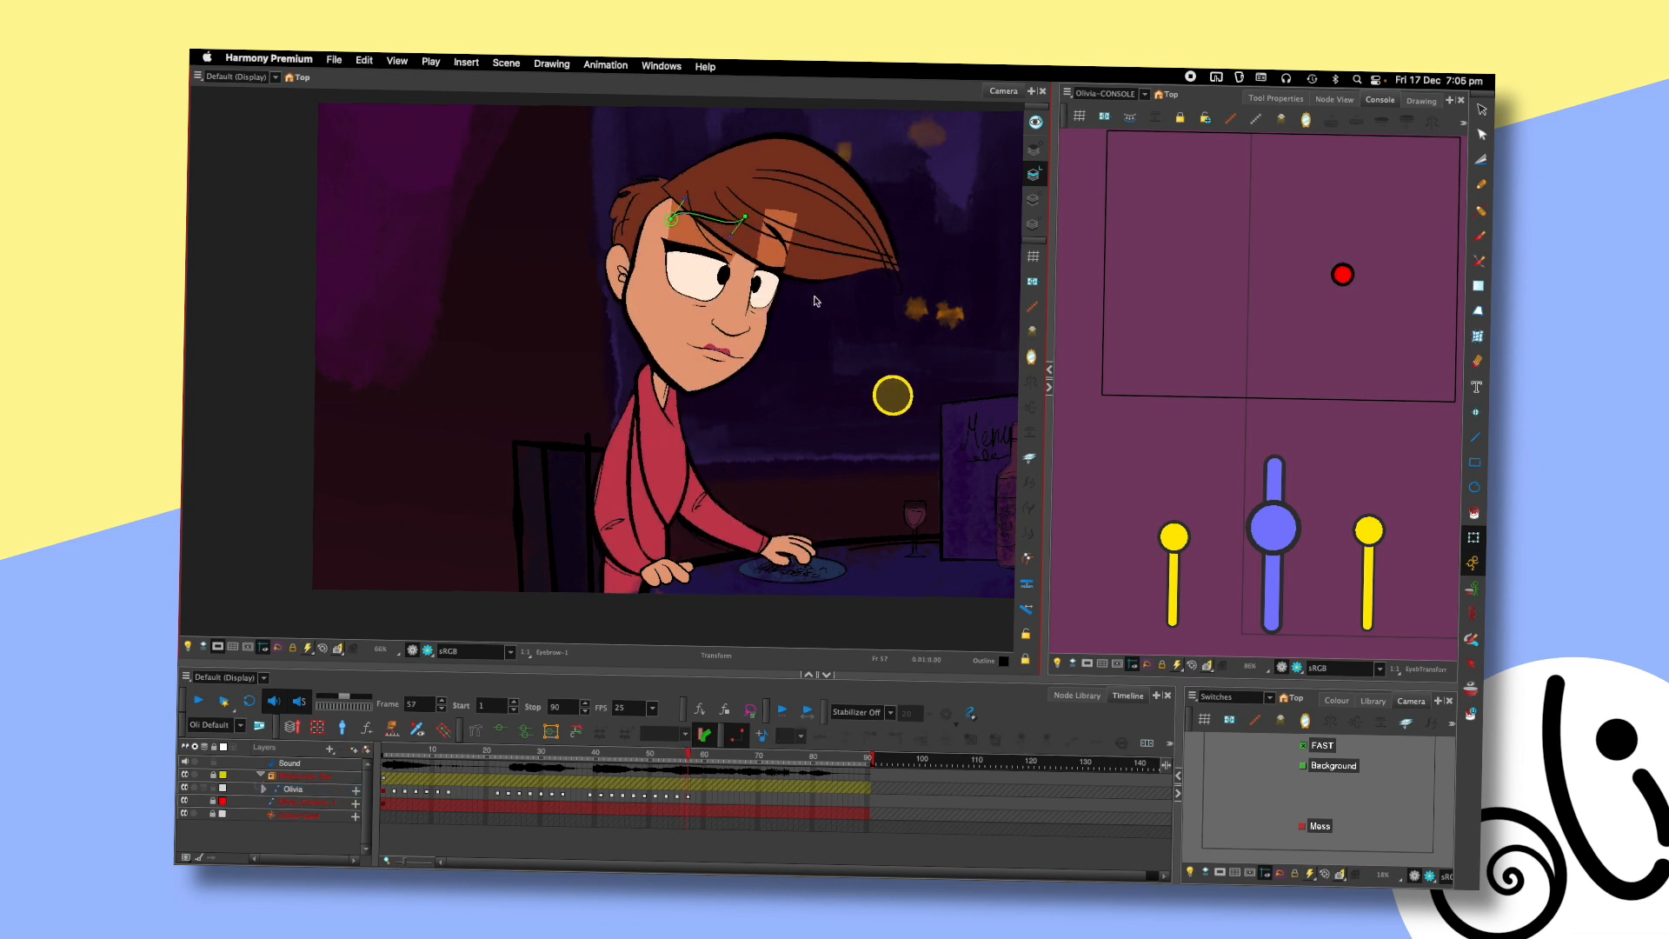
# - Play the head turn with the face enlarged and return to frame 57
pyautogui.press('Return')
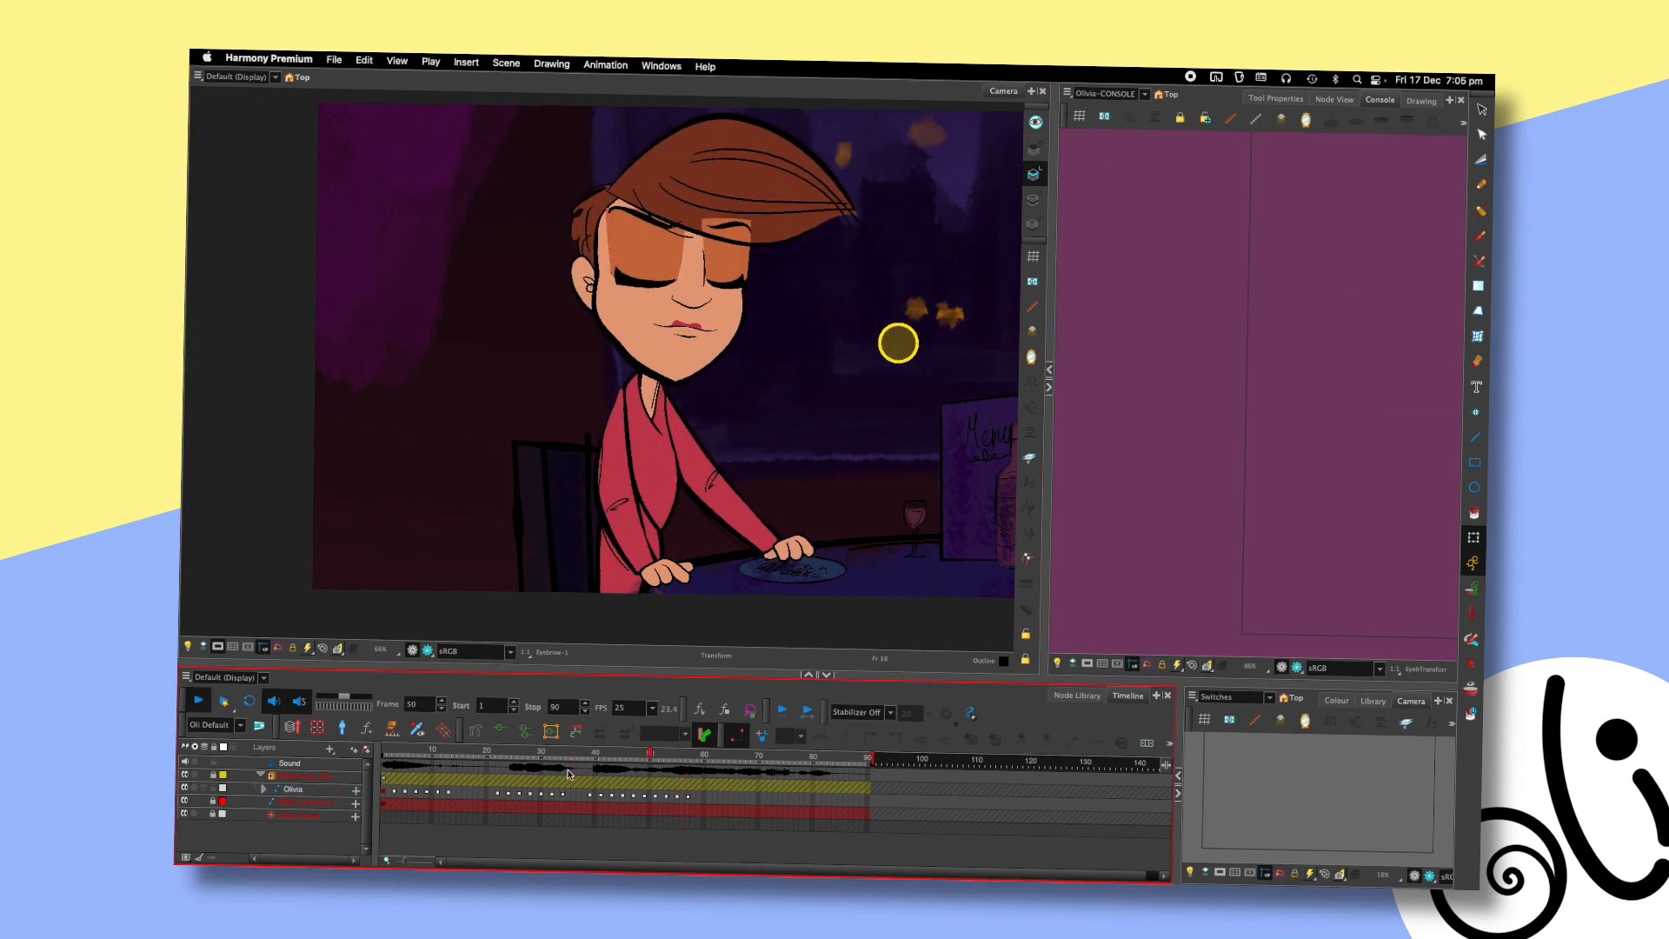
pyautogui.press('Return')
pyautogui.moveTo(636, 754); pyautogui.dragTo(689, 756)
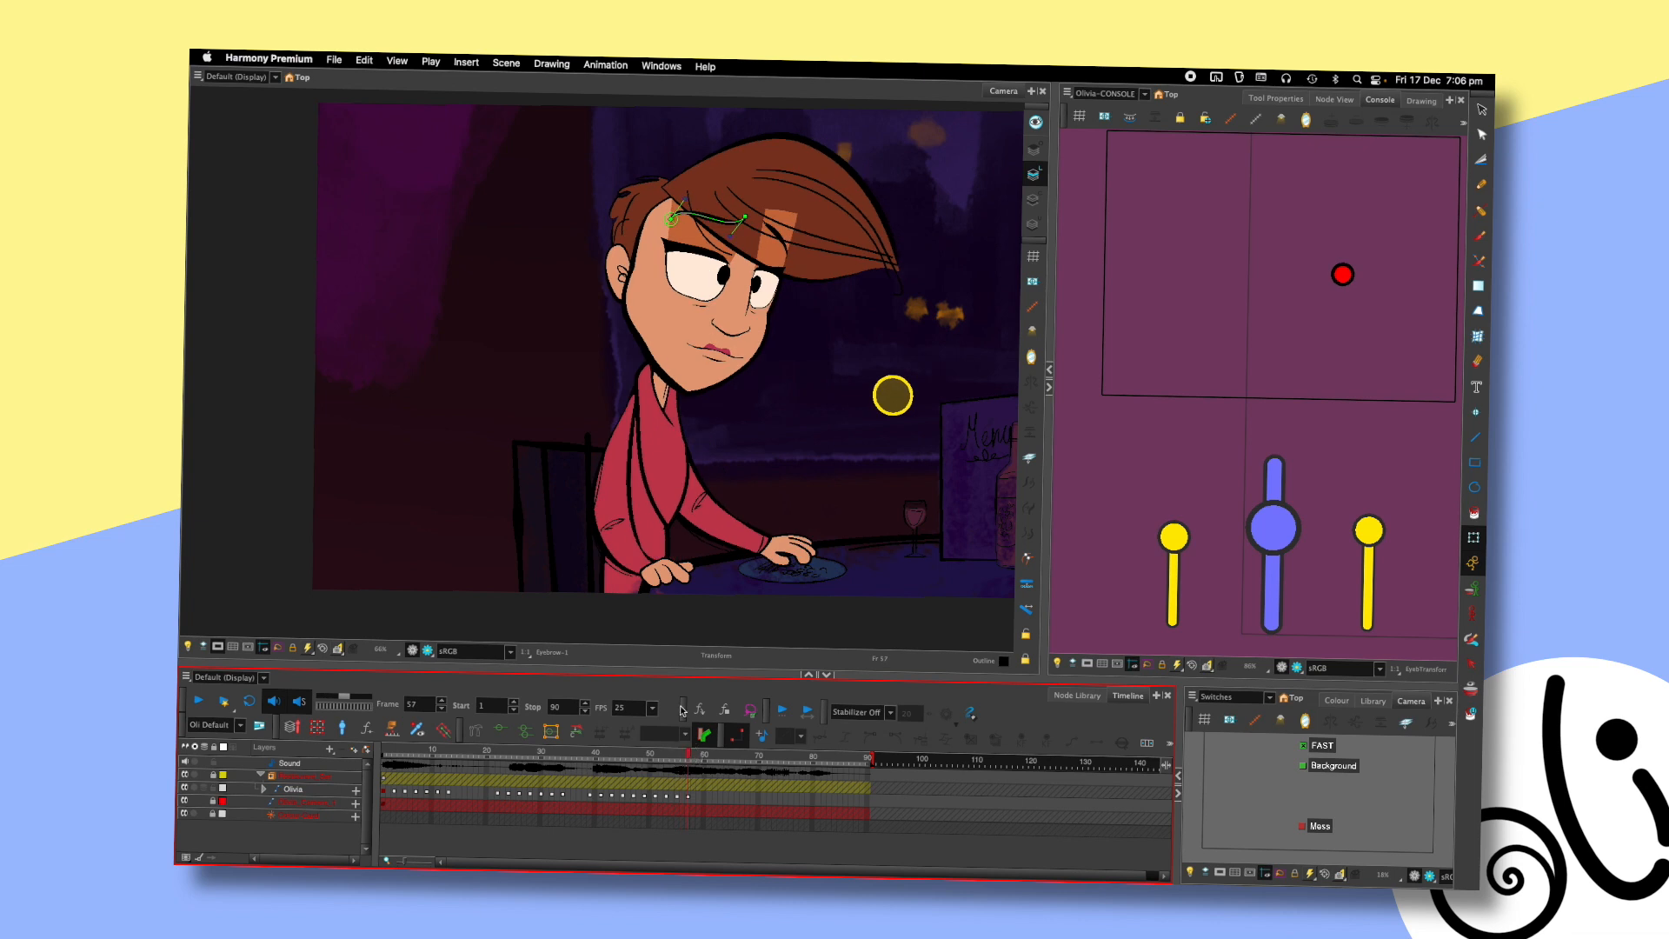
# - Select the upper head and check its position across the frames leading to frame 57, leaving it deselected
pyautogui.click(678, 243)
pyautogui.press(',')
pyautogui.press(',')
pyautogui.press(',')
pyautogui.press(',')
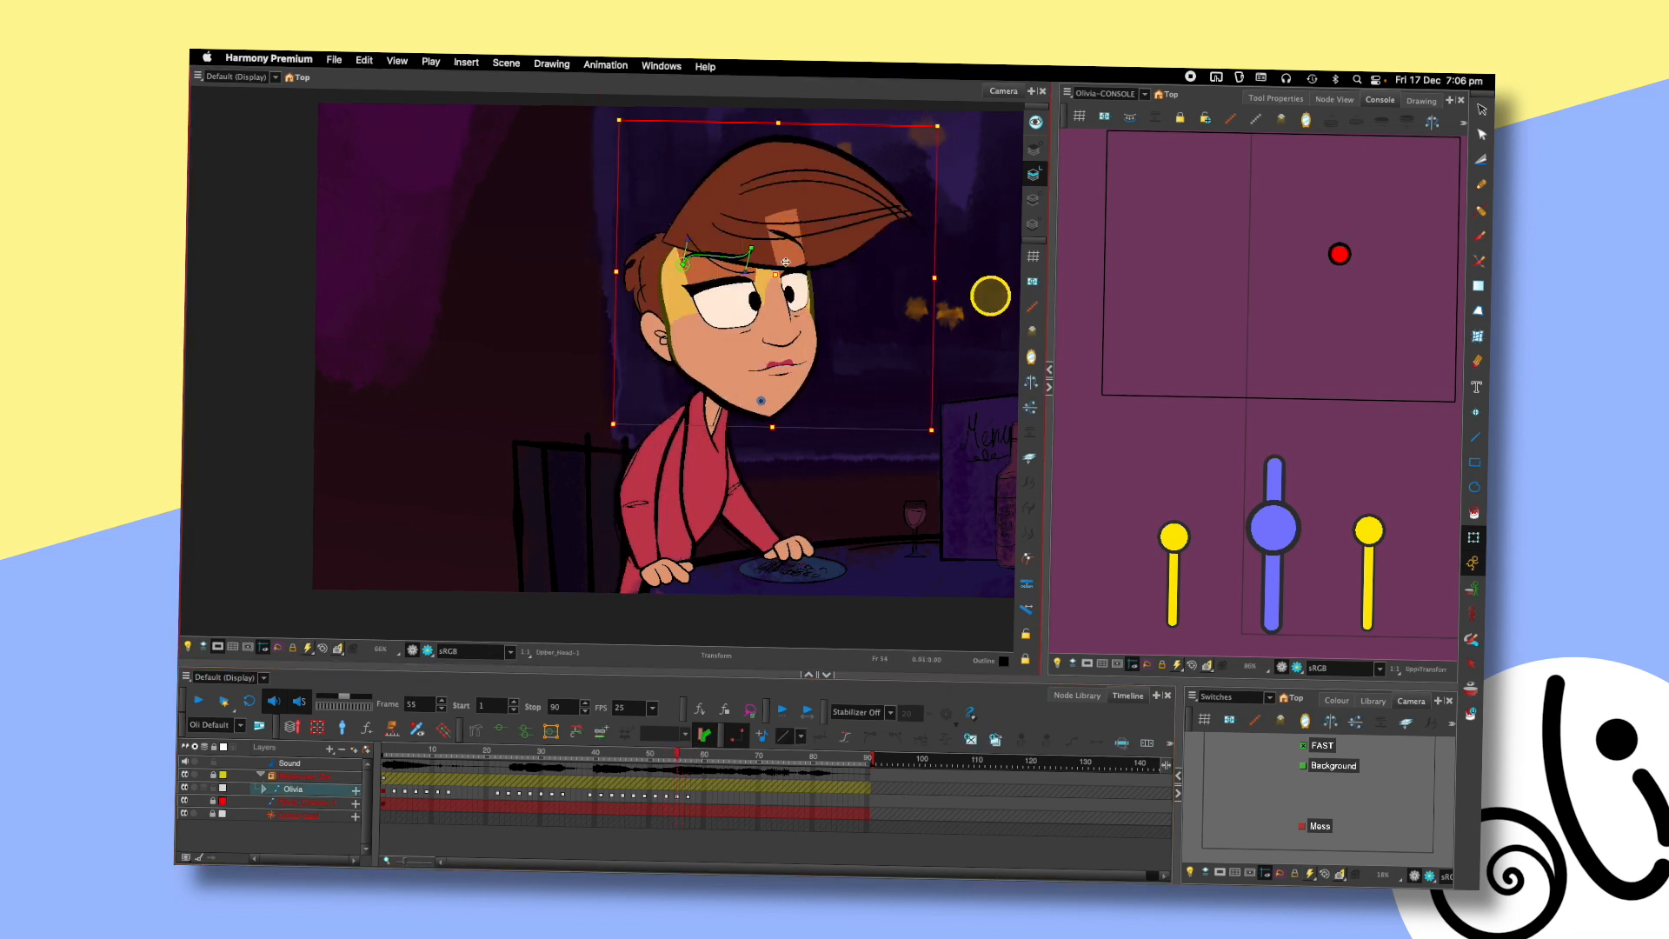
pyautogui.press('.')
pyautogui.press('.')
pyautogui.click(815, 330)
pyautogui.scroll(-2, 834, 391)
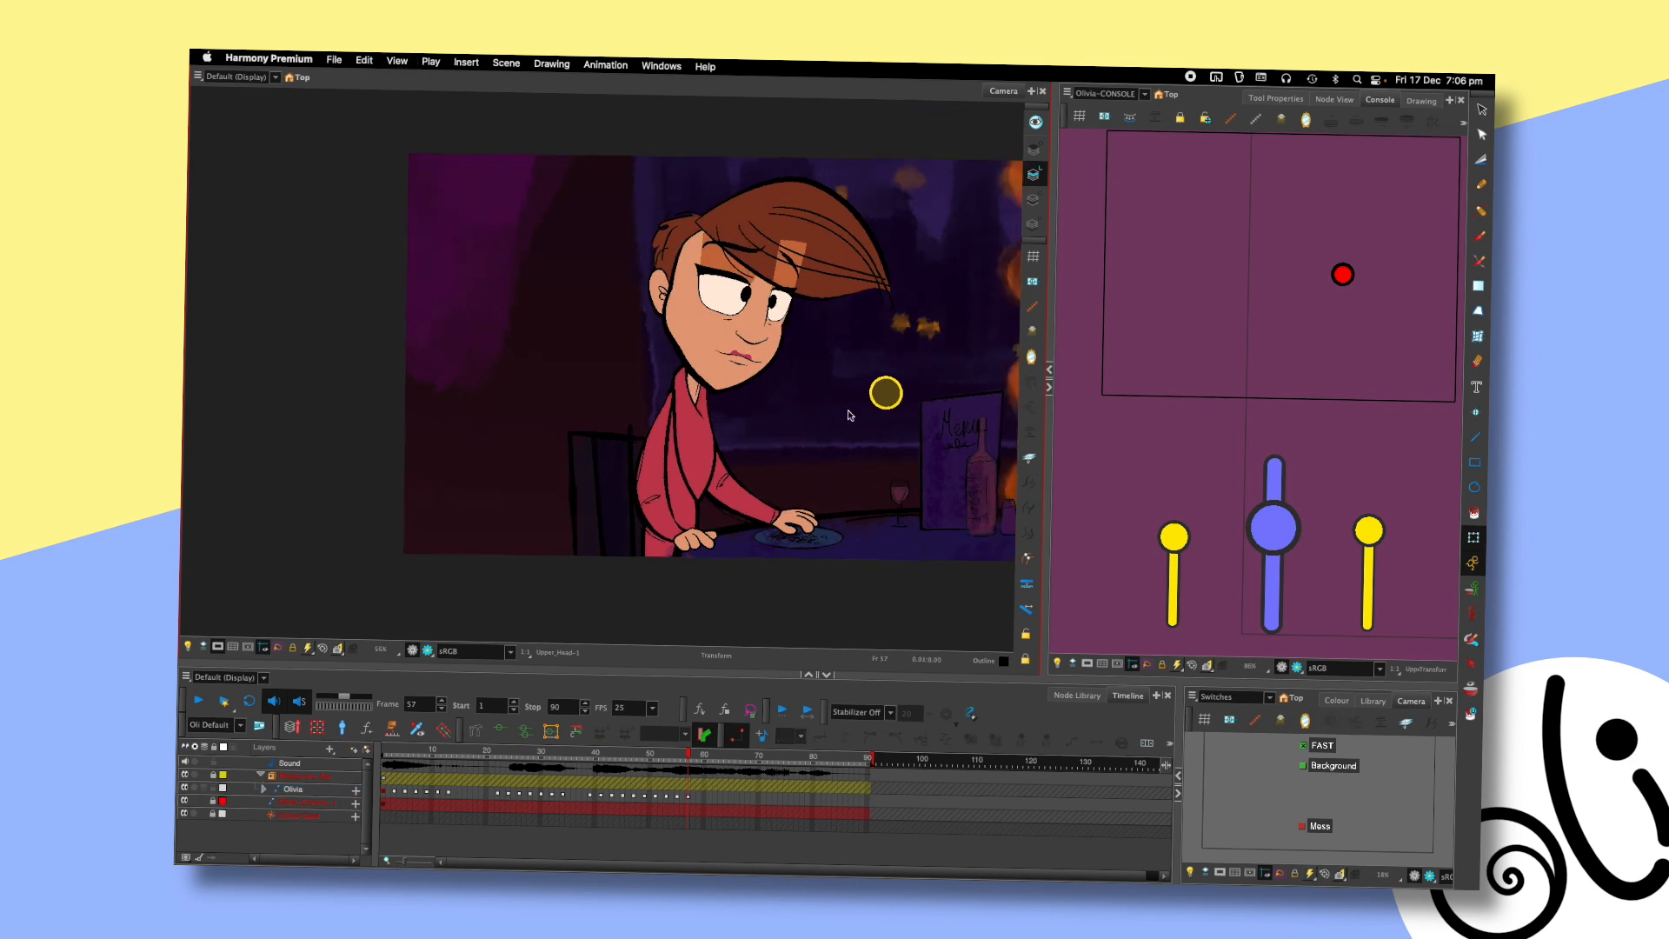
# - Replay the head turn several times from just before the blink to check its timing
pyautogui.moveTo(851, 415); pyautogui.dragTo(834, 425)
pyautogui.click(585, 758)
pyautogui.hotkey('shift', 'Return')
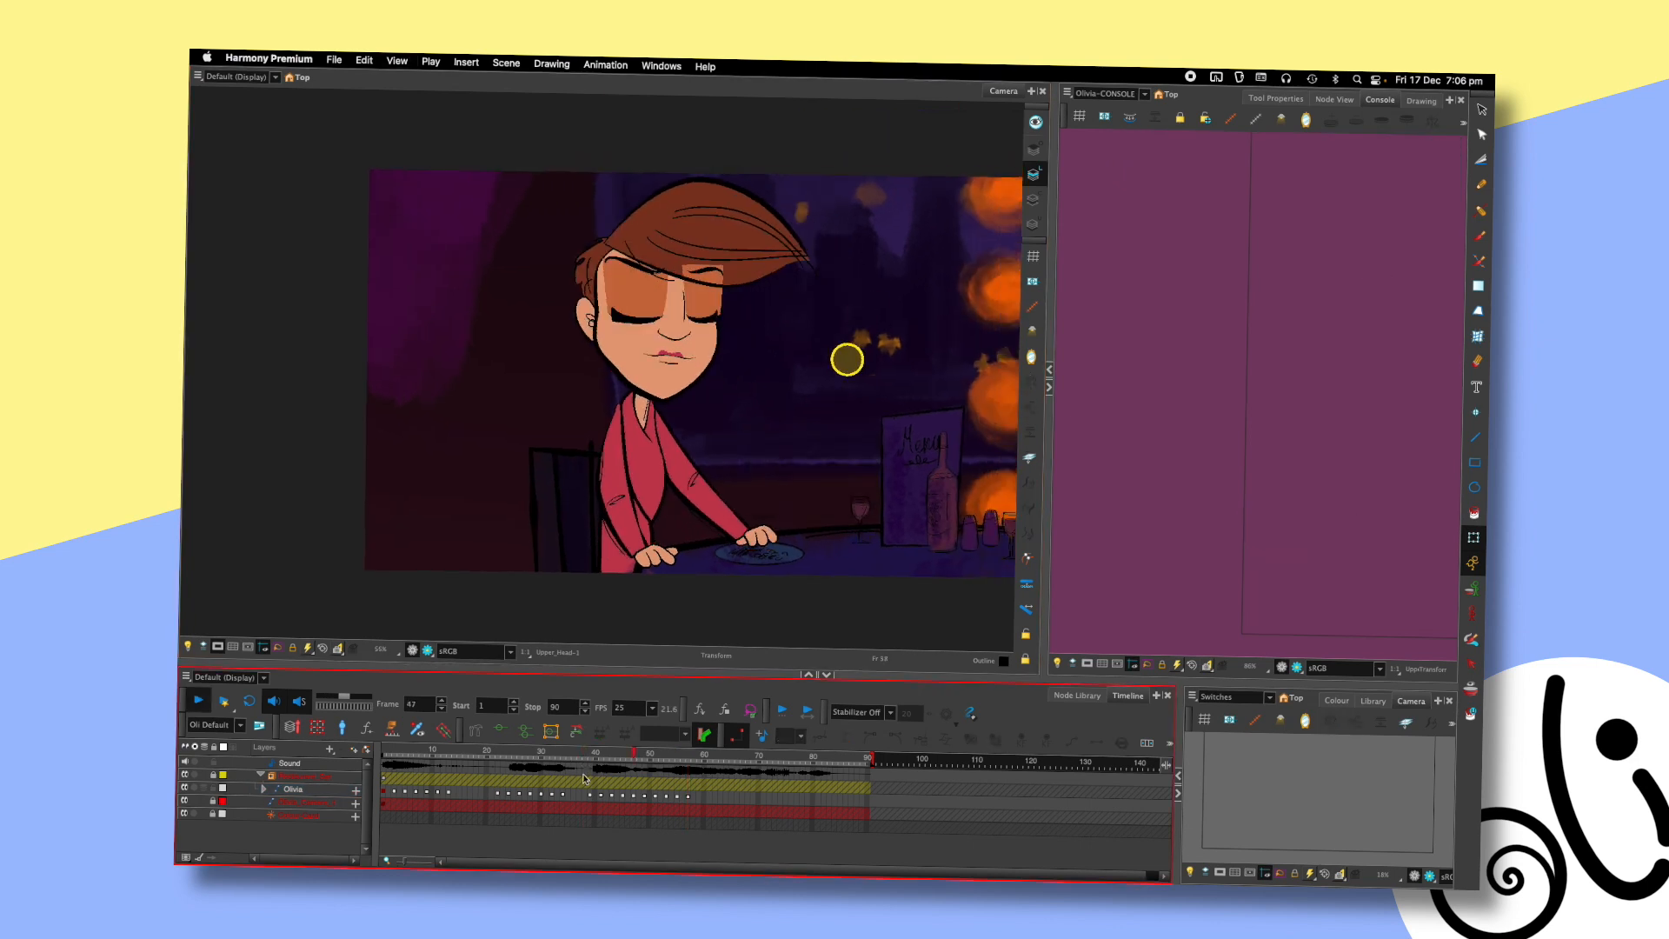
pyautogui.hotkey('shift', 'Return')
pyautogui.click(568, 751)
pyautogui.hotkey('shift', 'Return')
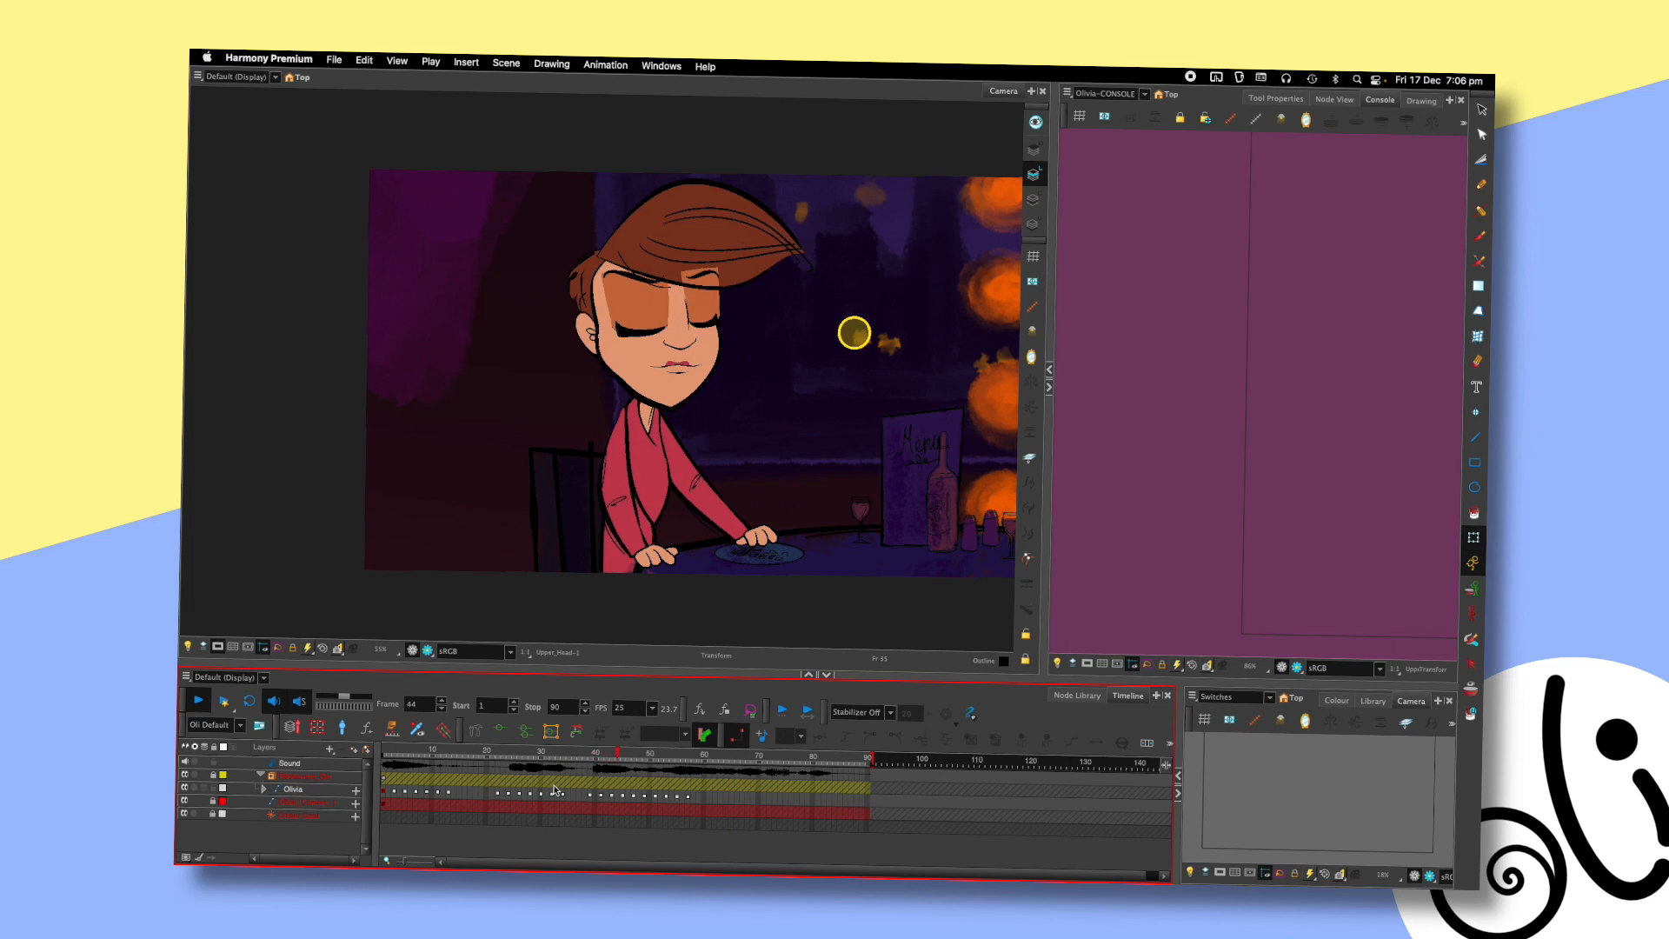
pyautogui.hotkey('shift', 'Return')
# - At frame 57, slightly adjust the lower deformation curve of the arm nearest the chair and leave the arm deselected
pyautogui.moveTo(661, 754); pyautogui.dragTo(691, 757)
pyautogui.click(615, 499)
pyautogui.click(619, 490)
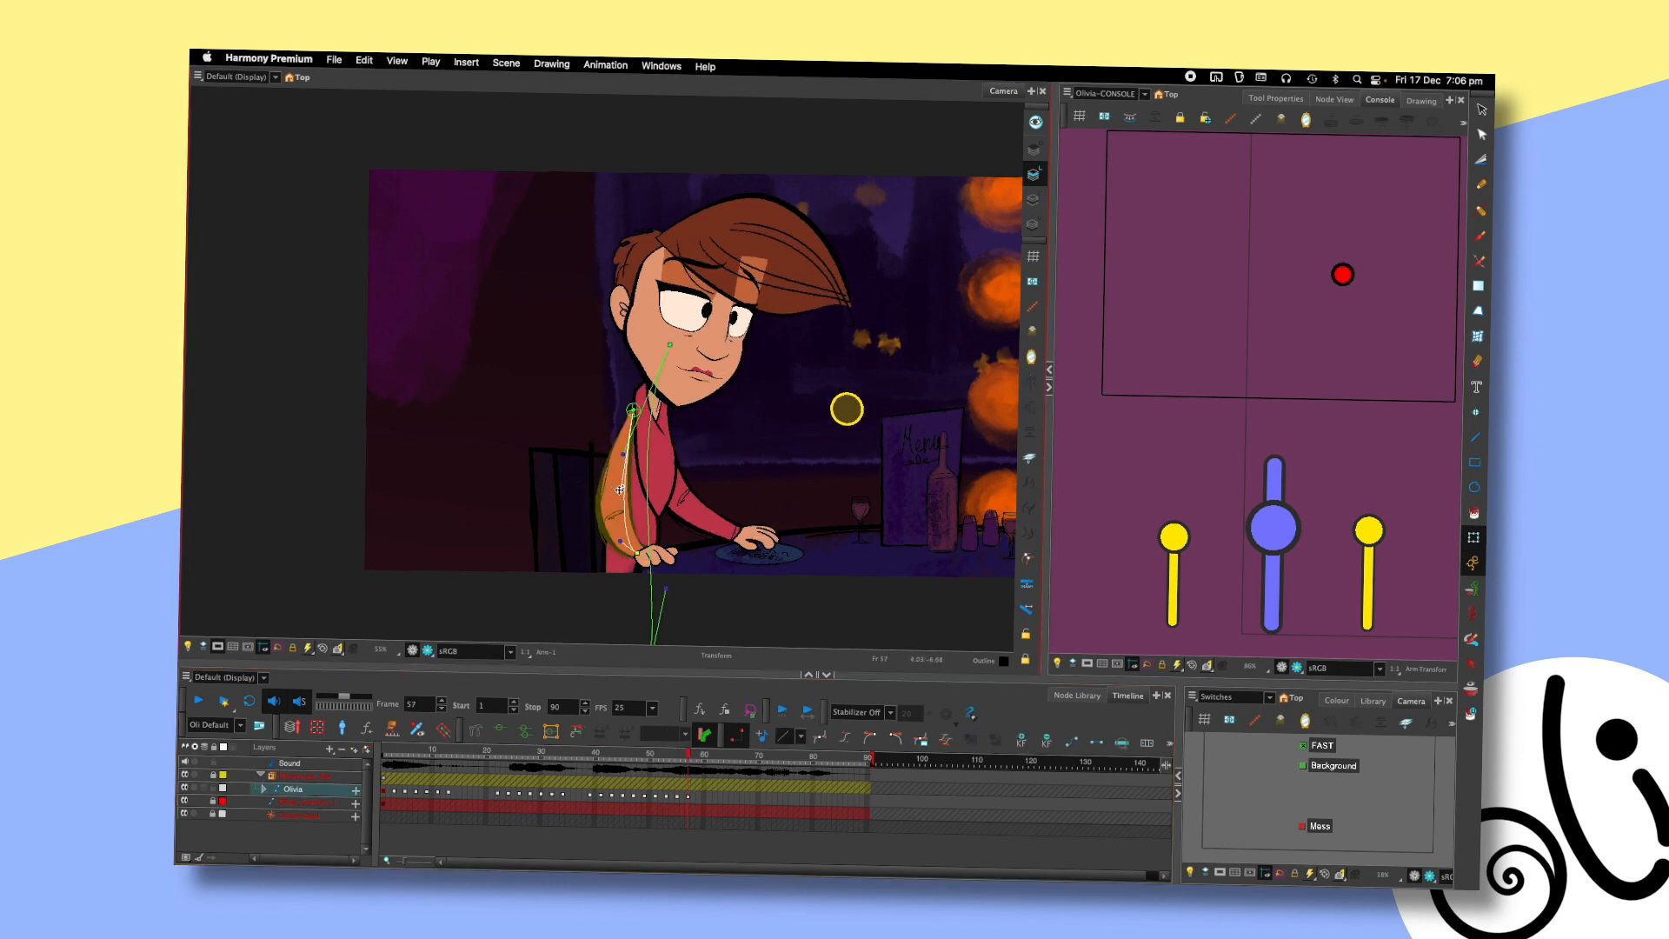
pyautogui.moveTo(622, 544); pyautogui.dragTo(627, 542)
pyautogui.hotkey('shift', 'c')
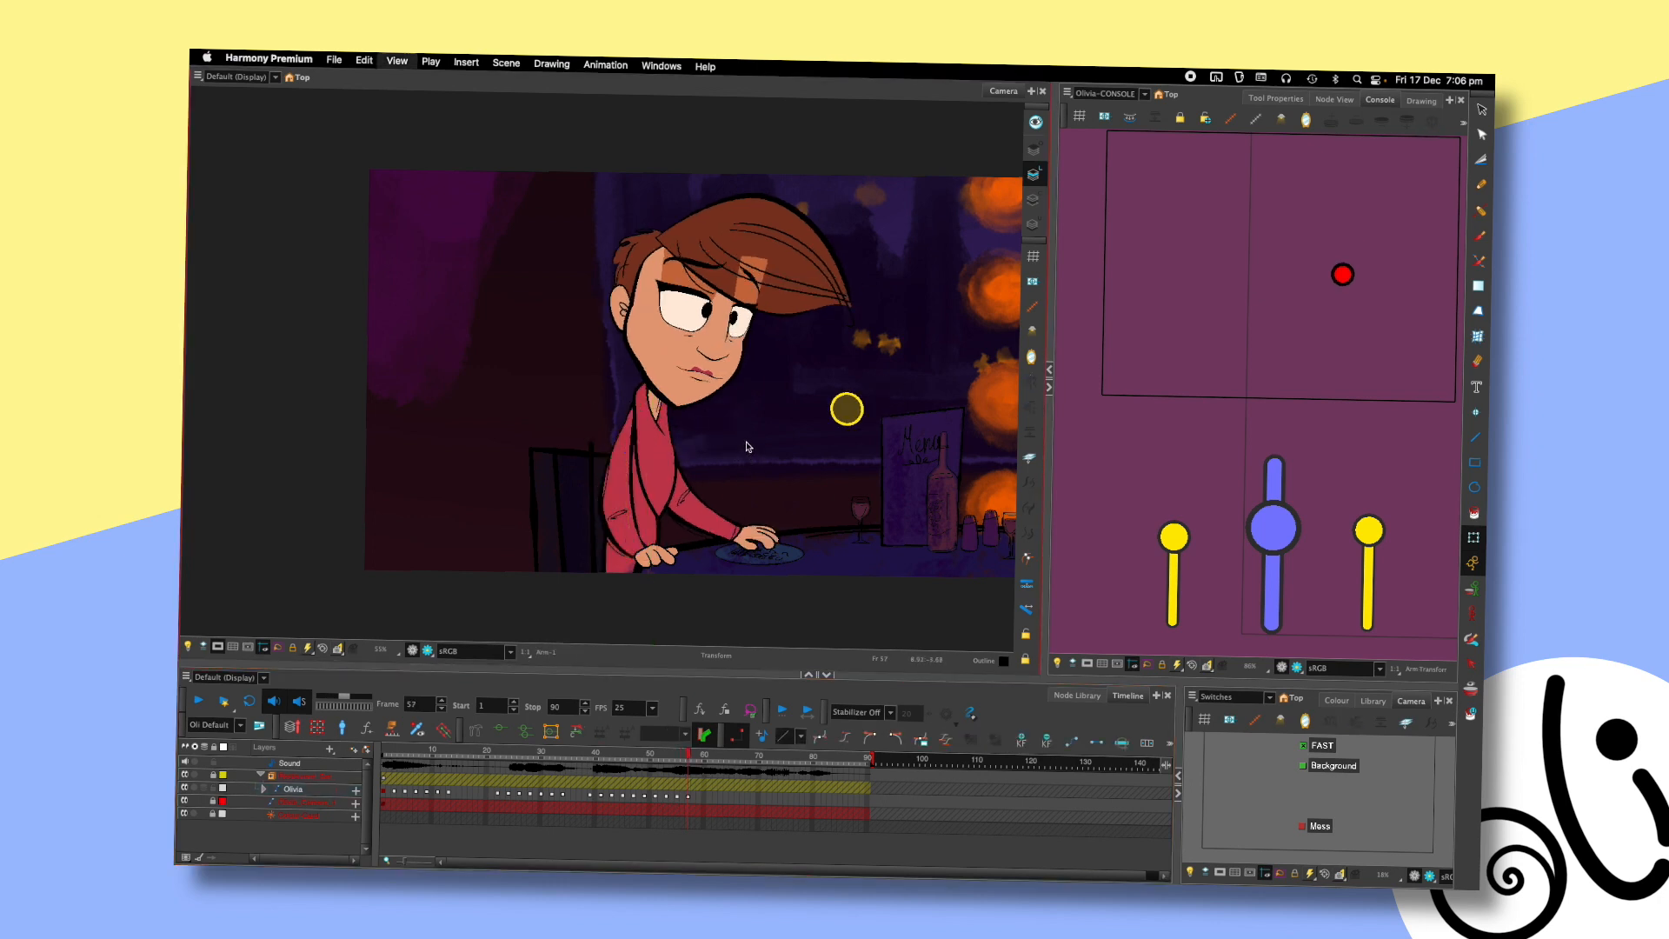
# - Compare Olivia's whole pose back and forth between frames 54 and 57
pyautogui.scroll(-2, 746, 446)
pyautogui.press(',')
pyautogui.press(',')
pyautogui.press(',')
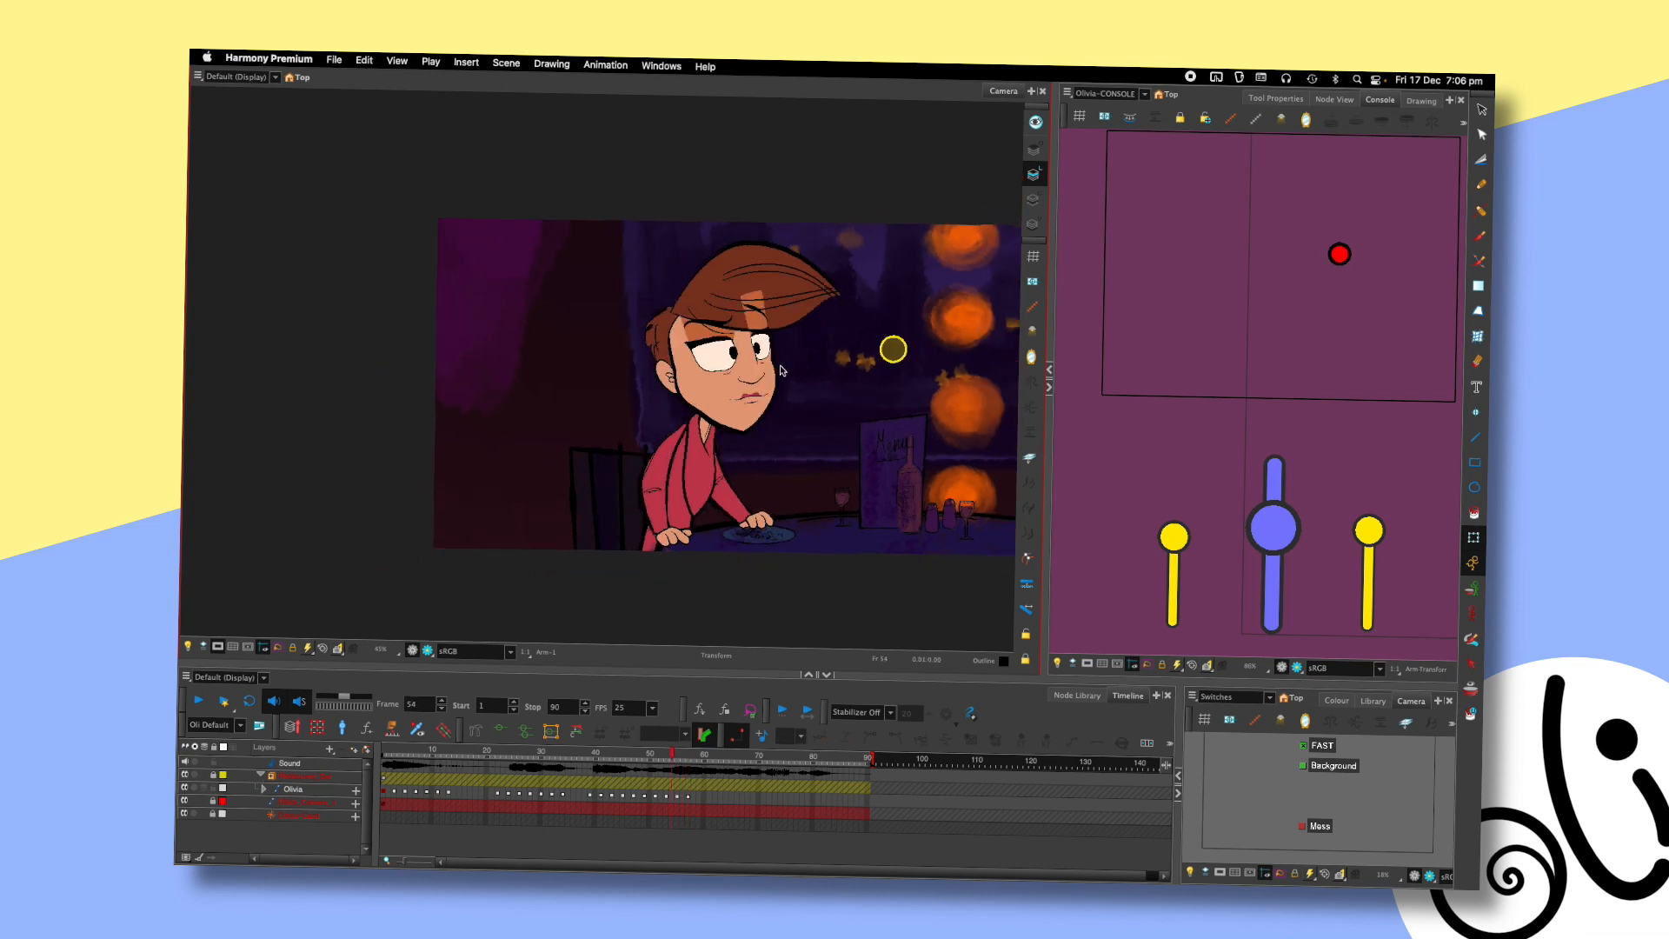
pyautogui.press('.')
pyautogui.press('.')
pyautogui.press('.')
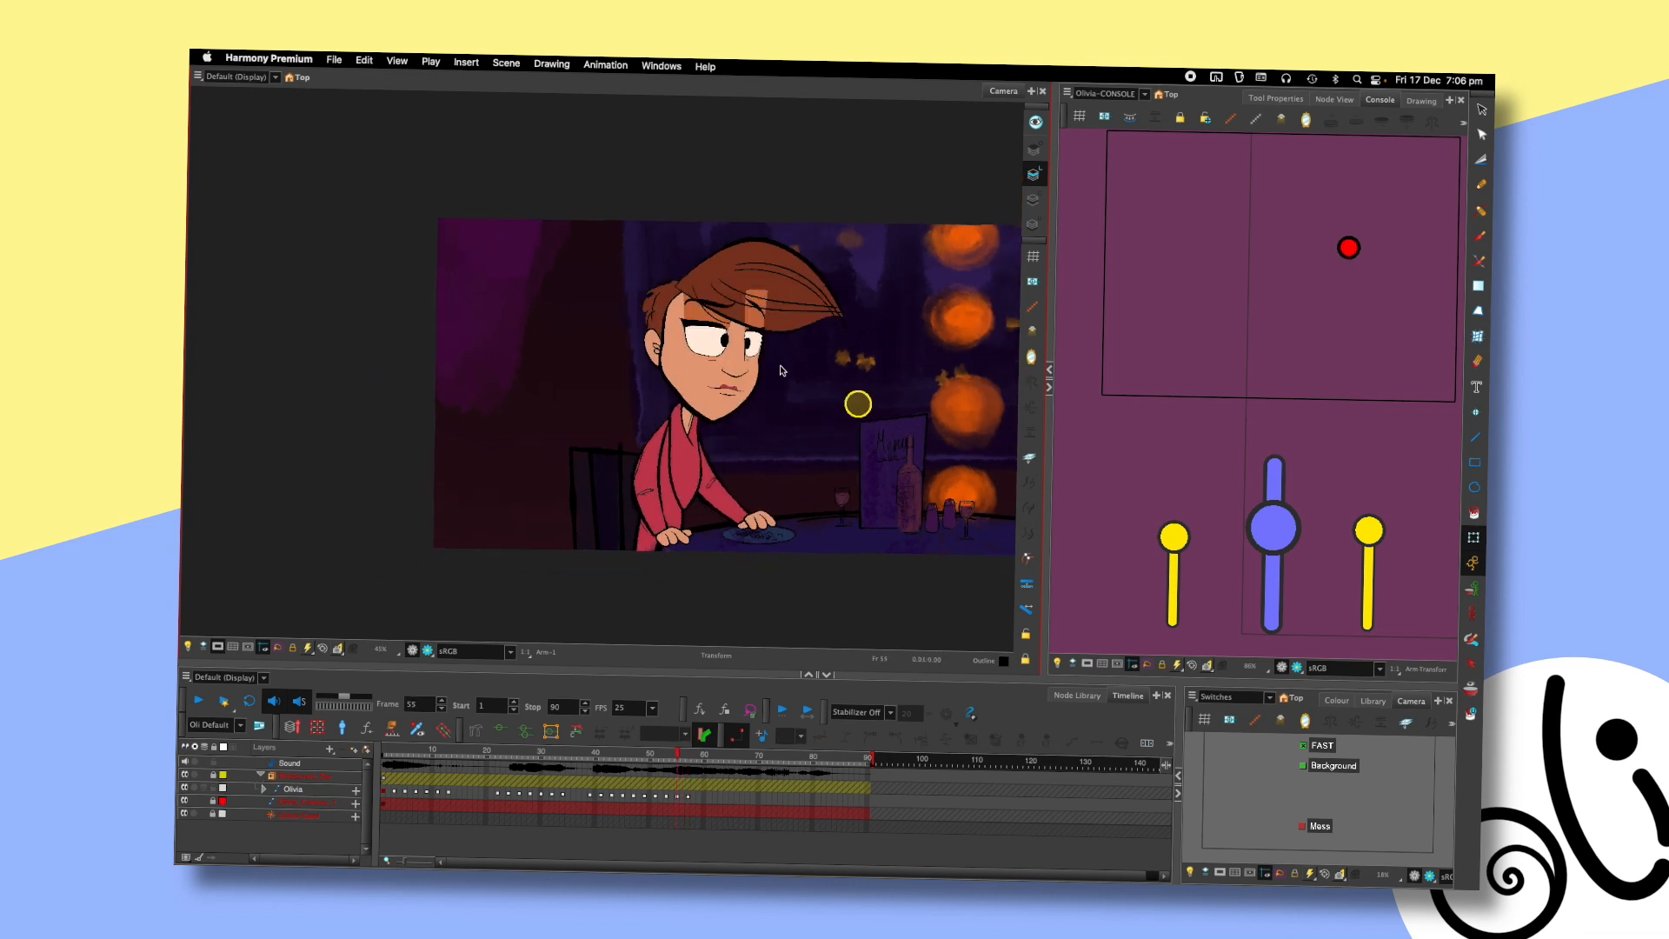
# - Play the blink and lean repeatedly from the frames before the eyes close through the settled pose
pyautogui.click(579, 757)
pyautogui.hotkey('shift', 'Return')
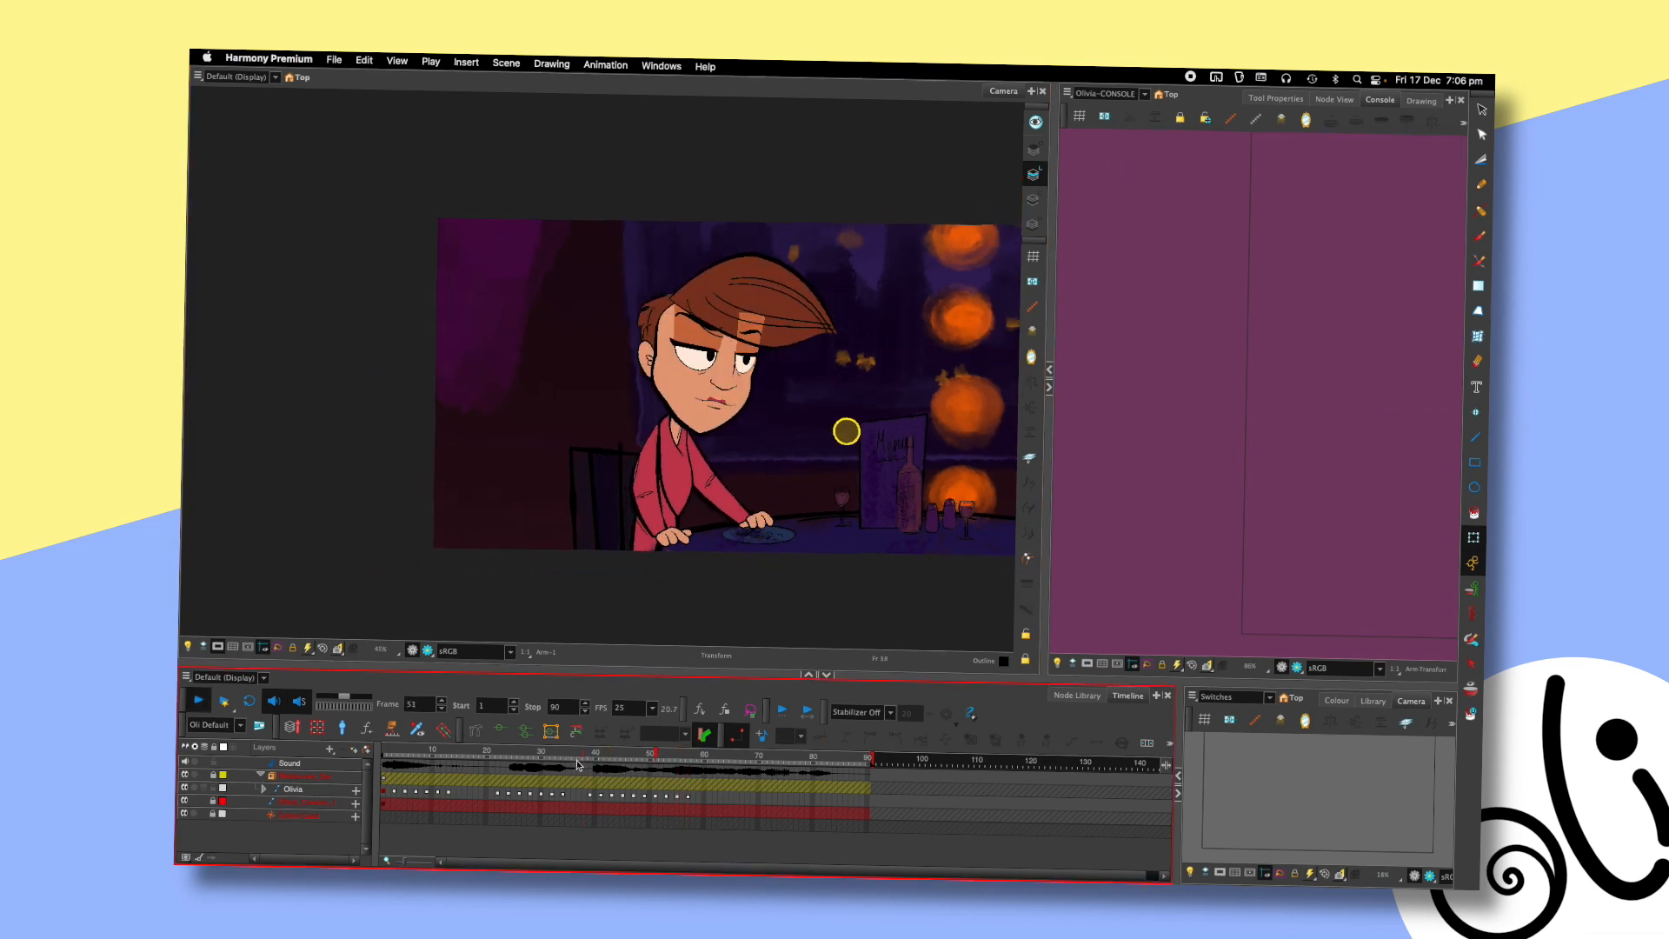
pyautogui.hotkey('shift', 'Return')
pyautogui.click(568, 767)
pyautogui.hotkey('shift', 'Return')
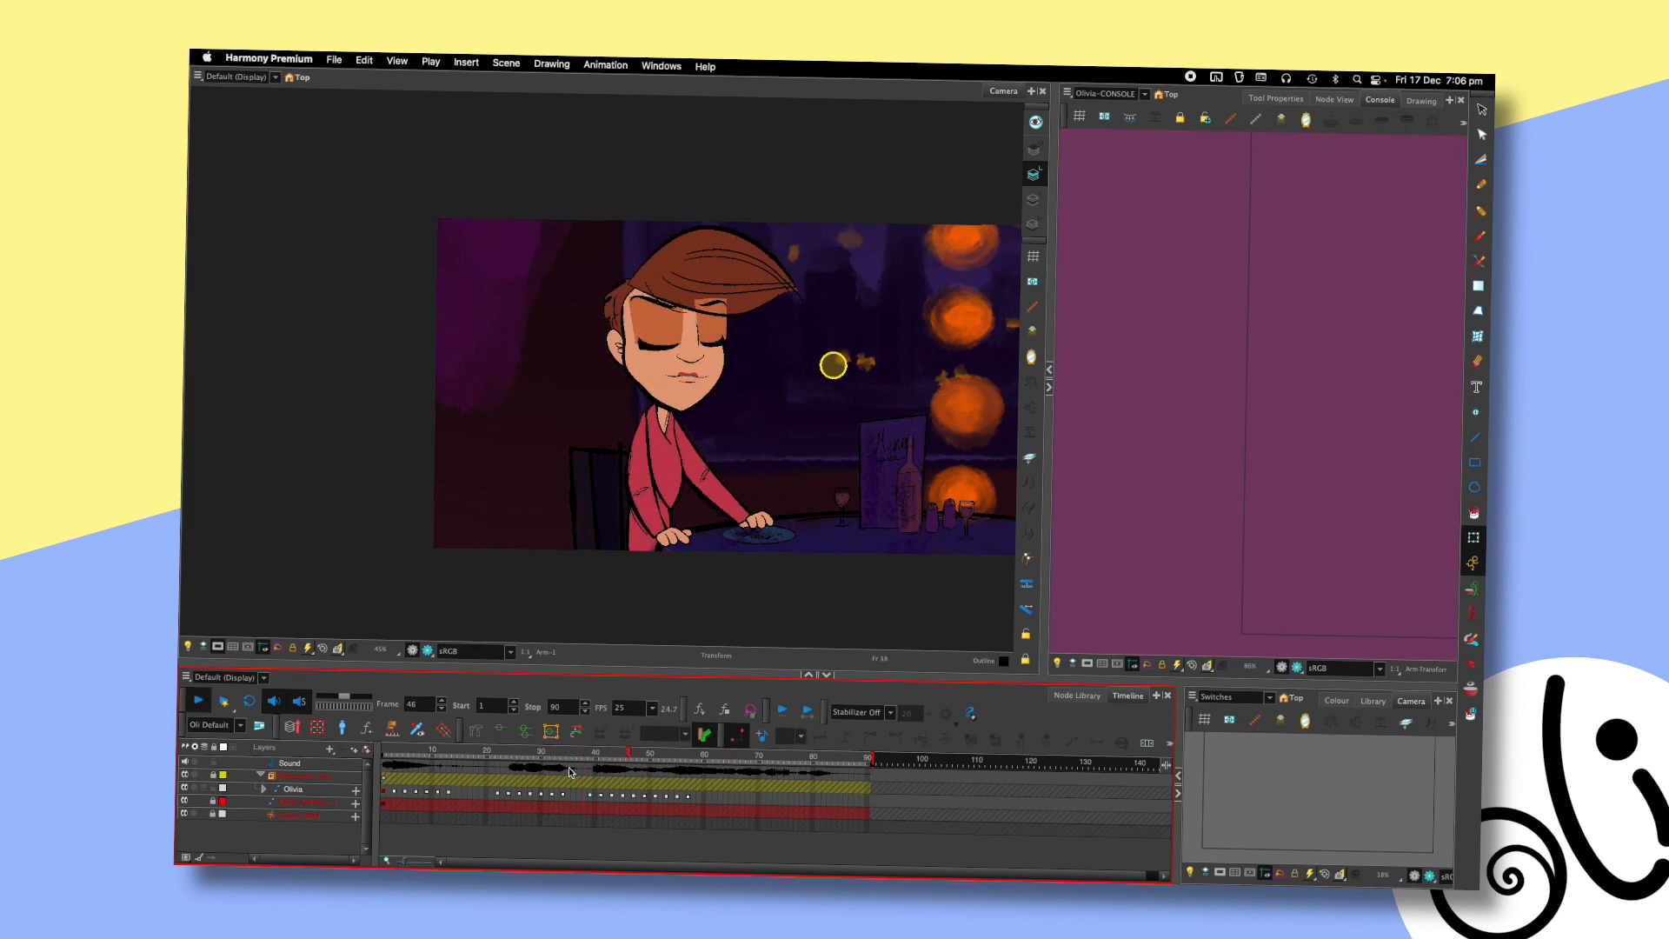
pyautogui.hotkey('shift', 'Return')
pyautogui.click(565, 772)
pyautogui.hotkey('shift', 'Return')
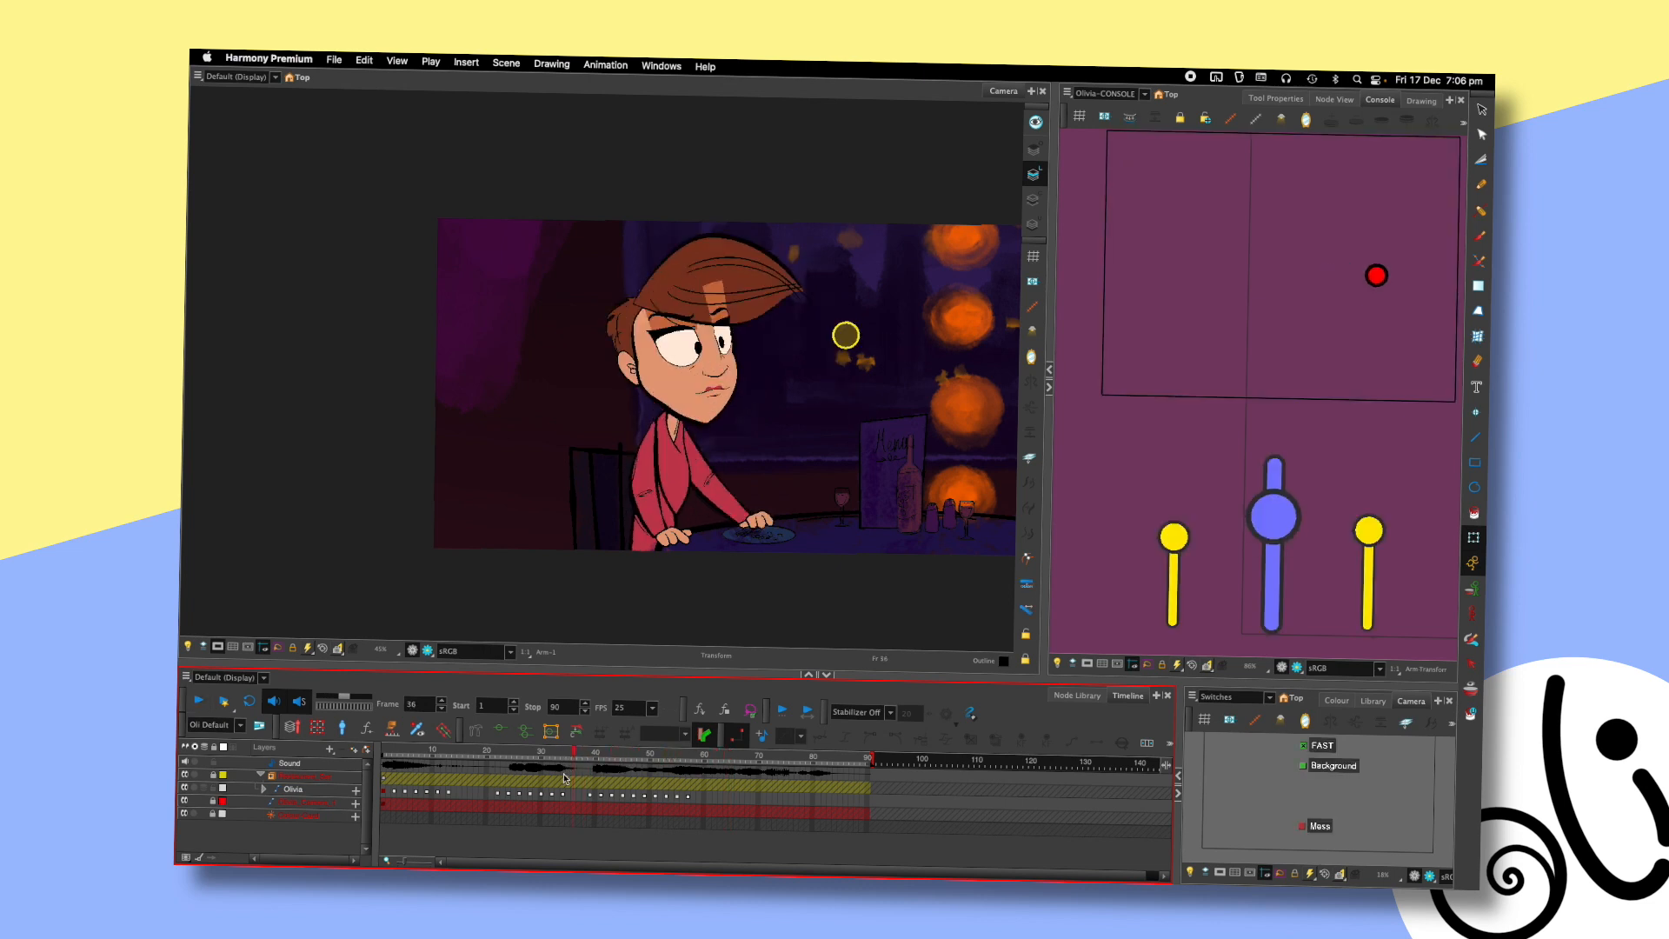
pyautogui.hotkey('shift', 'Return')
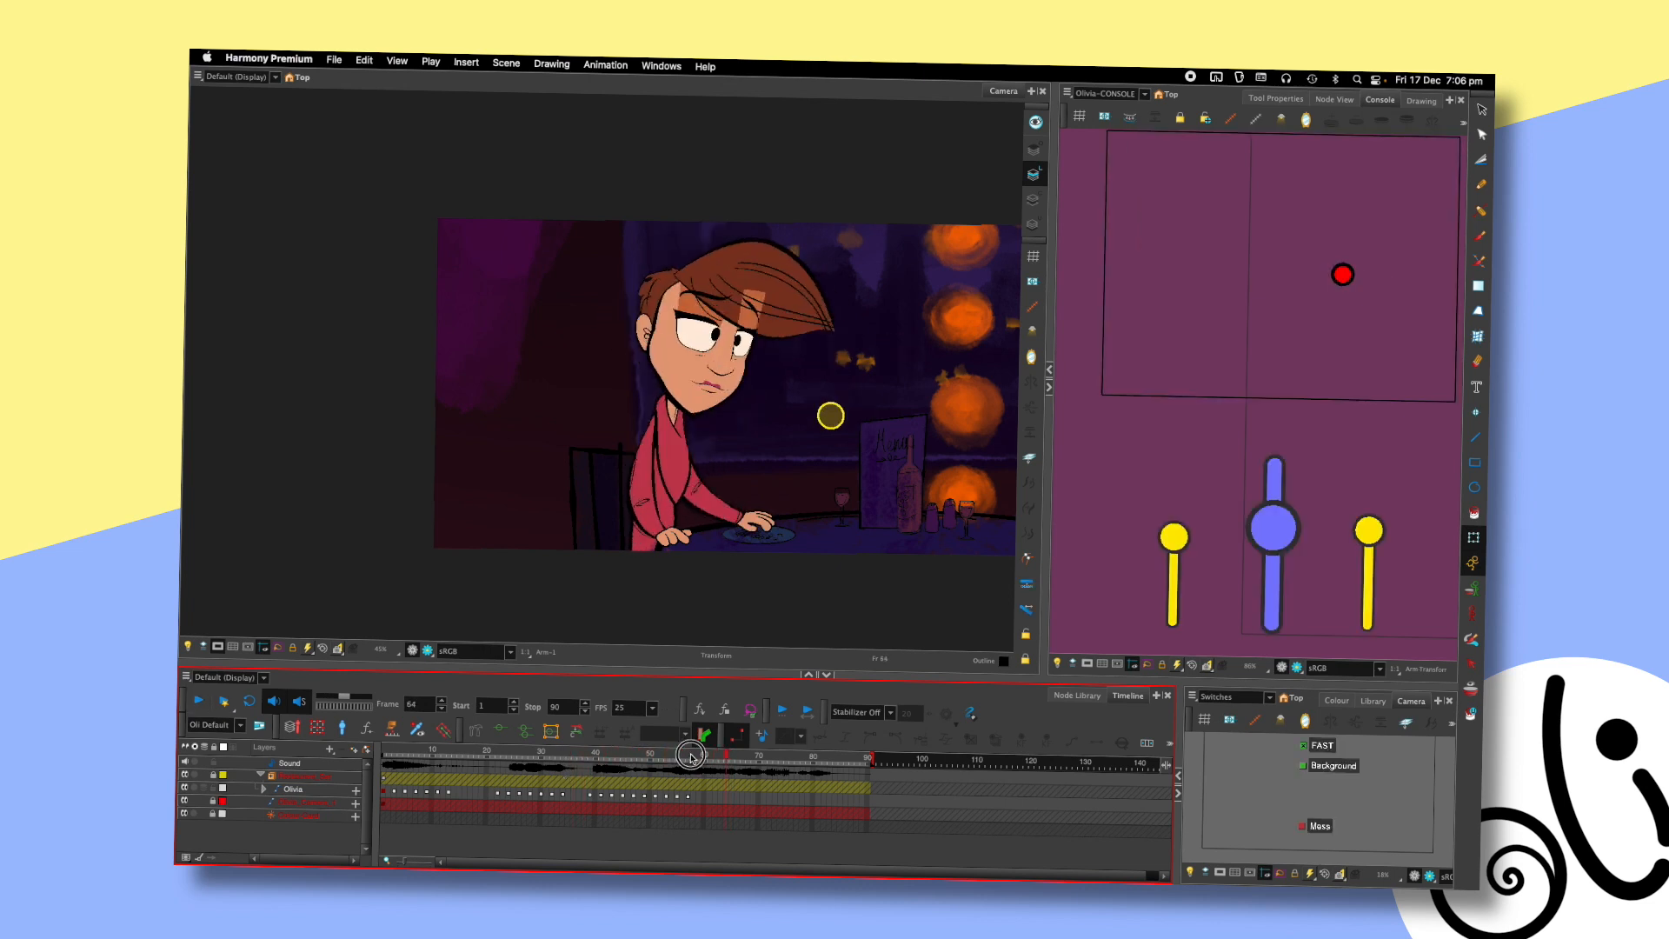
# - At frame 59, select the upper head and shift it slightly up and back towards the chair, comparing it with the preceding frames
pyautogui.click(674, 348)
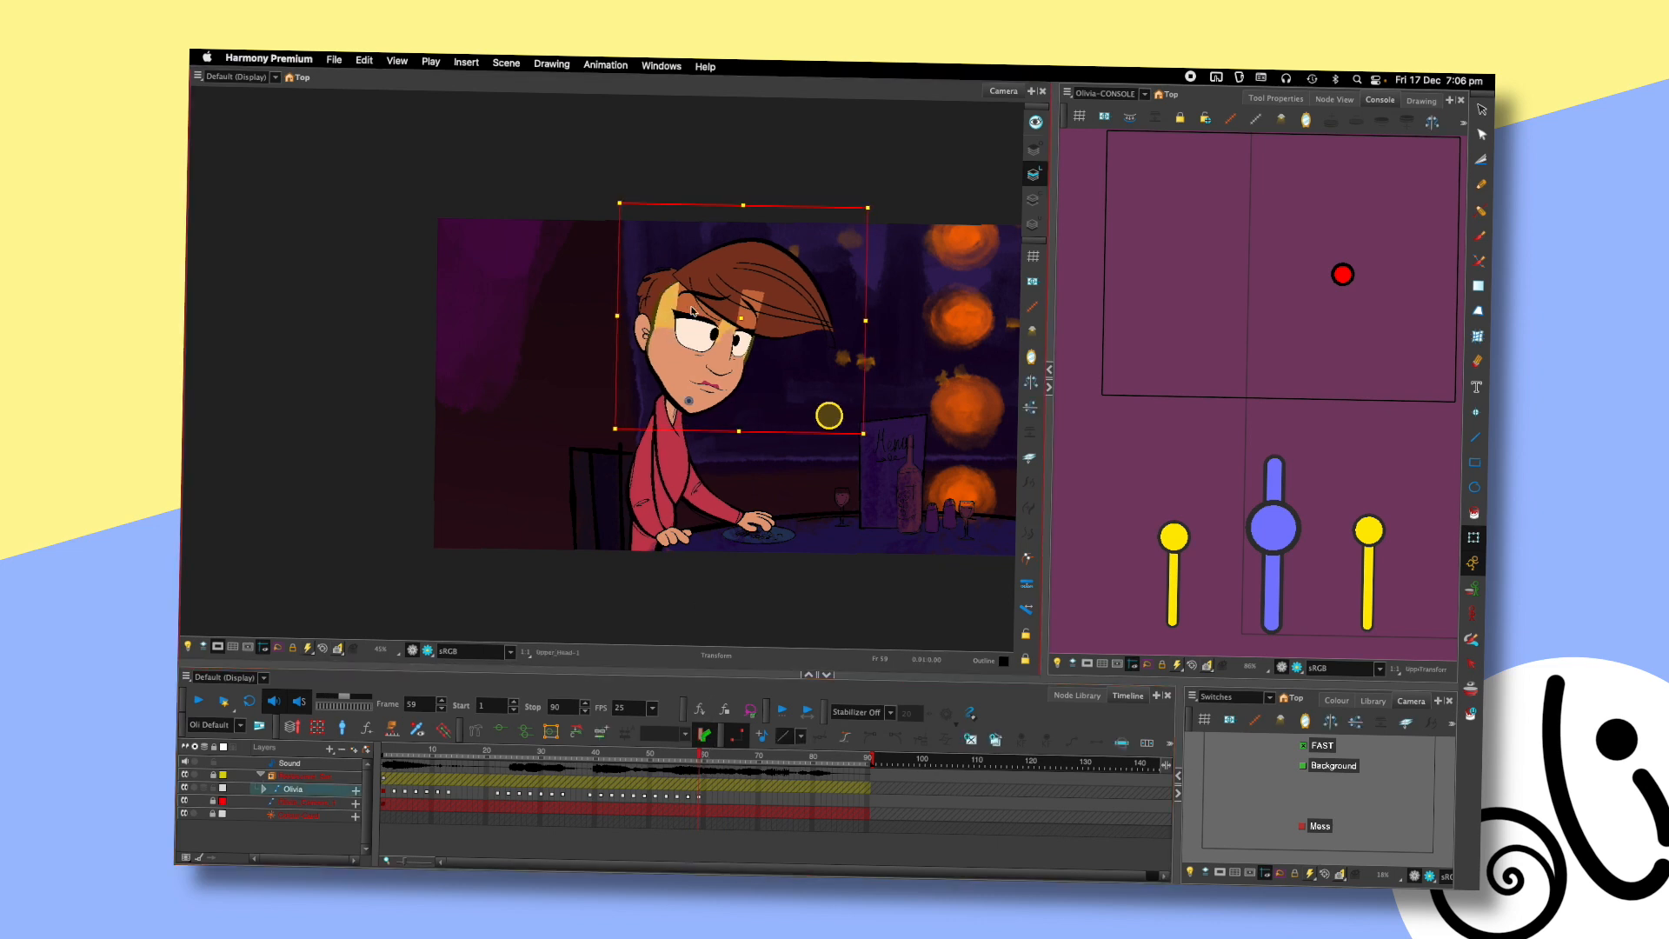
pyautogui.press(',')
pyautogui.press(',')
pyautogui.press('.')
pyautogui.press('.')
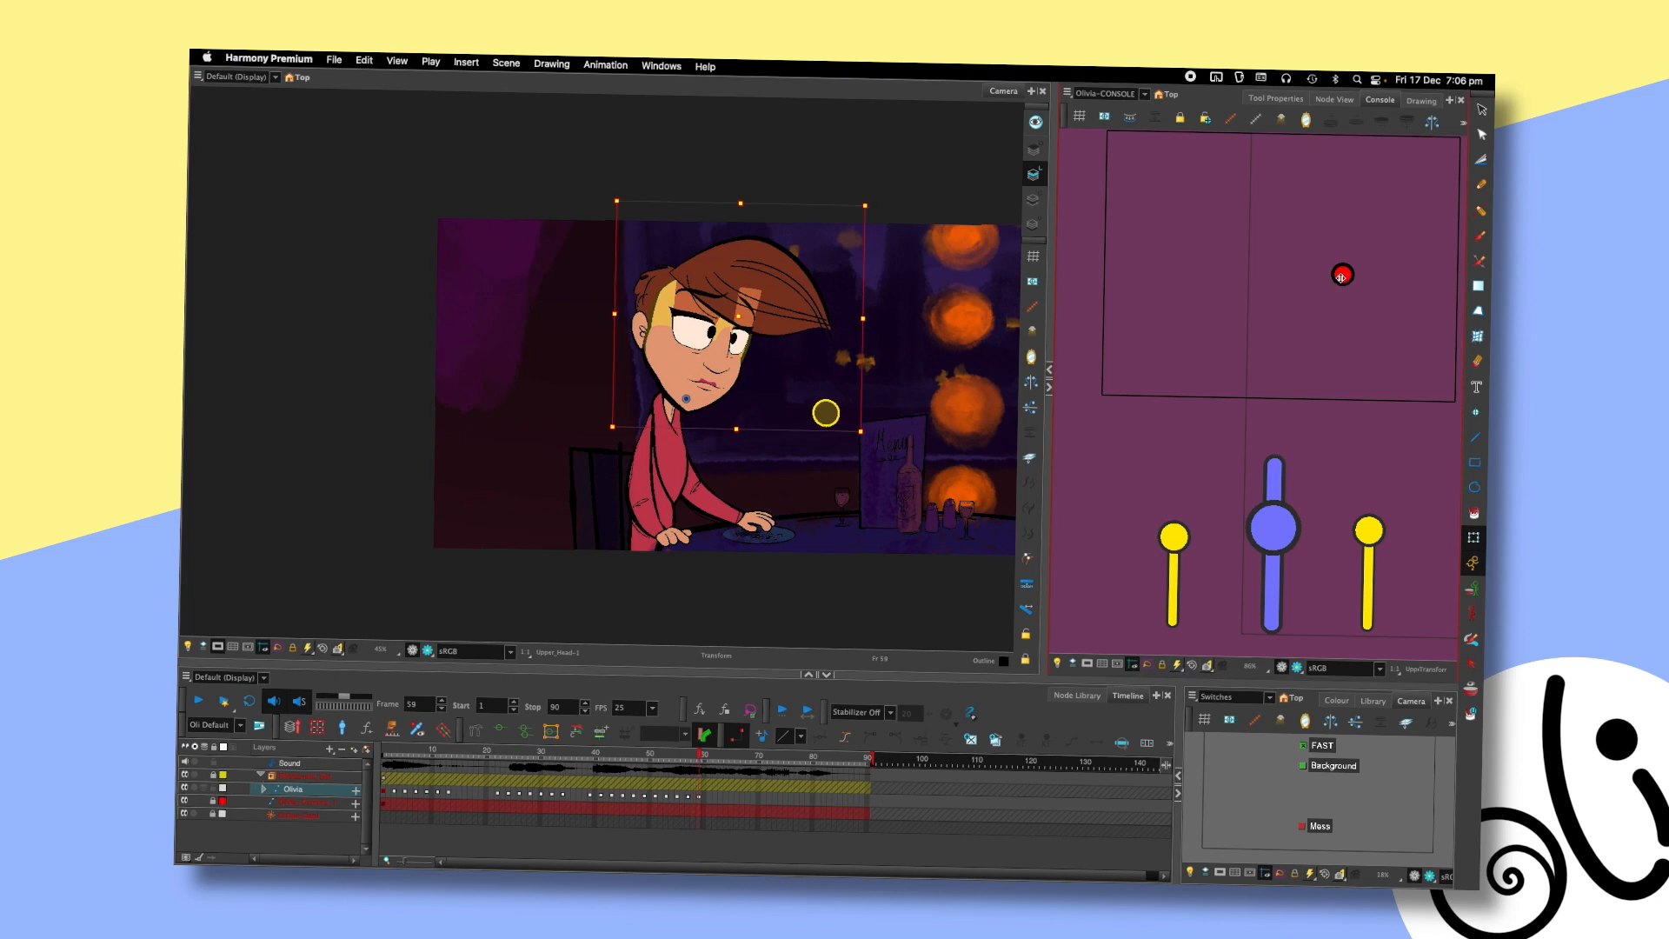
# - At frame 59, lower the red console control slightly and adjust the yellow control beside the face, comparing the neighbouring frames
pyautogui.moveTo(1337, 296)
pyautogui.mouseDown()
pyautogui.moveTo(1348, 246)
pyautogui.moveTo(1338, 294)
pyautogui.mouseUp()
pyautogui.press(',')
pyautogui.press(',')
pyautogui.press('.')
pyautogui.press('.')
pyautogui.click(827, 415)
pyautogui.press(',')
pyautogui.press(',')
pyautogui.press('.')
pyautogui.press('.')
# - Select the outstretched arm and its hand and examine their movement across the frames up to 59, leaving them deselected
pyautogui.click(801, 464)
pyautogui.click(710, 497)
pyautogui.press(',')
pyautogui.press(',')
pyautogui.press(',')
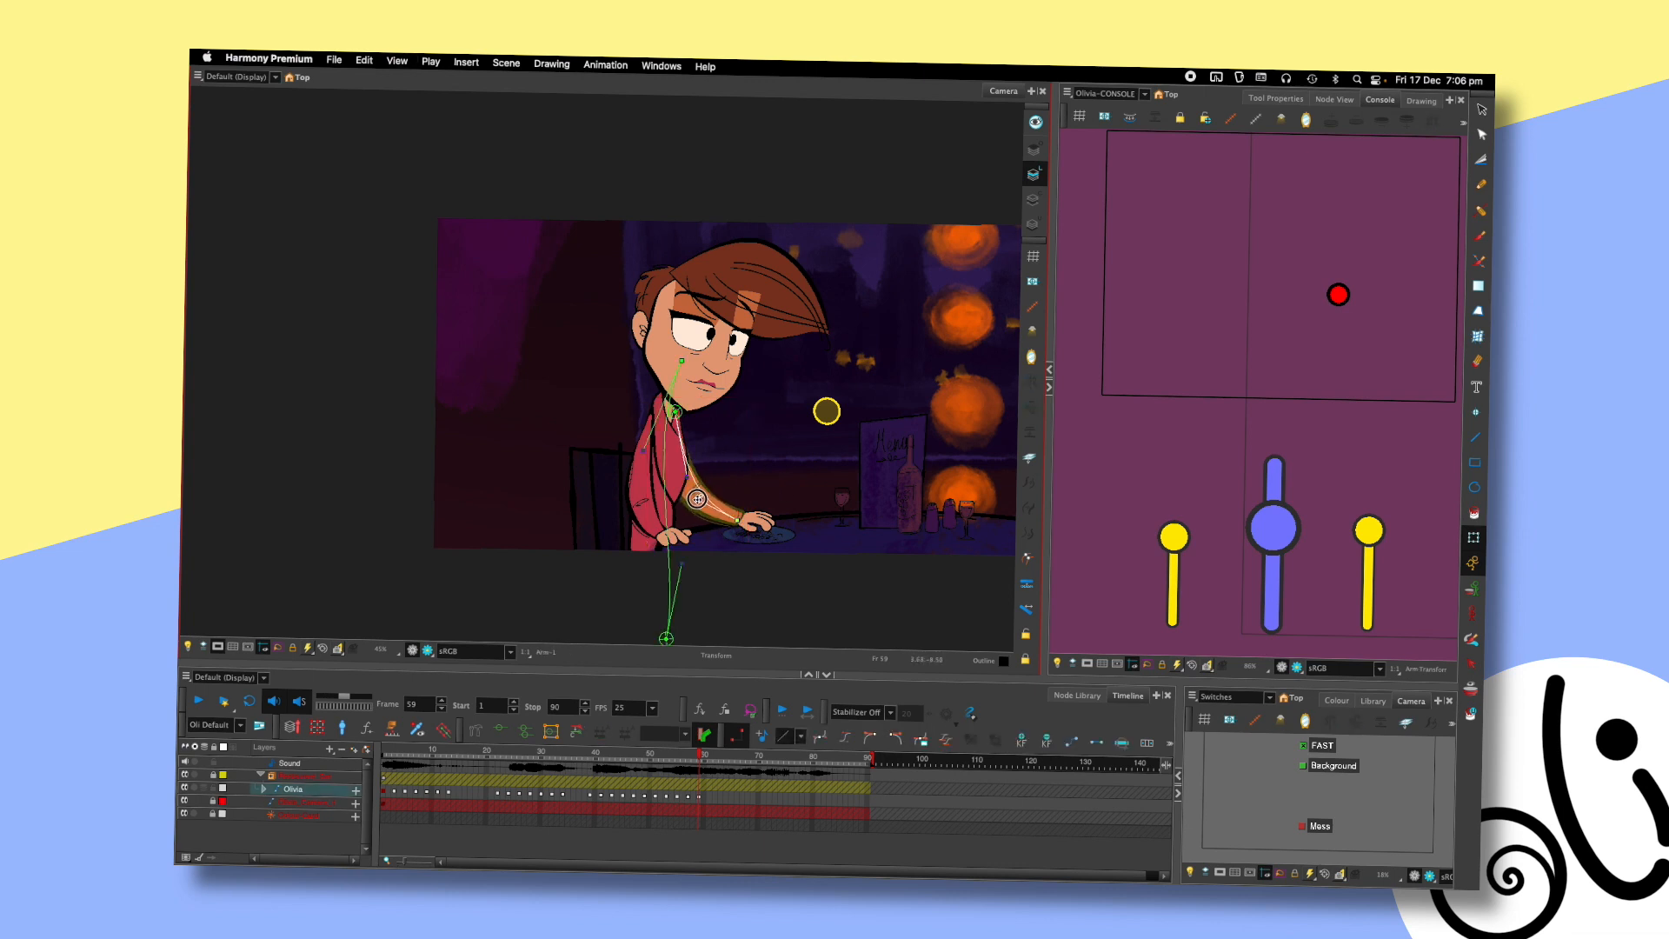
pyautogui.press(',')
pyautogui.click(765, 520)
pyautogui.click(795, 485)
pyautogui.press('.')
pyautogui.press('.')
pyautogui.press('.')
pyautogui.hotkey('shift', 'c')
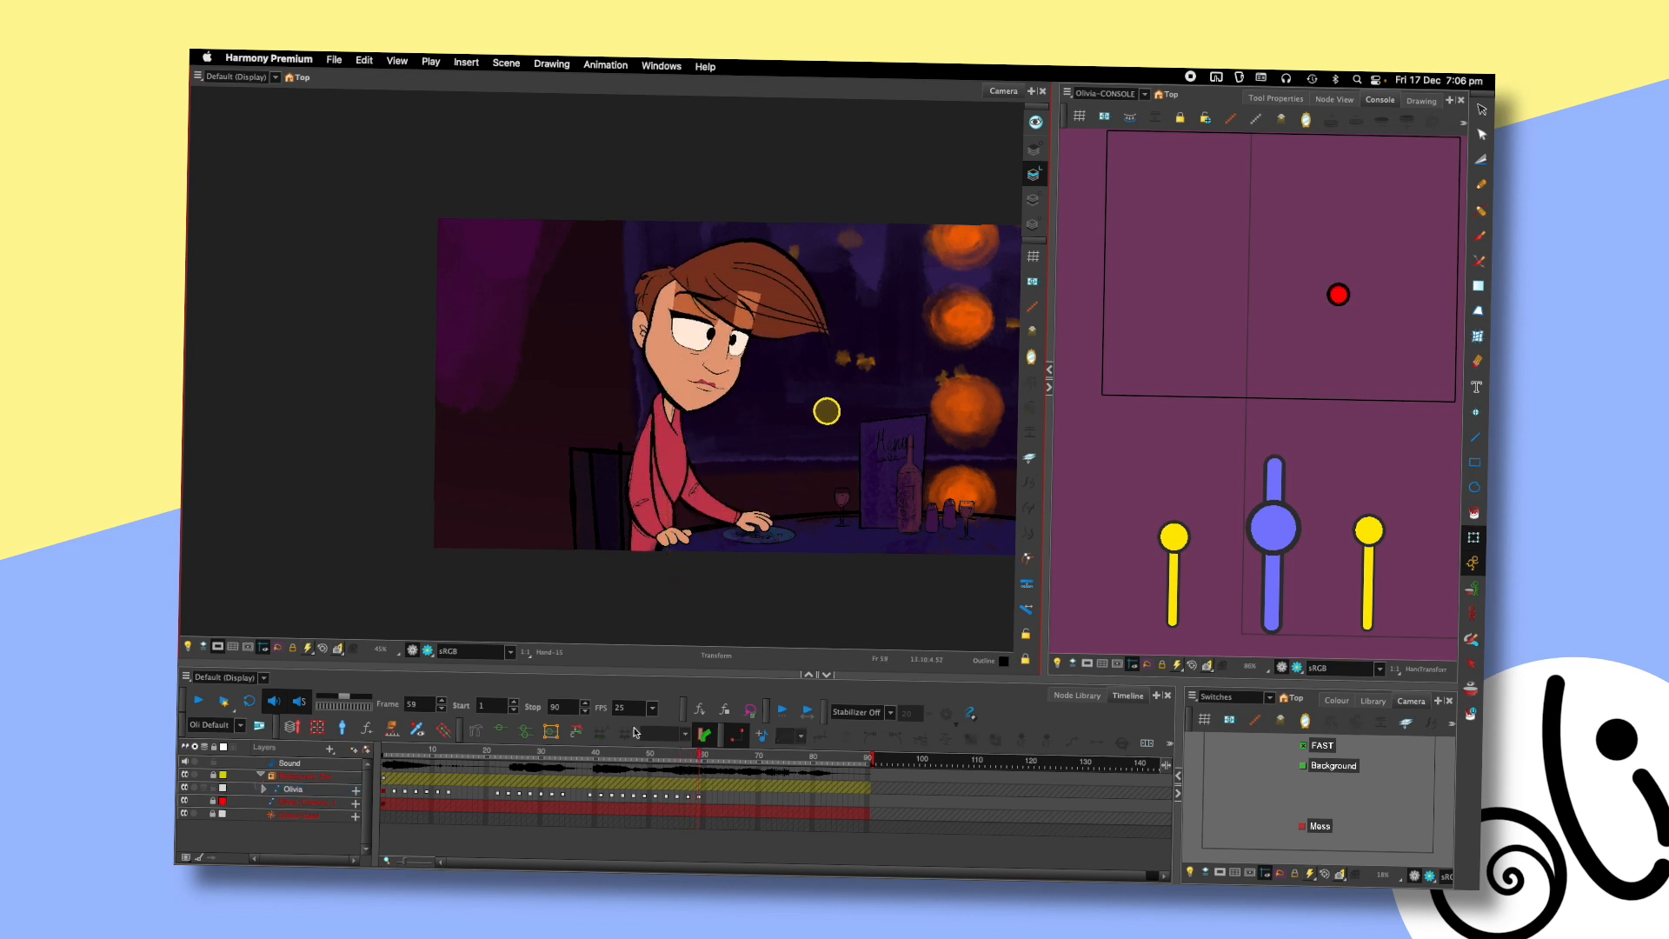
# - Play the turn, then raise the red console control slightly at frame 59 and compare it with the preceding frames
pyautogui.click(587, 765)
pyautogui.hotkey('shift', 'Return')
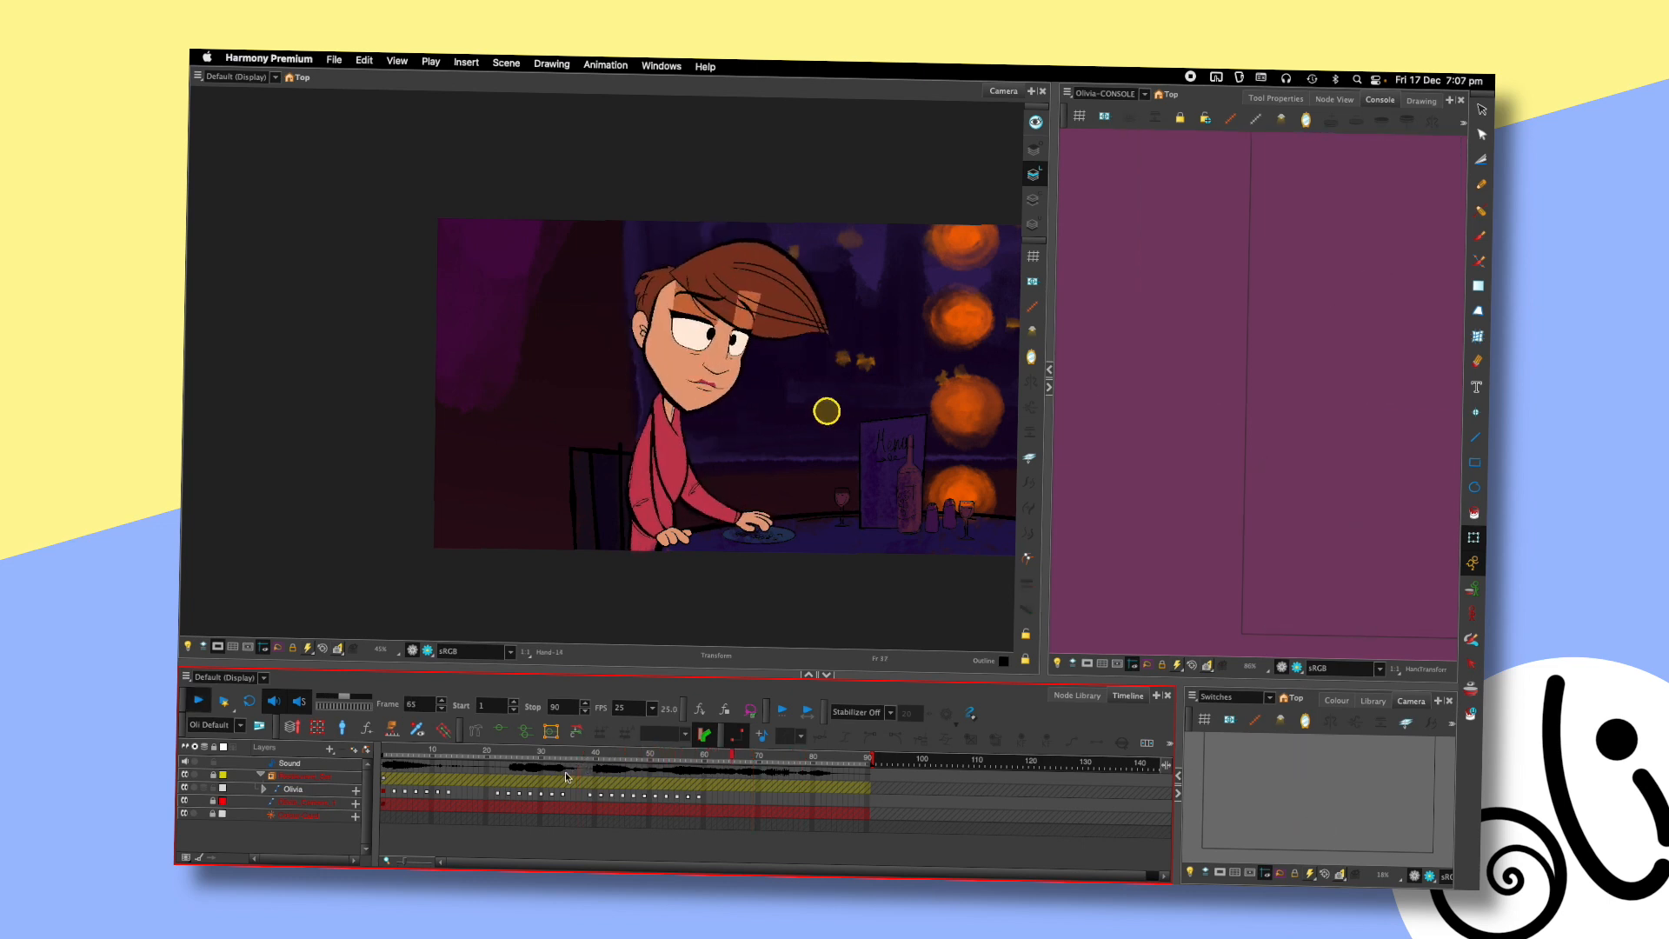
pyautogui.moveTo(666, 753); pyautogui.dragTo(700, 753)
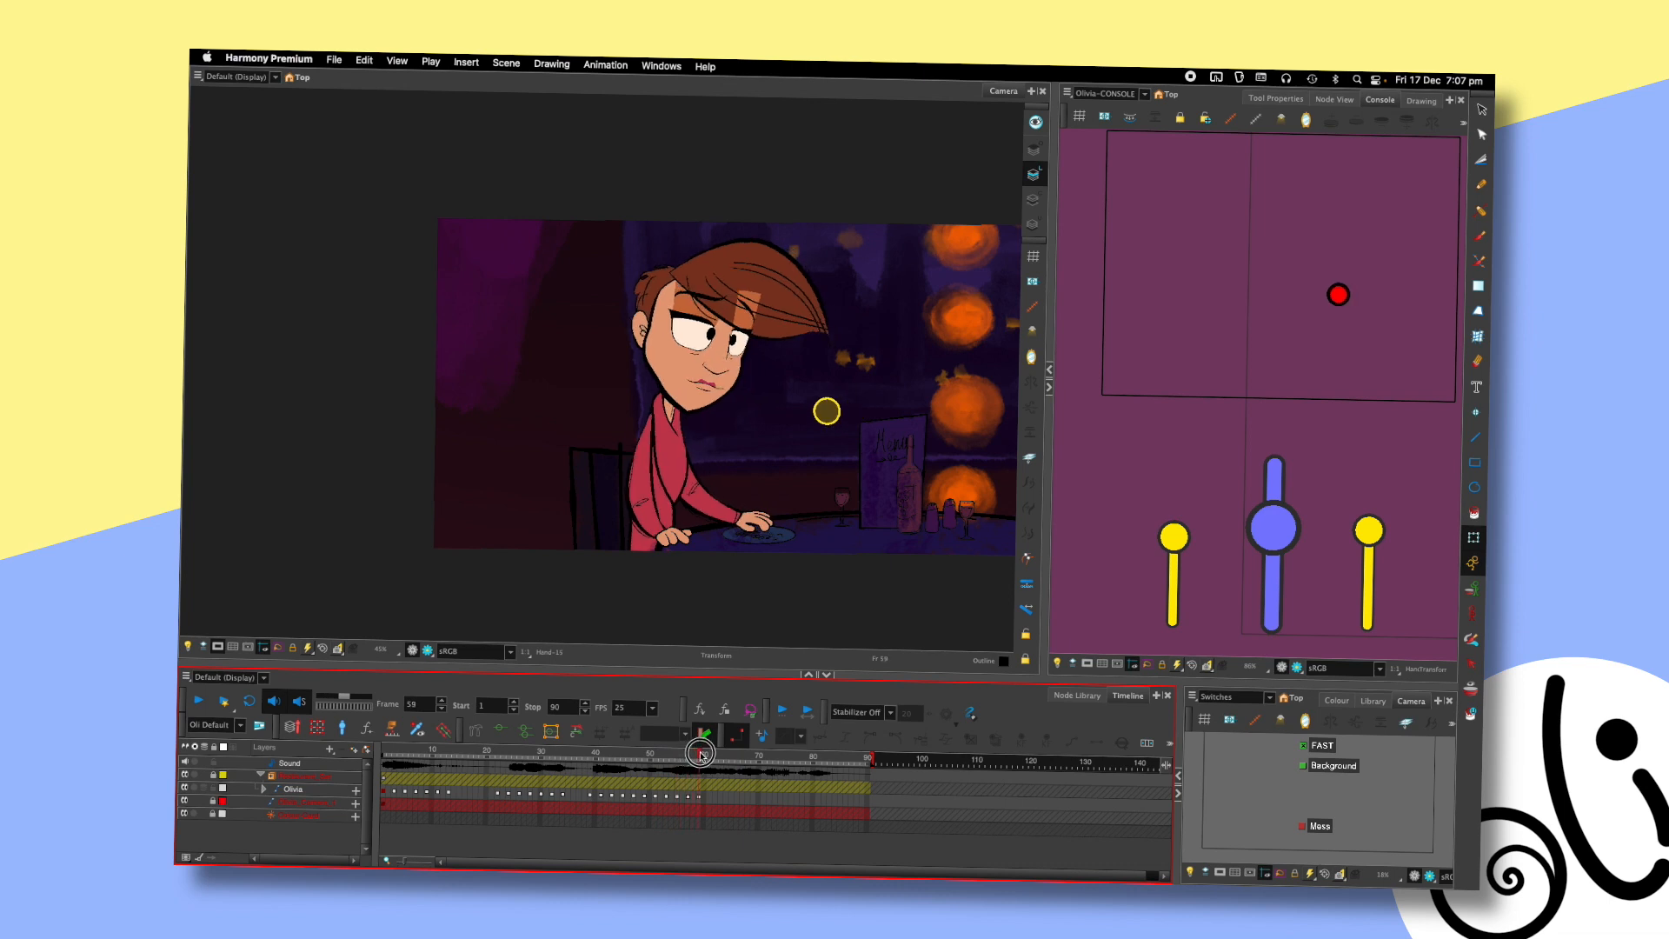
pyautogui.moveTo(1342, 296); pyautogui.dragTo(1337, 285)
pyautogui.press(',')
pyautogui.press(',')
pyautogui.press('.')
pyautogui.press('.')
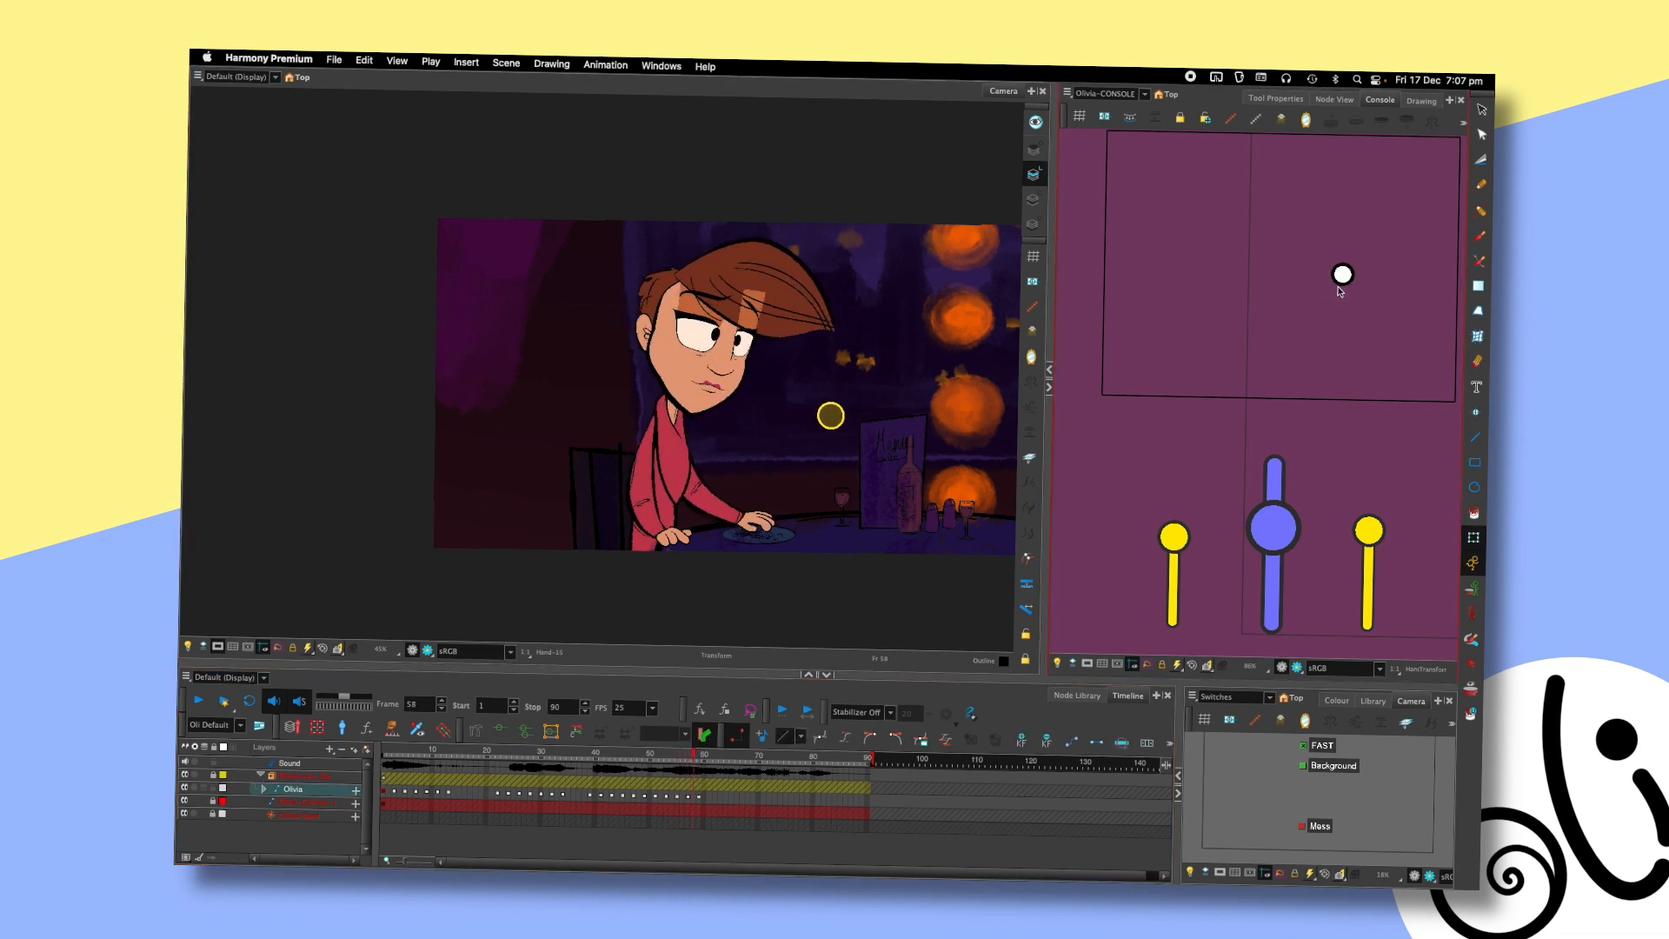
# - Play the head turn from before the blink and the whole scene from frame 1 to review the settled pose
pyautogui.click(576, 759)
pyautogui.hotkey('shift', 'Return')
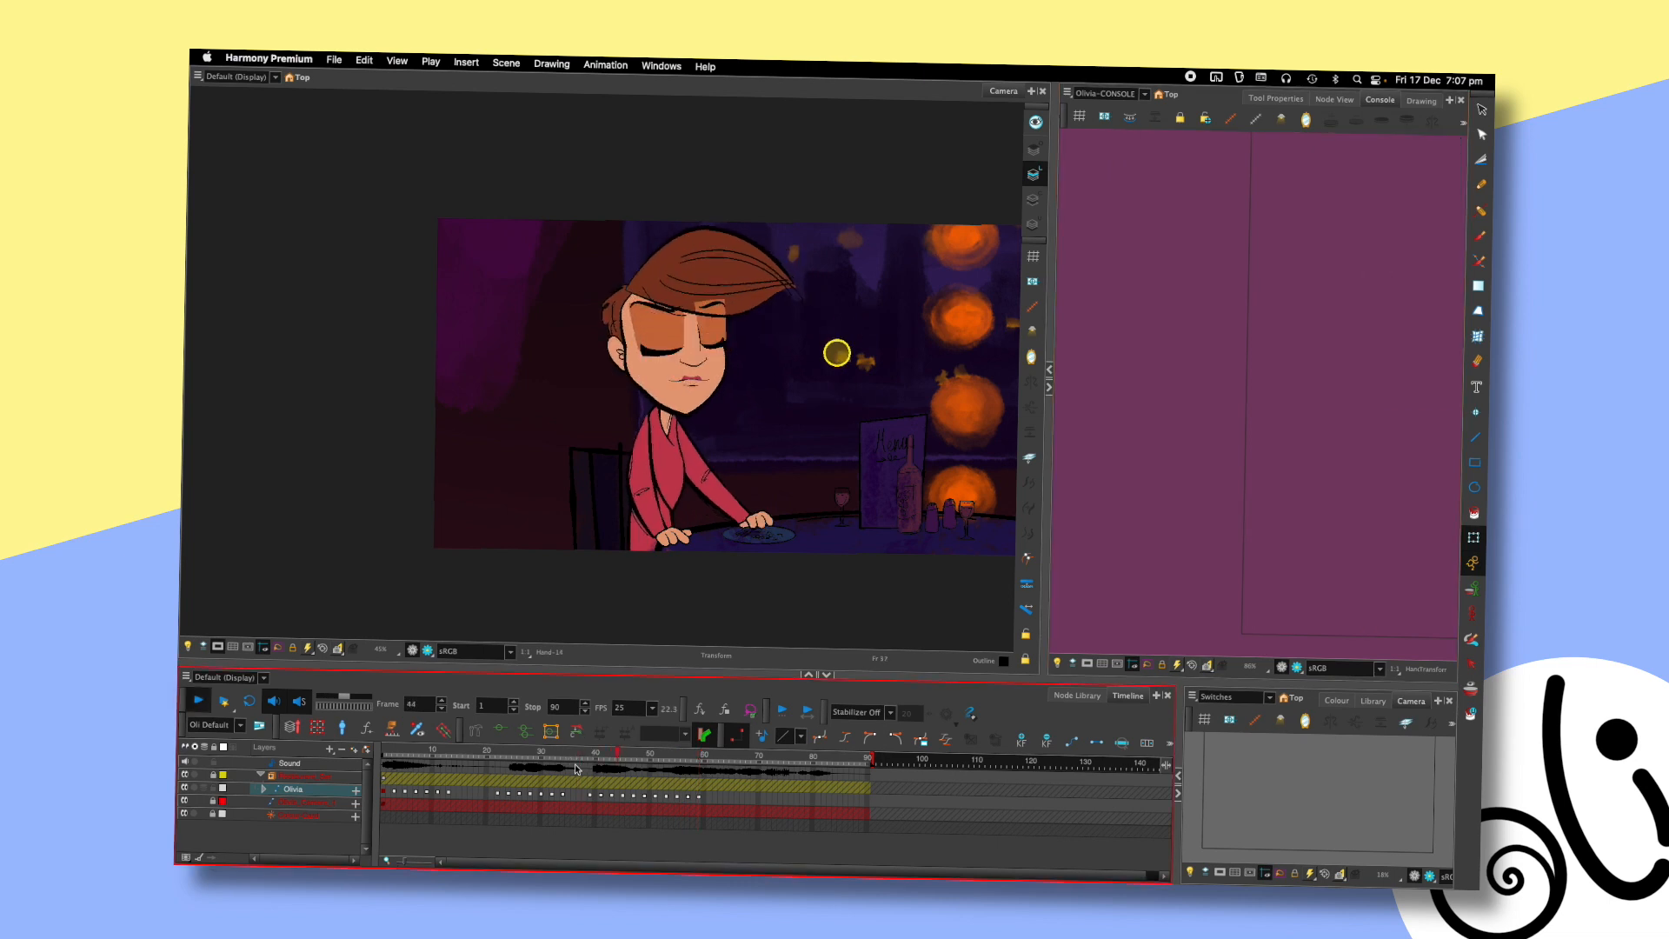
pyautogui.hotkey('shift', 'Return')
pyautogui.click(527, 781)
pyautogui.hotkey('shift', 'Return')
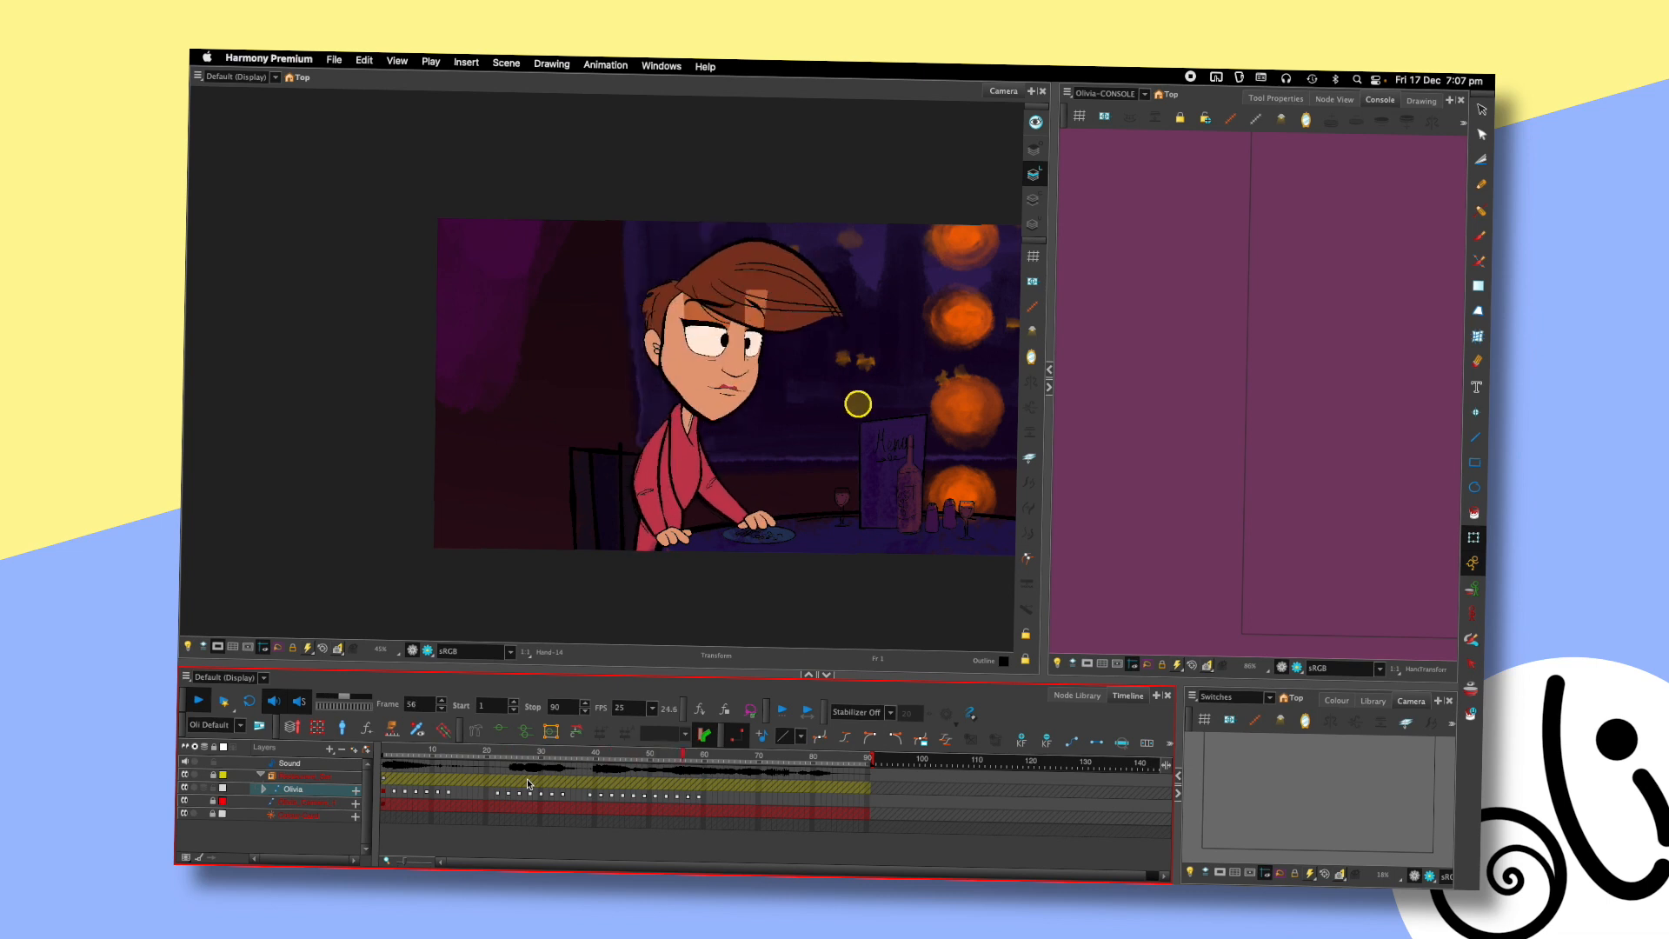
pyautogui.hotkey('shift', 'Return')
pyautogui.hotkey('shift', ',')
pyautogui.hotkey('shift', 'Return')
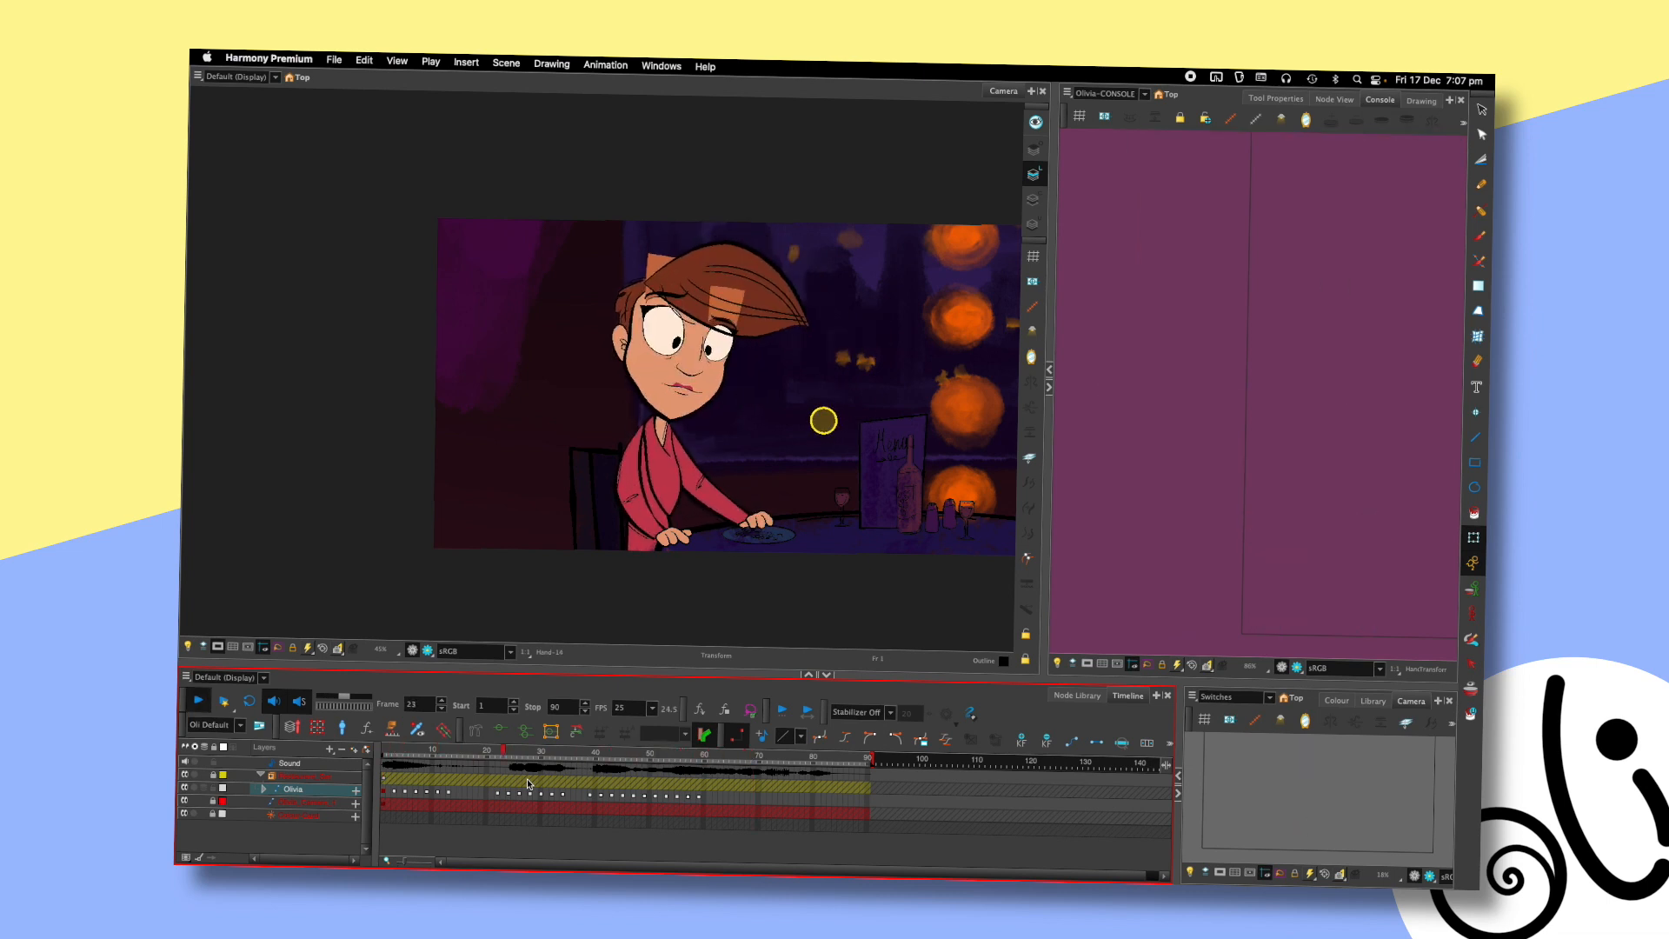
pyautogui.hotkey('shift', 'Return')
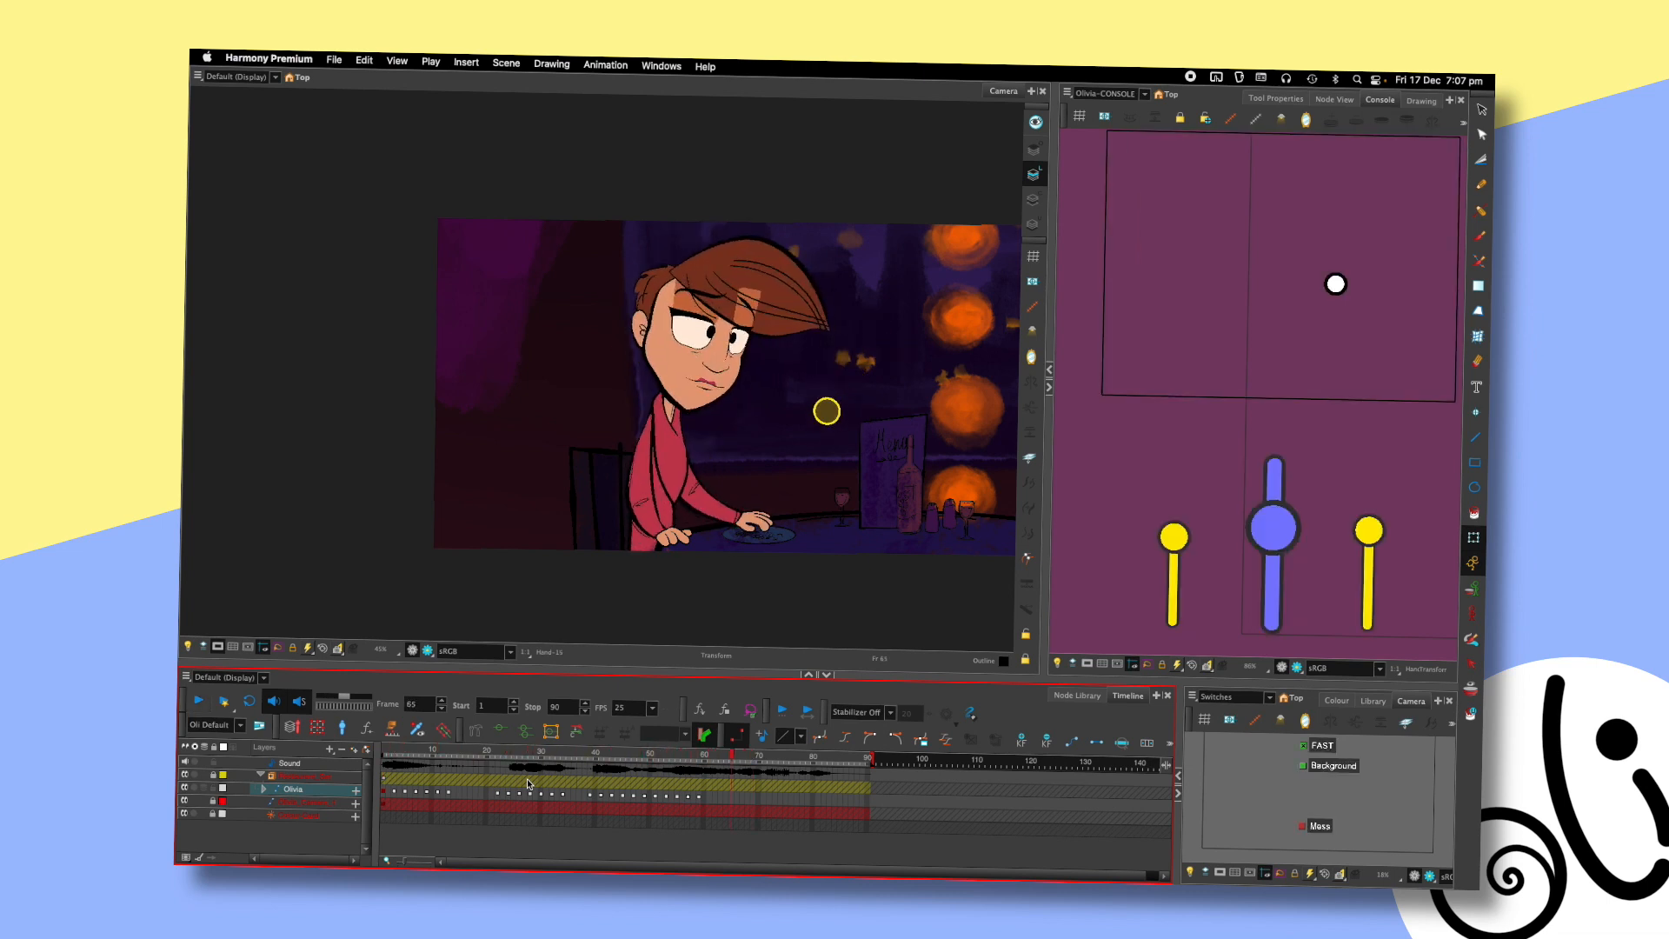
# - At frame 59, rotate the upper head slightly, compare it with the earlier pose and deselect it
pyautogui.click(687, 756)
pyautogui.moveTo(687, 757); pyautogui.dragTo(699, 757)
pyautogui.click(666, 325)
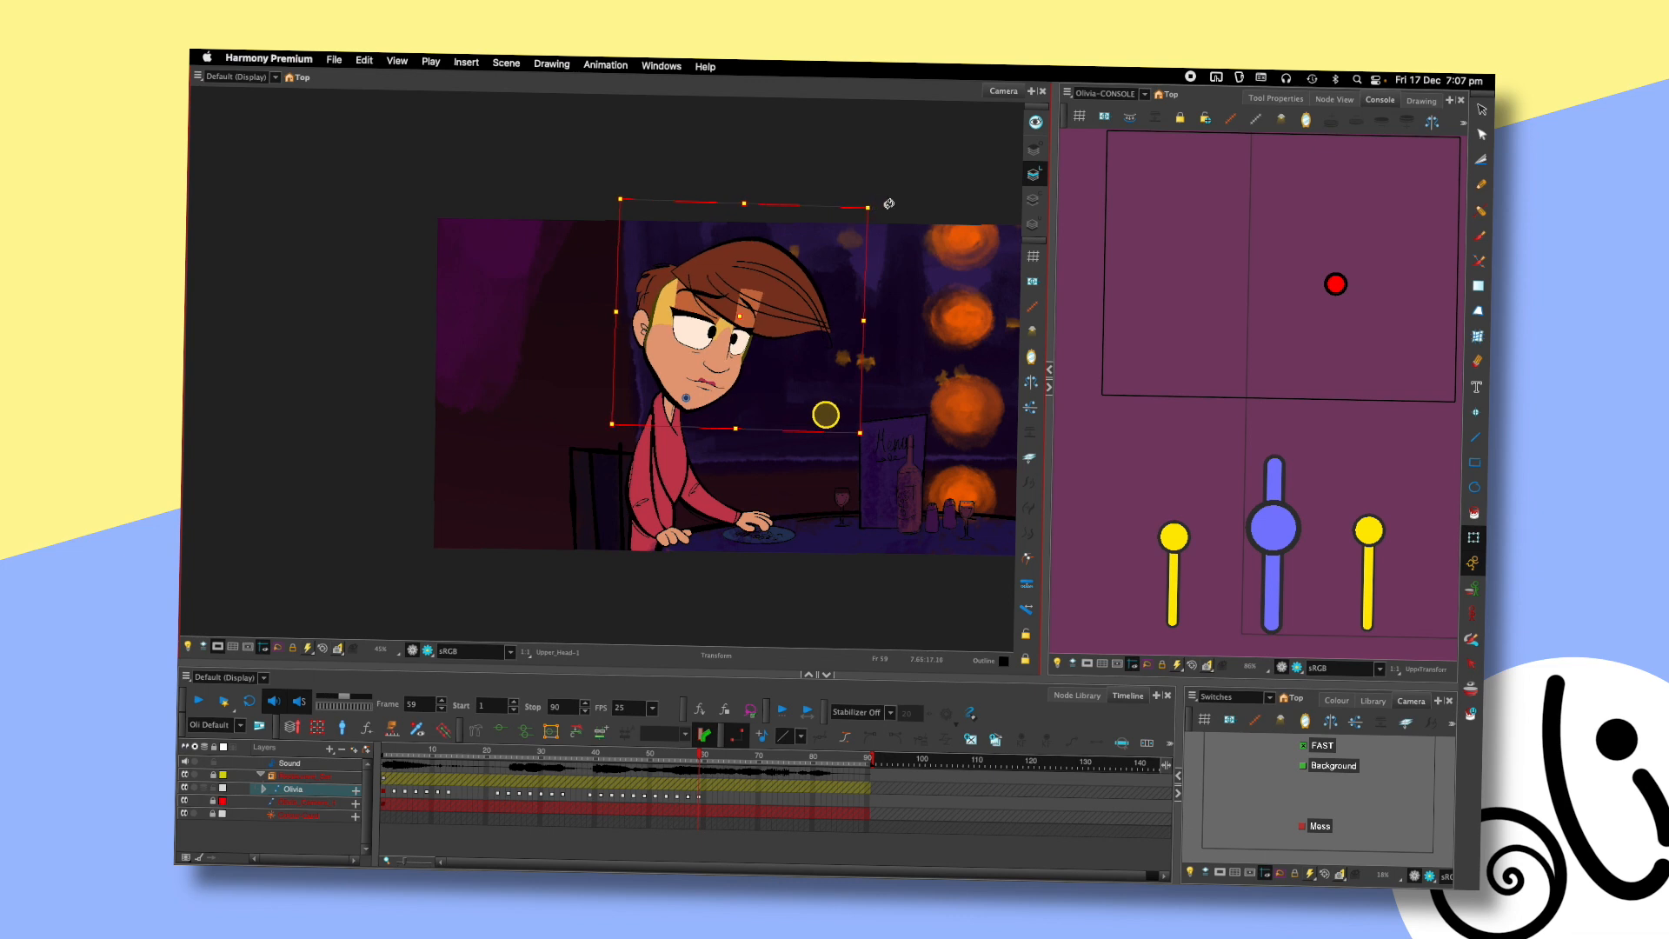
pyautogui.click(896, 206)
pyautogui.press(',')
pyautogui.click(1080, 237)
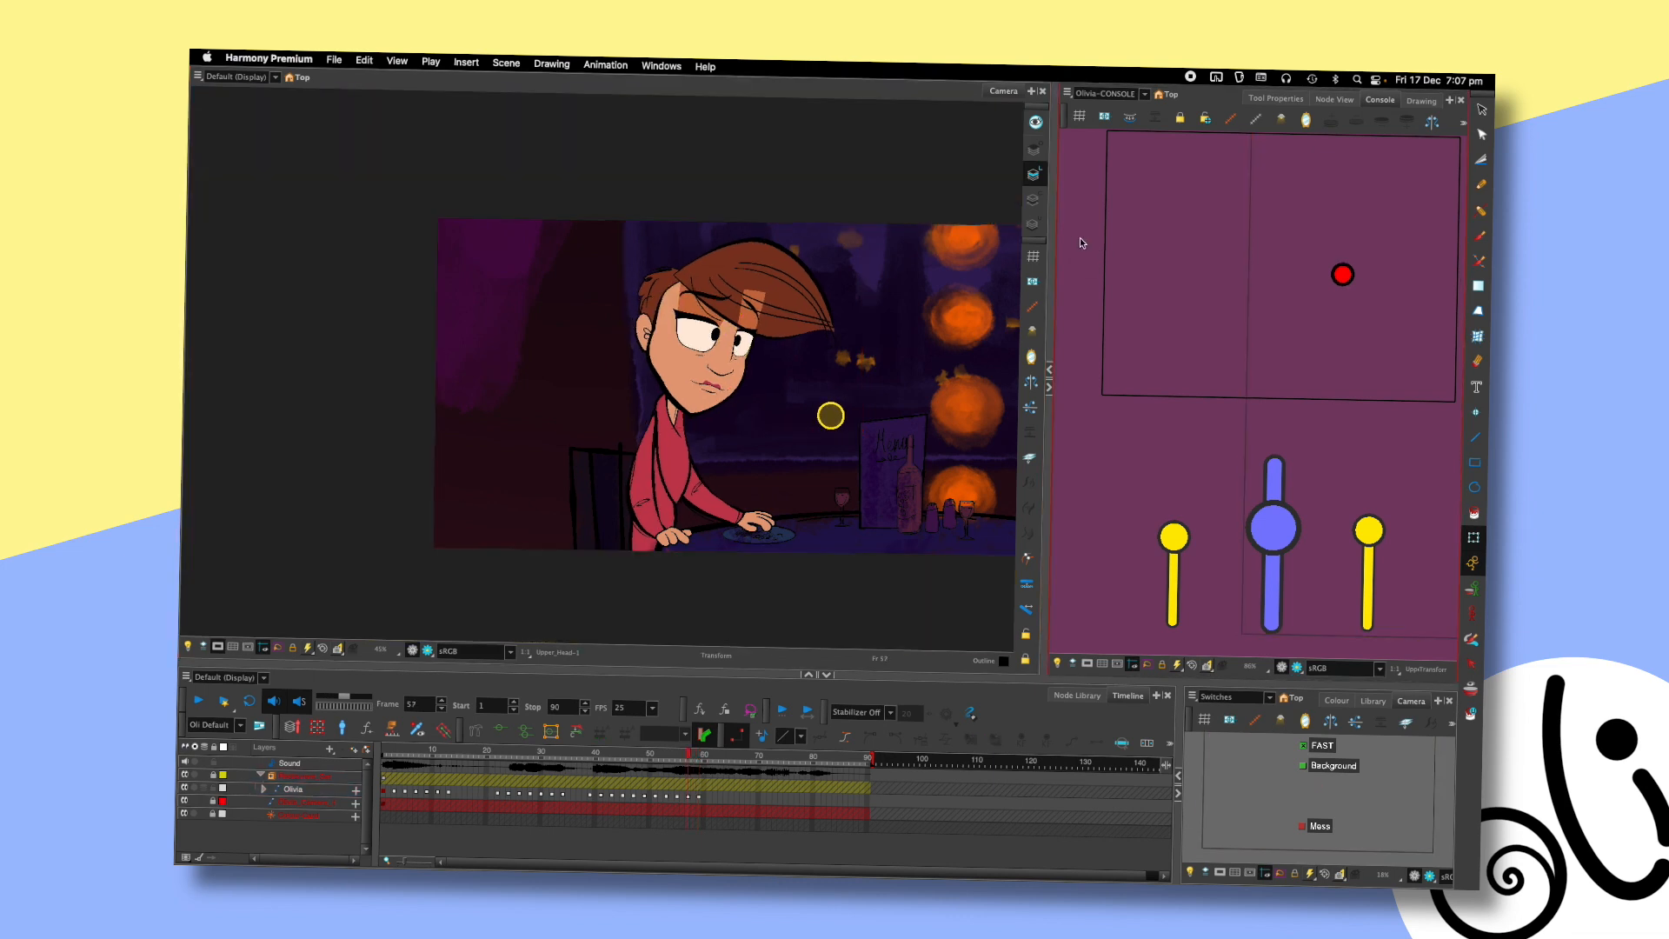
# - Play the scene with the adjusted head settle
pyautogui.press(',')
pyautogui.press('Return')
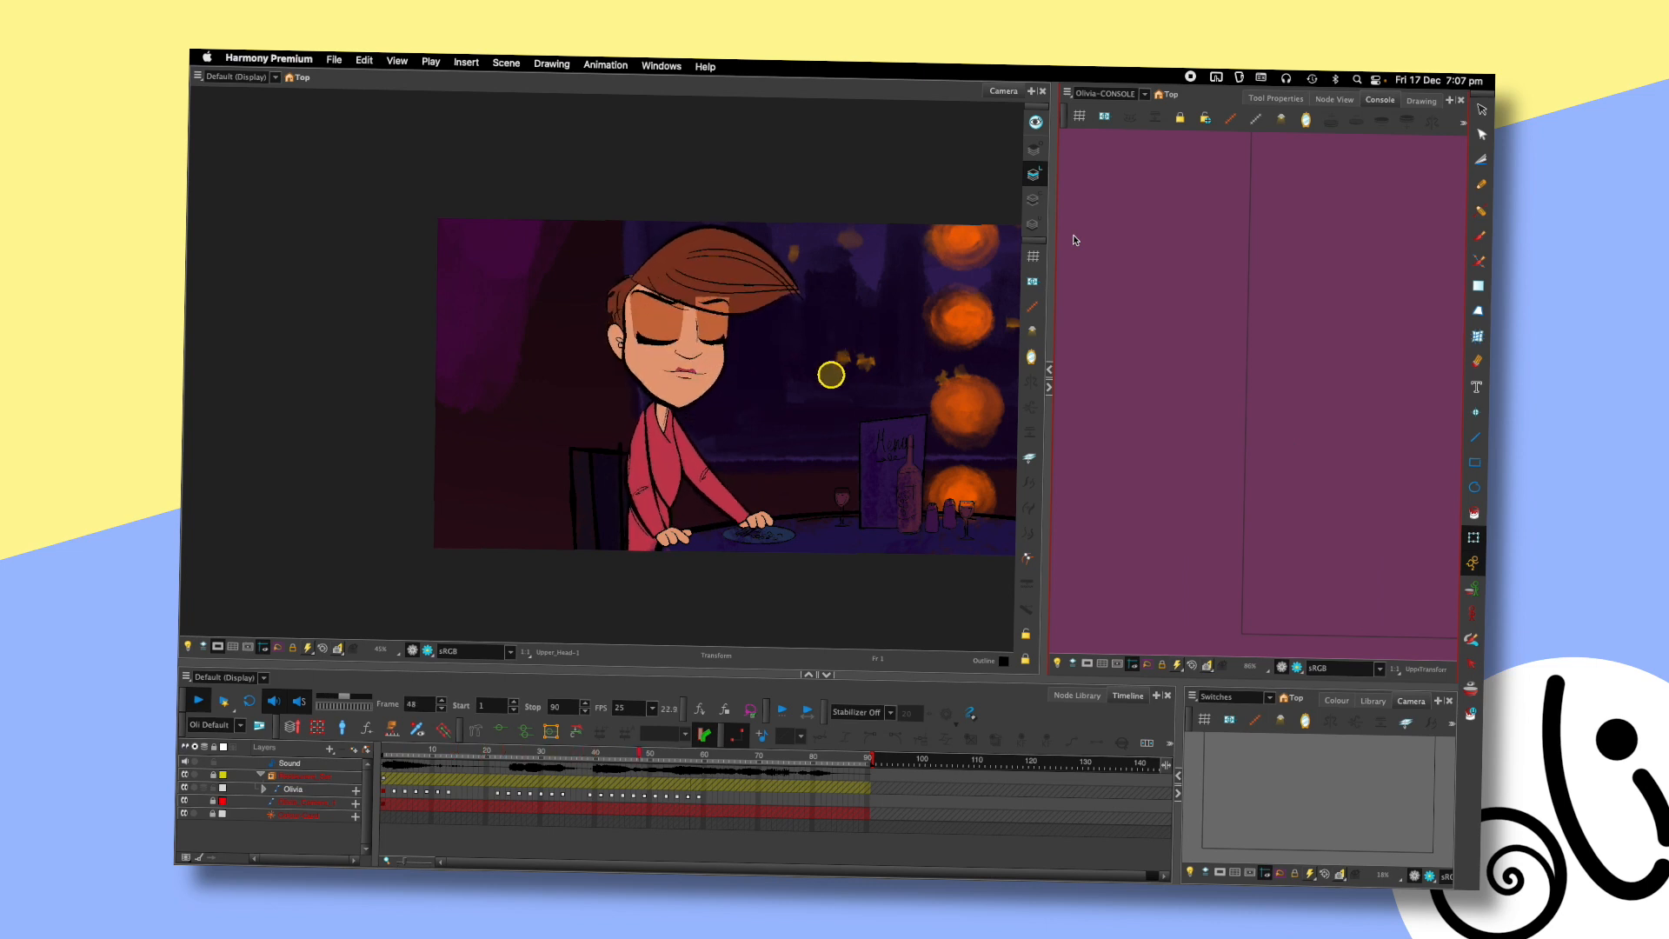
pyautogui.press('Return')
pyautogui.press('Return')
pyautogui.press('Return')
# - Set the playback start to frame 39 and play the shortened range
pyautogui.click(591, 753)
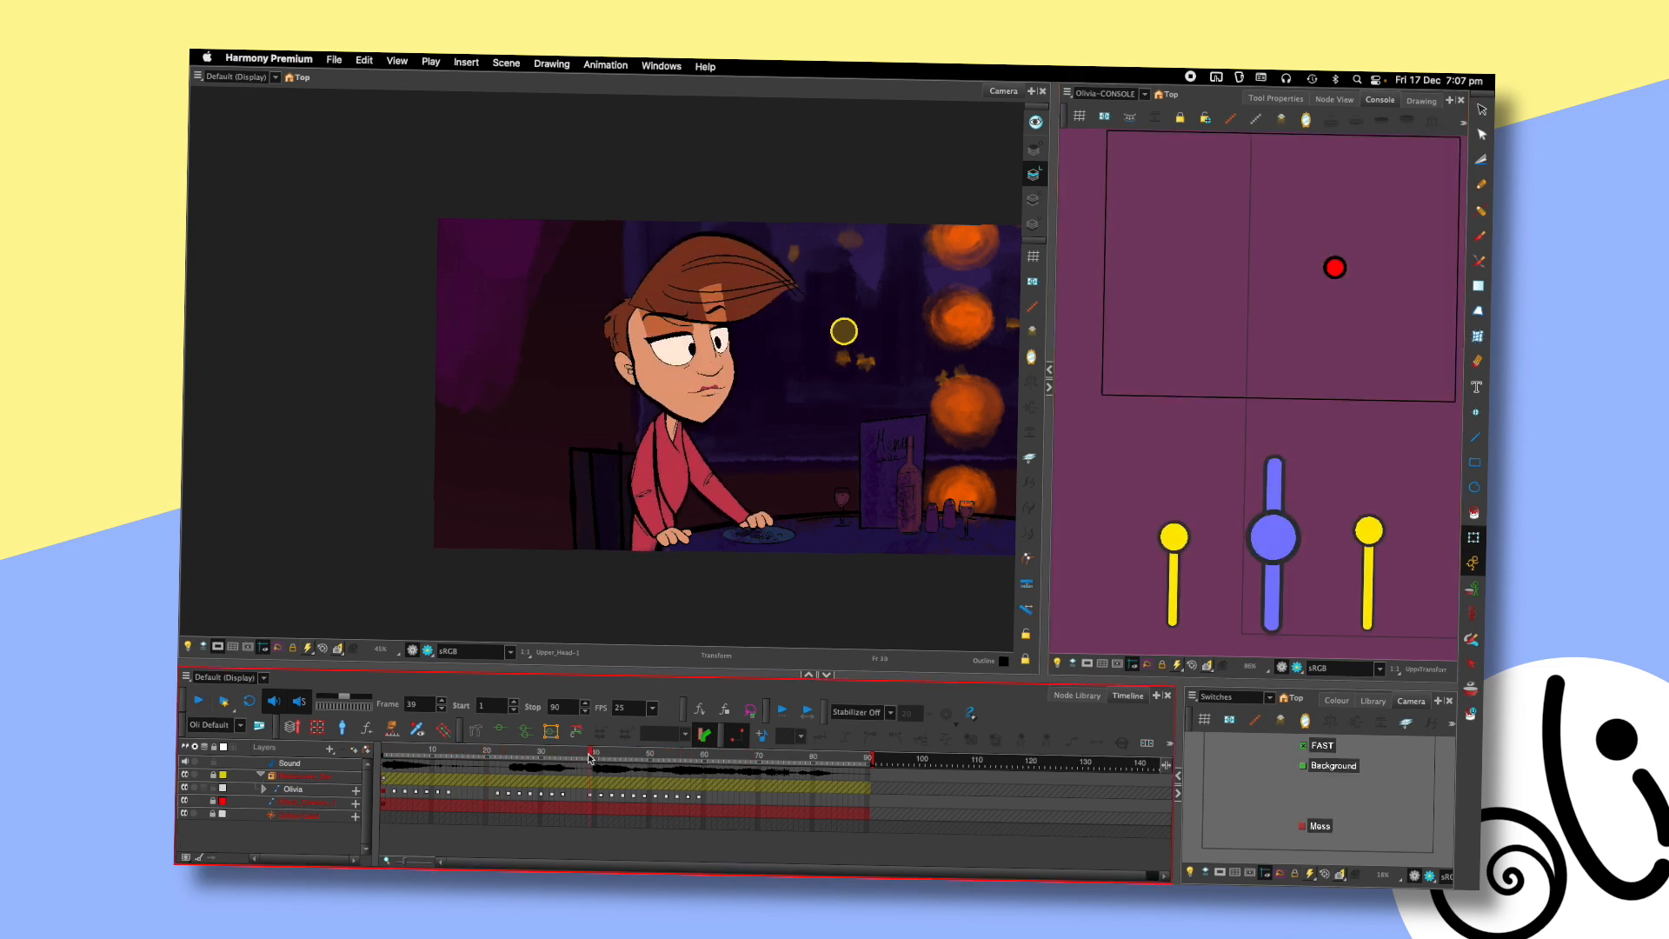
pyautogui.click(461, 707)
pyautogui.press('Return')
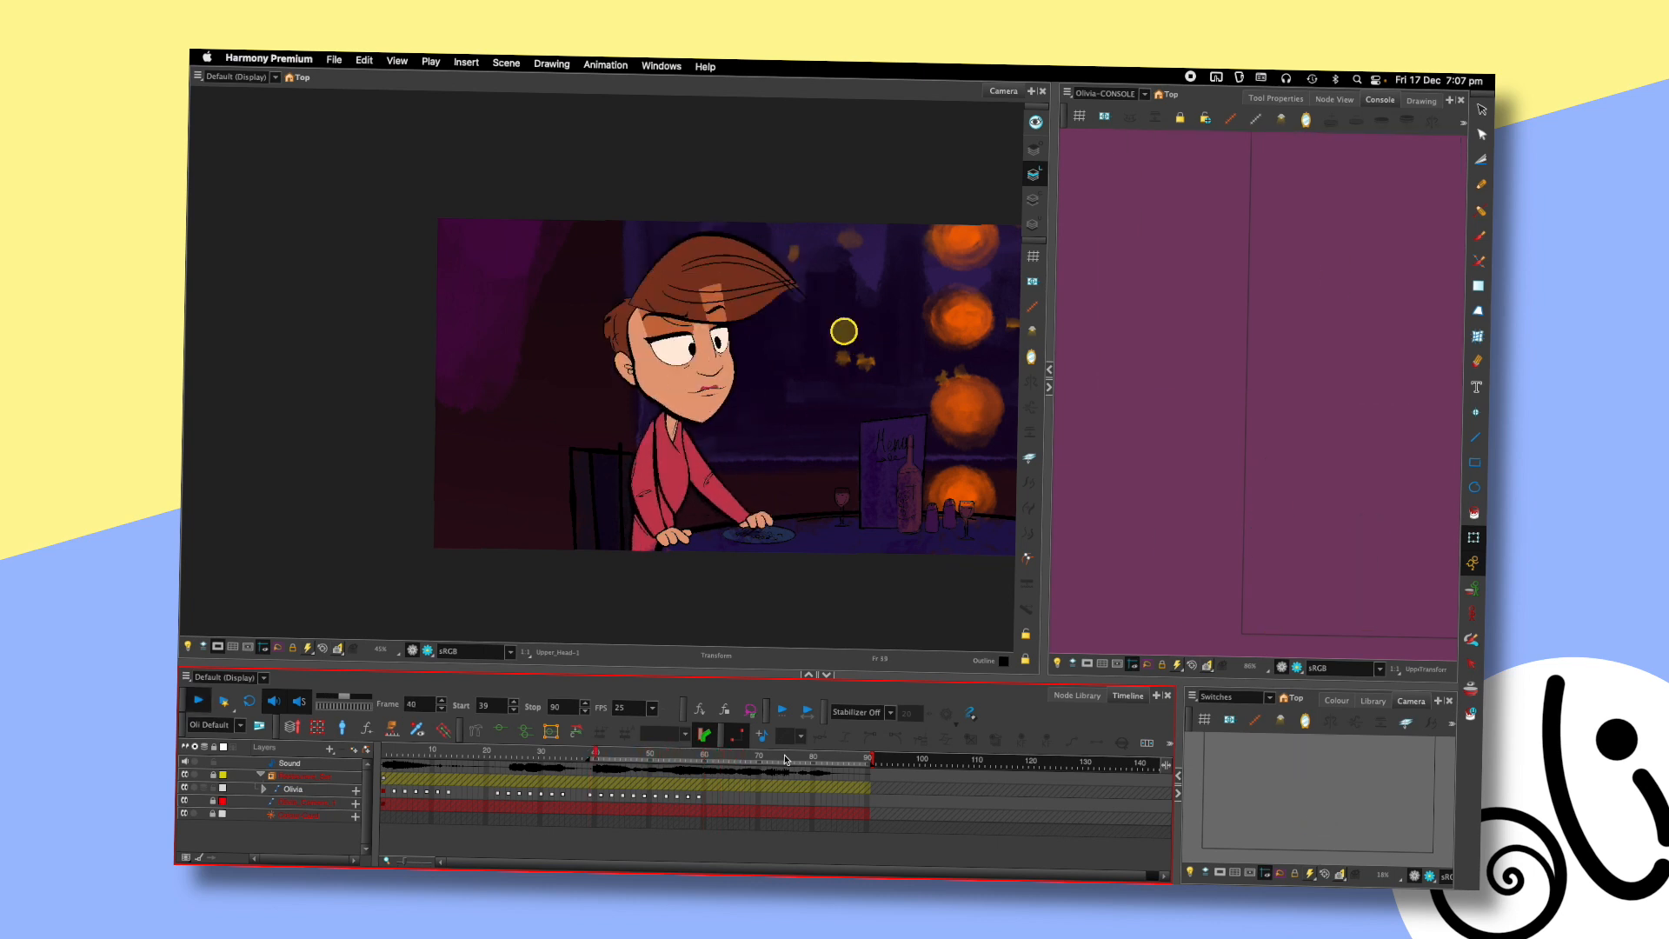
# - Select the upper head at frame 54 and check its position through the frames up to 58
pyautogui.moveTo(689, 755)
pyautogui.mouseDown()
pyautogui.moveTo(656, 761)
pyautogui.moveTo(677, 762)
pyautogui.mouseUp()
pyautogui.click(673, 315)
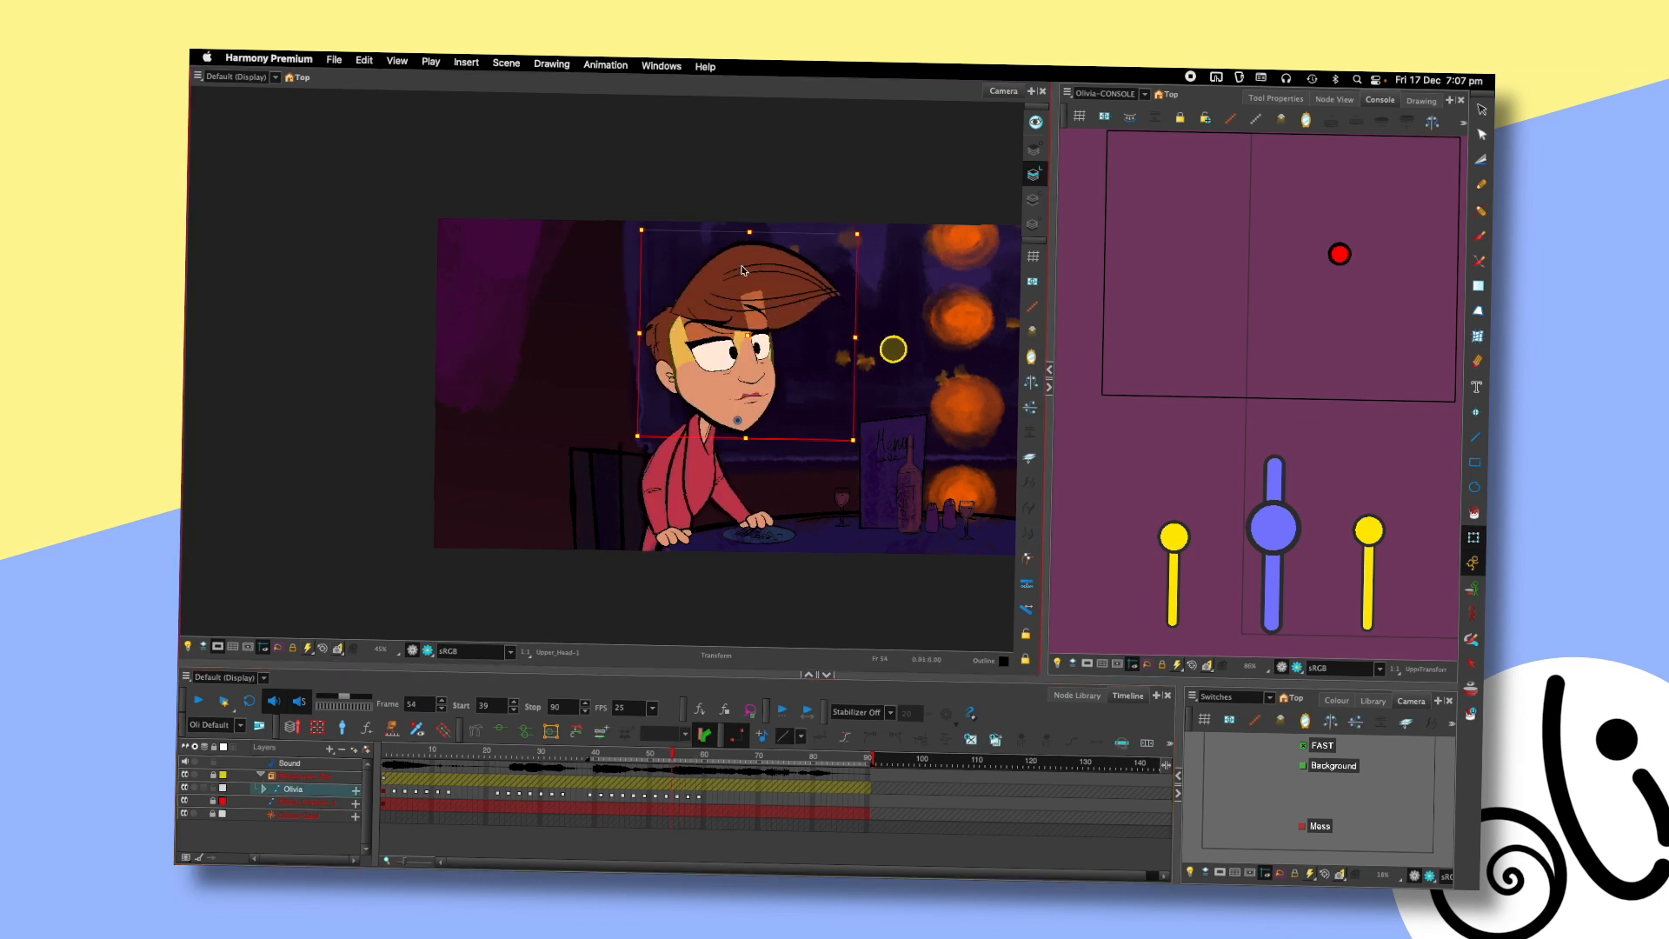
pyautogui.press('.')
pyautogui.press('.')
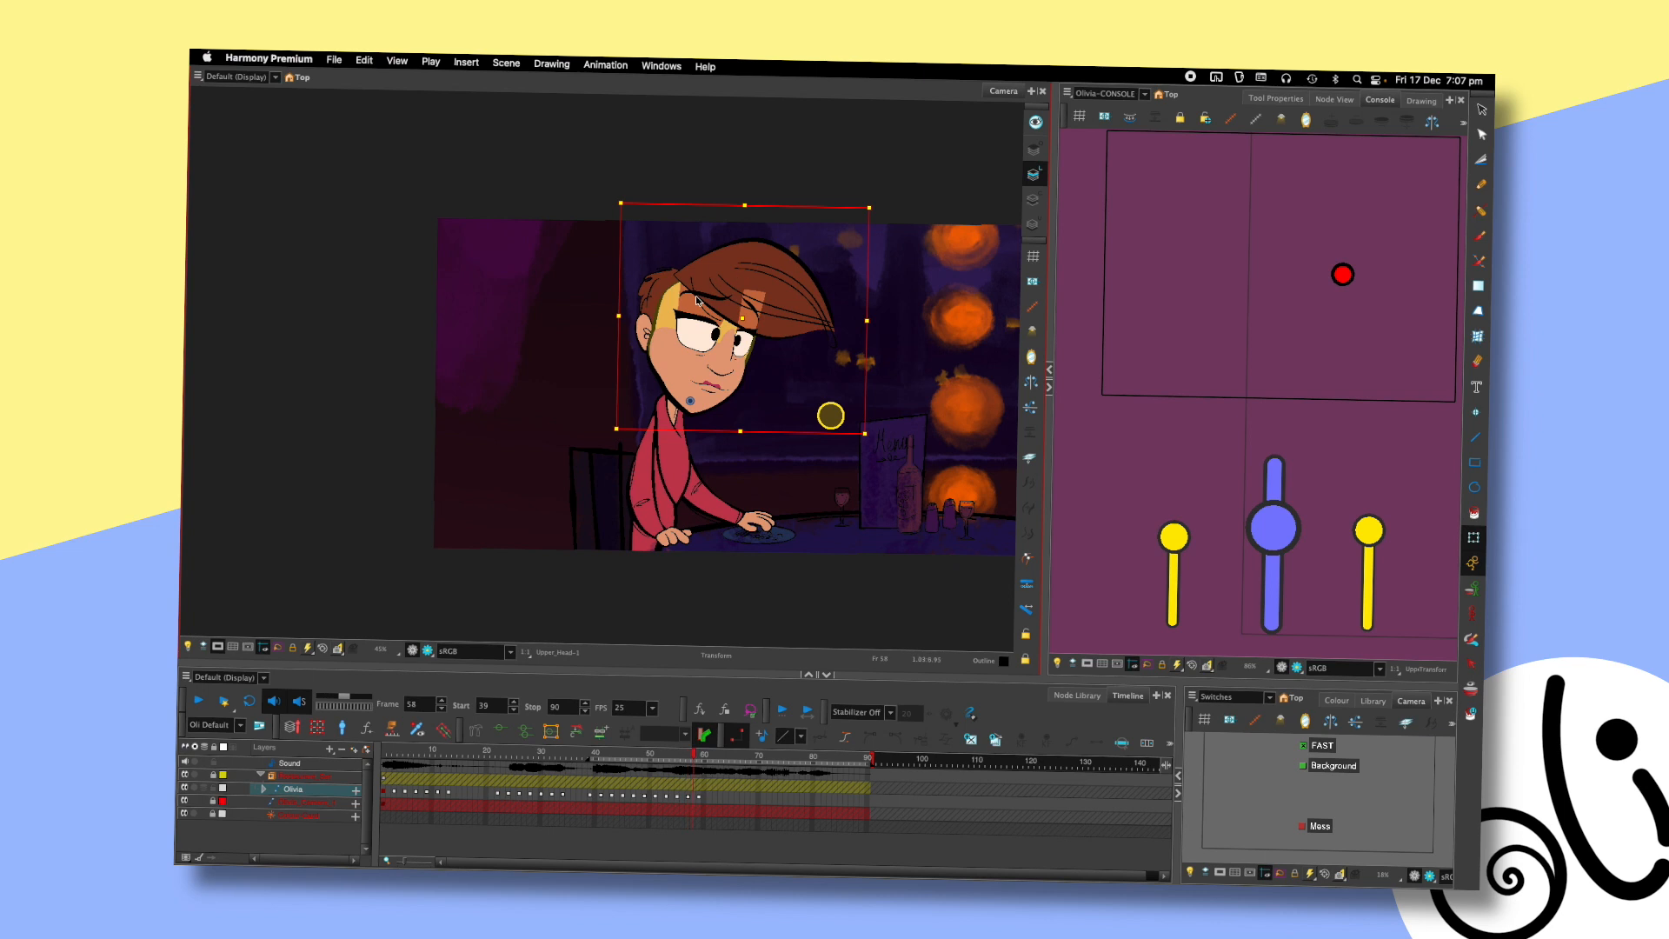
pyautogui.press('.')
# - Replay the blink and lean repeatedly from frame 39 with the upper head selected
pyautogui.click(591, 774)
pyautogui.hotkey('shift', 'Return')
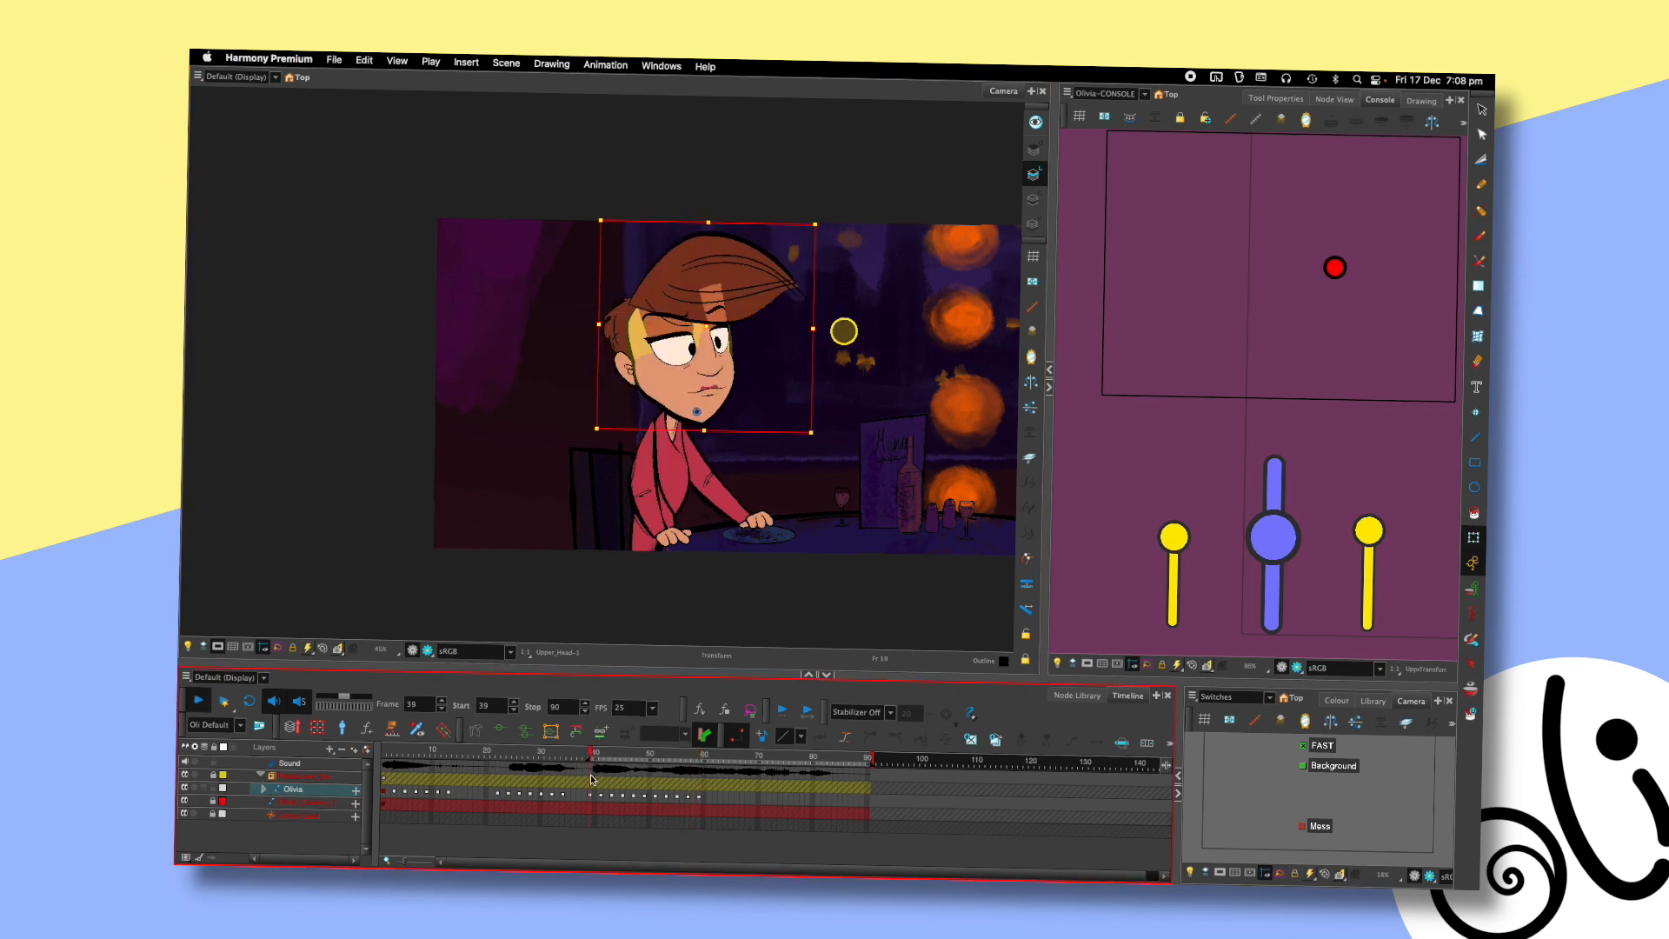
pyautogui.hotkey('shift', 'Return')
pyautogui.click(591, 774)
pyautogui.hotkey('shift', 'Return')
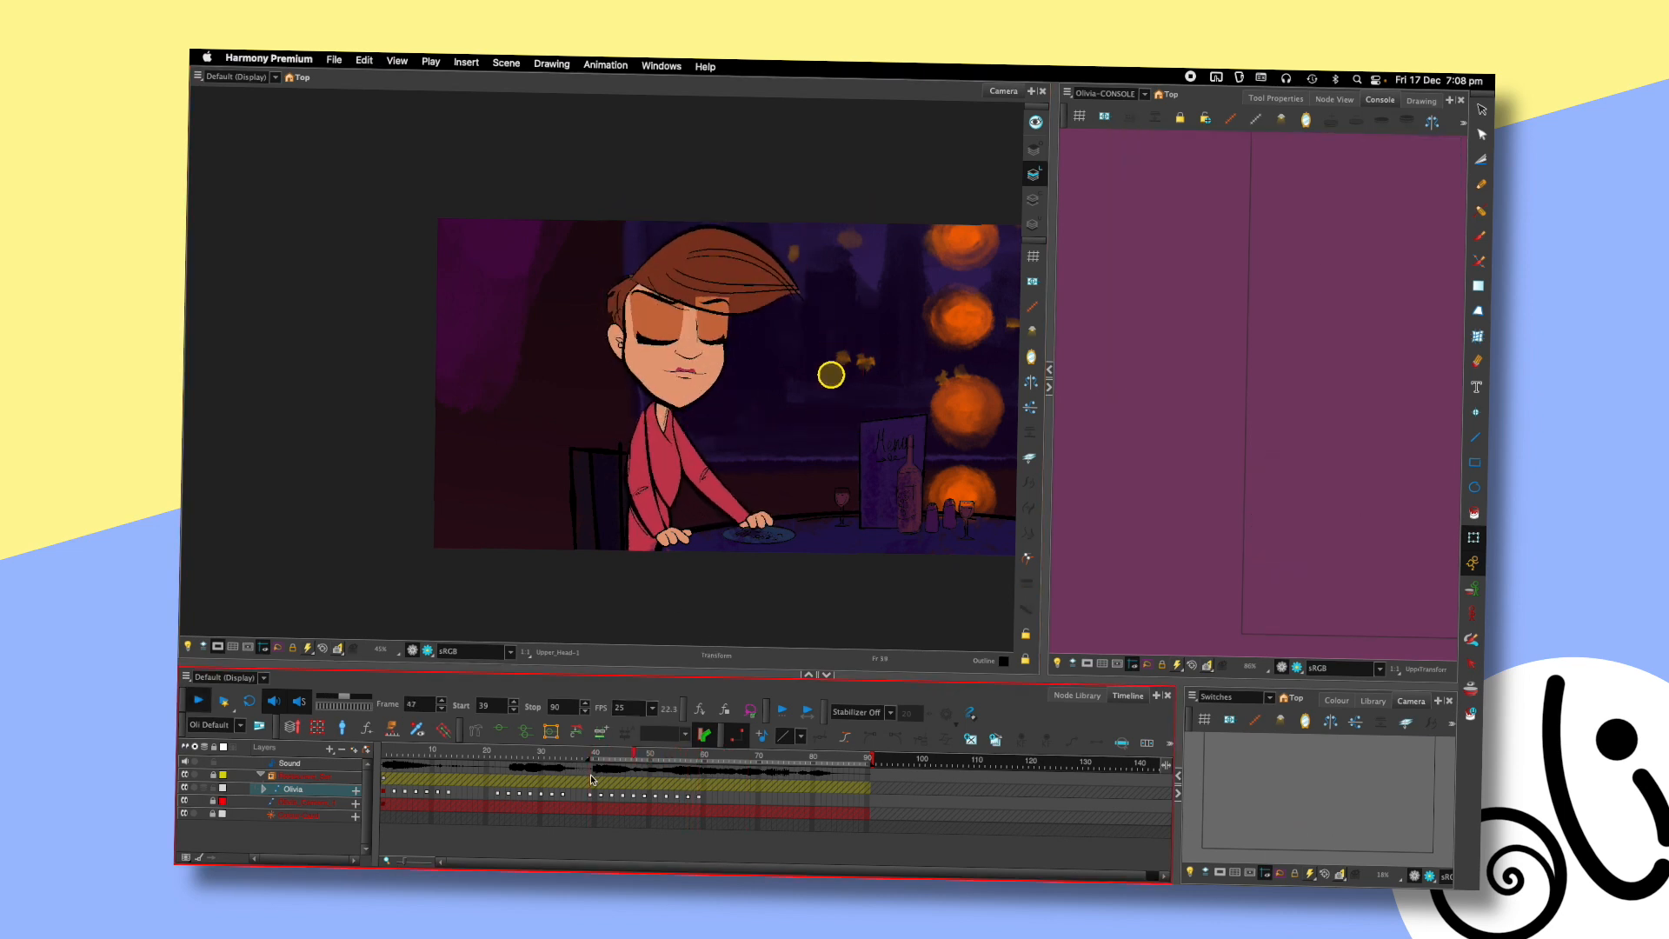
pyautogui.hotkey('shift', 'Return')
pyautogui.click(591, 775)
pyautogui.hotkey('shift', 'Return')
pyautogui.hotkey('shift', 'Return')
pyautogui.click(591, 774)
pyautogui.hotkey('shift', 'Return')
pyautogui.hotkey('shift', 'Return')
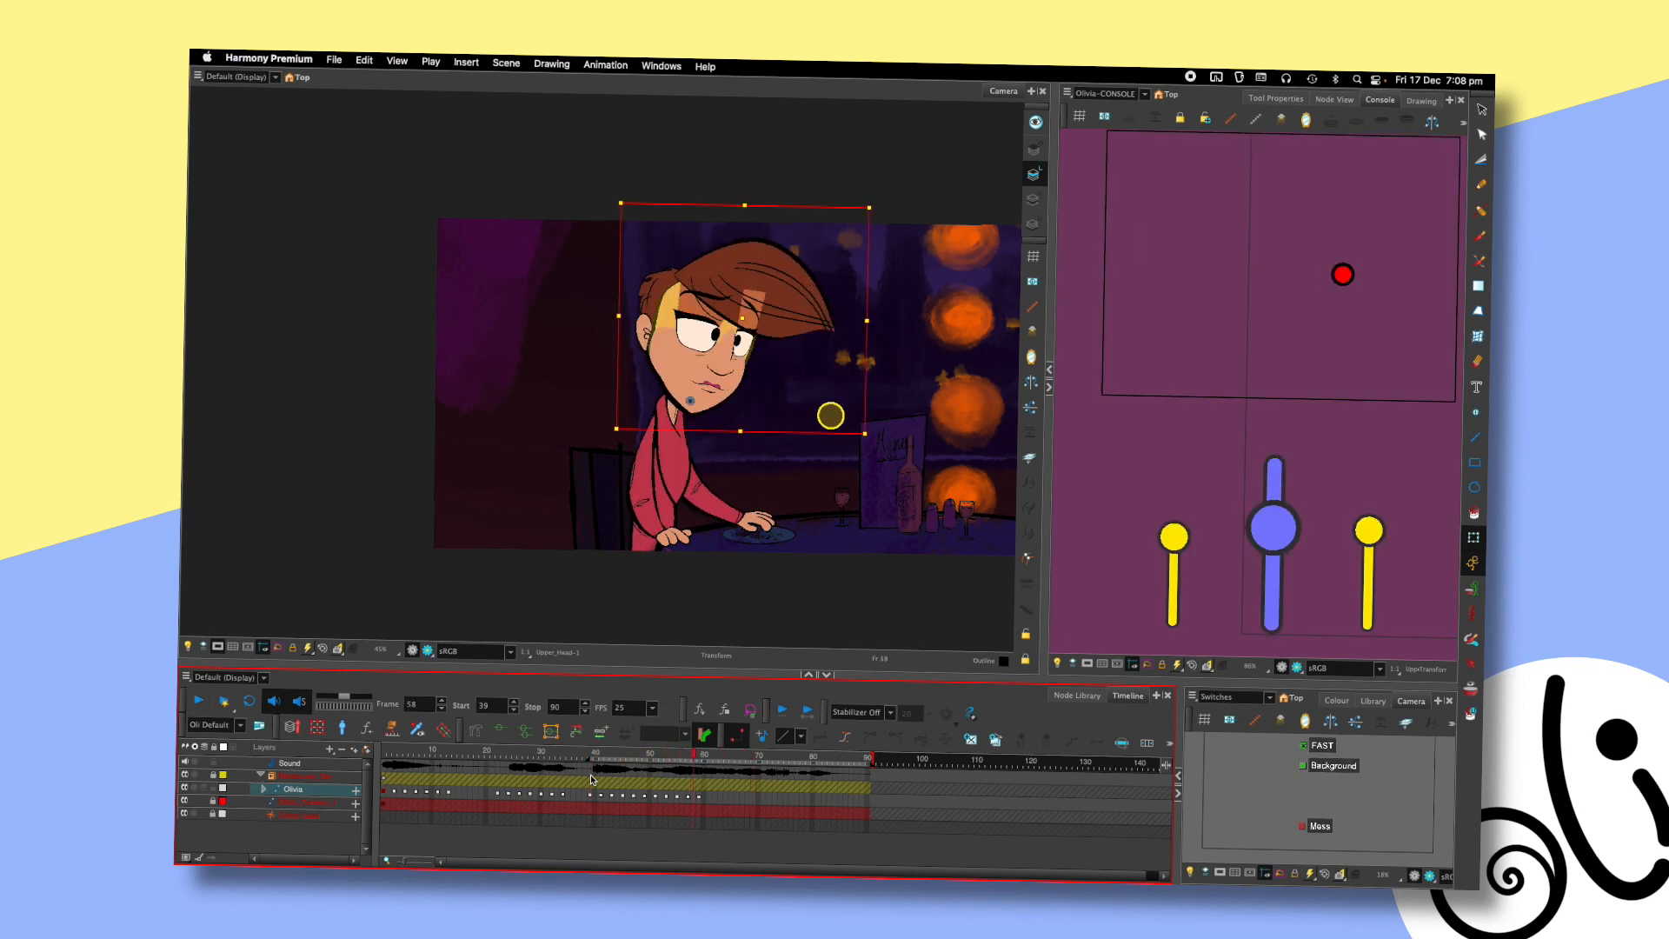
# - Move to about frame 54 and review the shortened playback range several more times
pyautogui.moveTo(673, 752)
pyautogui.mouseDown()
pyautogui.moveTo(689, 750)
pyautogui.moveTo(673, 755)
pyautogui.mouseUp()
pyautogui.hotkey('shift', 'Return')
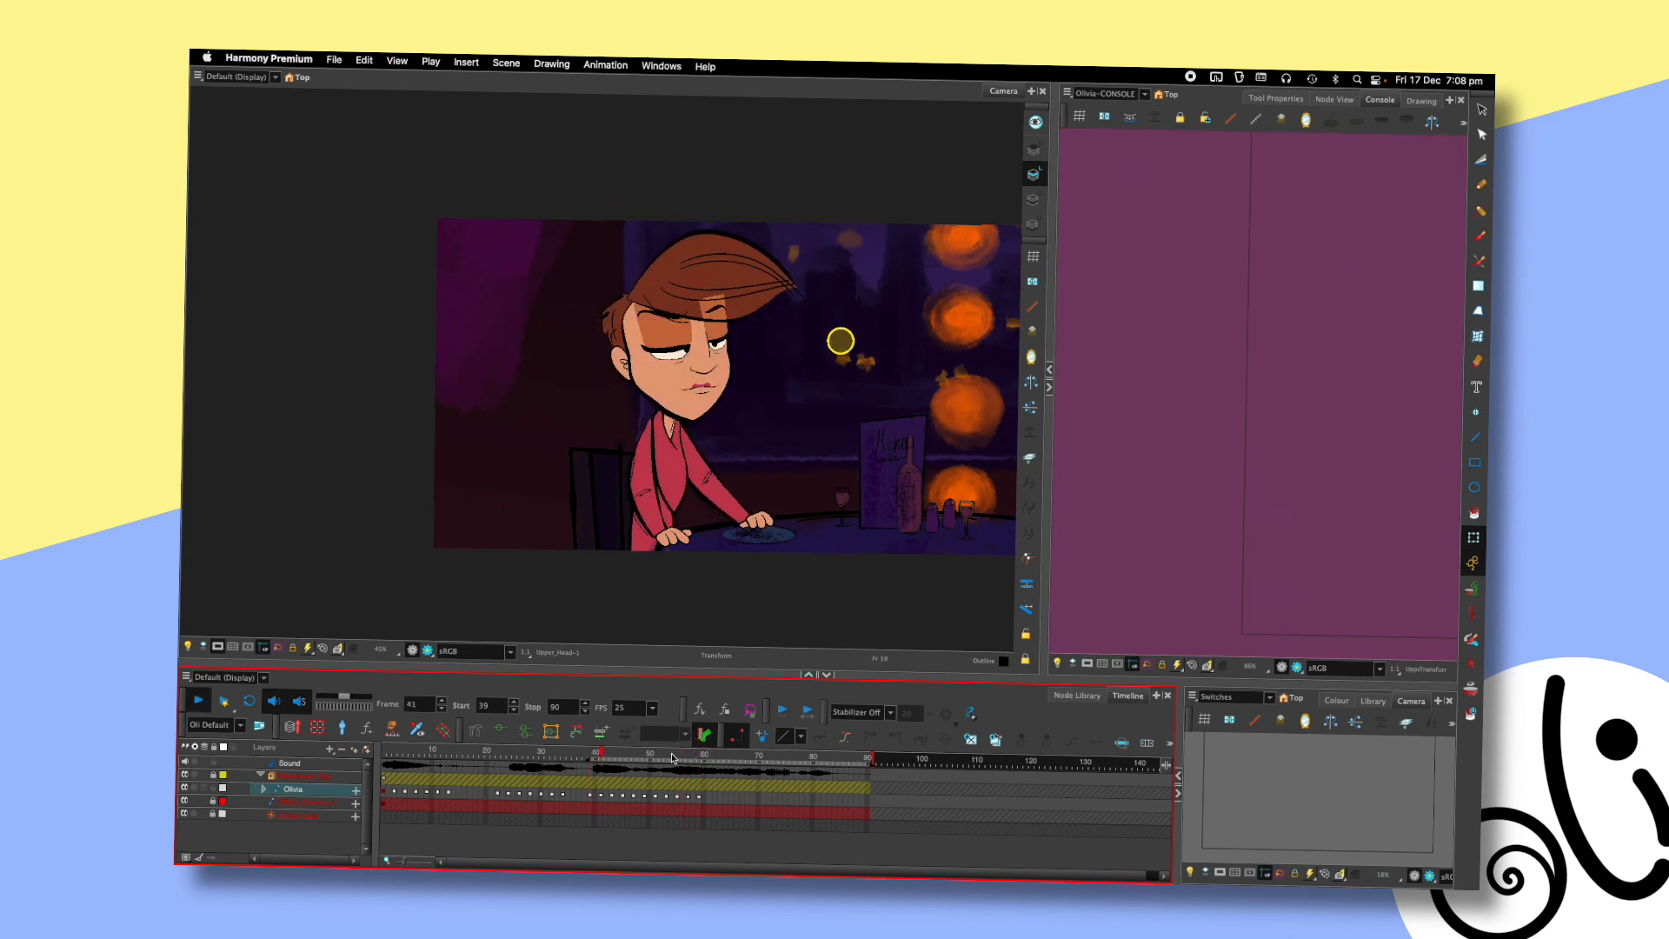
pyautogui.hotkey('shift', 'Return')
pyautogui.hotkey('shift', 'Return')
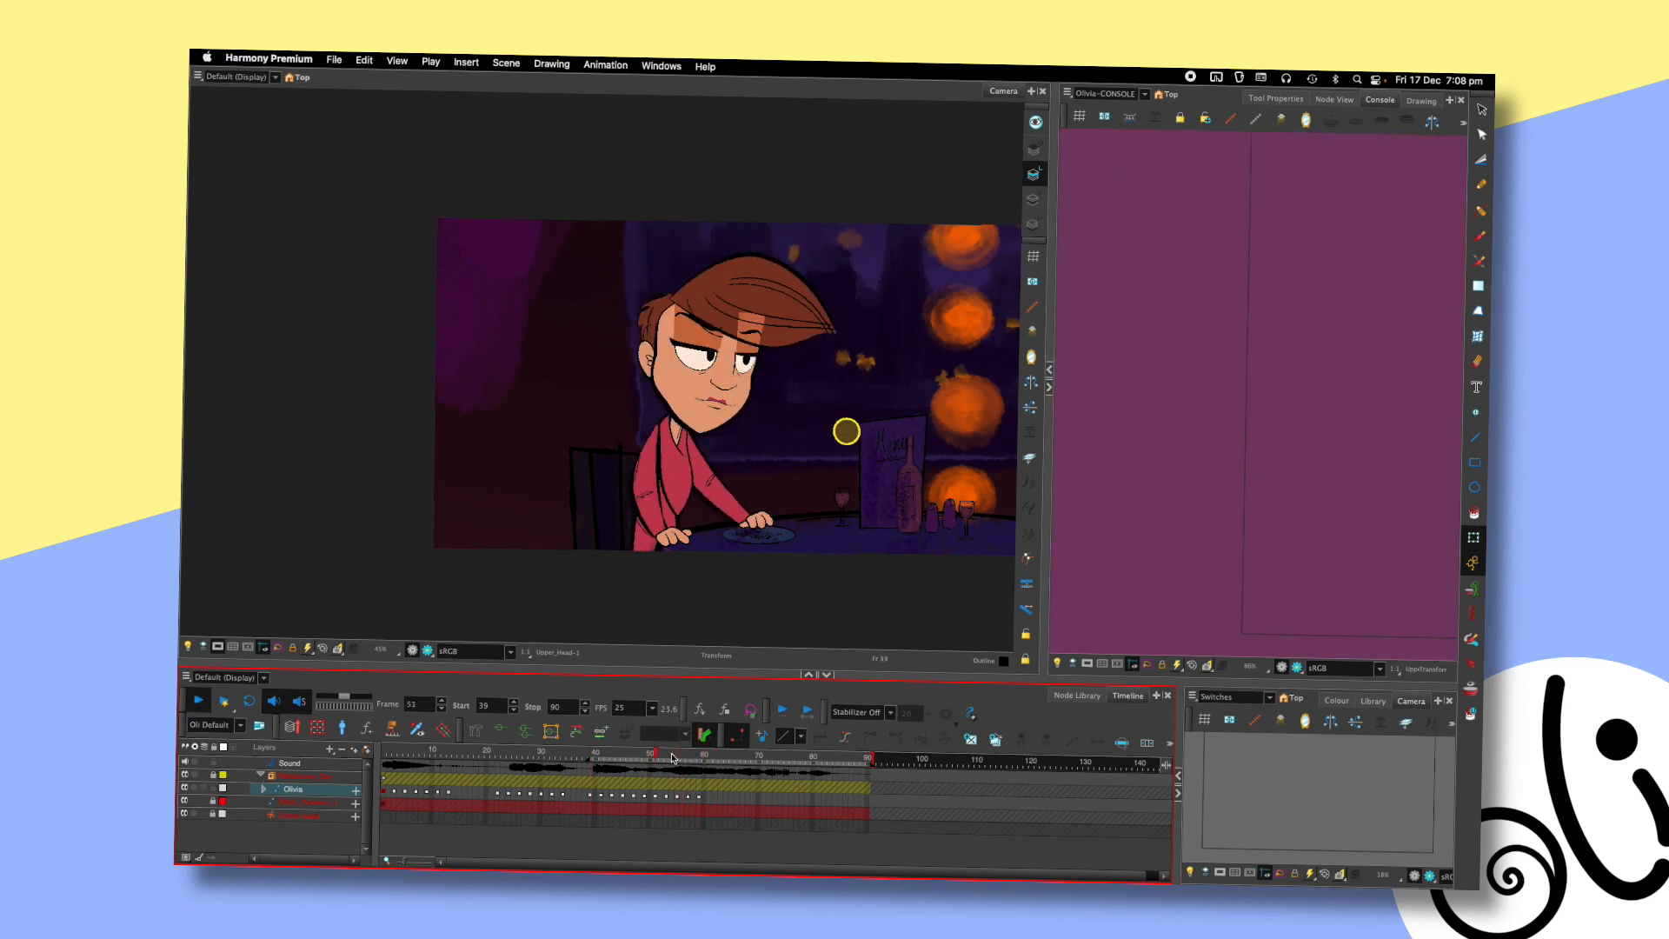
pyautogui.hotkey('shift', 'Return')
pyautogui.hotkey('shift', 'Return')
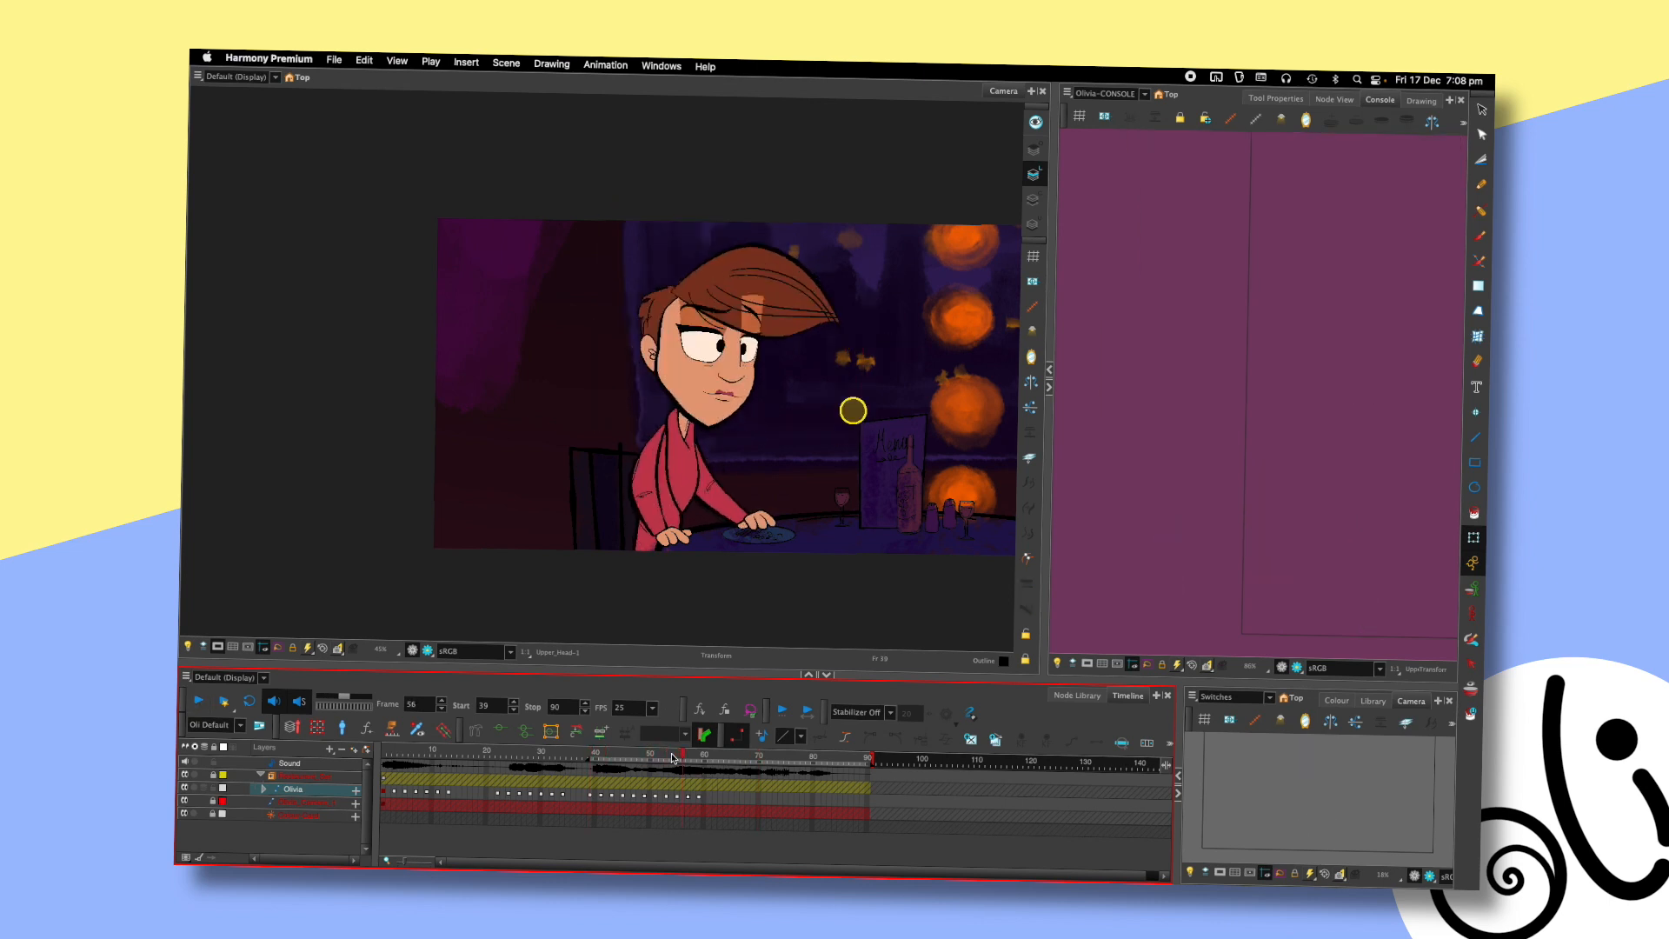
pyautogui.hotkey('shift', 'Return')
# - Step through the frames leading to frame 53 and leave the upper head deselected
pyautogui.moveTo(670, 760)
pyautogui.mouseDown()
pyautogui.moveTo(646, 753)
pyautogui.moveTo(661, 753)
pyautogui.mouseUp()
pyautogui.press('.')
pyautogui.press('.')
pyautogui.click(792, 380)
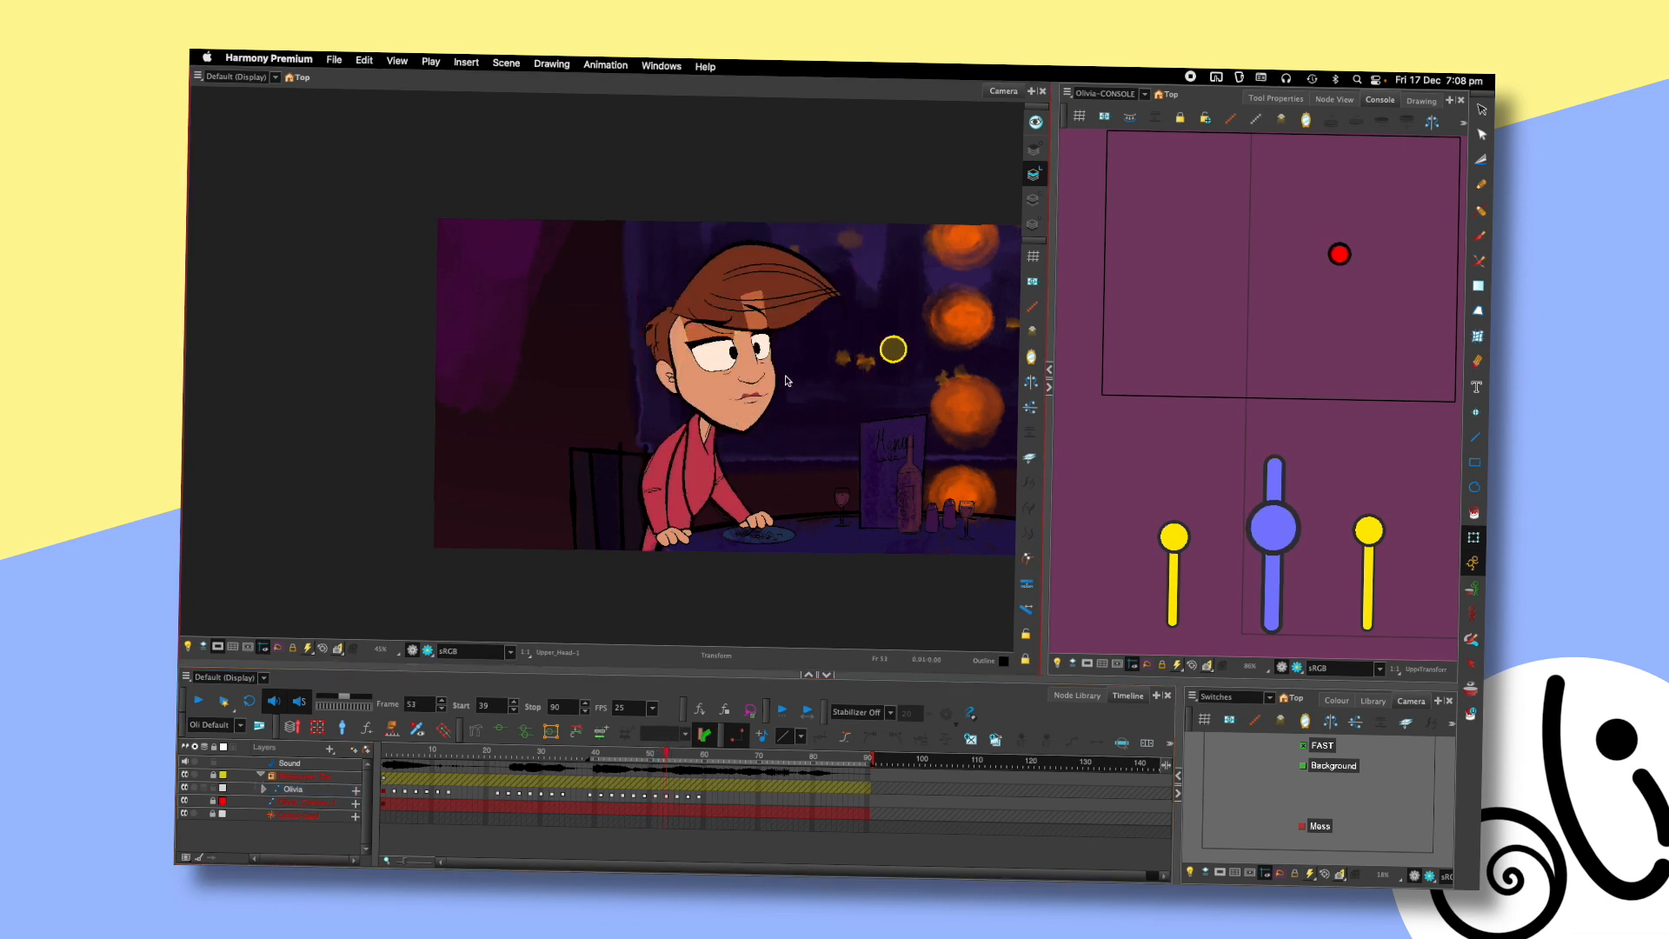
# - Show the deformers of Olivia's arms at frame 53 and reshape her sleeves at the shoulders and elbows
pyautogui.click(666, 446)
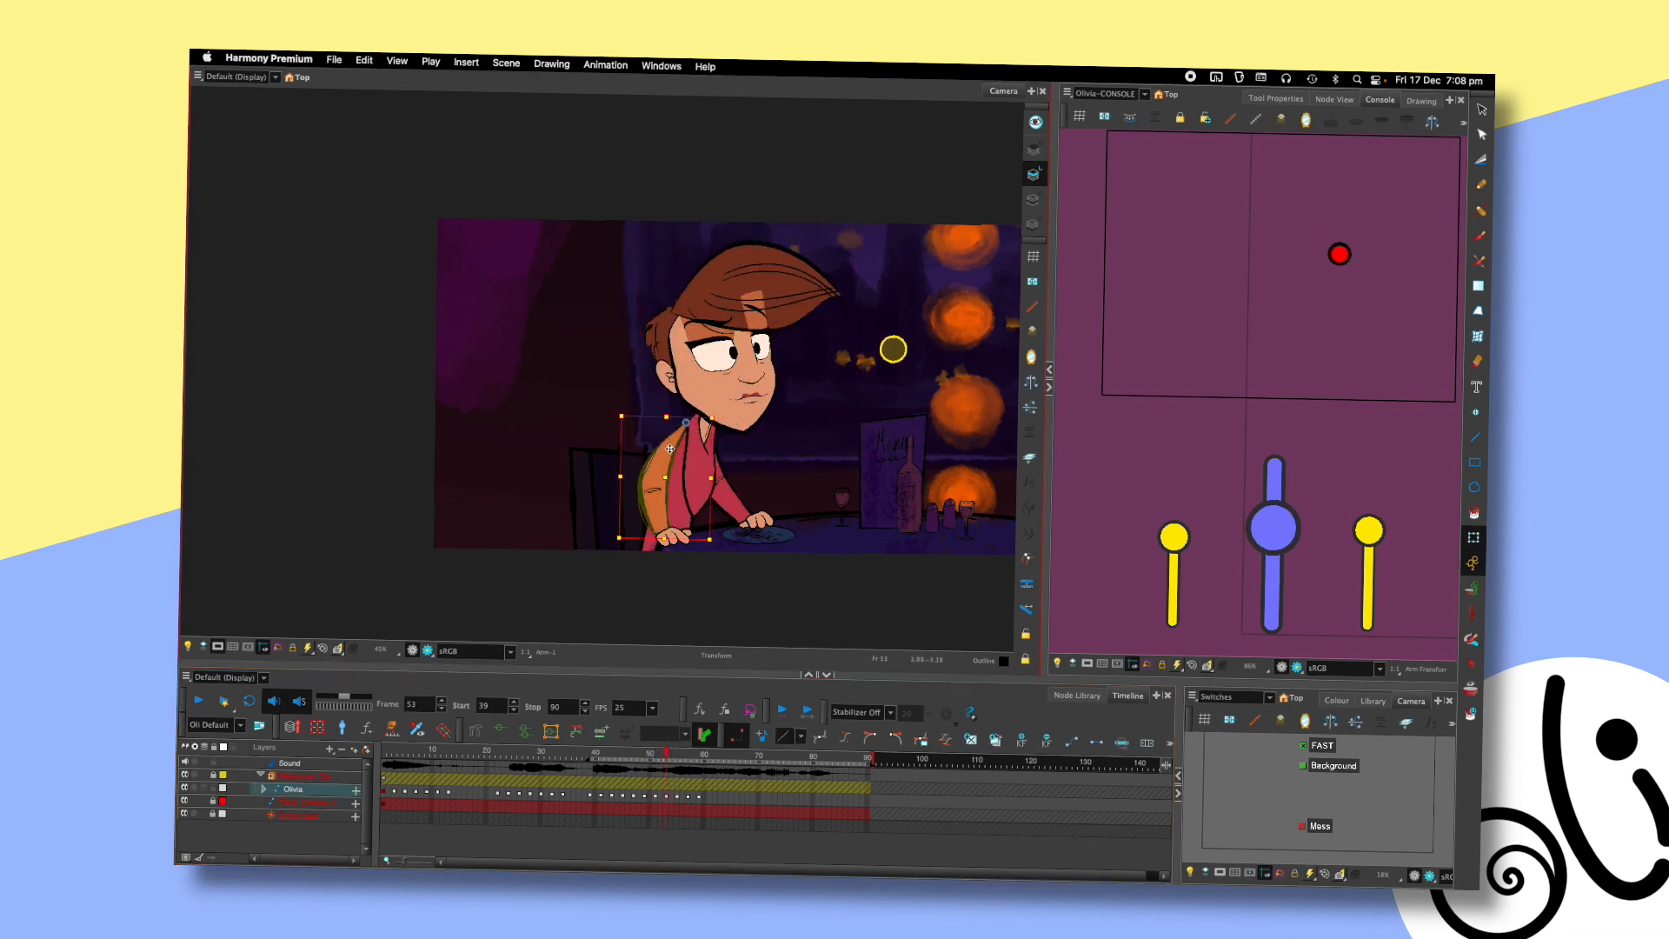
pyautogui.hotkey('shift', 'F11')
pyautogui.moveTo(655, 461); pyautogui.dragTo(656, 450)
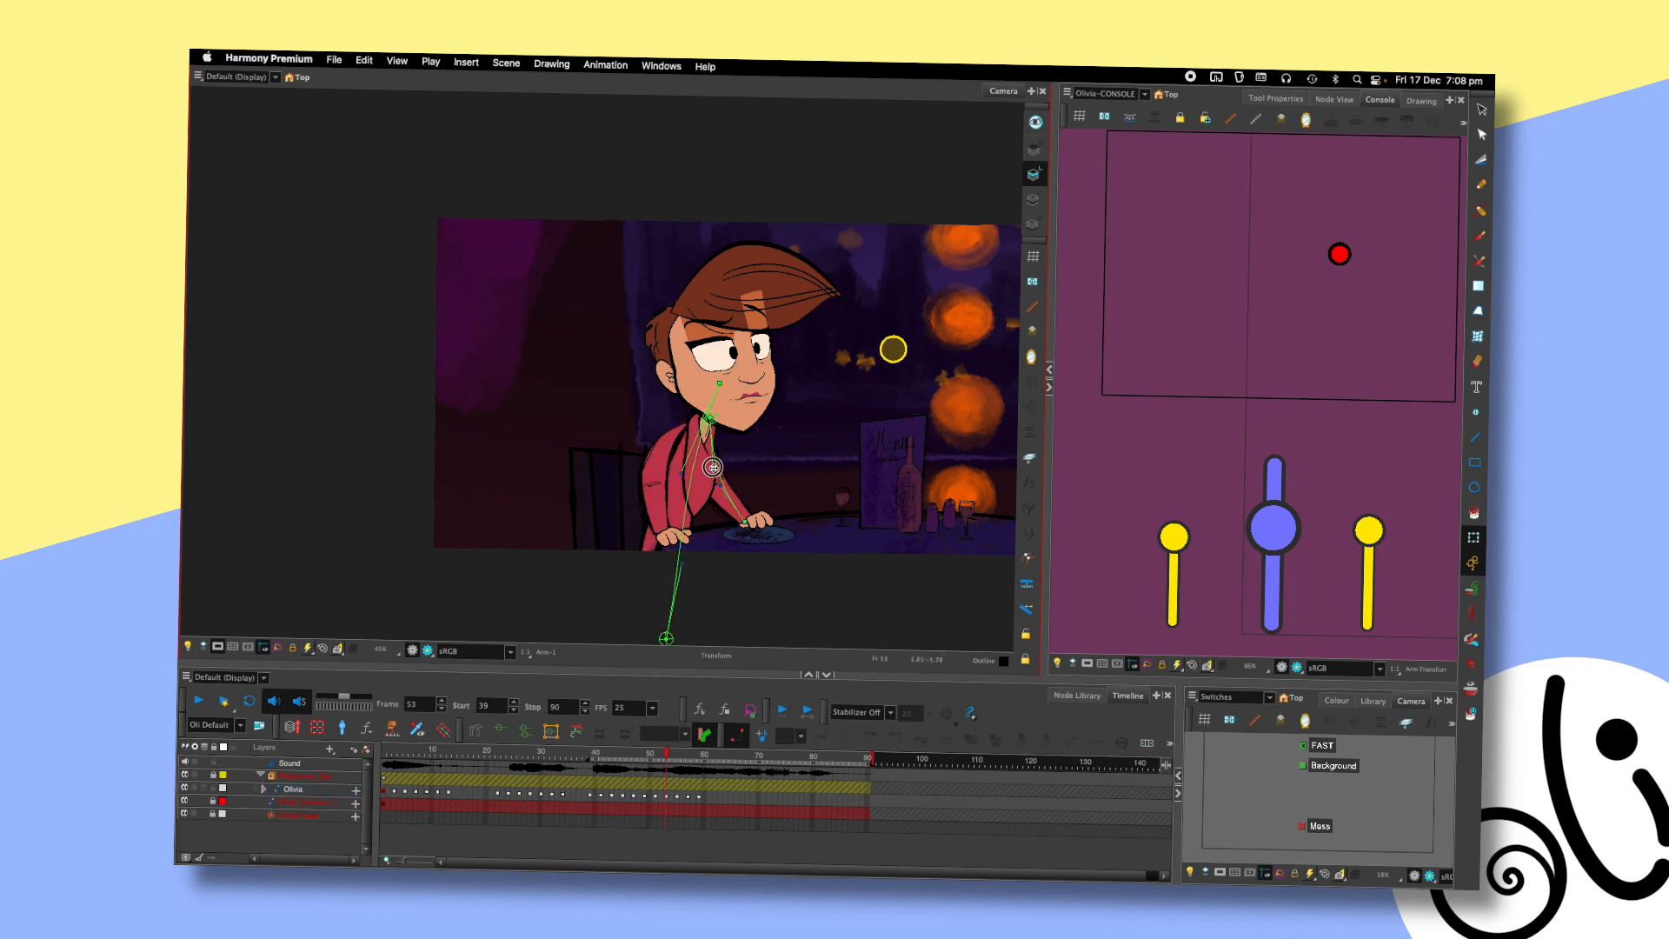
pyautogui.click(790, 414)
# - Adjust the back arm with its deformer at frame 55 and hide the deformation controls
pyautogui.press('.')
pyautogui.press('.')
pyautogui.click(648, 491)
pyautogui.hotkey('shift', 'F11')
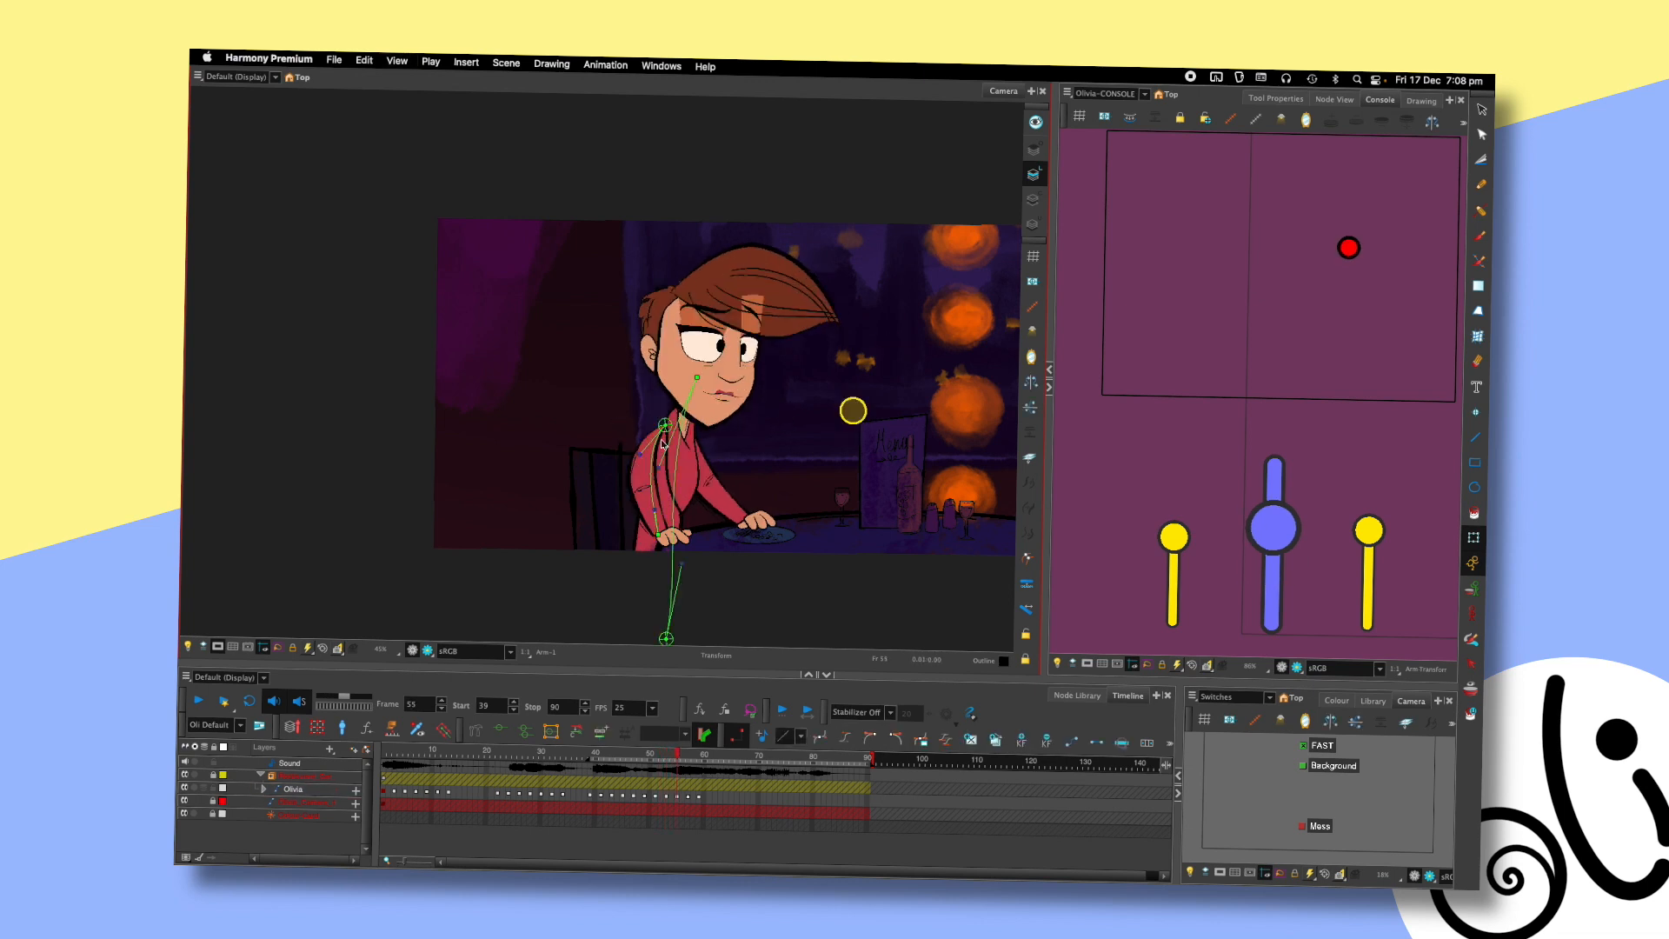
pyautogui.click(751, 439)
pyautogui.hotkey('shift', 'c')
# - Step through the frames around 55 to 59 and replay the motion from about frame 39
pyautogui.press(',')
pyautogui.press(',')
pyautogui.press(',')
pyautogui.press(',')
pyautogui.press('.')
pyautogui.press('.')
pyautogui.press('.')
pyautogui.press('.')
pyautogui.press('.')
pyautogui.click(581, 758)
pyautogui.press('Return')
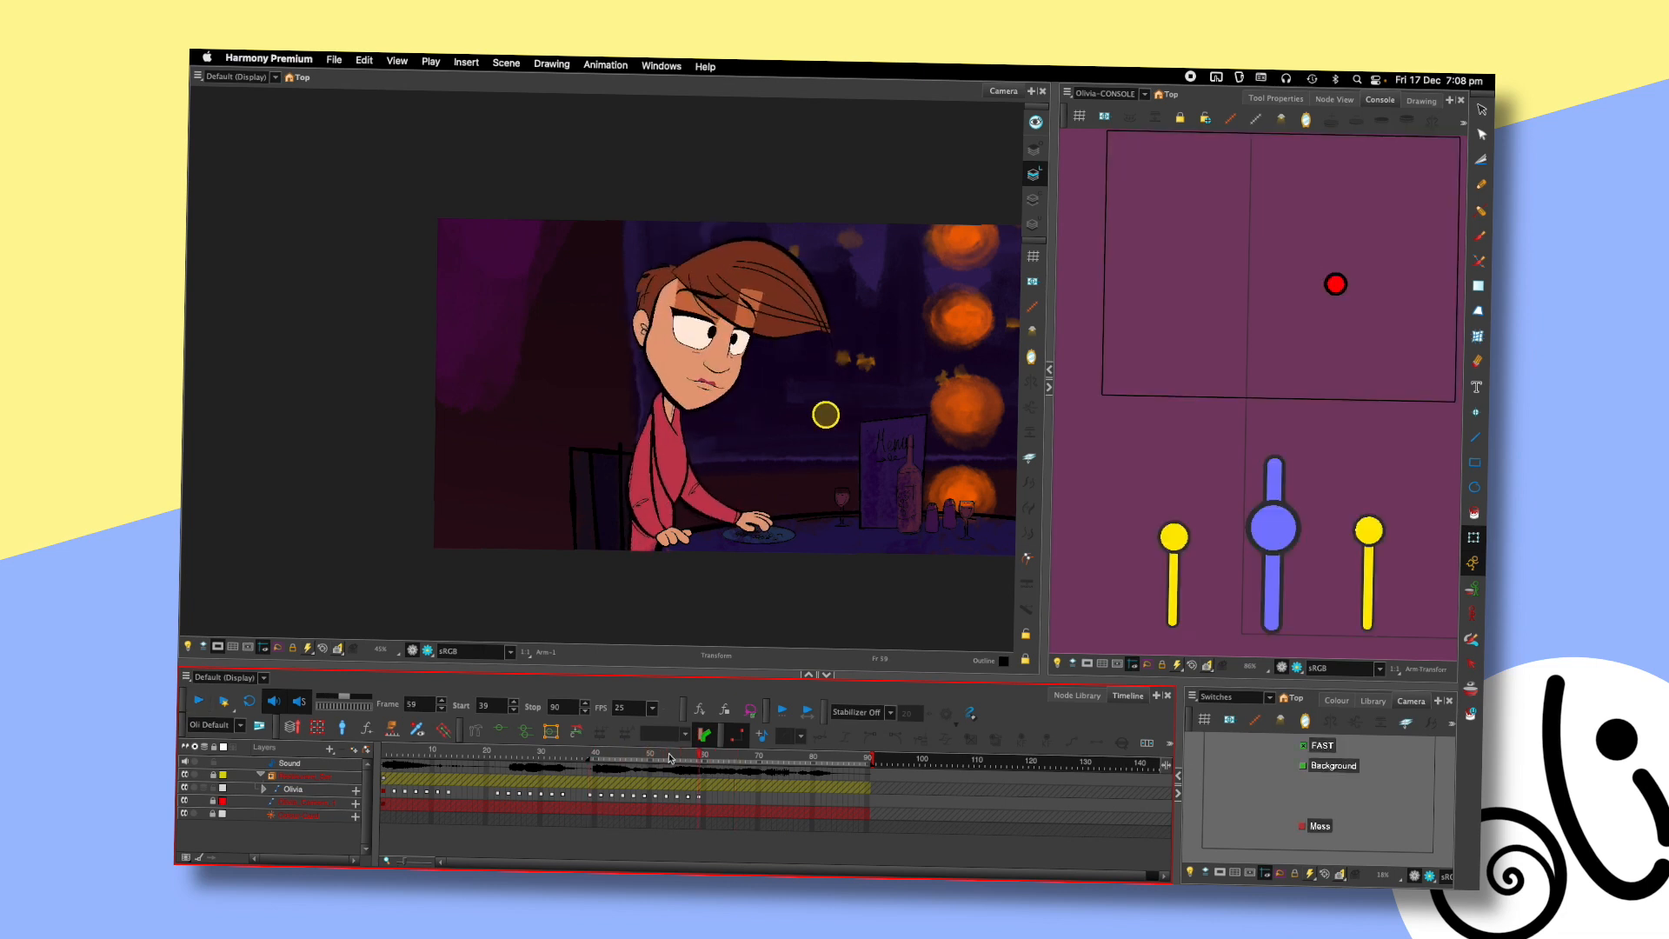
# - Return to frame 53 and show the front arm's deformer
pyautogui.moveTo(684, 759); pyautogui.dragTo(666, 773)
pyautogui.press('.')
pyautogui.press(',')
pyautogui.press(',')
pyautogui.press('.')
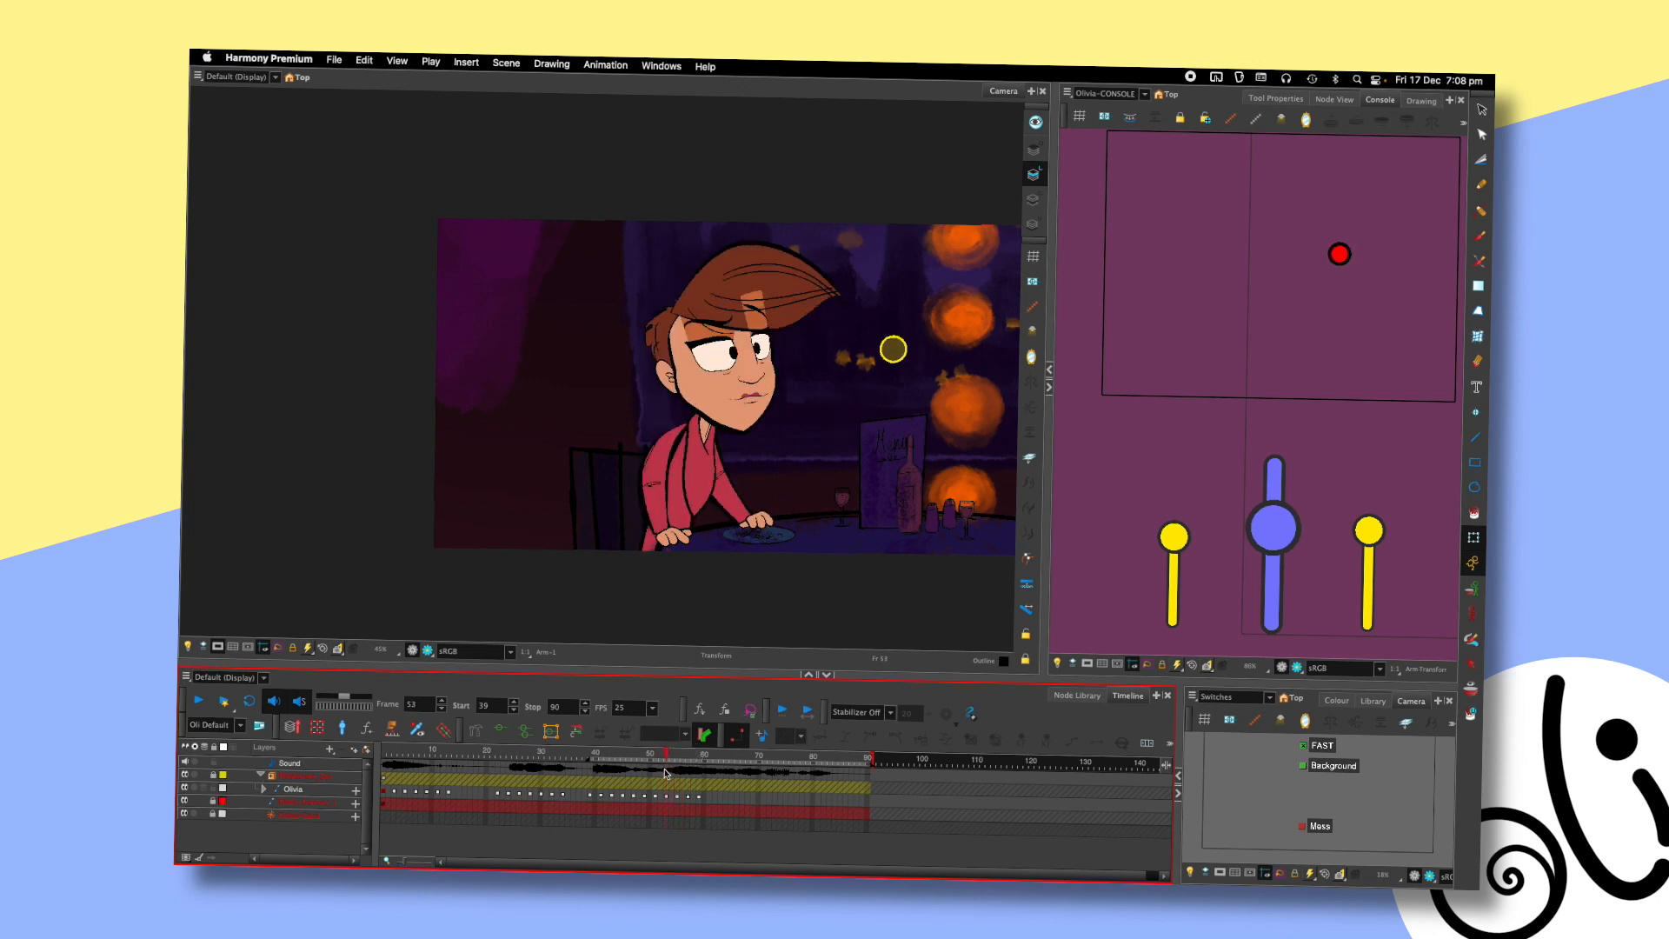
pyautogui.click(721, 487)
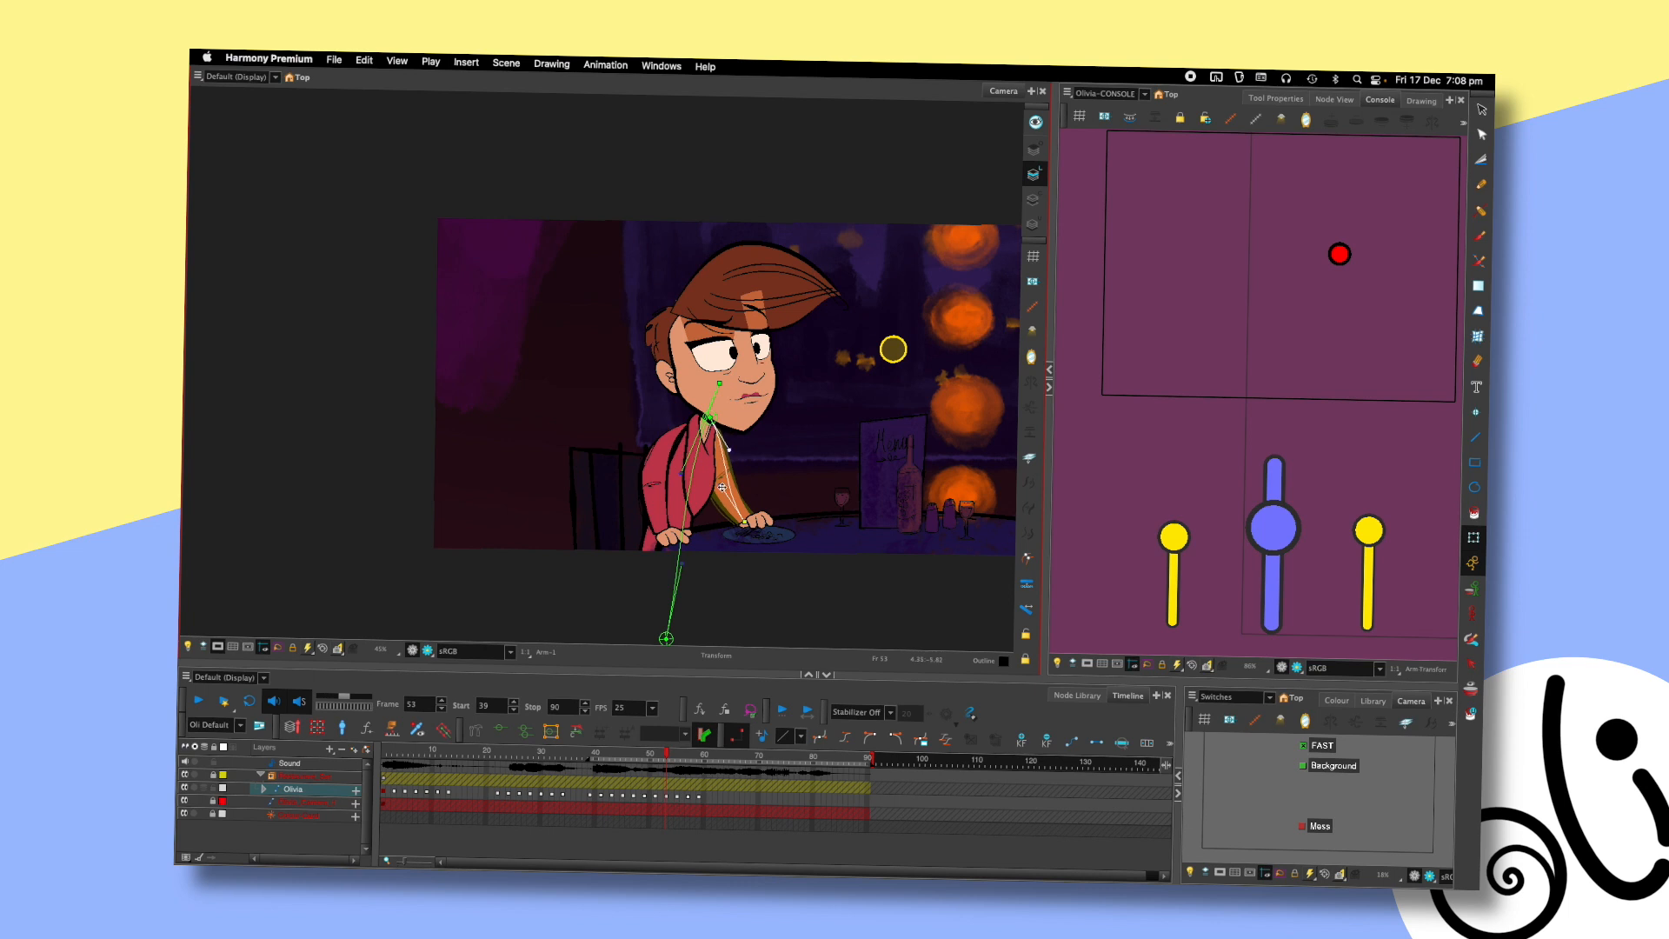
pyautogui.click(793, 437)
# - Step back and forth through the frames after 53 to compare the front arm's shape
pyautogui.press(',')
pyautogui.press('.')
pyautogui.press('.')
pyautogui.press('.')
pyautogui.press('.')
pyautogui.press(',')
pyautogui.press(',')
pyautogui.press('.')
pyautogui.press('.')
pyautogui.press('.')
pyautogui.press(',')
pyautogui.press(',')
# - Reshape the front arm's bend with its deformer at frame 55 and compare it with frame 54
pyautogui.click(723, 477)
pyautogui.click(793, 425)
pyautogui.moveTo(715, 452); pyautogui.dragTo(700, 468)
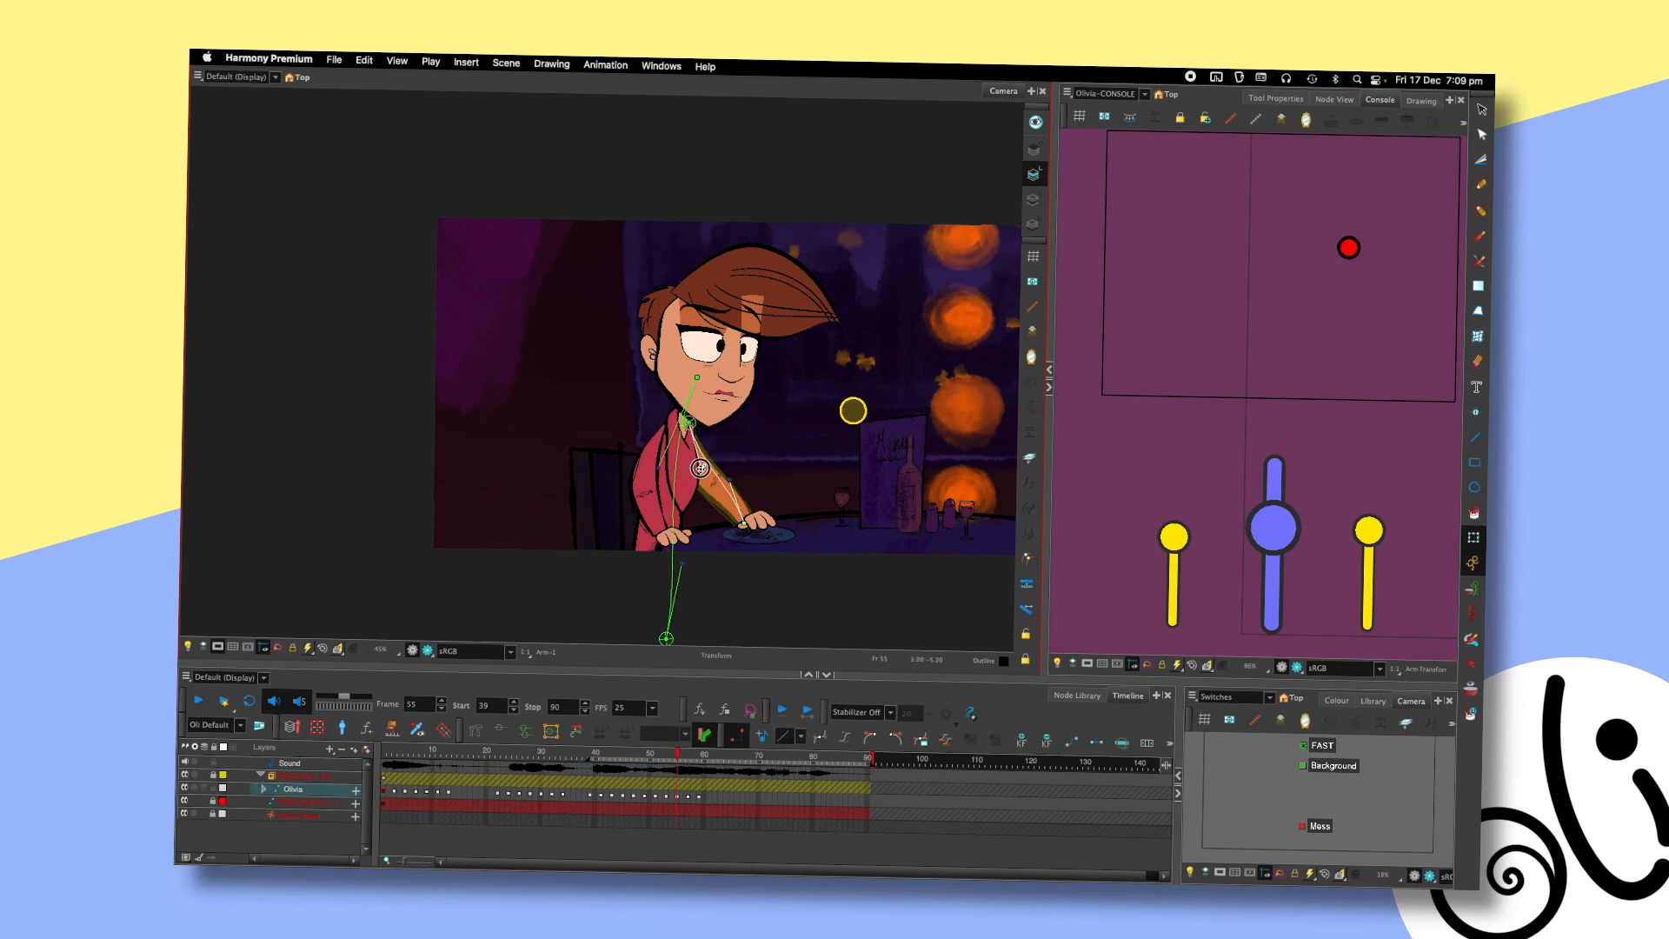
pyautogui.click(768, 433)
pyautogui.press(',')
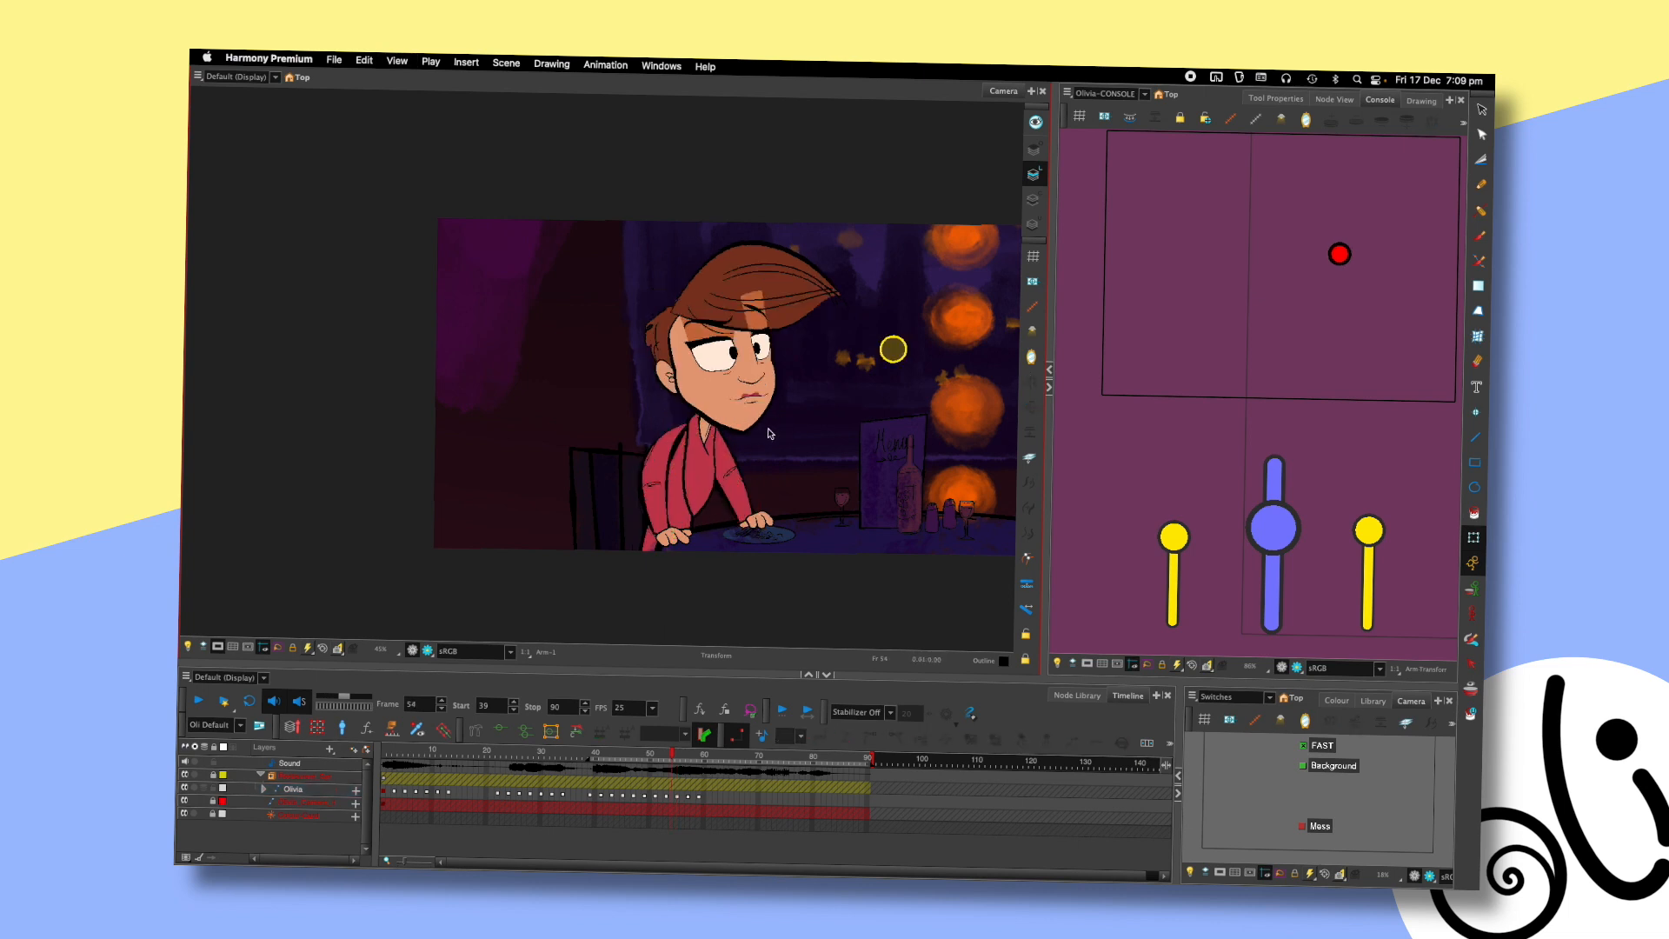
# - Step forward to frame 58 and replay the lean several times from about frame 39
pyautogui.press('.')
pyautogui.press('.')
pyautogui.press('.')
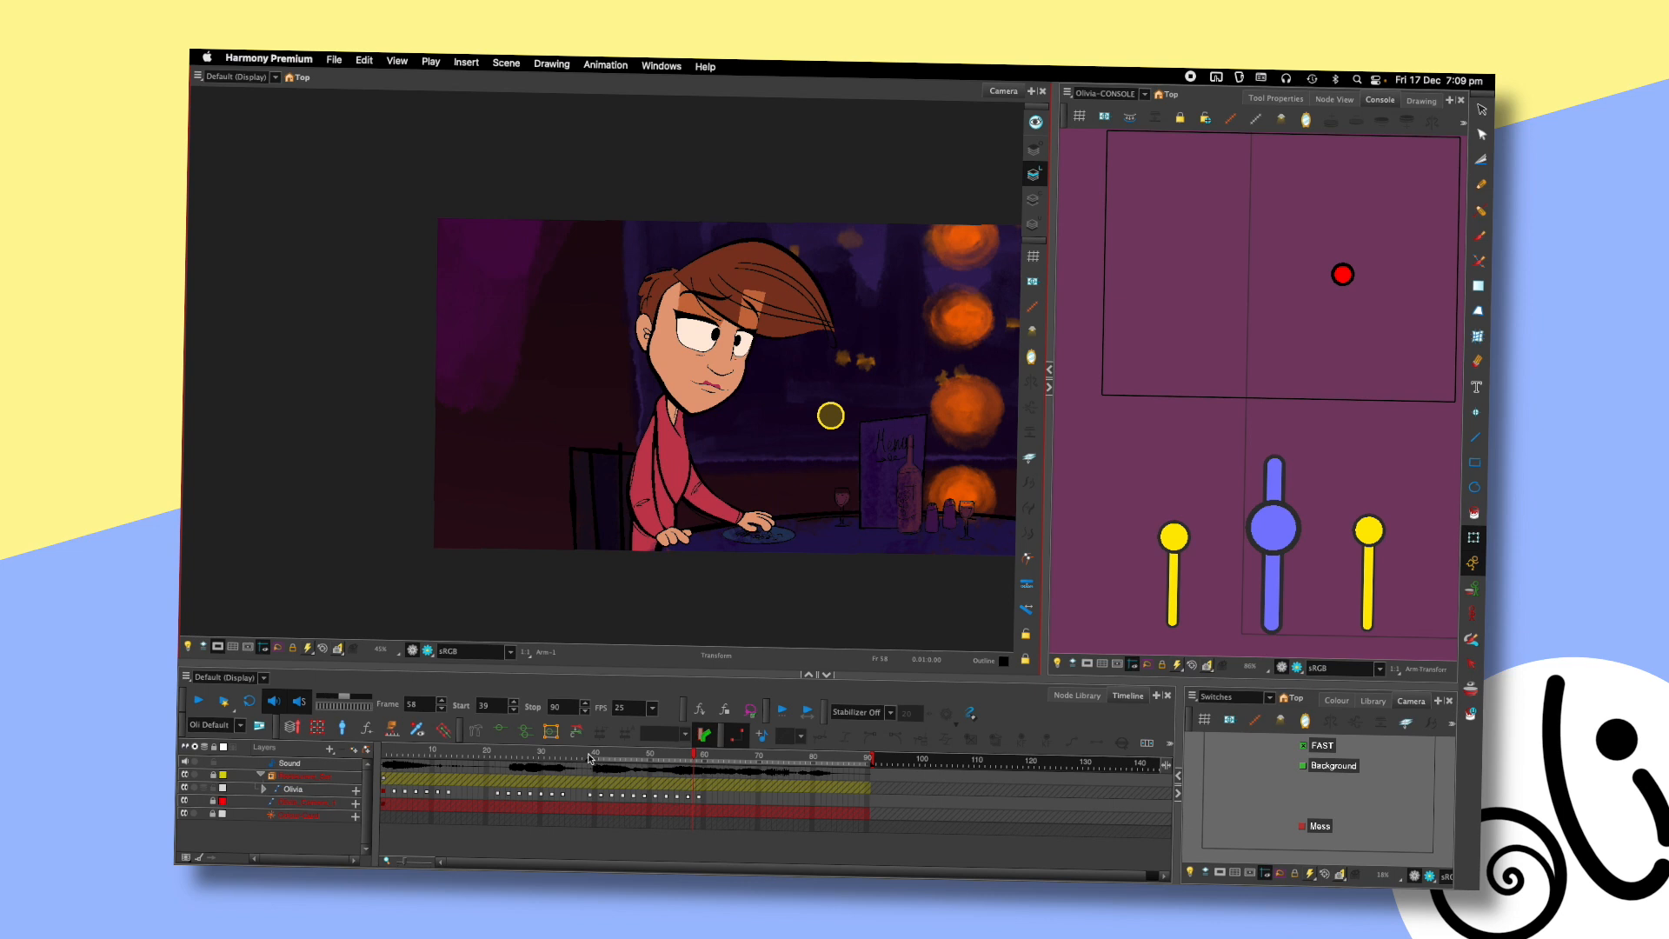
pyautogui.click(589, 758)
pyautogui.hotkey('shift', 'Return')
pyautogui.hotkey('shift', 'Return')
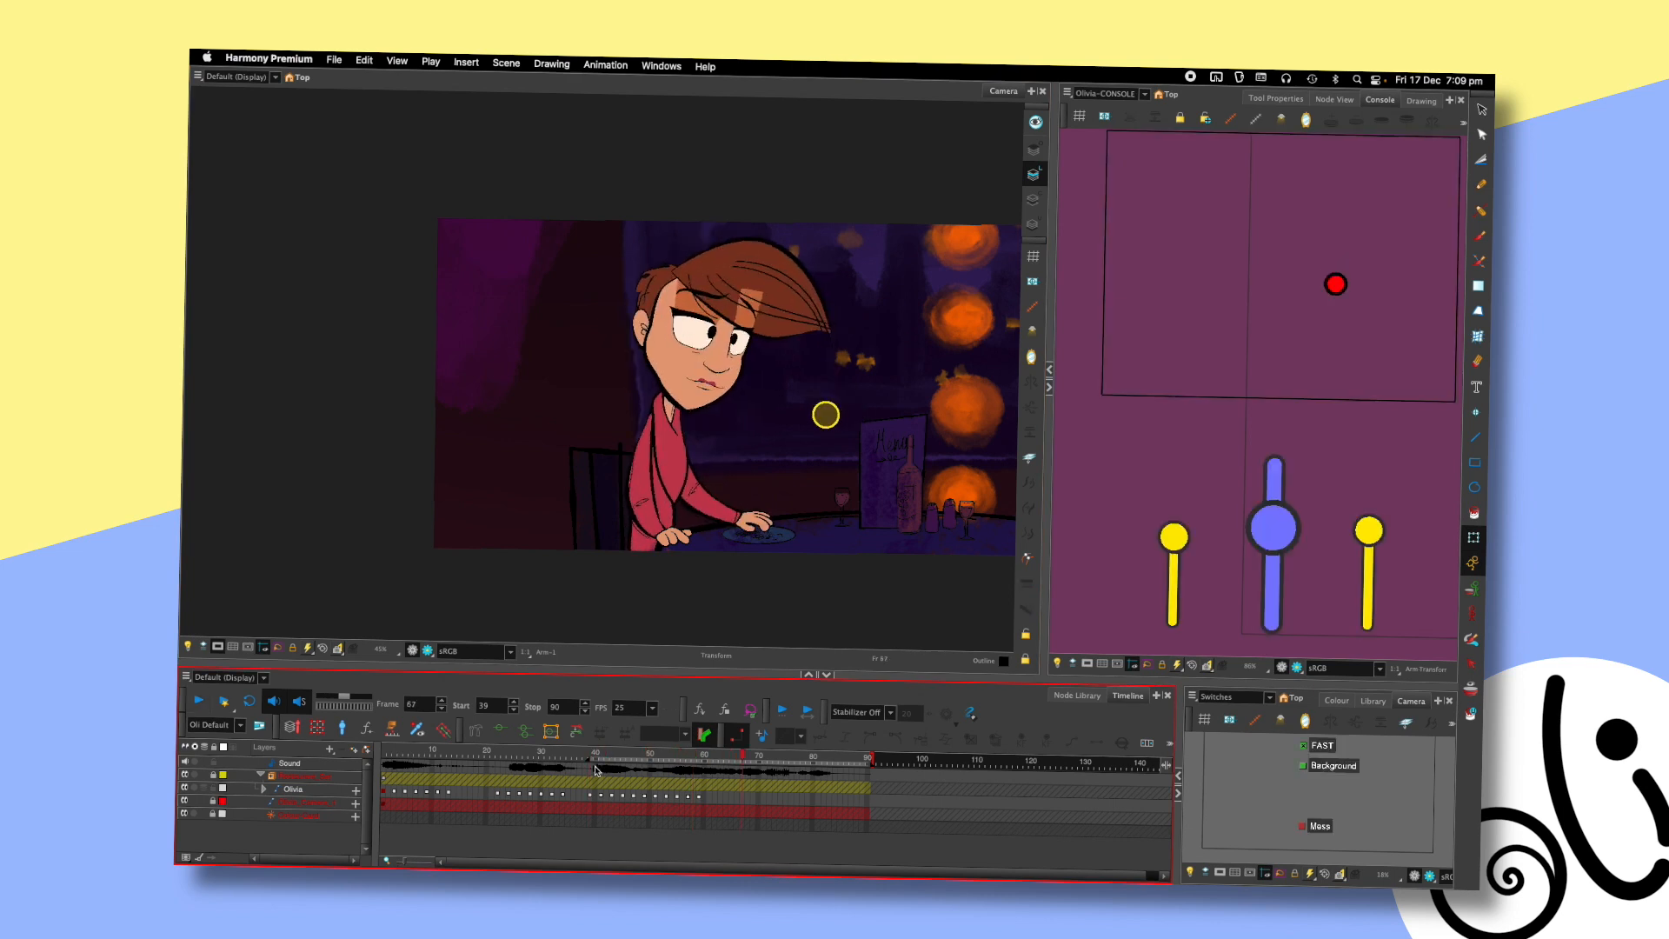
pyautogui.hotkey('shift', 'Return')
pyautogui.hotkey('shift', 'Return')
pyautogui.hotkey('shift', 'Return')
pyautogui.hotkey('shift', 'Return')
# - Move to about frame 52 and step back and forth up to frame 55 to examine the head's path
pyautogui.moveTo(659, 759); pyautogui.dragTo(659, 758)
pyautogui.press('.')
pyautogui.press('.')
pyautogui.press('.')
pyautogui.press(',')
pyautogui.press(',')
pyautogui.press(',')
pyautogui.press('.')
pyautogui.press('.')
pyautogui.press('.')
# - Reposition and rotate the upper head at frame 55, moving it slightly forward and lower
pyautogui.click(670, 332)
pyautogui.moveTo(670, 332); pyautogui.dragTo(678, 343)
pyautogui.moveTo(894, 235); pyautogui.dragTo(864, 224)
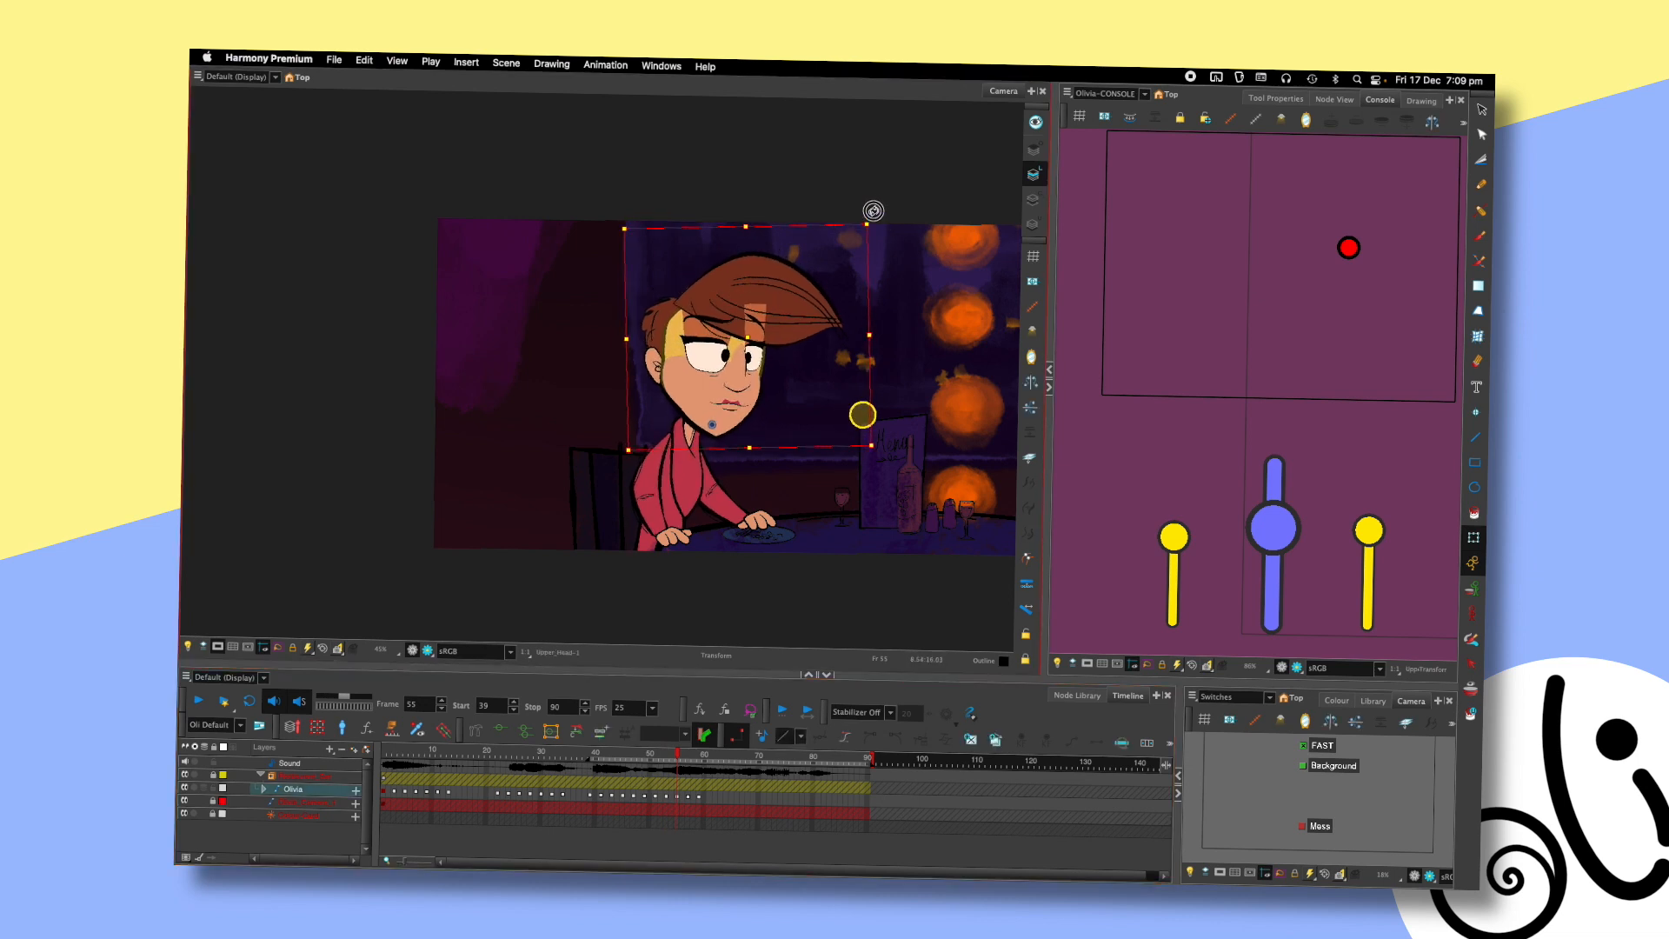
pyautogui.moveTo(672, 349); pyautogui.dragTo(684, 348)
# - Step through frames 53 to 56 to check the spacing of the adjusted upper head
pyautogui.press(',')
pyautogui.press(',')
pyautogui.press(',')
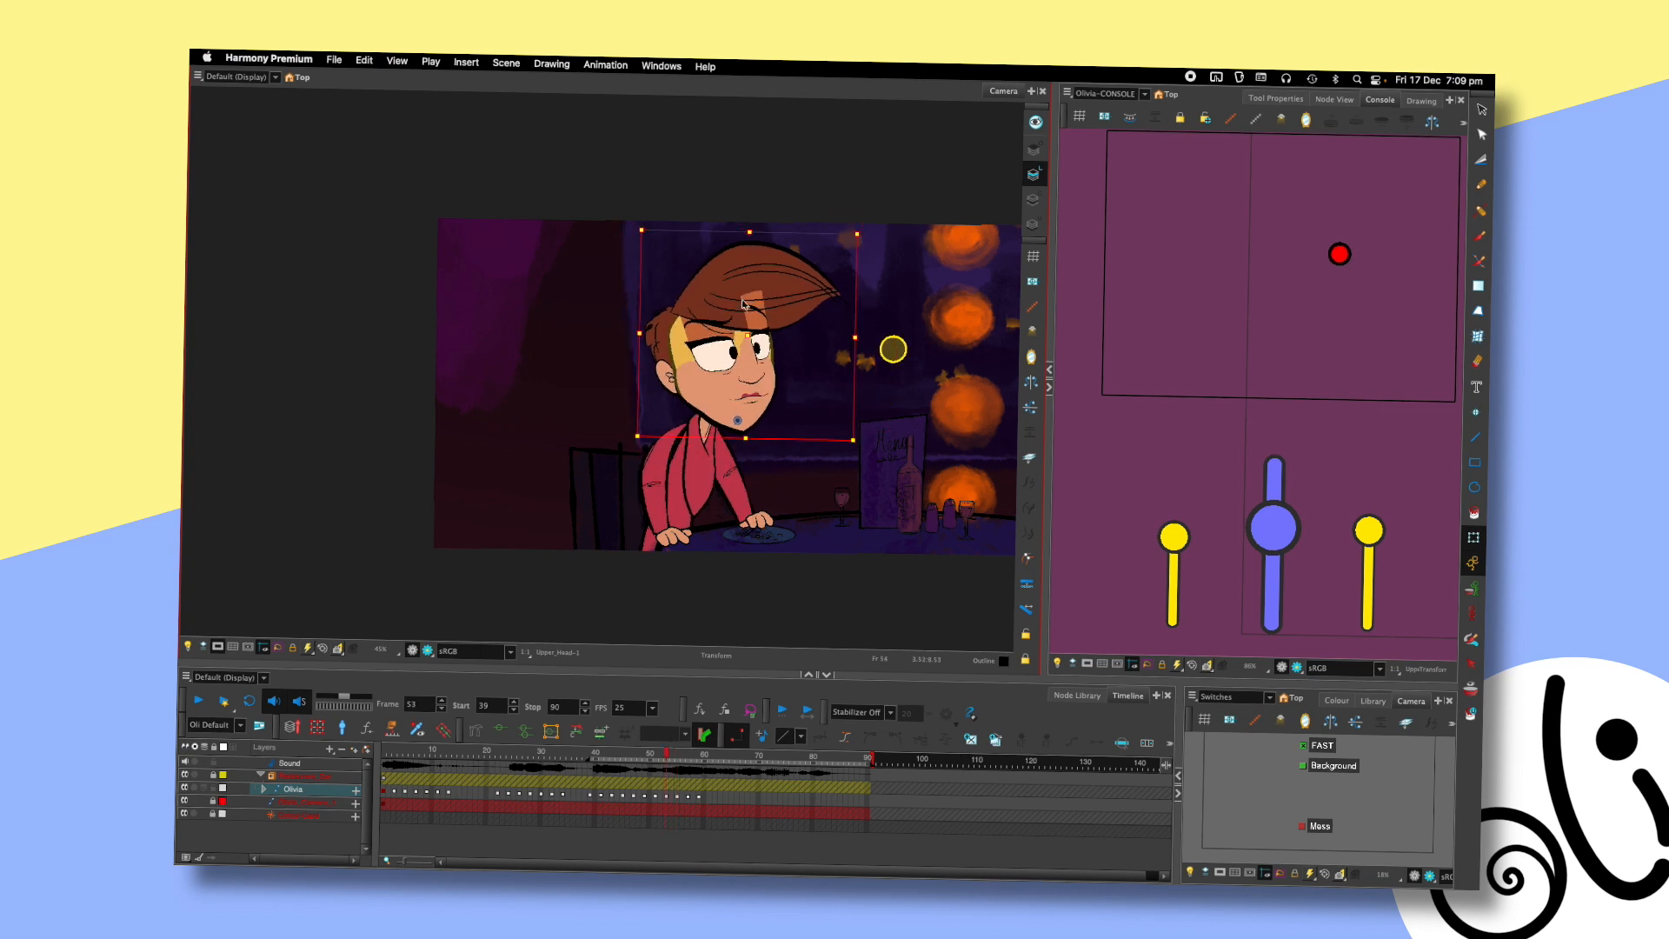
pyautogui.press('.')
pyautogui.press('.')
pyautogui.press('.')
pyautogui.press('.')
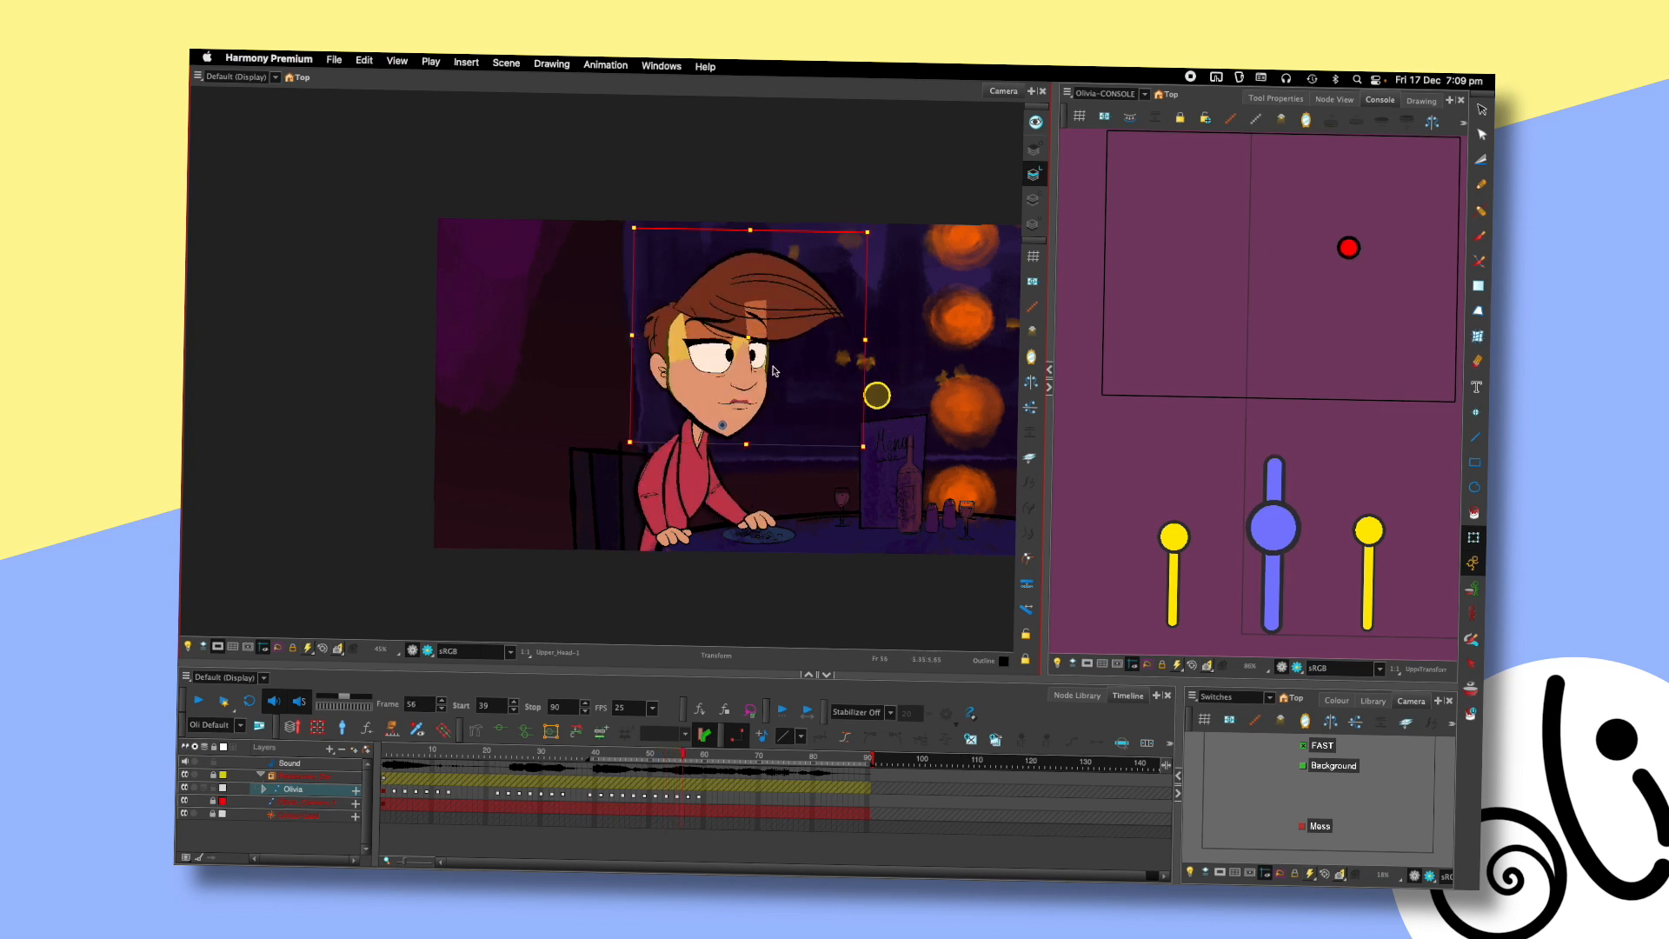
pyautogui.press(',')
pyautogui.press(',')
pyautogui.press('.')
pyautogui.press('.')
# - Reshape the back arm with its deformer at frame 55 to fit the new head position
pyautogui.click(664, 460)
pyautogui.click(785, 392)
pyautogui.click(651, 453)
pyautogui.hotkey('shift', 'F11')
pyautogui.click(754, 431)
pyautogui.moveTo(652, 474); pyautogui.dragTo(646, 453)
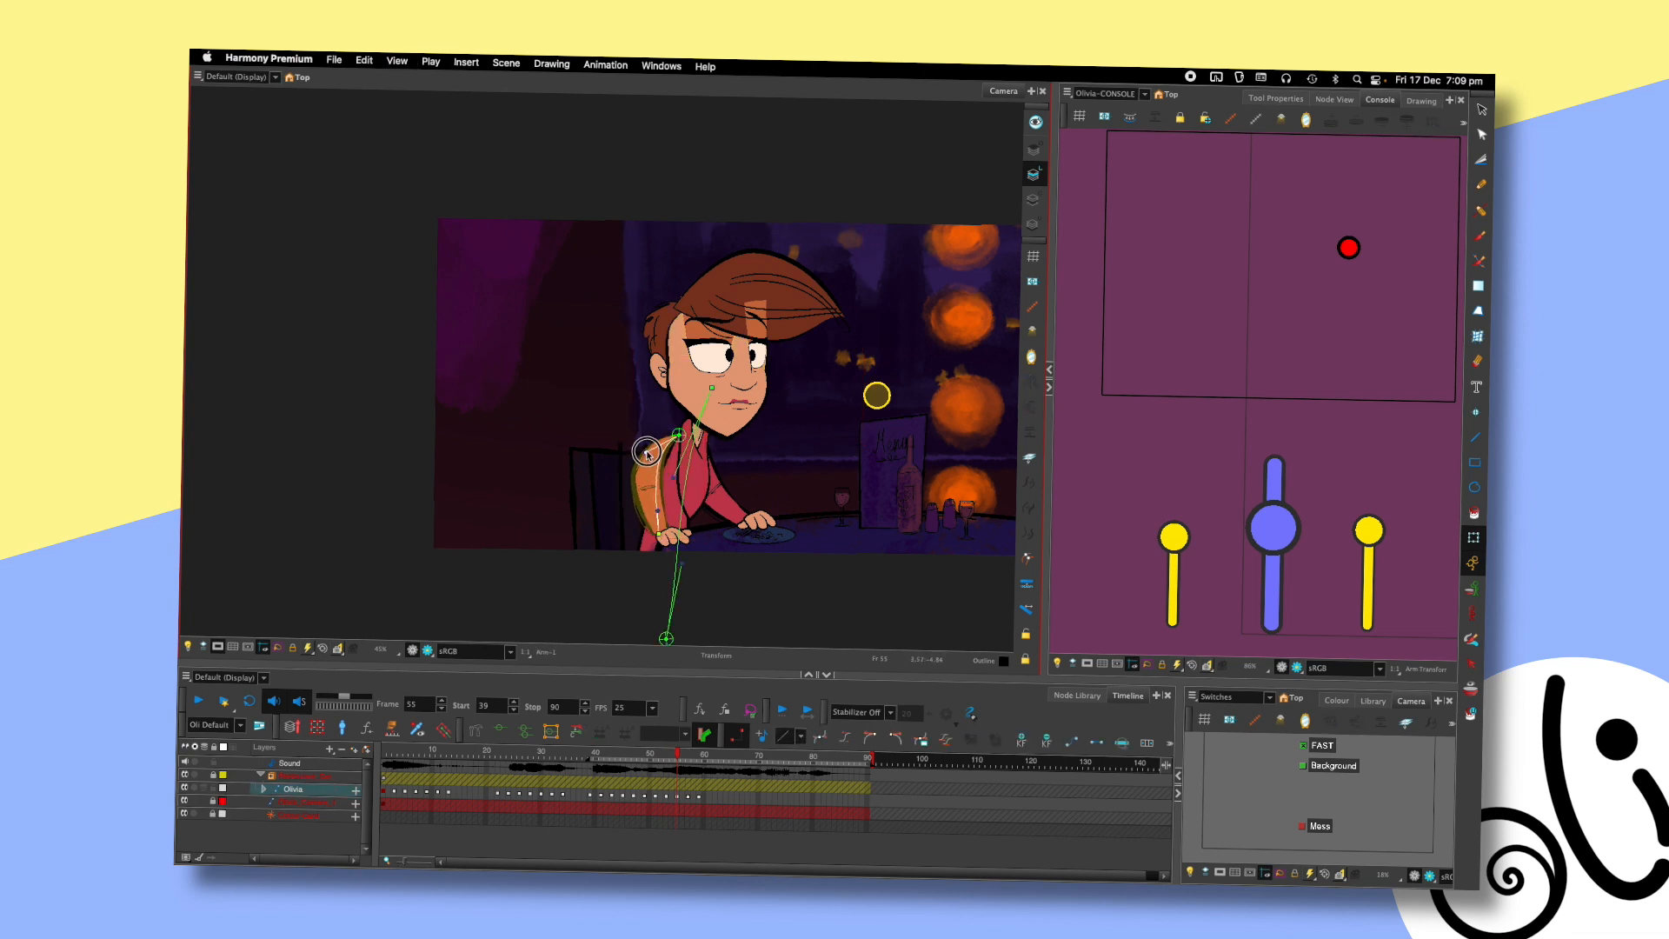
# - Adjust the front arm's deformer at frame 55 and compare the pose with the neighbouring frames
pyautogui.click(717, 473)
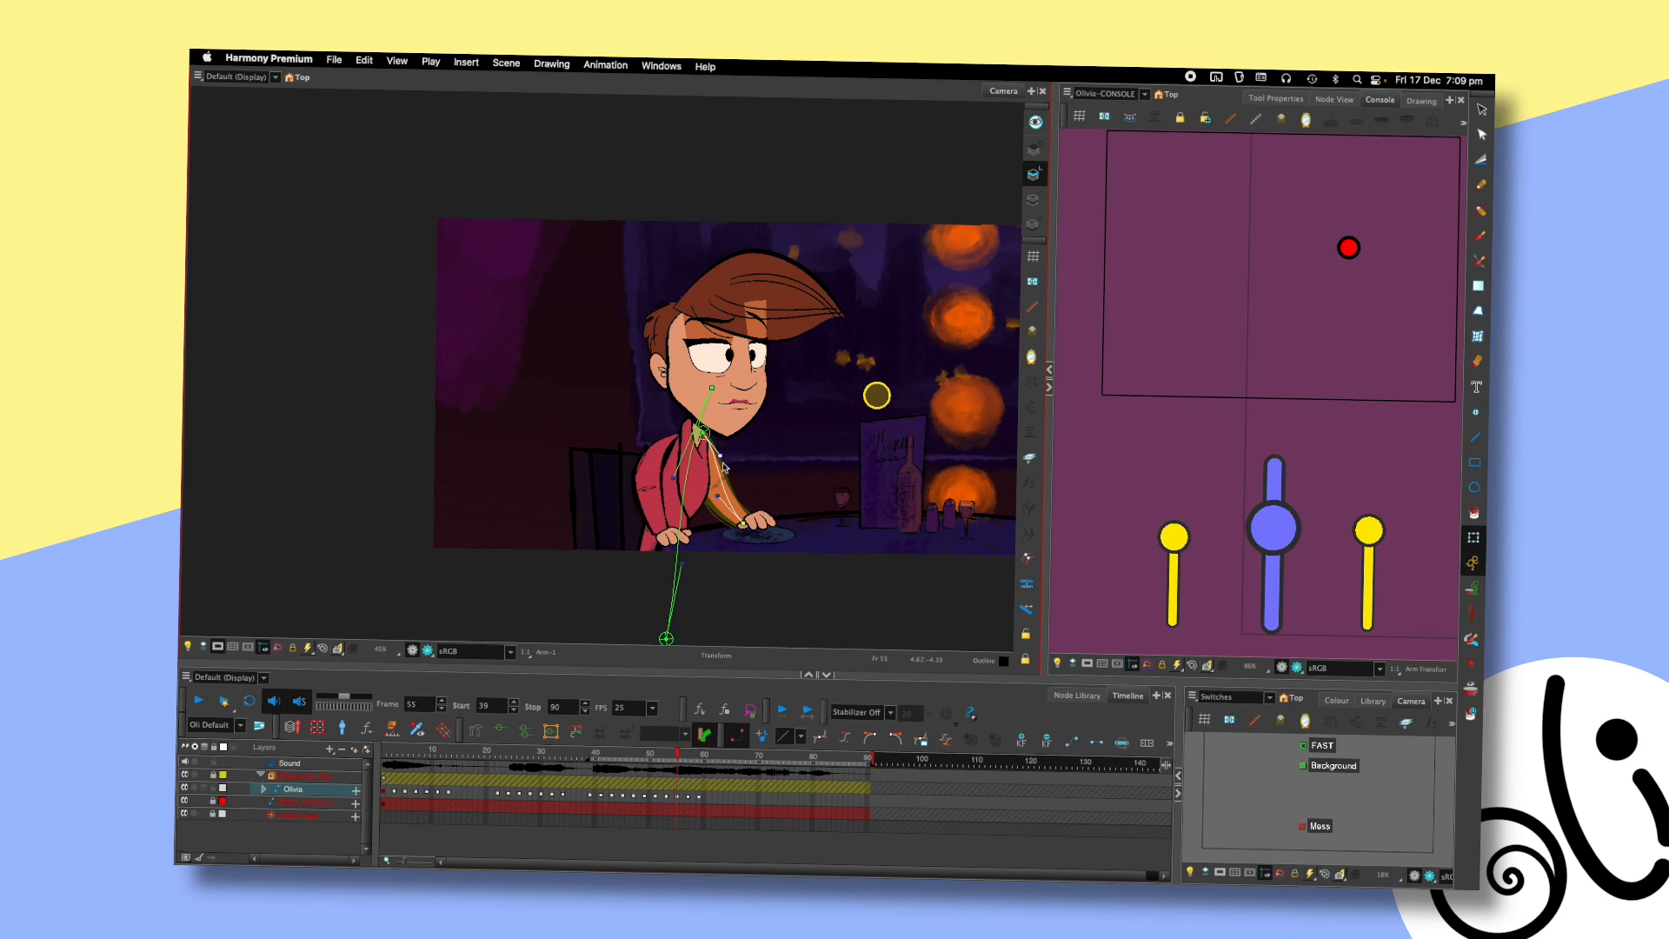
pyautogui.click(759, 432)
pyautogui.press(',')
pyautogui.press(',')
pyautogui.press(',')
pyautogui.press('.')
pyautogui.press('.')
pyautogui.press('.')
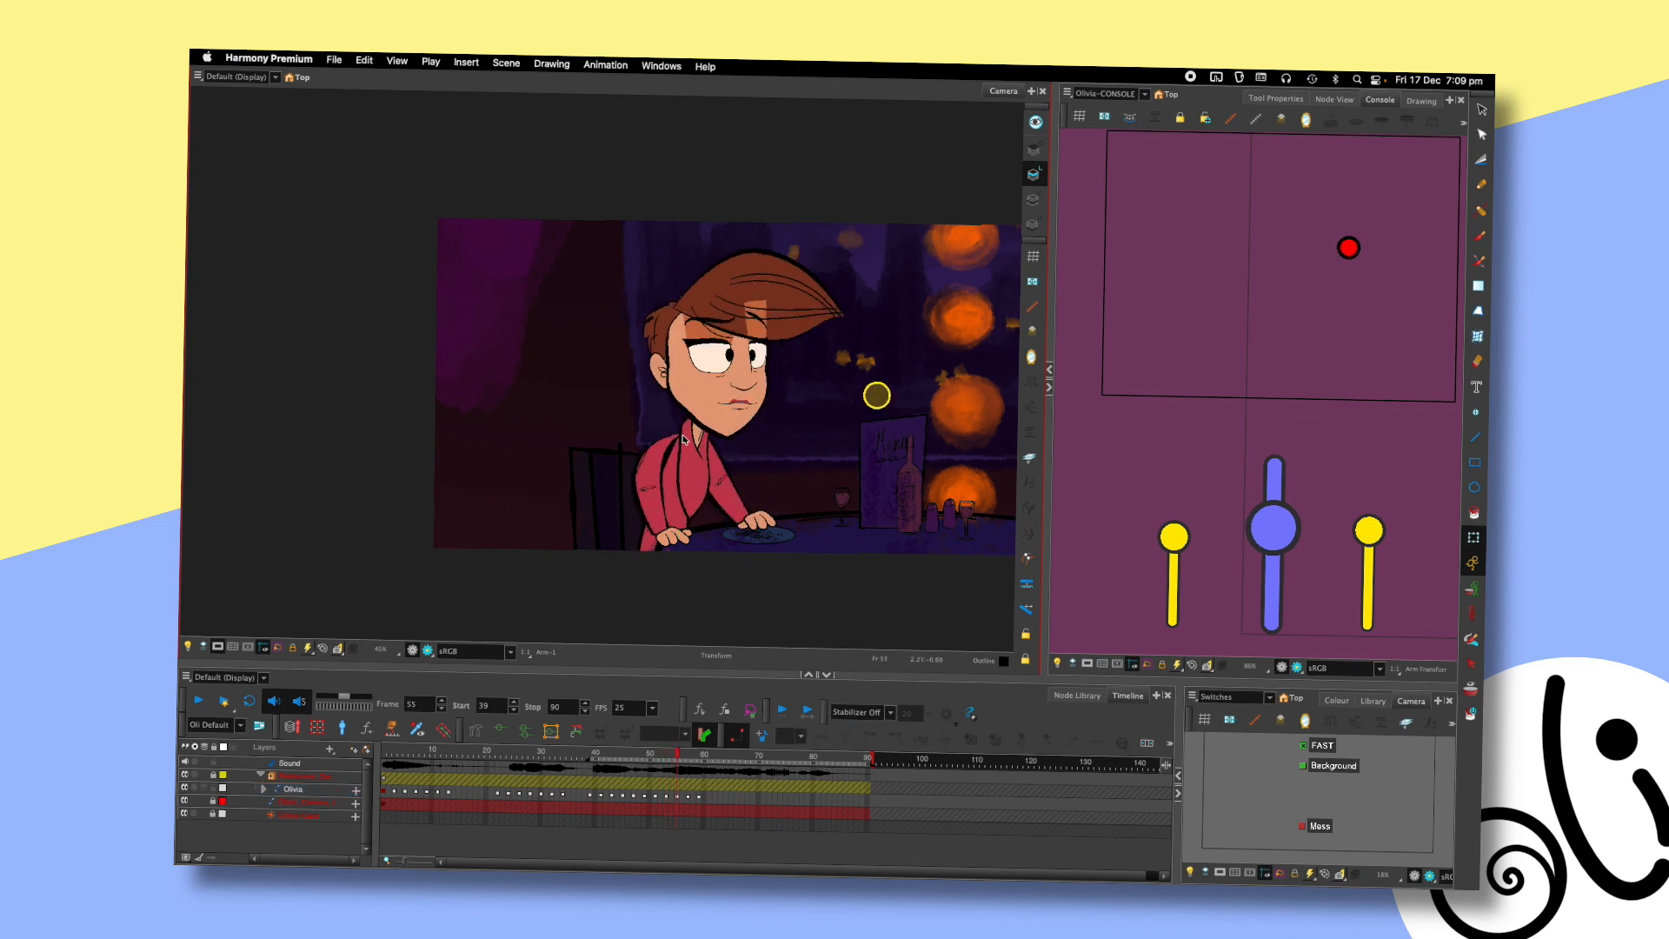
# - Select the upper head at frame 55 and examine its movement through the frames up to 57
pyautogui.click(679, 337)
pyautogui.press(',')
pyautogui.press(',')
pyautogui.press(',')
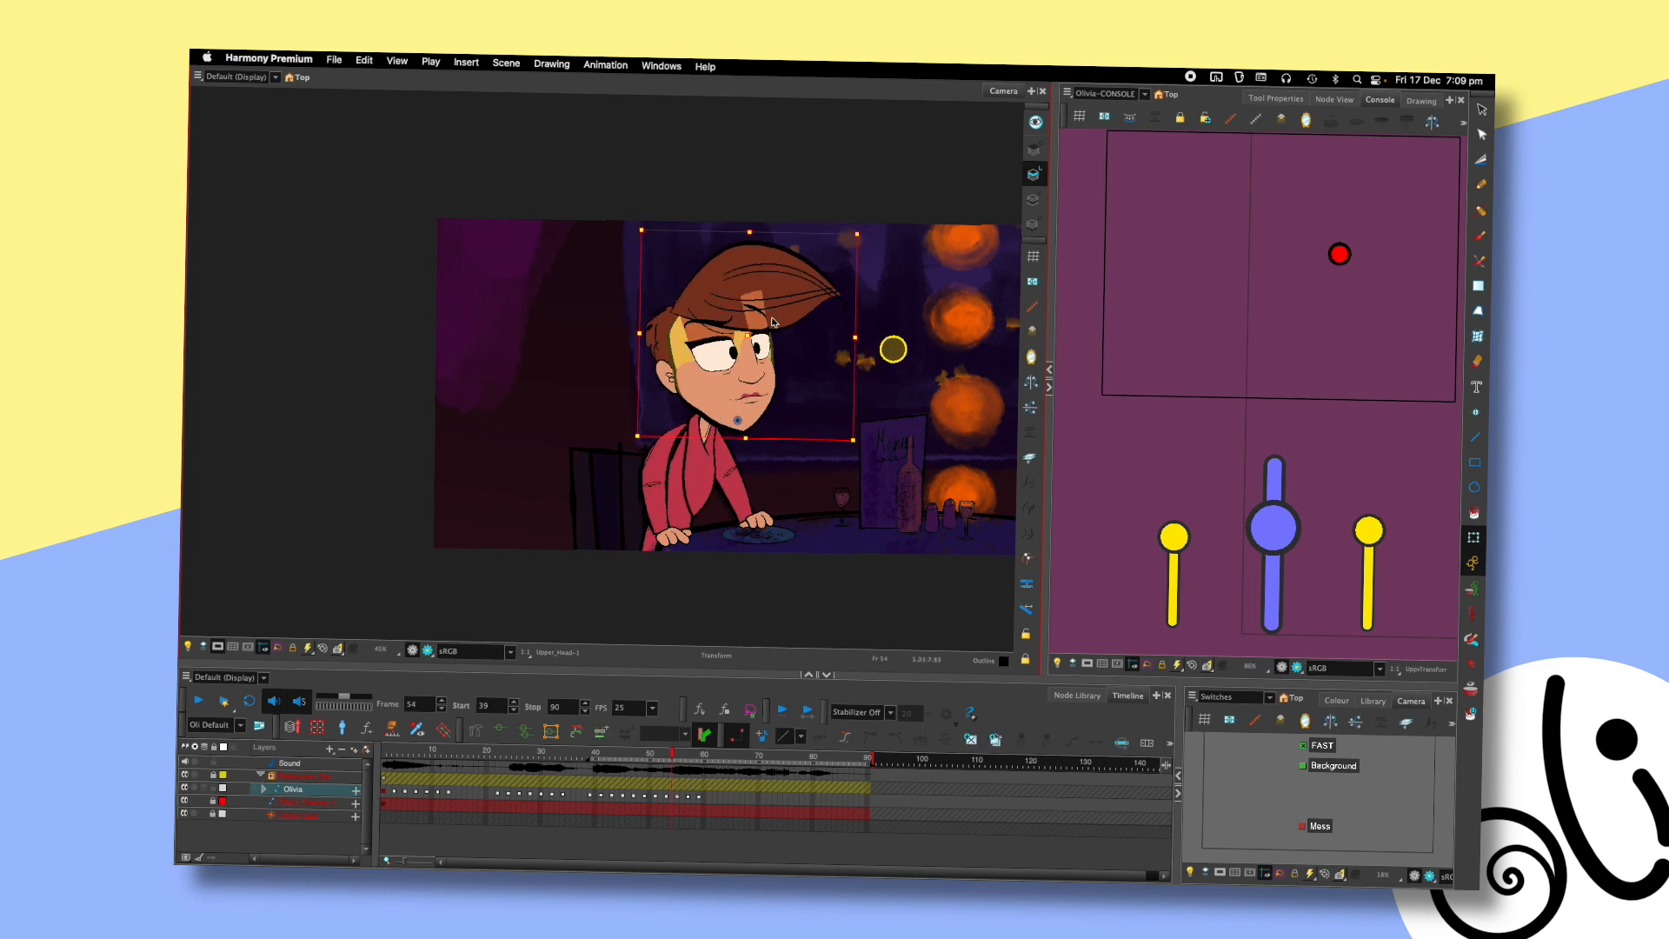
pyautogui.press('.')
pyautogui.press('.')
pyautogui.press('.')
pyautogui.press('.')
pyautogui.press('.')
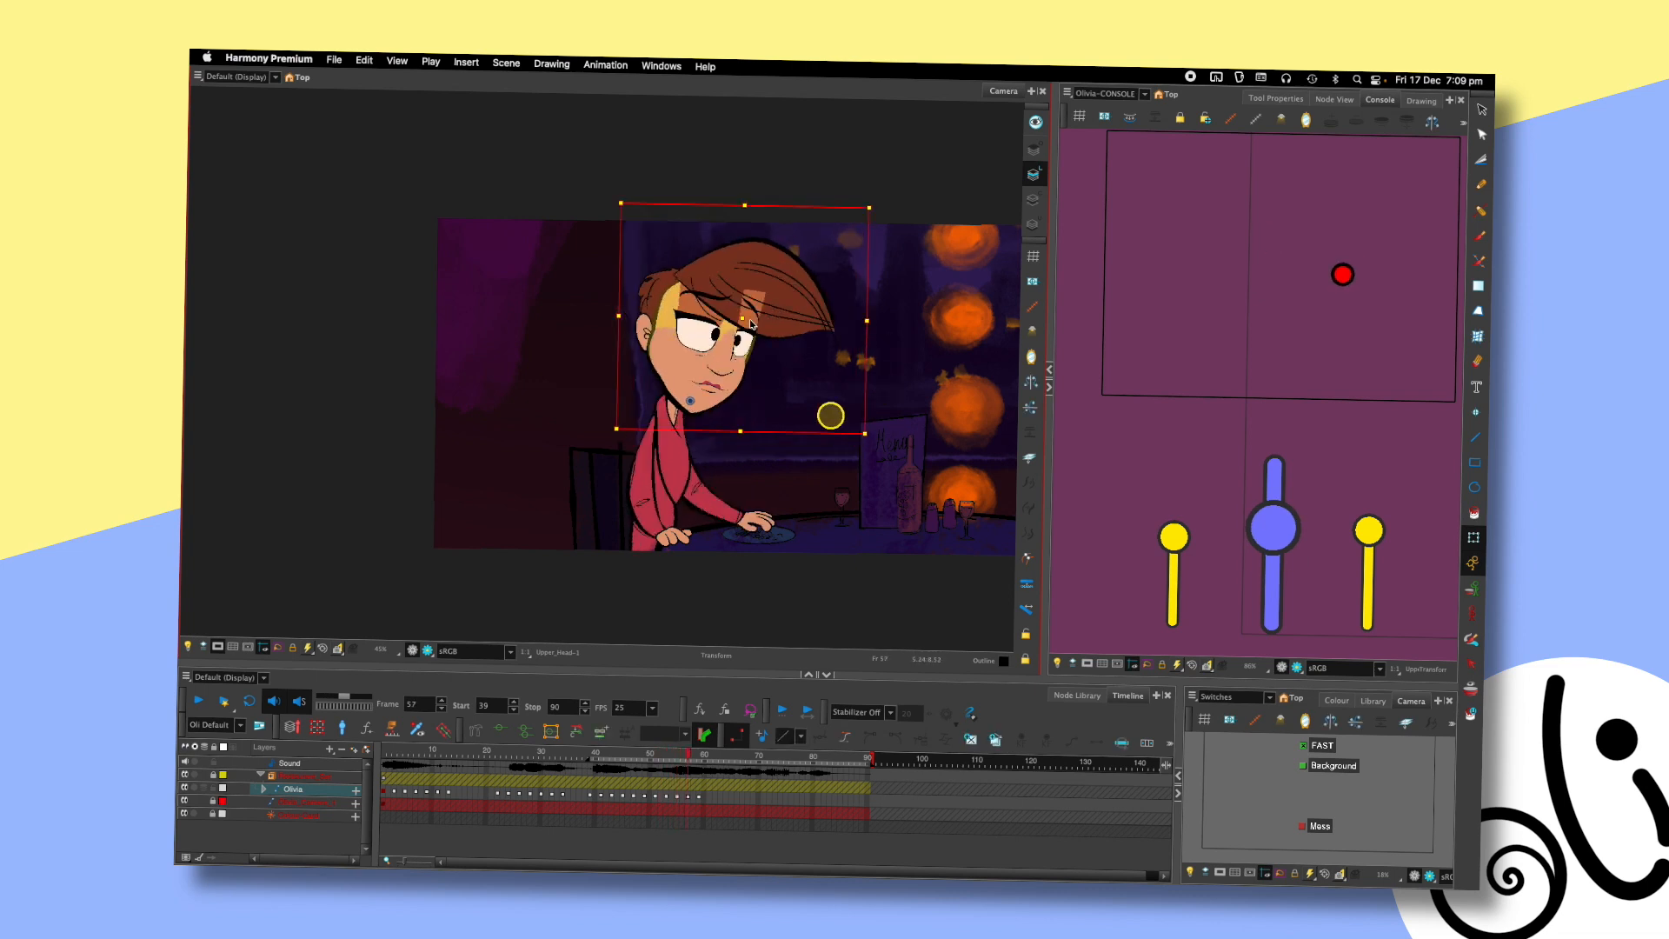
# - Raise the upper head slightly at frames 55 and 56, comparing it with the surrounding frames
pyautogui.press(',')
pyautogui.press(',')
pyautogui.press(',')
pyautogui.press('.')
pyautogui.press('.')
pyautogui.press('.')
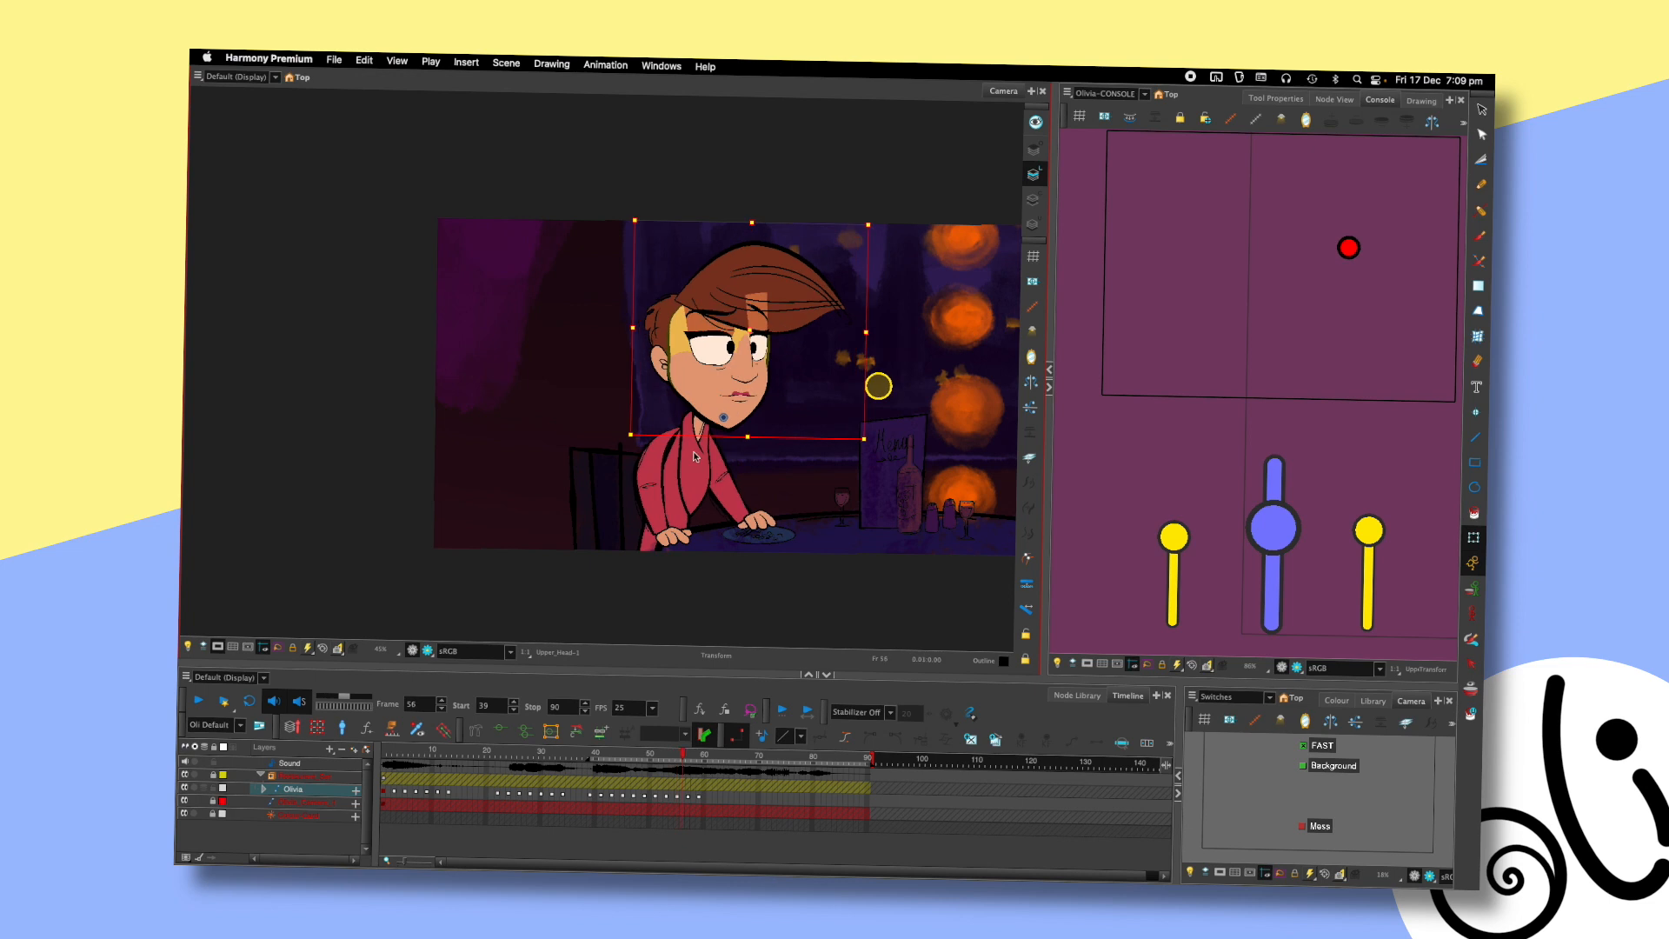
# - Reshape Olivia's arms with their deformers at frames 56 and 57 to match the head movement
pyautogui.click(645, 465)
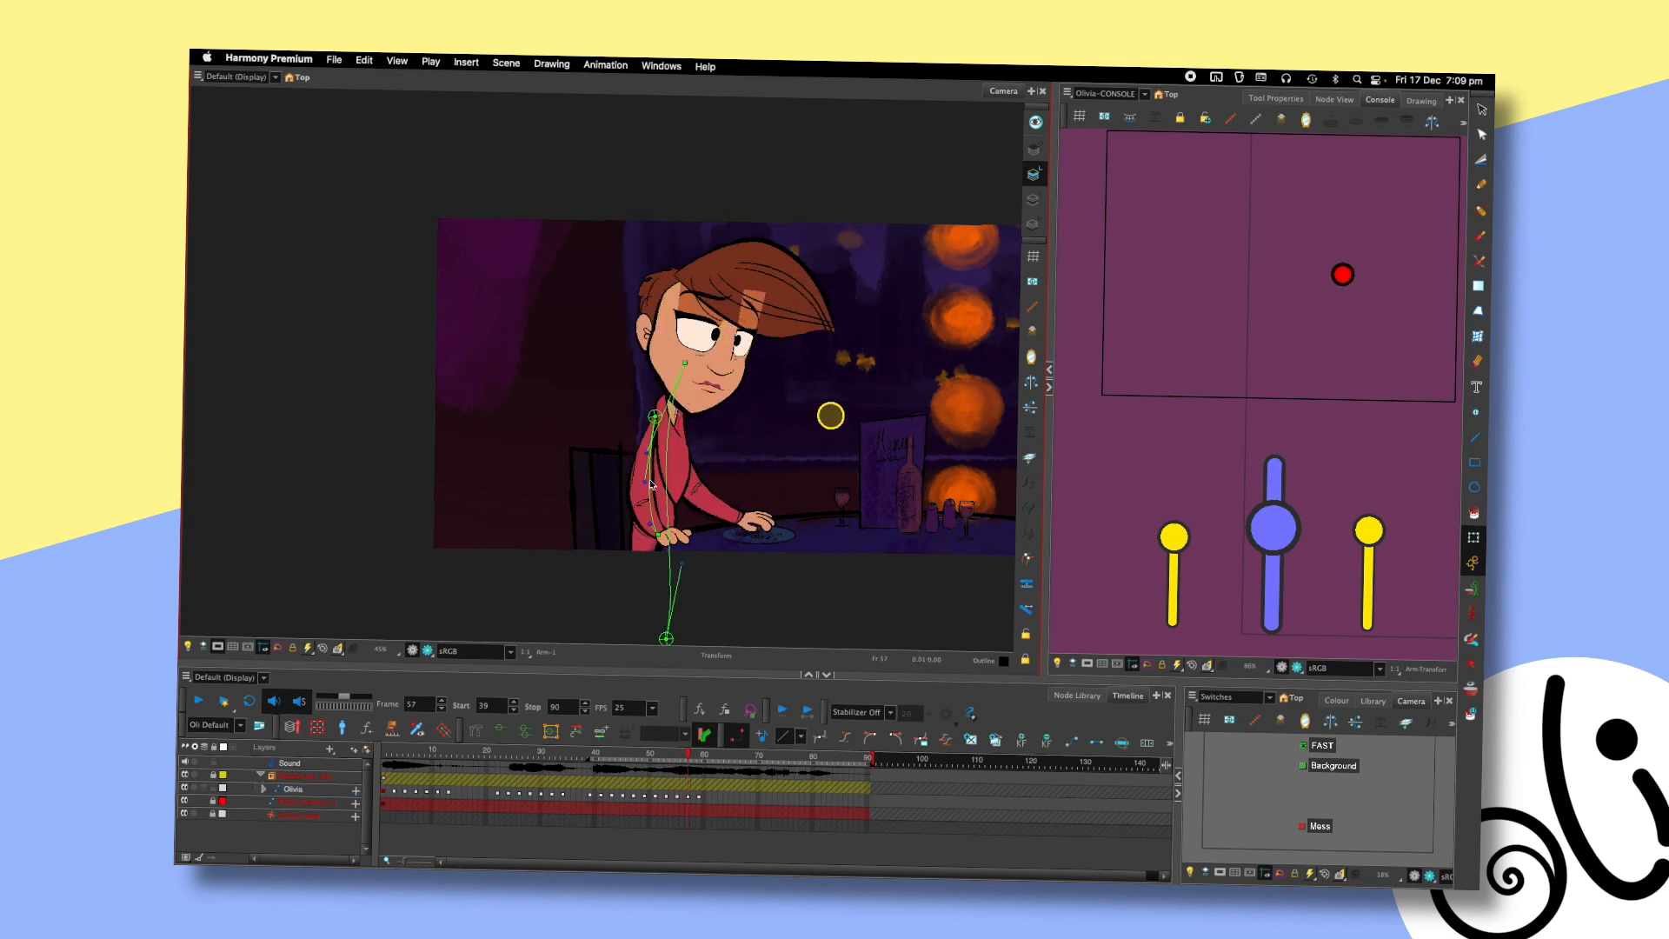
pyautogui.moveTo(640, 465); pyautogui.dragTo(695, 459)
pyautogui.press(',')
pyautogui.press(',')
pyautogui.press(',')
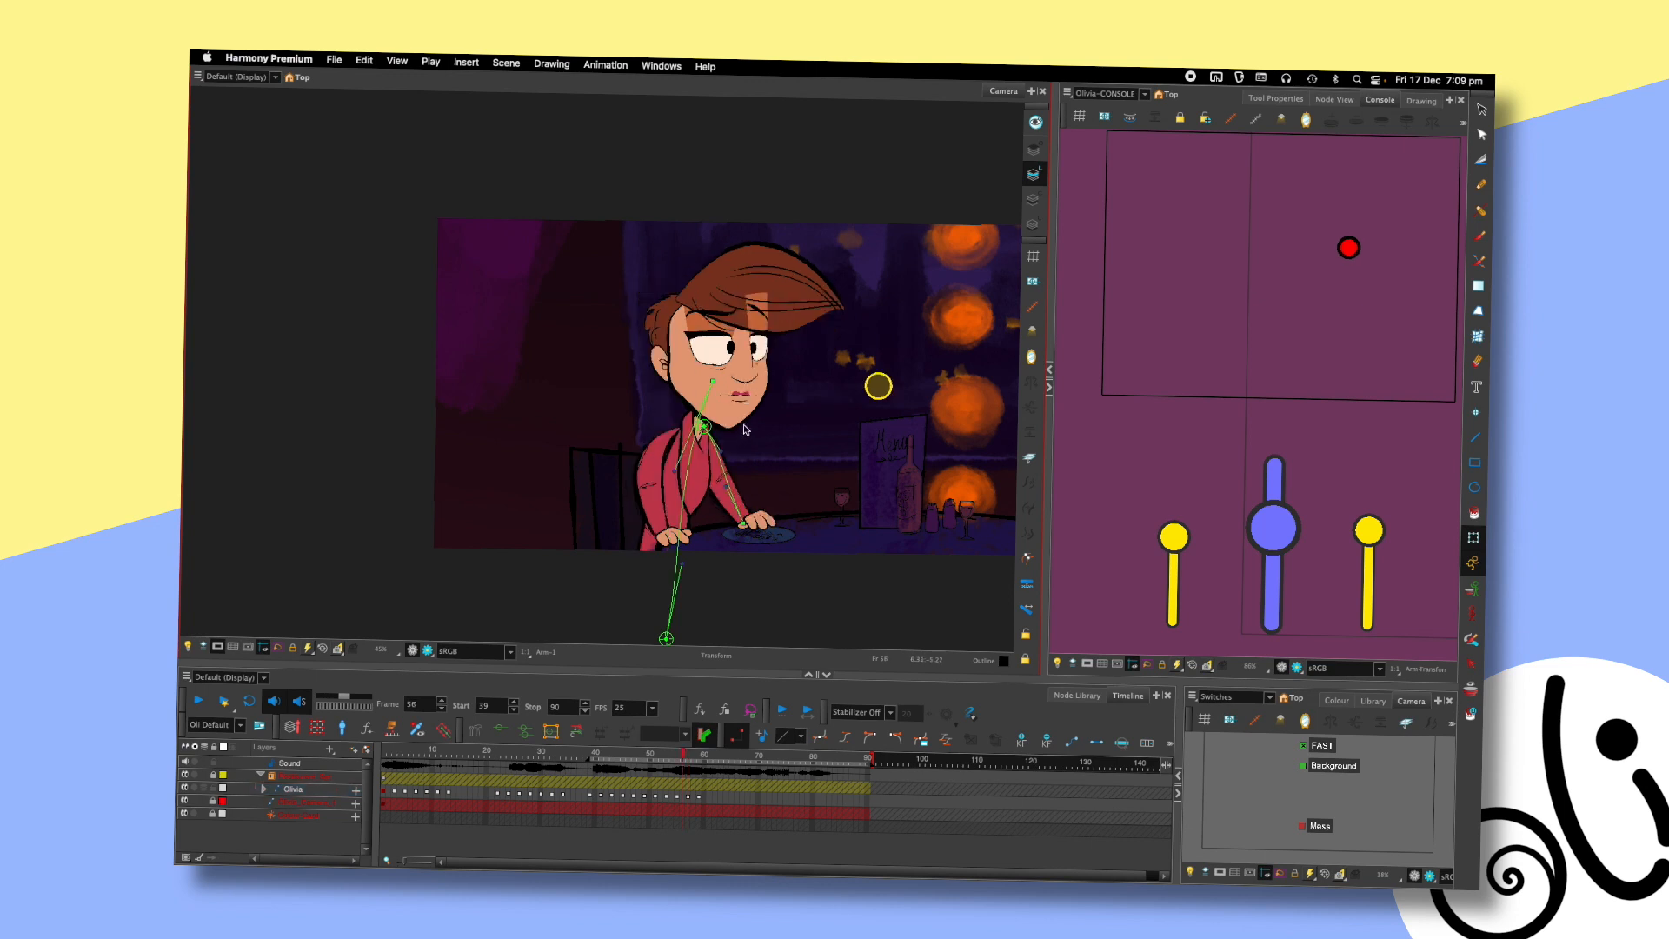
# - Step back through the arm poses and replay the motion from about frame 40
pyautogui.press(',')
pyautogui.press(',')
pyautogui.press(',')
pyautogui.press(',')
pyautogui.click(601, 753)
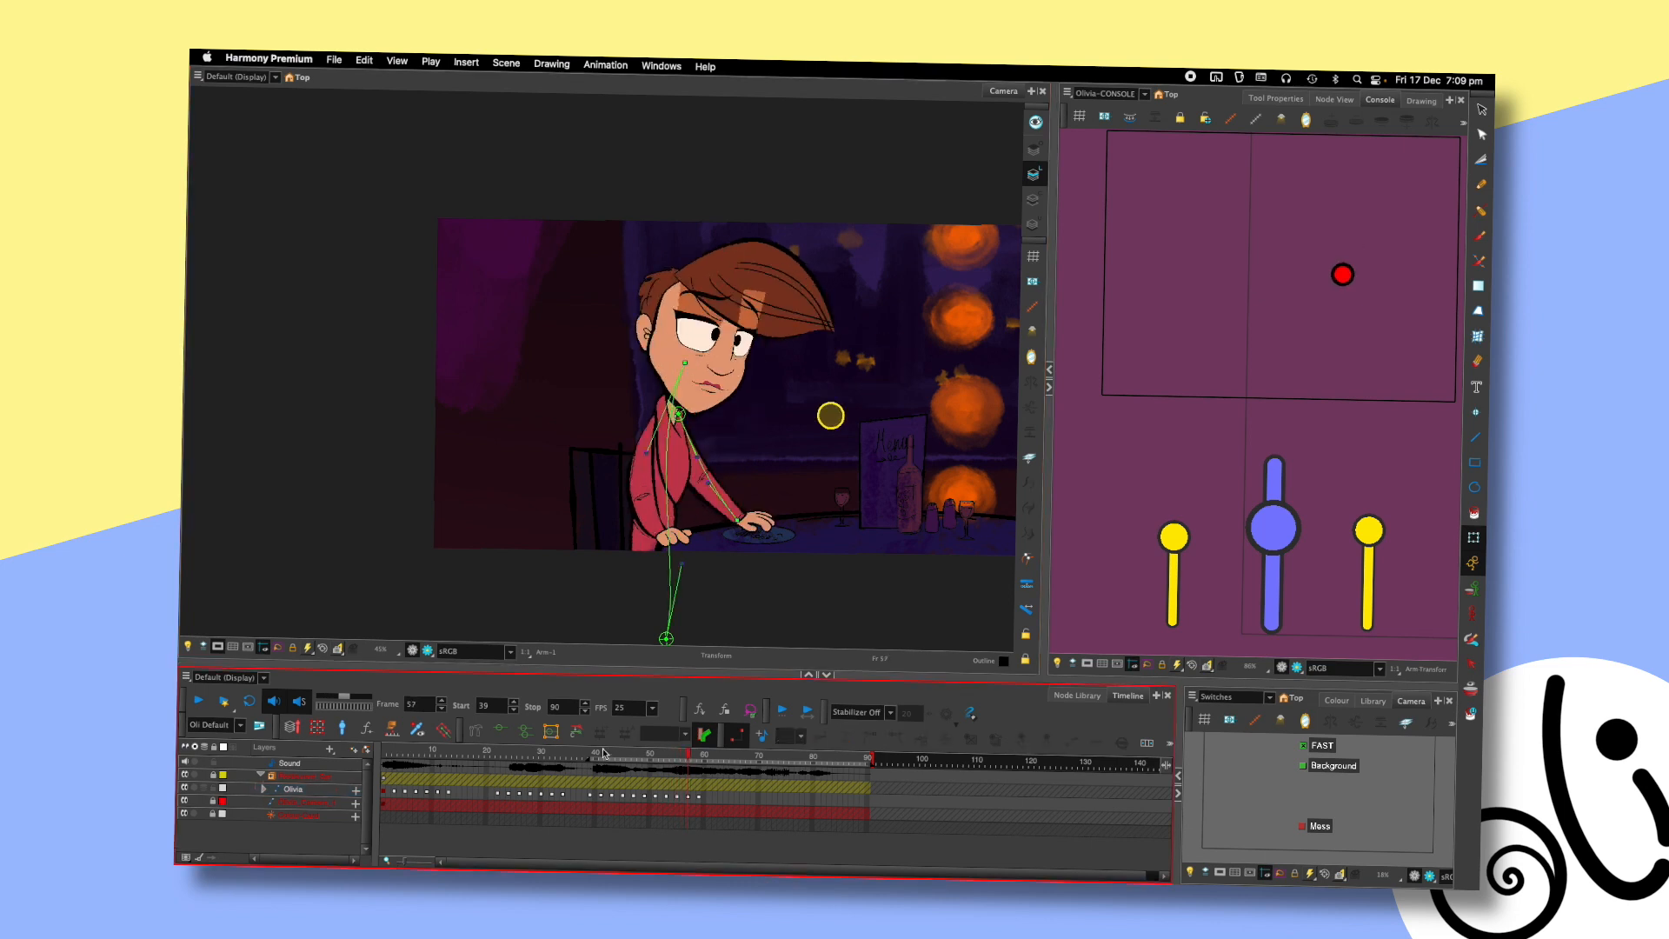
pyautogui.press('Return')
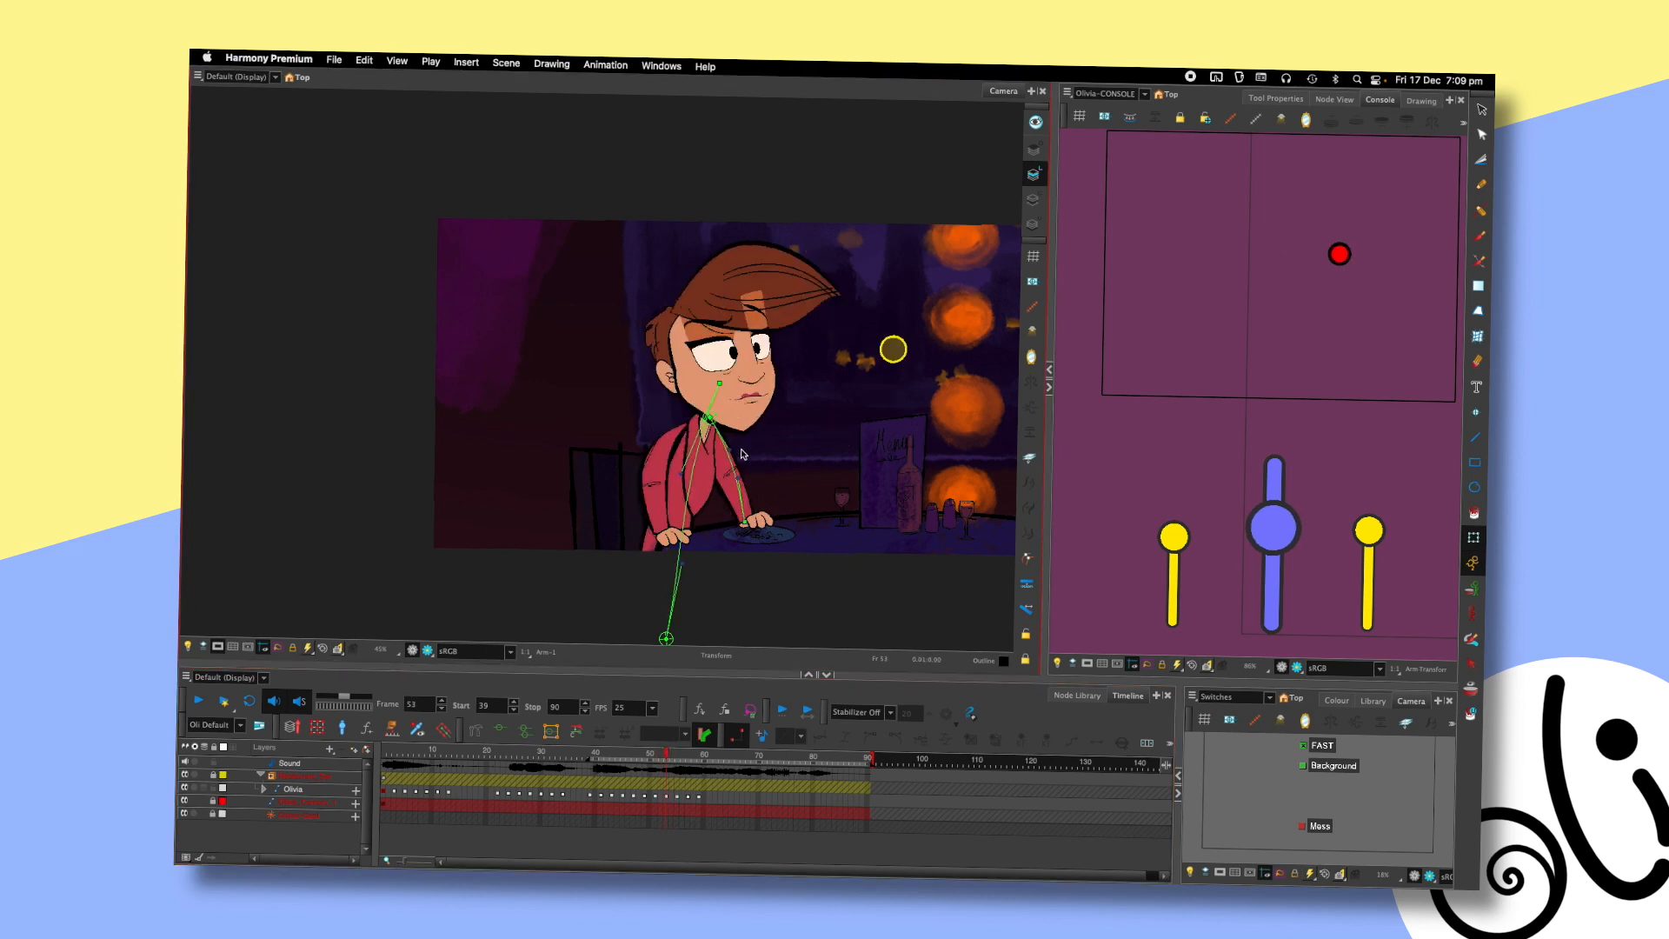
# - Refine the front arm's curve with its deformer at frame 57, comparing it with the frames up to 59
pyautogui.click(715, 470)
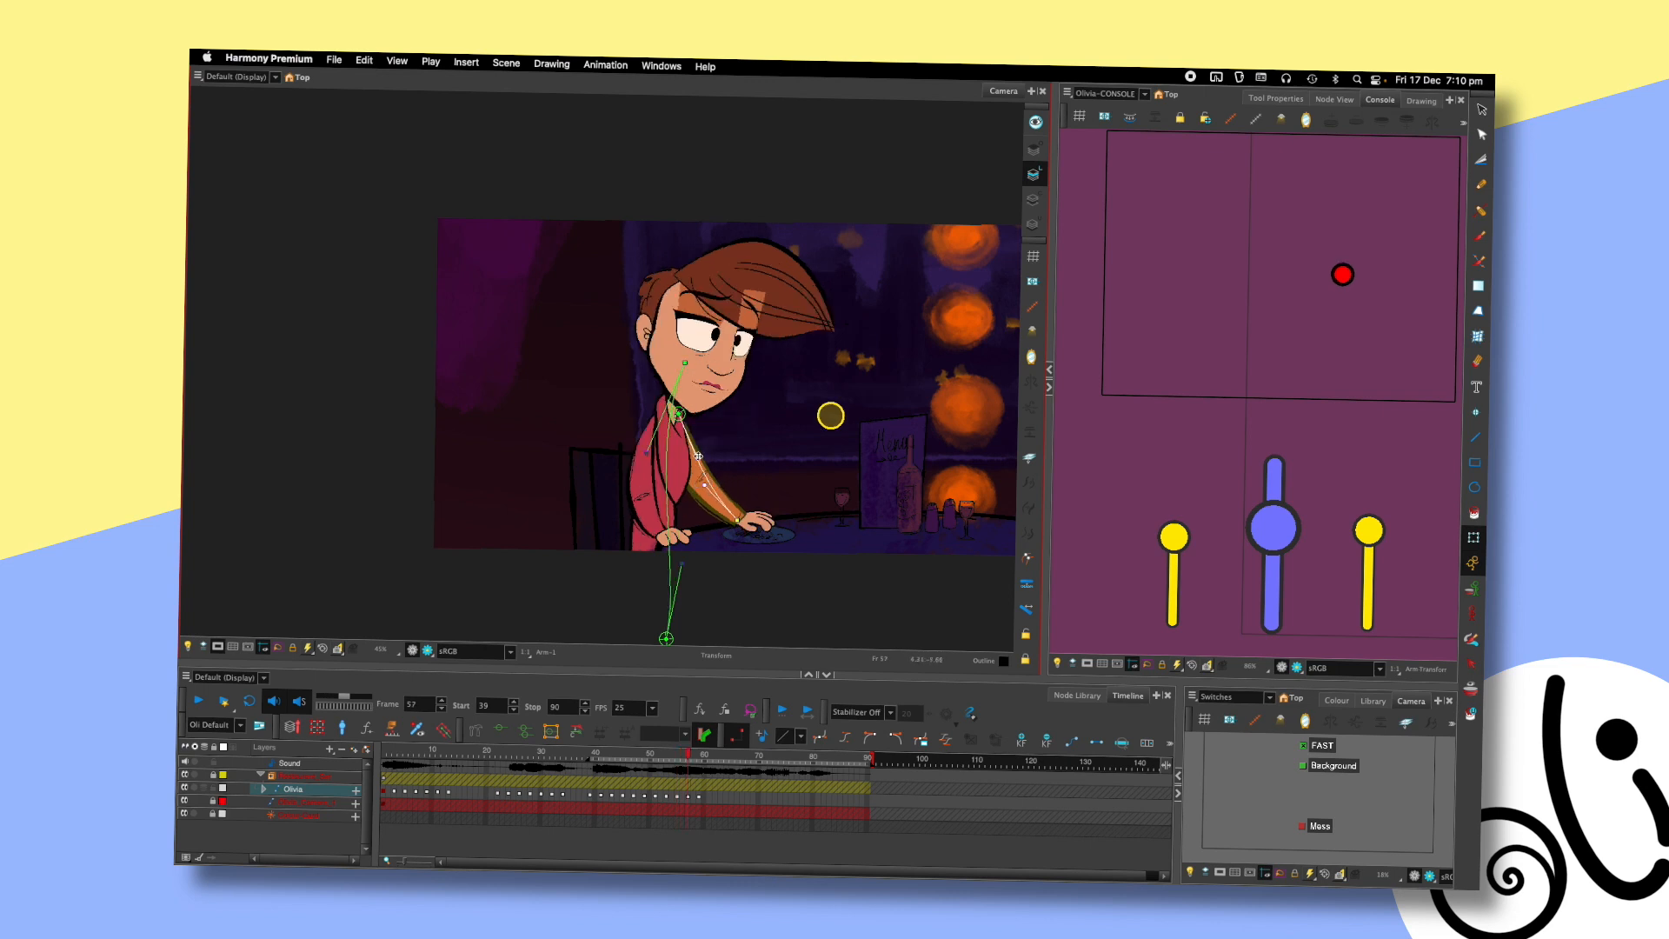
pyautogui.press(',')
pyautogui.press('.')
pyautogui.press('.')
pyautogui.press(',')
pyautogui.press(',')
pyautogui.press('.')
pyautogui.press('.')
pyautogui.press('.')
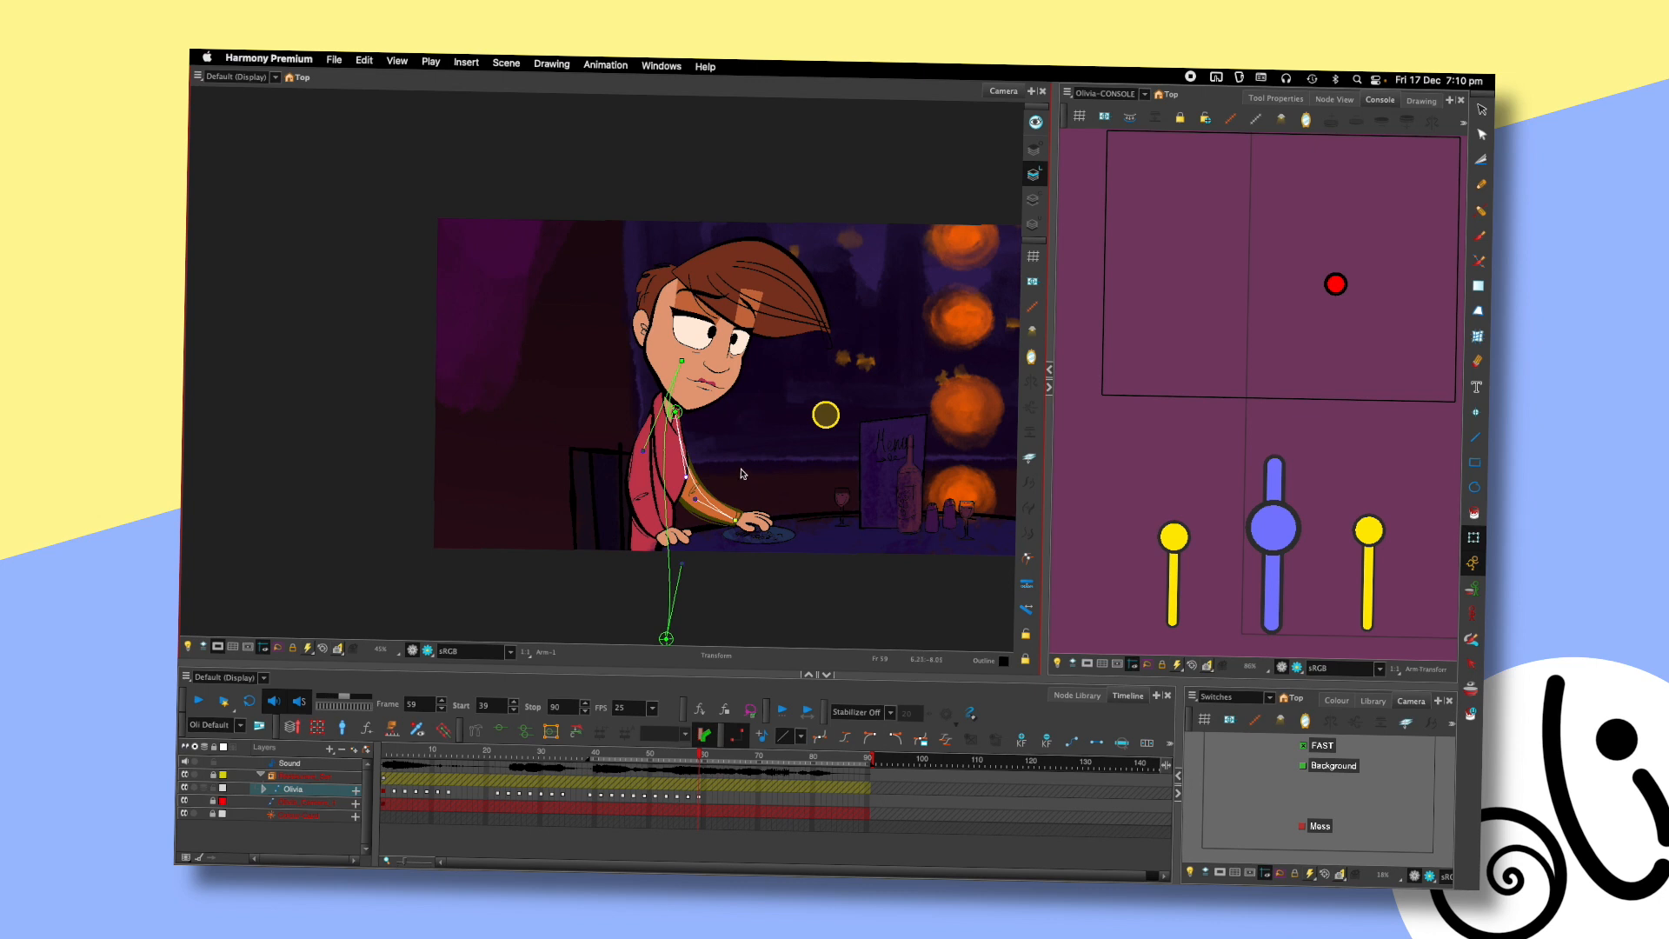
# - Deselect the front arm, hide its deformation controls and review the blink around frame 48
pyautogui.click(733, 440)
pyautogui.hotkey('shift', 'c')
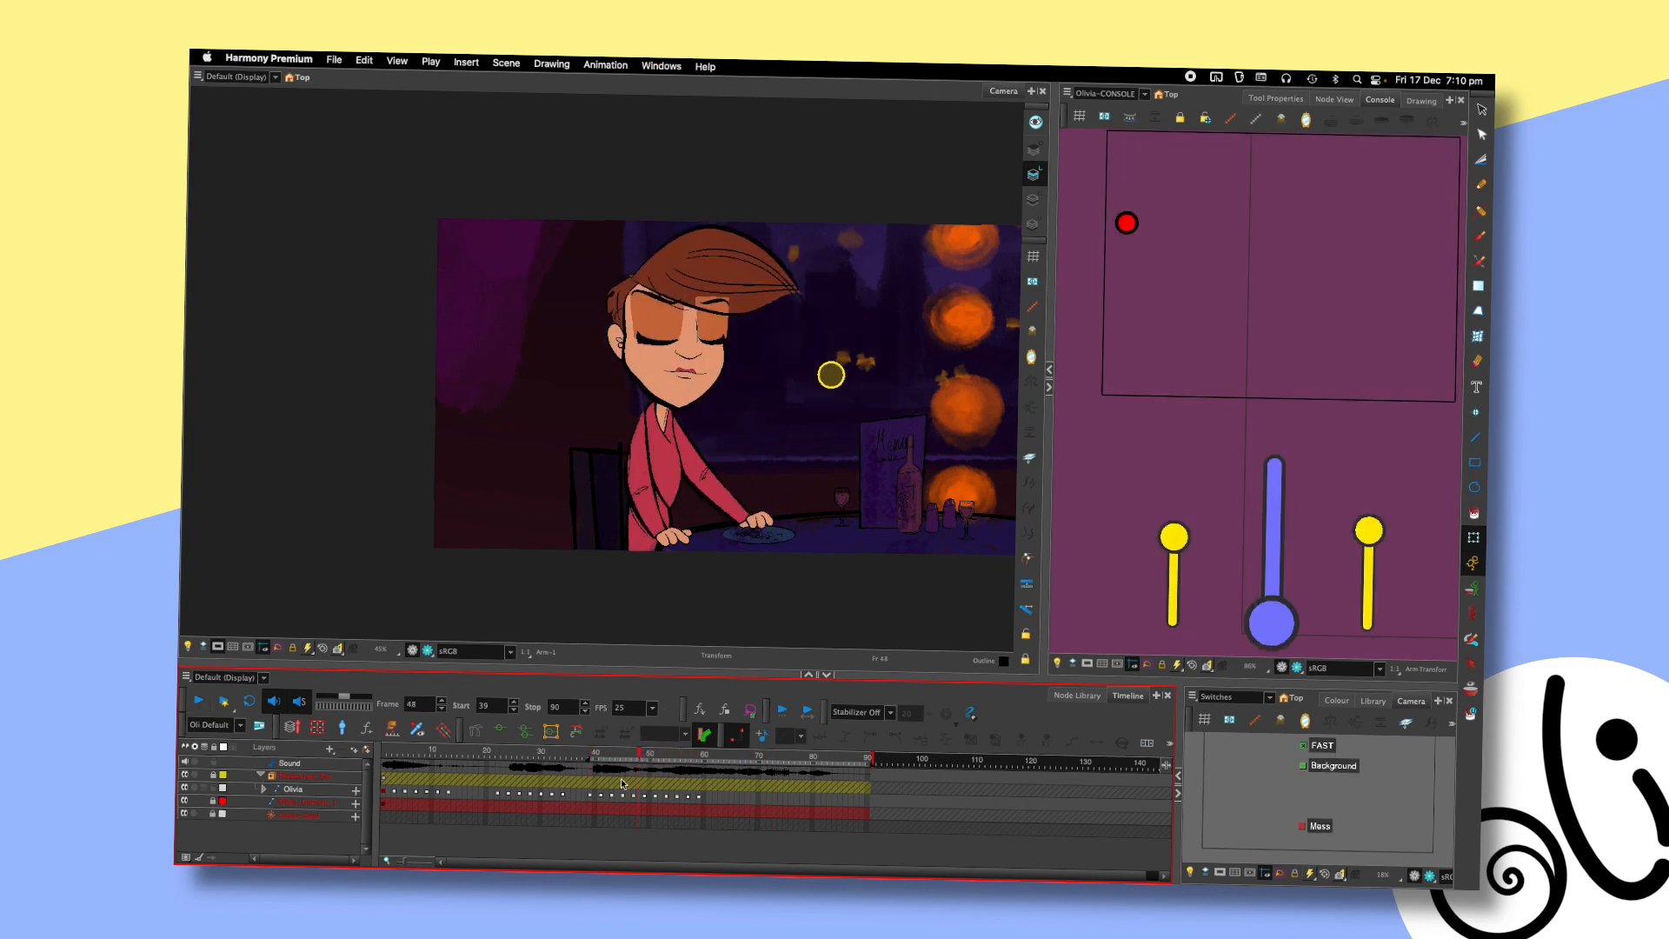
pyautogui.press('.')
# - Select the upper head at frame 51 and compare its position with frames 49 to 53
pyautogui.click(667, 334)
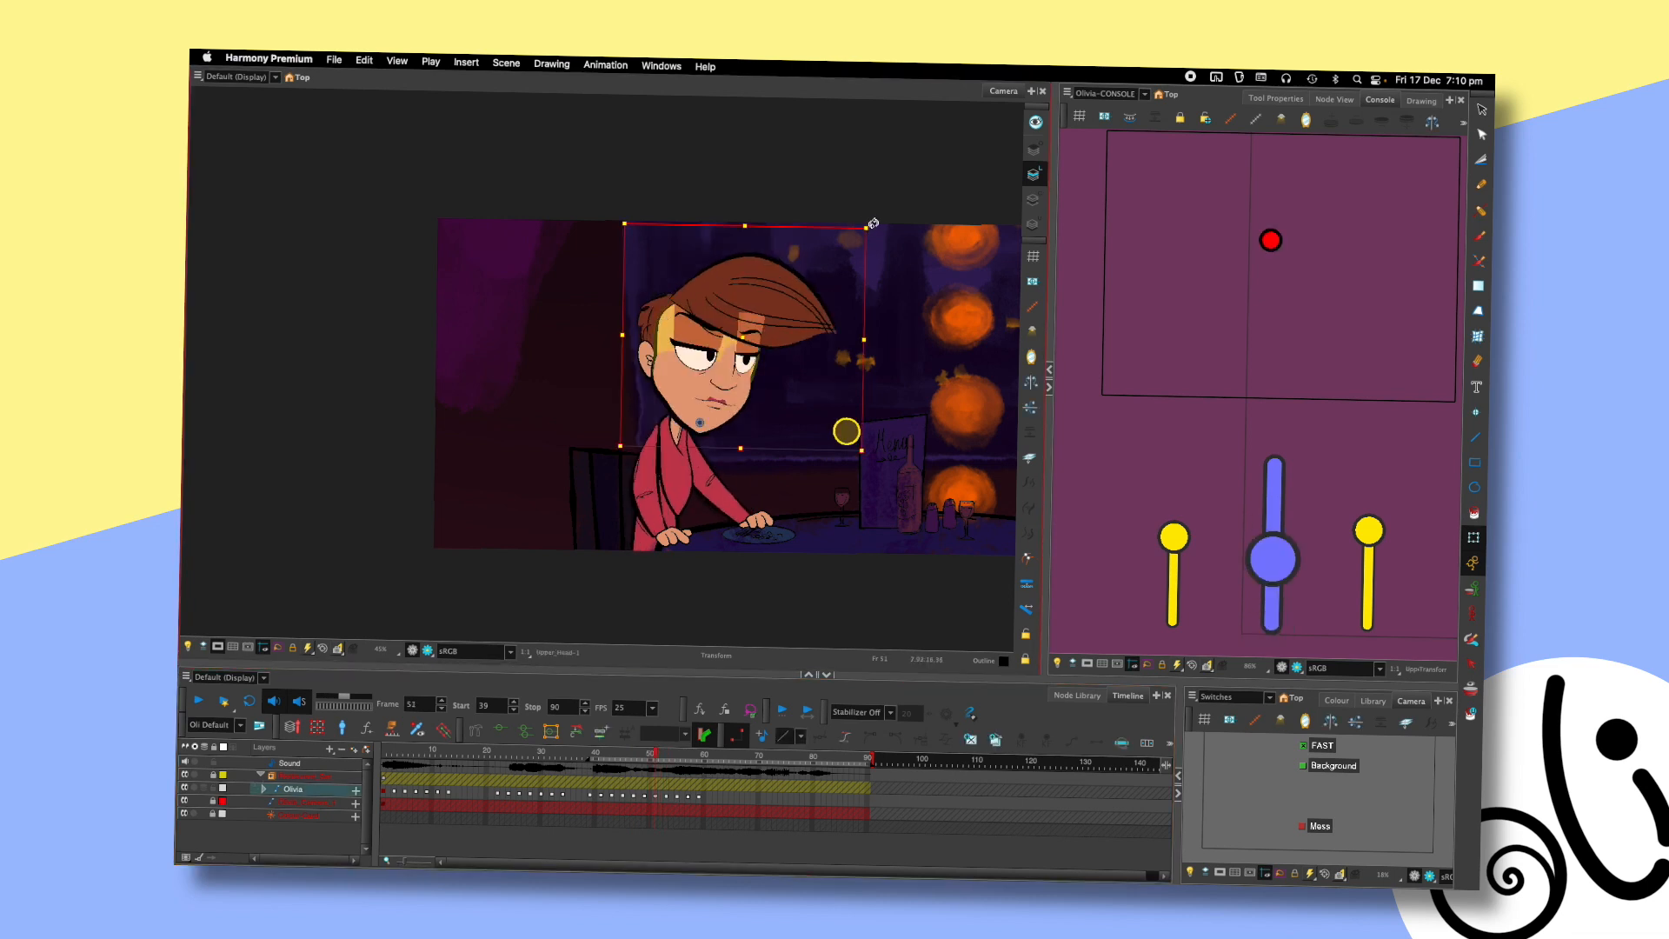
pyautogui.press(',')
pyautogui.press(',')
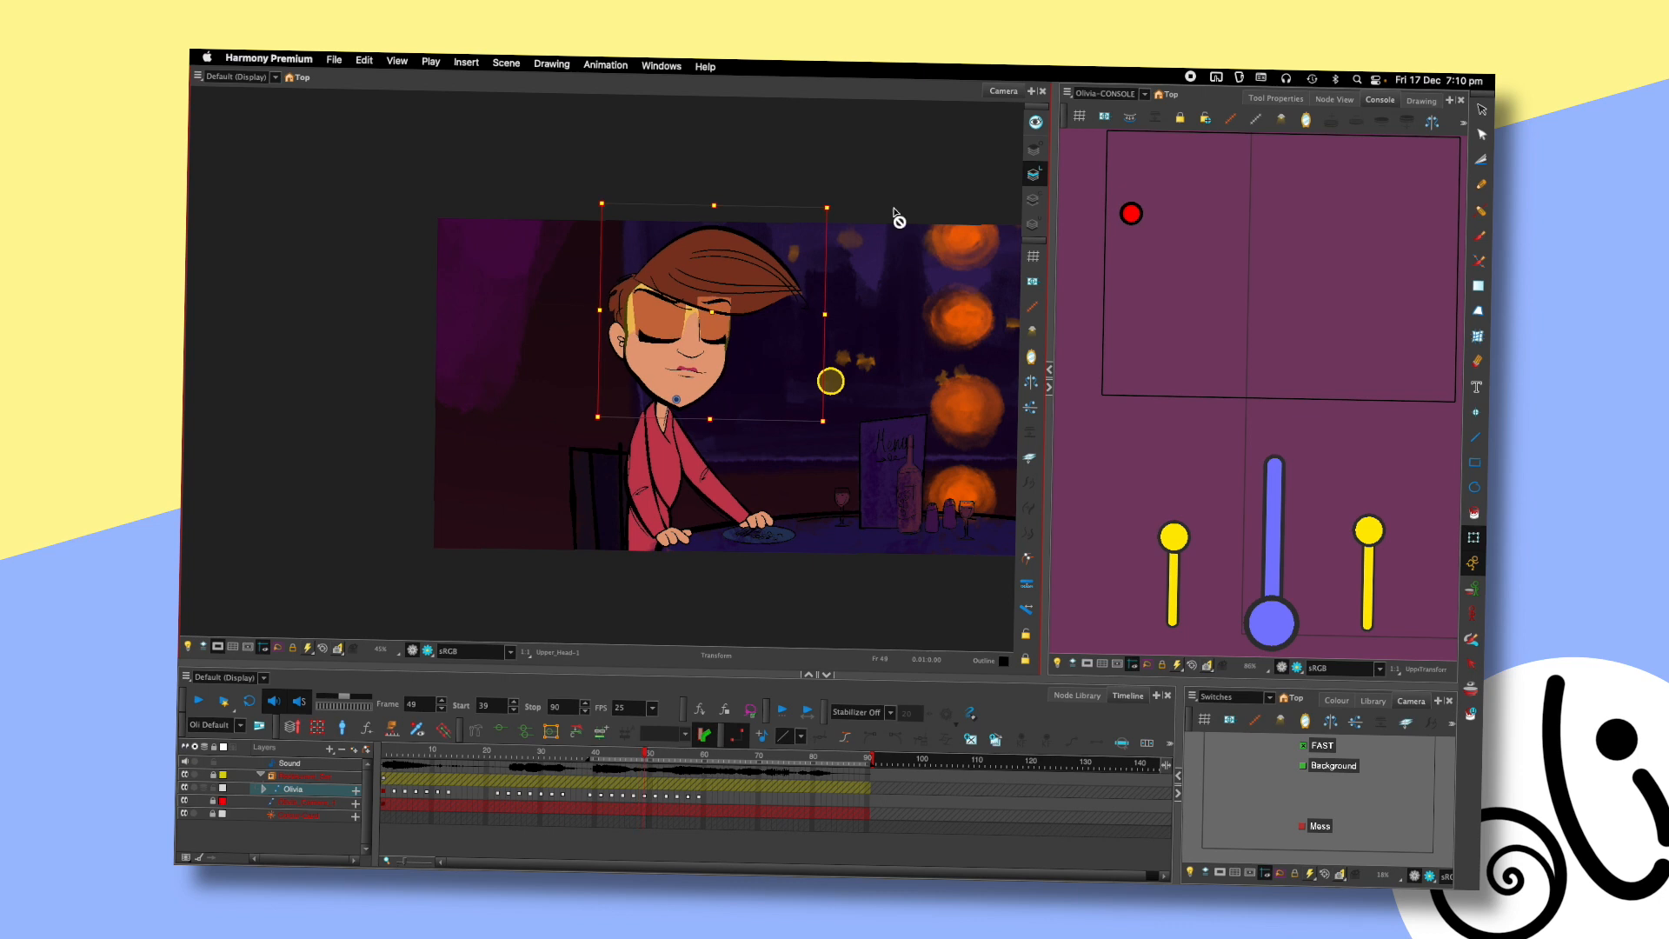
pyautogui.press('.')
pyautogui.press('.')
pyautogui.press('.')
pyautogui.press('.')
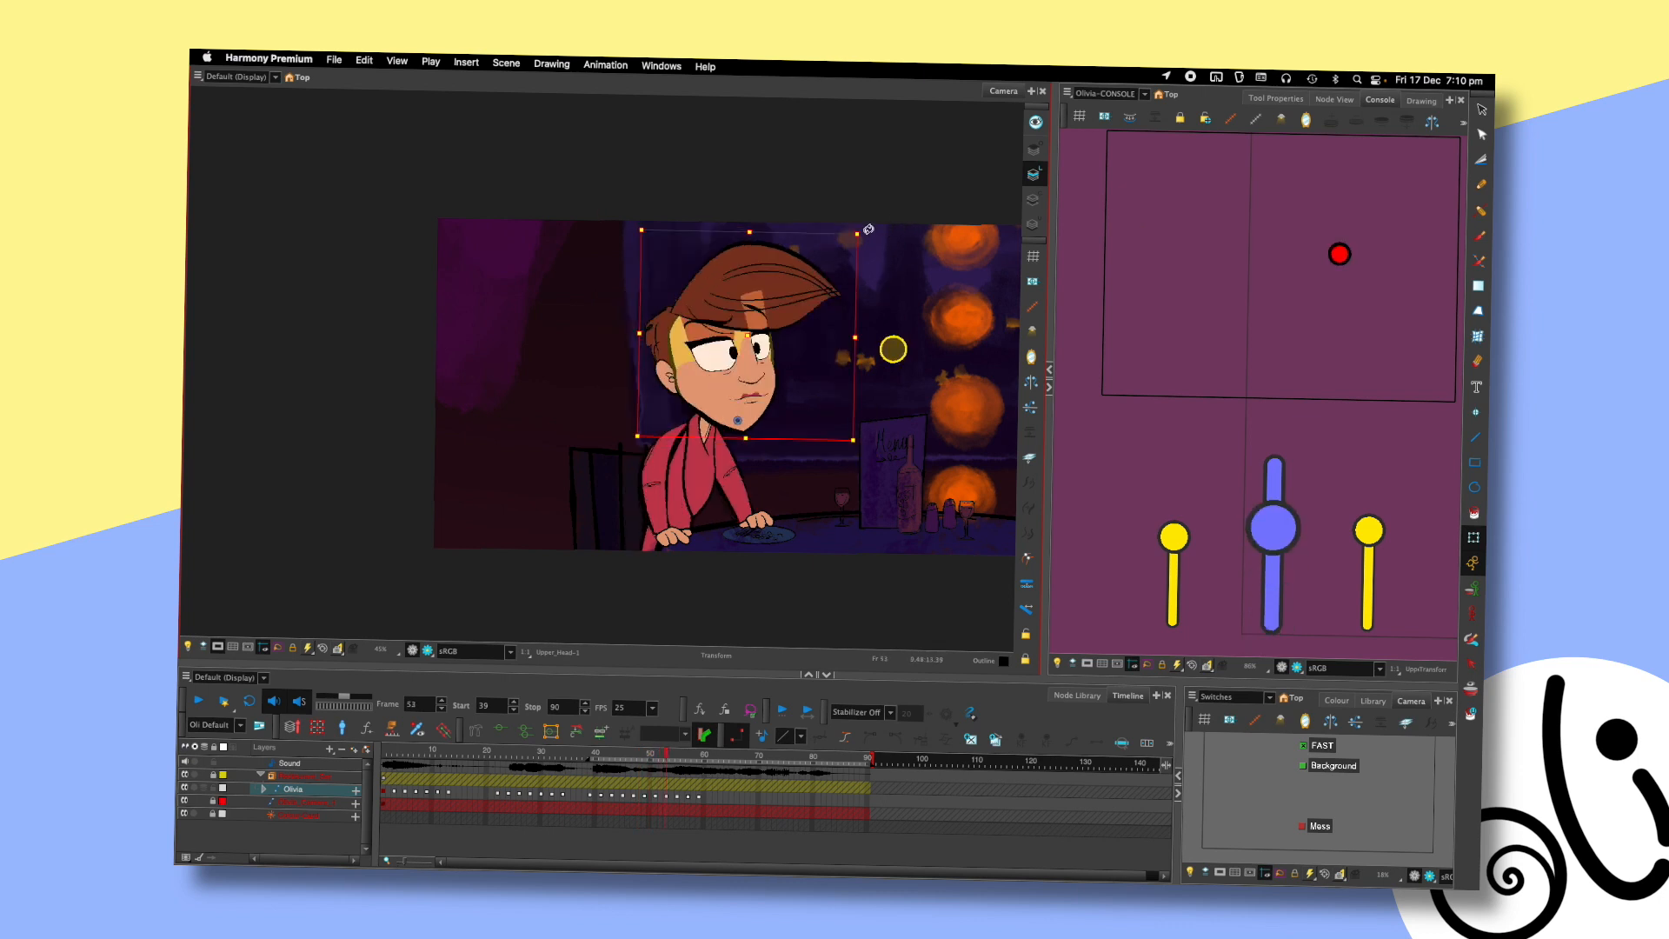
# - Tilt the upper head further forward and down at frame 51, checking the motion up to about frame 57
pyautogui.press(',')
pyautogui.press(',')
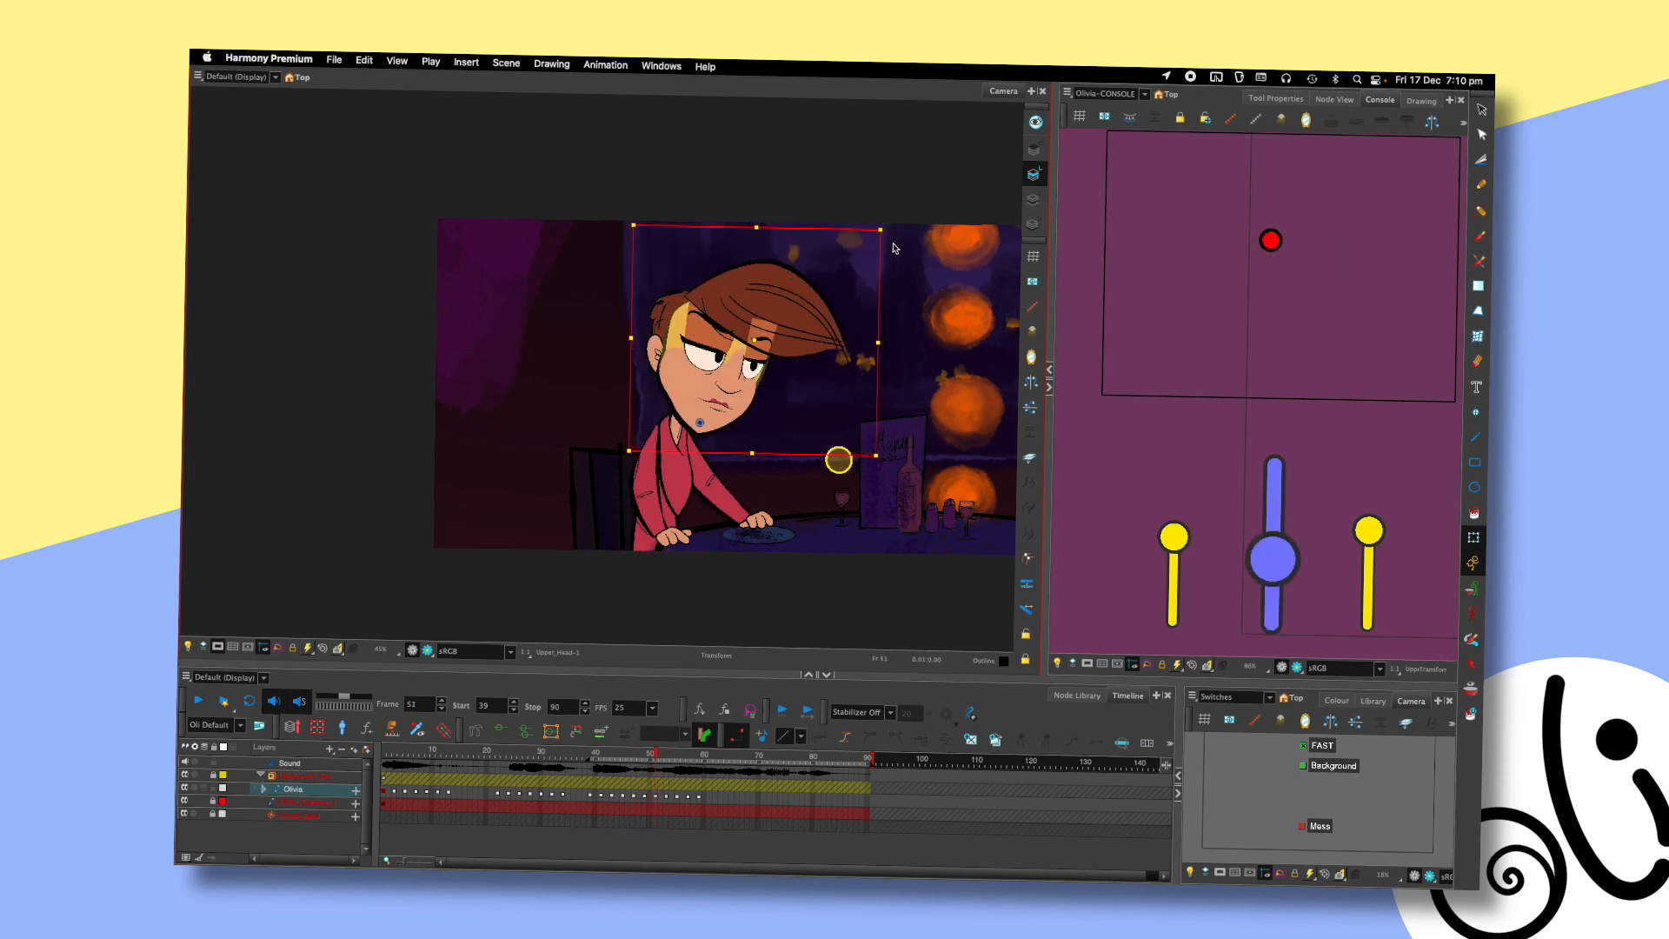
pyautogui.press('.')
pyautogui.press('.')
pyautogui.press('.')
pyautogui.press('.')
pyautogui.press('.')
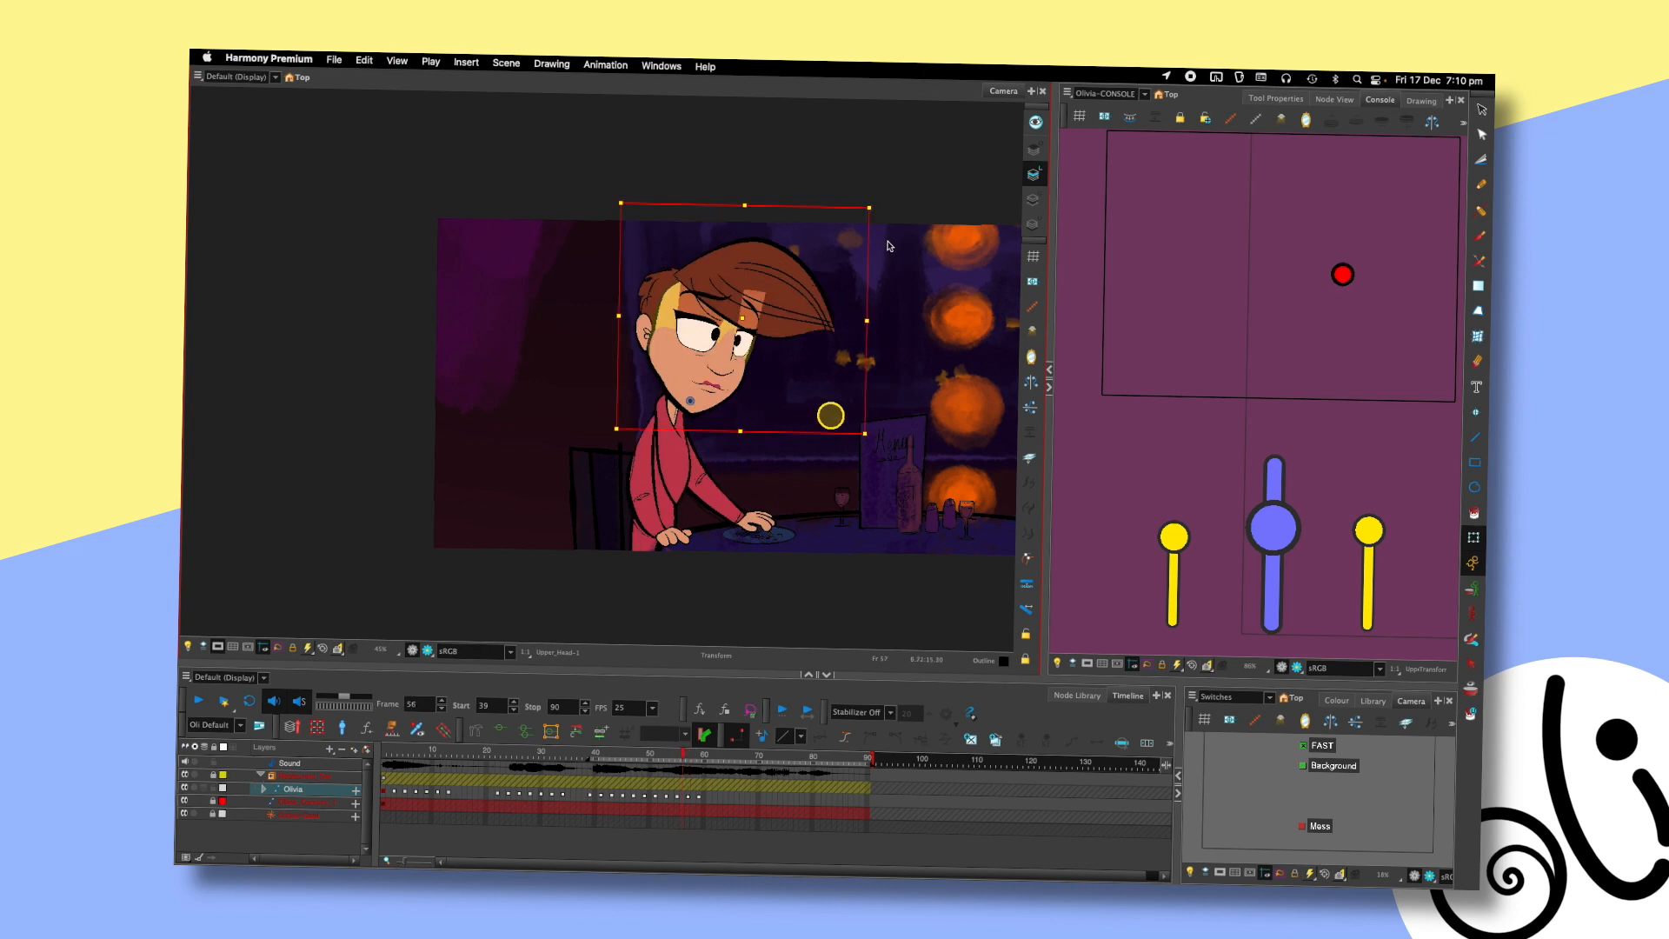
# - Tilt the upper head slightly further down at about frame 55, comparing the pose across the neighbouring frames
pyautogui.press(',')
pyautogui.press(',')
pyautogui.press(',')
pyautogui.press('.')
pyautogui.press('.')
pyautogui.moveTo(880, 224); pyautogui.dragTo(897, 237)
pyautogui.press(',')
pyautogui.press('.')
pyautogui.press('.')
pyautogui.press('.')
pyautogui.press(',')
pyautogui.press(',')
pyautogui.press(',')
pyautogui.press(',')
pyautogui.press('.')
pyautogui.press('.')
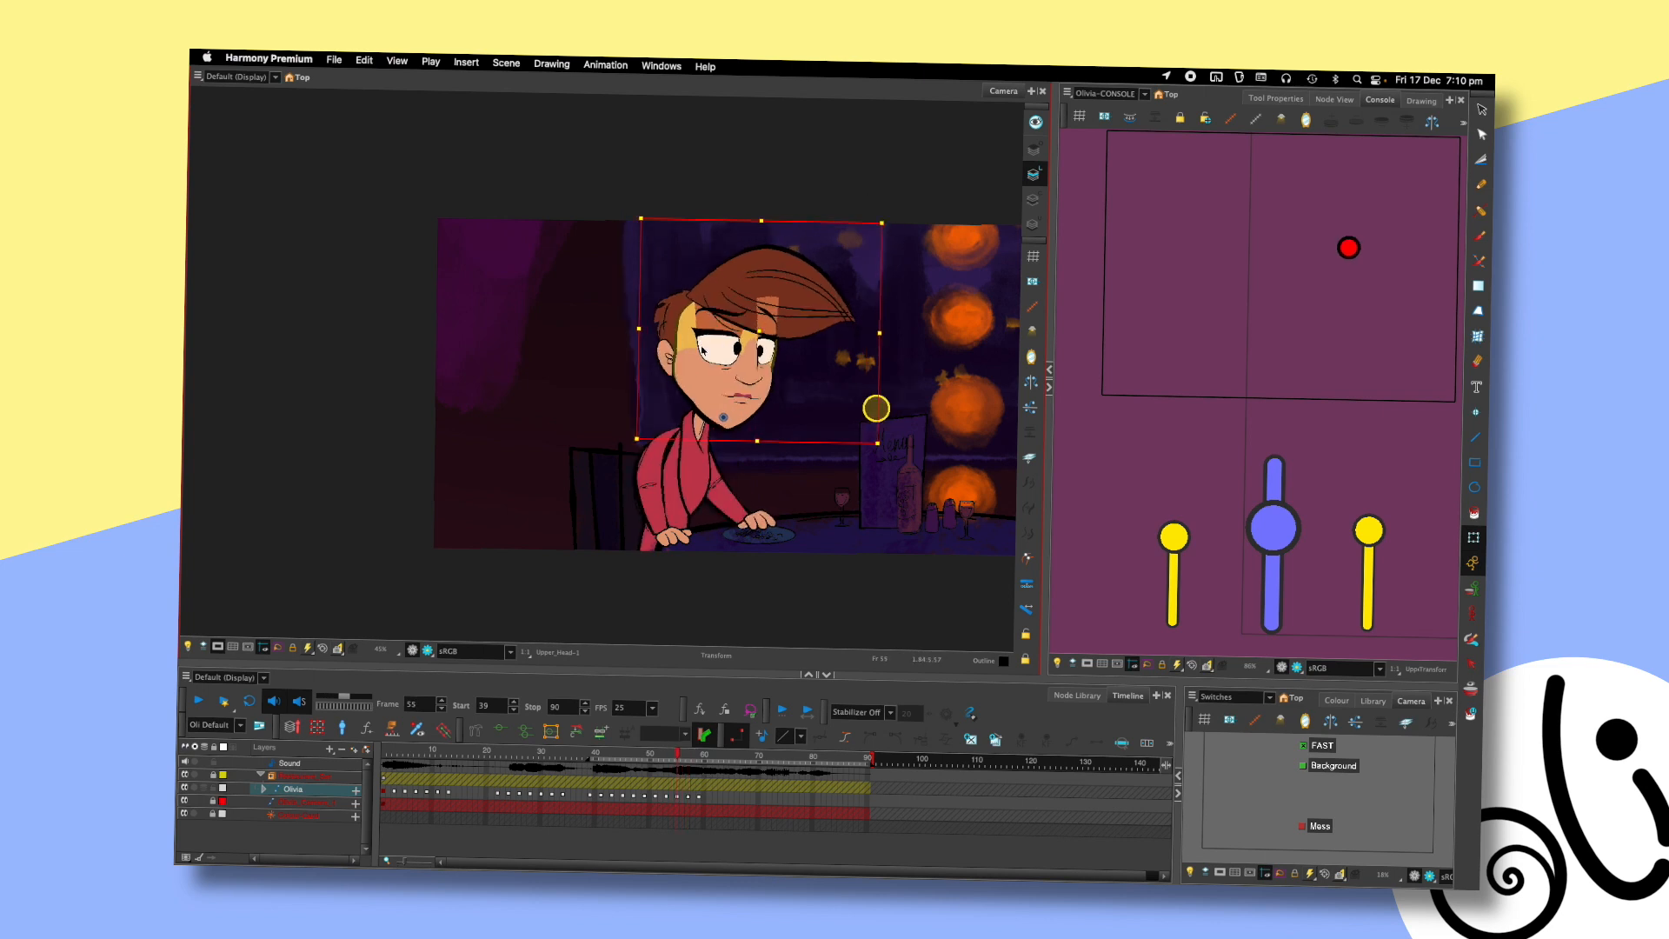
# - Review the head motion in playback from frames 39 and 50, and deselect the upper head
pyautogui.hotkey('shift', ',')
pyautogui.hotkey('shift', 'Return')
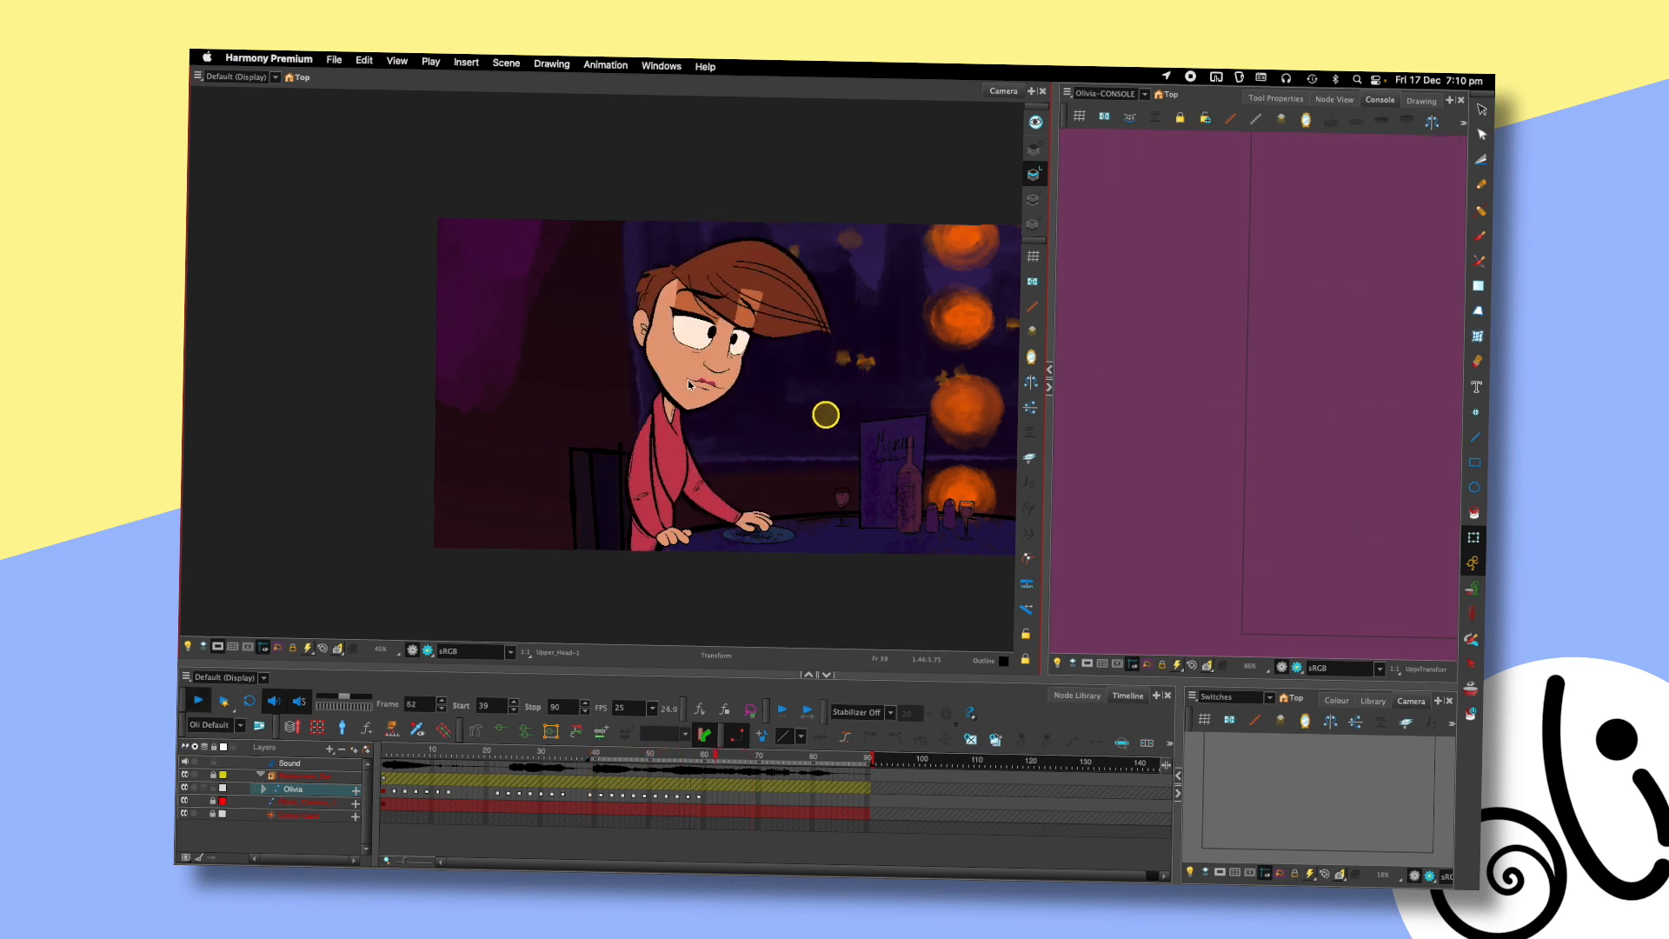
pyautogui.moveTo(649, 759); pyautogui.dragTo(618, 774)
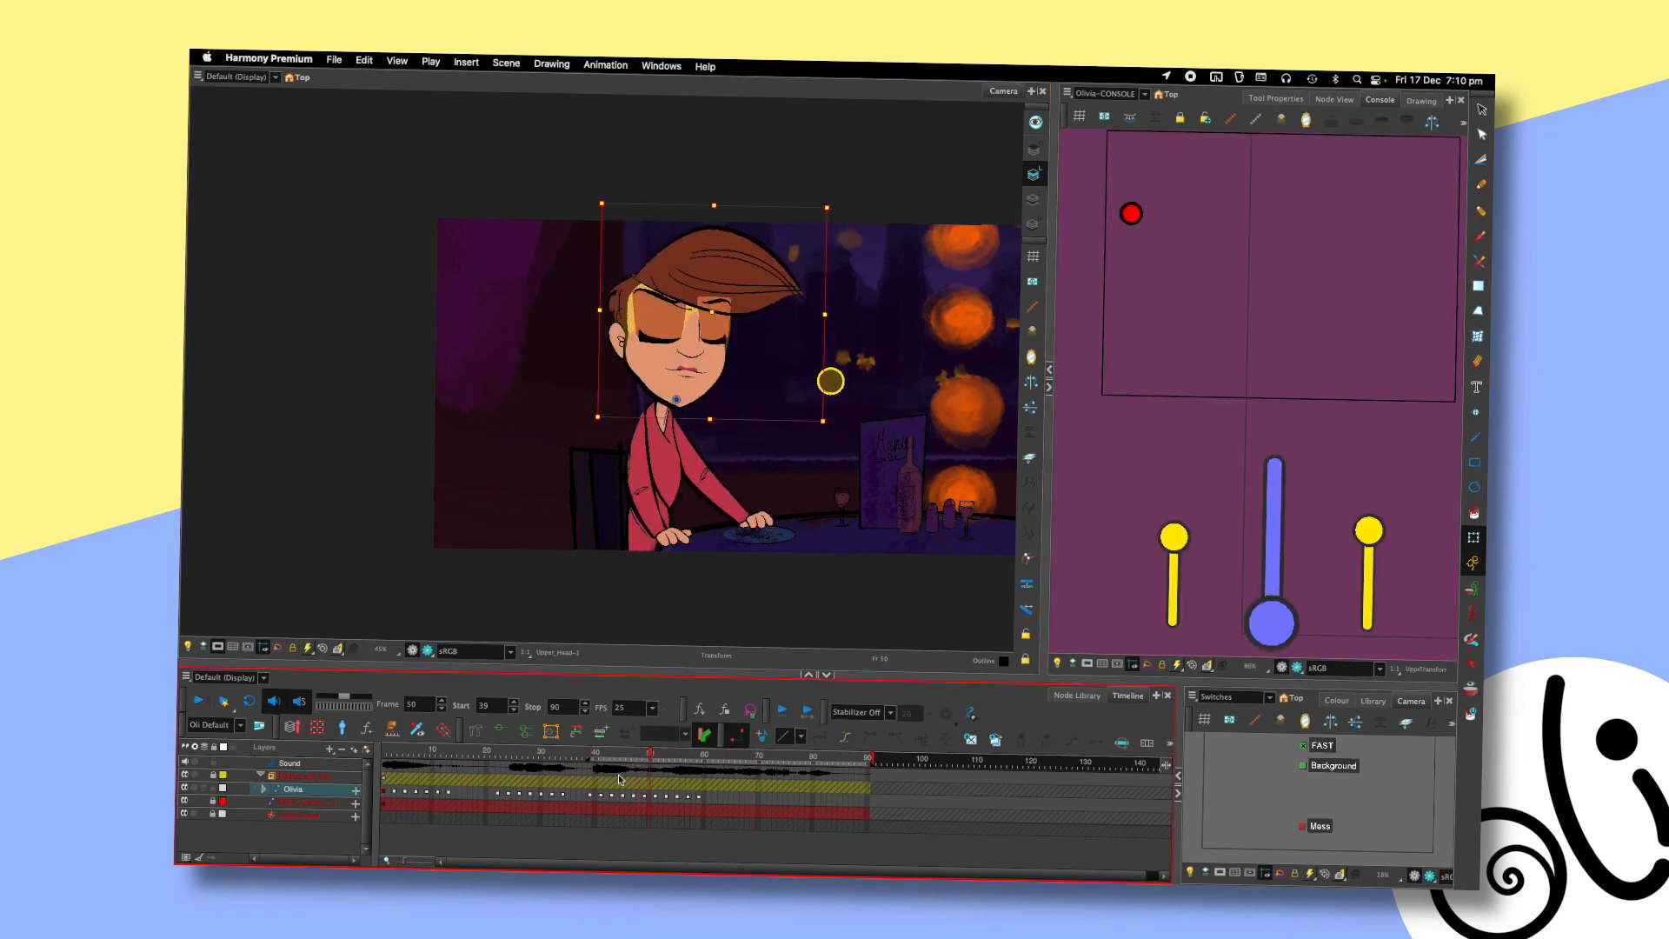
pyautogui.hotkey('shift', 'Return')
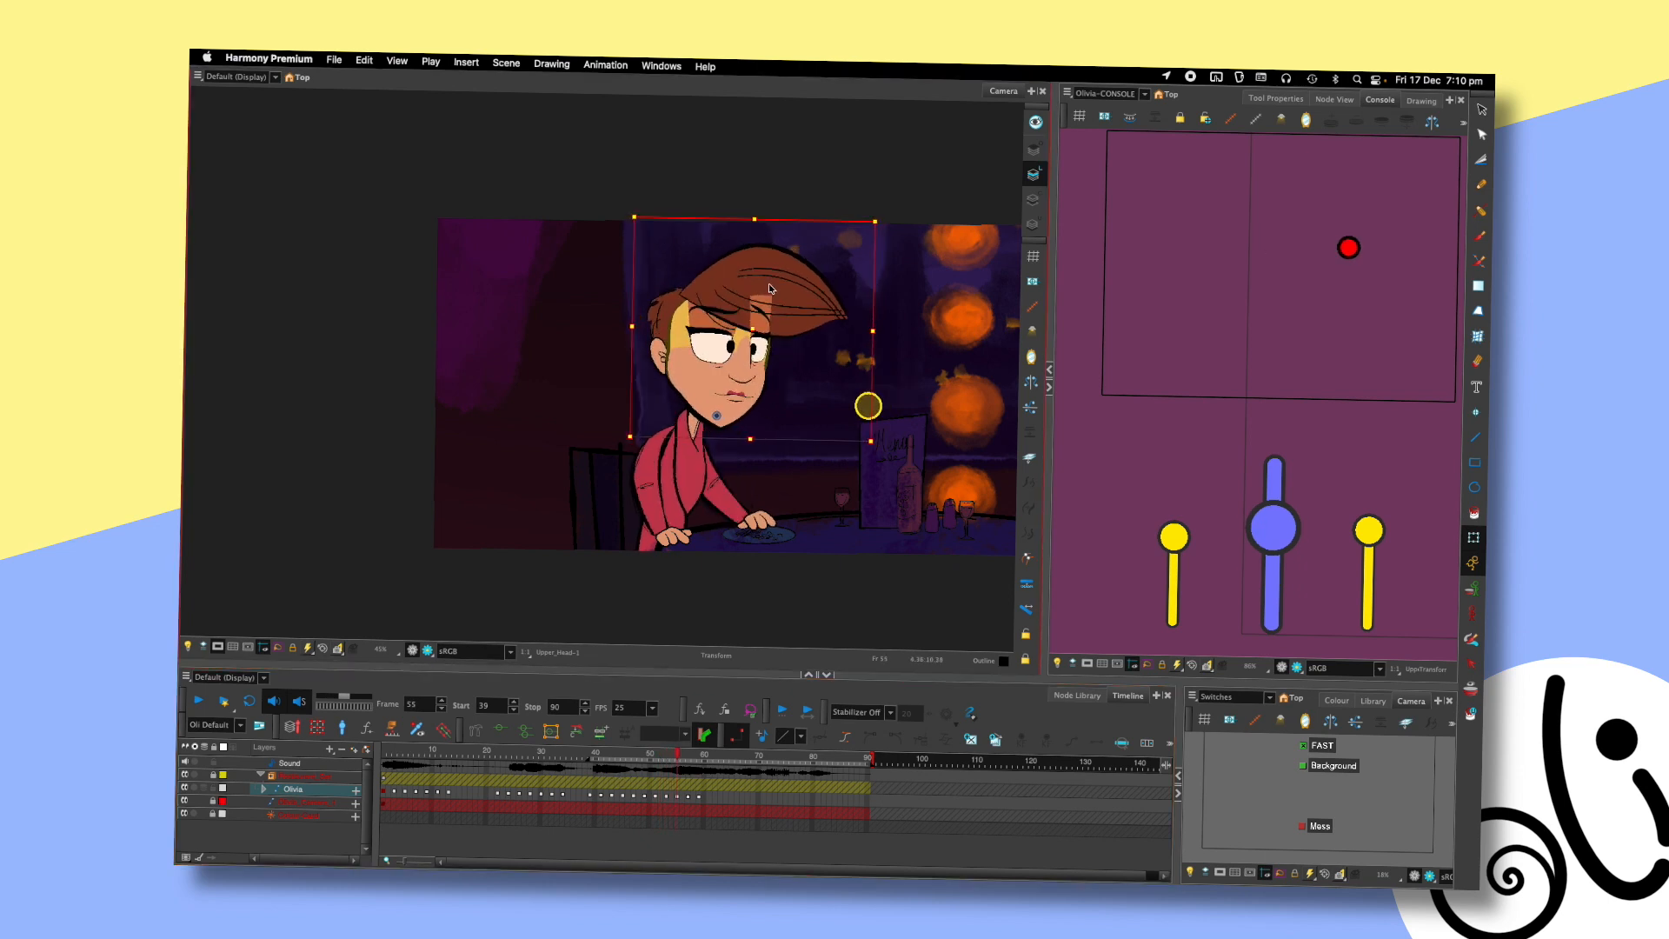
pyautogui.click(885, 179)
pyautogui.hotkey('shift', ',')
pyautogui.click(1092, 416)
pyautogui.press('Return')
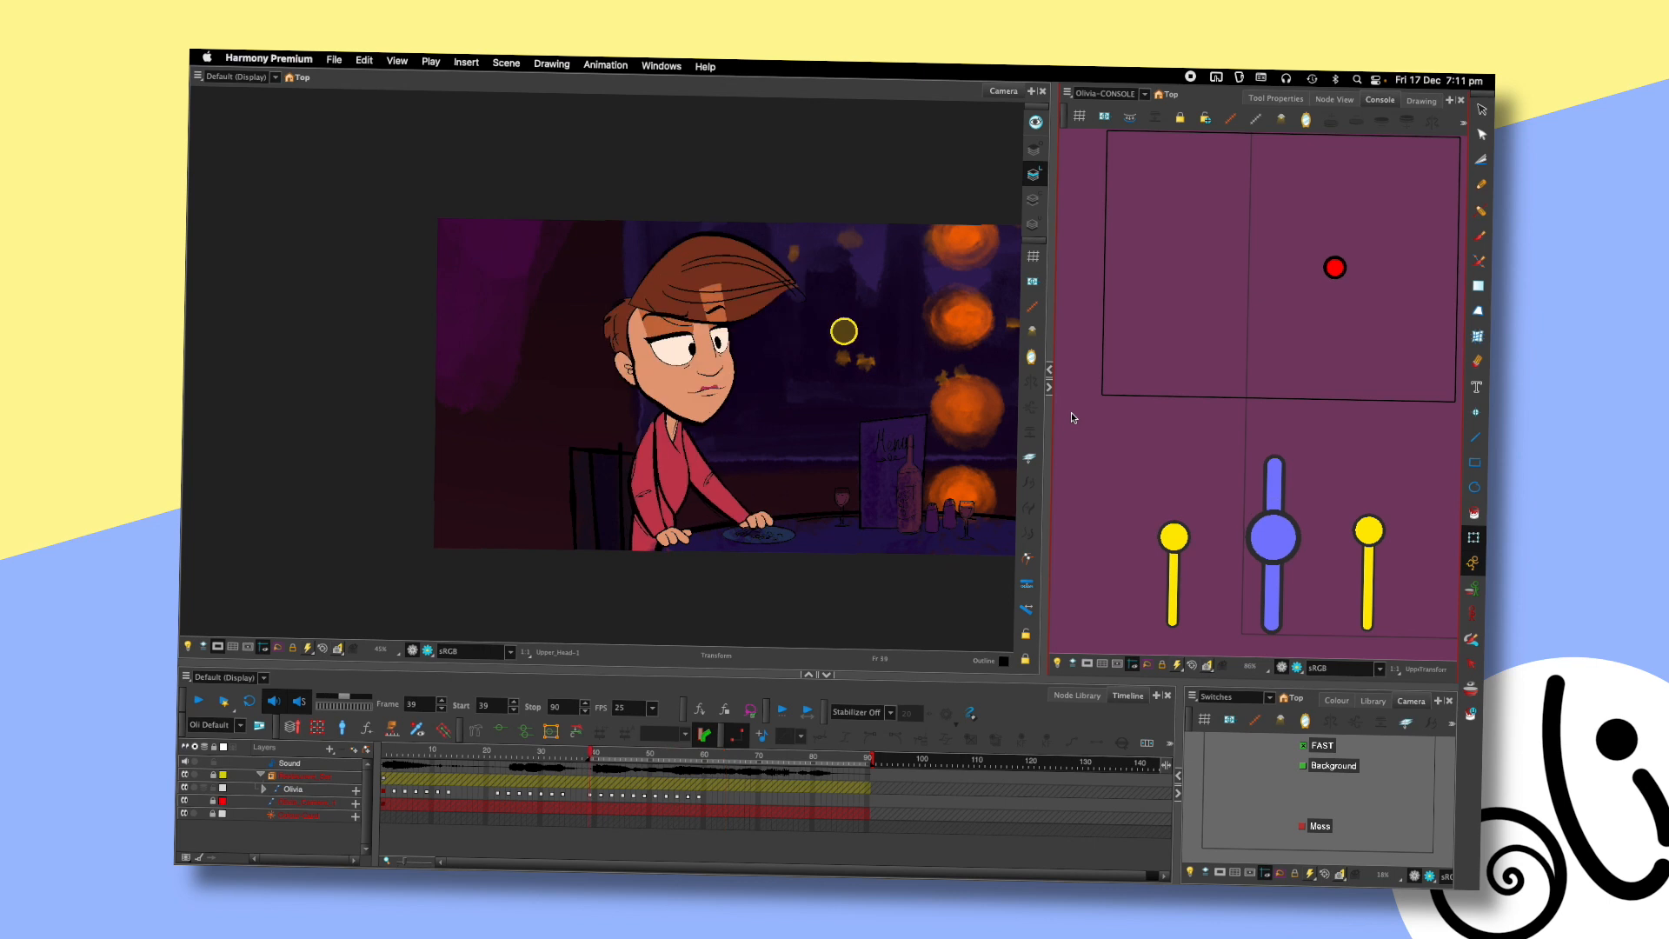
# - Adjust the front arm's bend with its deformer at about frame 57 and deselect the arm
pyautogui.click(676, 753)
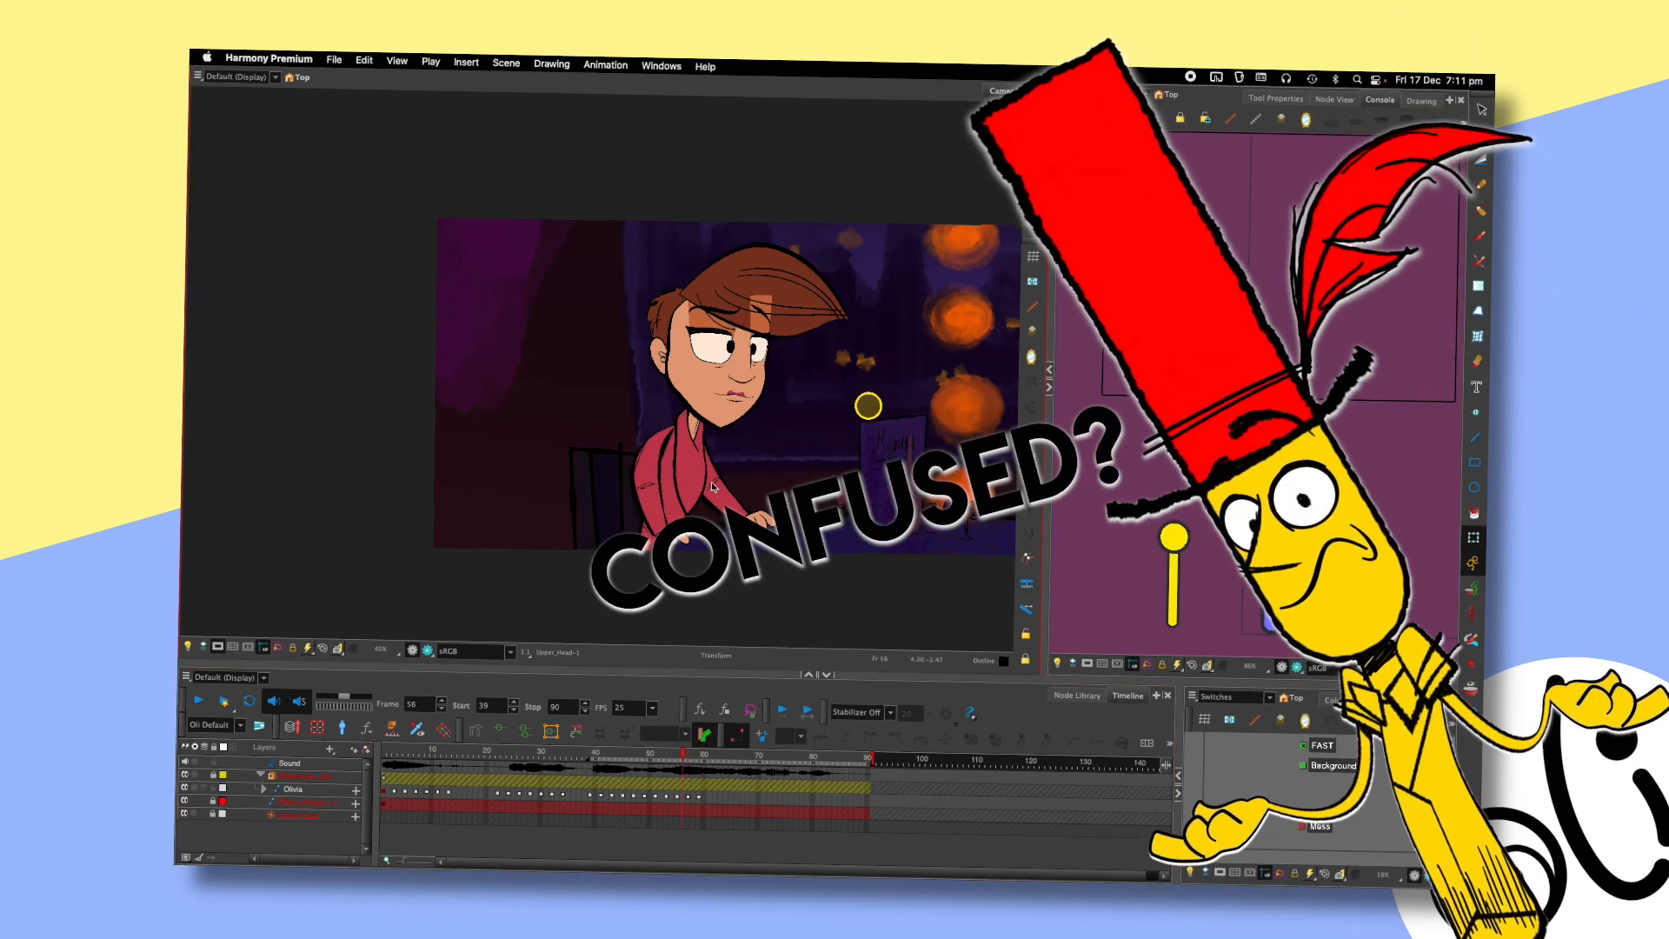
pyautogui.click(711, 485)
pyautogui.click(767, 478)
pyautogui.click(739, 520)
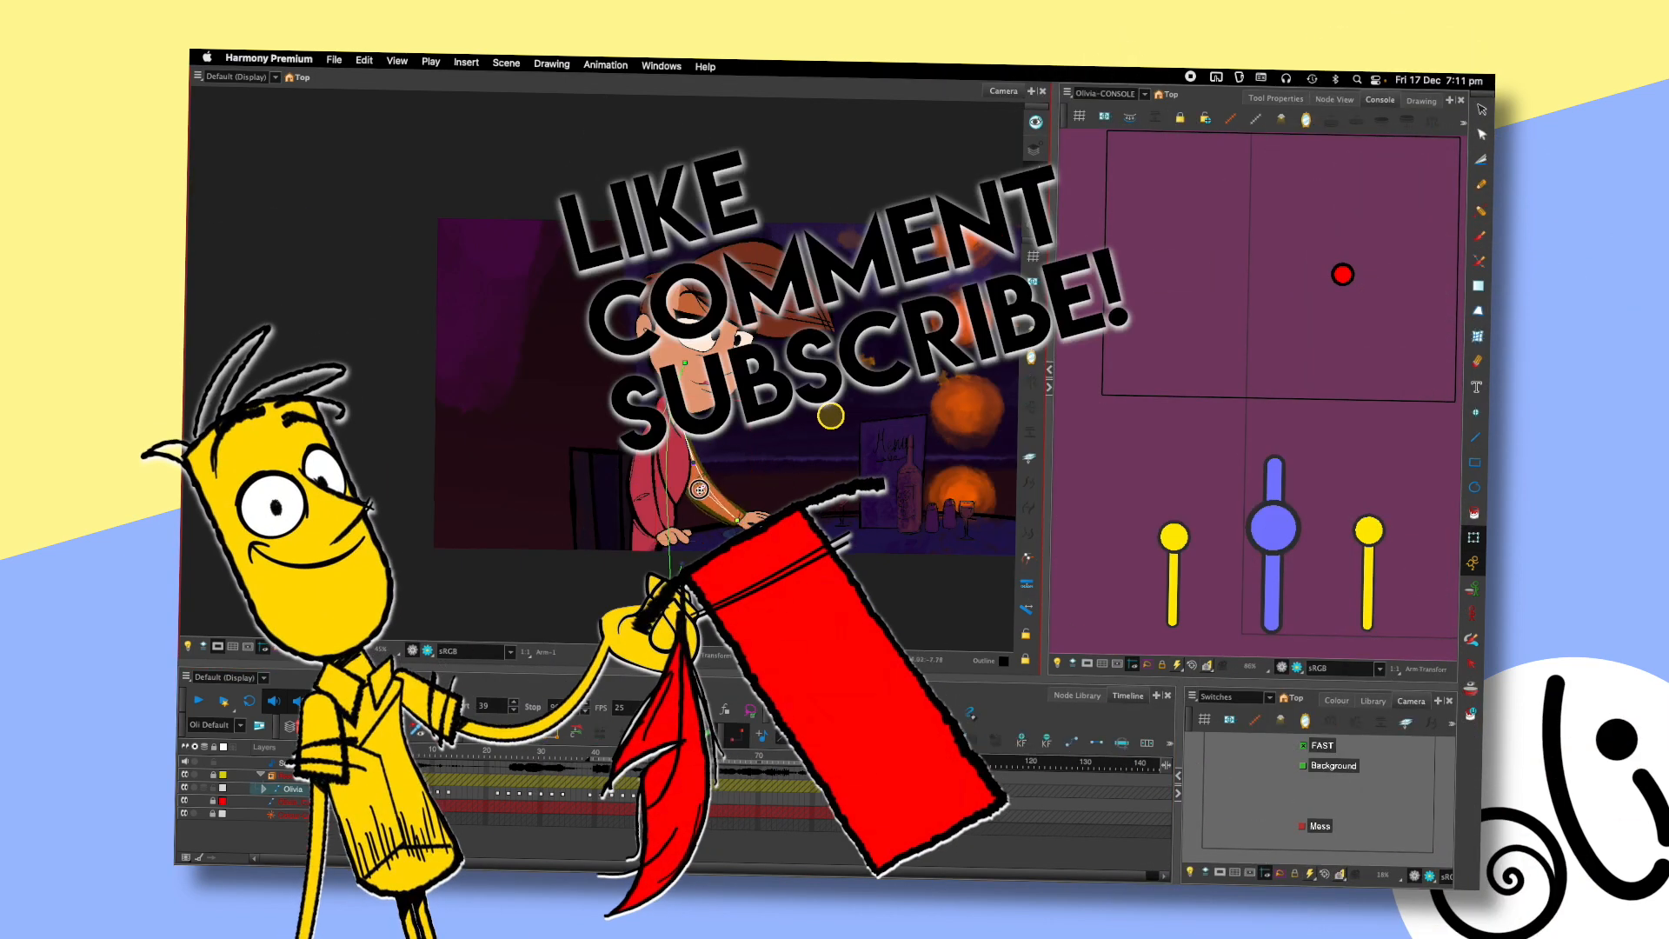
pyautogui.moveTo(690, 466); pyautogui.dragTo(703, 465)
pyautogui.click(749, 487)
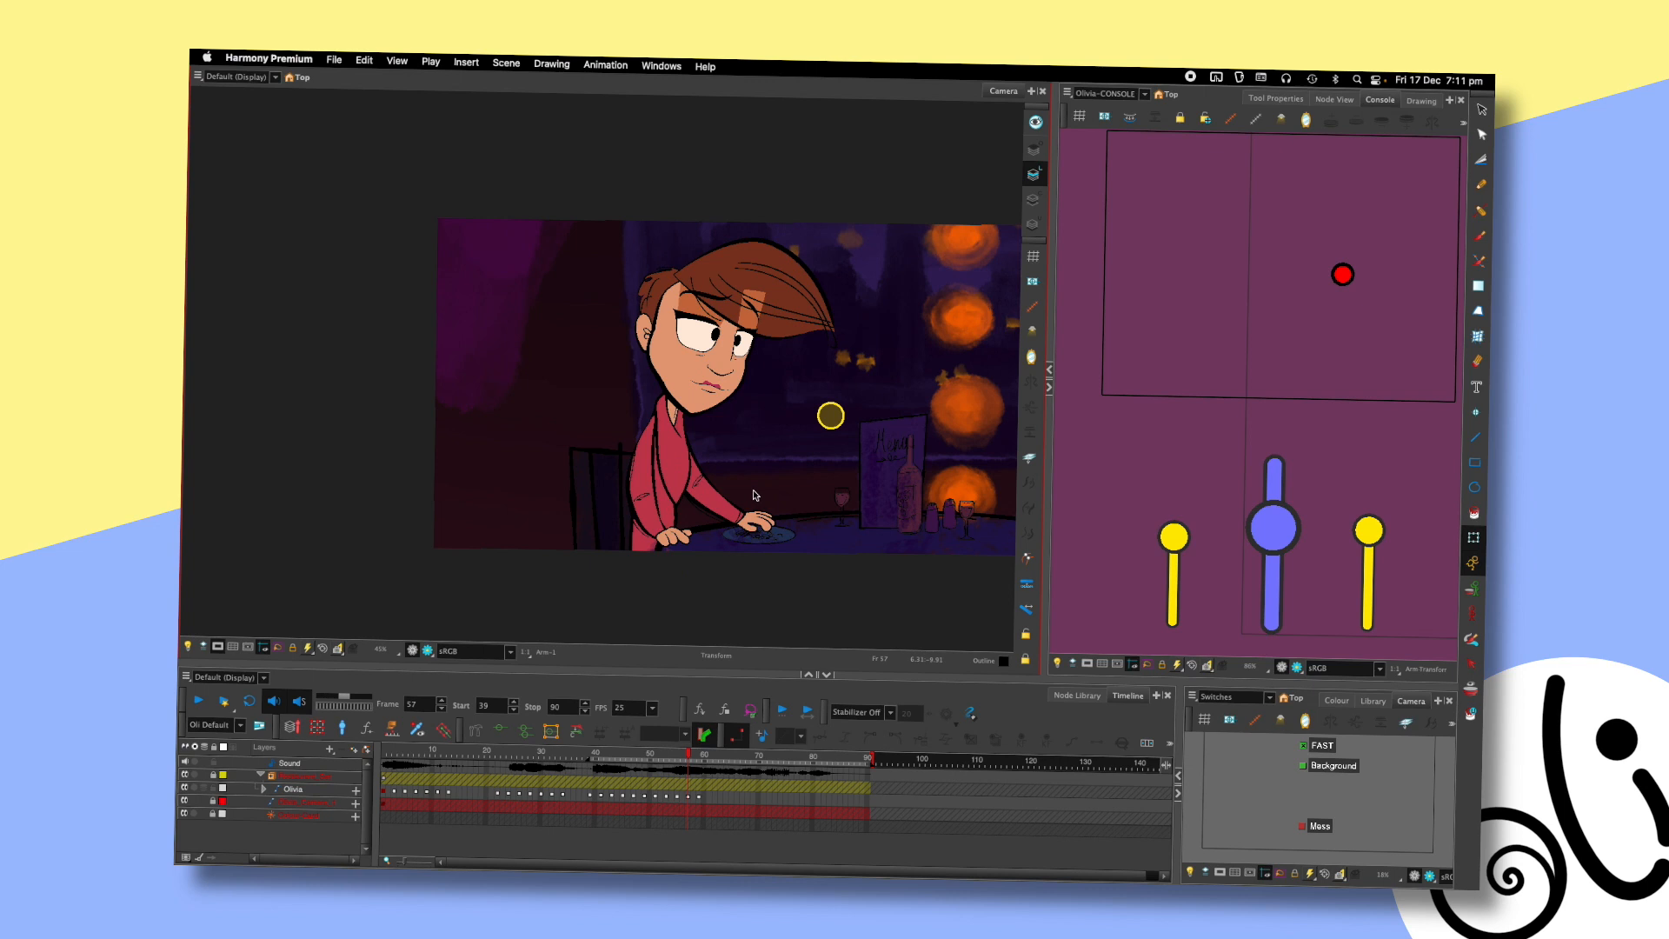
# - Select the front arm and compare its bend across frames 55 to 58
pyautogui.press(',')
pyautogui.press('.')
pyautogui.click(718, 491)
pyautogui.click(739, 460)
pyautogui.press(',')
pyautogui.press('.')
pyautogui.press('.')
pyautogui.press('.')
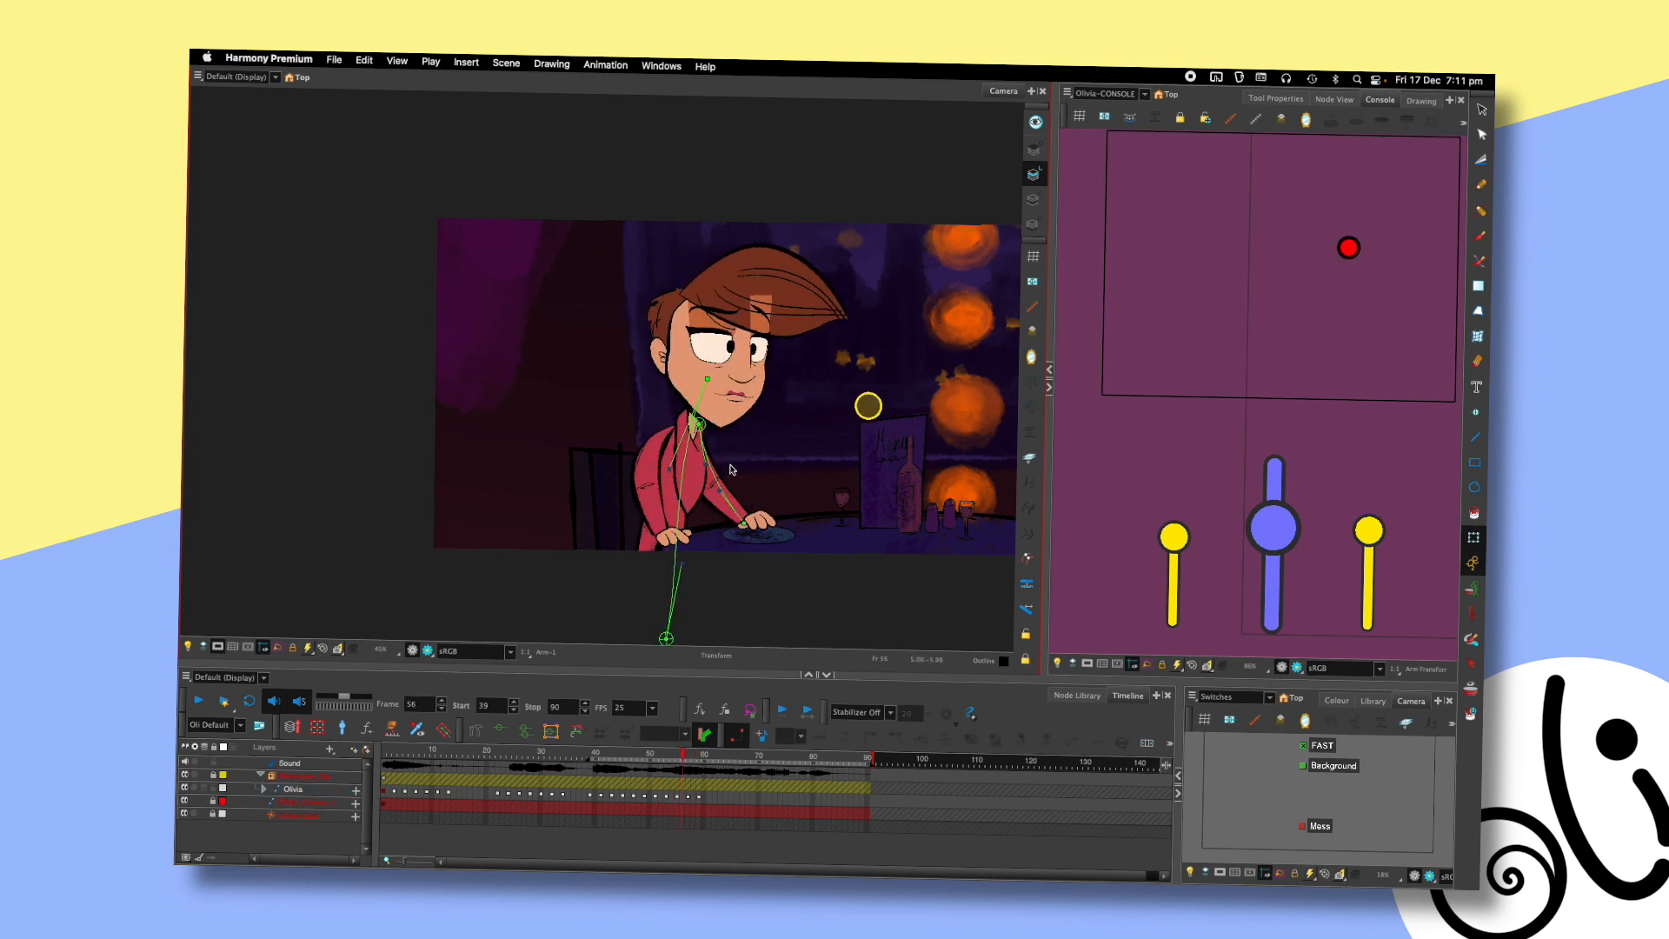
pyautogui.press(',')
pyautogui.press(',')
pyautogui.press(',')
pyautogui.press('.')
pyautogui.press('.')
pyautogui.press('.')
# - Recheck the front arm's curve between frames 55 and 58 and hide its deformation controls
pyautogui.click(693, 476)
pyautogui.click(743, 494)
pyautogui.press(',')
pyautogui.press(',')
pyautogui.press(',')
pyautogui.press('.')
pyautogui.press('.')
pyautogui.press('.')
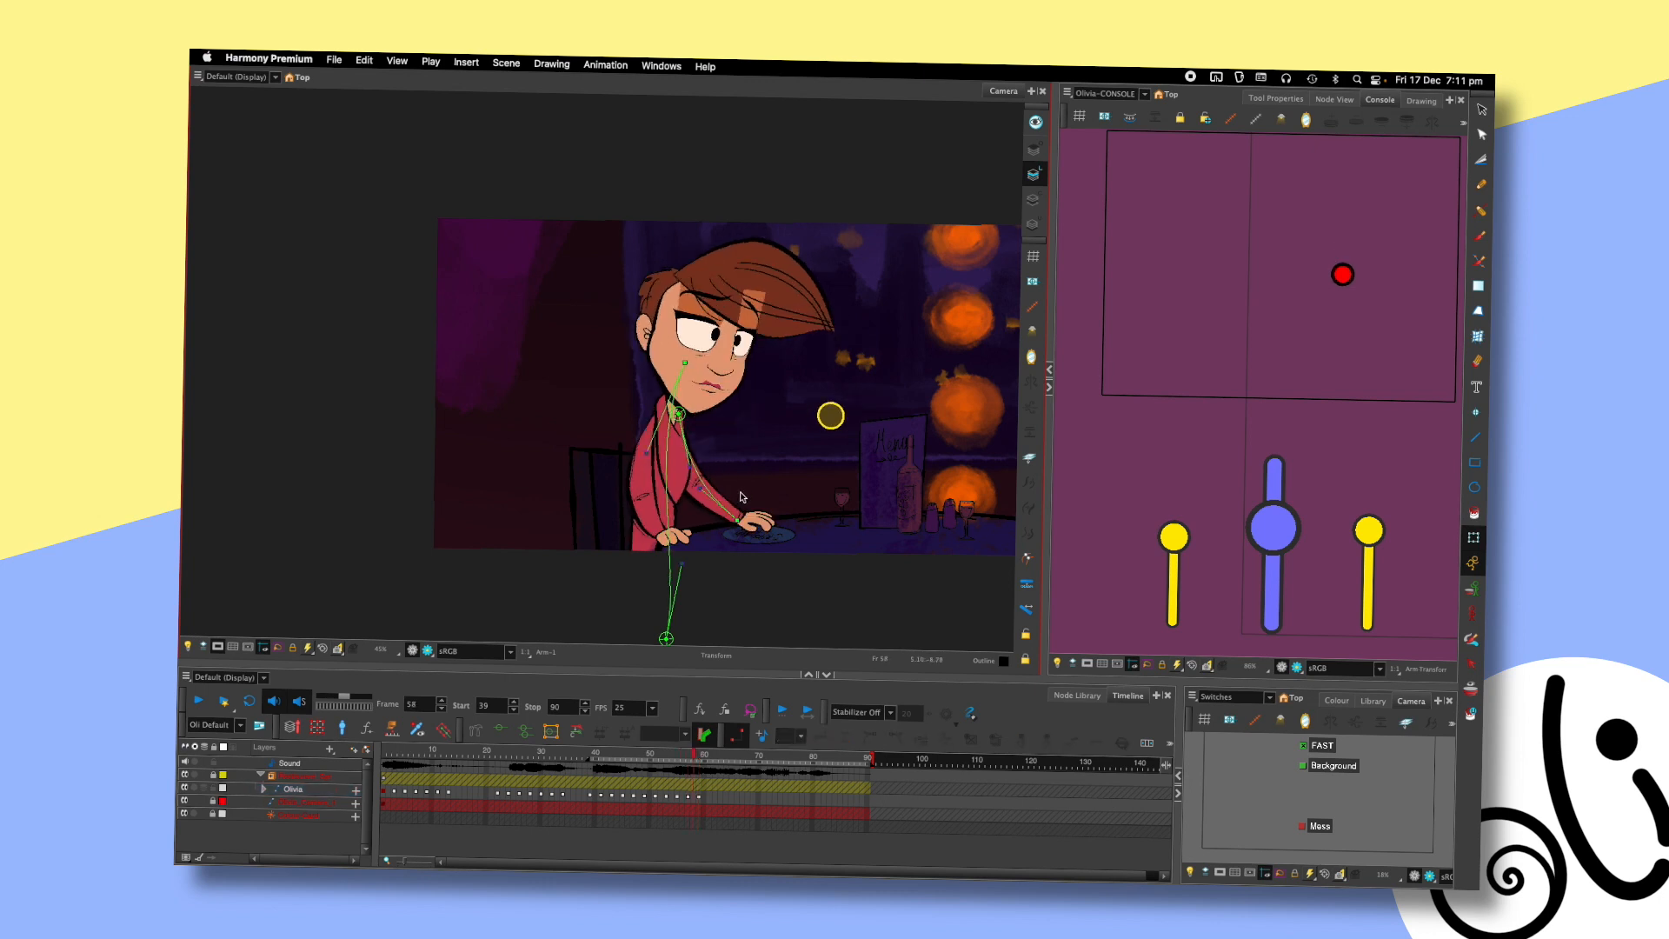
pyautogui.hotkey('shift', 'c')
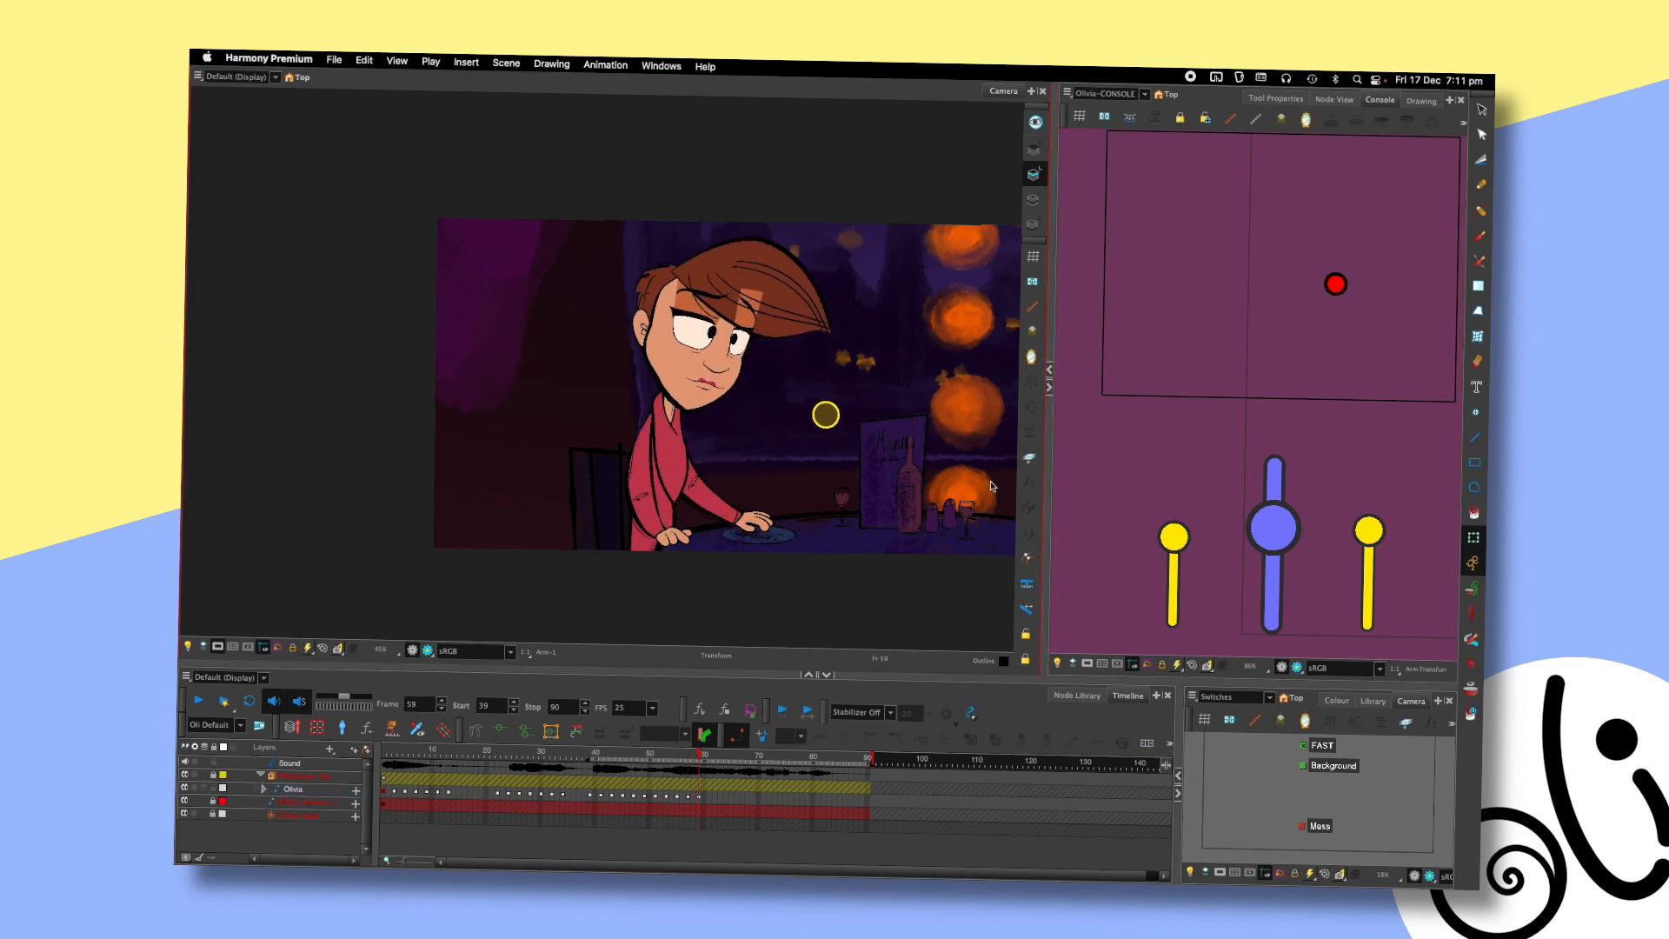
# - Play the motion from frame 39 and save the scene
pyautogui.hotkey('shift', ',')
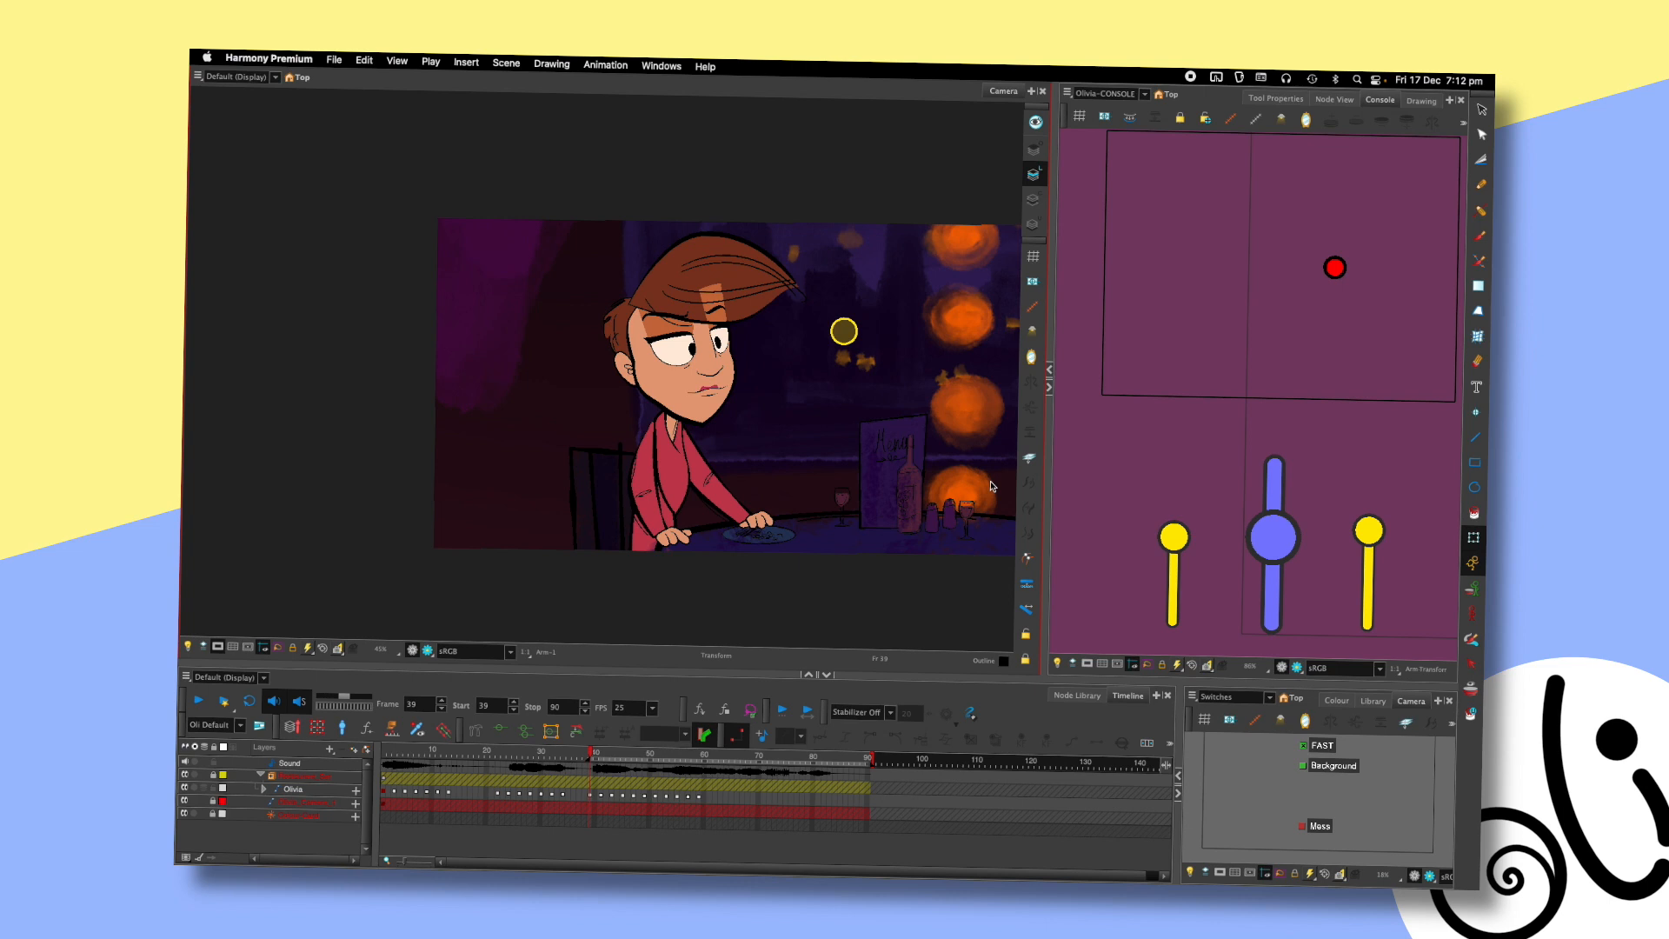
pyautogui.press('Return')
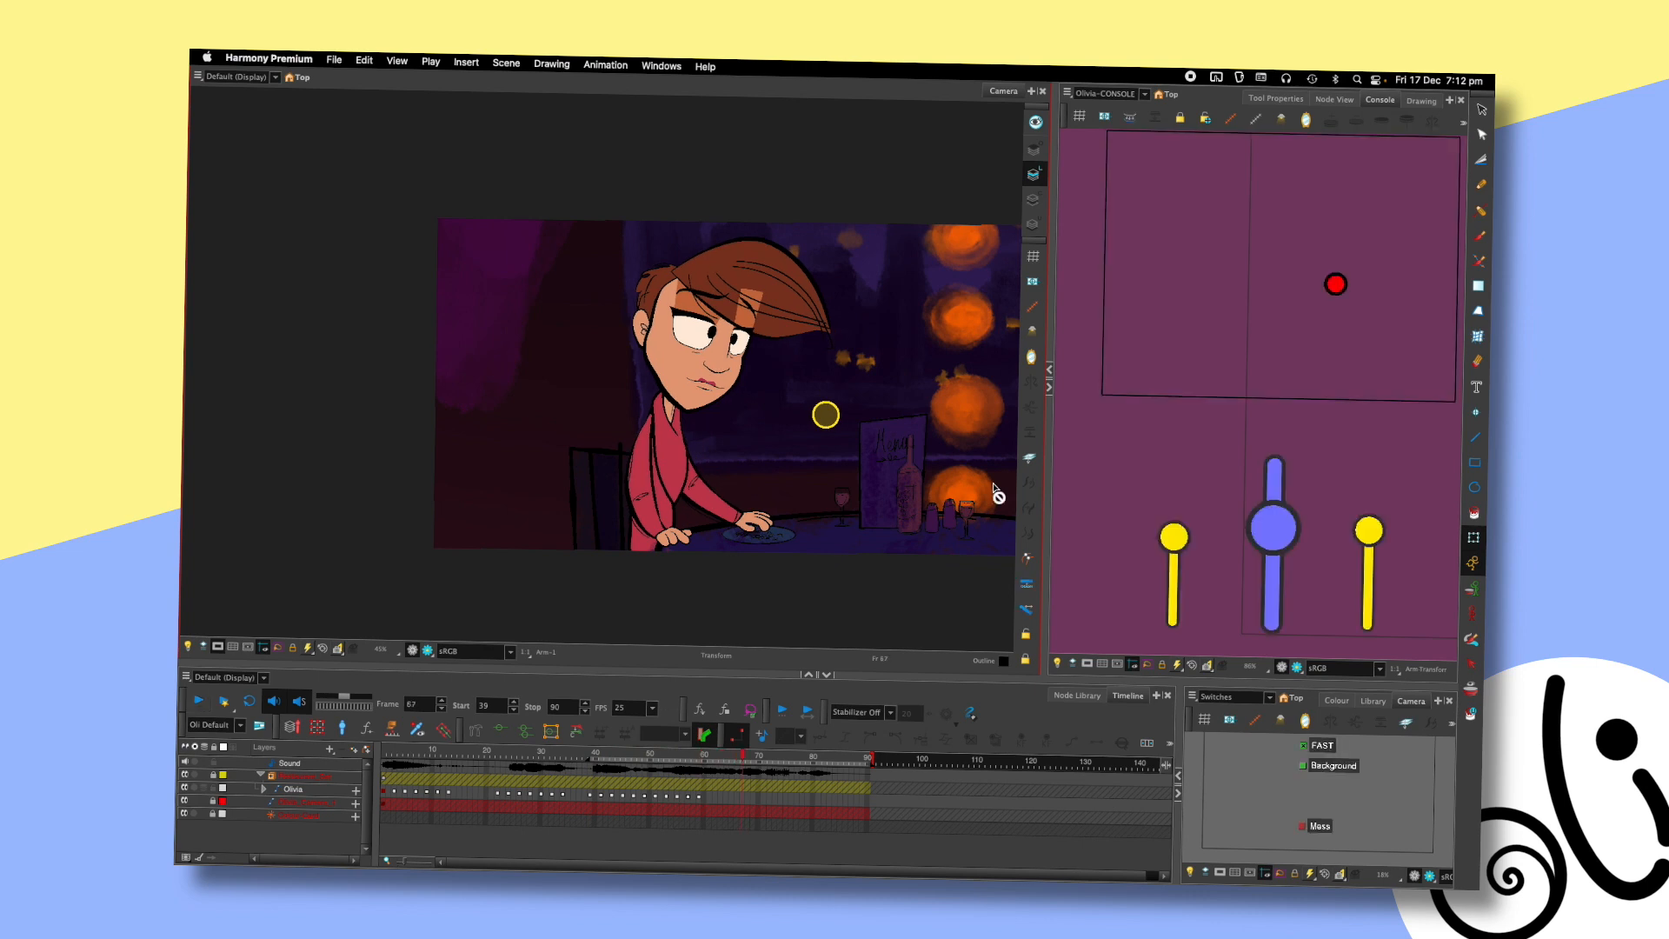
pyautogui.press('super+s')
# - Rotate the upper head slightly at frame 61, comparing it with frames 58 to 61
pyautogui.click(694, 756)
pyautogui.click(699, 769)
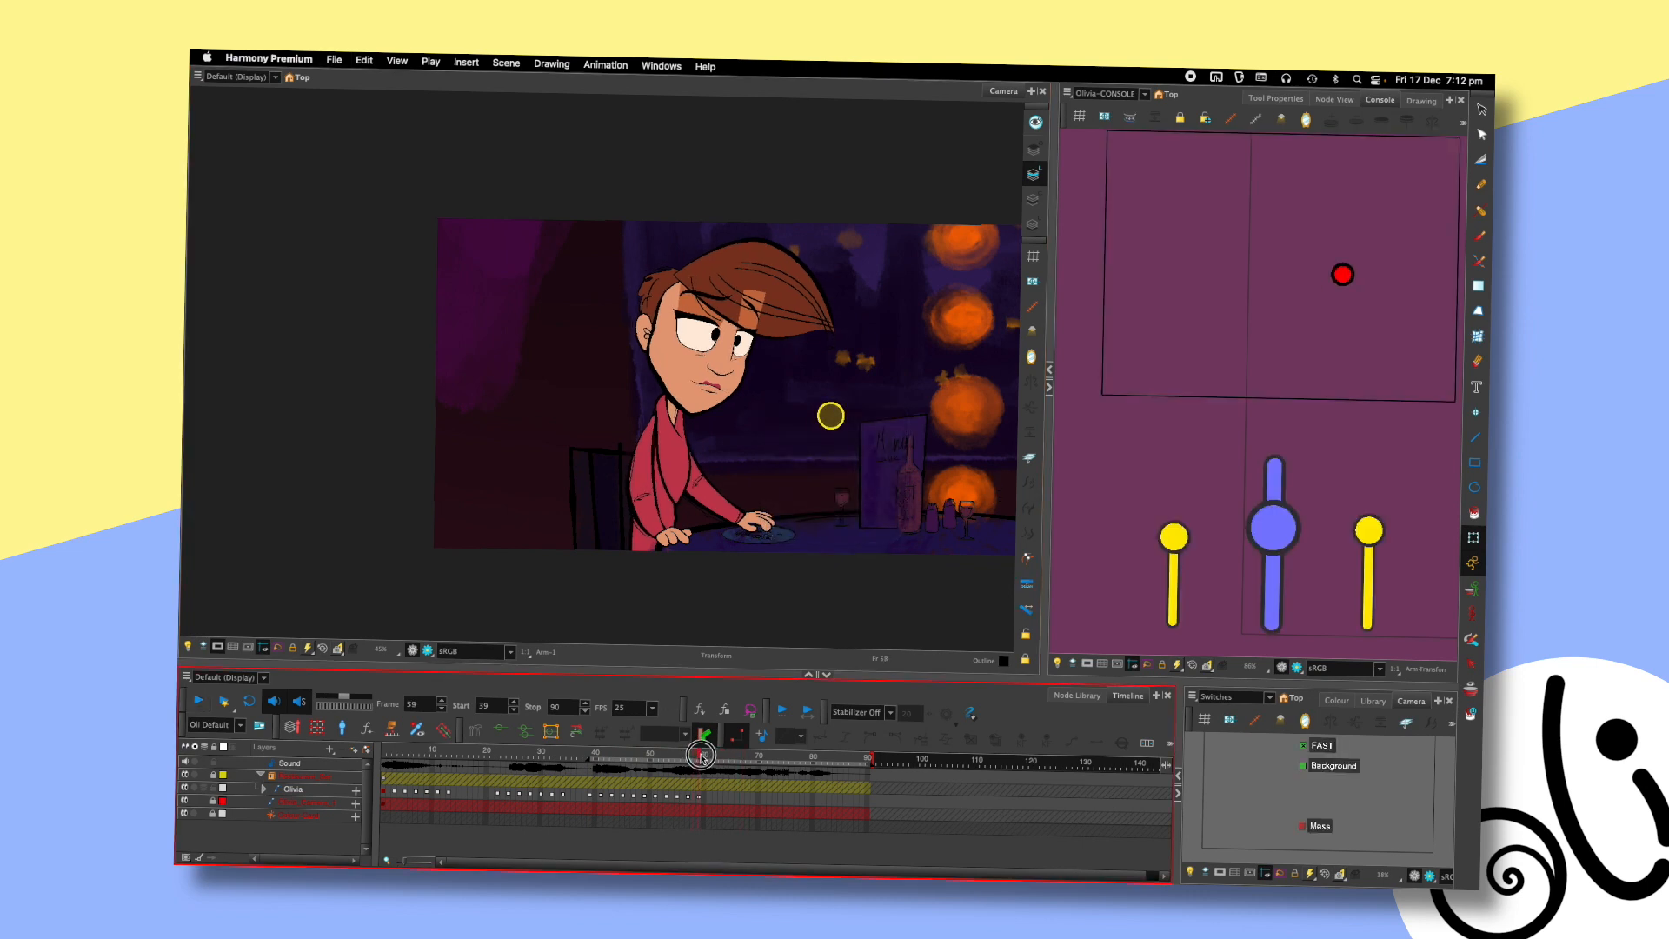
pyautogui.press('.')
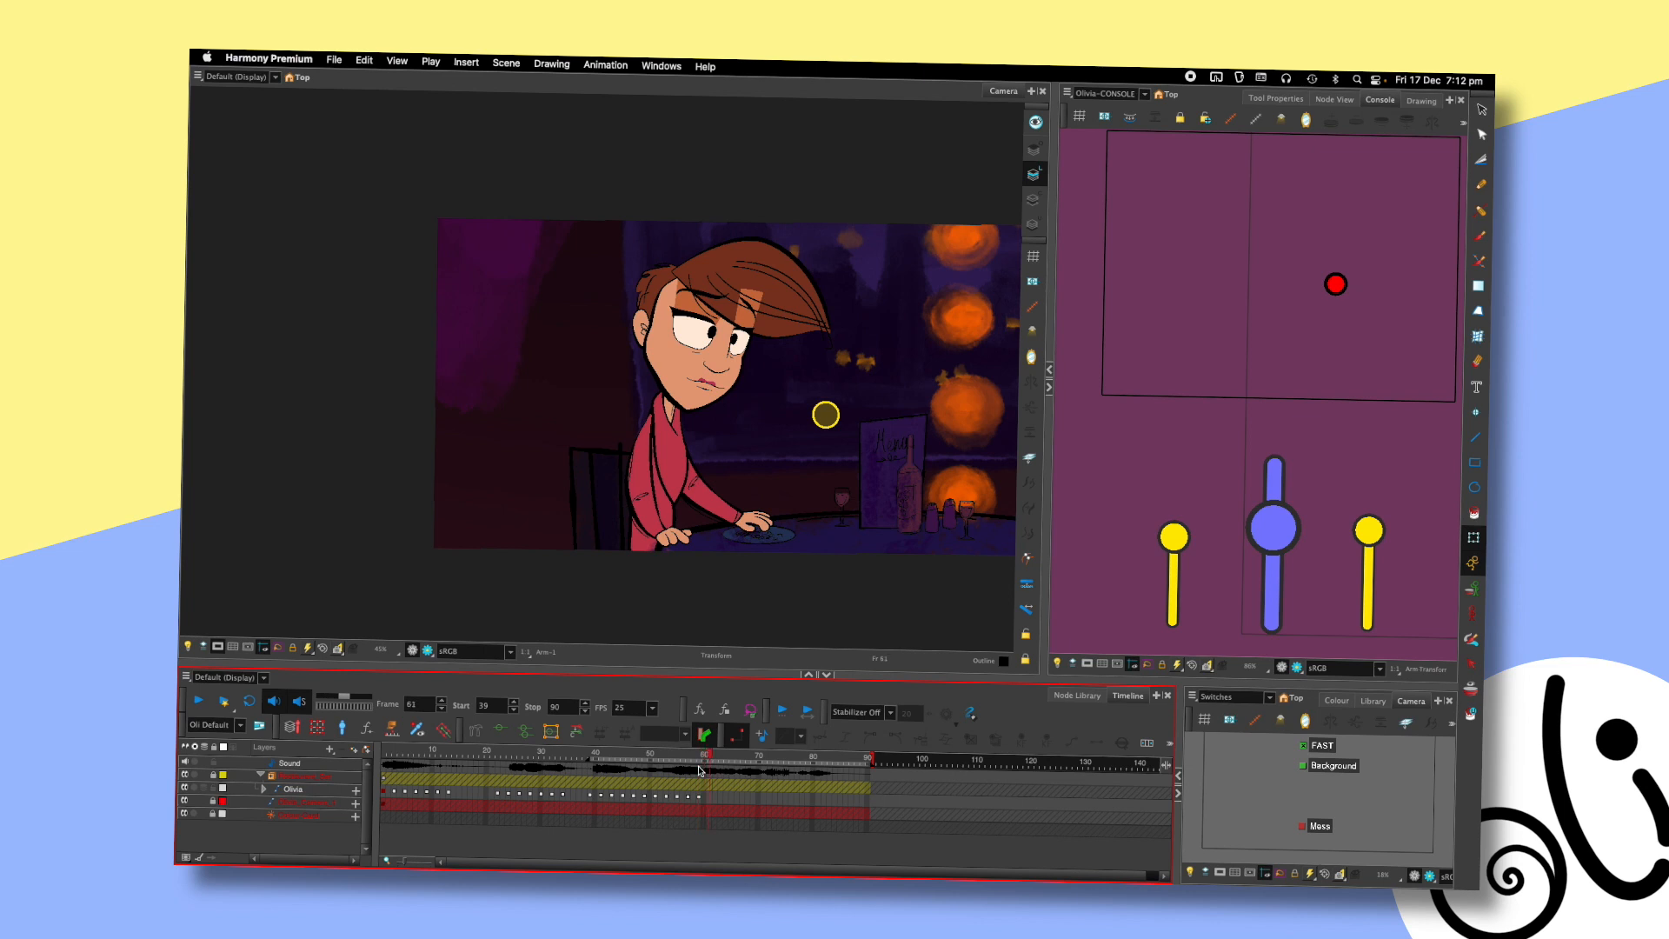
pyautogui.click(799, 270)
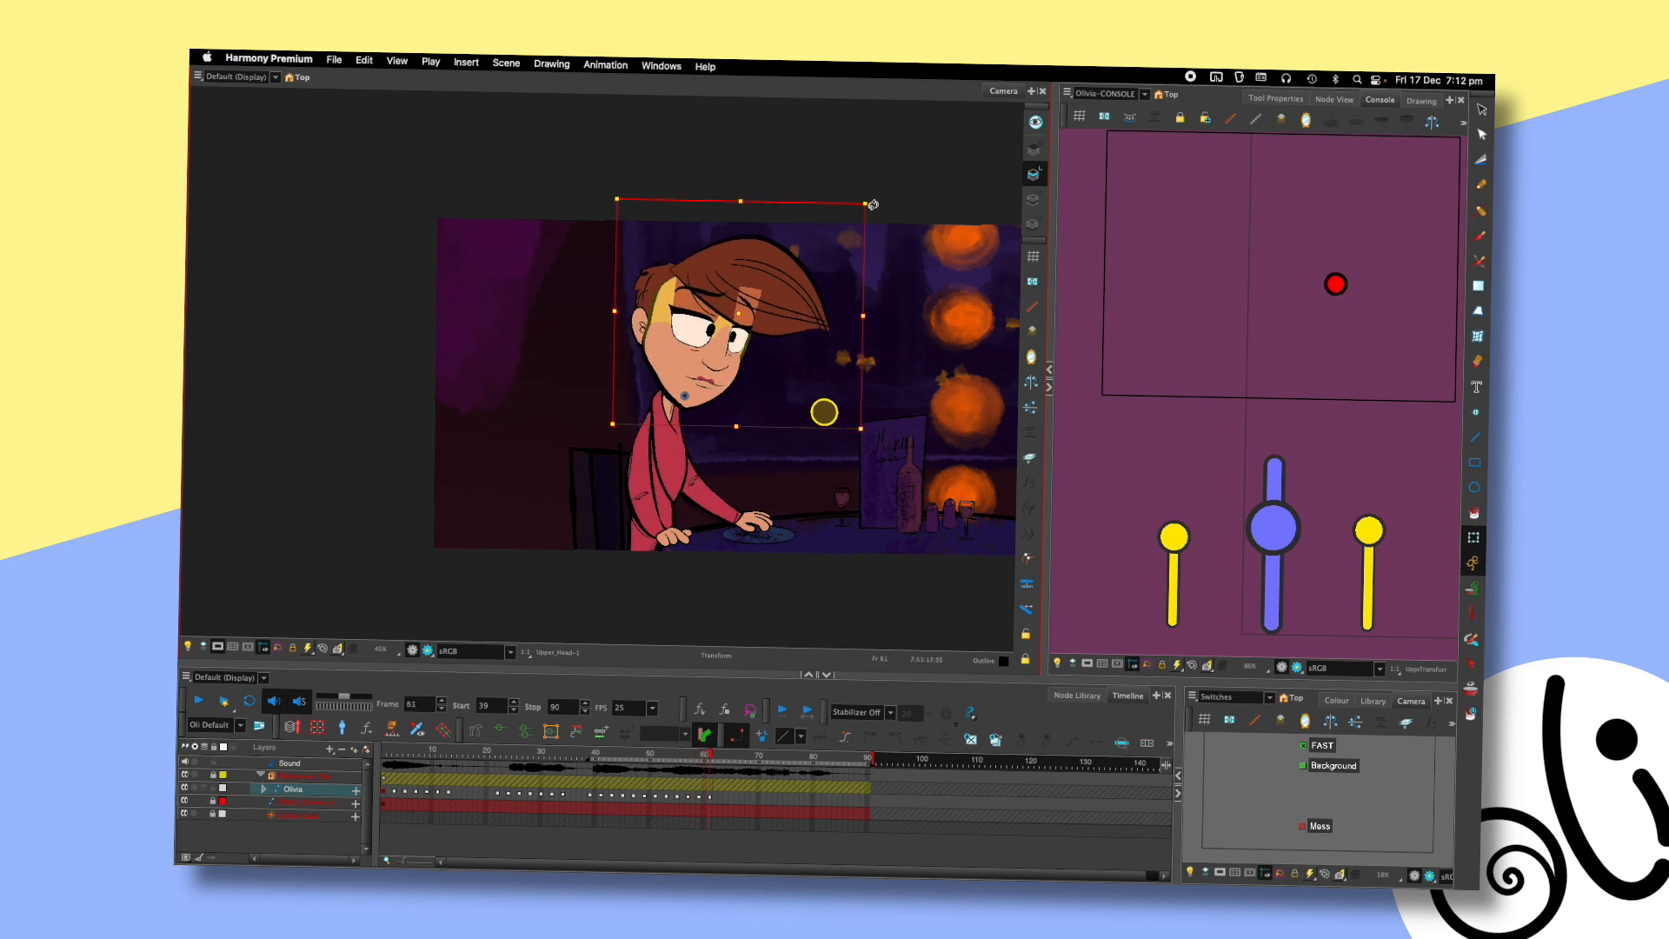
pyautogui.press(',')
pyautogui.press(',')
pyautogui.press(',')
pyautogui.press('.')
pyautogui.press('.')
pyautogui.press('.')
# - Lower the head-turn control slightly at frame 61, checking the pose against the preceding frames
pyautogui.click(1335, 284)
pyautogui.press(',')
pyautogui.press(',')
pyautogui.press(',')
pyautogui.press(',')
pyautogui.press('.')
pyautogui.press('.')
pyautogui.press('.')
pyautogui.press('.')
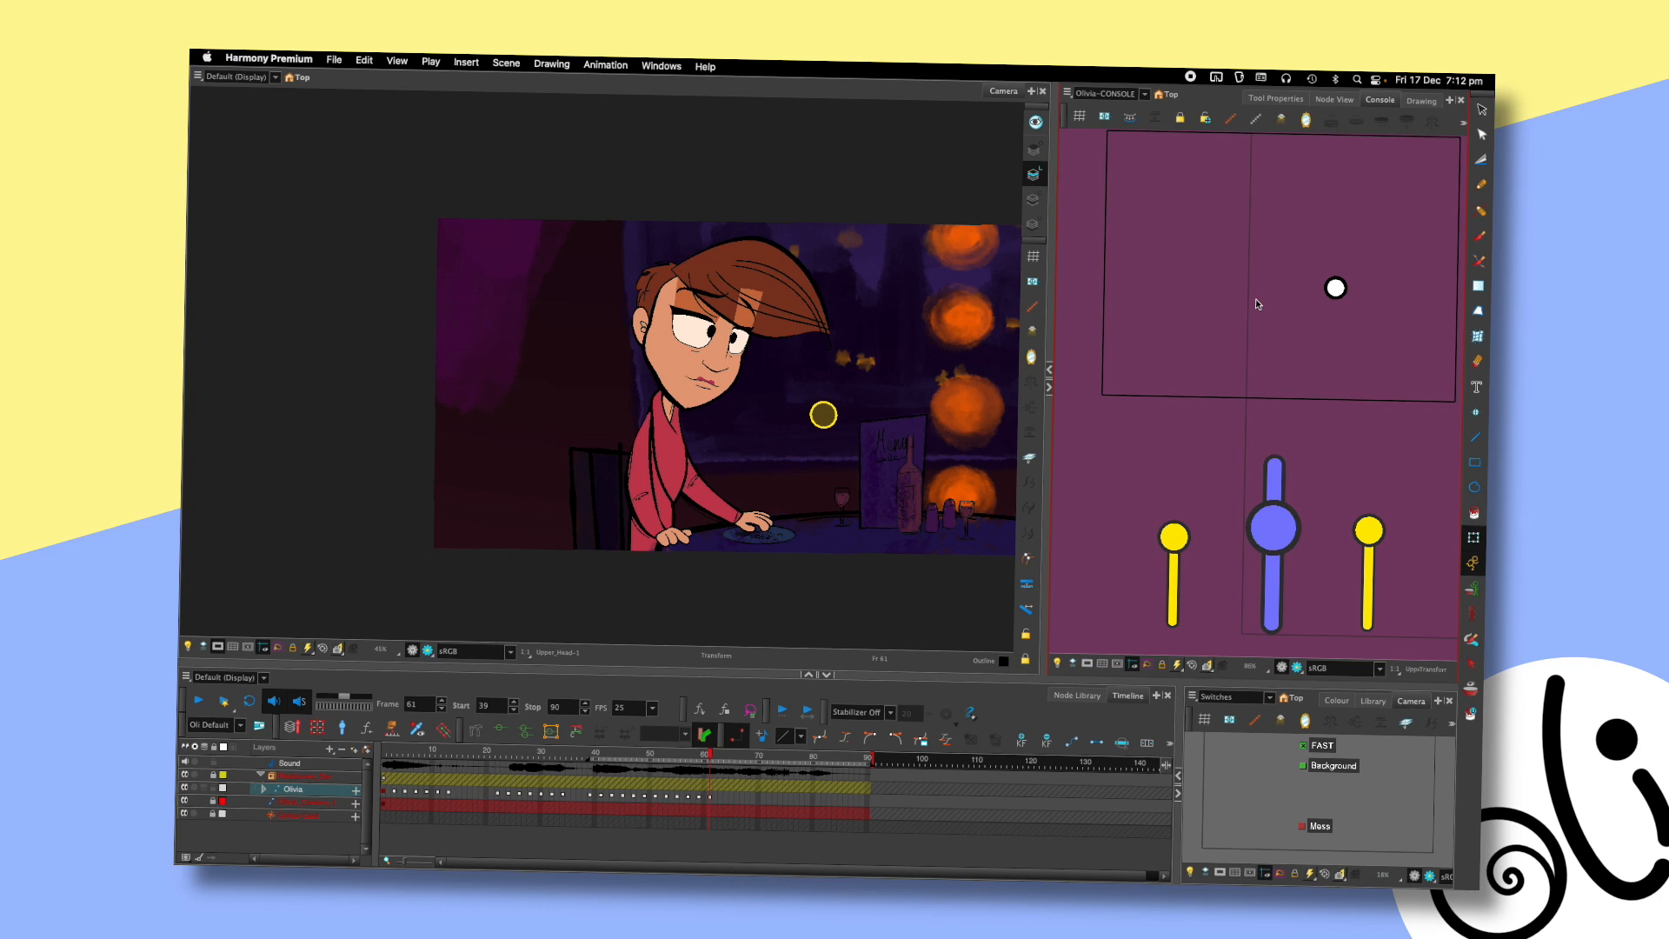
# - Compare the head's settle across frames 58 to 61
pyautogui.press(',')
pyautogui.press('.')
pyautogui.press(',')
pyautogui.press(',')
pyautogui.press(',')
pyautogui.press('.')
pyautogui.press('.')
pyautogui.press('.')
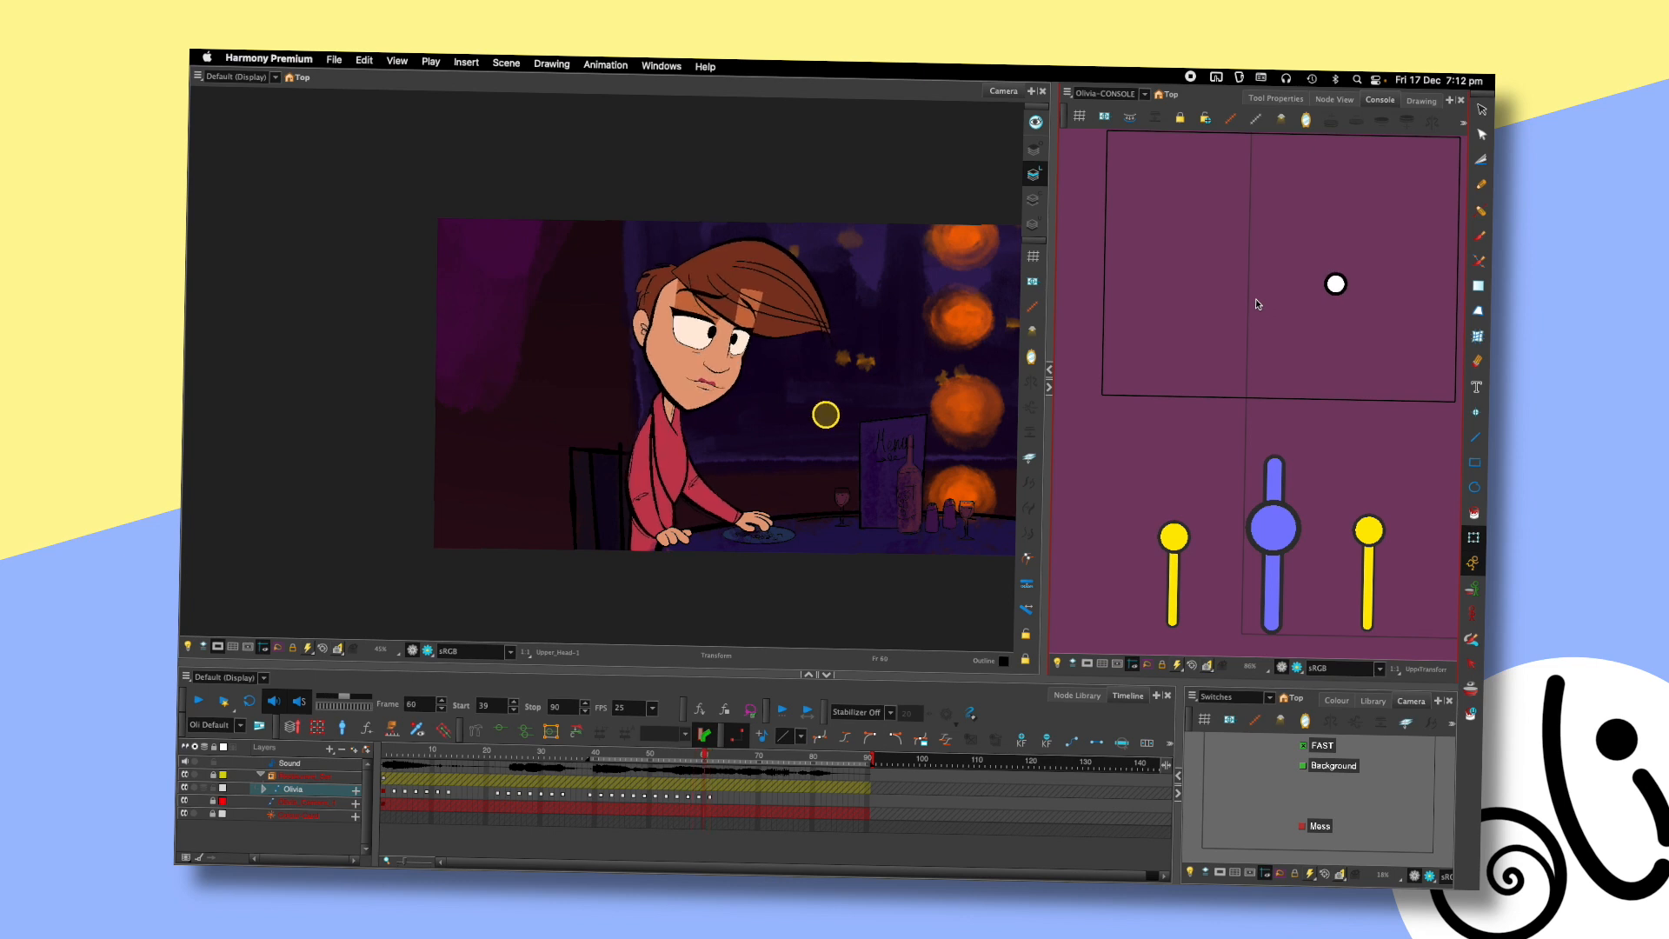
# - Select the front hand and compare its position across frames 58 to 61
pyautogui.click(765, 526)
pyautogui.press(',')
pyautogui.press(',')
pyautogui.press(',')
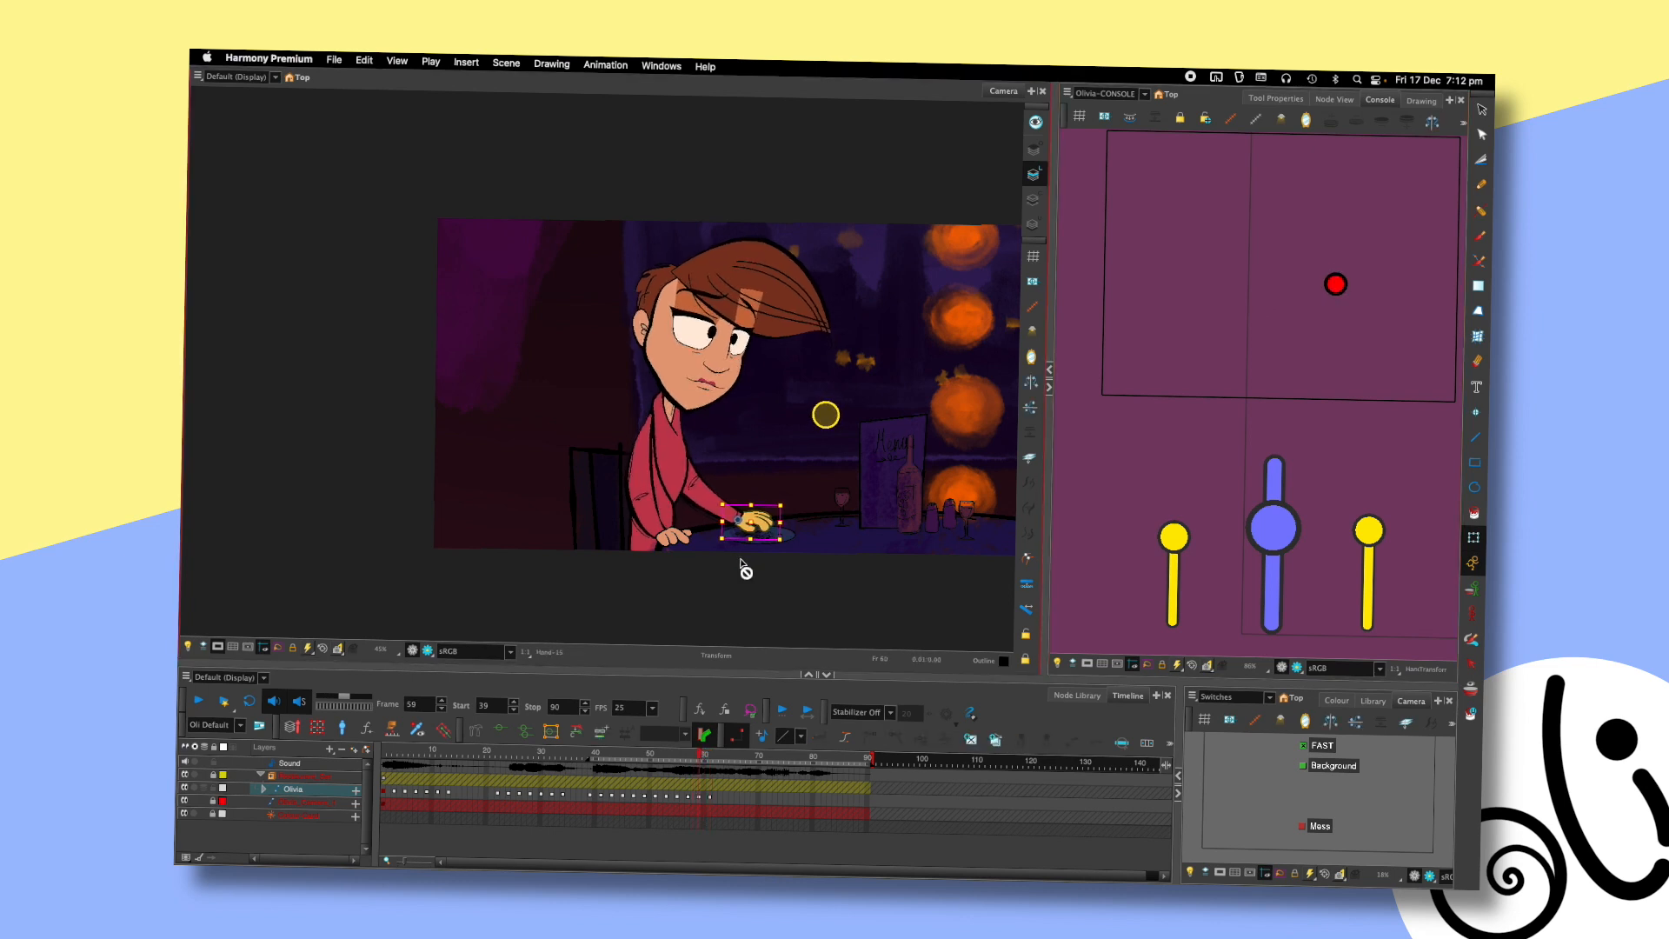
pyautogui.press('.')
pyautogui.press('.')
pyautogui.press('.')
pyautogui.press(',')
pyautogui.press(',')
pyautogui.press(',')
pyautogui.press('.')
pyautogui.press('.')
pyautogui.press('.')
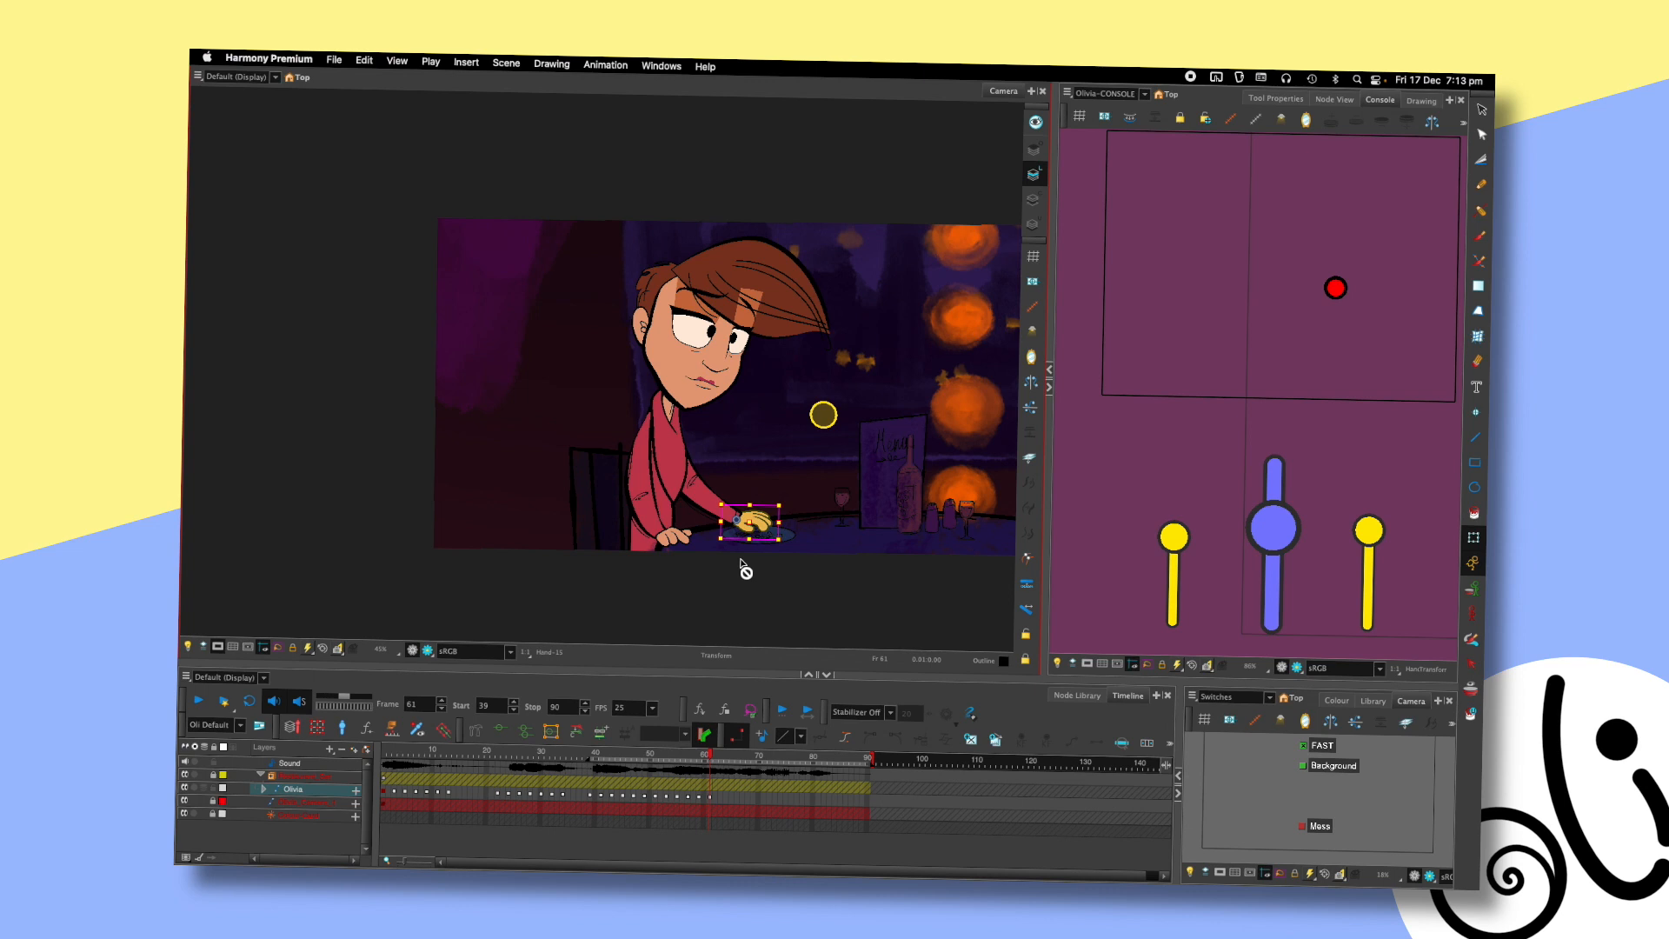
# - Examine the front hand's motion around frame 61 and its pose at frame 39
pyautogui.press(',')
pyautogui.press('.')
pyautogui.press('.')
pyautogui.press('.')
pyautogui.press('.')
pyautogui.press('.')
pyautogui.press('.')
pyautogui.press('.')
pyautogui.press('.')
pyautogui.press('.')
pyautogui.press('.')
pyautogui.press('.')
pyautogui.press('.')
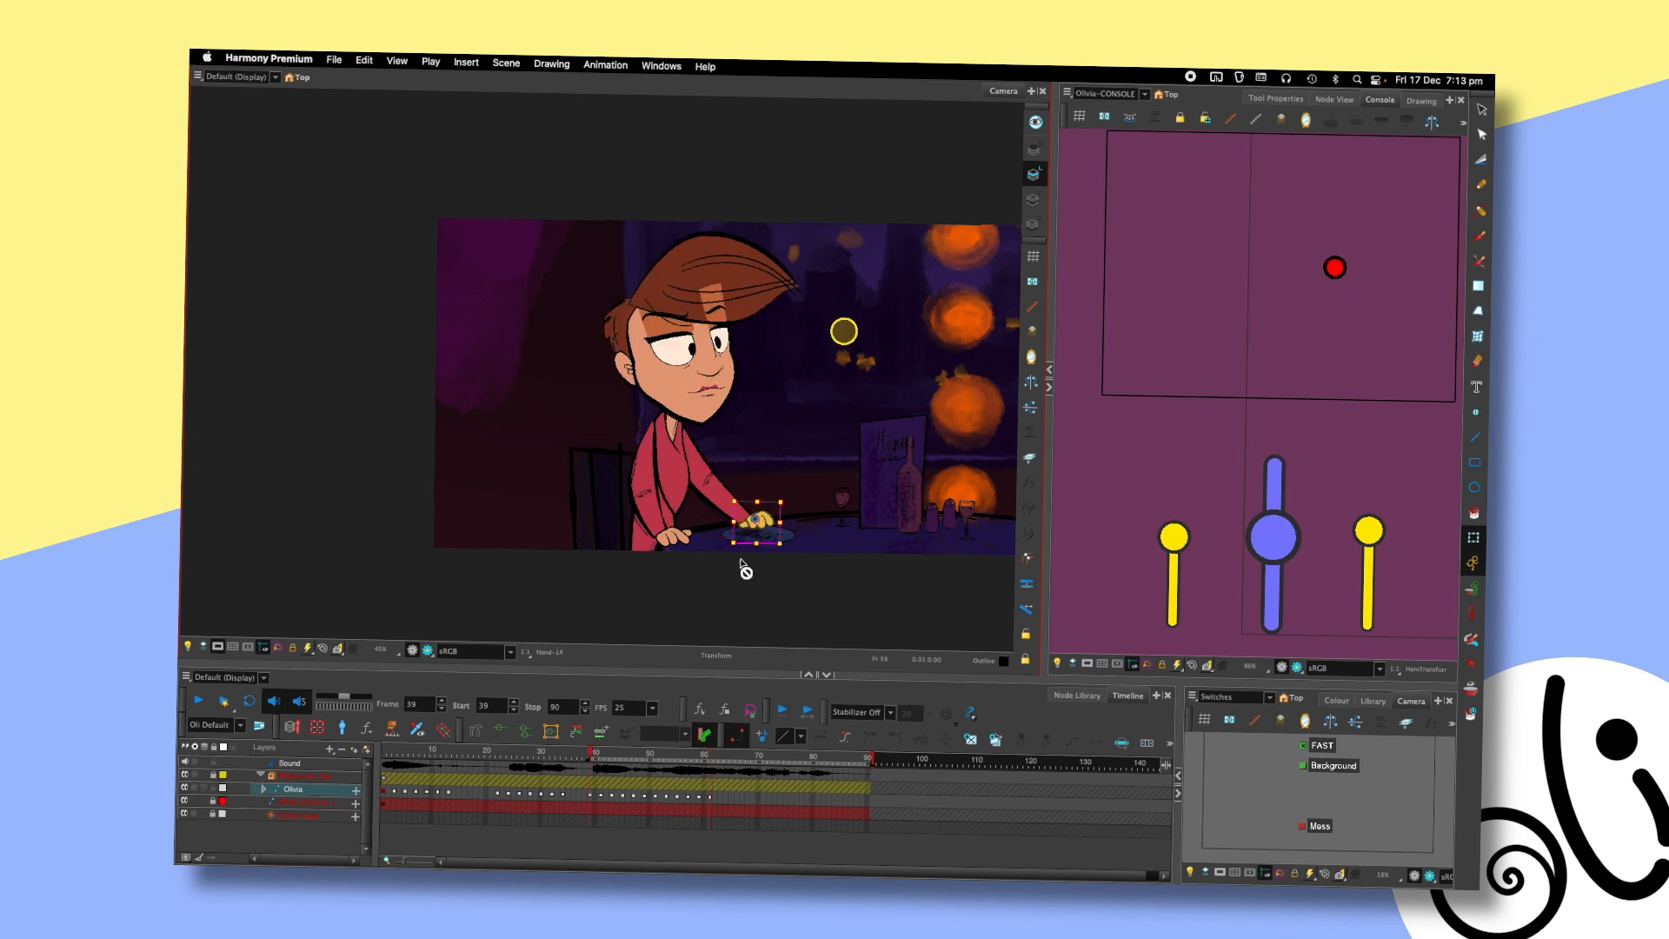
pyautogui.press(',')
pyautogui.press(',')
pyautogui.press(',')
pyautogui.press(',')
pyautogui.press(',')
pyautogui.press(',')
pyautogui.press(',')
pyautogui.press(',')
pyautogui.press(',')
pyautogui.press(',')
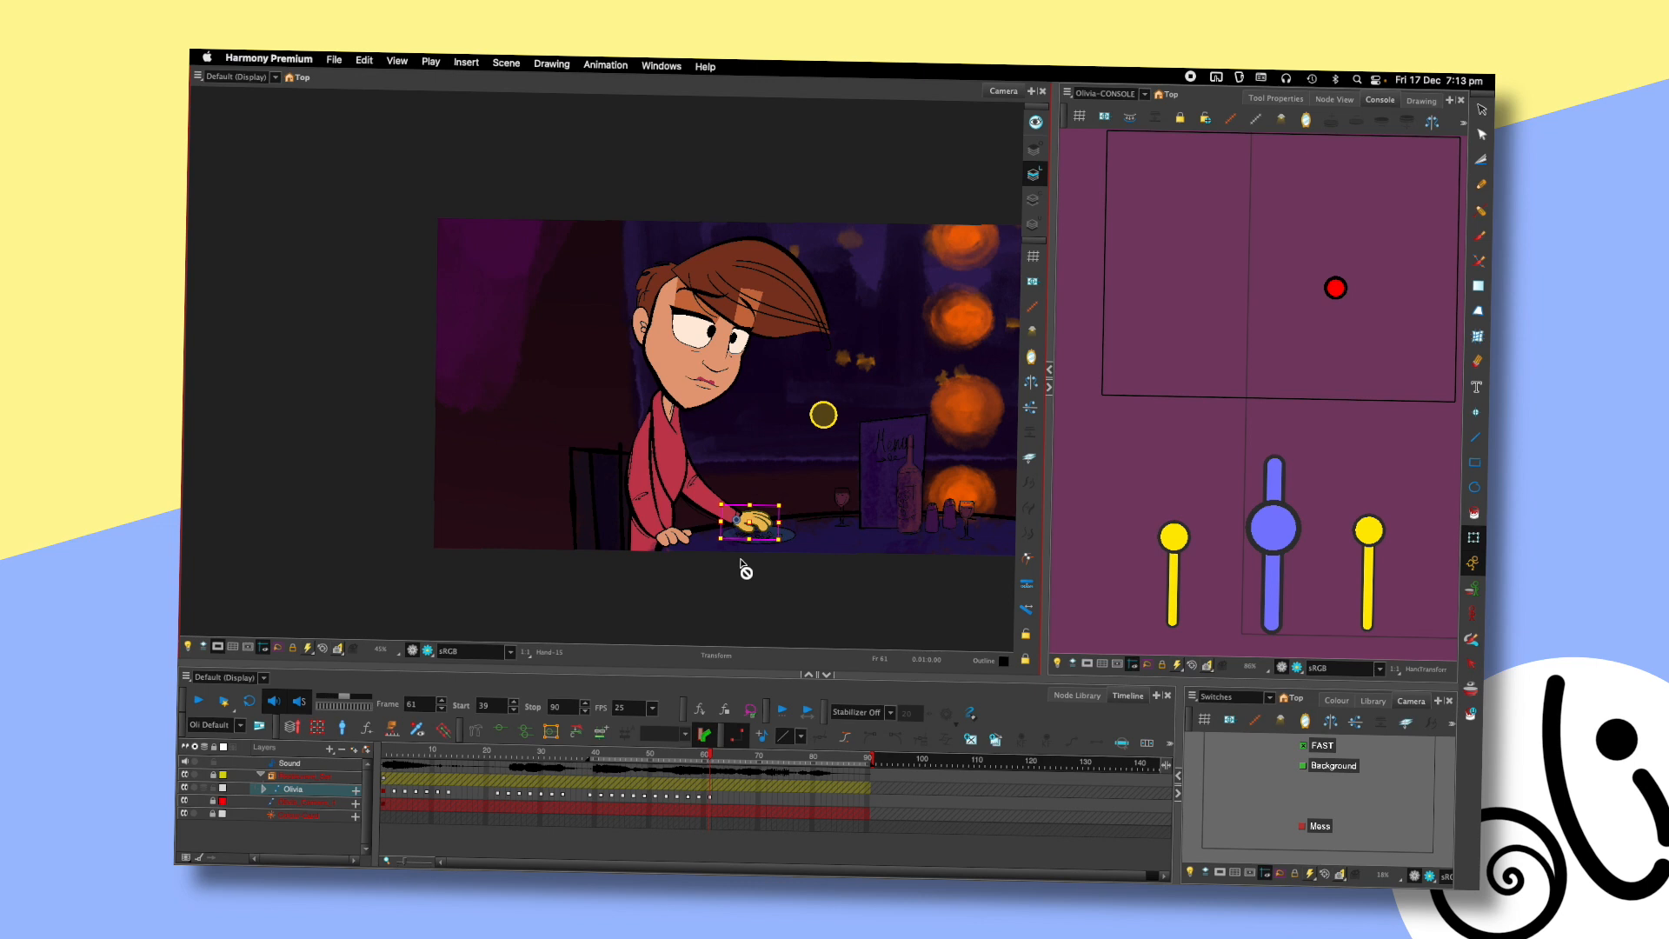
# - Deselect the front hand, play the motion from frame 39 and step through frames 52 to 56
pyautogui.click(1085, 436)
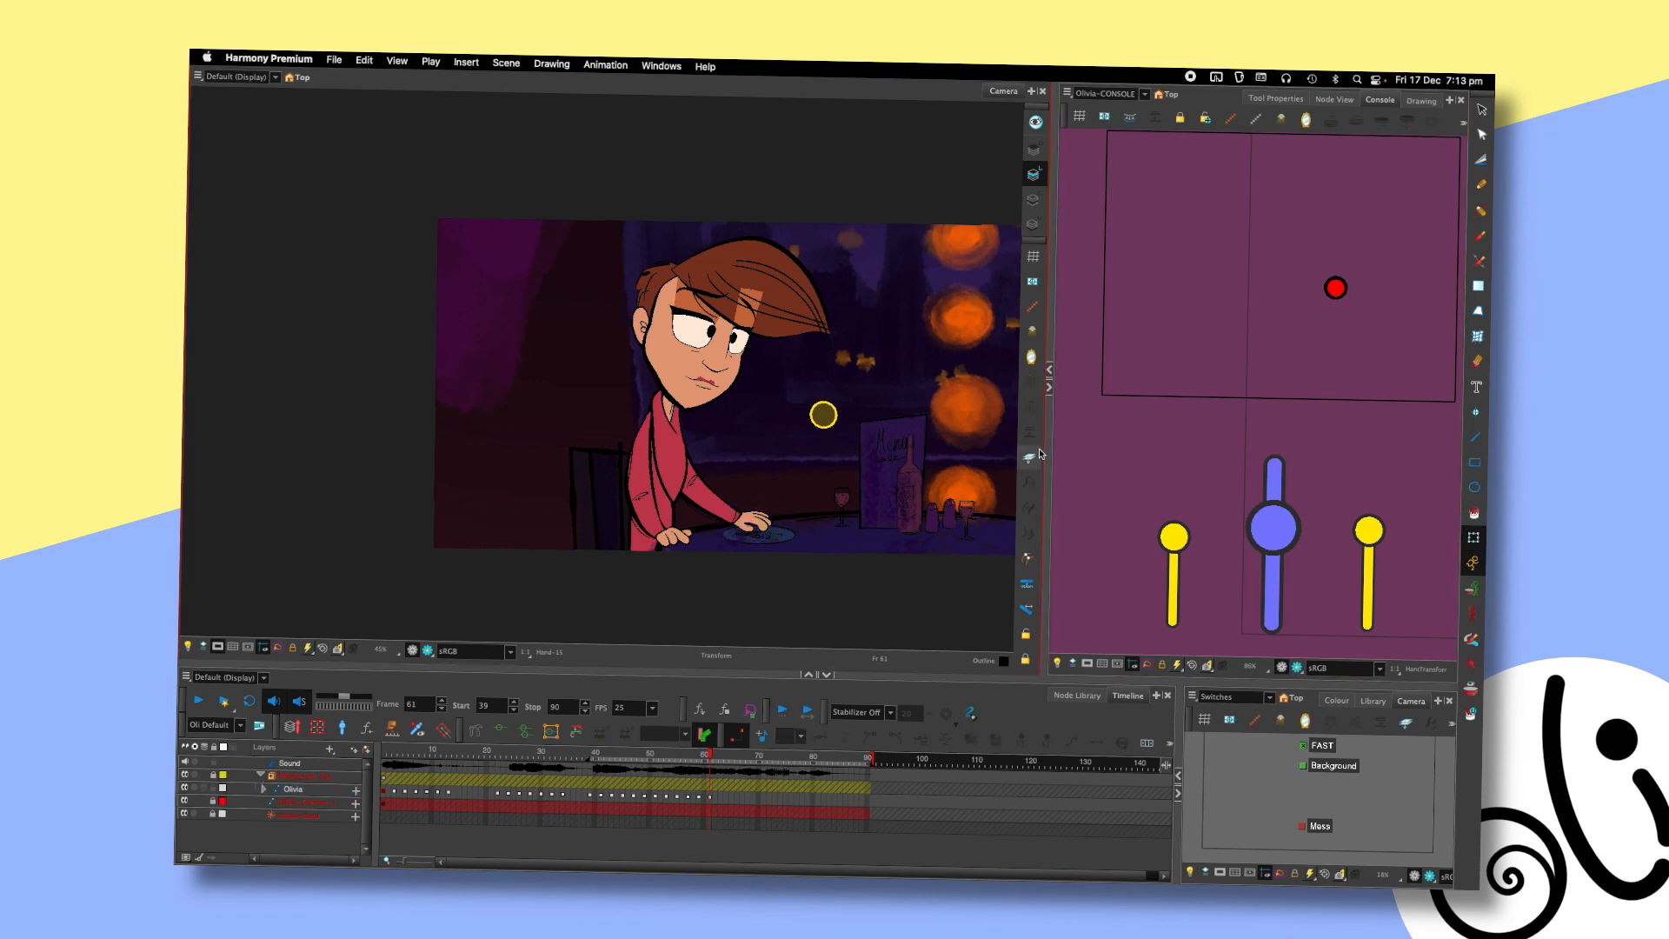
pyautogui.hotkey('shift', ',')
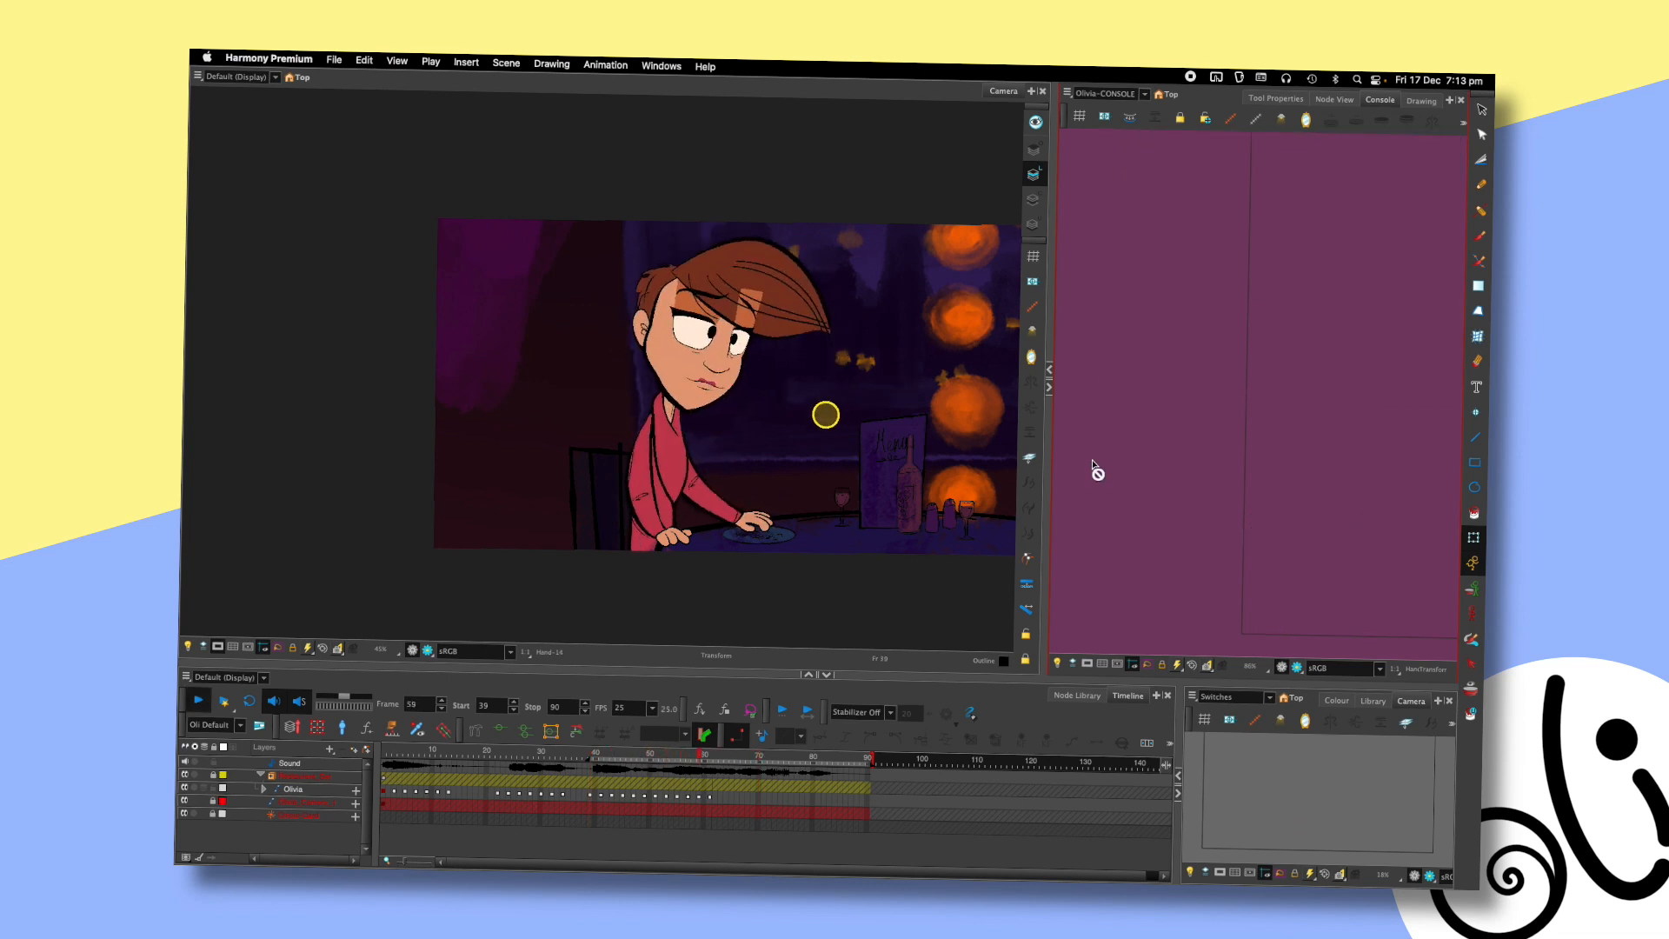
pyautogui.click(666, 756)
pyautogui.press('.')
pyautogui.press('.')
pyautogui.press('.')
pyautogui.press('.')
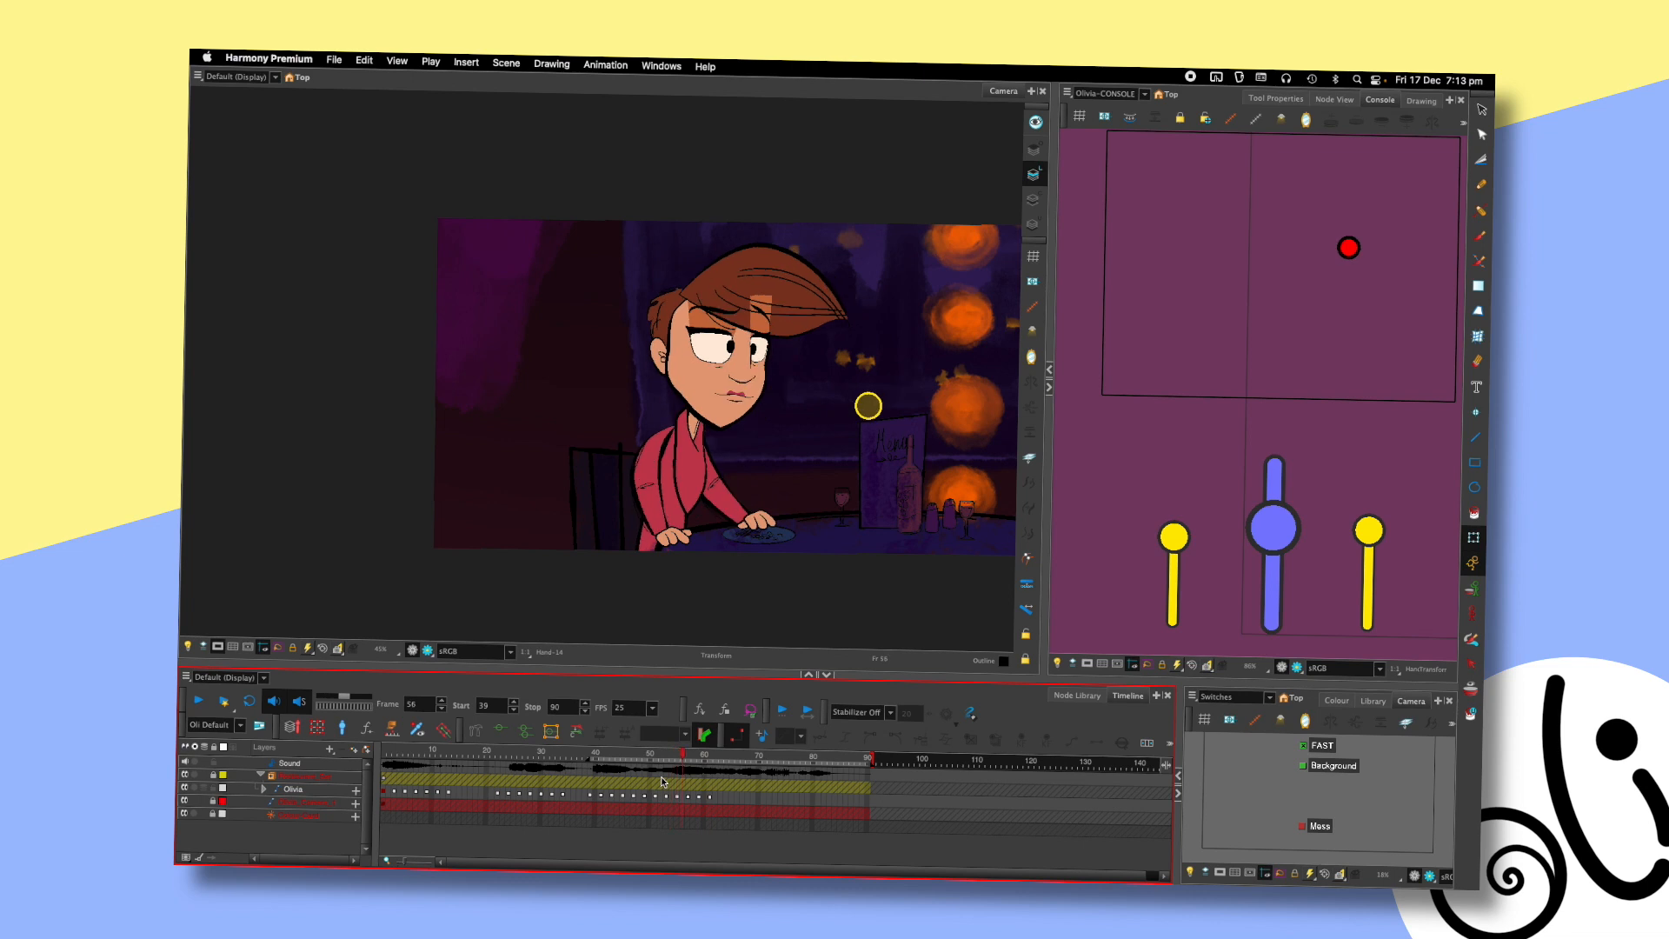
# - Shift the head-turn control gradually toward its centre line between frames 57 and 61, and check the motion in playback
pyautogui.click(1343, 276)
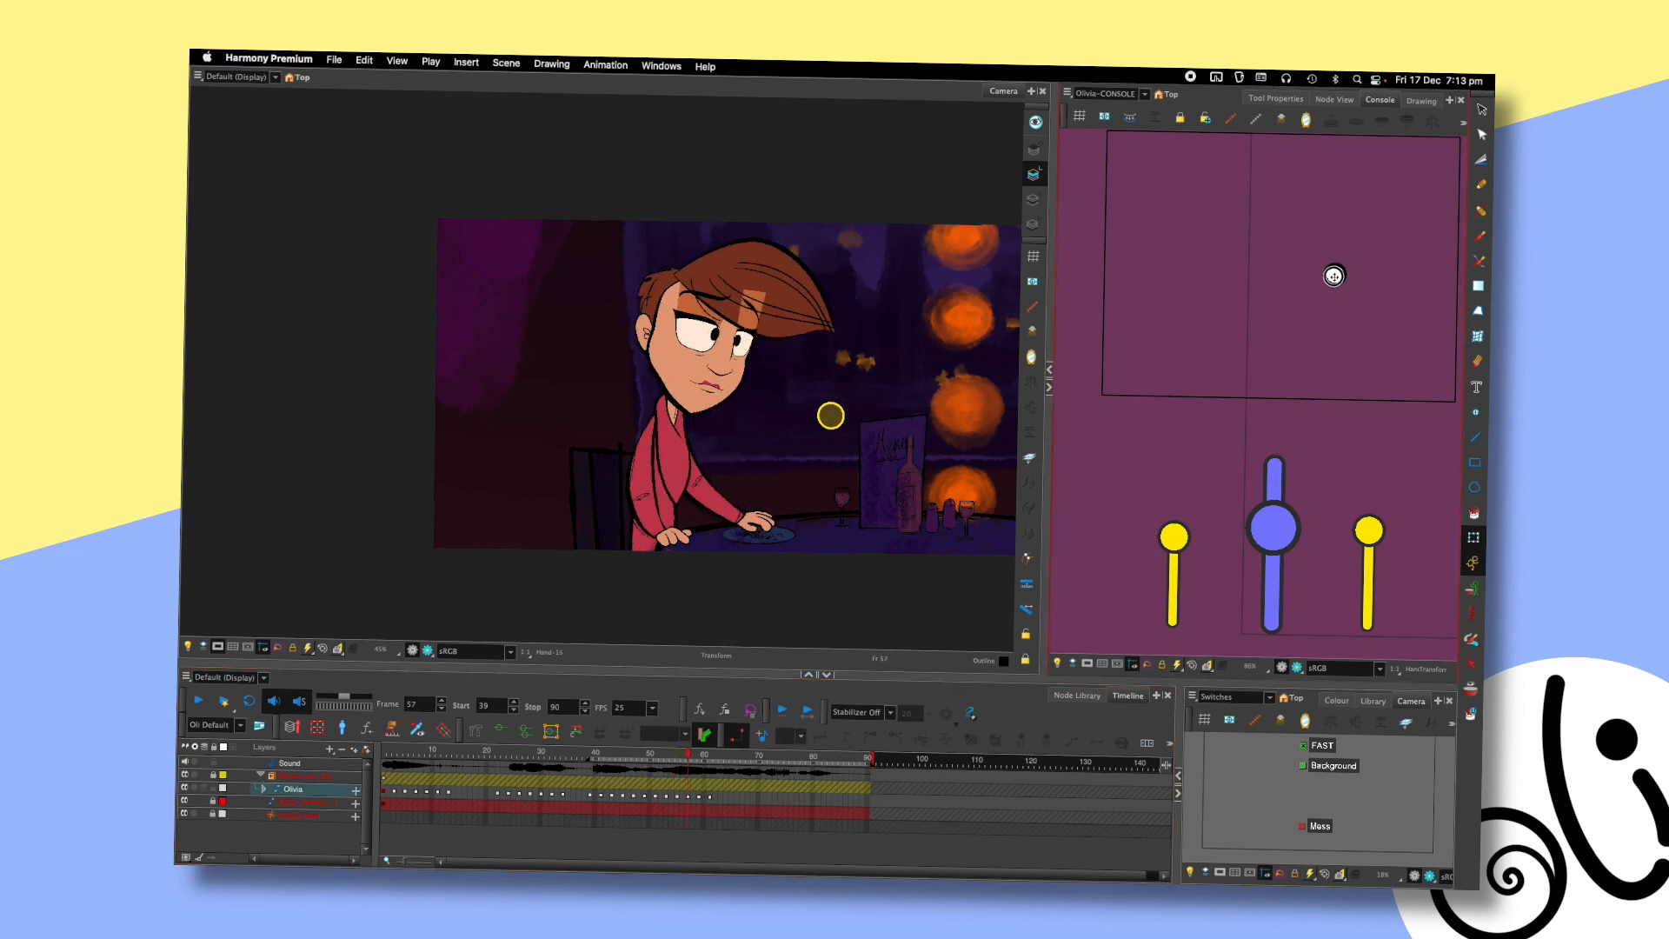
pyautogui.press('.')
pyautogui.press('.')
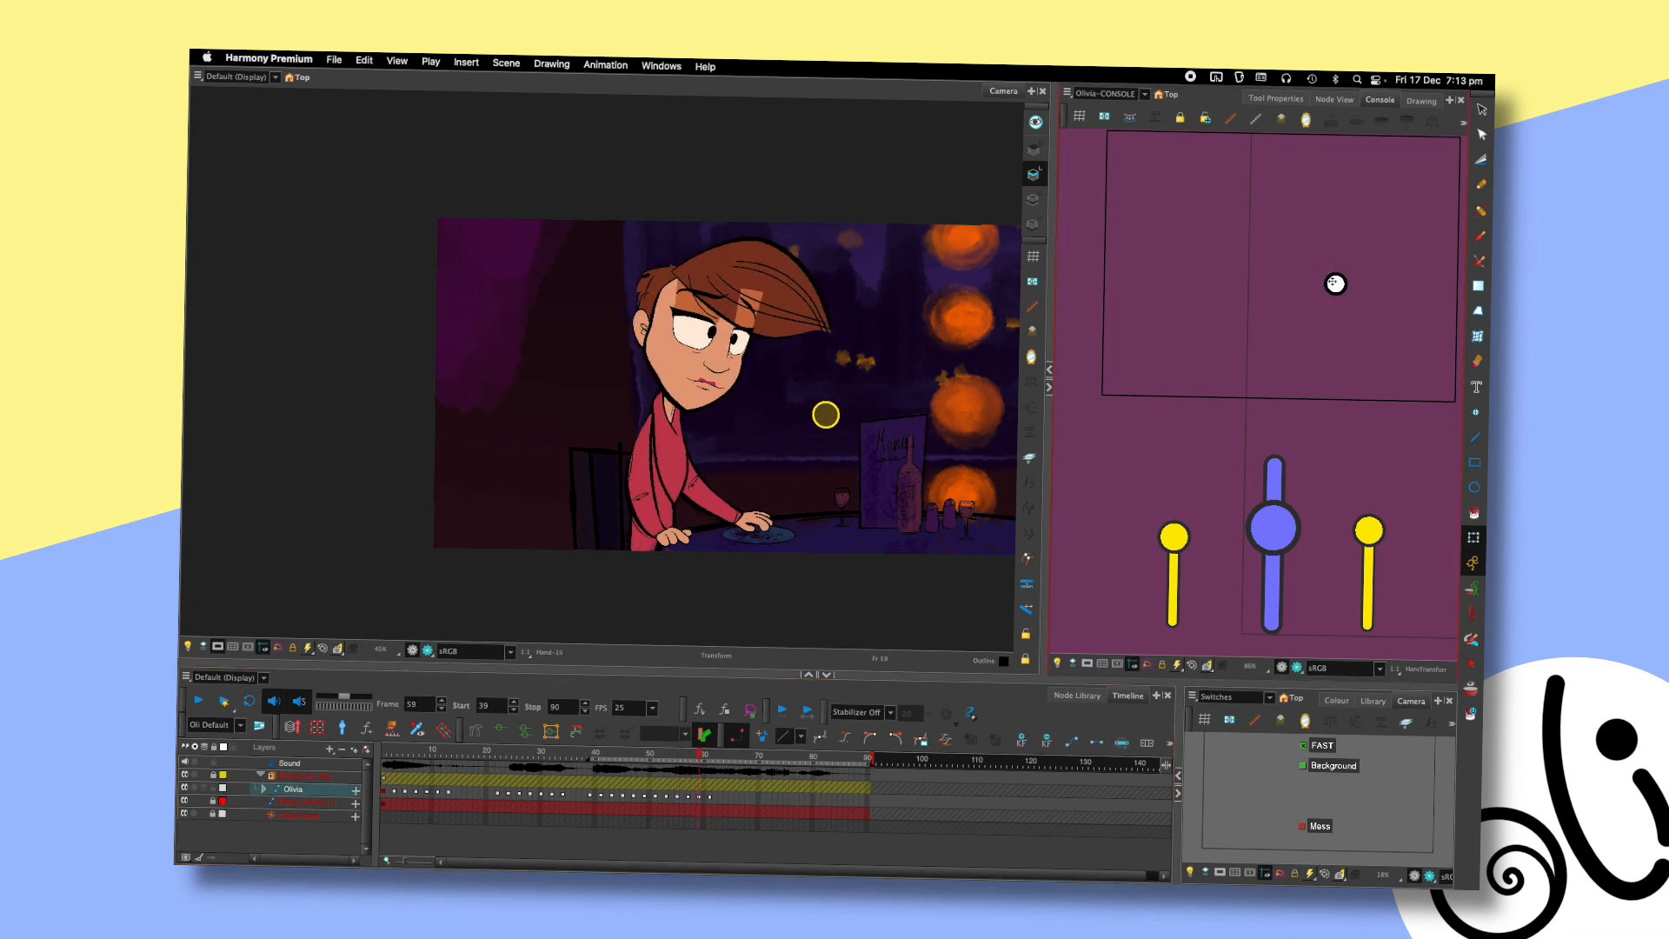
pyautogui.press('.')
pyautogui.press('.')
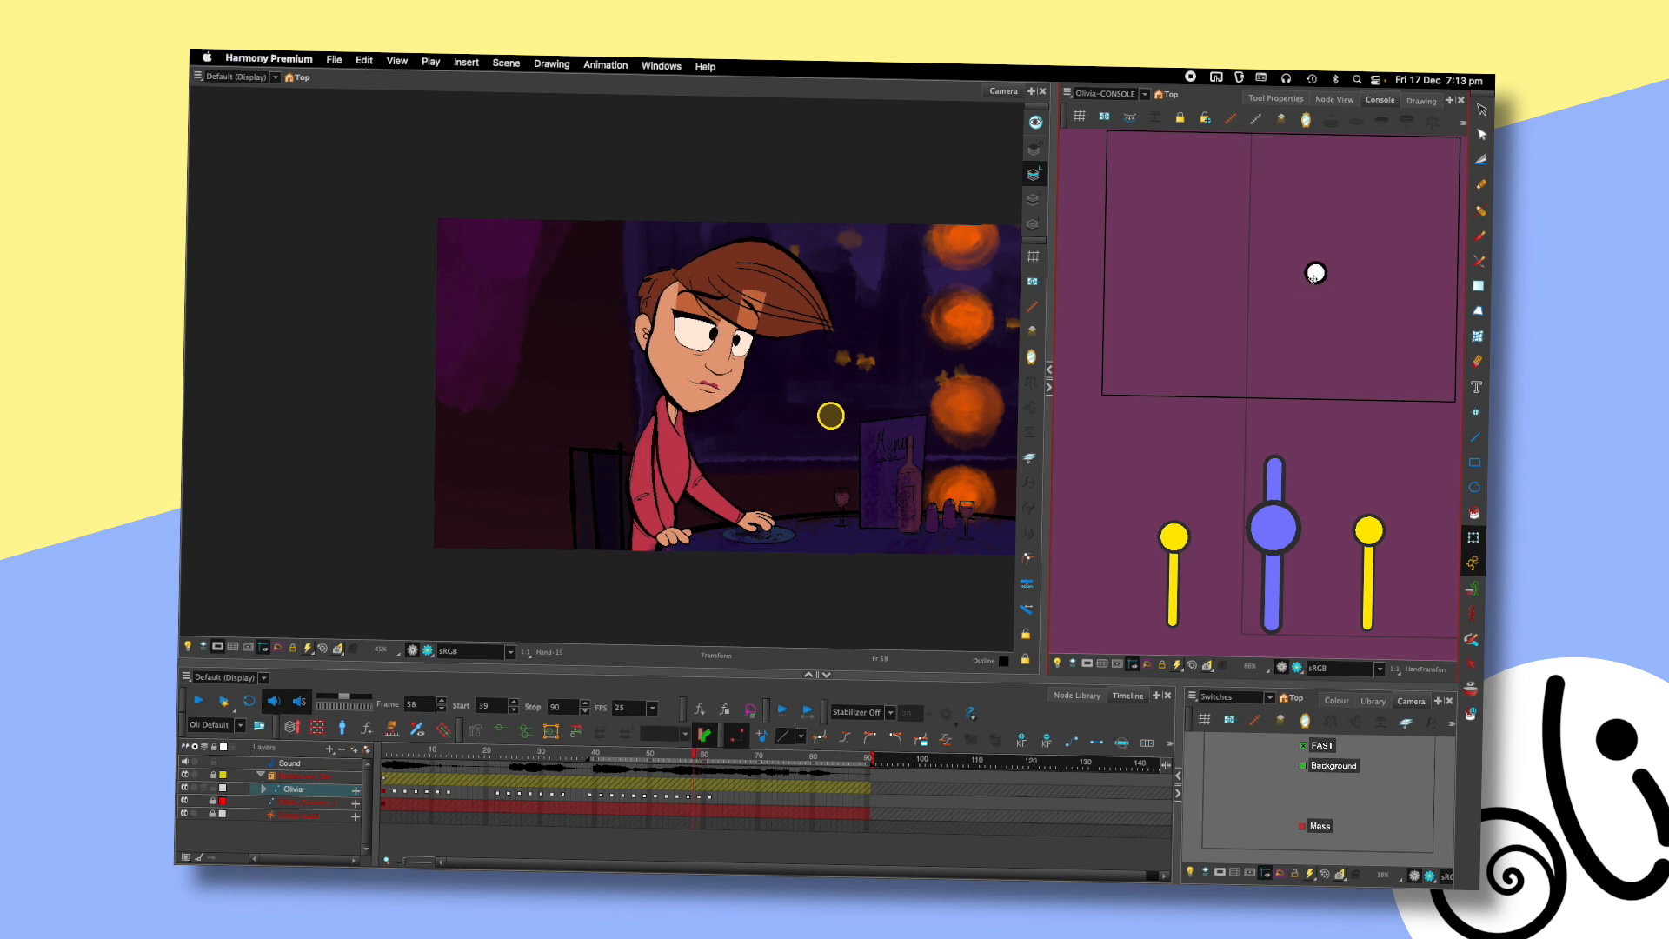
pyautogui.moveTo(1332, 287); pyautogui.dragTo(1296, 285)
pyautogui.press(',')
pyautogui.press('Return')
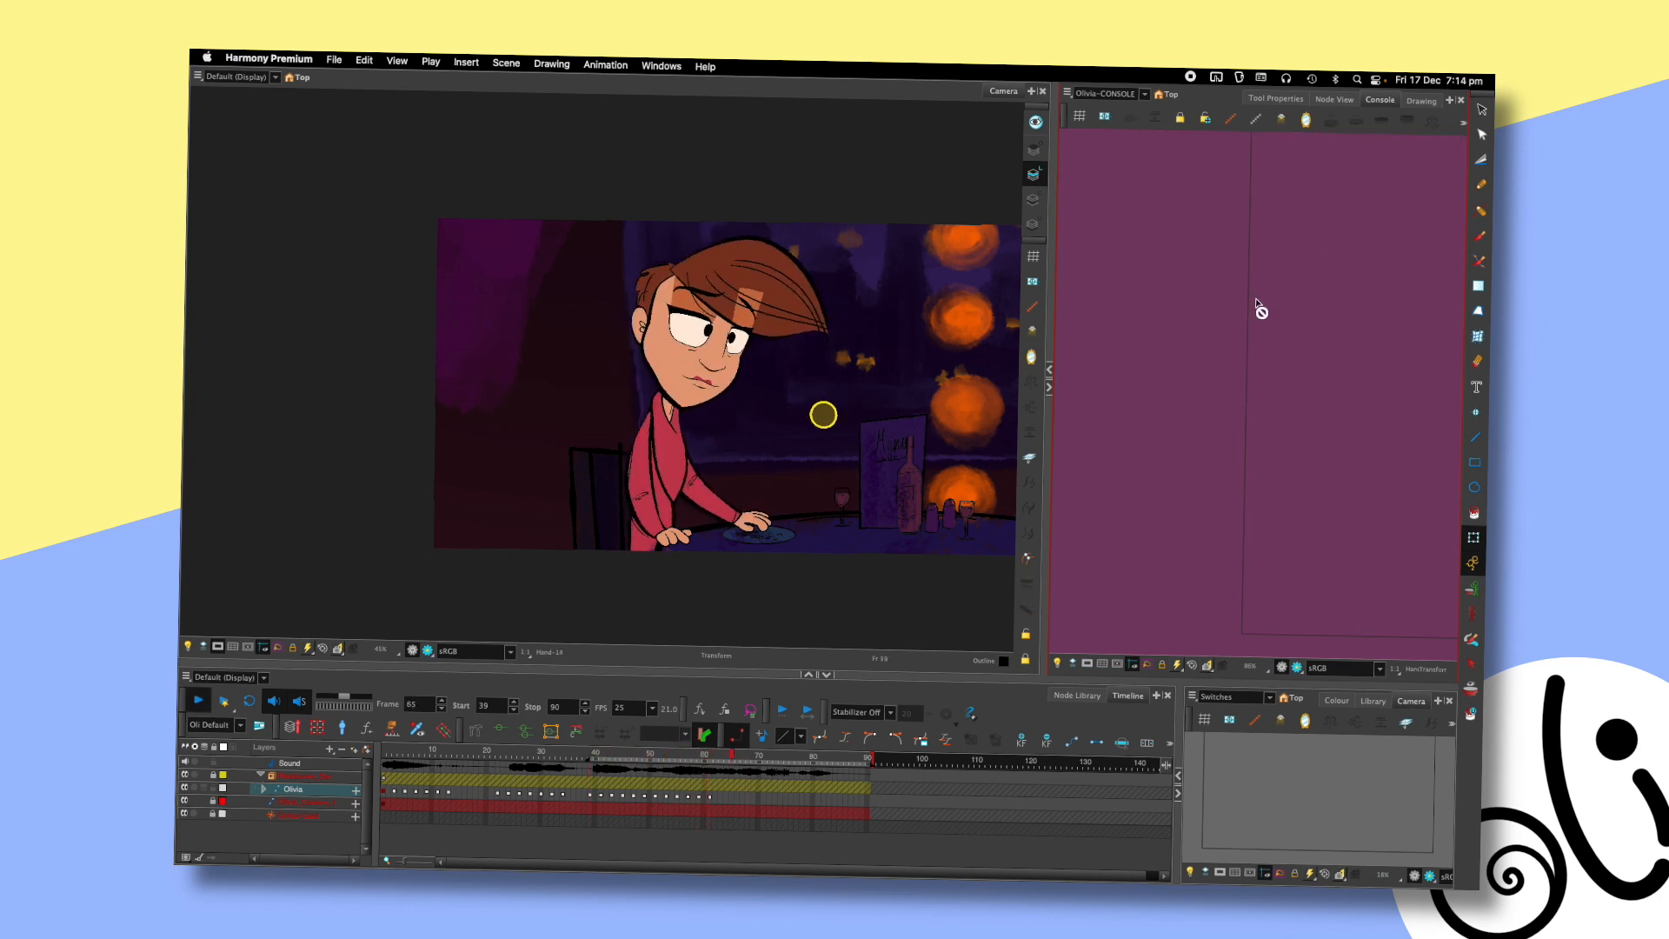
pyautogui.press('Return')
# - Rotate the upper head slightly at frame 63, comparing it with frames 59 to 63
pyautogui.click(726, 757)
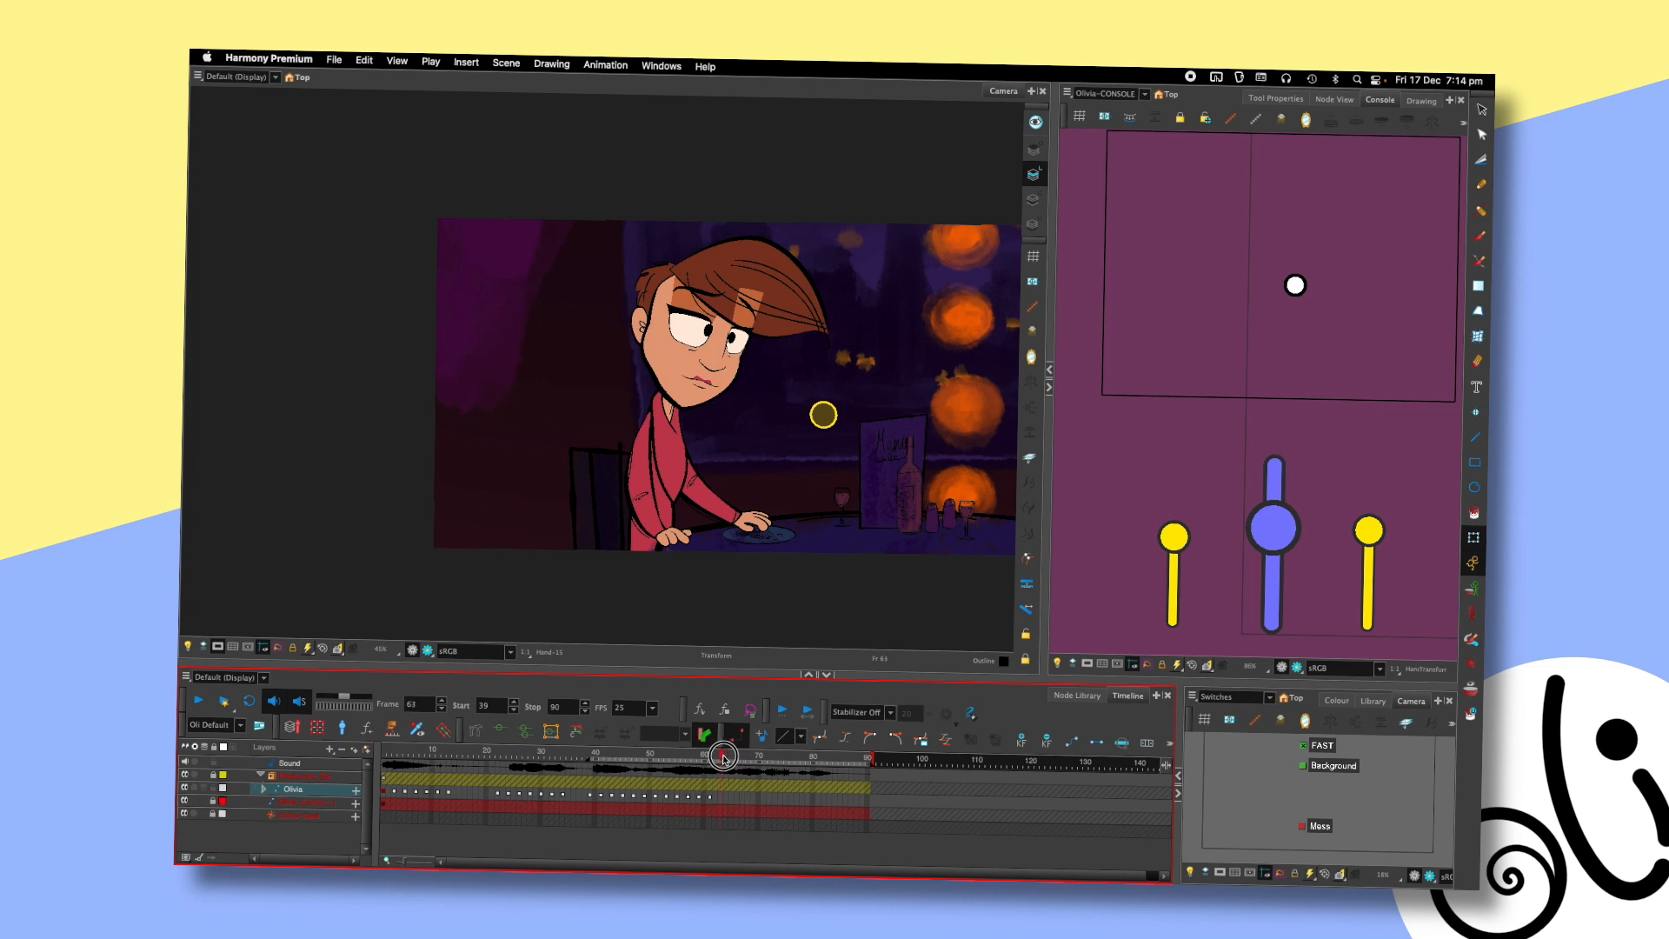
pyautogui.click(679, 289)
pyautogui.press(',')
pyautogui.press(',')
pyautogui.press(',')
pyautogui.press(',')
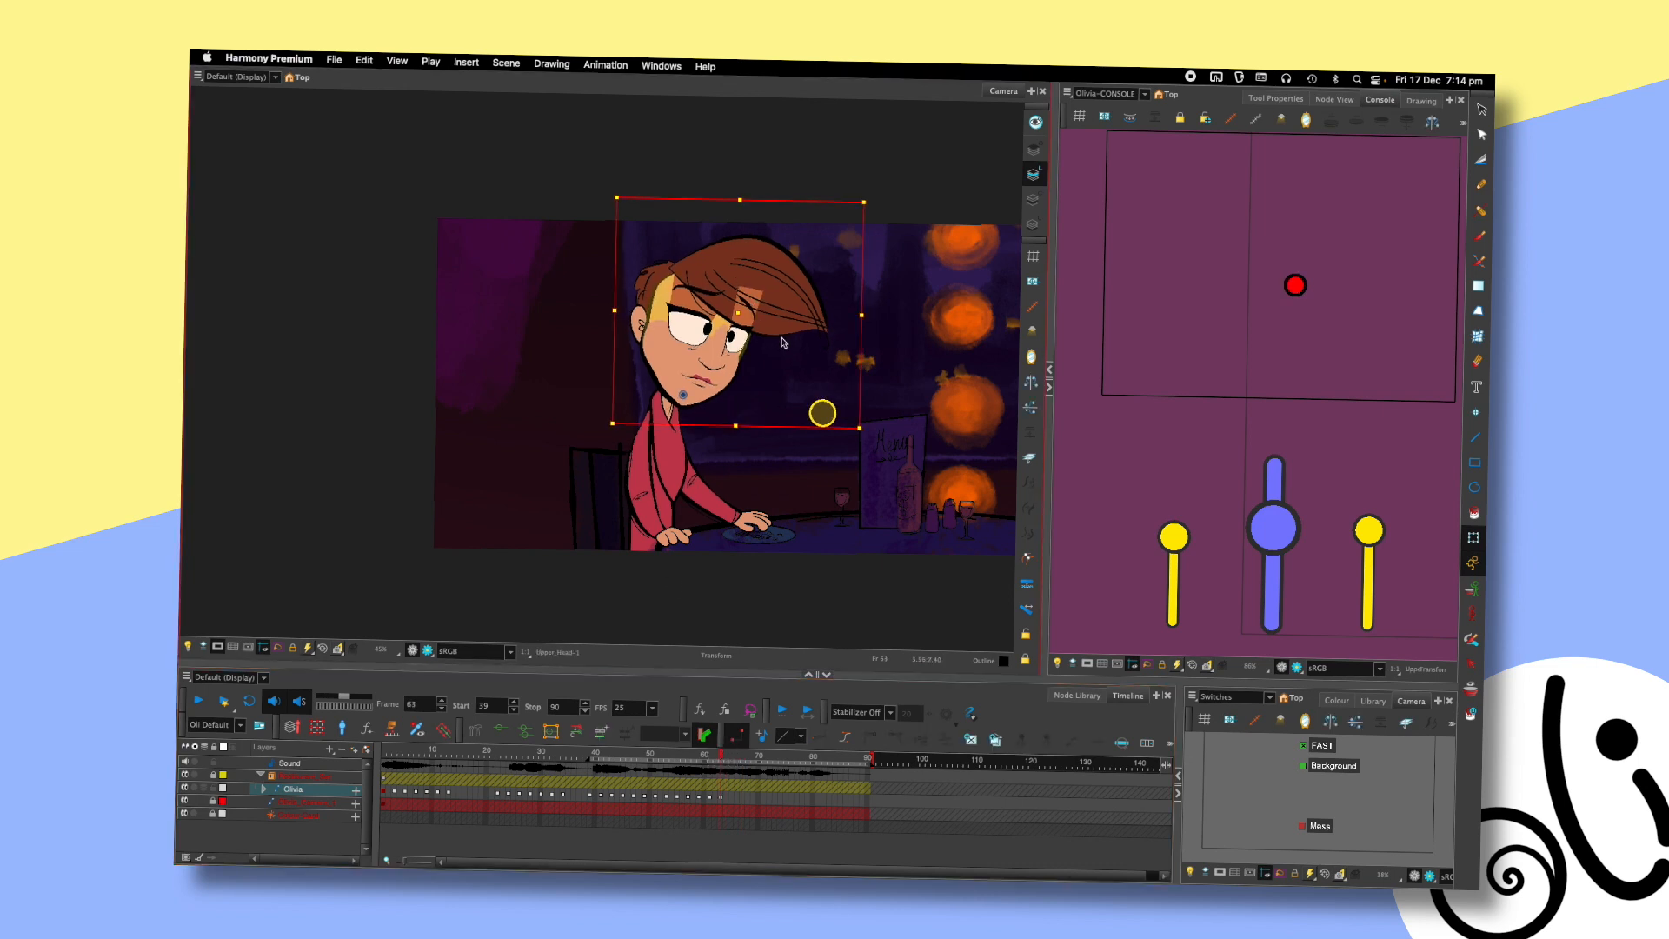
pyautogui.press('.')
pyautogui.press('.')
pyautogui.press('.')
pyautogui.press('.')
# - Lower the head-turn control slightly at frame 63, comparing the pose with frames 61 to 63
pyautogui.click(1295, 286)
pyautogui.press(',')
pyautogui.press(',')
pyautogui.press('.')
pyautogui.press('.')
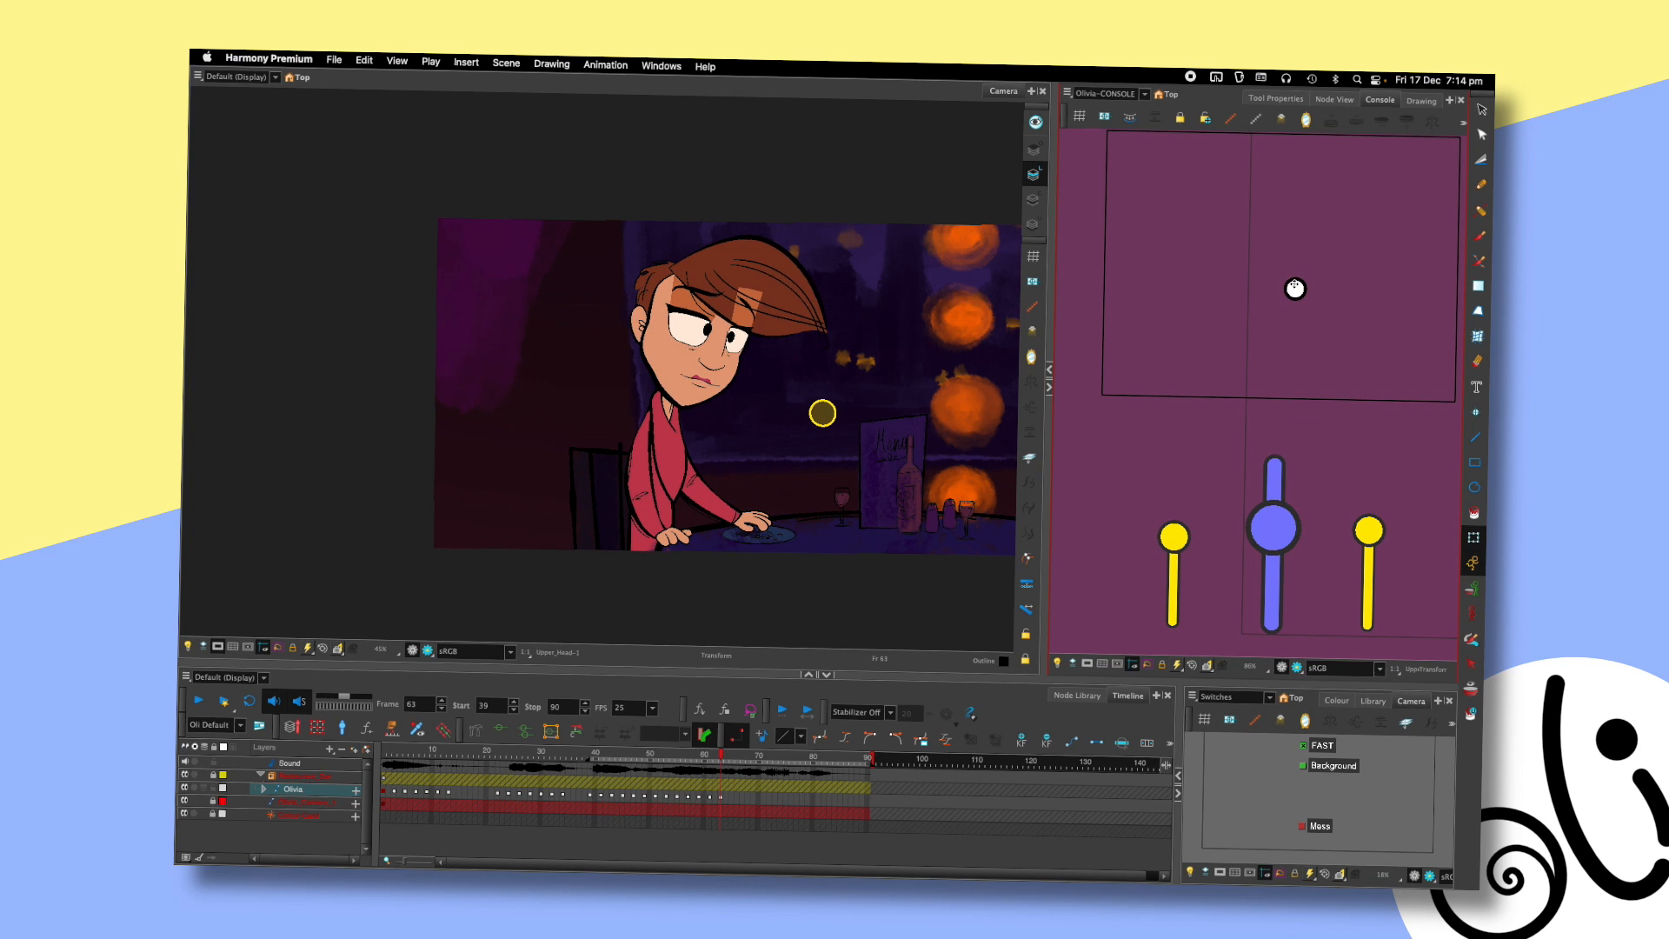
pyautogui.press(',')
pyautogui.press(',')
pyautogui.press('.')
pyautogui.press('.')
# - Shift the head-turn control slightly toward its centre line at frame 63, comparing the pose with the preceding frames
pyautogui.click(772, 523)
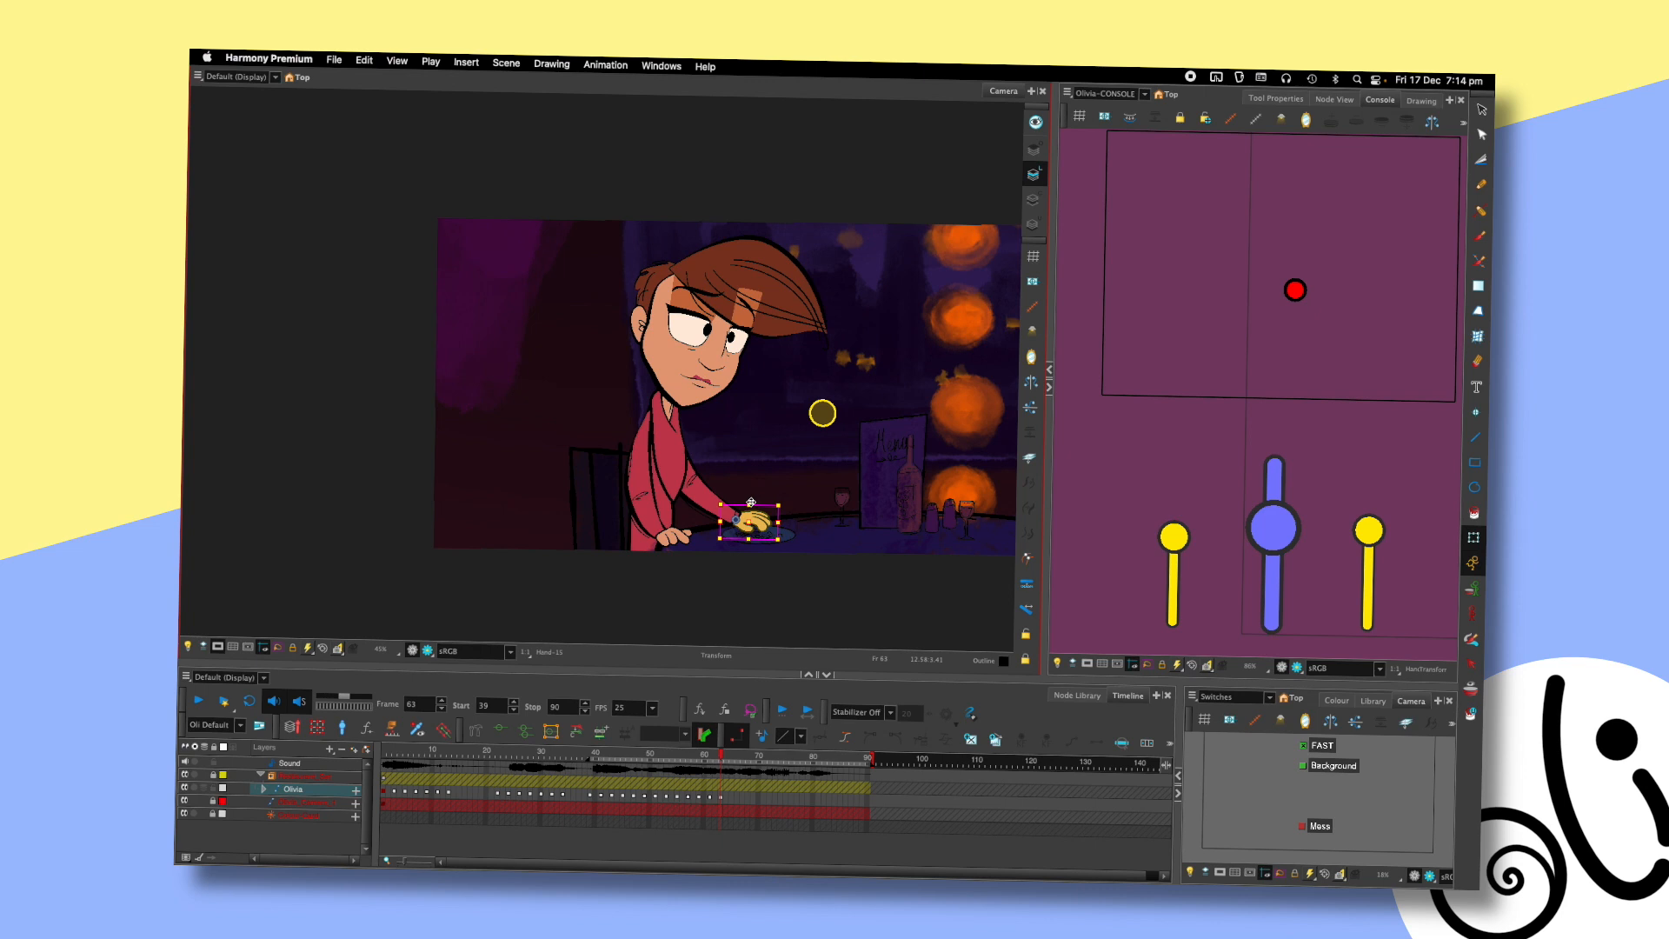
pyautogui.scroll(3, 861, 393)
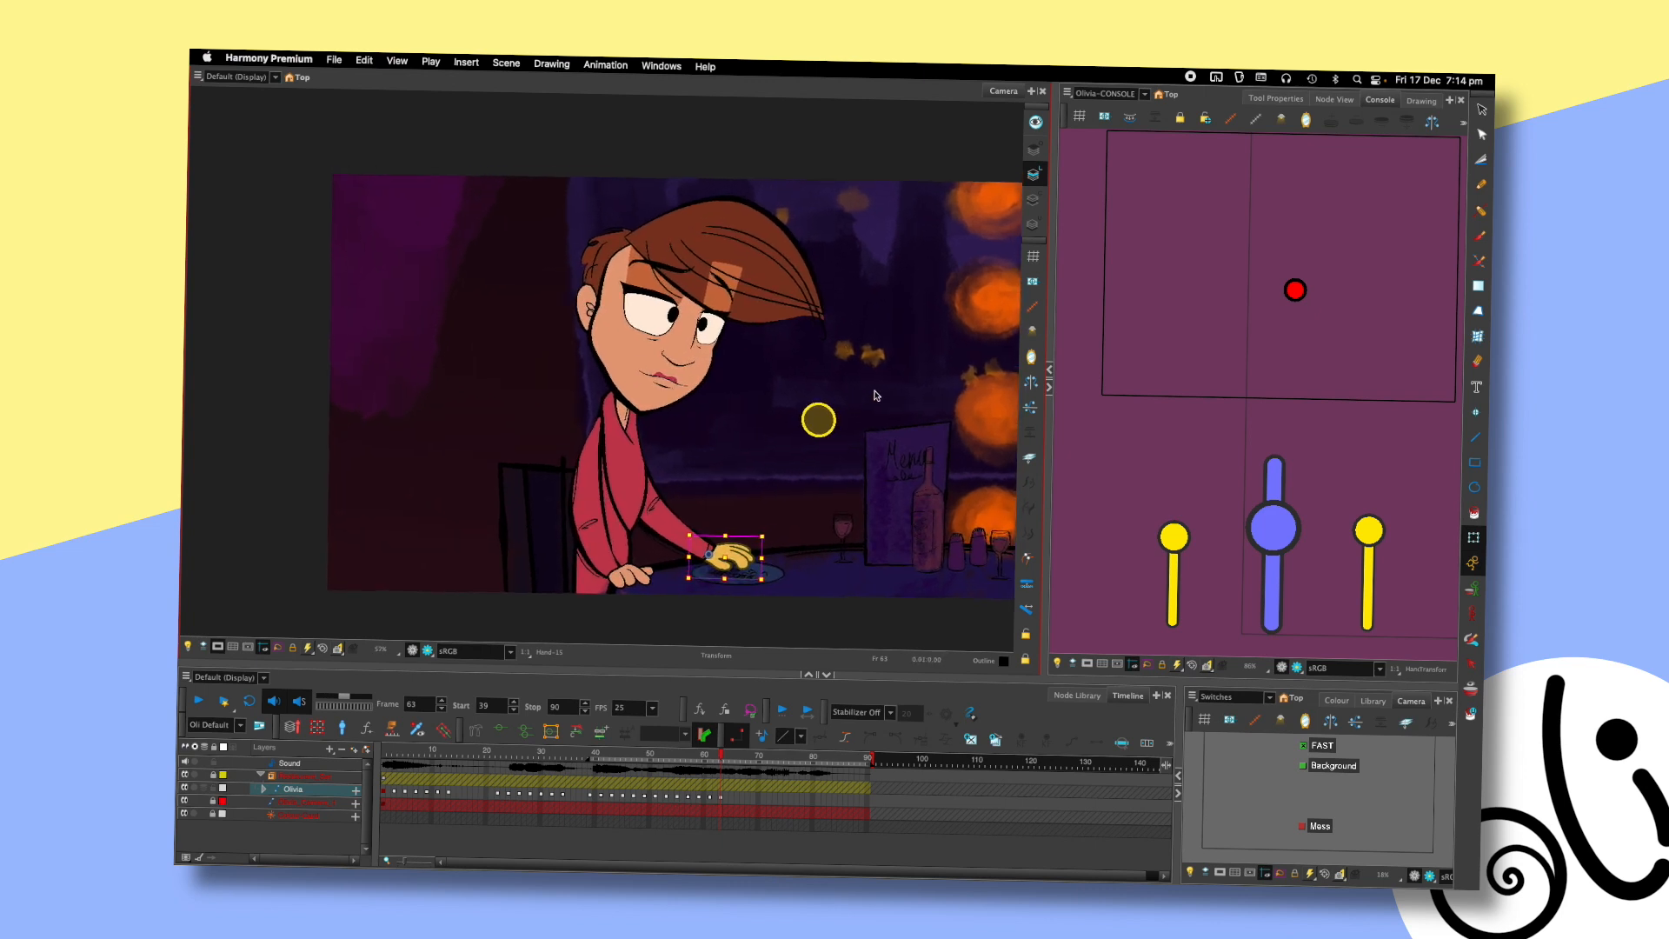
pyautogui.press(',')
pyautogui.press(',')
pyautogui.press(',')
pyautogui.press('.')
pyautogui.press('.')
pyautogui.press('.')
pyautogui.click(1293, 290)
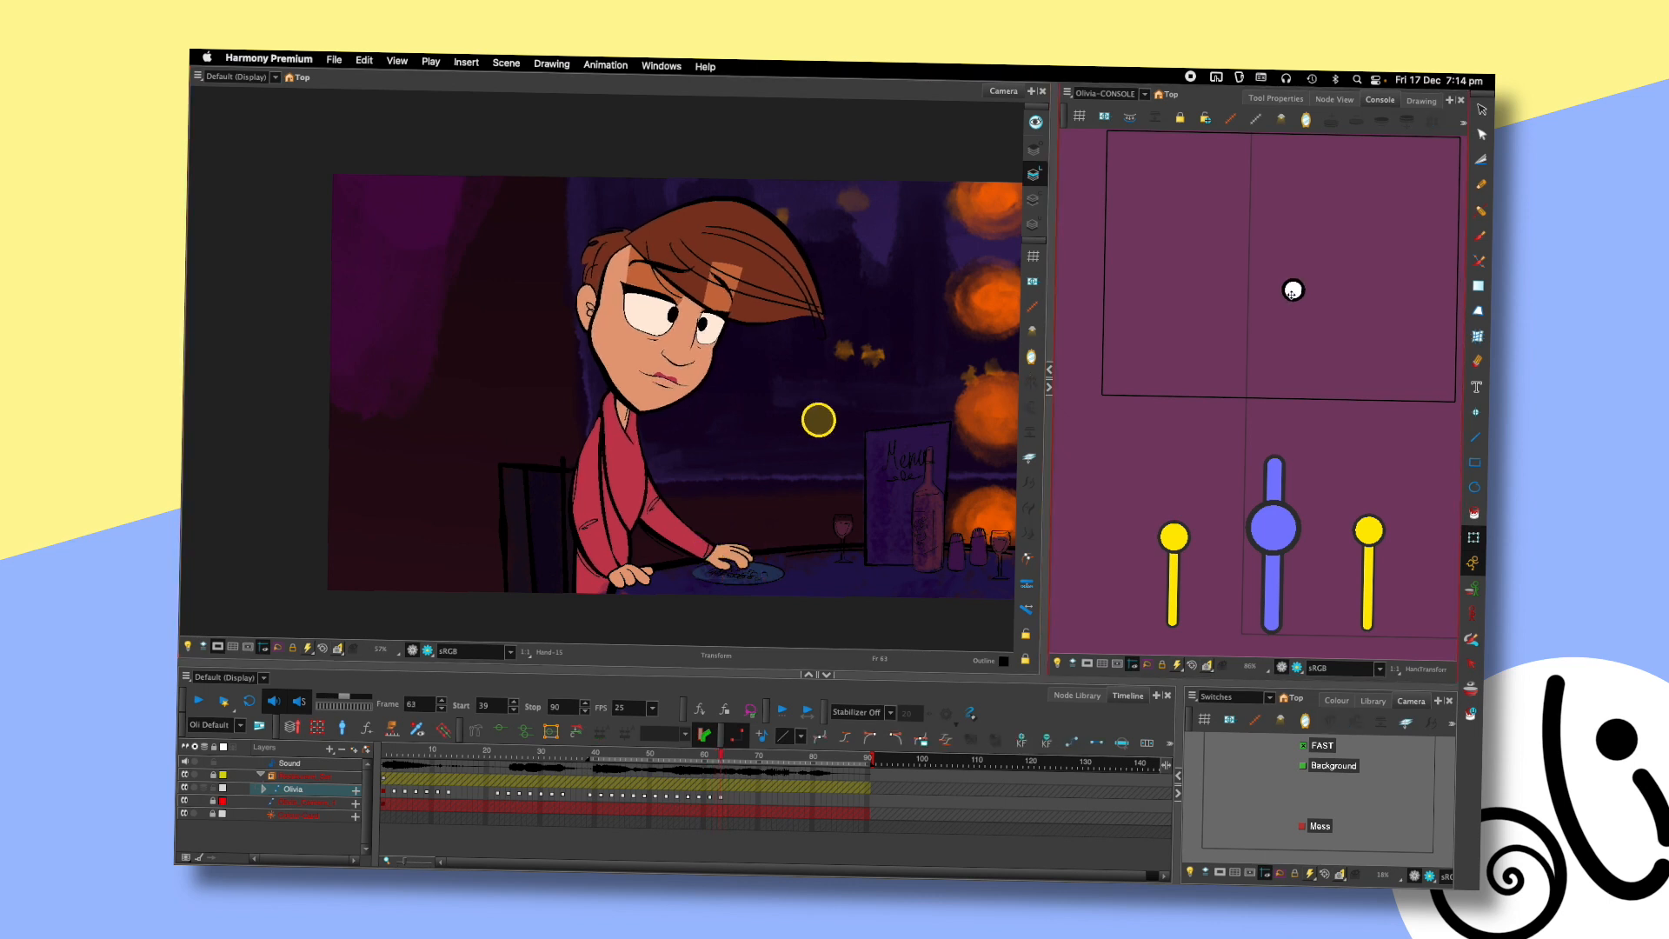
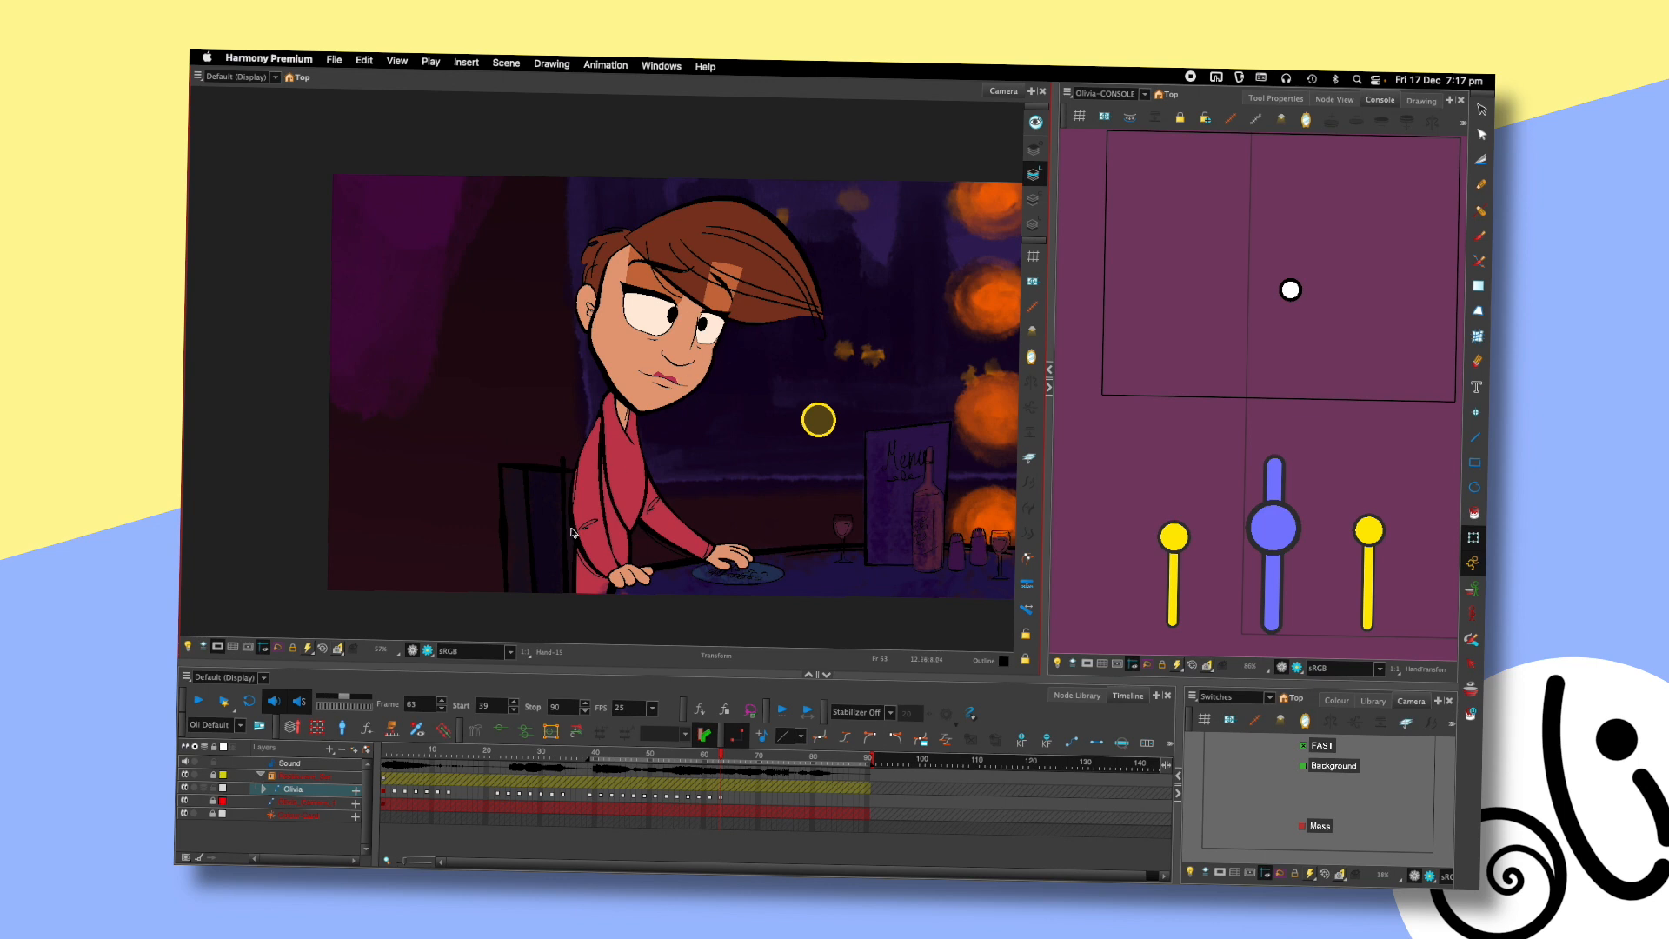
# - Deselect the upper head, play the head-turn motion, and return to frame 63
pyautogui.click(614, 293)
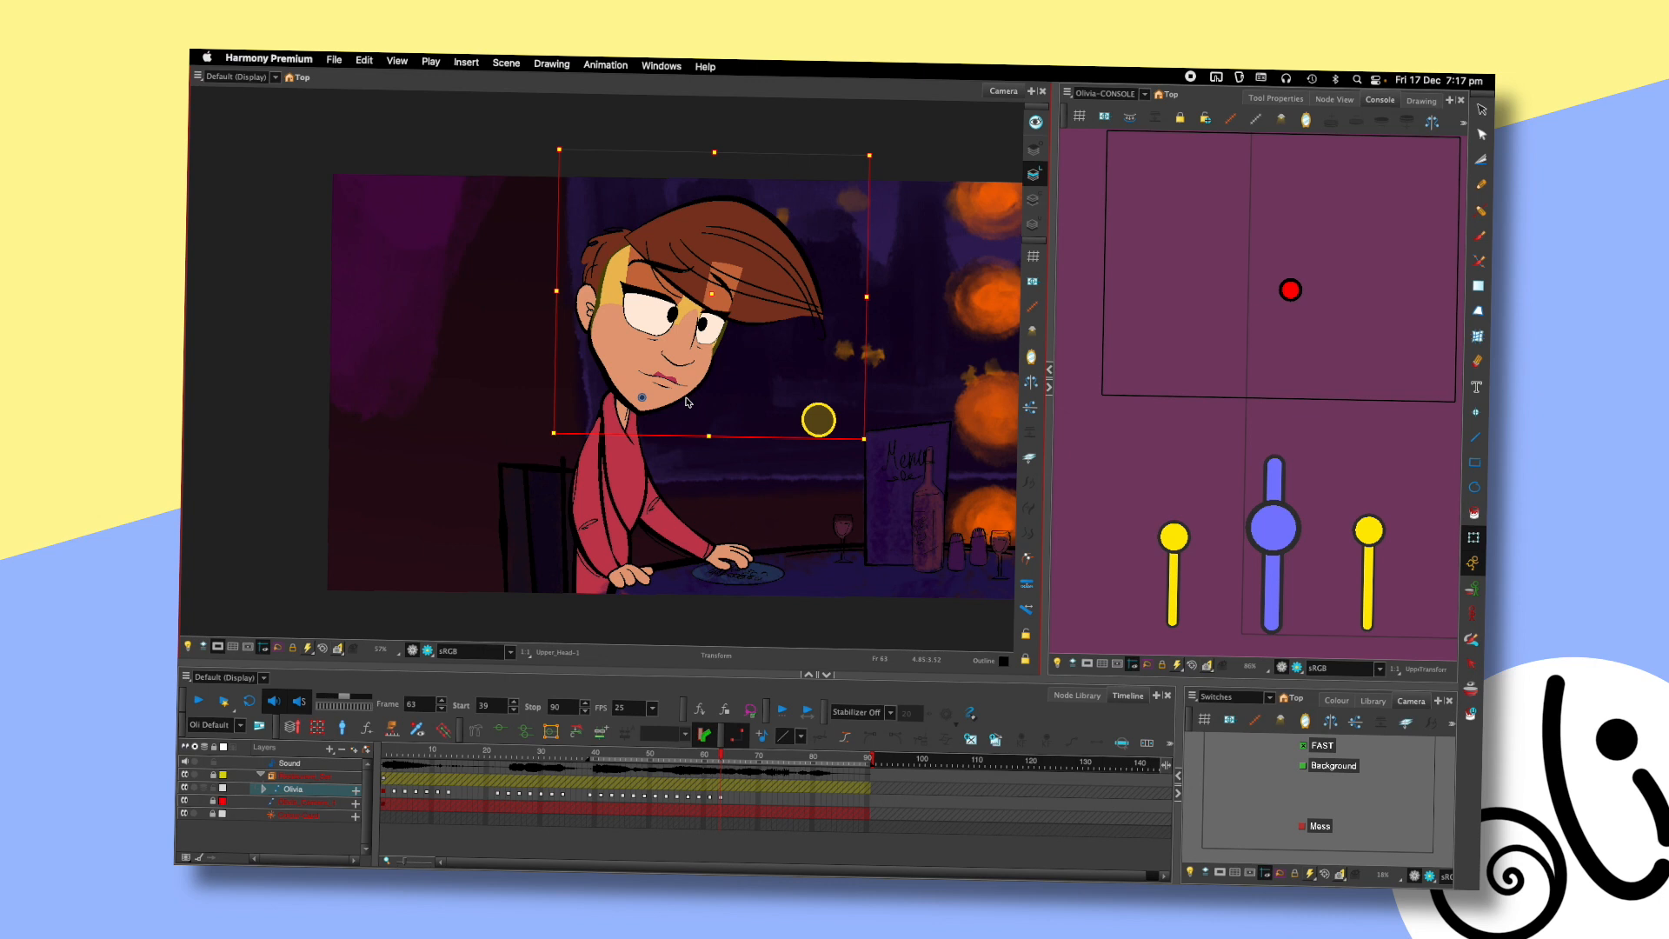
pyautogui.click(1082, 504)
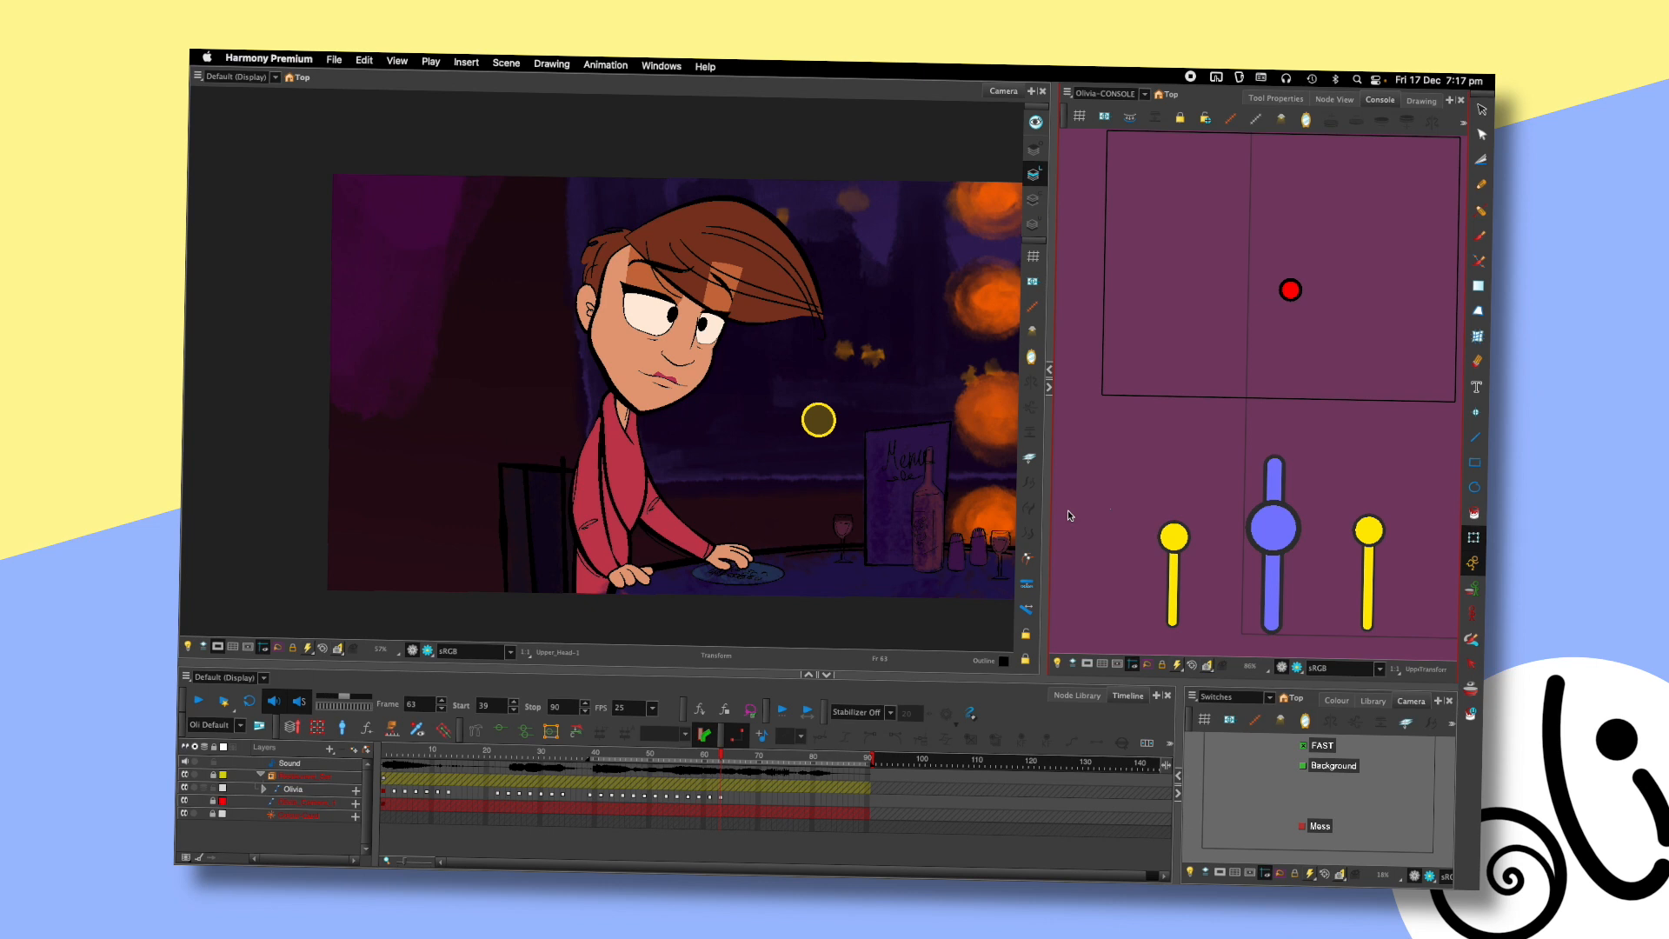
pyautogui.press('Return')
pyautogui.press('Return')
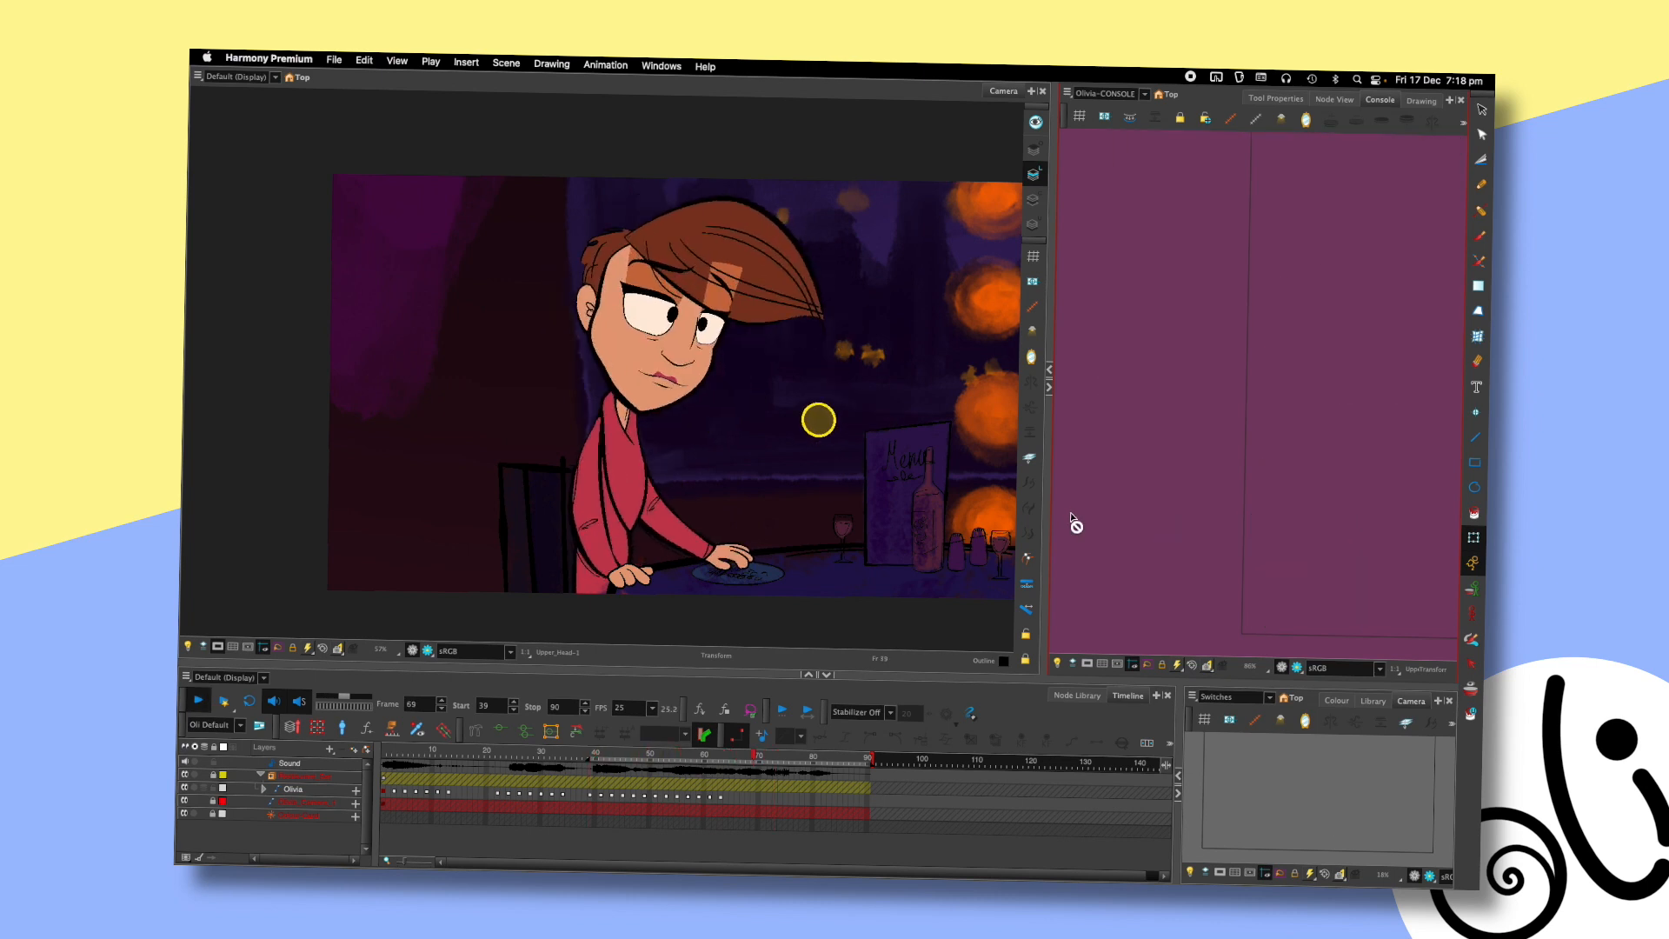
pyautogui.press('Return')
pyautogui.click(730, 756)
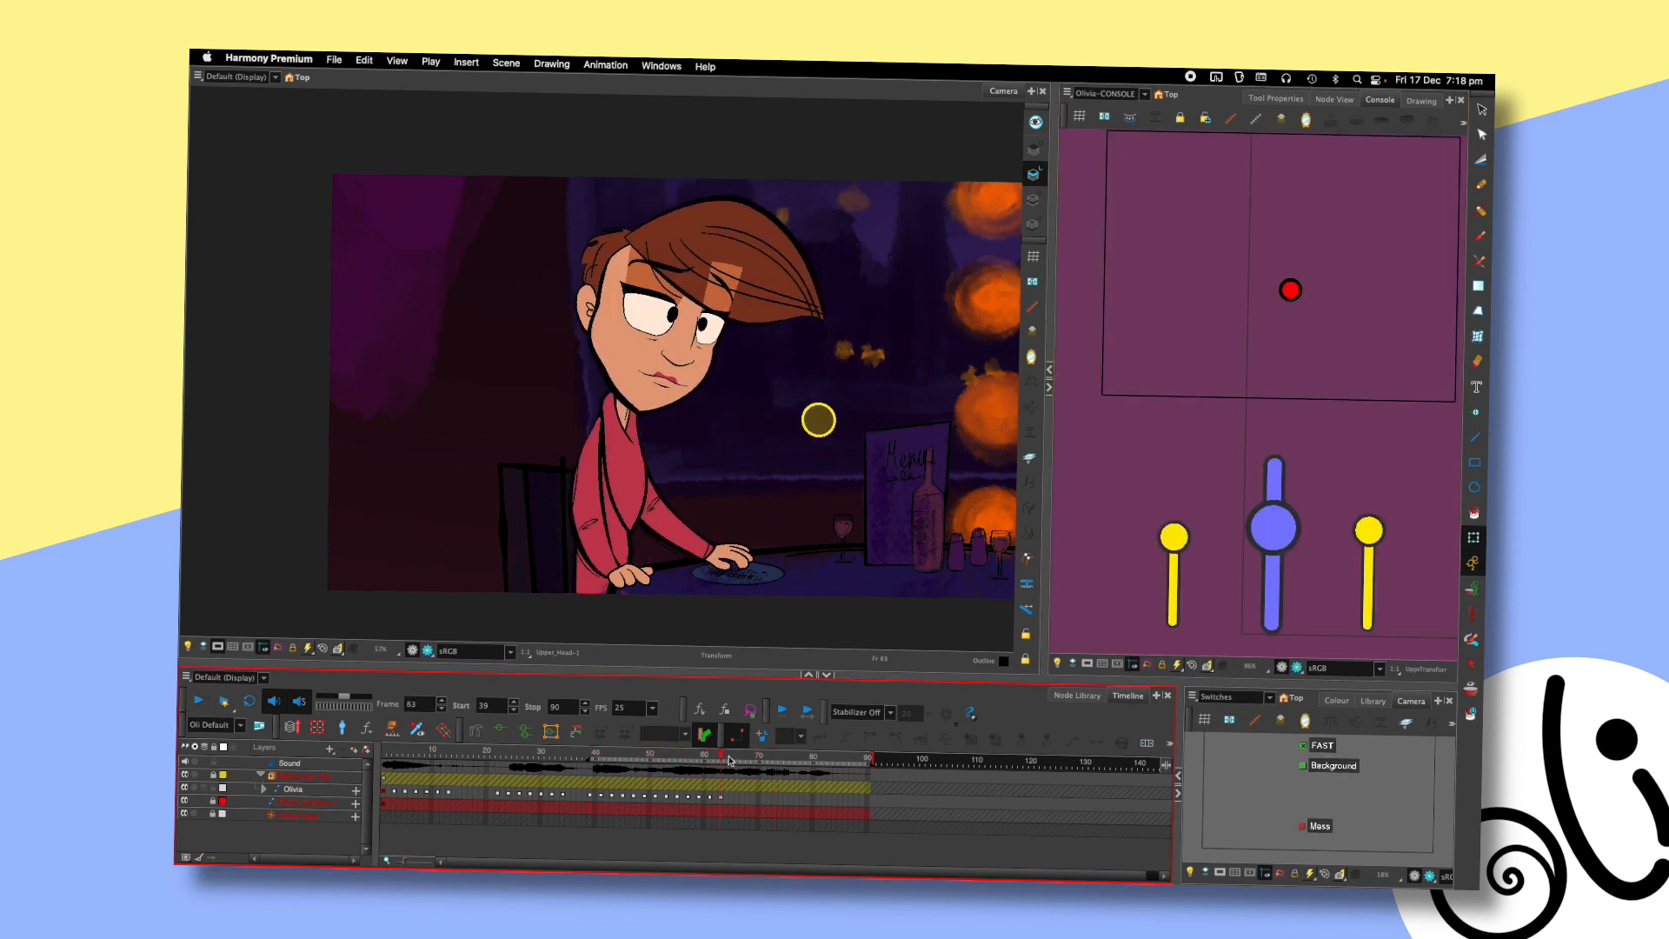
# - Key the upper head pose at frame 65 and lower the head-turn control slightly there
pyautogui.click(614, 280)
pyautogui.press('F6')
pyautogui.press('.')
pyautogui.press('.')
pyautogui.press('Escape')
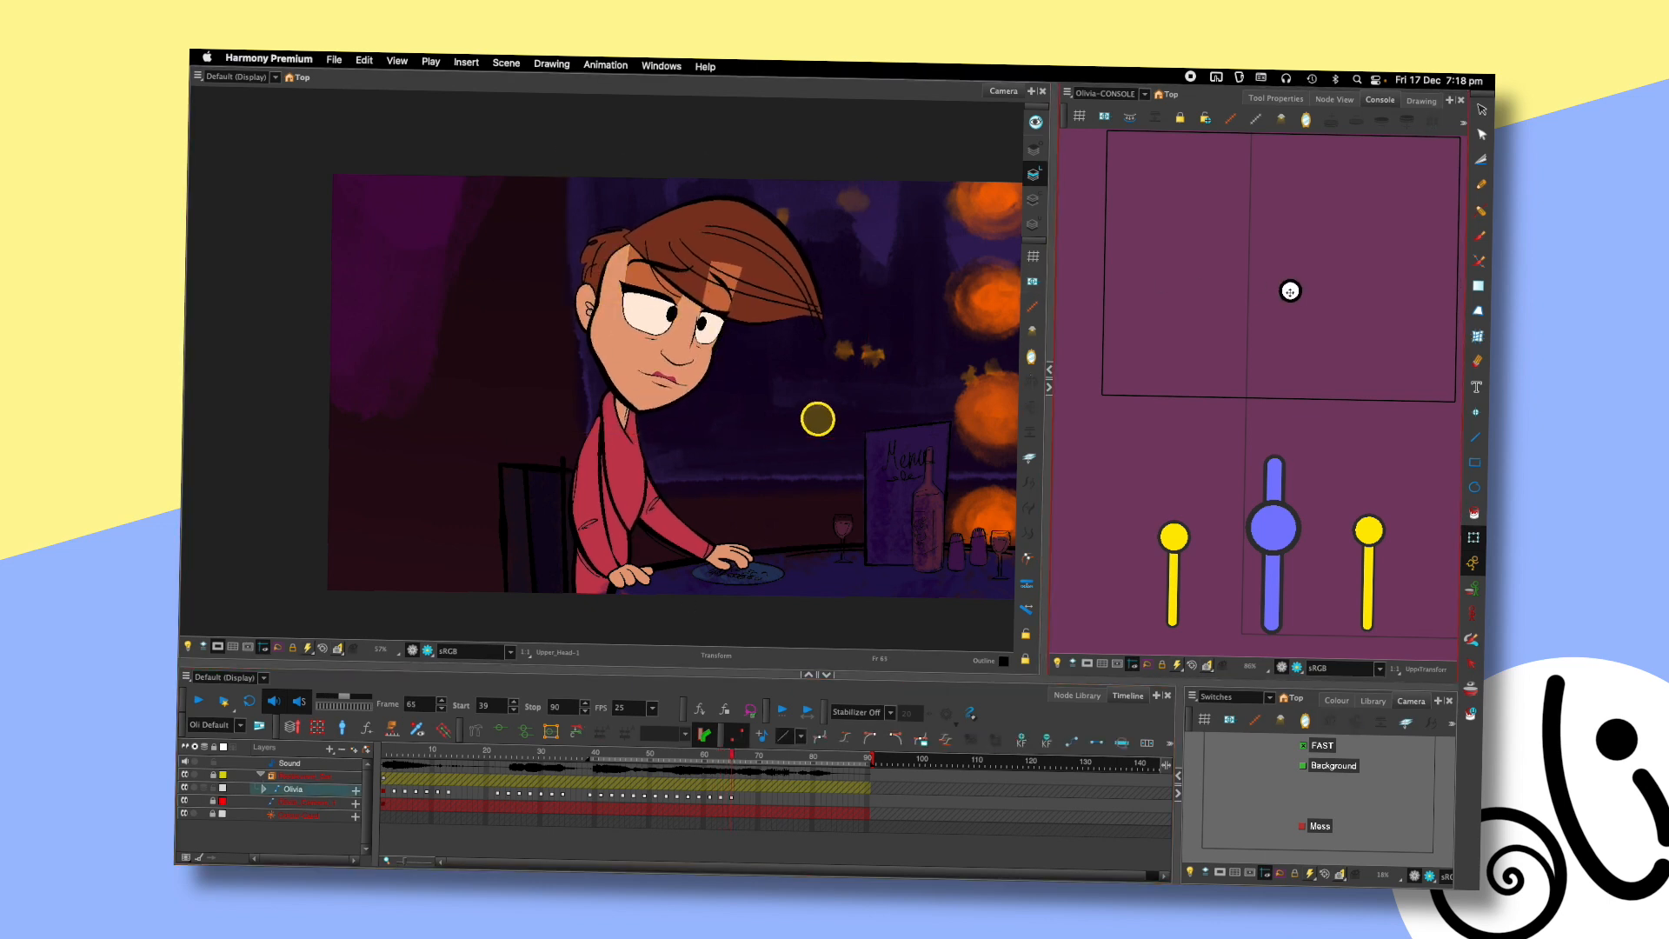
pyautogui.press('.')
pyautogui.press('.')
# - Play the motion from frame 39 and compare the settled head pose between frames 63 and 65
pyautogui.hotkey('shift', 'Return')
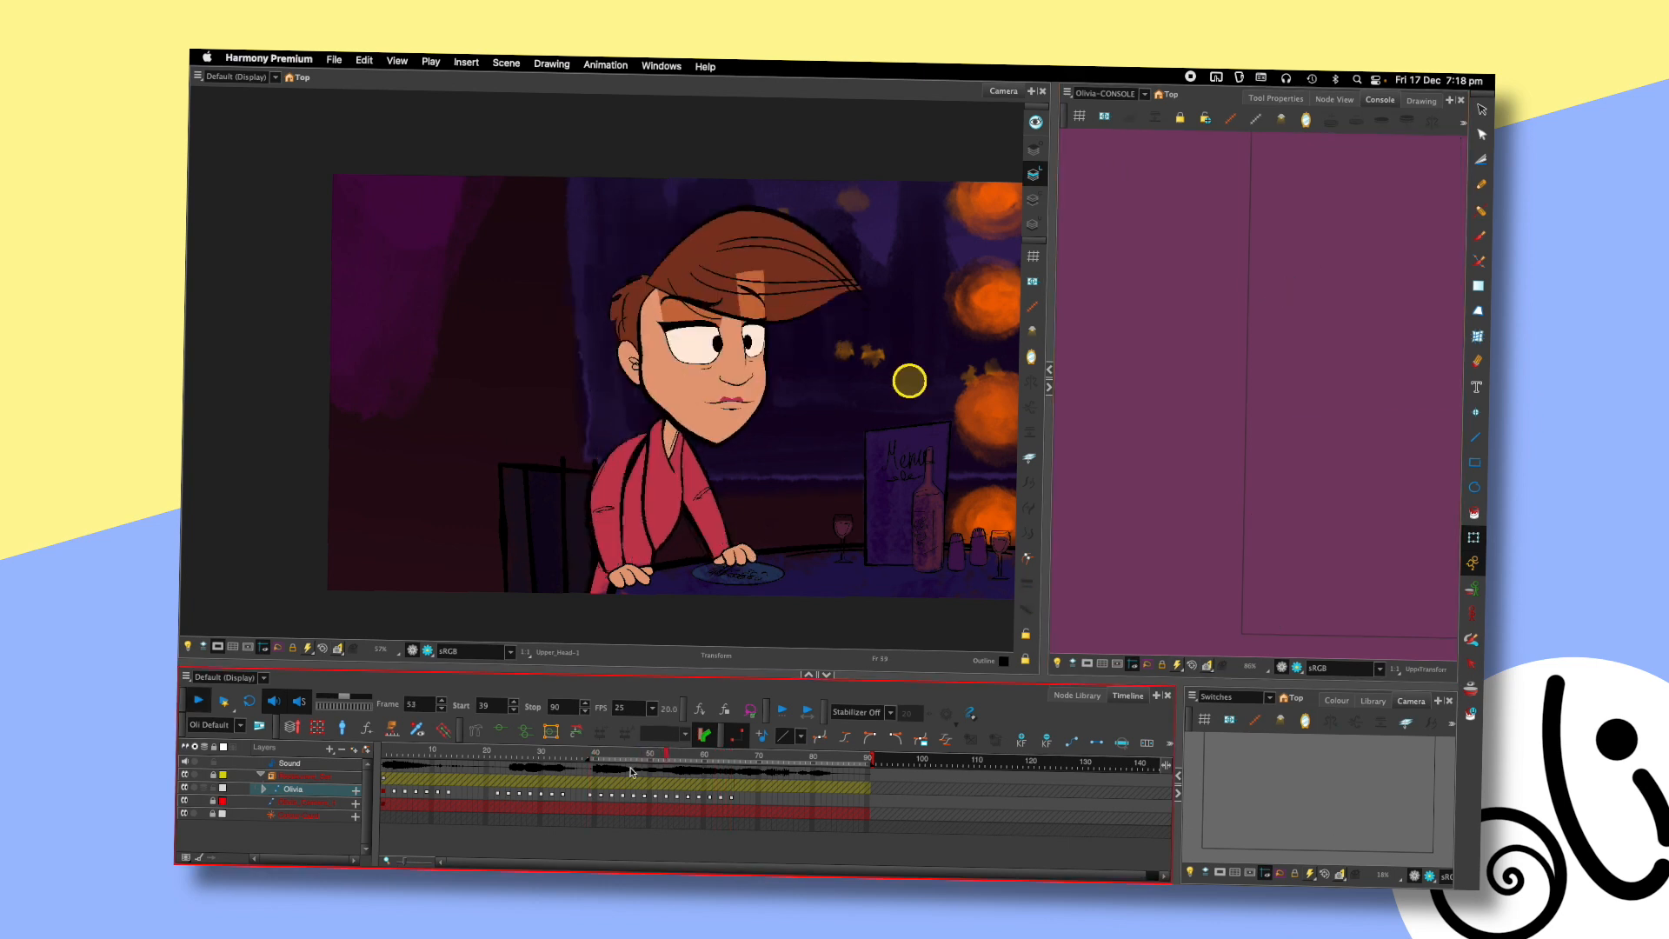
pyautogui.hotkey('shift', 'Return')
pyautogui.click(729, 755)
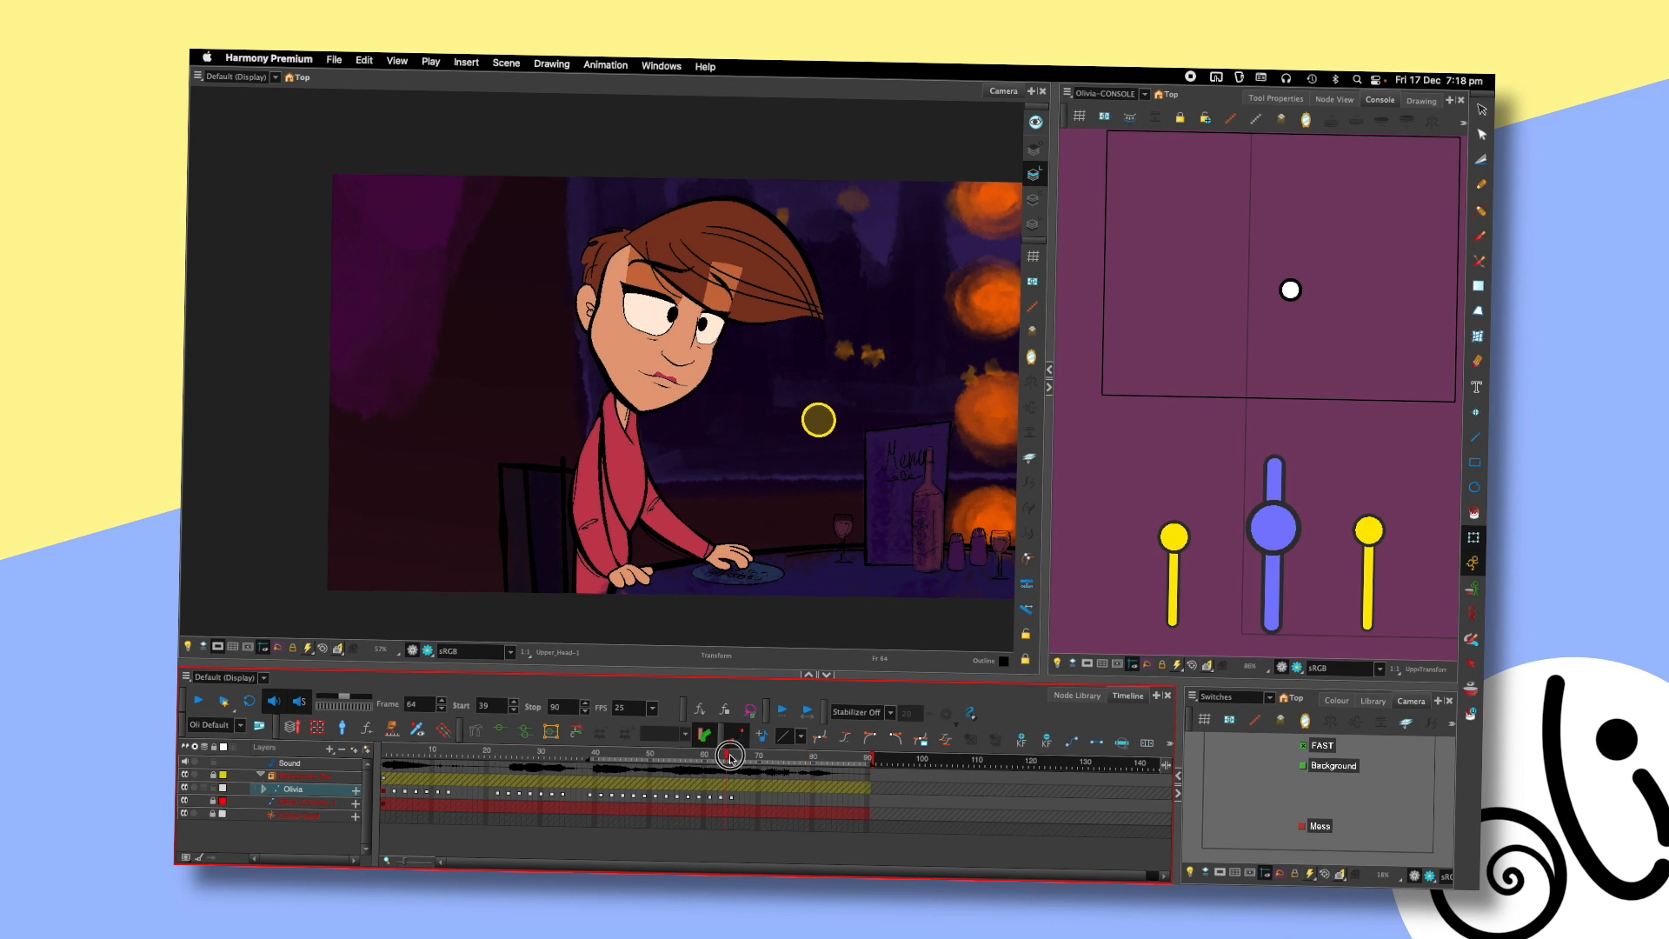
pyautogui.click(719, 761)
pyautogui.press('.')
pyautogui.press('.')
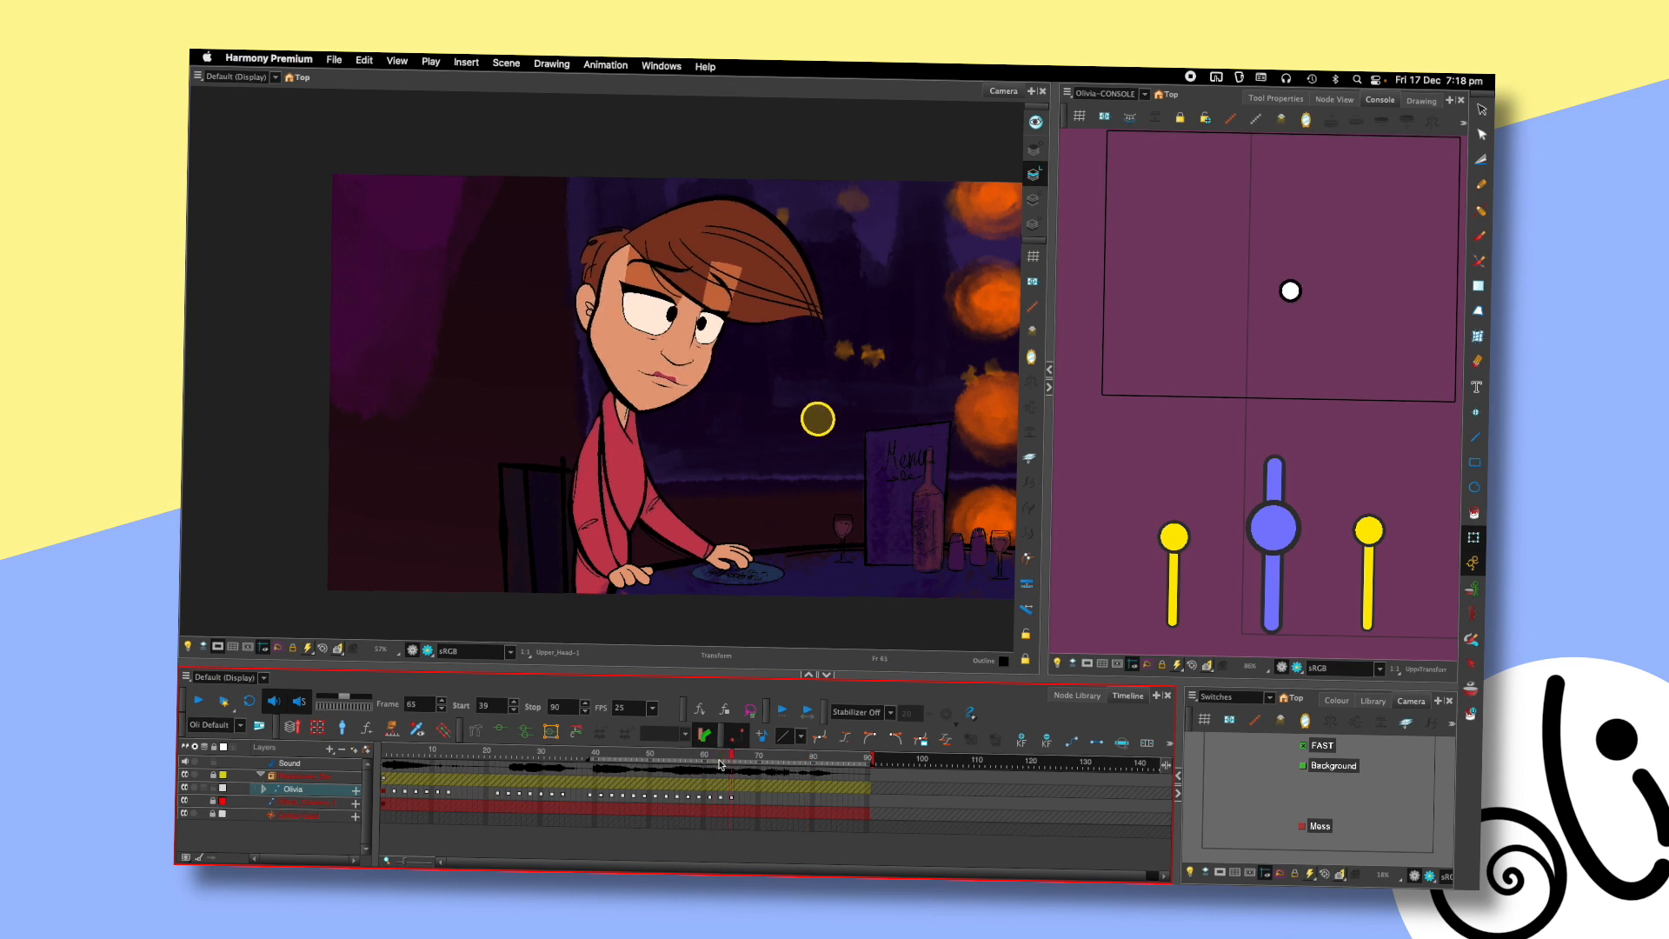
# - Select the front hand and play the head turn and lean repeatedly from frame 39, ending at frame 65
pyautogui.scroll(1, 787, 368)
pyautogui.click(735, 579)
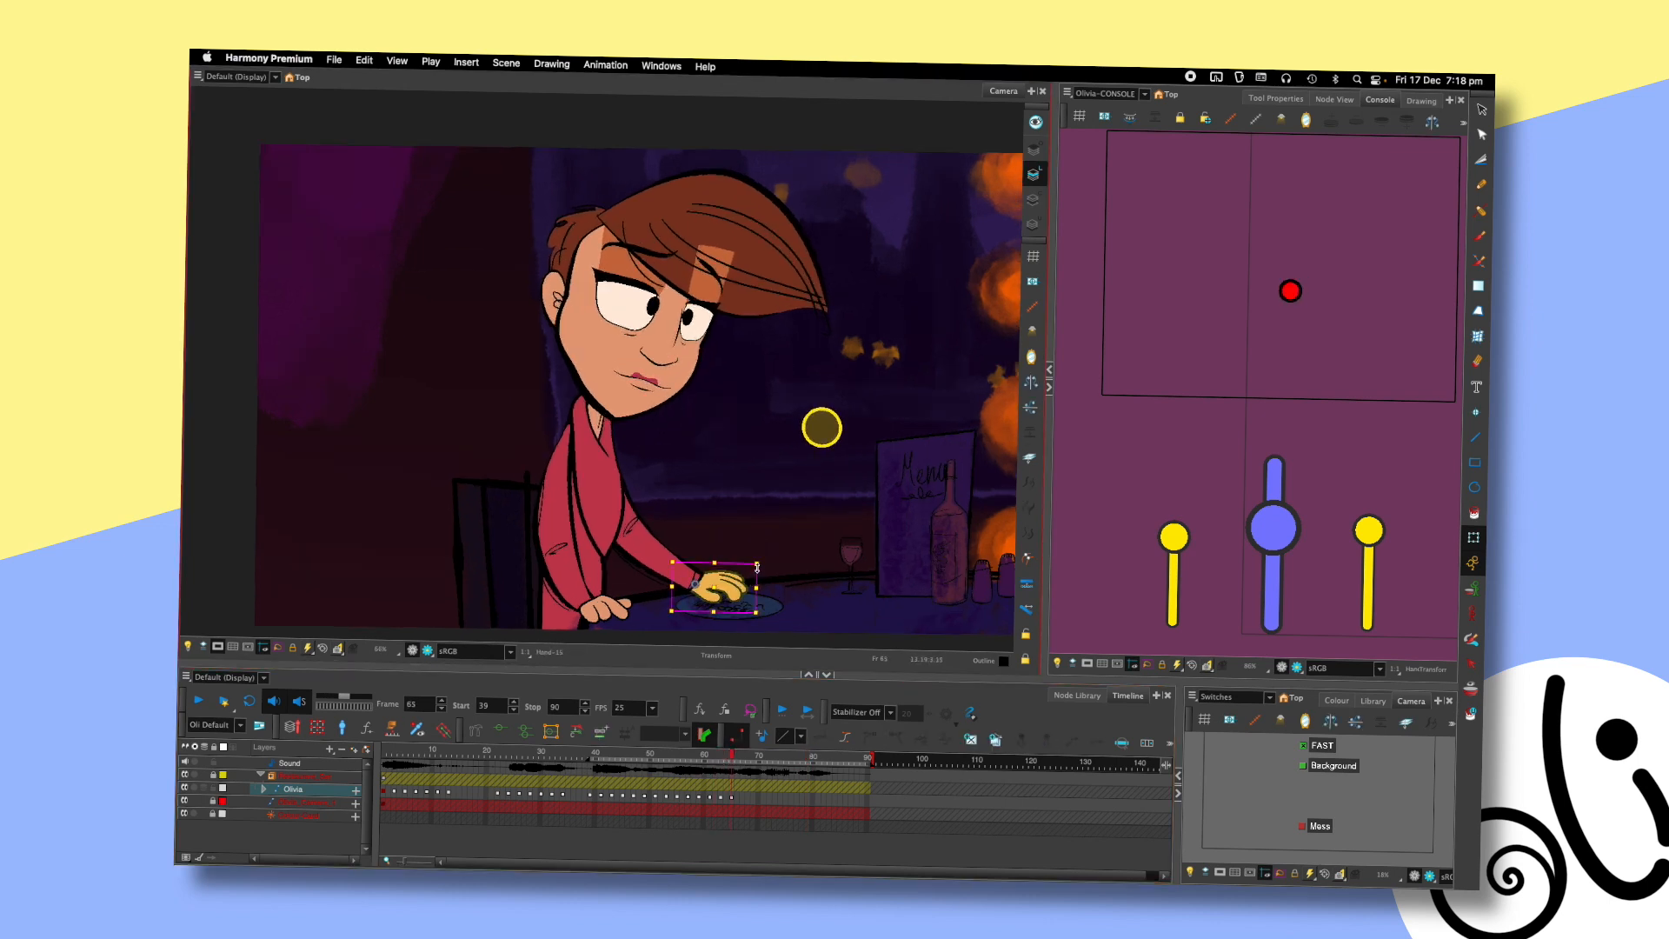
pyautogui.hotkey('shift', ',')
pyautogui.scroll(-2, 821, 428)
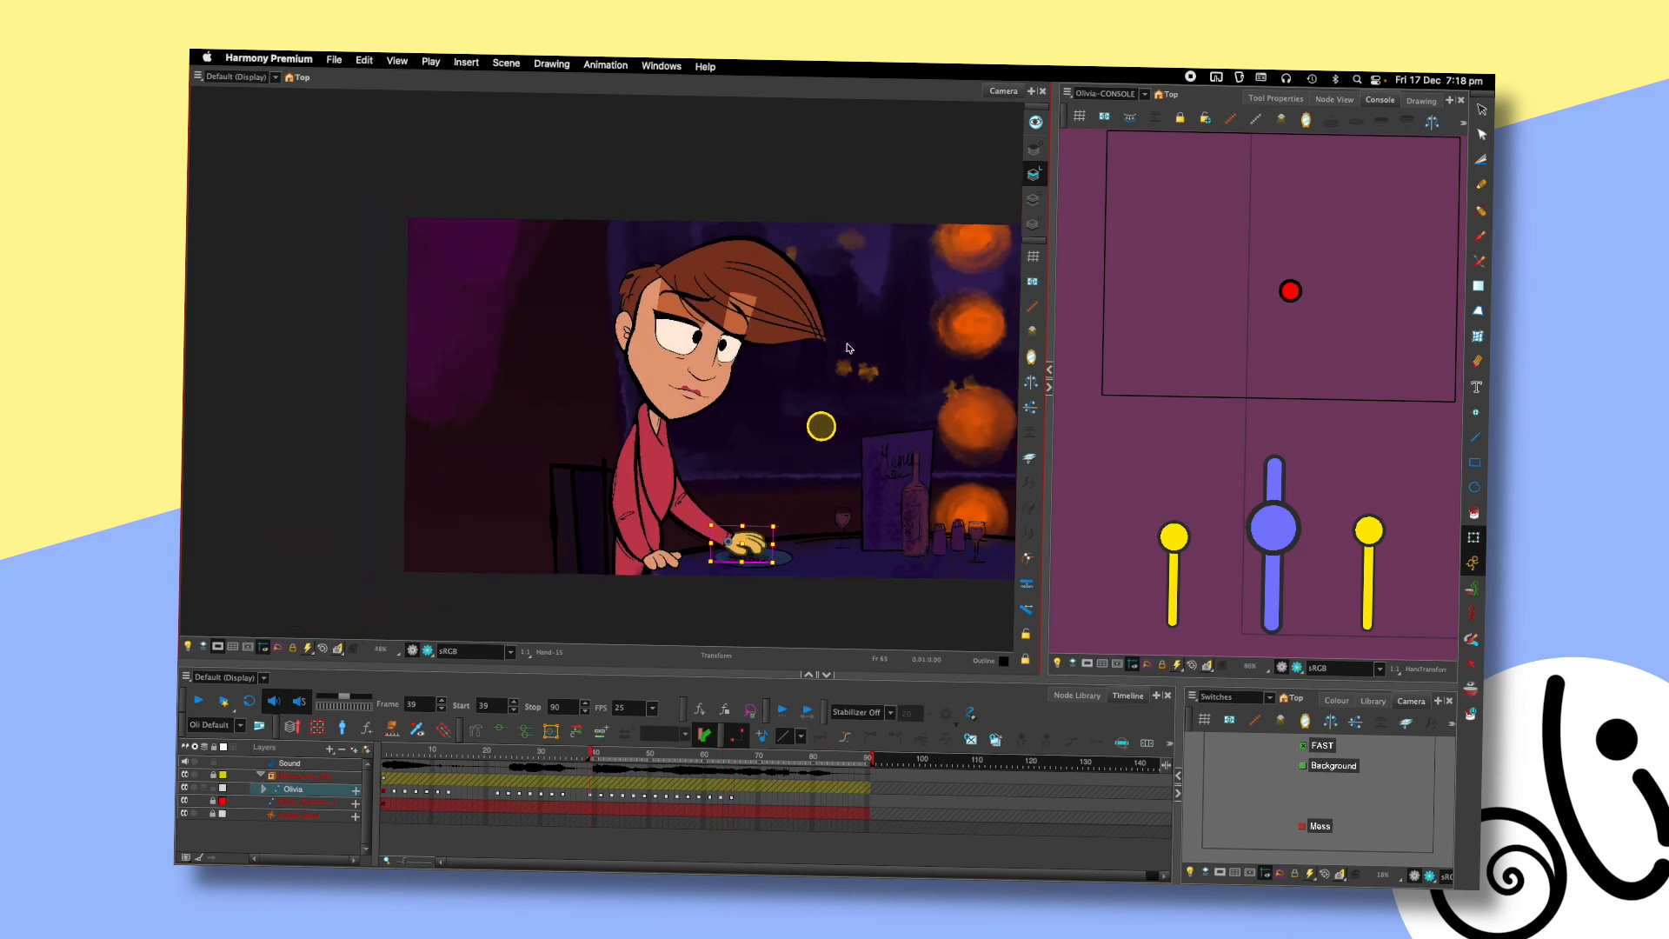
pyautogui.hotkey('shift', 'Return')
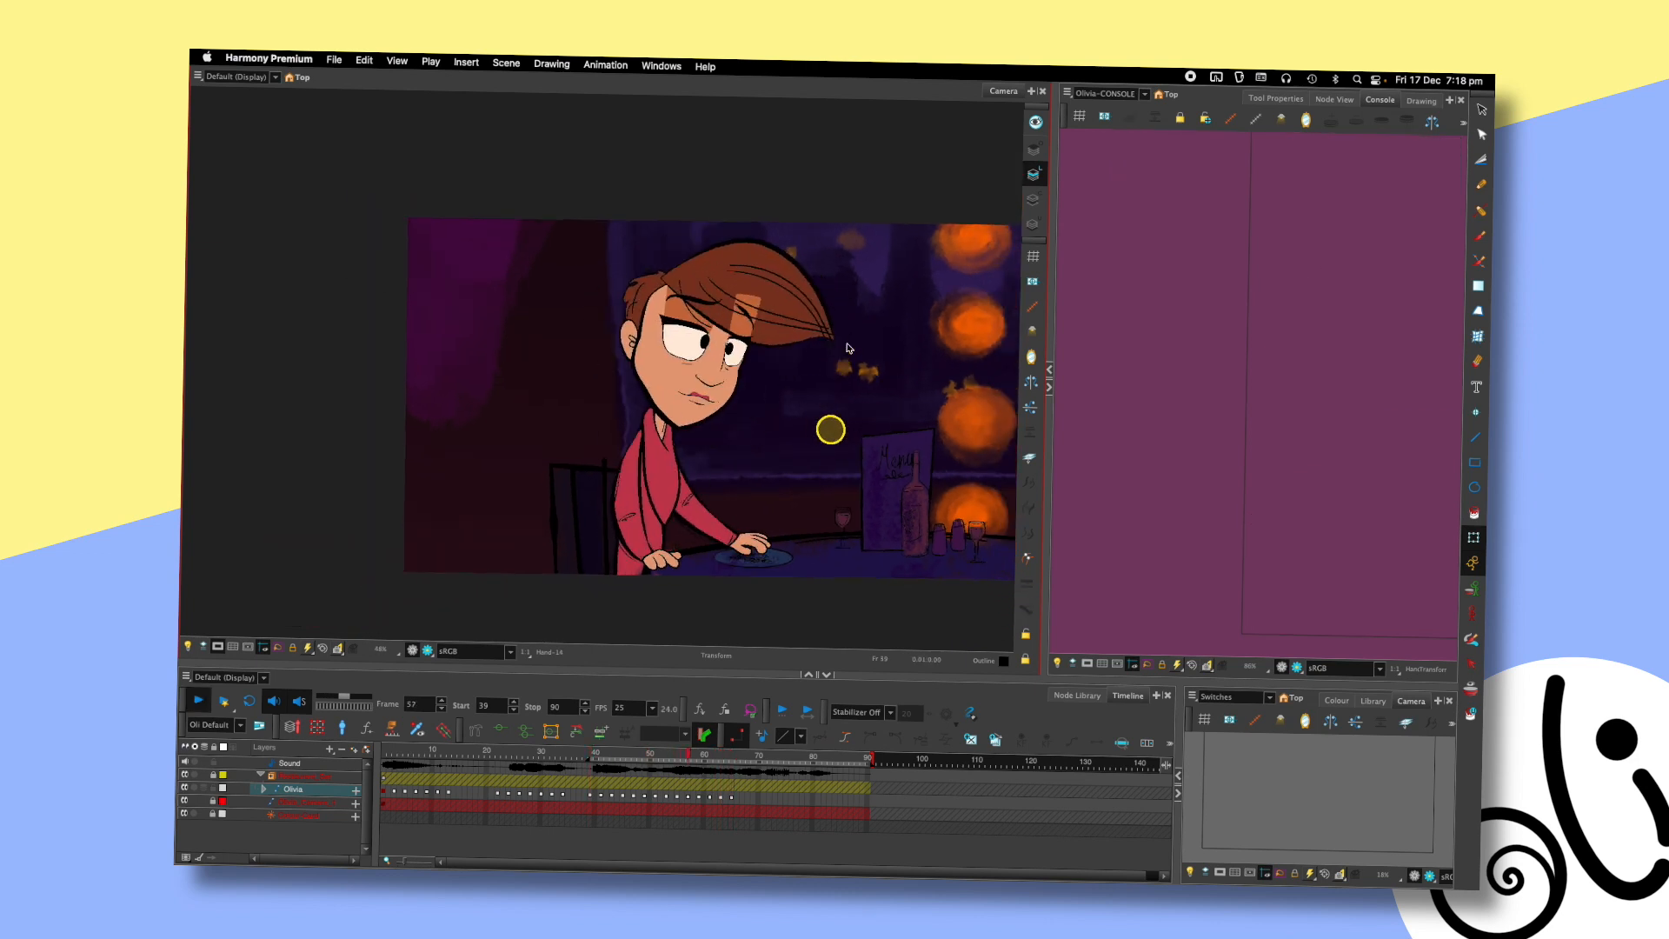
pyautogui.hotkey('shift', 'Return')
pyautogui.hotkey('shift', 'Return')
pyautogui.hotkey('shift', 'Return')
pyautogui.hotkey('shift', 'Return')
pyautogui.hotkey('shift', 'Return')
pyautogui.hotkey('shift', 'Return')
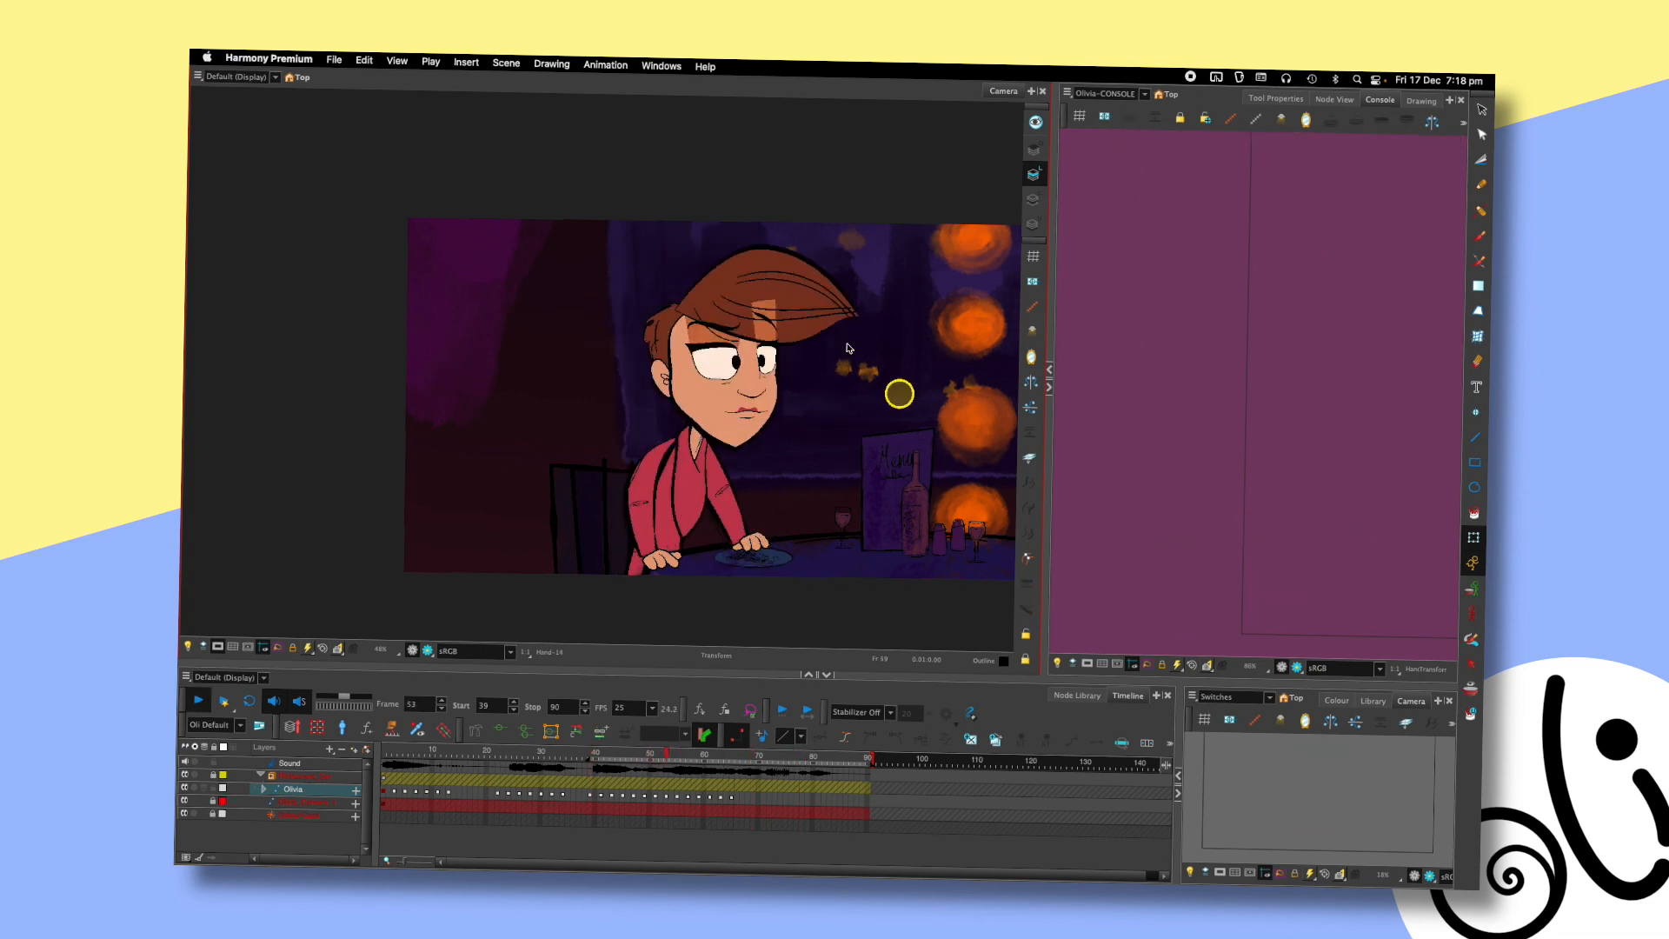
pyautogui.hotkey('shift', 'Return')
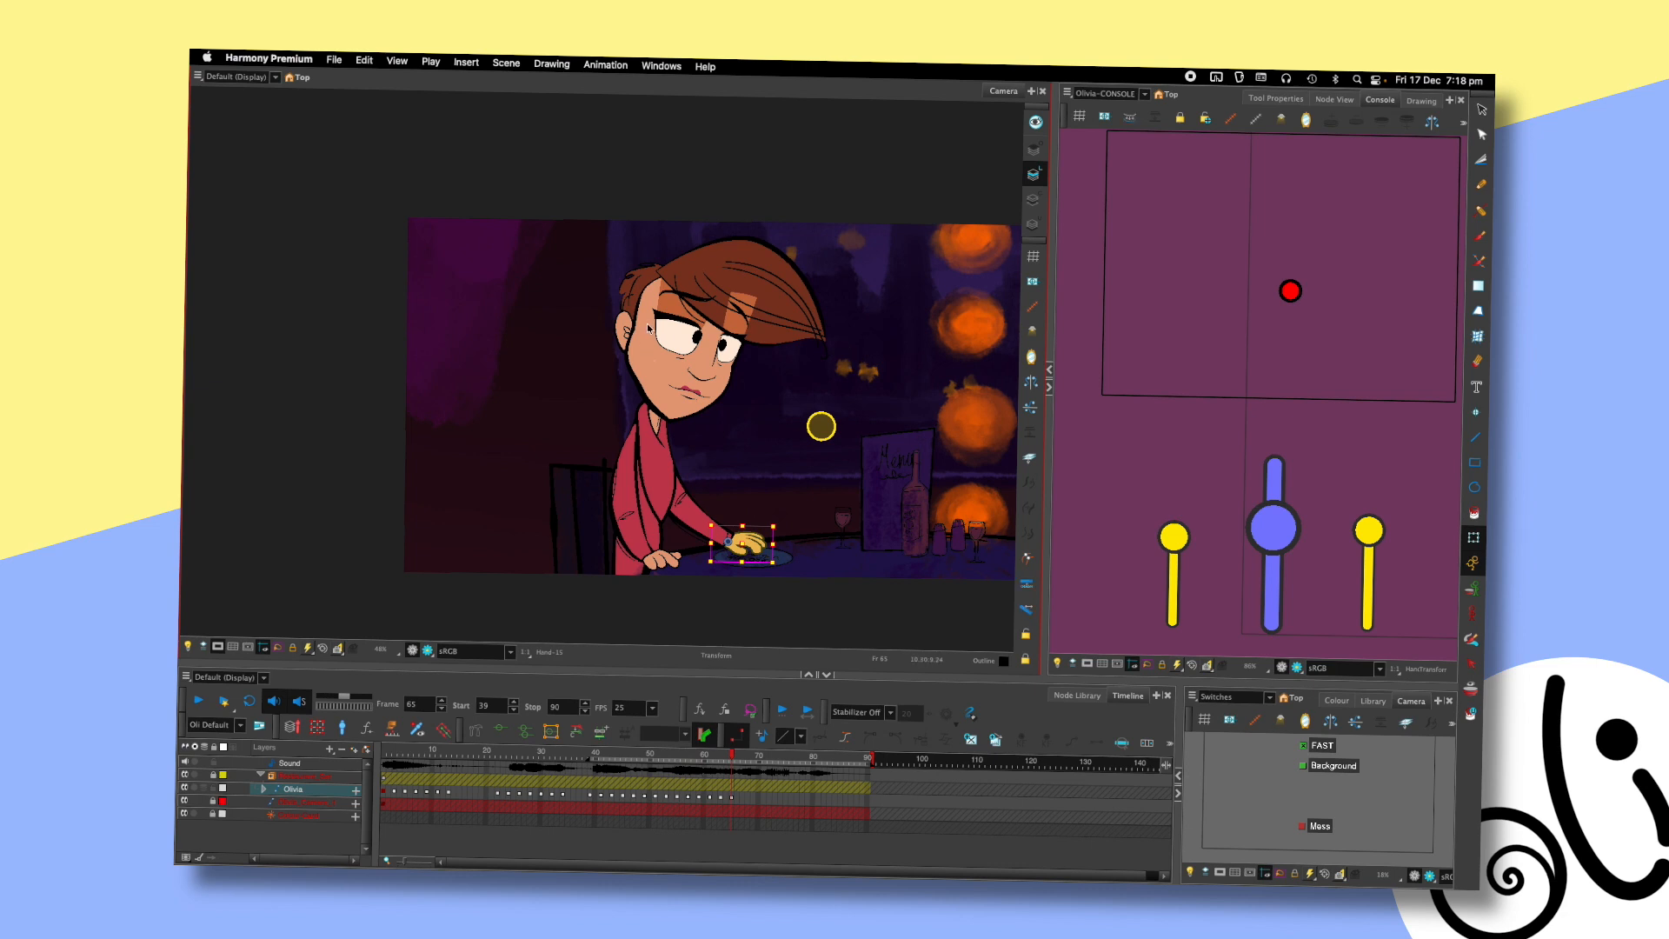
# - Select the upper head and compare its pose and the head-turn control across frames 62 to 65
pyautogui.click(649, 311)
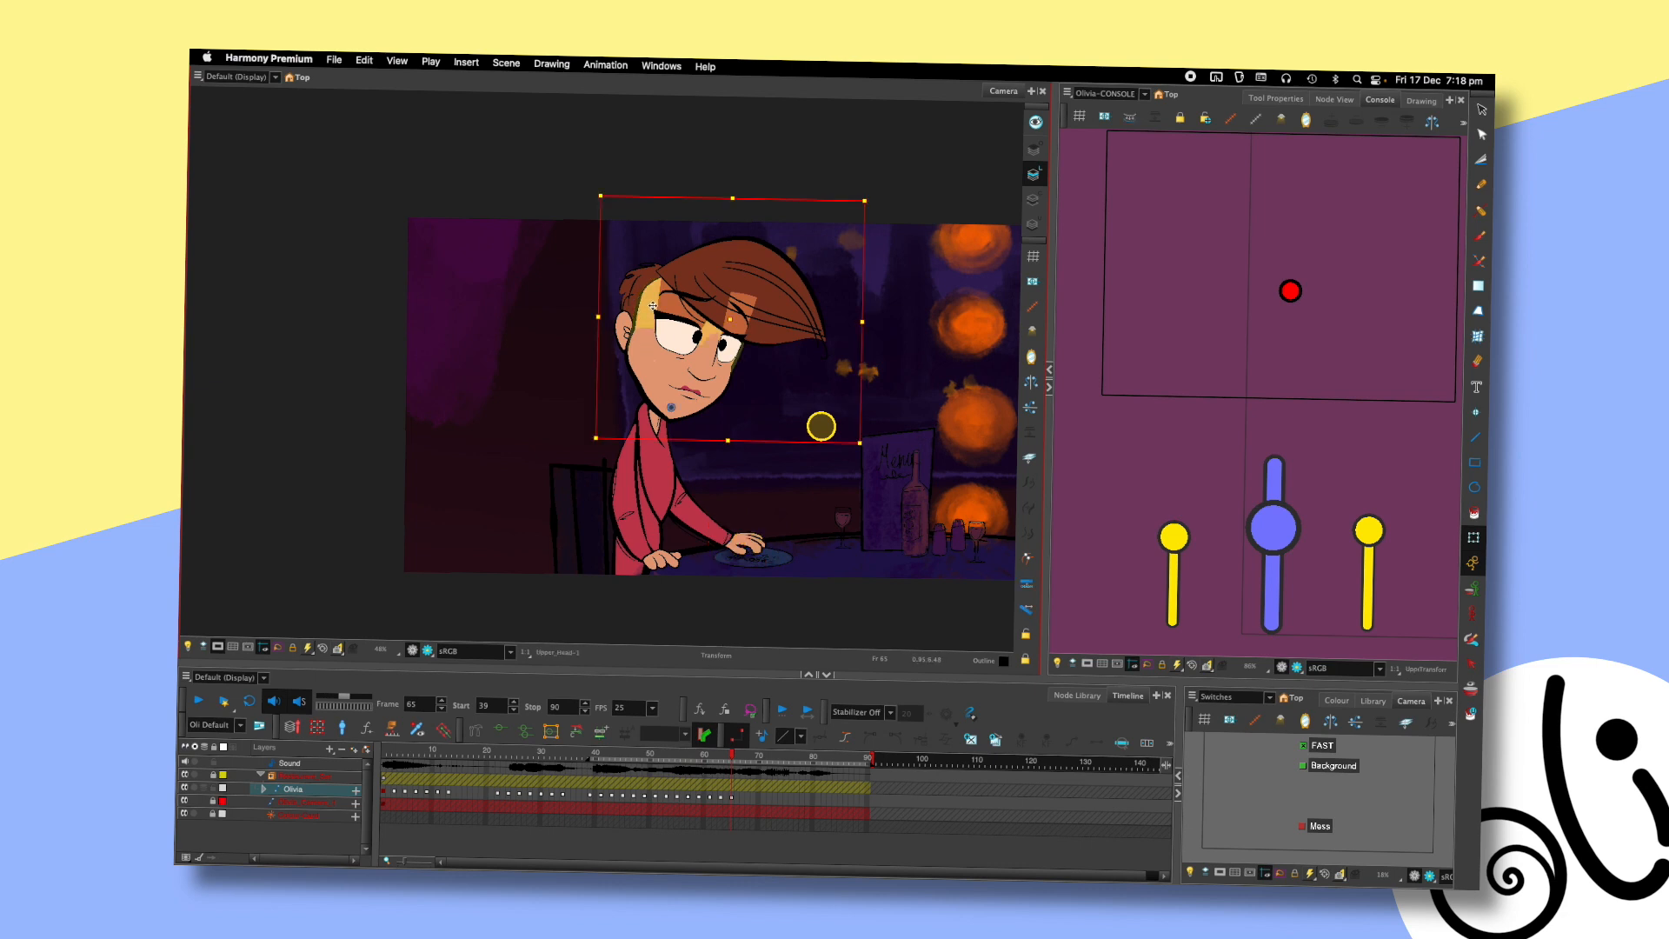
pyautogui.moveTo(717, 402); pyautogui.dragTo(718, 403)
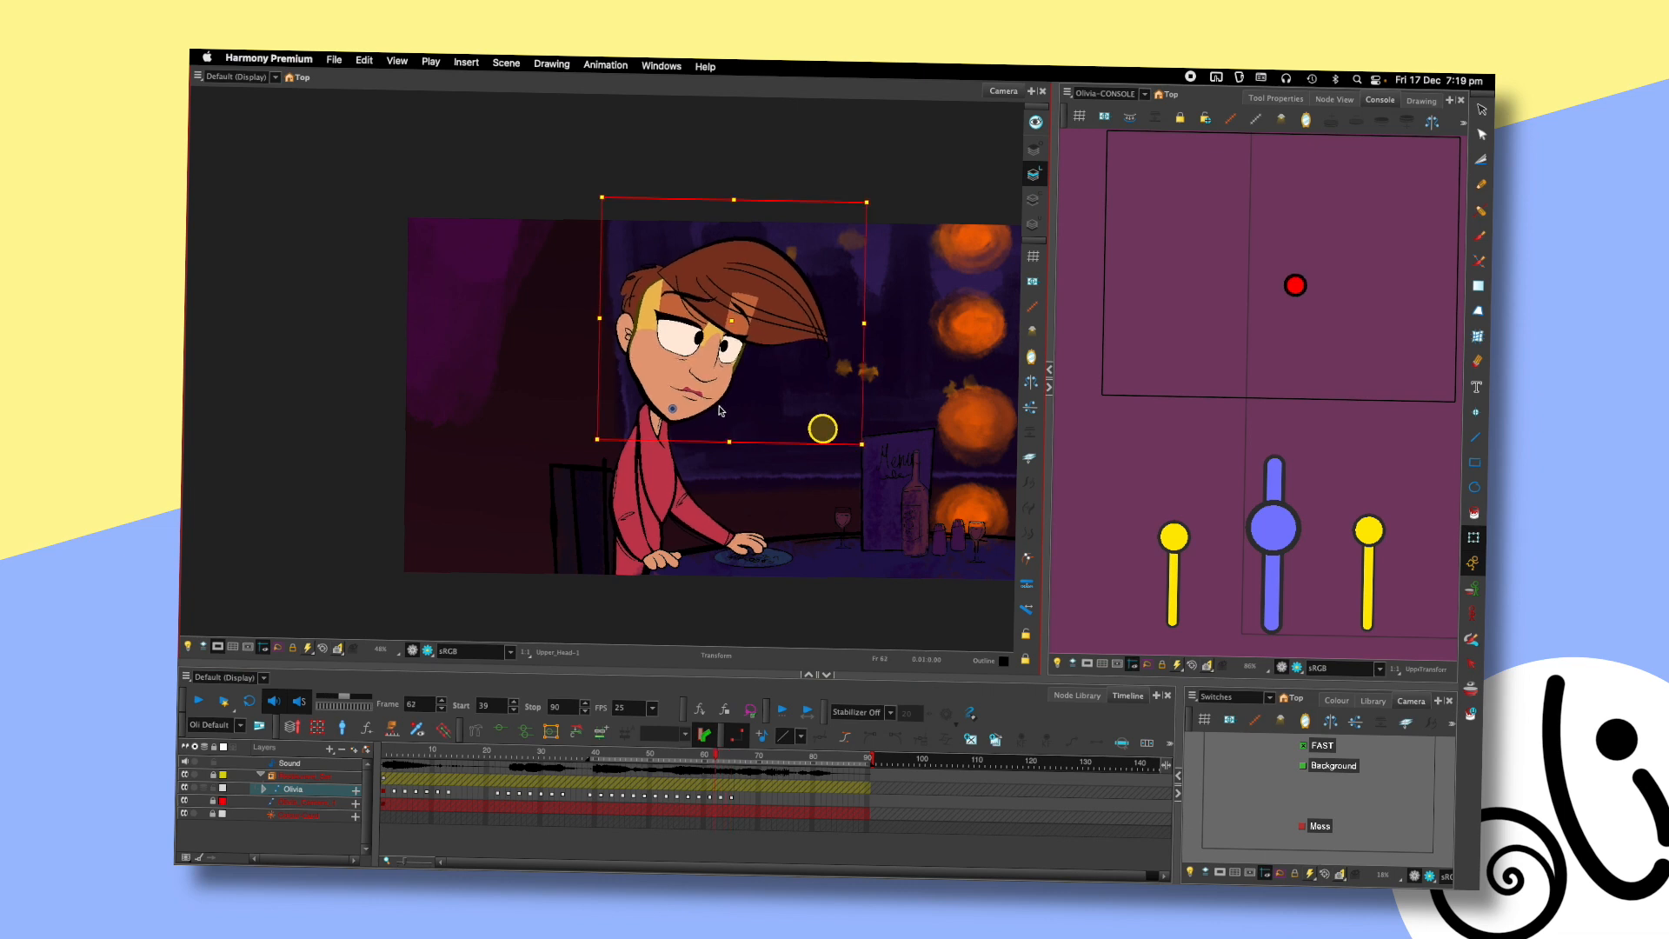
pyautogui.scroll(3, 771, 413)
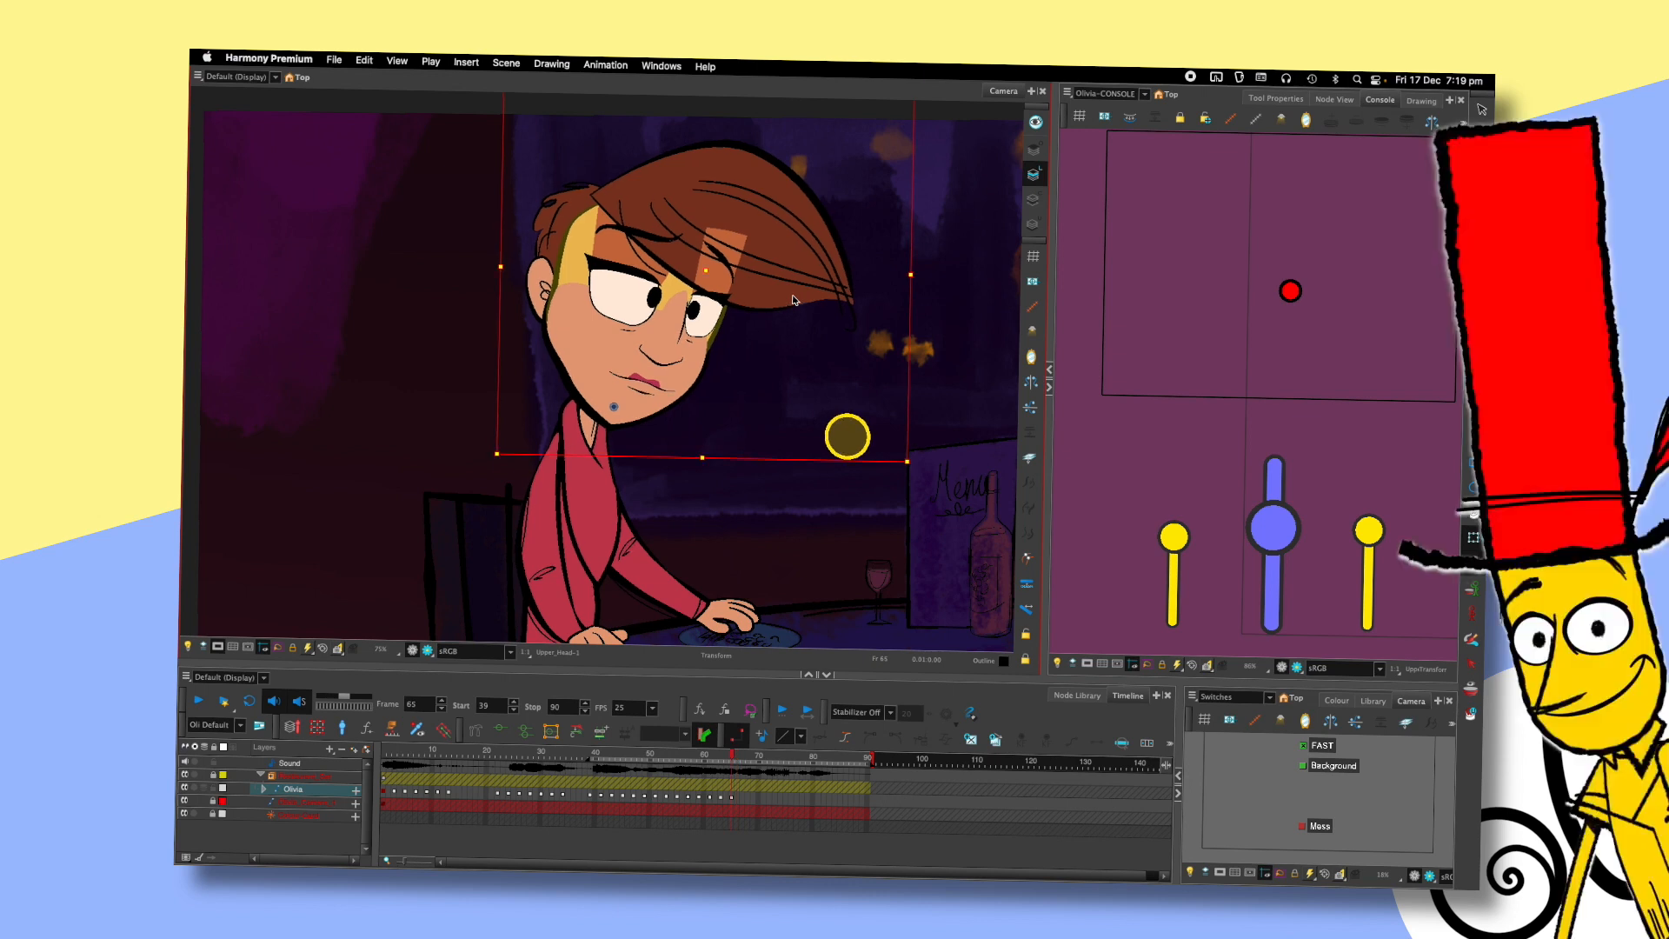
pyautogui.click(1294, 285)
pyautogui.press('.')
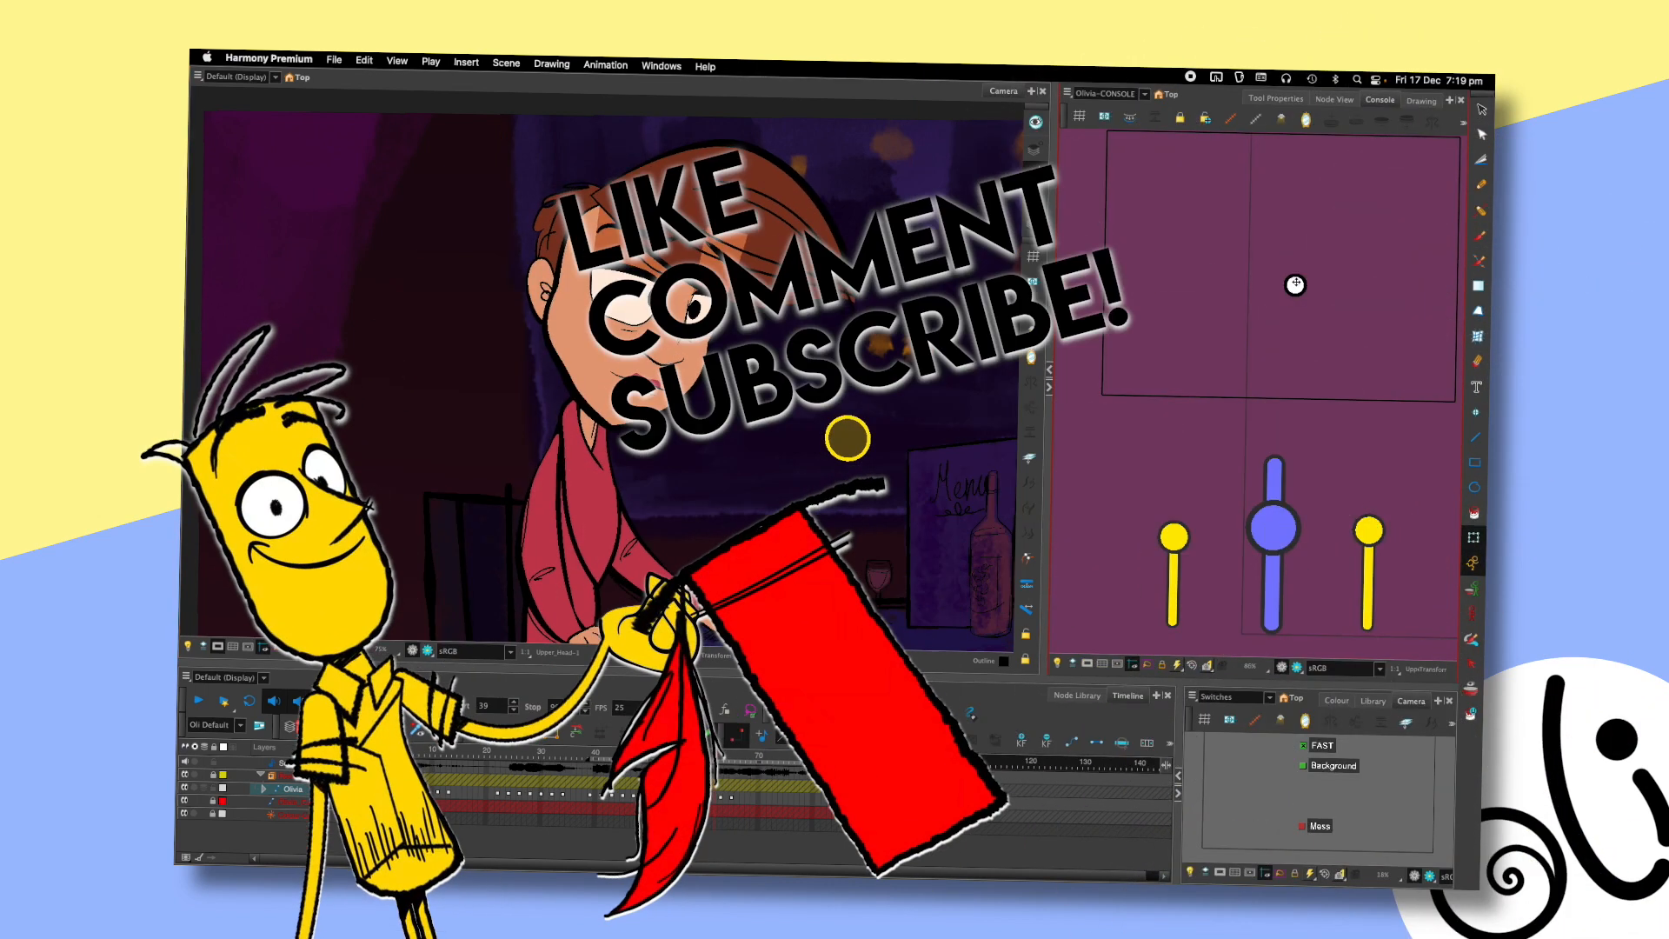
pyautogui.press('.')
pyautogui.press('.')
pyautogui.press('.')
pyautogui.scroll(-2, 832, 388)
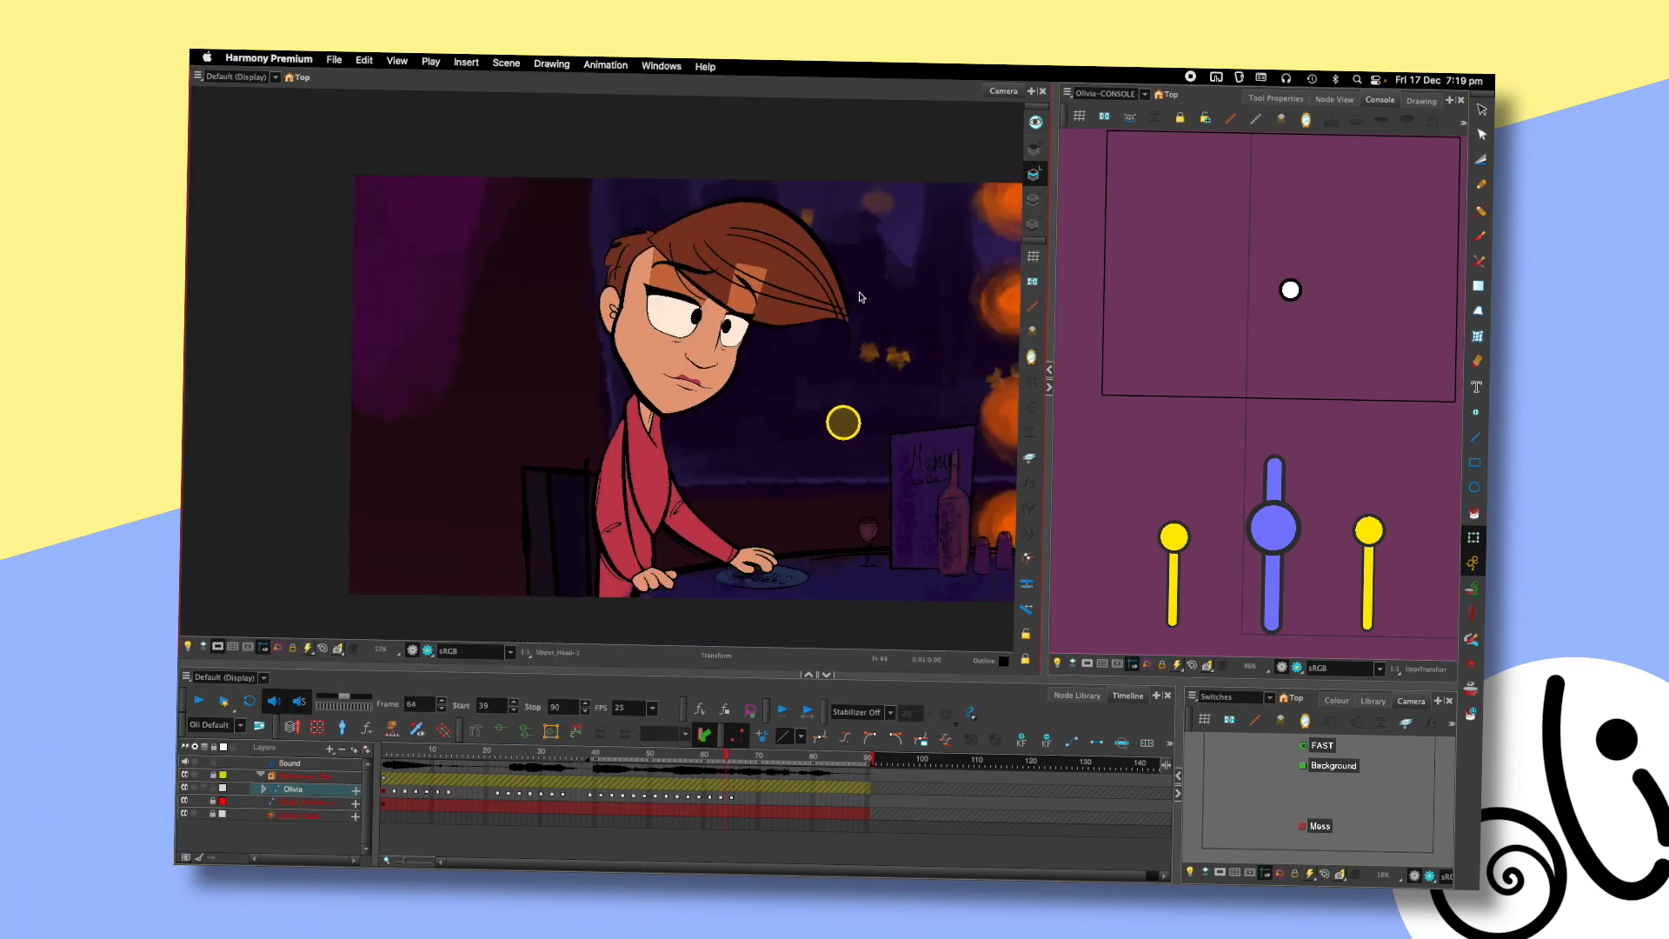
pyautogui.moveTo(1114, 288)
pyautogui.mouseDown()
pyautogui.moveTo(1397, 208)
pyautogui.moveTo(1339, 223)
pyautogui.mouseUp()
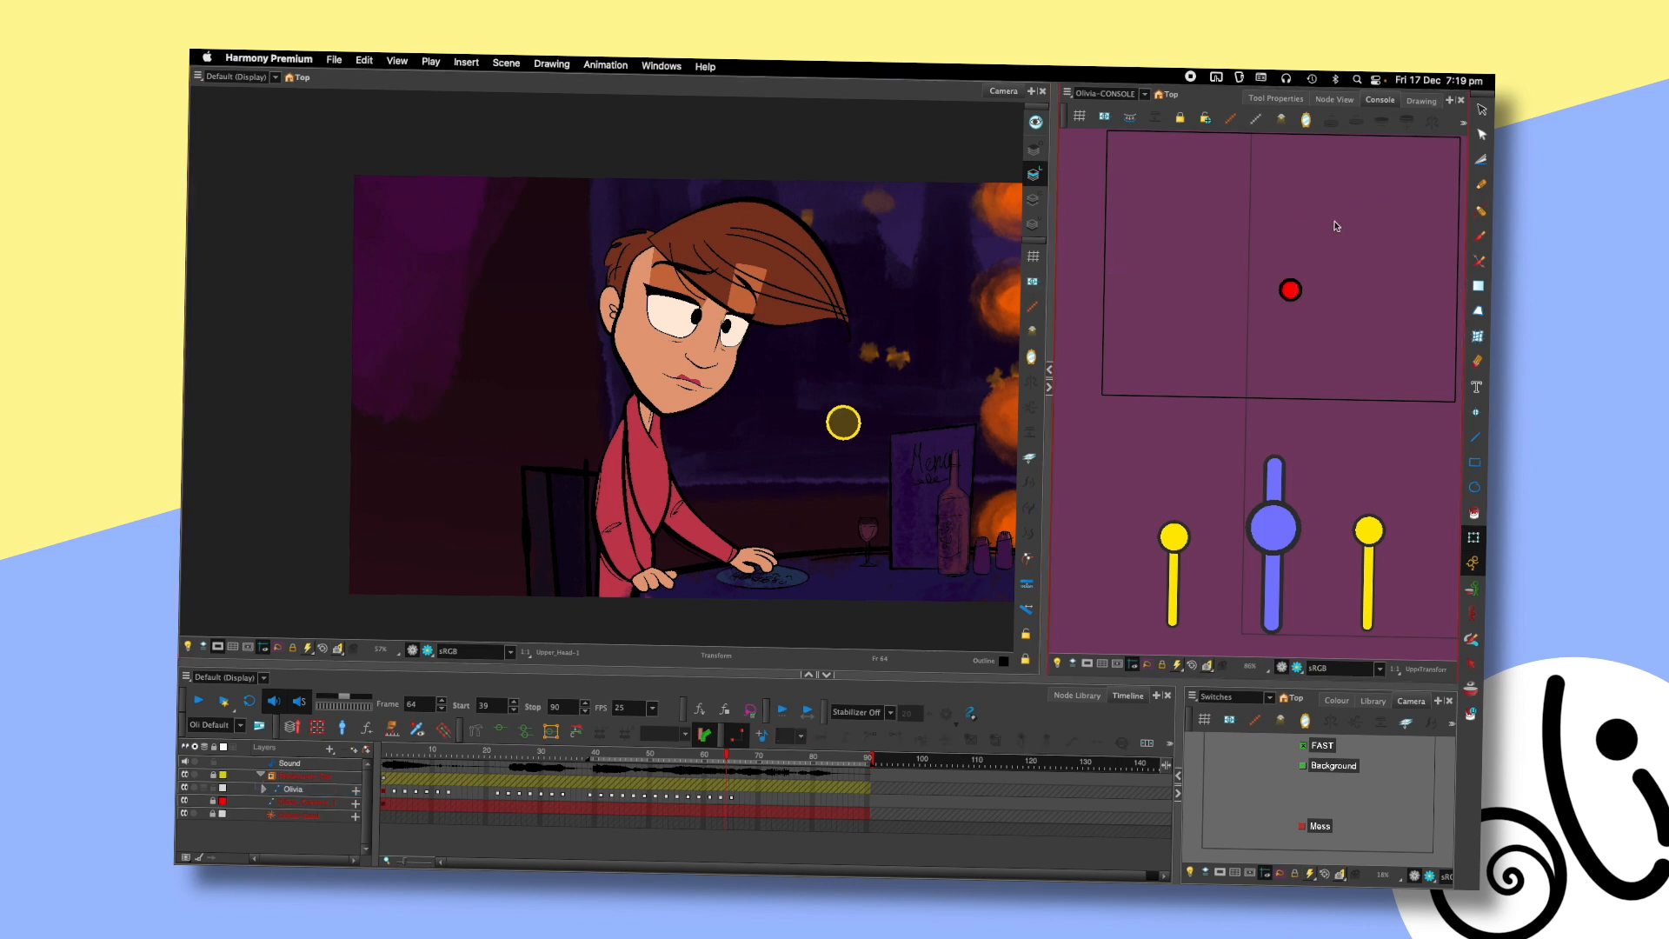
pyautogui.moveTo(1177, 261)
pyautogui.mouseDown()
pyautogui.moveTo(1135, 293)
pyautogui.moveTo(1310, 224)
pyautogui.moveTo(1437, 206)
pyautogui.moveTo(1143, 299)
pyautogui.moveTo(1153, 275)
pyautogui.moveTo(1091, 349)
pyautogui.moveTo(1358, 146)
pyautogui.moveTo(1249, 235)
pyautogui.mouseUp()
pyautogui.moveTo(1092, 289)
pyautogui.mouseDown()
pyautogui.moveTo(1065, 344)
pyautogui.moveTo(1326, 198)
pyautogui.moveTo(1412, 205)
pyautogui.moveTo(1345, 223)
pyautogui.mouseUp()
pyautogui.moveTo(1114, 306)
pyautogui.mouseDown()
pyautogui.moveTo(1339, 206)
pyautogui.moveTo(1242, 267)
pyautogui.mouseUp()
pyautogui.moveTo(1143, 288)
pyautogui.mouseDown()
pyautogui.moveTo(1109, 357)
pyautogui.moveTo(1241, 218)
pyautogui.moveTo(1159, 352)
pyautogui.mouseUp()
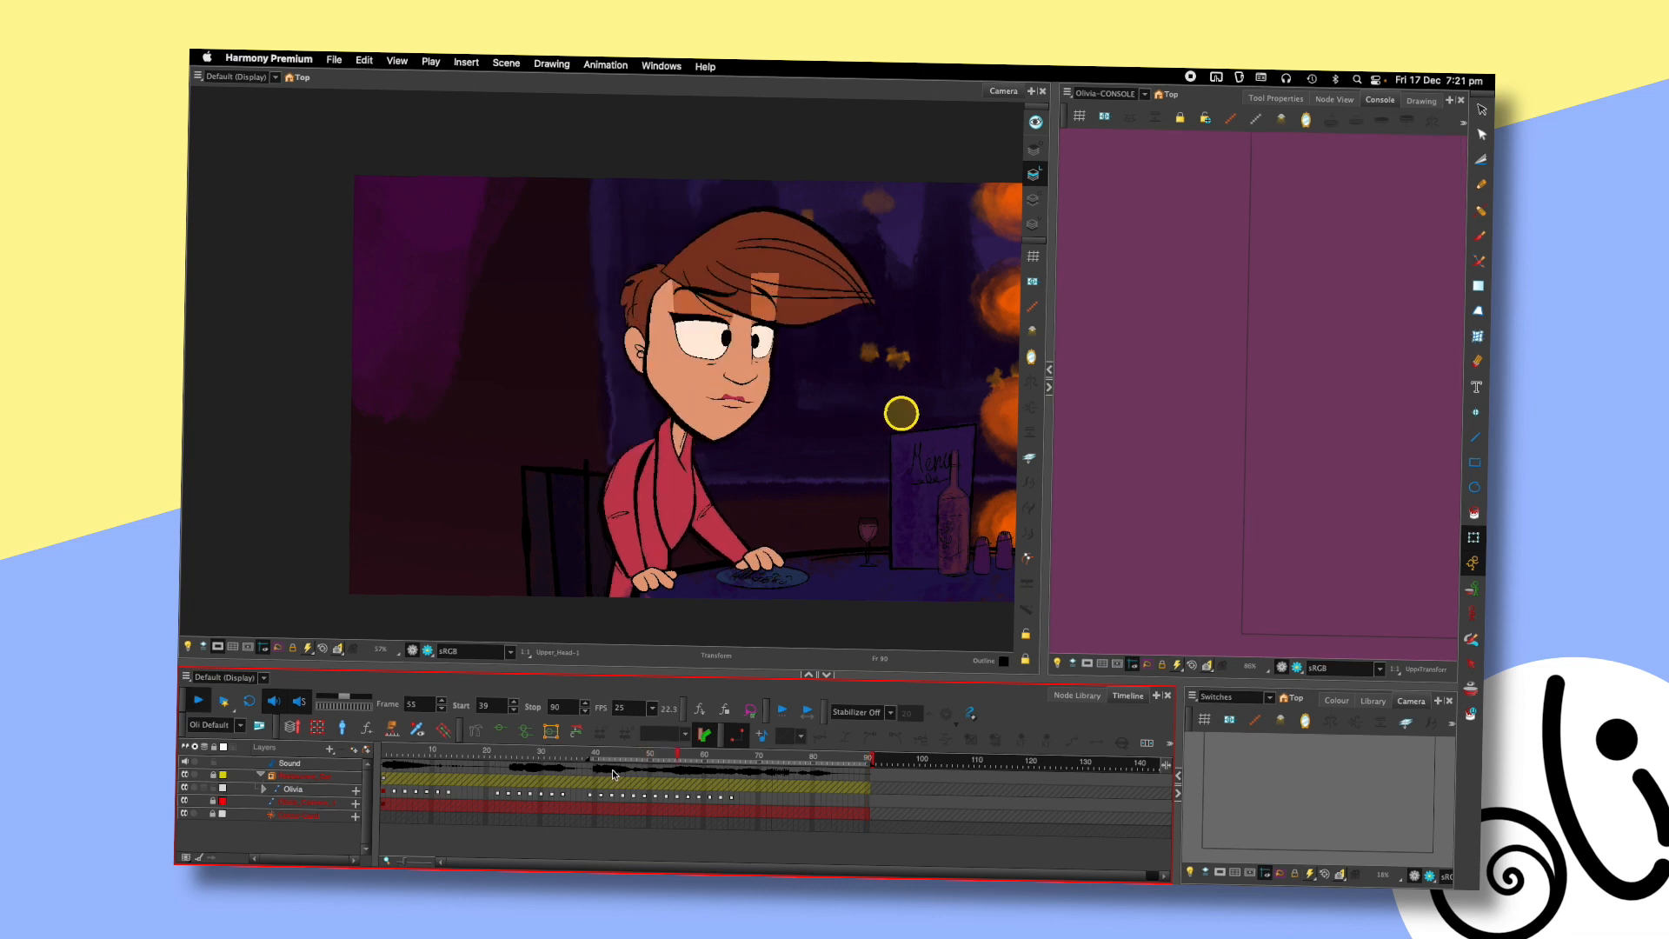
# - Check the motion in playback, select the upper head at frame 65, and key its pose at frame 67
pyautogui.hotkey('shift', 'Return')
pyautogui.moveTo(716, 756); pyautogui.dragTo(728, 758)
pyautogui.scroll(5, 783, 392)
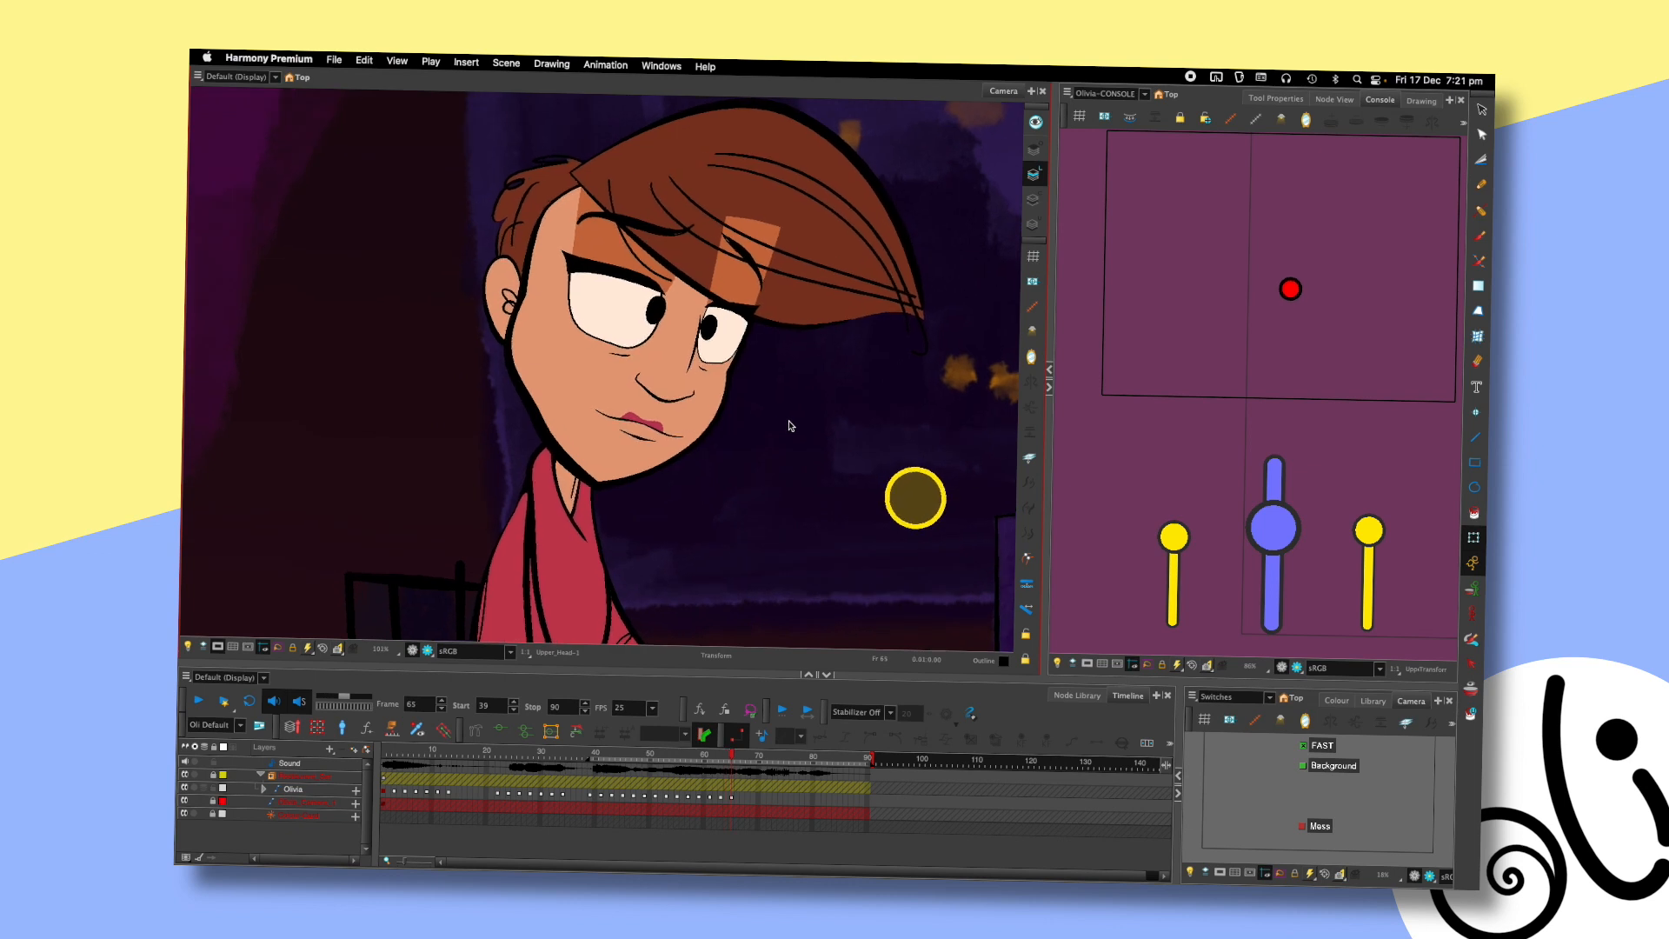
pyautogui.click(576, 232)
pyautogui.press(',')
pyautogui.press(',')
pyautogui.press(',')
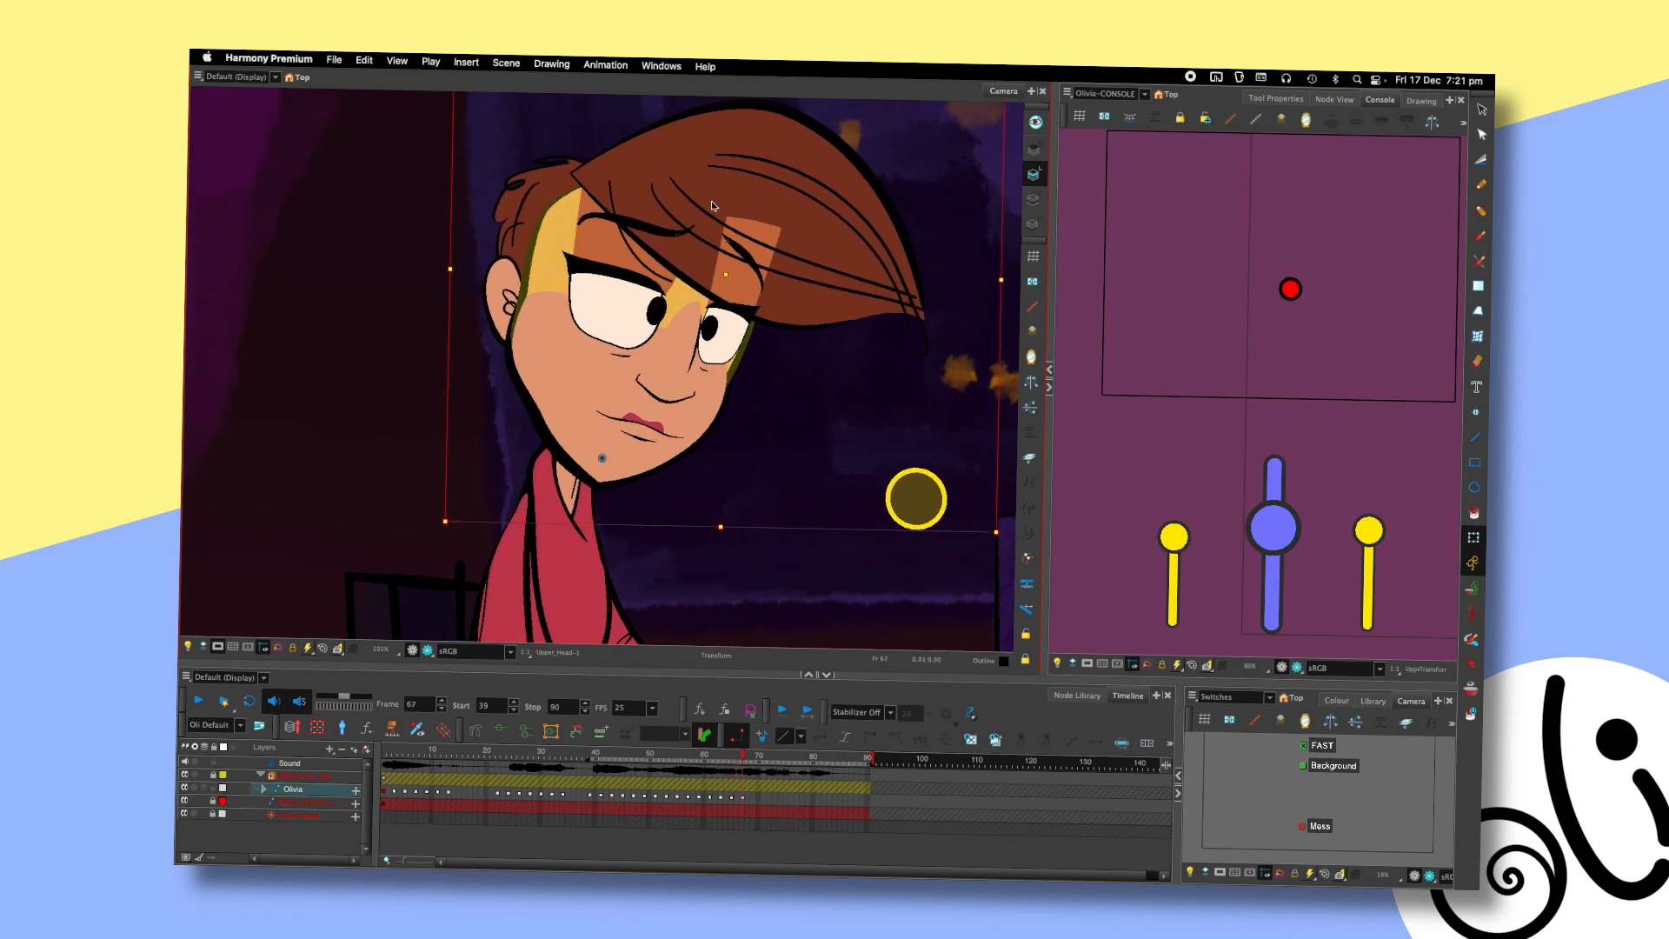
pyautogui.press('.')
pyautogui.press('.')
pyautogui.press('.')
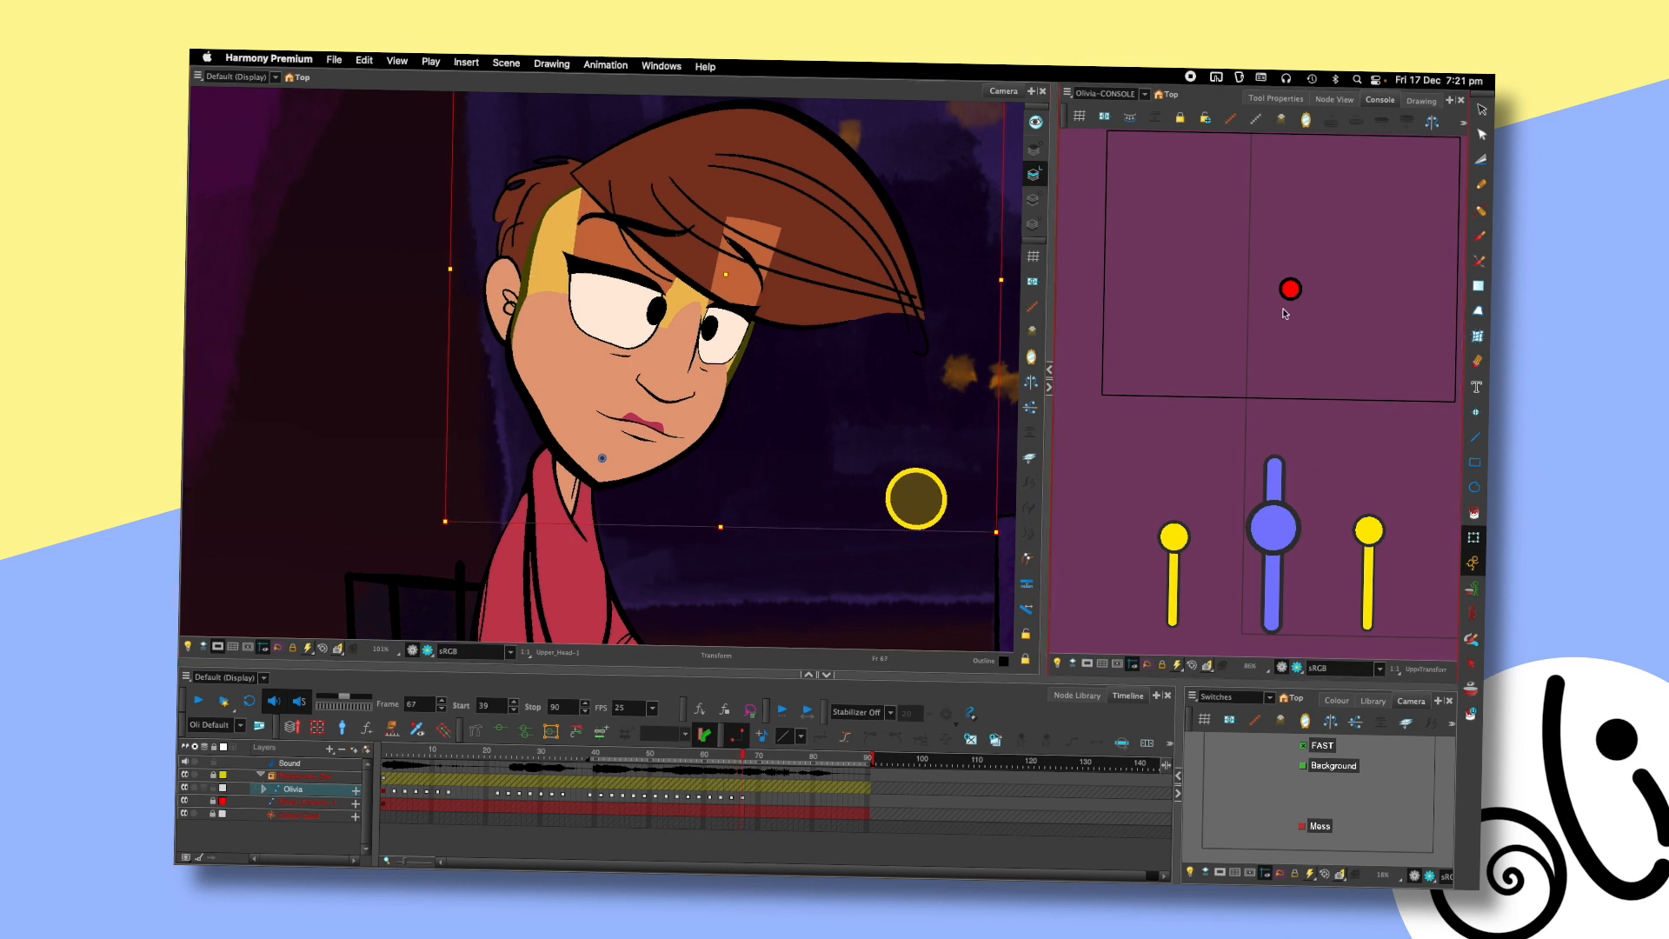
# - Raise the head-turn control slightly at frame 67, comparing the pose with frames 64 to 67
pyautogui.click(1292, 293)
pyautogui.press(',')
pyautogui.press(',')
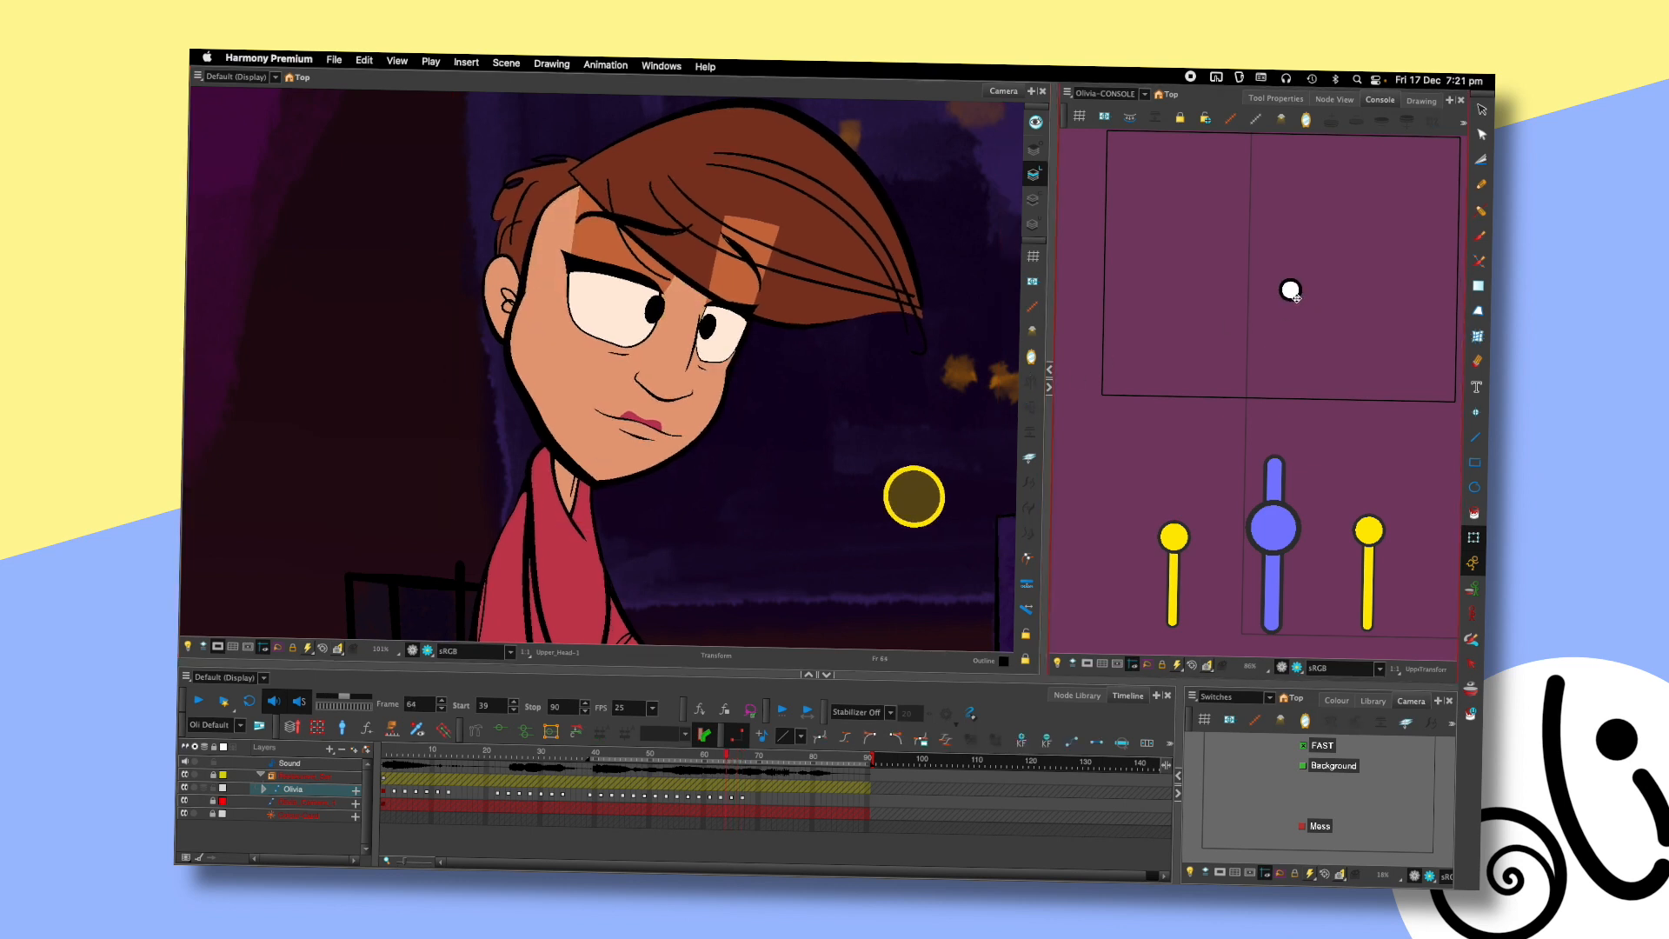
pyautogui.press('.')
pyautogui.press('.')
pyautogui.press('1')
pyautogui.press('1')
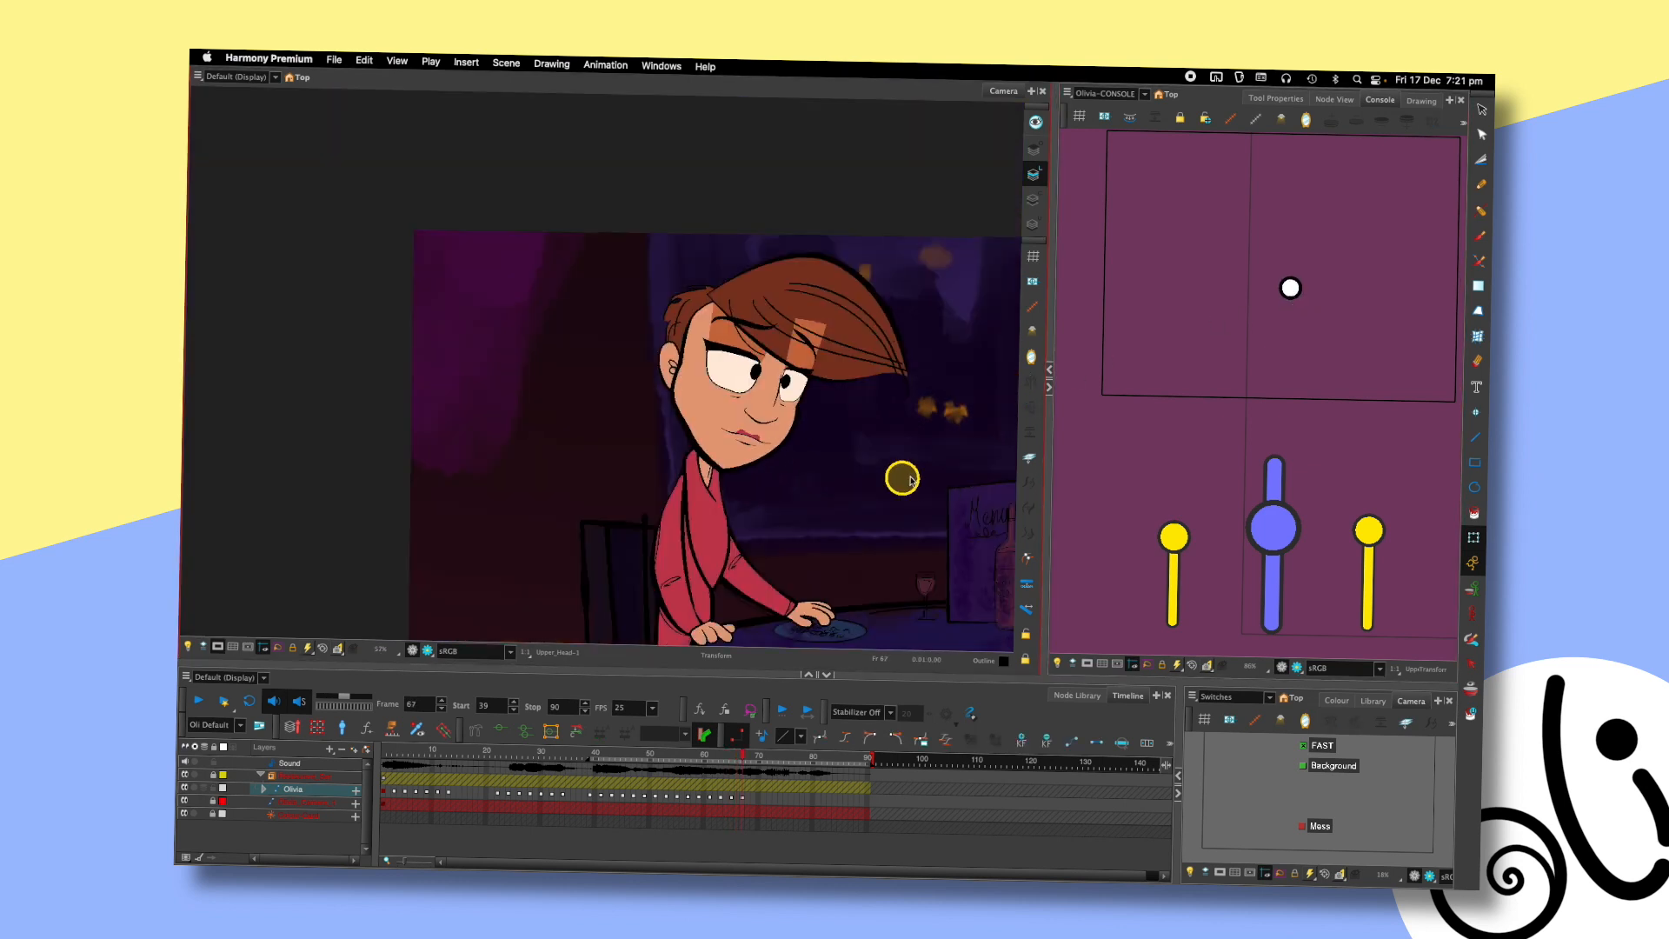
pyautogui.moveTo(913, 477); pyautogui.dragTo(915, 372)
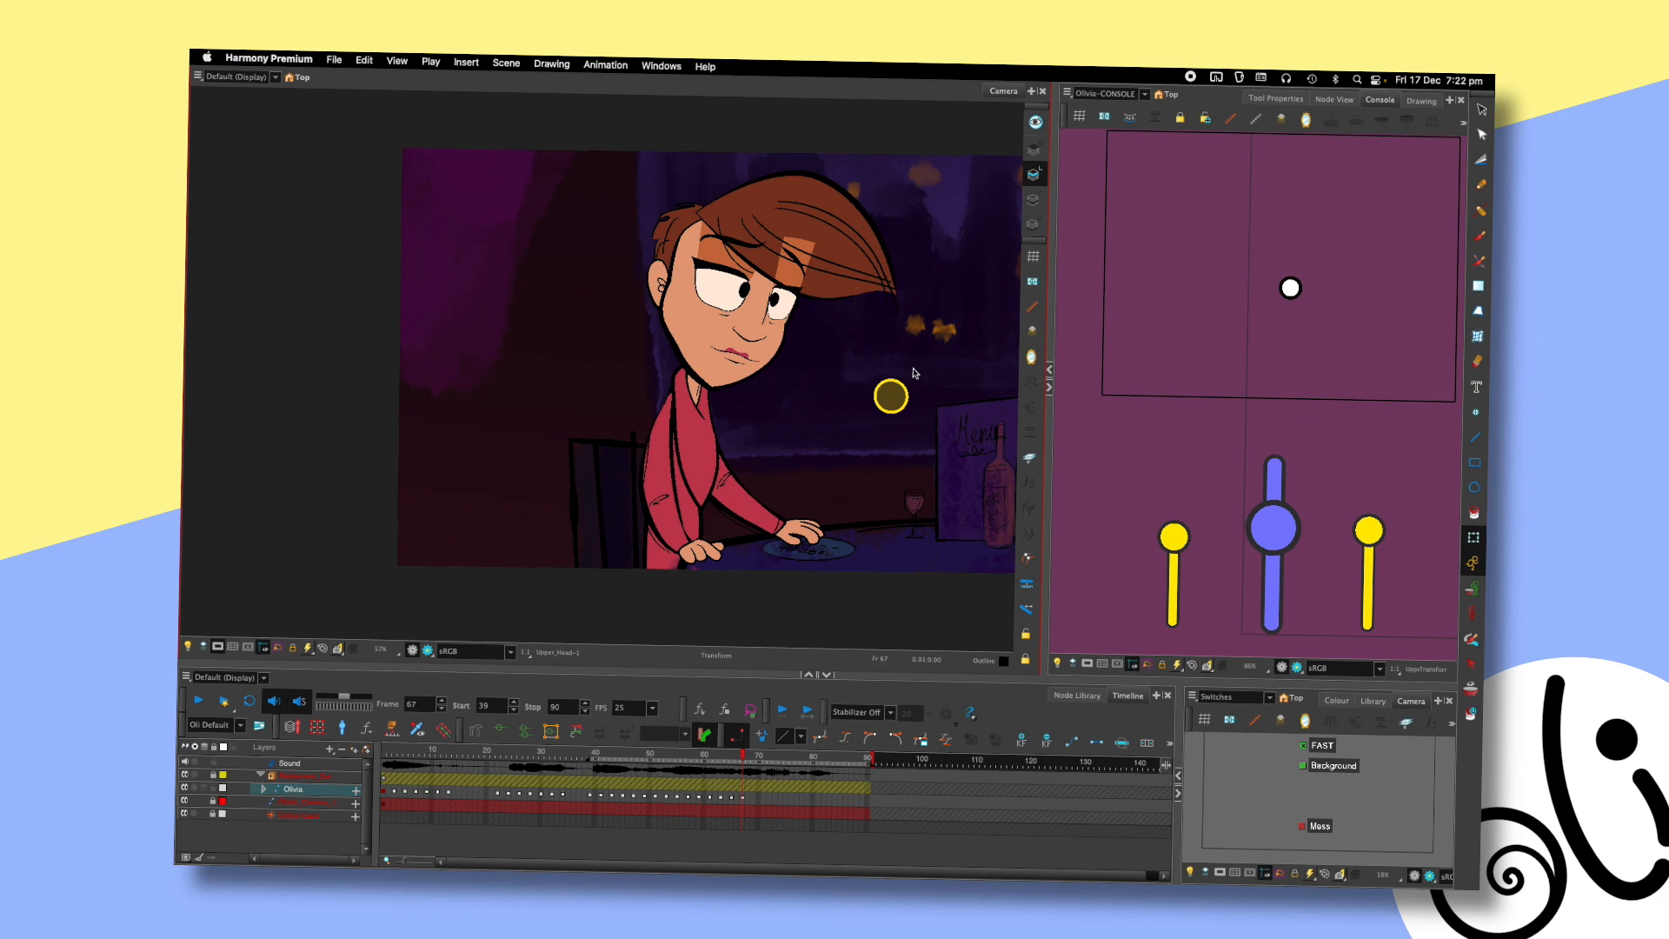
# - Try moving the front hand outward and slightly up at frame 71, and undo the move
pyautogui.click(743, 759)
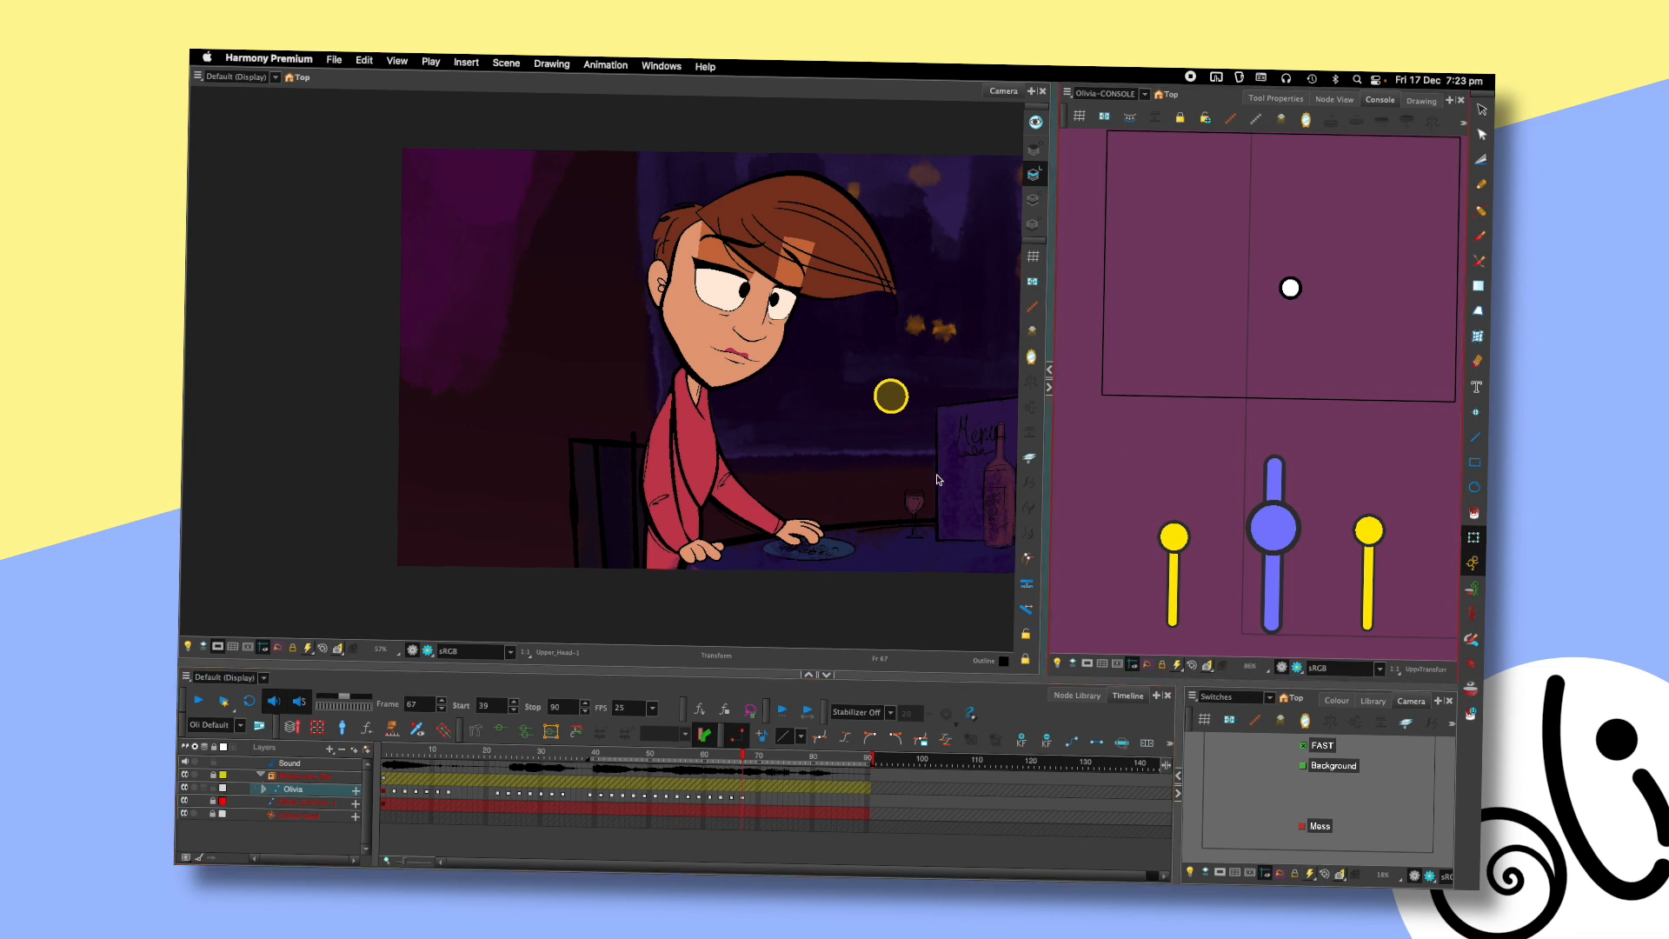
pyautogui.click(764, 755)
pyautogui.click(809, 531)
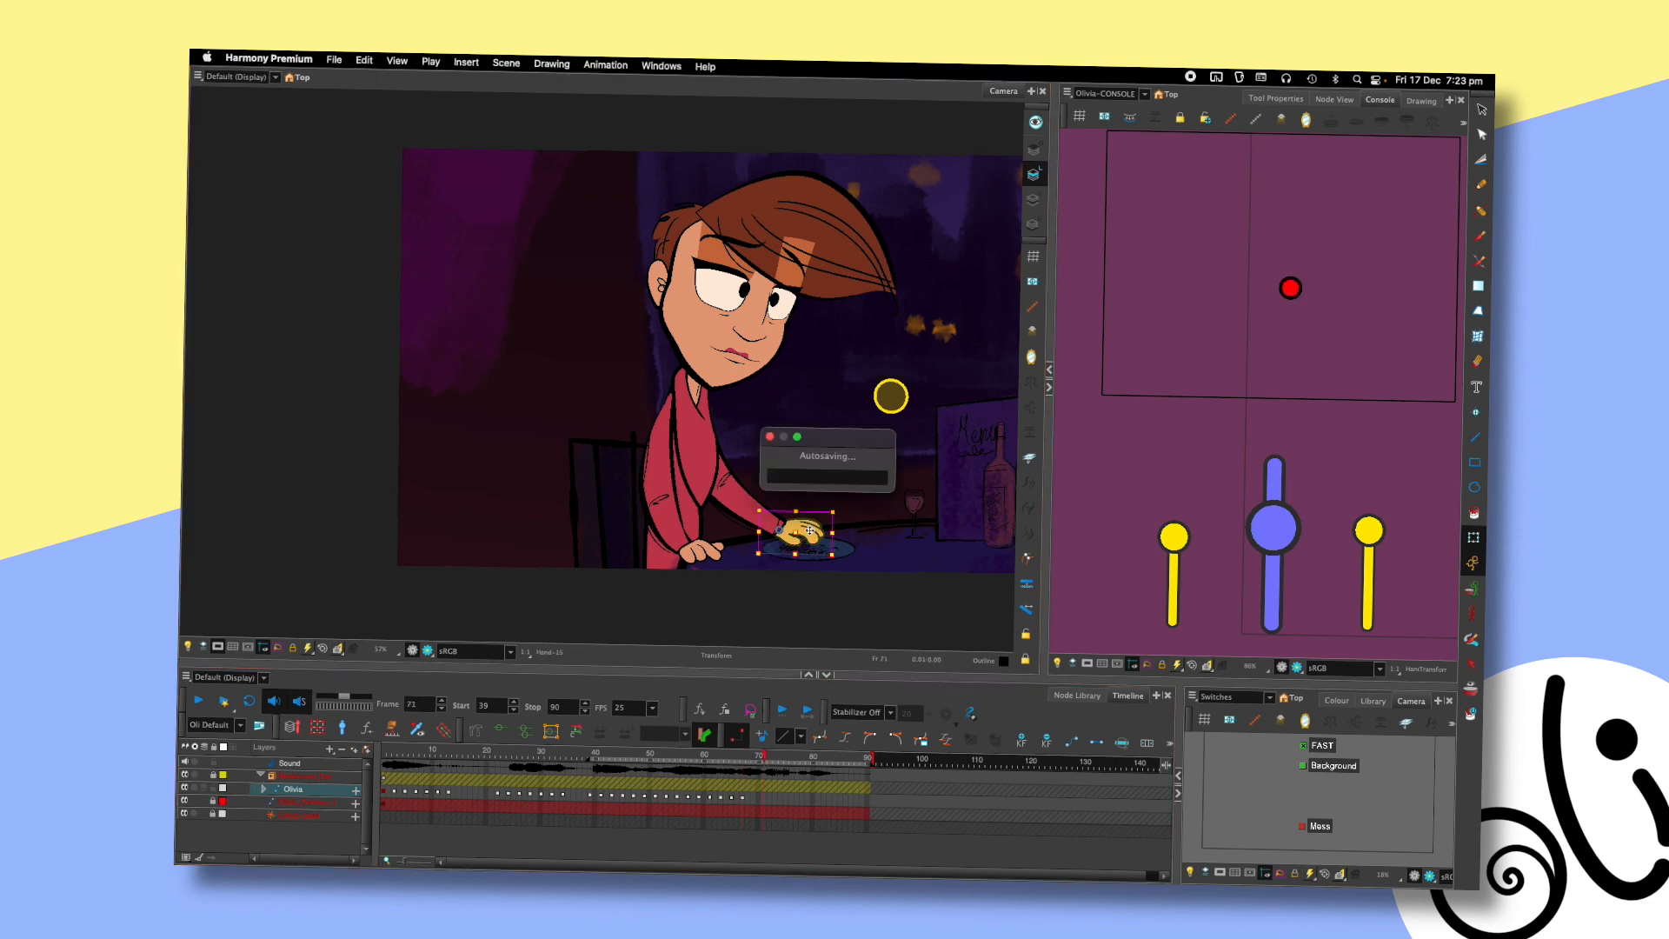
pyautogui.moveTo(812, 532); pyautogui.dragTo(876, 514)
pyautogui.press('super+z')
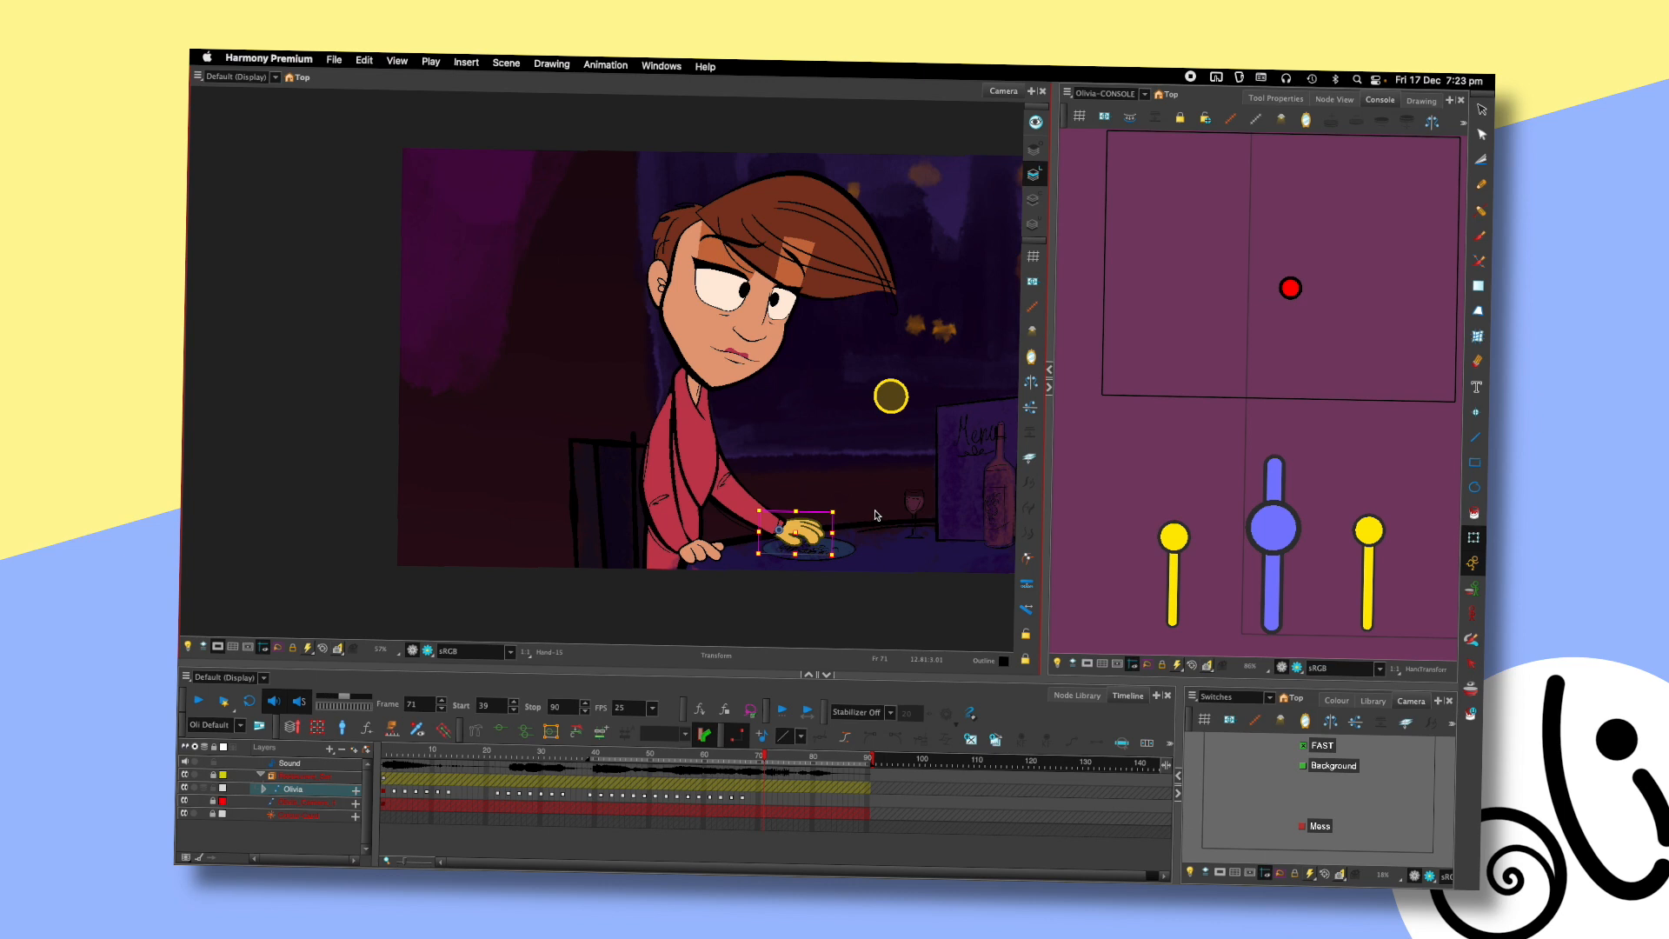
# - Try lowering the head-turn control and shifting it past its centre line at frame 71, undoing each change, and return to frame 65
pyautogui.moveTo(1289, 288); pyautogui.dragTo(1306, 369)
pyautogui.press('super+z')
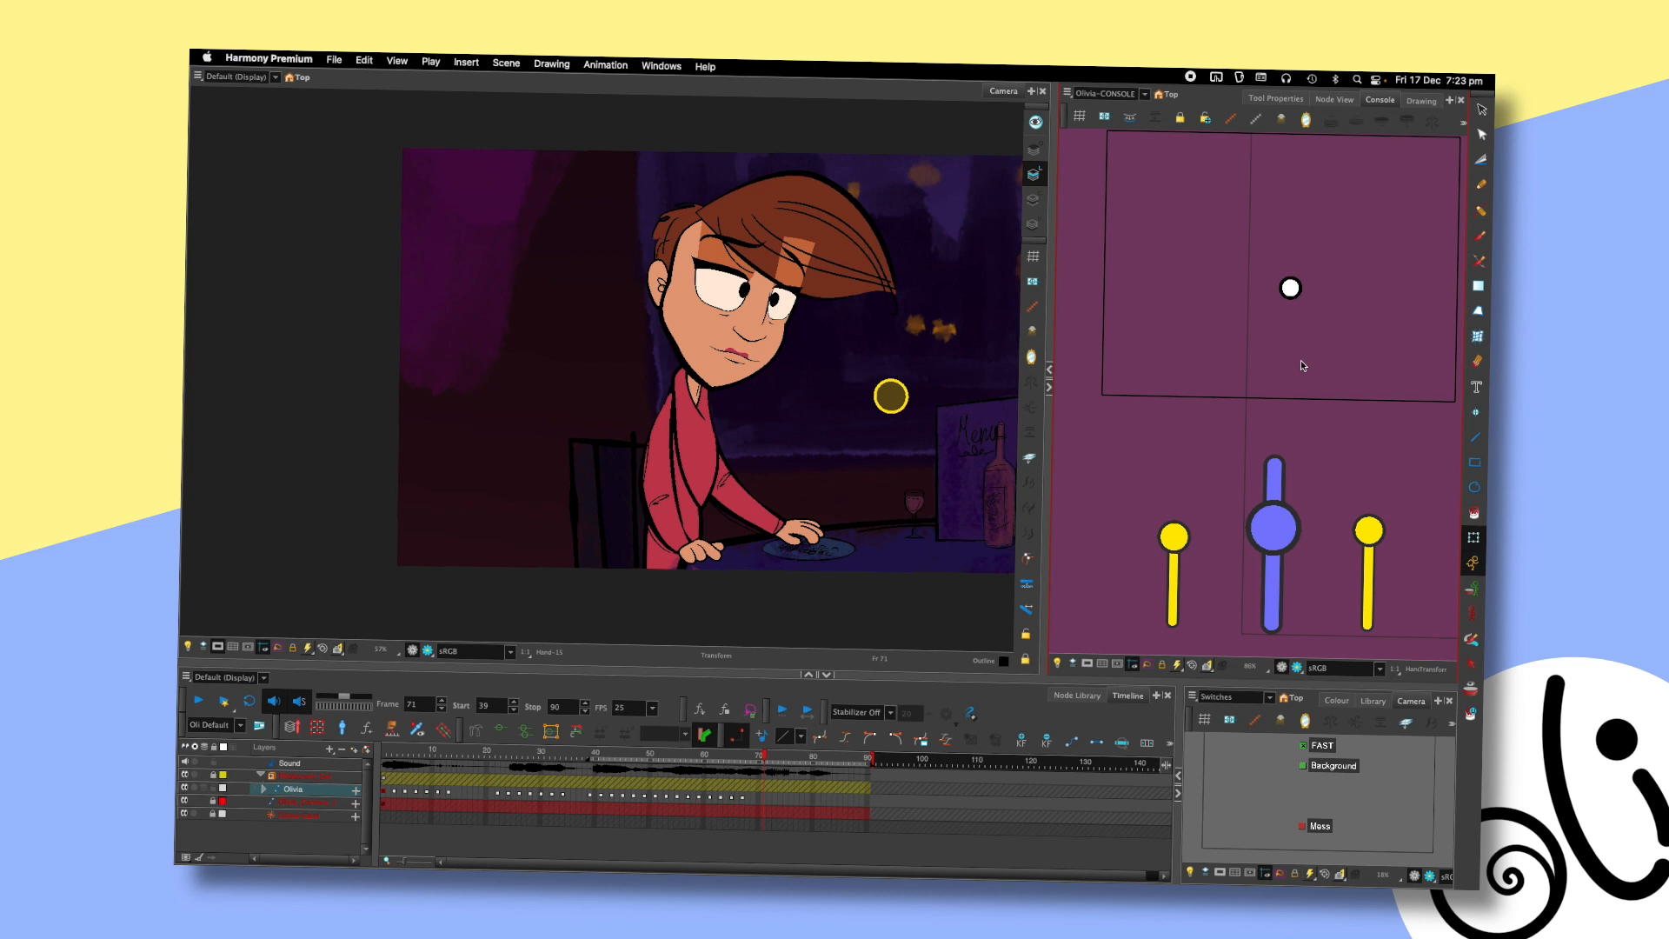
pyautogui.moveTo(1290, 287); pyautogui.dragTo(1209, 296)
pyautogui.press('super+z')
pyautogui.click(729, 758)
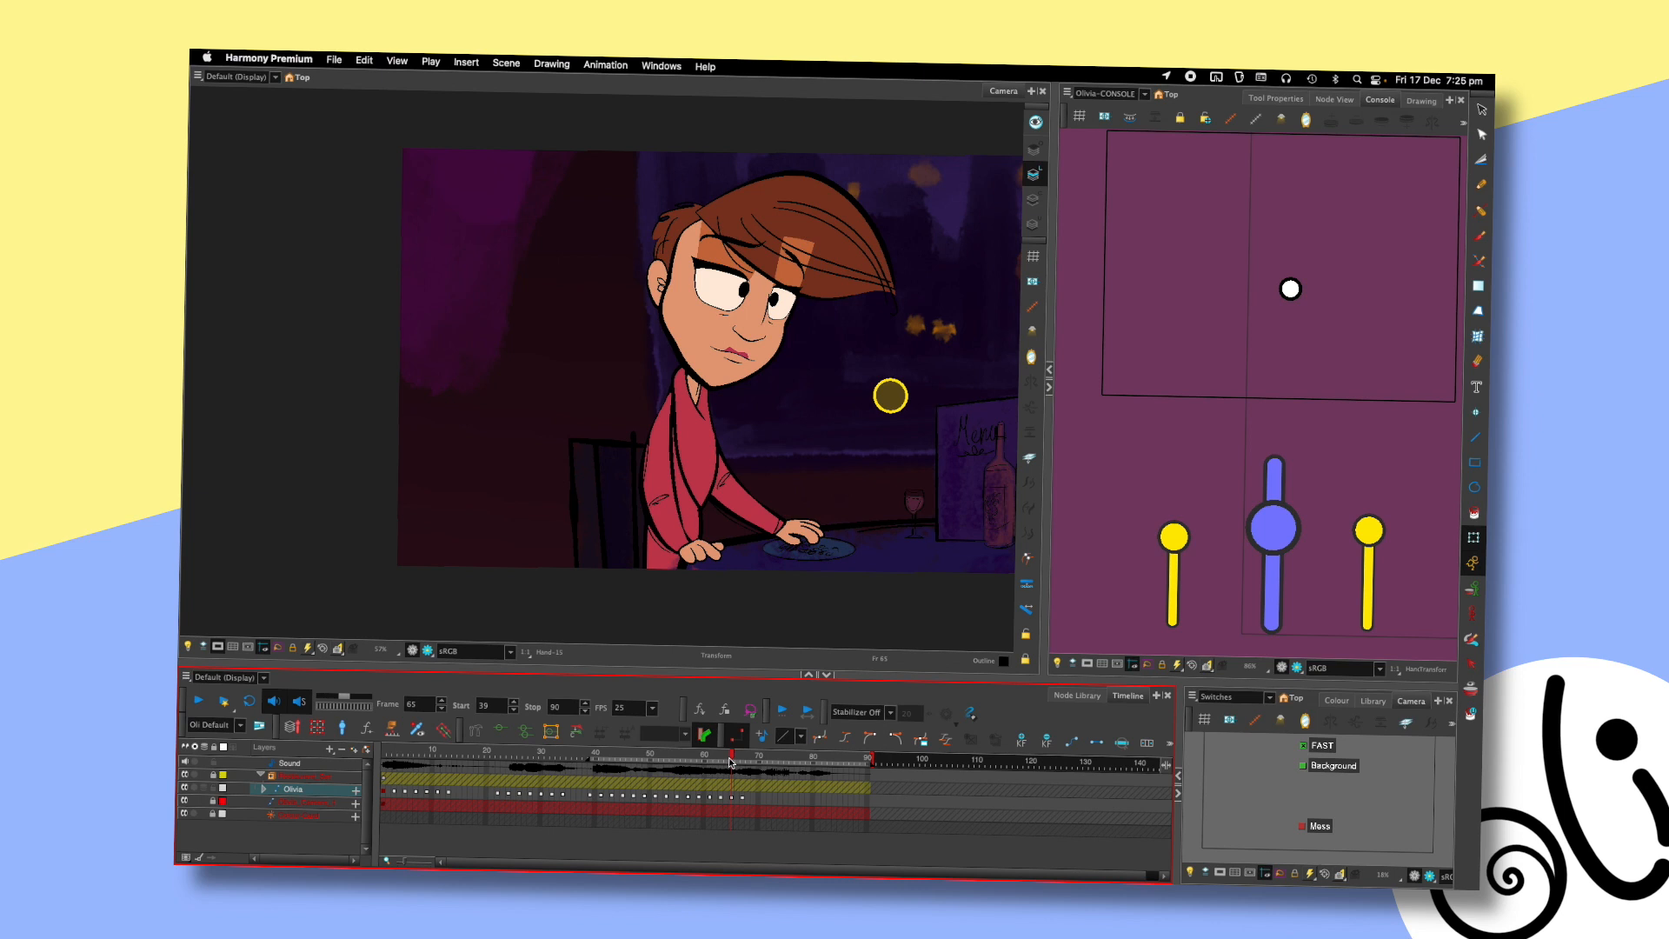
# - Play back Olivia's head turn and settle from frame 39, and save the scene
pyautogui.moveTo(870, 510); pyautogui.dragTo(768, 555)
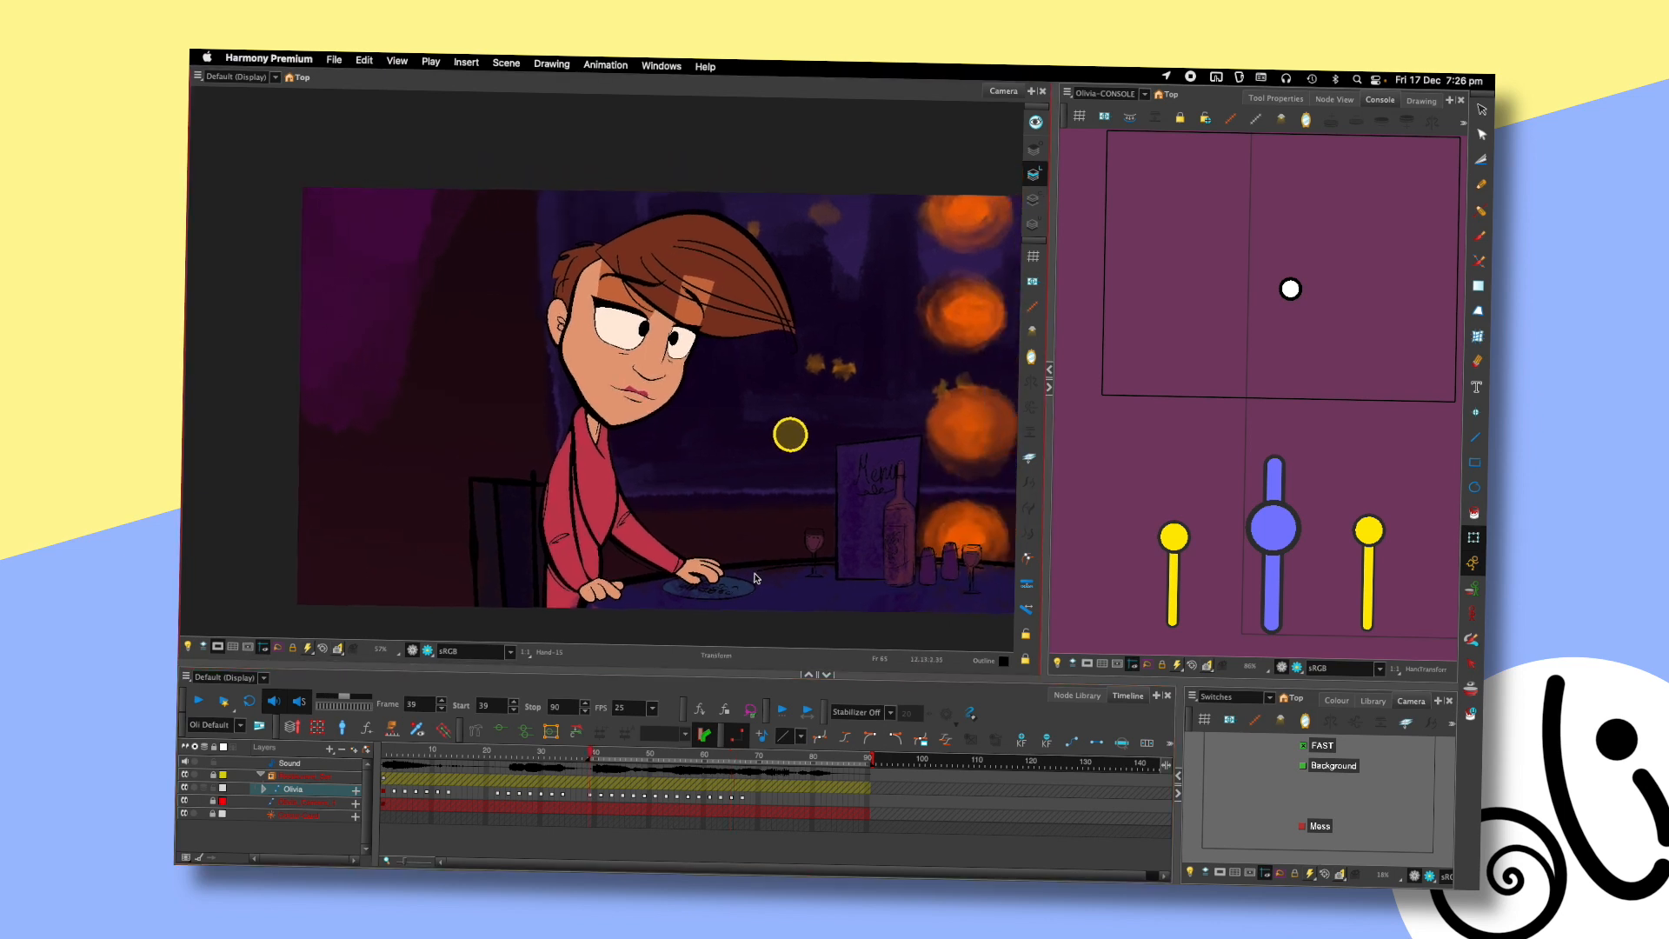
pyautogui.hotkey('shift', 'Return')
pyautogui.press('super+s')
# - Set the playback start to frame 1 and play the full shot
pyautogui.click(583, 764)
pyautogui.moveTo(582, 764); pyautogui.dragTo(358, 760)
pyautogui.click(460, 705)
pyautogui.press('Return')
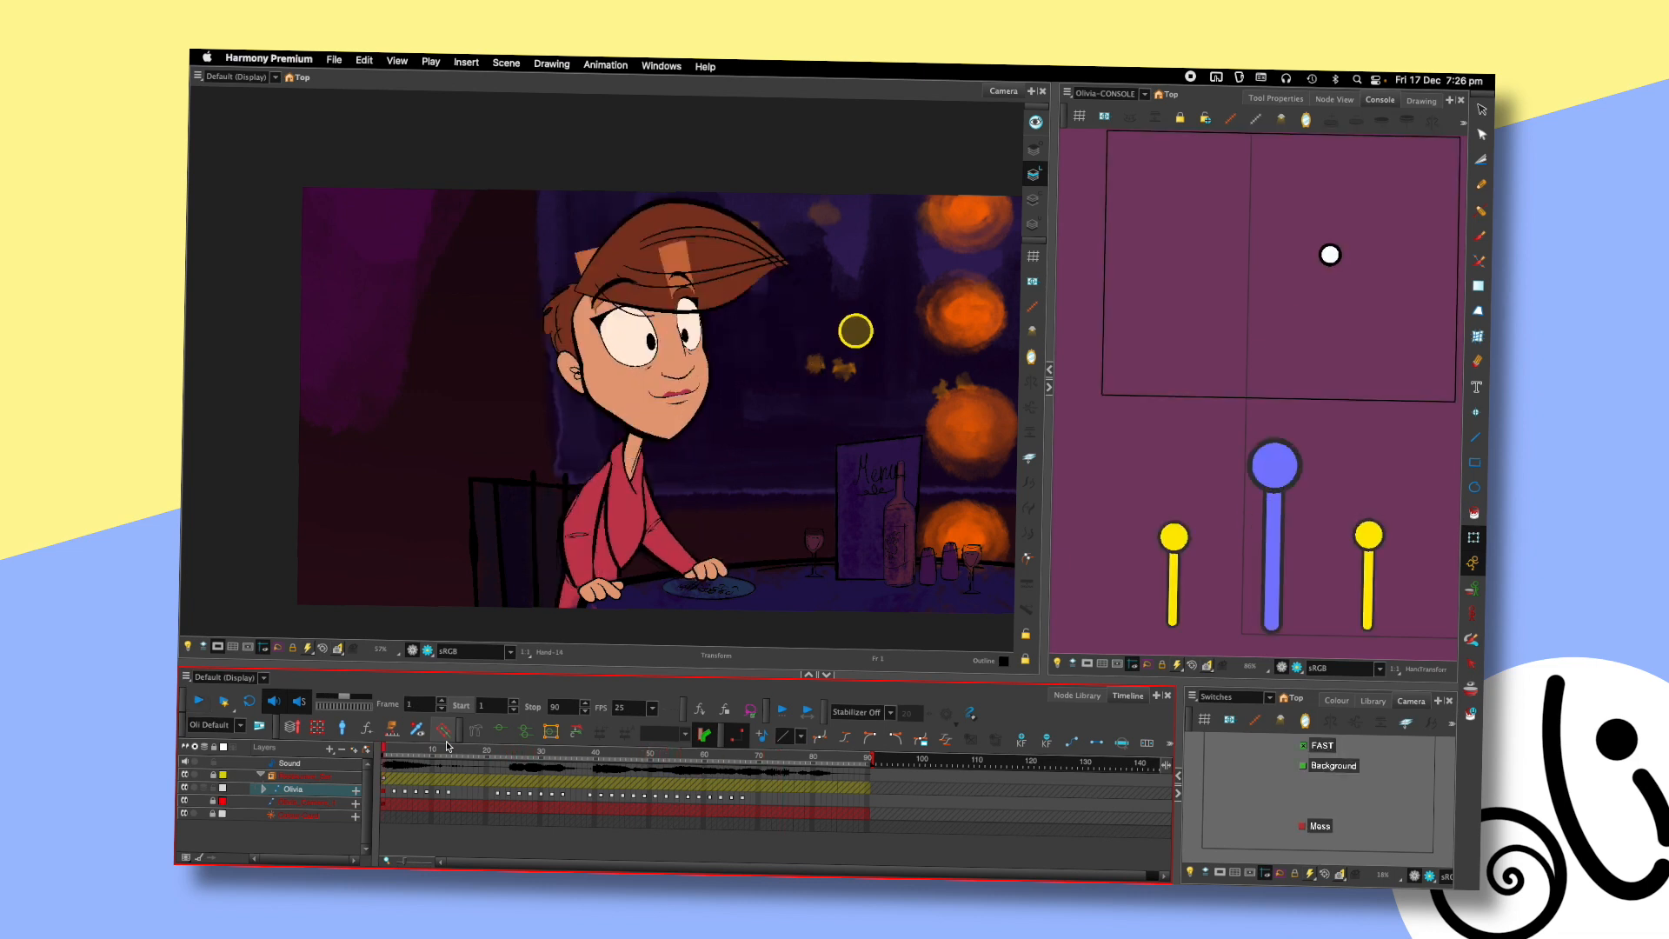
pyautogui.press('Return')
# - Compare Olivia's opening pose at frame 1 with her settled pose at frame 67
pyautogui.moveTo(774, 425); pyautogui.dragTo(835, 440)
pyautogui.scroll(-2, 805, 440)
pyautogui.press('.')
pyautogui.press('.')
pyautogui.press(',')
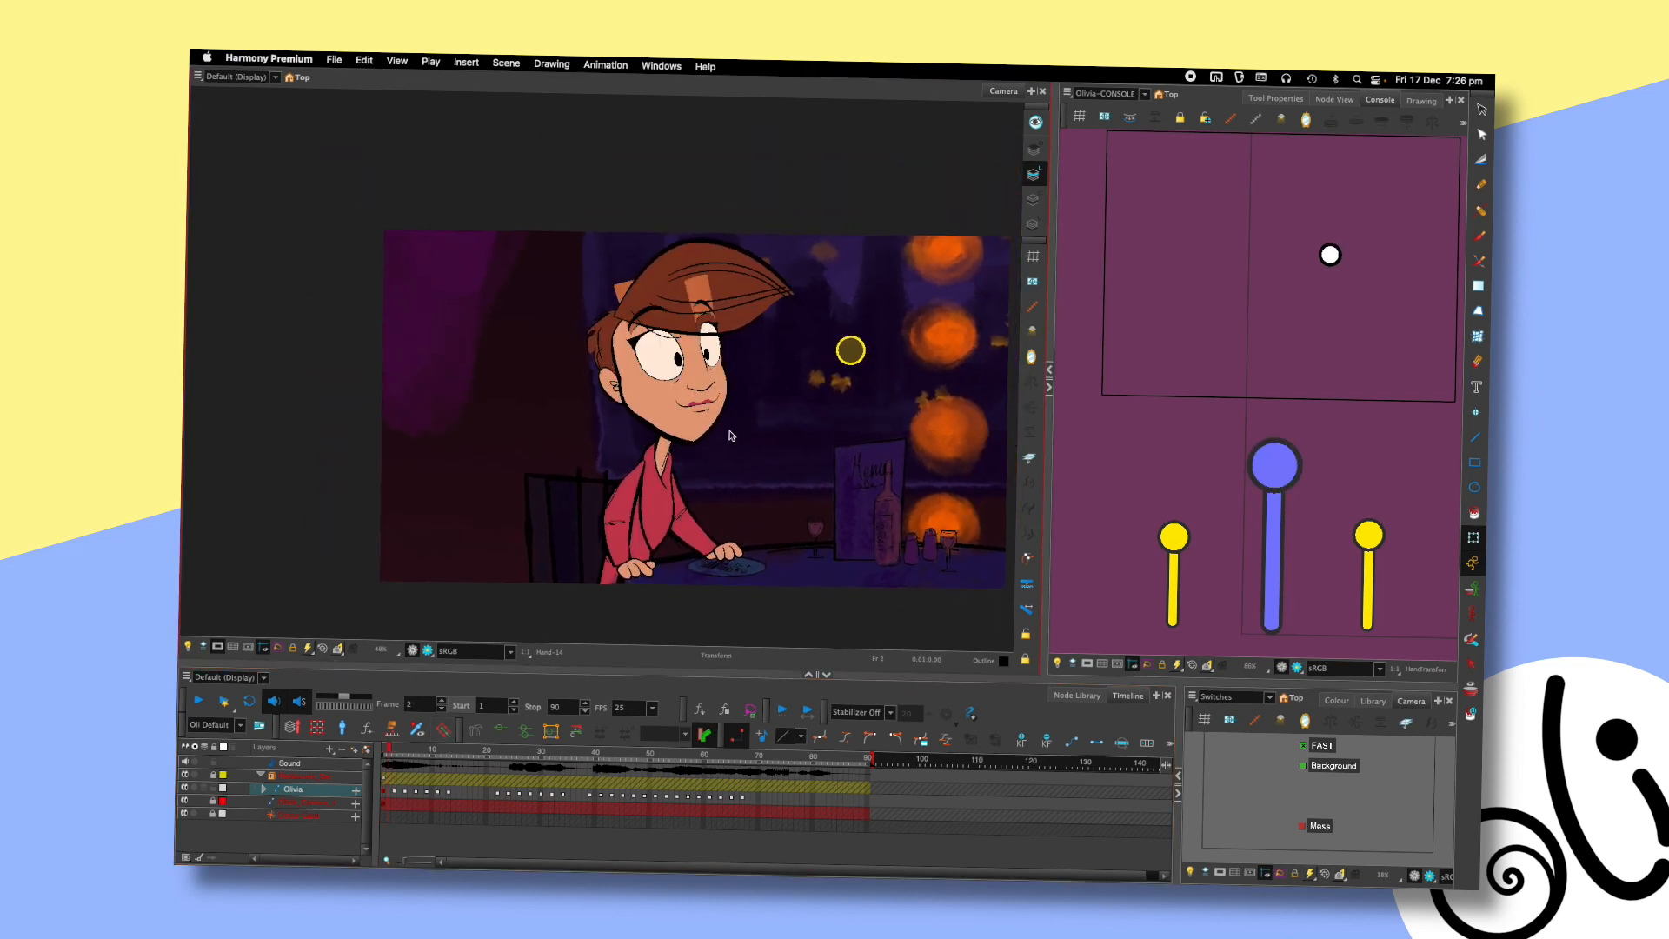
pyautogui.click(742, 761)
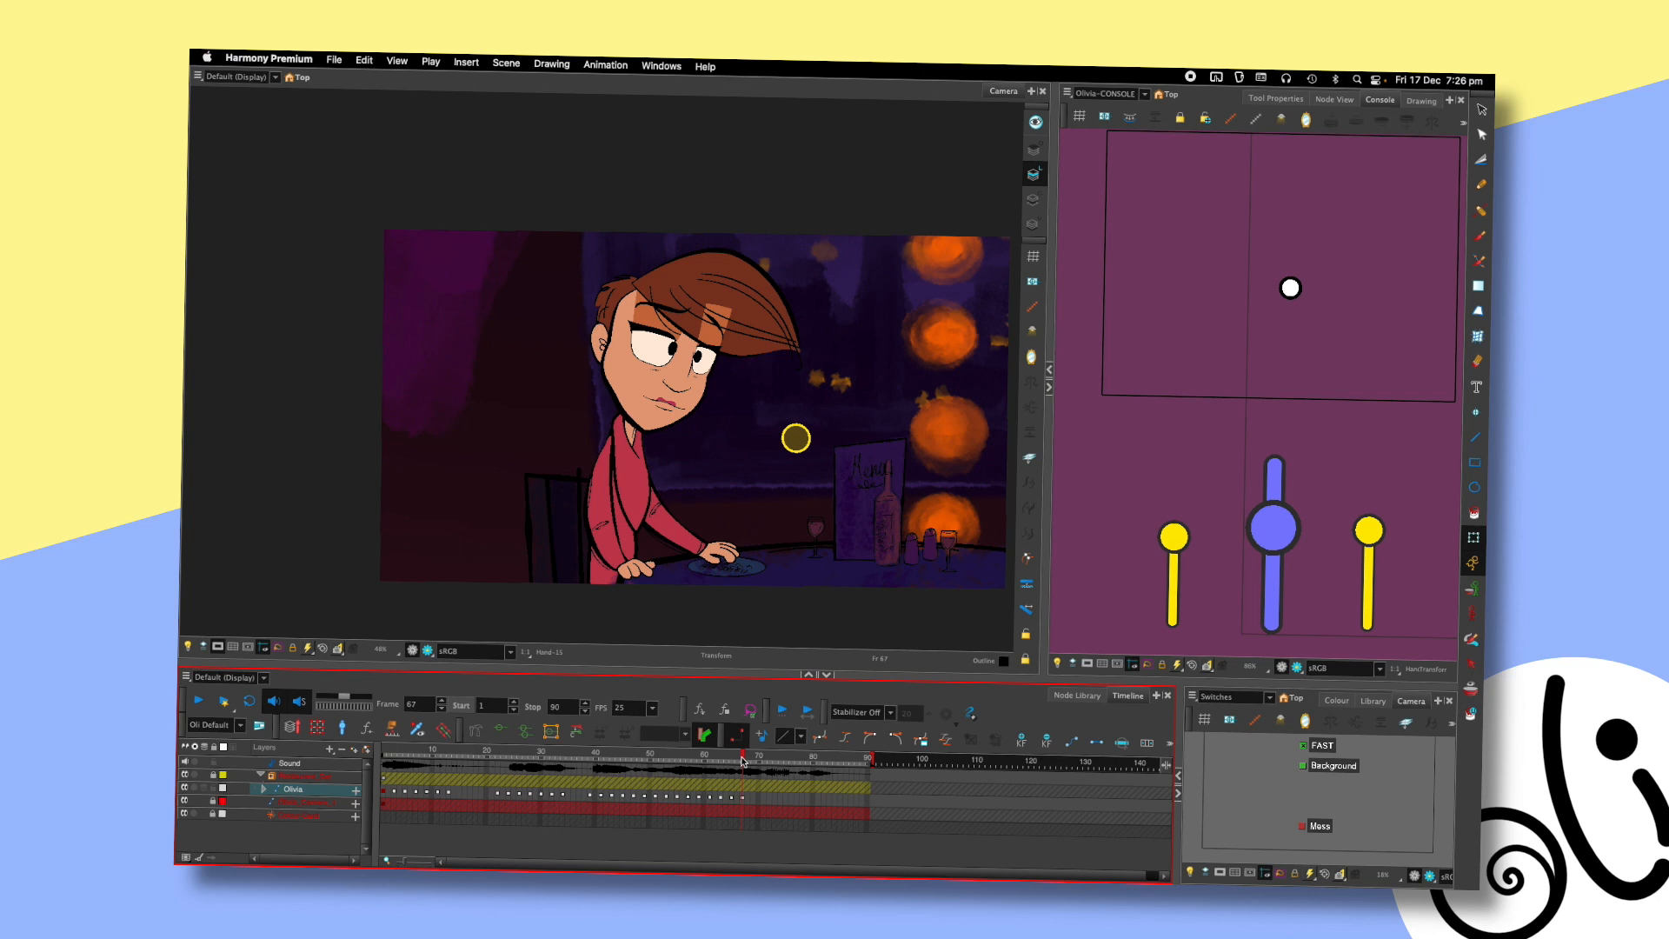
pyautogui.click(384, 753)
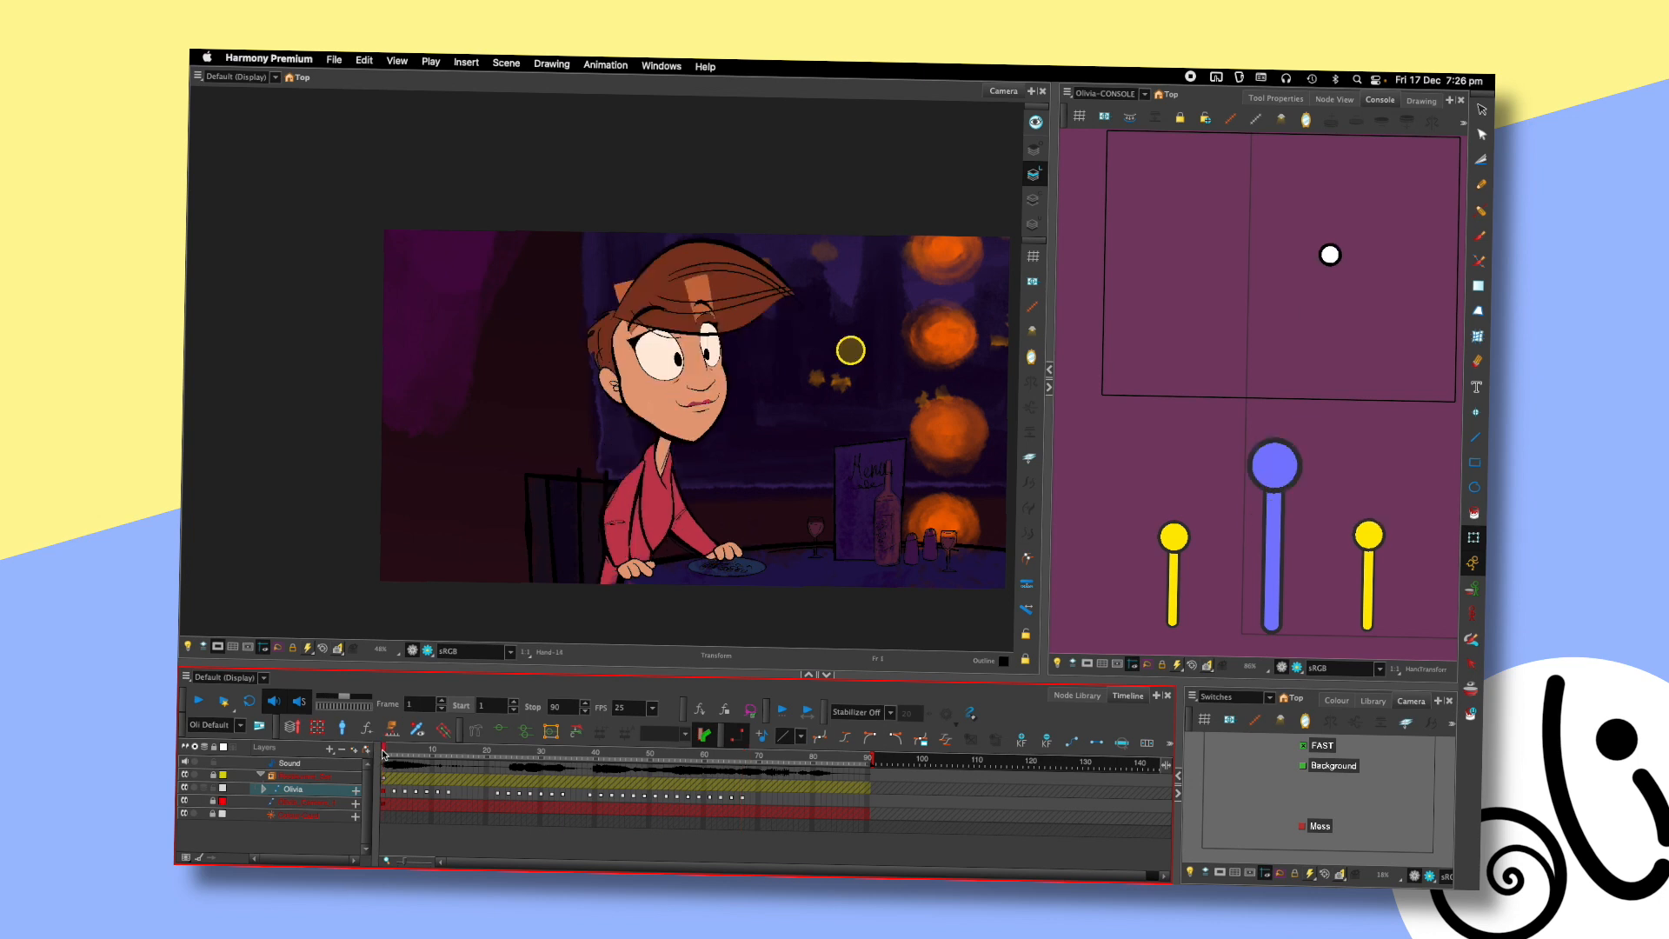
pyautogui.click(743, 759)
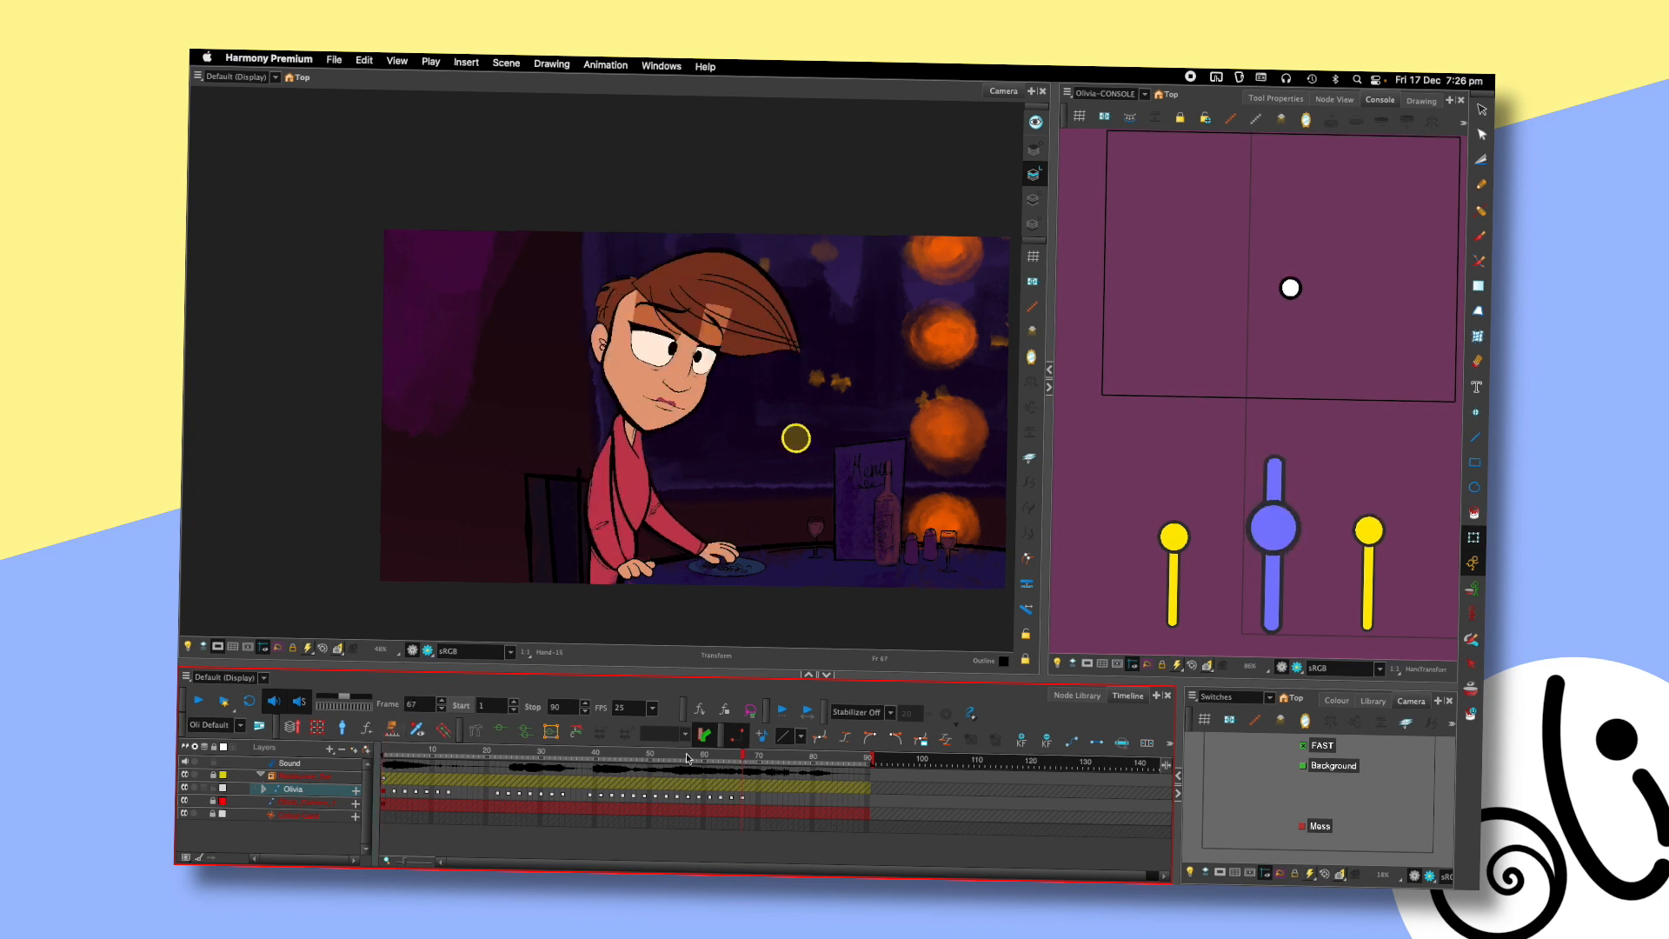
pyautogui.click(385, 753)
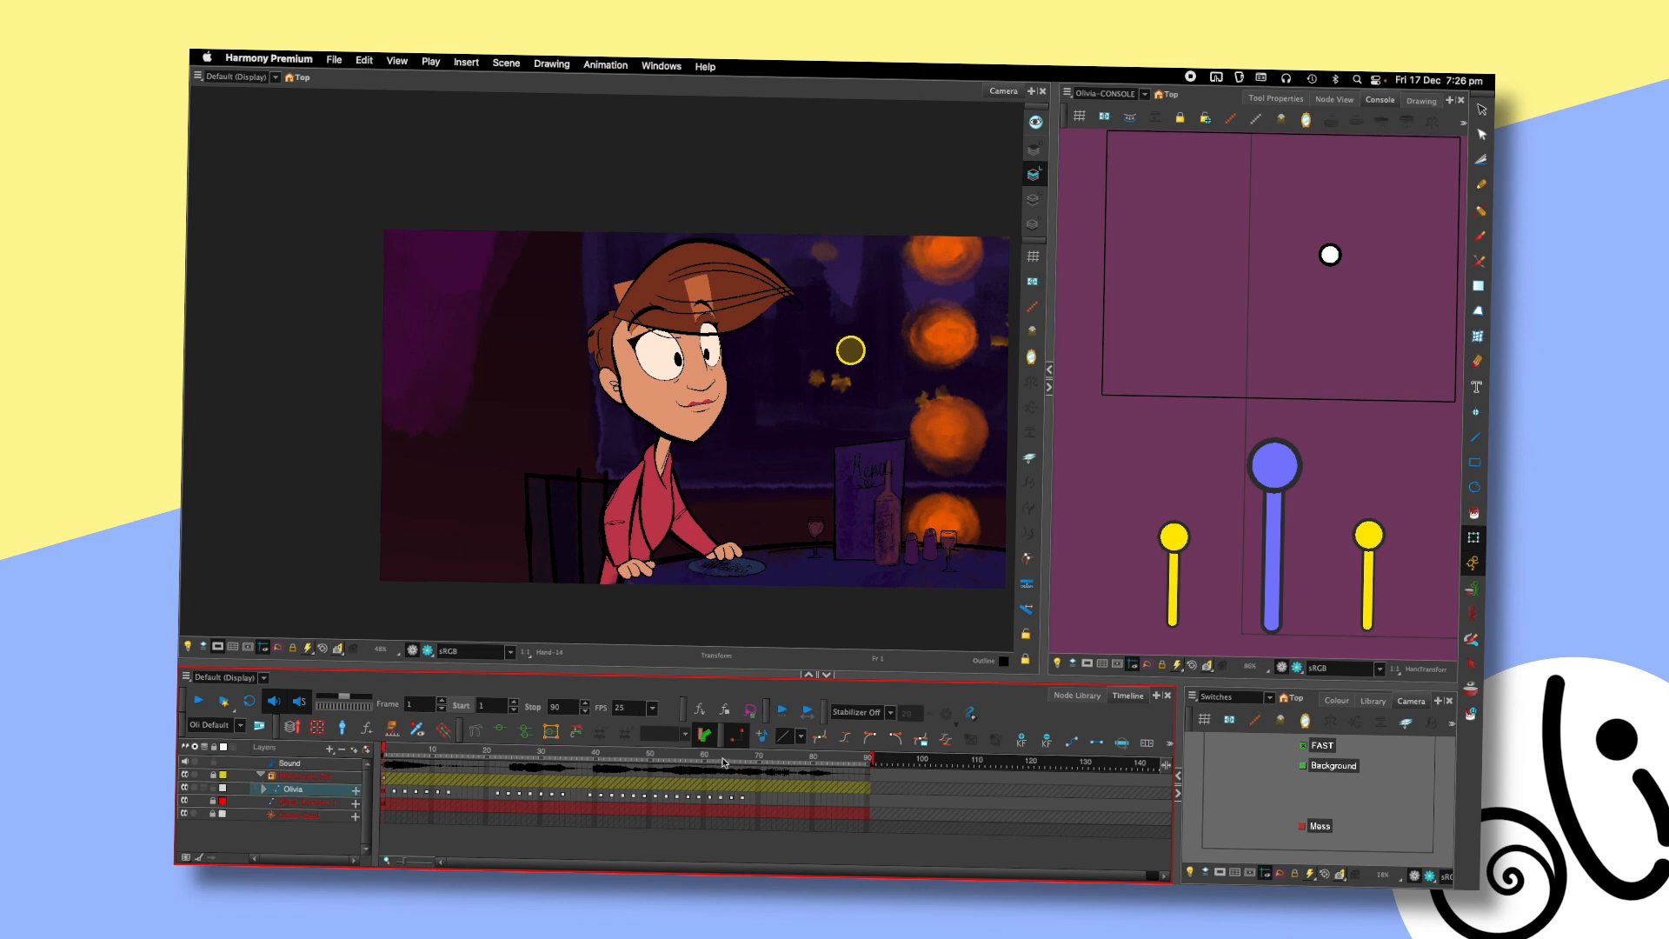
# - Scrub through the middle of the shot up to about frame 54 and return to frame 1
pyautogui.click(568, 753)
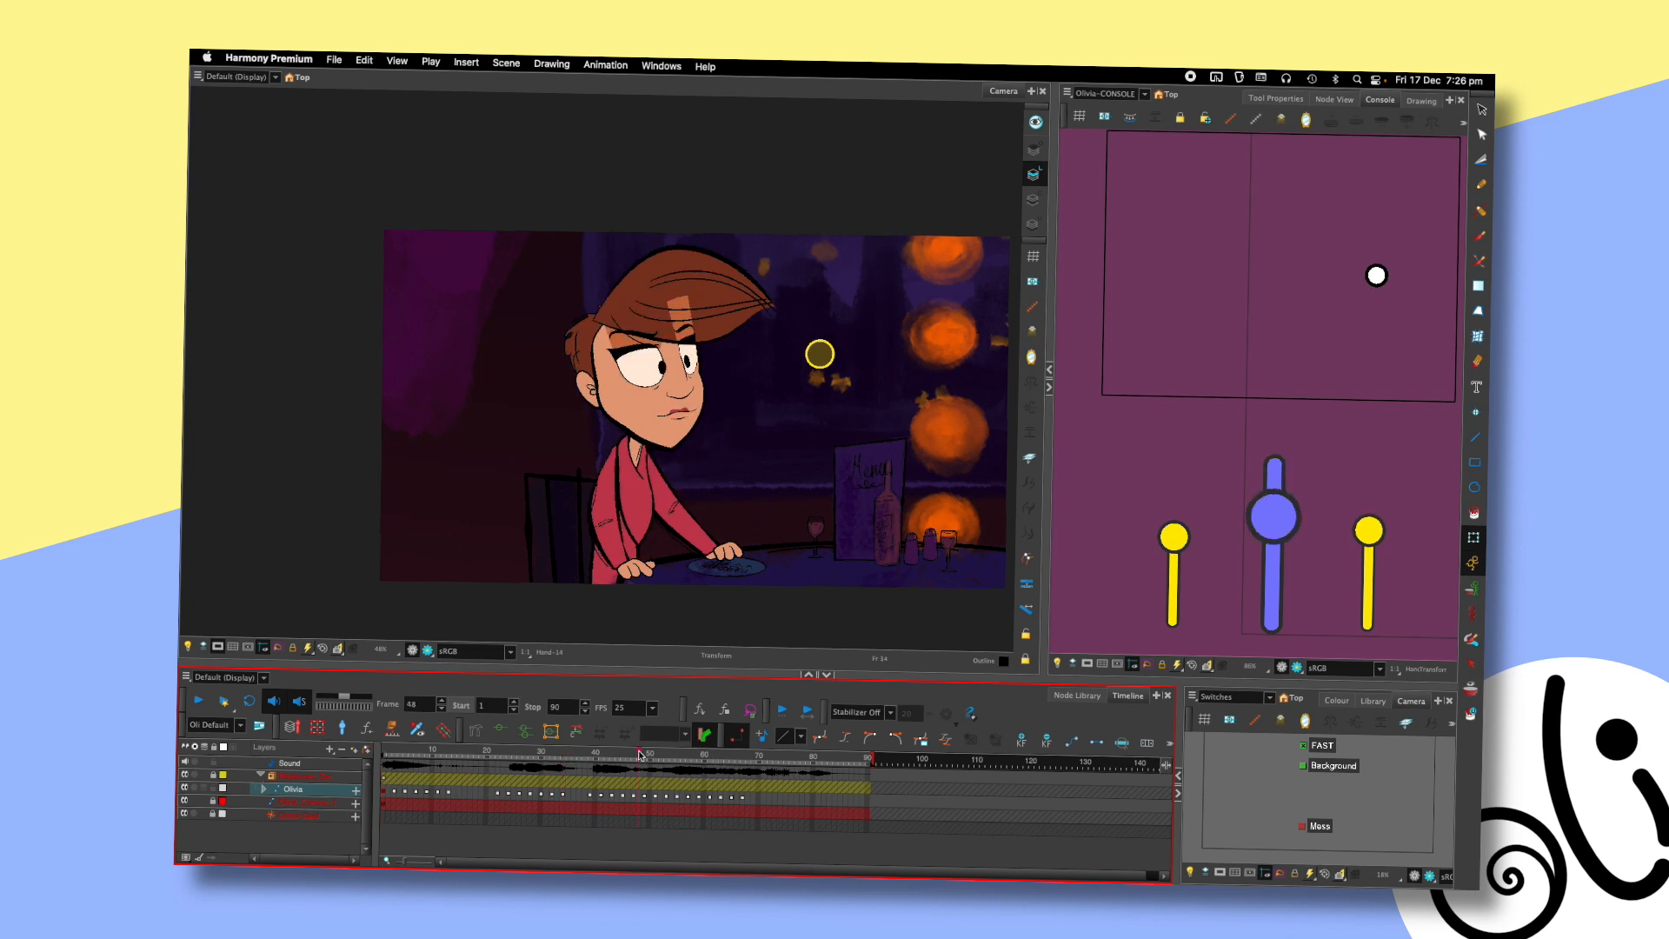
pyautogui.click(643, 753)
pyautogui.click(556, 752)
pyautogui.moveTo(538, 752); pyautogui.dragTo(671, 754)
pyautogui.click(387, 752)
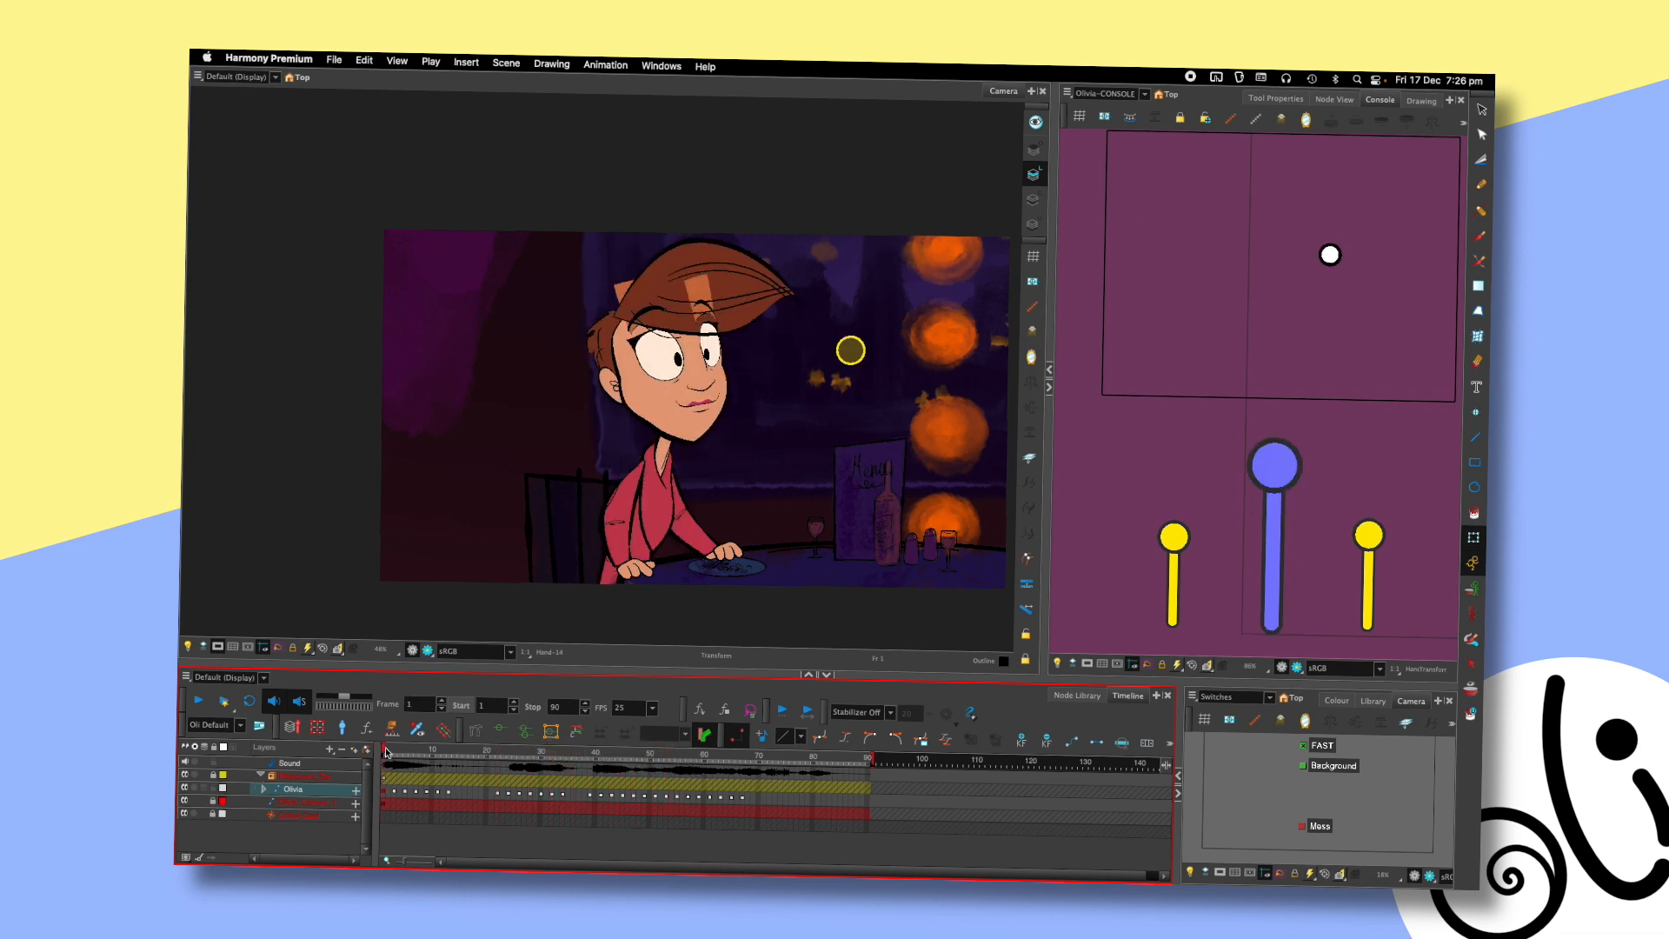
# - Compare Olivia's closed-eye pose at frame 50 with her forward-leaning pose at frame 54
pyautogui.click(694, 754)
pyautogui.click(727, 759)
pyautogui.click(670, 751)
pyautogui.moveTo(670, 751); pyautogui.dragTo(645, 756)
pyautogui.click(671, 758)
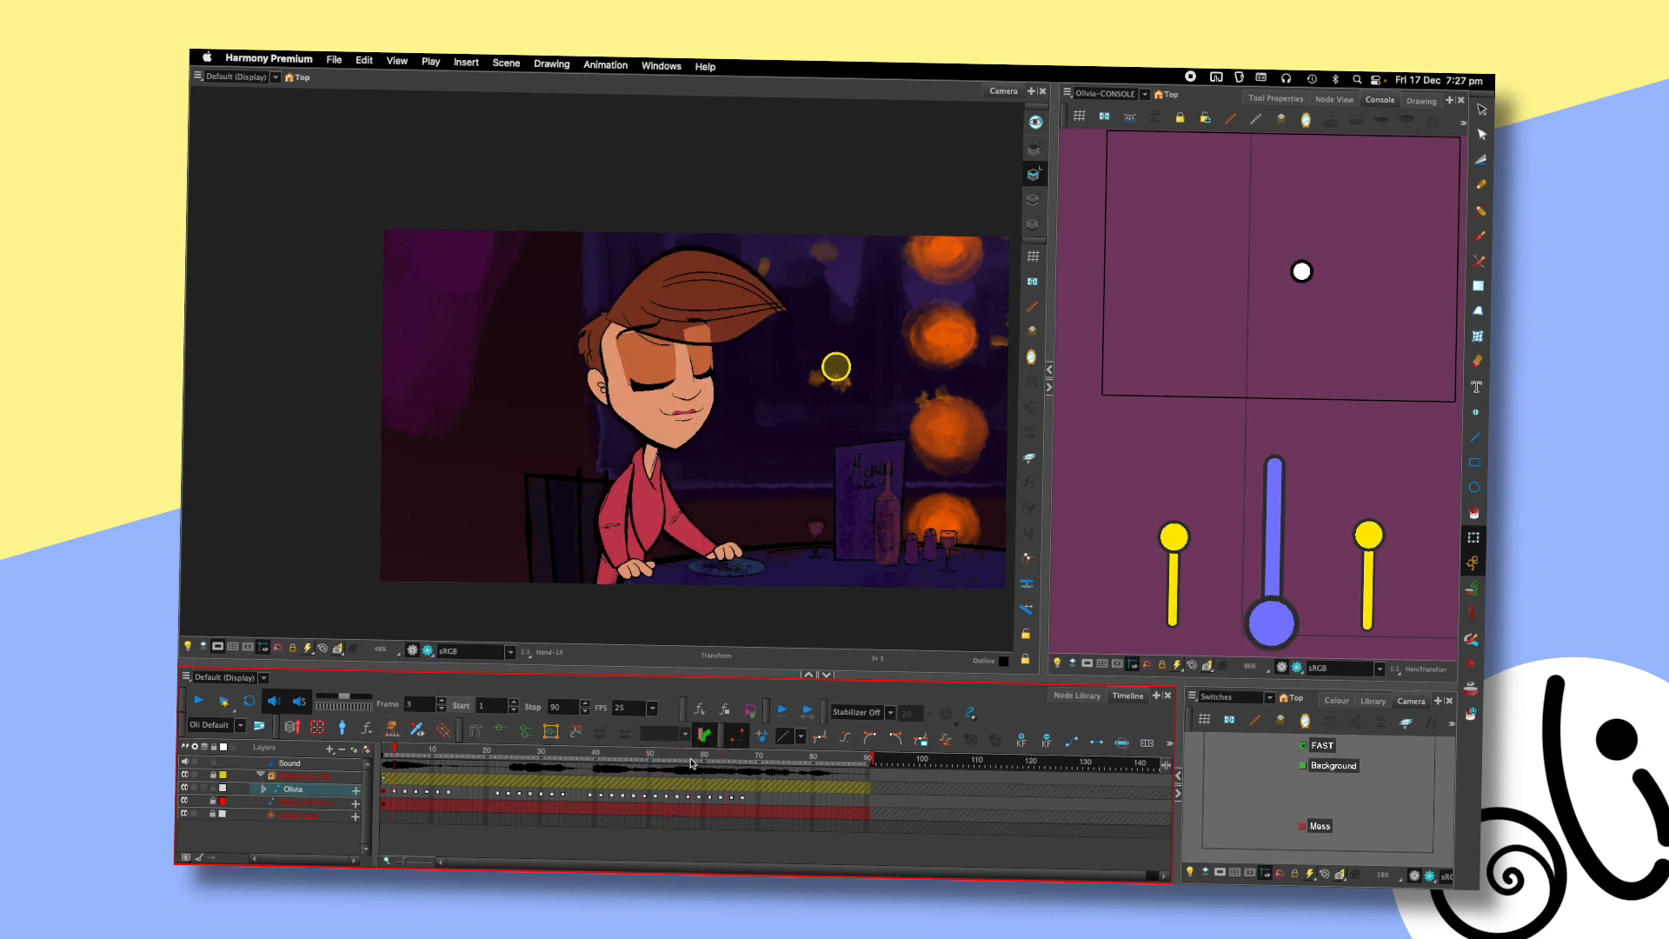
pyautogui.click(649, 756)
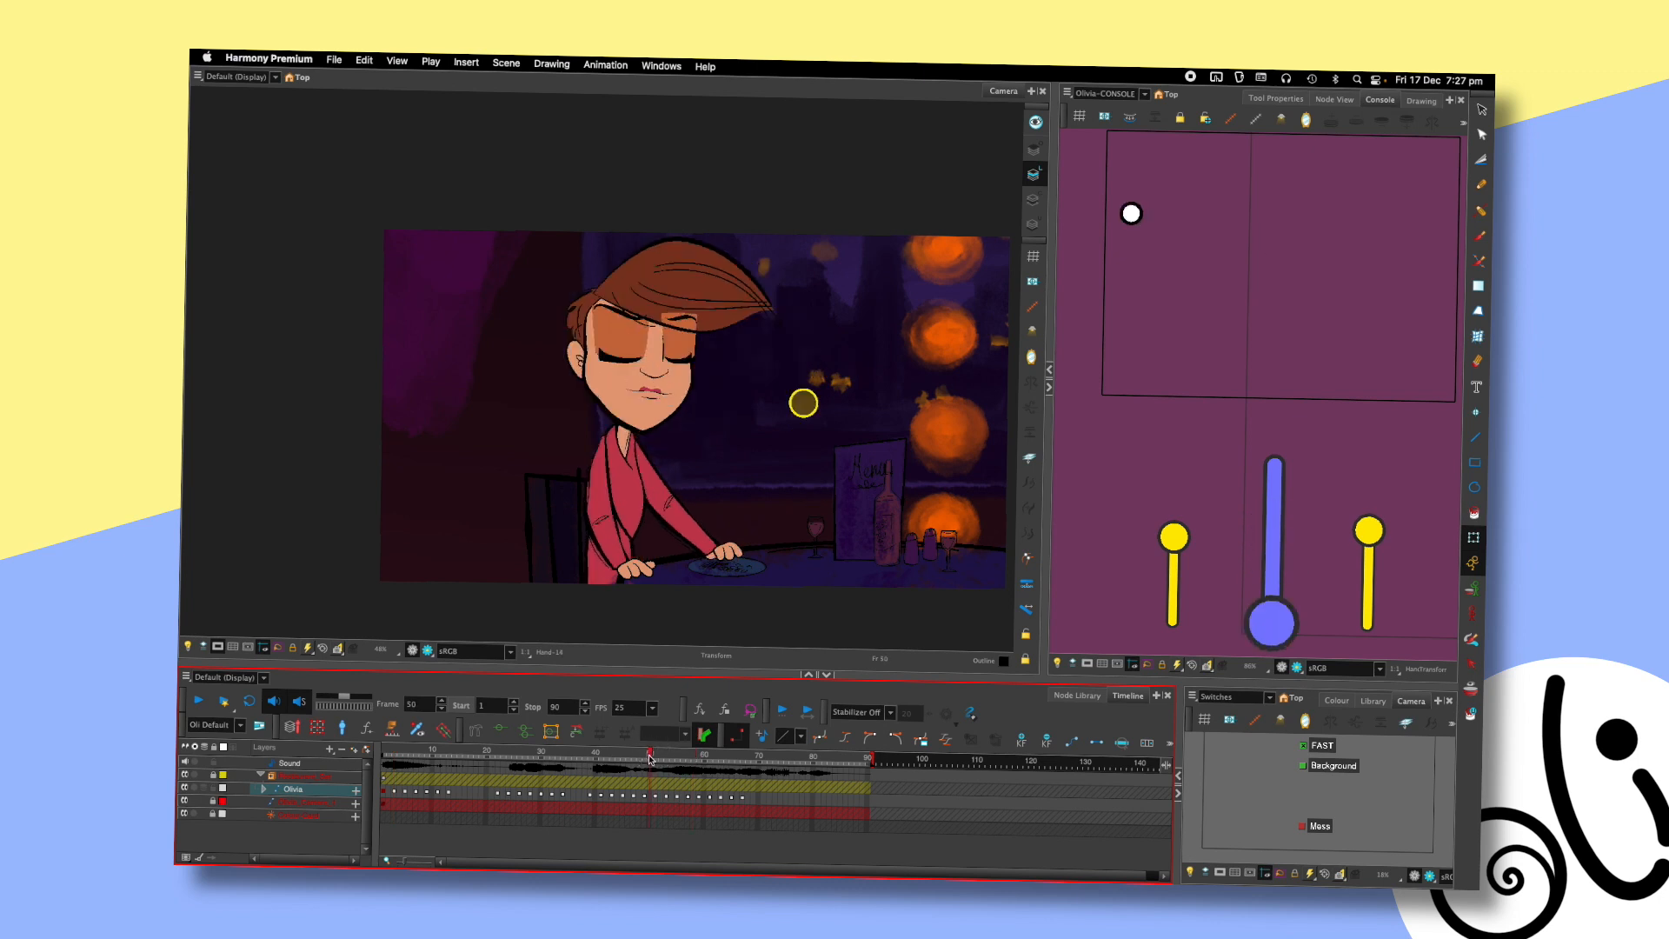
pyautogui.click(673, 758)
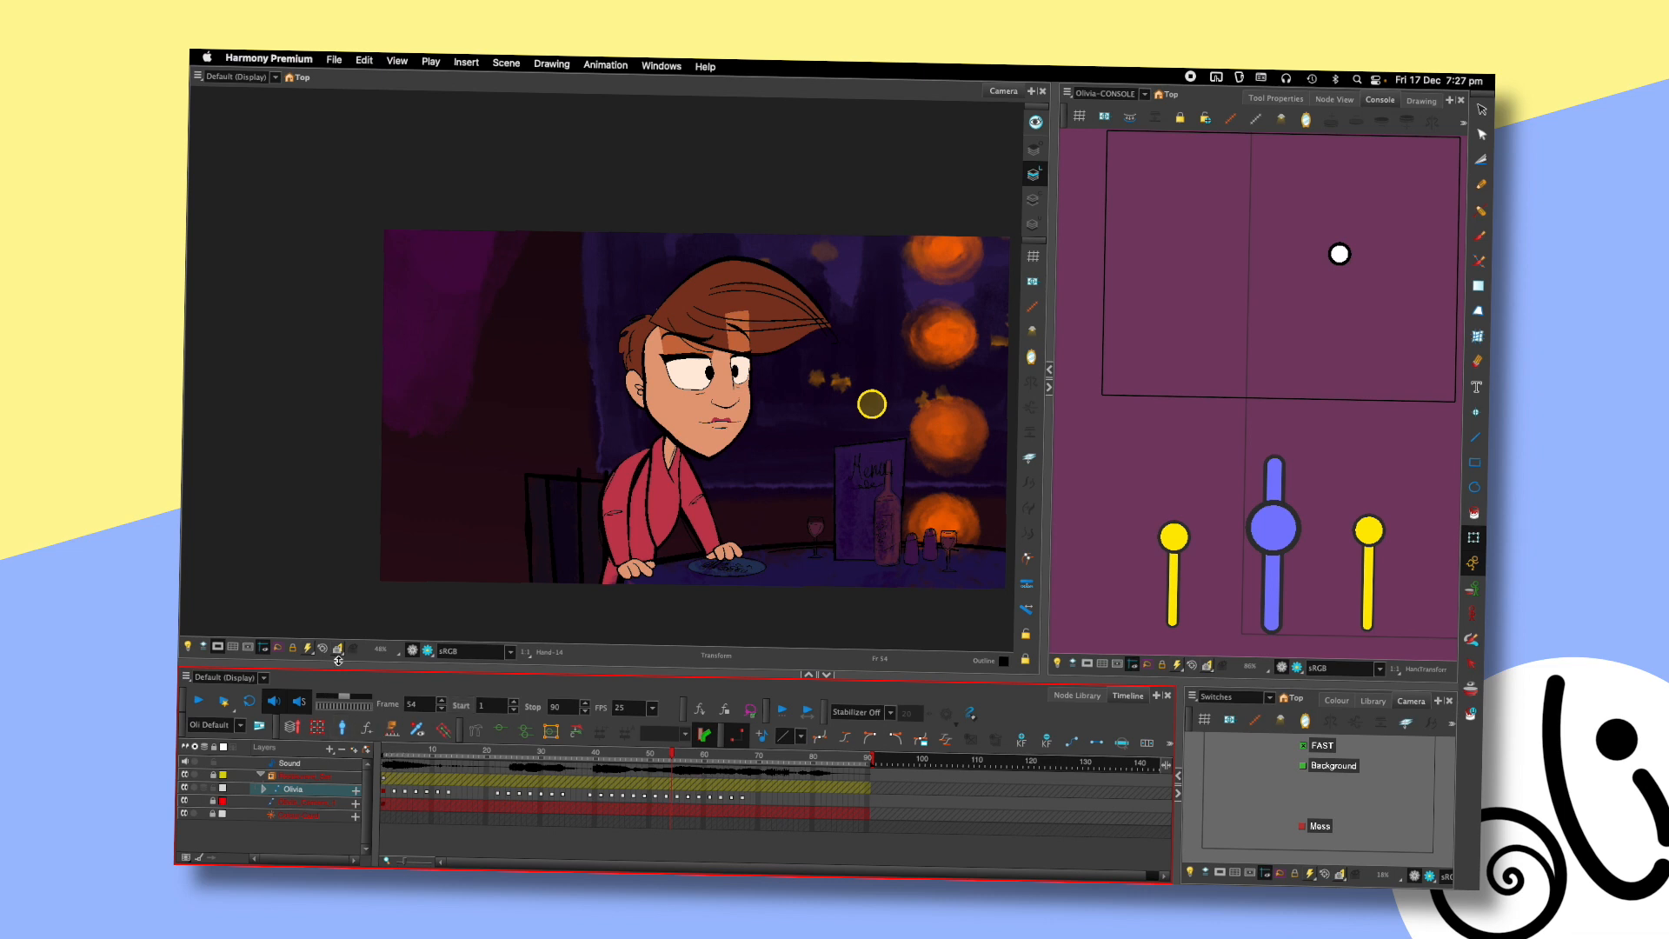
# - Compare the forward lean at frame 54 with the opening frame 1 and the resting pose at frame 67
pyautogui.click(385, 753)
pyautogui.click(352, 649)
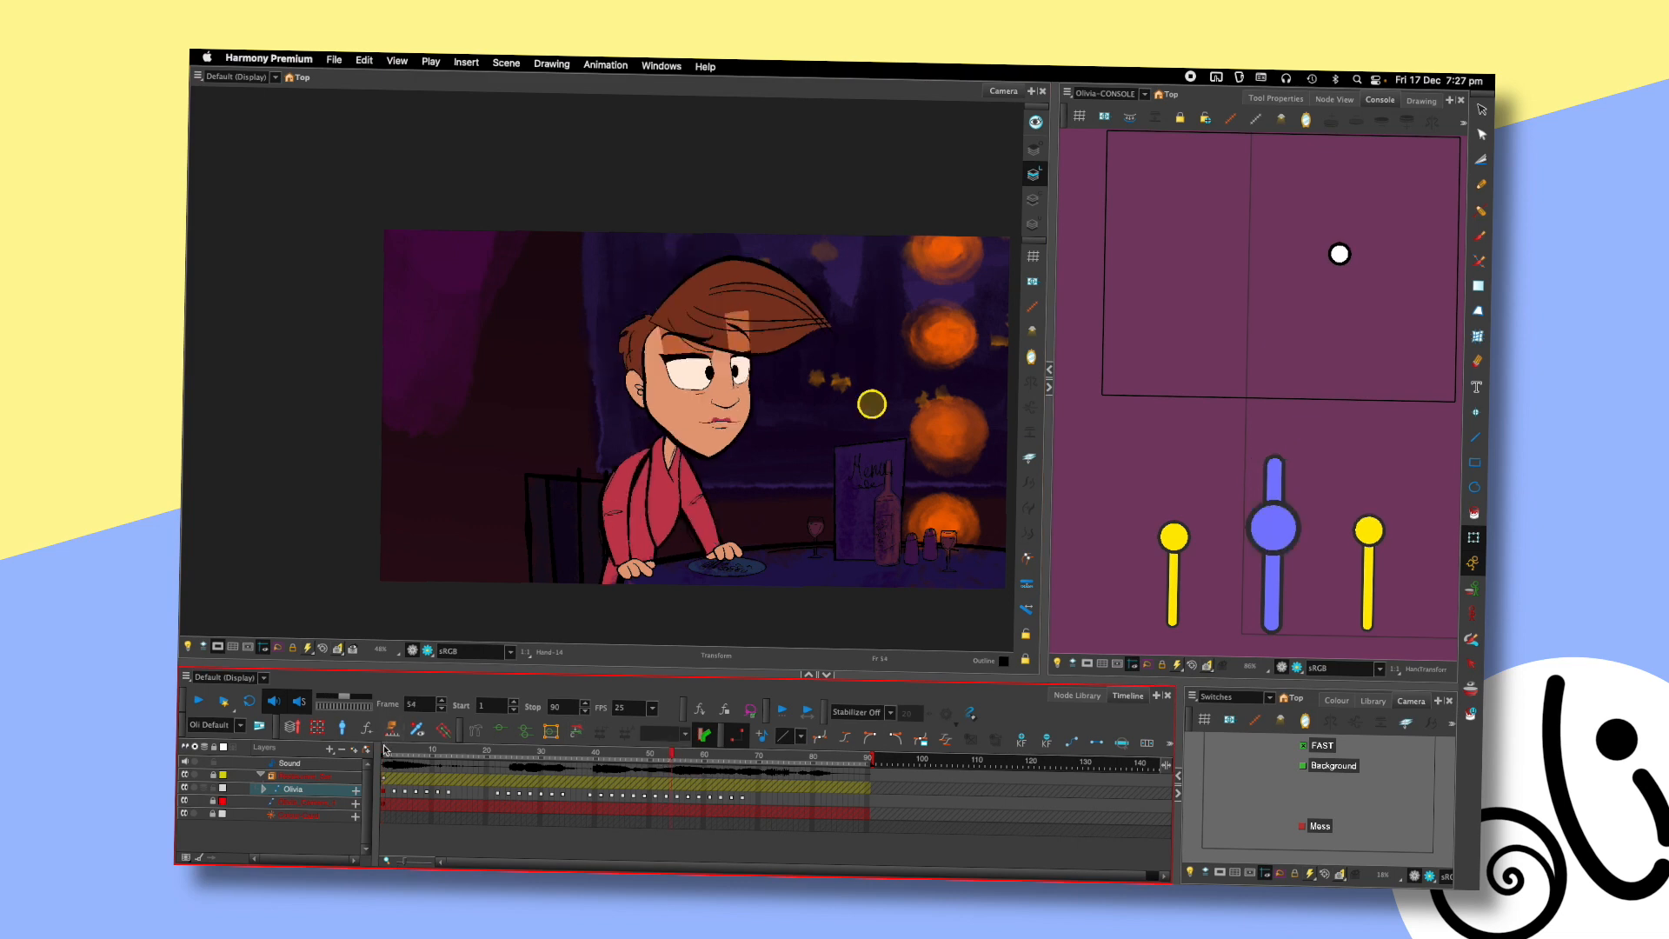
pyautogui.click(675, 758)
pyautogui.moveTo(725, 756); pyautogui.dragTo(671, 762)
pyautogui.click(385, 755)
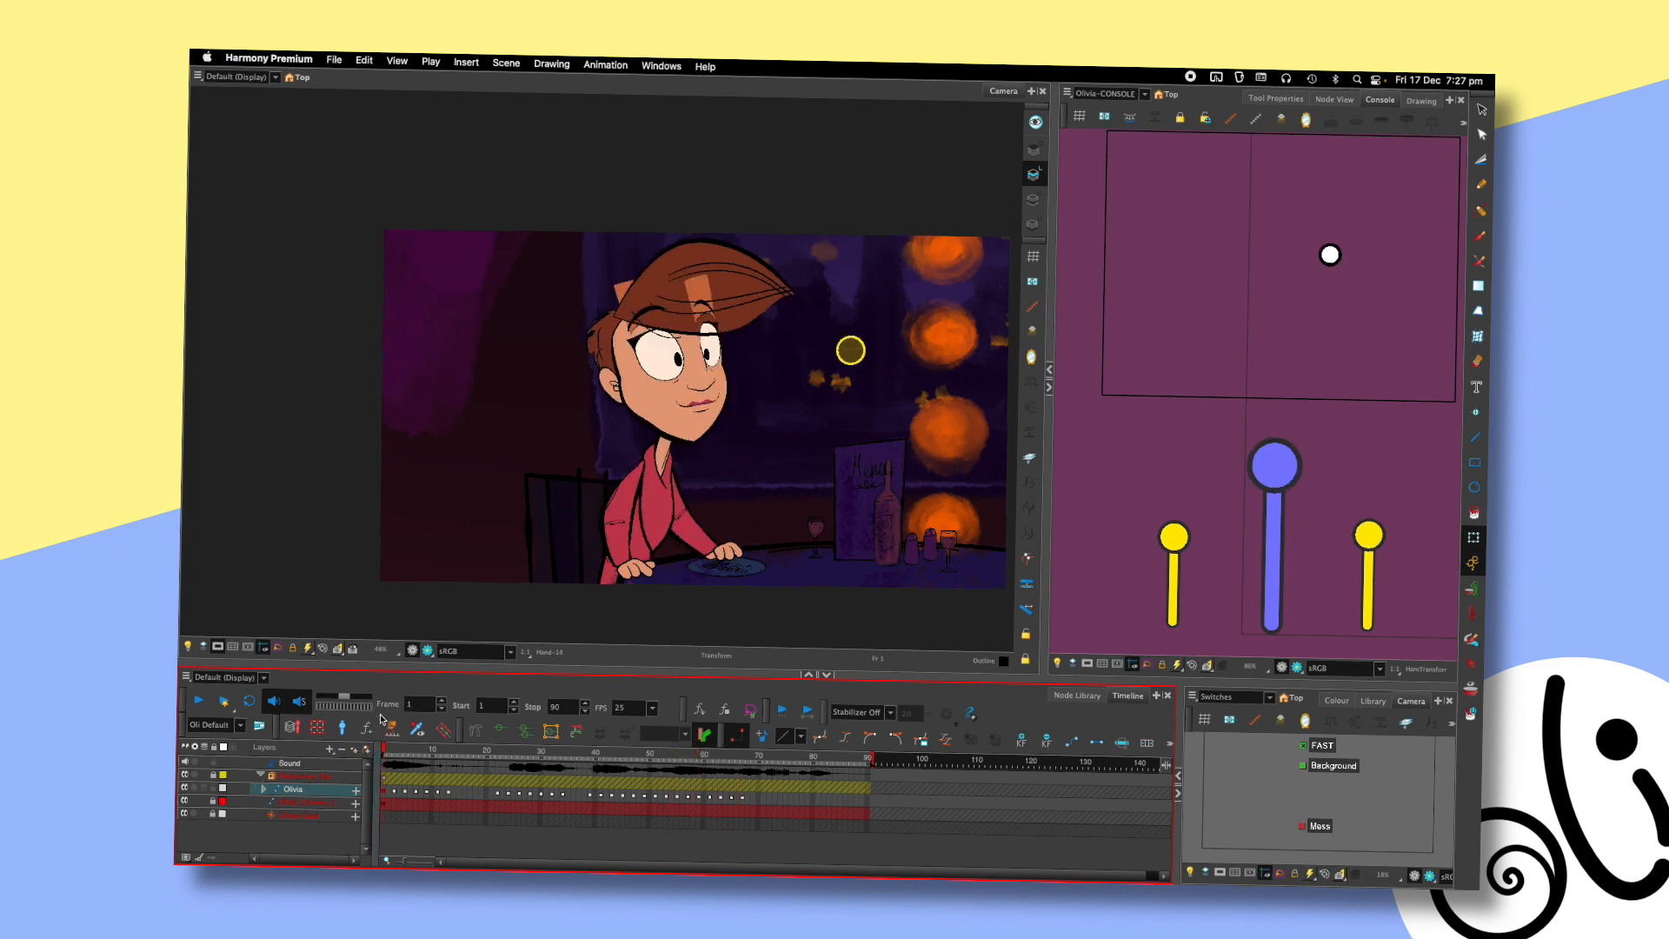
pyautogui.click(744, 760)
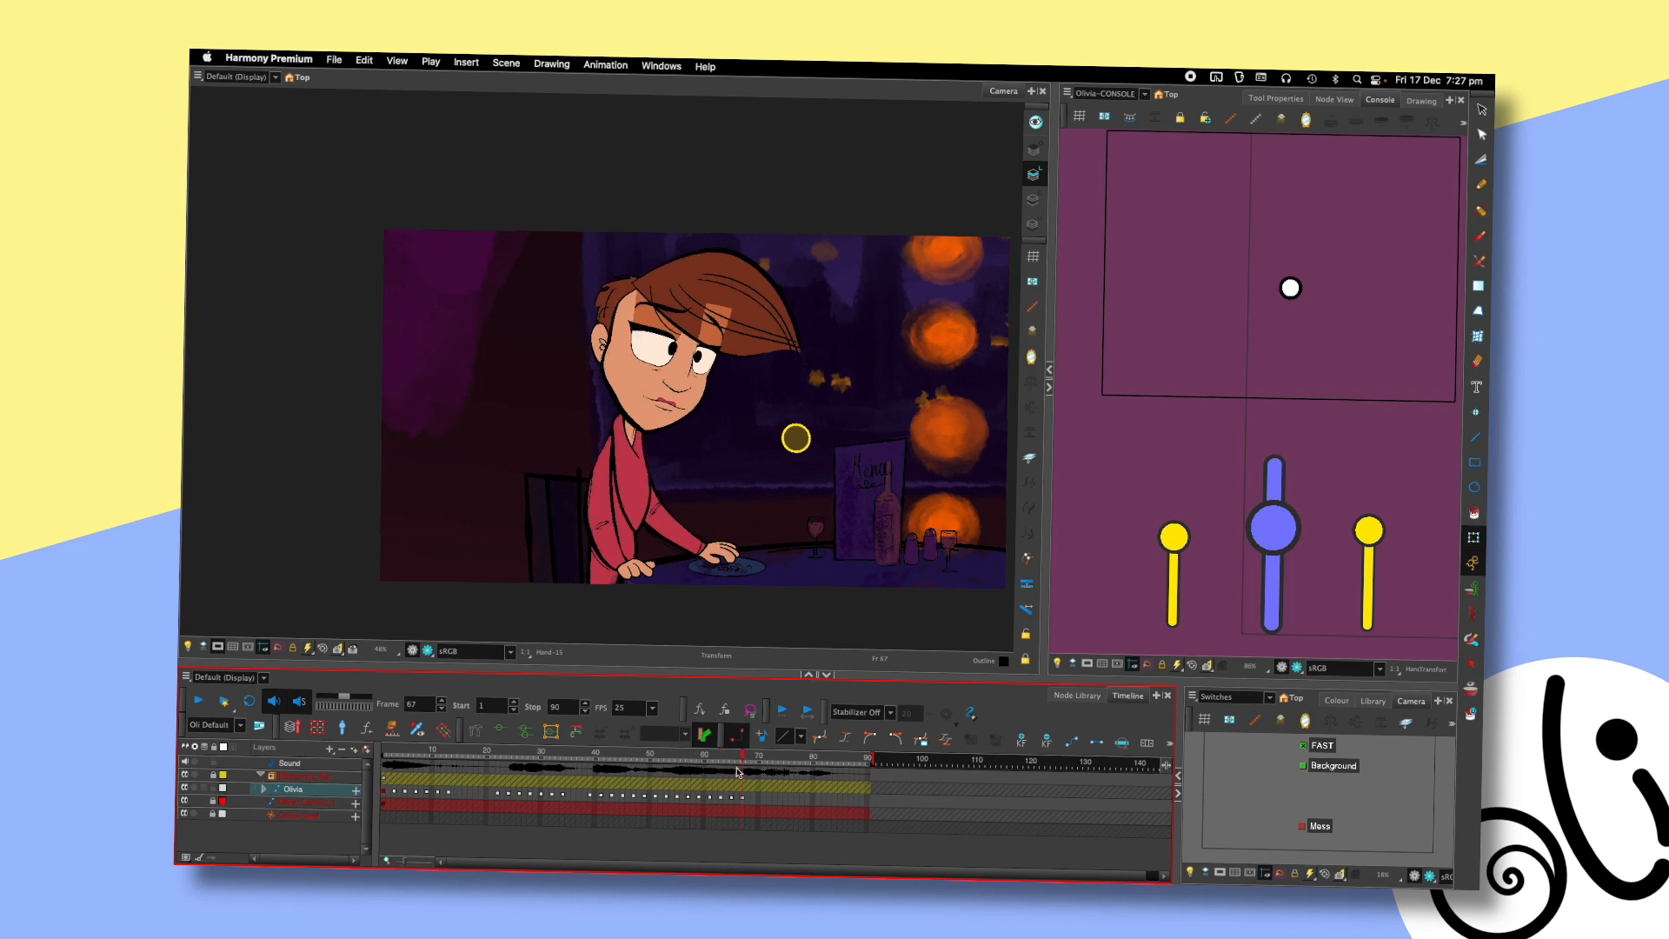
# - Play the full shot and scrub through the end of the settle up to frame 66
pyautogui.press('Return')
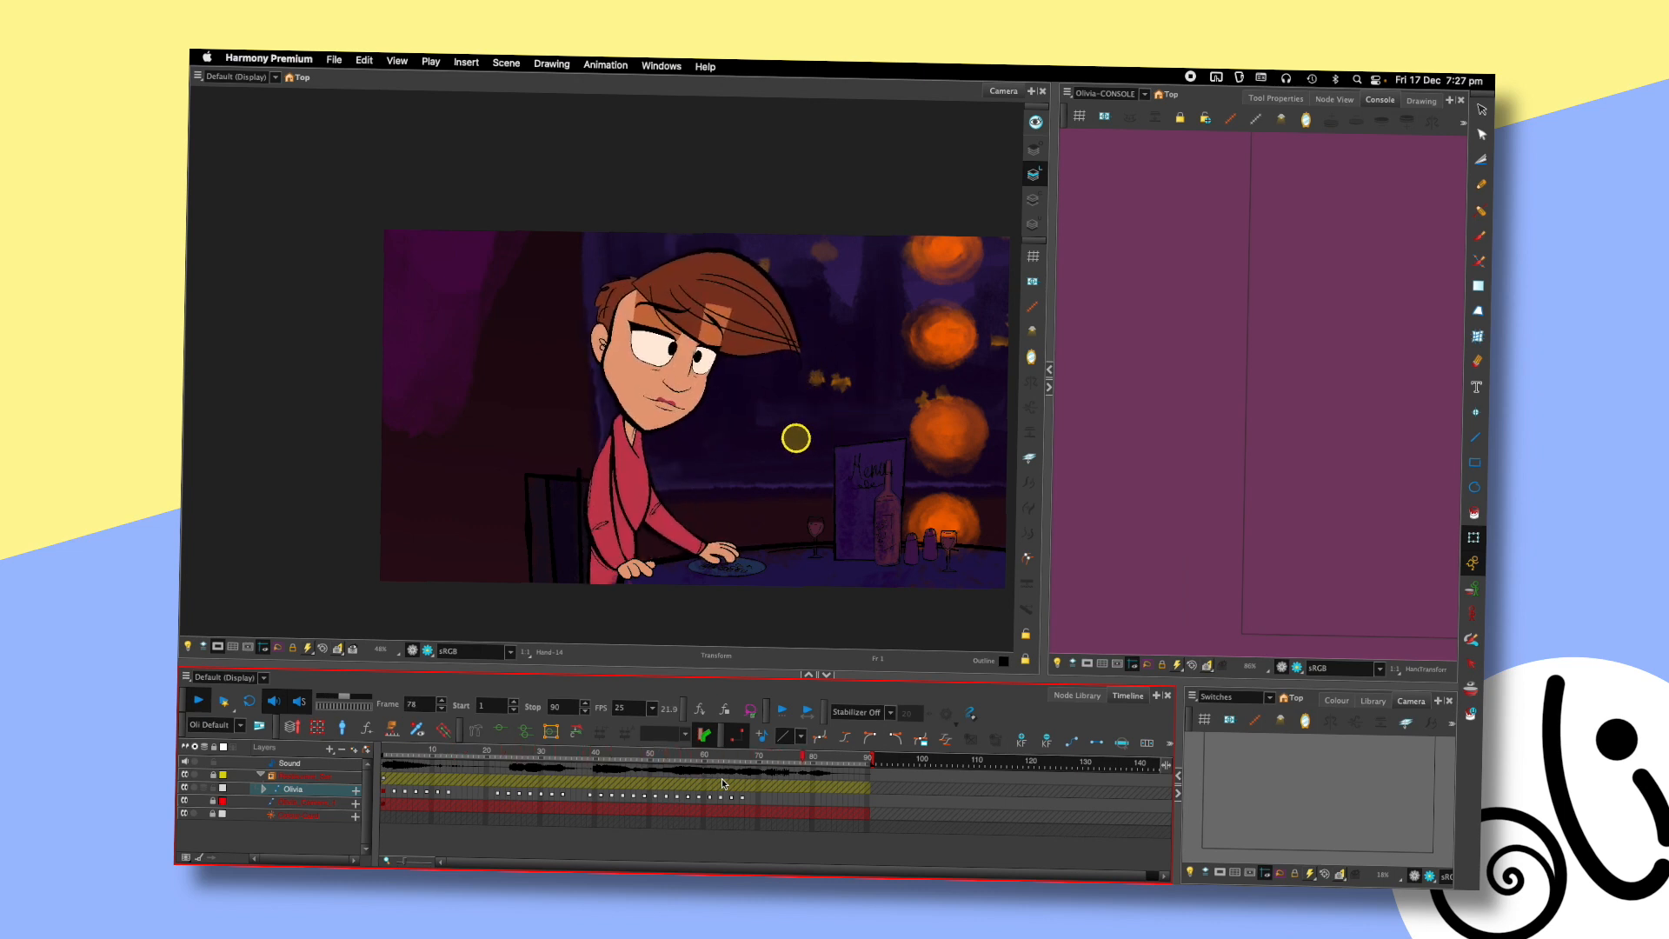
pyautogui.press('Return')
pyautogui.click(726, 753)
pyautogui.moveTo(726, 753); pyautogui.dragTo(738, 752)
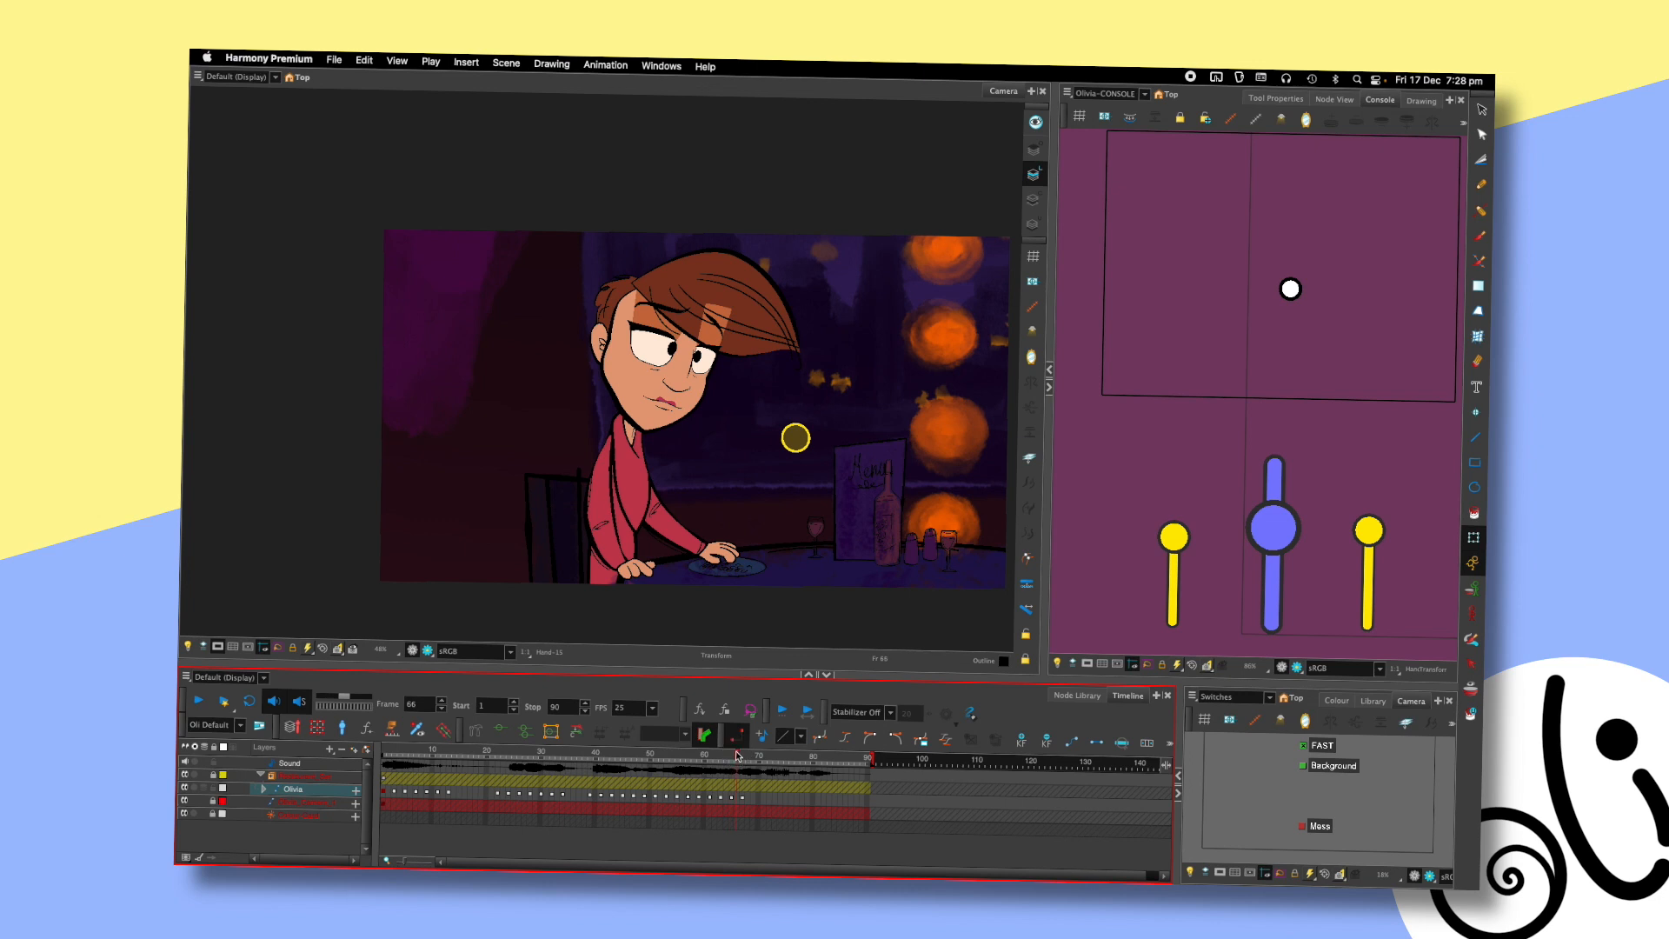
# - Compare the poses at frames 1, 12 and 67, and replay the full shot from frame 1
pyautogui.click(387, 753)
pyautogui.click(519, 753)
pyautogui.click(444, 753)
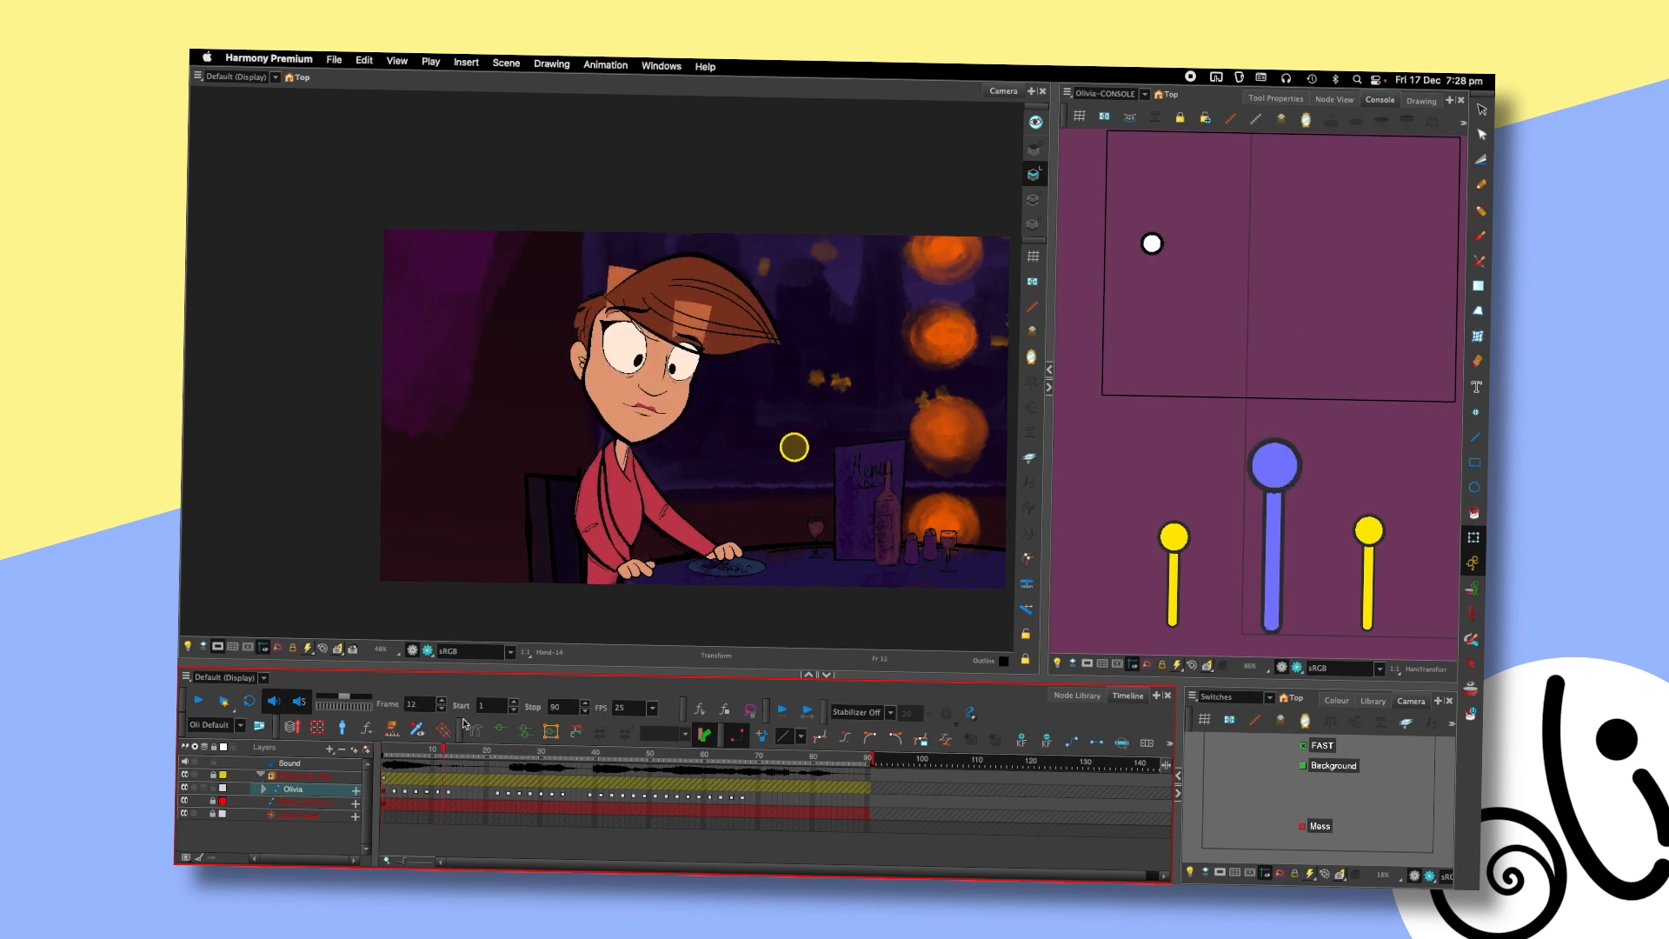
pyautogui.click(744, 757)
pyautogui.click(448, 753)
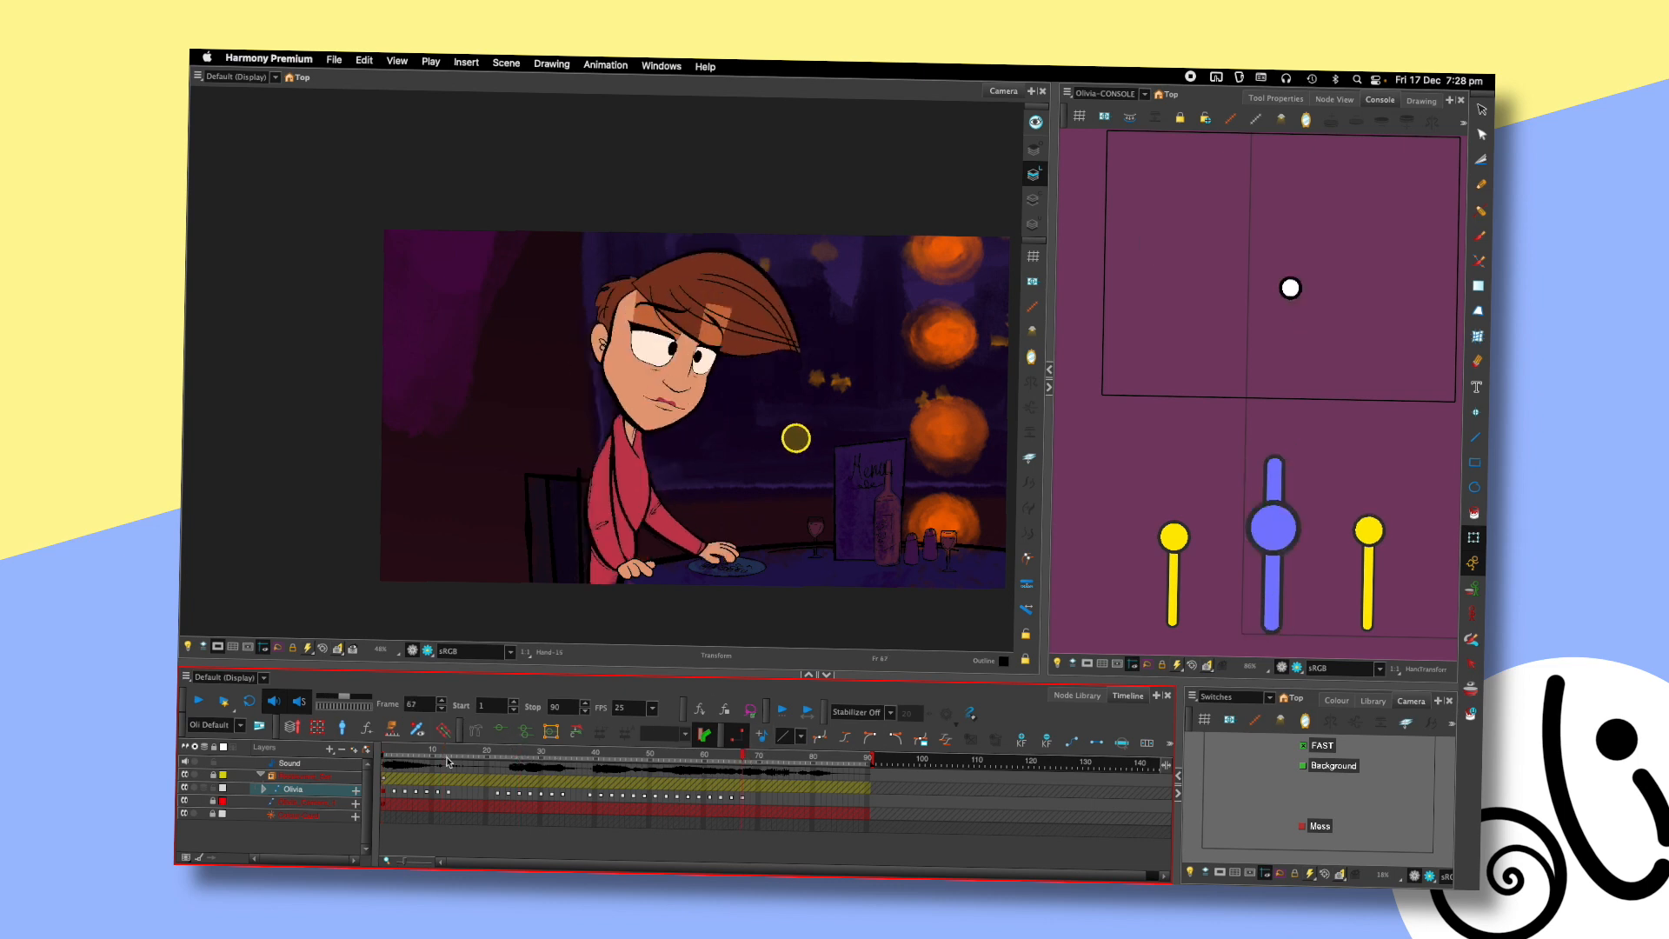
pyautogui.click(743, 757)
pyautogui.click(384, 753)
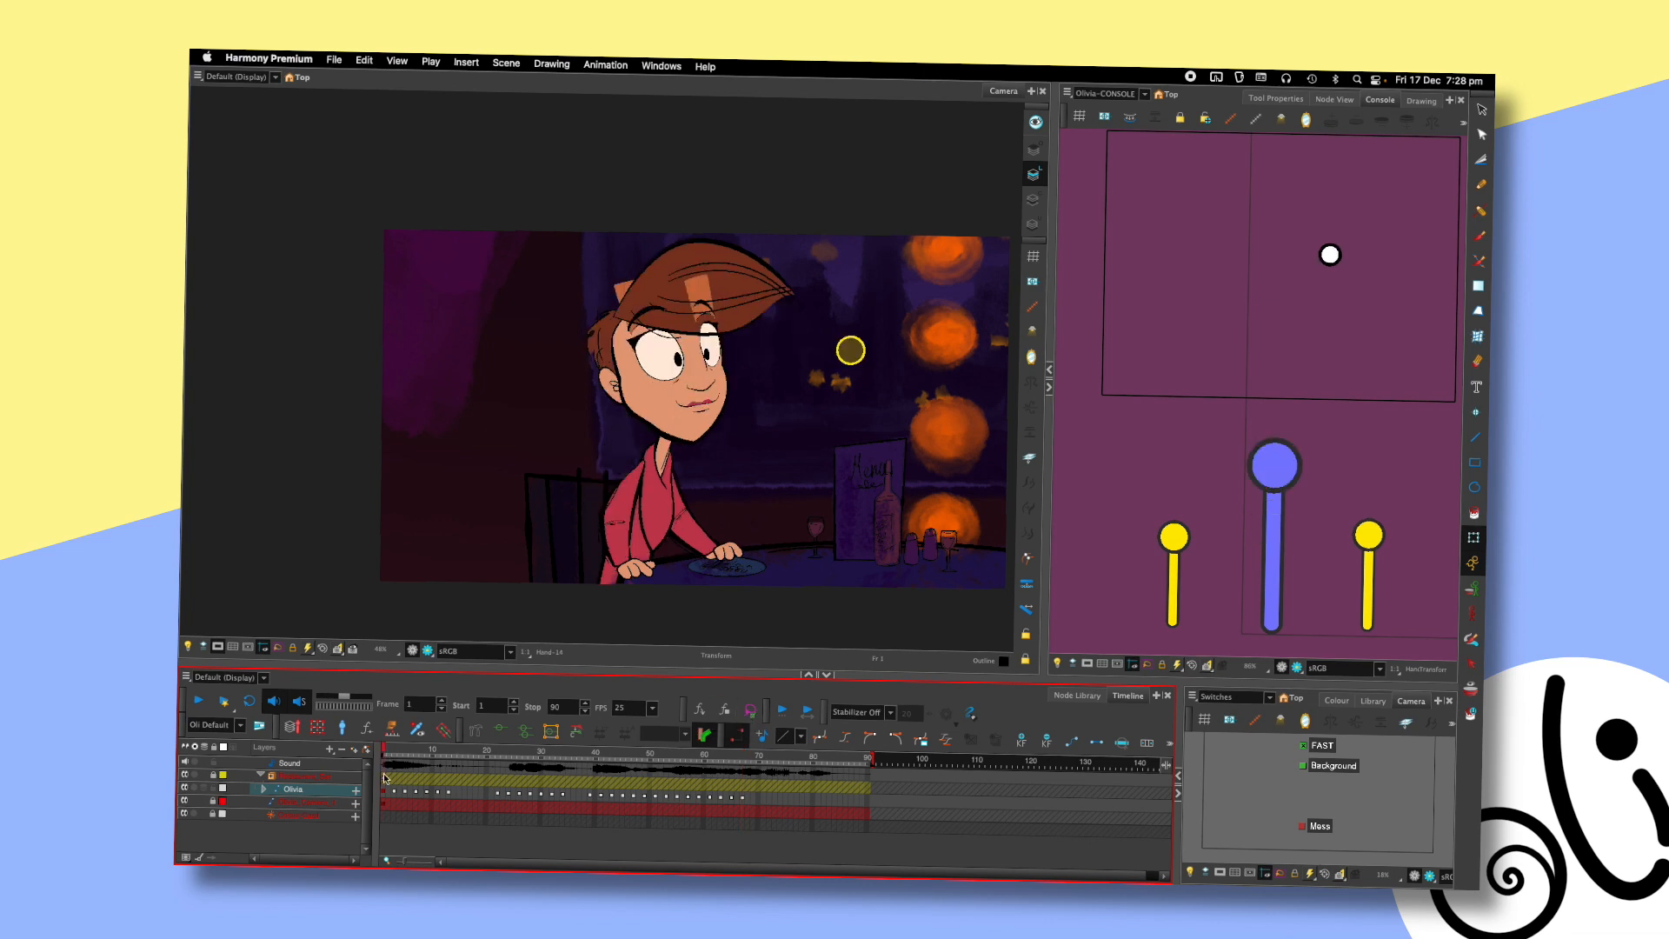
pyautogui.hotkey('shift', 'Return')
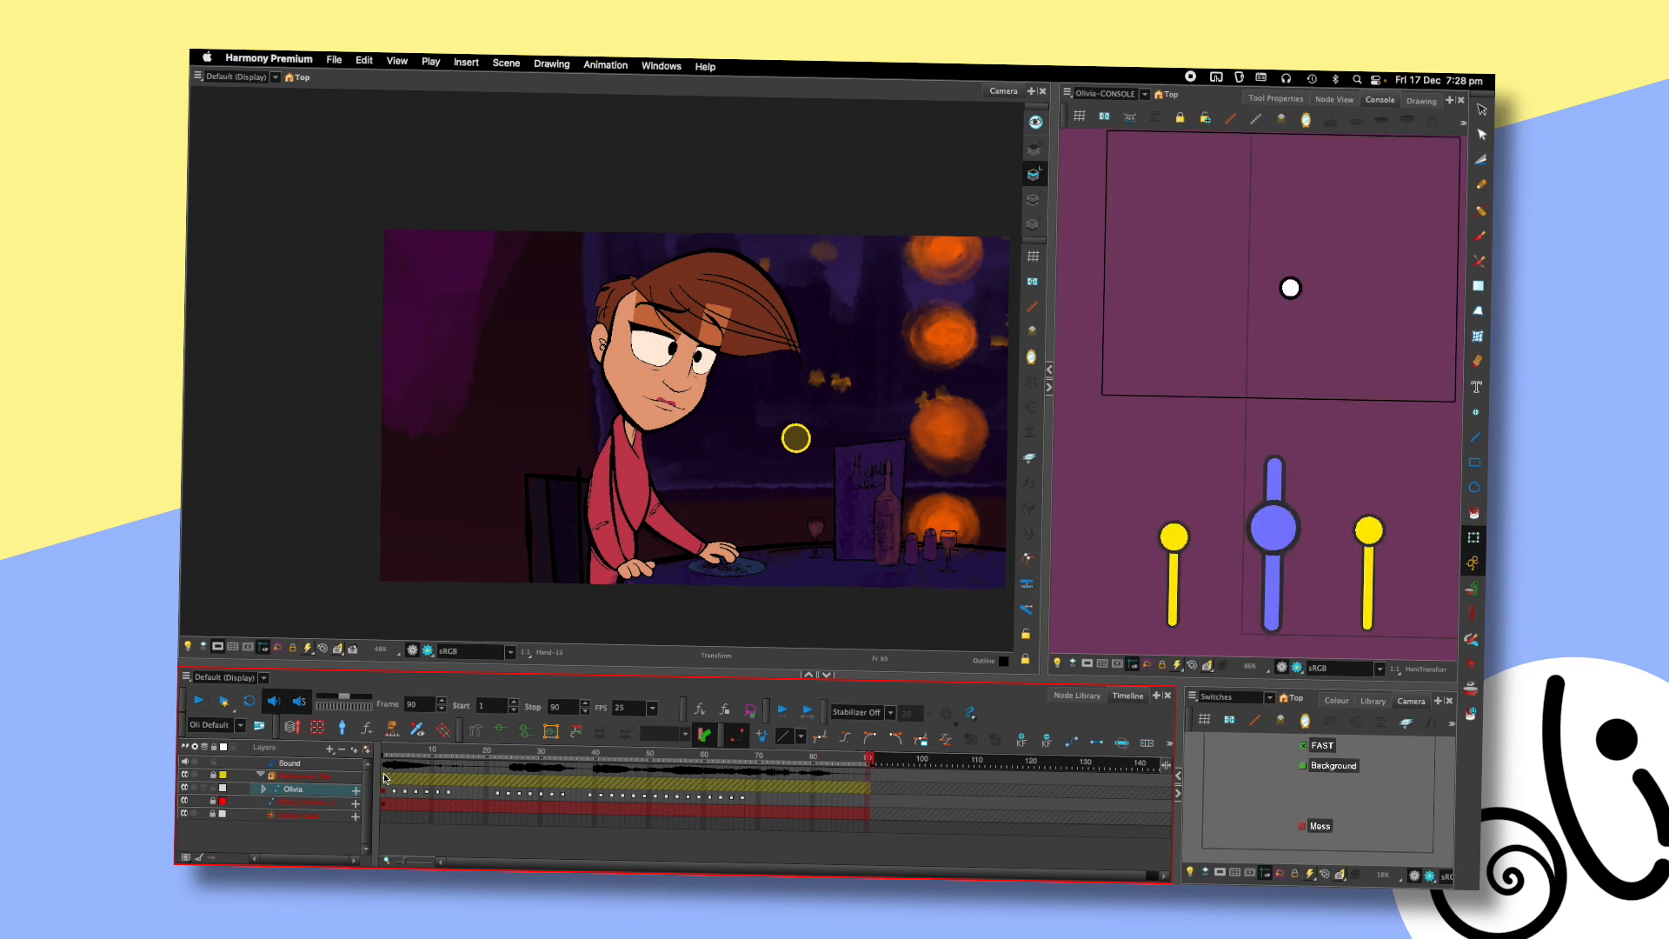
# - Check the rig's nodes briefly, and bring the green control board with the reset slider into view in Olivia's console
pyautogui.click(1335, 99)
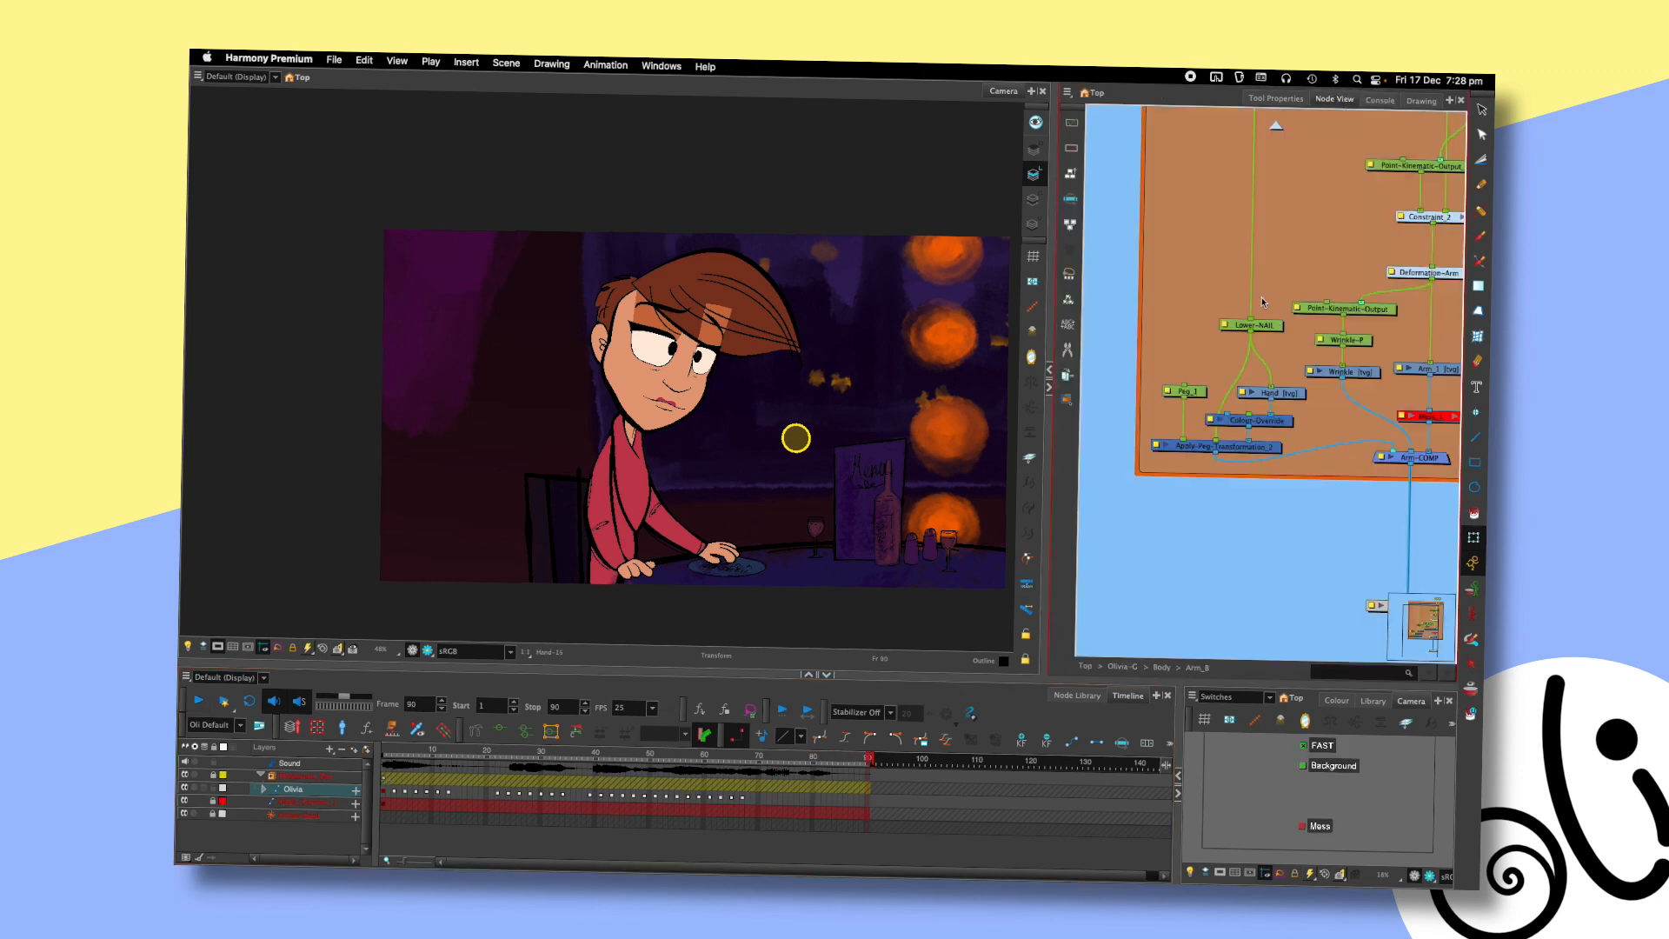
pyautogui.click(1379, 100)
pyautogui.moveTo(1333, 342); pyautogui.dragTo(1156, 376)
pyautogui.scroll(-5, 1253, 410)
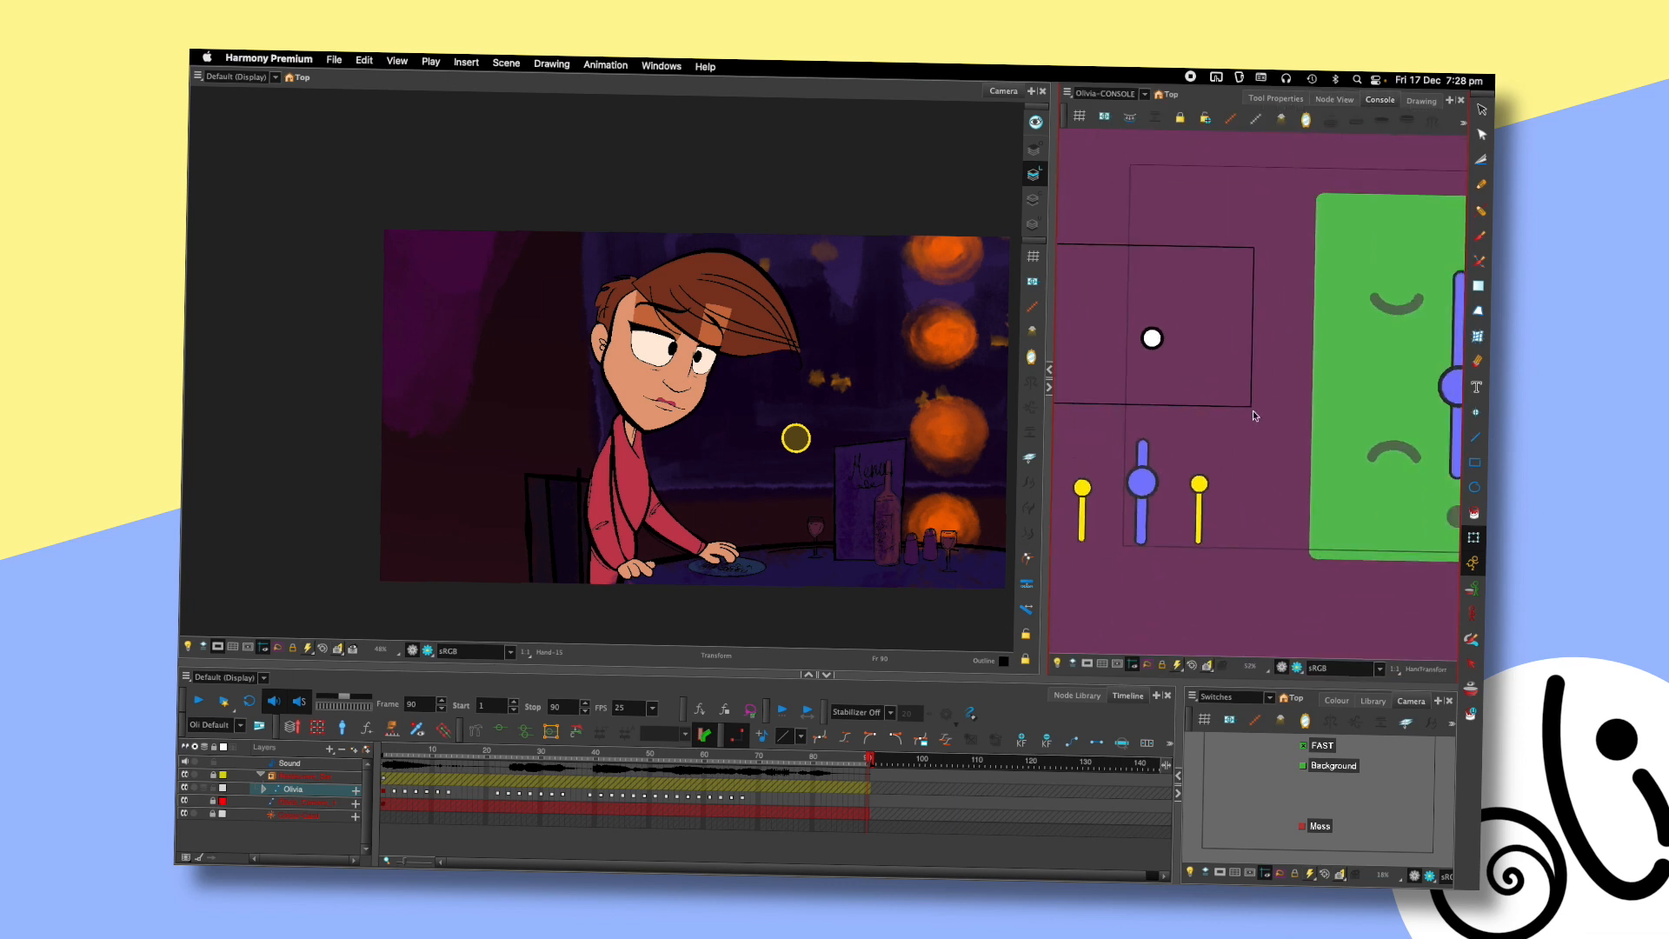
pyautogui.hscroll(8, 1233, 430)
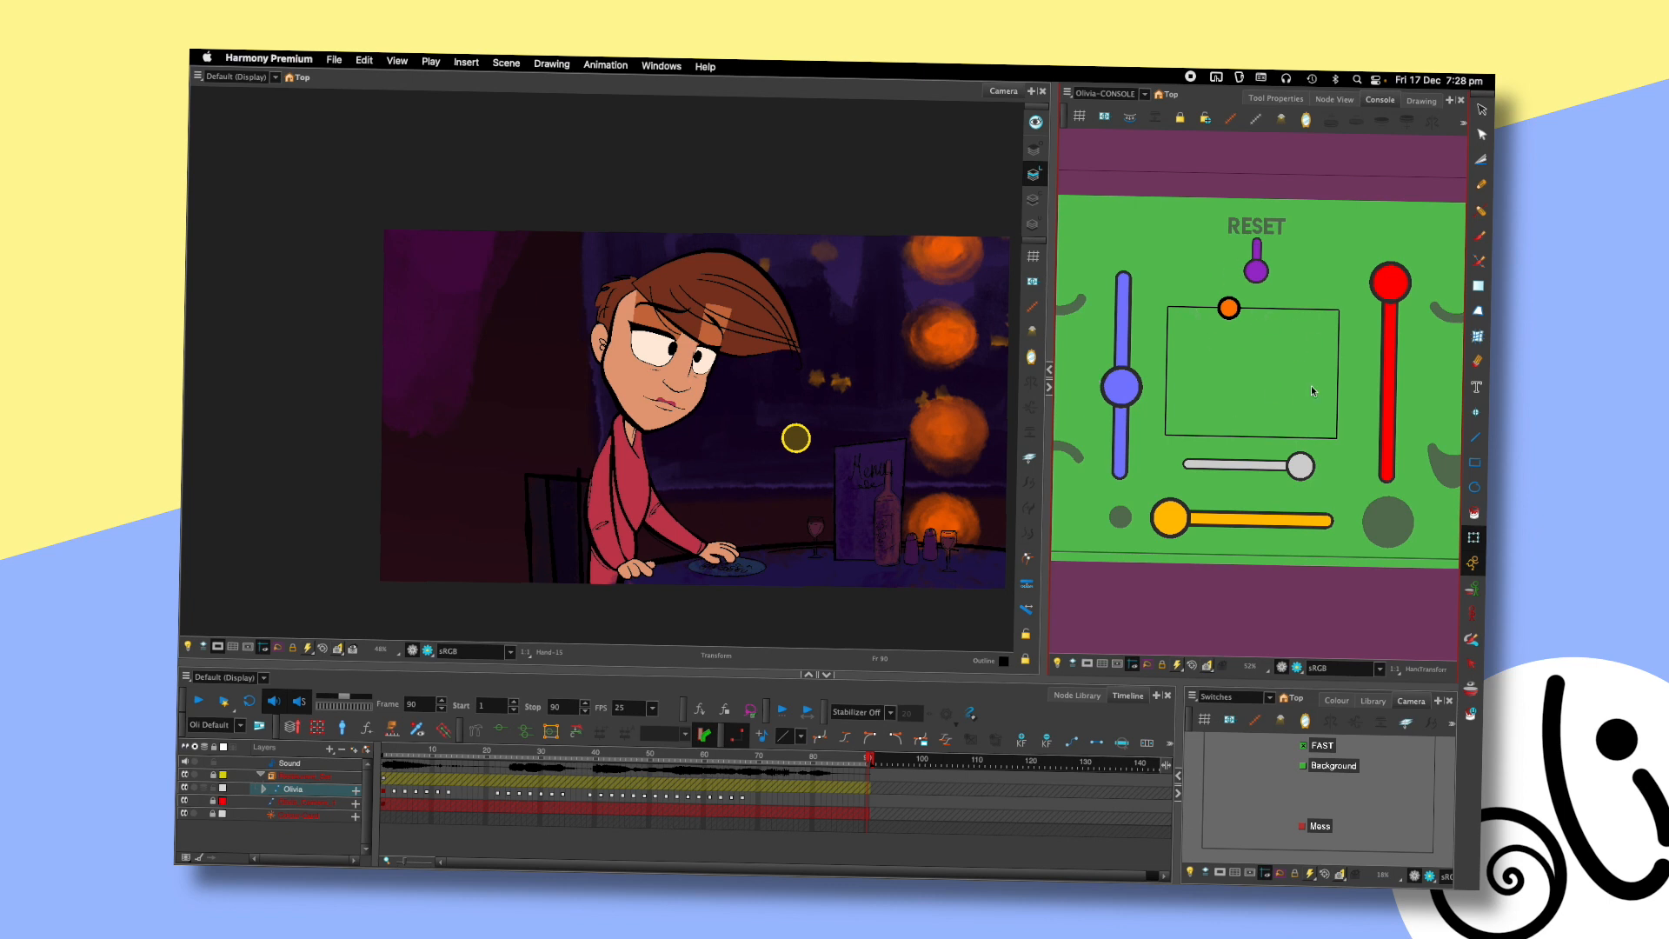
# - Enlarge the timeline area, expand the Olivia layer and collapse its Head and Body groups
pyautogui.click(264, 791)
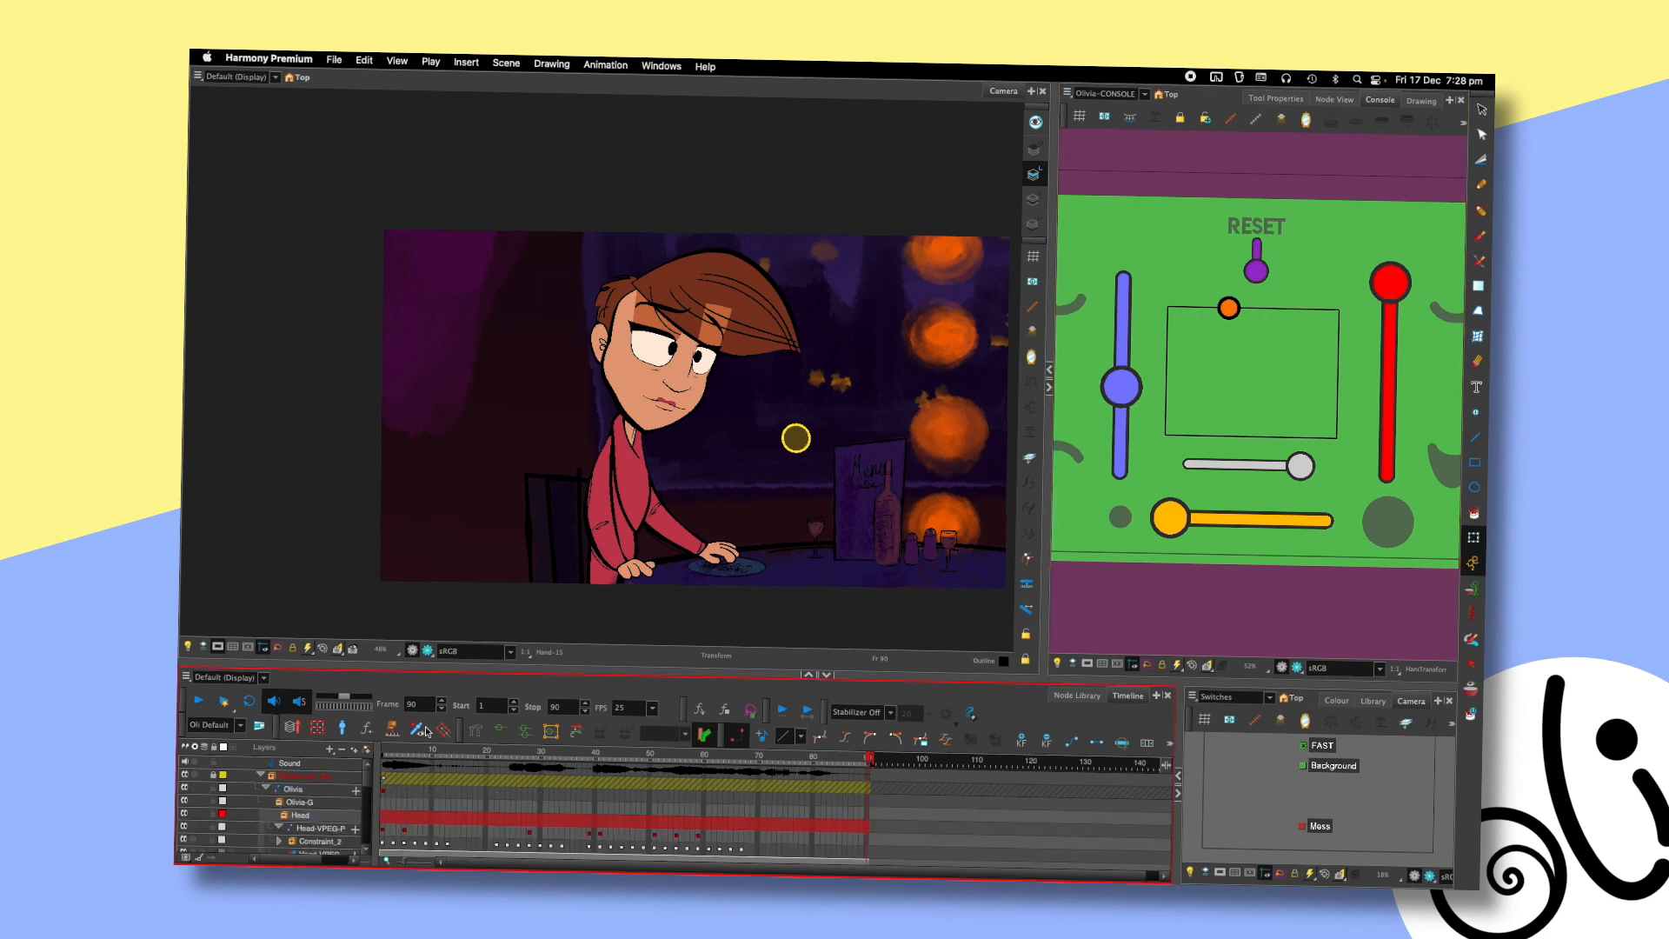
pyautogui.moveTo(491, 671); pyautogui.dragTo(486, 591)
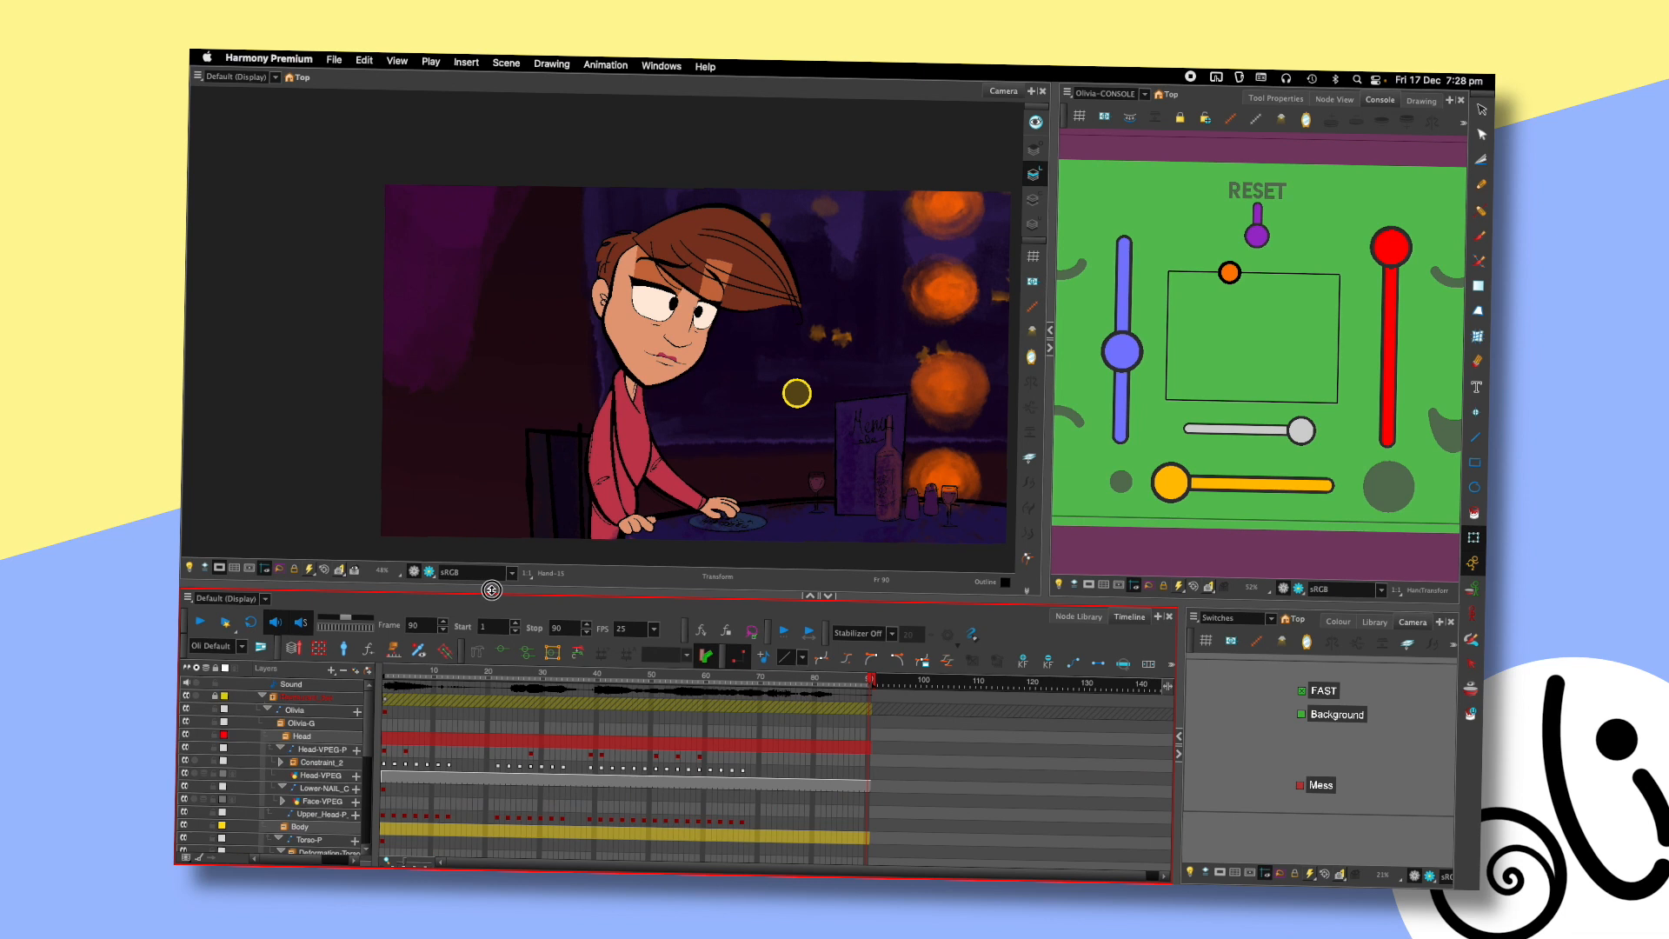
pyautogui.click(275, 736)
pyautogui.click(281, 762)
pyautogui.click(281, 761)
pyautogui.click(285, 750)
pyautogui.click(285, 737)
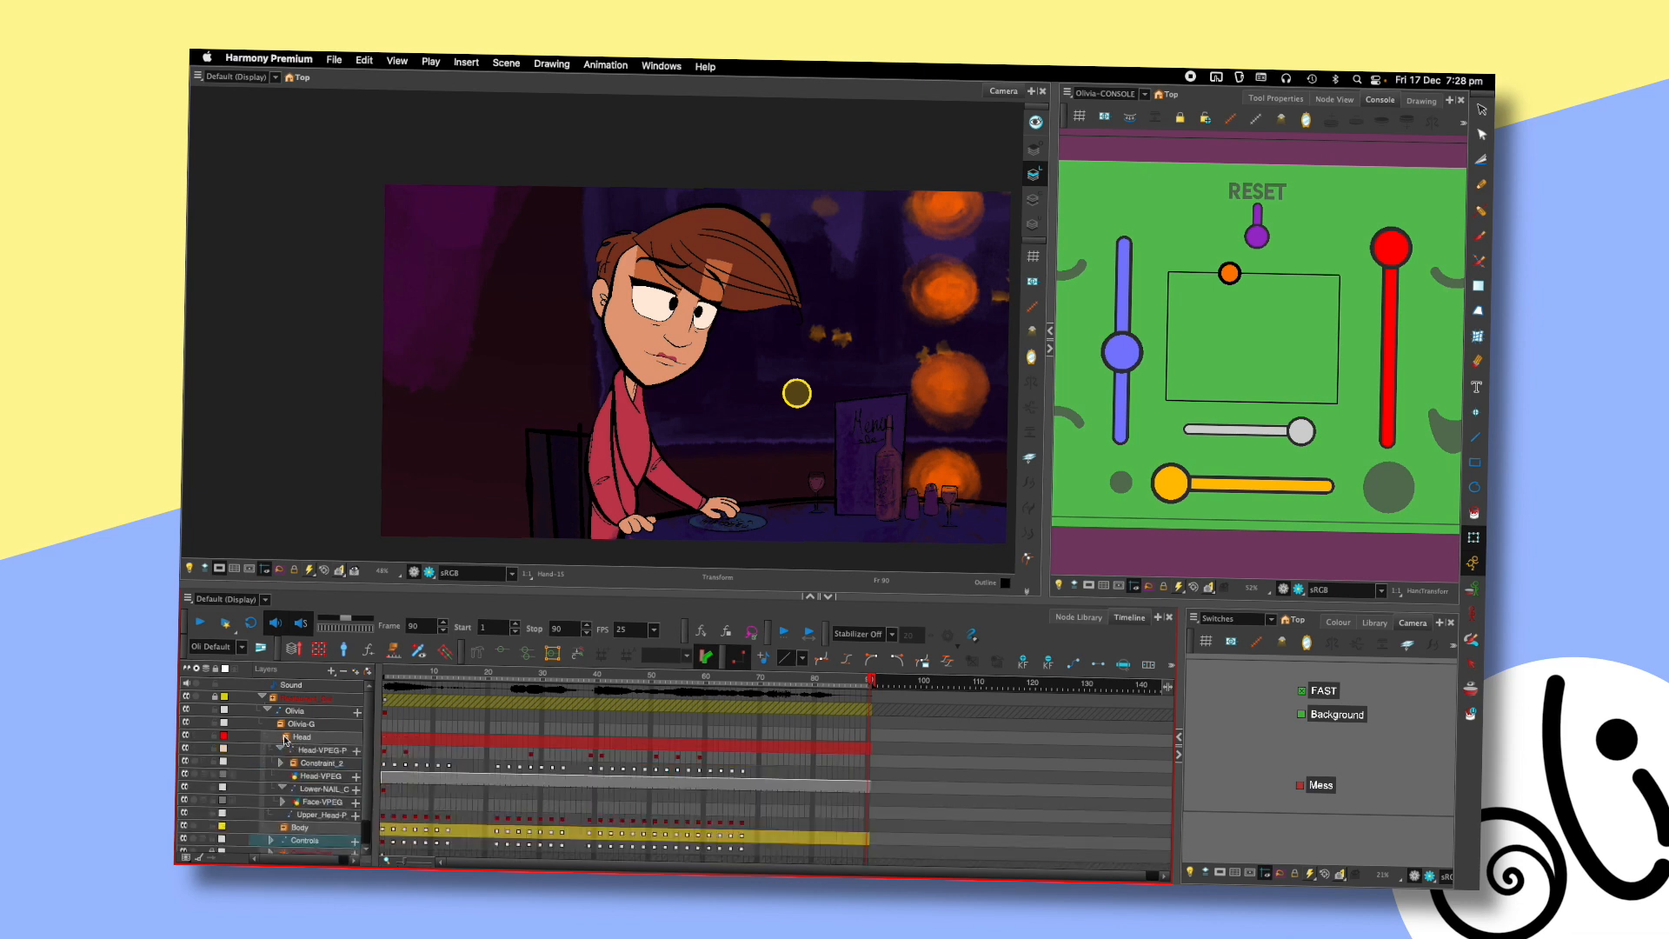
pyautogui.moveTo(369, 748); pyautogui.dragTo(370, 757)
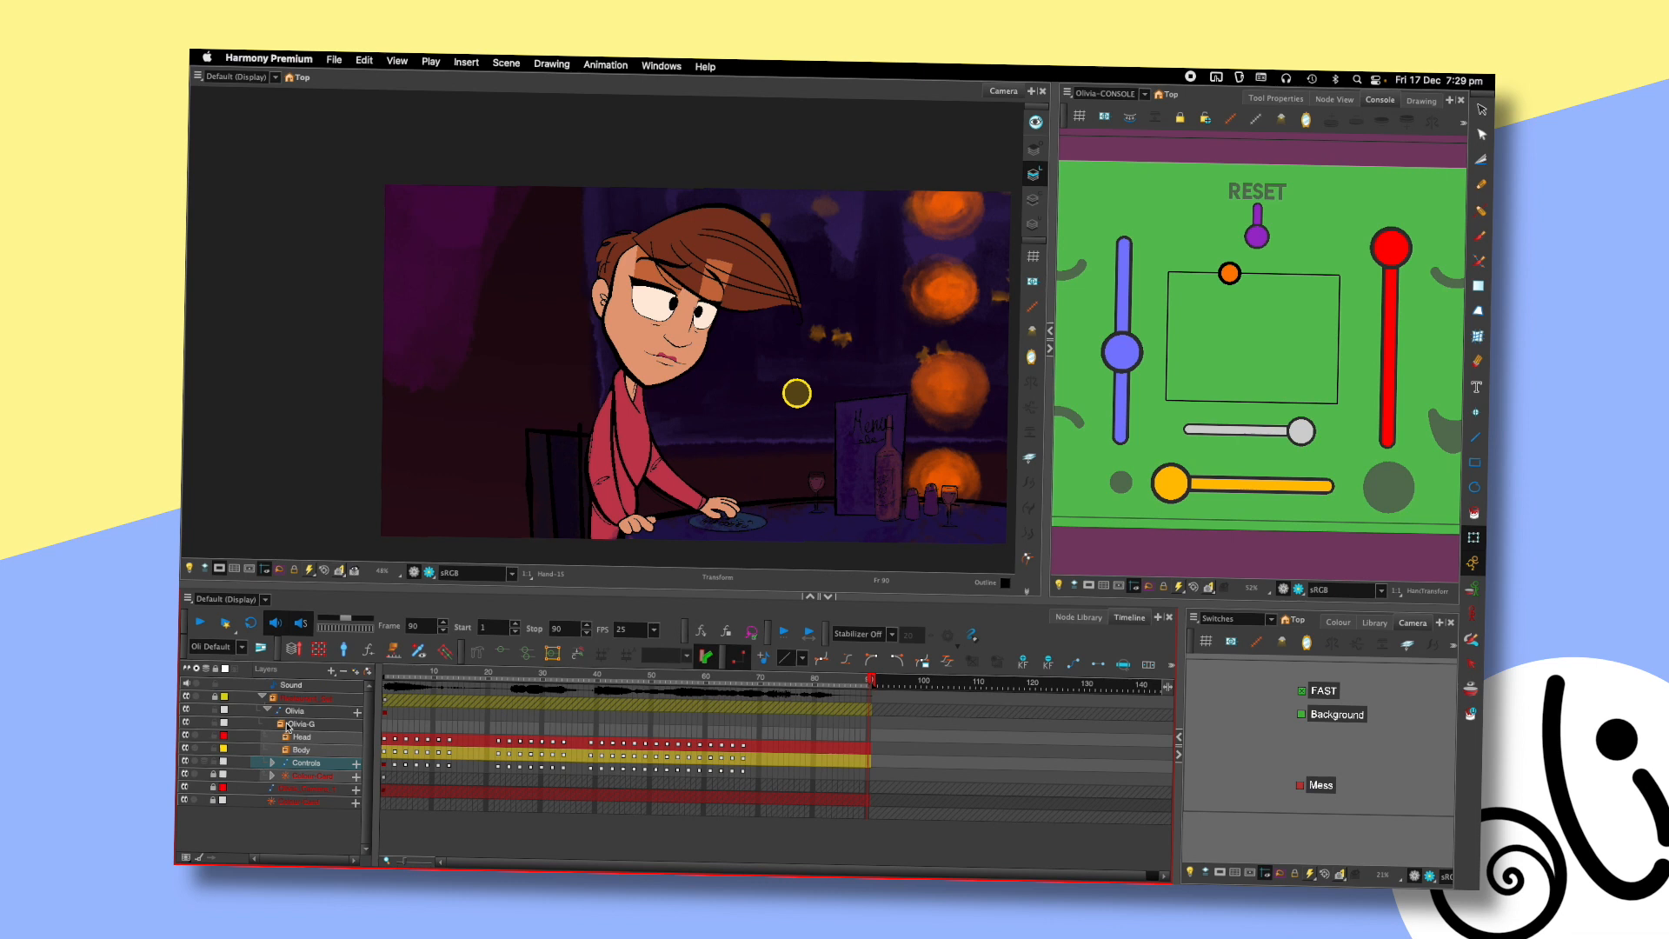
# - Check the Olivia-G group's layer properties, and expand the Head group down to the contents of Constraint_2
pyautogui.doubleClick(289, 725)
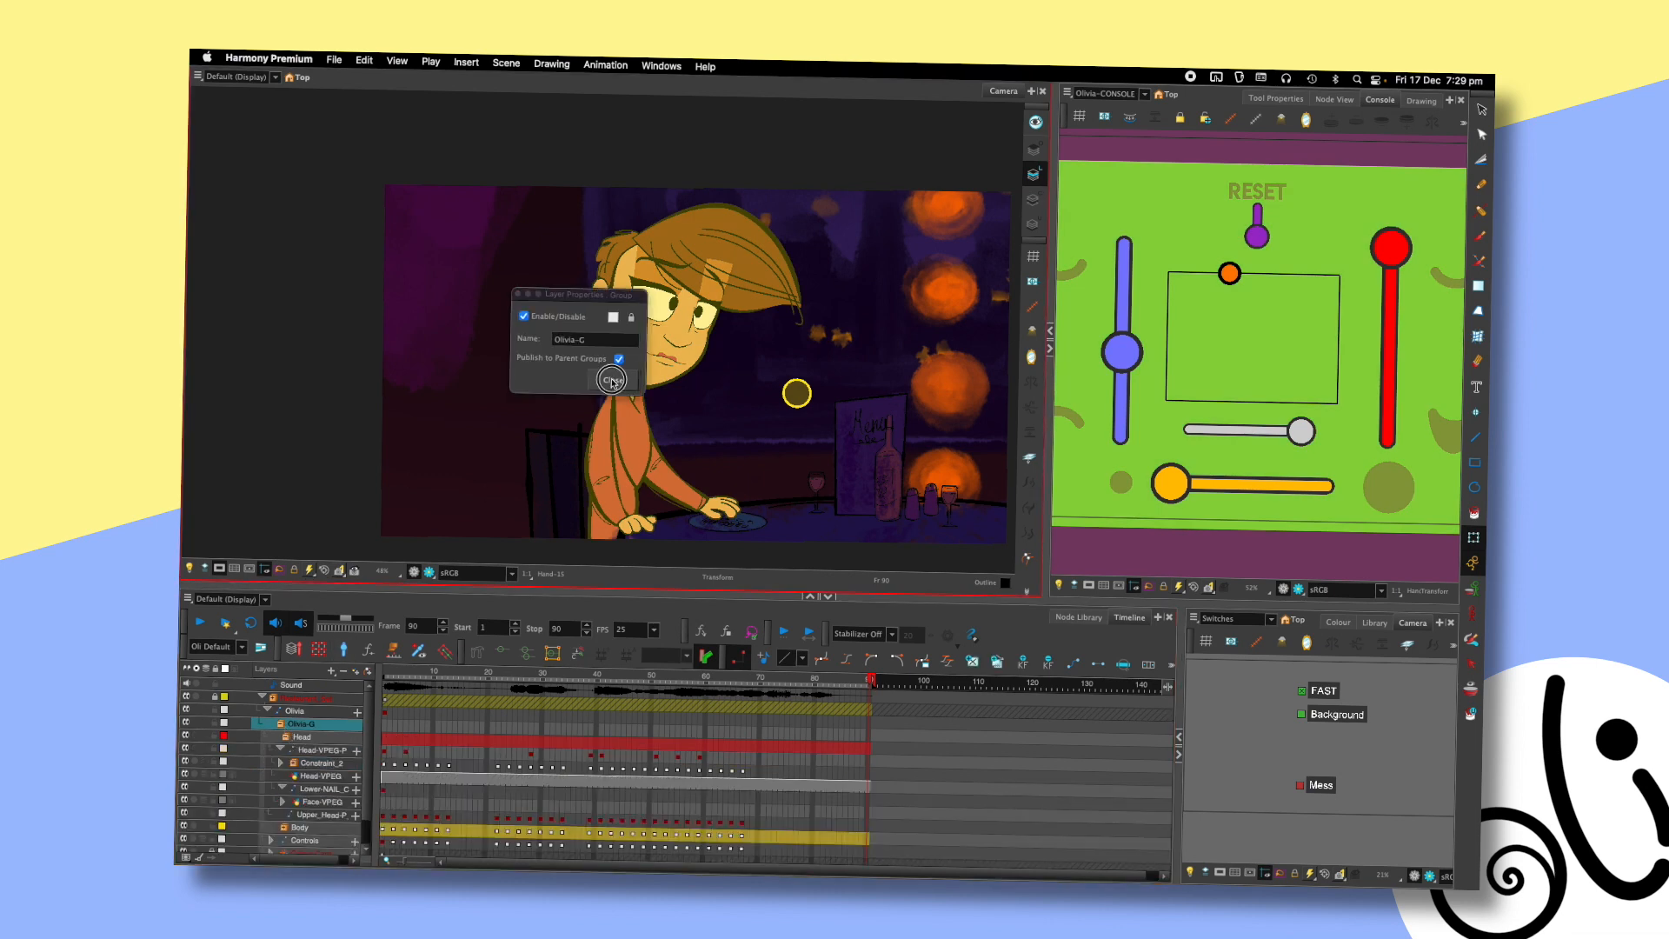
pyautogui.press('Escape')
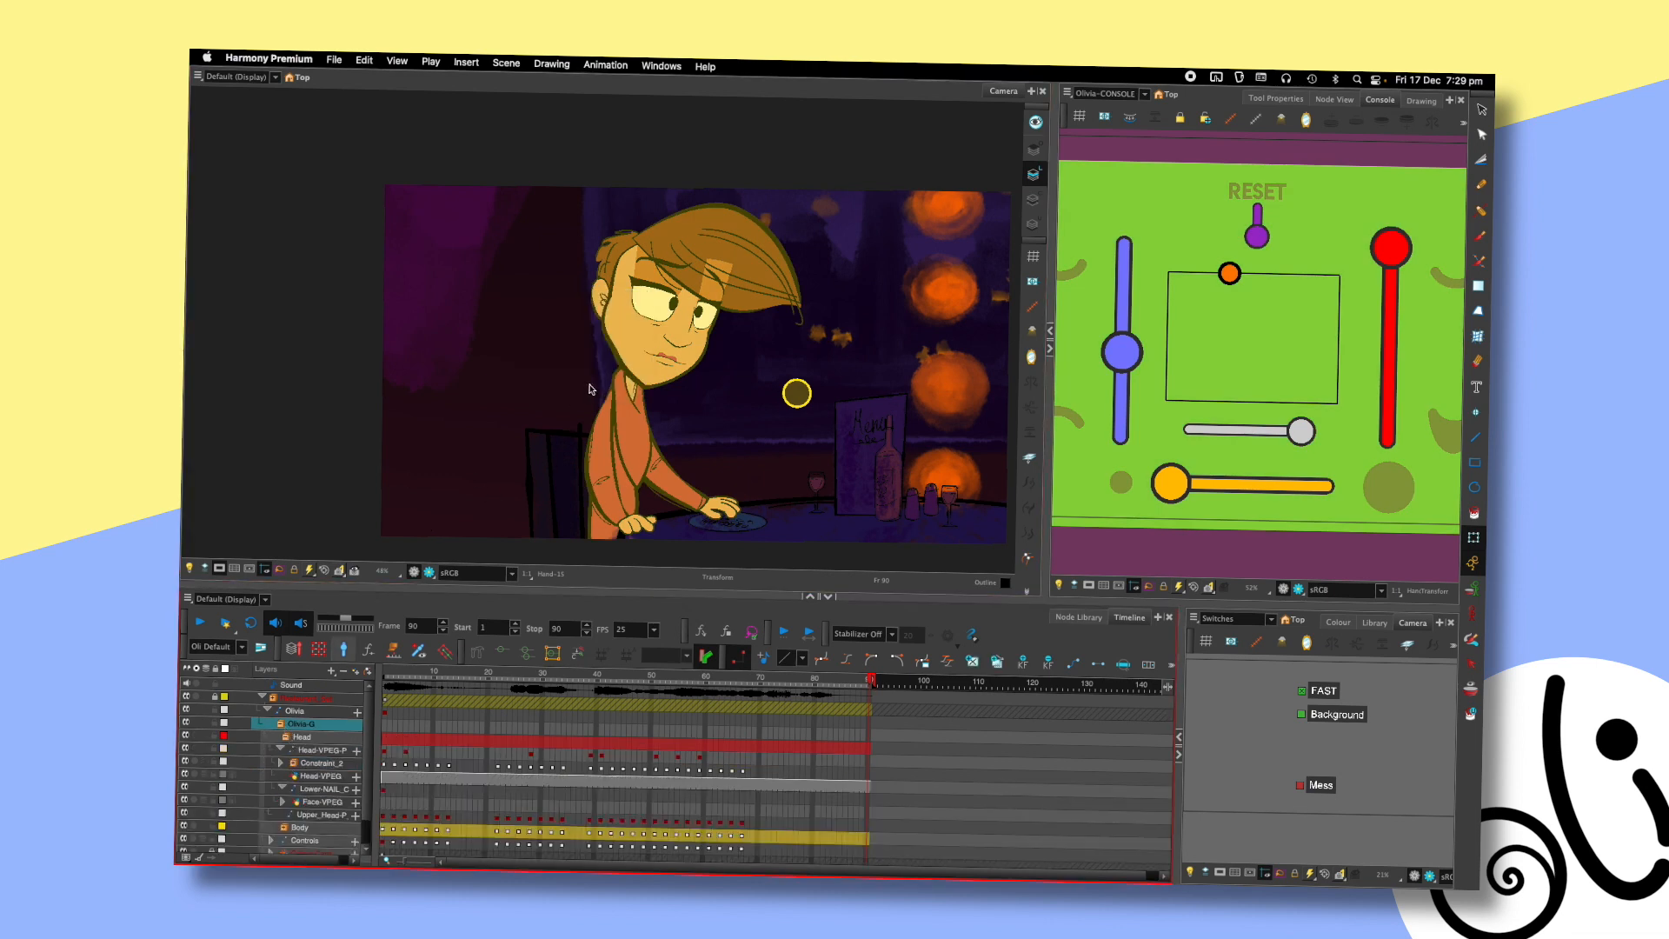
pyautogui.click(297, 766)
pyautogui.click(284, 763)
pyautogui.scroll(-2, 294, 804)
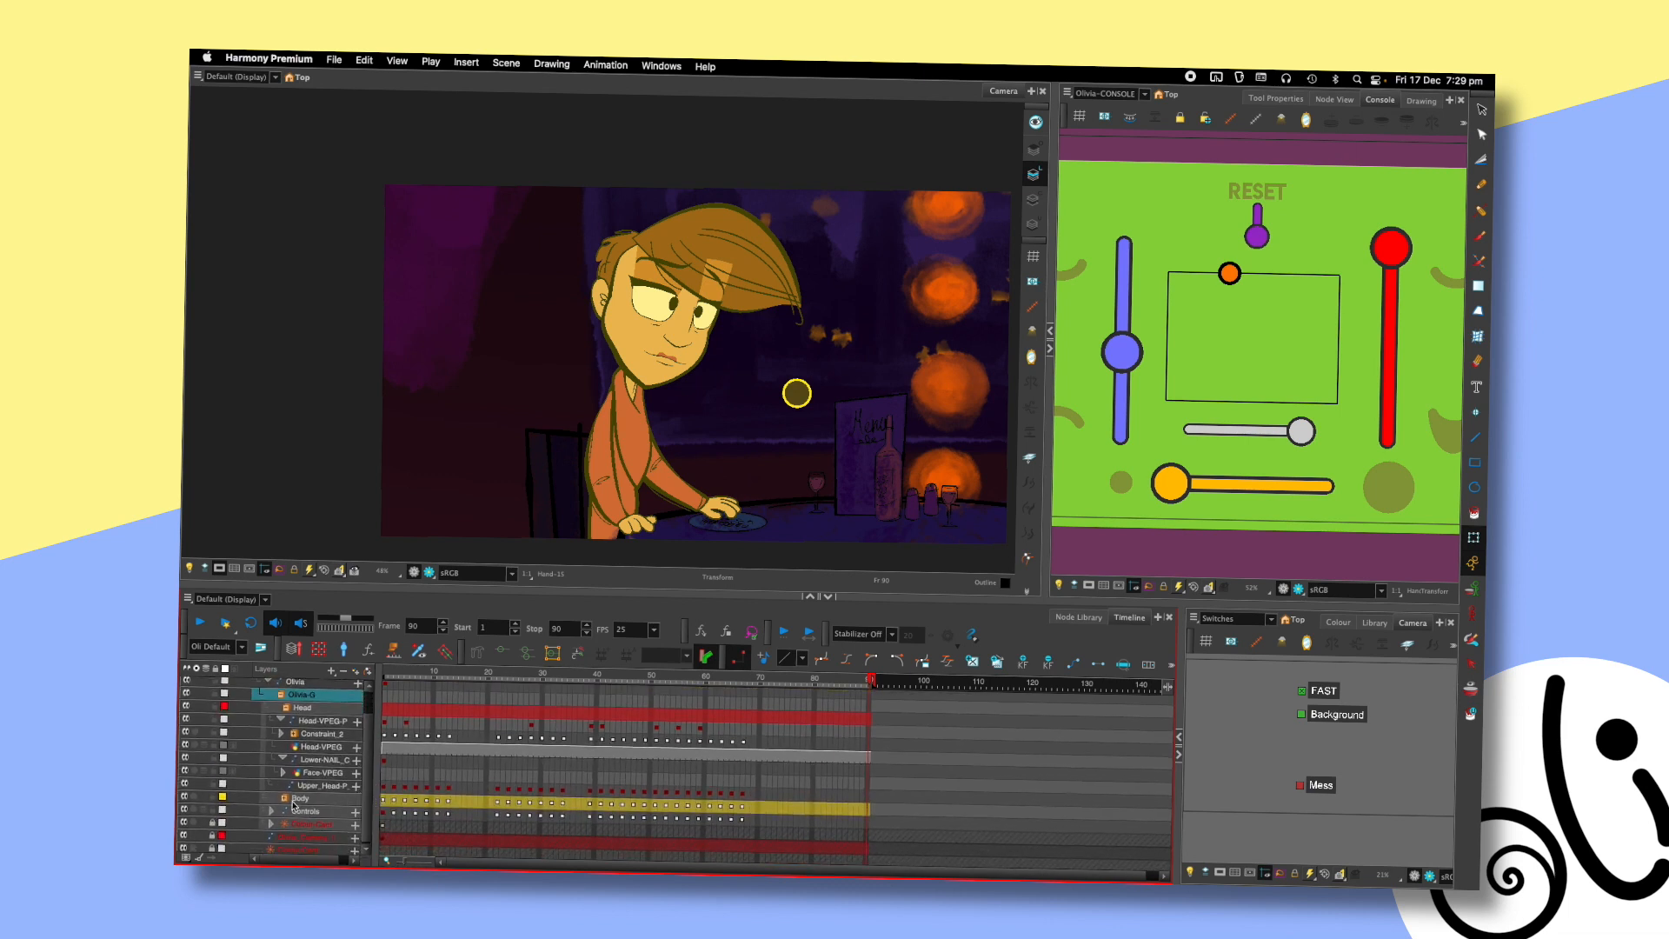
pyautogui.click(283, 733)
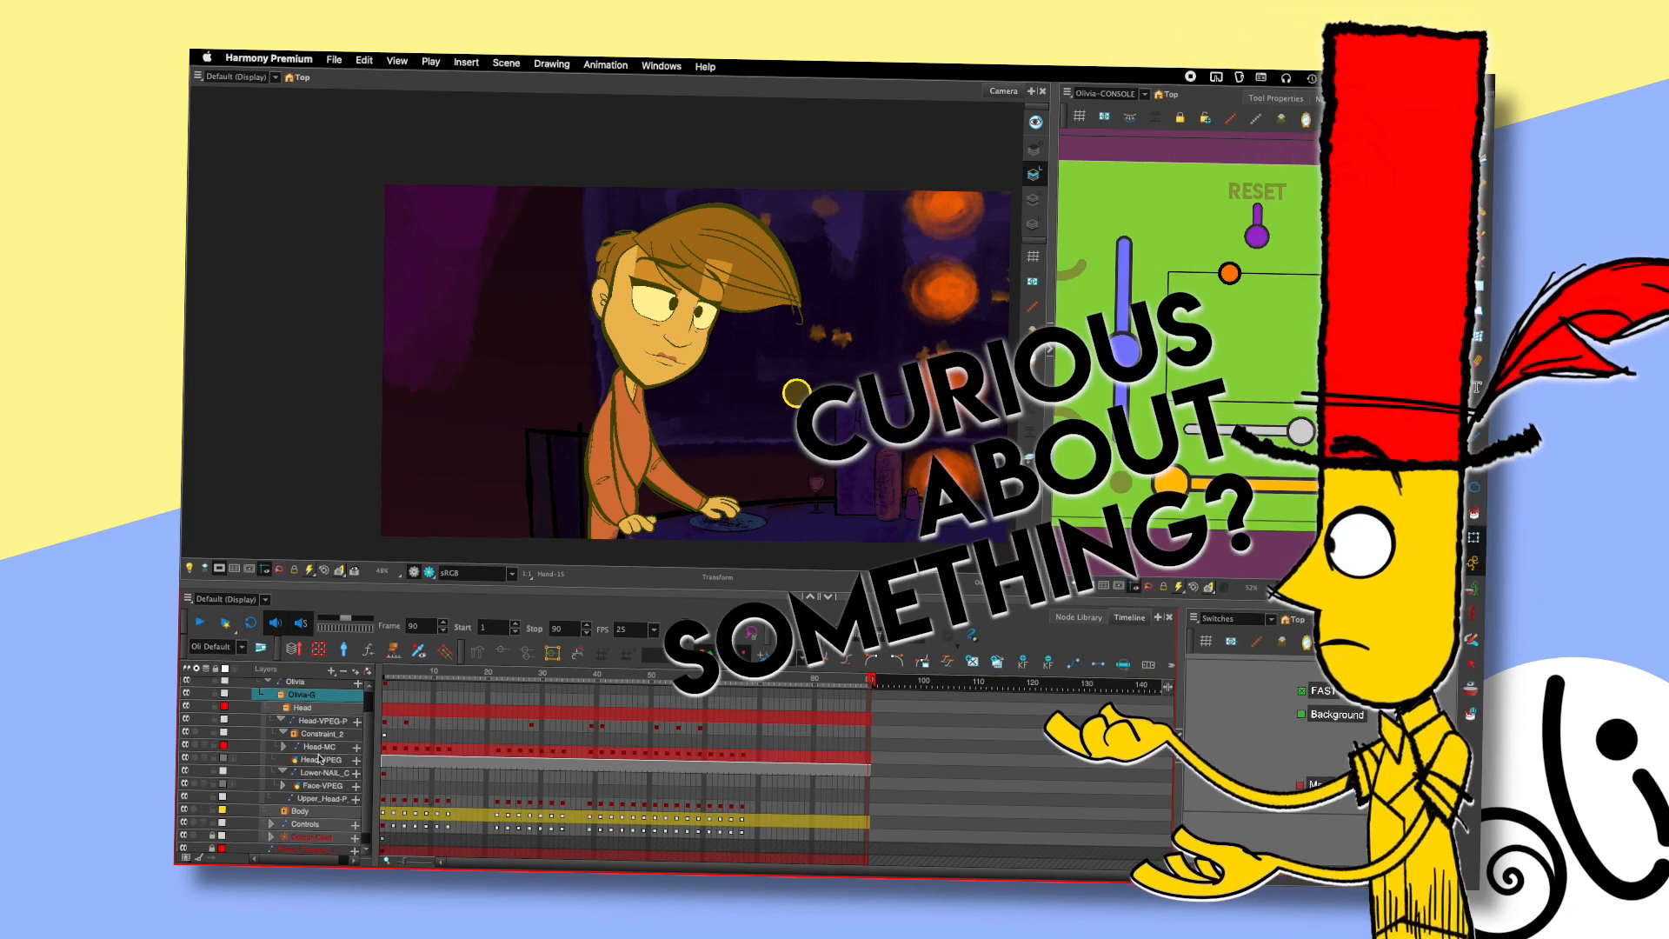
# - Expand Head-MC, Upper_Head, Skull and Auto_Mouth to examine the mouth layers and their keyframes
pyautogui.click(283, 746)
pyautogui.click(286, 759)
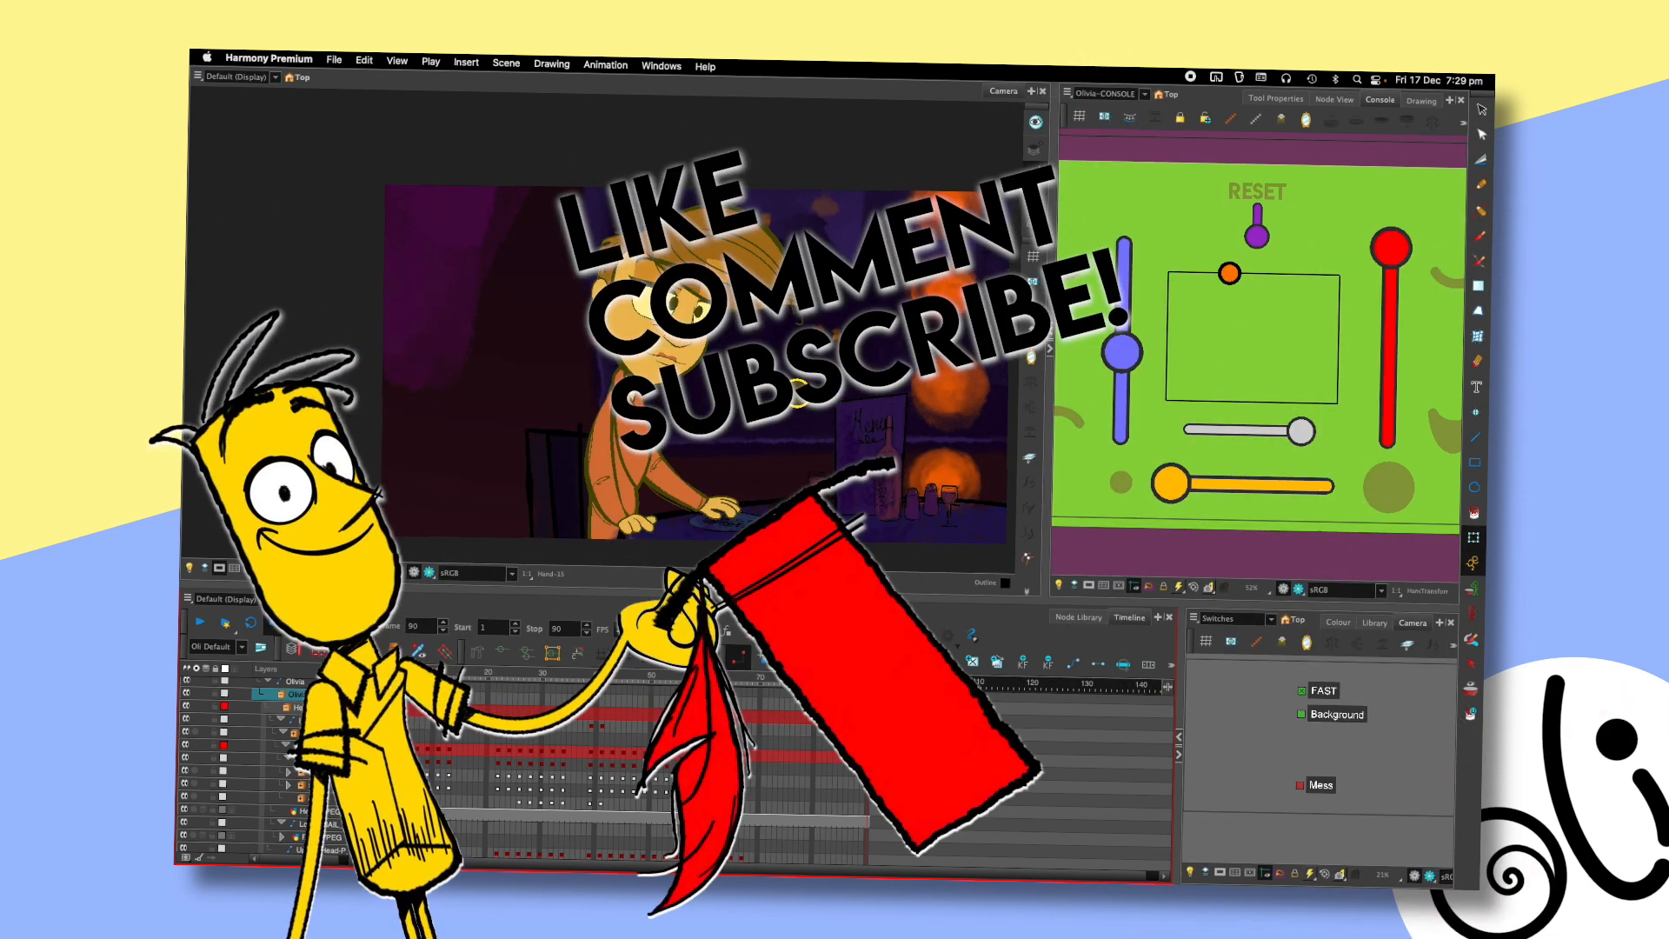
pyautogui.click(290, 785)
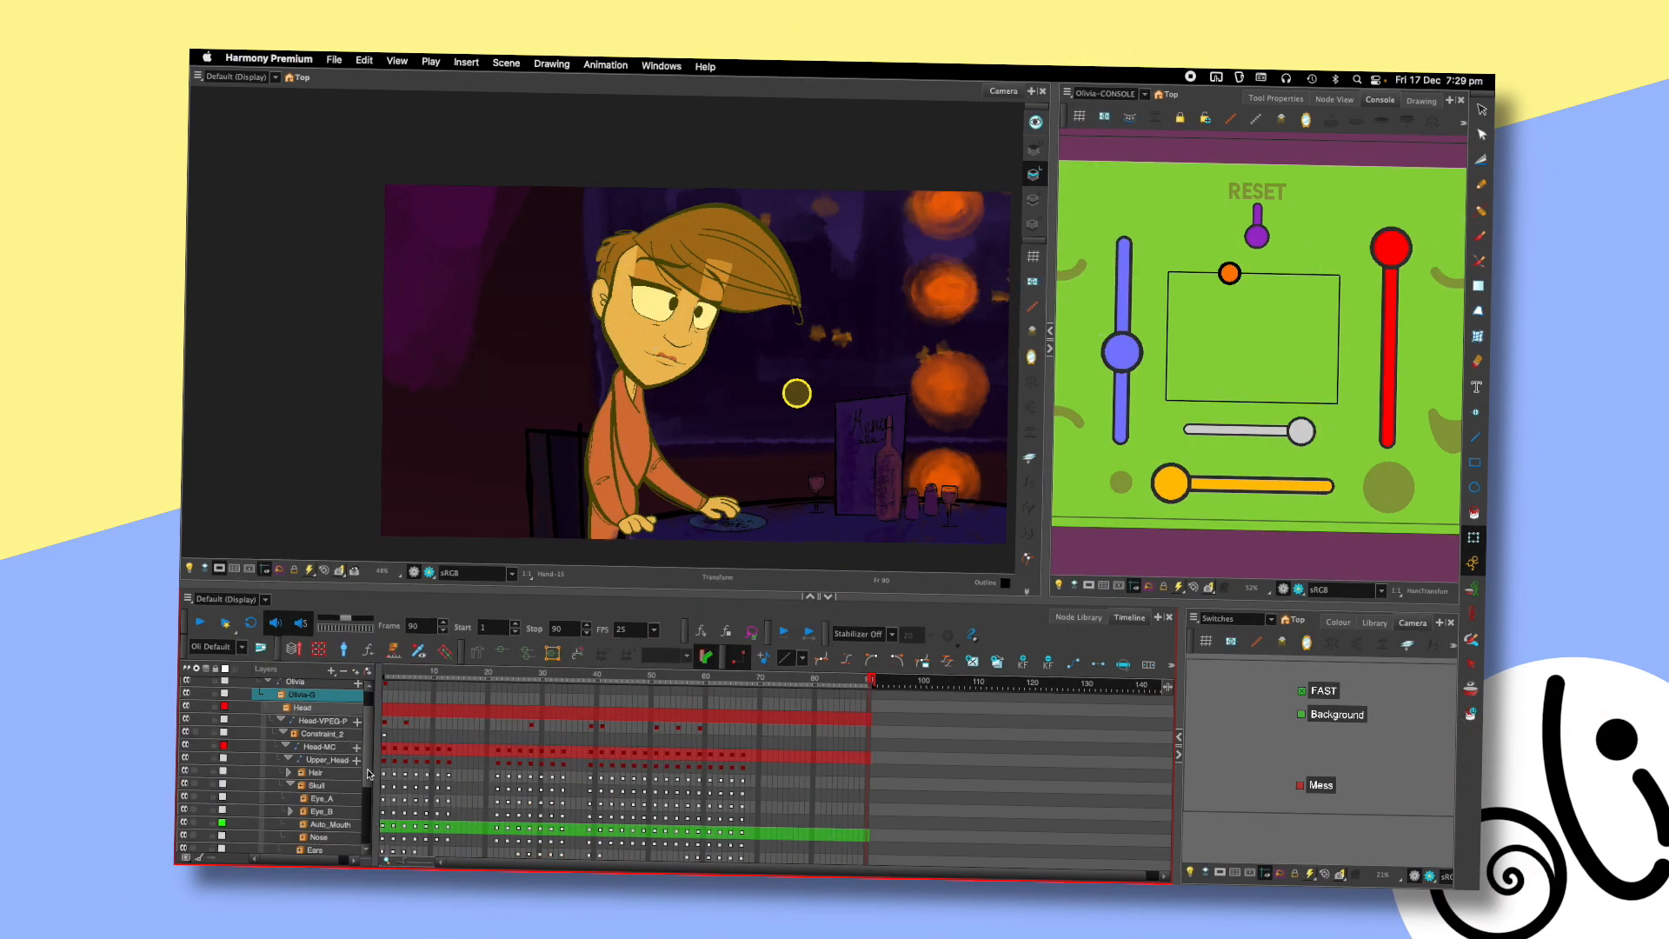
pyautogui.moveTo(369, 773); pyautogui.dragTo(369, 787)
pyautogui.click(293, 742)
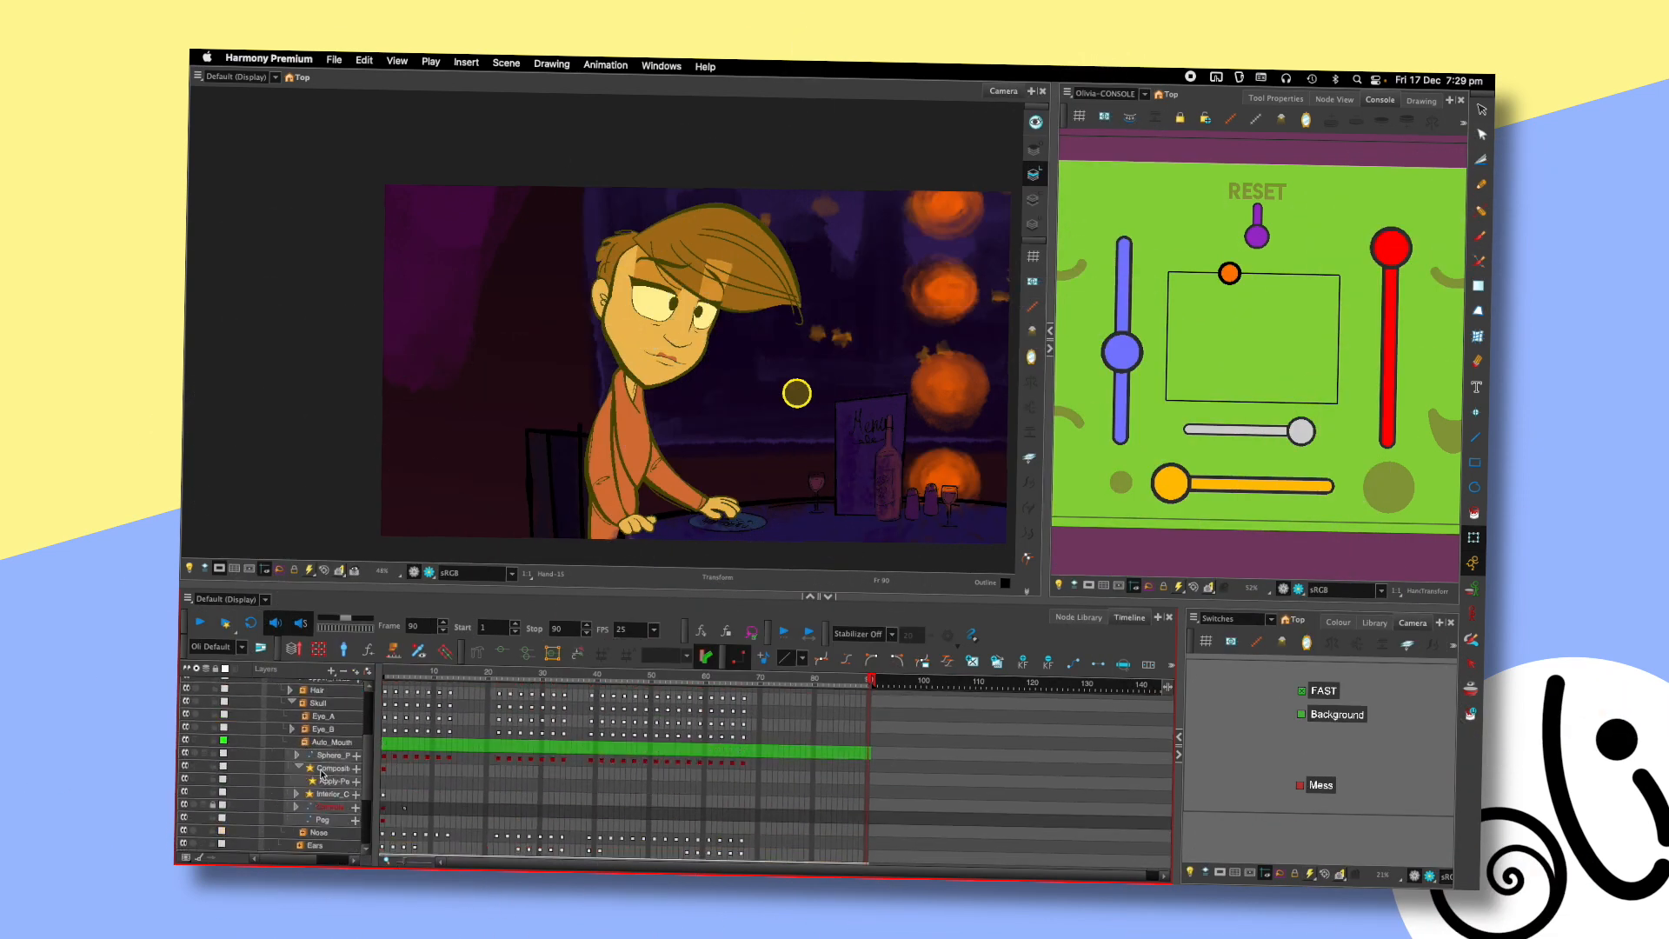
# - Examine the mouth and head keyframes along the timeline, and collapse the contents of the Auto_Mouth group
pyautogui.click(299, 769)
pyautogui.click(304, 745)
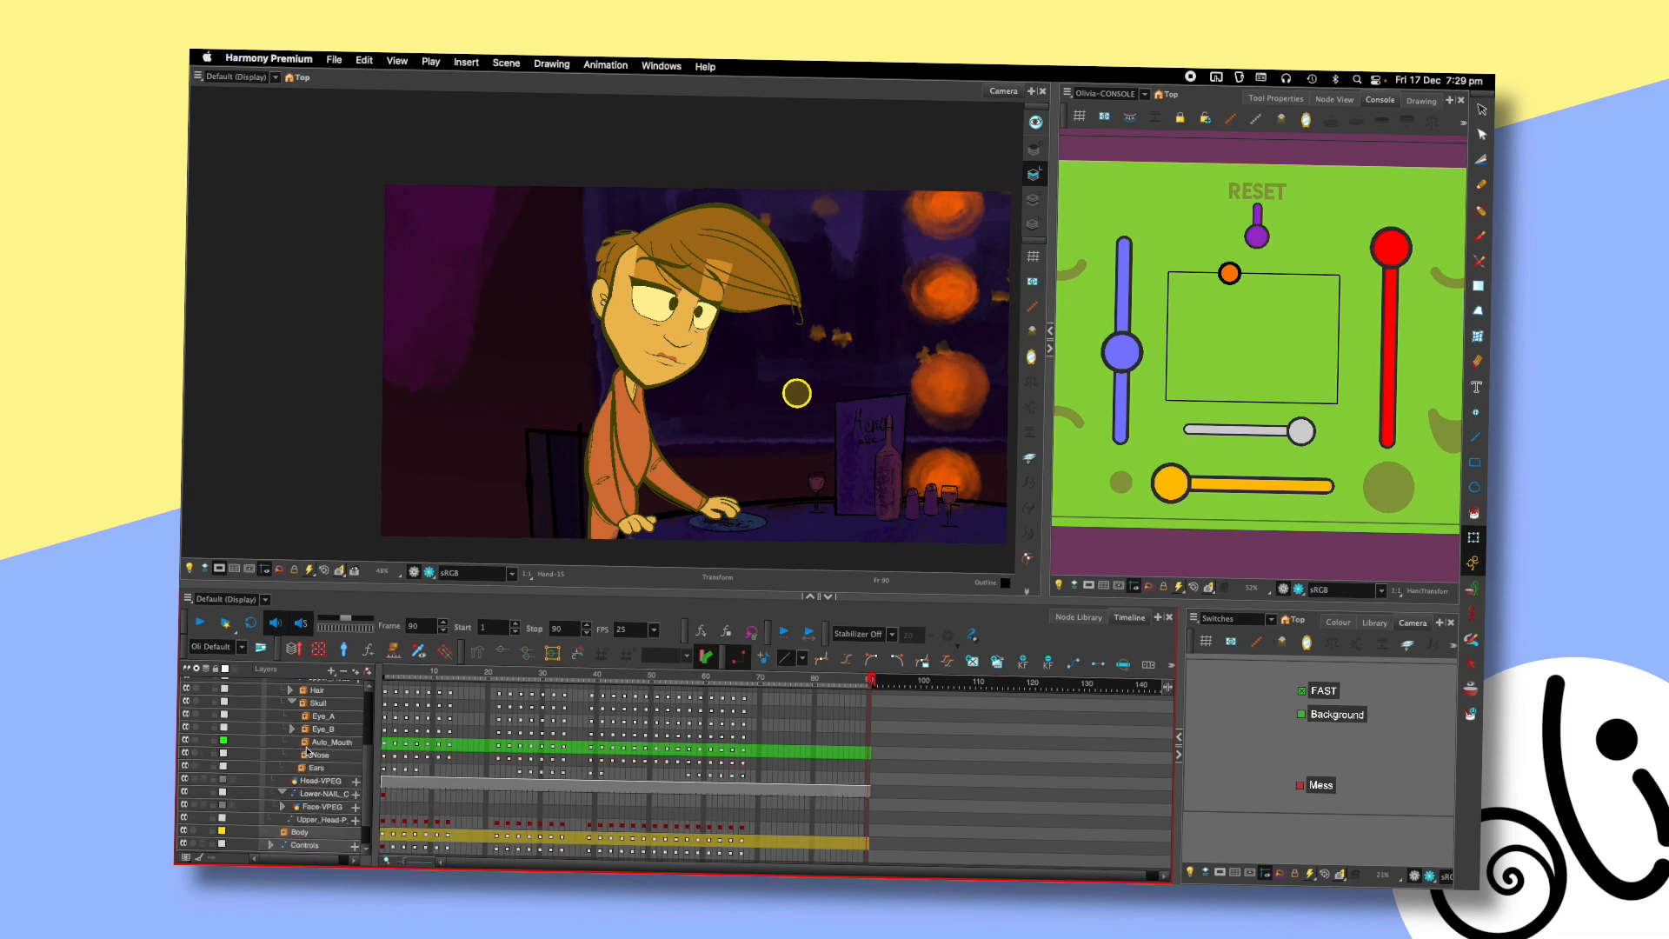
pyautogui.scroll(3, 382, 762)
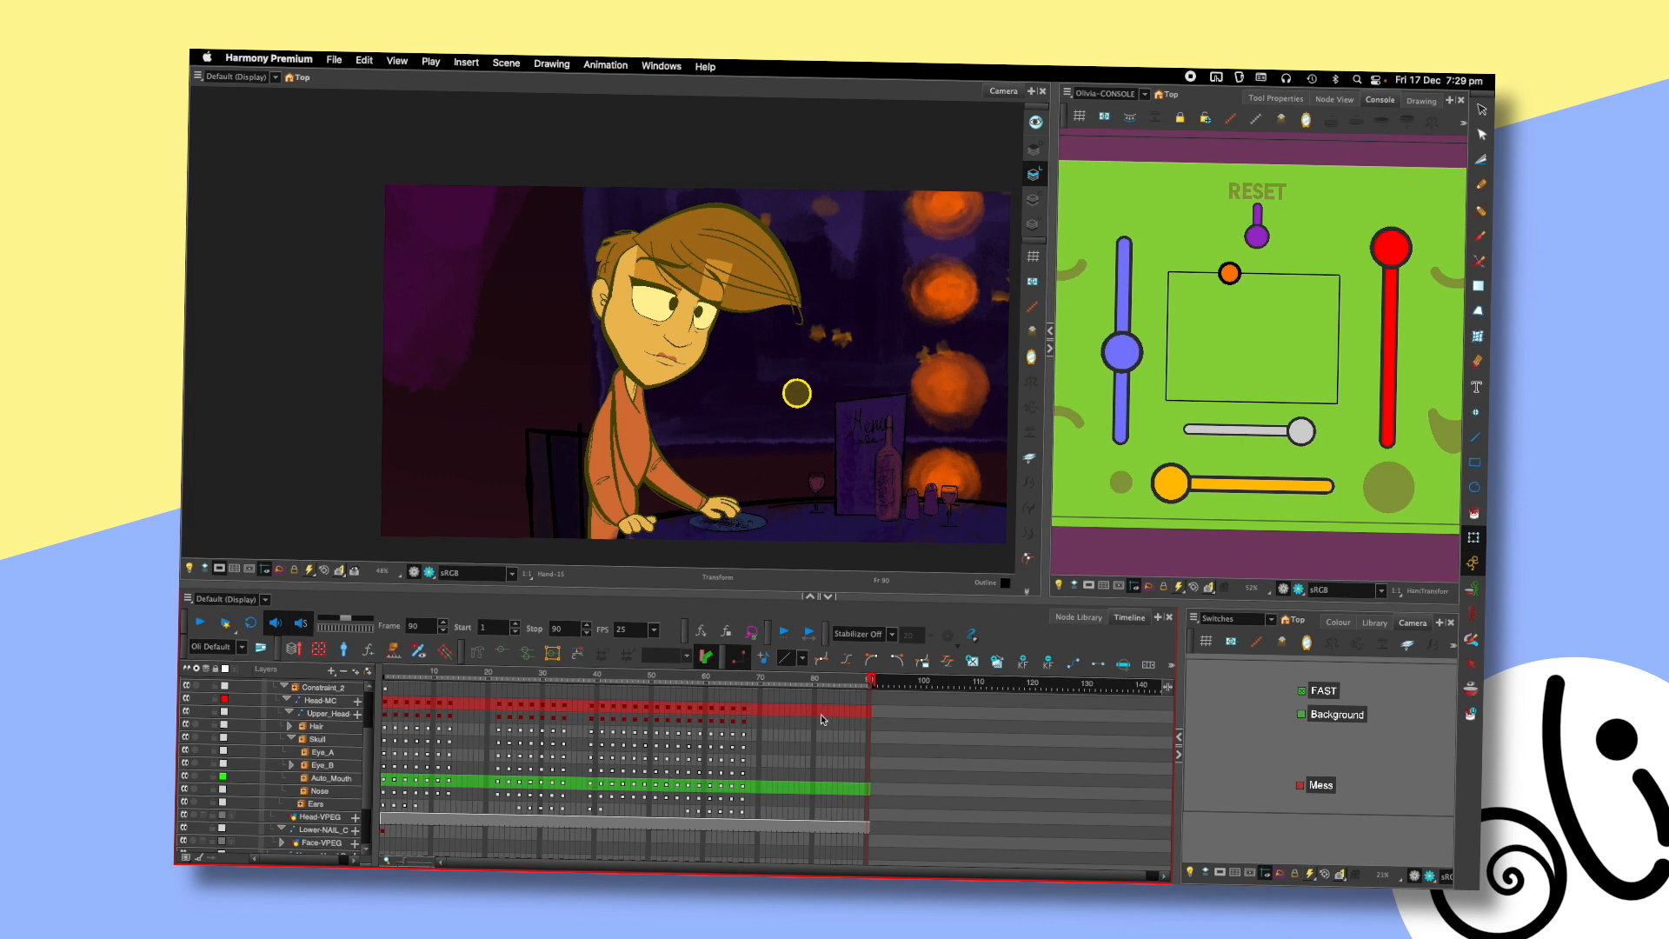
pyautogui.scroll(3, 782, 739)
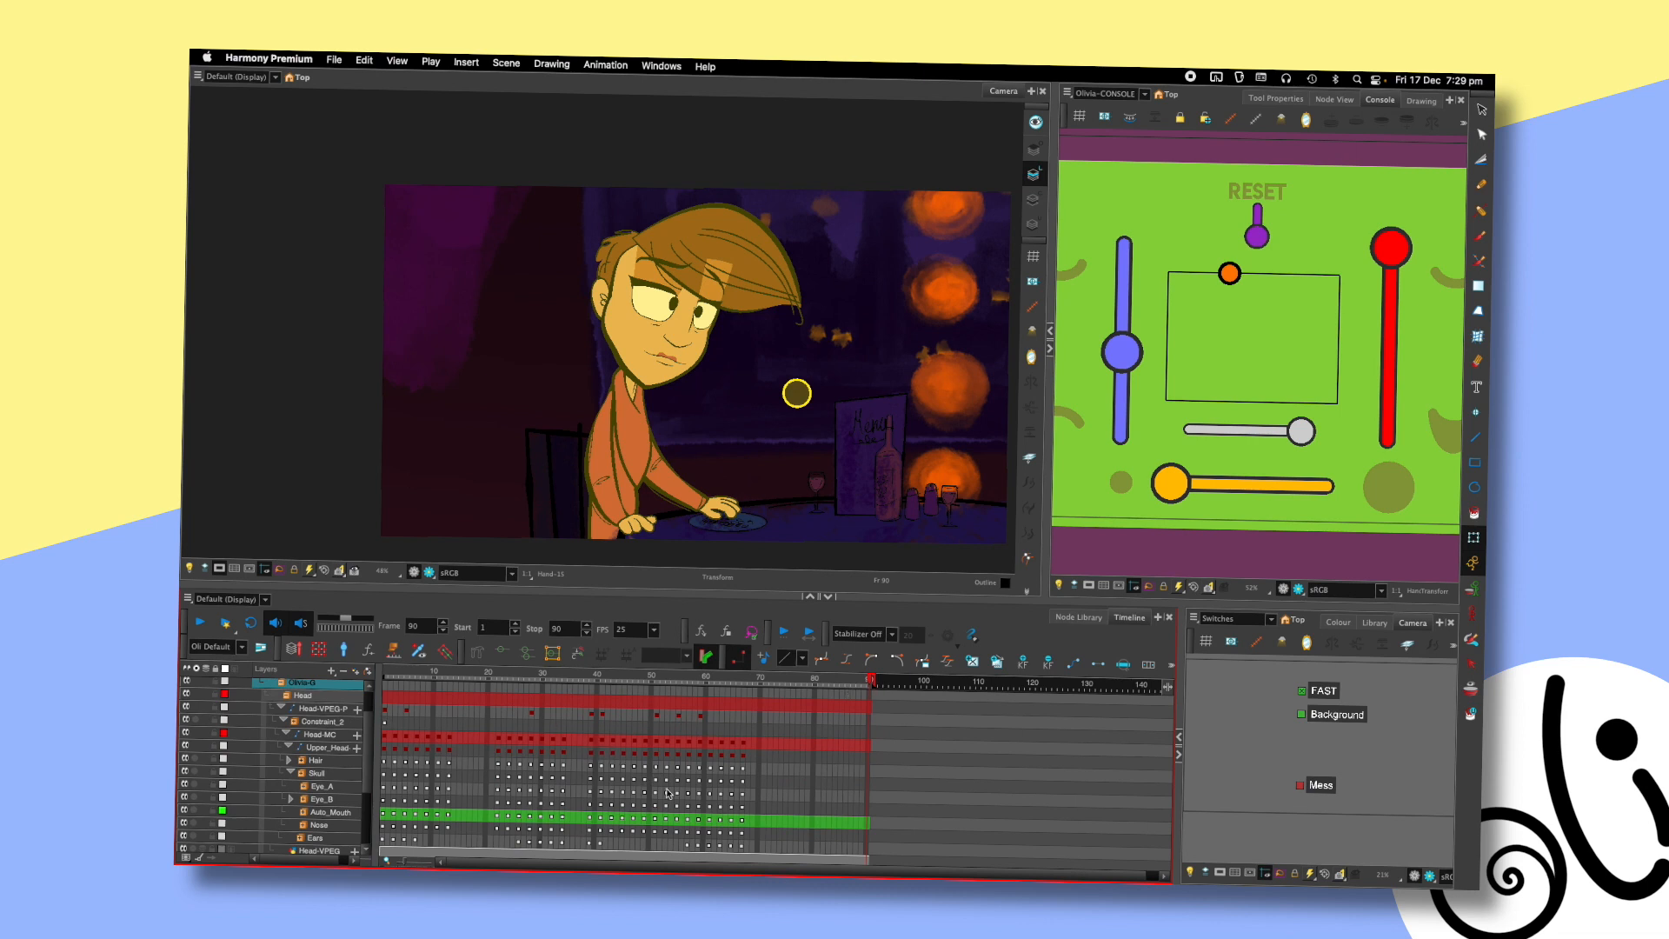
pyautogui.scroll(-3, 385, 777)
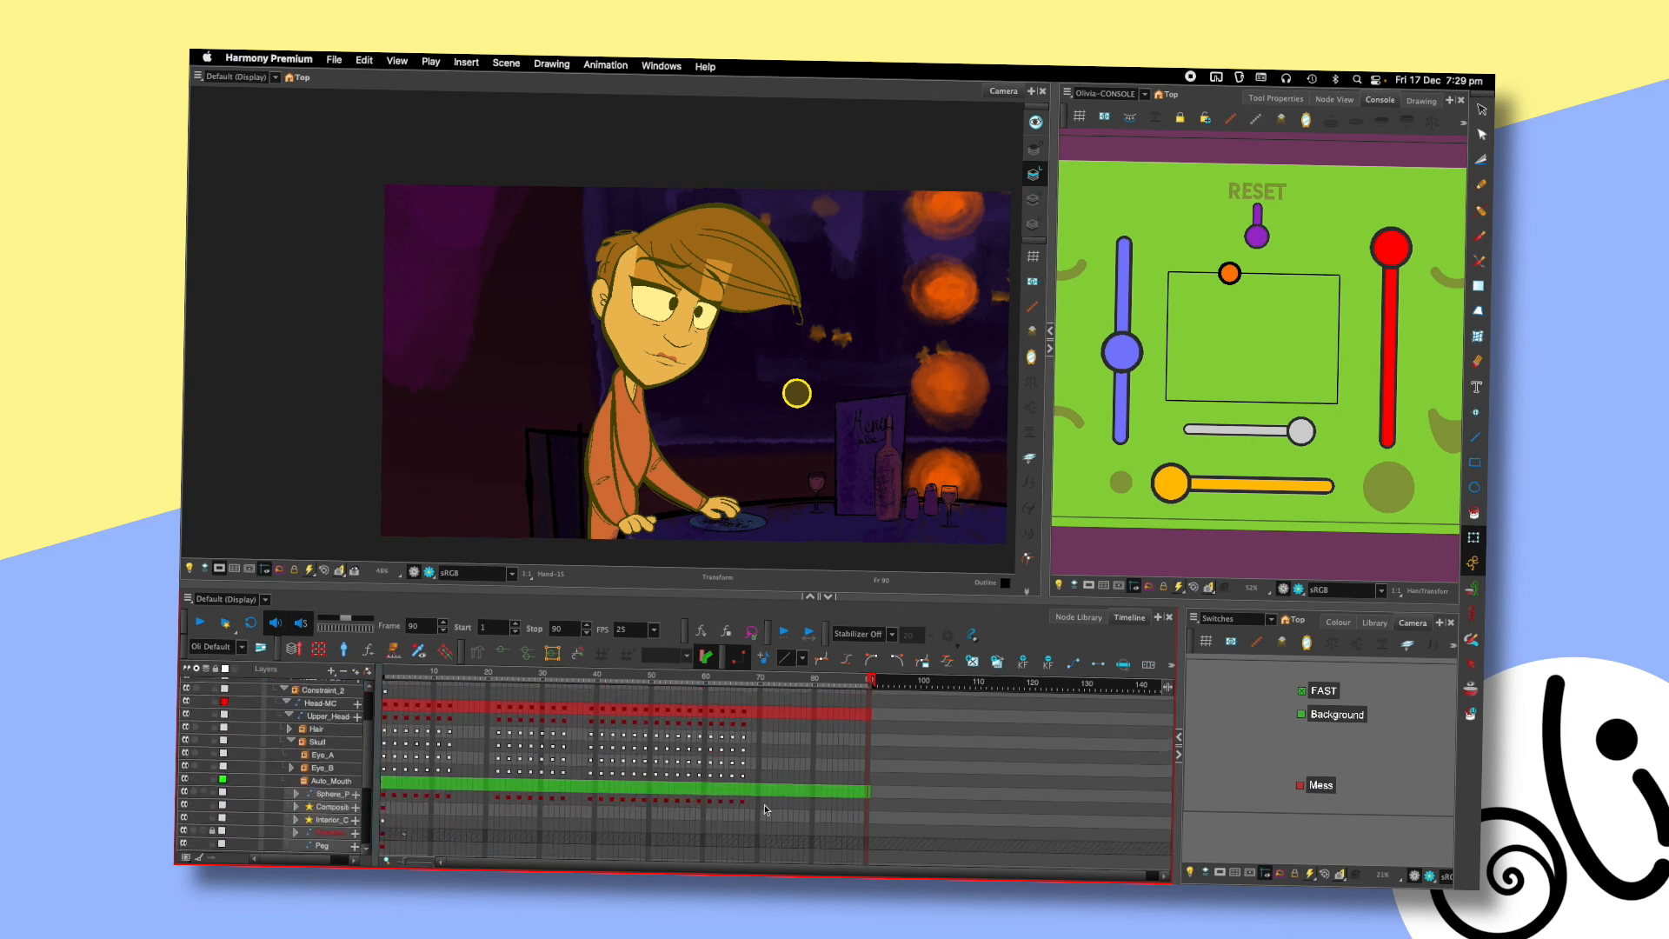
pyautogui.scroll(-2, 365, 782)
pyautogui.moveTo(372, 765)
pyautogui.mouseDown()
pyautogui.moveTo(396, 763)
pyautogui.moveTo(370, 755)
pyautogui.mouseUp()
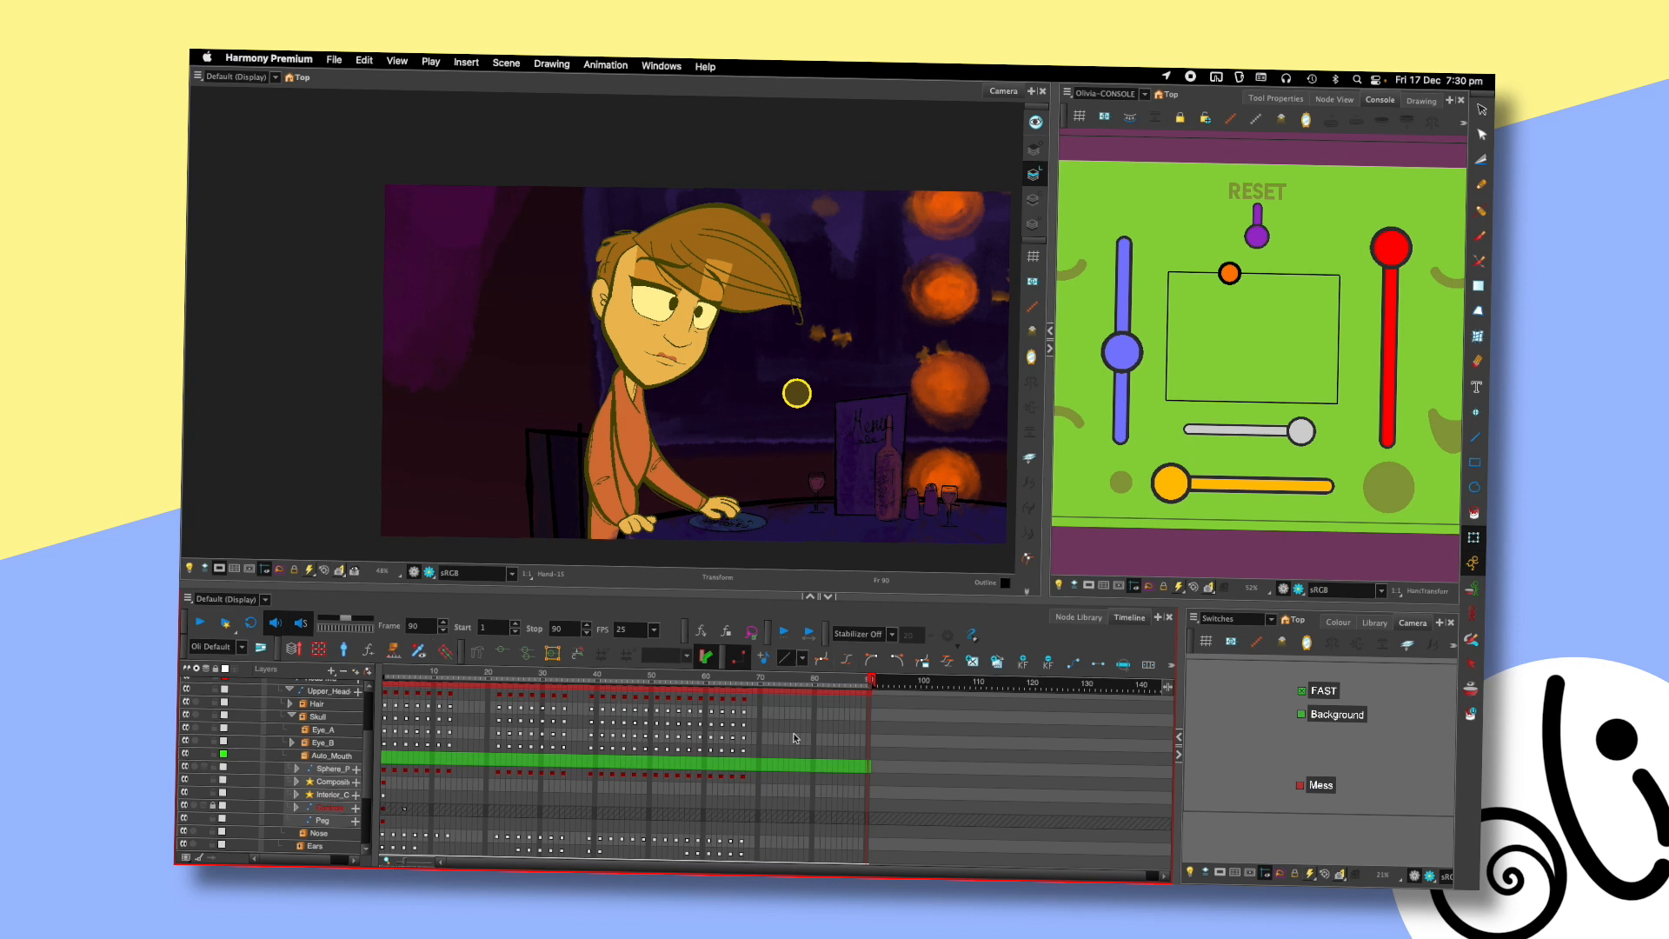
pyautogui.click(310, 758)
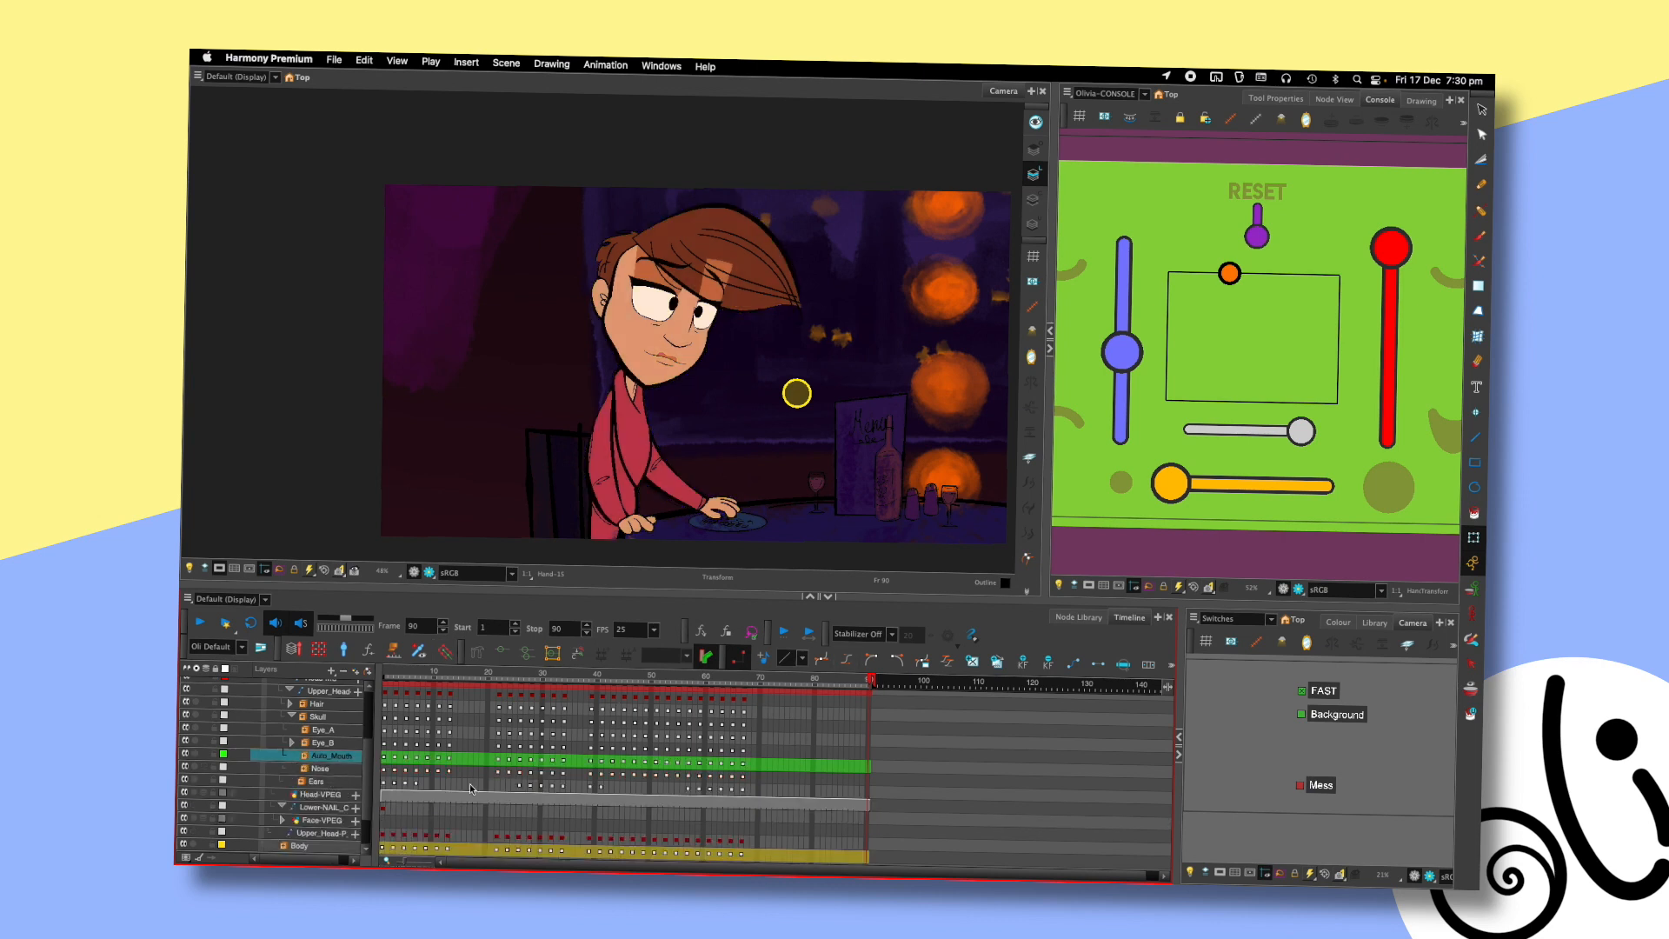
# - Return to frame 1 and collapse the whole Olivia layer in the timeline
pyautogui.moveTo(407, 676); pyautogui.dragTo(371, 672)
pyautogui.moveTo(366, 774); pyautogui.dragTo(366, 700)
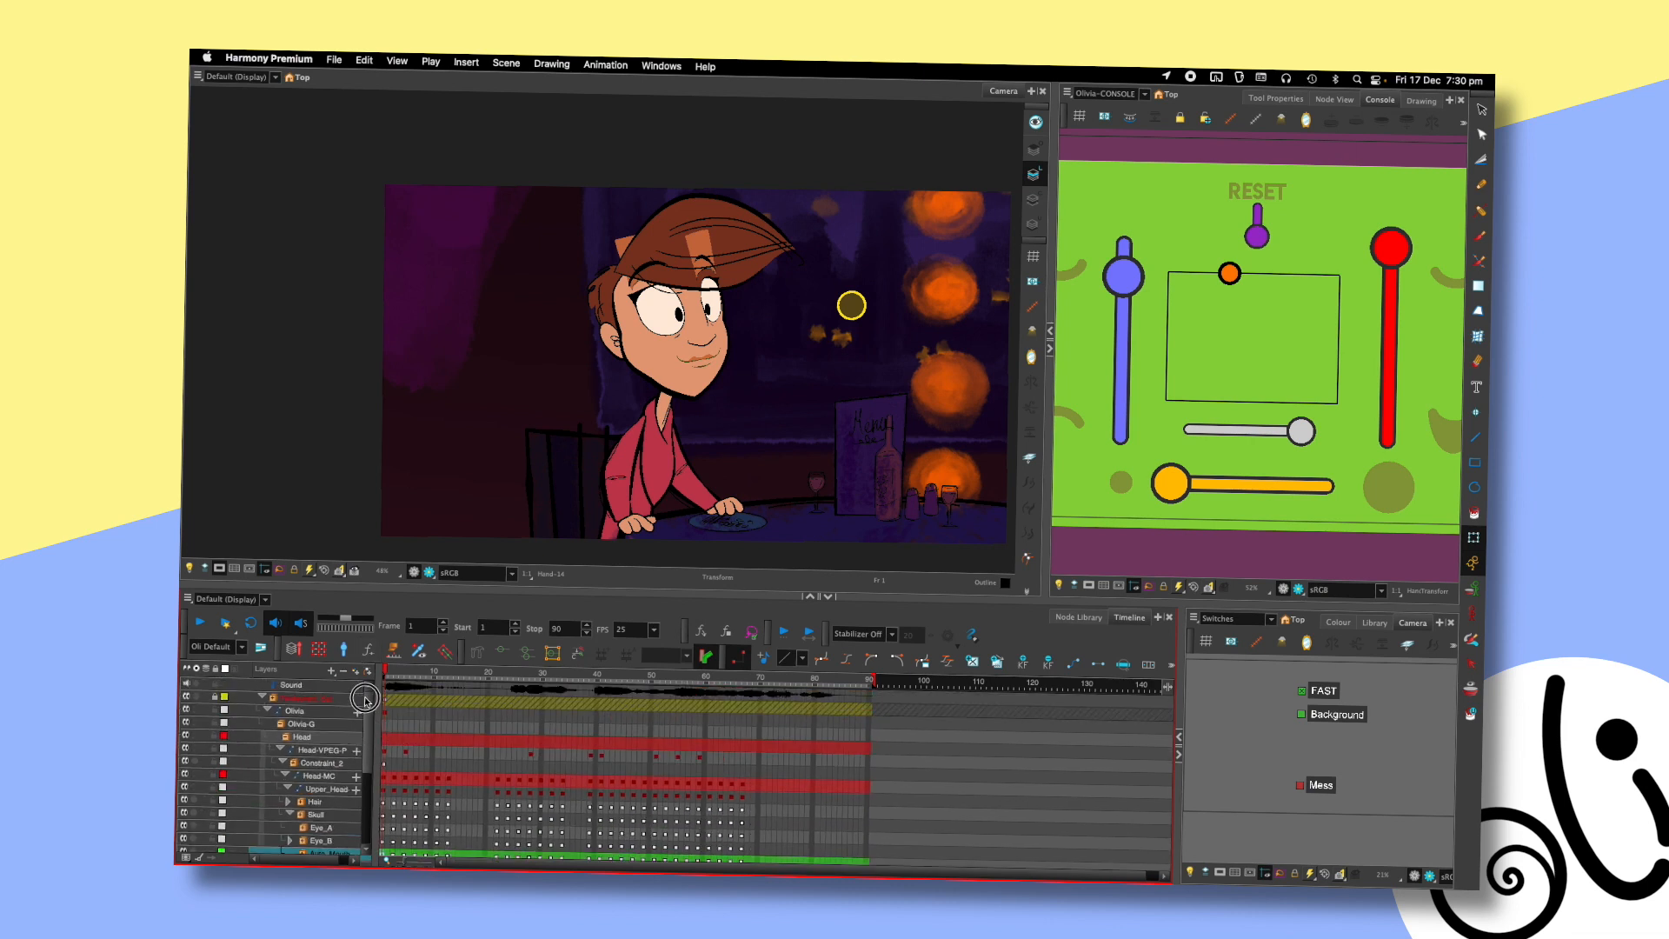
pyautogui.click(266, 710)
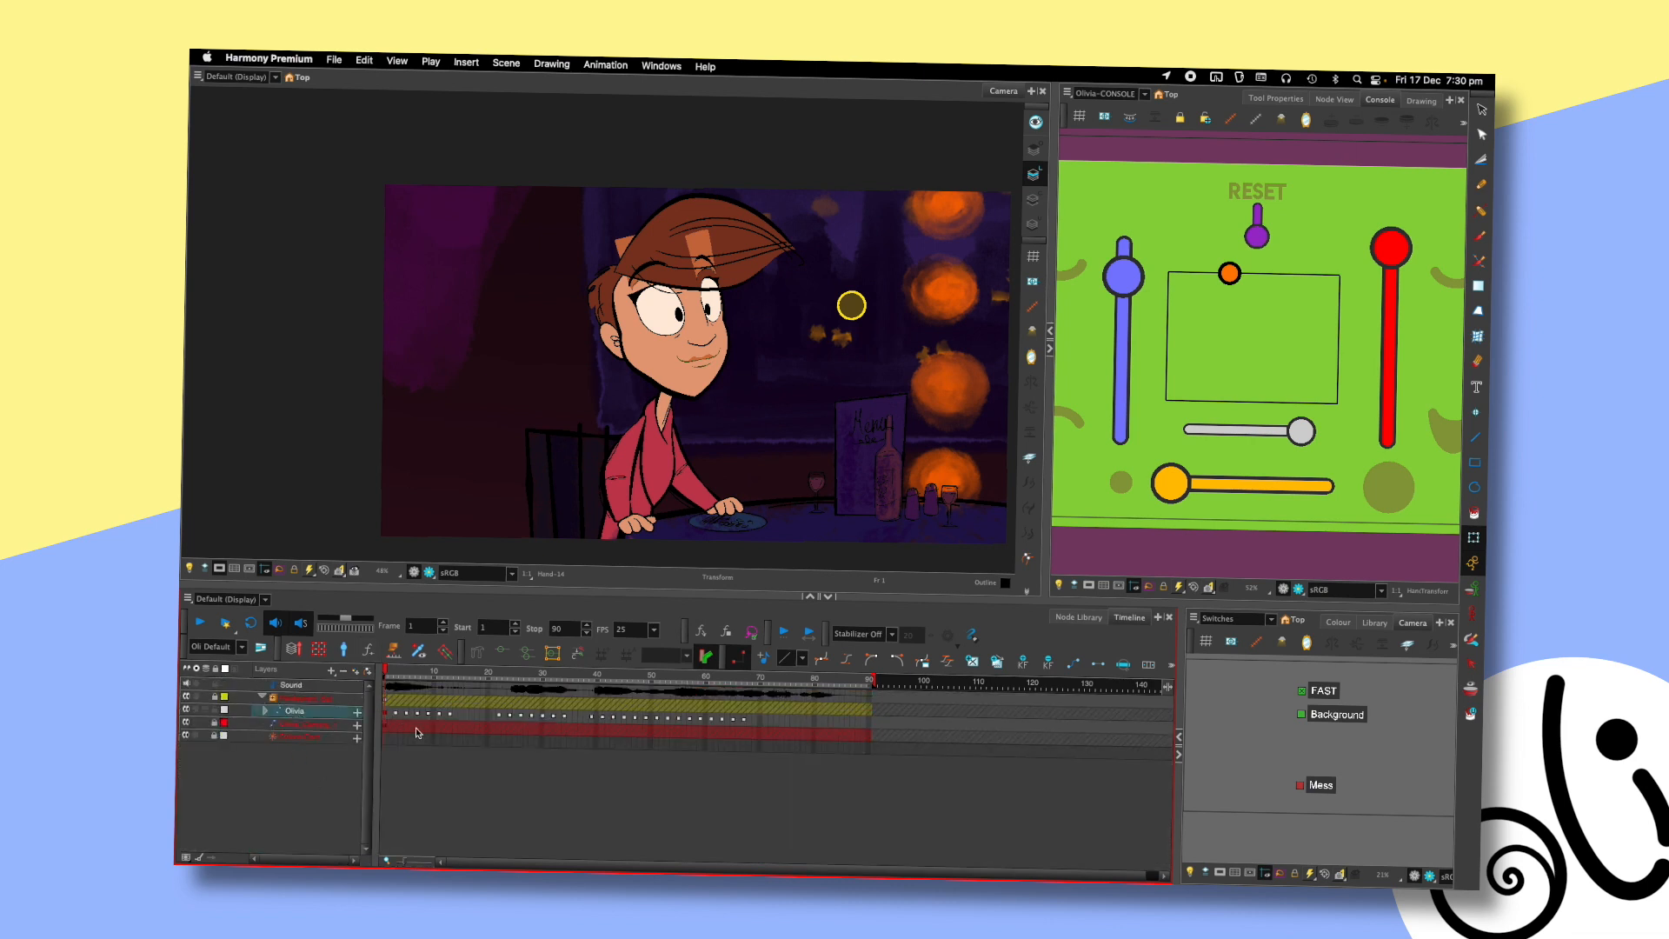
# - Open Olivia's mouth at frame 1 by moving the orange controller just below the middle of its box and lowering the blue slider
pyautogui.moveTo(715, 399); pyautogui.dragTo(772, 398)
pyautogui.moveTo(1104, 335); pyautogui.dragTo(1162, 334)
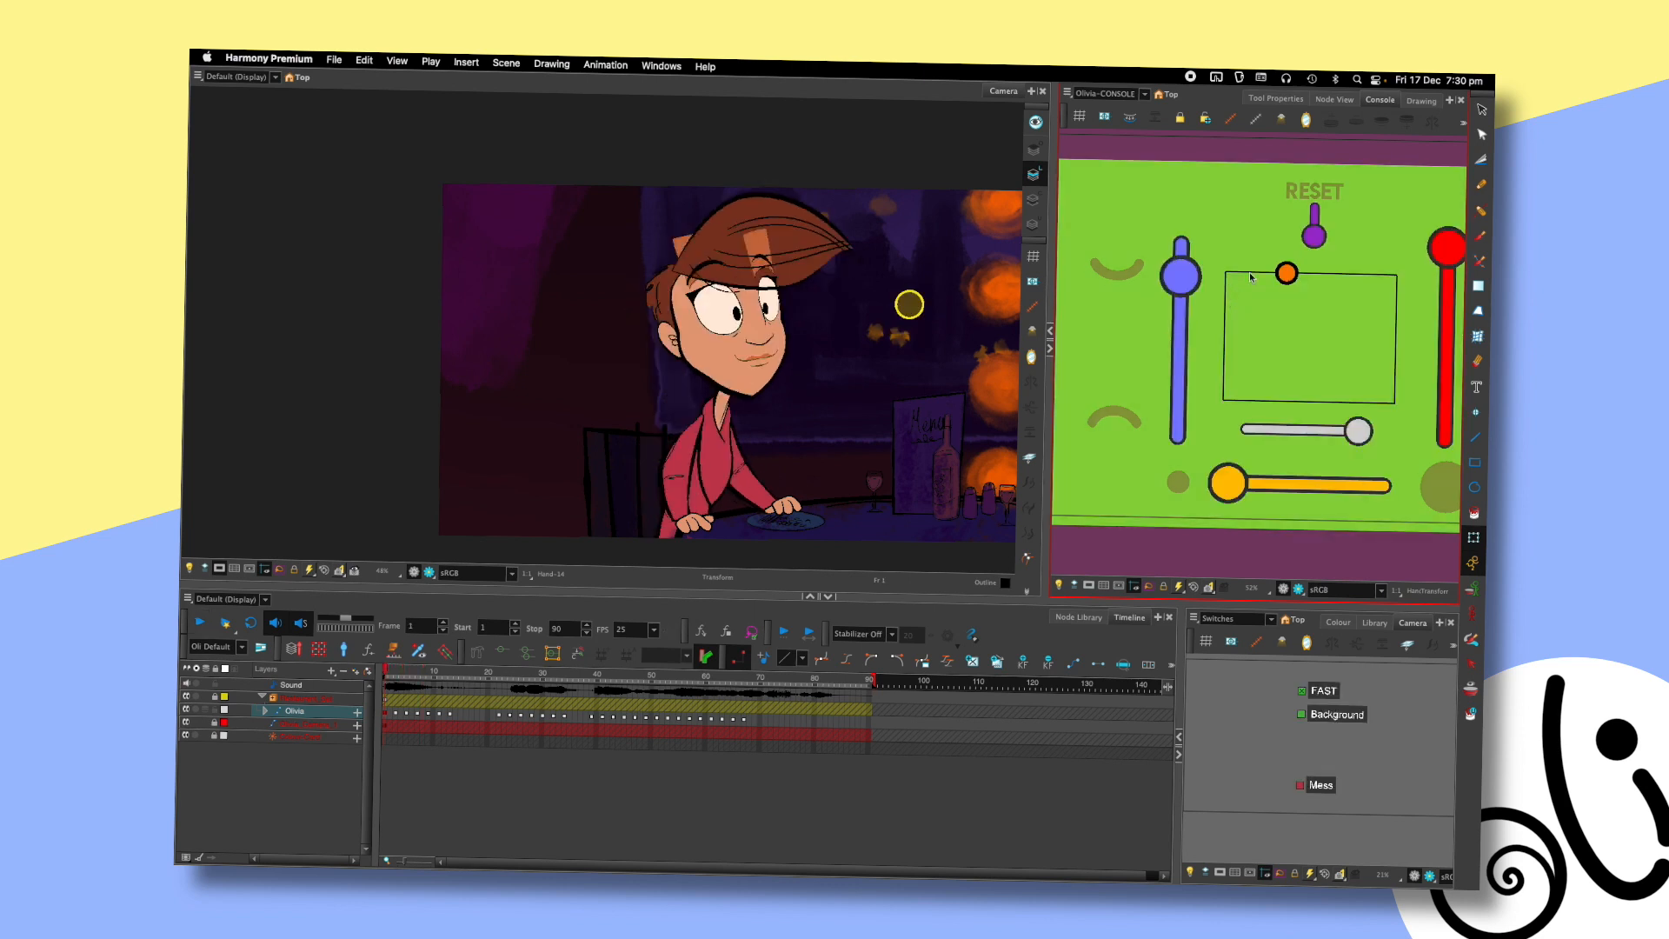
pyautogui.moveTo(1286, 273); pyautogui.dragTo(1289, 335)
pyautogui.moveTo(1181, 279); pyautogui.dragTo(1182, 319)
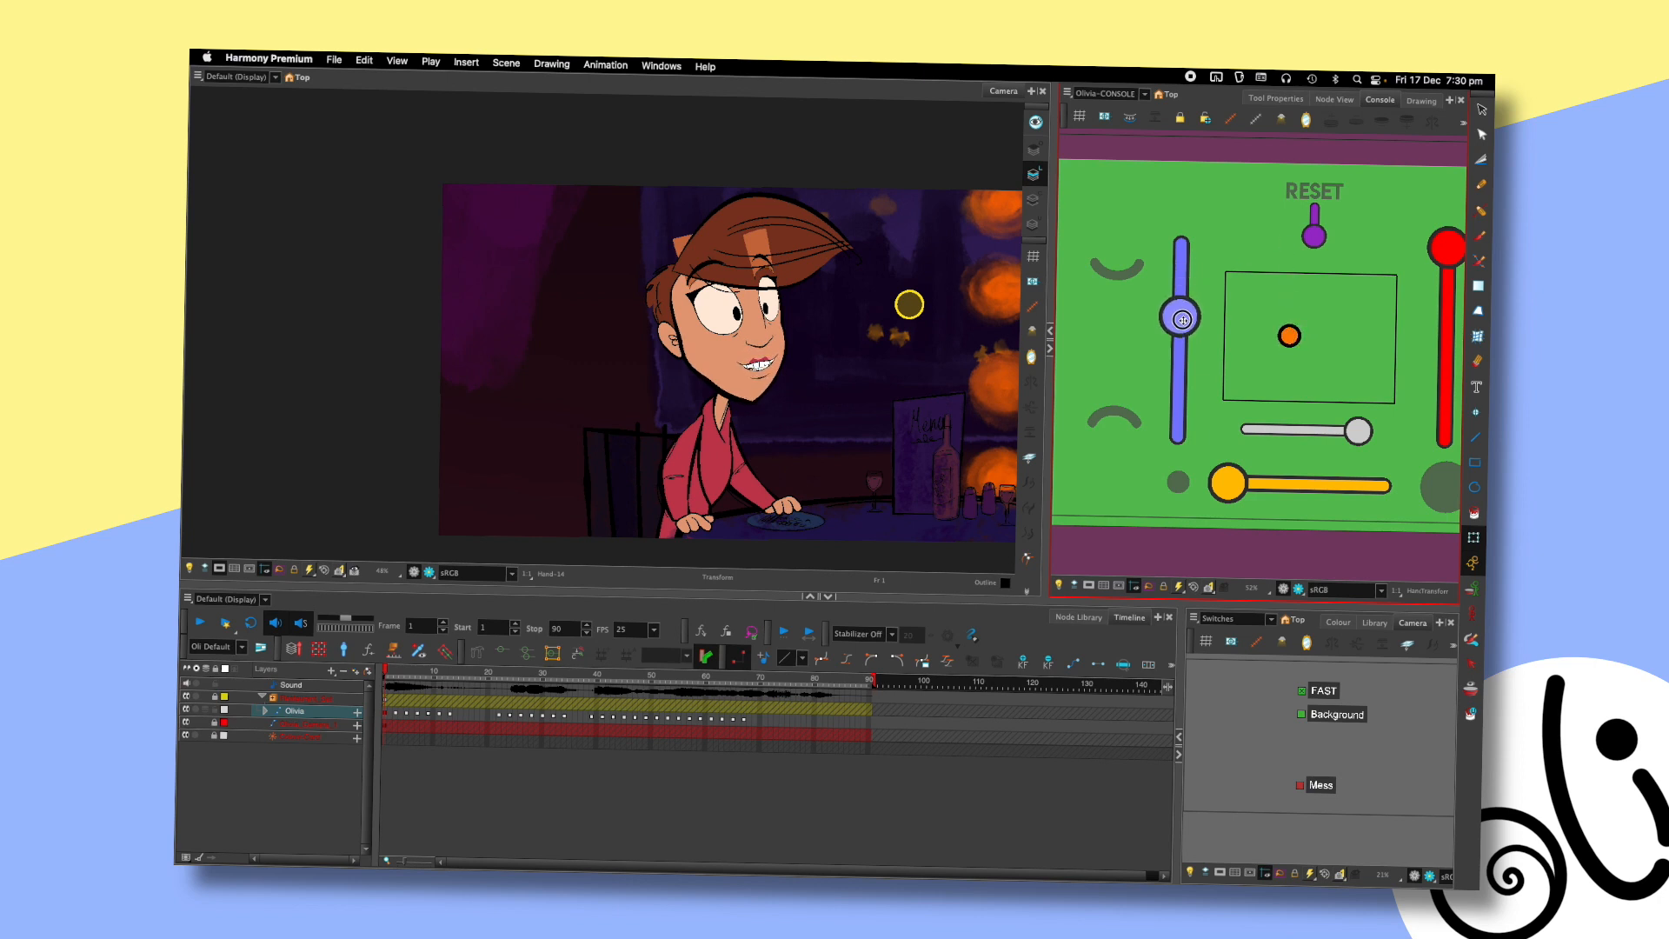
pyautogui.press('space')
pyautogui.moveTo(849, 371); pyautogui.dragTo(794, 368)
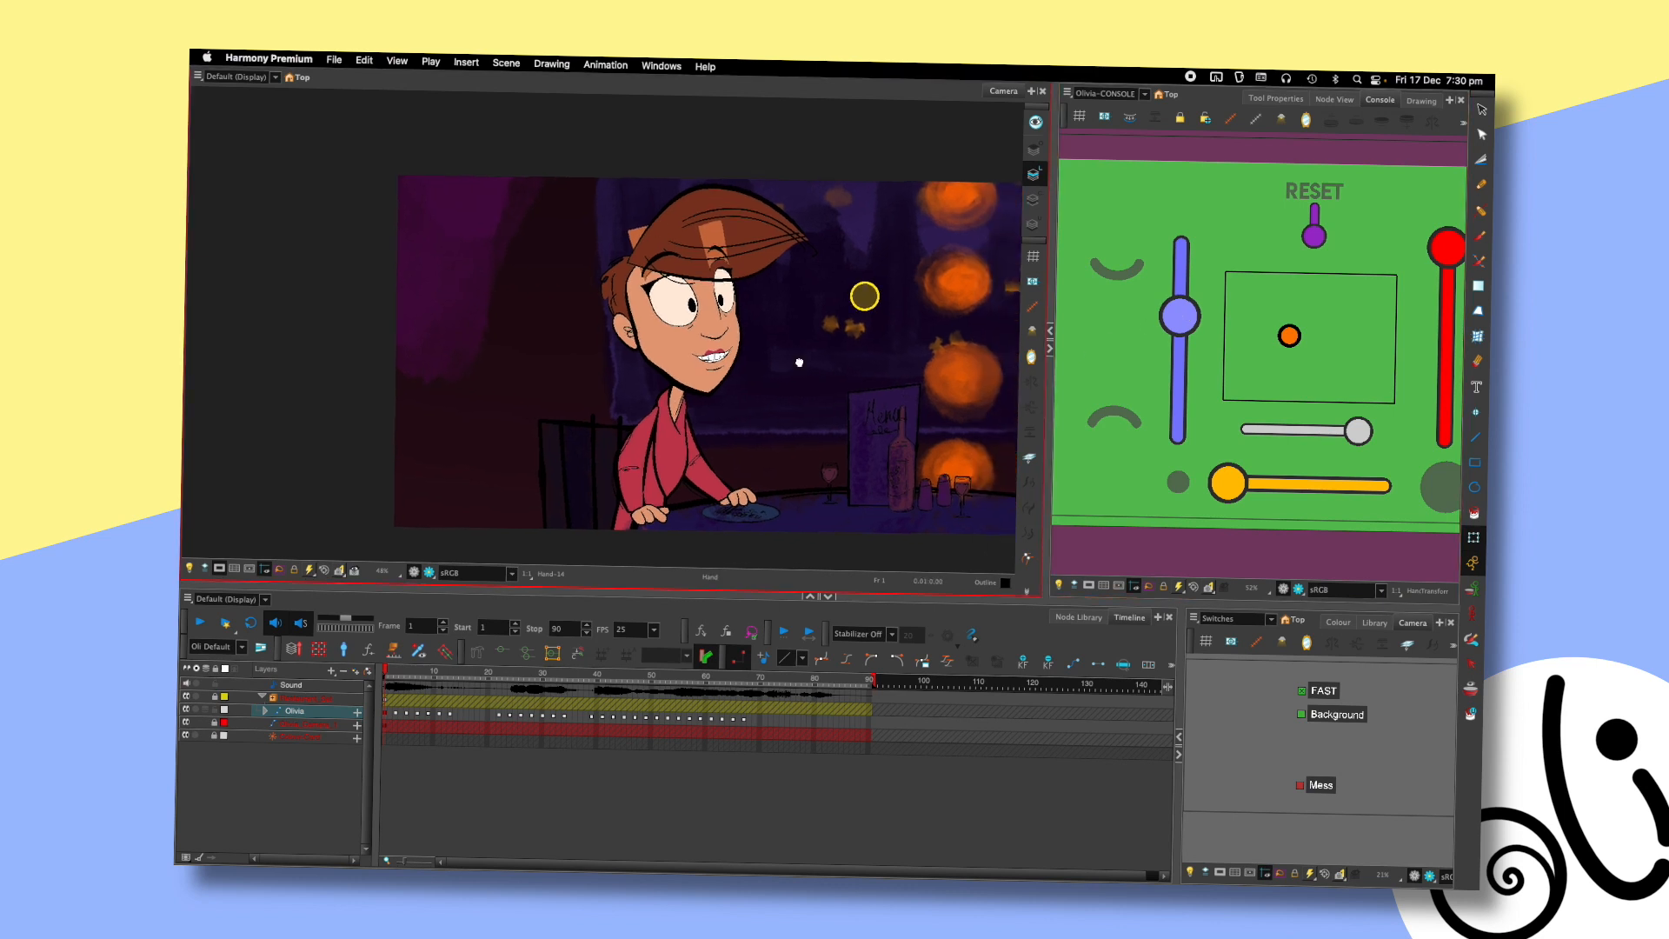
pyautogui.scroll(2, 808, 379)
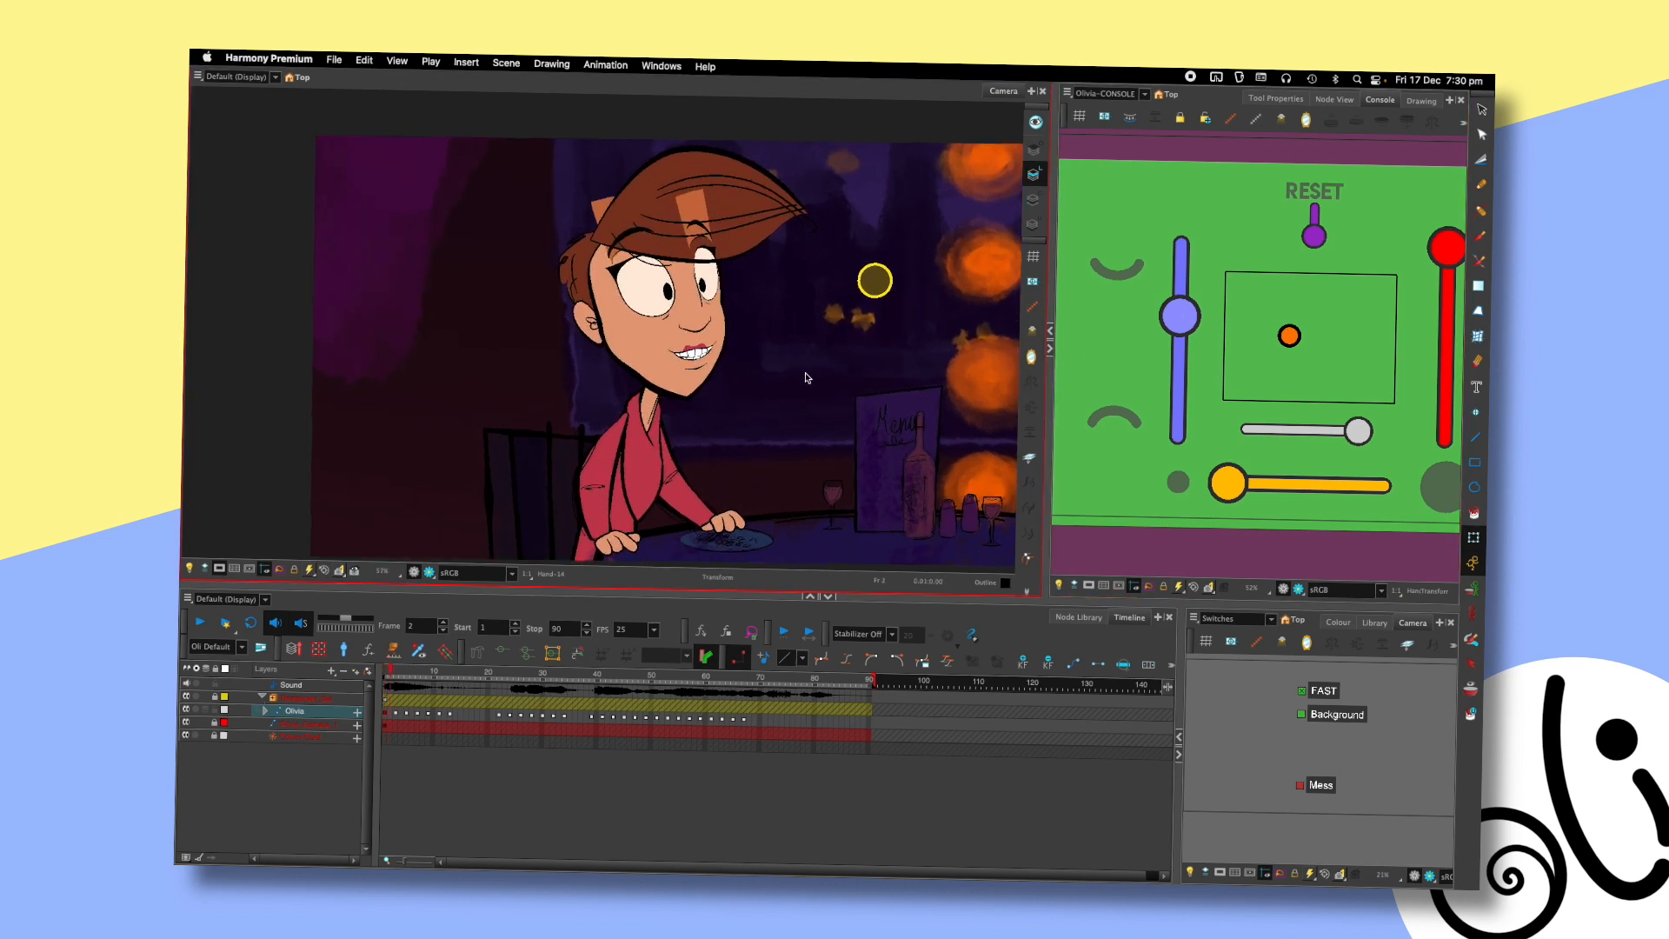
pyautogui.moveTo(1289, 335); pyautogui.dragTo(1287, 355)
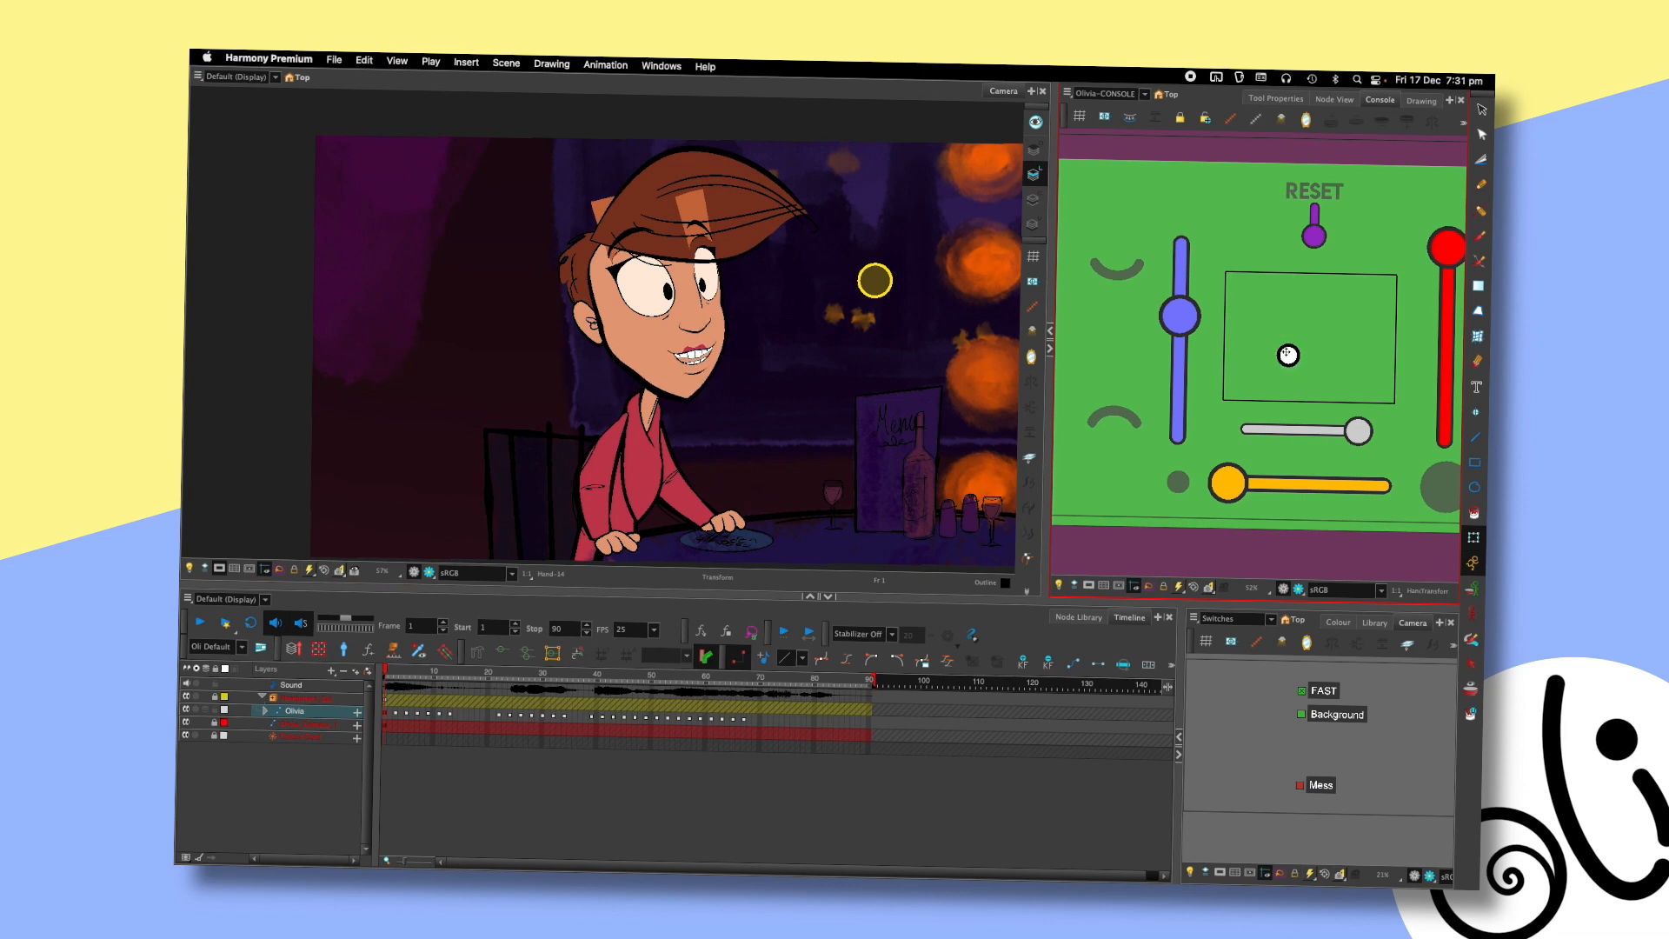
# - Lower the orange mouth controller a little further on frame 2, and step through the following frames to check the mouth
pyautogui.press('.')
pyautogui.moveTo(1287, 355)
pyautogui.mouseDown()
pyautogui.moveTo(1275, 404)
pyautogui.moveTo(1272, 368)
pyautogui.mouseUp()
pyautogui.press('.')
pyautogui.press('.')
pyautogui.press('.')
pyautogui.press('.')
pyautogui.press('.')
pyautogui.press('.')
# - Play the animation from the first frame repeatedly to review the mouth movement
pyautogui.hotkey('shift', ',')
pyautogui.hotkey('shift', 'Return')
pyautogui.hotkey('shift', 'Return')
pyautogui.hotkey('shift', ',')
pyautogui.hotkey('shift', 'Return')
pyautogui.hotkey('shift', 'Return')
pyautogui.hotkey('shift', 'Return')
pyautogui.hotkey('shift', 'Return')
pyautogui.hotkey('shift', ',')
pyautogui.hotkey('shift', 'Return')
pyautogui.hotkey('shift', 'Return')
pyautogui.hotkey('shift', ',')
# - Open the mouth wide on frame 3 by placing its controller at the lower edge of the box
pyautogui.press('.')
pyautogui.press('.')
pyautogui.moveTo(1247, 407); pyautogui.dragTo(1268, 401)
pyautogui.scroll(-3, 695, 343)
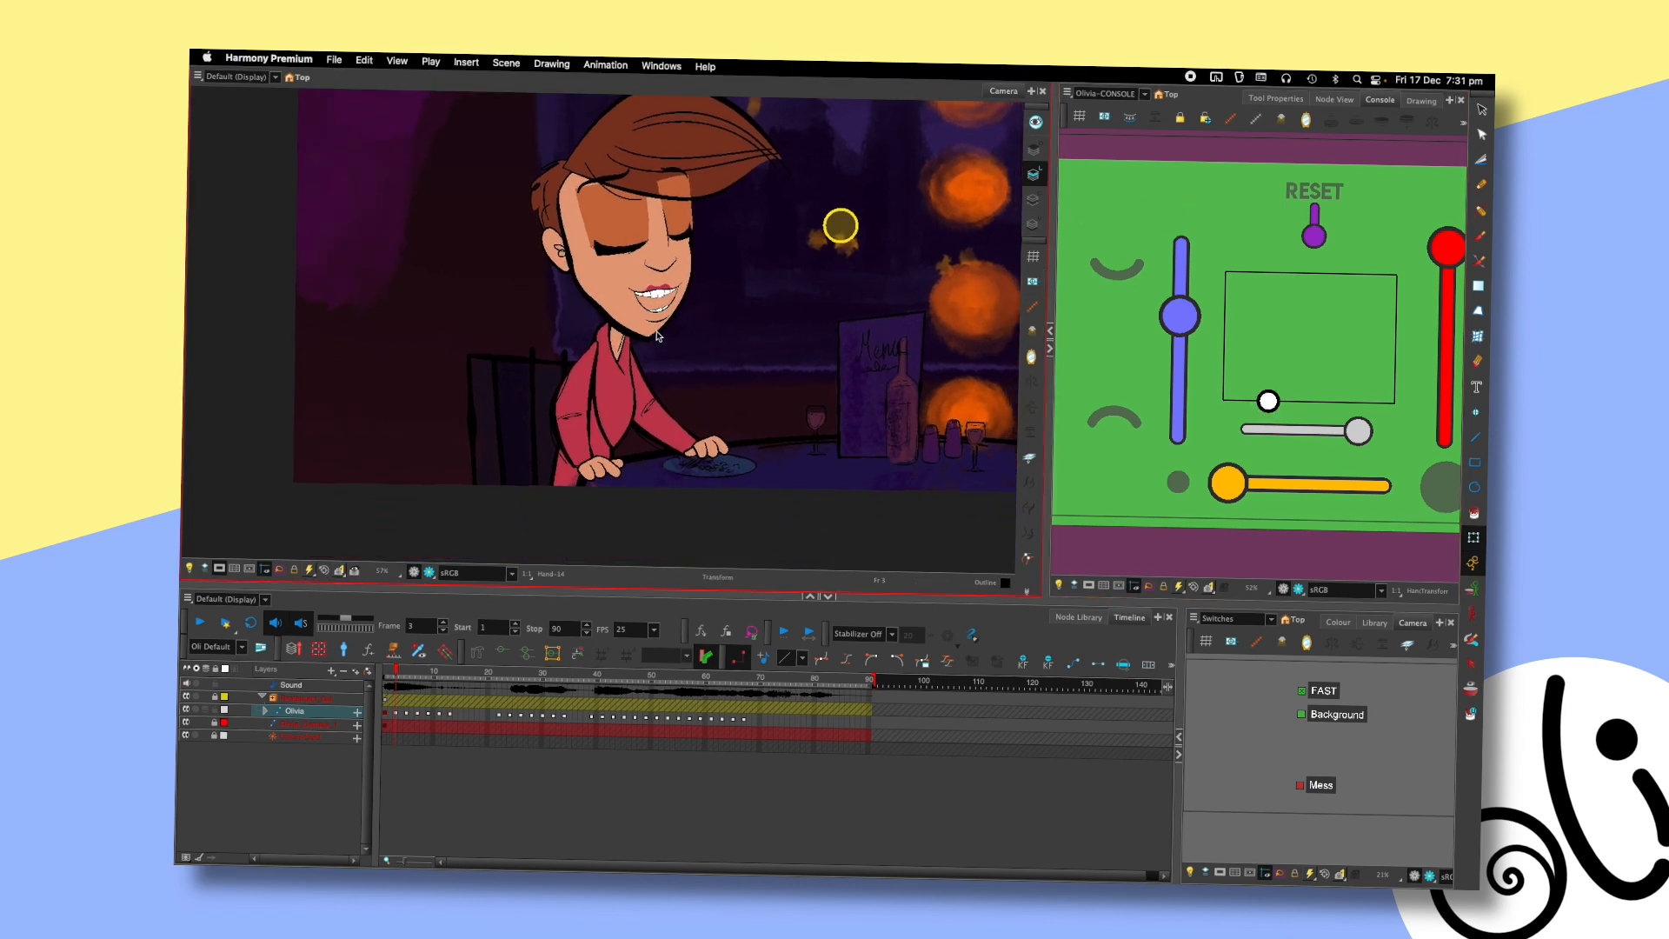
# - Switch to the node network and locate the nodes of Olivia's jaw and lower teeth
pyautogui.click(1334, 100)
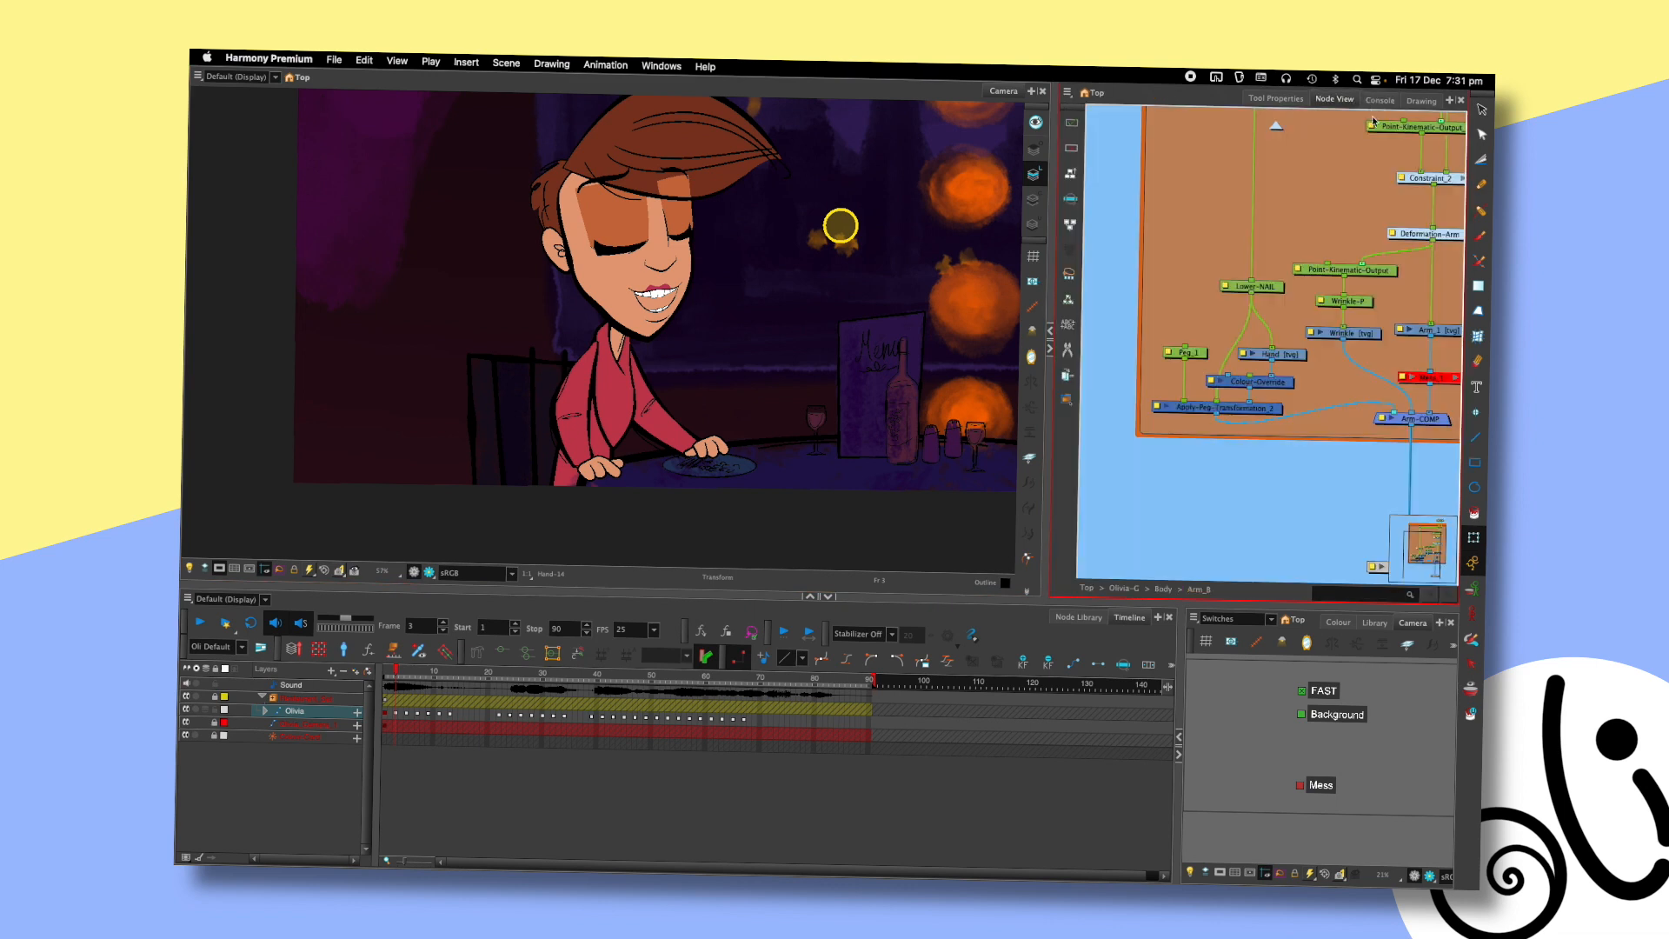
pyautogui.click(648, 333)
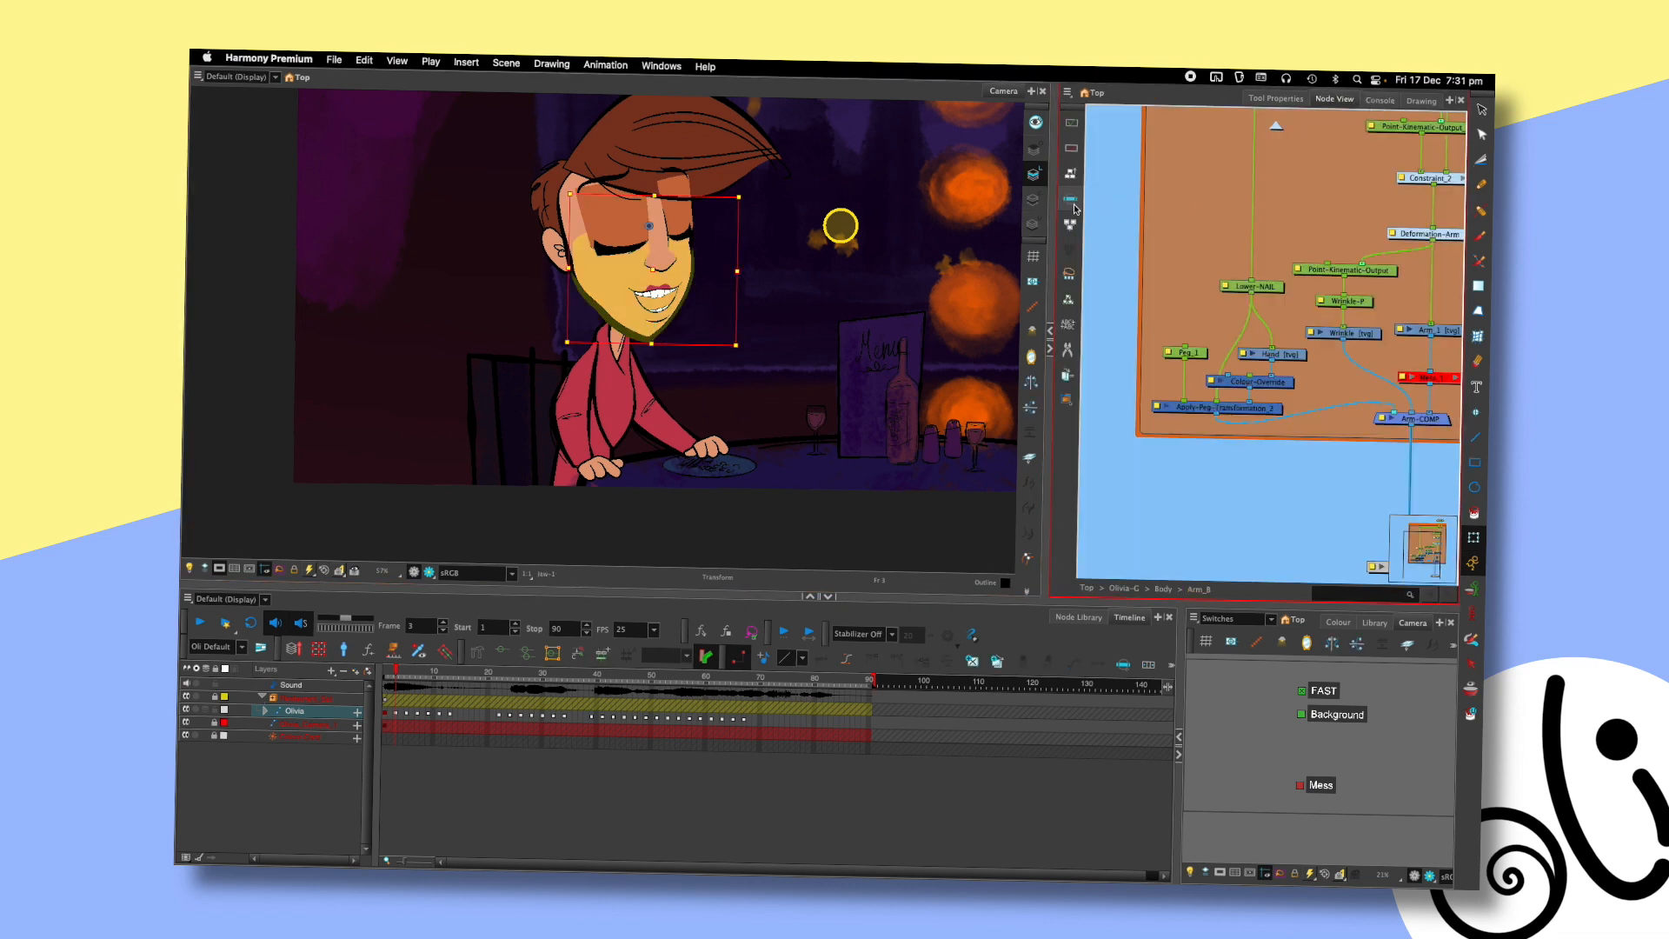
pyautogui.moveTo(1242, 389); pyautogui.dragTo(1213, 246)
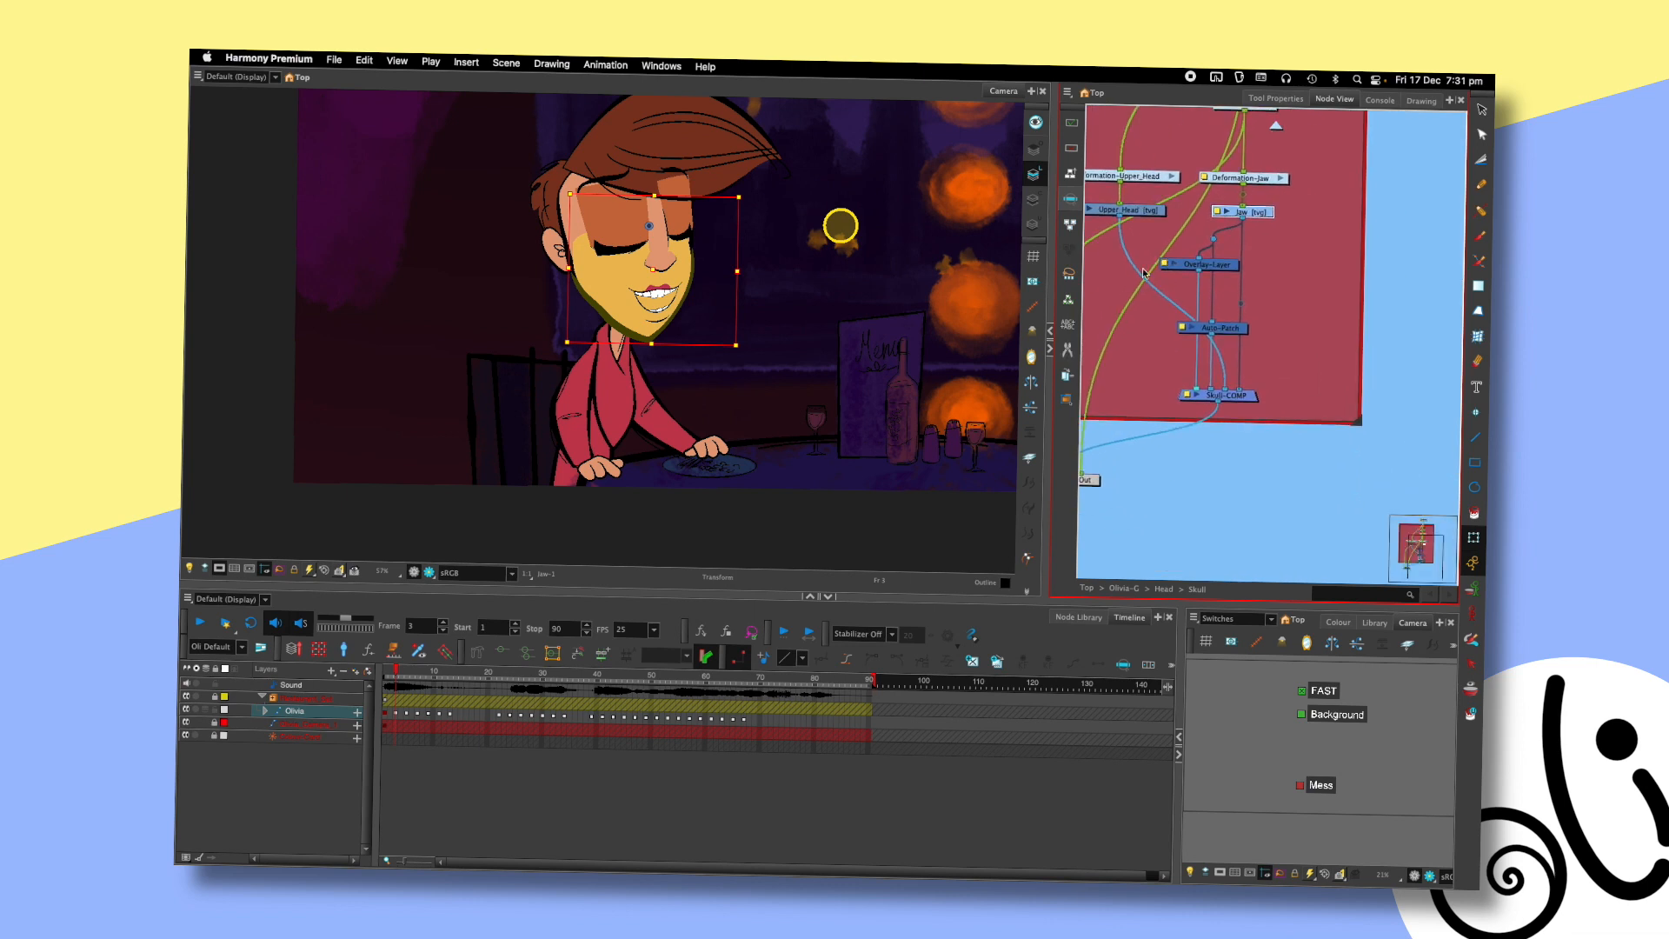
pyautogui.click(654, 312)
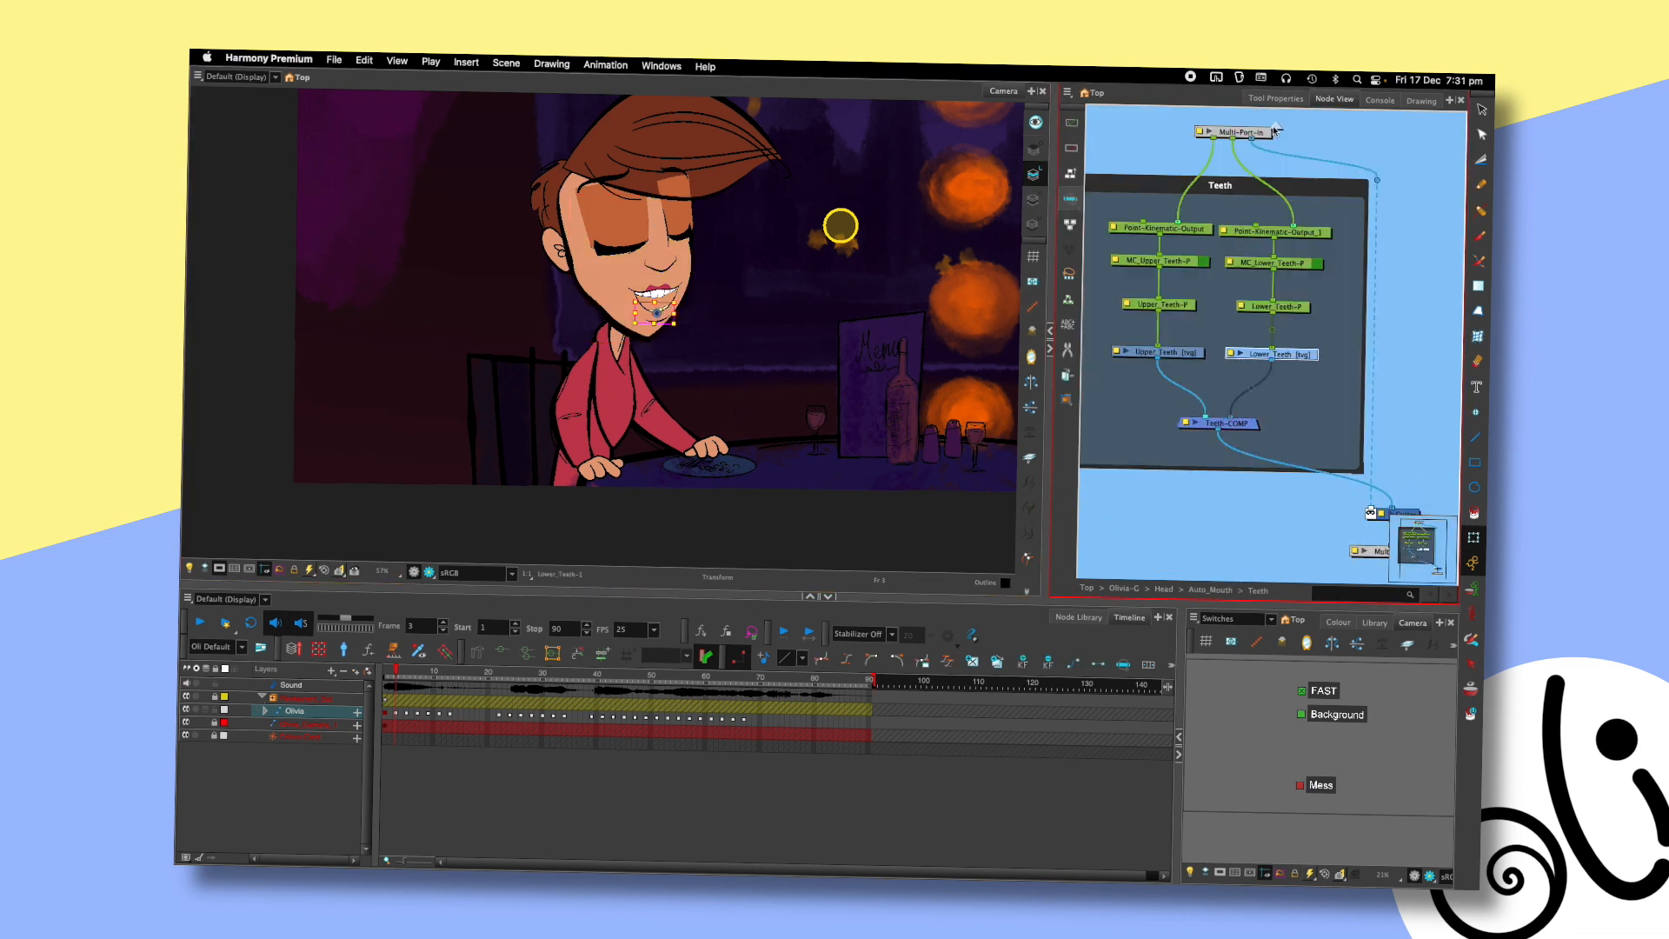
# - Leave the Teeth group and examine the Auto_Mouth nodes, following the Deletable Rigging backdrop down to Rigging_Assist
pyautogui.click(1275, 131)
pyautogui.moveTo(1109, 276); pyautogui.dragTo(1394, 295)
pyautogui.moveTo(1117, 304); pyautogui.dragTo(1440, 300)
pyautogui.moveTo(1145, 332); pyautogui.dragTo(1017, 455)
pyautogui.moveTo(1192, 280); pyautogui.dragTo(1198, 485)
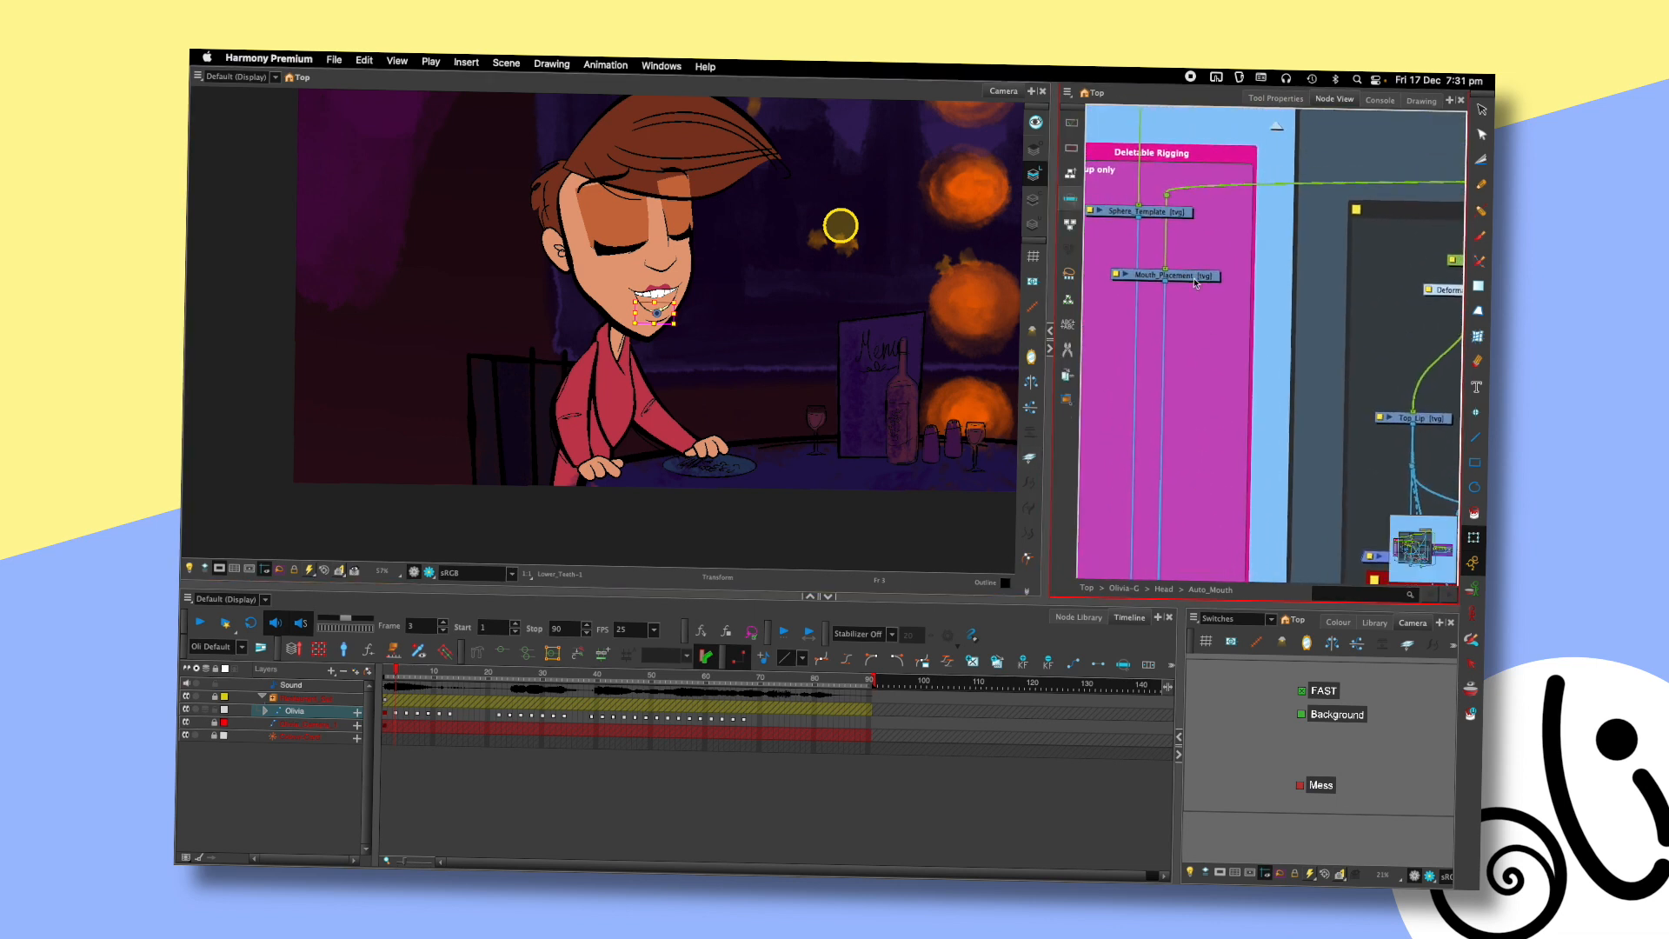
pyautogui.scroll(-5, 1199, 278)
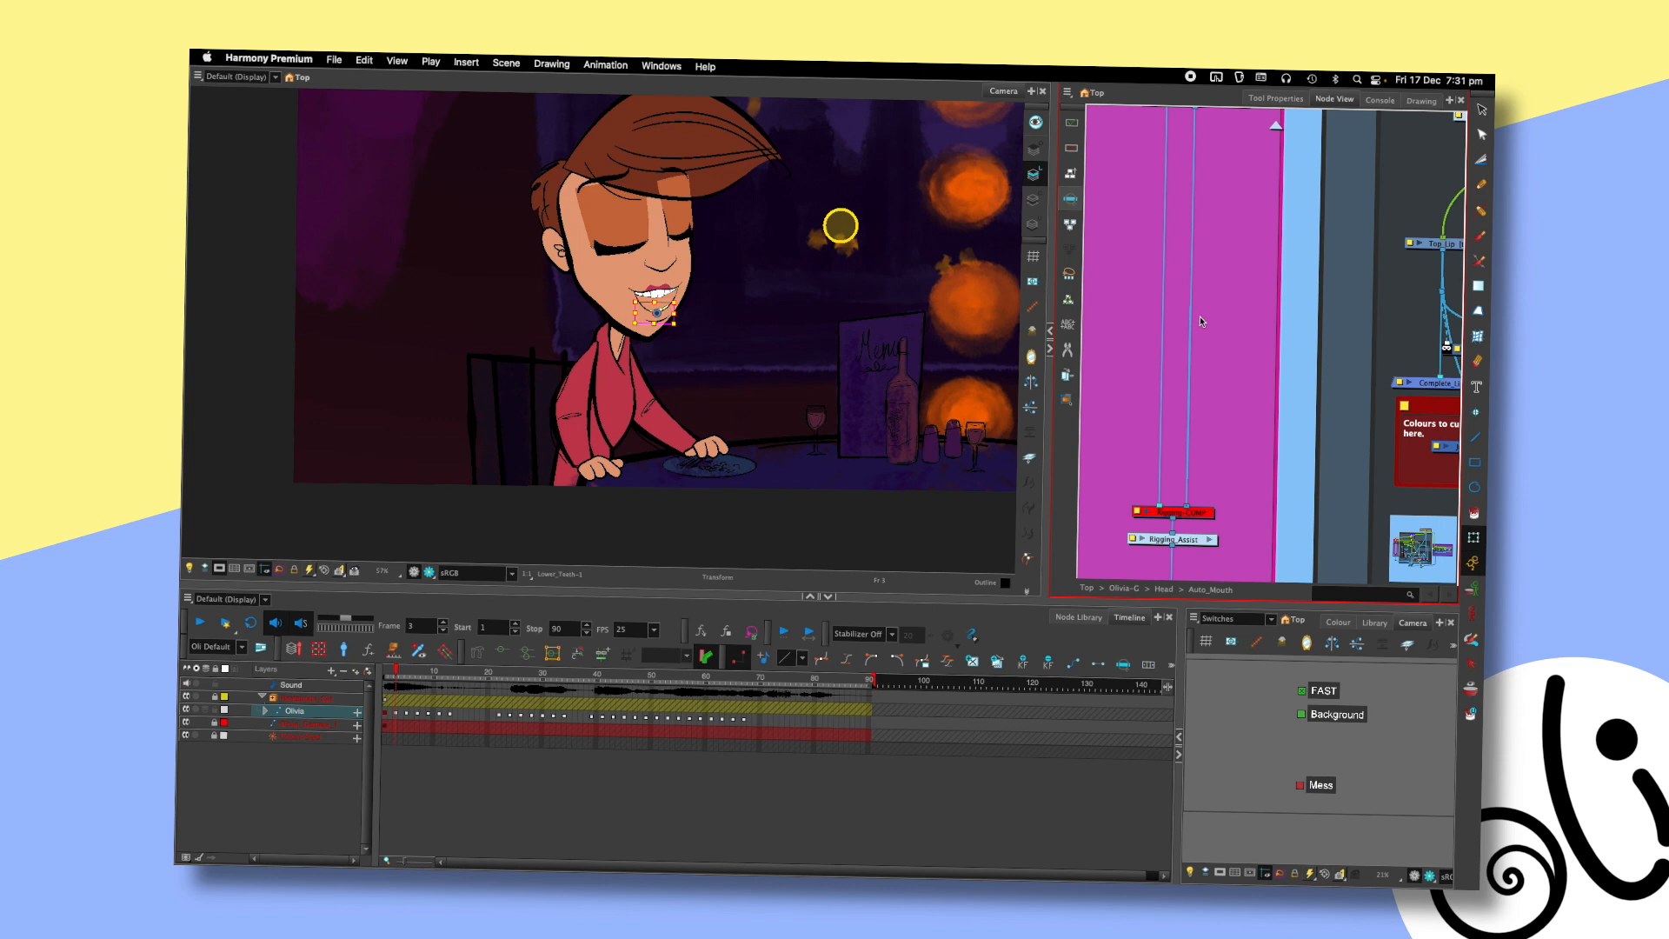
pyautogui.moveTo(1207, 332); pyautogui.dragTo(1175, 518)
pyautogui.moveTo(1245, 180); pyautogui.dragTo(1259, 221)
# - Go up to the Skull group and select the Jaw drawing node to inspect its connections
pyautogui.click(1277, 129)
pyautogui.moveTo(1220, 352); pyautogui.dragTo(1218, 437)
pyautogui.click(1222, 257)
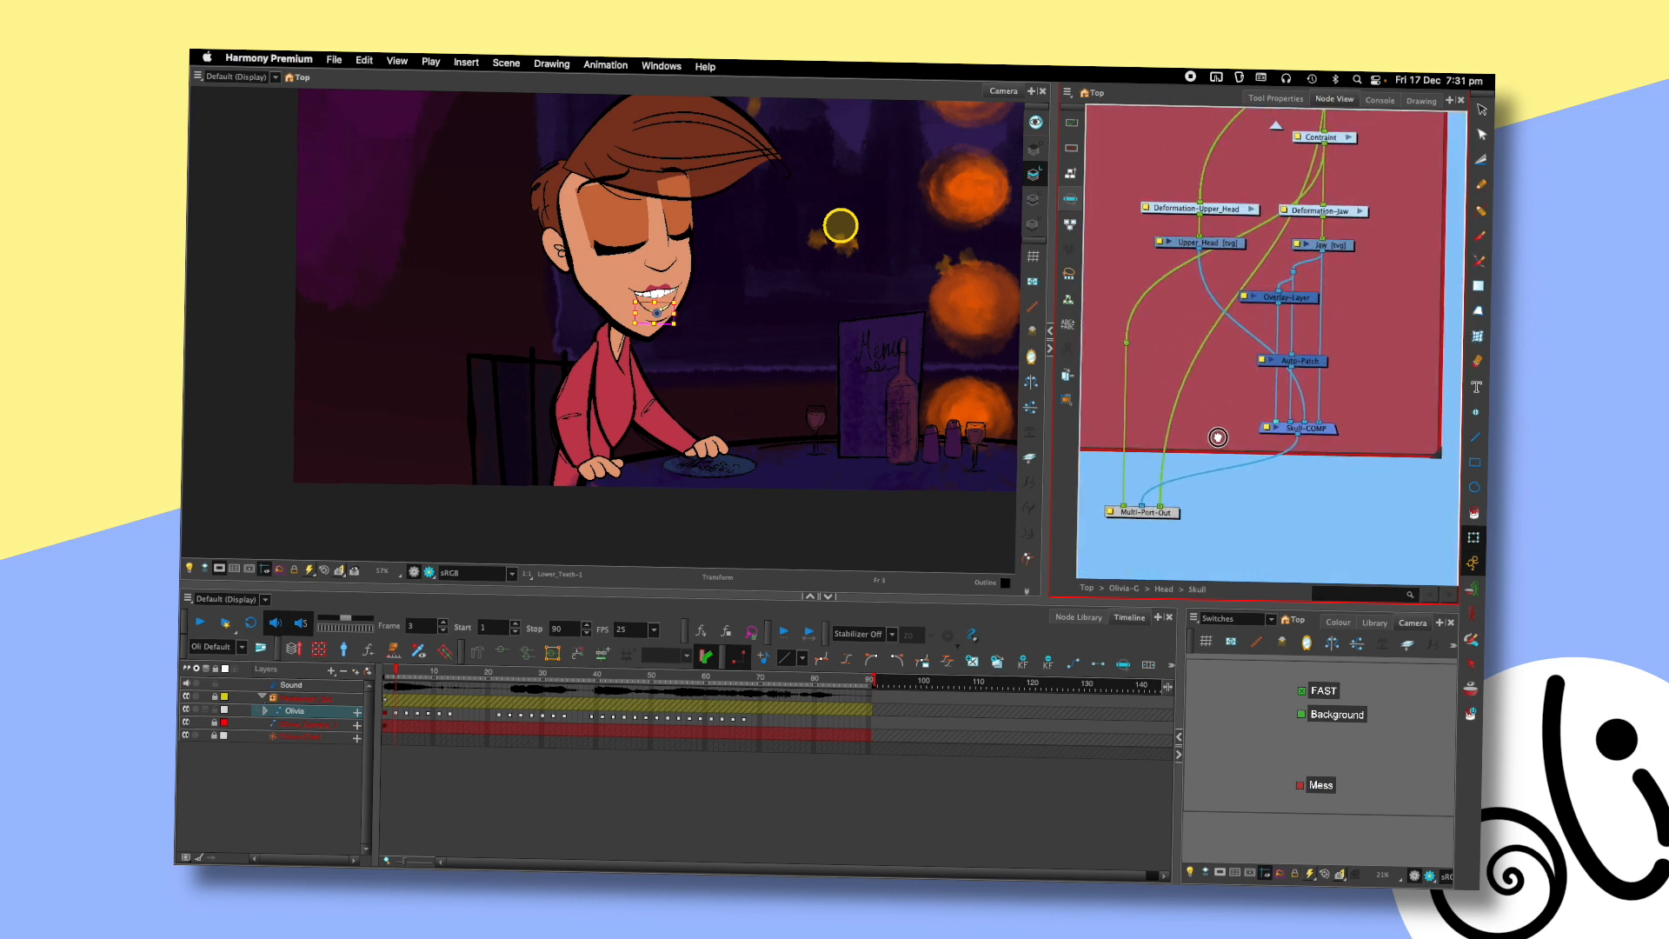
pyautogui.click(1342, 244)
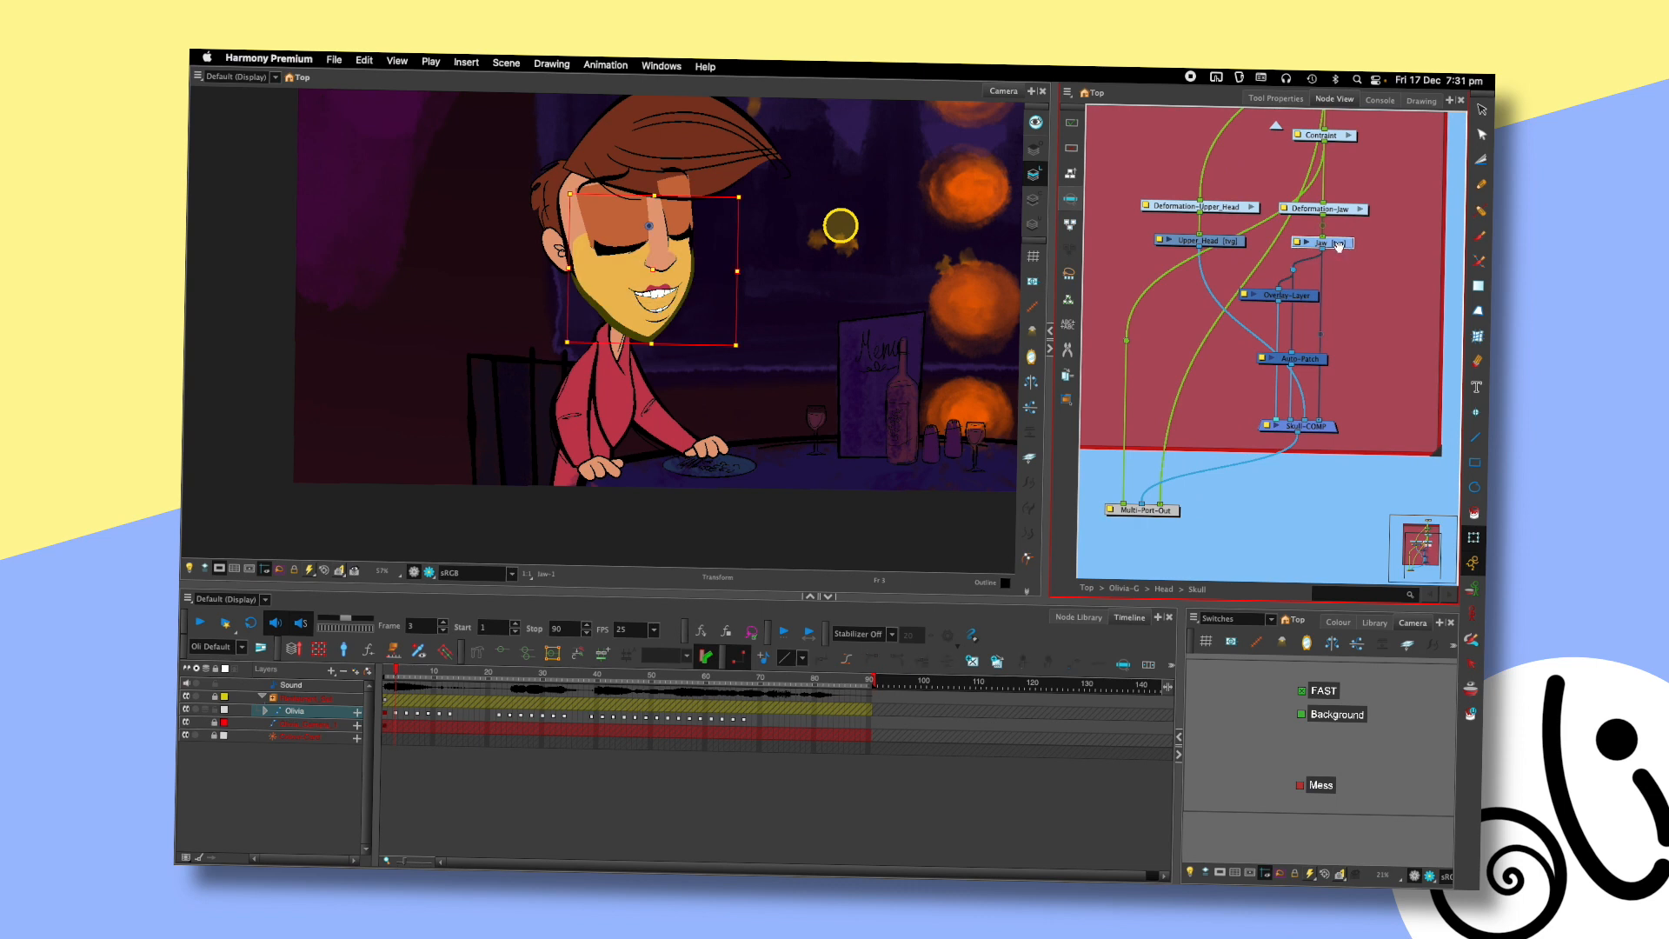
pyautogui.scroll(2, 1338, 246)
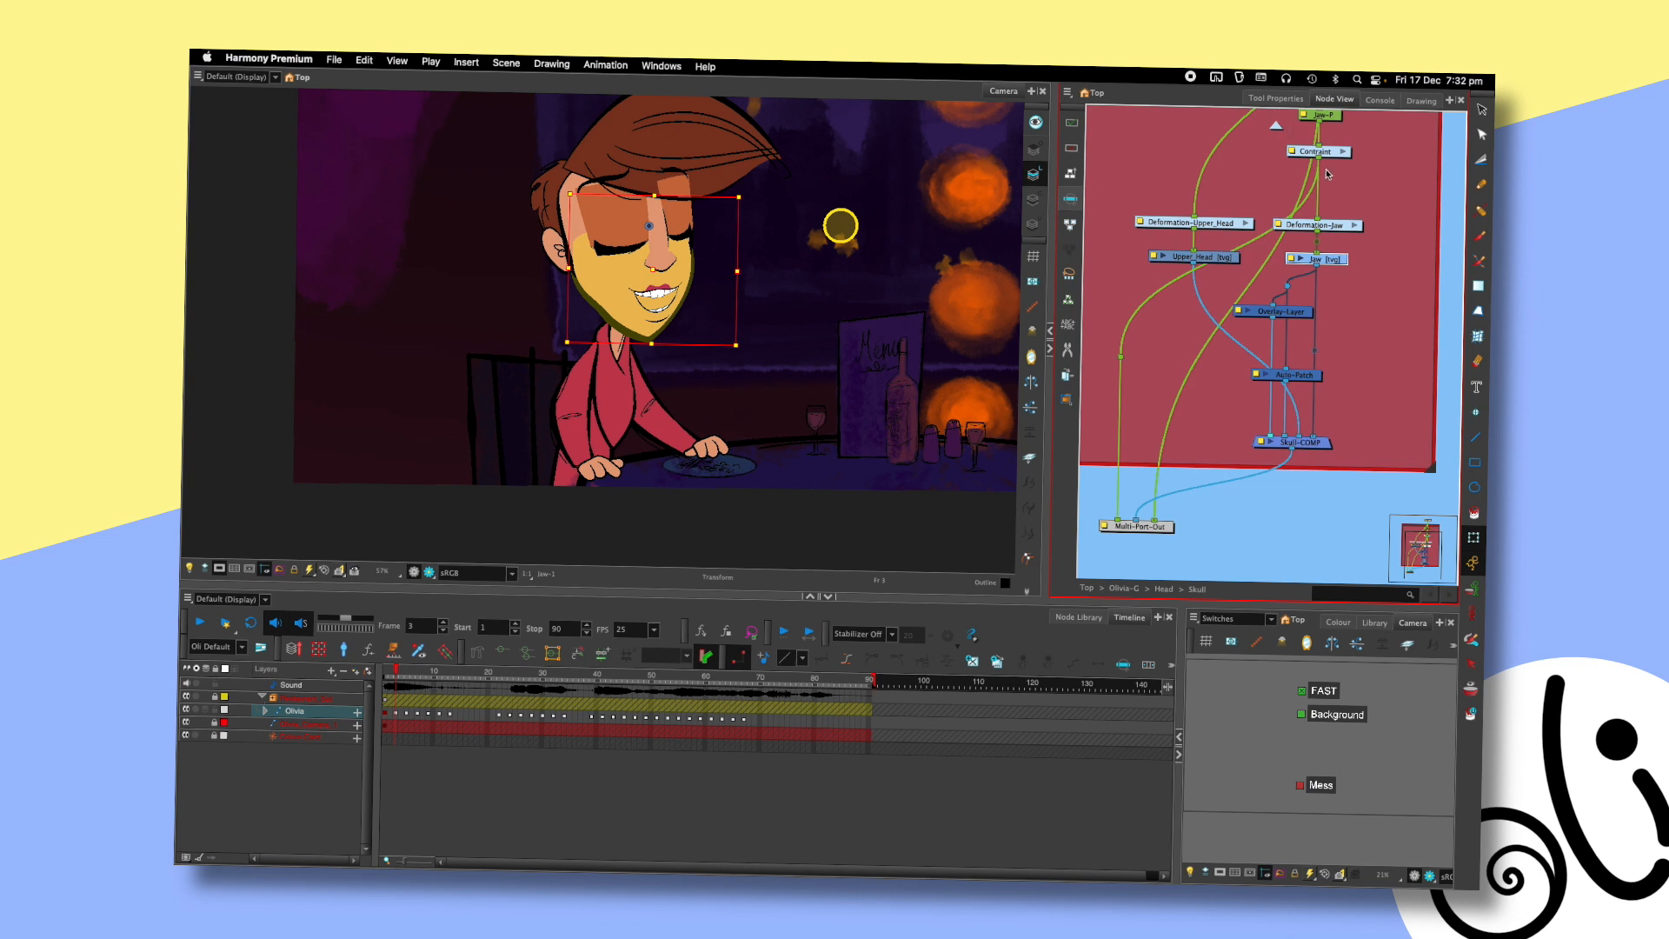
# - Go up to the Head group and select the Face-VPEG and Head-VPEG drawings in the Rigging backdrop
pyautogui.click(1276, 126)
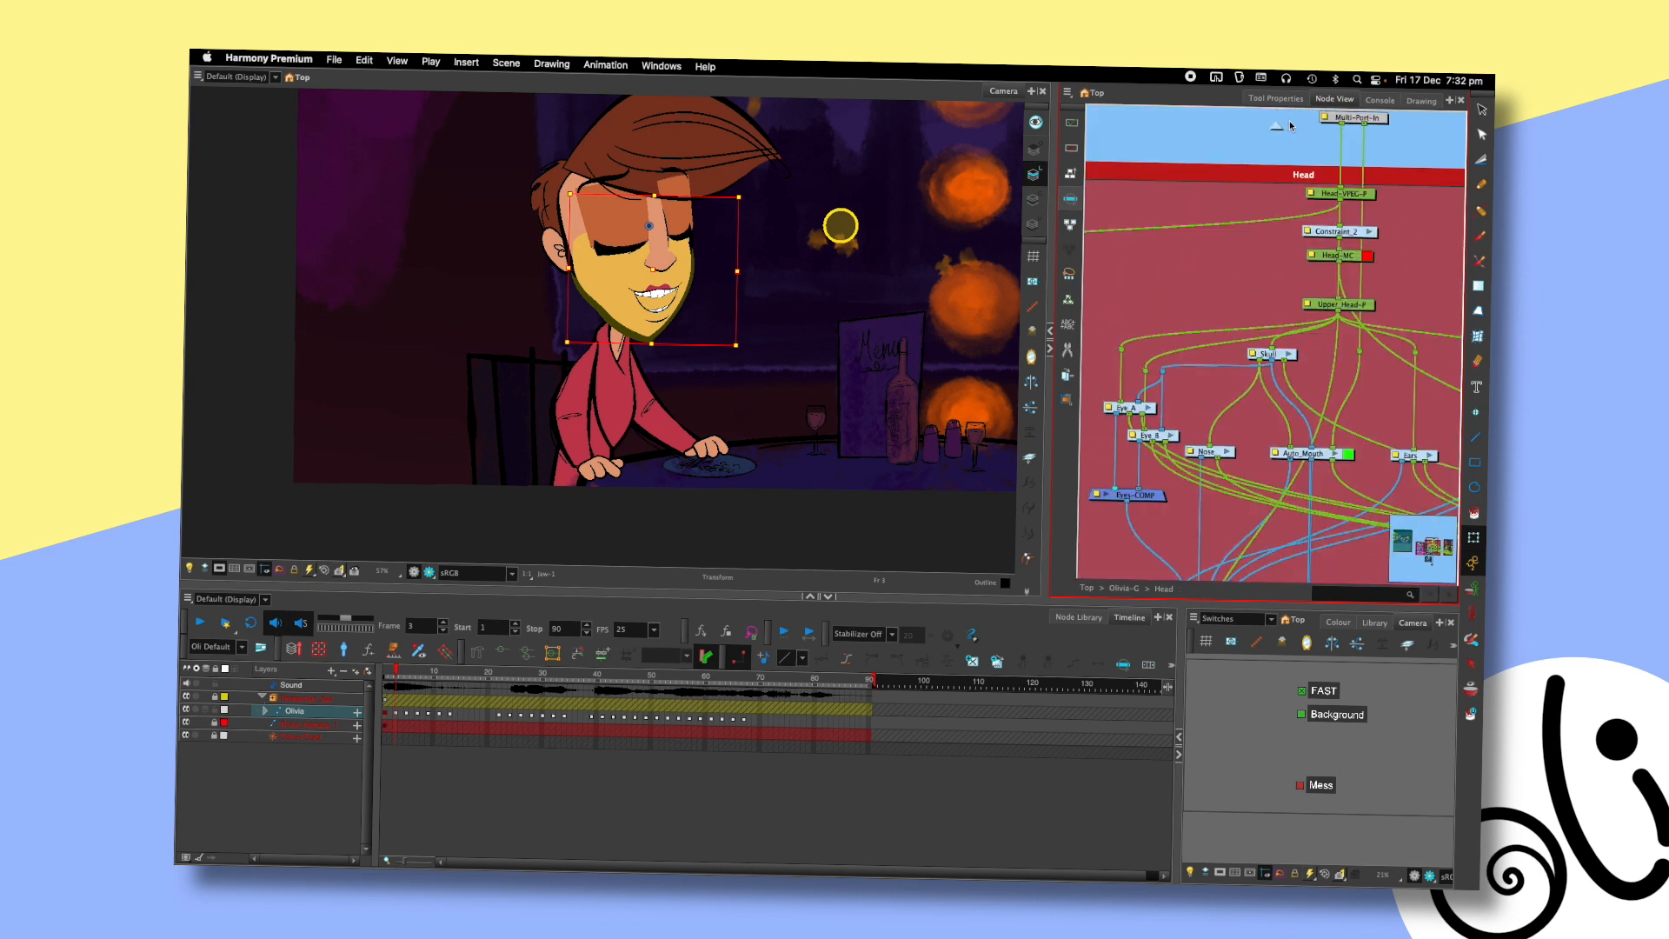
pyautogui.moveTo(1222, 402); pyautogui.dragTo(1424, 287)
pyautogui.moveTo(1186, 323); pyautogui.dragTo(1275, 405)
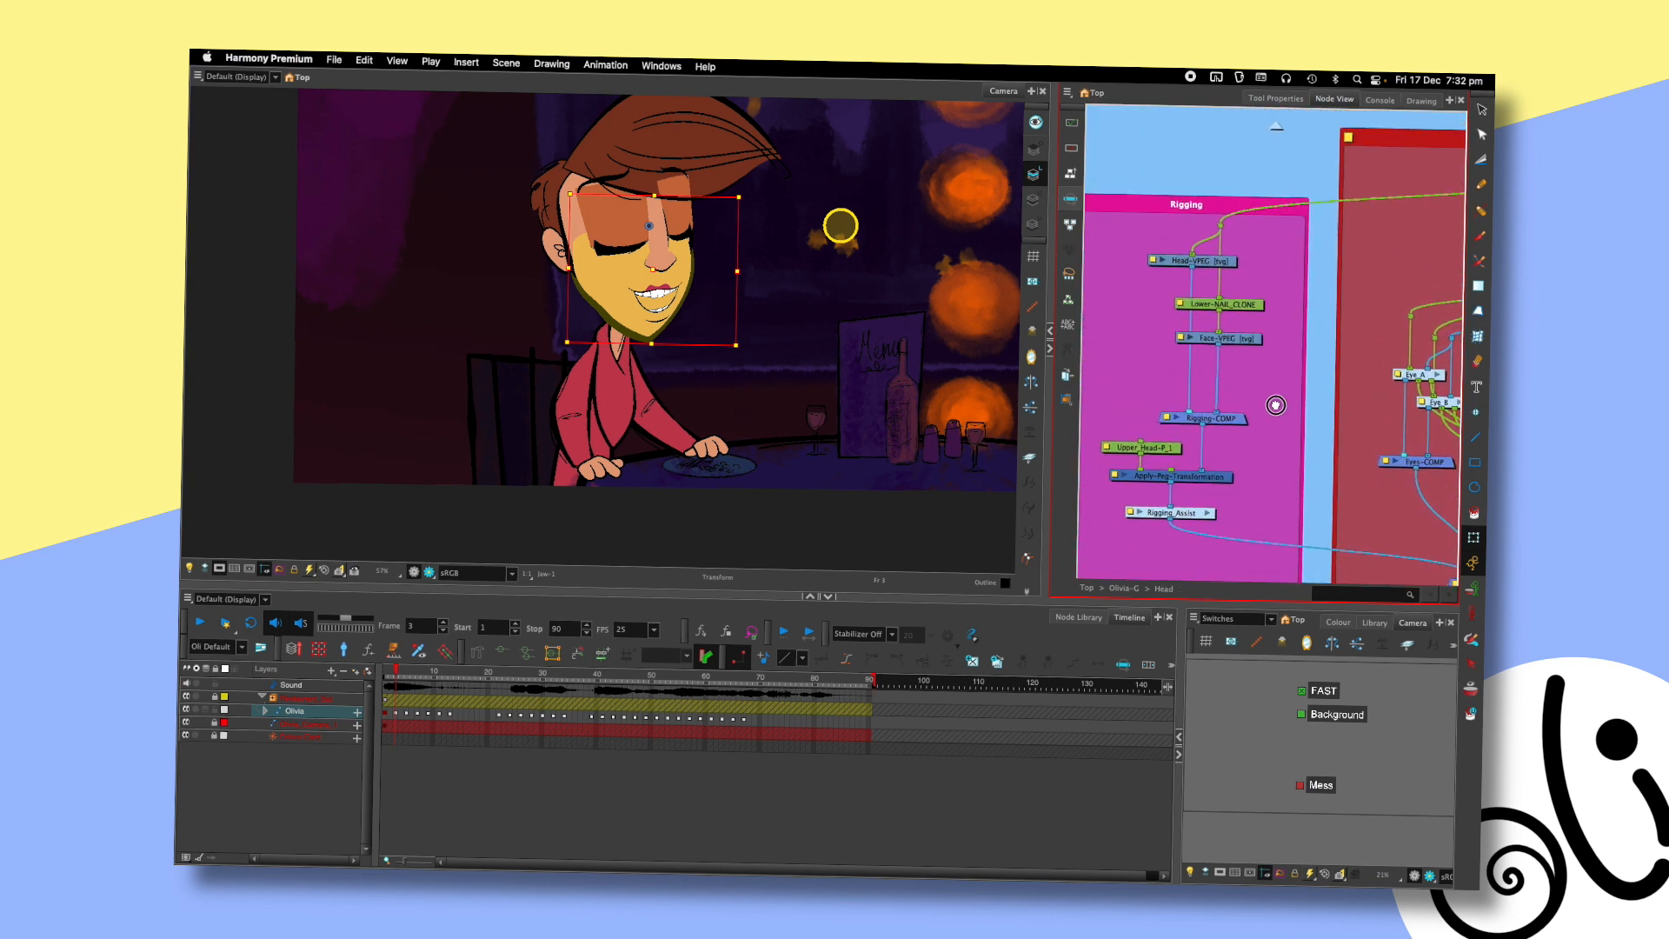
pyautogui.click(1243, 339)
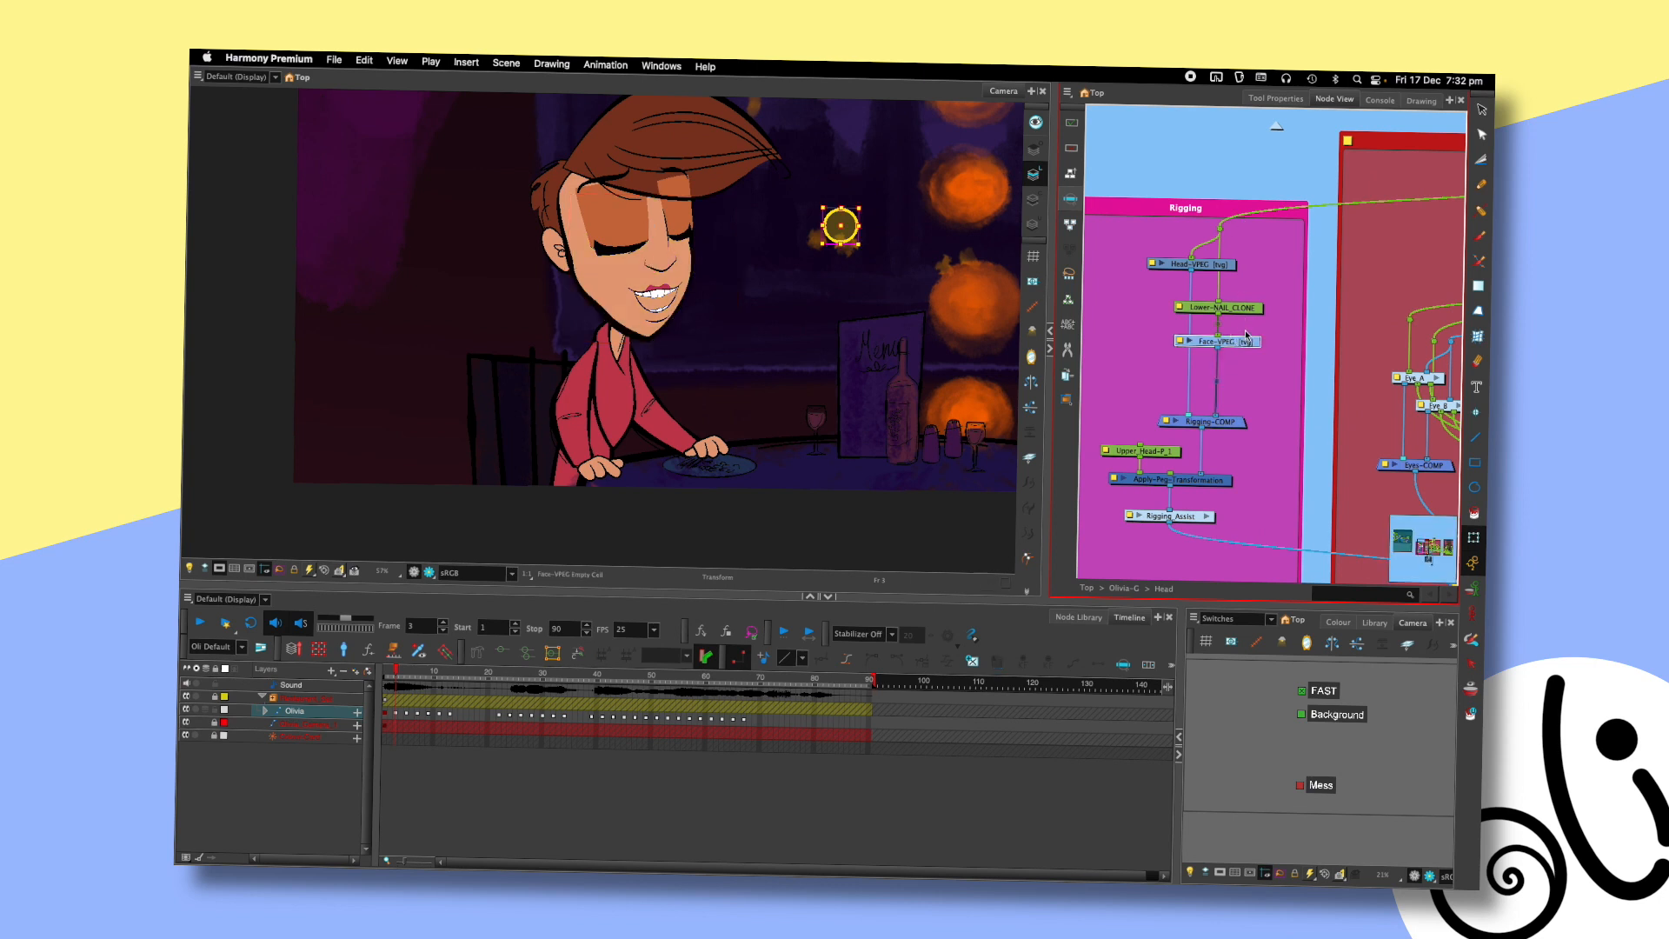
pyautogui.click(1223, 267)
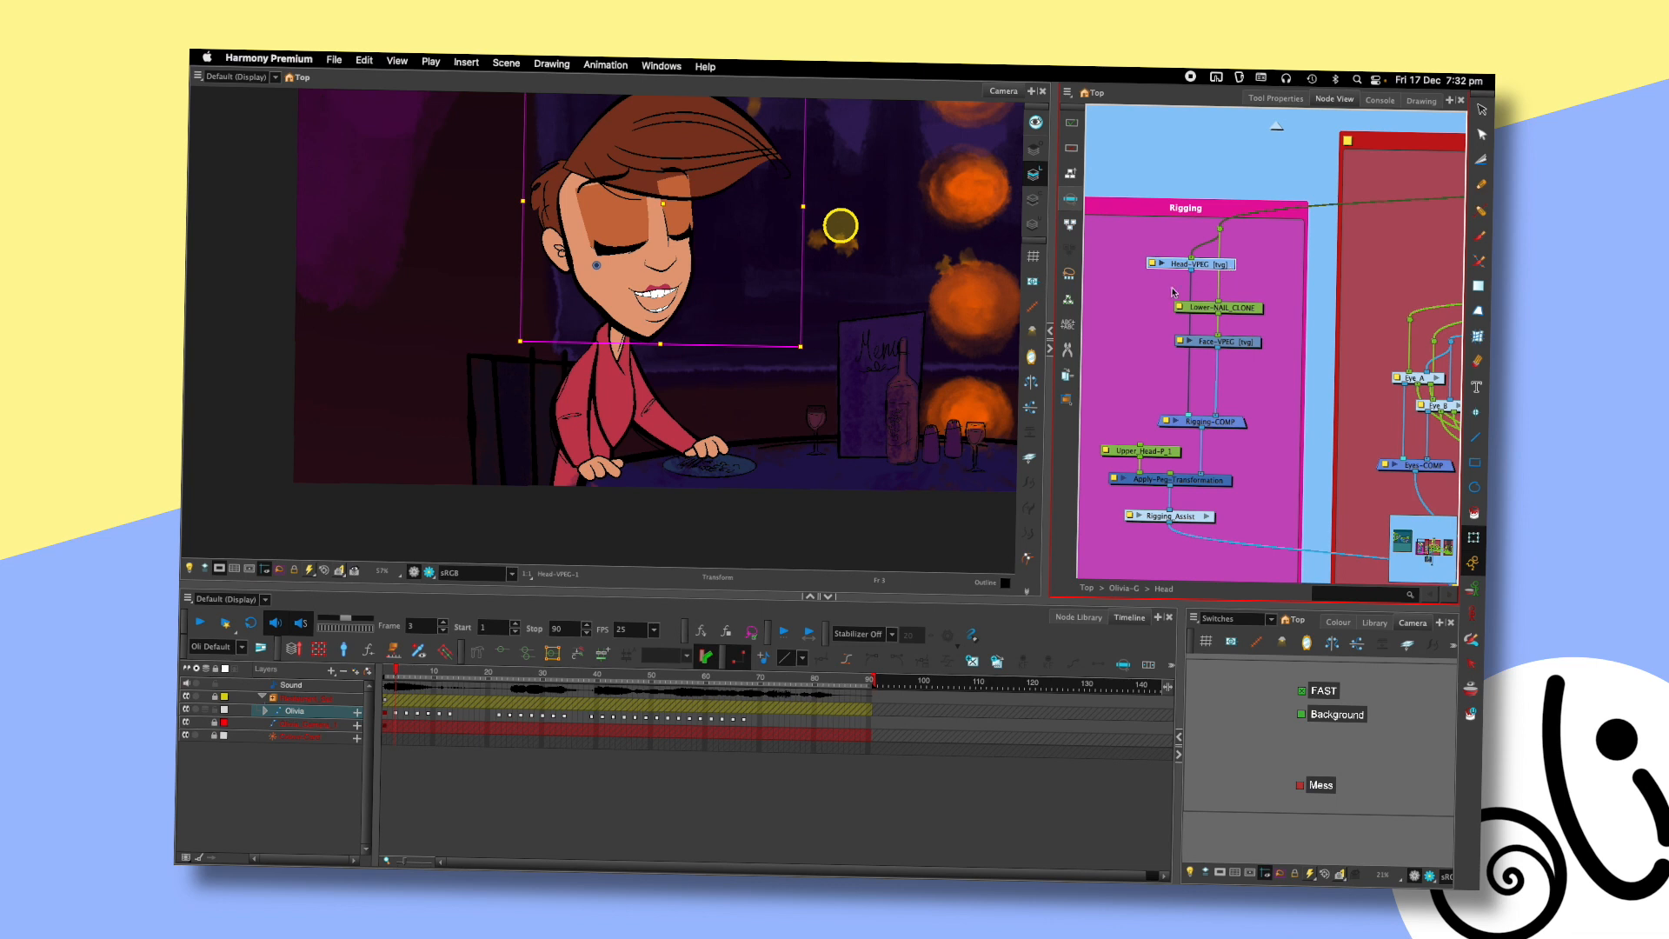
# - Preview the thumbnails of the Head-VPEG and Face-VPEG drawing nodes and close them again
pyautogui.moveTo(890, 348); pyautogui.dragTo(795, 482)
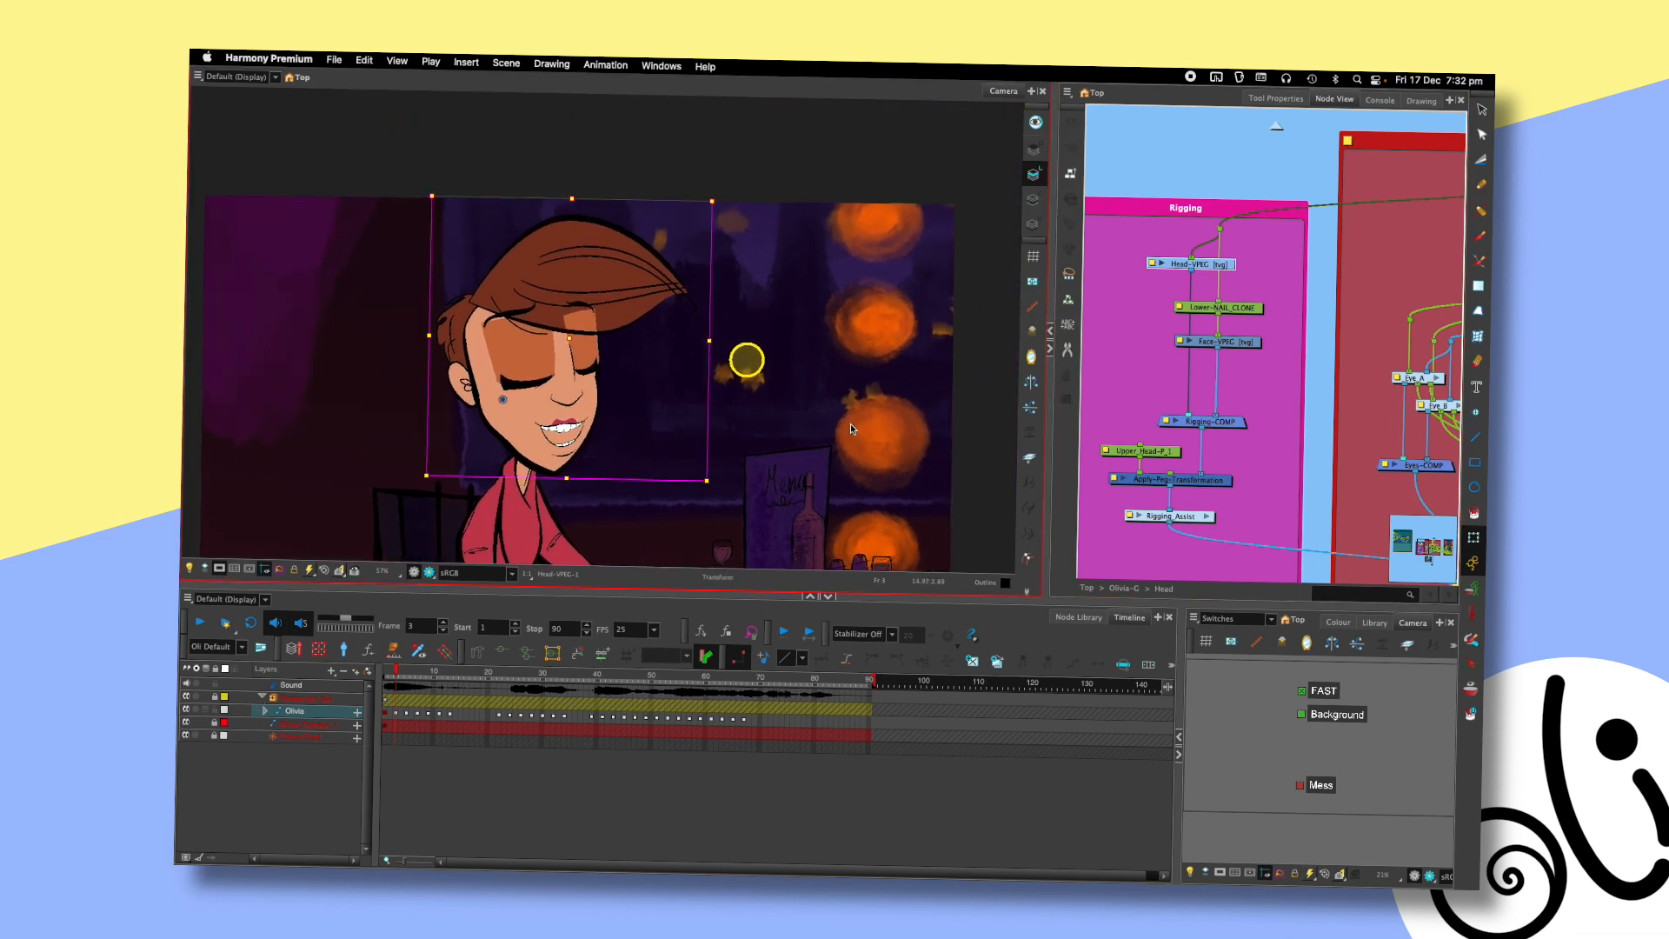
pyautogui.click(1161, 266)
pyautogui.click(1162, 265)
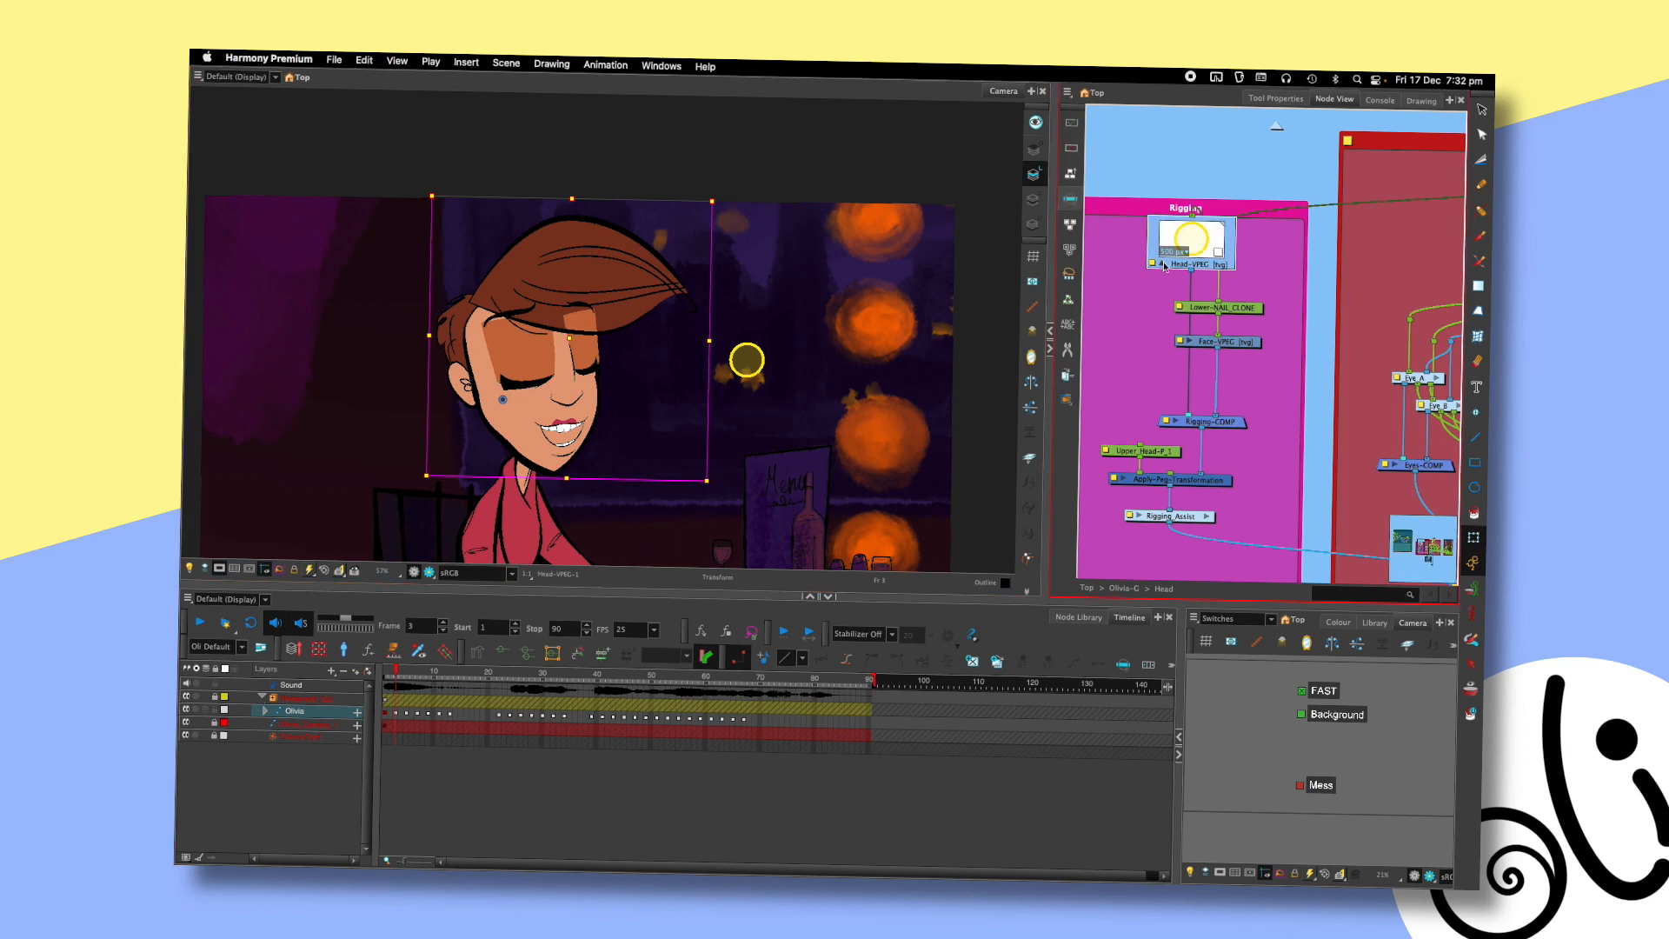
pyautogui.click(1162, 265)
pyautogui.click(1190, 344)
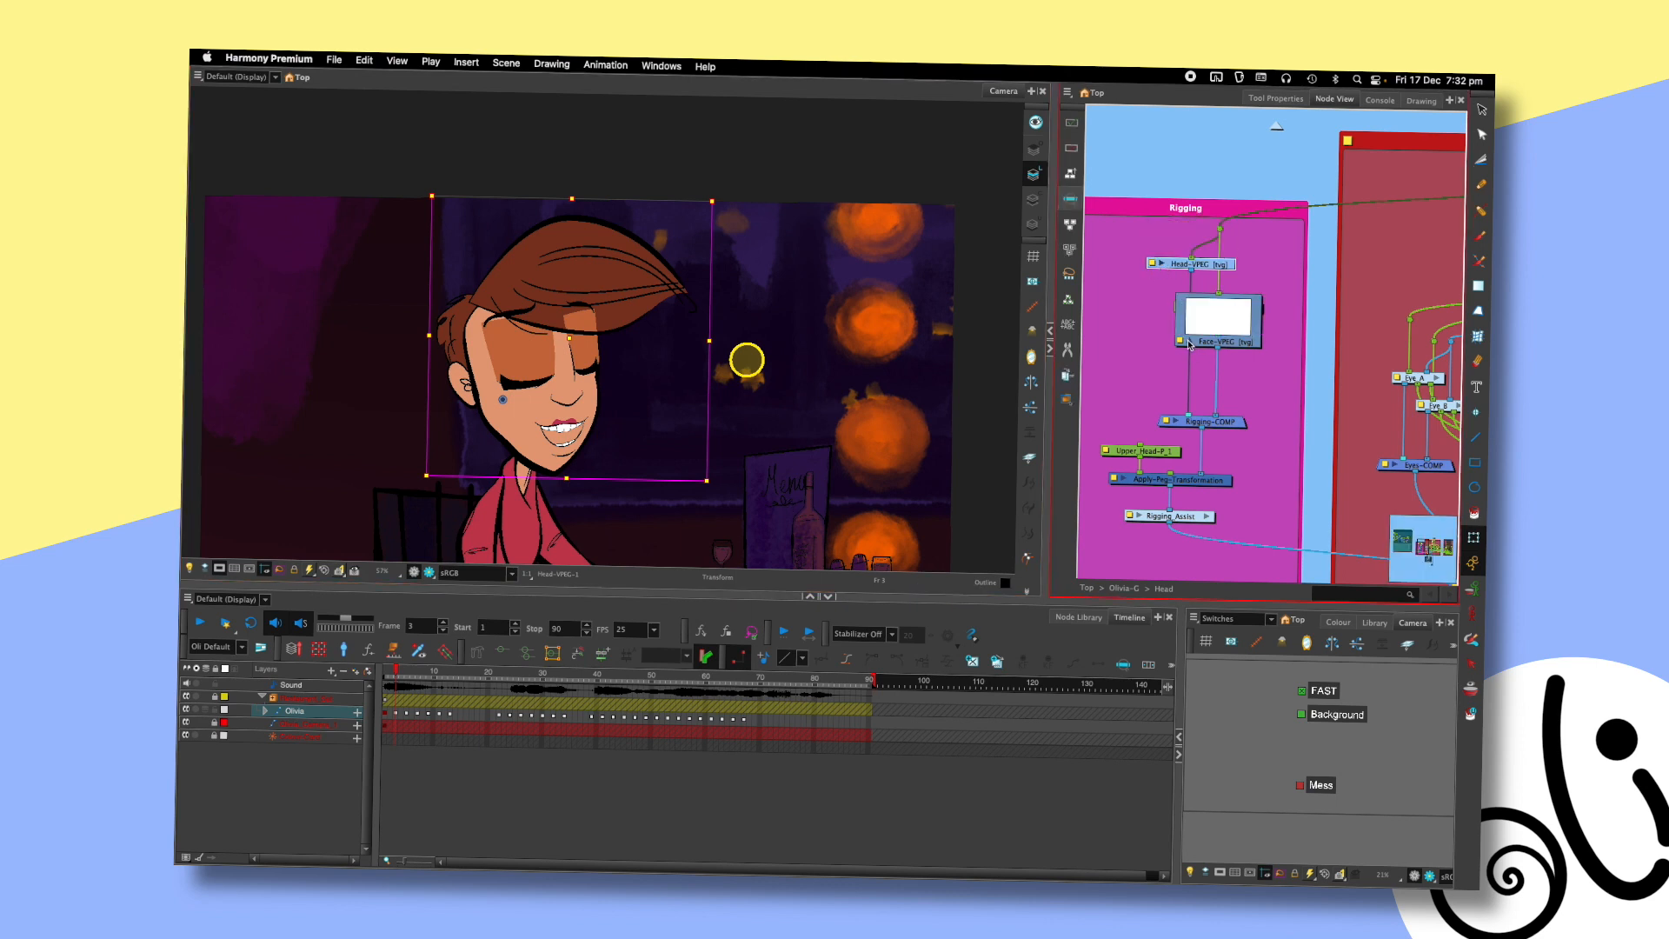
pyautogui.click(1189, 344)
# - Expose Face-VPEG's smiley triangle drawing through frame 90 in the timeline, and collapse the Olivia layer
pyautogui.click(874, 424)
pyautogui.moveTo(767, 490); pyautogui.dragTo(805, 312)
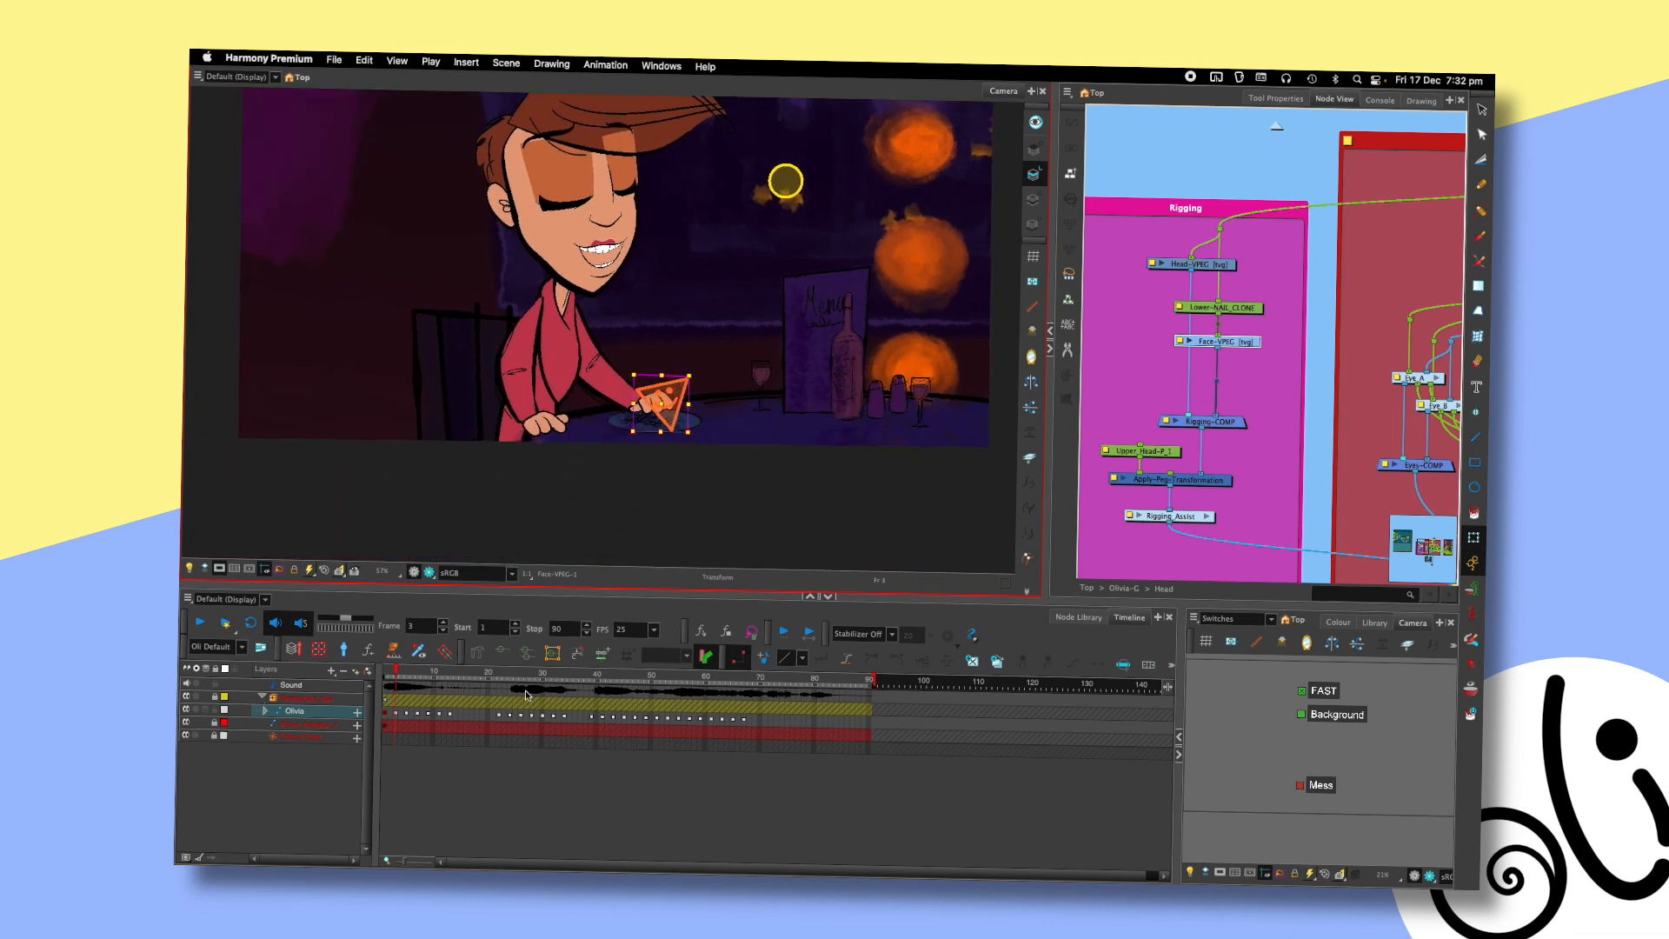
pyautogui.click(1123, 664)
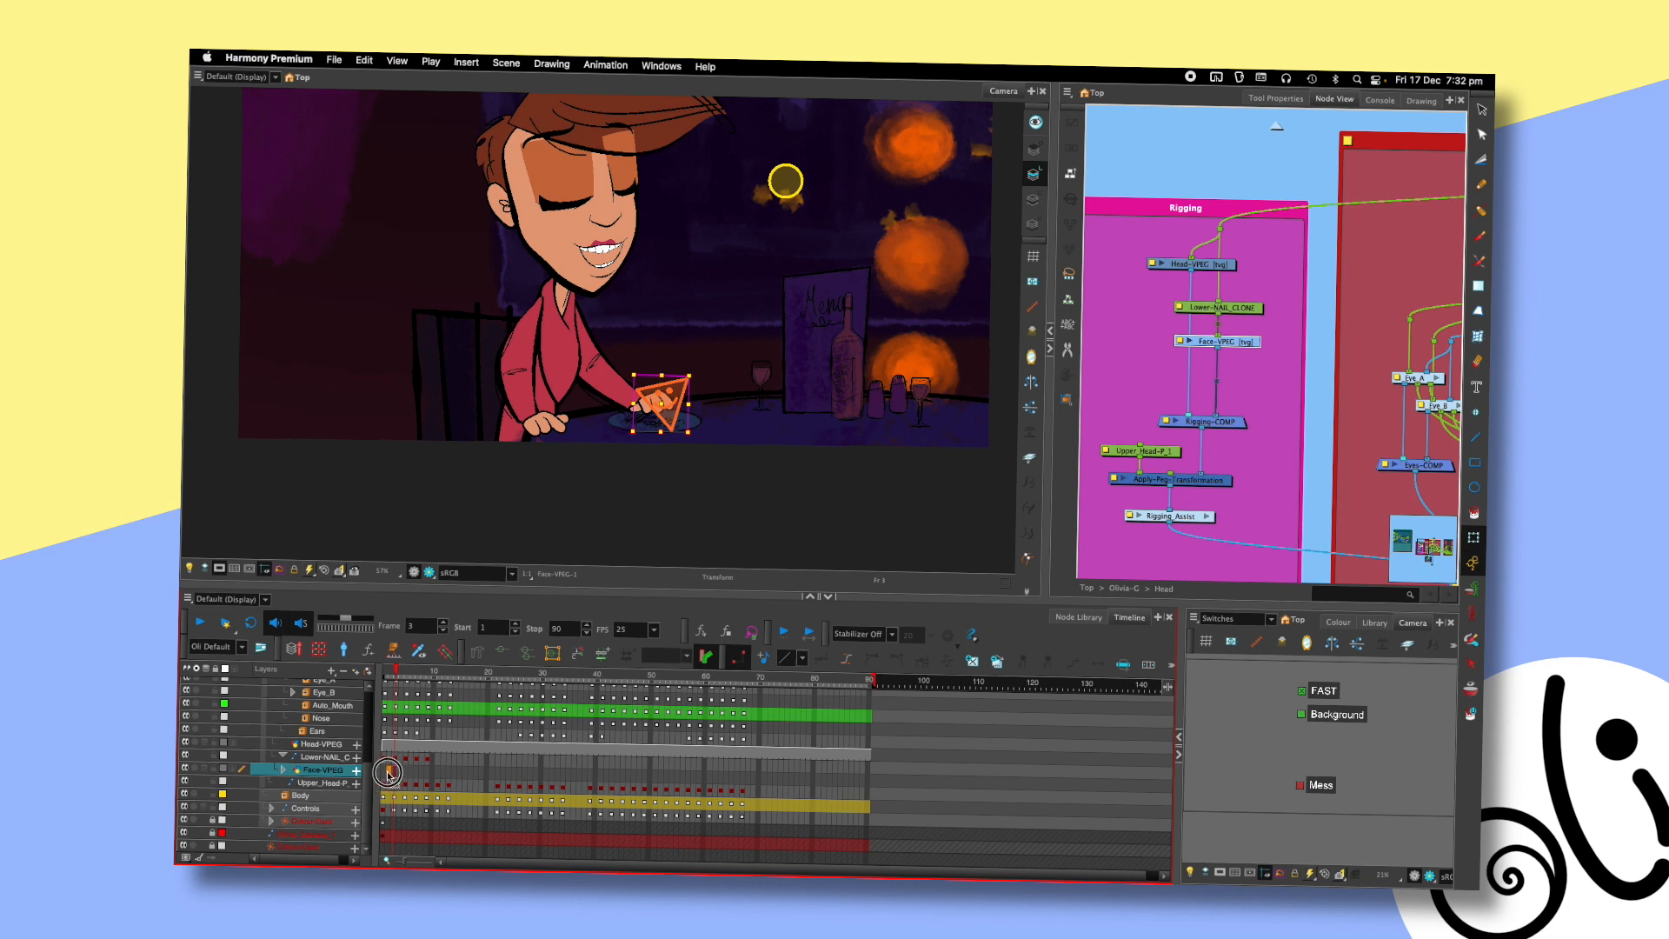
pyautogui.click(803, 792)
pyautogui.click(866, 784)
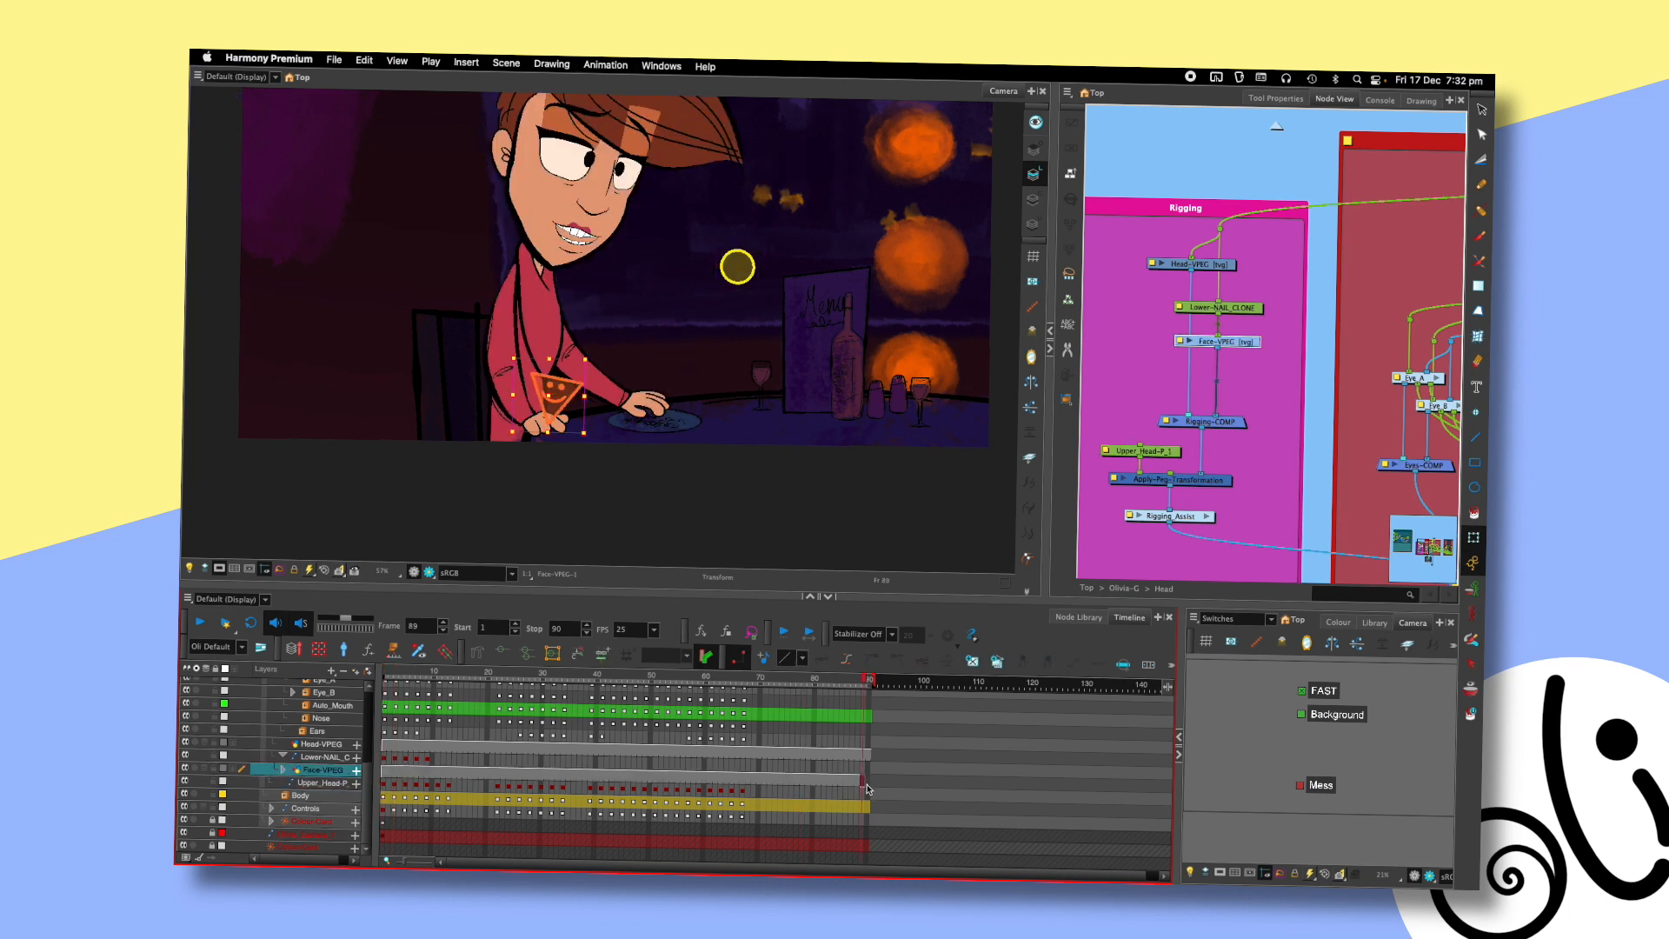
pyautogui.click(869, 790)
pyautogui.scroll(4, 701, 746)
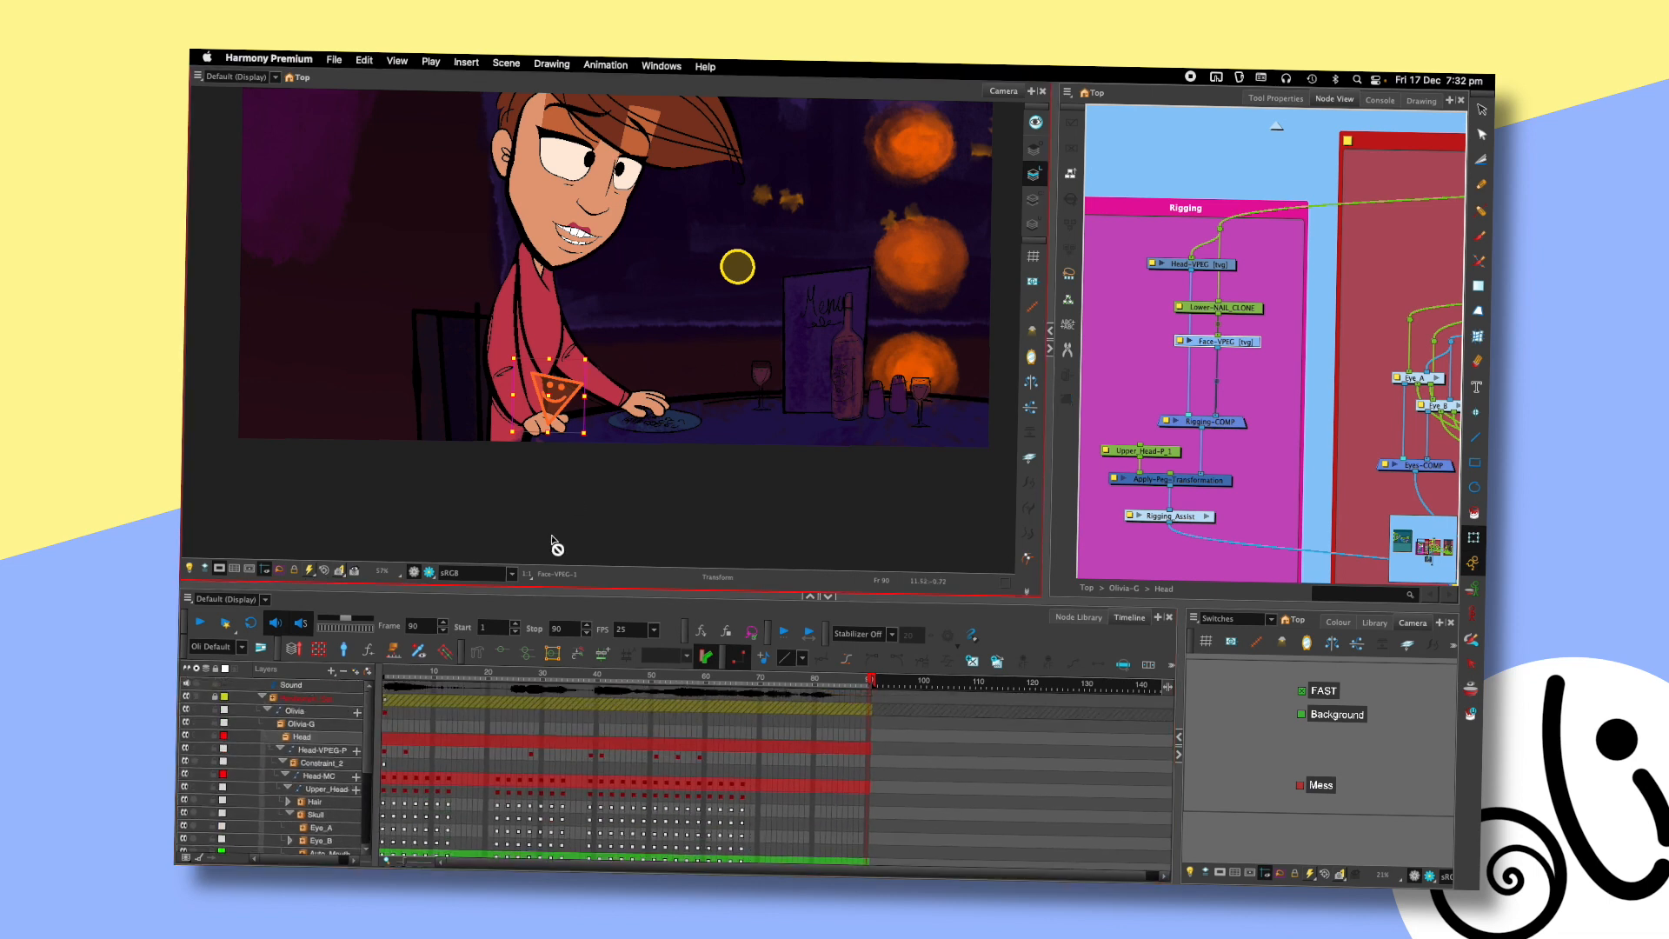
pyautogui.click(268, 711)
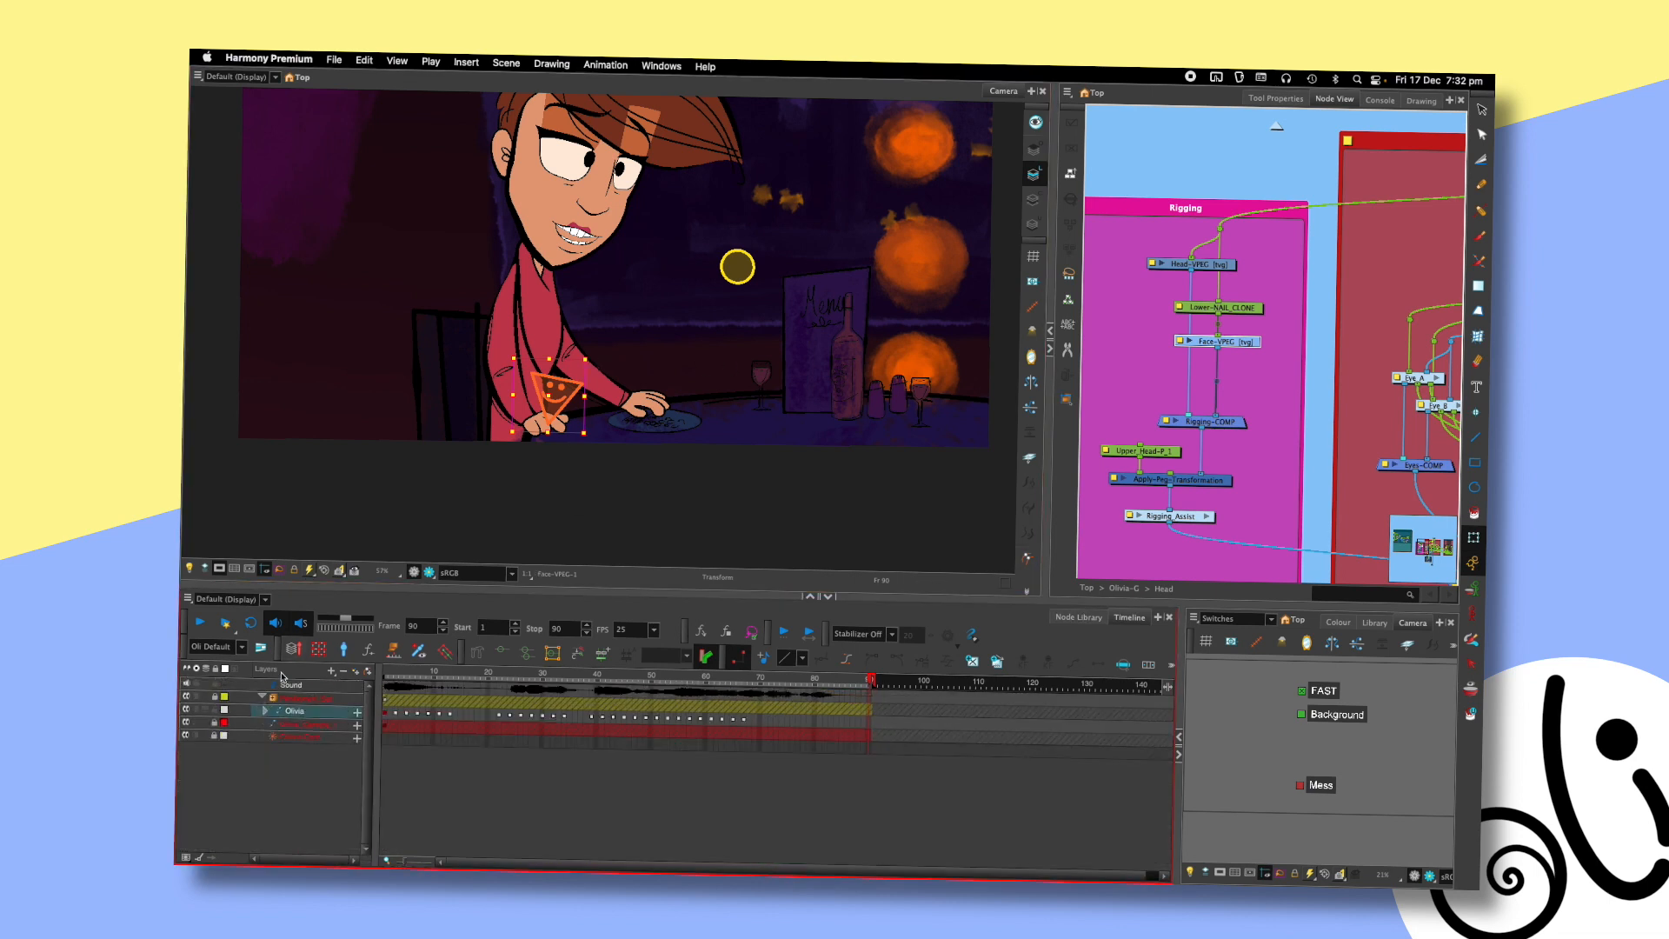
# - Return to the opening frames of the animation and bring up the Olivia-CONSOLE controllers beside the camera view
pyautogui.moveTo(723, 336); pyautogui.dragTo(800, 398)
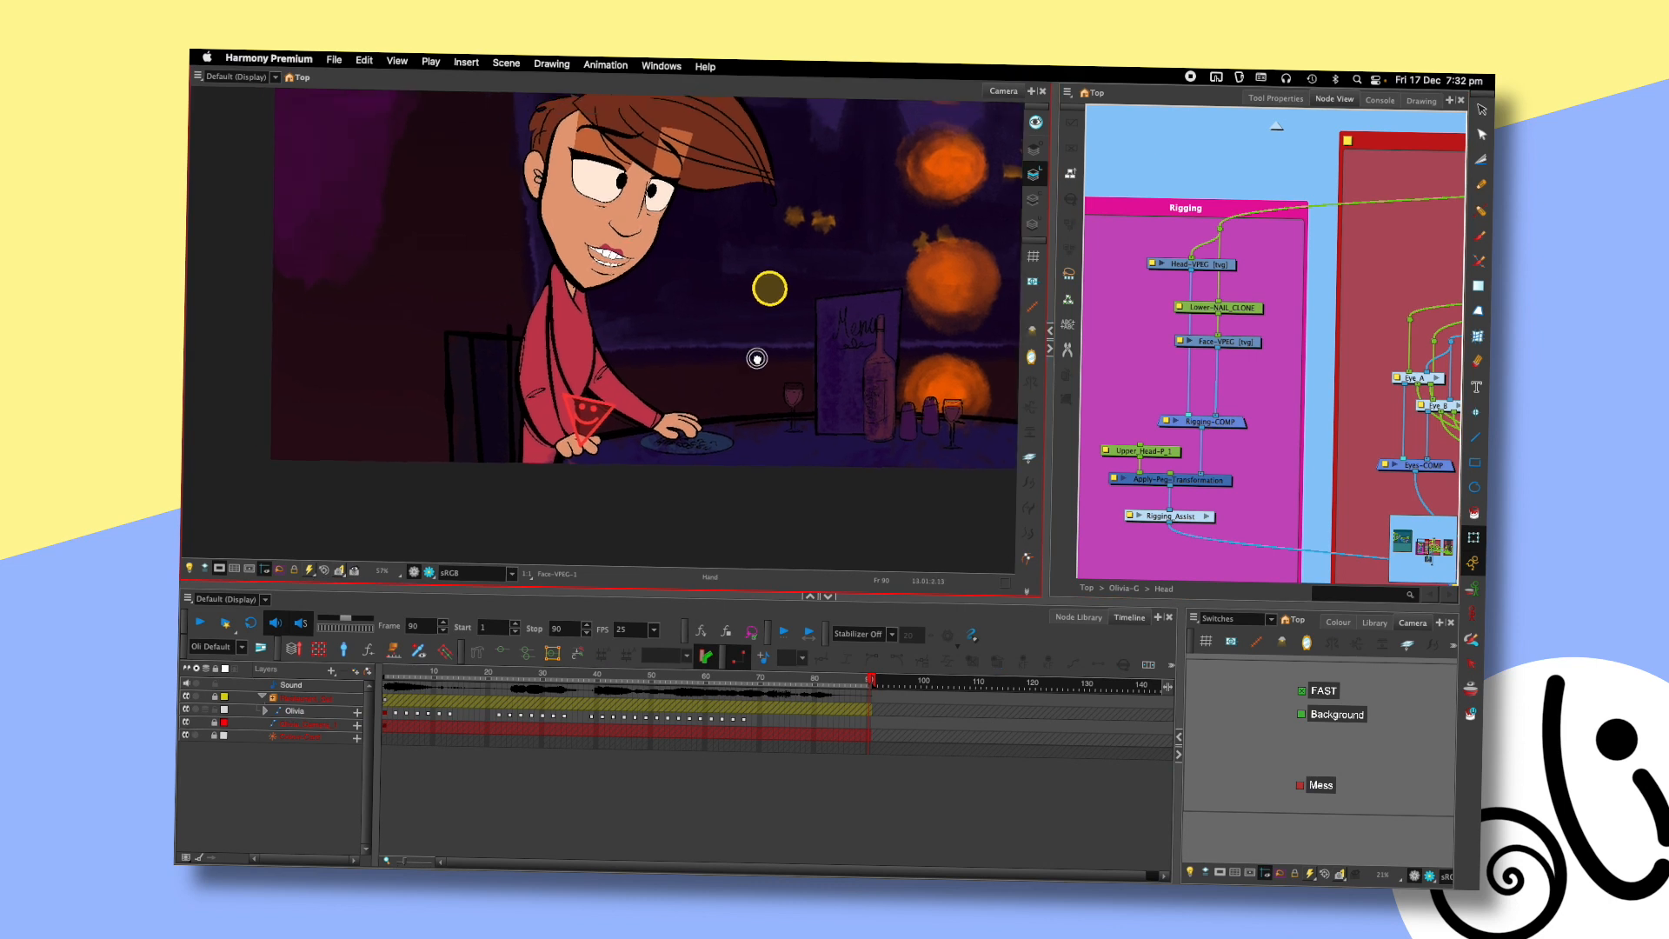
pyautogui.click(389, 683)
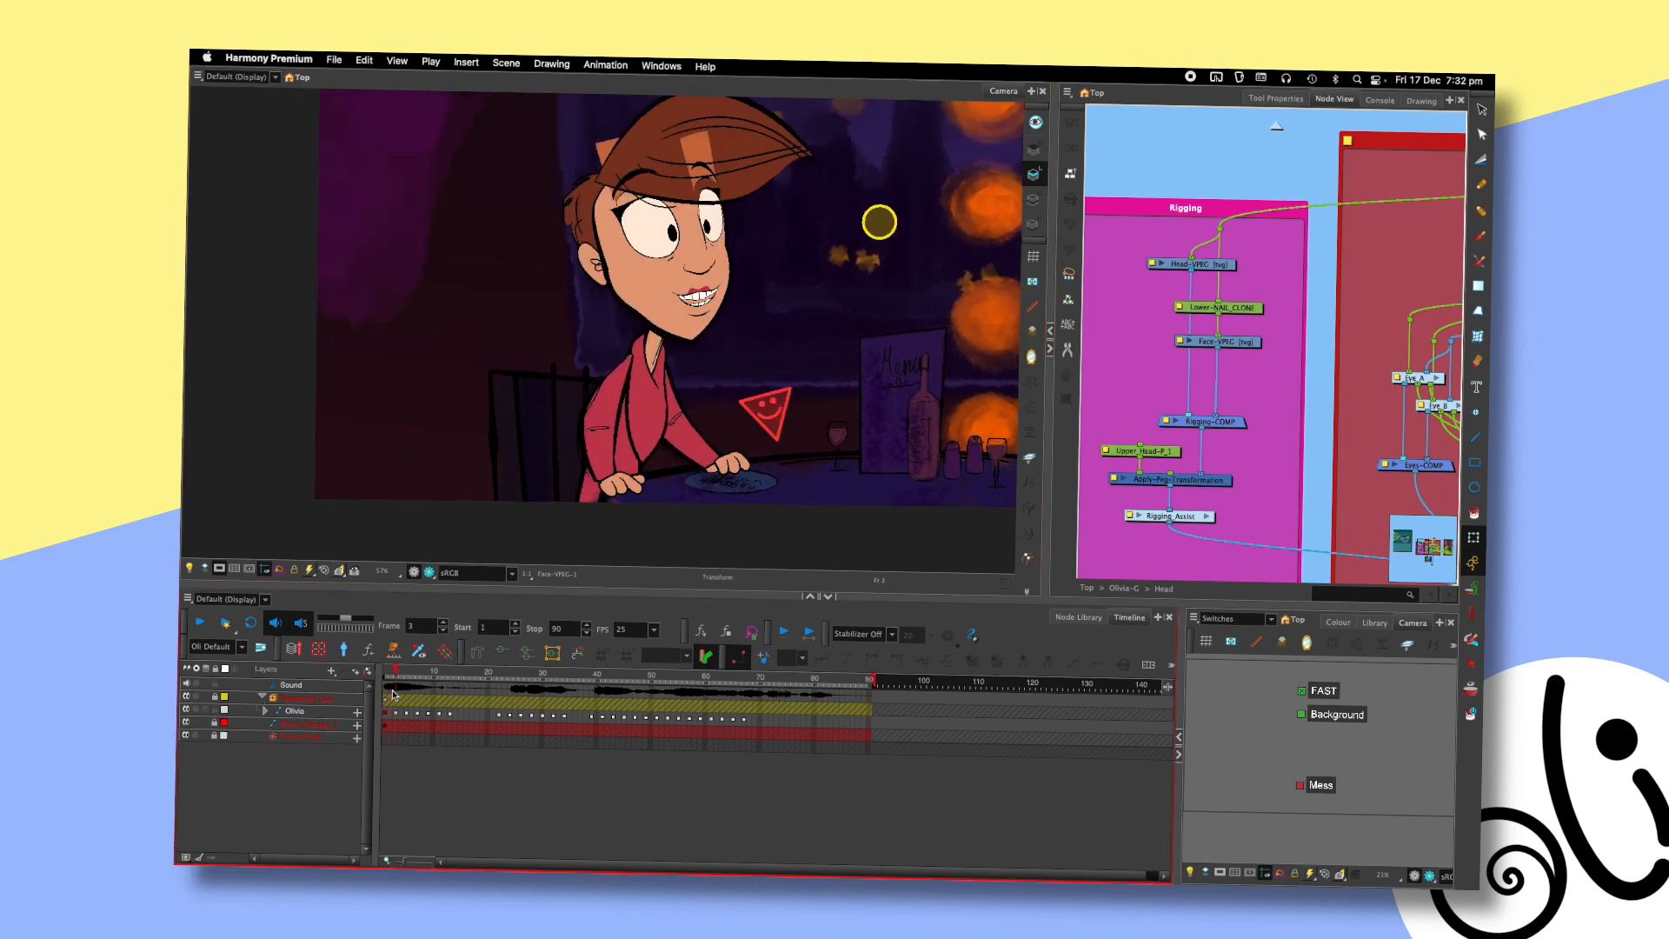
pyautogui.press('.')
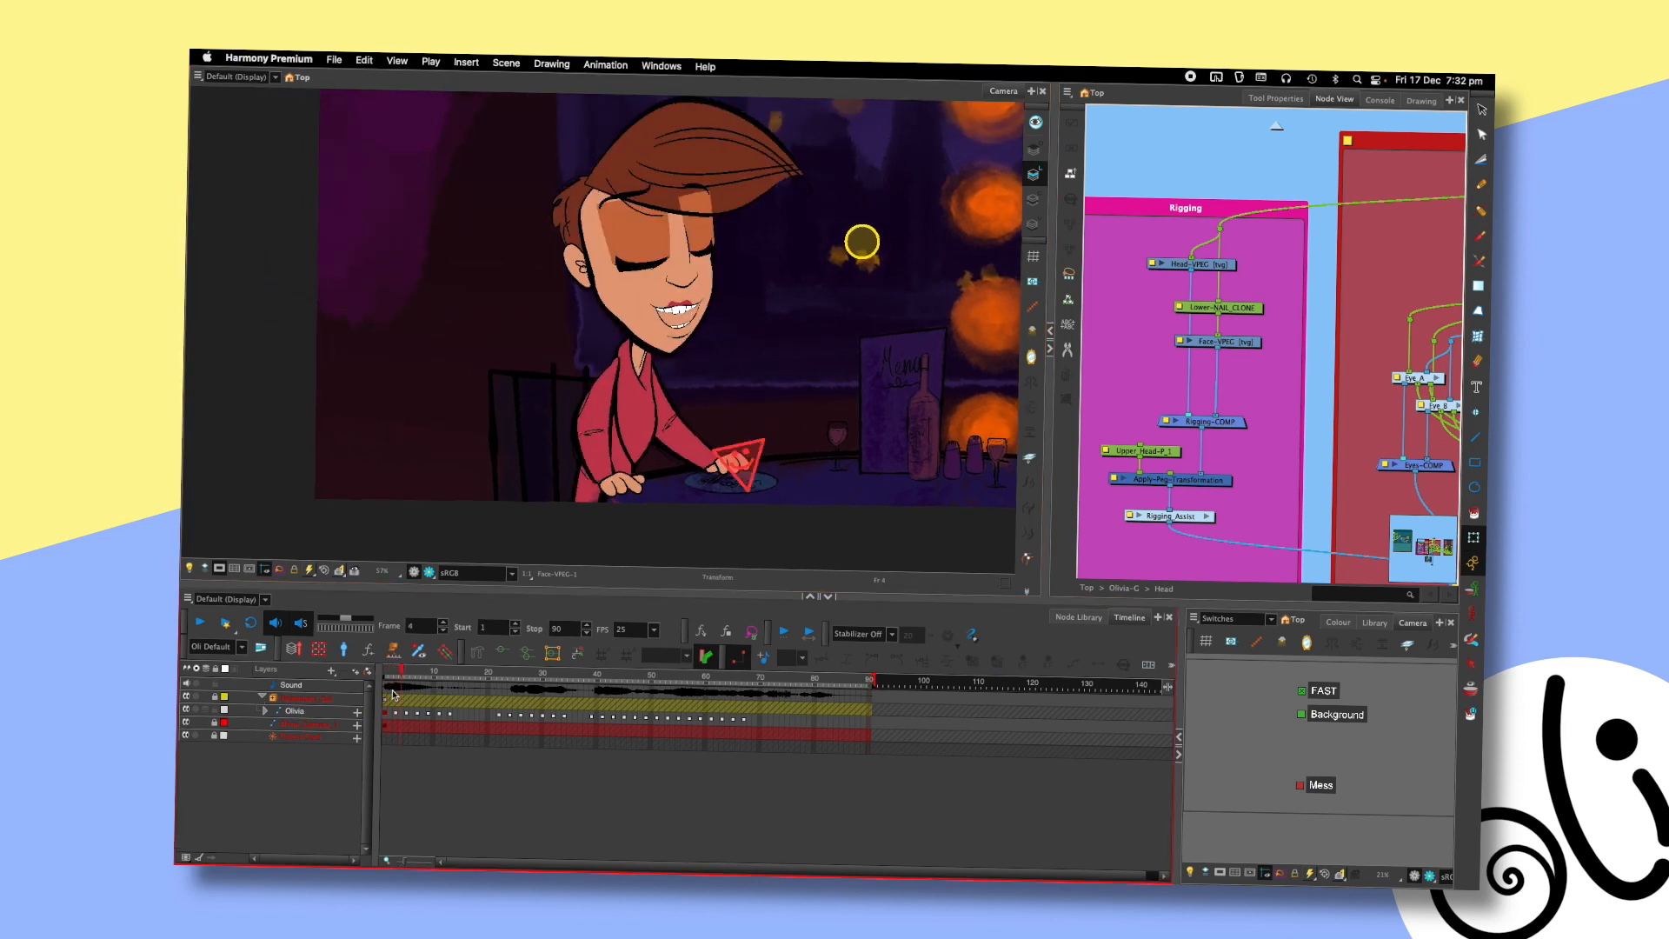
pyautogui.click(1379, 100)
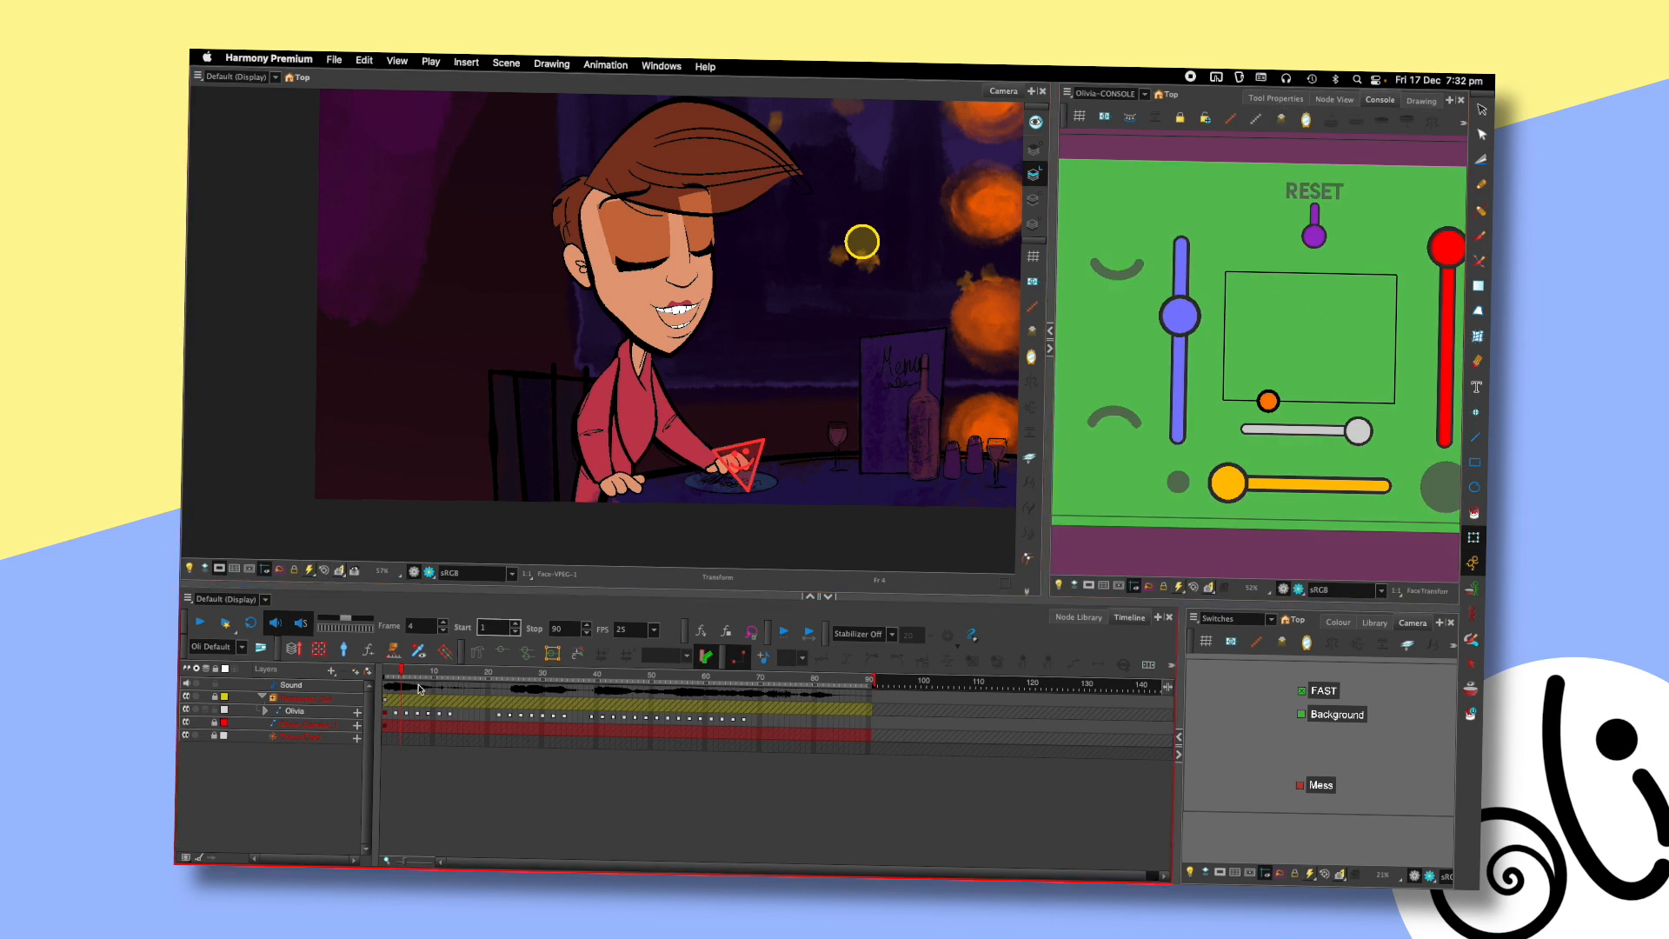
pyautogui.press(',')
pyautogui.press(',')
pyautogui.press('.')
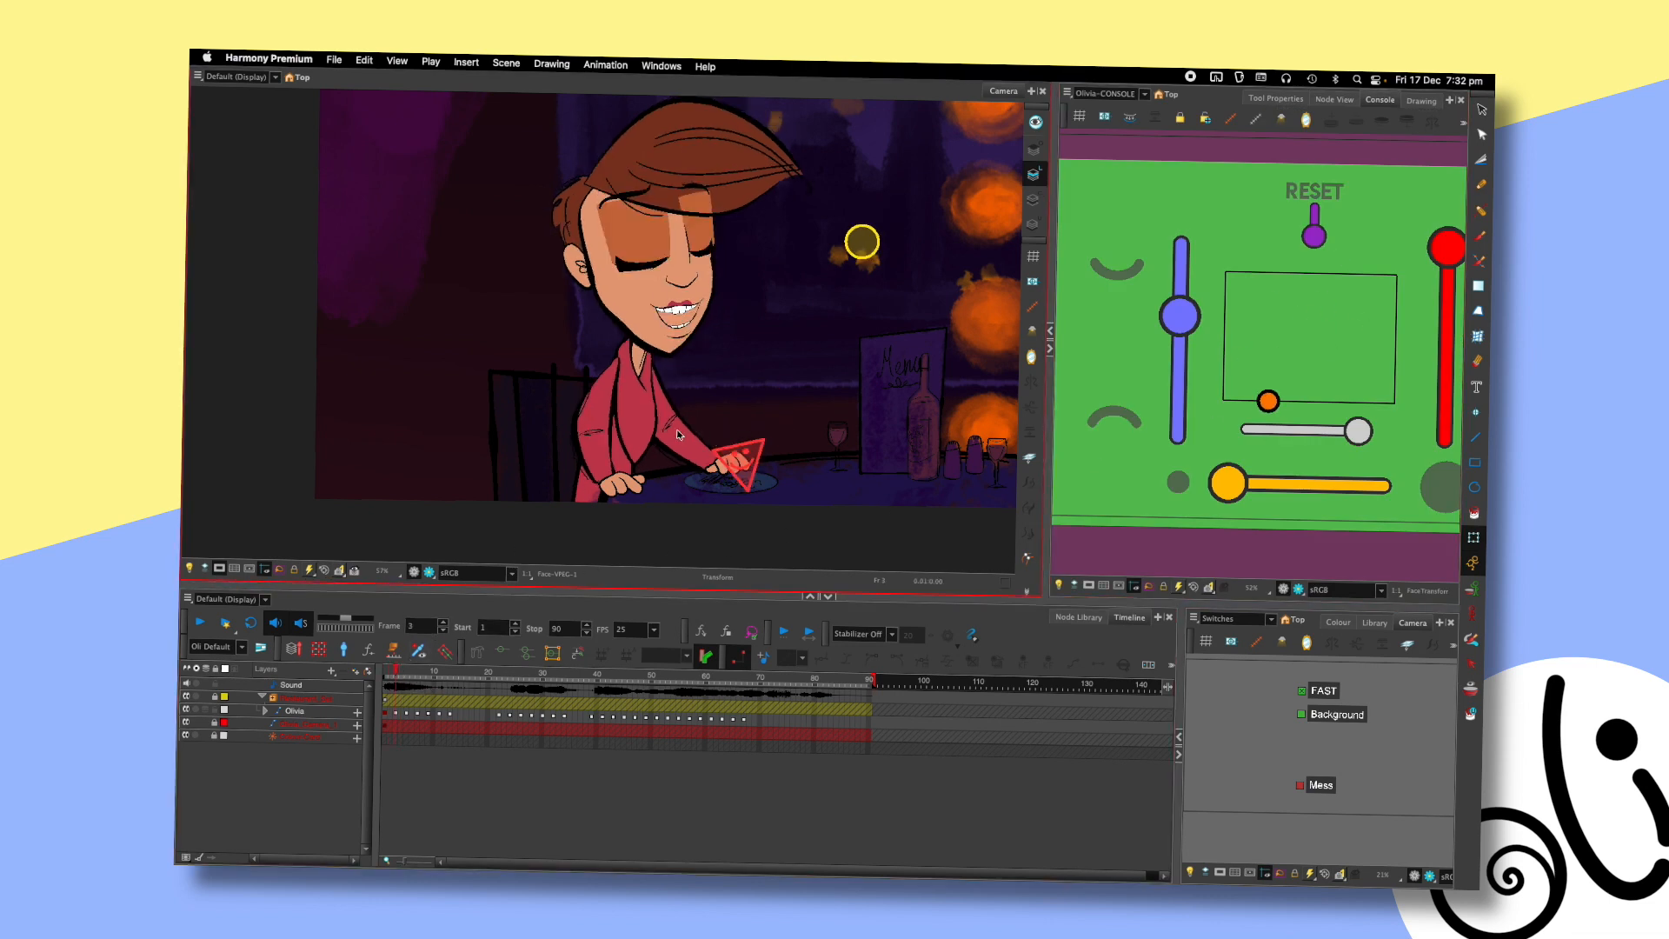
# - Move the smiley triangle slightly down at the opening frames and check how it follows over the next few frames
pyautogui.click(751, 455)
pyautogui.moveTo(751, 456); pyautogui.dragTo(751, 487)
pyautogui.press(',')
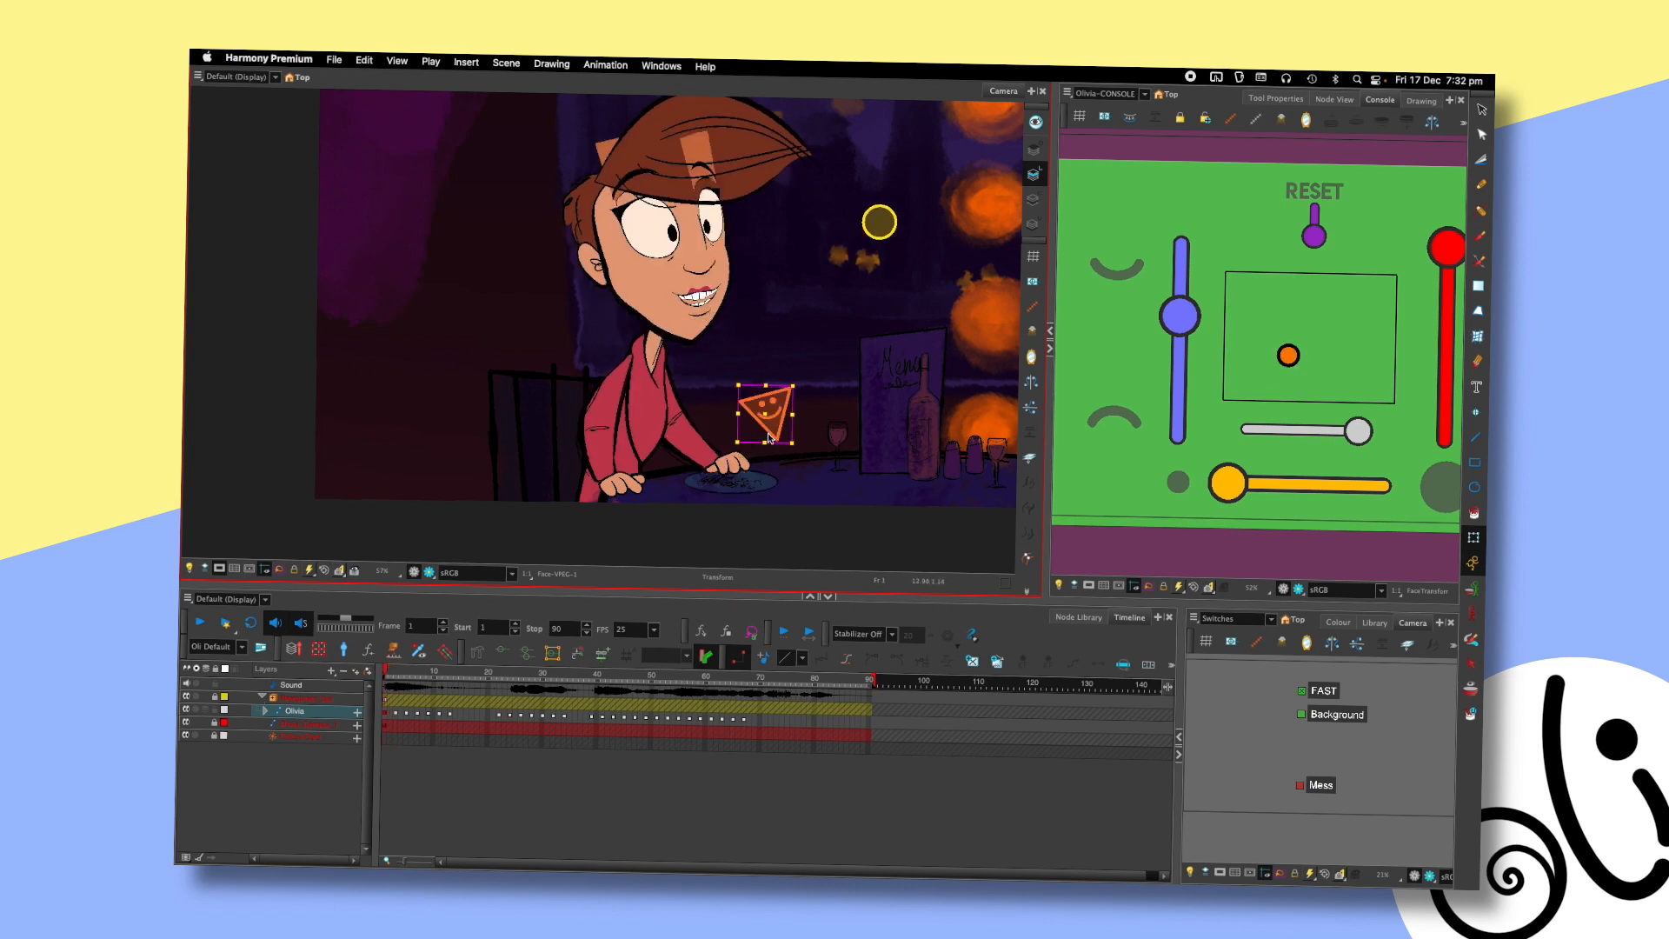
pyautogui.moveTo(776, 414); pyautogui.dragTo(780, 435)
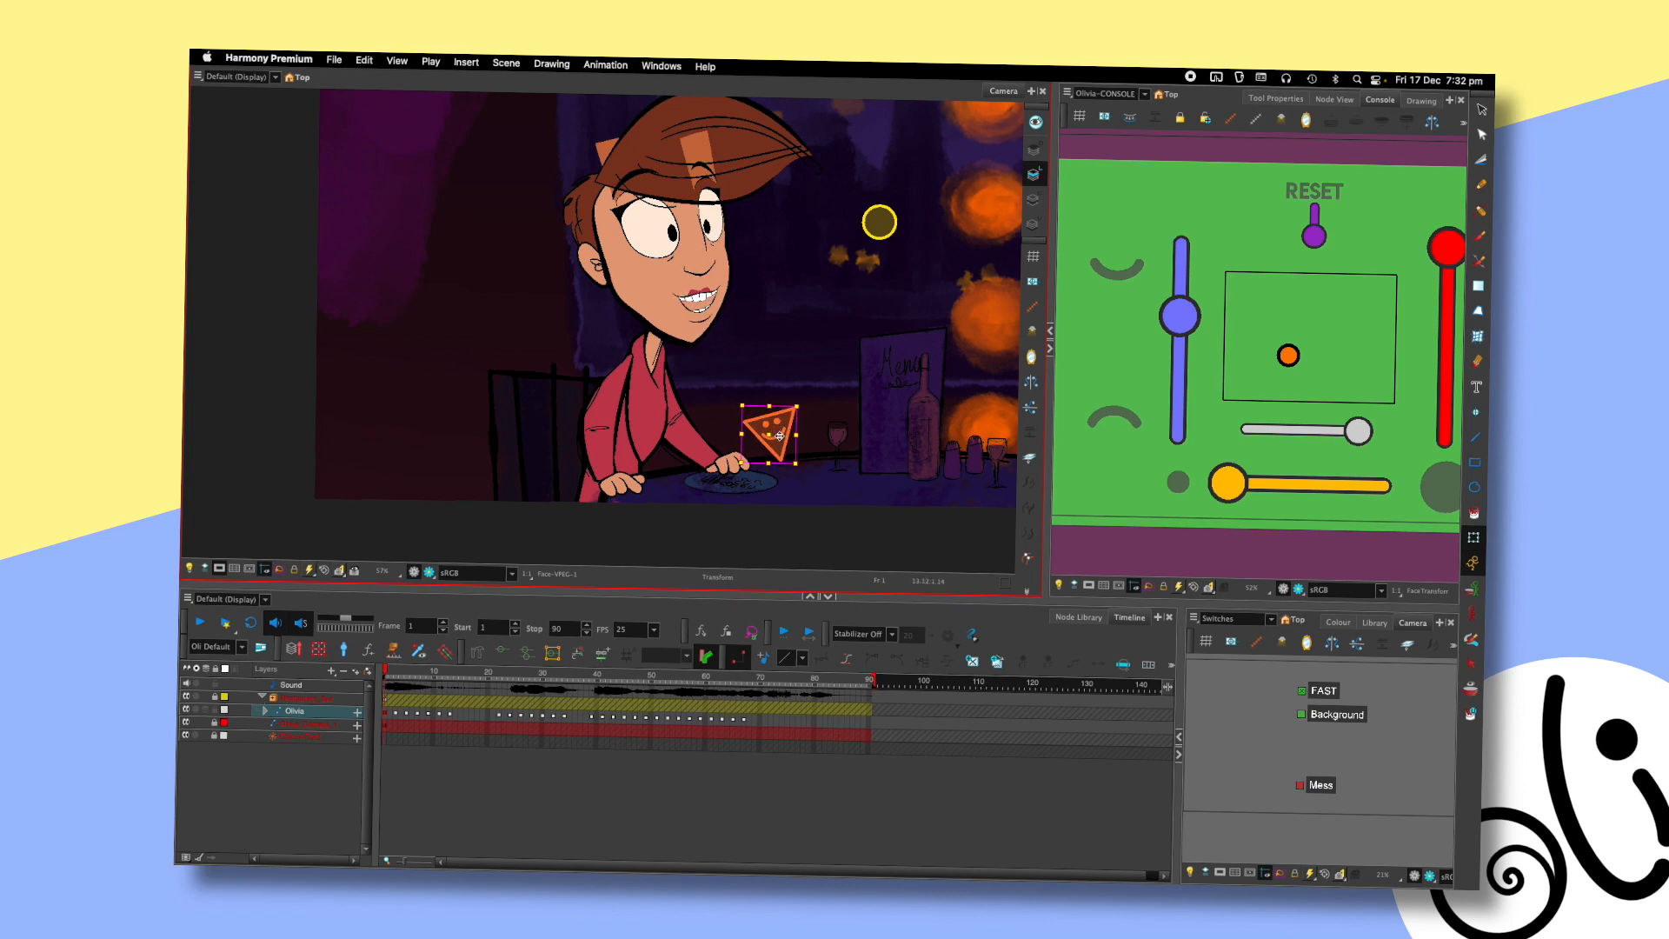
pyautogui.press('.')
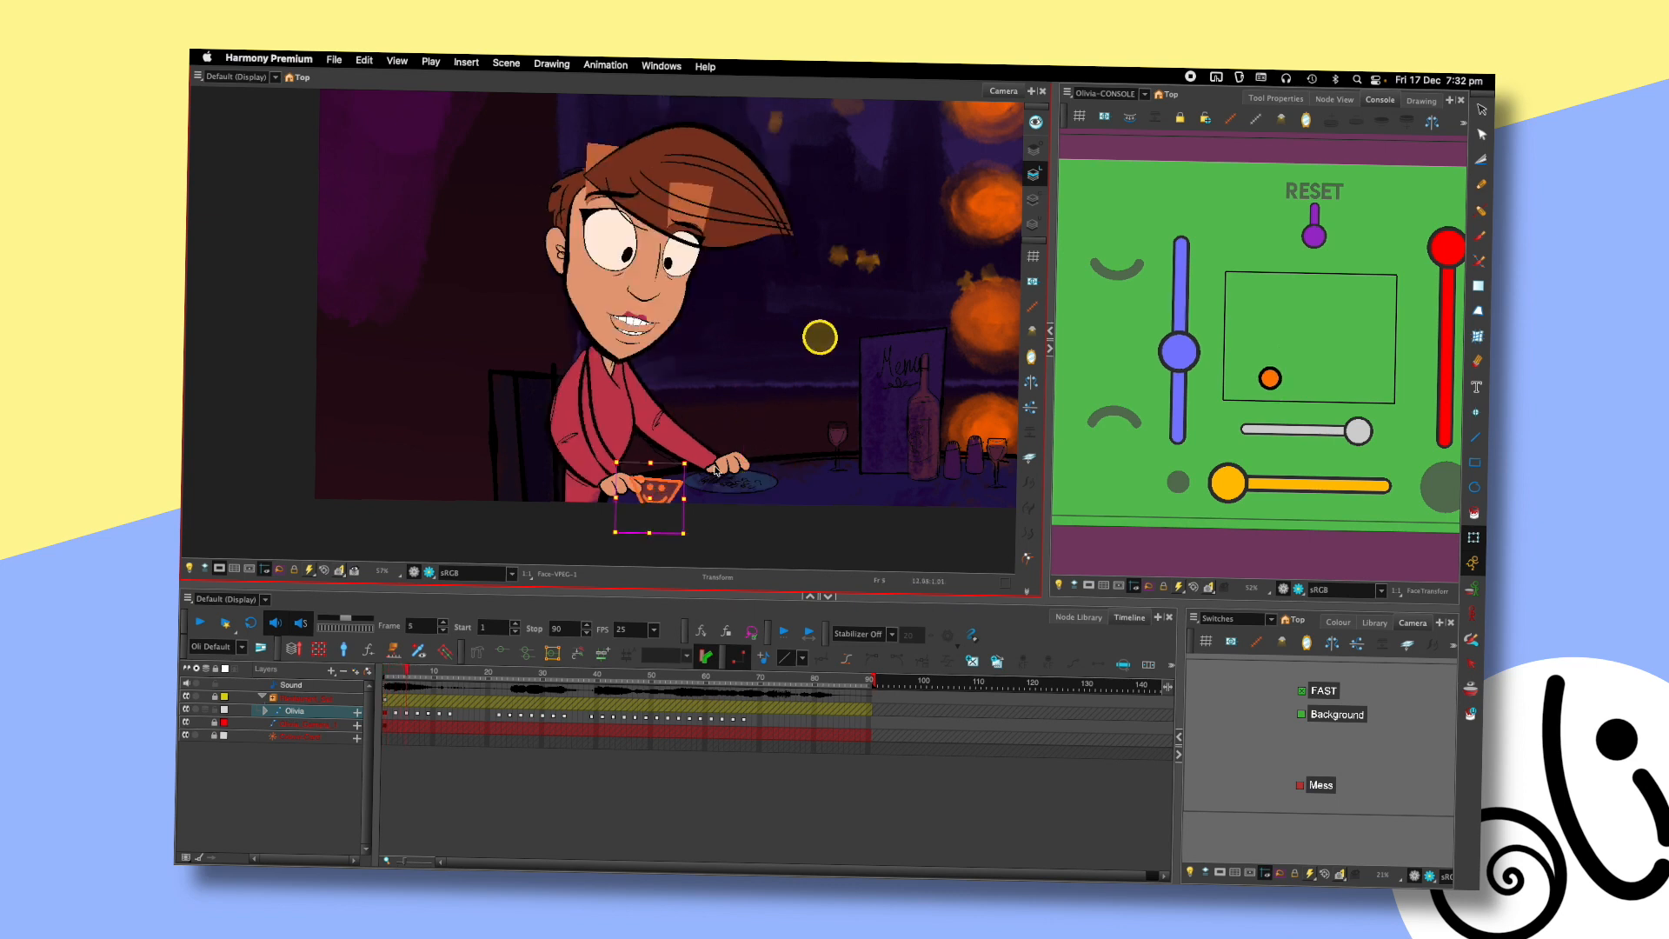
pyautogui.press('.')
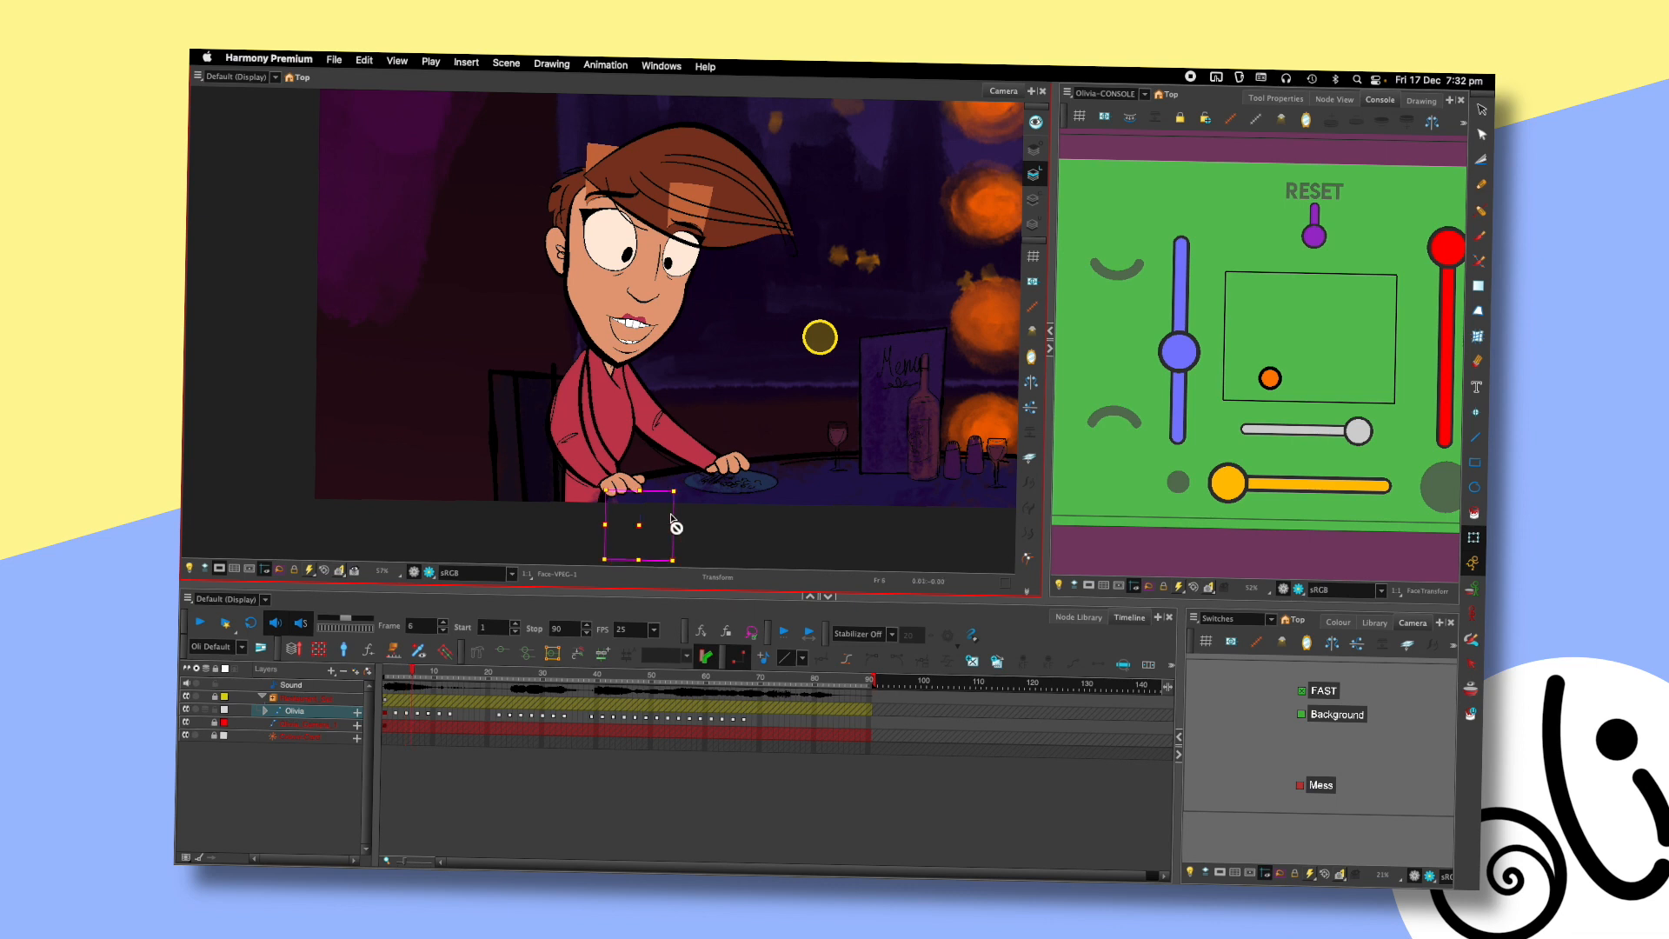
pyautogui.press('.')
pyautogui.press(',')
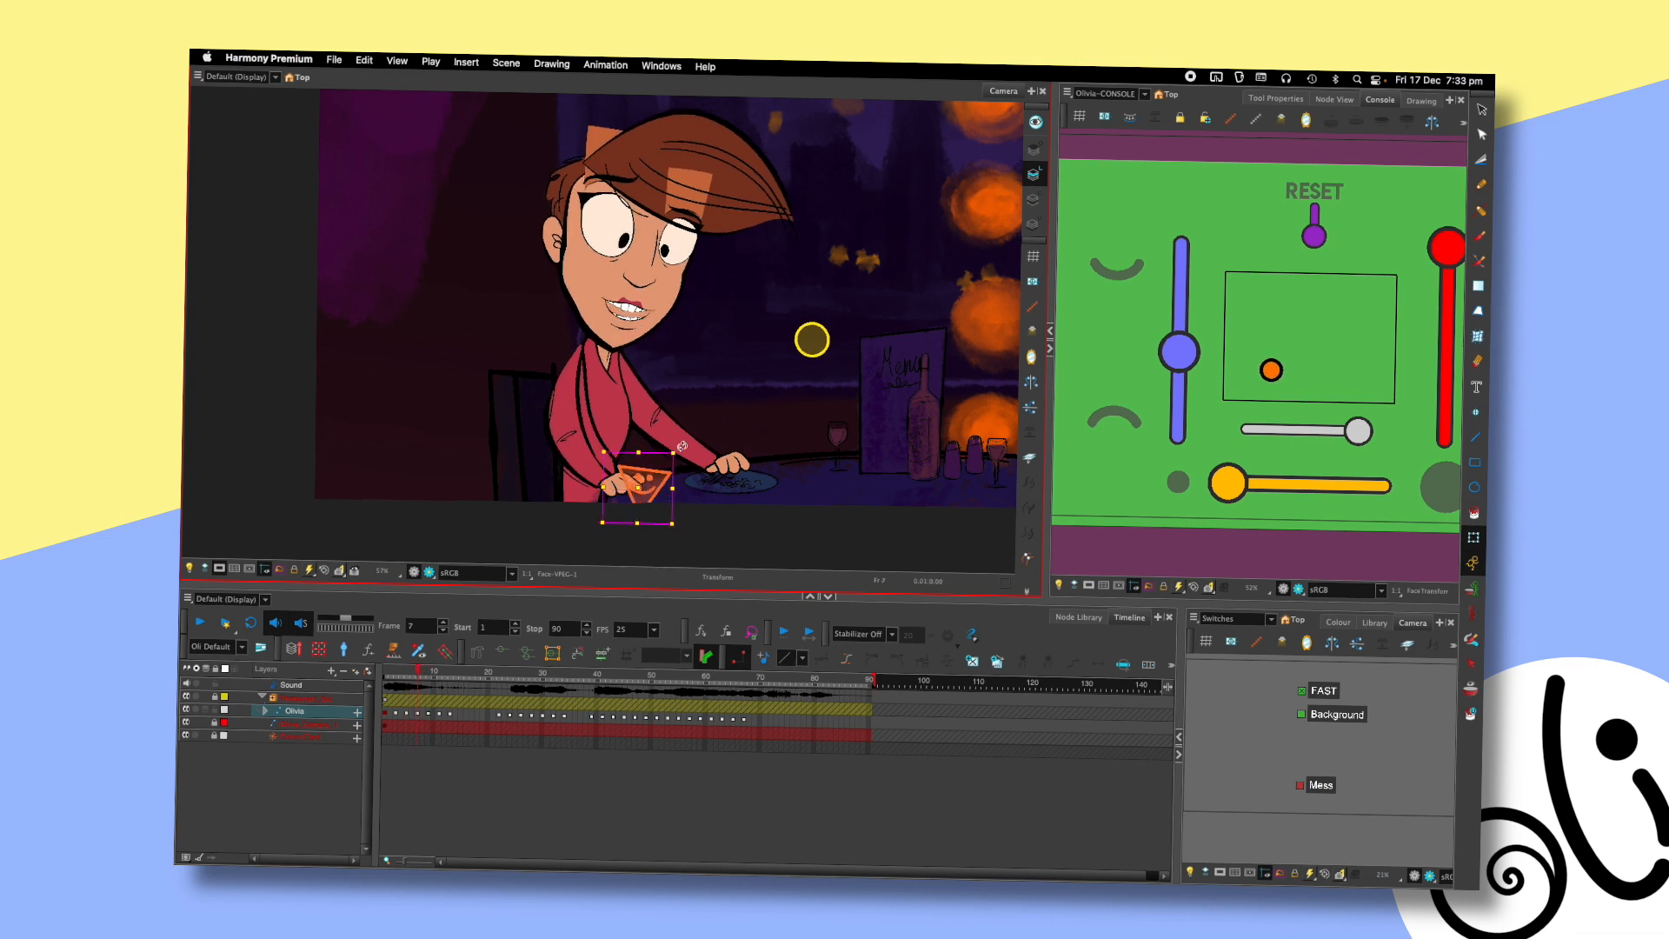
# - Lower the mouth controller towards the bottom edge of the console's mouth square at about frame 8
pyautogui.press('.')
pyautogui.moveTo(1269, 378); pyautogui.dragTo(1273, 388)
pyautogui.press('.')
pyautogui.press('.')
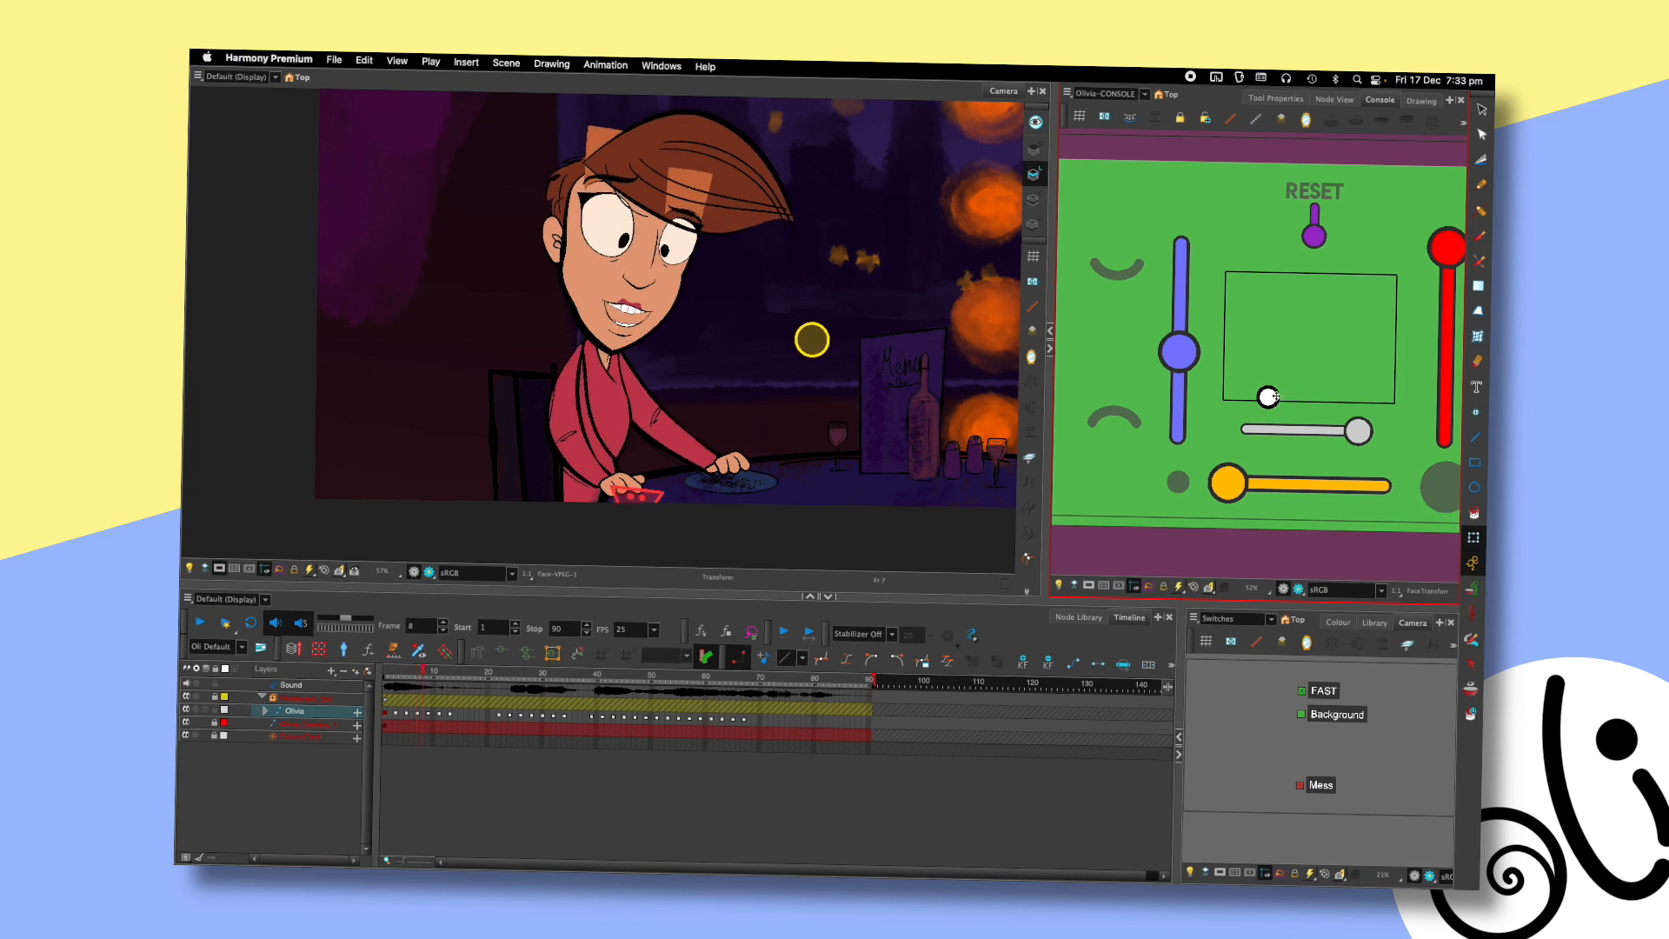
# - Play the animation from the start through frame 21 to review the mouth movement
pyautogui.press('.')
pyautogui.press('.')
pyautogui.press('.')
pyautogui.press('.')
pyautogui.press('.')
pyautogui.press('.')
pyautogui.press('.')
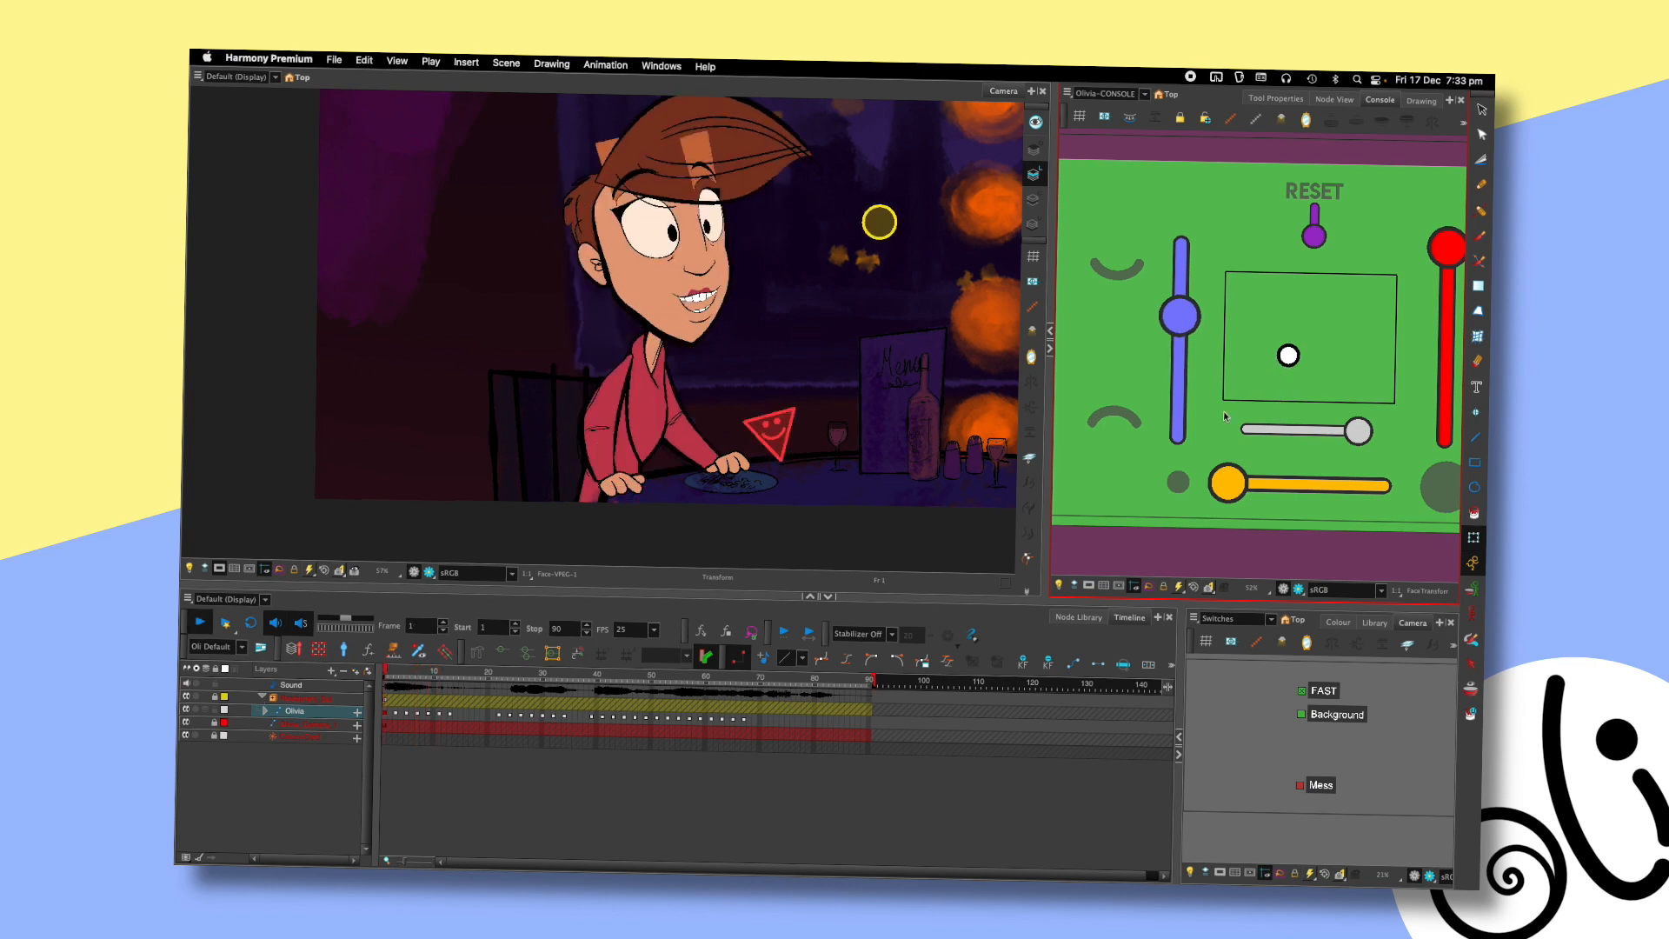
pyautogui.press('.')
pyautogui.press('.')
pyautogui.press('.')
pyautogui.press('.')
pyautogui.press('.')
pyautogui.press('.')
pyautogui.press('.')
pyautogui.press('.')
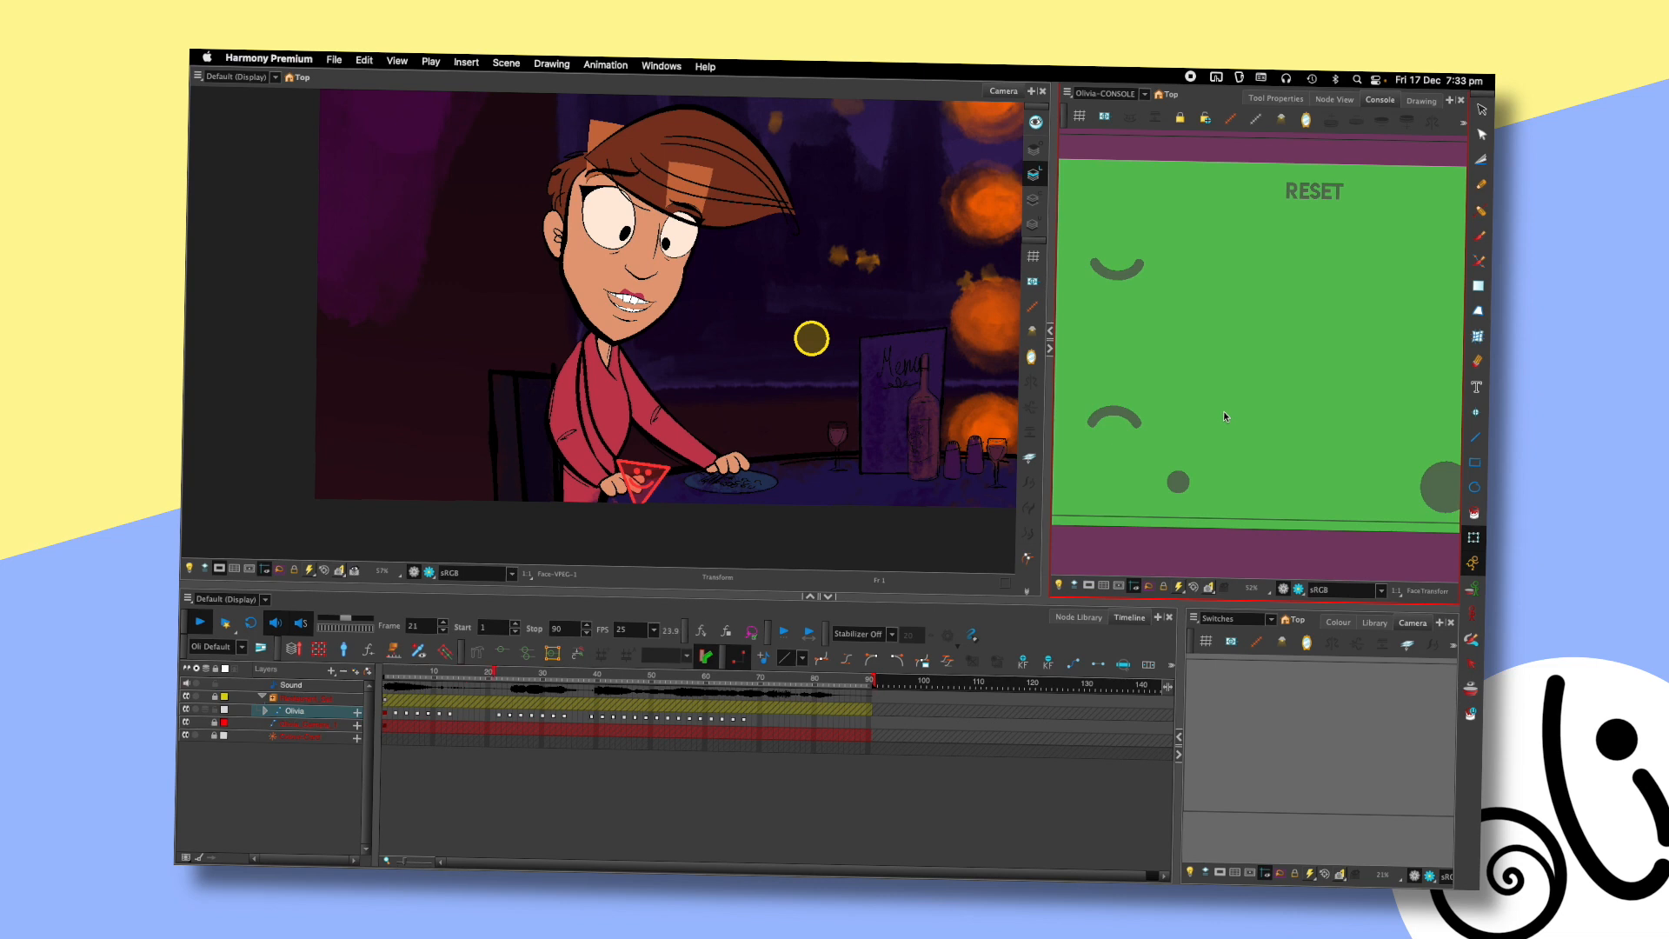
# - Locate the smiley triangle's Face-VPEG layer in the timeline, delete its drawing exposure from frame 1, and collapse the Olivia layer
pyautogui.click(493, 674)
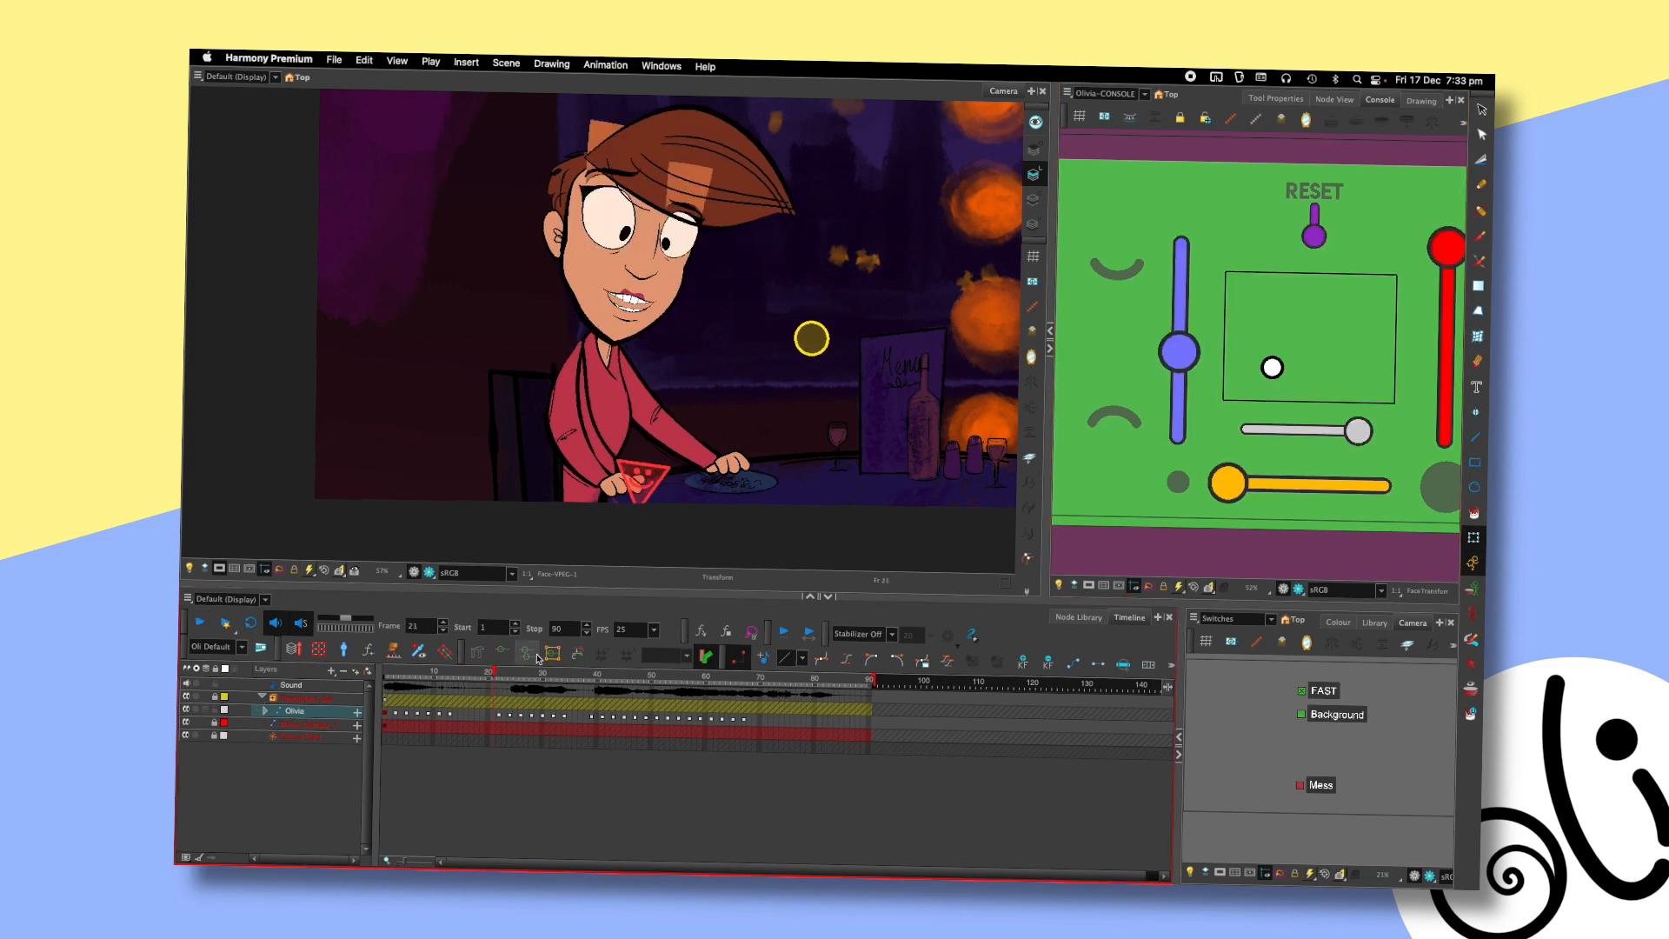
pyautogui.click(648, 478)
pyautogui.click(1123, 665)
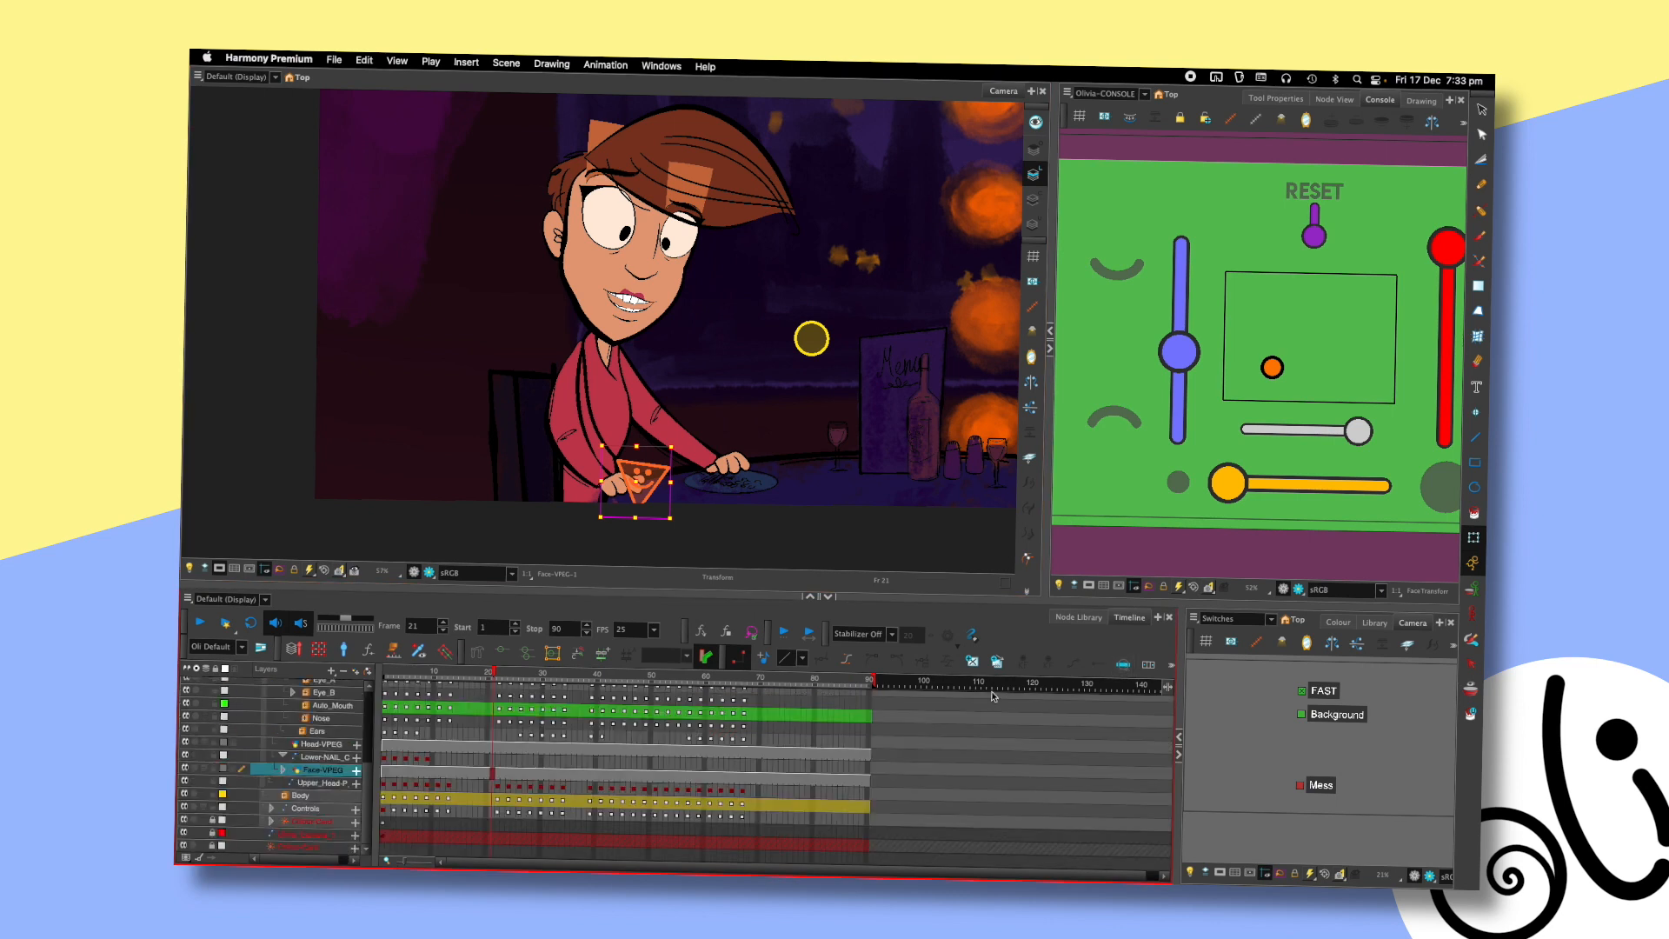
pyautogui.click(382, 776)
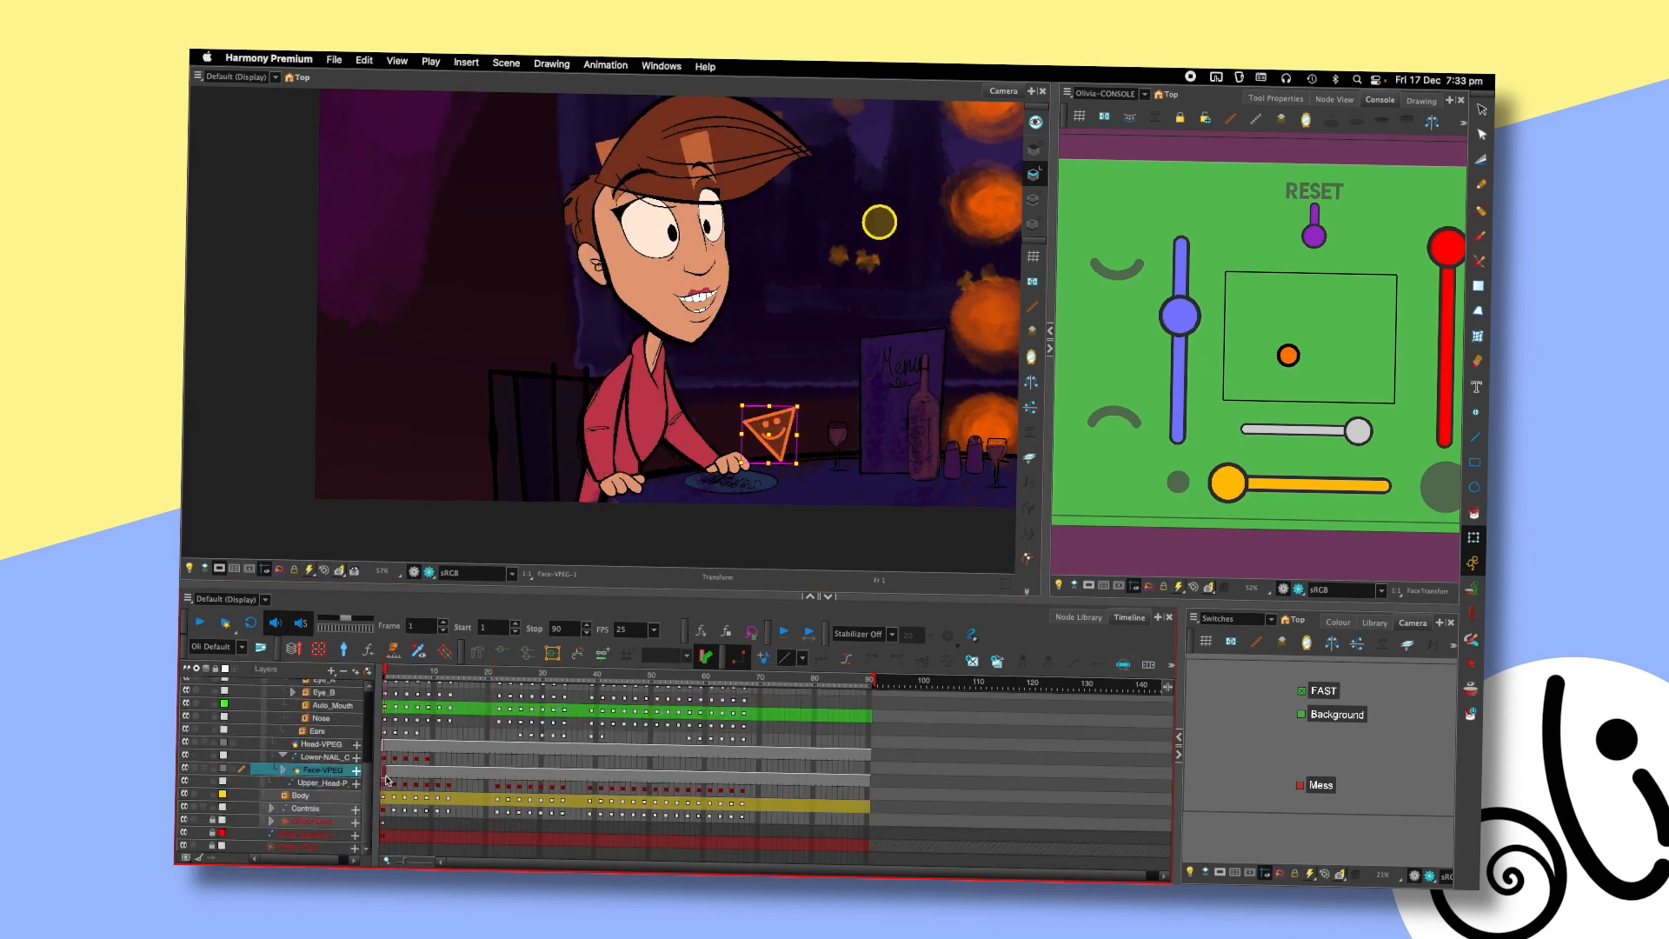
pyautogui.press('Delete')
pyautogui.moveTo(367, 799); pyautogui.dragTo(368, 677)
pyautogui.click(267, 711)
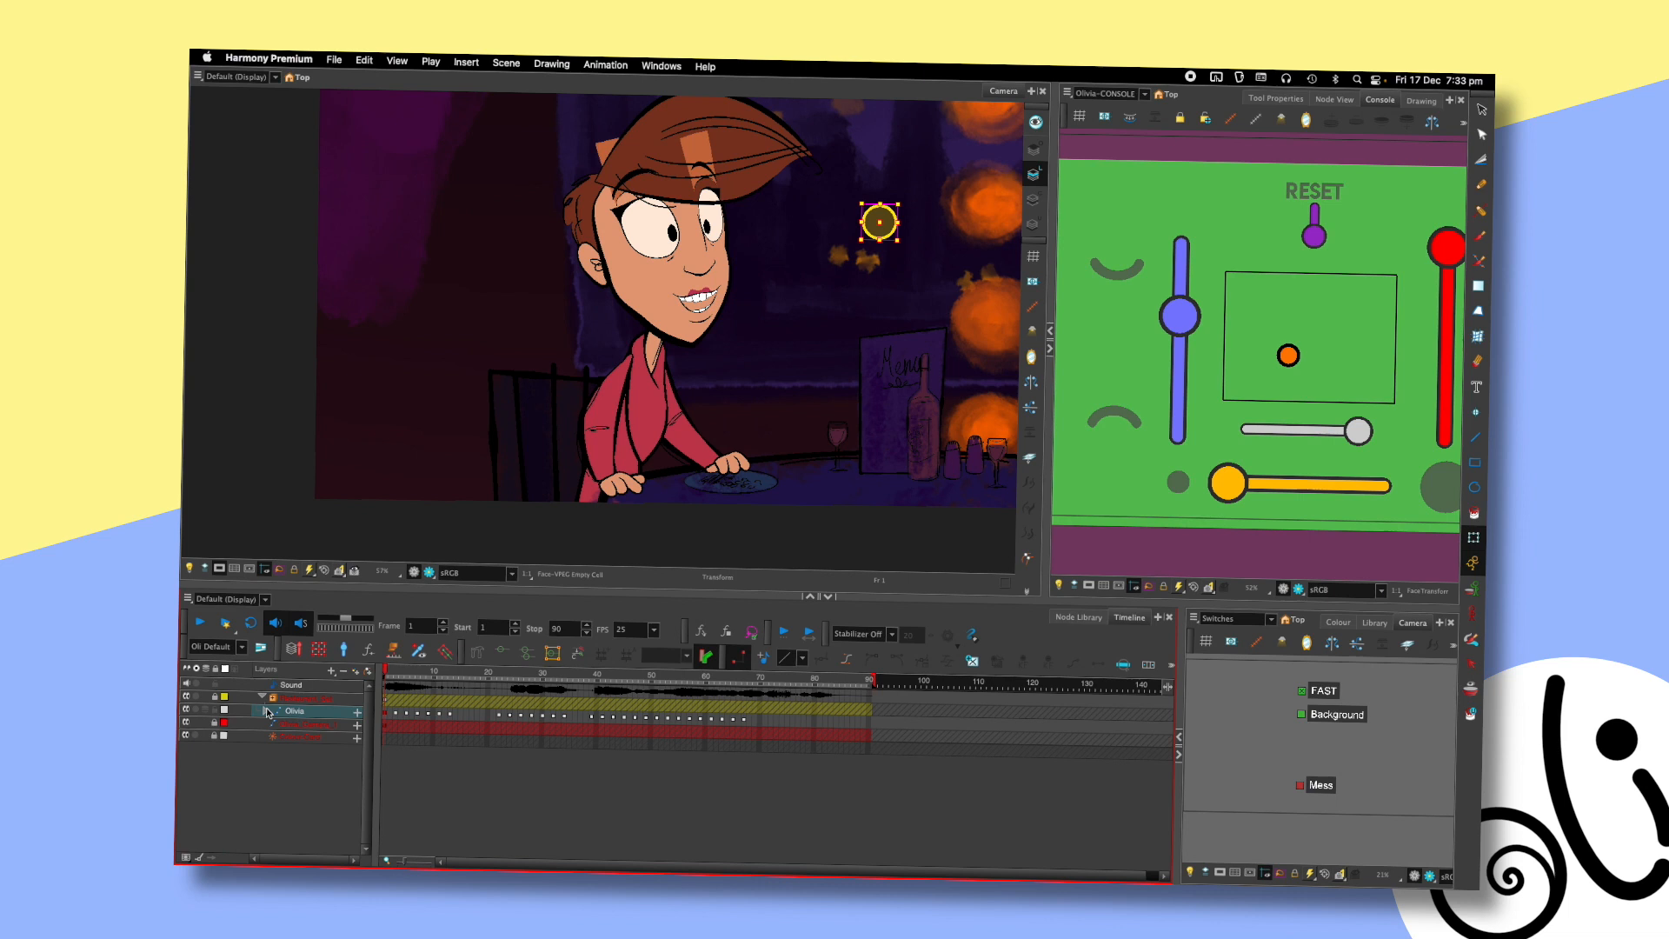
# - Advance frame by frame from the start to frame 22 to examine Olivia's mouth against the sound
pyautogui.press('.')
pyautogui.scroll(1, 764, 365)
pyautogui.press('.')
pyautogui.press('.')
pyautogui.press('.')
pyautogui.press('.')
pyautogui.press('.')
pyautogui.press('.')
pyautogui.press('.')
pyautogui.press('.')
pyautogui.press('.')
pyautogui.press('.')
pyautogui.press('.')
pyautogui.press('.')
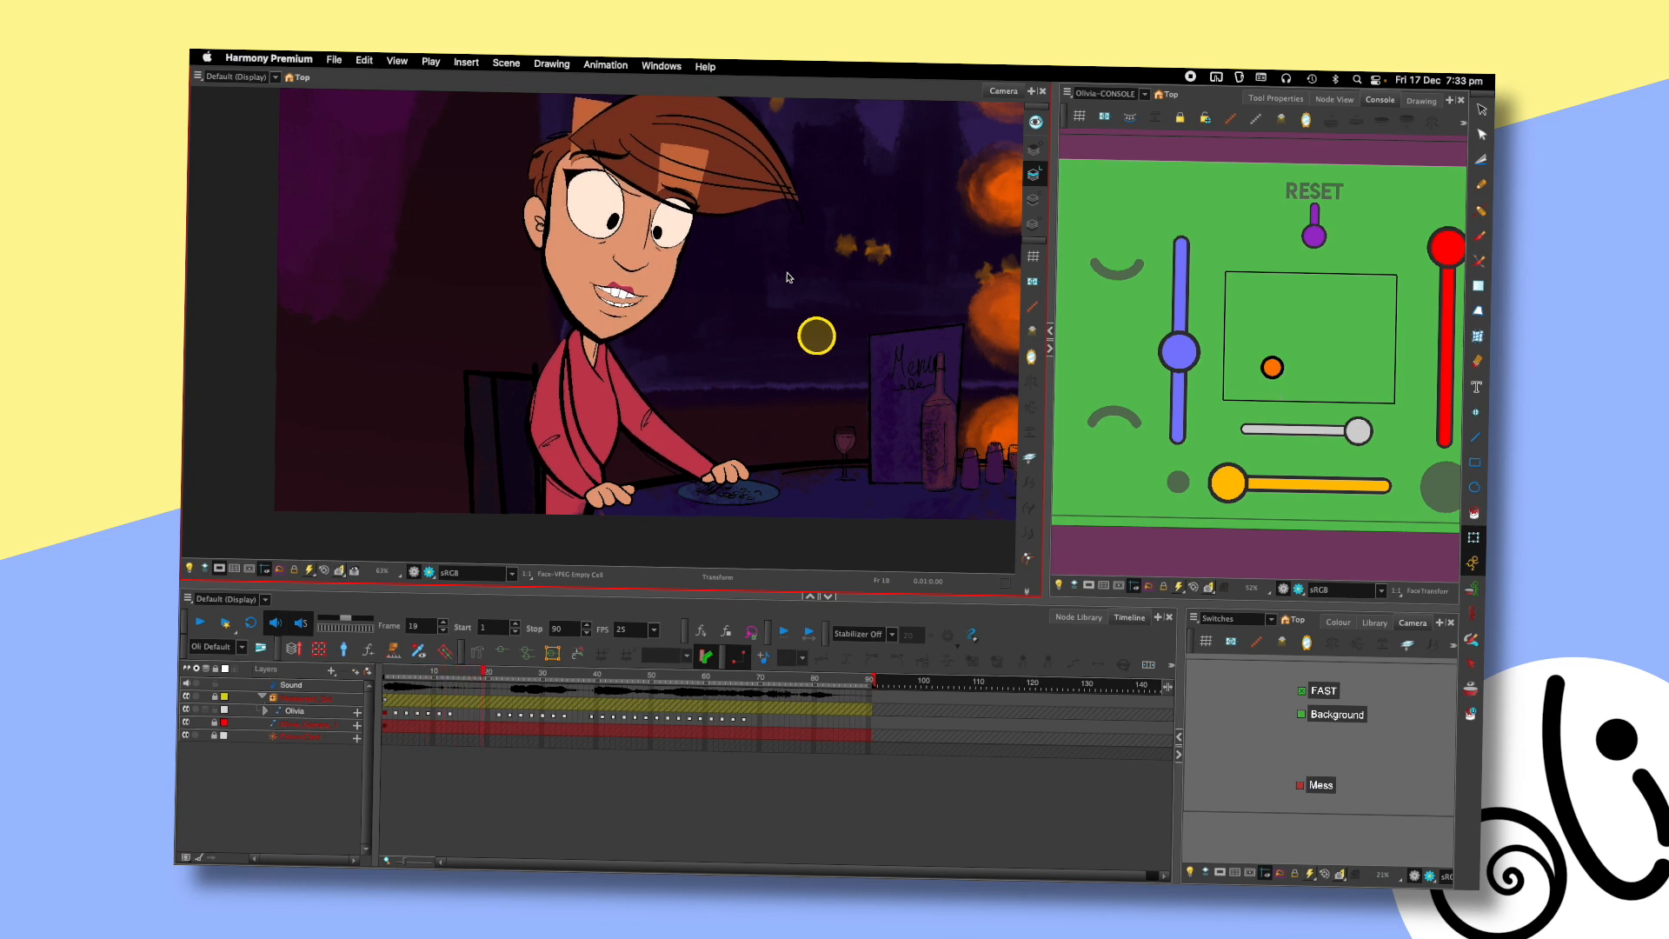
pyautogui.press('.')
pyautogui.press('.')
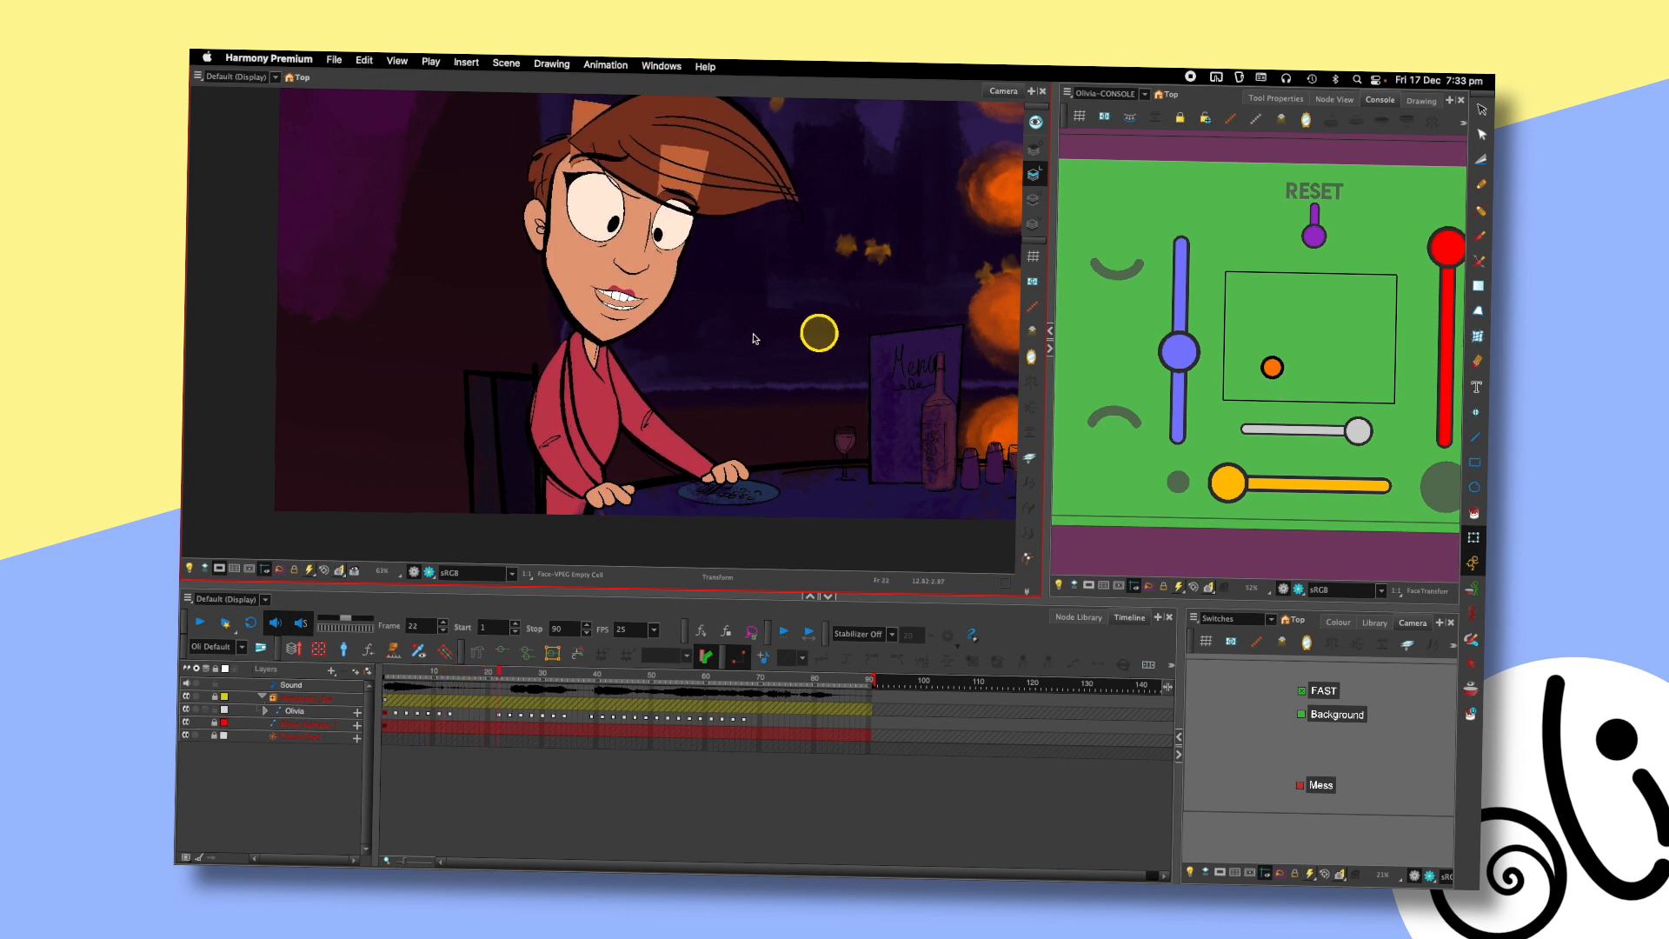
# - Raise the mouth controller slightly within the console's square at about frame 22 and check the frames that follow
pyautogui.moveTo(1270, 356)
pyautogui.mouseDown()
pyautogui.moveTo(1268, 326)
pyautogui.moveTo(1372, 367)
pyautogui.moveTo(1278, 345)
pyautogui.mouseUp()
pyautogui.press('.')
pyautogui.press('.')
pyautogui.press('.')
pyautogui.press('.')
pyautogui.press('.')
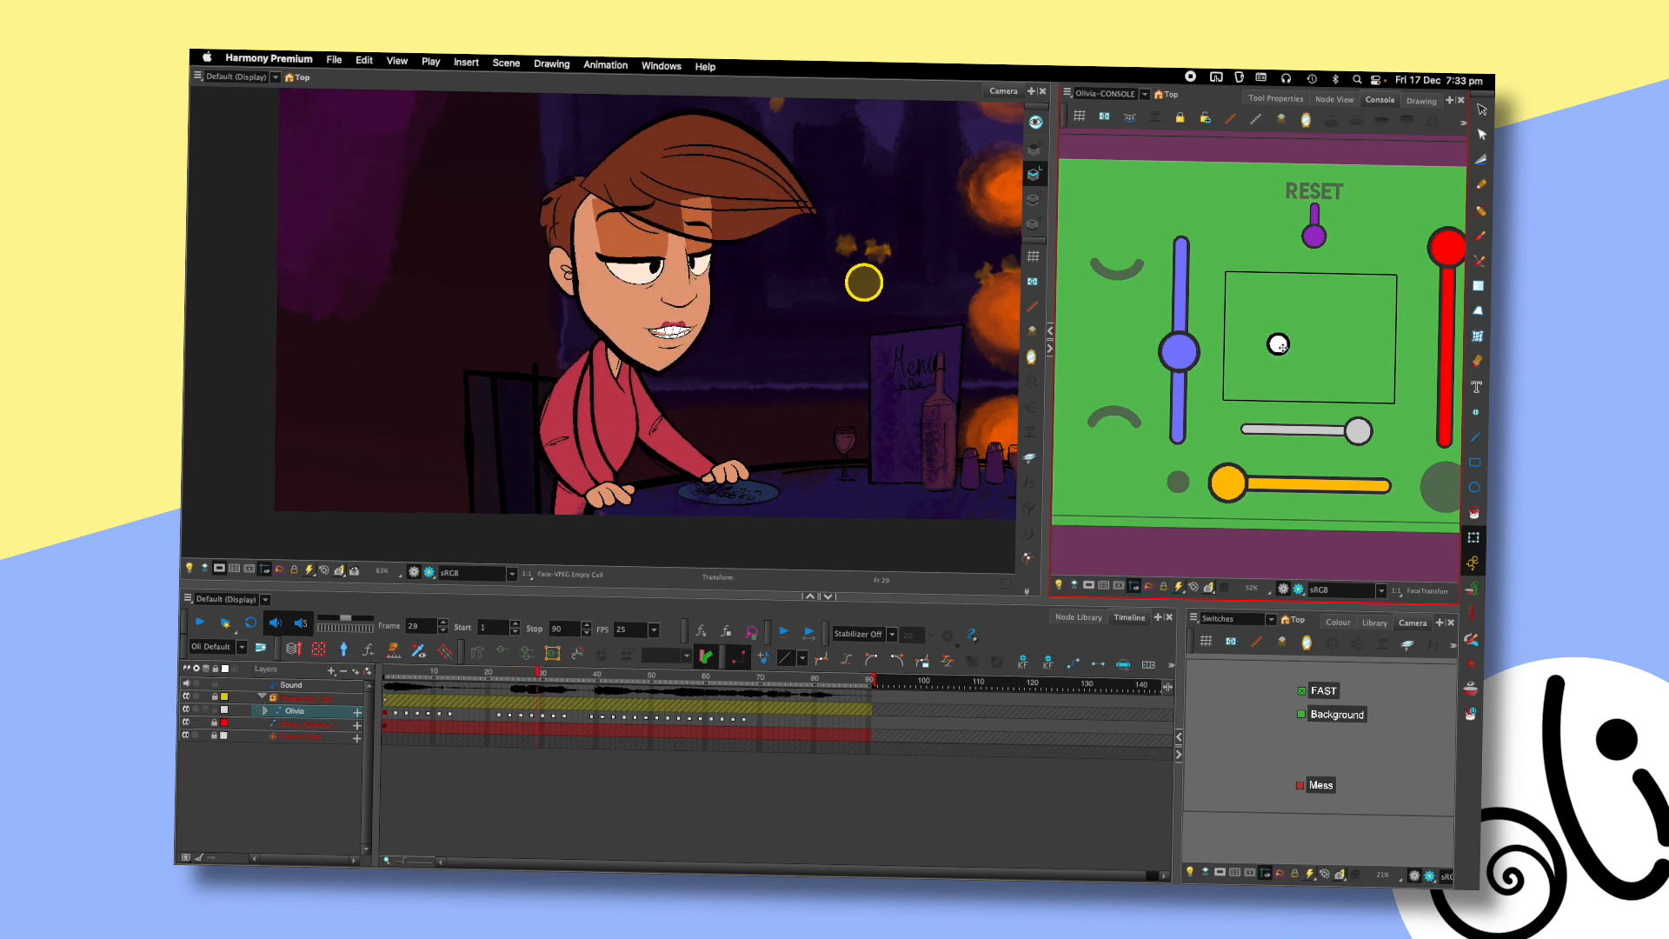
pyautogui.press('.')
# - Open Olivia's mouth at about frame 31 by moving the mouth controller to the square's lower edge, and undo the last extra change
pyautogui.click(517, 673)
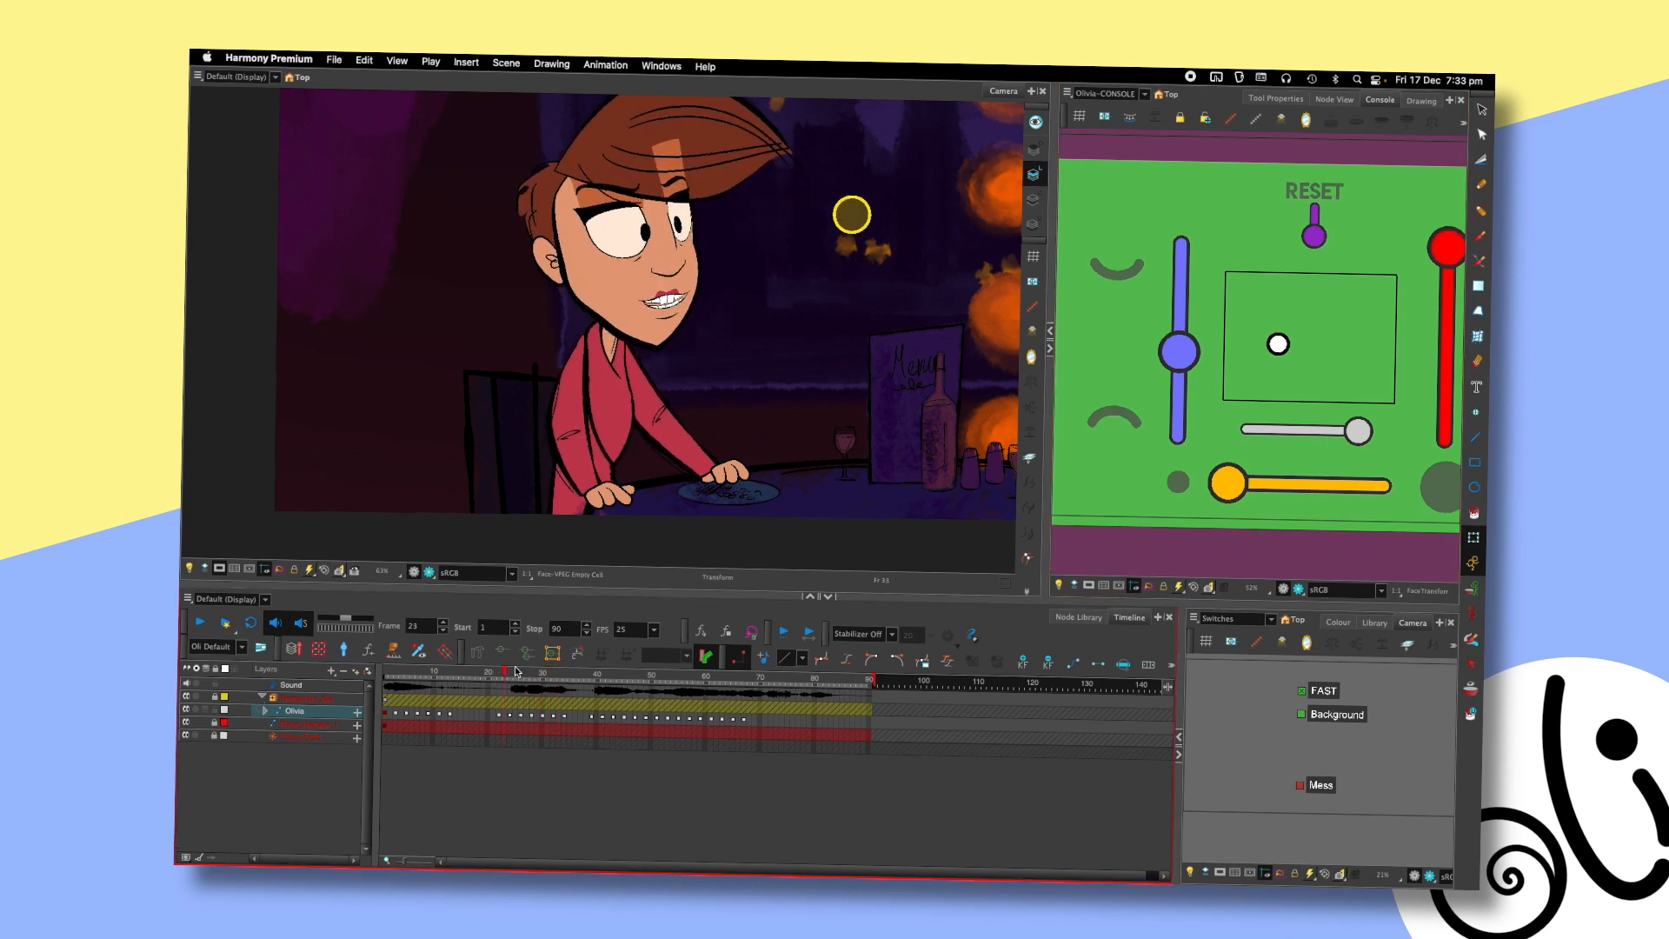
pyautogui.click(526, 675)
pyautogui.moveTo(526, 675); pyautogui.dragTo(540, 672)
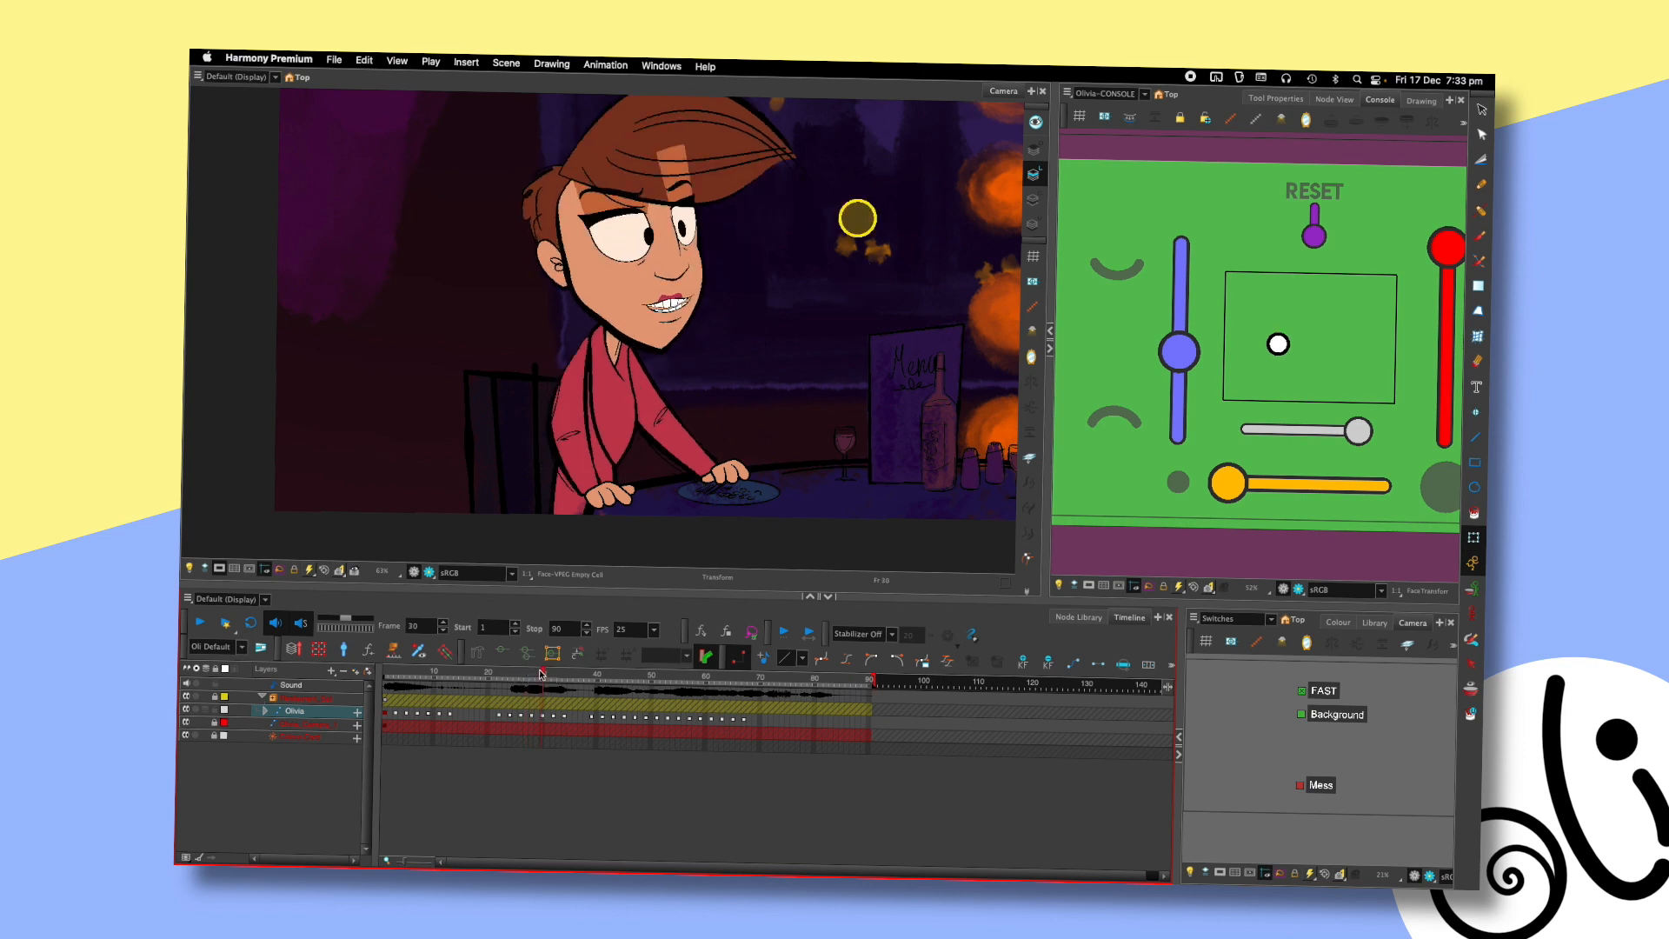
pyautogui.moveTo(1285, 357); pyautogui.dragTo(1375, 371)
pyautogui.press('.')
pyautogui.press('.')
pyautogui.press('super+z')
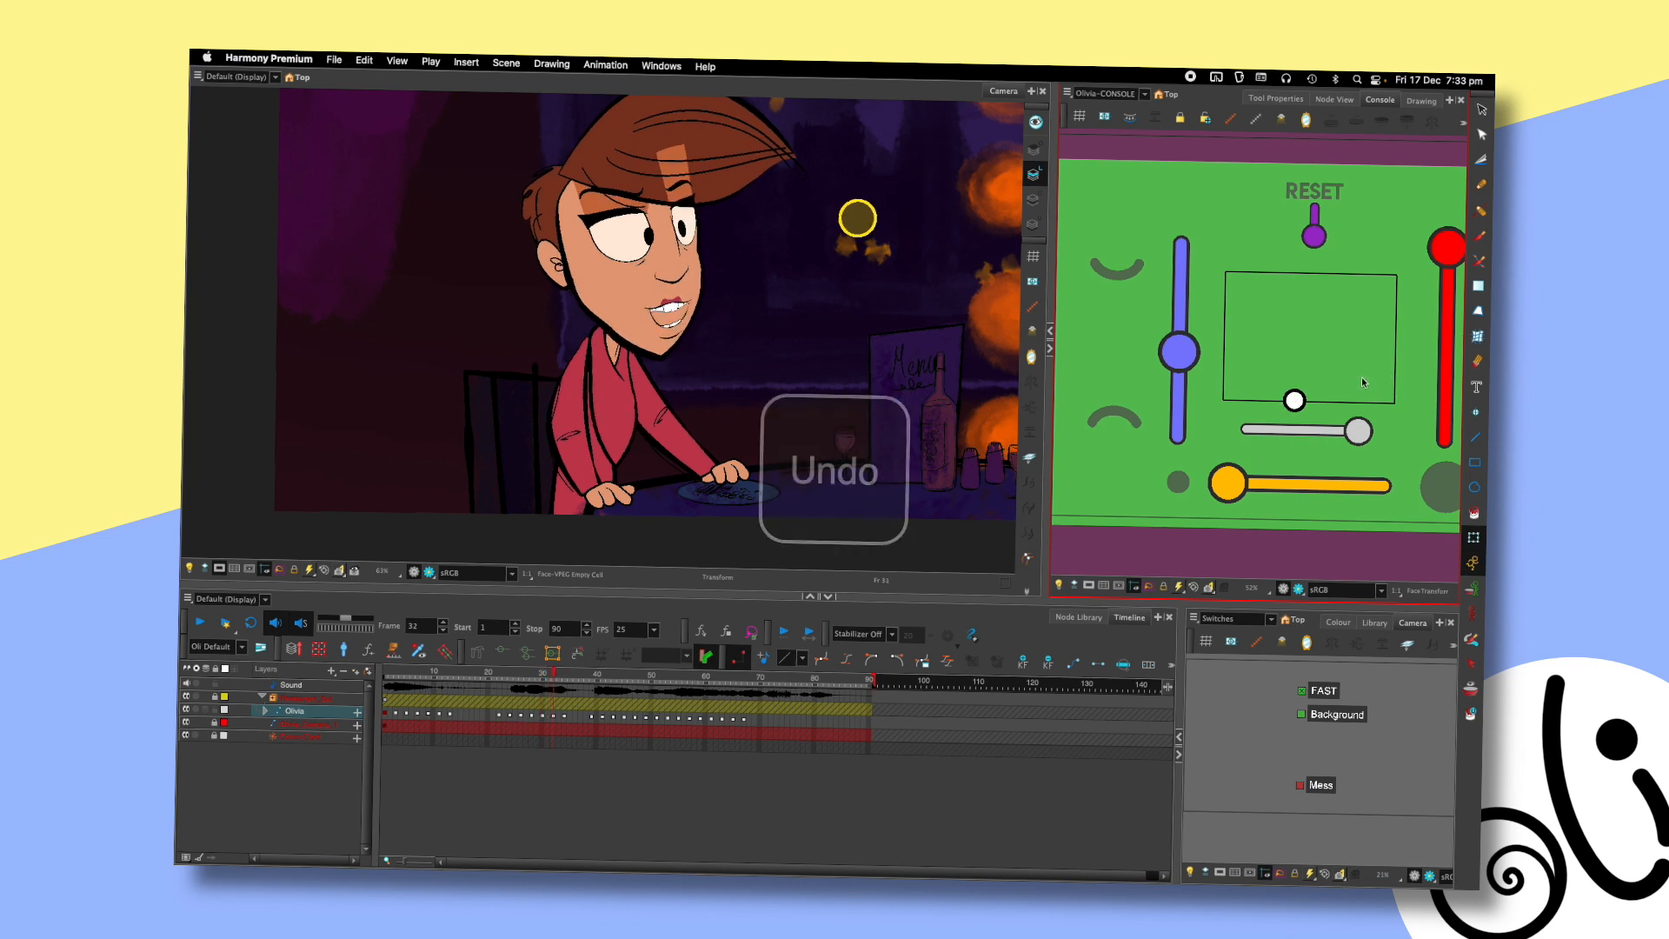
pyautogui.press('.')
pyautogui.moveTo(1295, 400); pyautogui.dragTo(1370, 388)
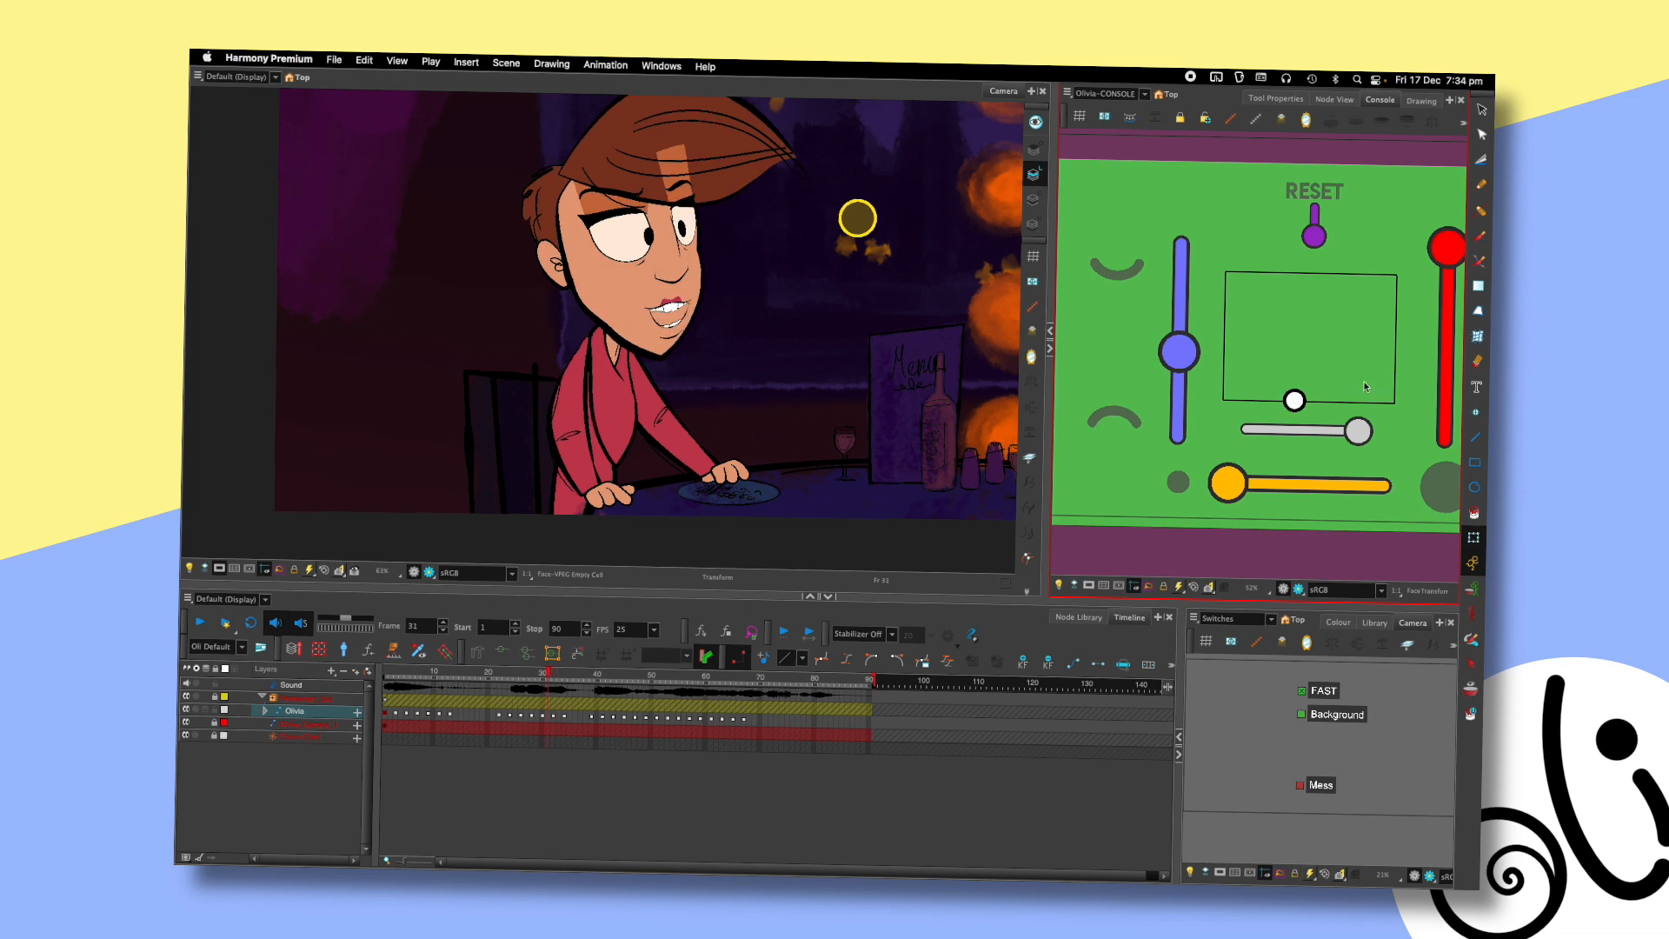
# - Review the mouth poses between frames 26 and 31 and return to frame 29
pyautogui.press('.')
pyautogui.press('.')
pyautogui.press('.')
pyautogui.press('.')
pyautogui.press('.')
pyautogui.press('.')
pyautogui.press('.')
pyautogui.press('.')
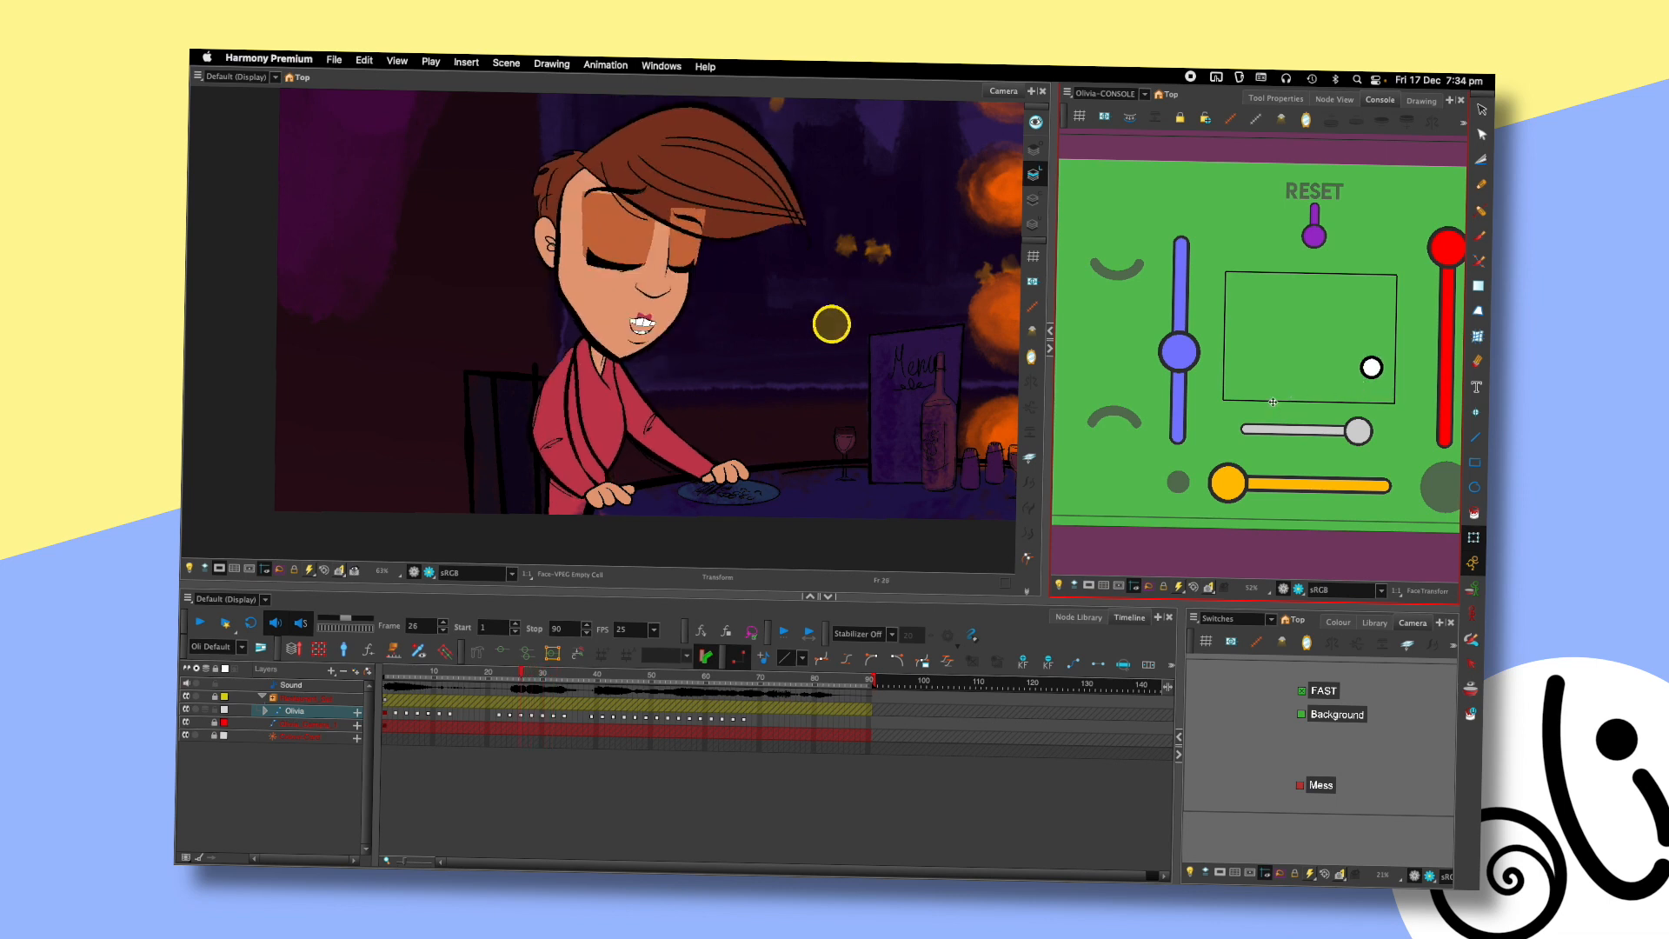
pyautogui.click(537, 675)
pyautogui.moveTo(538, 675); pyautogui.dragTo(537, 670)
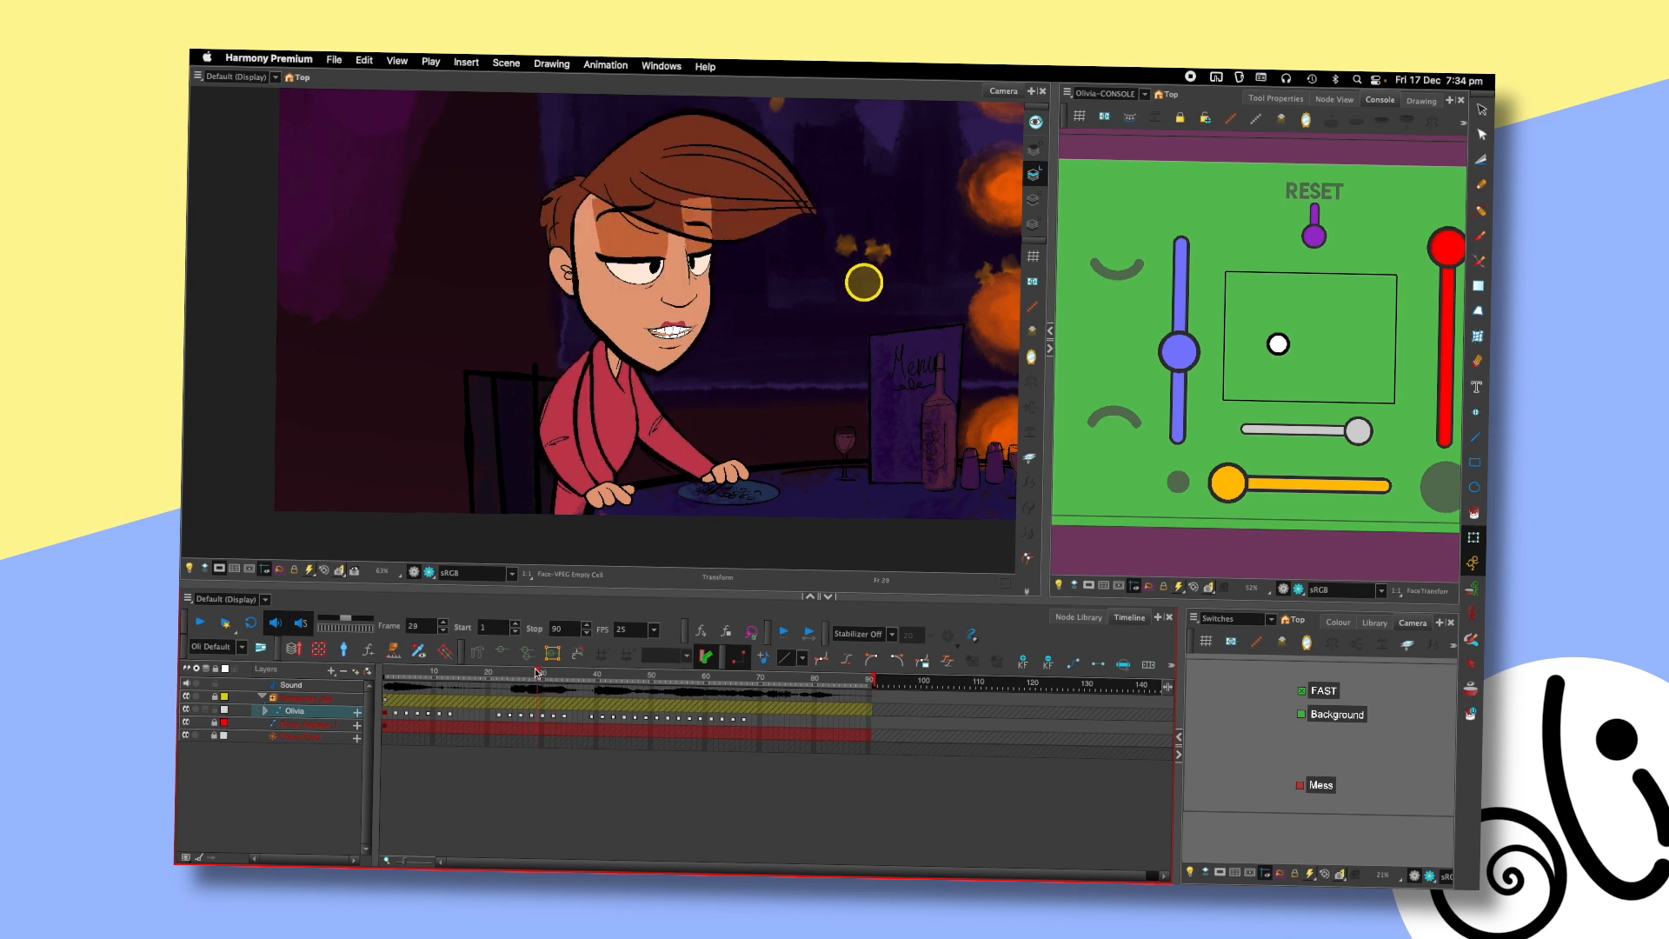
# - Move the mouth controller to the lower right of the console's square at frame 29
pyautogui.moveTo(1279, 345); pyautogui.dragTo(1357, 377)
pyautogui.press('.')
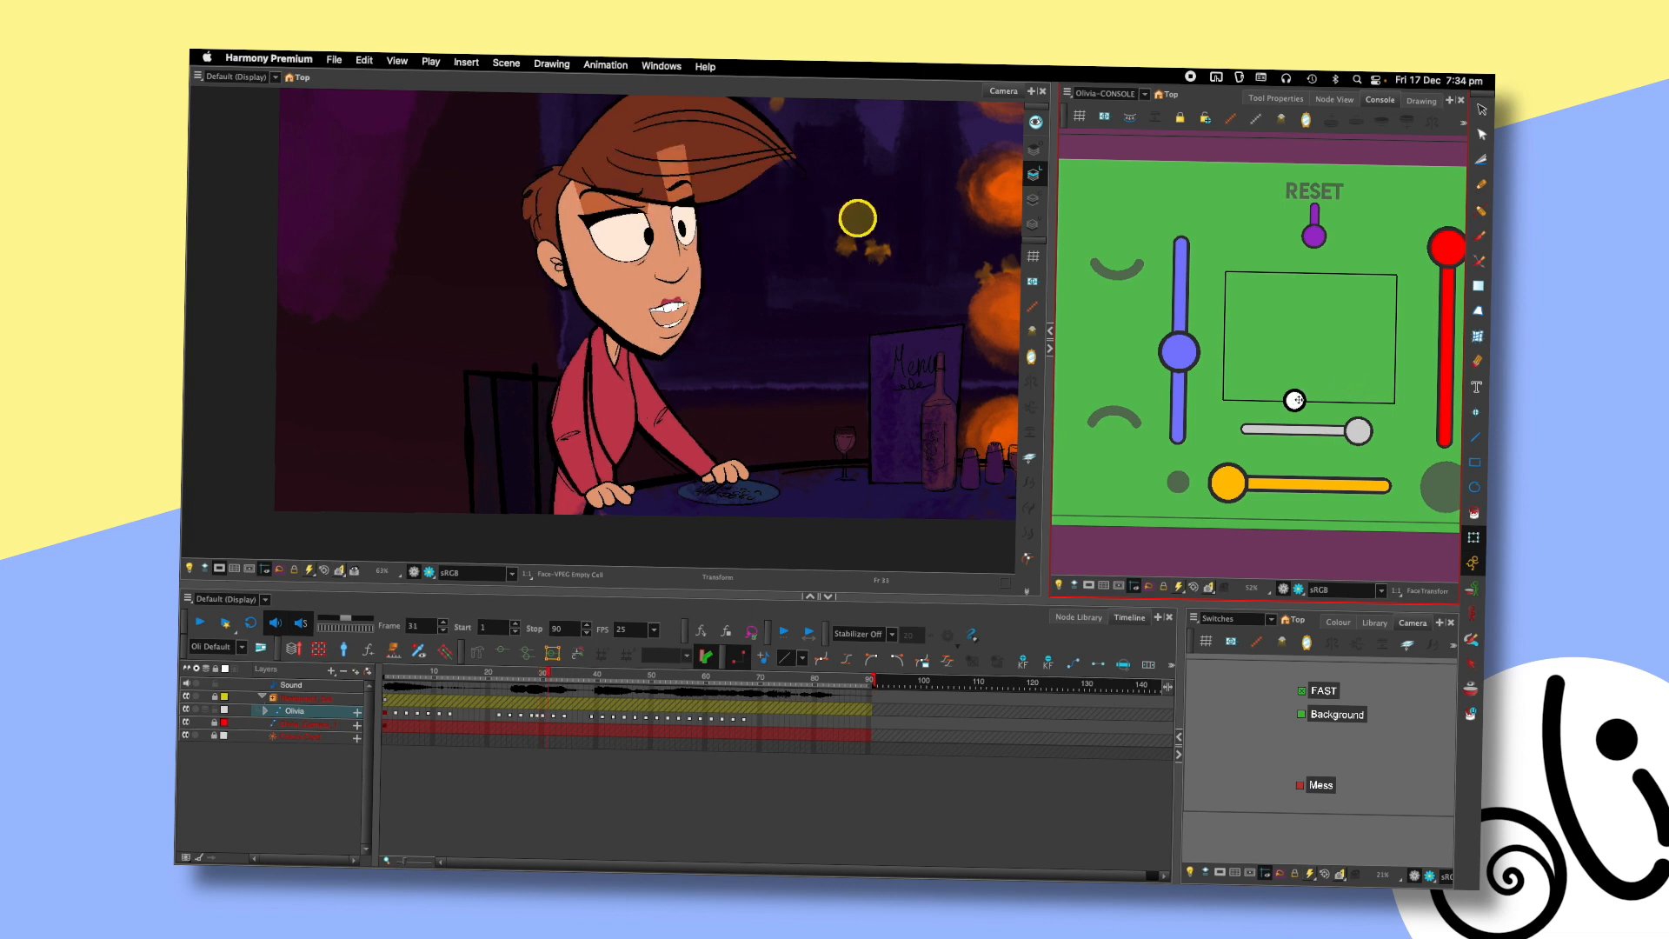
pyautogui.press('.')
# - Pose the mouth with the controller in the square's lower left corner at frame 32 and midway up its left edge at frame 34
pyautogui.moveTo(1316, 394); pyautogui.dragTo(1230, 390)
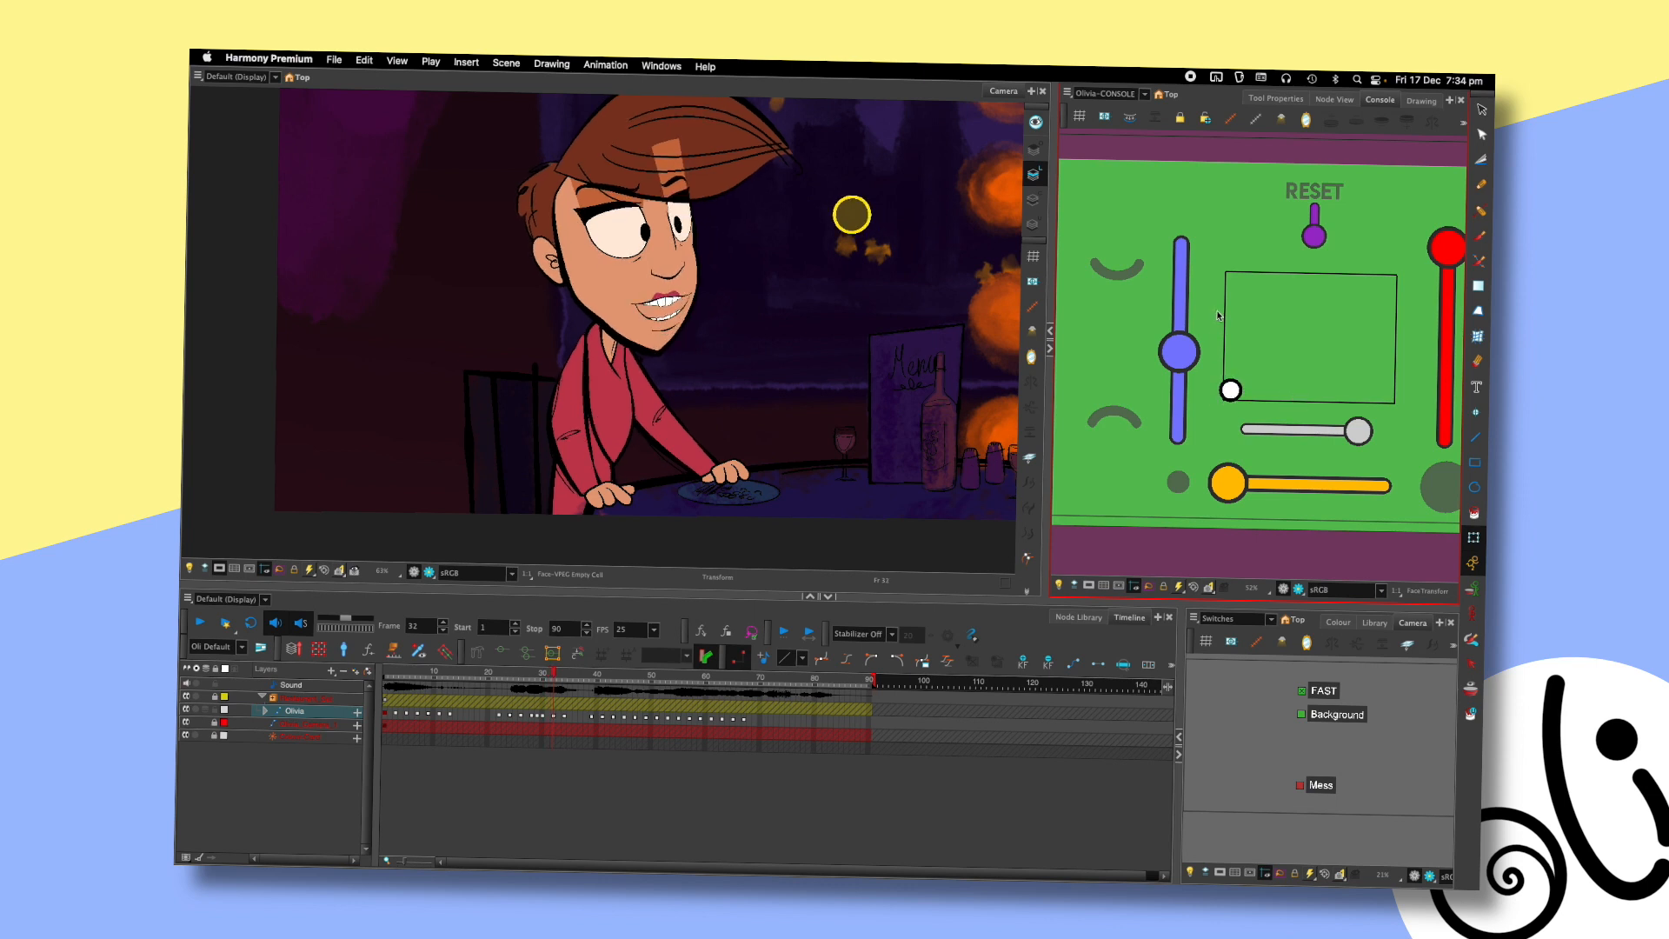
pyautogui.press('.')
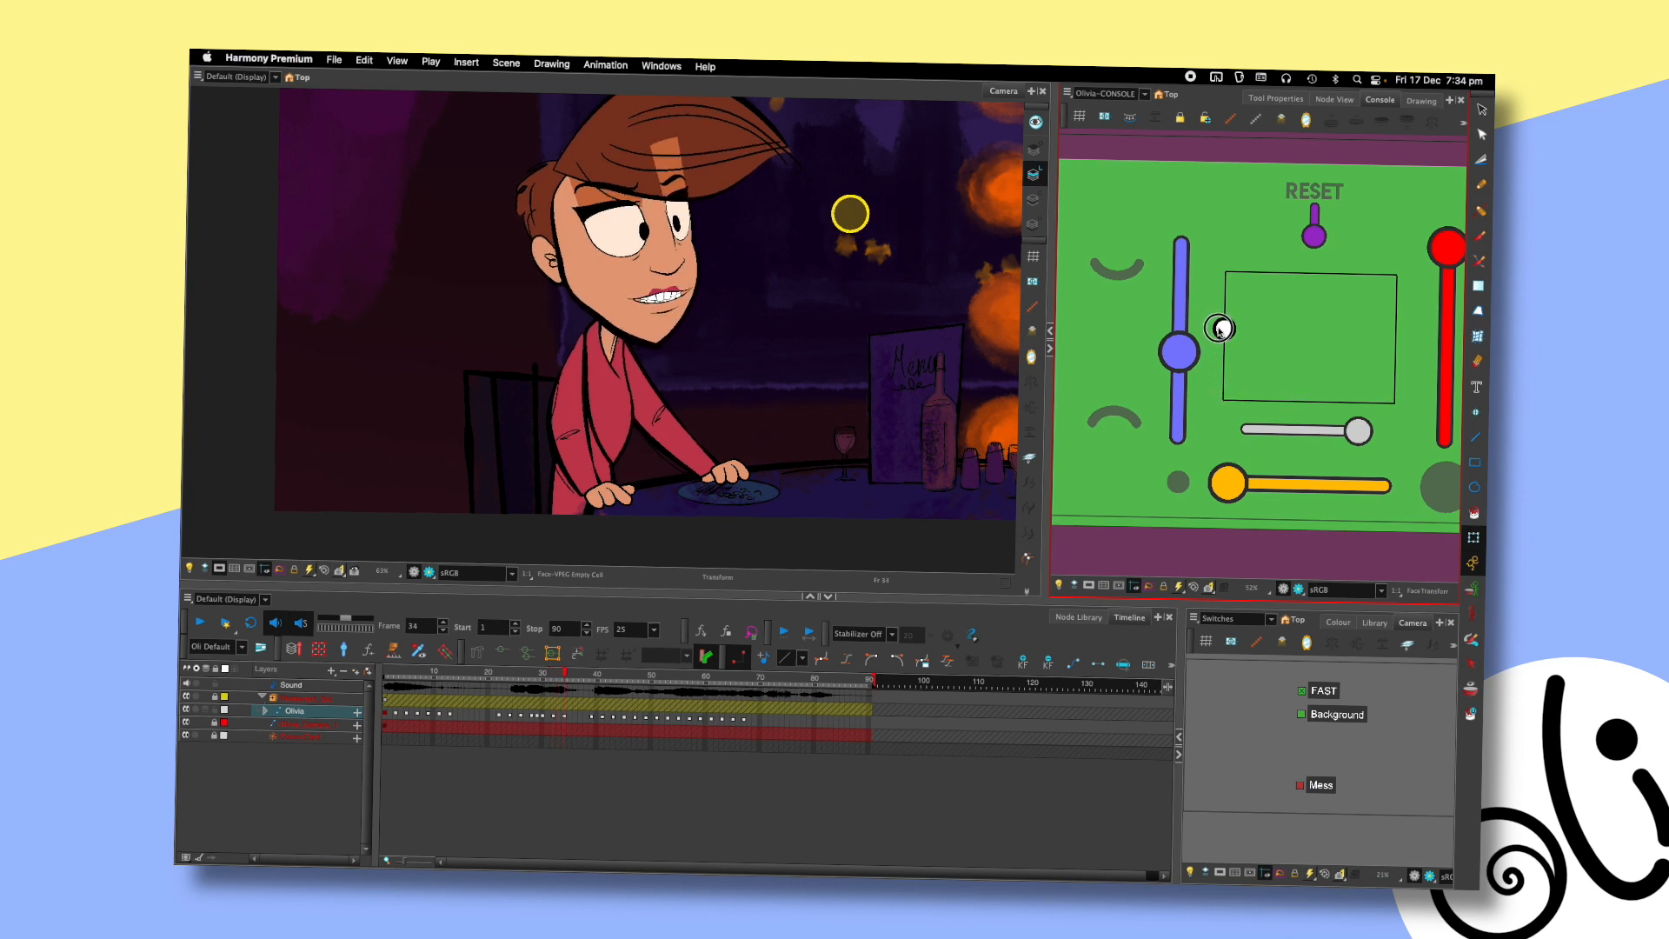
pyautogui.moveTo(1219, 329); pyautogui.dragTo(1222, 329)
pyautogui.press('.')
# - Play back the animation to check the new mouth poses and stop the playback
pyautogui.press('shift+')
pyautogui.hotkey('shift', 'Return')
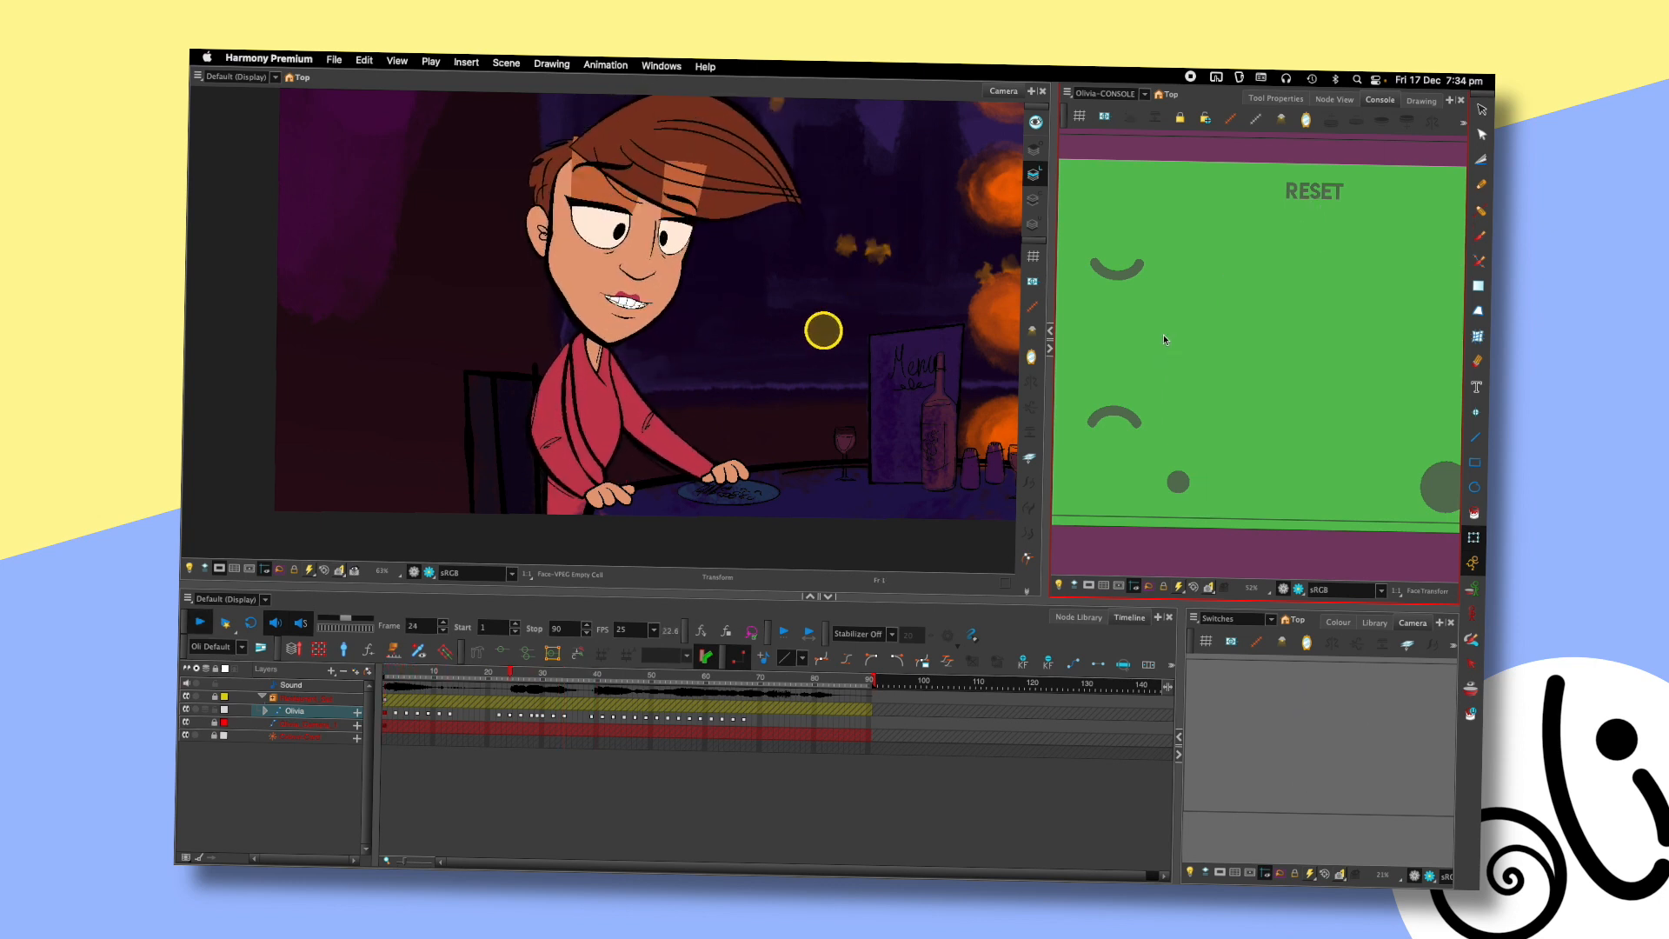
pyautogui.hotkey('shift', 'Return')
# - Lower the mouth controller slightly along the square's left edge at about frame 36 and replay the animation from frame 1
pyautogui.moveTo(562, 679)
pyautogui.mouseDown()
pyautogui.moveTo(584, 675)
pyautogui.moveTo(513, 703)
pyautogui.moveTo(563, 680)
pyautogui.mouseUp()
pyautogui.moveTo(1224, 333); pyautogui.dragTo(1226, 337)
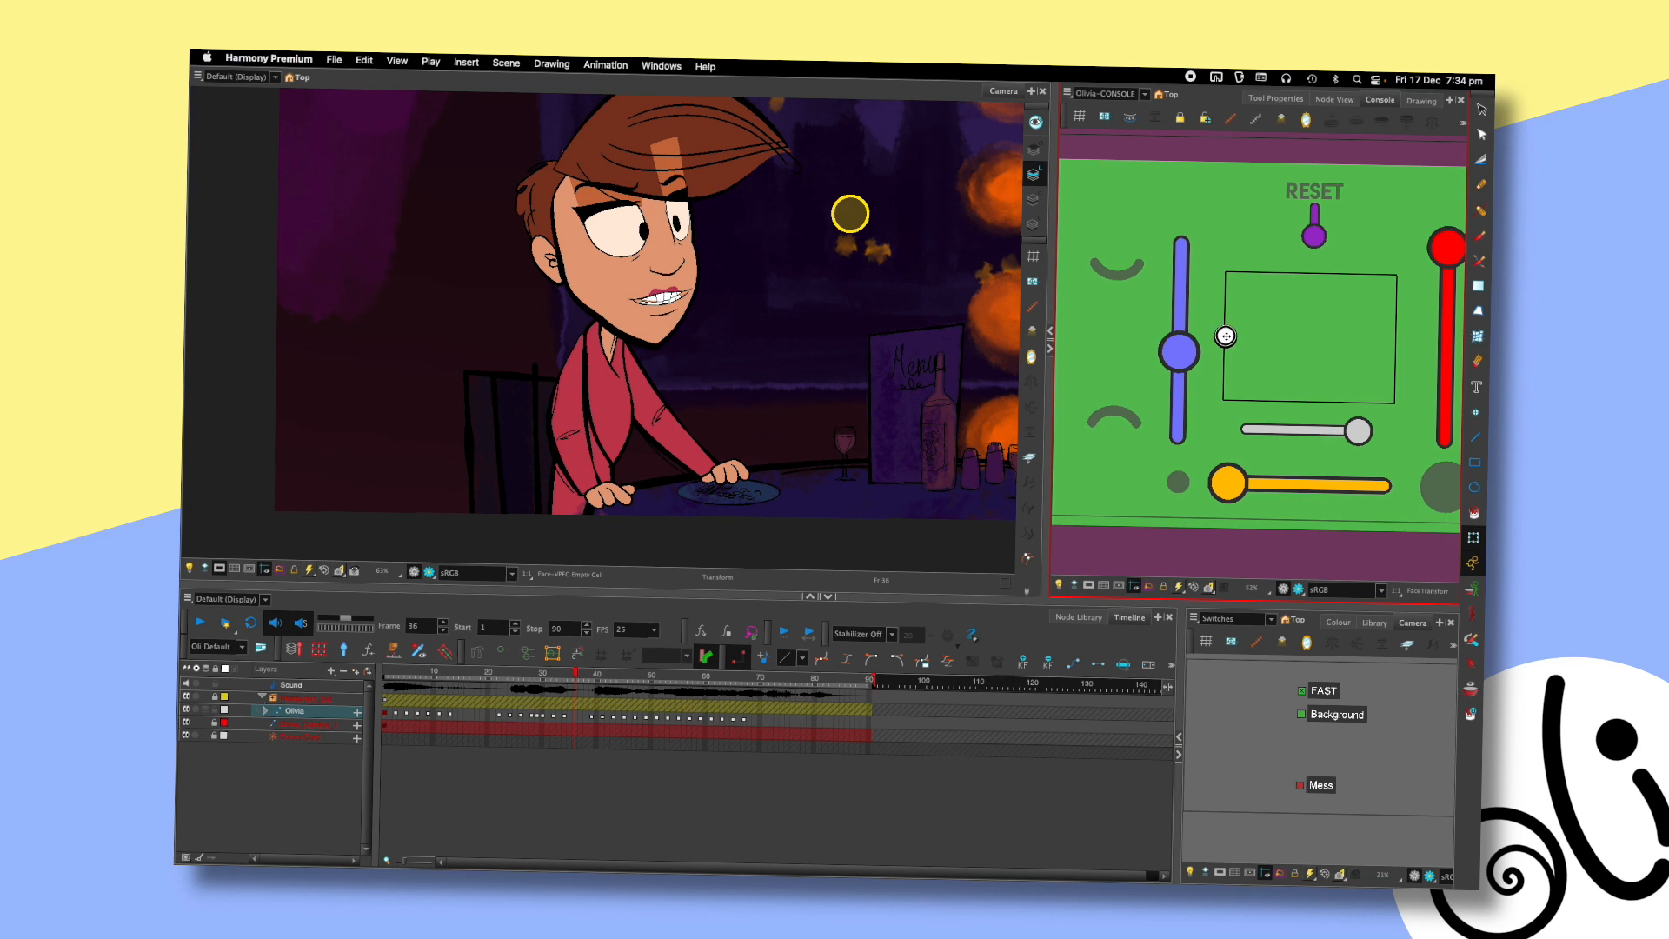
pyautogui.press(',')
pyautogui.press(',')
pyautogui.press(',')
pyautogui.press(',')
pyautogui.hotkey('shift', ',')
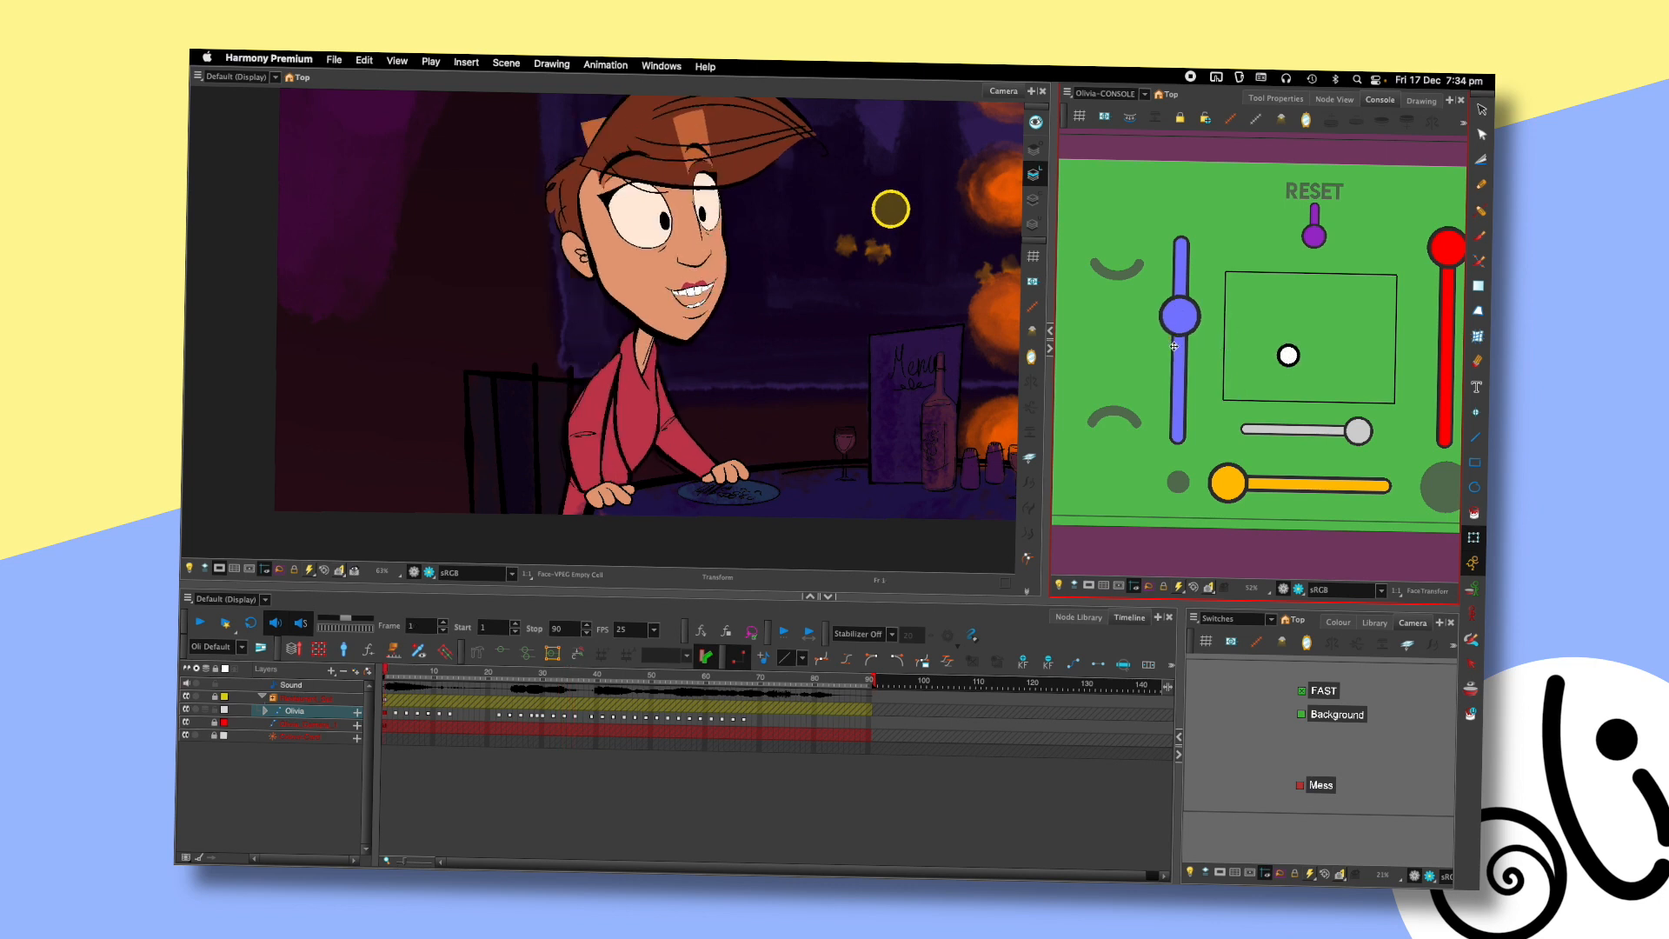
pyautogui.press('Return')
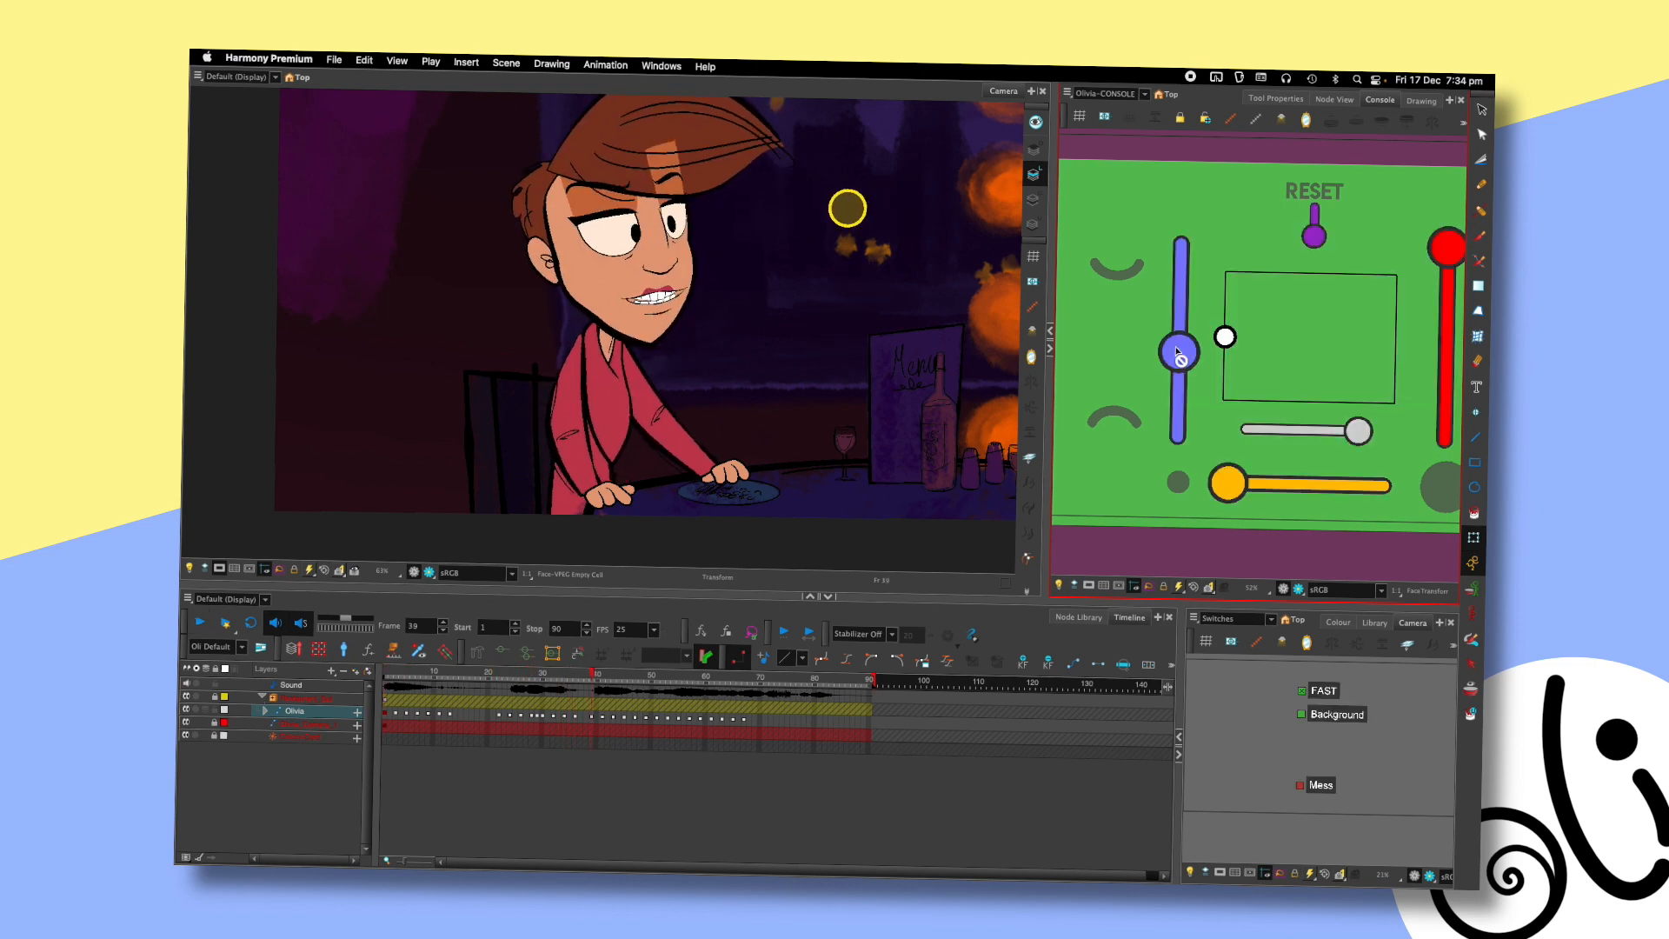
# - Open the mouth slightly at about frame 39 by lowering the mouth controller along the square's left edge
pyautogui.click(592, 676)
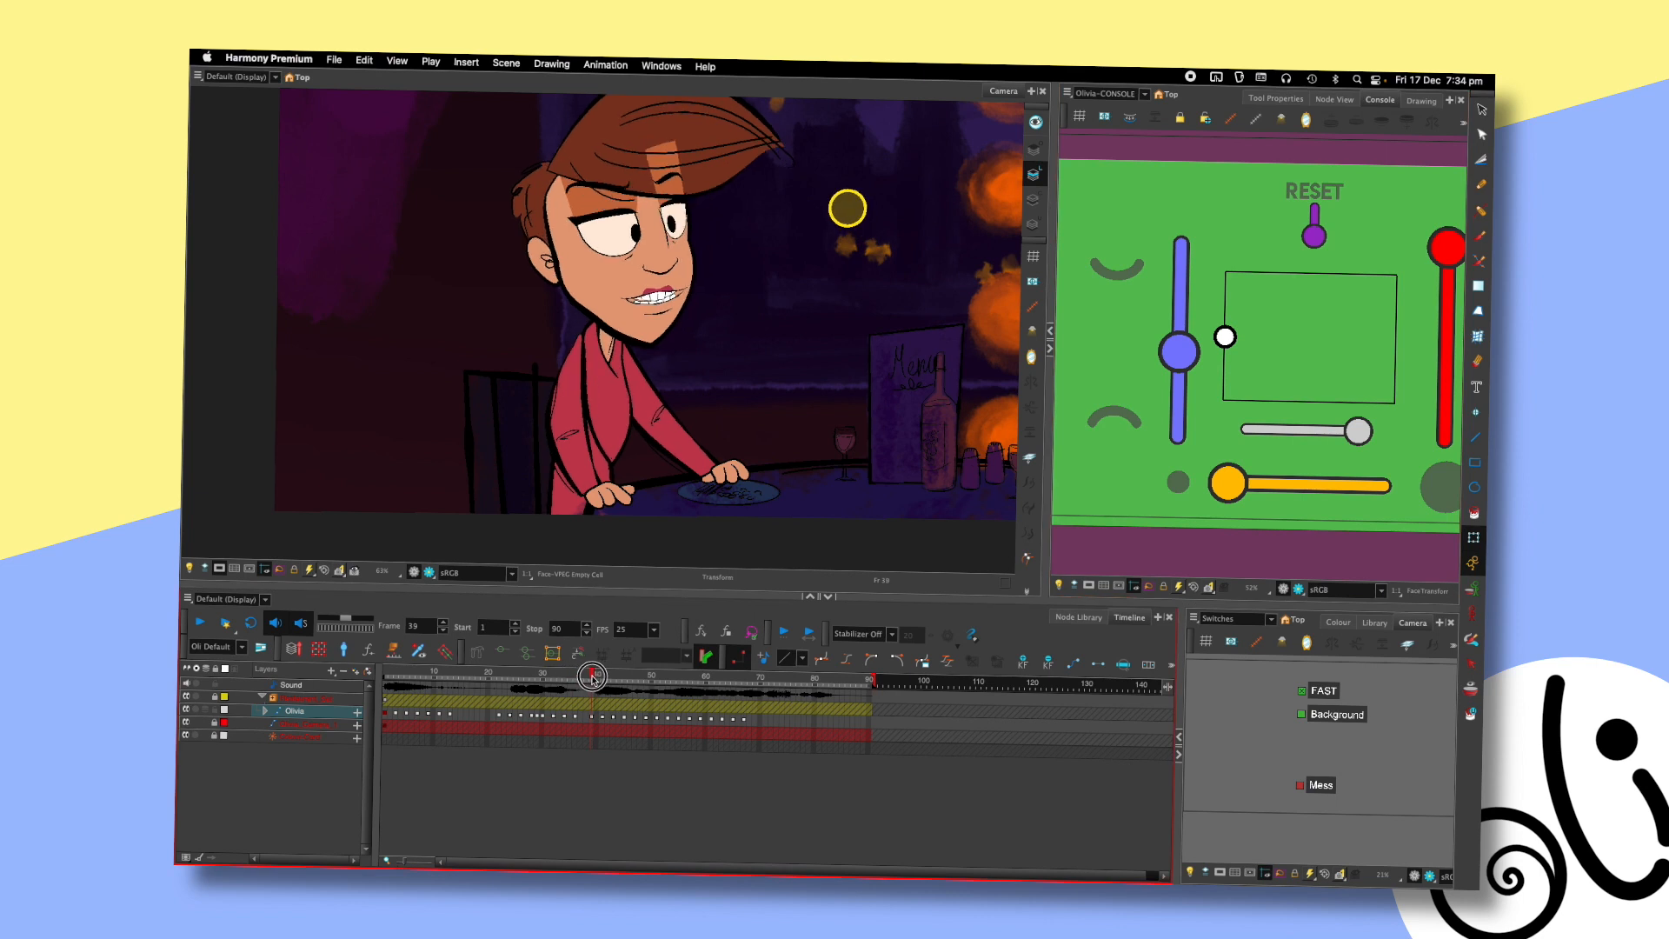
pyautogui.moveTo(1225, 334); pyautogui.dragTo(1227, 356)
pyautogui.press('.')
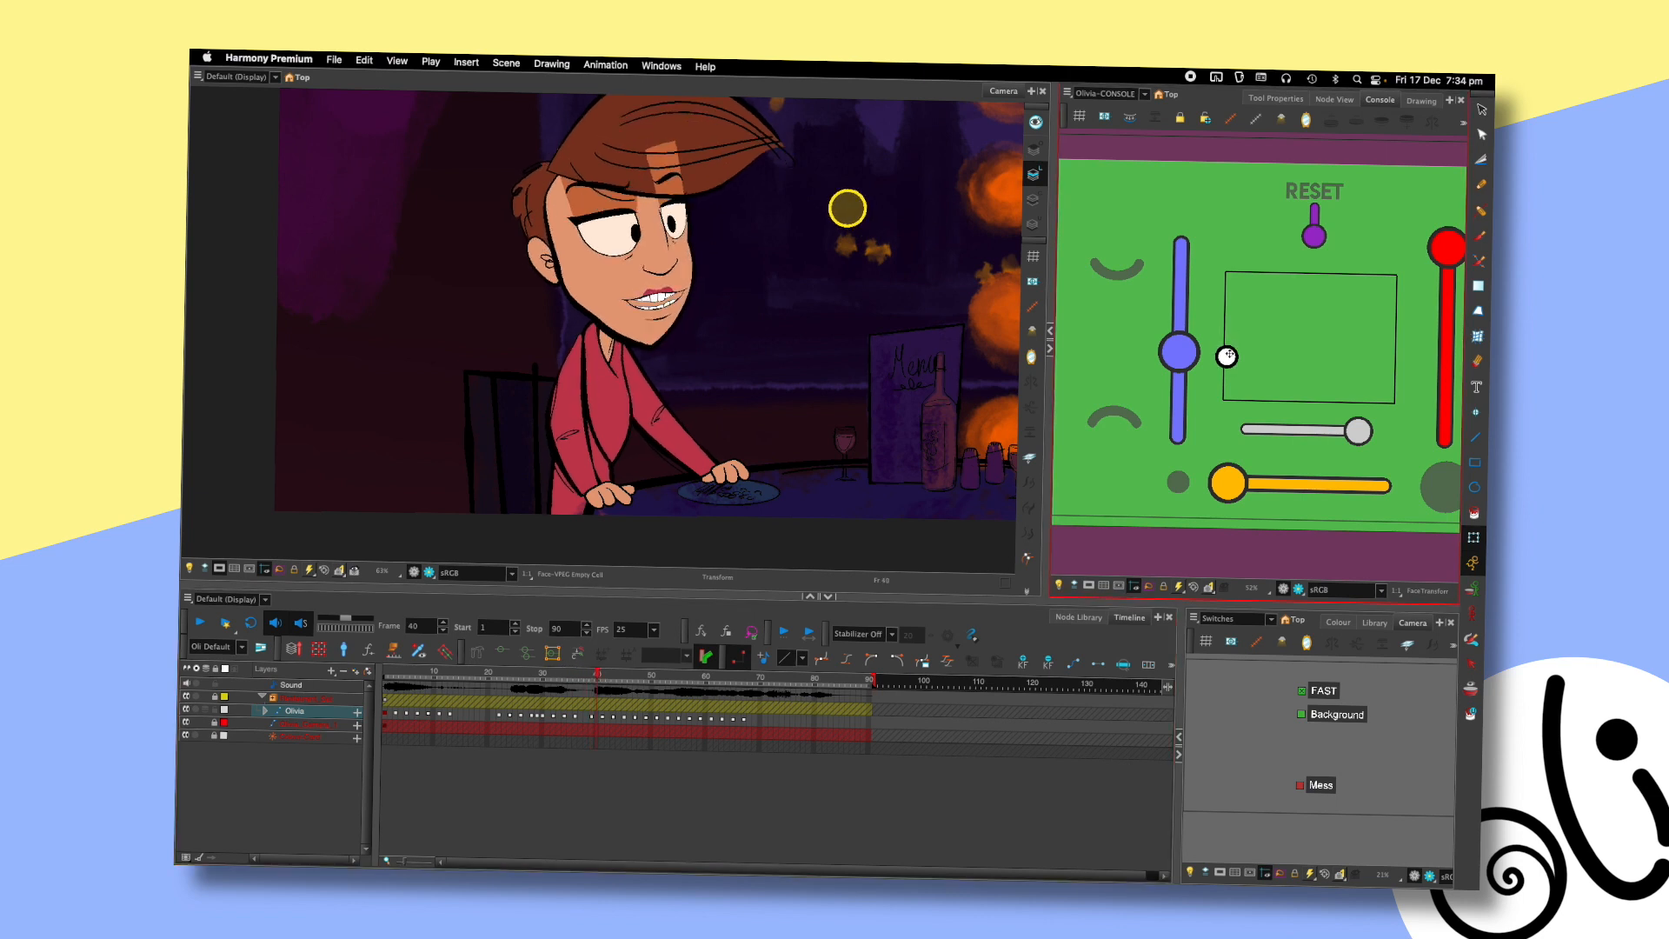
# - Close the mouth slightly at about frame 41 by raising the mouth controller along the square's left edge
pyautogui.press('.')
pyautogui.moveTo(1225, 359)
pyautogui.mouseDown()
pyautogui.moveTo(1222, 378)
pyautogui.moveTo(1223, 347)
pyautogui.mouseUp()
pyautogui.press('.')
pyautogui.press('.')
pyautogui.press('.')
pyautogui.press('.')
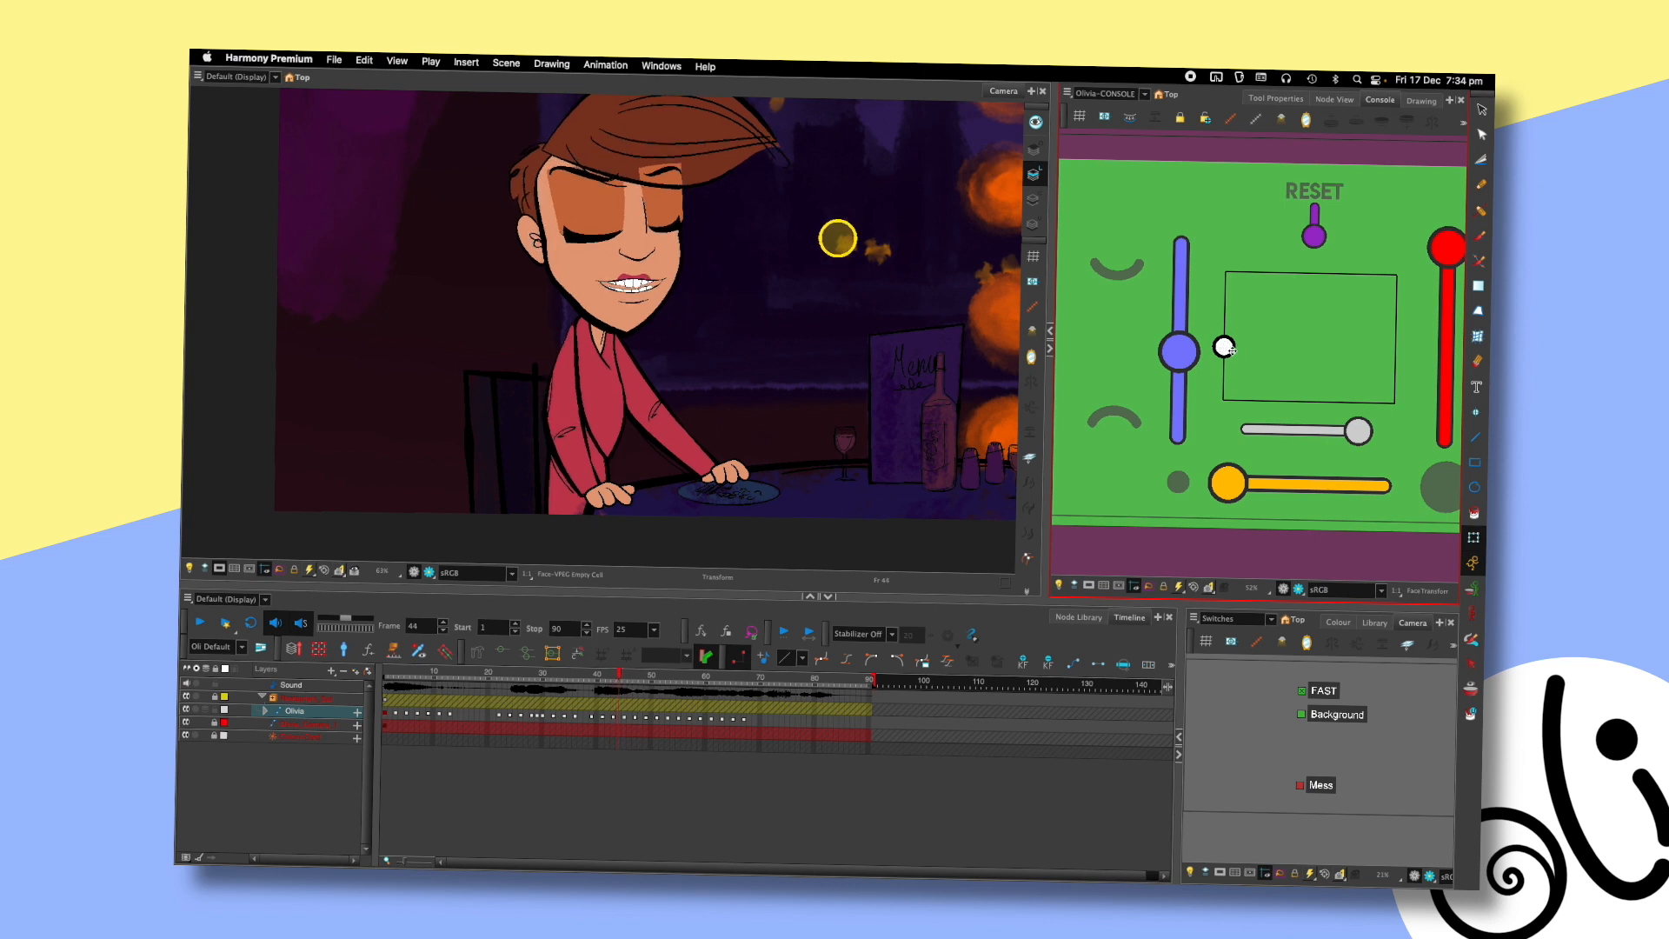
# - Pose the mouth between frames 45 and 55, raising the blue slider toward the smile, and play back the animation
pyautogui.press('.')
pyautogui.moveTo(1228, 350)
pyautogui.mouseDown()
pyautogui.moveTo(1307, 361)
pyautogui.moveTo(1314, 331)
pyautogui.moveTo(1383, 366)
pyautogui.moveTo(1331, 376)
pyautogui.moveTo(1186, 330)
pyautogui.moveTo(1187, 355)
pyautogui.moveTo(1190, 338)
pyautogui.mouseUp()
pyautogui.press('.')
pyautogui.press('.')
pyautogui.press('.')
pyautogui.press('.')
pyautogui.press('.')
pyautogui.press('.')
pyautogui.press('.')
pyautogui.press('.')
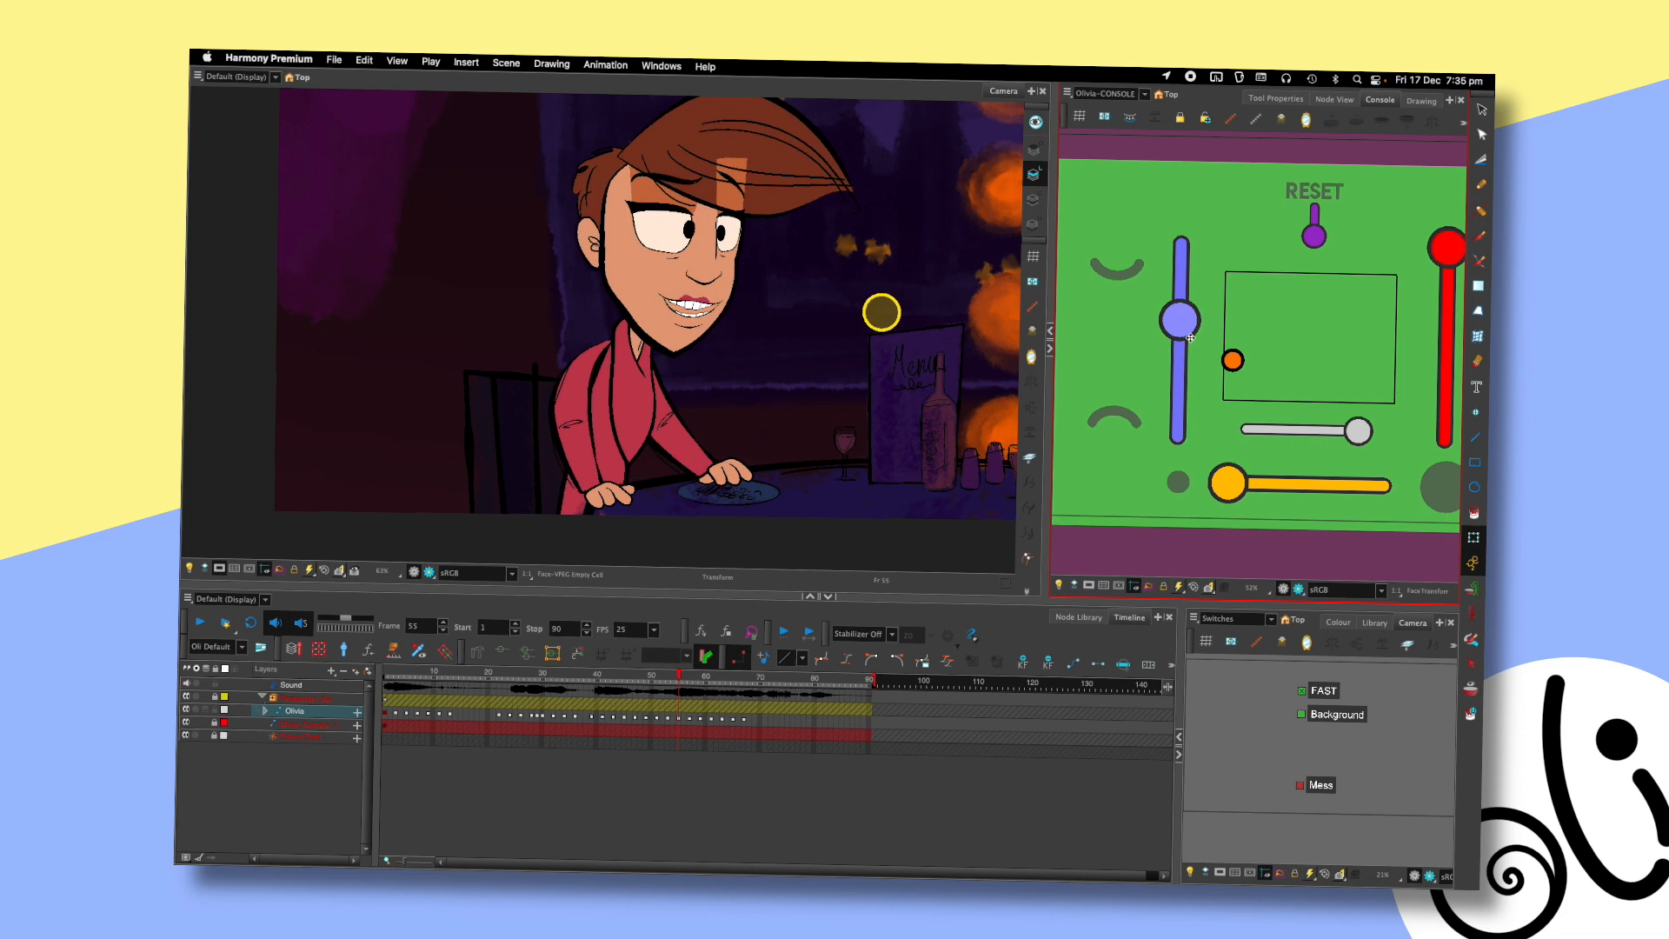
pyautogui.press('Return')
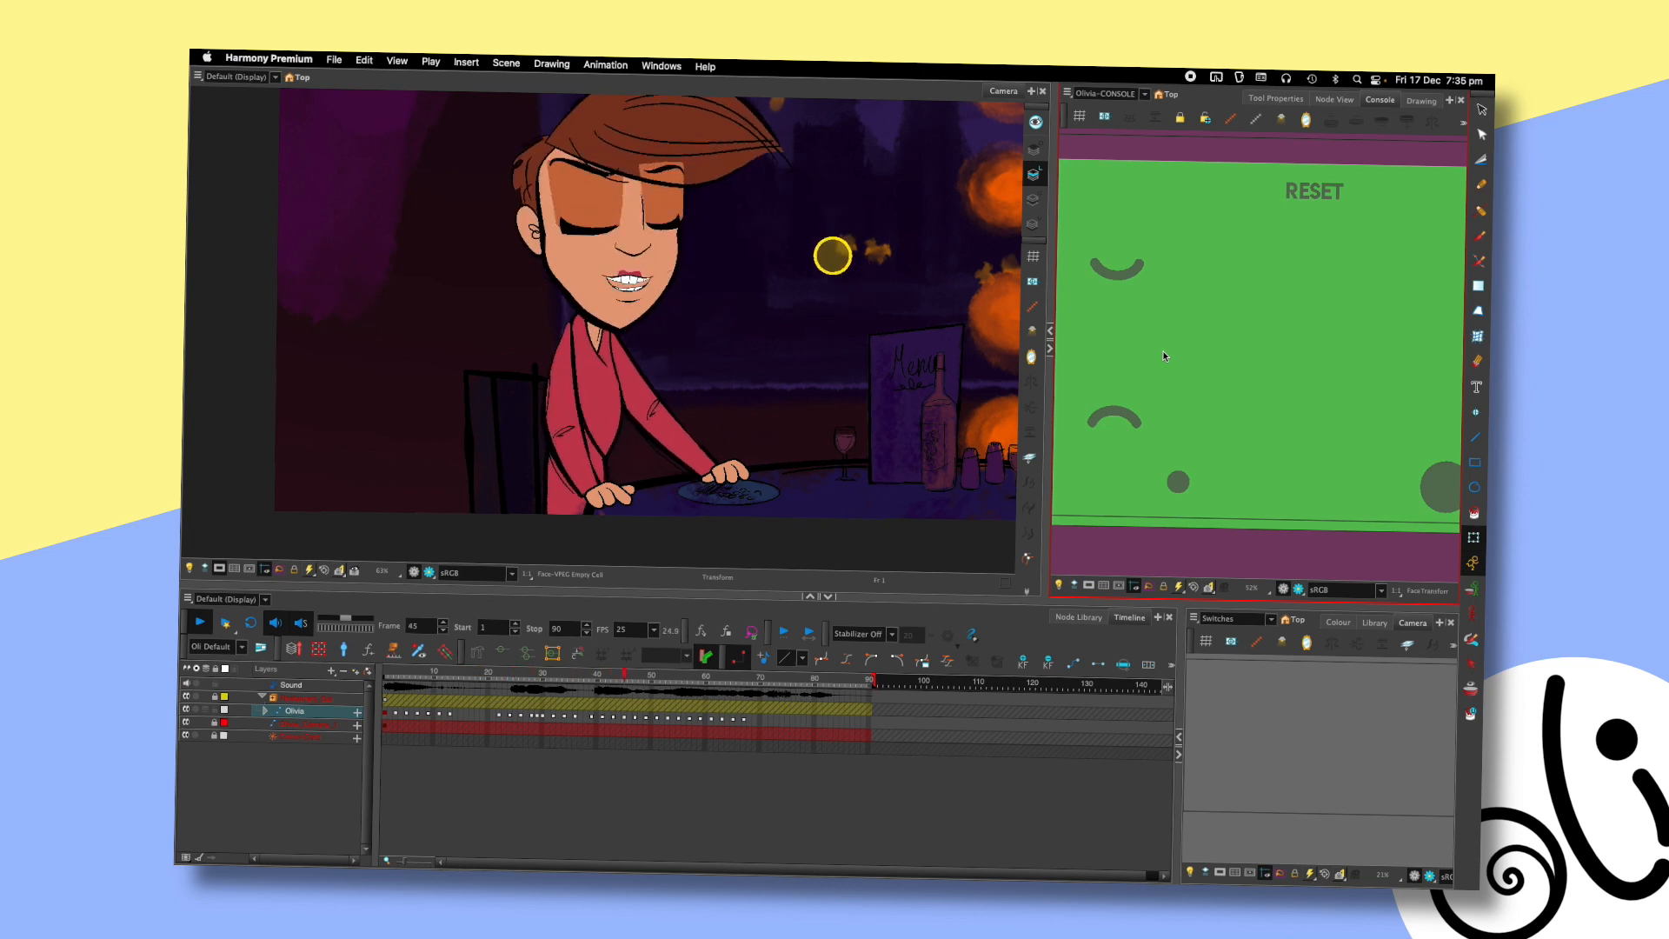
pyautogui.press('Return')
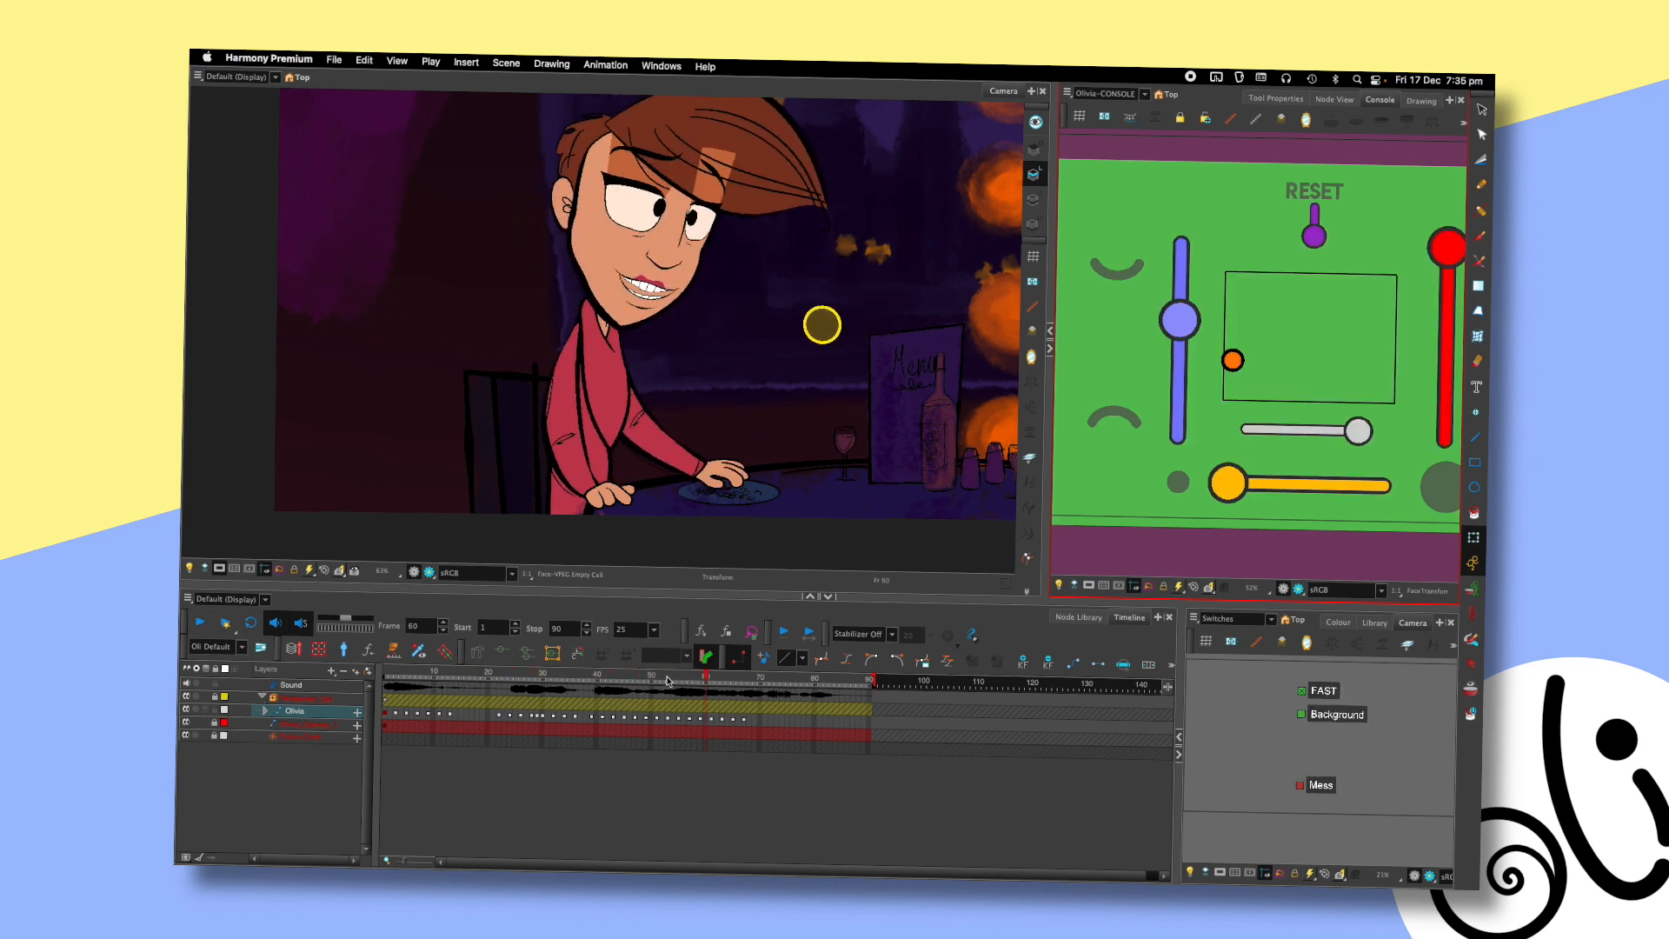
# - Try to close the mouth slightly at about frame 58 by raising the mouth controller along the square's left edge
pyautogui.press(',')
pyautogui.press(',')
pyautogui.press(',')
pyautogui.press(',')
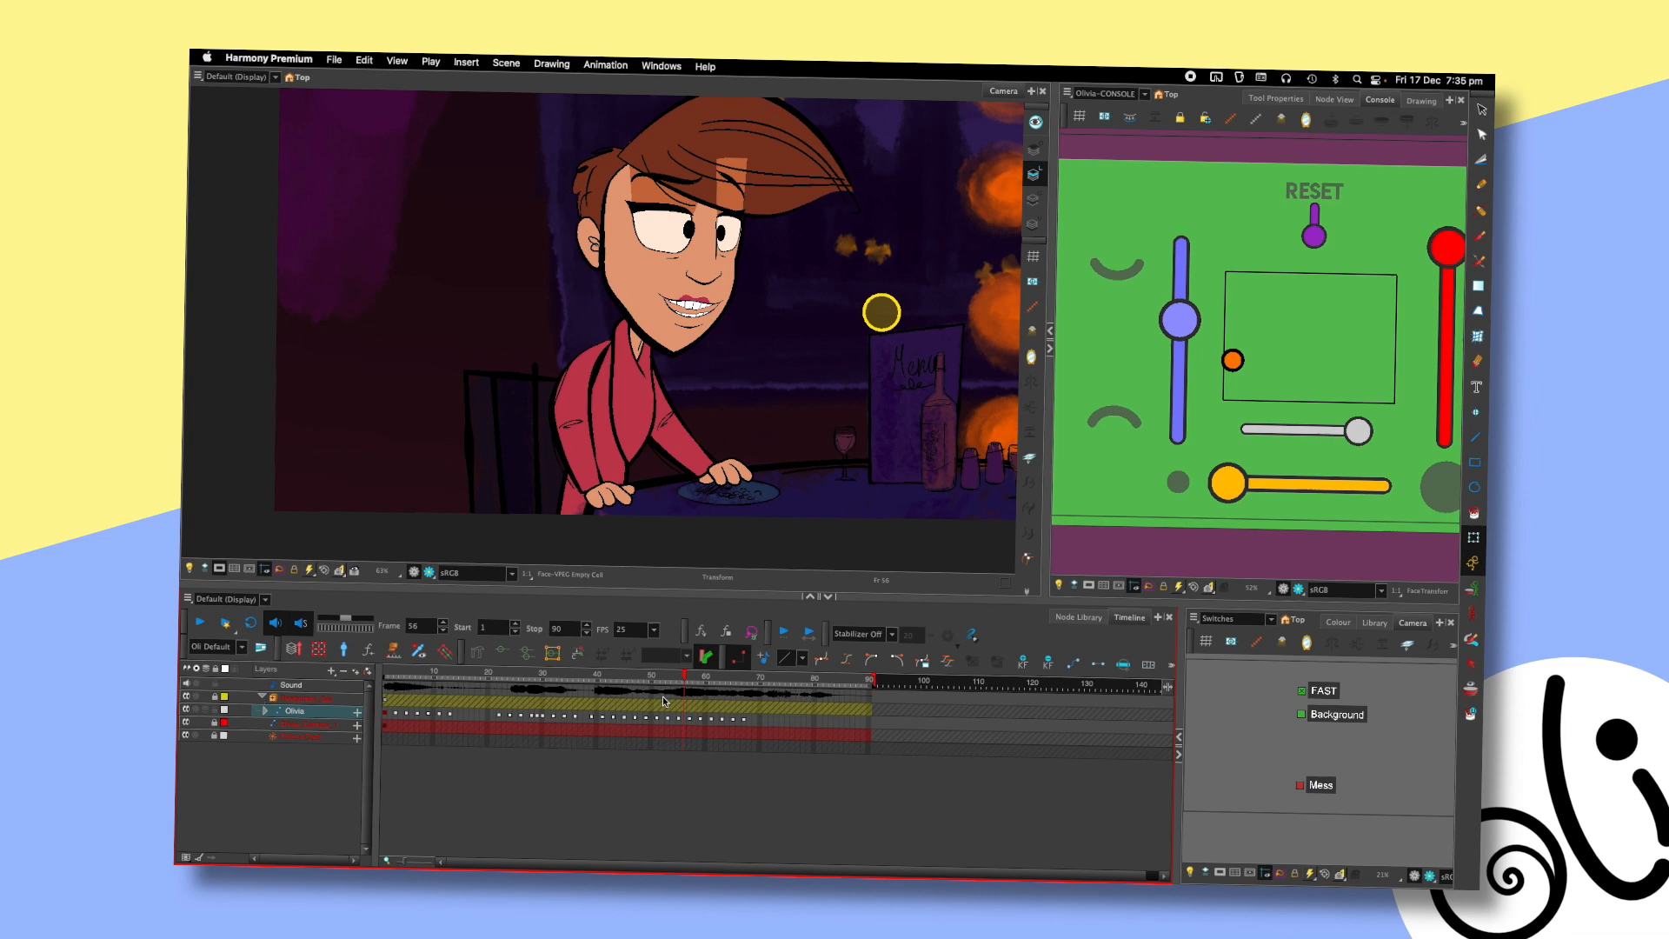
pyautogui.press('.')
pyautogui.click(1225, 347)
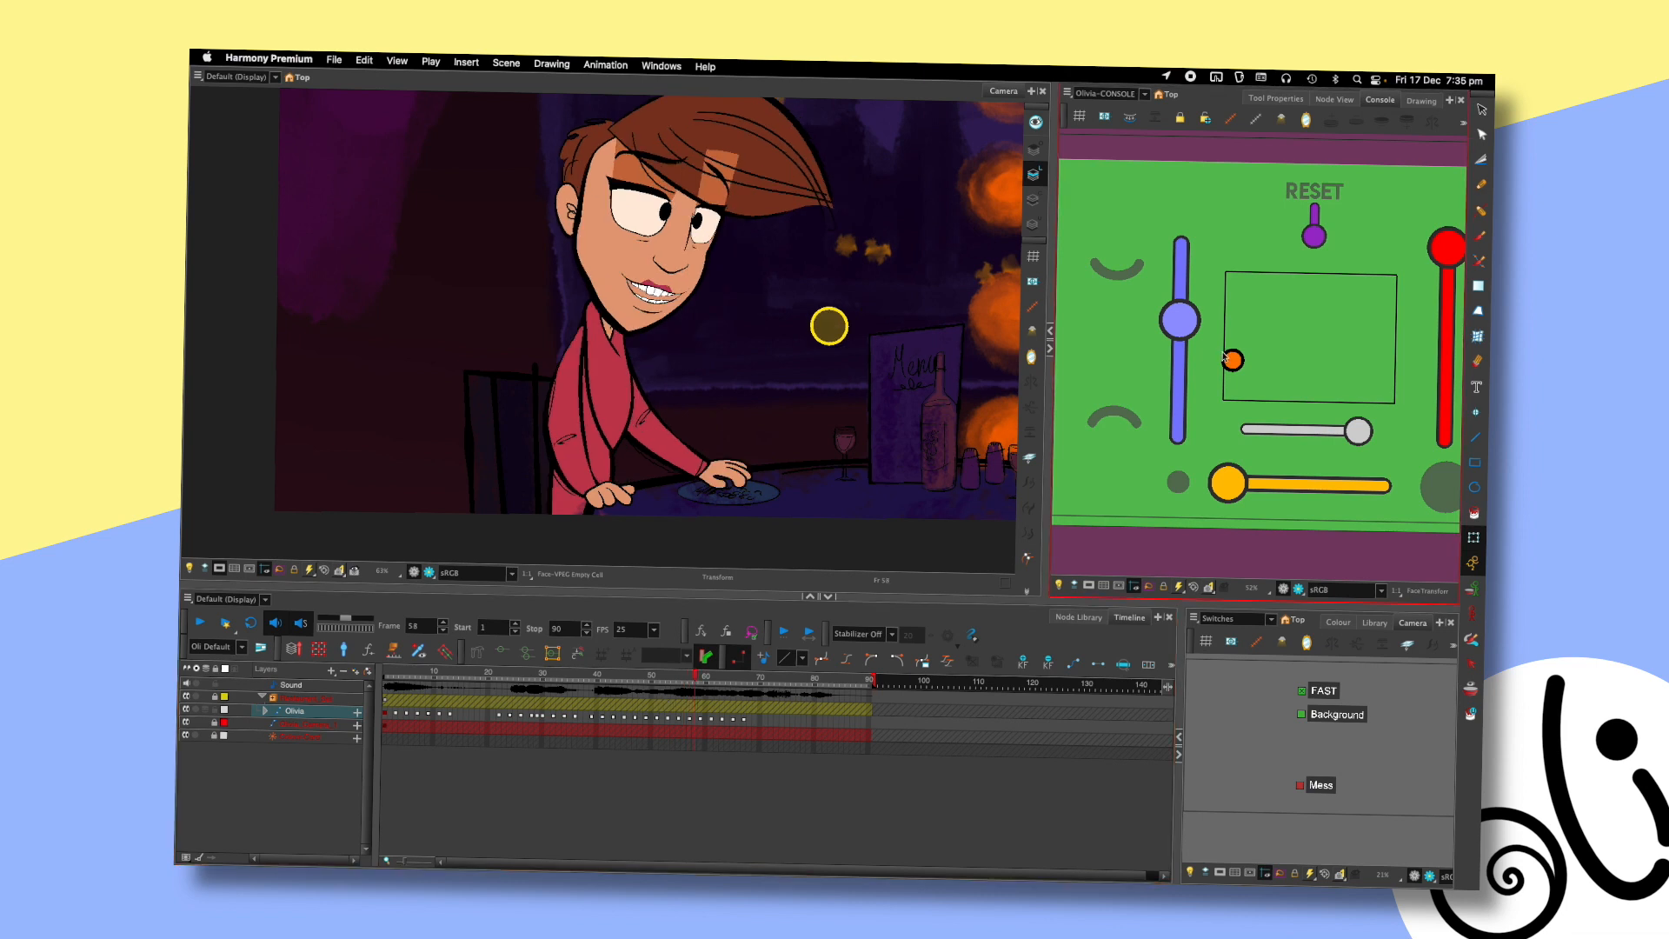
pyautogui.moveTo(1234, 359); pyautogui.dragTo(1224, 350)
pyautogui.press(',')
pyautogui.press(',')
pyautogui.press('.')
pyautogui.press('.')
pyautogui.press('super+z')
pyautogui.press('super+z')
# - Raise the mouth controller slightly along the square's left edge at about frame 59
pyautogui.press(',')
pyautogui.press('.')
pyautogui.press('.')
pyautogui.moveTo(1231, 358); pyautogui.dragTo(1227, 339)
pyautogui.press(',')
pyautogui.press('.')
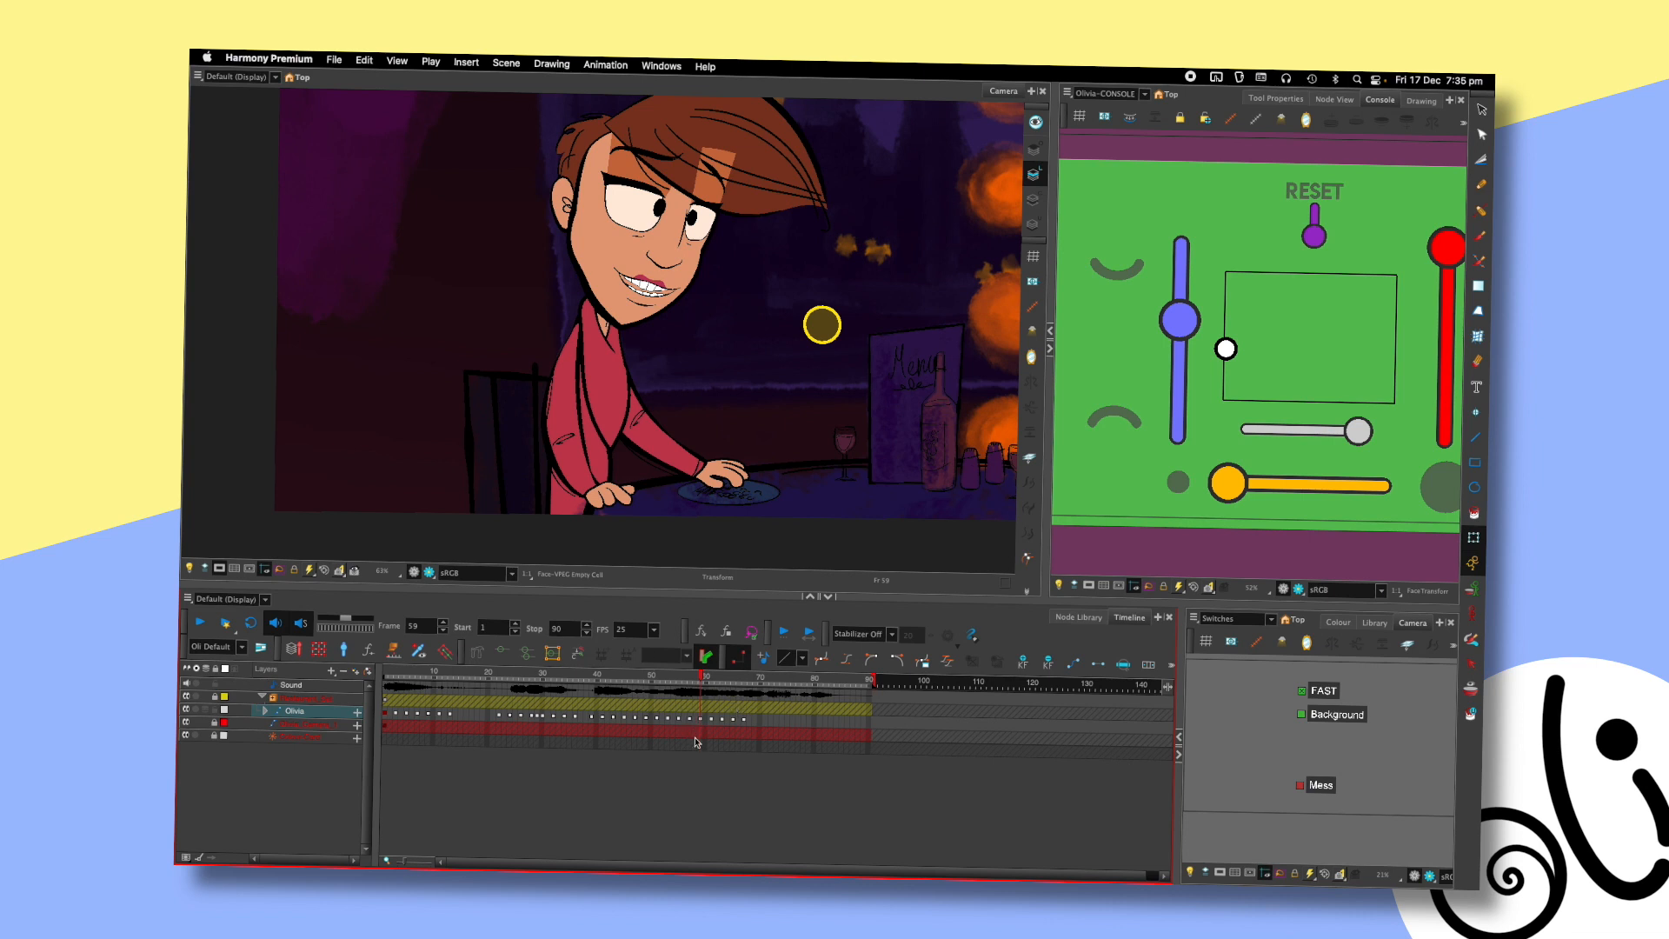
# - Check the mouth against the sound by playing and scrubbing through roughly frames 59 to 65
pyautogui.press('shift+')
pyautogui.press('Return')
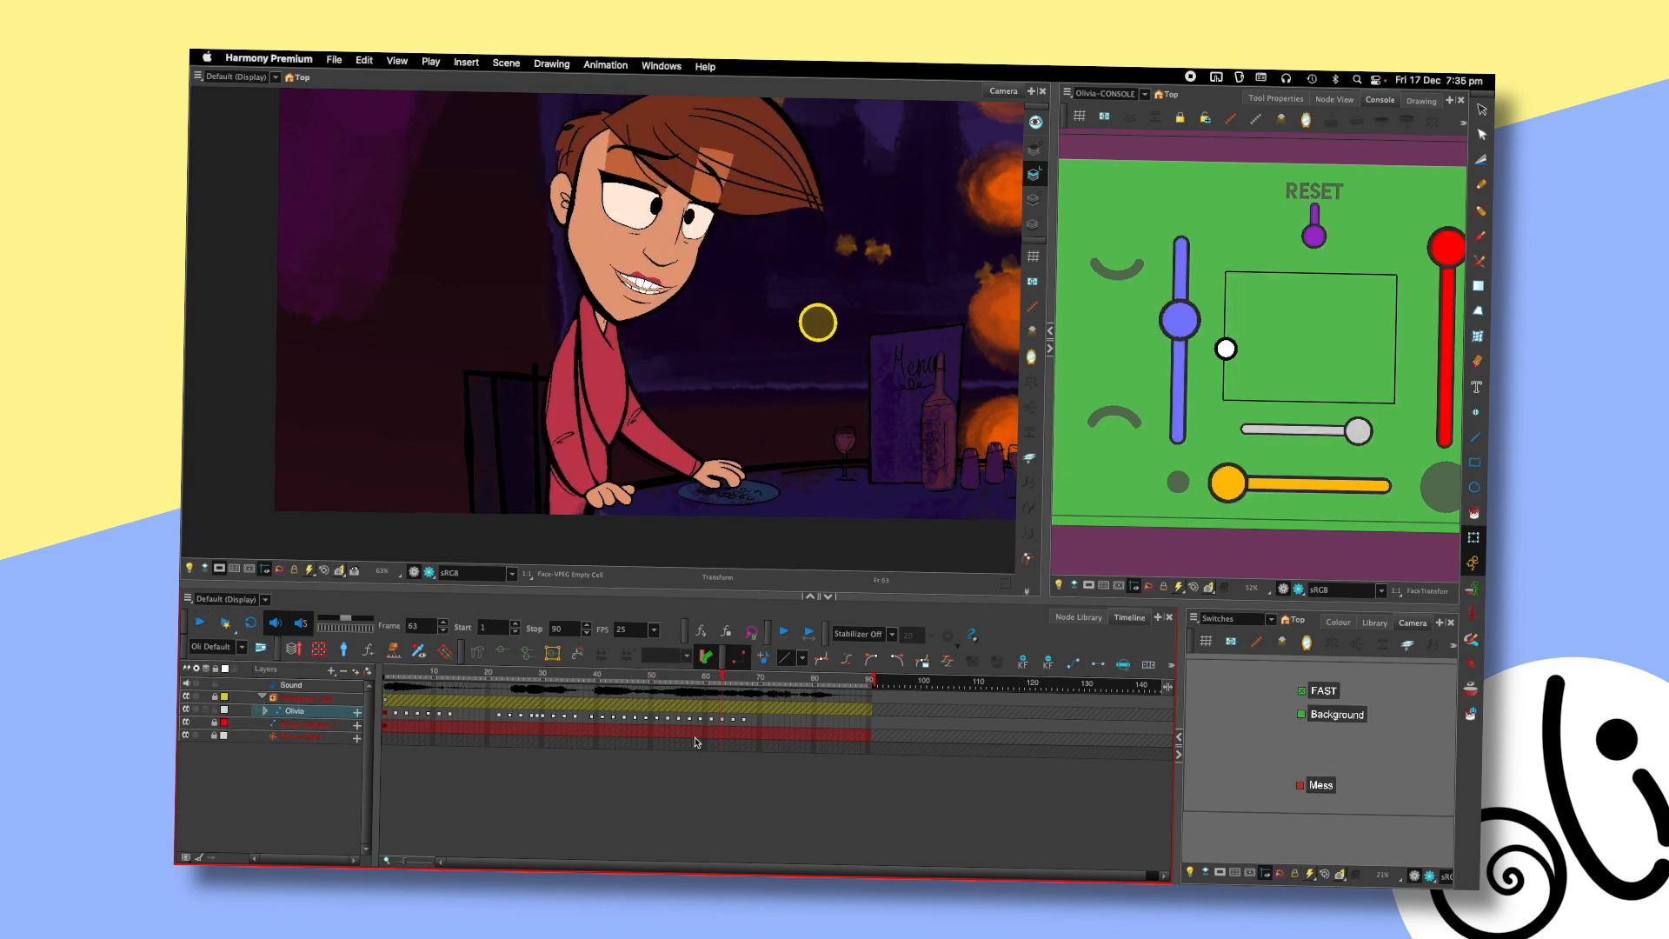
pyautogui.moveTo(714, 675); pyautogui.dragTo(728, 677)
pyautogui.press('.')
pyautogui.press('.')
pyautogui.press('.')
pyautogui.press('.')
pyautogui.press('.')
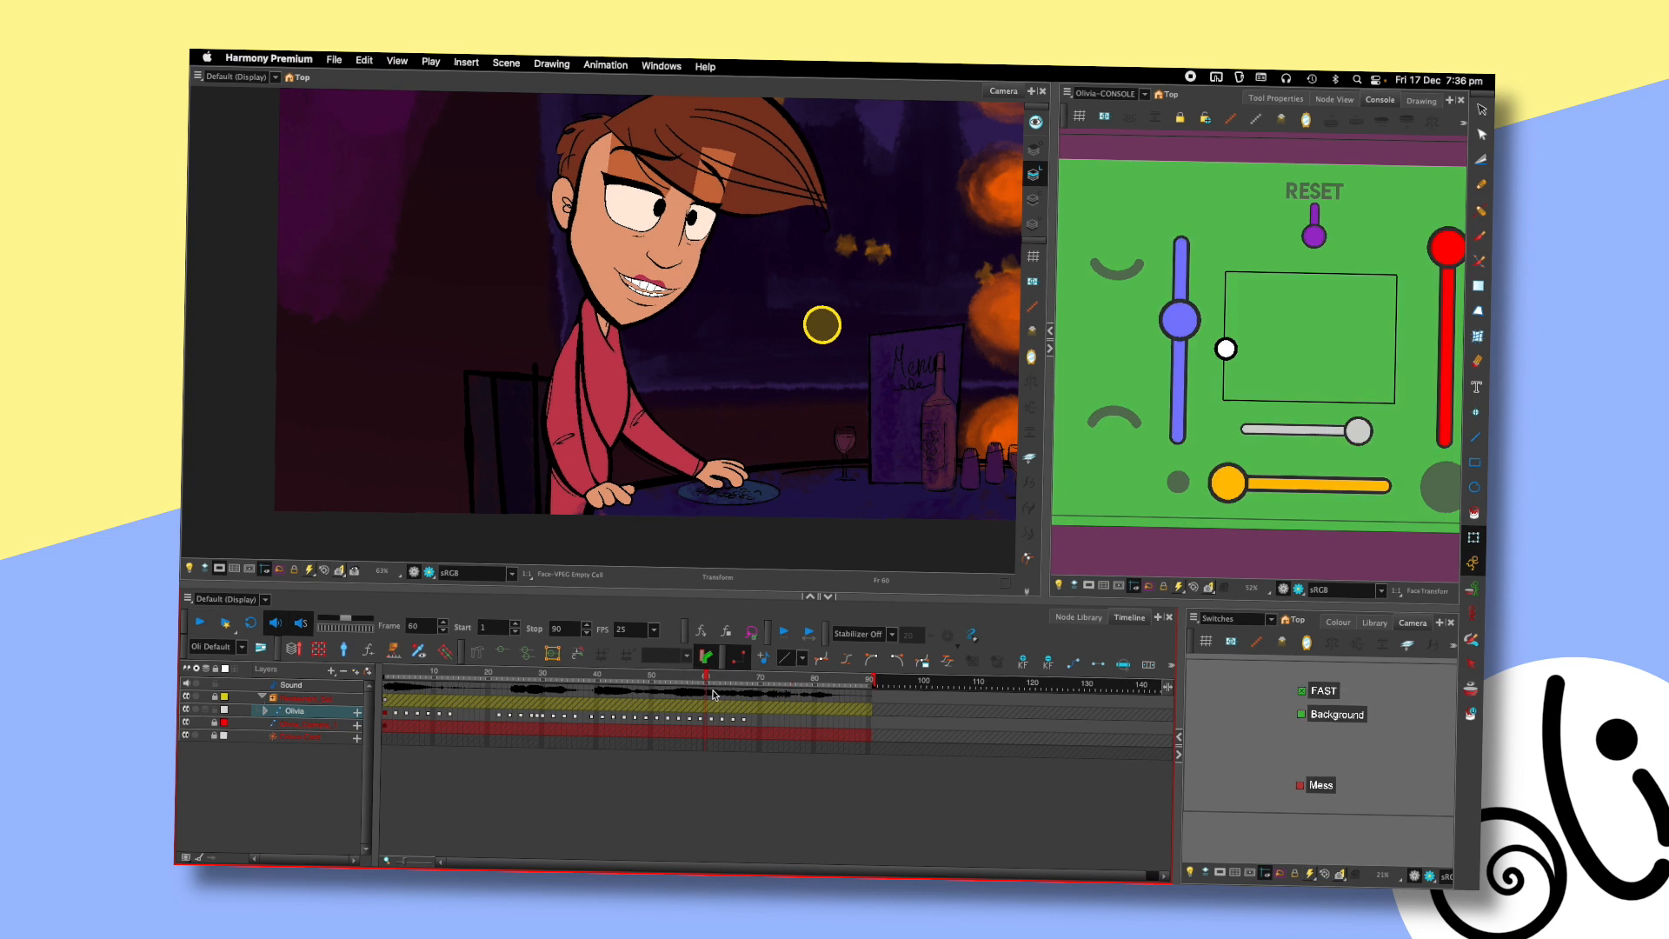
pyautogui.click(726, 678)
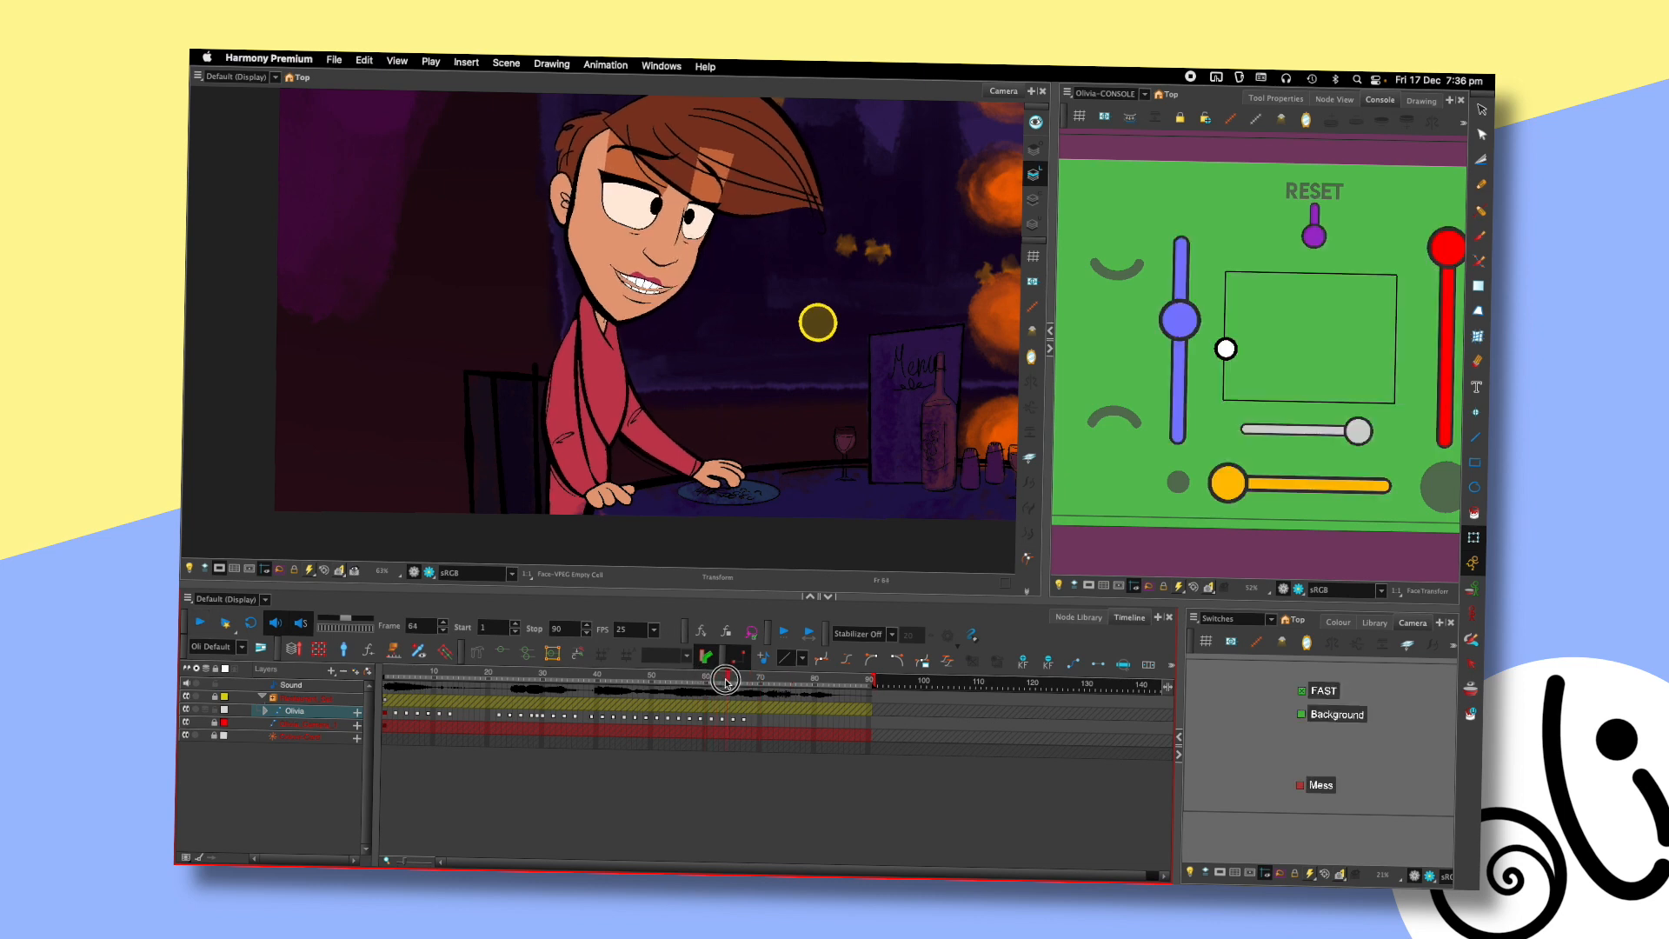
pyautogui.moveTo(724, 683); pyautogui.dragTo(728, 682)
# - Narrow the mouth at about frame 64 by moving the mouth controller to the centre of the square
pyautogui.moveTo(1225, 349); pyautogui.dragTo(1227, 361)
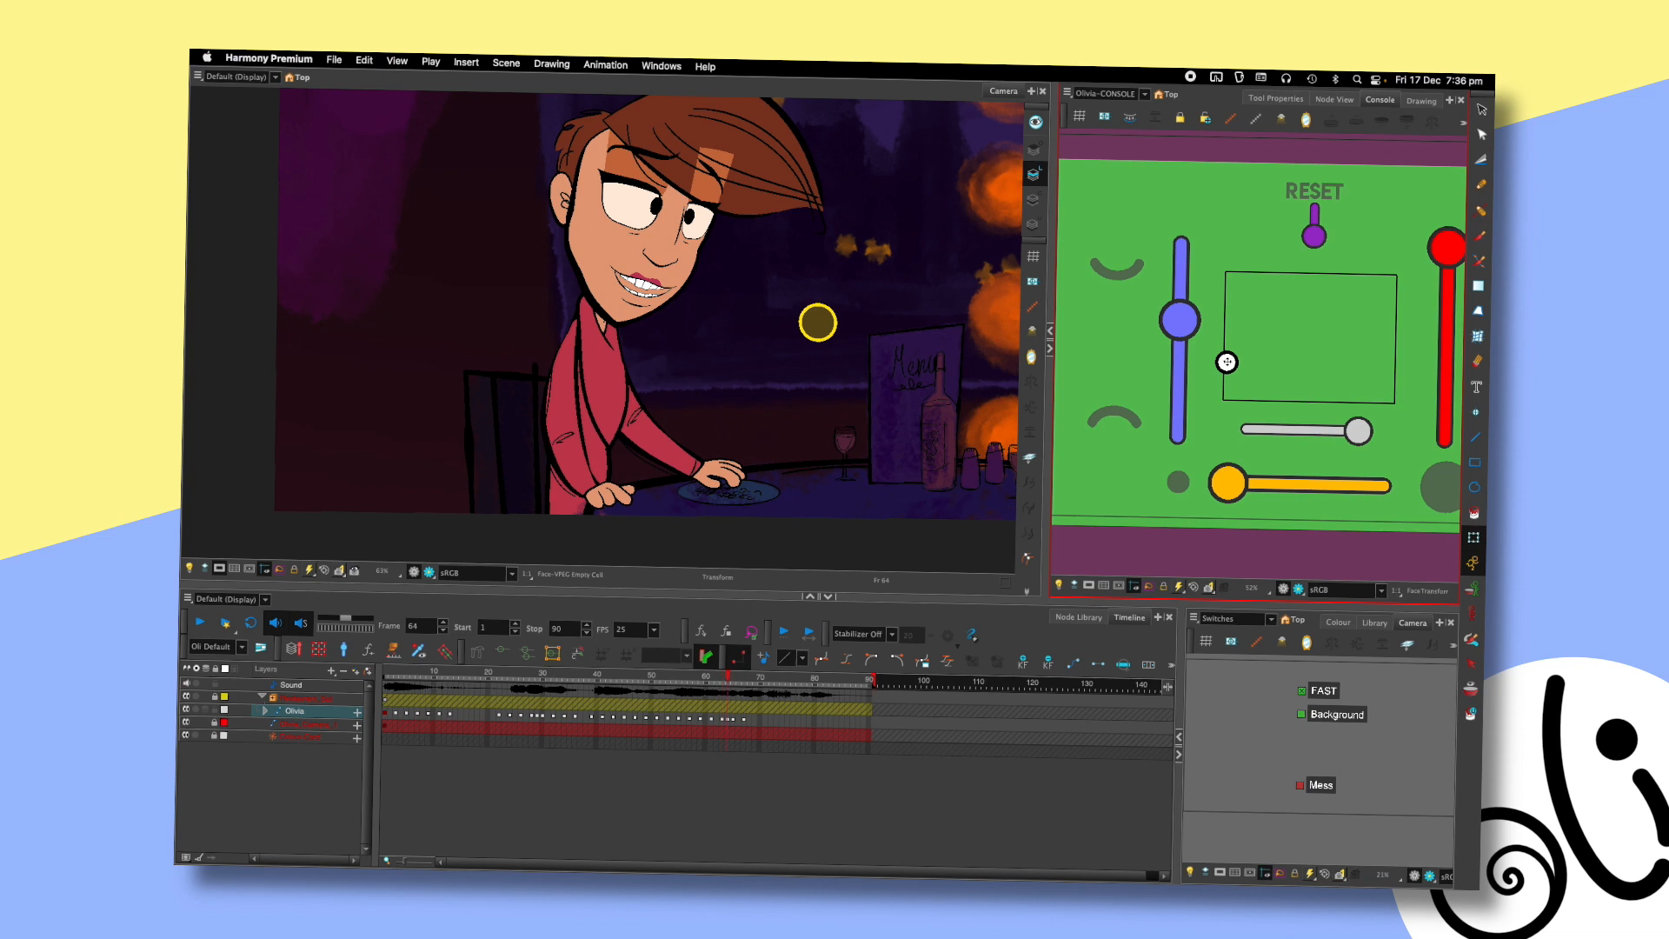
pyautogui.press('super+z')
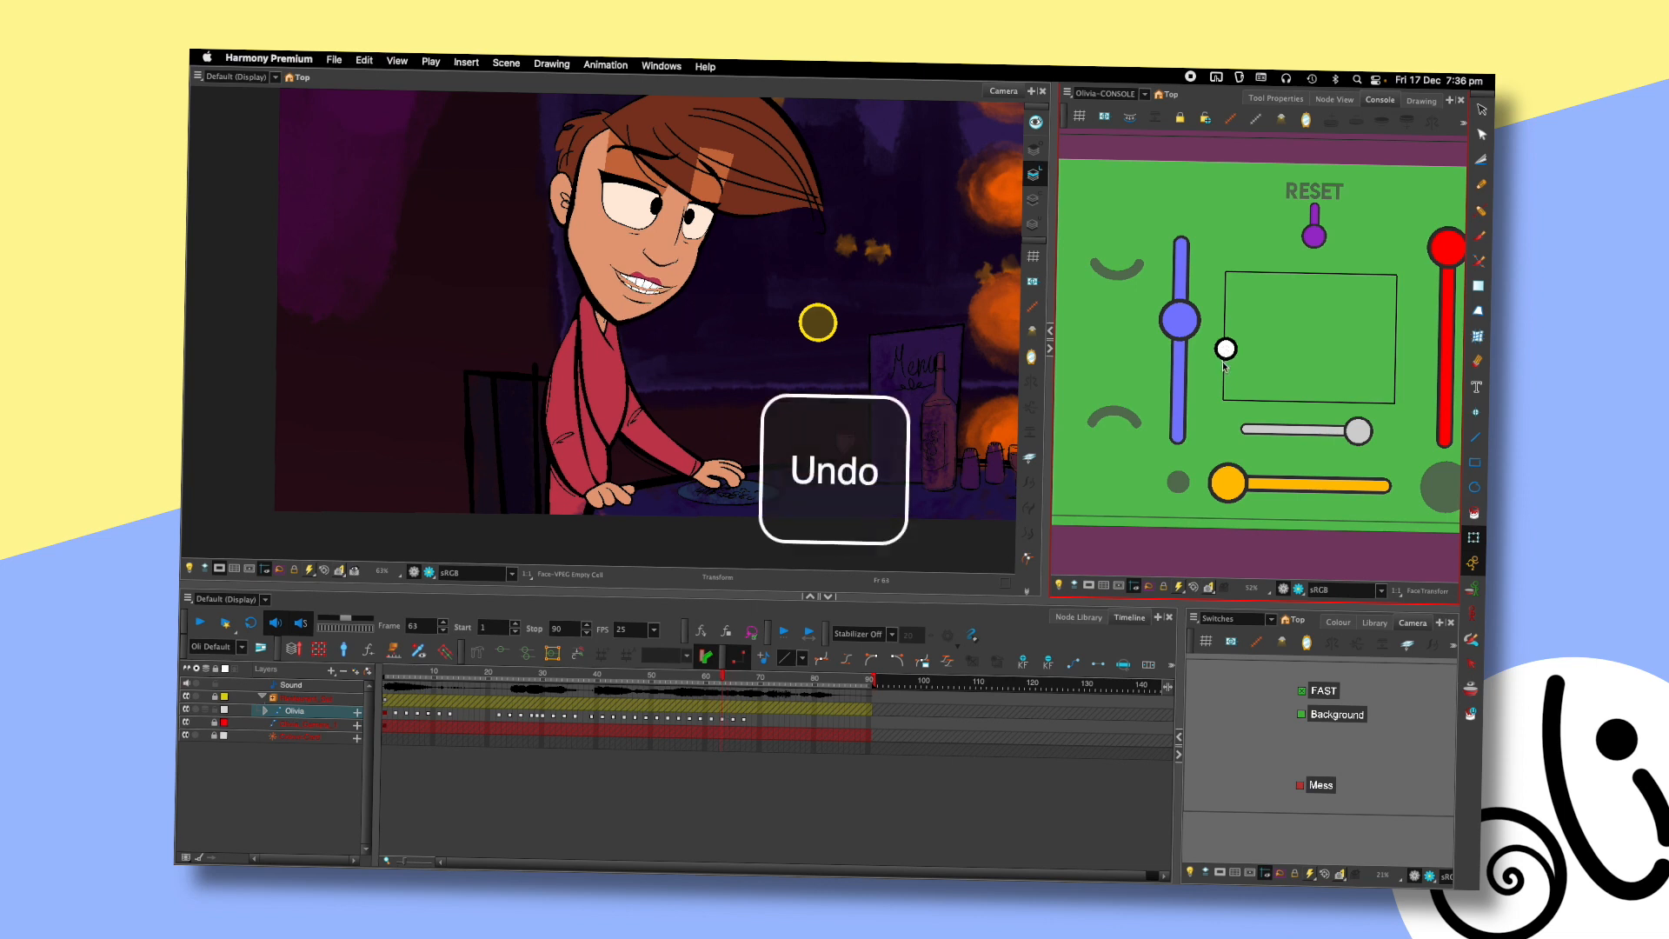
pyautogui.moveTo(1226, 348); pyautogui.dragTo(1311, 339)
pyautogui.press('.')
pyautogui.press('.')
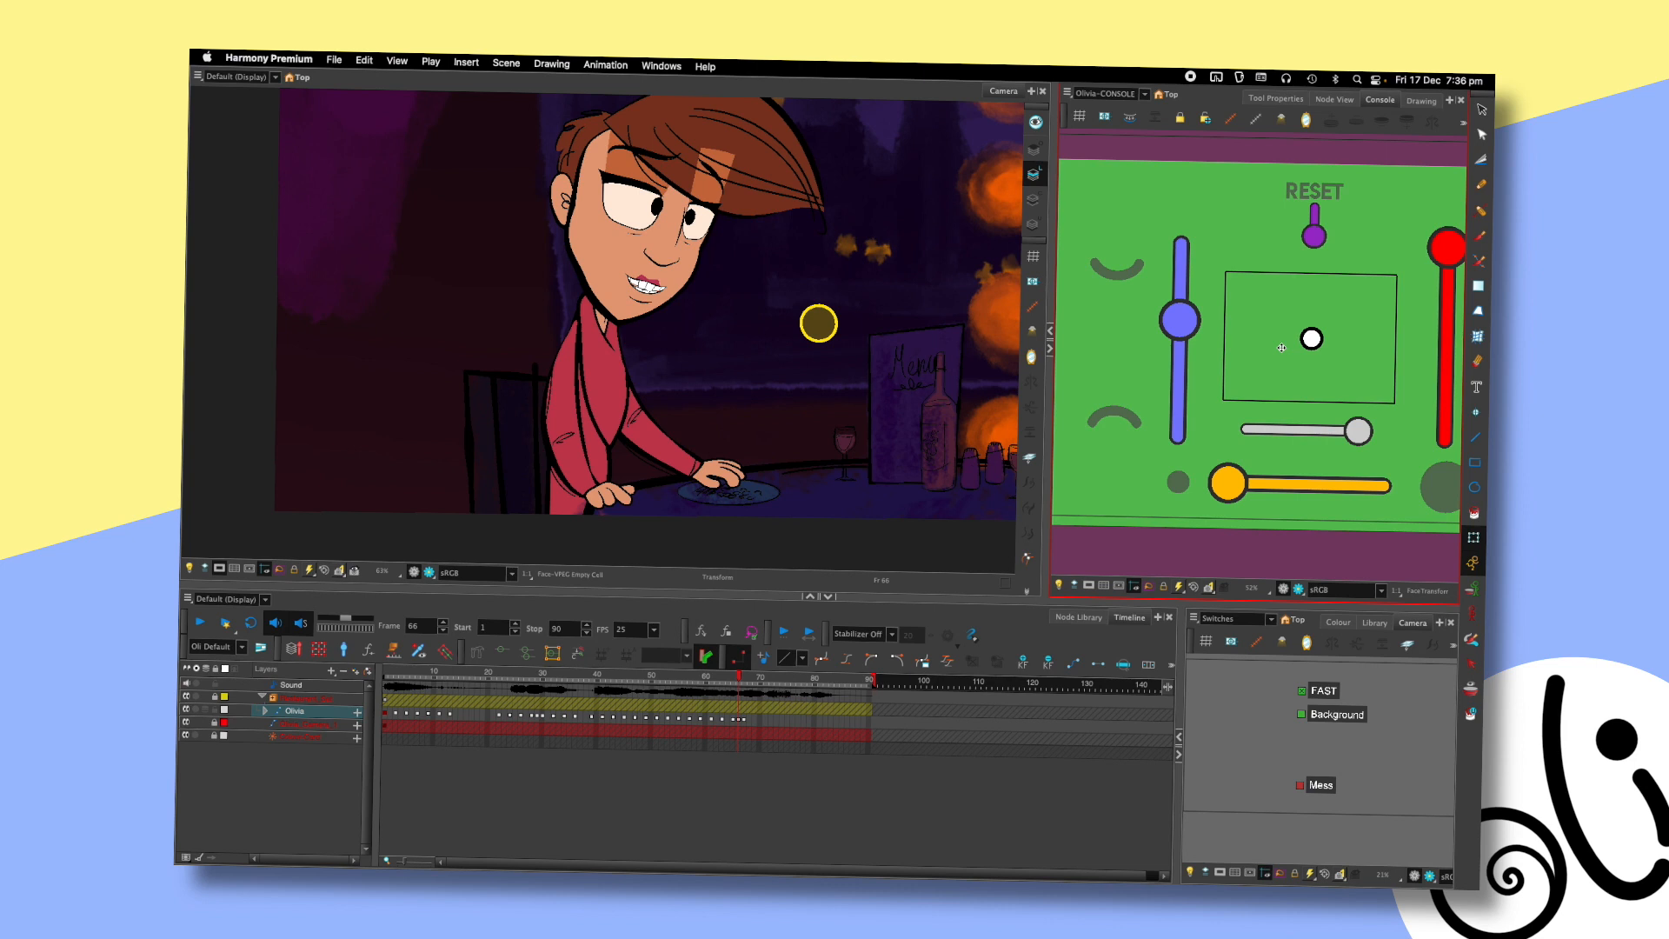
# - Narrow the mouth further at frame 66 by moving the mouth controller toward the square's right side
pyautogui.press(',')
pyautogui.press('.')
pyautogui.moveTo(1309, 340); pyautogui.dragTo(1357, 345)
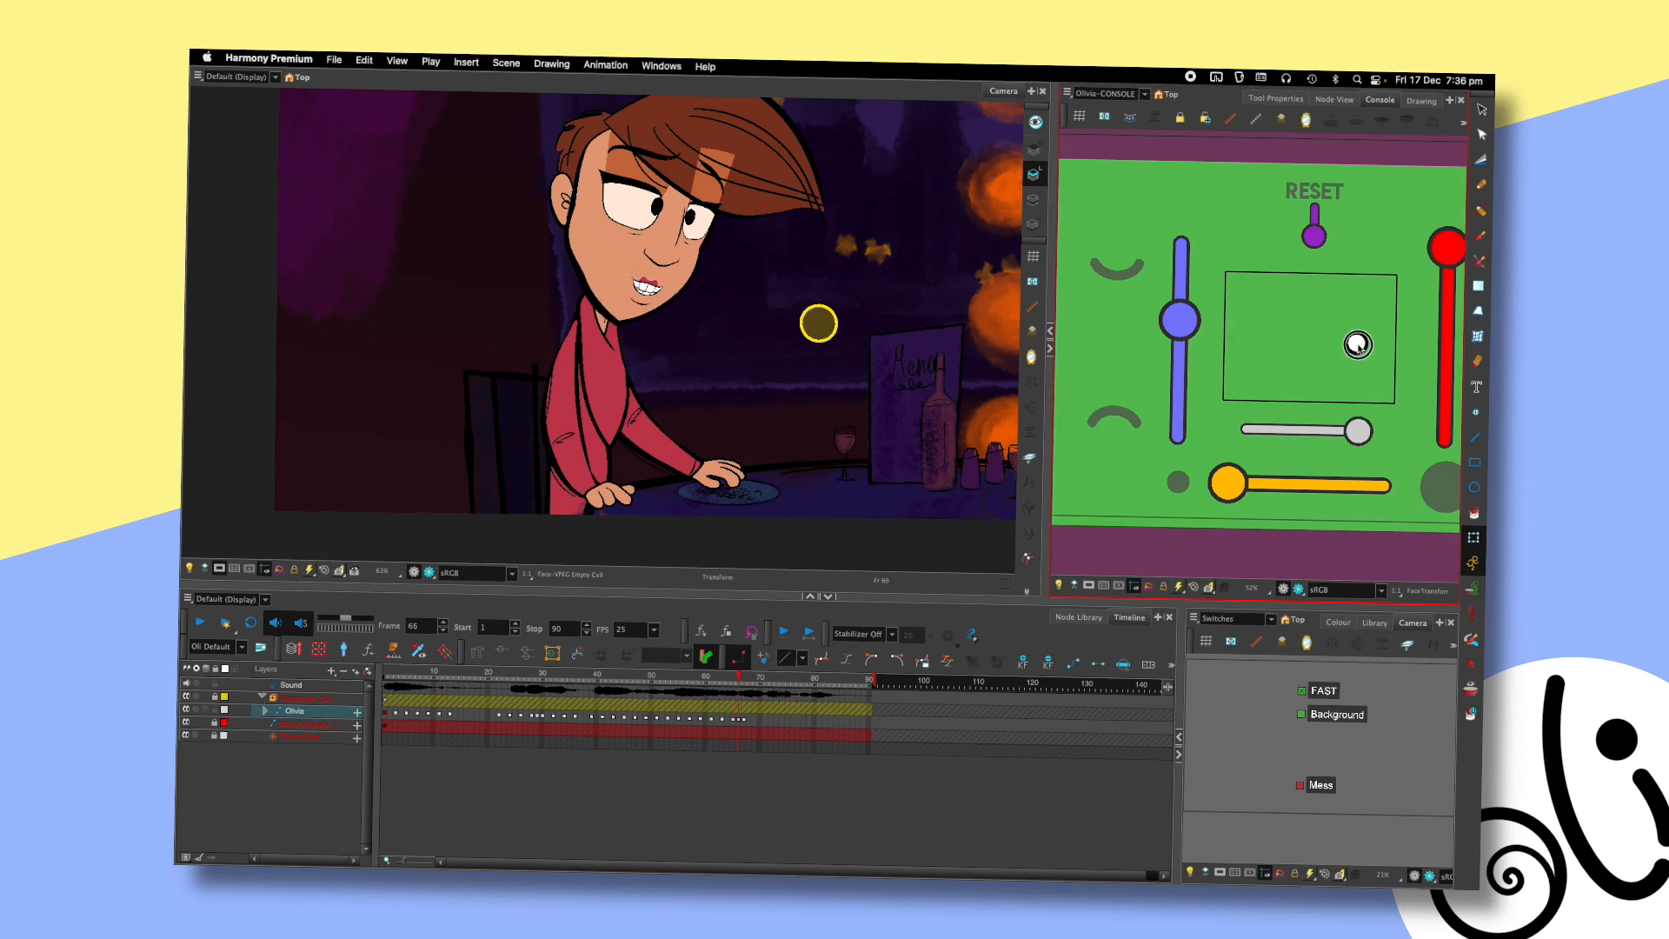
pyautogui.press('.')
pyautogui.click(1354, 345)
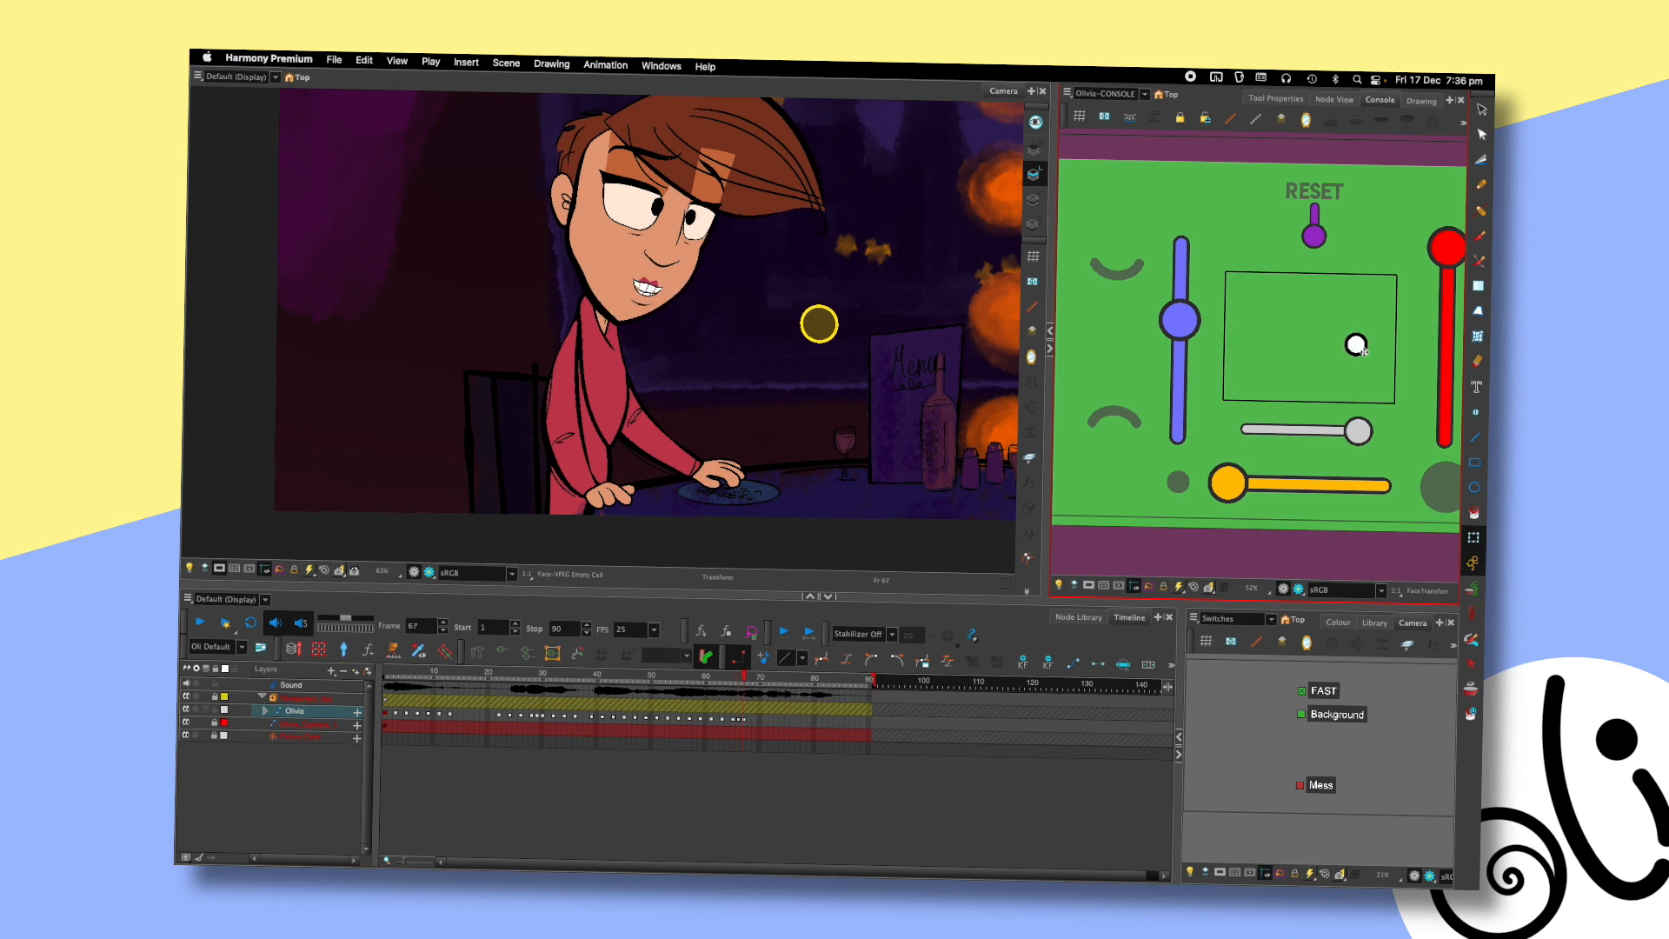
# - Widen the mouth by frame 69 with the mouth controller at the square's left edge and the blue slider raised slightly
pyautogui.moveTo(1355, 347); pyautogui.dragTo(1286, 379)
pyautogui.moveTo(1180, 322); pyautogui.dragTo(1178, 383)
pyautogui.moveTo(1285, 381); pyautogui.dragTo(1178, 302)
pyautogui.press(',')
pyautogui.press('.')
pyautogui.press(',')
pyautogui.press('.')
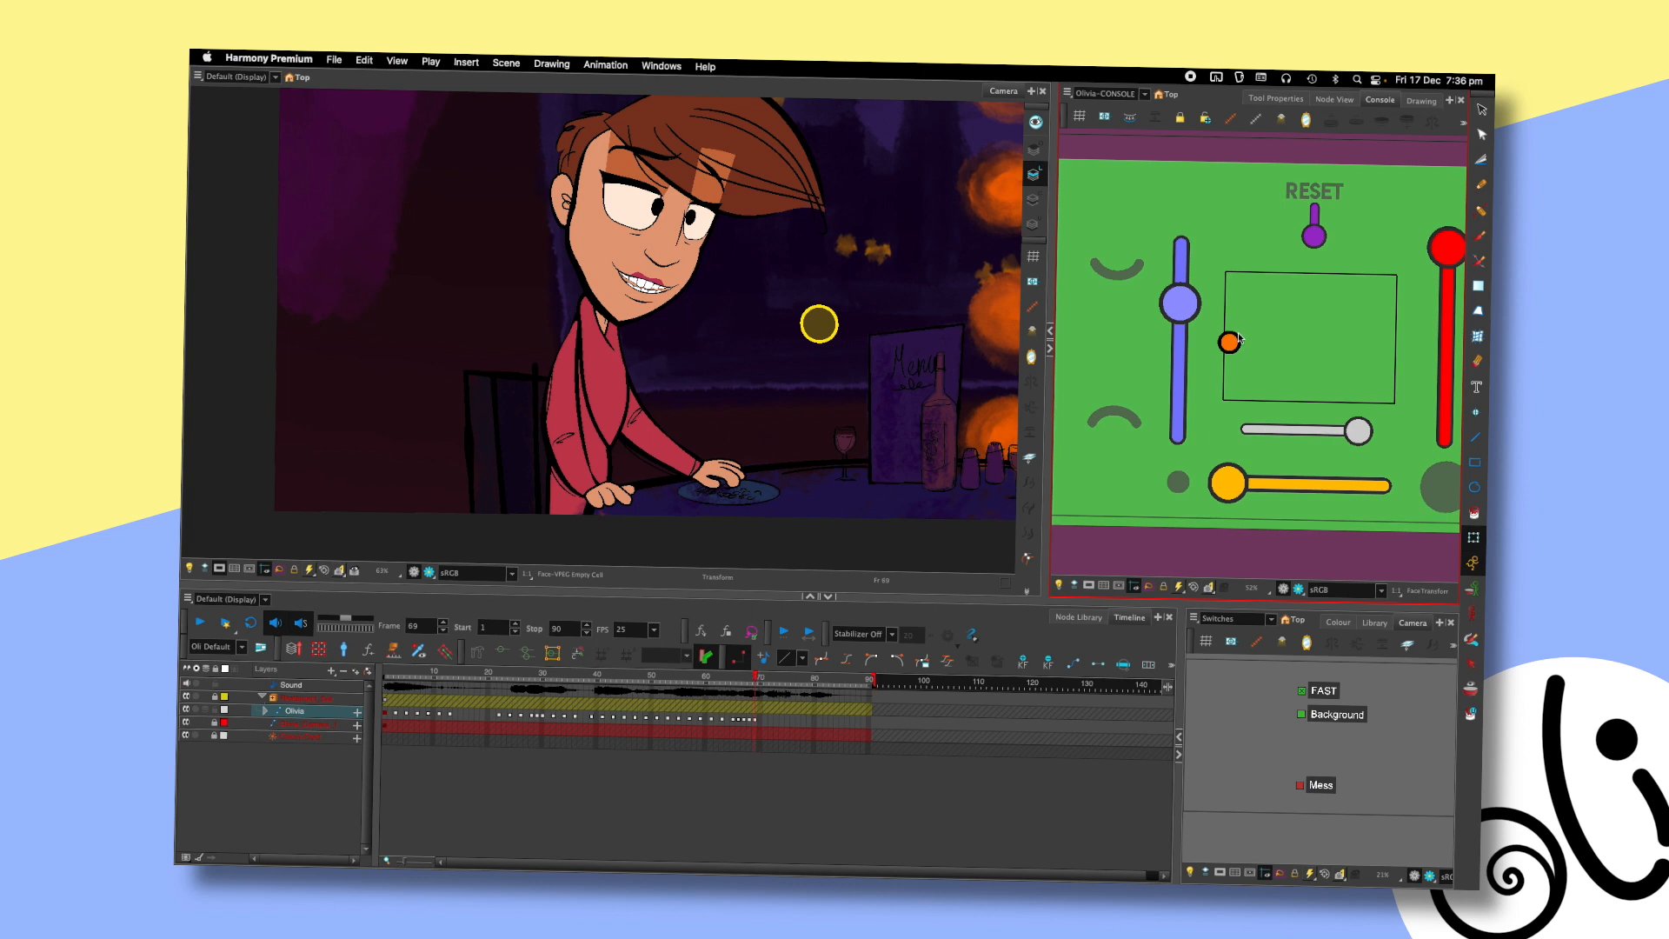
# - Nudge the mouth controller down at frame 69 and open the mouth at frame 74 by lowering it along the left edge
pyautogui.moveTo(1230, 342)
pyautogui.mouseDown()
pyautogui.moveTo(1228, 372)
pyautogui.moveTo(1233, 348)
pyautogui.mouseUp()
pyautogui.press(',')
pyautogui.press('.')
pyautogui.press('.')
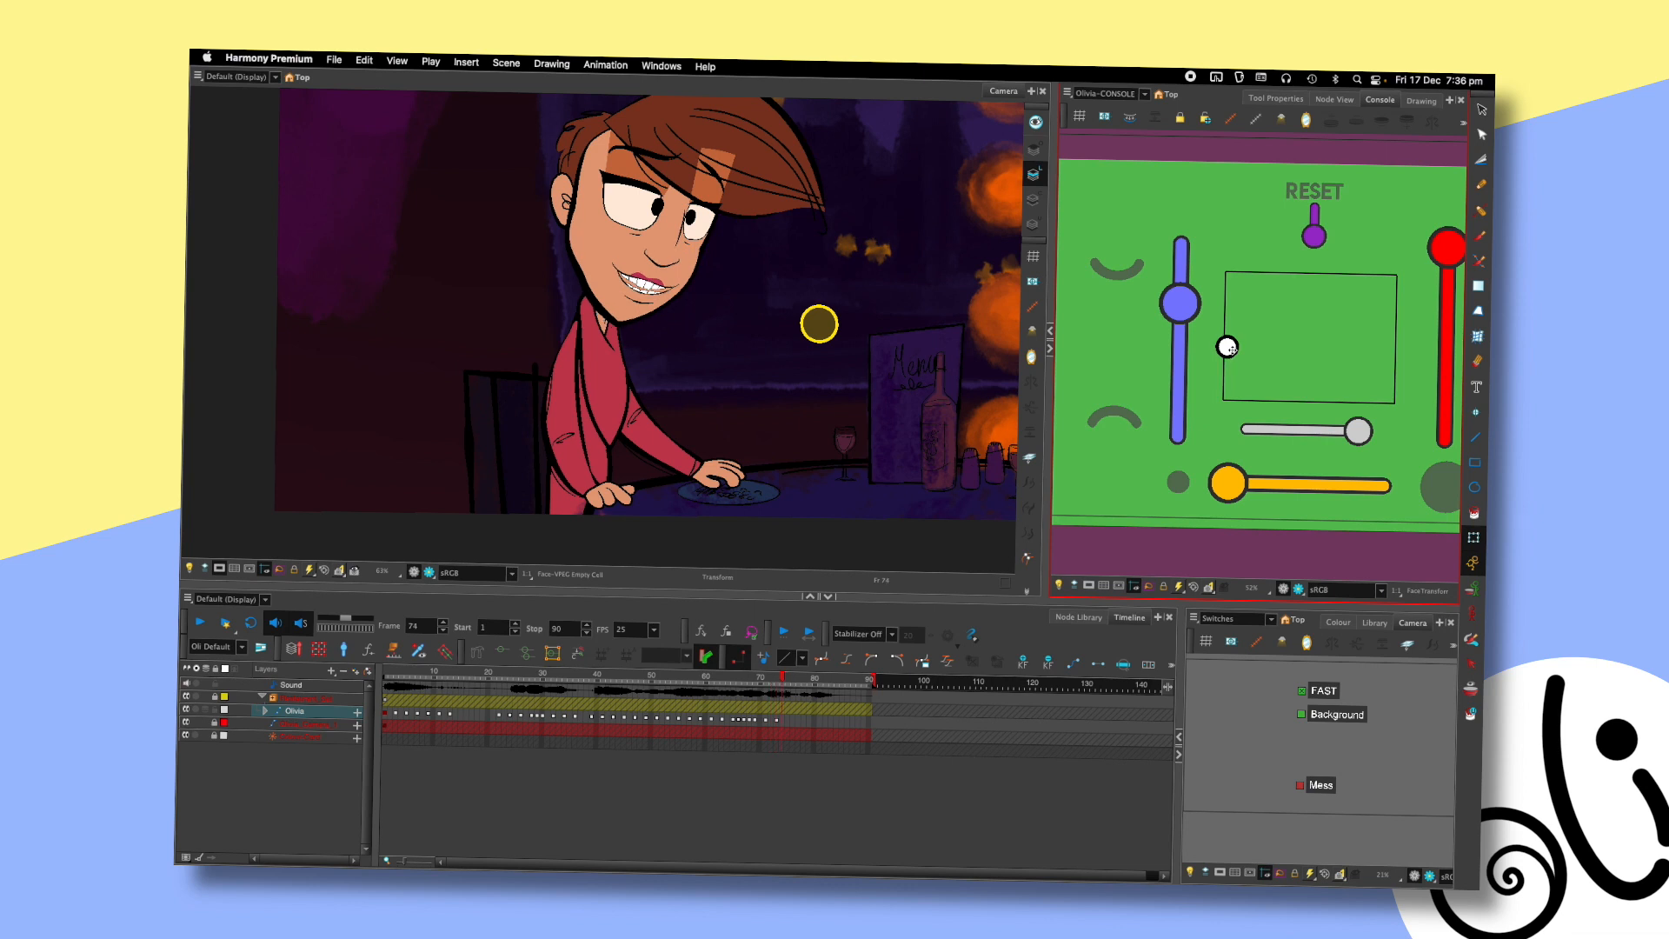
pyautogui.moveTo(1226, 347); pyautogui.dragTo(1224, 373)
pyautogui.press(',')
pyautogui.press(',')
pyautogui.press(',')
pyautogui.press(',')
pyautogui.press('.')
pyautogui.press('.')
pyautogui.press('.')
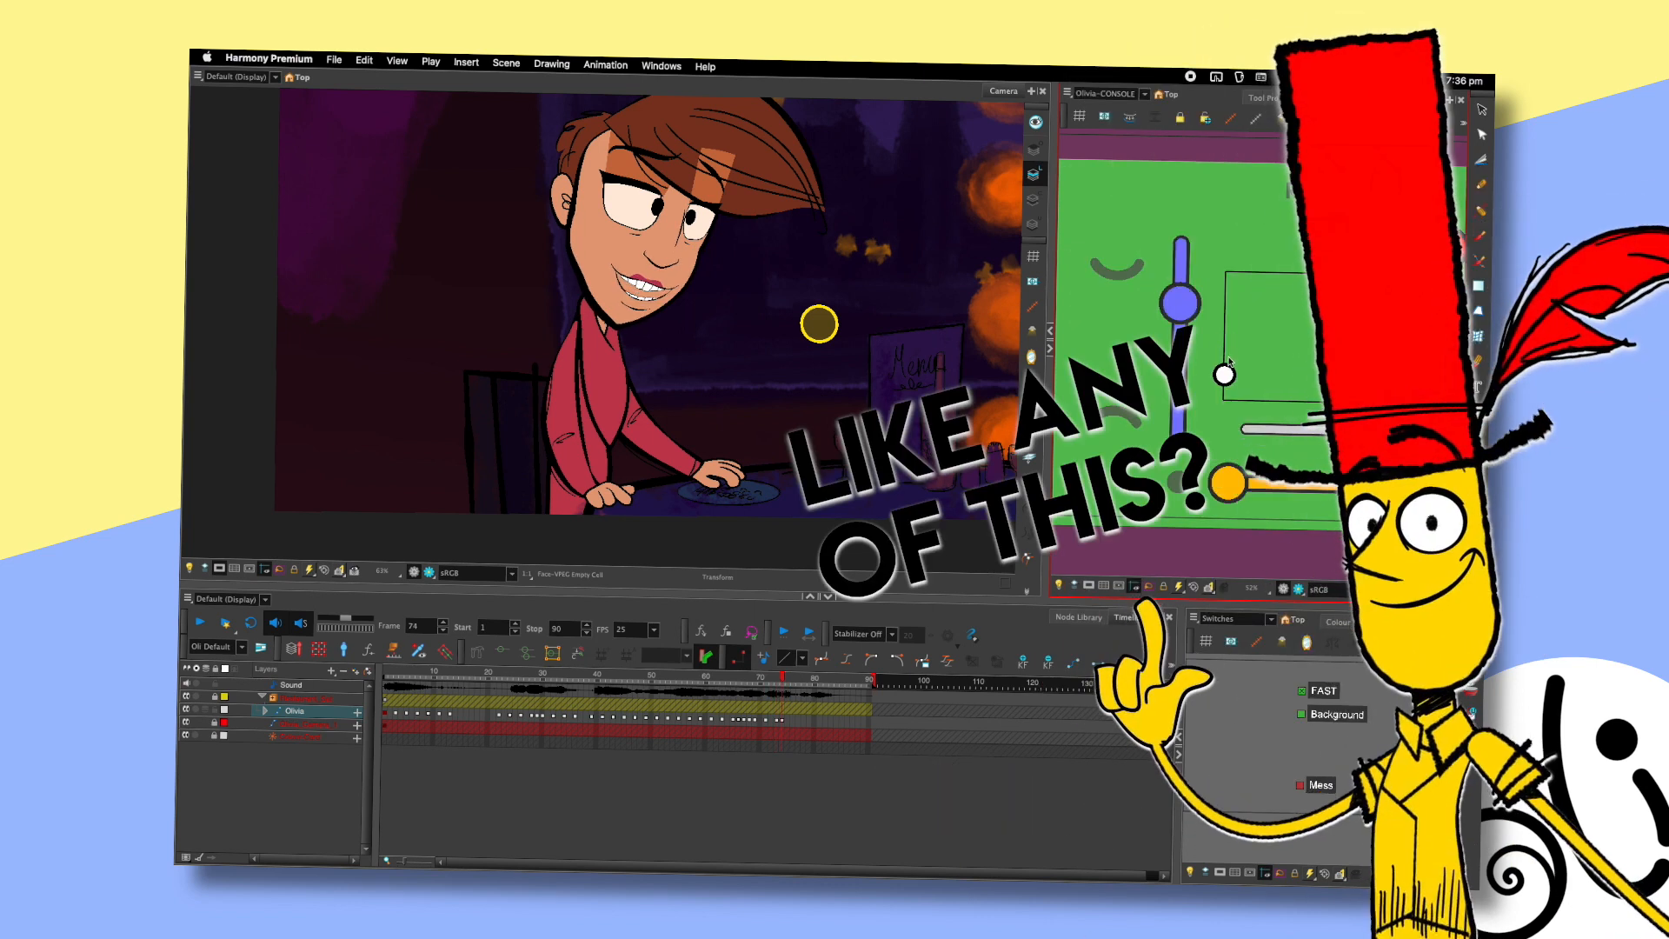
# - Pose the mouth at about frames 83 and 84 with the mouth controller low on the square's left edge
pyautogui.moveTo(1233, 357)
pyautogui.mouseDown()
pyautogui.moveTo(1286, 358)
pyautogui.moveTo(1281, 329)
pyautogui.moveTo(1232, 365)
pyautogui.mouseUp()
pyautogui.press('.')
pyautogui.press(',')
pyautogui.press('.')
pyautogui.press('.')
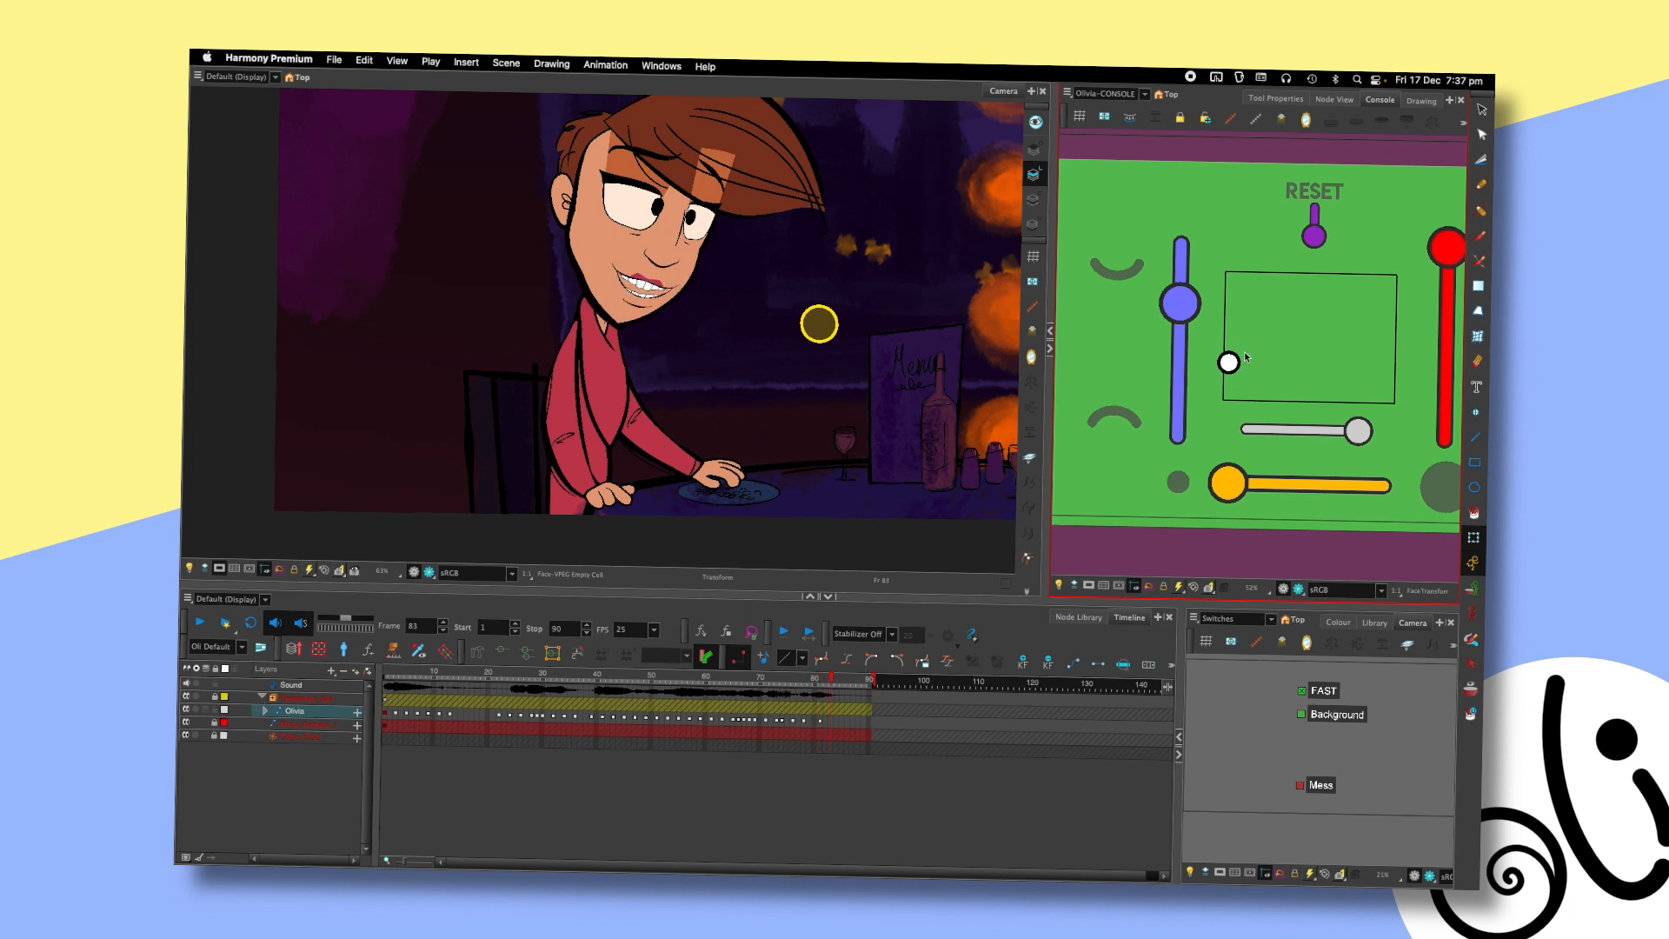
pyautogui.press(',')
pyautogui.press('.')
pyautogui.press('.')
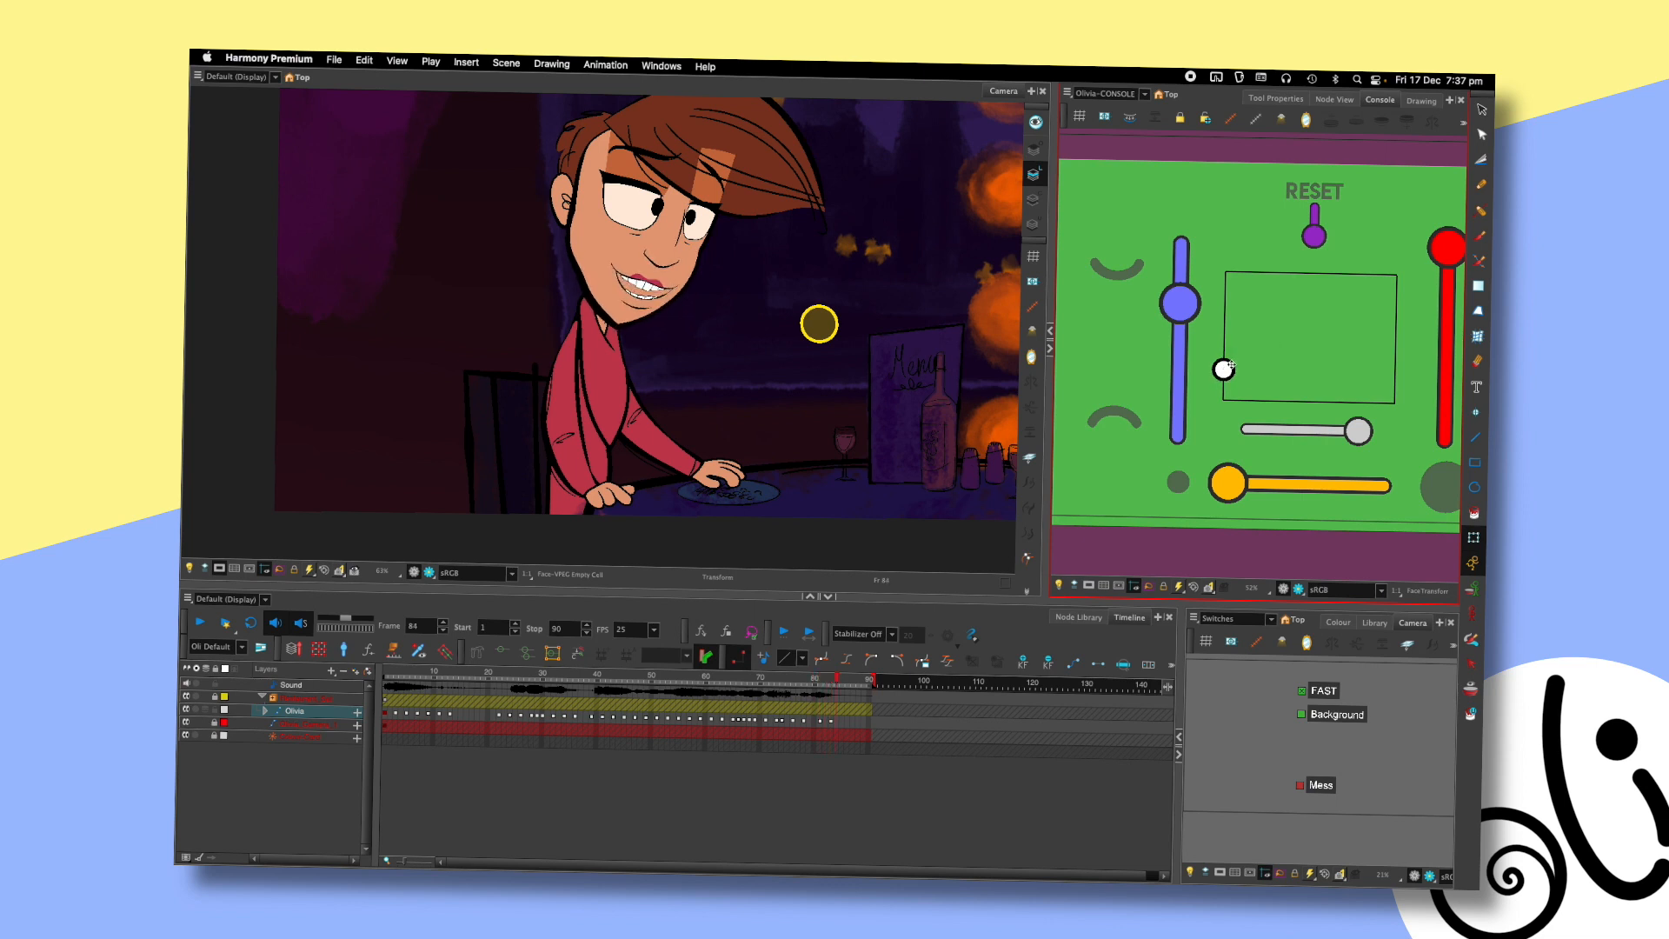
# - Replay the animation and widen the mouth at frame 80 by moving the mouth controller to the square's left edge
pyautogui.press('Return')
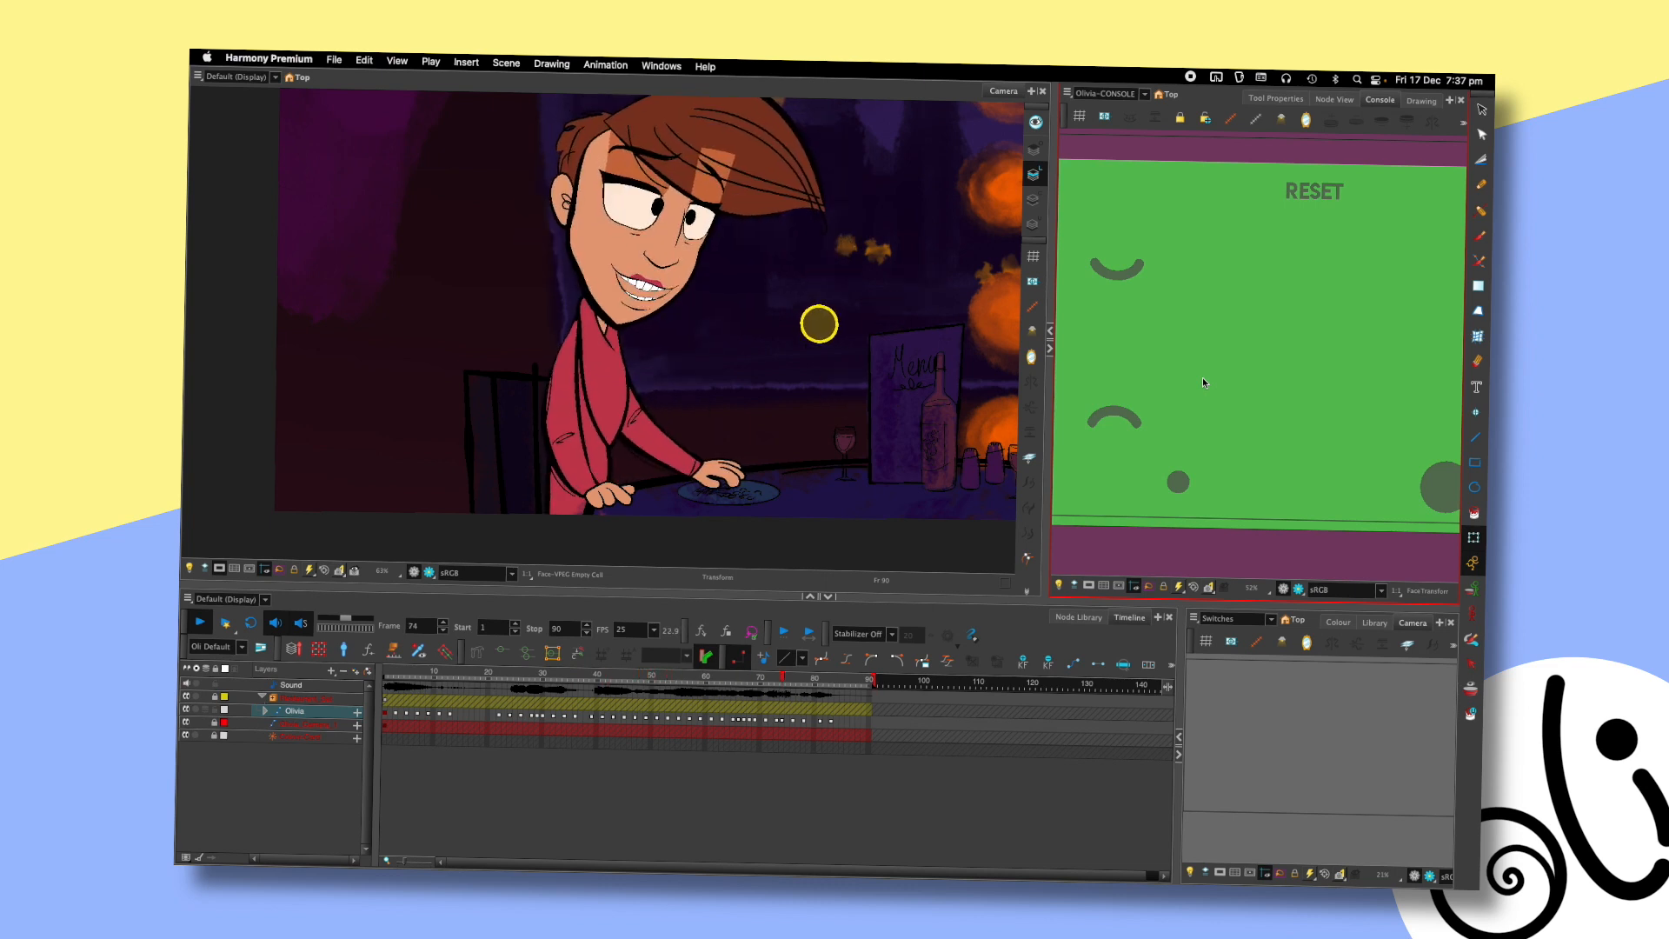
pyautogui.click(807, 678)
pyautogui.moveTo(806, 677); pyautogui.dragTo(815, 684)
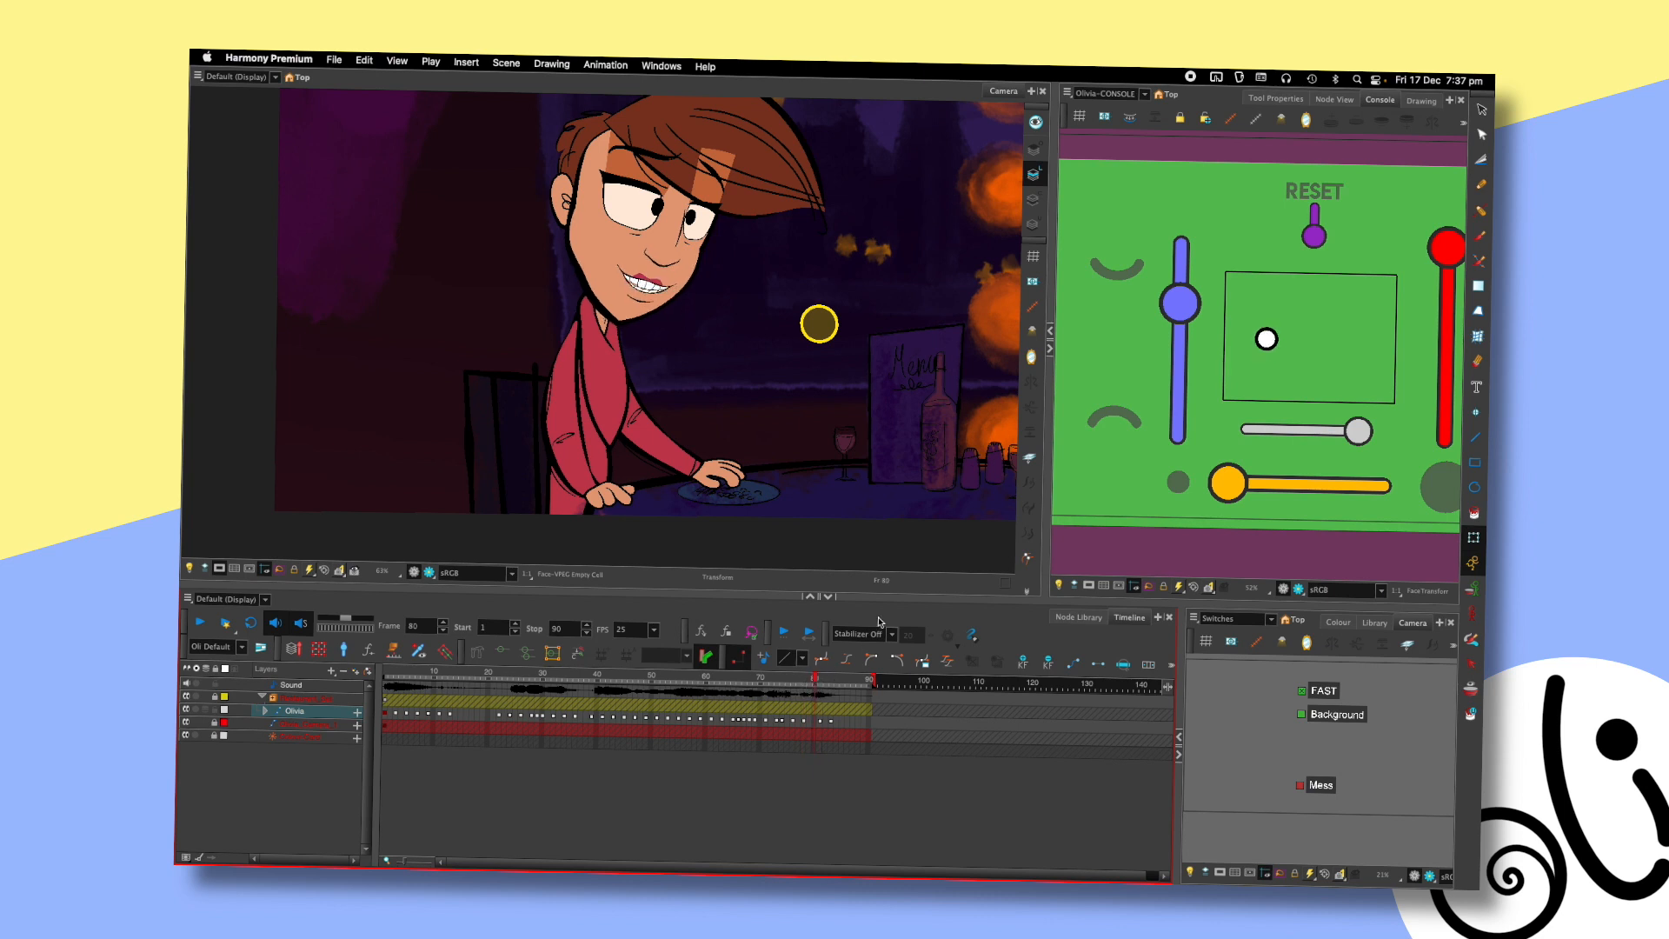
pyautogui.moveTo(1267, 339); pyautogui.dragTo(1223, 348)
pyautogui.press('.')
# - Delete the last mouth keyframe at frame 83 on Olivia's layer
pyautogui.click(831, 723)
pyautogui.click(831, 720)
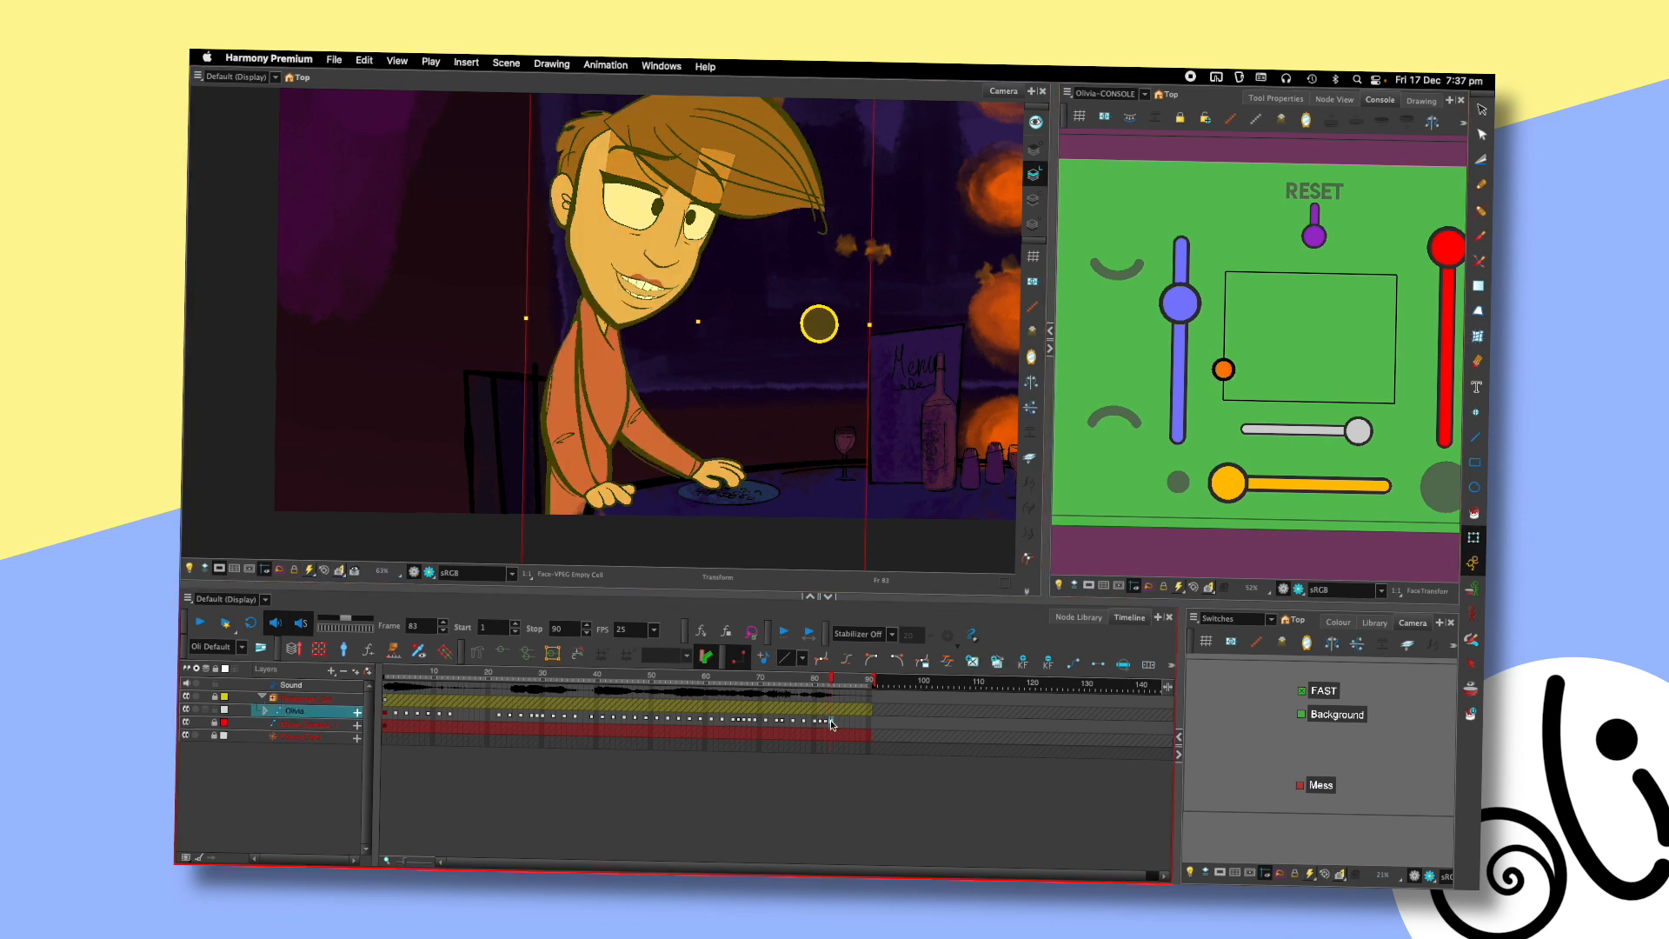
pyautogui.click(832, 721)
pyautogui.click(1049, 663)
pyautogui.press('Escape')
# - Play back the animation repeatedly to check the lip-sync and stop the playback
pyautogui.click(796, 680)
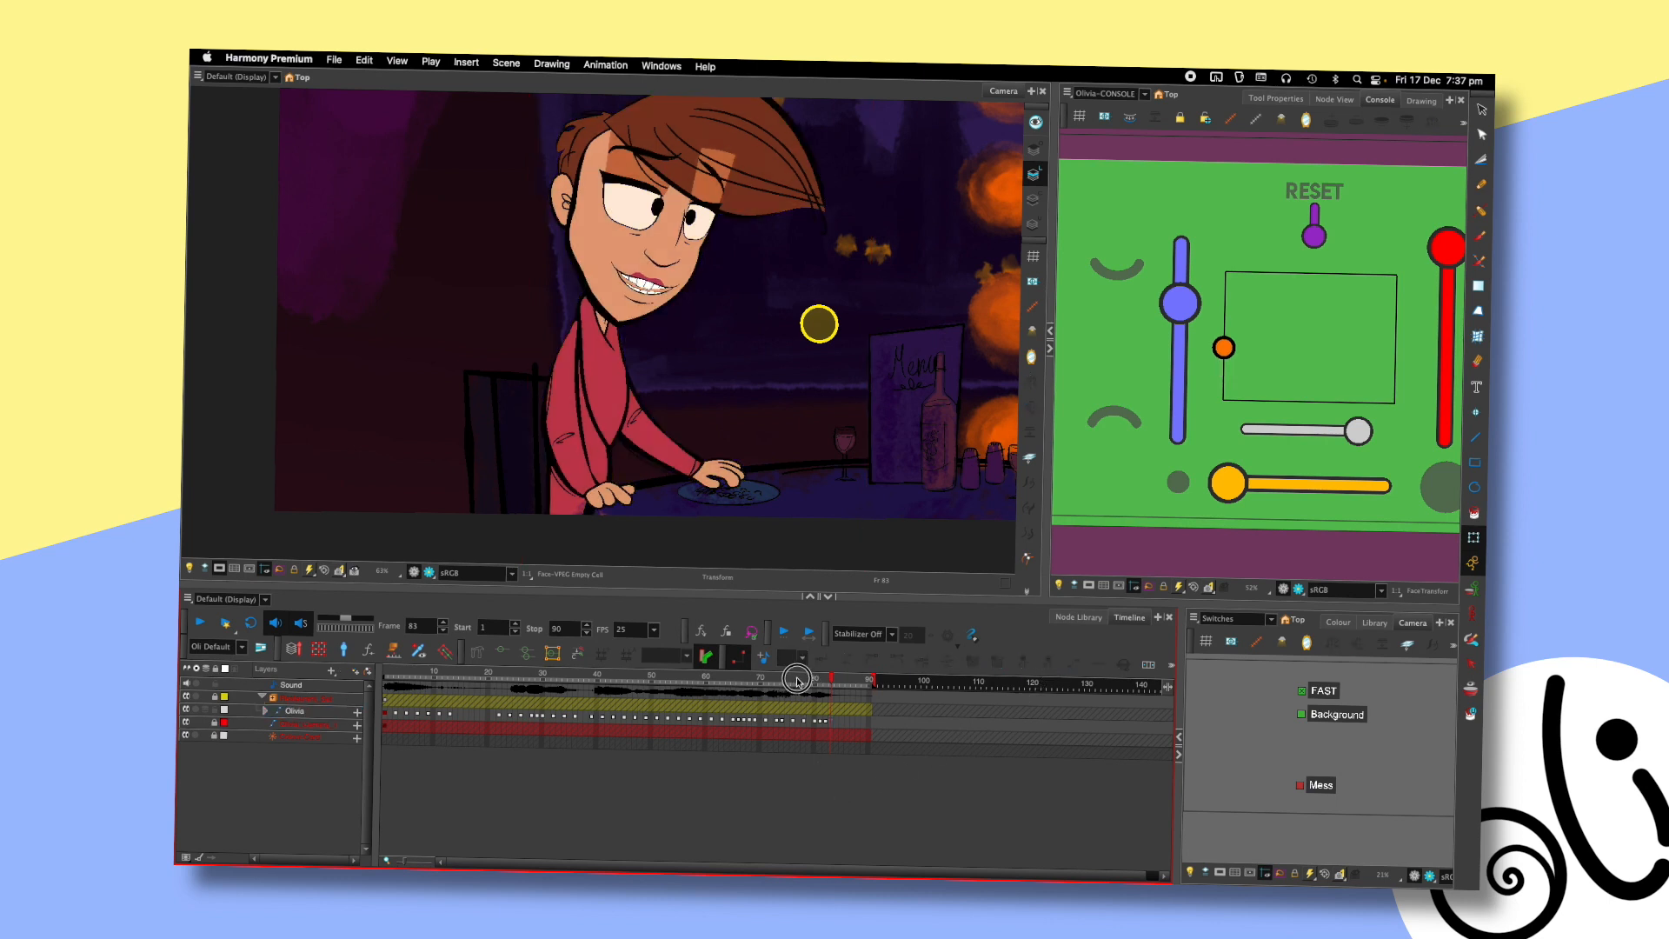
pyautogui.hotkey('shift', 'Return')
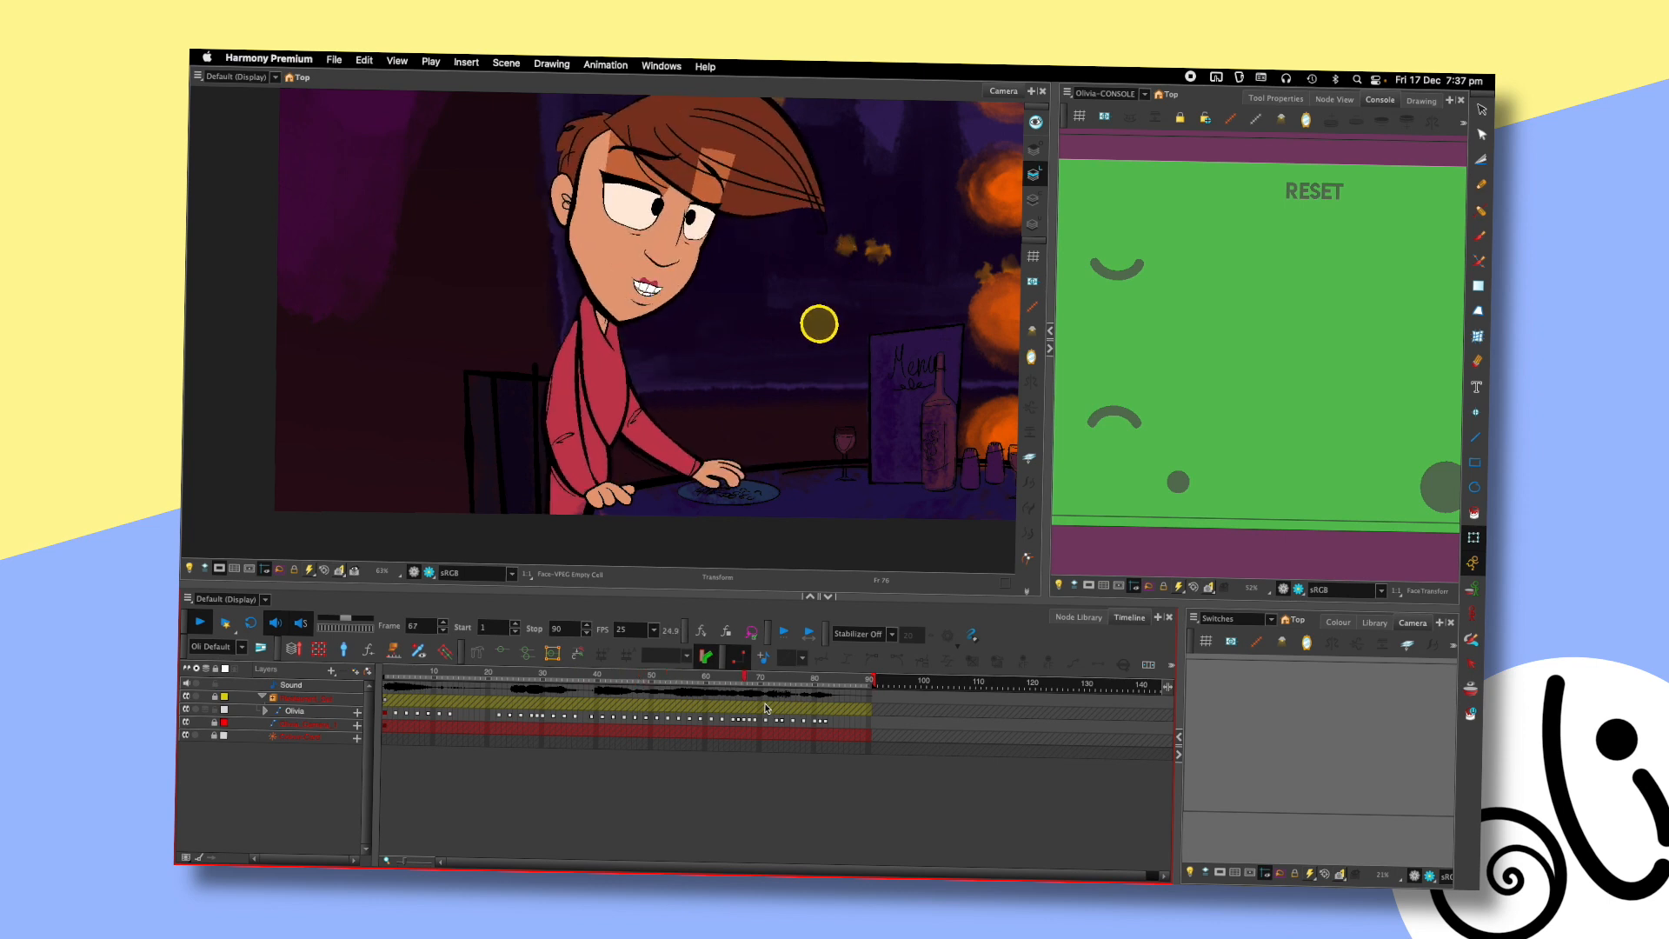
pyautogui.hotkey('shift', 'Return')
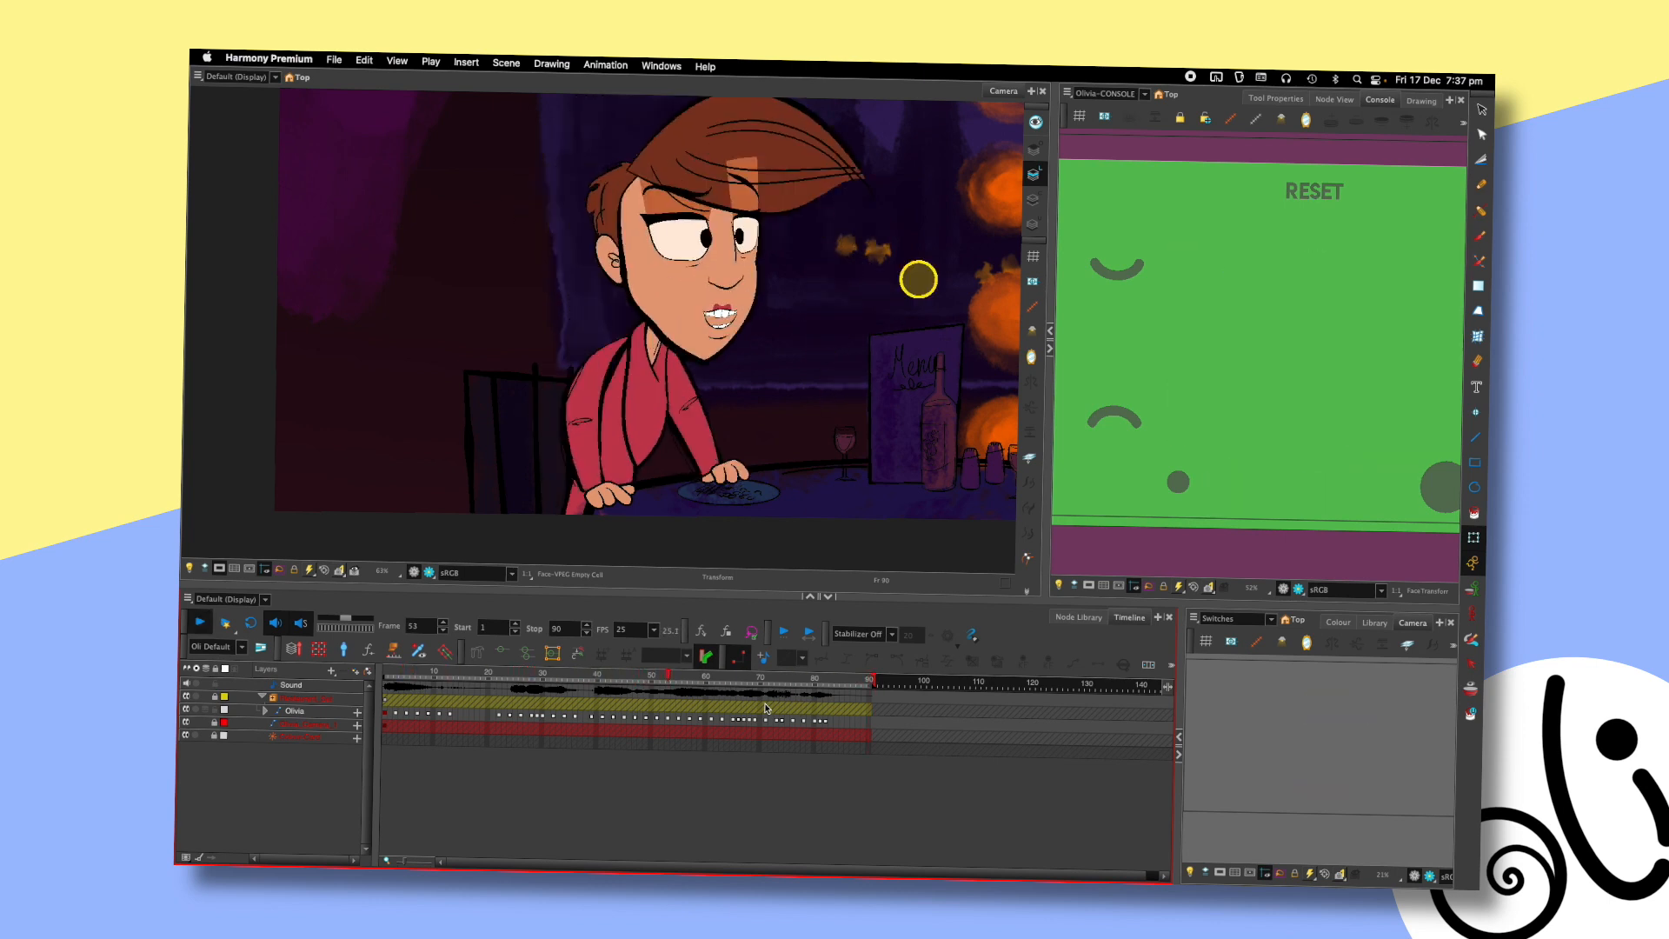
pyautogui.hotkey('shift', 'Return')
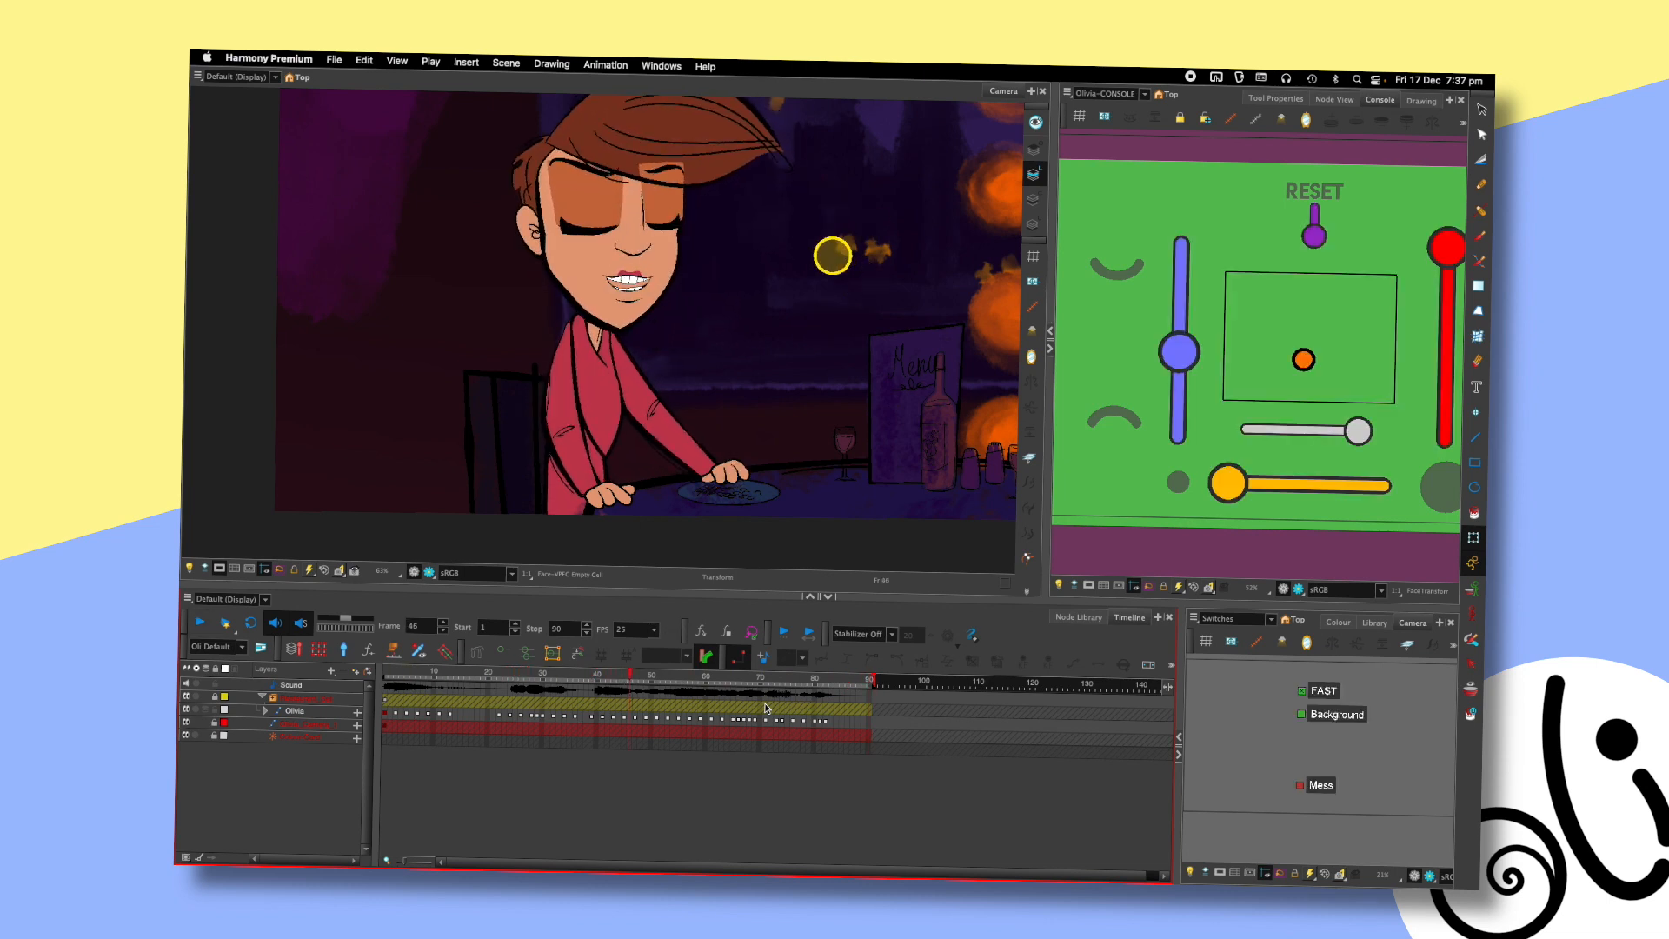
# - Nudge the pupil of Olivia's larger, nearer eye slightly to the left at frame 30 and check the following frames
pyautogui.moveTo(506, 679); pyautogui.dragTo(559, 680)
pyautogui.click(776, 360)
pyautogui.scroll(3, 776, 360)
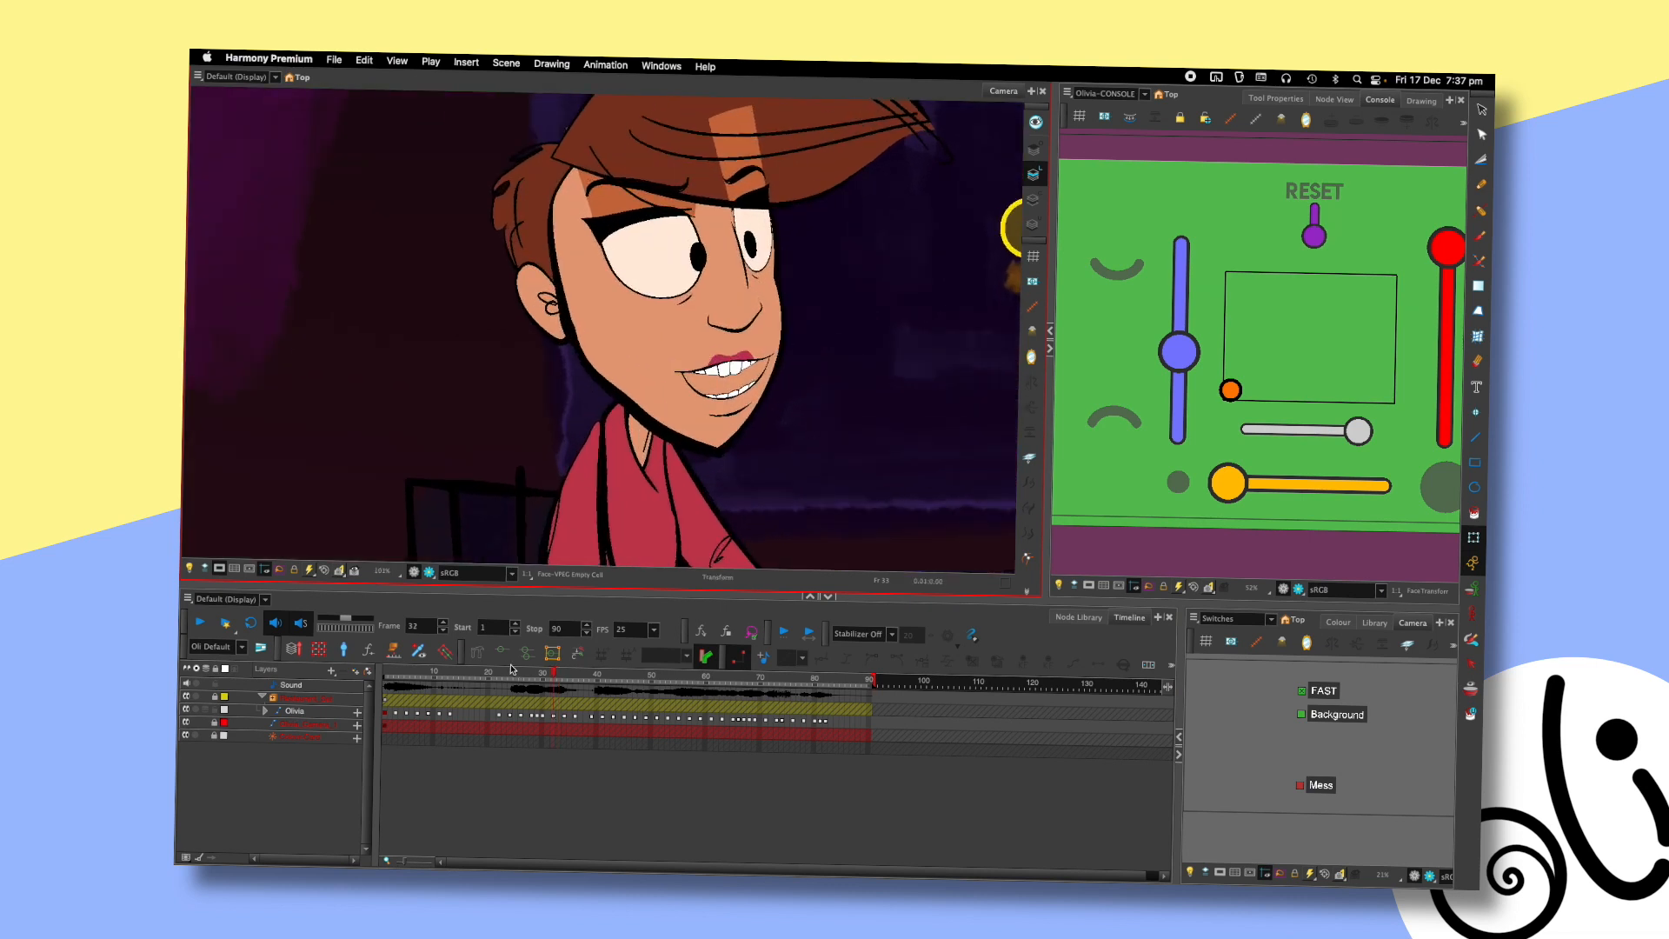
pyautogui.press(',')
pyautogui.press(',')
pyautogui.press(',')
pyautogui.press(',')
pyautogui.press('.')
pyautogui.press('.')
pyautogui.click(702, 269)
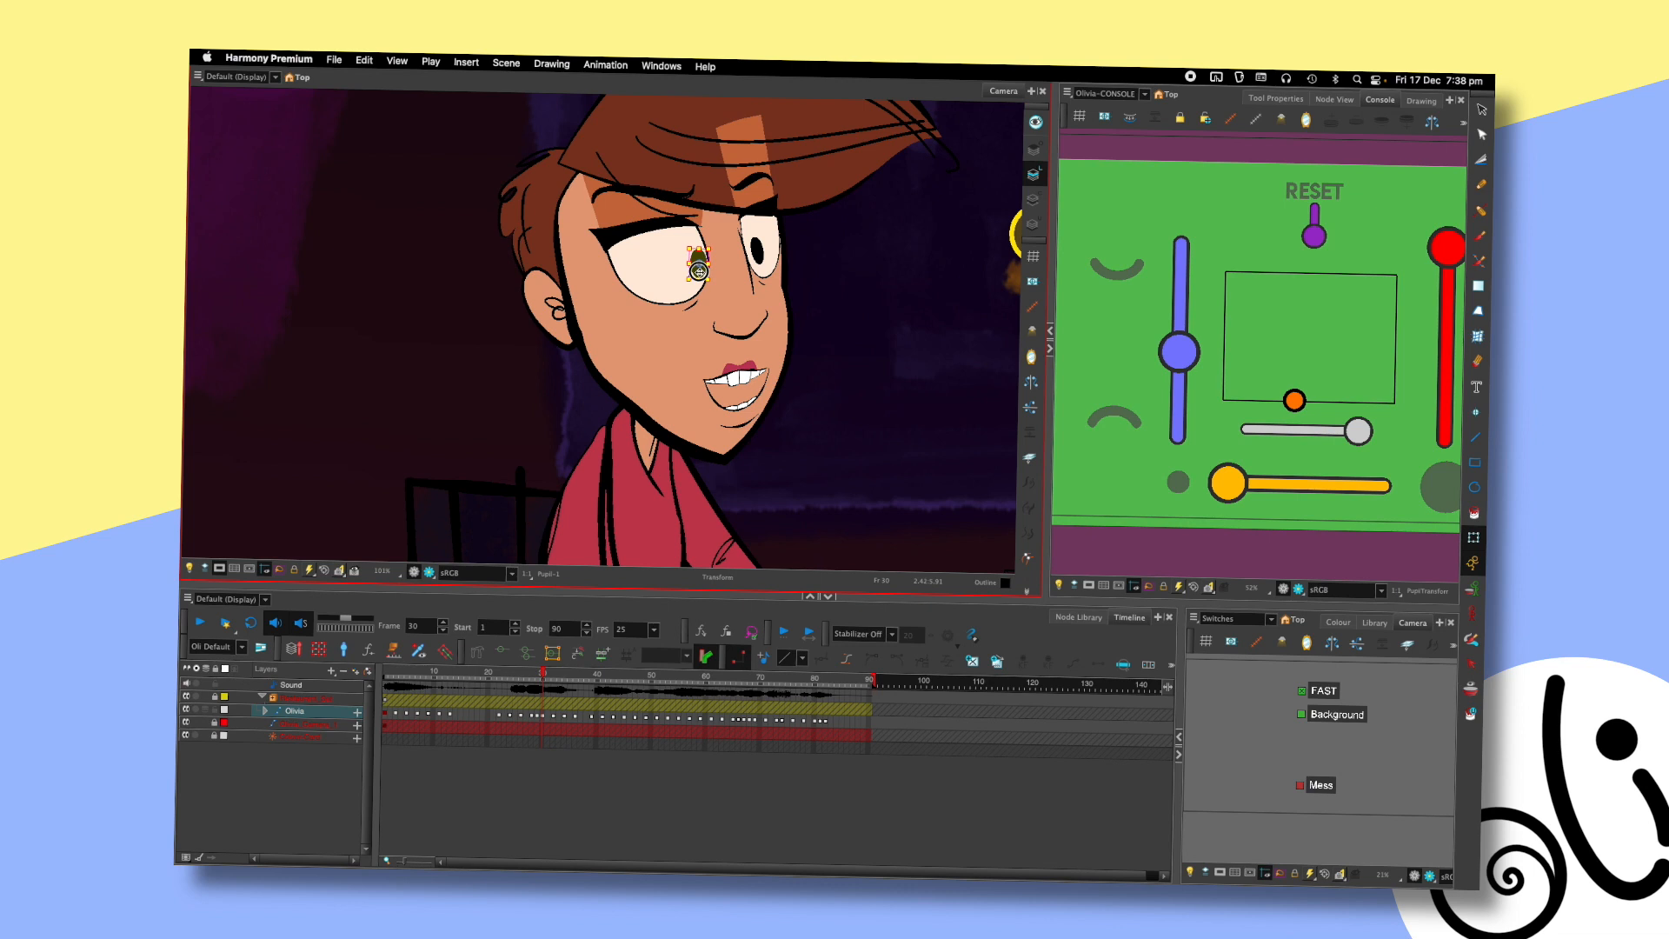
pyautogui.click(836, 290)
pyautogui.press('.')
pyautogui.press('.')
pyautogui.press('.')
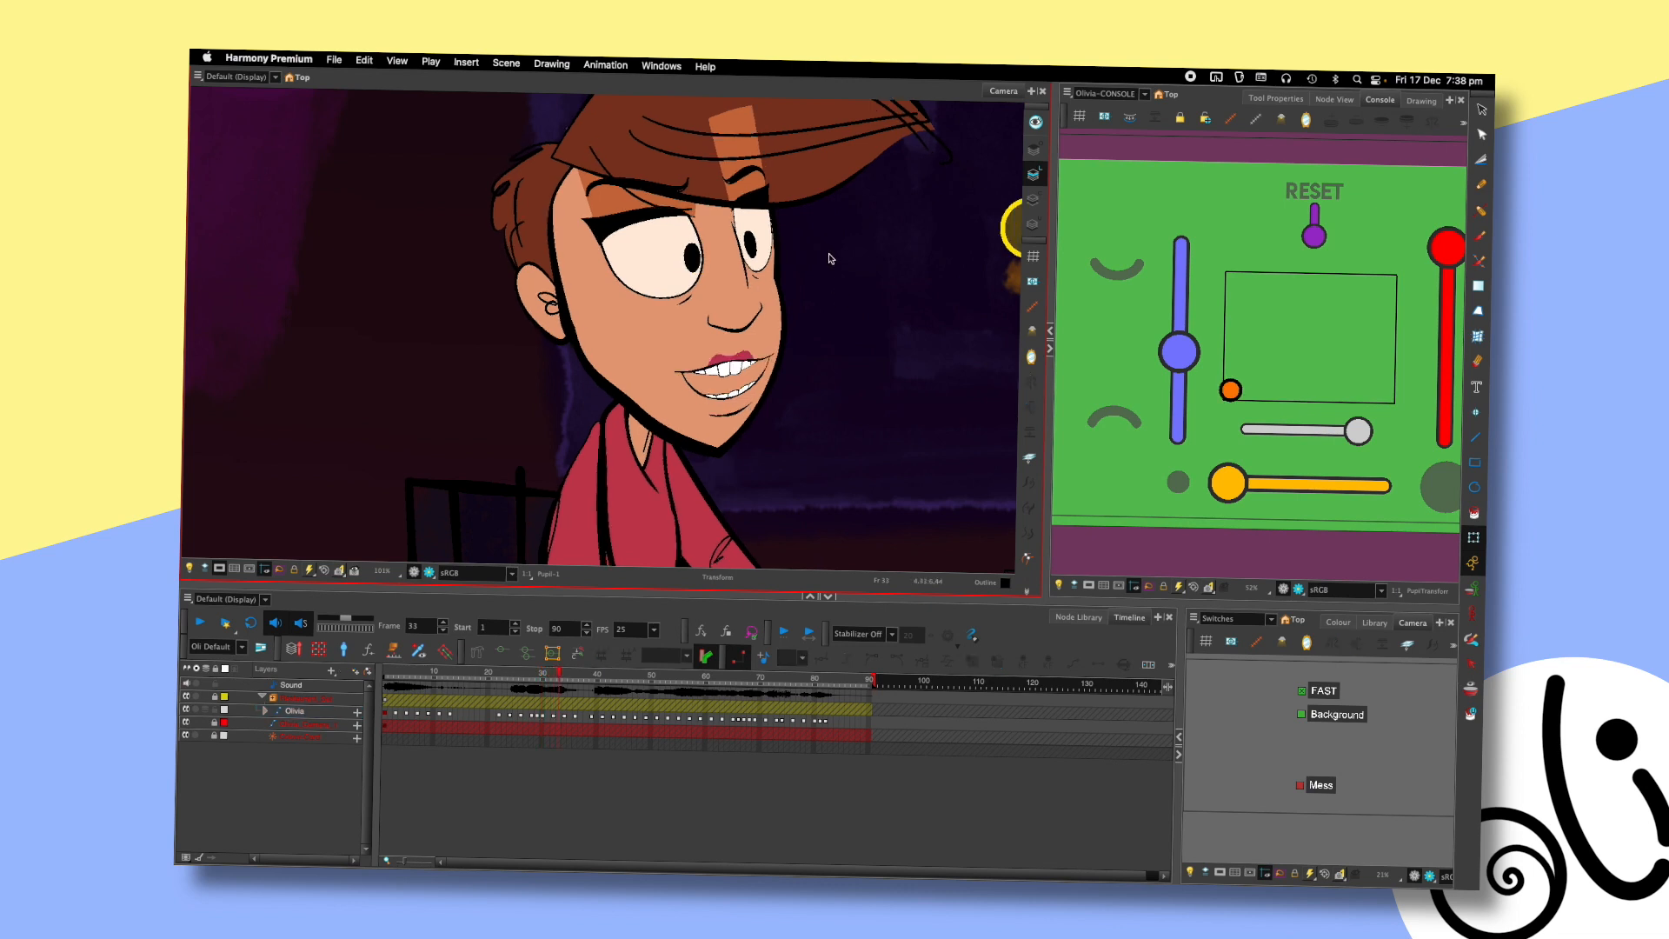
# - Nudge the pupil of Olivia's smaller, farther eye slightly at frame 30
pyautogui.scroll(-2, 848, 293)
pyautogui.press(',')
pyautogui.press(',')
pyautogui.press(',')
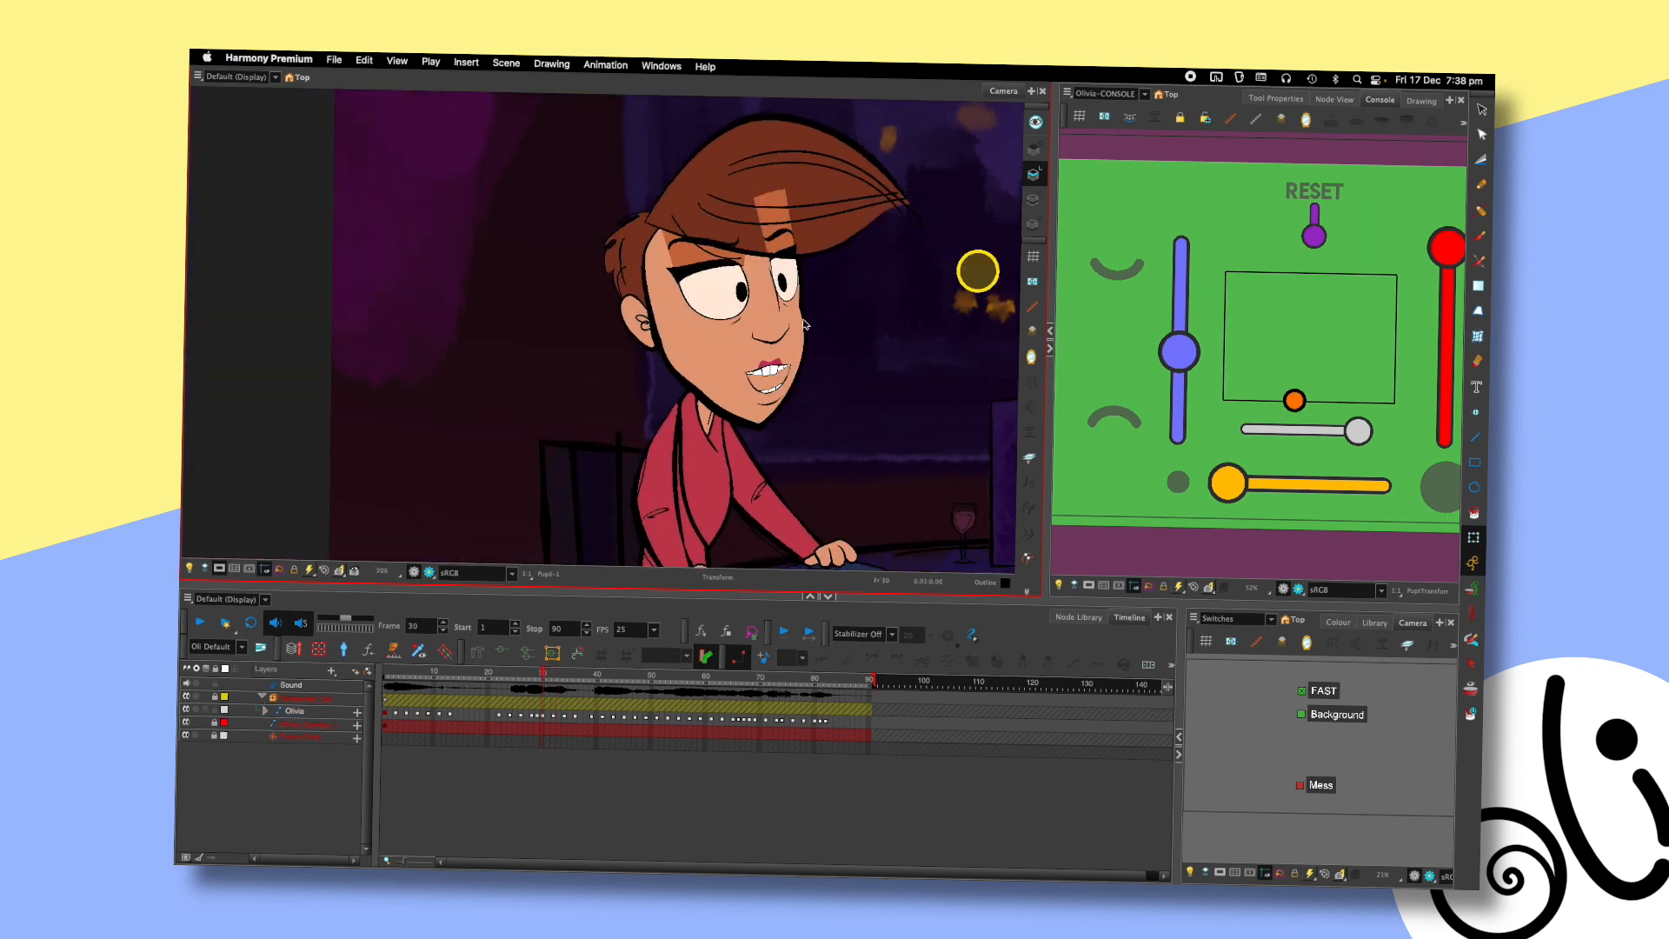
pyautogui.scroll(2, 827, 221)
pyautogui.click(770, 266)
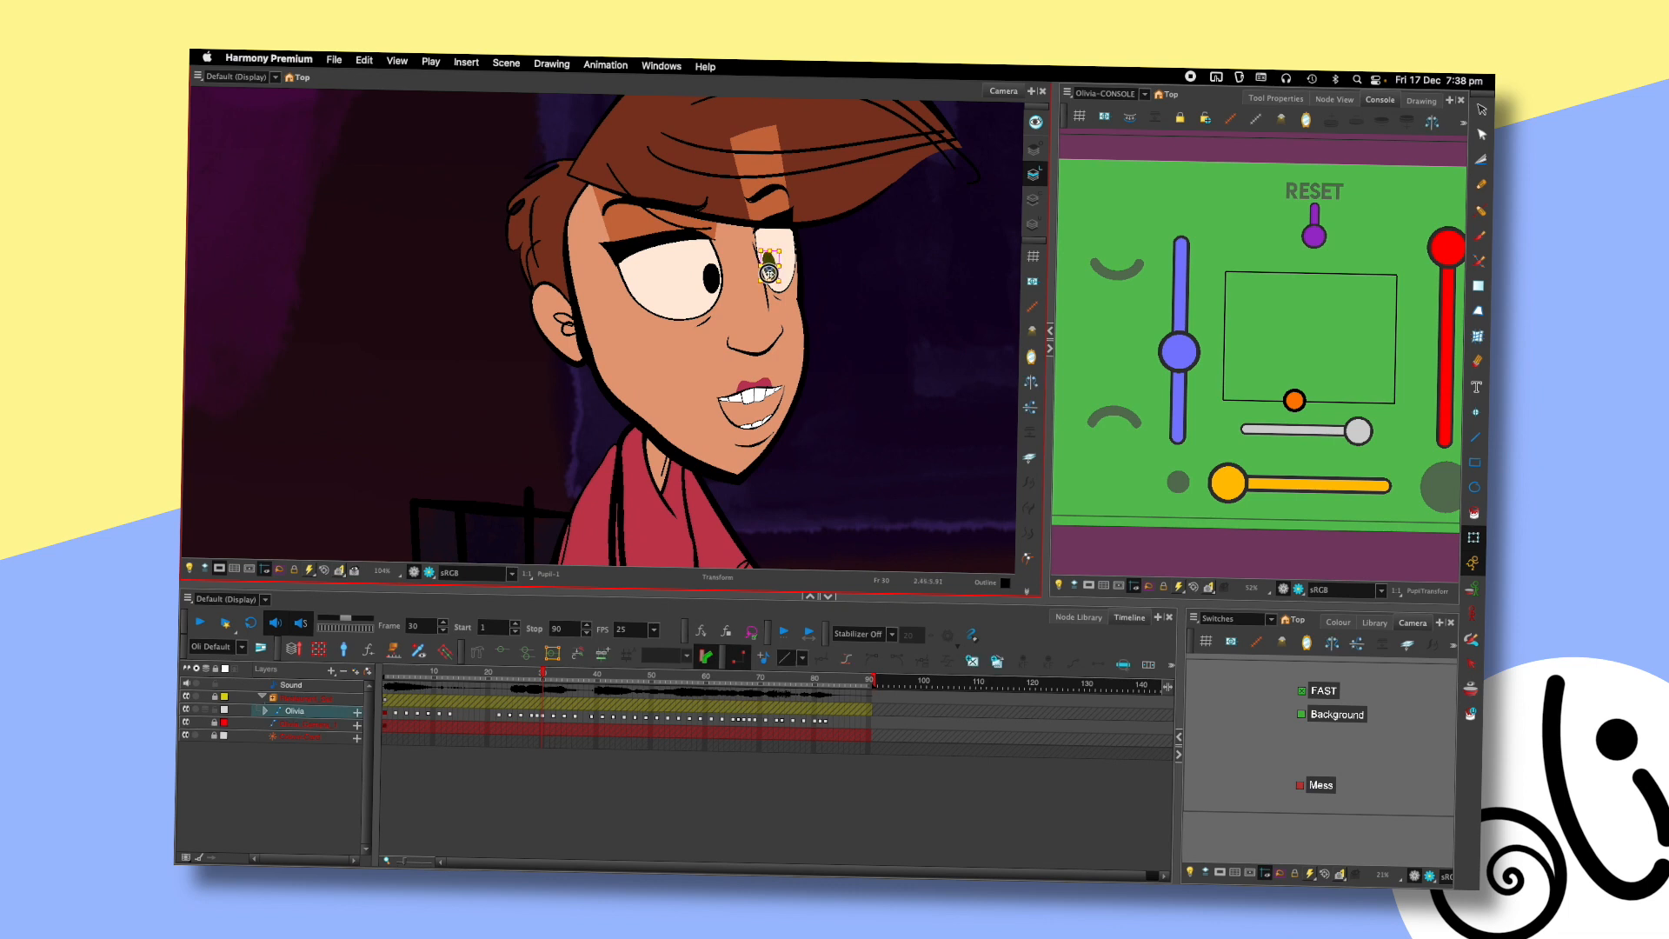
pyautogui.click(832, 261)
pyautogui.scroll(-3, 827, 328)
# - Step forward frame by frame from frame 30 to about frame 42 to check the direction of Olivia's pupils
pyautogui.press('.')
pyautogui.press('.')
pyautogui.press('.')
pyautogui.press('.')
pyautogui.press('.')
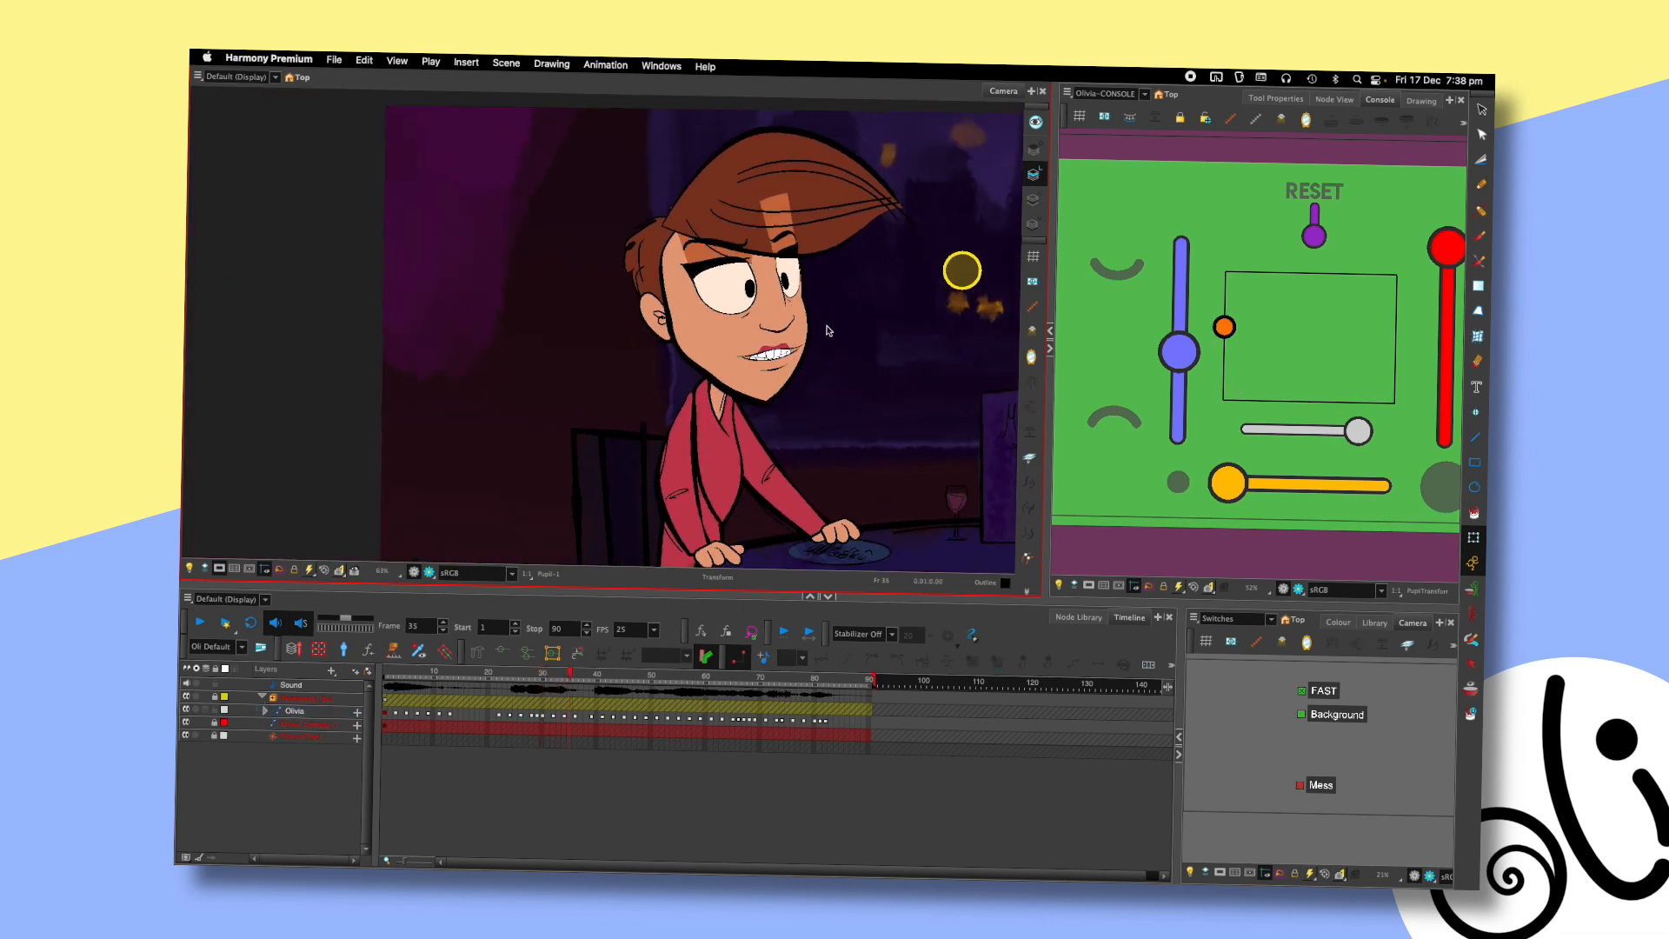
pyautogui.press('.')
pyautogui.press('.')
pyautogui.press('.')
pyautogui.press('.')
pyautogui.press('.')
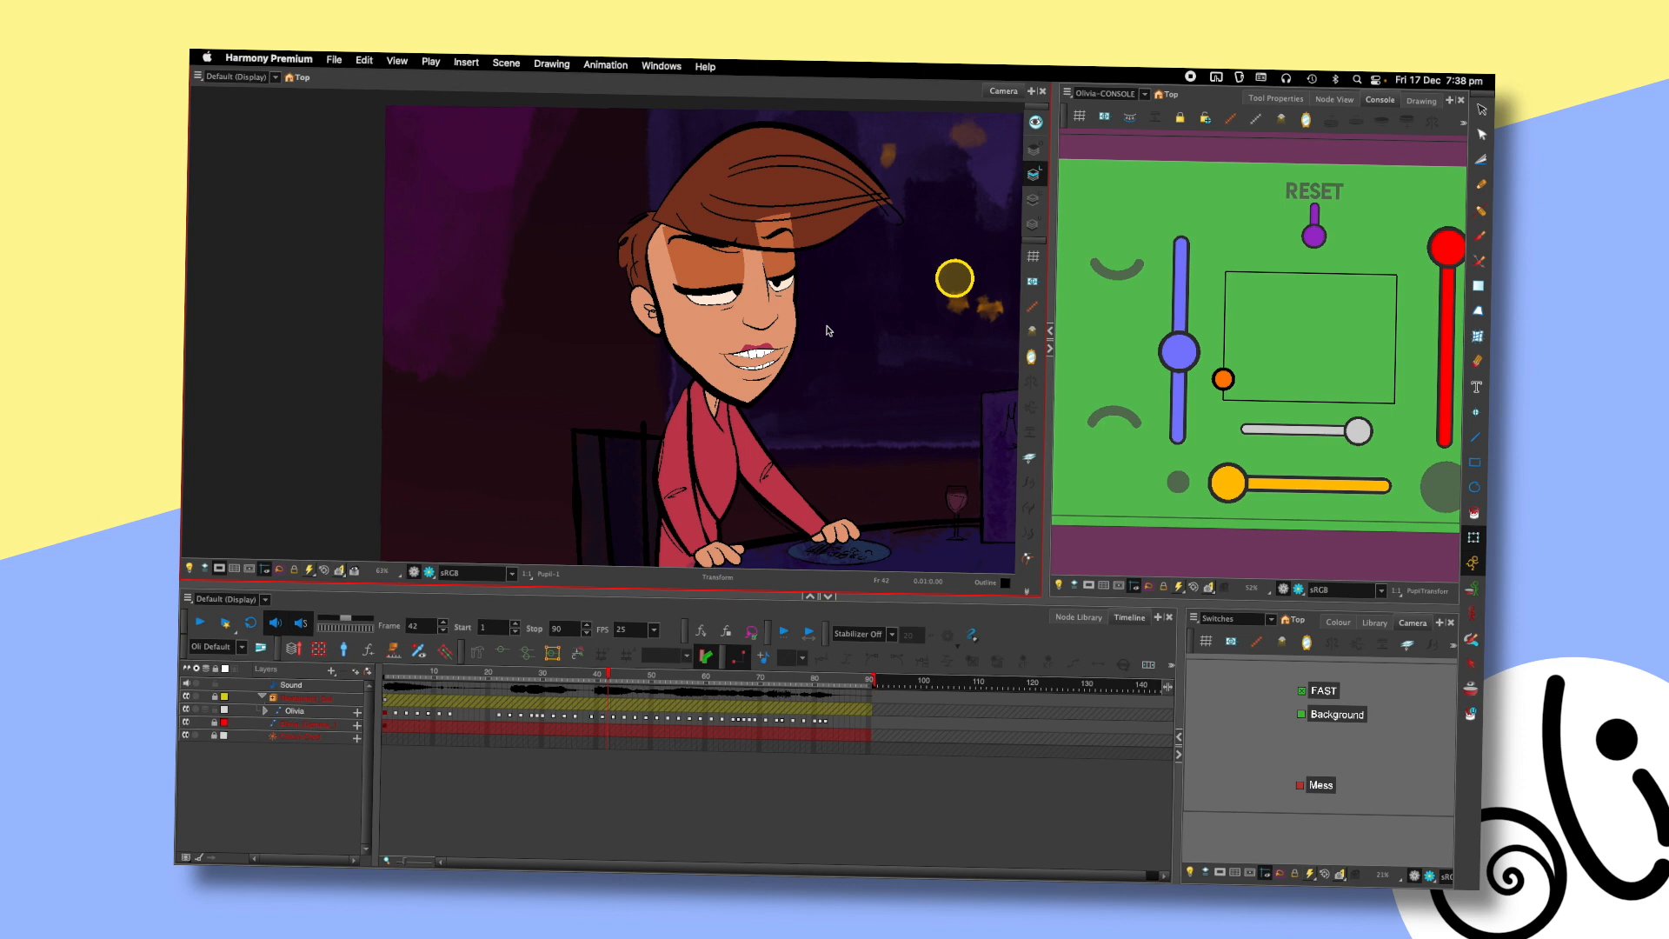
# - Nudge the pupil of Olivia's larger, nearer eye slightly at frame 39 and check the surrounding frames
pyautogui.press(',')
pyautogui.click(746, 289)
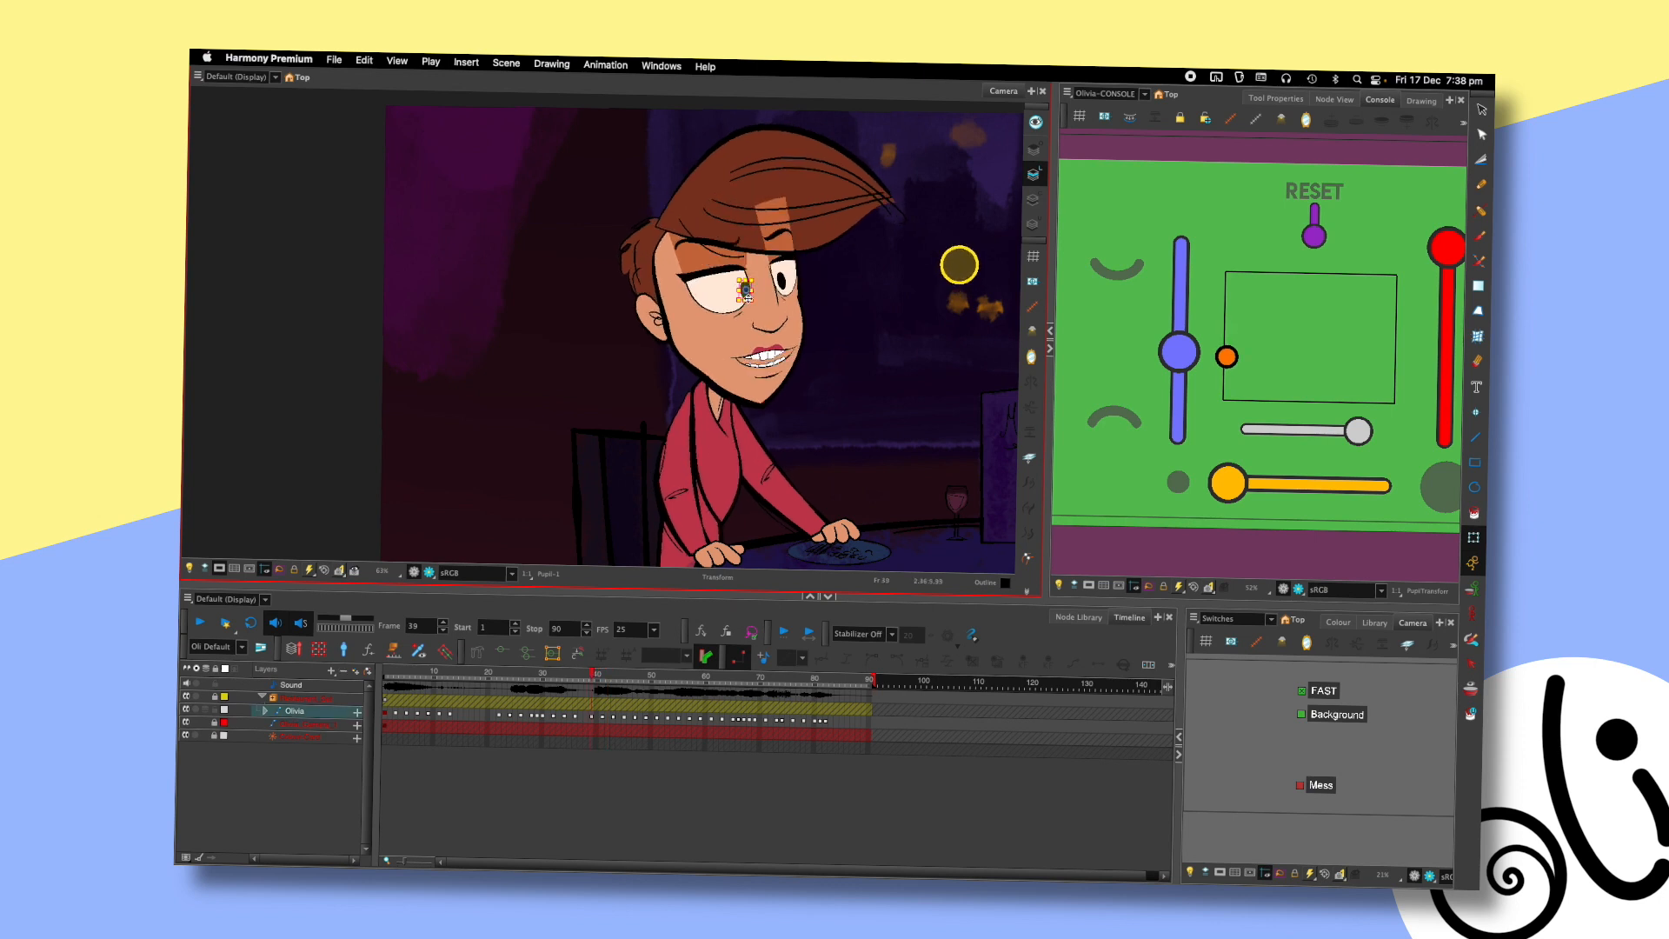
pyautogui.click(837, 294)
pyautogui.press(',')
pyautogui.press('.')
pyautogui.press('.')
pyautogui.press('.')
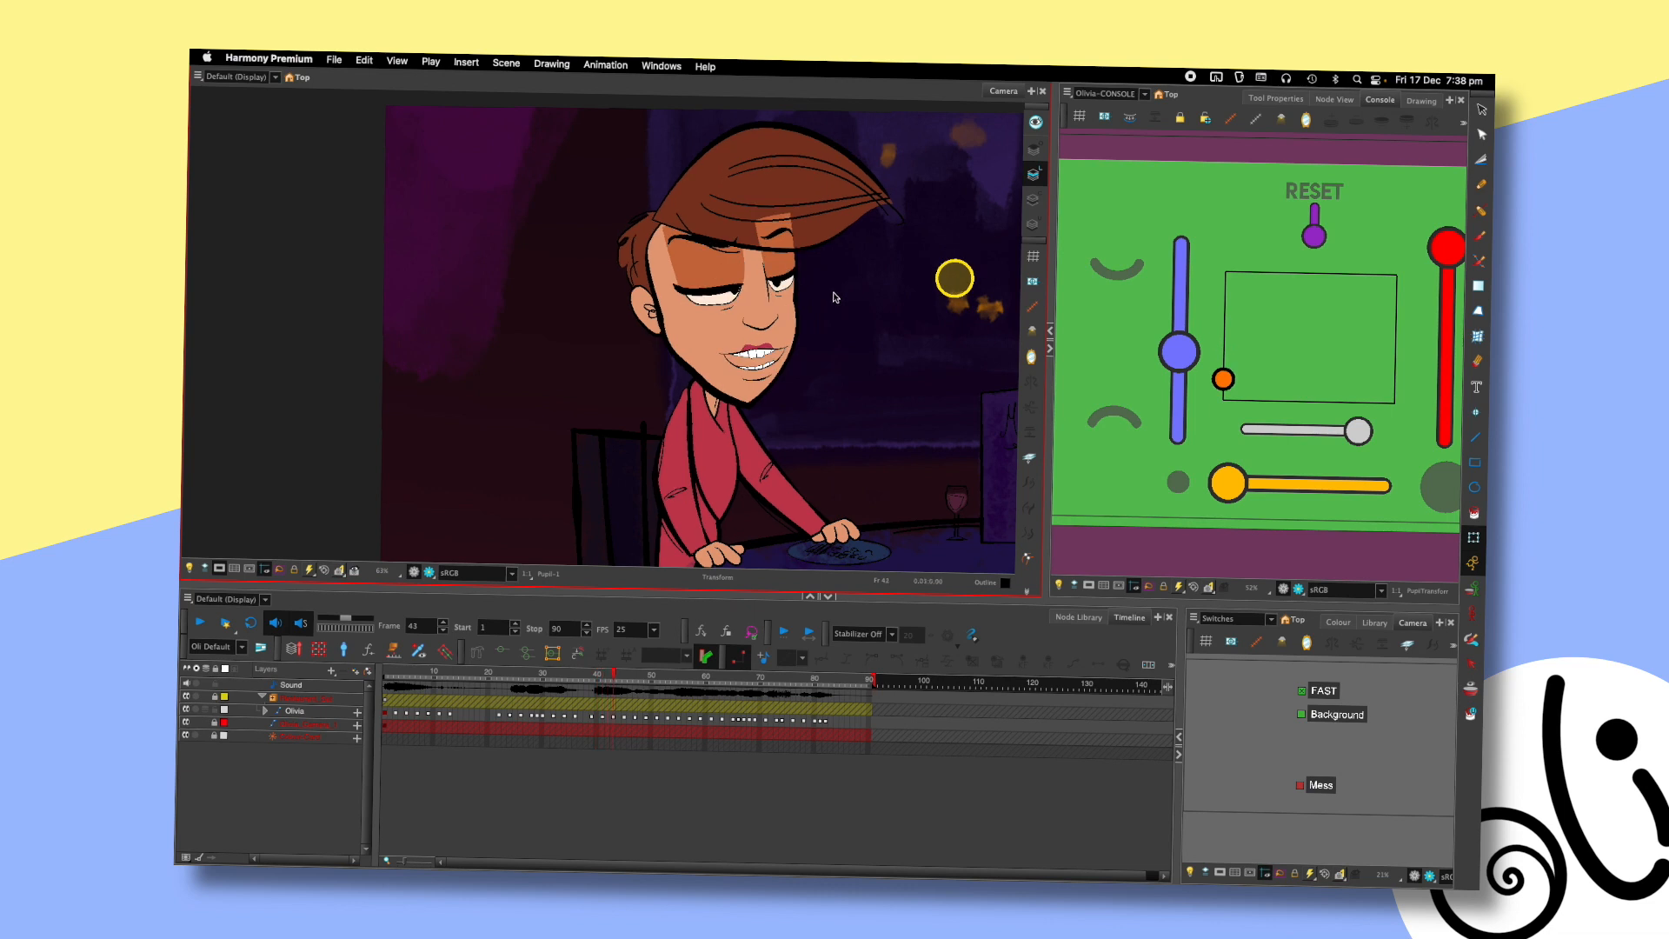
pyautogui.press('.')
# - Play back the animation to check the eye corrections and save the scene
pyautogui.hotkey('shift', 'Return')
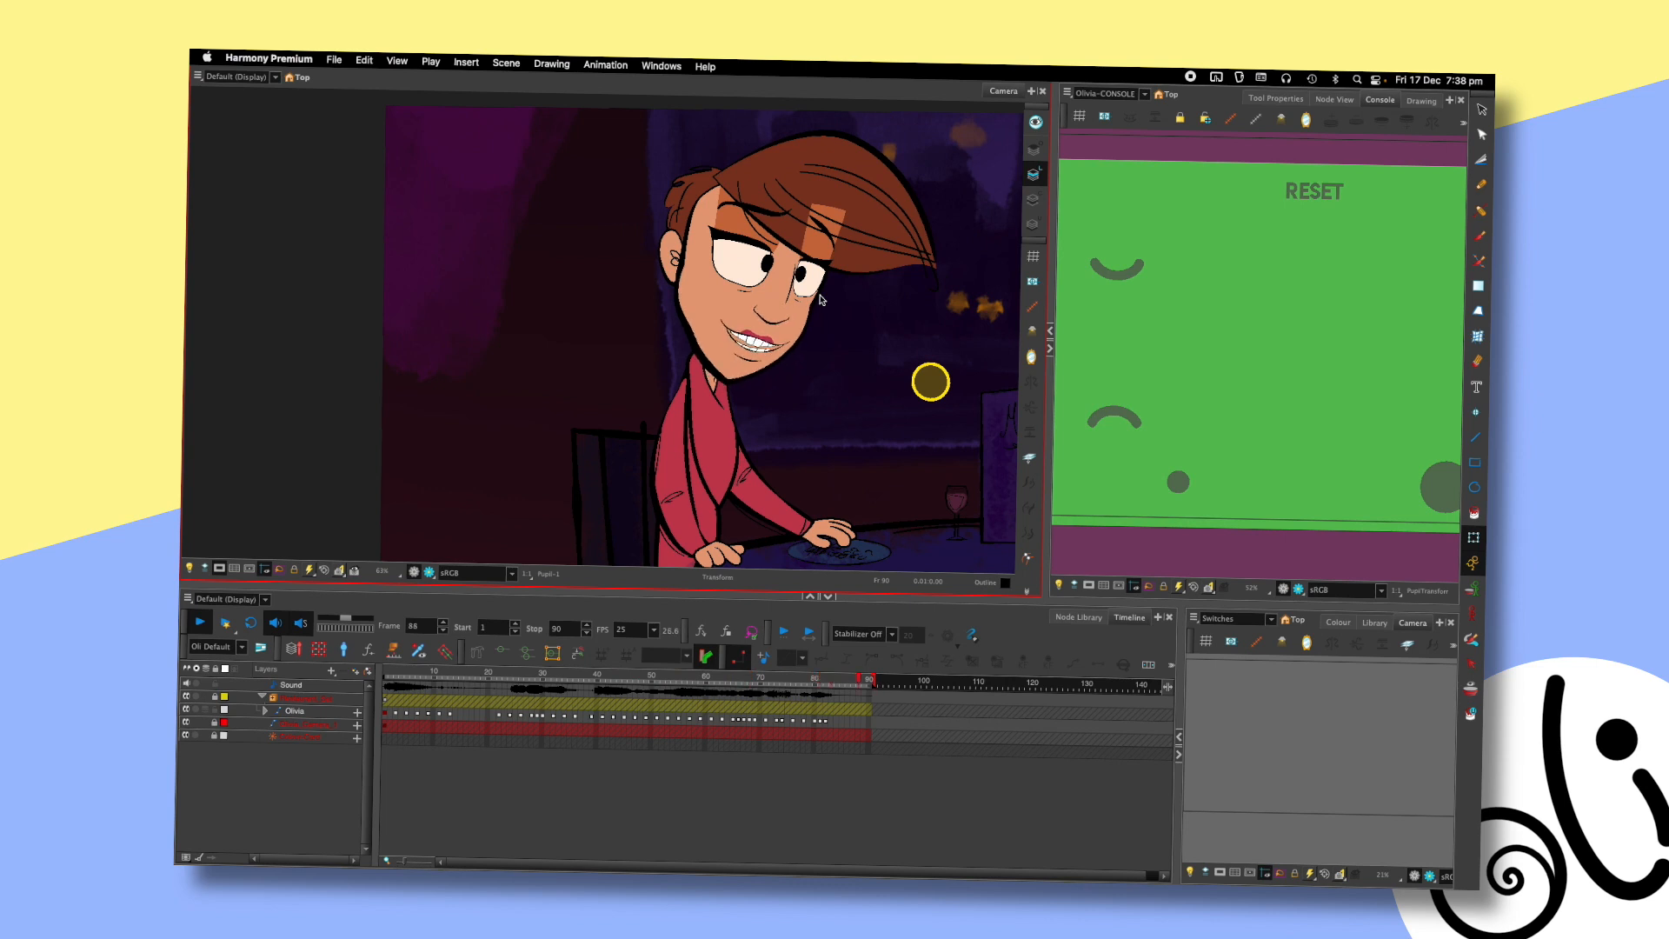
pyautogui.press('super+s')
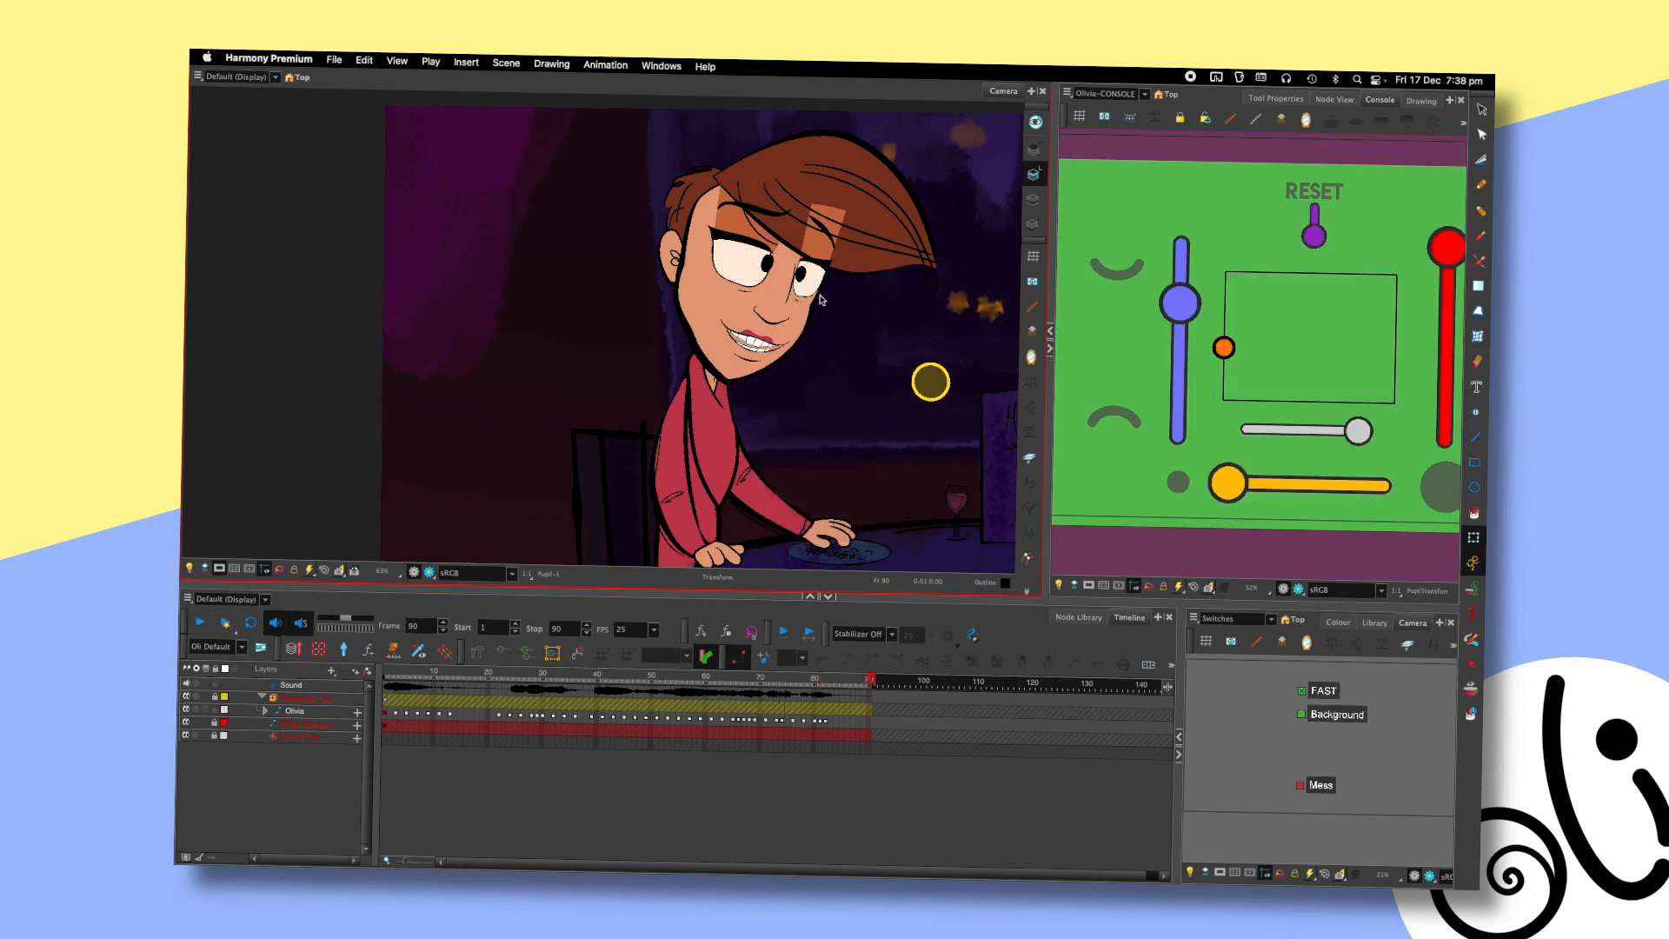
# - Turn off the FAST switch and play back the whole scene repeatedly from the first frame
pyautogui.click(1301, 691)
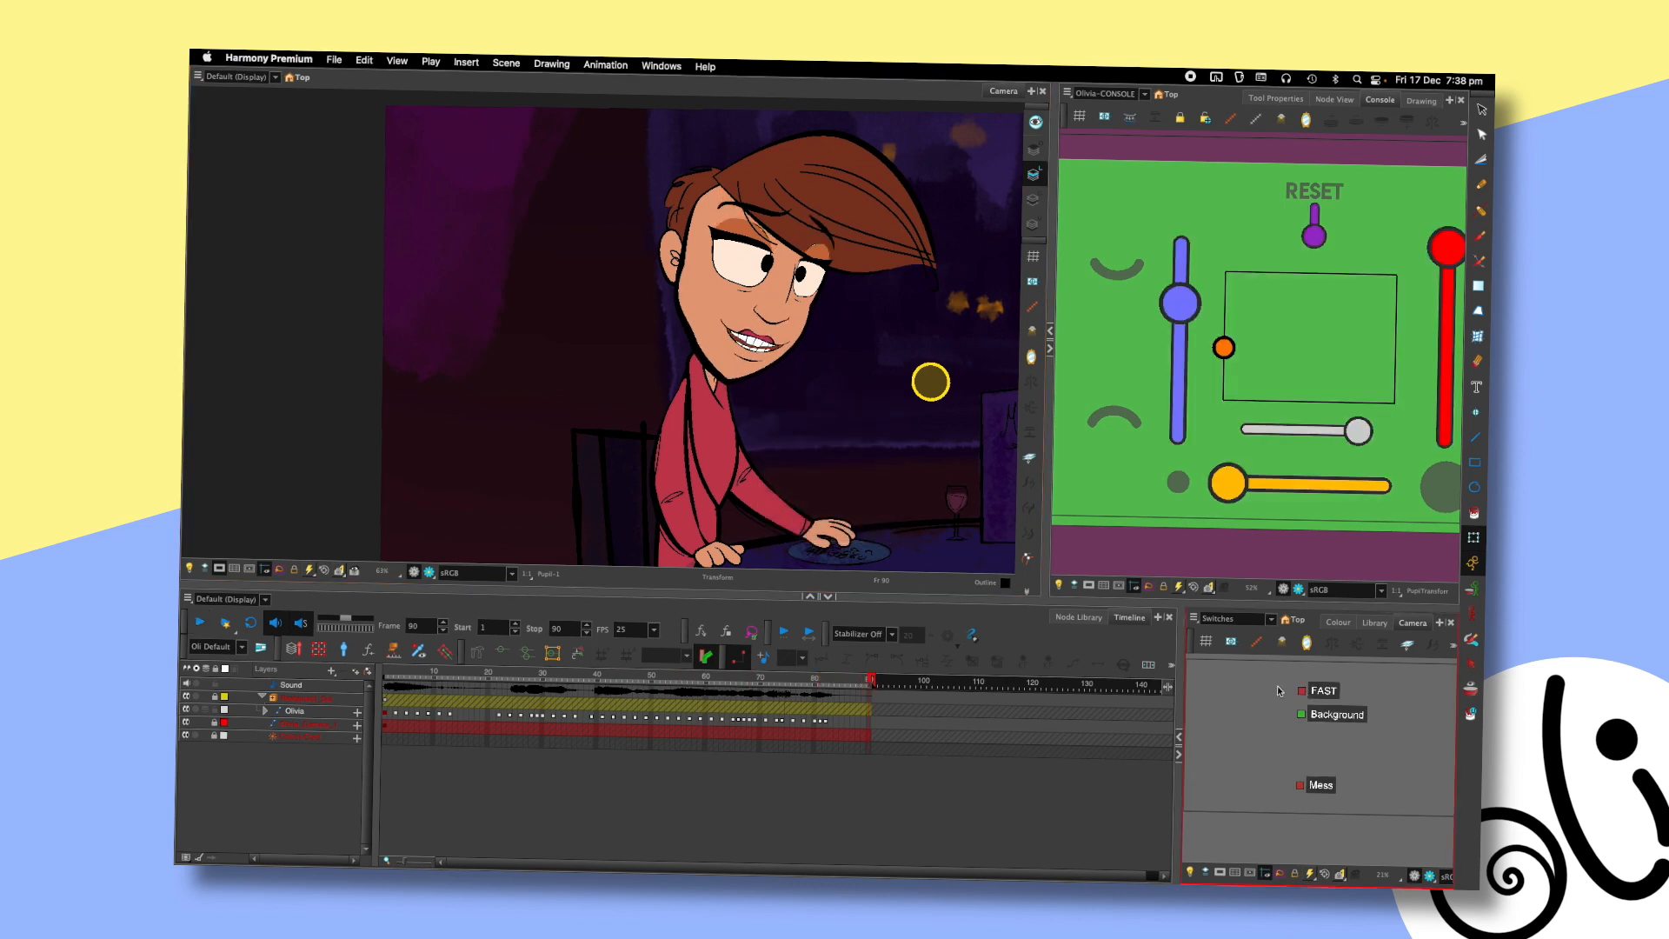
pyautogui.click(332, 574)
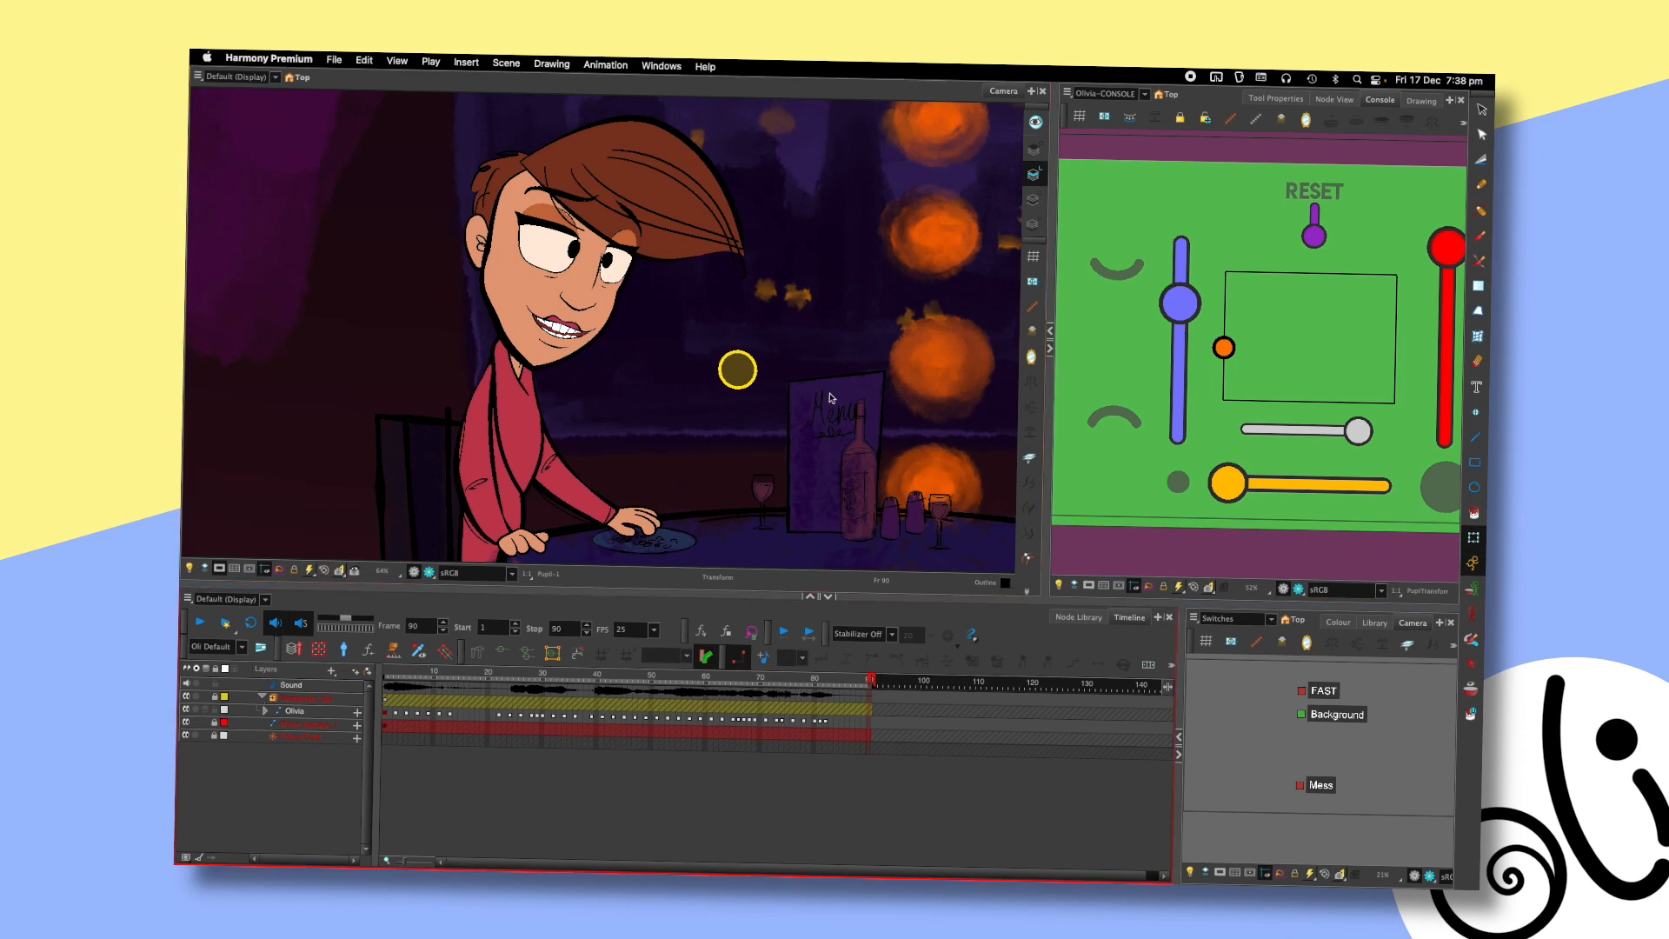
pyautogui.scroll(-4, 831, 397)
pyautogui.scroll(1, 830, 397)
pyautogui.hotkey('shift', ',')
pyautogui.hotkey('shift', 'Return')
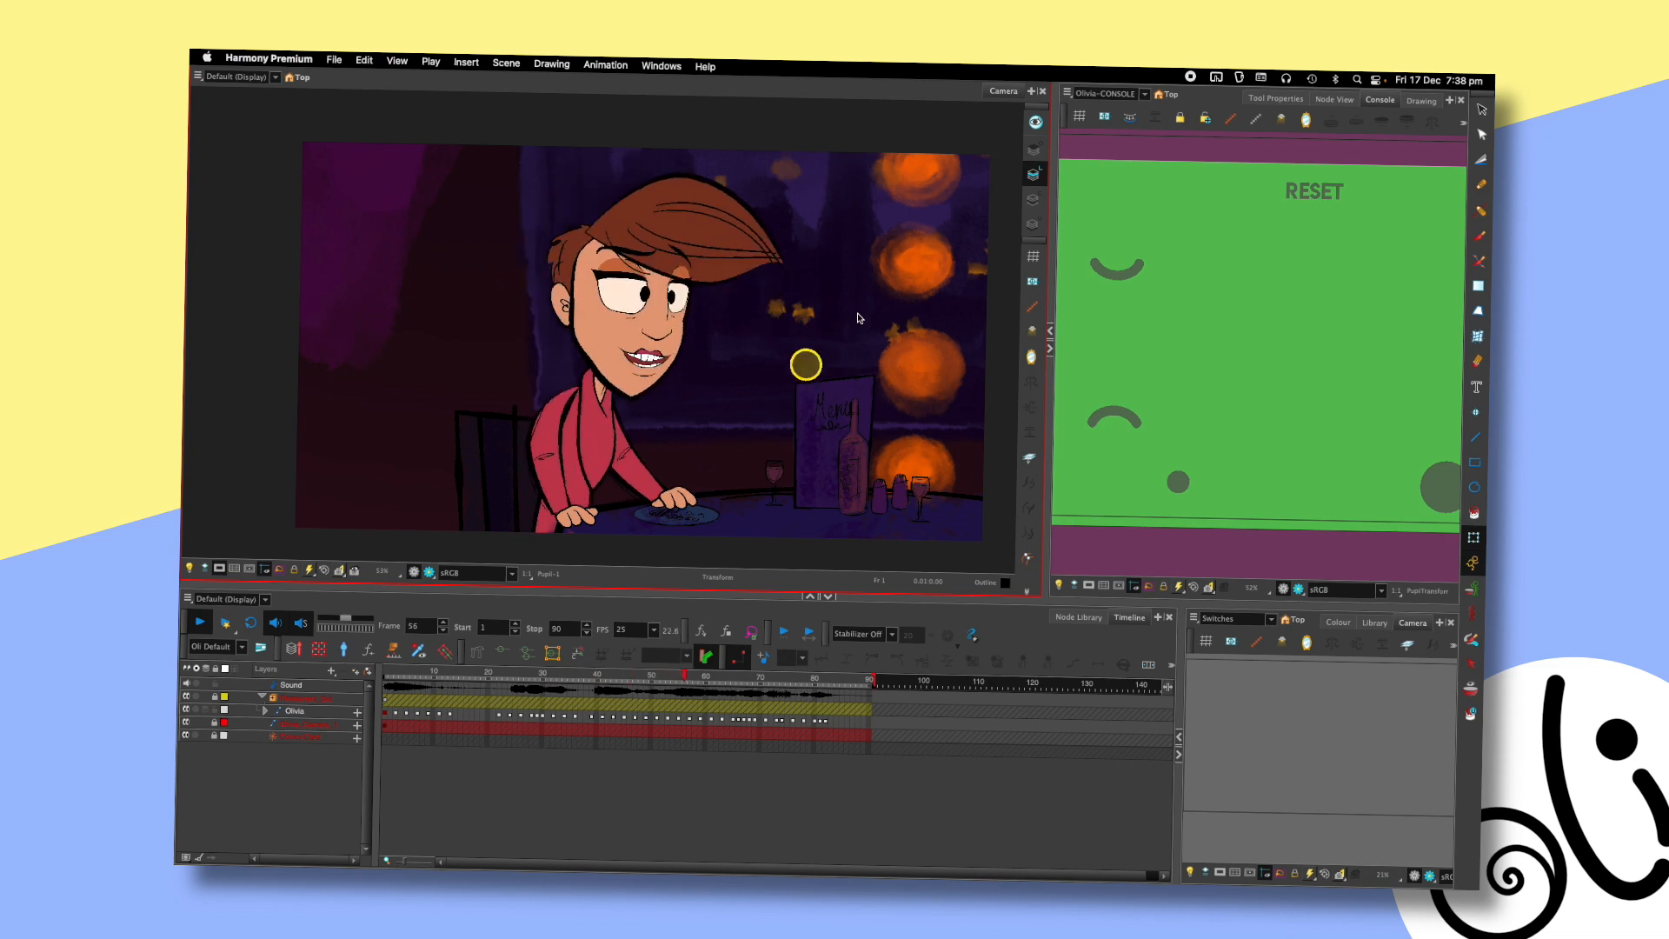
pyautogui.hotkey('shift', 'Return')
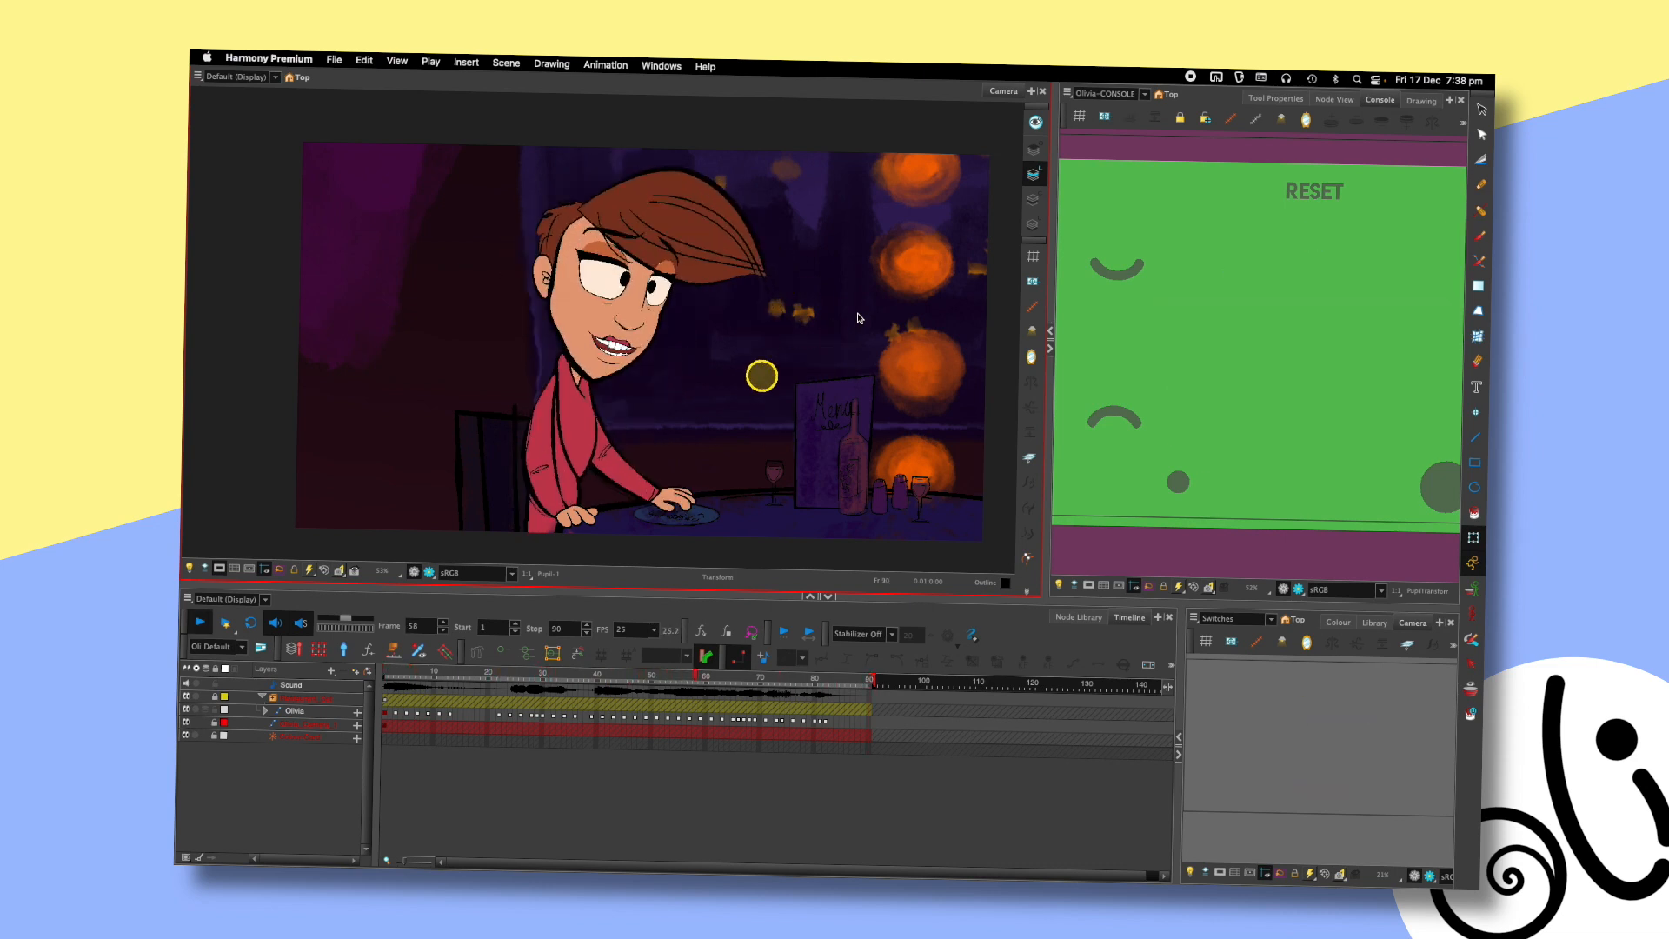
pyautogui.hotkey('shift', 'Return')
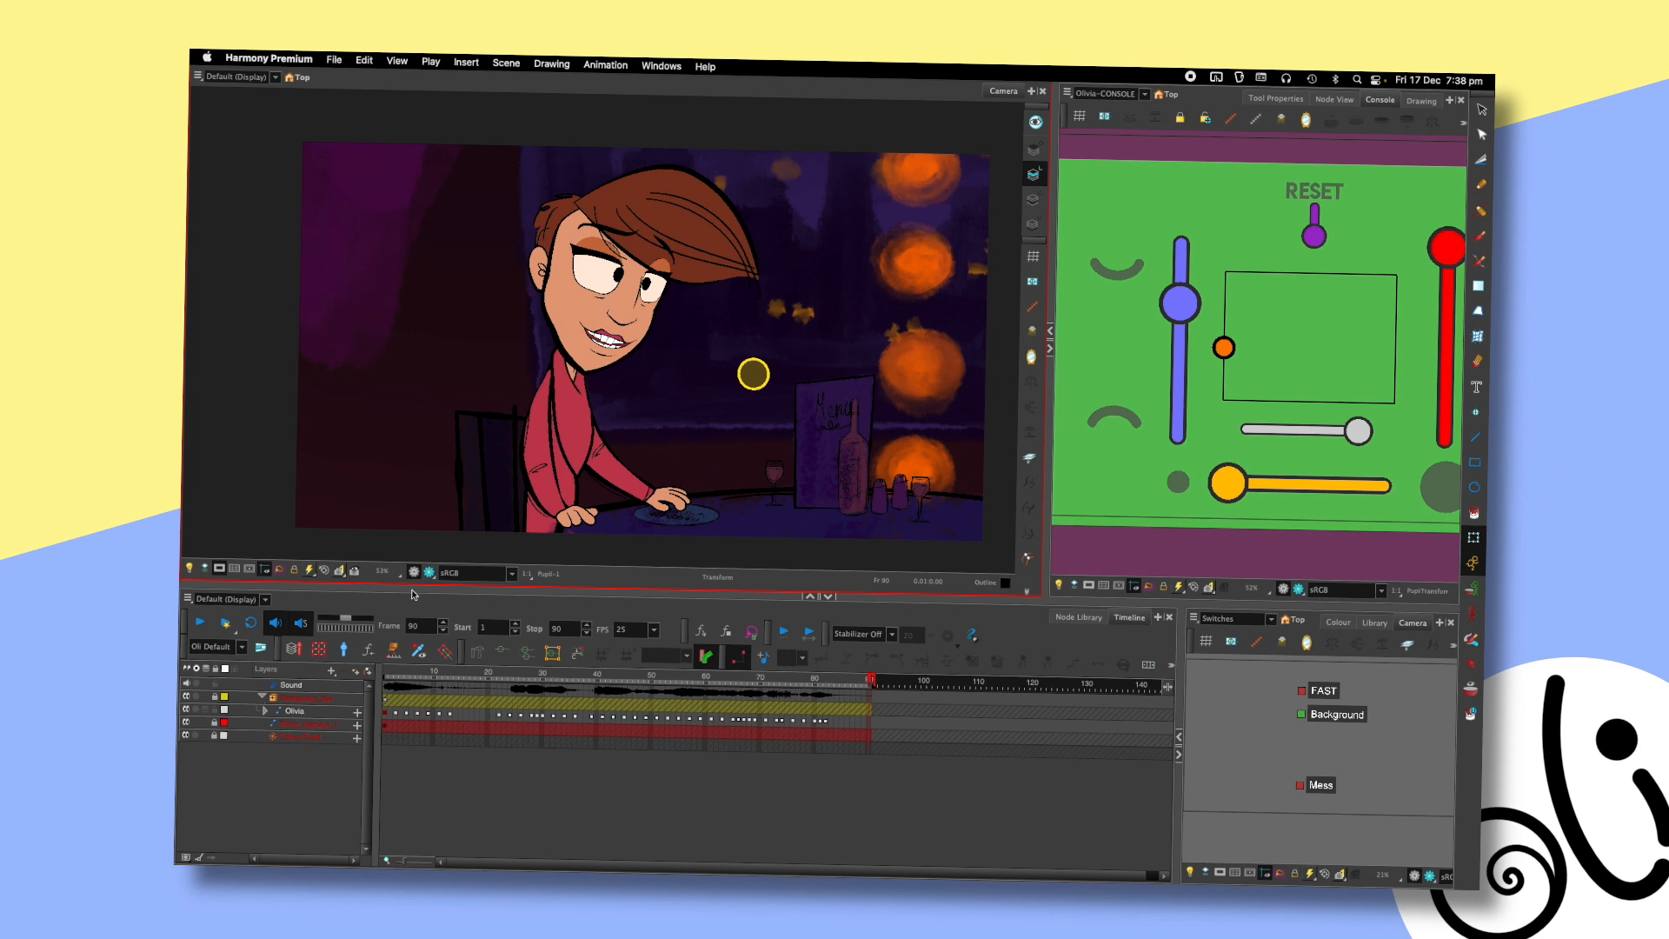
# - Turn on the Mess switch, preview the rendered frame 90 in the Camera view, and return to the non-rendered display
pyautogui.click(1300, 784)
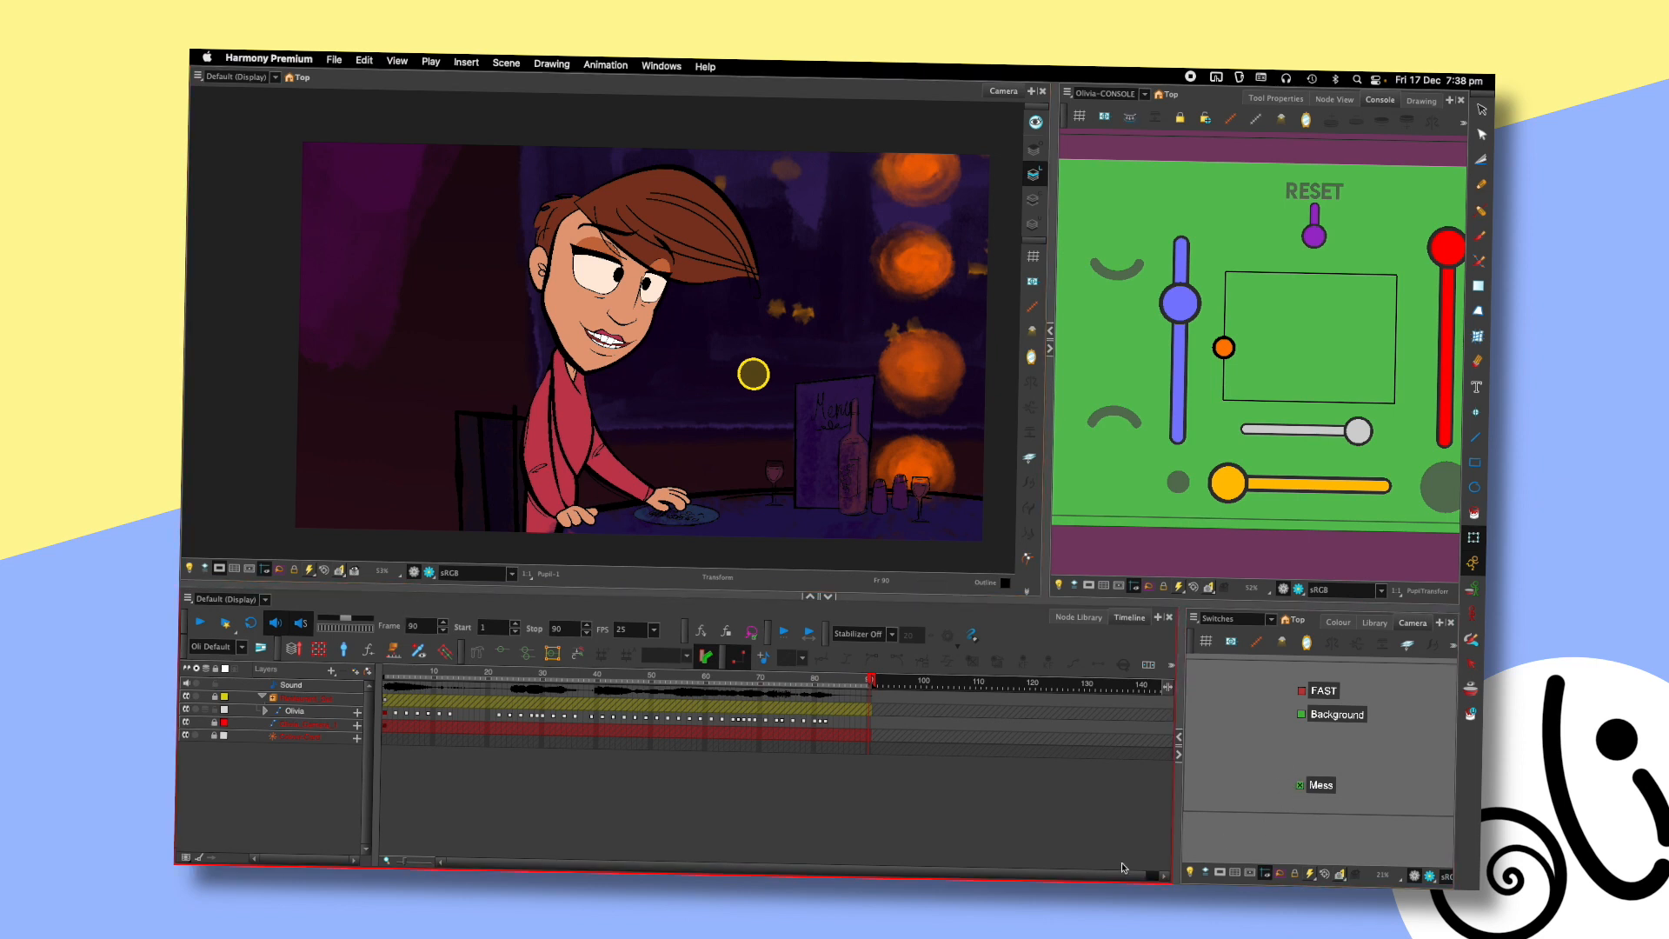
pyautogui.click(429, 572)
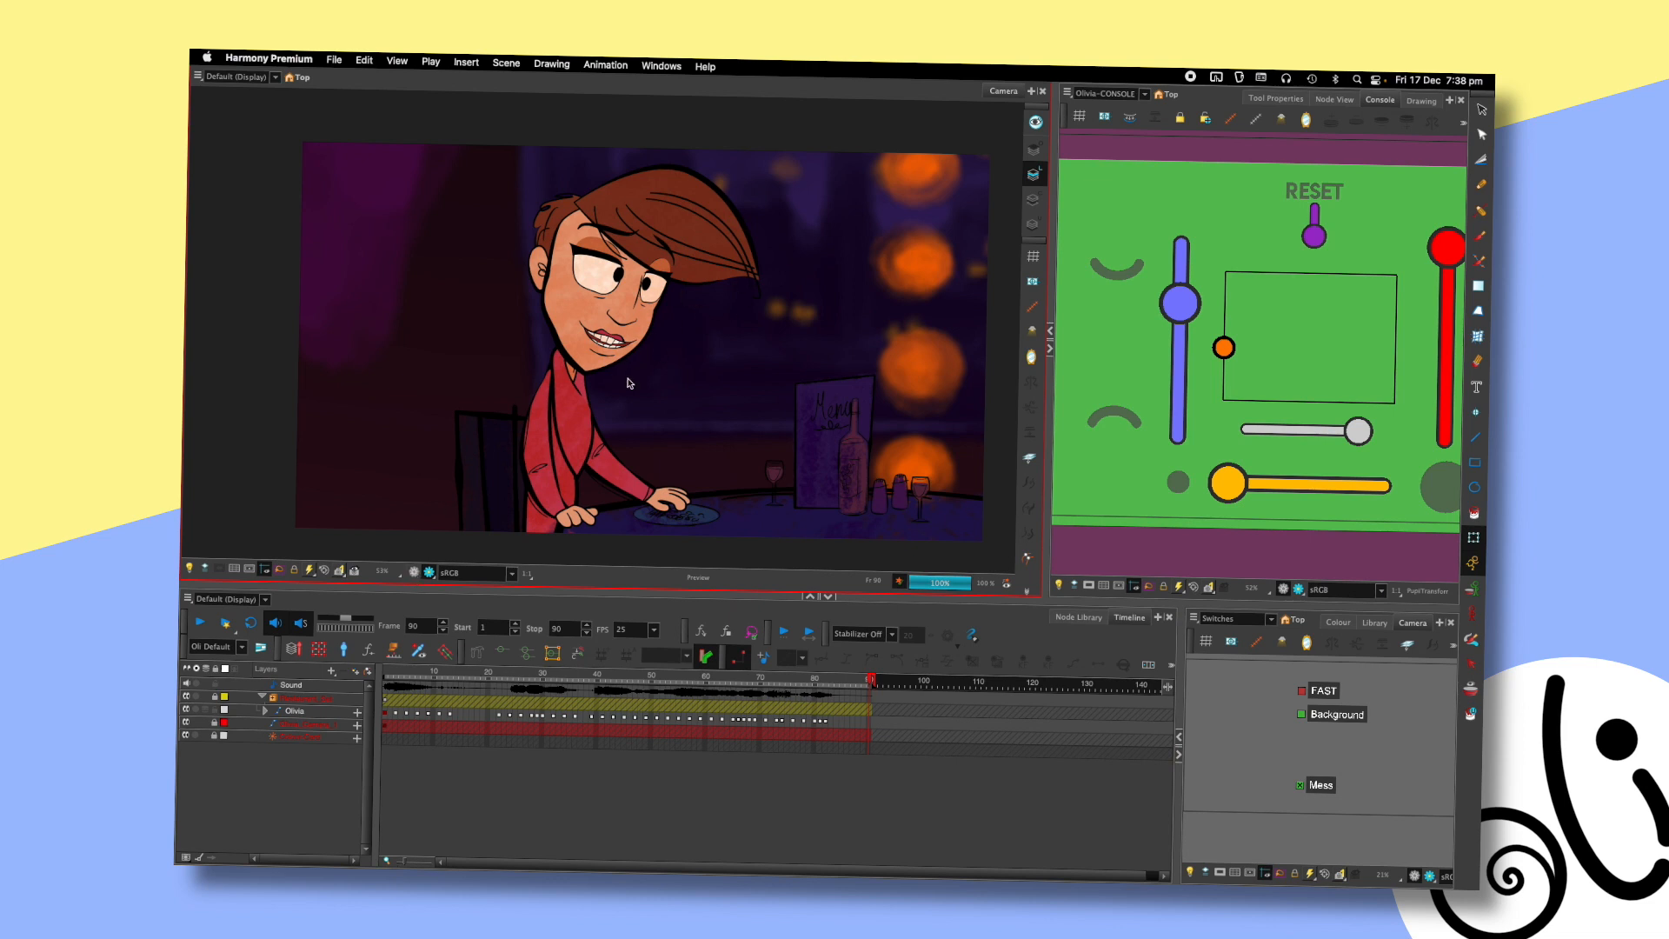
pyautogui.click(414, 571)
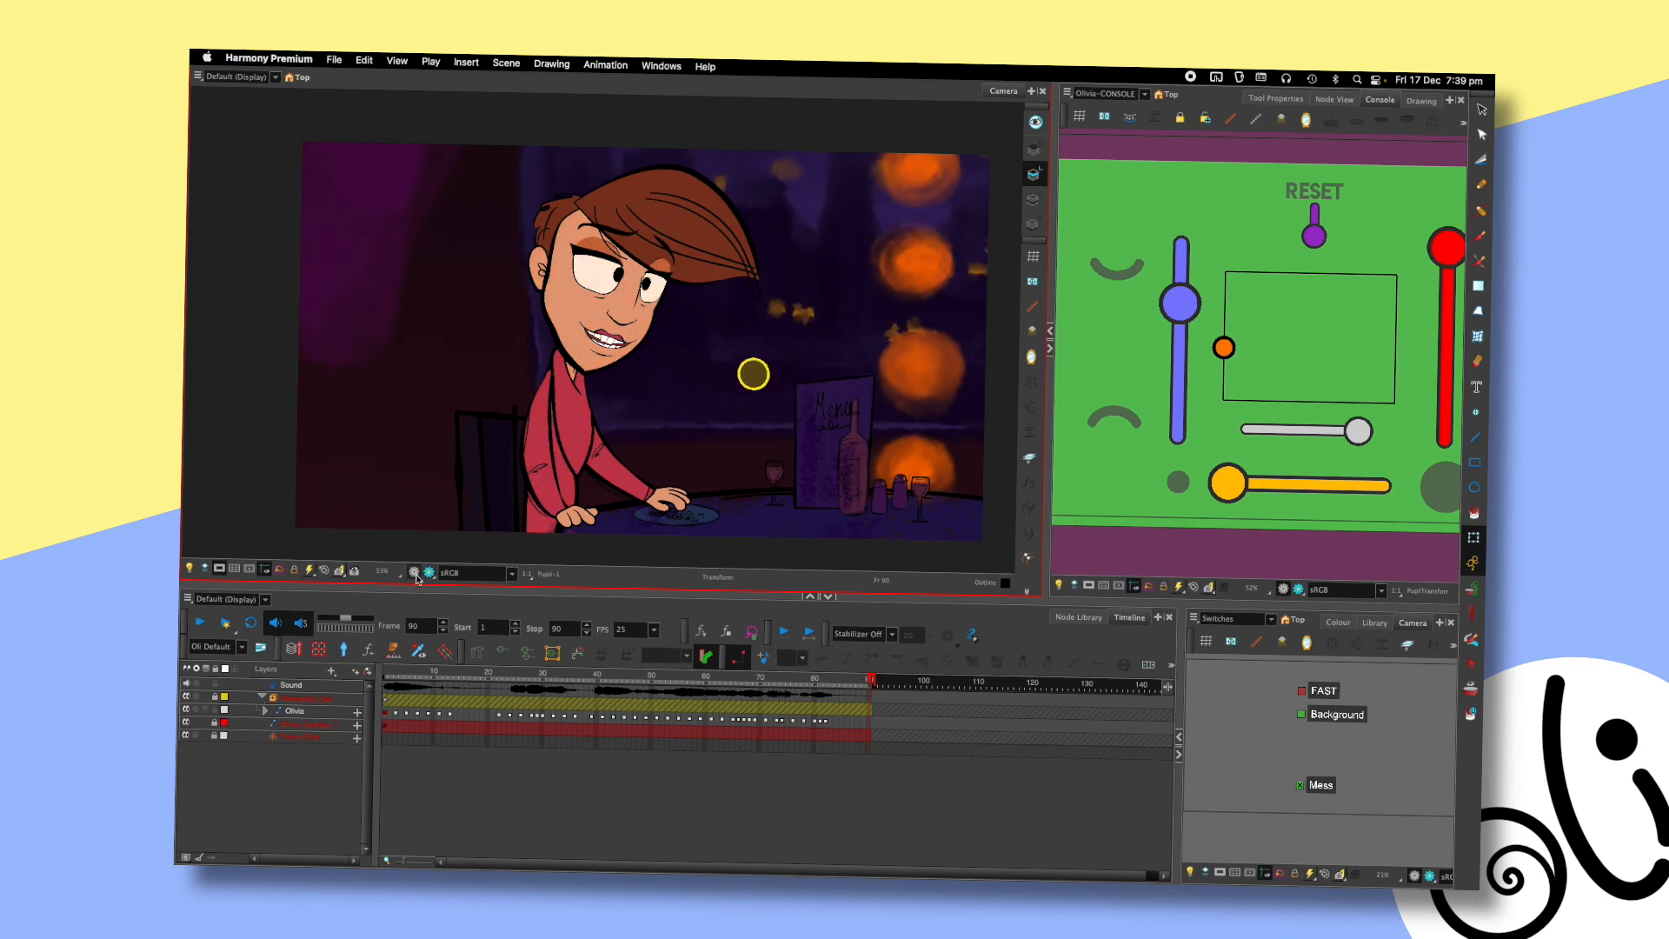
# - Play back the animation and step backwards from about frame 72 to the mid-50s to examine Olivia's eyes during the head move
pyautogui.press('Return')
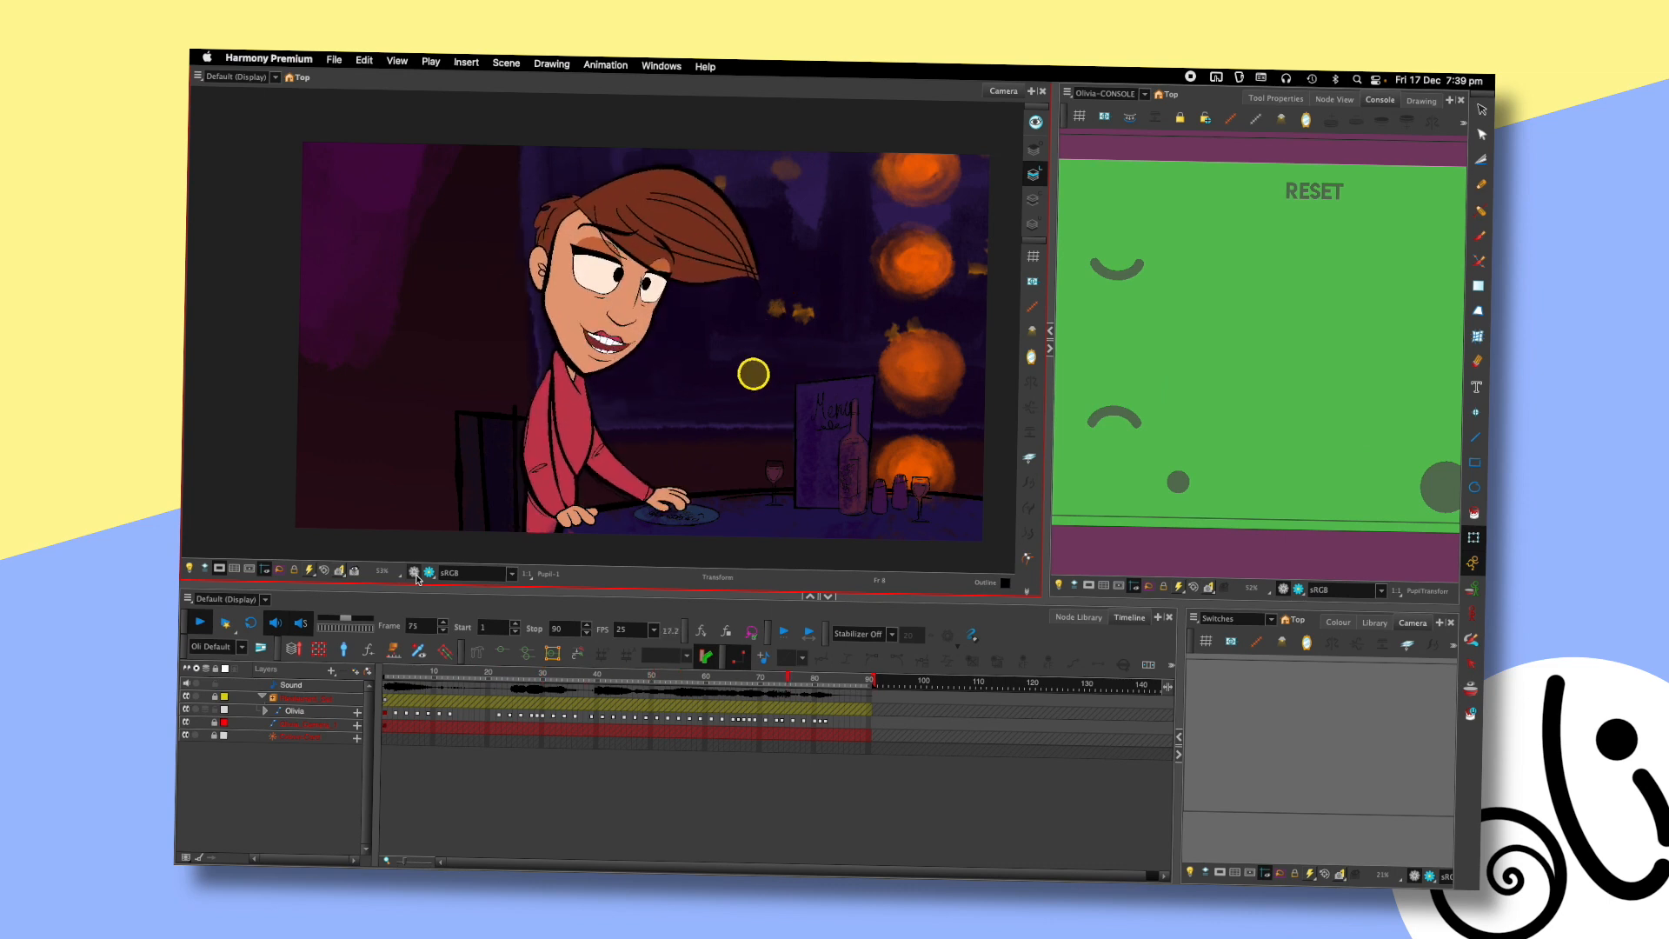
pyautogui.click(771, 682)
pyautogui.press(',')
pyautogui.press(',')
pyautogui.press(',')
pyautogui.press(',')
pyautogui.press(',')
pyautogui.press(',')
pyautogui.press(',')
pyautogui.press(',')
pyautogui.press(',')
pyautogui.press(',')
pyautogui.press(',')
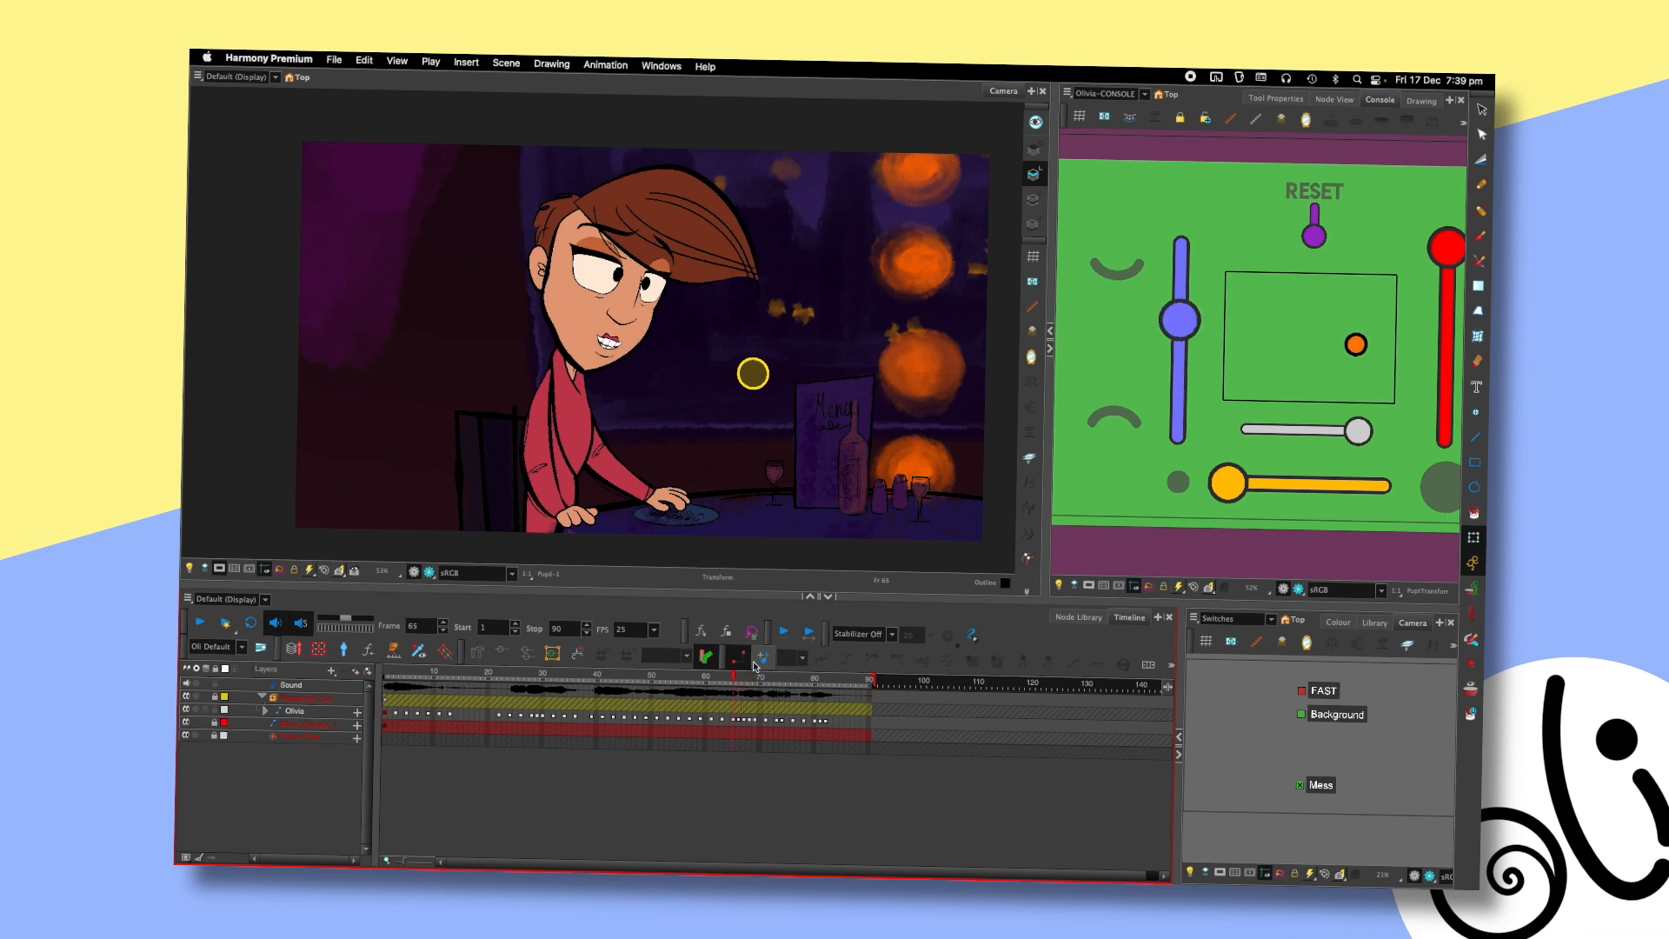
pyautogui.press(',')
pyautogui.press(',')
pyautogui.press(',')
pyautogui.press(',')
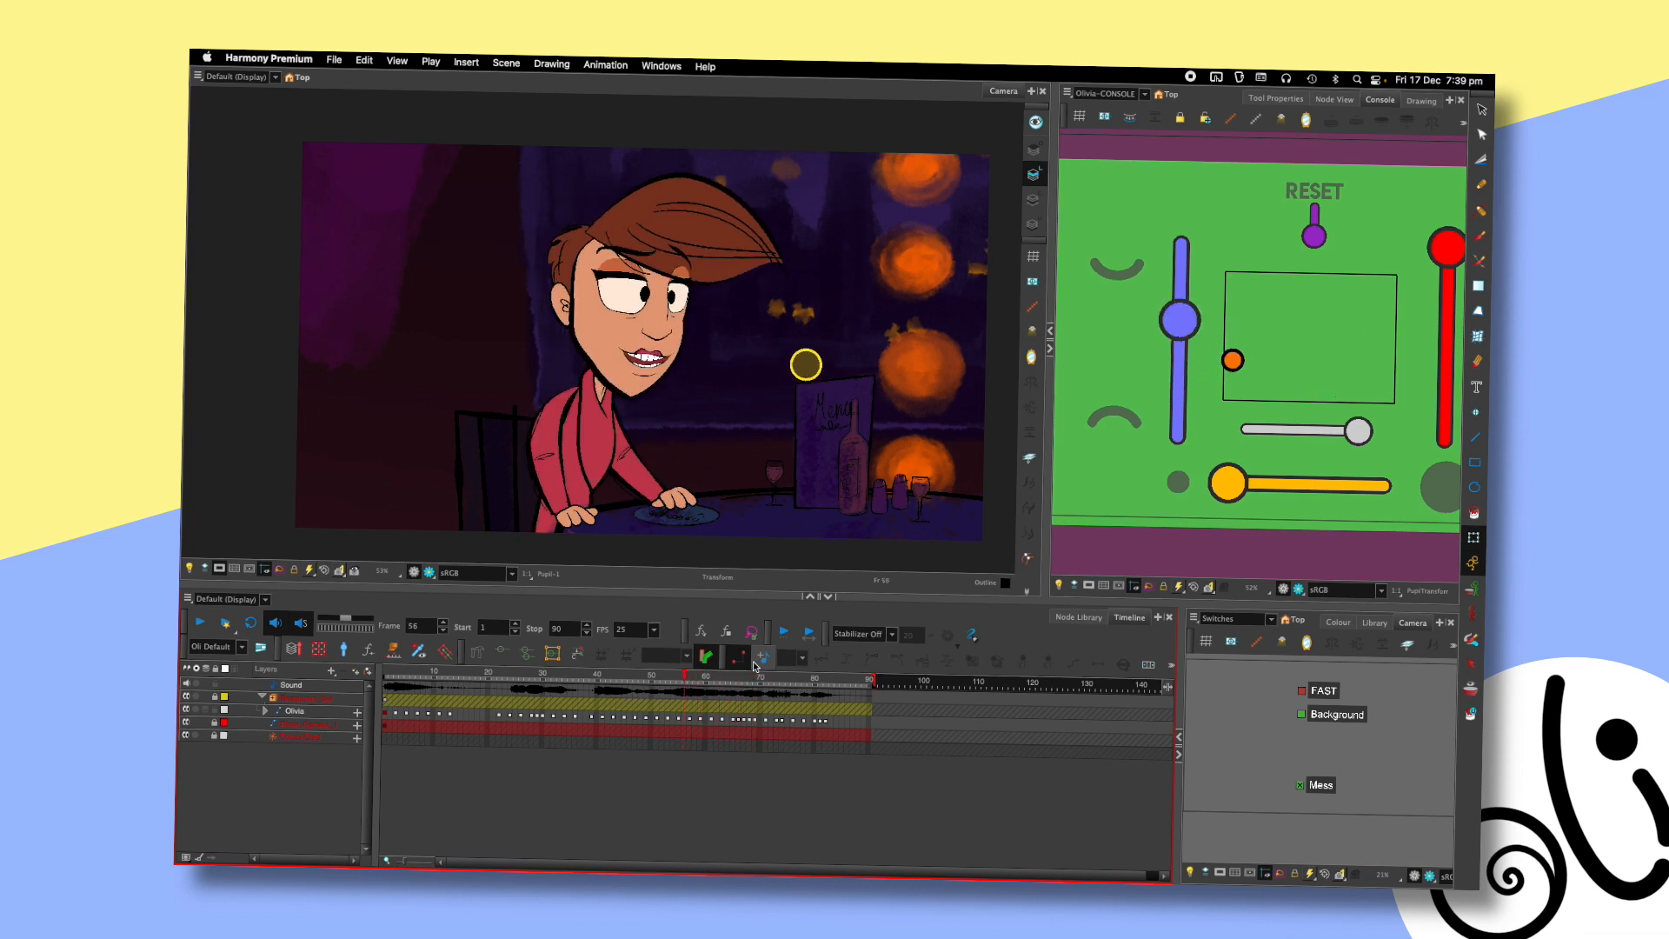
# - Nudge the pupil of Olivia's smaller, farther eye slightly at frame 55 and check the following frames
pyautogui.scroll(5, 683, 297)
pyautogui.moveTo(727, 264); pyautogui.dragTo(740, 358)
pyautogui.press(',')
pyautogui.press('.')
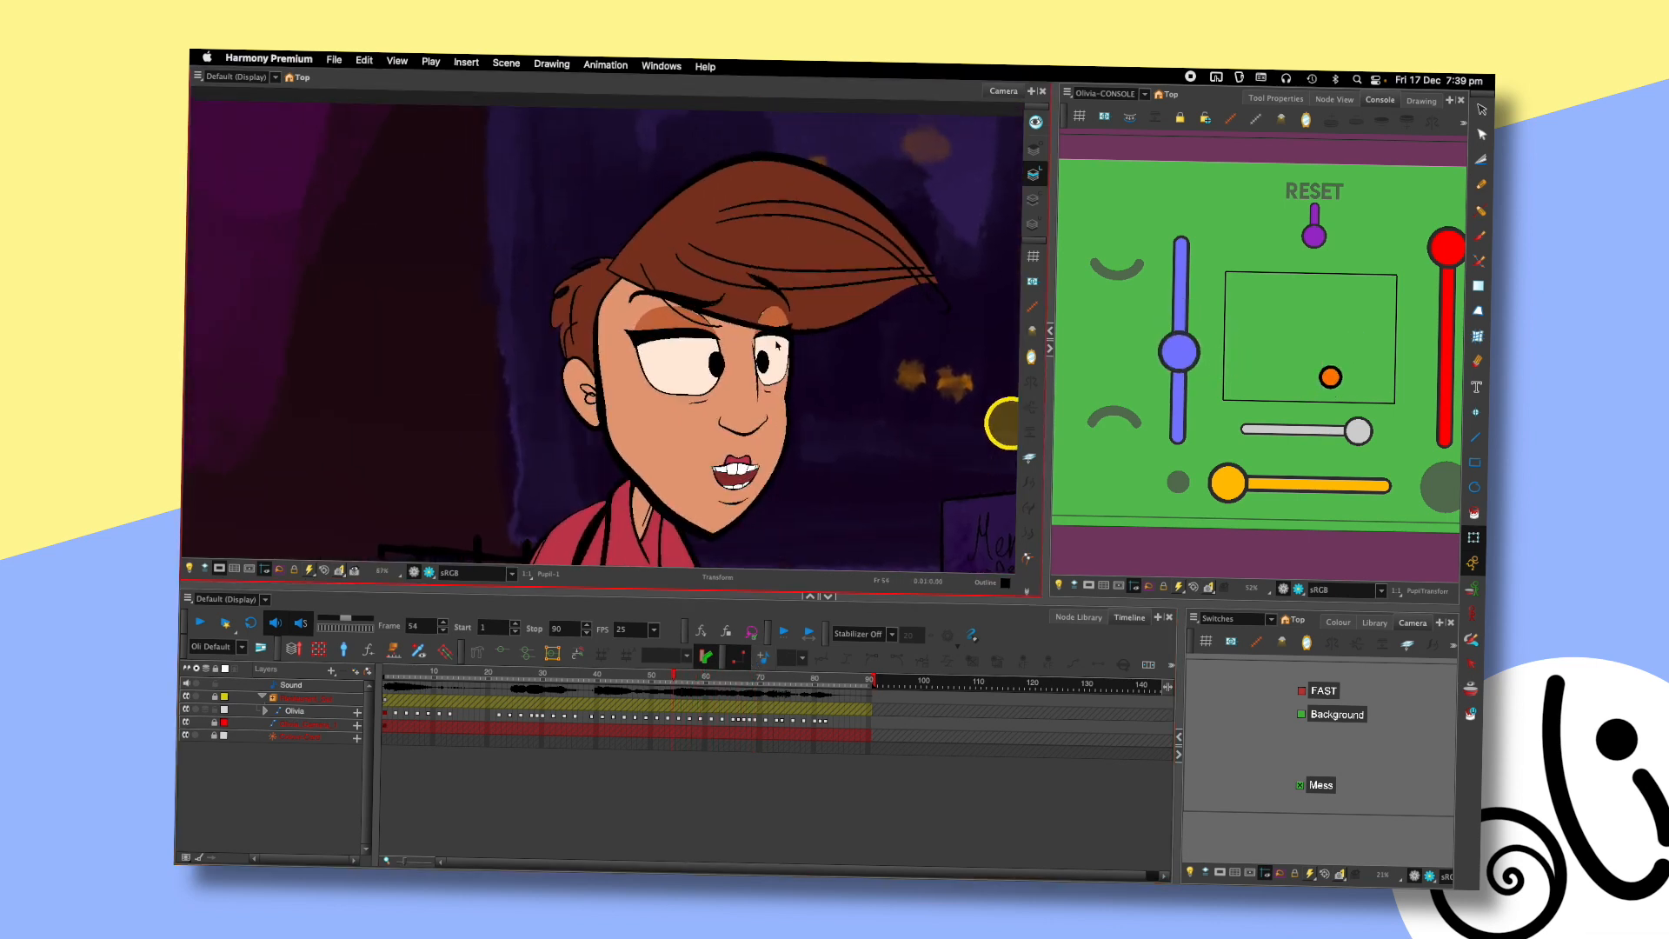
pyautogui.click(739, 363)
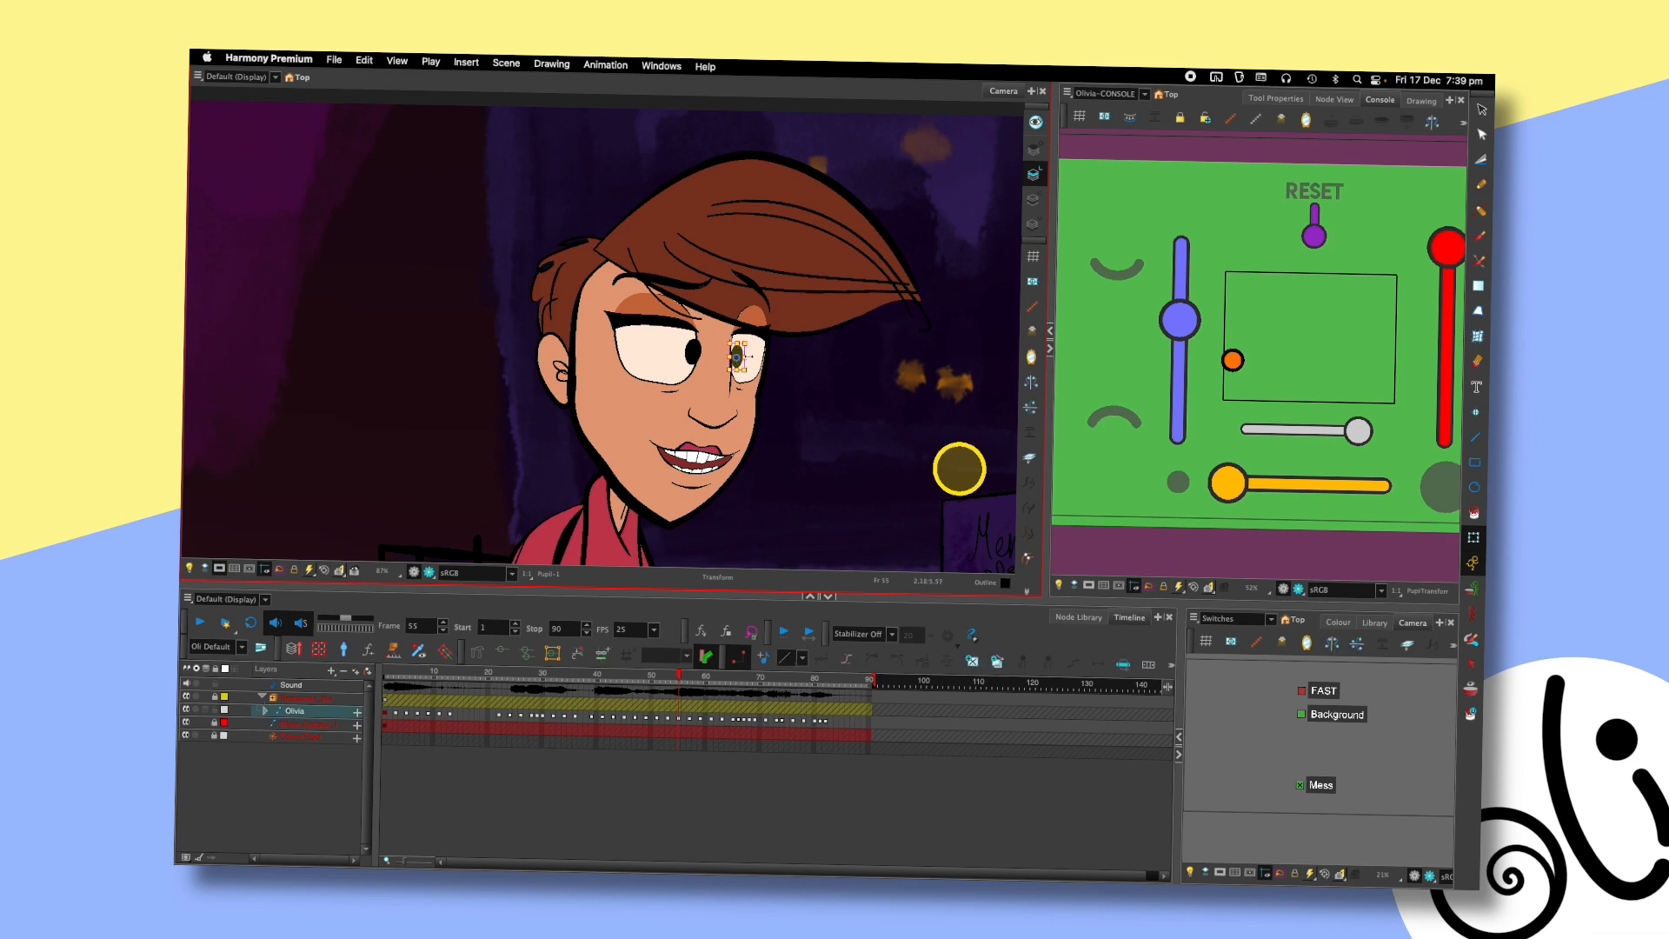
pyautogui.click(805, 365)
pyautogui.press('.')
pyautogui.press('.')
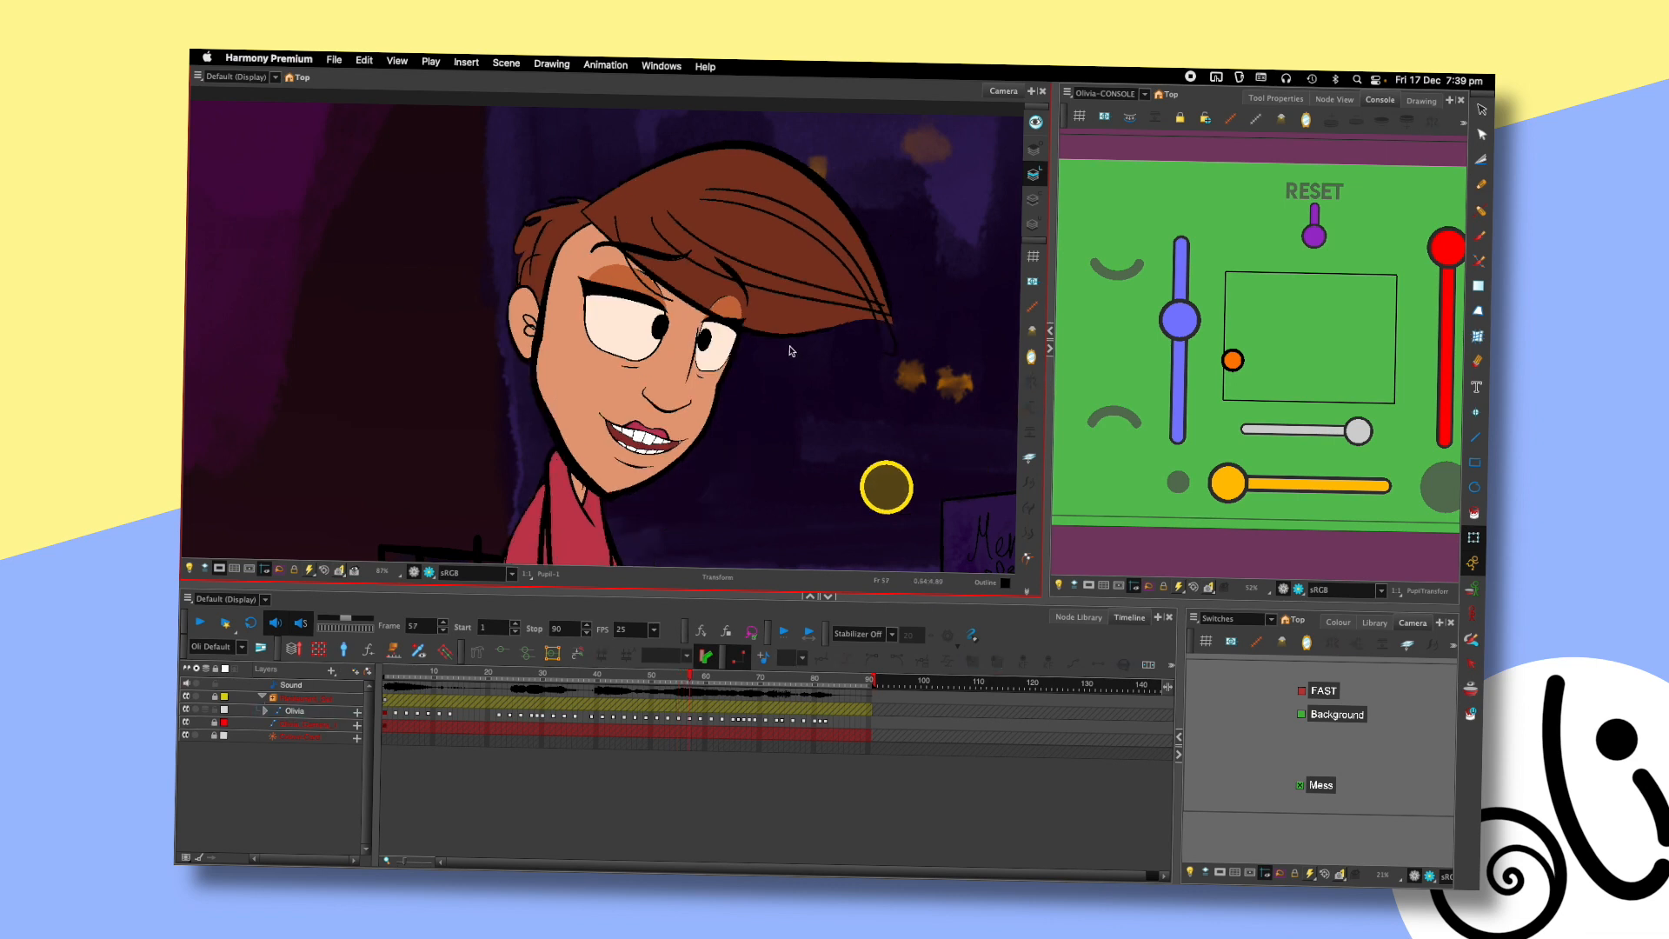
pyautogui.press('.')
pyautogui.press('.')
pyautogui.press('.')
pyautogui.press('.')
pyautogui.press('.')
pyautogui.press('.')
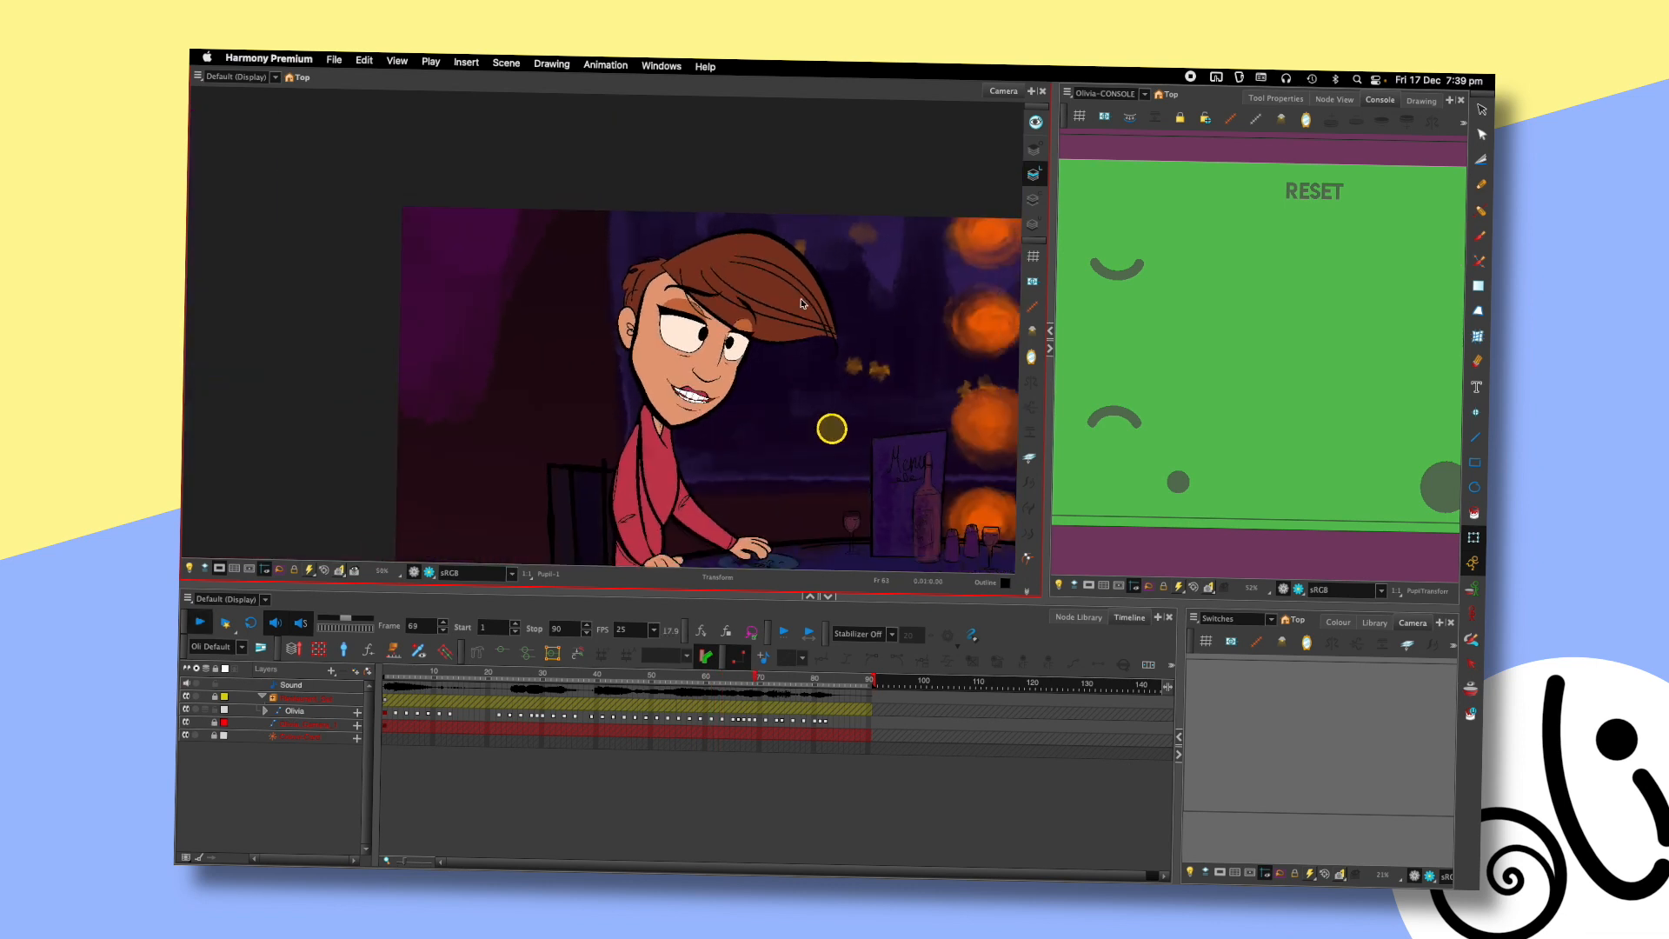
# - Play the animation from the first frame through frame 90 and save the scene
pyautogui.hotkey('shift', ',')
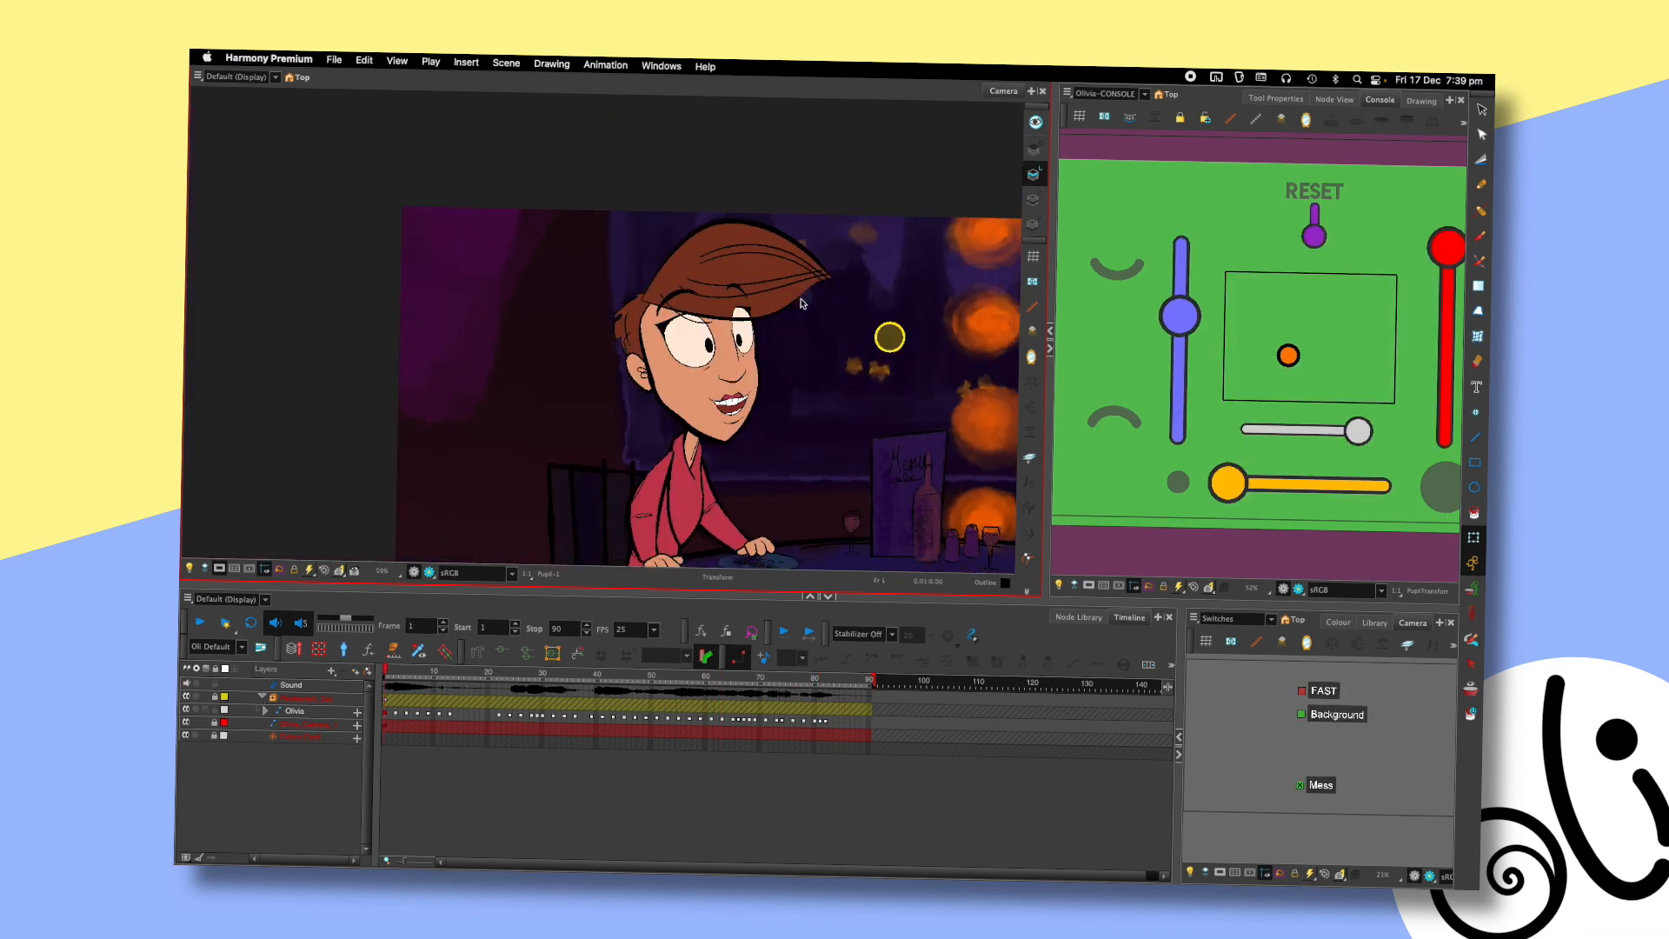
pyautogui.press('Return')
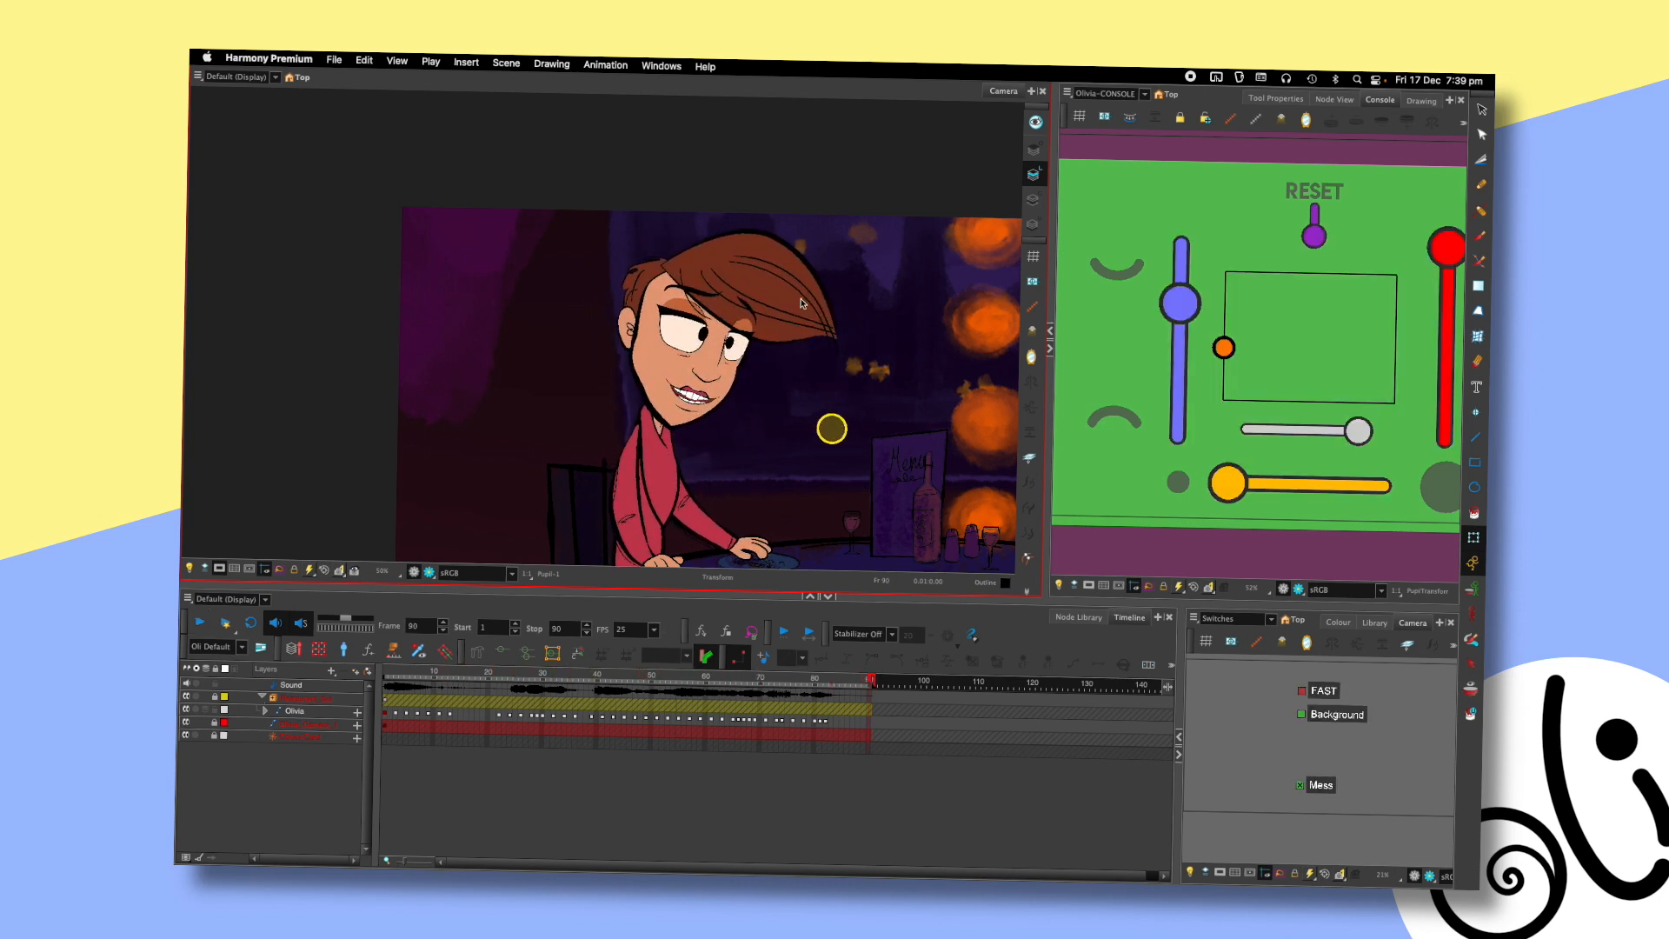
pyautogui.press('super+s')
# - Enlarge the Camera view by reducing the timeline's height and reframe the whole shot in it
pyautogui.moveTo(874, 383); pyautogui.dragTo(805, 322)
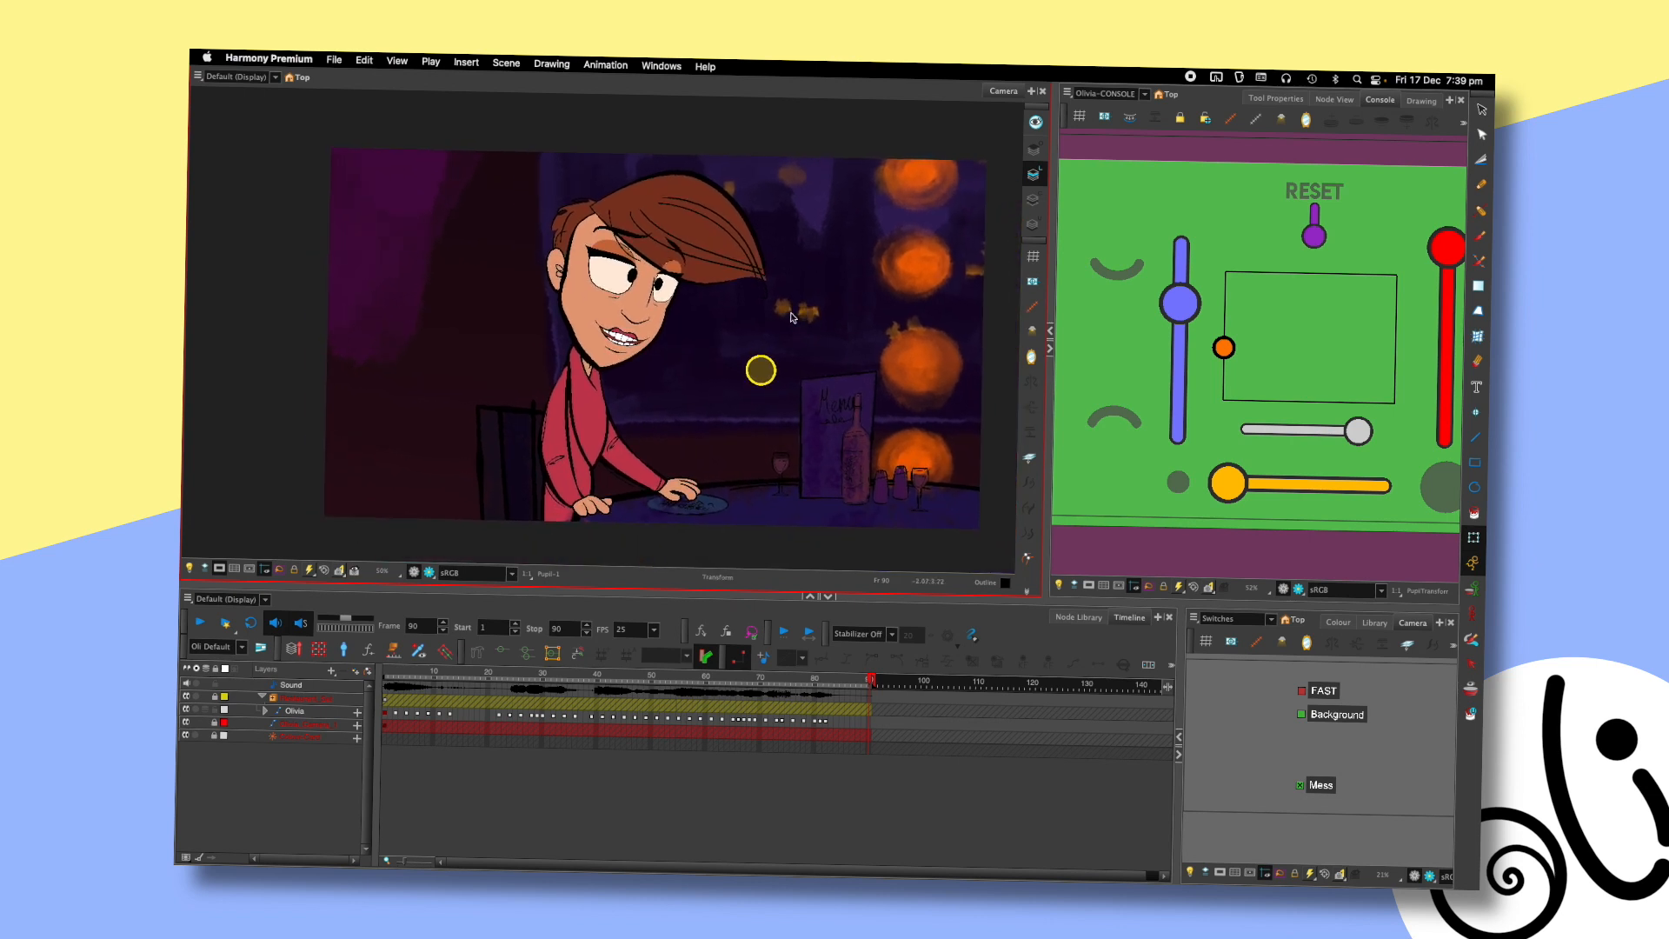
pyautogui.moveTo(958, 596); pyautogui.dragTo(947, 682)
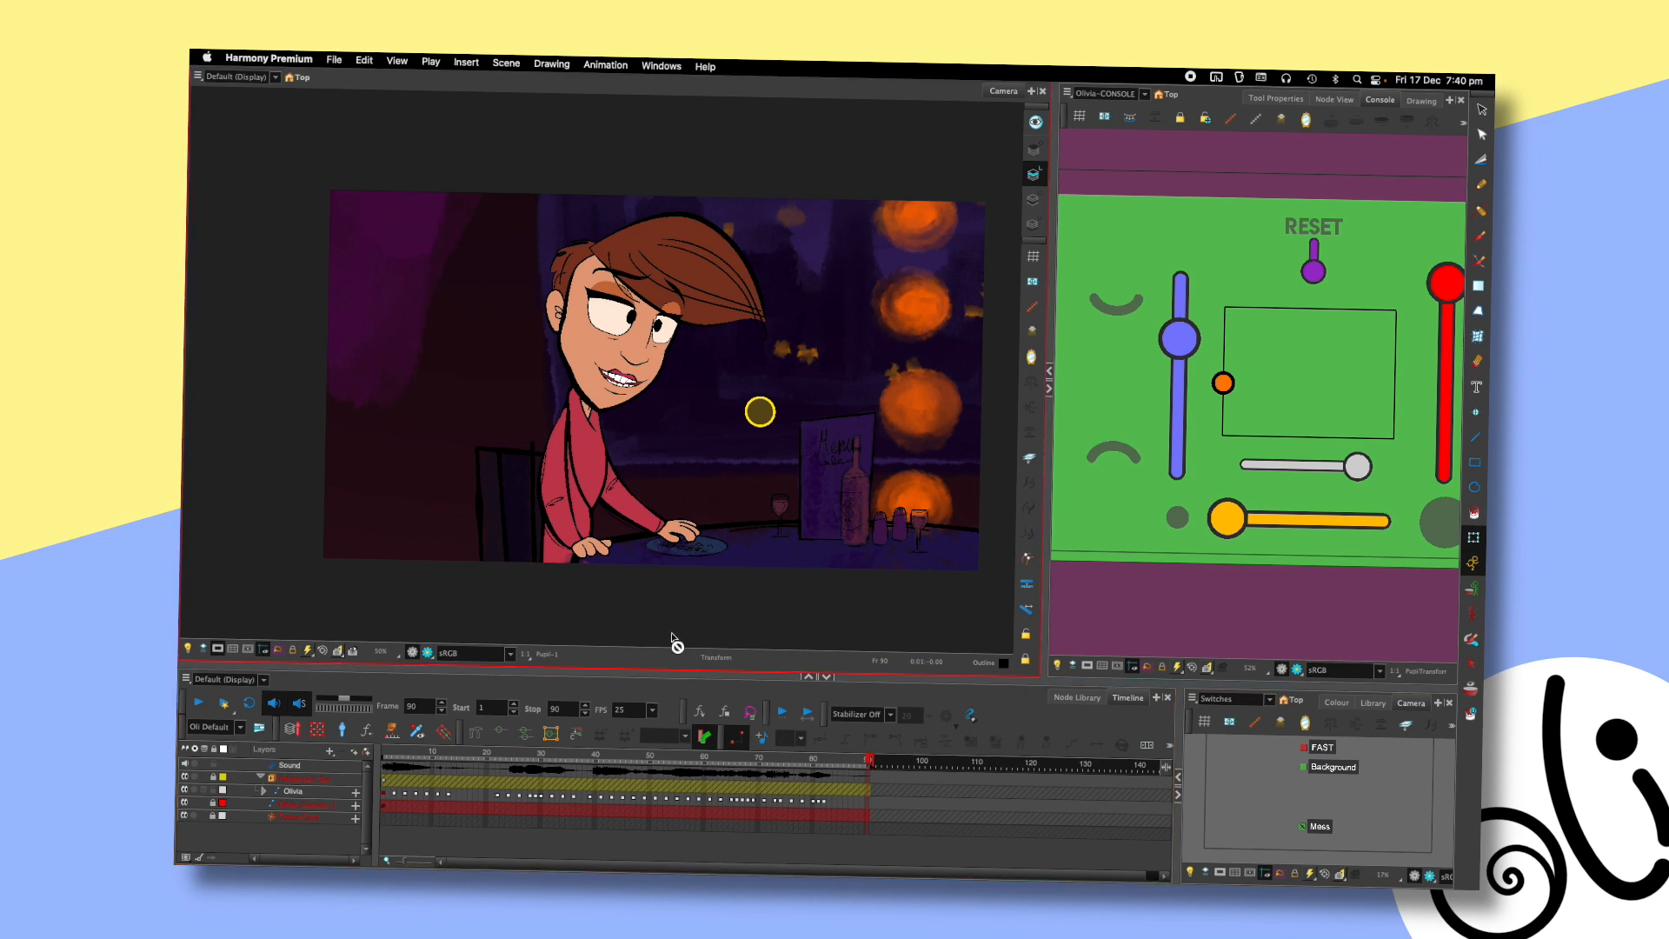
pyautogui.hscroll(1, 689, 605)
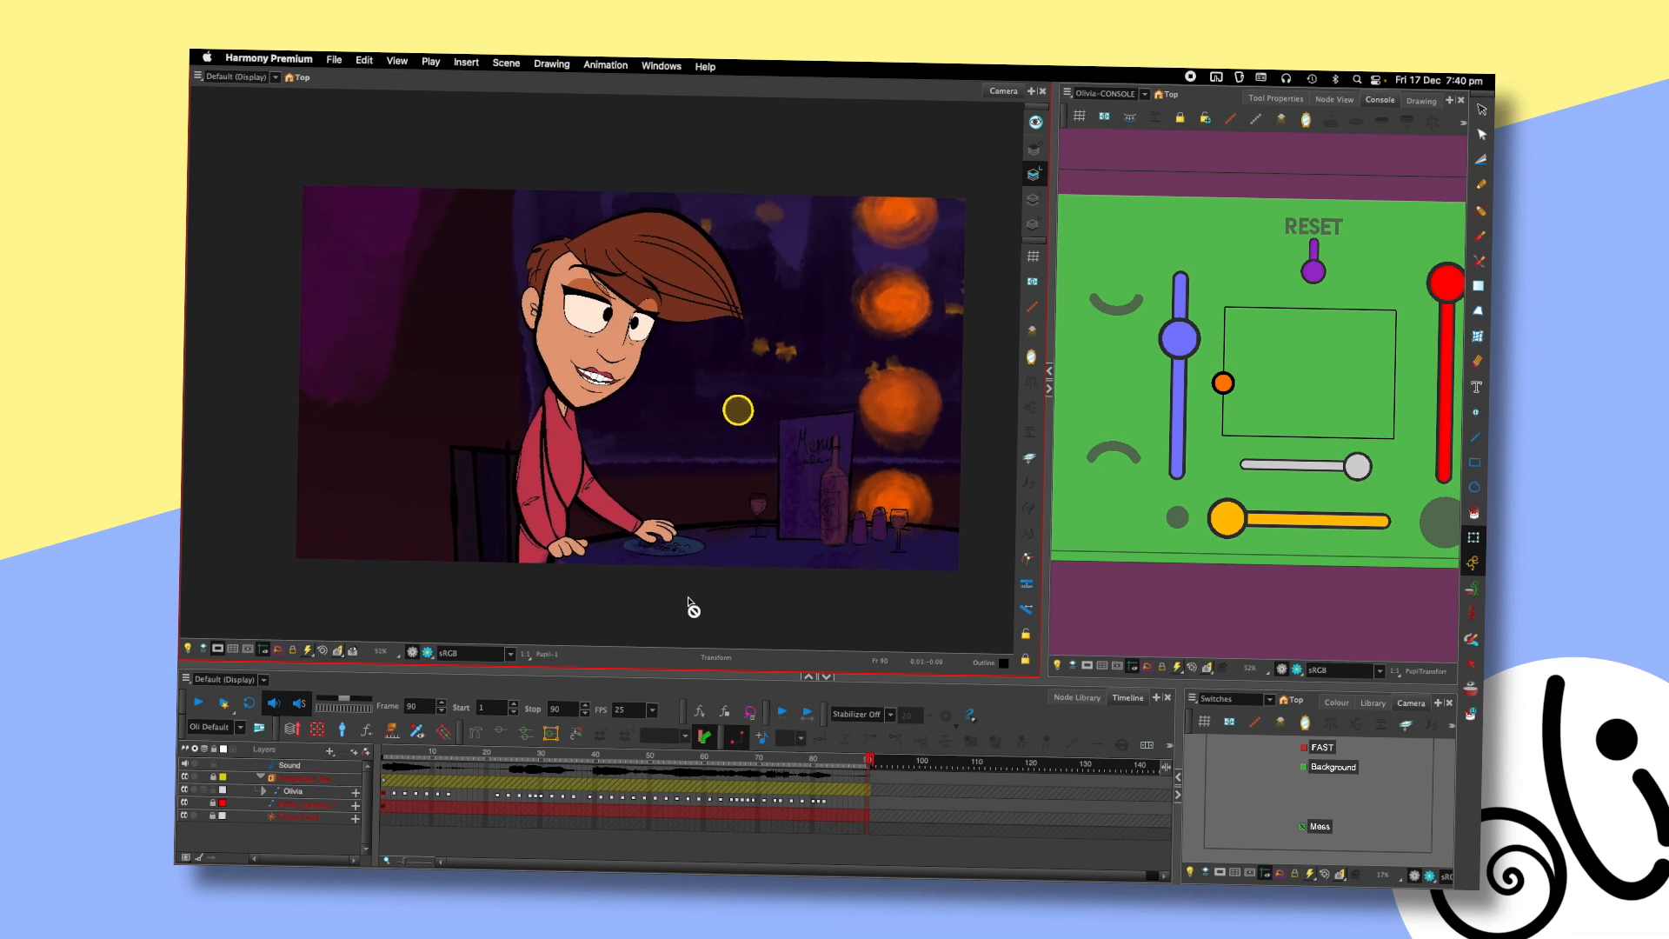
pyautogui.scroll(2, 689, 606)
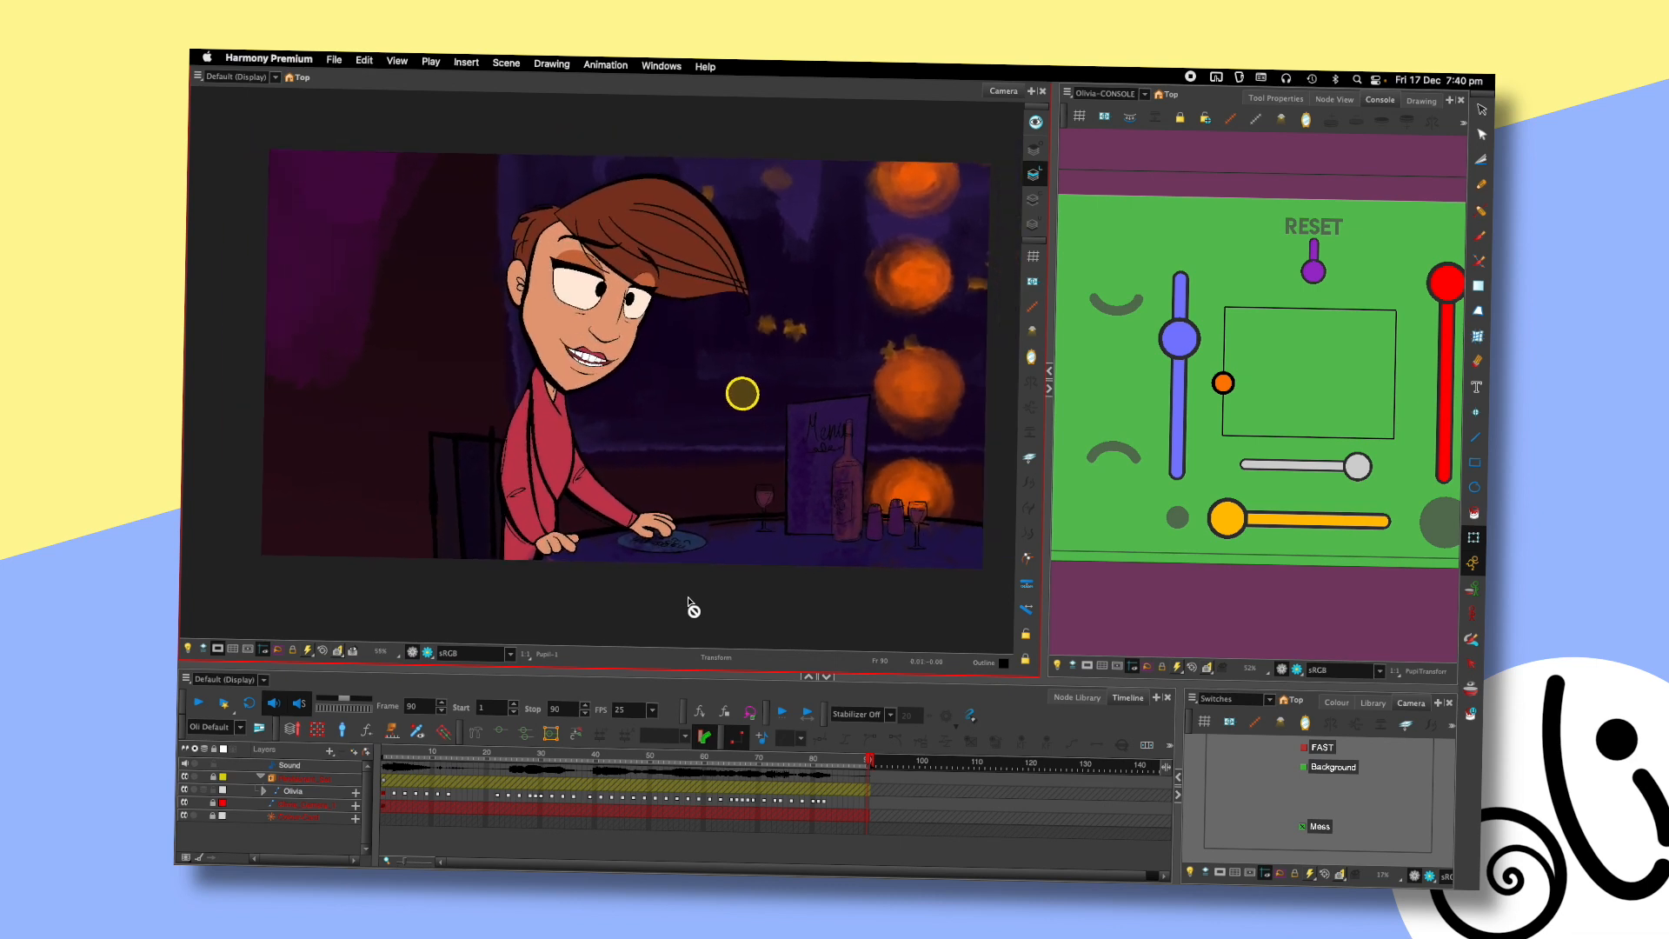
pyautogui.scroll(1, 689, 601)
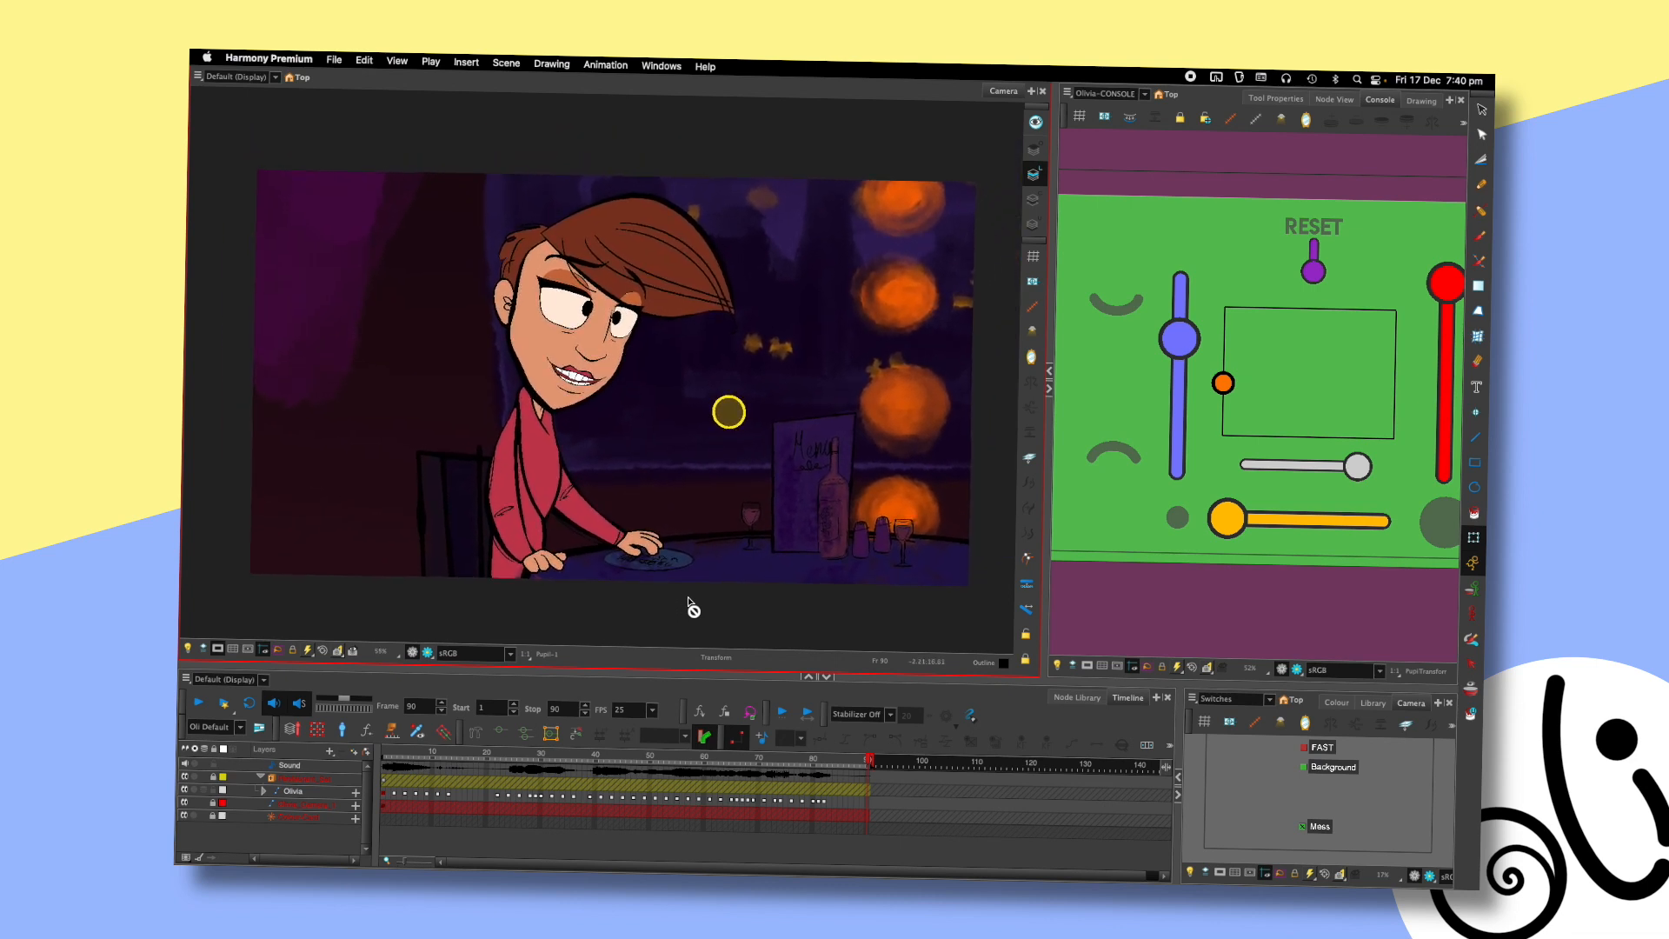